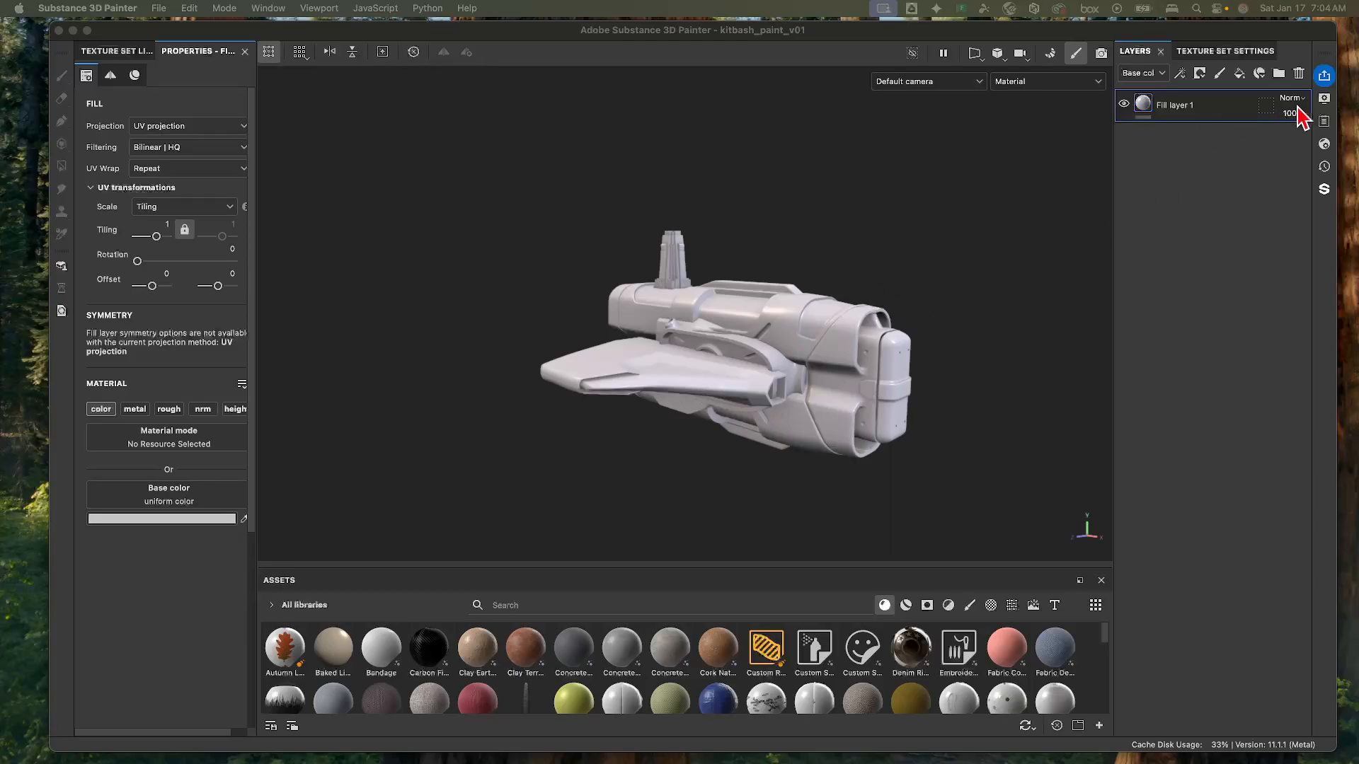
- Set the viewport's environment map to Studio 06 and rotate the environment lighting
left_click(1324, 98)
left_click(1252, 234)
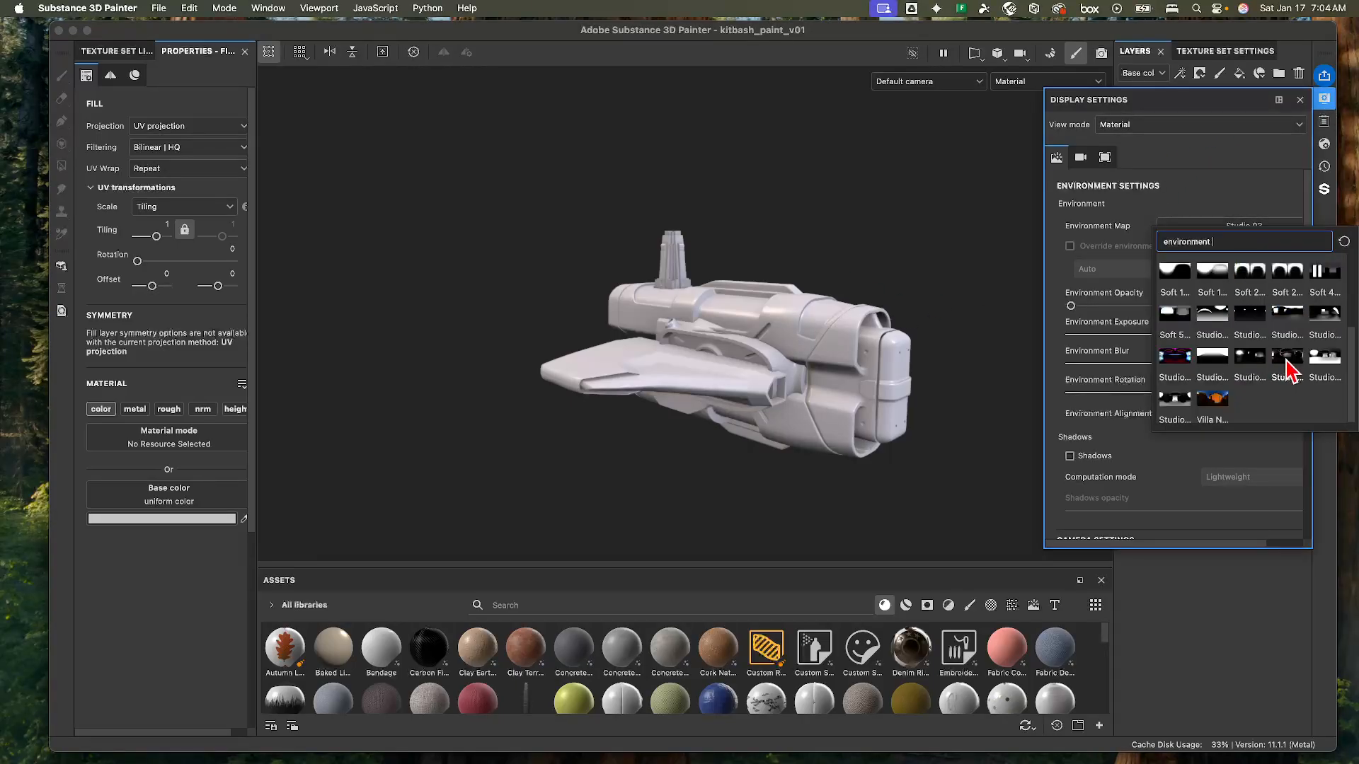
scroll(1300, 368, "up", 3)
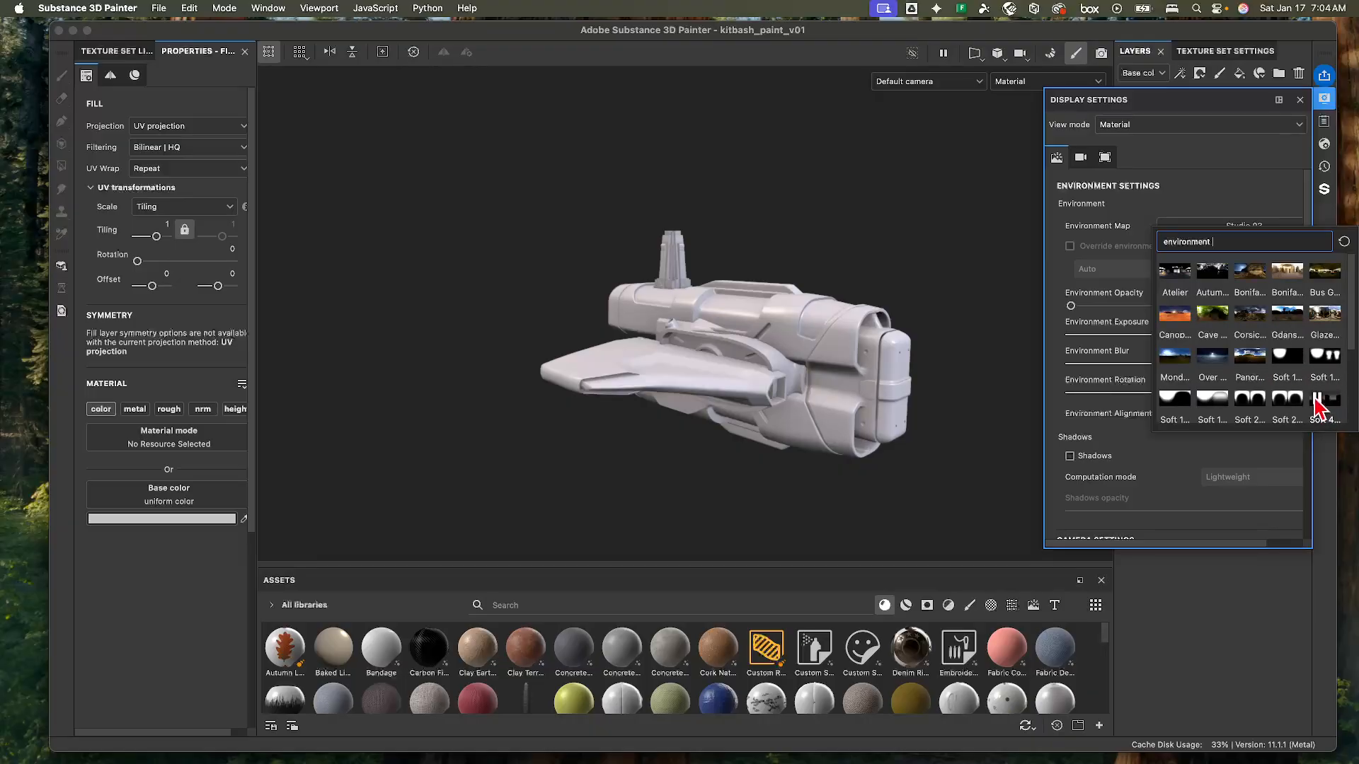
scroll(1301, 388, "down", 3)
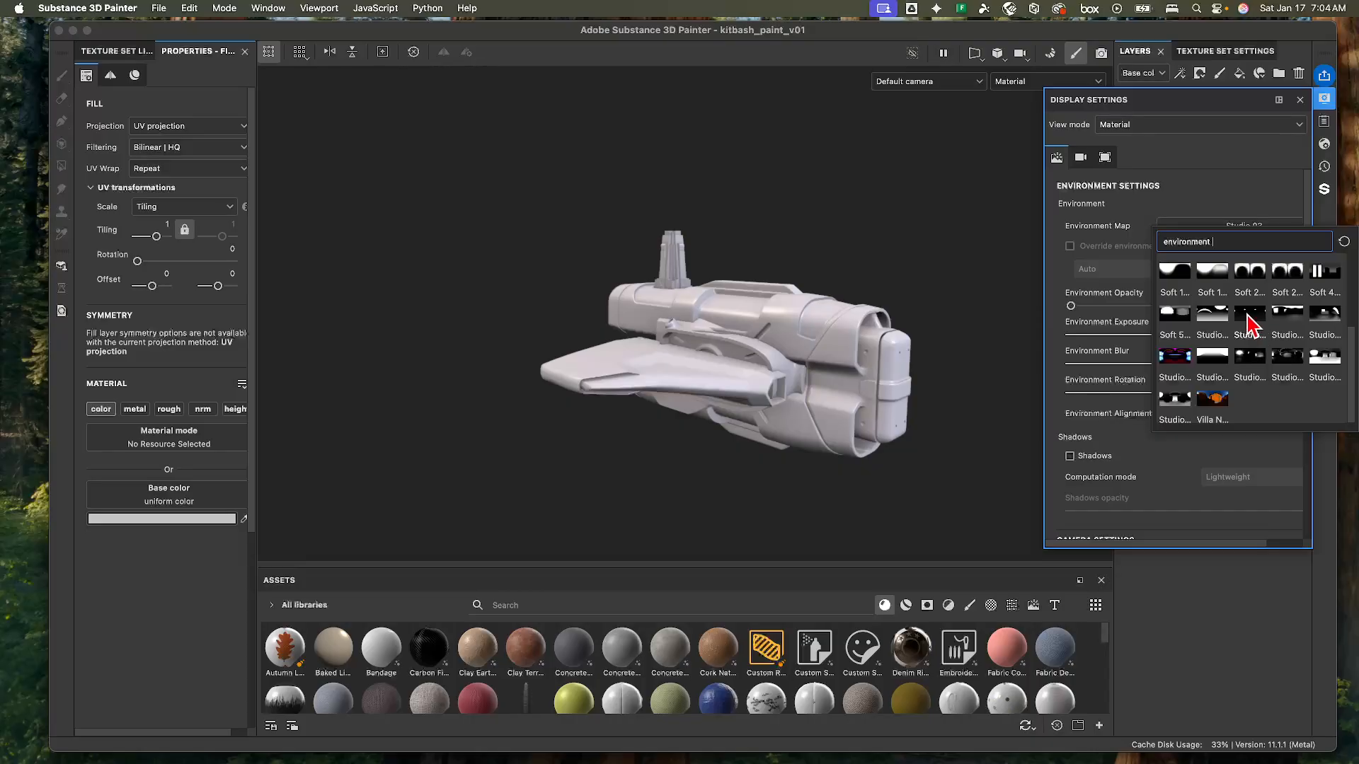
left_click(1325, 314)
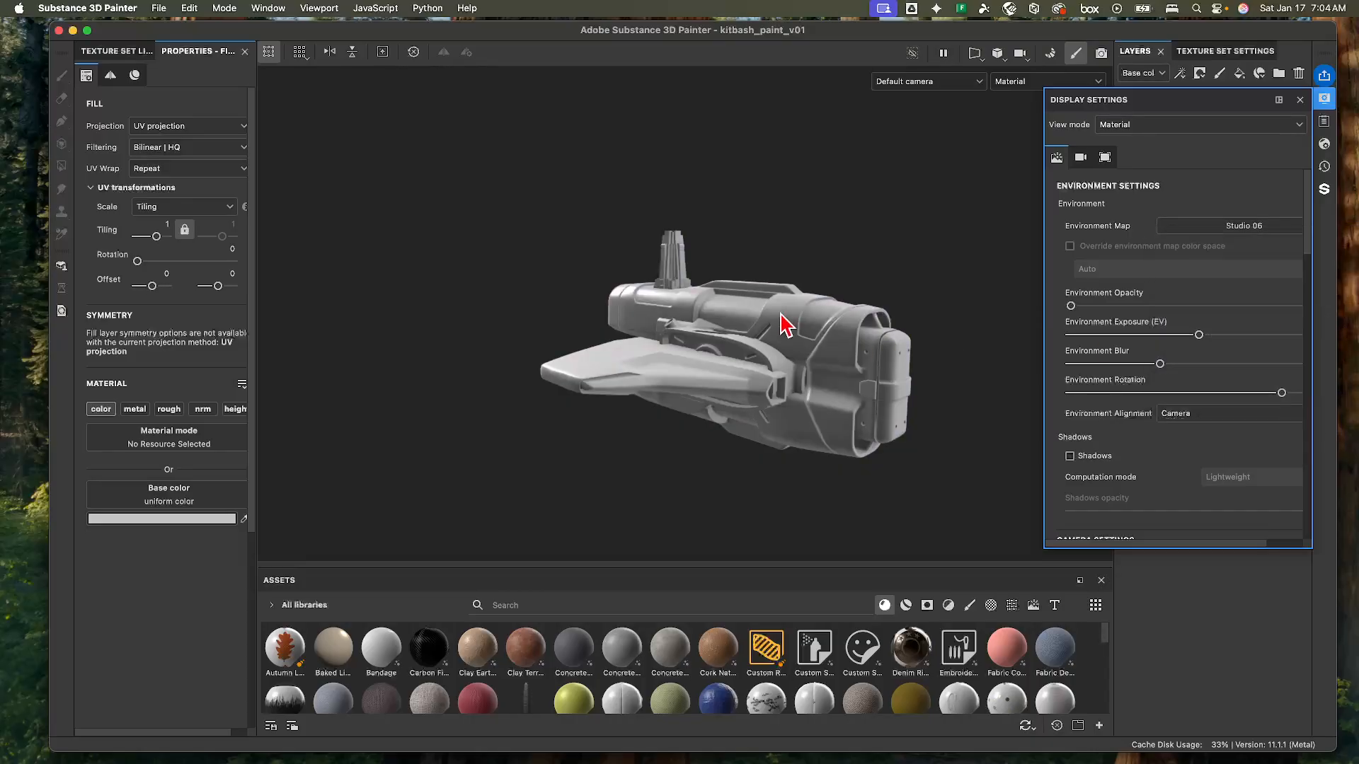
right_click_drag(789, 318, 708, 280, "shift")
- Set the environment map to Soft 4TubeBank 2BlackFlags and rotate the lighting around the ship
left_click(1256, 225)
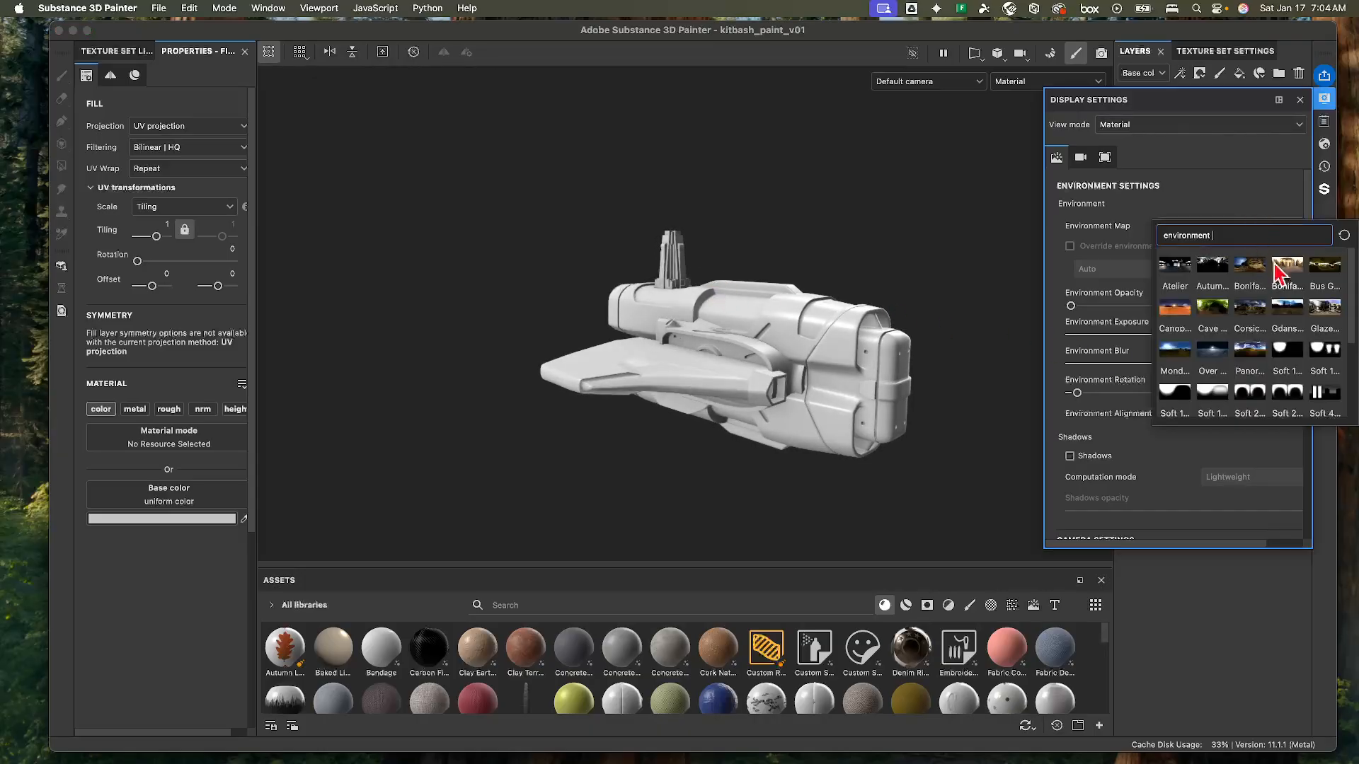
left_click(1325, 393)
right_click_drag(823, 327, 761, 290, "shift")
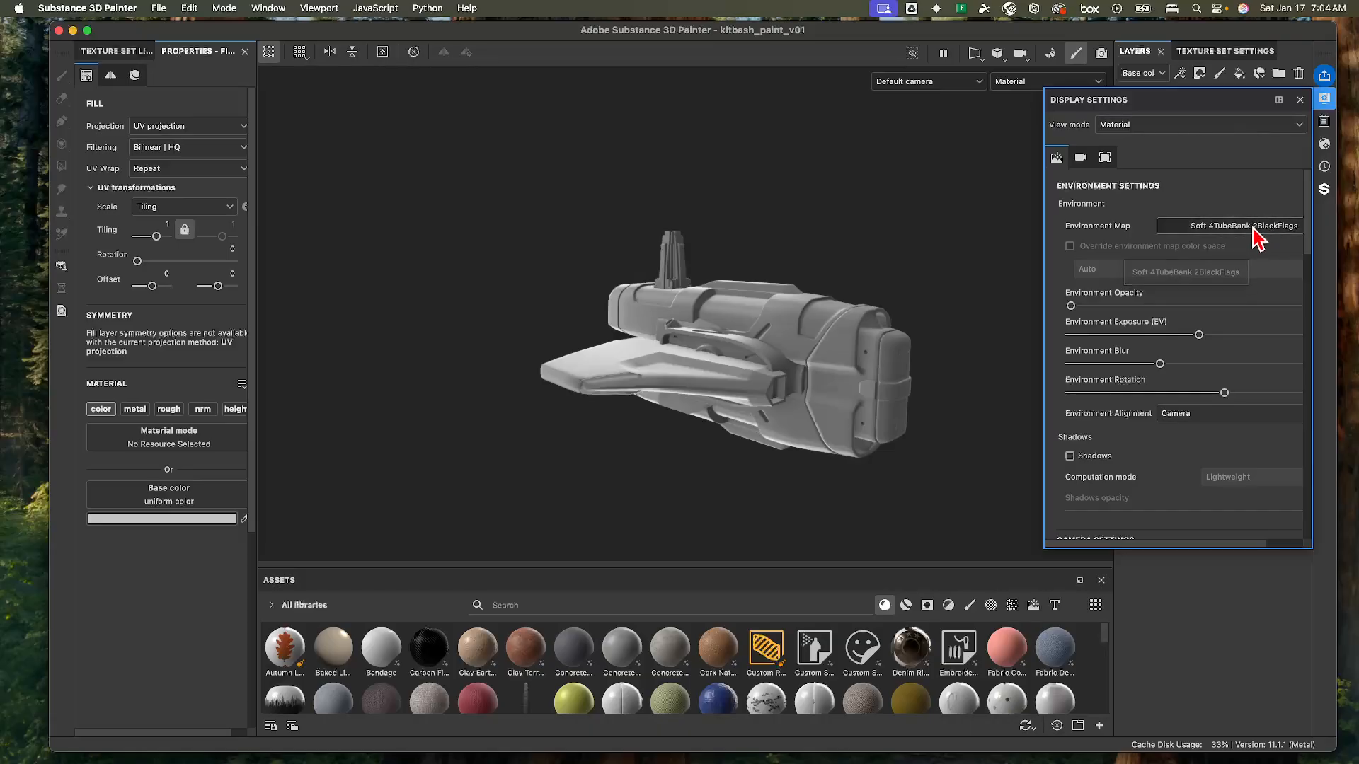
left_click(1324, 102)
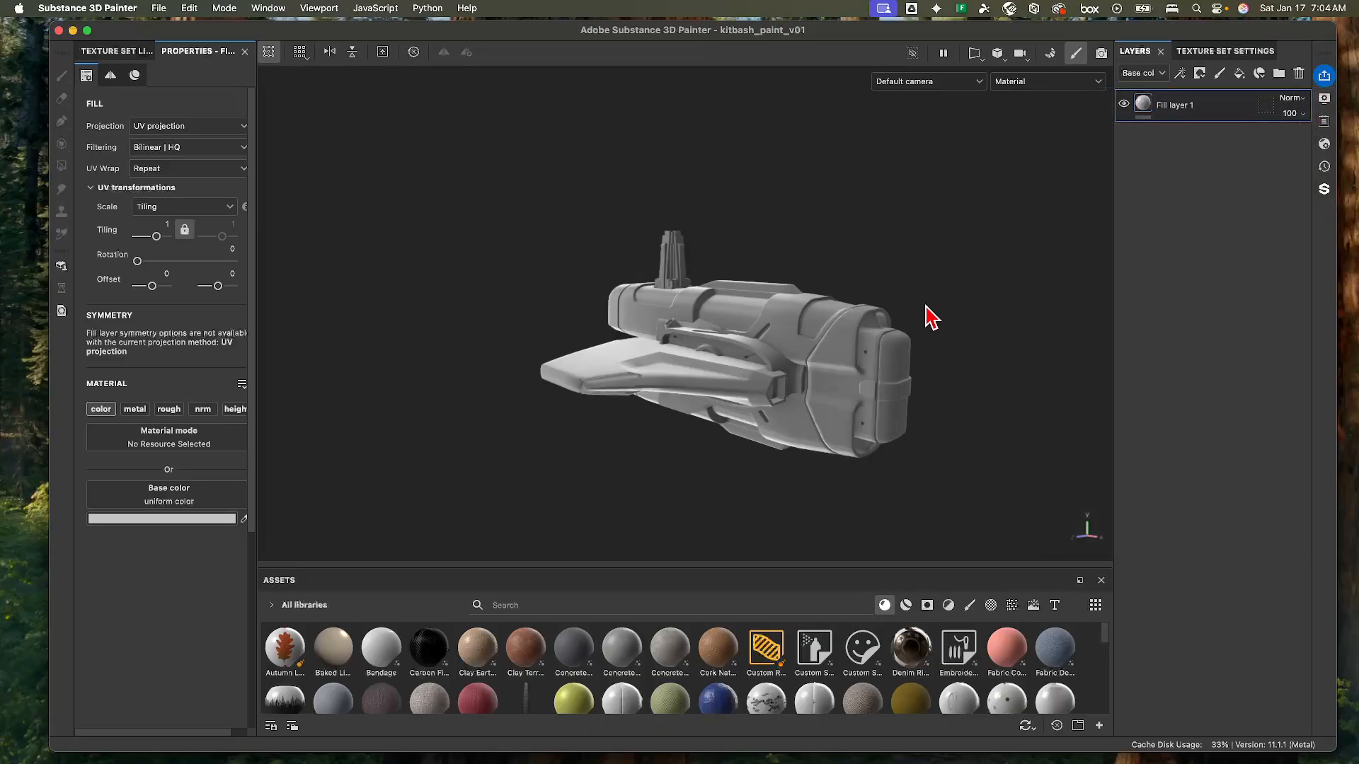
- Add a new fill layer above Fill layer 1 and group it into a folder
mouse_move(921, 307)
left_mouse_down("alt")
mouse_move(864, 285)
mouse_move(877, 316)
mouse_move(868, 294)
mouse_move(902, 306)
left_mouse_up("alt")
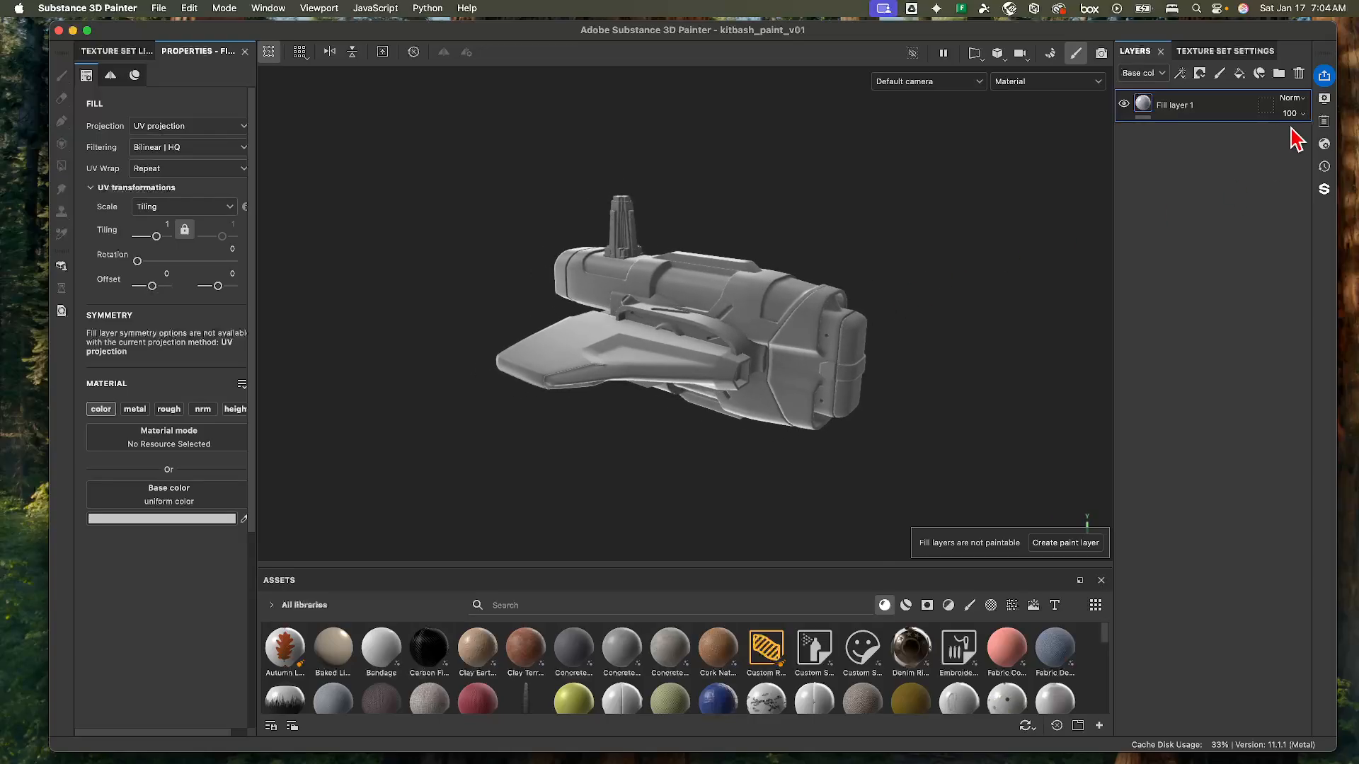
left_click(1238, 75)
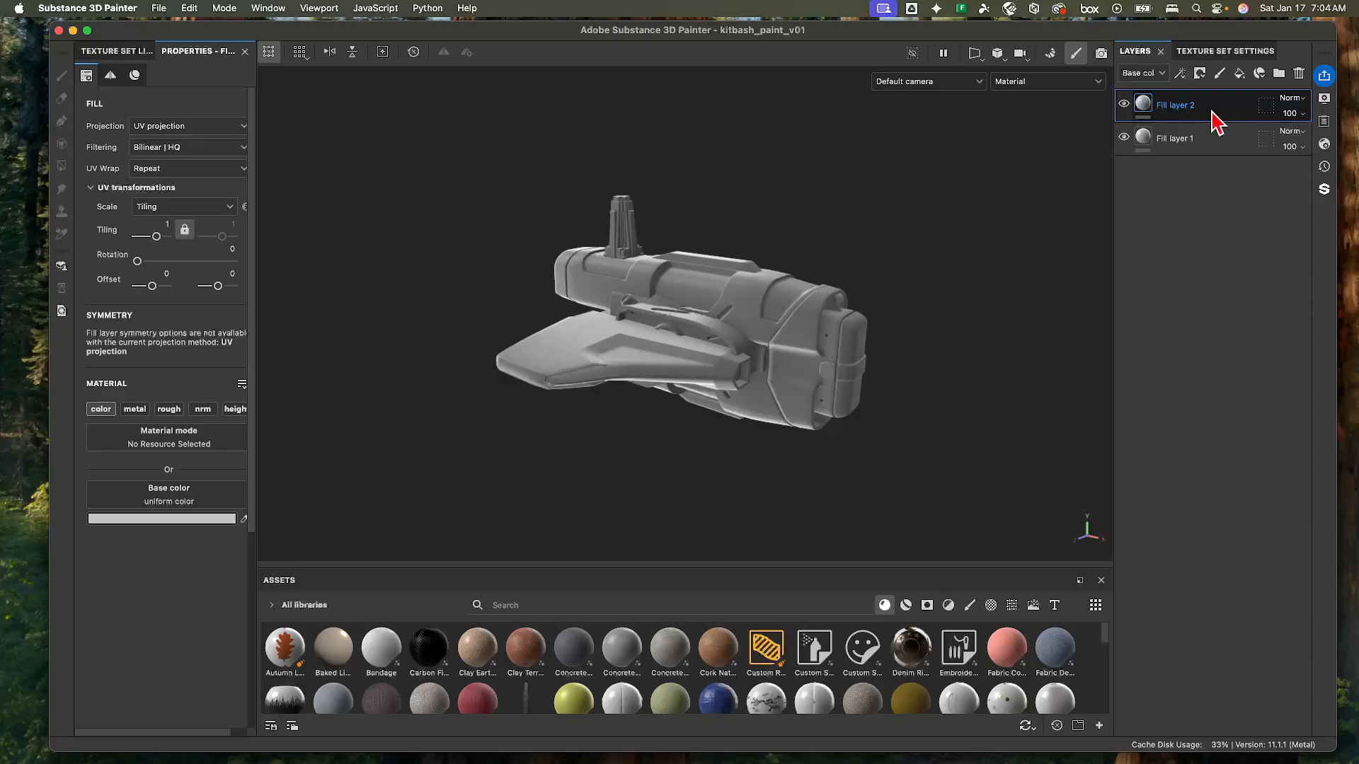
key("super+g")
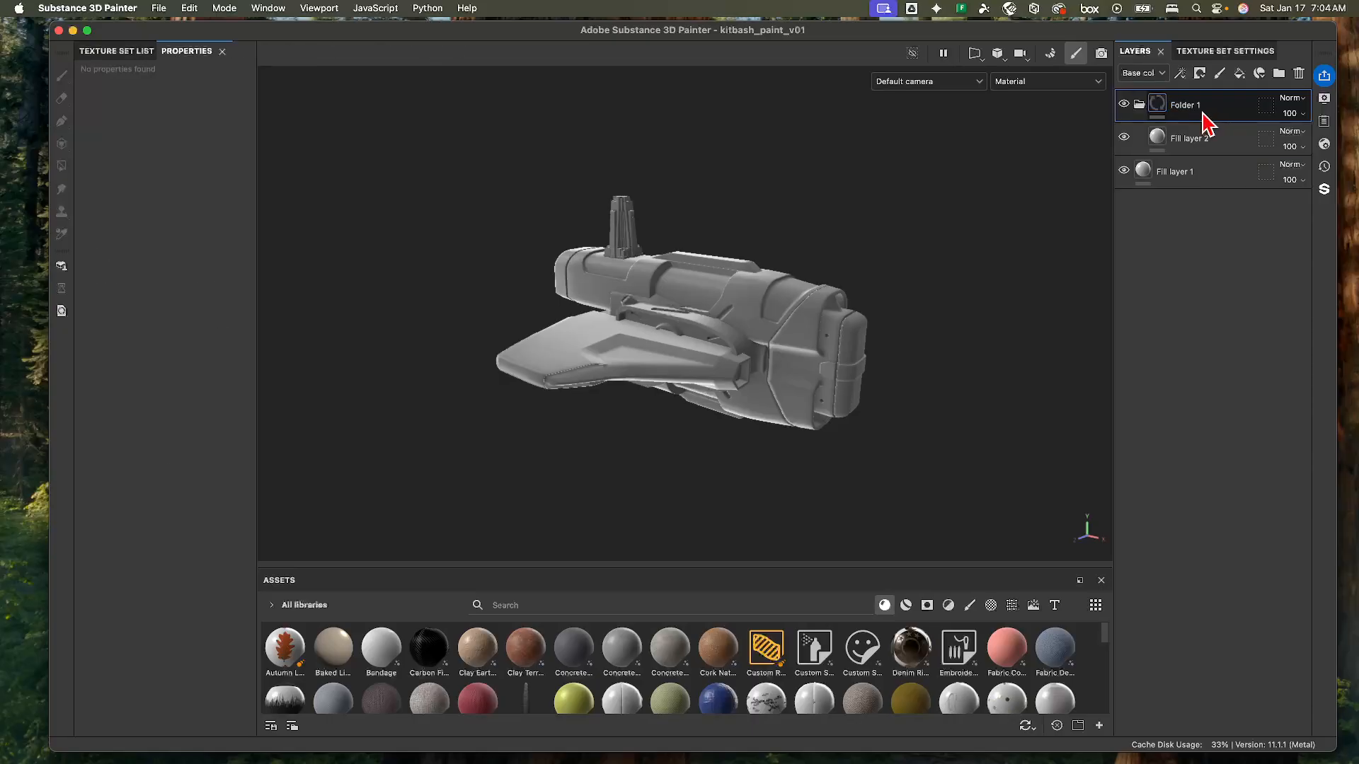
- Rename the new folder COLORA and give it a black mask
double_click(1190, 105)
type("COLORA")
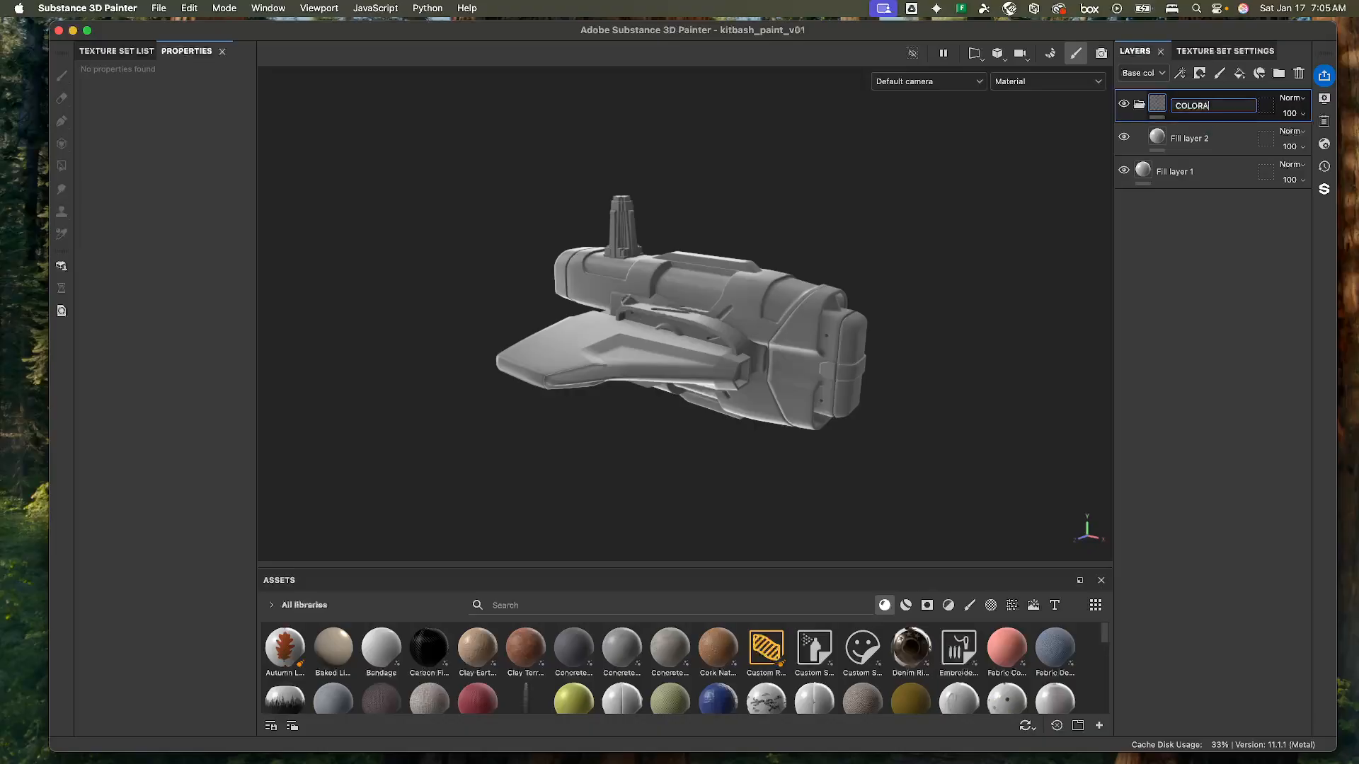
key("Return")
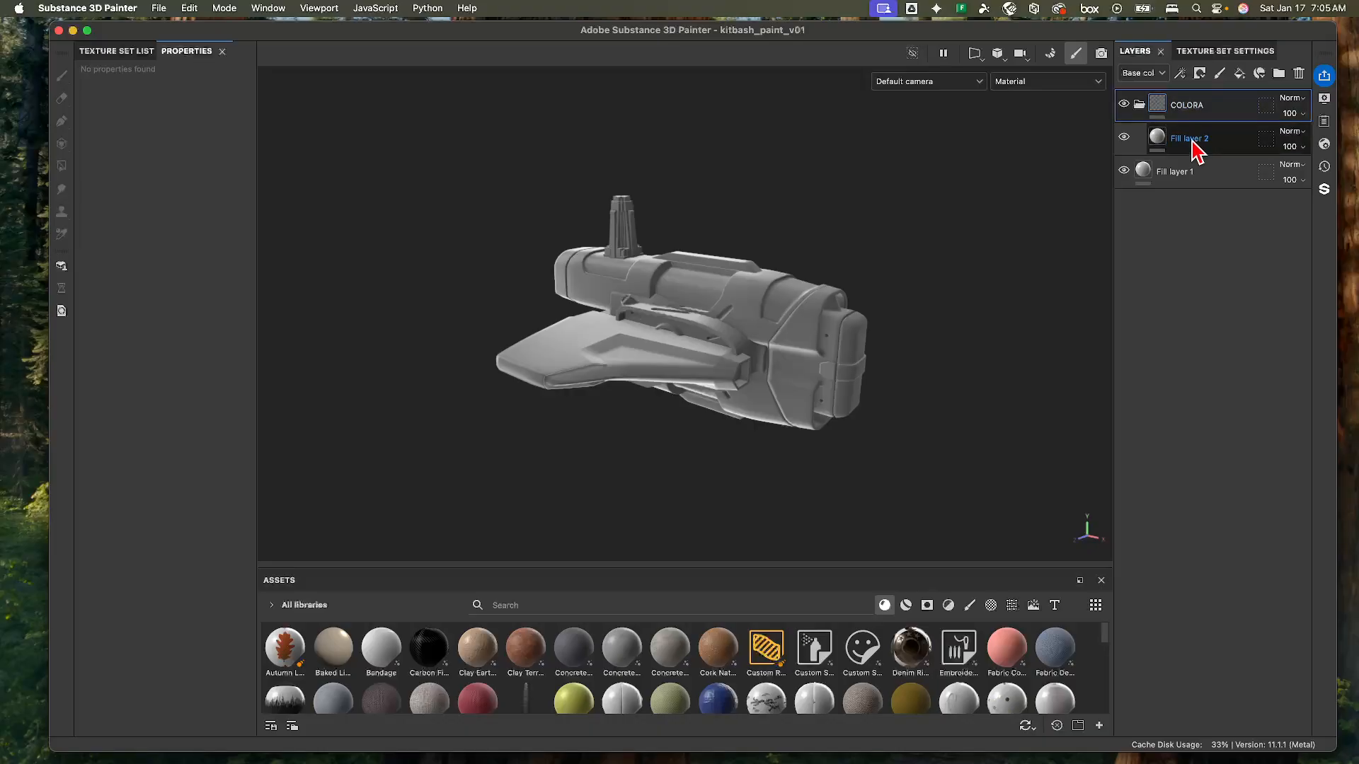
right_click(1206, 111)
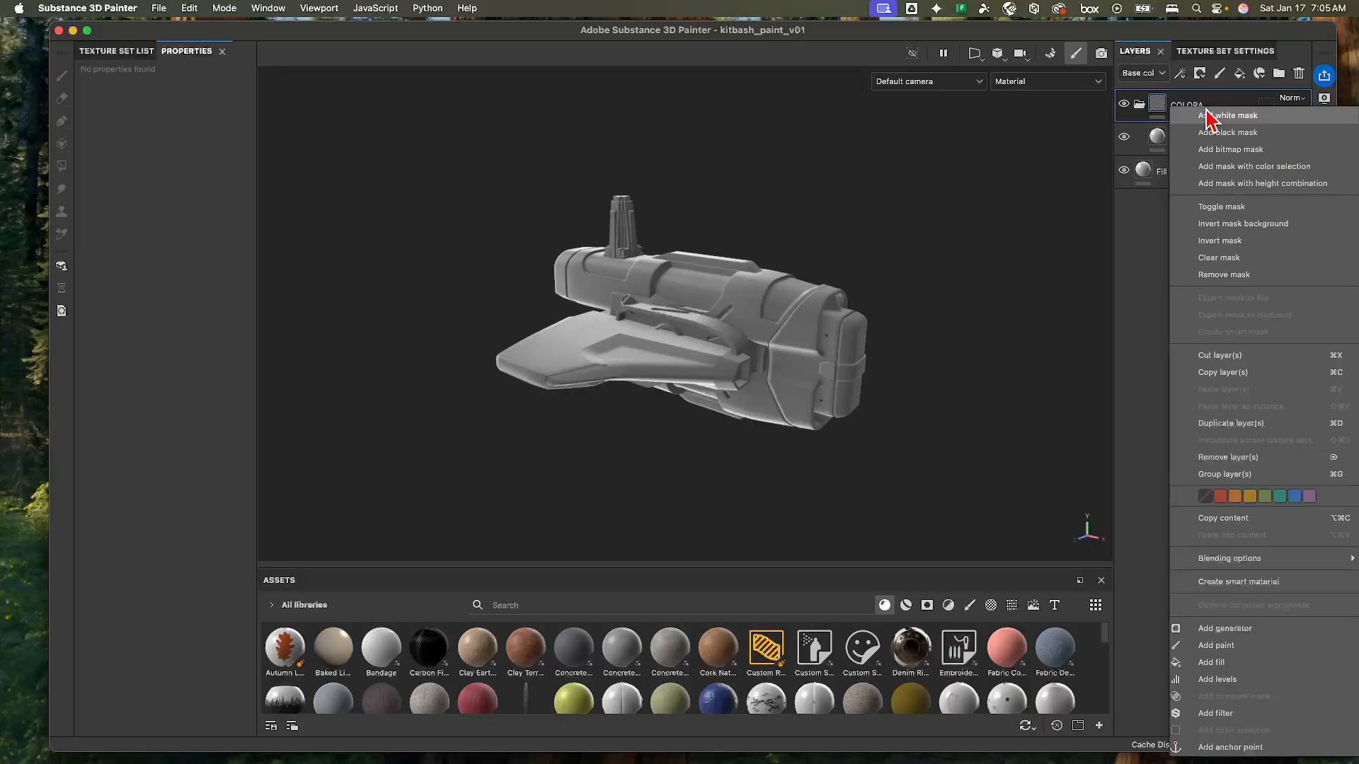
left_click(1246, 134)
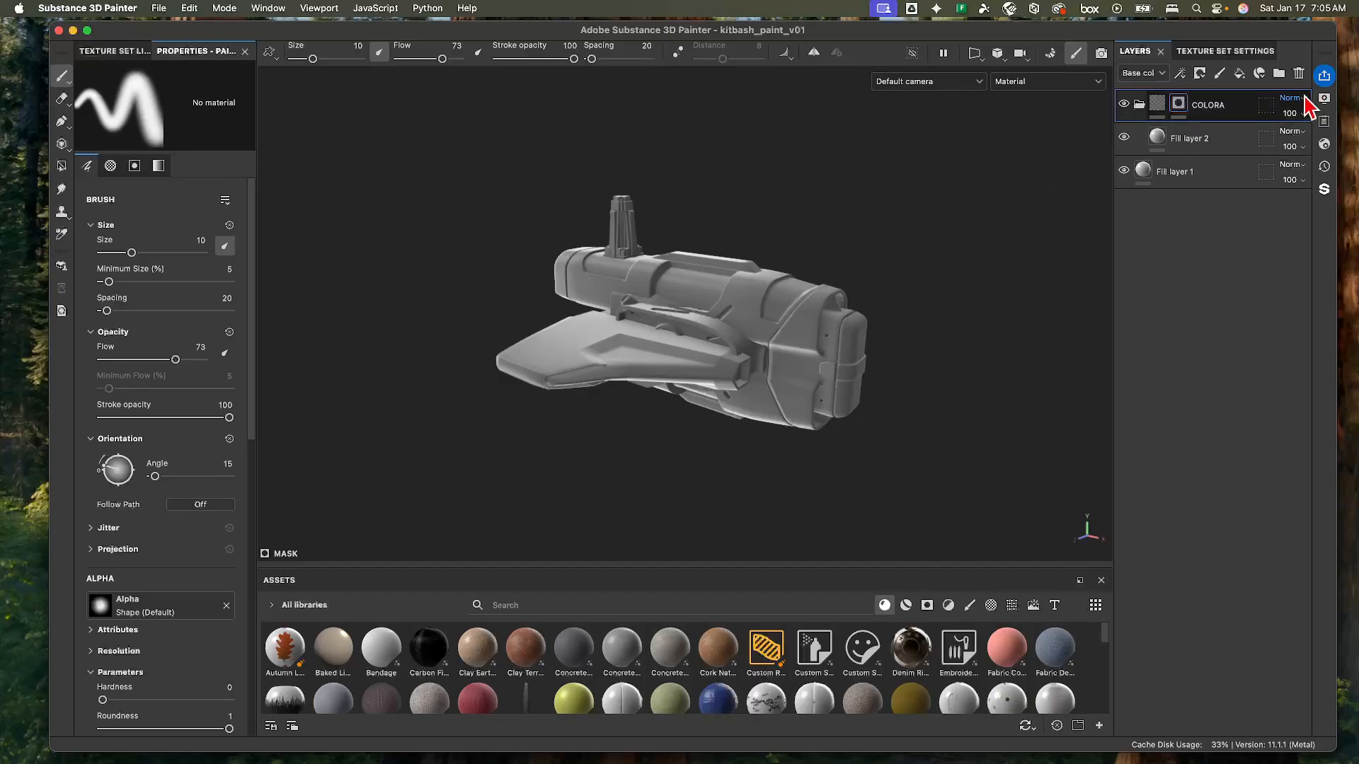
- Examine the COLORA folder's geometry mask with the Mesh names and UV Tiles mask types
left_click(1267, 106)
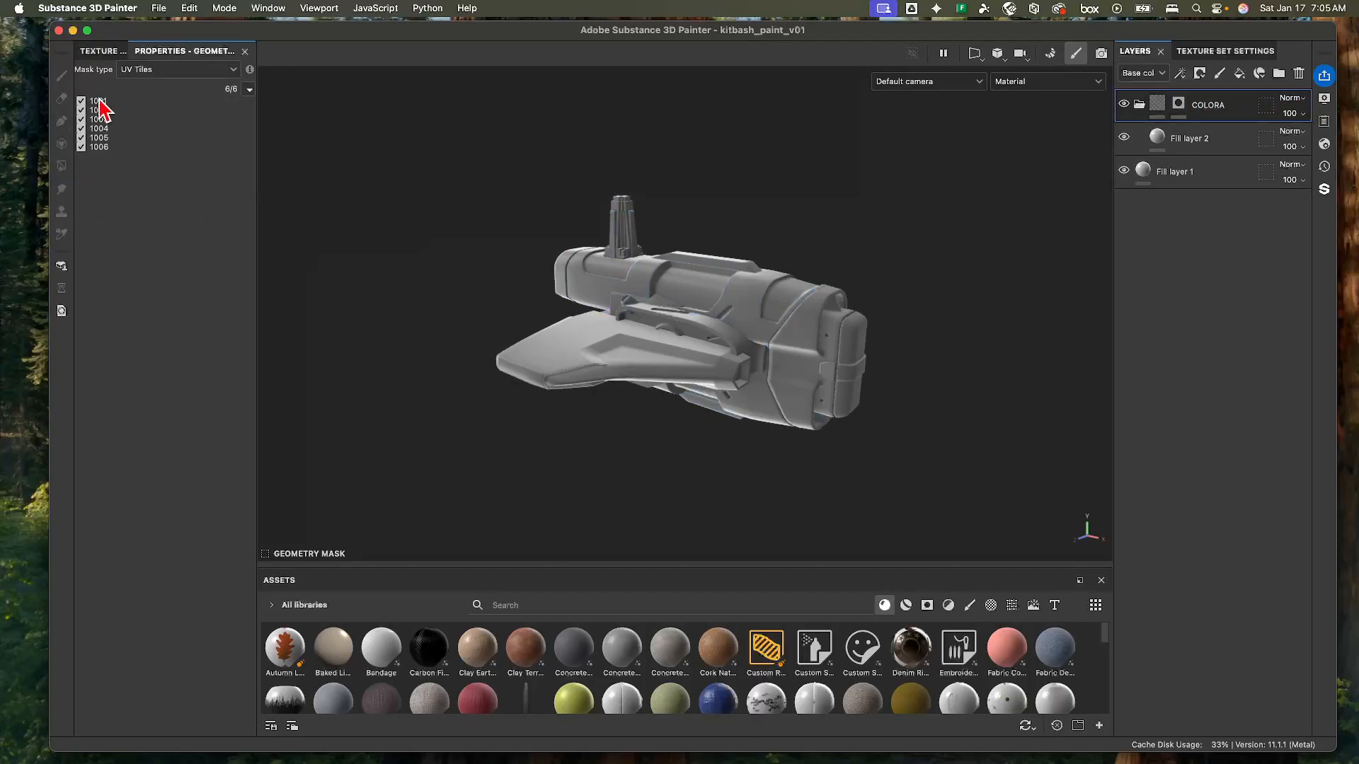
left_click(152, 69)
left_click(143, 102)
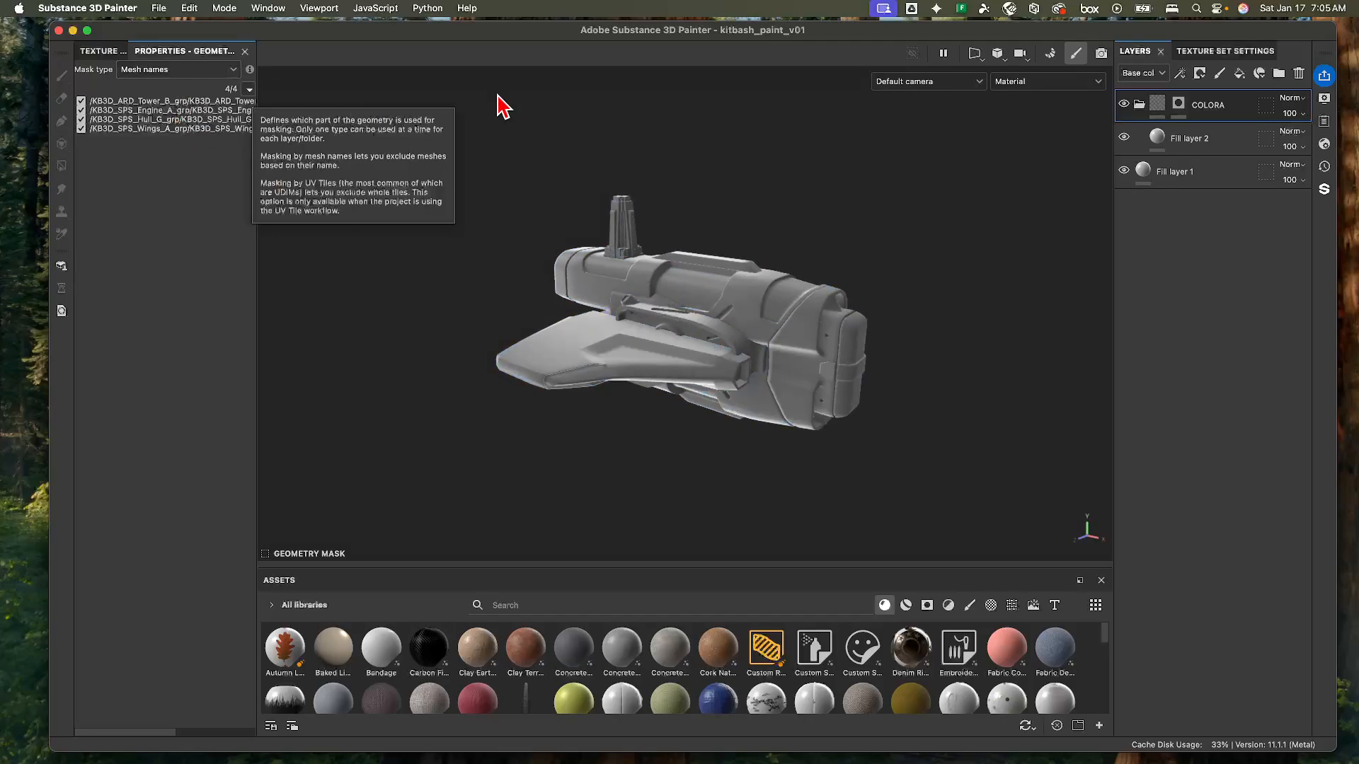
left_click(156, 70)
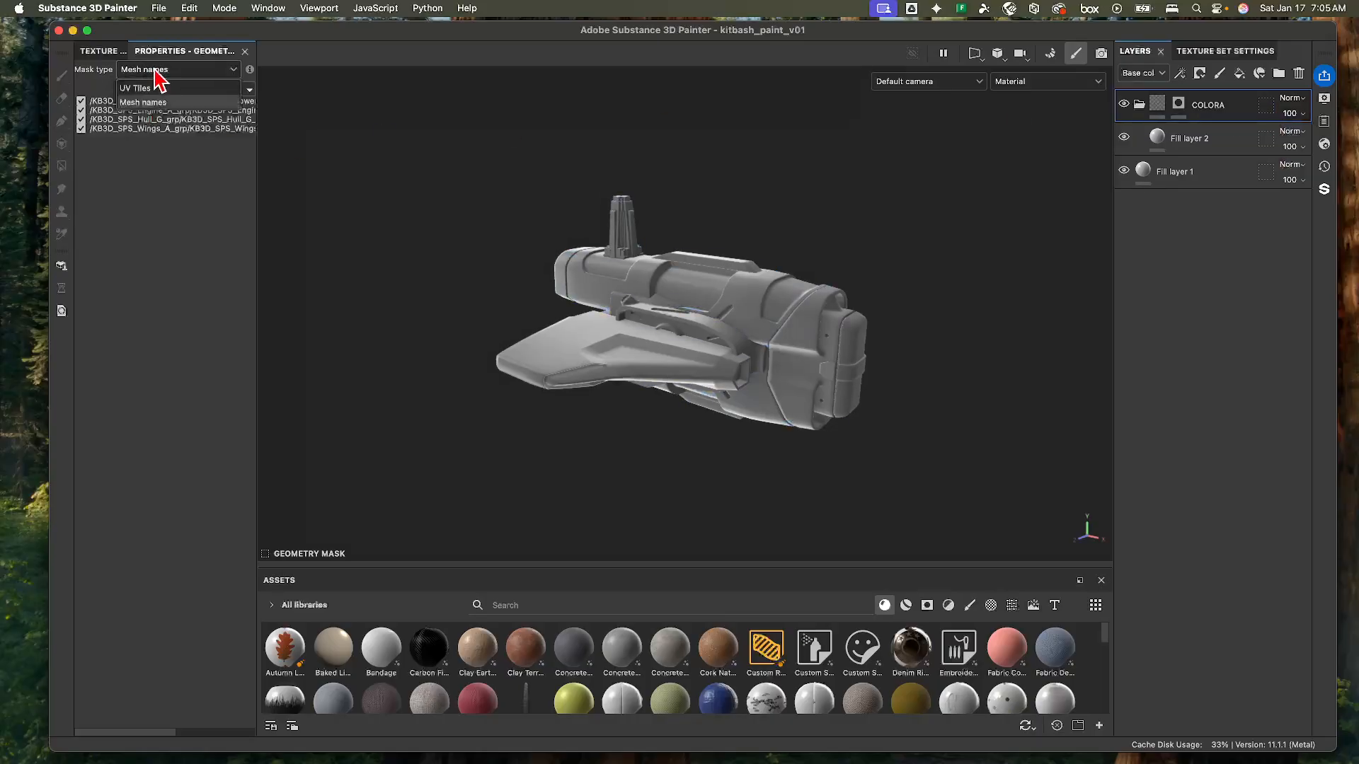
left_click(141, 88)
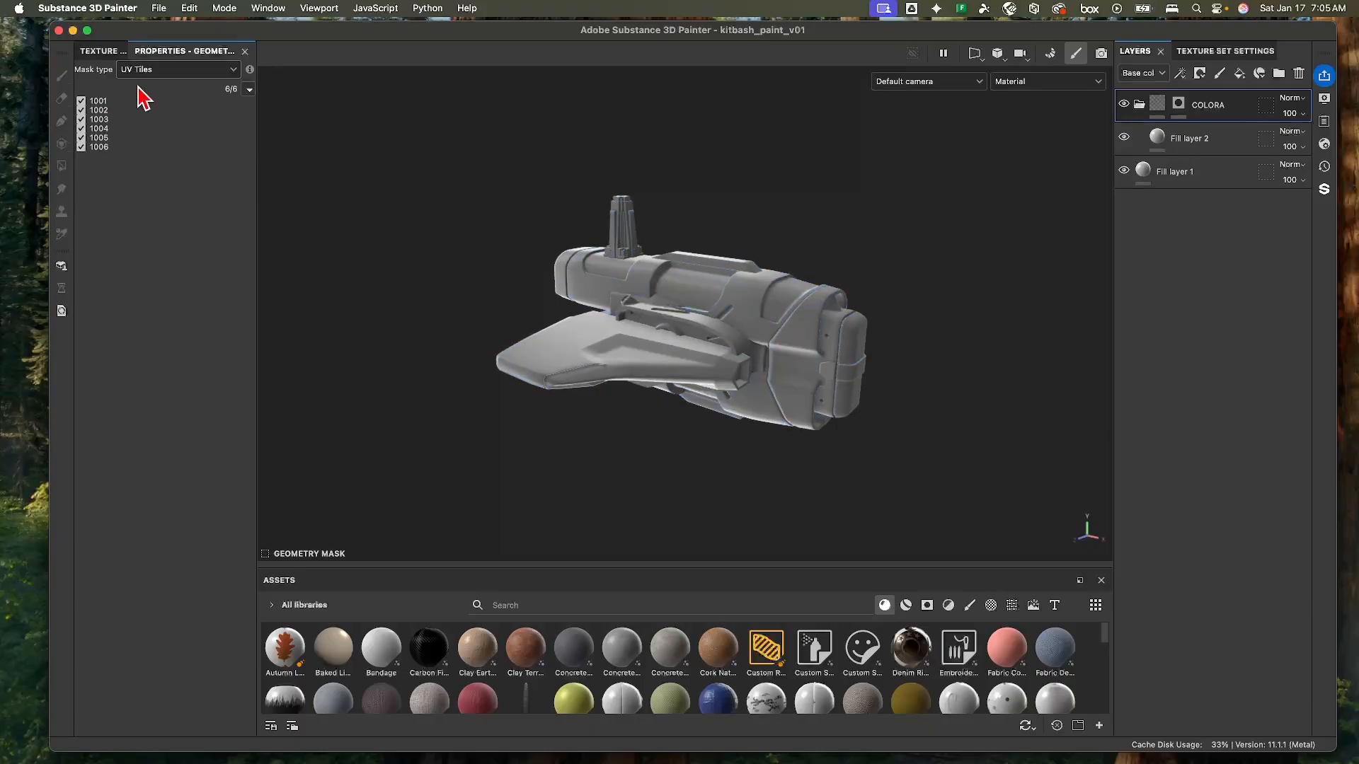
- Activate Polygon Fill in mesh fill mode on the COLORA folder's black mask
left_click(1181, 106)
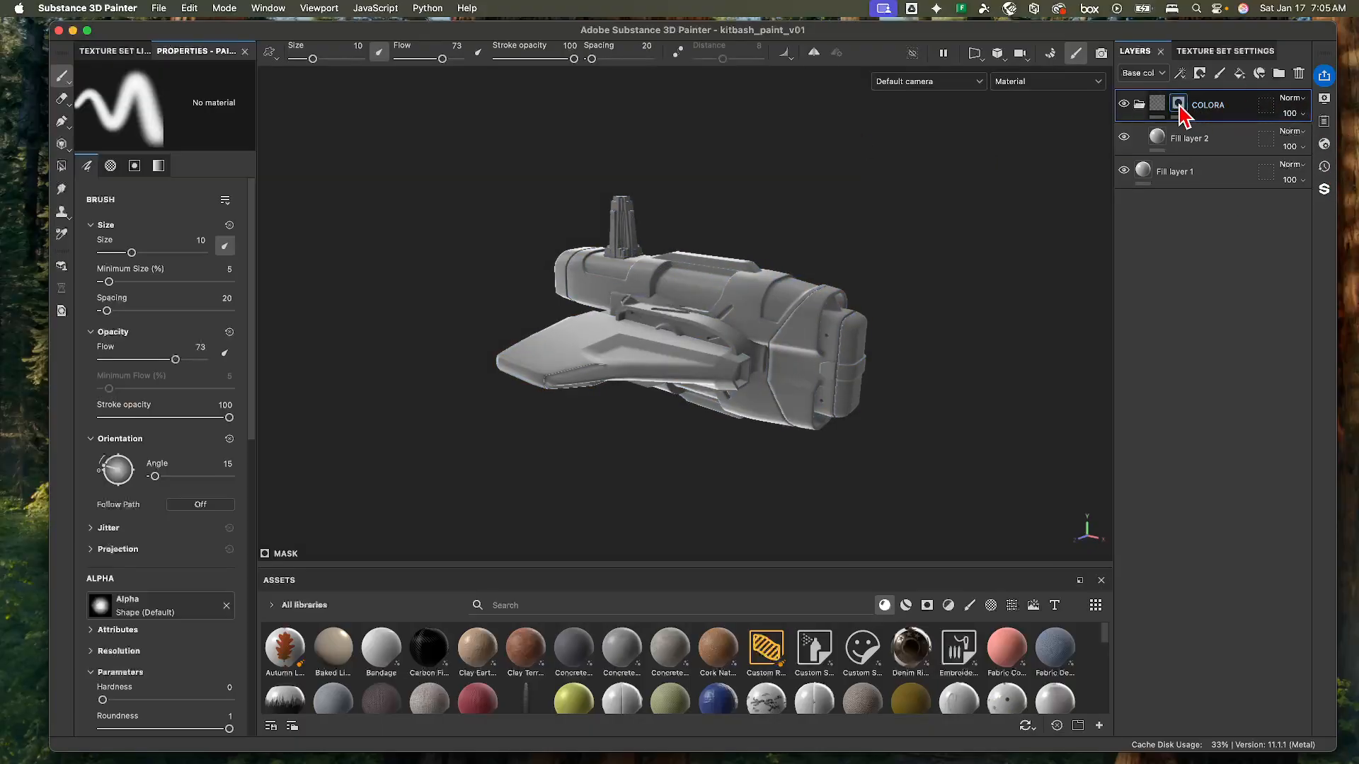
left_click(61, 167)
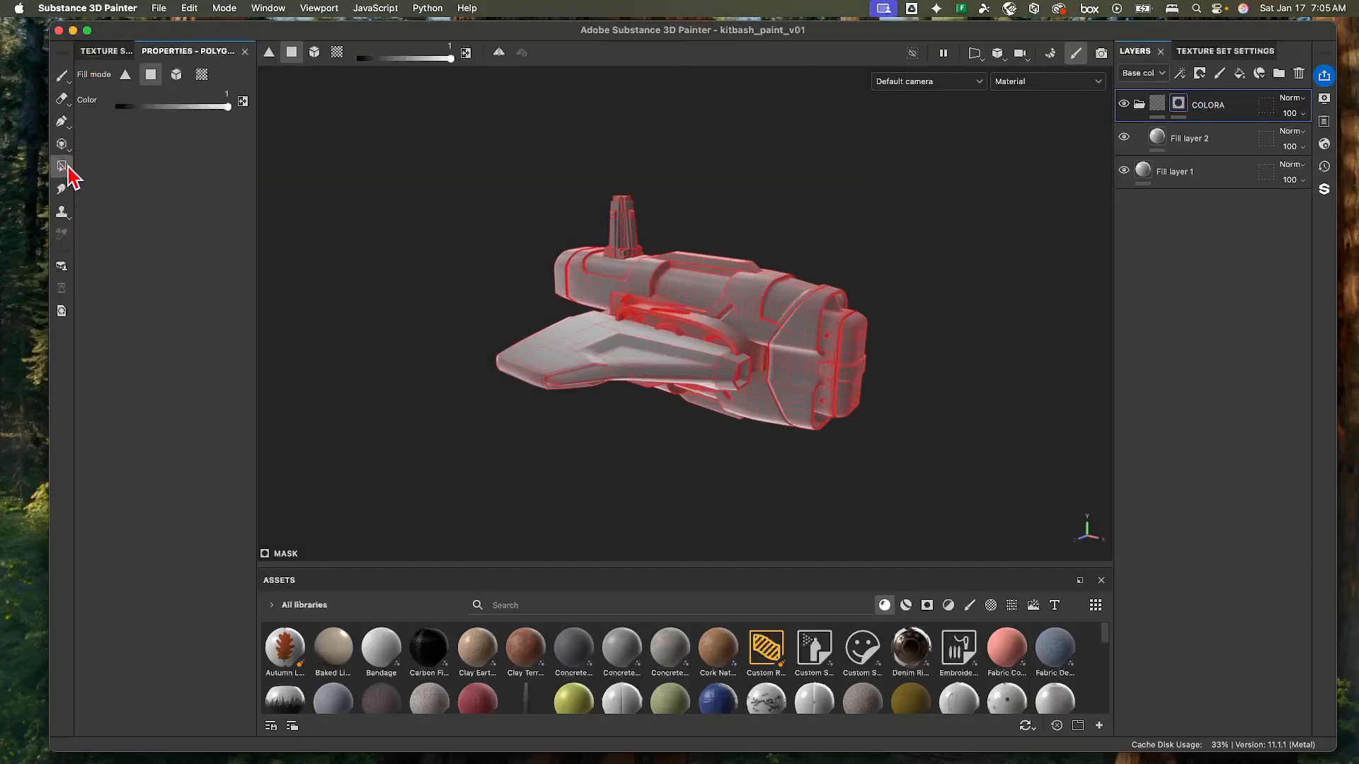
left_click(314, 52)
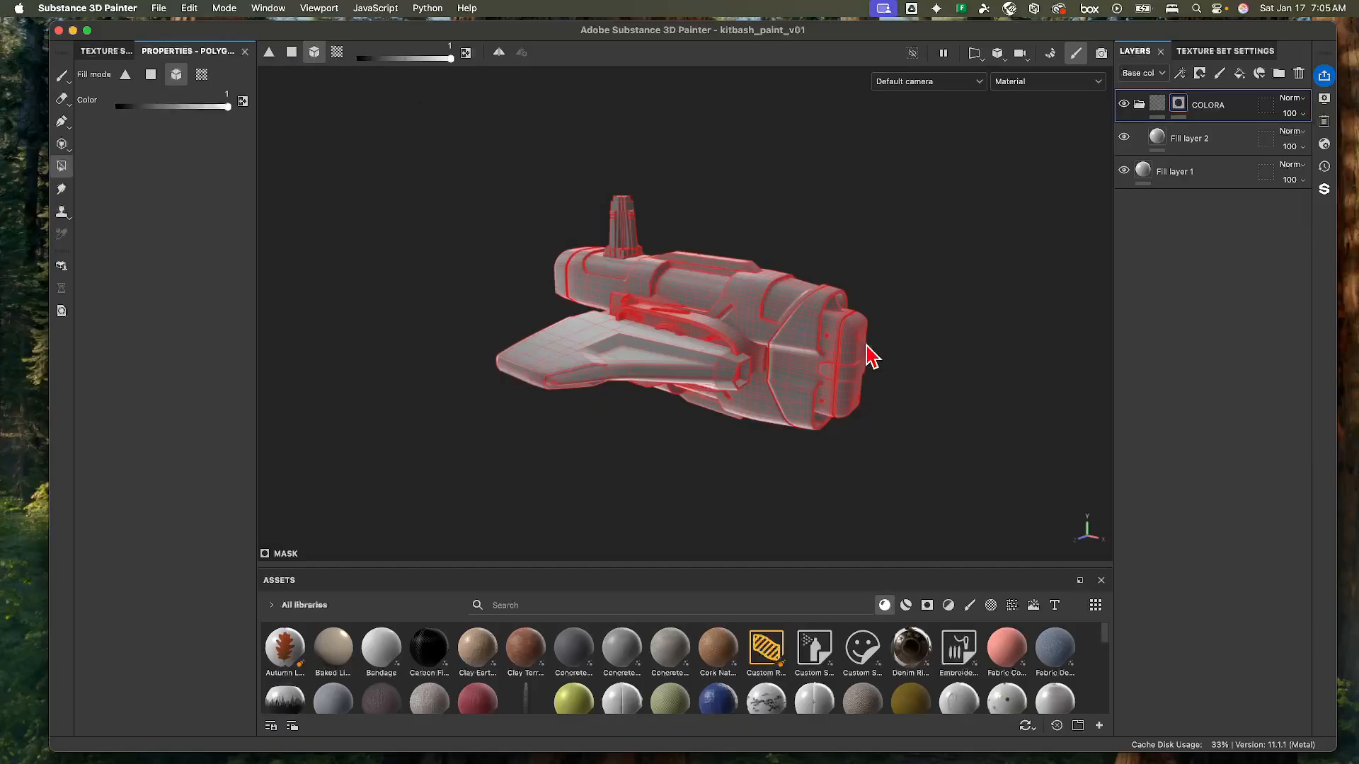
- Set the base color of Fill layer 2 to saturated blue 1A0DFF
left_click(1163, 141)
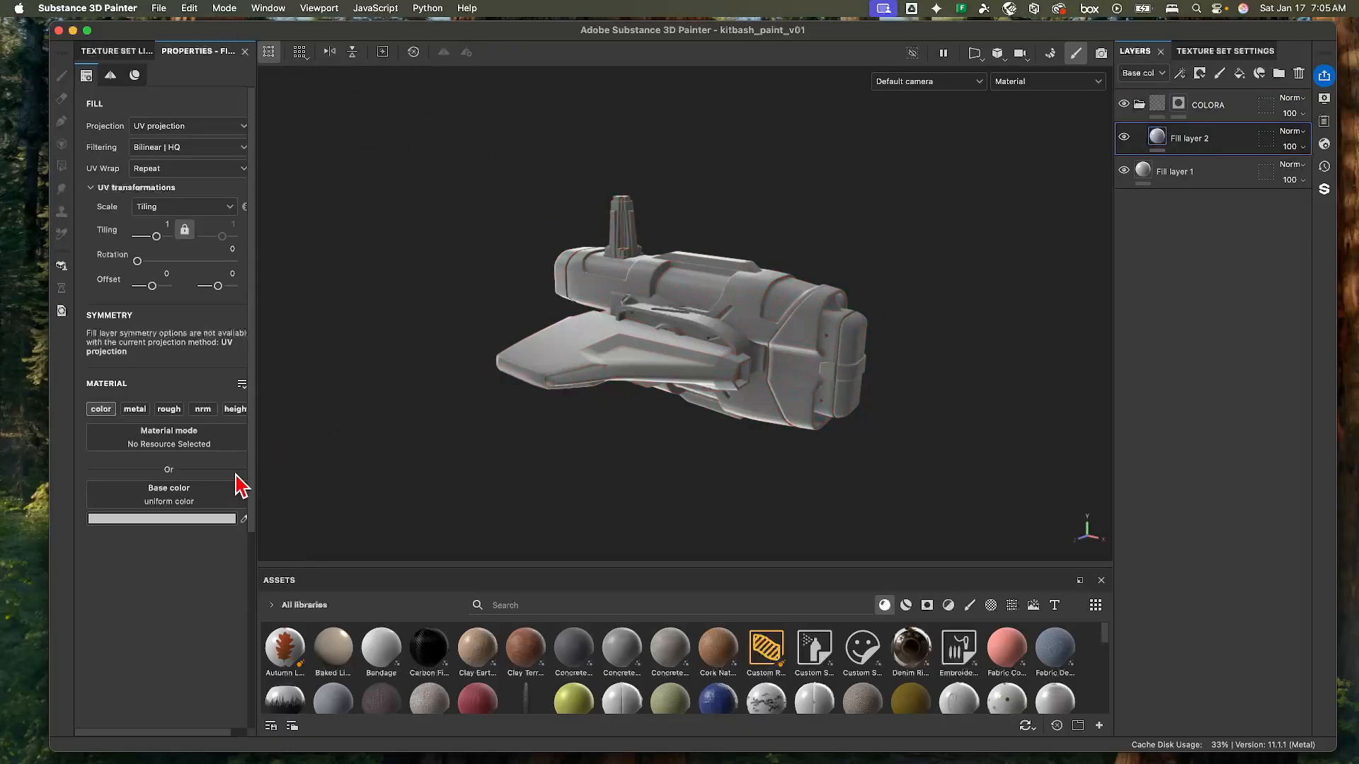
left_click(205, 520)
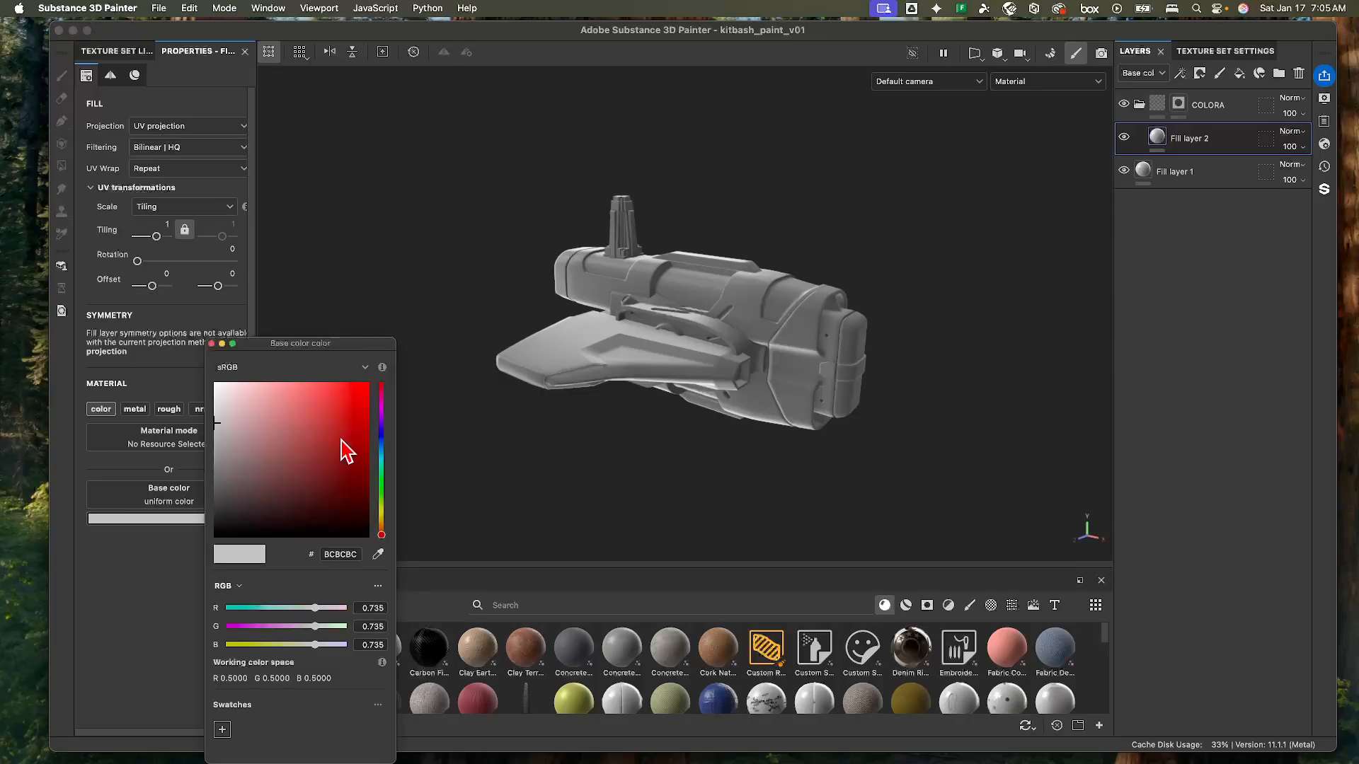
left_click(383, 439)
left_click_drag(363, 418, 367, 374)
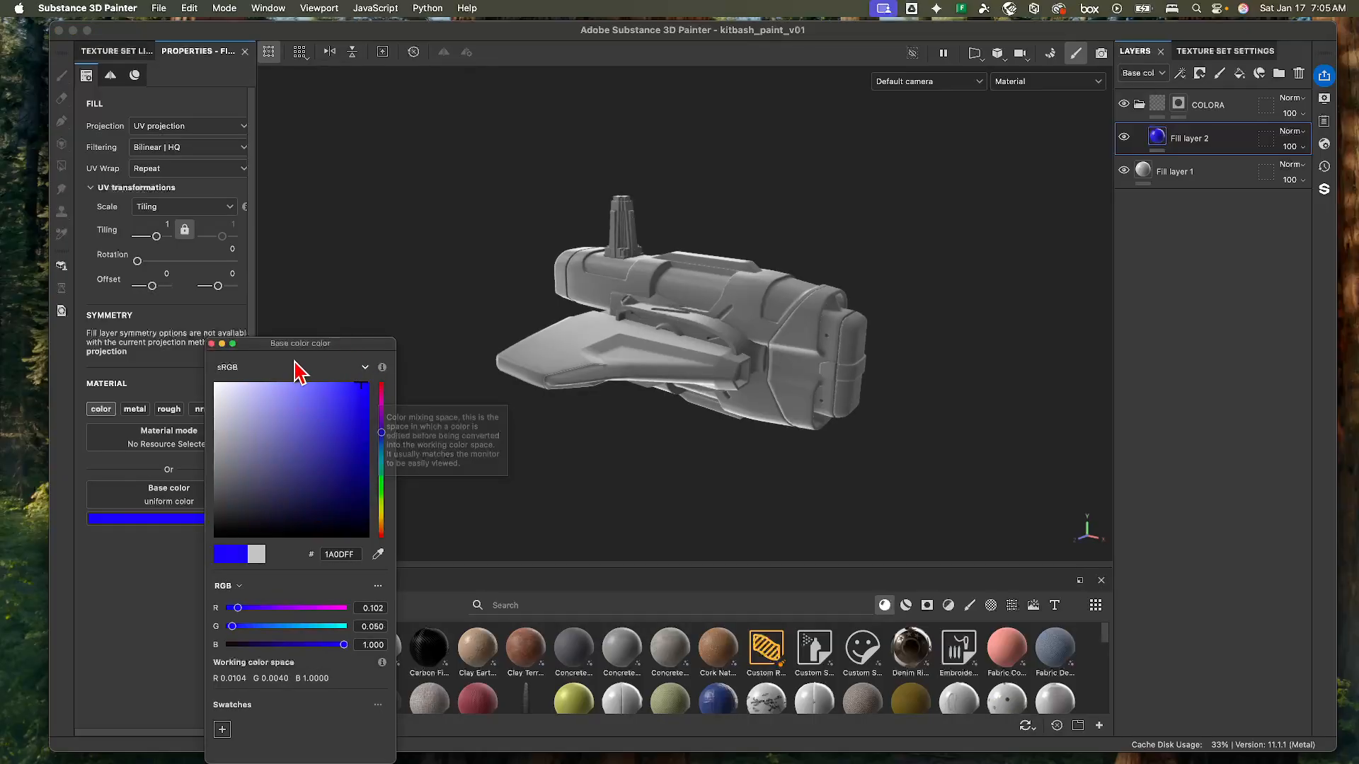
left_click(211, 344)
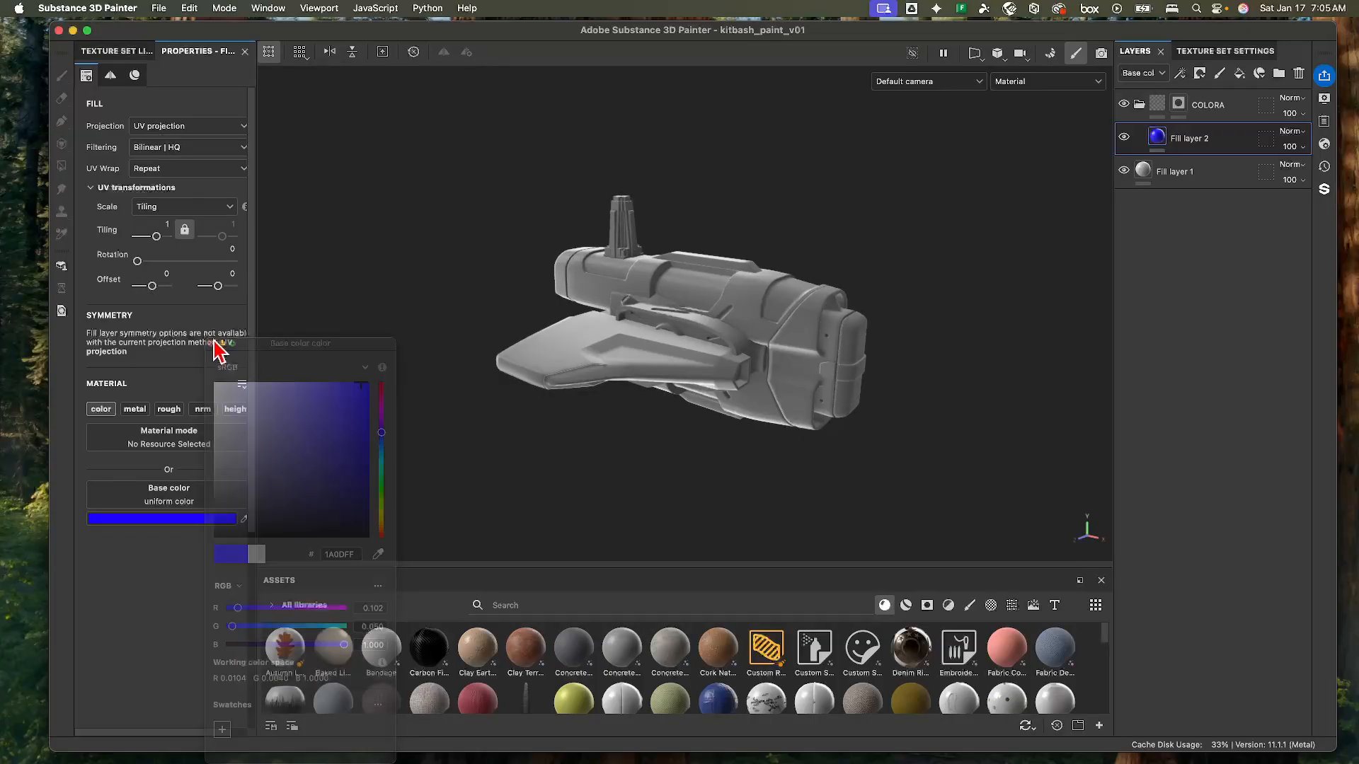
- Fill the ship's main hull mesh into the COLORA folder's mask
left_click(1178, 106)
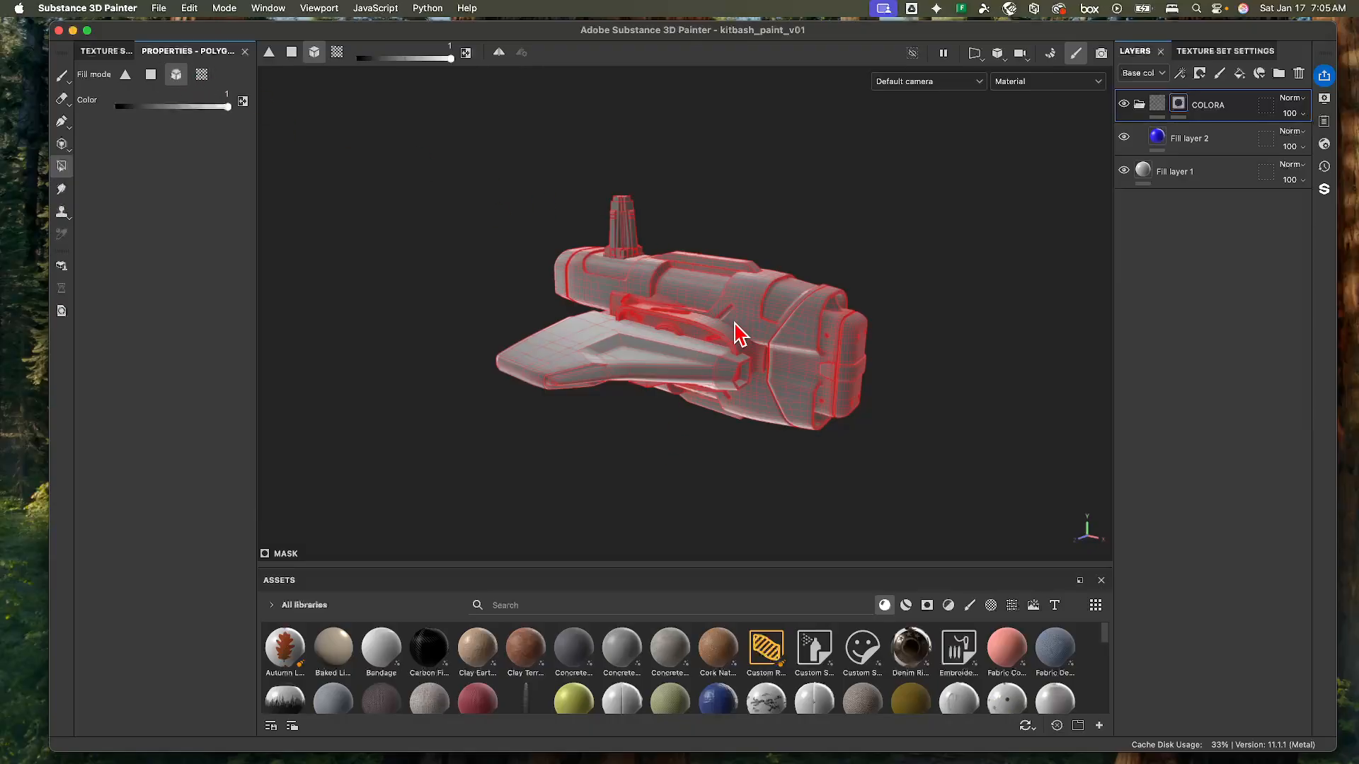
left_click(1157, 106)
left_click(1176, 104)
left_click(798, 391)
left_click_drag(903, 364, 719, 321, "alt")
left_click_drag(595, 362, 799, 312, "alt")
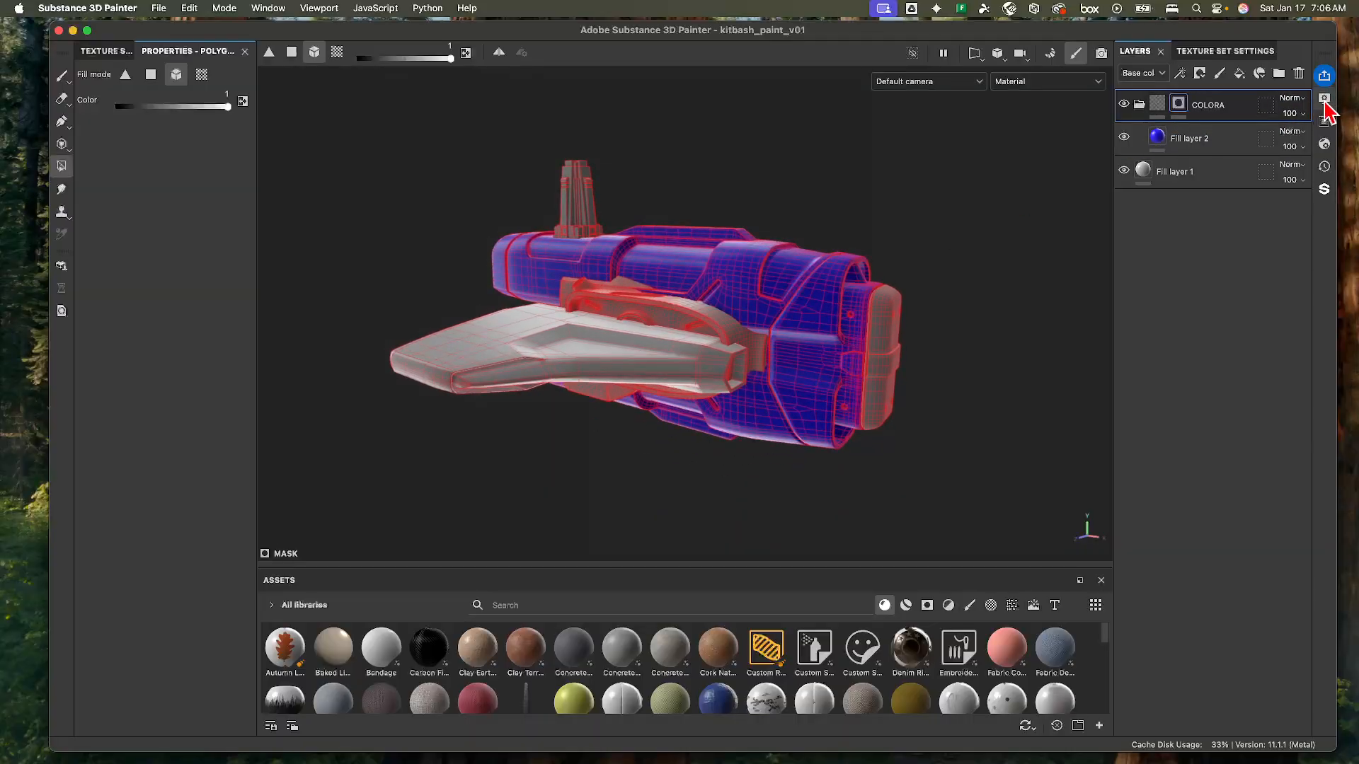
- Lower the mesh wireframe opacity to a faint overlay in the viewport display settings
left_click(1324, 99)
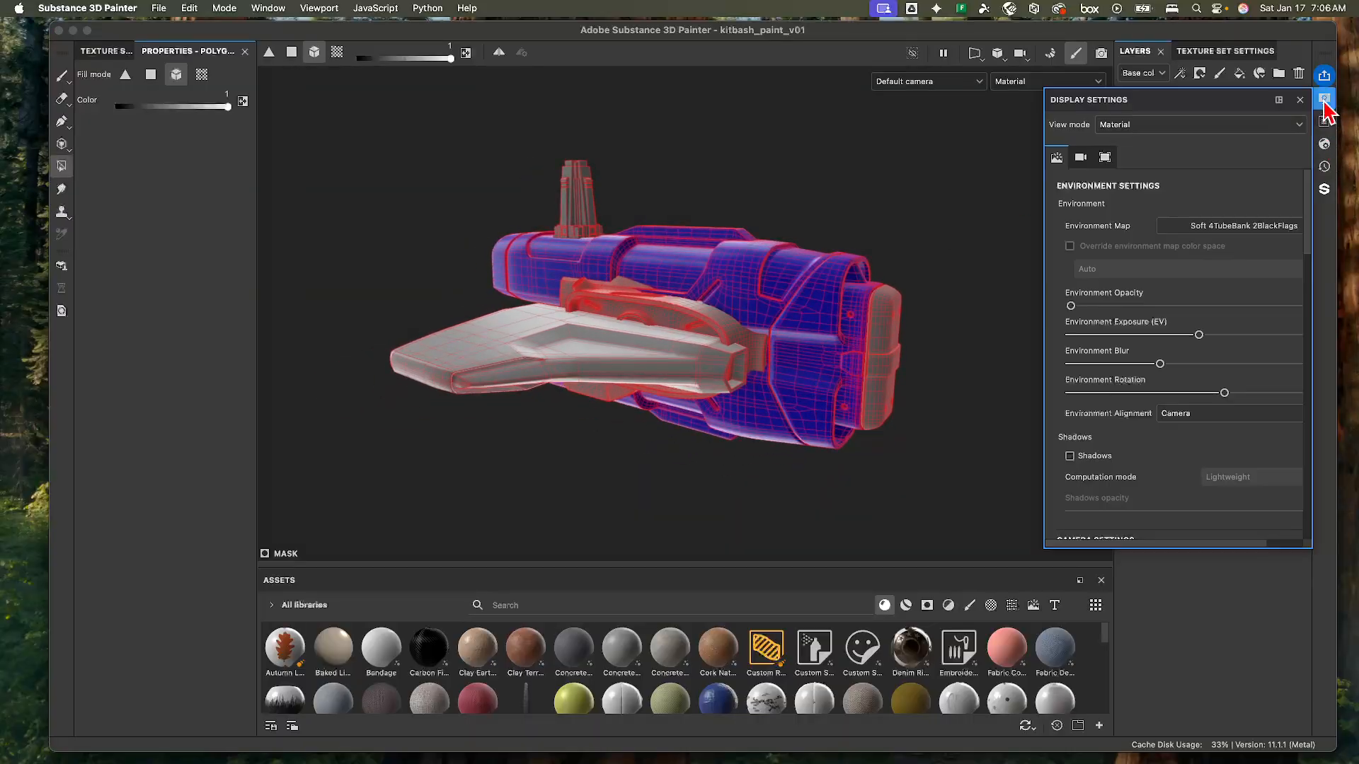
scroll(1193, 359, "down", 6)
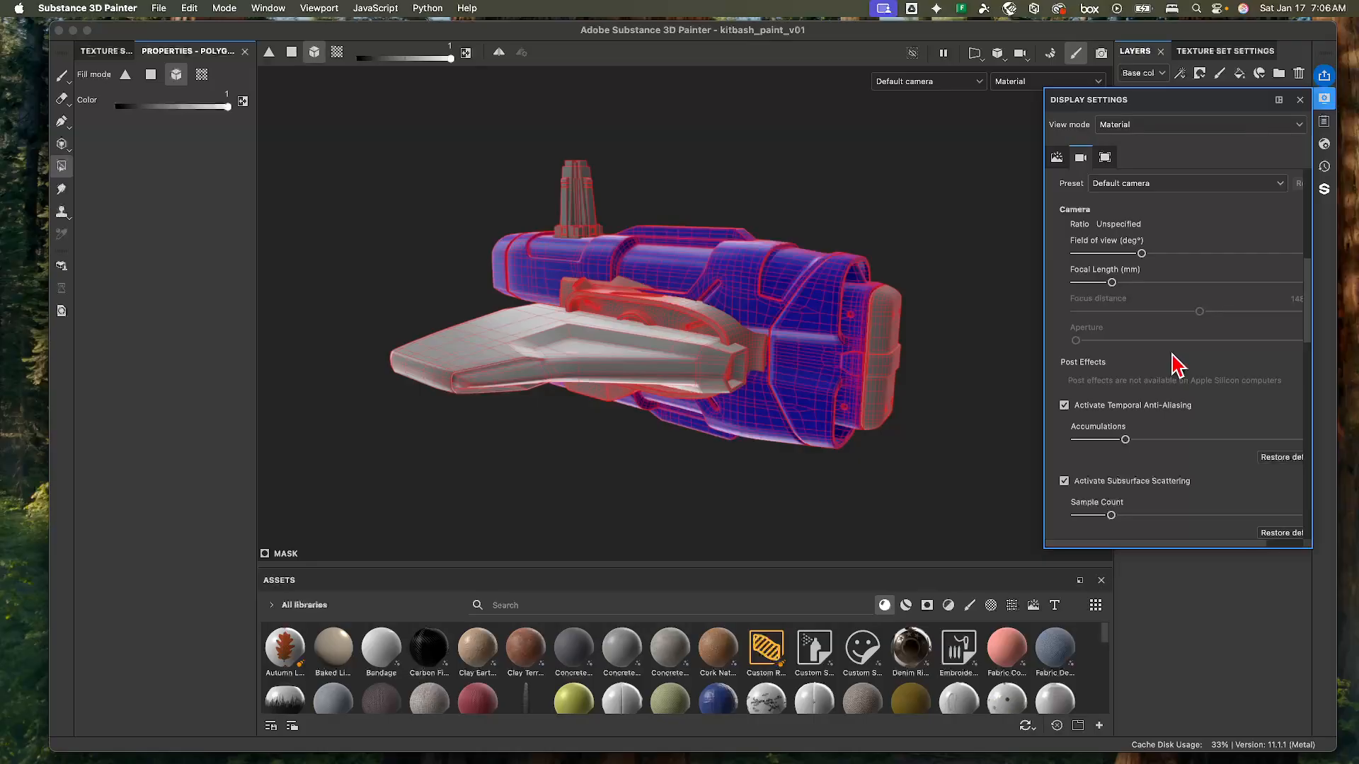
scroll(1177, 364, "down", 3)
scroll(1175, 363, "down", 10)
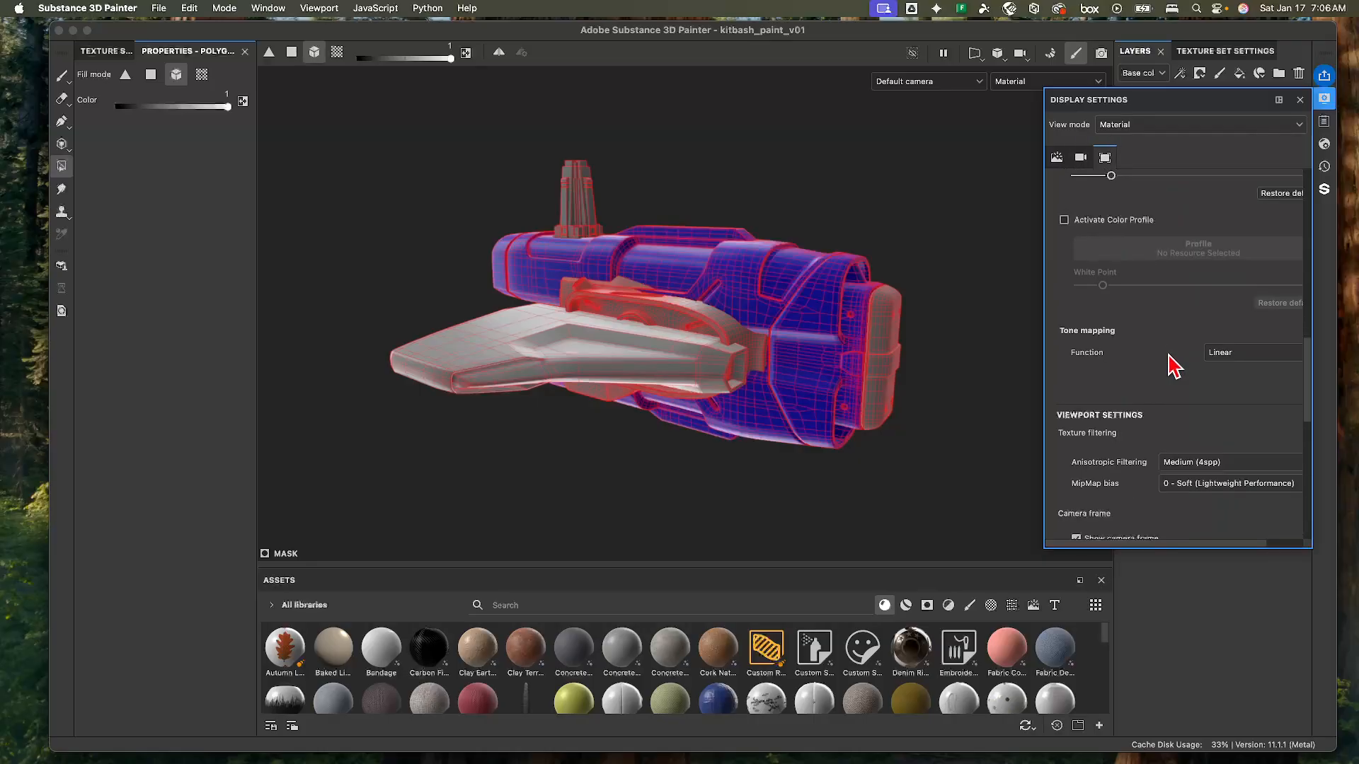
scroll(1174, 367, "down", 5)
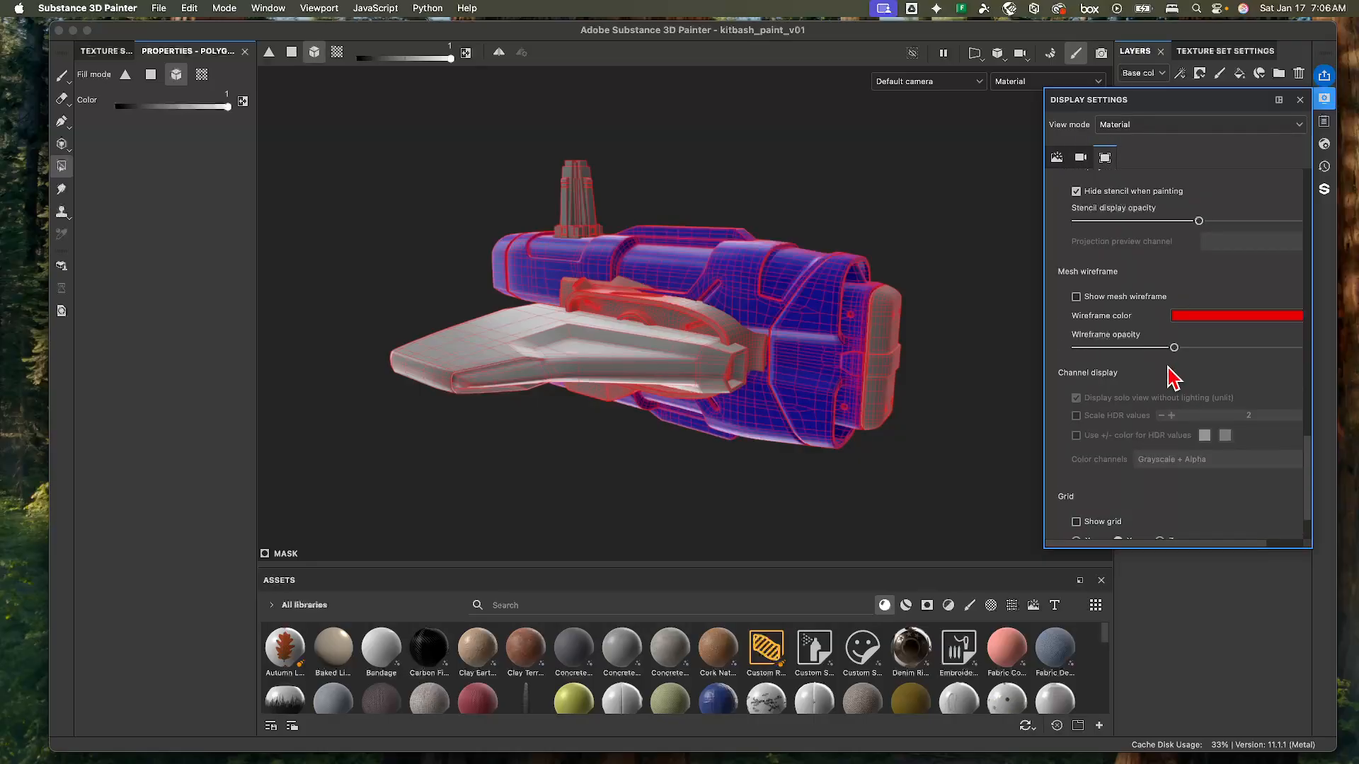
left_click_drag(1174, 349, 1099, 349)
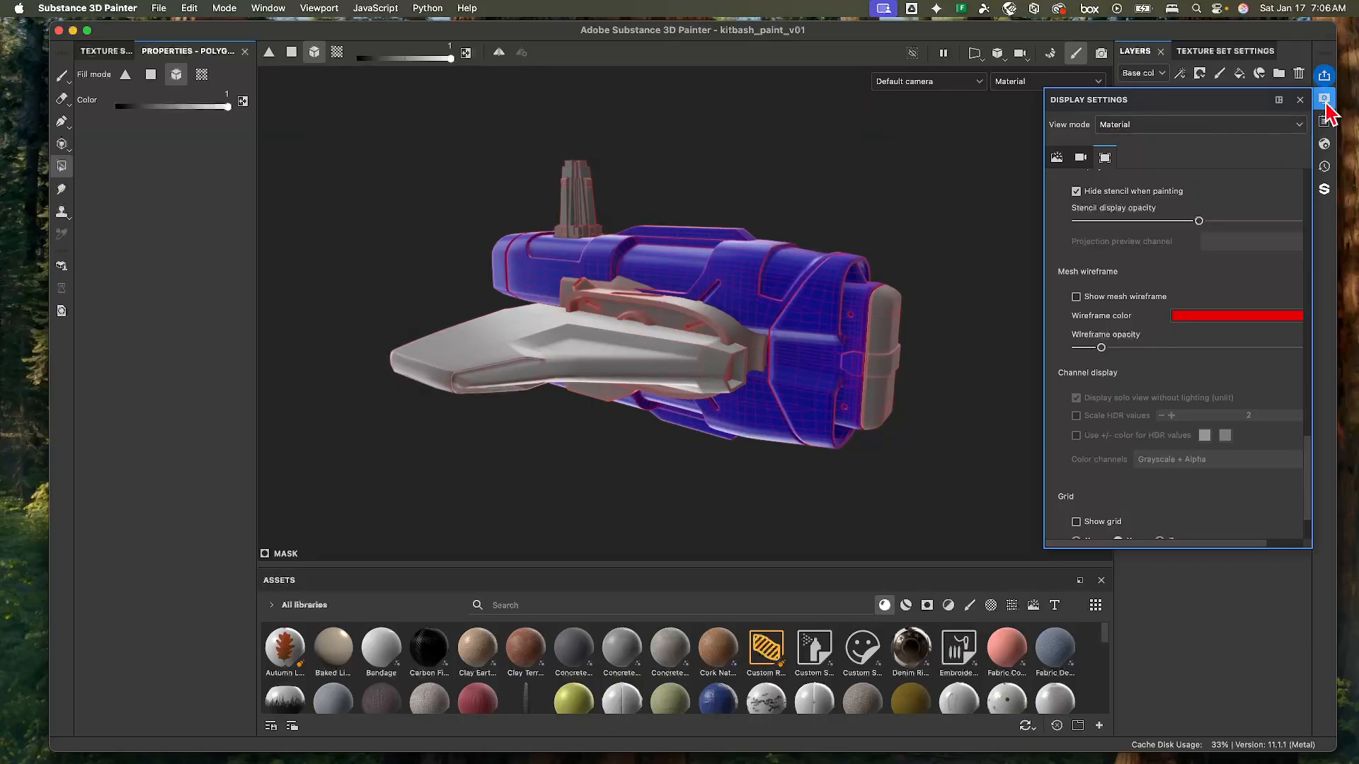
left_click(1325, 101)
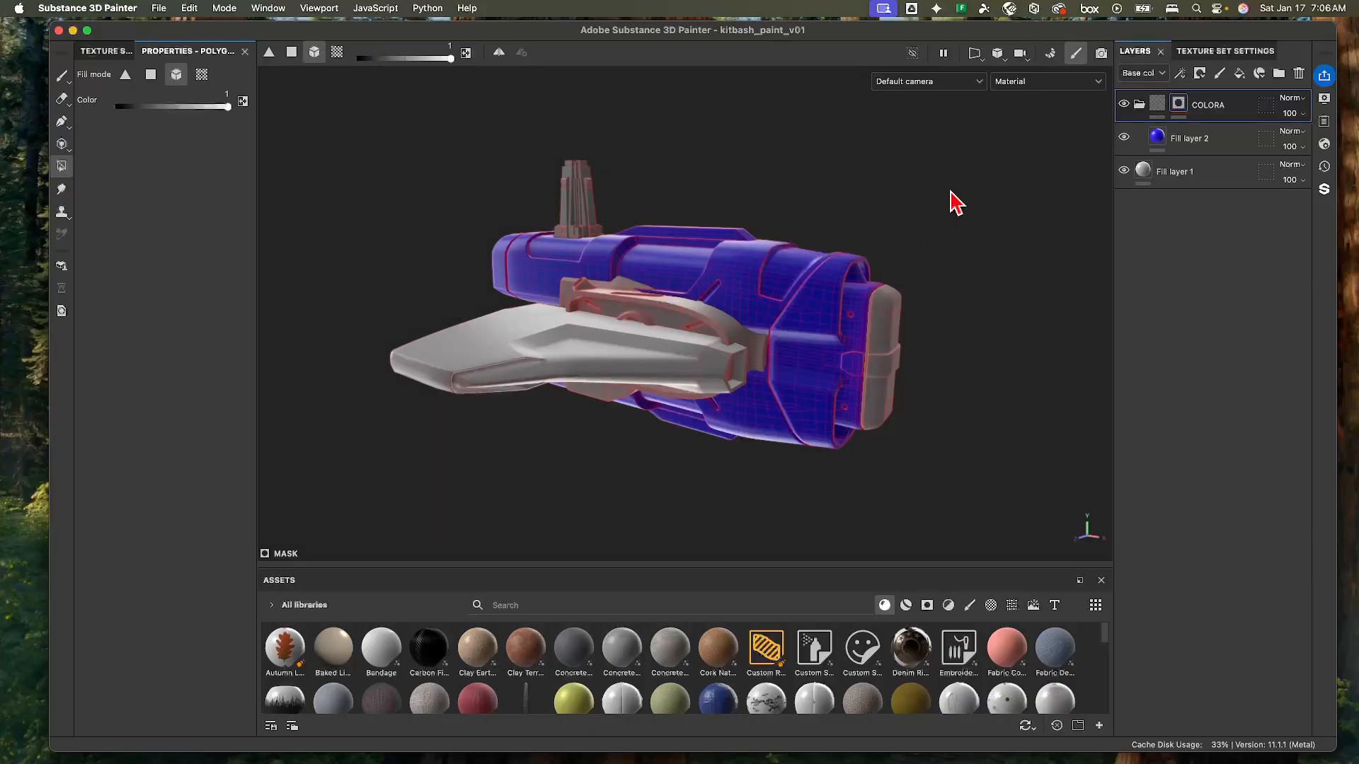
- Fill the upper surfaces and front edges of both wings into the COLORA mask using UV chunk fill mode
left_click_drag(951, 203, 831, 287, "alt")
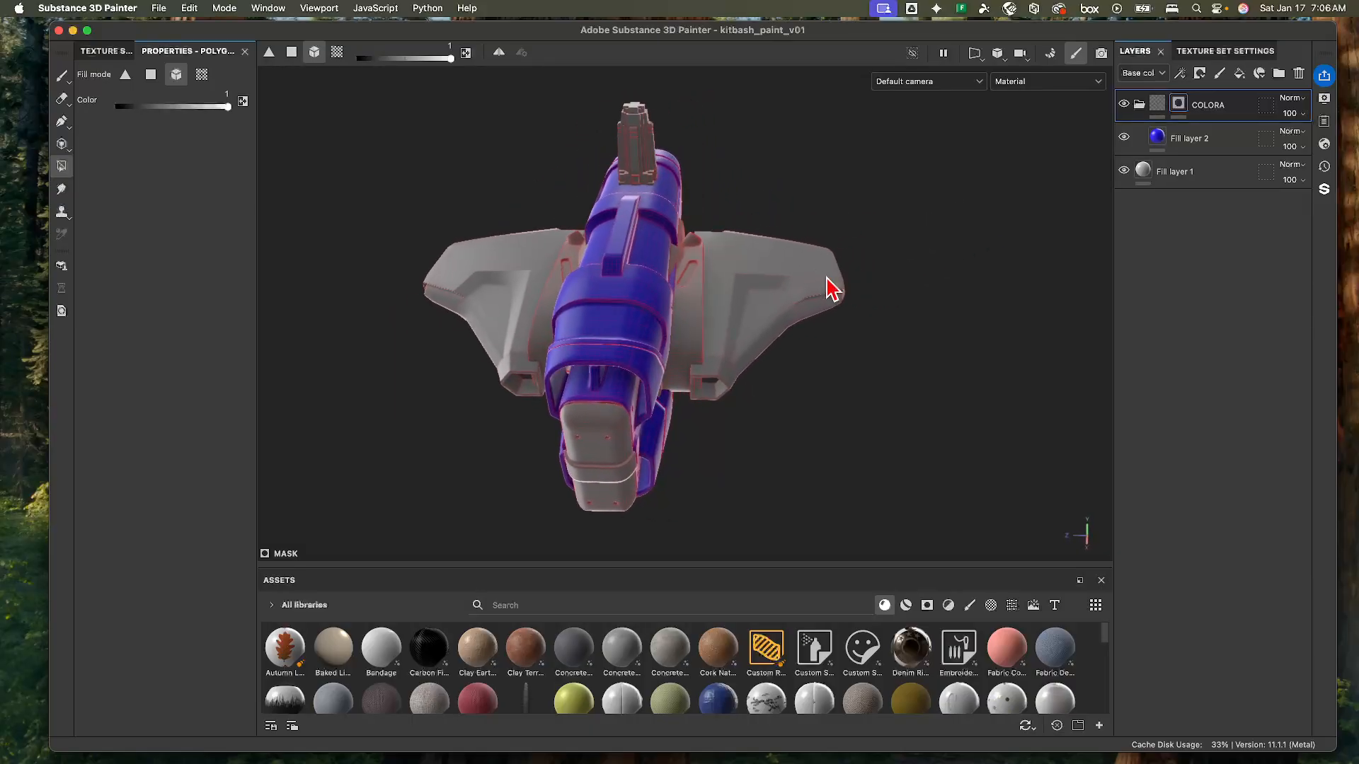
left_click(337, 53)
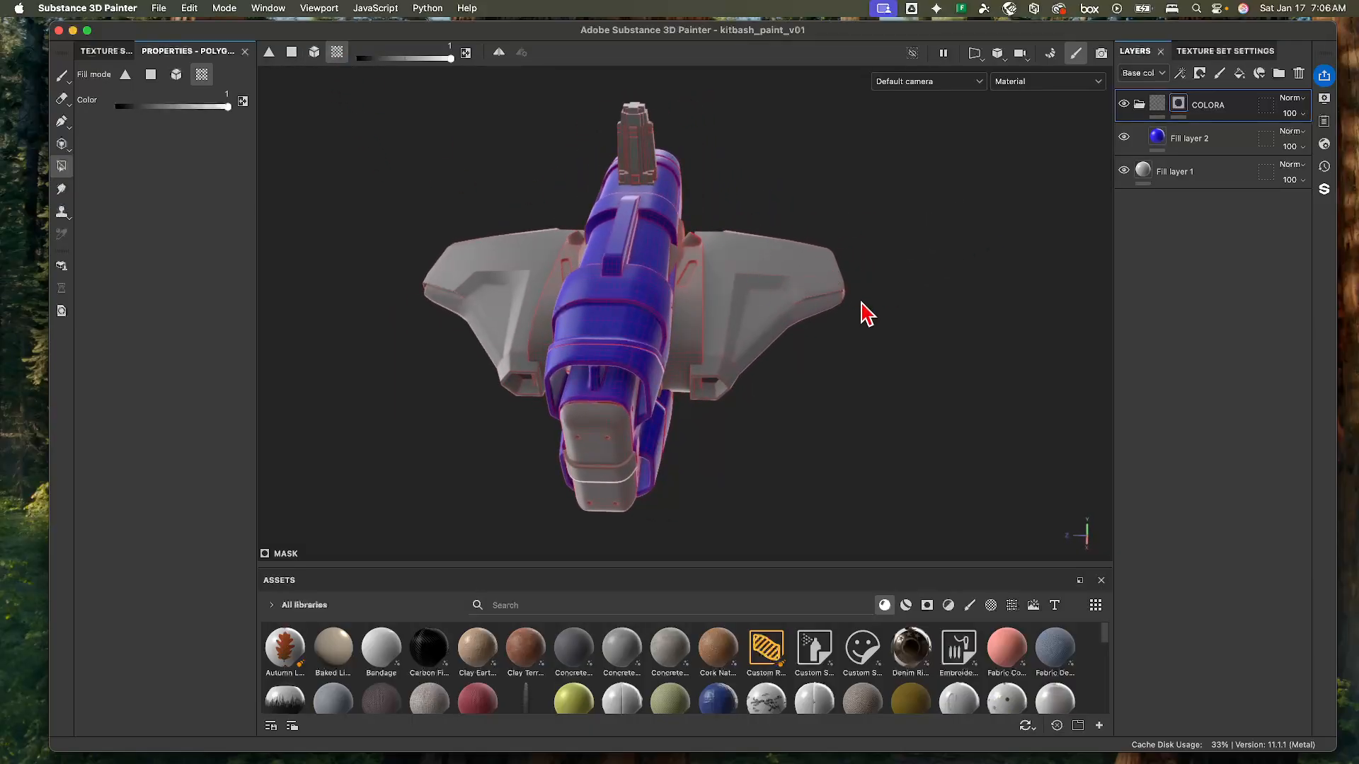
left_click(796, 272)
left_click(522, 266)
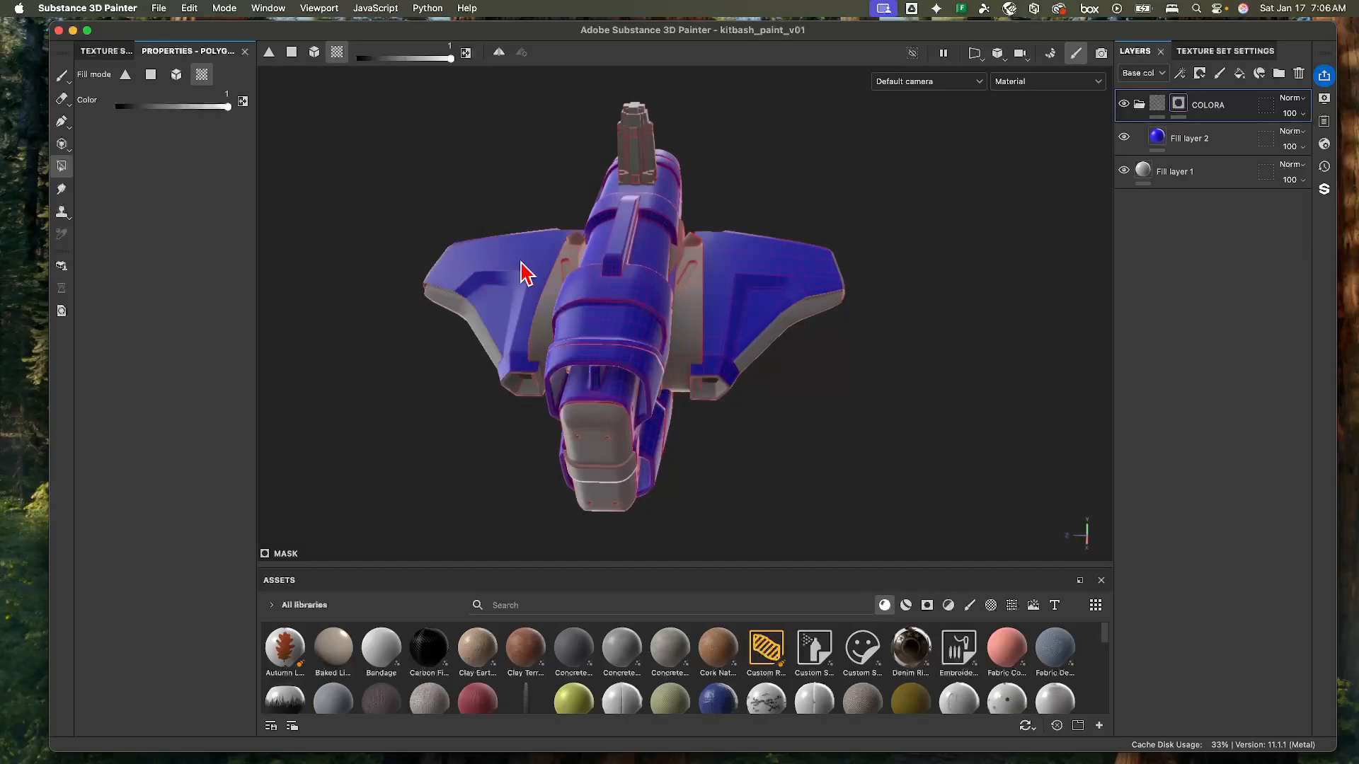
left_click(786, 331)
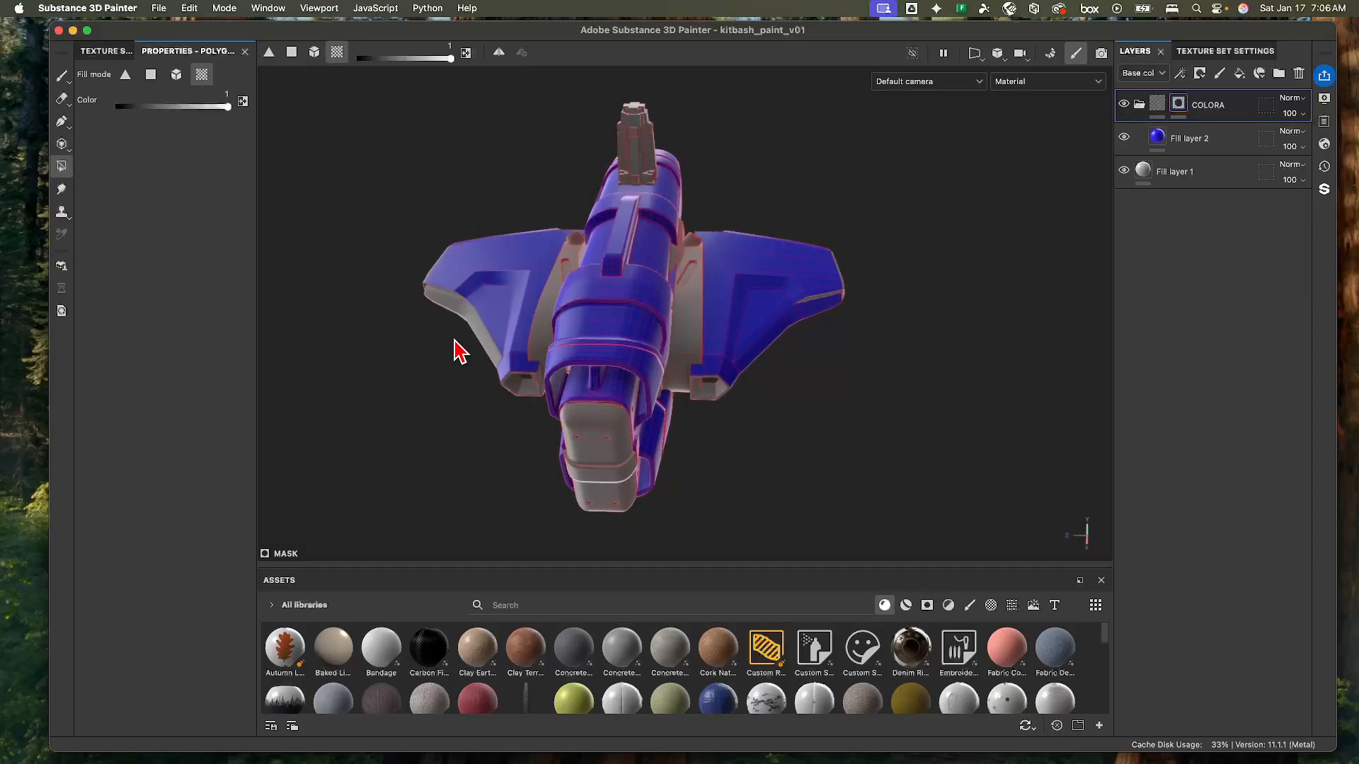
left_click(476, 338)
- Remove the upper and lower rear engine end caps from the COLORA mask using fill color 0
left_click_drag(849, 442, 645, 354, "alt")
key("x")
left_click(578, 307)
left_click(618, 393)
right_click_drag(645, 354, 1097, 352, "alt")
left_click_drag(686, 329, 613, 300, "alt")
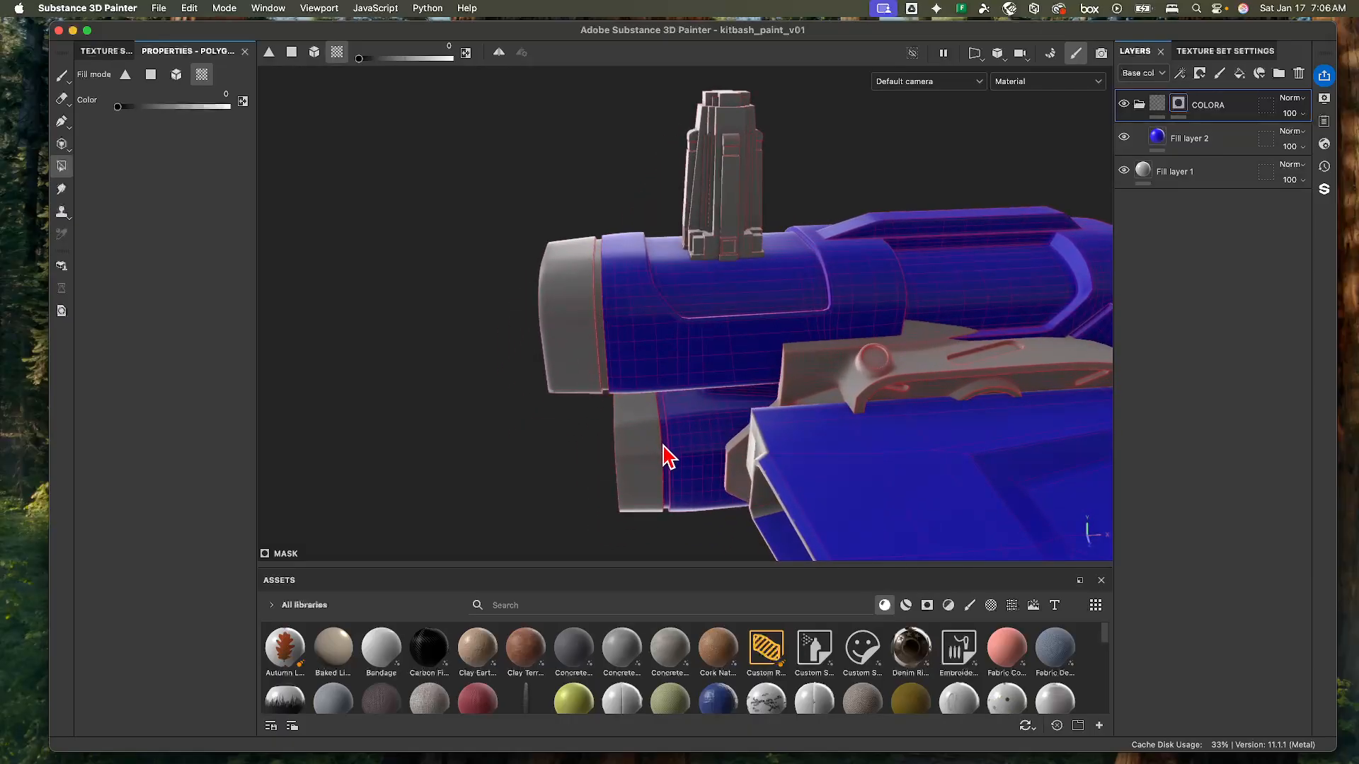
- Clear the narrow seam strip beside the lower engine cap from the mask, keeping the lower engine body filled
left_click(678, 419)
key("x")
left_click(692, 465)
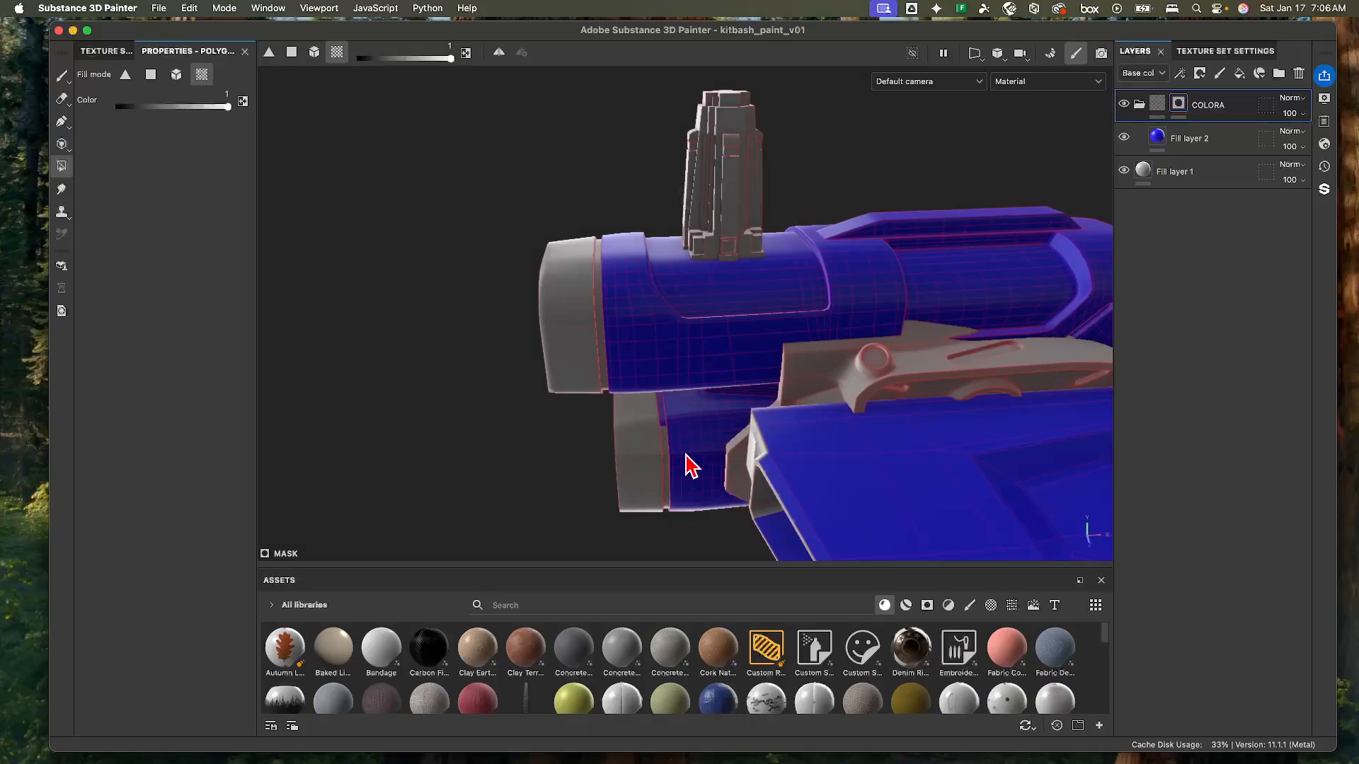
left_click(662, 422)
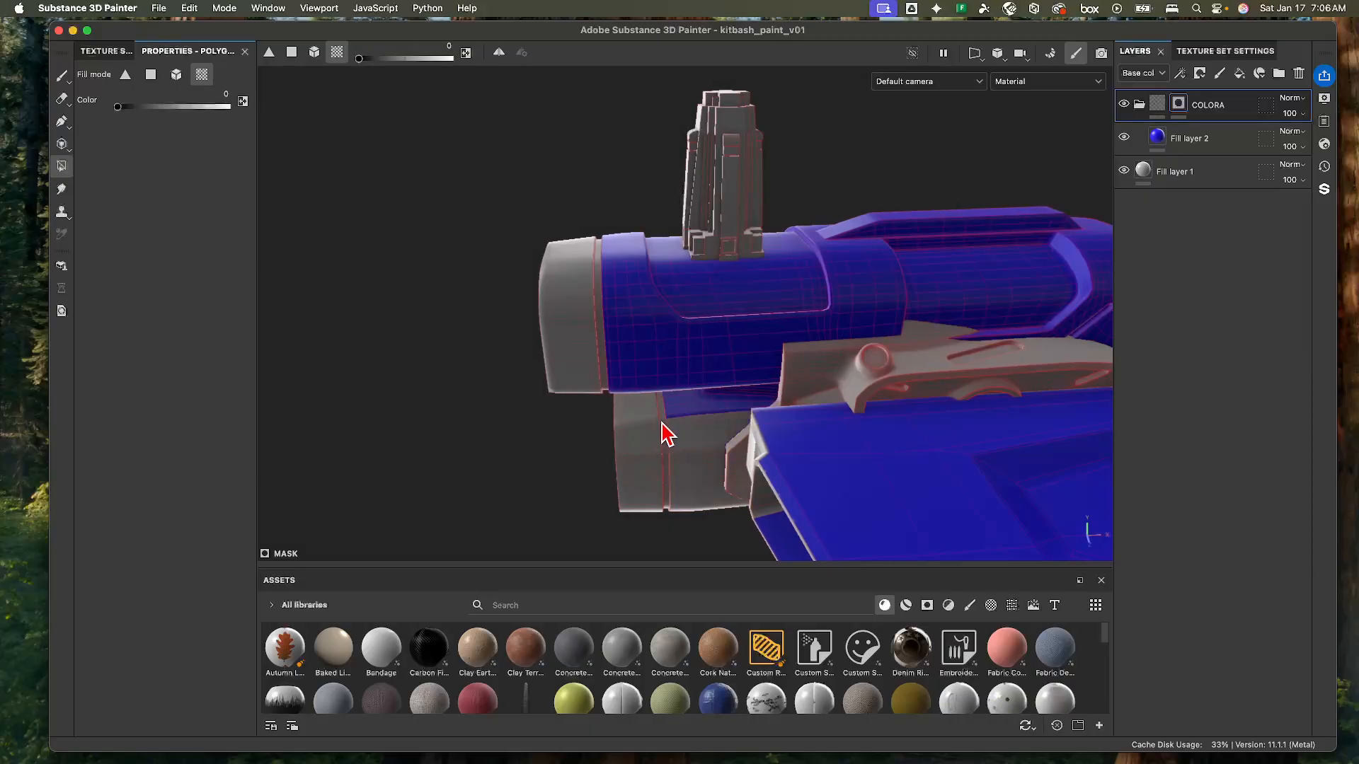
left_click(696, 438)
- Clear the open exhaust rims of the upper and lower rear engines from the COLORA mask
left_click_drag(704, 437, 840, 379, "alt")
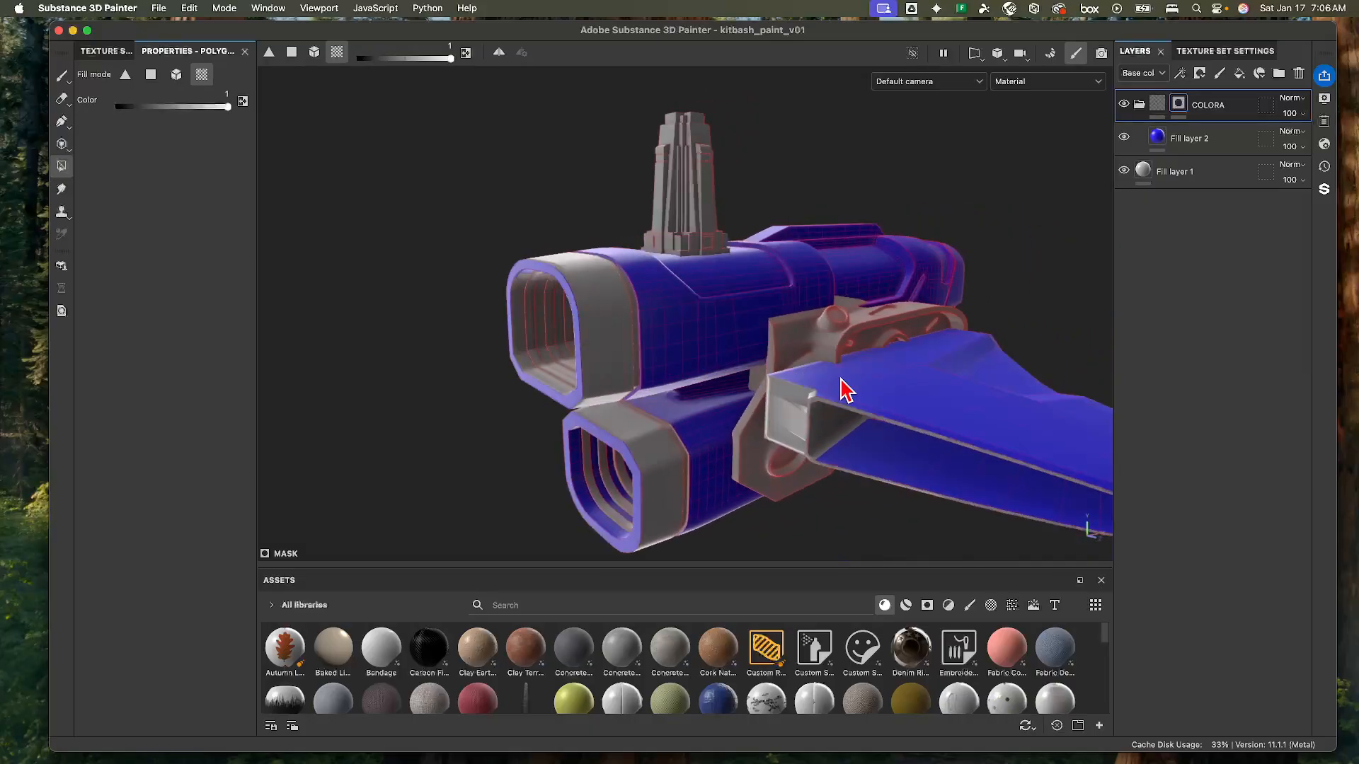
right_click_drag(840, 379, 556, 379, "alt")
middle_click_drag(556, 379, 525, 345, "alt")
left_click_drag(525, 346, 508, 381, "alt")
key("x")
left_click(629, 428)
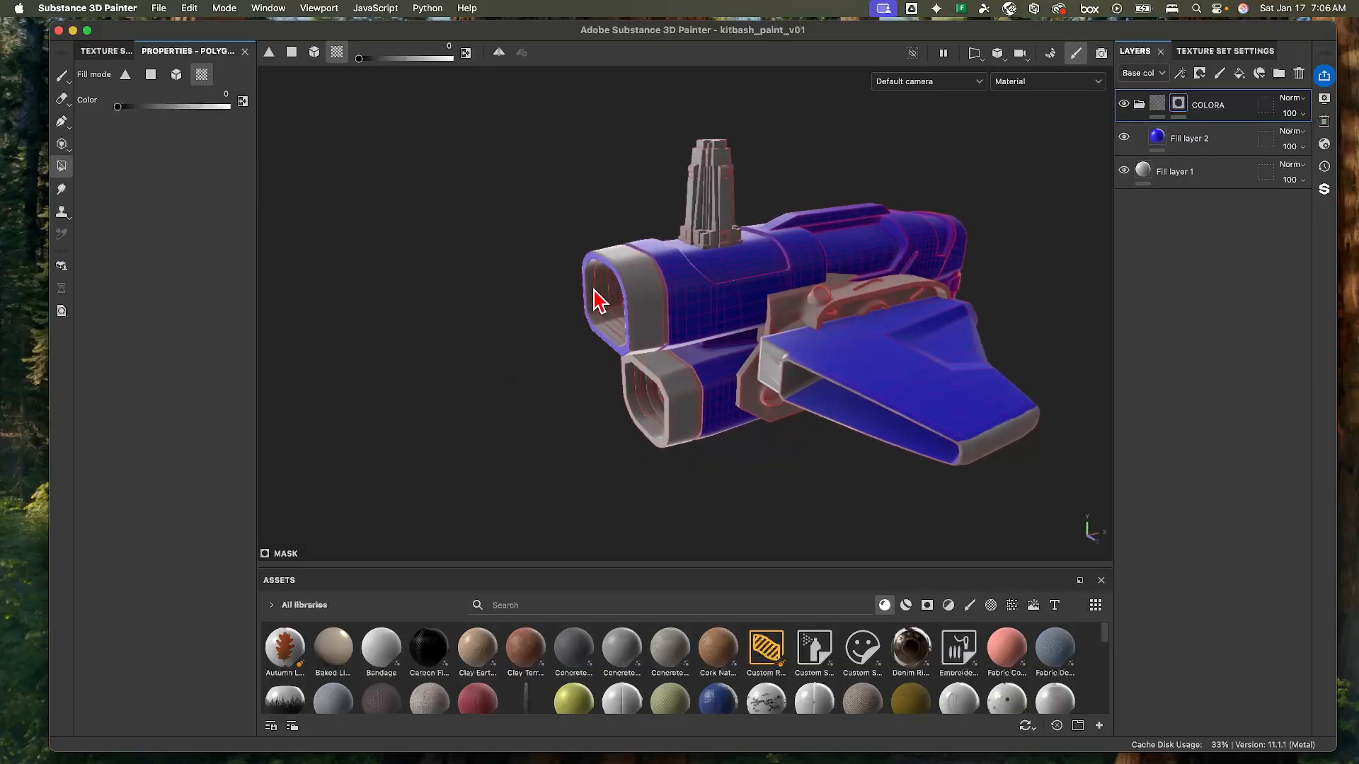
left_click_drag(598, 301, 862, 346, "alt")
right_click_drag(861, 346, 807, 347, "alt")
left_click_drag(741, 347, 1028, 350, "alt")
middle_click_drag(751, 419, 801, 333, "alt")
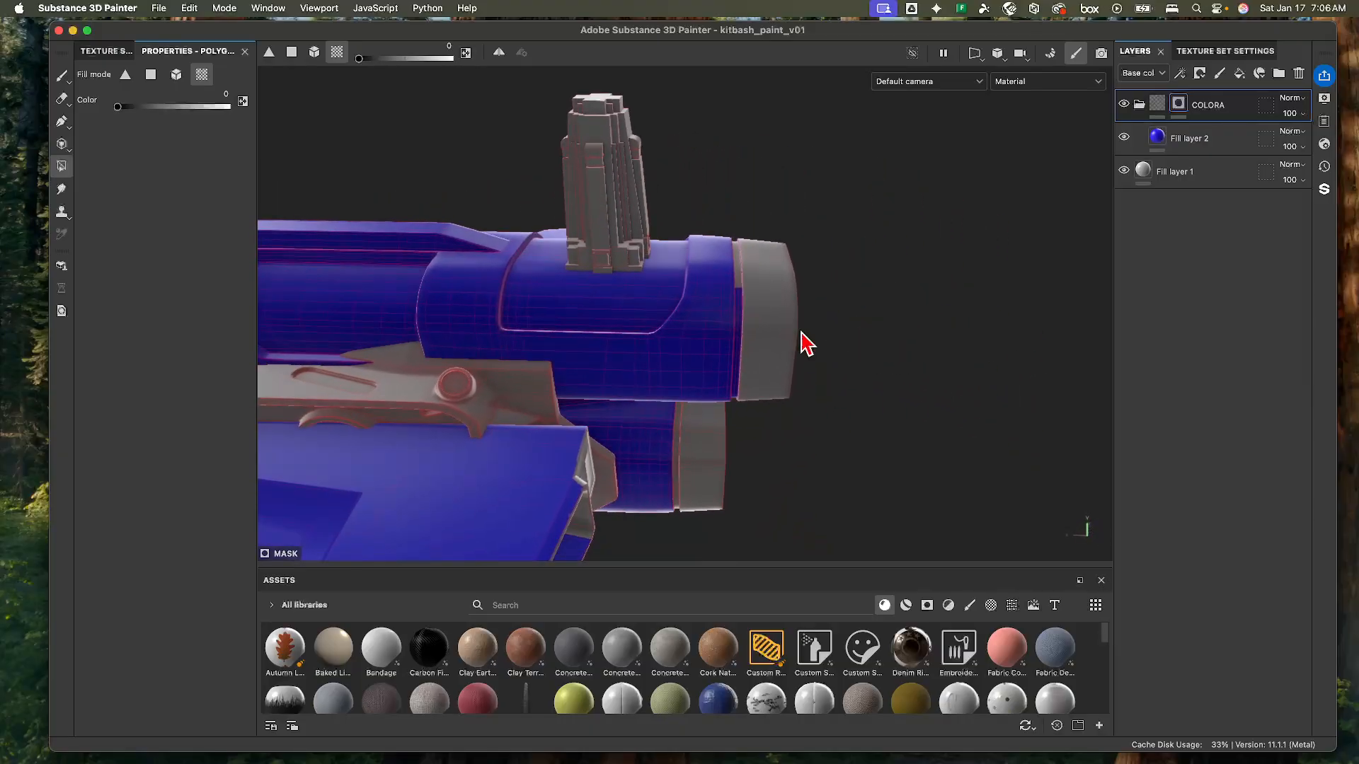
left_click_drag(756, 351, 660, 292, "alt")
- Fill the wing's tip and rear end faces into the COLORA mask with fill color 1
key("x")
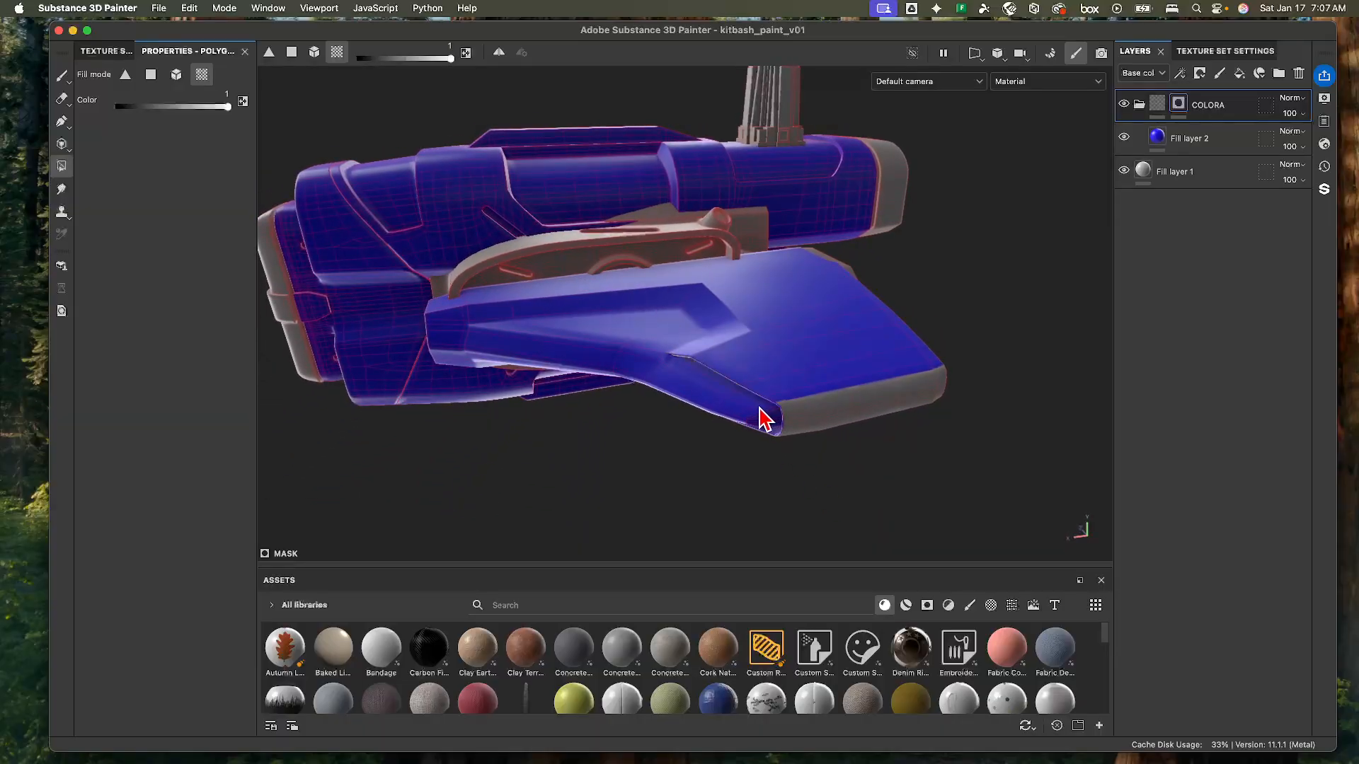
left_click_drag(761, 419, 463, 414, "alt")
middle_click_drag(671, 367, 489, 292, "alt")
left_click_drag(526, 302, 464, 528, "alt")
right_click_drag(515, 444, 521, 442, "alt")
left_click_drag(554, 392, 613, 481)
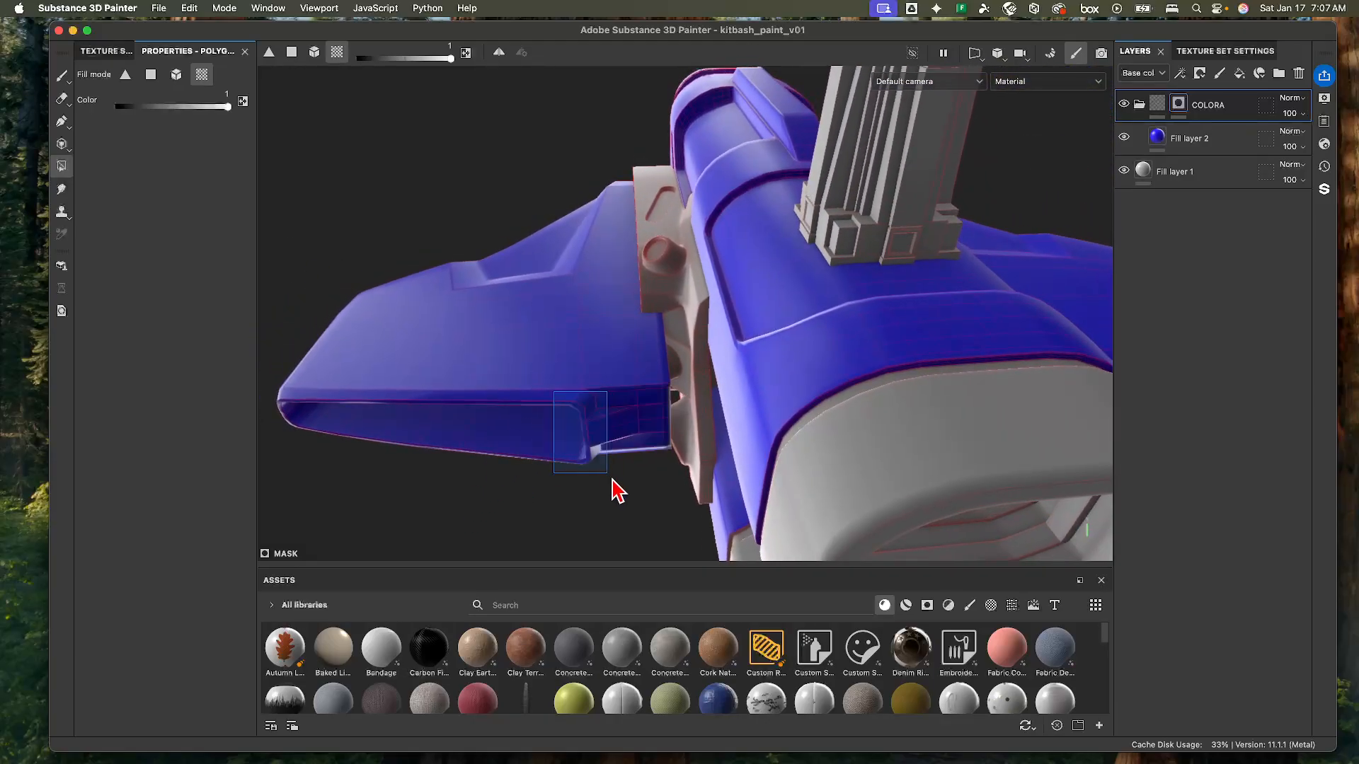
right_click_drag(674, 436, 652, 340, "alt")
middle_click_drag(652, 339, 591, 373, "alt")
- Try to clear the collar behind the ship's nose from the COLORA mask using mesh fill mode and color 0
left_click(178, 75)
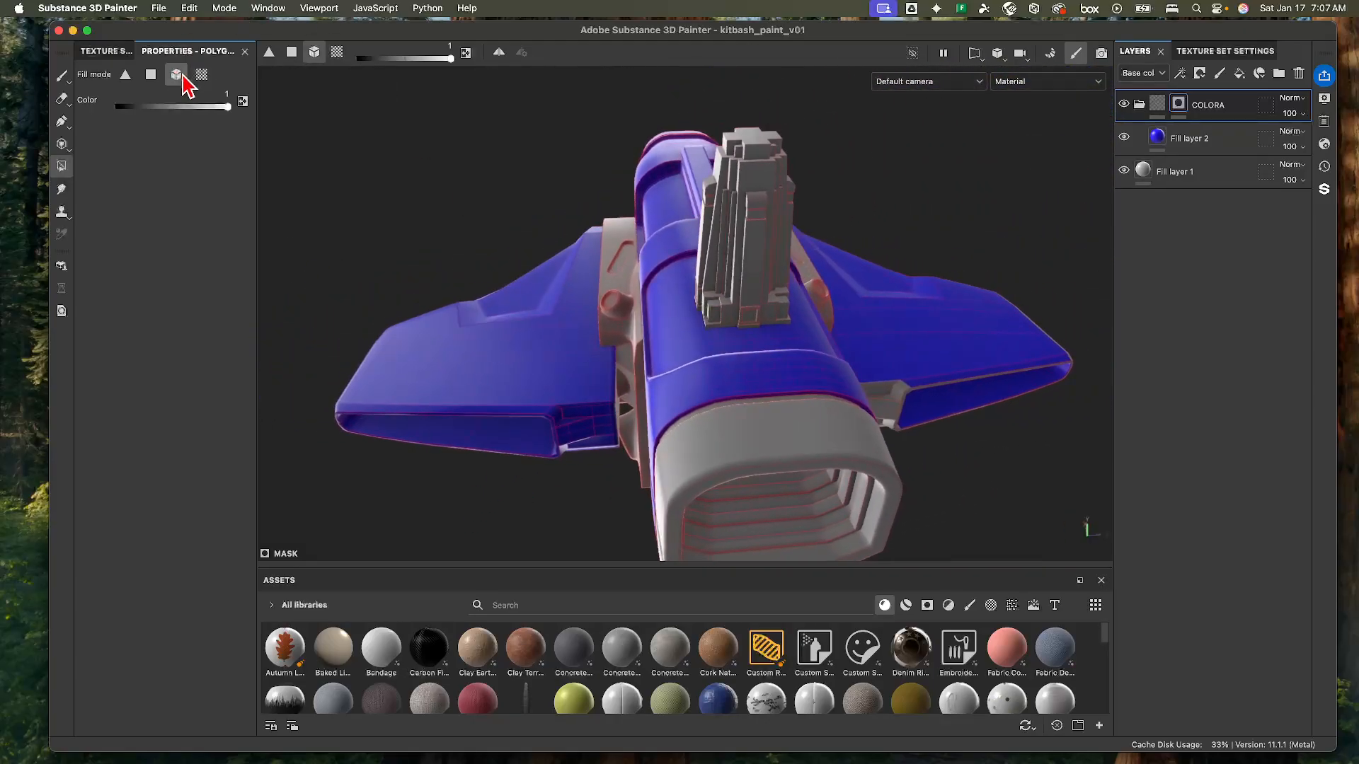
left_click_drag(965, 394, 637, 312, "alt")
middle_click_drag(637, 312, 722, 357, "alt")
left_click_drag(736, 358, 722, 307, "alt")
right_click_drag(722, 307, 764, 385, "alt")
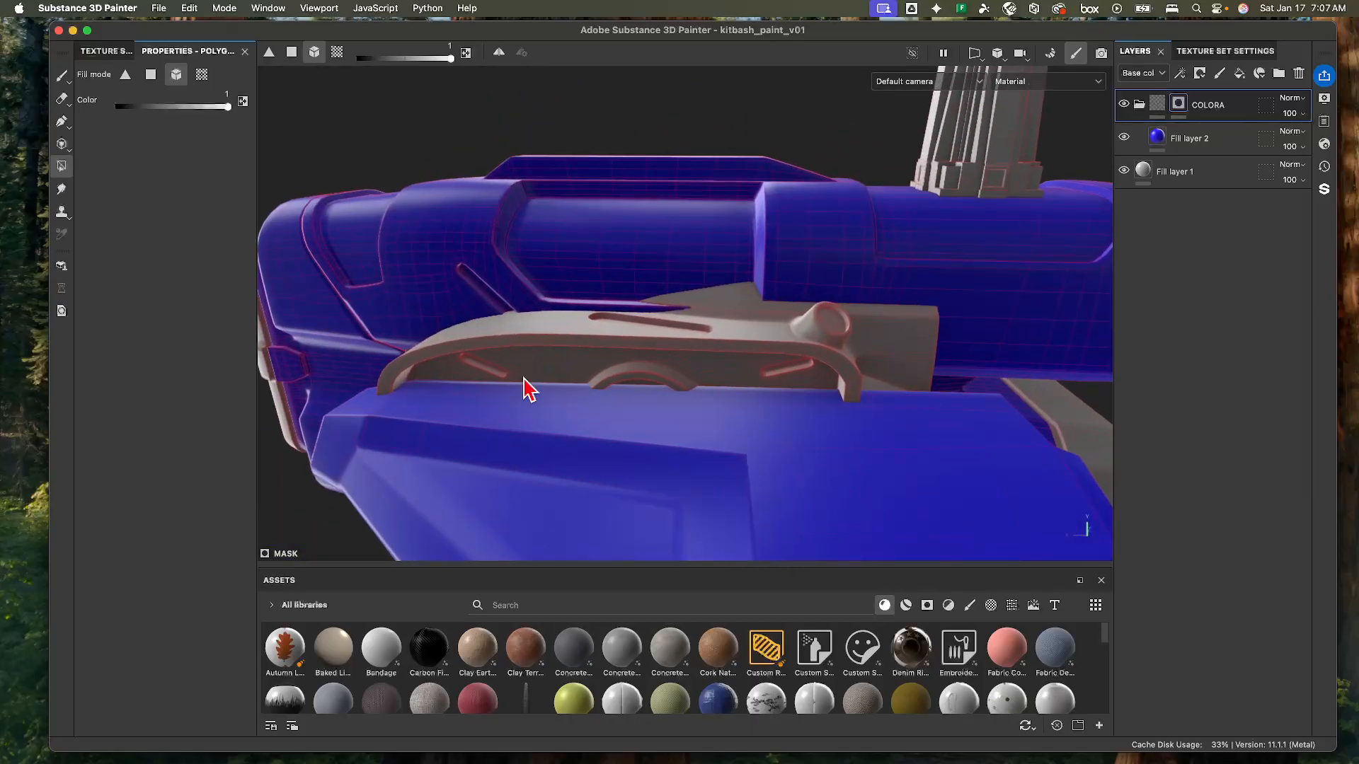
middle_click_drag(397, 383, 658, 375, "alt")
right_click_drag(658, 375, 647, 346, "alt")
left_click_drag(647, 346, 598, 342, "alt")
right_click_drag(598, 343, 678, 375, "alt")
middle_click_drag(678, 375, 658, 379, "alt")
key("x")
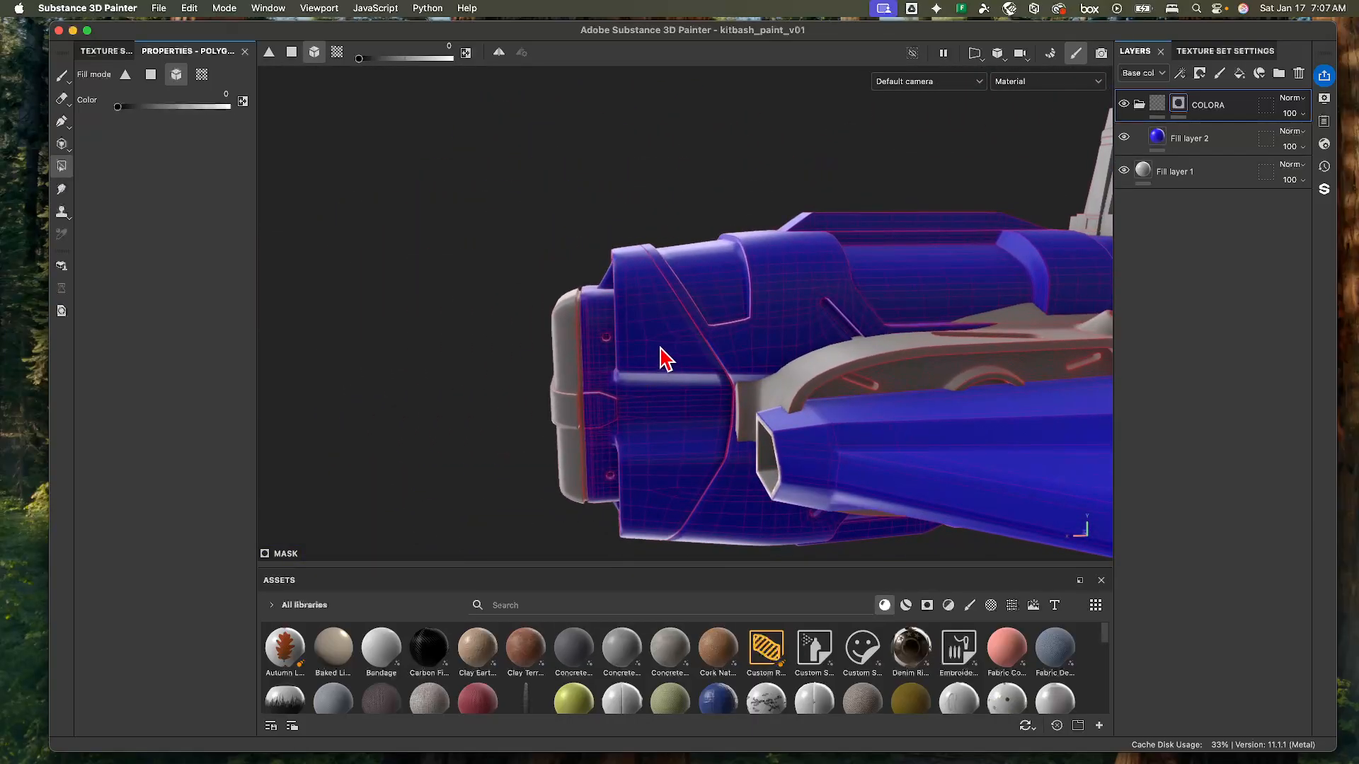
left_click(633, 267)
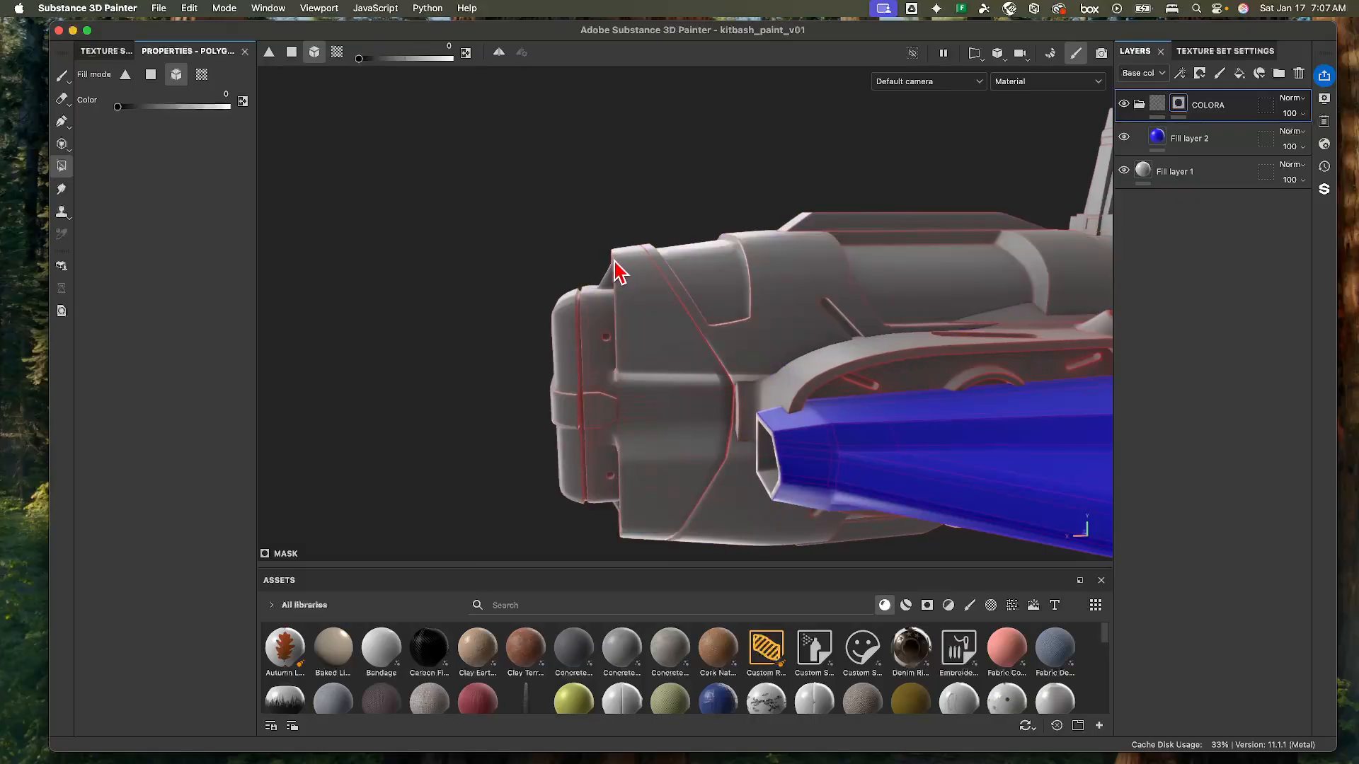
key("super+z")
left_click(614, 256)
key("super+z")
- Clear the collar behind the ship's nose from the COLORA mask using UV chunk fill mode
scroll(690, 304, "down", 3)
left_click_drag(705, 314, 661, 311, "alt")
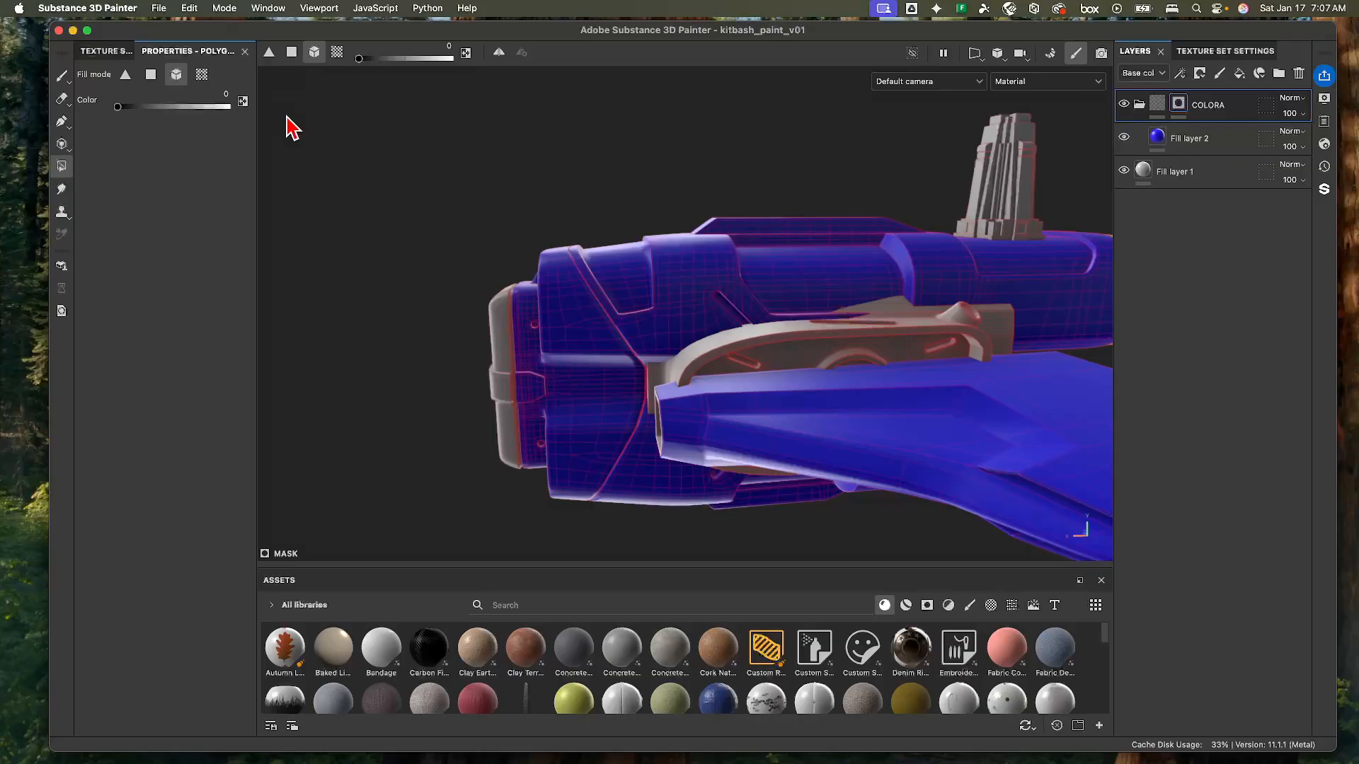
left_click(201, 75)
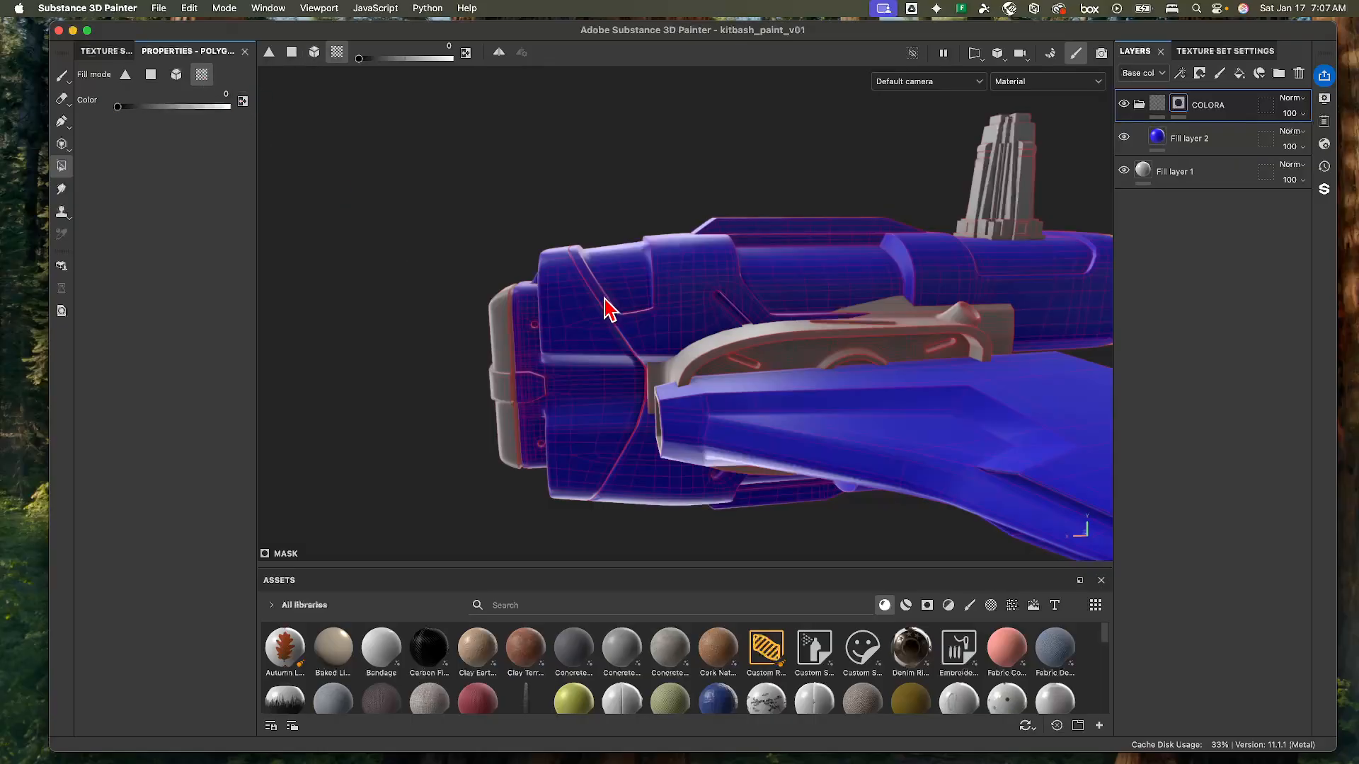
left_click(547, 273)
left_click_drag(619, 441, 926, 464, "alt")
left_click_drag(676, 387, 855, 396, "alt")
left_click_drag(889, 279, 862, 324, "alt")
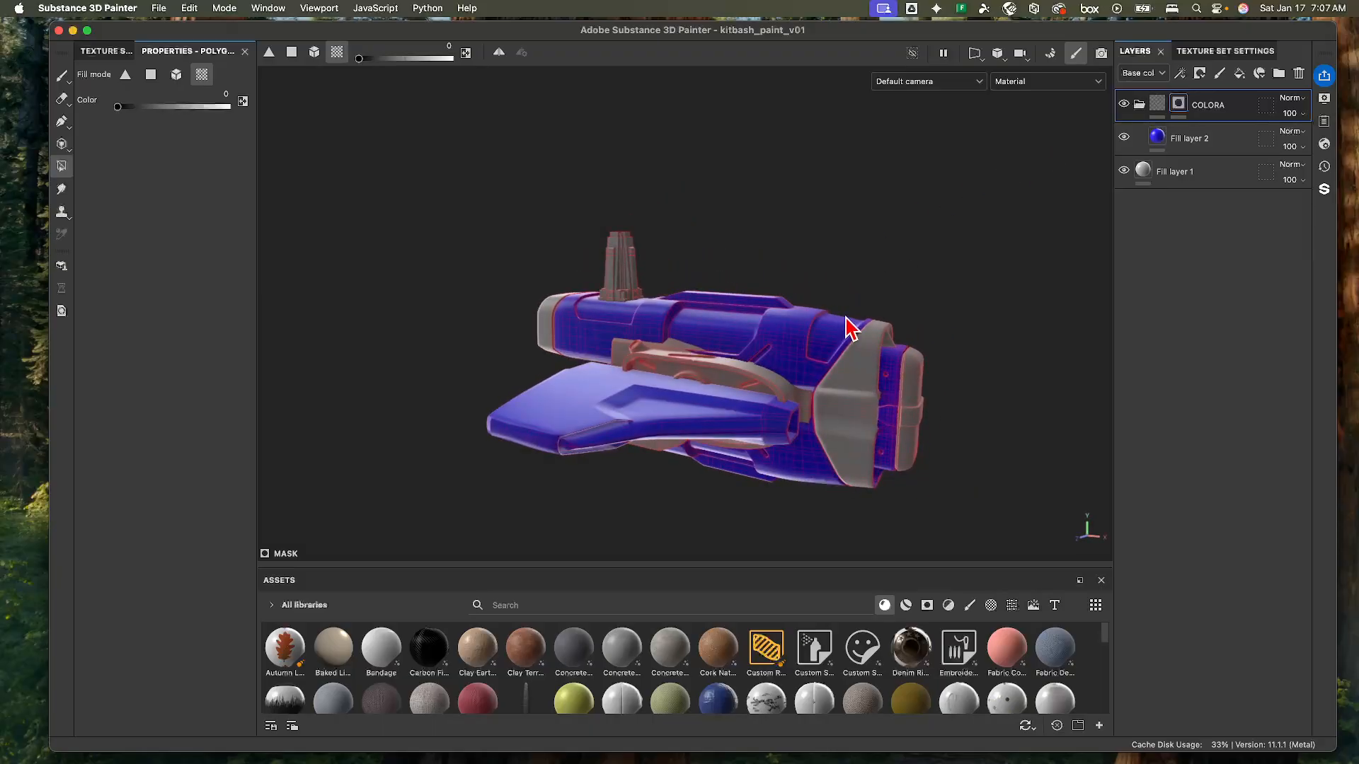
- Clear the upper hull's inset panels near the nose collar and under the tower from the COLORA mask
middle_click_drag(757, 329, 801, 313, "alt")
left_click_drag(801, 313, 814, 313, "alt")
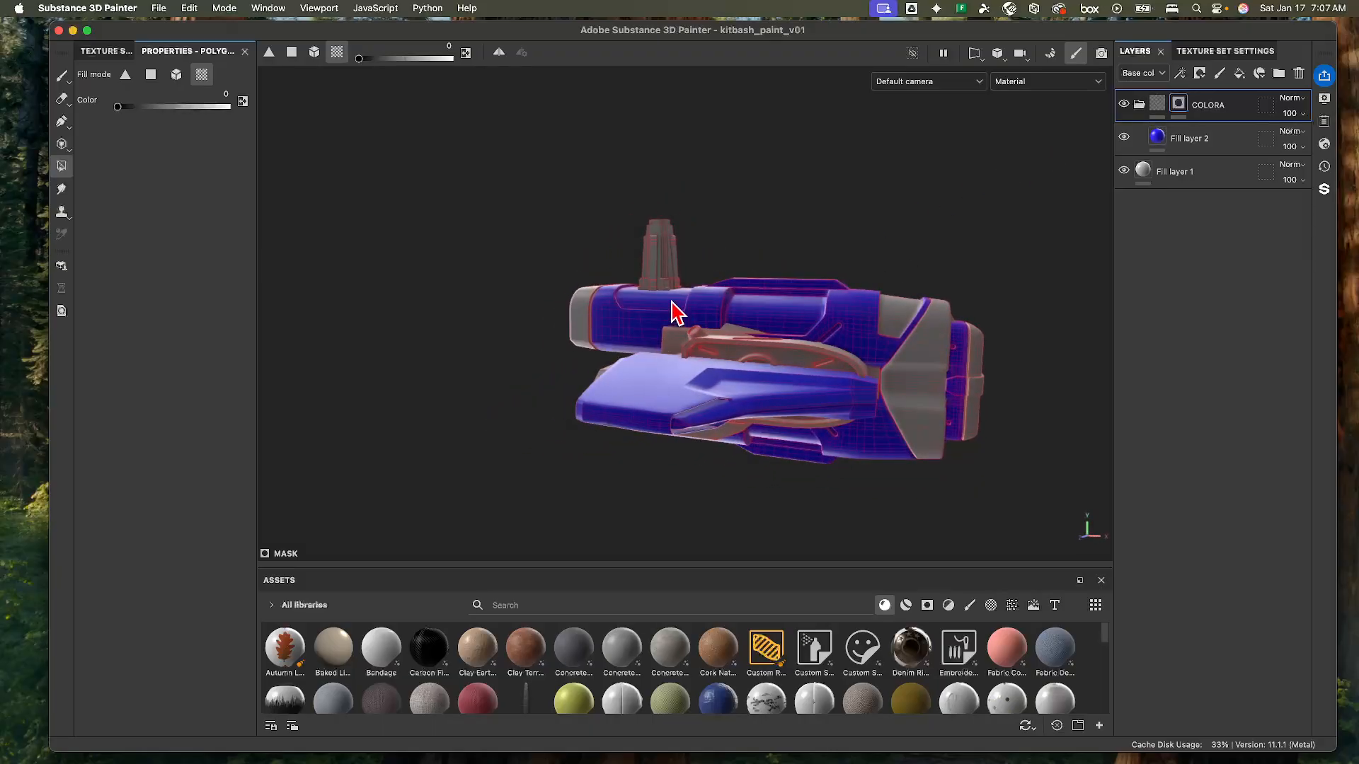
left_click_drag(838, 387, 787, 367, "alt")
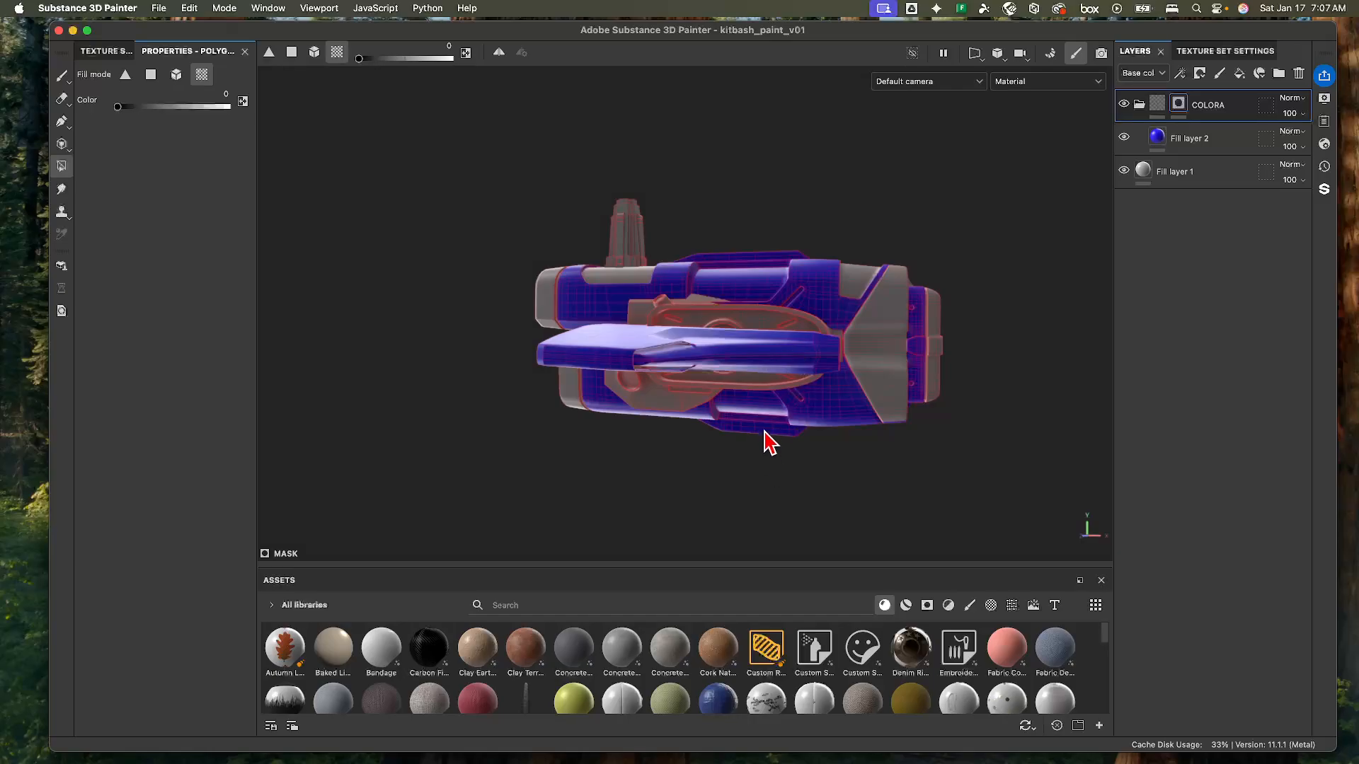
left_click_drag(777, 455, 793, 385, "alt")
- Clear the recessed middle panel of the upper hull from the COLORA mask, undoing misplaced fills
left_click(748, 335)
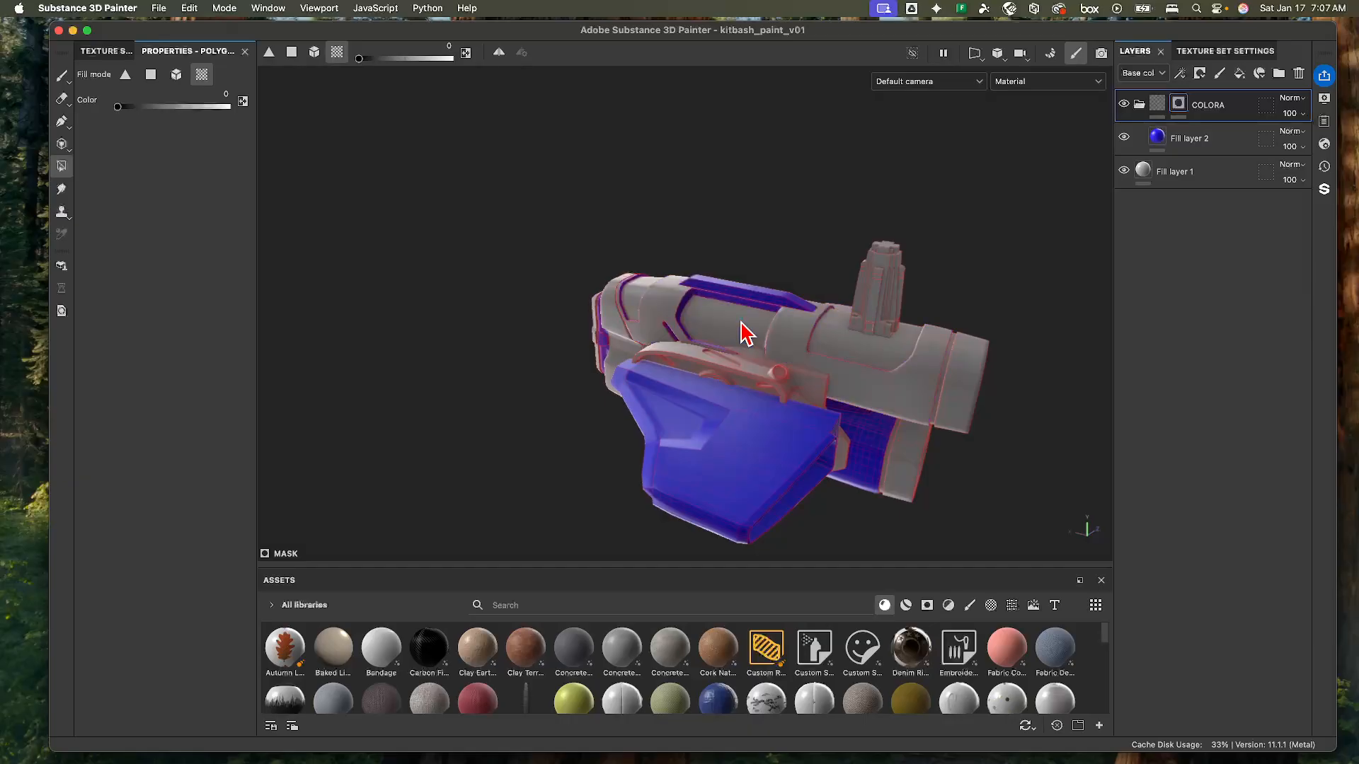
left_click(738, 334)
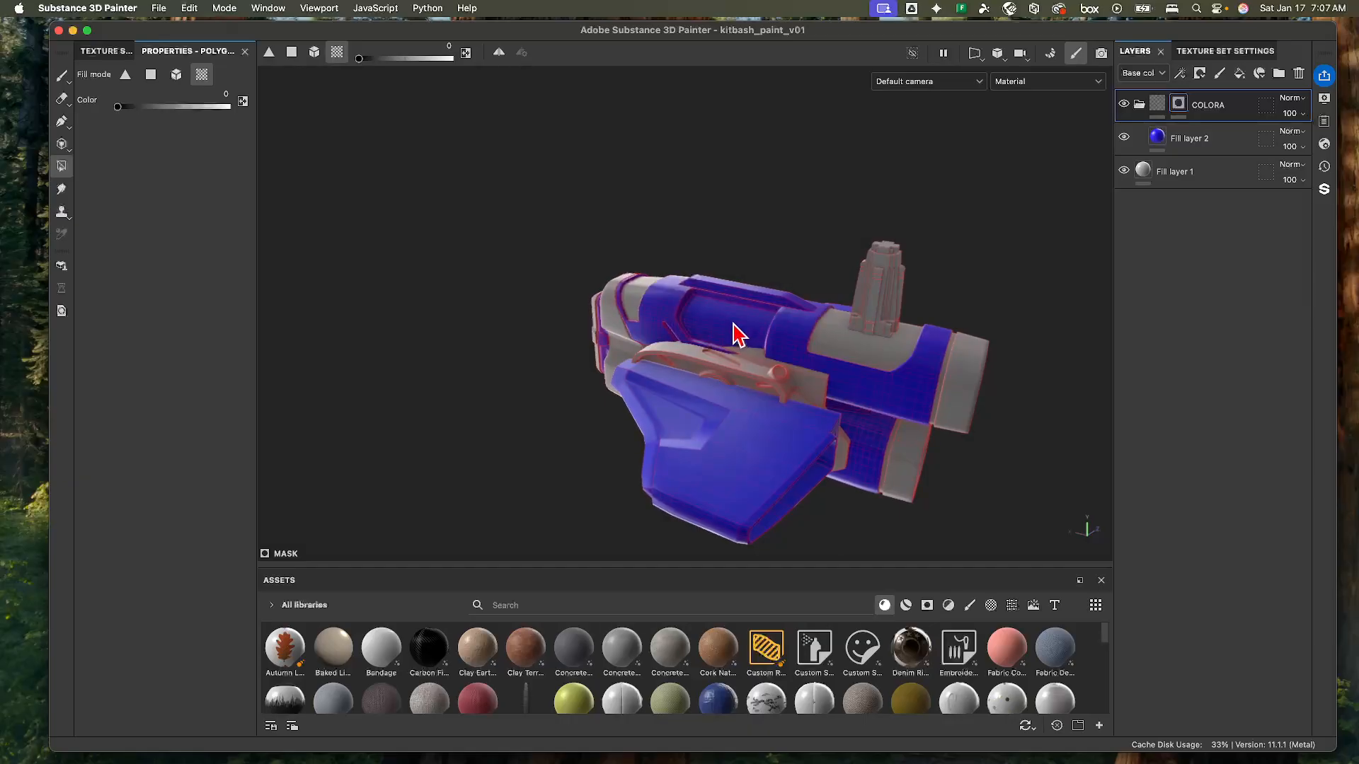
left_click(737, 333)
key("super+z")
left_click_drag(746, 322, 697, 276, "alt")
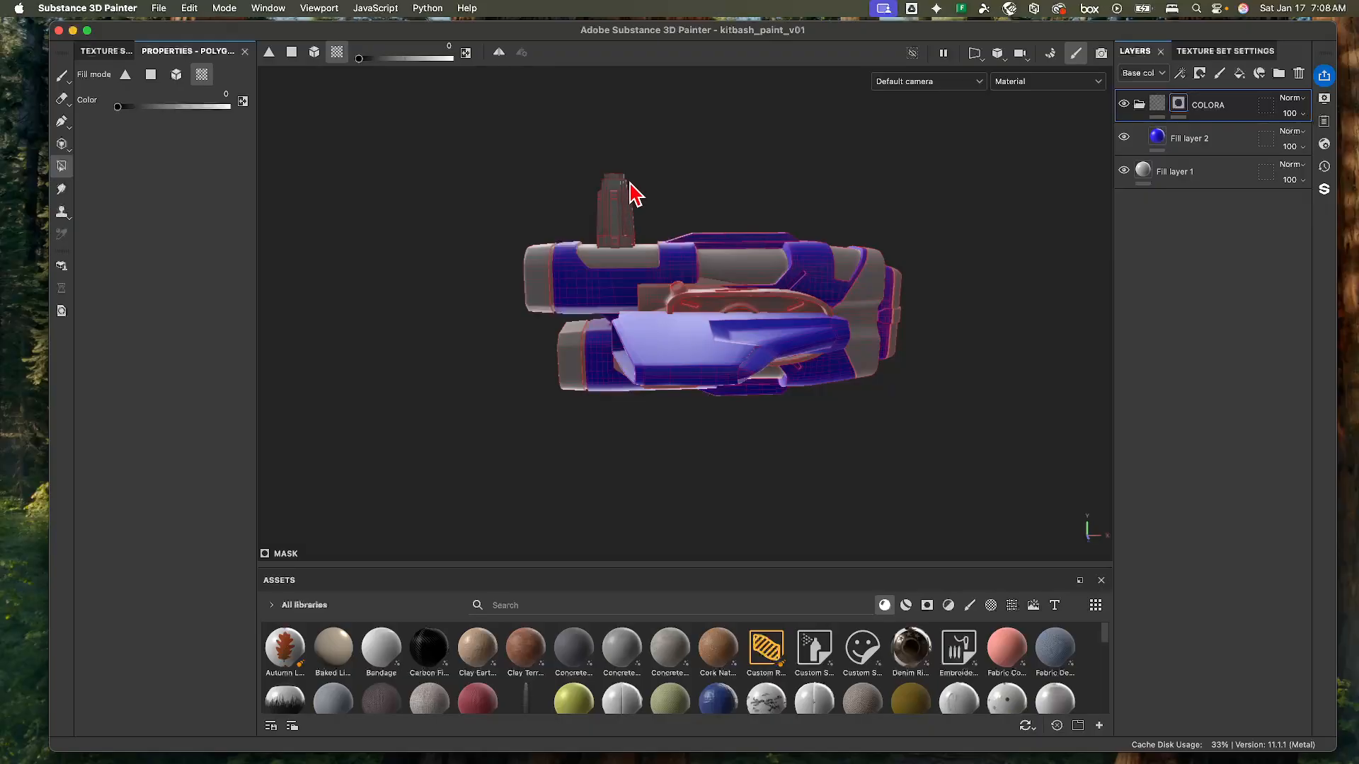
- Fill the entire tower on top of the hull into the COLORA mask using mesh fill mode and color 1
left_click_drag(684, 190, 626, 214, "alt")
middle_click_drag(626, 214, 637, 259, "alt")
right_click_drag(637, 259, 643, 253, "alt")
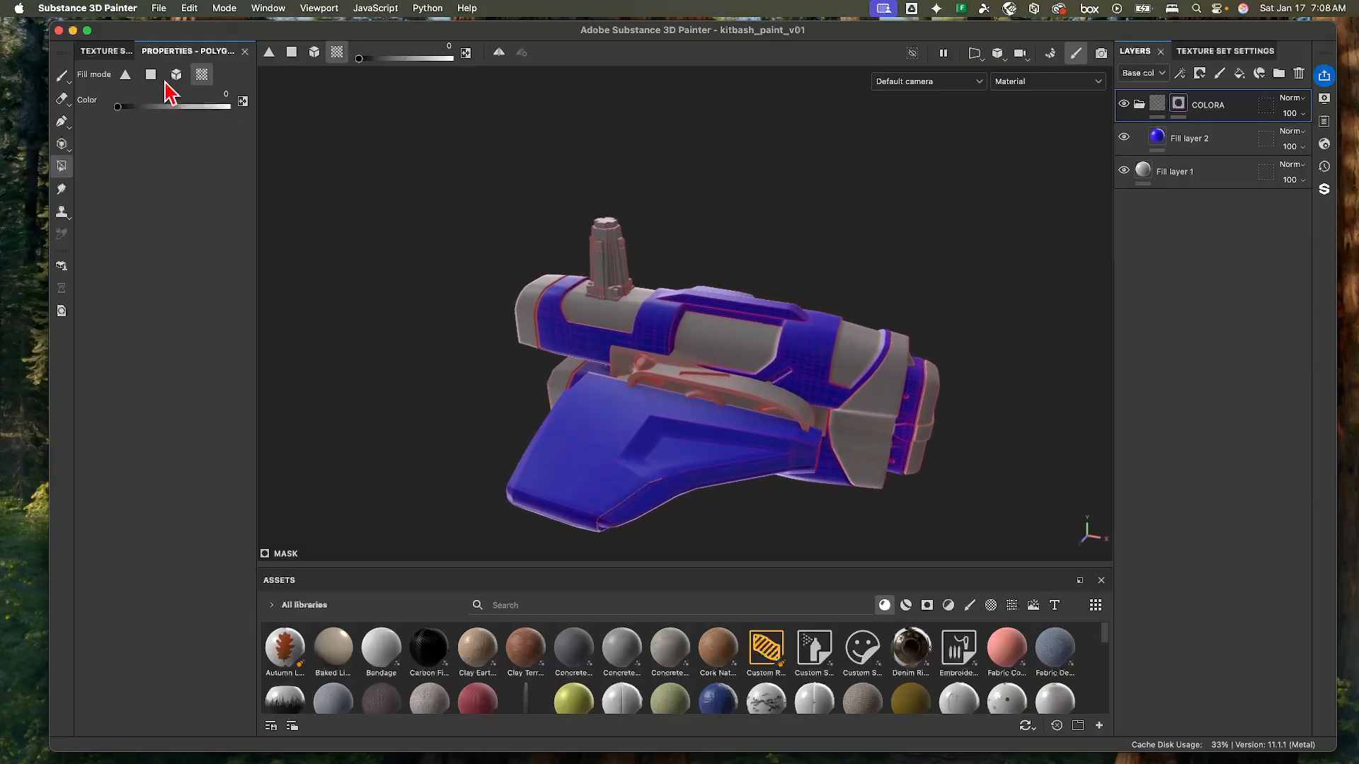
left_click(177, 75)
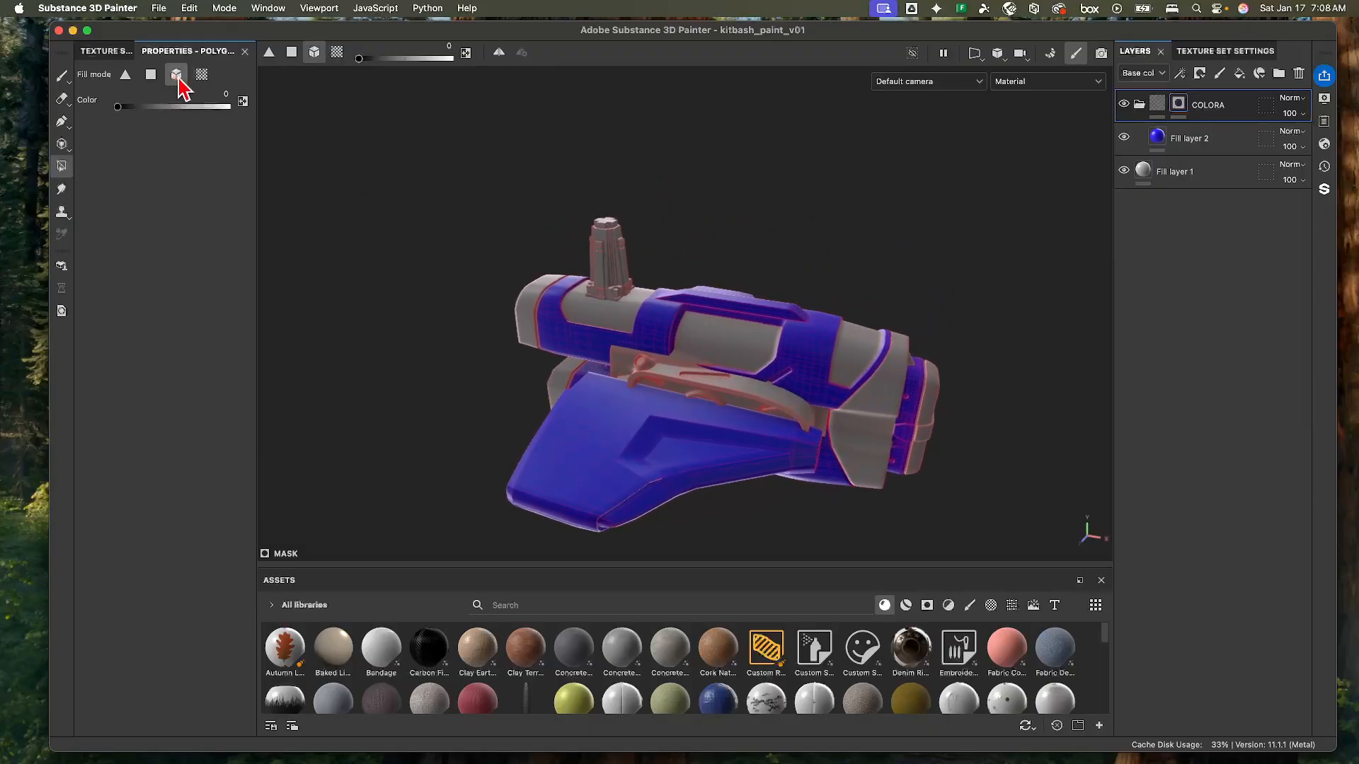
left_click(609, 252)
left_click_drag(632, 256, 672, 205, "alt")
left_click_drag(659, 220, 575, 301)
left_click_drag(813, 264, 607, 296, "alt")
left_click_drag(813, 219, 686, 325, "alt")
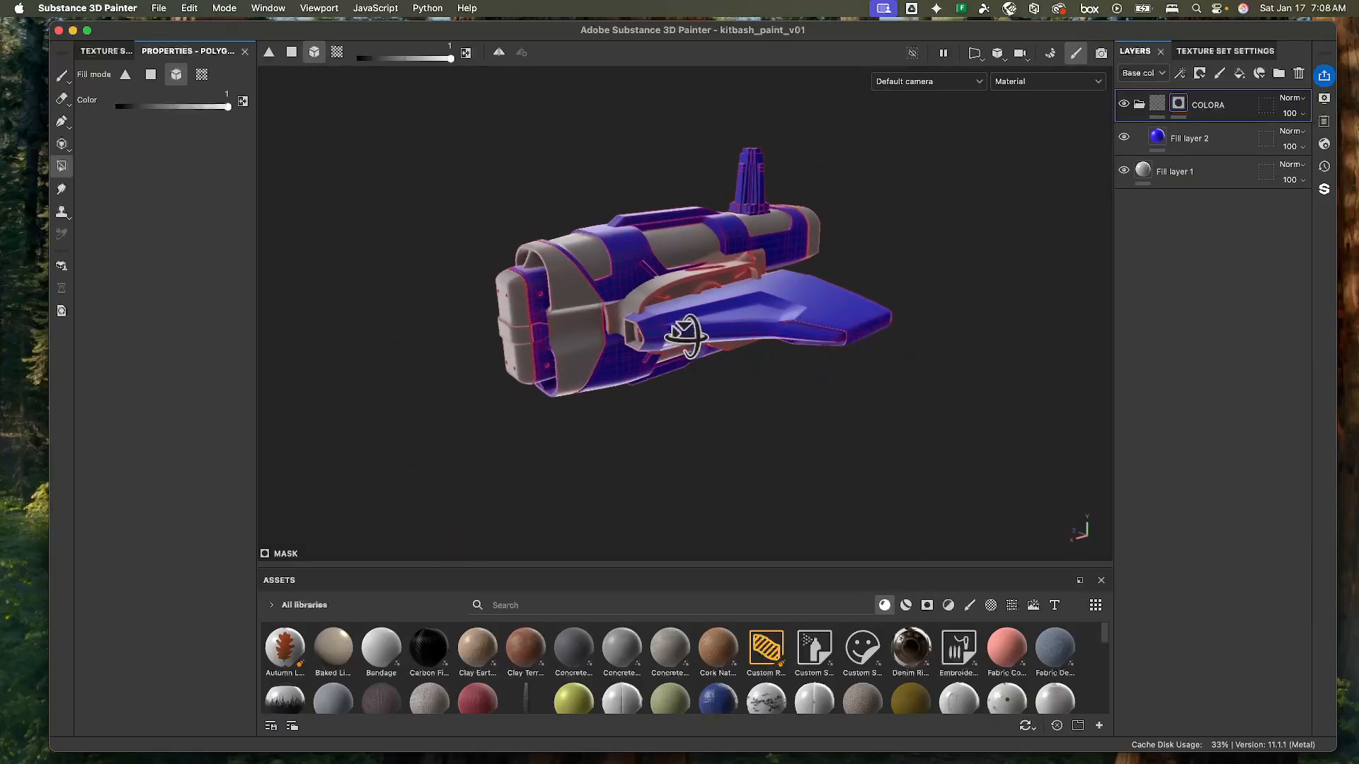
- Duplicate the COLORA folder together with its mask and fill layer
left_click(1159, 104)
left_click(1140, 105)
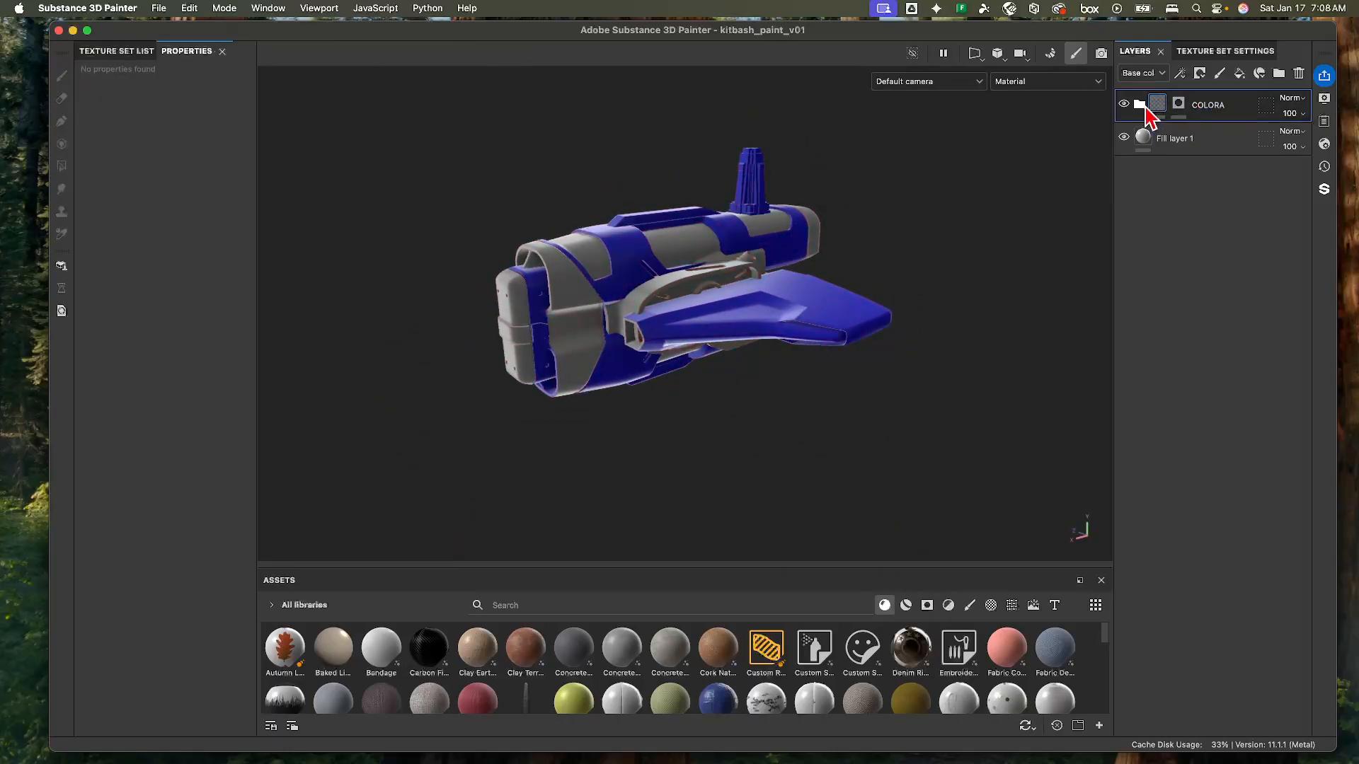
left_click(1178, 104)
left_click(1140, 104)
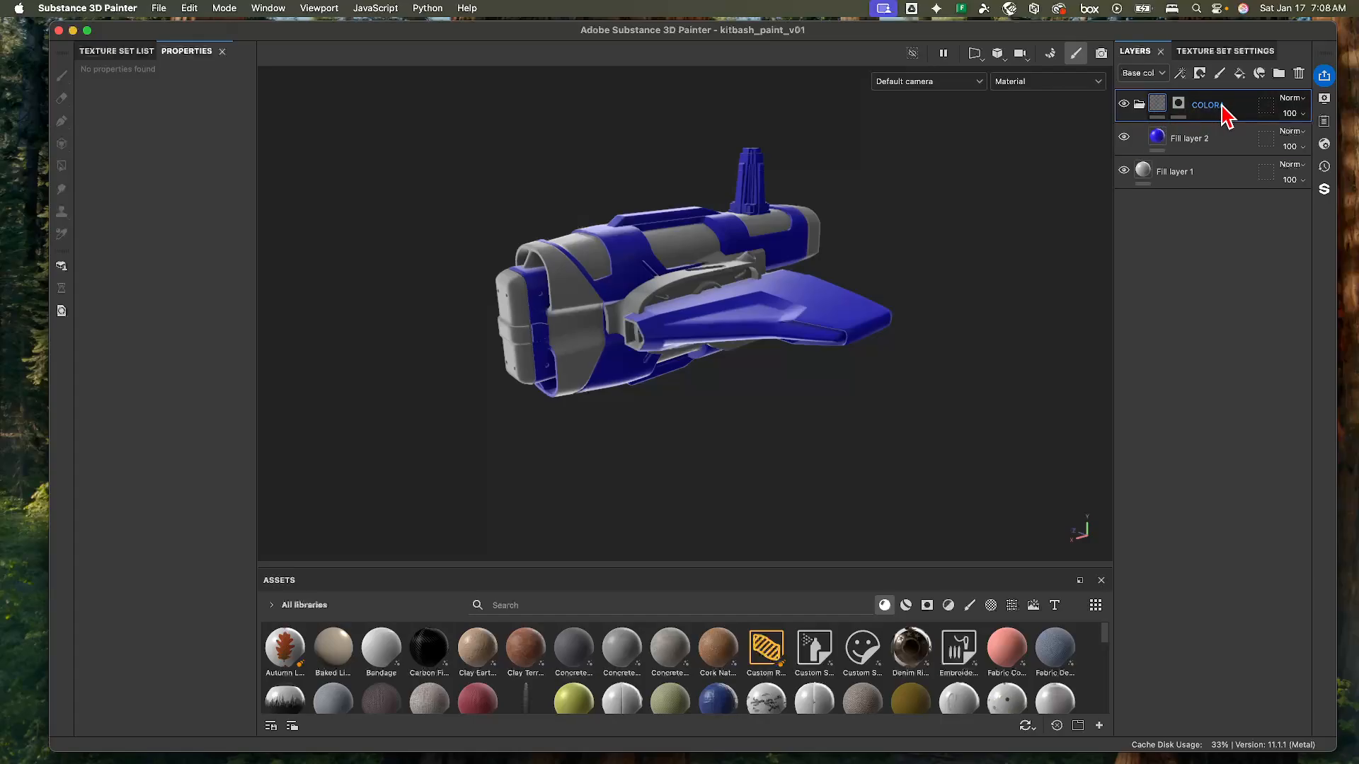
key("super+d")
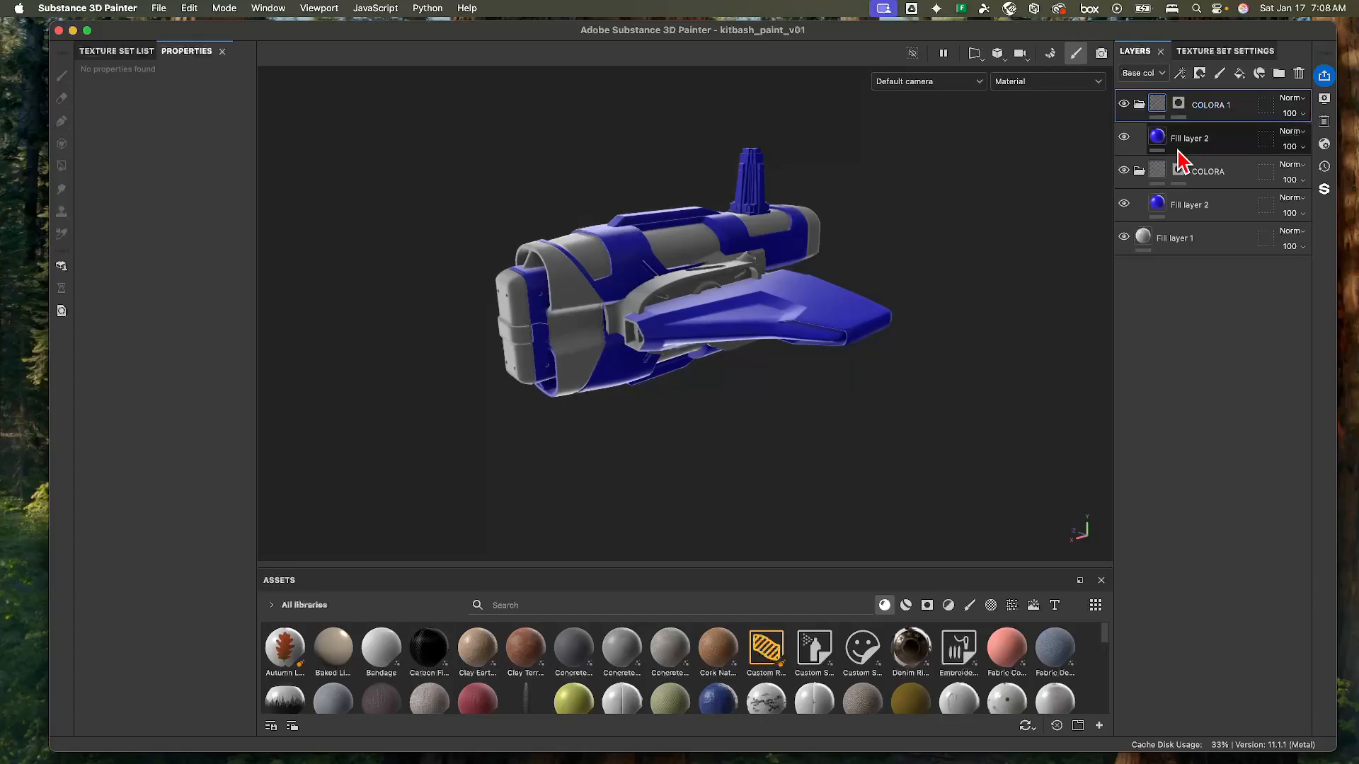
- Set the base color of Fill layer 2 in the COLORA 1 folder to pinkish red FF0D4F
left_click(1154, 138)
left_click(202, 521)
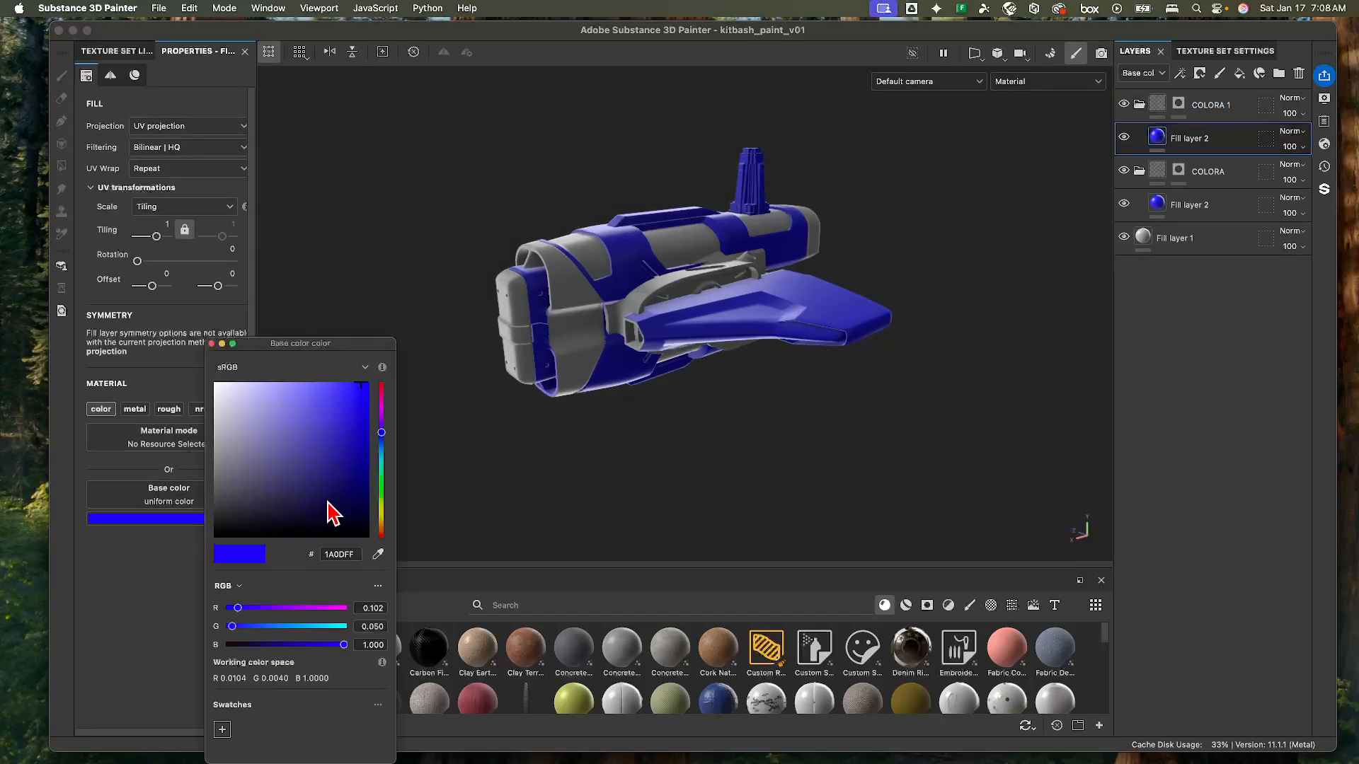
left_click(382, 395)
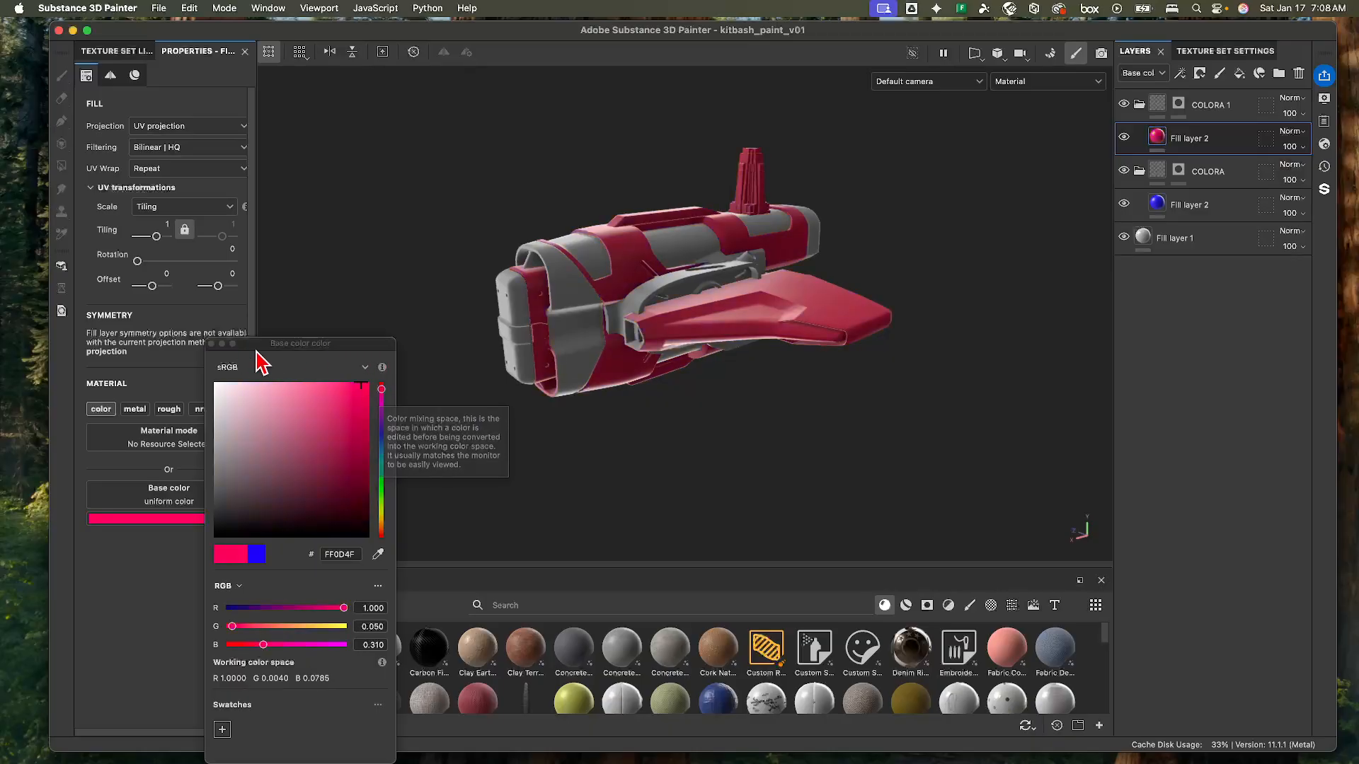
left_click(211, 344)
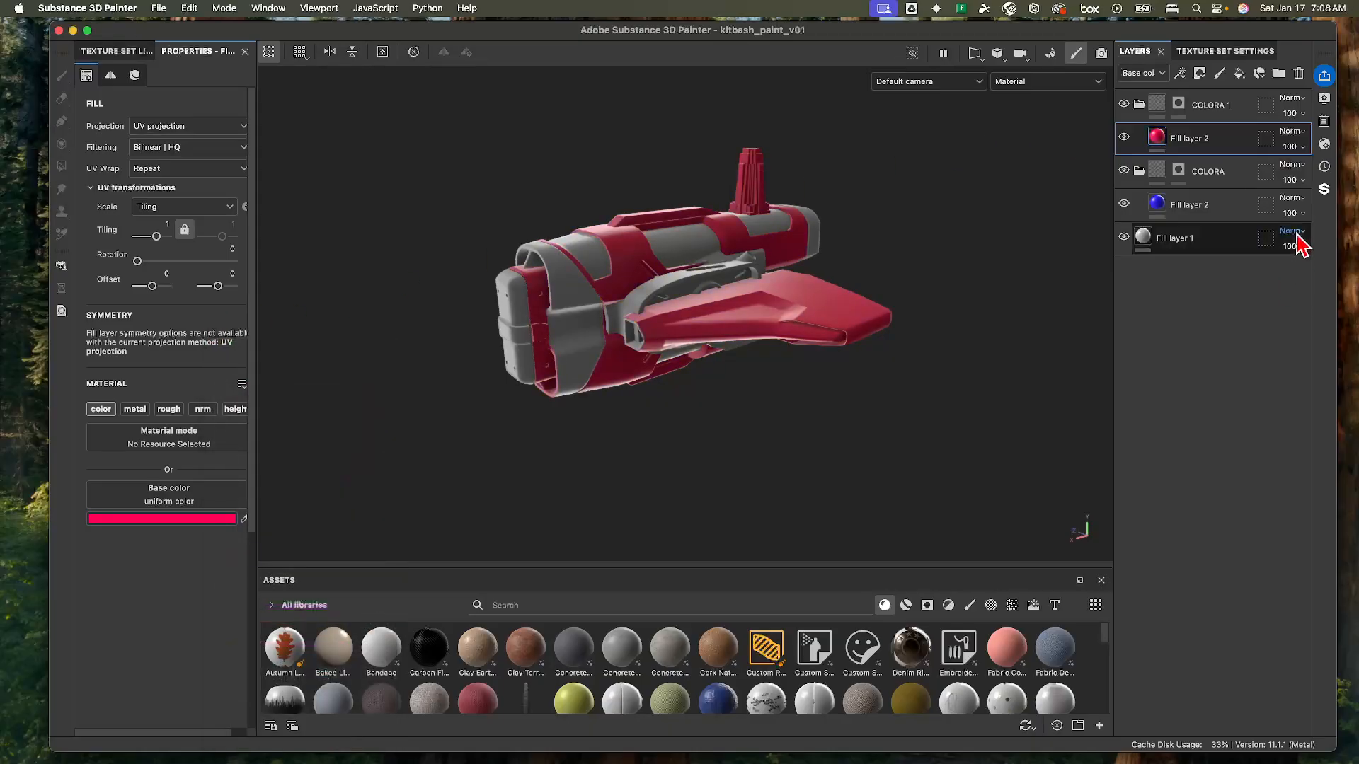
- Replace the COLORA 1 folder's mask with a fresh black mask
left_click(1179, 104)
right_click(1179, 106)
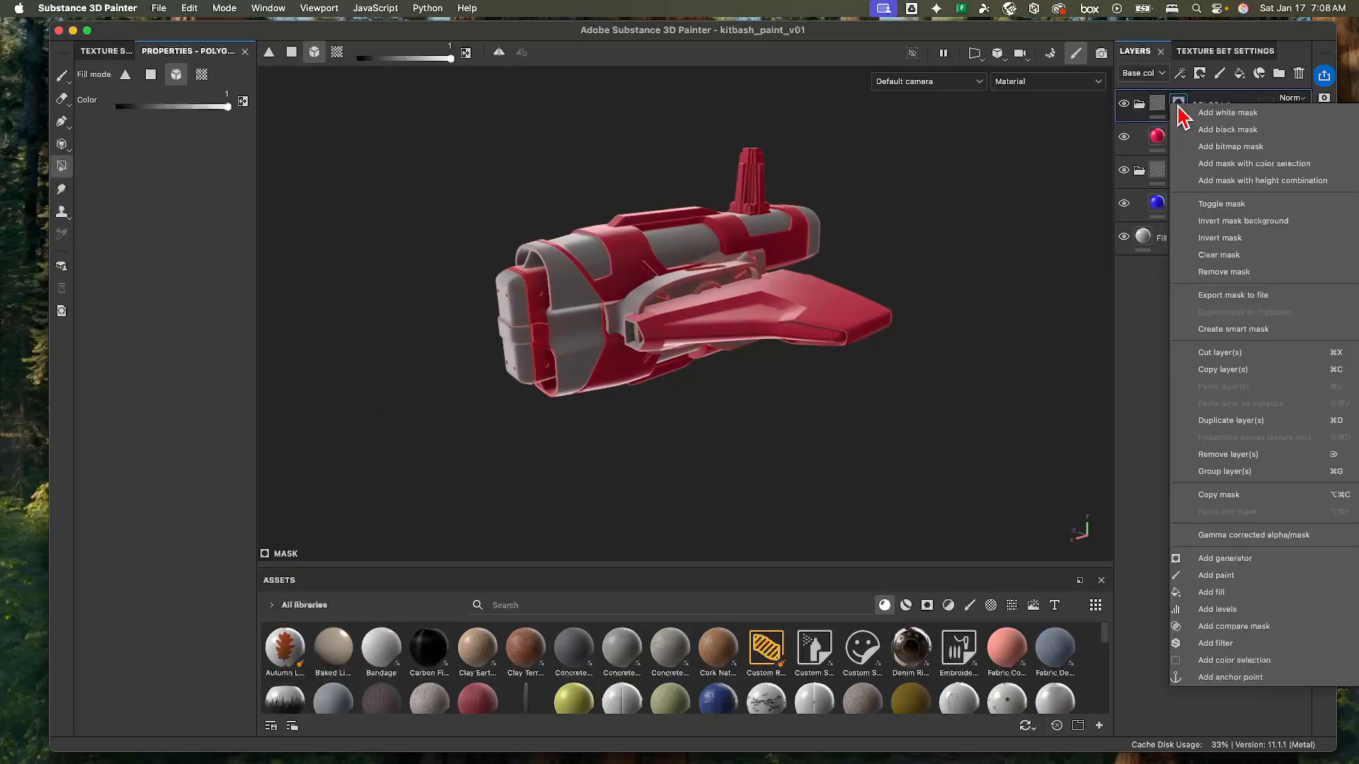
left_click(1228, 130)
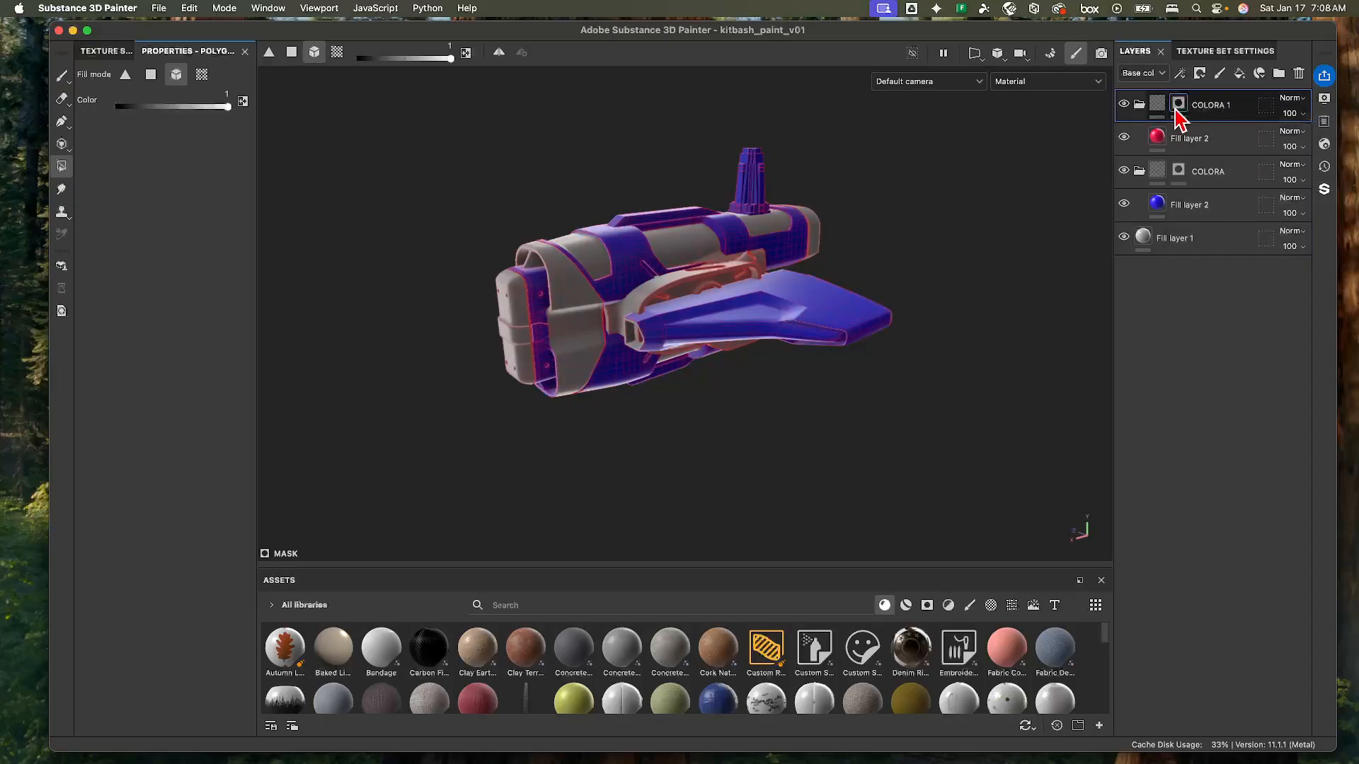
- Add a paint effect to the COLORA 1 folder's mask
right_click(1176, 112)
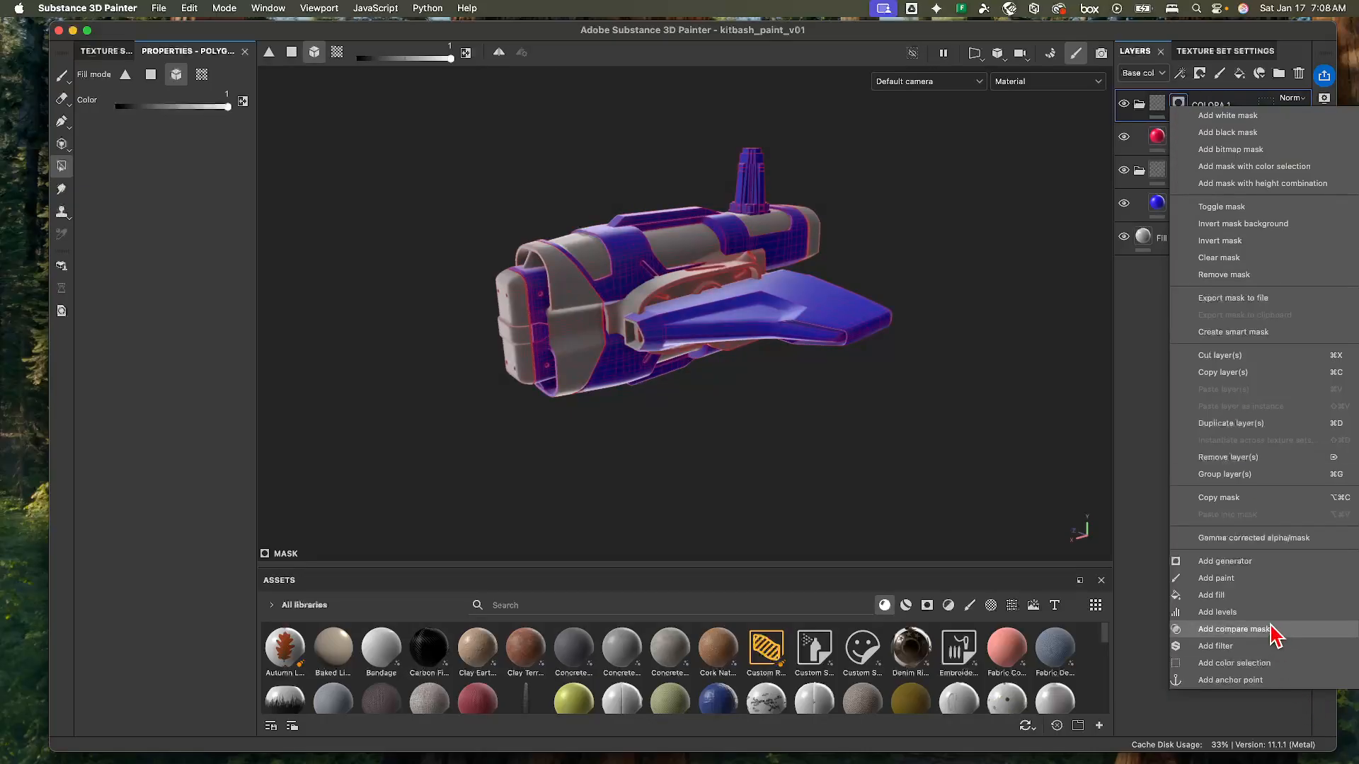
left_click(1216, 579)
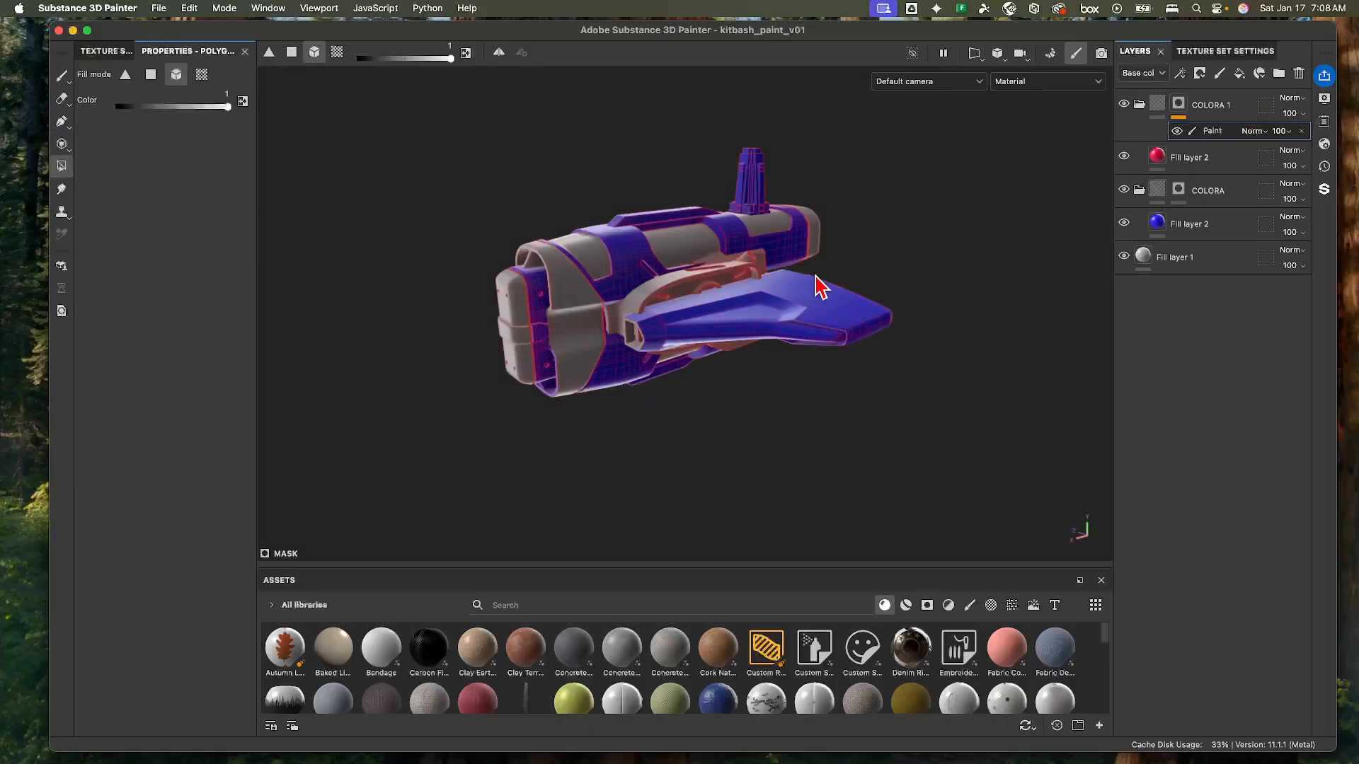
- Try to fill the collar at the hull's boxy end into the COLORA 1 mask using mesh fill mode
left_click_drag(815, 276, 683, 236, "alt")
right_click_drag(683, 236, 763, 292, "alt")
middle_click_drag(763, 292, 808, 263, "alt")
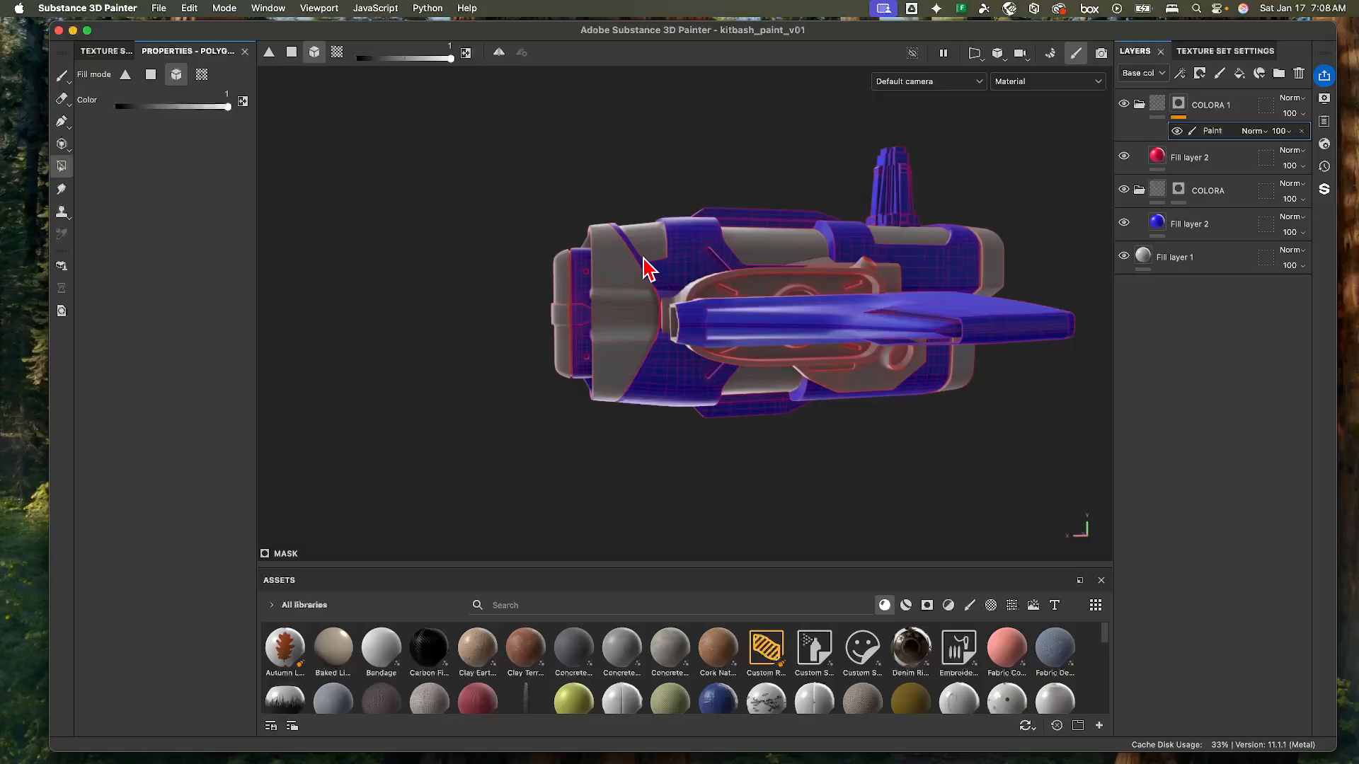
left_click_drag(644, 259, 605, 236, "alt")
left_click(600, 241)
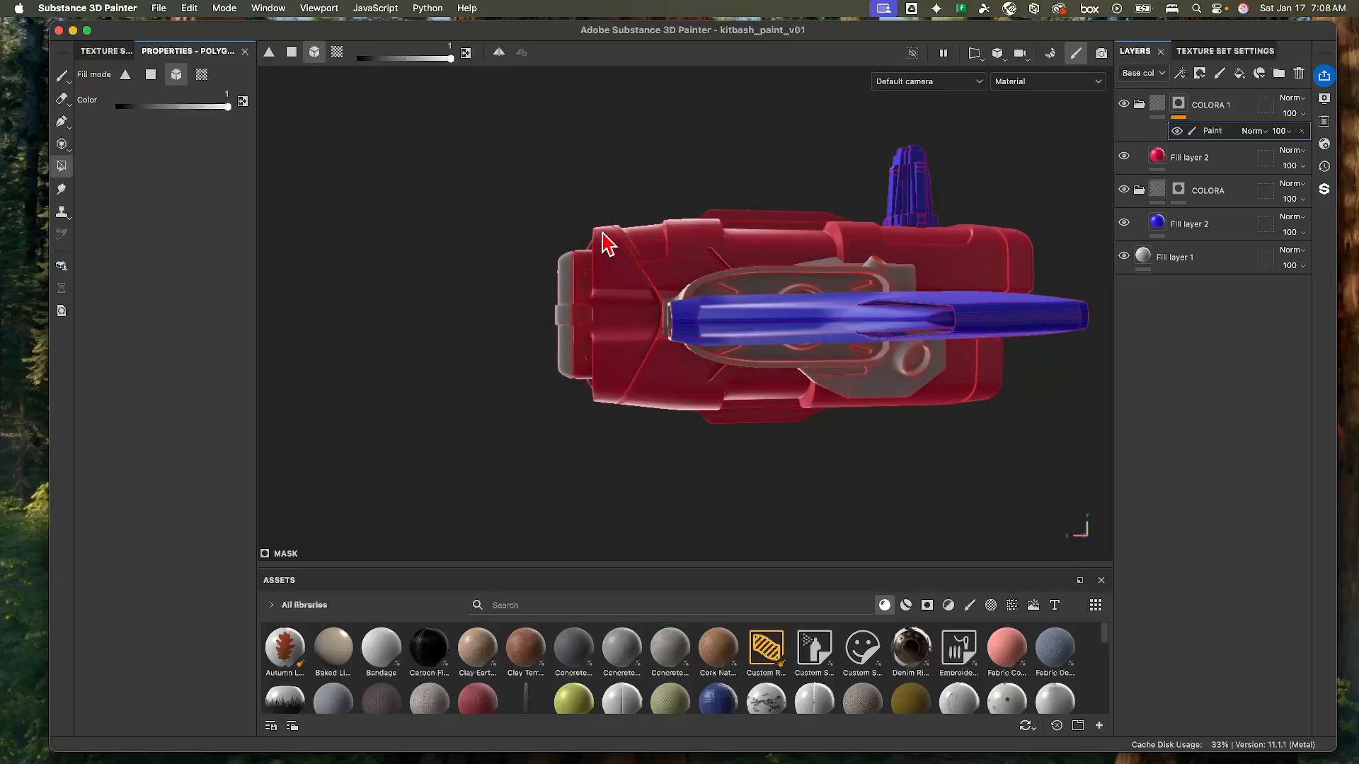
key("super+z")
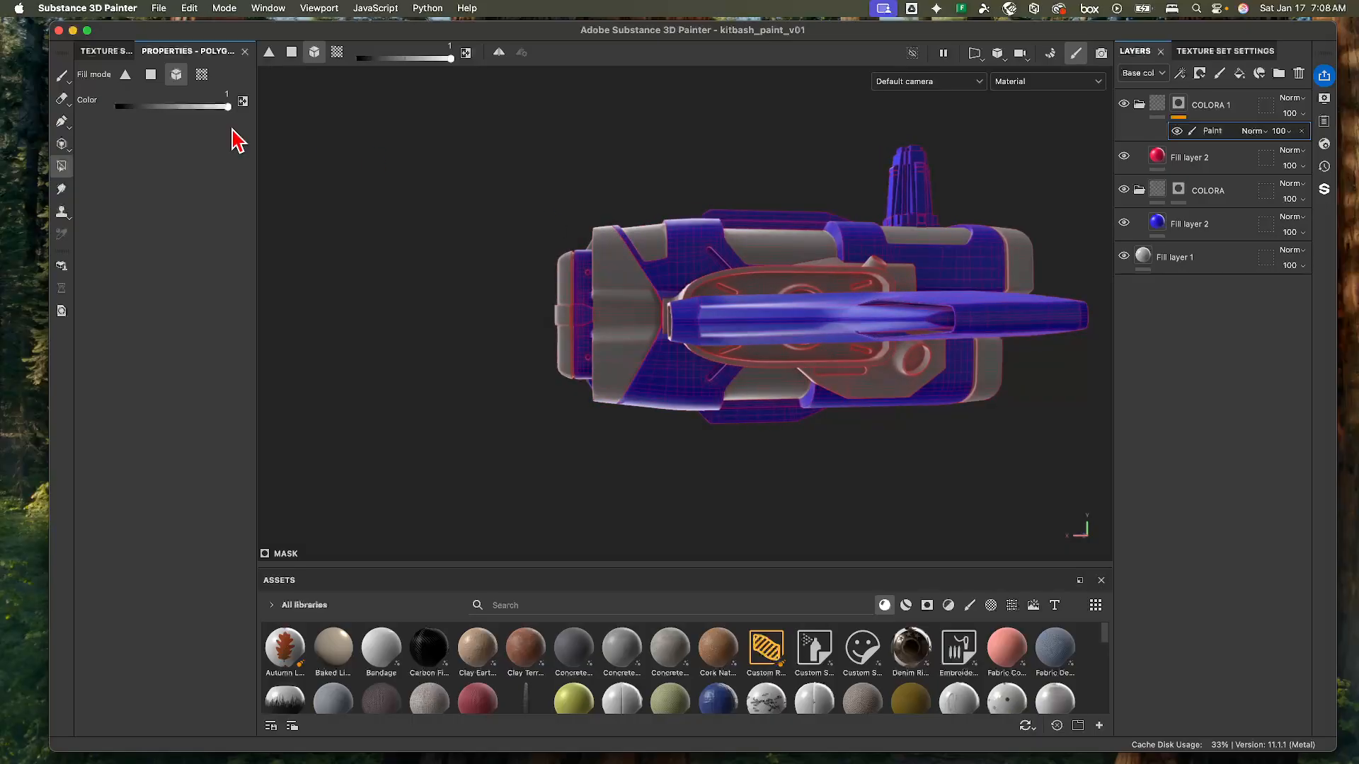
- Fill the collar and the recessed grey panels along the upper hull into the COLORA 1 mask using UV chunk fill mode
left_click(202, 74)
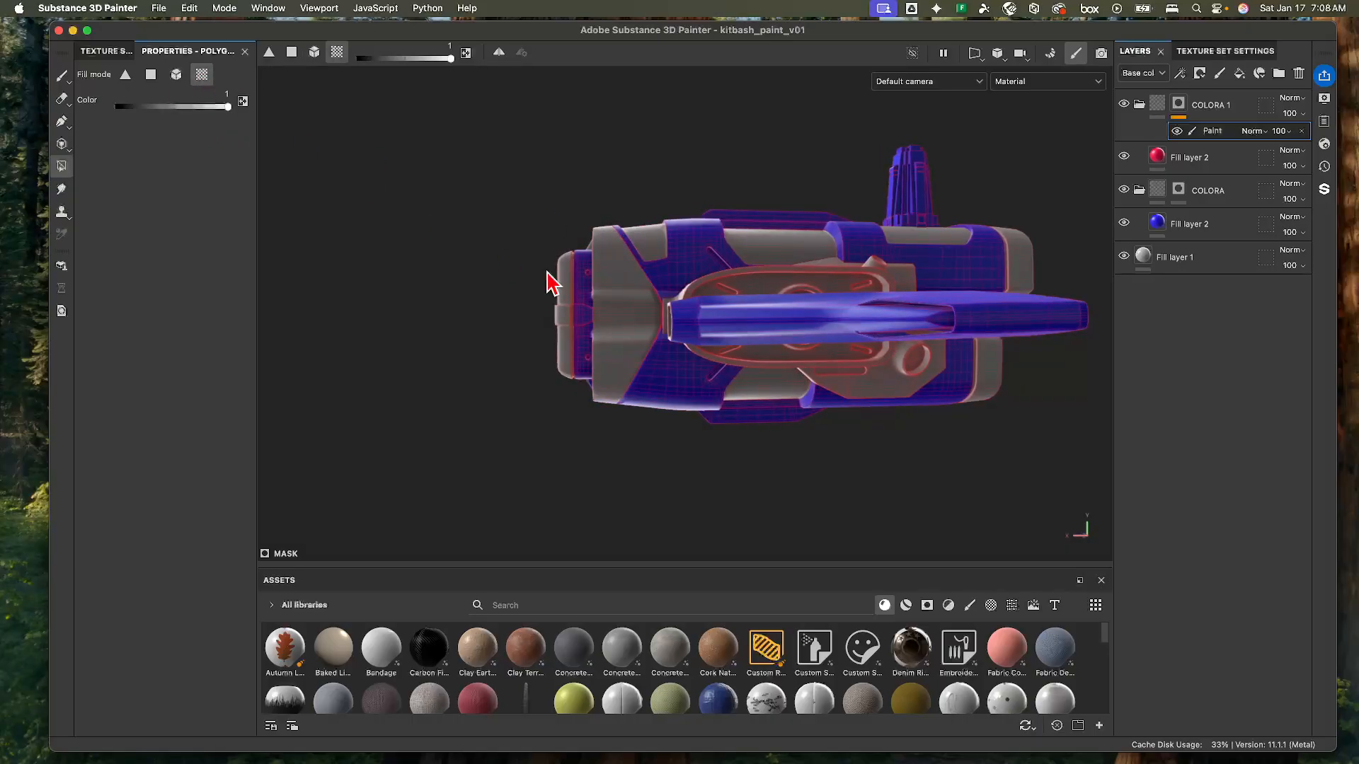
left_click(601, 239)
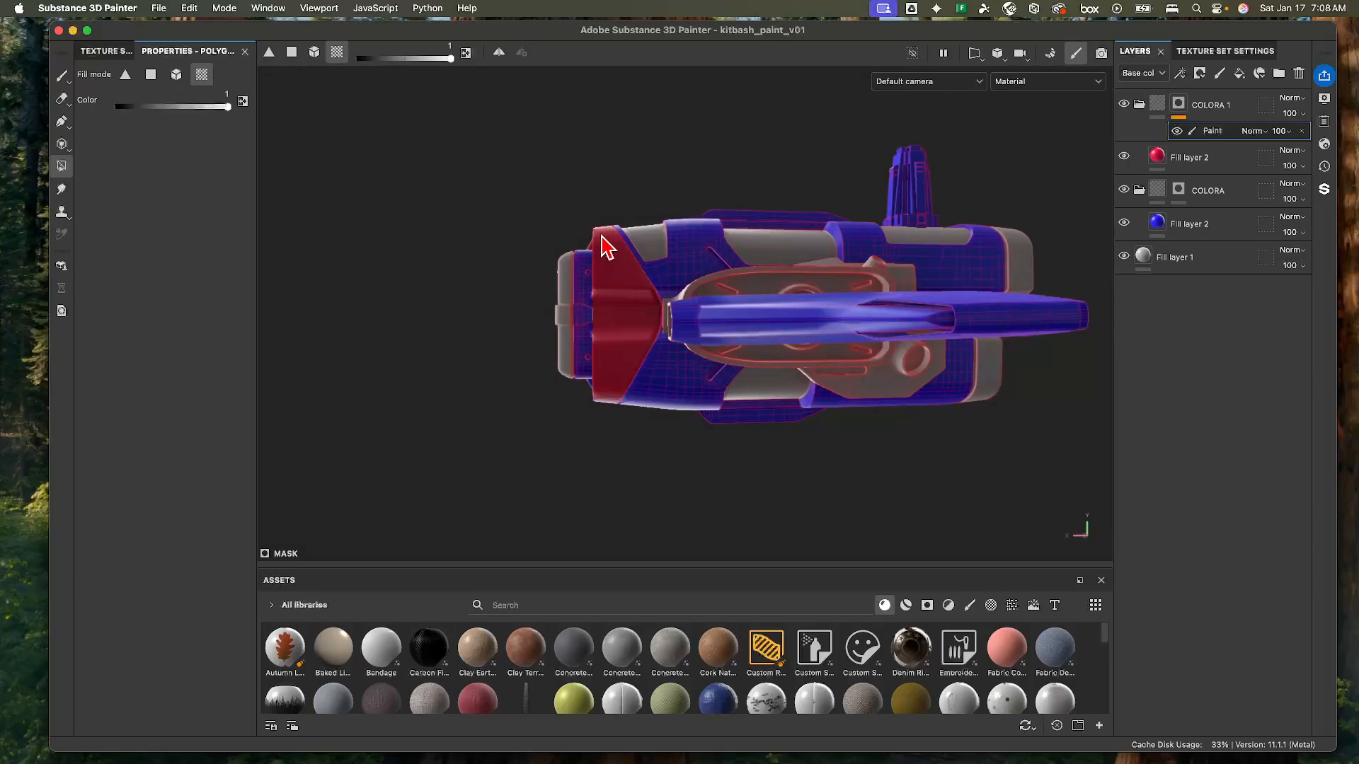
left_click(762, 247)
left_click(941, 234)
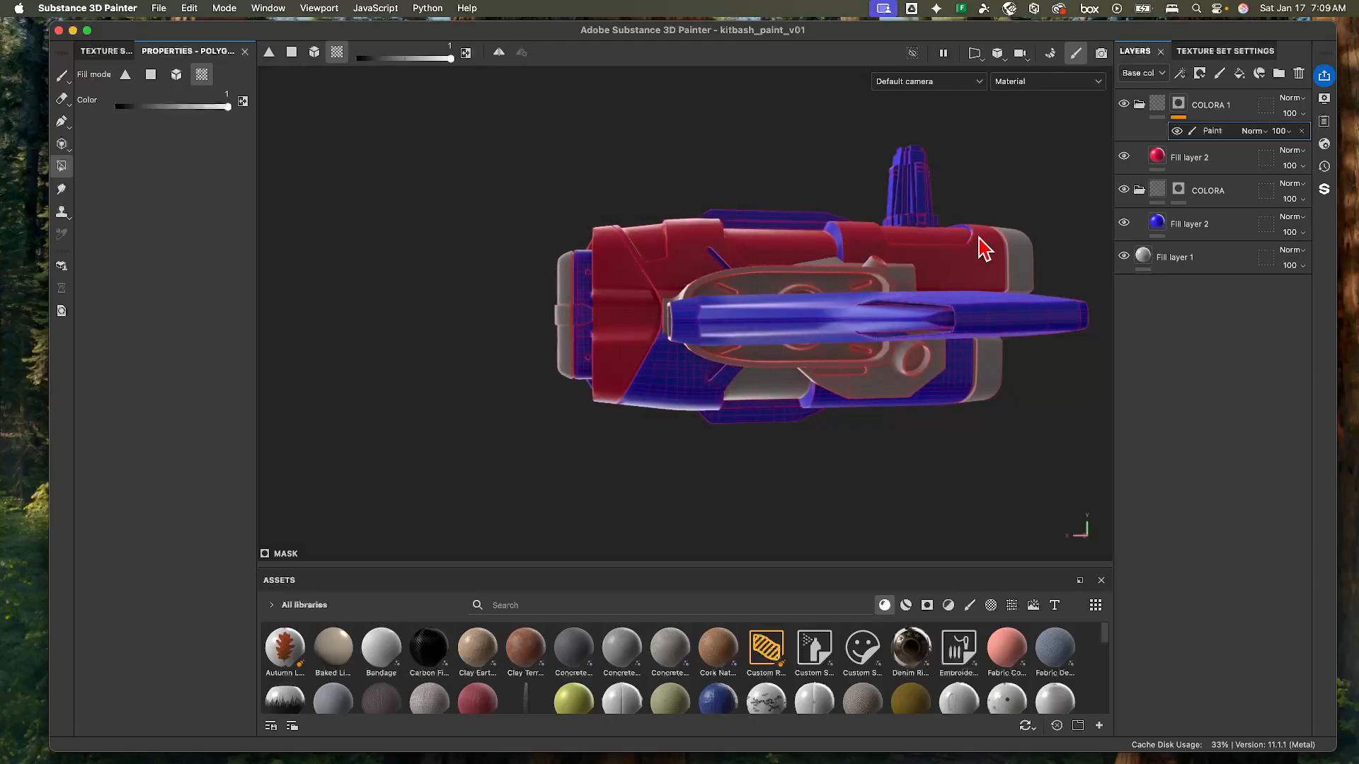
key("super+z")
left_click_drag(993, 220, 946, 221, "alt")
left_click(964, 226)
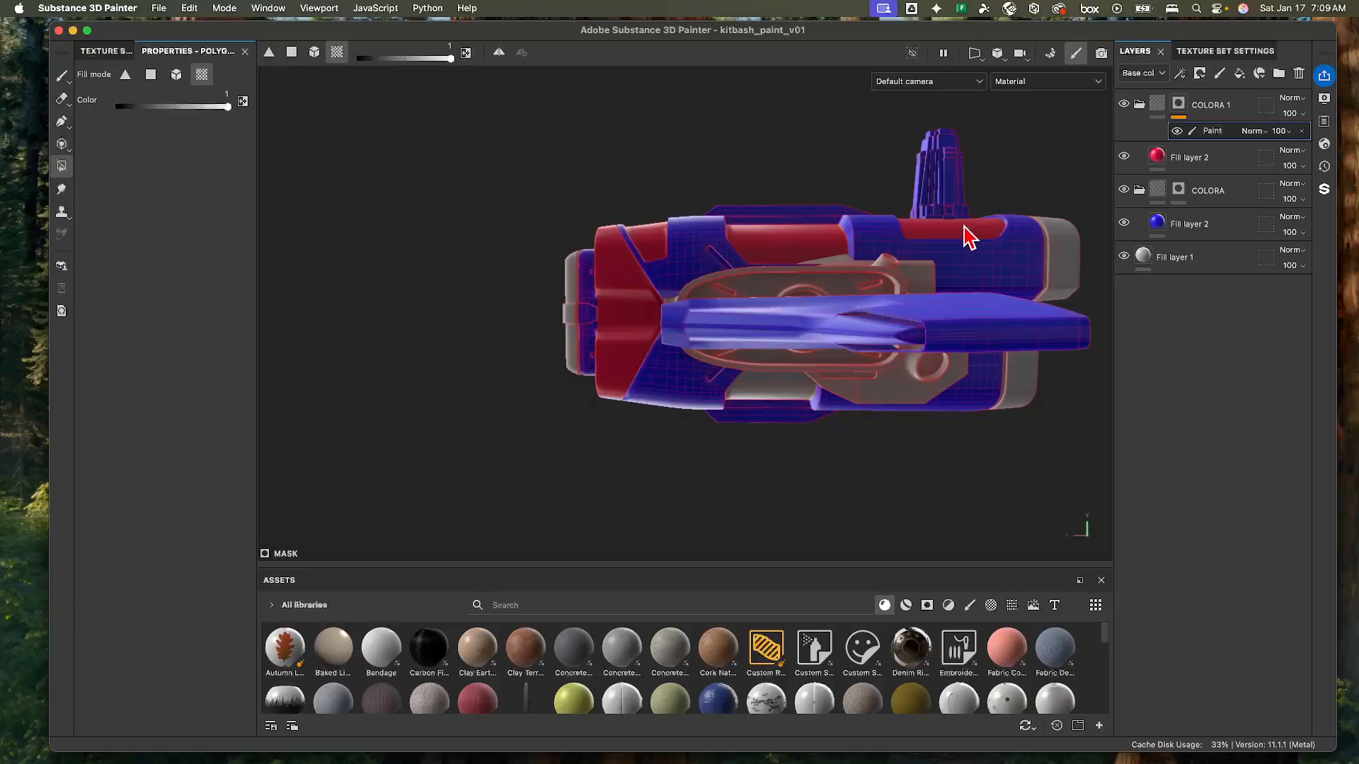
- Fill the recessed panel on the lower hull into the COLORA 1 mask, and clear the collar from it with fill color 0
left_click_drag(1058, 278, 998, 303, "alt")
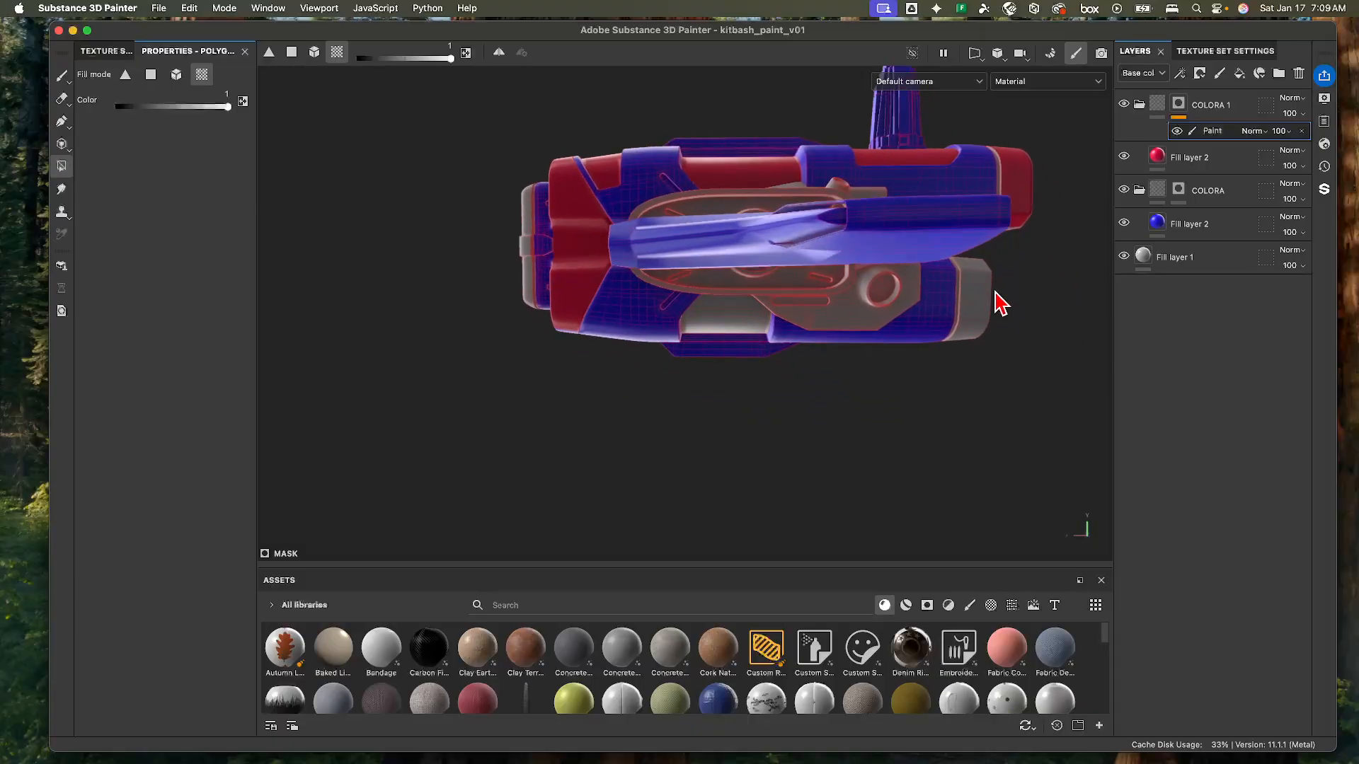
left_click_drag(843, 388, 783, 367, "alt")
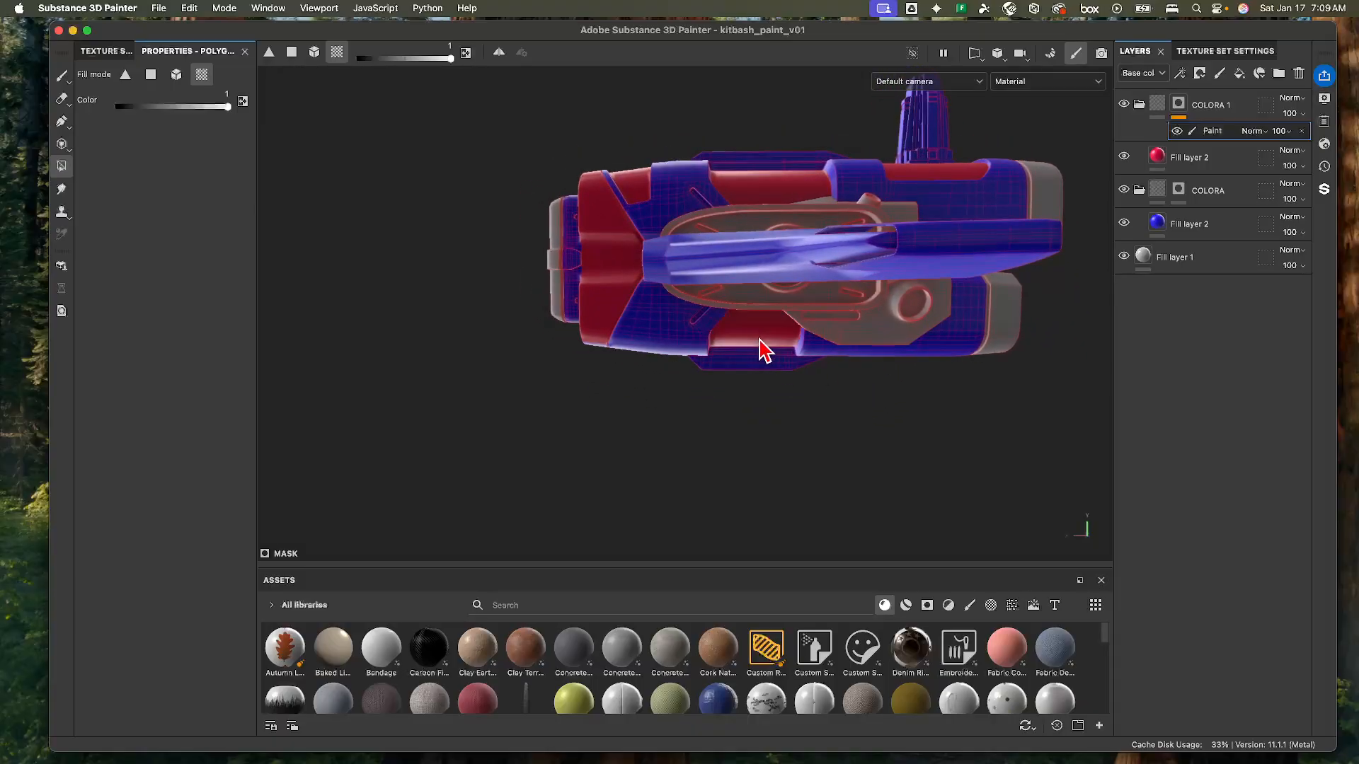
middle_click_drag(764, 352, 775, 367, "alt")
left_click_drag(775, 367, 736, 368, "alt")
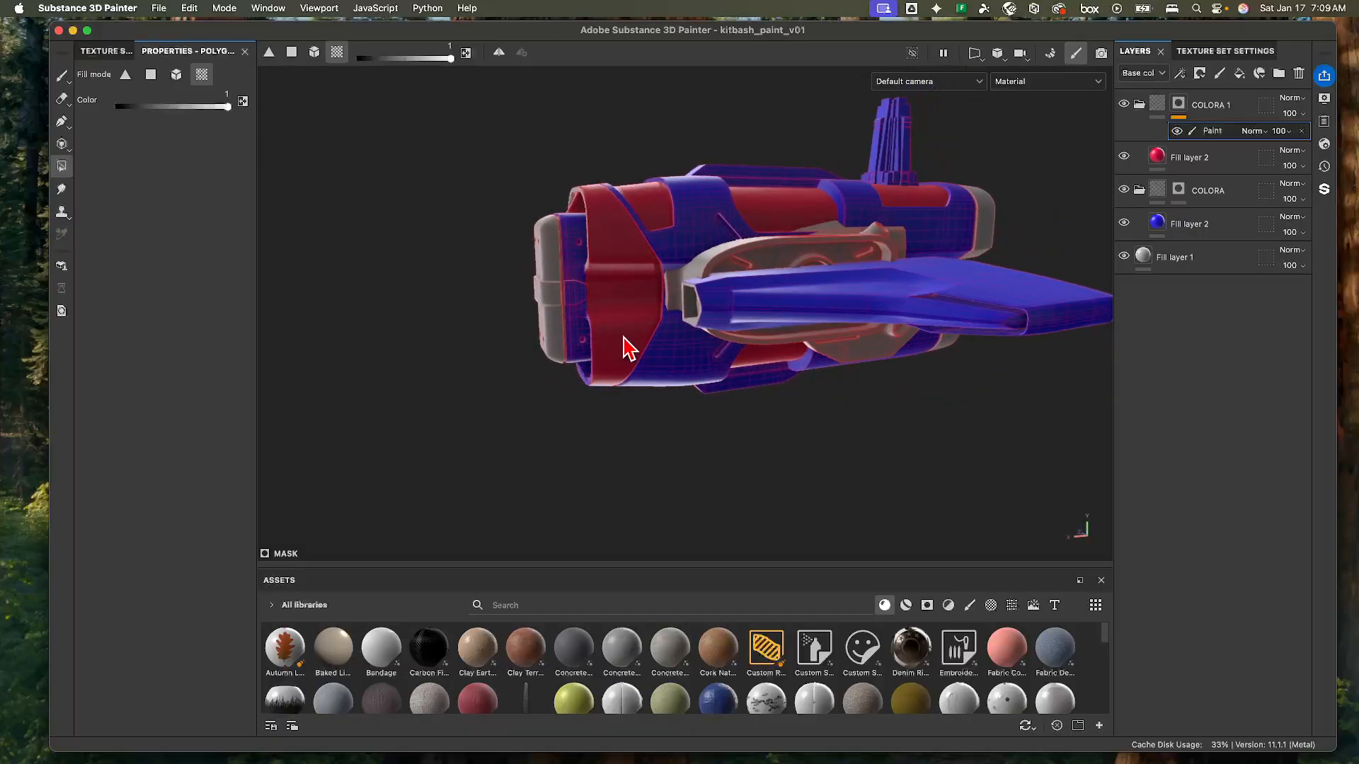
left_click(618, 331)
left_click(618, 347)
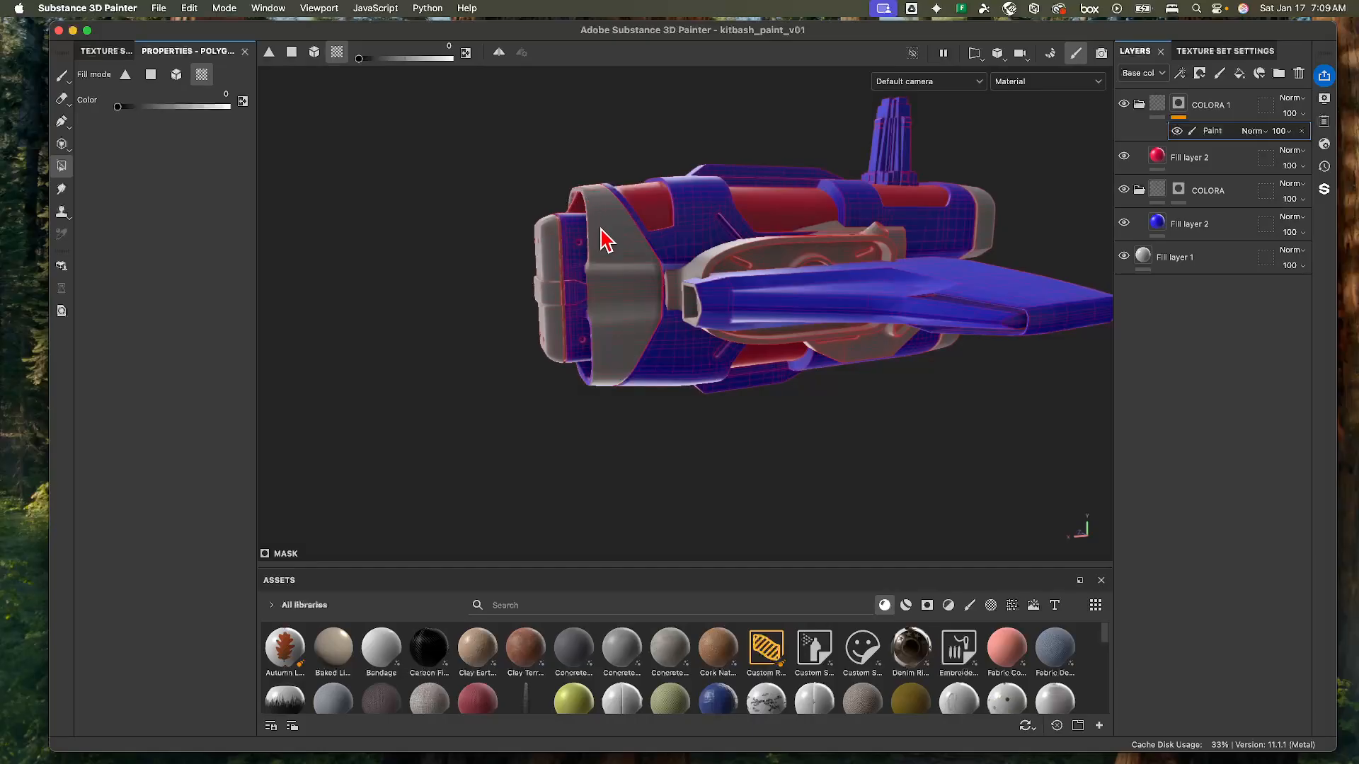
- Try to fill the lower hull shell below the boxy end into the COLORA 1 mask
left_click_drag(602, 241, 851, 345, "alt")
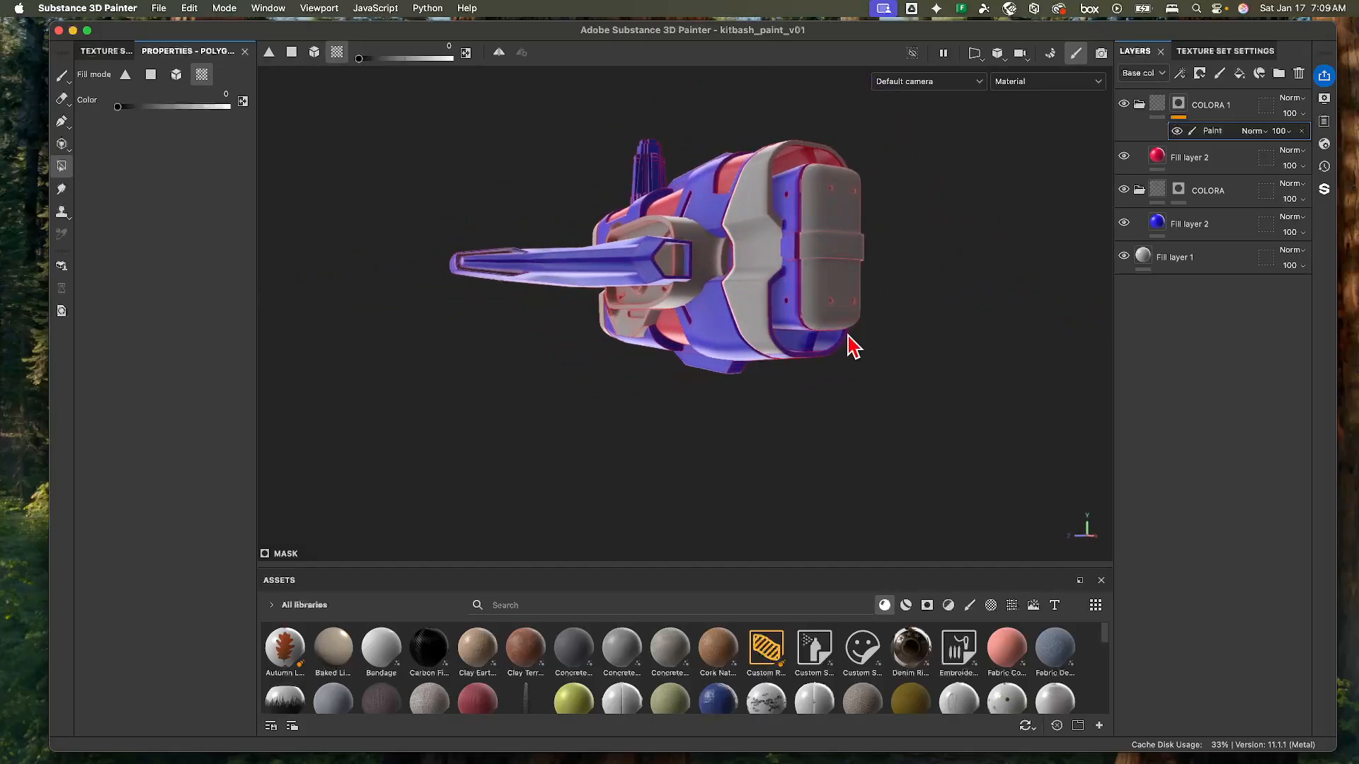
key("x")
left_click(814, 345)
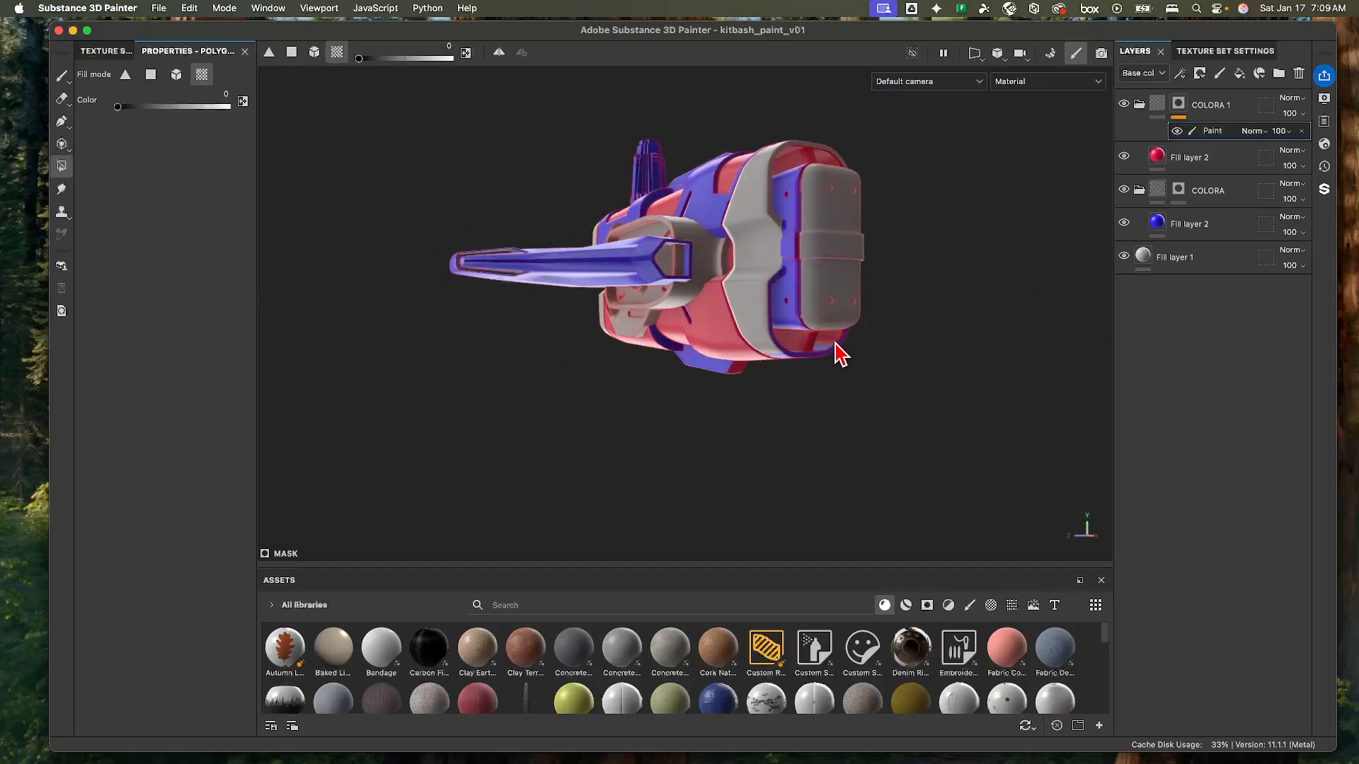
left_click_drag(792, 397, 626, 300, "alt")
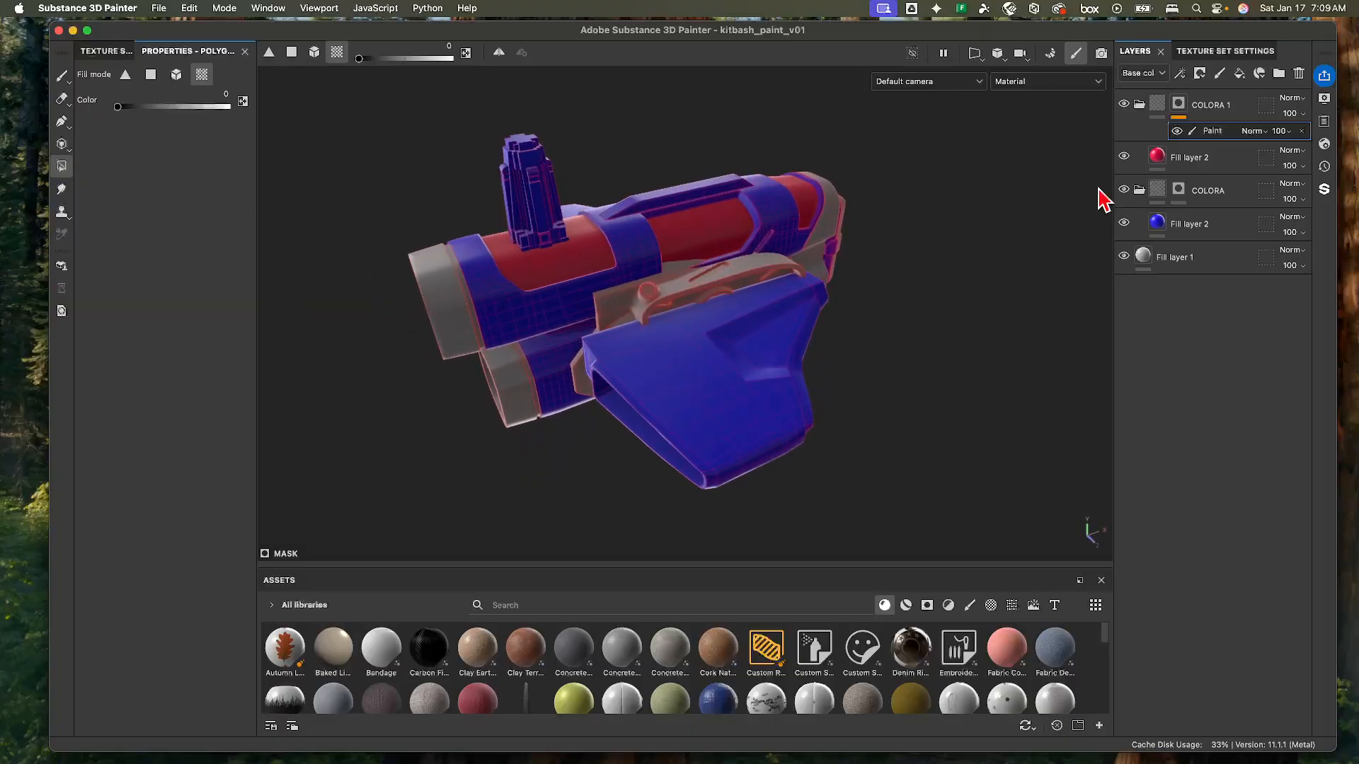
- Collapse the COLORA 1 folder and rename it COLORB
left_click(1139, 105)
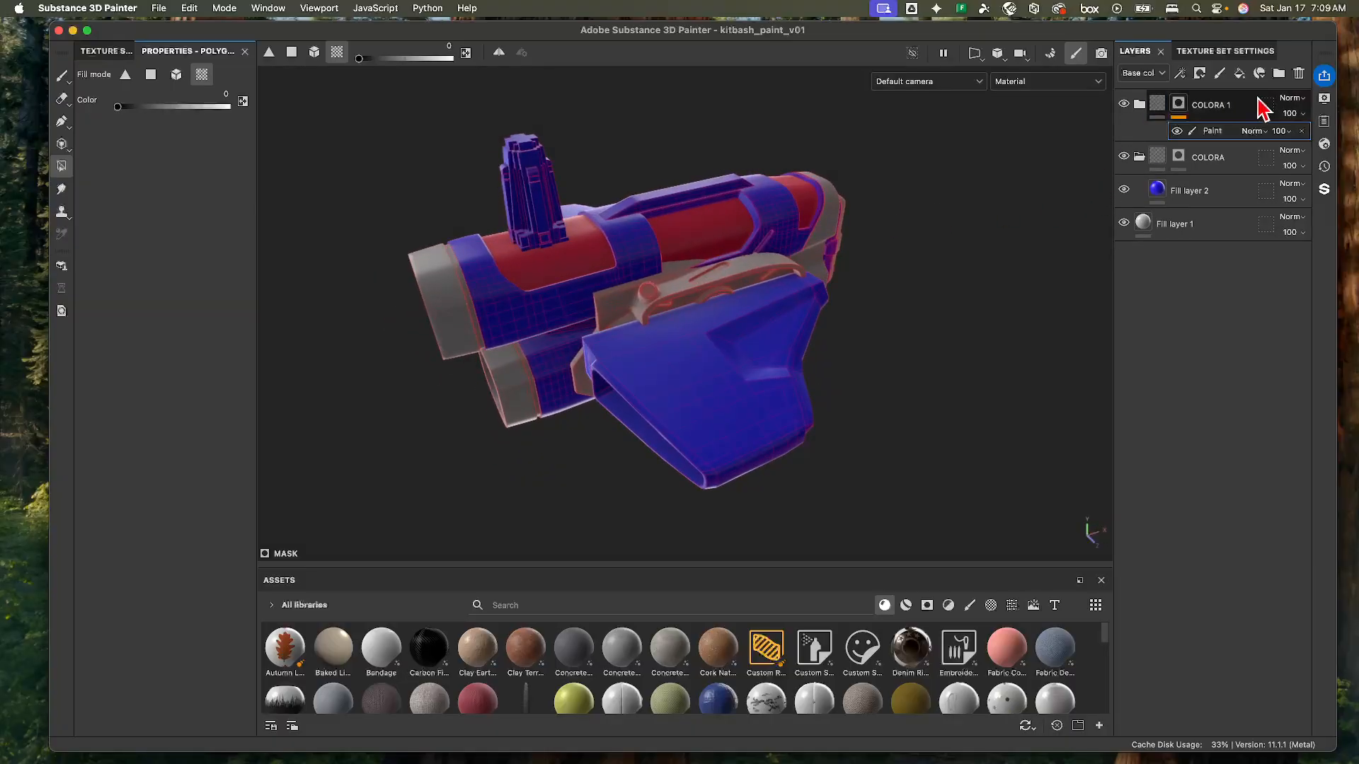
double_click(1225, 104)
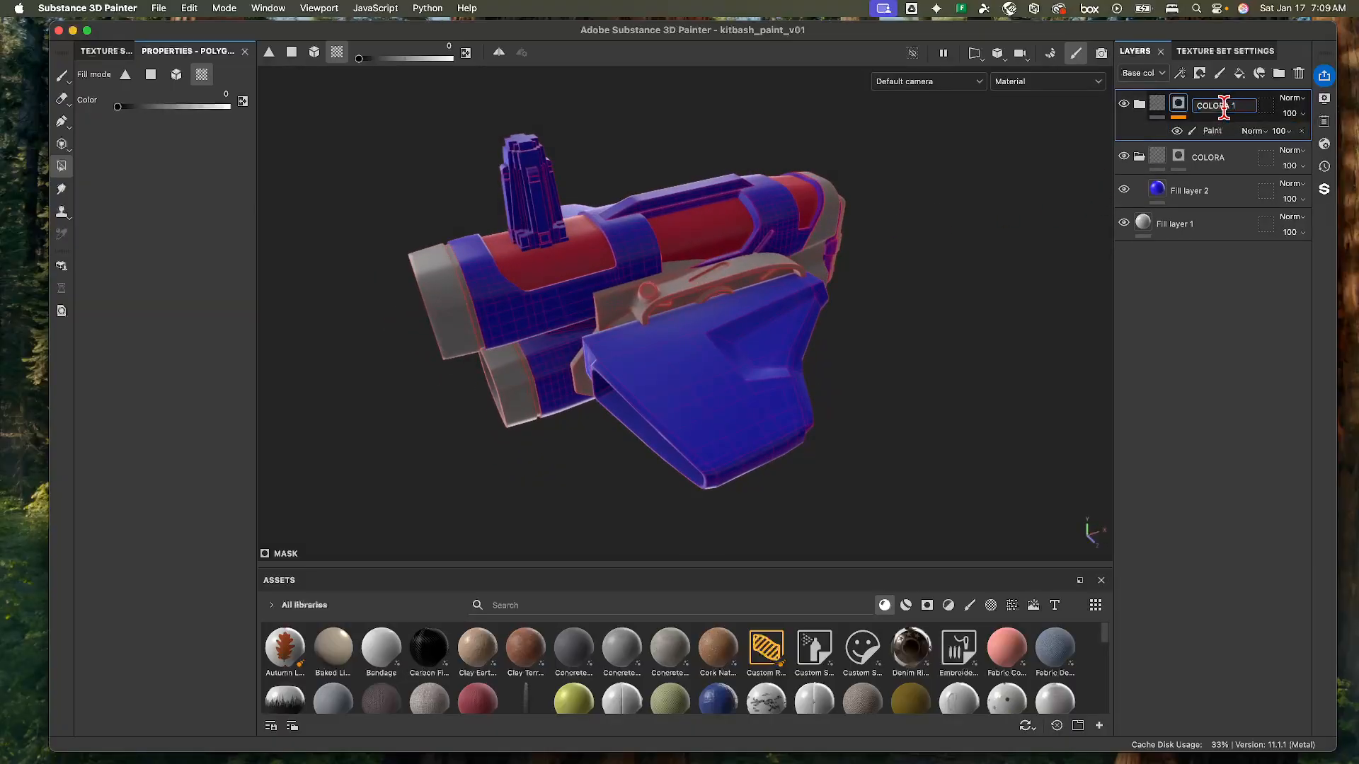
key("super+a")
type("COLORB")
key("Return")
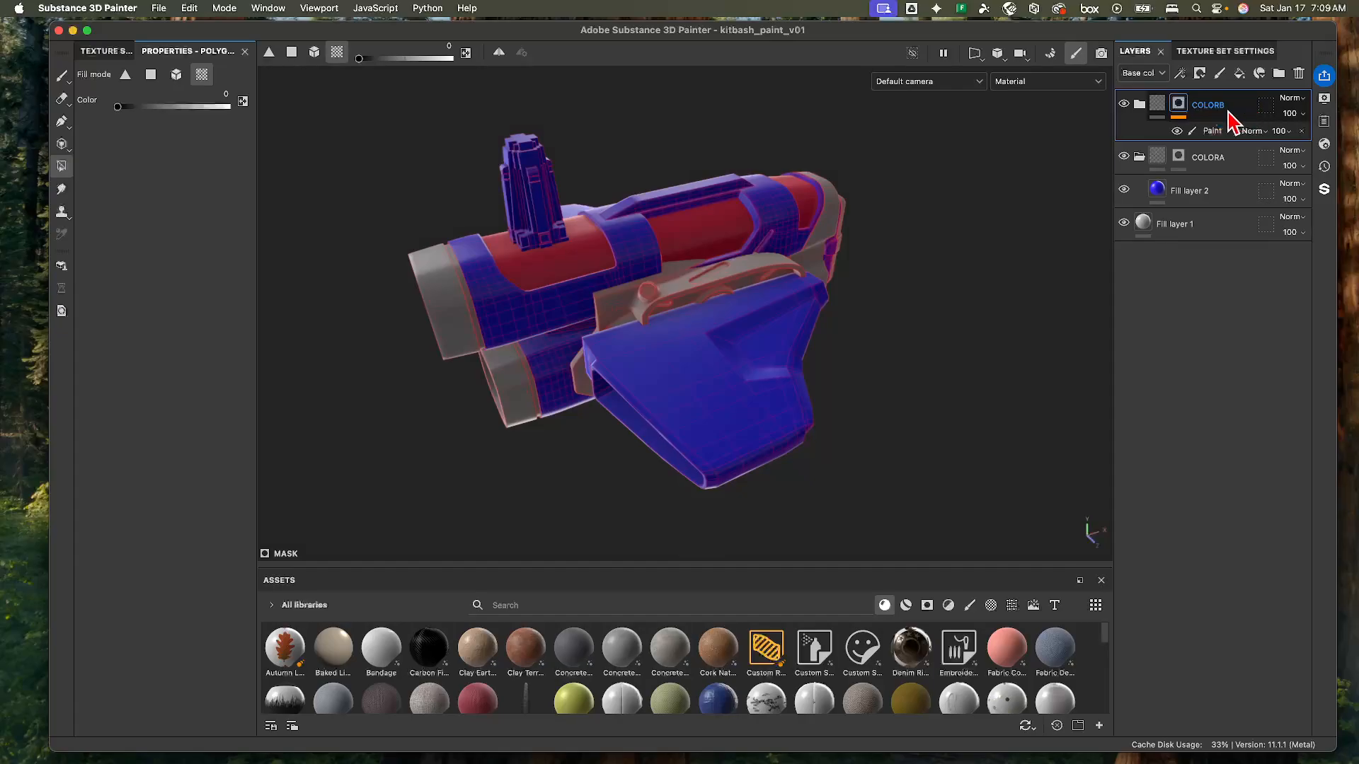
- Duplicate the COLORB folder and rename the copy COLORC
key("super+d")
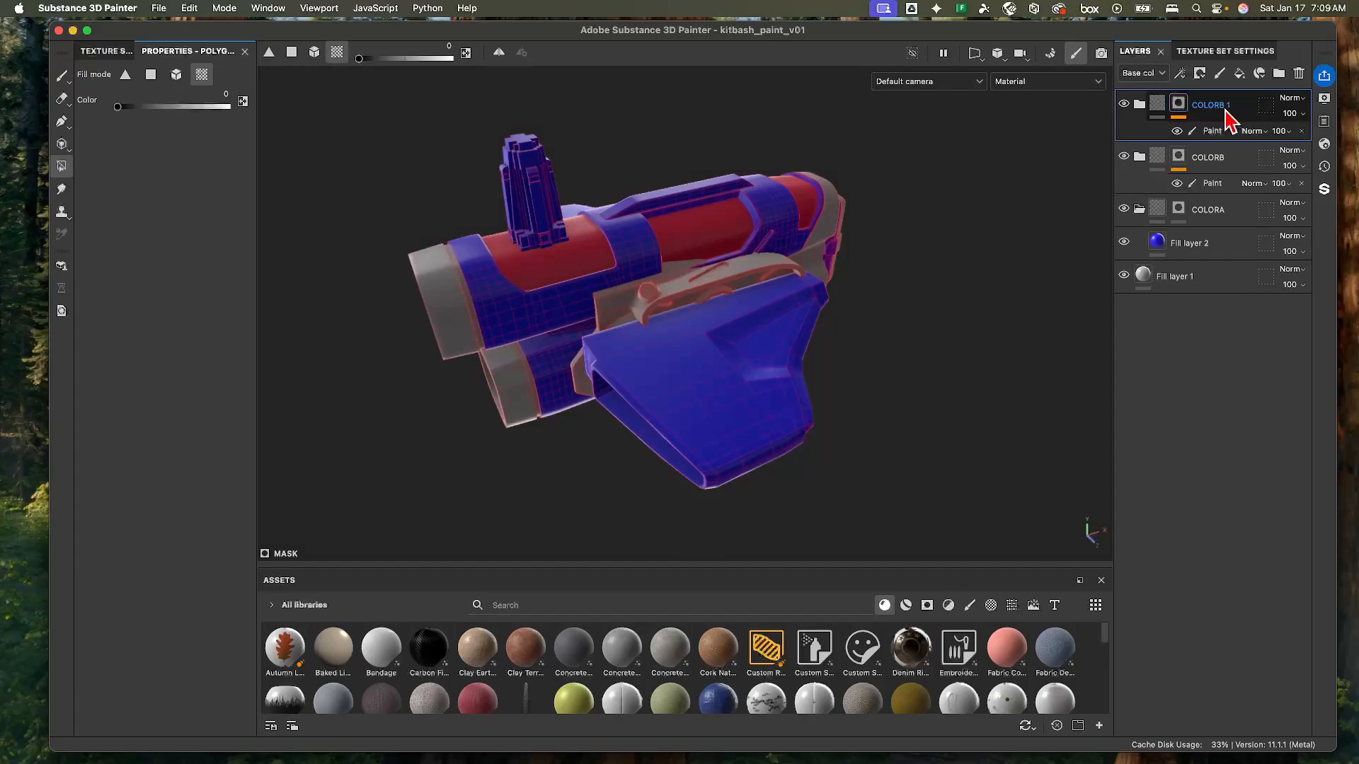
double_click(1221, 107)
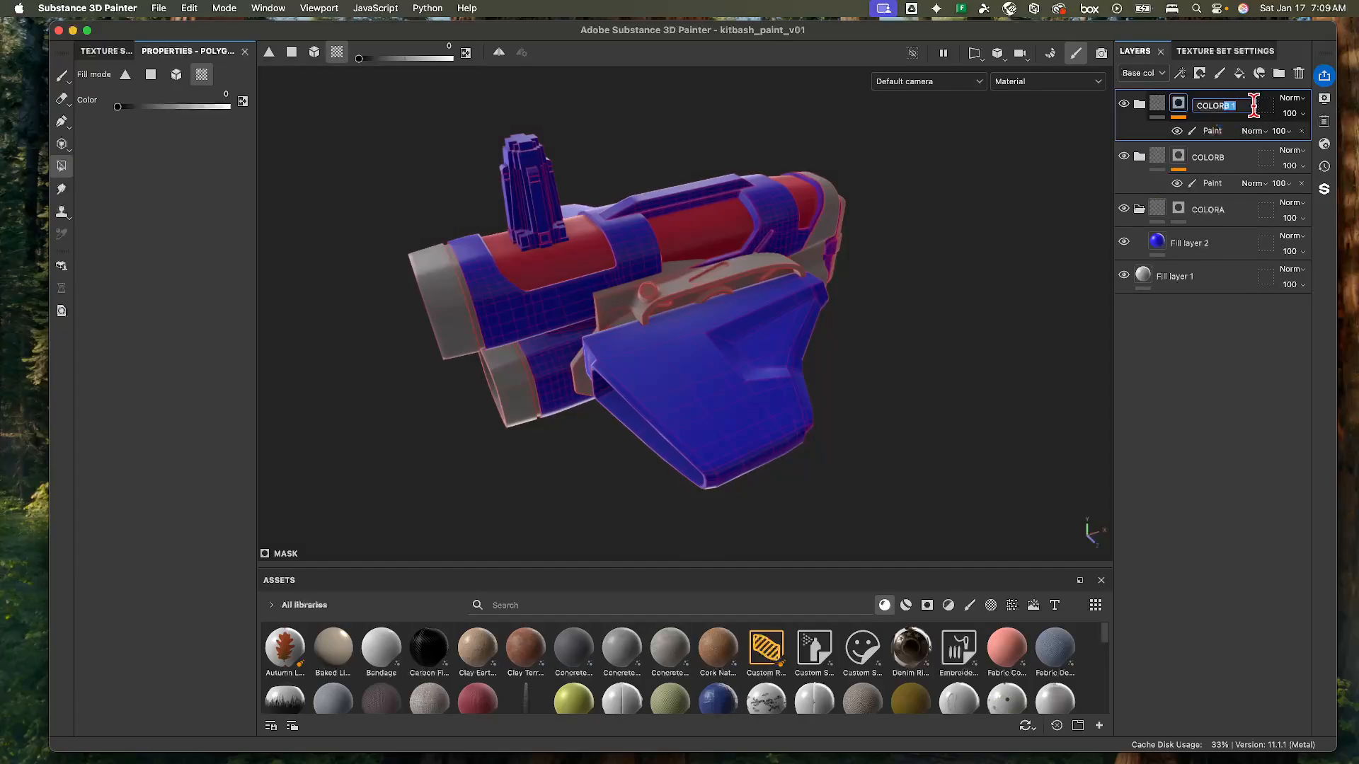
key("Return")
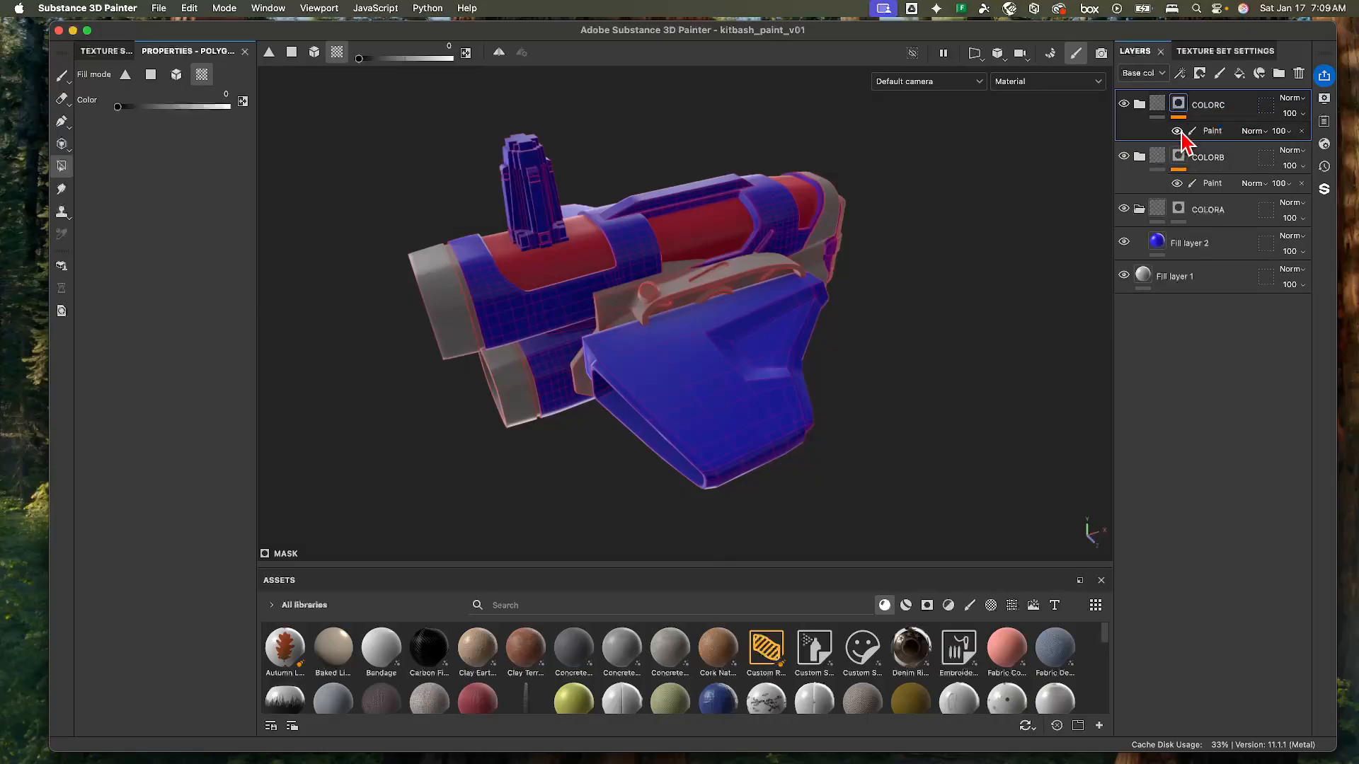
- Remove the paint effect from the COLORC mask and set the base color of the folder's Fill layer 2 to green 56DA72
left_click(1301, 131)
left_click(1155, 108)
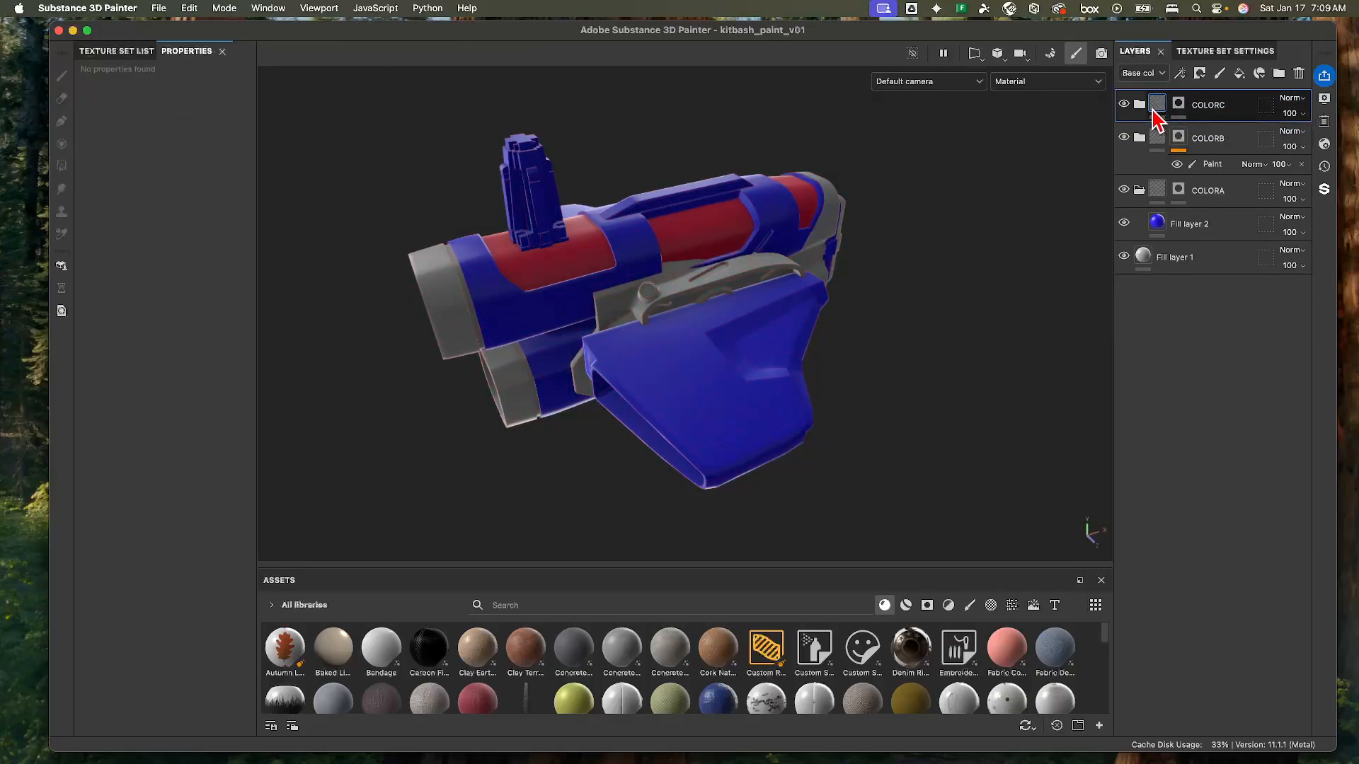
left_click(1139, 105)
left_click(1179, 138)
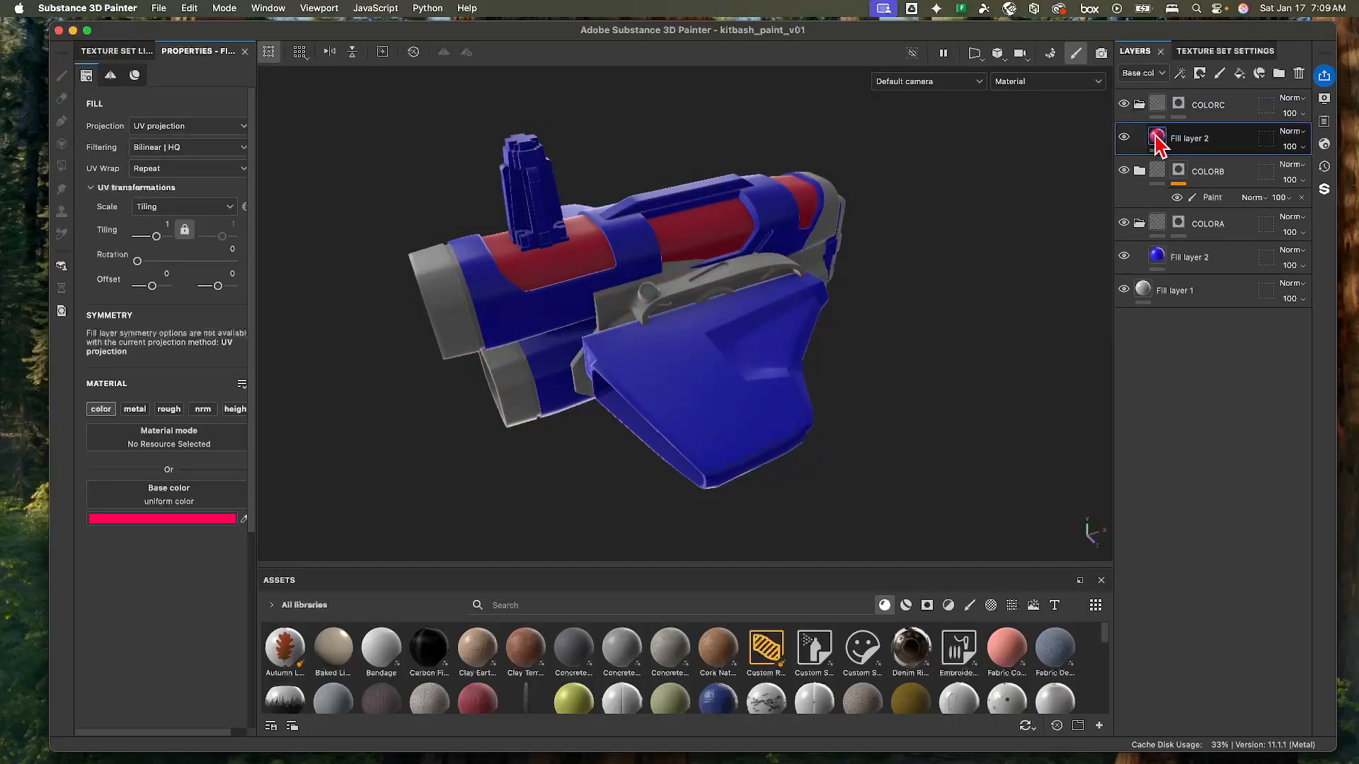
left_click(190, 519)
left_click(308, 404)
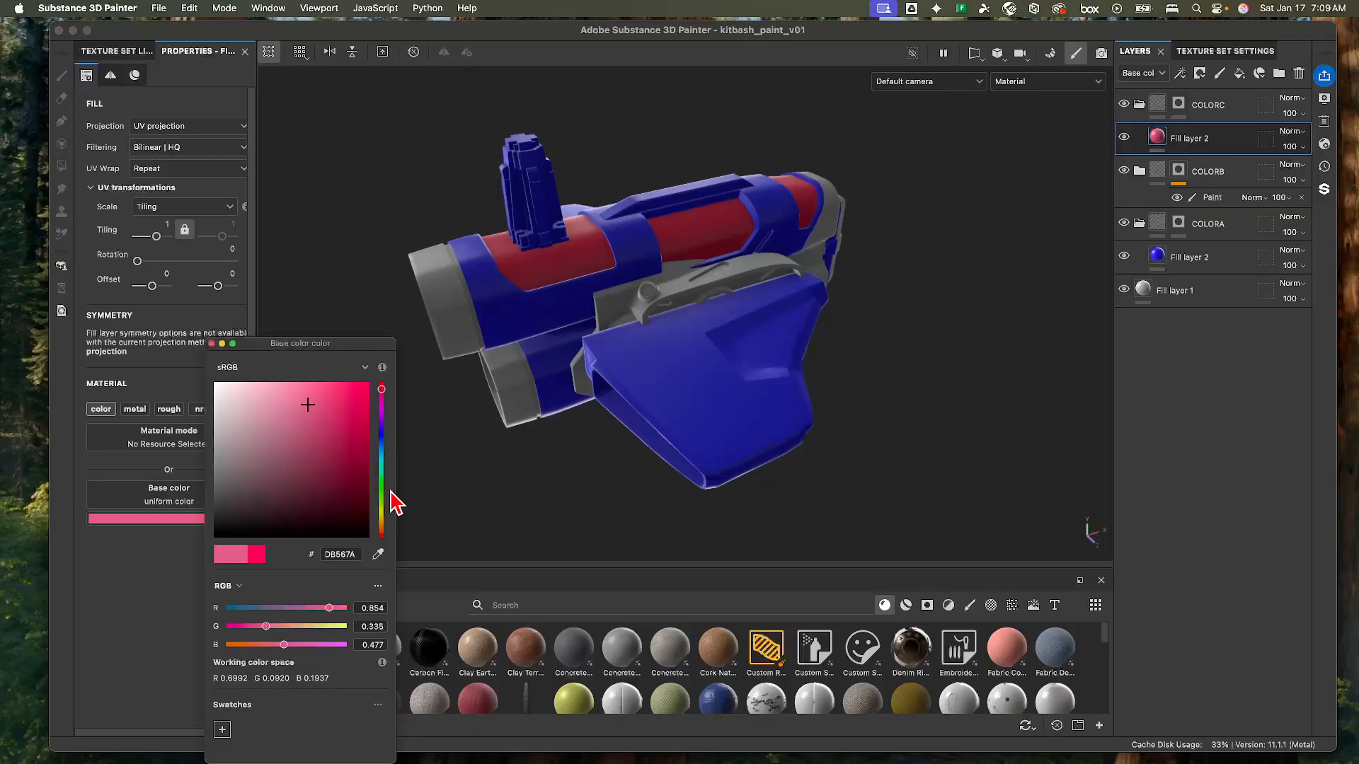
left_click(383, 481)
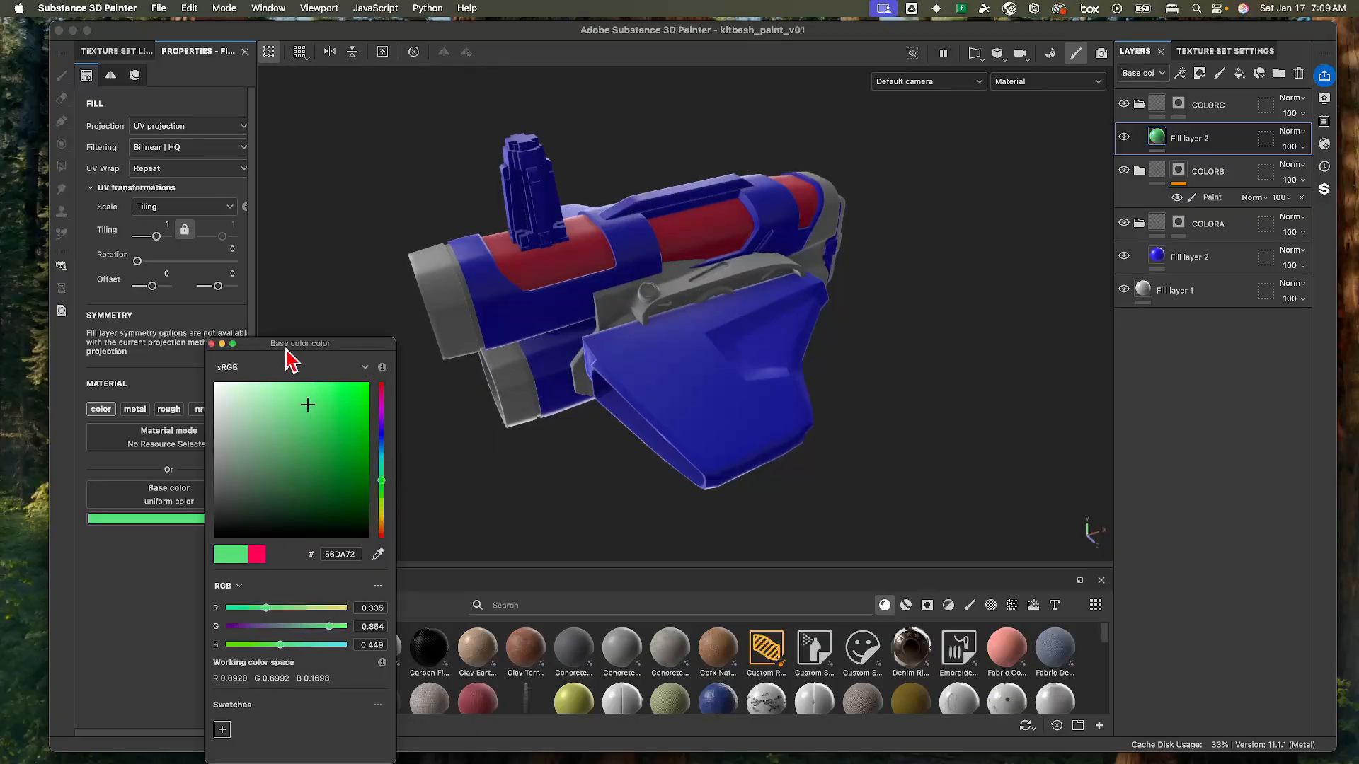
left_click(211, 344)
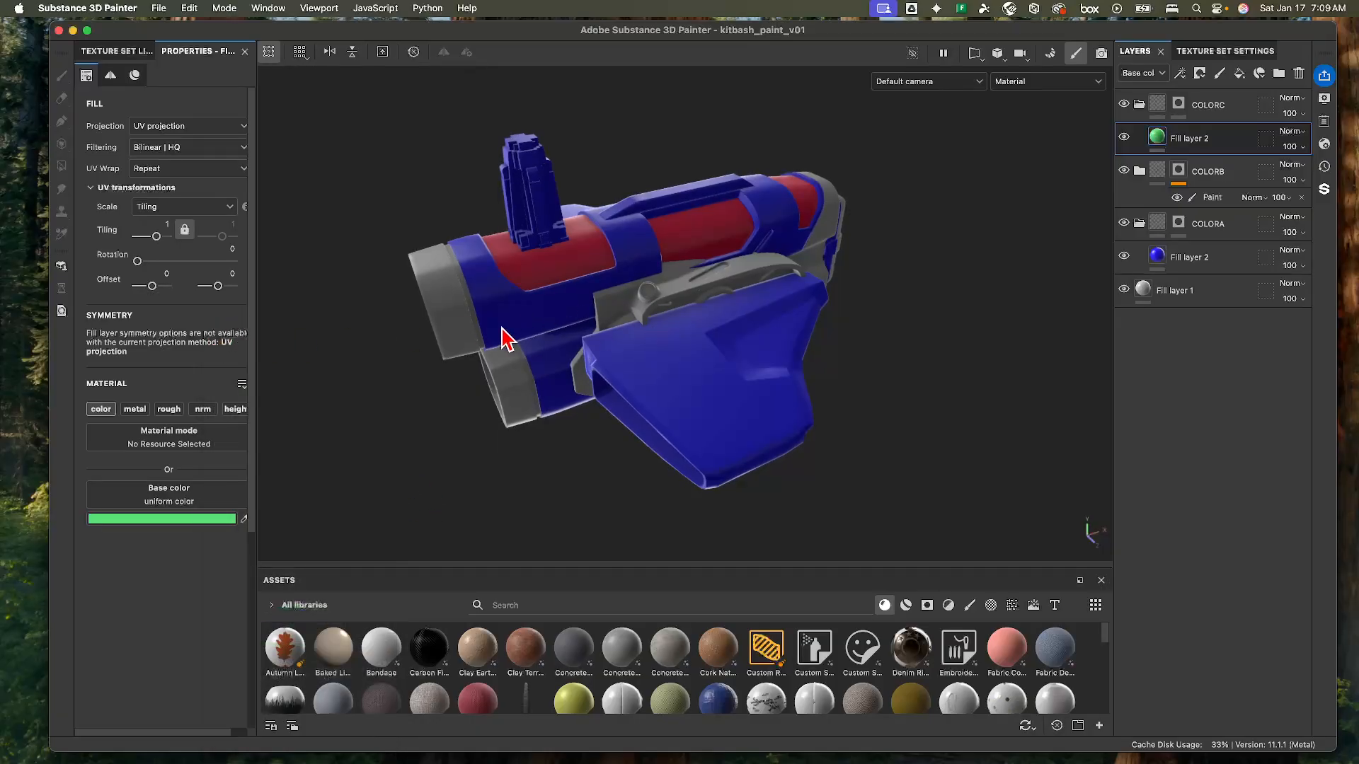
- Fill the grey end rings of the hull's cylinders into the COLORC mask using UV chunk fill mode and color 1
left_click(453, 342)
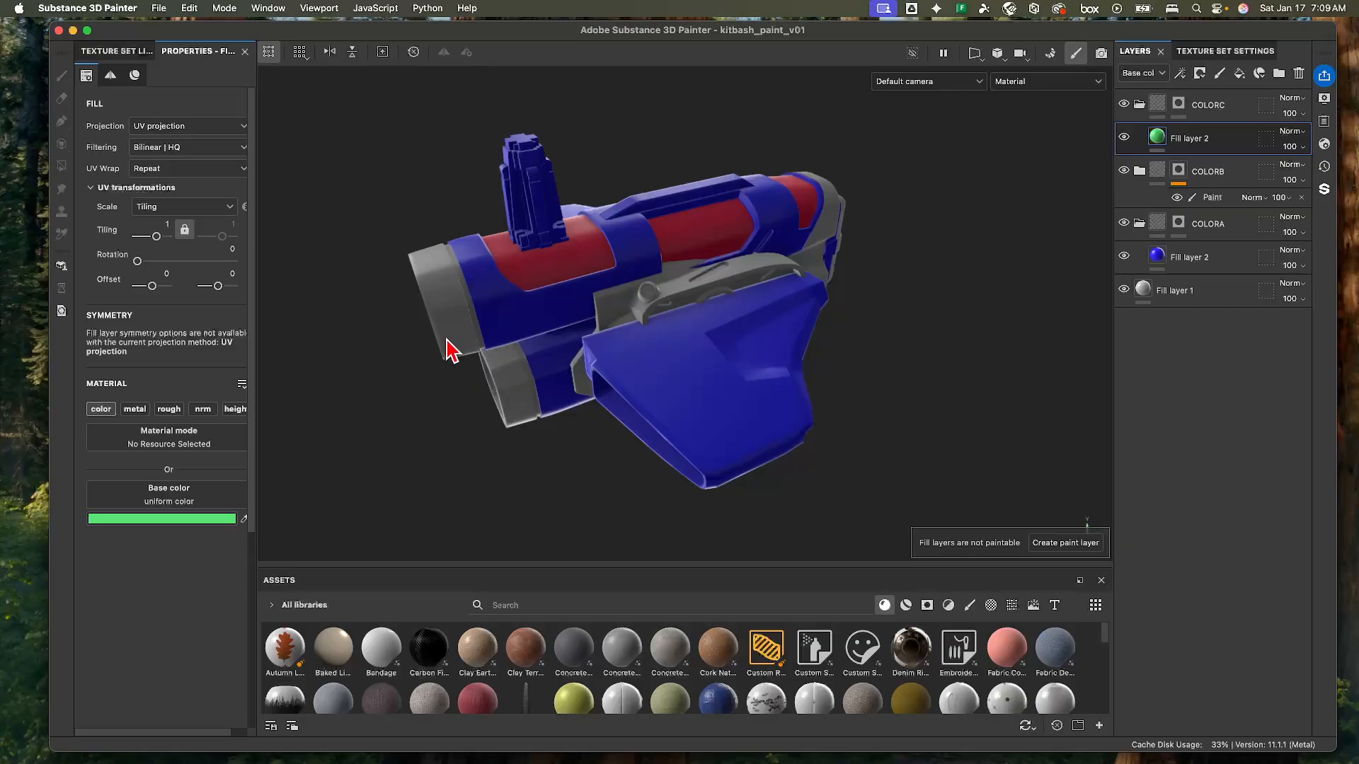
left_click(1179, 104)
key("4")
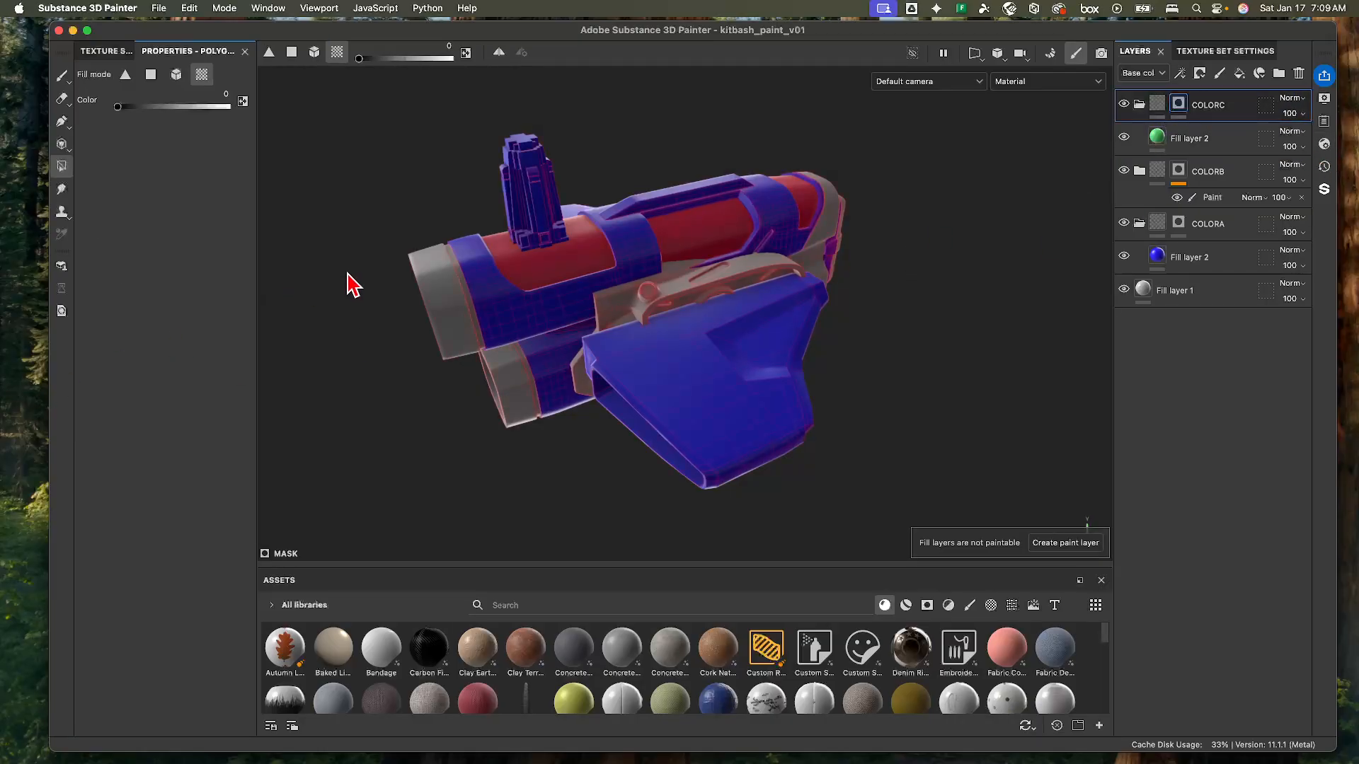
key("x")
left_click(423, 315)
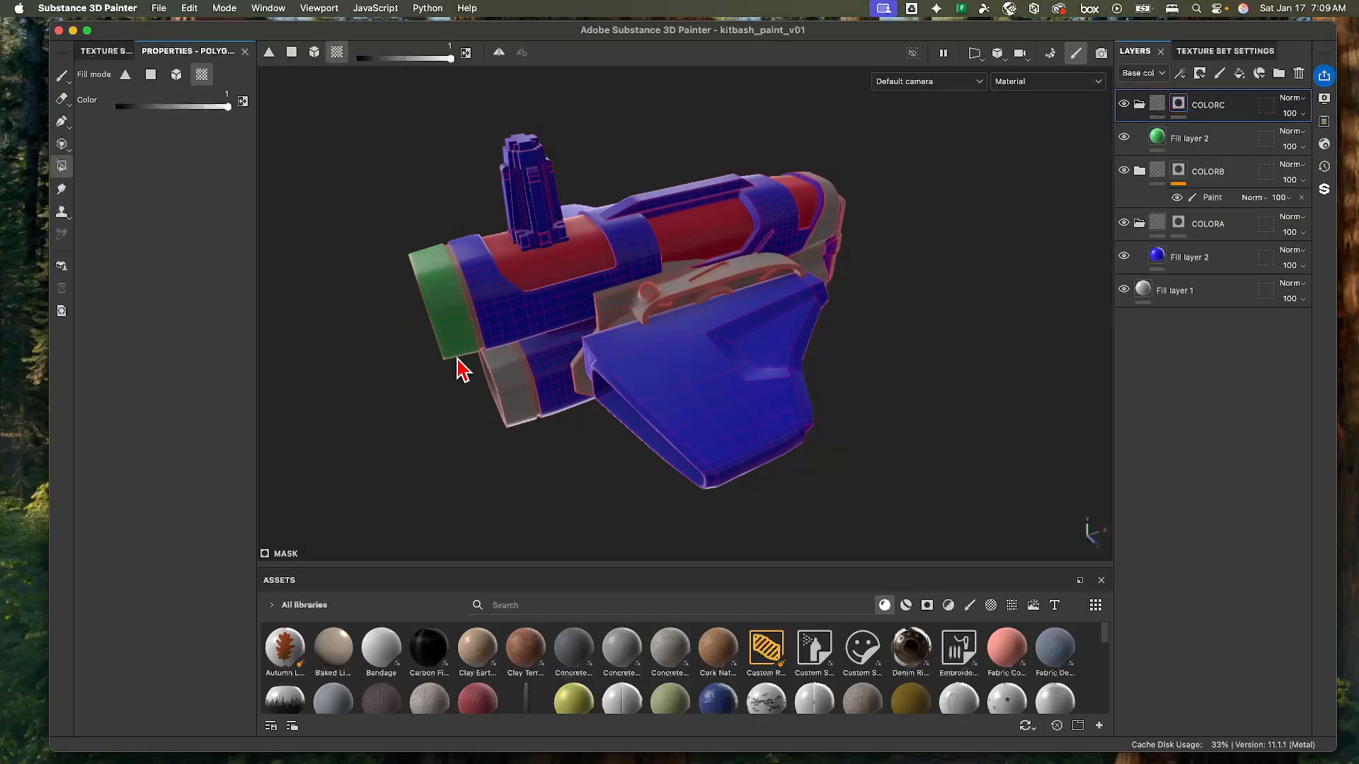
- Fill the grey collar around the hull's boxy end into the COLORC mask, undoing the stray fill made along the way
middle_click_drag(671, 340, 563, 404, "alt")
left_click_drag(563, 403, 439, 402, "alt")
middle_click_drag(616, 398, 535, 408, "alt")
left_click_drag(535, 407, 511, 397, "alt")
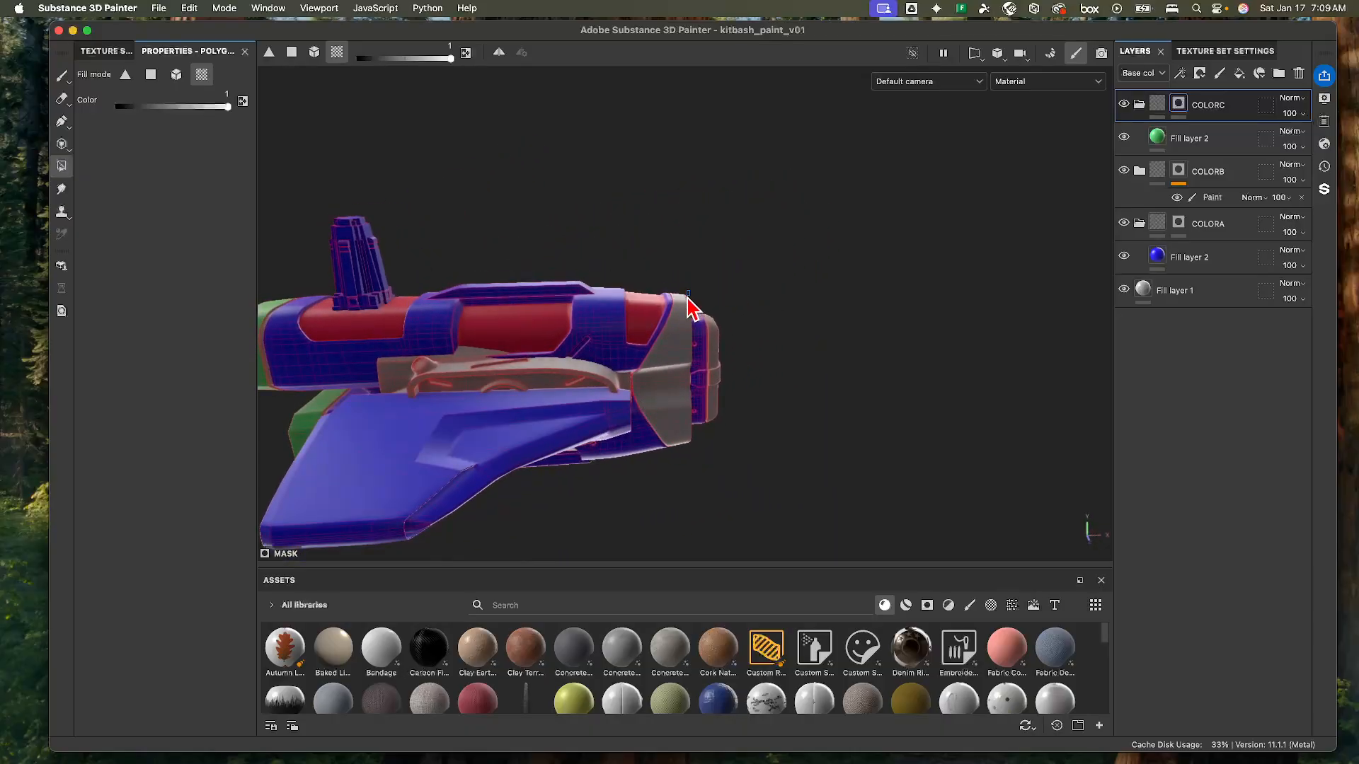
left_click_drag(703, 298, 656, 334, "alt")
right_click_drag(890, 322, 858, 410, "alt")
middle_click_drag(858, 412, 869, 402, "alt")
left_click_drag(868, 401, 716, 400, "alt")
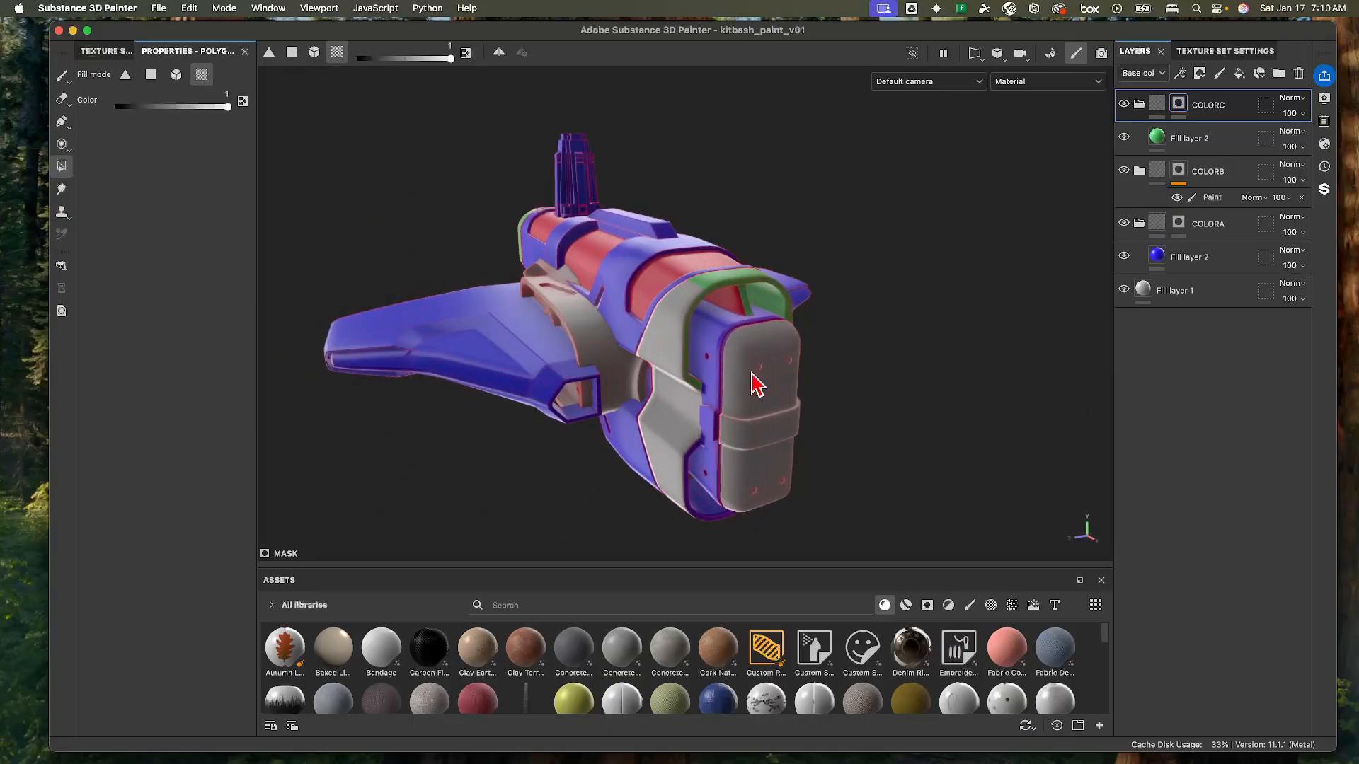
key("super+z")
left_click_drag(772, 364, 976, 354, "alt")
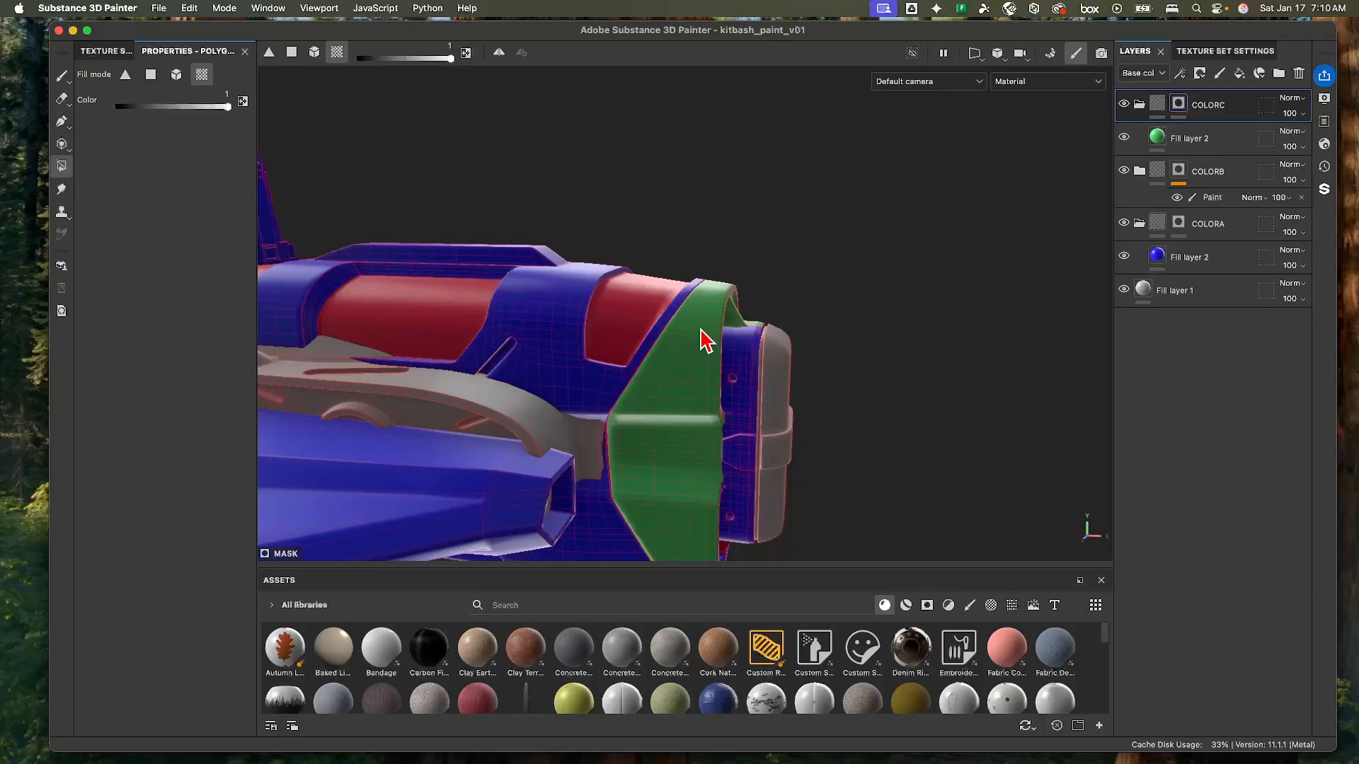
- Clear the hull surface inside the collar, above the grey end block, from the COLORC mask with fill color 0
left_click_drag(701, 331, 681, 354, "alt")
left_click_drag(763, 329, 753, 364, "alt")
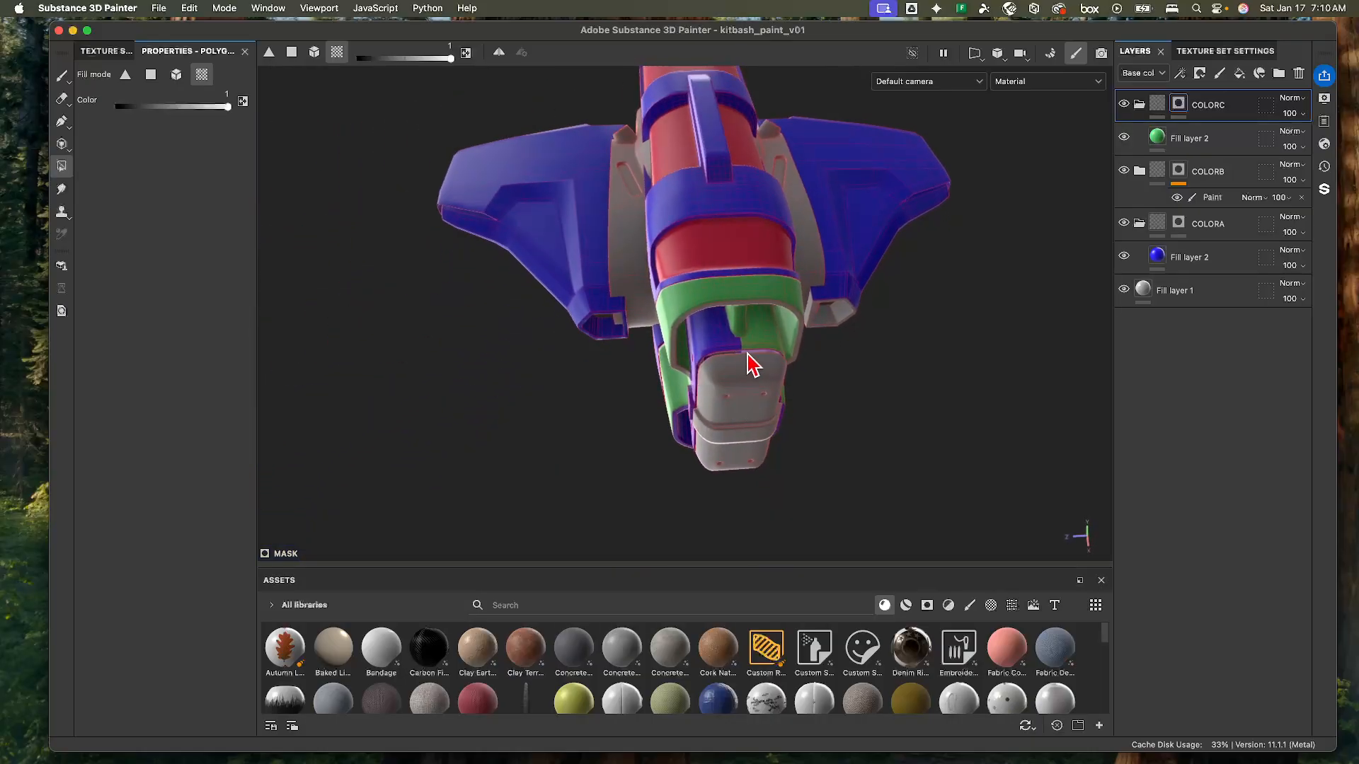
left_click(752, 350)
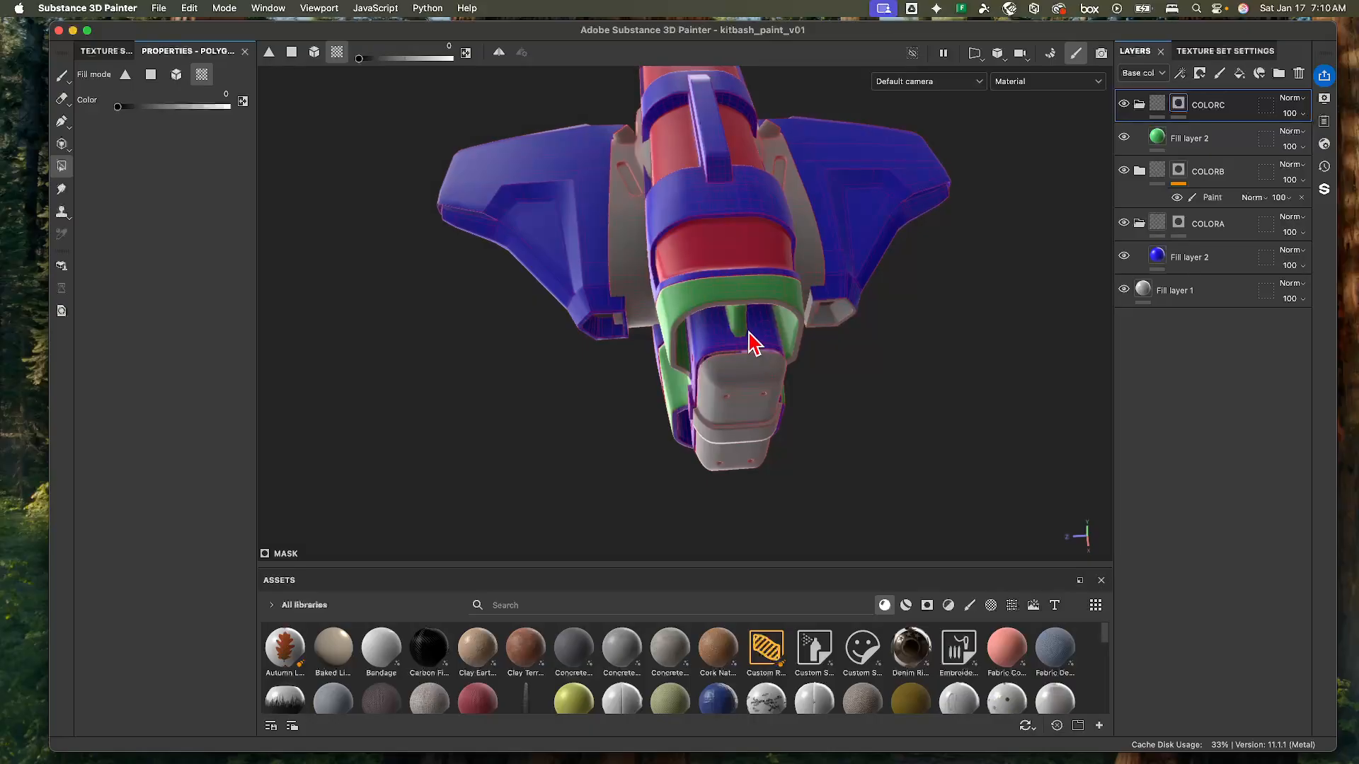
- Correct the COLORC mask inside the hull's end collar so the small fin above the grey end block is left out
left_click_drag(758, 352, 897, 245, "alt")
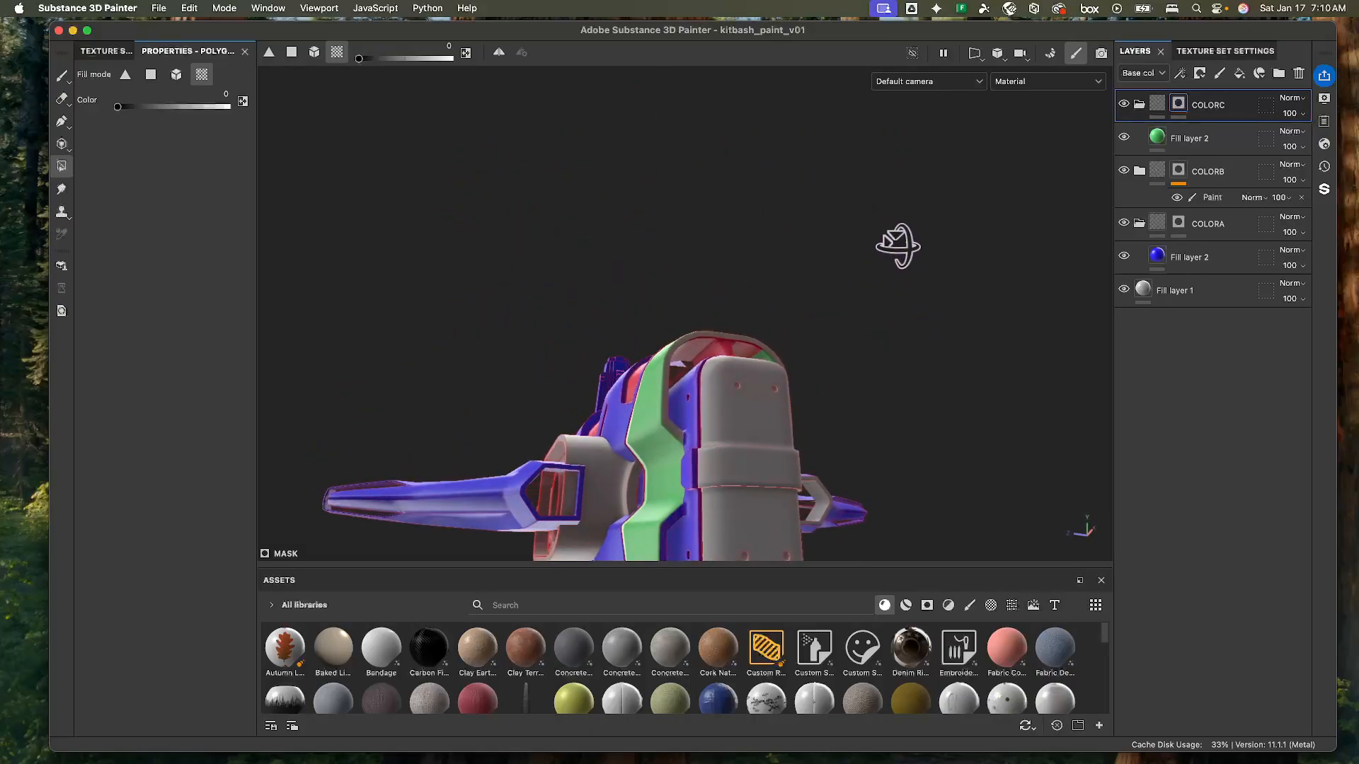
key("x")
left_click(747, 350)
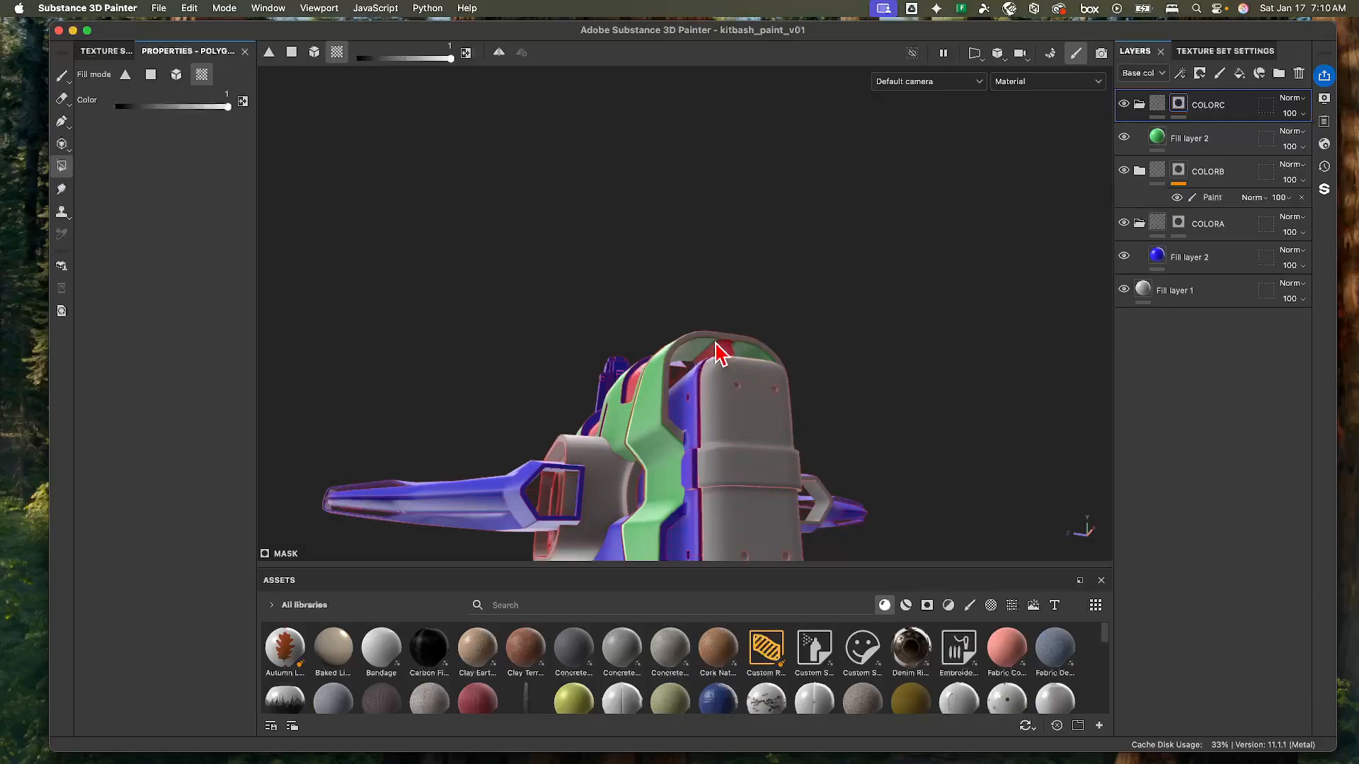
left_click_drag(618, 419, 737, 355, "alt")
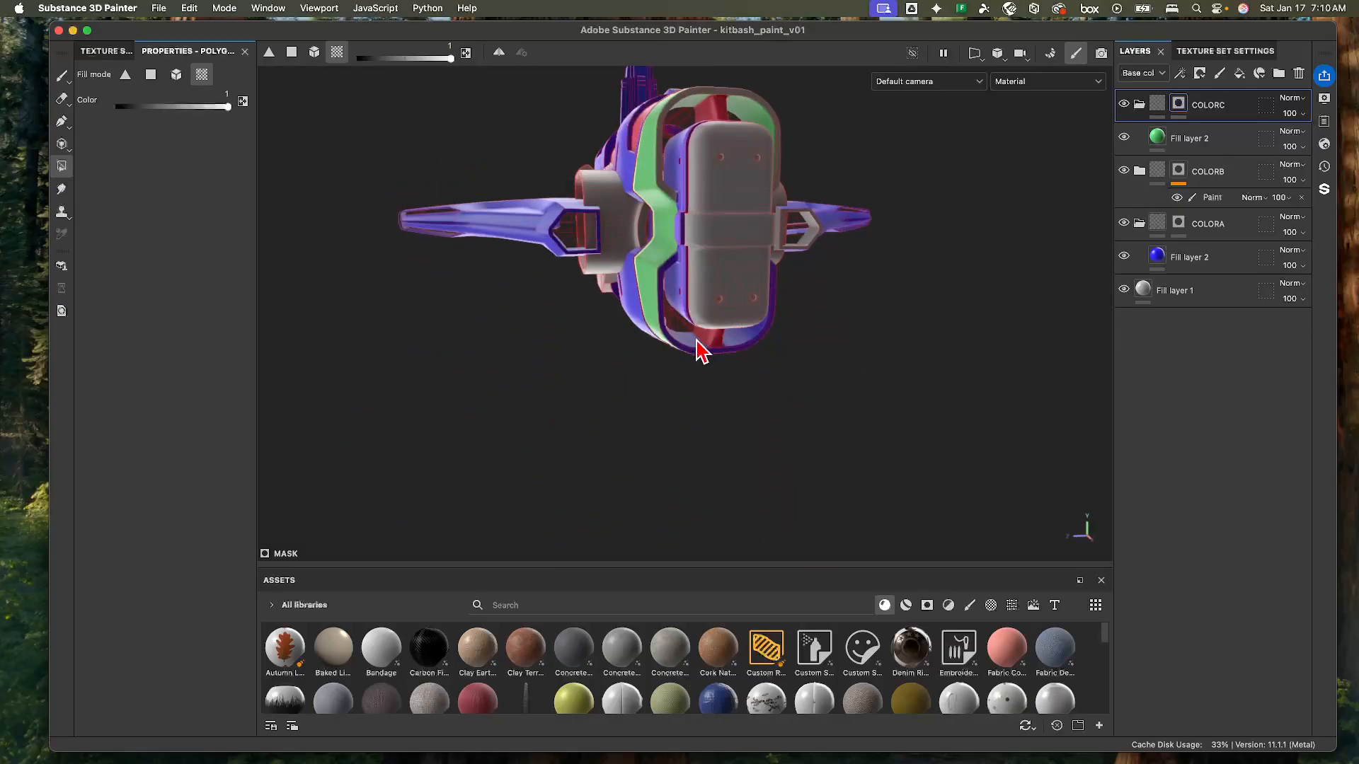
right_click_drag(699, 349, 867, 439, "alt")
left_click_drag(867, 439, 667, 446, "alt")
left_click_drag(761, 421, 388, 349, "alt")
left_click(942, 417)
middle_click_drag(389, 349, 477, 341, "alt")
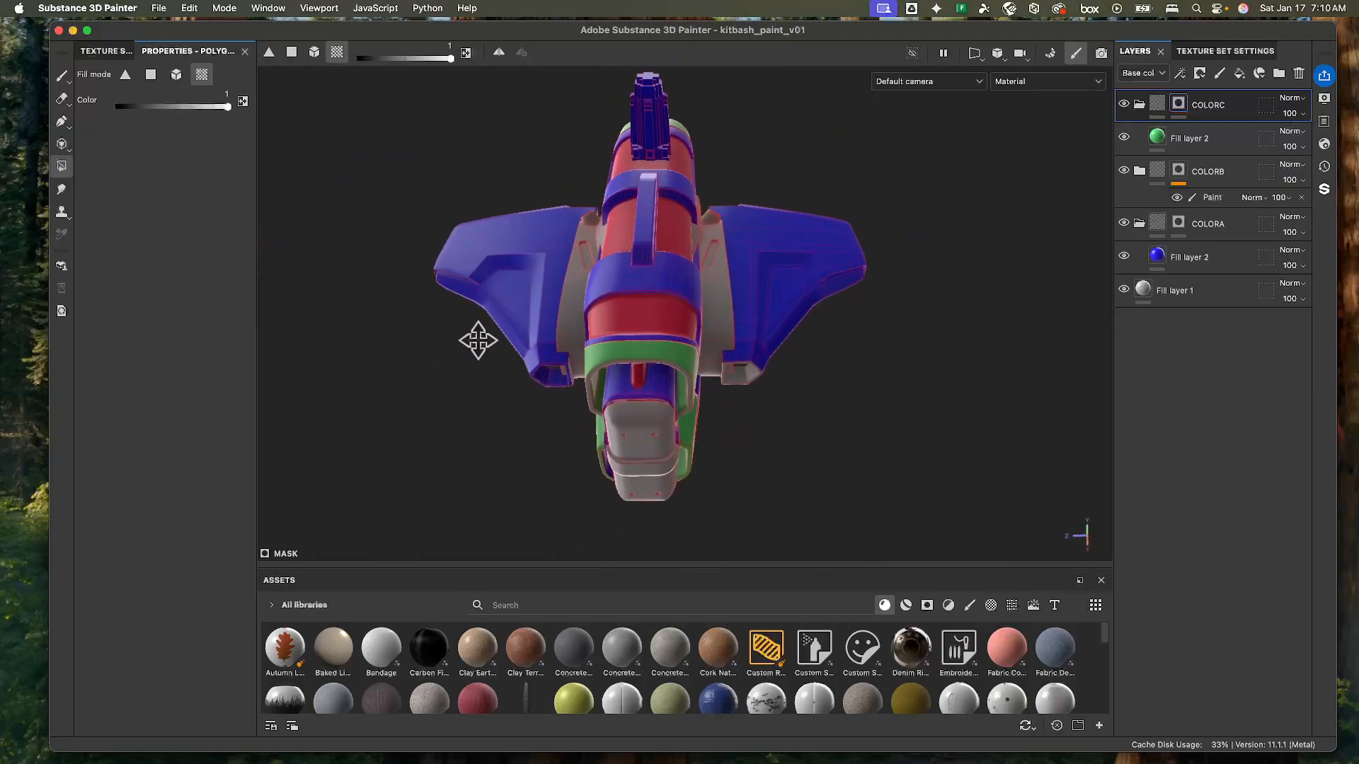
left_click_drag(477, 340, 867, 331, "alt")
- Duplicate the COLORC folder and rename the copy COLORD
left_click(1196, 232)
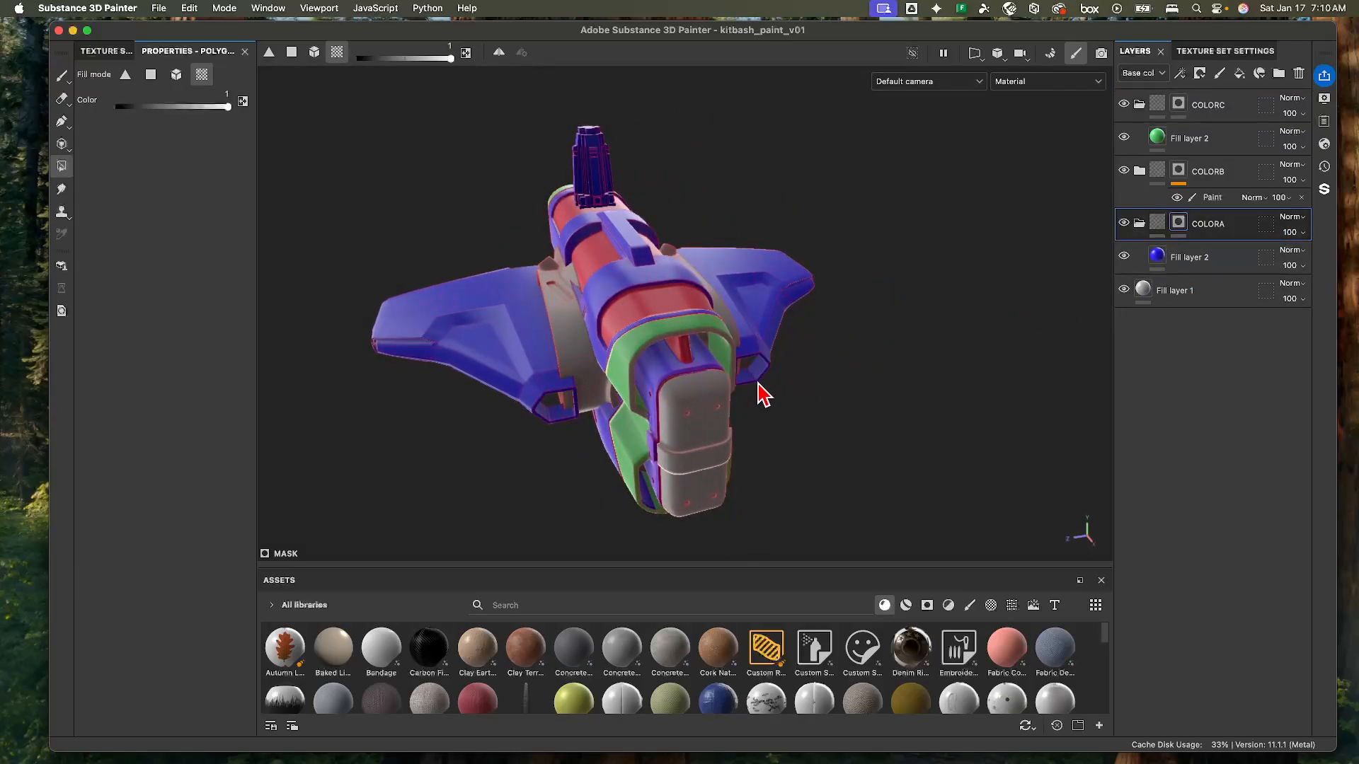
left_click_drag(761, 393, 488, 324, "alt")
left_click(1159, 106)
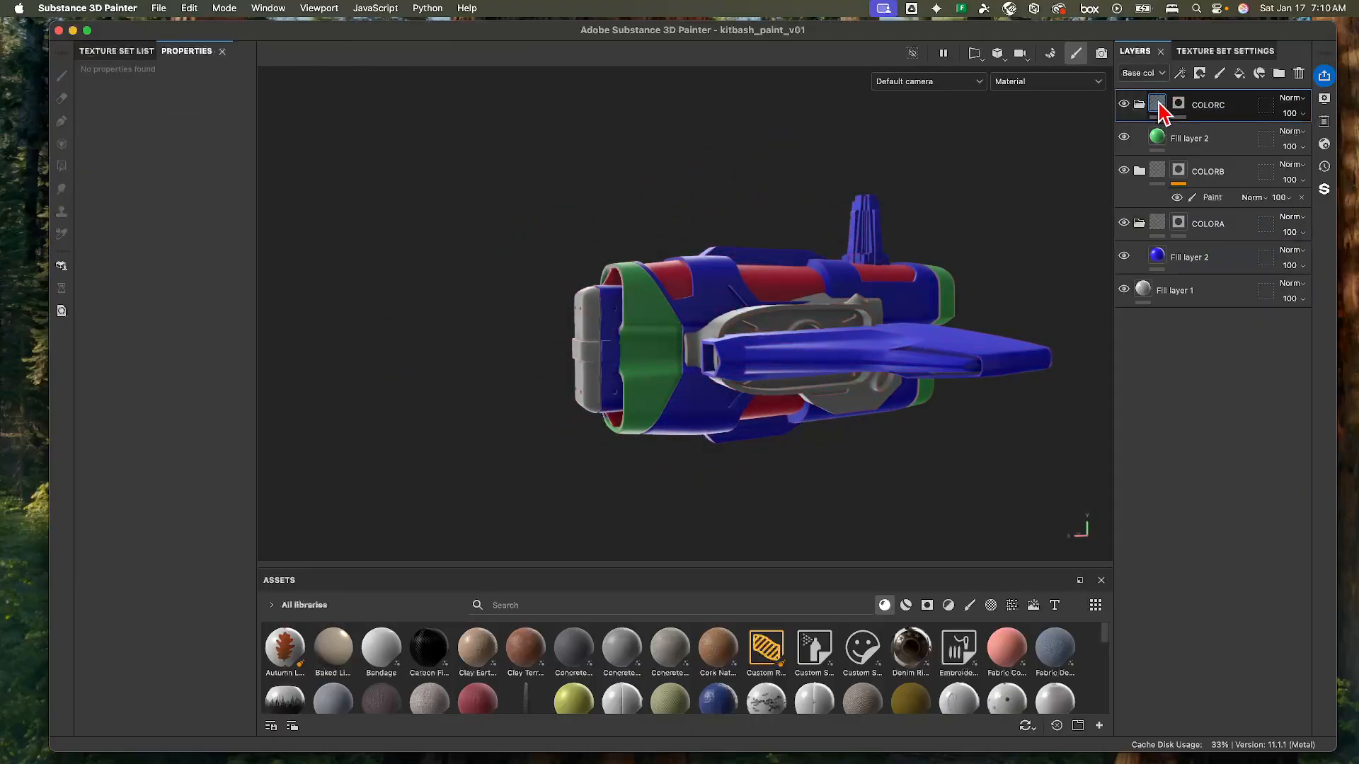
key("super+d")
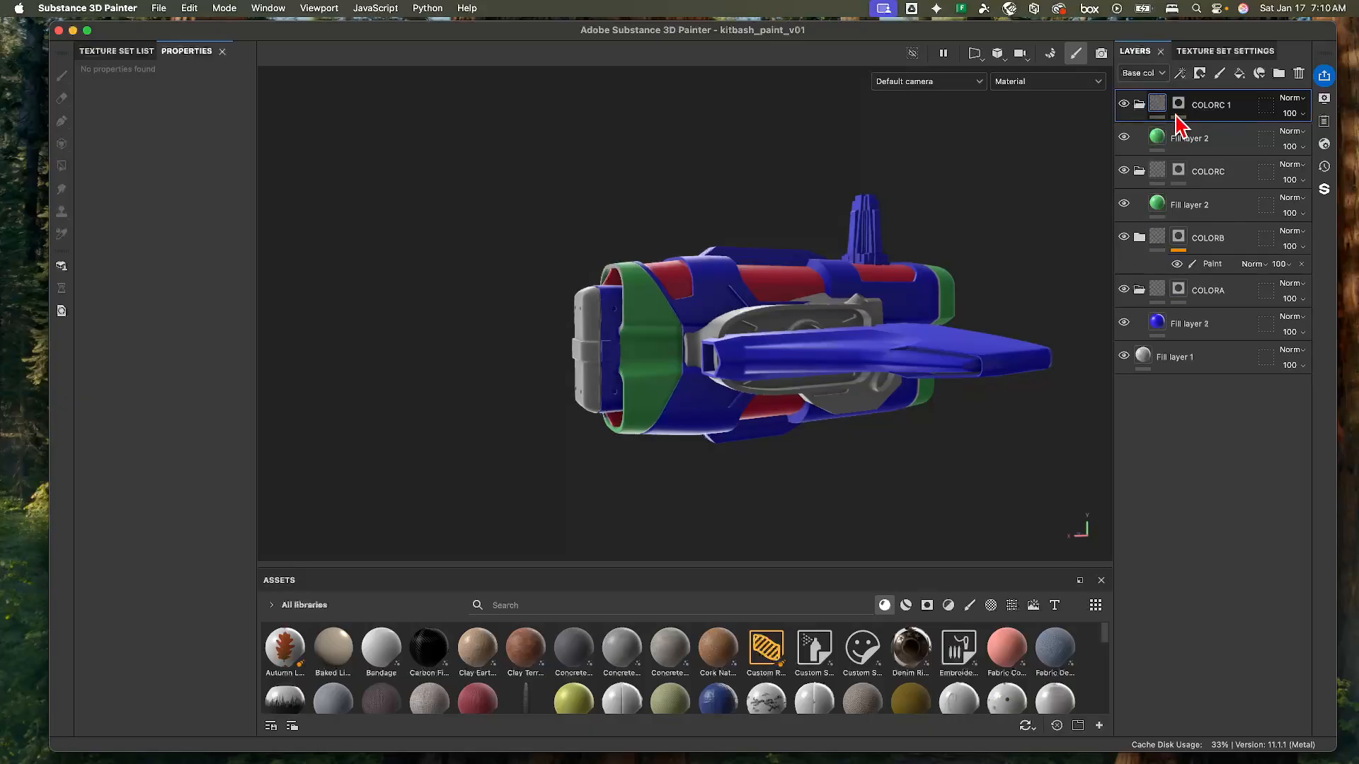
double_click(1213, 107)
- Set the base color of the COLORD folder's Fill layer 2 to a pinkish purple
left_click(1158, 137)
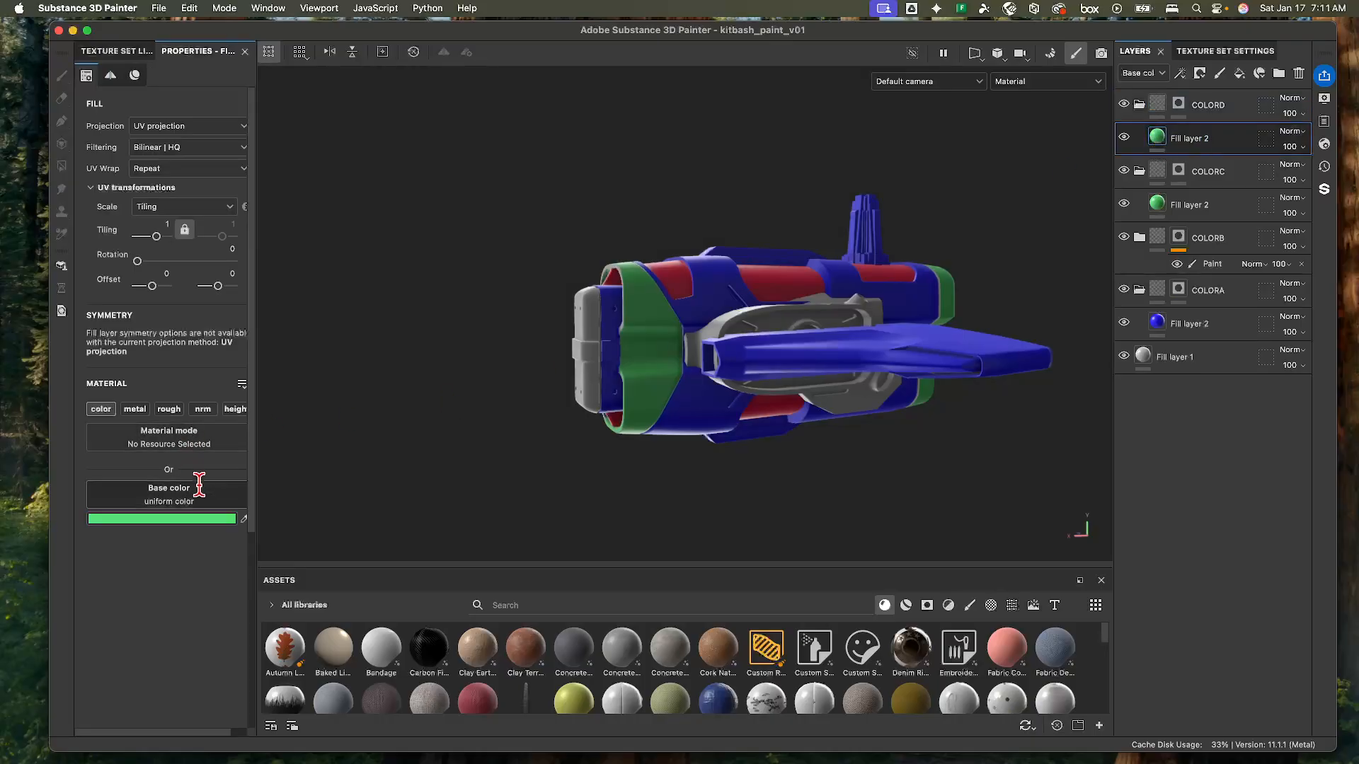
left_click(193, 518)
left_click_drag(380, 432, 276, 415)
left_click(211, 344)
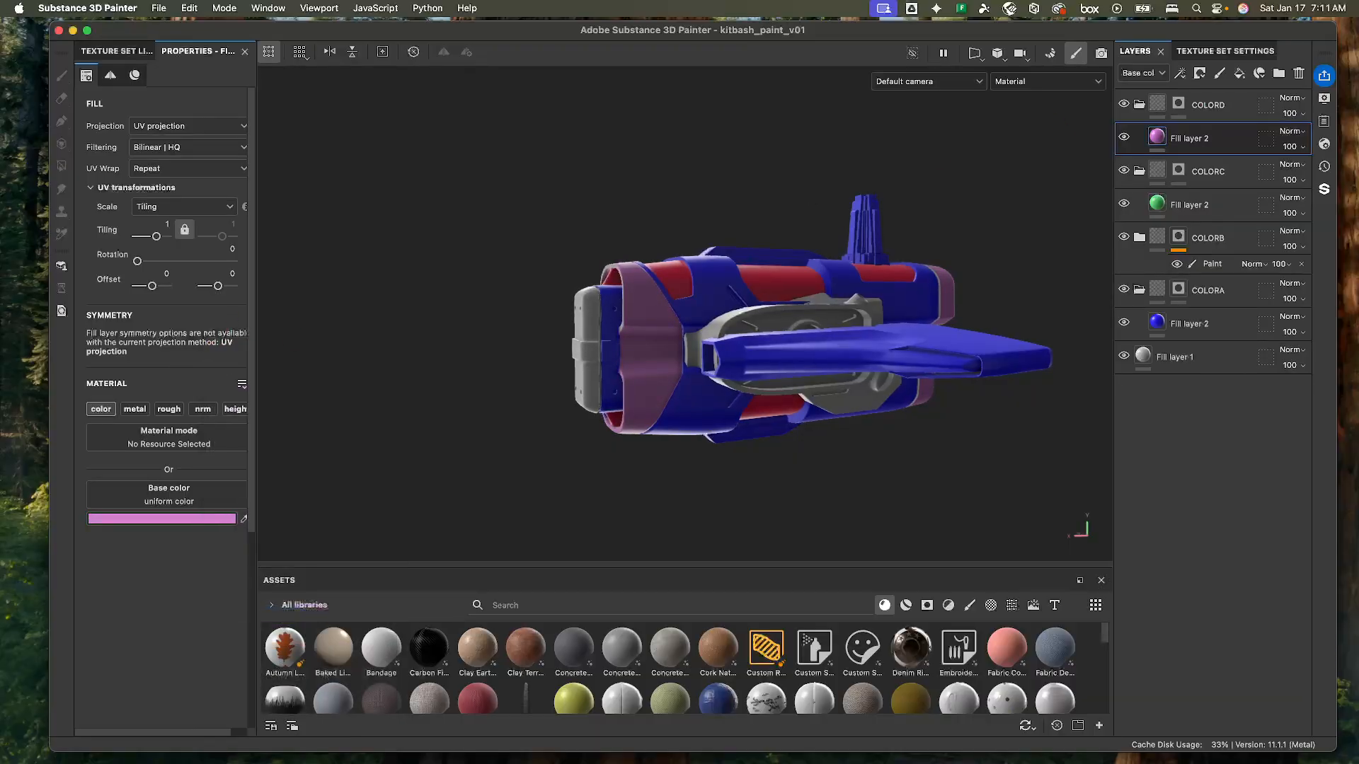
- Reset the COLORD folder's mask to black and add a paint effect to it
left_click(1178, 104)
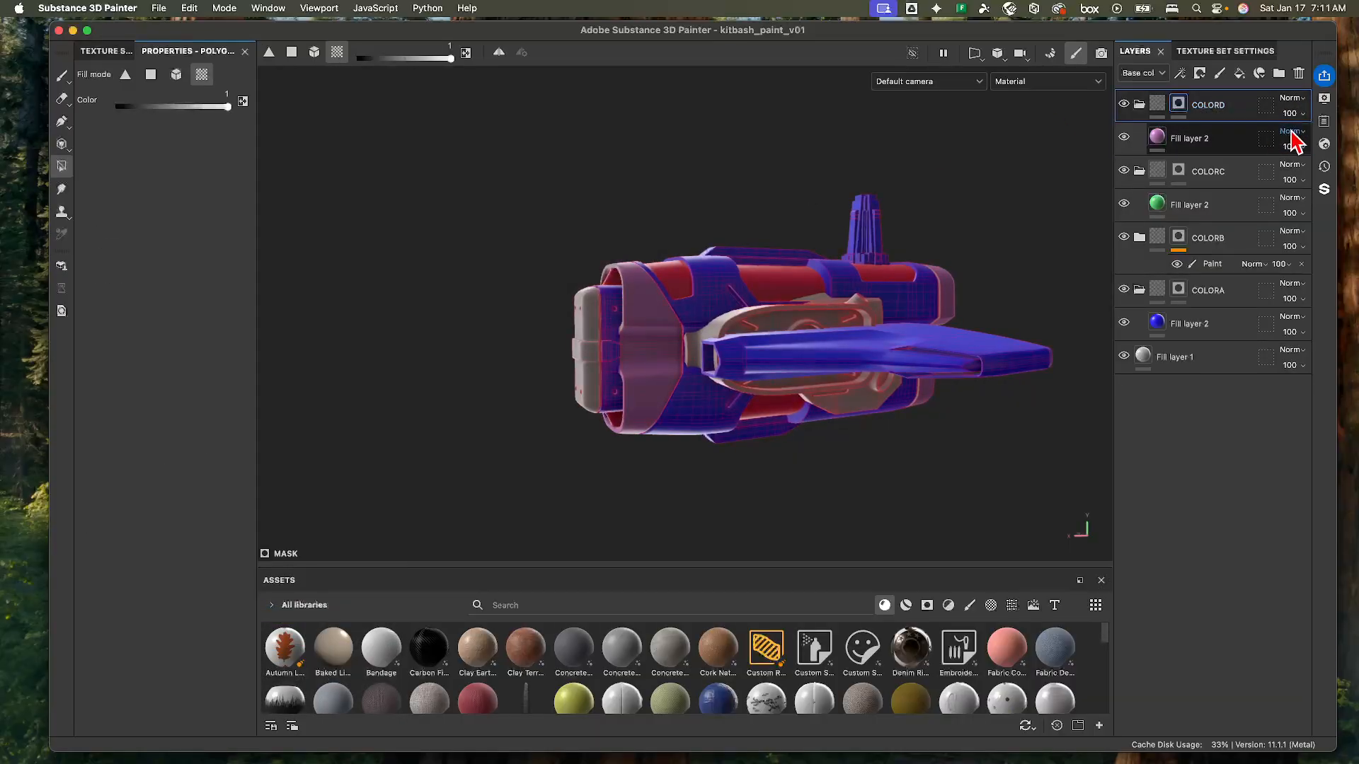
right_click(1181, 107)
left_click(1189, 122)
right_click(1187, 119)
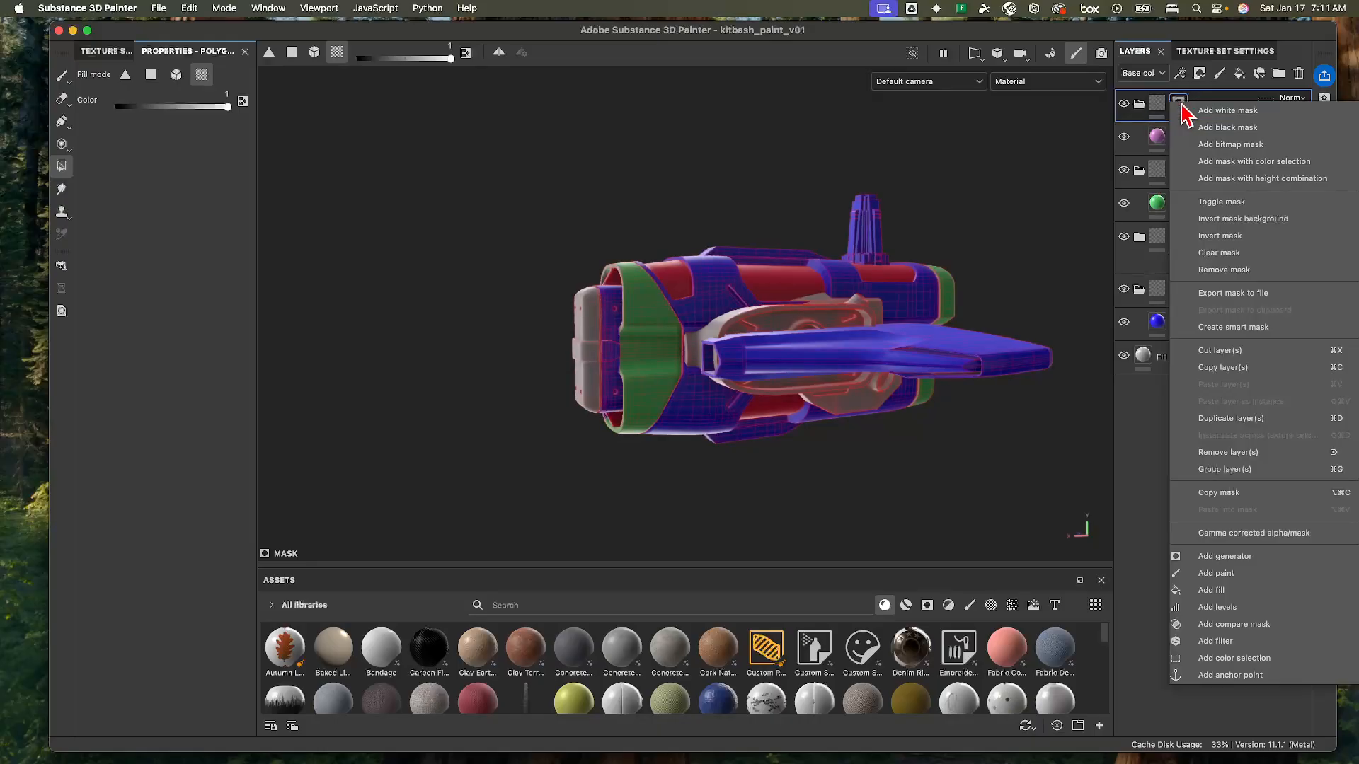
left_click(1295, 577)
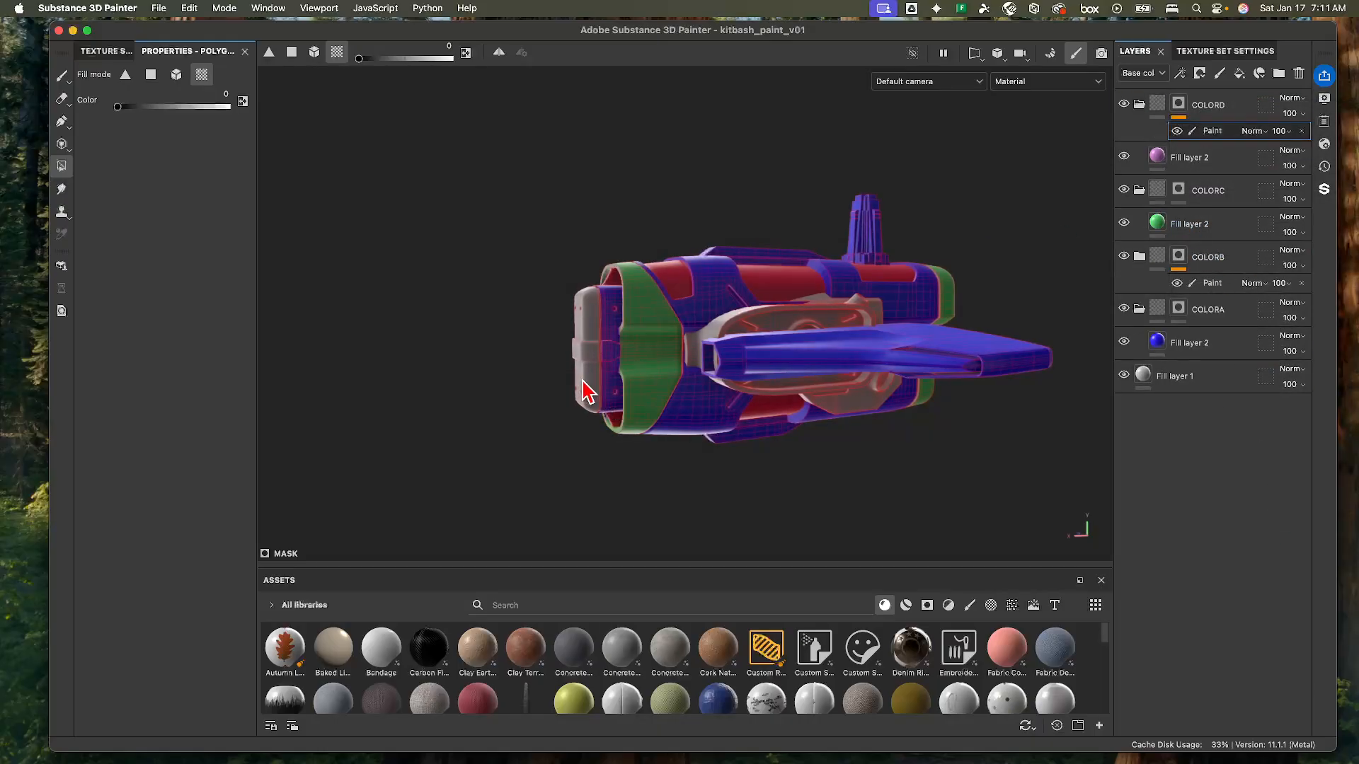
- Fill the grey end block of the hull into the COLORD mask using UV chunk fill mode and color 1
left_click_drag(585, 389, 588, 326, "alt")
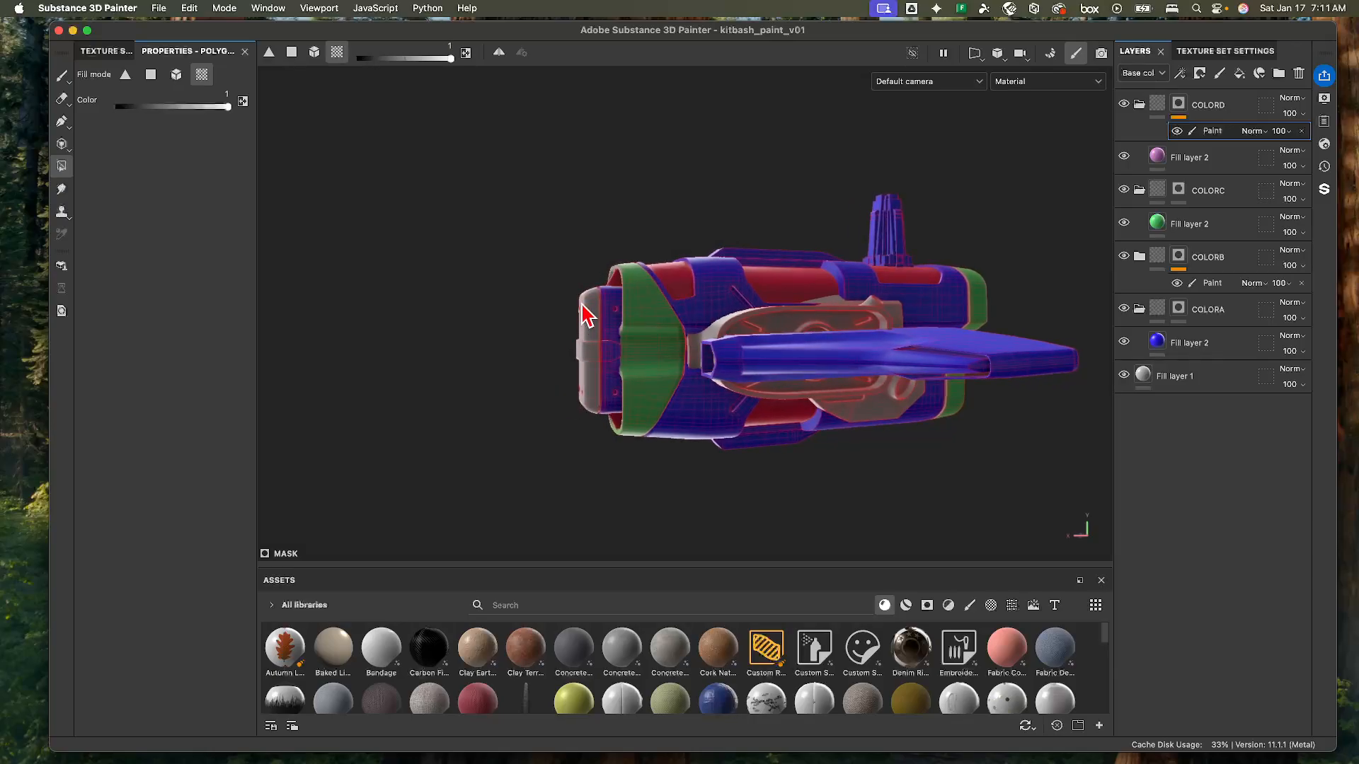
left_click(582, 304)
left_click(582, 366)
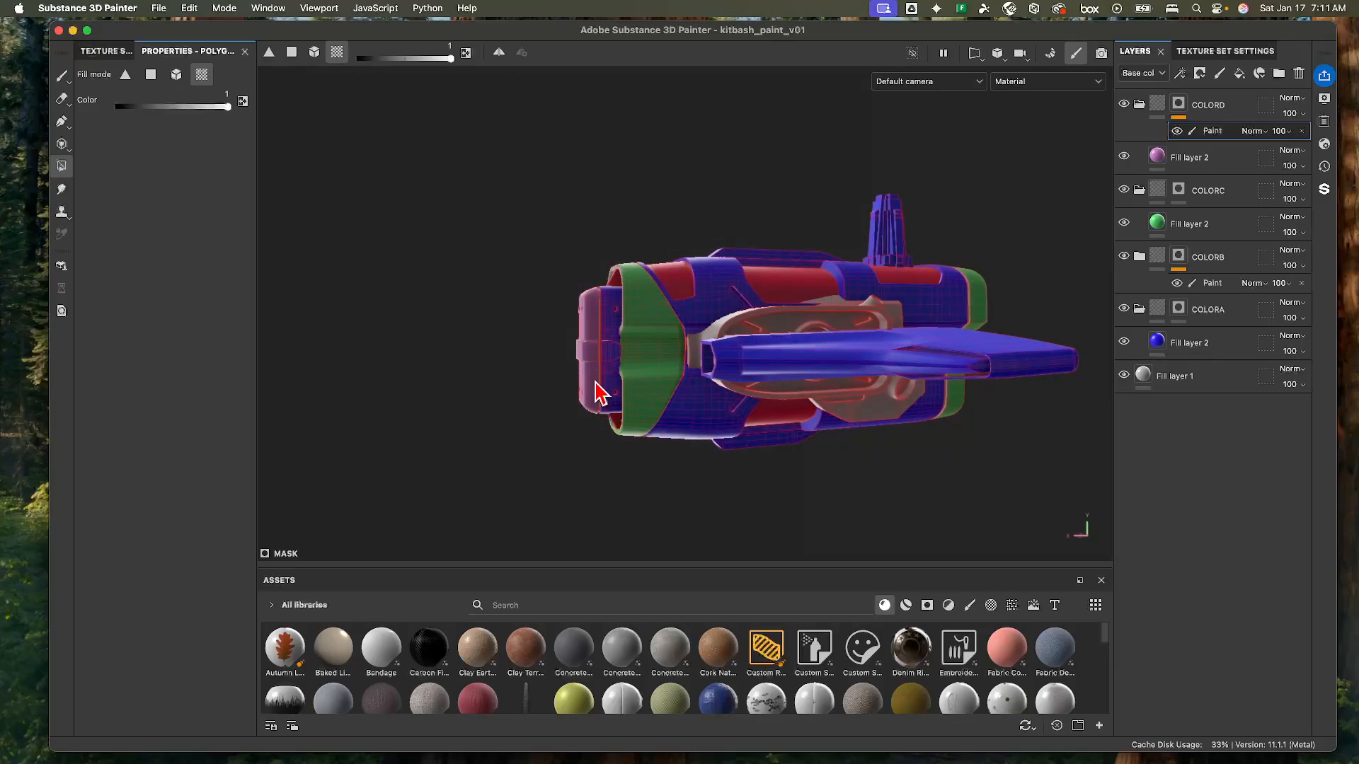
- Fill the grey side mount between the hull and the wing into the COLORD mask with color 1
left_click_drag(597, 389, 760, 431, "alt")
left_click(570, 365)
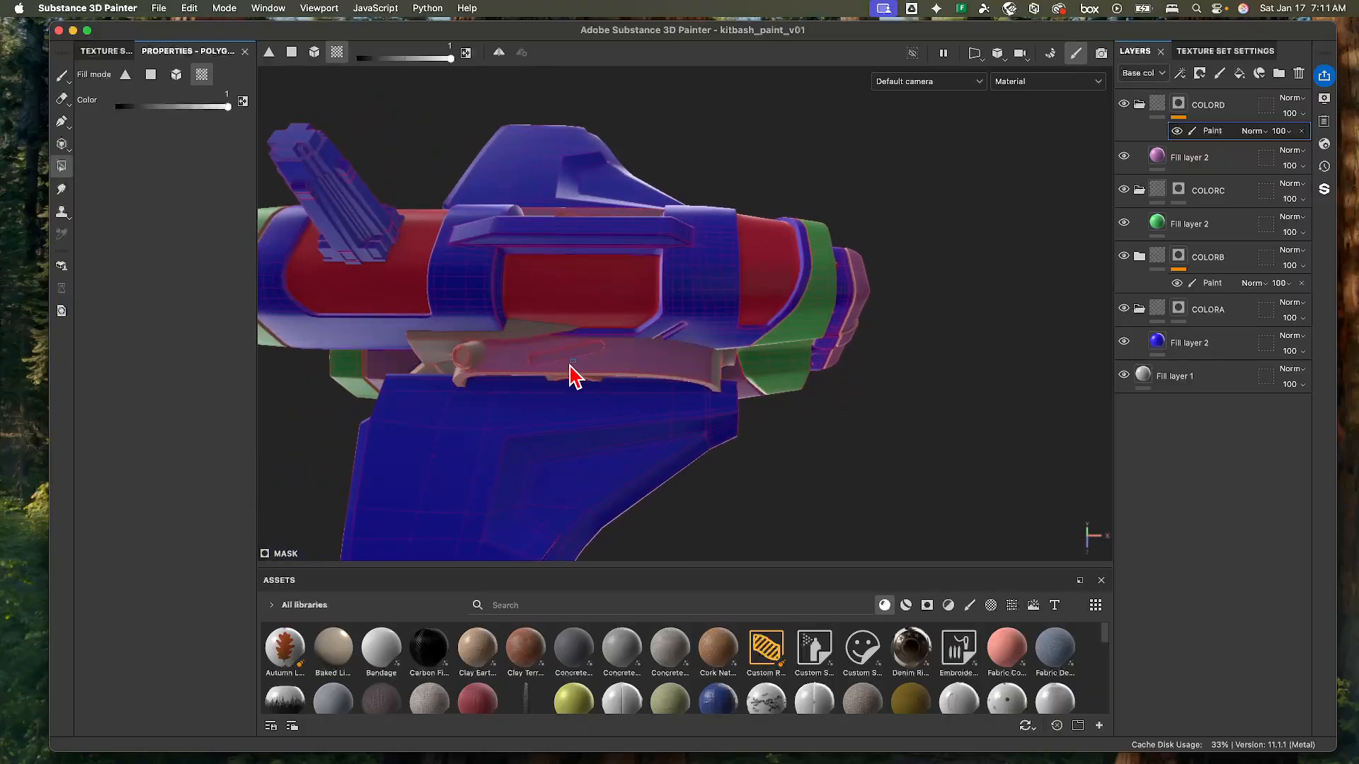
left_click(447, 356)
left_click(713, 386)
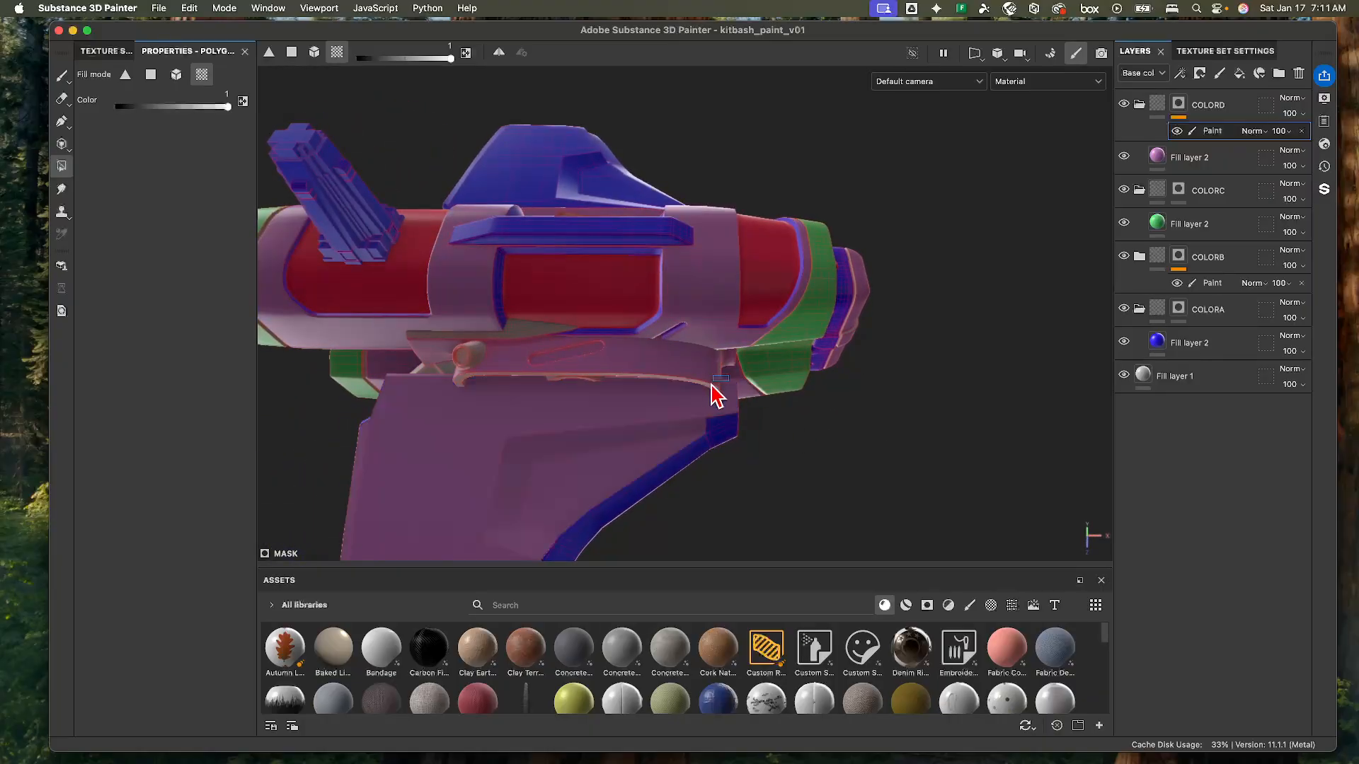
- Fill the grey bracket beside the wing root into the COLORD mask and switch to fill color 0 for clearing stray areas
left_click_drag(743, 380, 318, 333, "alt")
middle_click_drag(319, 332, 245, 365, "alt")
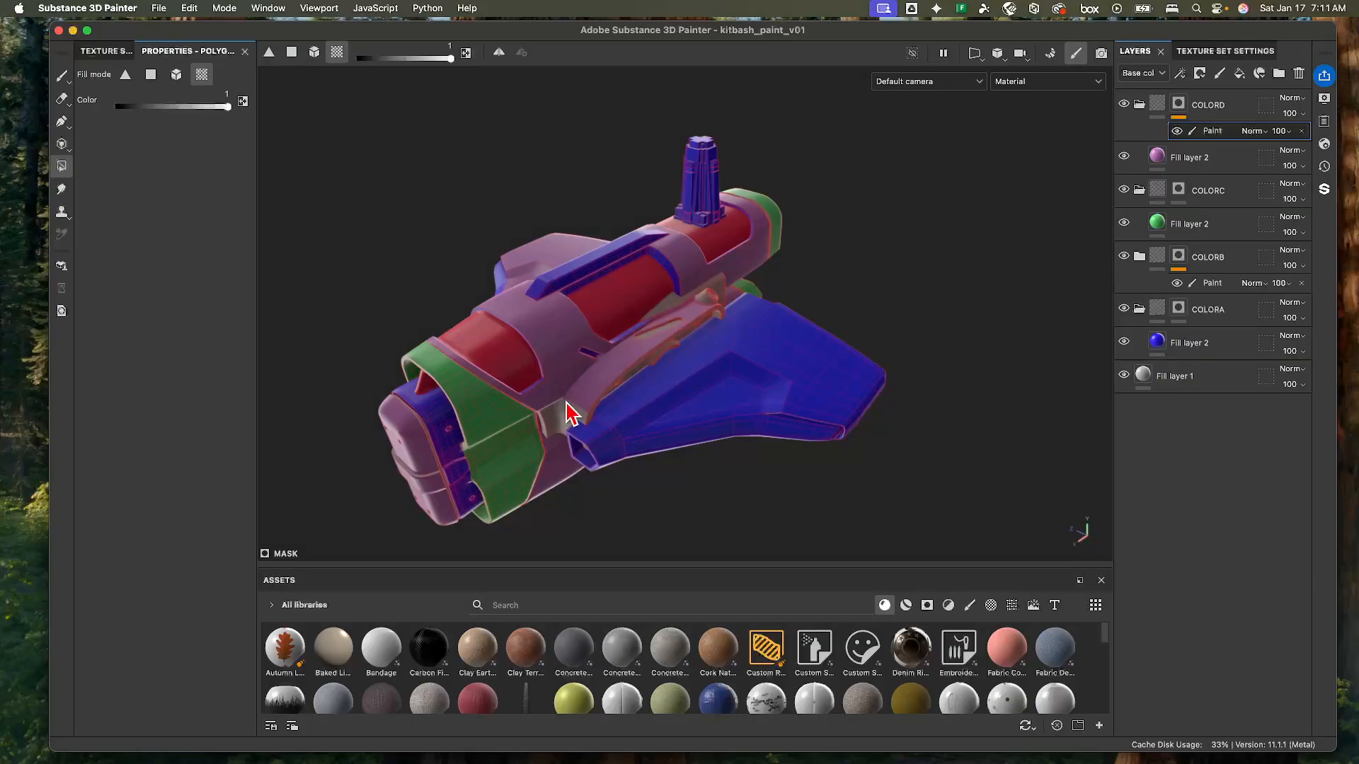
left_click_drag(589, 406, 566, 425)
key("x")
left_click(682, 437)
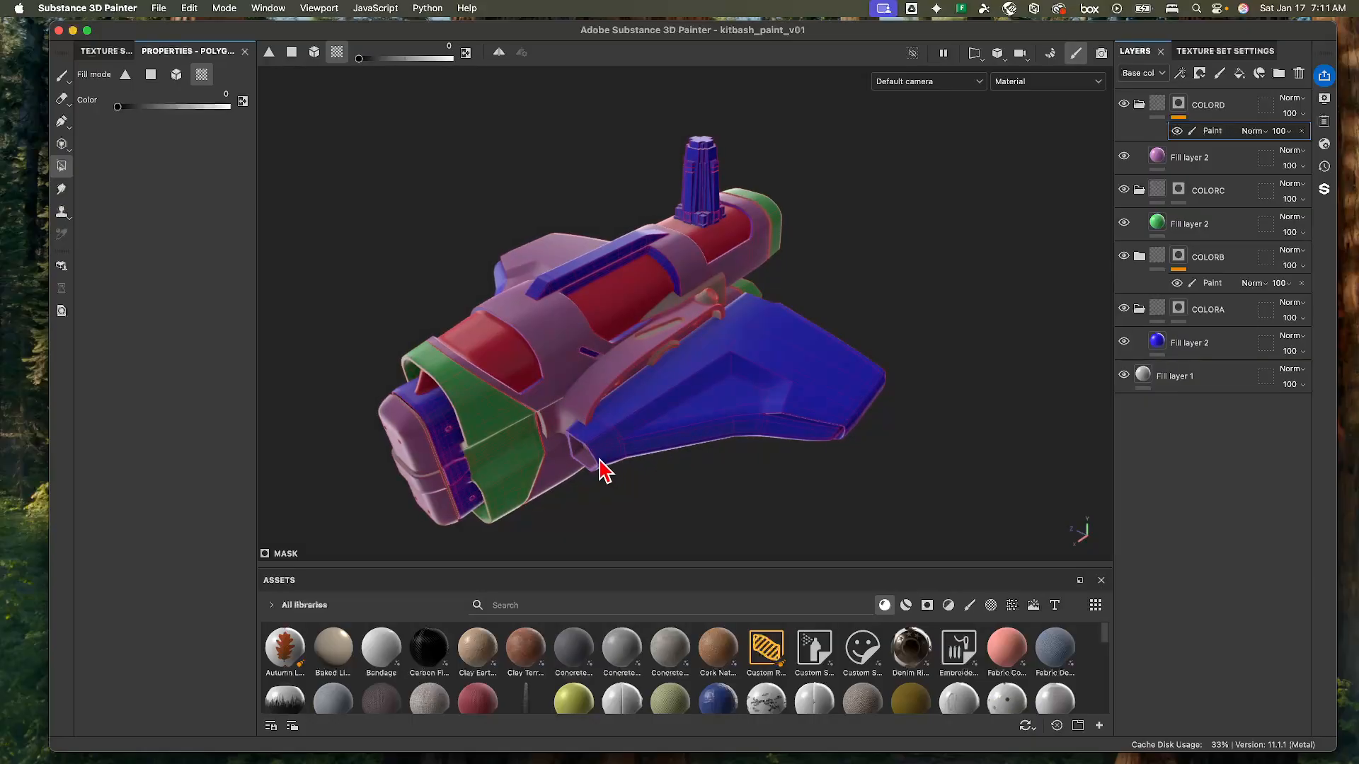
- Clear the lower hull cylinder and its underside rail from the COLORD mask with fill color 0
left_click_drag(600, 470, 532, 358, "alt")
left_click_drag(446, 227, 759, 327)
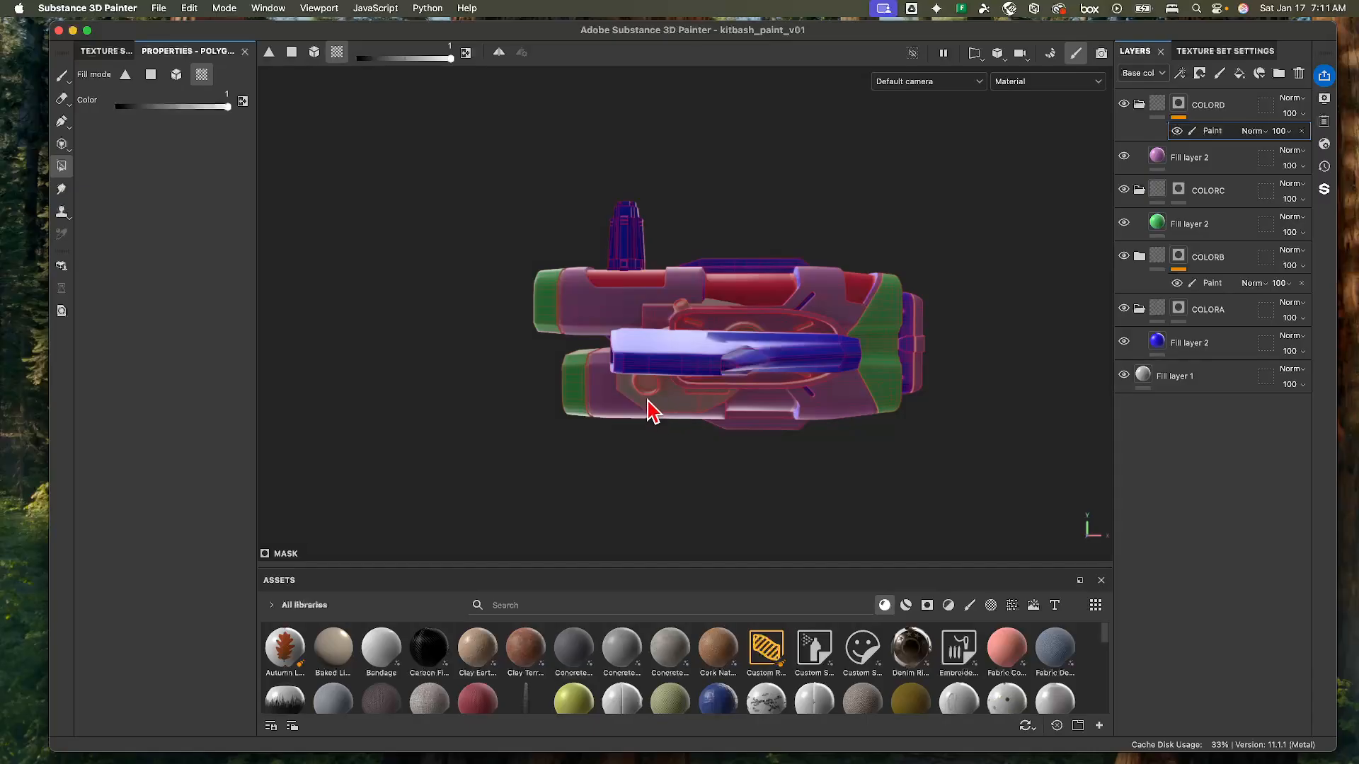
key("x")
left_click_drag(647, 398, 605, 423)
left_click_drag(773, 408, 726, 433)
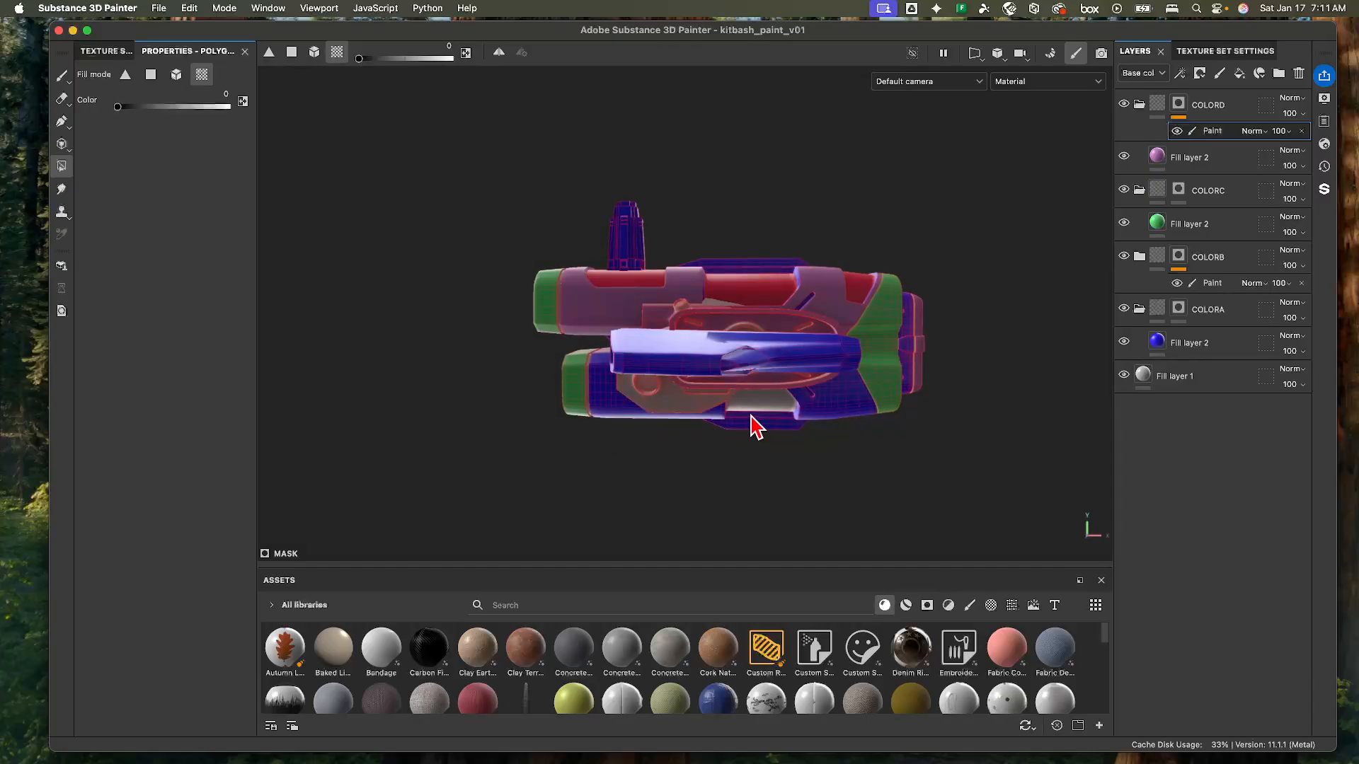
- Try to clear the upper hull cylinder's pink sections from the COLORD mask with color 0, and undo it
left_click_drag(616, 446, 878, 375, "alt")
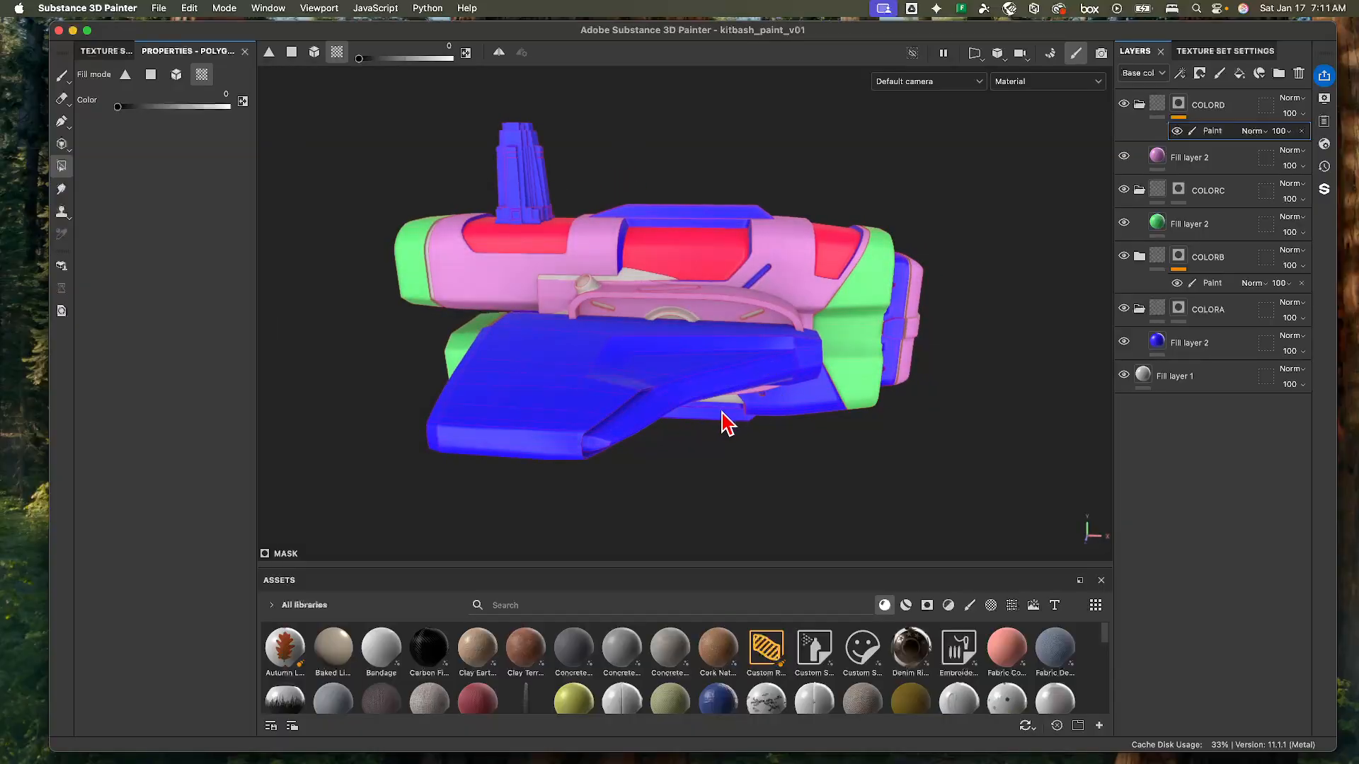
left_click_drag(727, 423, 814, 424, "alt")
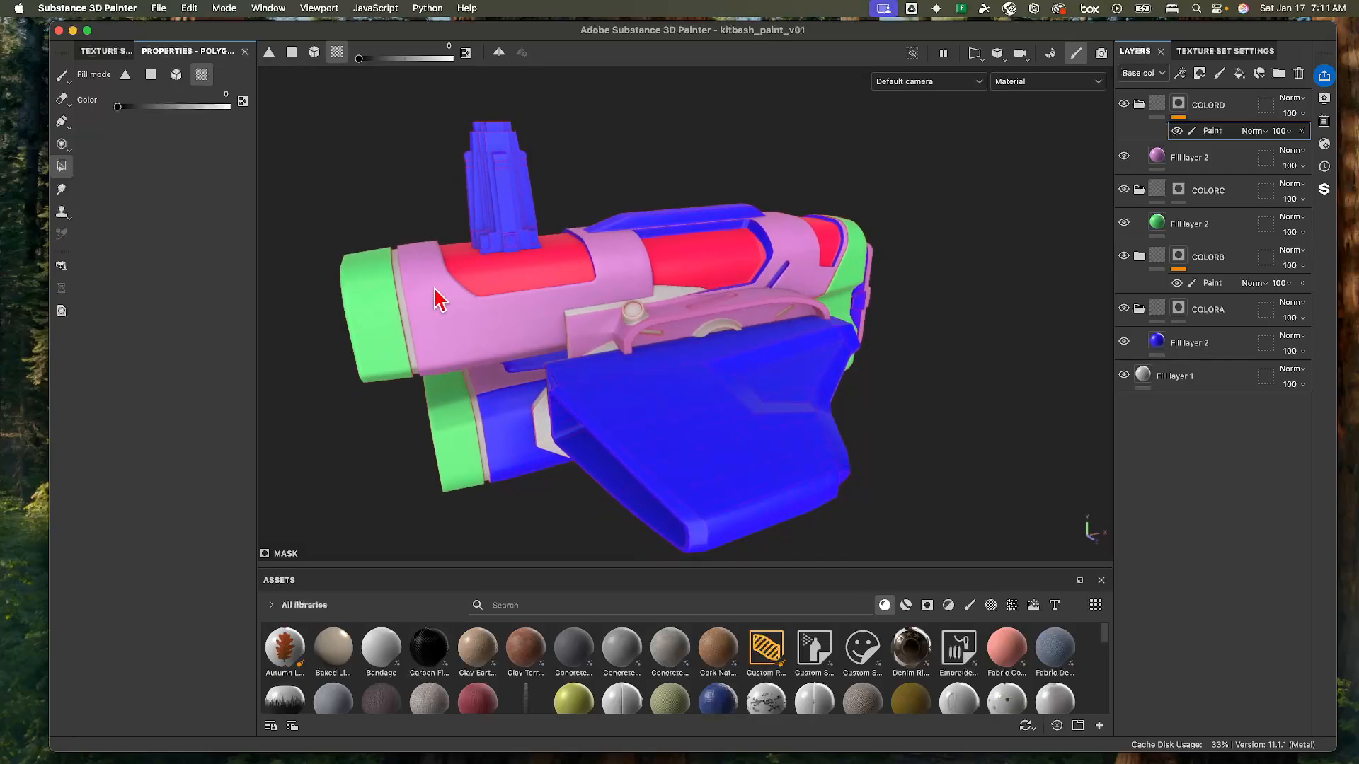
left_click(446, 292)
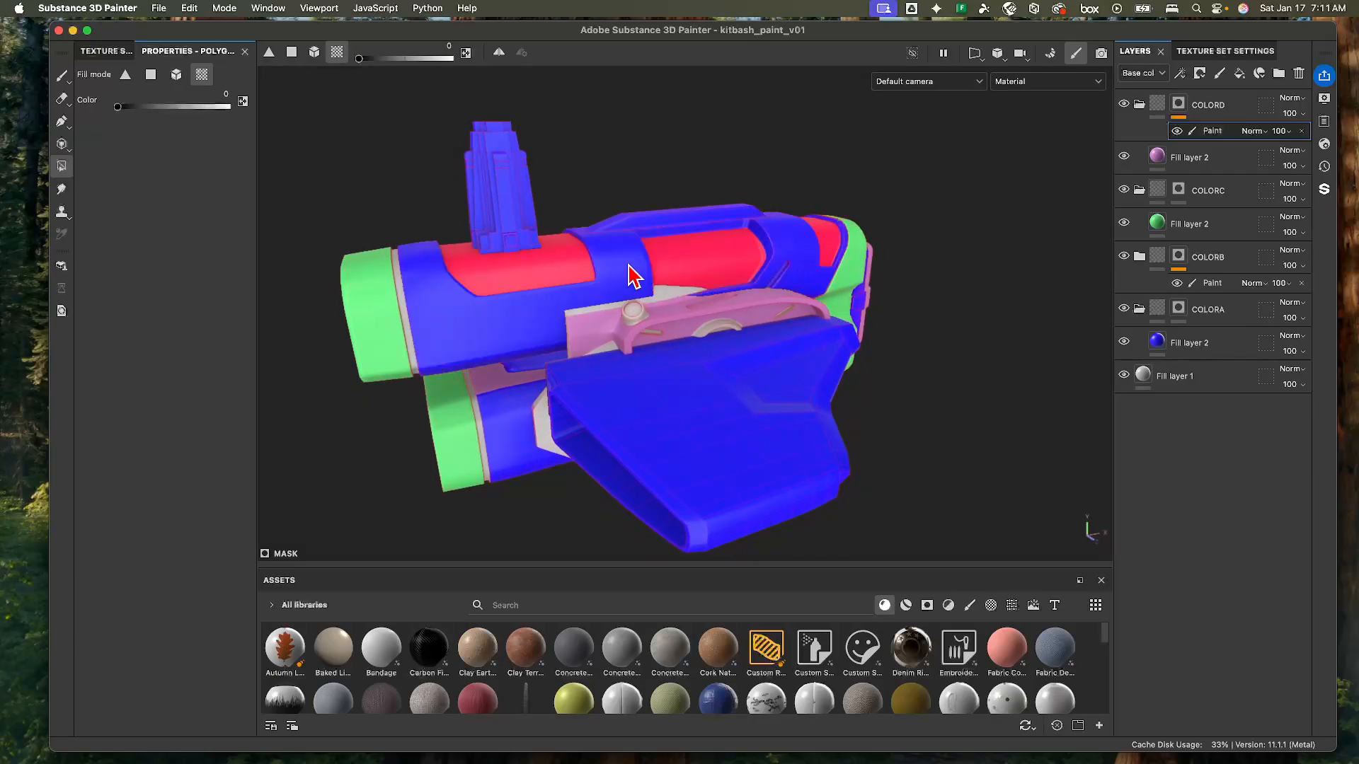
key("super+z")
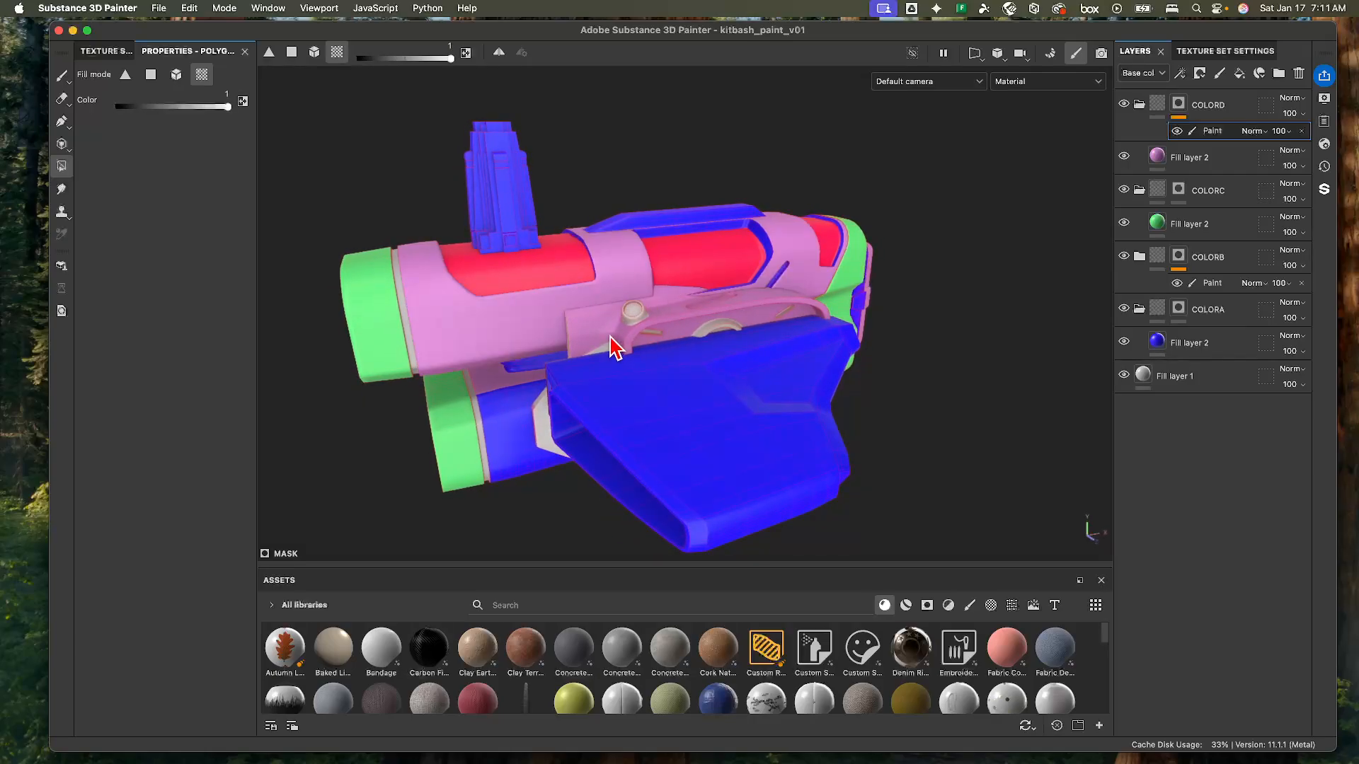
- Fill the side mount's remaining grey surfaces, its round insert and the lower plate's edge into the COLORD mask with color 1
left_click(613, 346)
left_click(728, 335)
left_click(543, 447)
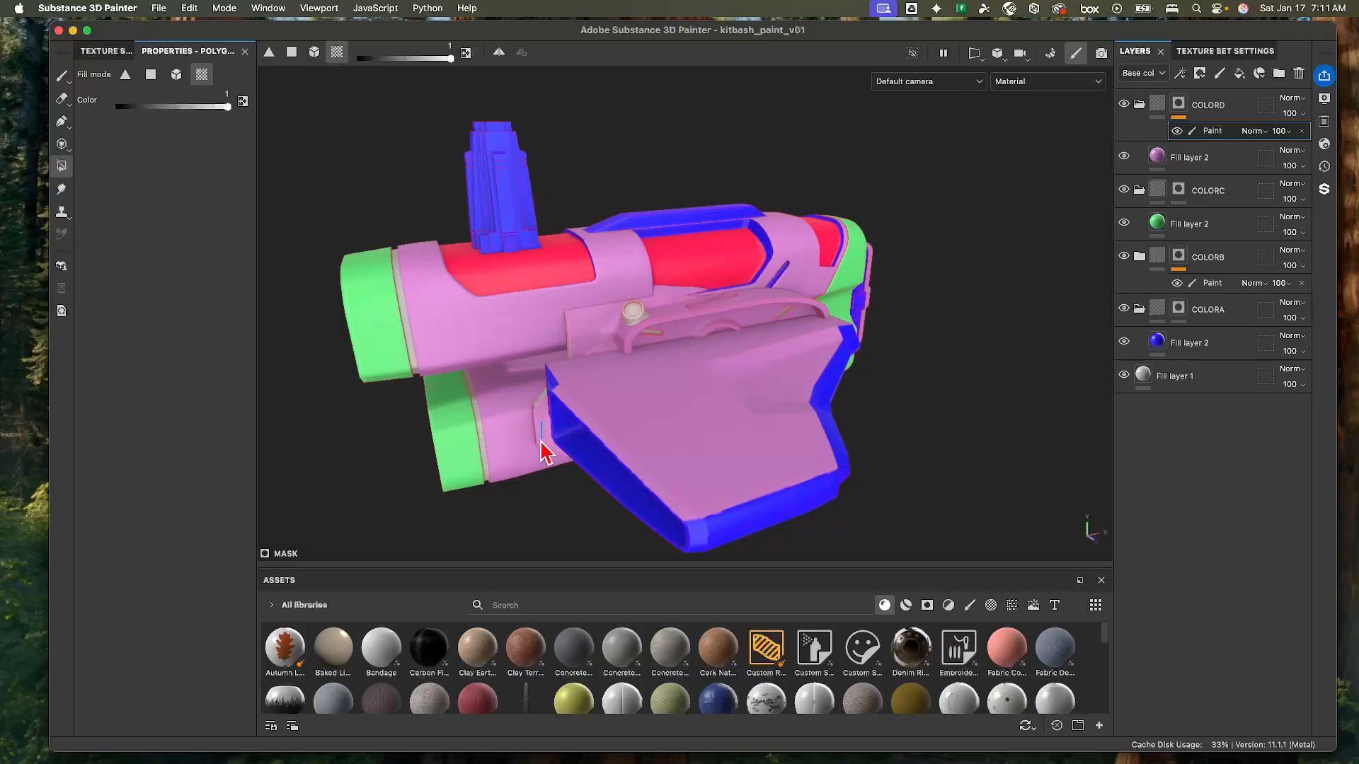
- Clear the wing and the block at its root from the COLORD mask with fill color 0
key("x")
left_click_drag(566, 405, 697, 463, "alt")
mouse_move(576, 419)
left_mouse_down("alt")
mouse_move(661, 403)
mouse_move(597, 418)
left_mouse_up("alt")
key("x")
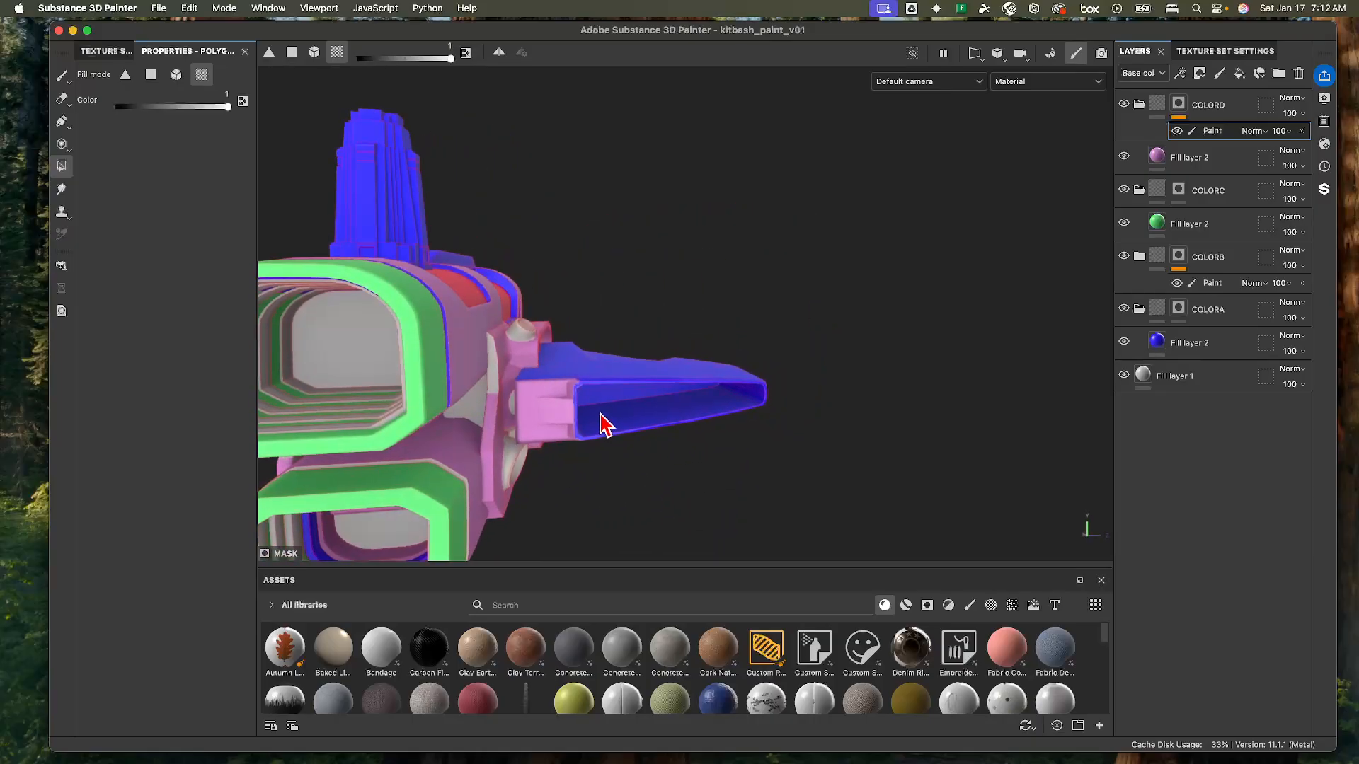
left_click(568, 437)
left_click(579, 419)
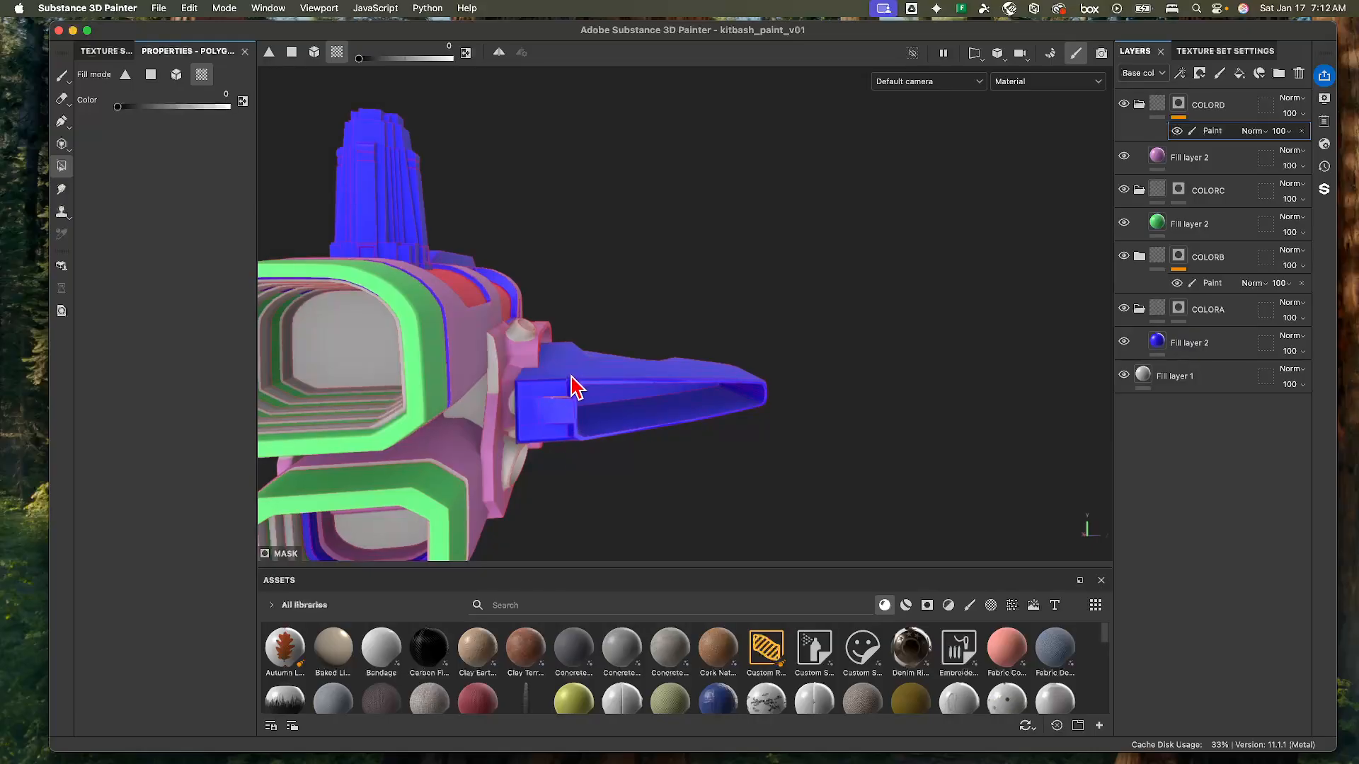
- Fill the round boss and the grey mount surfaces beneath the wing into the COLORD mask with color 1
left_click_drag(598, 432, 496, 351, "alt")
key("x")
left_click(581, 346)
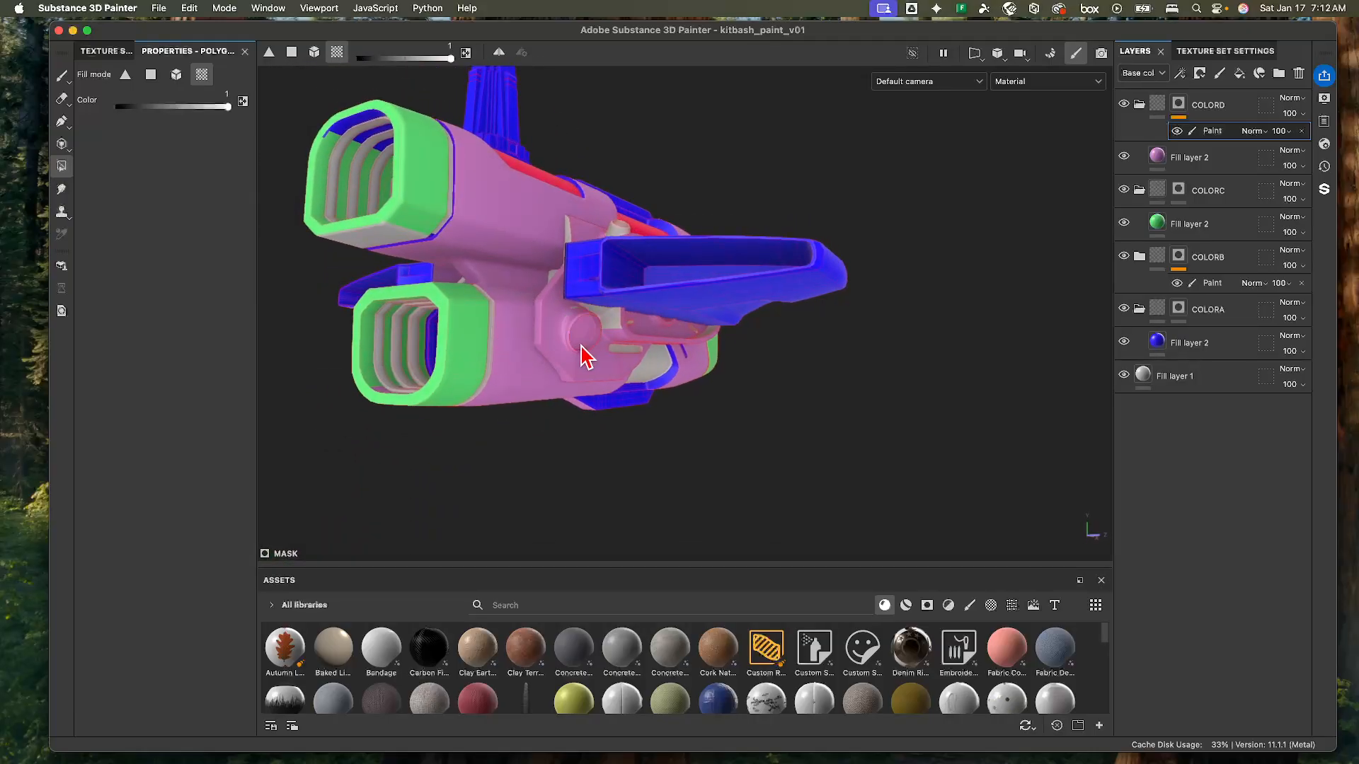
left_click(606, 327)
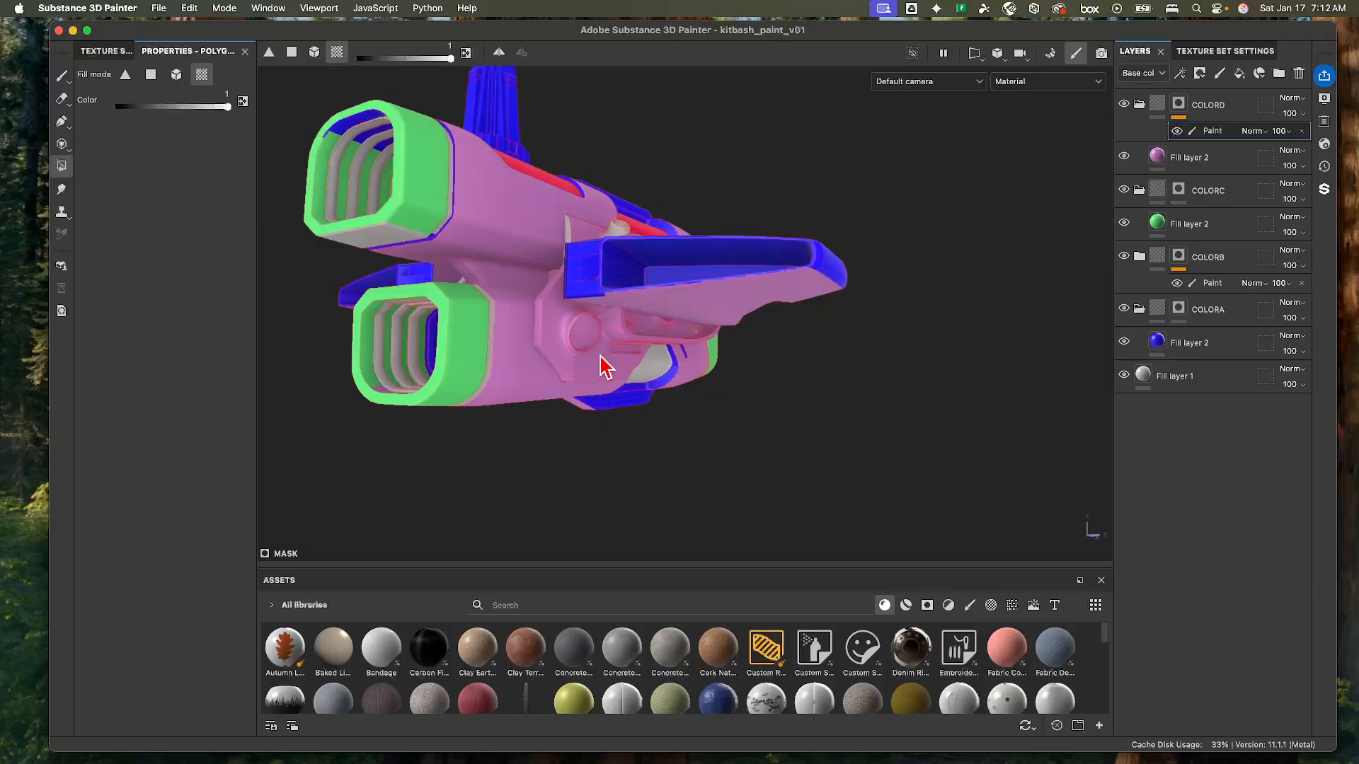
- Clear the lower hull cylinder beside the round boss from the COLORD mask with color 0, keeping the mount plate filled
key("x")
left_click(637, 402)
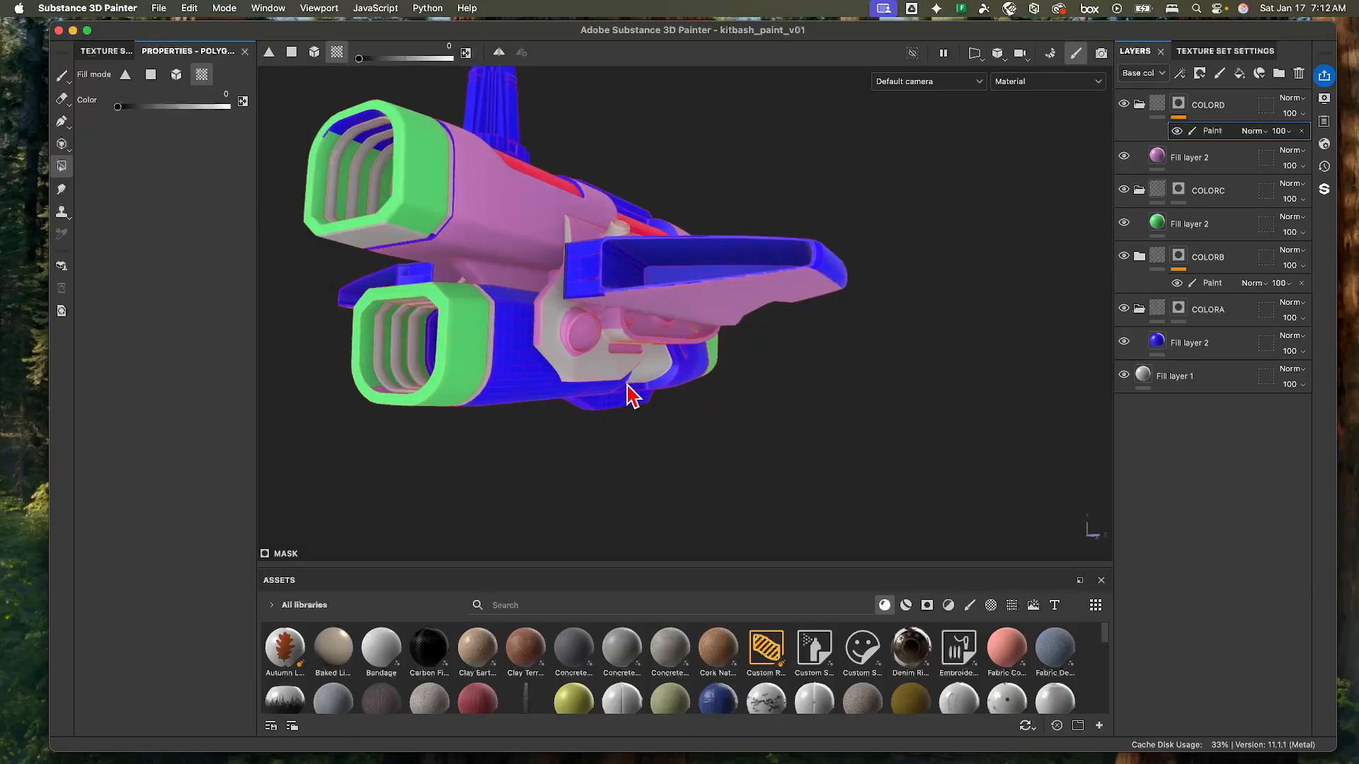
key("x")
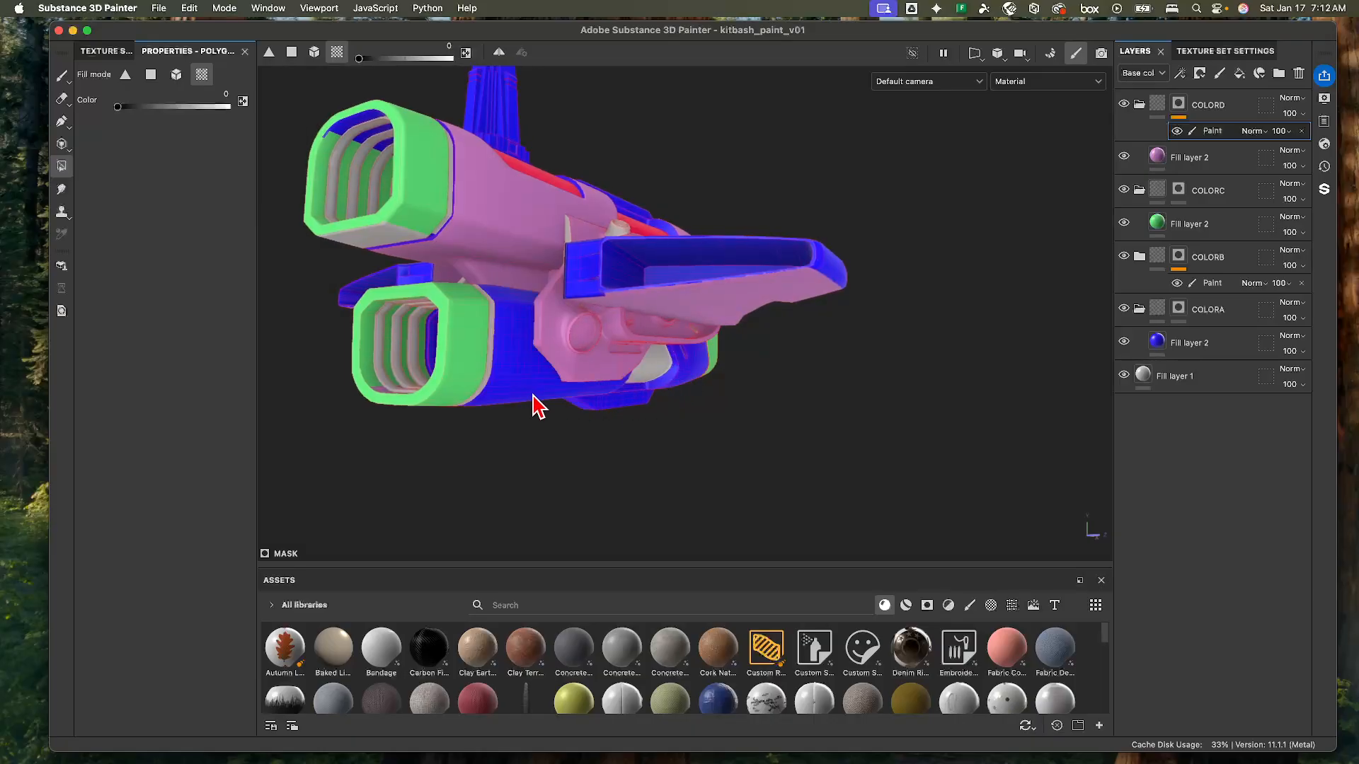
- Fill the opposite mount's round boss and grey recesses into the COLORD mask with color 1, and clear the adjoining lower hull with color 0
left_click_drag(640, 325, 750, 359, "alt")
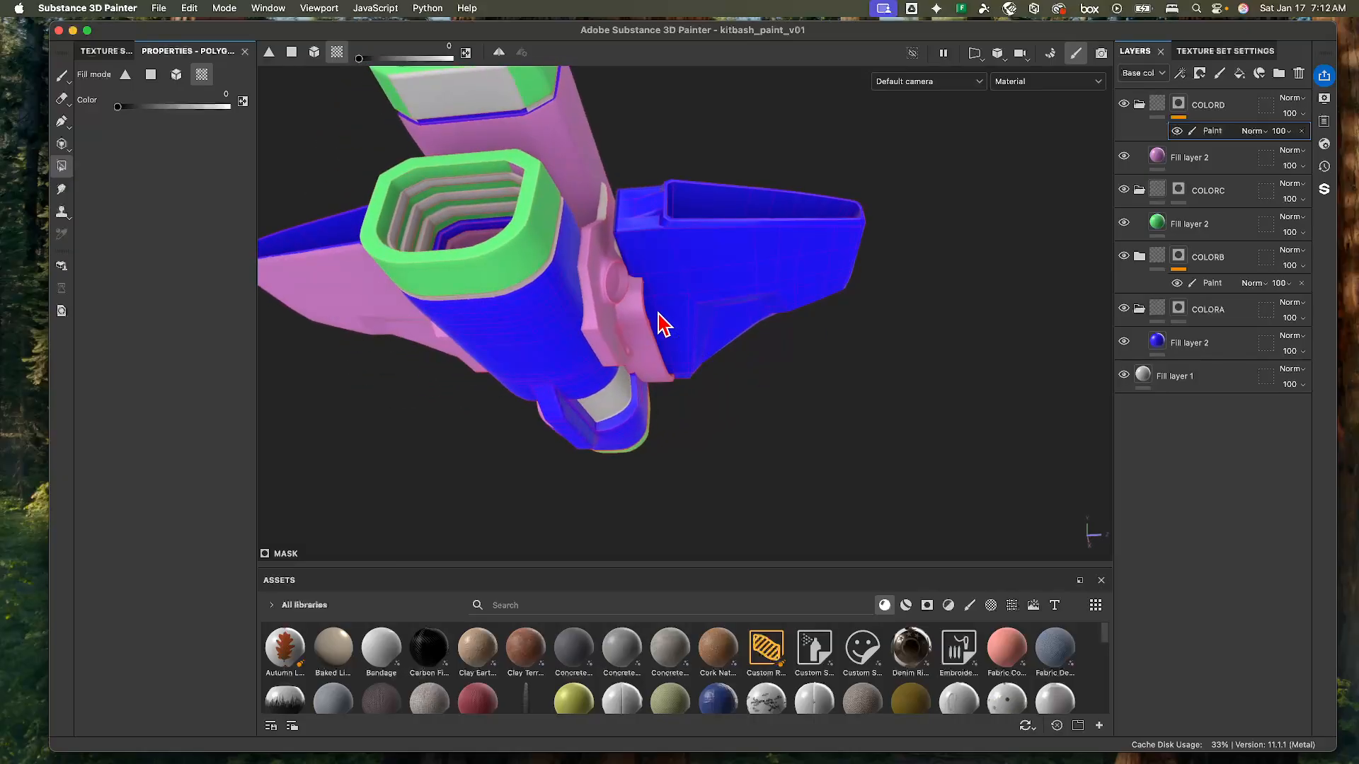
key("x")
left_click_drag(622, 325, 814, 368, "alt")
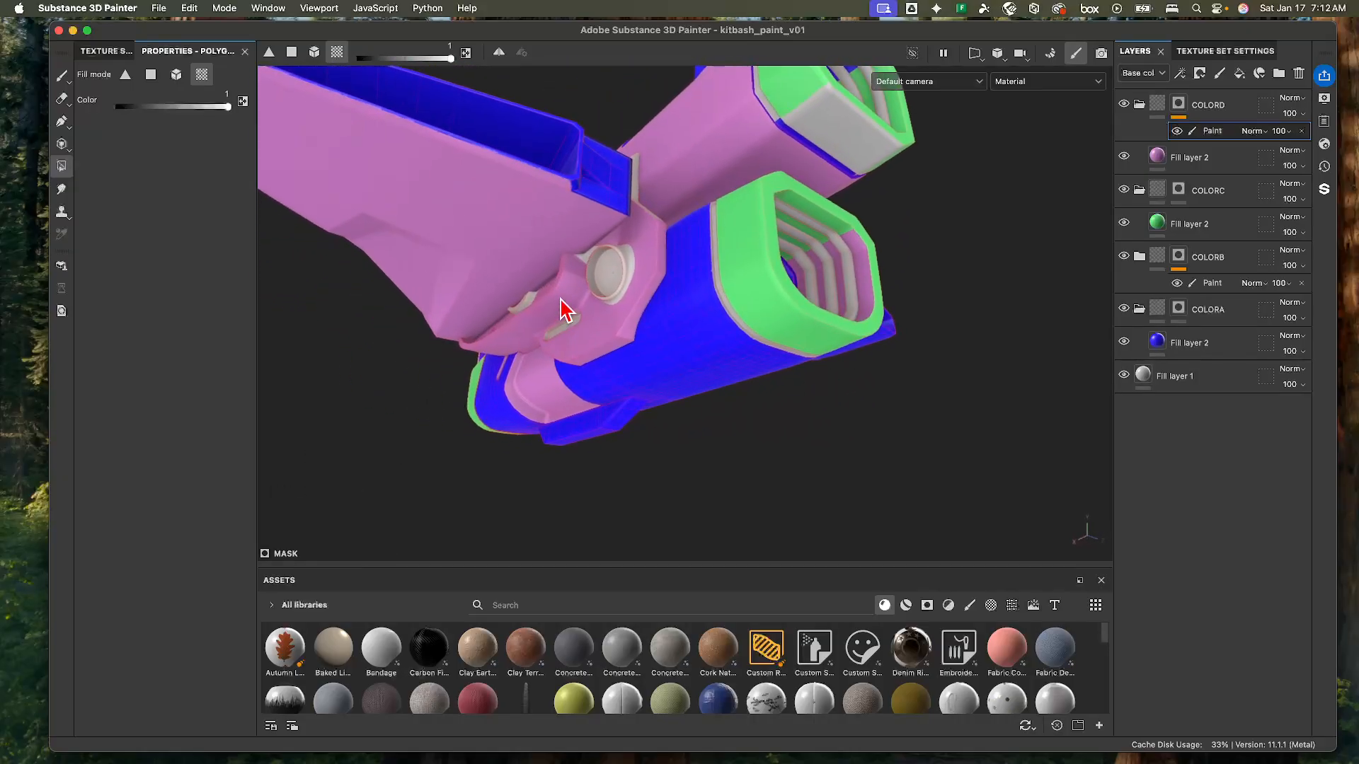
left_click(604, 308)
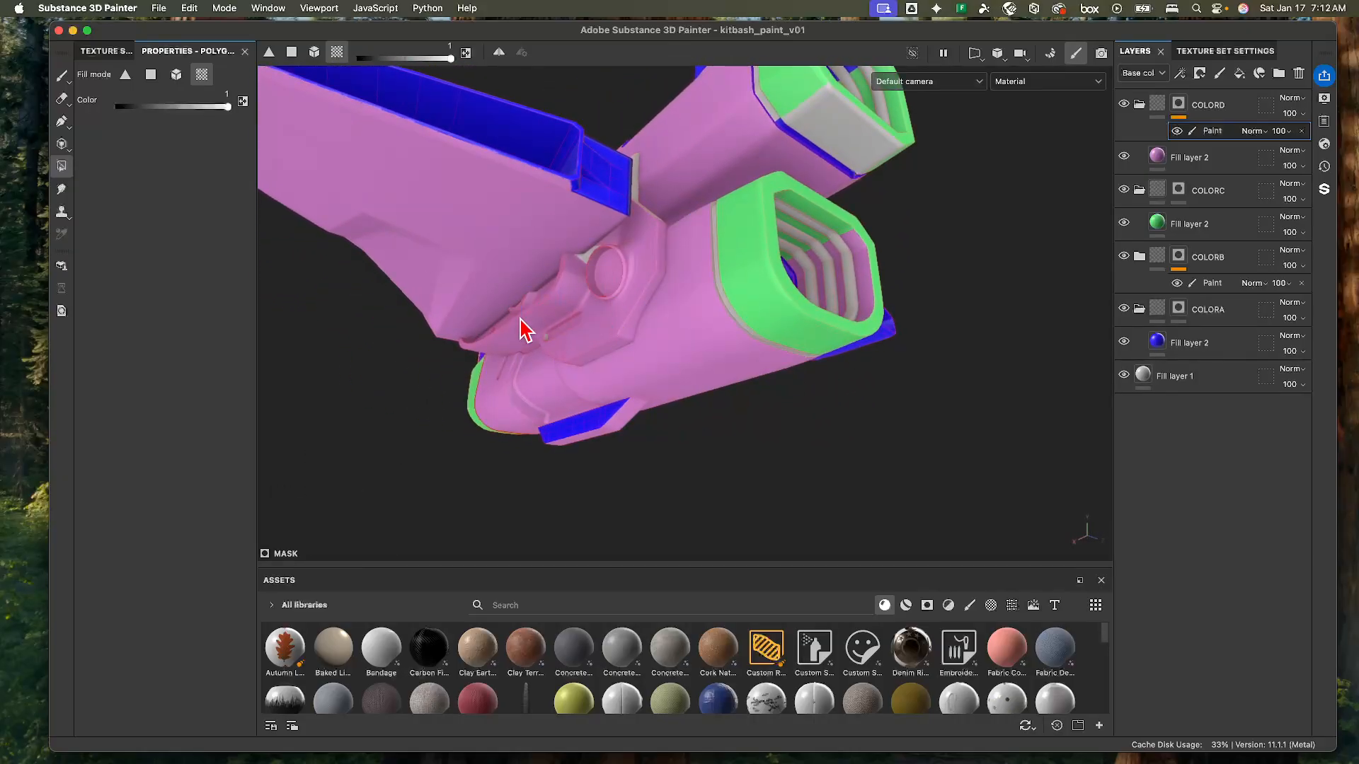
key("x")
left_click(784, 360)
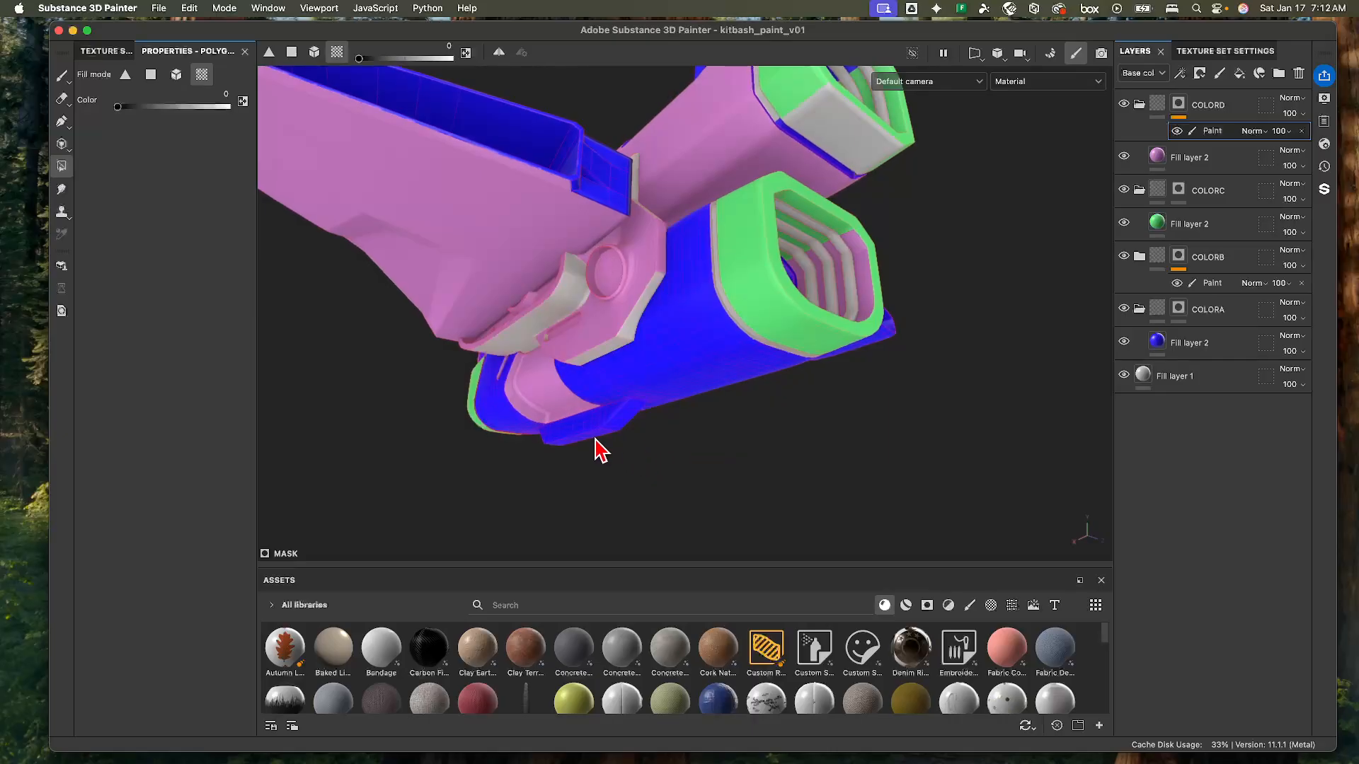
- Clear the lower hull beside the mount from the COLORD mask with color 0, and fill the mount plate's grey edge with color 1
left_click(557, 441)
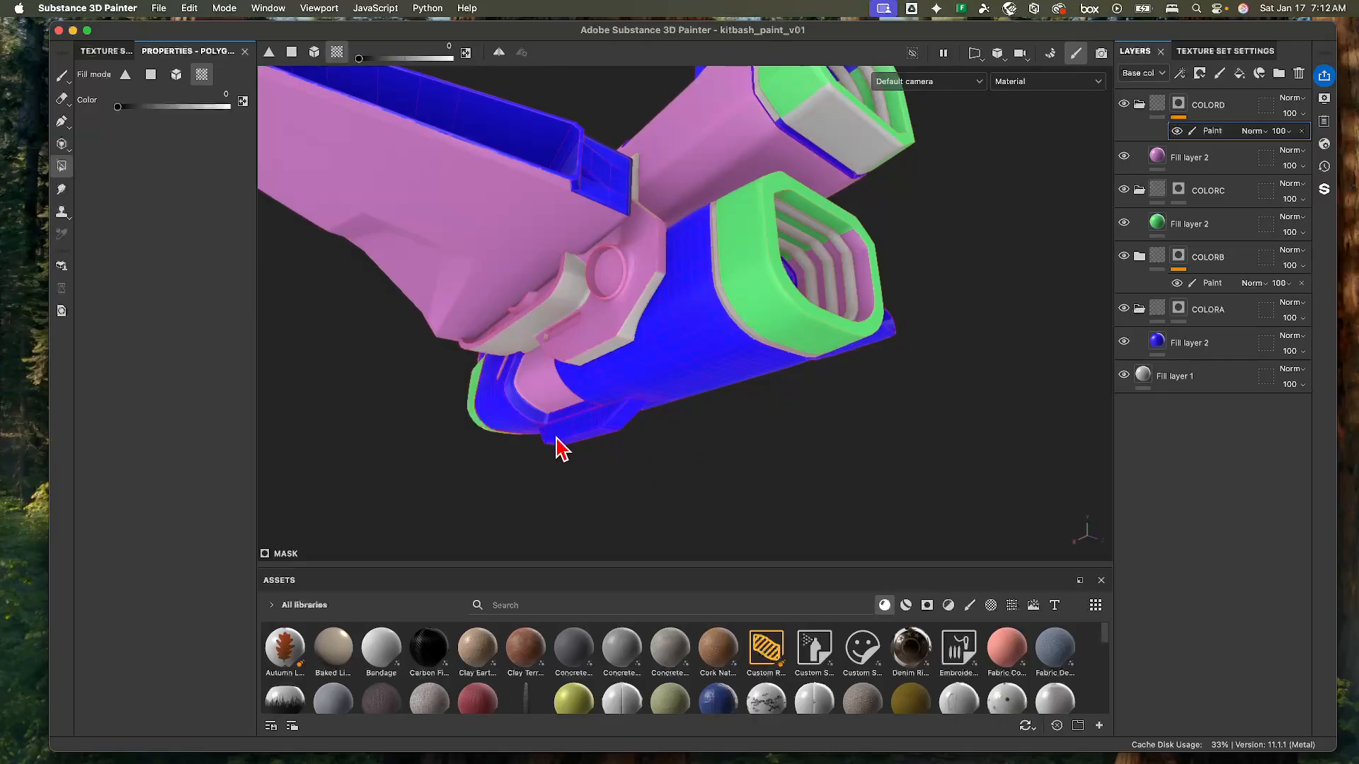
left_click(618, 338)
left_click_drag(608, 414, 738, 315, "alt")
key("x")
left_click(715, 361)
key("x")
middle_click_drag(738, 315, 724, 355, "alt")
left_click_drag(665, 245, 625, 282, "alt")
left_click(663, 284)
key("x")
left_click(724, 367)
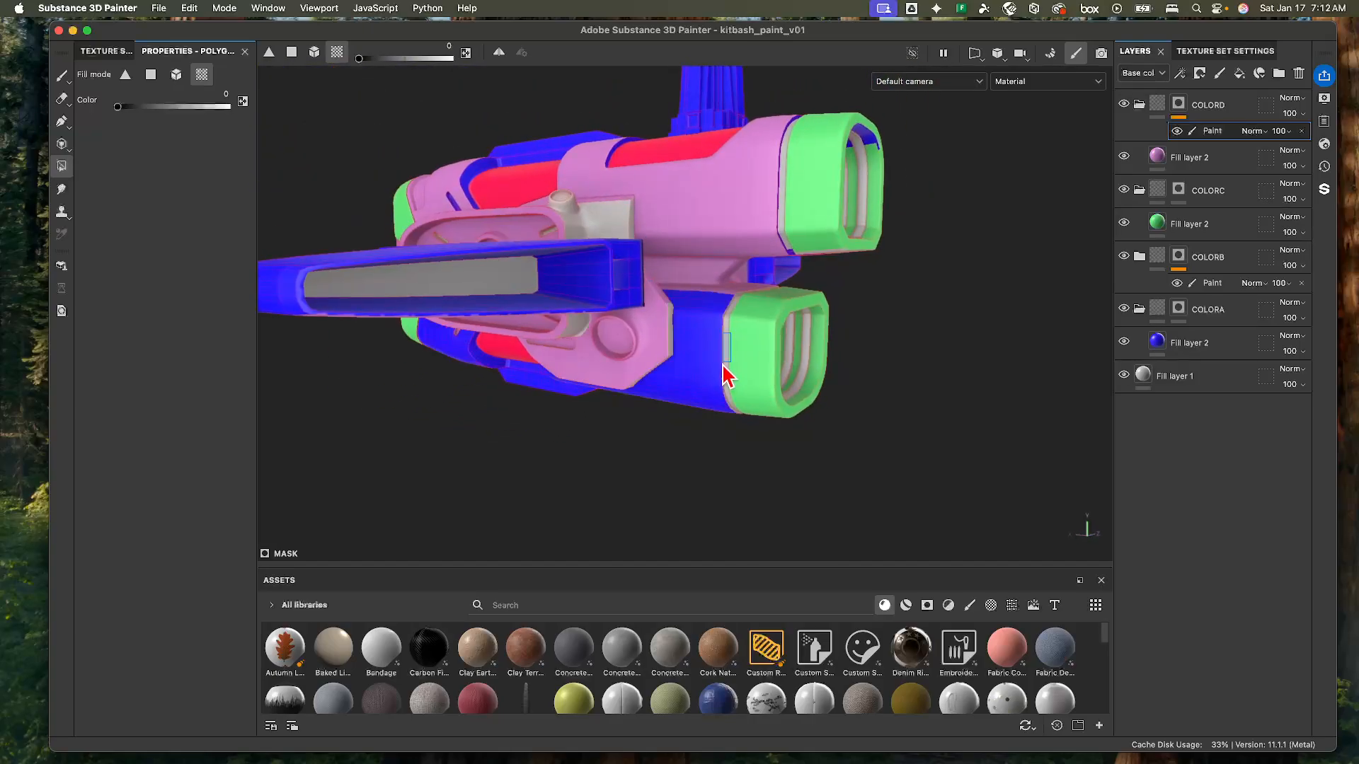
- Use mesh fill mode to add the entire mount to the COLORD mask with color 1 and clear the whole hull with color 0
left_click(175, 78)
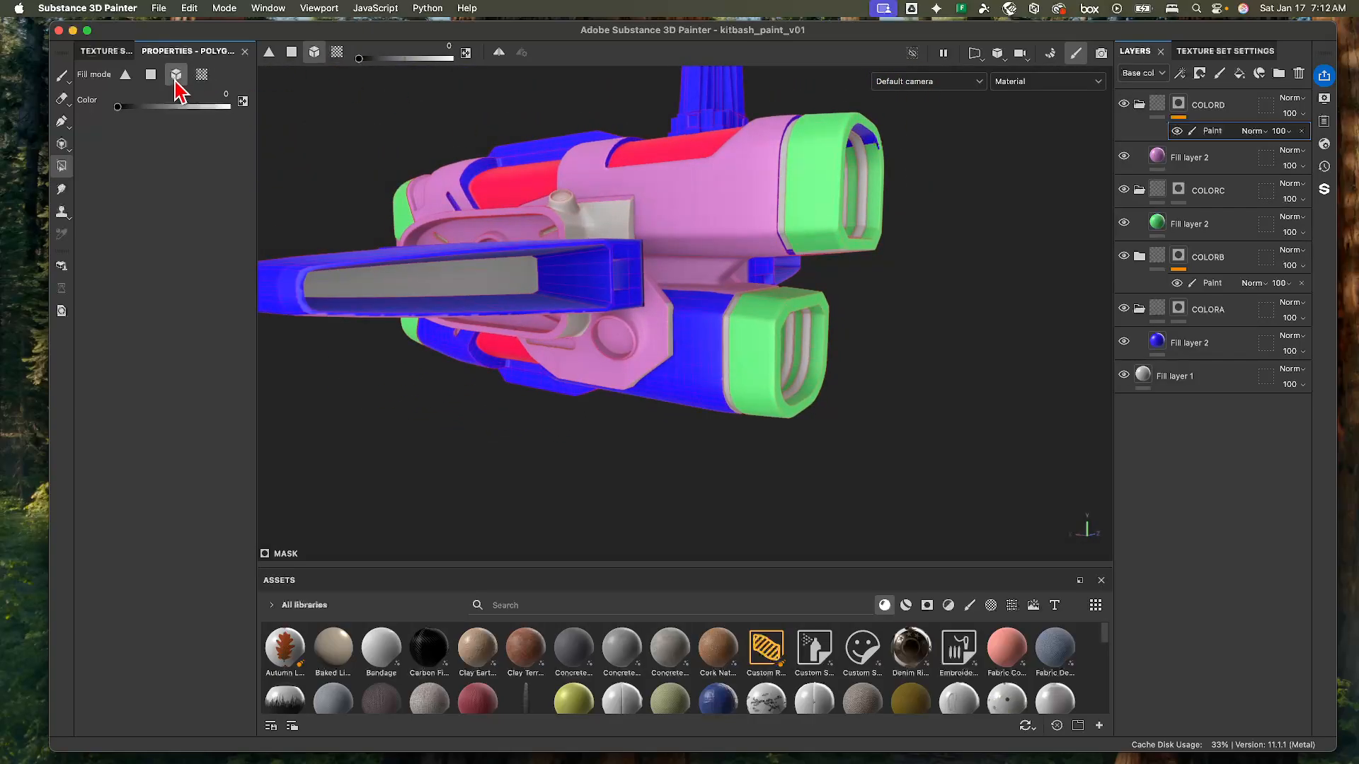
left_click(675, 319)
key("super+z")
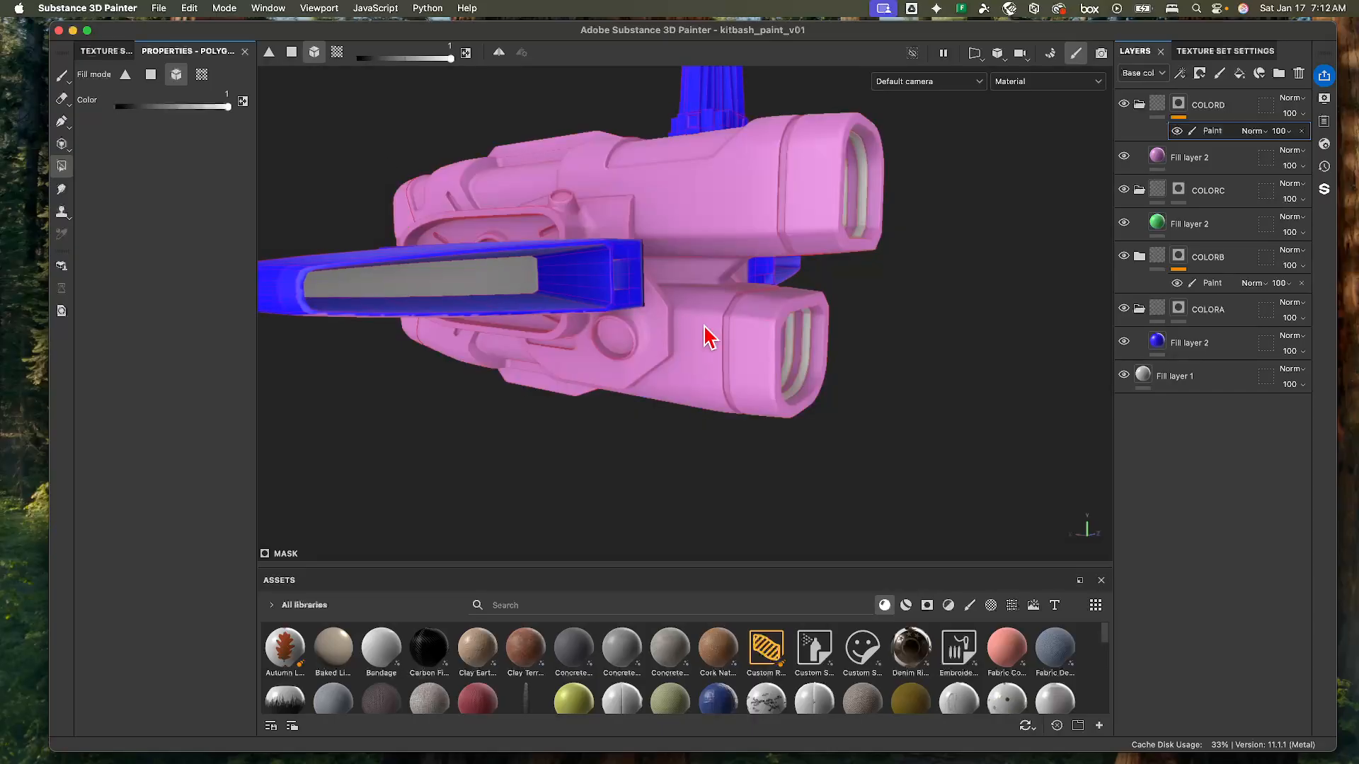
key("x")
left_click(715, 347)
left_click_drag(759, 343, 632, 272, "alt")
key("x")
left_click(641, 248)
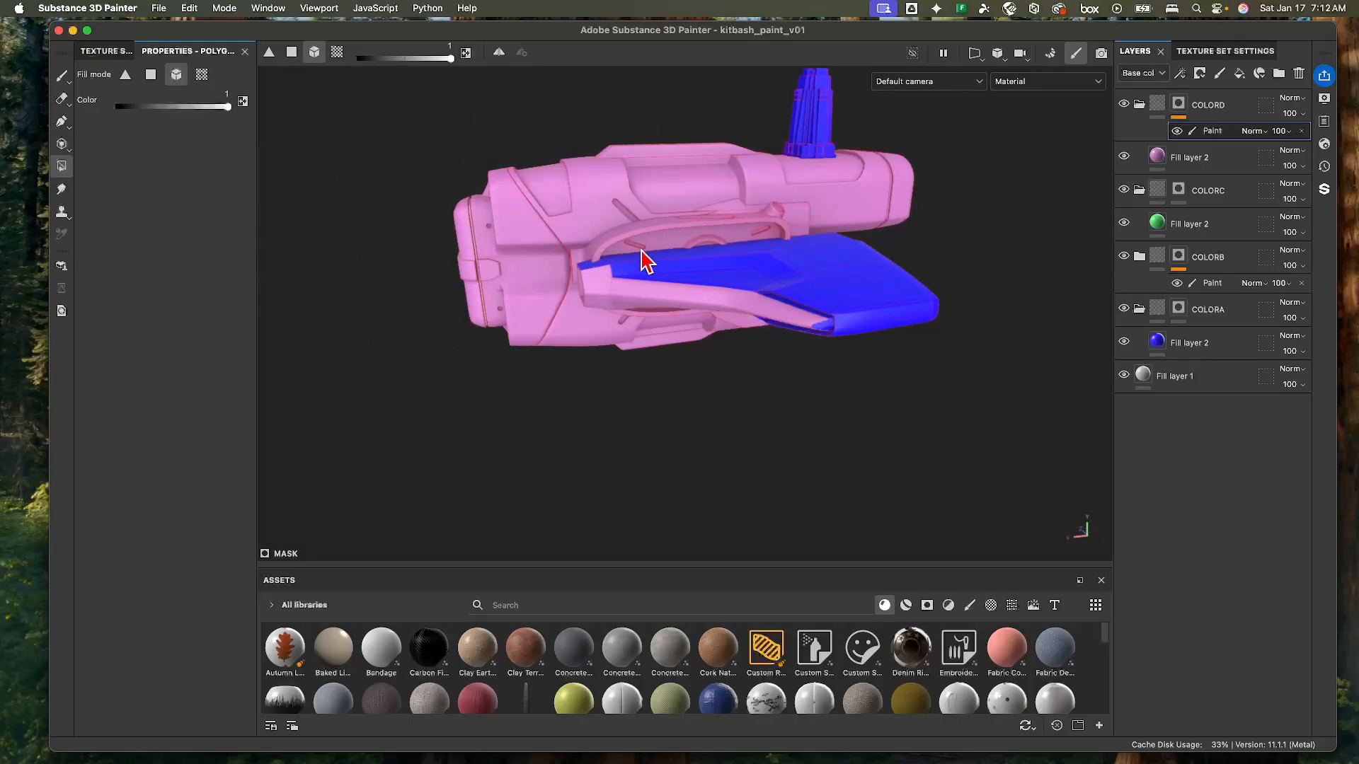
key("x")
left_click(570, 223)
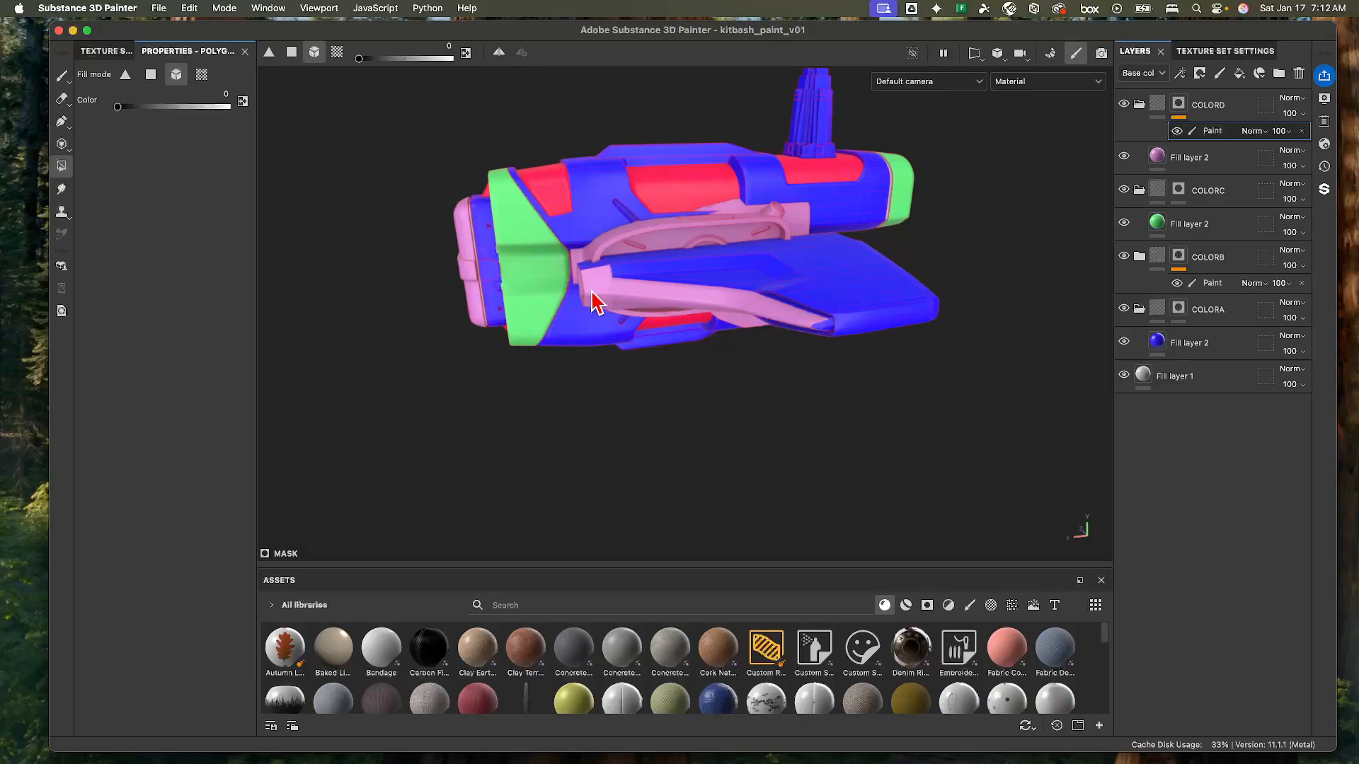
- Clear the remaining pink wing from the COLORD mask as a whole mesh with color 0
left_click_drag(858, 330, 733, 247, "alt")
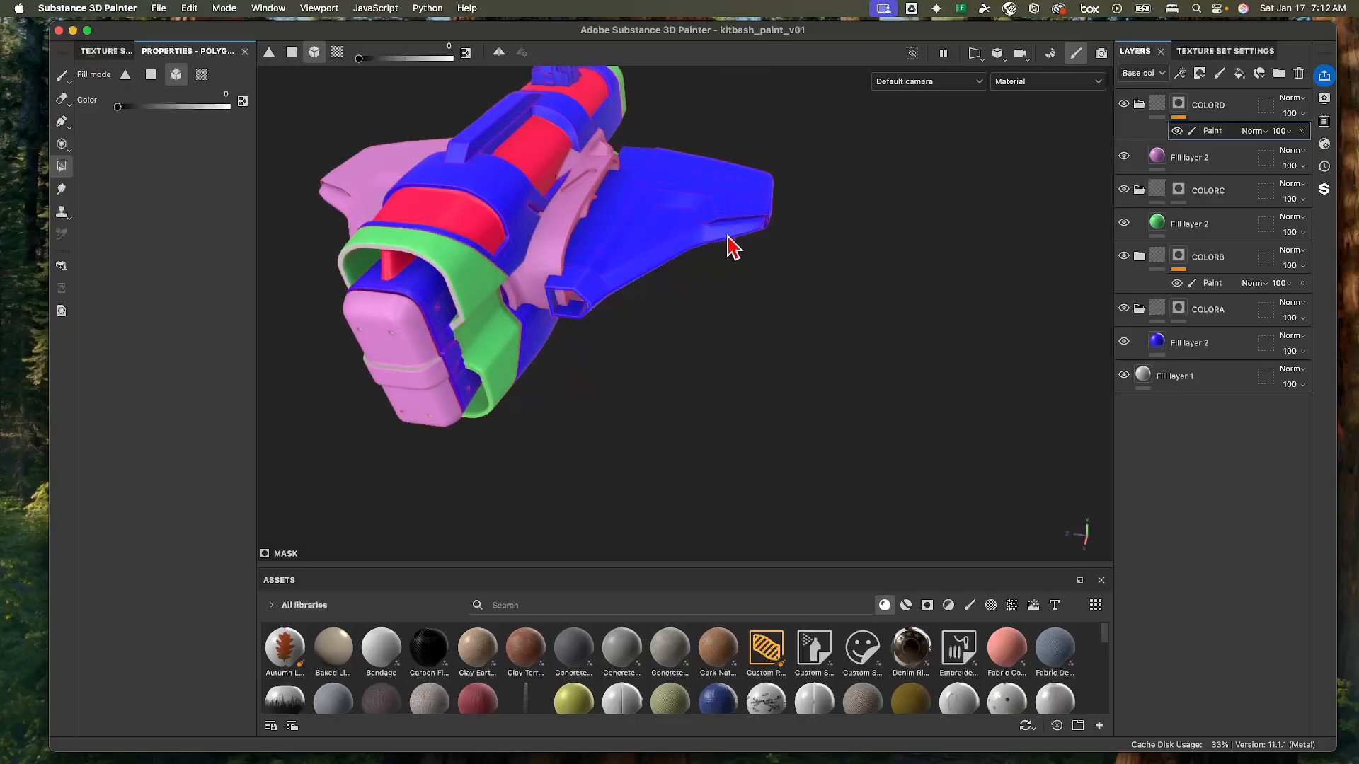
left_click_drag(616, 288, 584, 335, "alt")
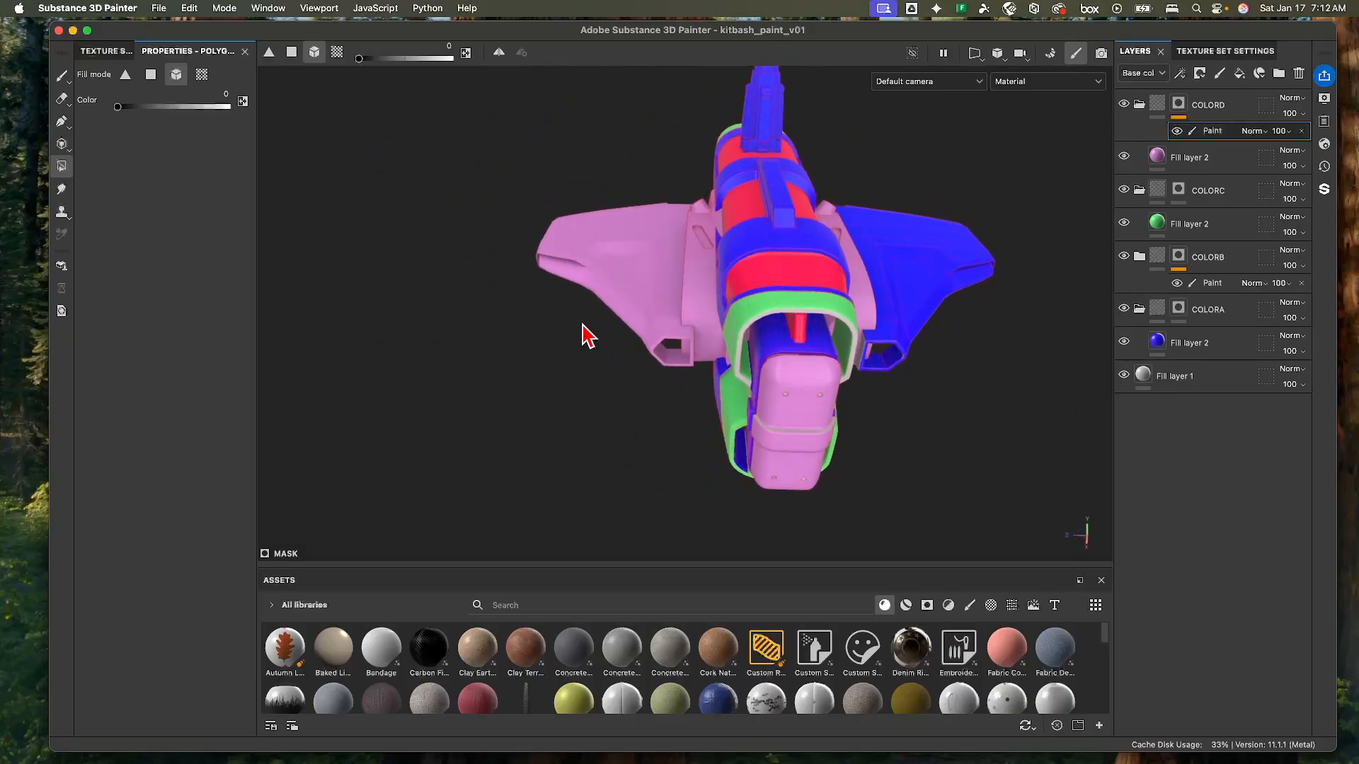
left_click(592, 282)
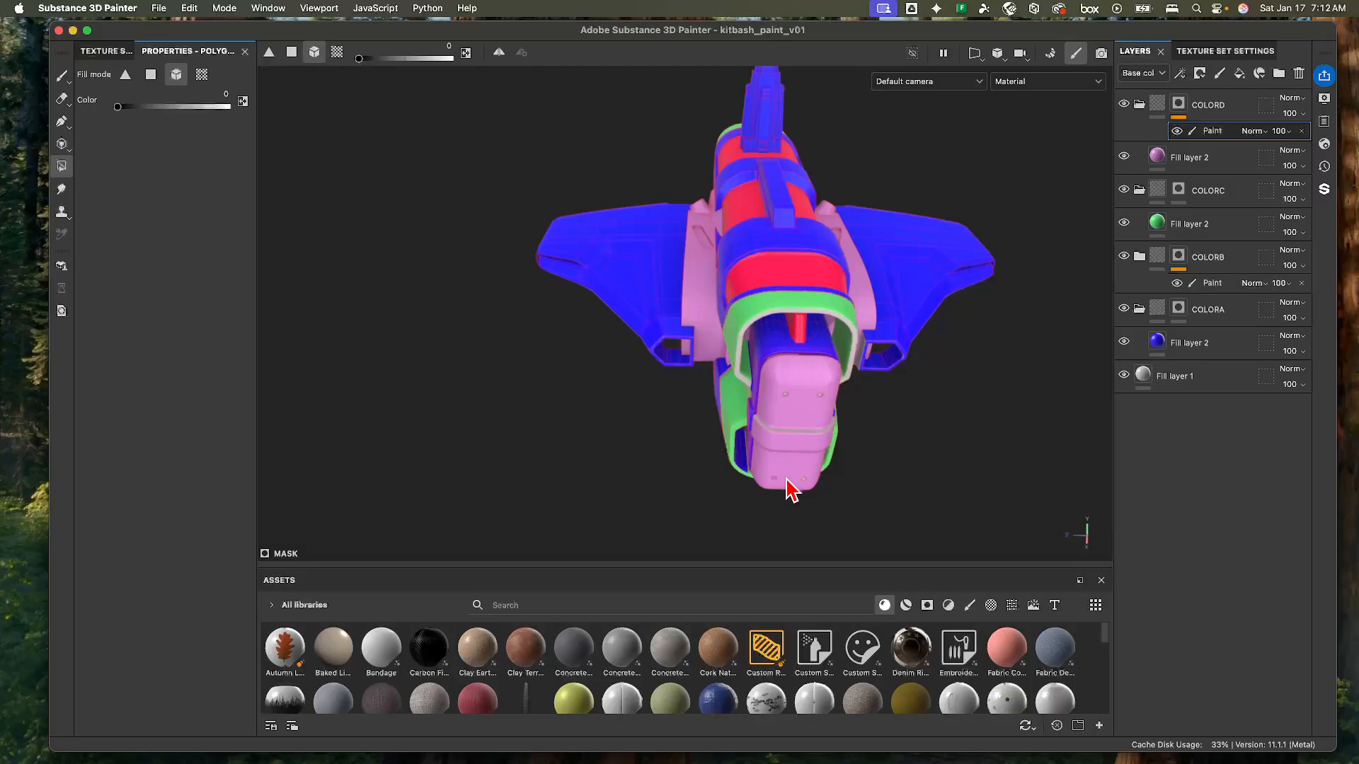
- Switch the fill mode to UV chunks and fill the grey lower hull panel into the COLORB mask with color 1
left_click_drag(788, 488, 729, 320, "alt")
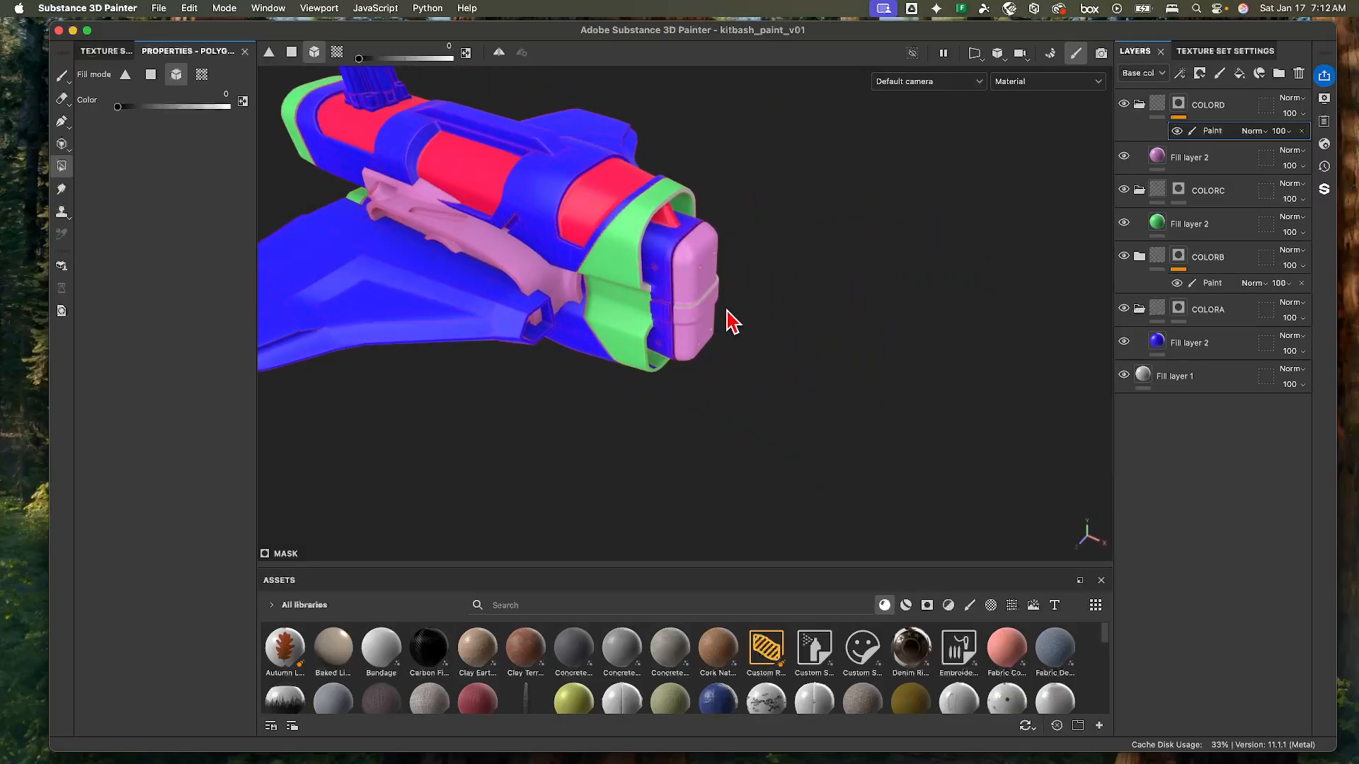
left_click(201, 77)
left_click_drag(743, 319, 817, 252, "alt")
middle_click_drag(816, 252, 719, 304, "alt")
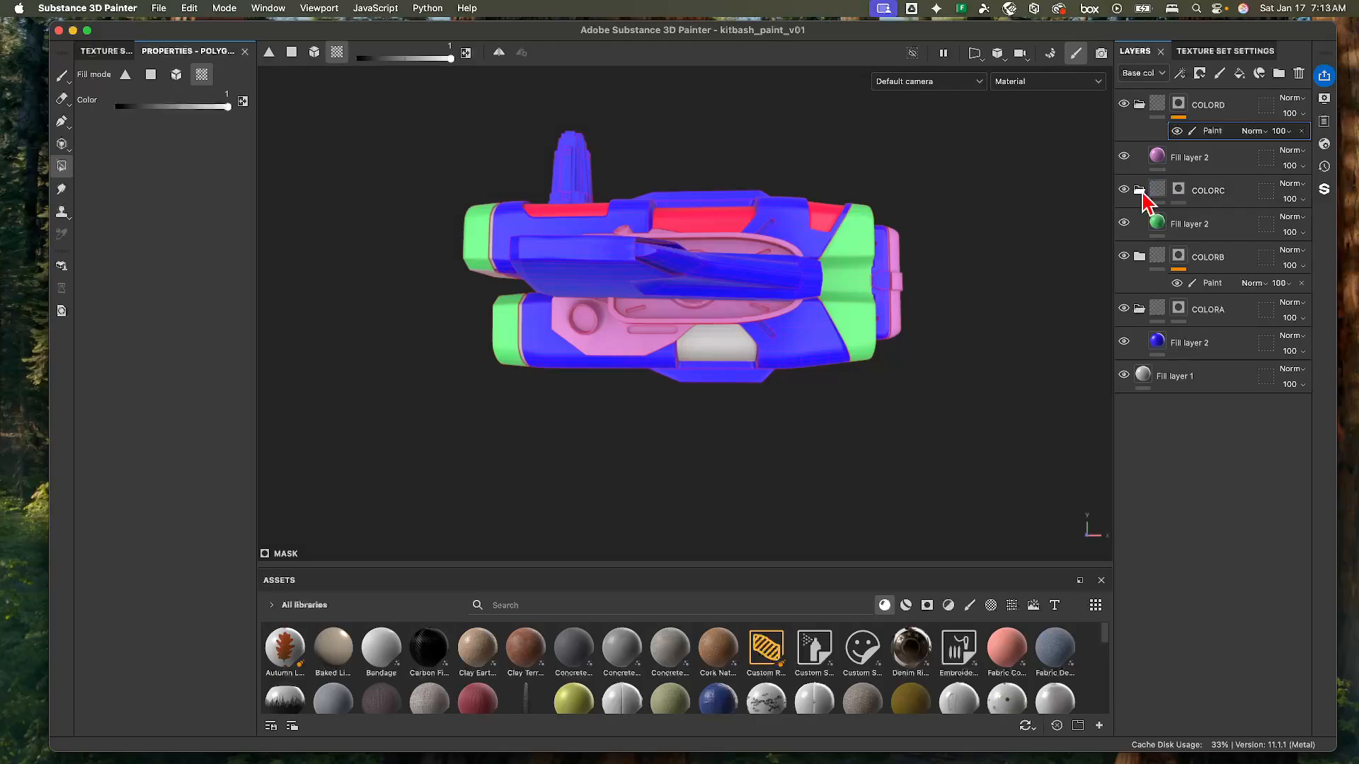
left_click(1141, 191)
left_click(1141, 191)
left_click(1139, 257)
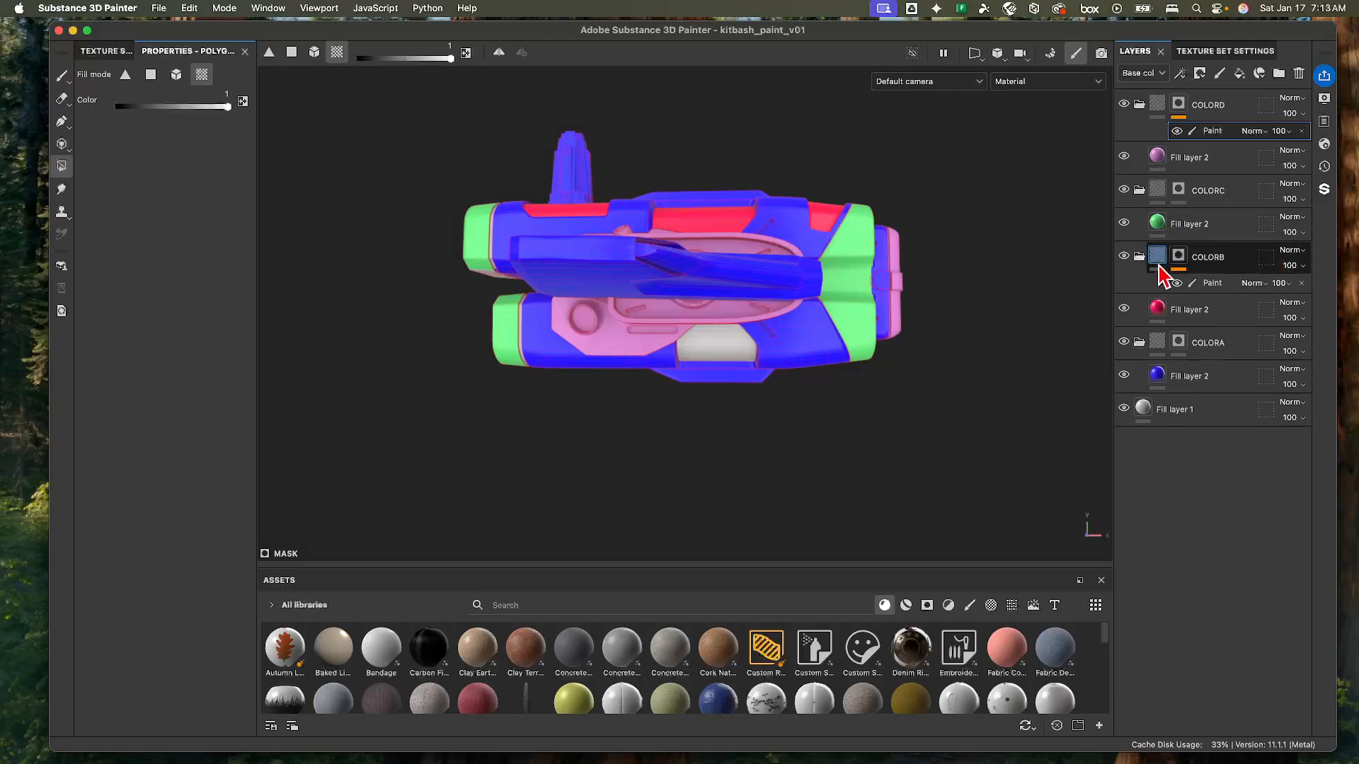
left_click(1212, 283)
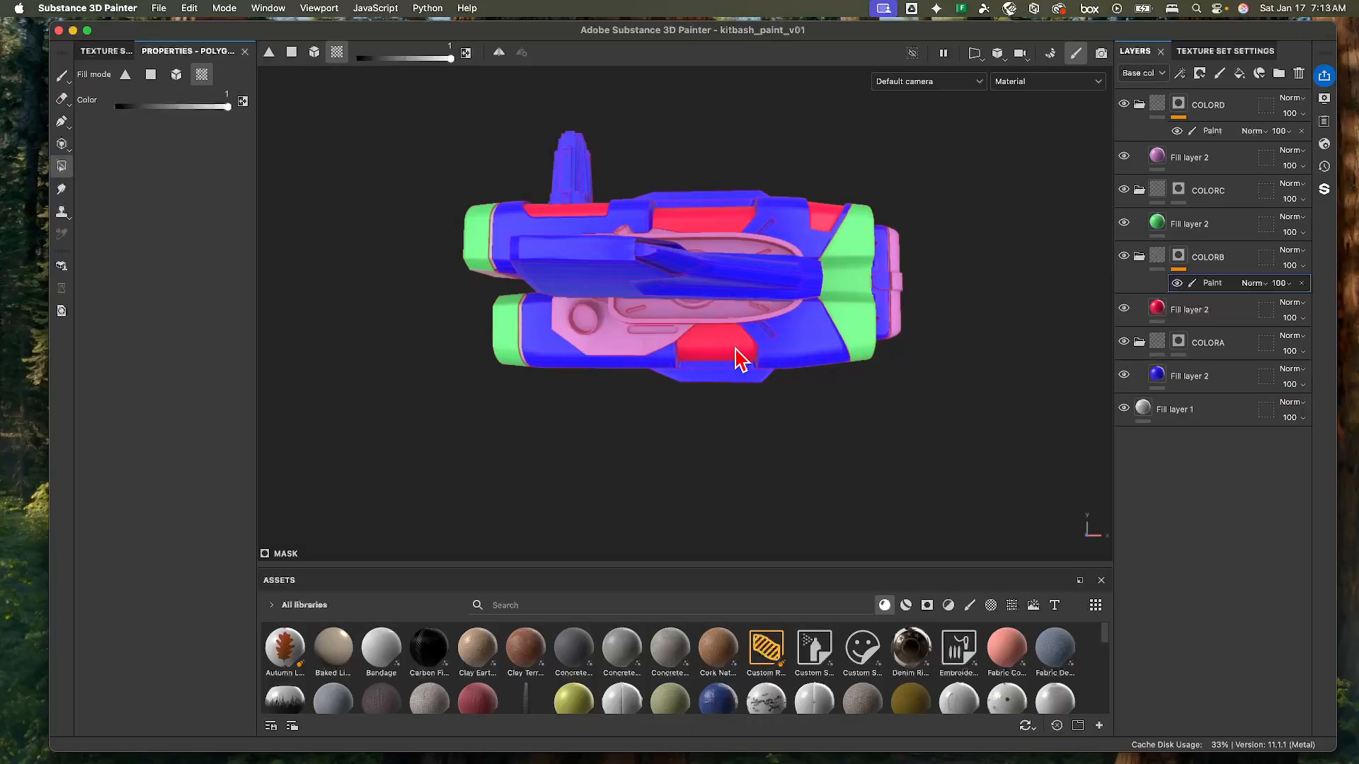
- Fill the upper strut inside the nose cowling into the COLORC mask with color 1, and clear the adjoining hull panels with color 0
left_click_drag(737, 358, 804, 355, "alt")
middle_click_drag(586, 295, 717, 295, "alt")
left_click_drag(716, 295, 628, 276, "alt")
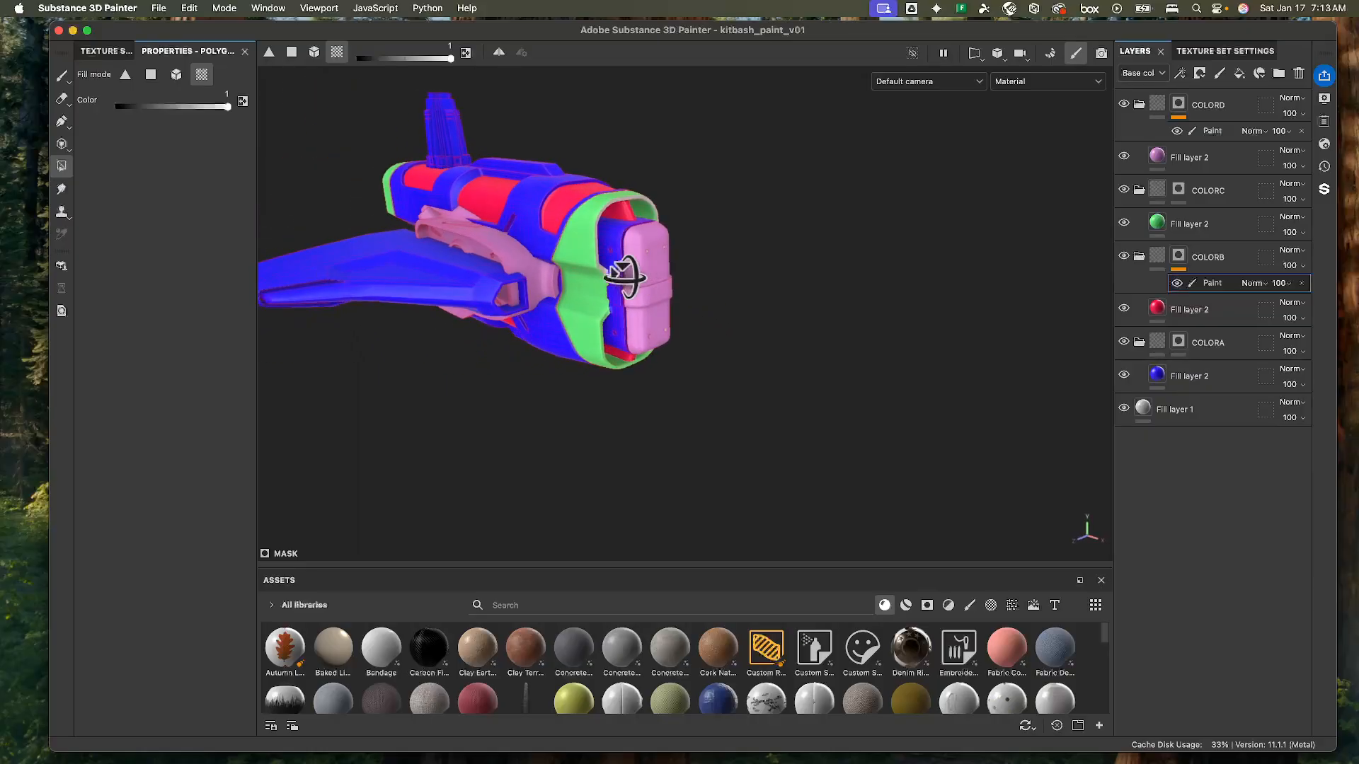
right_click_drag(628, 277, 1180, 316, "alt")
right_click_drag(339, 170, 922, 197, "alt")
left_click(1178, 190)
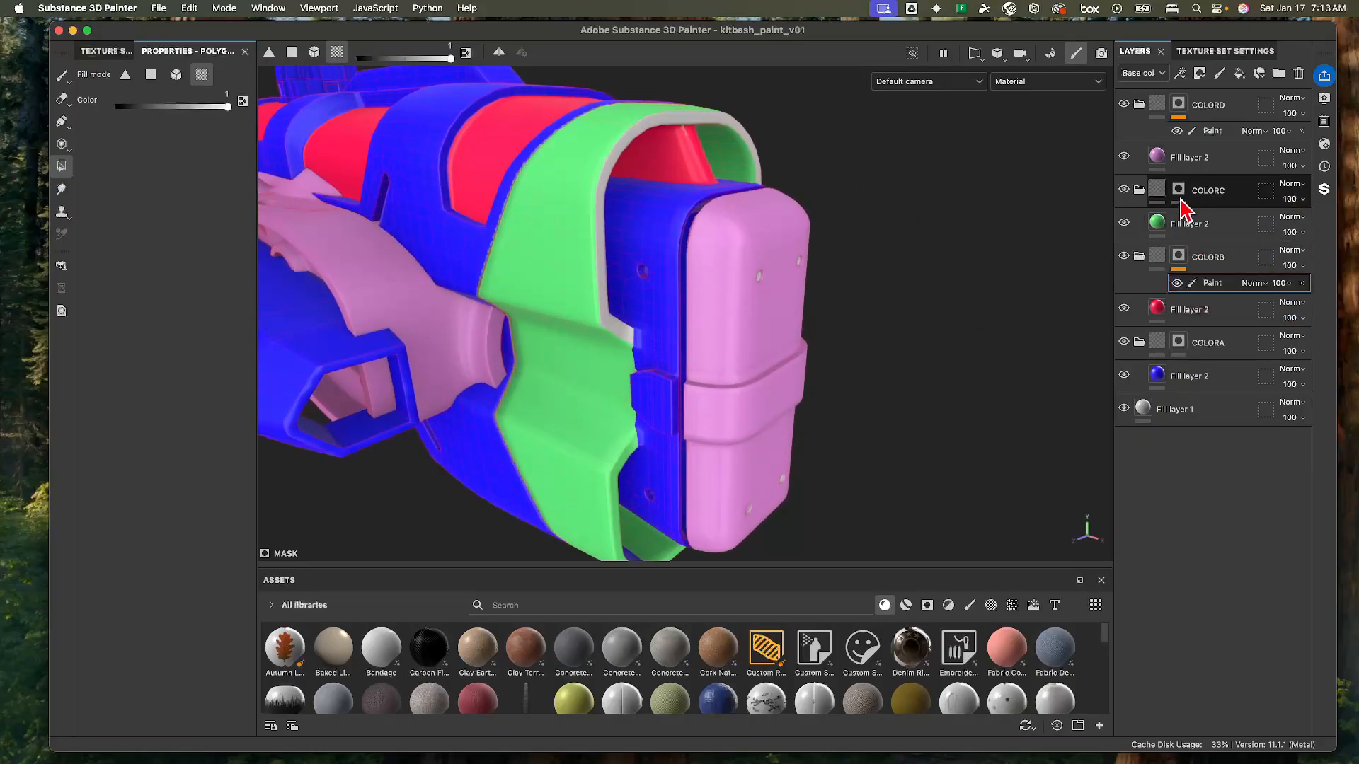
left_click(693, 157)
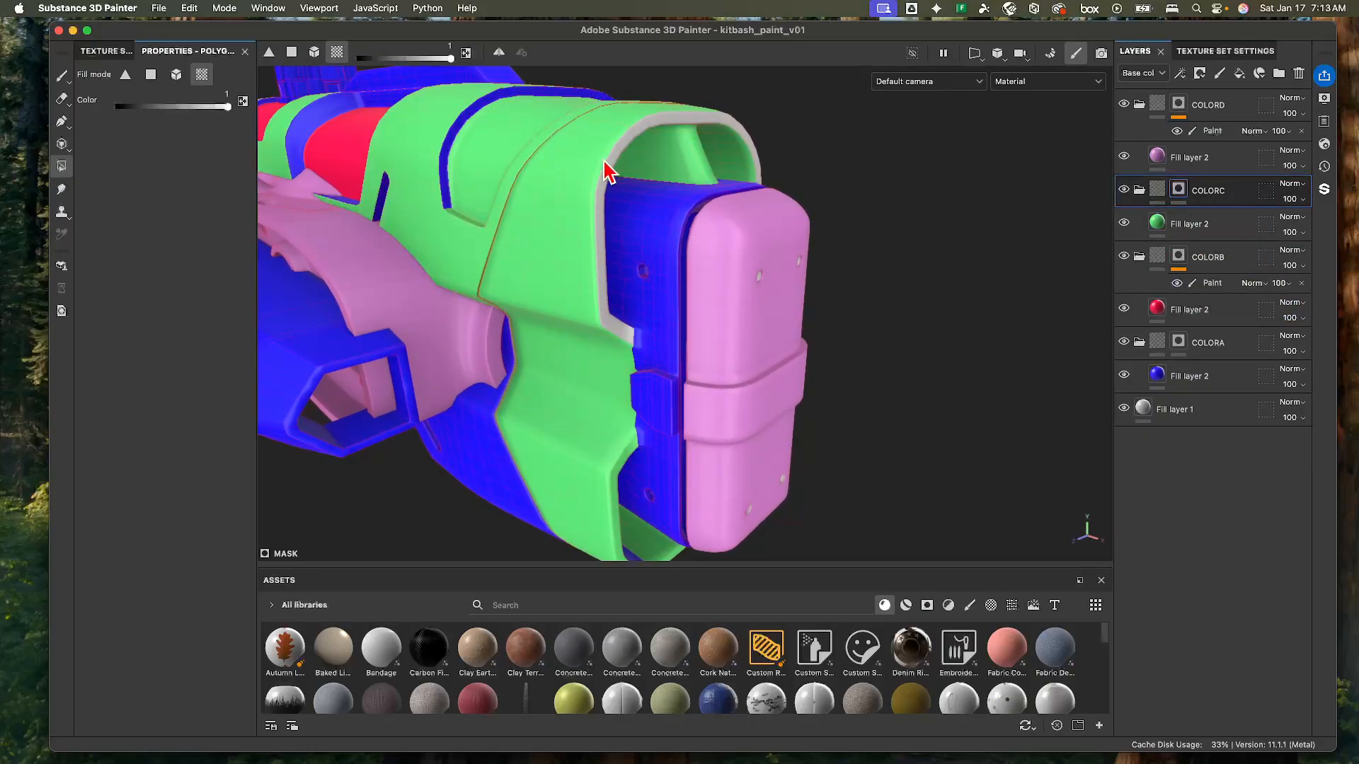
key("x")
left_click(530, 146)
left_click(437, 154)
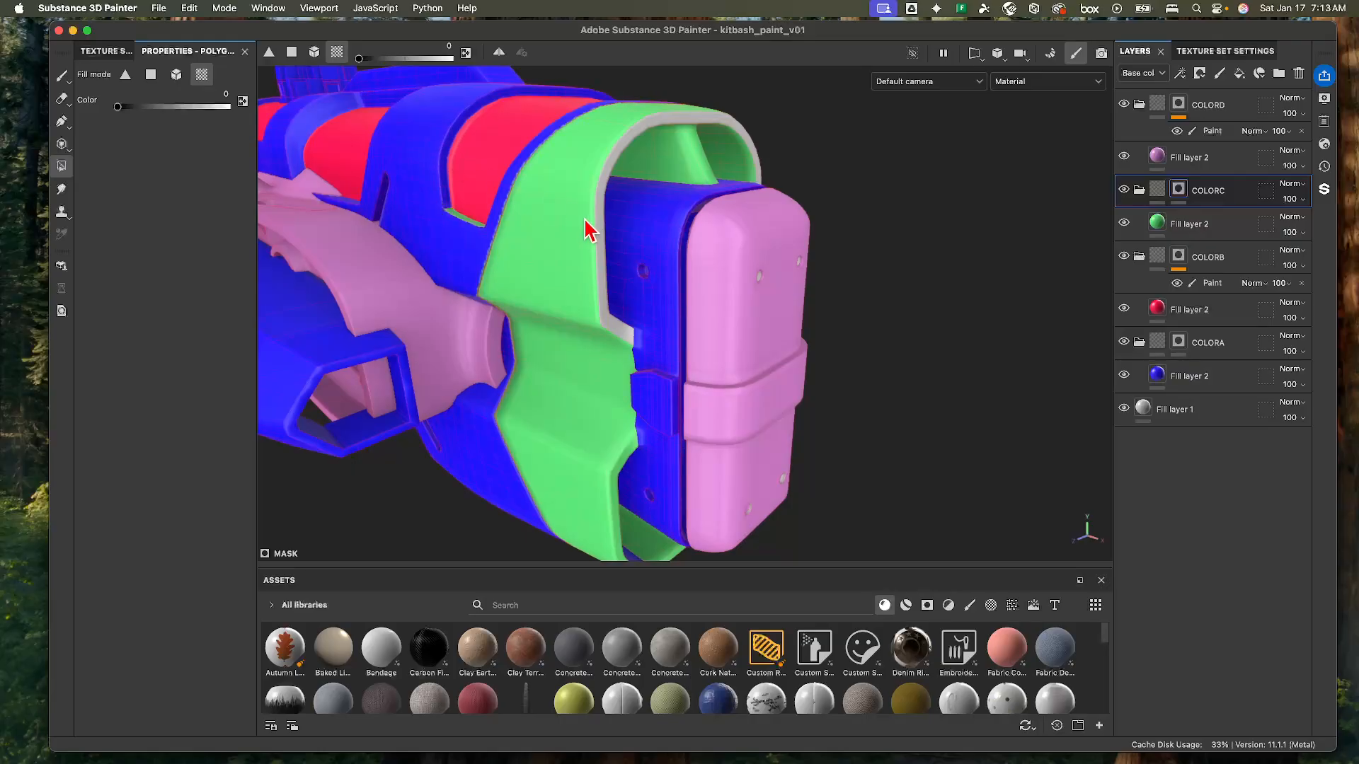
- Fill the lower strut inside the nose cowling into the COLORC mask with color 1
left_click_drag(586, 231, 516, 195, "alt")
mouse_move(613, 230)
left_mouse_down("alt")
mouse_move(719, 291)
mouse_move(688, 380)
left_mouse_up("alt")
key("x")
left_click(681, 438)
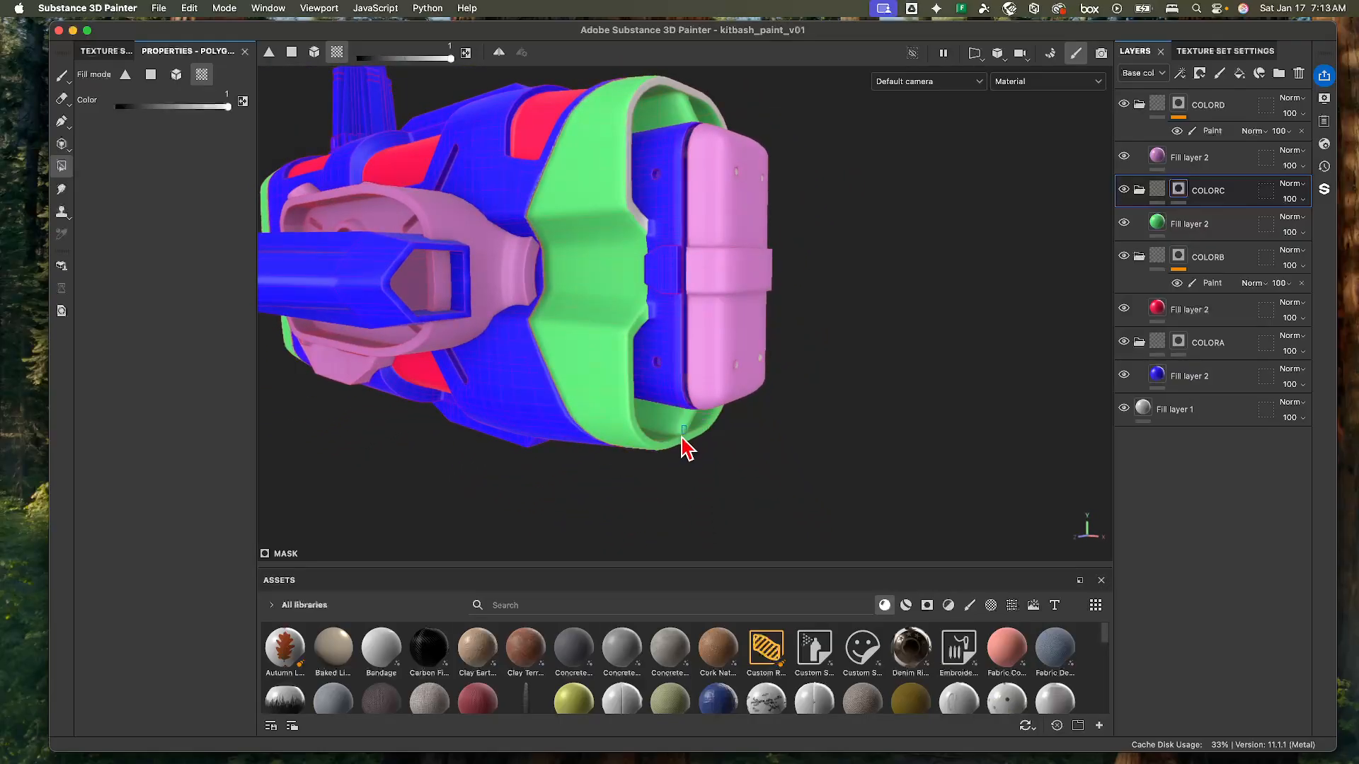
- Examine the ship's sides and rear engine nozzles for surfaces that still lack a color
mouse_move(679, 453)
left_mouse_down("alt")
mouse_move(710, 403)
mouse_move(764, 376)
mouse_move(448, 358)
mouse_move(626, 415)
mouse_move(464, 376)
mouse_move(651, 343)
mouse_move(546, 364)
left_mouse_up("alt")
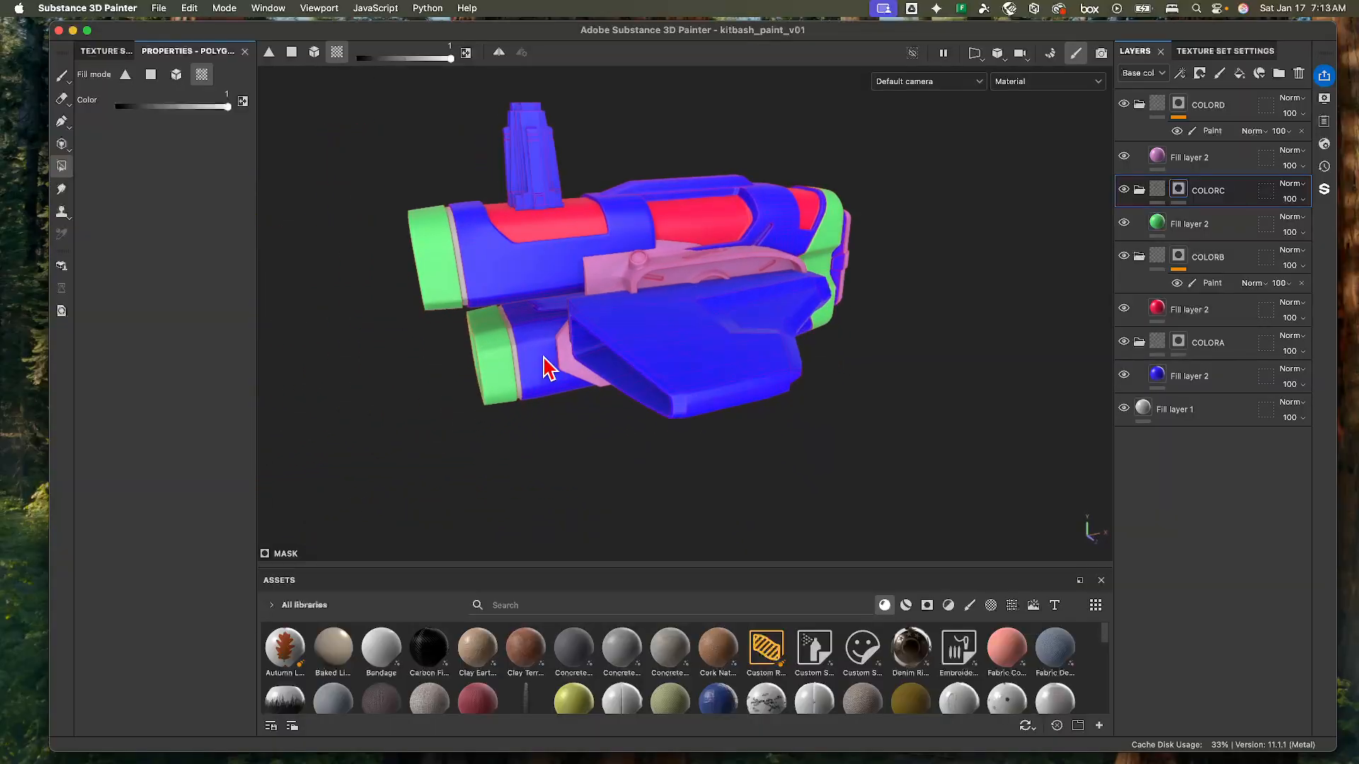
left_click_drag(444, 380, 594, 399, "alt")
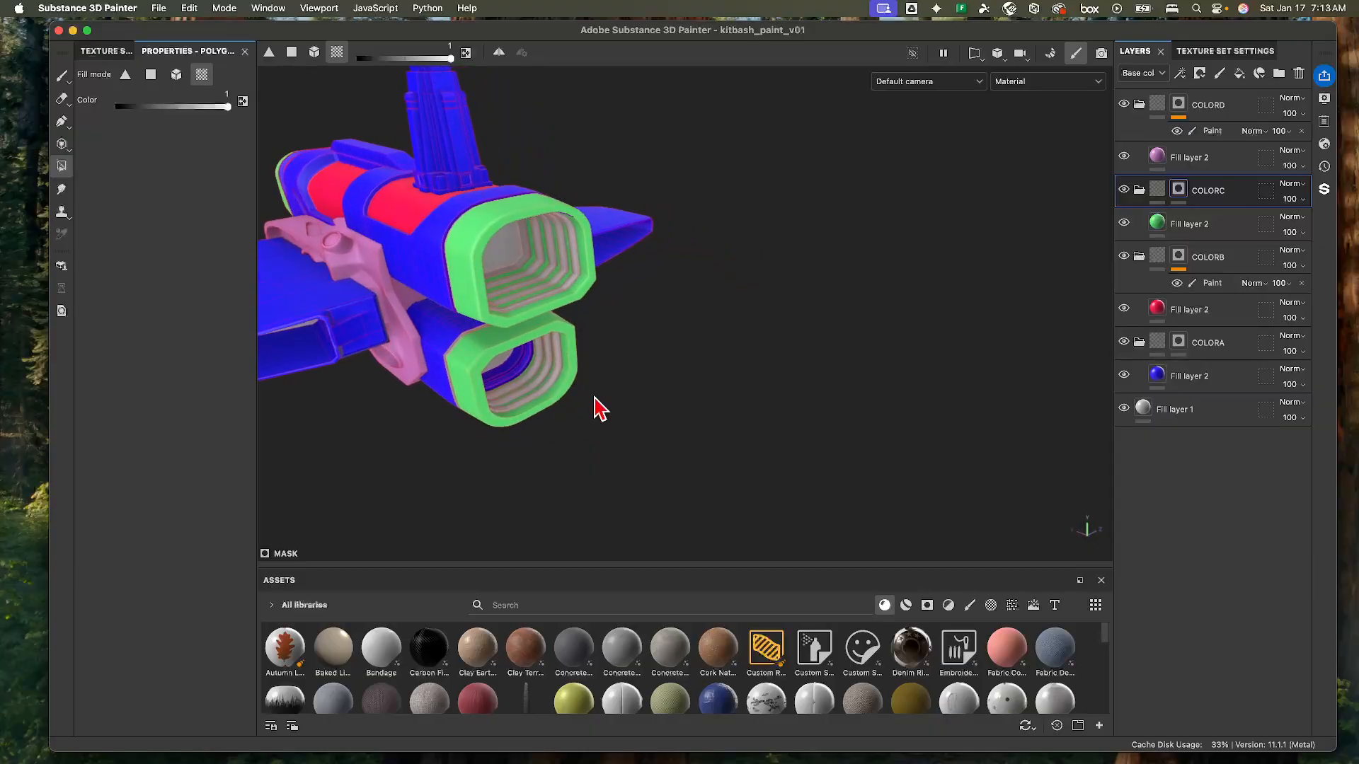
right_click_drag(593, 398, 617, 346, "alt")
middle_click_drag(617, 346, 623, 359, "alt")
left_click_drag(623, 359, 766, 330, "alt")
right_click_drag(768, 331, 903, 322, "alt")
middle_click_drag(816, 356, 806, 319, "alt")
right_click_drag(806, 319, 864, 303, "alt")
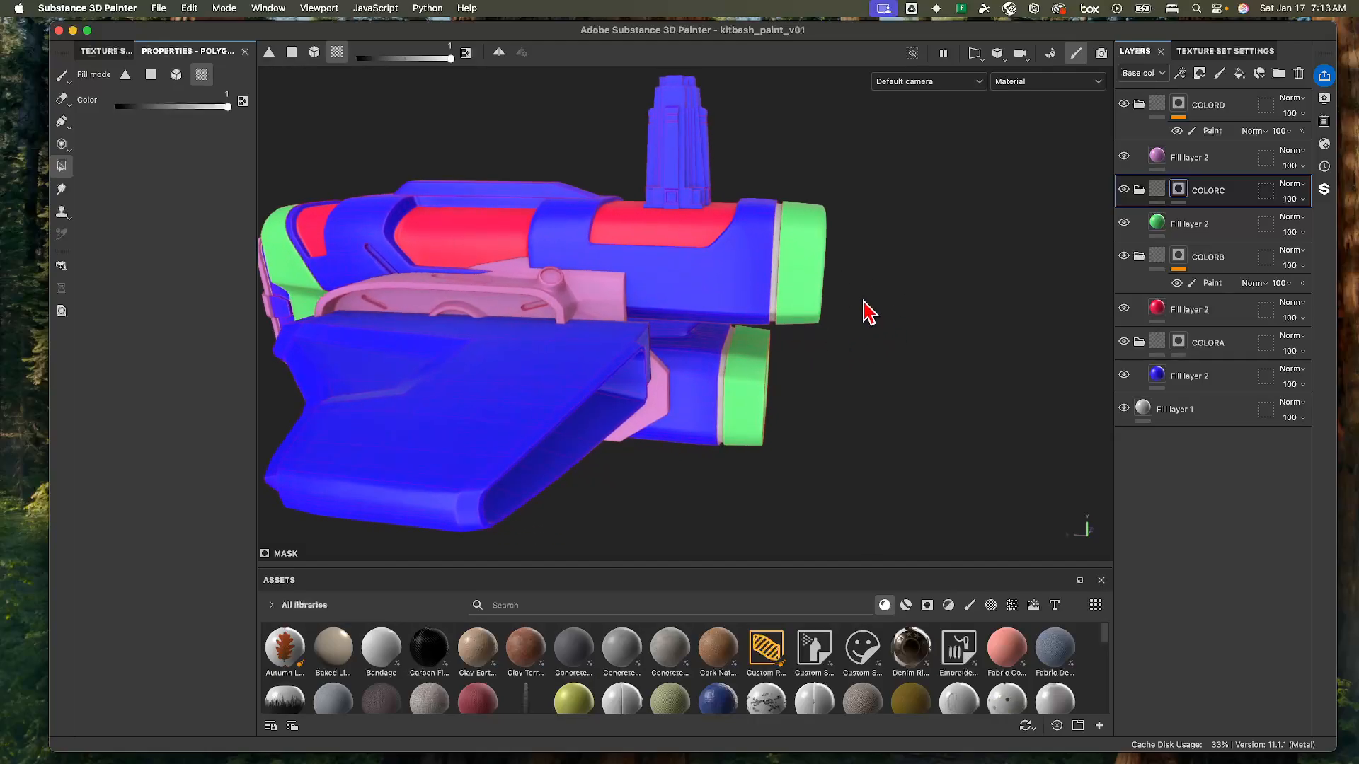
middle_click_drag(799, 297, 786, 329, "alt")
left_click_drag(787, 329, 761, 329, "alt")
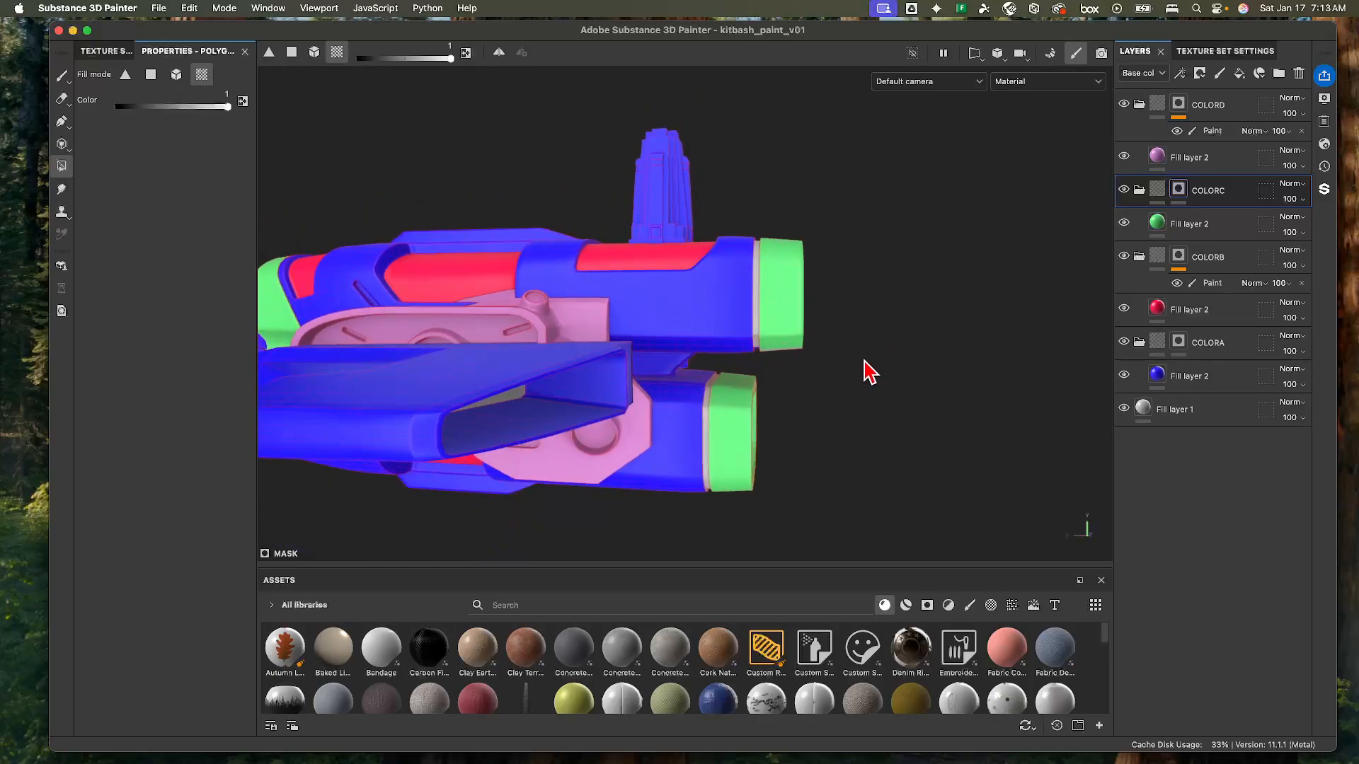
right_click_drag(799, 327, 899, 276, "alt")
middle_click_drag(898, 276, 858, 267, "alt")
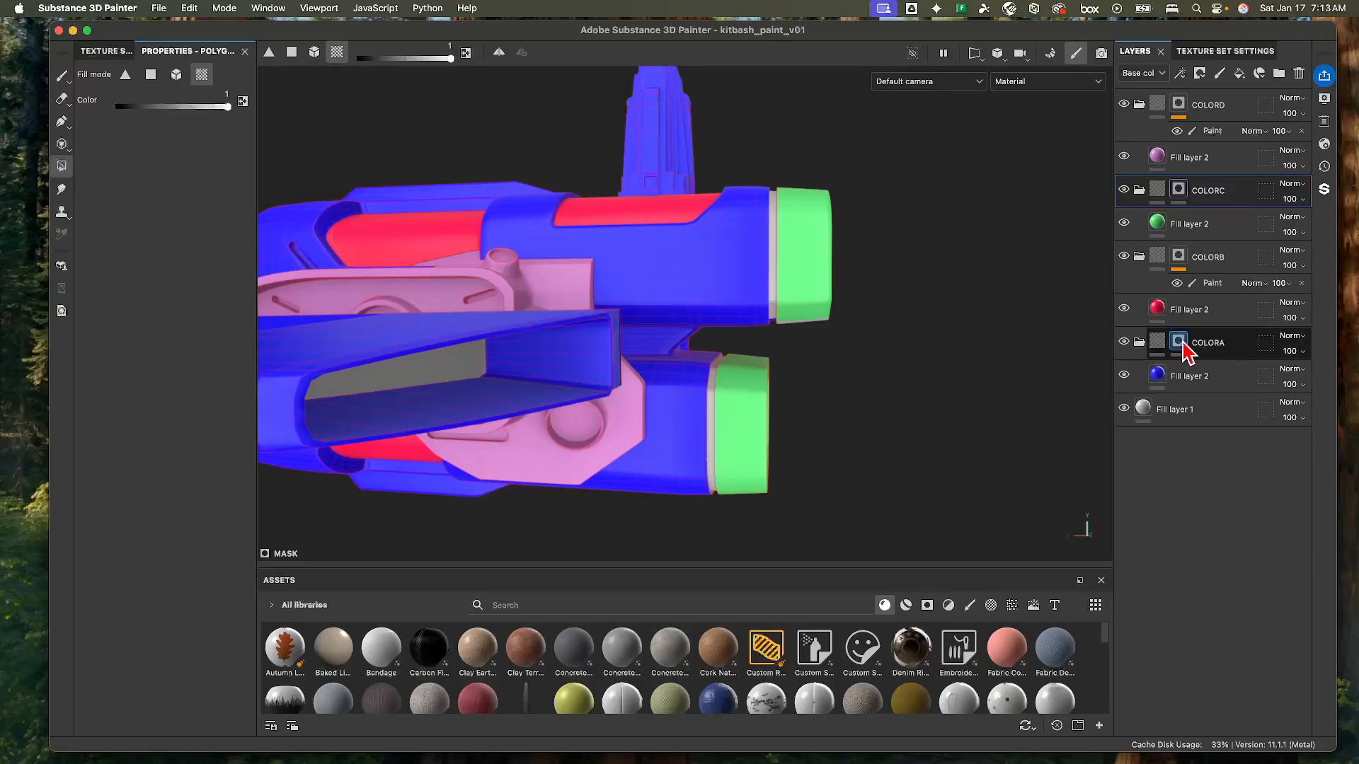
- Duplicate the COLORD folder and rename the copy COLORE
left_click(1156, 107)
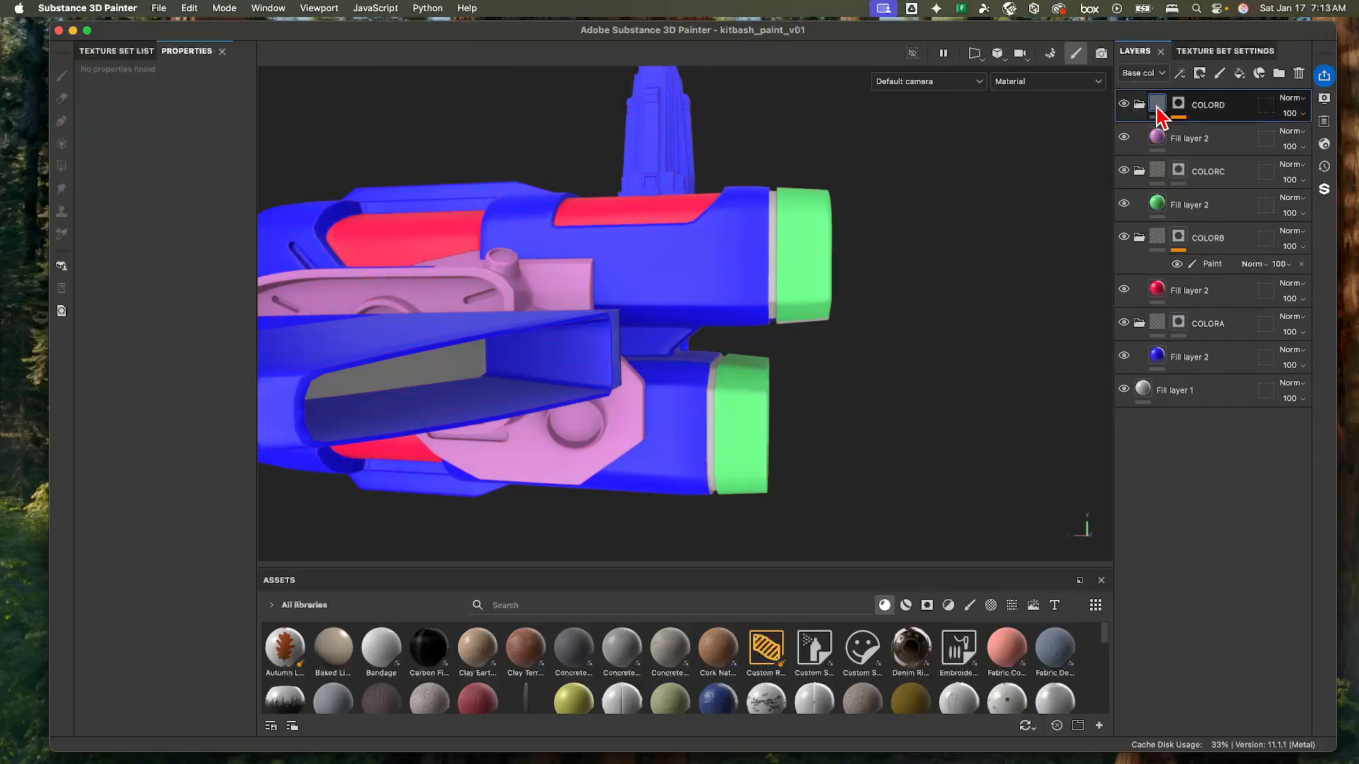
key("super+d")
double_click(1224, 105)
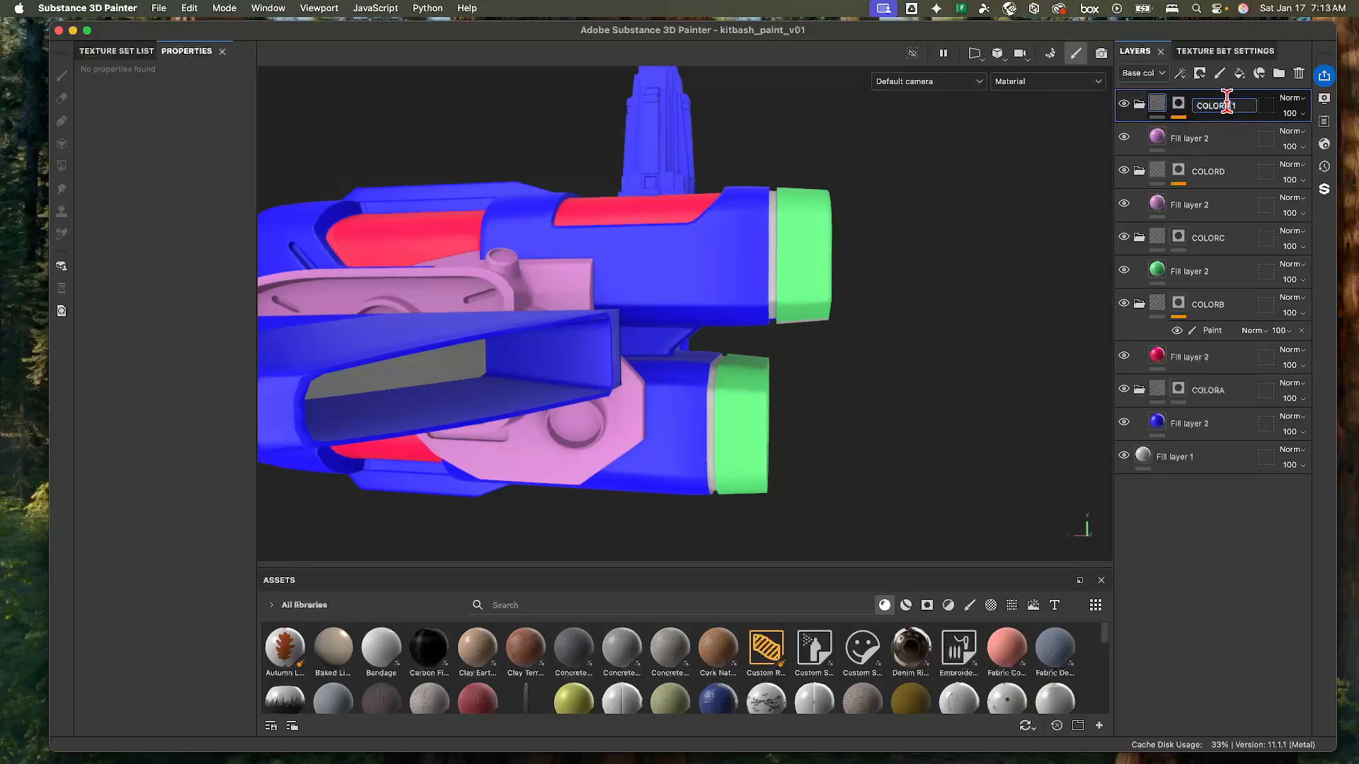
left_click_drag(1224, 105, 1263, 121)
key("Caps_Lock")
key("BackSpace")
type("E")
key("Return")
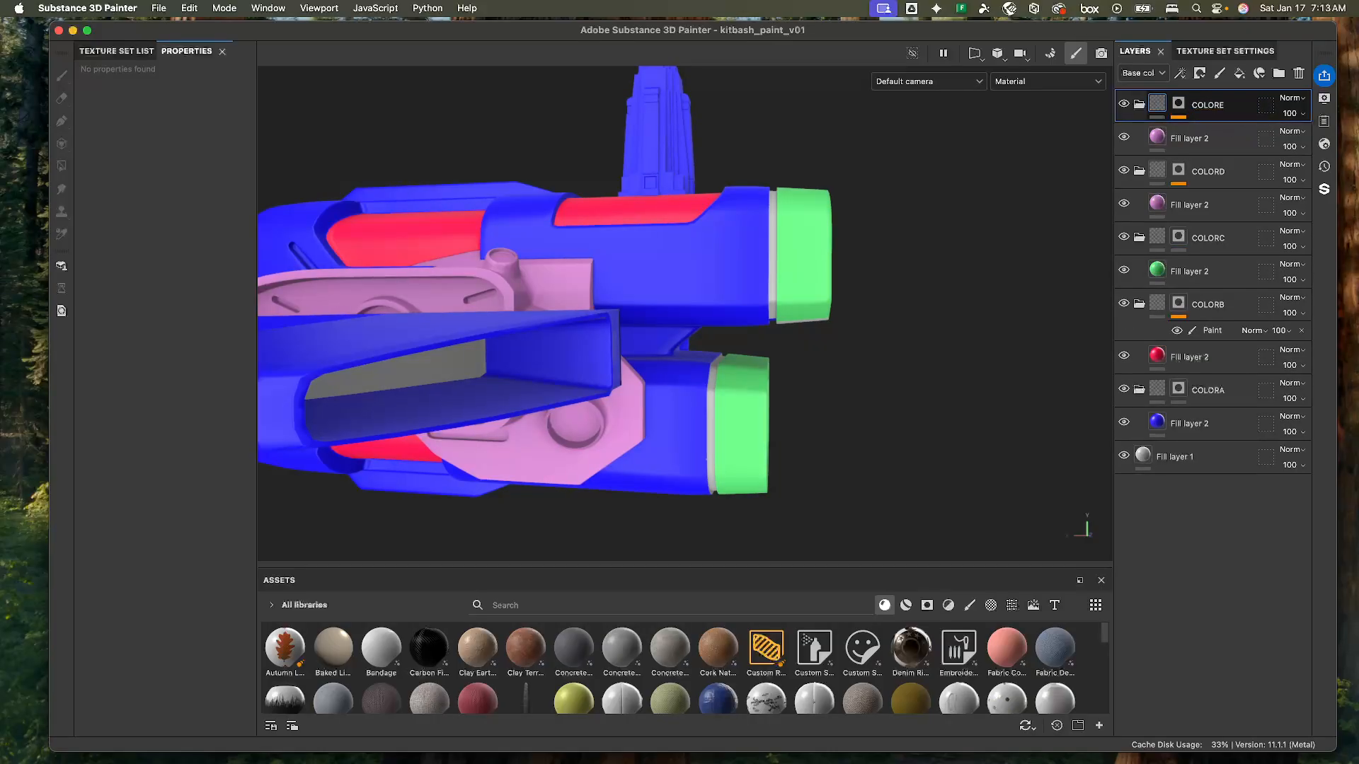
- Set the base color of the COLORE folder's fill layer to a dark purple
left_click(1160, 139)
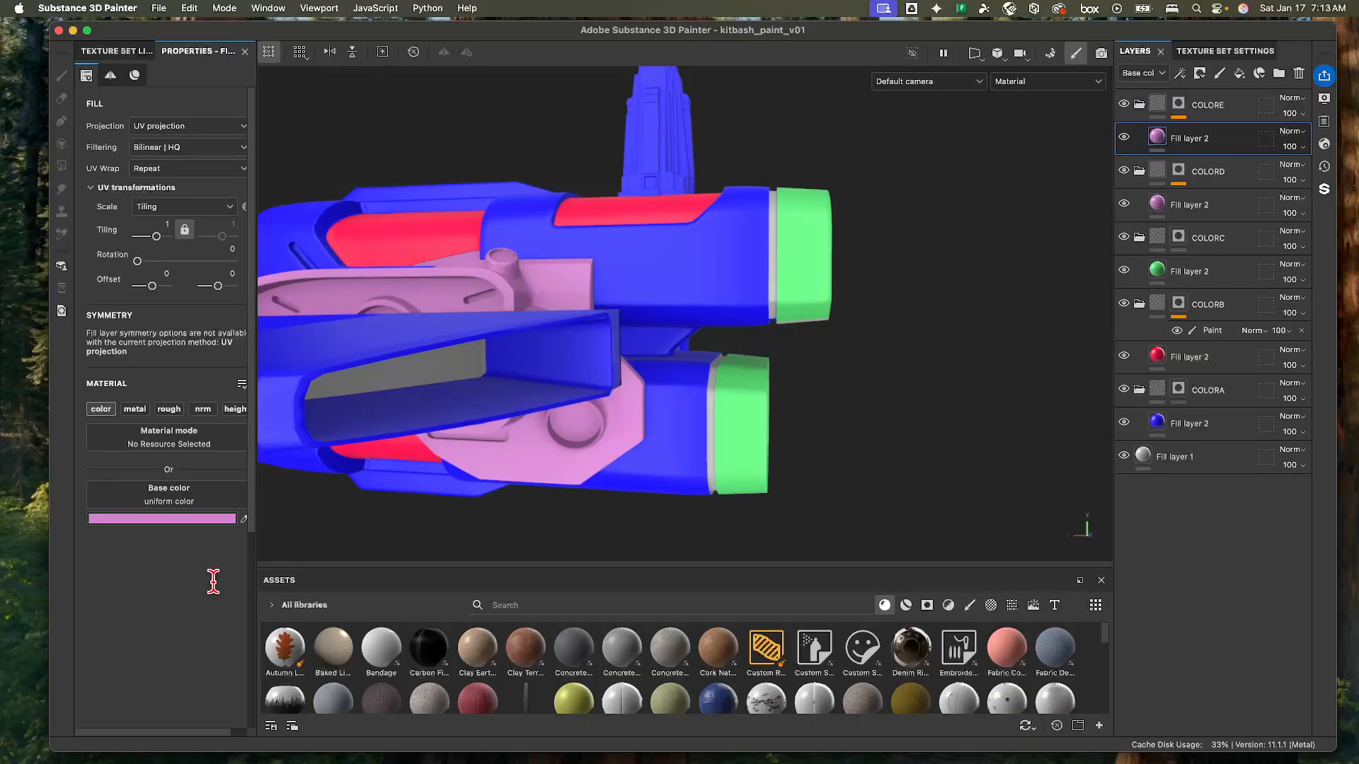
left_click(206, 519)
left_click(276, 504)
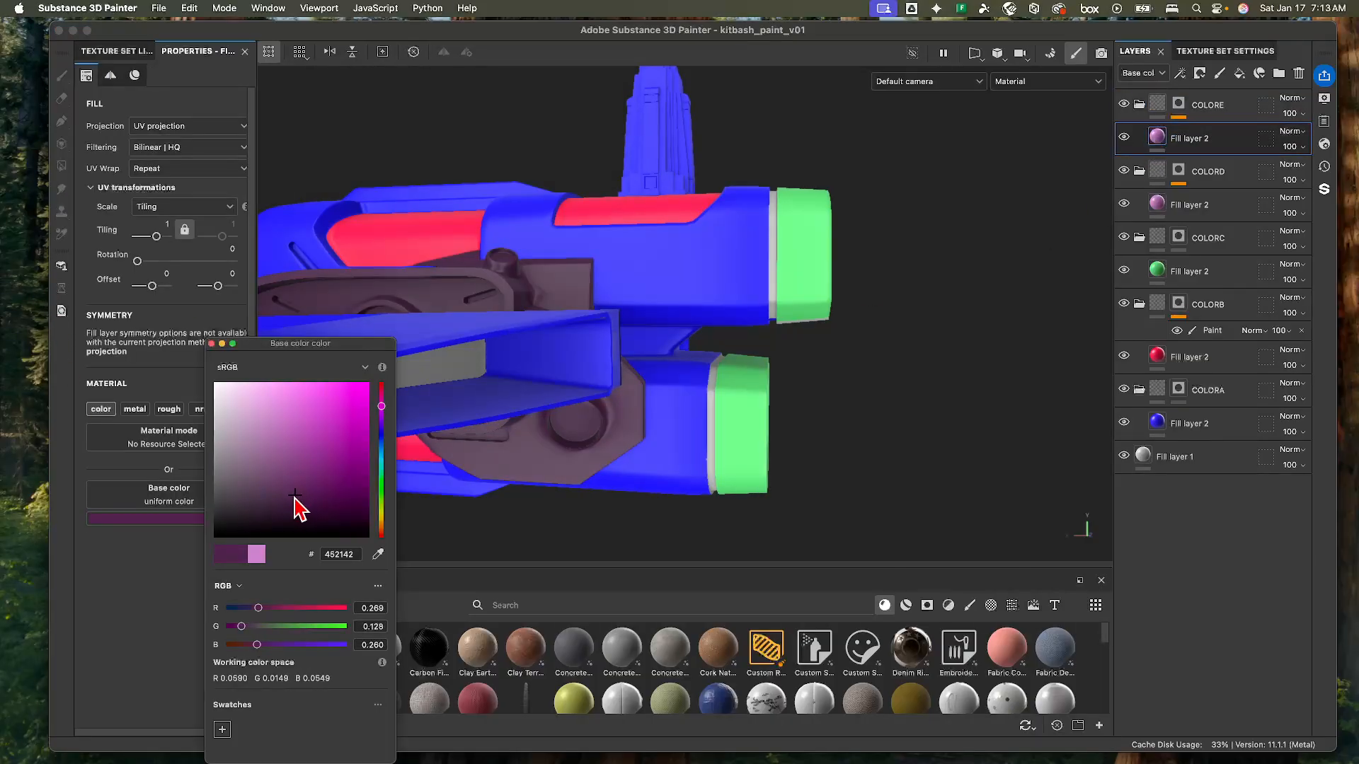
left_click(210, 343)
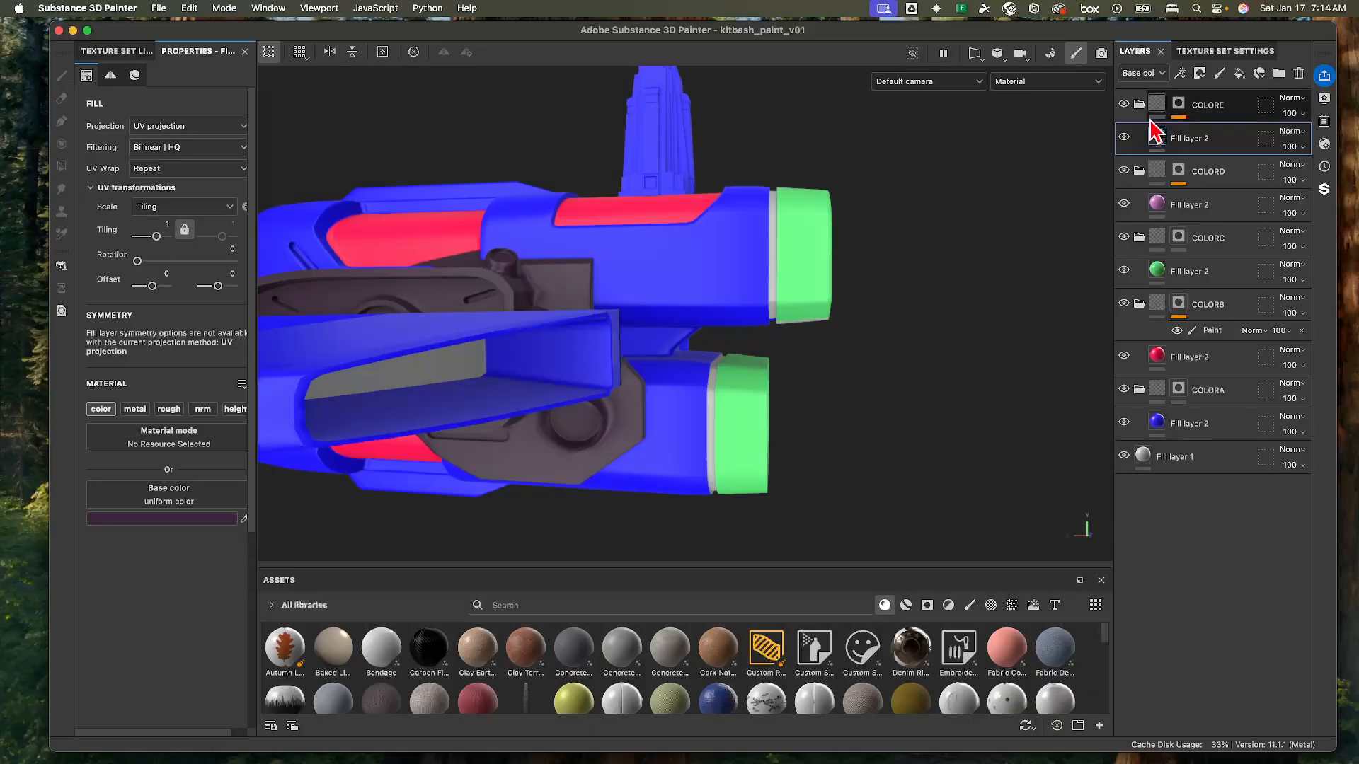
- Remove the copied paint effect from the COLORE mask and add a new, empty paint effect to it
left_click(1179, 107)
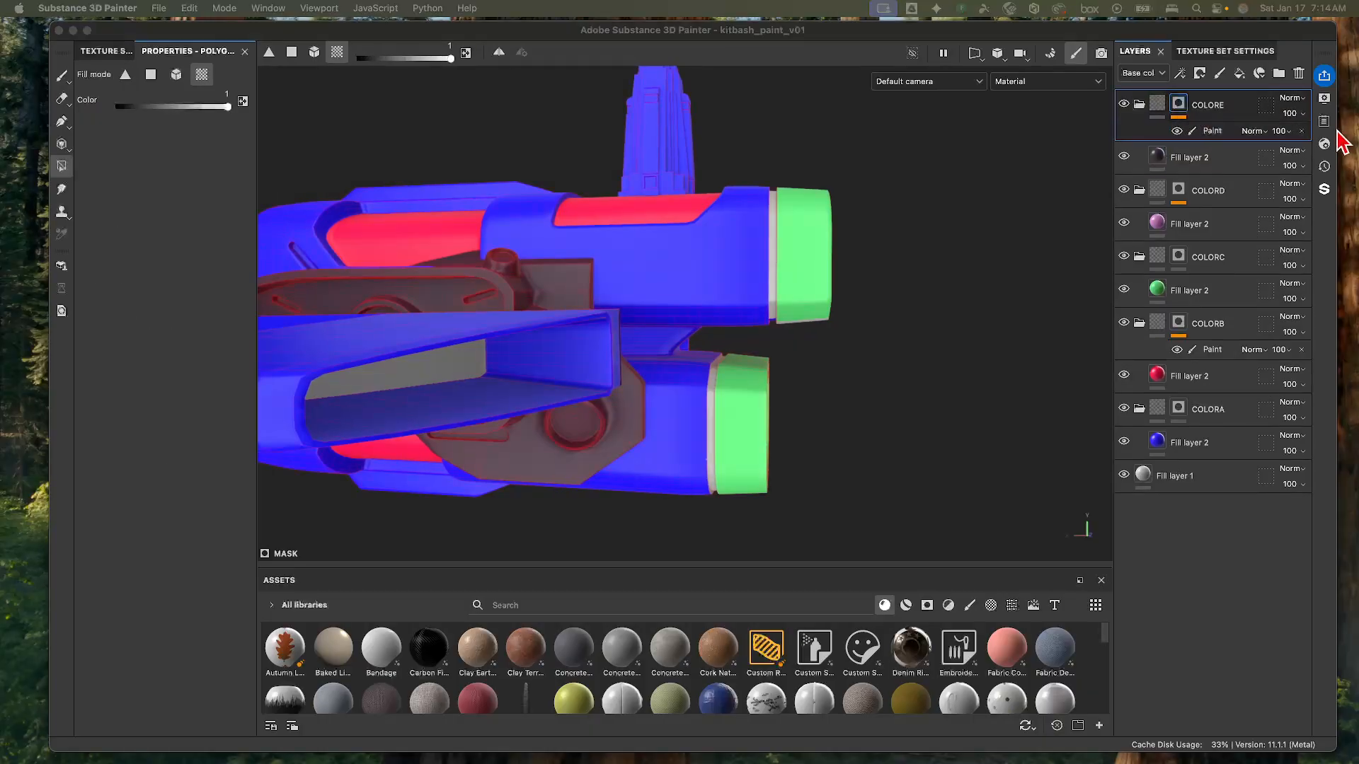
left_click(1314, 142)
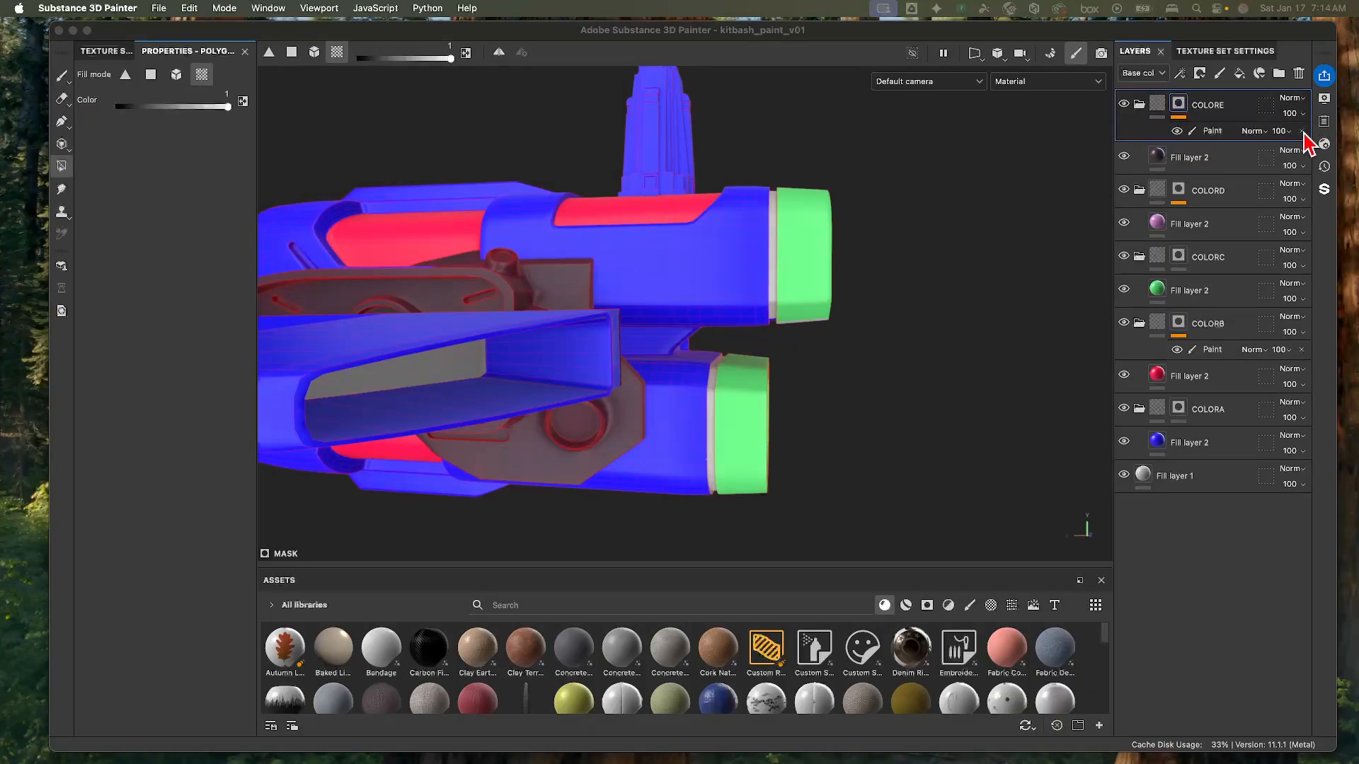
right_click(1179, 104)
left_click(1272, 572)
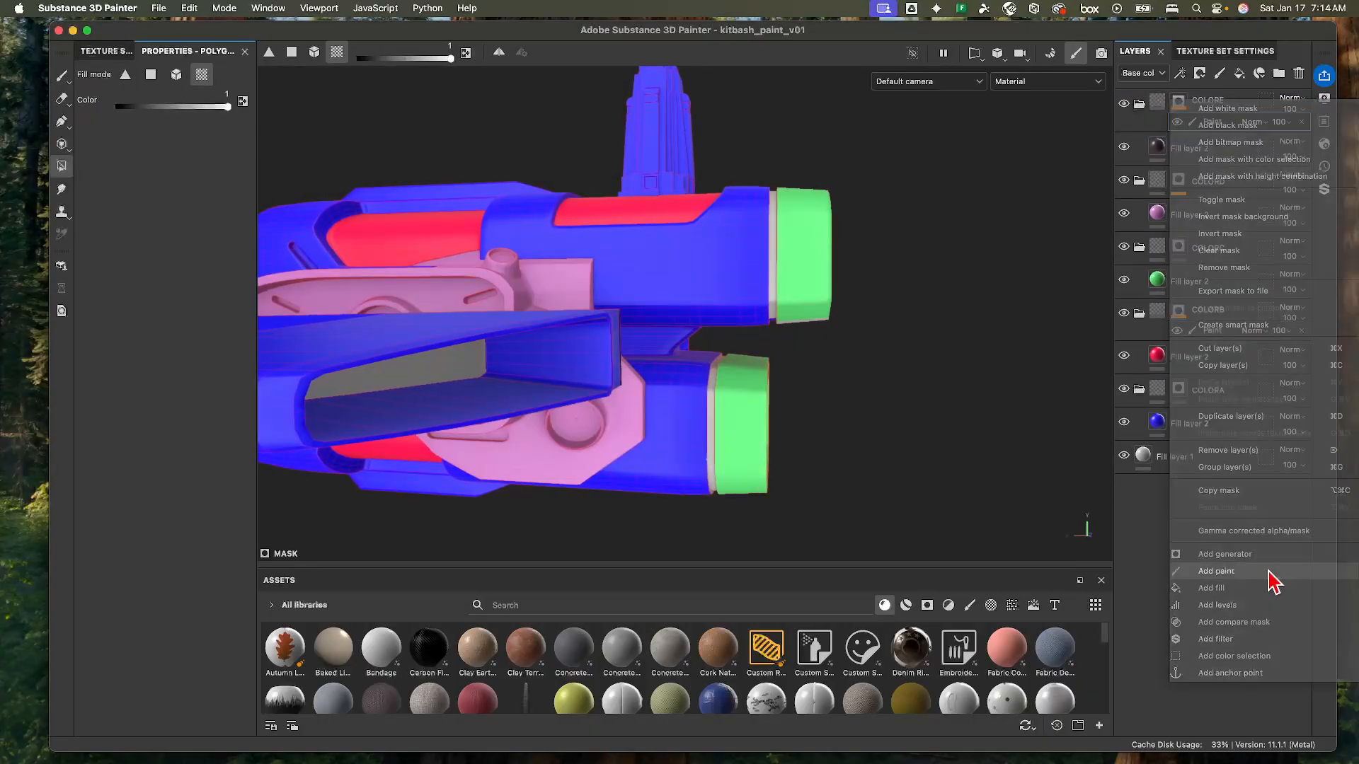
- Fill the thin seam rings ahead of both rear nozzles in the COLORE mask and clear the spill from the green nozzle
left_click(773, 315)
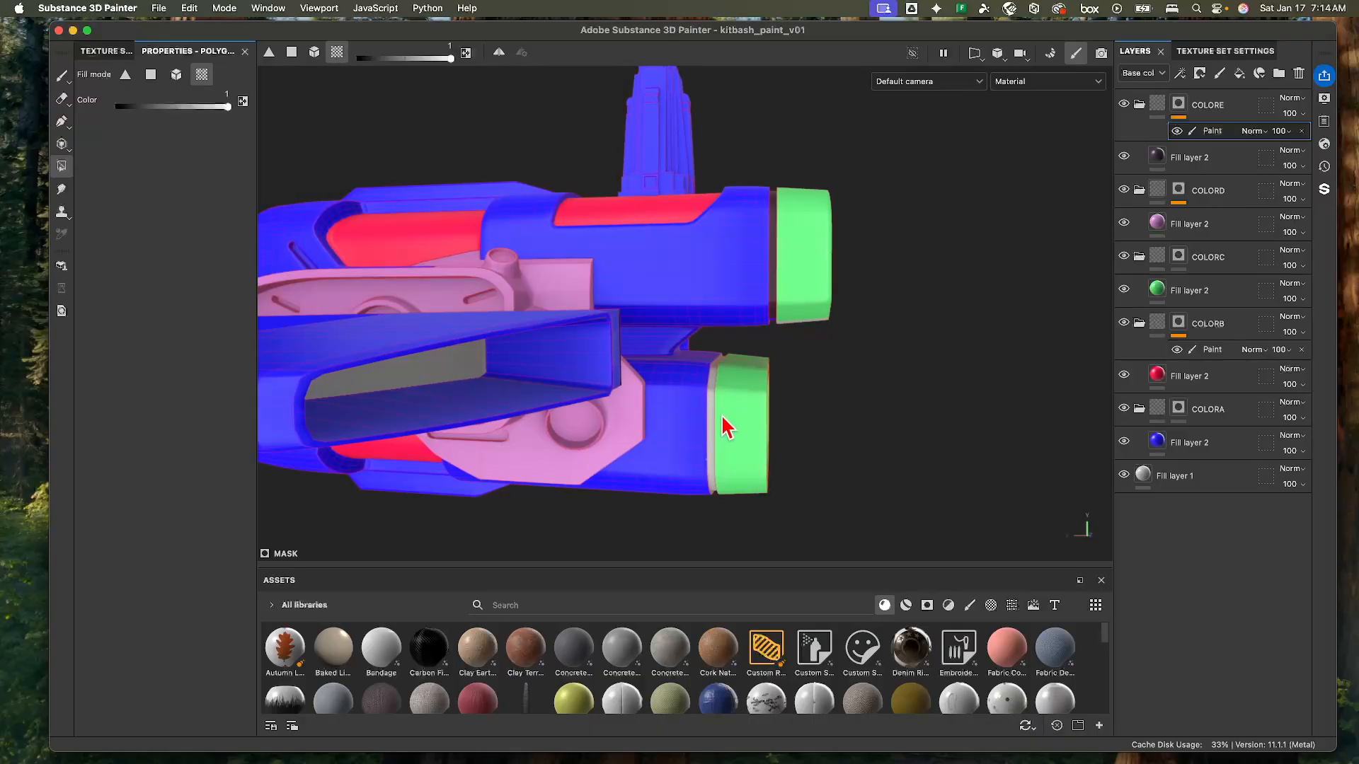
left_click_drag(726, 427, 750, 425, "alt")
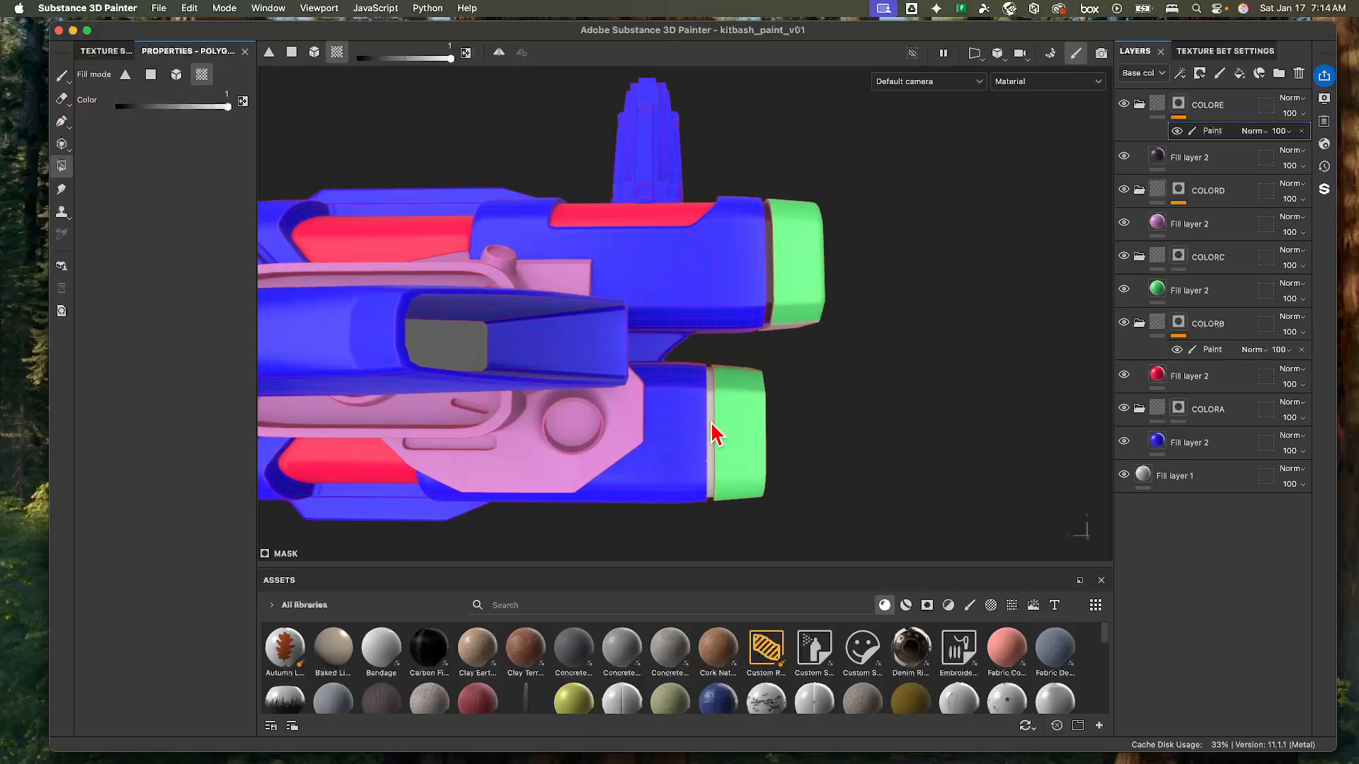
left_click(716, 433)
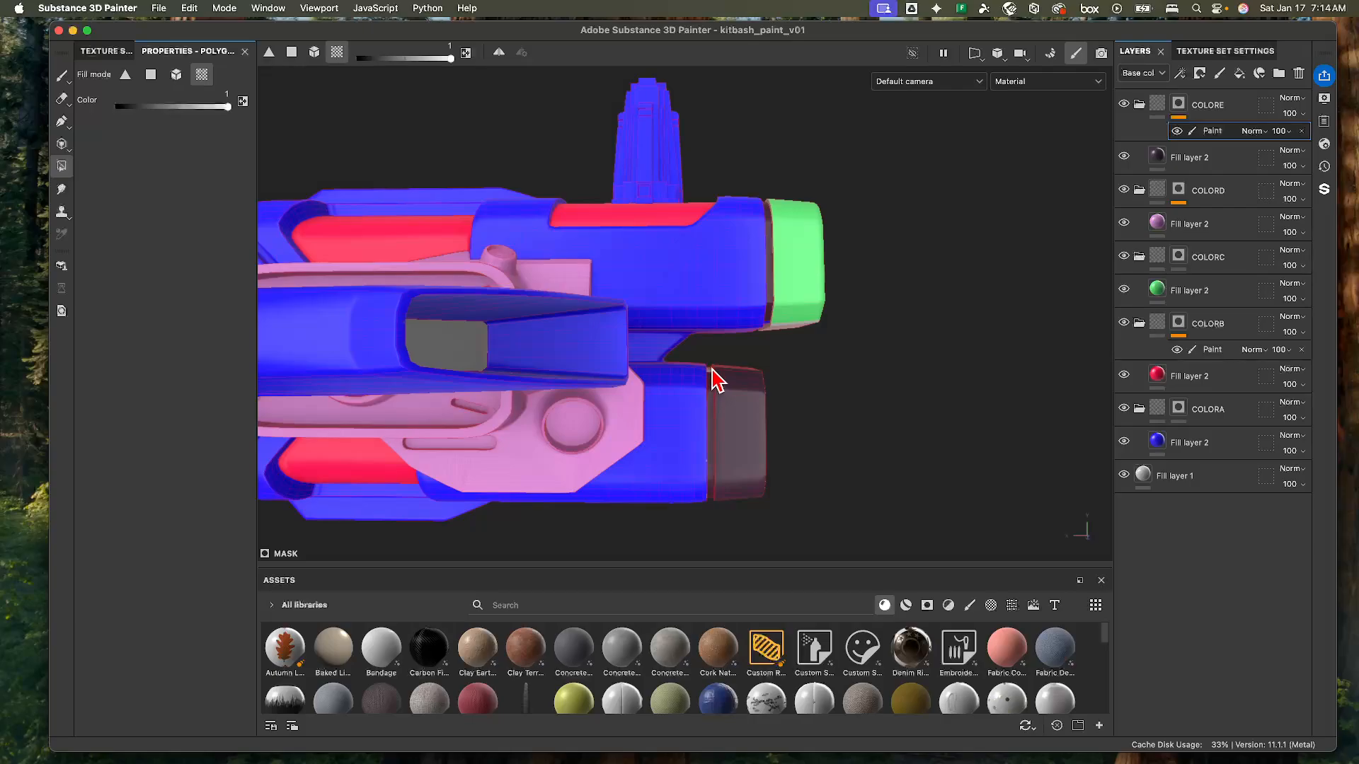
key("x")
left_click(751, 384)
- Fill the lower engine's inner nozzle ribs in the COLORE mask and clear the spill from its outer hull and green nozzle
left_click_drag(851, 404, 682, 448, "alt")
middle_click_drag(864, 452, 836, 450, "alt")
key("x")
left_click(835, 450)
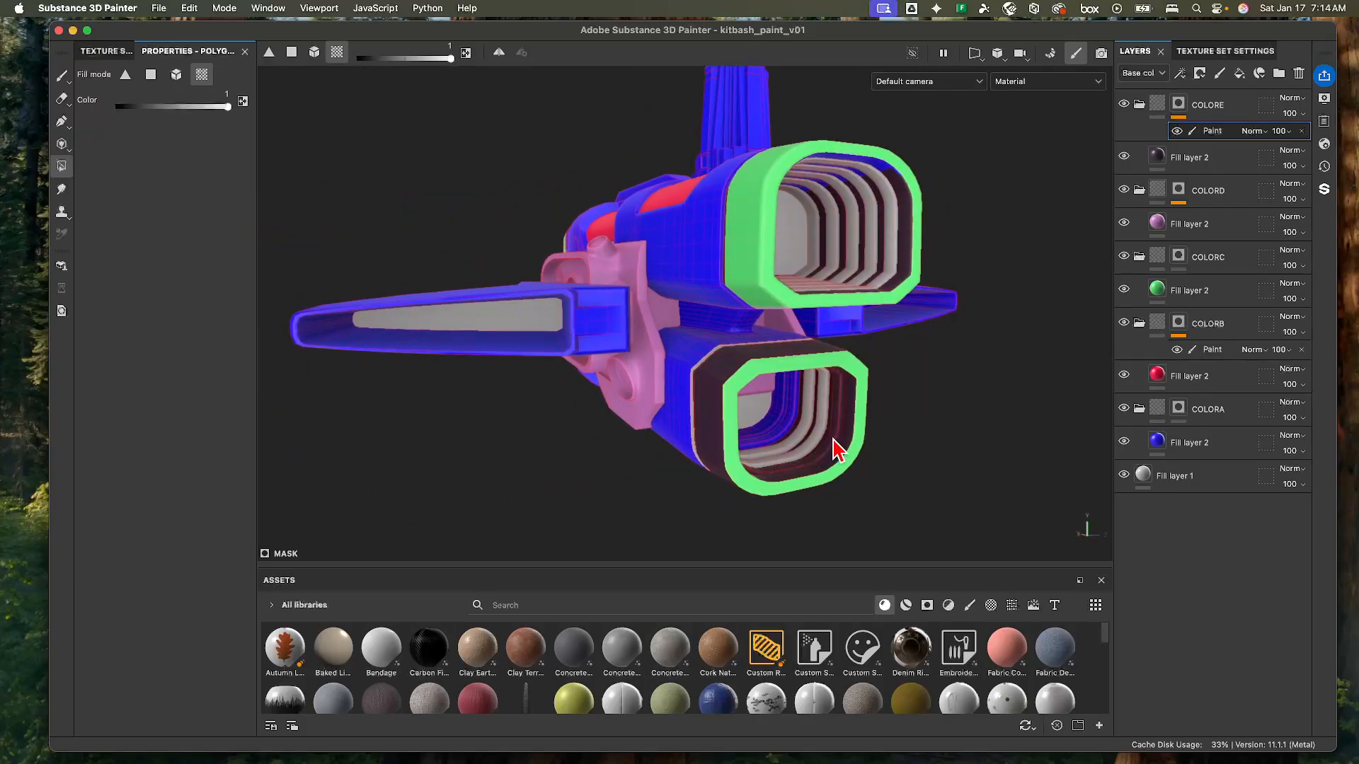
left_click(820, 444)
left_click(811, 442)
mouse_move(837, 438)
left_mouse_down("alt")
mouse_move(865, 439)
mouse_move(864, 425)
mouse_move(804, 410)
left_mouse_up("alt")
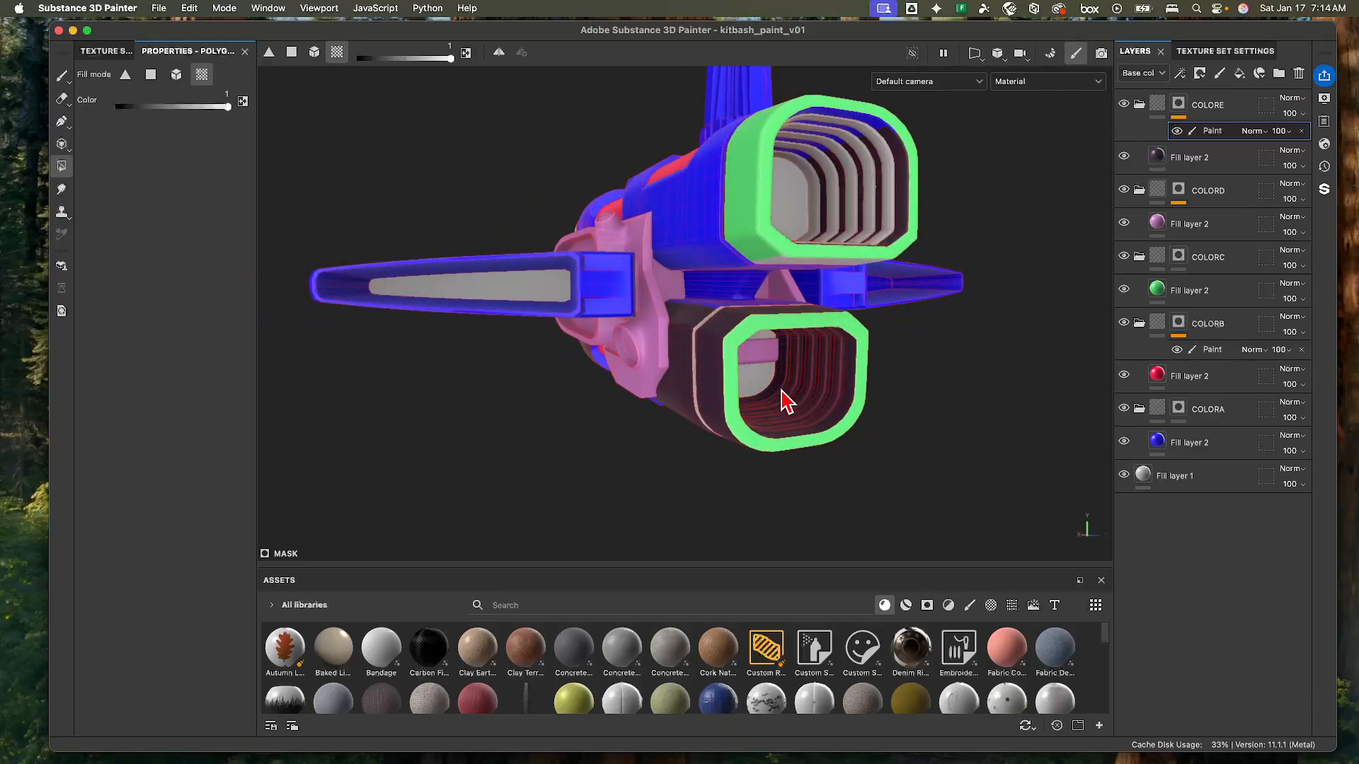
left_click(770, 385)
left_click_drag(800, 399, 737, 460, "alt")
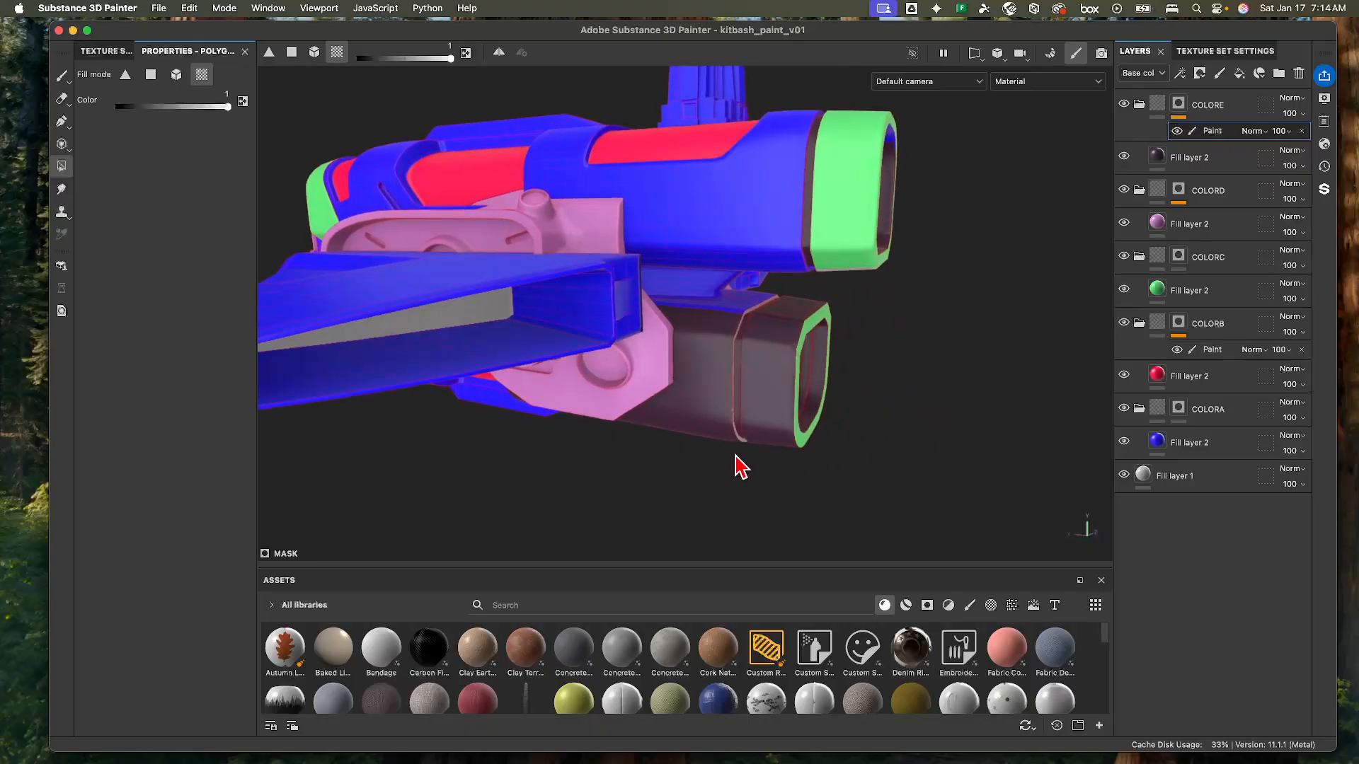
key("x")
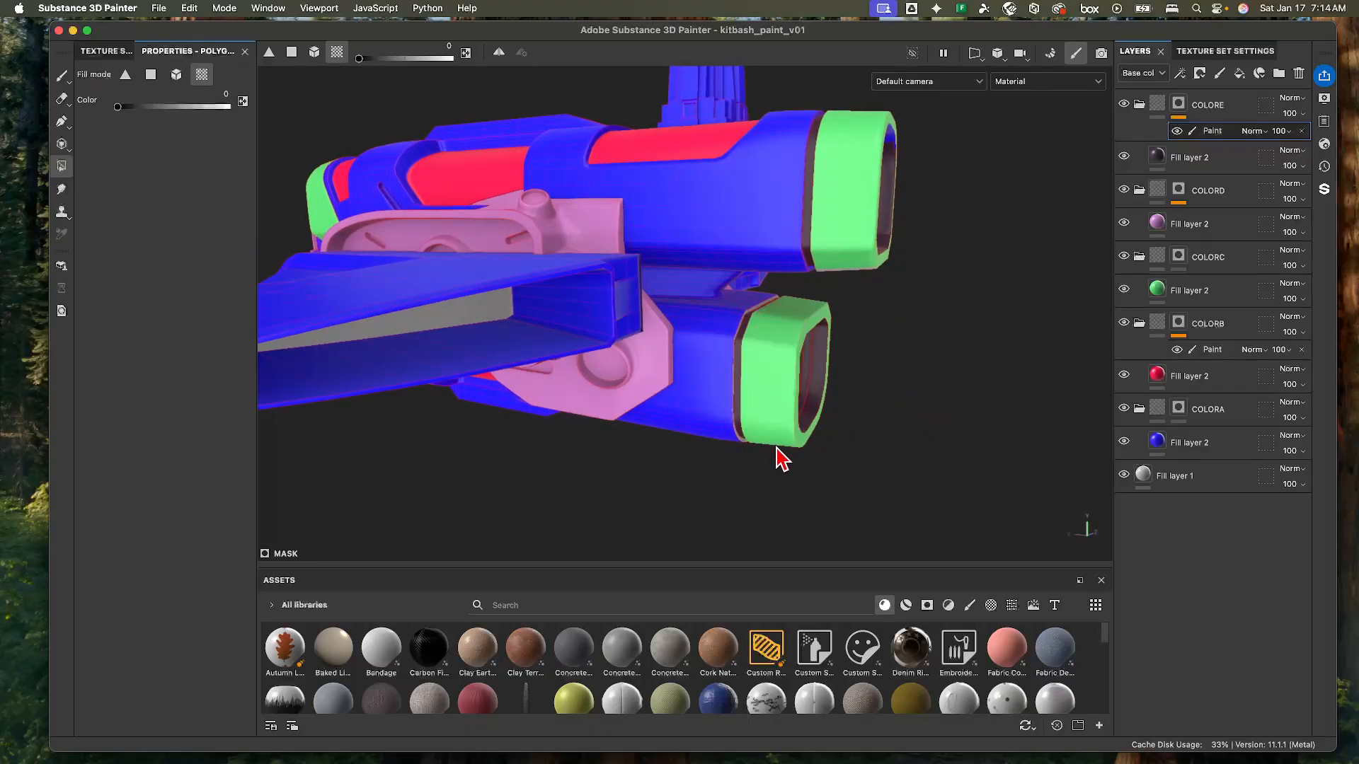
- Fill the upper engine's inner nozzle ribs and back wall in the COLORE mask
left_click_drag(910, 439, 798, 287, "alt")
key("x")
left_click(939, 339)
left_click(898, 321)
left_click(871, 313)
left_click(853, 310)
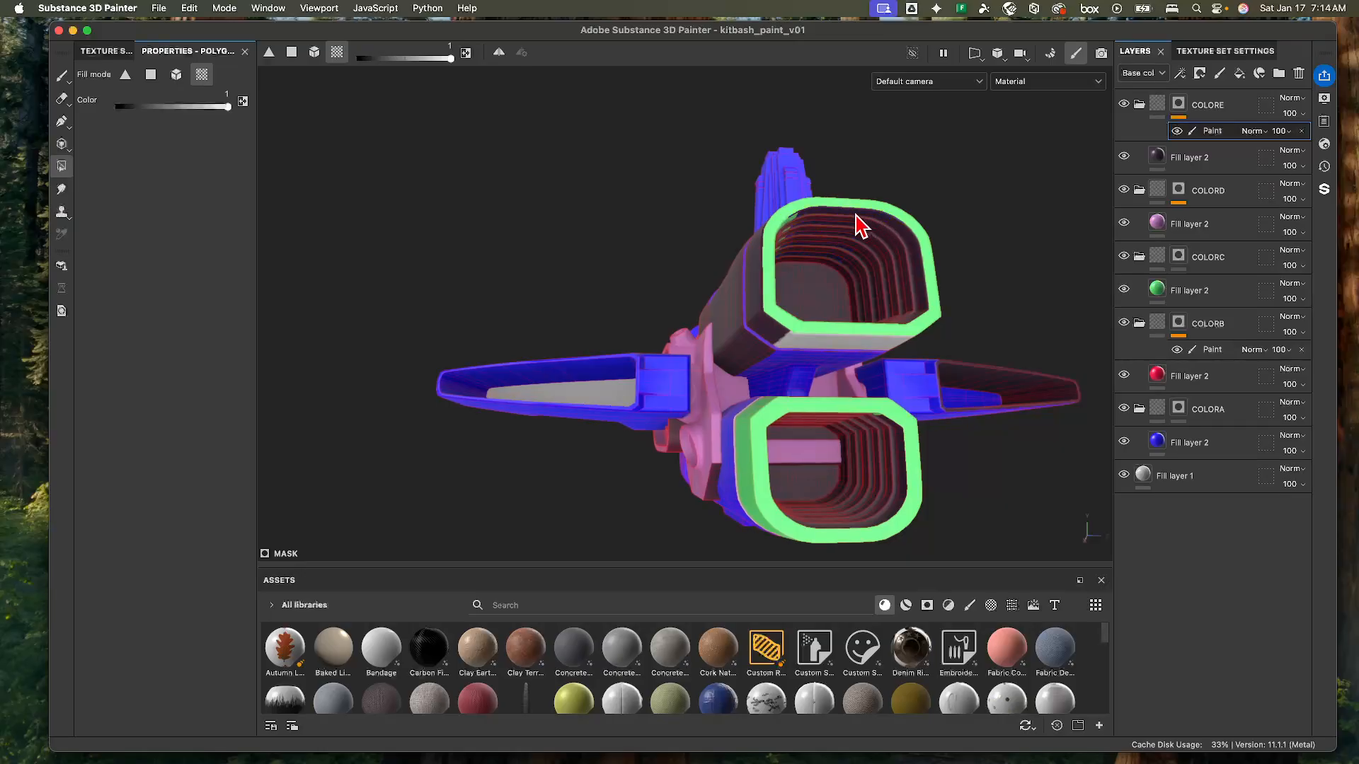
left_click_drag(851, 249, 899, 244, "alt")
key("x")
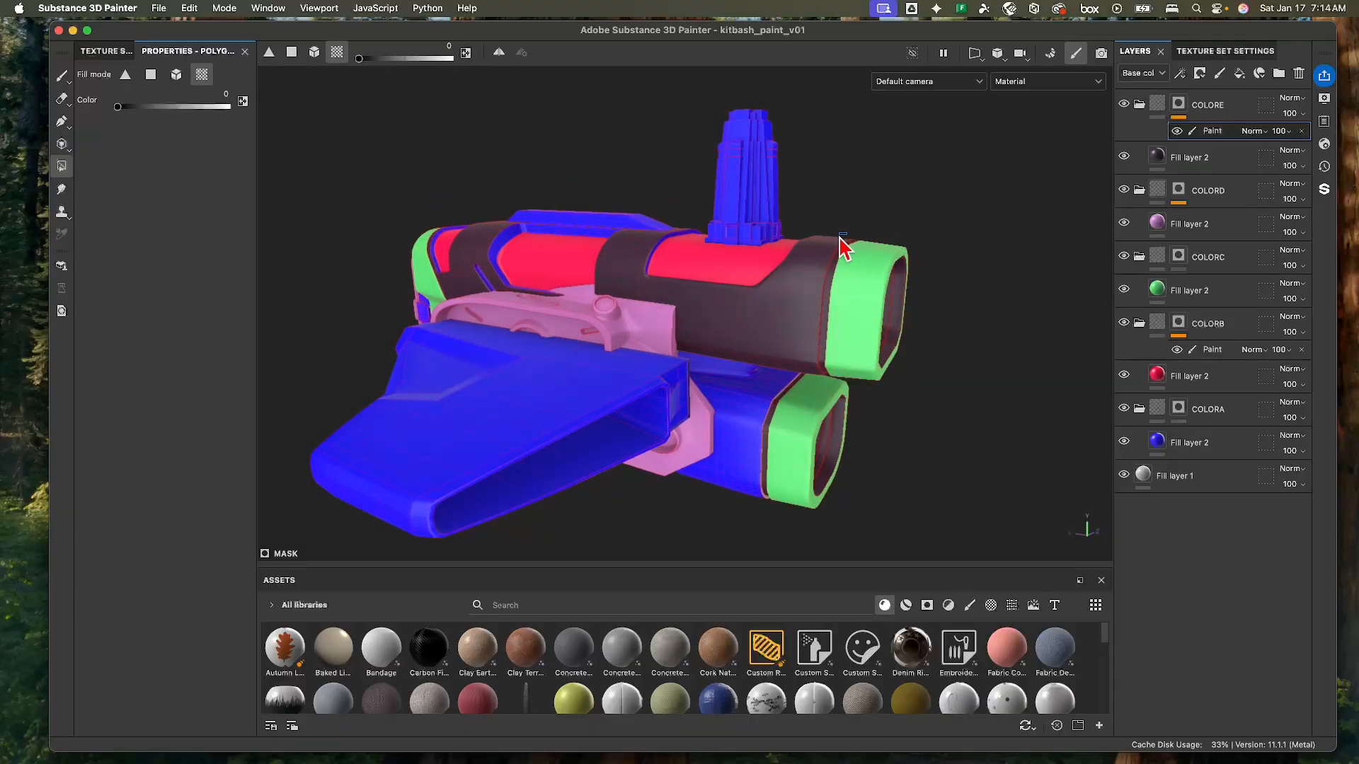
- Fill the hollow rear recess of the opposite wing in the COLORE mask and clear the spill from the wing's outer surfaces
left_click_drag(839, 247, 794, 440, "alt")
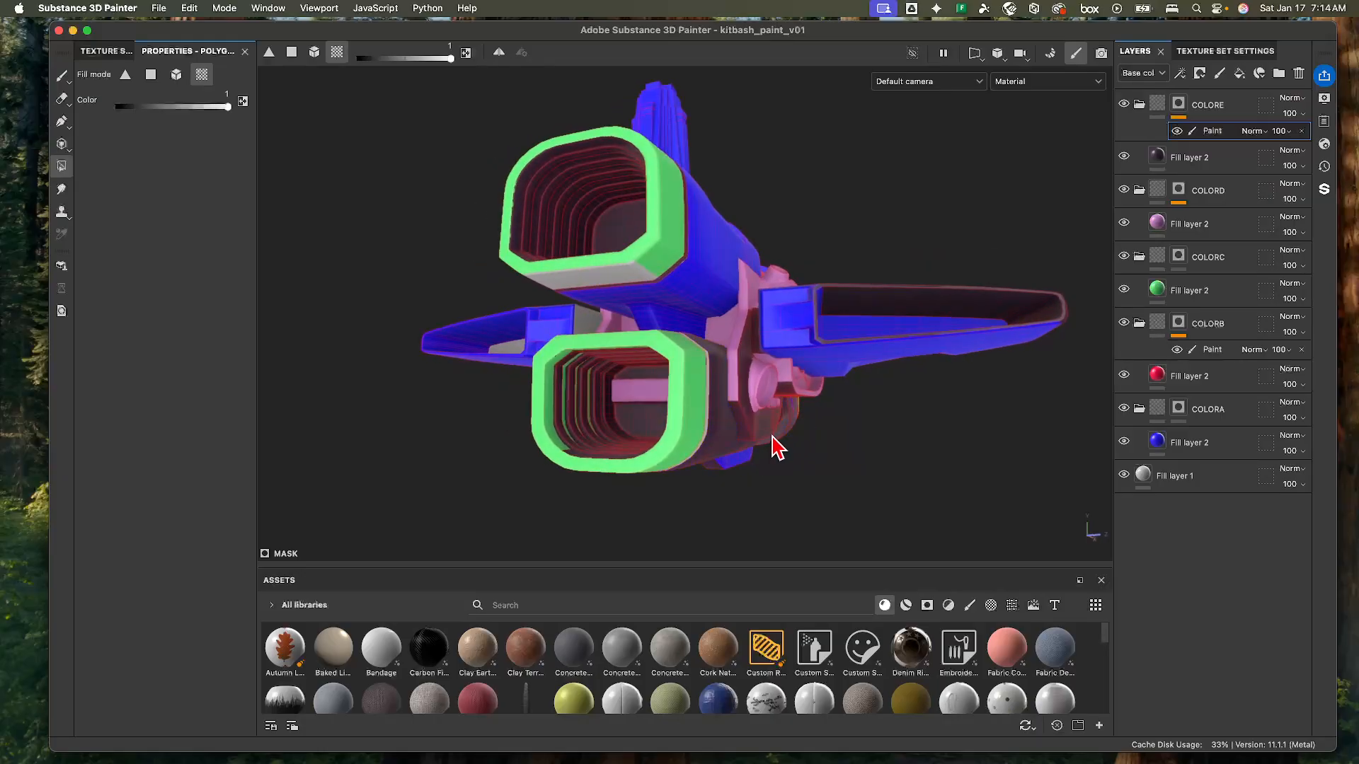
key("x")
left_click(770, 444)
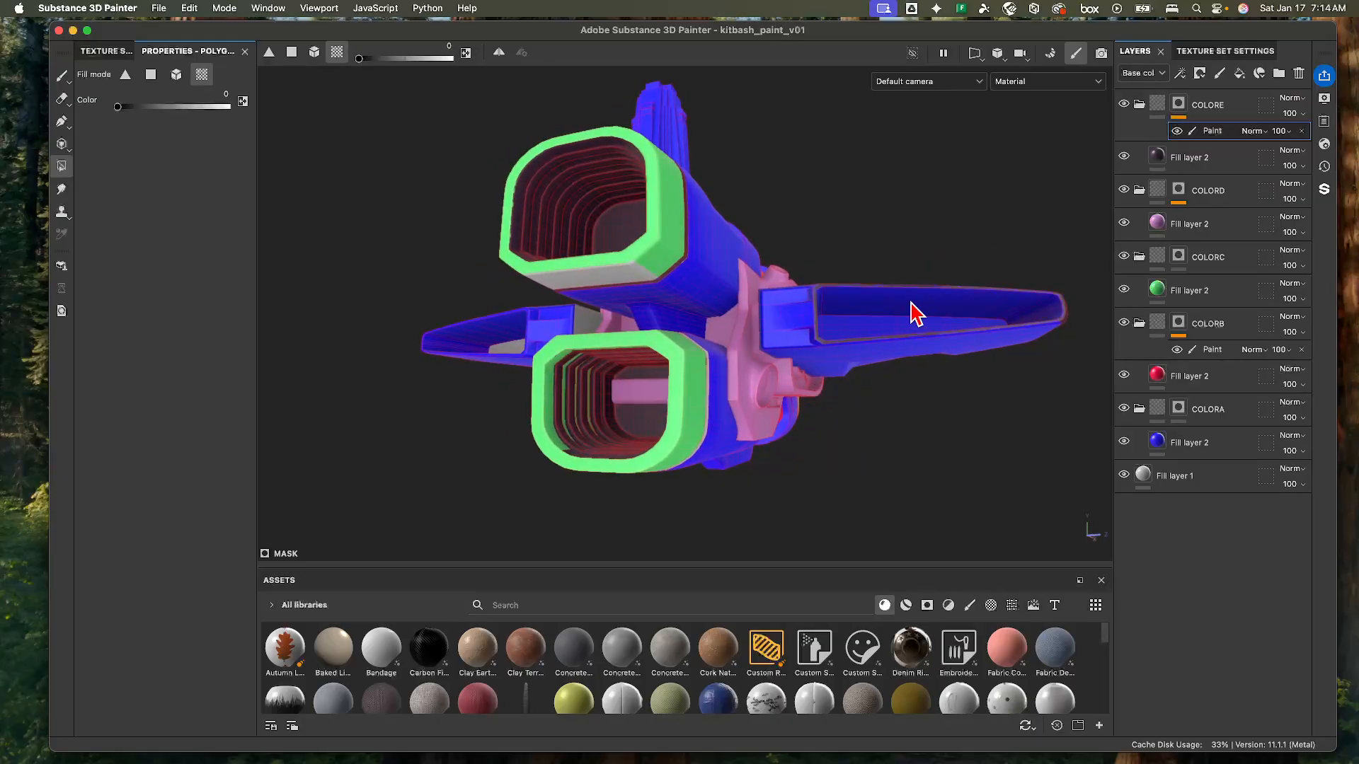
key("x")
left_click_drag(949, 312, 853, 333, "alt")
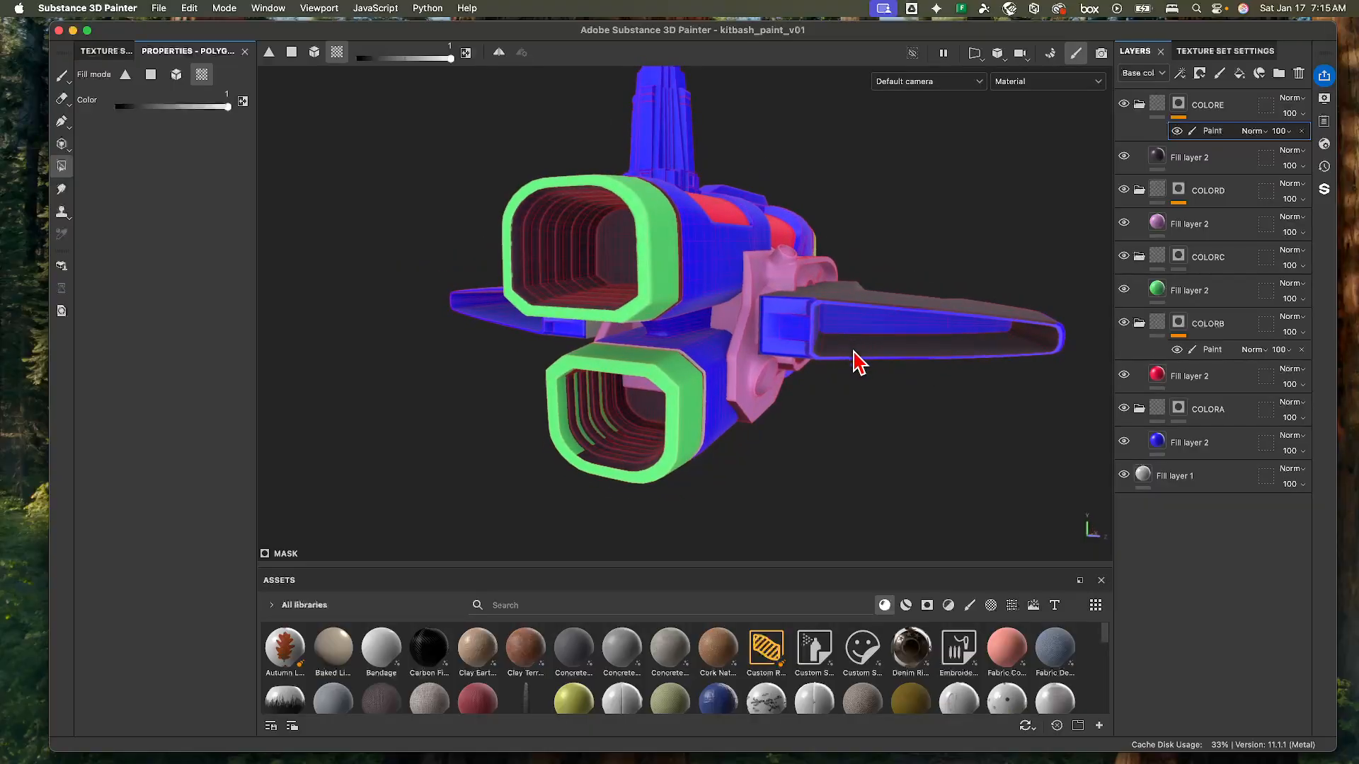
left_click_drag(852, 379, 832, 368, "alt")
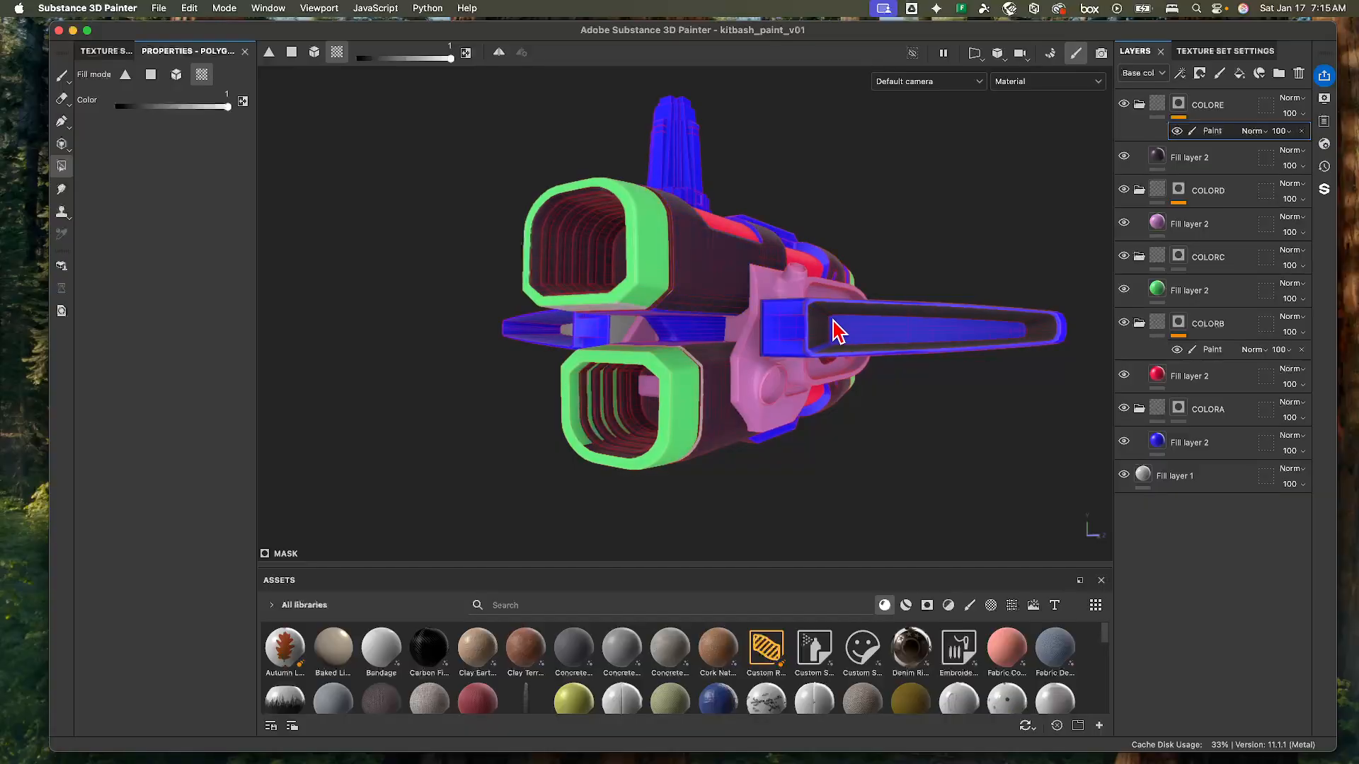
mouse_move(853, 366)
left_mouse_down("alt")
mouse_move(864, 364)
mouse_move(830, 377)
left_mouse_up("alt")
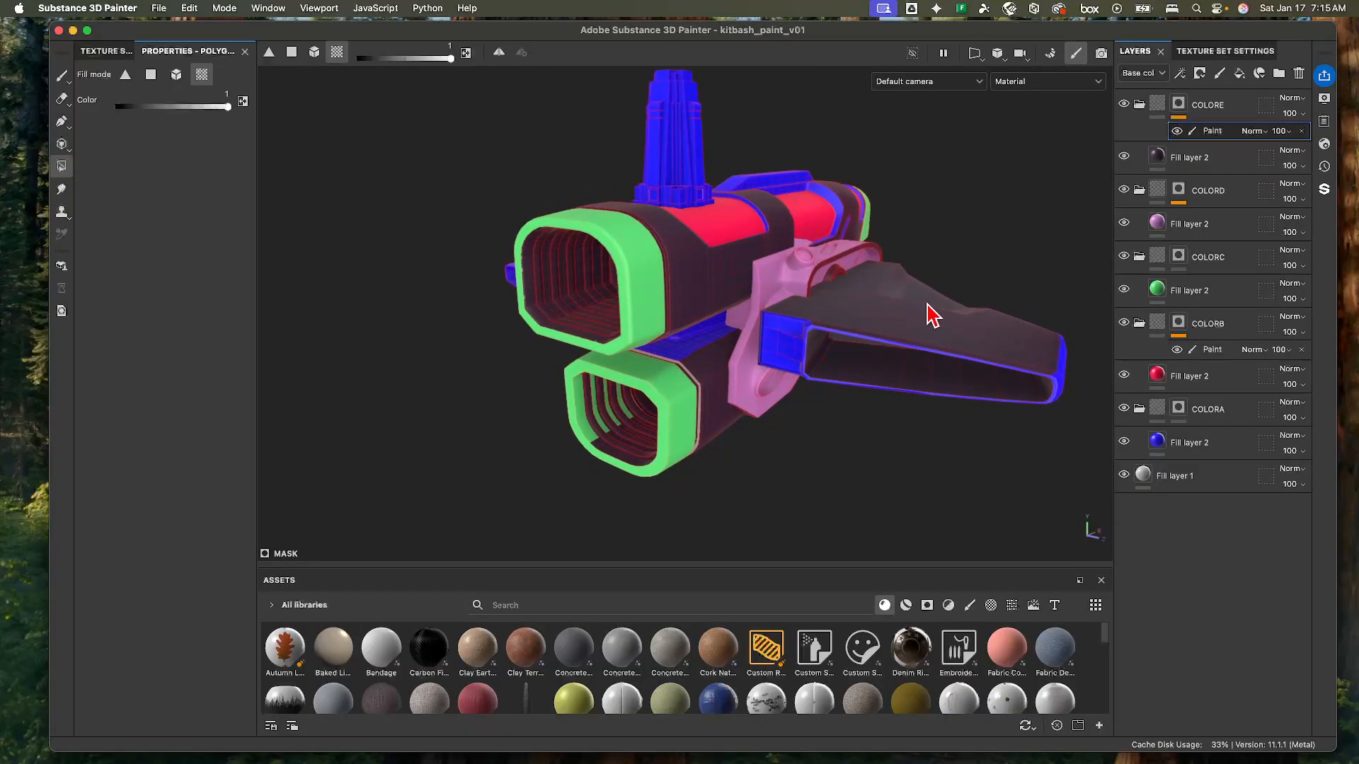
key("x")
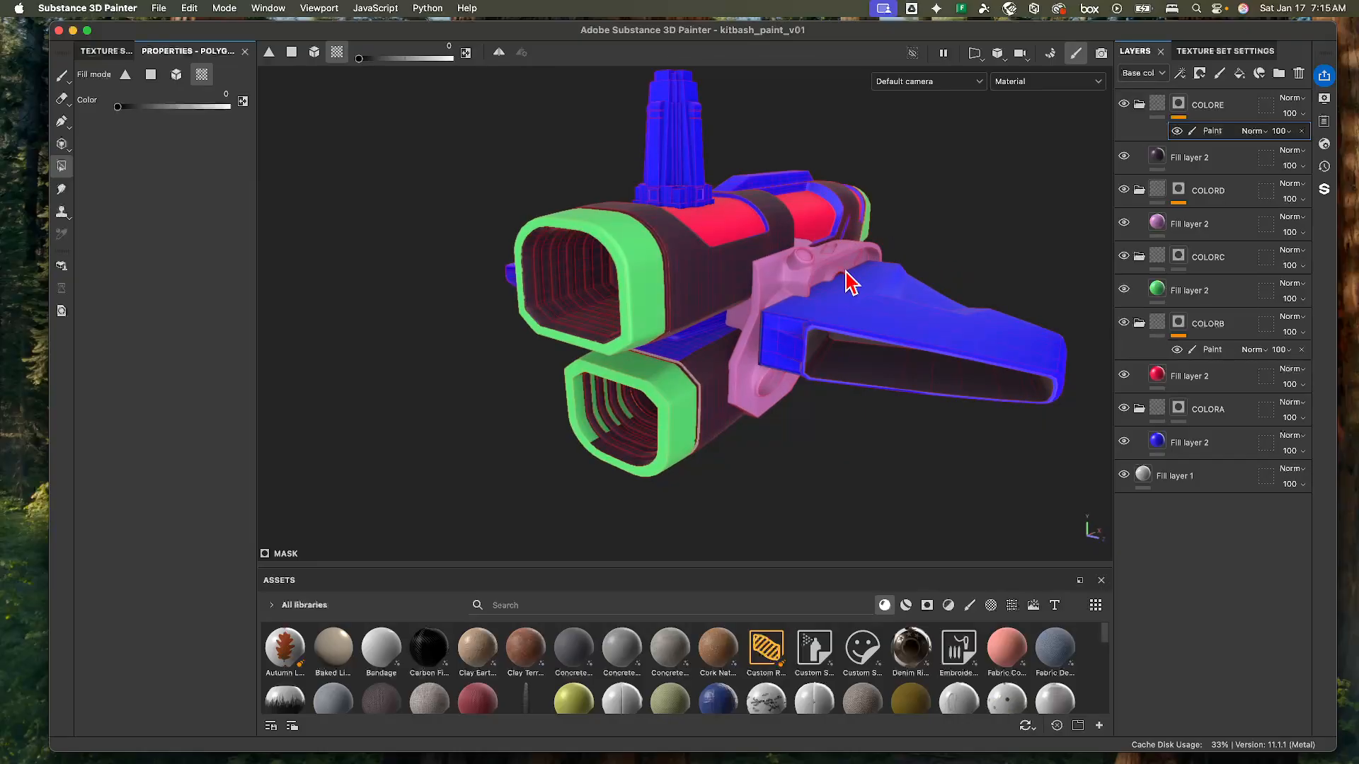
- Turn on symmetry, fill the light panel inside the wing's rear recess in the COLORE mask, and clear the spill from the upper engine hull
left_click_drag(849, 325, 632, 264, "alt")
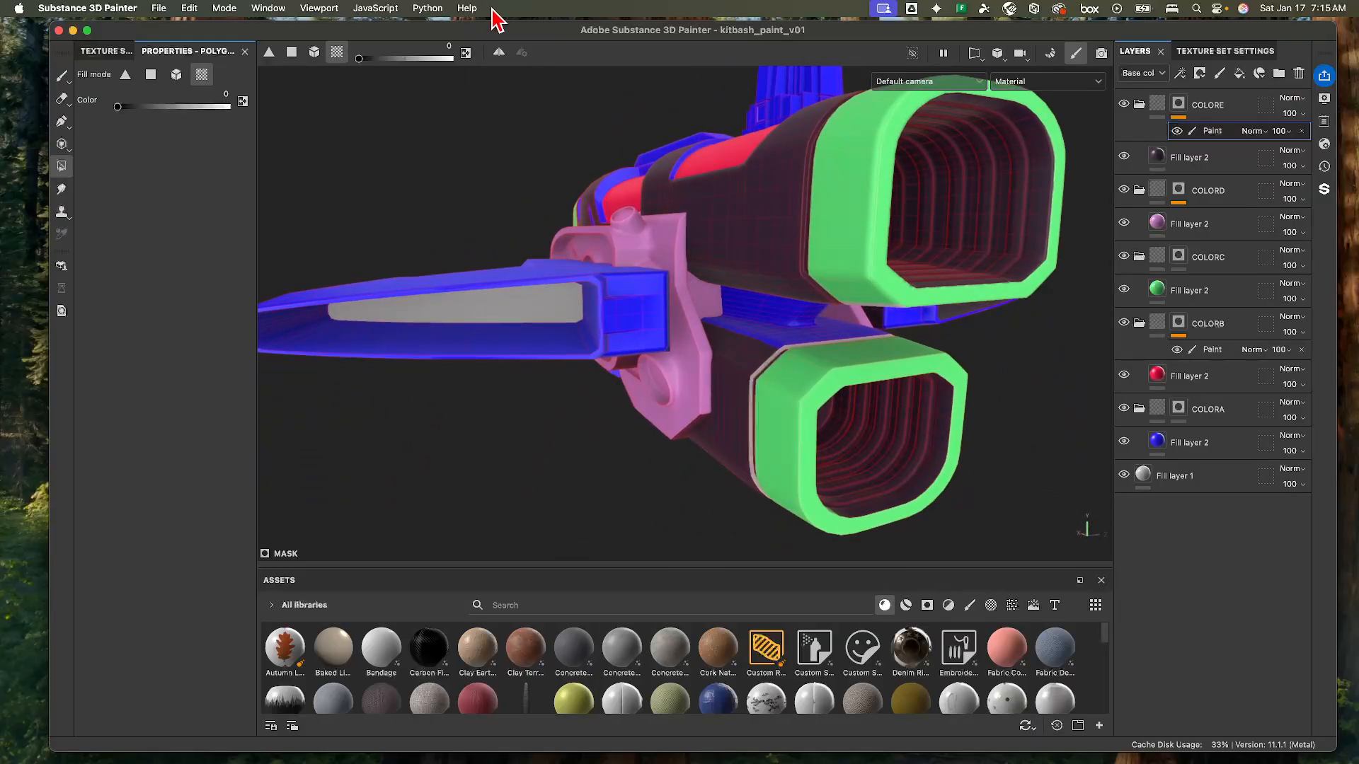
left_click(499, 52)
left_click_drag(522, 288, 516, 267, "alt")
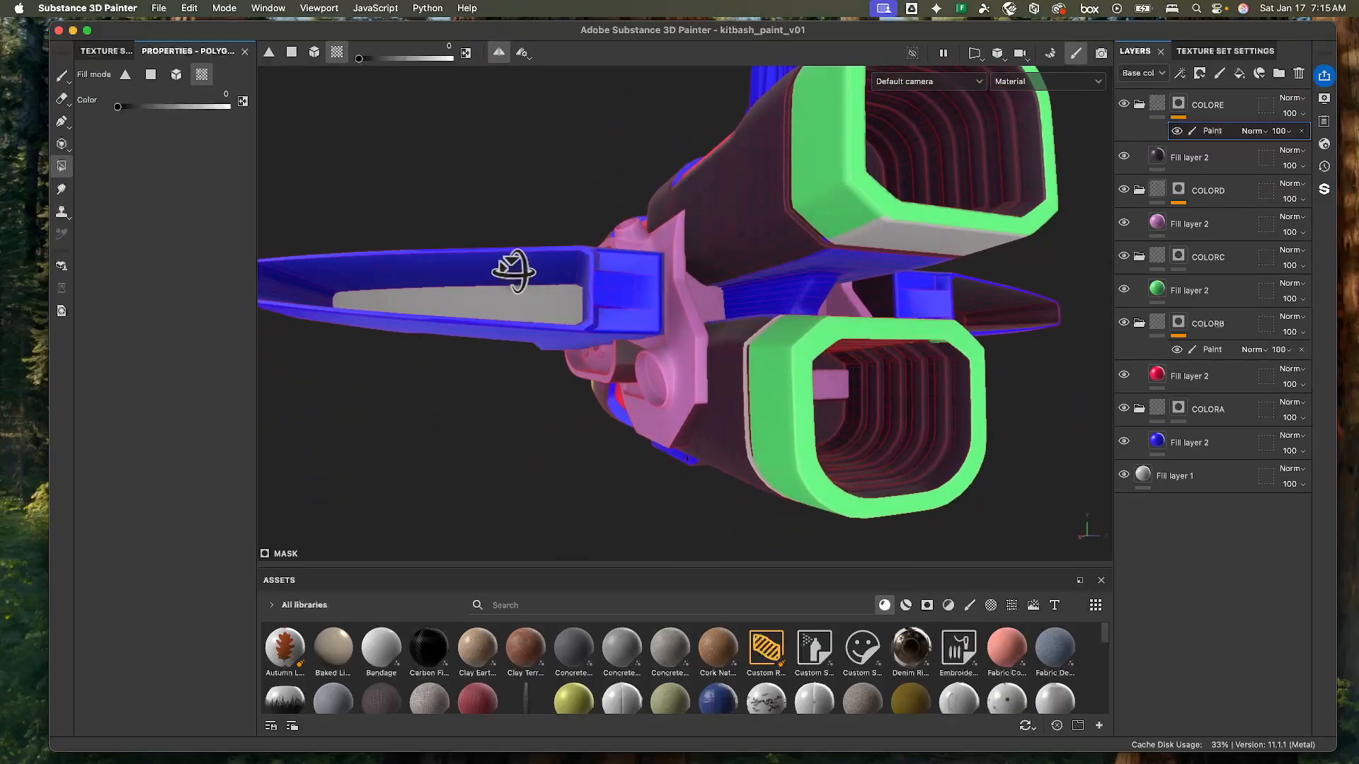
key("x")
left_click(497, 311)
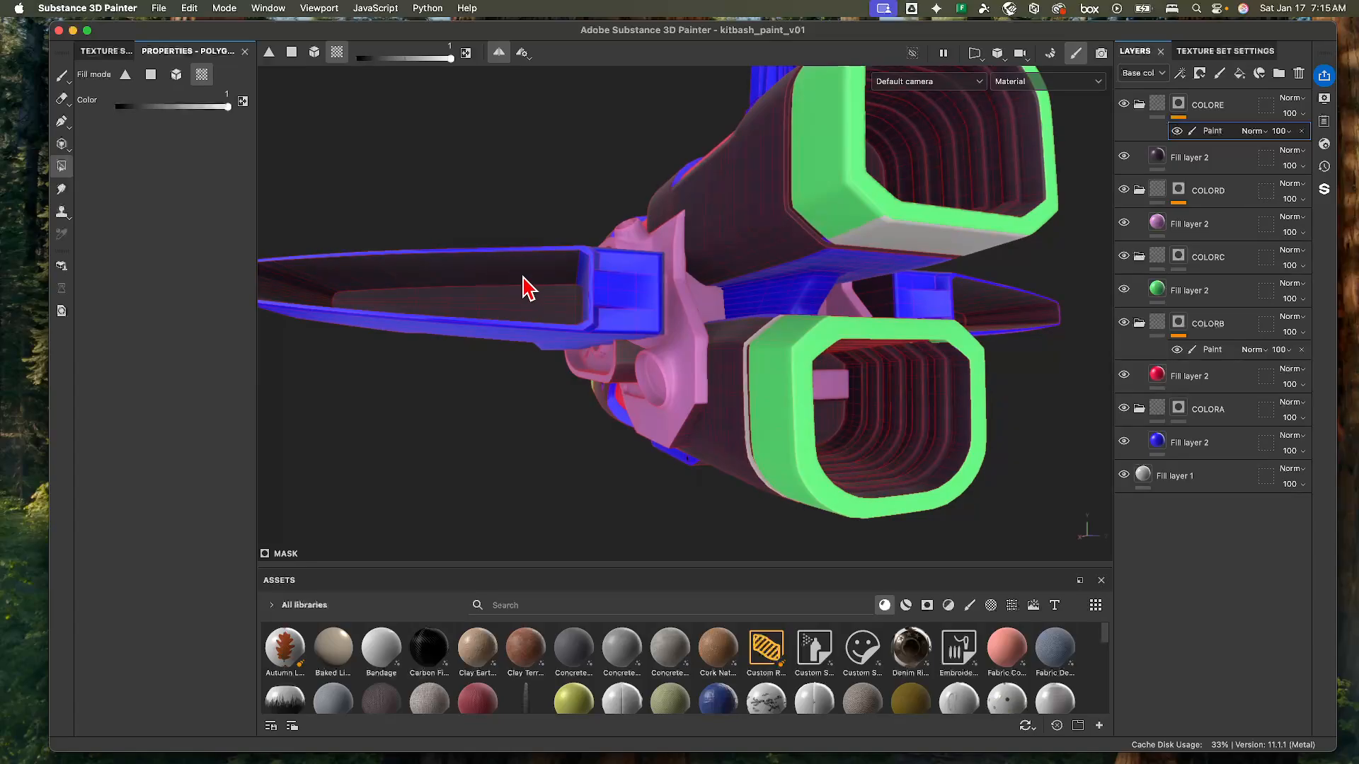
left_click_drag(521, 288, 587, 308, "alt")
left_click(590, 329)
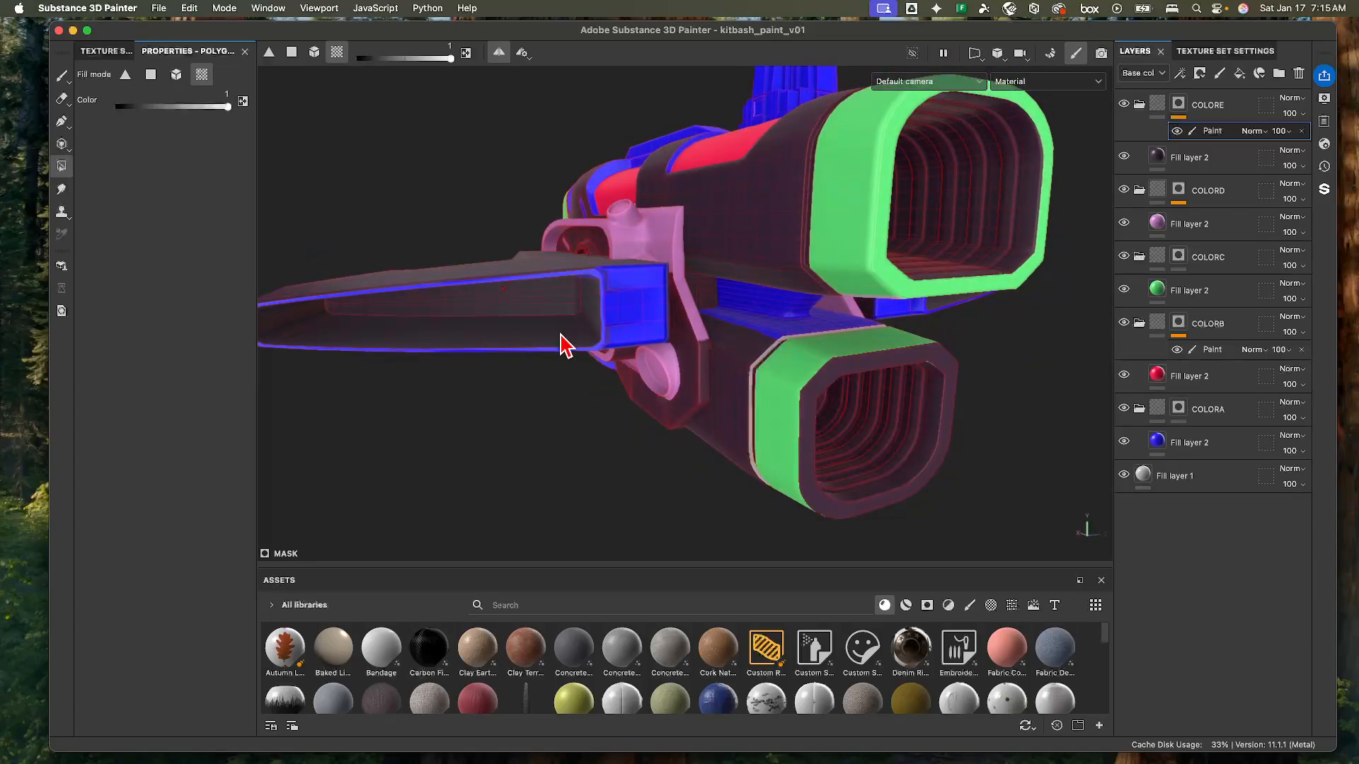
key("x")
left_click(637, 272)
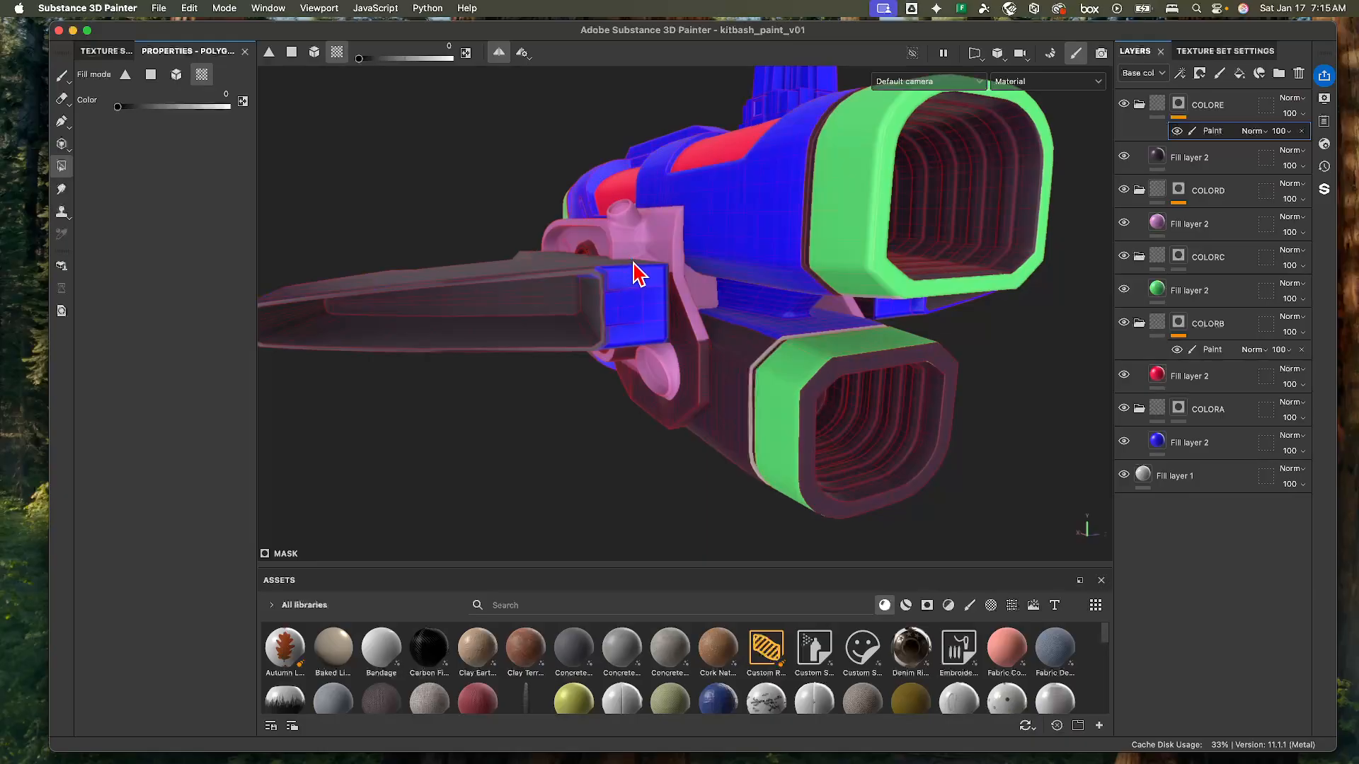
- Refill the light ribs inside the lower engine nozzle in the COLORE mask with symmetry on
left_click_drag(666, 294, 756, 452, "alt")
key("x")
left_click(758, 443)
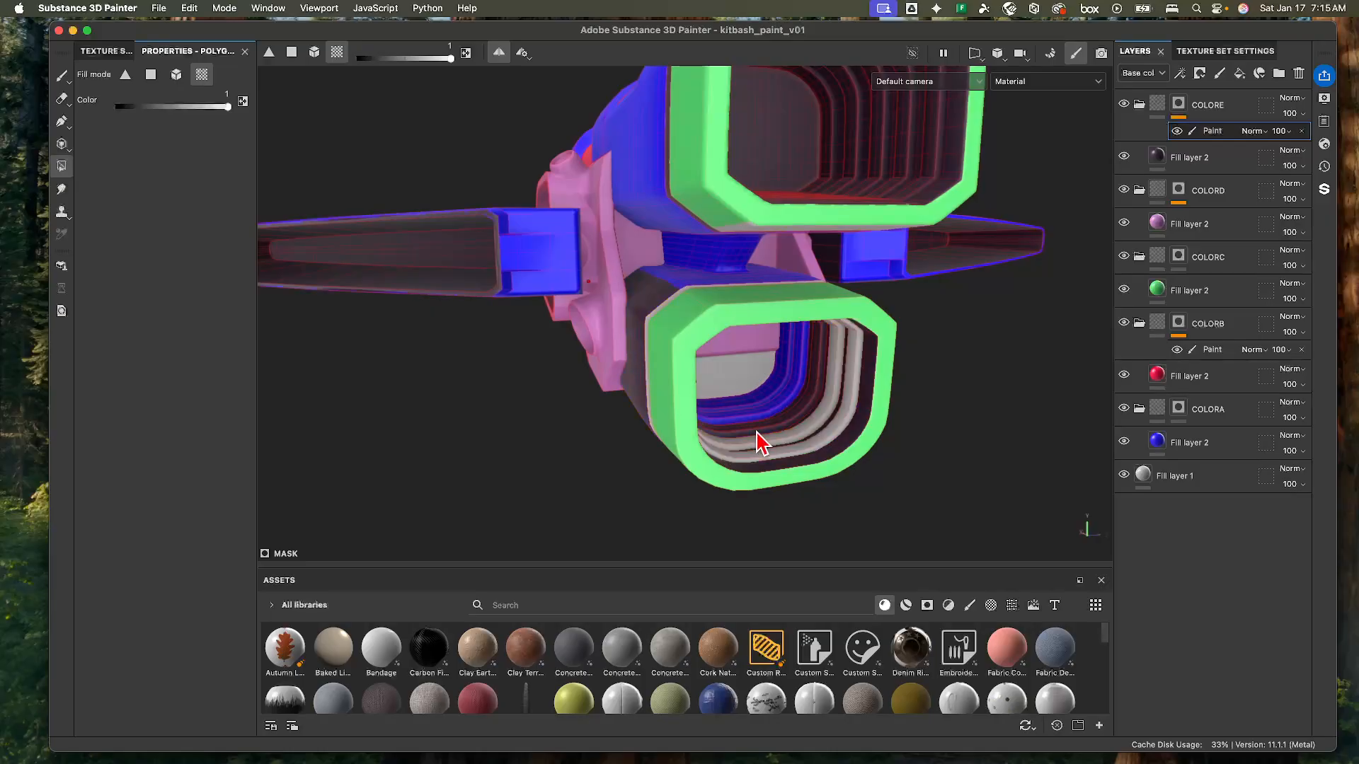
left_click(761, 450)
left_click(765, 460)
left_click_drag(776, 448, 613, 449, "alt")
key("x")
- Fill the narrow seam behind the pink nose cap in the COLORE mask and clear the spill from the cap
right_click_drag(664, 454, 393, 353, "alt")
left_click_drag(600, 307, 698, 371, "alt")
right_click_drag(694, 368, 402, 314, "alt")
left_click_drag(401, 313, 607, 322, "alt")
key("x")
middle_click_drag(430, 346, 503, 327, "alt")
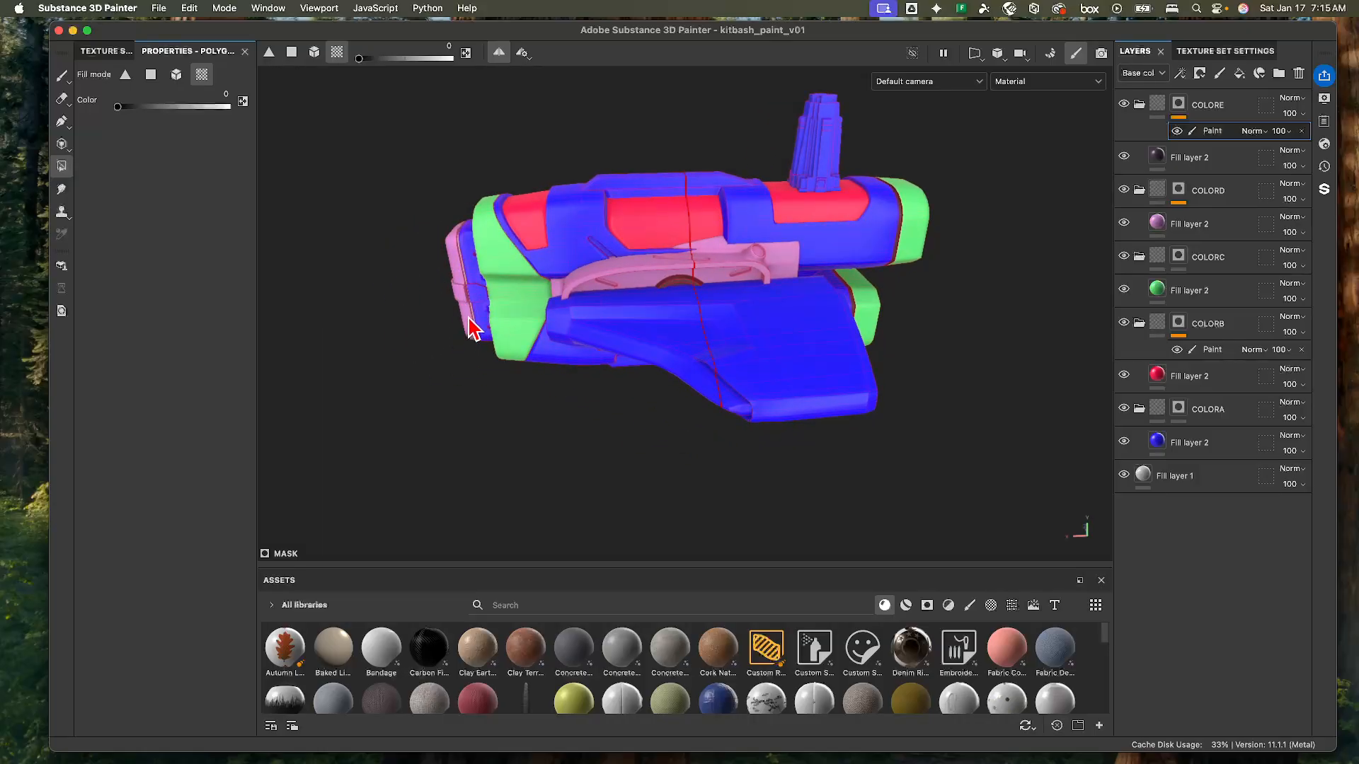
right_click_drag(443, 248, 764, 255, "alt")
middle_click_drag(327, 213, 413, 267, "alt")
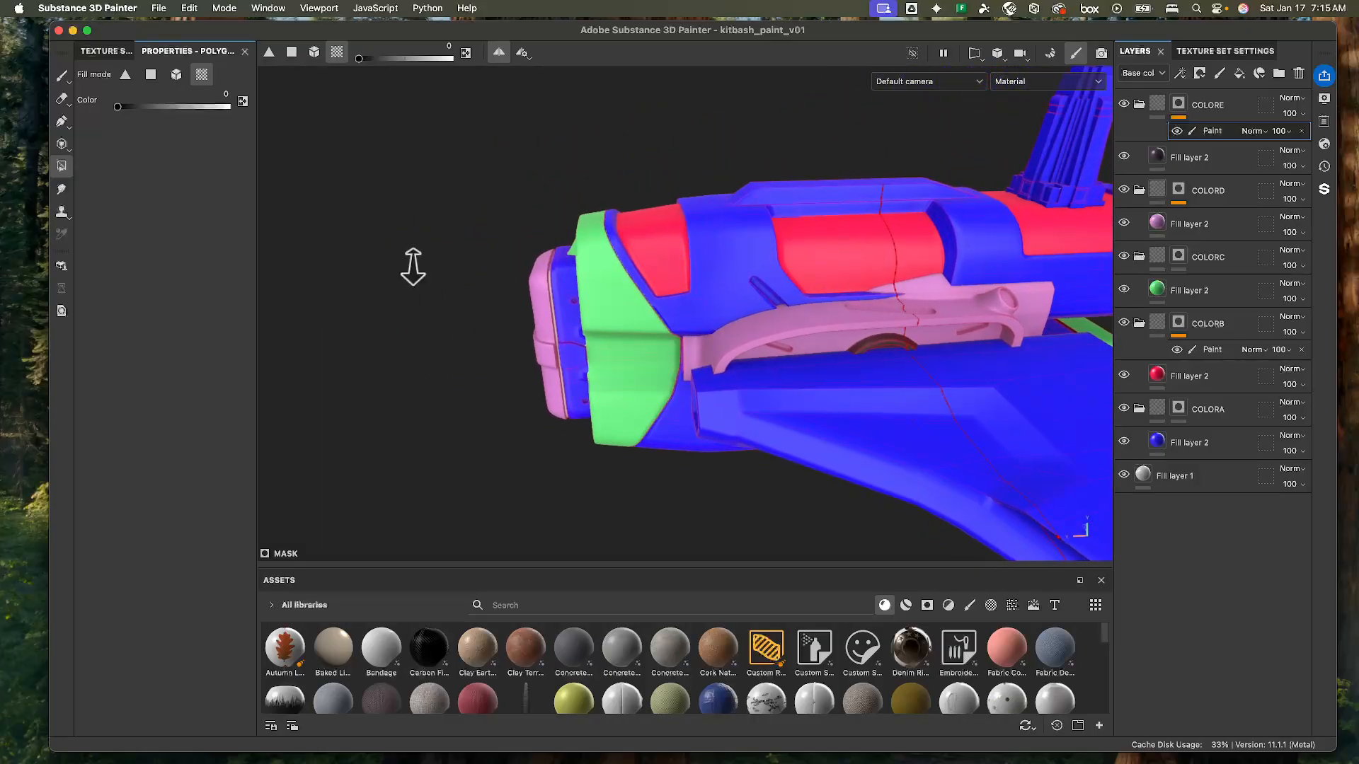
right_click_drag(413, 267, 814, 264, "alt")
key("x")
left_click(416, 271)
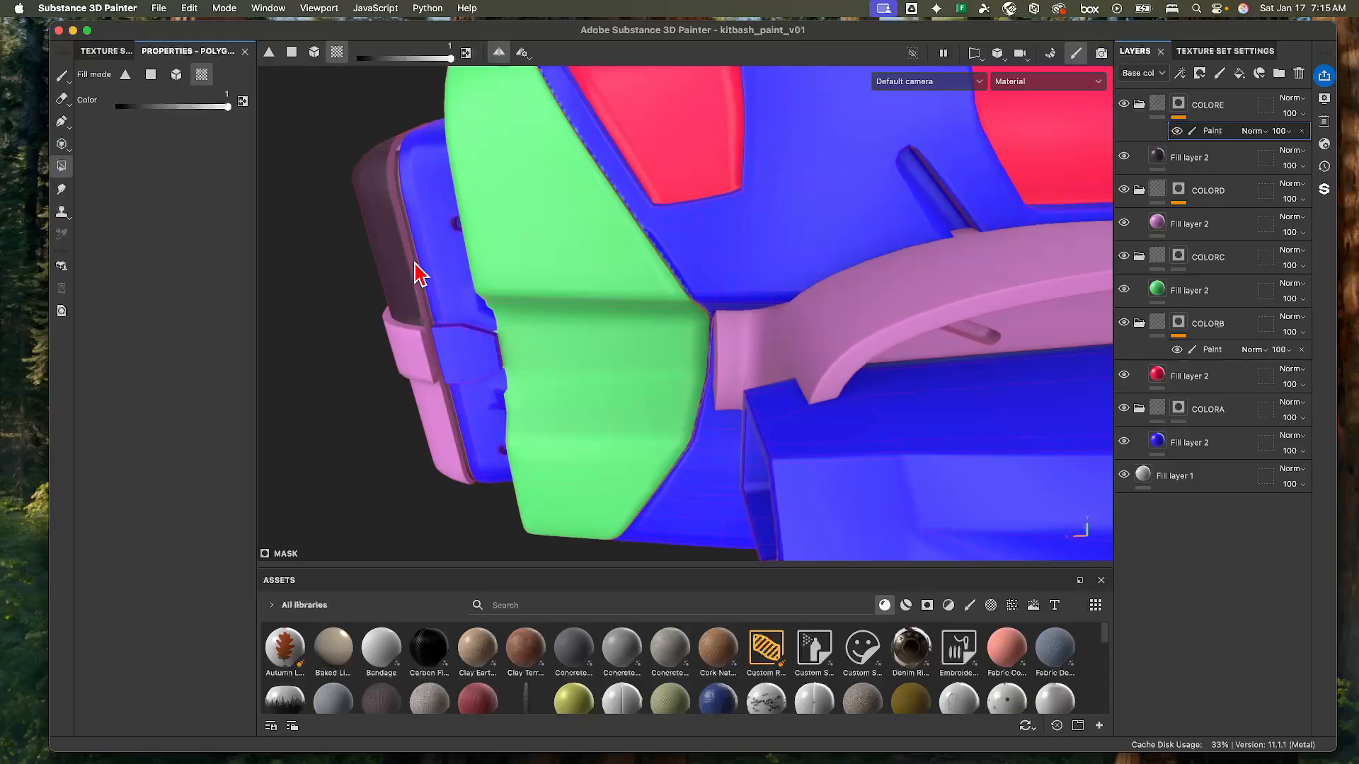
left_click_drag(416, 266, 423, 245, "alt")
key("x")
left_click(386, 264)
- Fill the remaining part of the nose cap's rear seam at an angled view and erase the overflow on the cap
right_click_drag(470, 274, 412, 295, "alt")
left_click_drag(413, 294, 394, 248, "alt")
key("x")
left_click(364, 200)
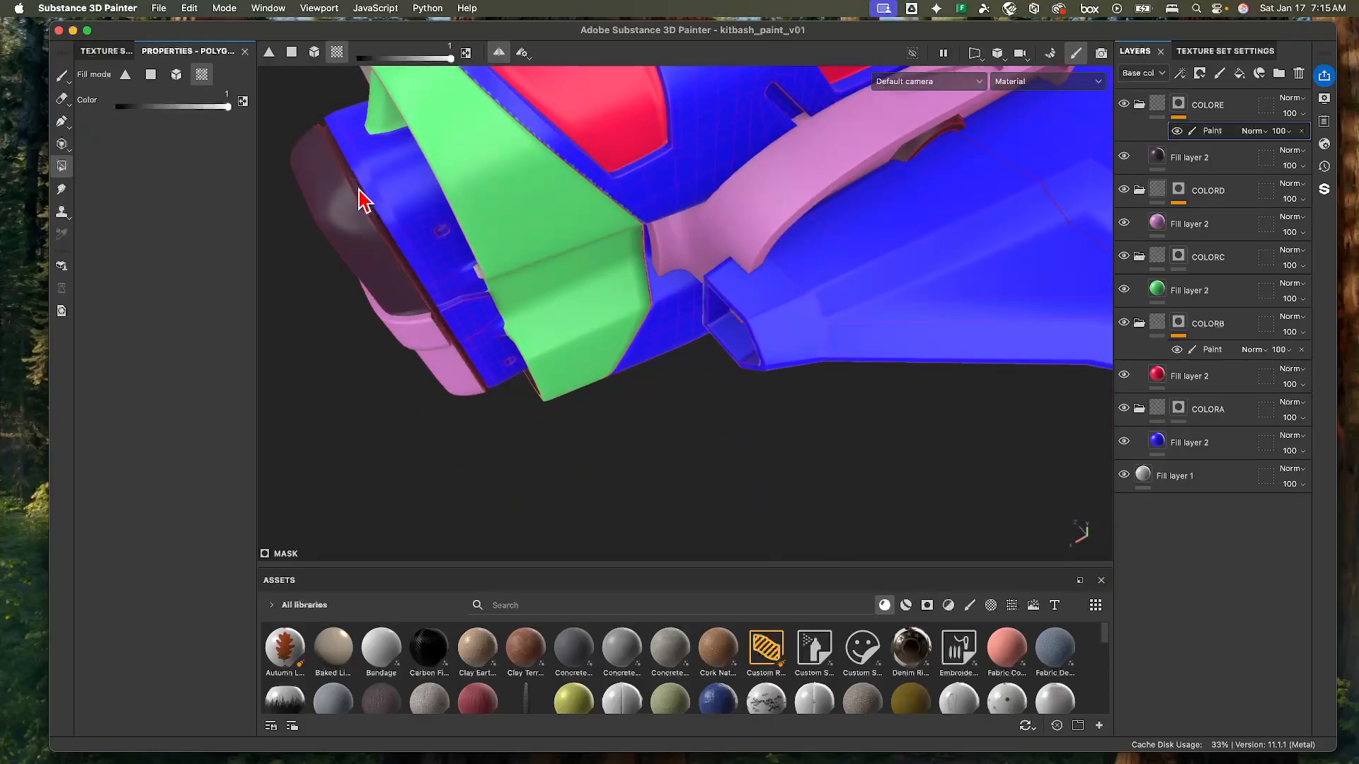
key("x")
left_click(313, 222)
- Fill the four bolt holes on the front of the nose cap in the COLORE mask and clear unwanted fill below the cap
left_click_drag(332, 241, 595, 160, "alt")
key("x")
left_click(631, 138)
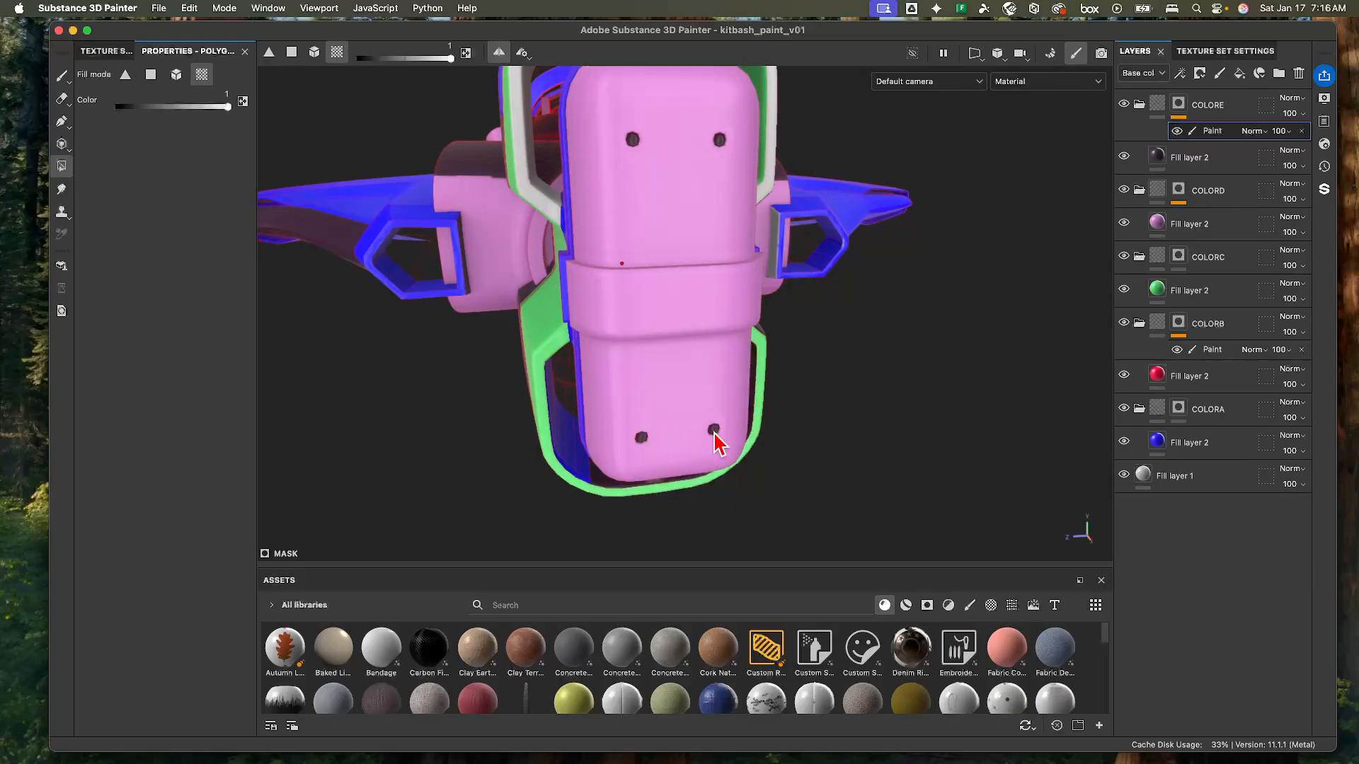
key("x")
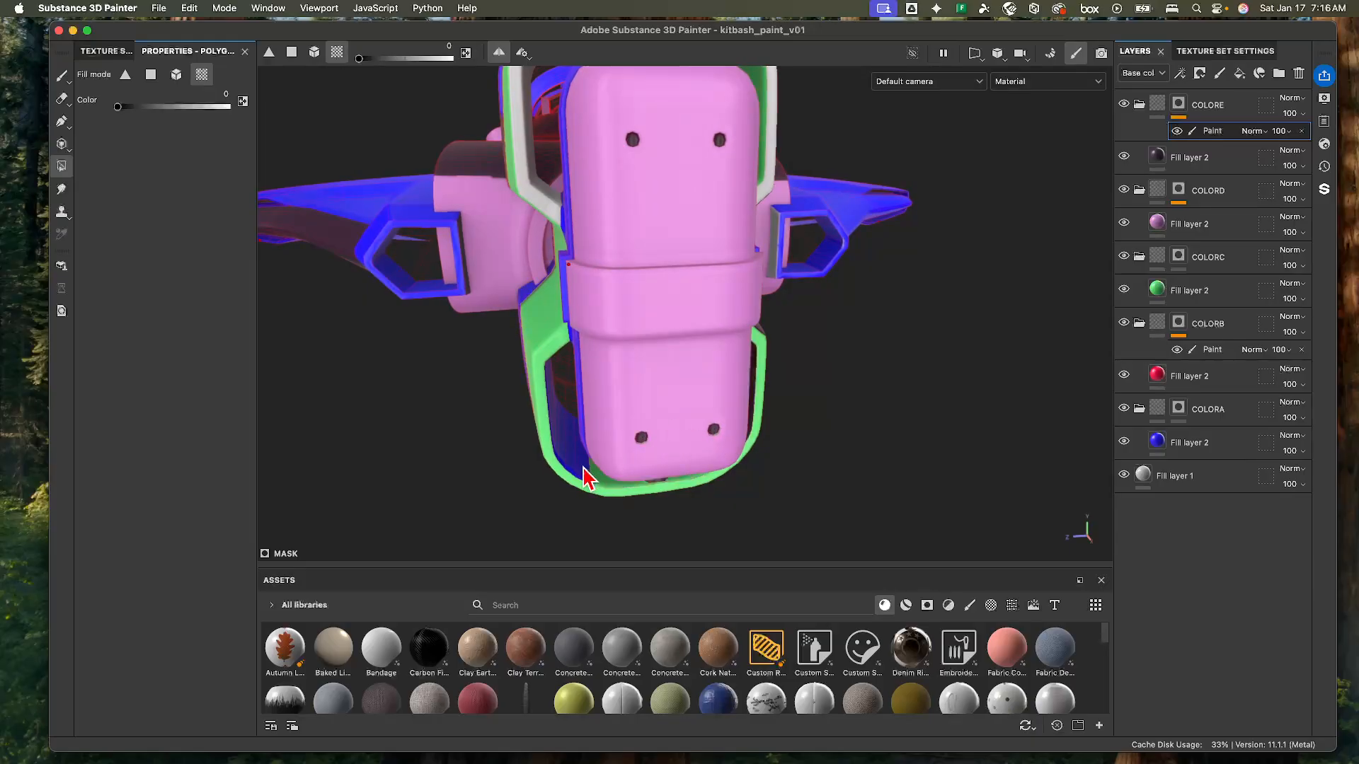
left_click_drag(558, 386, 563, 370, "alt")
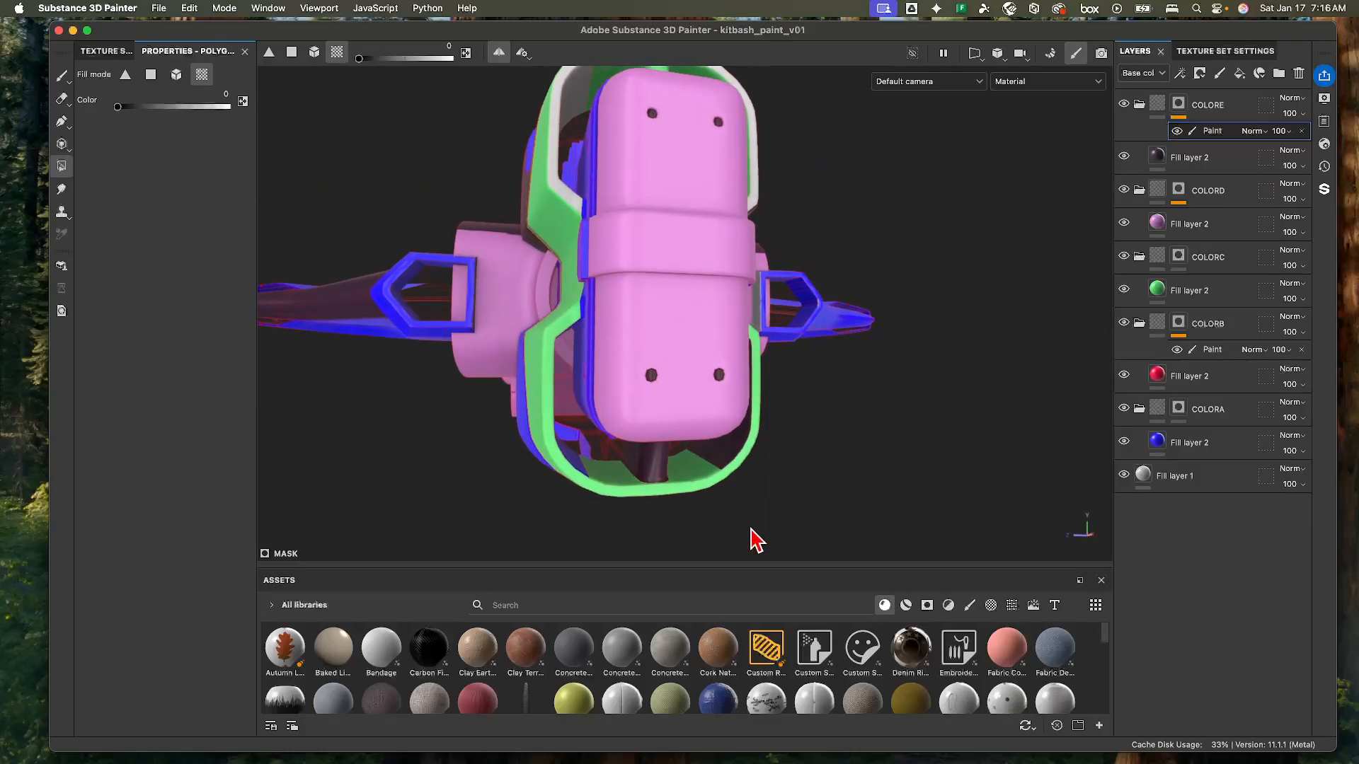
left_click(664, 479)
- Clear the COLORE spill from the front hull, the curved pink side rail and the wing
left_click_drag(561, 503, 634, 515, "alt")
left_click_drag(524, 411, 647, 352, "alt")
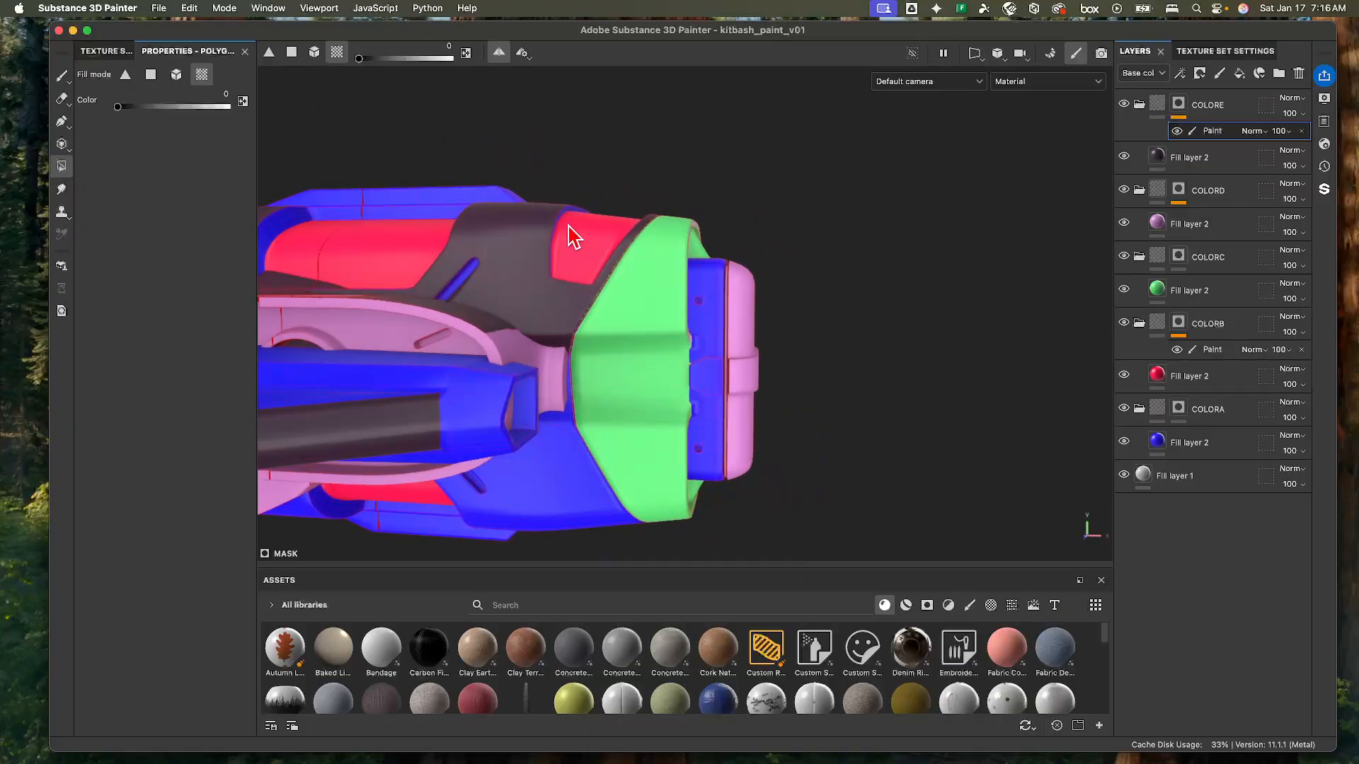
left_click_drag(571, 267, 620, 273, "alt")
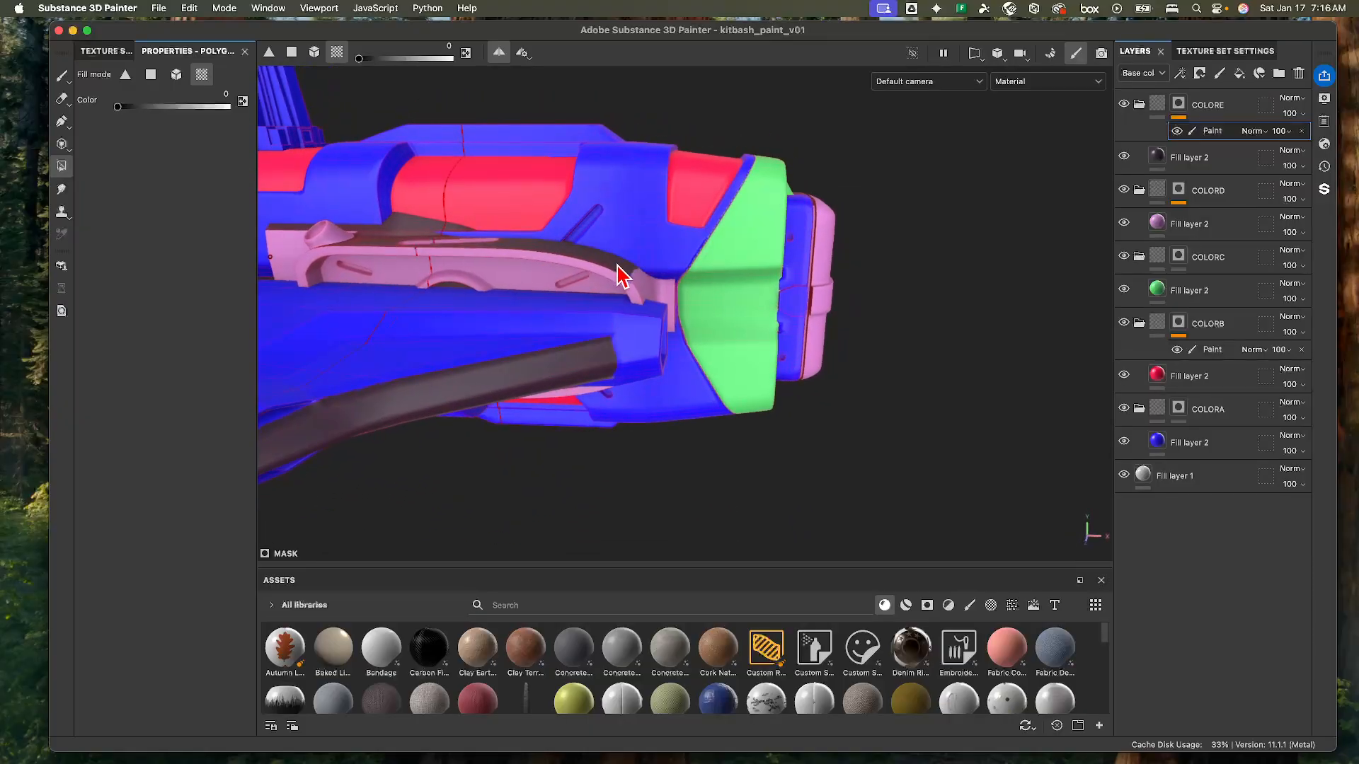
left_click(626, 273)
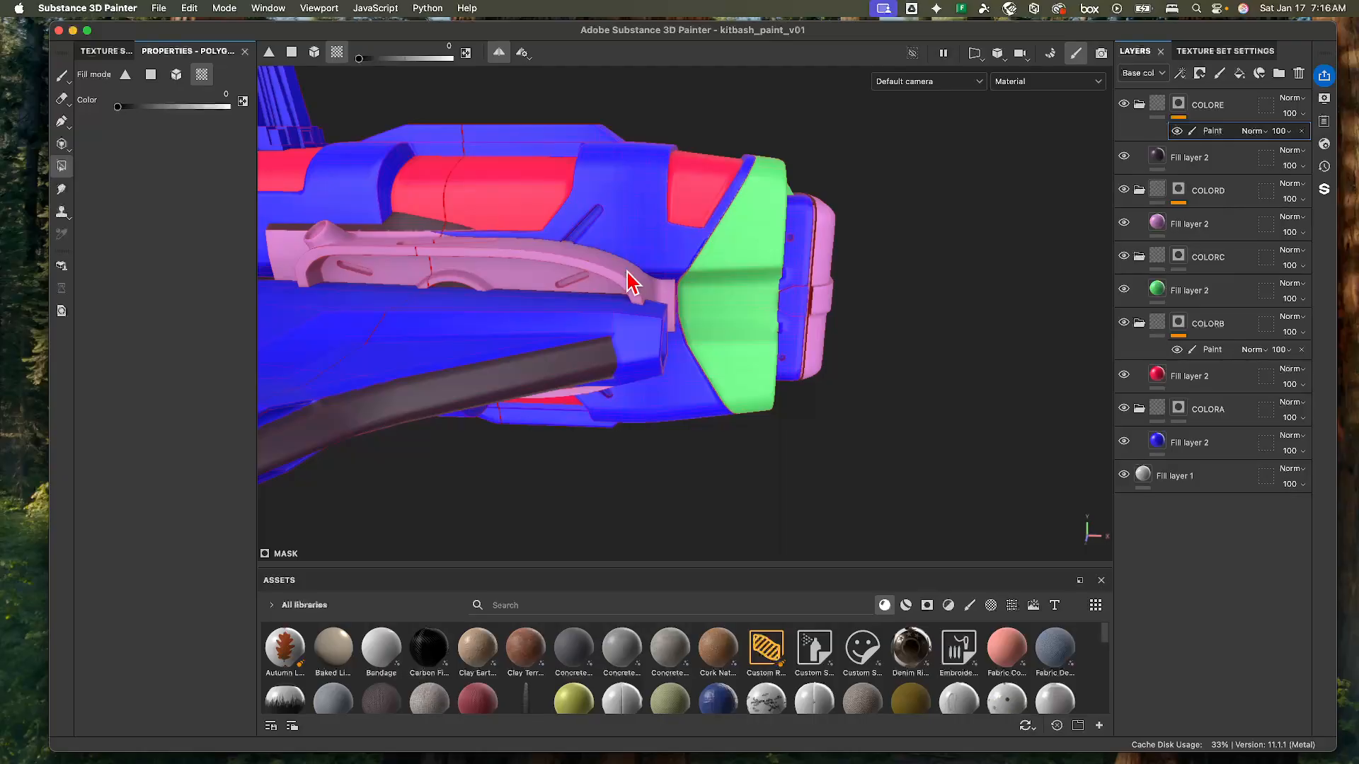
left_click(427, 230)
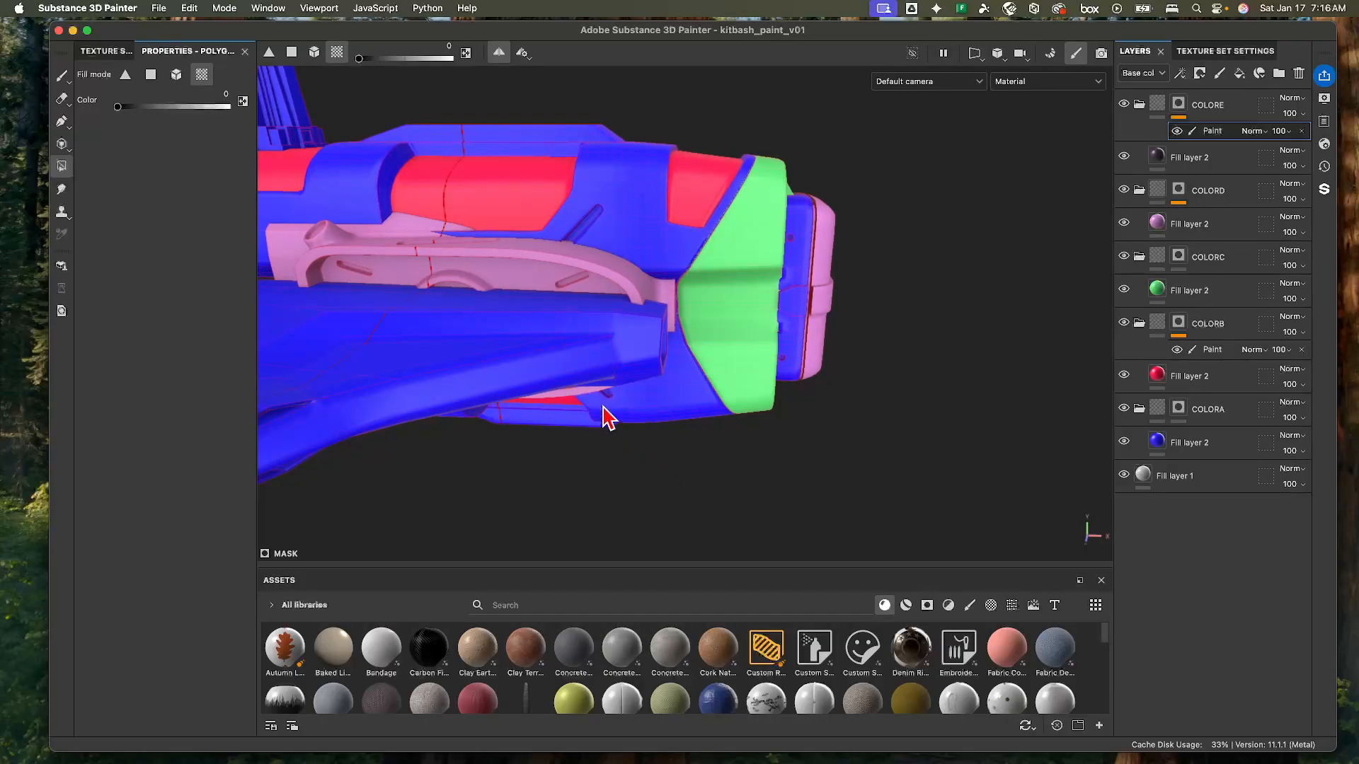
- Fill the narrow seam in front of the lower rear nozzle's green ring in the COLORE mask
right_click_drag(603, 406, 425, 356, "alt")
middle_click_drag(424, 356, 504, 370, "alt")
left_click_drag(505, 371, 567, 369, "alt")
right_click_drag(568, 369, 481, 370, "alt")
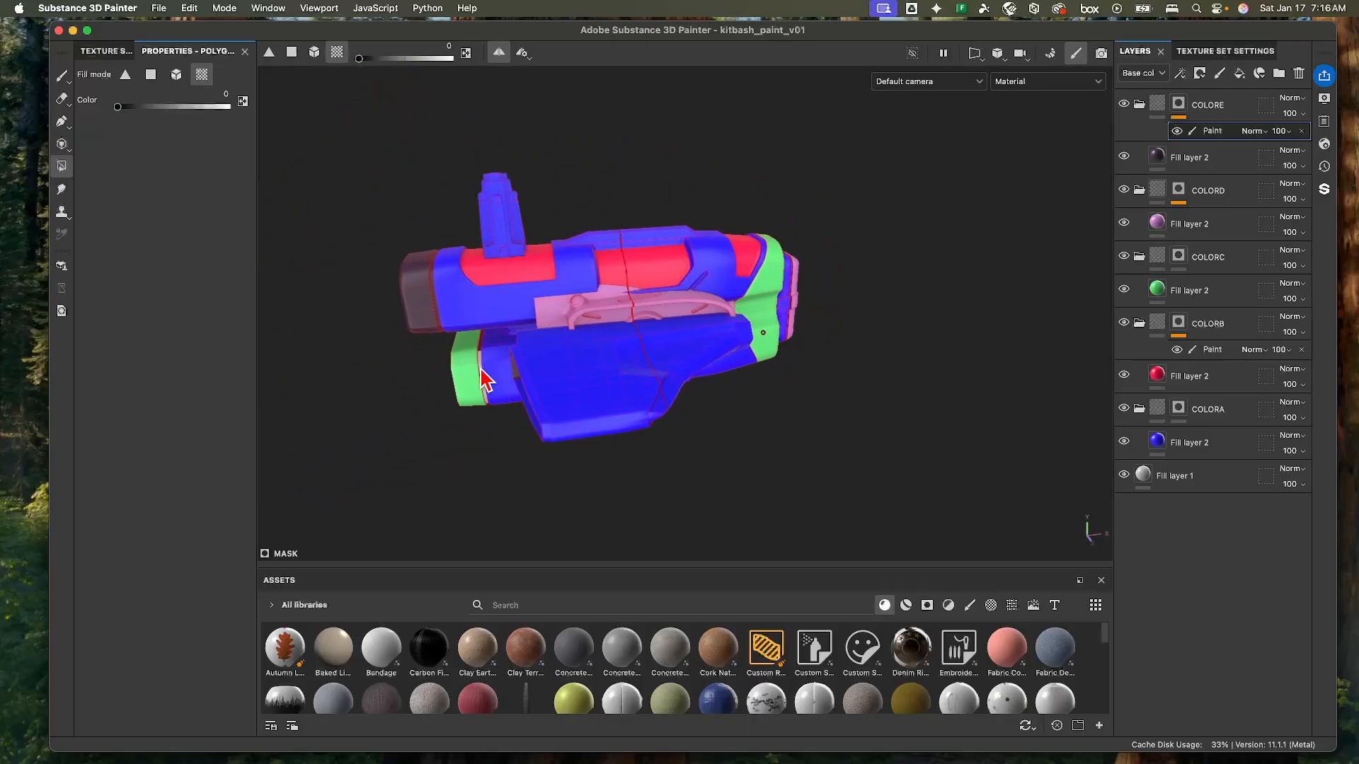
left_click_drag(481, 369, 476, 352, "alt")
right_click_drag(476, 352, 607, 443, "alt")
middle_click_drag(607, 444, 638, 391, "alt")
key("x")
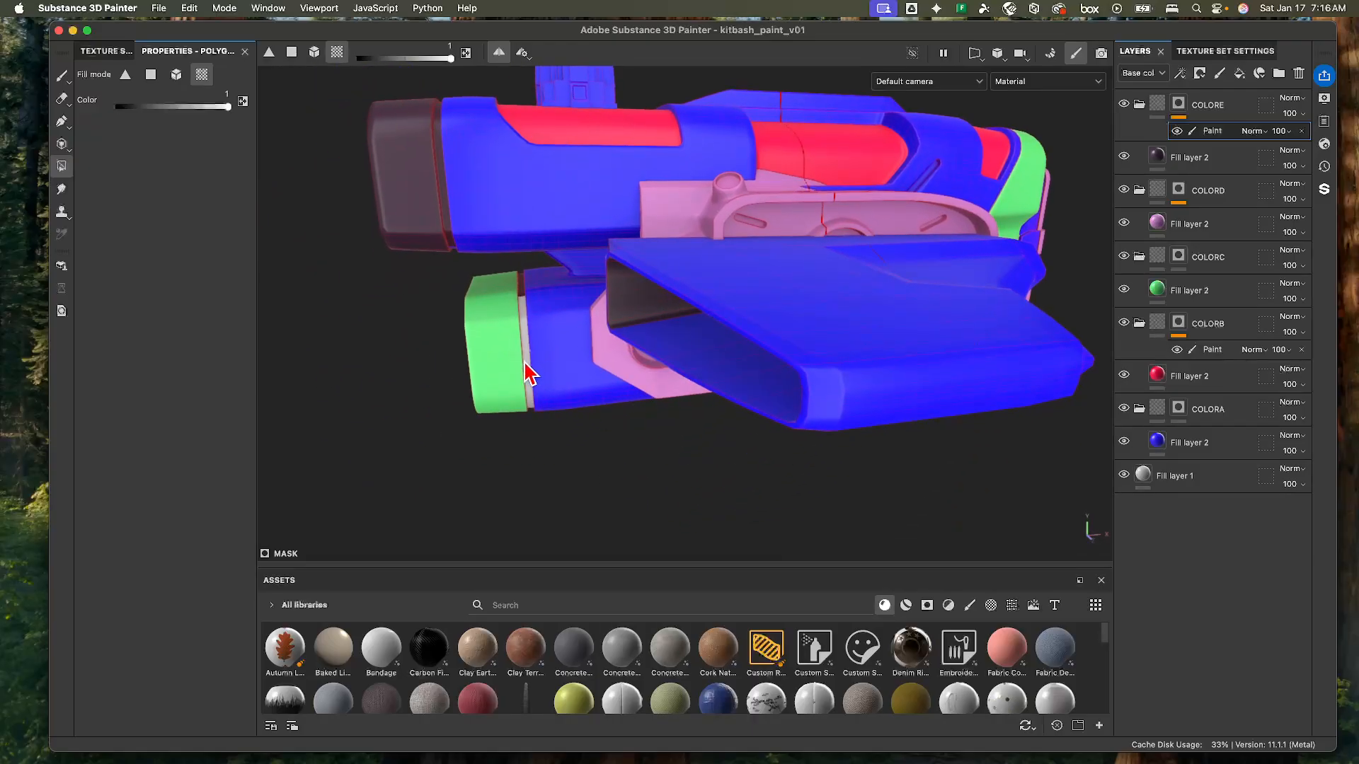
left_click(529, 373)
key("x")
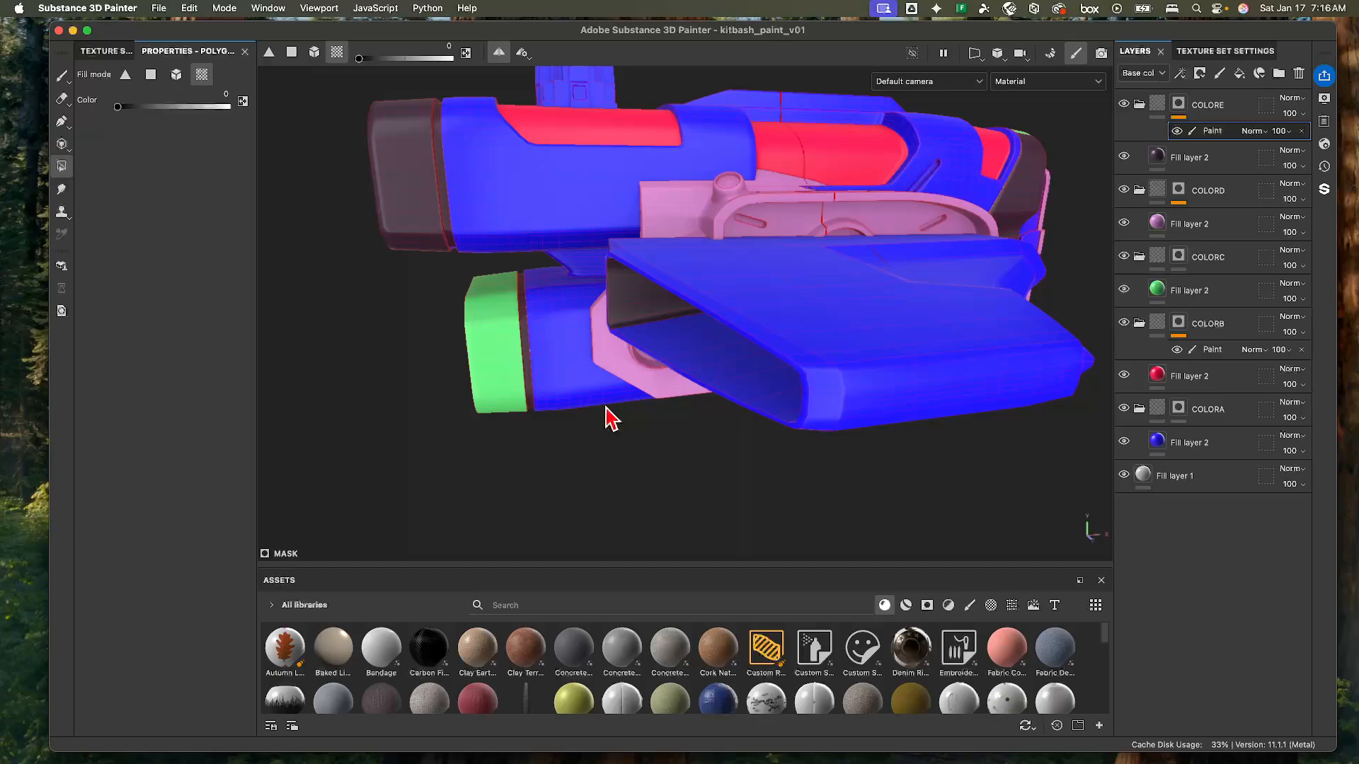
- Fill the upper rear nozzle's interior ribs in the COLORE mask and clear the spill from its green outer ring
left_click_drag(612, 419, 520, 421, "alt")
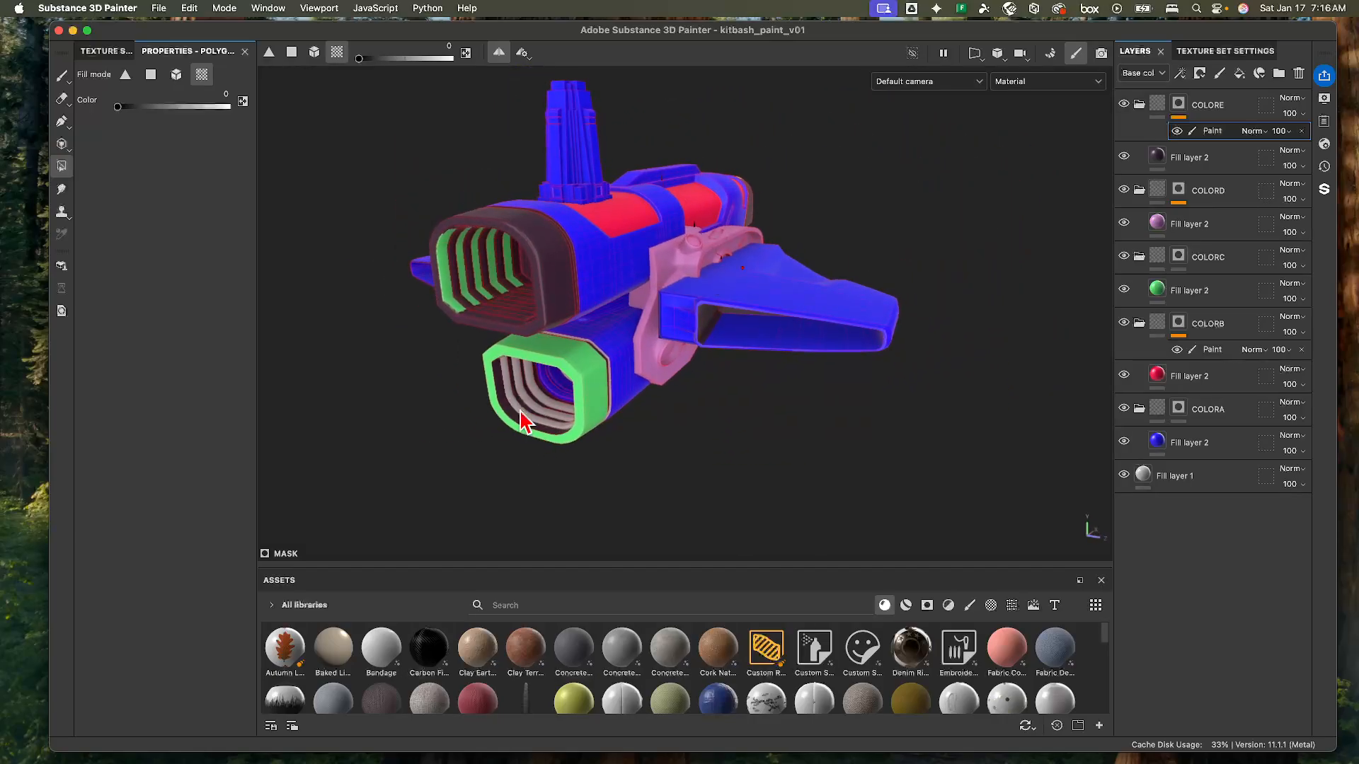
left_click(449, 289)
key("x")
key("x")
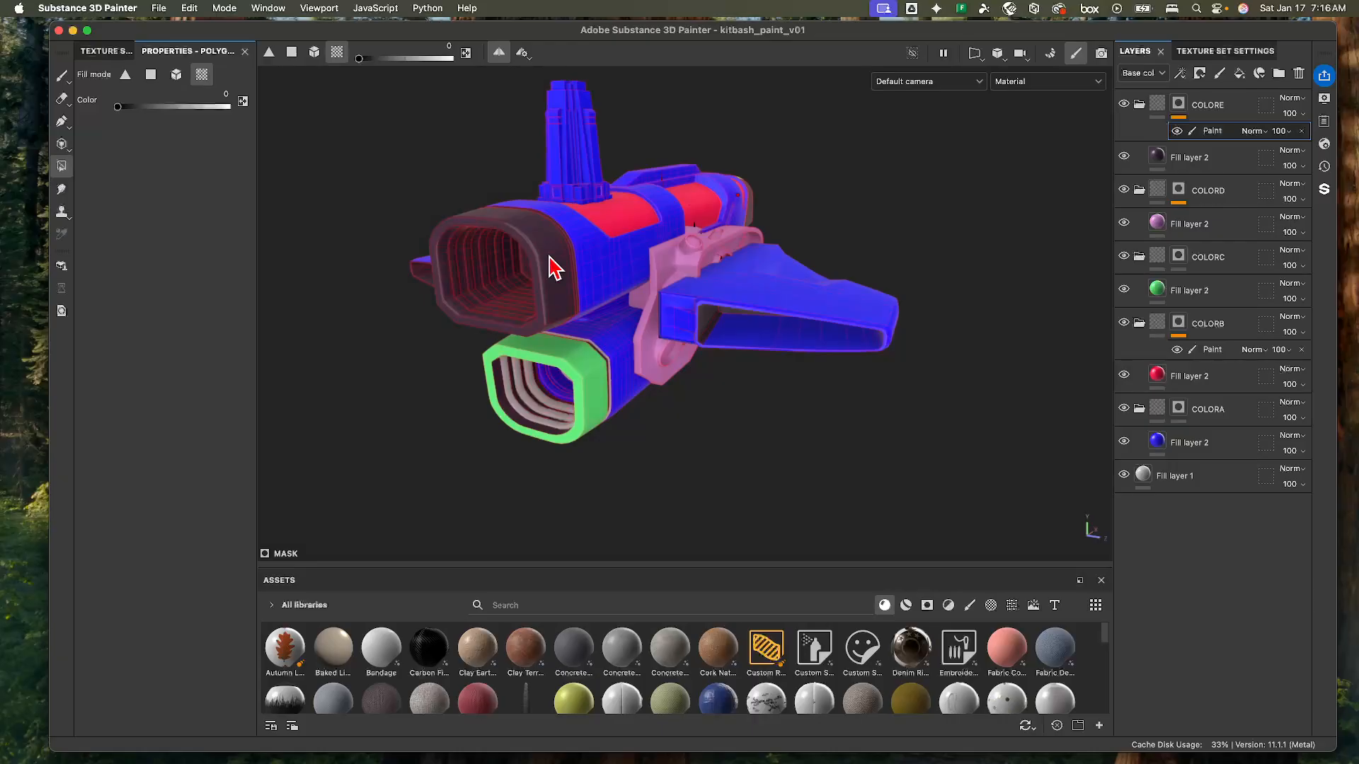
left_click(536, 217)
left_click_drag(555, 293, 805, 263, "alt")
key("x")
key("x")
left_click(515, 301)
- Fill the gap on top of the hull between the blue band and the upper nozzle's green ring in the COLORE mask
middle_click_drag(805, 262, 773, 267, "alt")
left_click_drag(755, 234, 677, 145, "alt")
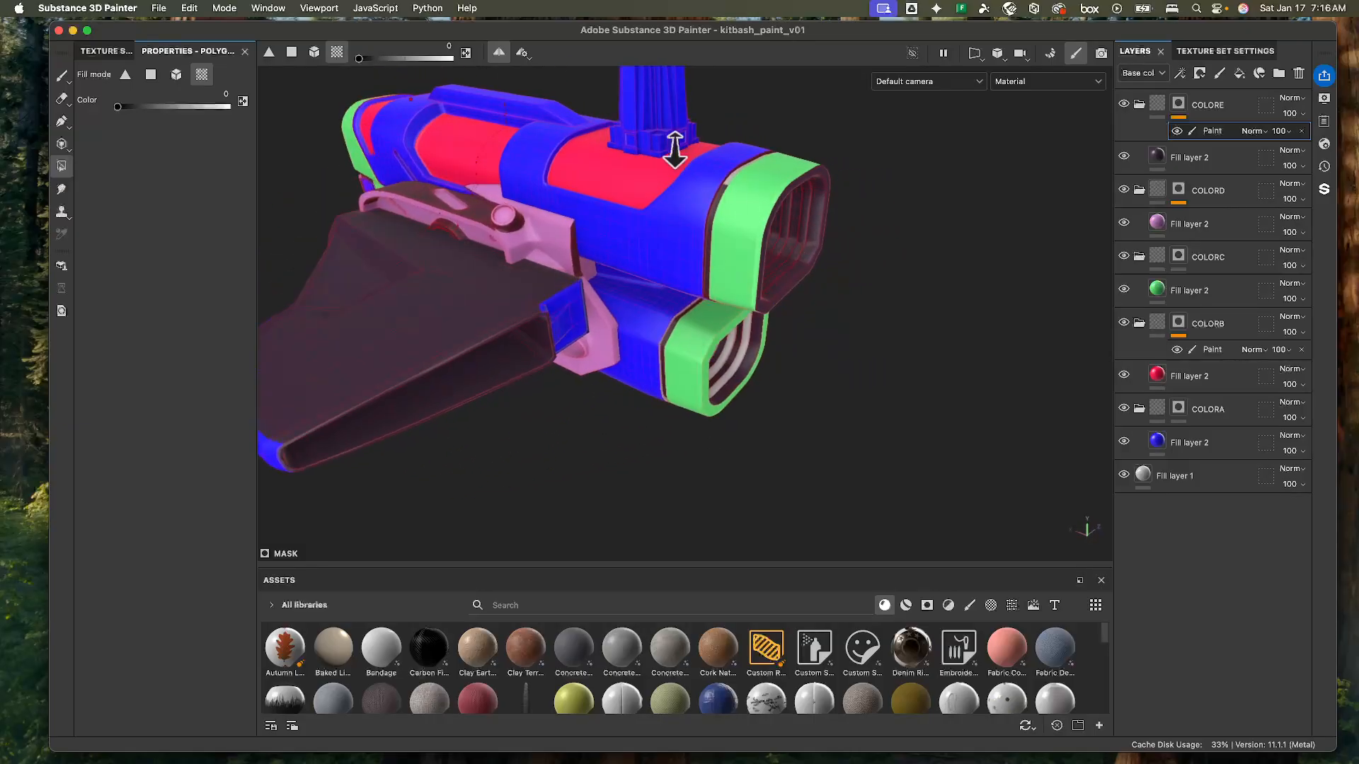
right_click_drag(676, 146, 1008, 115, "alt")
middle_click_drag(1009, 115, 938, 377, "alt")
left_click_drag(937, 377, 835, 278, "alt")
right_click_drag(835, 277, 738, 448, "alt")
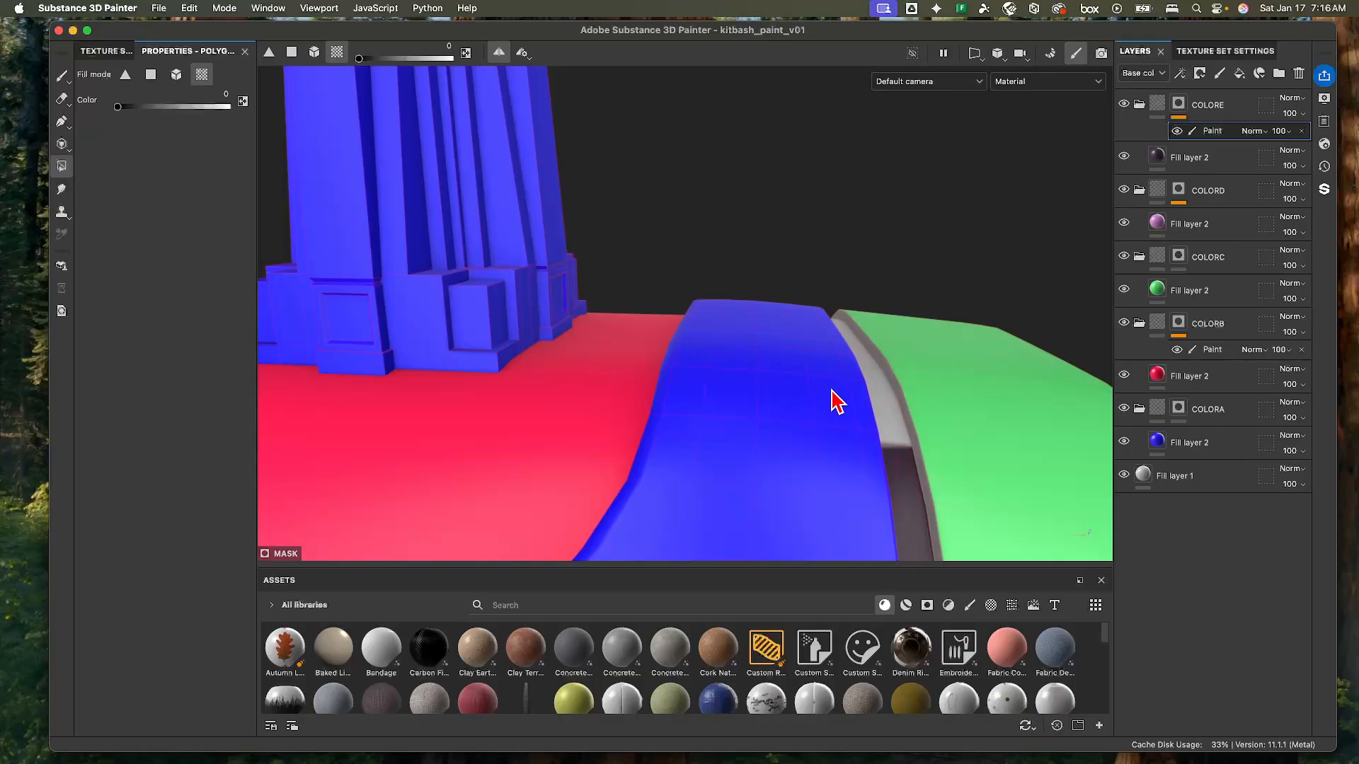
left_click_drag(832, 391, 798, 364, "alt")
middle_click_drag(798, 363, 772, 353, "alt")
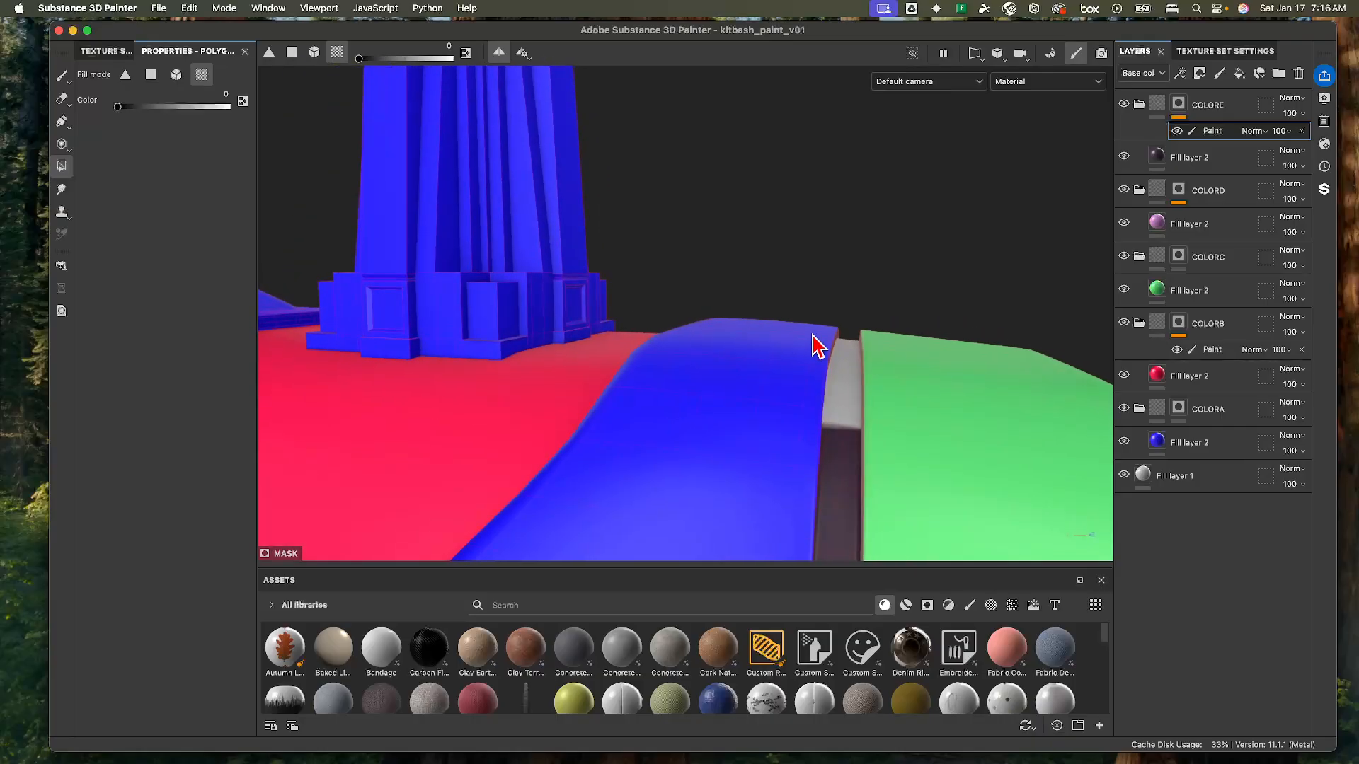
left_click(849, 346)
- Fill the remaining thin edge of the upper nozzle's seam in the COLORE mask and clear the spill from the wing
right_click_drag(859, 386, 491, 364, "alt")
left_click_drag(491, 364, 620, 431, "alt")
middle_click_drag(620, 431, 630, 449, "alt")
left_click_drag(630, 449, 710, 361, "alt")
middle_click_drag(710, 361, 719, 385, "alt")
right_click_drag(686, 361, 846, 396, "alt")
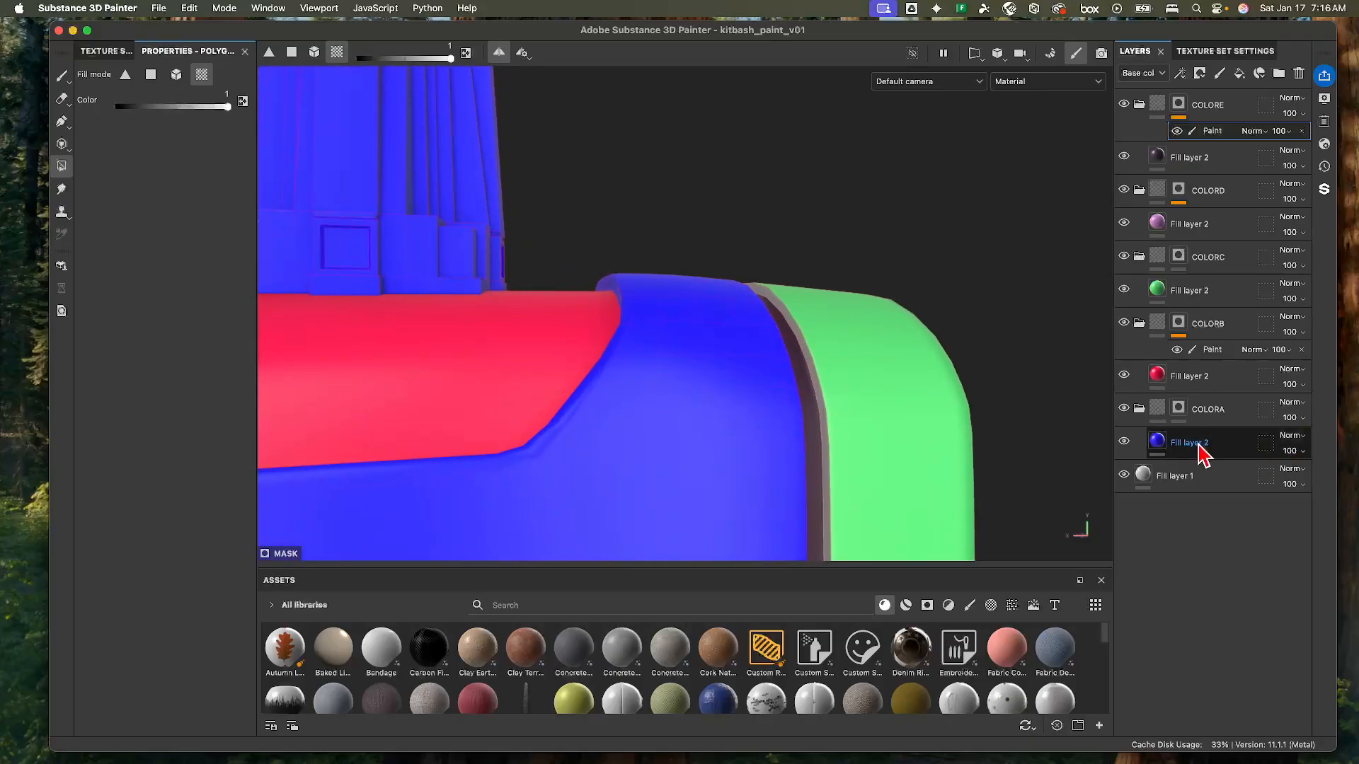
left_click_drag(1105, 414, 1026, 397, "alt")
middle_click_drag(1026, 396, 949, 423, "alt")
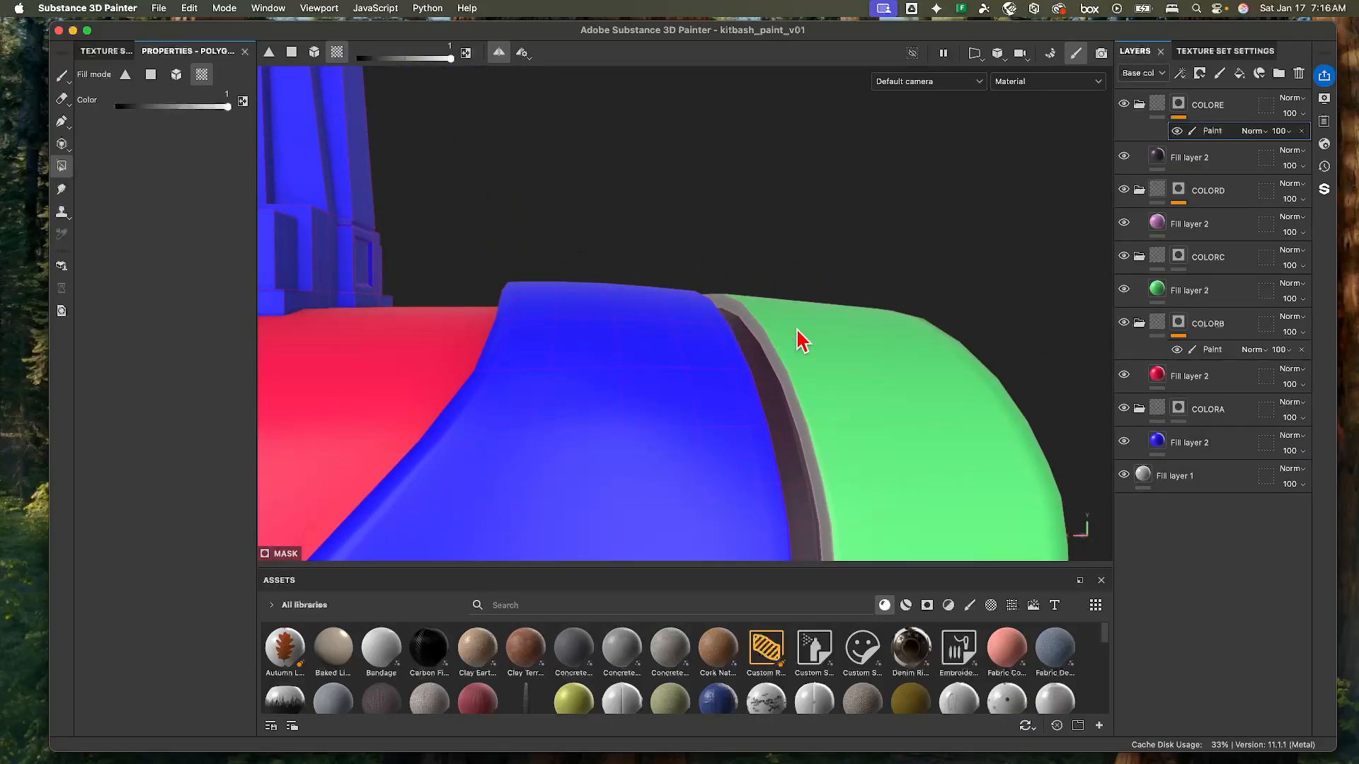
right_click_drag(802, 341, 488, 411, "alt")
middle_click_drag(609, 429, 618, 328, "alt")
right_click_drag(619, 327, 375, 382, "alt")
middle_click_drag(375, 382, 433, 361, "alt")
left_click_drag(434, 361, 489, 430, "alt")
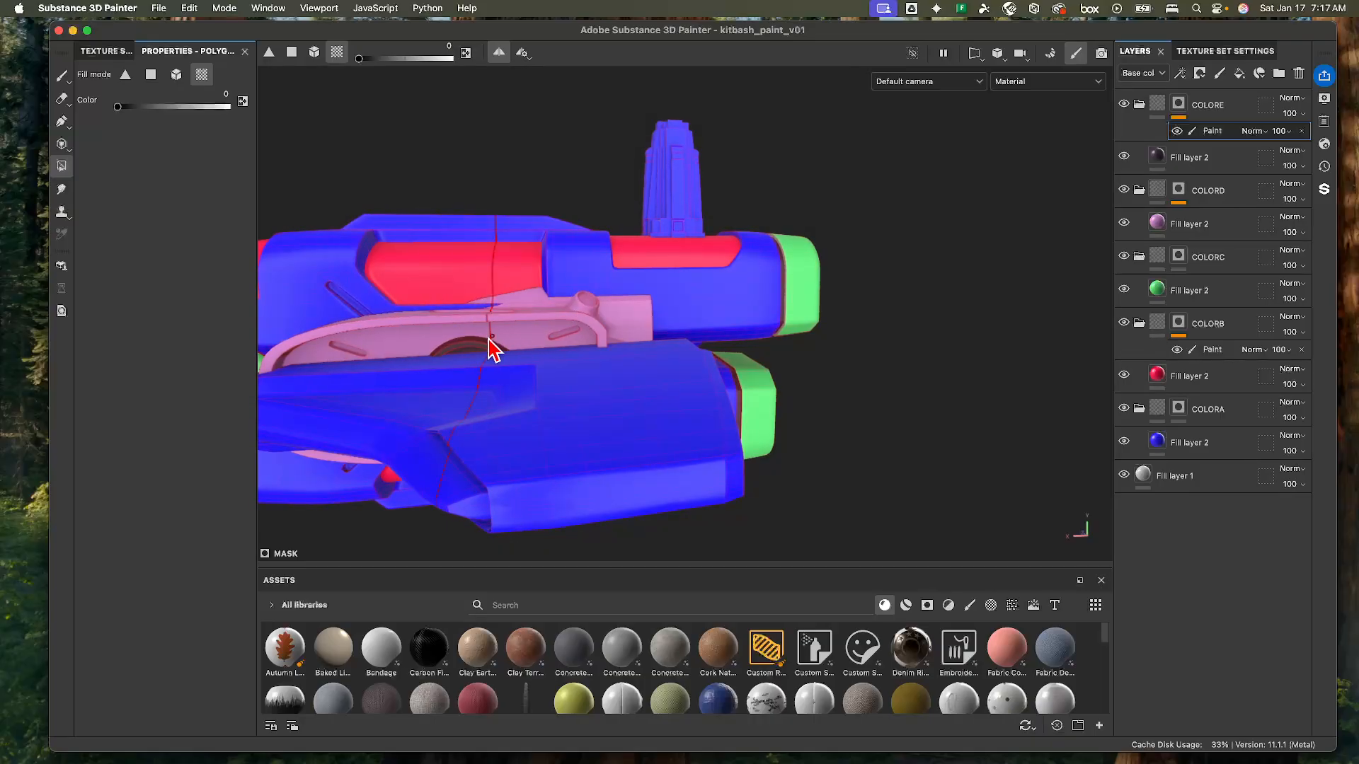
- Clear the COLORE spill from the blue neck section behind the pink nose cap
left_click_drag(569, 425, 560, 358, "alt")
middle_click_drag(559, 386, 559, 310, "alt")
right_click_drag(566, 393, 569, 445, "alt")
left_click_drag(569, 453, 530, 426, "alt")
right_click_drag(483, 359, 506, 372, "alt")
middle_click_drag(506, 373, 585, 376, "alt")
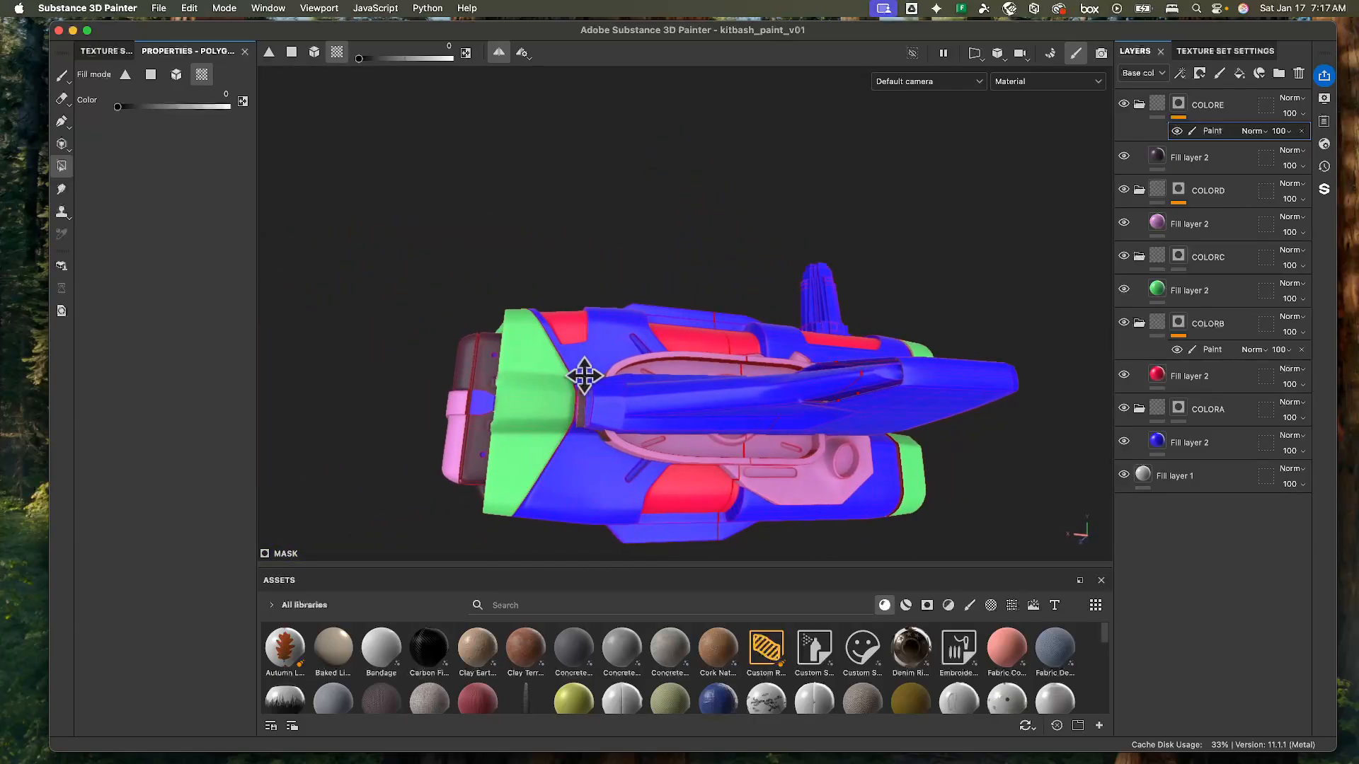
left_click_drag(469, 347, 452, 350, "alt")
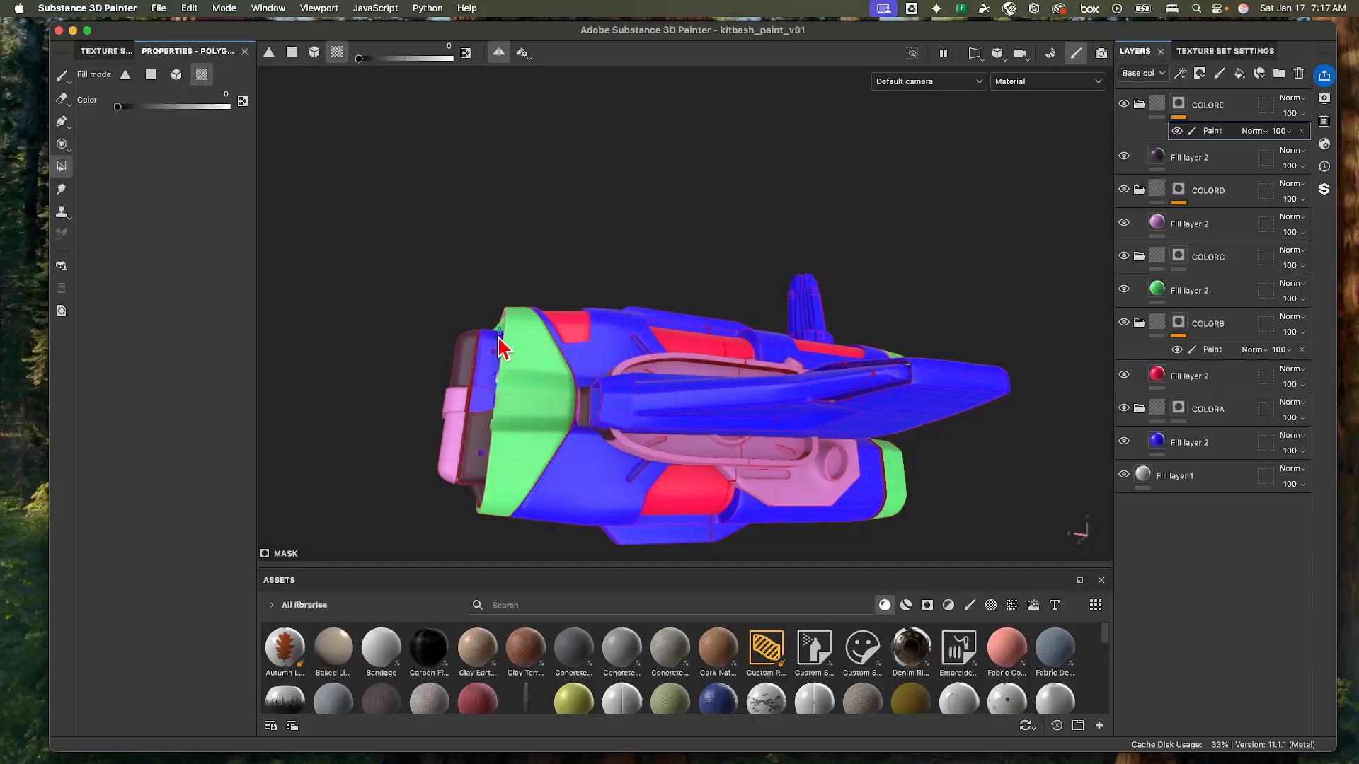
left_click_drag(475, 484, 403, 432, "alt")
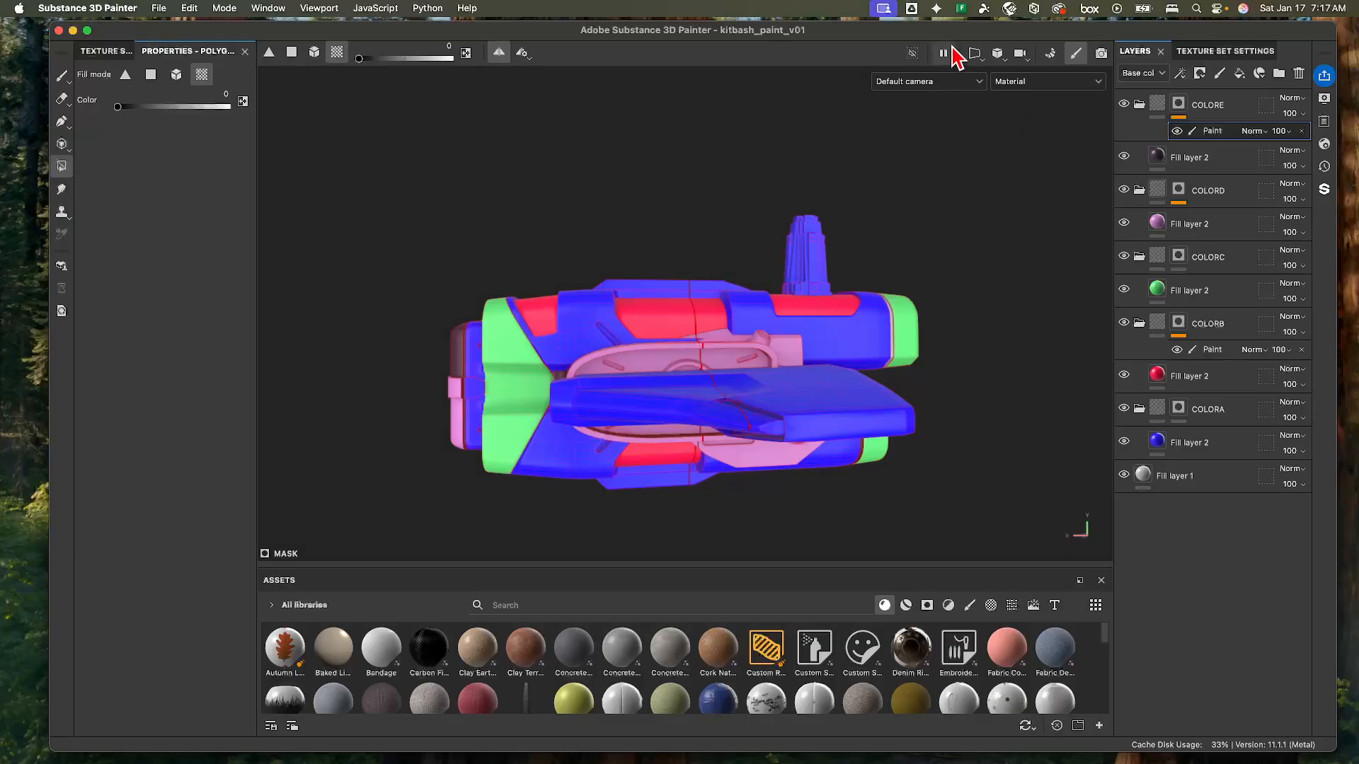
- Switch the viewport to orthographic view, frame the ship and snap it to a straight side view
left_click(996, 57)
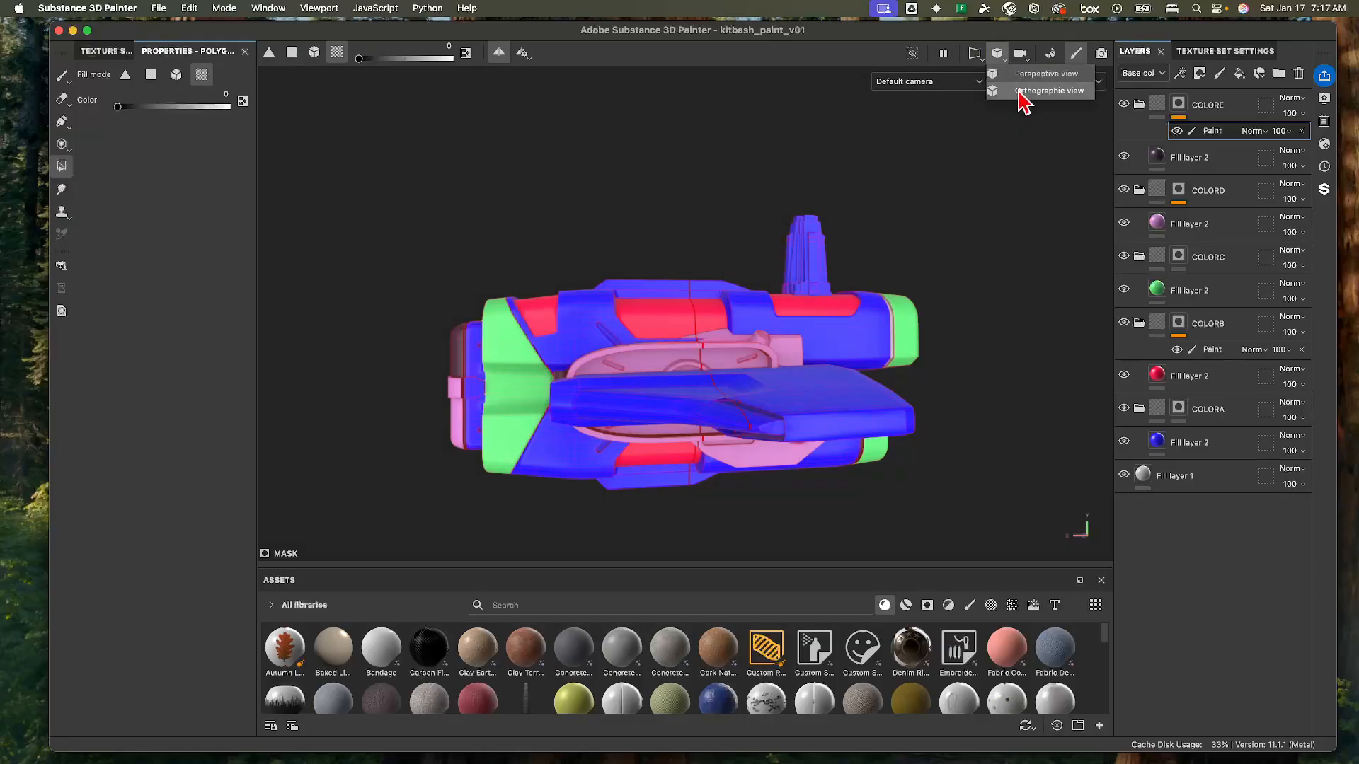
left_click(1021, 91)
key("f")
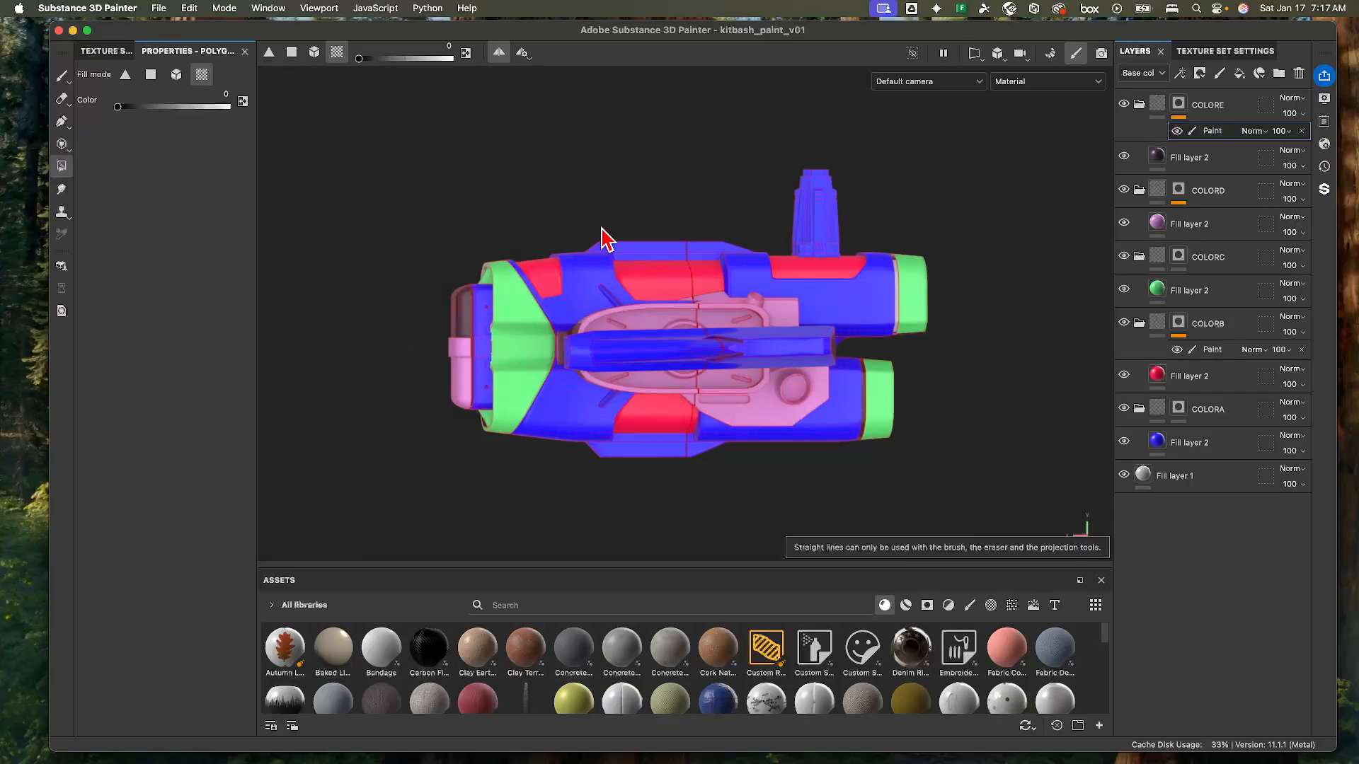
mouse_move(601, 230)
left_mouse_down("alt+shift")
mouse_move(586, 248)
mouse_move(599, 232)
left_mouse_up("alt+shift")
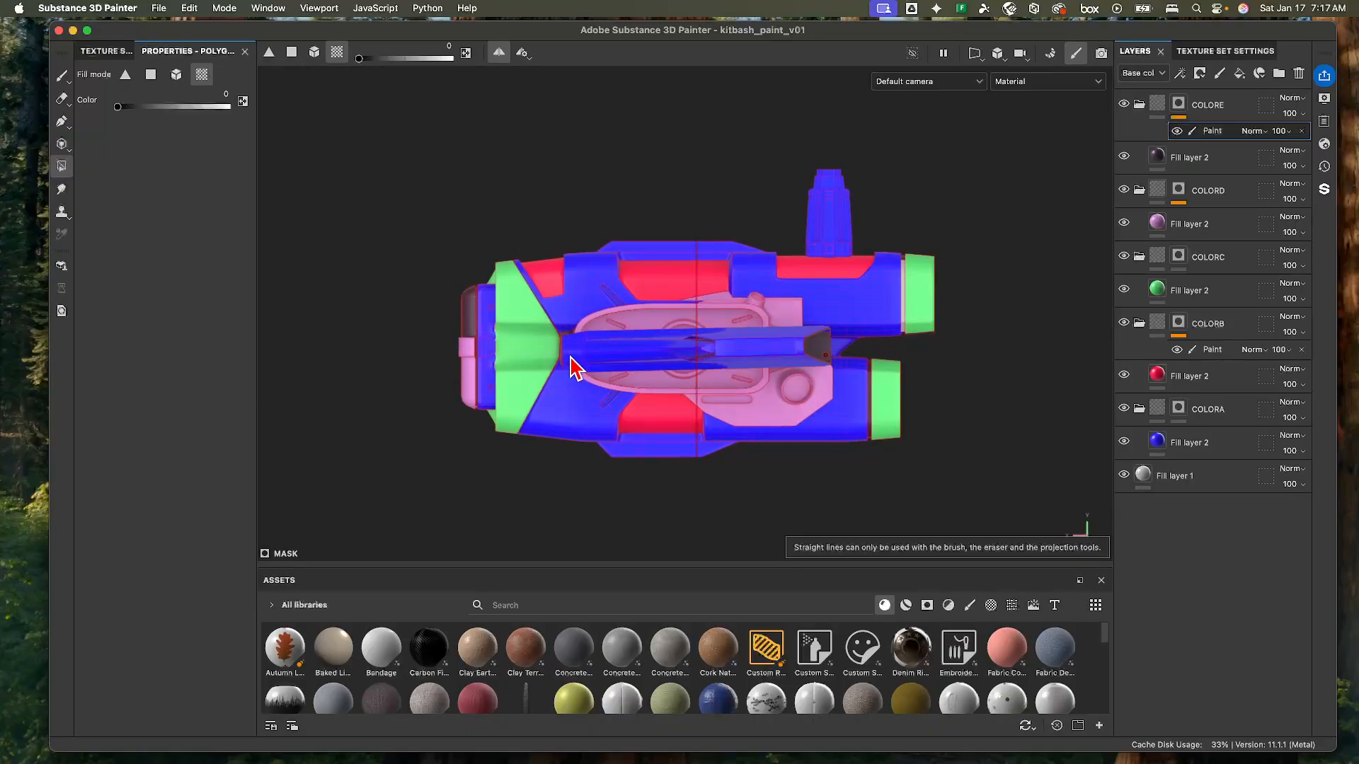
- Try to clear the COLORE fill from the upper part of the nose cap, and undo the change
key("x")
left_click(467, 311)
key("x")
left_click(469, 314)
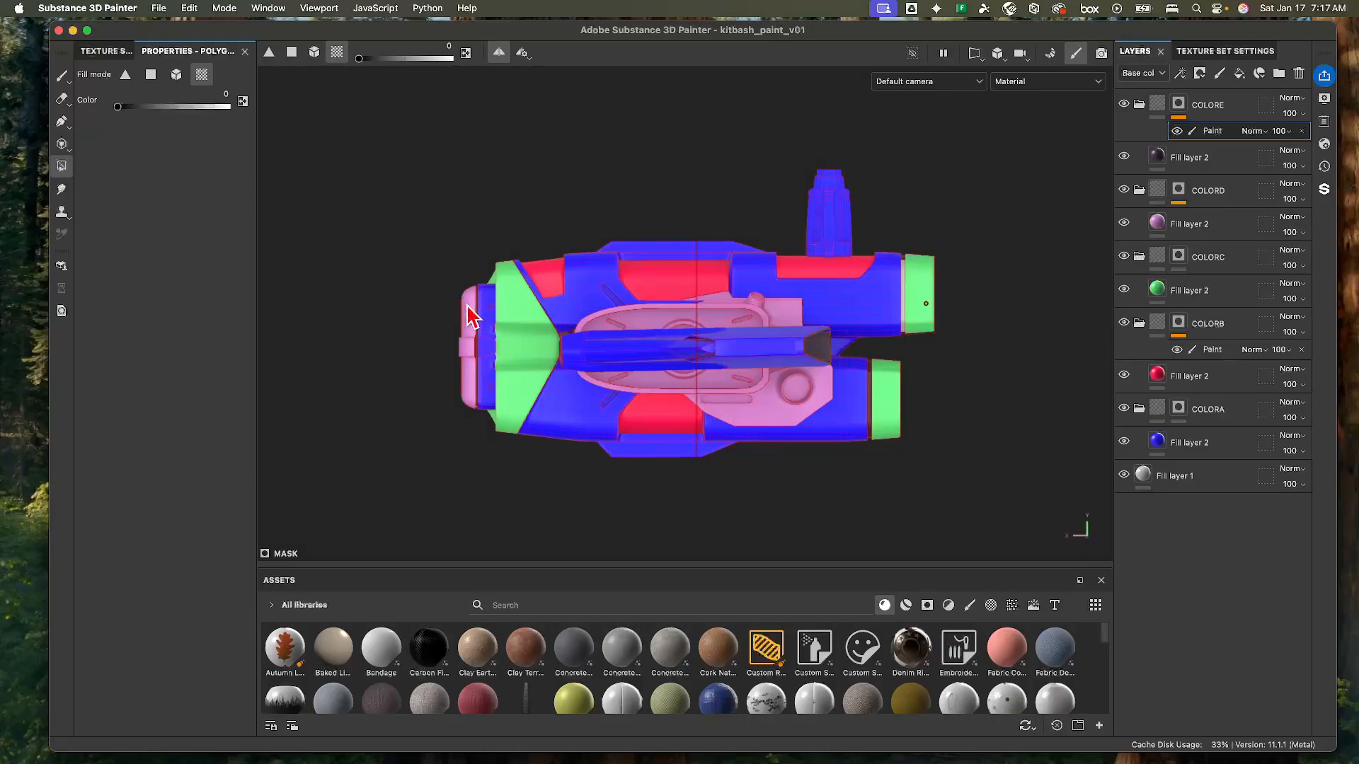
key("super+z")
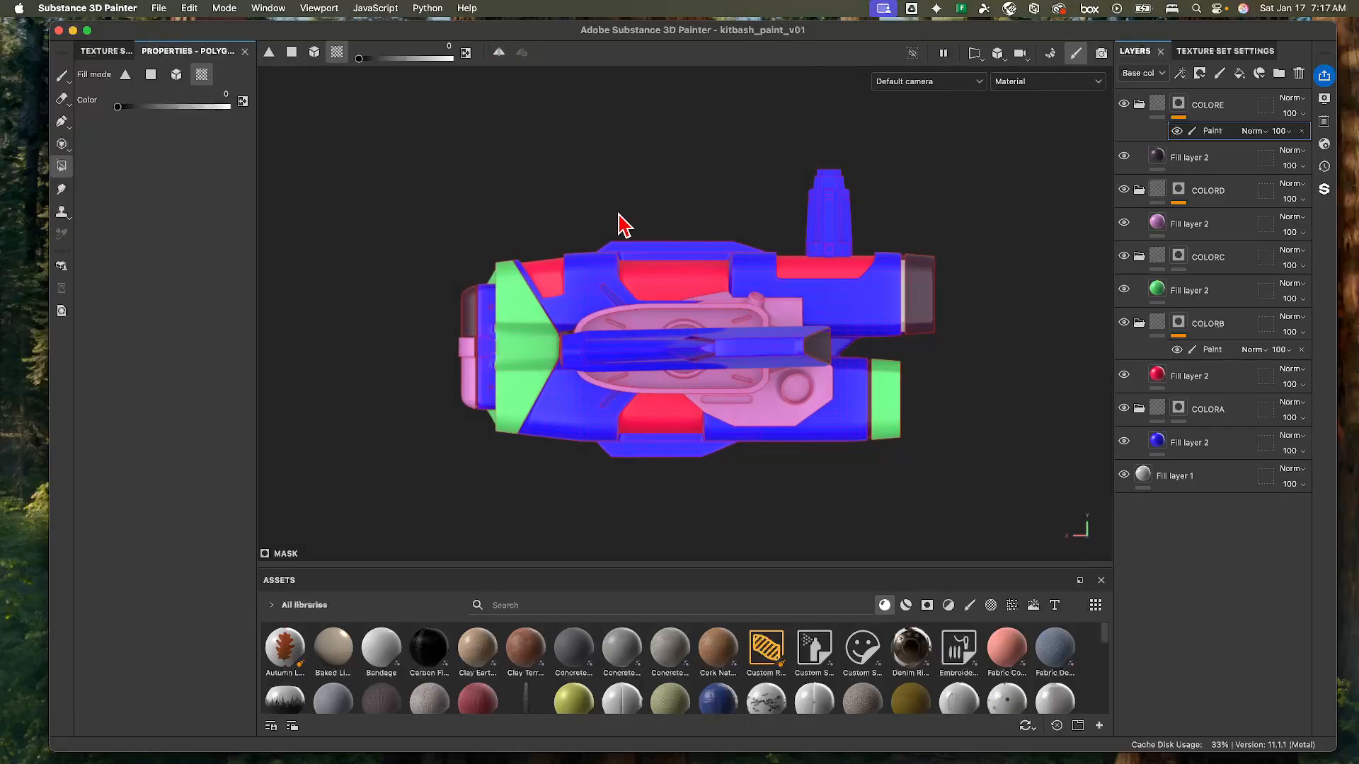
- Set the mirror symmetry axis to Y for the Polygon Fill tool
left_click_drag(618, 225, 814, 348, "alt")
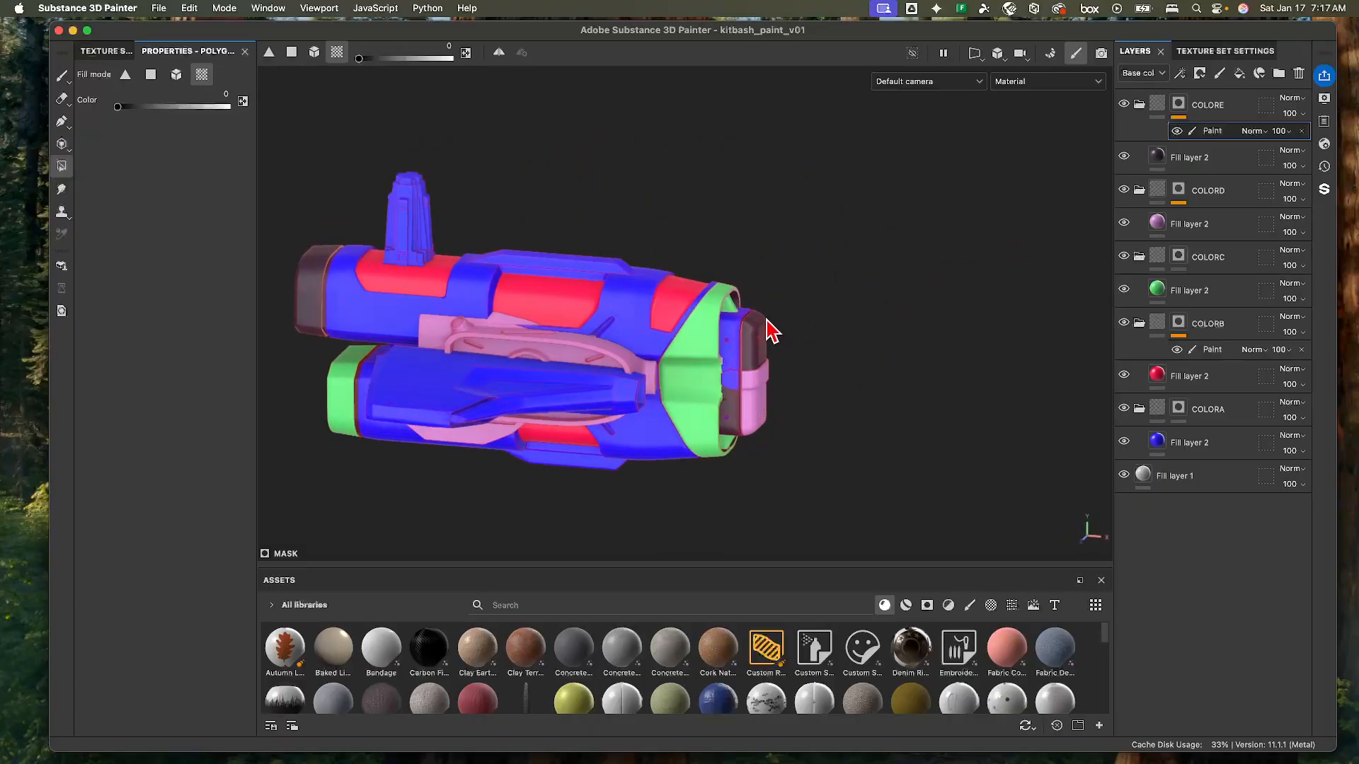
left_click(522, 53)
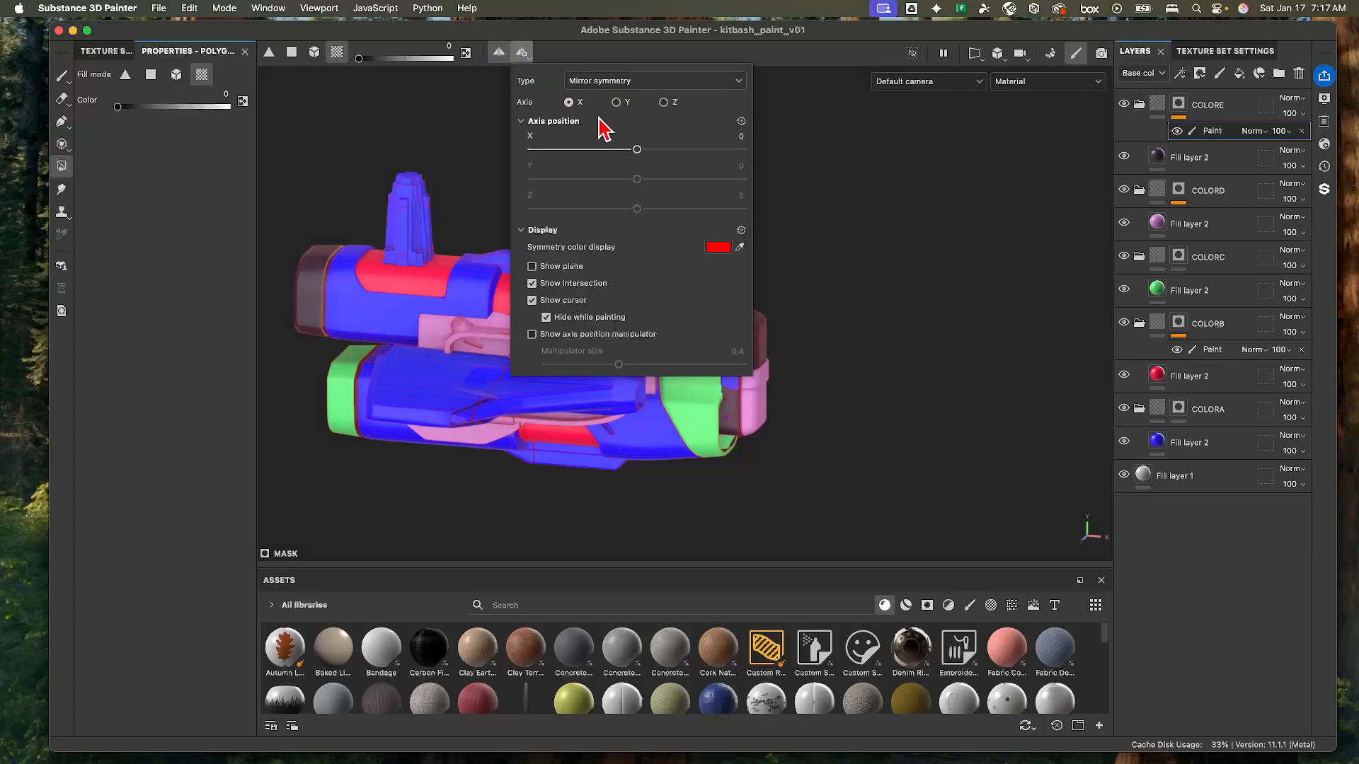
left_click(616, 103)
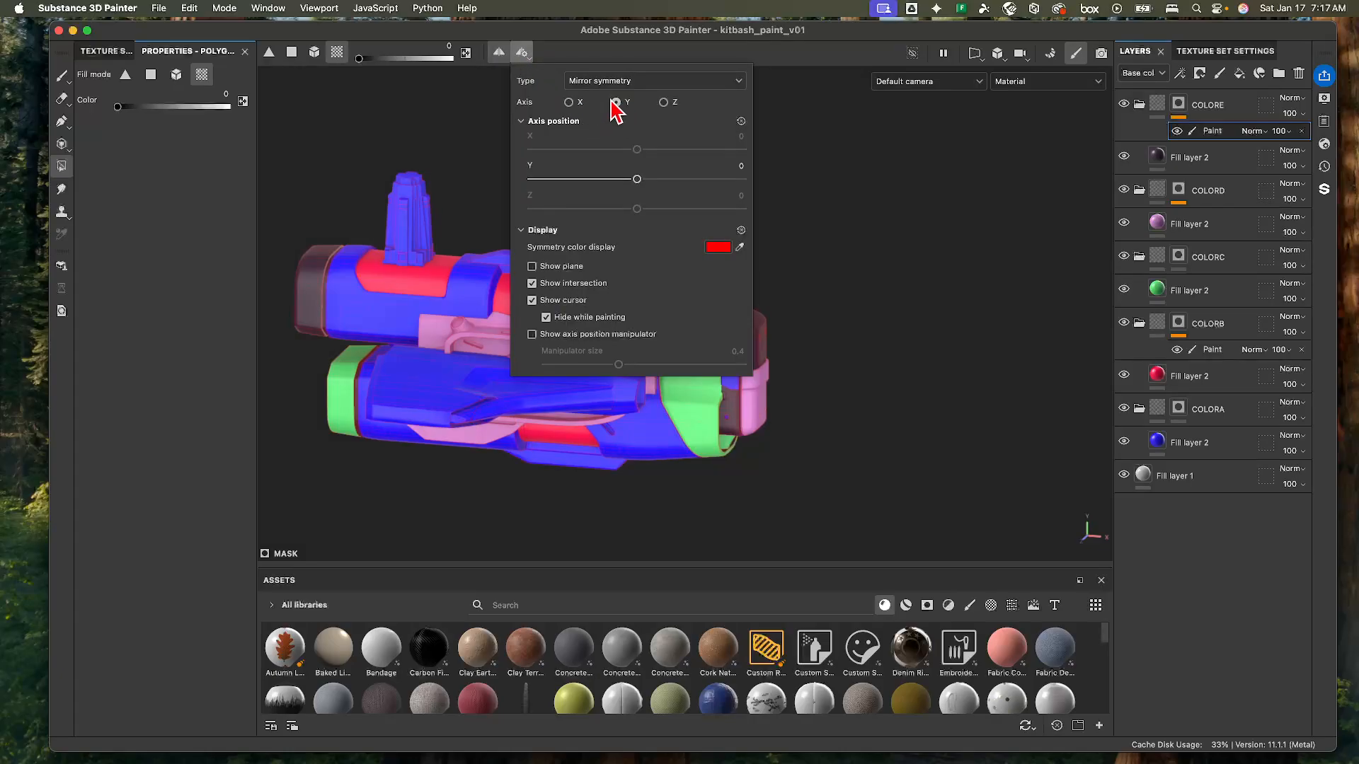
left_click(570, 103)
left_click(616, 103)
- Clear the COLORE spill from the pink nose cap, the blue neck and the upper nozzle's outer ring
left_click_drag(855, 227, 769, 338, "alt")
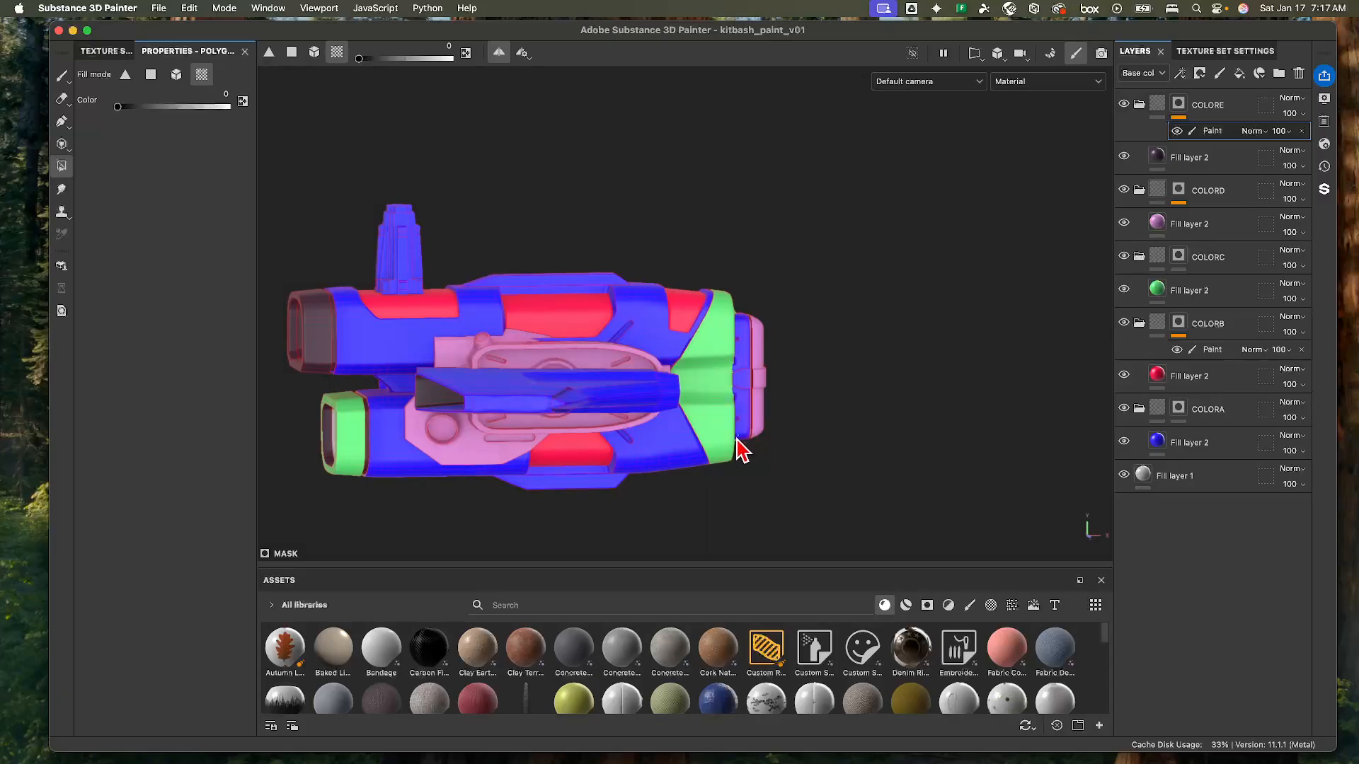
left_click_drag(786, 422, 749, 418, "alt")
middle_click_drag(462, 325, 636, 318, "alt")
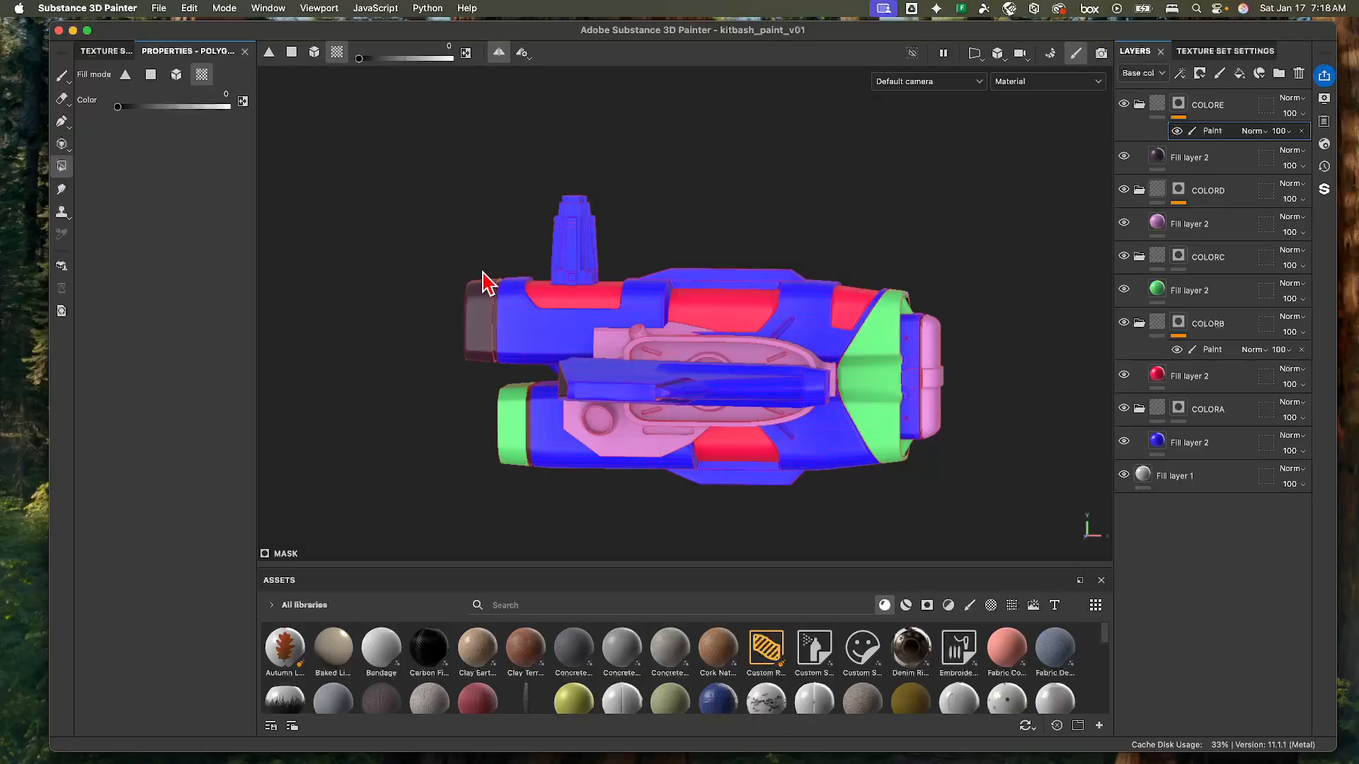
left_click_drag(495, 295, 743, 279, "alt")
right_click_drag(743, 279, 733, 344, "alt")
left_click_drag(734, 343, 687, 417, "alt")
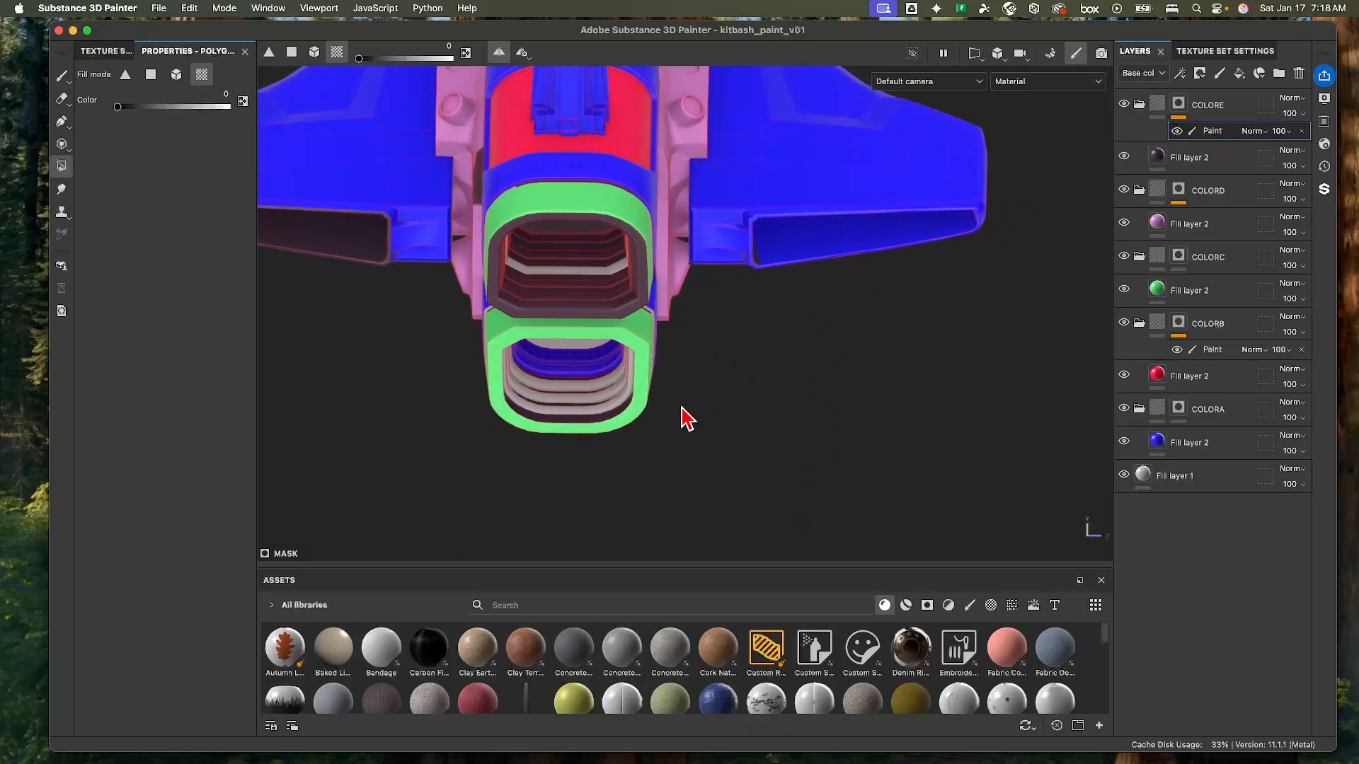
- Fill the stepped inner ribs of the lower rear nozzle in the COLORE mask
left_click(576, 423)
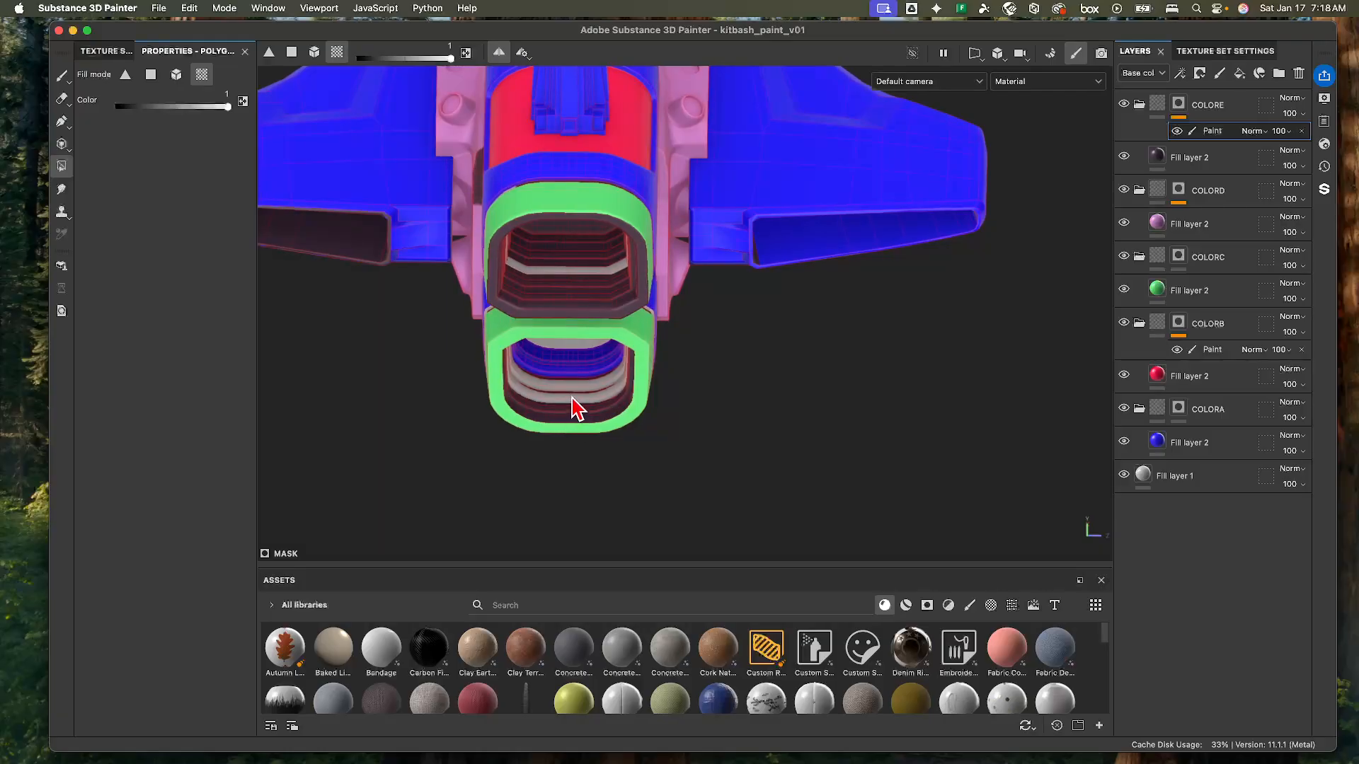
left_click_drag(573, 407, 509, 298, "alt")
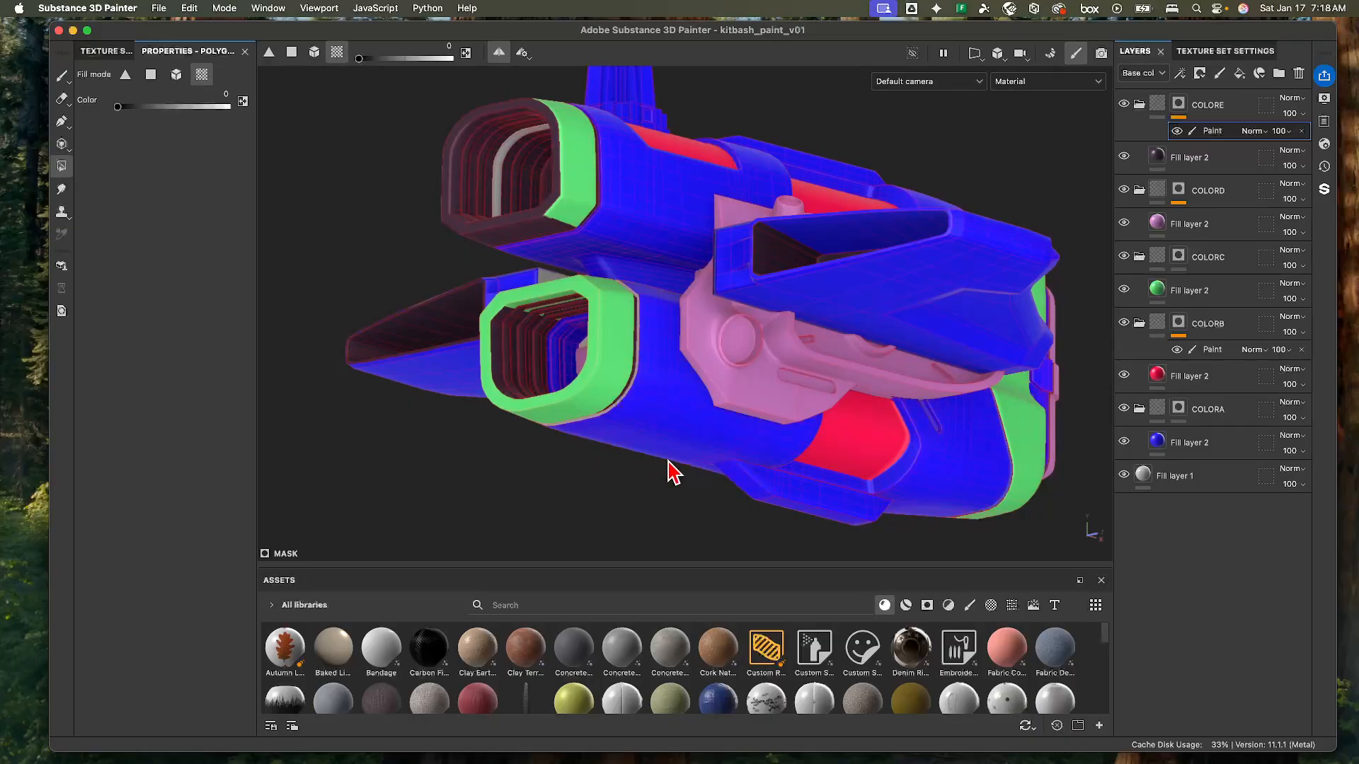
left_click_drag(787, 352, 852, 288, "alt")
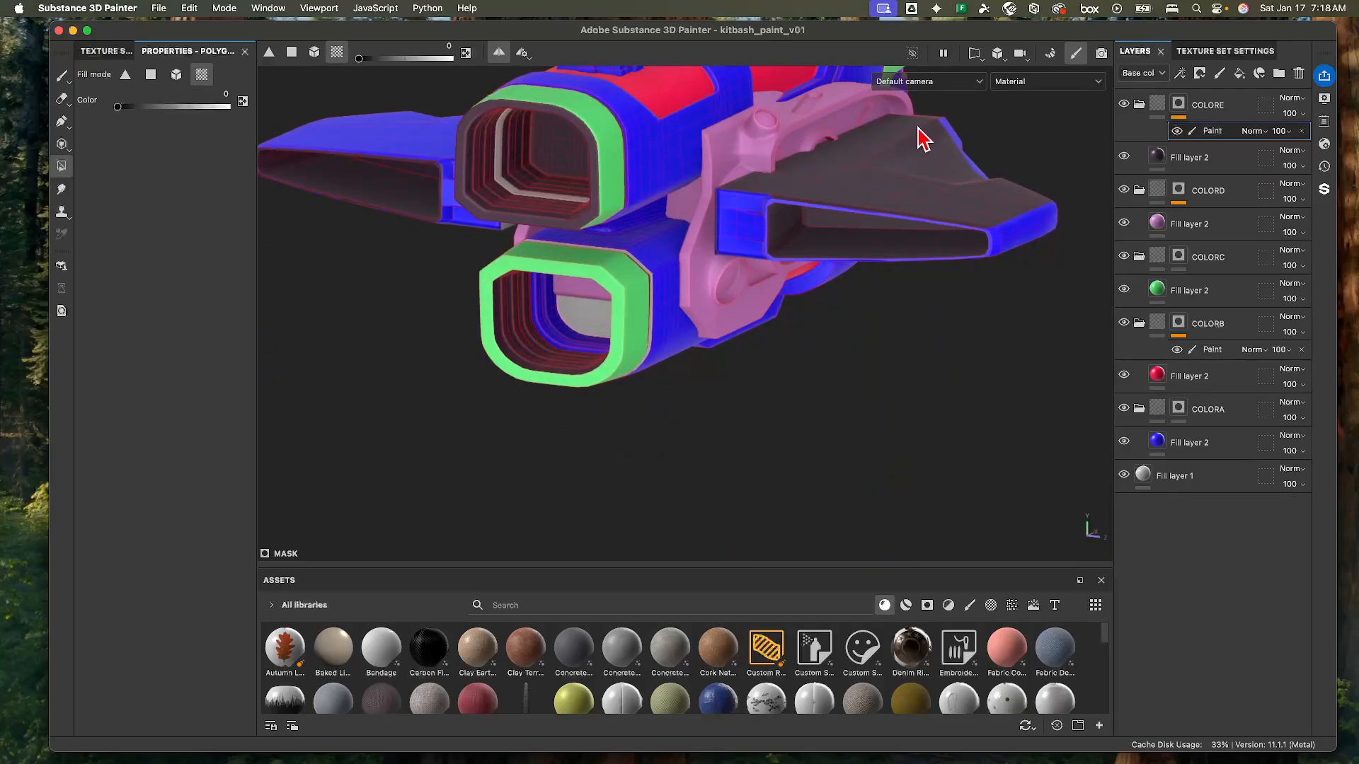
- Clear the COLORE spill from the wing's upper surface and check the upper nozzle's interior ribs up close
left_click_drag(927, 195, 545, 184, "alt")
right_click_drag(545, 184, 1085, 259, "alt")
middle_click_drag(532, 207, 567, 250, "alt")
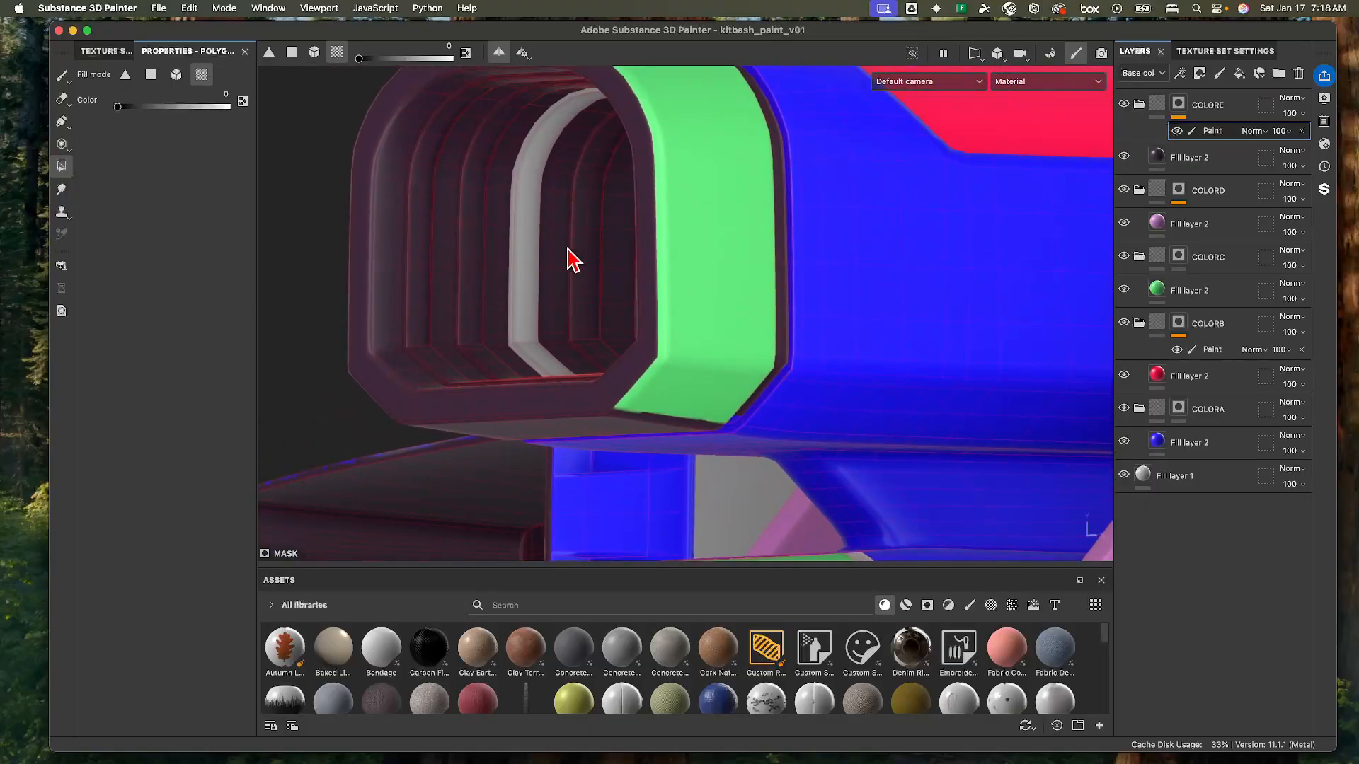
right_click_drag(530, 211, 488, 300, "alt")
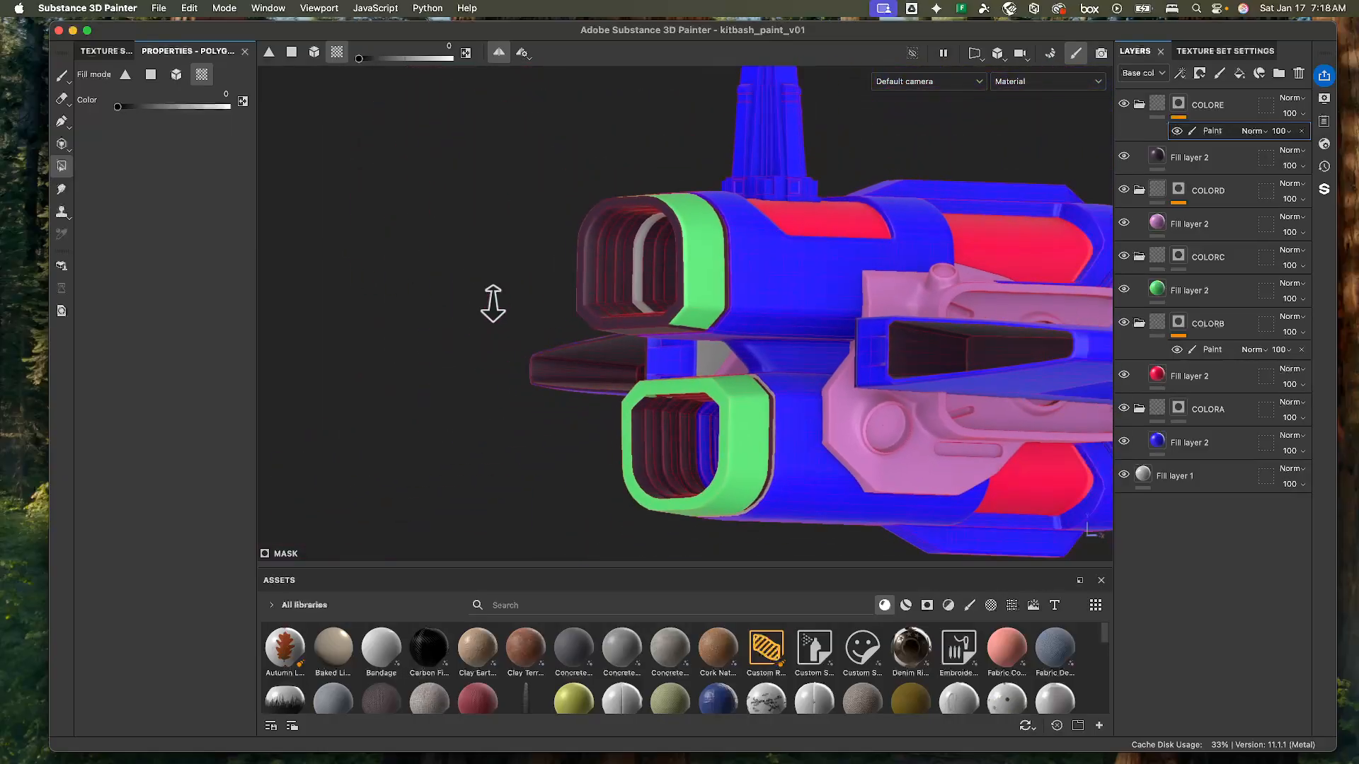
left_click_drag(489, 300, 440, 311, "alt")
right_click_drag(440, 311, 384, 304, "alt")
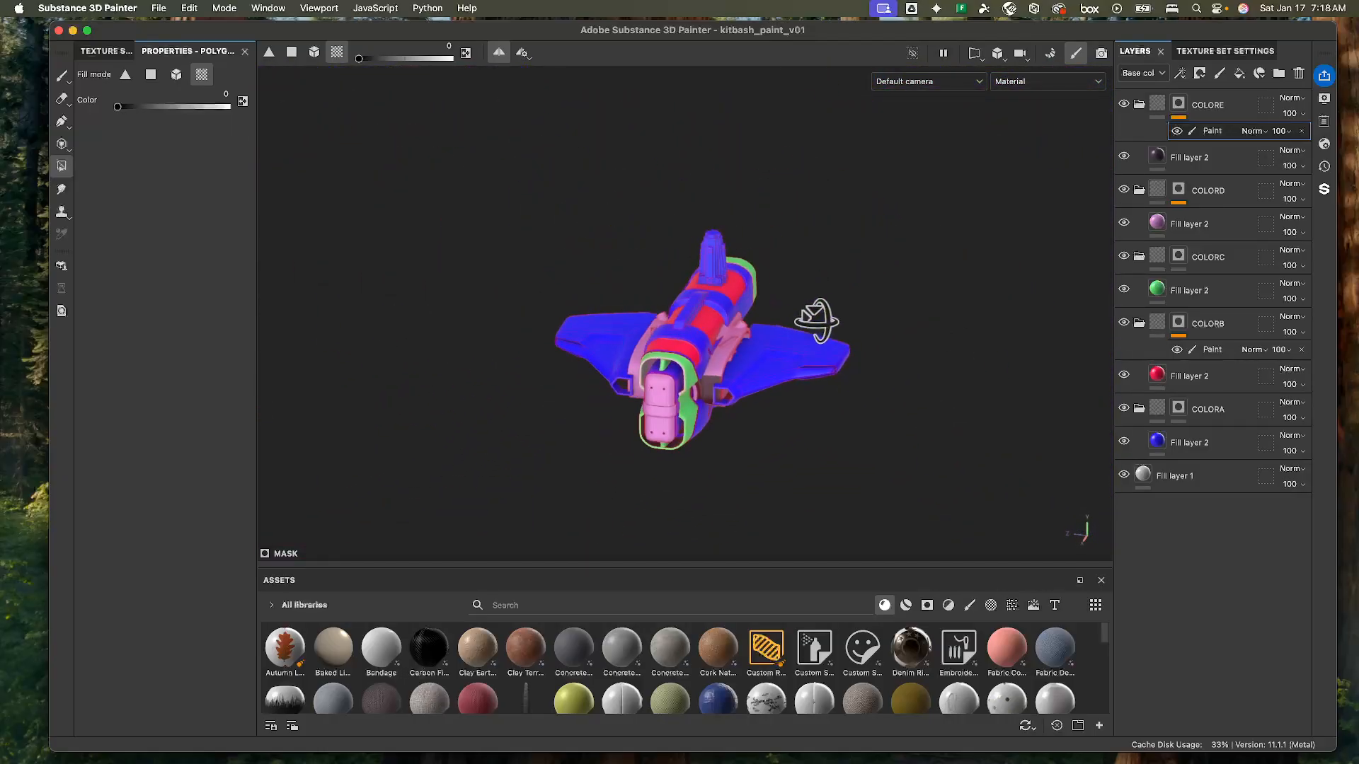
- Clear the remaining COLORE spill from the front end of the pink side rail and check the ship all around
left_click_drag(654, 283, 665, 352, "alt")
right_click_drag(669, 358, 809, 510, "alt")
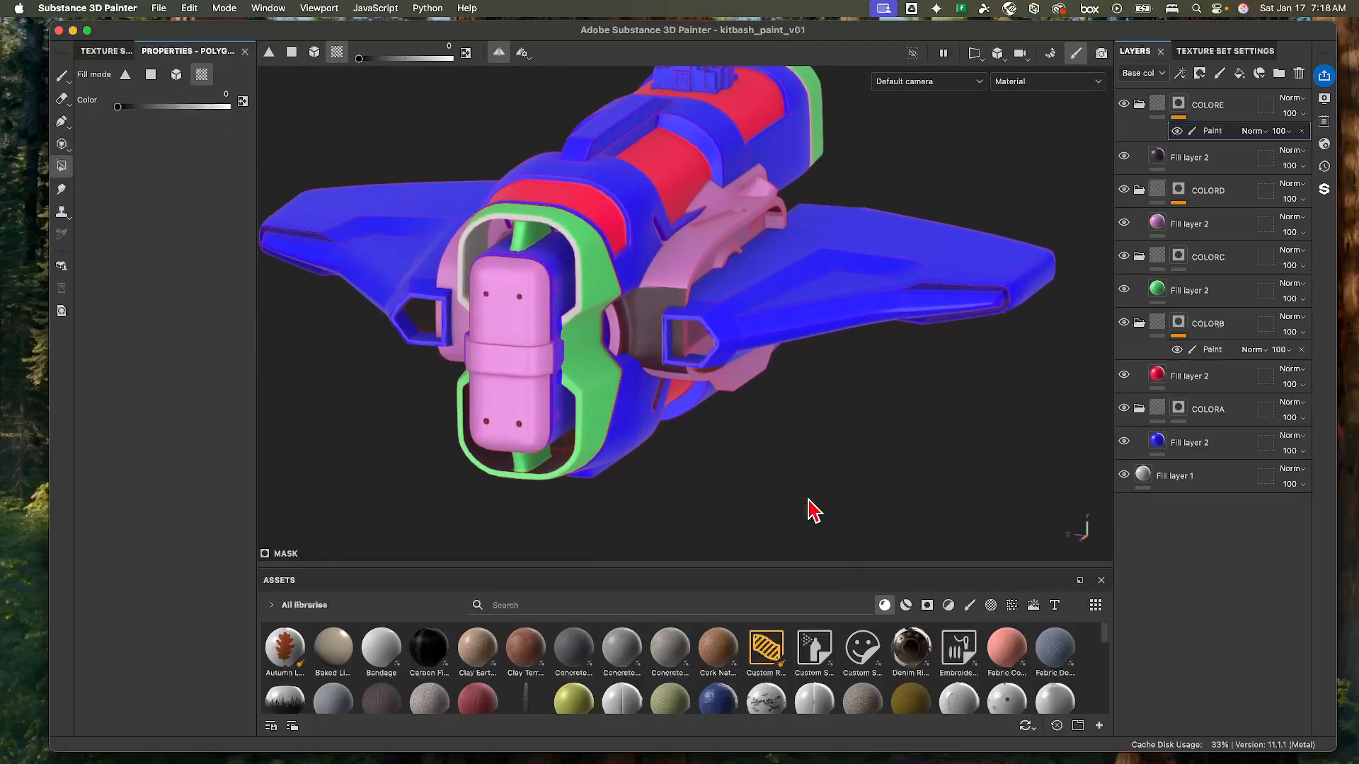
left_click_drag(637, 312, 688, 445, "alt")
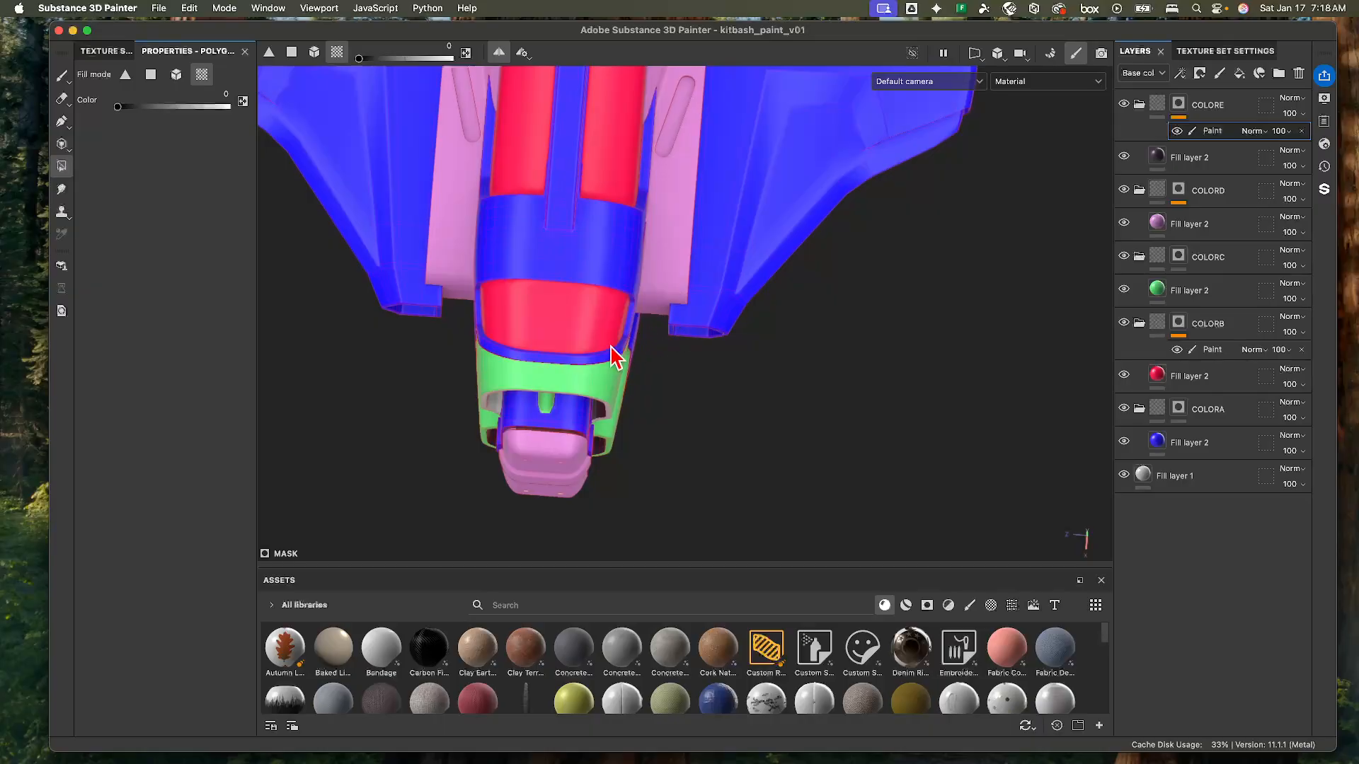
left_click_drag(613, 357, 934, 413, "alt")
left_click_drag(1102, 453, 815, 301, "alt")
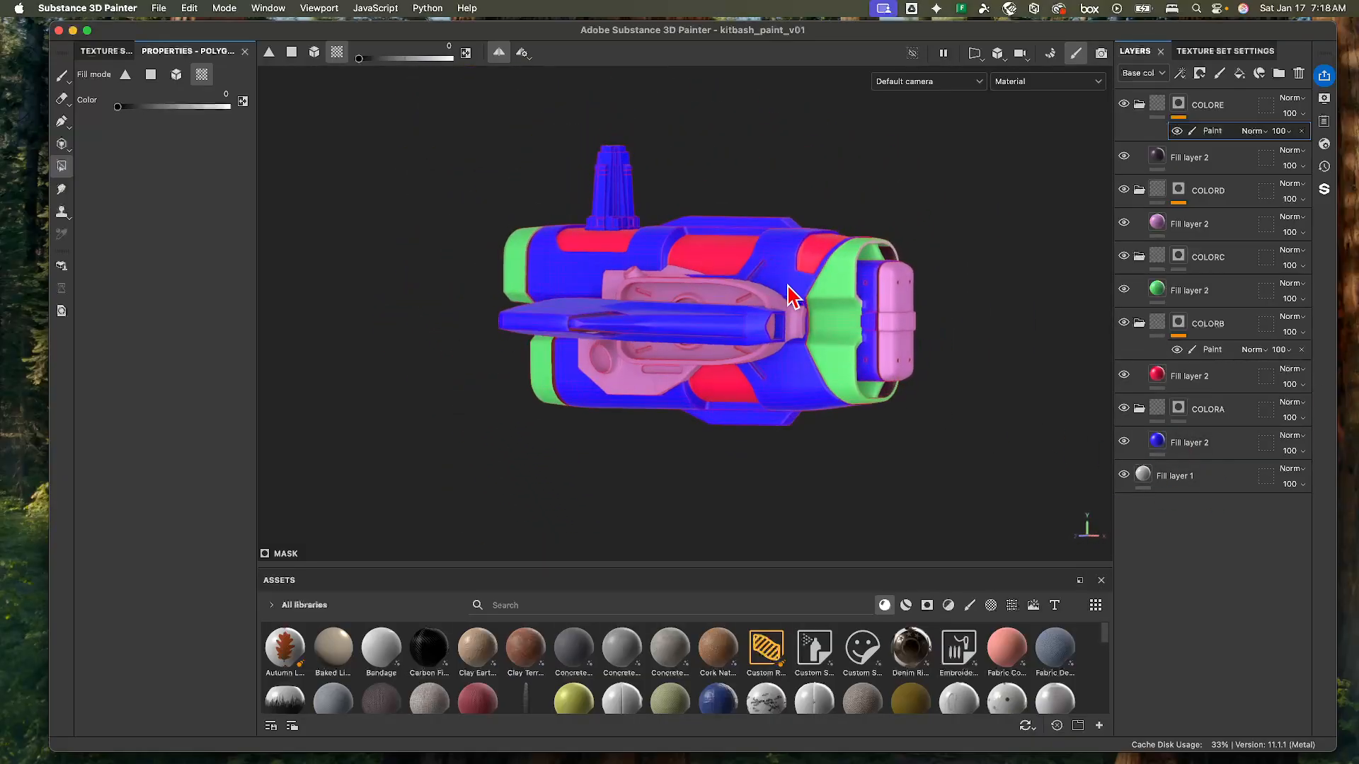
- Change the COLORA fill layer's base color to a saturated orange, DA5321, after trying green, grey and salmon variants
left_click(1155, 444)
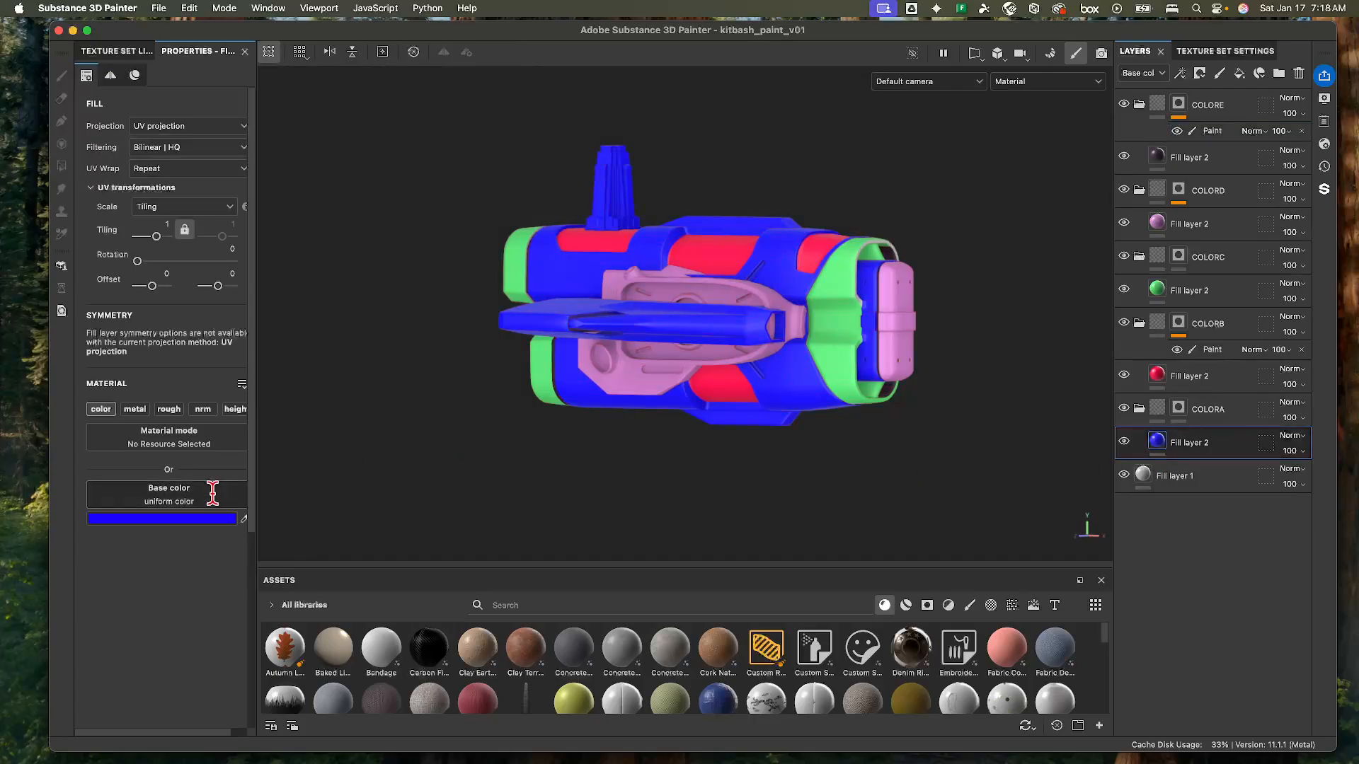
left_click(188, 522)
left_click(381, 453)
left_click_drag(382, 459, 382, 471)
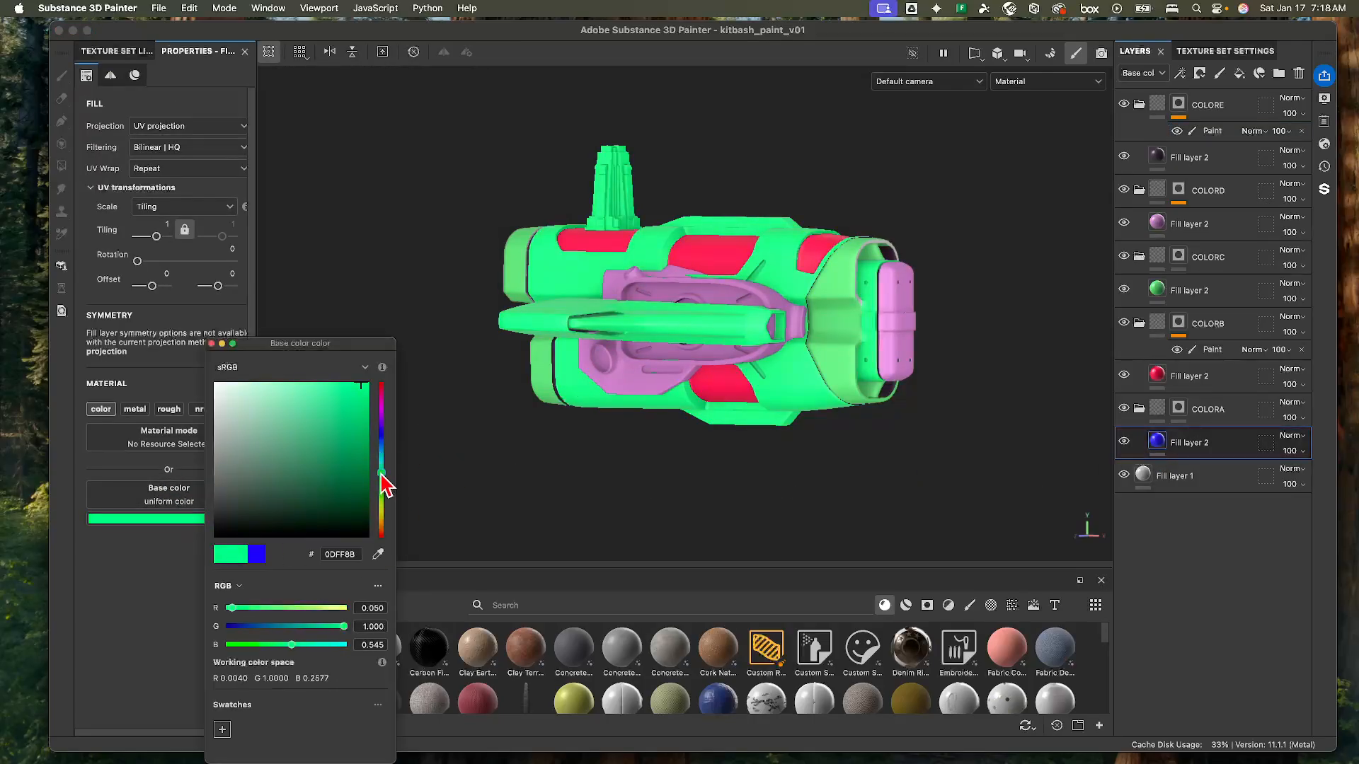
left_click_drag(249, 437, 229, 443)
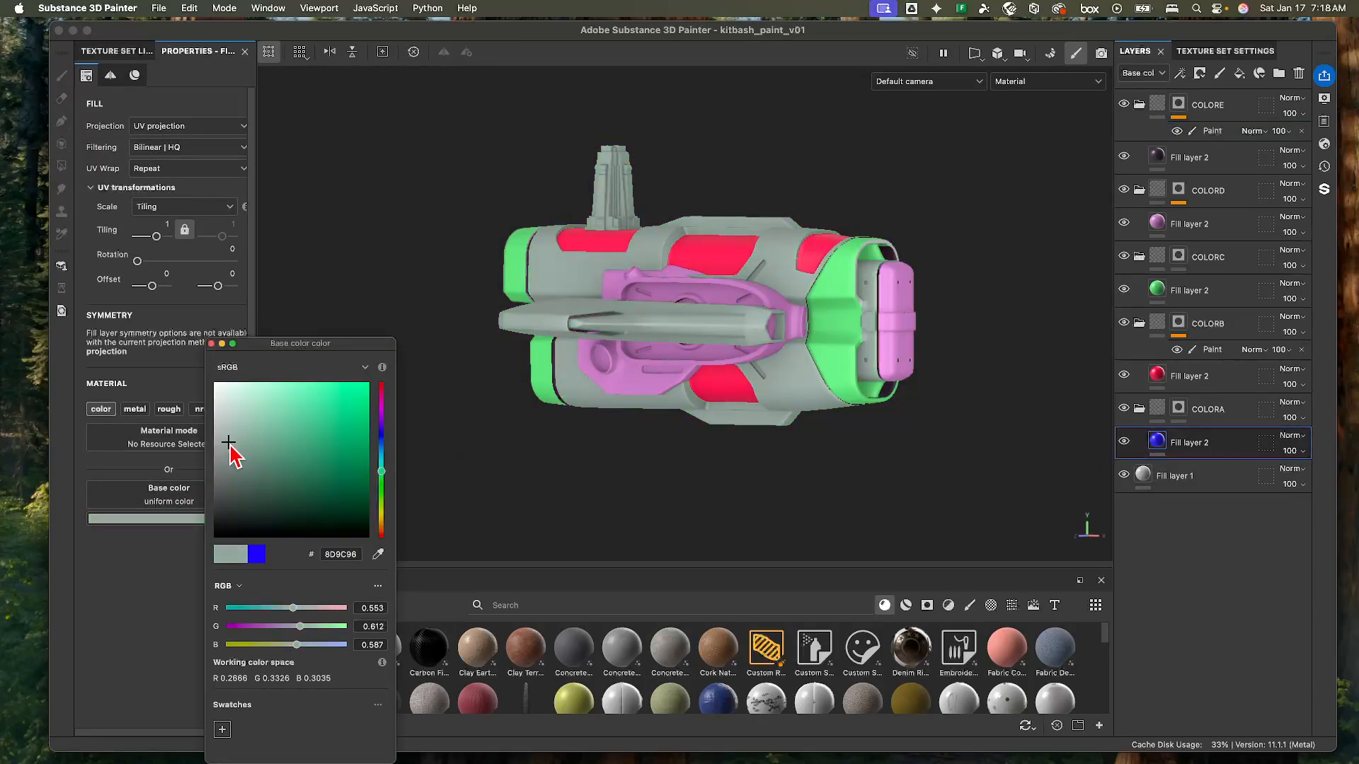
left_click_drag(382, 471, 382, 525)
left_click_drag(259, 460, 290, 414)
mouse_move(382, 525)
left_mouse_down()
mouse_move(383, 485)
mouse_move(383, 532)
left_mouse_up()
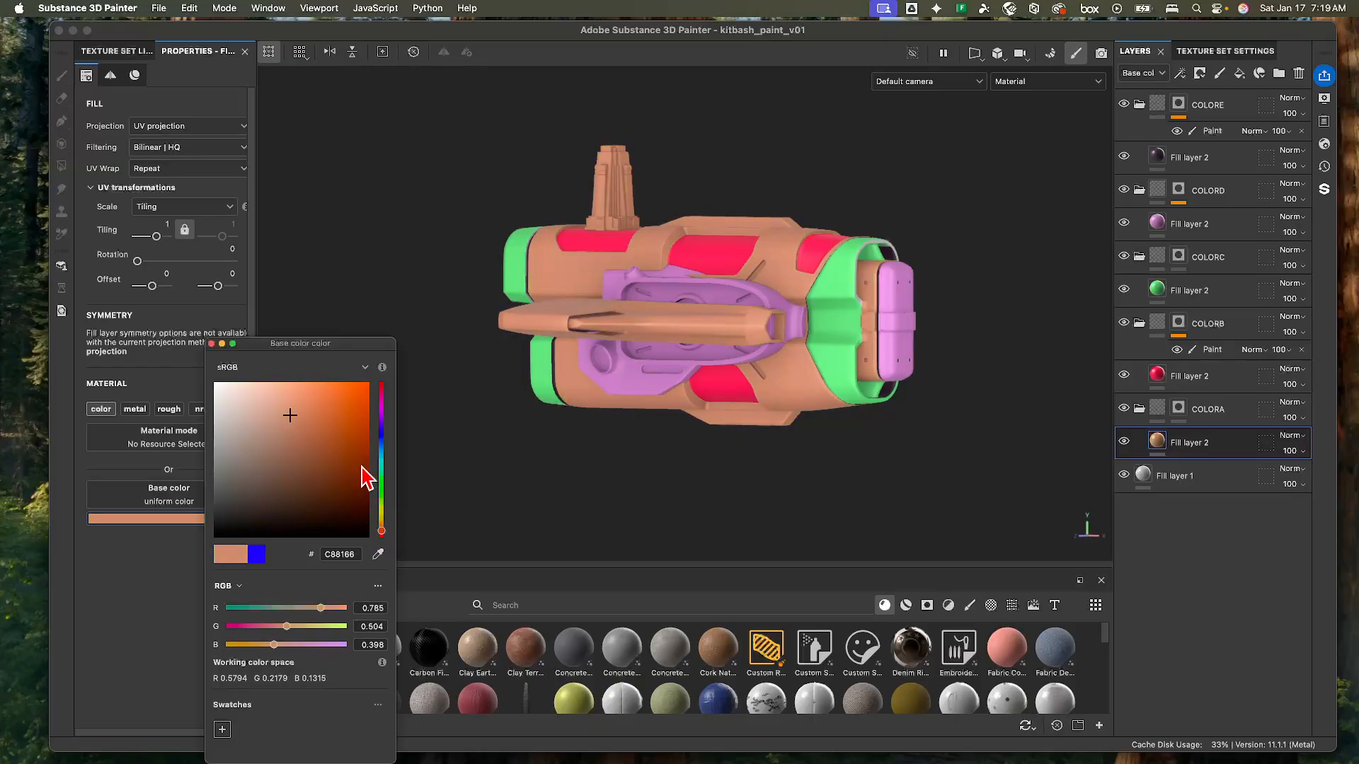
left_click(350, 408)
left_click_drag(346, 405, 346, 405)
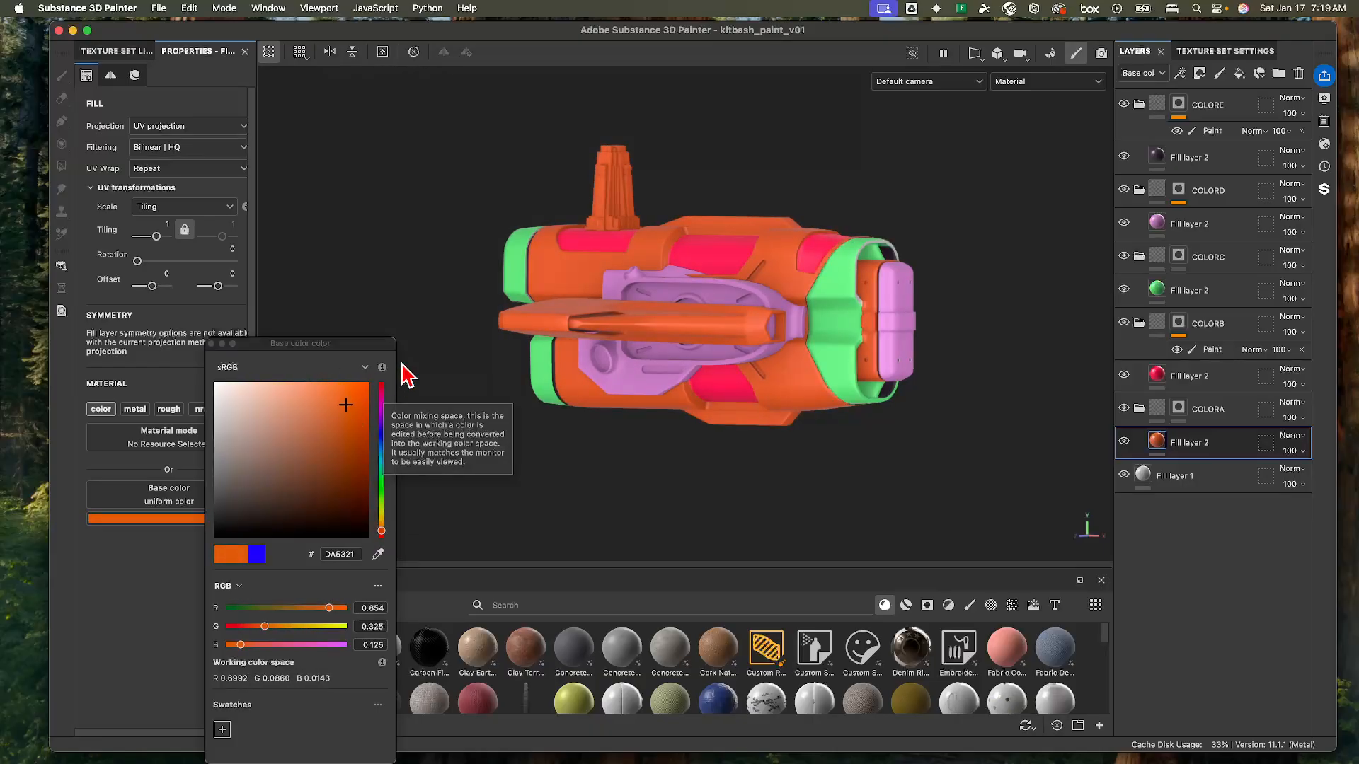
left_click(211, 344)
- Change the COLORC fill layer's base color to a dark grey, 505652
mouse_move(953, 315)
left_mouse_down("alt")
mouse_move(804, 333)
mouse_move(946, 331)
left_mouse_up("alt")
left_click(1166, 291)
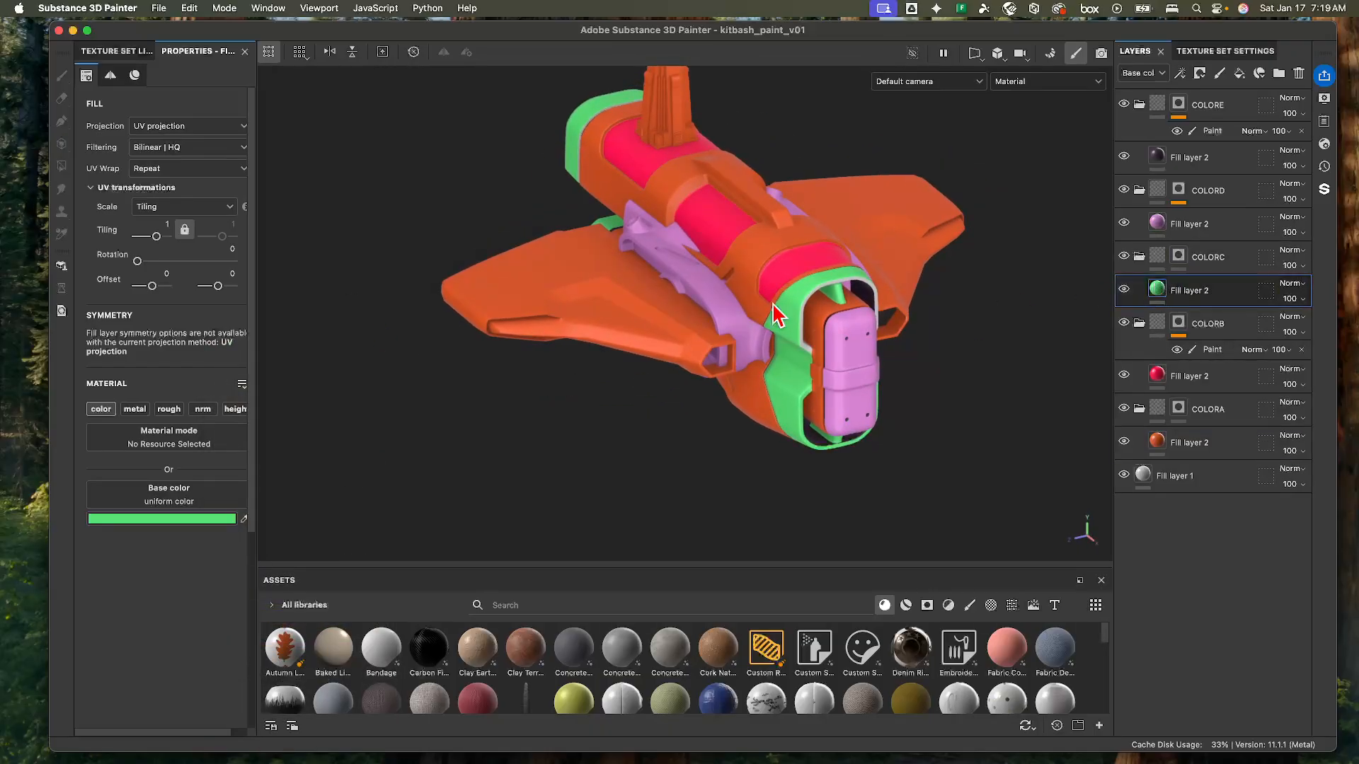
left_click_drag(771, 303, 699, 283, "alt+shift")
left_click(225, 521)
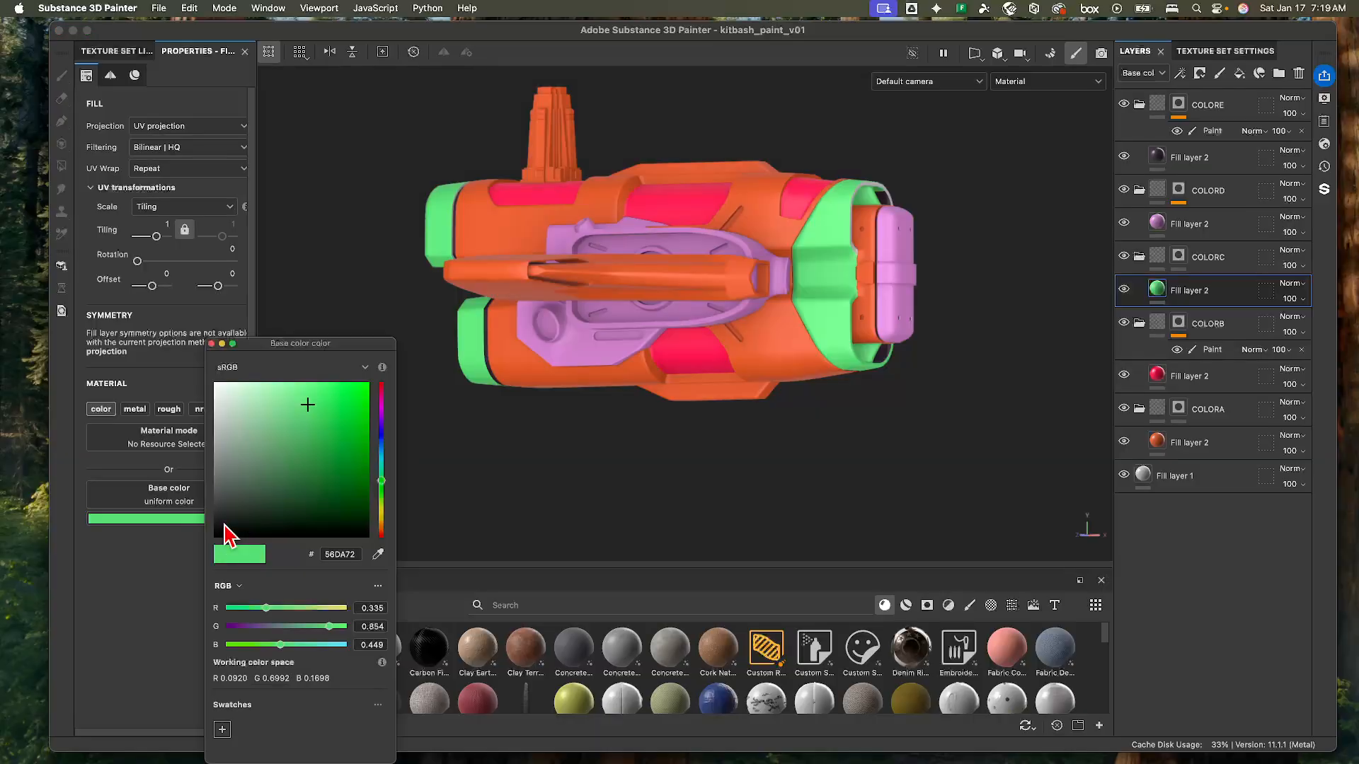
left_click_drag(334, 480, 225, 487)
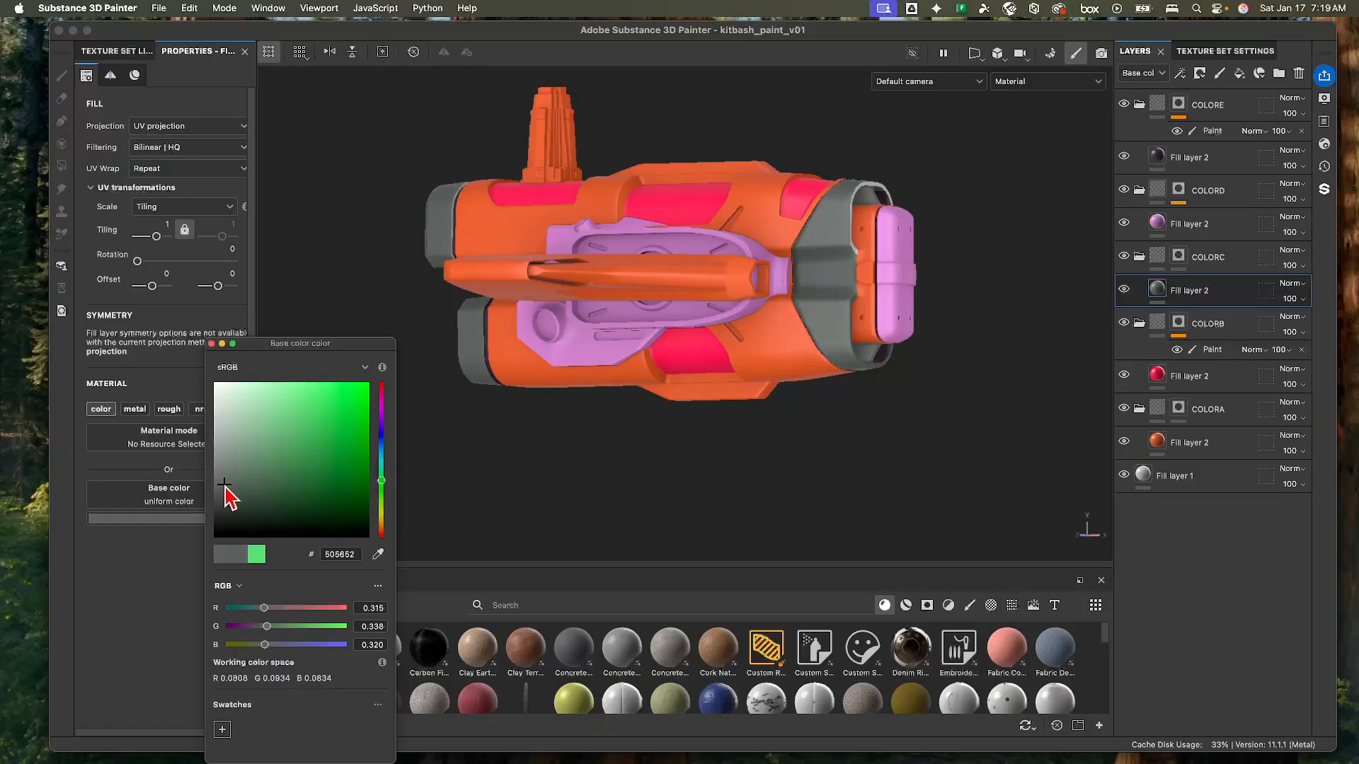
left_click(212, 344)
- Change the COLORB fill layer's base color to a muted slate blue, 515C77
left_click_drag(898, 234, 1027, 290, "alt")
left_click(1163, 386)
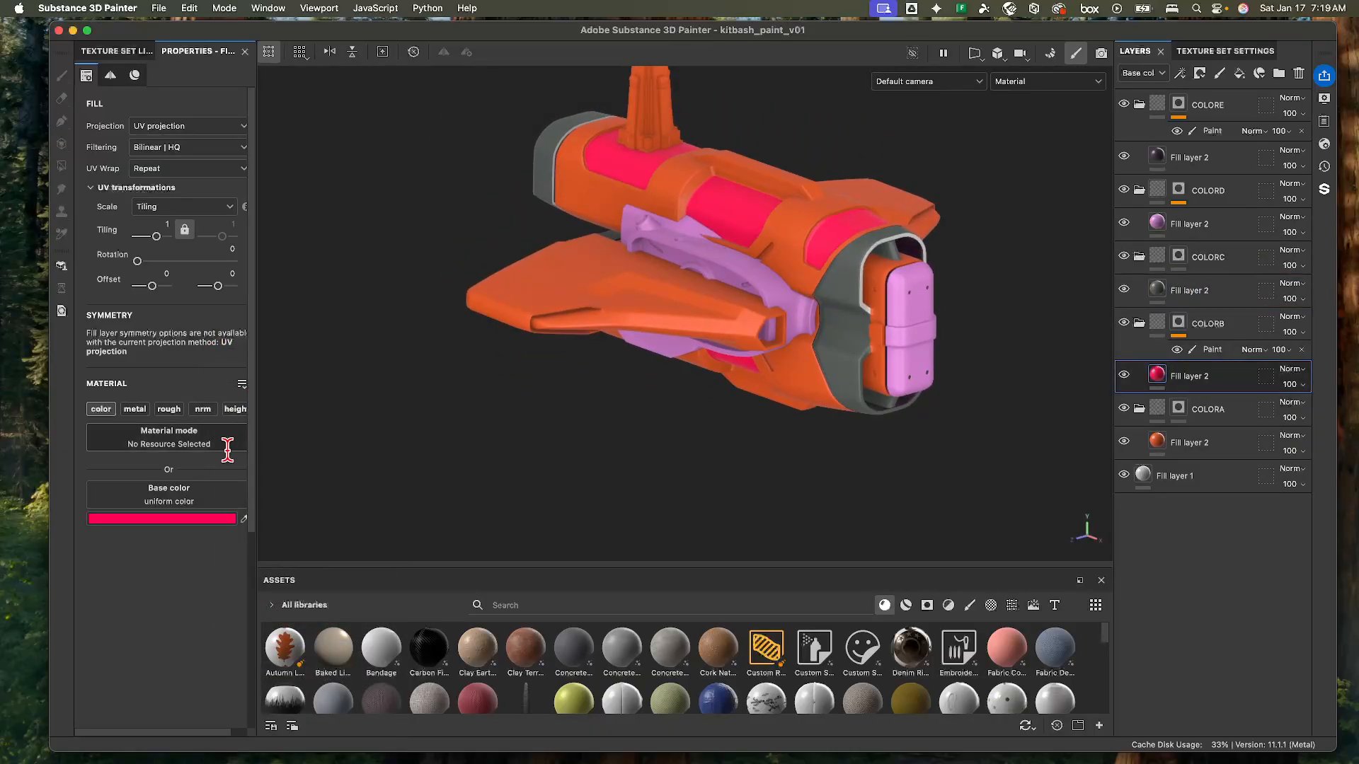
left_click(222, 520)
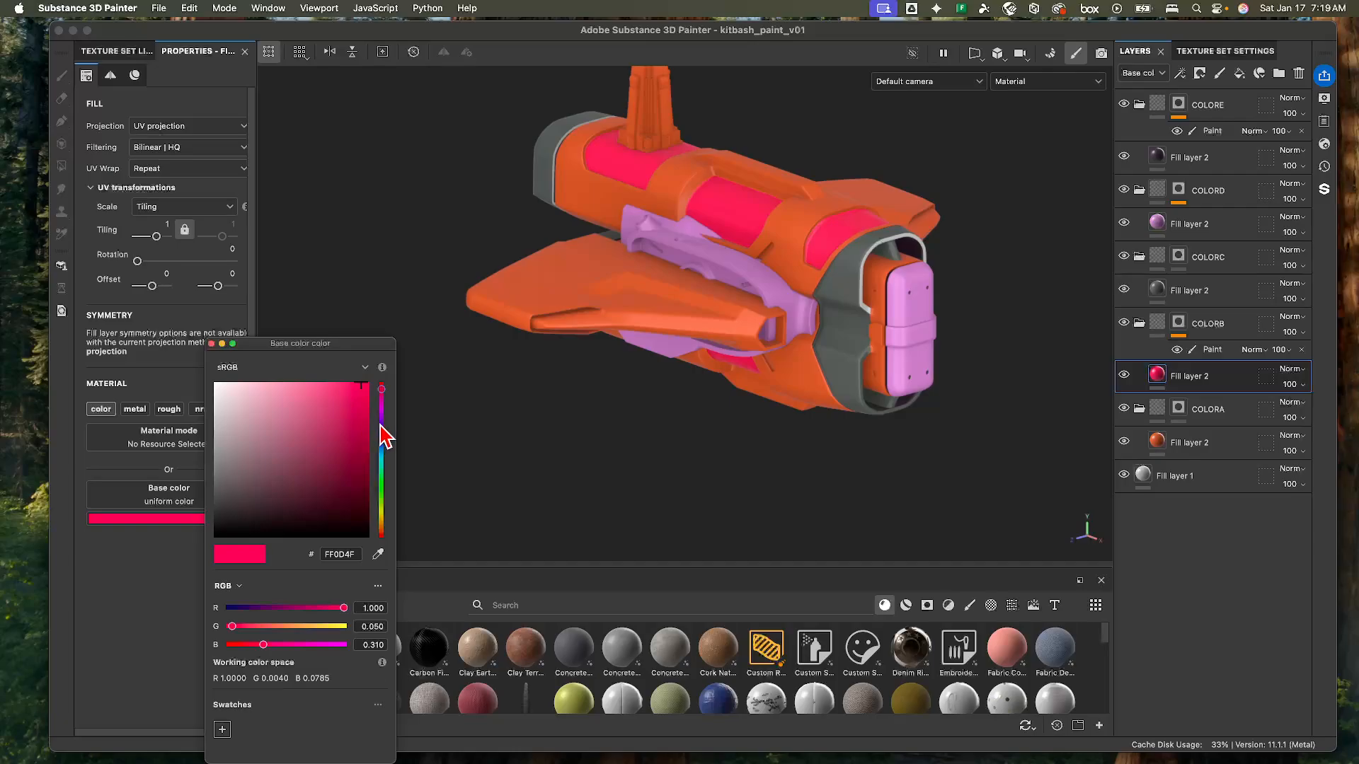
left_click_drag(318, 489, 245, 483)
left_click_drag(381, 430, 381, 434)
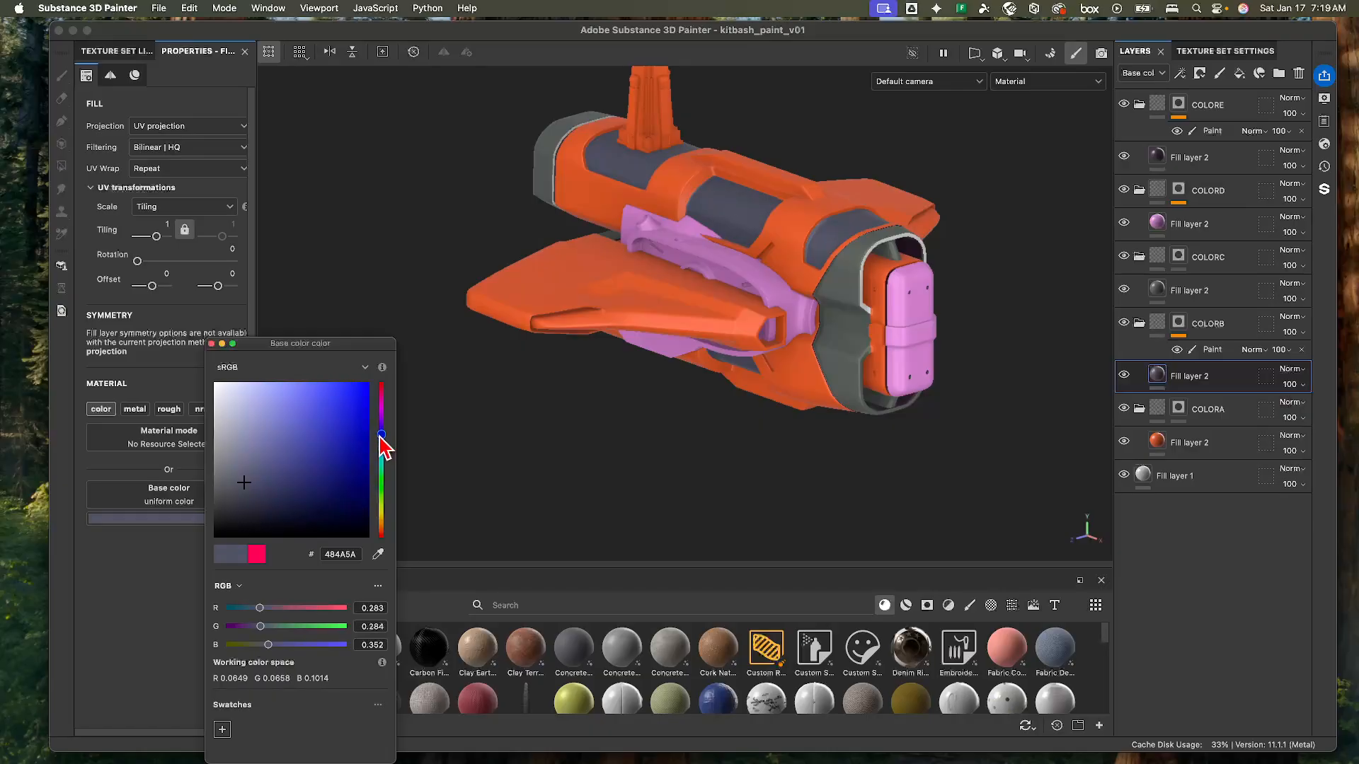
left_click_drag(280, 435, 263, 467)
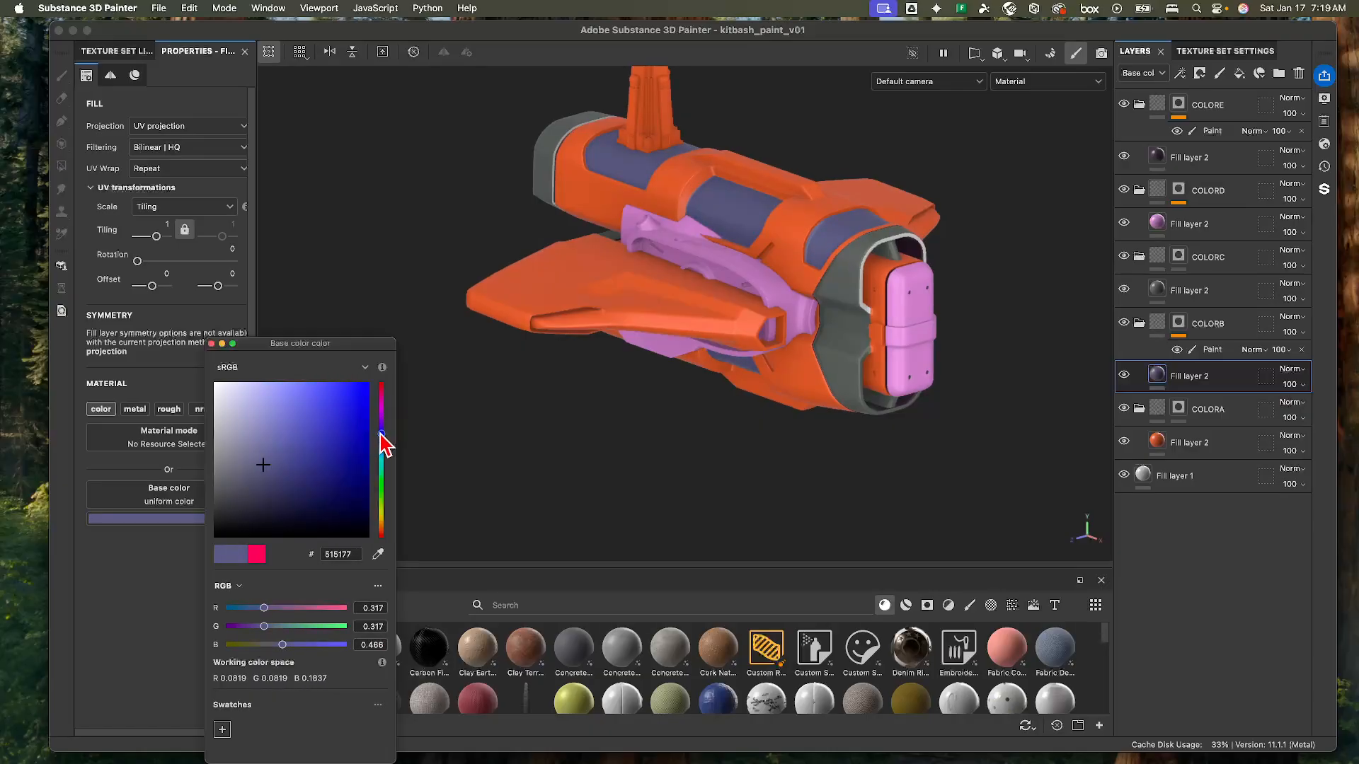
left_click_drag(380, 433, 374, 445)
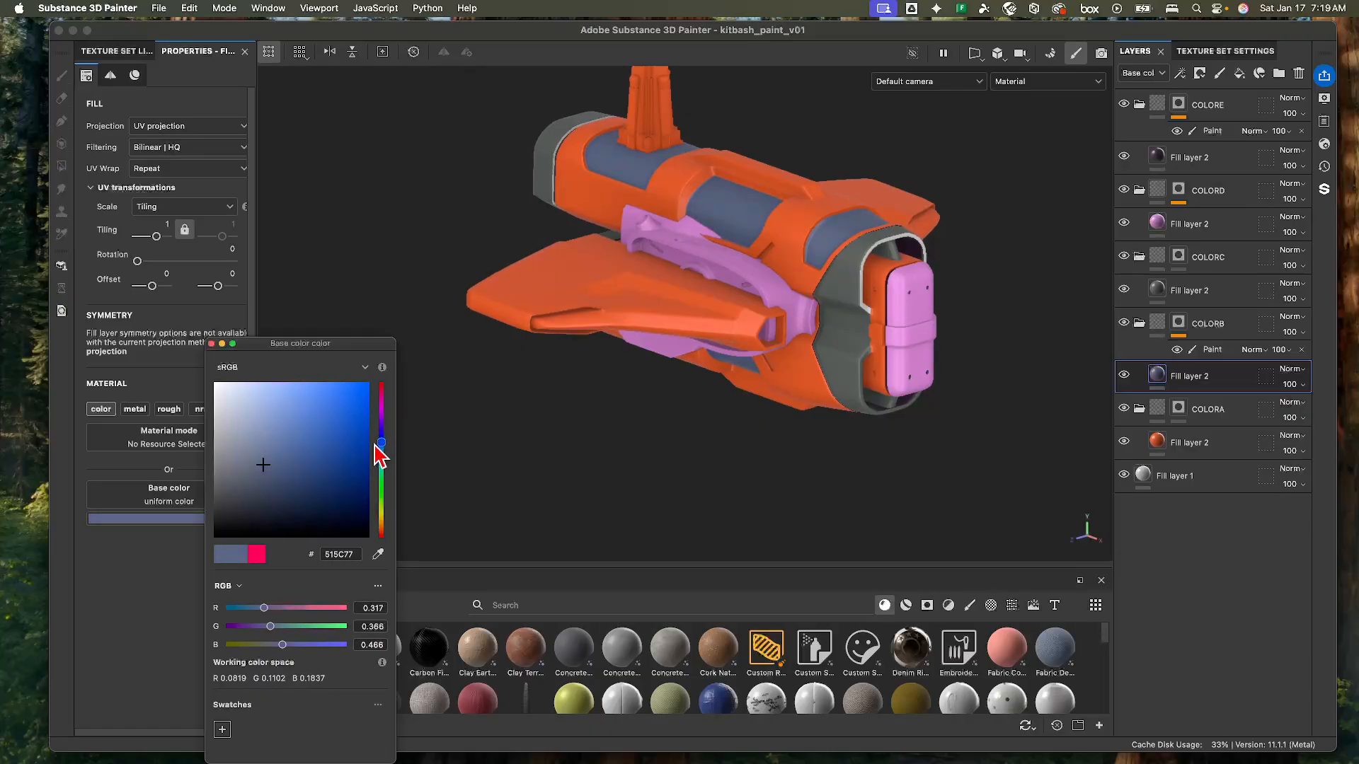
left_click(211, 344)
- Display only the Base color channel and sample the slate-blue hull panel as the COLORC fill color, allowing screen access
left_click_drag(734, 409, 831, 365, "alt")
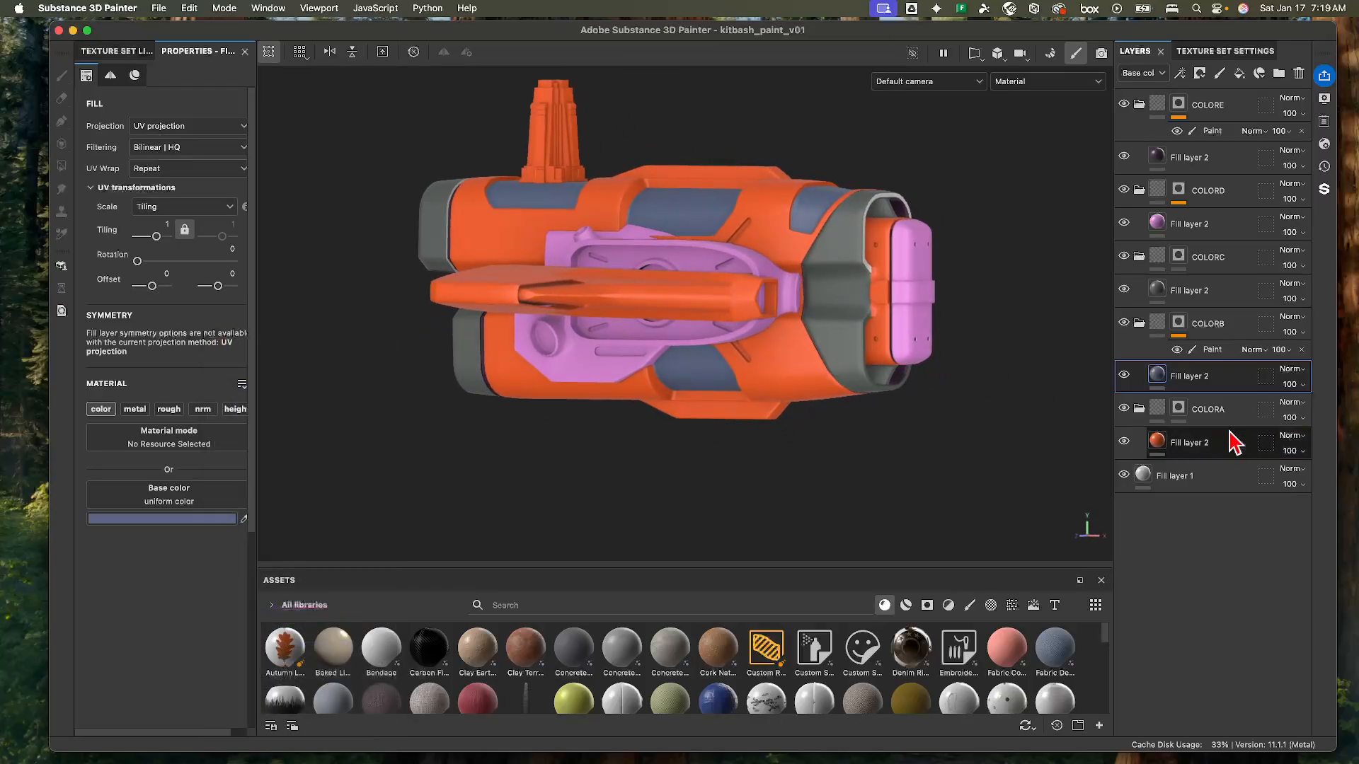
left_click(1172, 298)
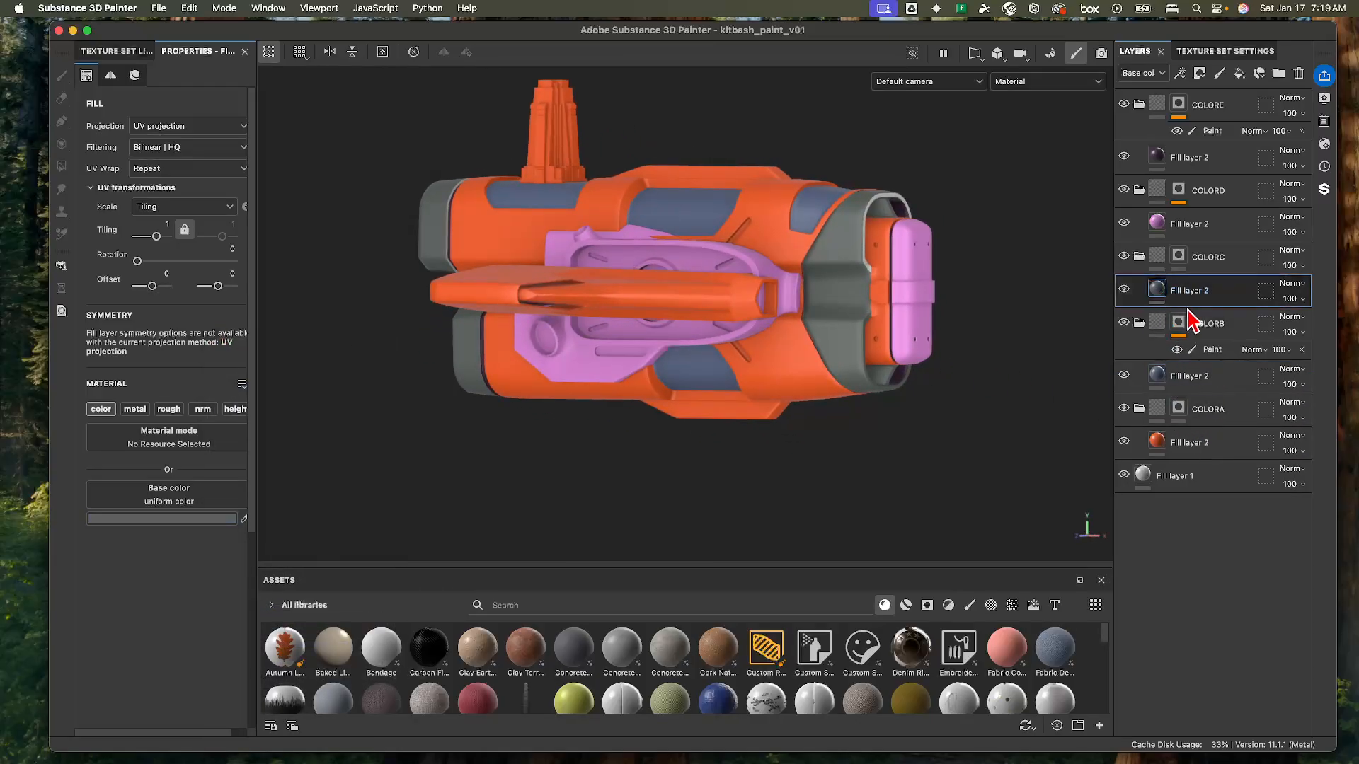
left_click(1022, 83)
left_click(1022, 142)
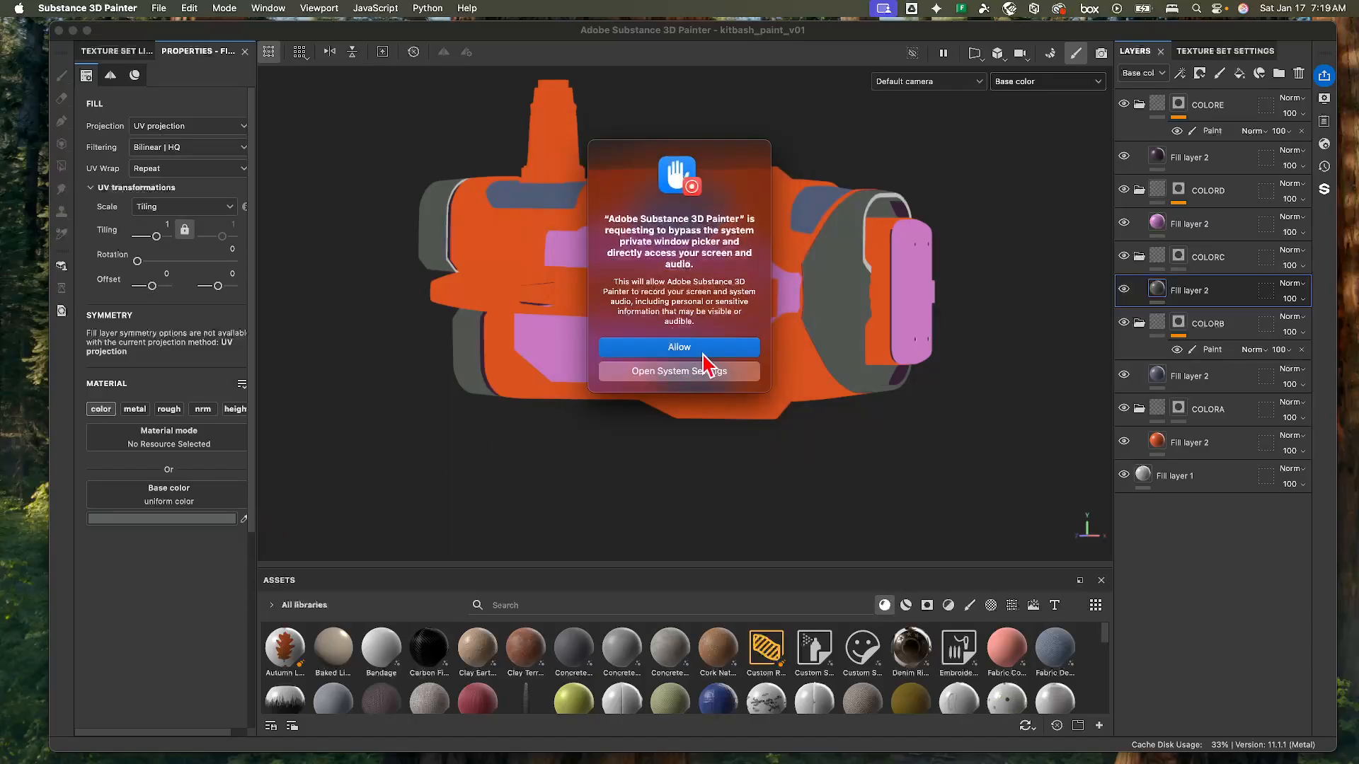
left_click(712, 350)
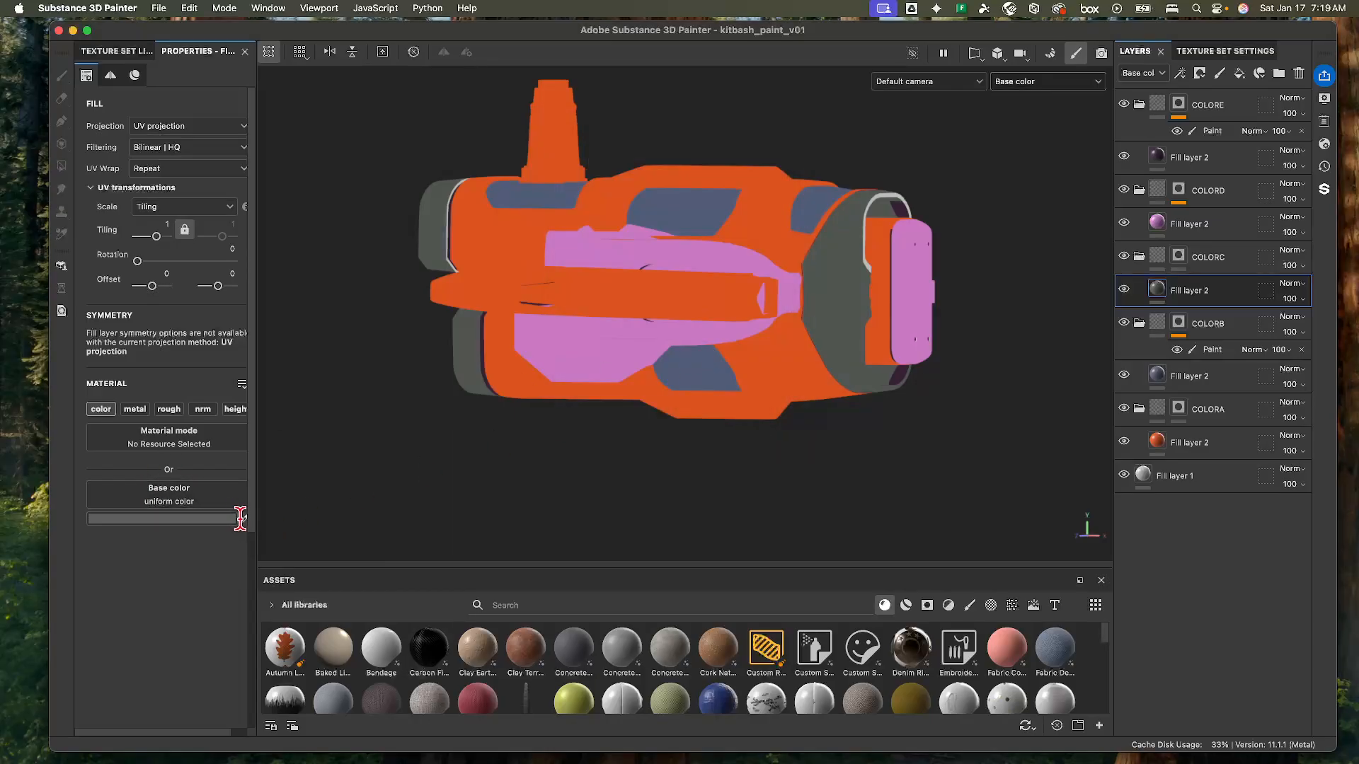
left_click(728, 197)
left_click_drag(793, 237, 708, 298, "alt")
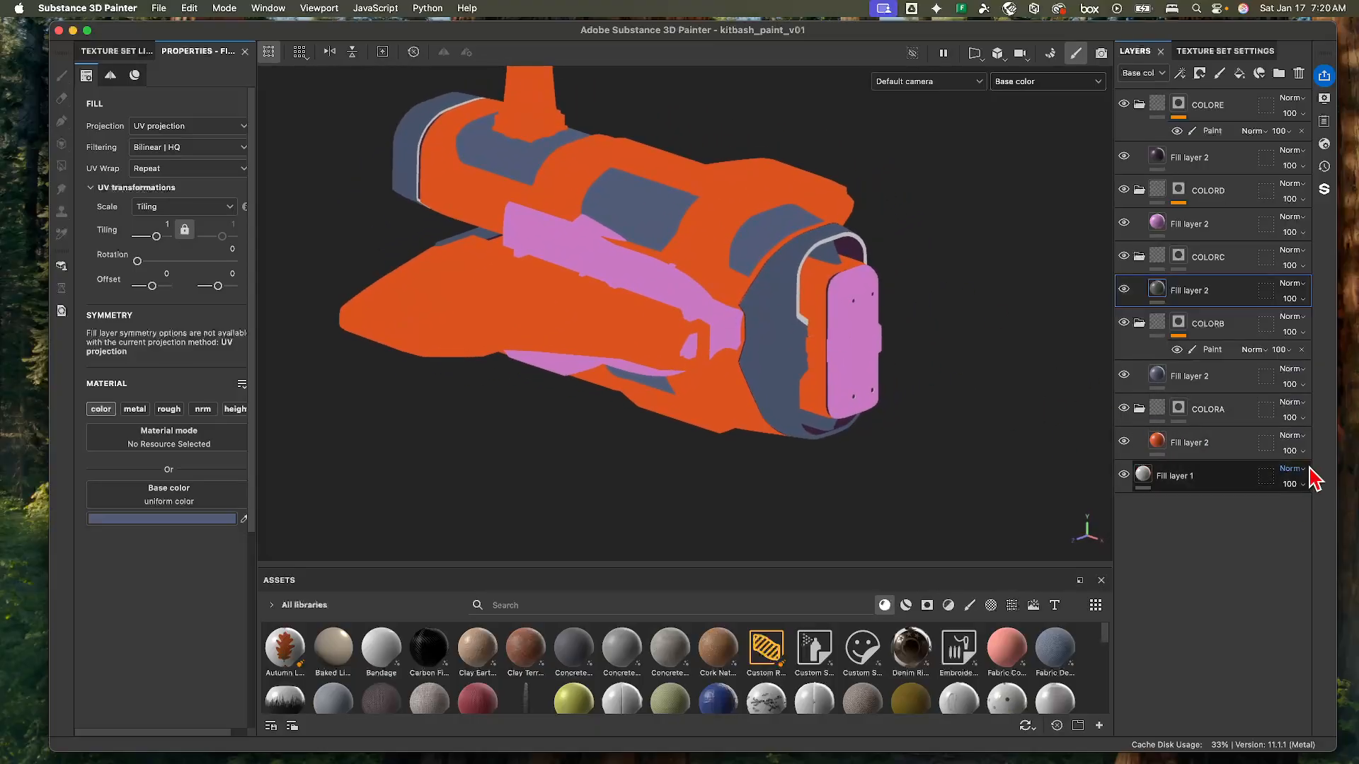
- Change the COLORD fill layer's base color to a light tan, C89C79
left_click(1158, 225)
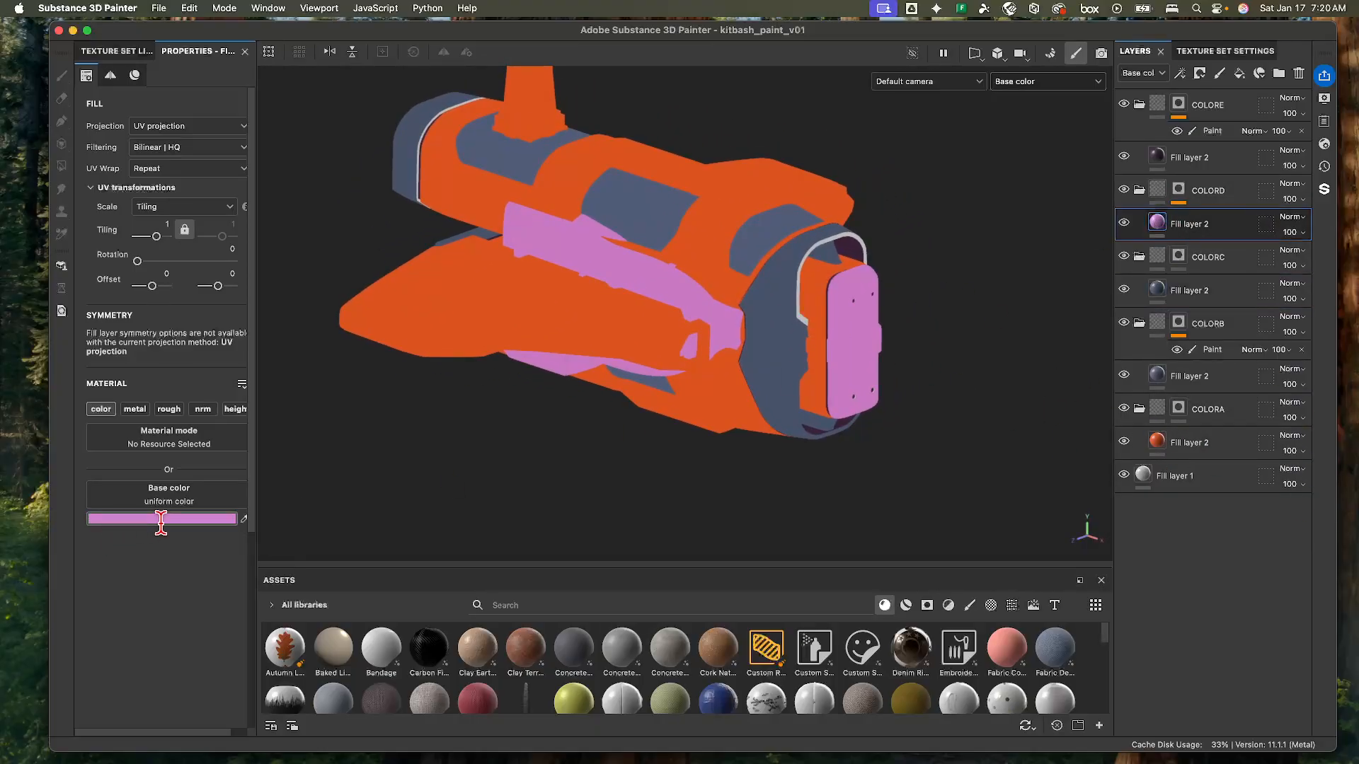
left_click(120, 520)
left_click_drag(380, 446, 381, 527)
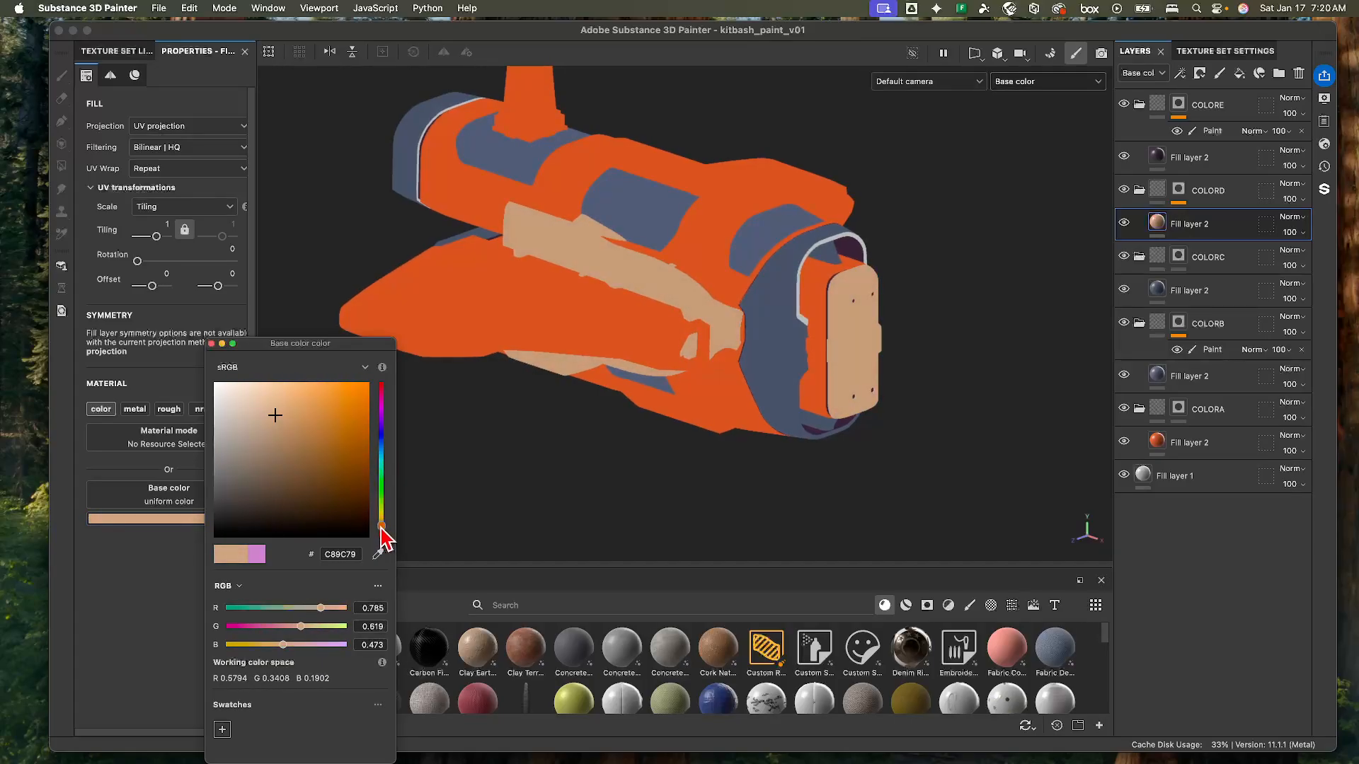
left_click(210, 343)
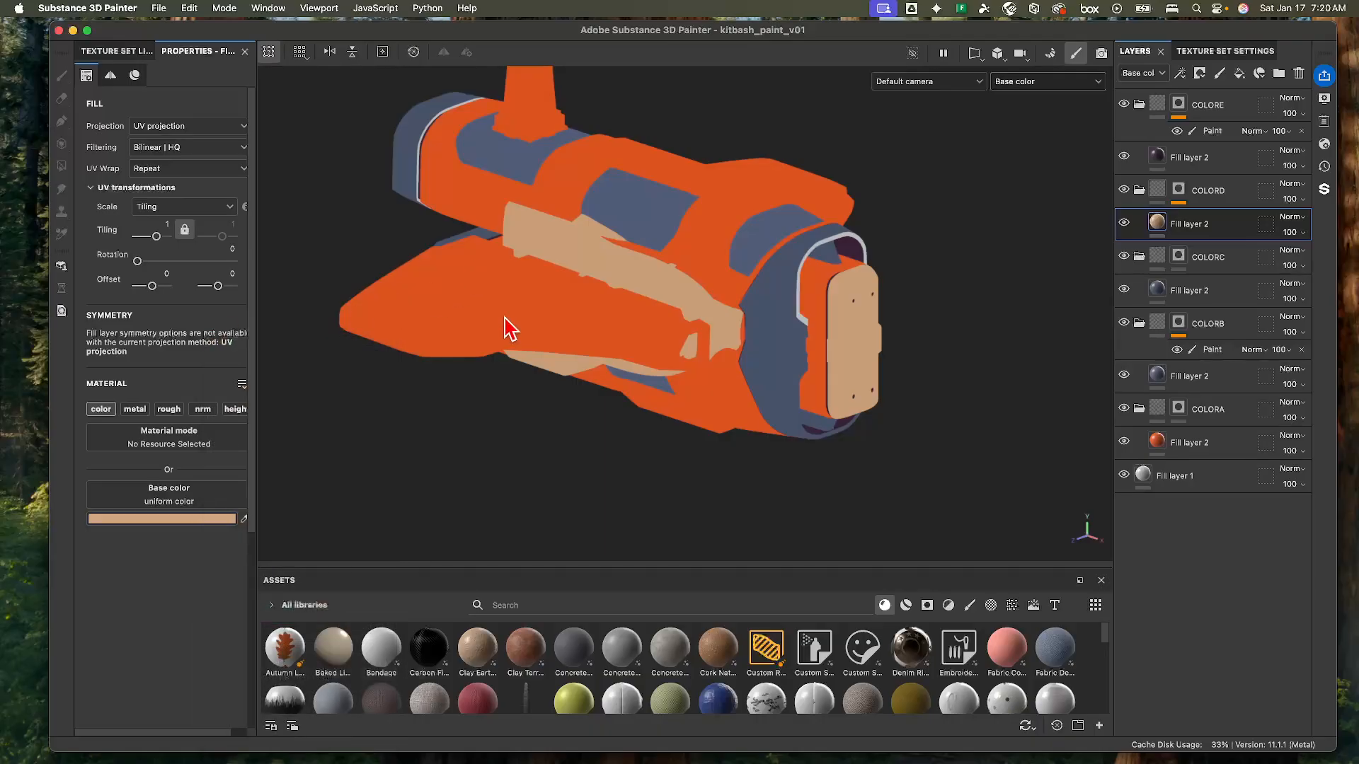
- Examine the rear nozzles for unassigned grey areas, toggling the COLORA folder's visibility and selecting its mask
left_click_drag(511, 328, 532, 350, "alt")
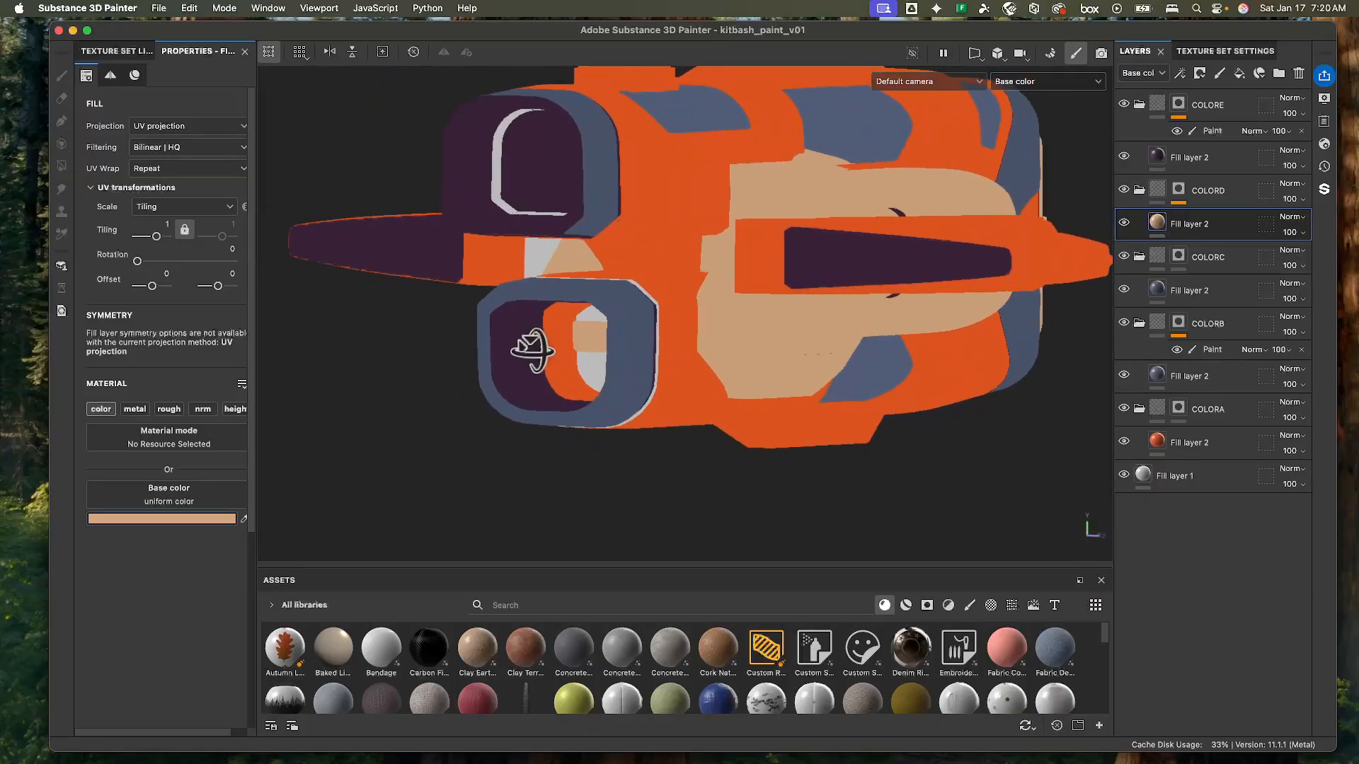
right_click_drag(532, 349, 719, 312, "alt")
middle_click_drag(719, 312, 700, 344, "alt")
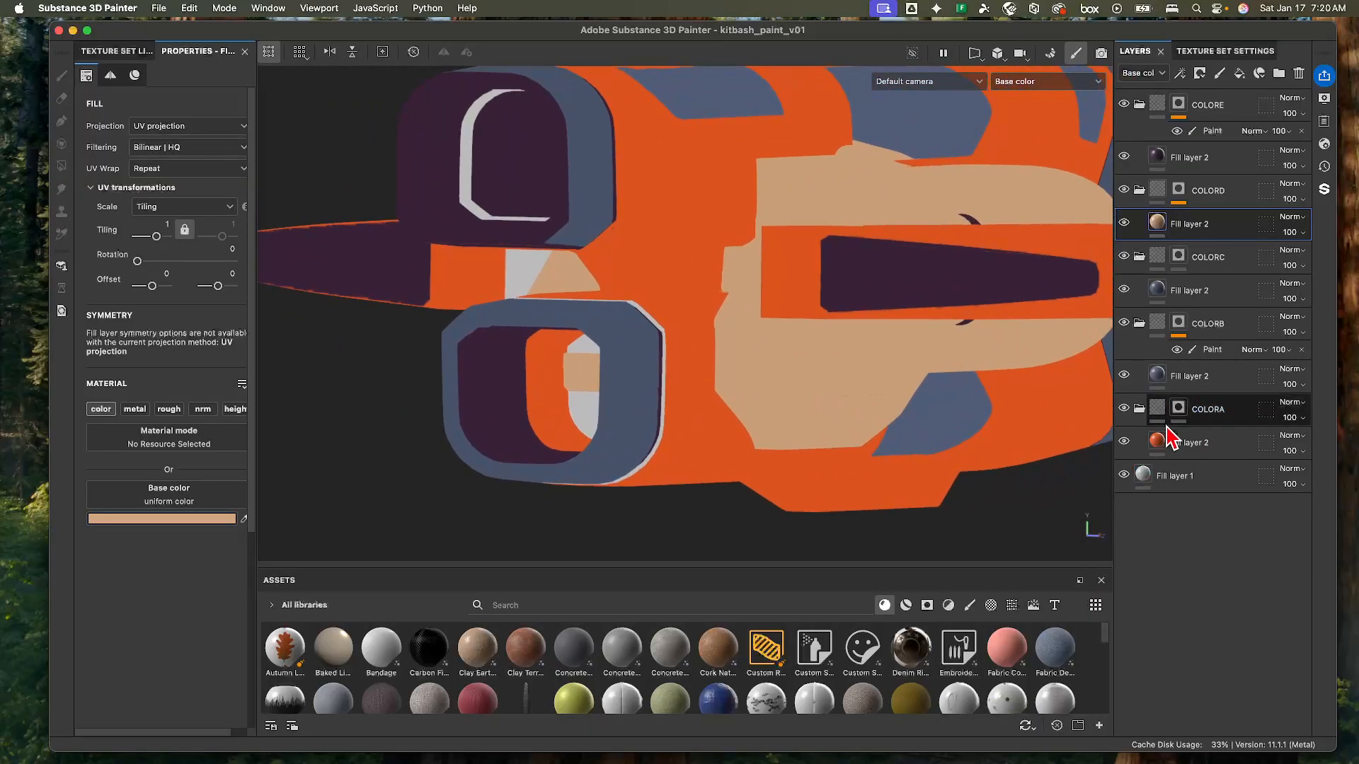
left_click(1124, 411)
left_click(1124, 411)
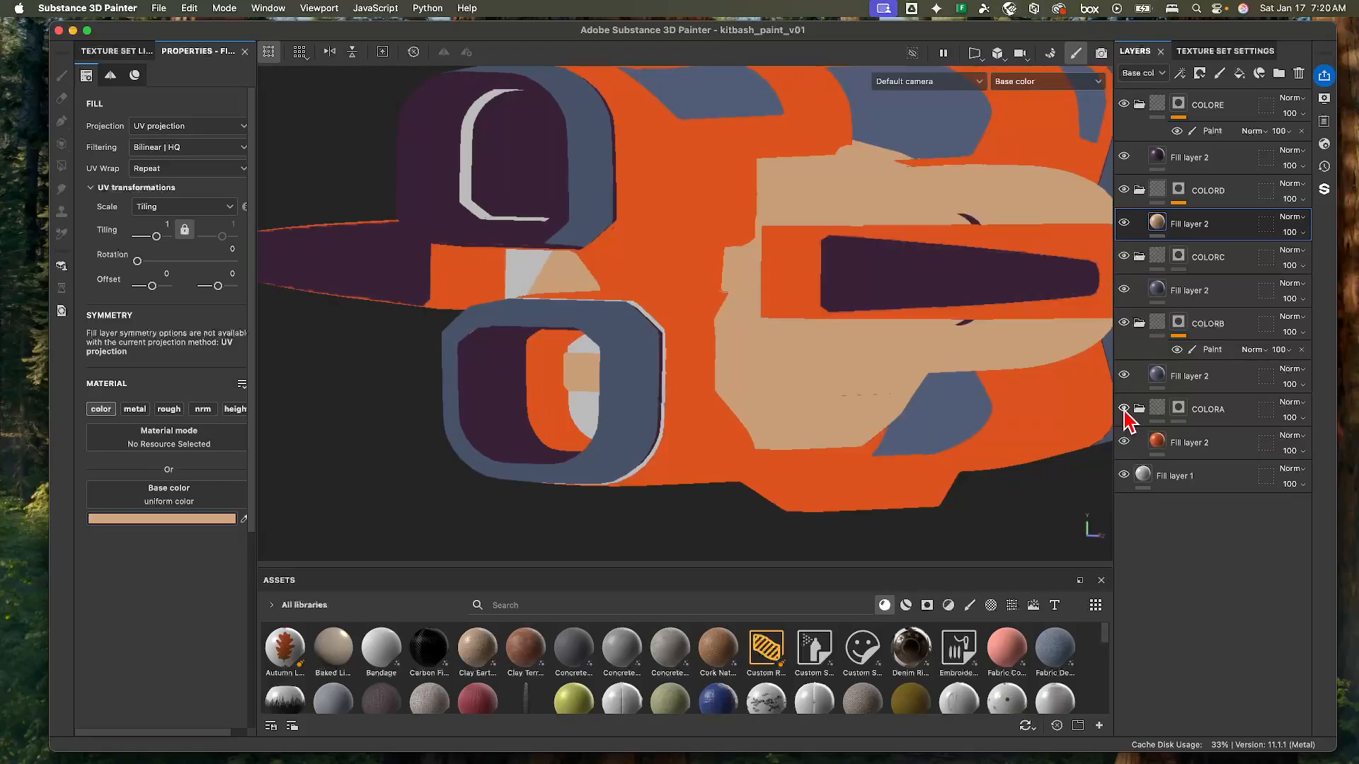
left_click(1179, 410)
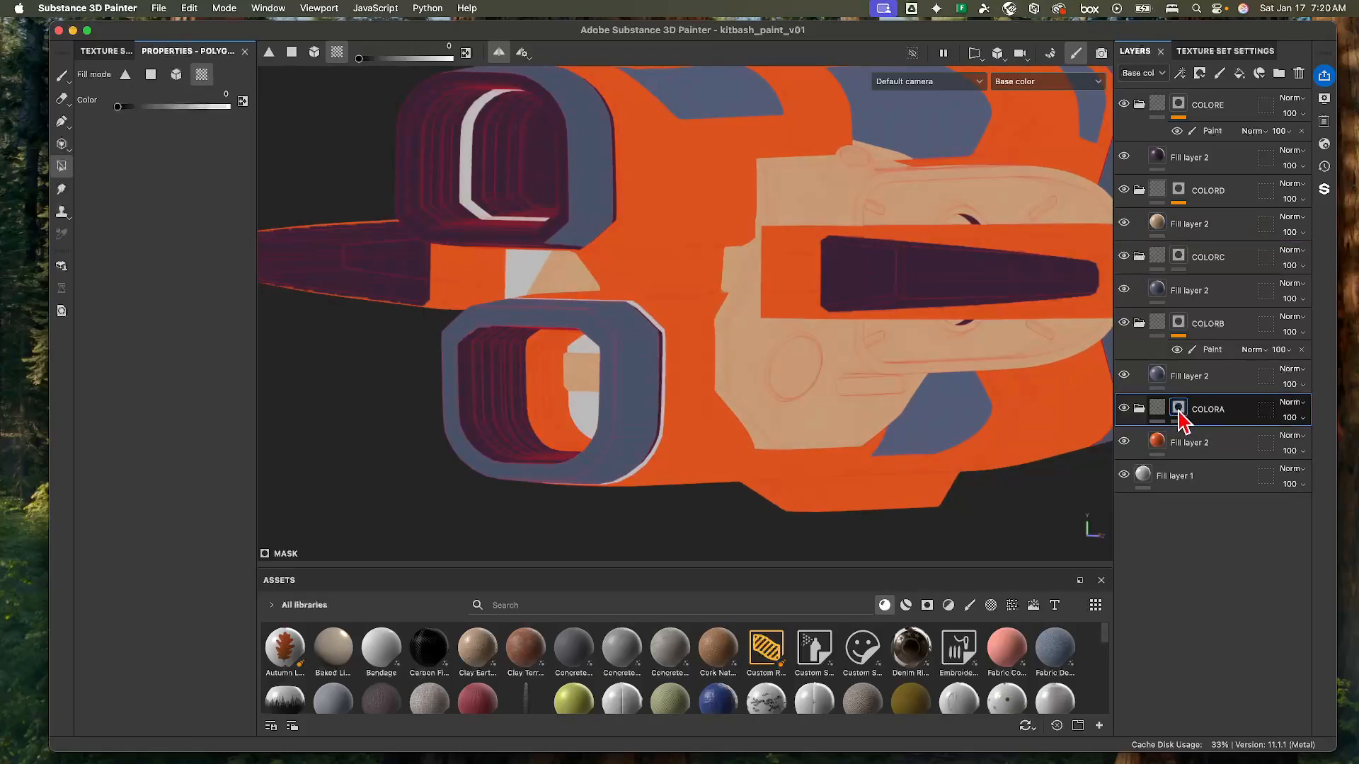
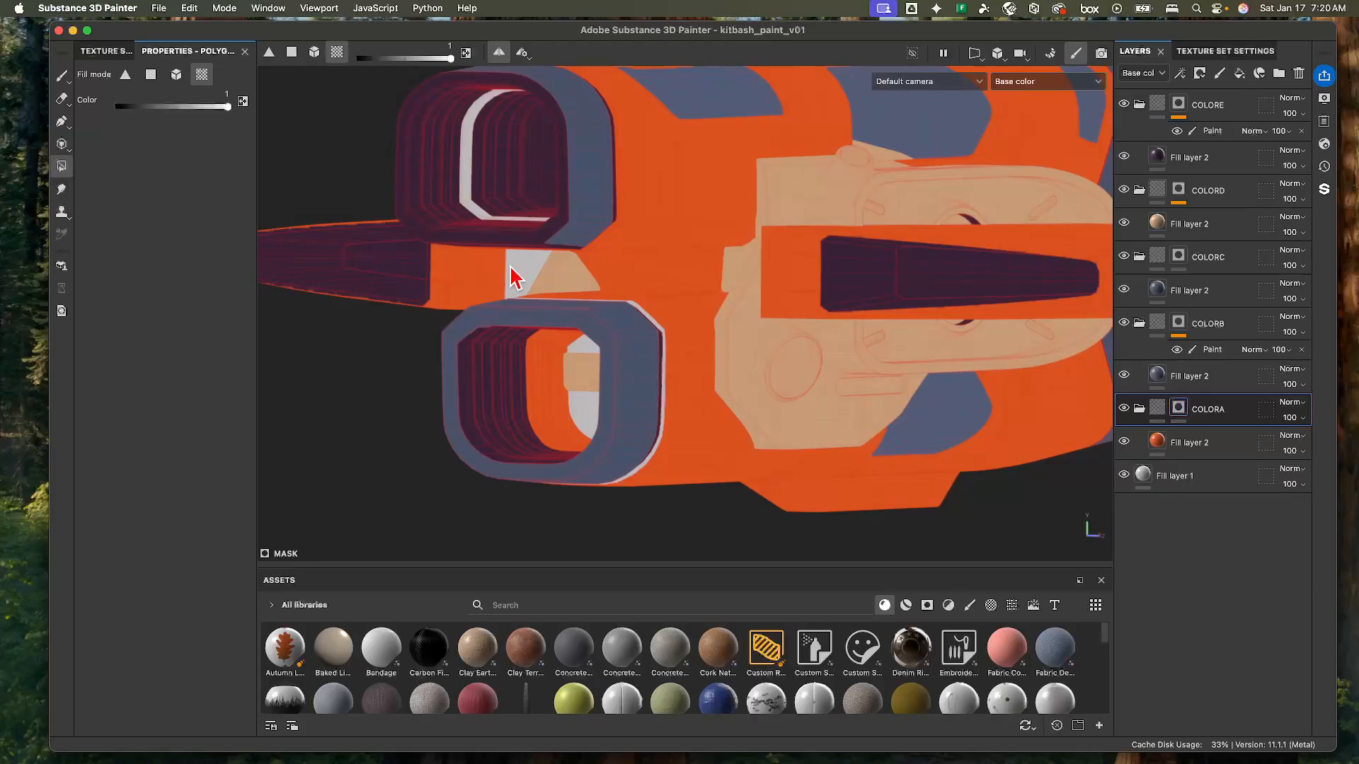
left_click_drag(516, 279, 358, 203, "alt")
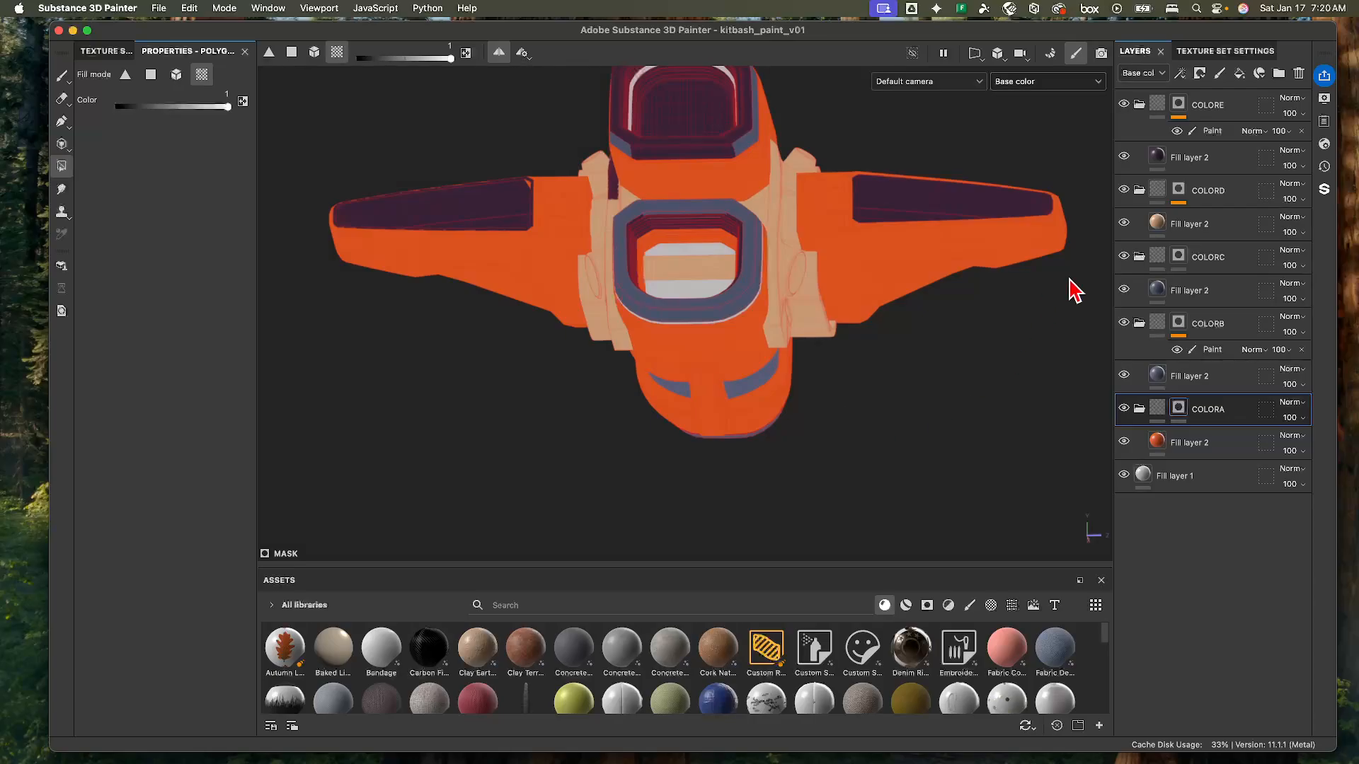
- Fill the orange gap at the inner end of the wing's purple rear face in the COLORE mask, using quad polygon fill
left_click(1198, 132)
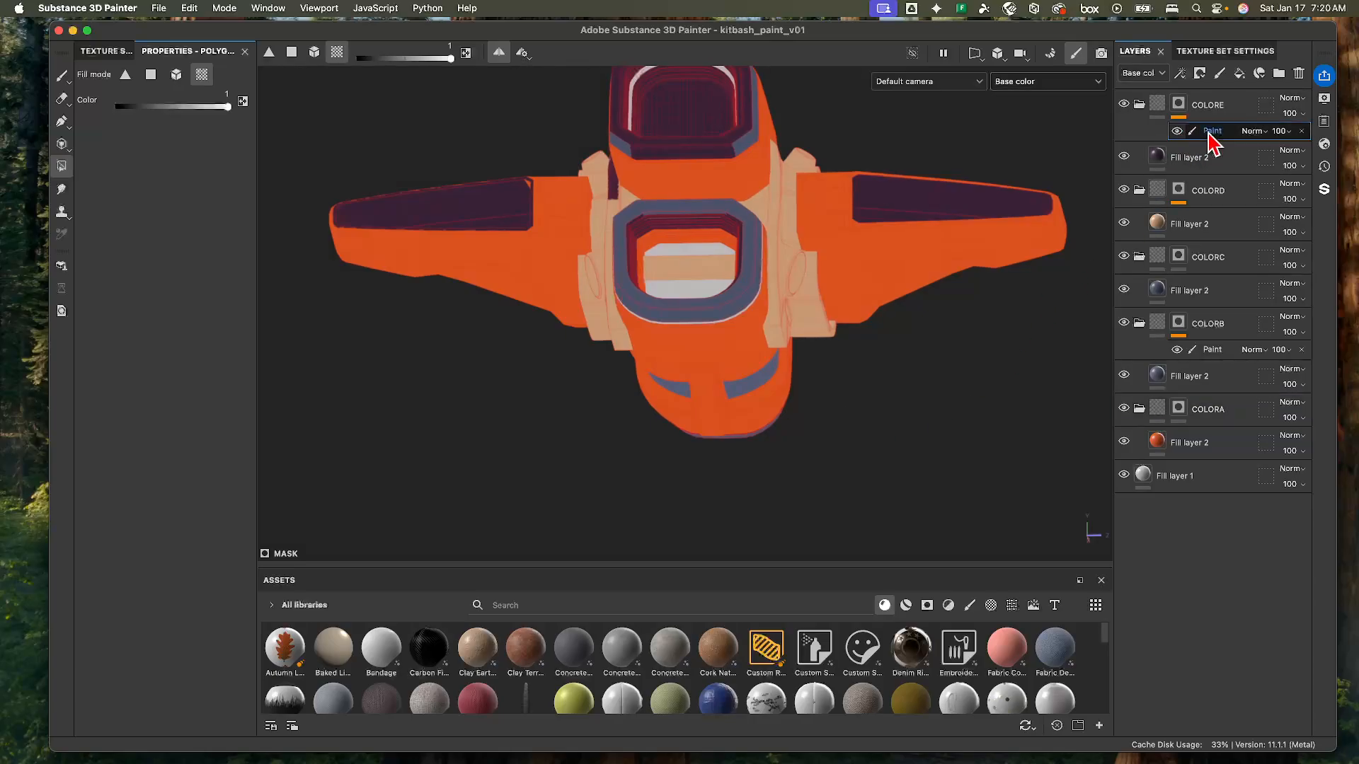
left_click_drag(545, 241, 584, 222, "alt")
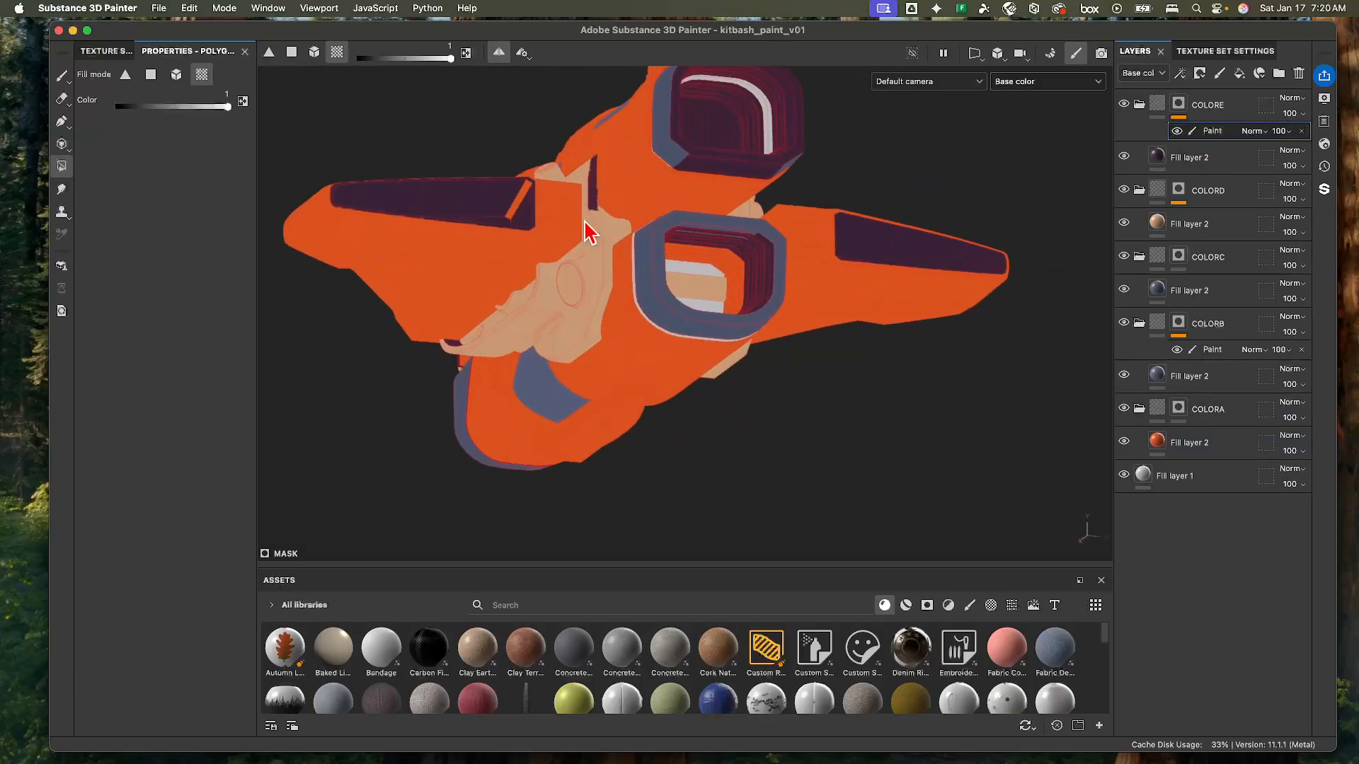
right_click_drag(584, 222, 807, 273, "alt")
middle_click_drag(810, 273, 766, 358, "alt")
right_click_drag(552, 282, 654, 334, "alt")
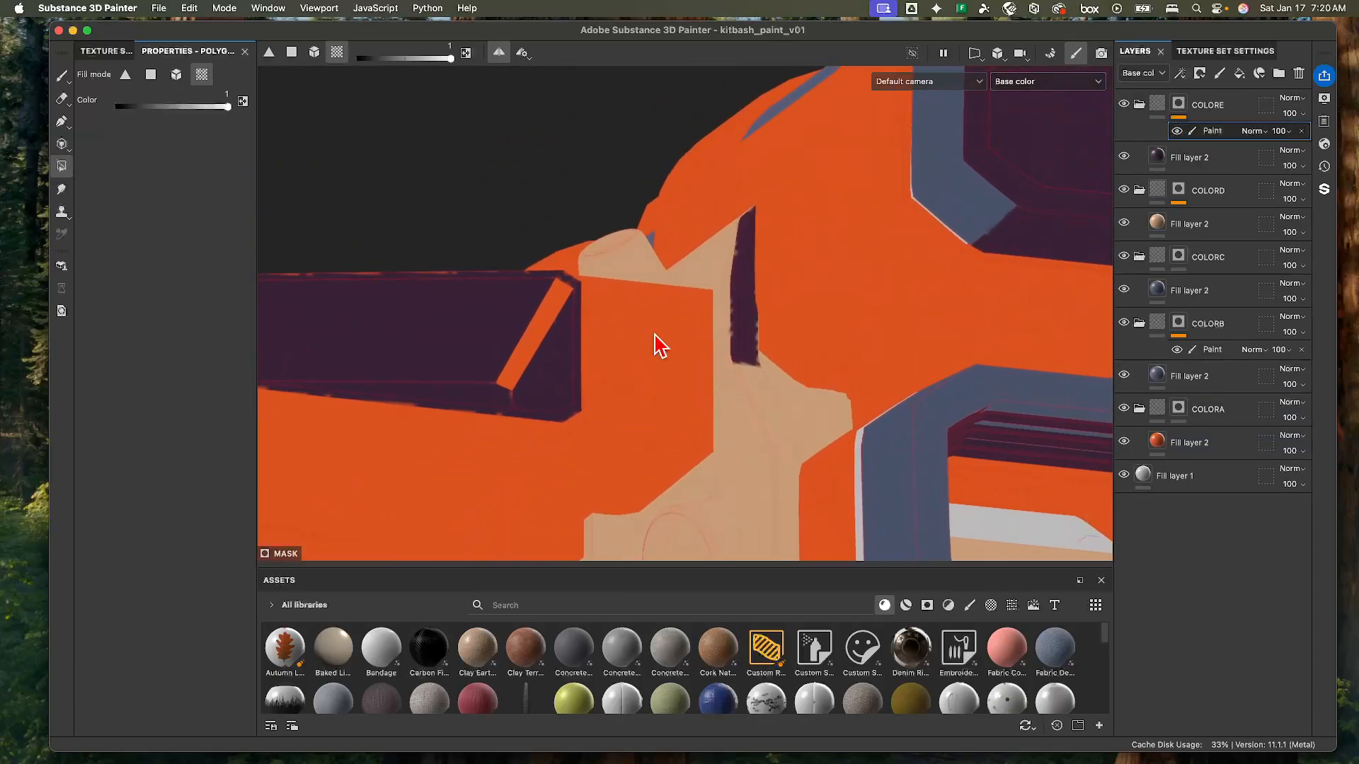
left_click(555, 320)
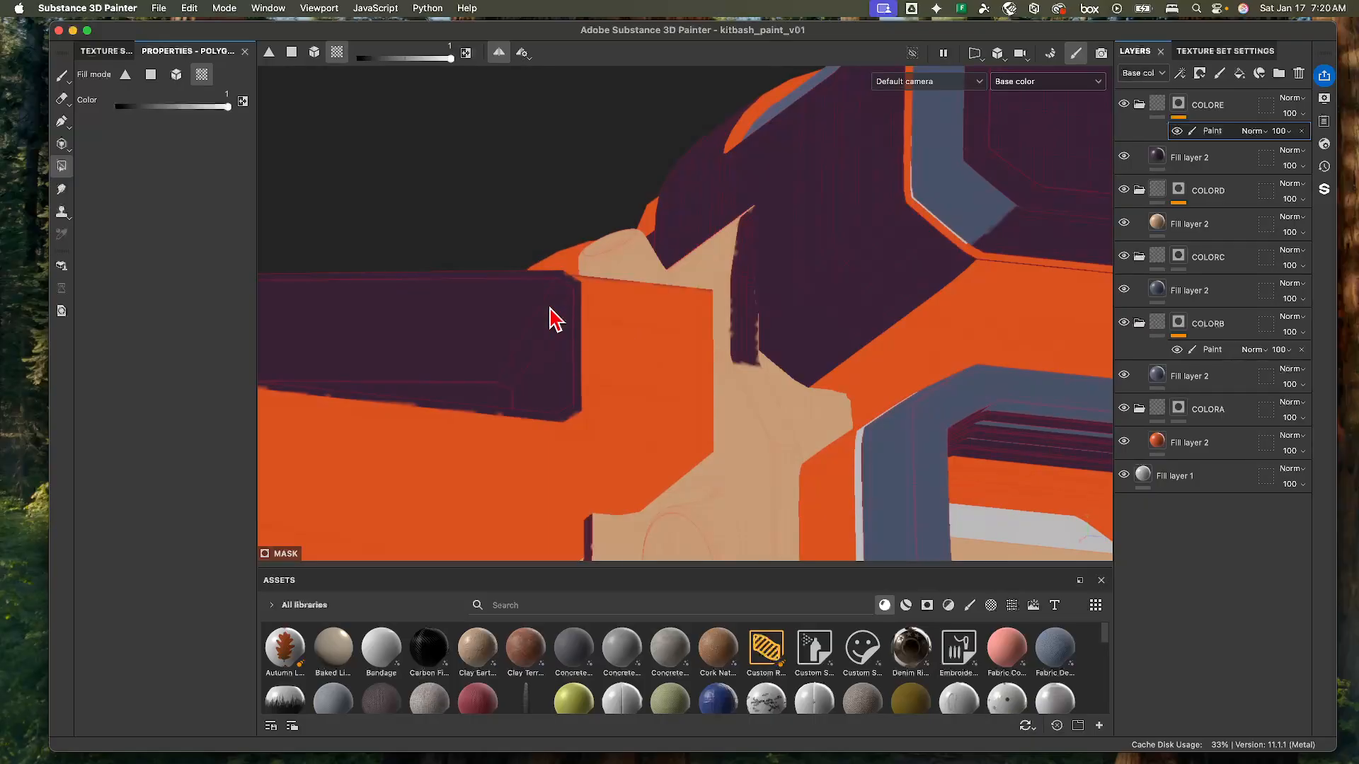
key("ctrl+z")
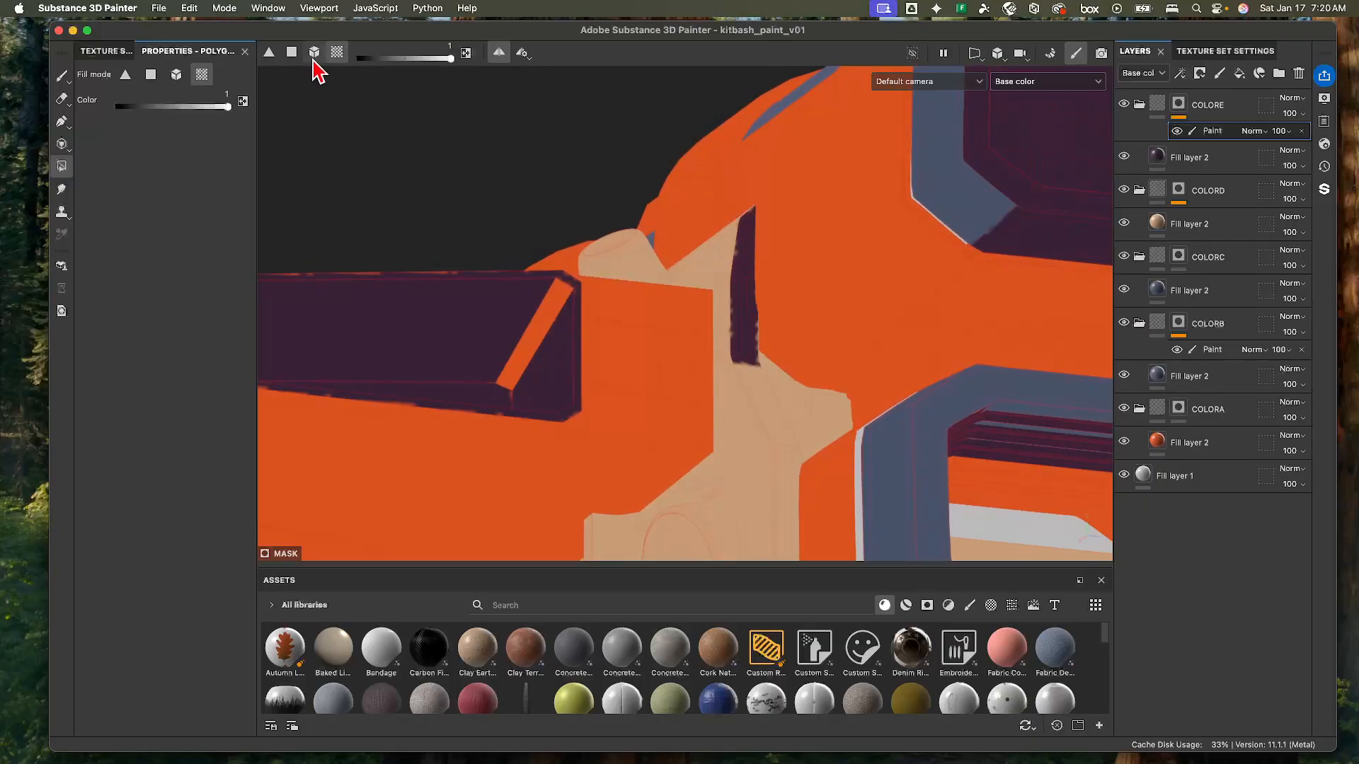
left_click(292, 51)
left_click(552, 305)
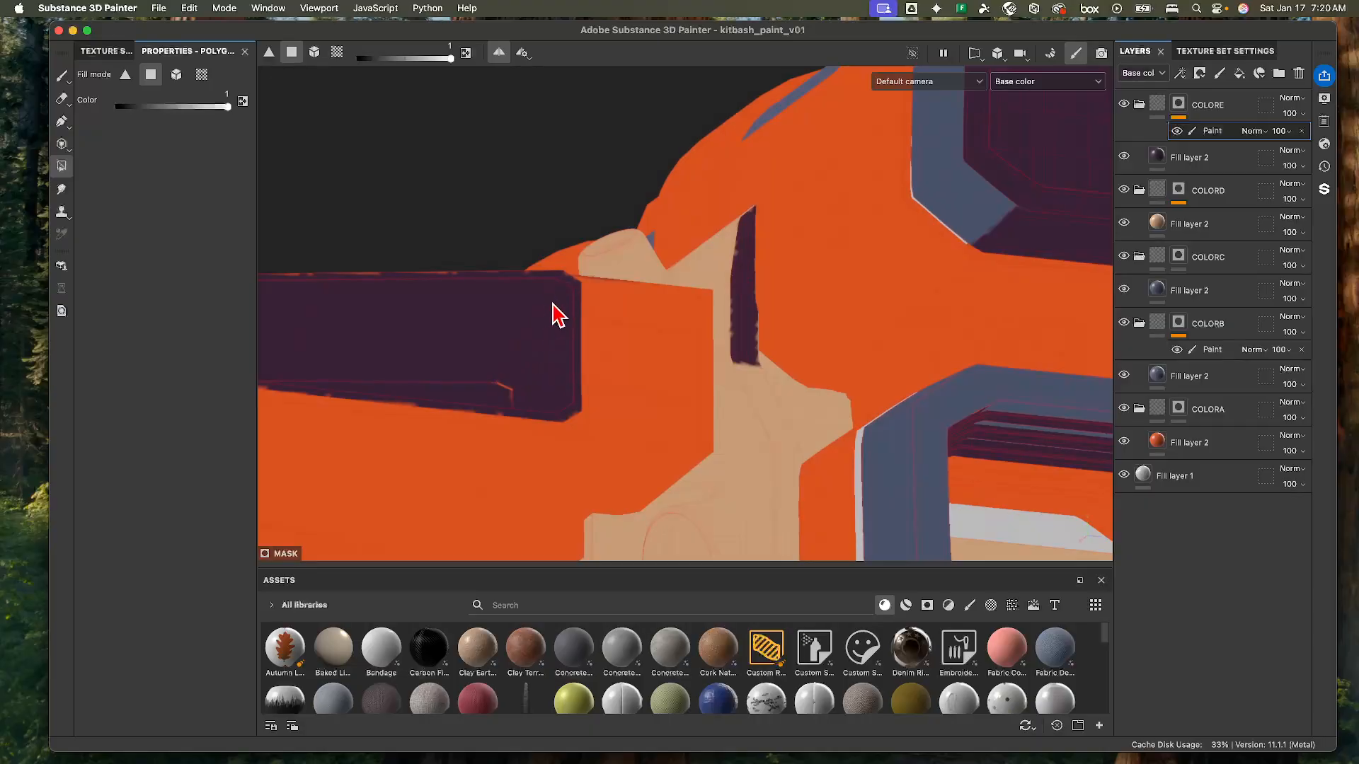
- Undo the stray COLORE fill on the wing surface near the tan side rail
left_click_drag(578, 325, 605, 393, "alt")
right_click_drag(613, 352, 407, 296, "alt")
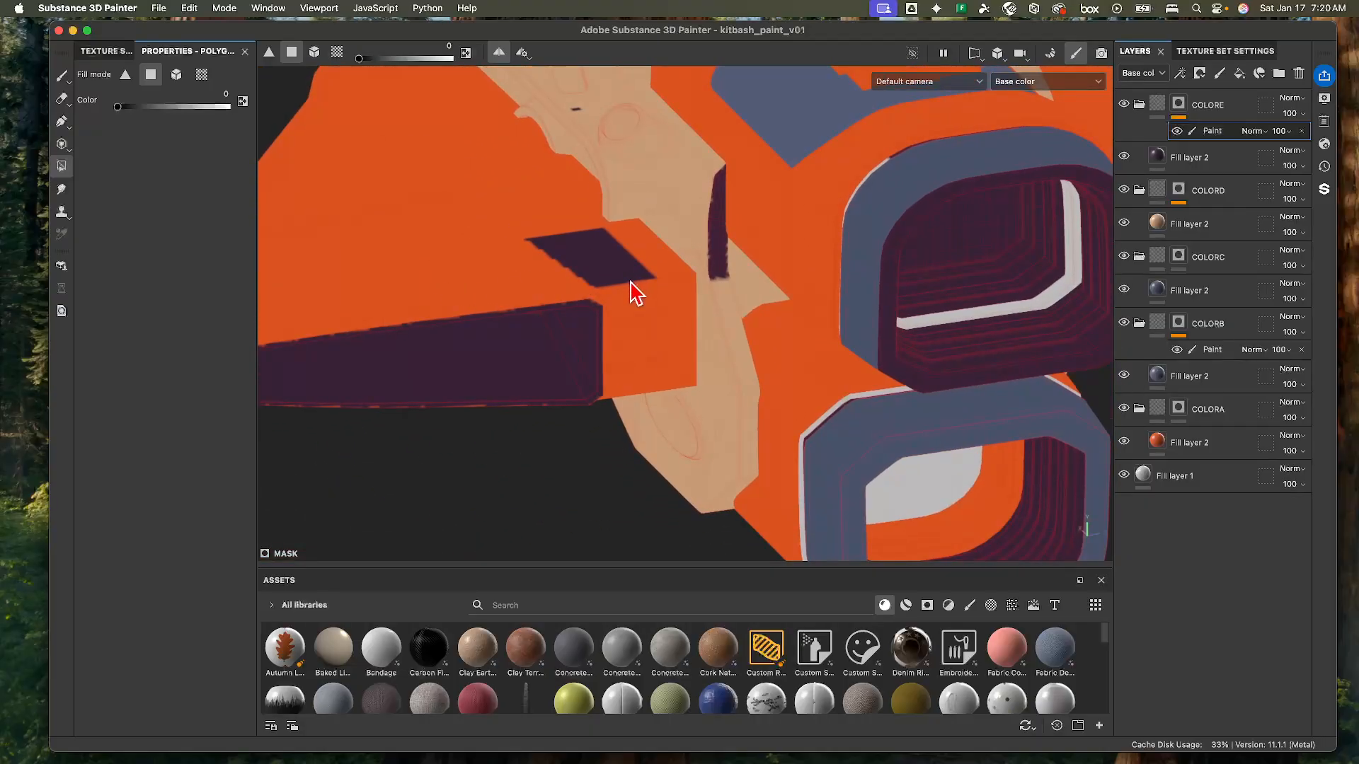
key("ctrl+z")
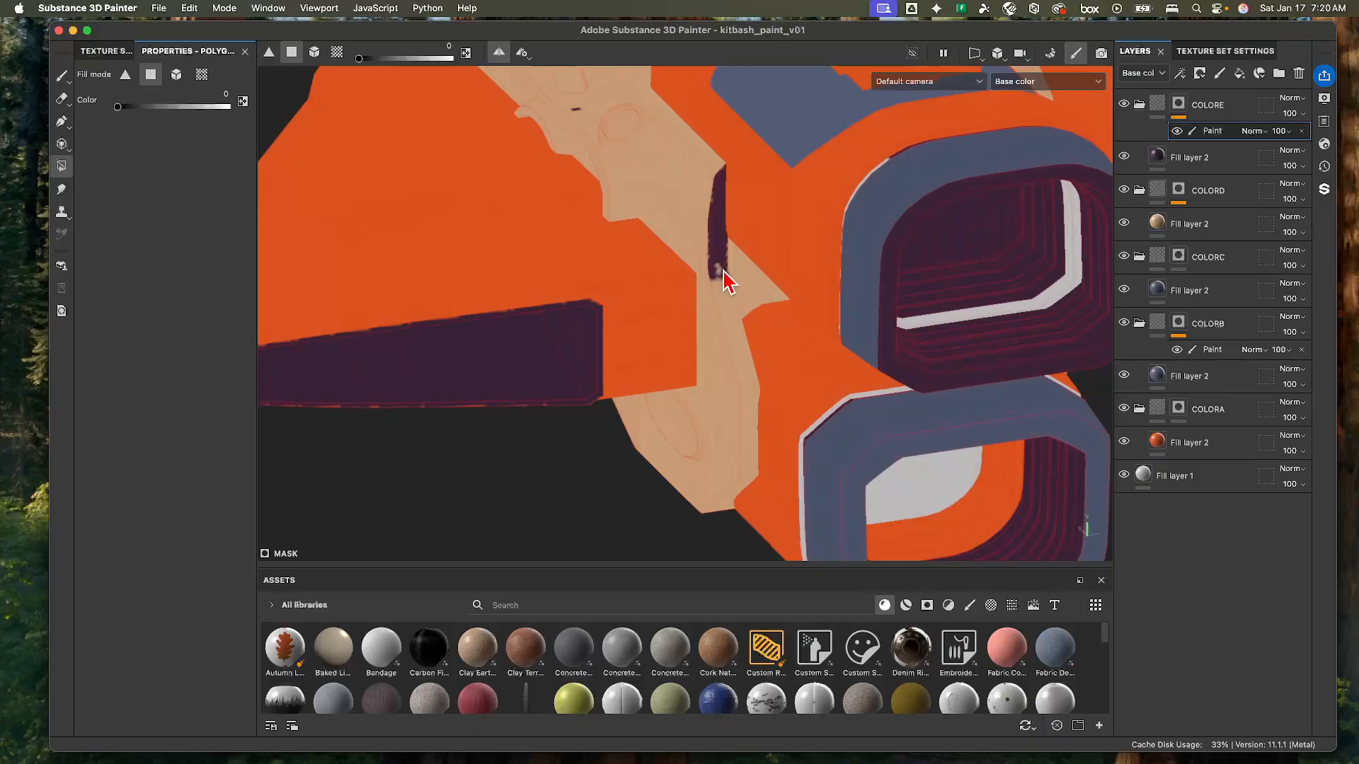
- Clear the stray purple strip from the tan side rail near the rear nozzles in the COLORE mask, using UV chunk fill
key("x")
left_click_drag(718, 279, 664, 194, "alt")
left_click(337, 52)
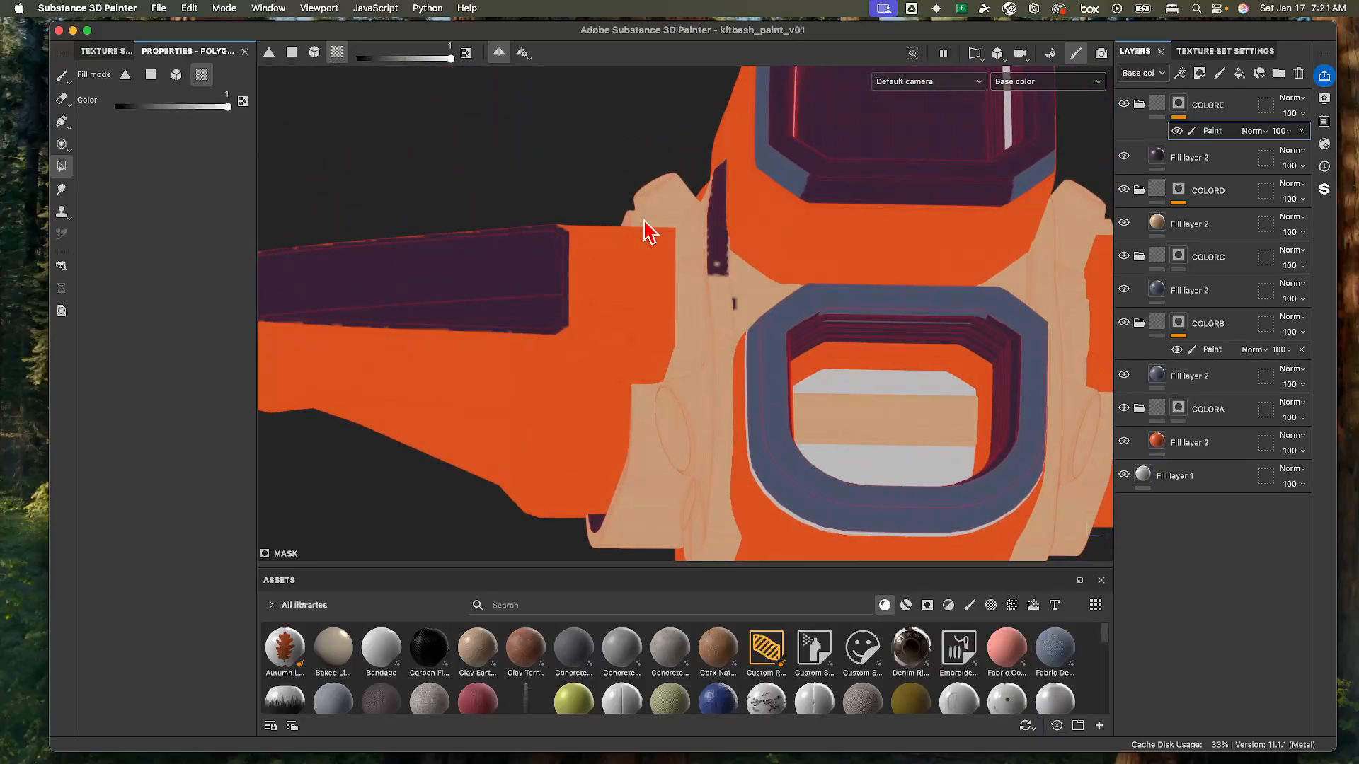
left_click(719, 184)
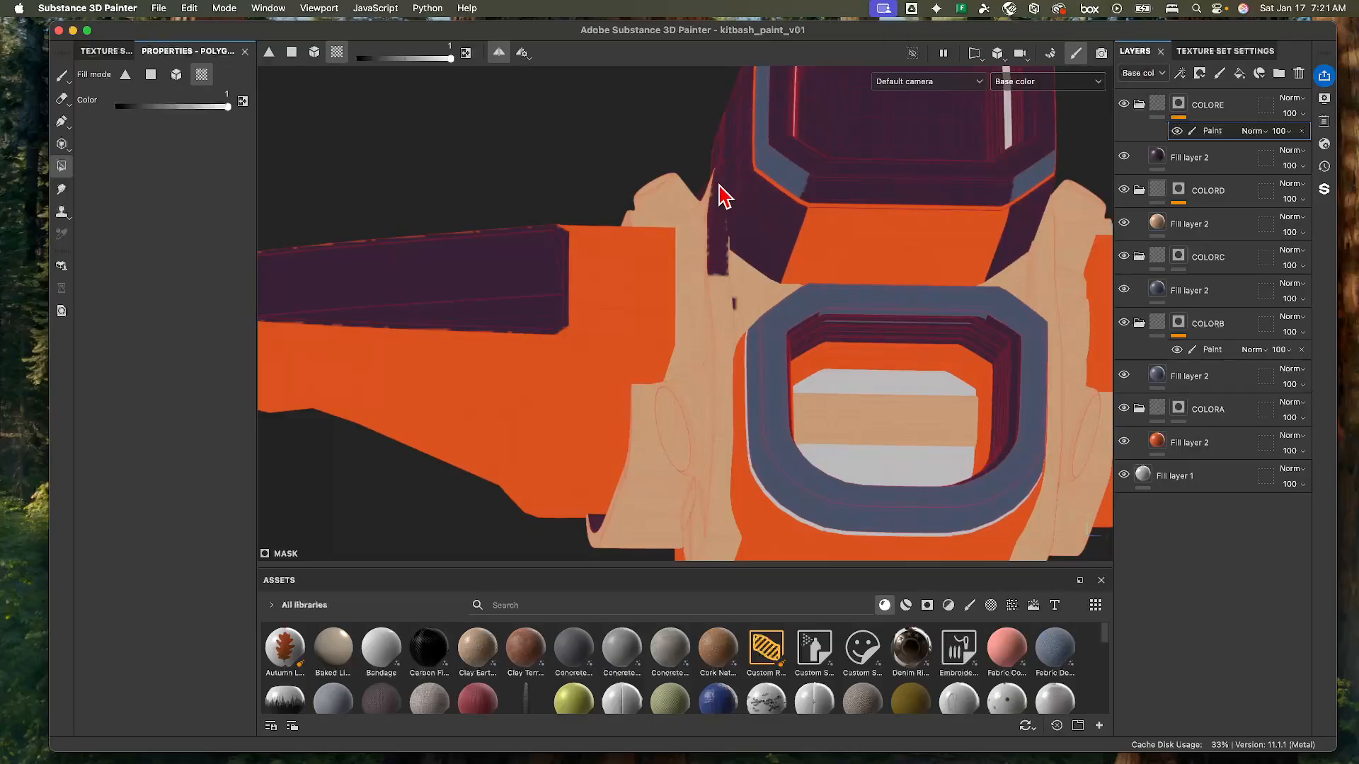
left_click(709, 177)
key("x")
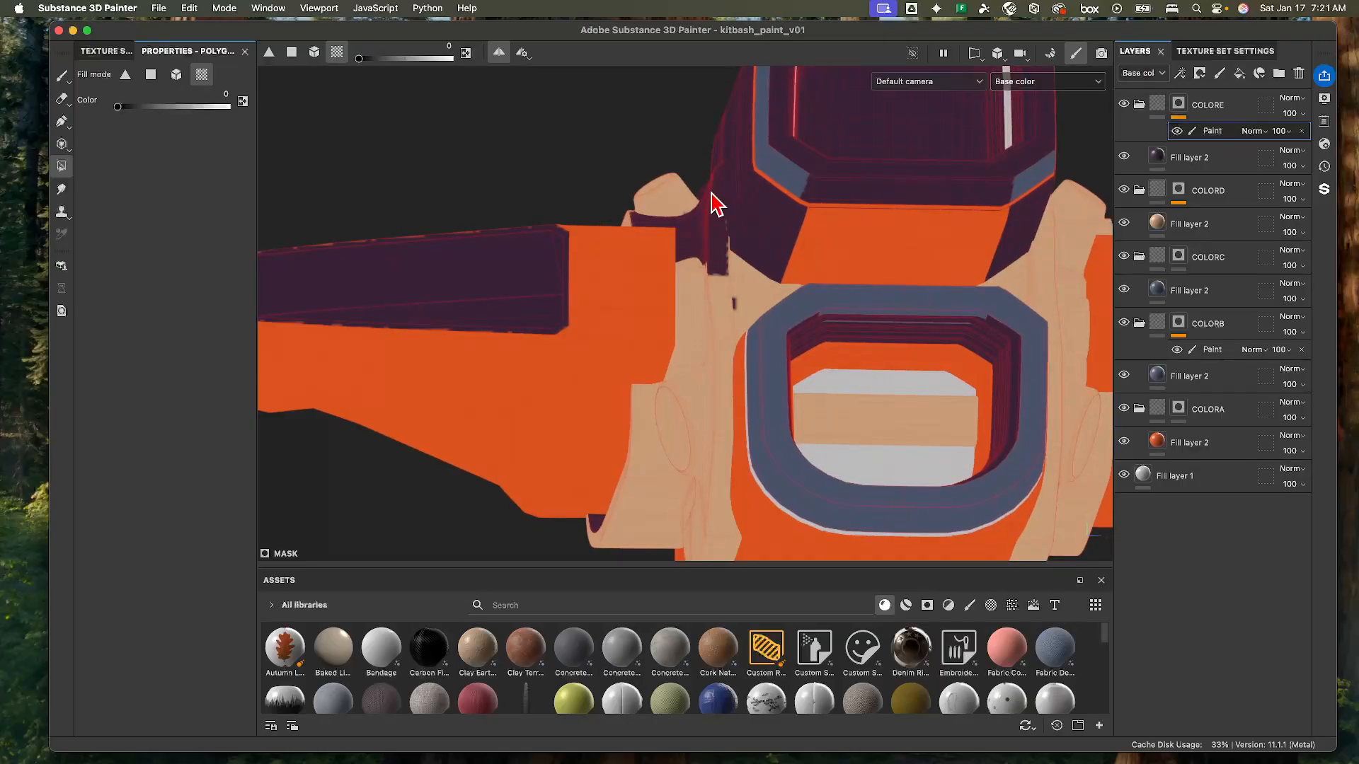
left_click(715, 195)
left_click_drag(710, 197, 630, 210, "alt")
right_click_drag(684, 197, 389, 159, "alt")
left_click_drag(388, 160, 715, 210, "alt")
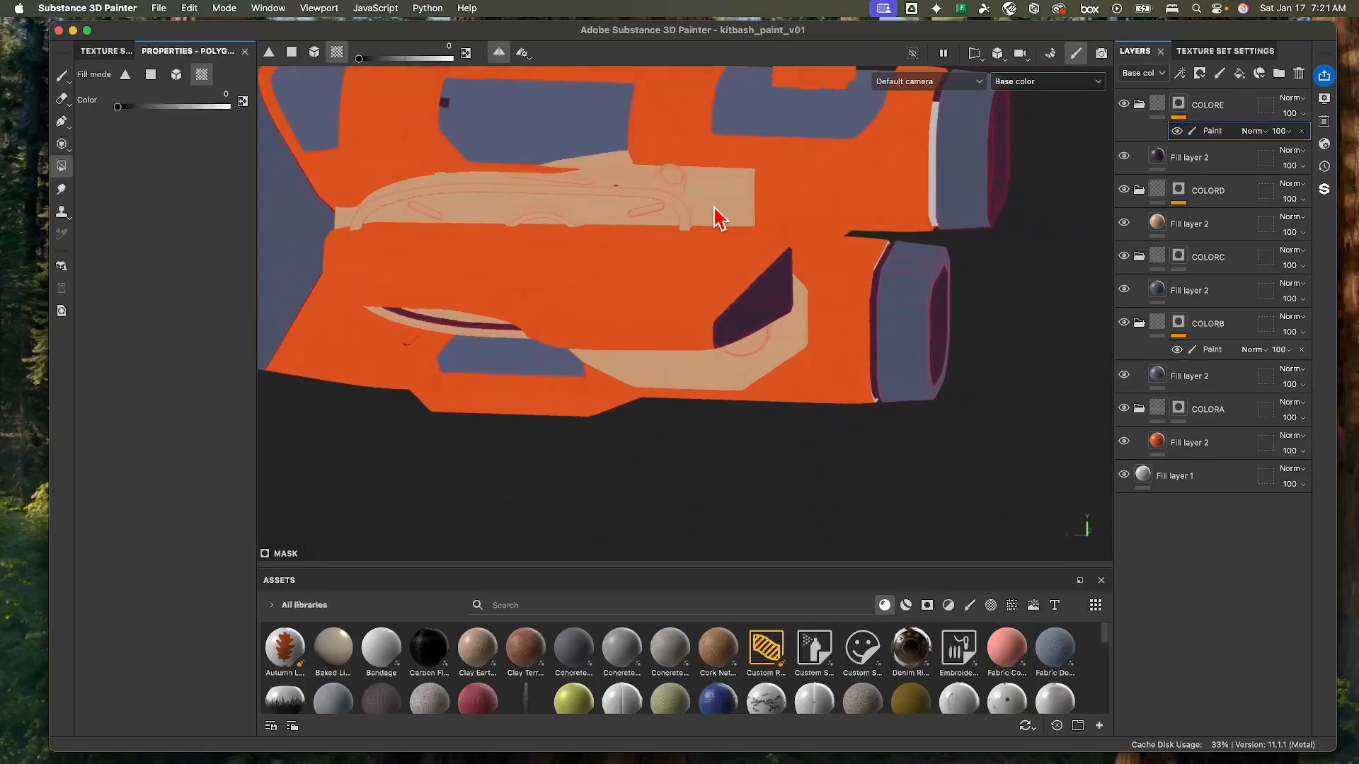
- Clear the stray purple spot on the blue side panel and the purple patch on the tan rail from the COLORE mask
middle_click_drag(716, 211, 771, 281, "alt")
left_click_drag(771, 281, 685, 216, "alt")
key("x")
left_click(620, 222)
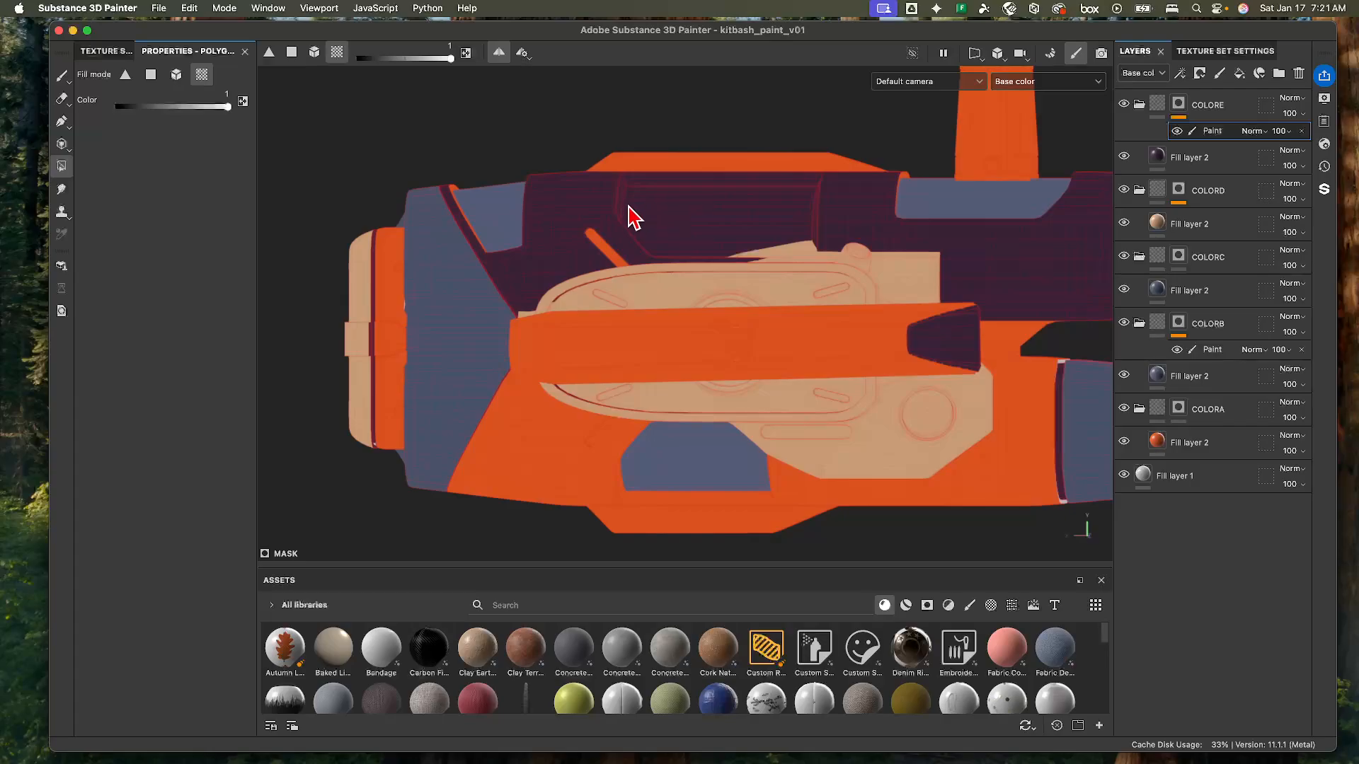
key("ctrl+z")
left_click(629, 205)
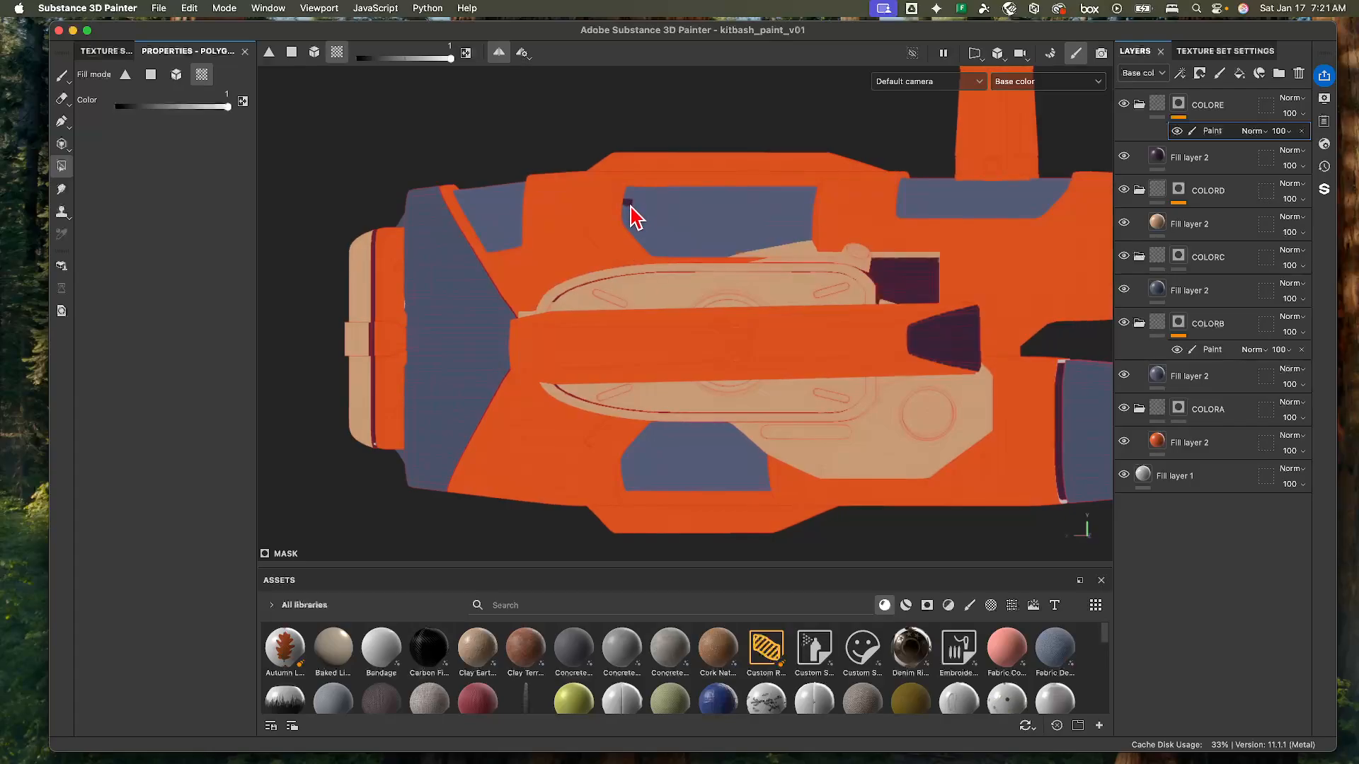
left_click(629, 207)
key("ctrl+z")
key("x")
left_click(887, 282)
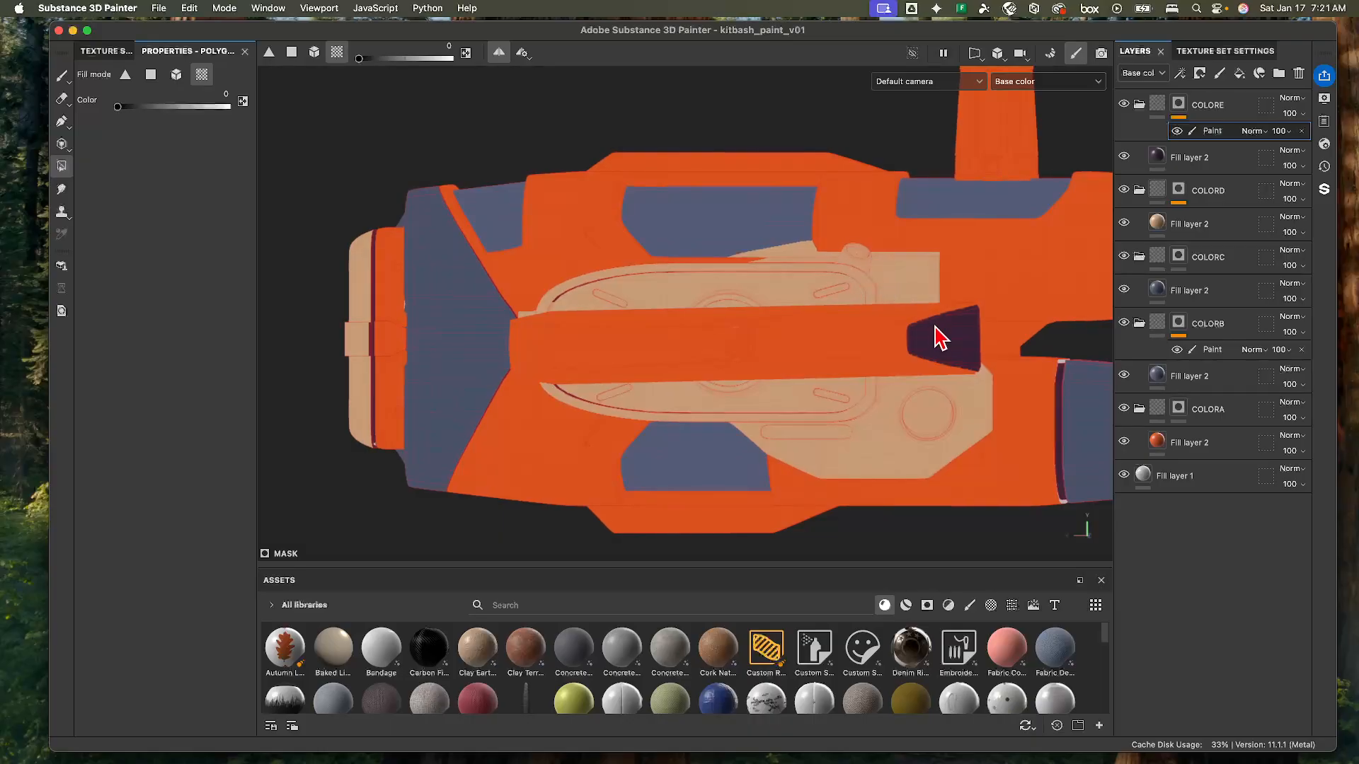
- Fill the grey upper inner wall of the nose recess in the COLORE mask, keeping the adjacent front hull panel slate-blue
left_click_drag(937, 333, 689, 403, "alt")
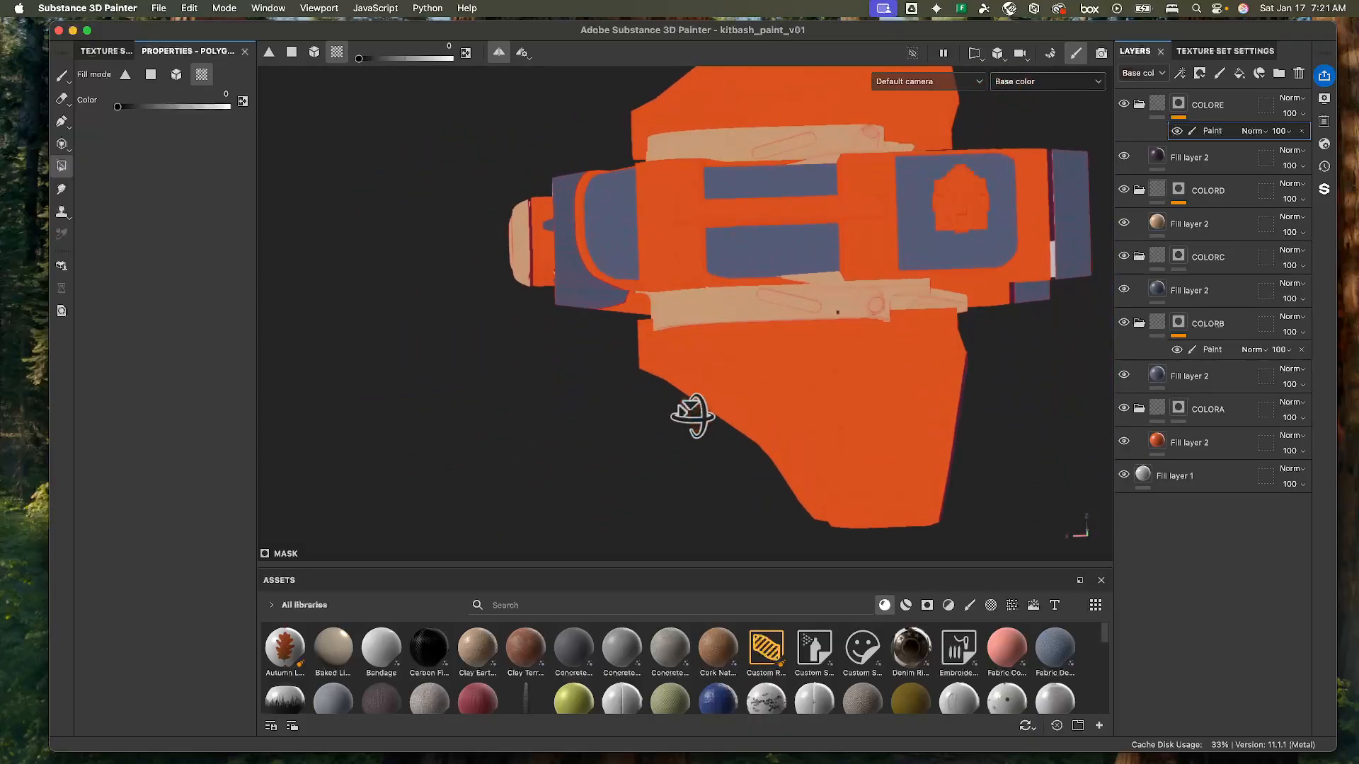
left_click_drag(835, 319, 564, 296, "alt")
right_click_drag(564, 296, 559, 354, "alt")
middle_click_drag(559, 354, 579, 325, "alt")
left_click_drag(579, 326, 652, 302, "alt")
key("x")
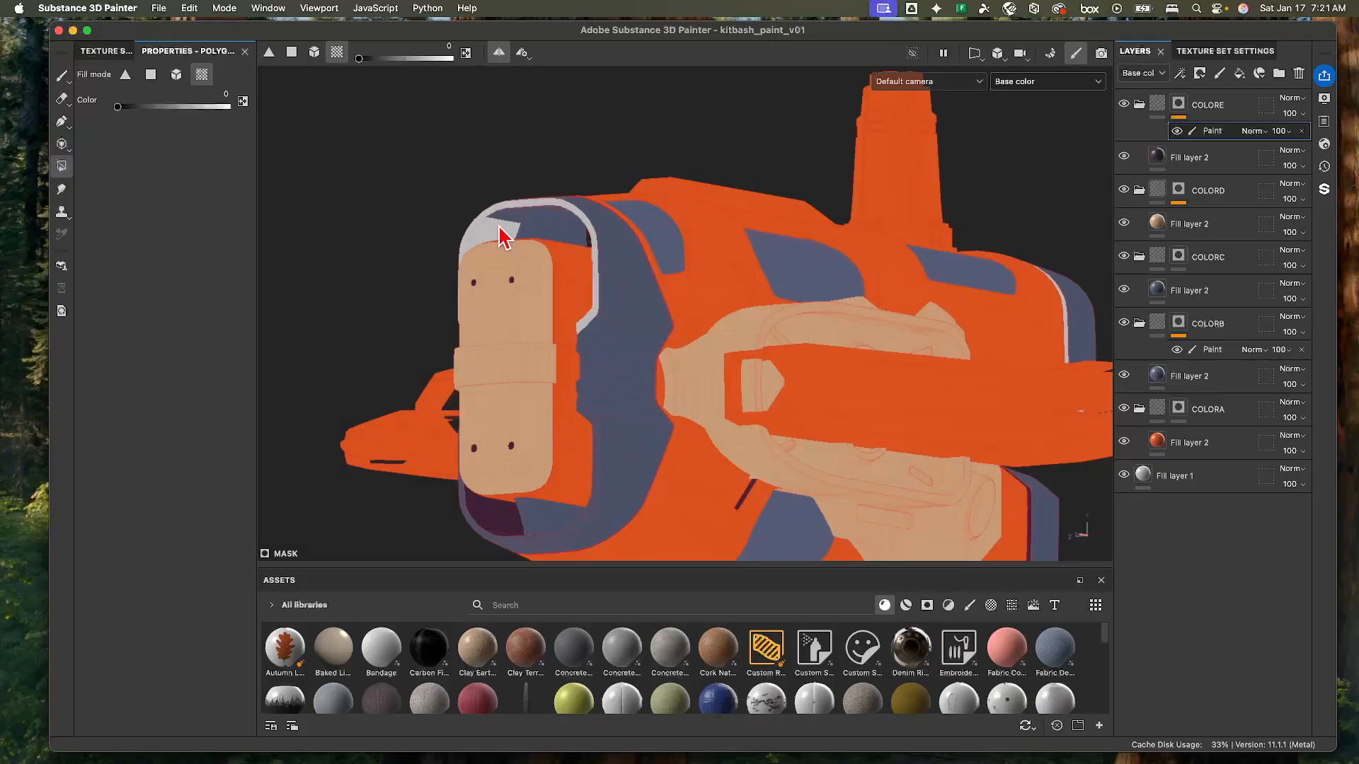
key("x")
left_click(506, 230)
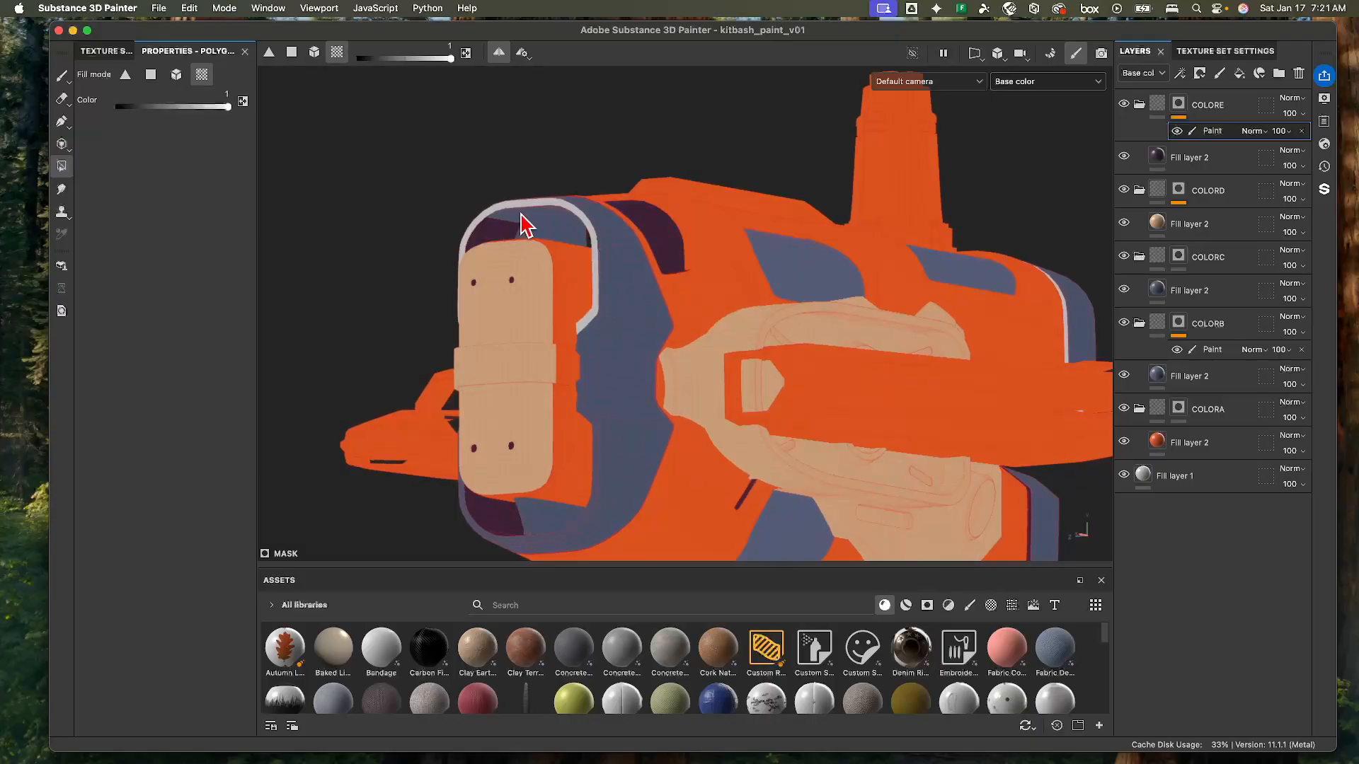
left_click_drag(546, 225, 557, 278, "alt")
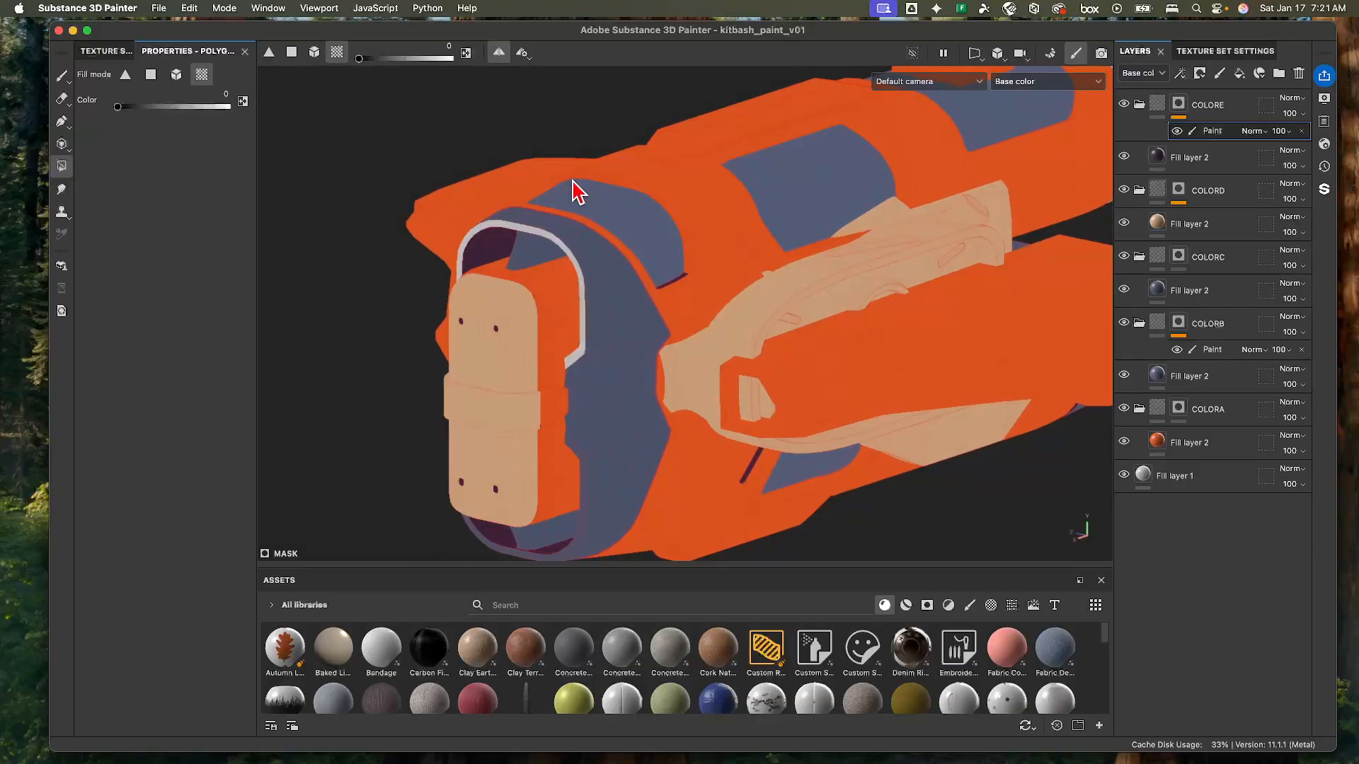
- Clear the small stray purple spots on the front hull from the COLORE mask
left_click_drag(575, 190, 611, 330, "alt")
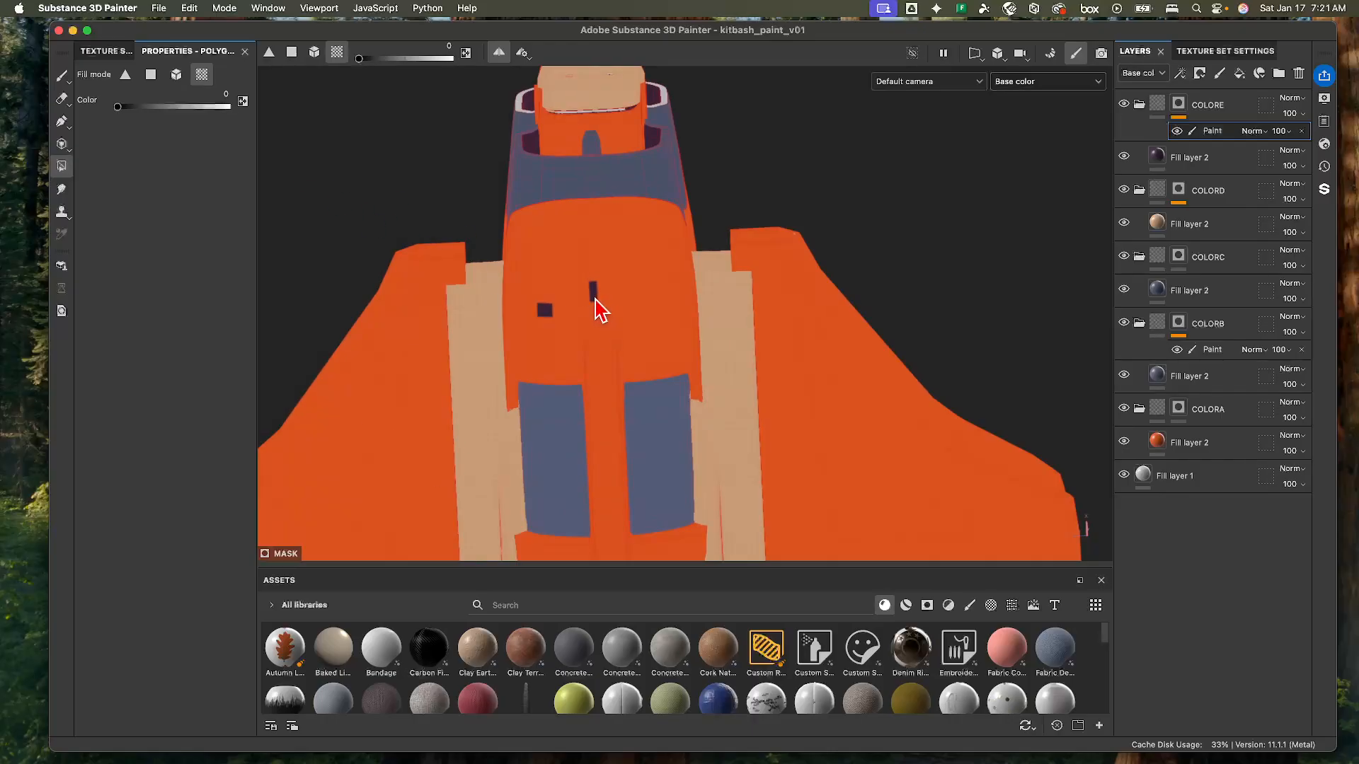
right_click_drag(631, 313, 540, 243, "alt")
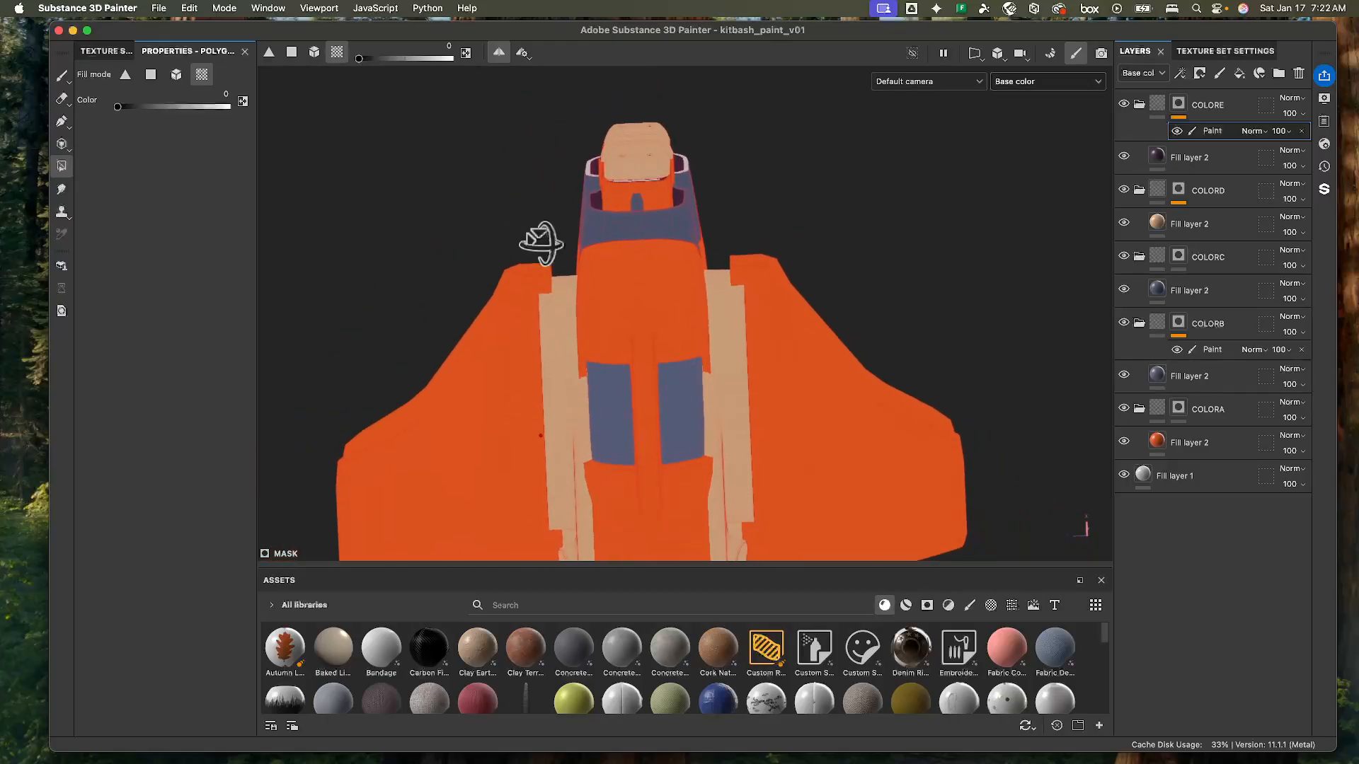
- Fill the grey strip inside the upper rear nozzle in the COLORE mask, using UV chunk fill
left_click_drag(540, 243, 740, 333, "alt")
right_click_drag(740, 334, 584, 354, "alt")
left_click_drag(584, 354, 833, 326, "alt")
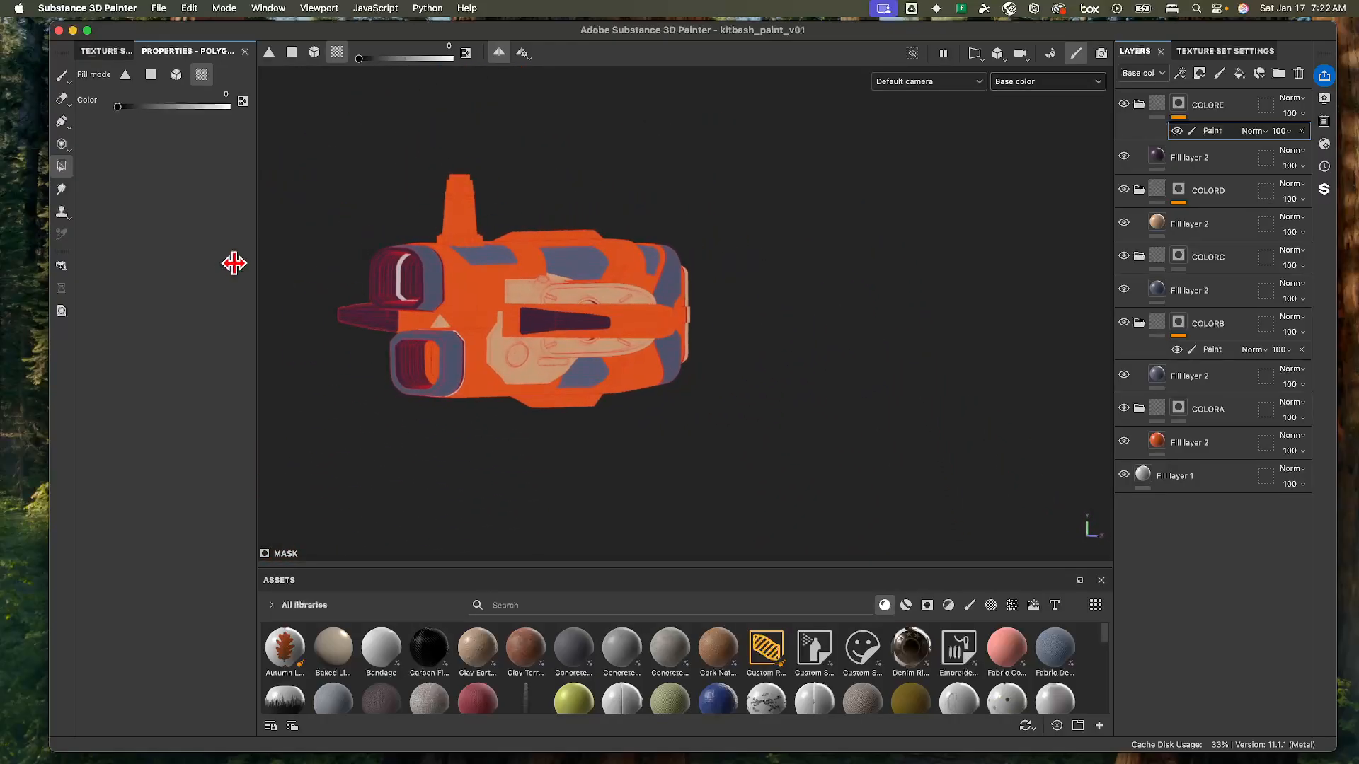
right_click_drag(414, 281, 646, 368, "alt")
left_click_drag(646, 381, 635, 326, "alt")
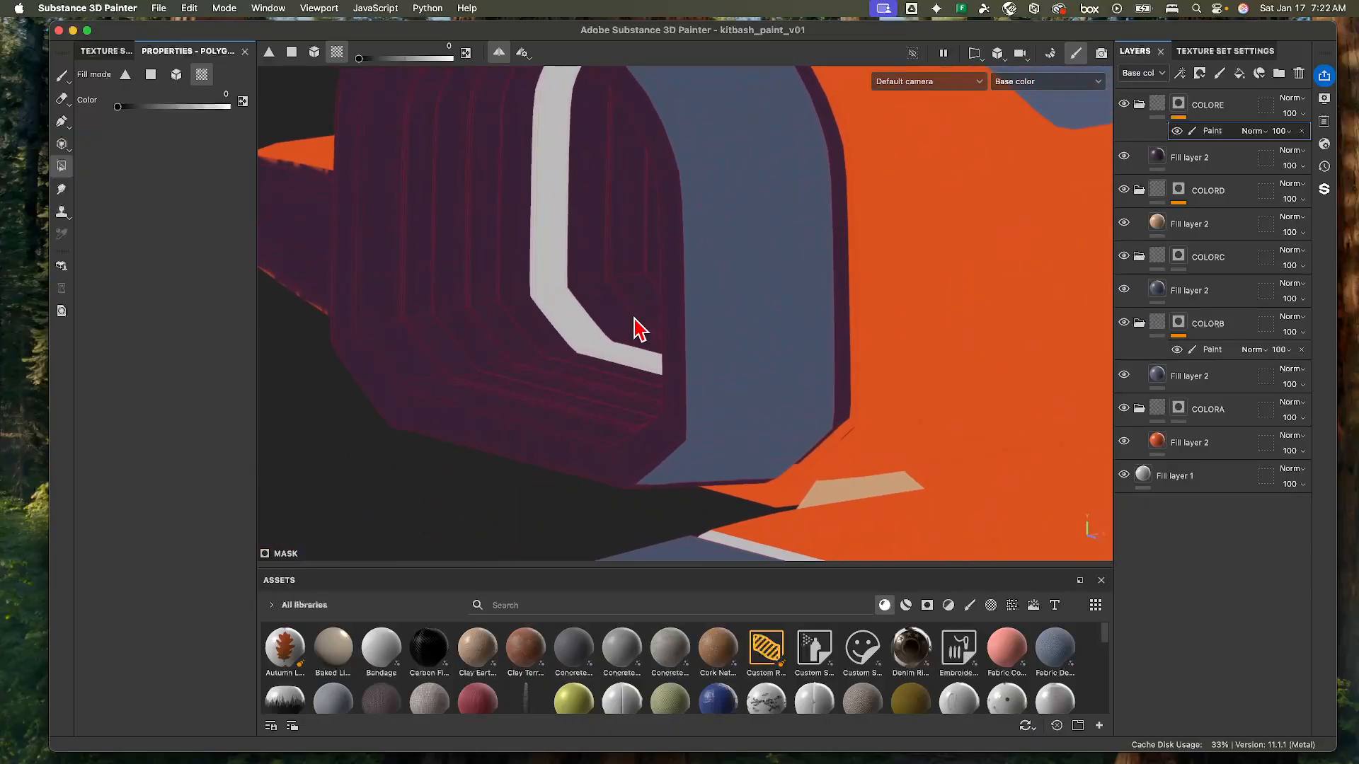
left_click(554, 232)
key("super+z")
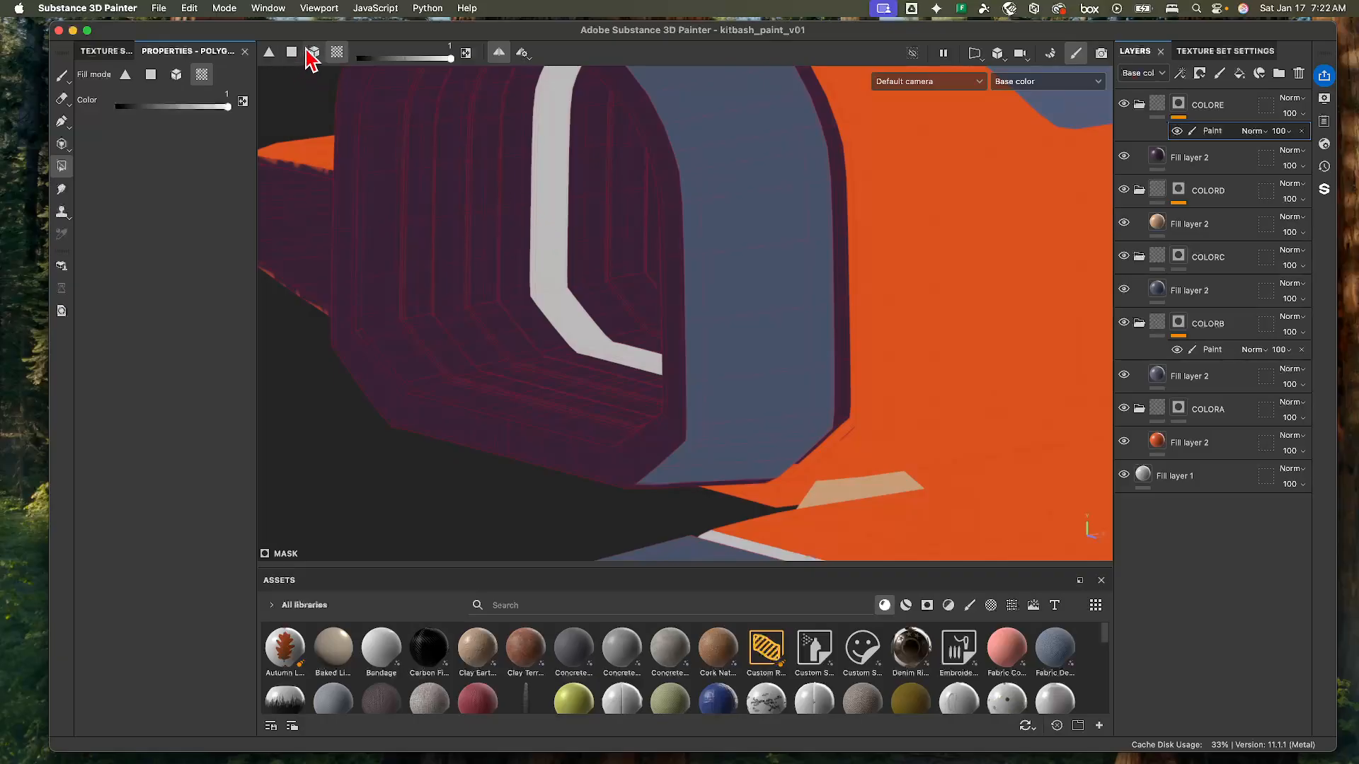
left_click(549, 198)
- Clear the purple overflow from the rear hull around the upper nozzle in the COLORE mask
right_click_drag(601, 240, 460, 215, "alt")
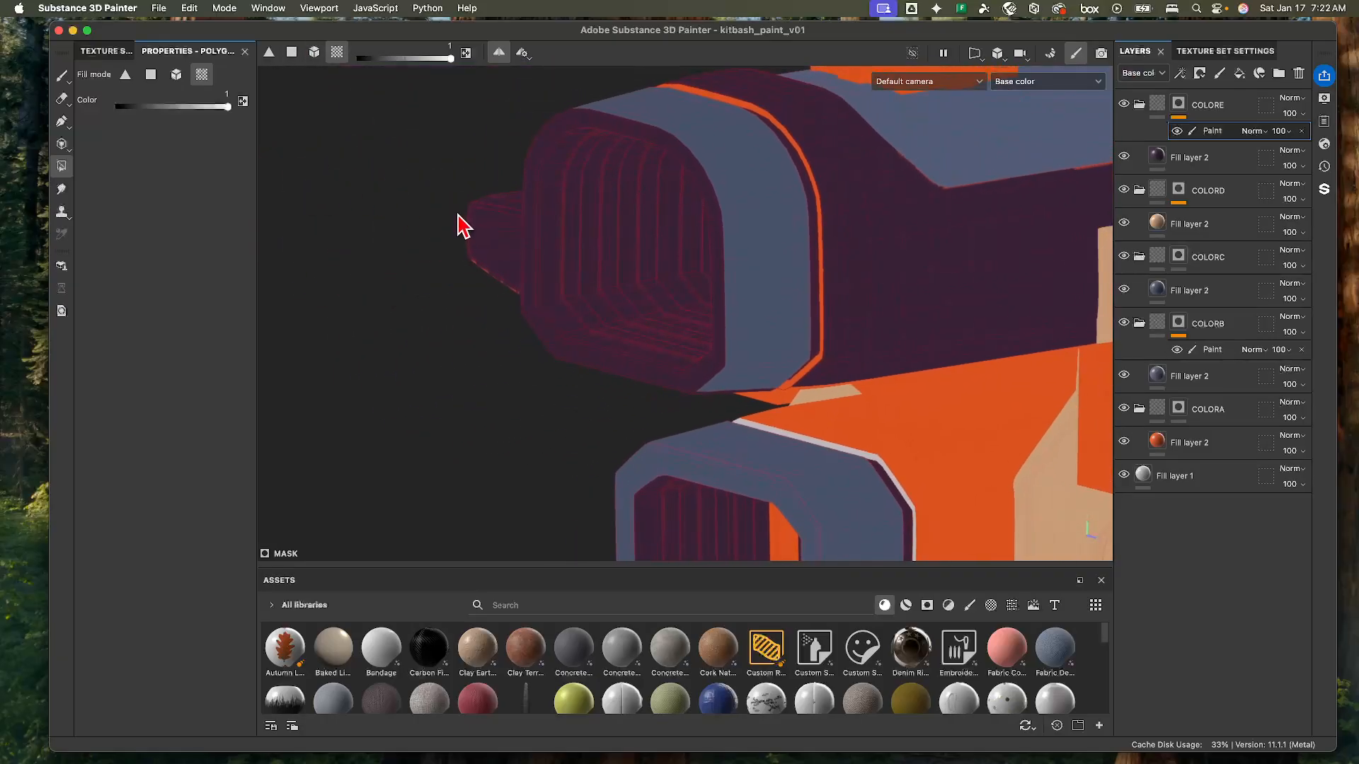
left_click_drag(763, 263, 728, 249, "alt")
key("x")
left_click(661, 97)
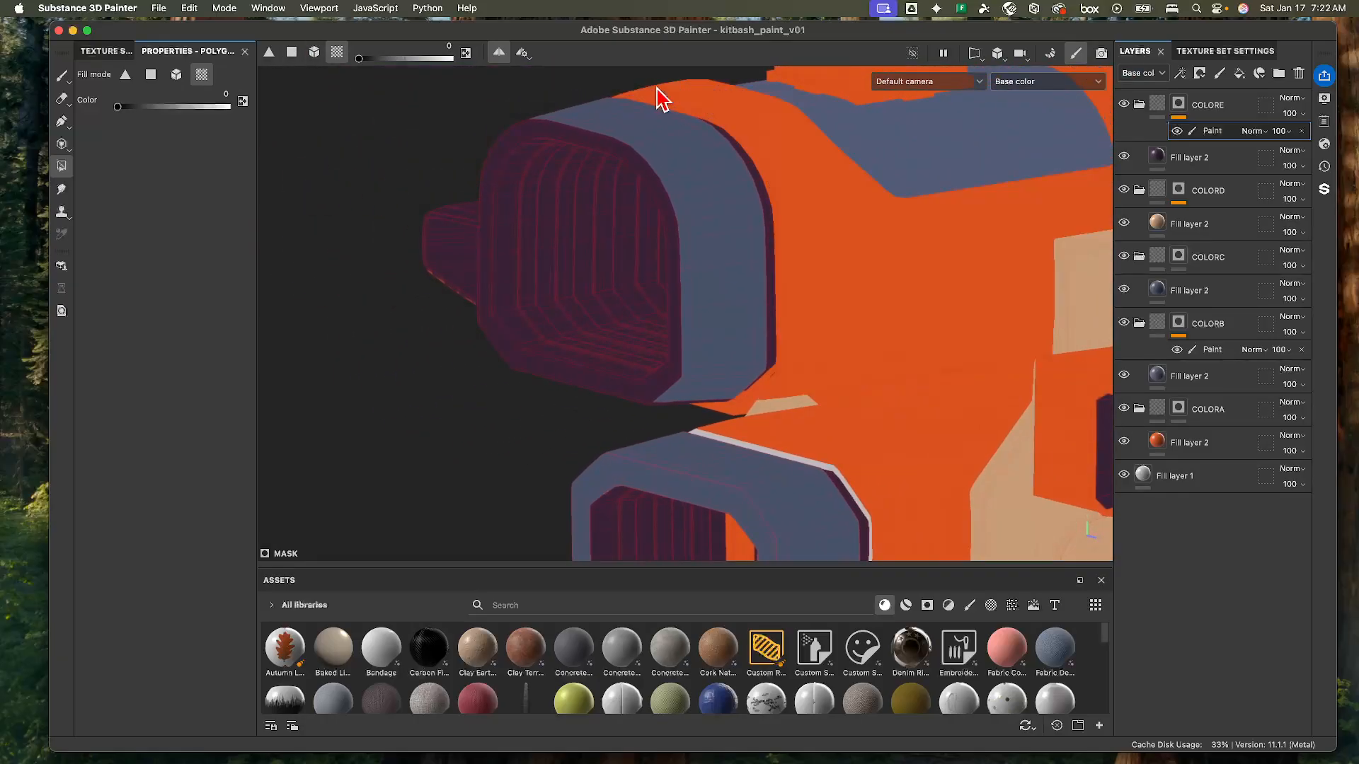
- Clear the purple fill from the underside facet of the upper rear nozzle in the COLORE mask
right_click_drag(740, 201, 646, 257, "alt")
left_click_drag(646, 258, 878, 229, "alt")
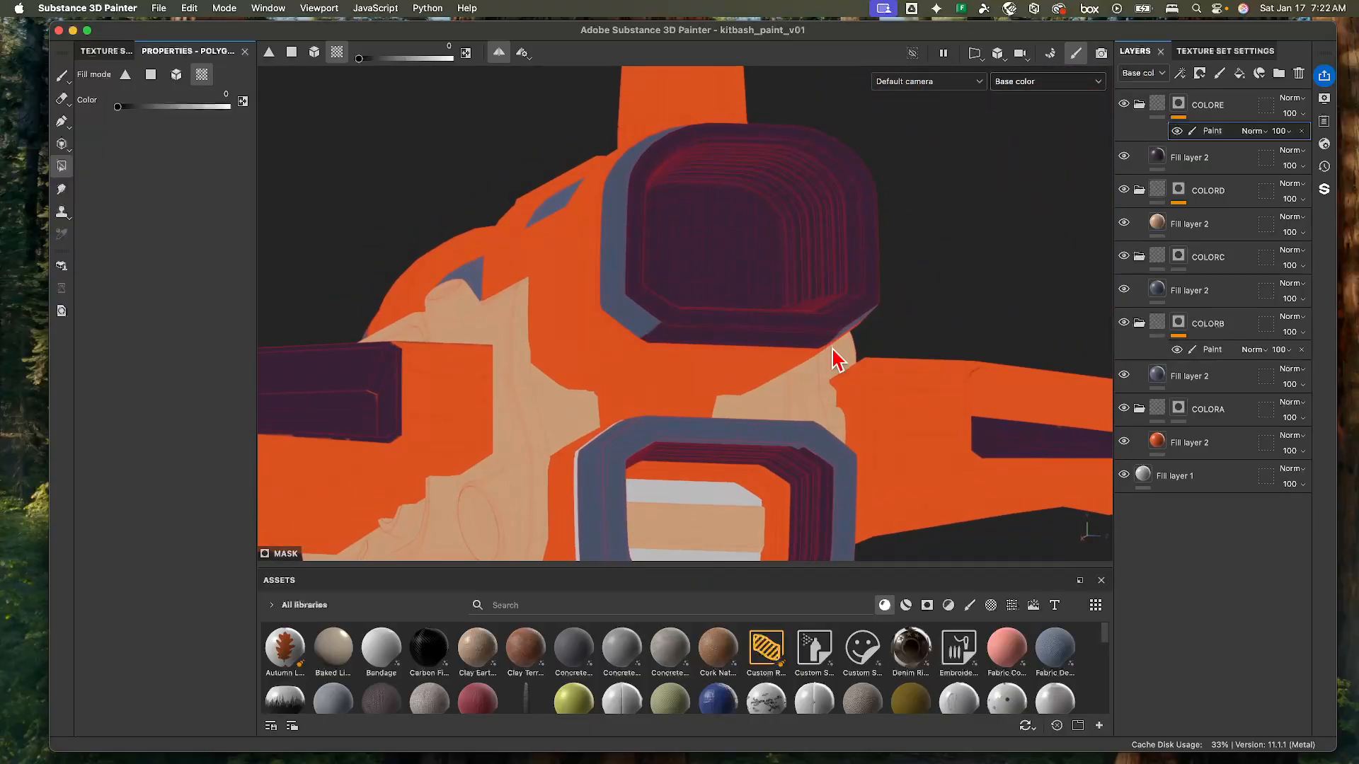
left_click_drag(838, 361, 913, 391, "alt")
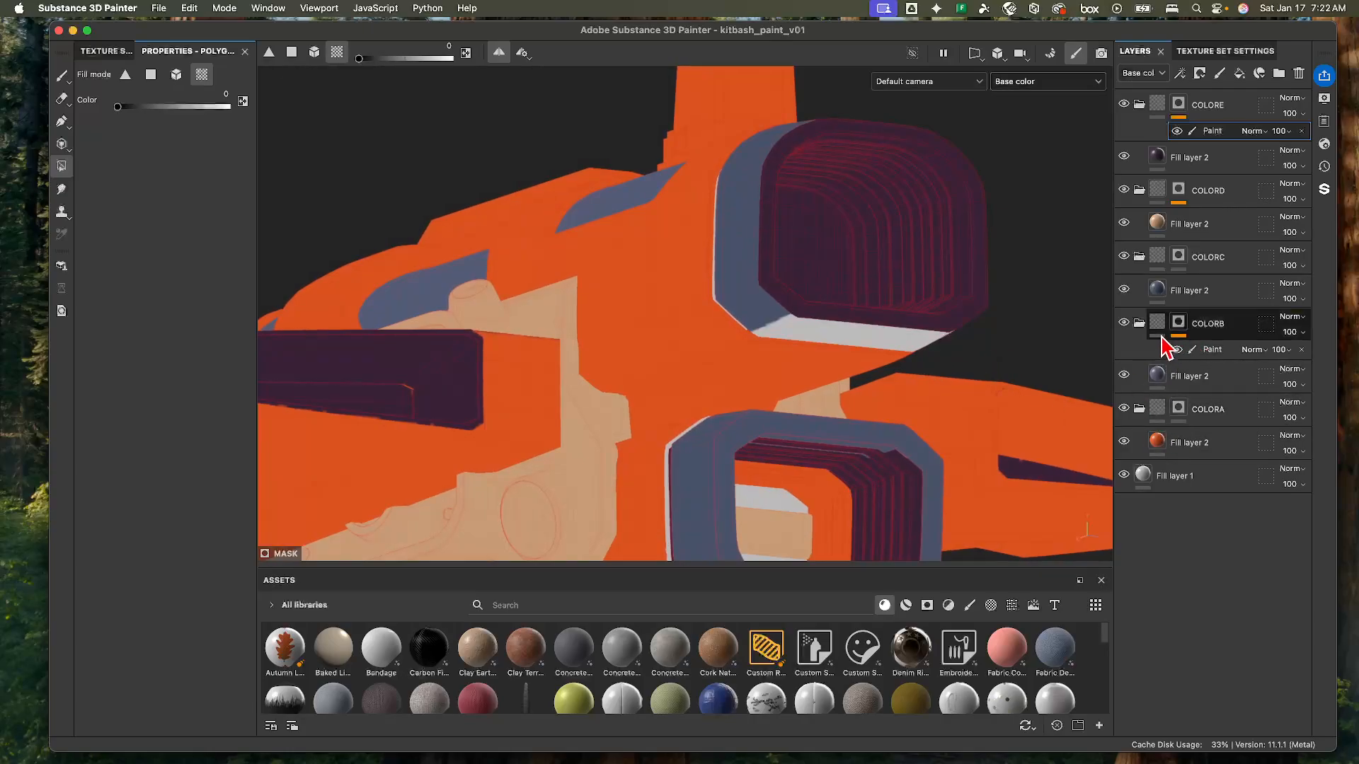
- Check the COLORB and COLORC layers by toggling their visibility, and fill the upper nozzle's grey underside facet in the COLORC mask
left_click(1124, 323)
left_click(1124, 324)
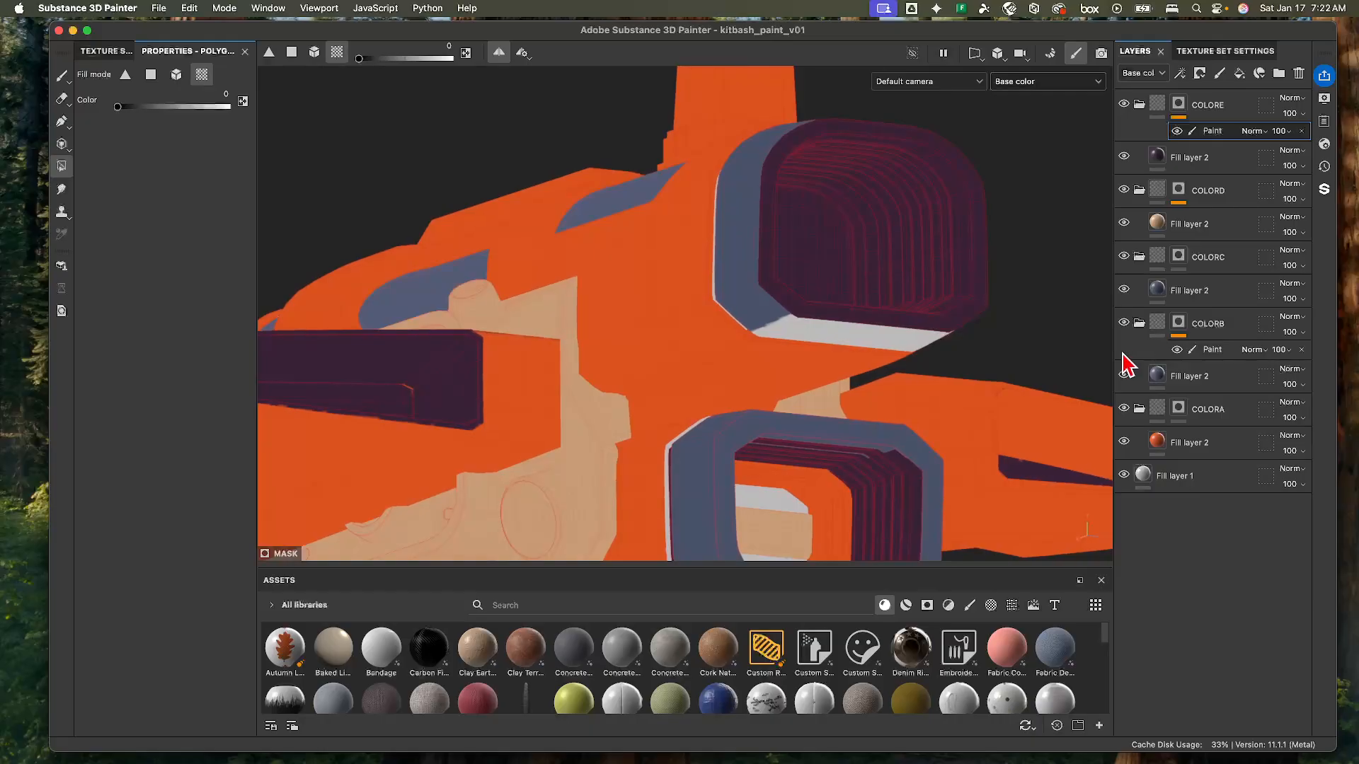
left_click(1124, 377)
left_click(1125, 378)
left_click(1124, 256)
left_click(1124, 257)
left_click(1176, 259)
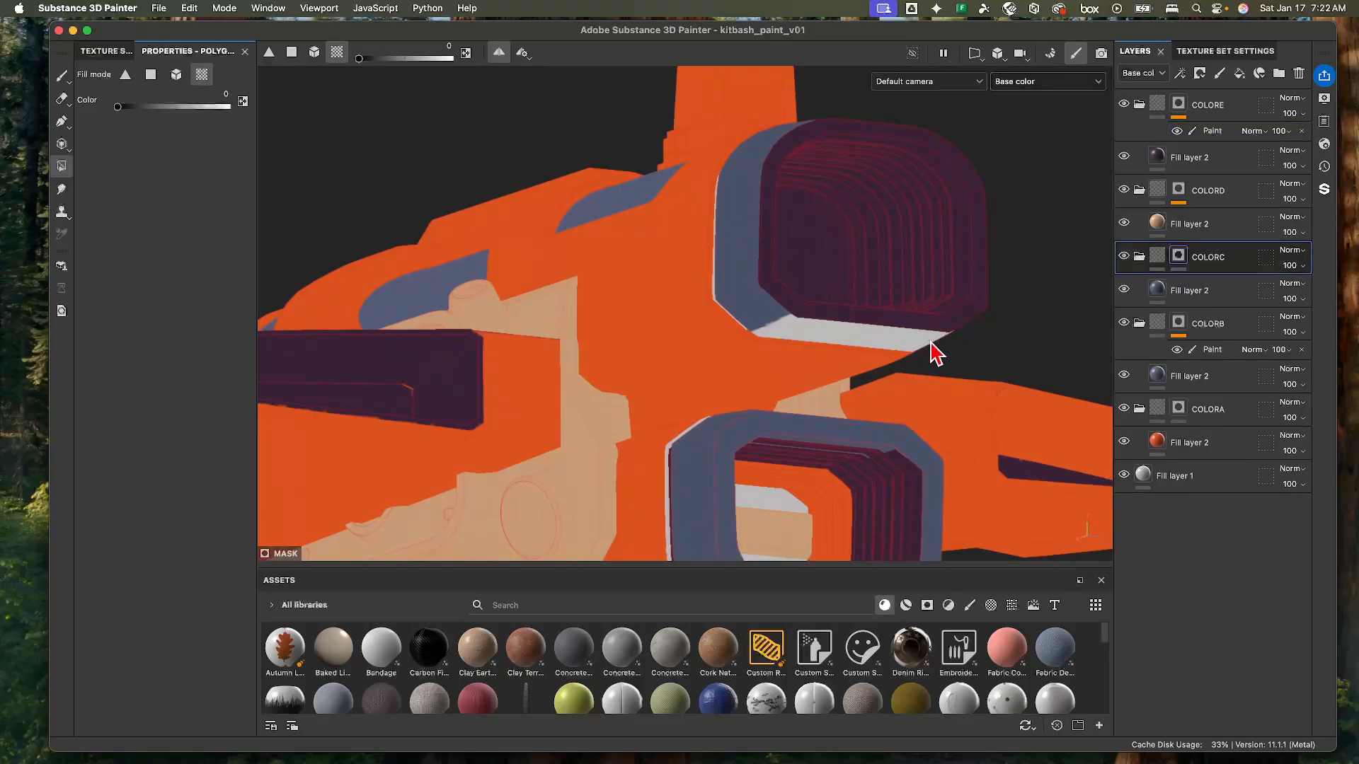
left_click_drag(964, 354, 843, 424, "alt")
right_click_drag(843, 426, 949, 447, "alt")
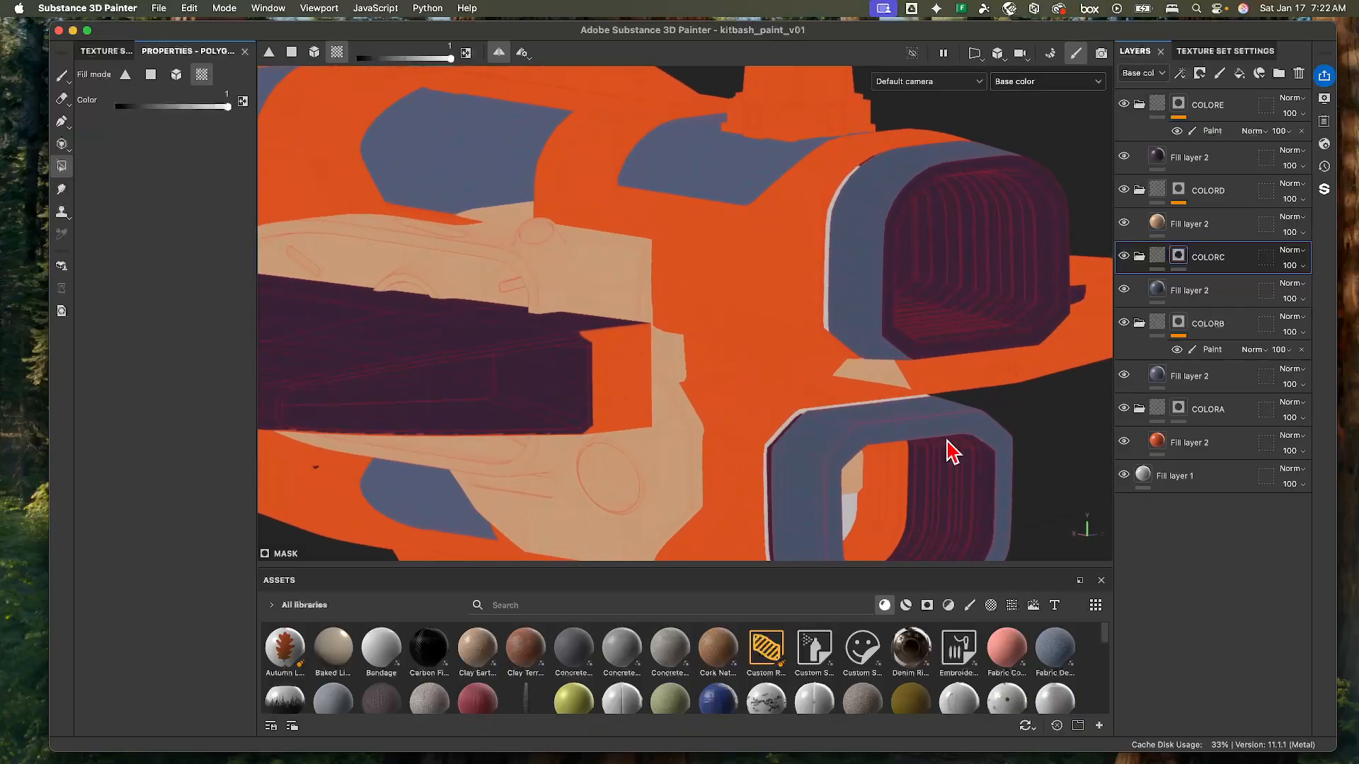
- Fill the grey edge strips where both rear nozzles meet the hull in the COLORA mask
left_click(1206, 411)
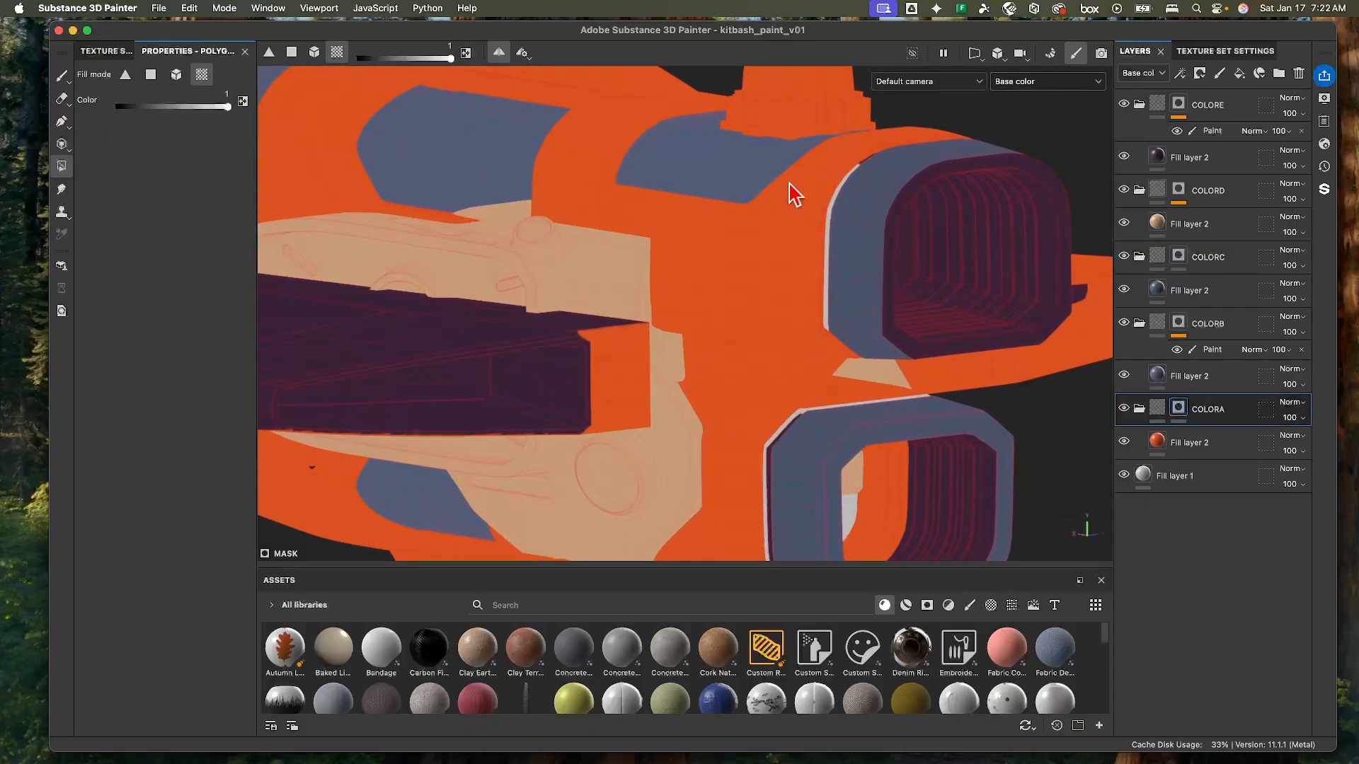
left_click_drag(842, 183, 853, 146, "alt")
right_click_drag(853, 147, 1250, 261, "alt")
middle_click_drag(1020, 343, 1018, 239, "alt")
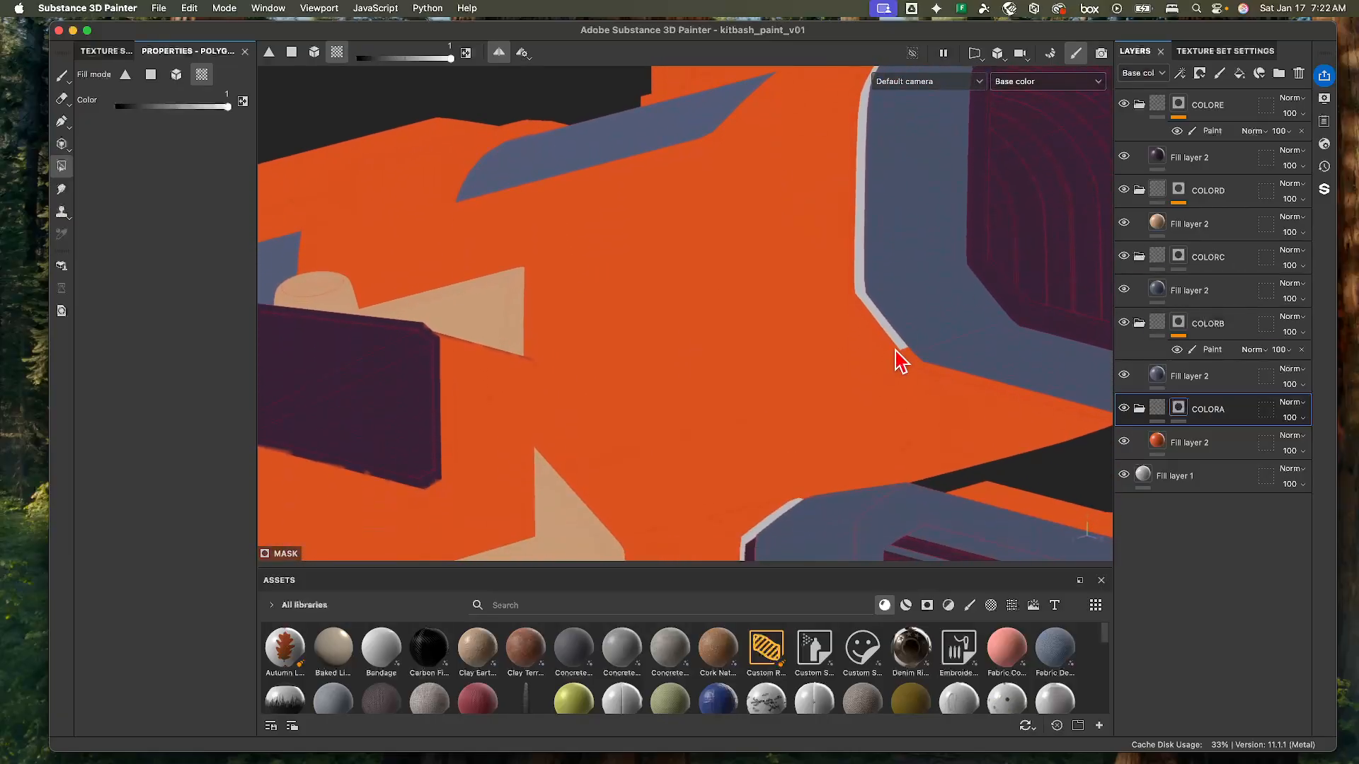
mouse_move(903, 367)
left_mouse_down("alt")
mouse_move(834, 373)
mouse_move(883, 222)
mouse_move(859, 304)
mouse_move(843, 312)
left_mouse_up("alt")
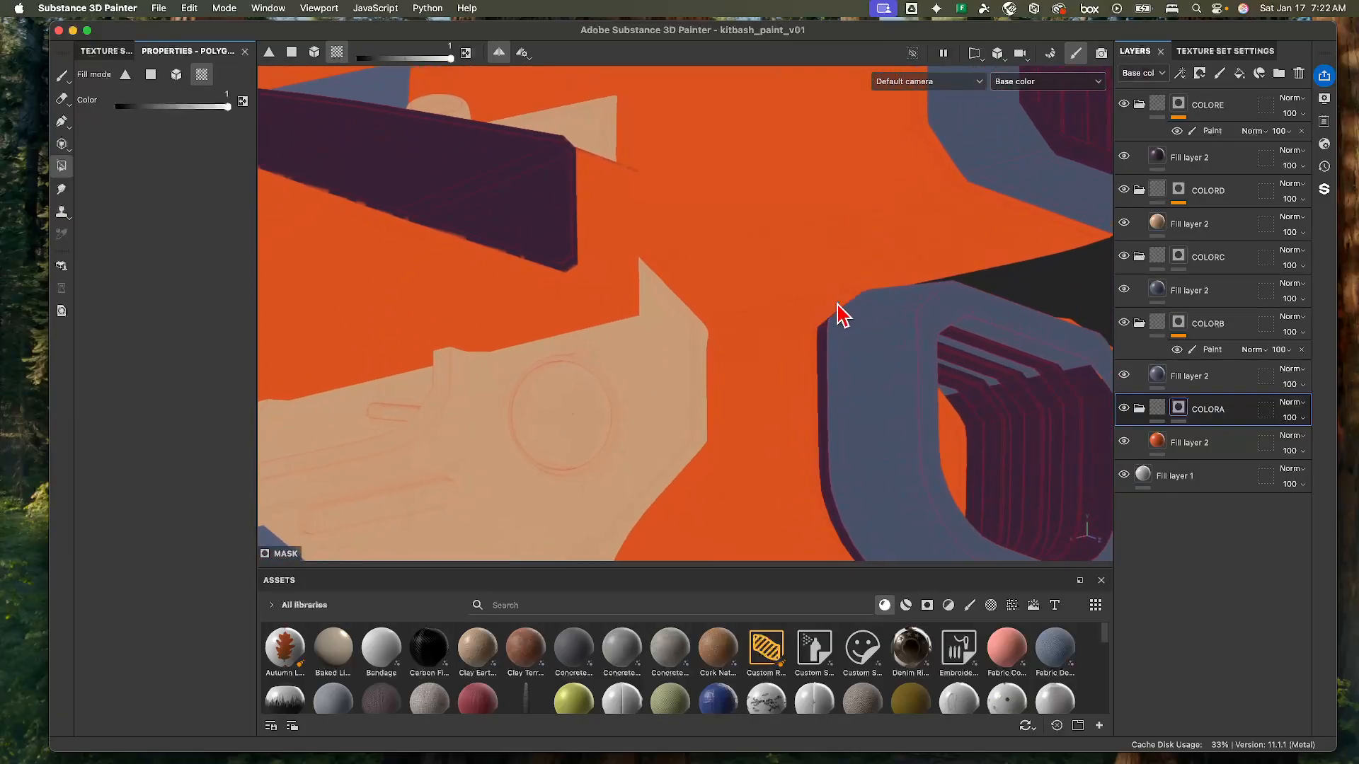
middle_click_drag(872, 322, 1062, 326, "alt")
right_click_drag(1062, 325, 827, 309, "alt")
left_click_drag(826, 308, 659, 311, "alt")
right_click_drag(659, 312, 477, 288, "alt")
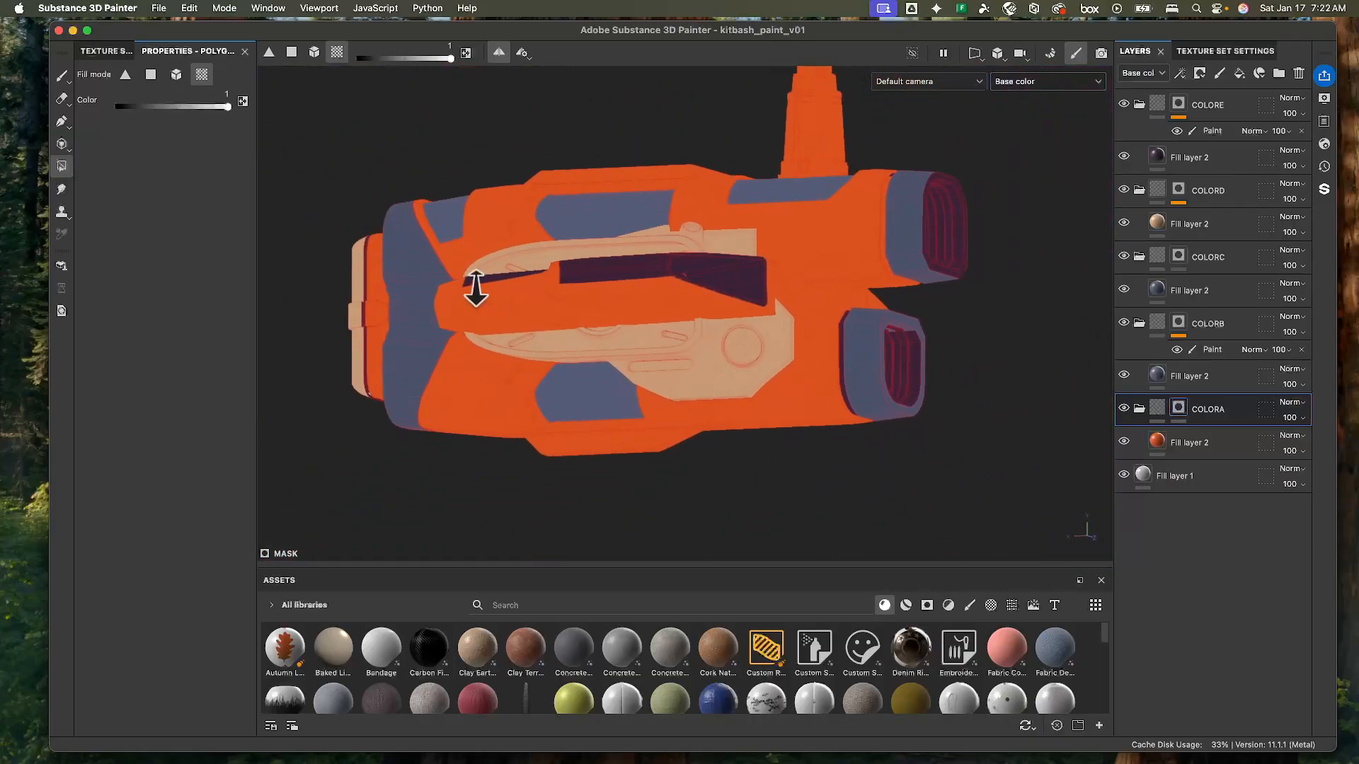
- Toggle the COLORC fill layer and the COLORC and COLORE folders to identify which one colors the wing's upper surface
left_click_drag(476, 288, 948, 409, "alt")
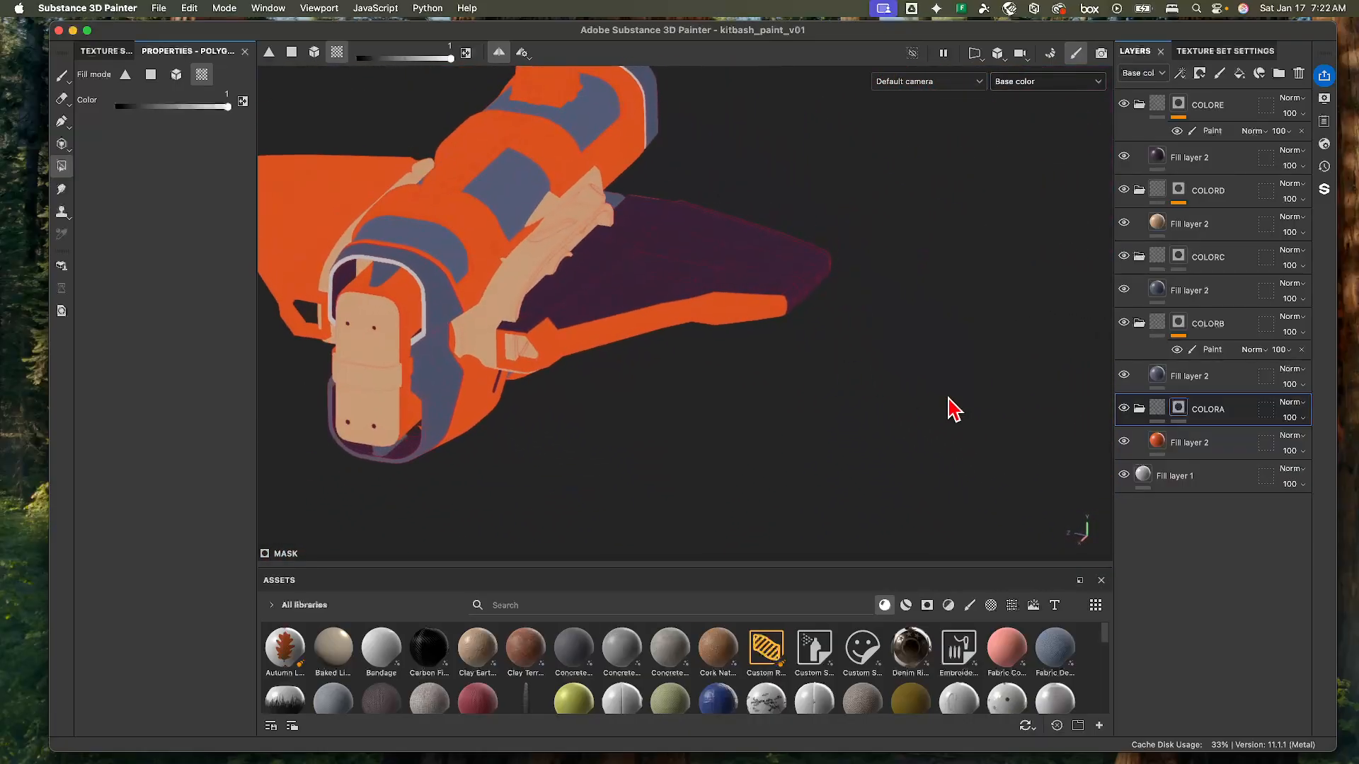
left_click(1124, 290)
left_click(1124, 290)
left_click(1125, 257)
left_click(1125, 257)
left_click(1124, 105)
left_click(1124, 105)
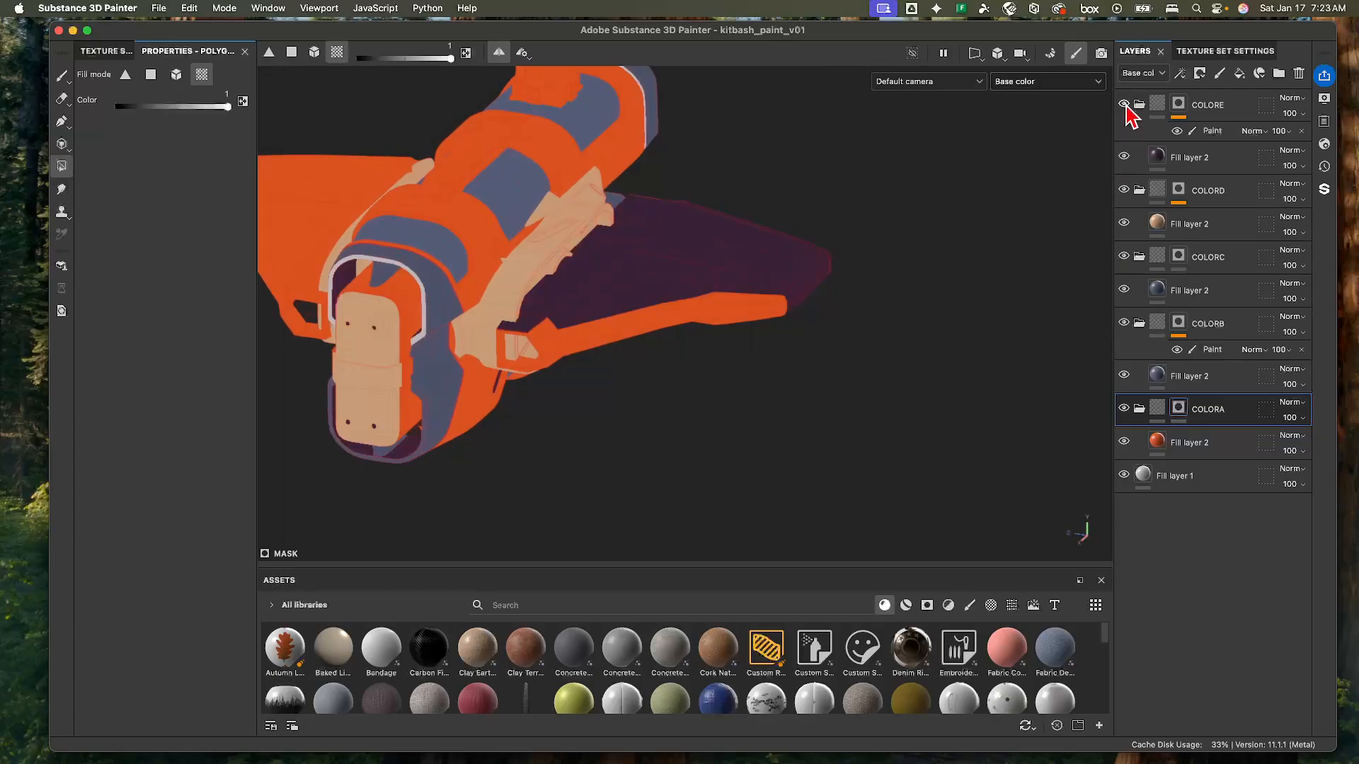
- Clear the purple fill from the wing's tip edge and upper surface in the COLORE paint mask
left_click(1209, 131)
left_click(815, 291)
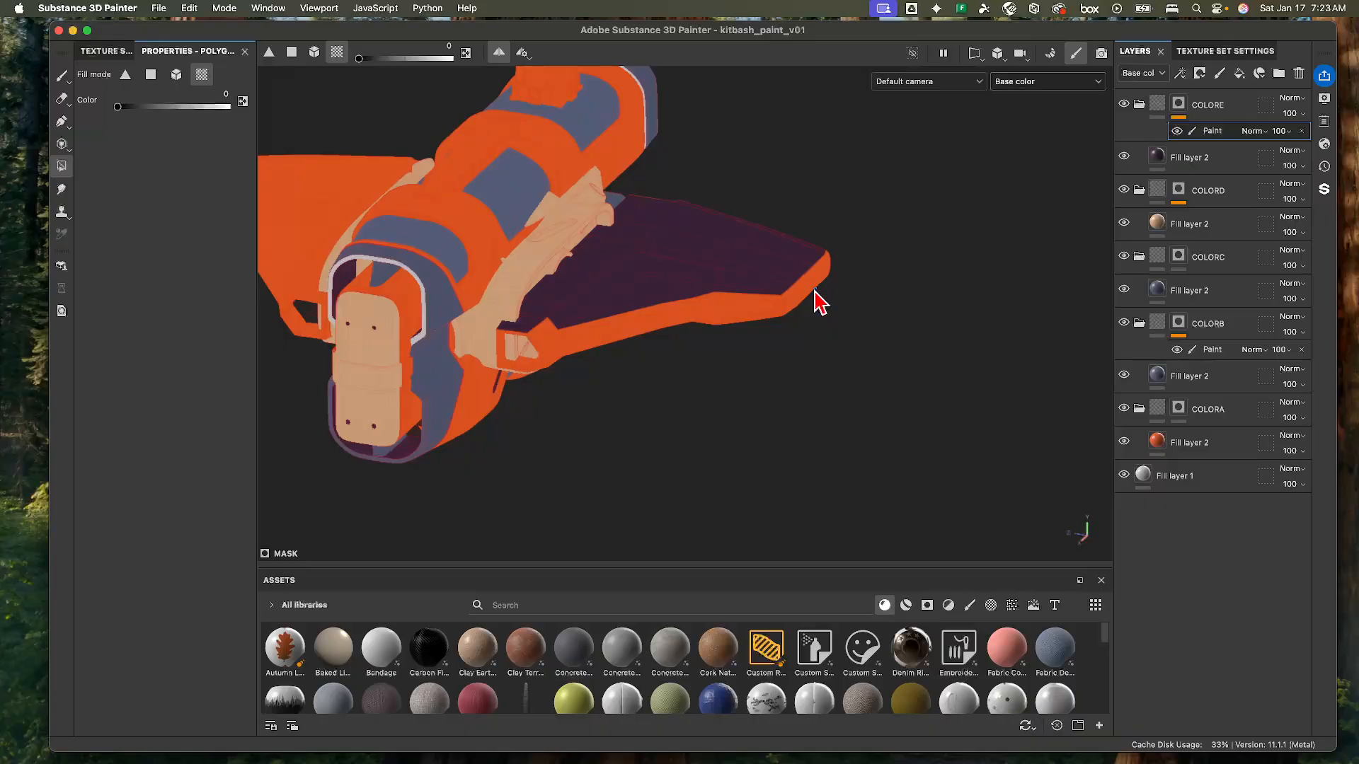
left_click(821, 253)
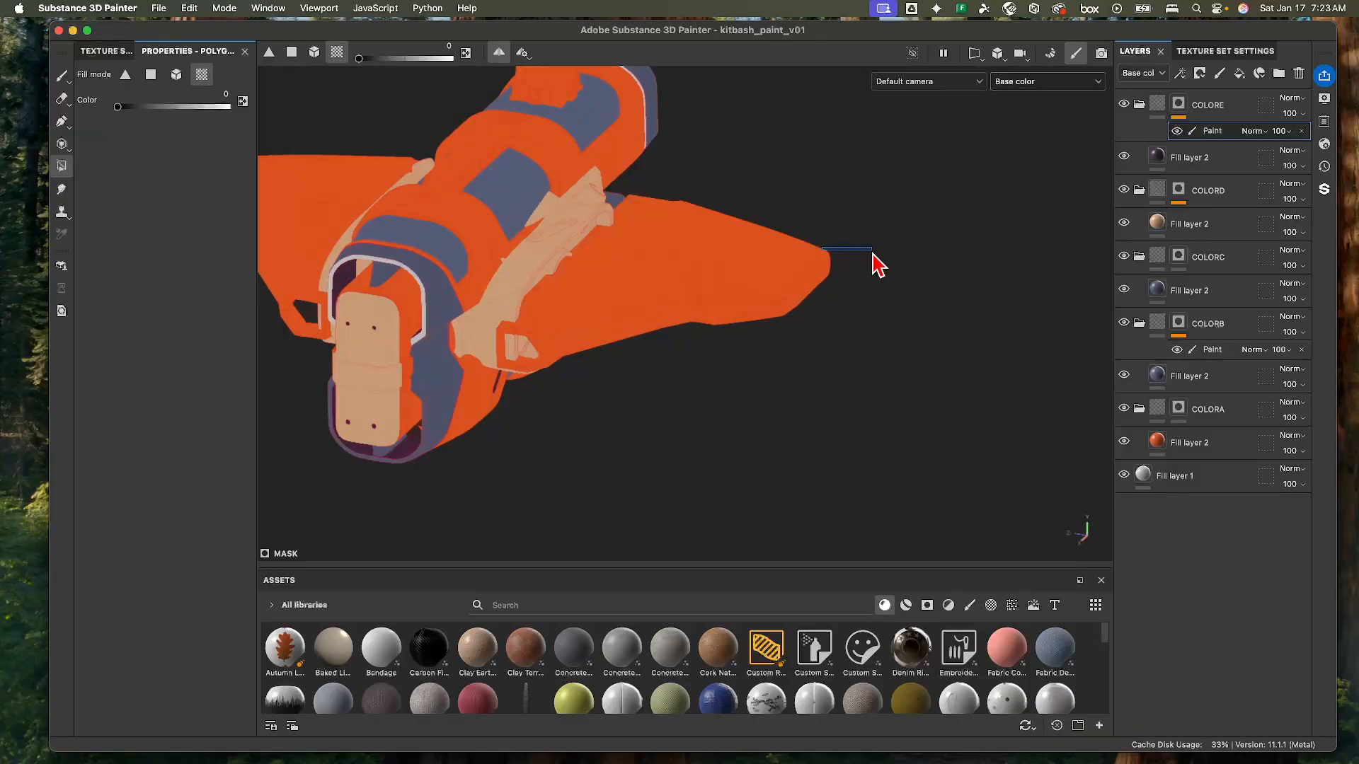
key("super+z")
left_click_drag(840, 283, 796, 464, "alt")
left_click(565, 326)
- Fill the wing's rear face in the COLORE mask, using UV chunk fill
left_click_drag(569, 338, 404, 164, "alt")
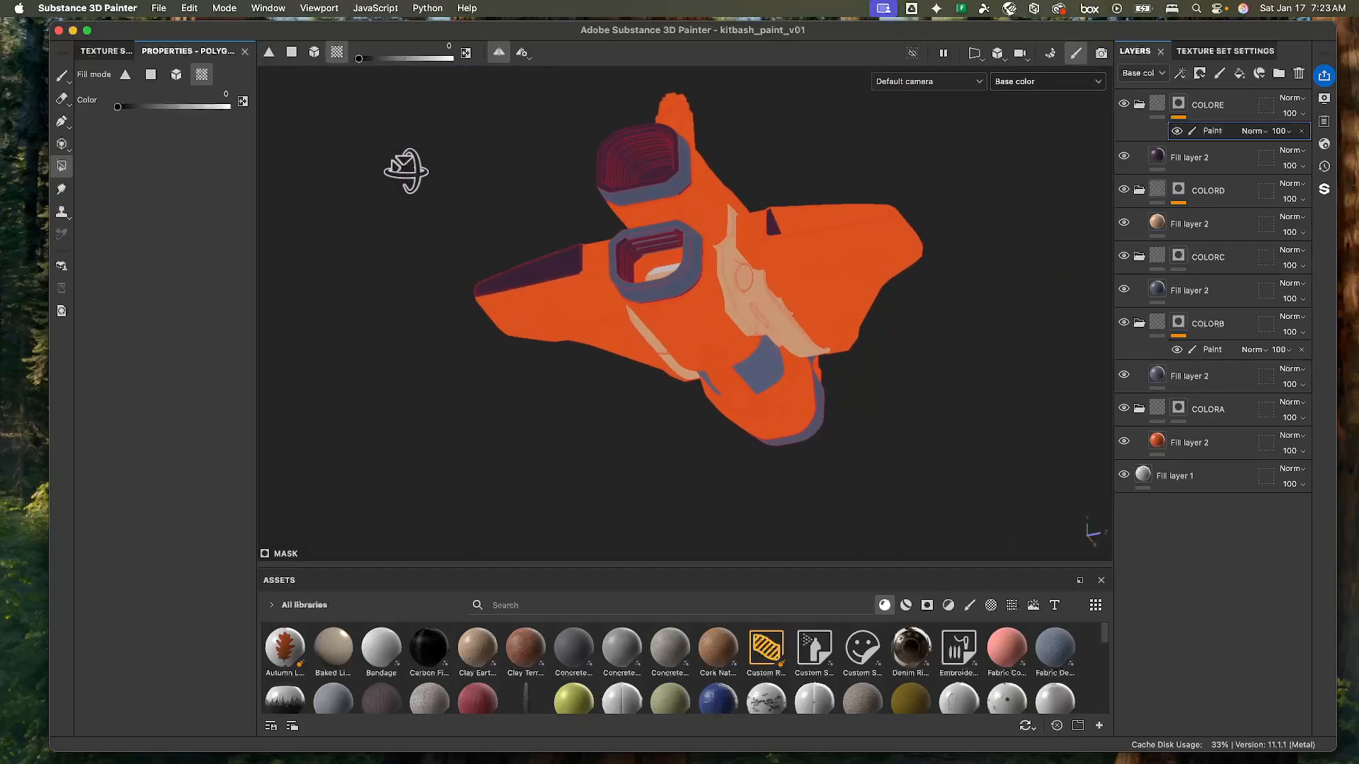
scroll(934, 224, "up", 8)
right_click_drag(950, 276, 910, 260, "alt")
middle_click_drag(911, 261, 811, 278, "alt")
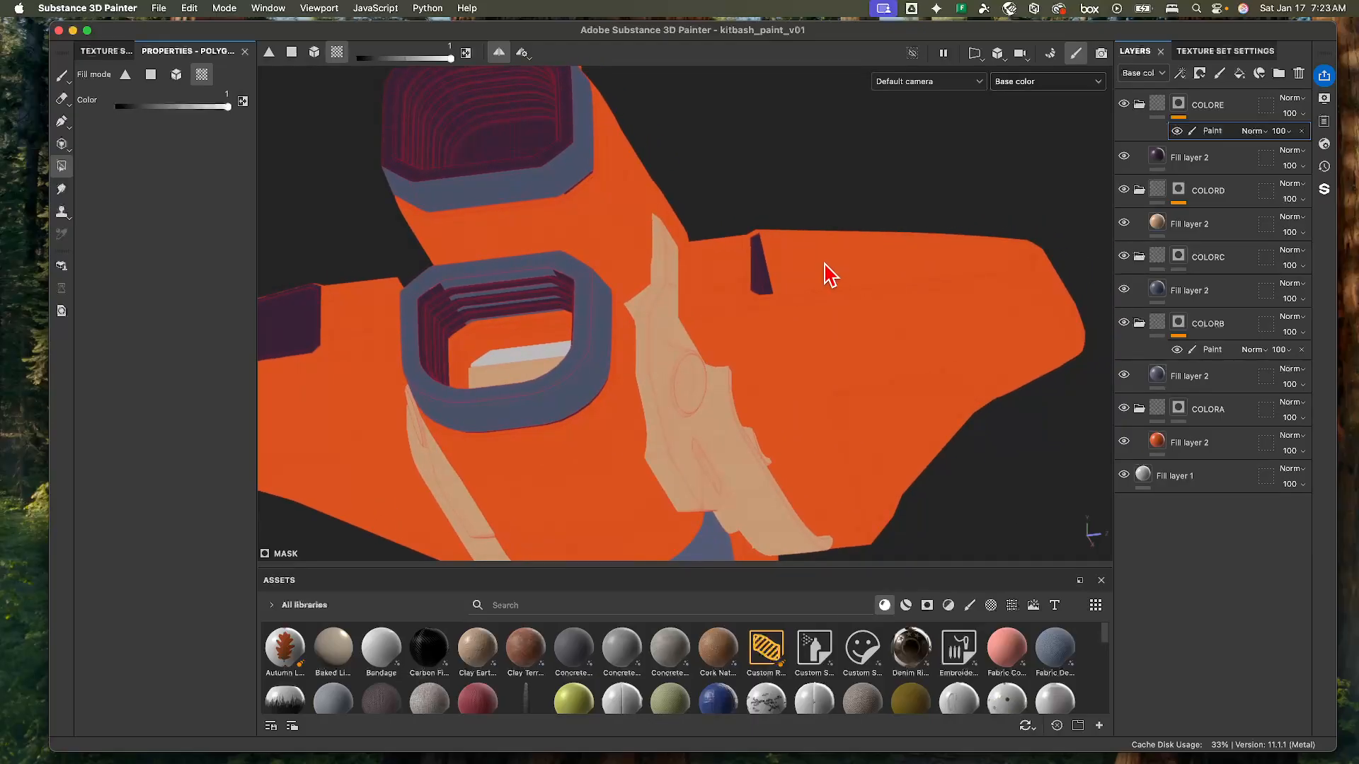
right_click_drag(829, 272, 898, 255, "alt")
middle_click_drag(898, 255, 843, 273, "alt")
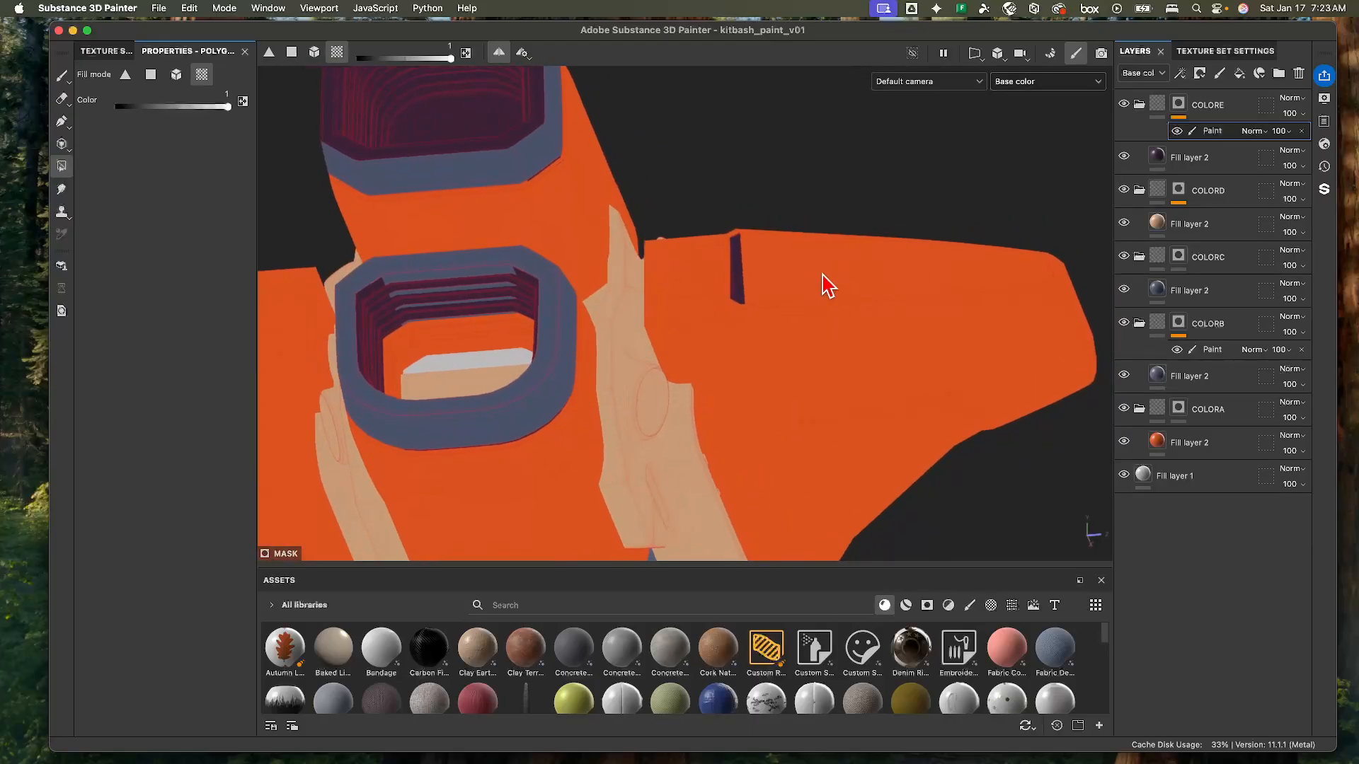
left_click(809, 283)
mouse_move(878, 251)
left_mouse_down("alt")
mouse_move(855, 312)
mouse_move(900, 230)
left_mouse_up("alt")
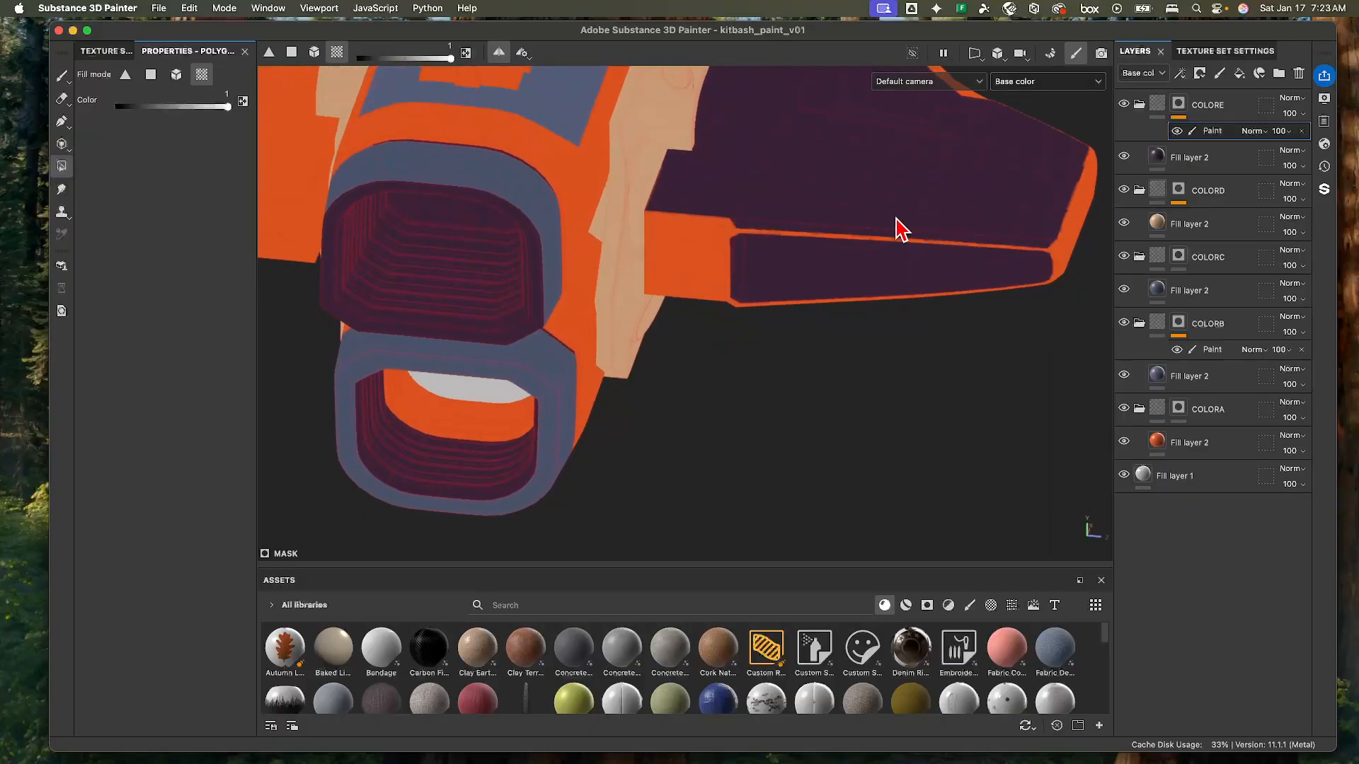
- Erase the leftover purple from the wing's upper surface in the COLORE mask, using fill value 0
key("x")
left_click(1033, 132)
left_click_drag(1032, 131, 725, 216, "alt")
left_click_drag(680, 286, 743, 315, "alt")
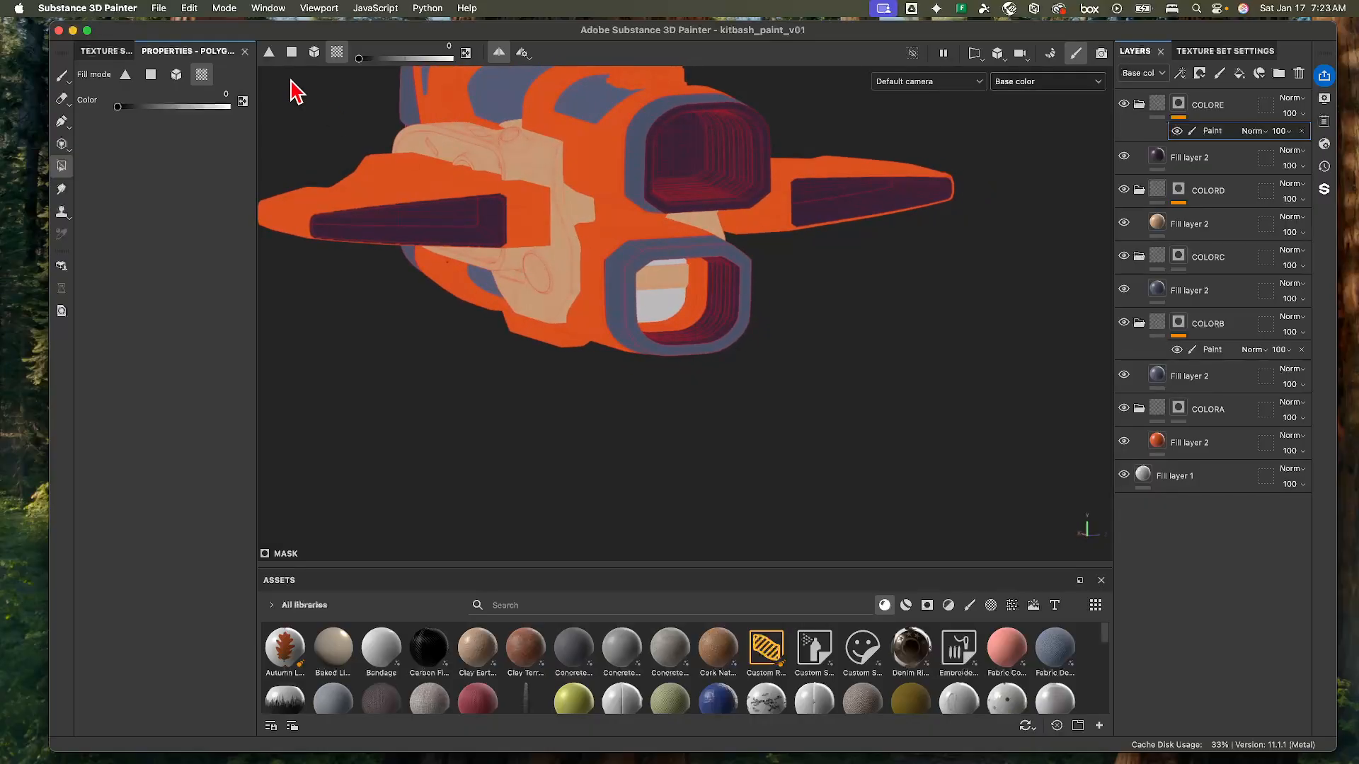
- Fill the grey area inside the lower rear nozzle with purple in the COLORE mask, using fill value 1
left_click(1124, 157)
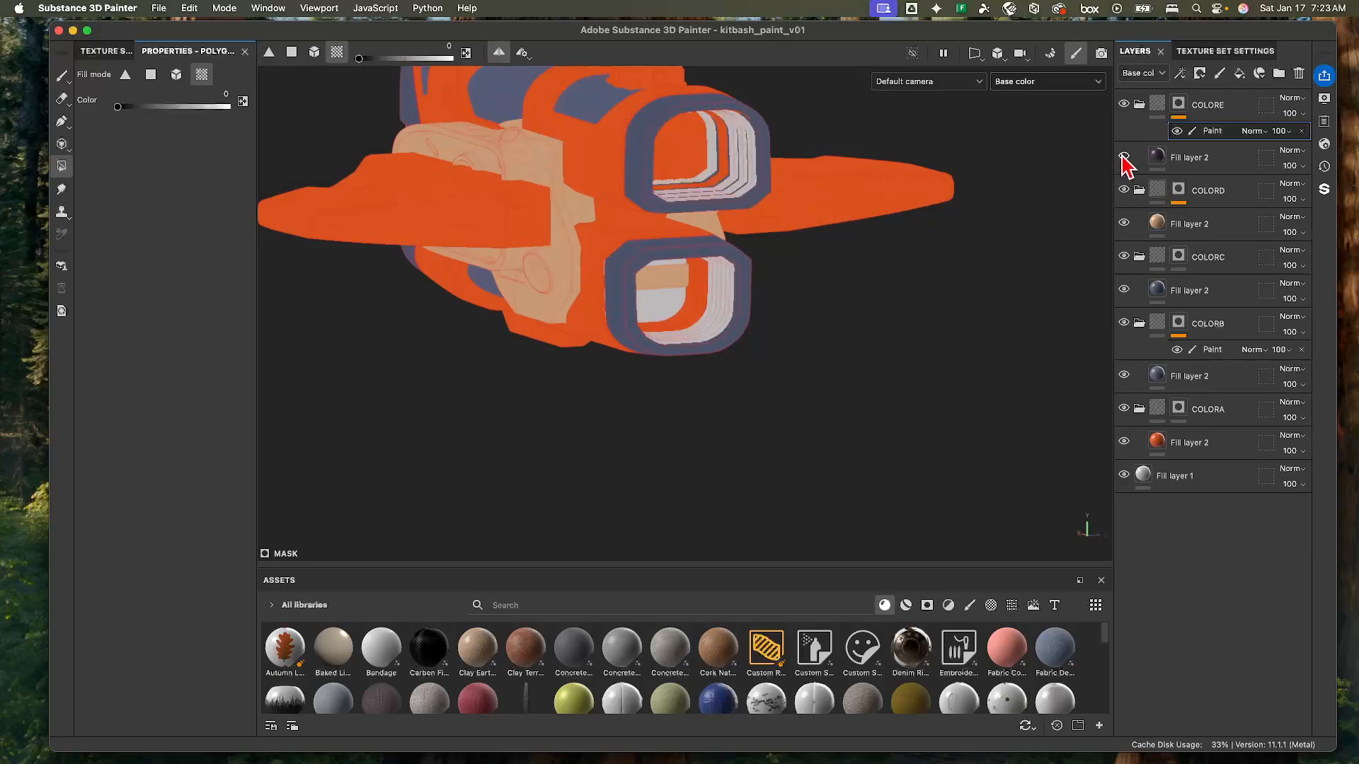
left_click(1124, 157)
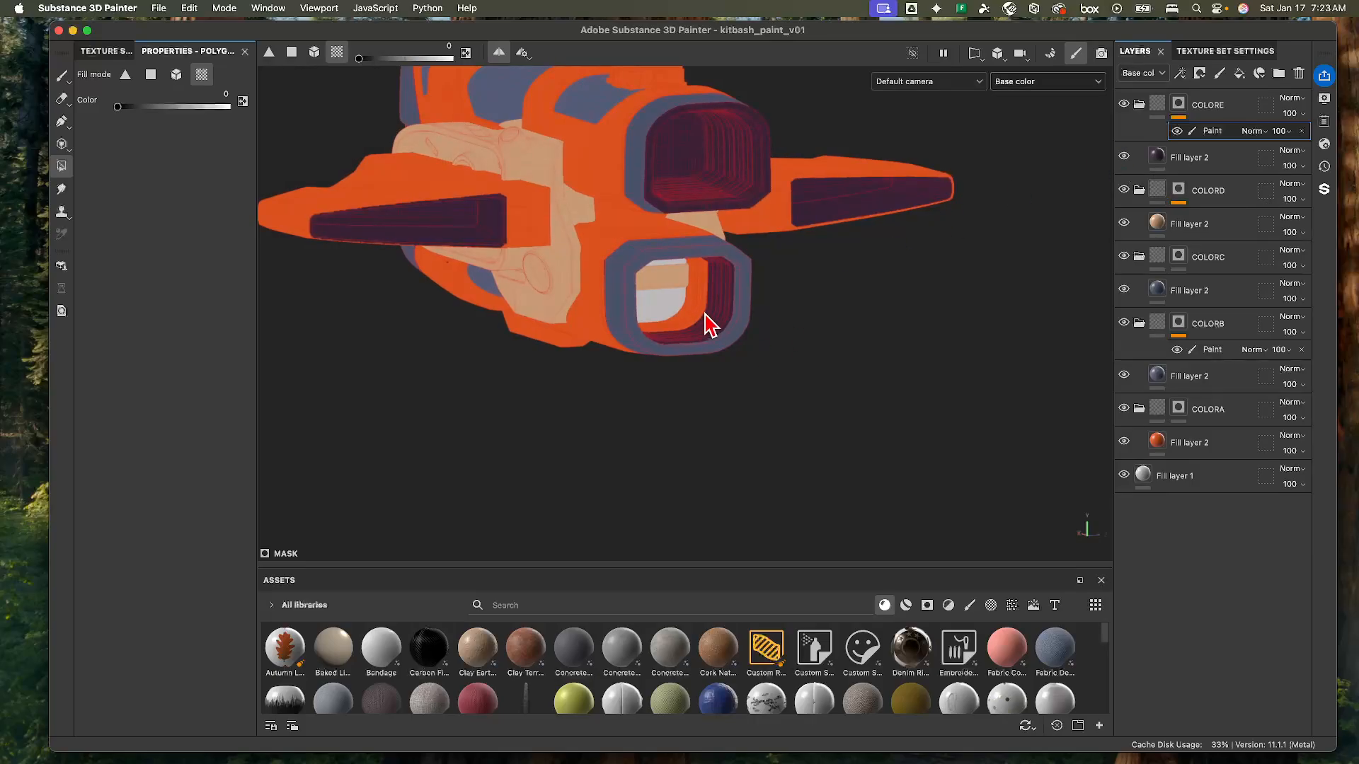
left_click_drag(761, 345, 825, 328, "alt")
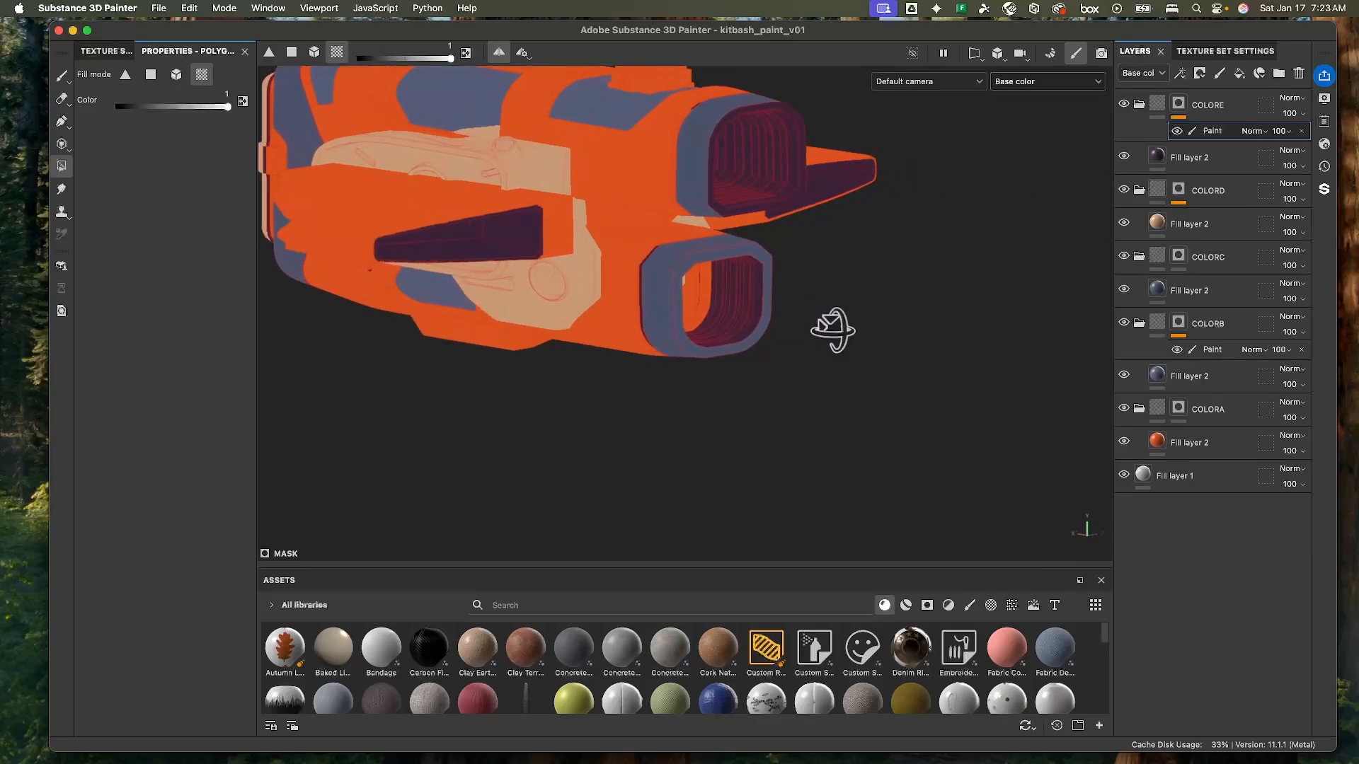
left_click(705, 317)
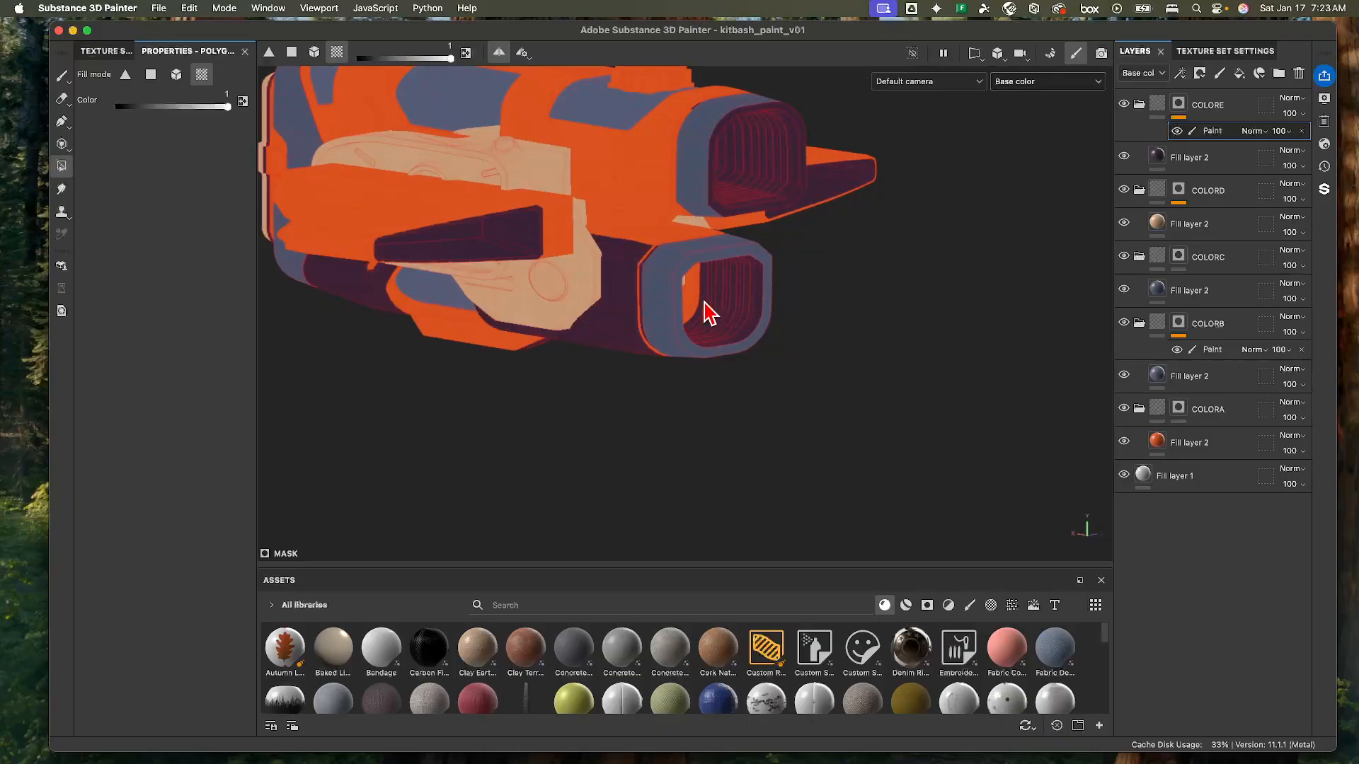
mouse_move(710, 312)
left_mouse_down("alt")
mouse_move(697, 269)
mouse_move(662, 318)
mouse_move(764, 300)
mouse_move(731, 288)
mouse_move(750, 304)
mouse_move(712, 312)
left_mouse_up("alt")
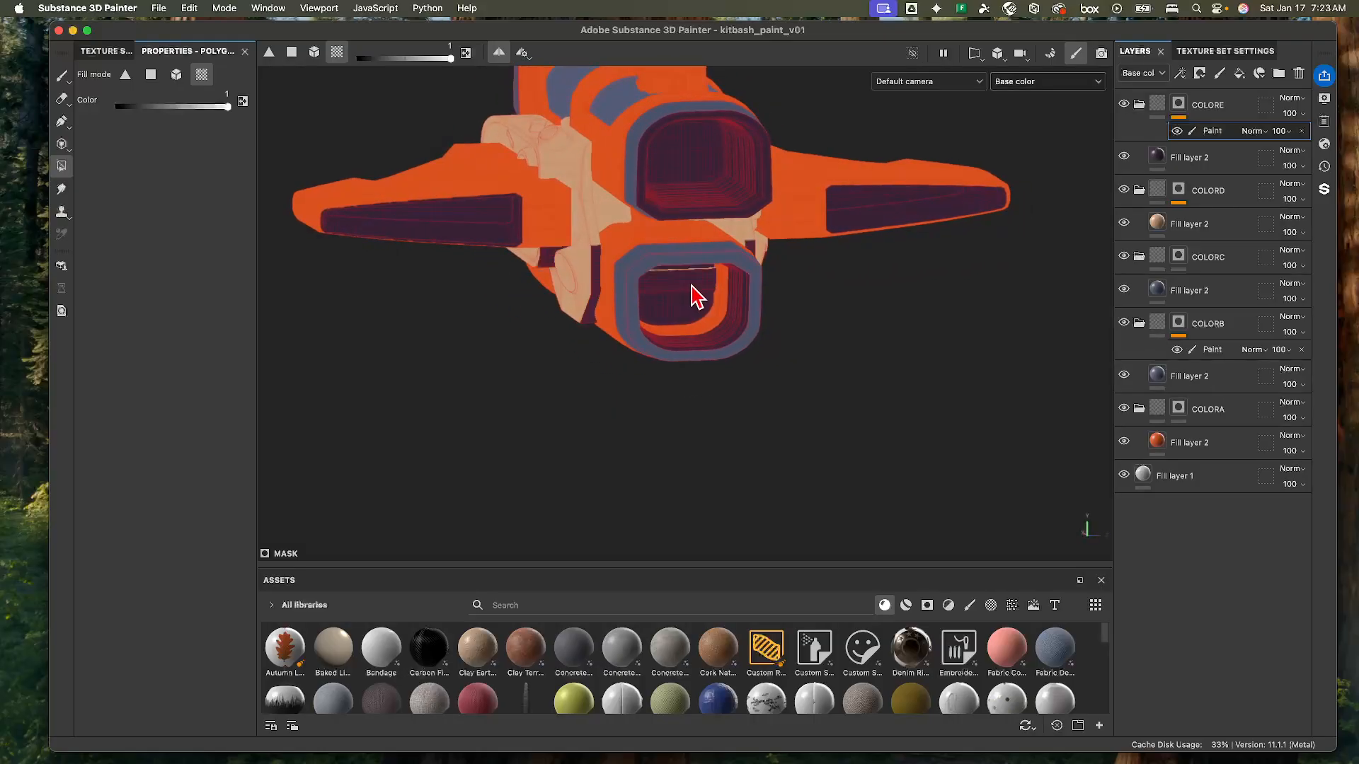
middle_click_drag(744, 342, 731, 376, "alt")
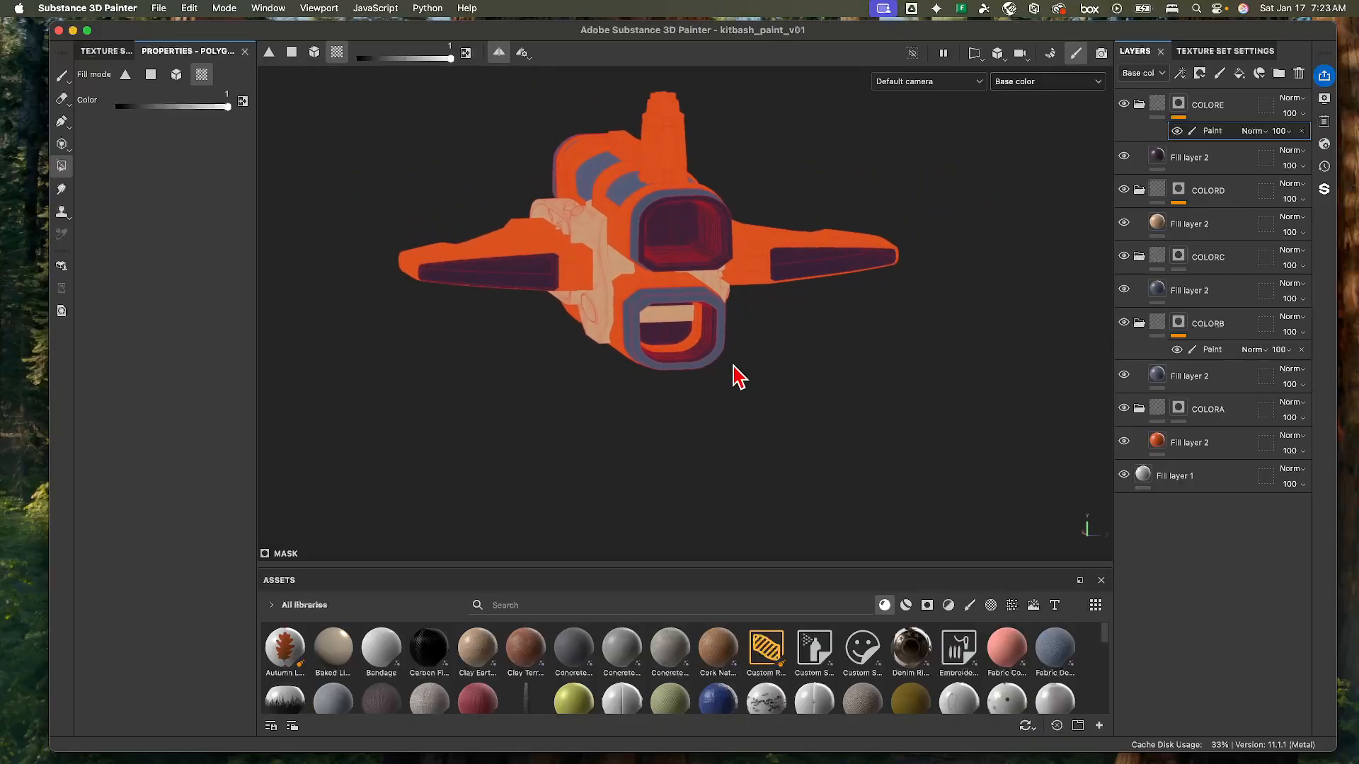
- Examine the ship from the rear, underside and front for remaining grey gaps
left_click_drag(732, 375, 768, 320, "alt")
right_click_drag(775, 319, 892, 329, "alt")
right_click_drag(658, 300, 785, 336, "alt")
middle_click_drag(793, 341, 821, 319, "alt")
mouse_move(821, 319)
left_mouse_down("alt")
mouse_move(719, 328)
mouse_move(835, 303)
left_mouse_up("alt")
right_click_drag(835, 303, 564, 303, "alt")
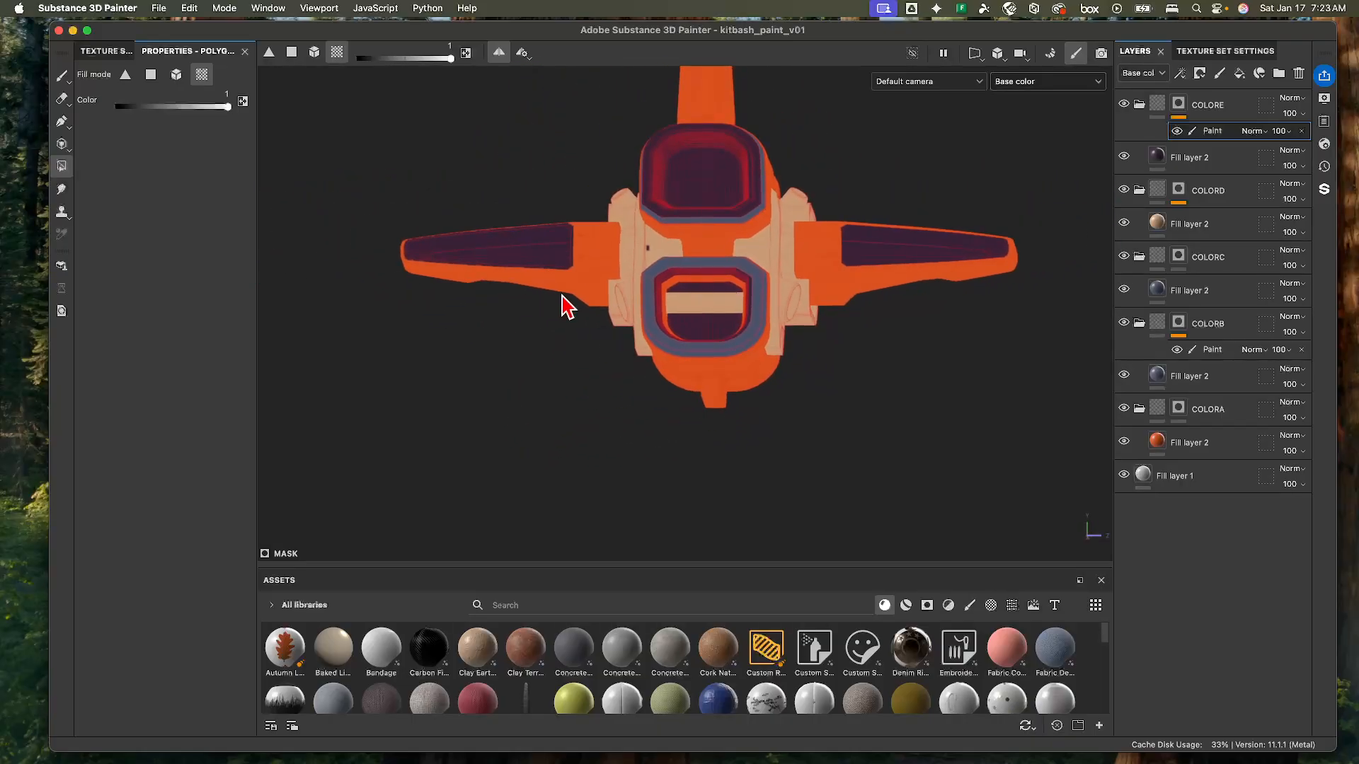
left_click_drag(564, 304, 590, 286, "alt")
right_click_drag(496, 364, 1183, 379, "alt")
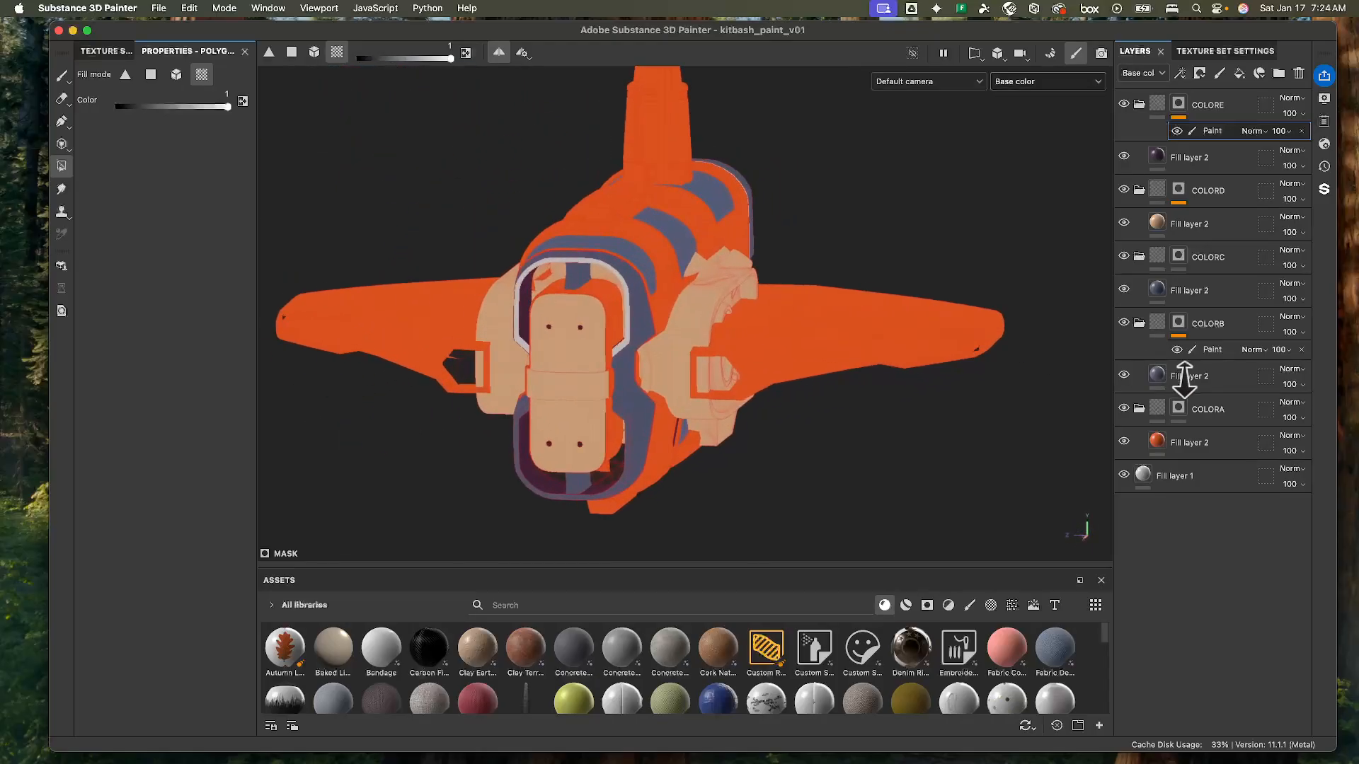
left_click_drag(617, 423, 731, 404, "alt")
right_click_drag(731, 404, 962, 379, "alt")
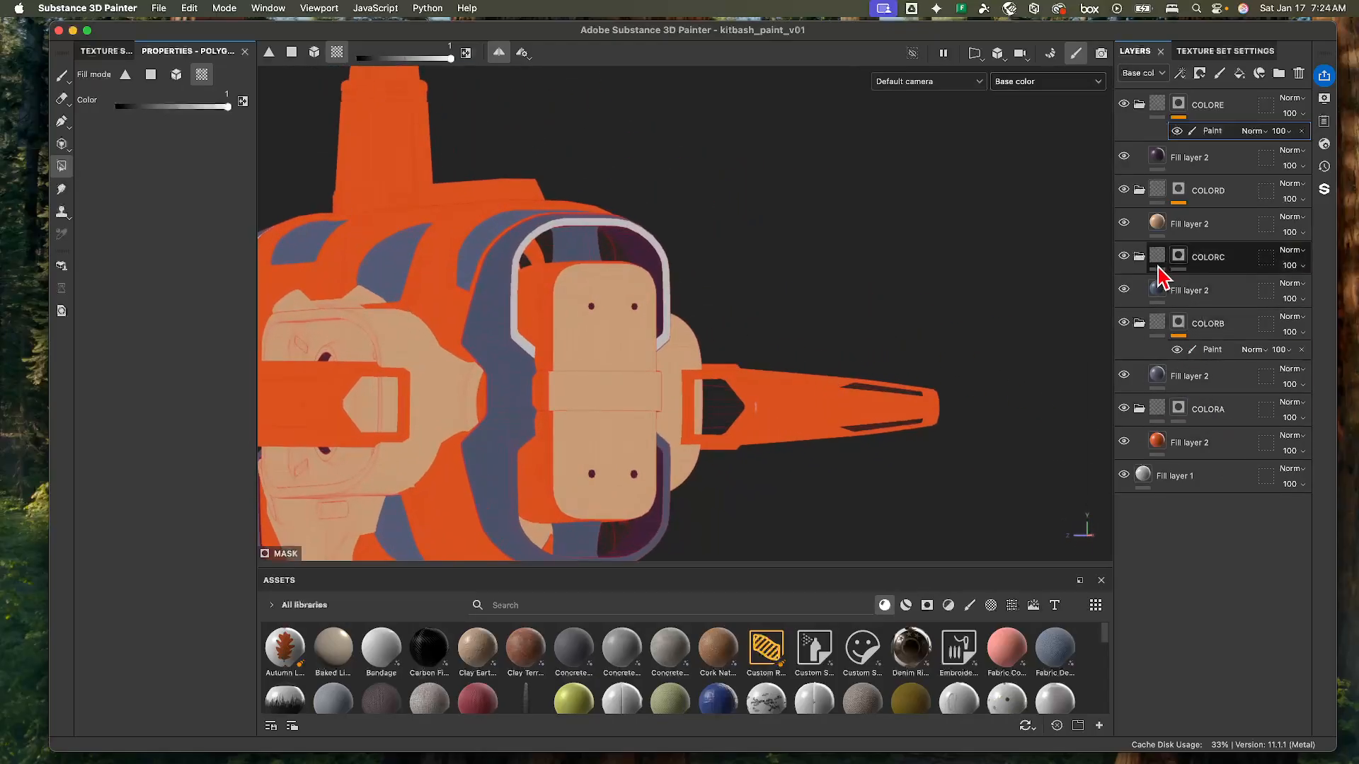
- Fill the grey rim around the upper nose opening in the COLORC mask
left_click(1123, 256)
left_click(1124, 257)
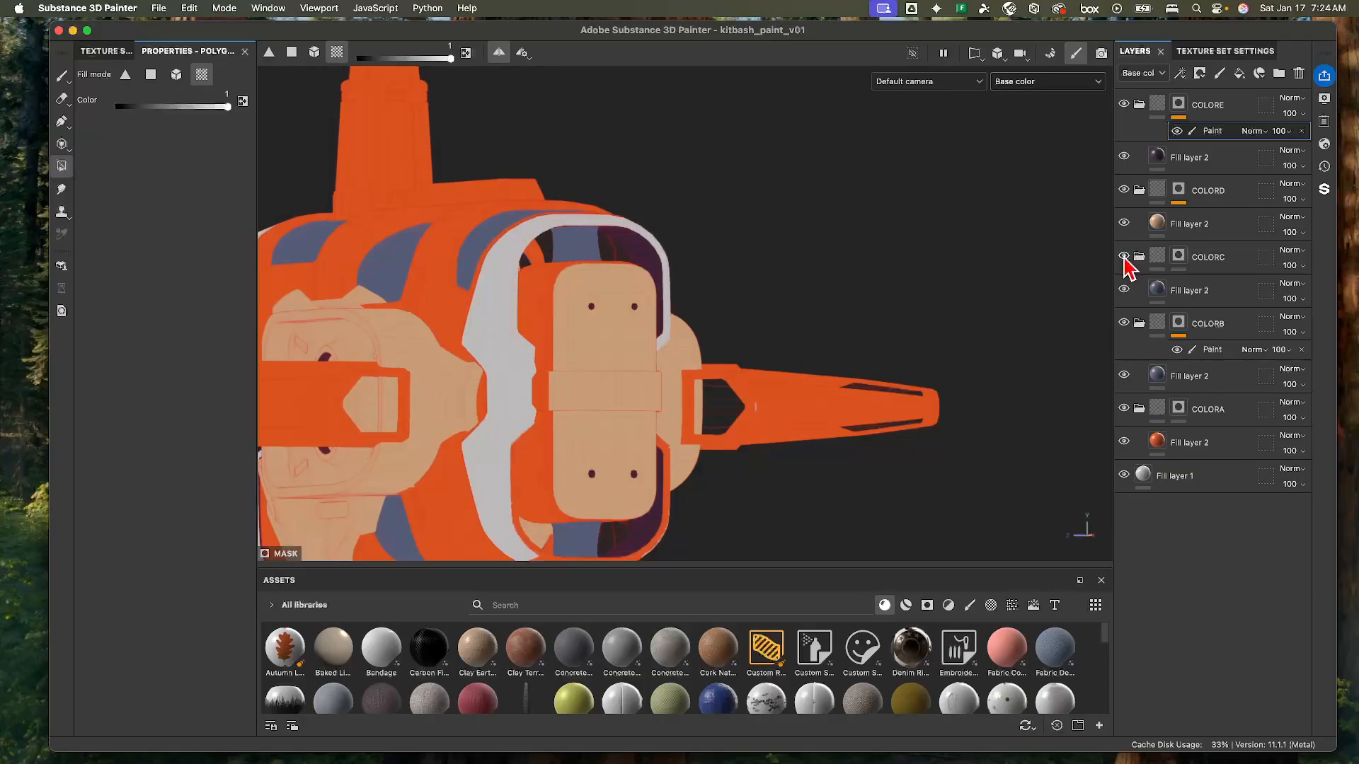
left_click(1179, 256)
left_click_drag(913, 287, 656, 277, "alt")
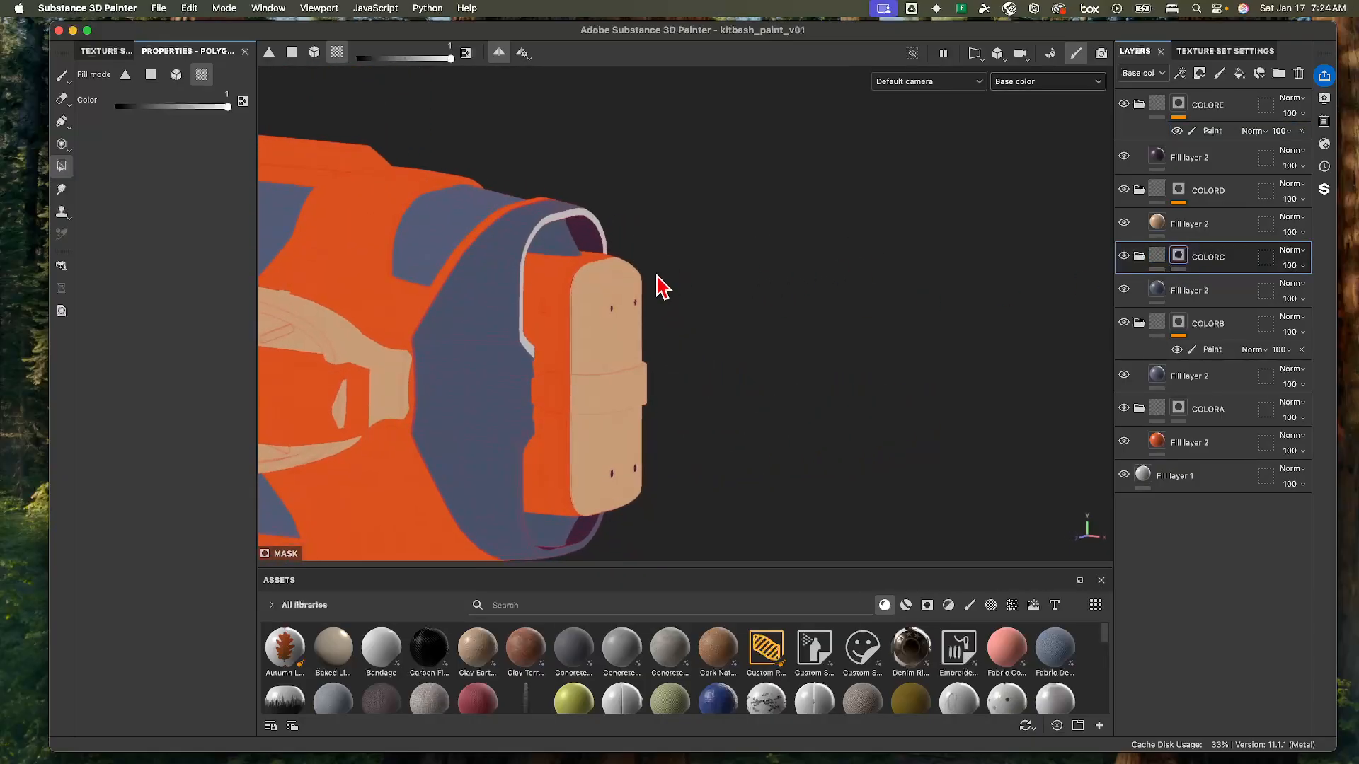
right_click_drag(657, 277, 1174, 301, "alt")
middle_click_drag(646, 227, 855, 306, "alt")
mouse_move(837, 286)
left_mouse_down("alt")
mouse_move(812, 275)
mouse_move(880, 279)
left_mouse_up("alt")
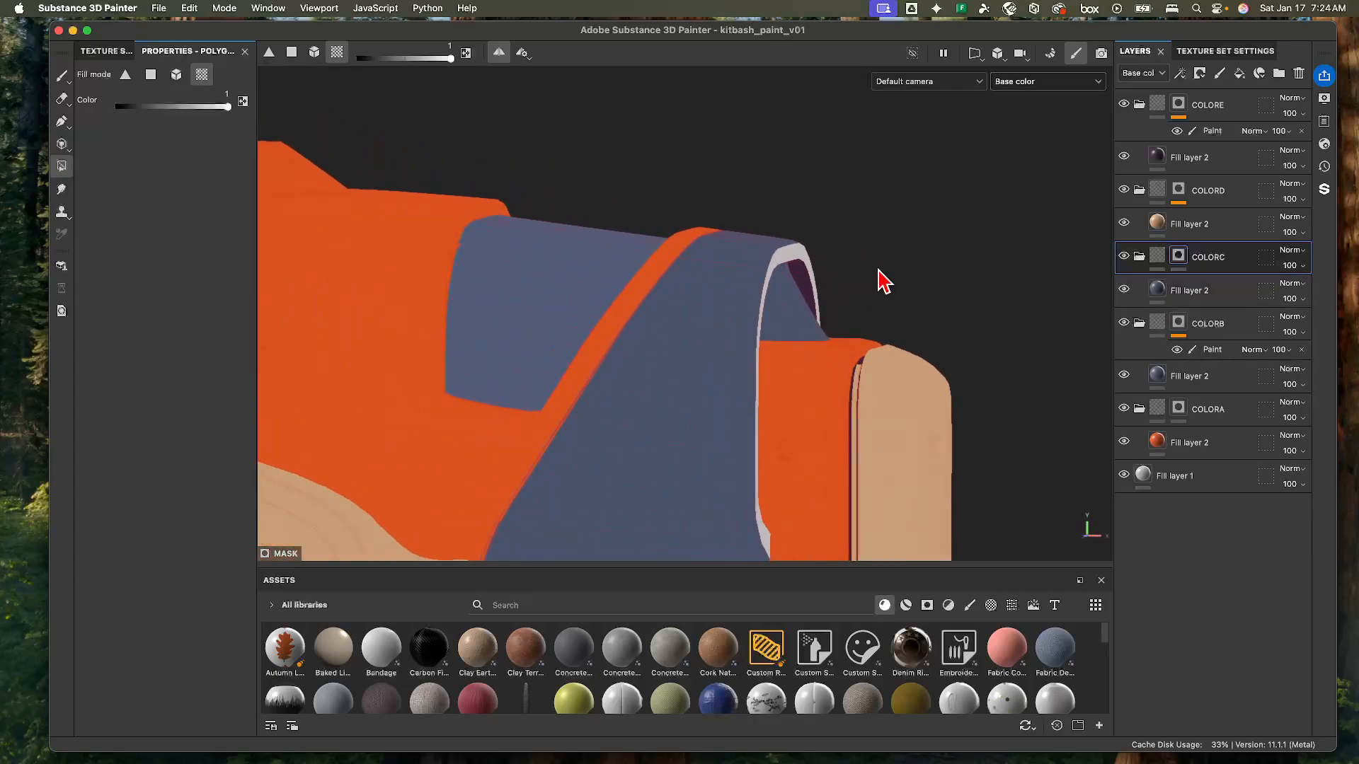
right_click_drag(918, 306, 828, 413, "alt")
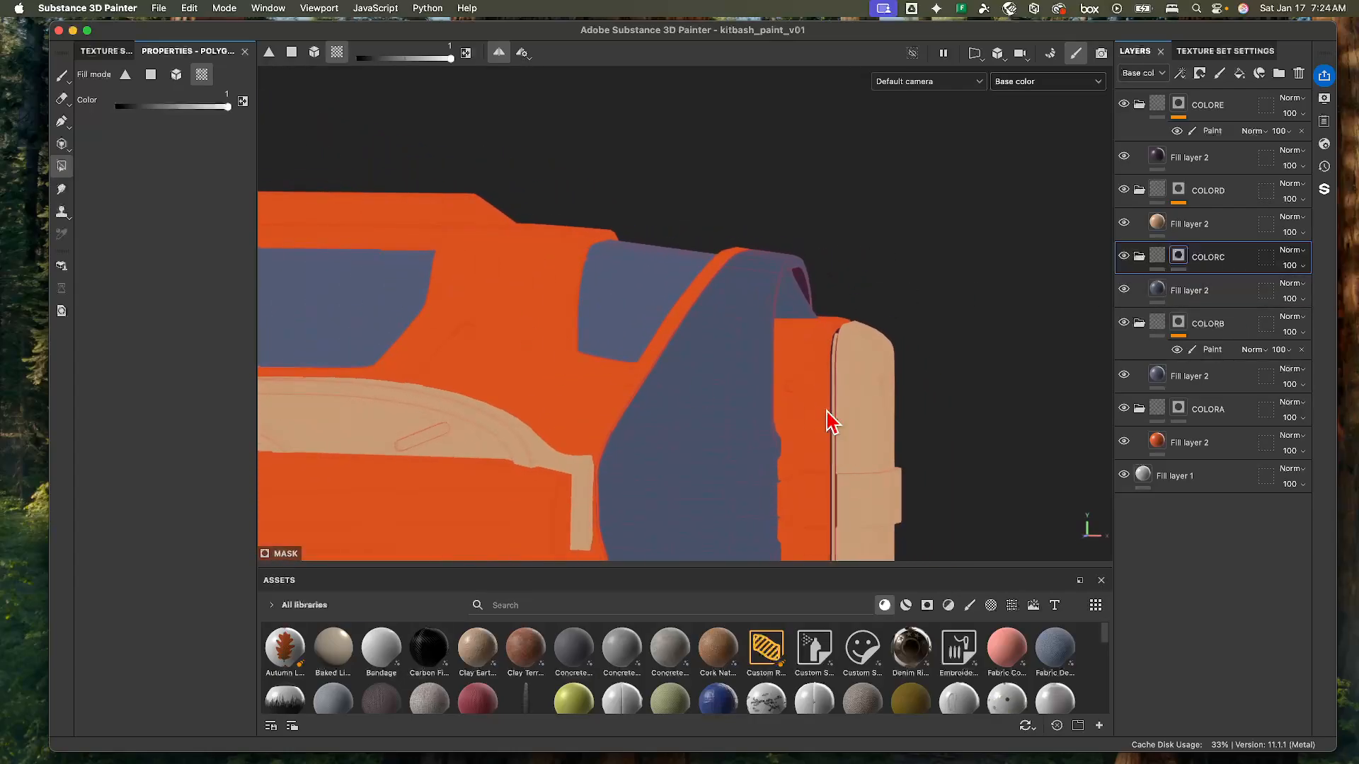
- Inspect the whole ship from the front, the sides and above for any unpainted areas
left_click_drag(829, 413, 637, 368, "alt")
right_click_drag(637, 368, 559, 397, "alt")
middle_click_drag(559, 396, 486, 327, "alt")
left_click_drag(637, 418, 480, 399, "alt")
right_click_drag(796, 481, 432, 375, "alt")
middle_click_drag(572, 324, 420, 289, "alt")
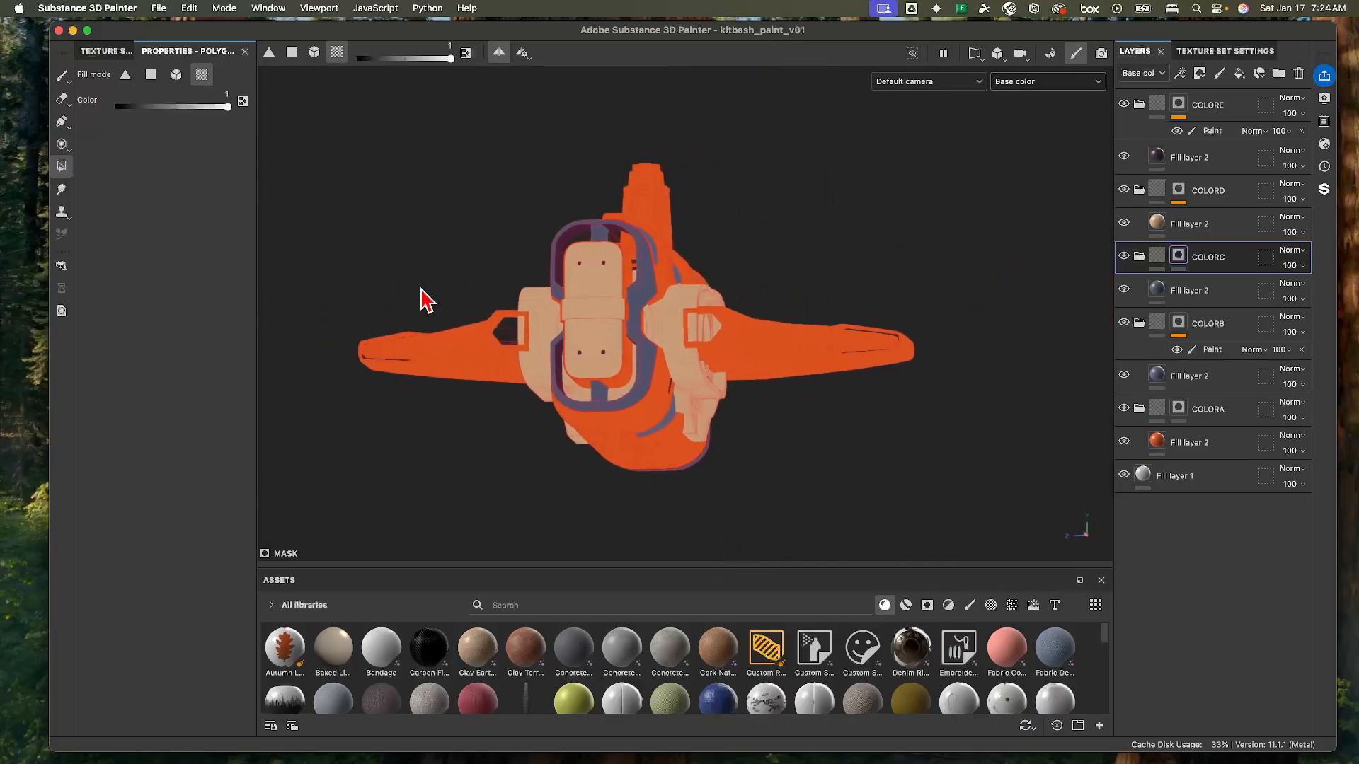
left_click_drag(420, 289, 318, 382, "alt")
right_click_drag(835, 340, 429, 286, "alt")
middle_click_drag(429, 287, 401, 331, "alt")
left_click_drag(402, 332, 802, 300, "alt")
right_click_drag(802, 300, 736, 302, "alt")
middle_click_drag(737, 302, 717, 250, "alt")
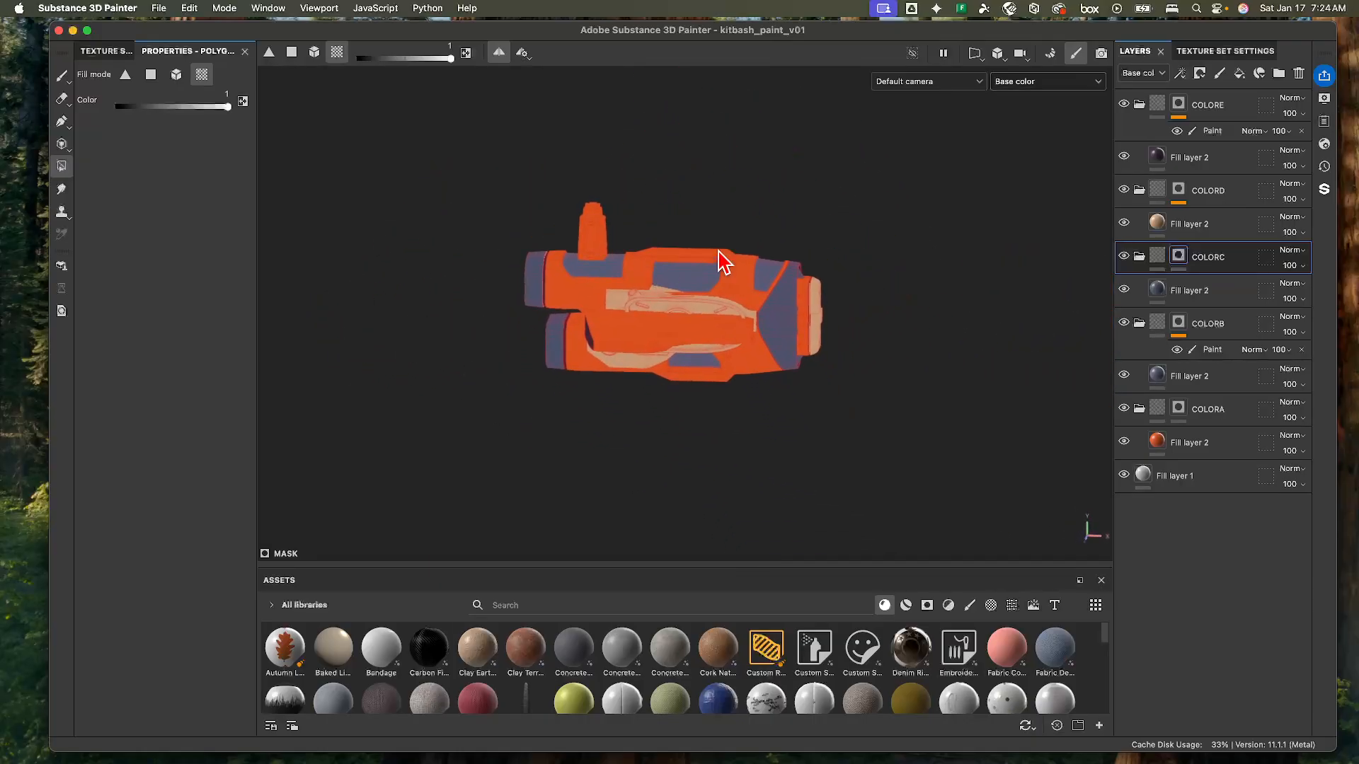
- Switch the viewport display to Material and save the project under the new name DEMO_kitbash_paint in the Advanced Shading folder
left_click(1044, 83)
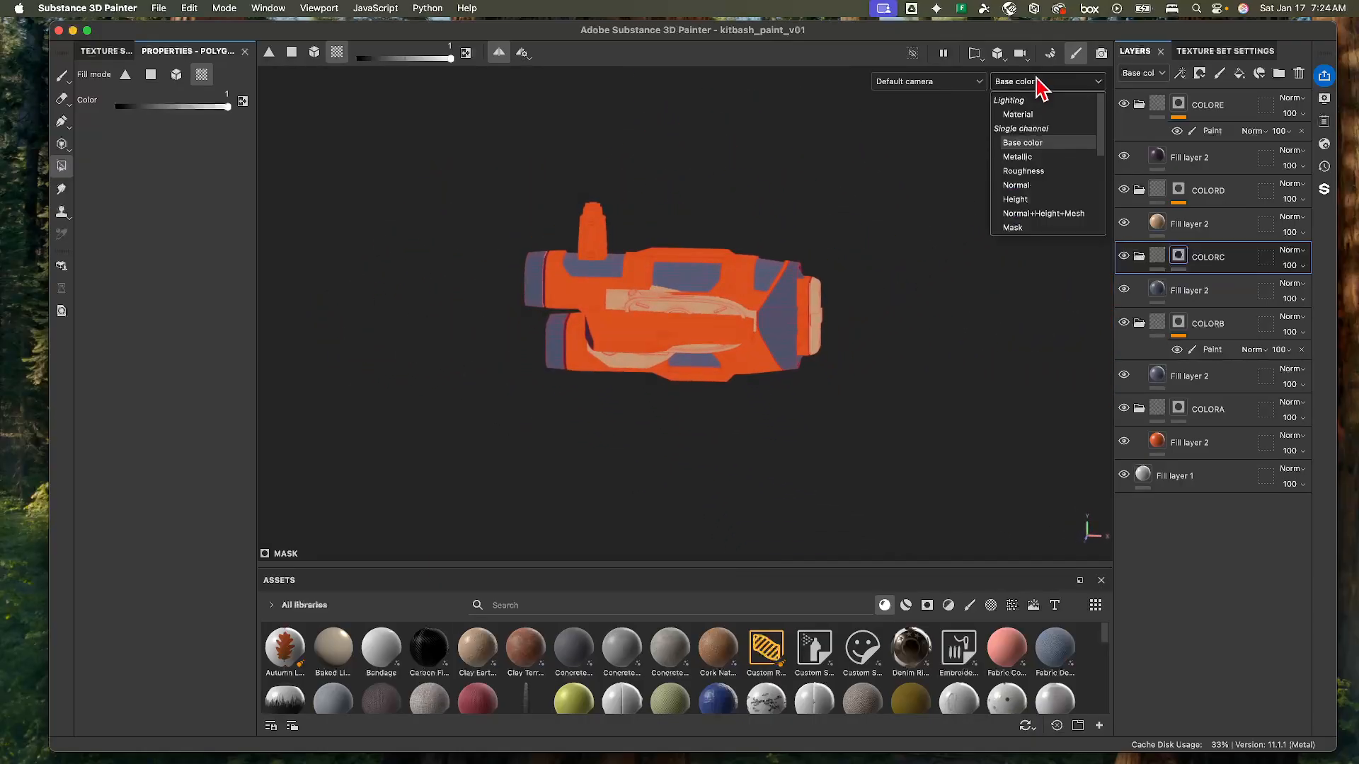
left_click(1026, 126)
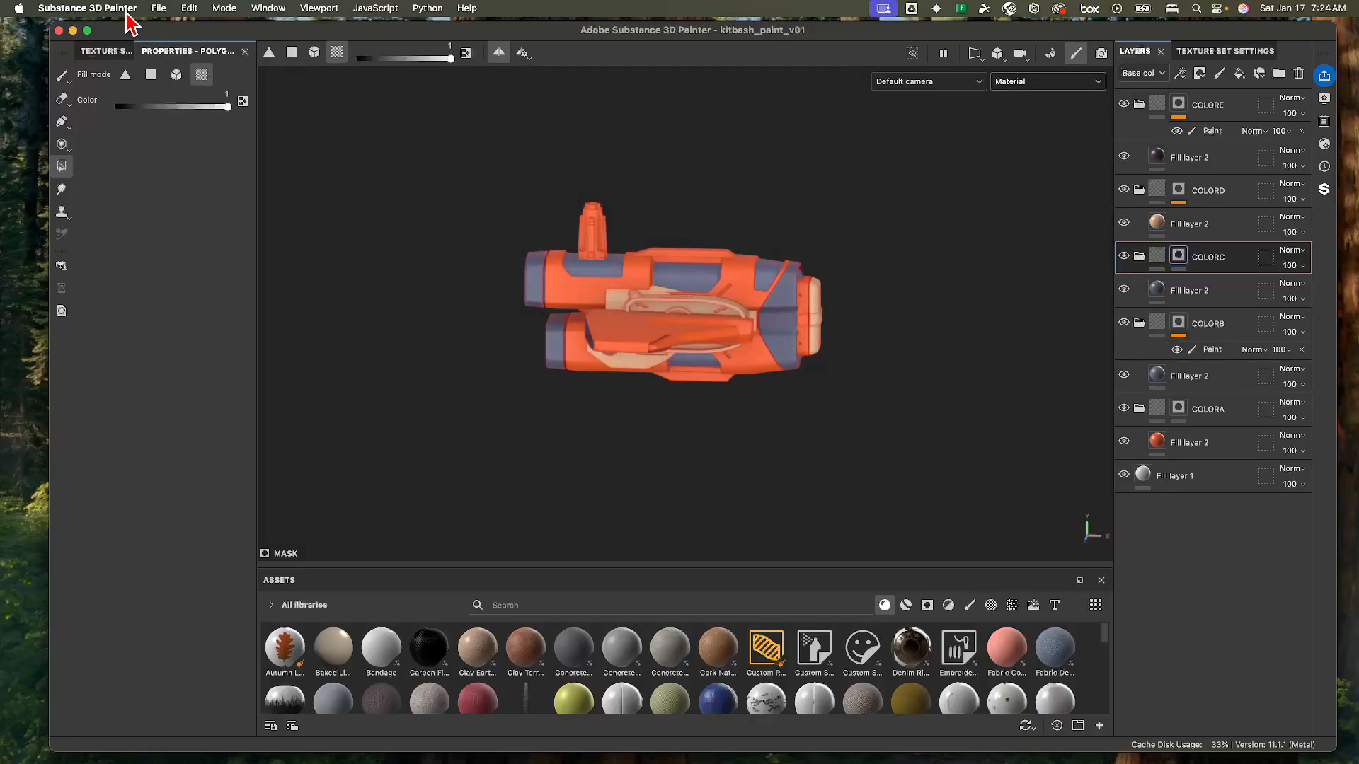
left_click(158, 8)
left_click(198, 146)
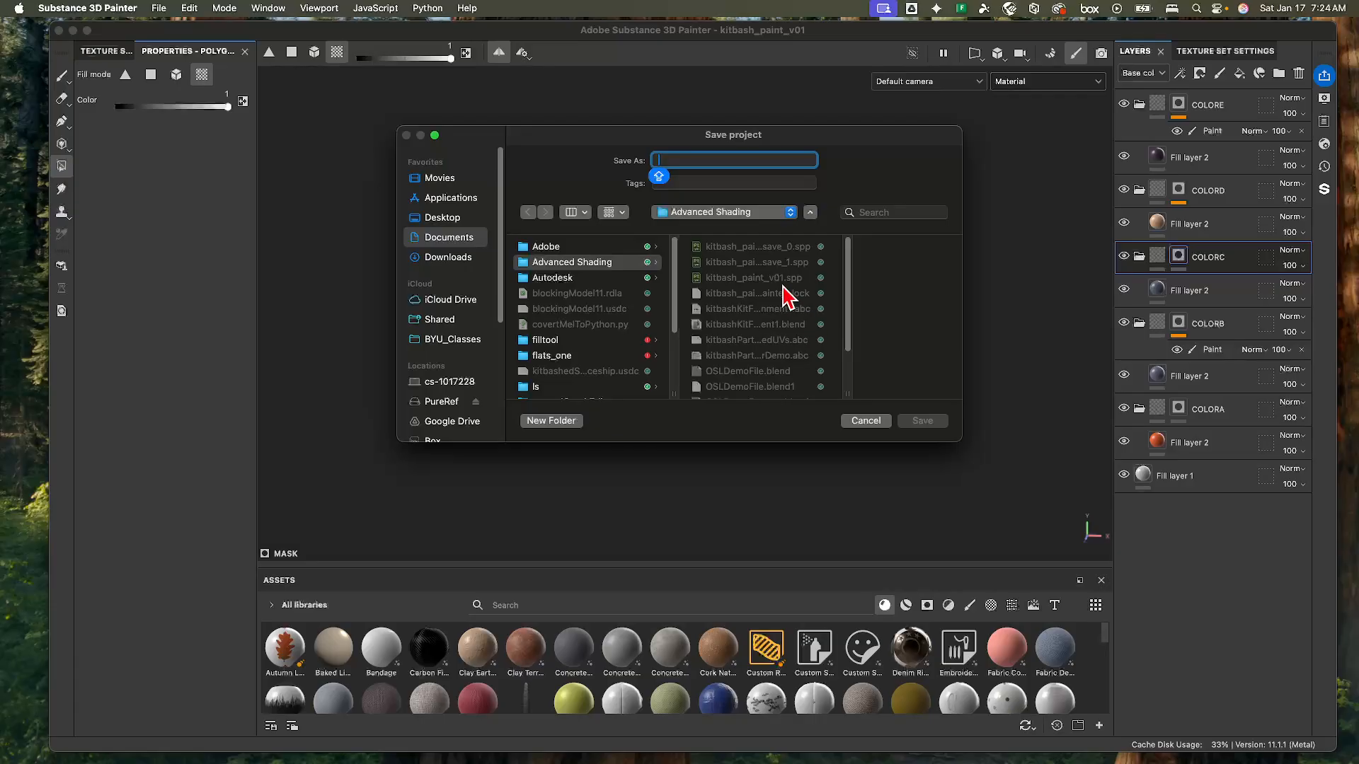
type("DEMO_kitbash_paint")
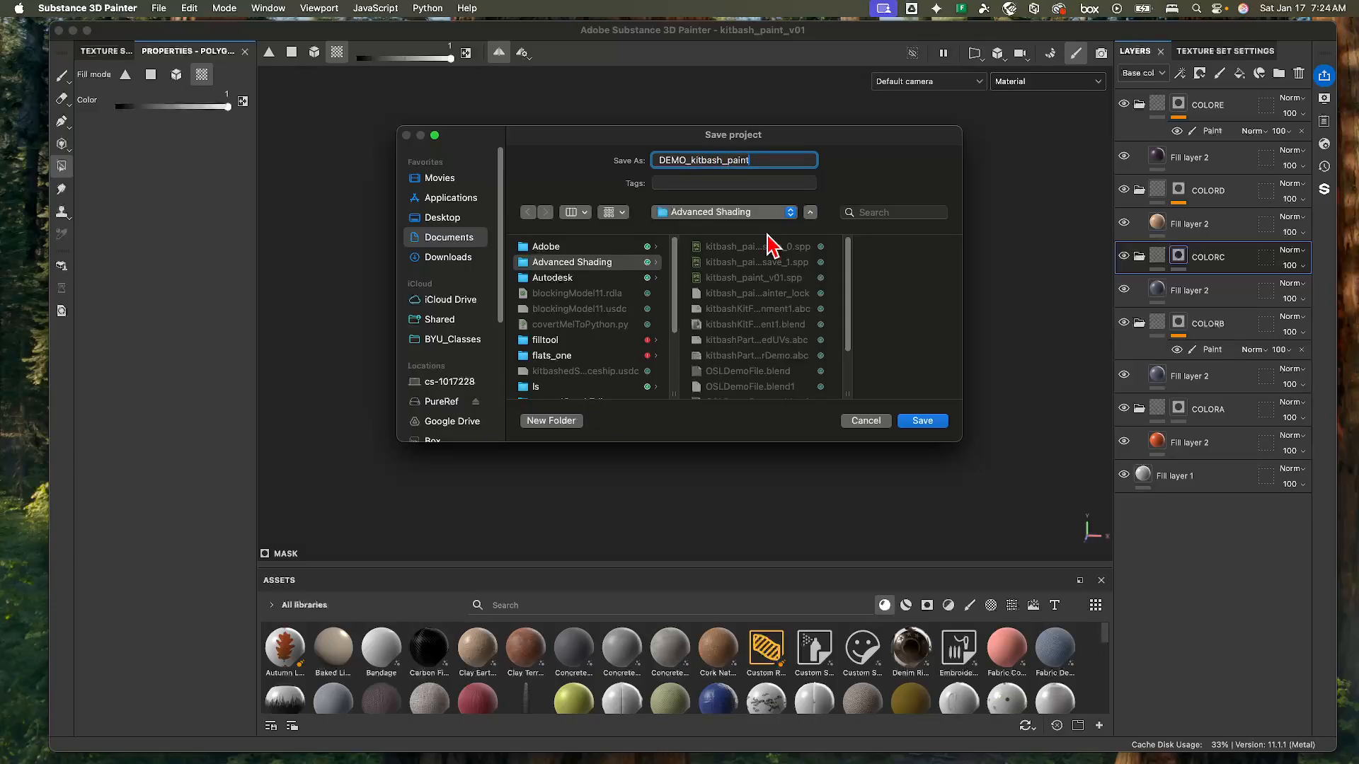
key("Return")
- Collapse the COLORE, COLORD, COLORC, COLORB and COLORA layer folders
left_click_drag(619, 329, 775, 337, "alt")
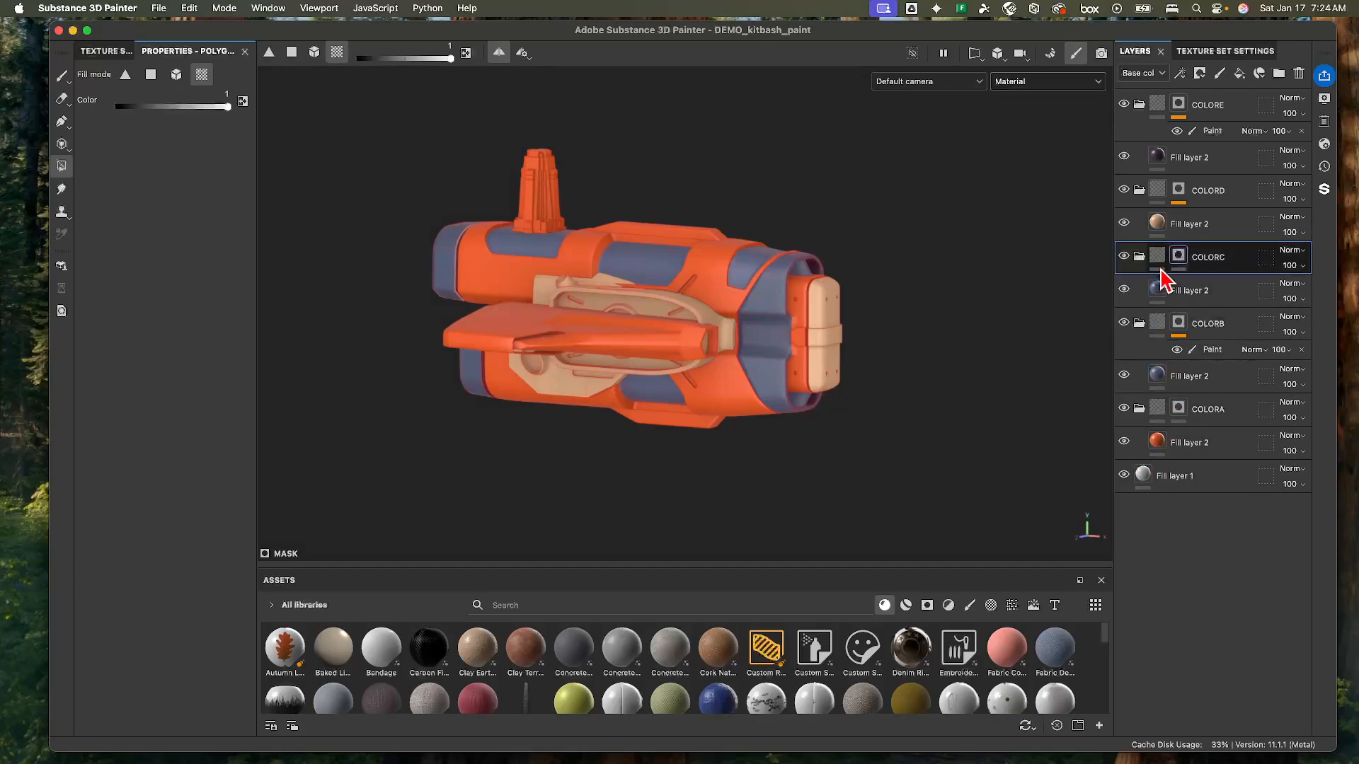
left_click(1140, 105)
left_click(1139, 156)
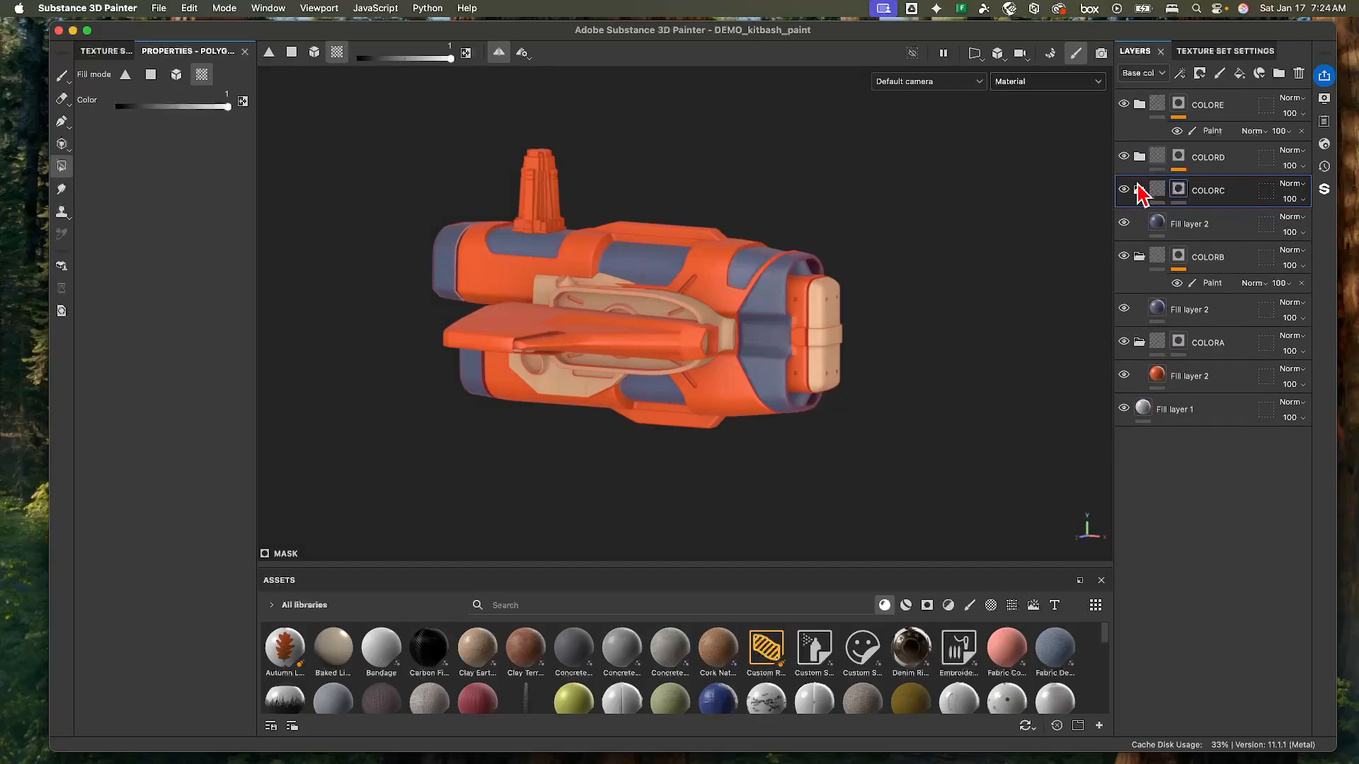
left_click(1140, 190)
left_click(1139, 224)
left_click(1139, 275)
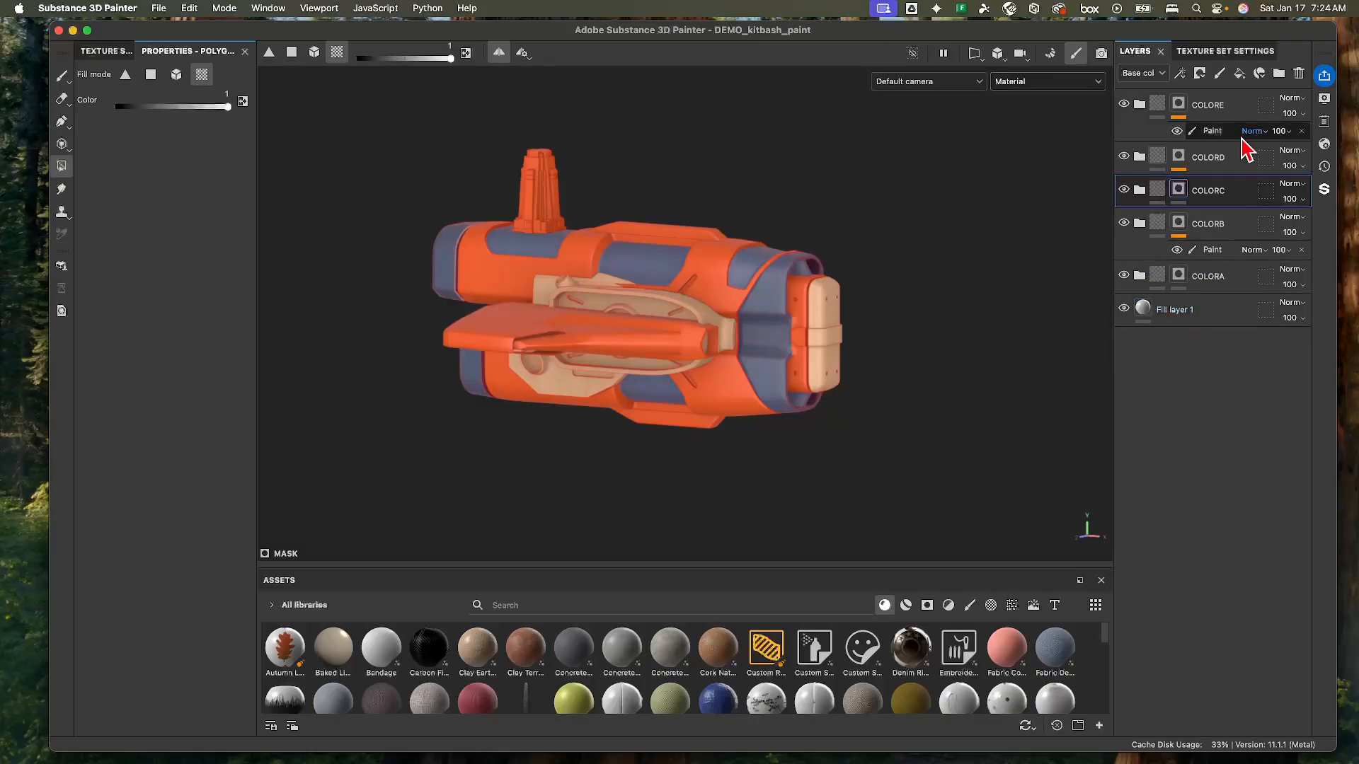
- Add a fill layer above COLORE and group it in a folder named warp
left_click(1239, 73)
left_click_drag(1212, 200, 1204, 102)
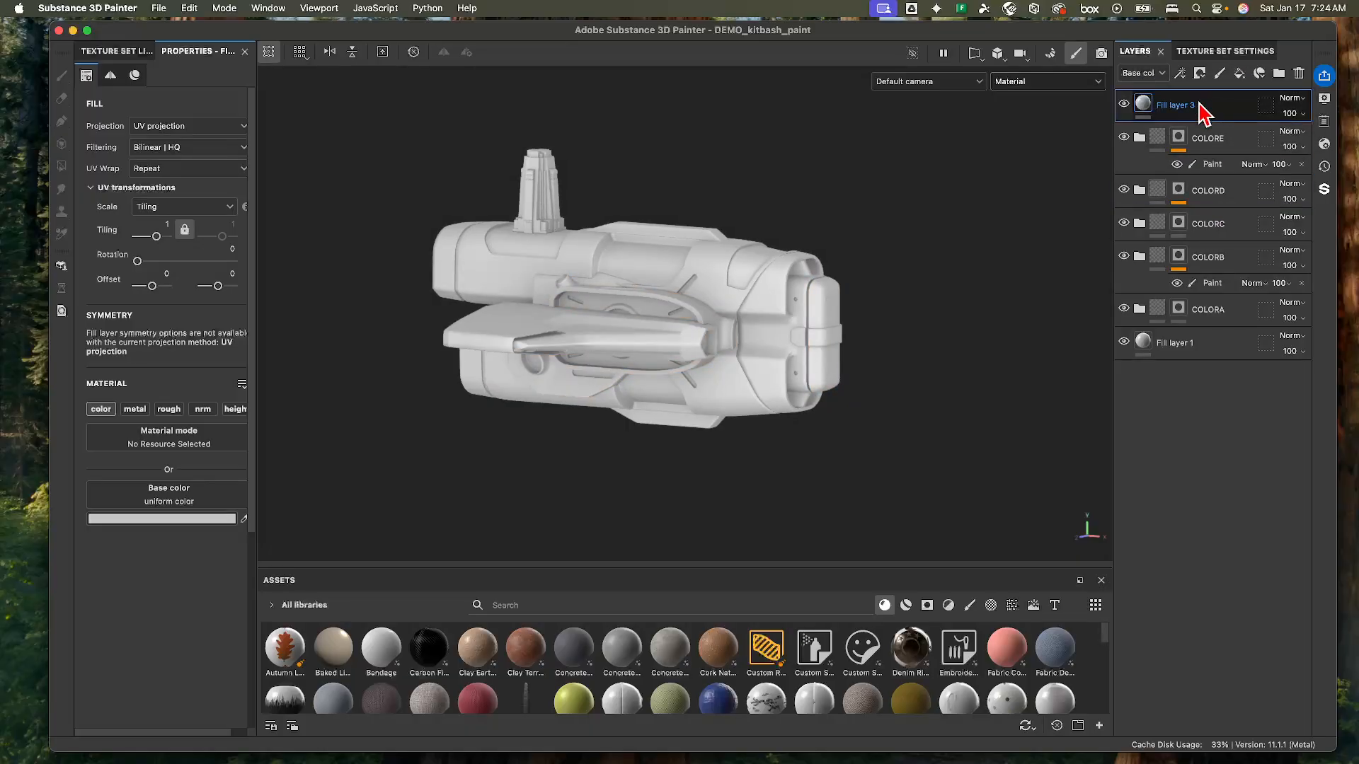
key("super+g")
double_click(1190, 106)
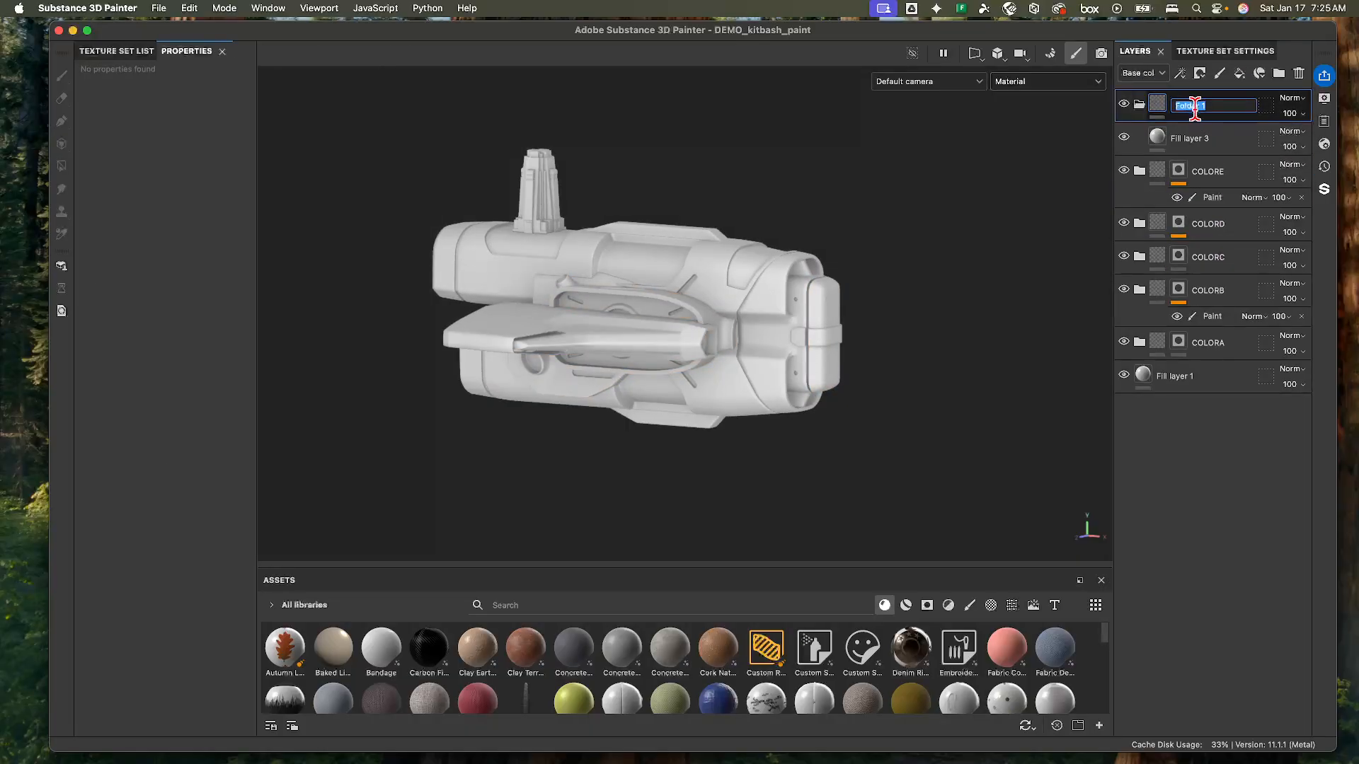
key("Return")
- Duplicate the warp folder with its fill layer and rename the copy grunge
key("super+d")
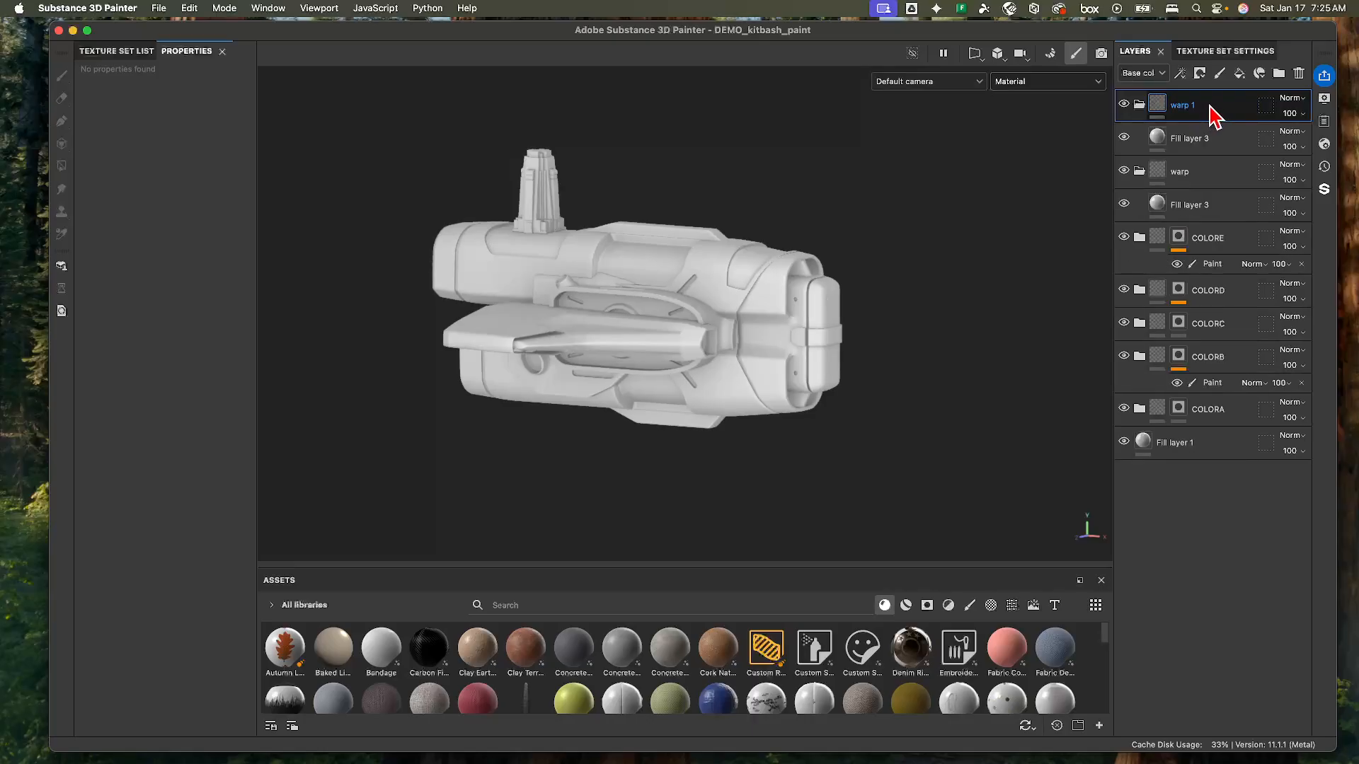
double_click(1192, 106)
type("grun")
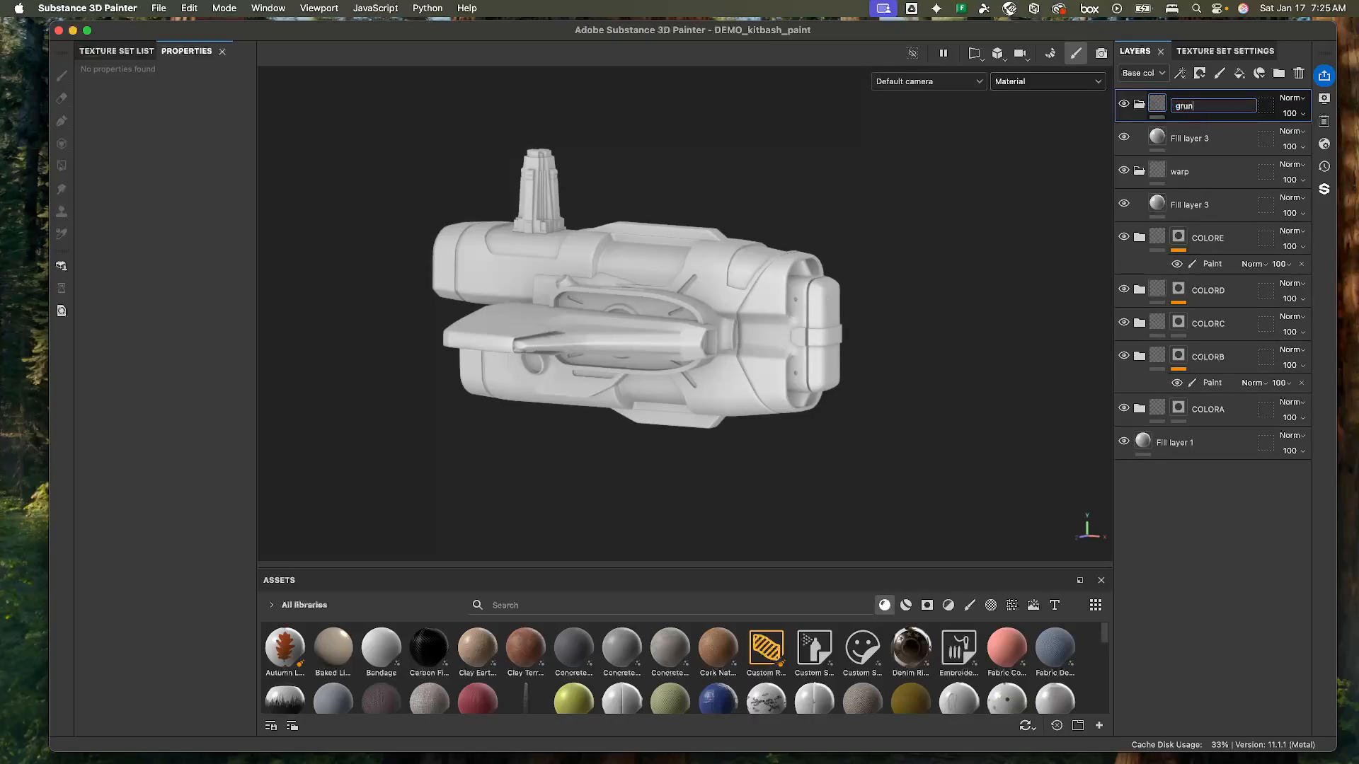
type("ge")
key("Return")
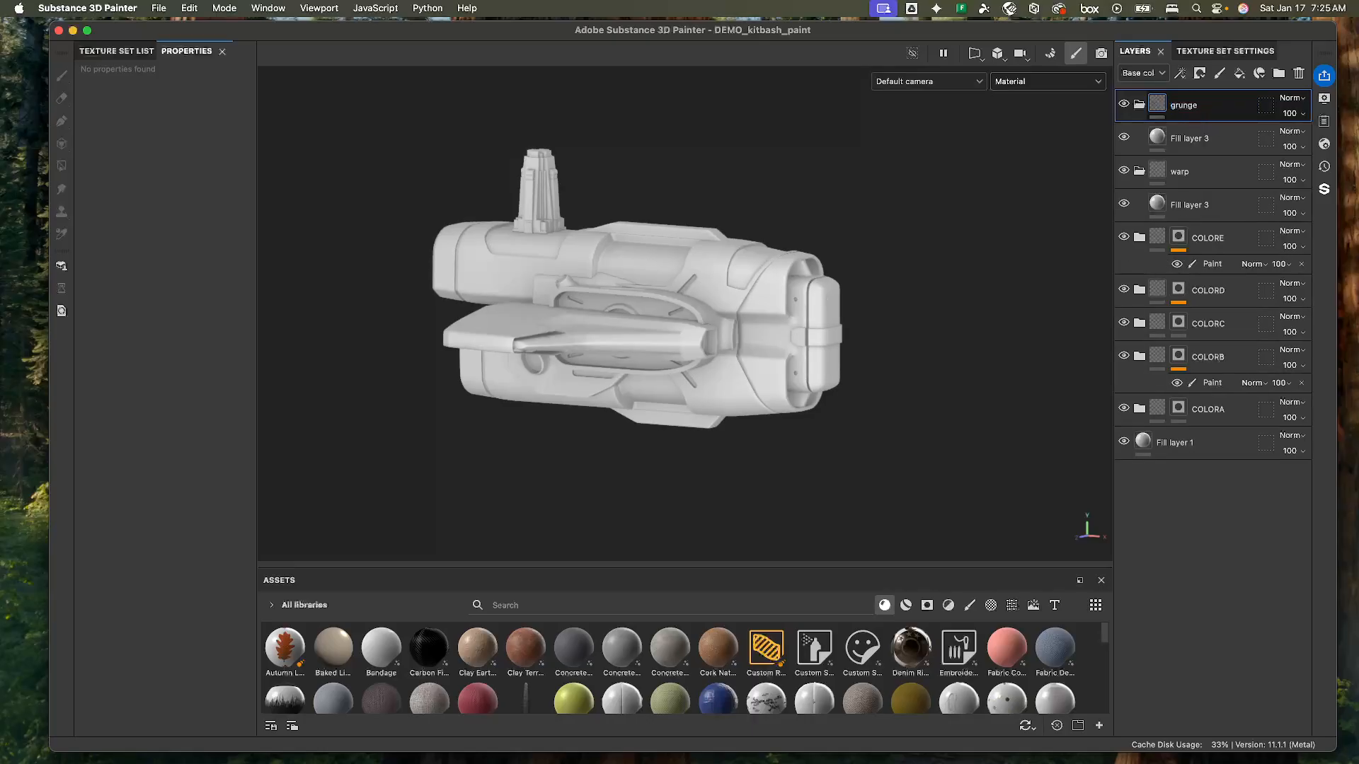
- Duplicate the grunge folder and rename the copy edge
key("super+d")
double_click(1206, 106)
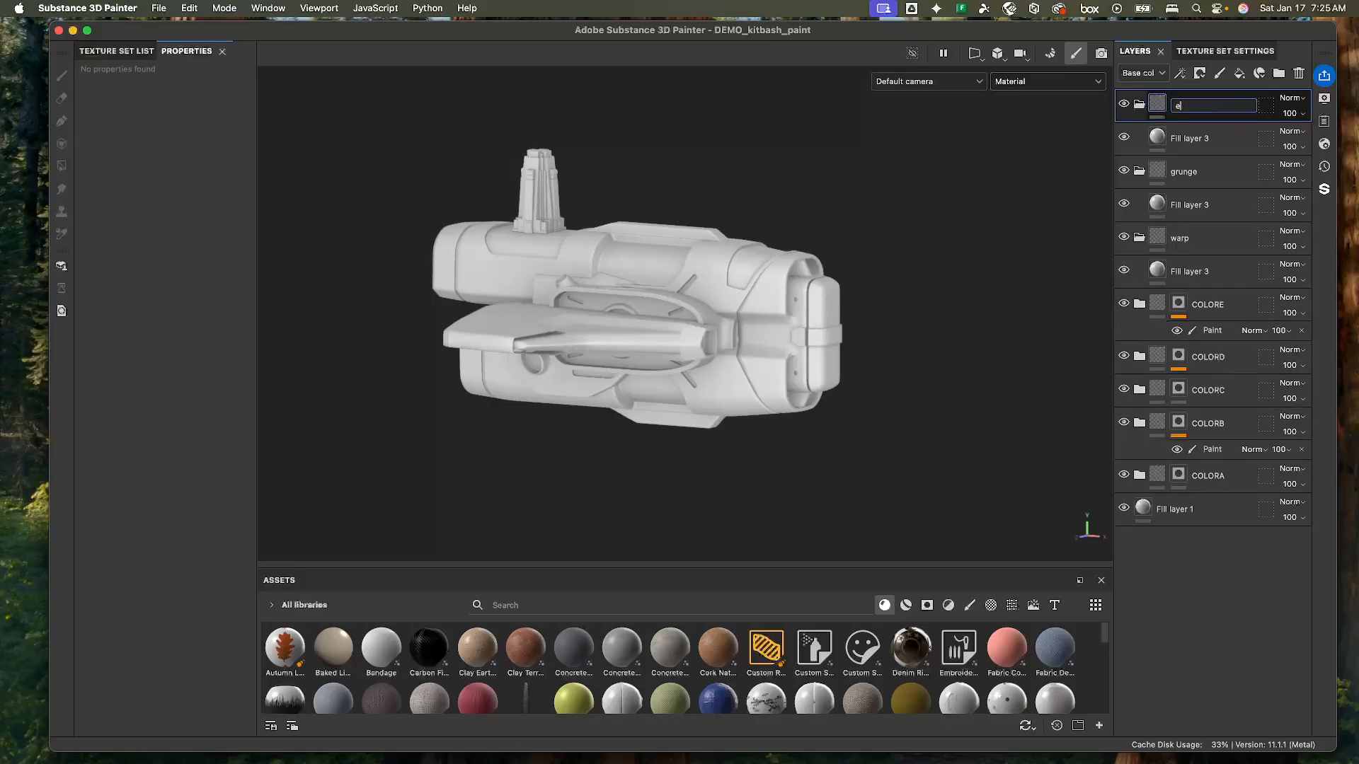
key("Return")
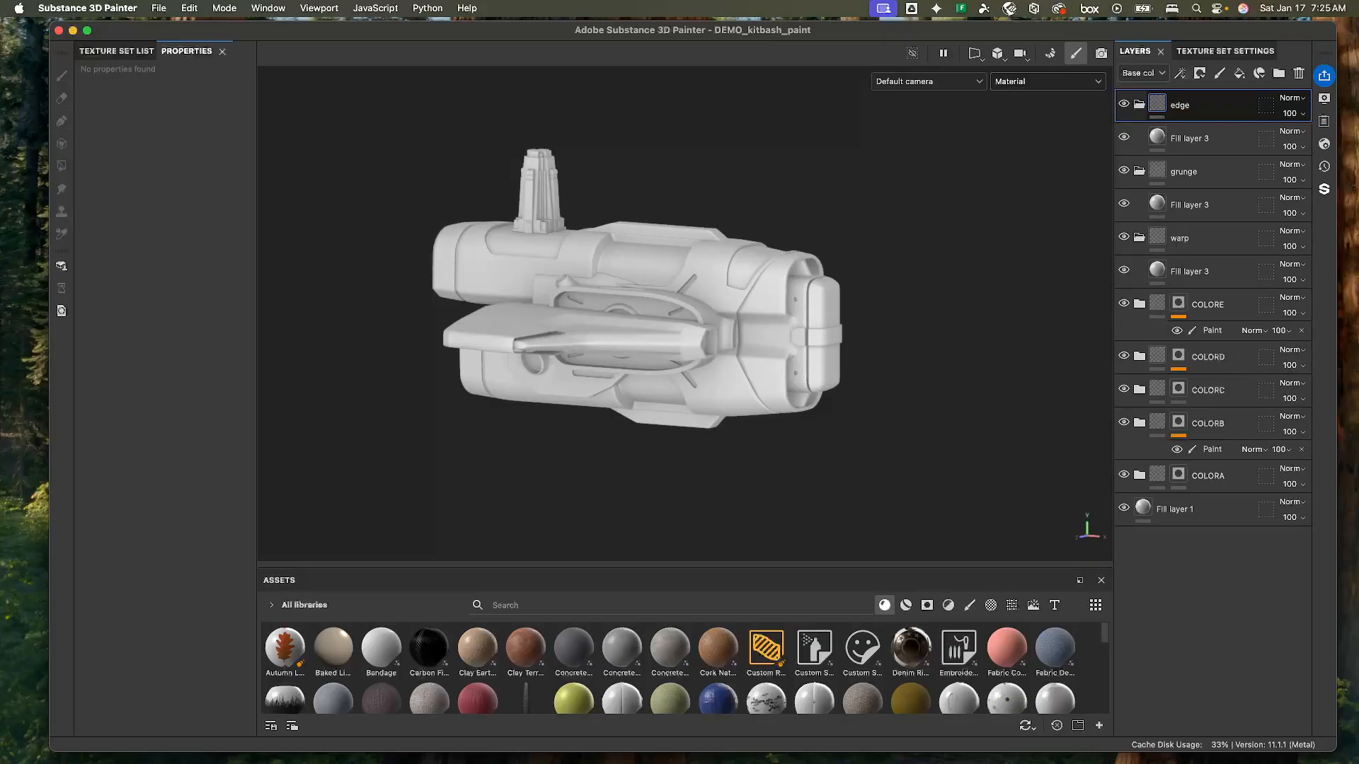
- Duplicate the fill layer in the warp folder and place the copy beneath the original
left_click(1167, 276)
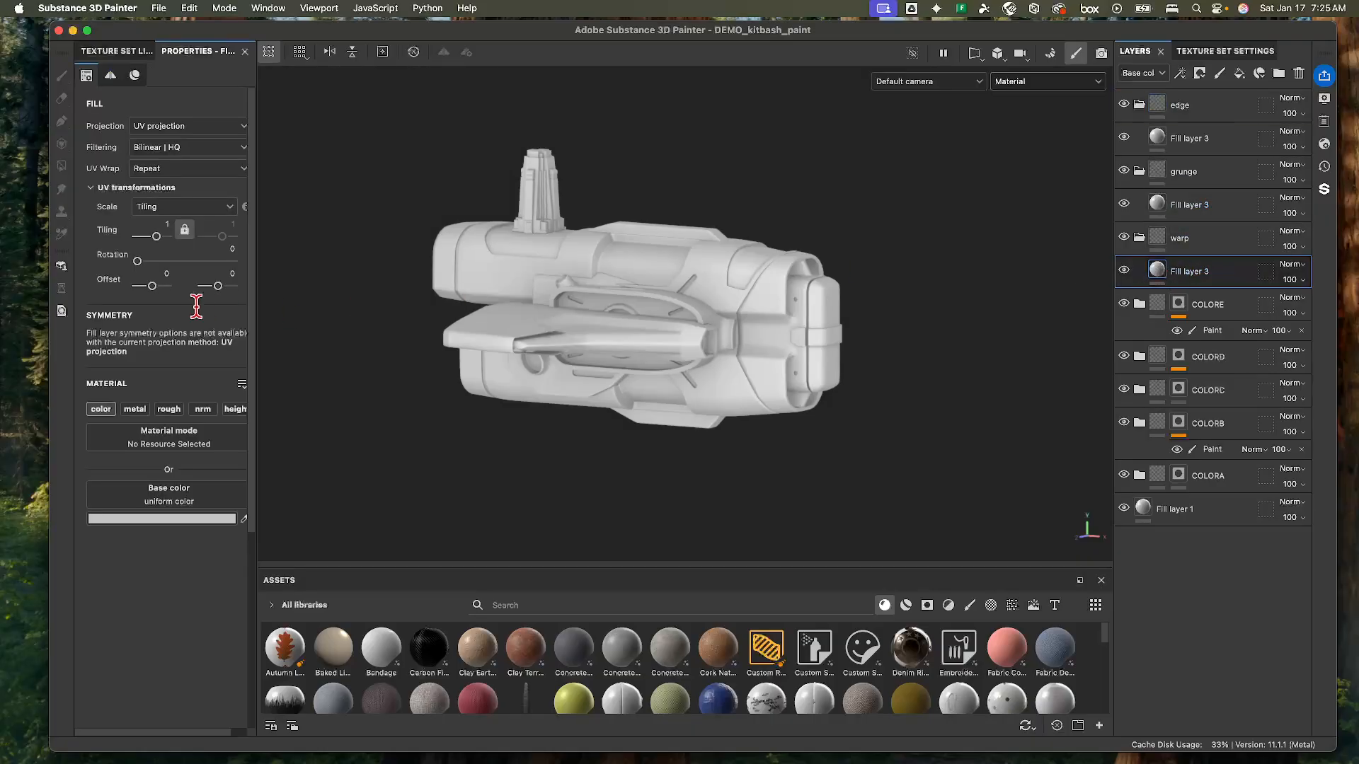
left_click(101, 409)
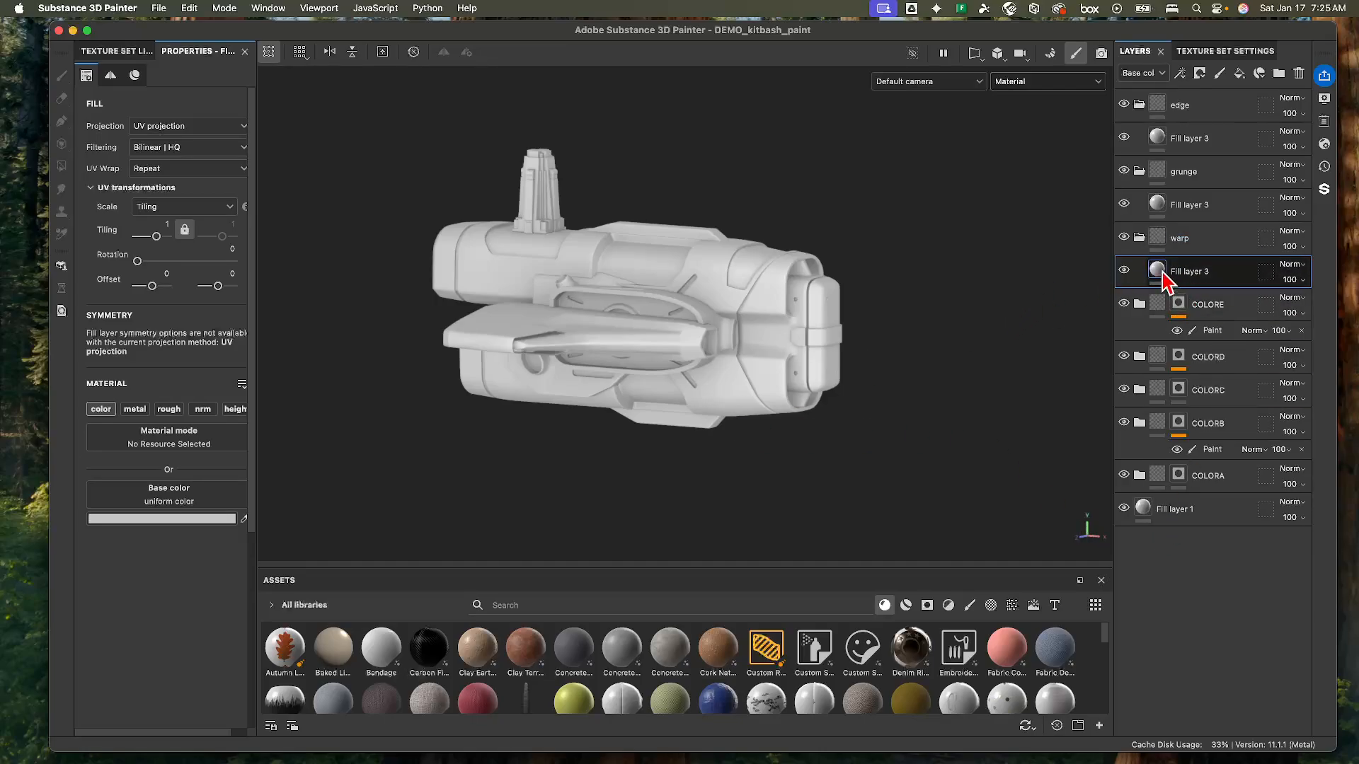
left_click(1159, 272)
key("super+d")
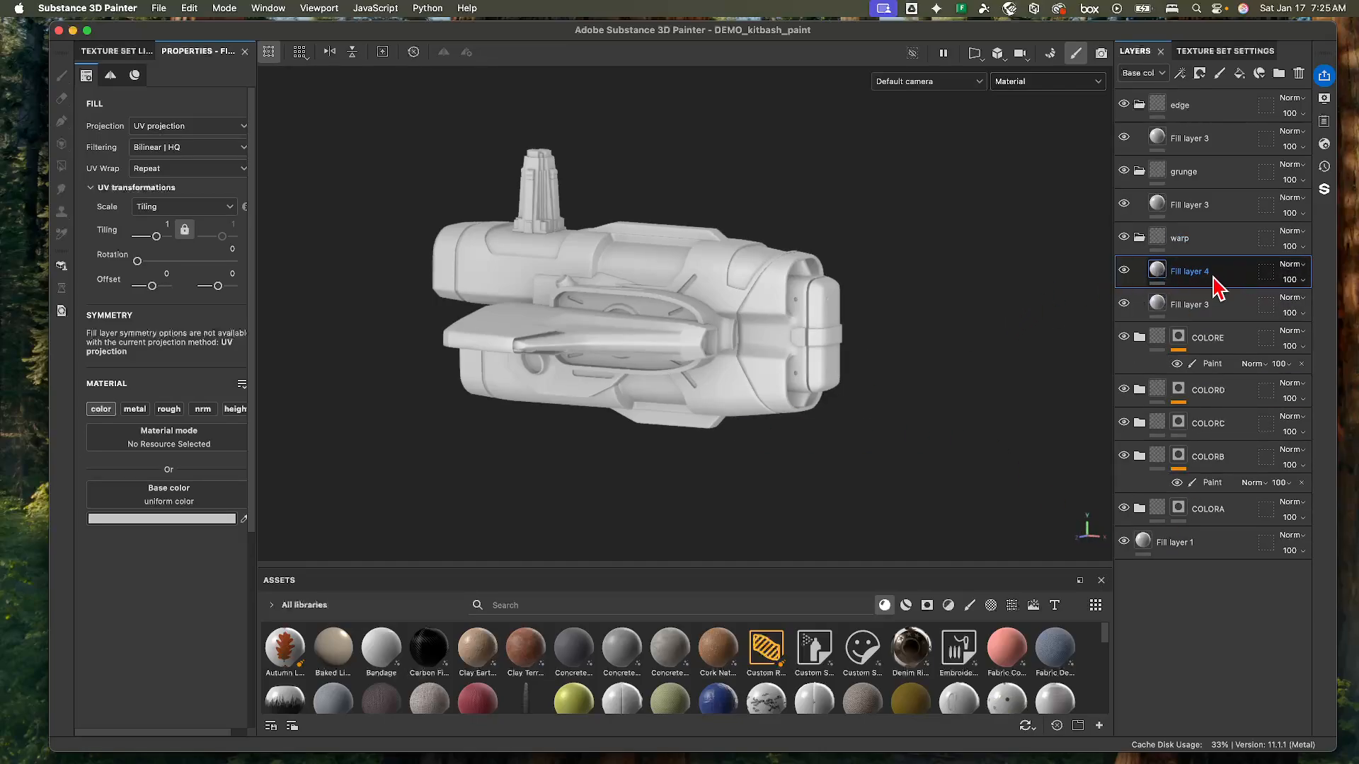
left_click_drag(1214, 273, 1206, 307)
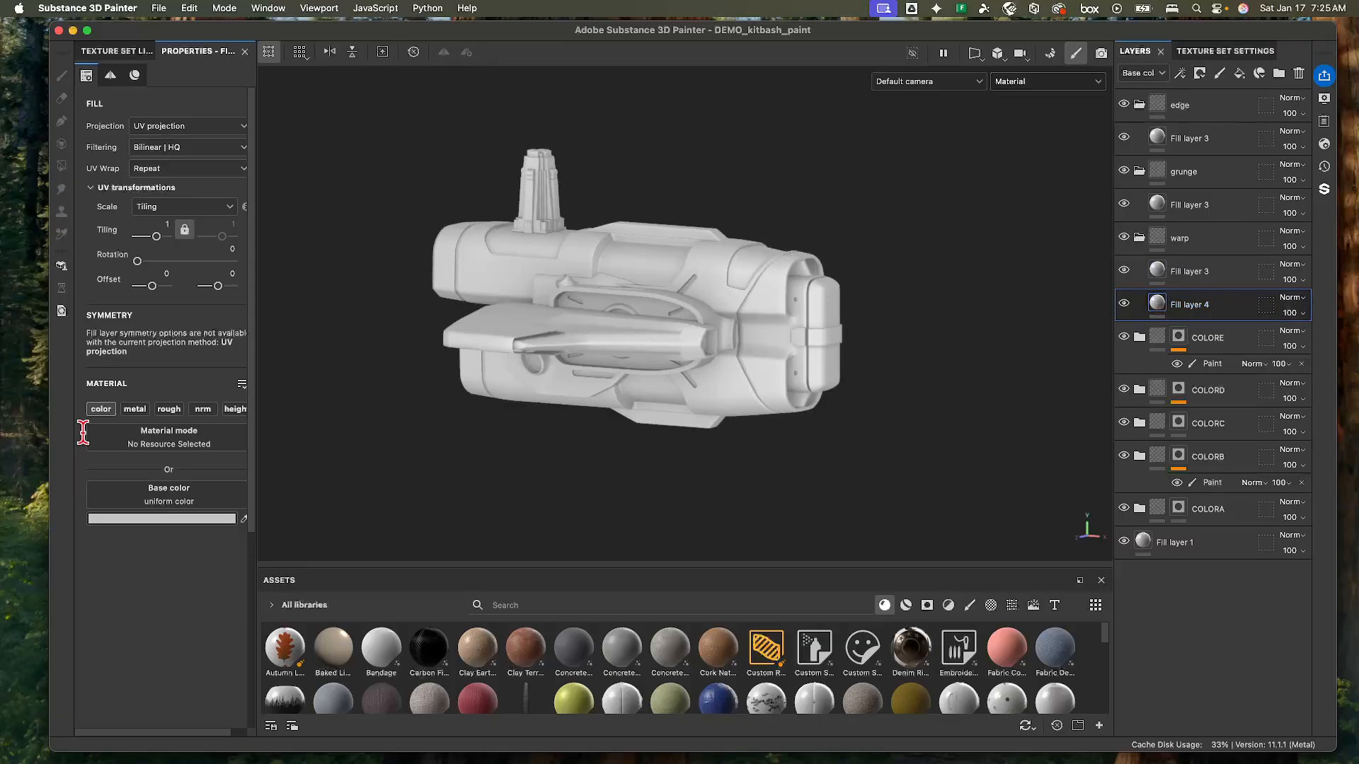
- Set the base color of the lower fill layer in the warp folder to near-black 030303
left_click(163, 520)
left_click_drag(260, 485, 206, 545)
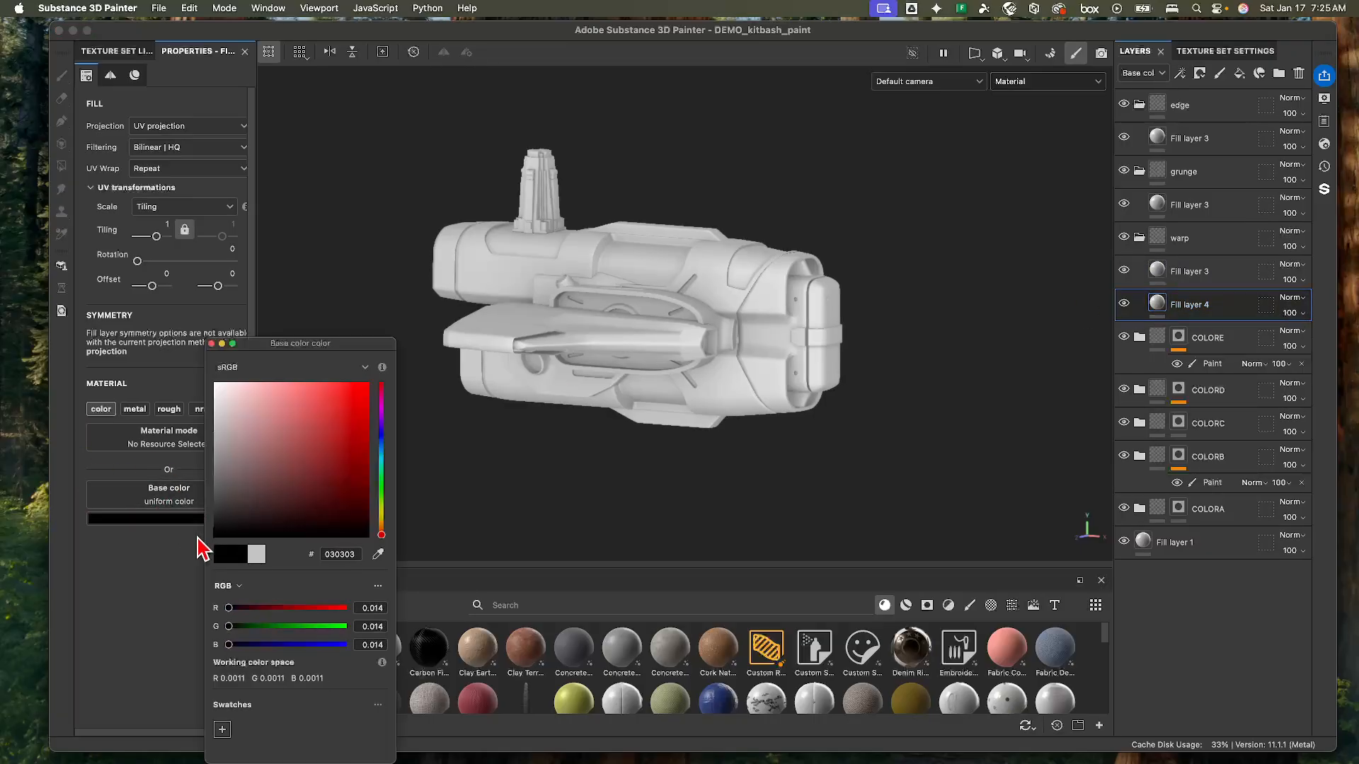
- Rename the lower fill layer in the warp folder as temp color
double_click(1195, 312)
type("te")
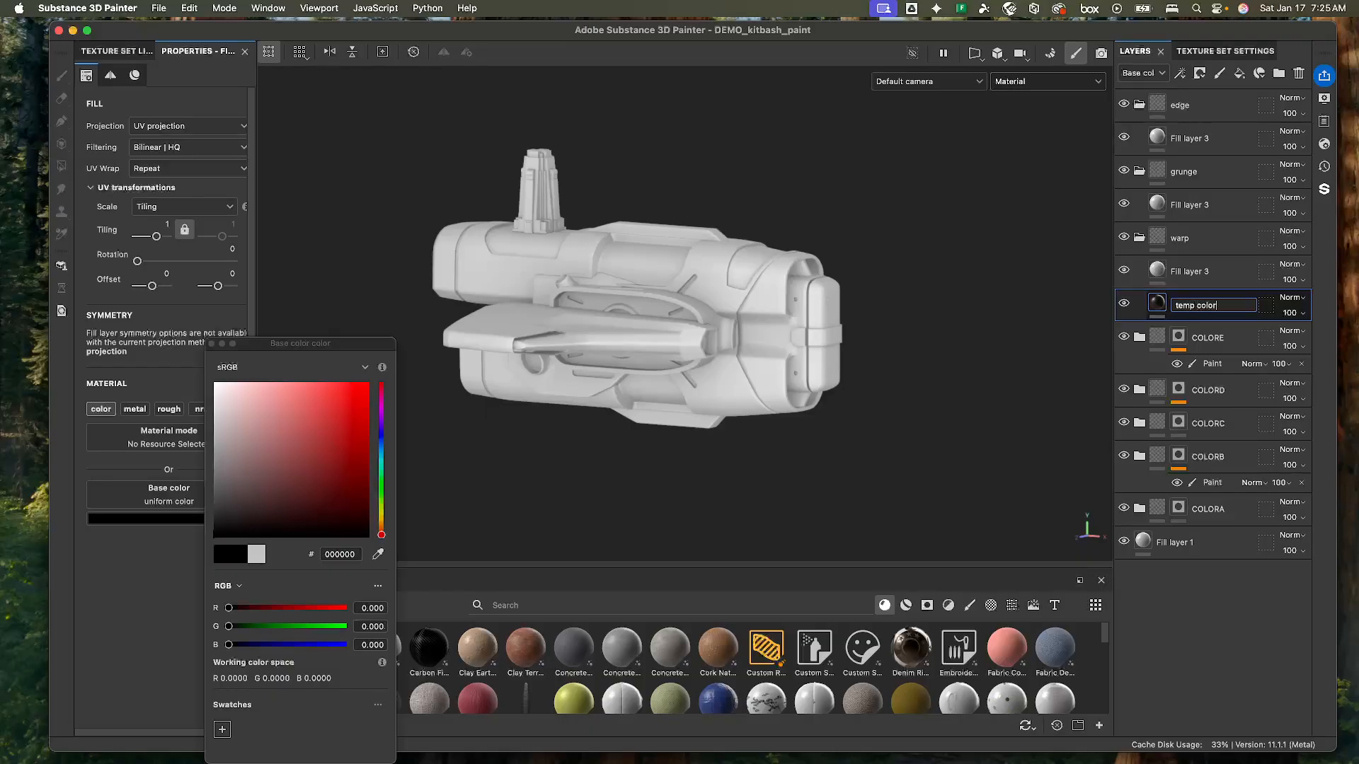
type("mp color")
key("Return")
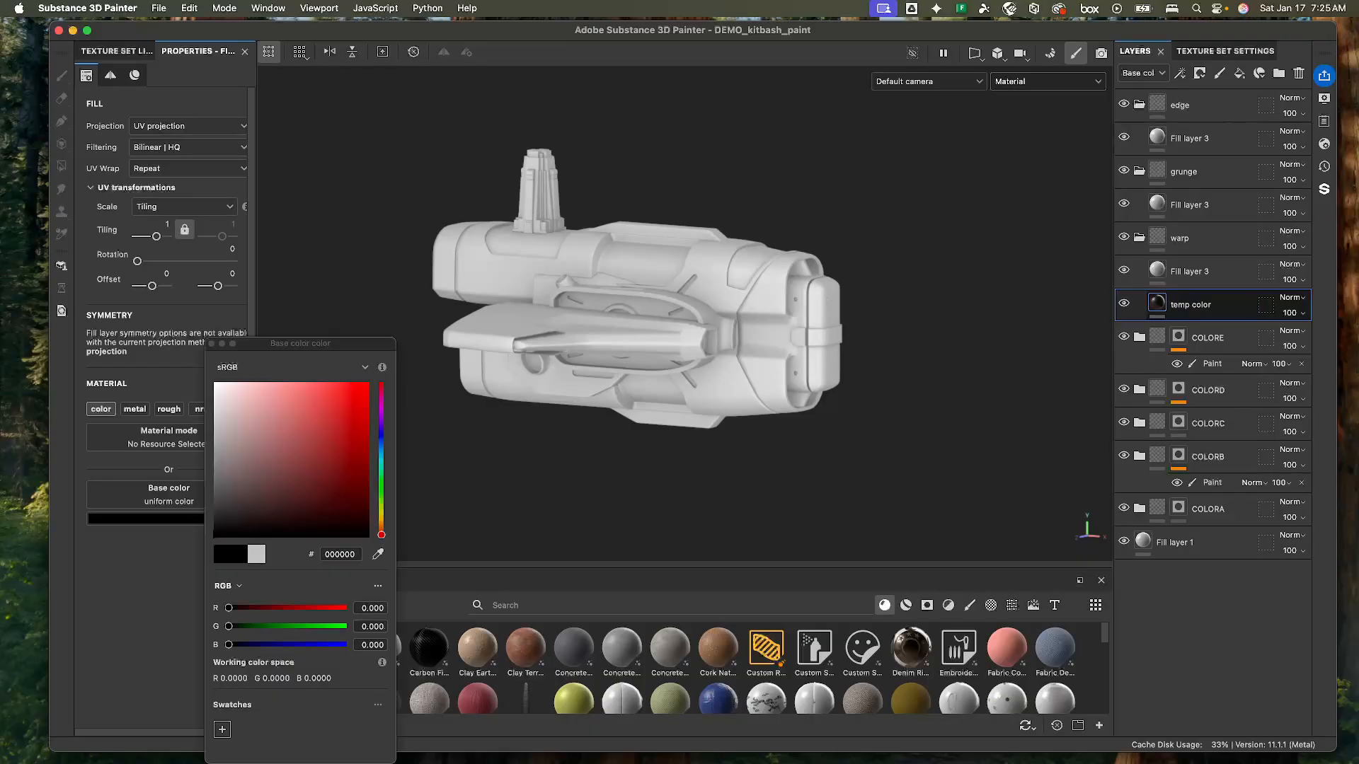
- Hide the edge and grunge folders and turn off the color channel of the upper fill layer in the warp folder
left_click(1124, 172)
left_click(1161, 273)
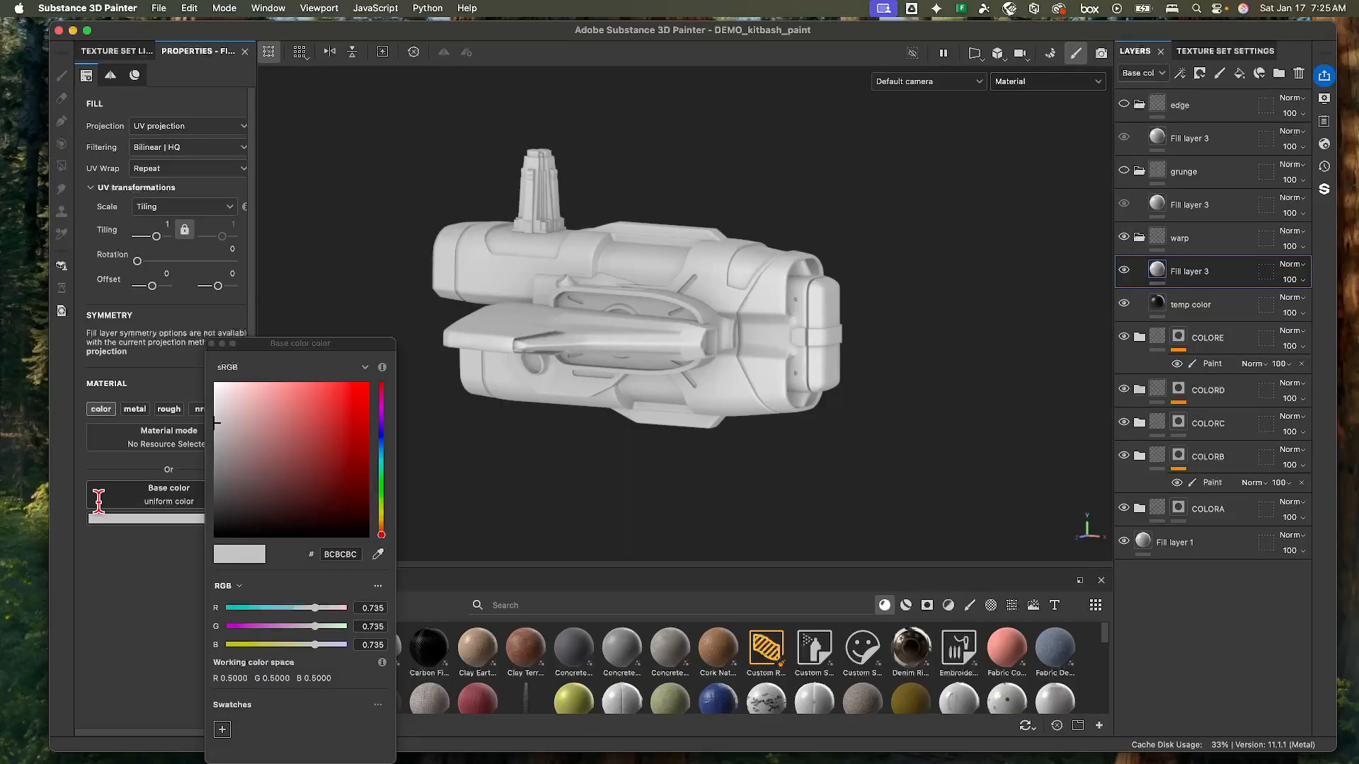
left_click(96, 409)
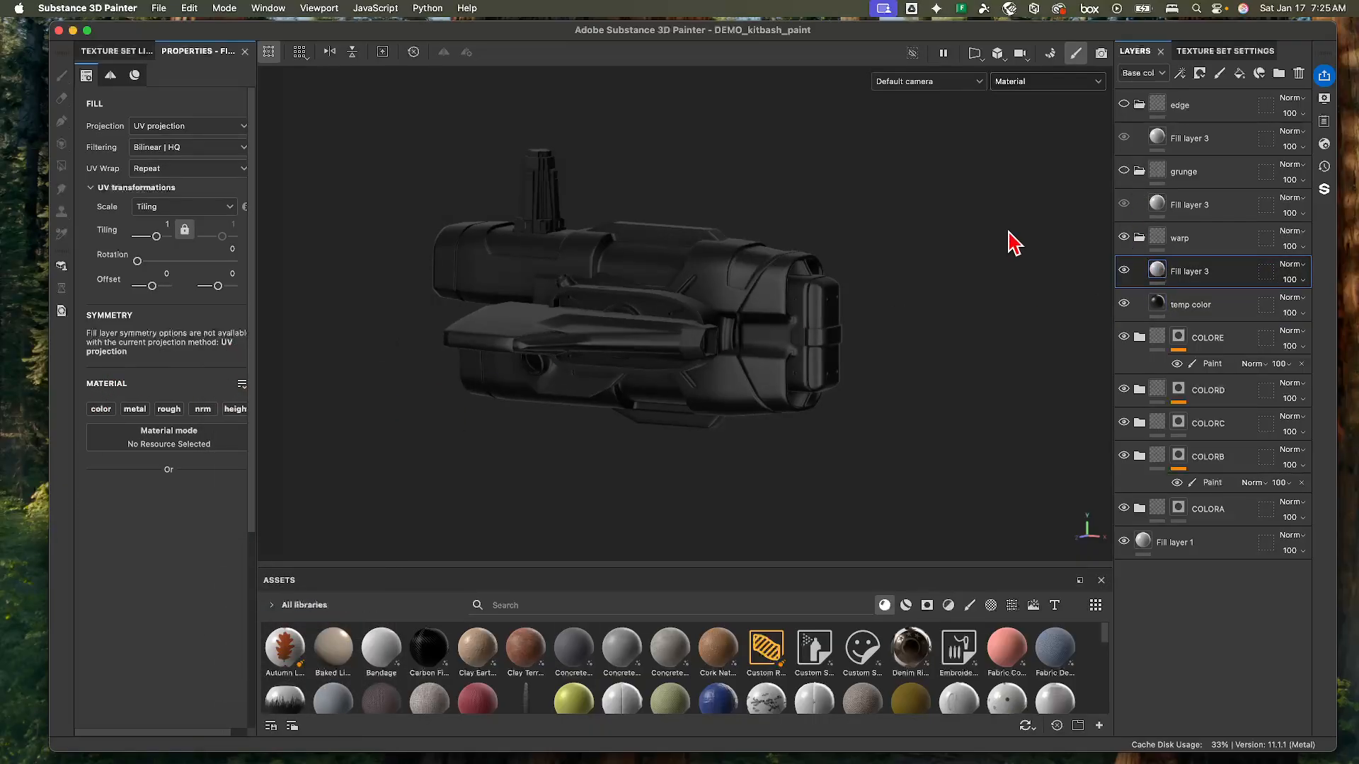
- Enable the roughness channel on the temp color layer and set its roughness to 0
left_click(1181, 305)
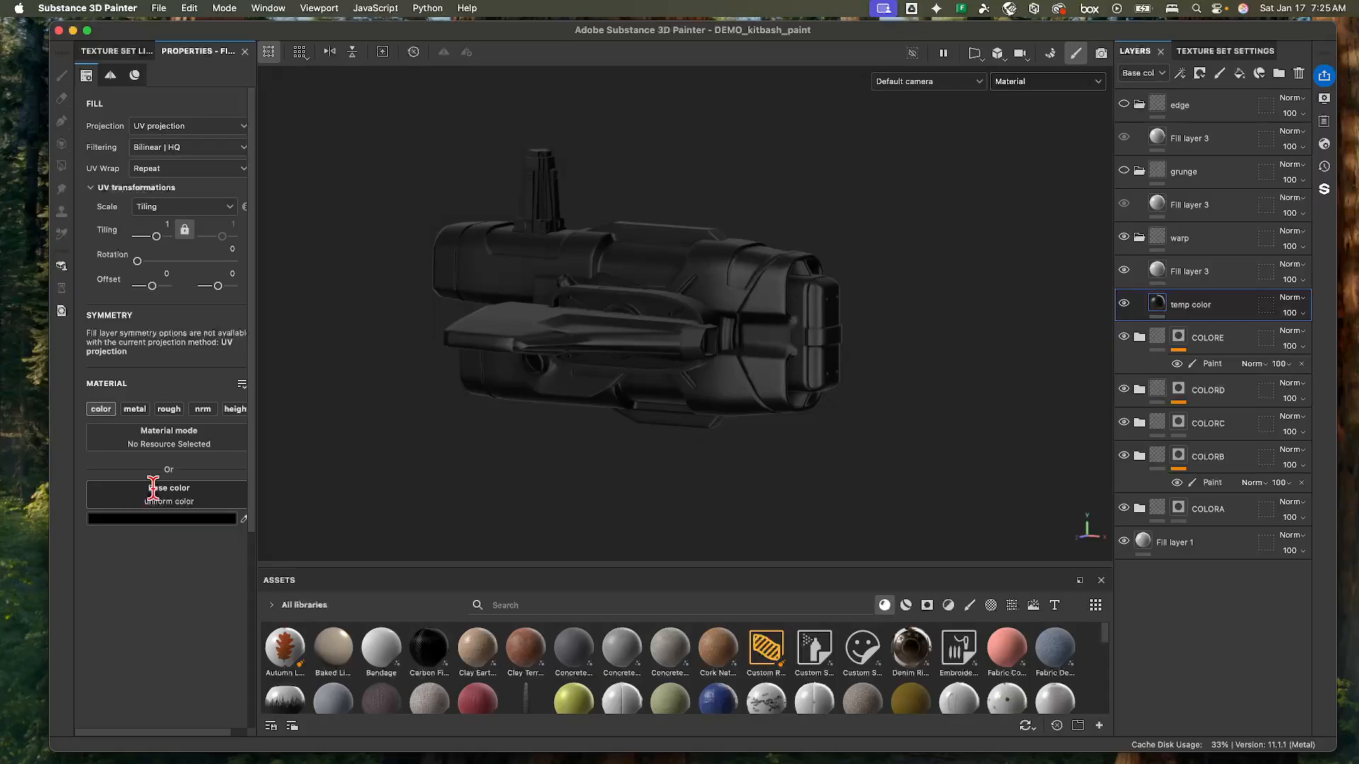
left_click(178, 411)
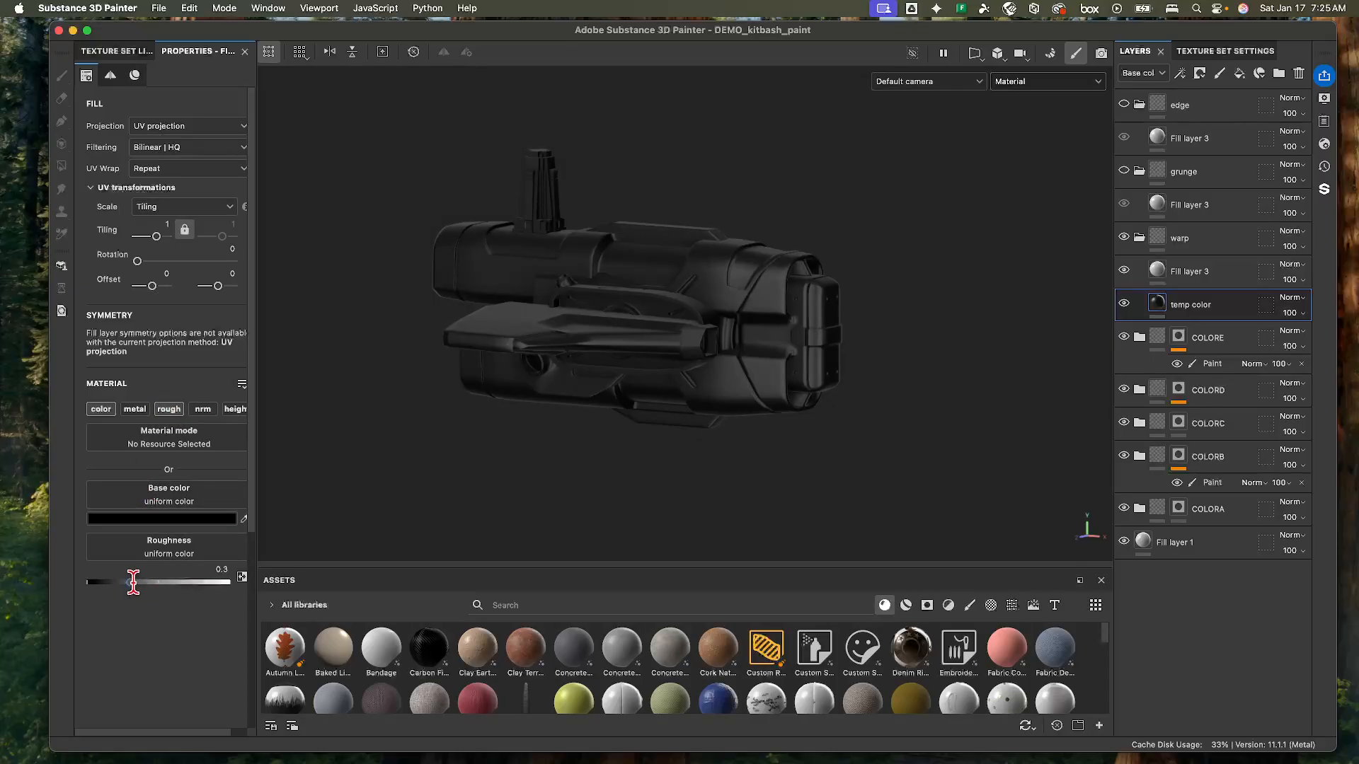
left_click_drag(133, 583, 74, 592)
left_click_drag(606, 339, 565, 366, "alt")
scroll(897, 361, "up", 3)
left_click_drag(897, 361, 752, 346, "alt")
right_click_drag(752, 346, 683, 364, "alt")
middle_click_drag(683, 364, 749, 319, "alt")
right_click_drag(749, 318, 708, 343, "alt")
left_click_drag(708, 344, 678, 312, "alt")
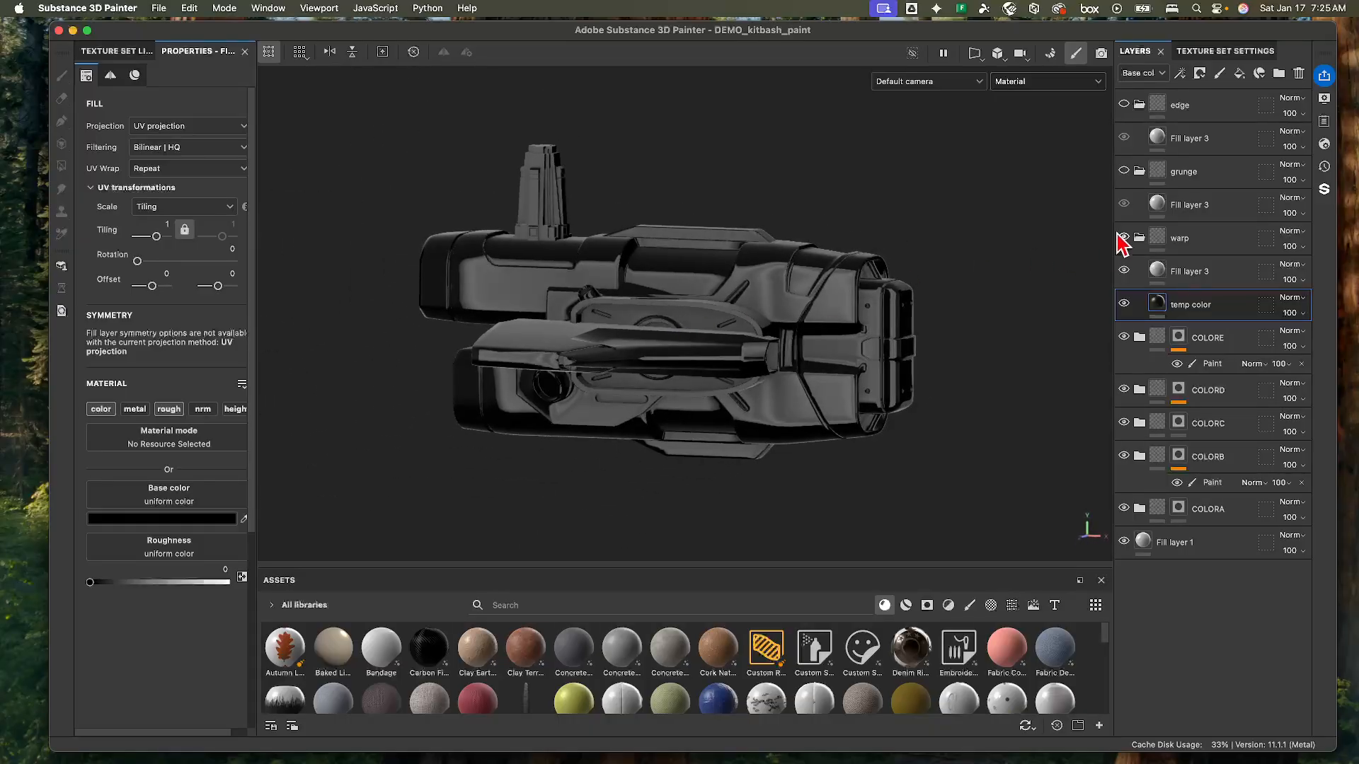
- Enable only the height channel on the warp folder's upper fill layer and widen the properties area to show all channels
left_click(1156, 274)
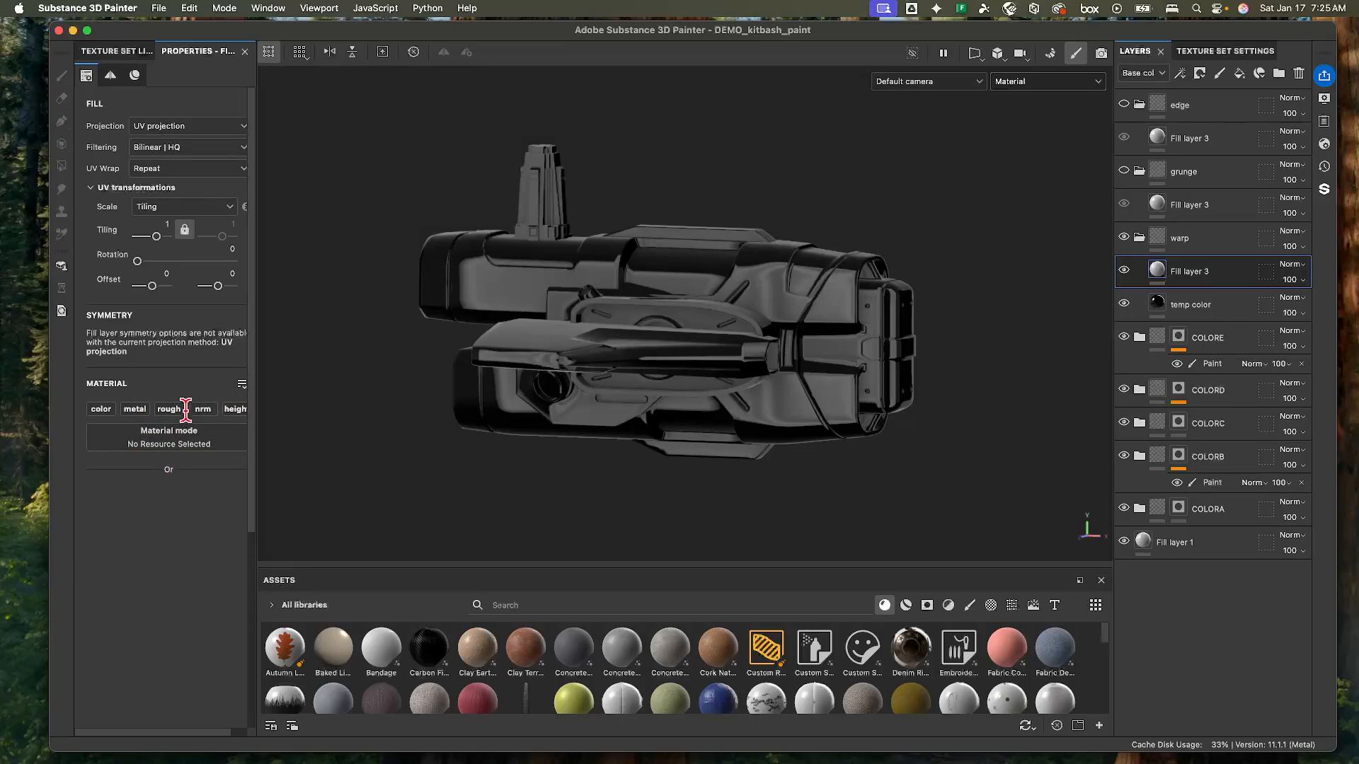
left_click(231, 408)
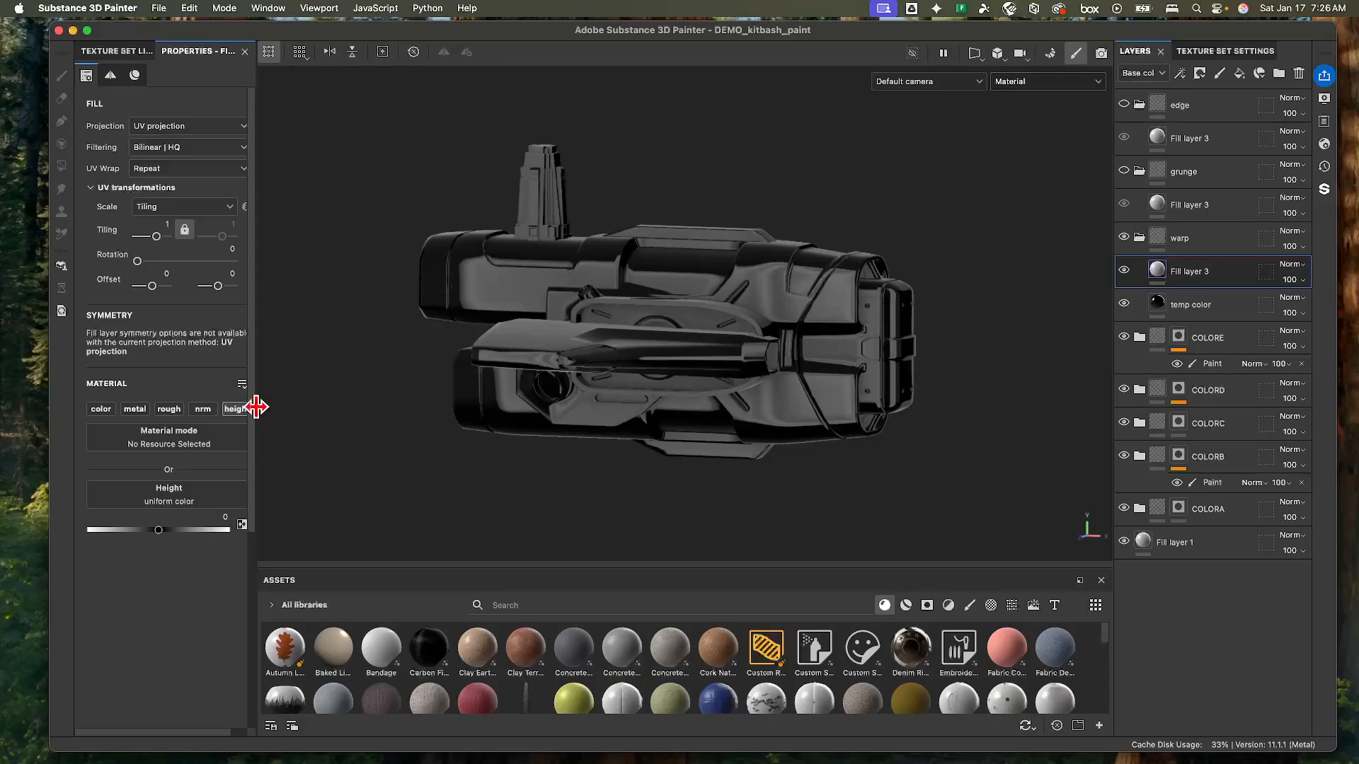
left_click_drag(256, 407, 302, 423)
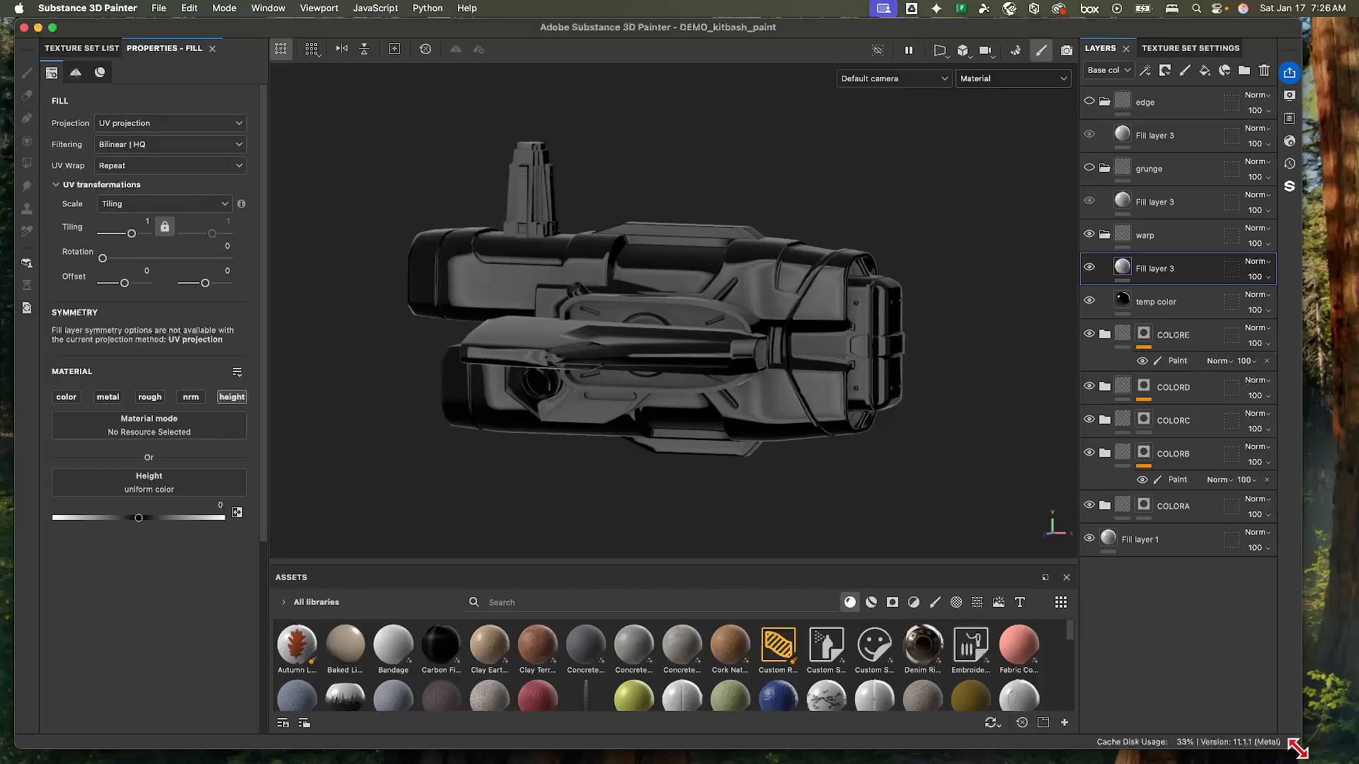
- Set the height of the selected fill layer below the warp folder to 0.2757 and rename the layer warp1
left_click_drag(1297, 749, 1351, 758)
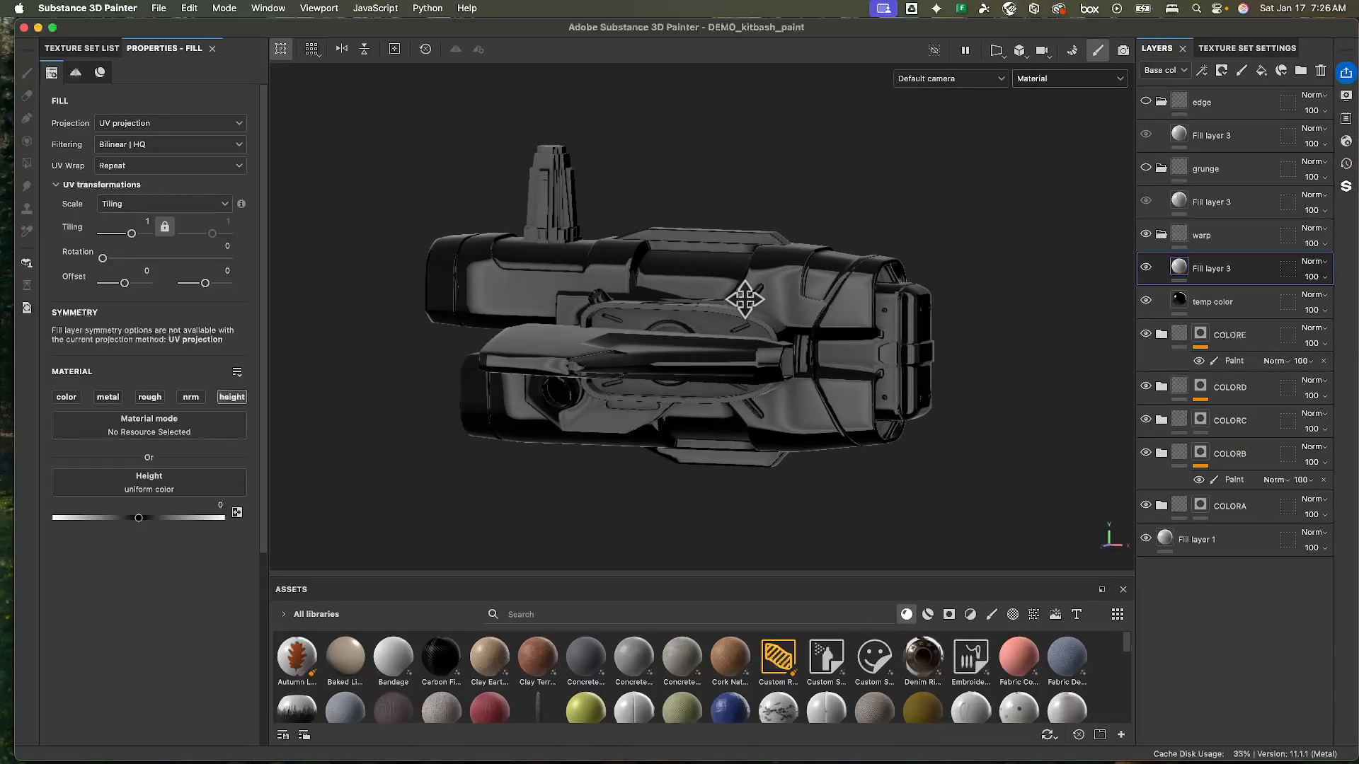
left_click_drag(139, 517, 162, 518)
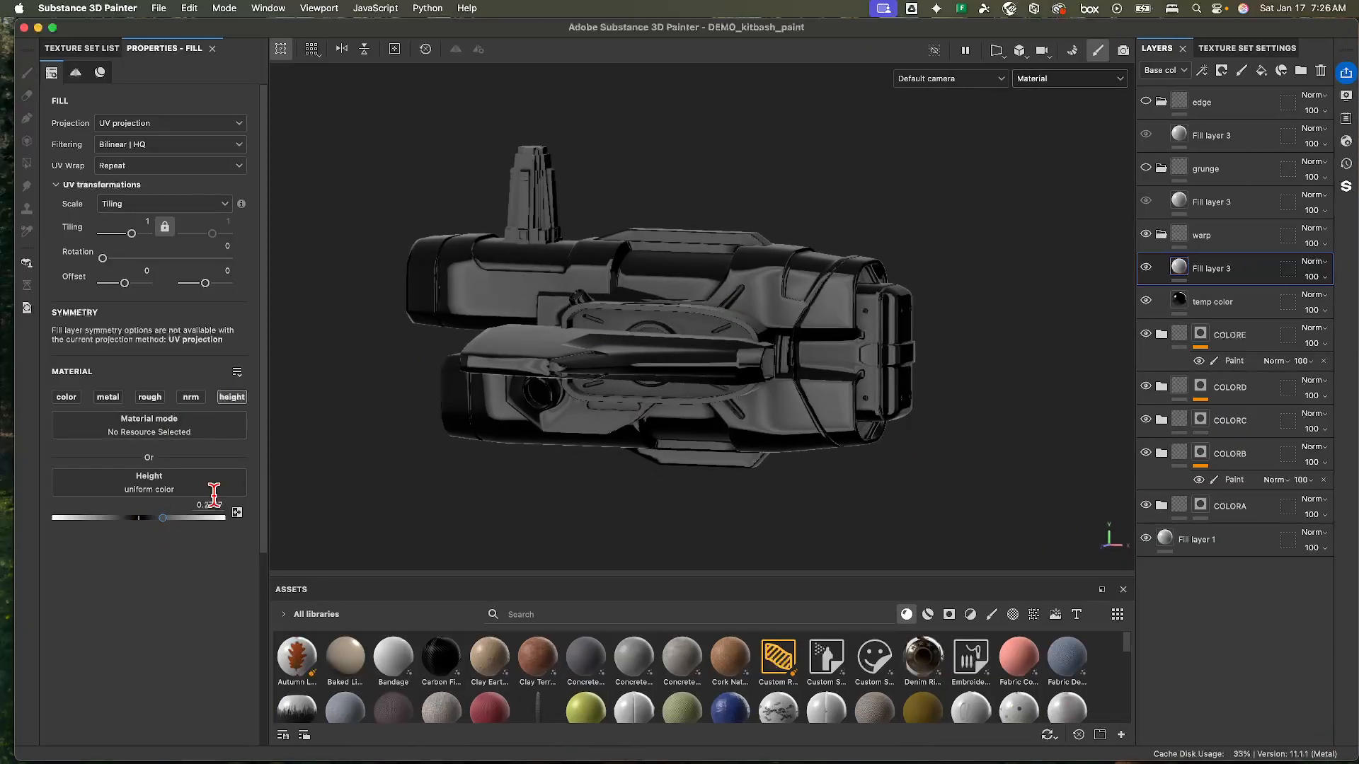
right_click(1222, 279)
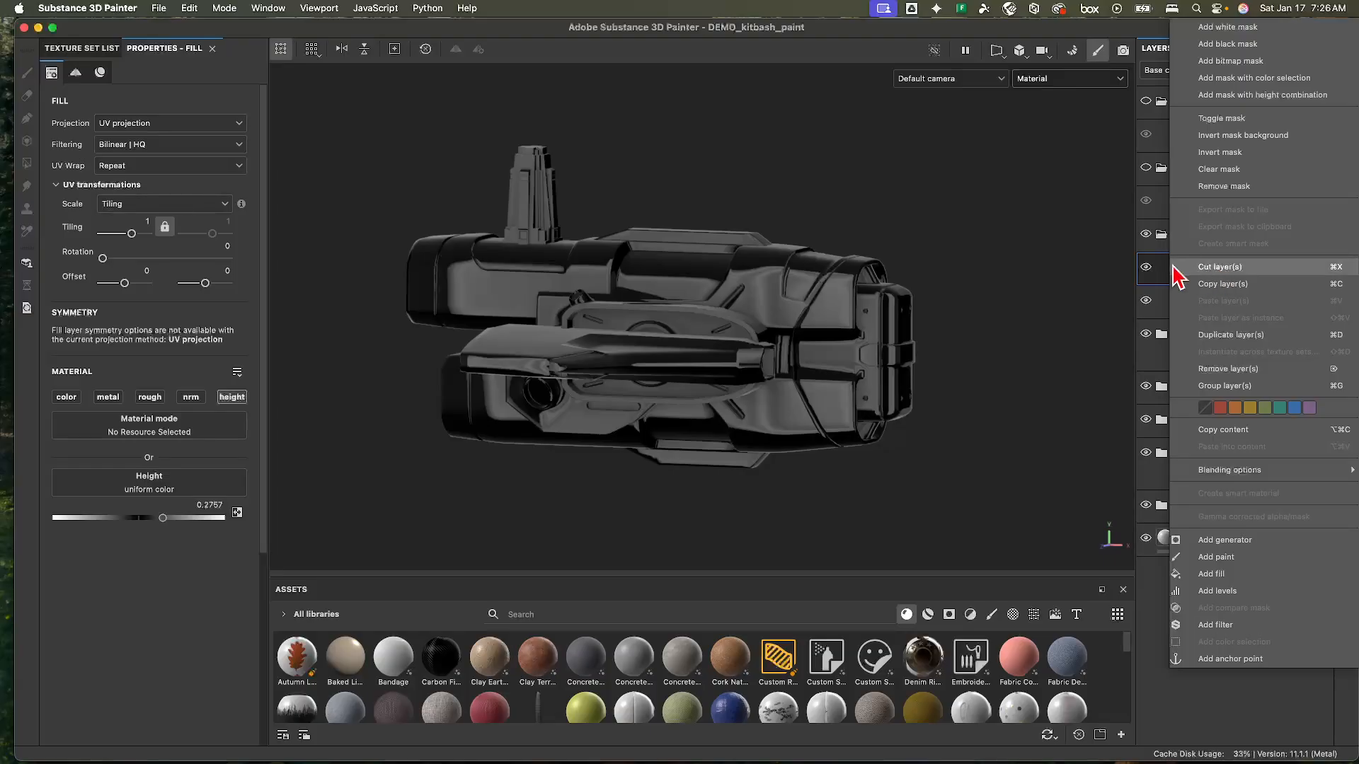
left_click(1175, 267)
right_click(1190, 274)
left_click(1162, 271)
double_click(1222, 270)
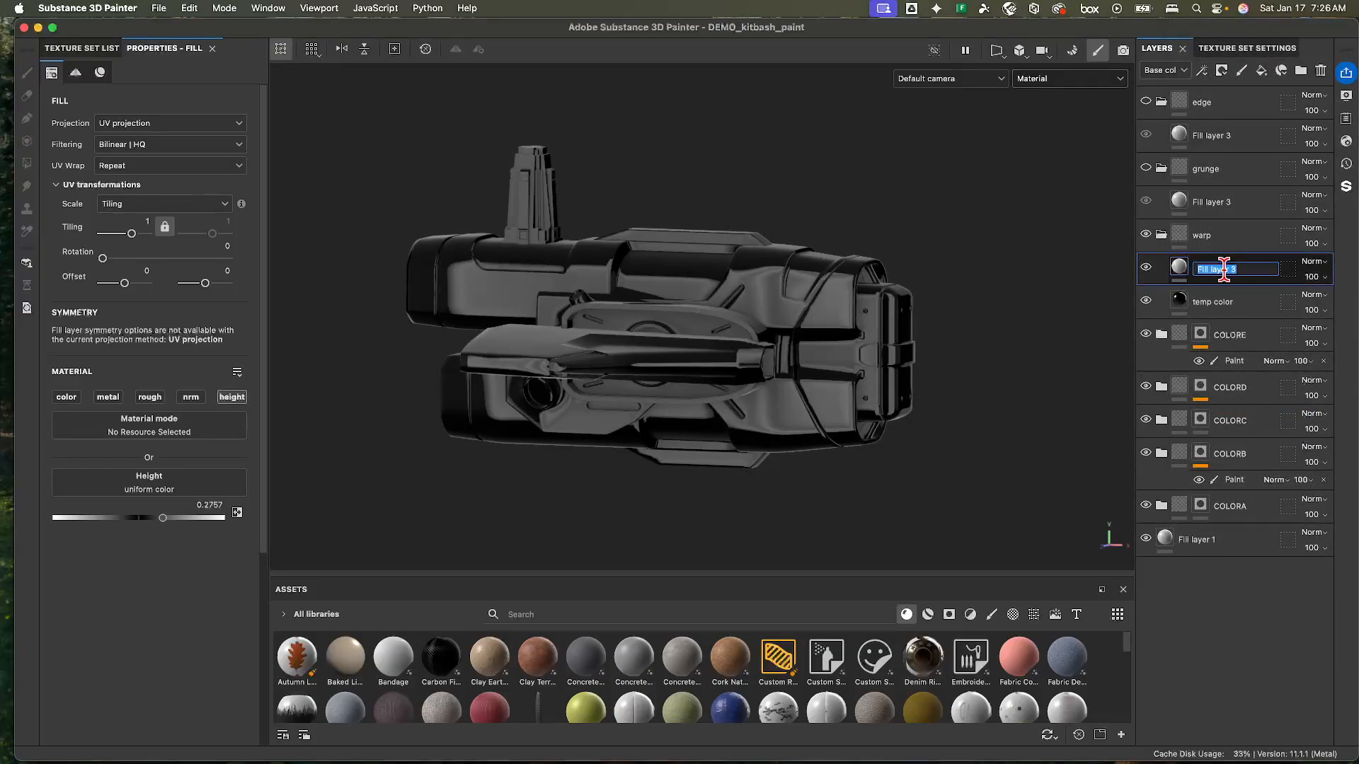
type("warp1")
key("Return")
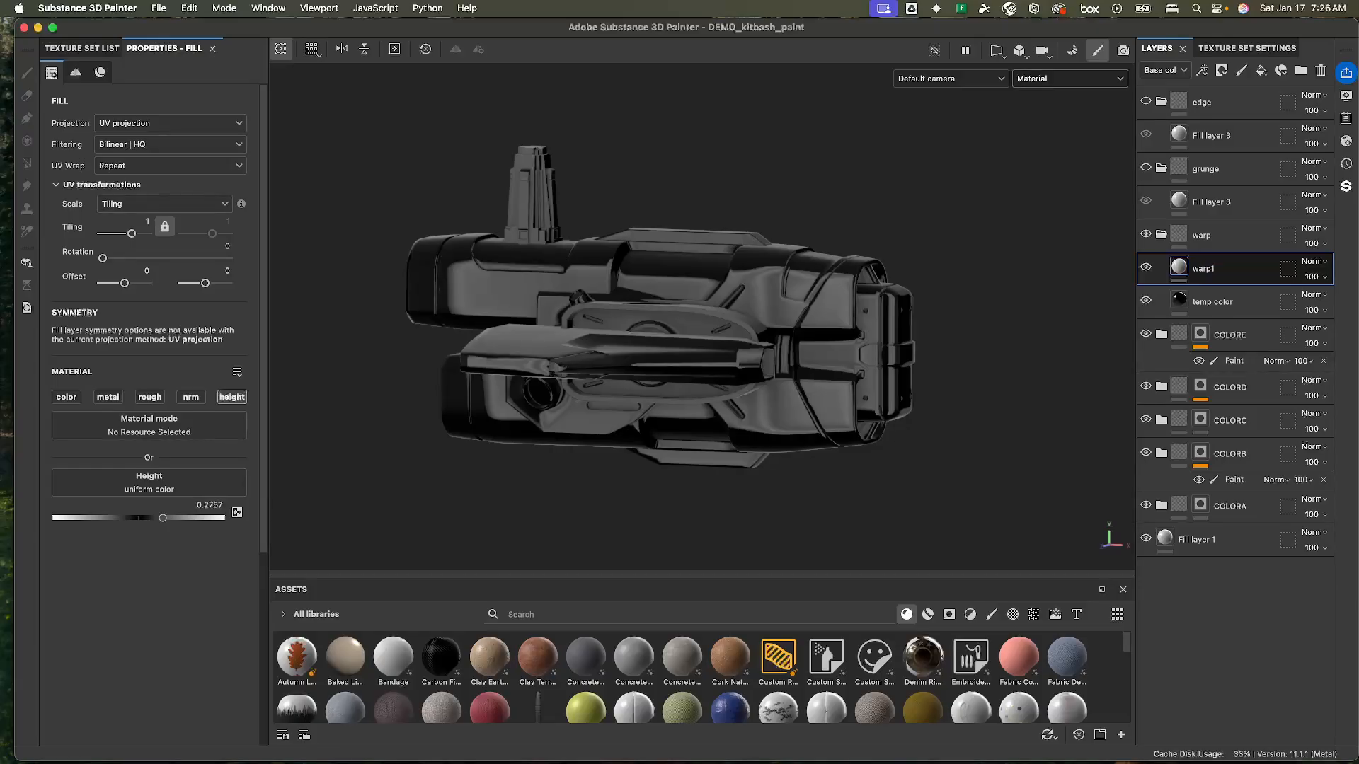
- Add a black mask with a fill effect to warp1 and assign Perlin Noise as the fill's grayscale
right_click(1222, 279)
left_click(1227, 50)
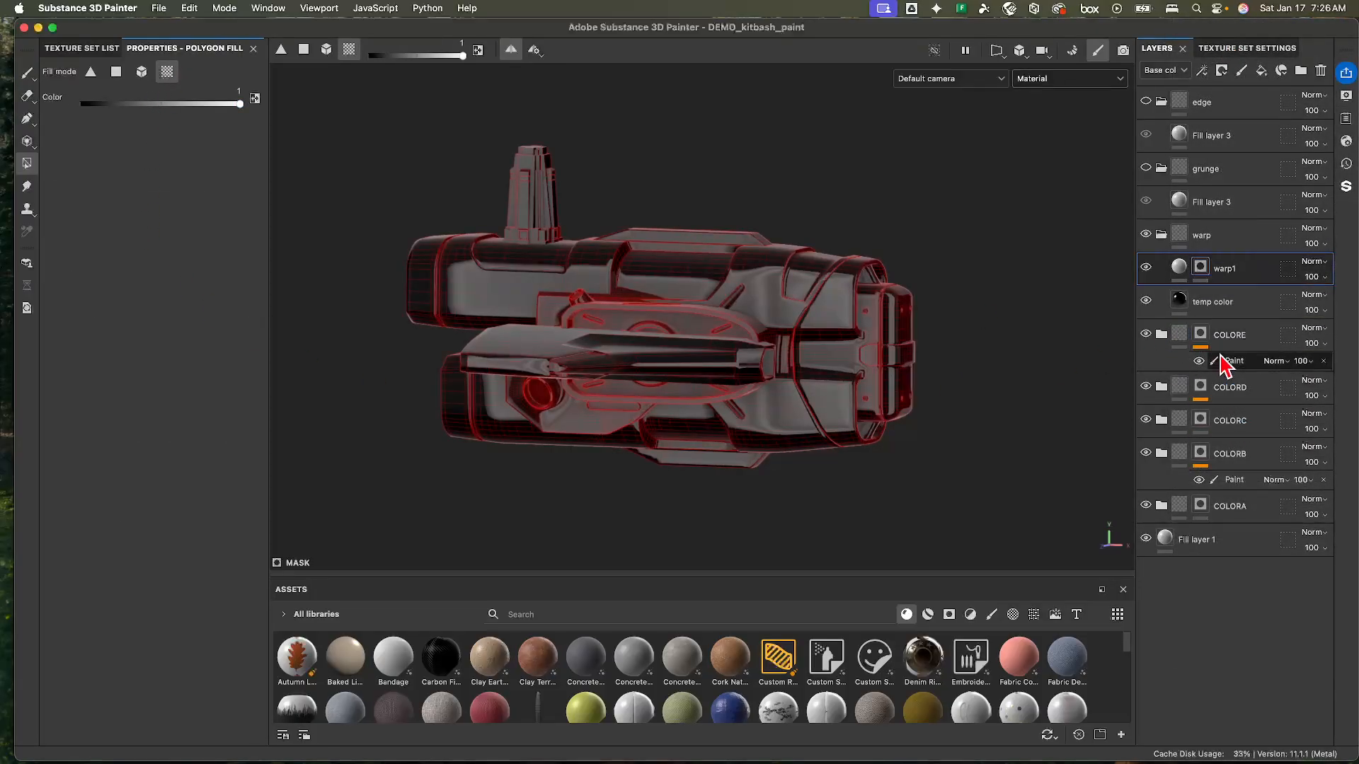
right_click(1215, 275)
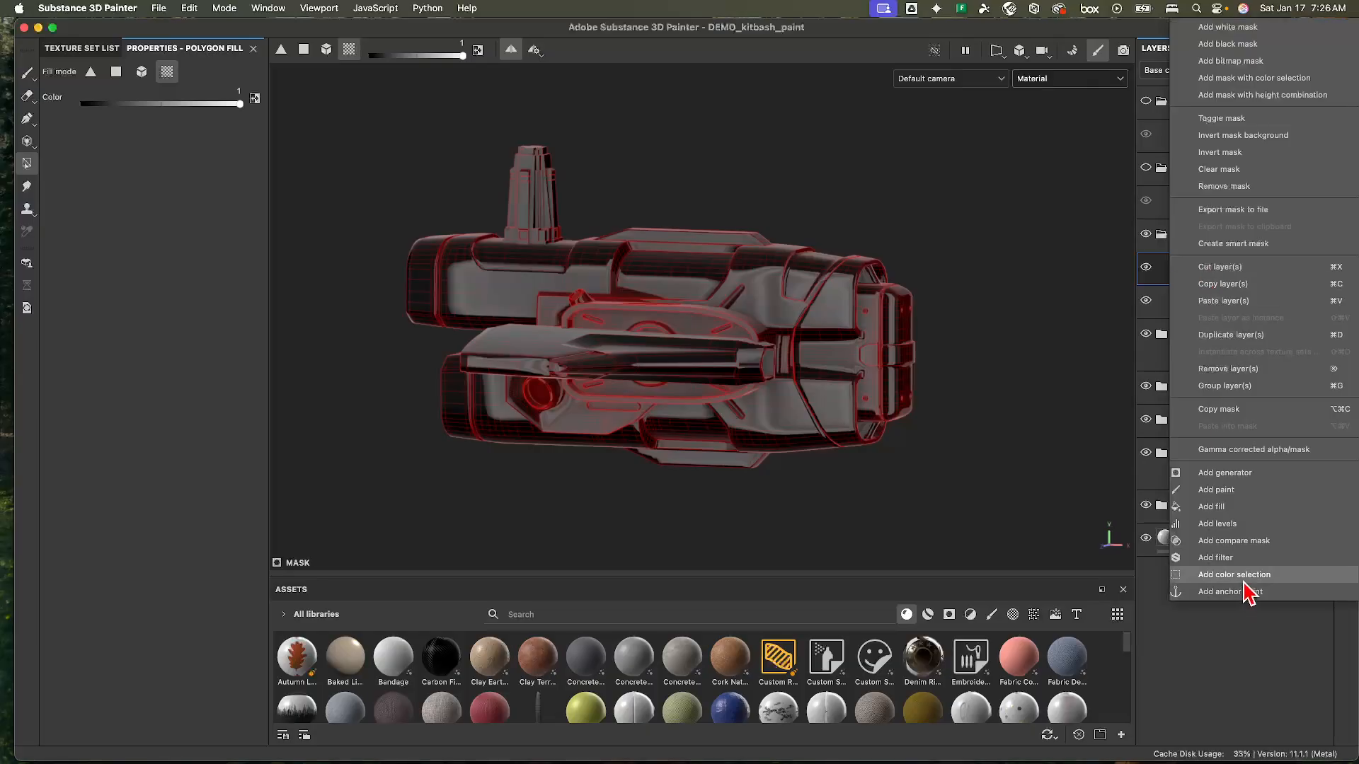
left_click(1213, 507)
left_click(149, 405)
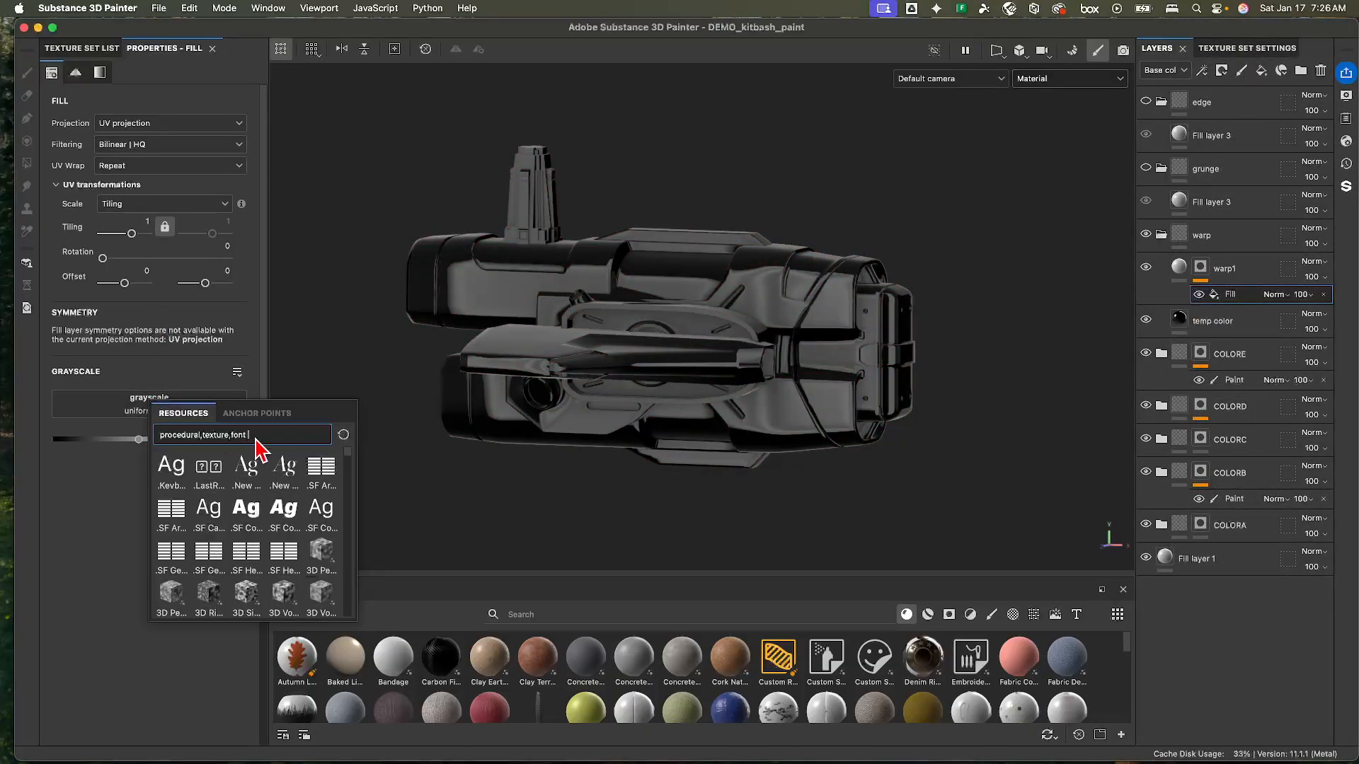
type("perlin")
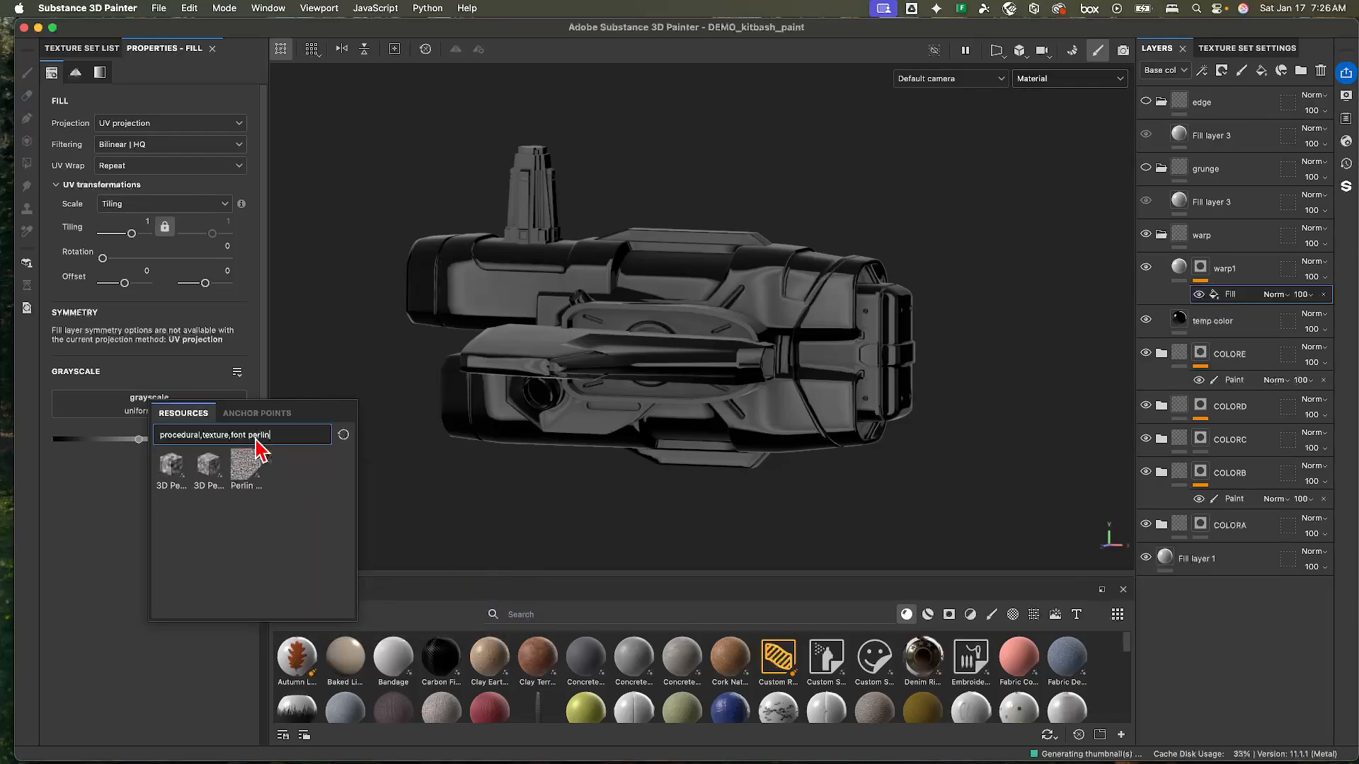
left_click(248, 470)
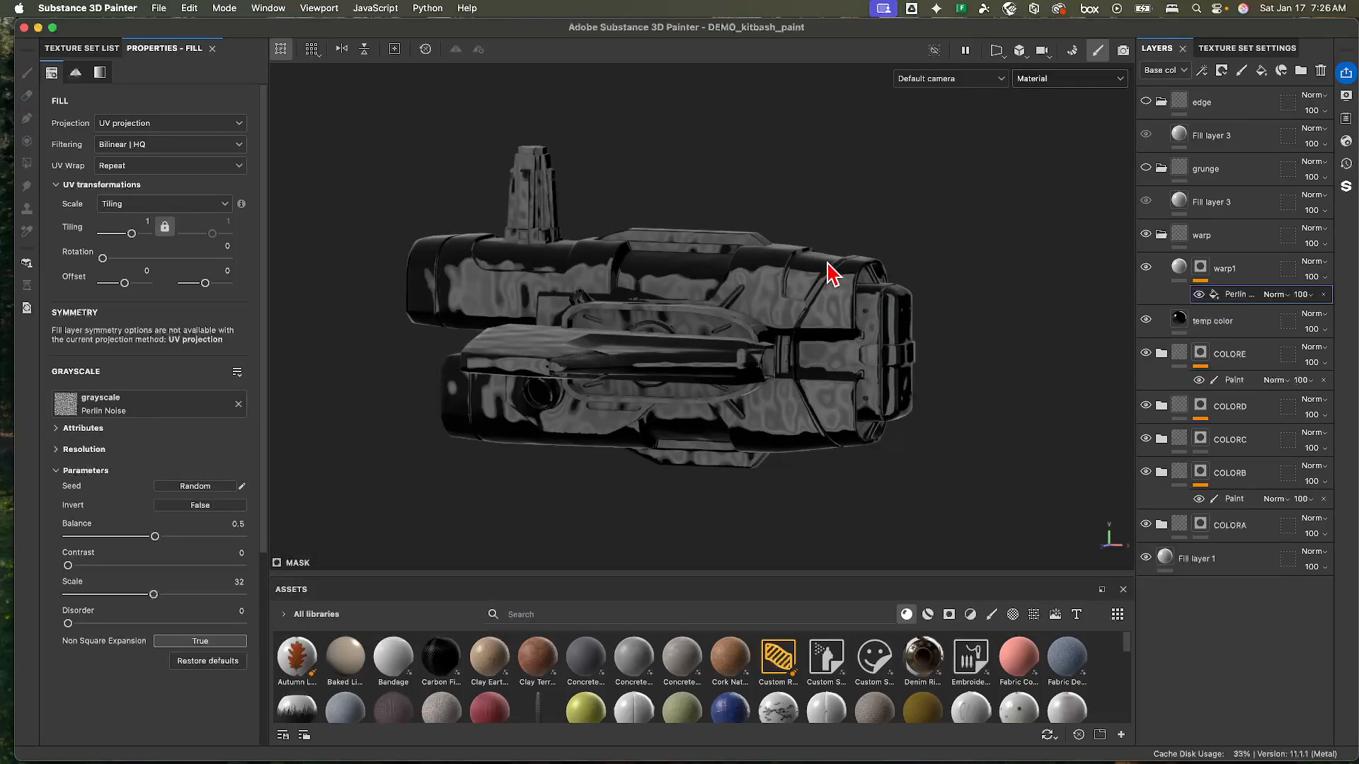
- Set the tiling of the Perlin Noise fill on the warp1 mask to 0.23
left_click_drag(871, 317, 882, 291, "alt")
right_click_drag(710, 261, 1028, 313, "alt")
middle_click_drag(991, 315, 942, 357, "alt")
right_click_drag(857, 325, 580, 354, "alt")
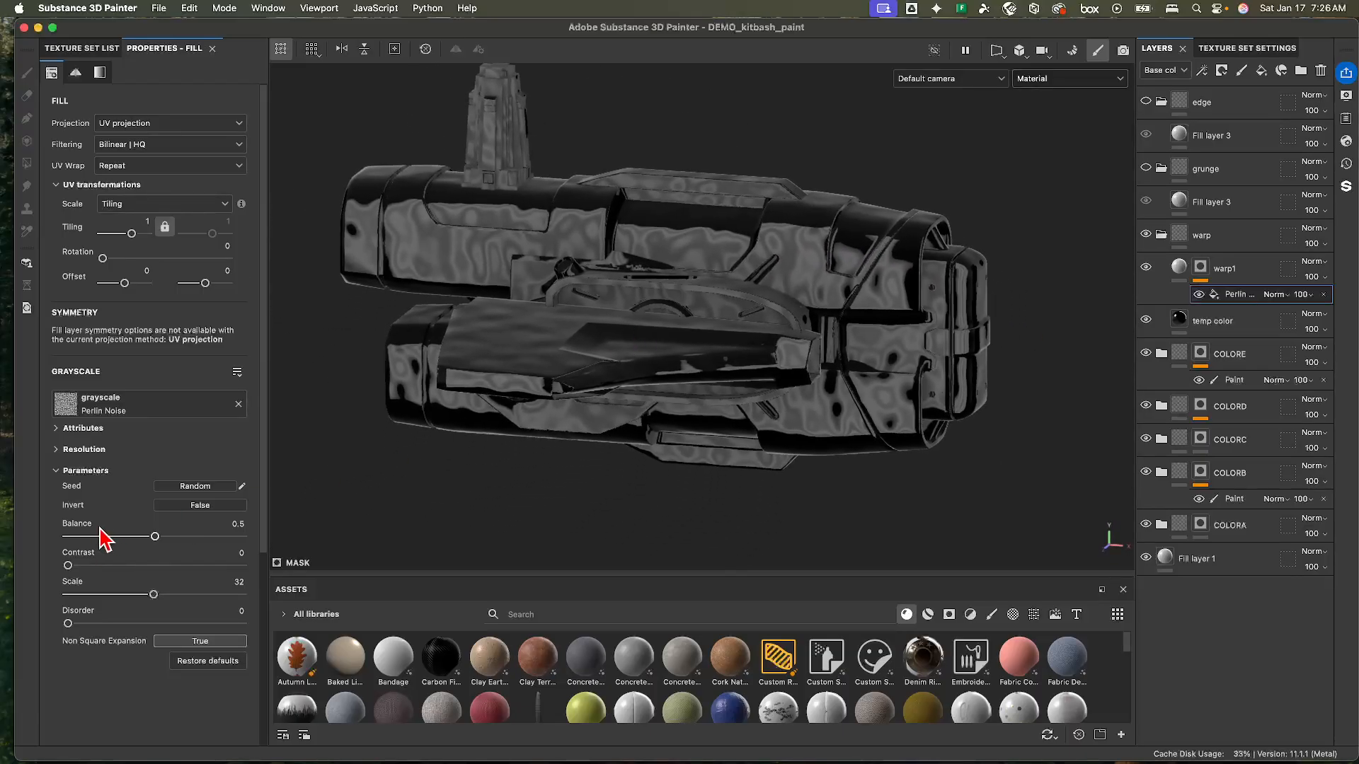
left_click_drag(132, 238, 128, 238)
left_click_drag(461, 358, 804, 324, "alt")
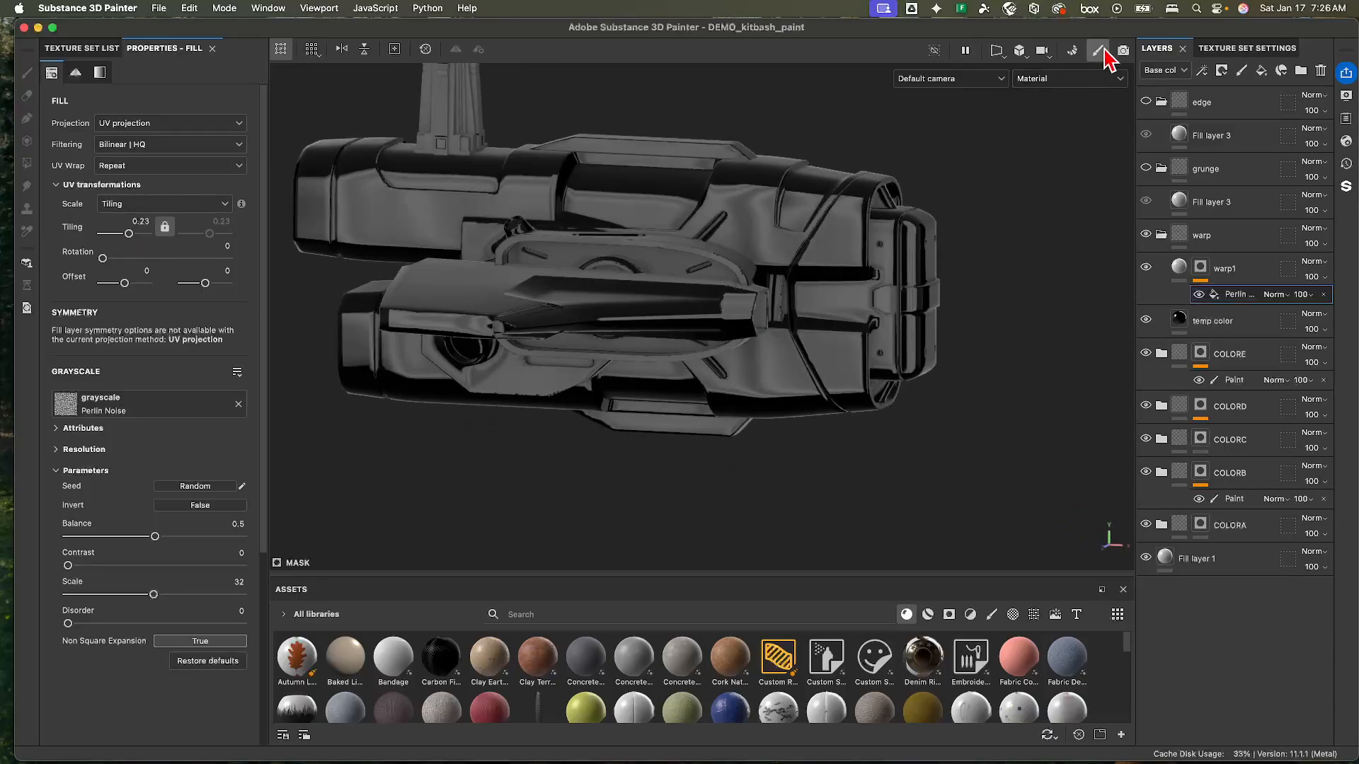
- Display only the warp1 mask on the model and set the Perlin Noise scale to 12
left_click(1205, 273, "alt")
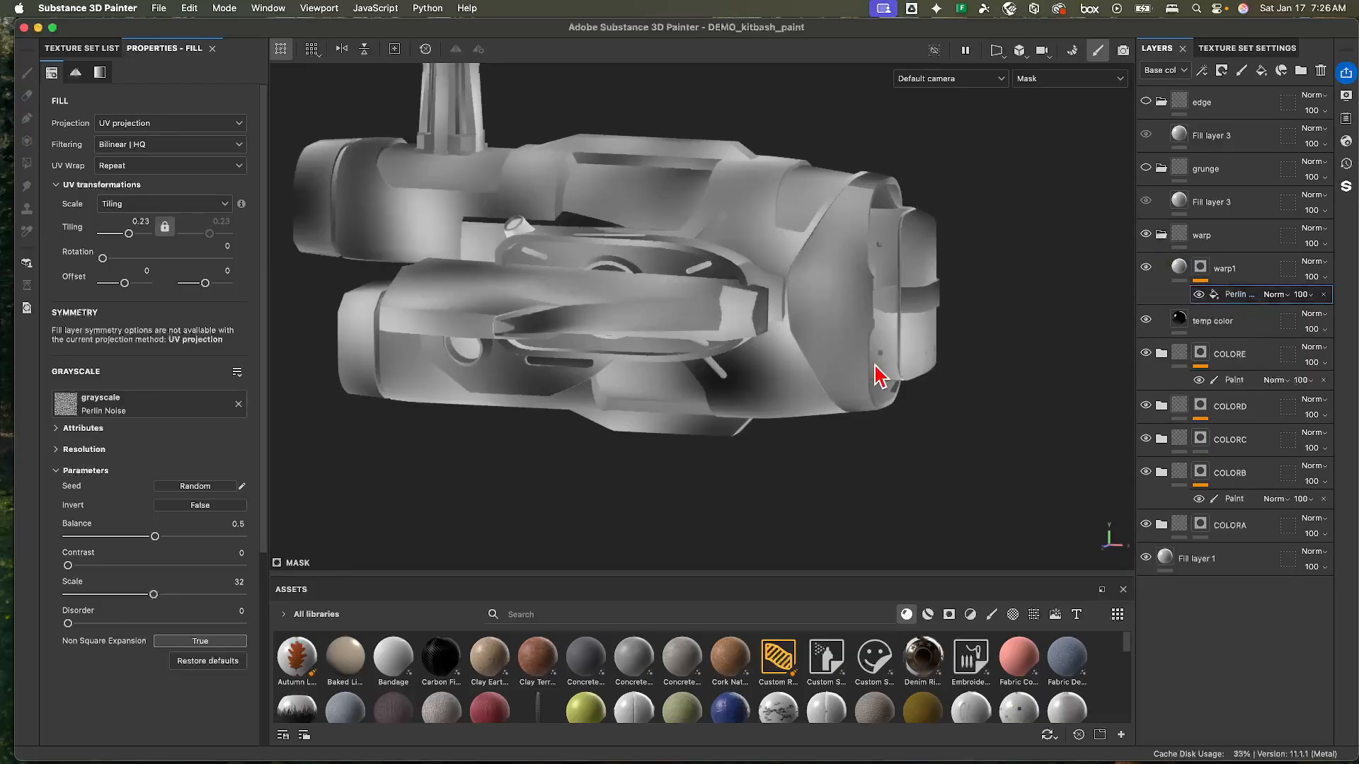
left_click_drag(880, 375, 792, 307, "alt")
middle_click_drag(792, 307, 818, 293, "alt")
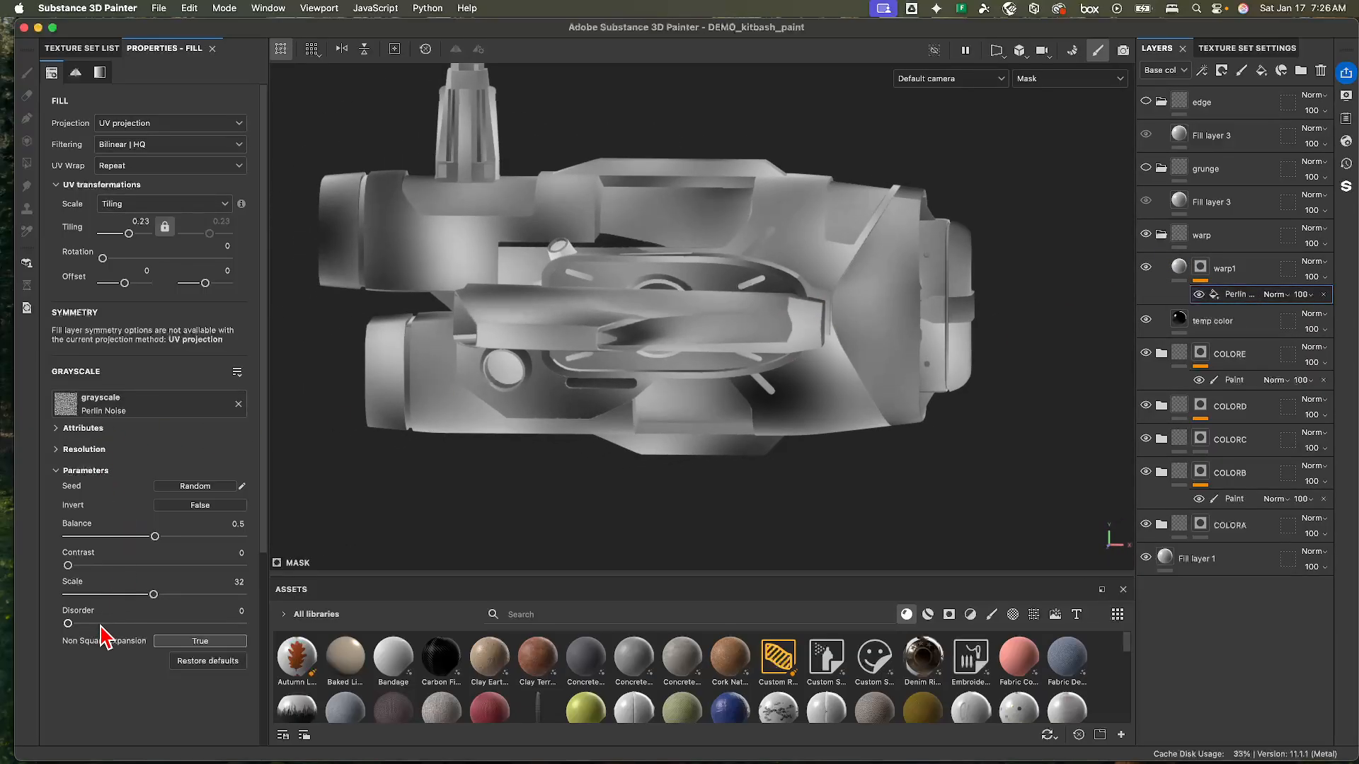
left_click_drag(155, 602, 98, 599)
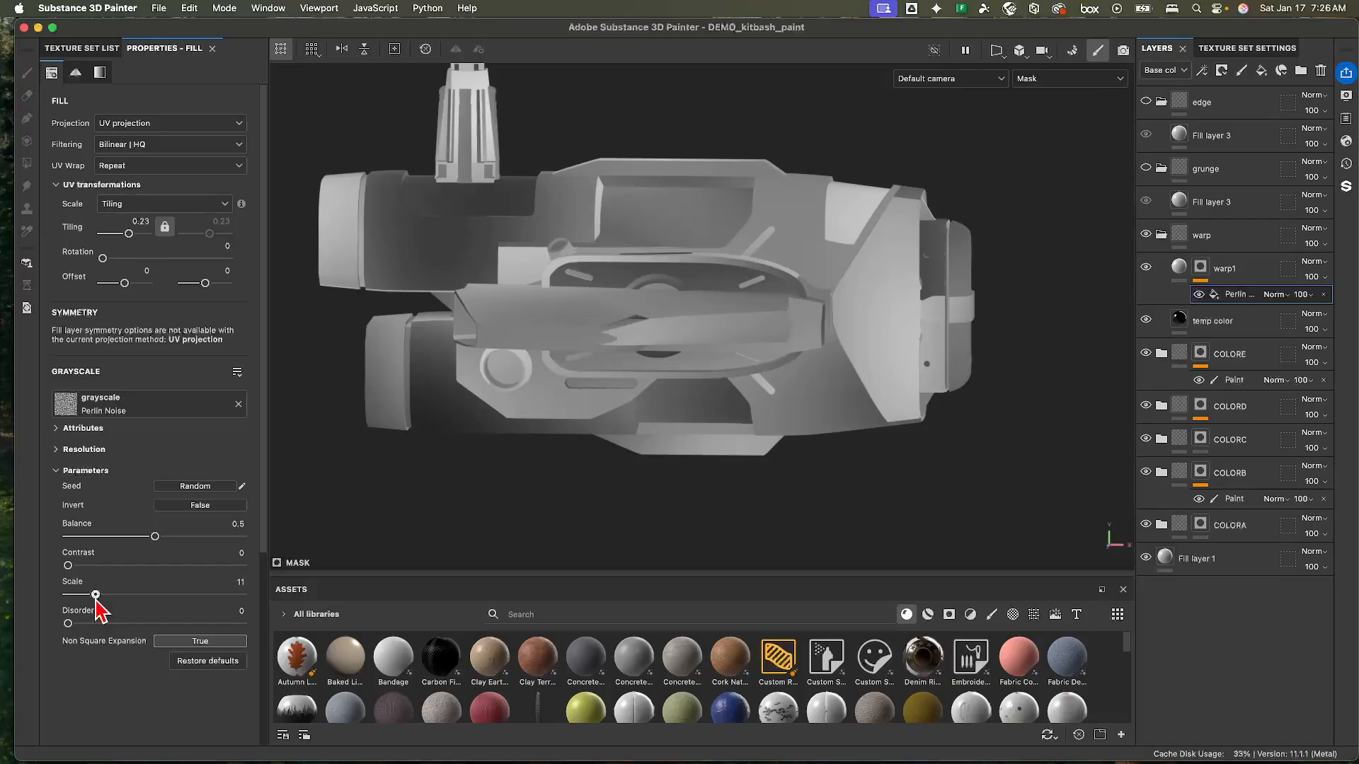
- Return the viewport to Material display and rotate the environment lighting to examine the warped surface
left_click(1043, 80)
left_click(1032, 116)
left_click_drag(892, 319, 836, 339, "alt")
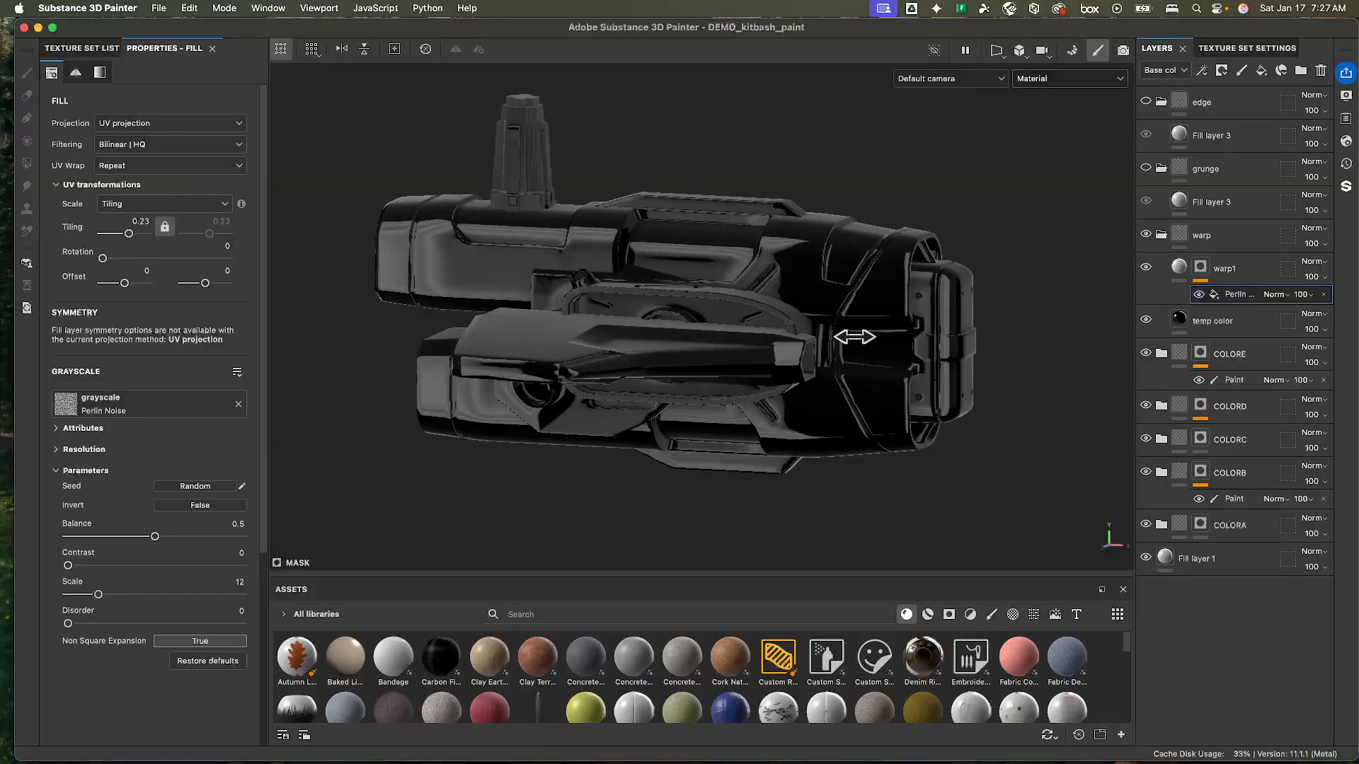
right_click_drag(872, 337, 838, 347, "shift")
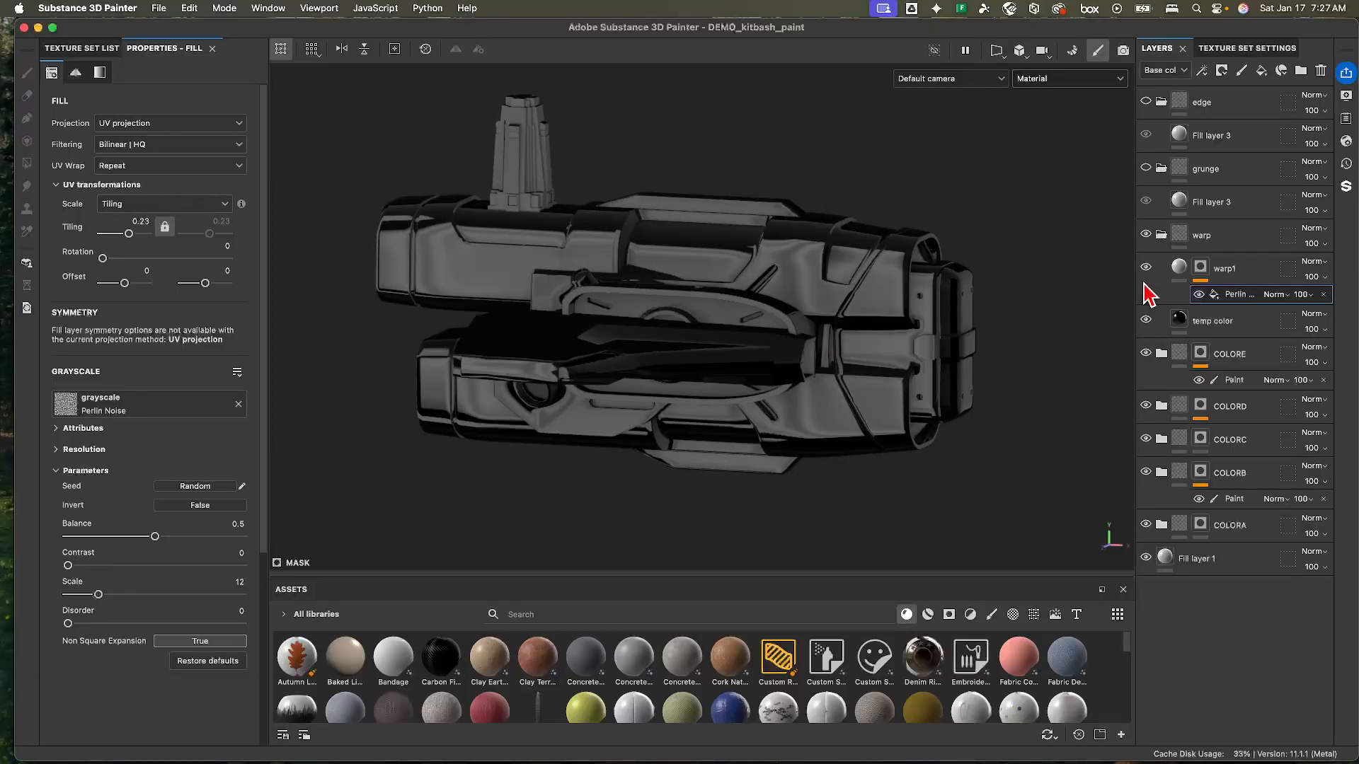
- Set the height of the warp1 layer's material to 0.3169
left_click(1181, 265)
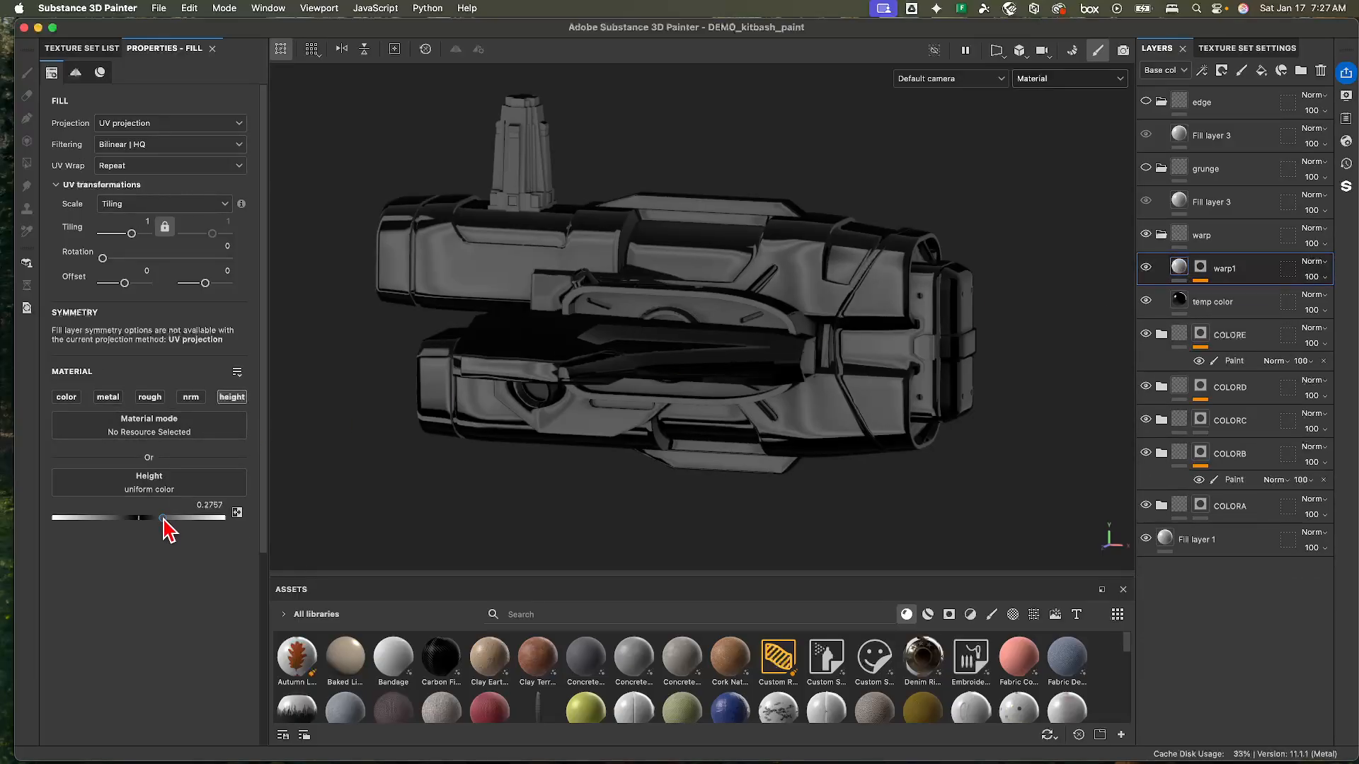
mouse_move(163, 519)
left_mouse_down()
mouse_move(224, 521)
mouse_move(118, 517)
mouse_move(196, 519)
mouse_move(167, 518)
left_mouse_up()
mouse_move(622, 318)
left_mouse_down("alt")
mouse_move(692, 294)
mouse_move(658, 322)
mouse_move(719, 304)
mouse_move(699, 279)
left_mouse_up("alt")
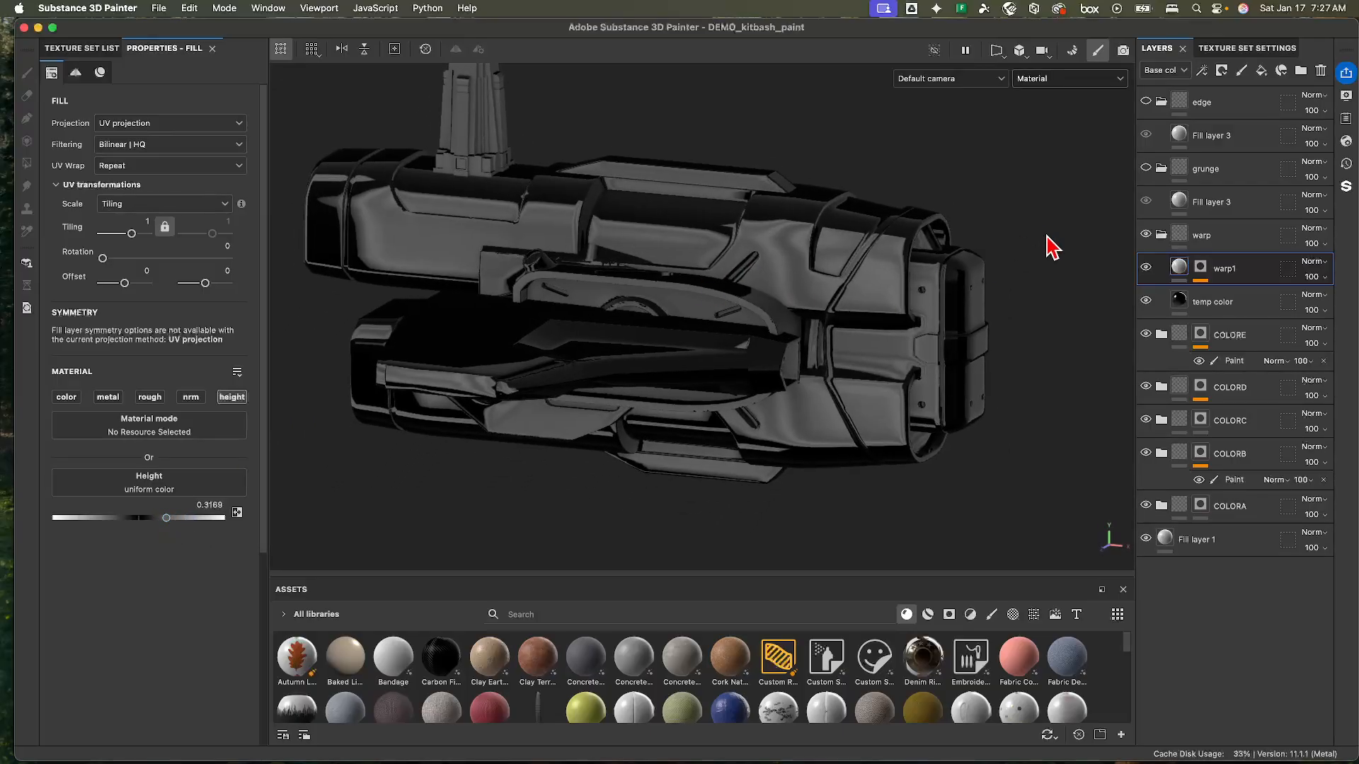
- Duplicate the warp1 layer and rename the copy panels
key("super+d")
double_click(1232, 270)
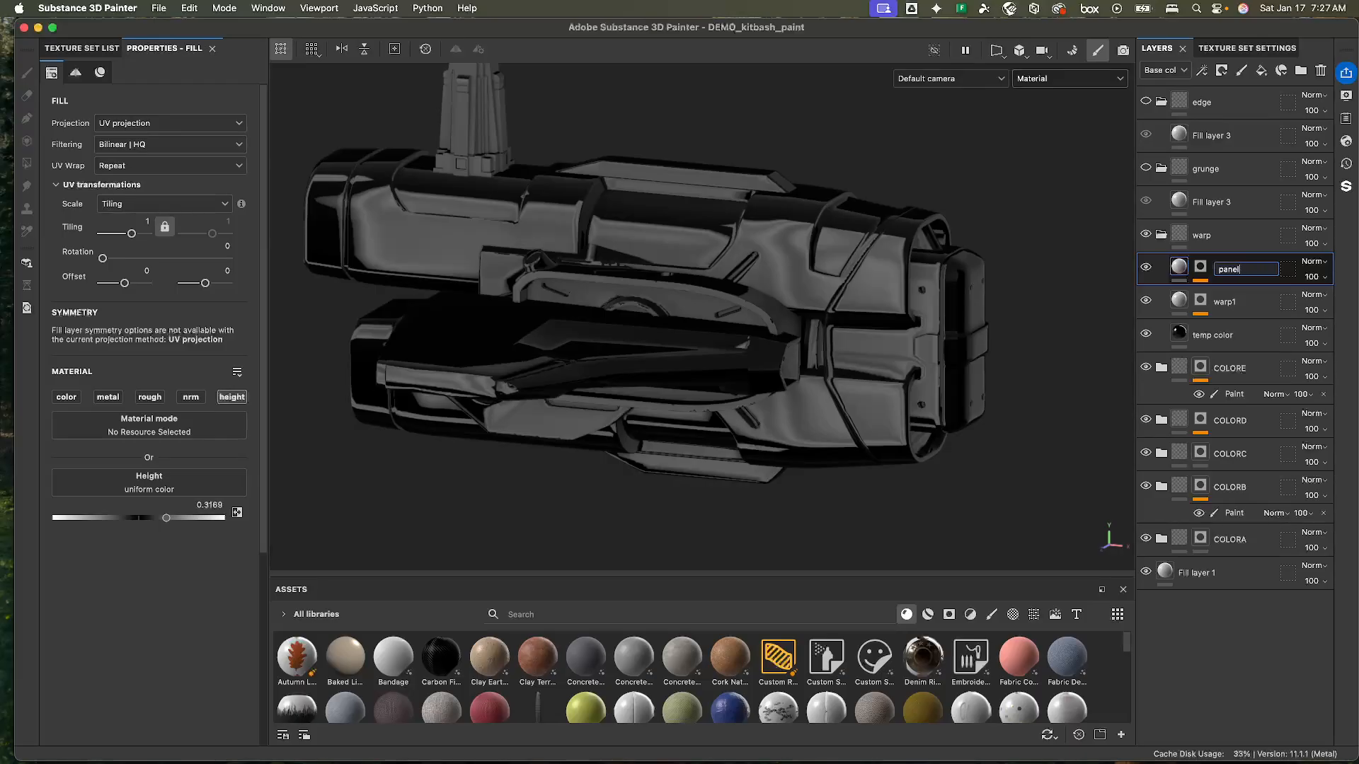
type("panels")
key("Return")
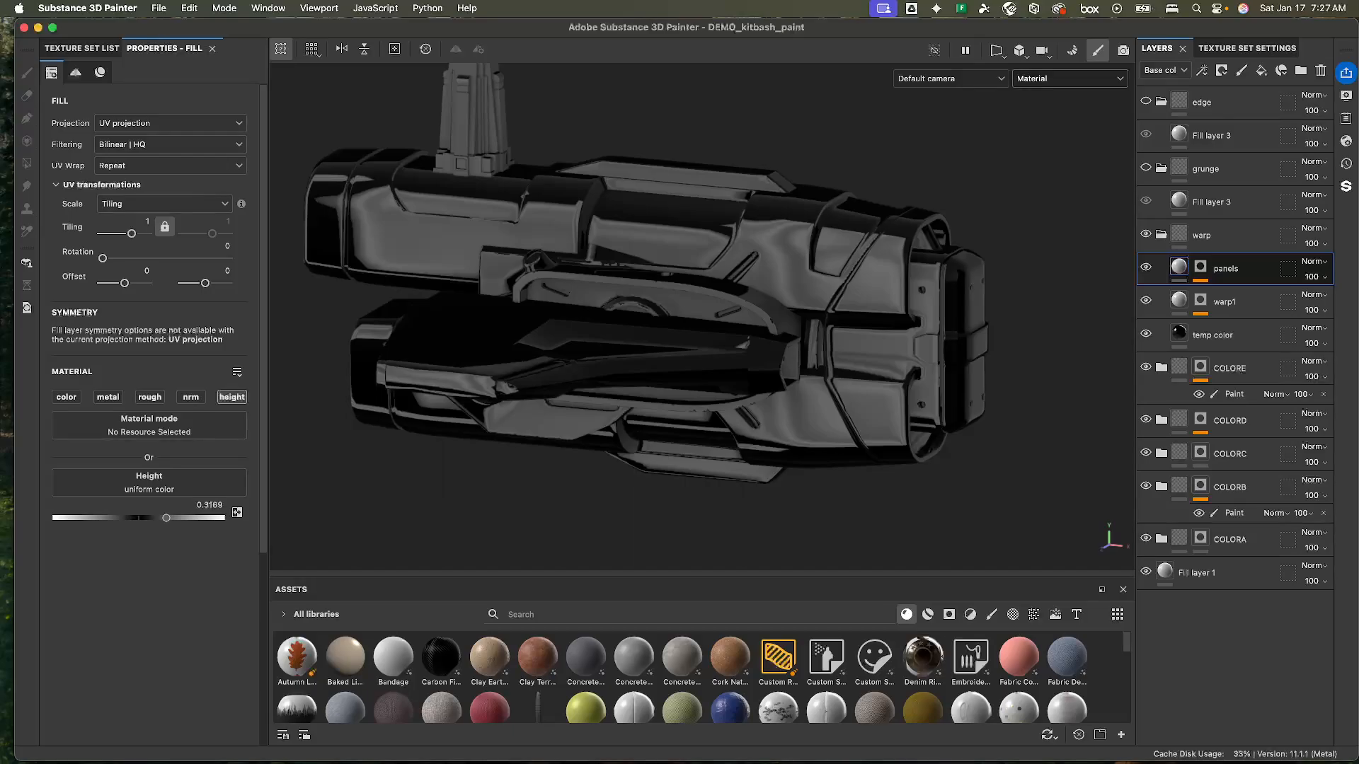
right_click(1201, 276)
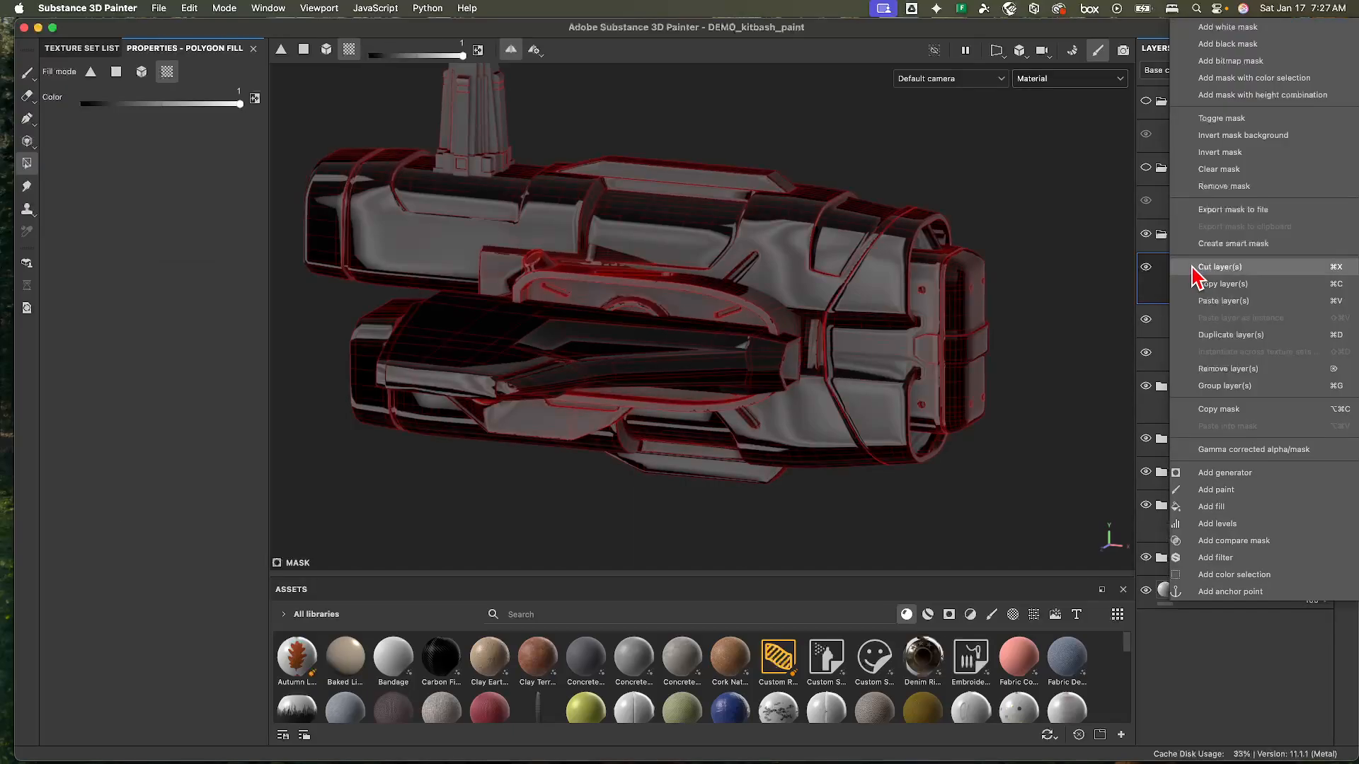
left_click(1169, 287)
right_click(1181, 276)
left_click(1117, 267)
left_click(1202, 272)
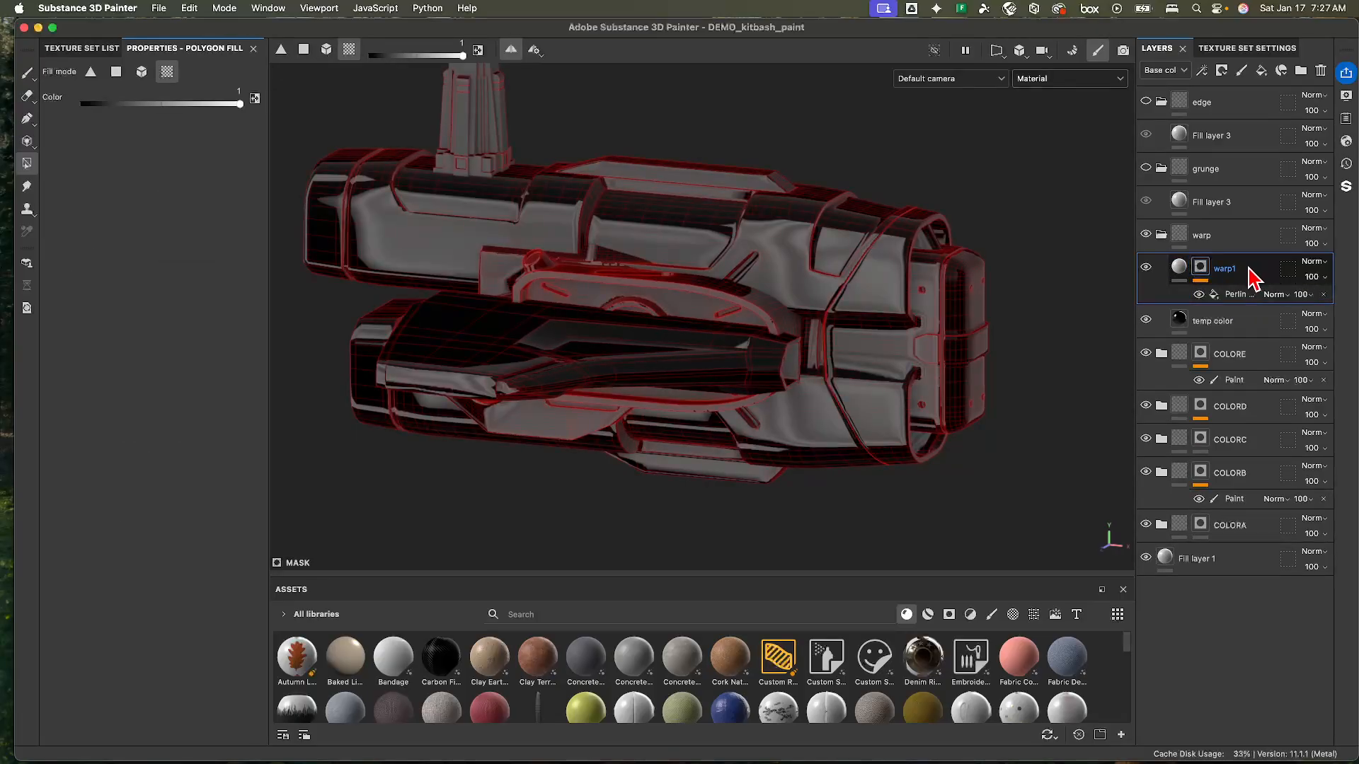
key("super+z")
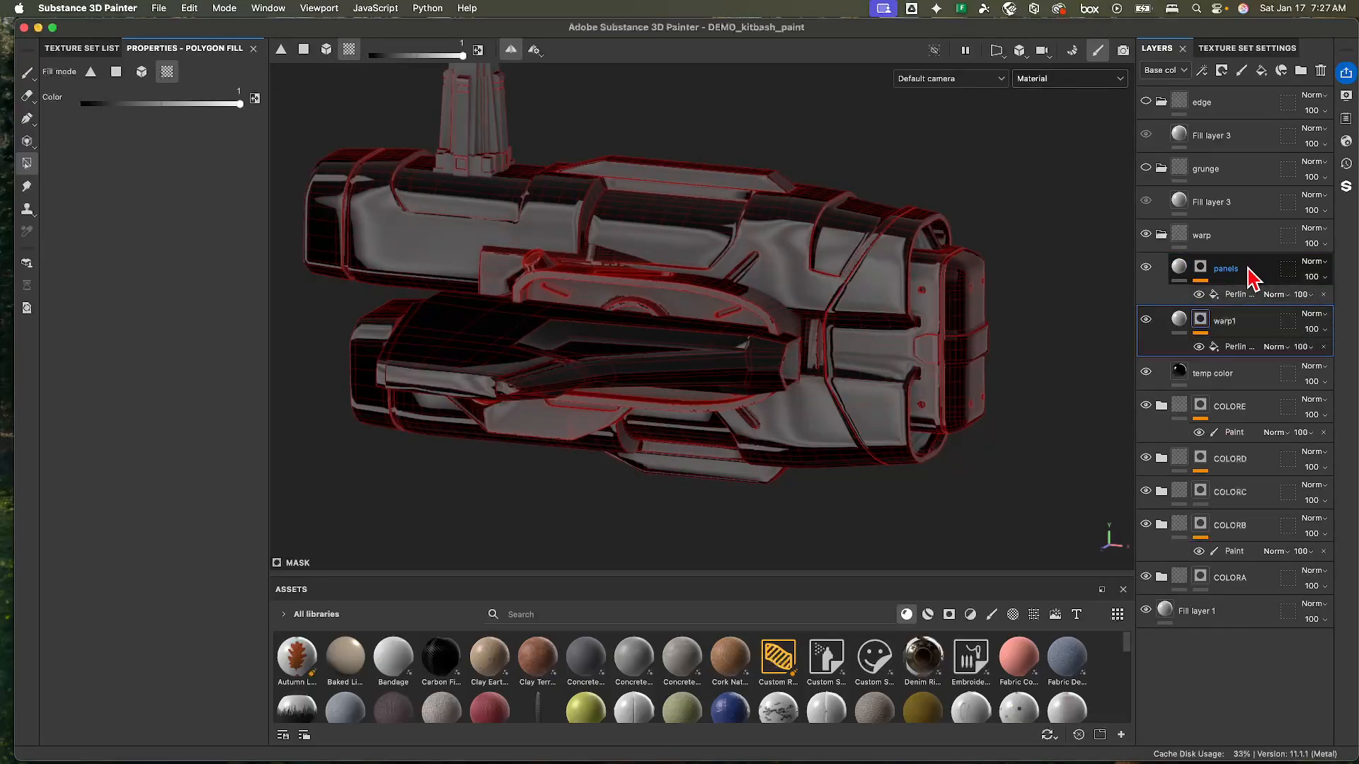
- Remove the Perlin Noise effect from the panels mask and add a new fill effect to it
left_click(1323, 295)
right_click(1198, 269)
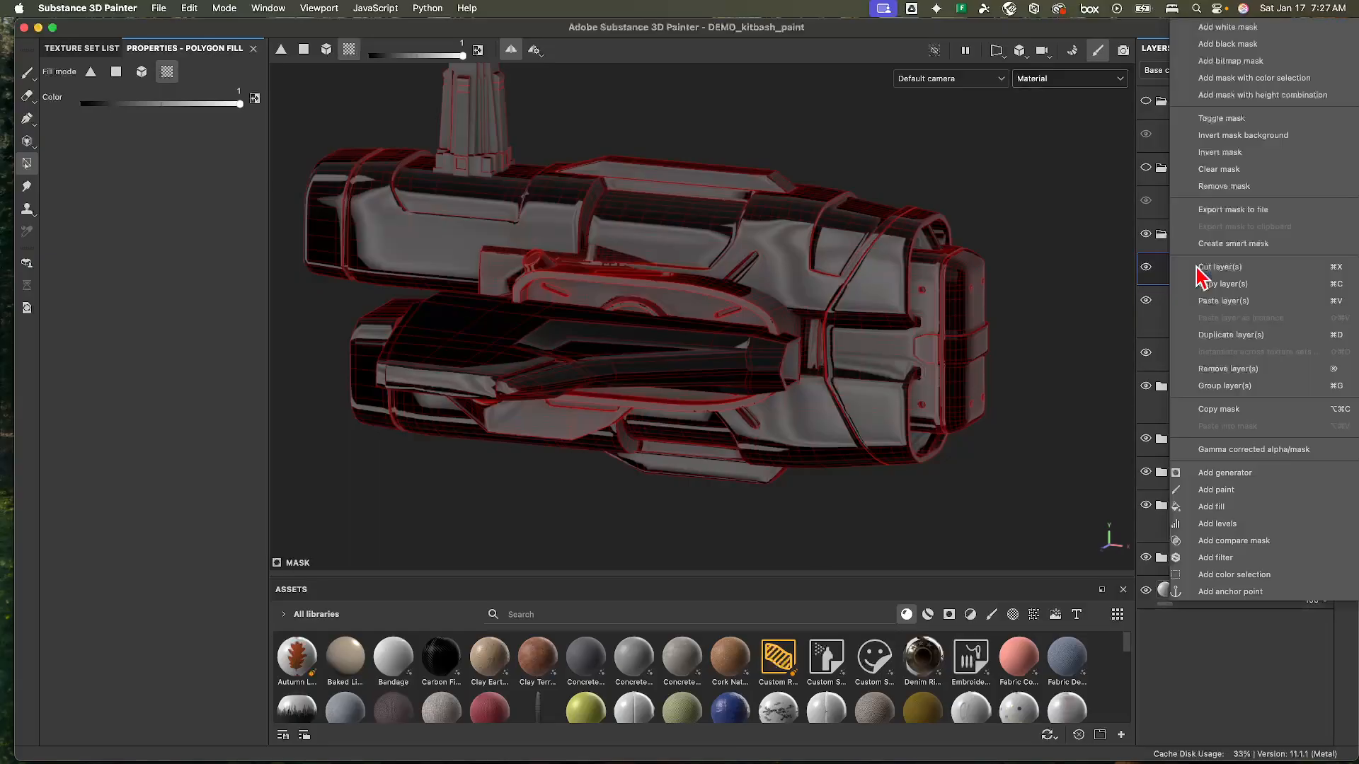
left_click(1235, 507)
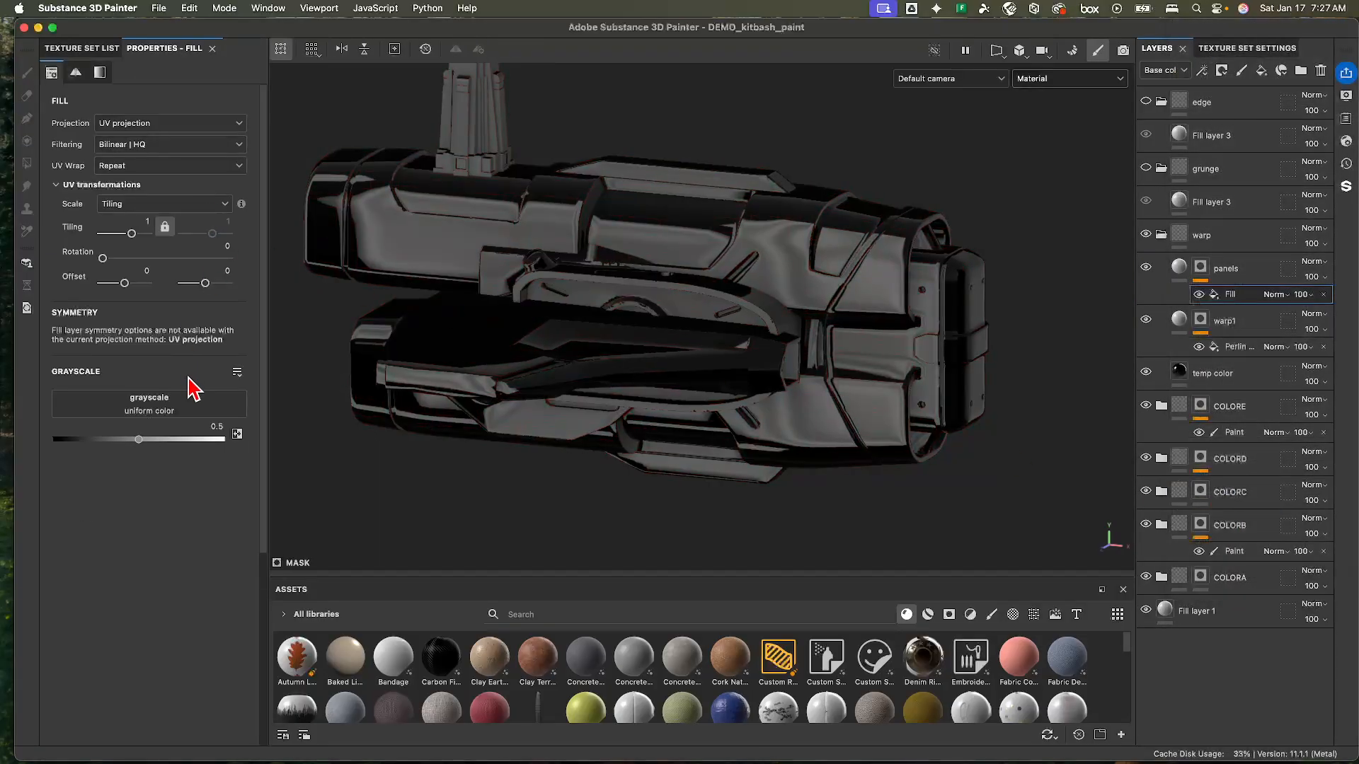
- Try Camo Woodland as the grayscale of the panels mask fill, inspect it on the model, and remove it
left_click(178, 403)
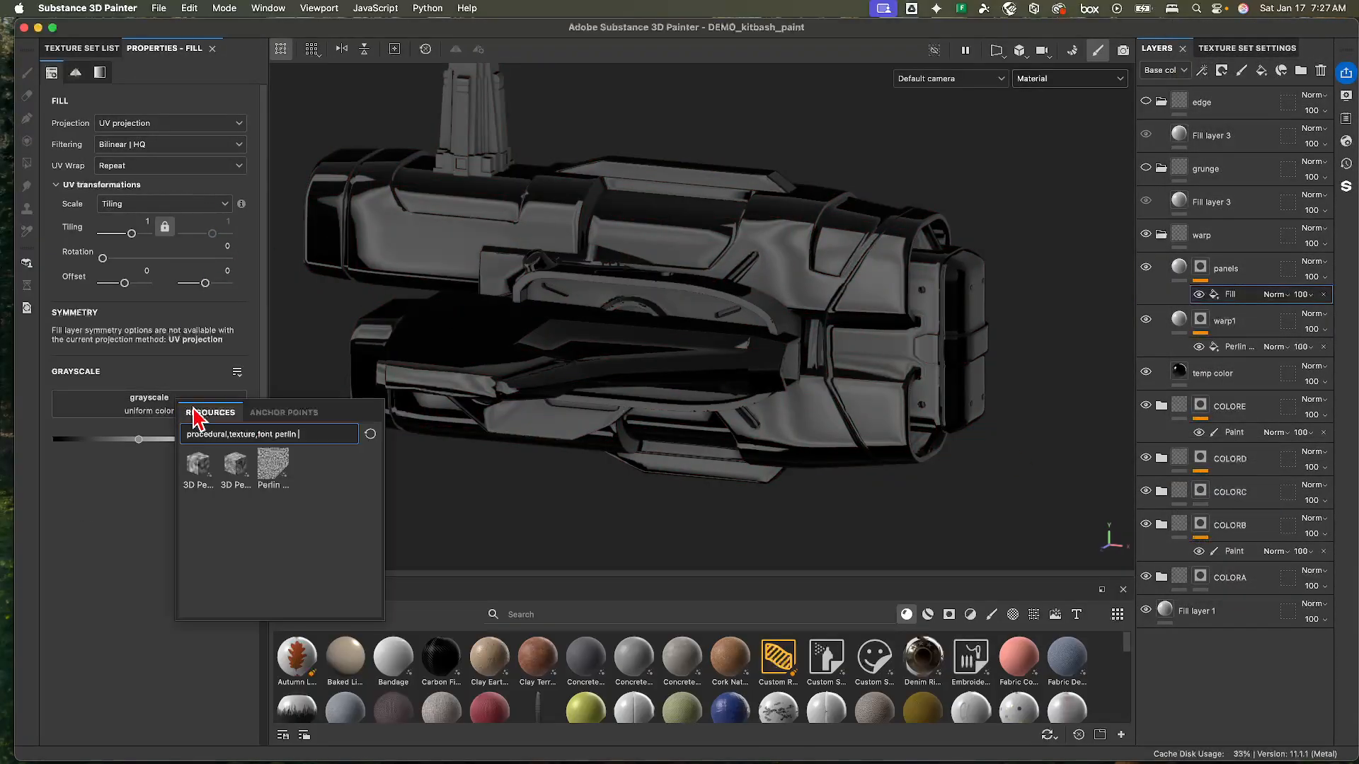
double_click(294, 435)
type("w")
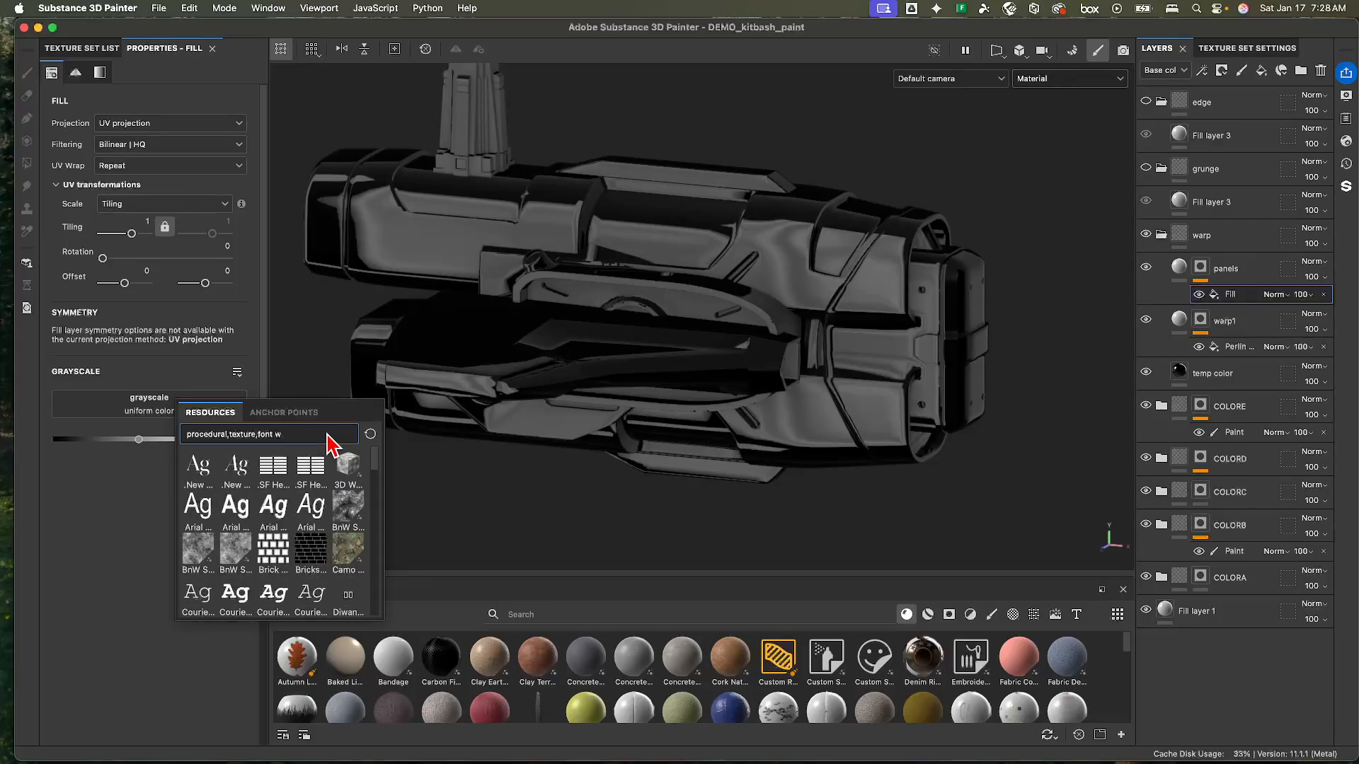
left_click(350, 552)
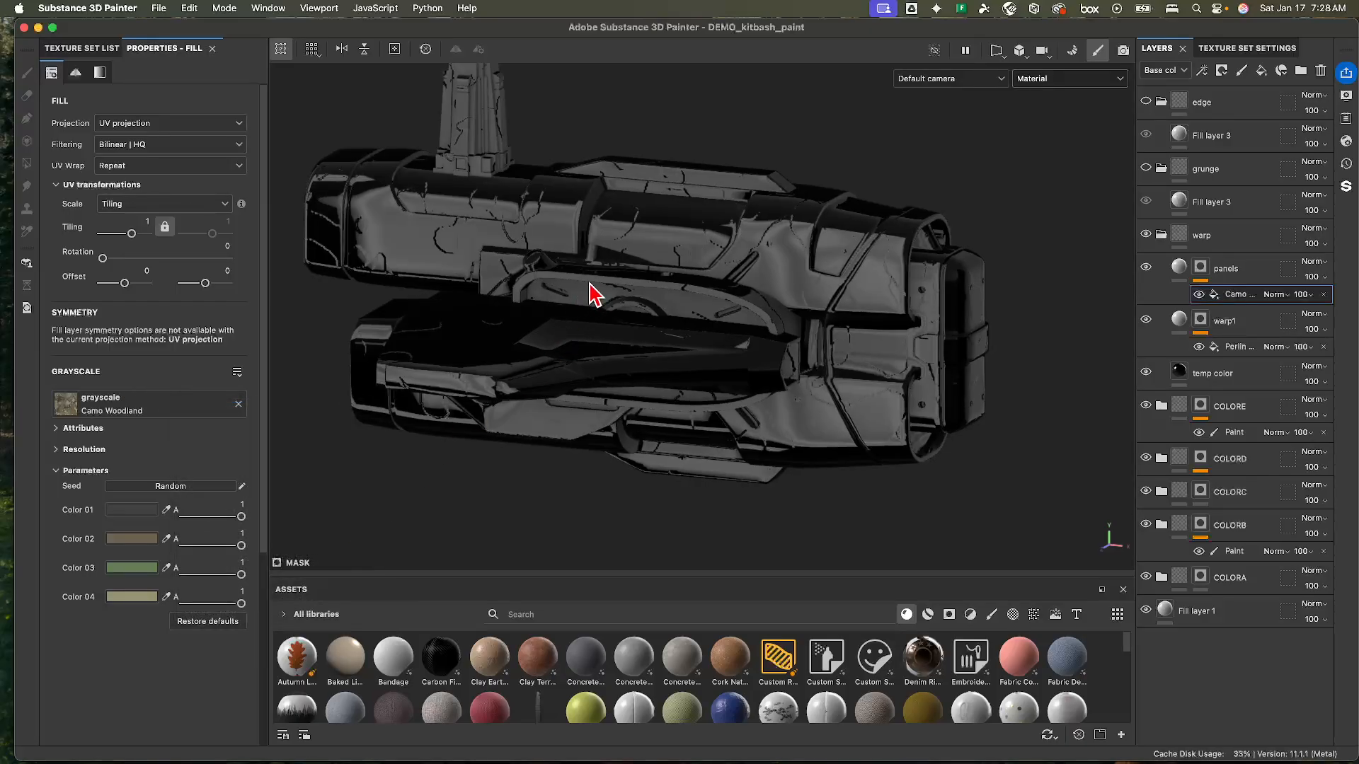
left_click_drag(628, 312, 674, 285, "alt")
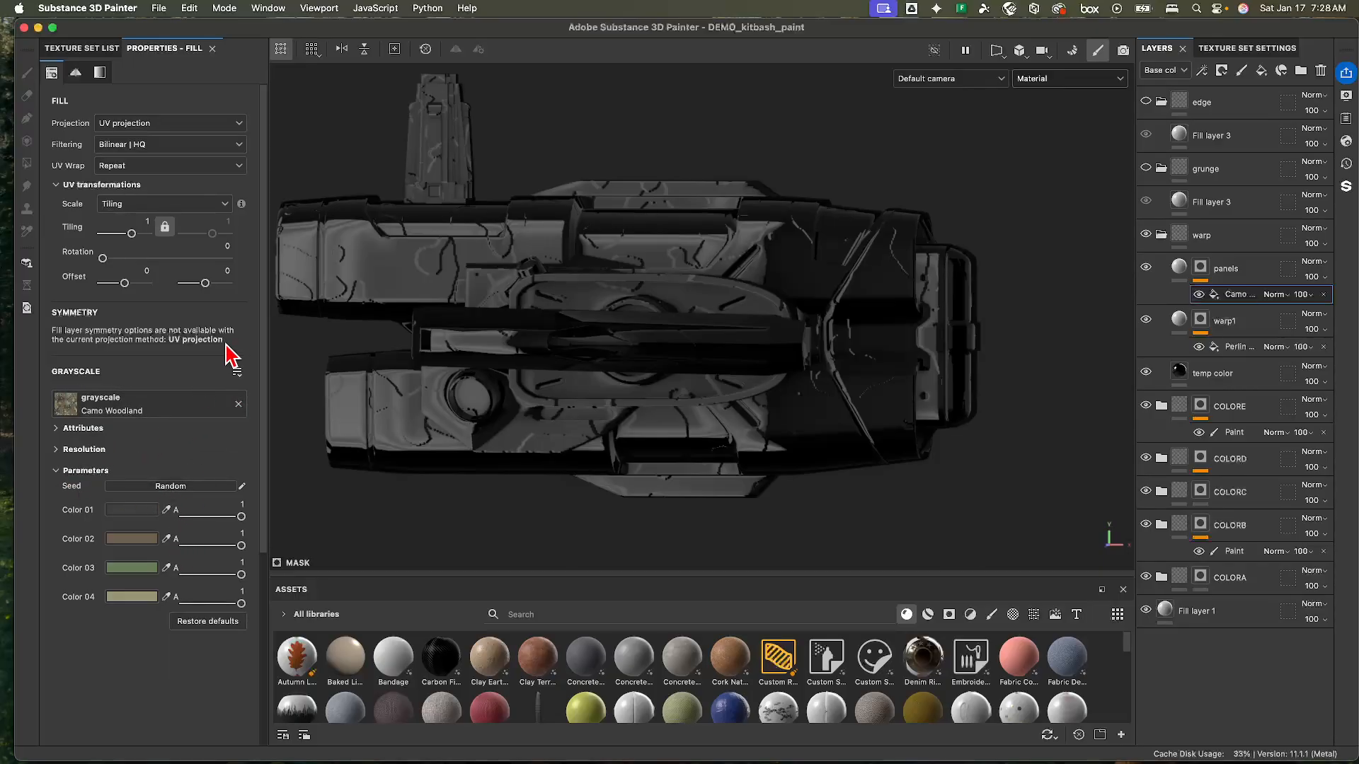
left_click(238, 404)
- Search the resources for vor and assign Voronoi as the grayscale of the panels mask fill
left_click(167, 407)
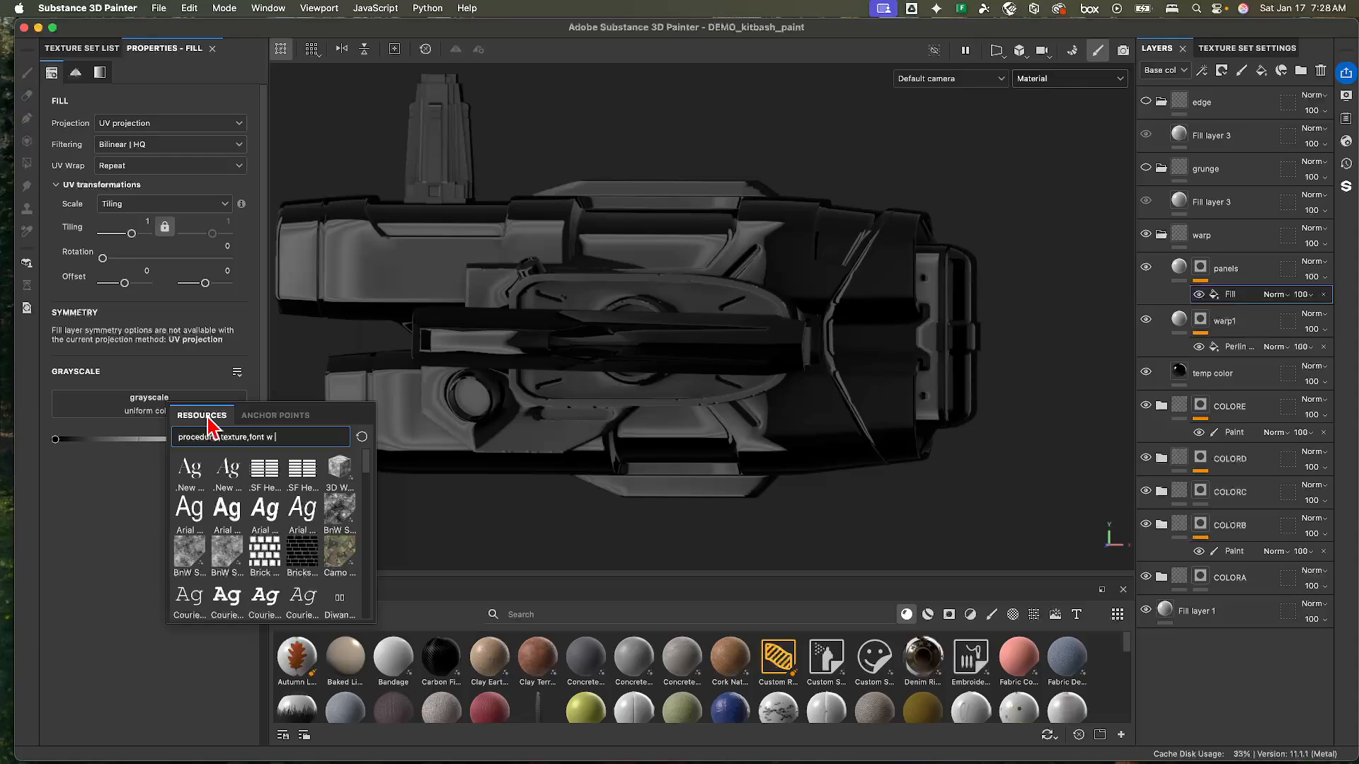
type("wir")
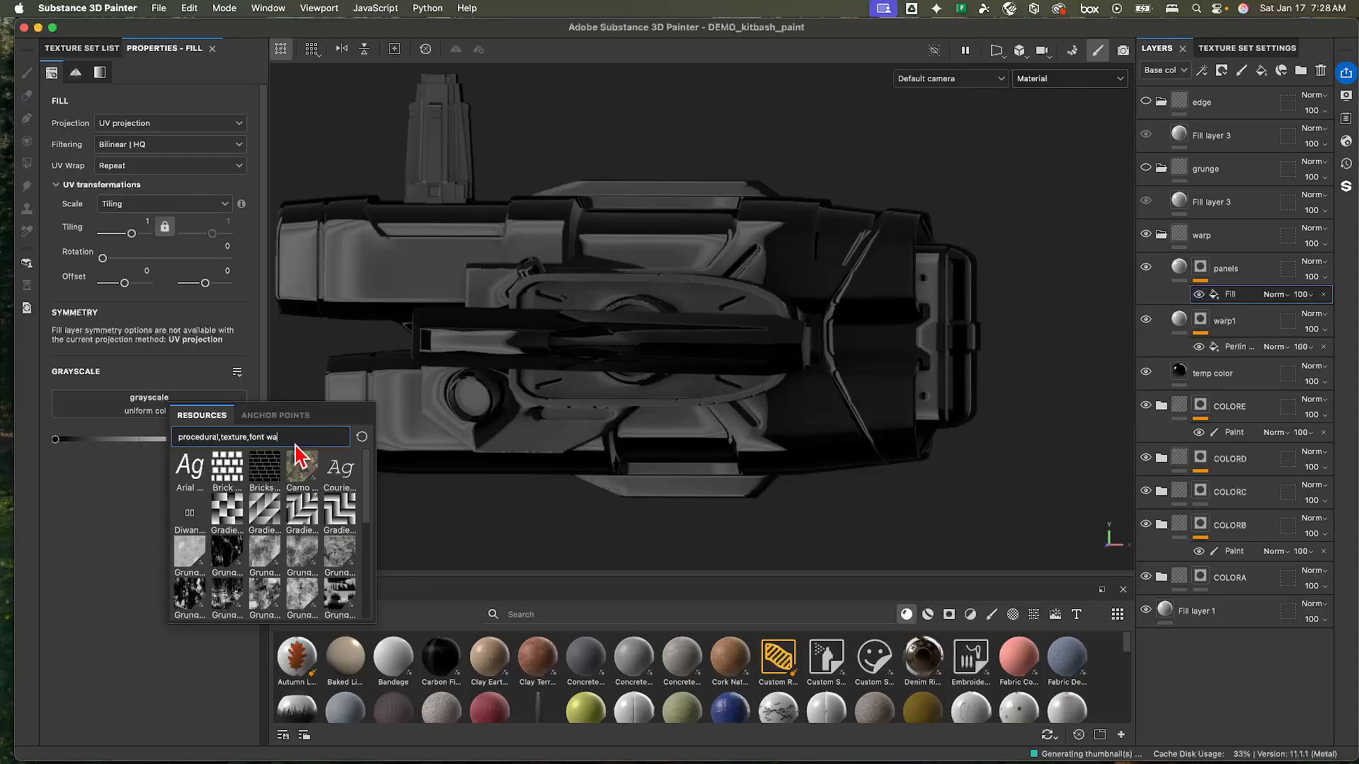
key("BackSpace")
key("BackSpace")
type("or")
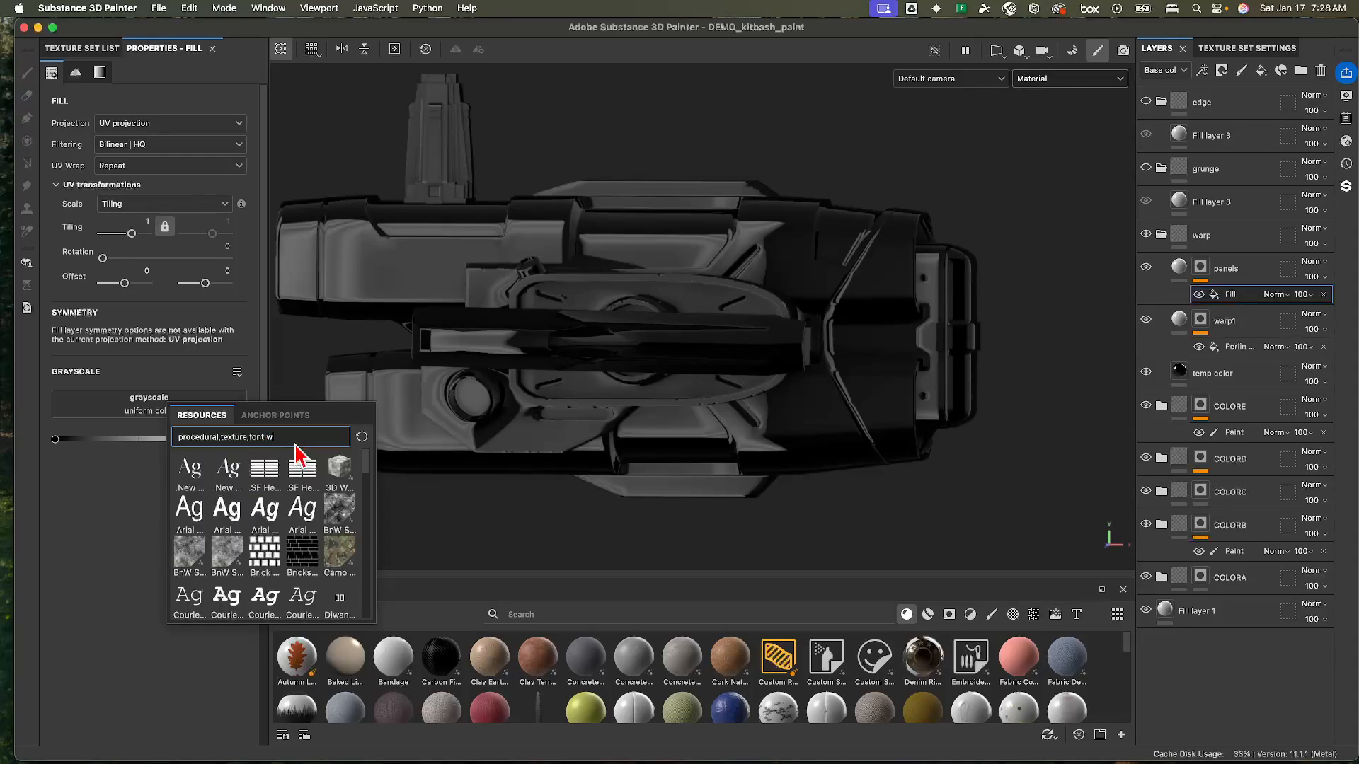
type("l")
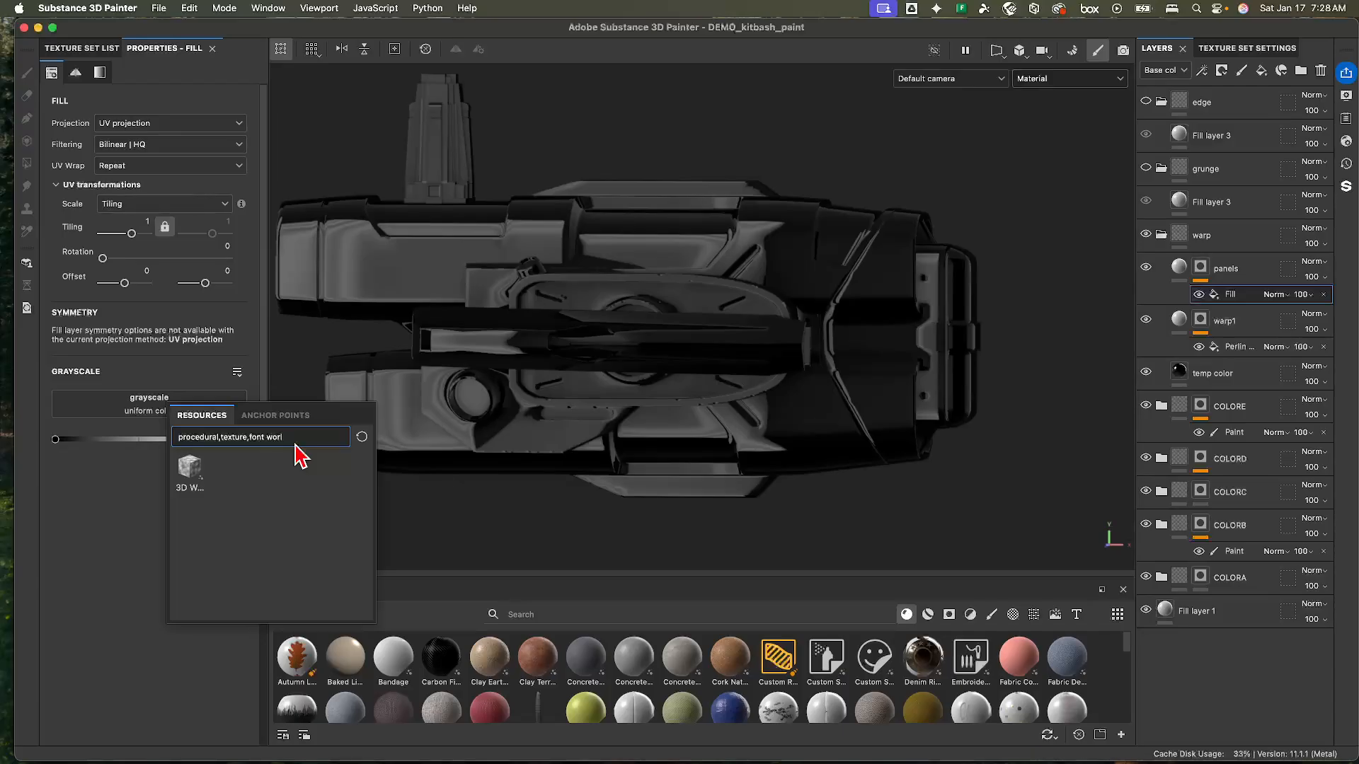
key("BackSpace")
key("BackSpace")
key("BackSpace")
key("BackSpace")
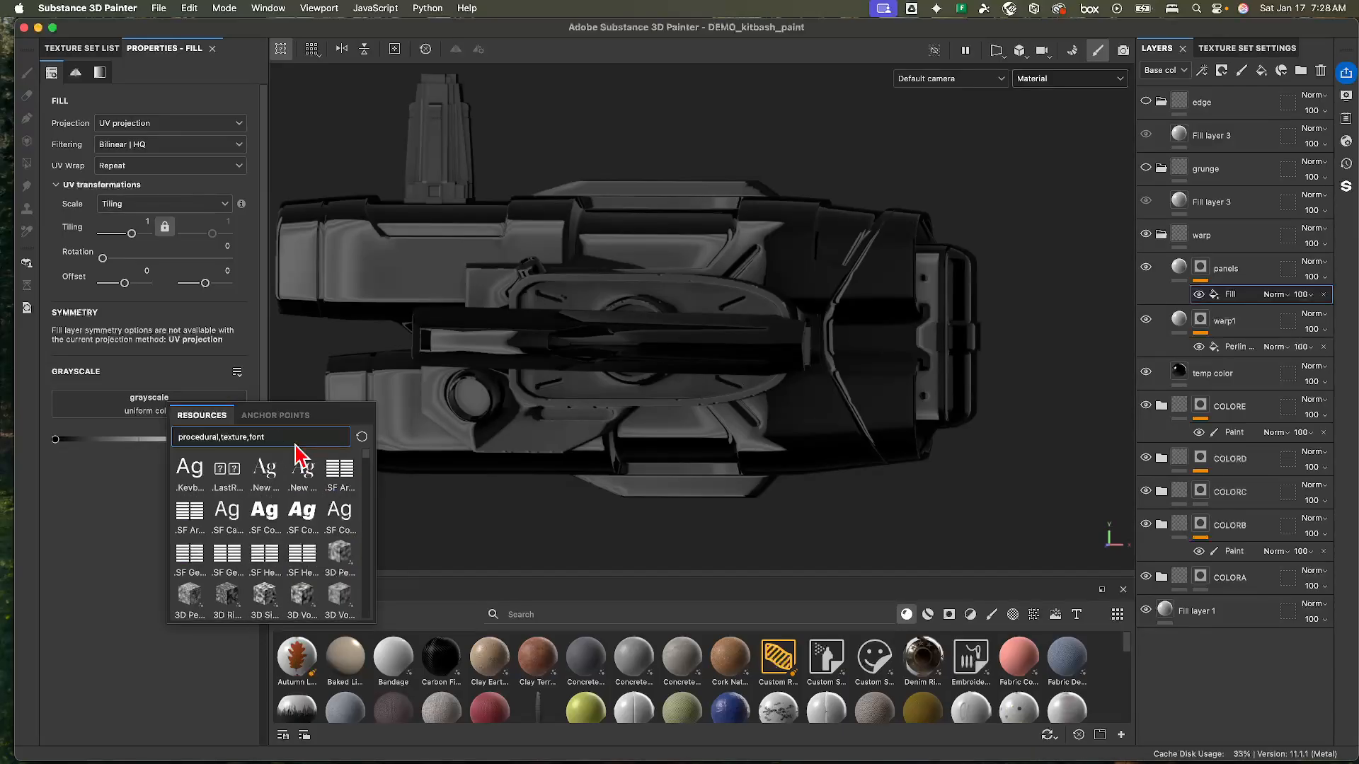
type("vor")
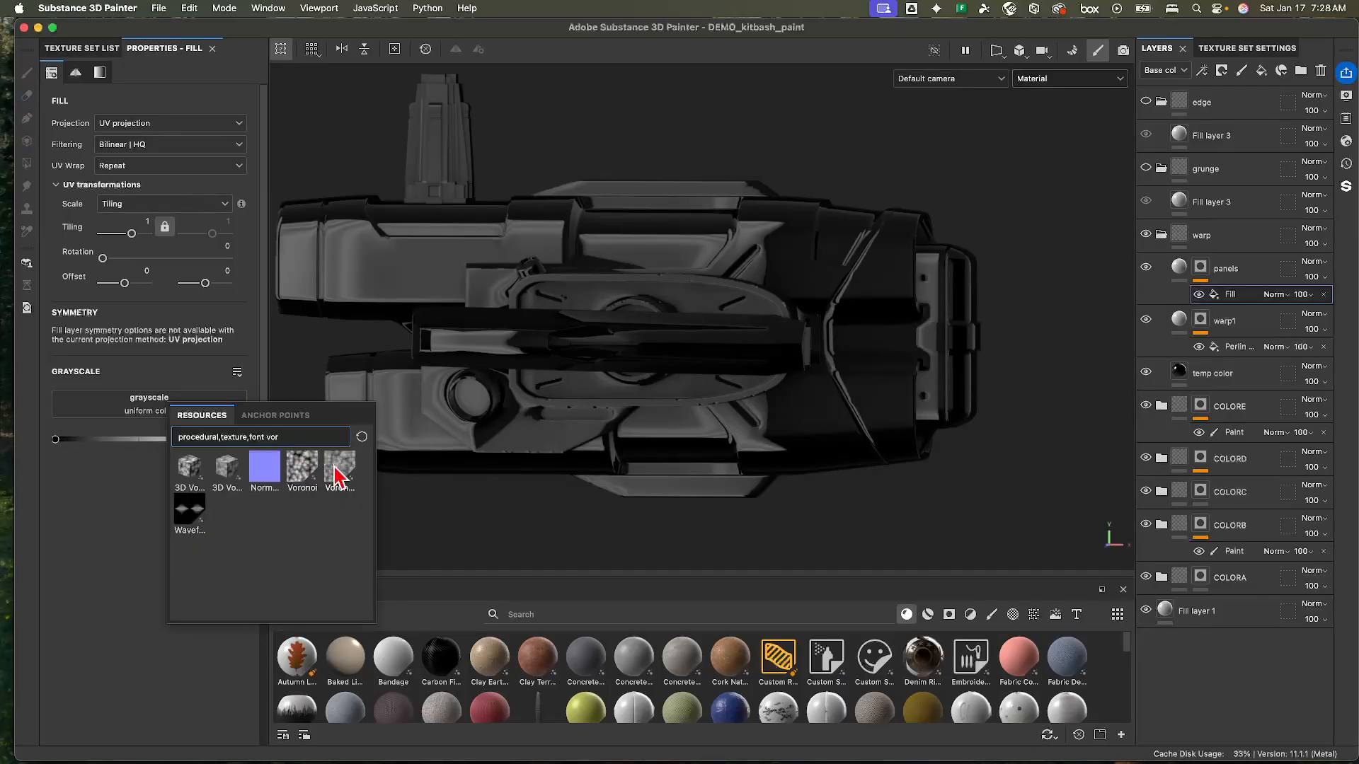
mouse_move(335, 473)
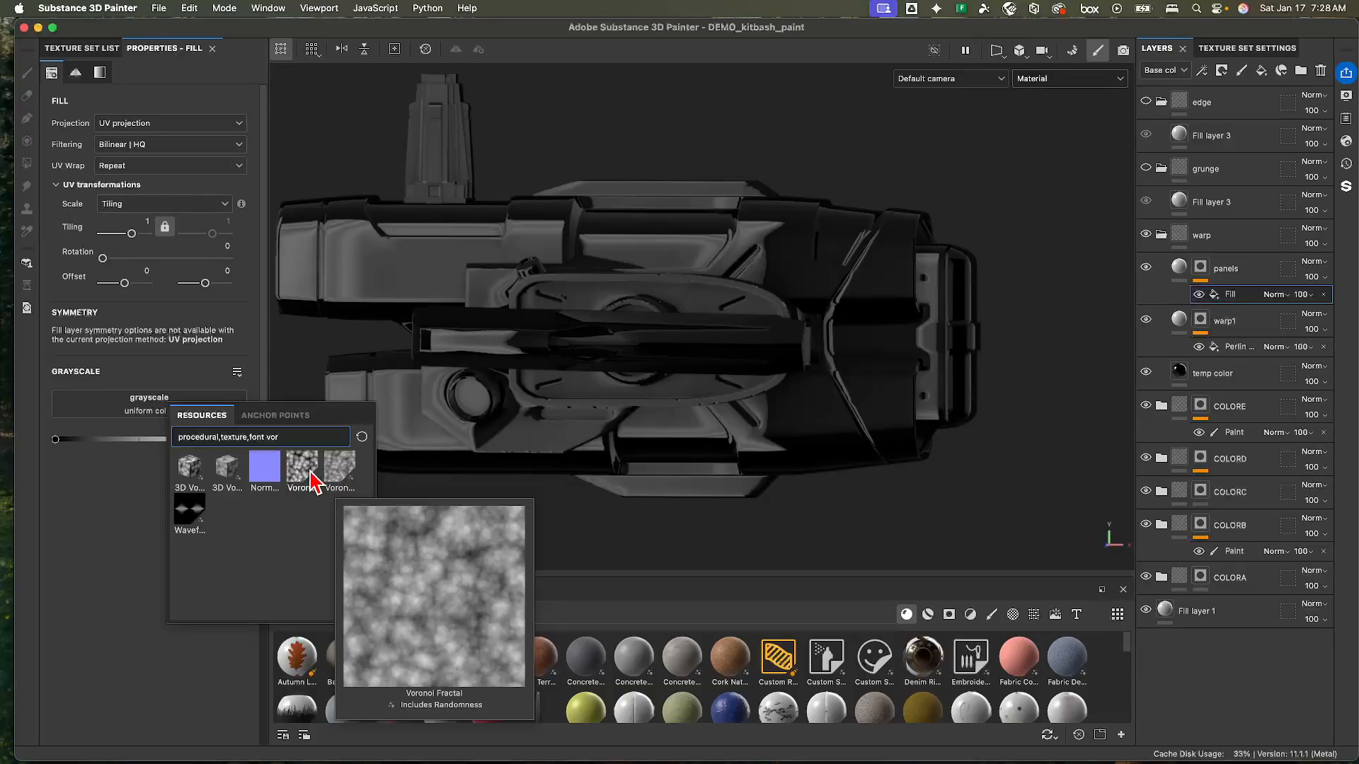
left_click(307, 474)
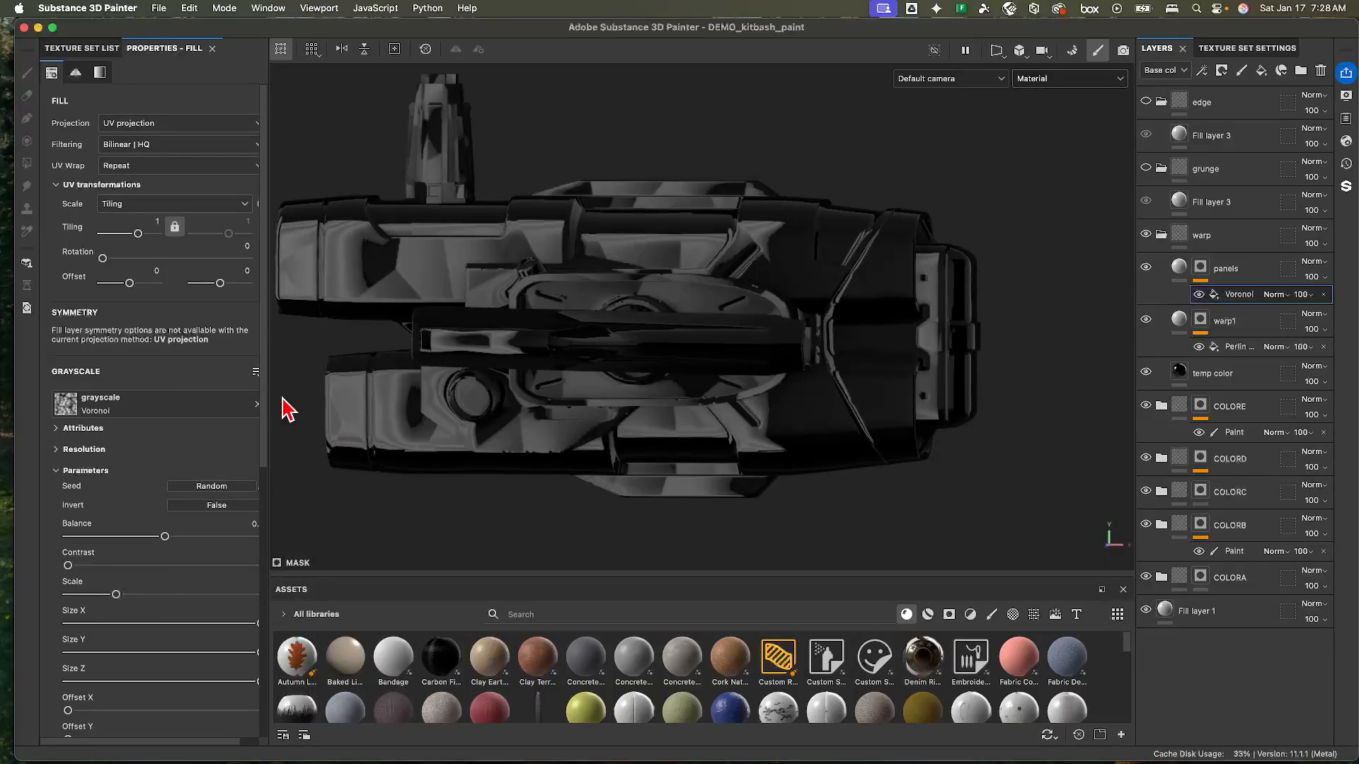
left_click_drag(610, 287, 648, 276, "alt")
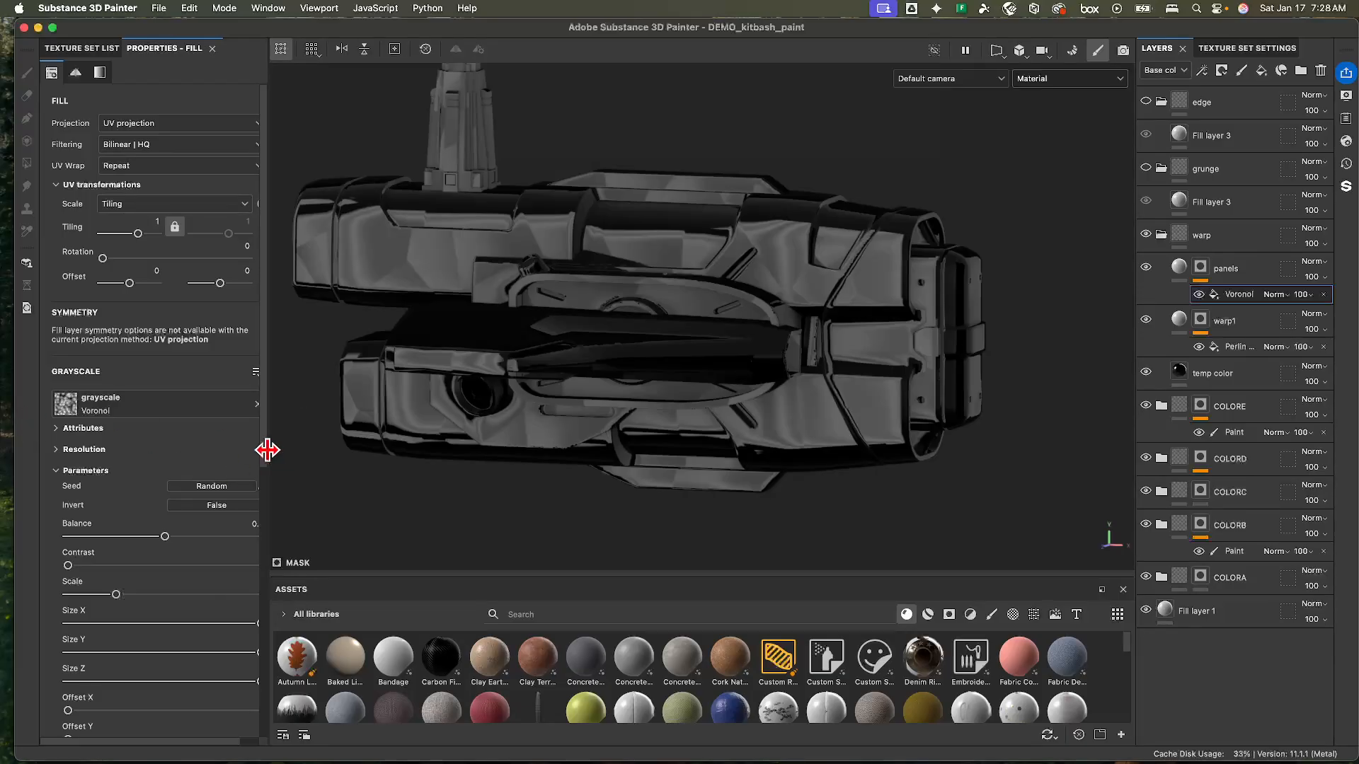
left_click_drag(267, 450, 327, 453)
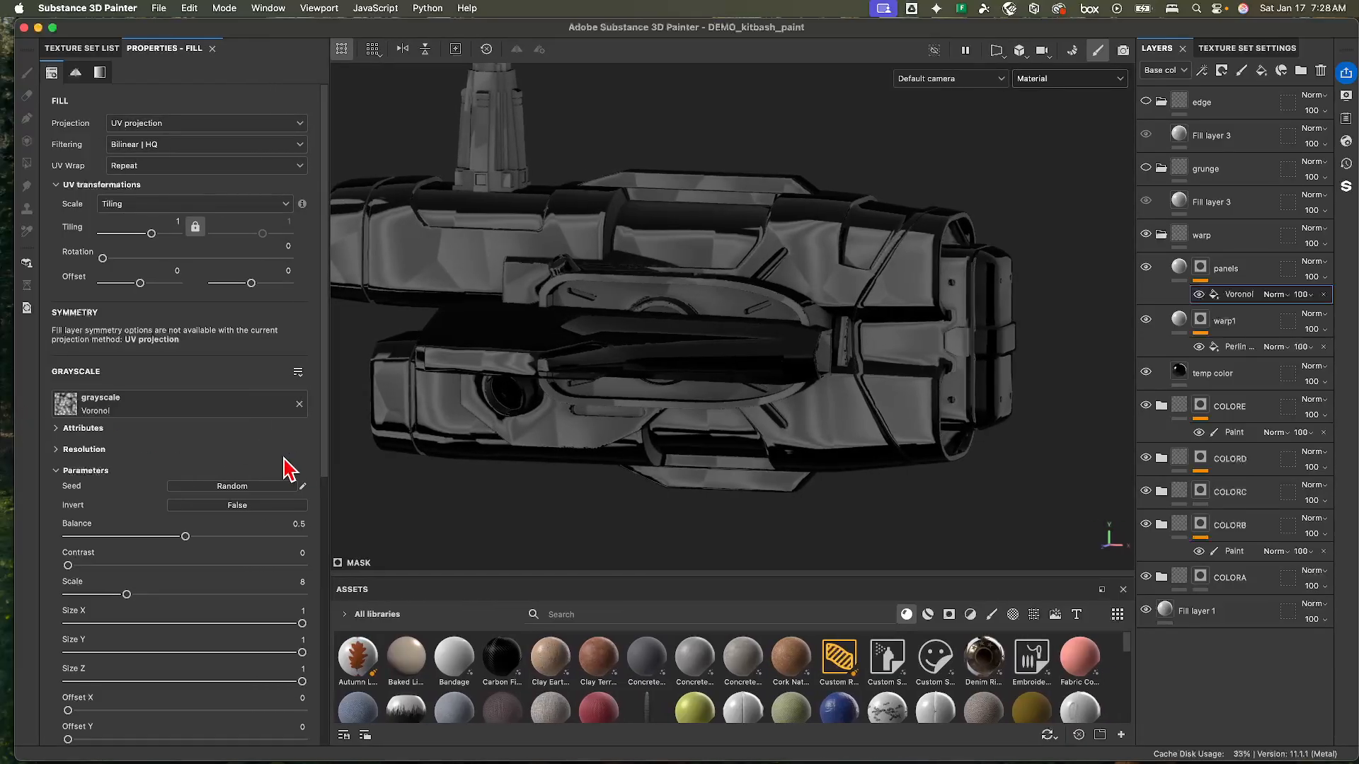
- Display only the panels mask on the model and set the Voronoi scale to 21.85
left_click(1200, 270, "alt")
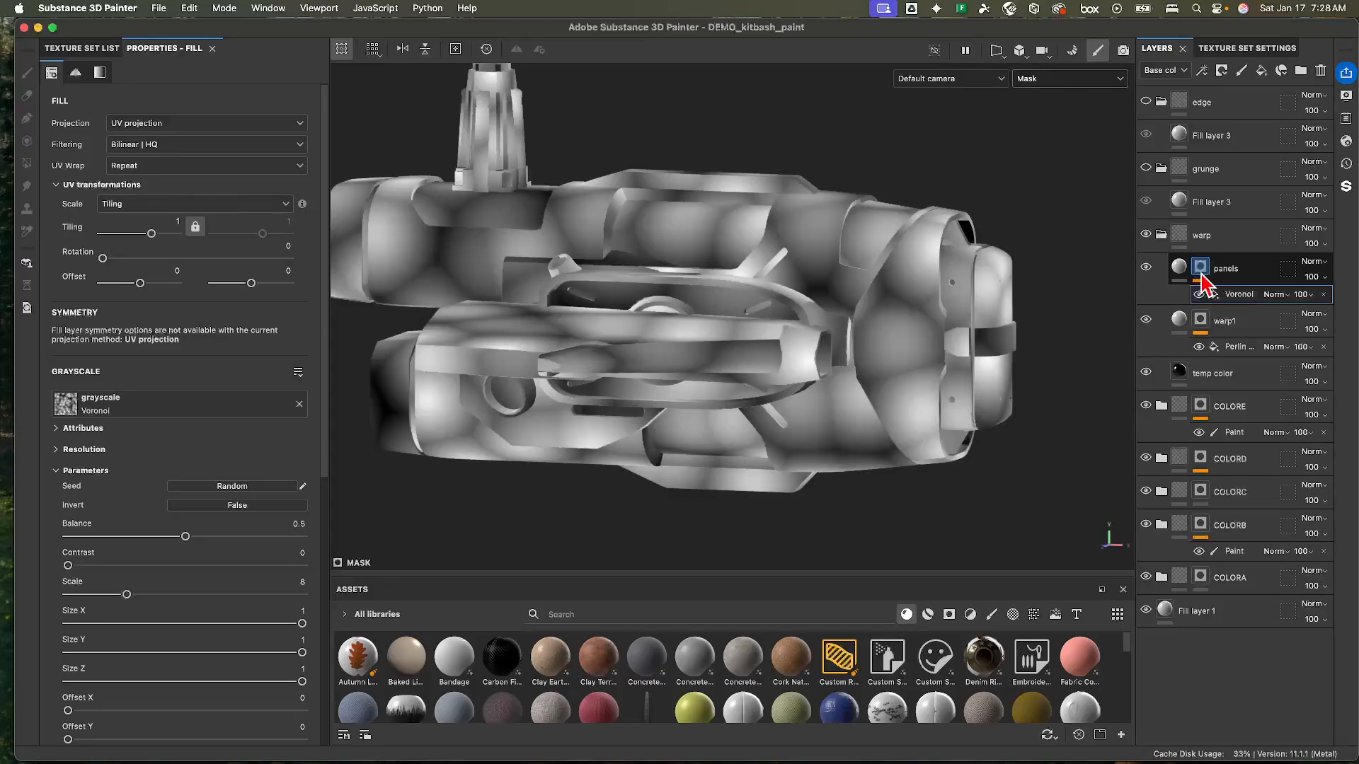
scroll(173, 538, "down", 10)
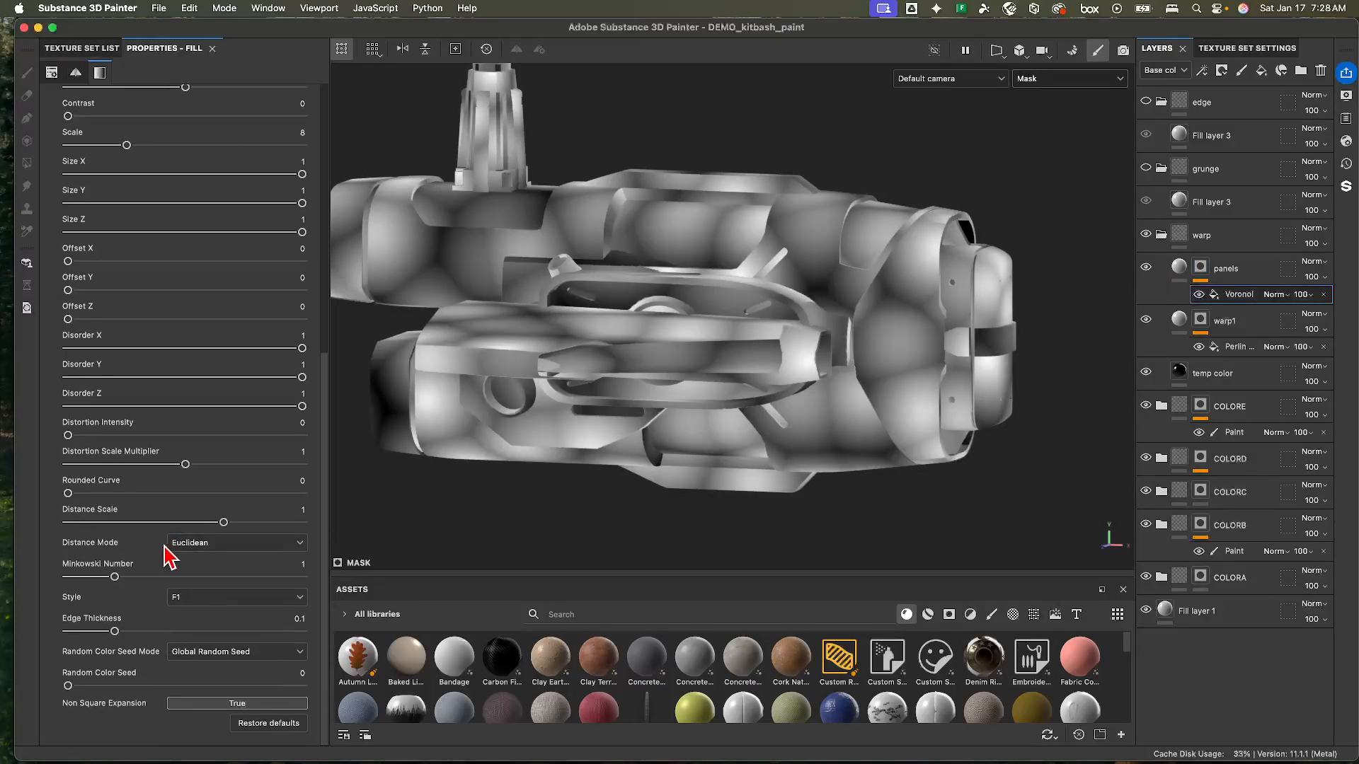
left_click(219, 599)
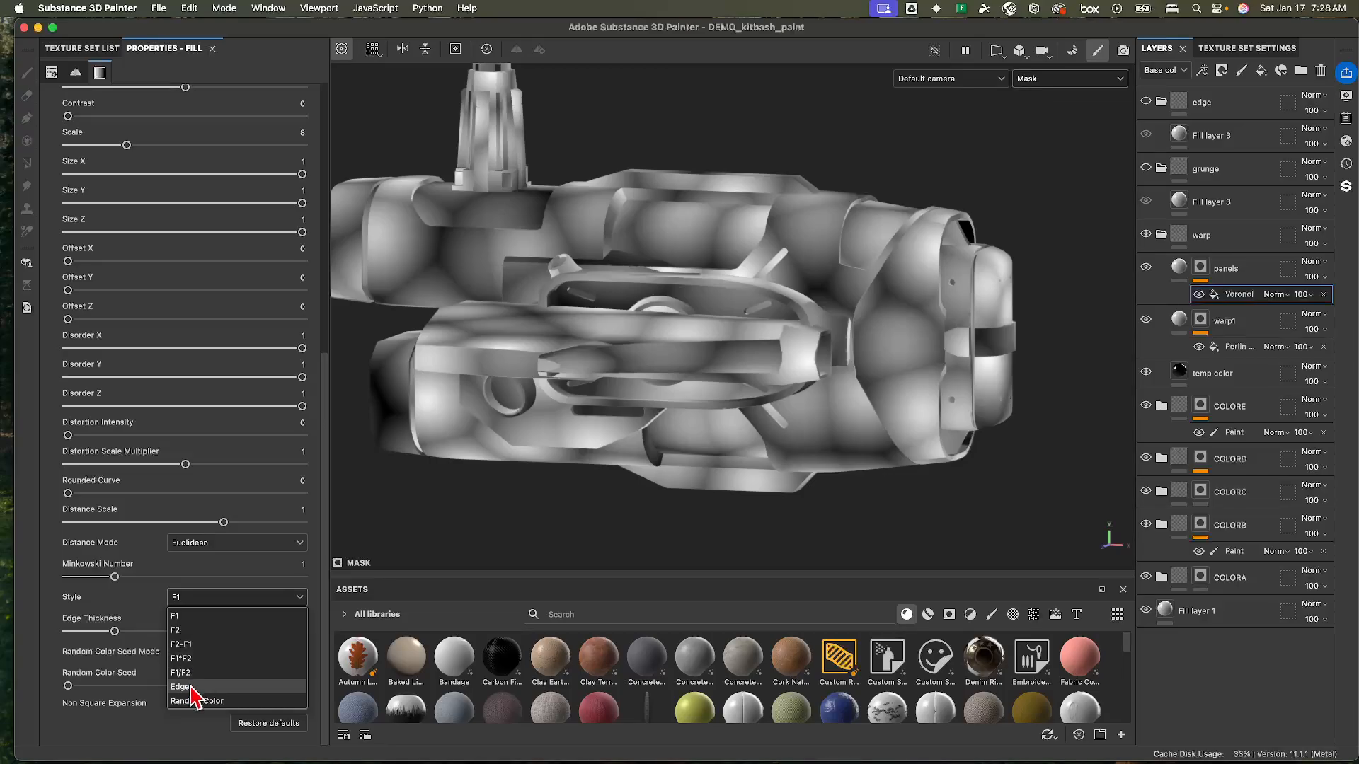
left_click(201, 579)
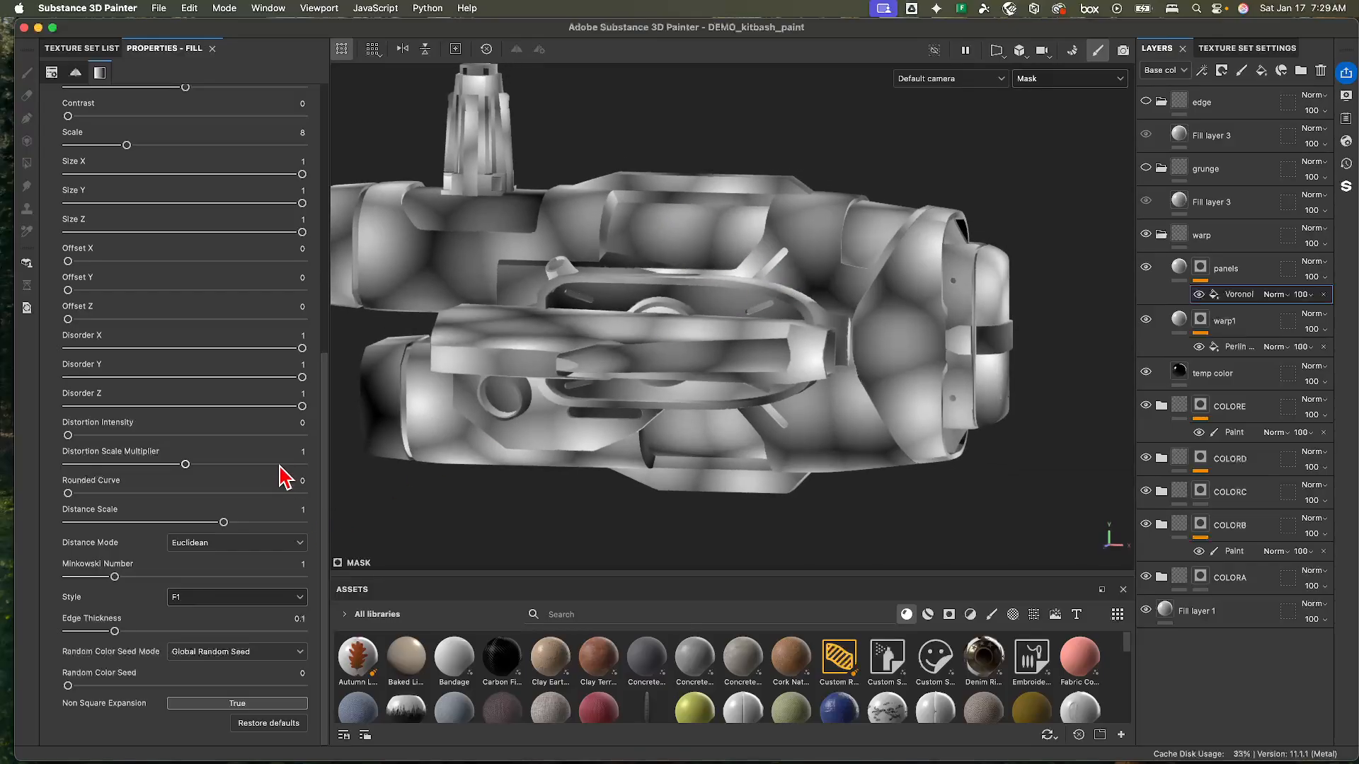
scroll(168, 298, "up", 5)
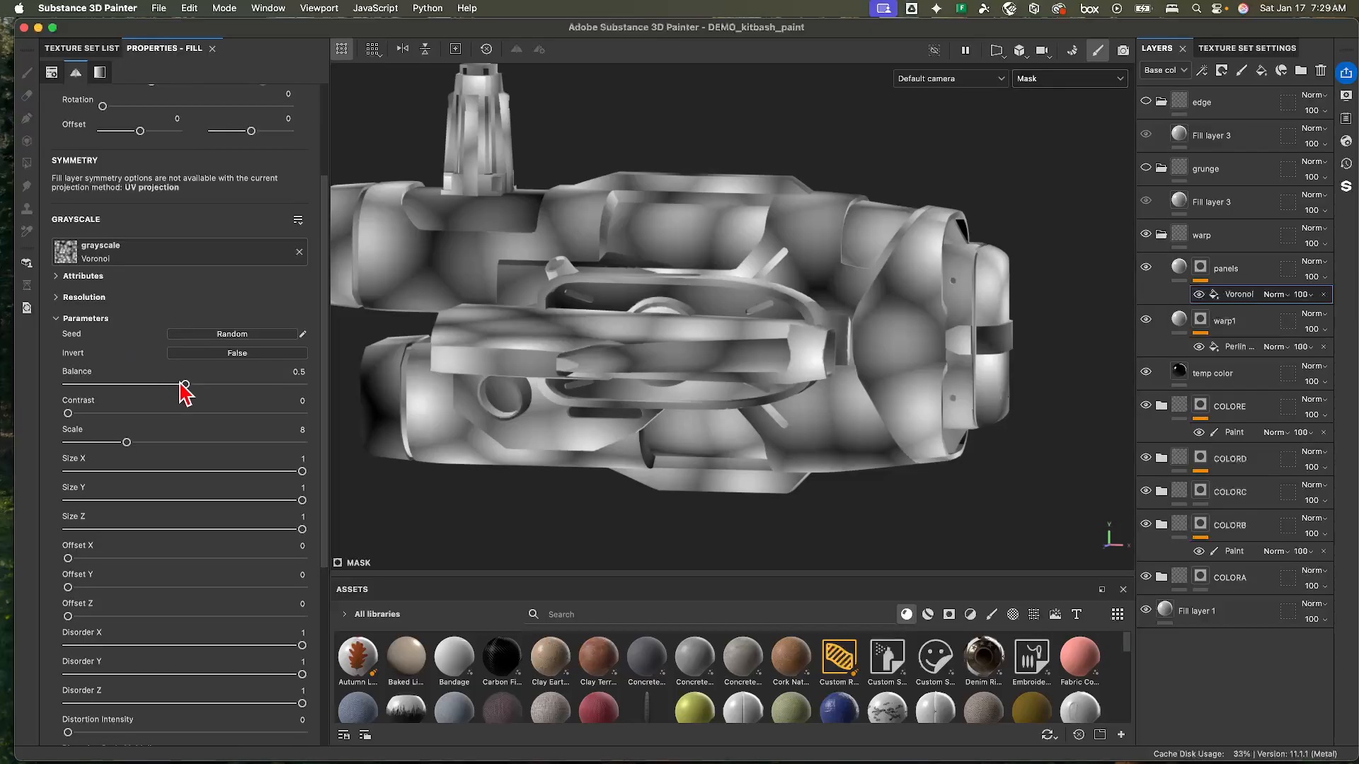
left_click_drag(127, 443, 228, 442)
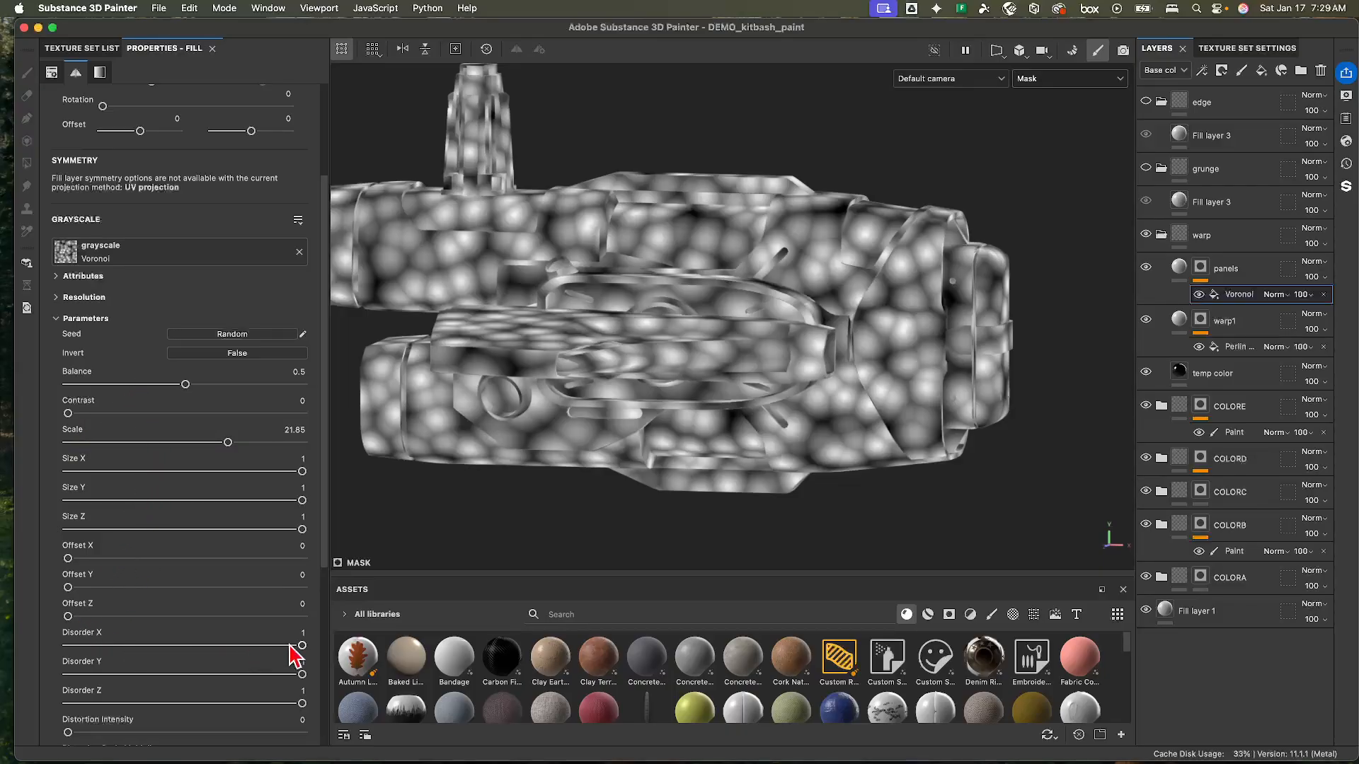
- Set the Voronoi fill's Disorder X, Disorder Y and Disorder Z to 0
scroll(241, 663, "down", 3)
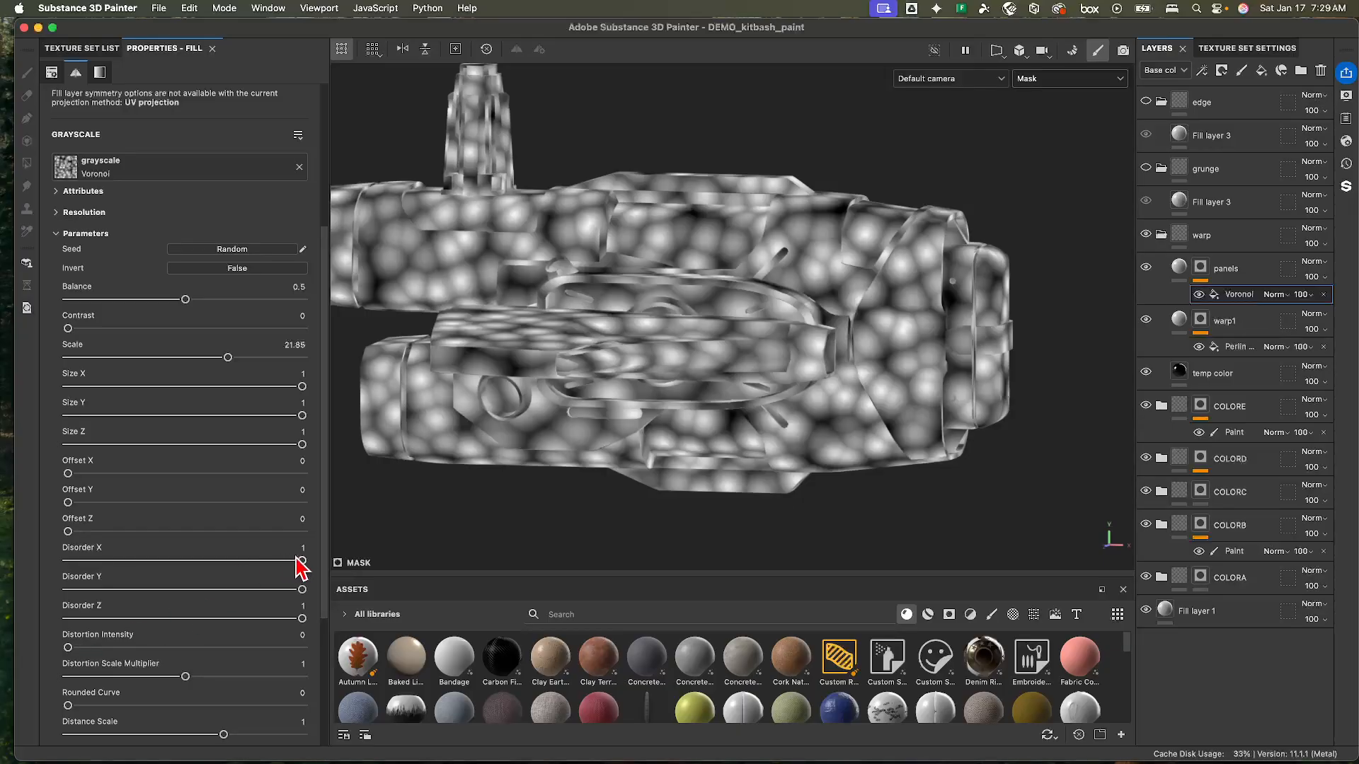
left_click_drag(302, 563, 68, 561)
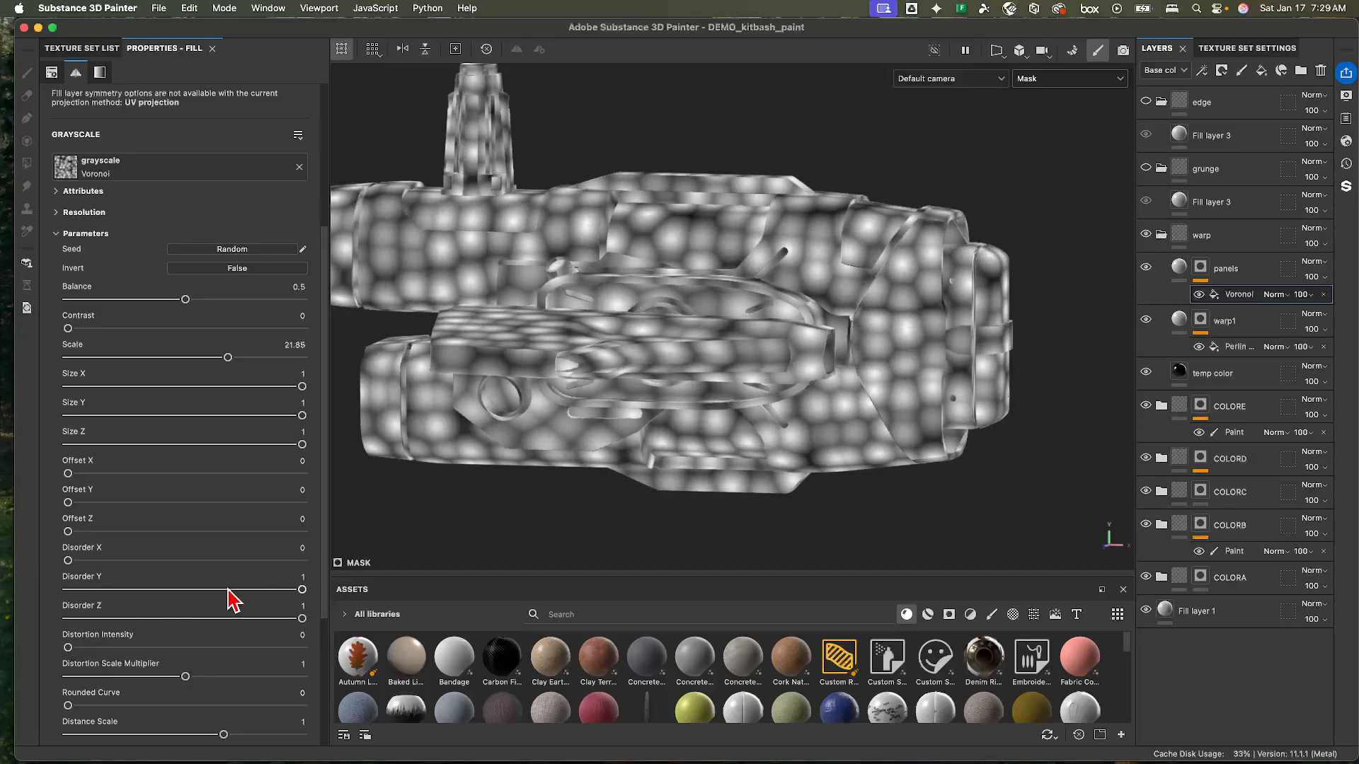
left_click_drag(228, 589, 49, 586)
left_click_drag(262, 626, 15, 623)
- Check the grid pattern on the model and set the Voronoi scale to 30.07
left_click_drag(871, 368, 708, 349, "alt")
middle_click_drag(832, 326, 750, 368, "alt")
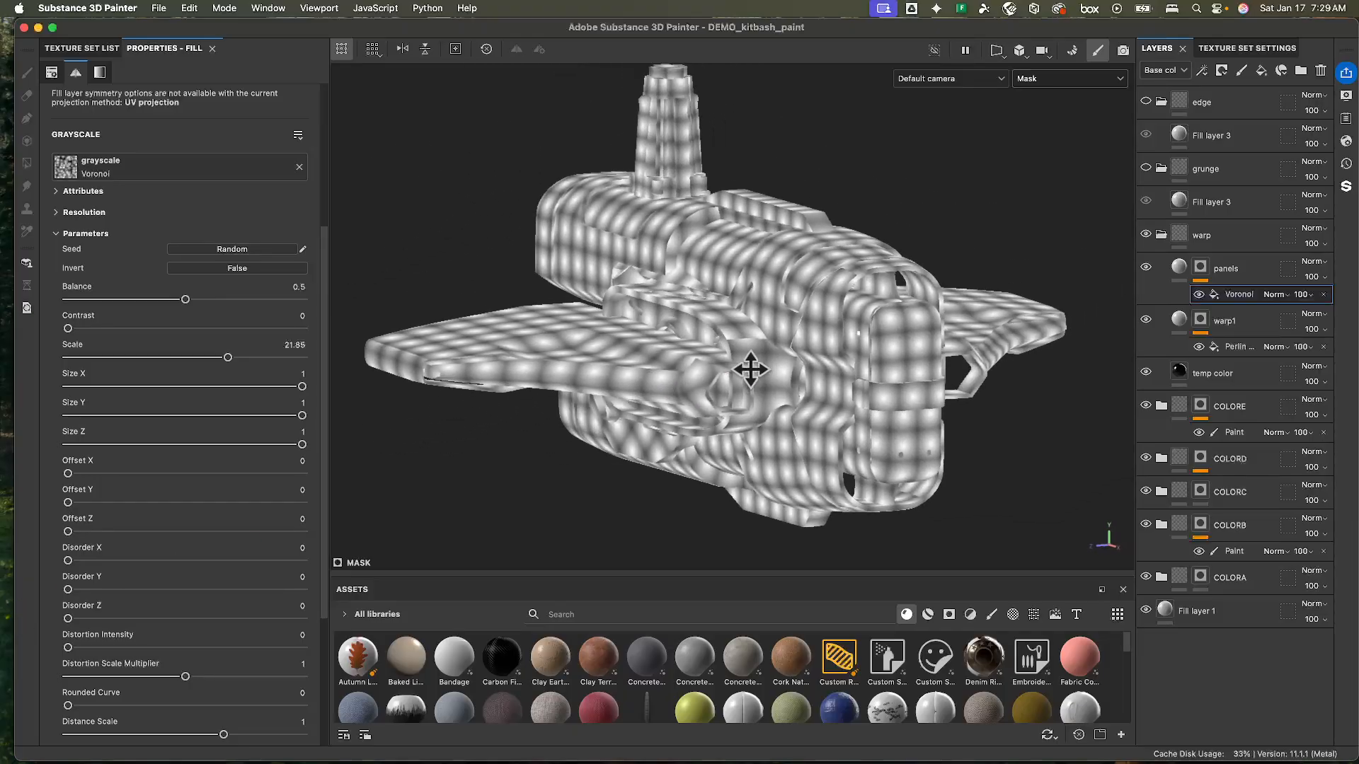
right_click_drag(747, 370, 1072, 357, "alt")
left_click_drag(752, 394, 906, 357, "alt")
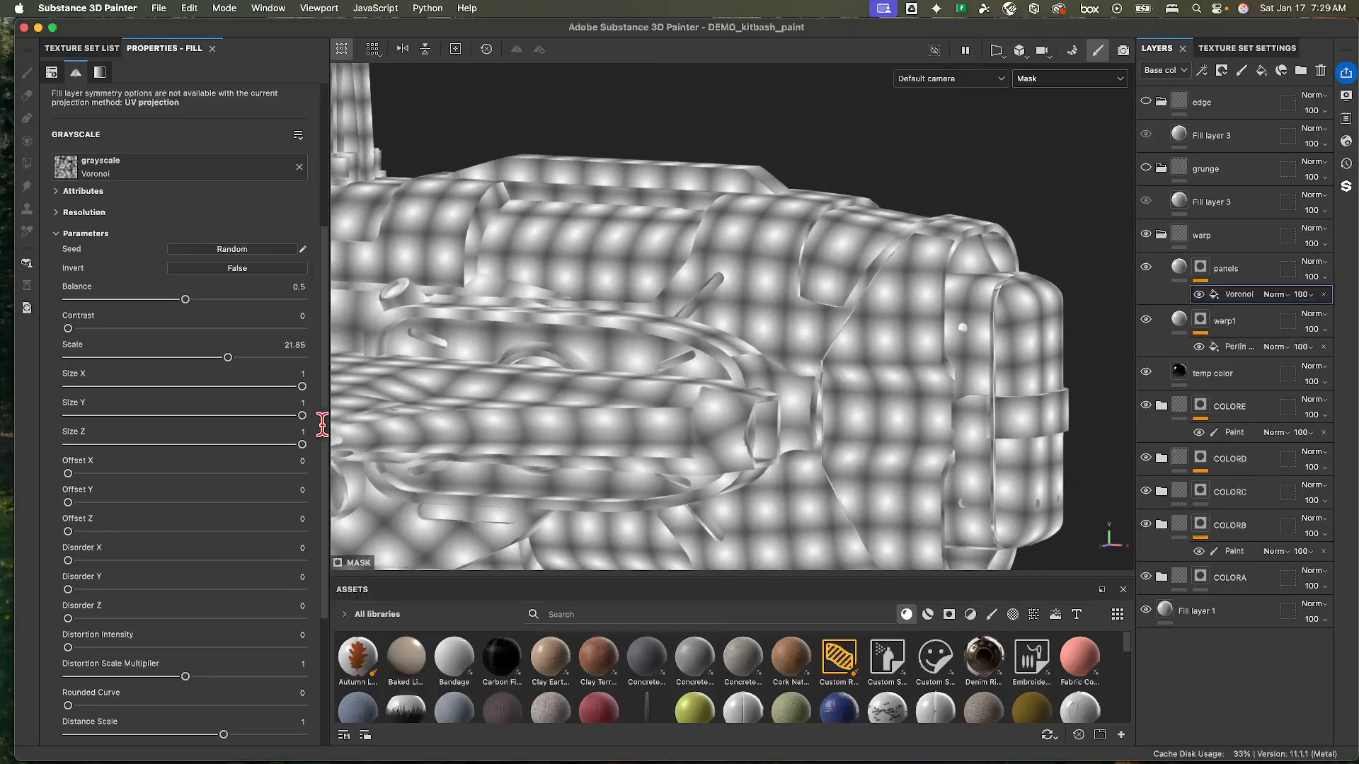
left_click_drag(225, 359, 287, 376)
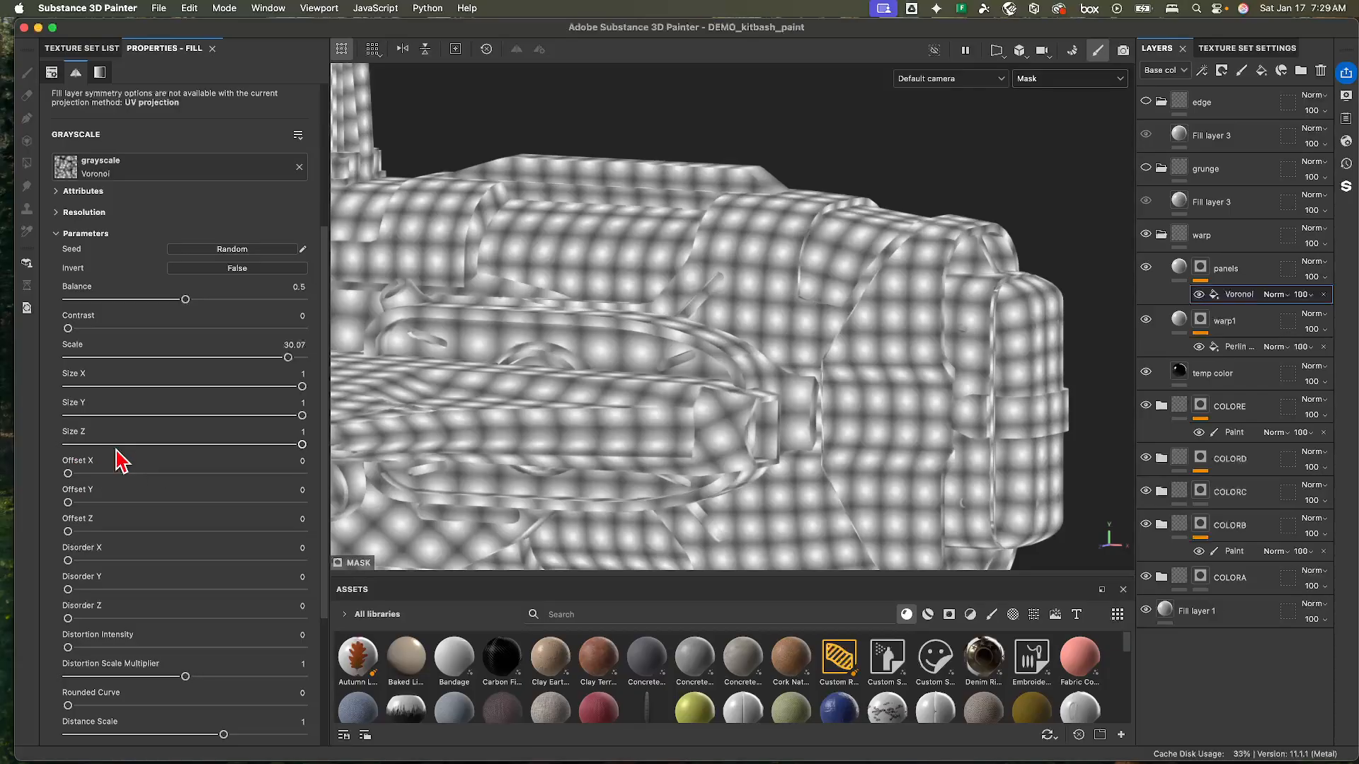
- Try the Voronoi styles F2, F2-F1, F1*F2 and F1/F2 in turn on the panels mask
scroll(202, 432, "down", 5)
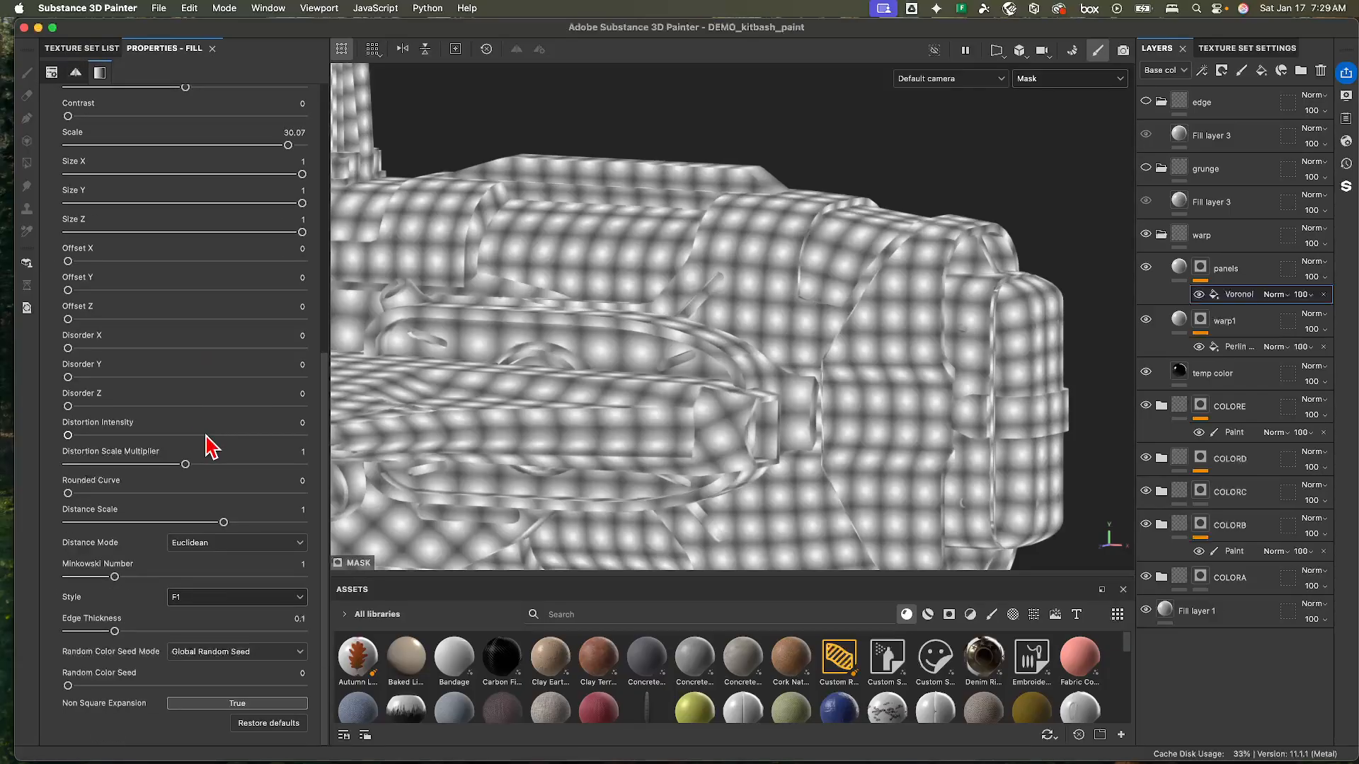
left_click(202, 613)
left_click(198, 630)
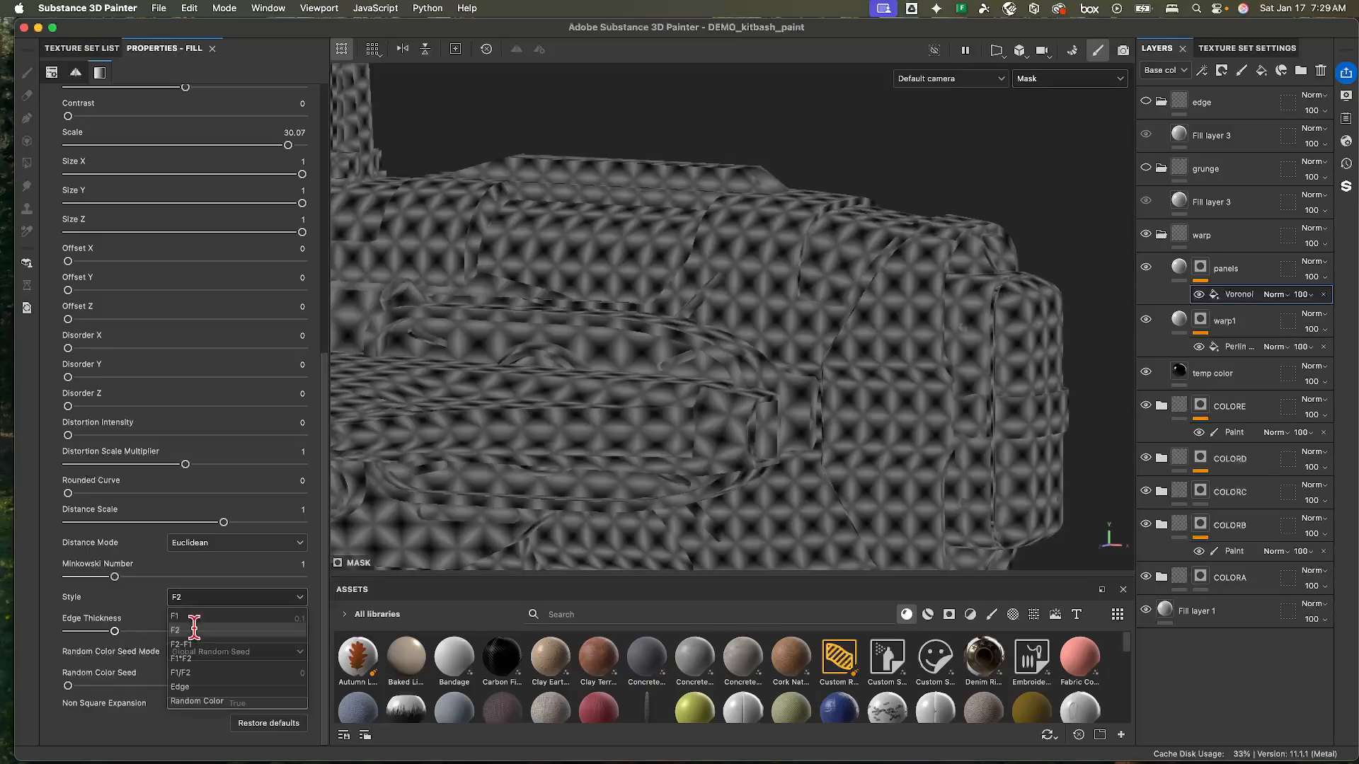
left_click(216, 603)
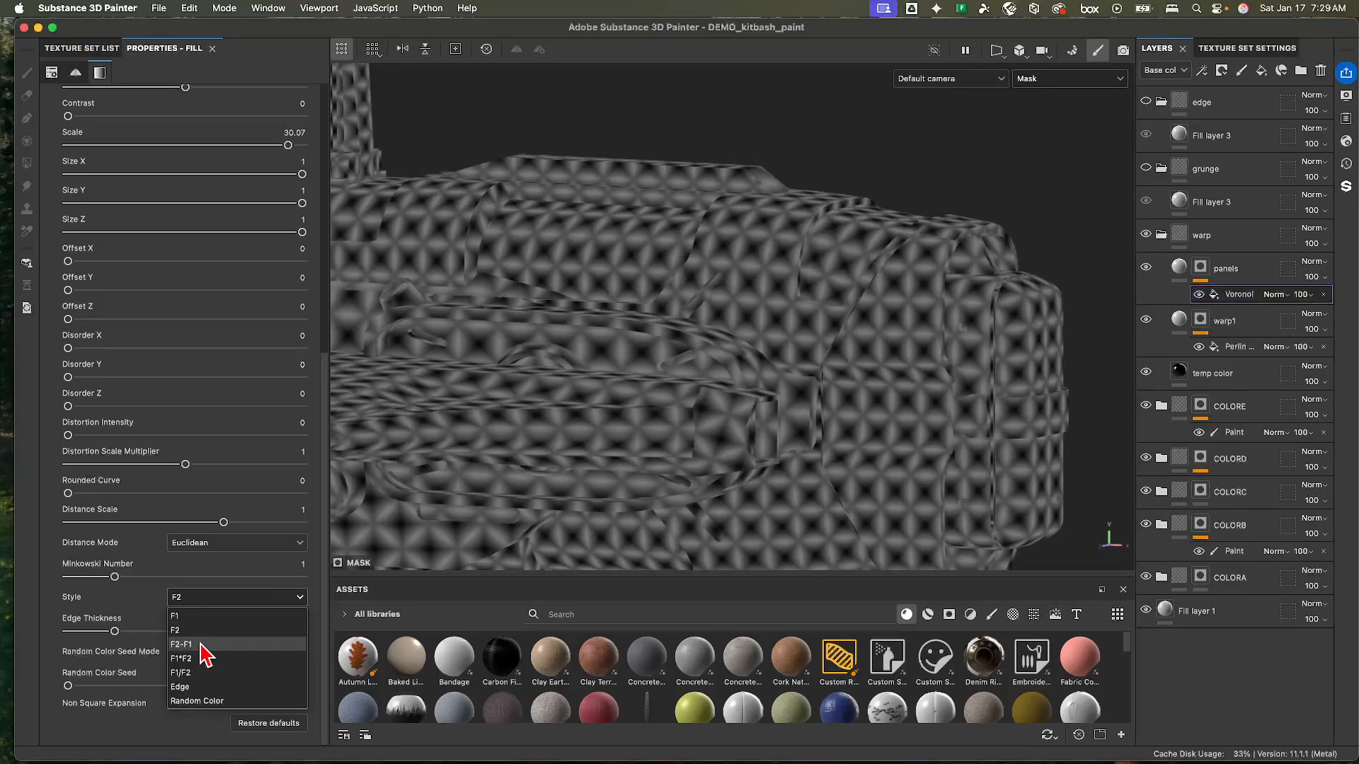
left_click(203, 644)
left_click(220, 601)
left_click(182, 658)
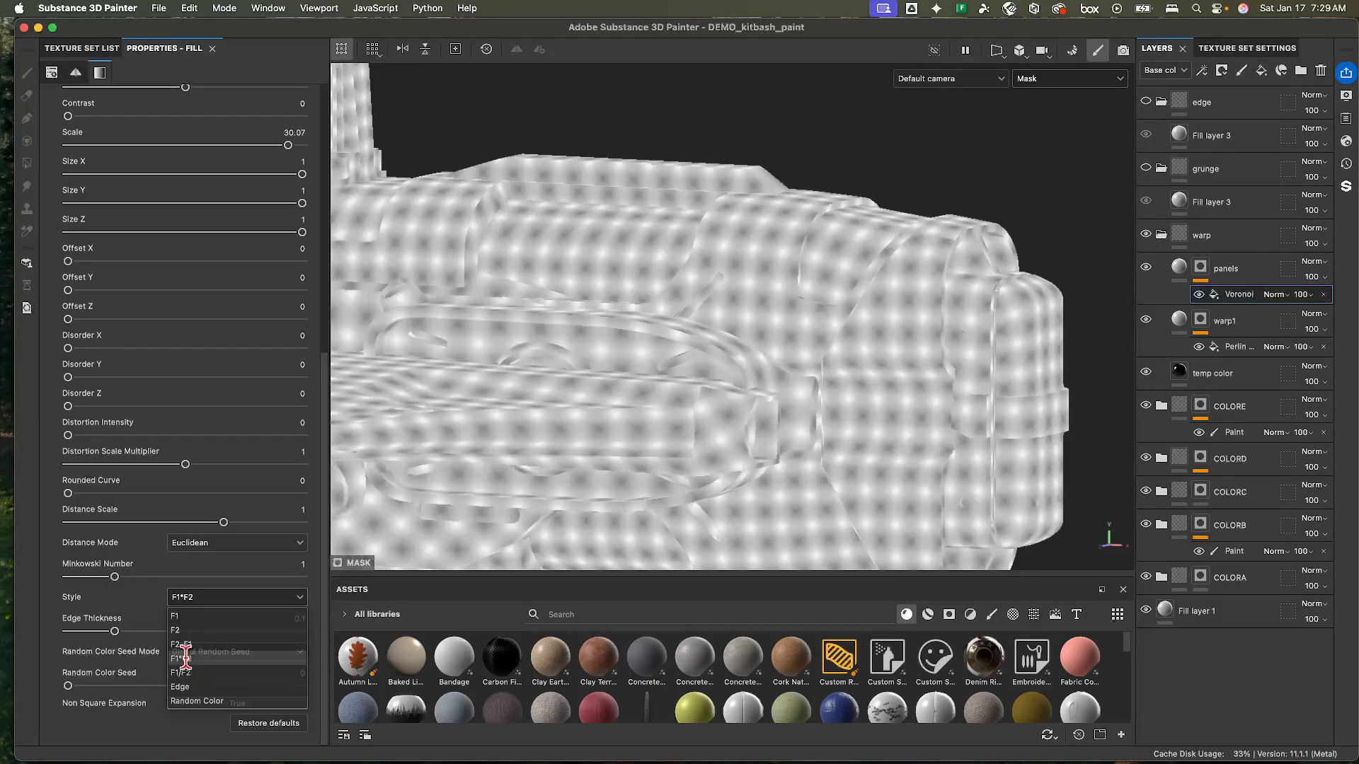
left_click(218, 602)
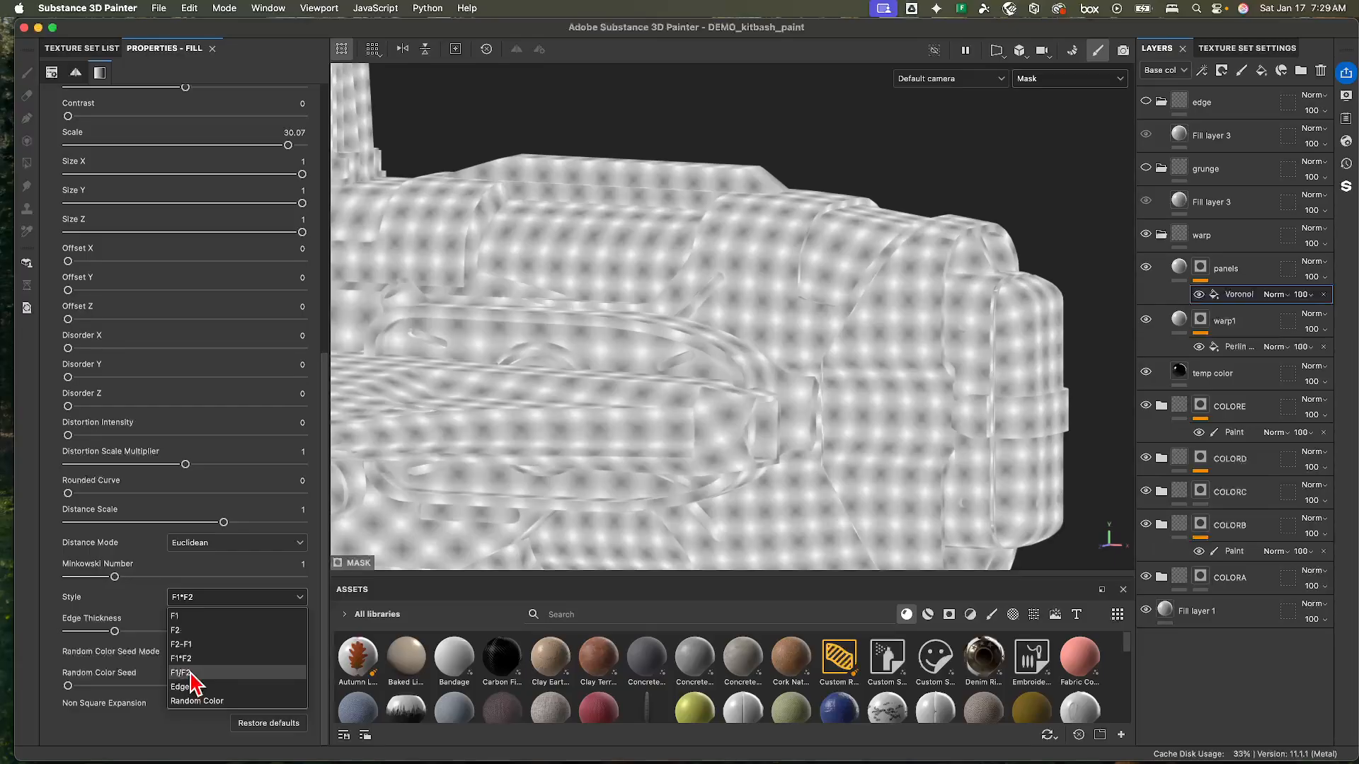
left_click(195, 673)
- Set the Voronoi style to Random Color and check the mask pattern across the model
left_click(216, 603)
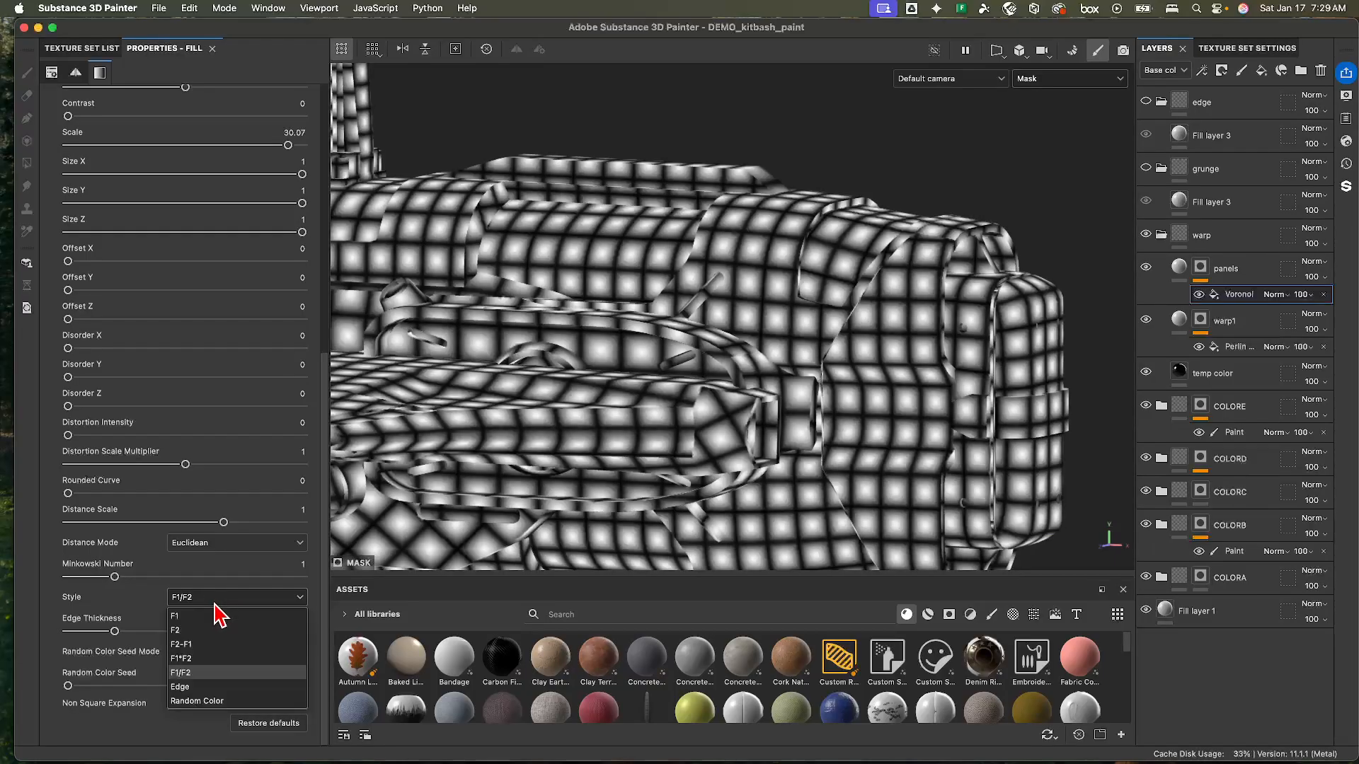
left_click(207, 702)
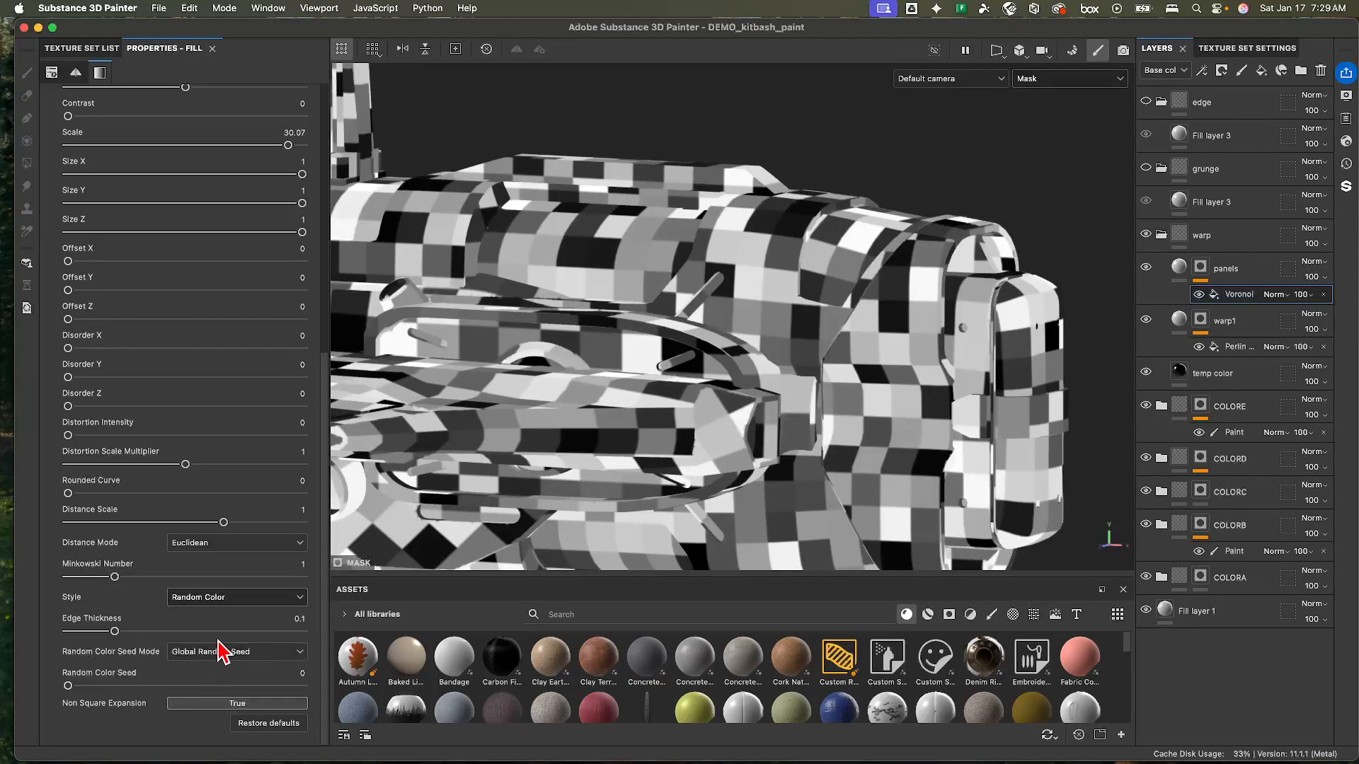
scroll(561, 297, "down", 5)
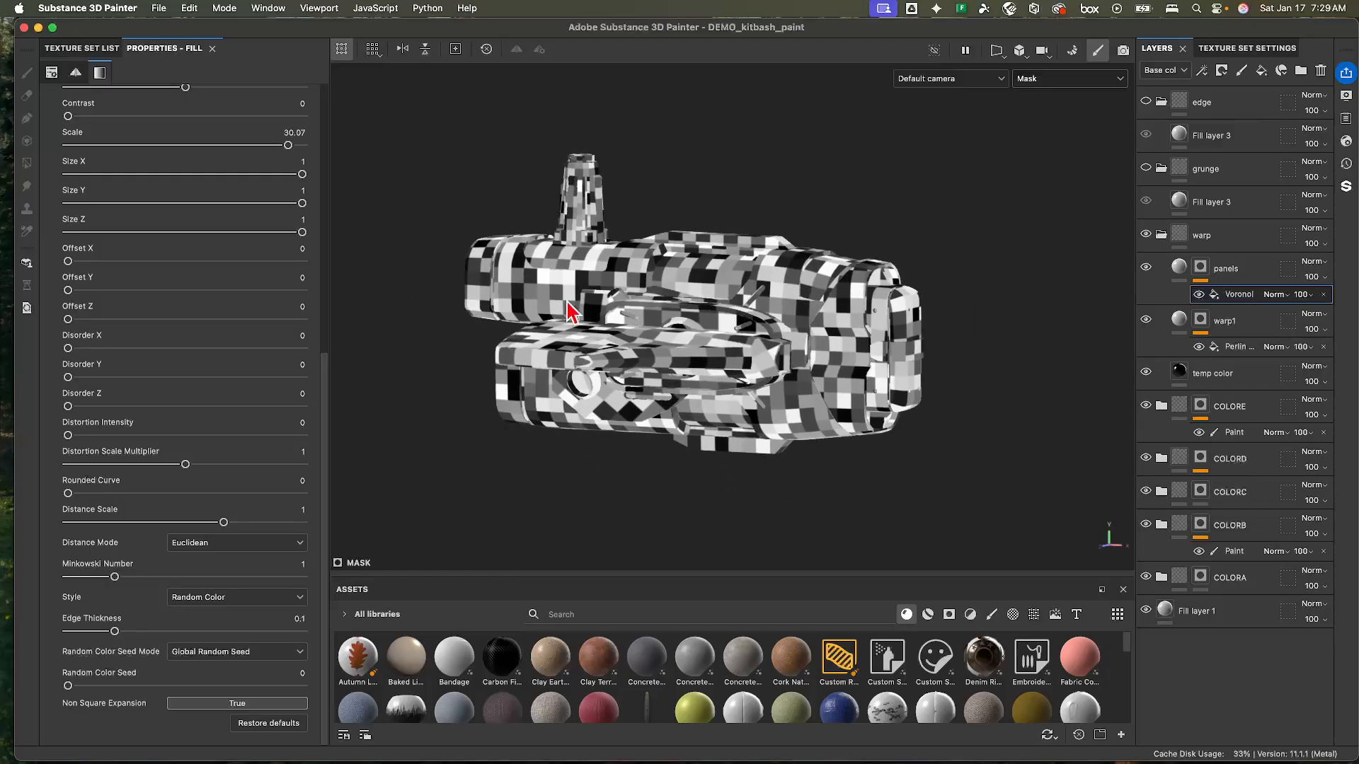
left_click_drag(635, 296, 692, 319, "alt")
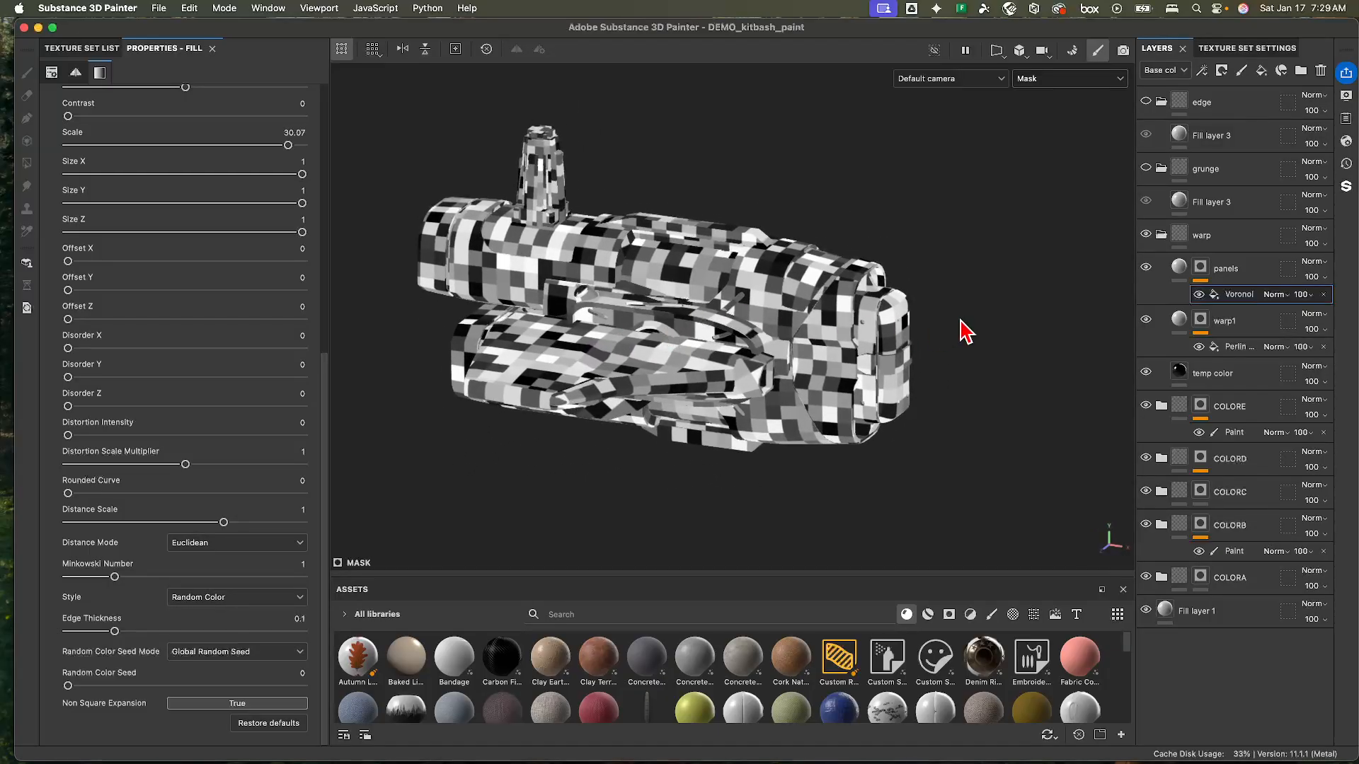
- Switch the viewport display to Material and examine the panel relief from several angles
left_click(1071, 79)
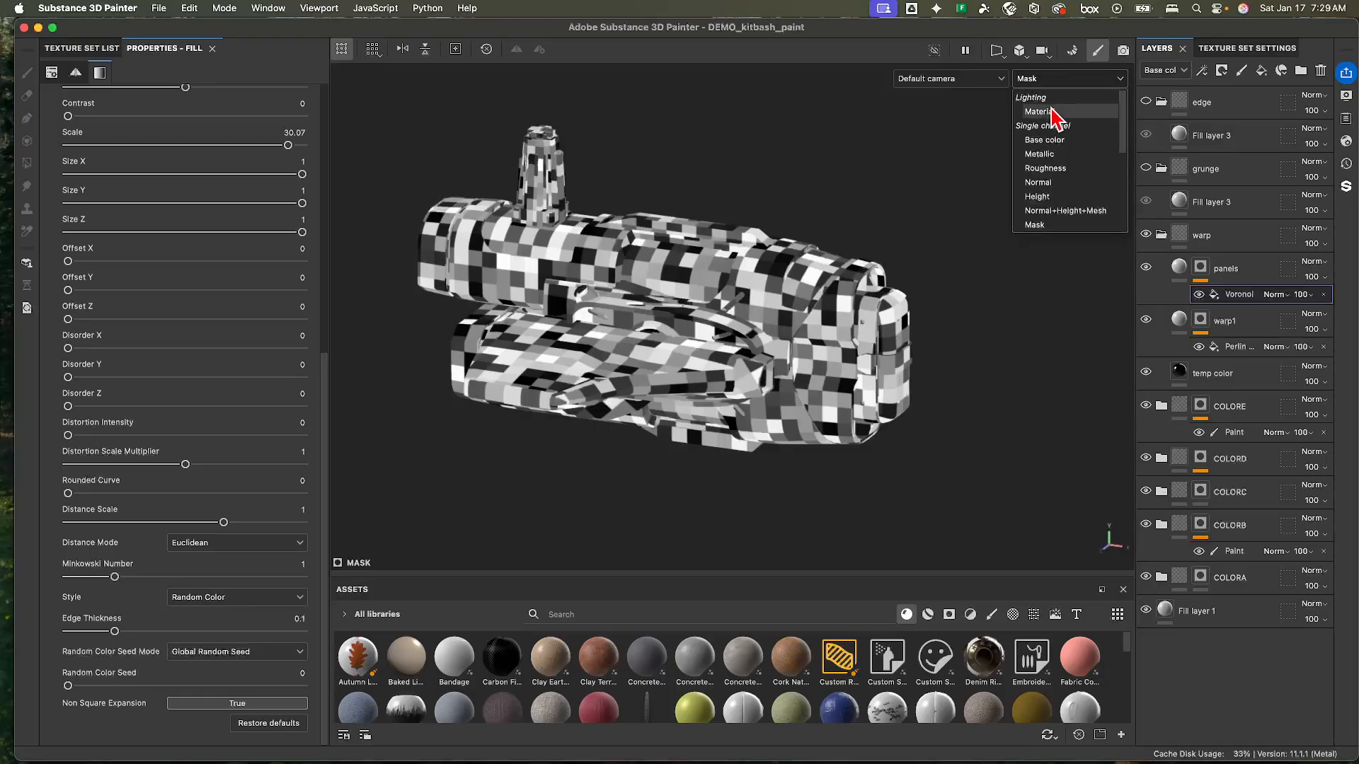
left_click(1046, 91)
right_click_drag(955, 269, 952, 305, "alt")
left_click_drag(835, 318, 703, 379, "alt")
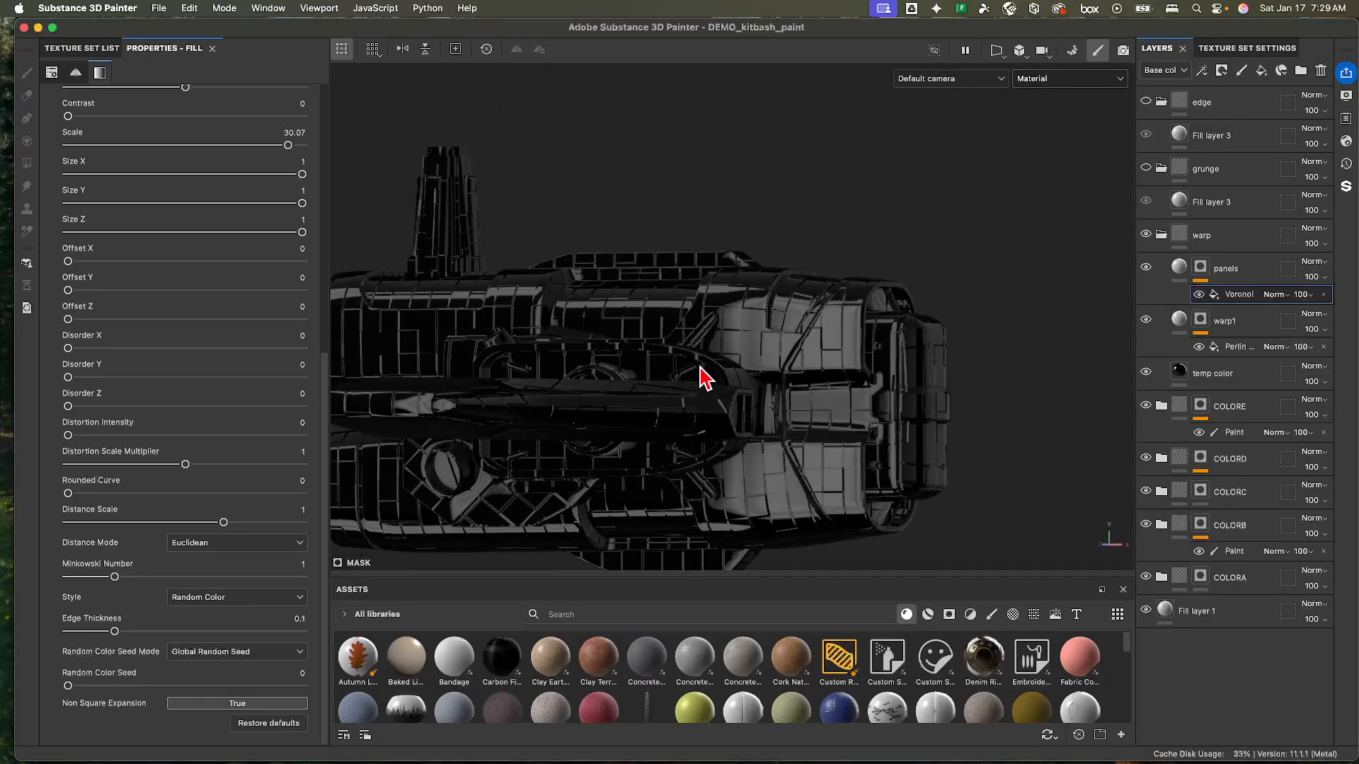
middle_click_drag(704, 379, 755, 328, "alt")
left_click_drag(755, 328, 886, 325, "alt")
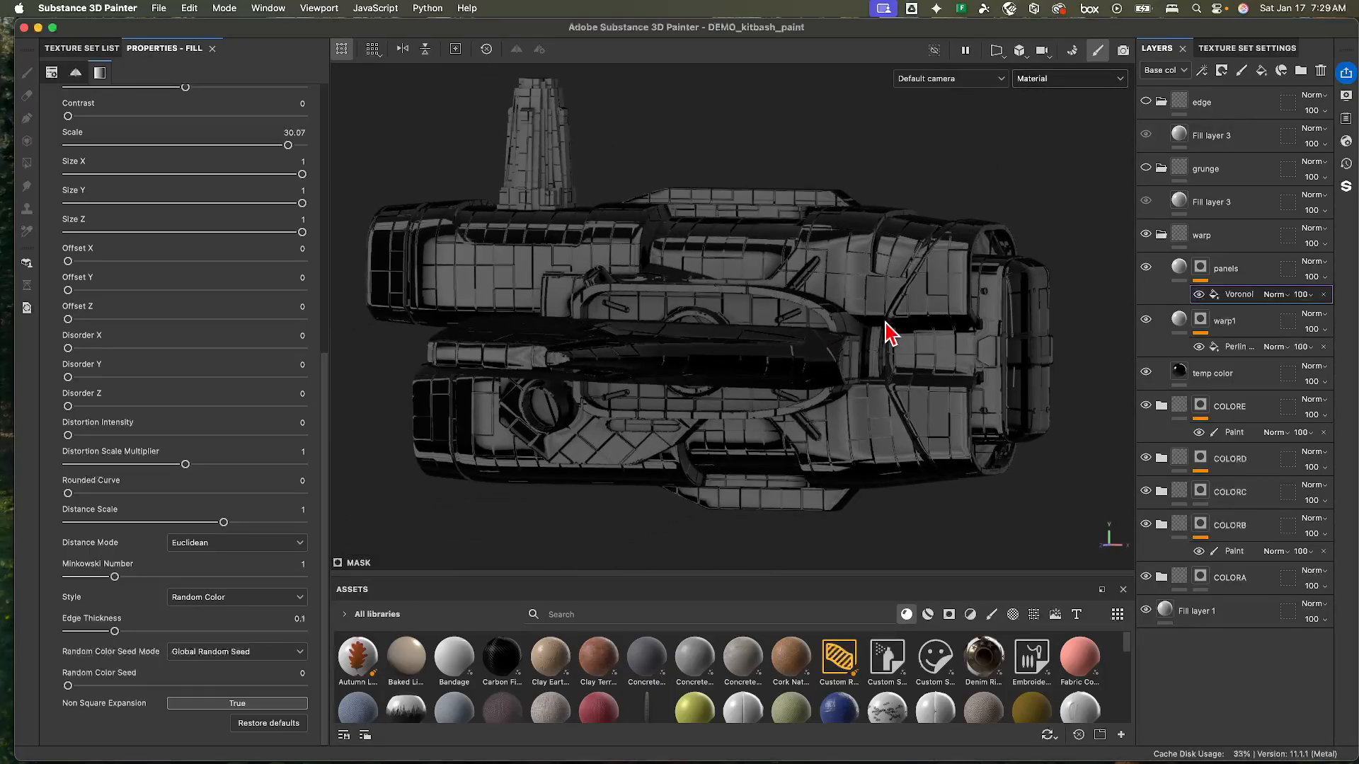
- Set the height of the panels layer's material to 0.0395 and hide the temp color layer
left_click(1181, 269)
left_click_drag(206, 247, 172, 250)
left_click_drag(663, 377, 704, 412, "alt")
middle_click_drag(704, 413, 776, 373, "alt")
left_click_drag(776, 373, 672, 298, "alt")
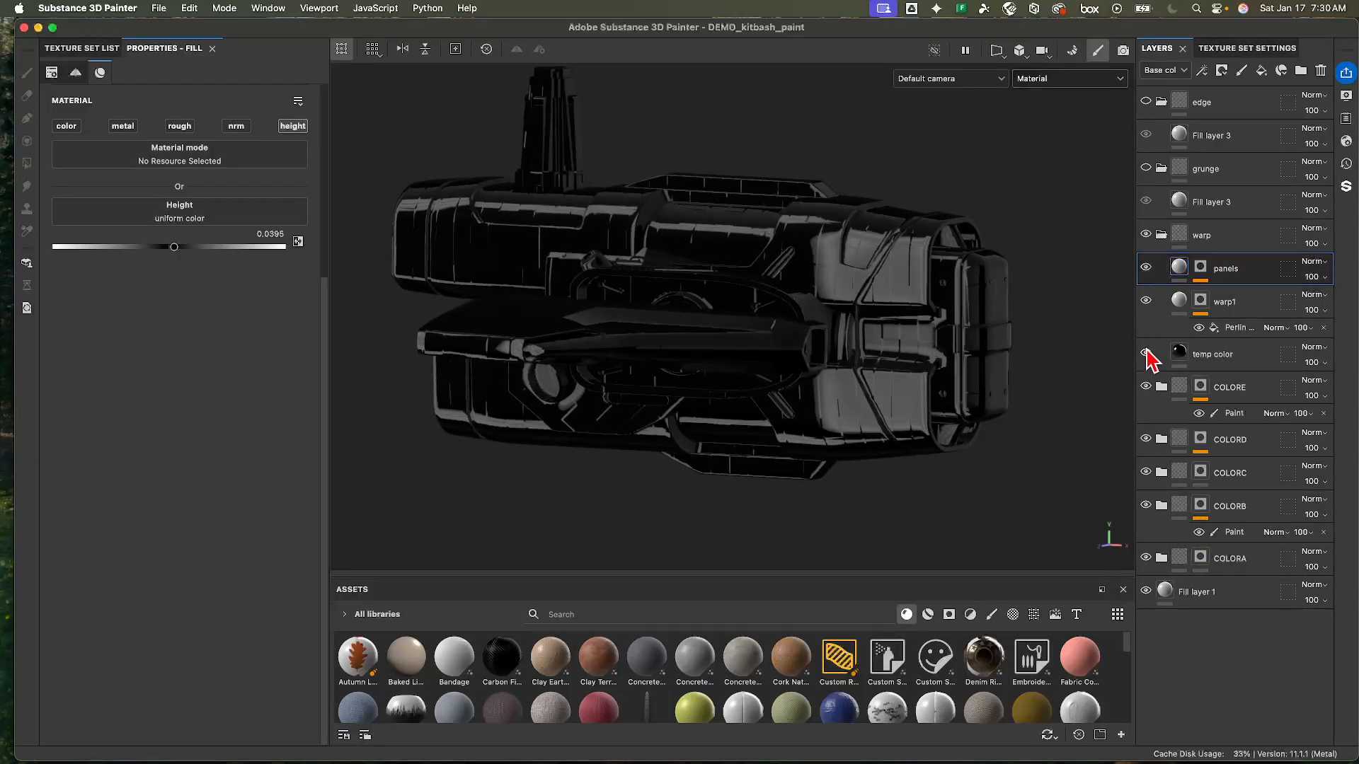
left_click(1146, 353)
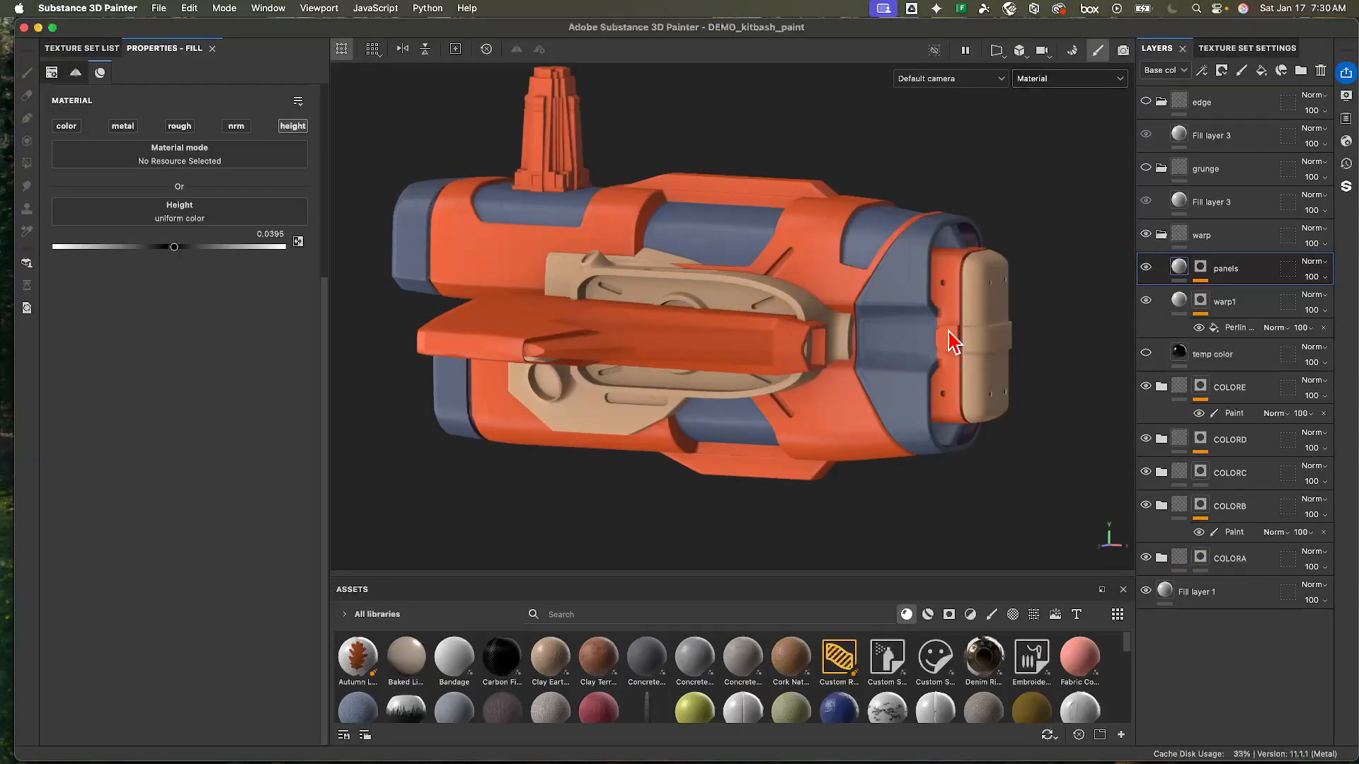
- Add an anchor point named windowMask above the paint effect in the COLORB folder's mask
left_click(1162, 506)
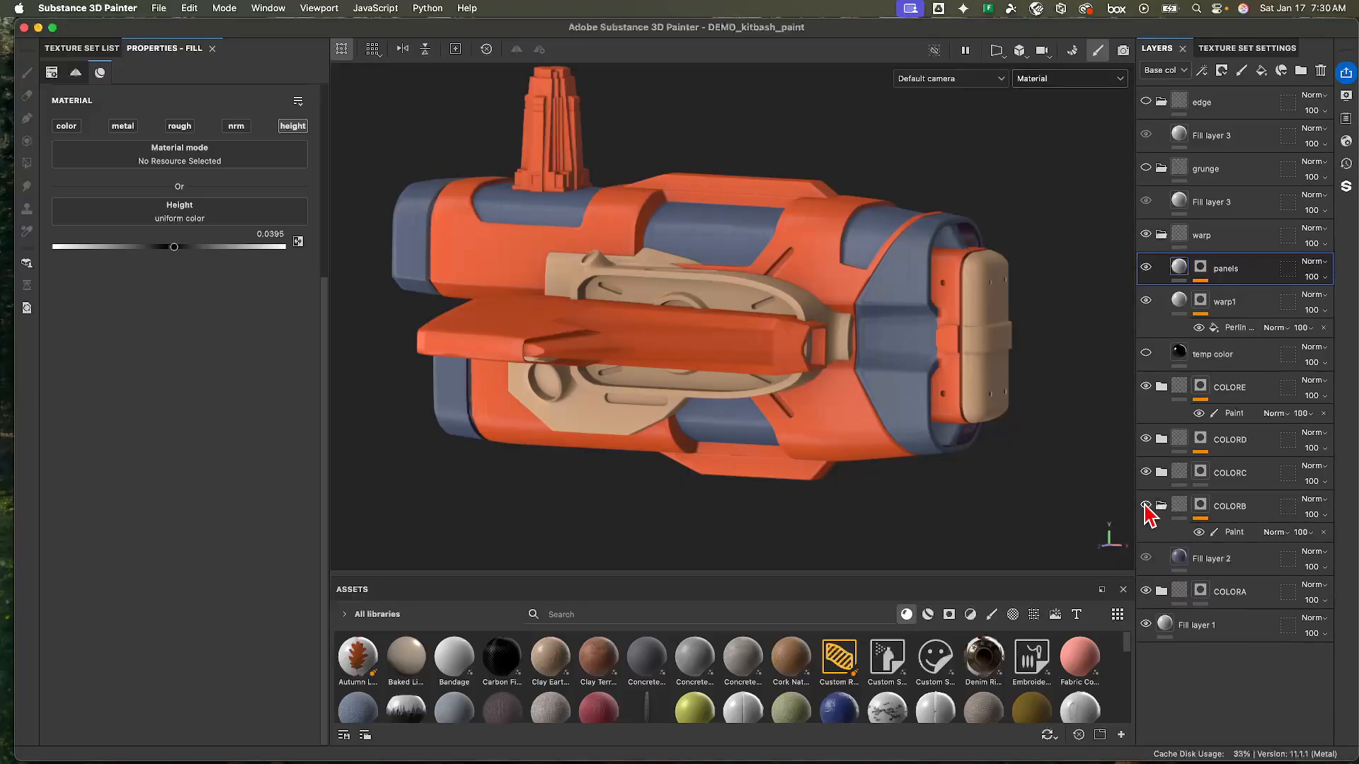
right_click(1233, 533)
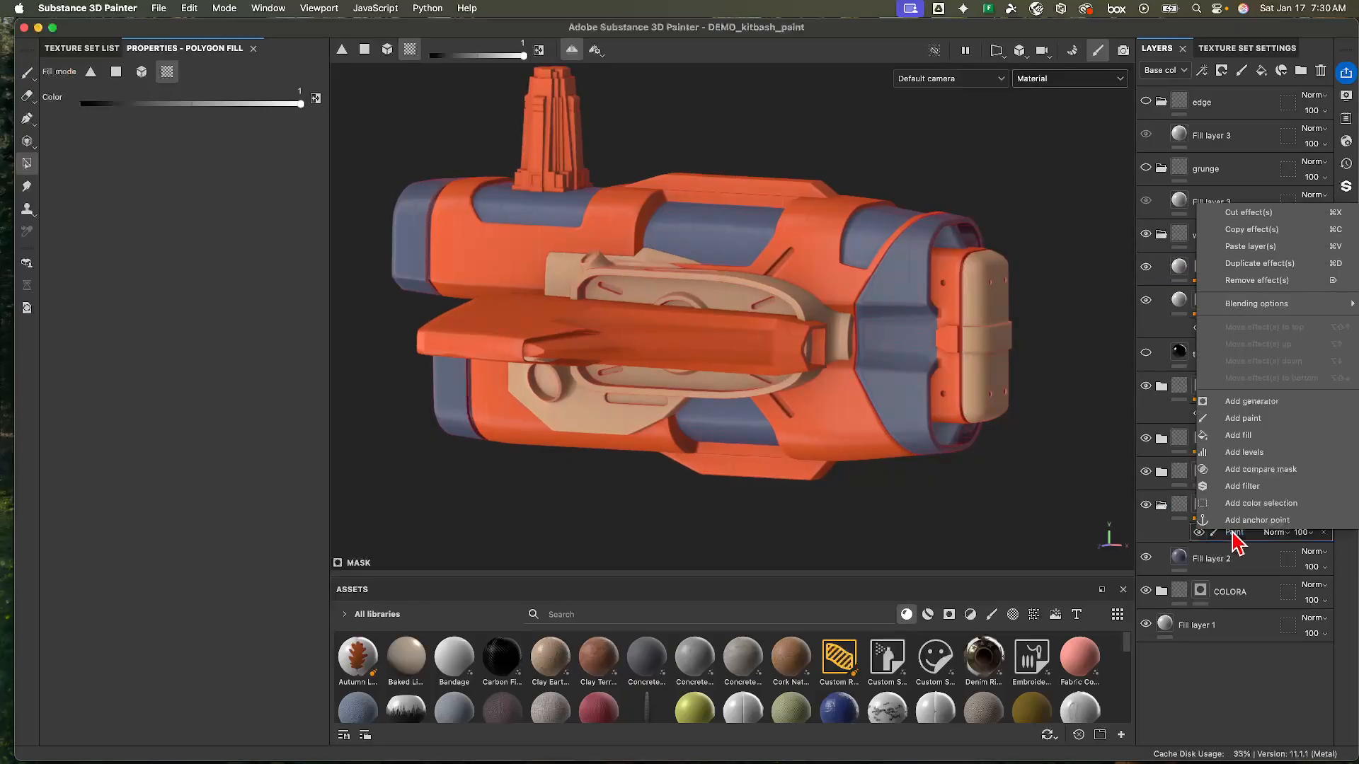
left_click(1236, 531)
double_click(1232, 533)
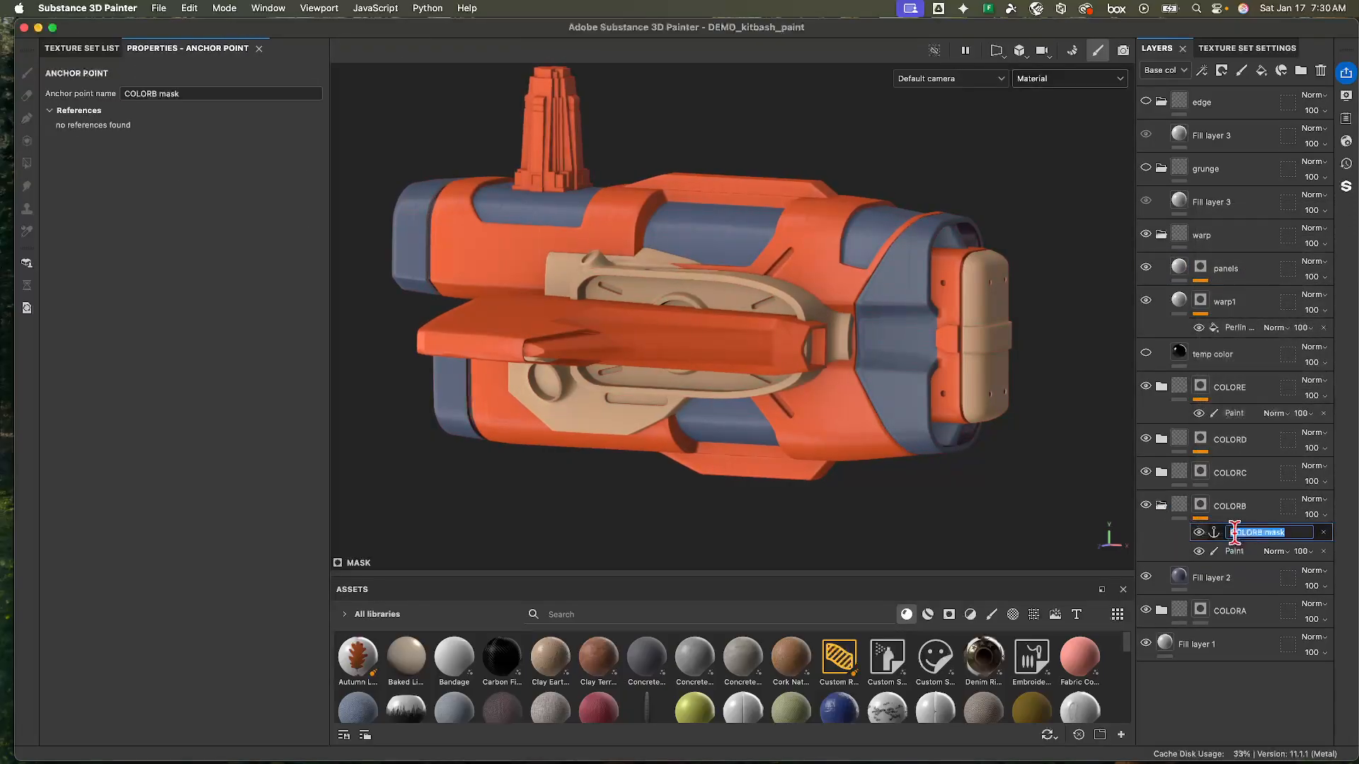
type("windowMask")
key("Return")
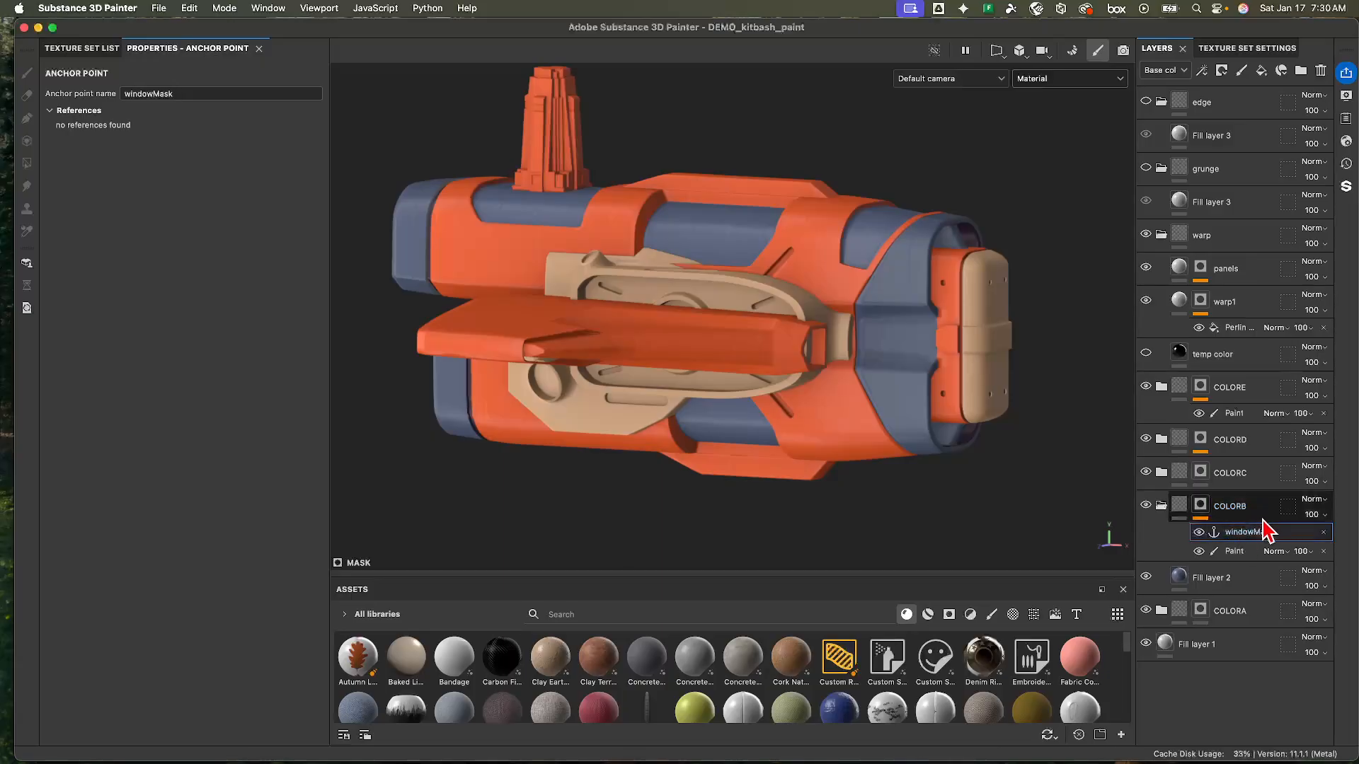
left_click(1204, 273)
right_click(1199, 294)
left_click(1246, 570)
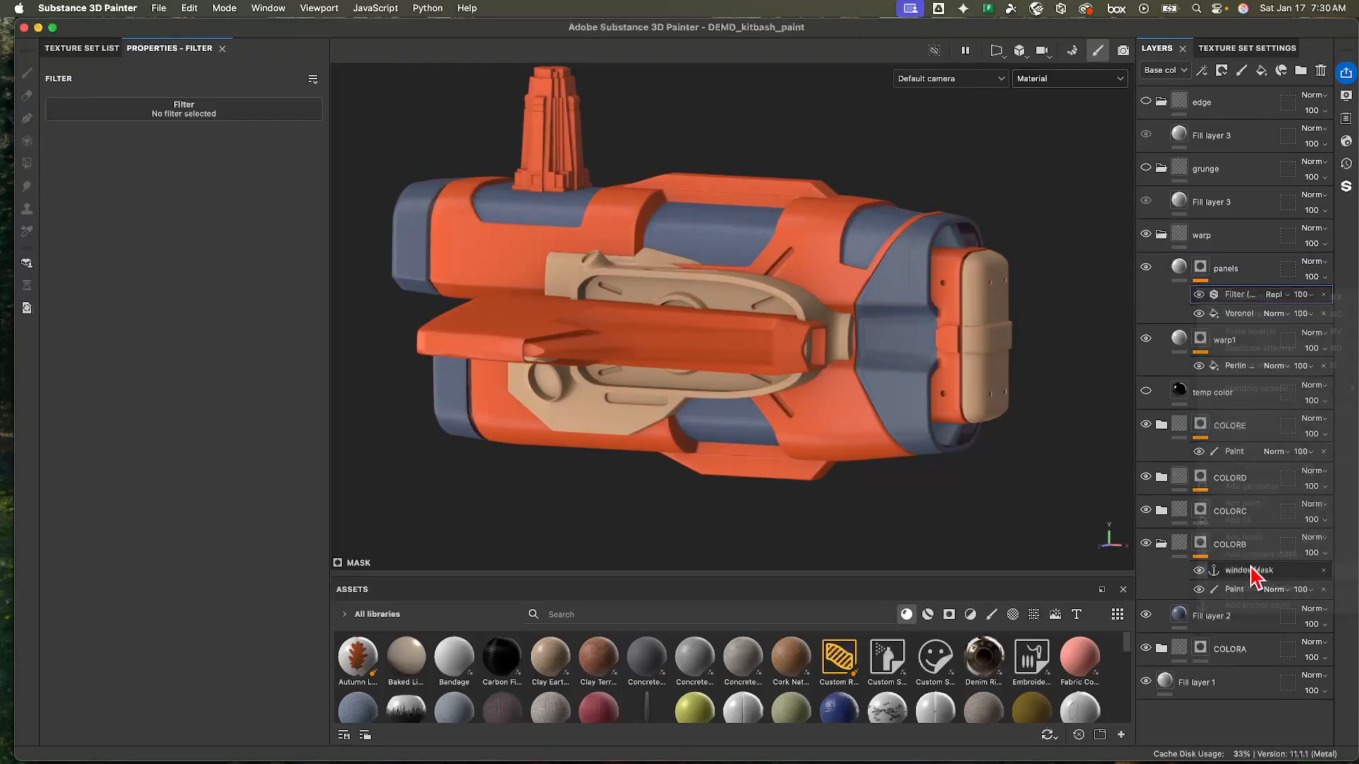
left_click(180, 108)
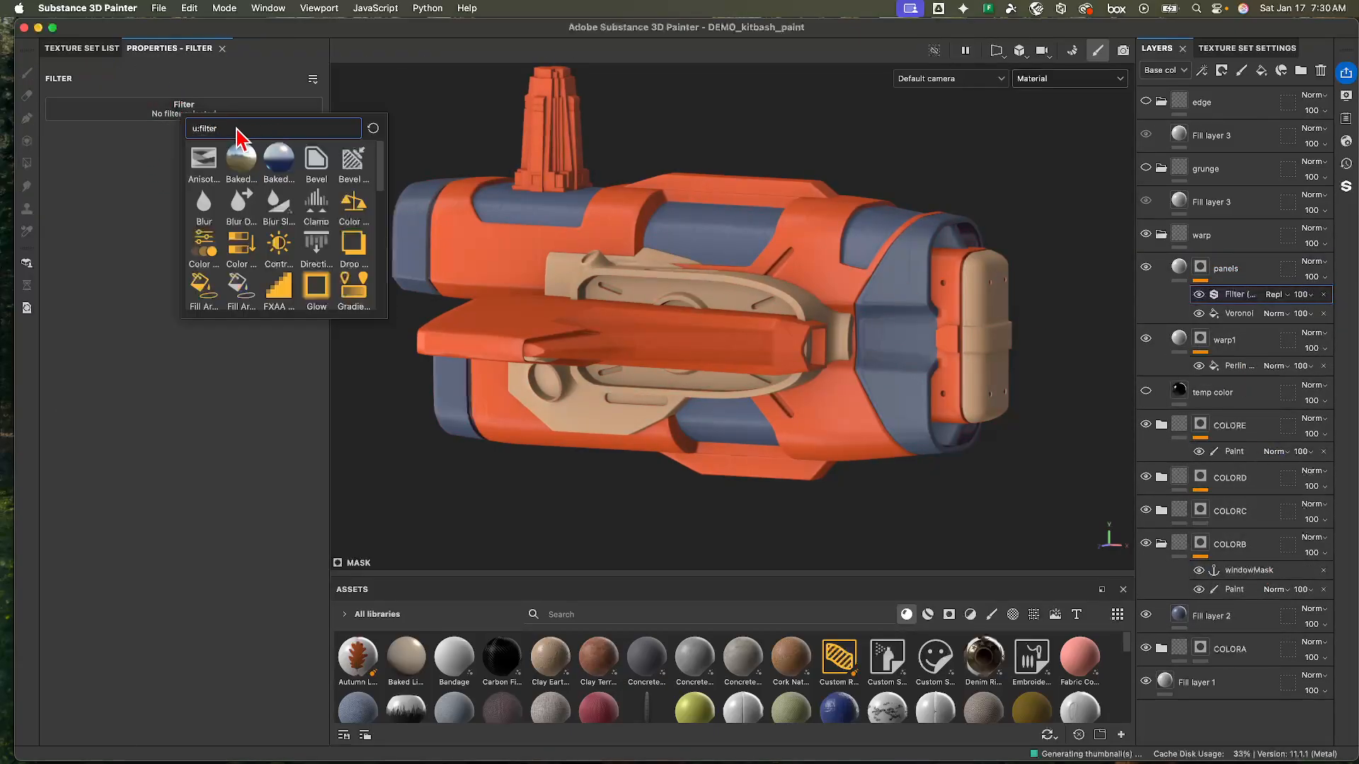
left_click(157, 163)
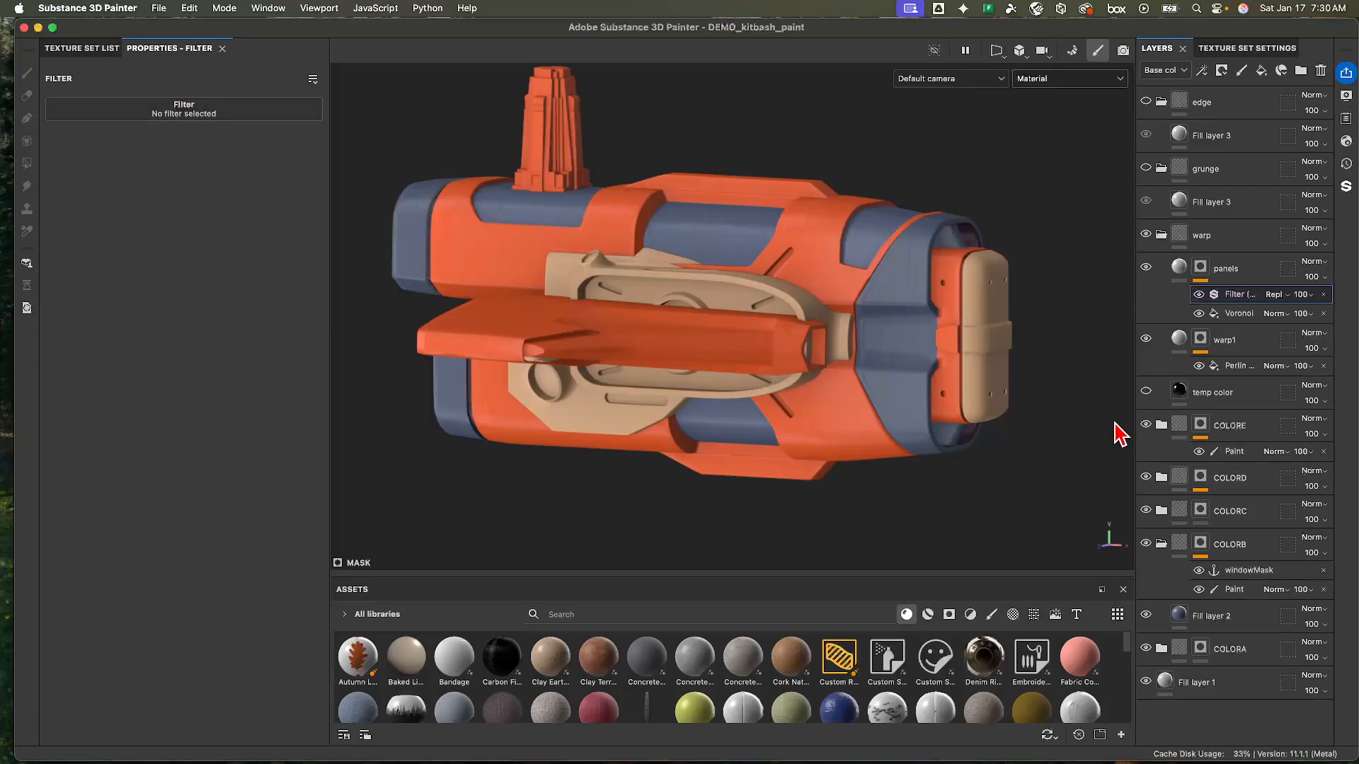
left_click(1323, 294)
- Add a fill effect above the Voronoi in the panels mask, using the windowMask anchor point as its grayscale source
right_click(1235, 292)
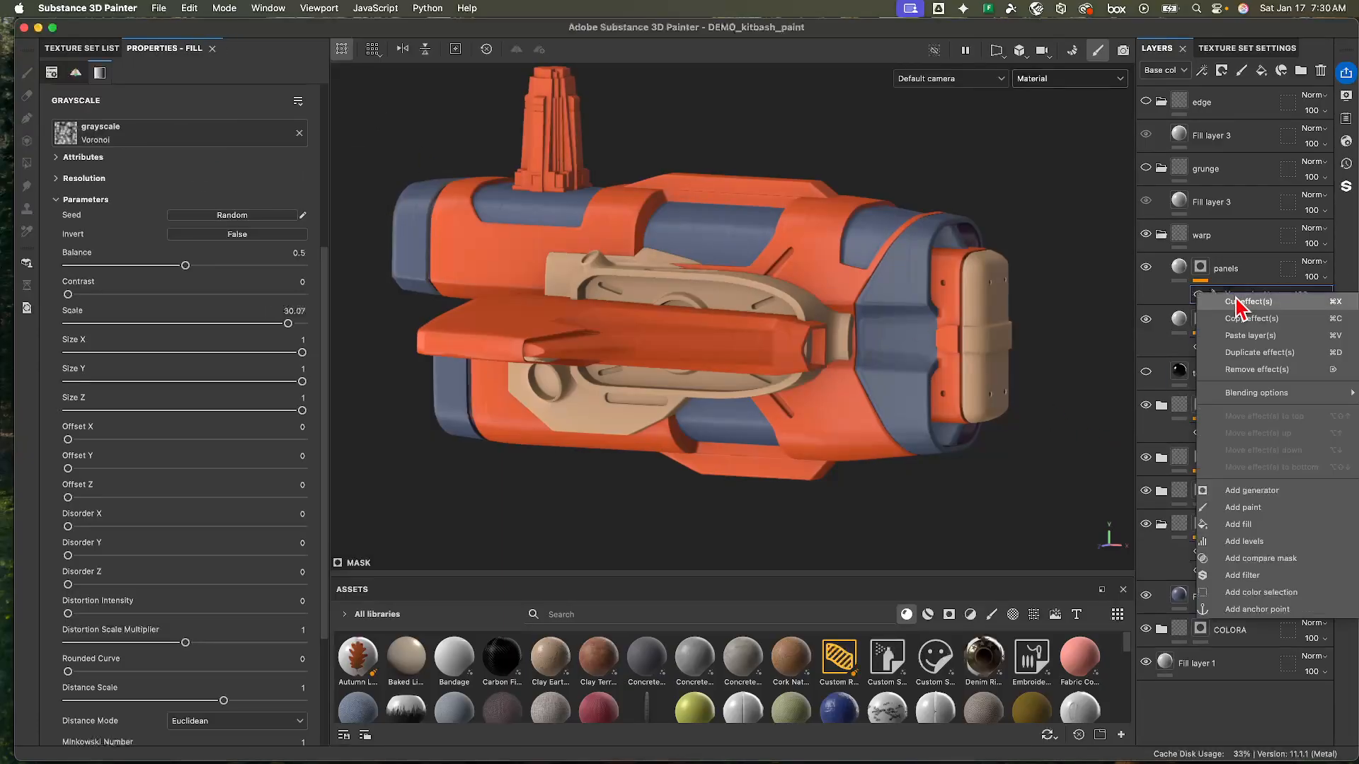
left_click(1239, 524)
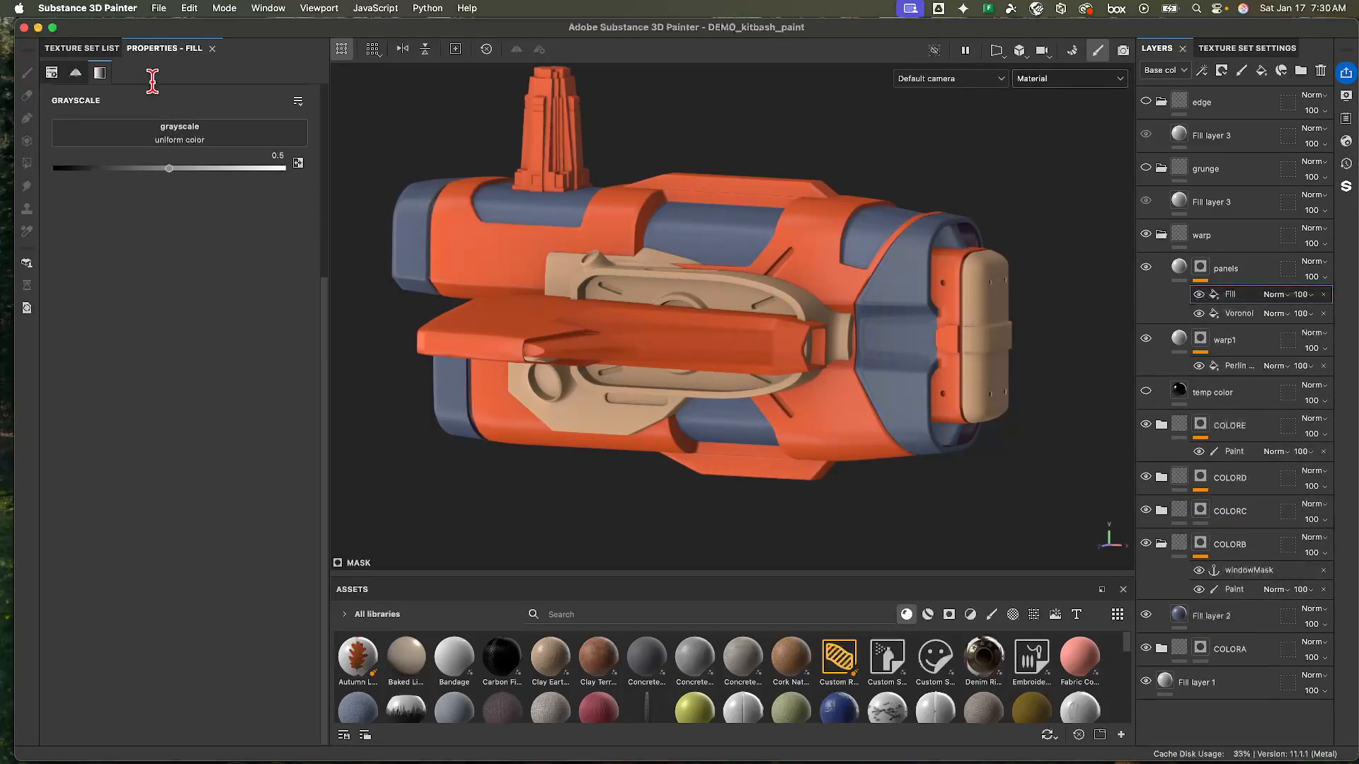
left_click(174, 135)
left_click(312, 145)
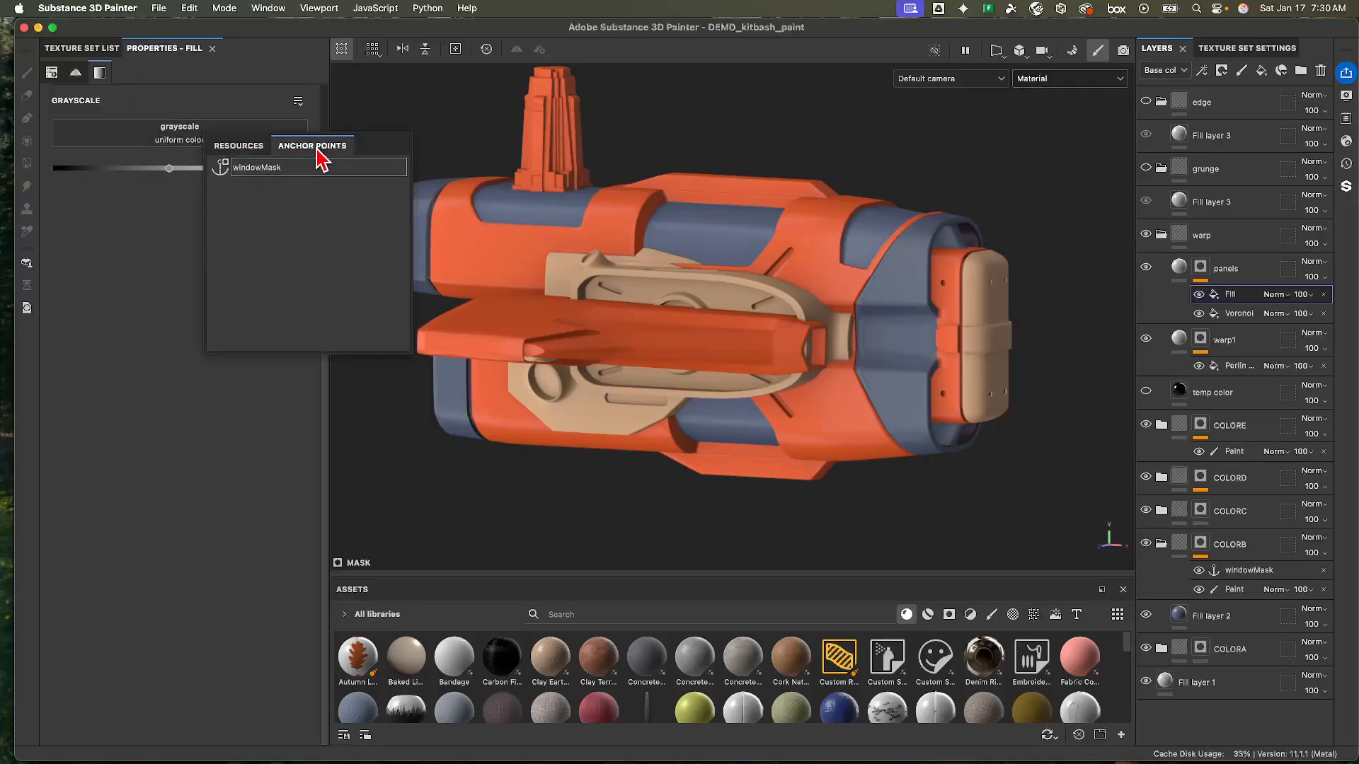
left_click(259, 167)
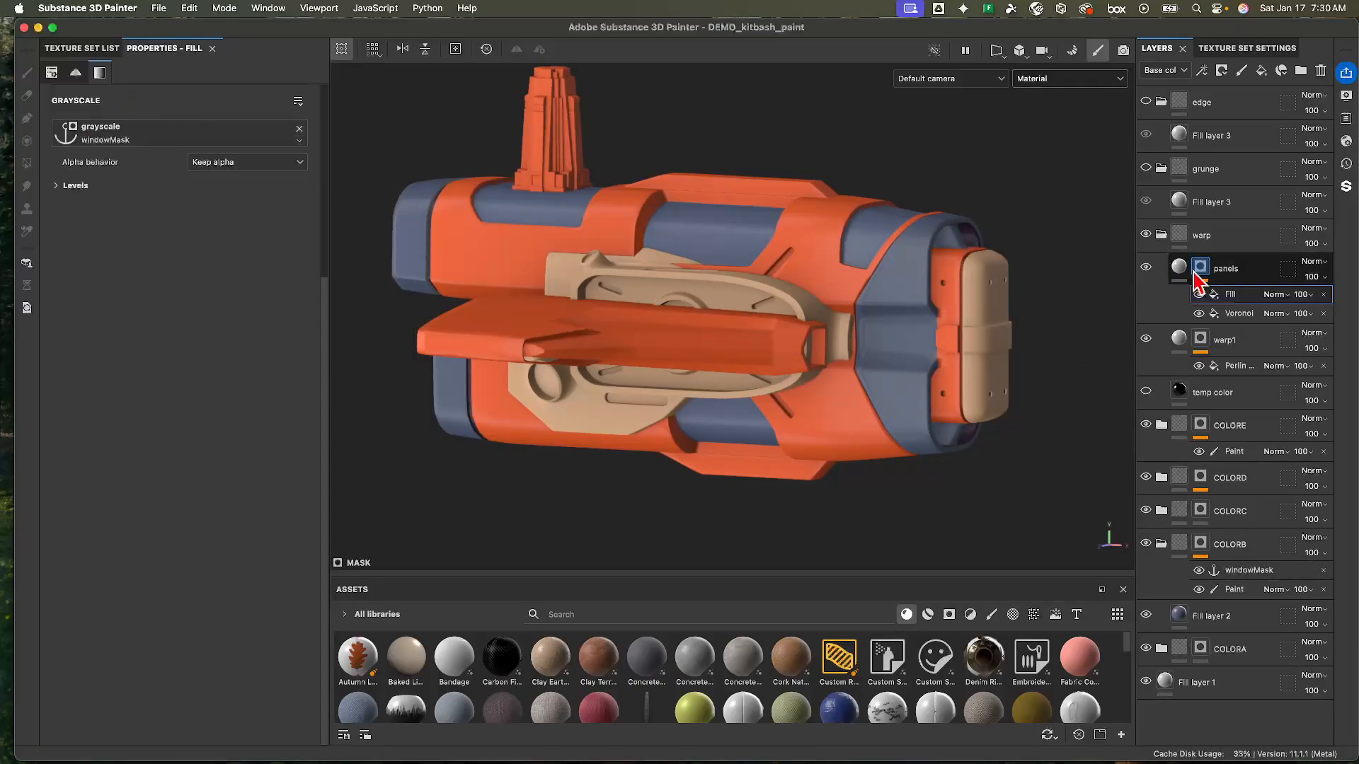
- Show the temp color layer and check the panel relief around the windows
left_click_drag(795, 273, 858, 306, "alt")
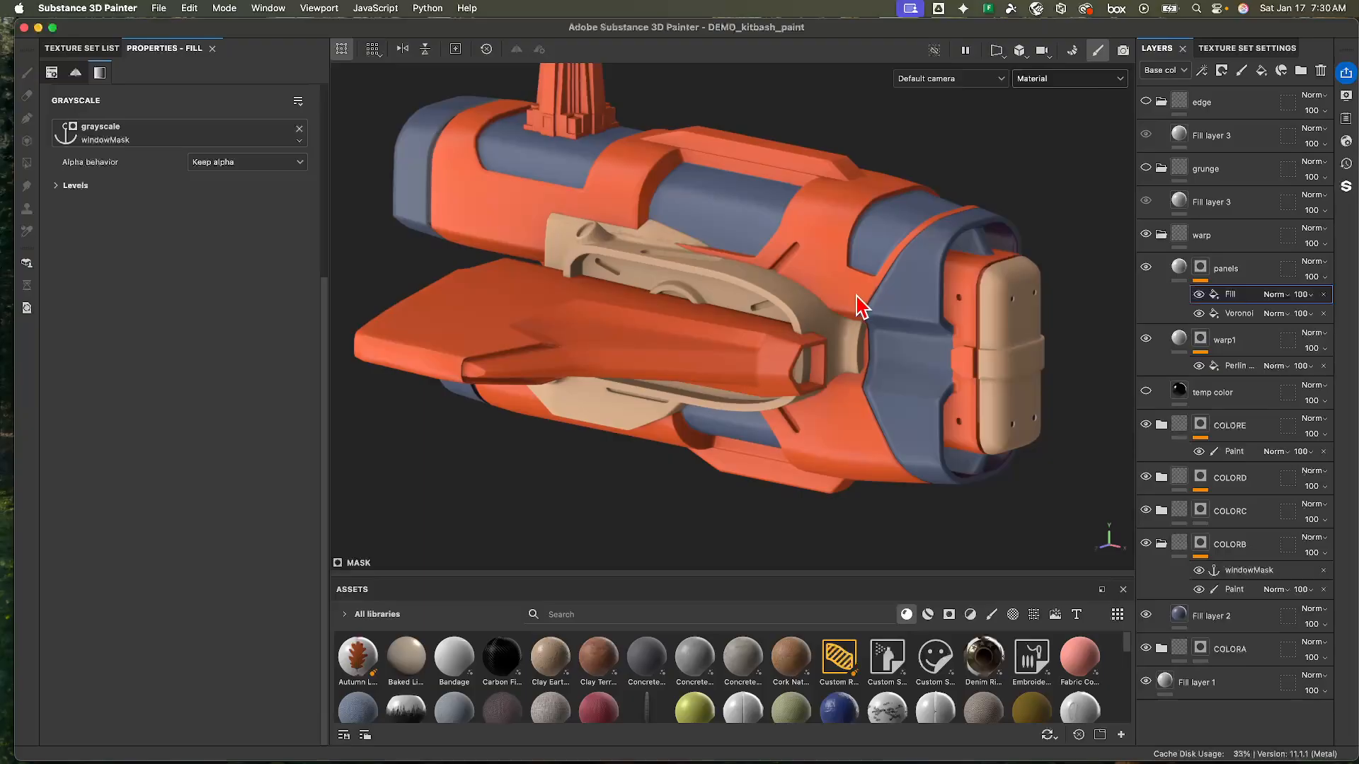
middle_click_drag(857, 295, 833, 332, "alt")
right_click_drag(707, 280, 803, 294, "alt")
left_click_drag(734, 293, 761, 298, "alt")
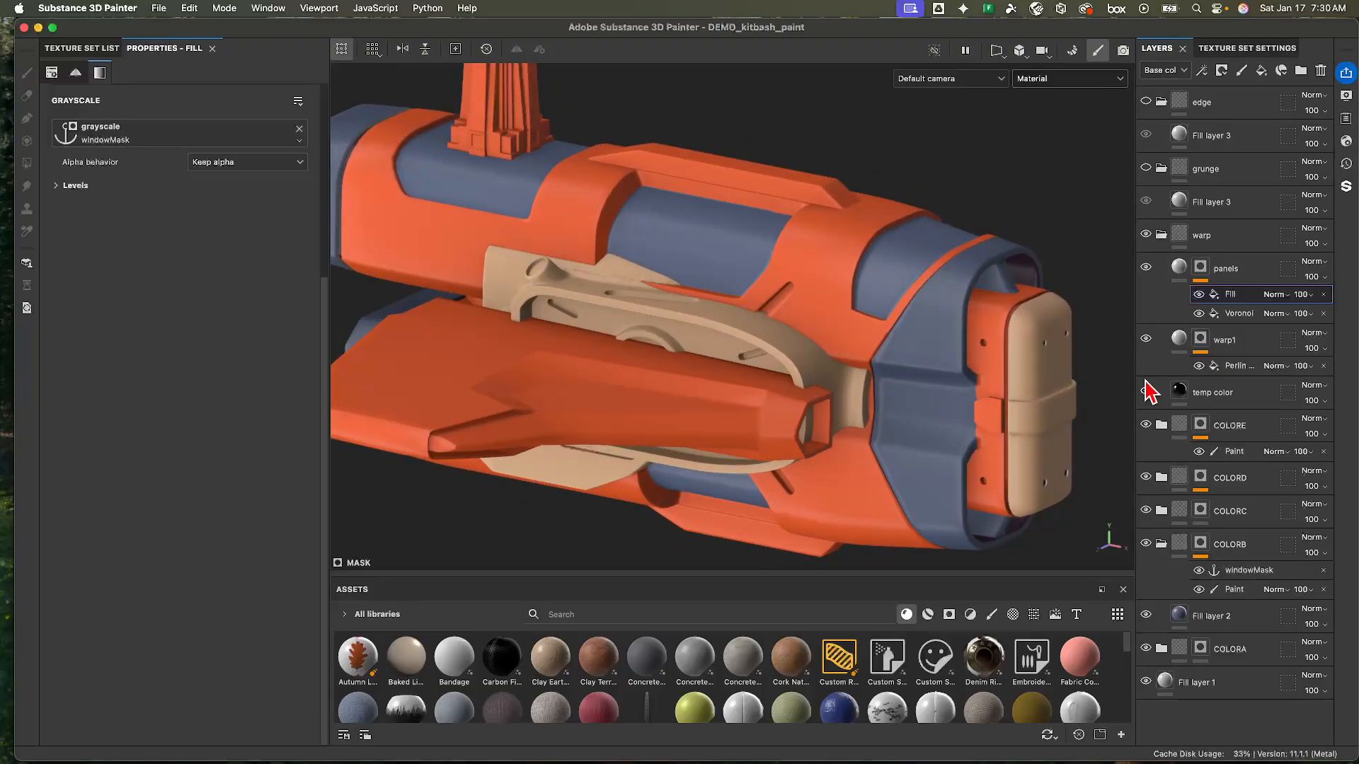
left_click(1146, 390)
left_click_drag(754, 362, 795, 325, "alt")
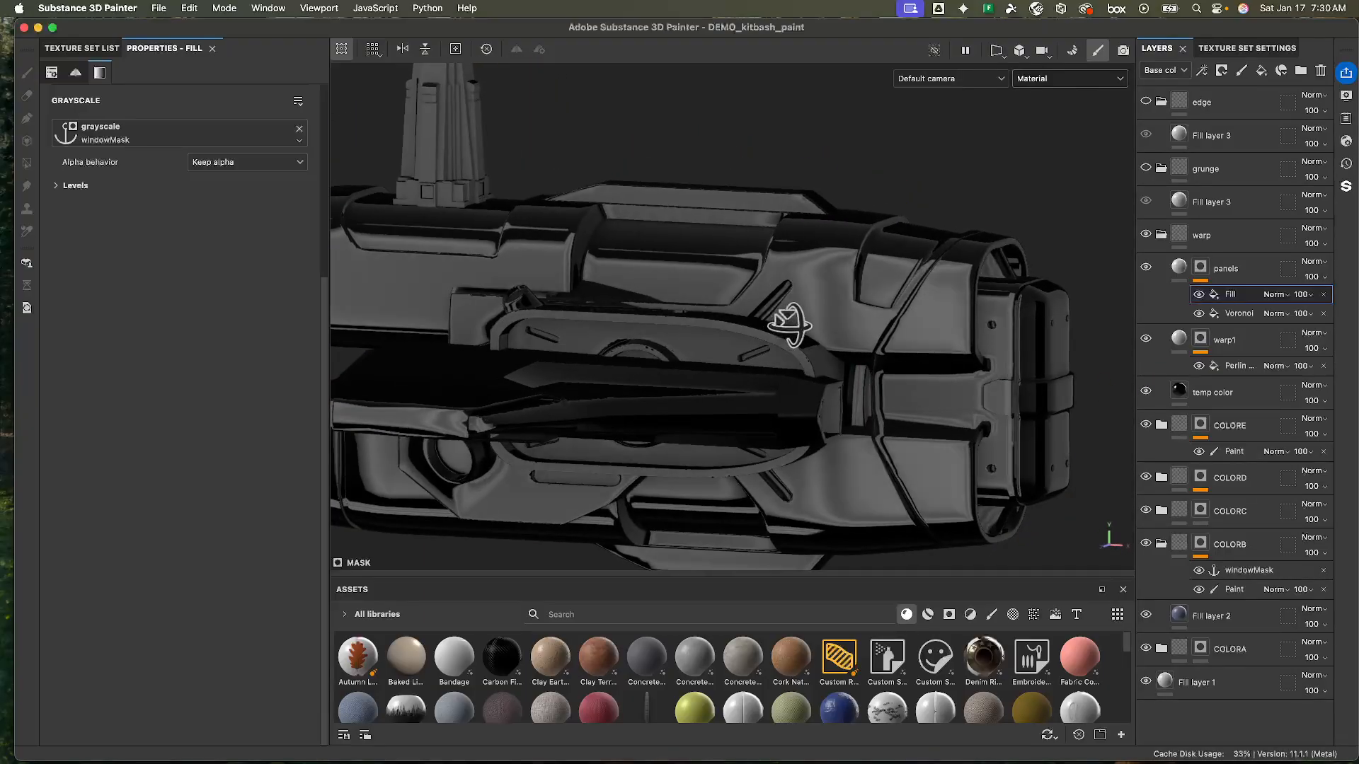
- Set the windowMask fill's blend mode to Subtract after trying Multiply, and check the panel relief from several angles
left_click(1274, 295)
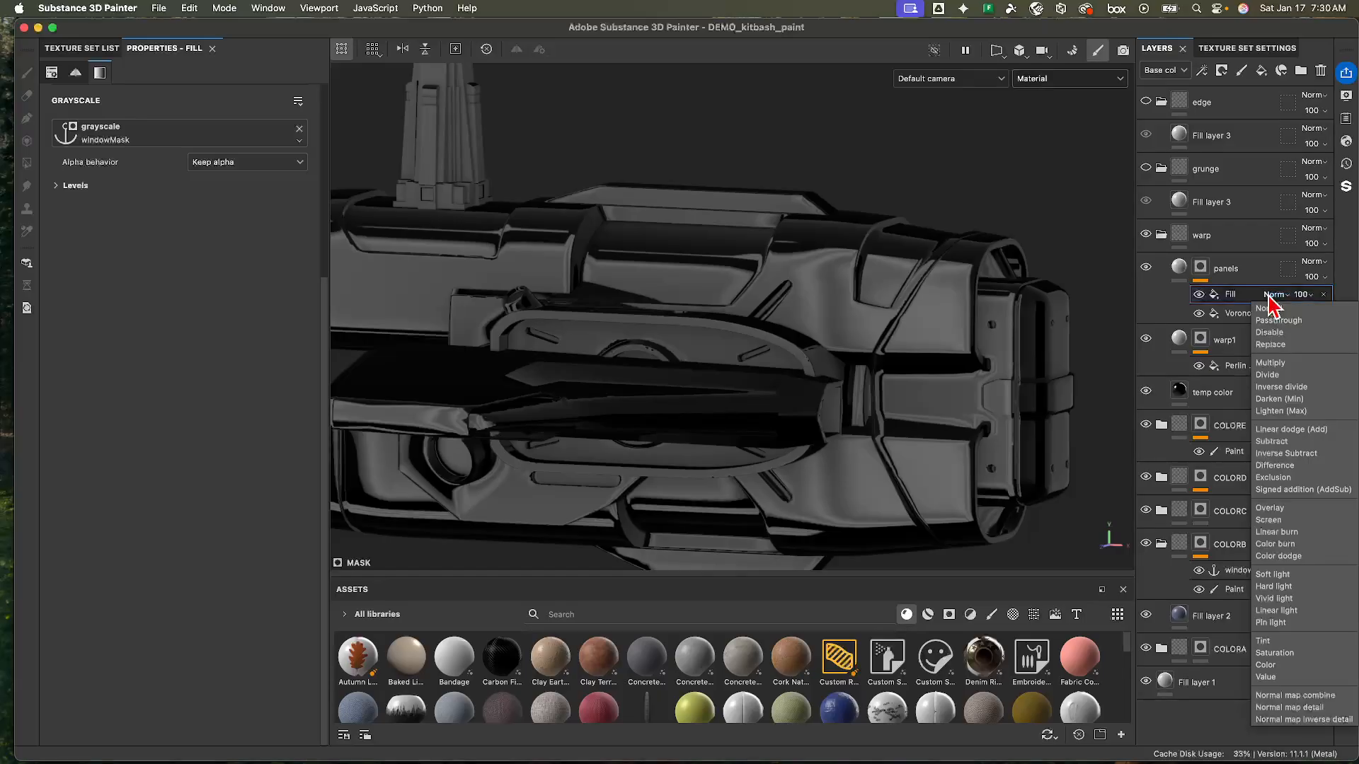
left_click(1284, 364)
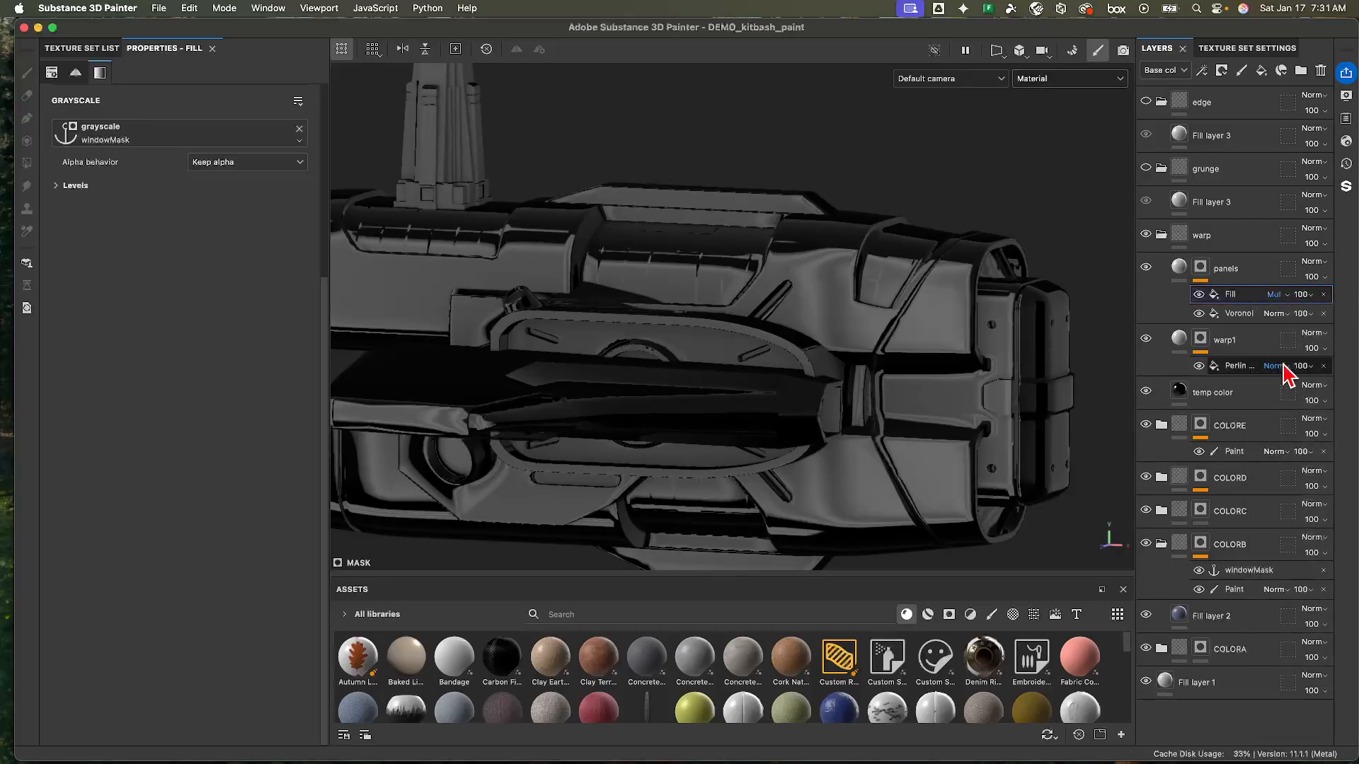
left_click(1274, 295)
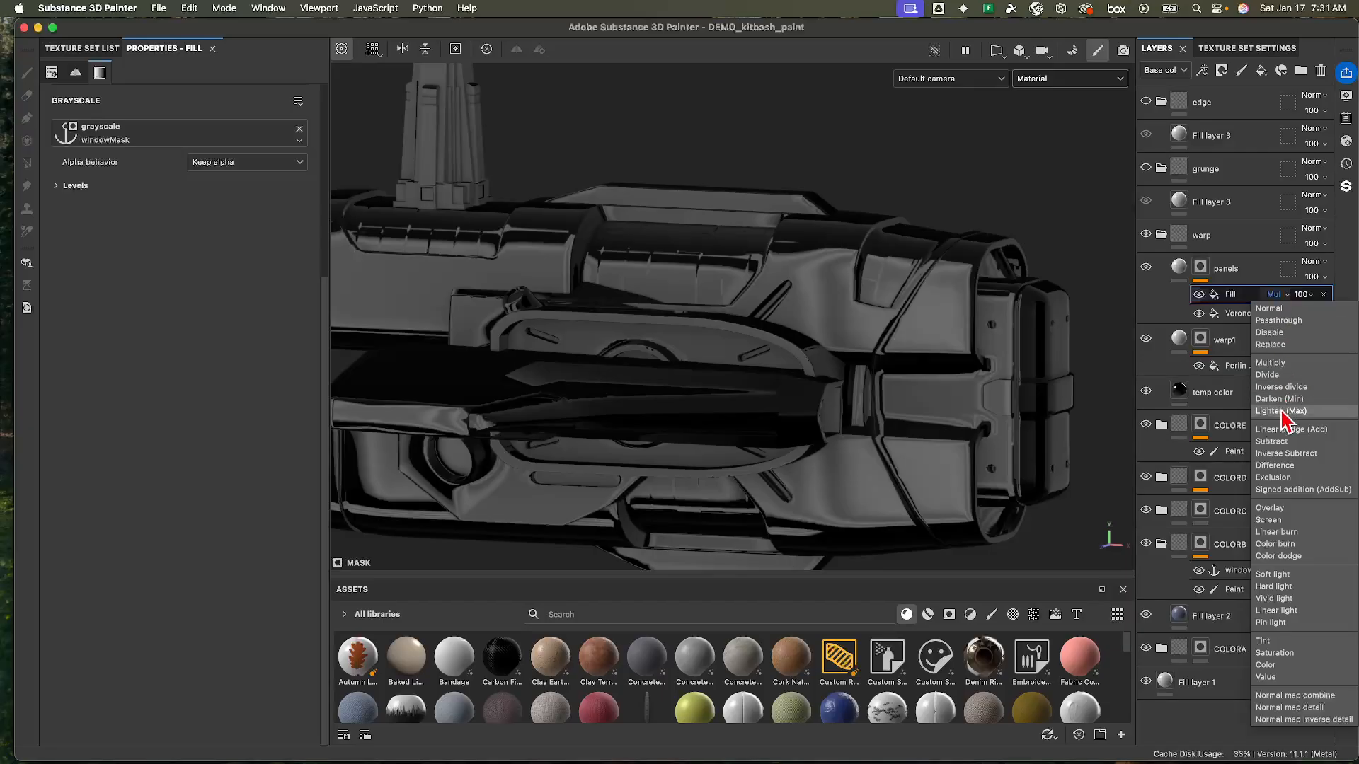
left_click(1307, 442)
left_click_drag(860, 328, 825, 328, "alt")
right_click_drag(824, 328, 812, 323, "alt")
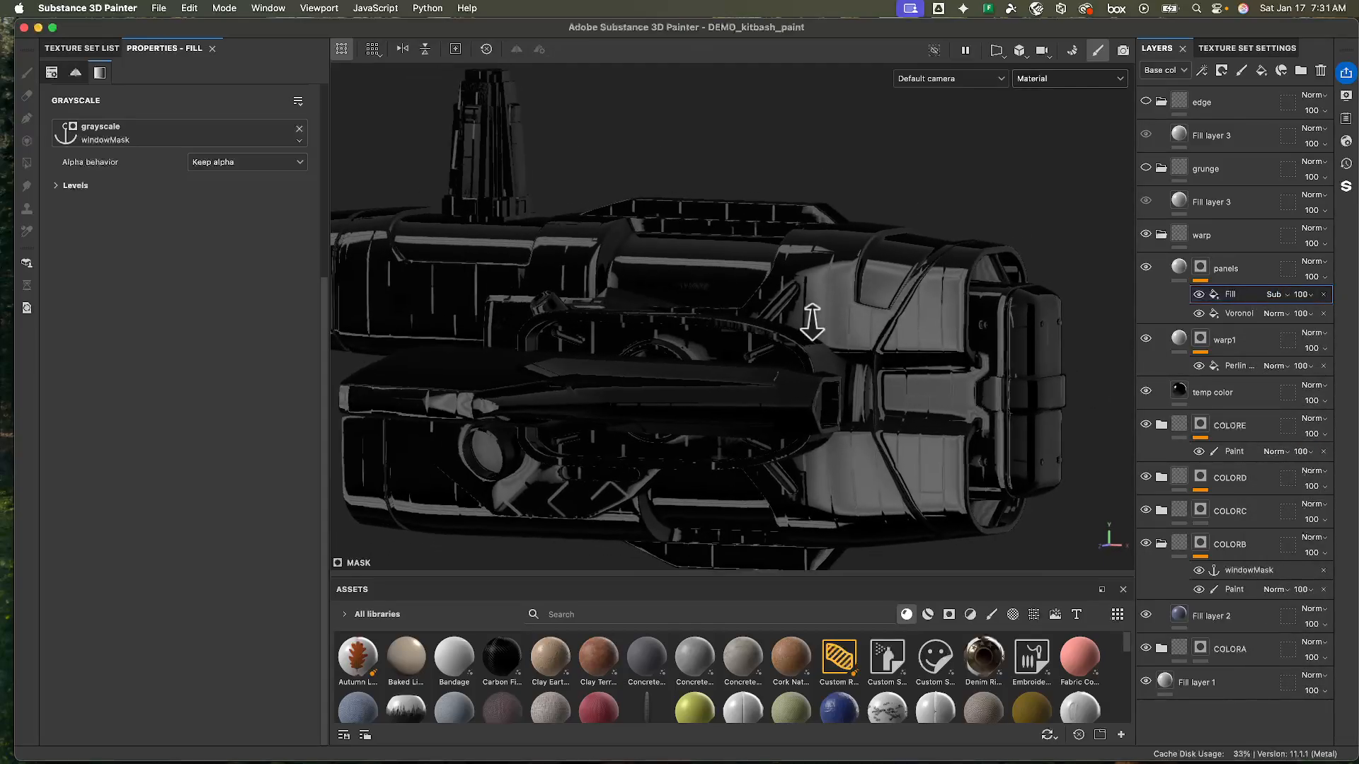
middle_click_drag(812, 323, 892, 273, "alt")
left_click_drag(892, 274, 695, 282, "alt")
middle_click_drag(694, 283, 609, 288, "alt")
left_click_drag(609, 288, 644, 228, "alt")
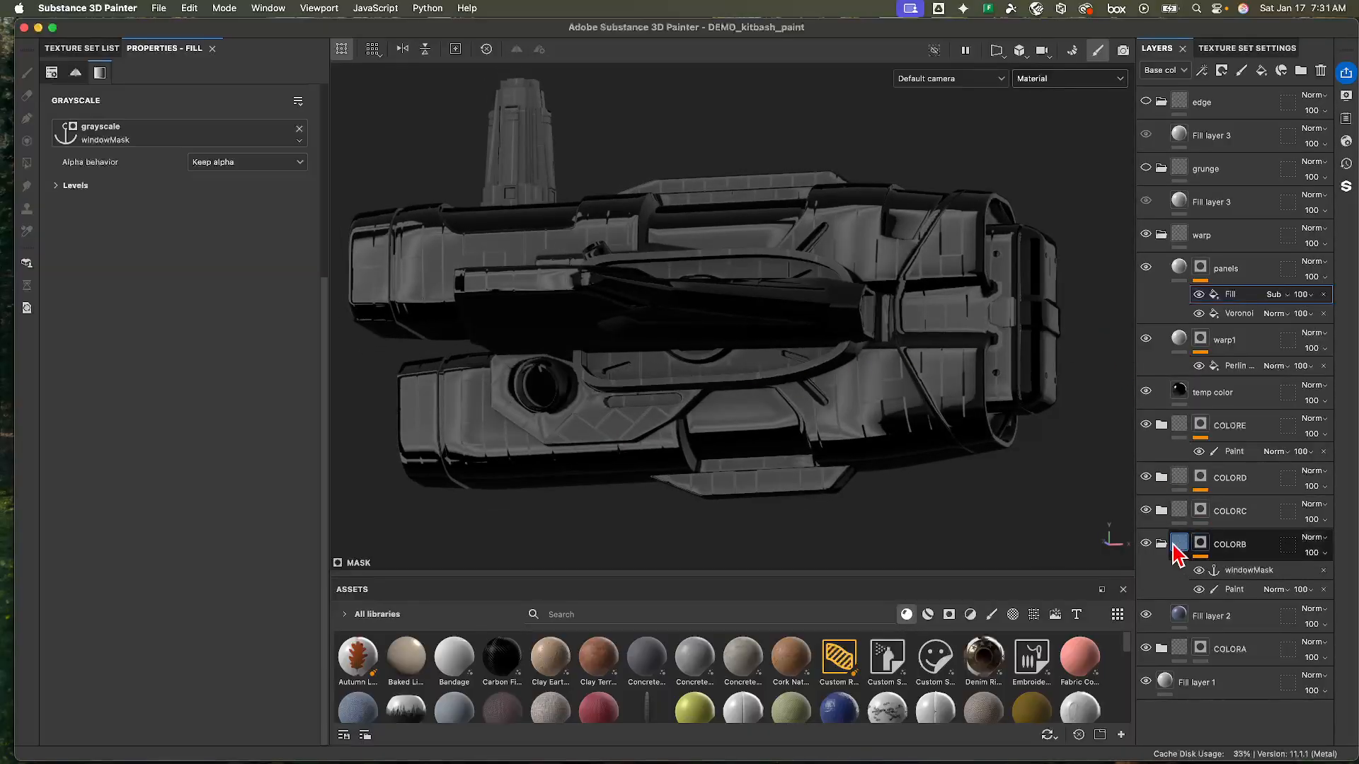
- Add a paint effect on top of the panels mask and fill the side plate meshes with white using mesh fill mode
right_click(1247, 294)
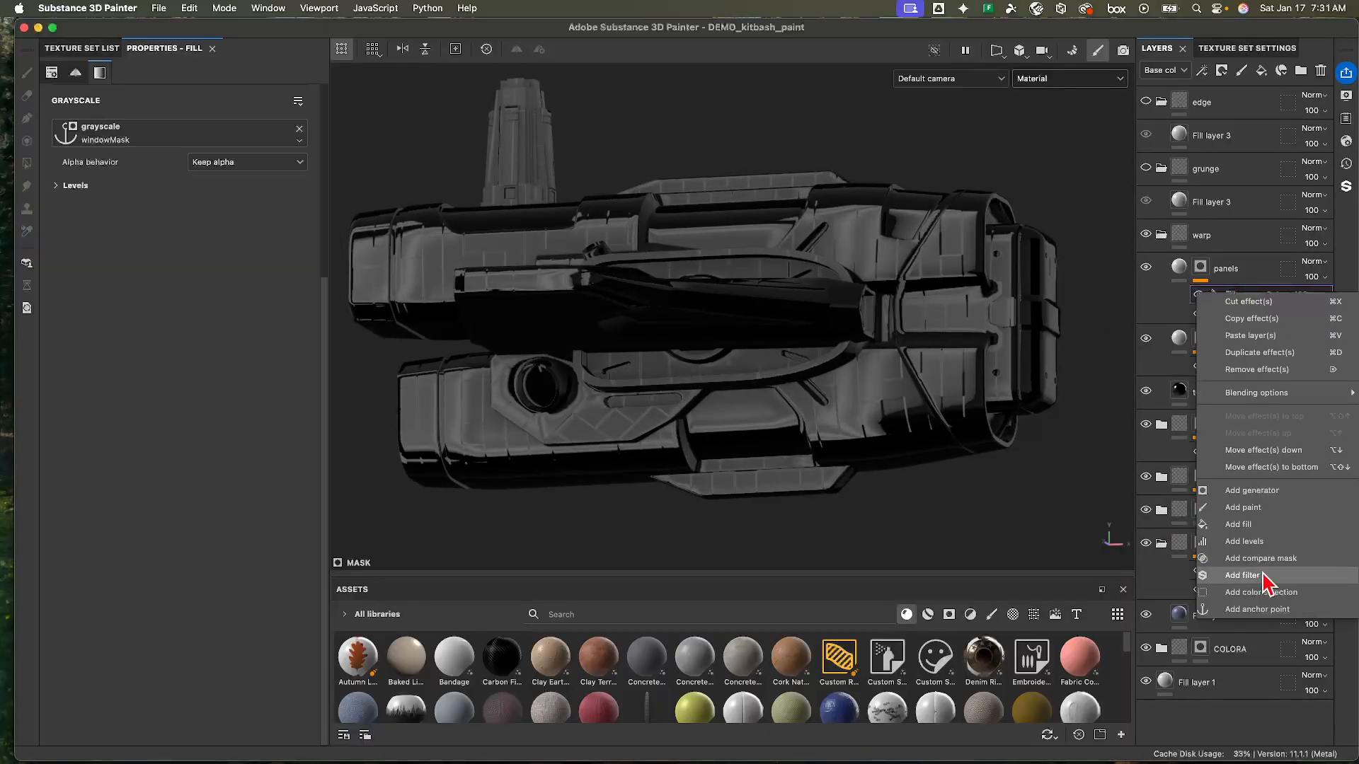
left_click(1243, 508)
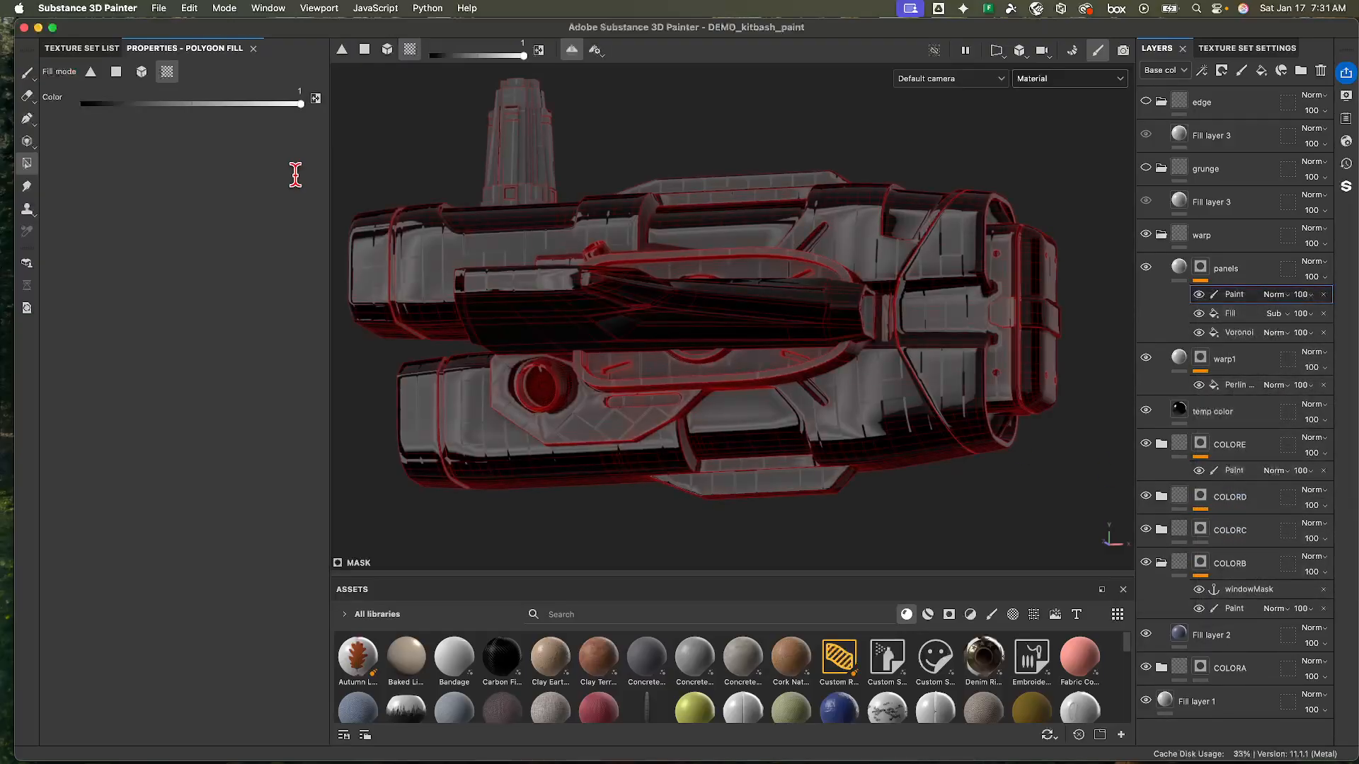
left_click_drag(557, 380, 588, 418, "alt")
left_click(142, 71)
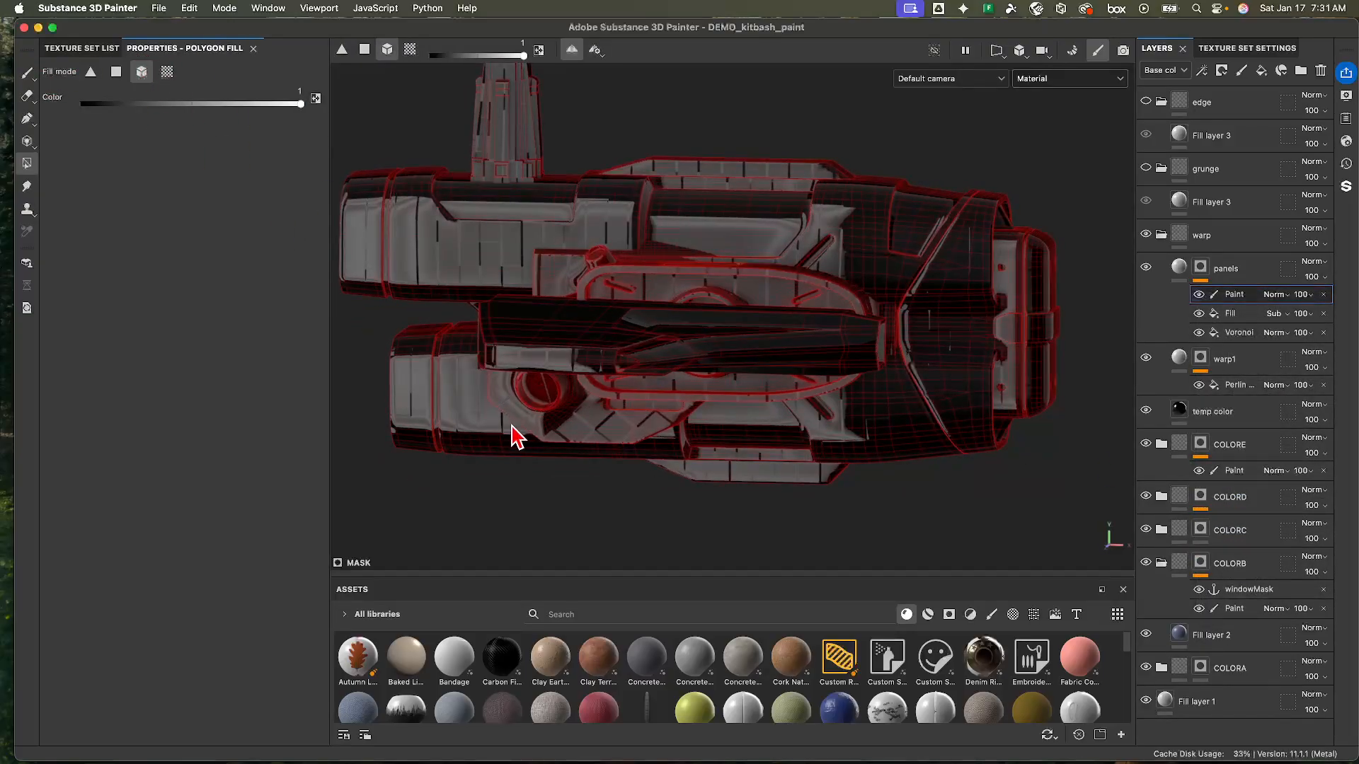
mouse_move(580, 449)
left_mouse_down("alt")
mouse_move(606, 401)
mouse_move(649, 389)
mouse_move(613, 384)
left_mouse_up("alt")
mouse_move(831, 310)
left_mouse_down("alt")
mouse_move(707, 321)
mouse_move(752, 303)
mouse_move(673, 304)
mouse_move(692, 306)
left_mouse_up("alt")
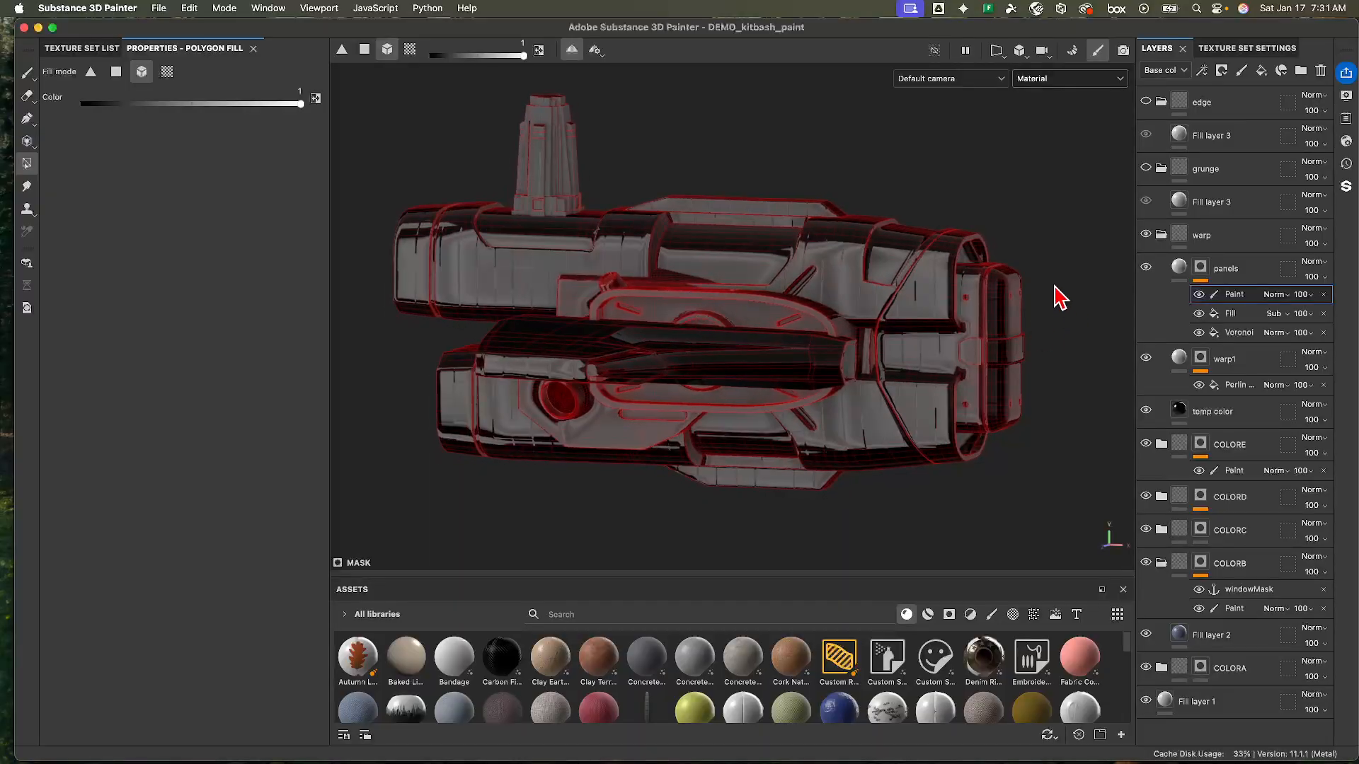
- Duplicate the Voronoi fill in the panels mask and display that mask on the model
left_click(1239, 332)
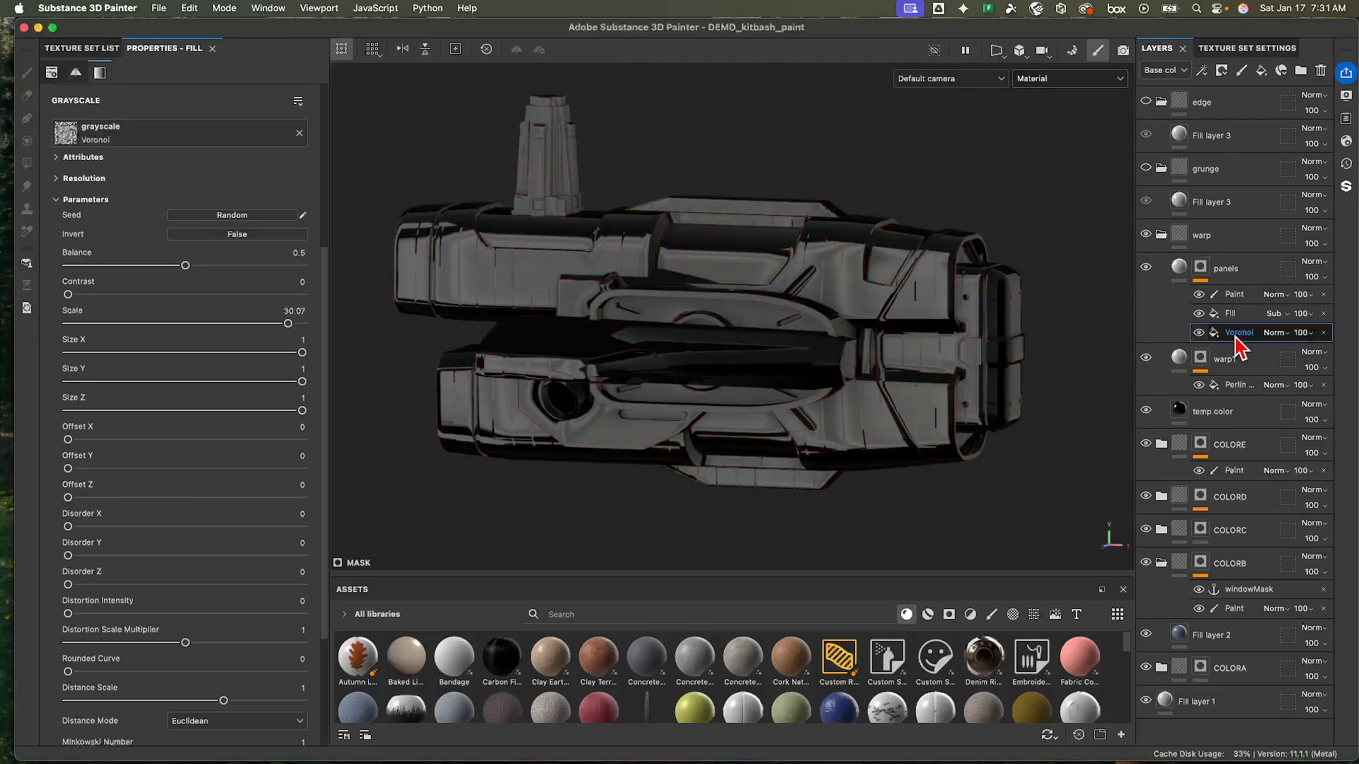
key("super+d")
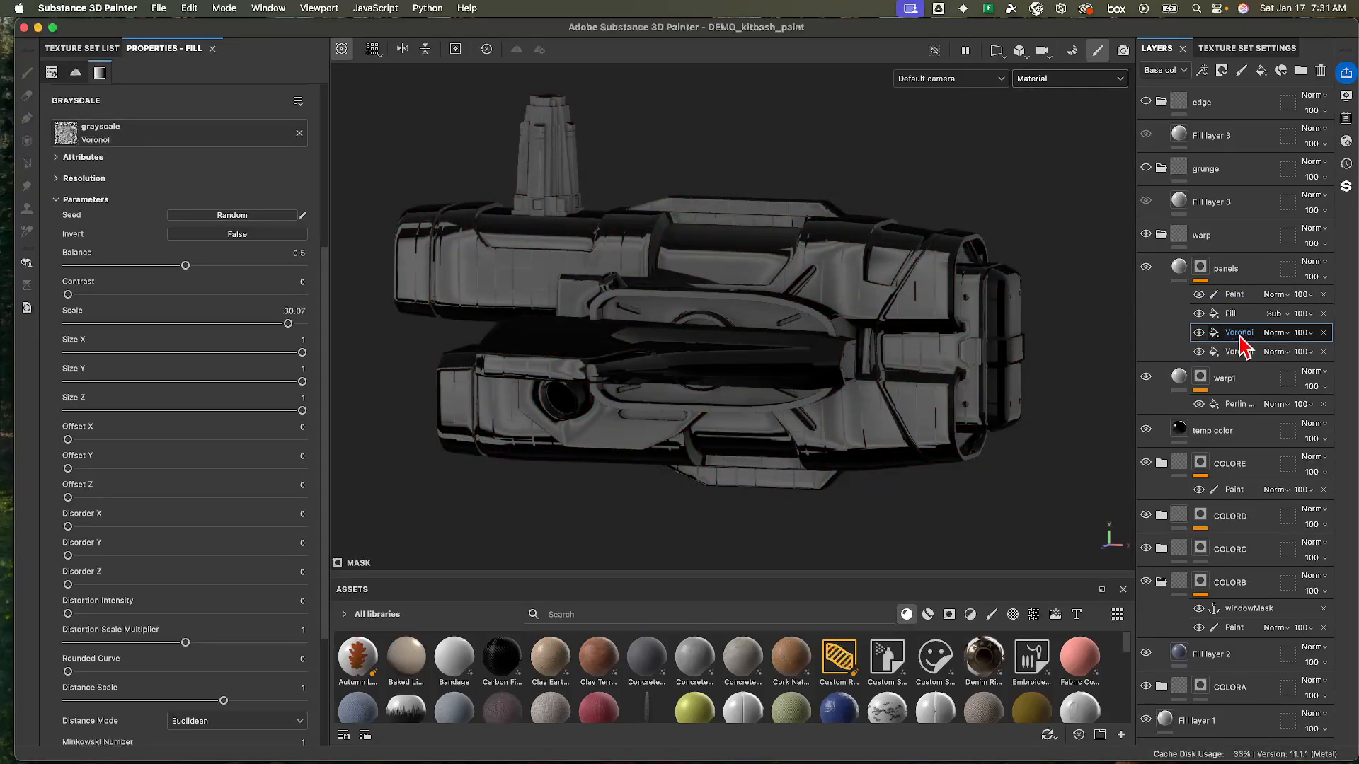
mouse_move(1239, 335)
left_mouse_down()
mouse_move(1246, 291)
mouse_move(1242, 351)
left_mouse_up()
left_click(1201, 268, "alt")
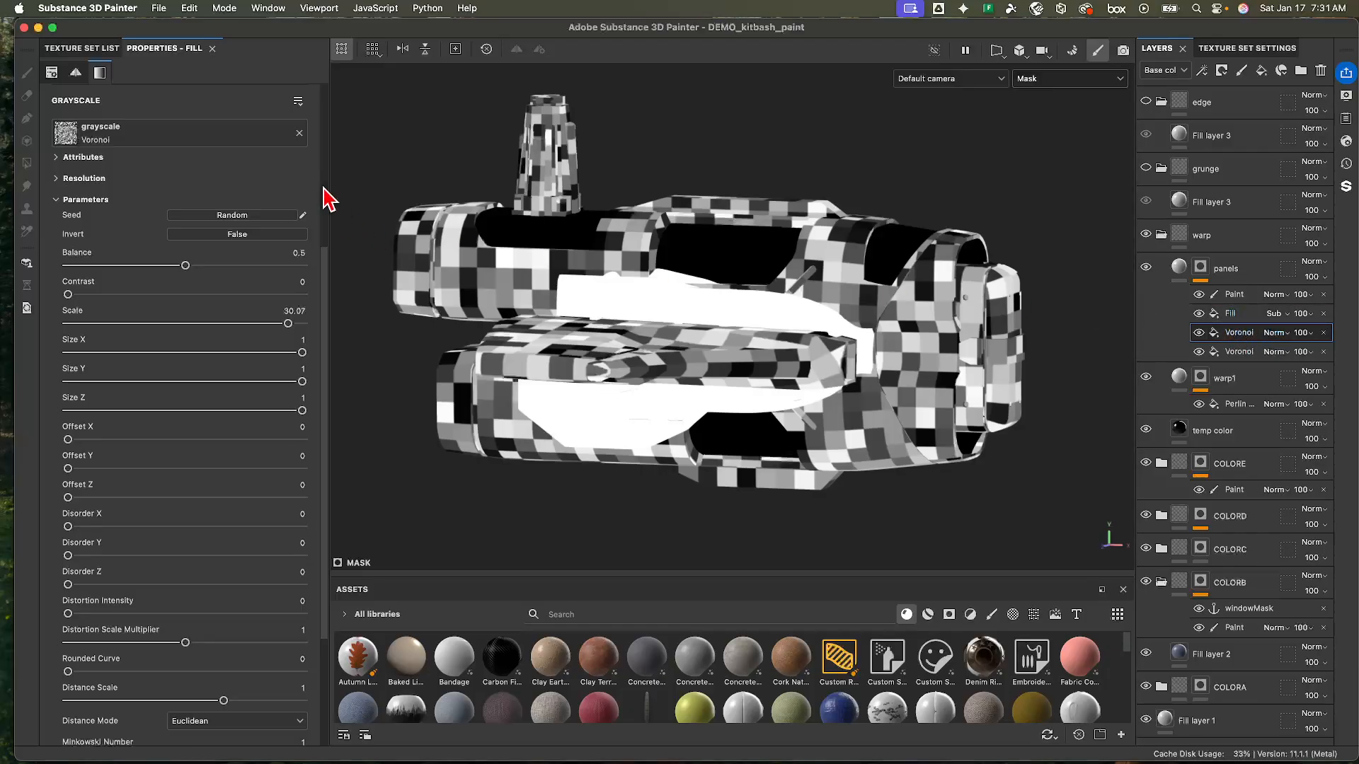
- Set the scale of the upper Voronoi fill to 50
scroll(213, 266, "down", 5)
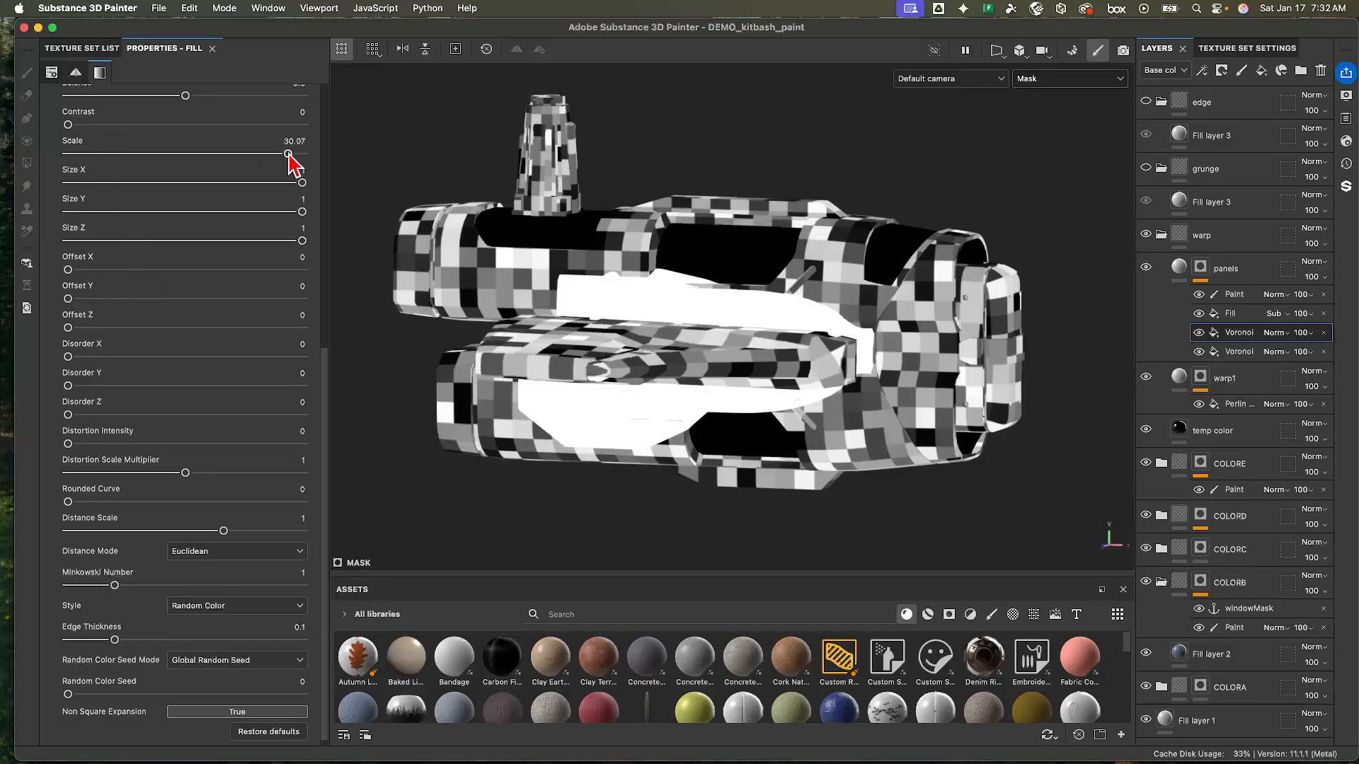
mouse_move(289, 154)
left_mouse_down()
mouse_move(283, 167)
mouse_move(304, 167)
left_mouse_up()
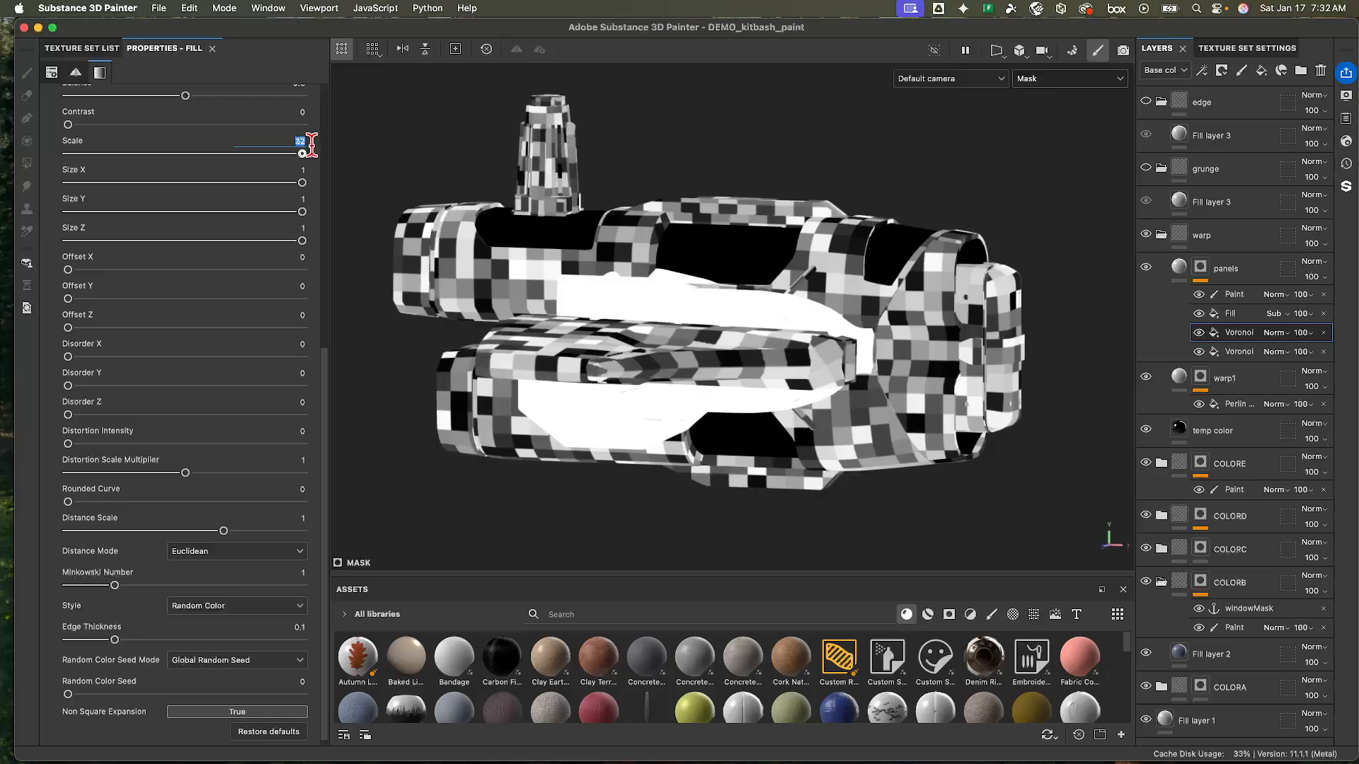
key("Return")
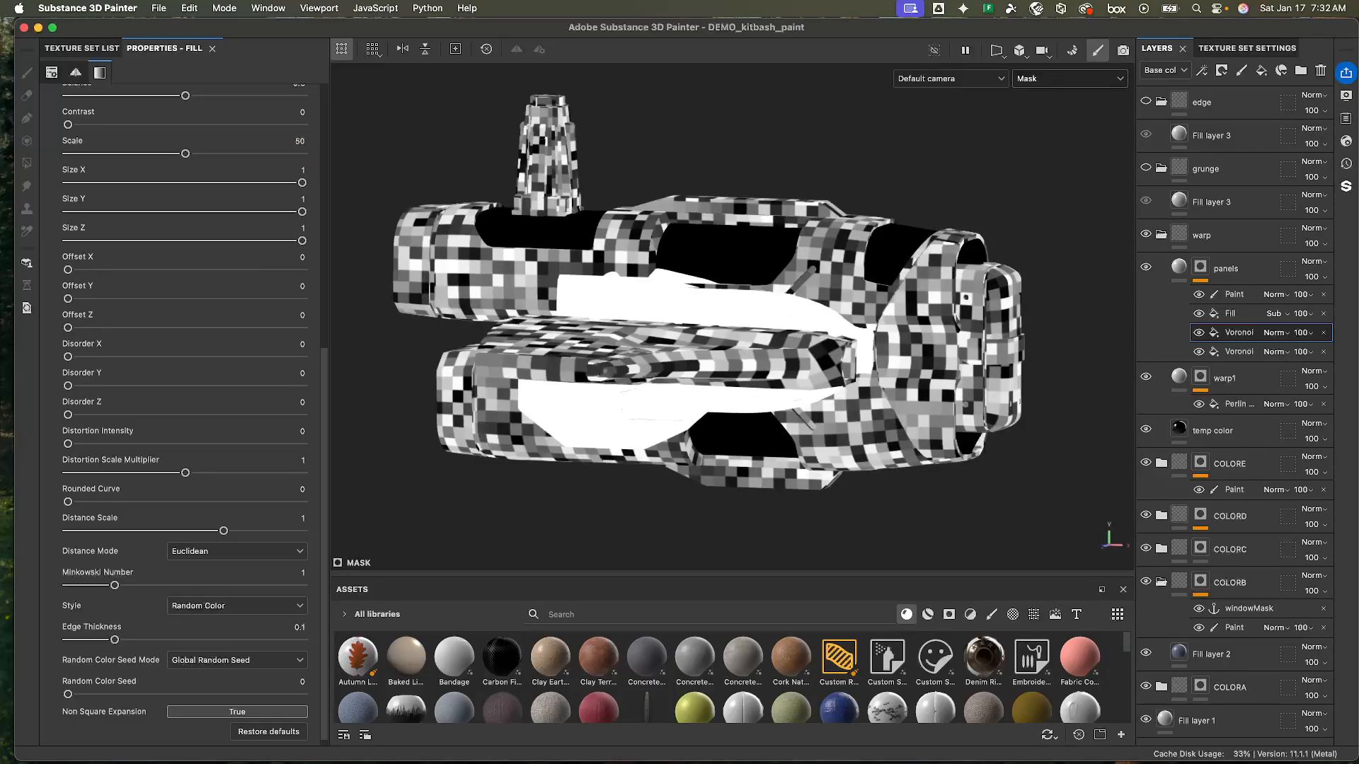
- Set the upper Voronoi fill's blend mode to Overlay after trying Linear dodge (Add) and Lighten (Max), and return the viewport to Material display
left_click(1272, 332)
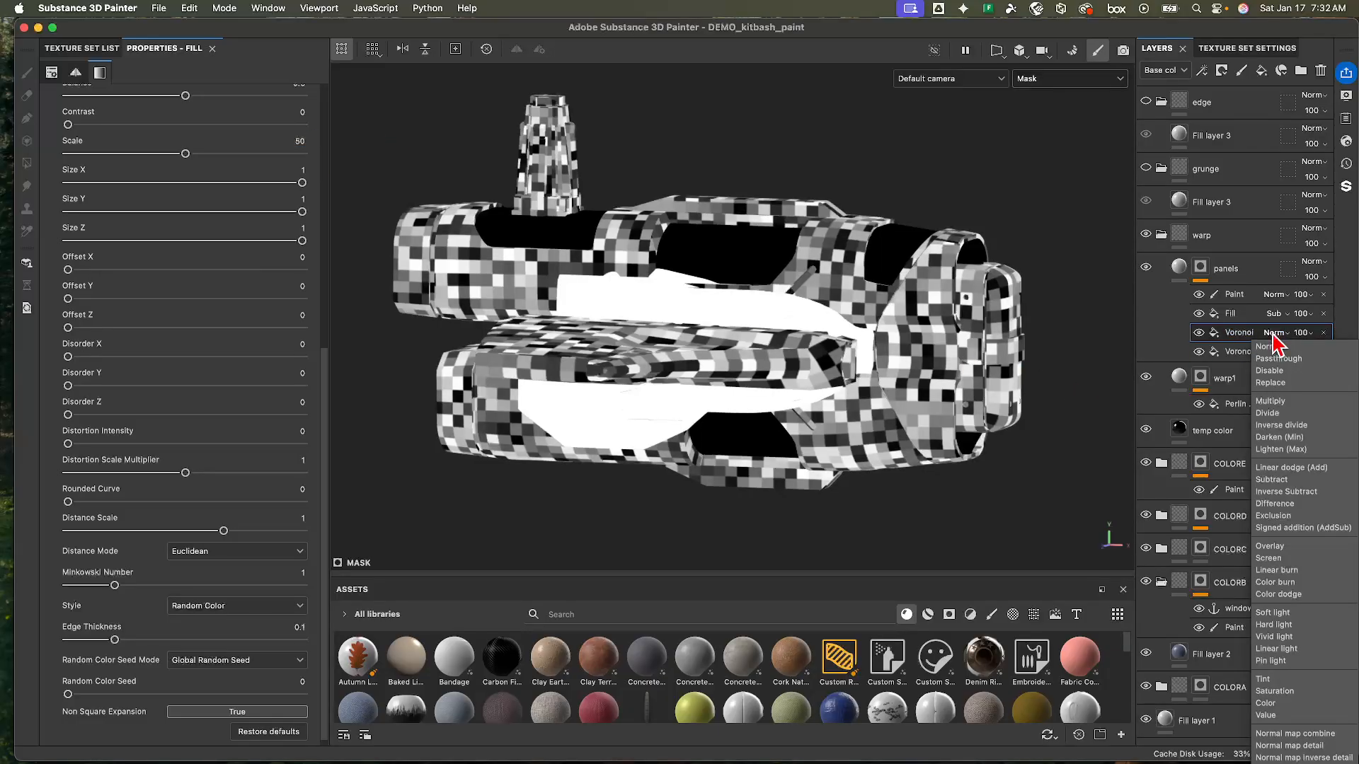
left_click(1308, 469)
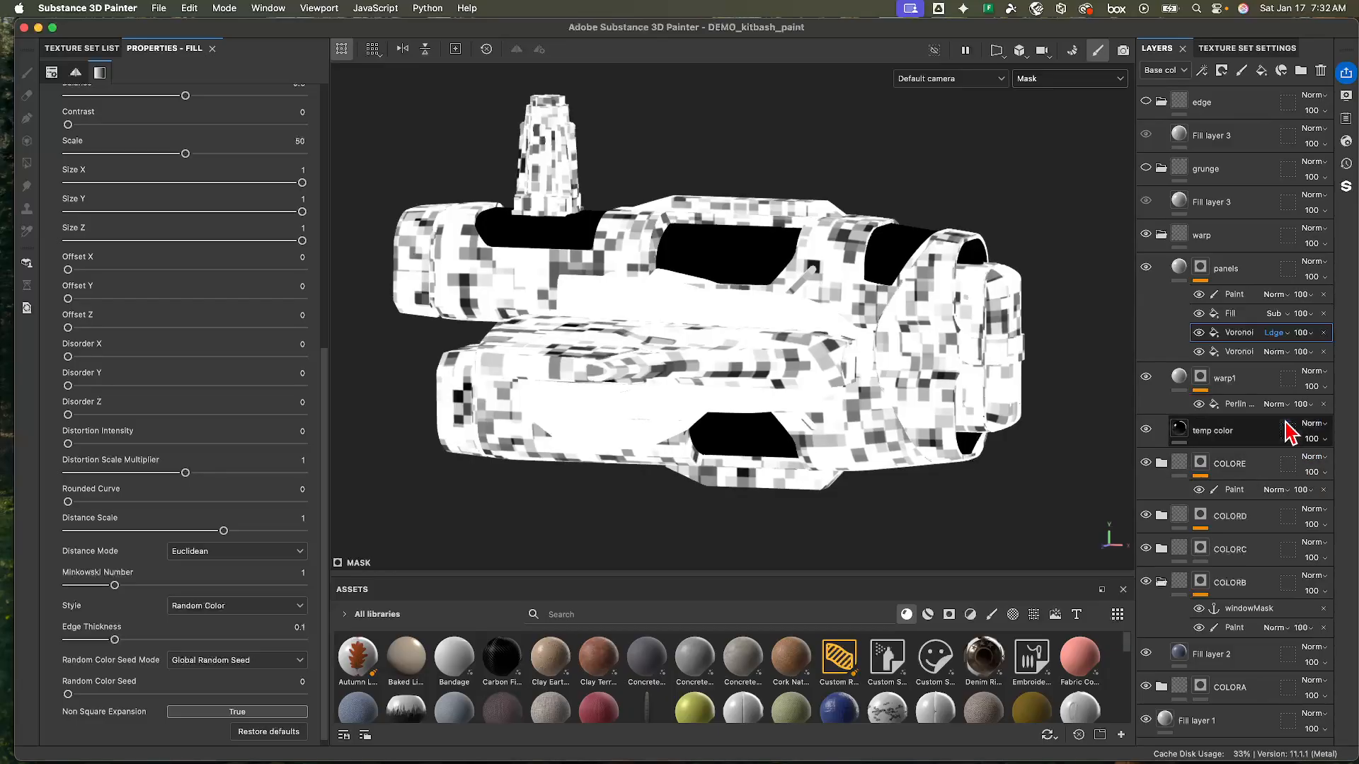
left_click(1277, 332)
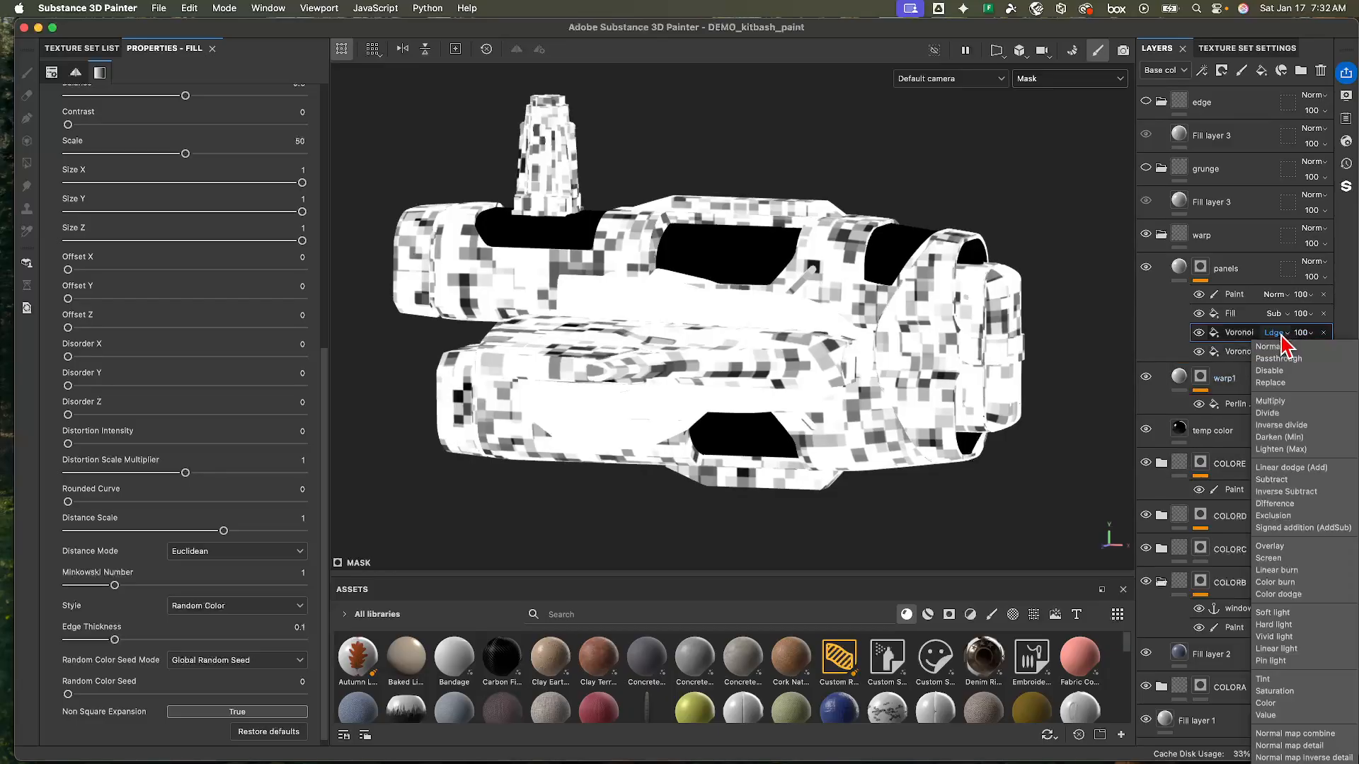
left_click(1313, 449)
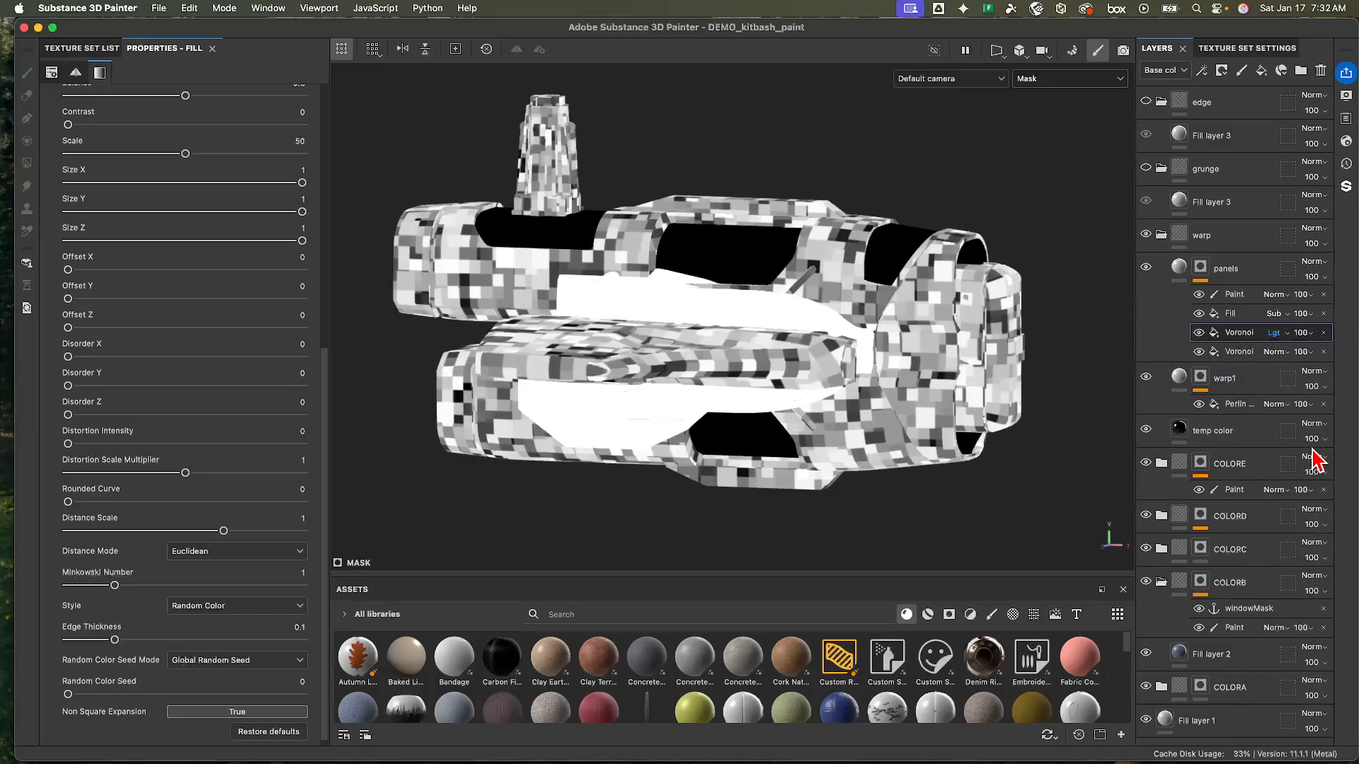
left_click(1276, 333)
left_click(1287, 557)
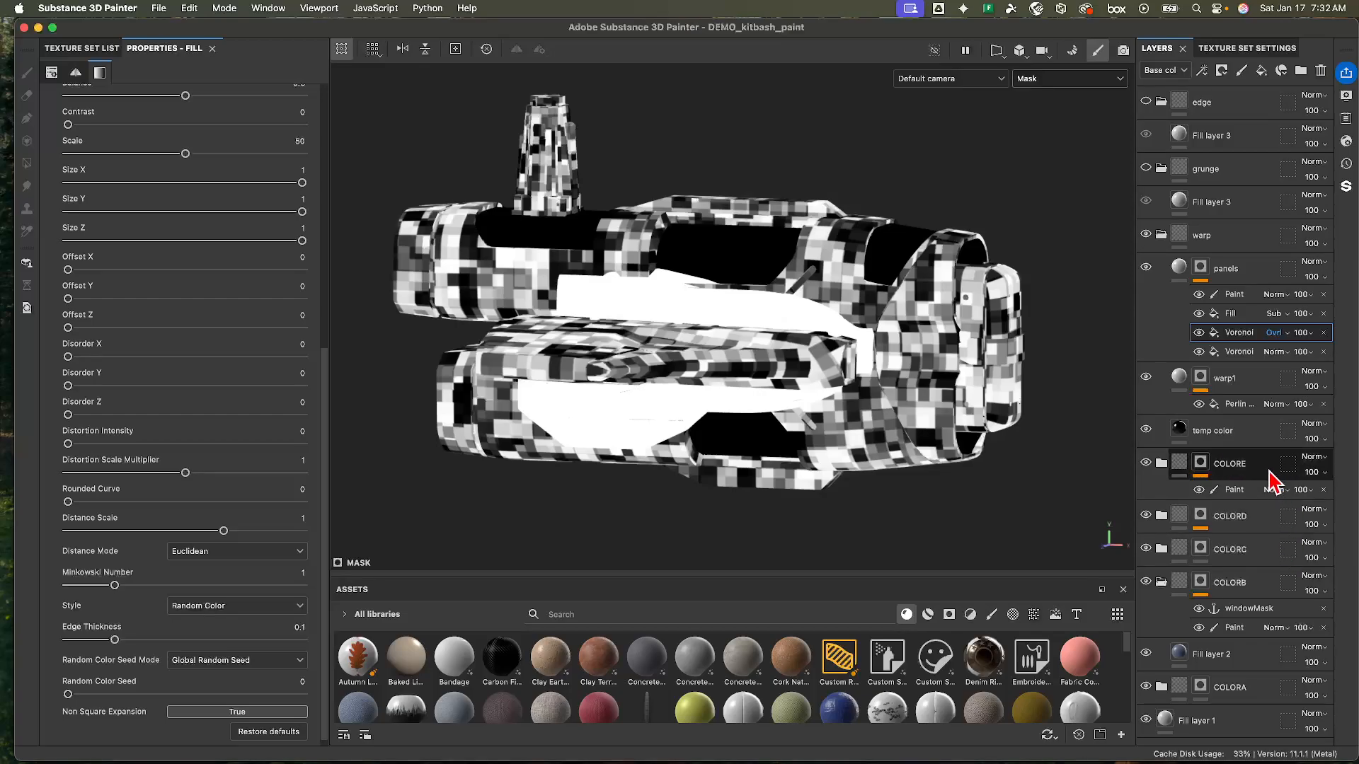
left_click(1035, 80)
left_click(1053, 112)
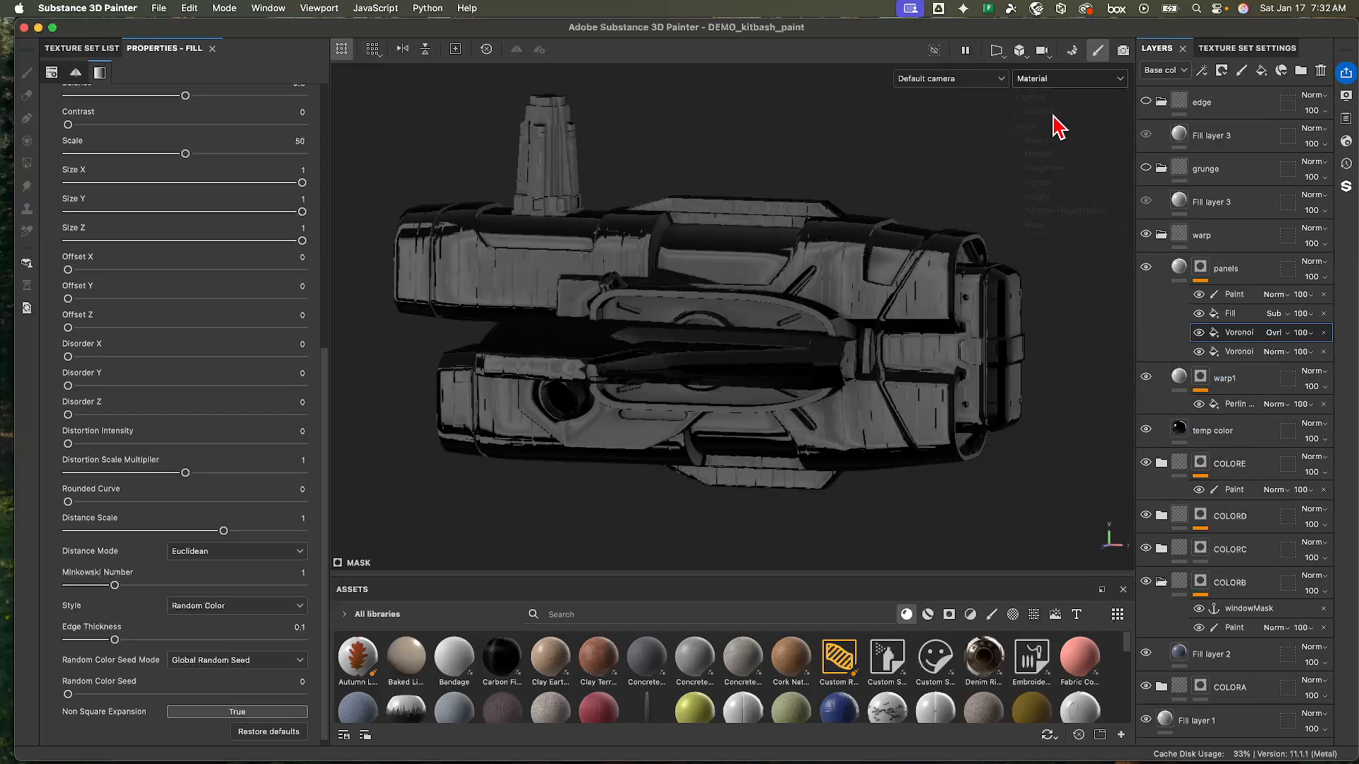
- Set the upper Voronoi fill's Offset Y to 0.12, Offset Z to 0.16 and scale to 32.33
mouse_move(977, 227)
left_mouse_down("alt")
mouse_move(1025, 235)
mouse_move(988, 227)
left_mouse_up("alt")
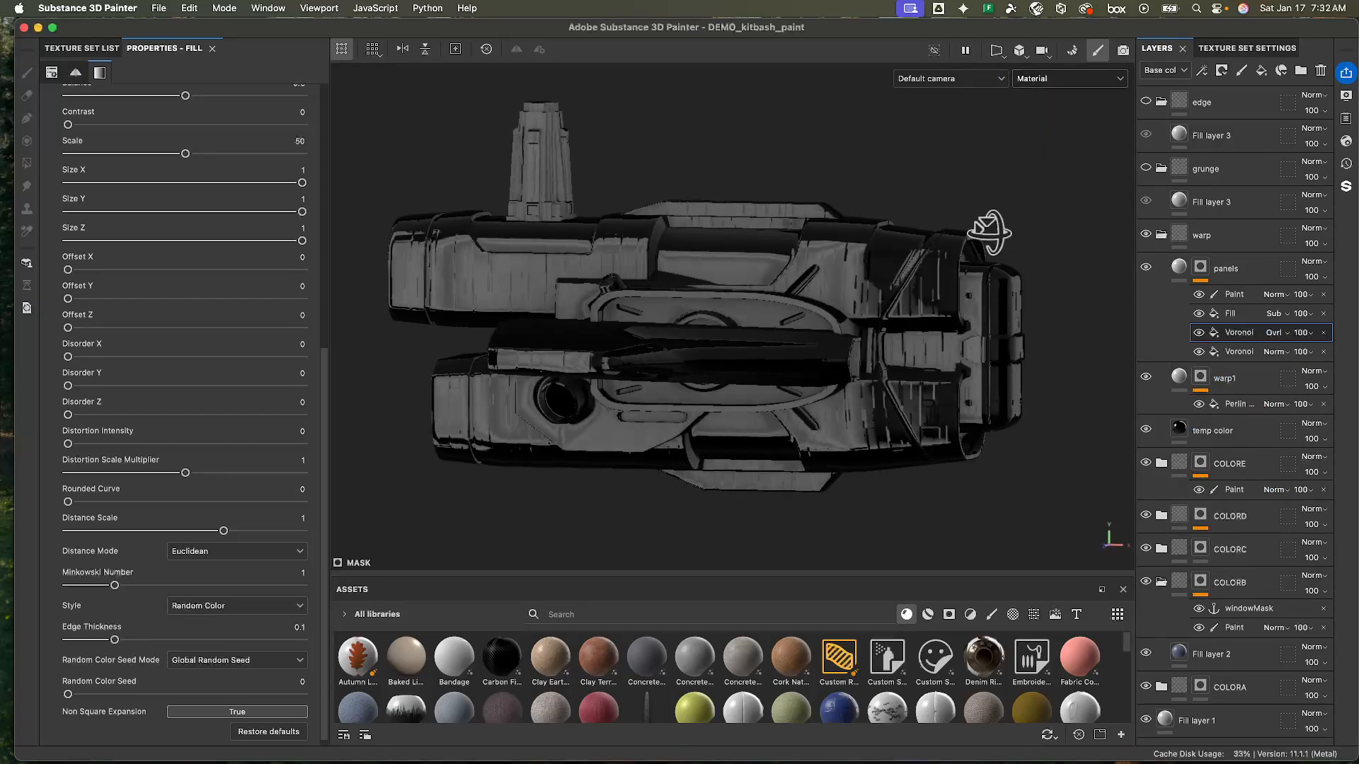
right_click_drag(984, 230, 901, 294, "alt")
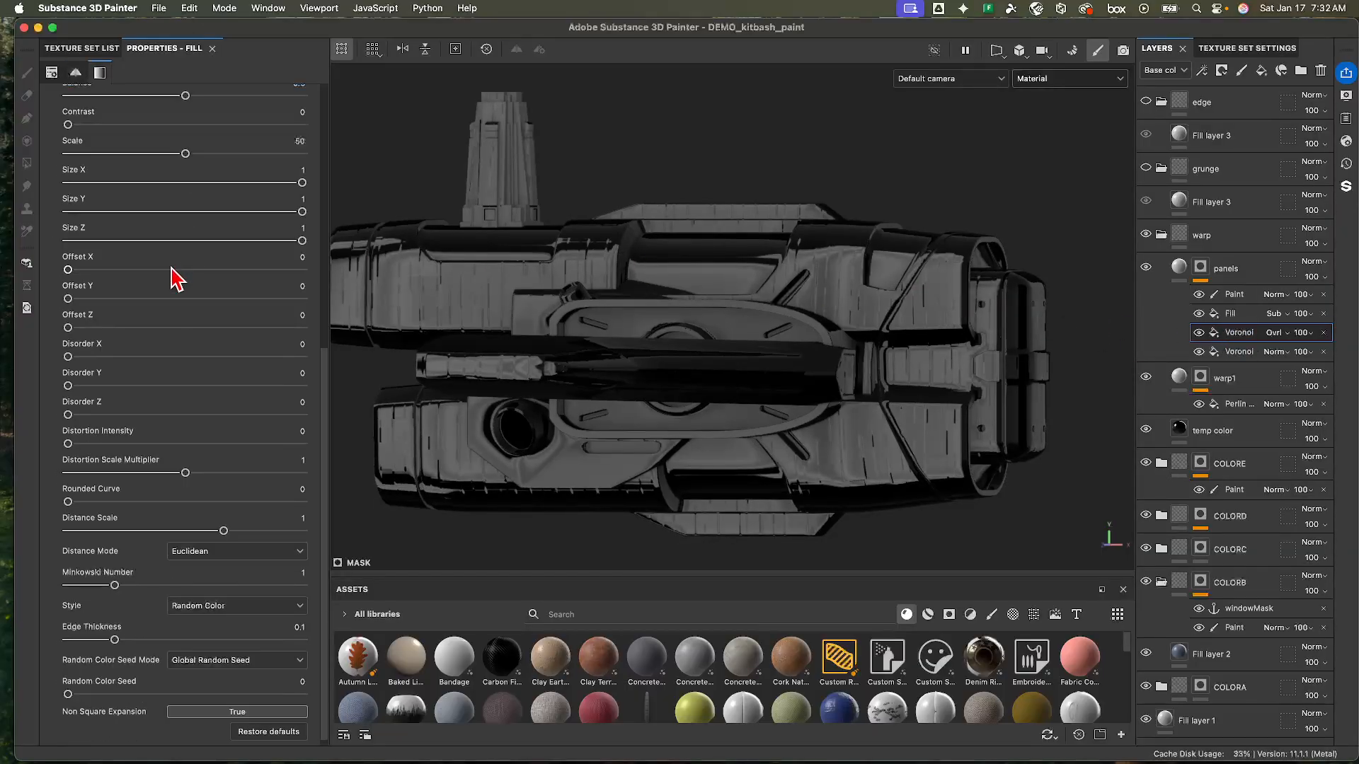
left_click_drag(68, 299, 106, 328)
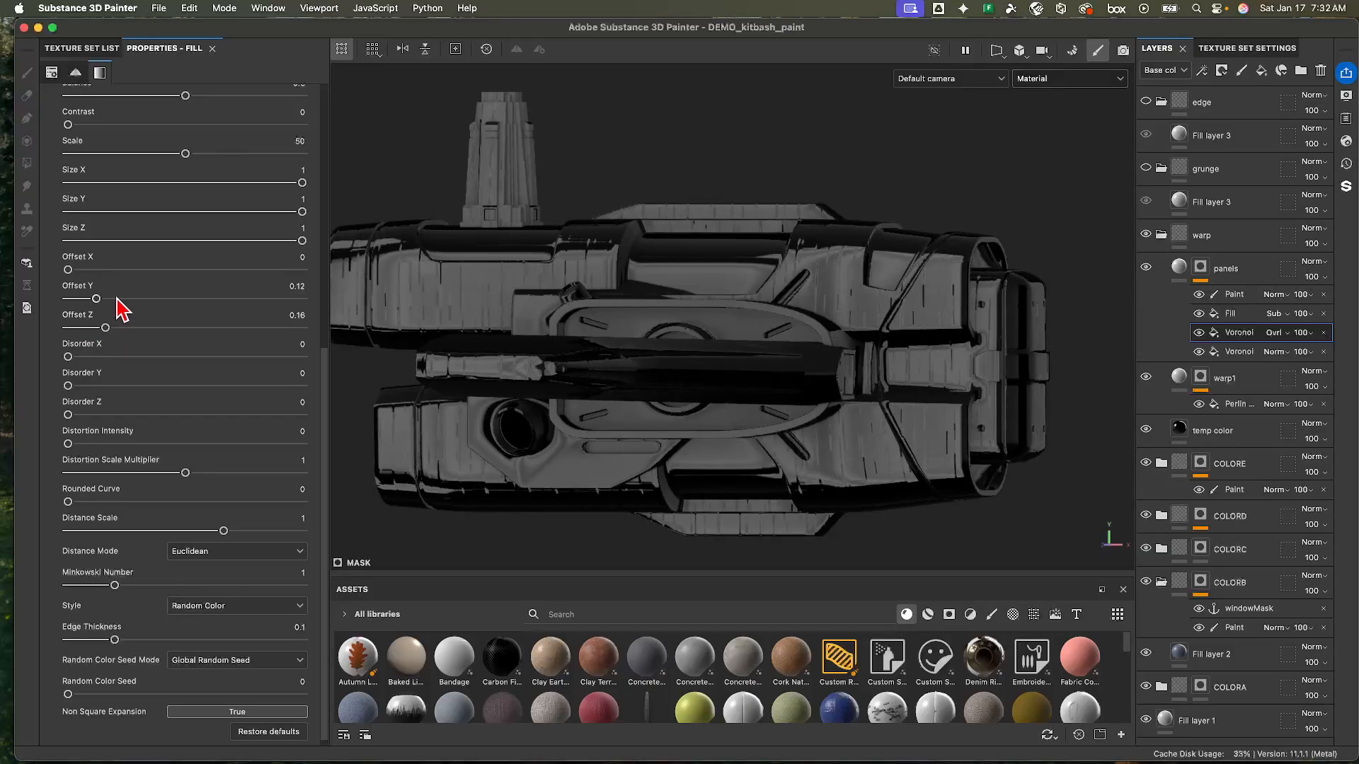
mouse_move(171, 154)
left_mouse_down()
mouse_move(93, 153)
mouse_move(144, 153)
left_mouse_up()
- Display the panels mask on the model and set the upper Voronoi fill's blend mode to Normal
left_click(1201, 268, "alt")
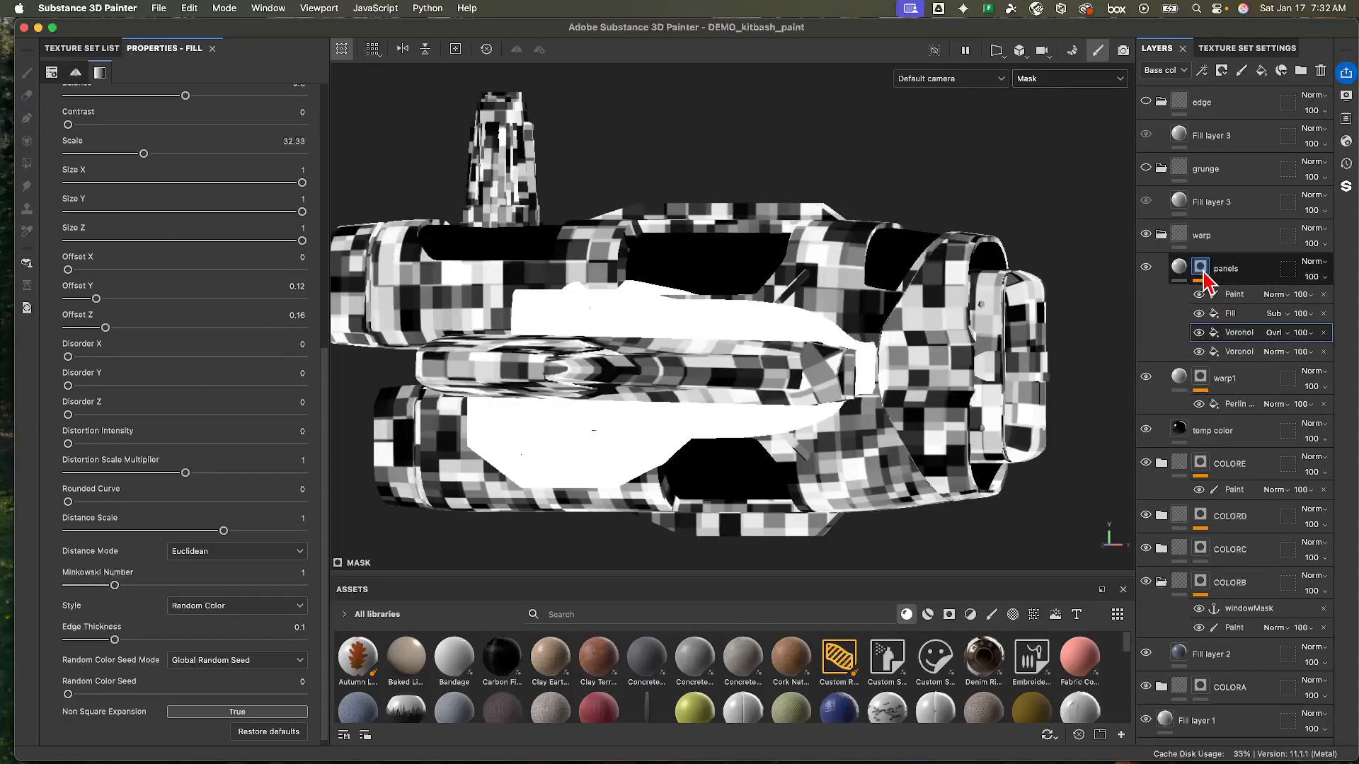
left_click(1274, 332)
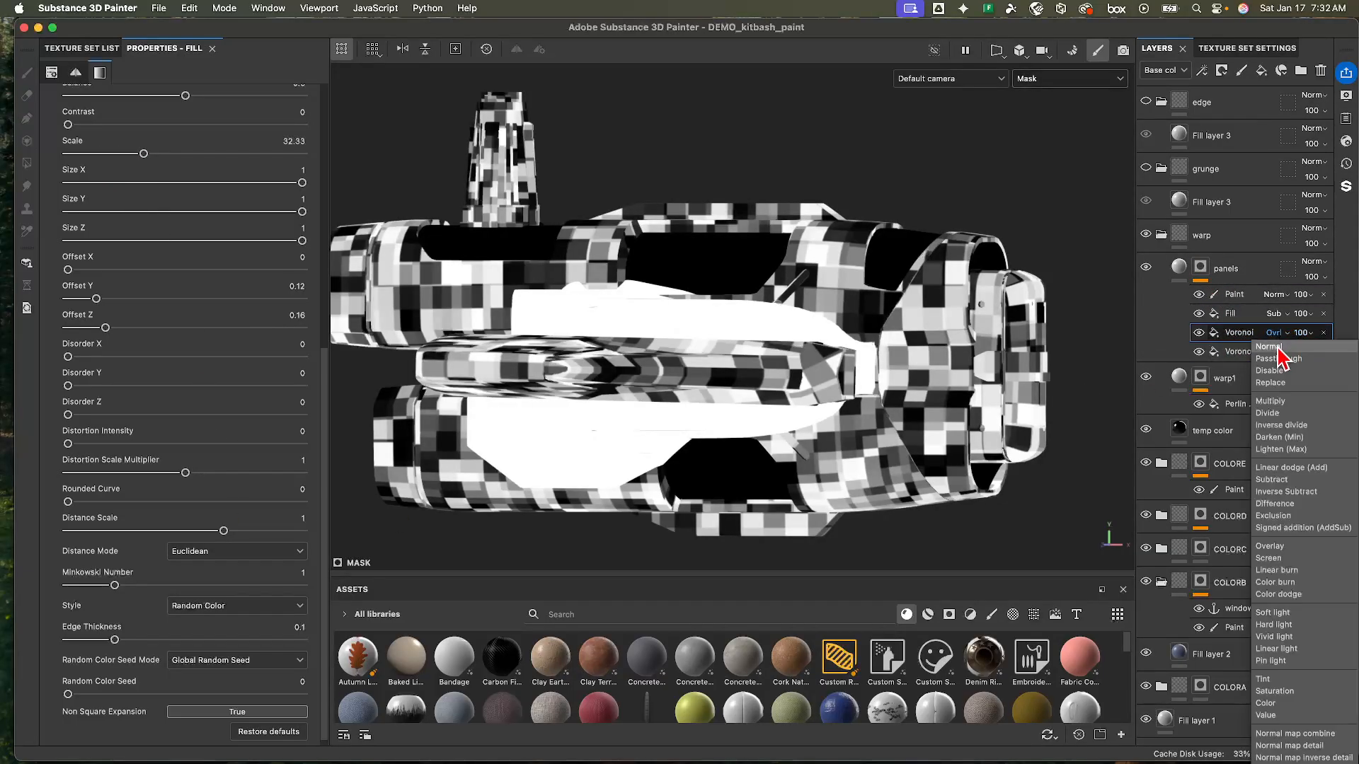
left_click(1275, 347)
scroll(241, 541, "down", 1)
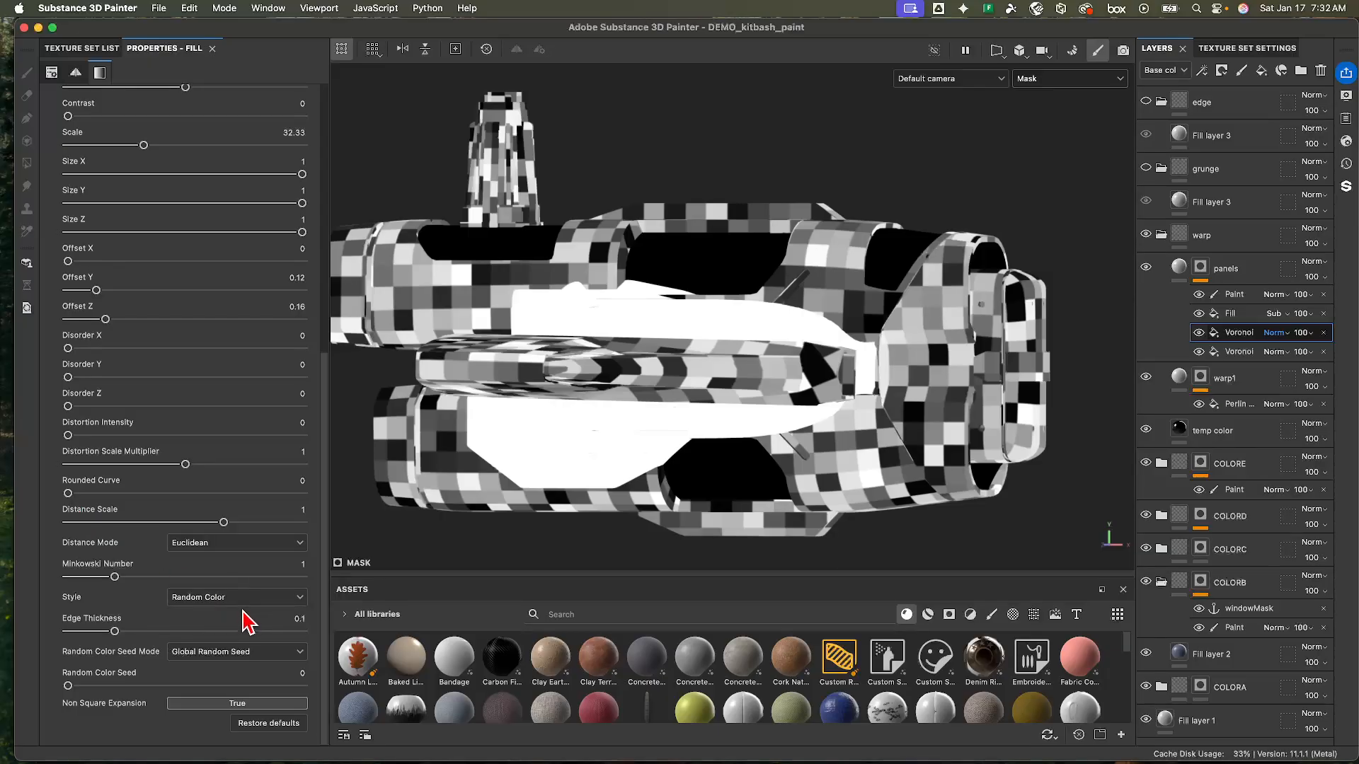
- Try the F1, F2-F1 and F1/F2 styles on the upper Voronoi fill, ending on F1
left_click(224, 557)
left_click(225, 559)
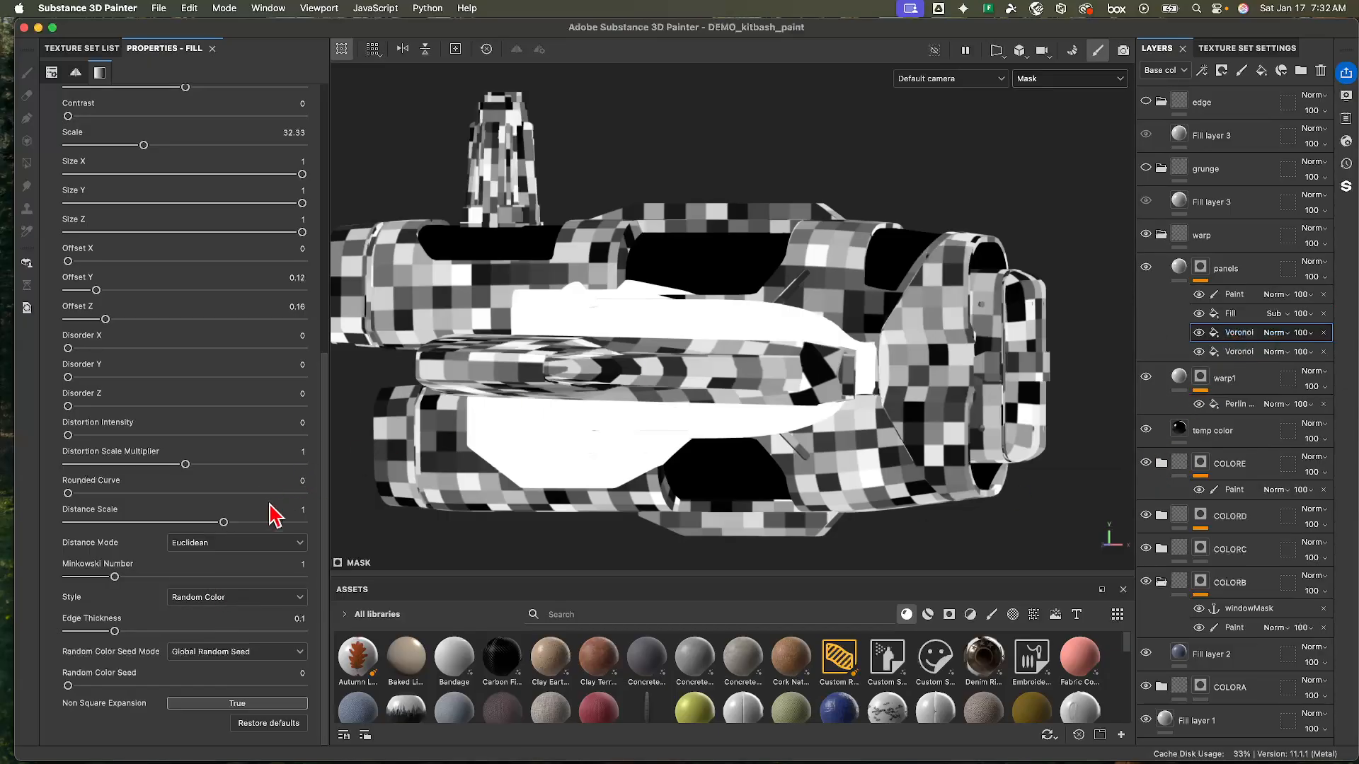
scroll(225, 577, "up", 2)
scroll(216, 627, "down", 2)
left_click(224, 601)
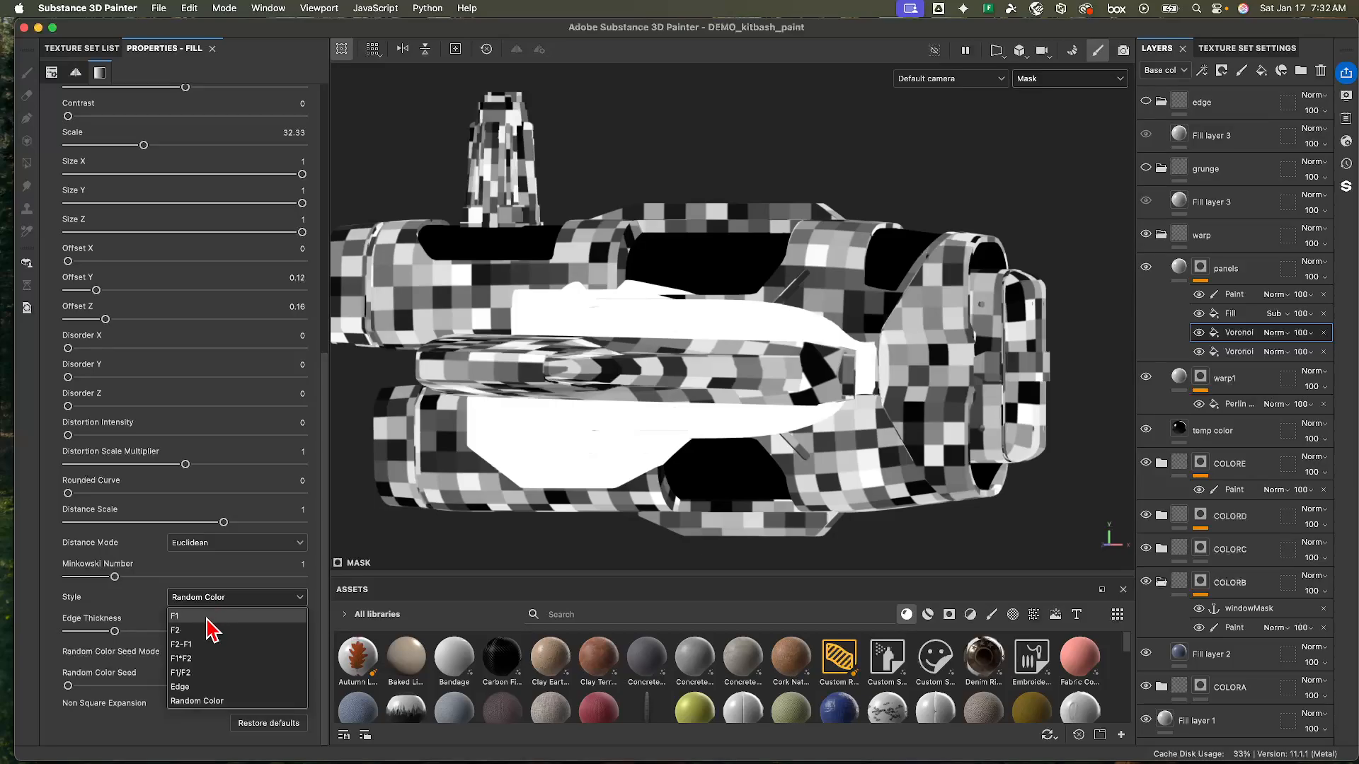
left_click(203, 616)
left_click(223, 602)
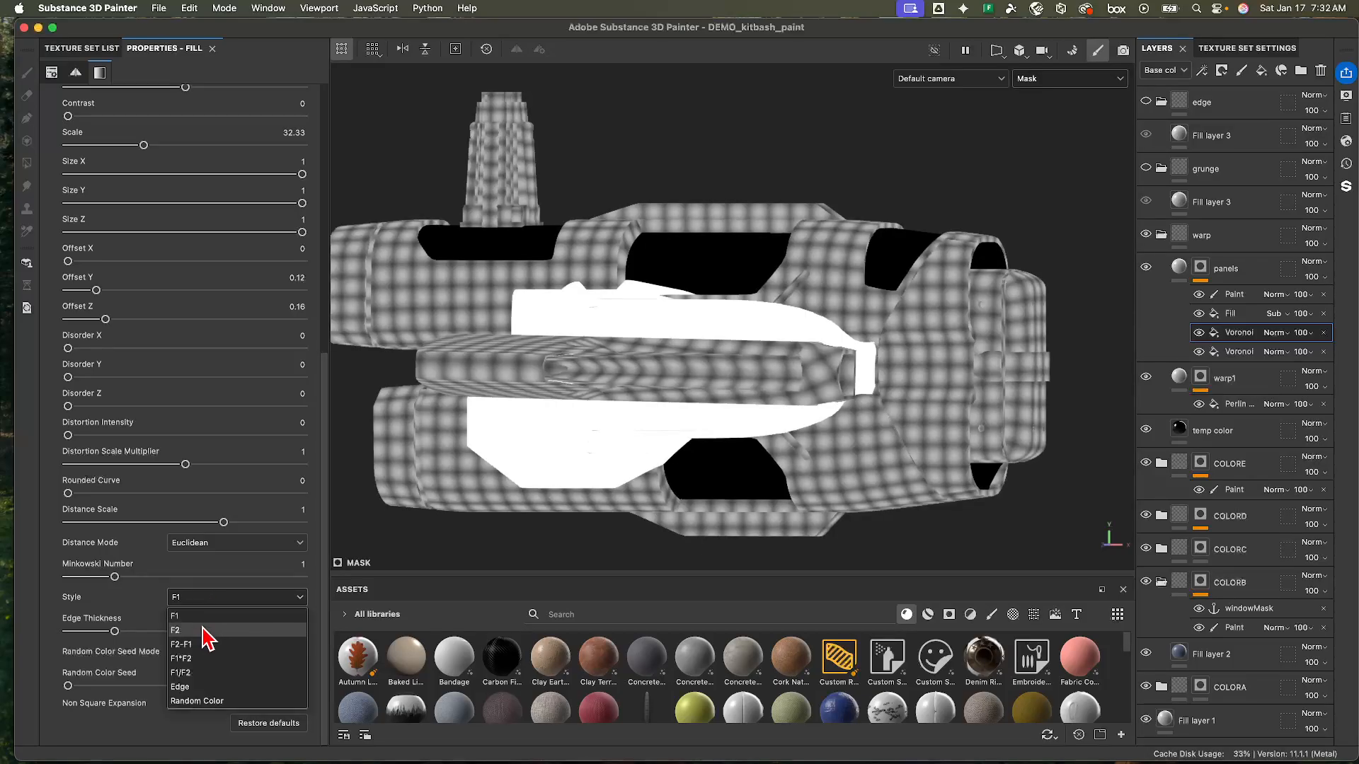
left_click(198, 645)
left_click(217, 600)
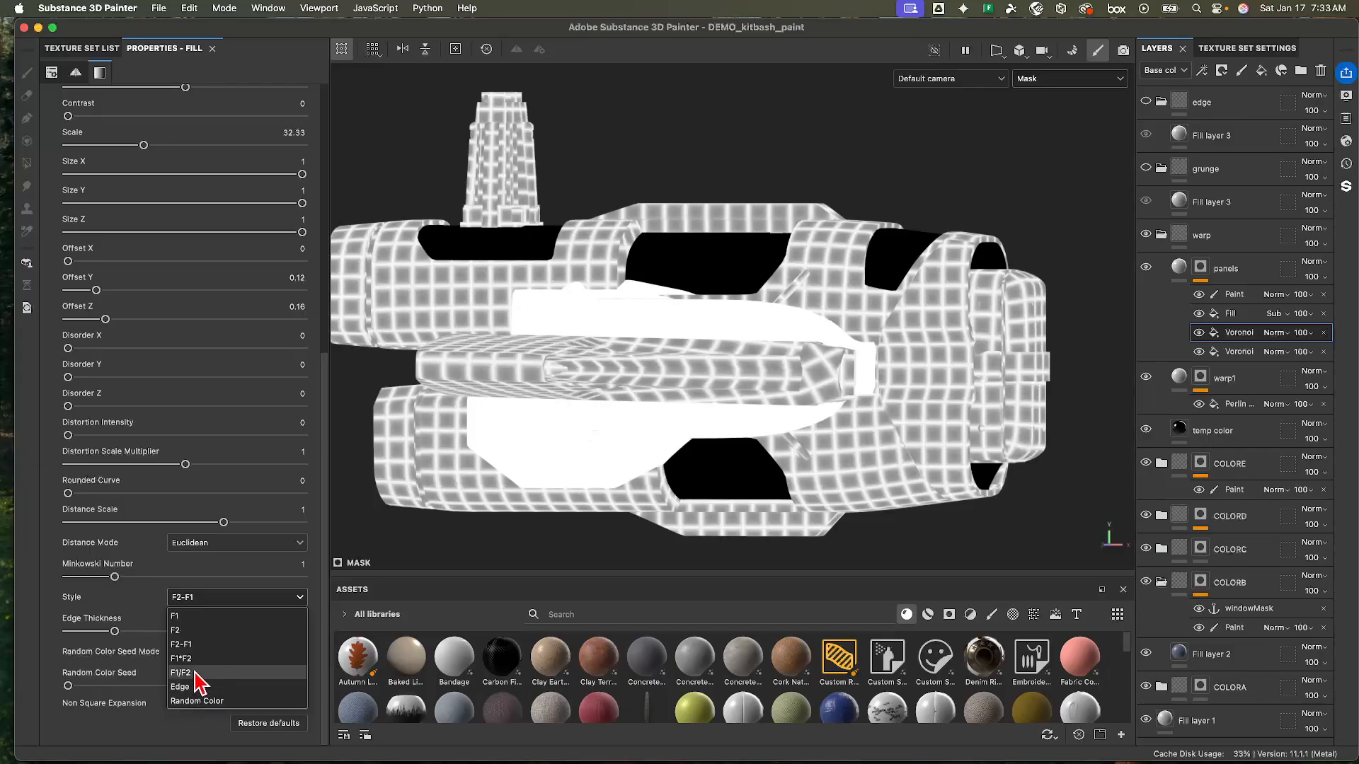
left_click(196, 673)
left_click(218, 601)
left_click(207, 617)
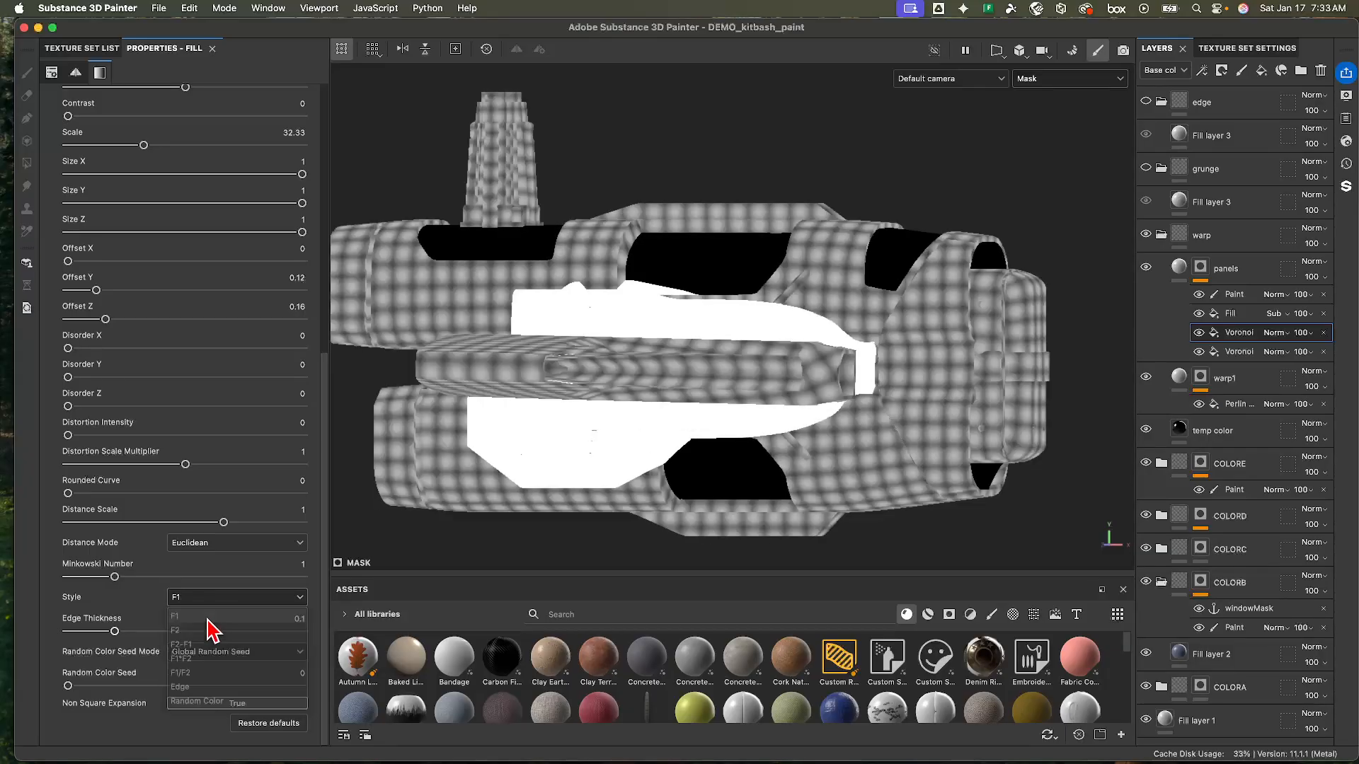
- Set the upper Voronoi fill's distance mode to Chebyshev after comparing it with Manhattan and Minkowski
left_click(220, 545)
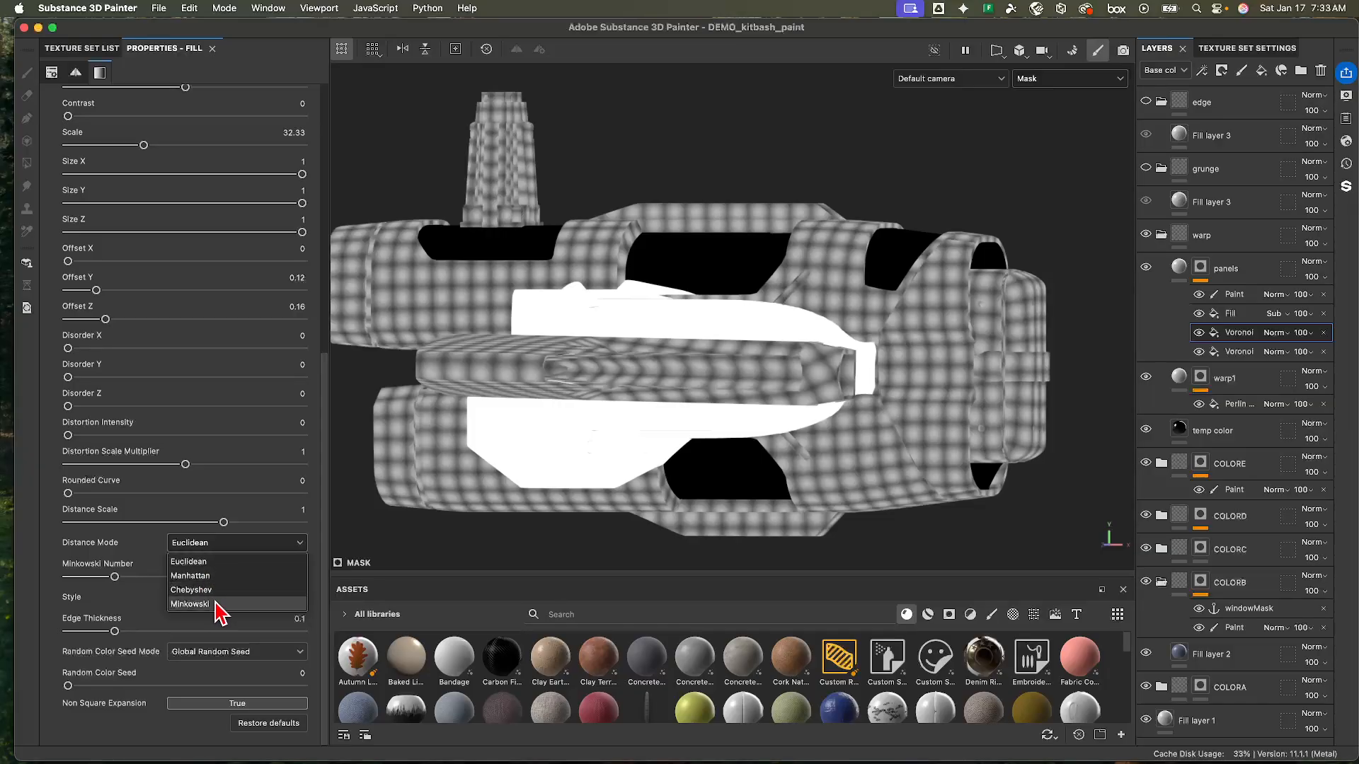
left_click(191, 575)
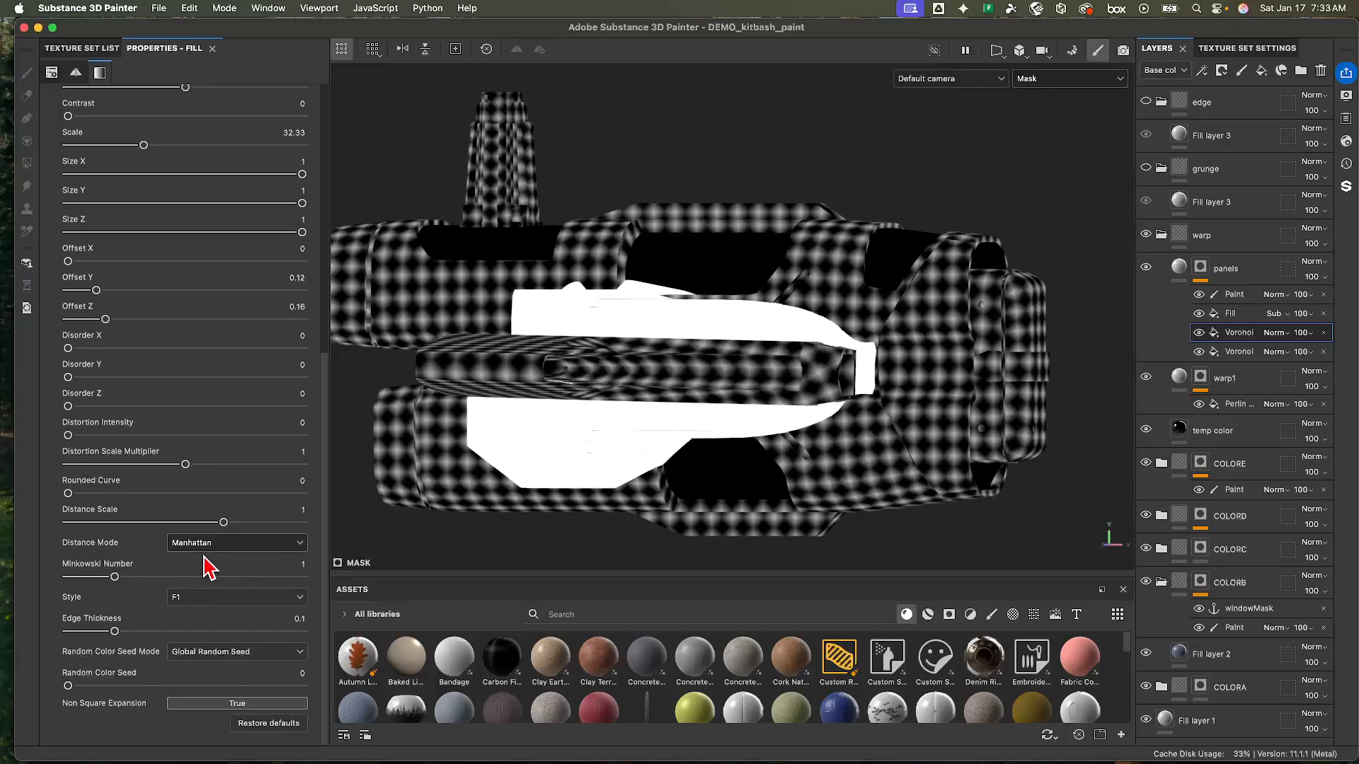
left_click(209, 543)
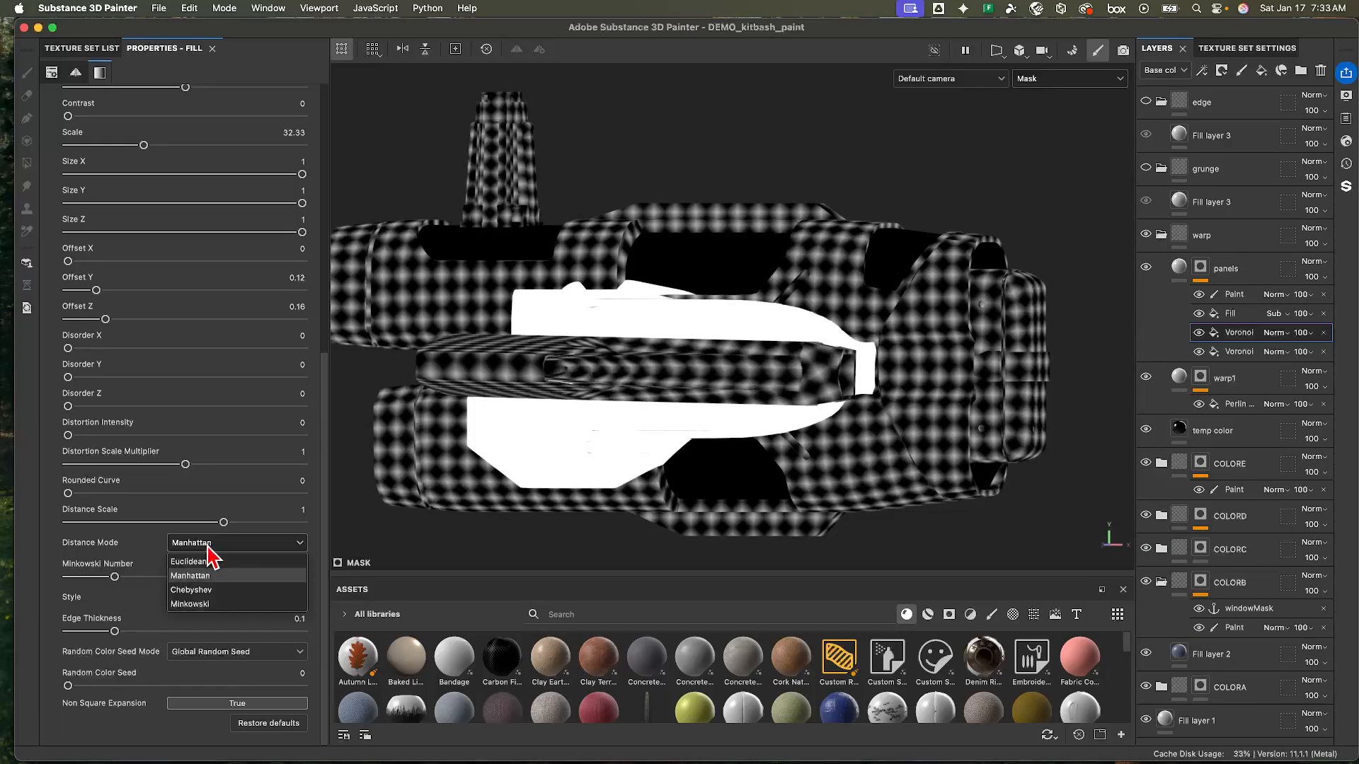
left_click(203, 590)
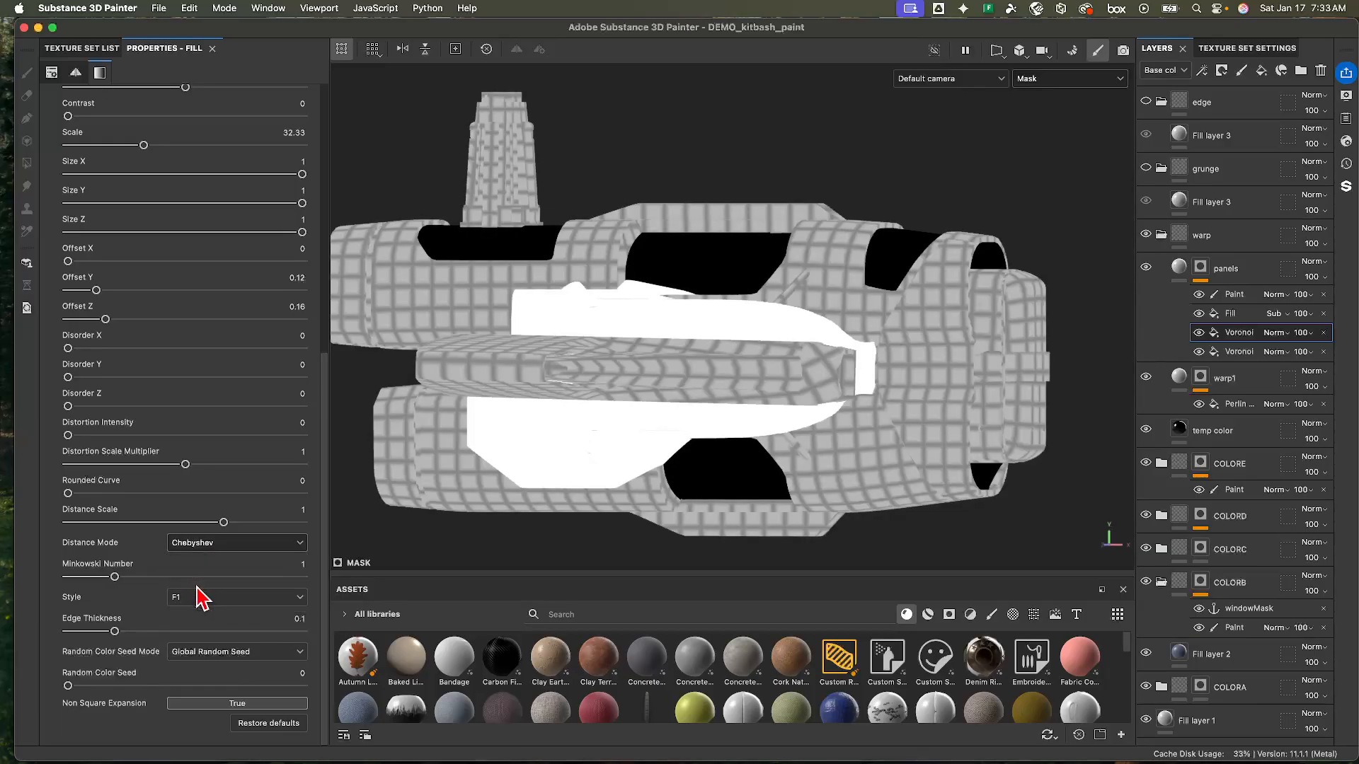
left_click(212, 544)
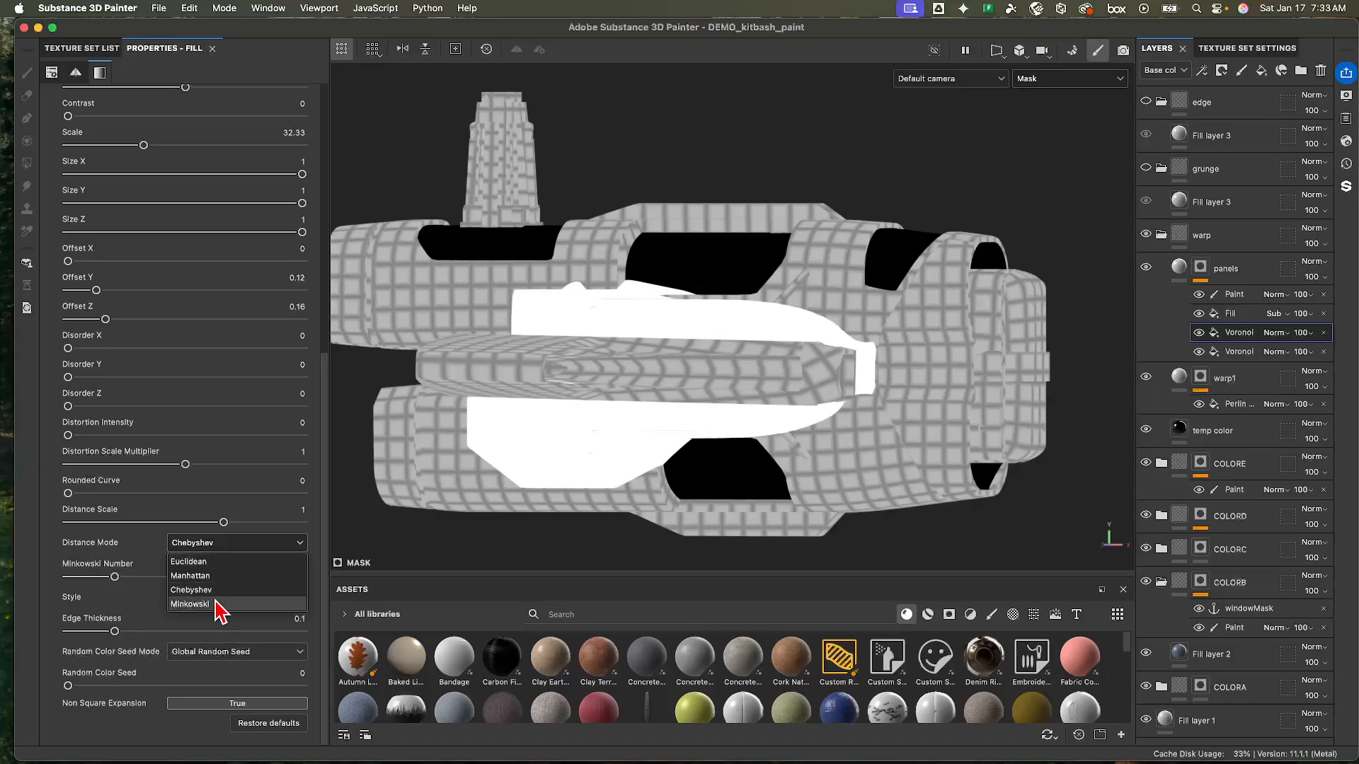
left_click(191, 605)
left_click(225, 543)
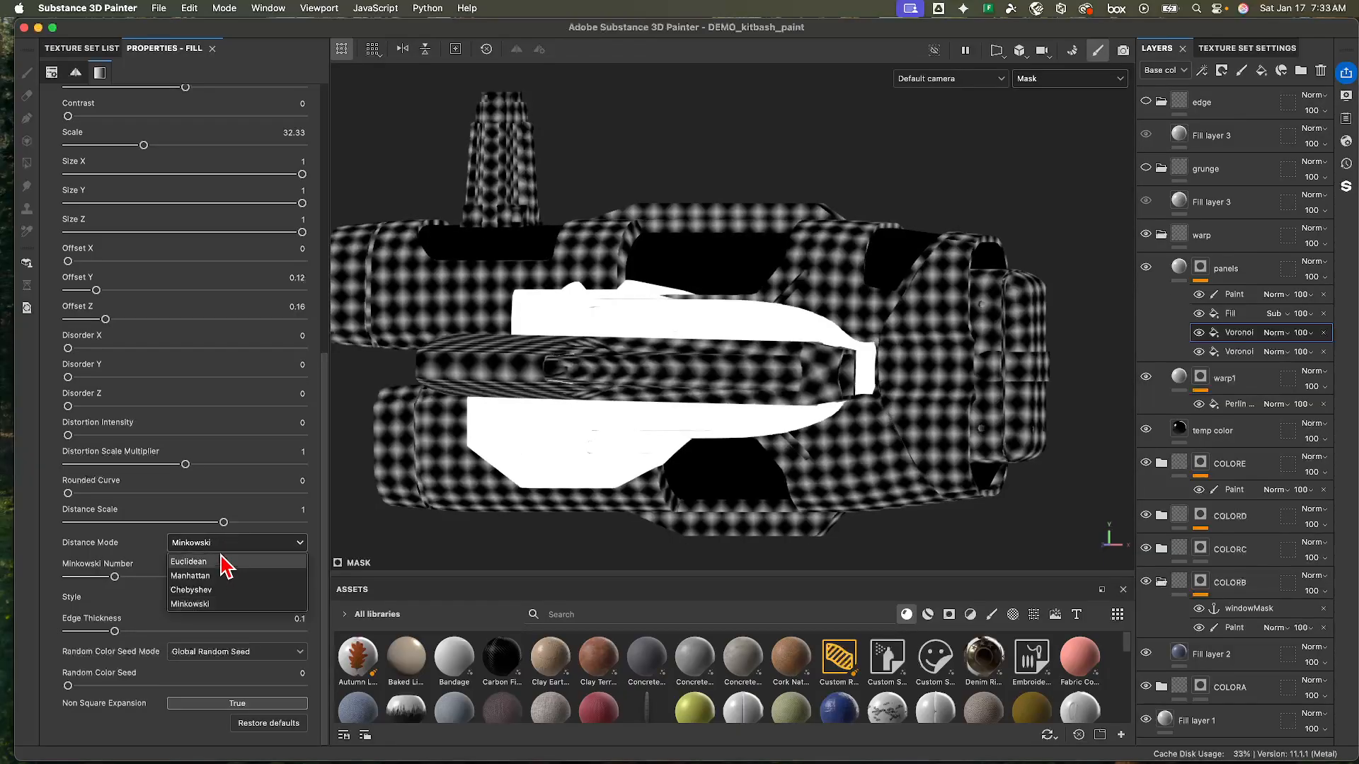
left_click(223, 590)
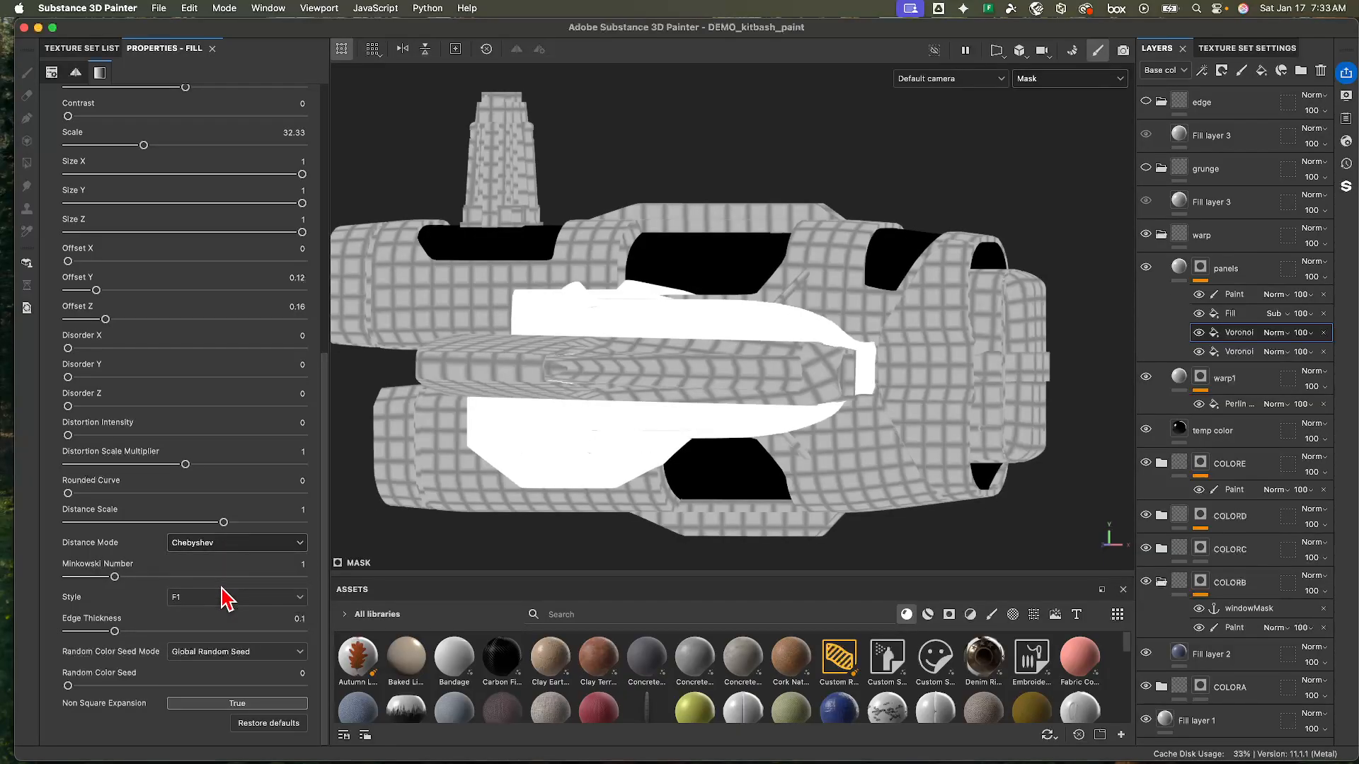
left_click(233, 544)
left_click(211, 608)
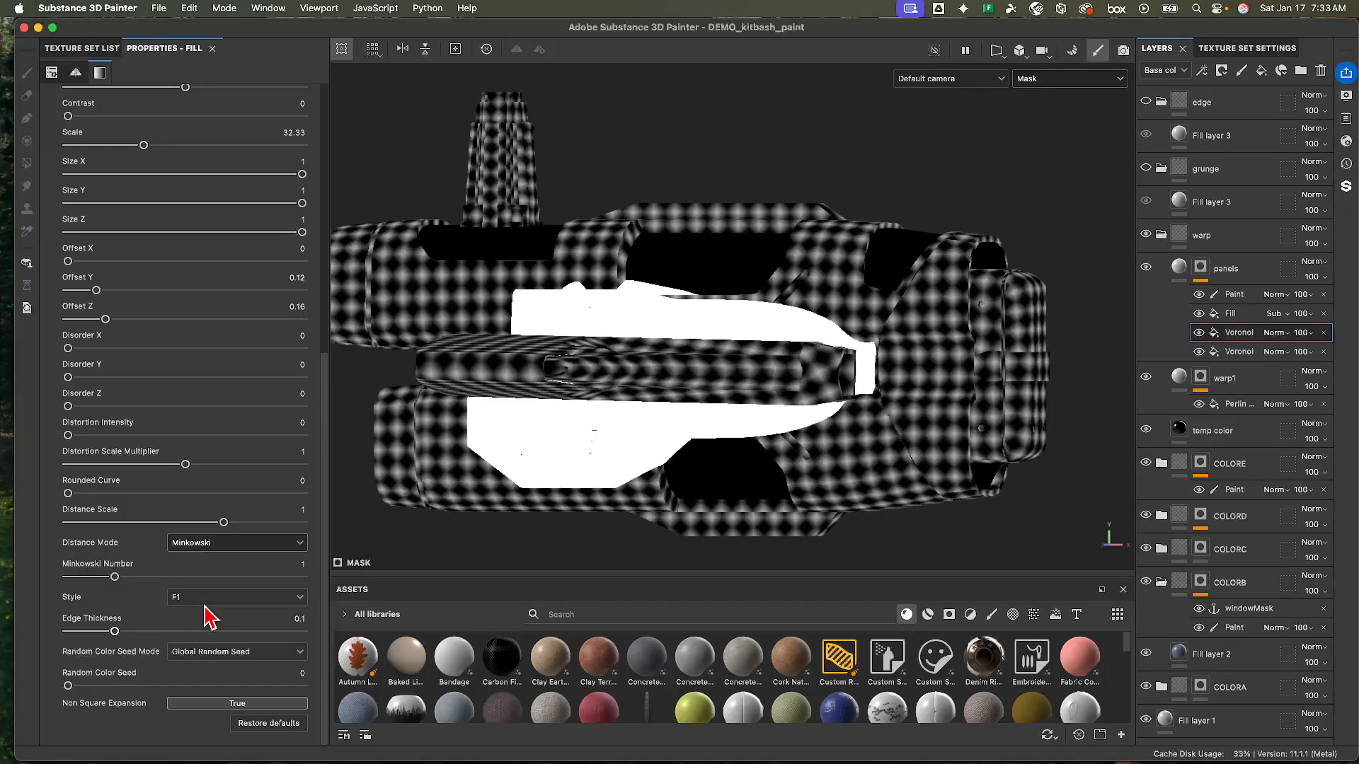
left_click(213, 544)
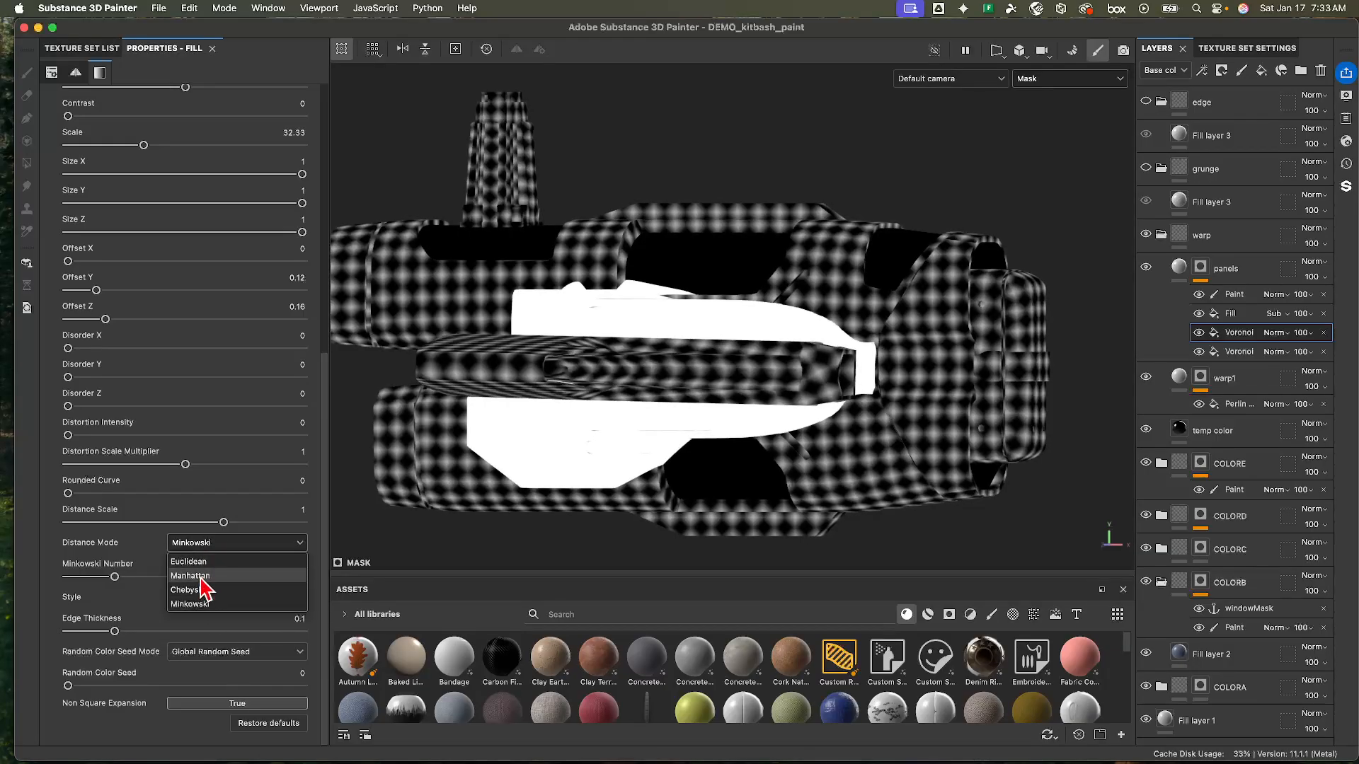
left_click(220, 557)
left_click(219, 544)
left_click(212, 591)
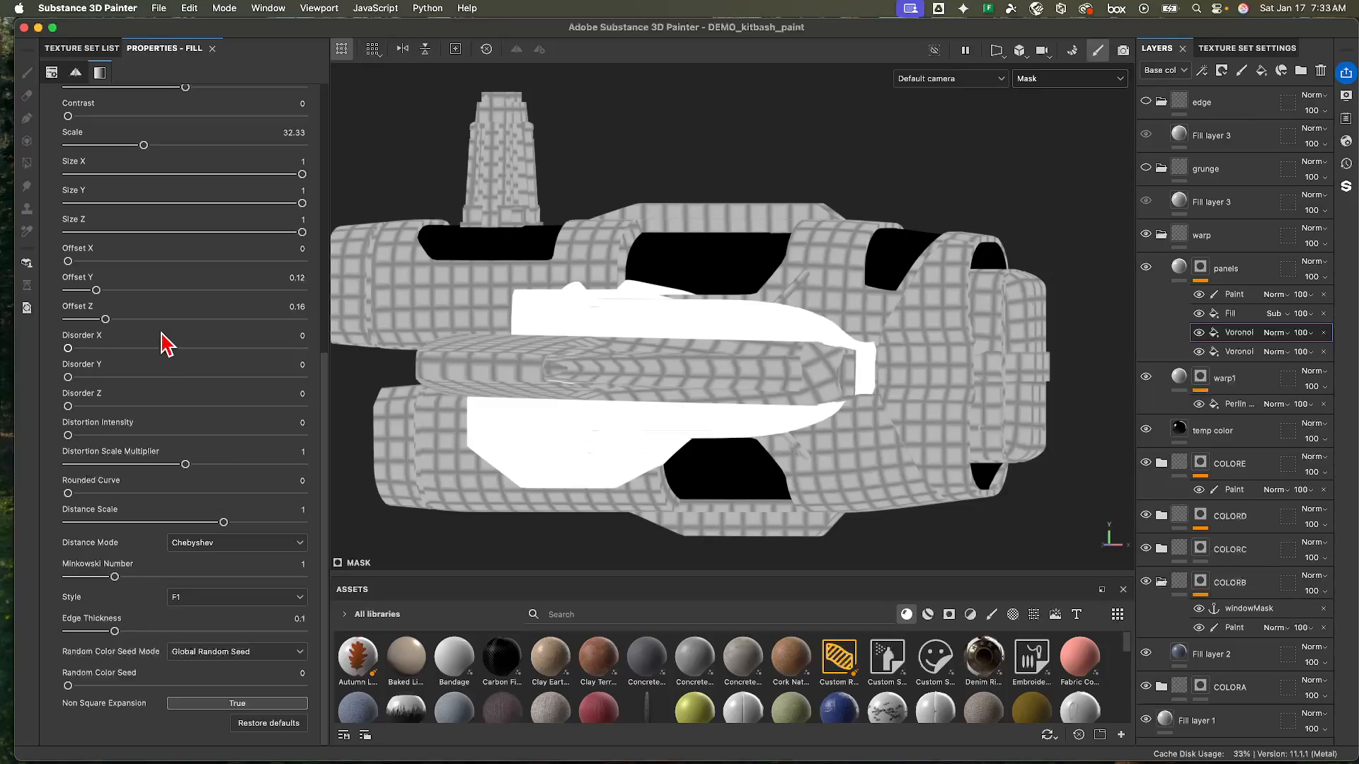
- Set the upper Voronoi fill's Disorder X, Y and Z to 1
scroll(140, 215, "up", 1)
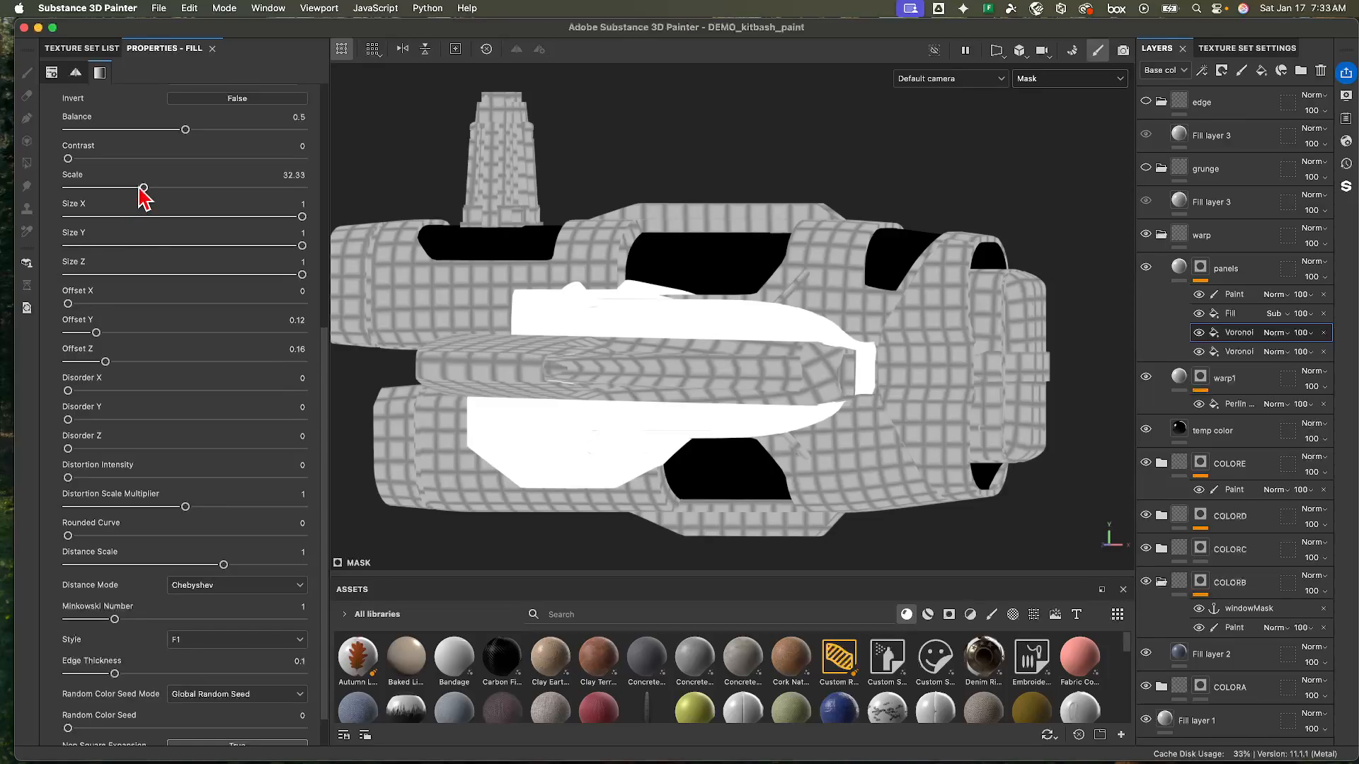
scroll(135, 289, "up", 3)
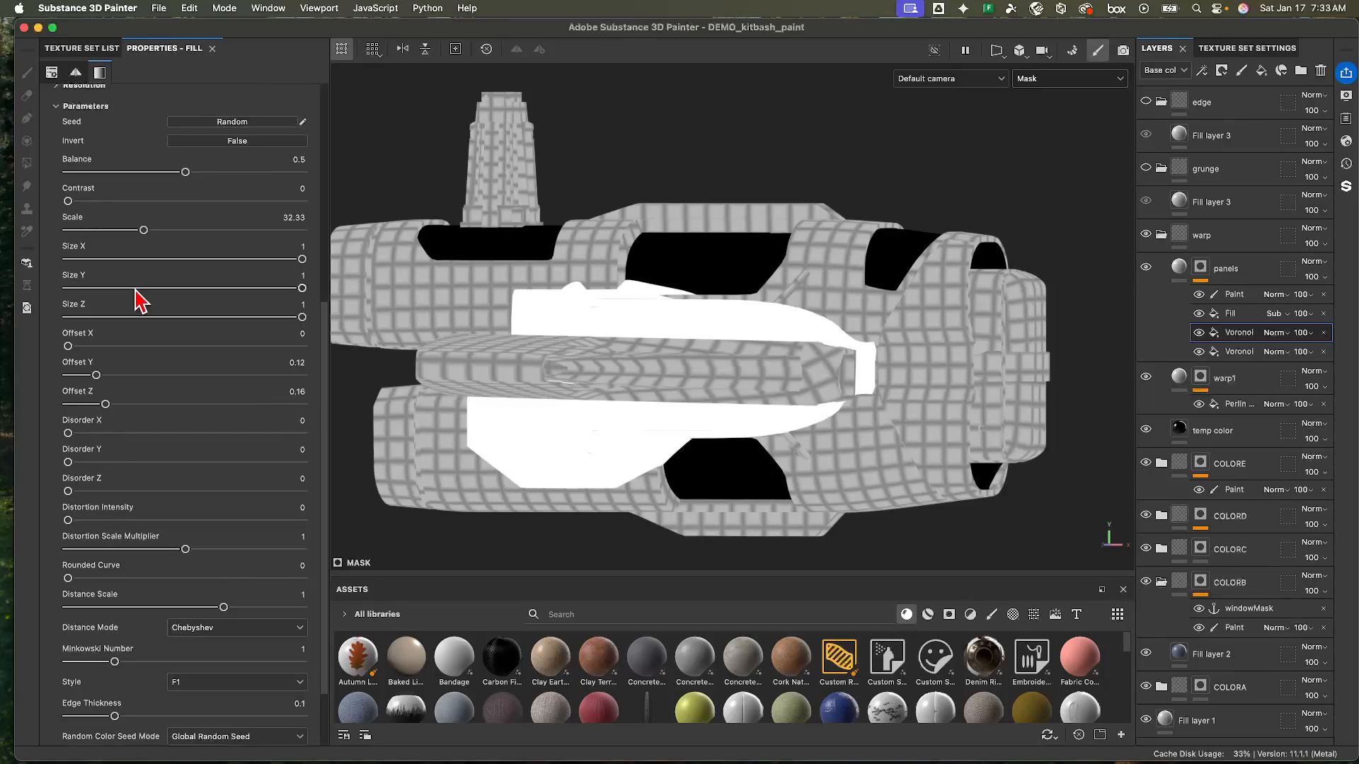
scroll(134, 289, "down", 4)
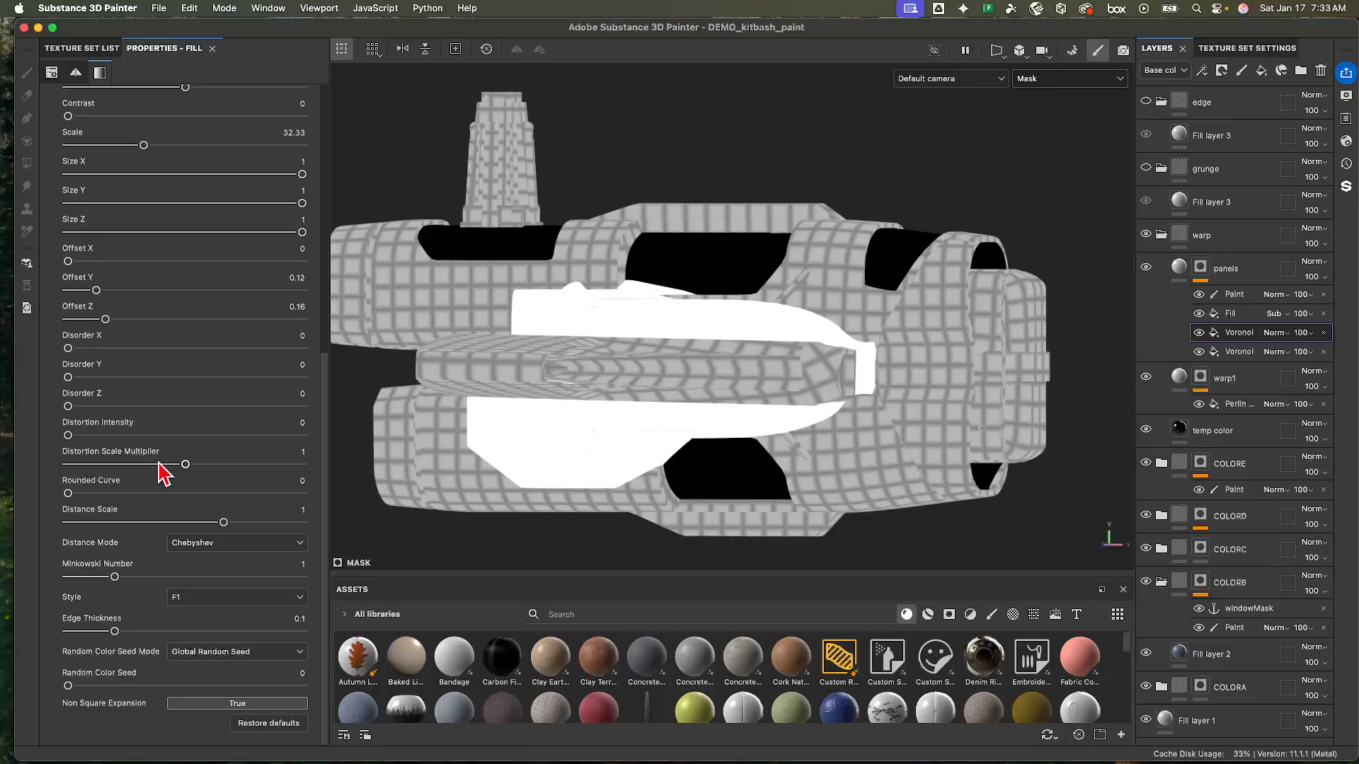
left_click_drag(69, 406, 267, 421)
left_click_drag(69, 377, 241, 378)
left_click_drag(68, 348, 324, 367)
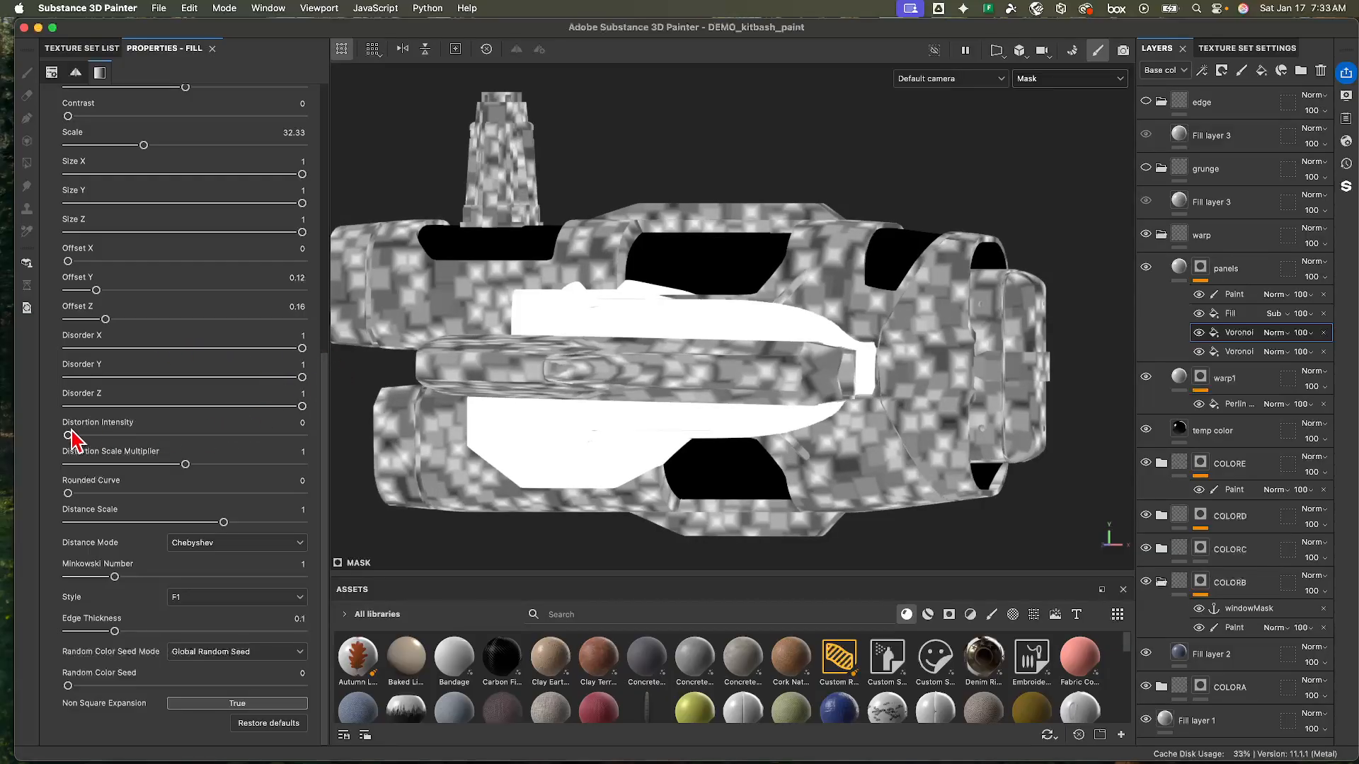
- Try raising the upper Voronoi fill's distortion intensity, return it to 0, and set the distance scale to 0.85
left_click_drag(68, 435, 101, 435)
left_click_drag(124, 435, 44, 437)
mouse_move(225, 524)
left_mouse_down()
mouse_move(177, 524)
mouse_move(316, 524)
mouse_move(202, 524)
left_mouse_up()
- Set the upper Voronoi fill's style to Random Color and its Minkowski number to 1.11
left_click(211, 598)
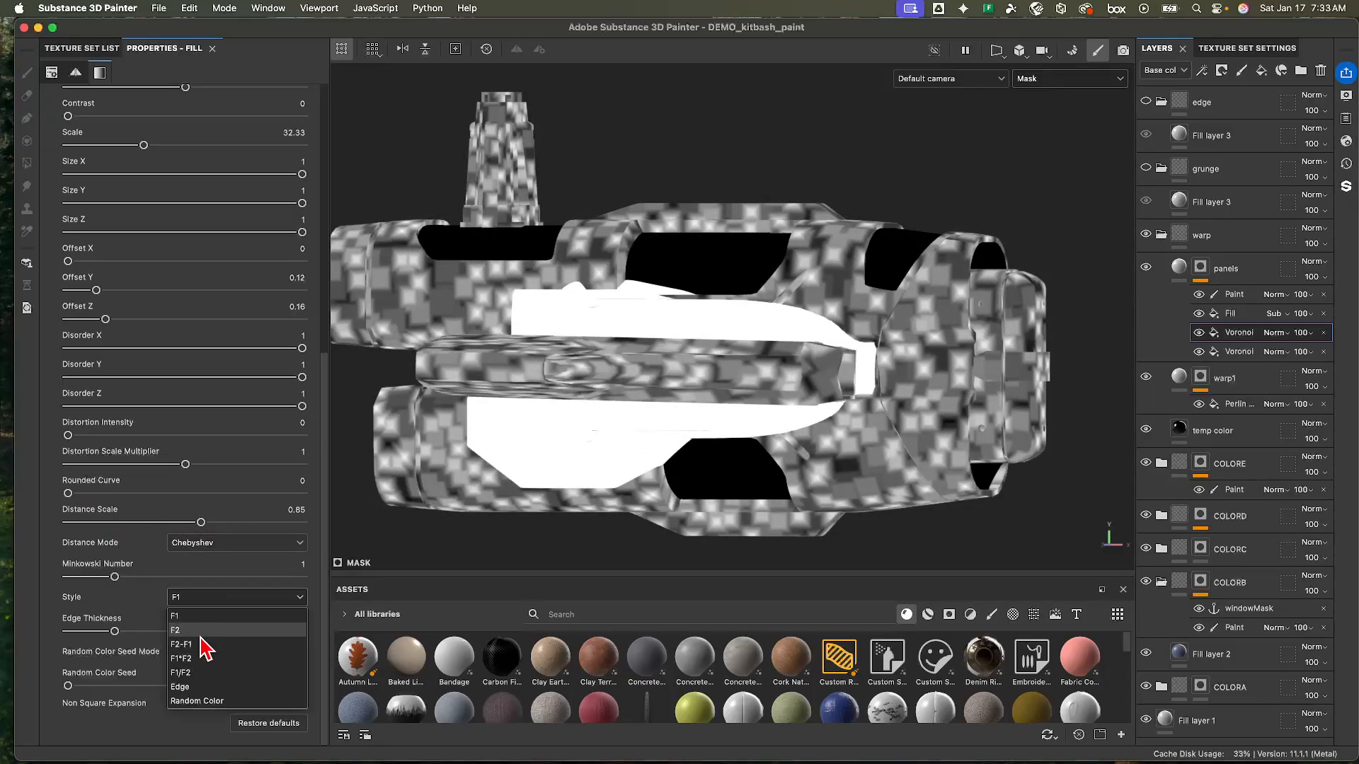
left_click(208, 702)
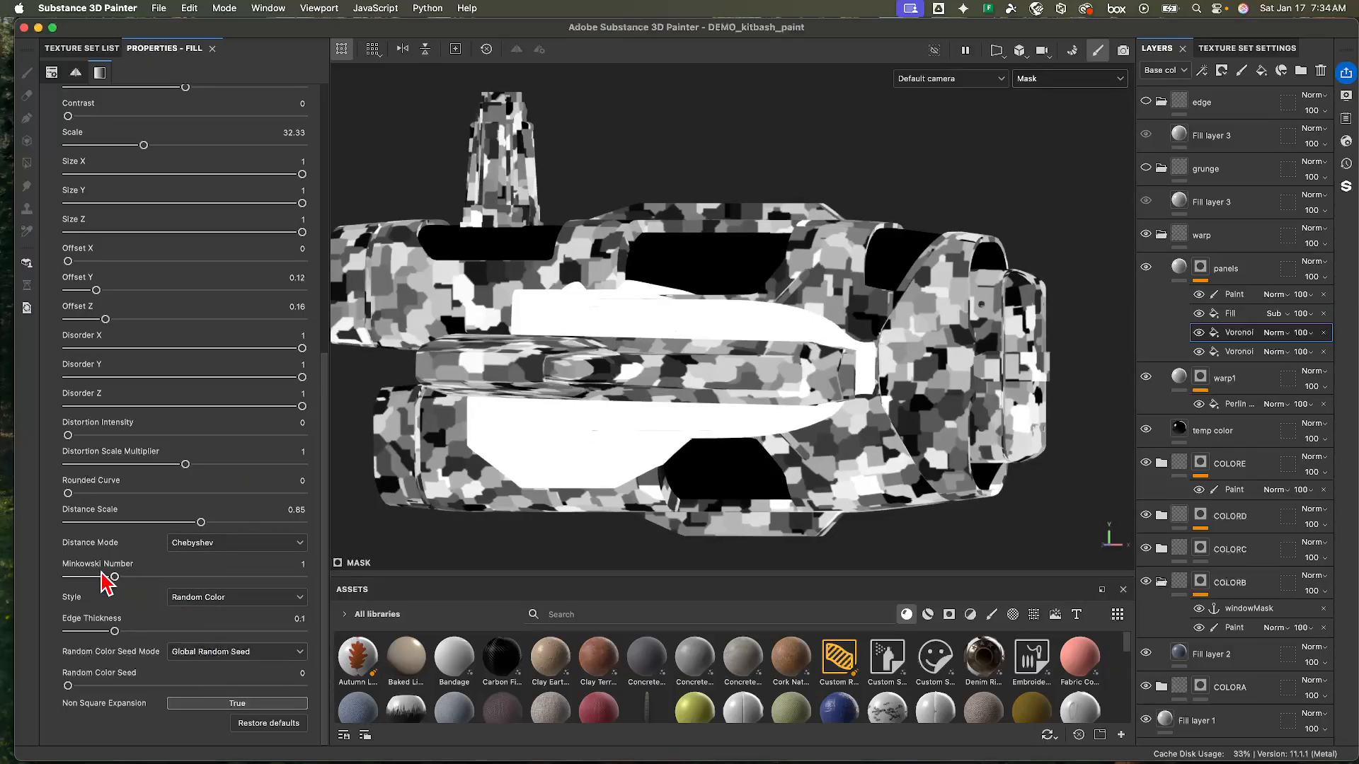
left_click_drag(114, 576, 119, 577)
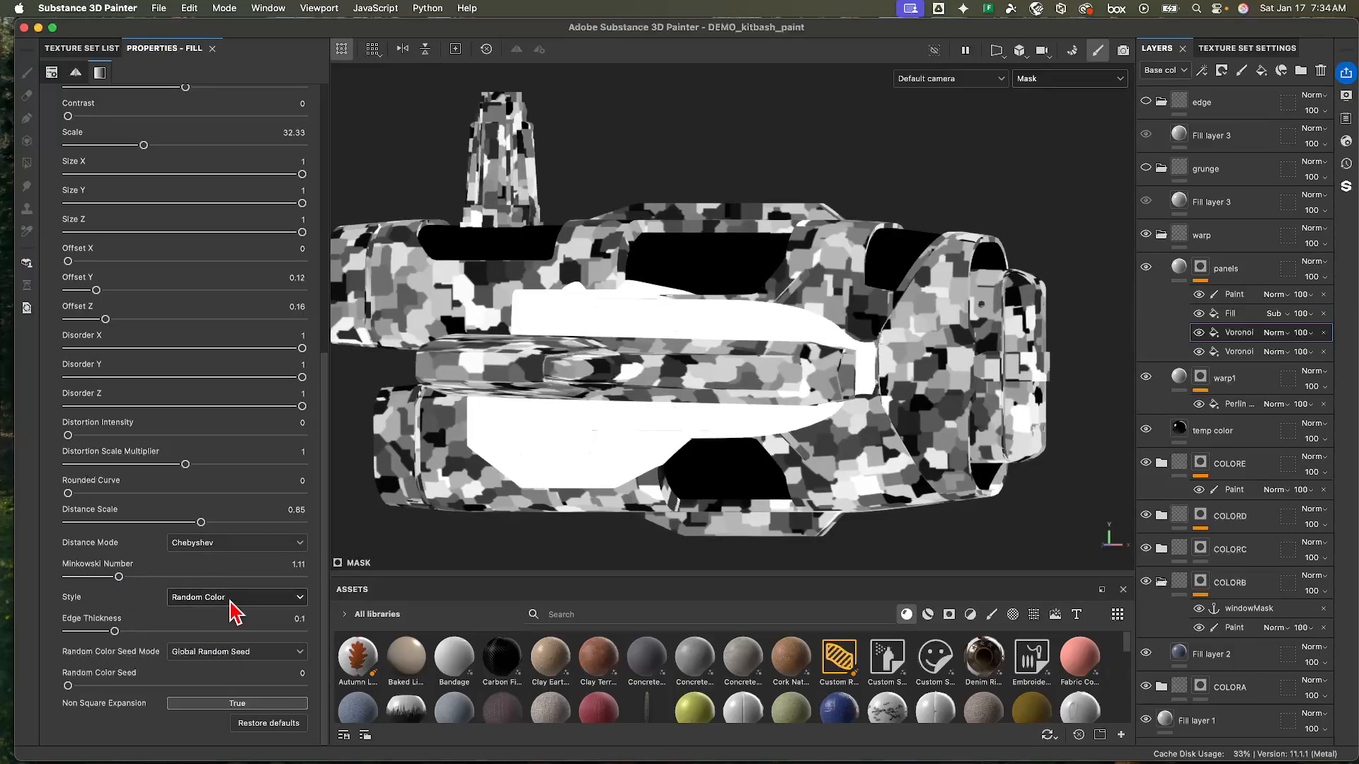
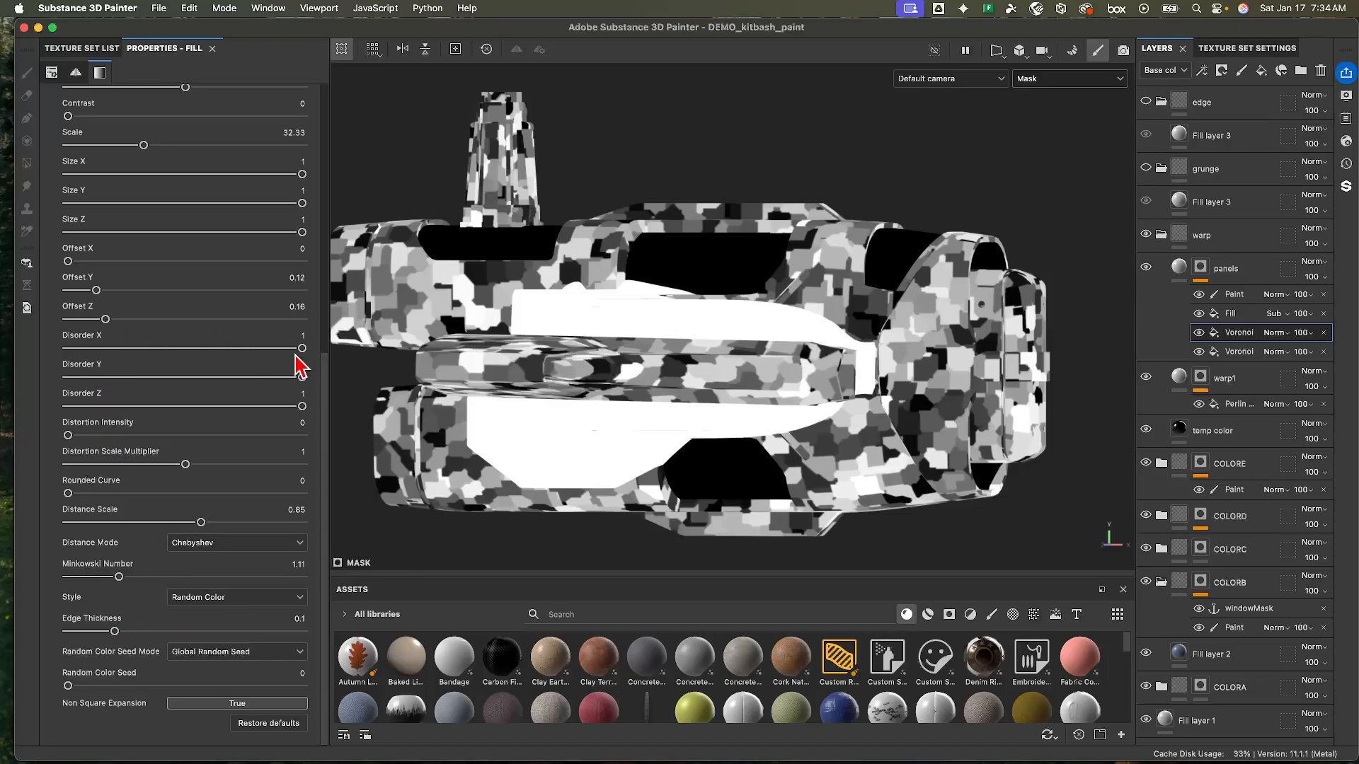
- Set the upper Voronoi fill's Offset Z to 0.29, keeping Disorder X at 1
left_click_drag(302, 350, 331, 369)
left_click_drag(105, 320, 137, 321)
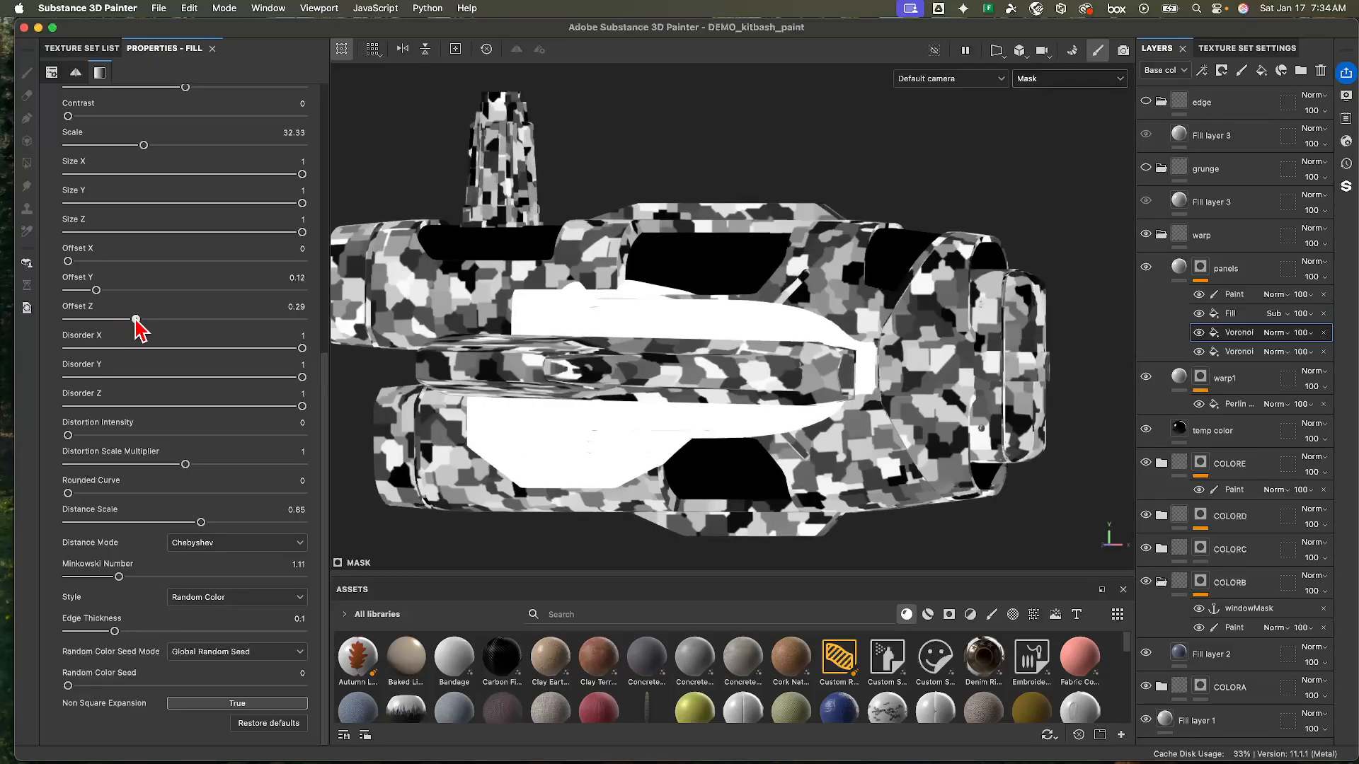
left_click_drag(713, 225, 660, 290, "alt")
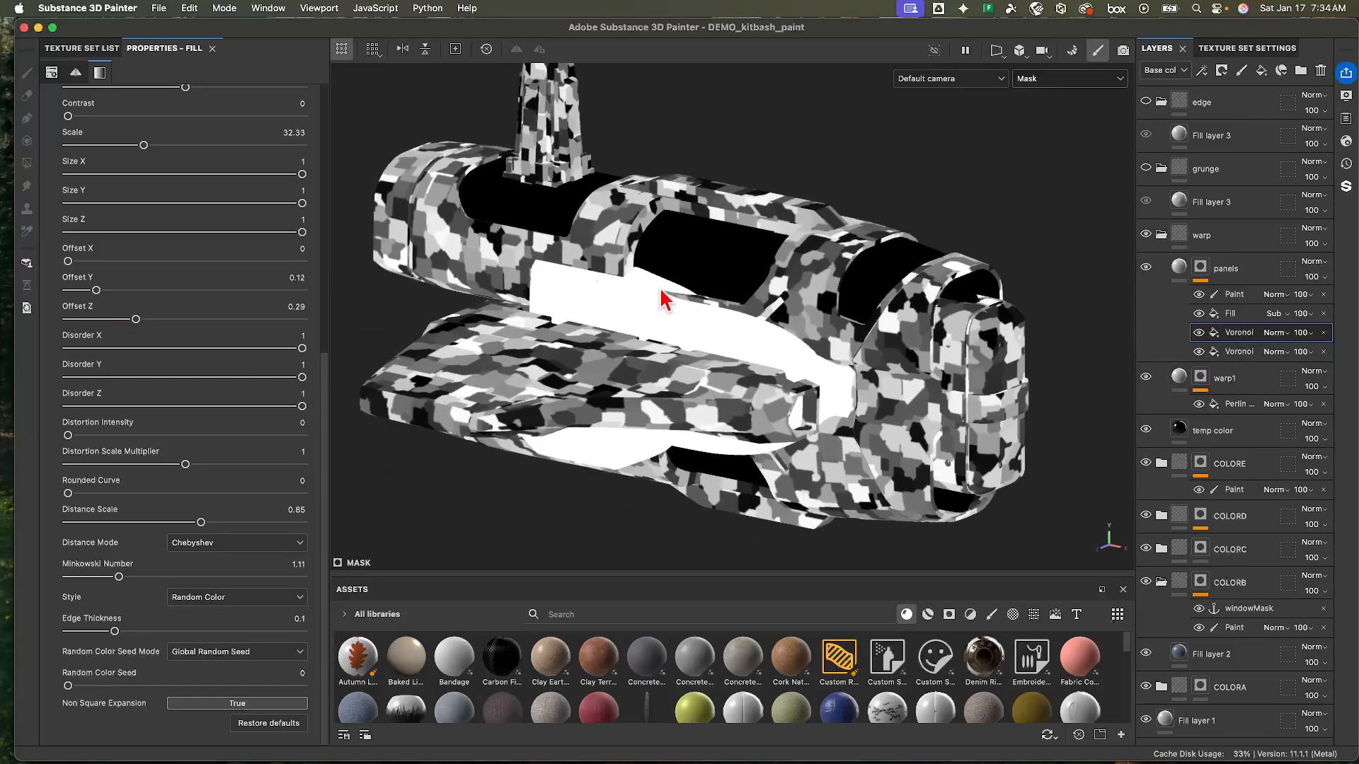
right_click_drag(660, 291, 750, 304, "alt")
- Return the viewport to Material display and set the upper Voronoi fill's blend mode to Overlay
left_click(1070, 81)
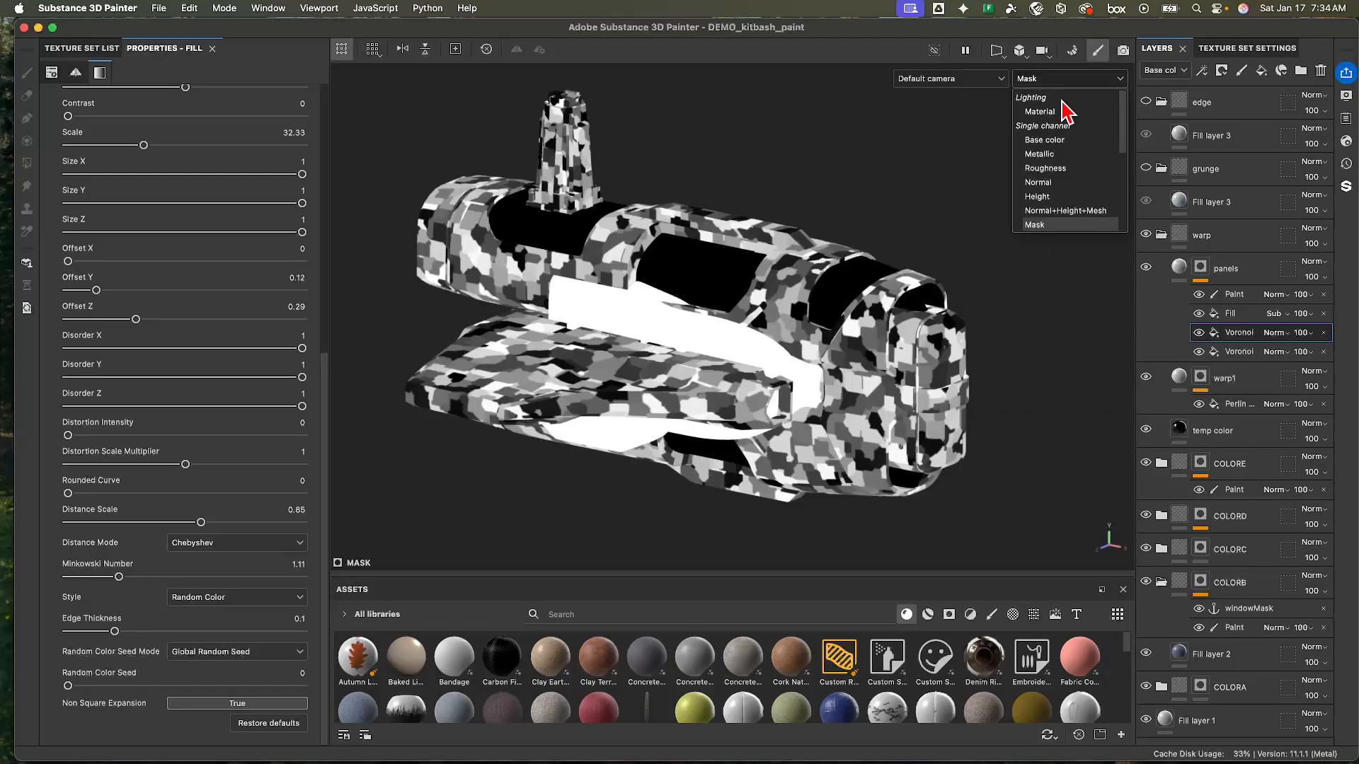
left_click(1043, 112)
left_click_drag(785, 393, 880, 319, "alt")
scroll(880, 318, "up", 3)
left_click(1273, 333)
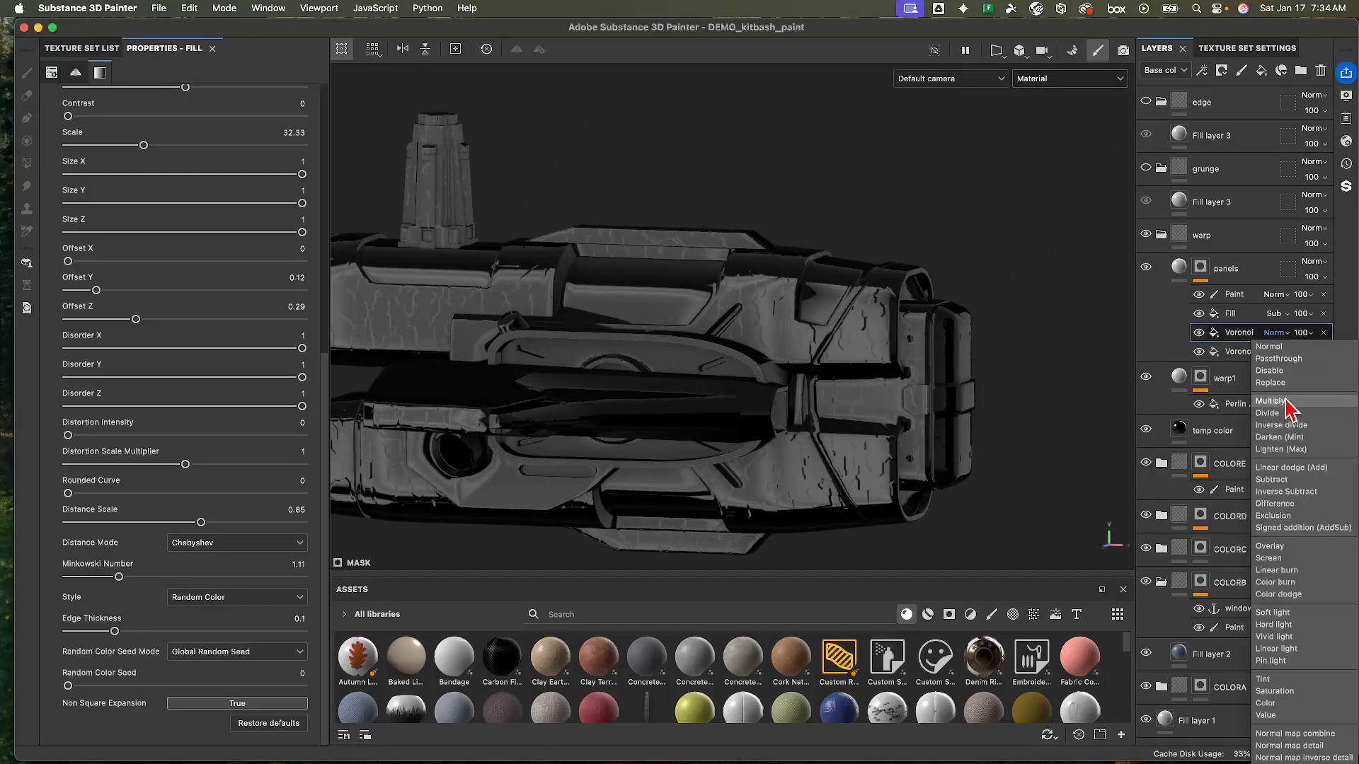
left_click(1285, 548)
- Inspect the combined panel detail around the model and open the height settings of the panels fill layer
left_click_drag(795, 358, 659, 273, "alt")
right_click_drag(658, 272, 763, 256, "alt")
left_click_drag(763, 256, 669, 272, "alt")
left_click(1179, 268)
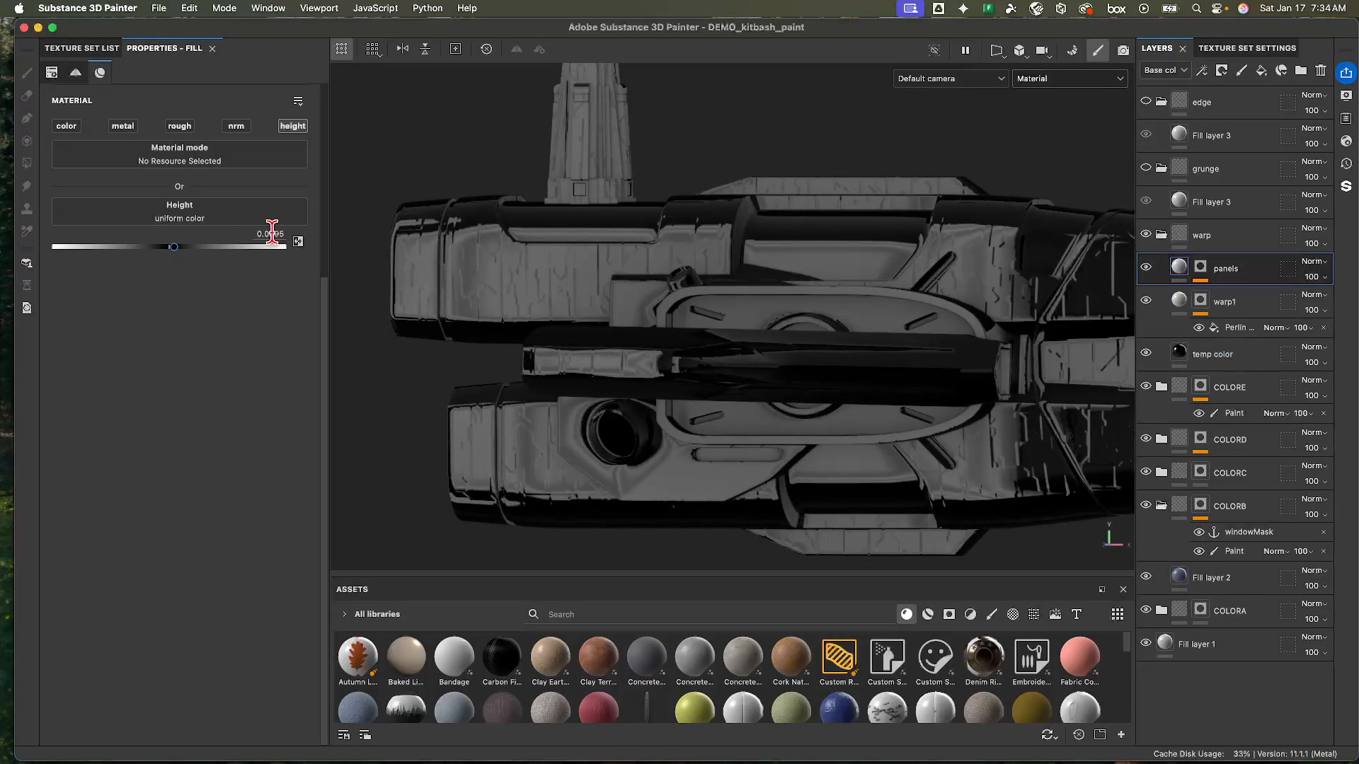
left_click_drag(821, 294, 852, 221, "alt")
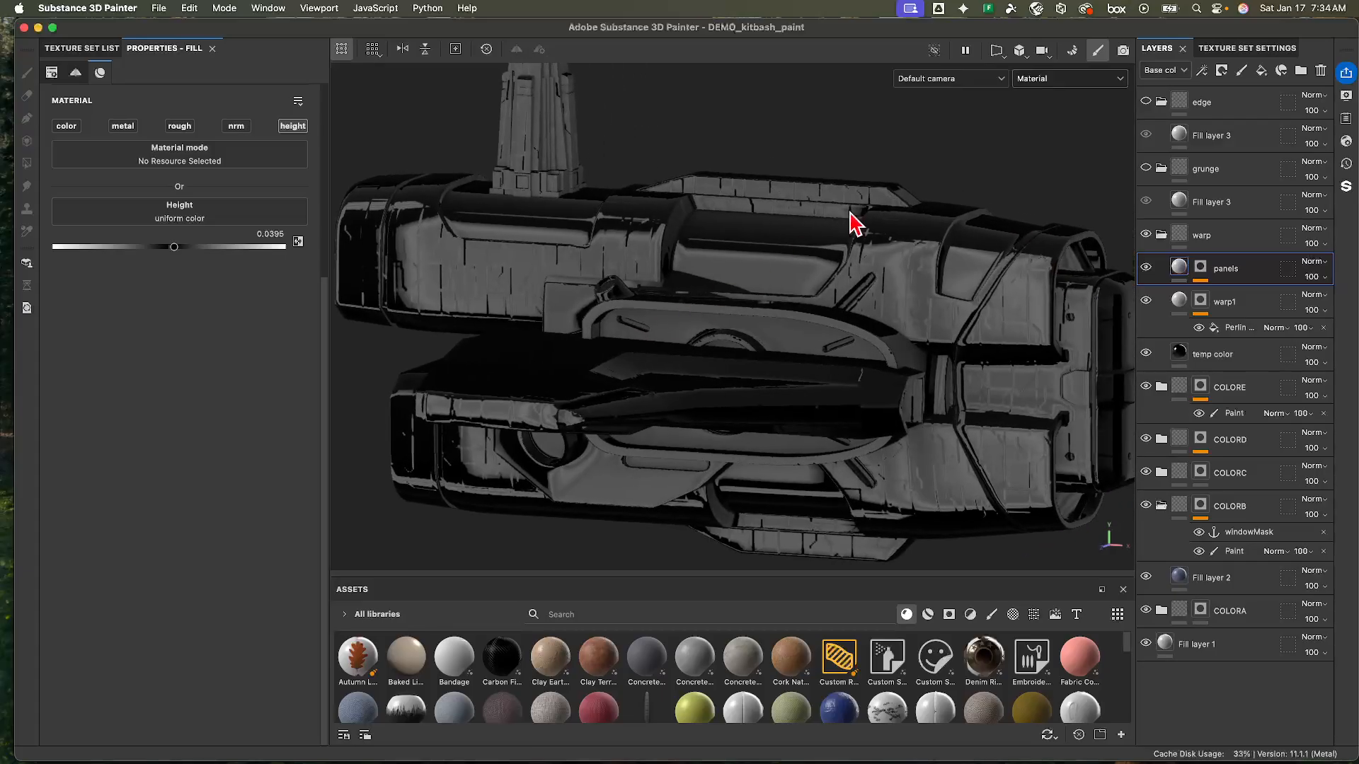
- Switch the layer stack to the Height channel and lower the panels layer's height opacity to 63
left_click(1163, 70)
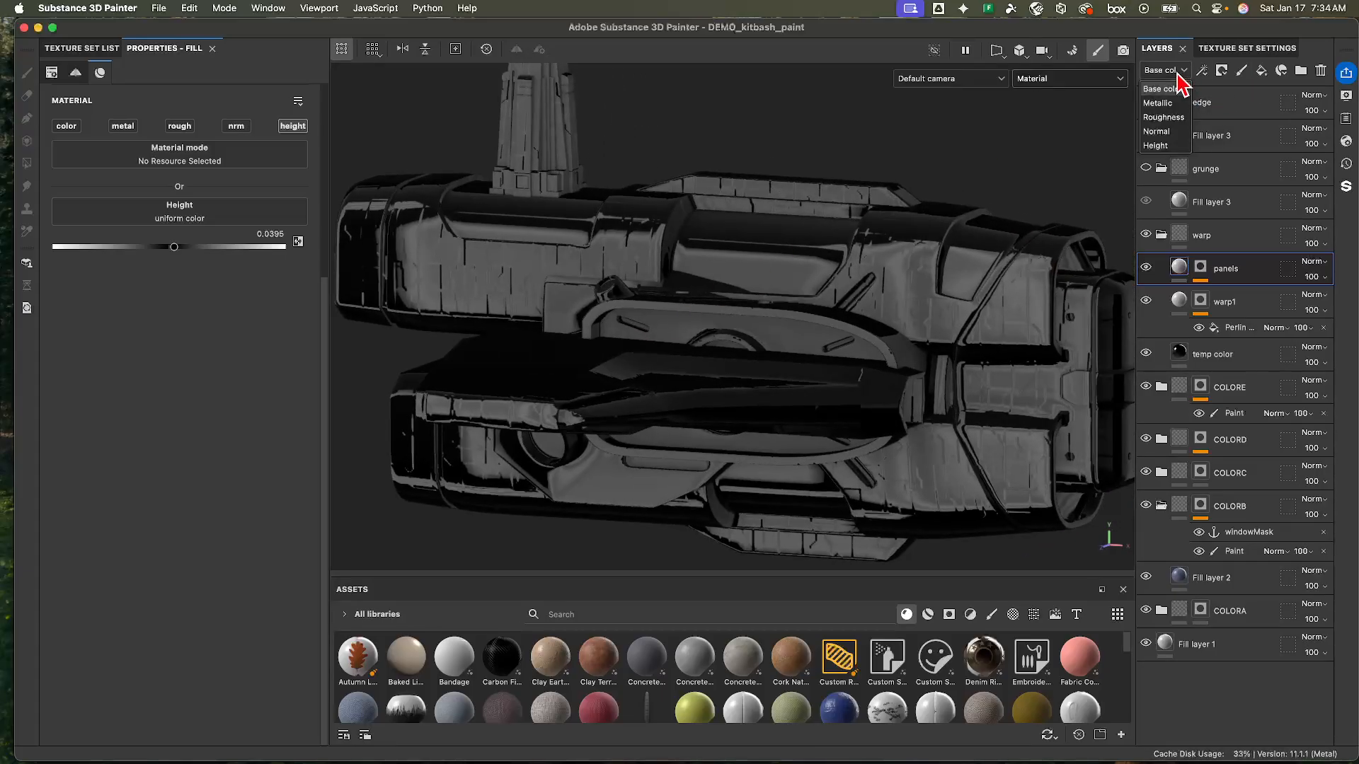
left_click(1158, 146)
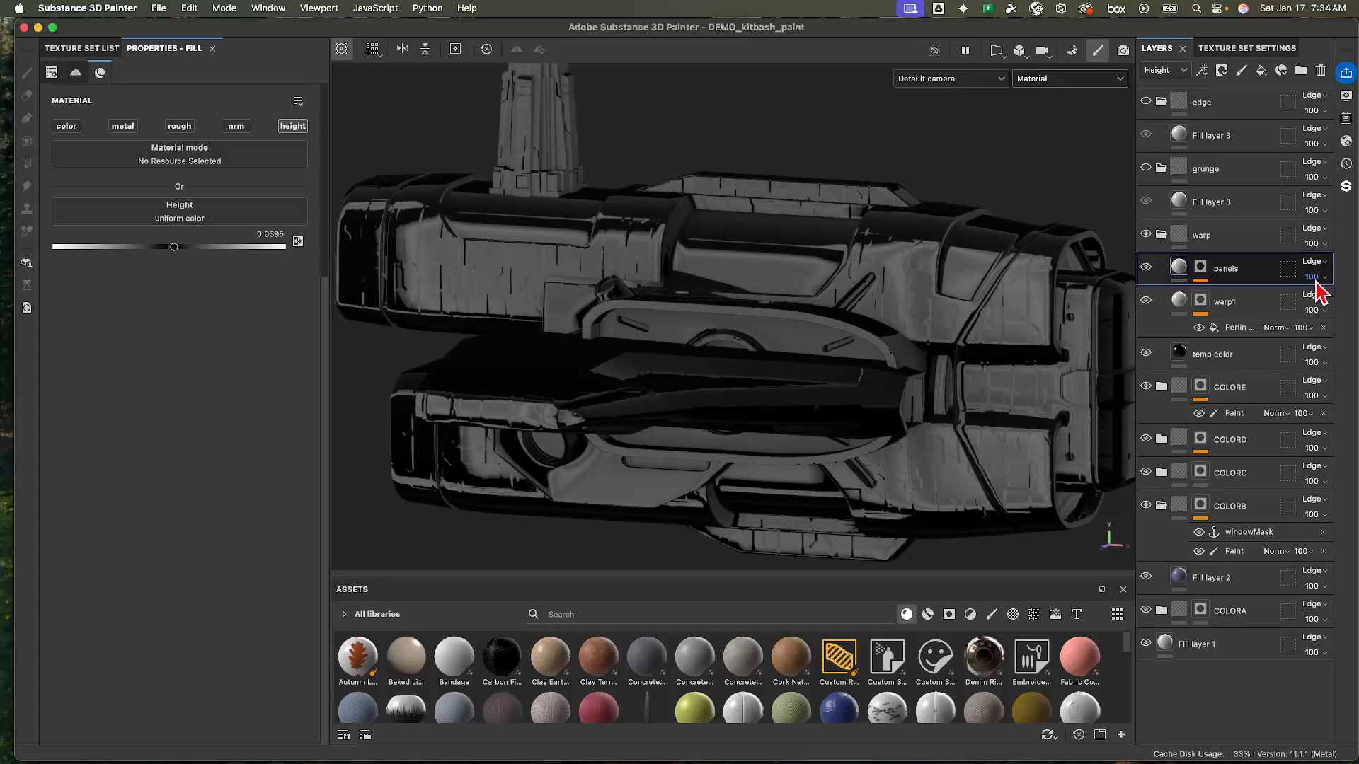
left_click(1316, 281)
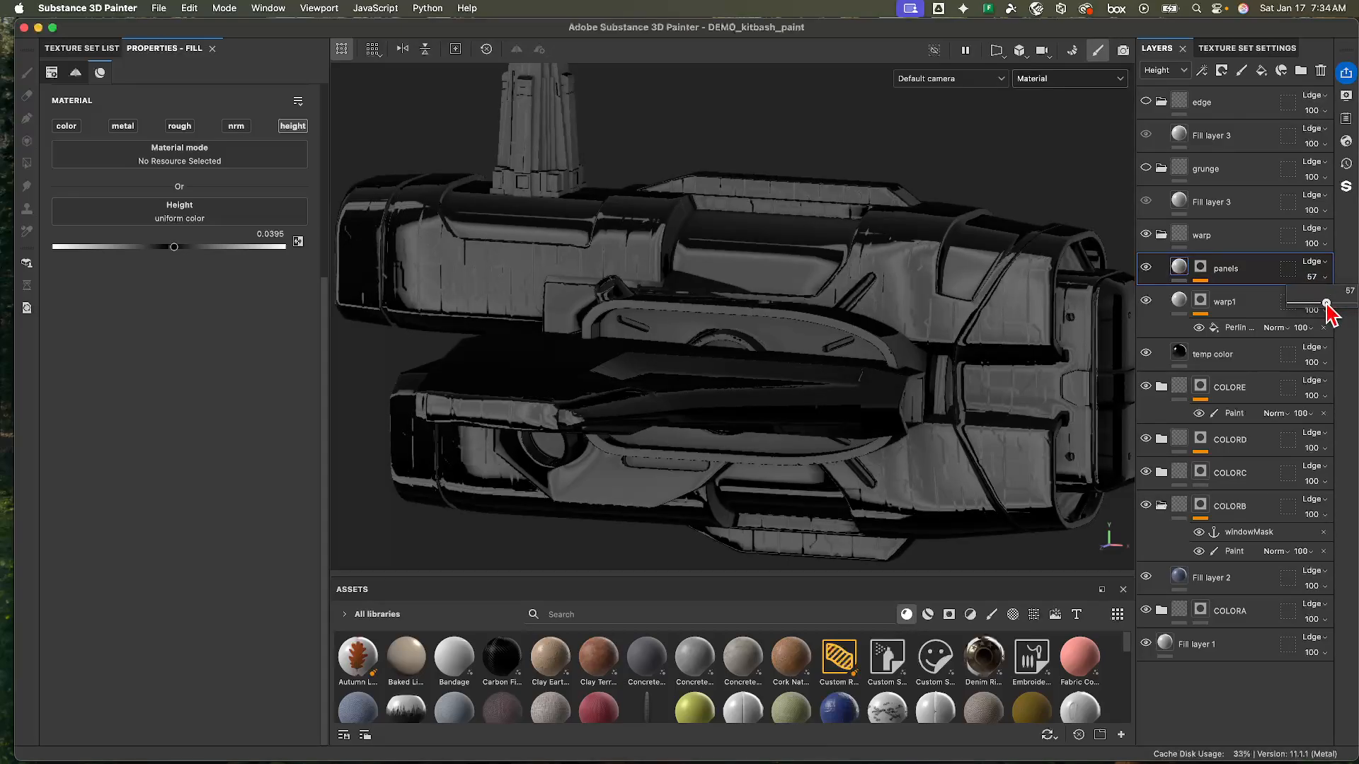
left_click_drag(1329, 304, 1332, 305)
left_click_drag(594, 297, 634, 294, "alt")
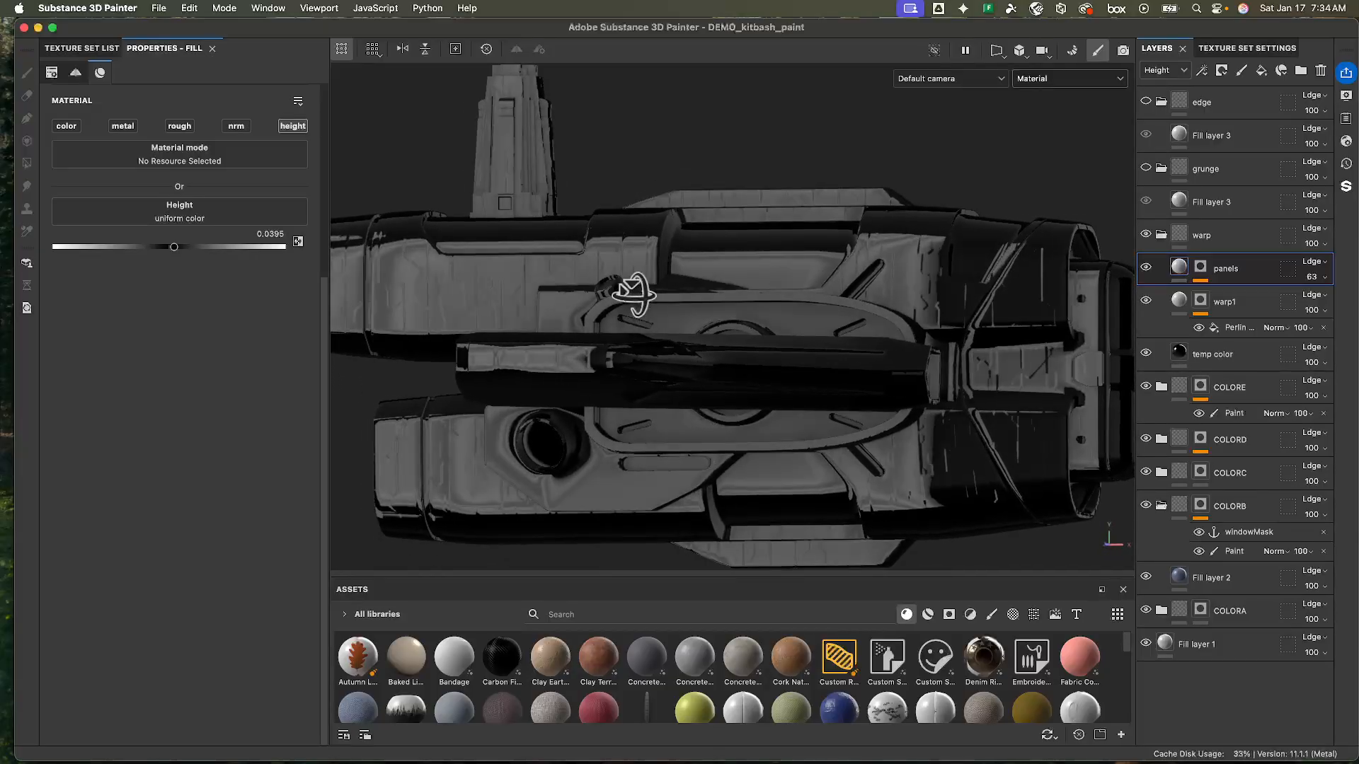
- Set the texture set's size to 1024 and check the panel detail on the model
left_click(1235, 48)
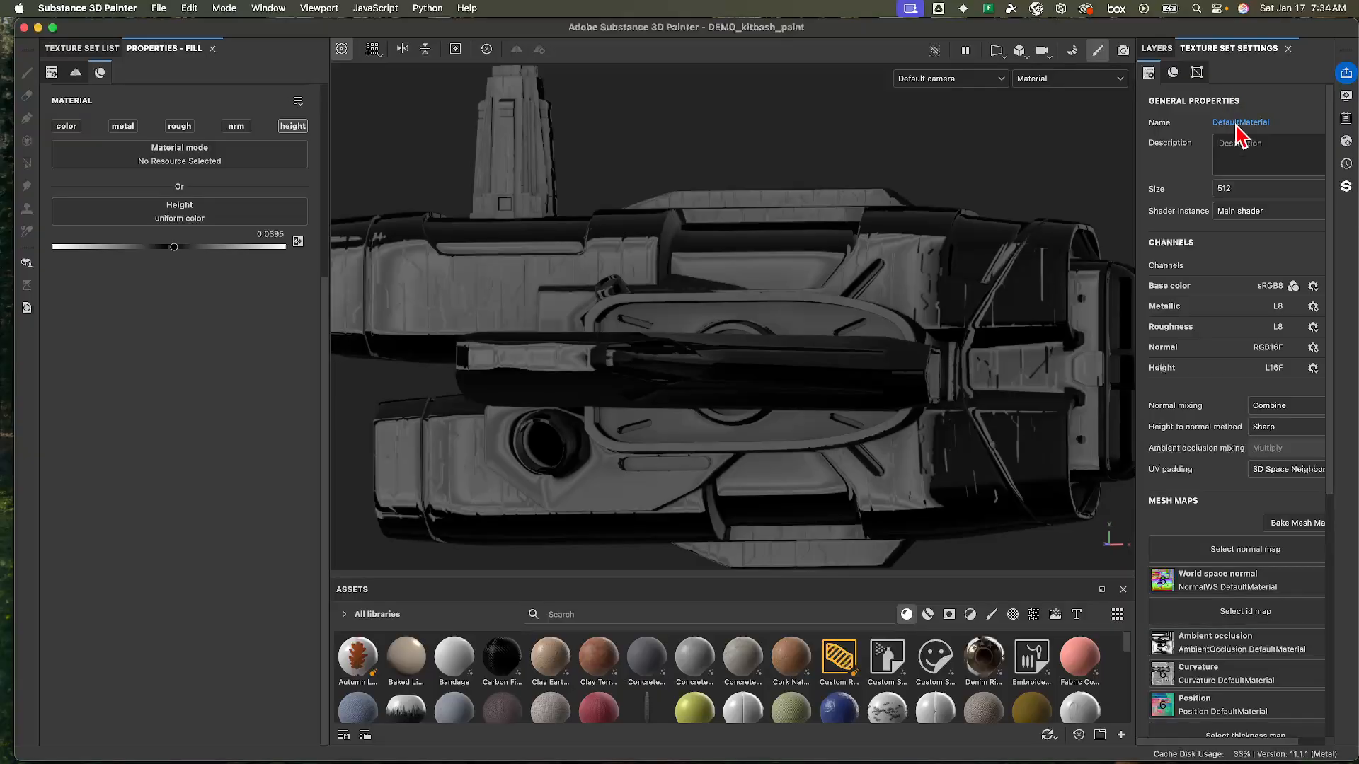
left_click(1257, 189)
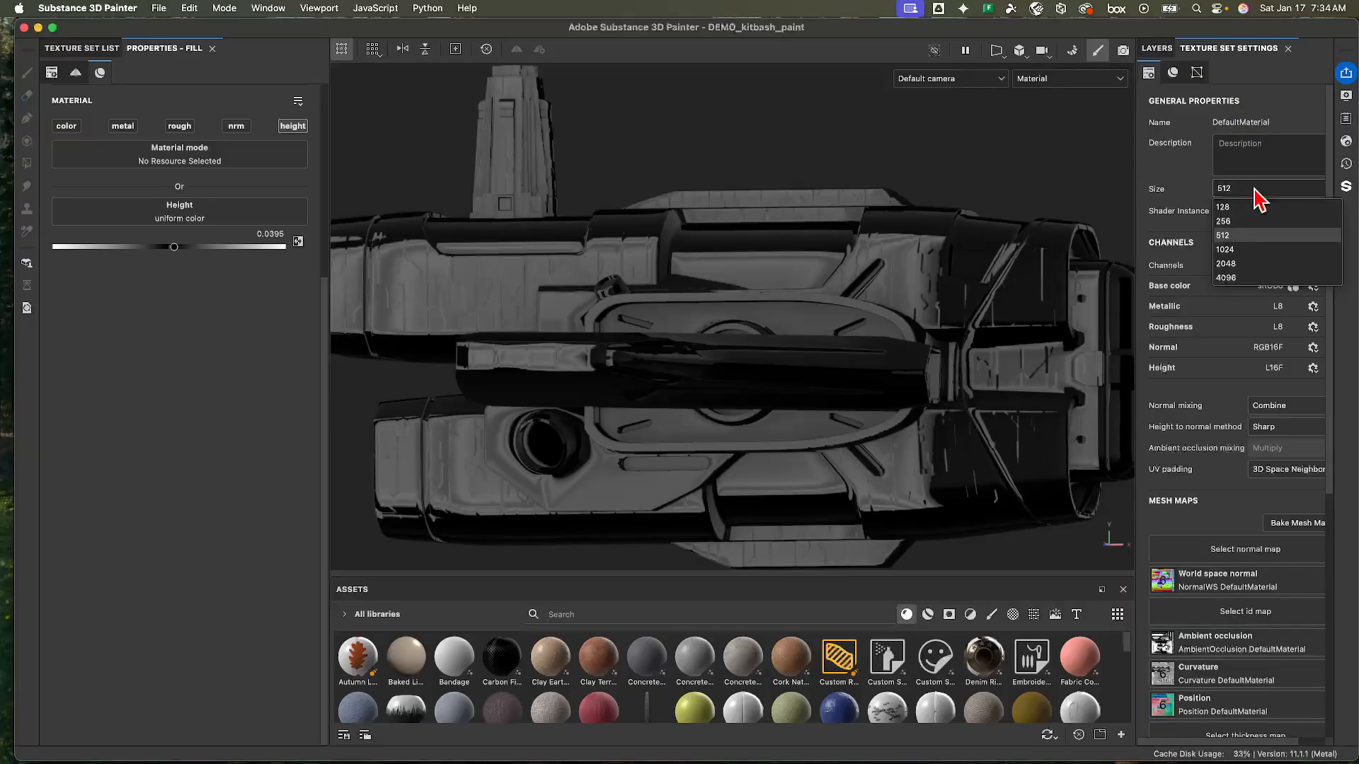
left_click(1248, 250)
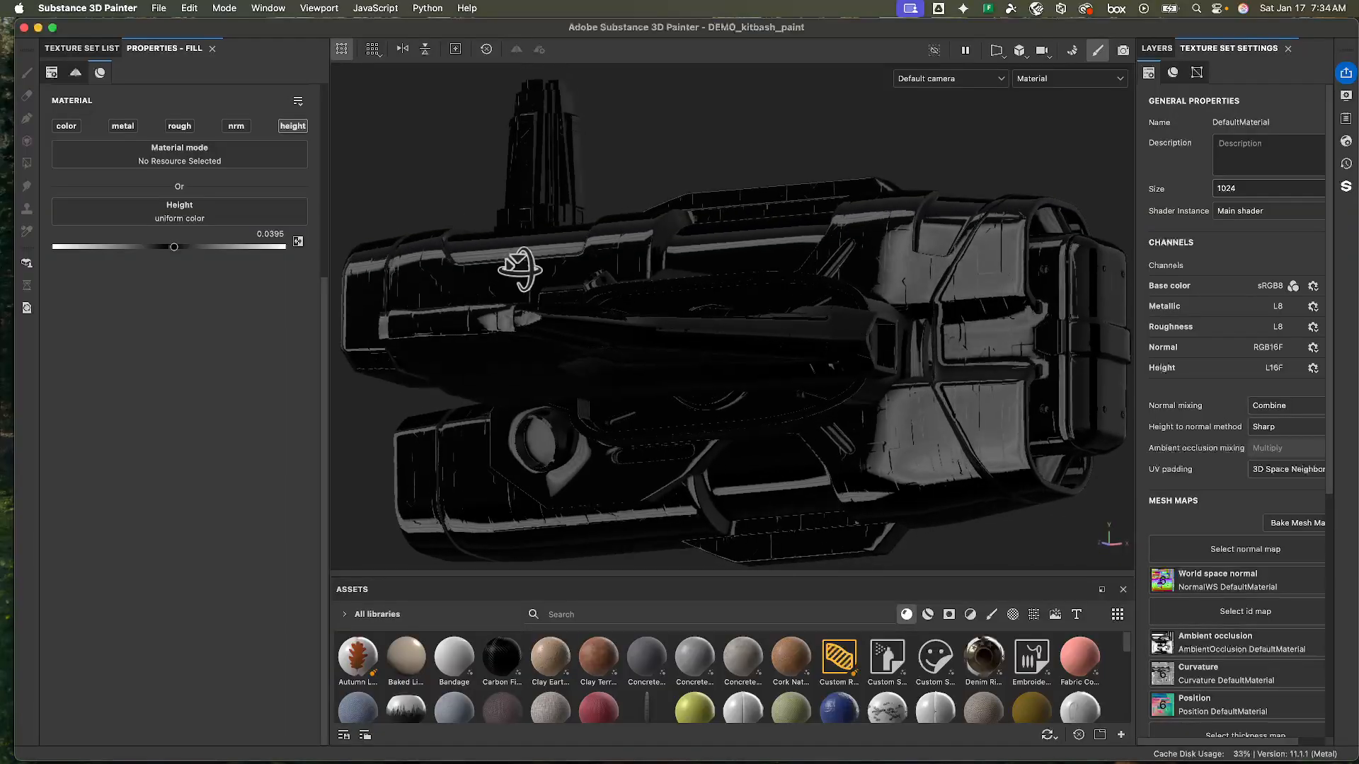
left_click_drag(552, 227, 589, 290, "alt")
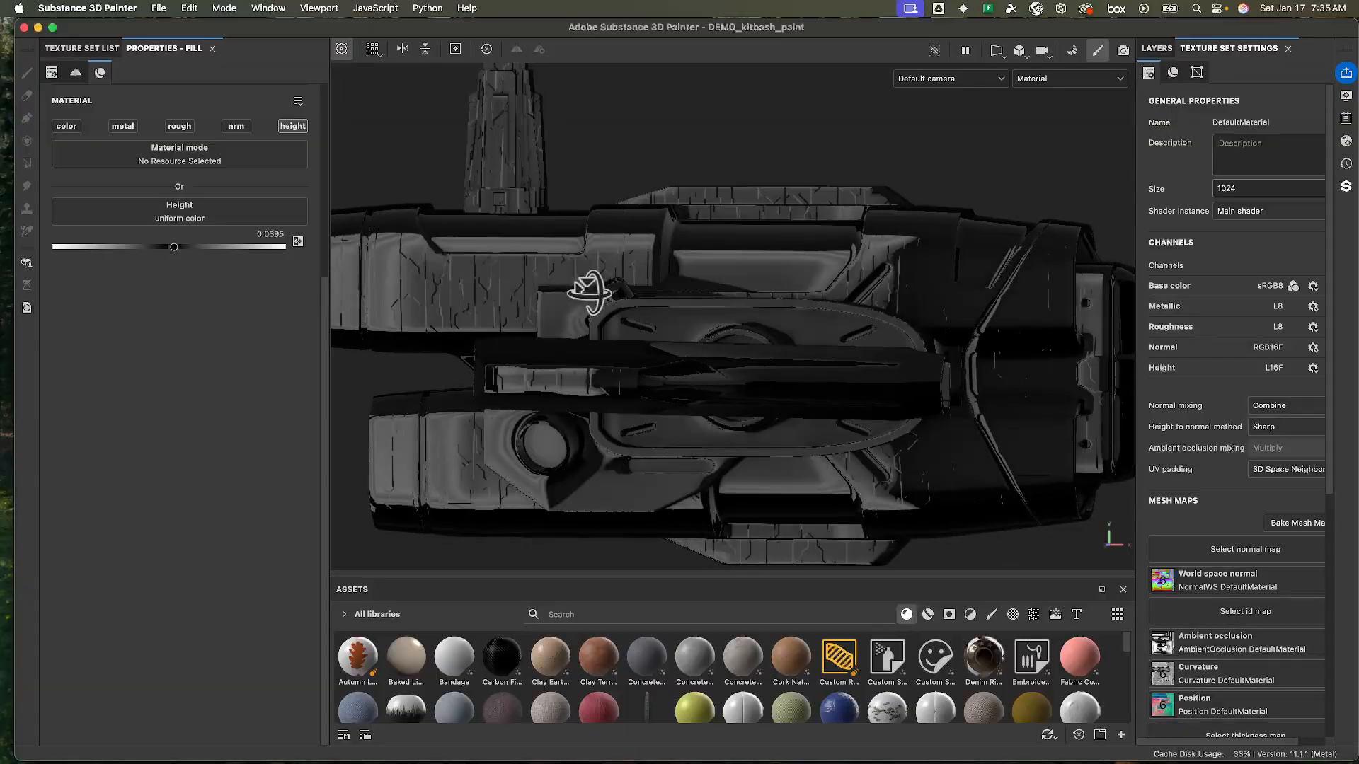
right_click_drag(697, 304, 588, 287, "alt")
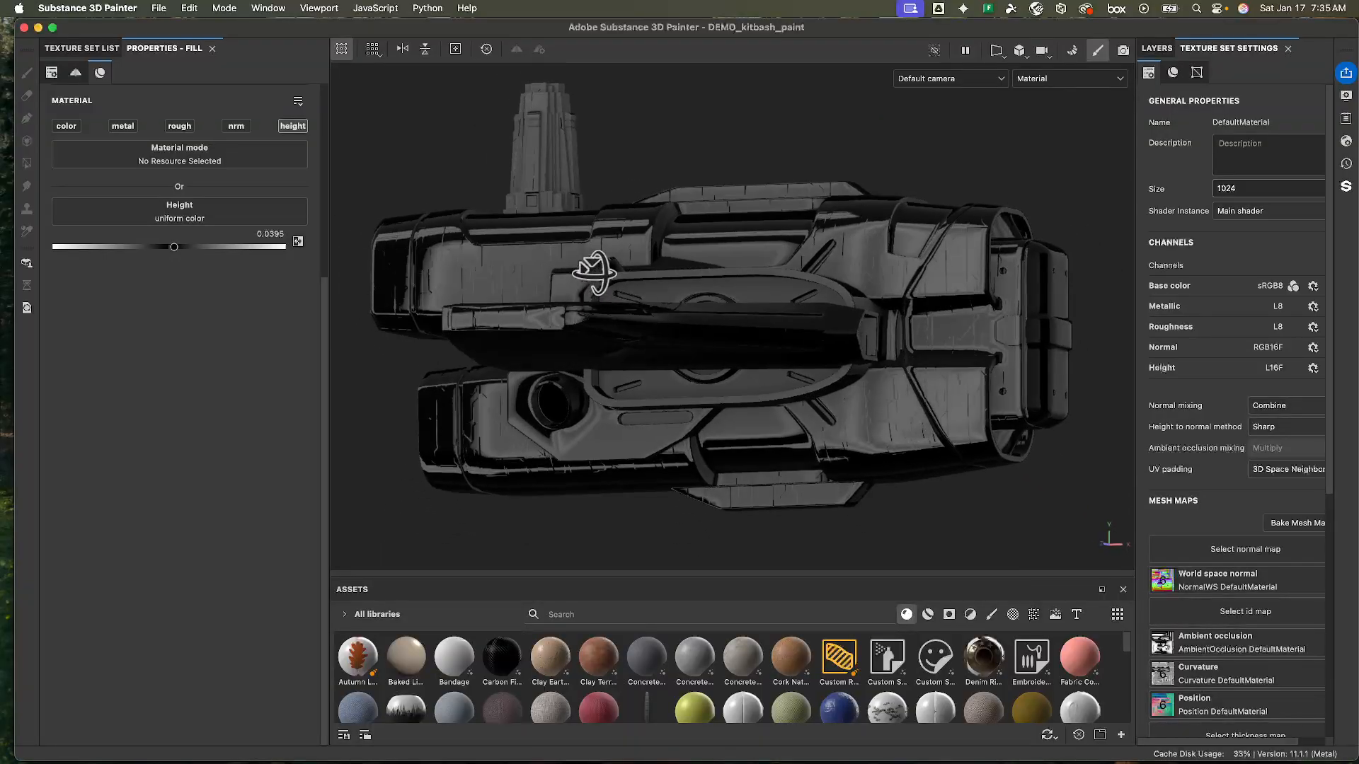
- Show the panels layer's mask on the model and toggle the two Voronoi fills off and on to compare their patterns
left_click(1154, 48)
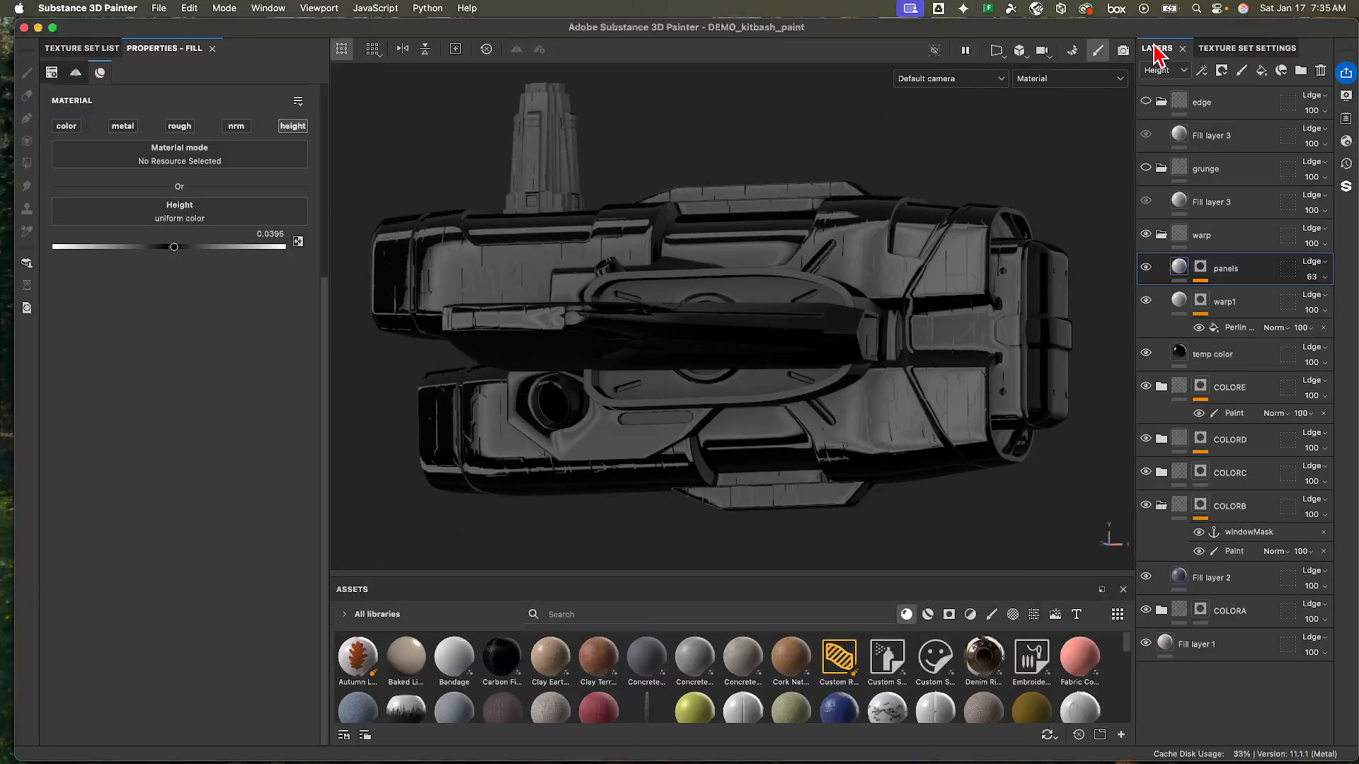
left_click(1201, 268)
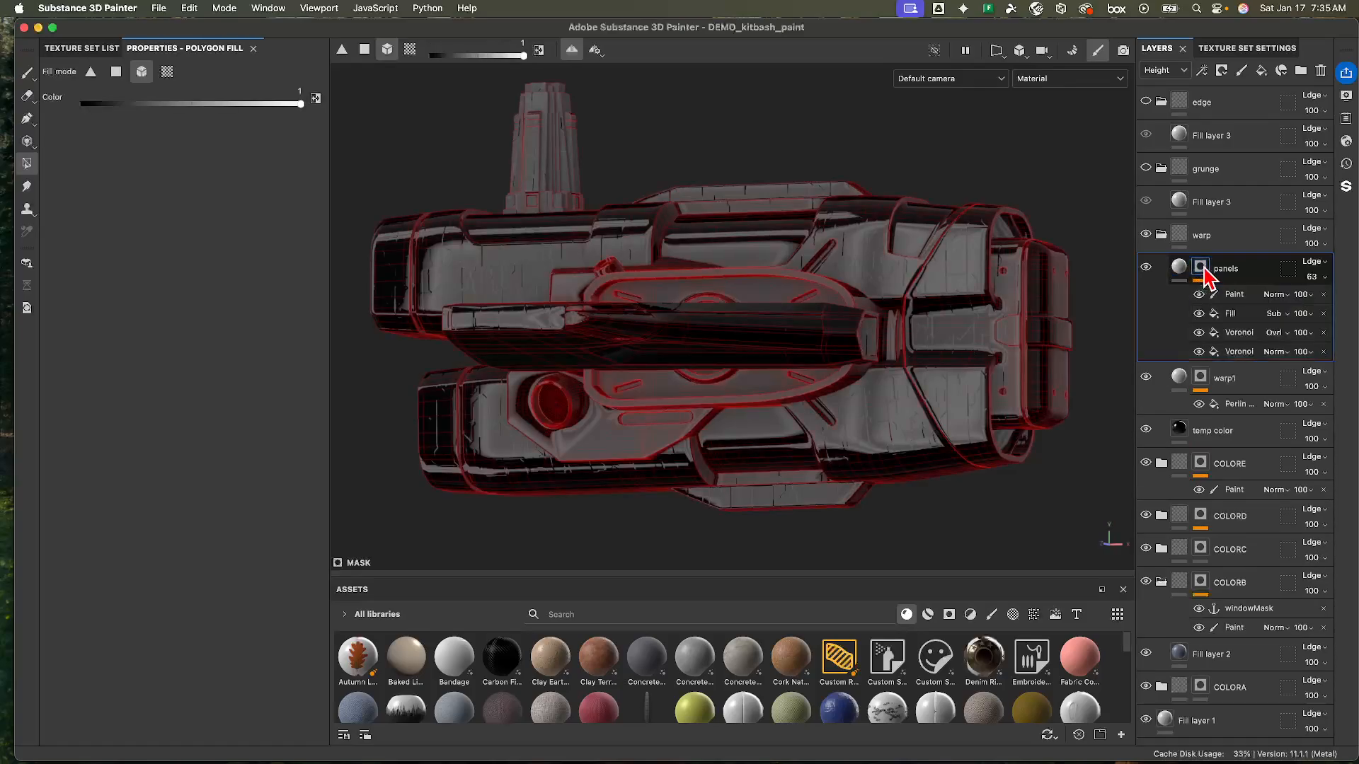
left_click(1205, 270, "alt")
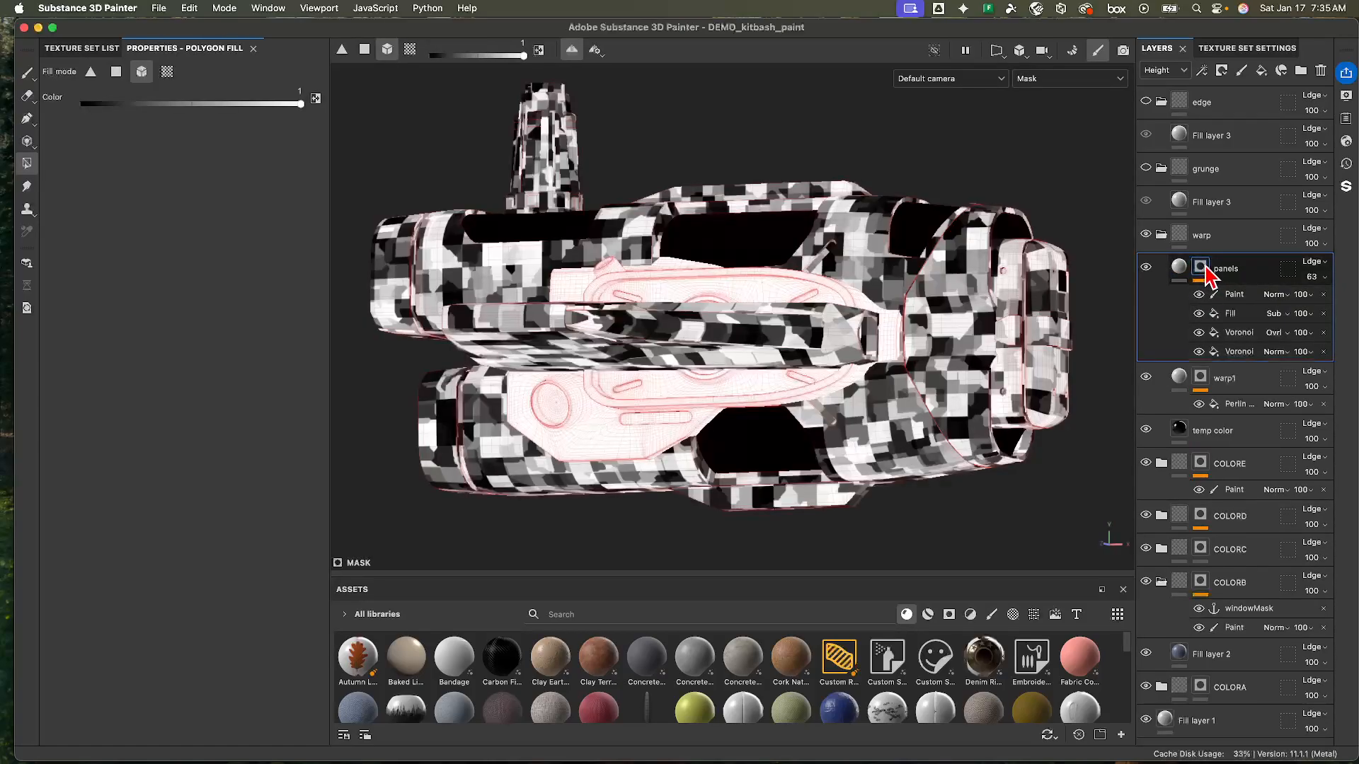
left_click(1198, 334)
left_click(1201, 334)
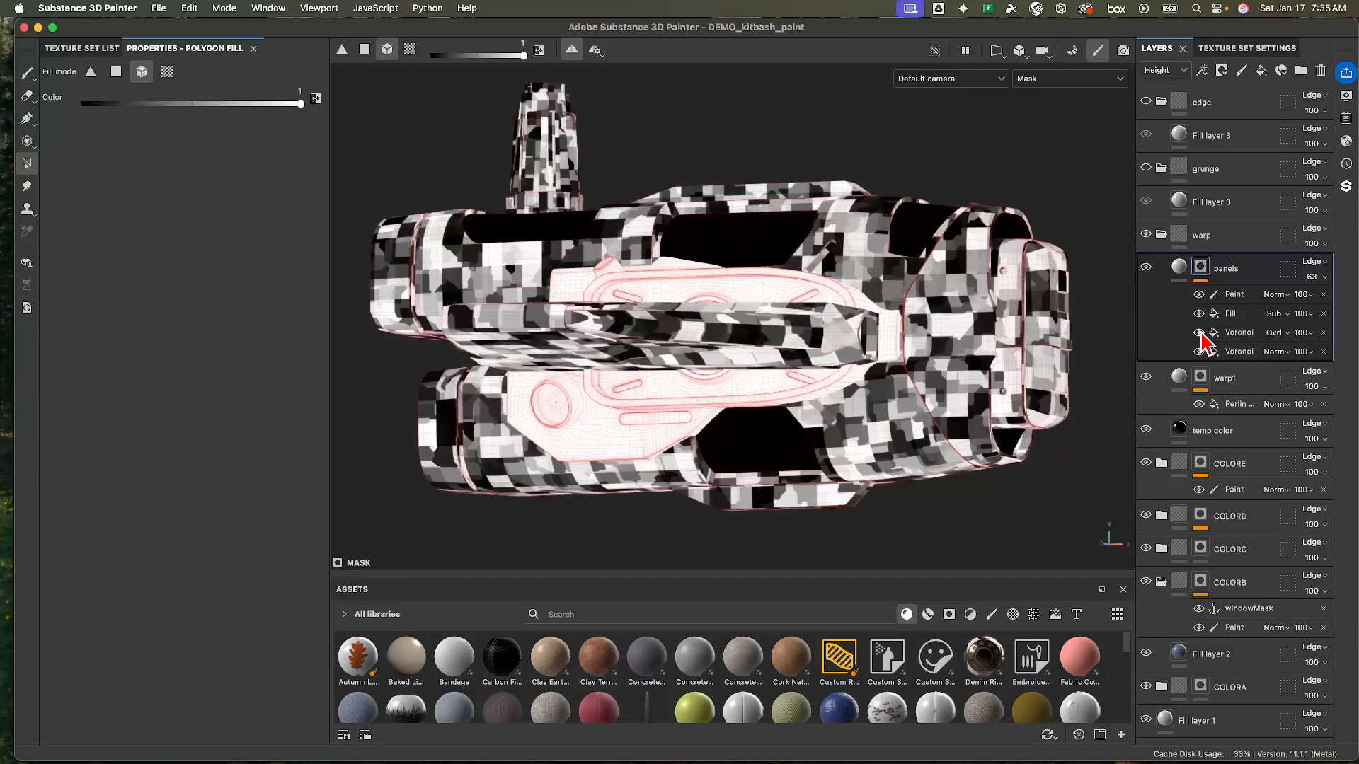
left_click(1198, 352)
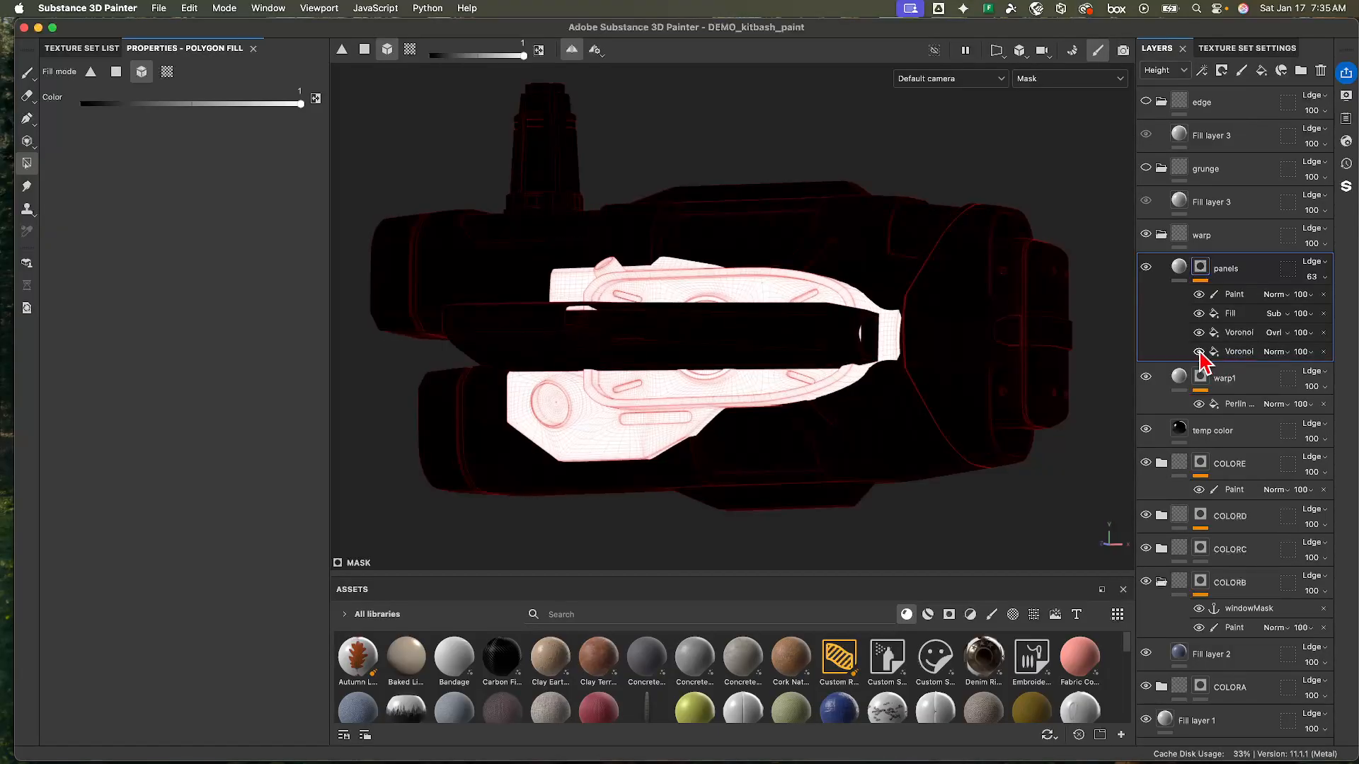
left_click(1199, 352)
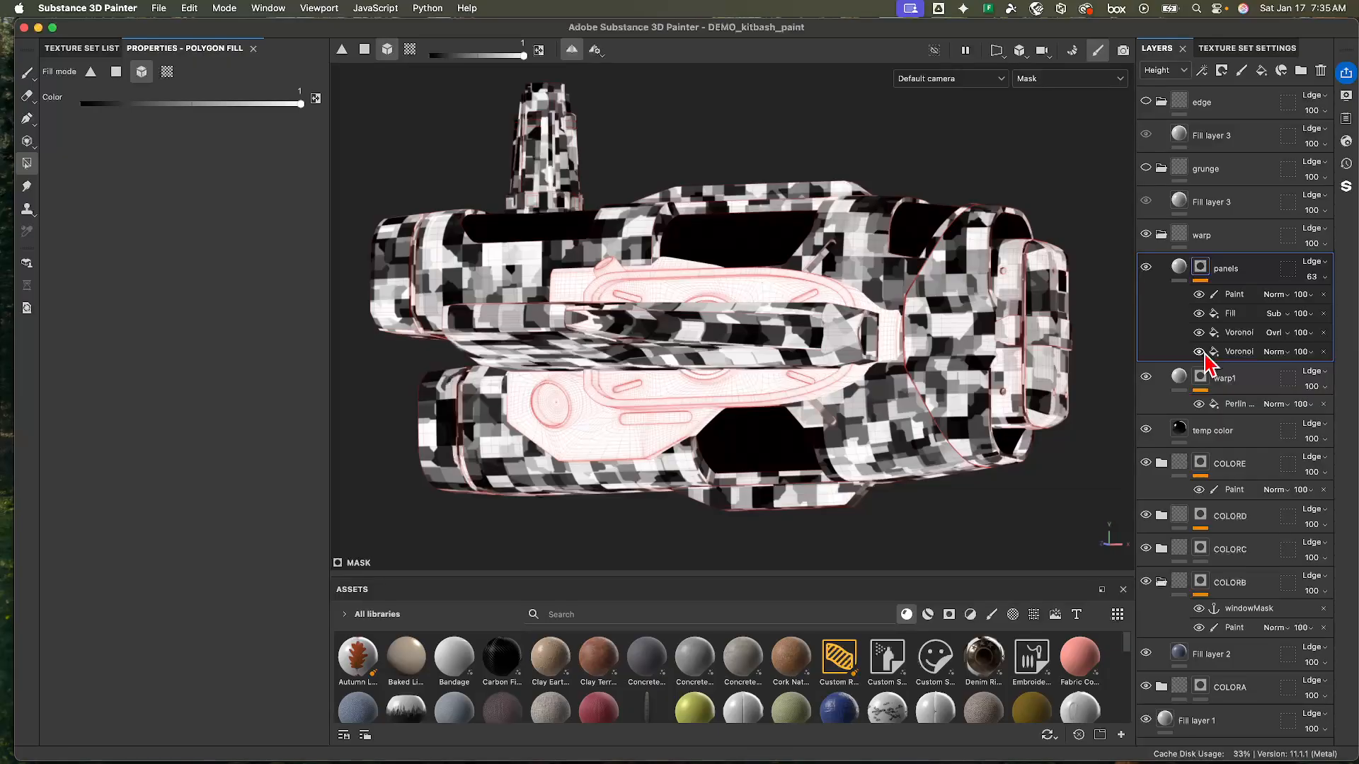
- Try the Edge style on the upper Voronoi fill and compare the result in Material and Mask display
left_click(1239, 333)
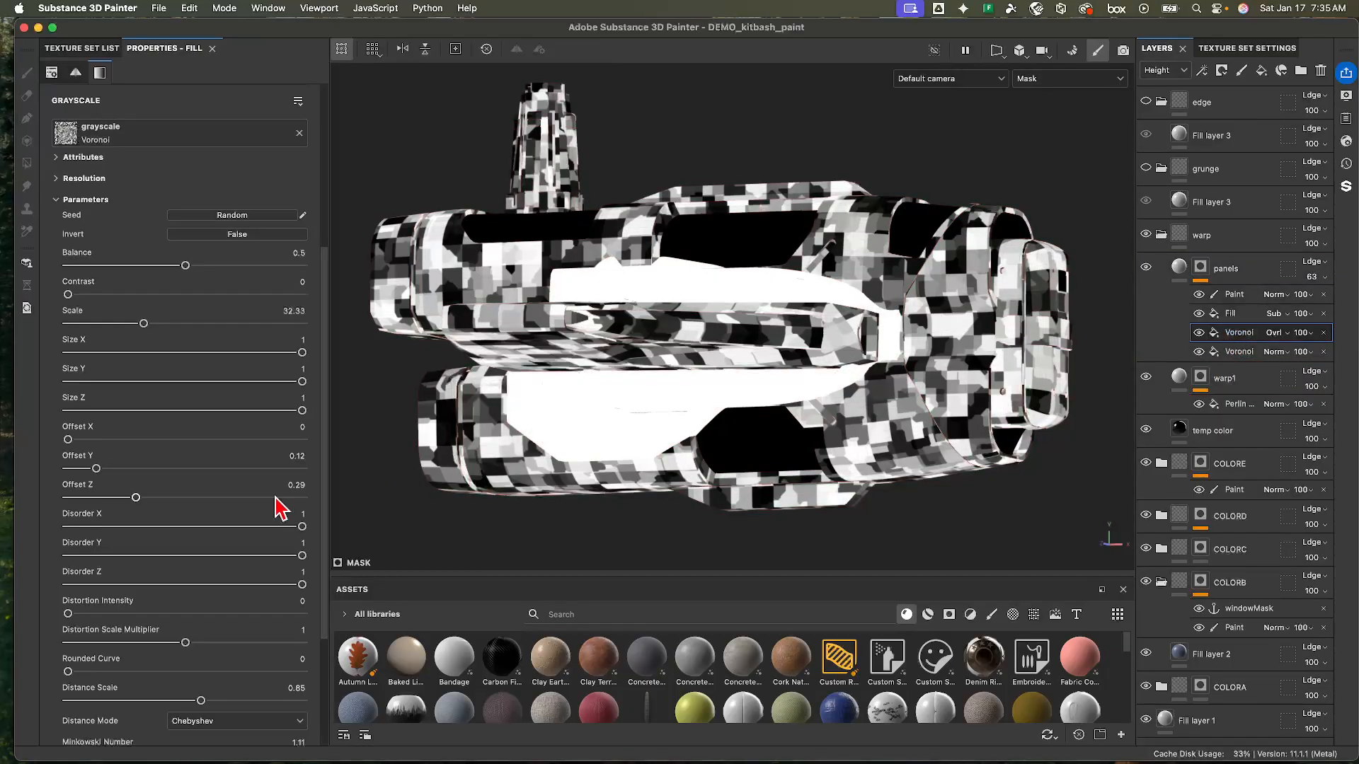
scroll(198, 507, "down", 3)
scroll(192, 507, "down", 1)
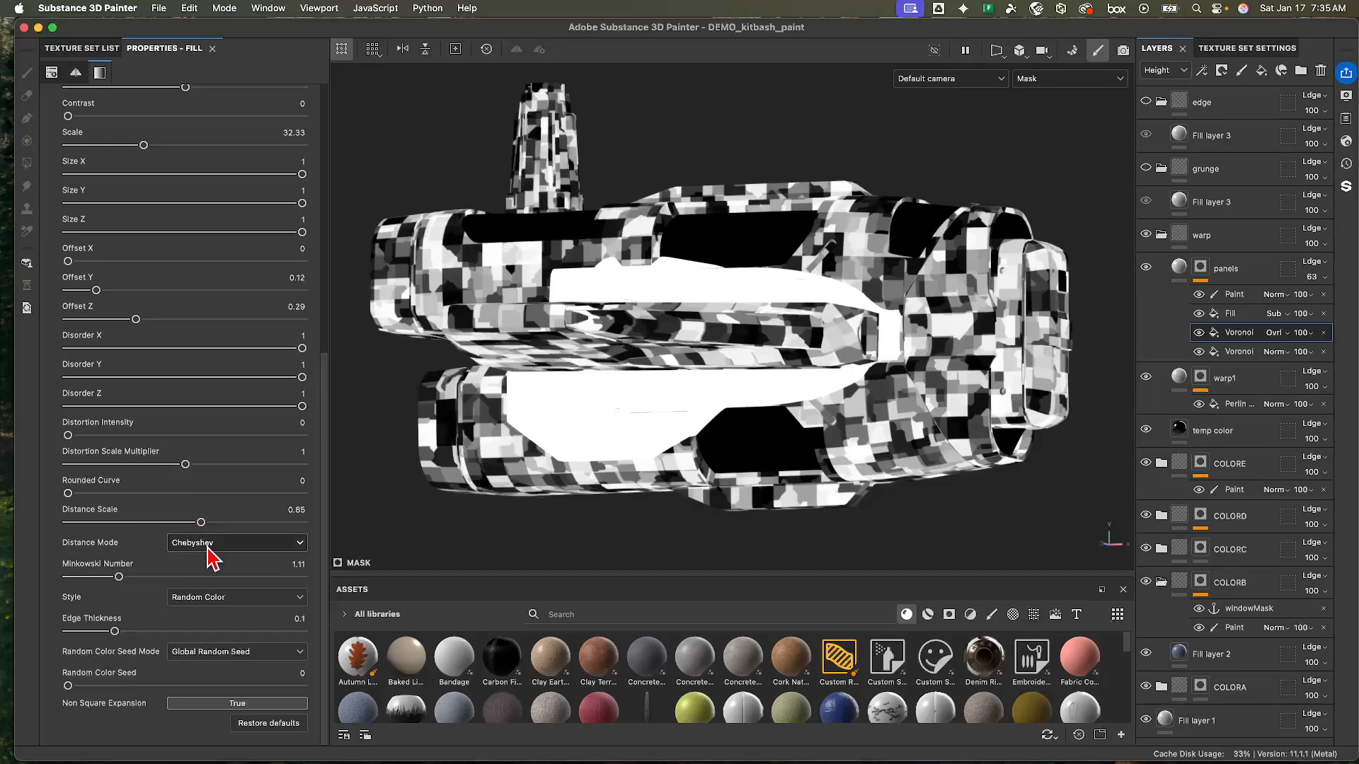
left_click(185, 599)
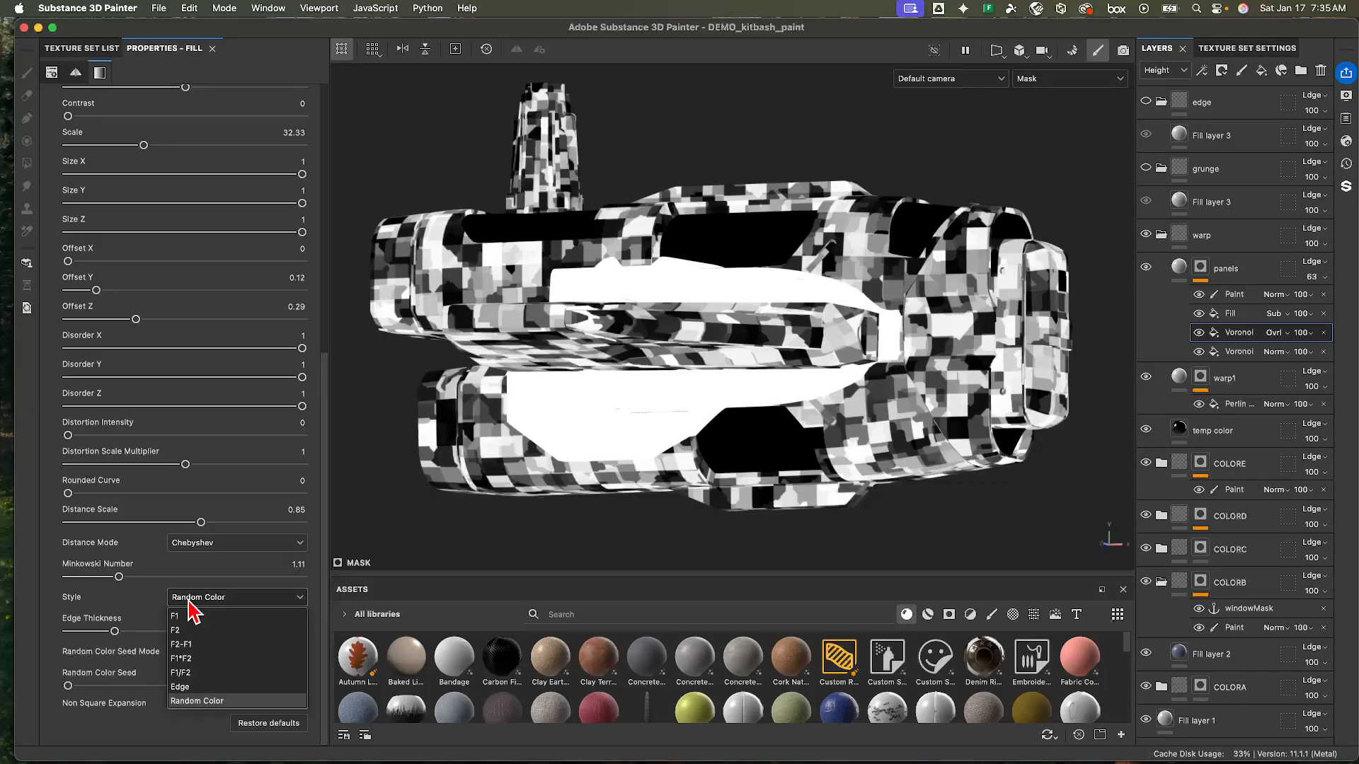
left_click(211, 687)
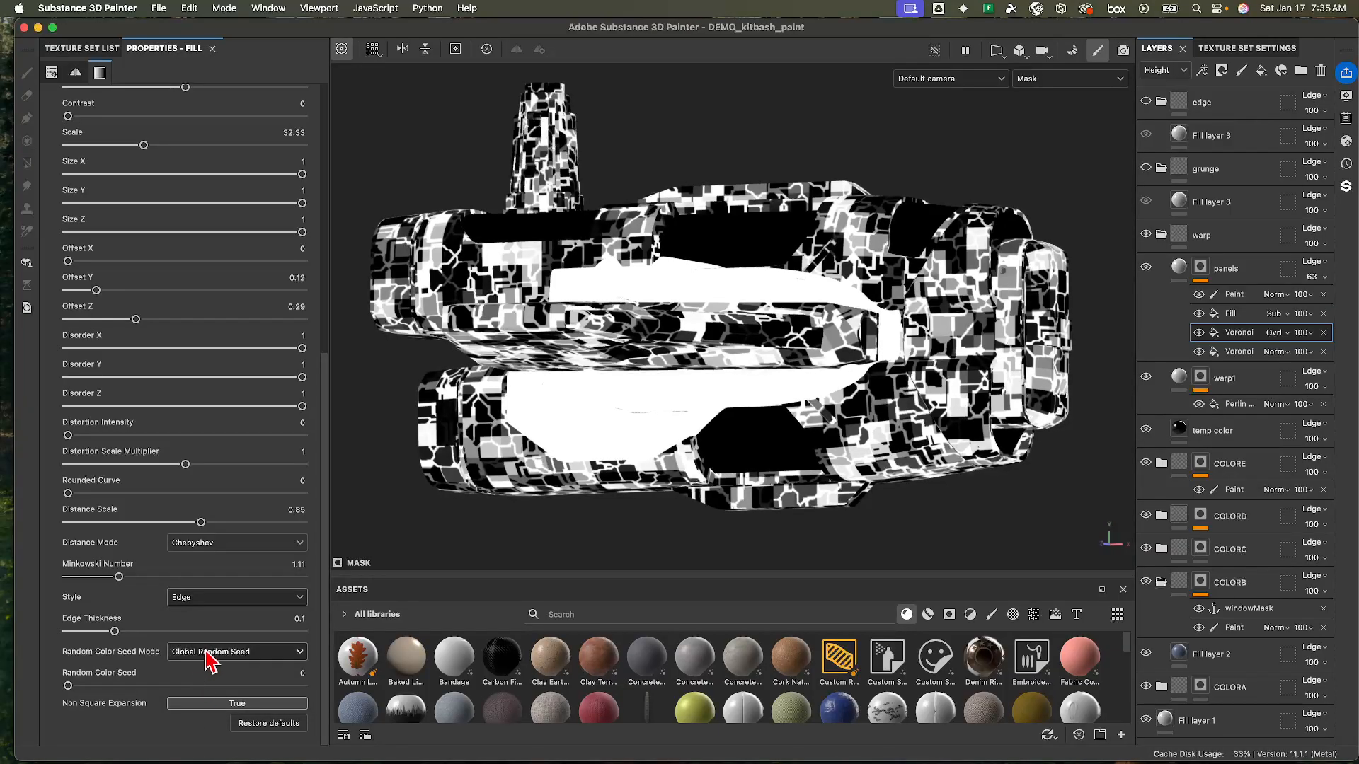
left_click(1054, 80)
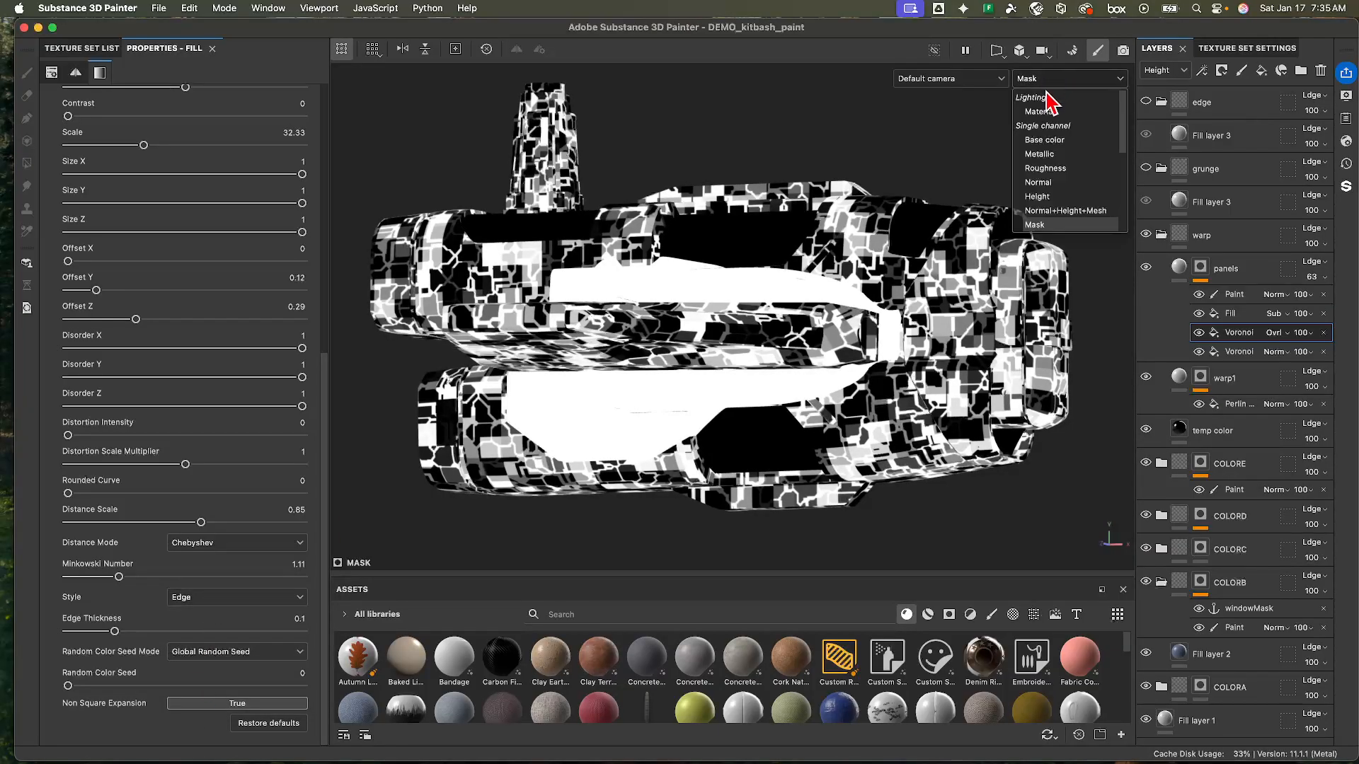
left_click(1055, 120)
left_click(1062, 79)
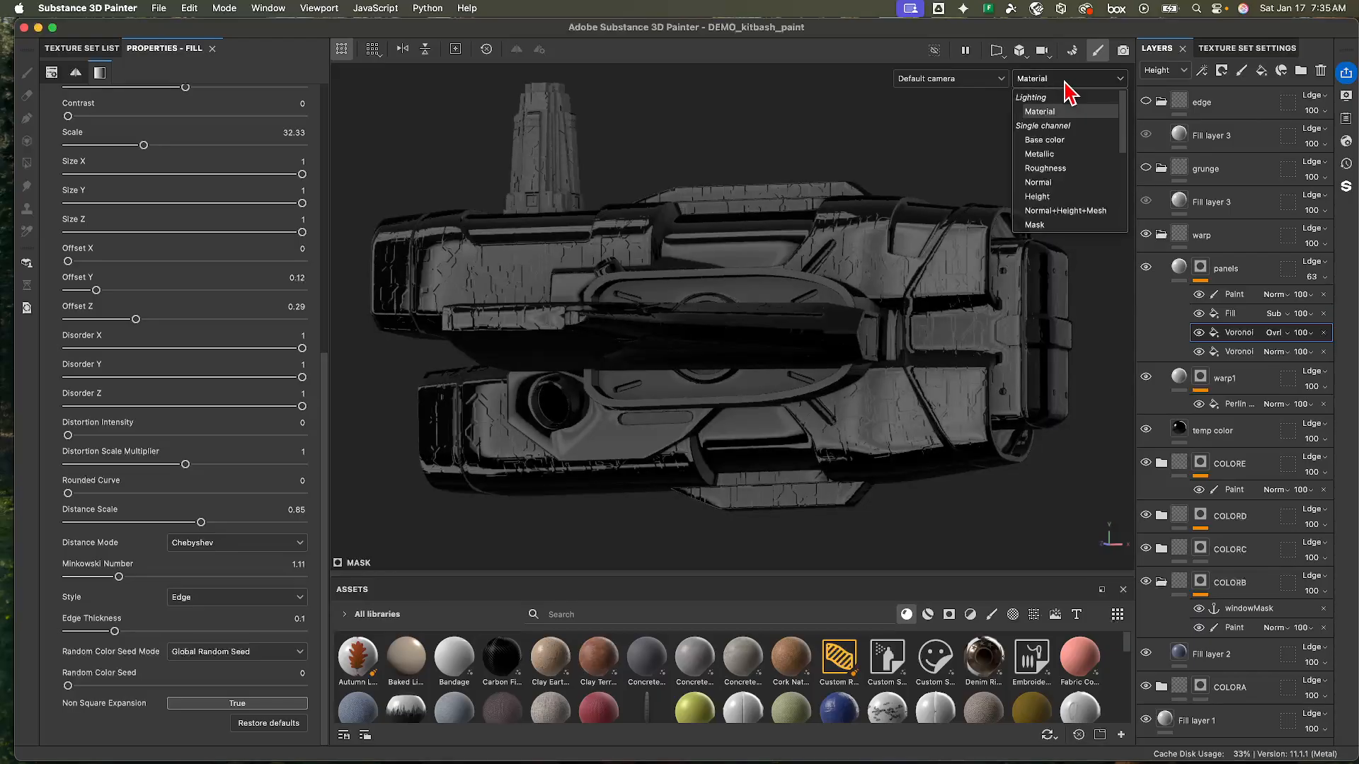
left_click(1046, 224)
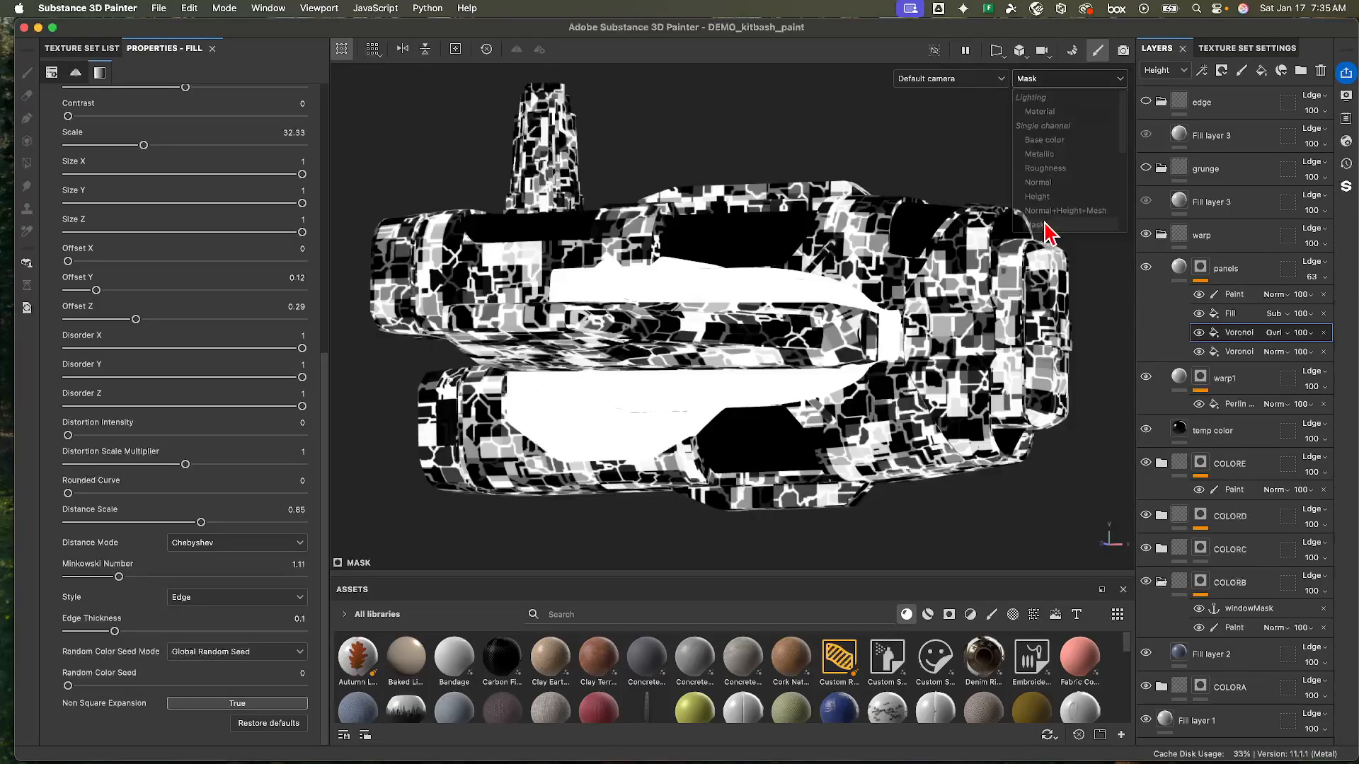
- Set the upper Voronoi fill's style to F1/F2 and return the viewport to Material display
left_click(204, 599)
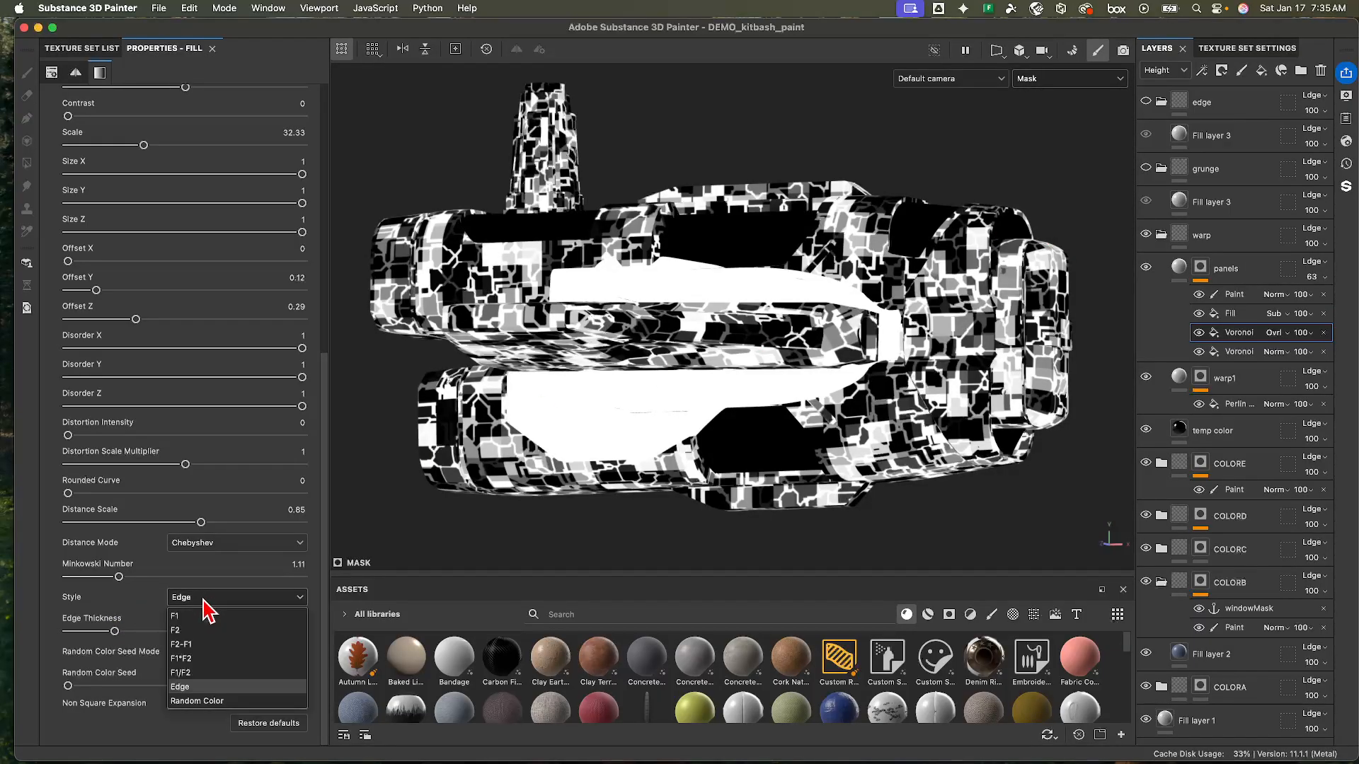
left_click(197, 672)
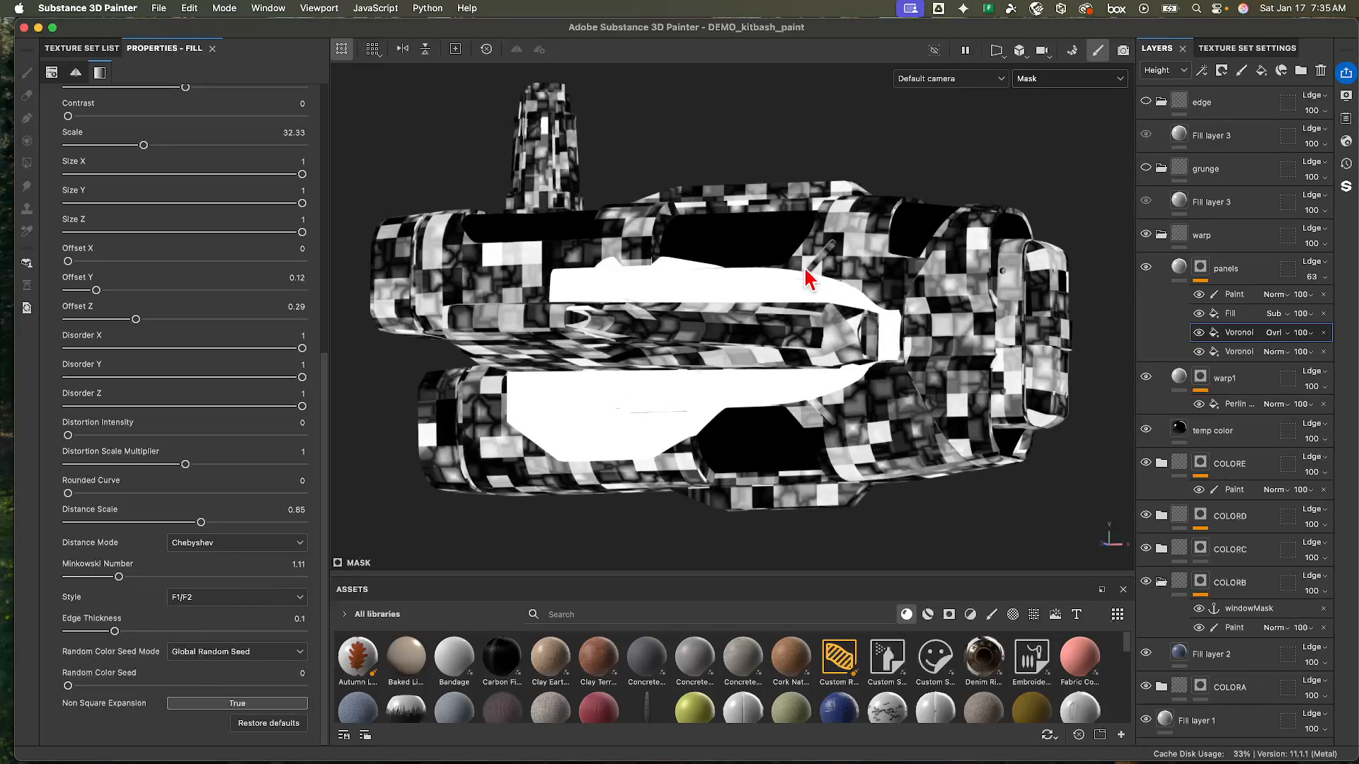
left_click(1044, 80)
left_click(1046, 99)
left_click(1046, 82)
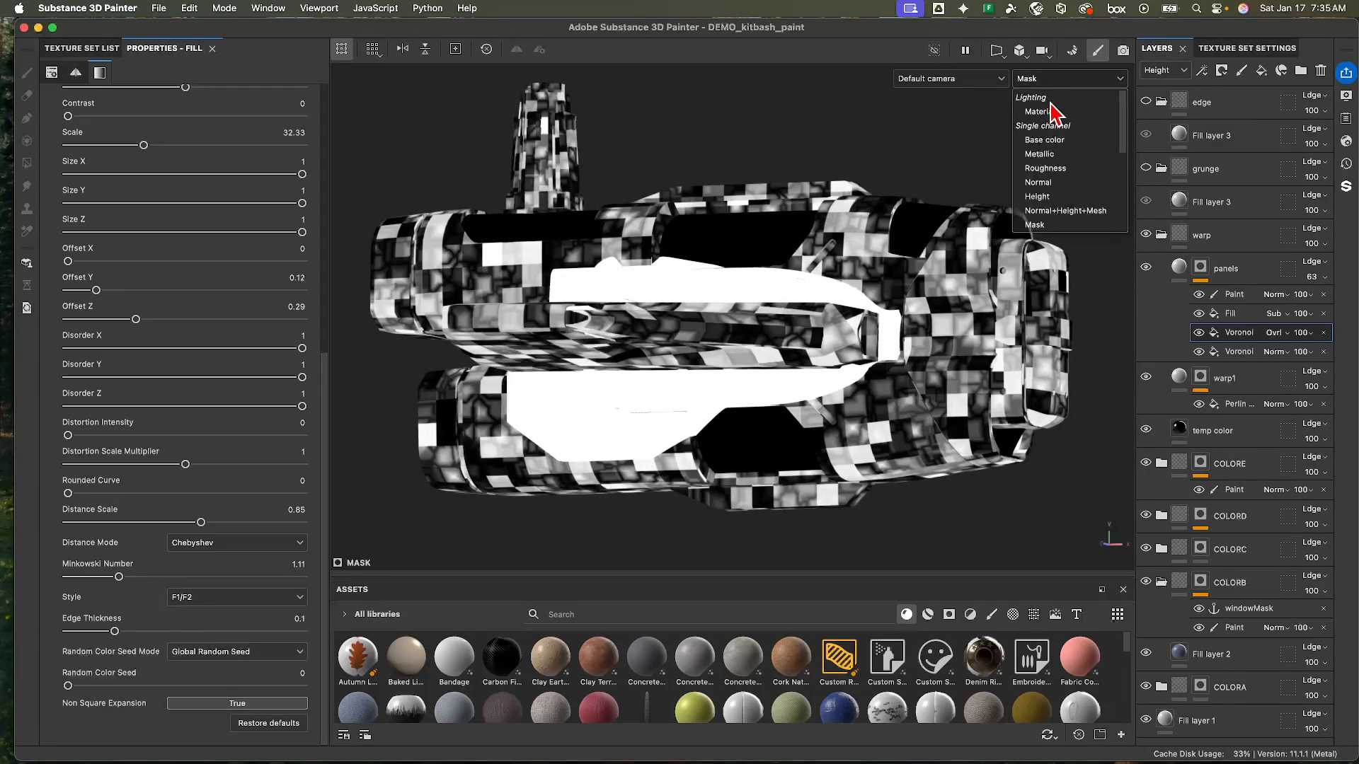
left_click(1049, 111)
left_click_drag(776, 301, 813, 304, "alt")
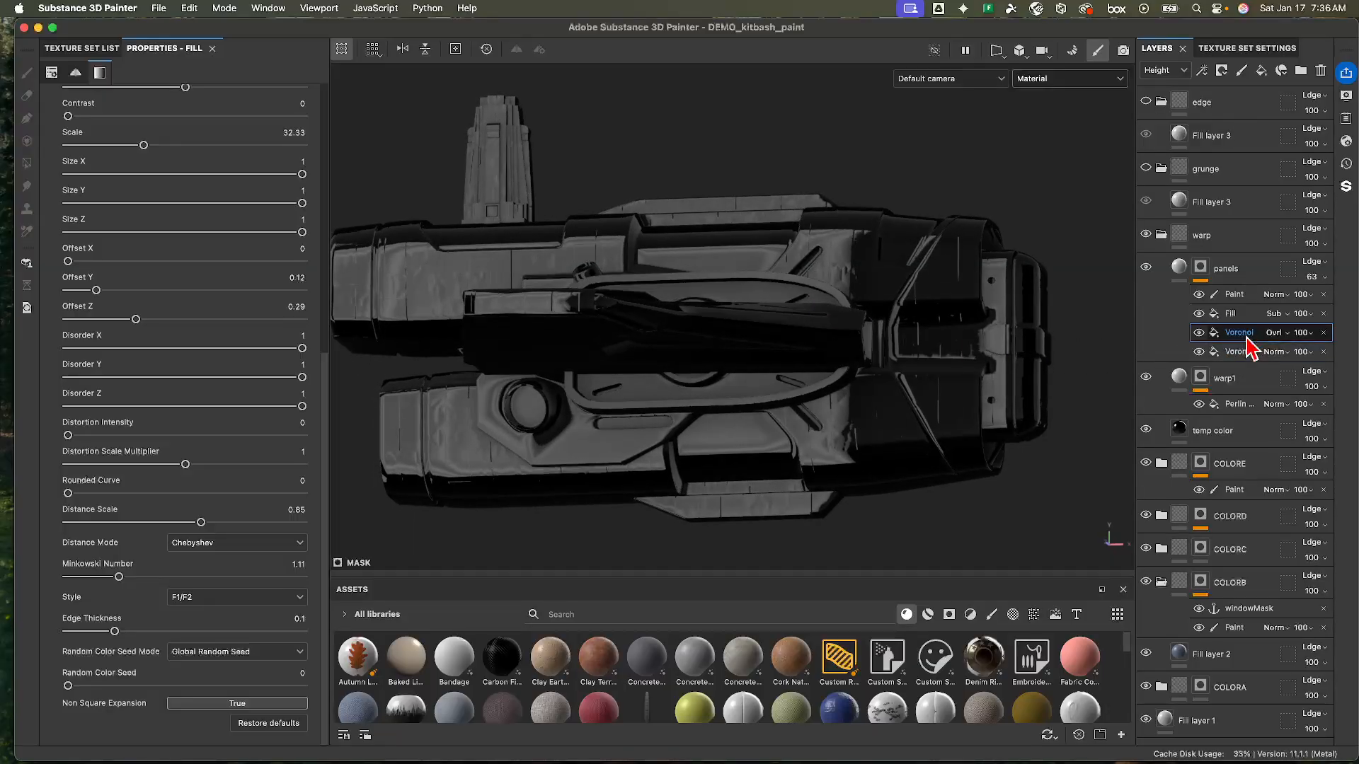
- Duplicate the upper Voronoi fill and give the copy the Random Color style with Linear dodge (Add) blending
key("super+d")
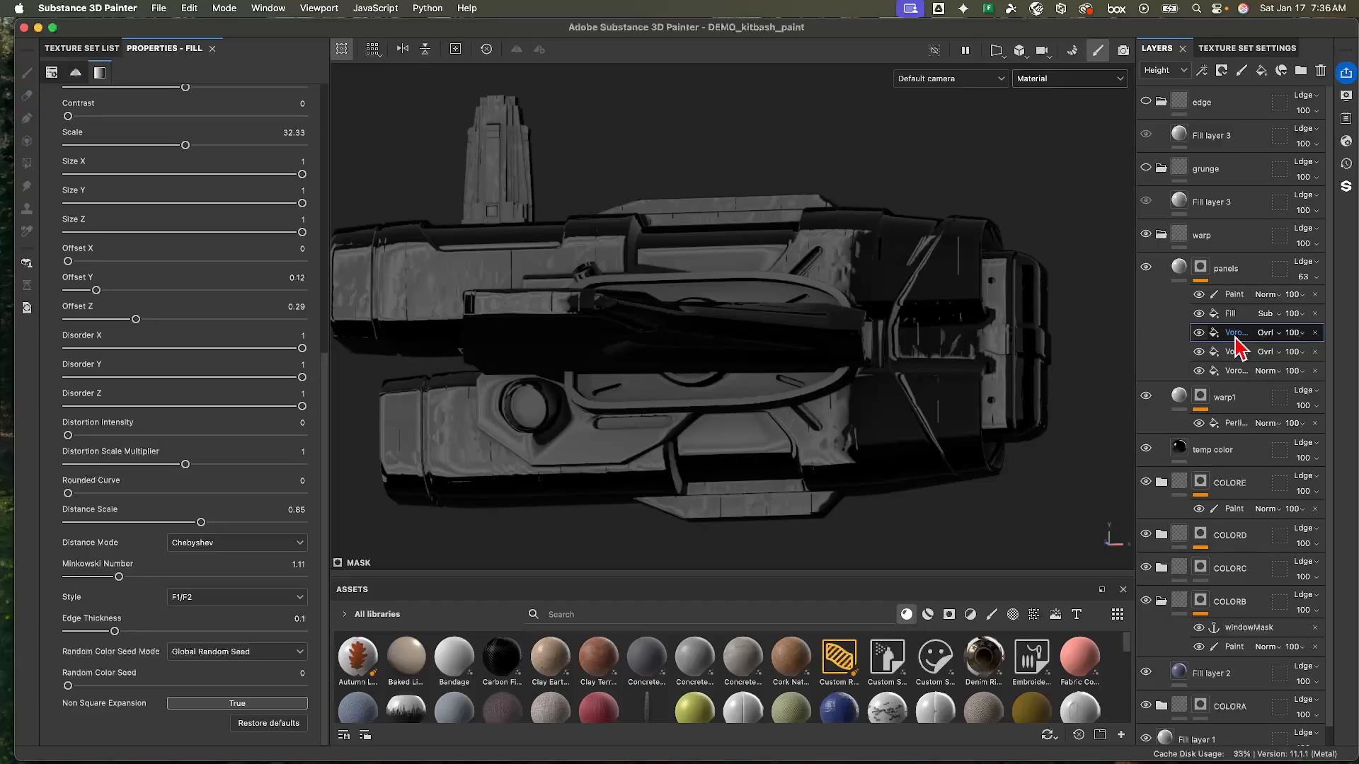
left_click(203, 599)
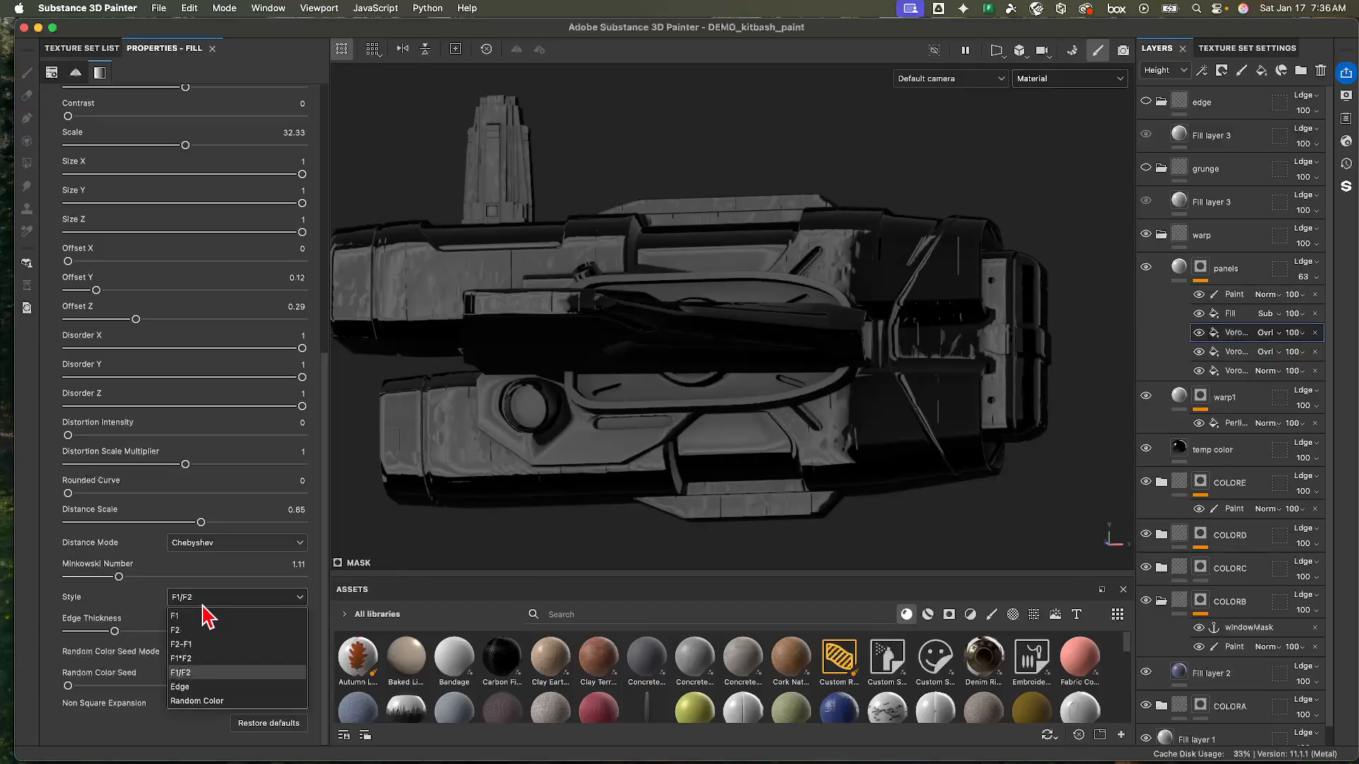
left_click(207, 701)
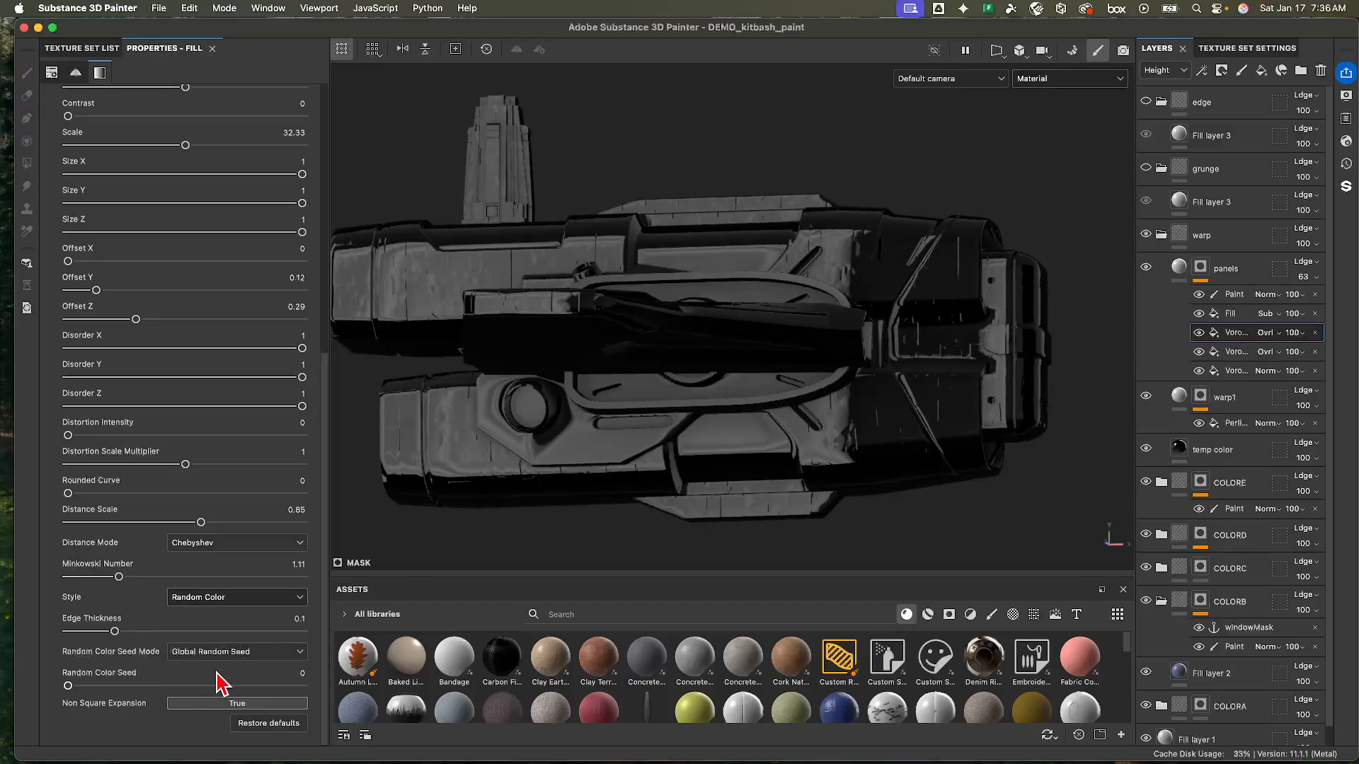
left_click(1266, 333)
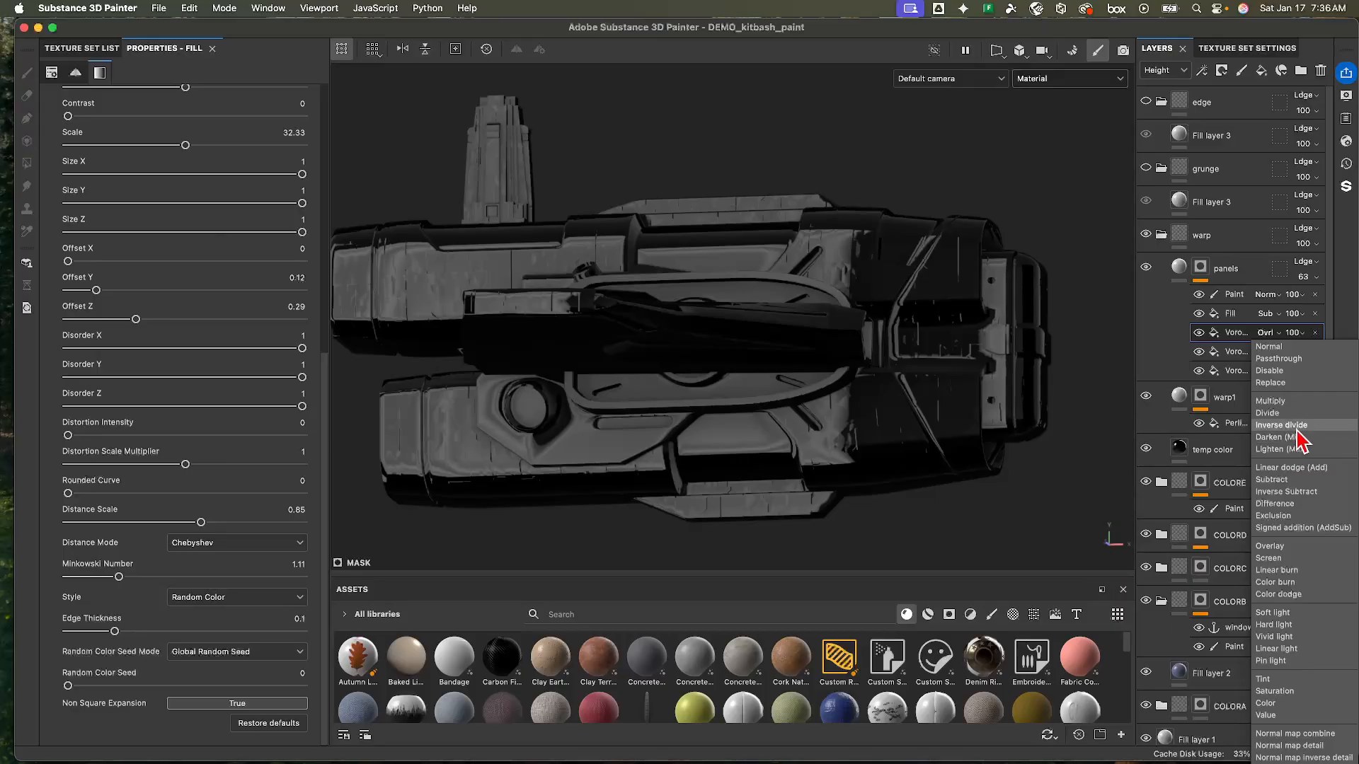
left_click(1300, 470)
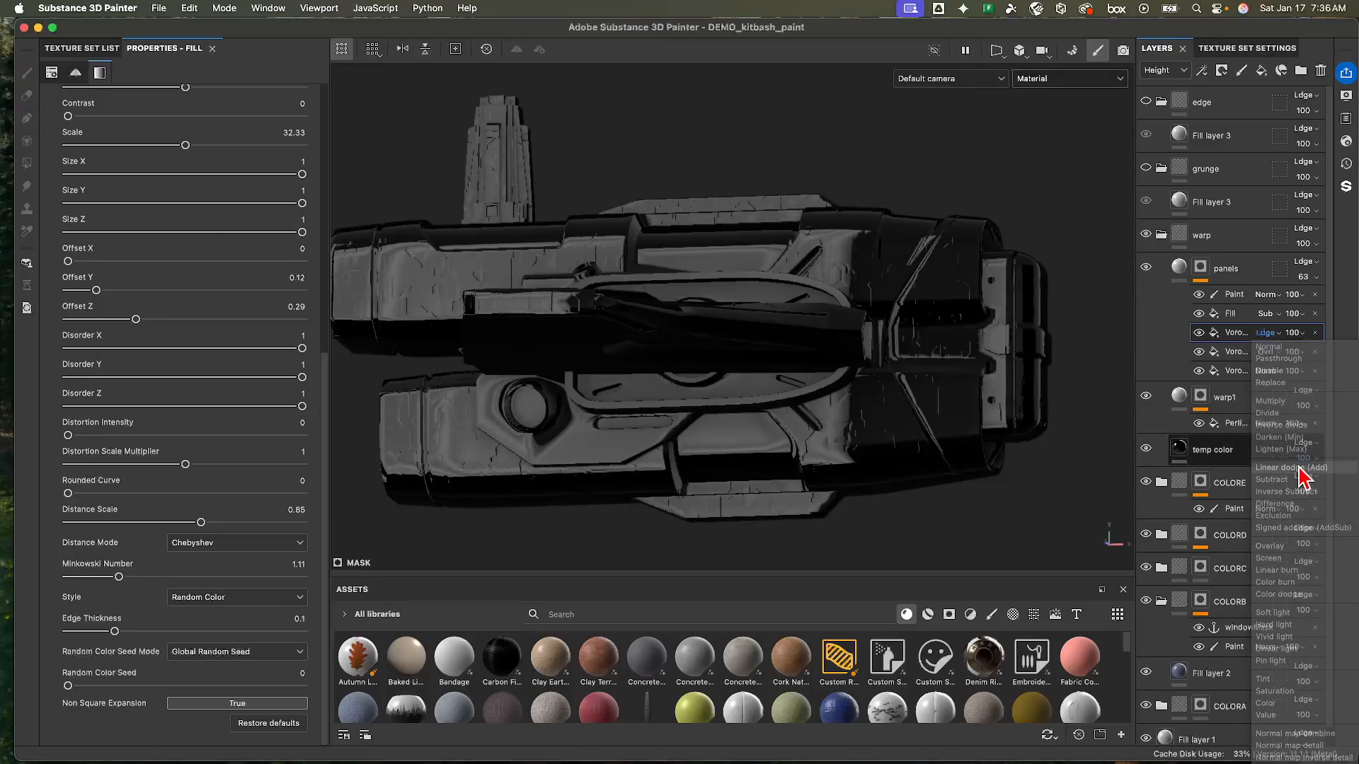
- Examine the layered panel detail on the model from several angles and distances
mouse_move(501, 279)
right_mouse_down("alt")
mouse_move(462, 279)
mouse_move(711, 298)
right_mouse_up("alt")
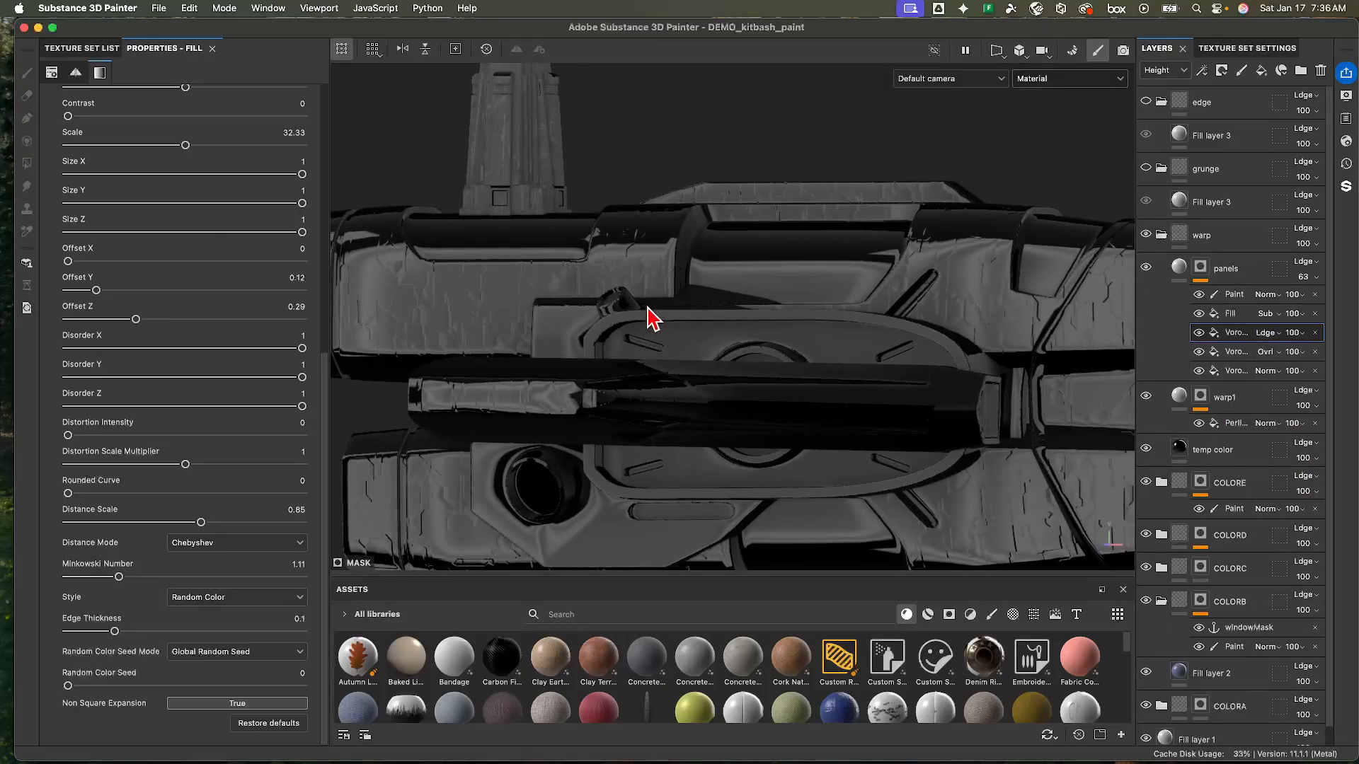
left_click_drag(652, 312, 689, 322, "alt")
scroll(688, 321, "down", 5)
middle_click_drag(697, 326, 749, 340, "alt")
left_click_drag(750, 339, 814, 354, "alt")
left_click(1085, 79)
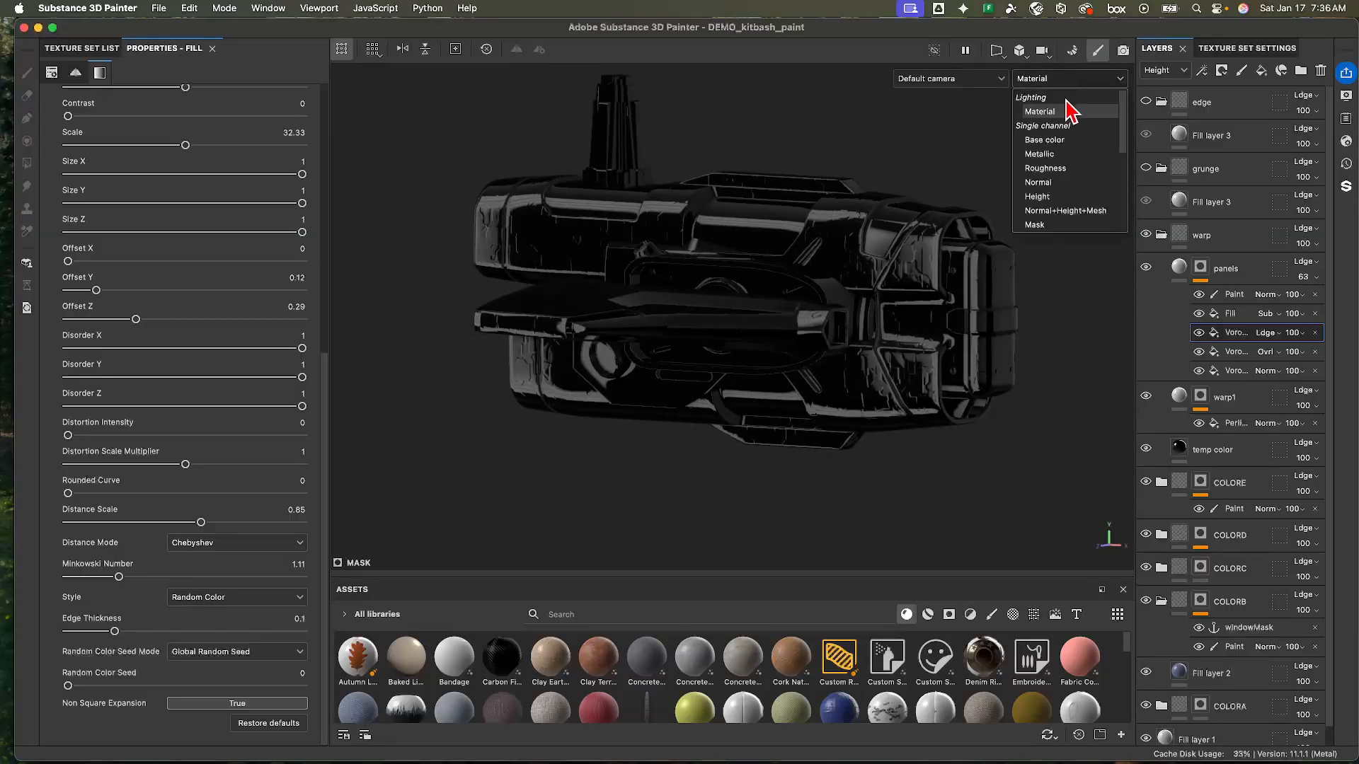
key("Escape")
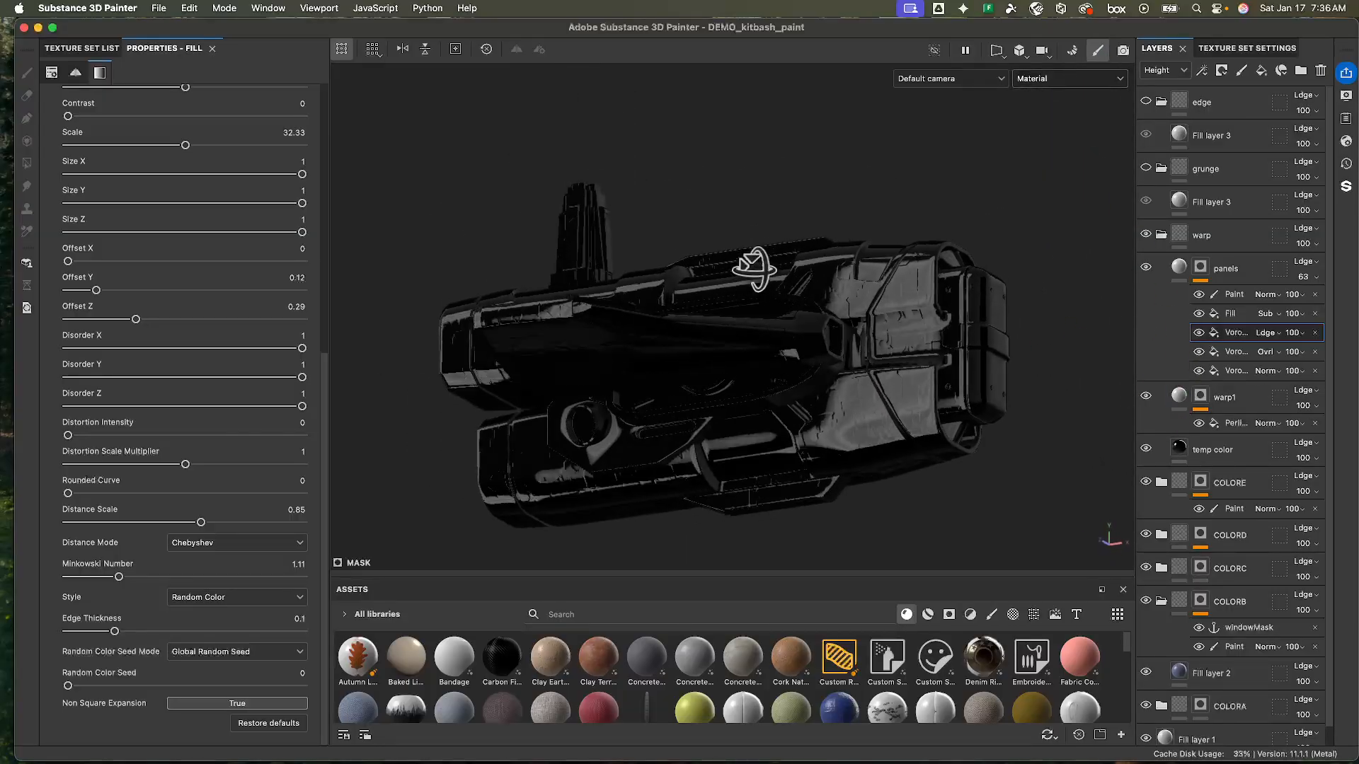
left_click_drag(758, 273, 776, 322, "alt")
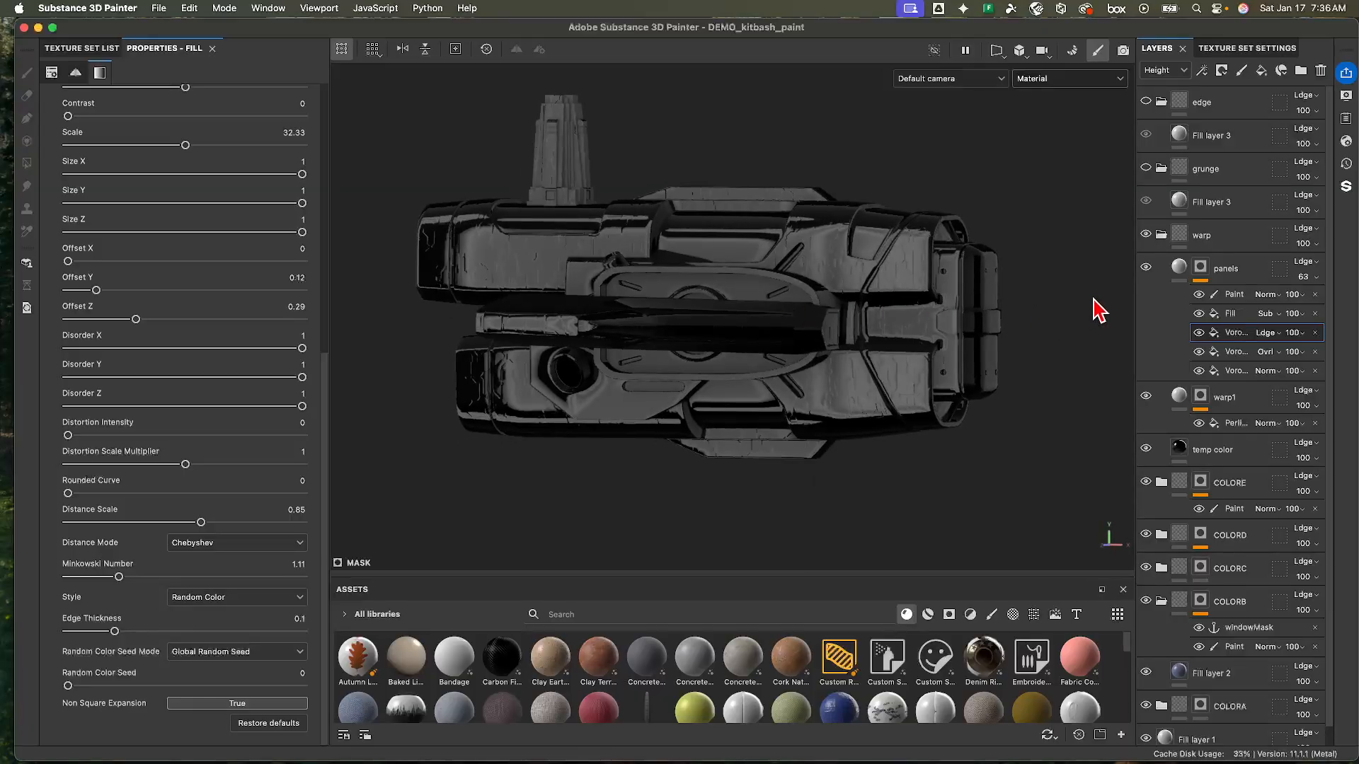
- Enable the roughness channel on the panels fill layer and set its roughness to about 0.2128
left_click(1178, 268)
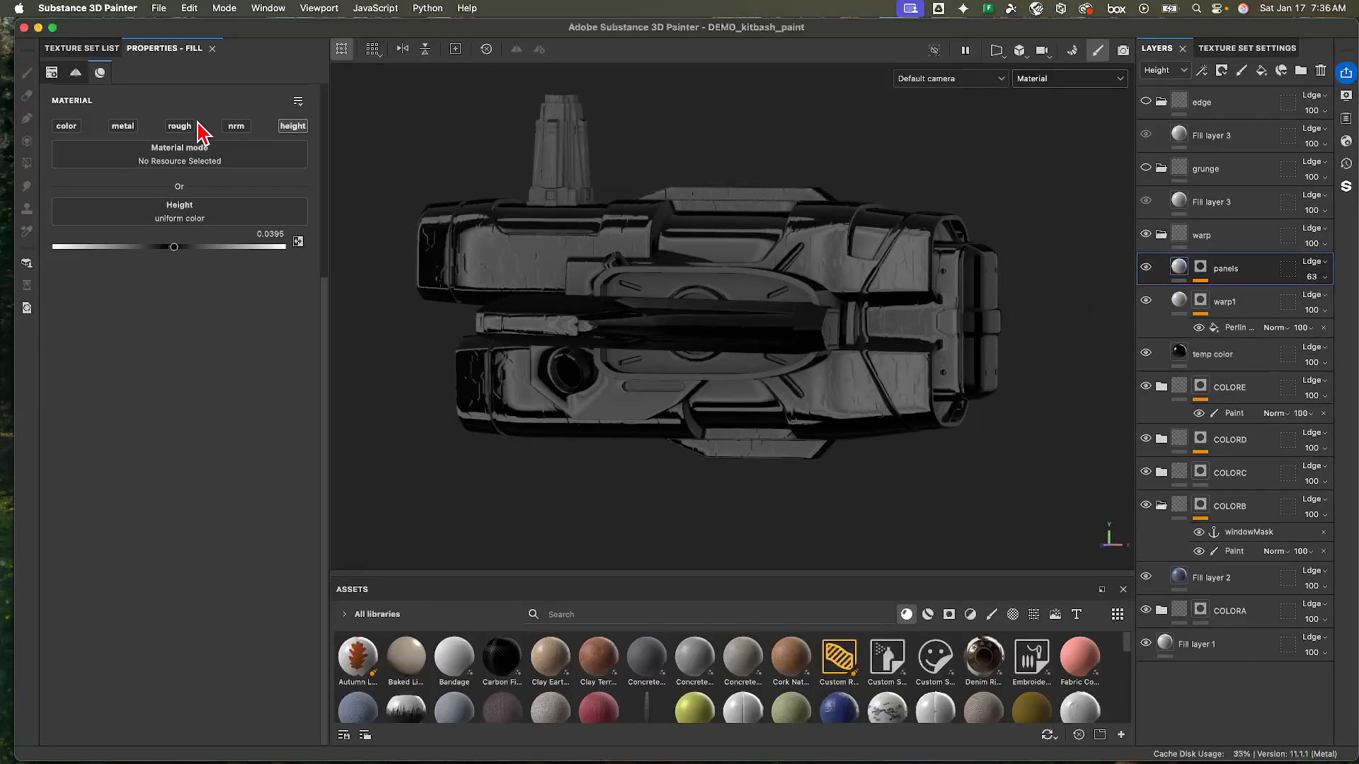
left_click(179, 126)
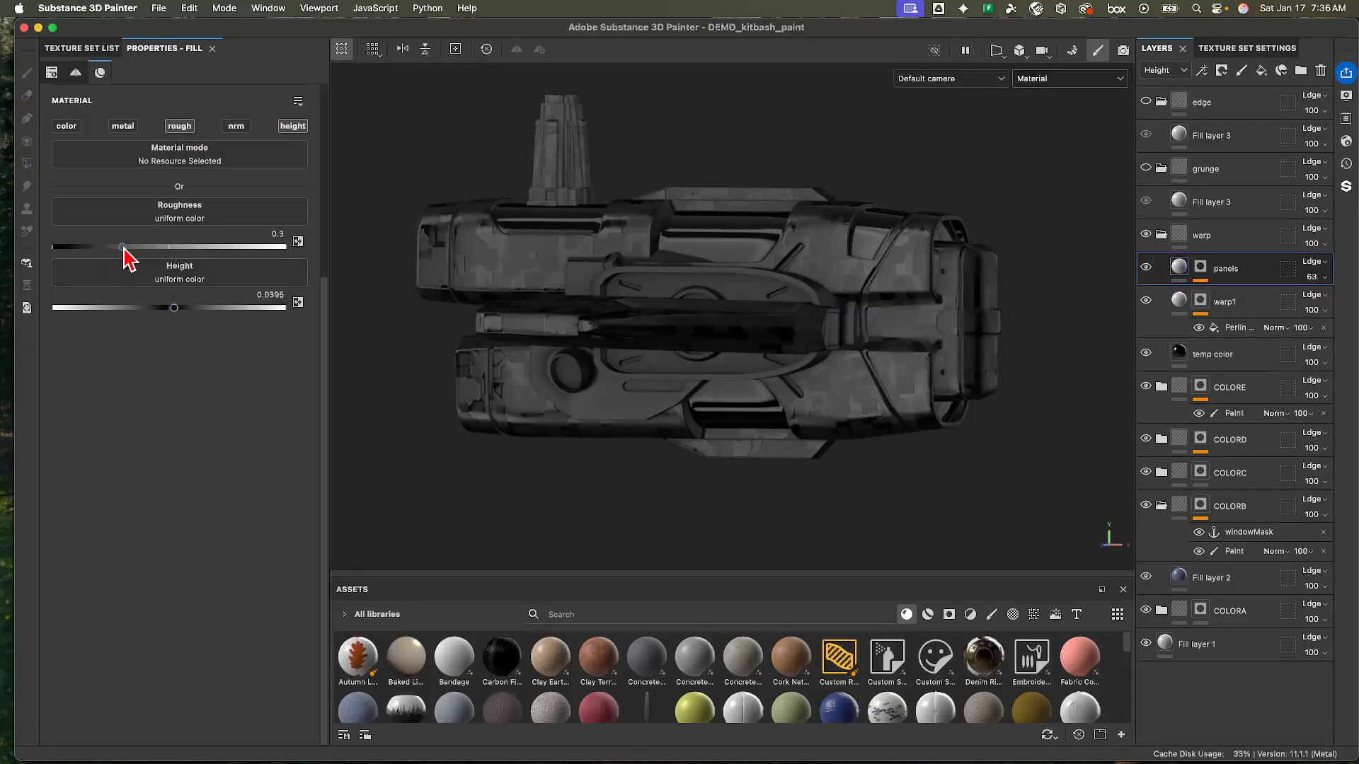
mouse_move(120, 247)
left_mouse_down()
mouse_move(87, 248)
mouse_move(160, 249)
mouse_move(30, 248)
mouse_move(108, 259)
left_mouse_up()
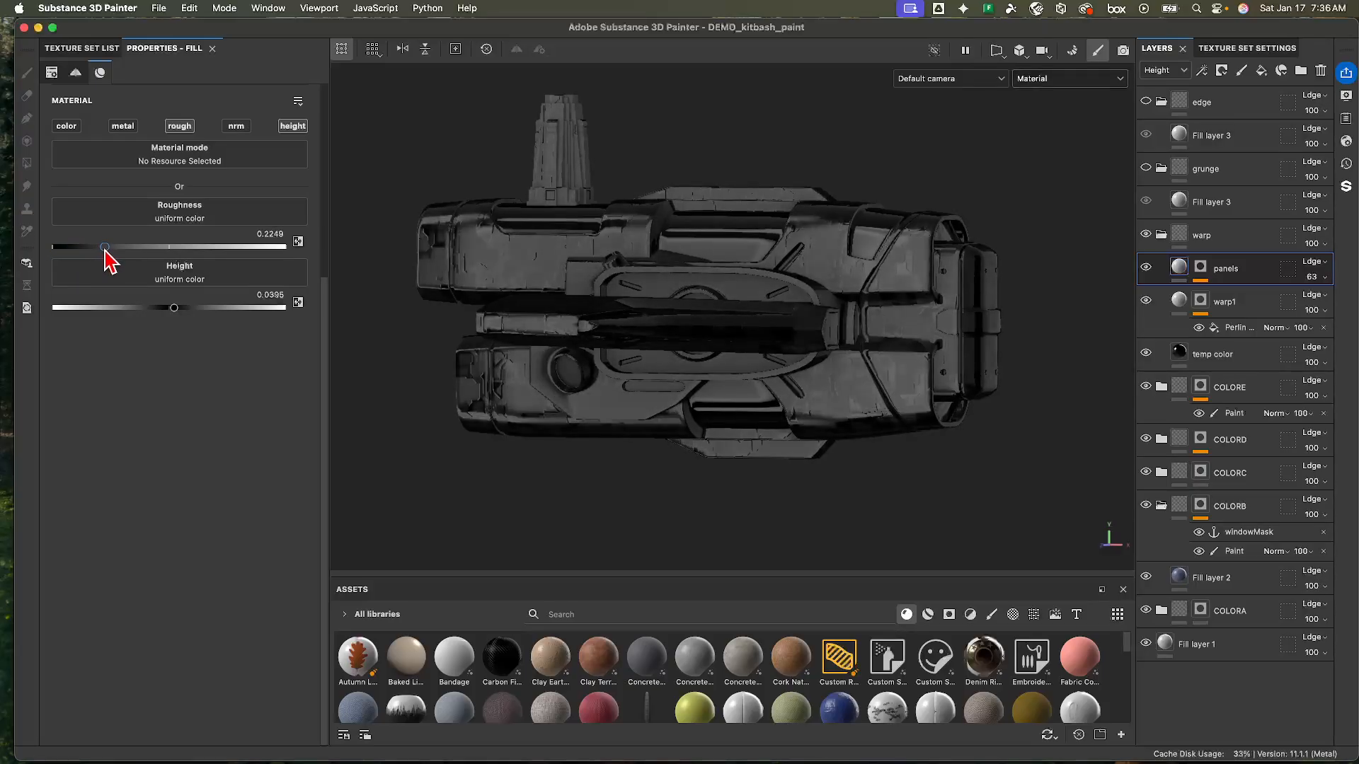
left_click_drag(884, 350, 932, 391, "alt")
left_click_drag(752, 381, 852, 295, "alt")
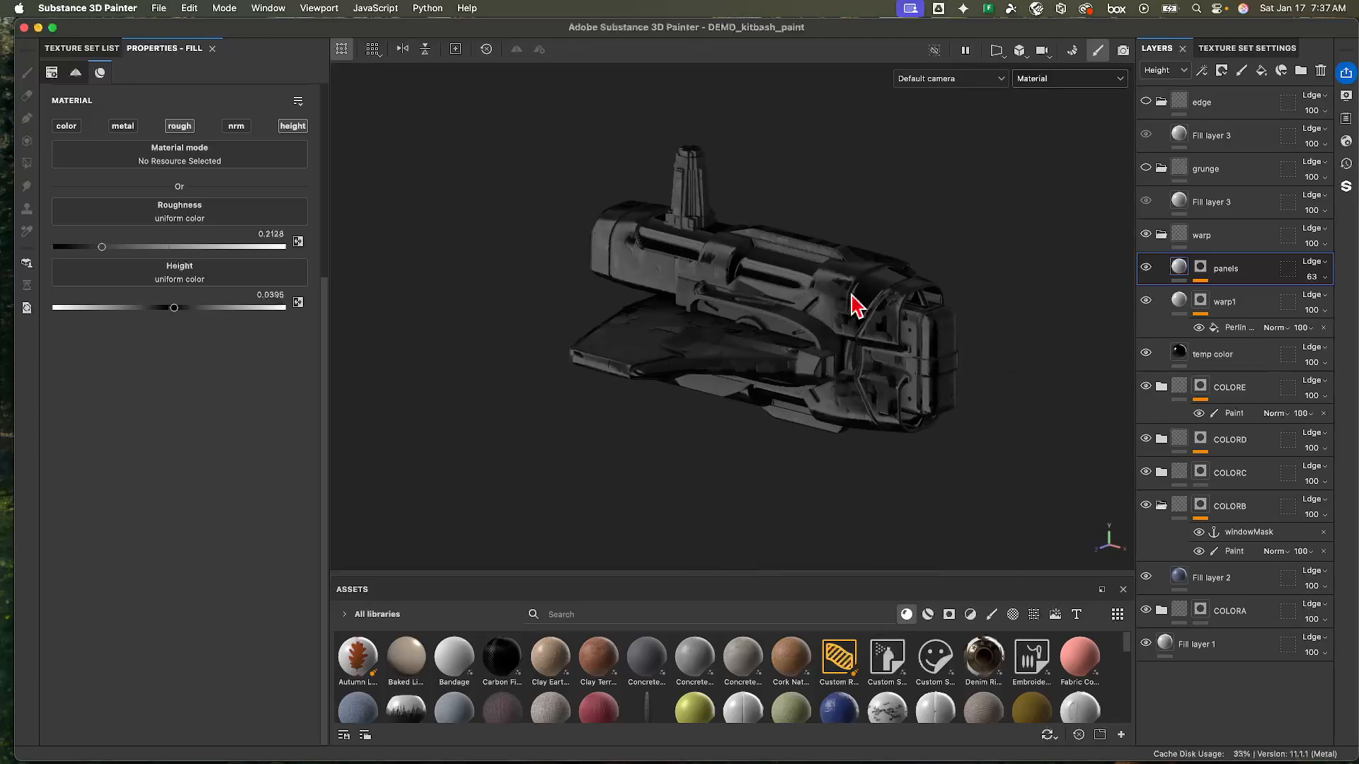
- Hide the temp color layer
left_click(1045, 83)
left_click(1046, 80)
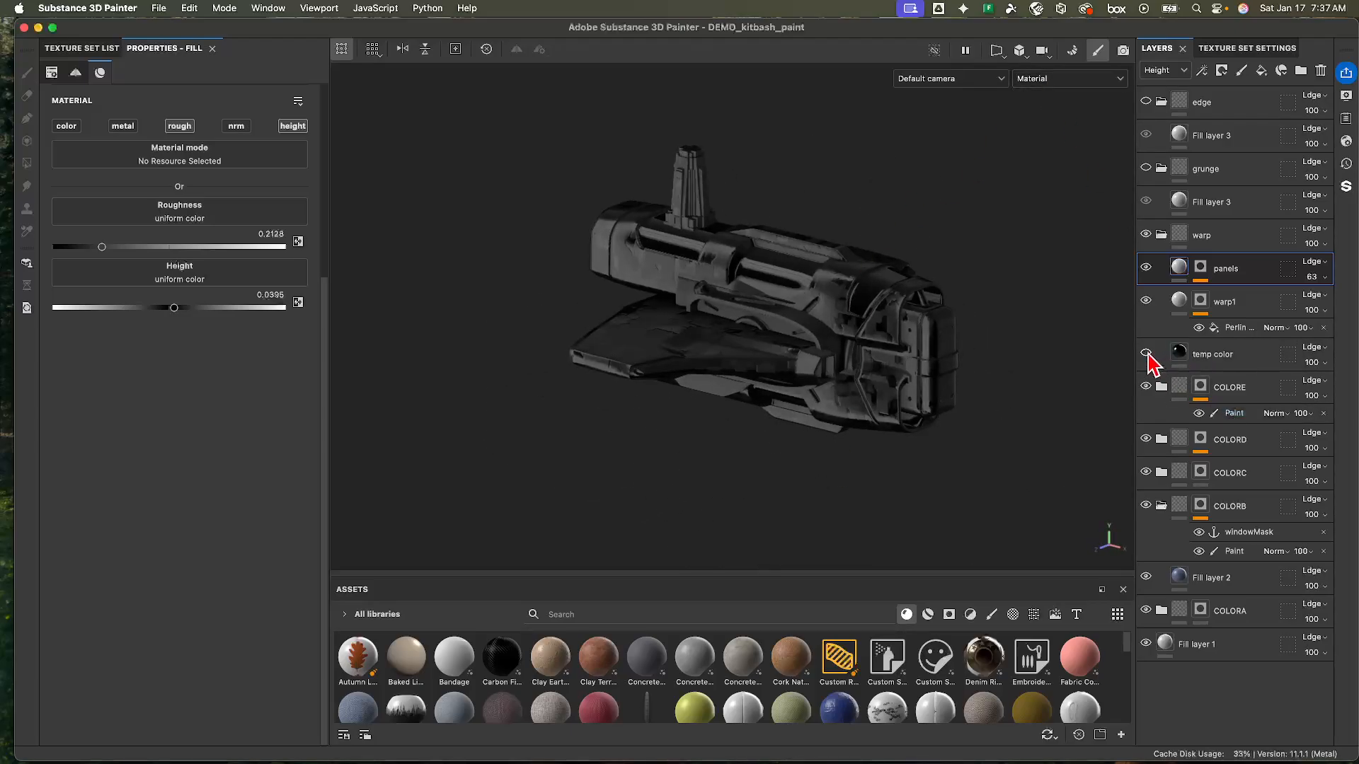
right_click_drag(830, 342, 1055, 380, "alt")
middle_click_drag(1055, 379, 991, 335, "alt")
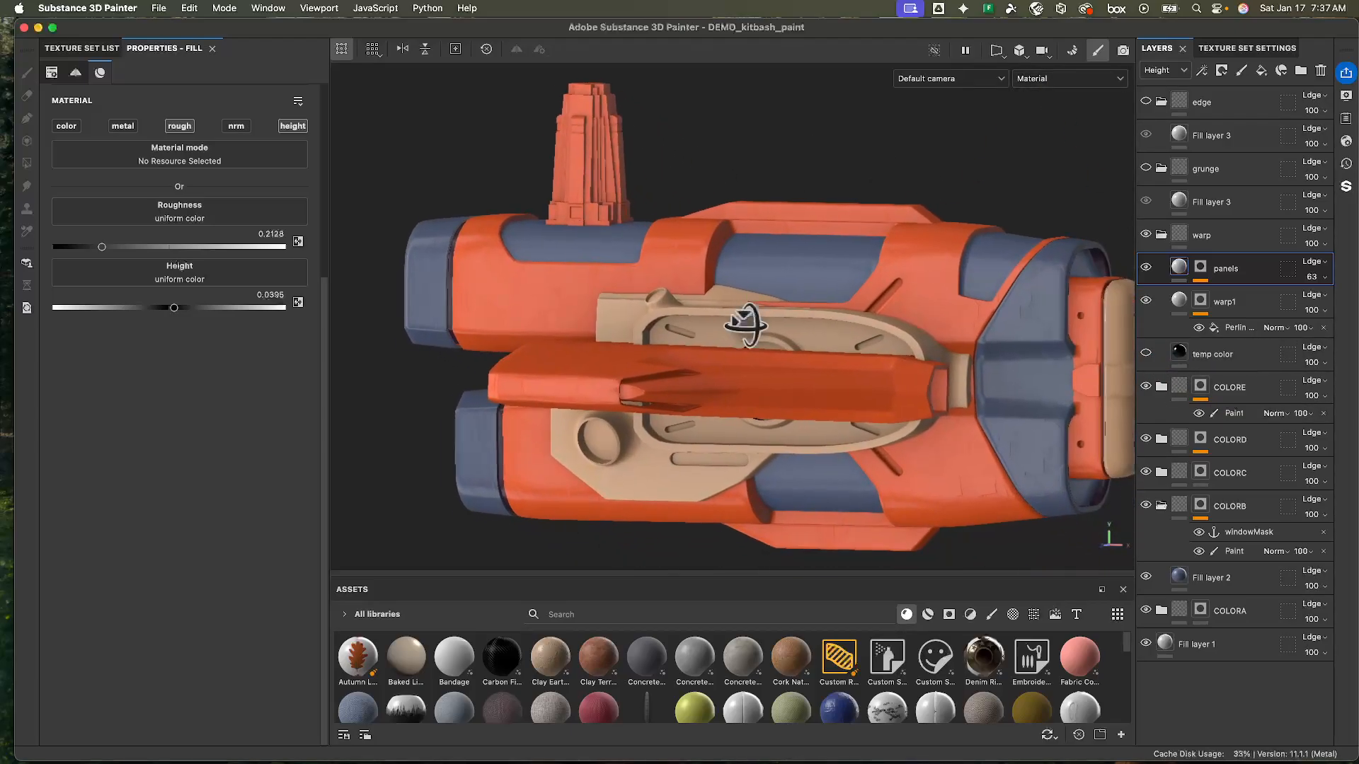
- Examine the panel height and roughness detail on the colored model from several angles and distances
left_click_drag(745, 325, 658, 348, "alt")
right_click_drag(613, 294, 829, 327, "alt")
middle_click_drag(829, 327, 815, 342, "alt")
left_click_drag(815, 342, 688, 327, "alt")
left_click_drag(646, 330, 758, 279, "alt")
right_click_drag(758, 279, 710, 334, "alt")
left_click_drag(710, 333, 599, 372, "alt")
middle_click_drag(777, 297, 768, 306, "alt")
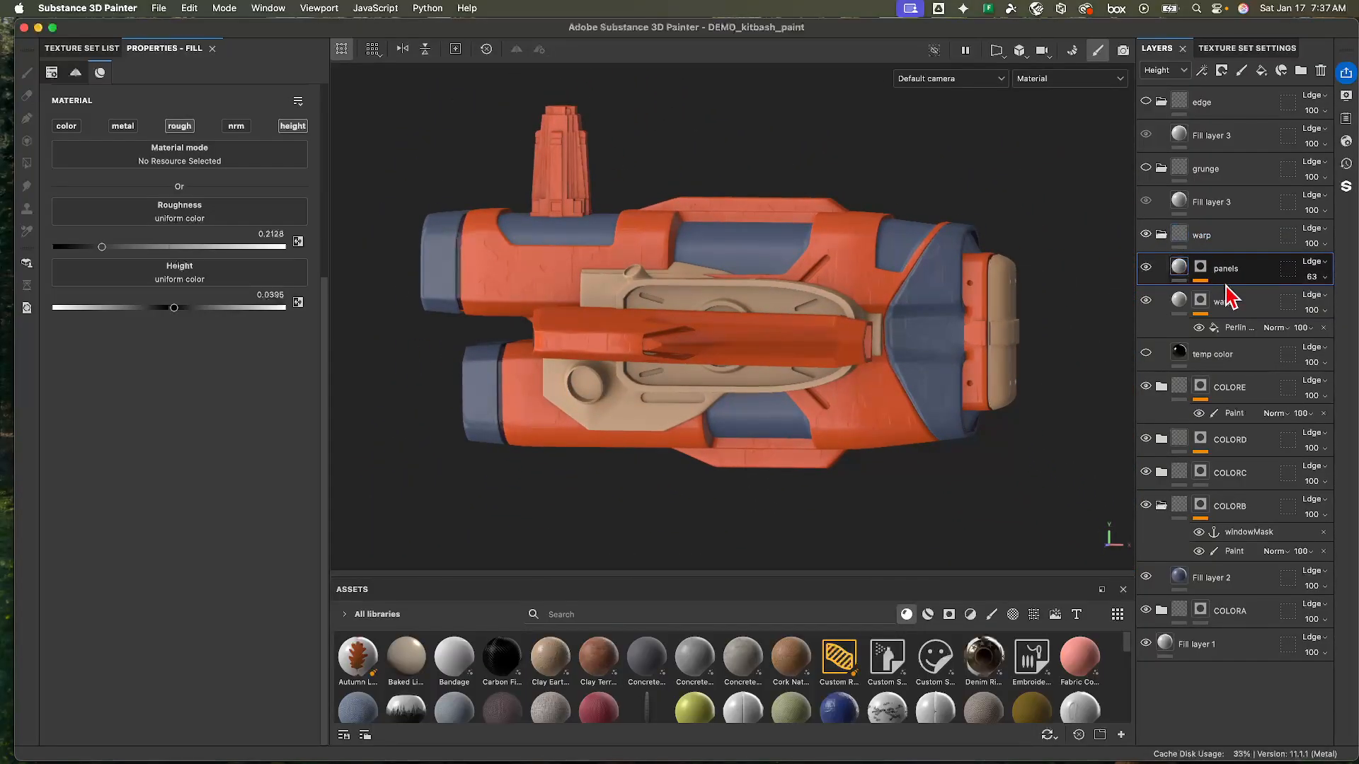
- Add an anchor point at the top of the panels layer's mask stack
left_click(1201, 270)
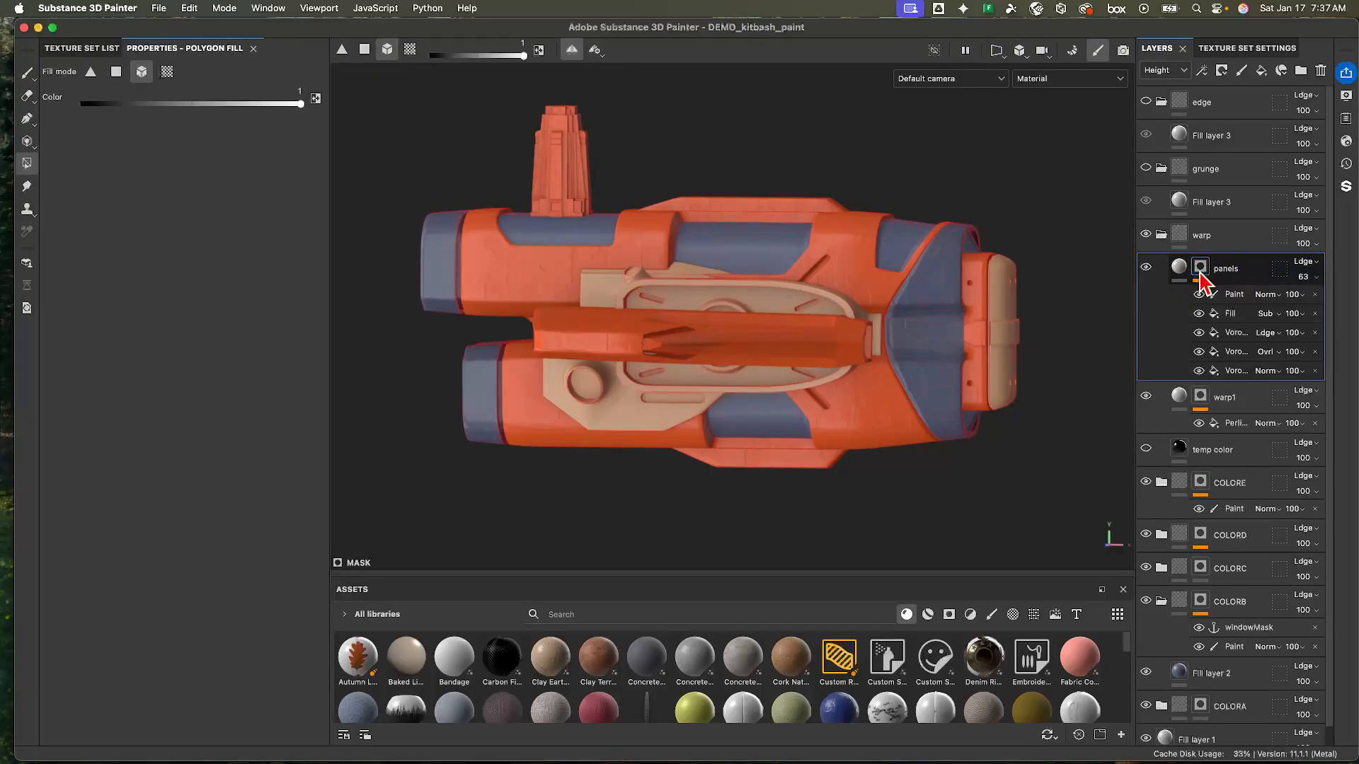
right_click(1205, 295)
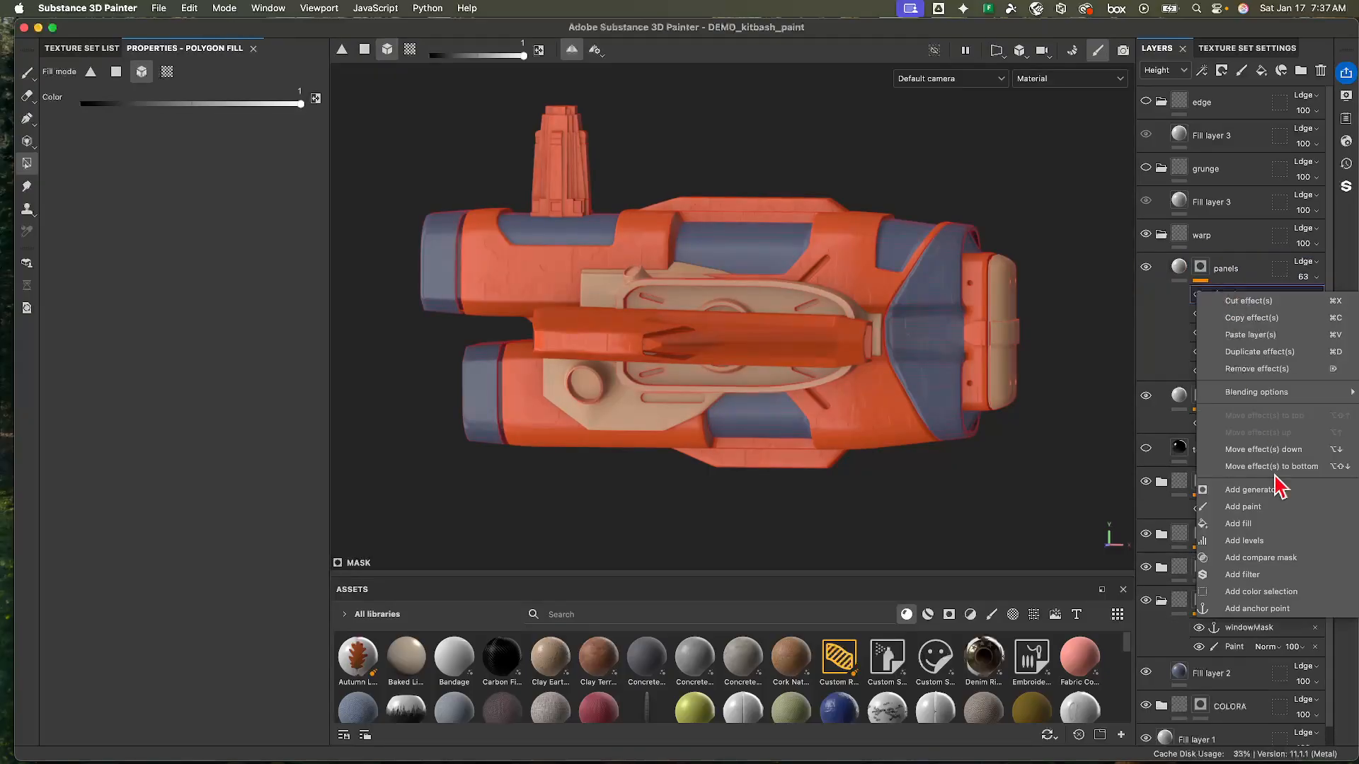
left_click(1278, 609)
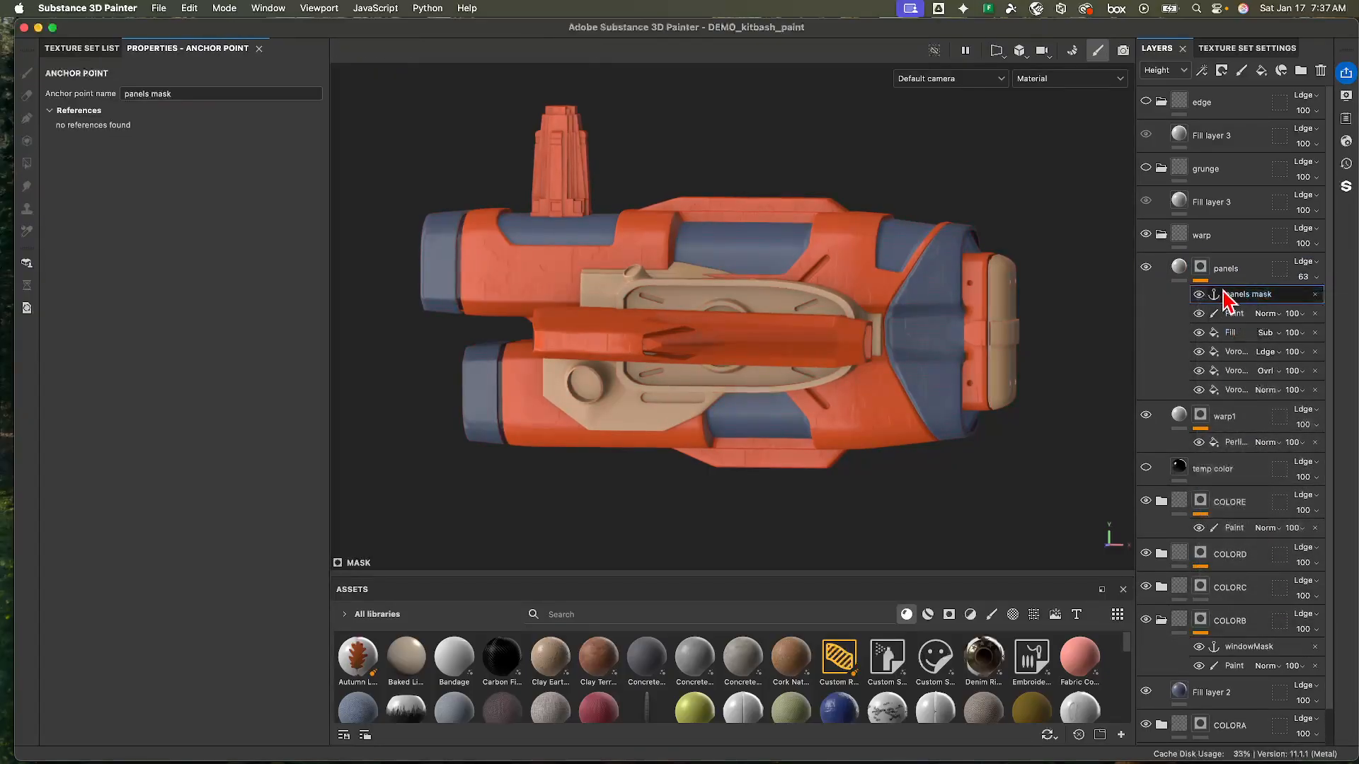
- Turn on the visibility of the grunge folder and collapse the warp folder
left_click(1179, 269)
left_click_drag(739, 278, 850, 283, "alt")
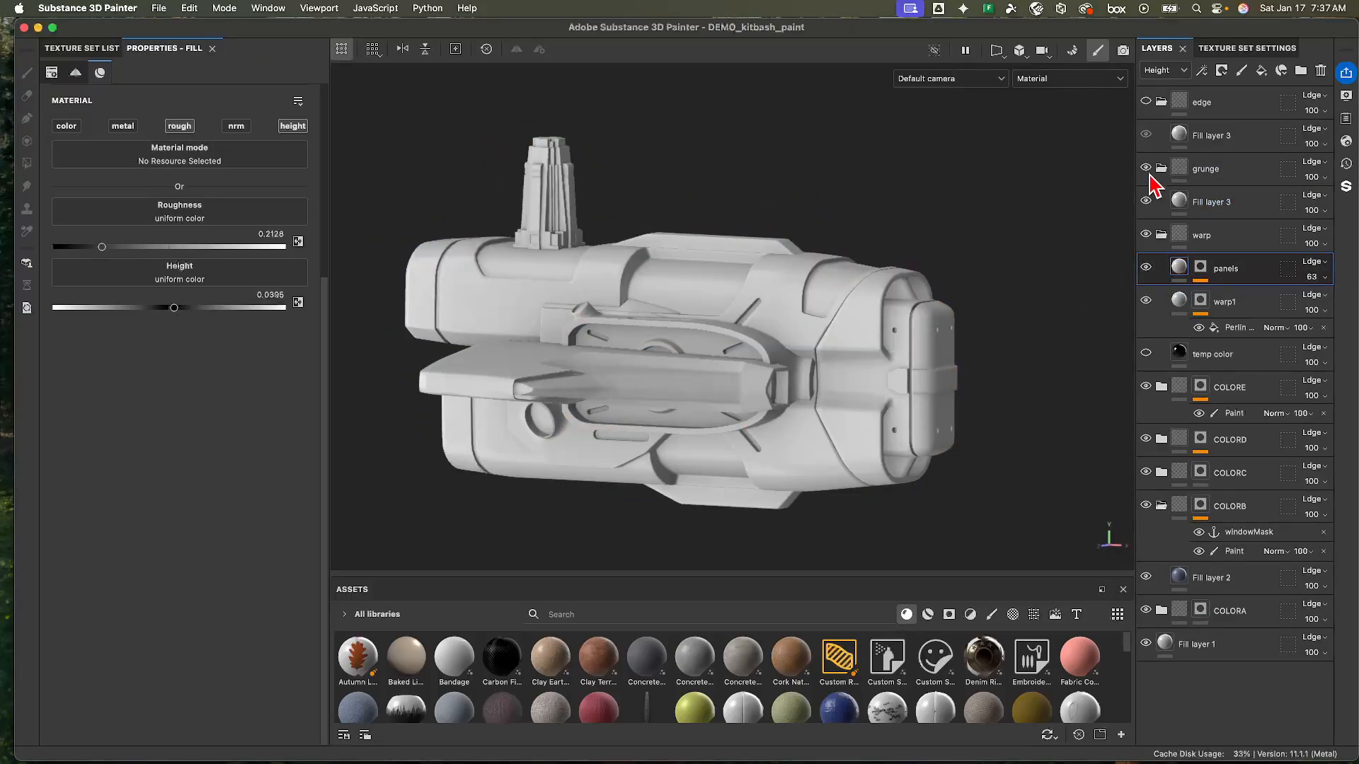
left_click(1161, 235)
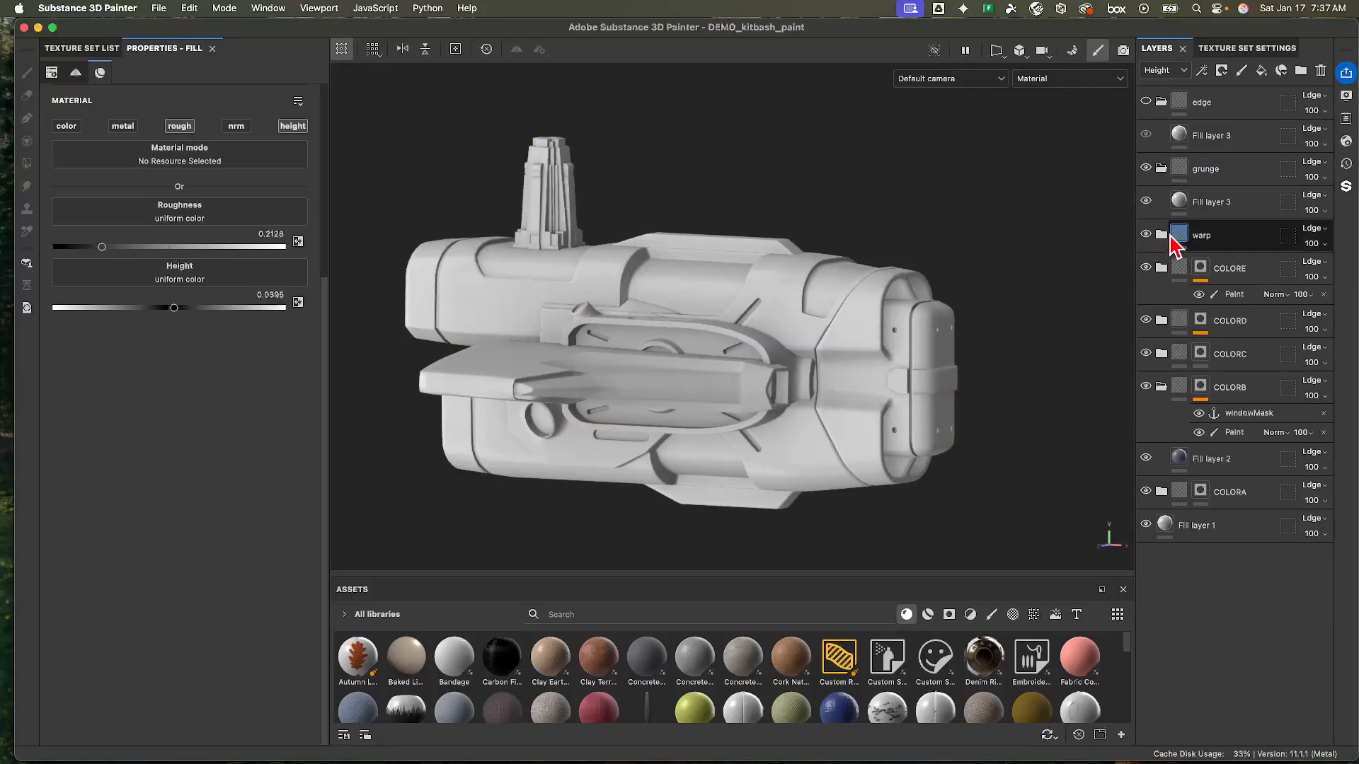
- Add a mask to the grunge folder
right_click(1183, 177)
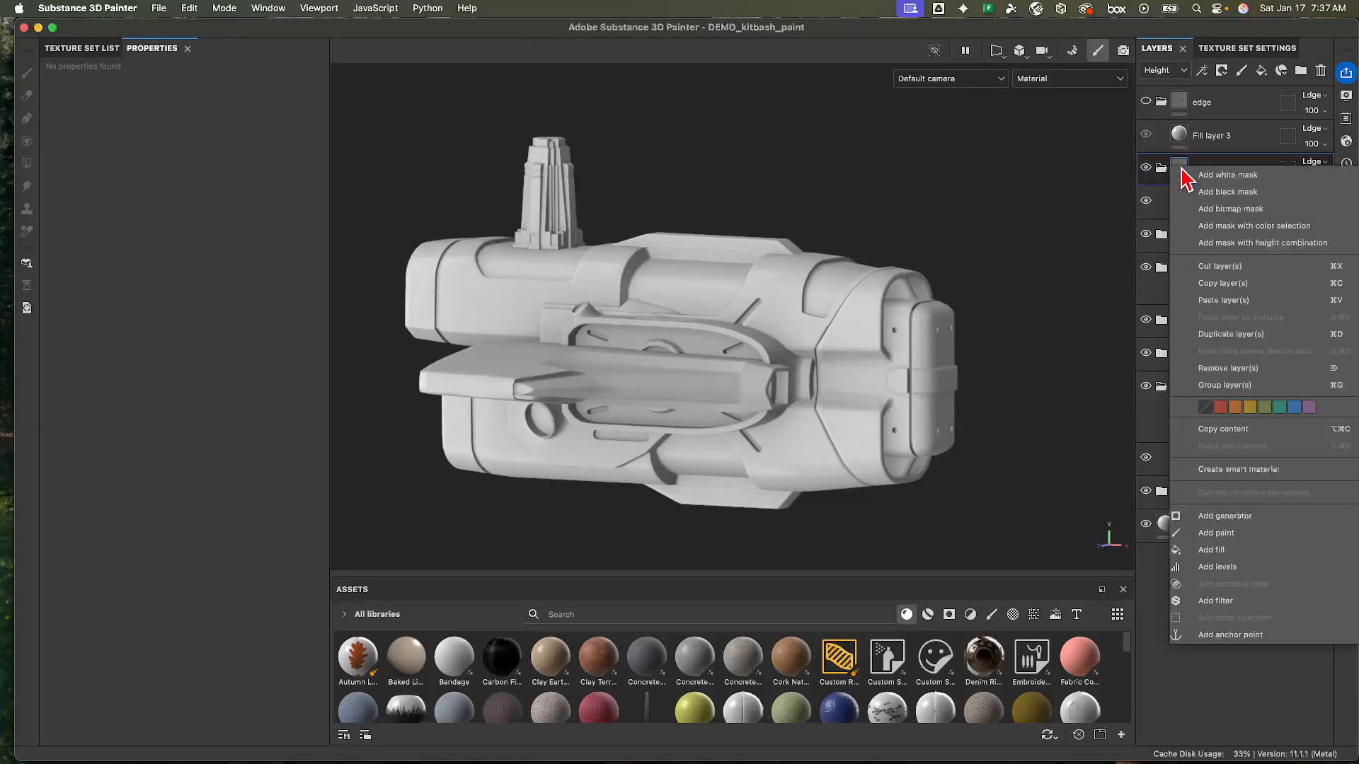
left_click(1245, 195)
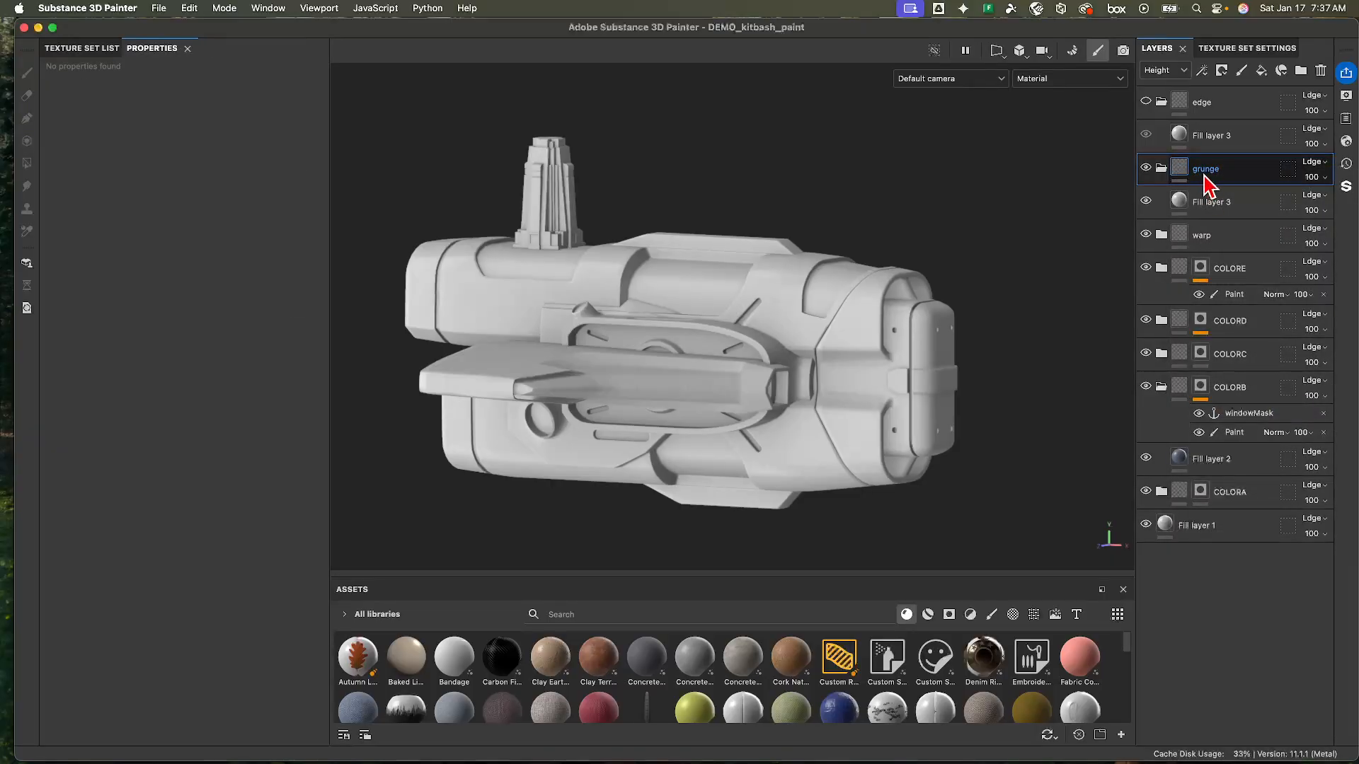
right_click(1208, 182)
left_click(1172, 178)
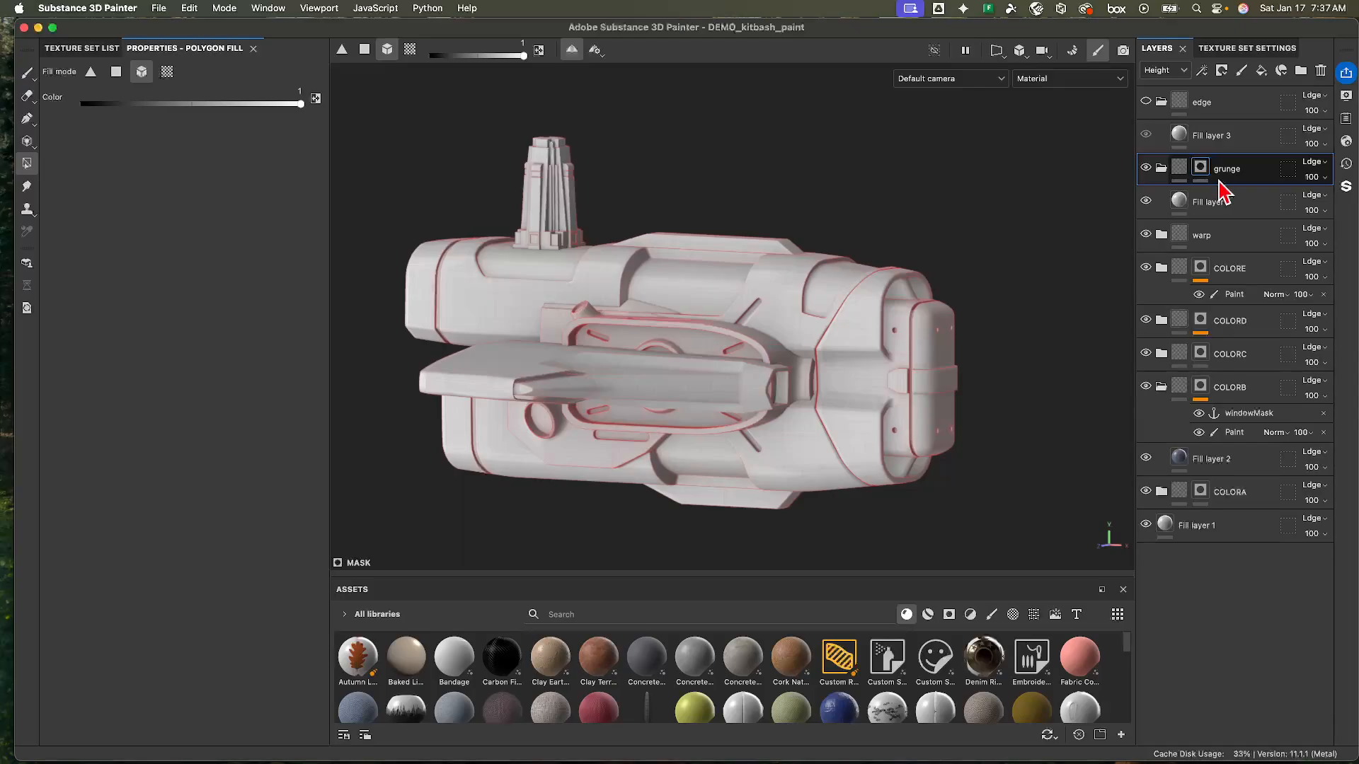
- Add a fill effect to the grunge folder's mask and use the panels mask anchor point as its grayscale source
right_click(1201, 180)
left_click(1244, 683)
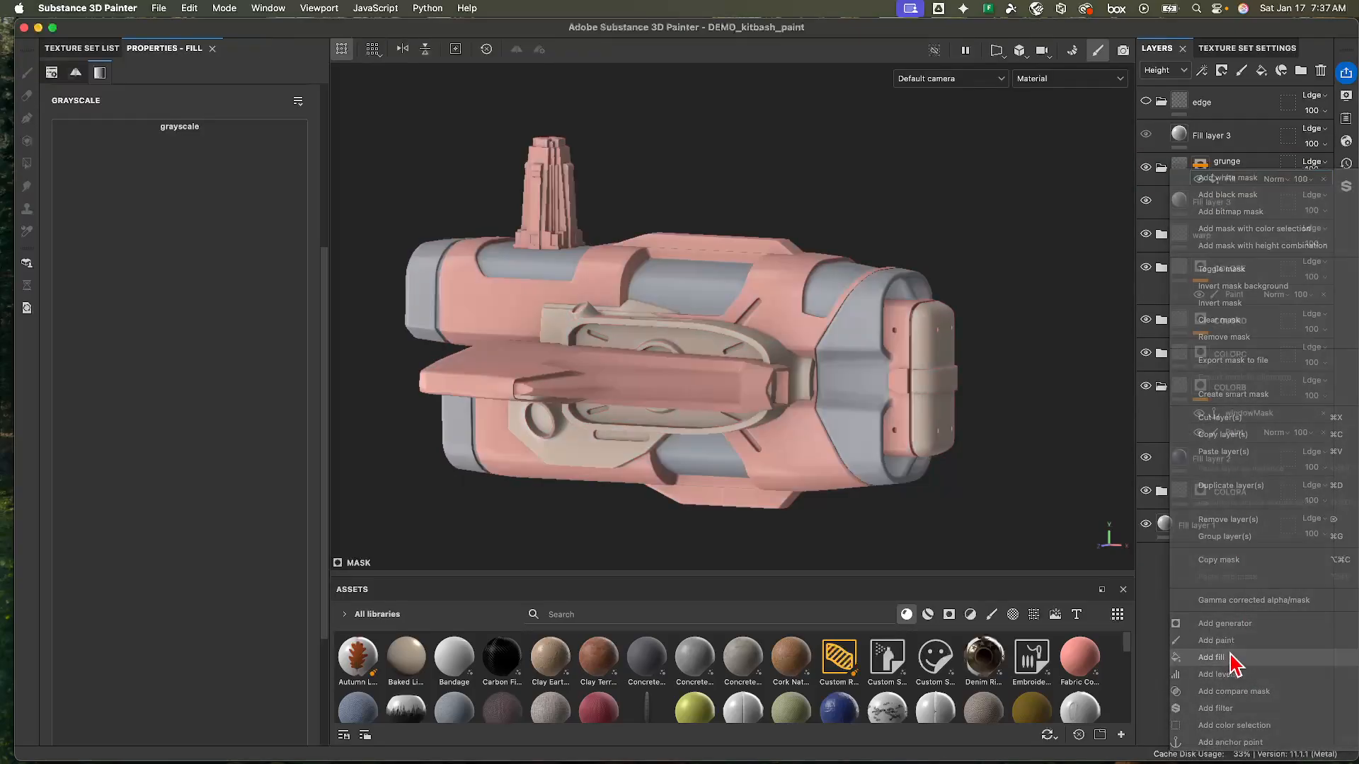
left_click(225, 140)
left_click(337, 154)
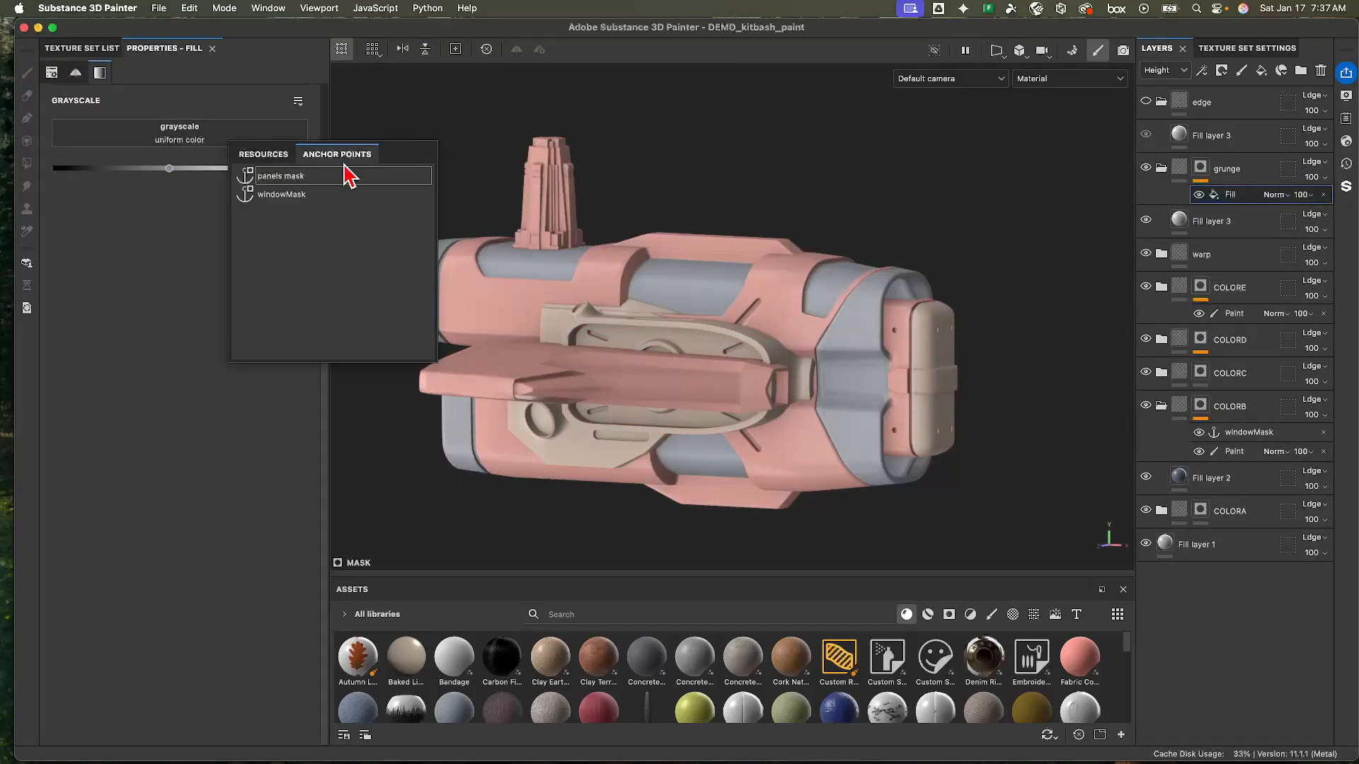
left_click(296, 181)
left_click_drag(712, 326, 682, 325, "alt")
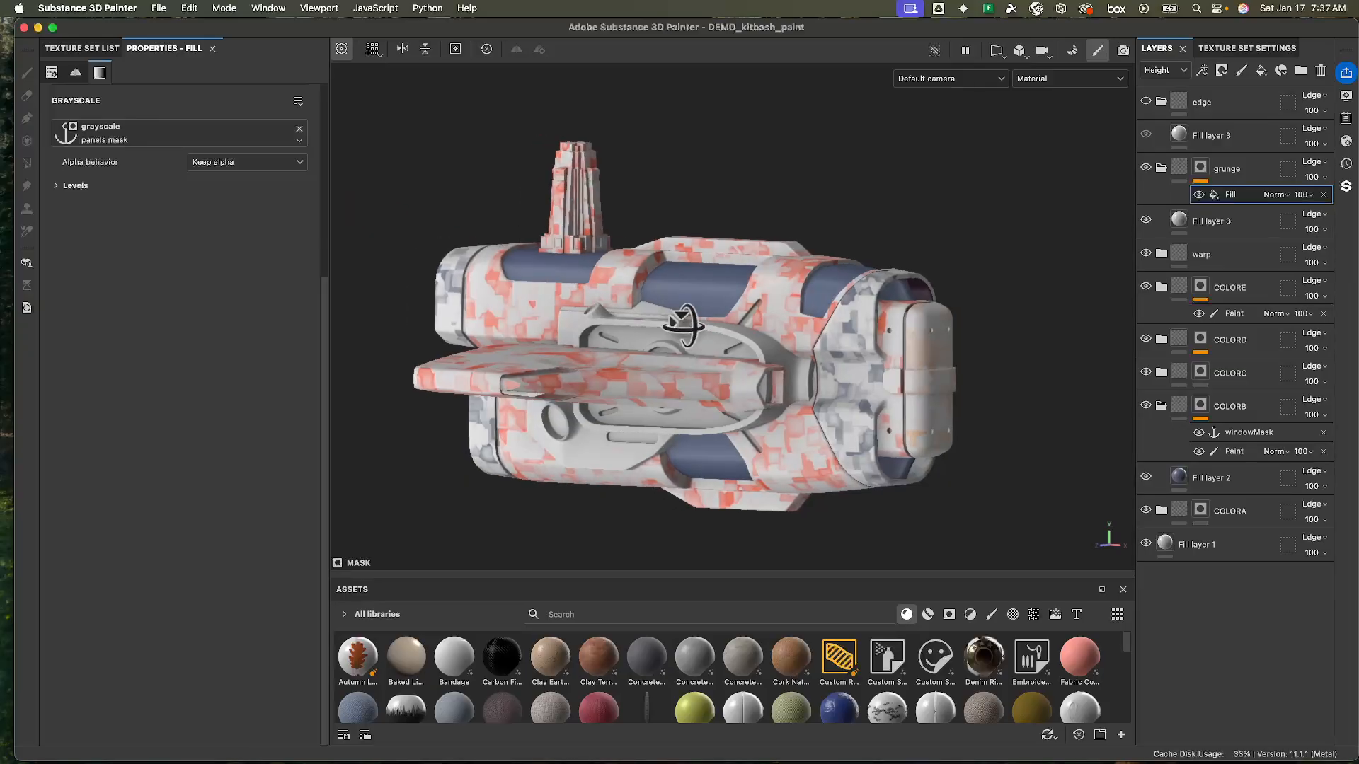
right_click_drag(682, 325, 747, 305, "alt")
middle_click_drag(746, 304, 728, 296, "alt")
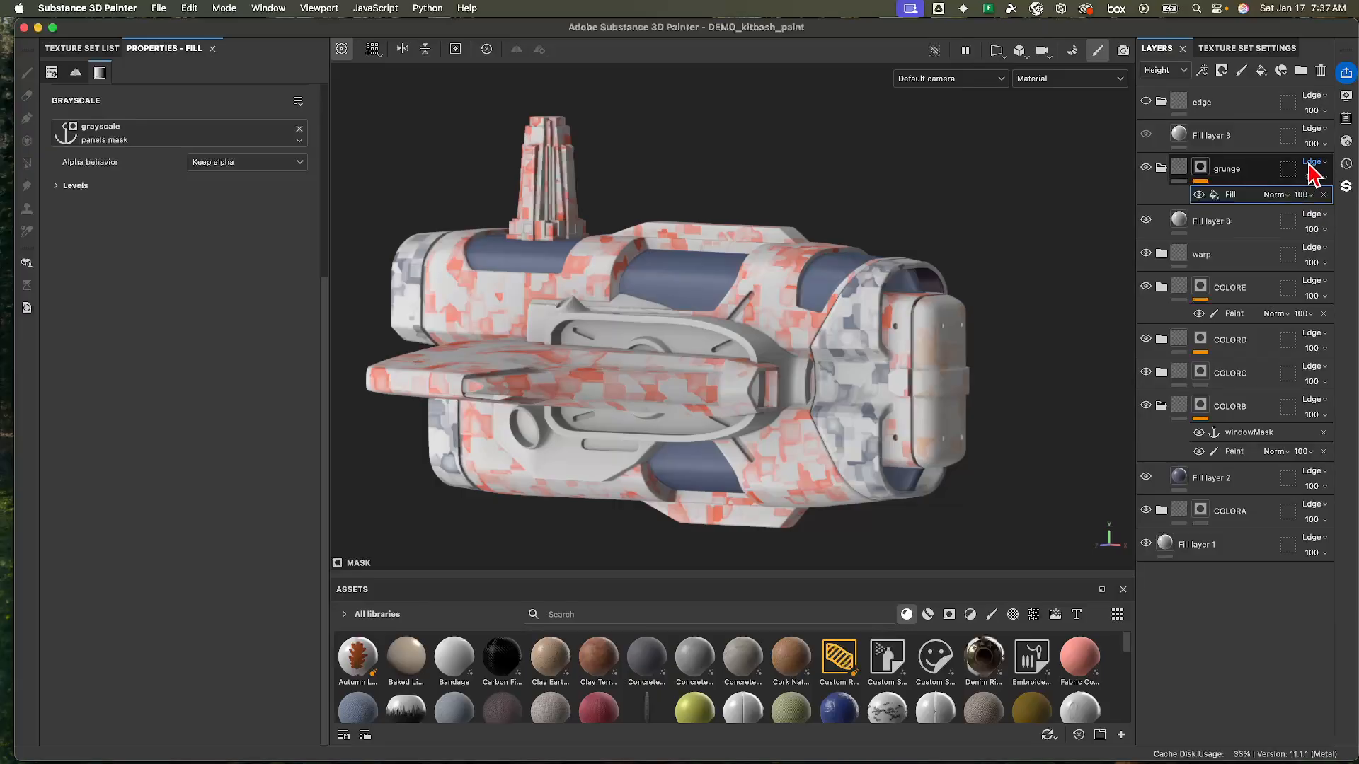
- Set the layer stack to show the Base color channel's blending settings
left_click(1169, 73)
left_click(1159, 91)
left_click_drag(697, 384, 681, 399, "alt")
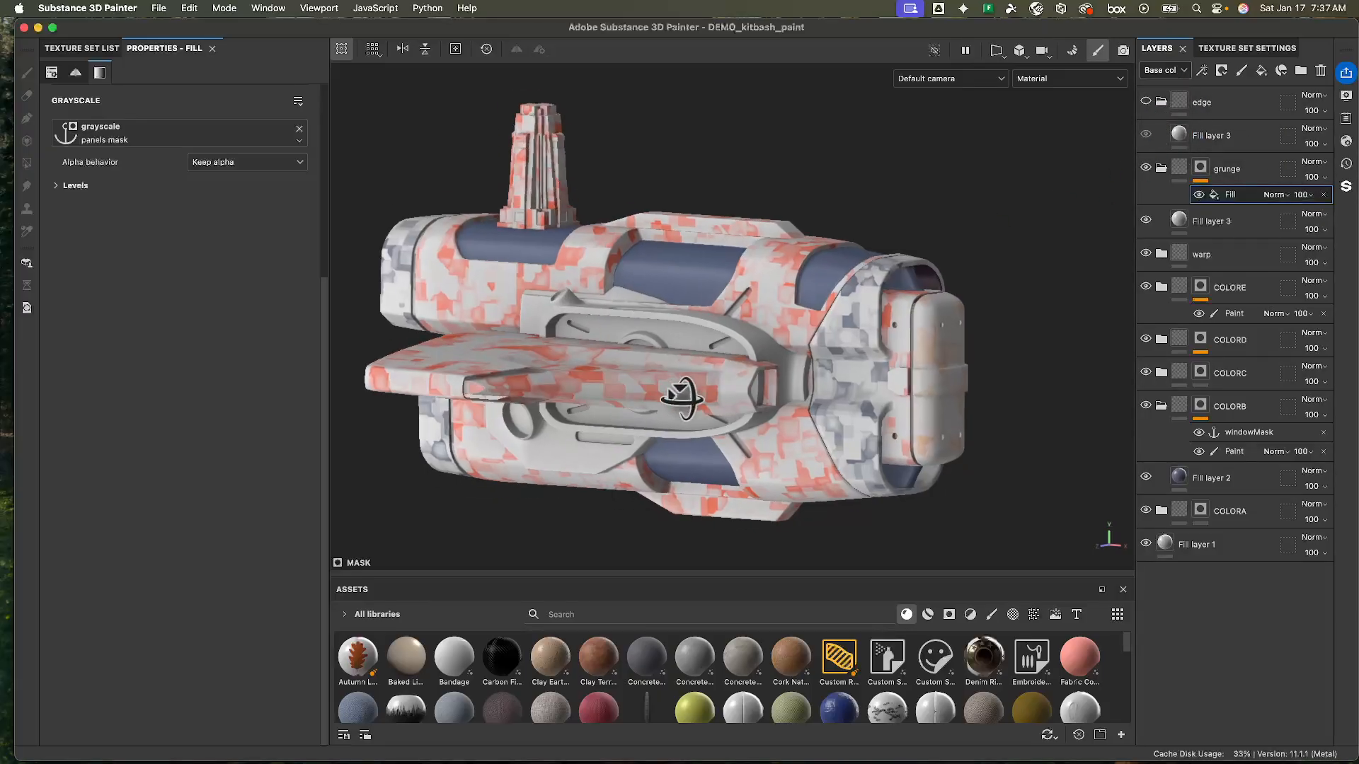
right_click_drag(682, 399, 700, 307, "alt")
middle_click_drag(701, 306, 706, 288, "alt")
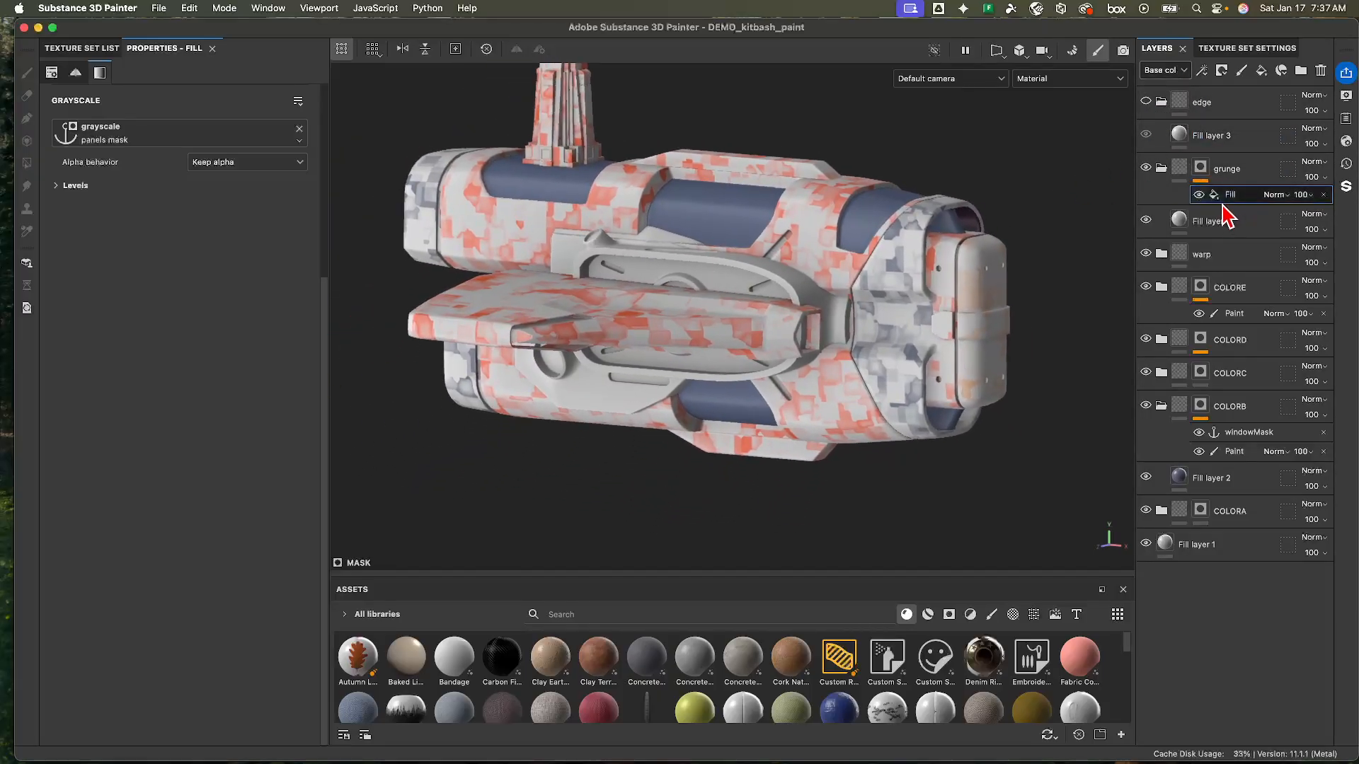
- Add a Levels effect above the grunge mask's fill and lower its output white to 0.168, with output black at 0
left_click(1306, 196)
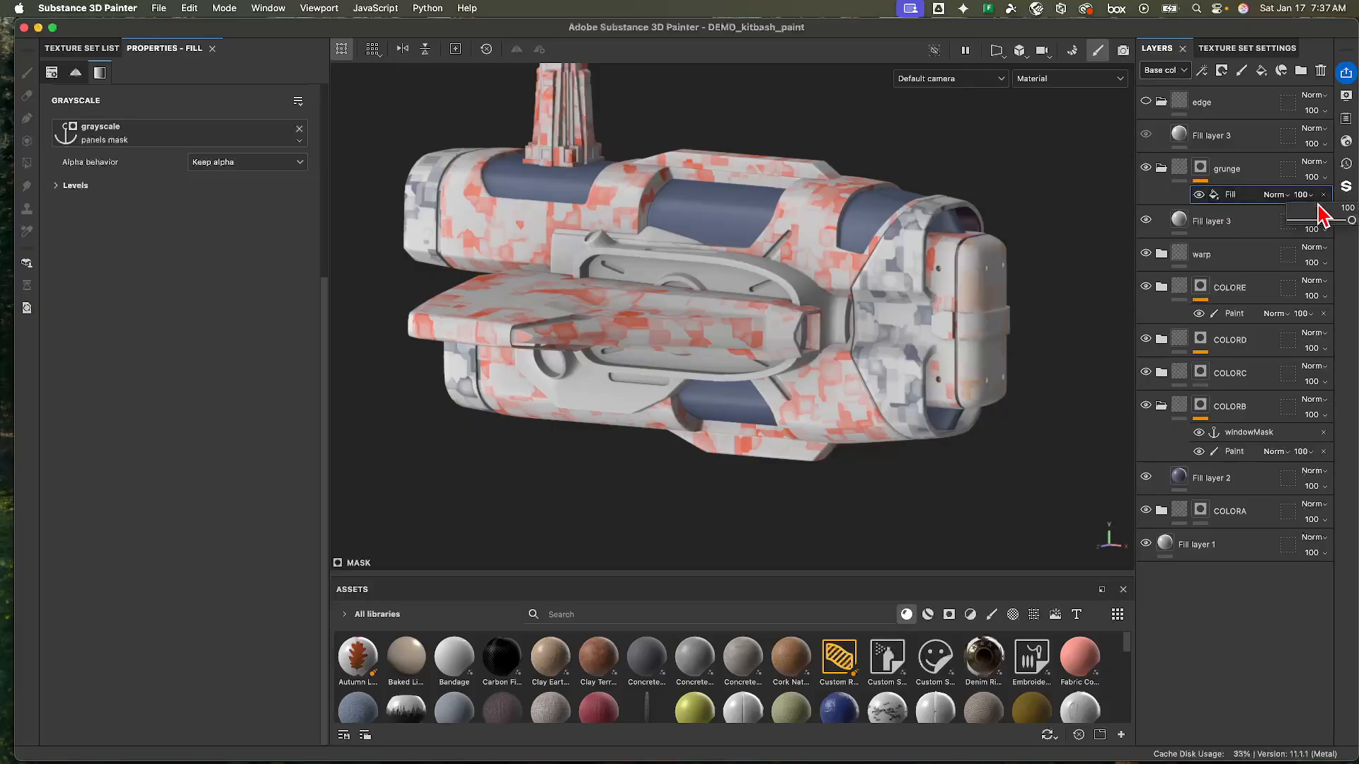
mouse_move(1341, 221)
left_mouse_down()
mouse_move(1306, 225)
mouse_move(1353, 237)
left_mouse_up()
right_click(1205, 191)
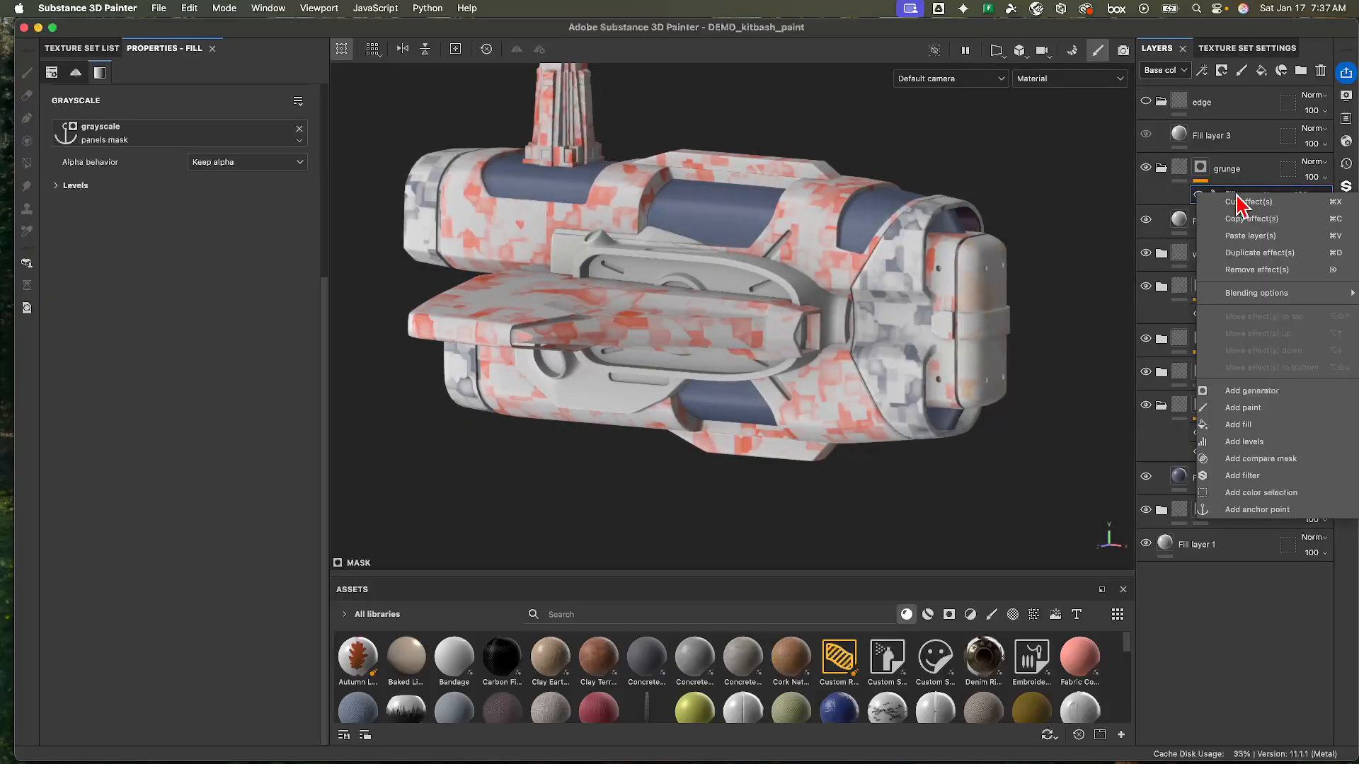
left_click(1255, 442)
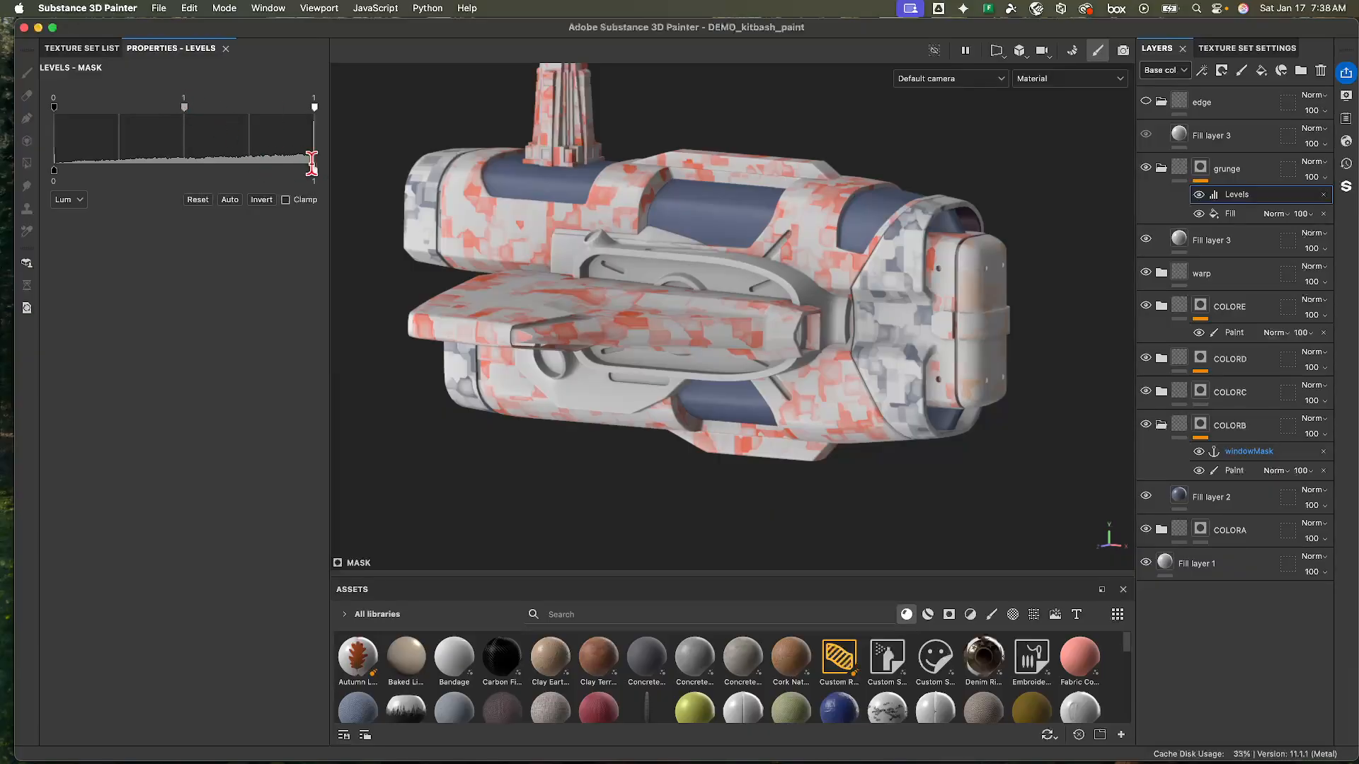
left_click_drag(310, 170, 135, 172)
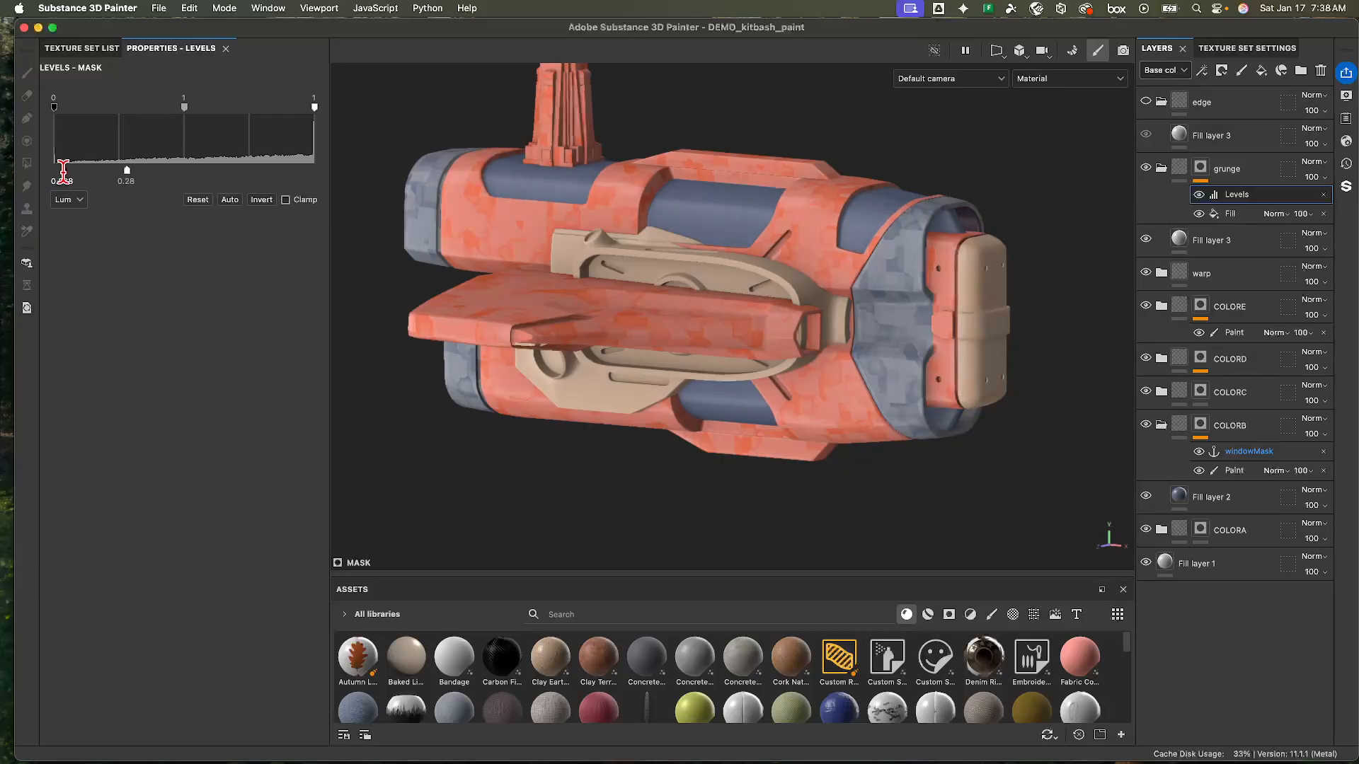
left_click_drag(68, 172, 36, 172)
left_click_drag(126, 170, 93, 170)
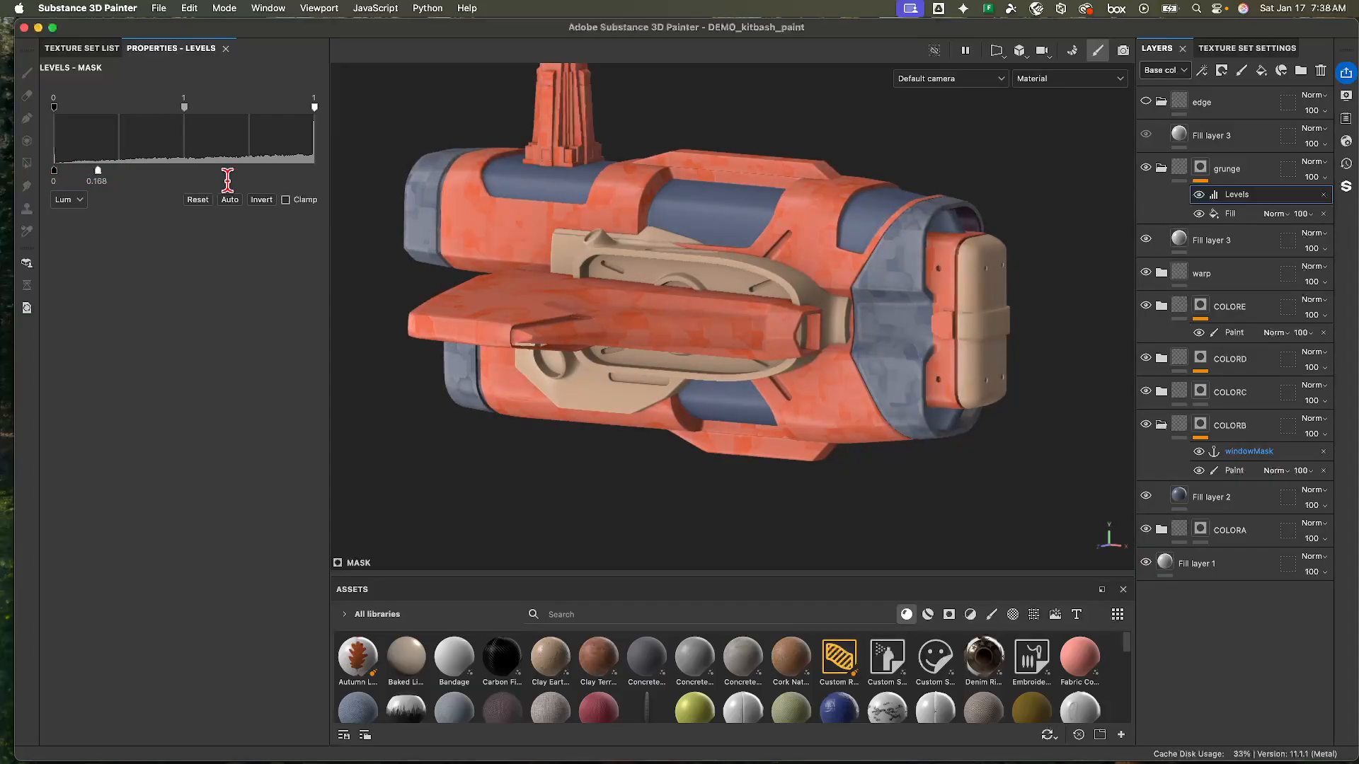
- Set the base color of Fill layer 3 in the grunge folder to dark brown, hex 693305
left_click_drag(786, 254, 700, 337, "alt")
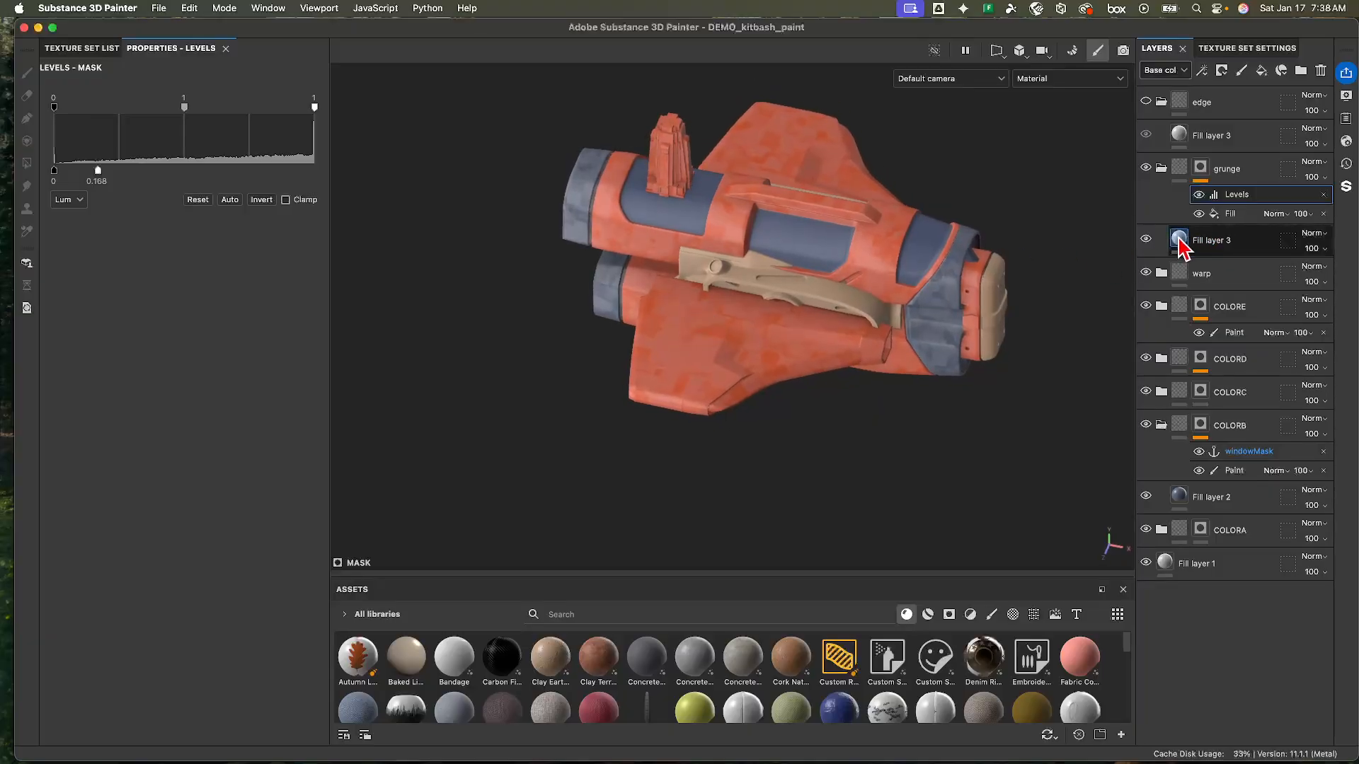
left_click(1180, 240)
left_click(212, 235)
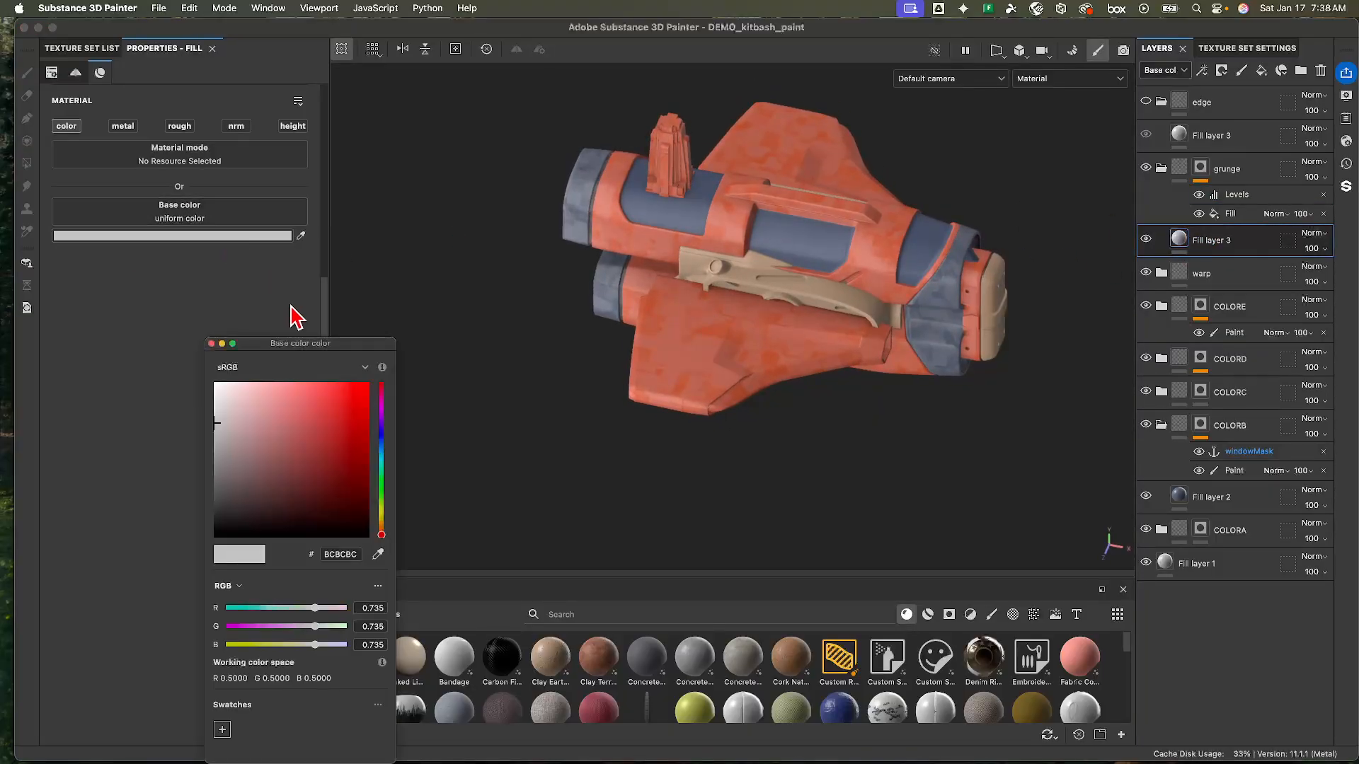
left_click_drag(382, 532, 381, 526)
left_click(347, 455)
mouse_move(347, 455)
left_mouse_down()
mouse_move(311, 409)
mouse_move(333, 396)
mouse_move(361, 473)
left_mouse_up()
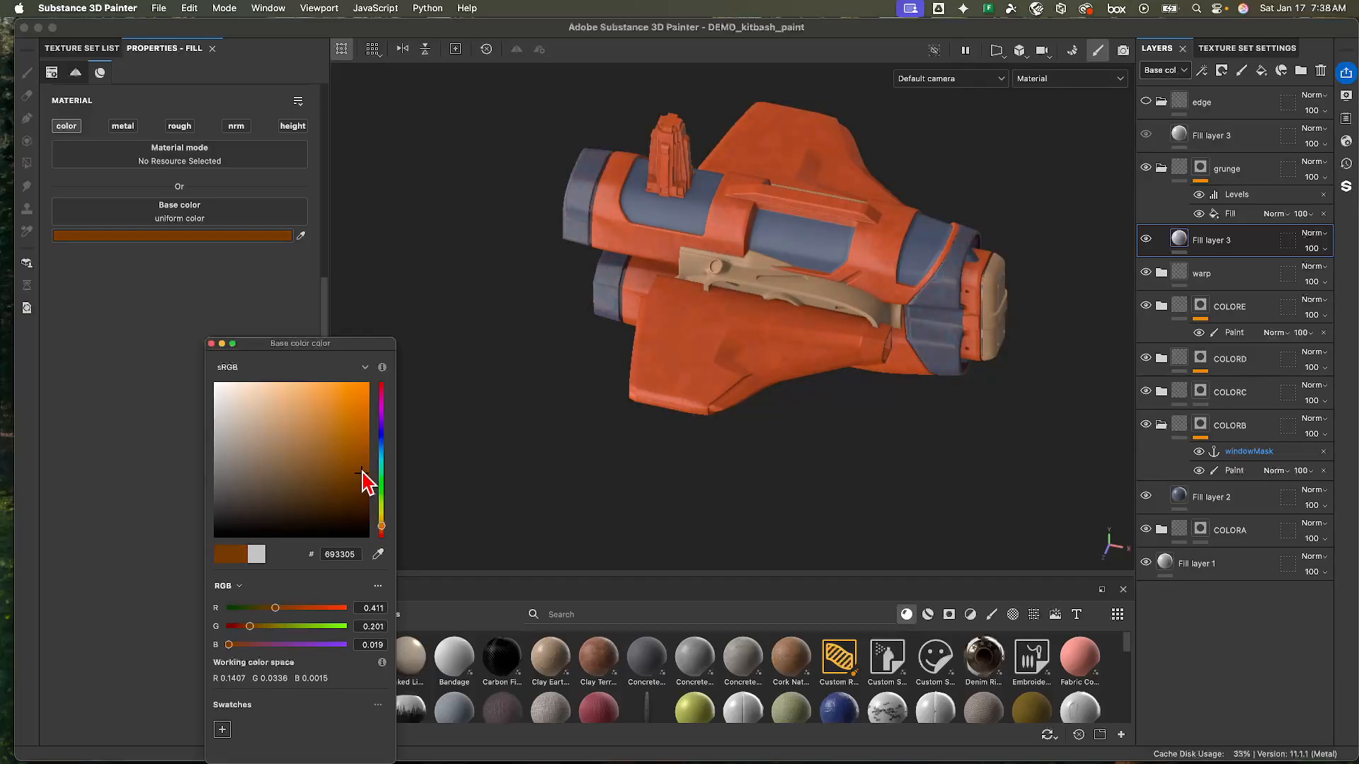
- Inspect the brown panel variation up close and compare it in Base color and Material display
left_click_drag(650, 390, 690, 323, "alt")
middle_click_drag(691, 323, 667, 255, "alt")
right_click_drag(668, 255, 874, 360, "alt")
middle_click_drag(874, 360, 830, 257, "alt")
right_click_drag(829, 256, 762, 364, "alt")
mouse_move(761, 364)
left_mouse_down("alt")
mouse_move(823, 349)
mouse_move(744, 355)
left_mouse_up("alt")
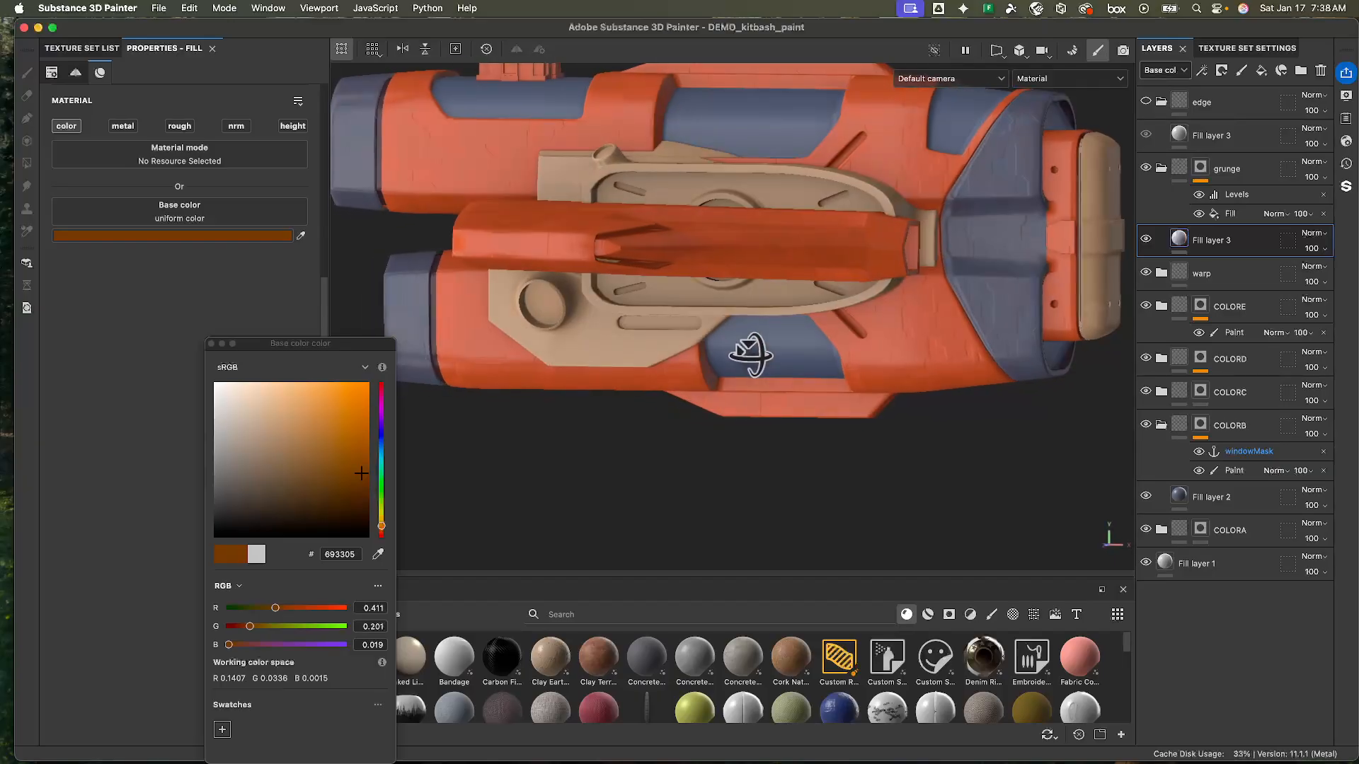
left_click(1114, 78)
left_click(1042, 141)
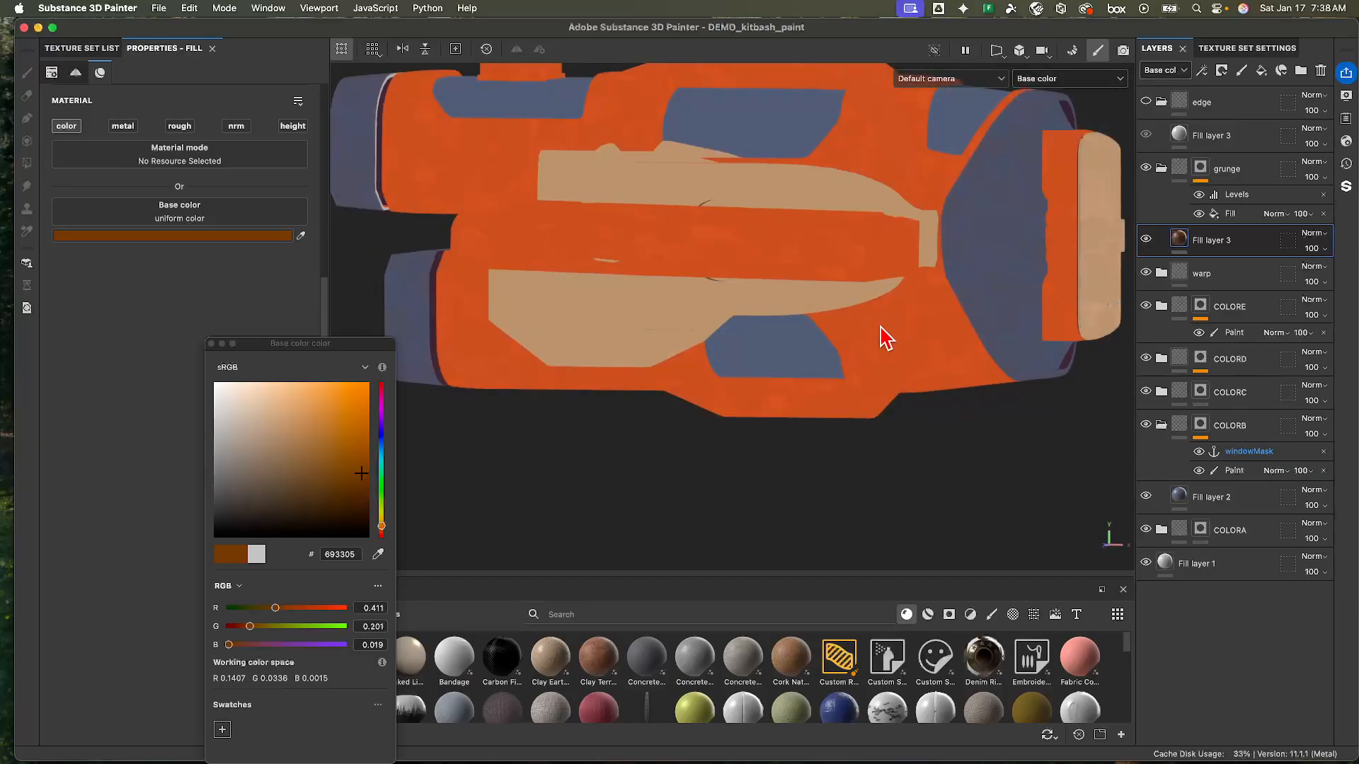
left_click_drag(810, 267, 834, 251, "alt")
left_click(1068, 79)
left_click(1059, 125)
- Rename the grunge folder with a name beginning "variation and g" and add a fill layer named grunge2 above it
double_click(1228, 170)
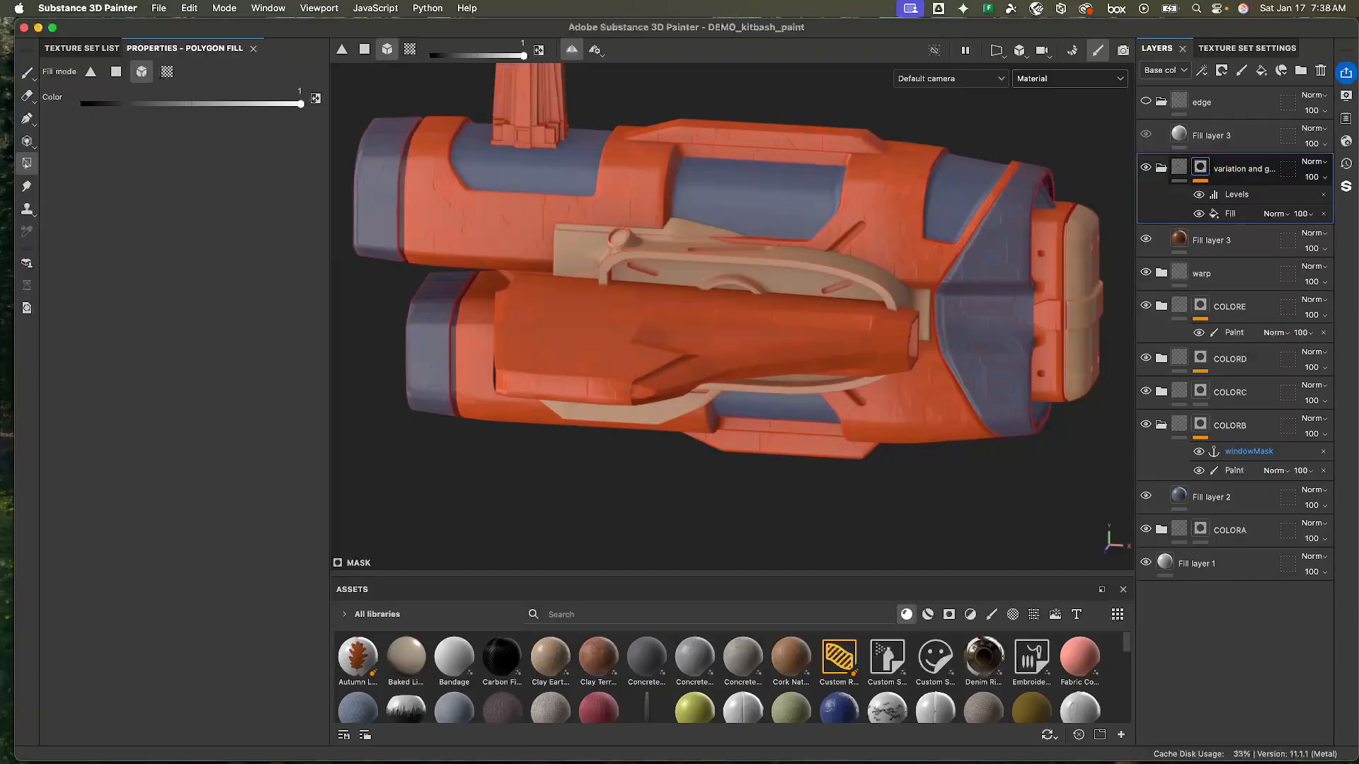
left_click_drag(770, 343, 720, 375, "alt")
mouse_move(720, 375)
right_mouse_down("alt")
mouse_move(840, 377)
mouse_move(710, 359)
right_mouse_up("alt")
middle_click_drag(711, 359, 707, 403, "alt")
left_click_drag(706, 404, 725, 370, "alt")
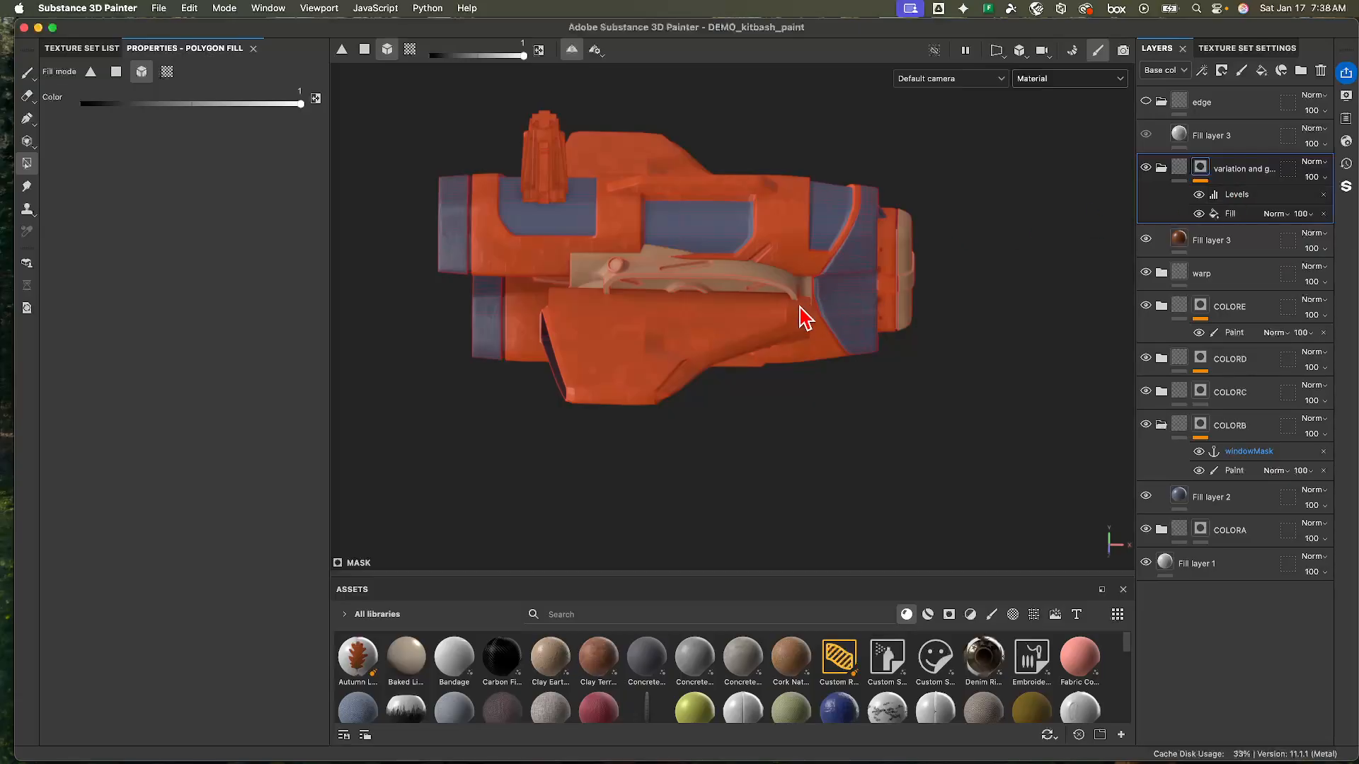
left_click_drag(805, 319, 790, 282, "alt")
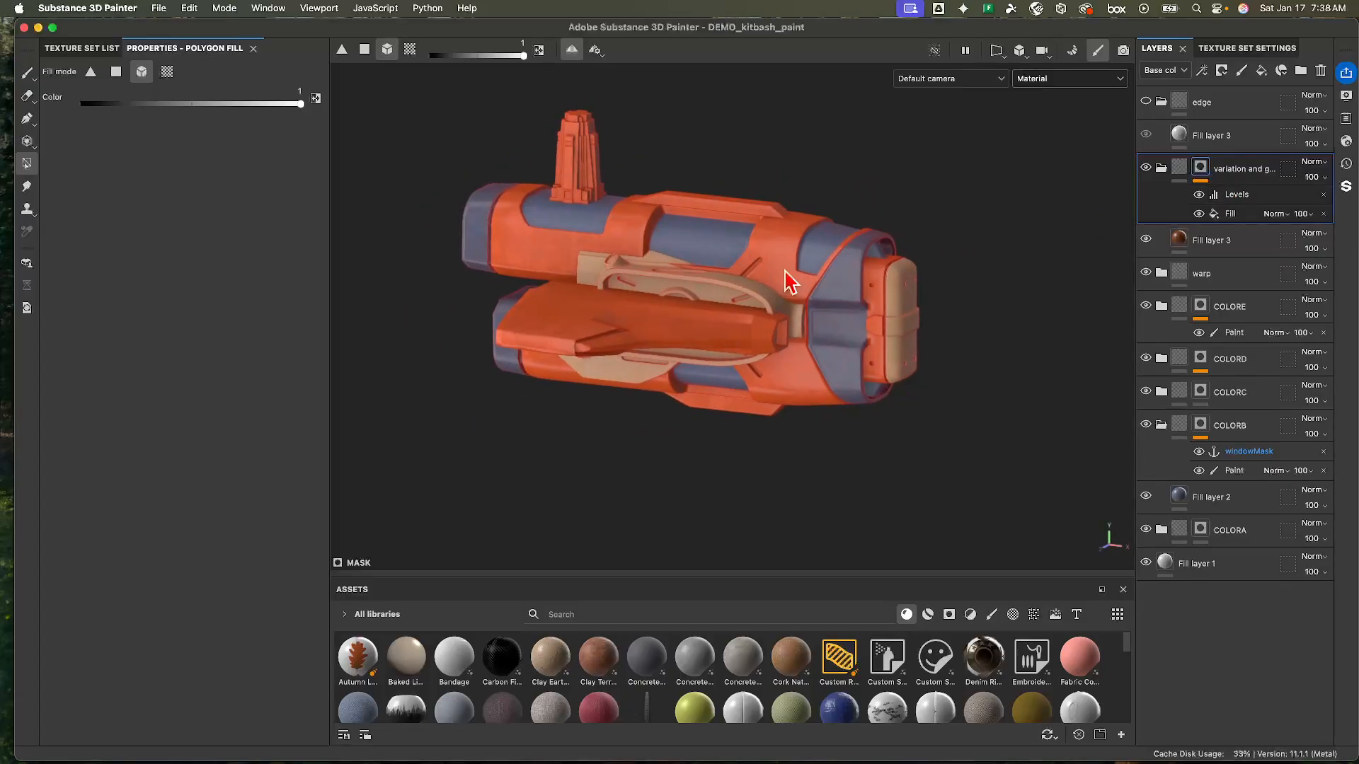
left_click(1262, 70)
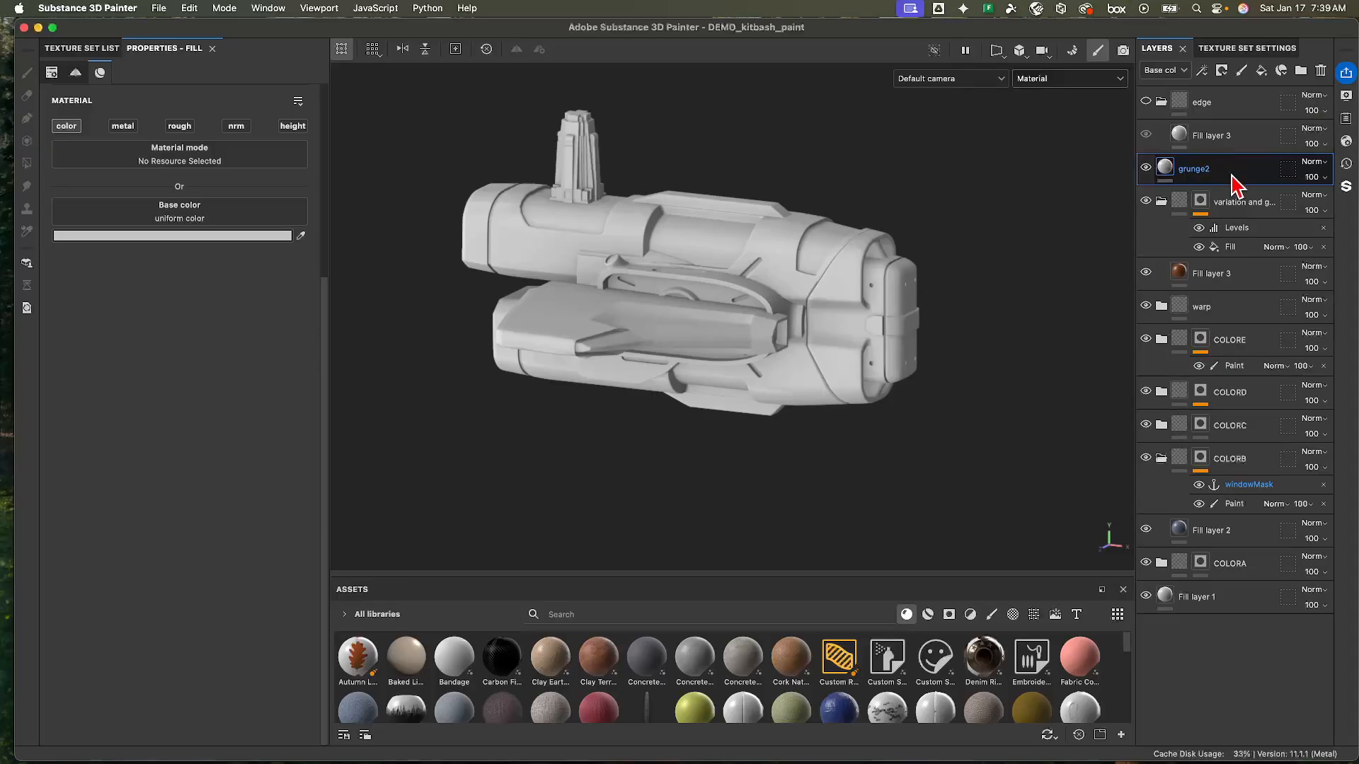
- Group the grunge2 layer into a new folder and give that folder a black mask with a fill effect
key("super+g")
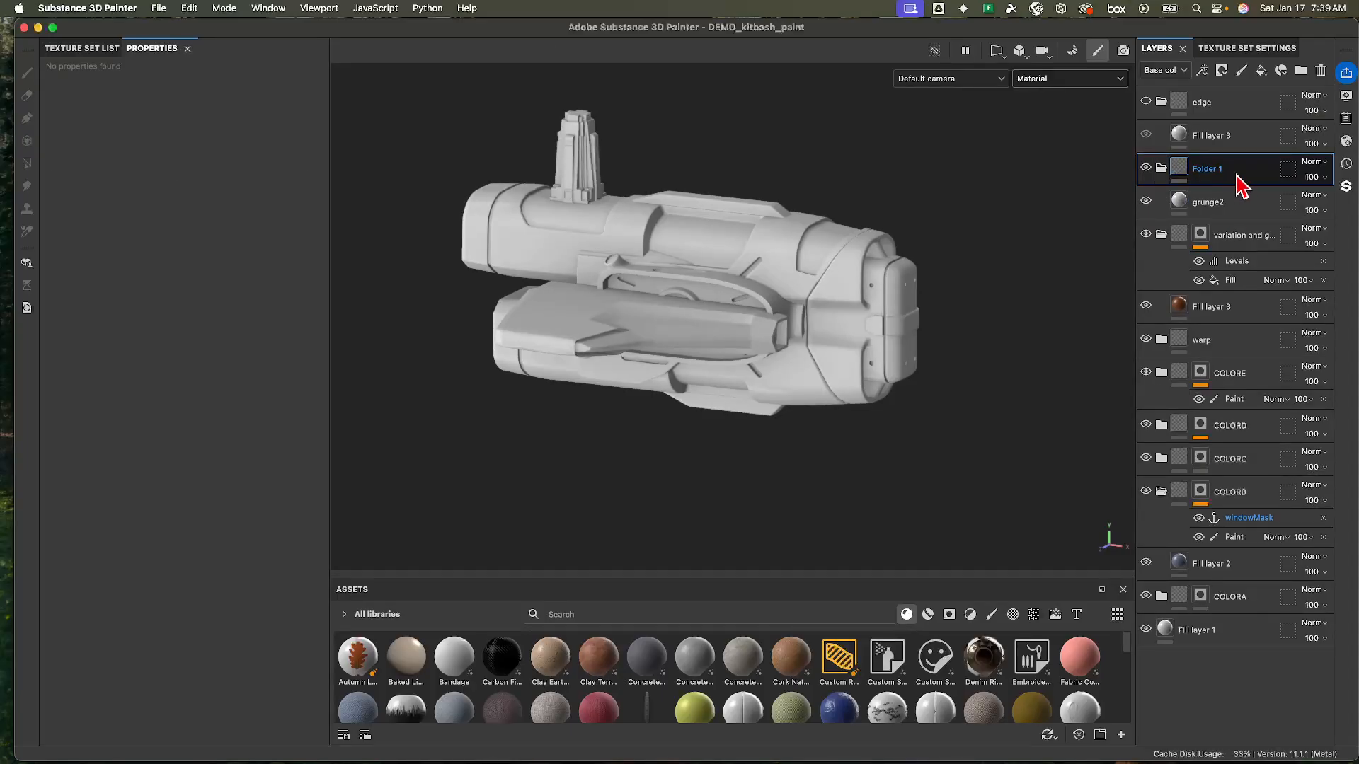
right_click(1228, 180)
left_click(1225, 61)
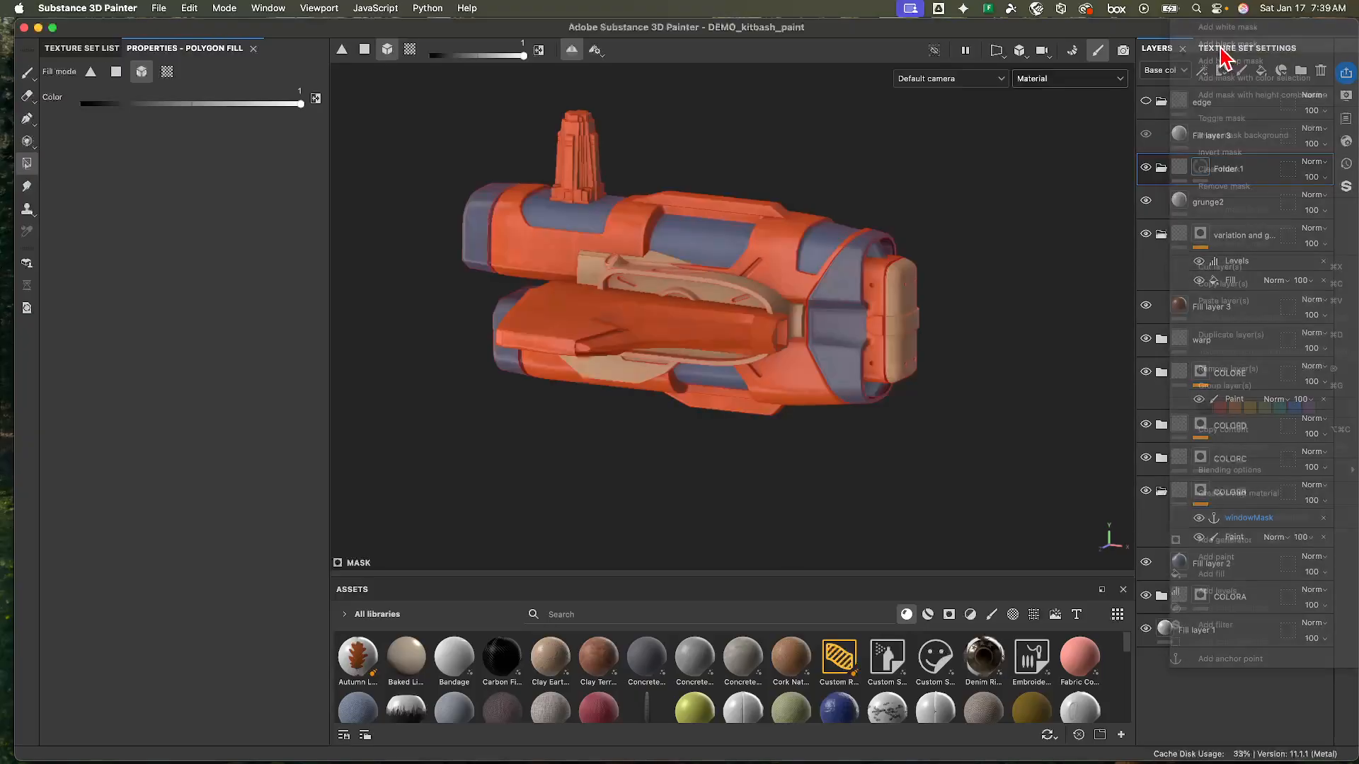
right_click(1211, 170)
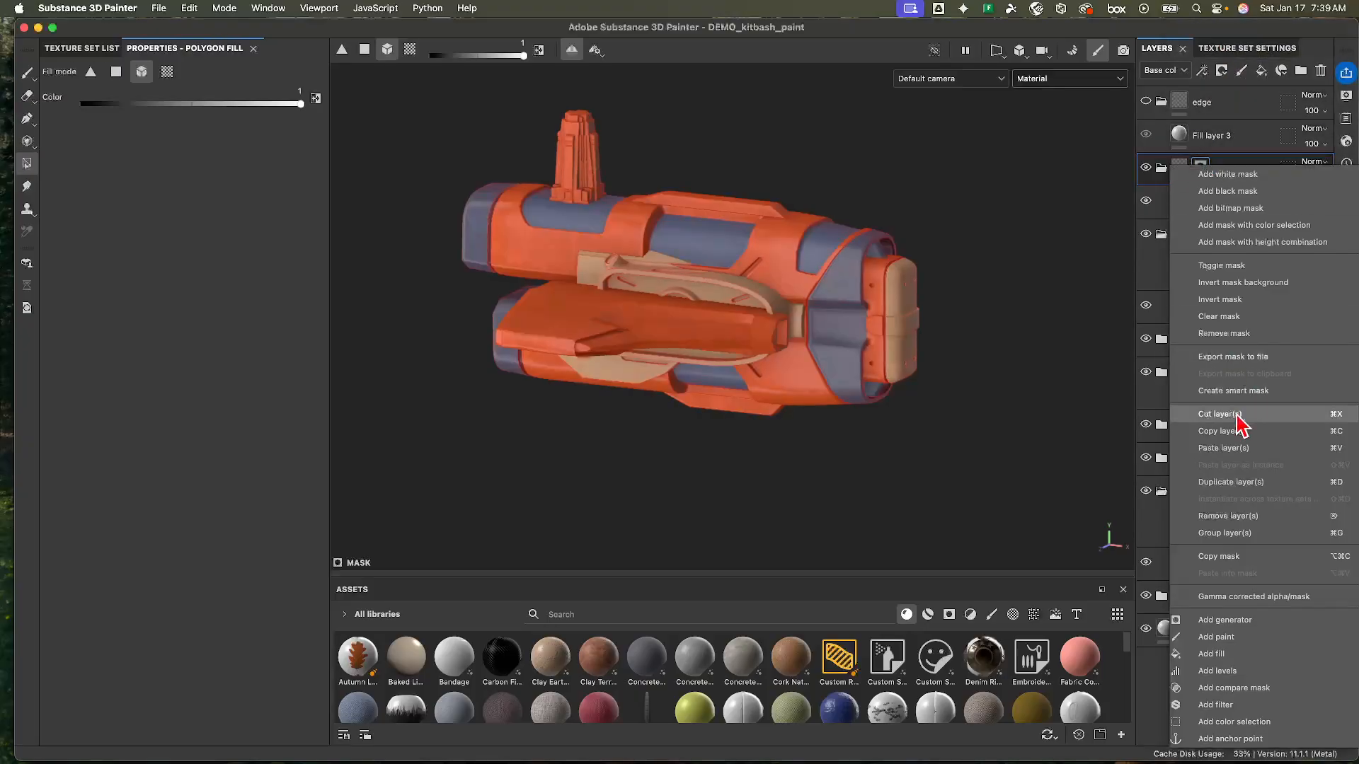
left_click(1240, 651)
- Load the Grunge Croncrete Spots texture into the new folder's mask fill, keeping the tiling amount at 1
left_click(162, 134)
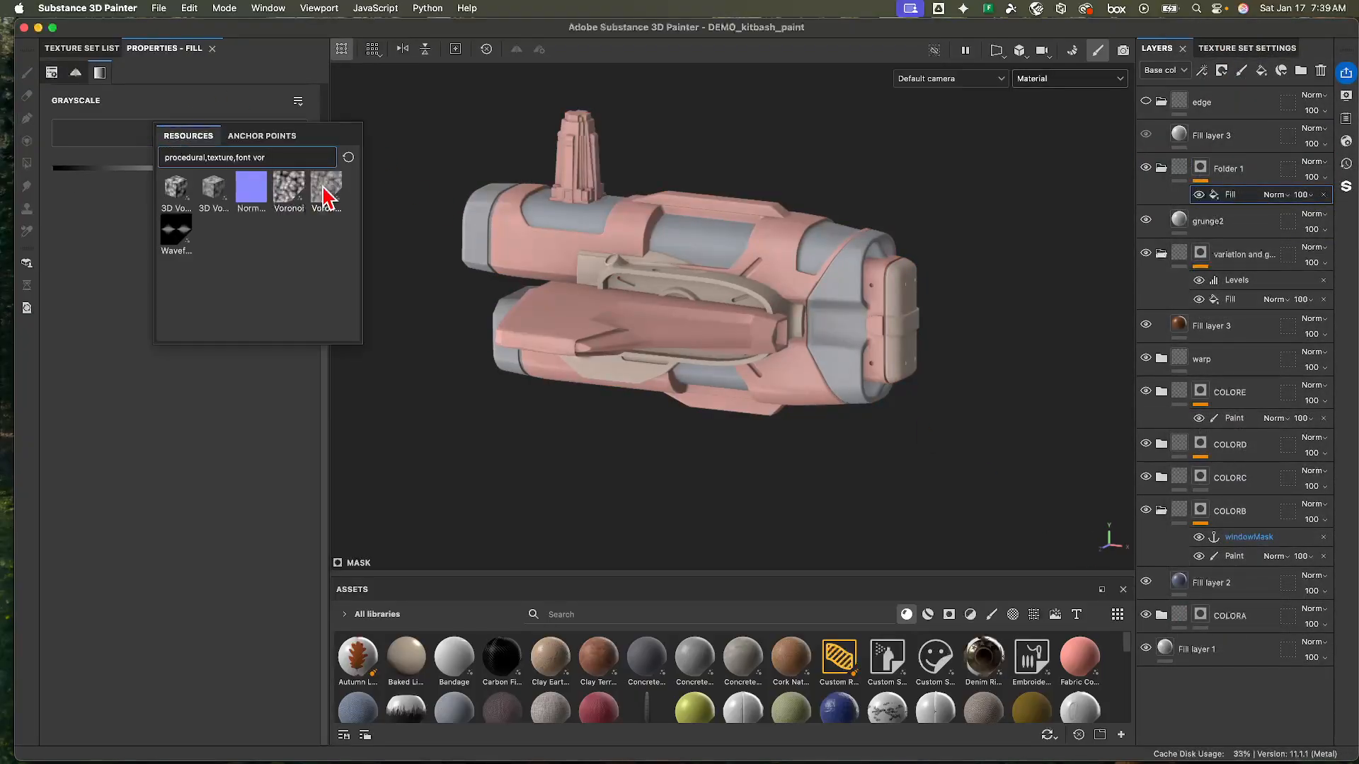
type("grunge")
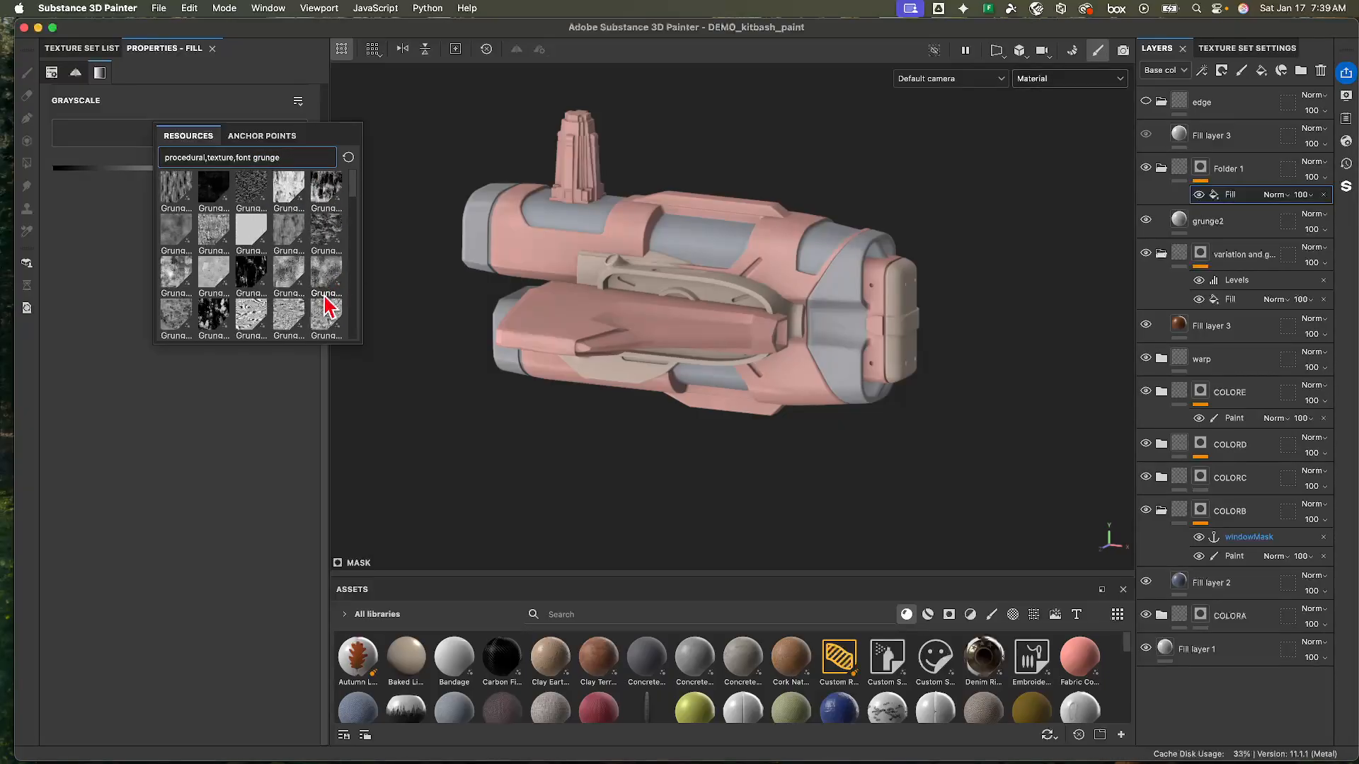
left_click(214, 317)
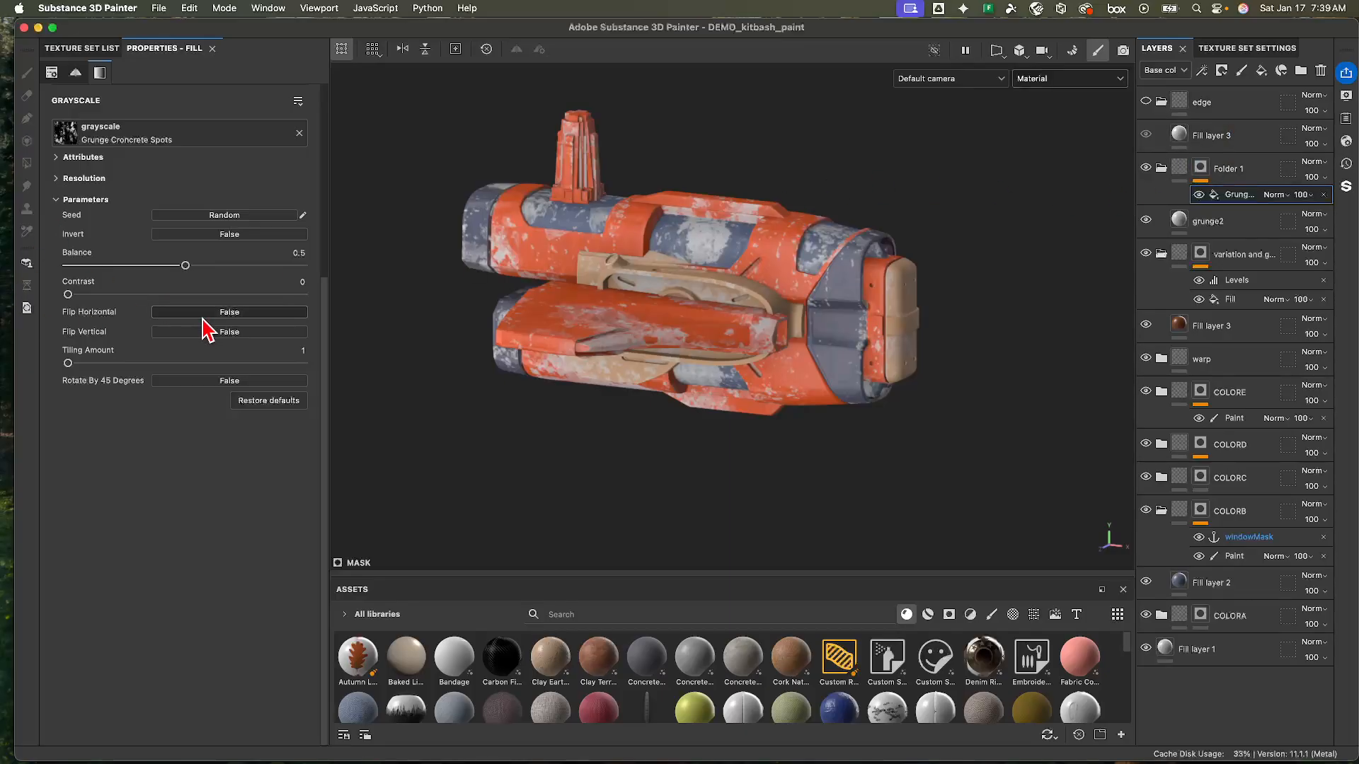
mouse_move(75, 363)
left_mouse_down()
mouse_move(155, 371)
mouse_move(67, 371)
left_mouse_up()
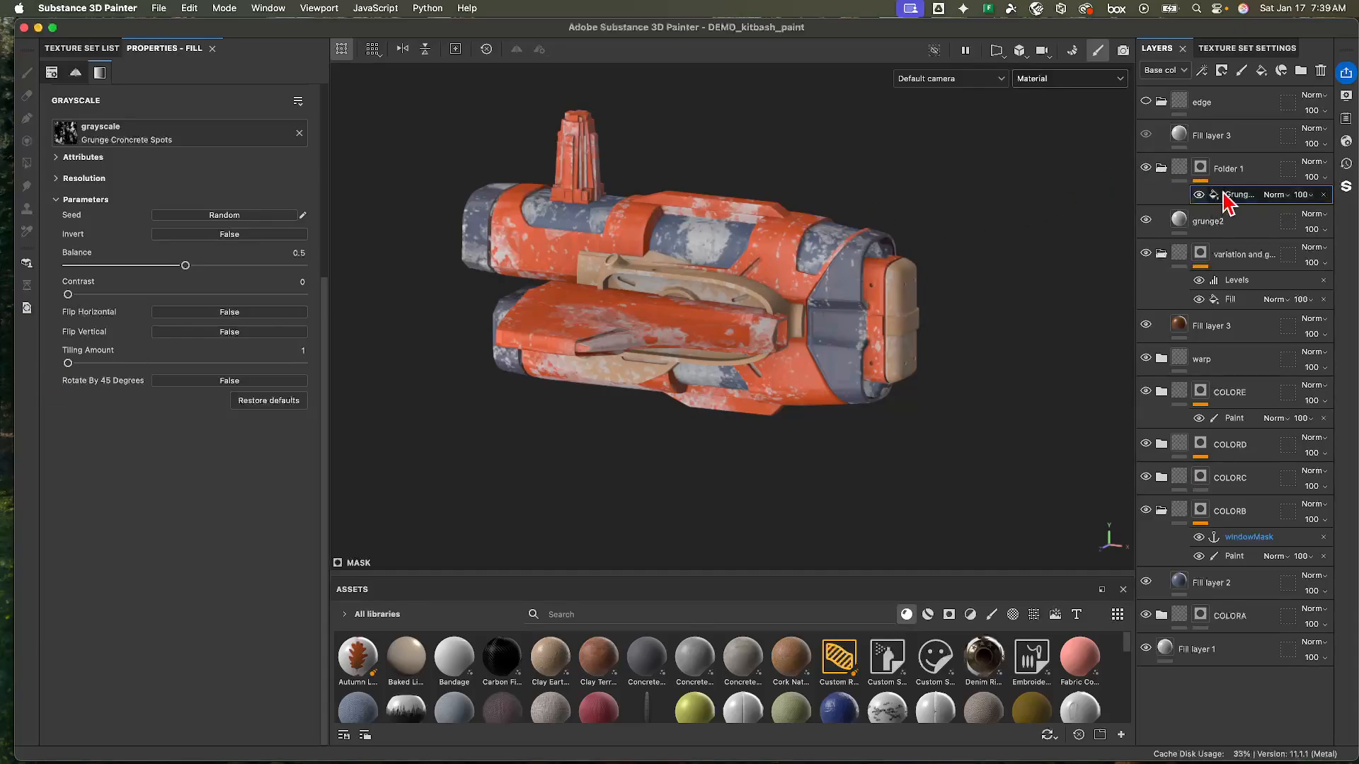
- Set the base color of the grunge2 layer to a dark olive brown
left_click(1184, 222)
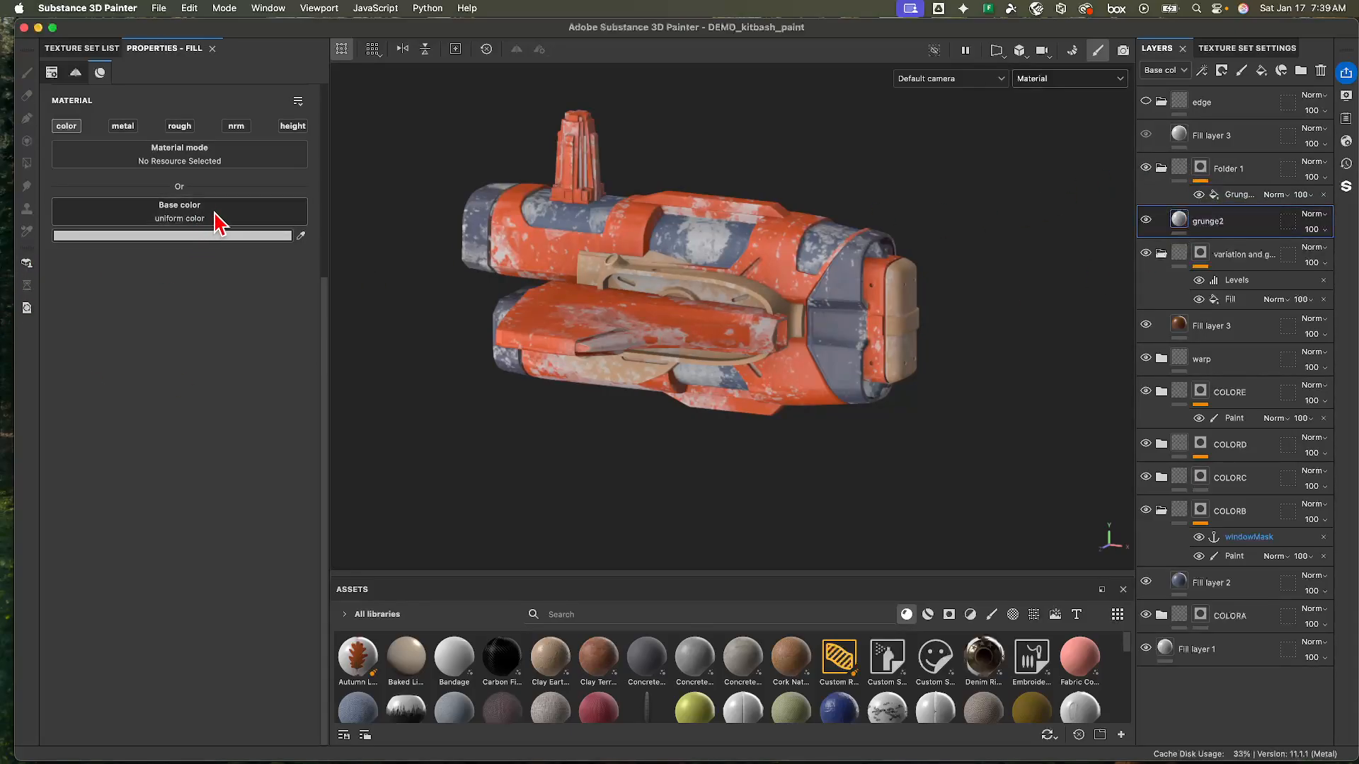
left_click(220, 235)
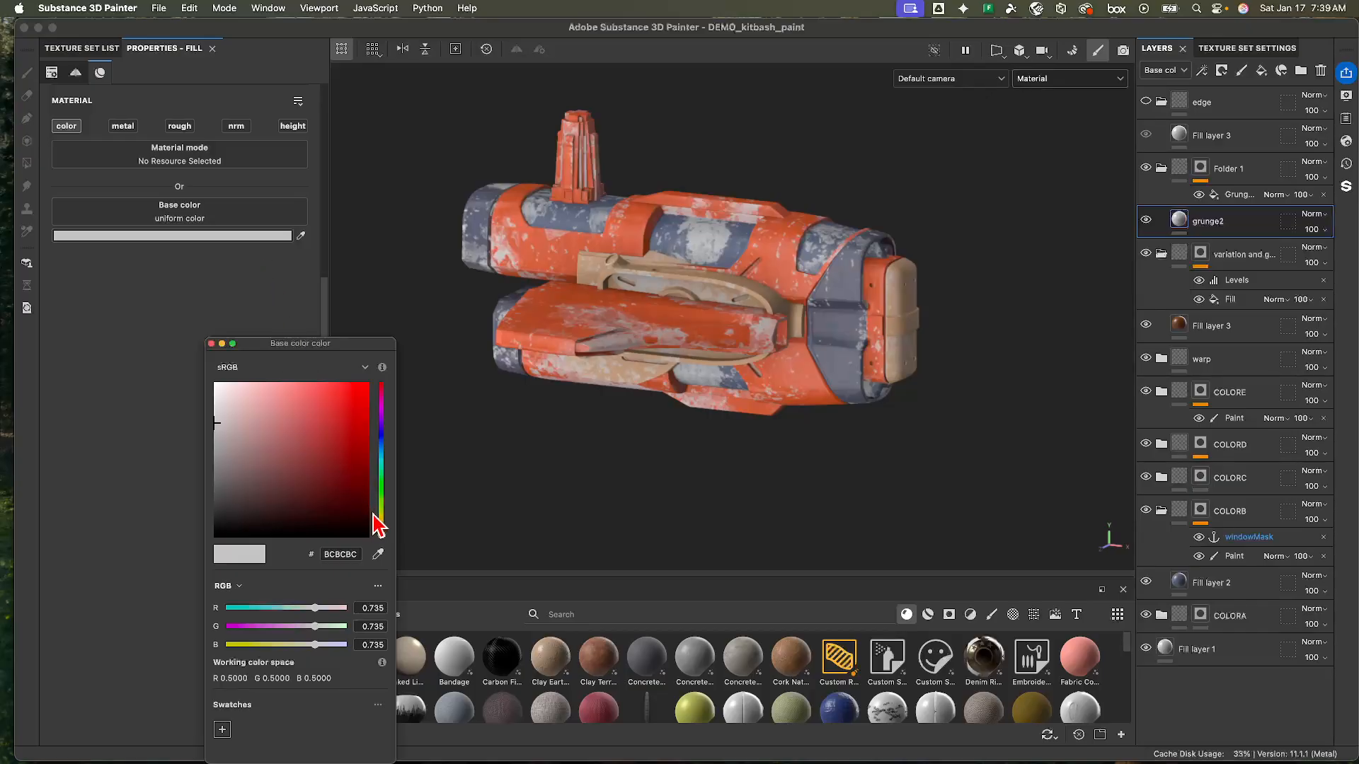
left_click(381, 519)
mouse_move(316, 472)
left_mouse_down()
mouse_move(362, 507)
mouse_move(345, 465)
mouse_move(351, 485)
mouse_move(334, 495)
mouse_move(333, 479)
left_mouse_up()
left_click(211, 343)
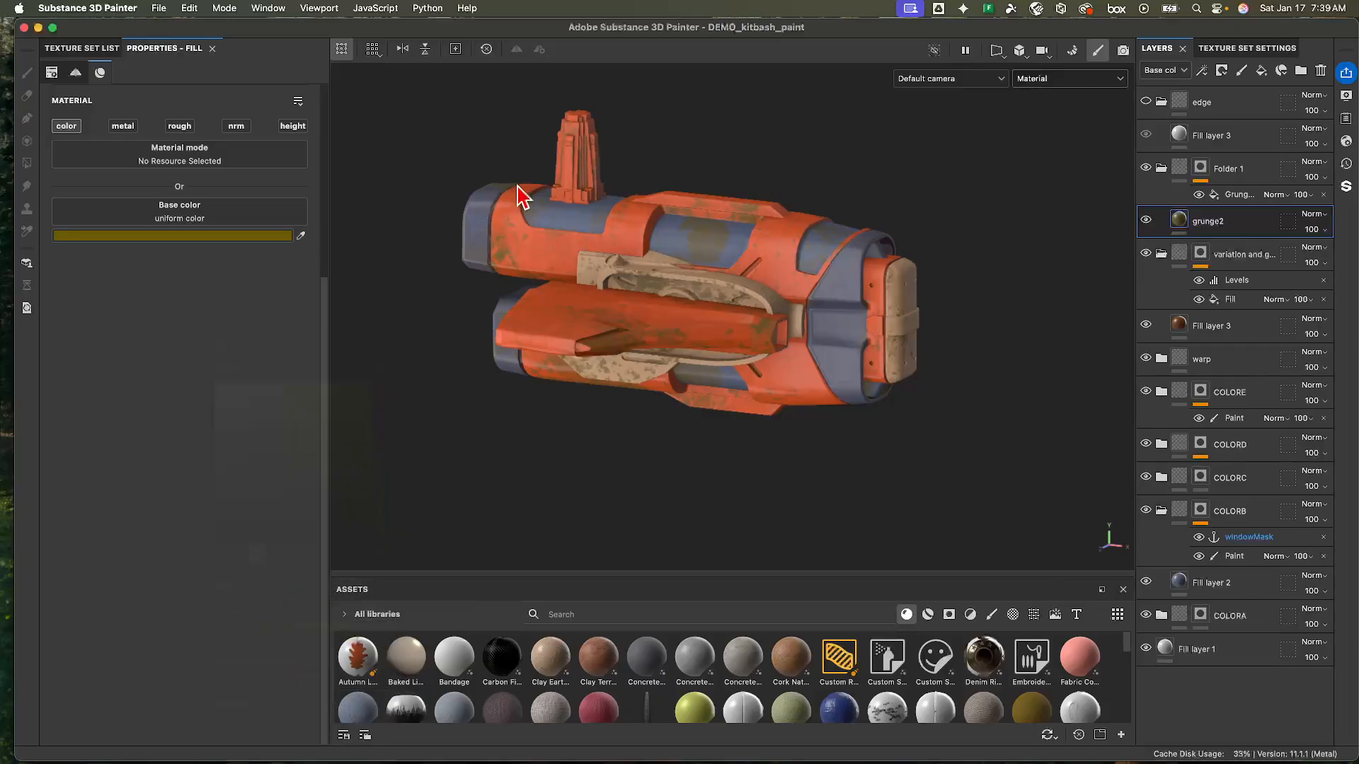
- Try lowering the opacity of Folder 1 to 25 and check the fainter grunge on the model
scroll(911, 234, "up", 3)
left_click(1306, 182)
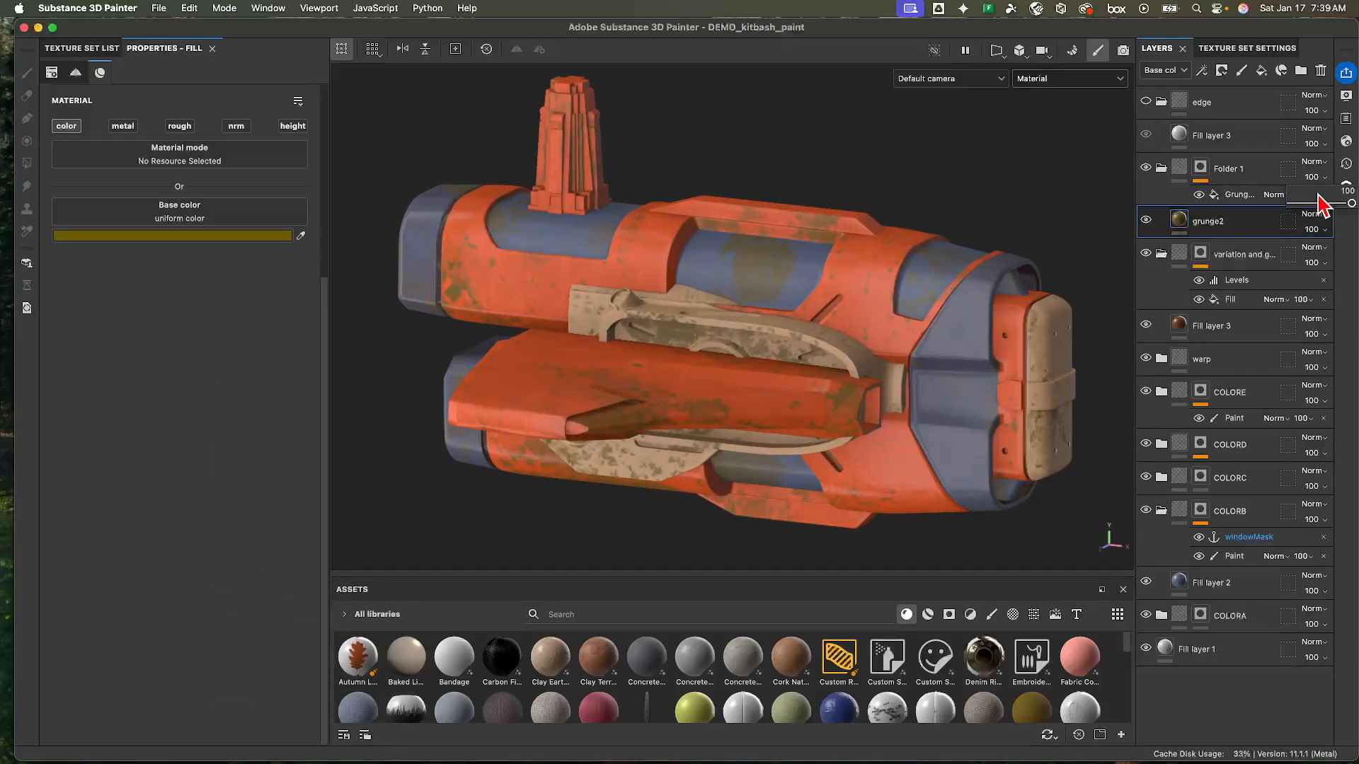
left_click(1318, 204)
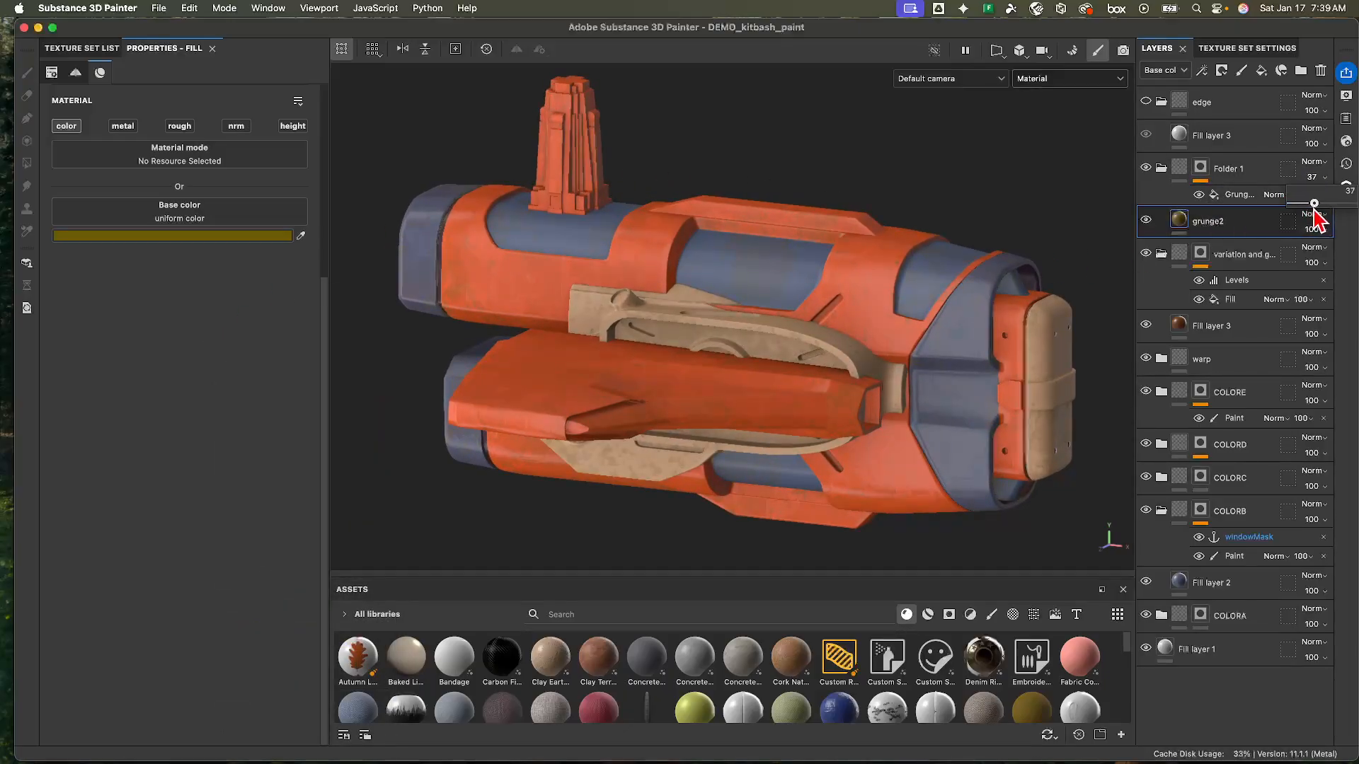
left_click_drag(1308, 212, 1307, 212)
left_click_drag(697, 446, 1083, 222, "alt")
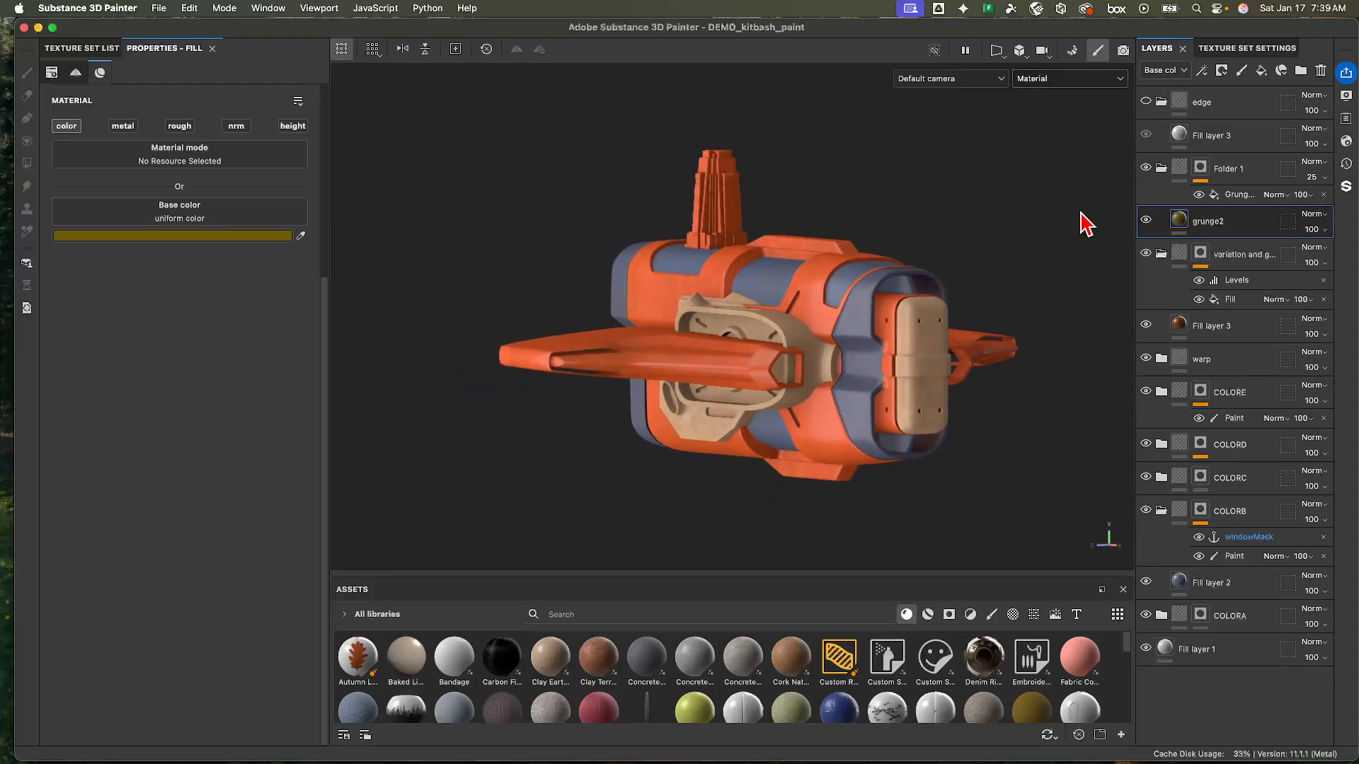
- Restore Folder 1's opacity to 100 and lower the opacity of the grunge fill in its mask to 19
left_click(1315, 177)
left_click_drag(1307, 203, 1352, 226)
left_click(1233, 196)
left_click(1303, 196)
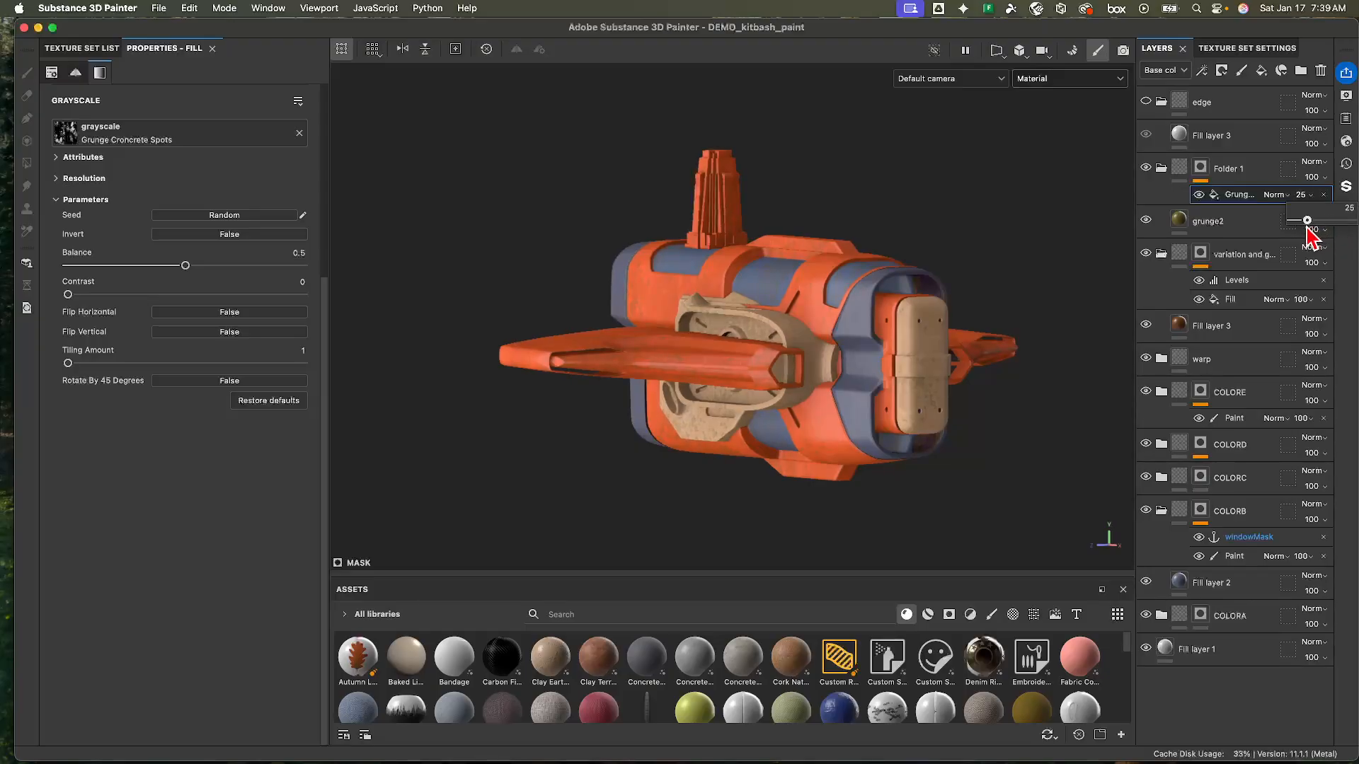
- Inspect the subtle grunge across the model from several angles and distances
left_click_drag(889, 386, 971, 431, "alt")
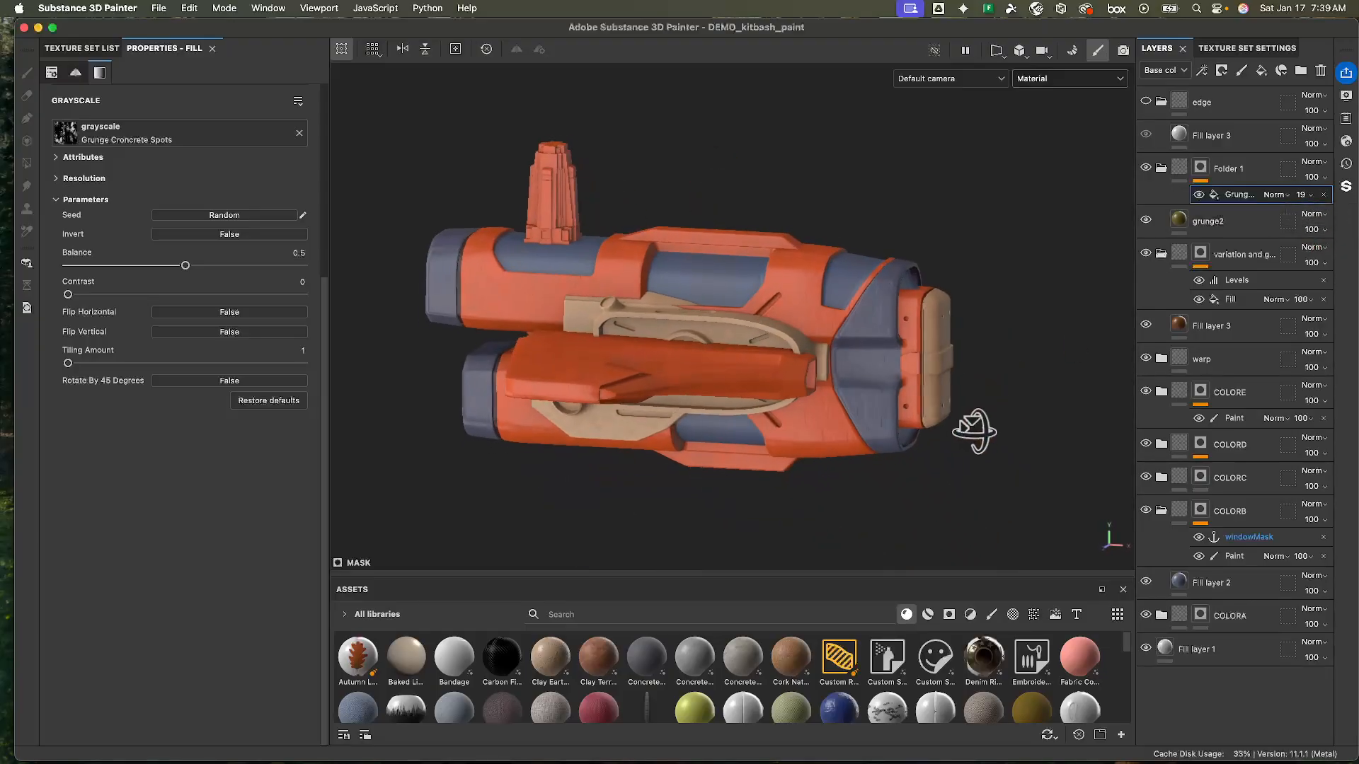
right_click_drag(971, 431, 10, 276, "alt")
middle_click_drag(821, 404, 777, 375, "alt")
left_click_drag(811, 356, 874, 331, "alt")
right_click_drag(797, 321, 1137, 370, "alt")
middle_click_drag(947, 383, 959, 336, "alt")
right_click_drag(743, 365, 796, 368, "alt")
middle_click_drag(796, 368, 810, 376, "alt")
left_click_drag(810, 377, 800, 353, "alt")
middle_click_drag(800, 354, 805, 361, "alt")
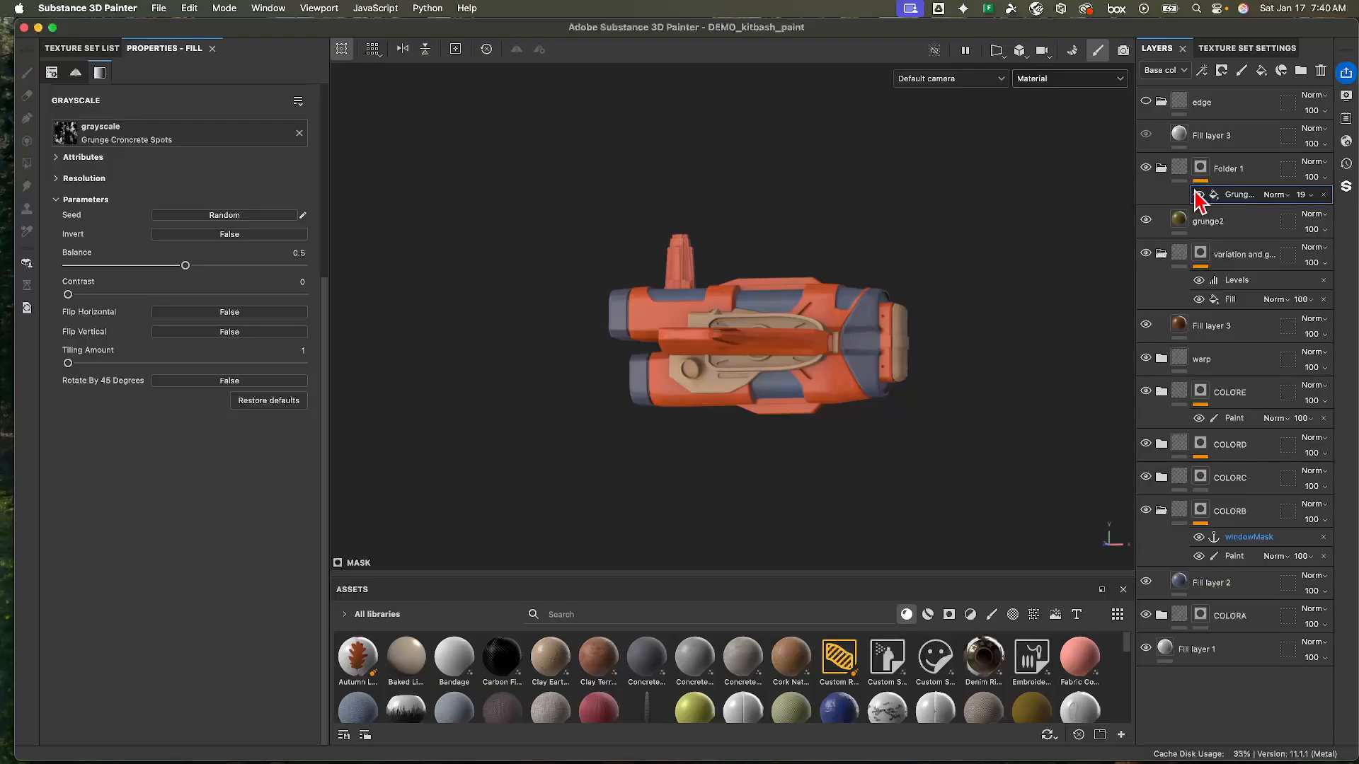
- Add a Perlin Noise fill above the Levels in the variation folder's mask and set its scale to 5
right_click(1244, 283)
left_click(1264, 513)
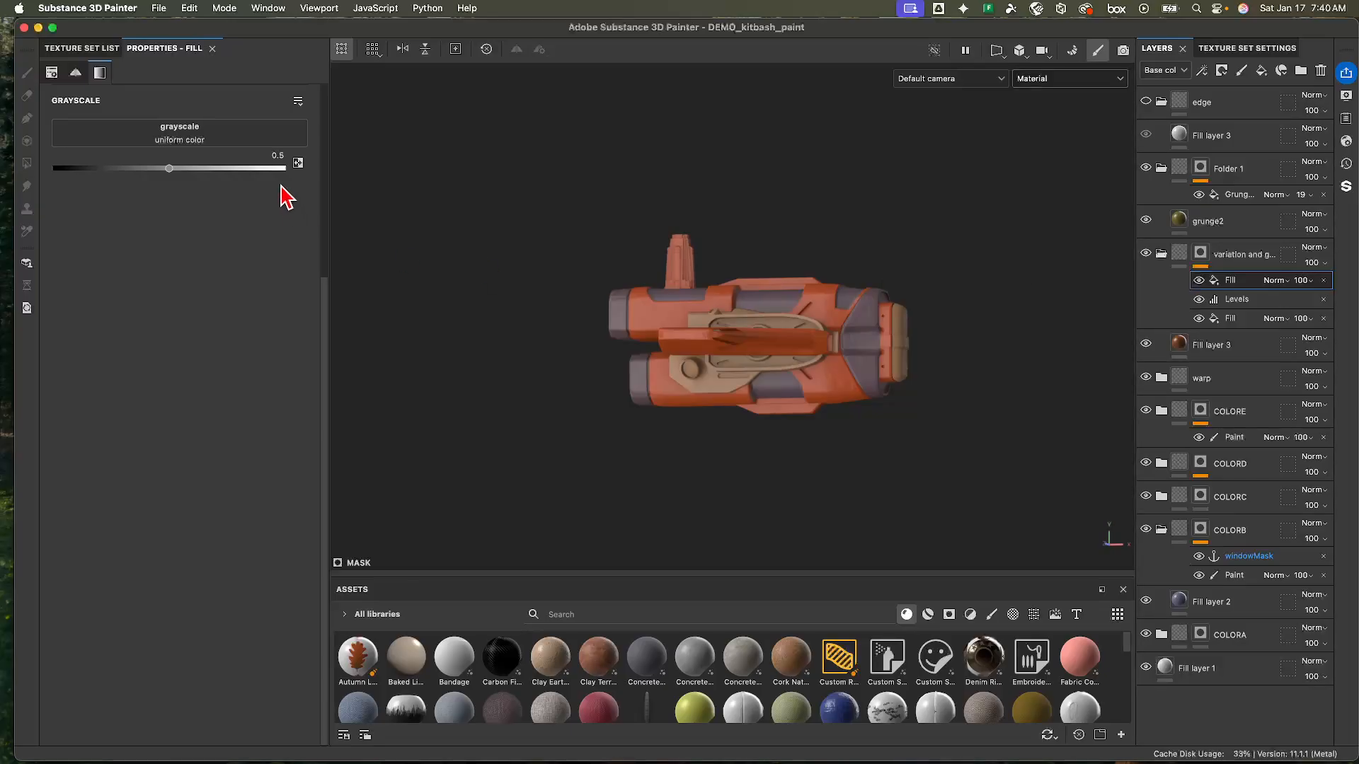
left_click(249, 139)
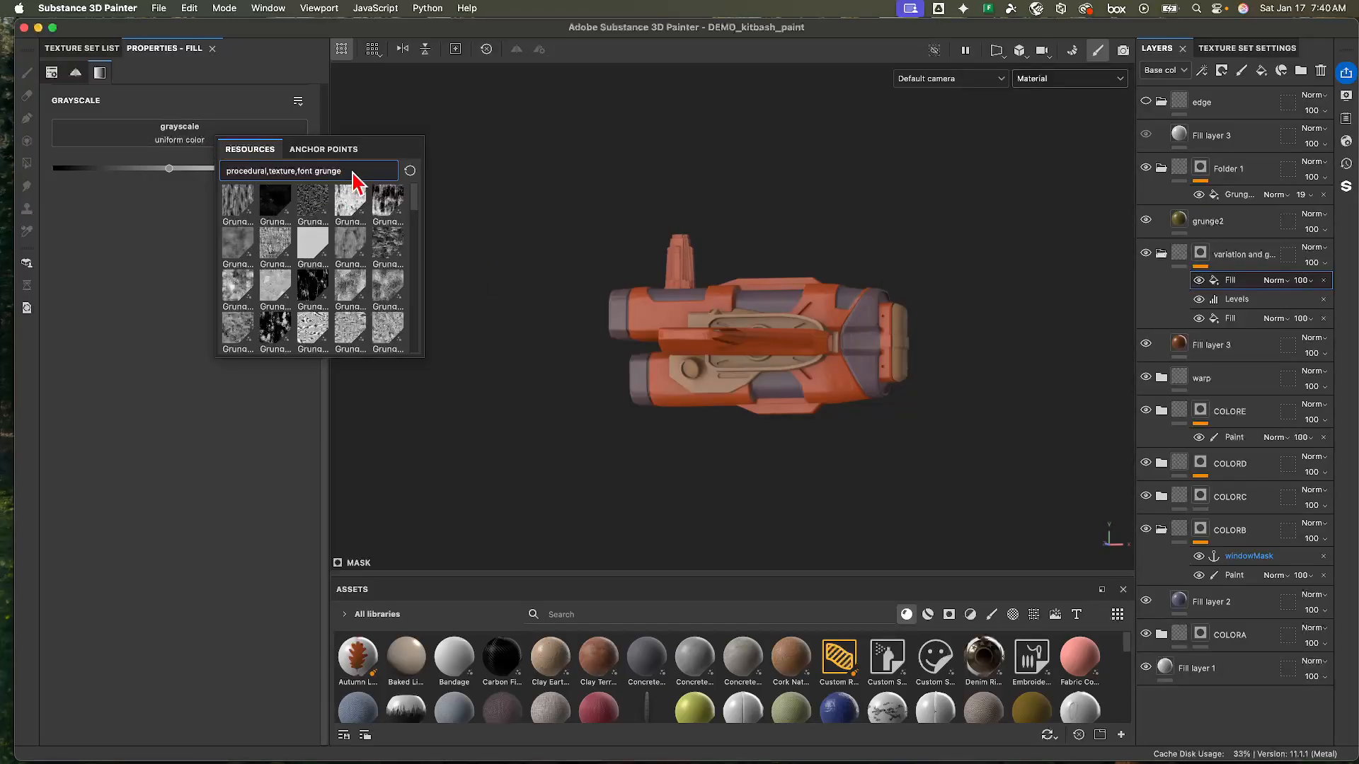
type("perlin")
key("BackSpace")
key("BackSpace")
key("BackSpace")
key("BackSpace")
key("BackSpace")
key("BackSpace")
type("perlin")
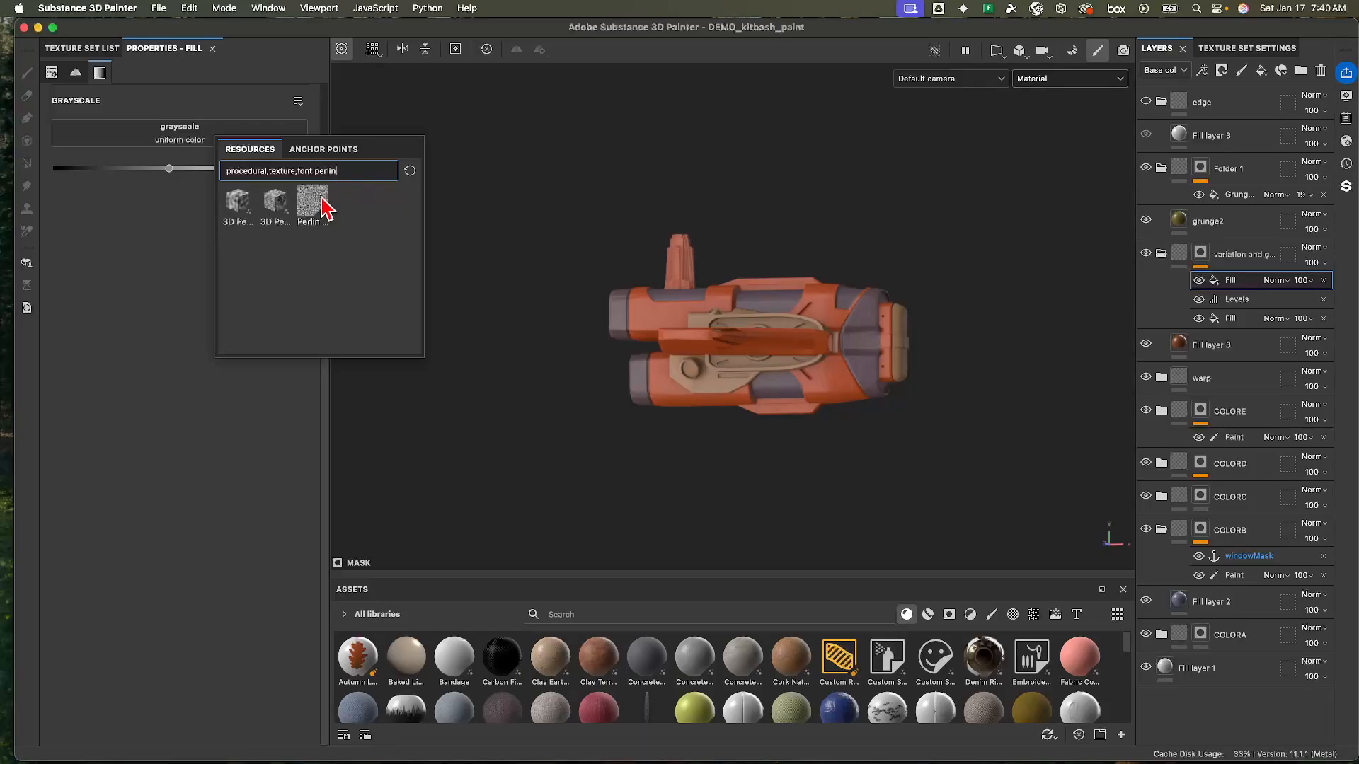
left_click(321, 200)
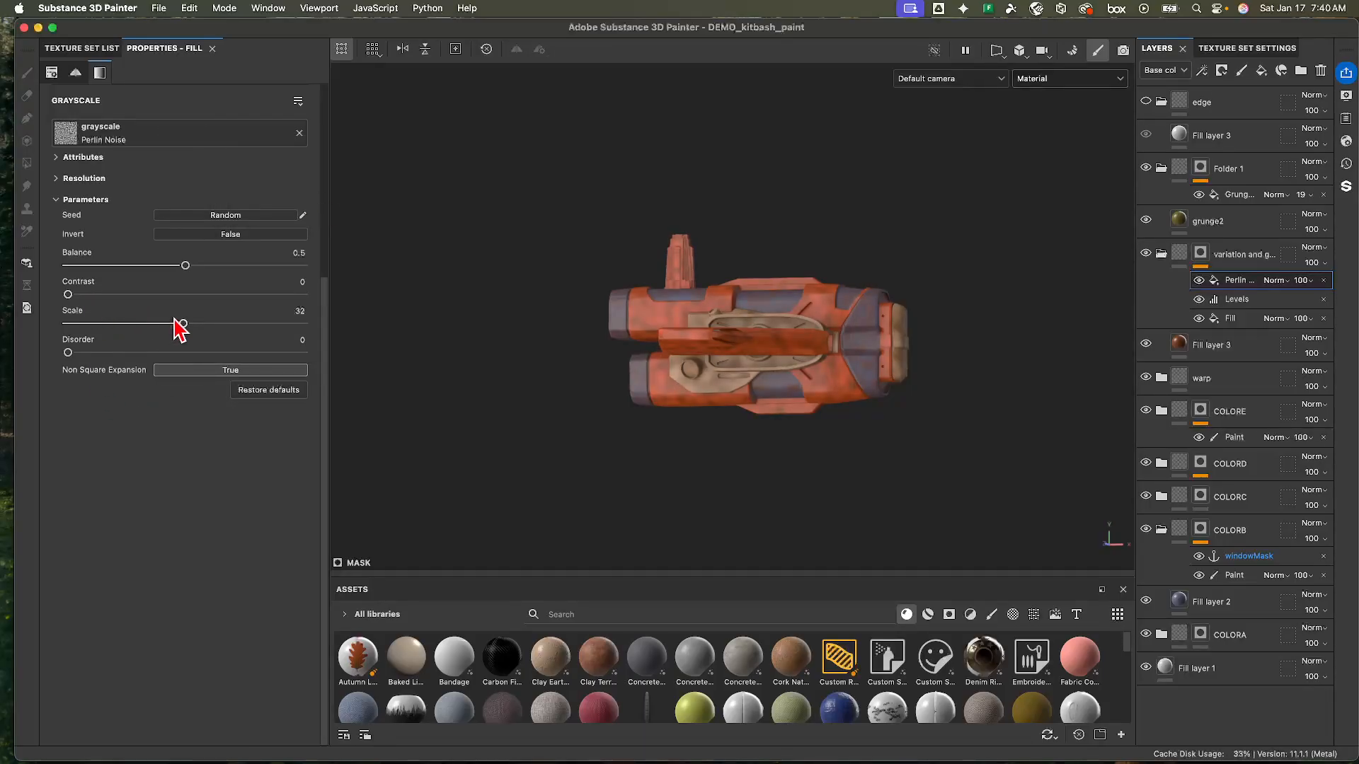
left_click_drag(183, 325, 91, 325)
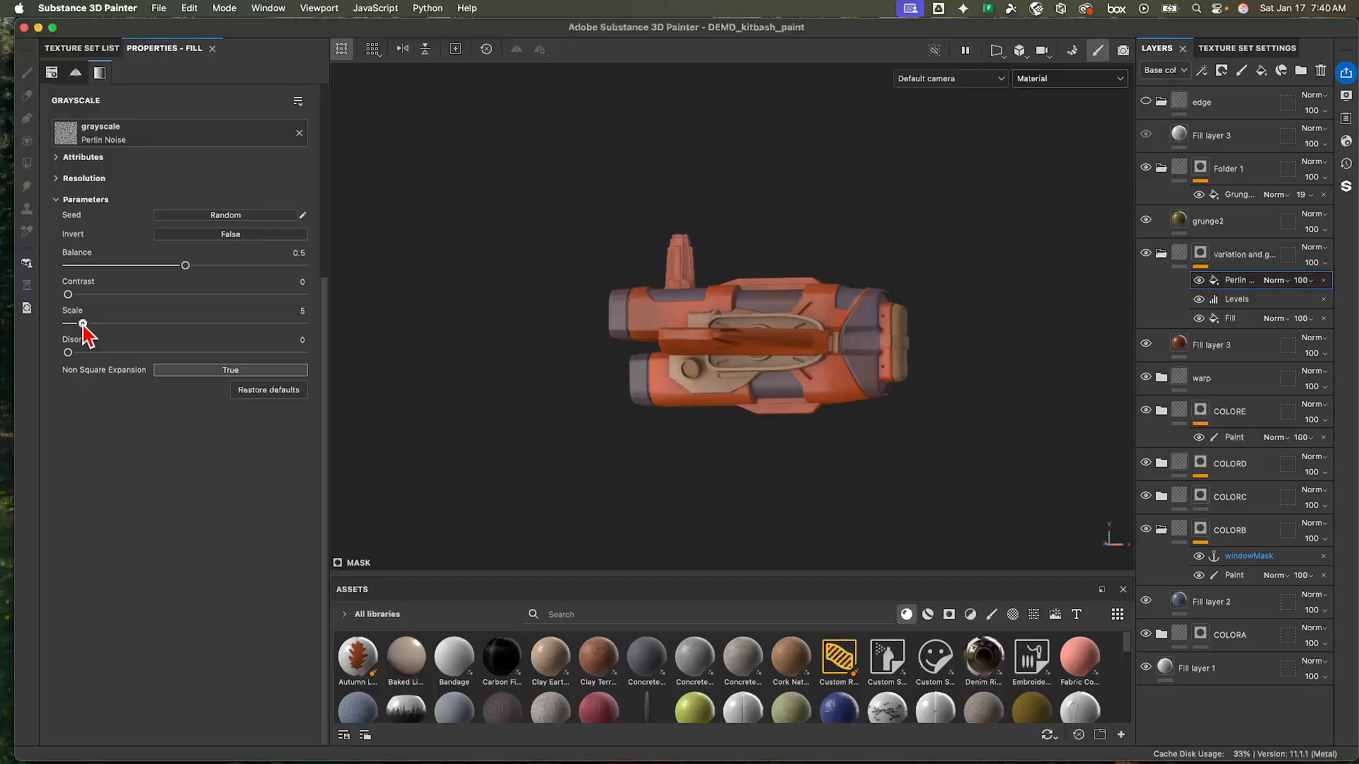
- Display the variation folder's mask and try the Overlay blend mode on the Perlin Noise fill
scroll(864, 380, "up", 6)
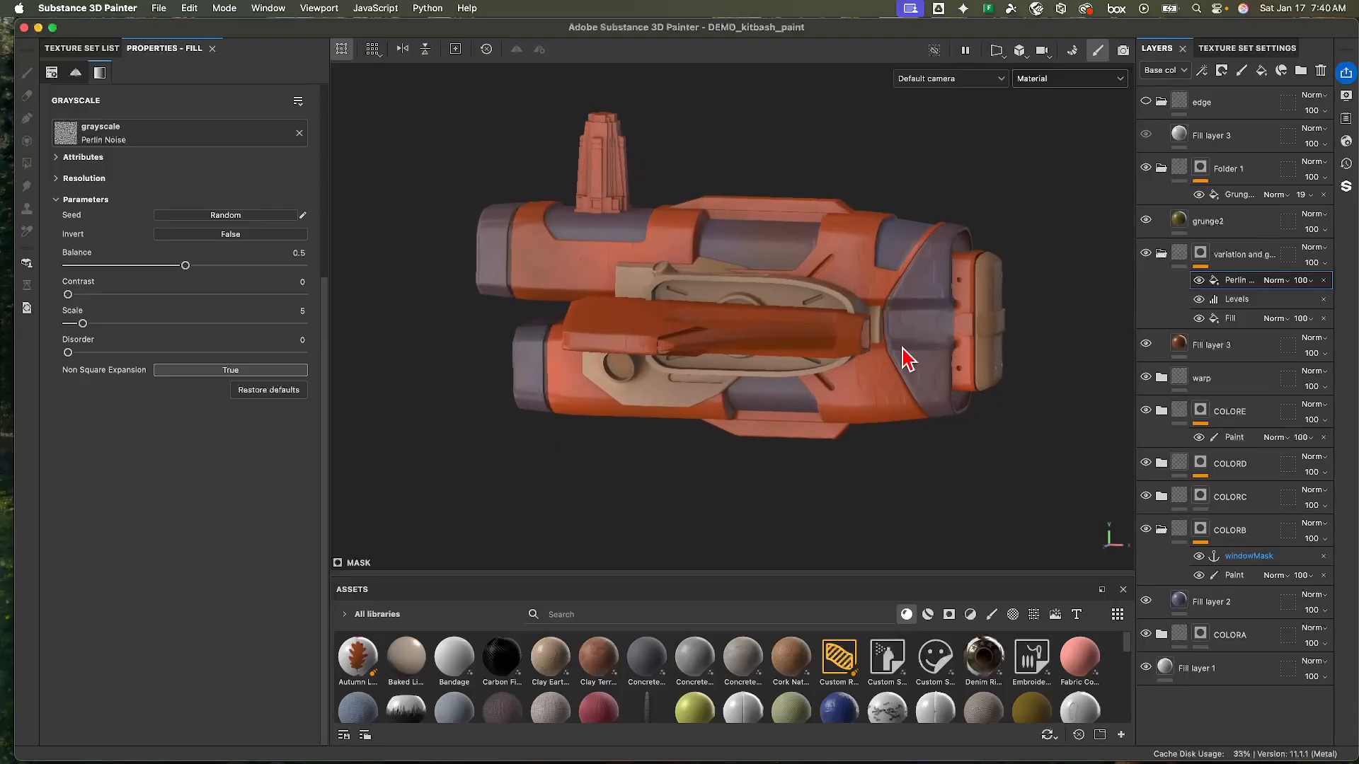
left_click(1203, 262, "alt")
left_click(1276, 281)
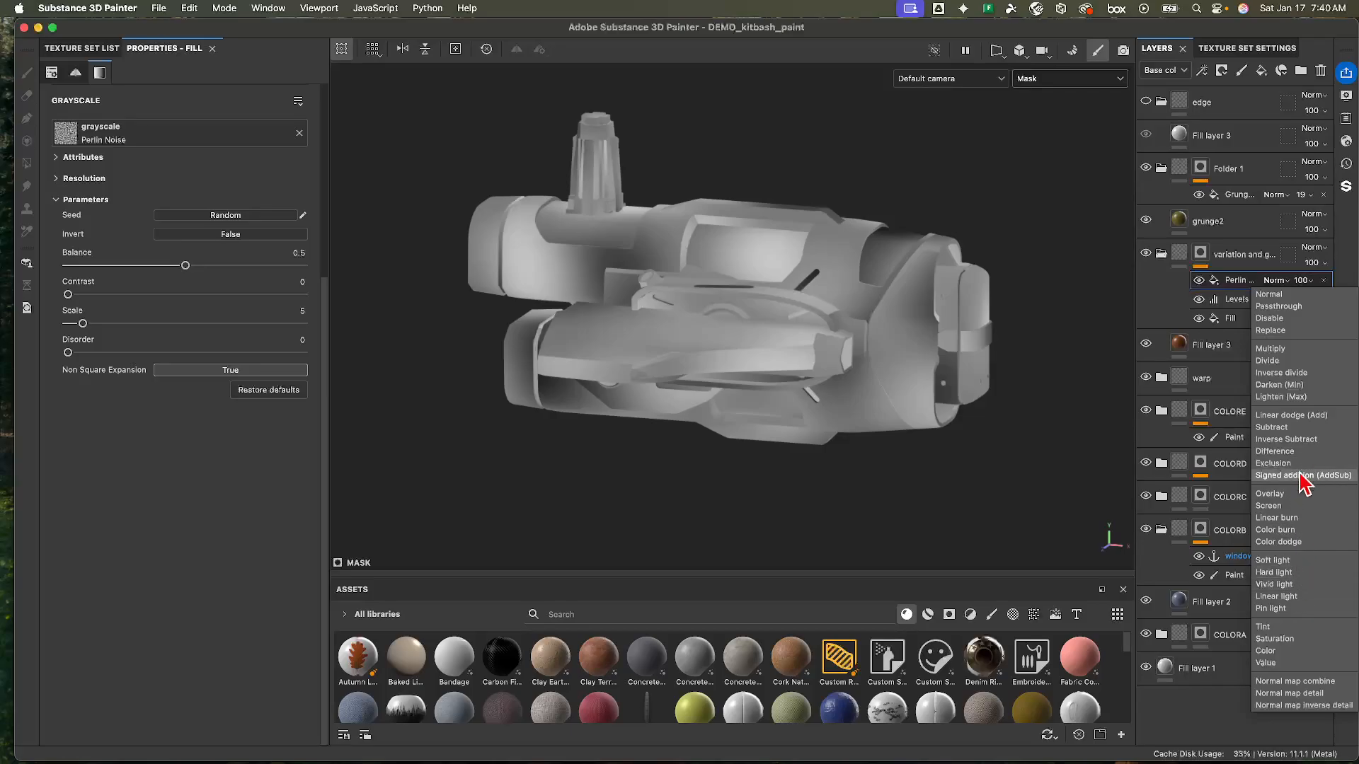
left_click(1290, 493)
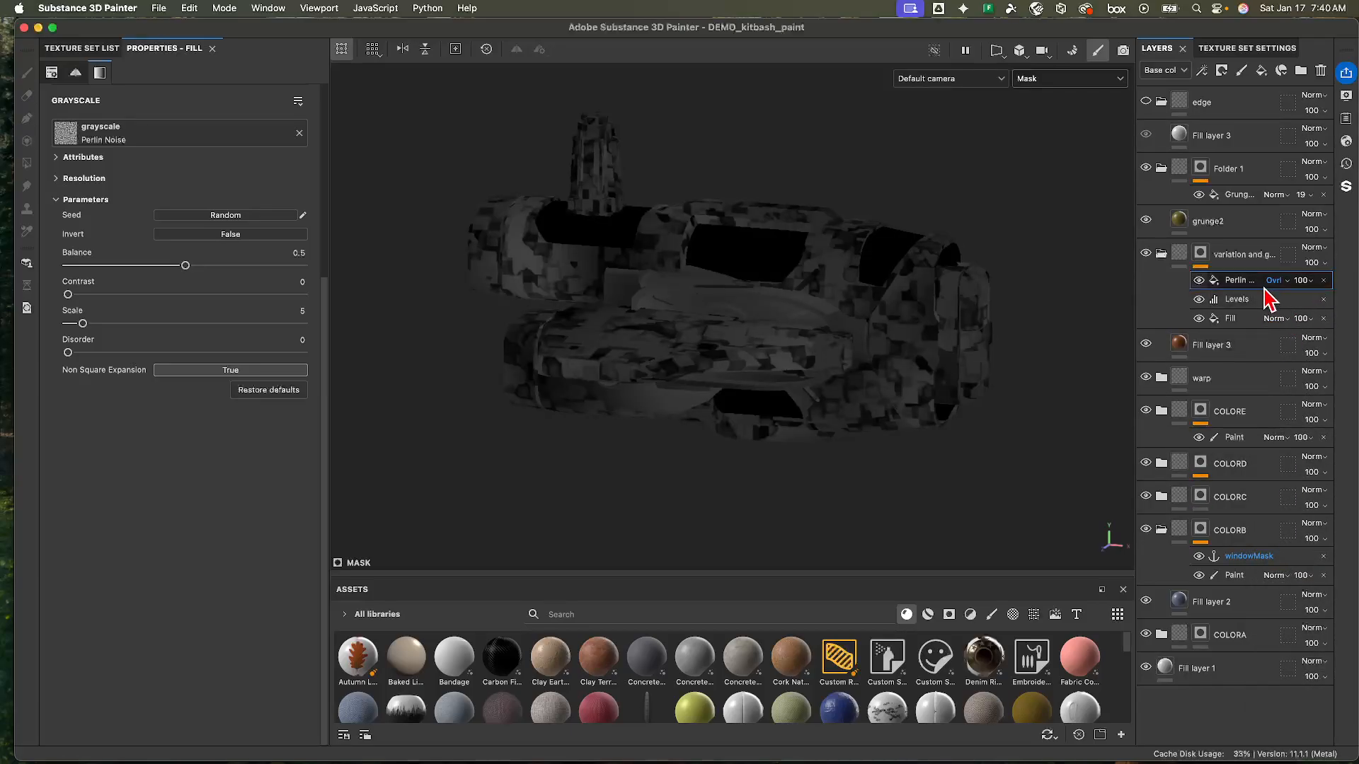
left_click(1287, 281)
left_click(1295, 298)
mouse_move(1246, 281)
left_mouse_down()
mouse_move(1235, 332)
mouse_move(1239, 284)
left_mouse_up()
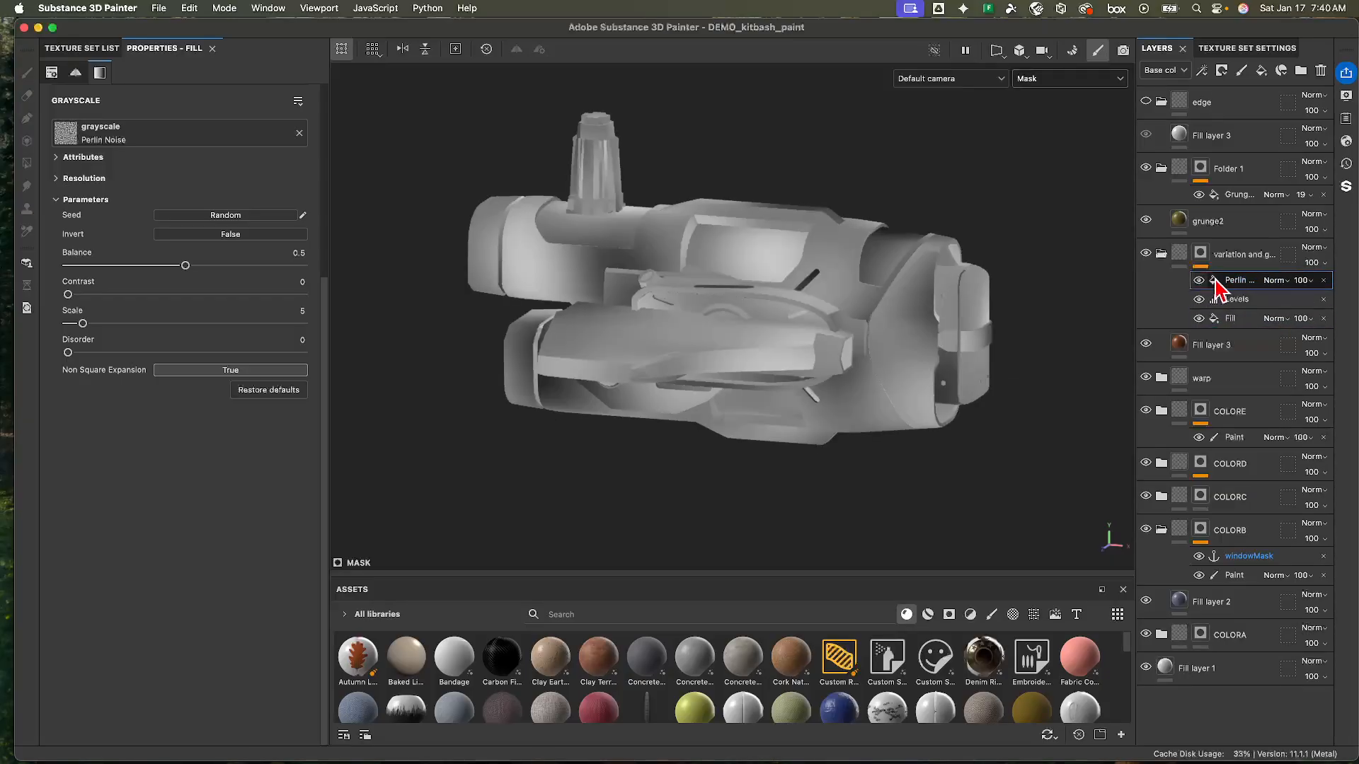
- Set the Perlin Noise fill's blend mode to Signed addition (AddSub) and lower its opacity to 39
left_click(1276, 281)
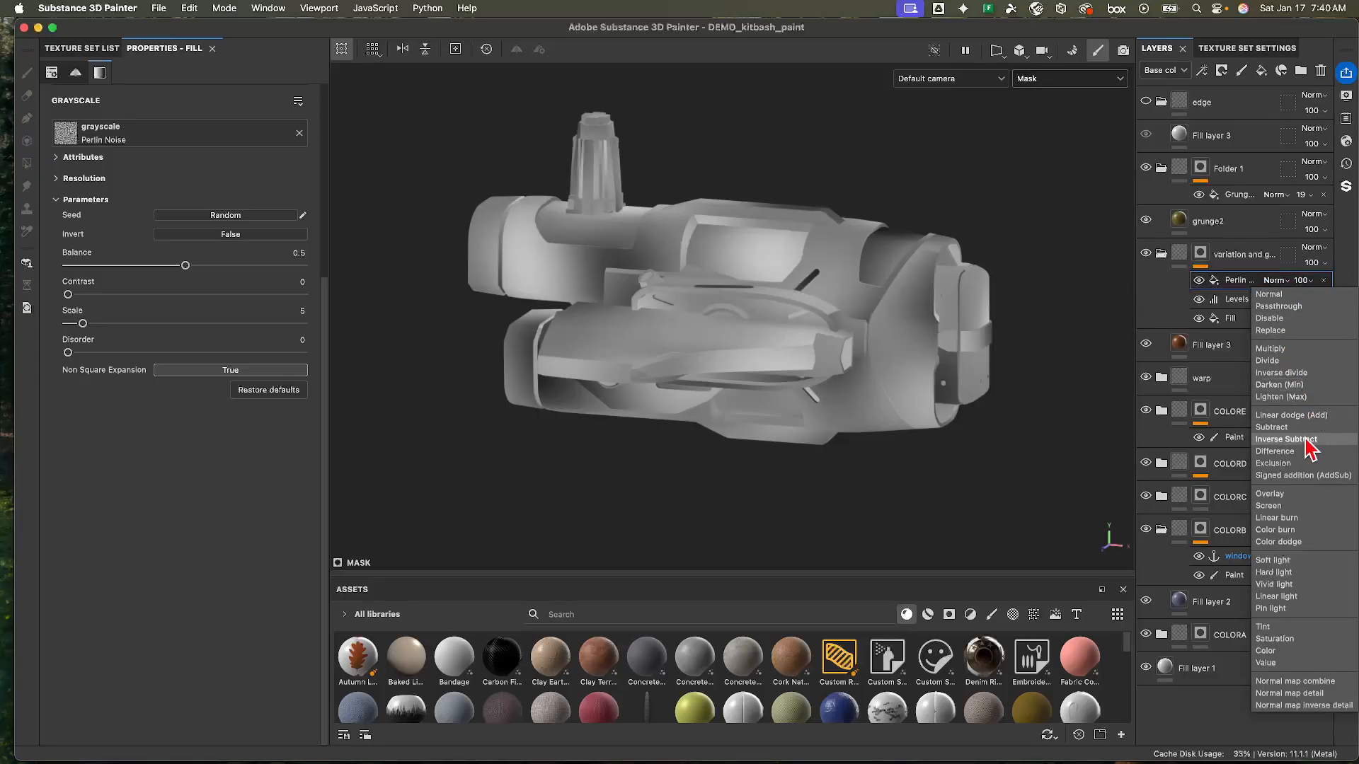
left_click(1318, 477)
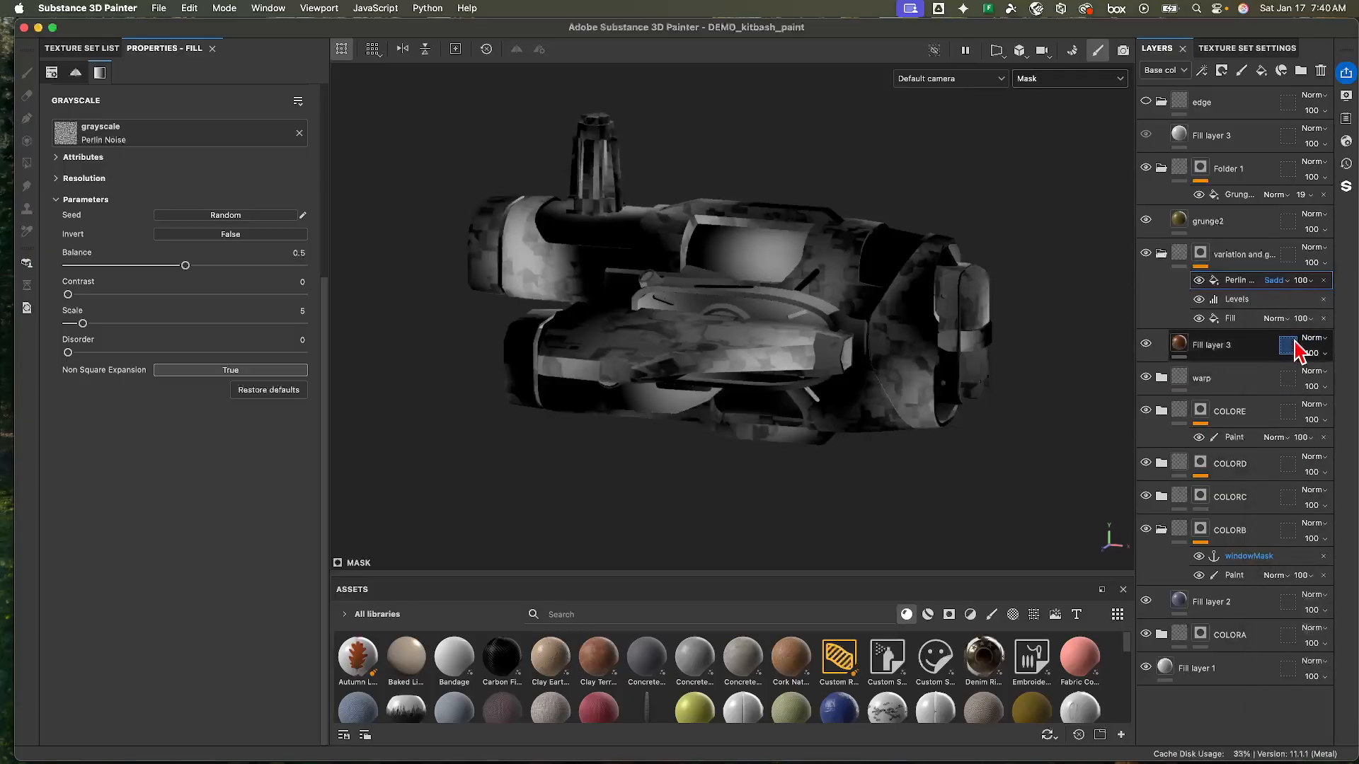
left_click(1303, 286)
left_click_drag(1343, 307, 1319, 310)
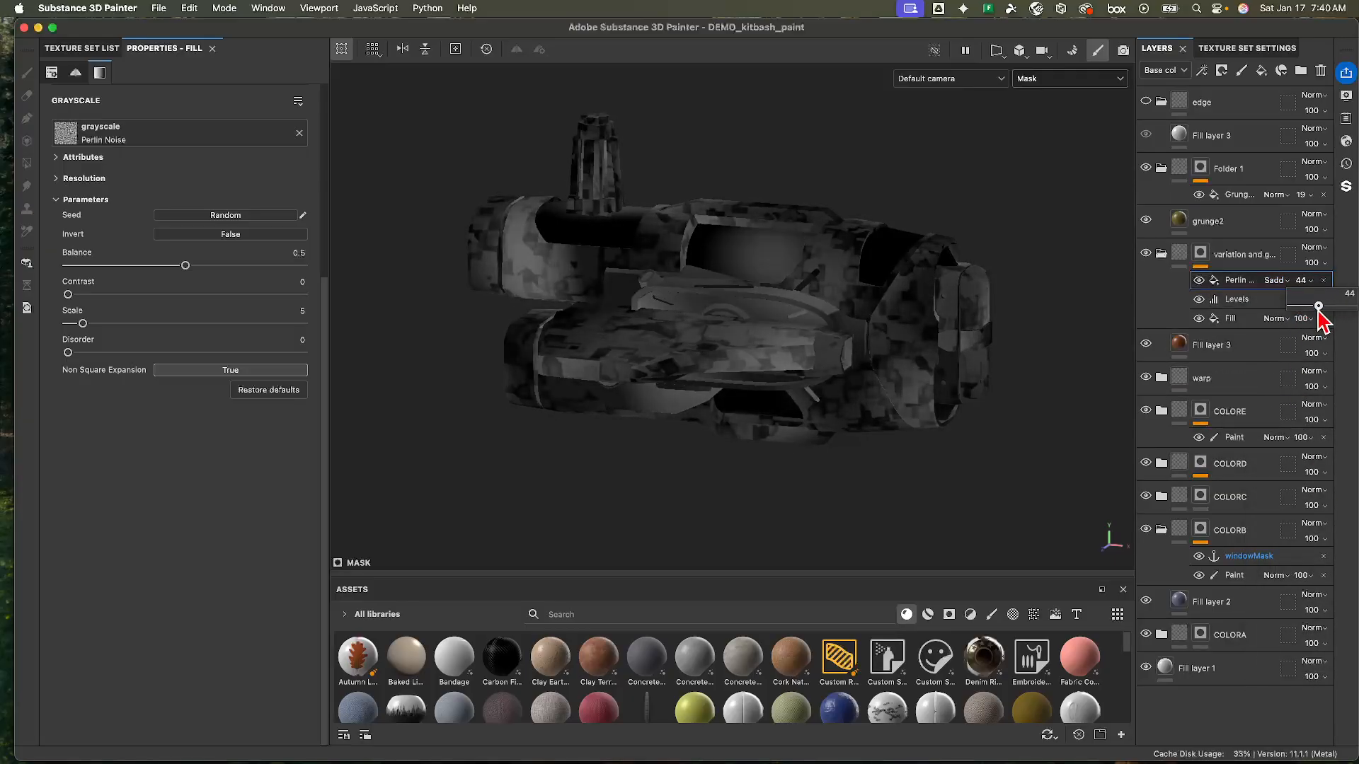
- Return the viewport to Material display and set the Perlin Noise fill's opacity to 37
left_click(1055, 81)
left_click(1051, 103)
left_click_drag(958, 211, 956, 216, "alt")
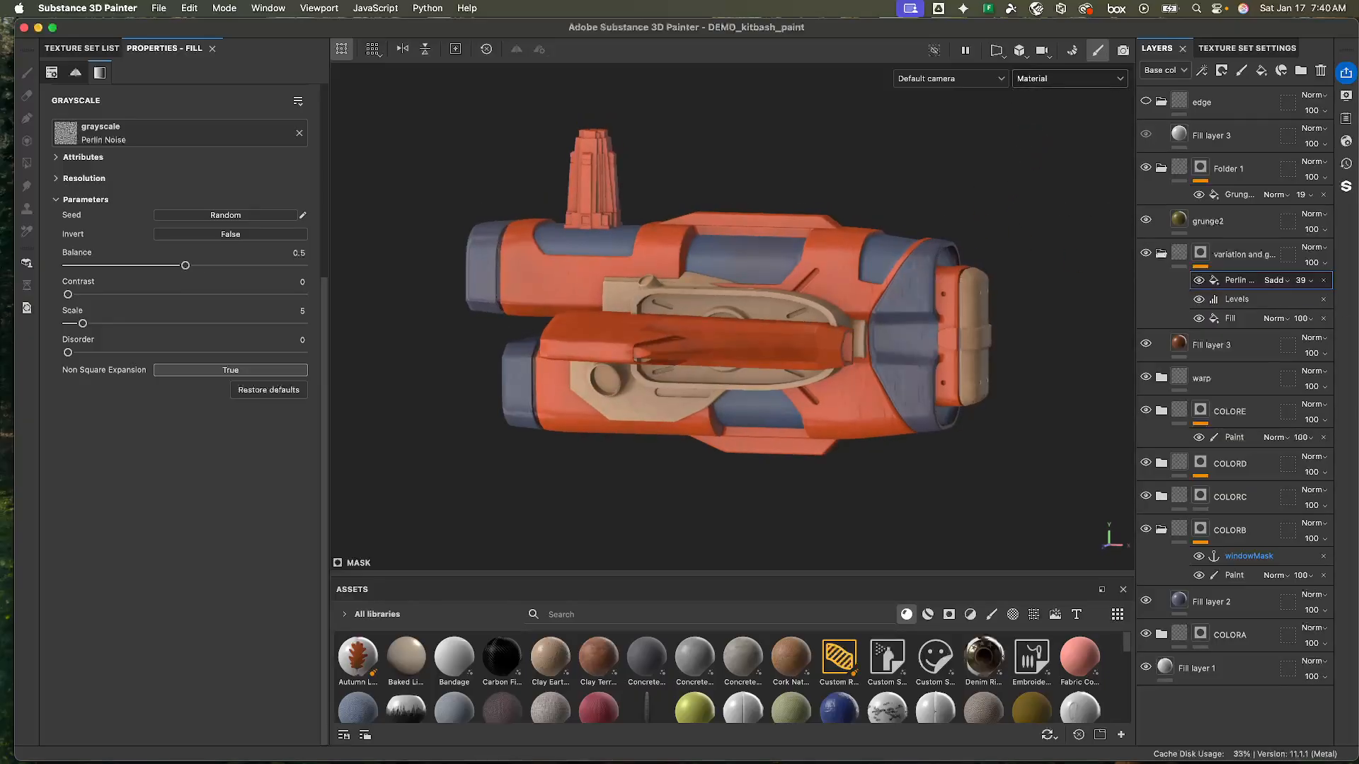
left_click(1304, 281)
mouse_move(1317, 309)
left_mouse_down()
mouse_move(1343, 307)
mouse_move(1319, 310)
left_mouse_up()
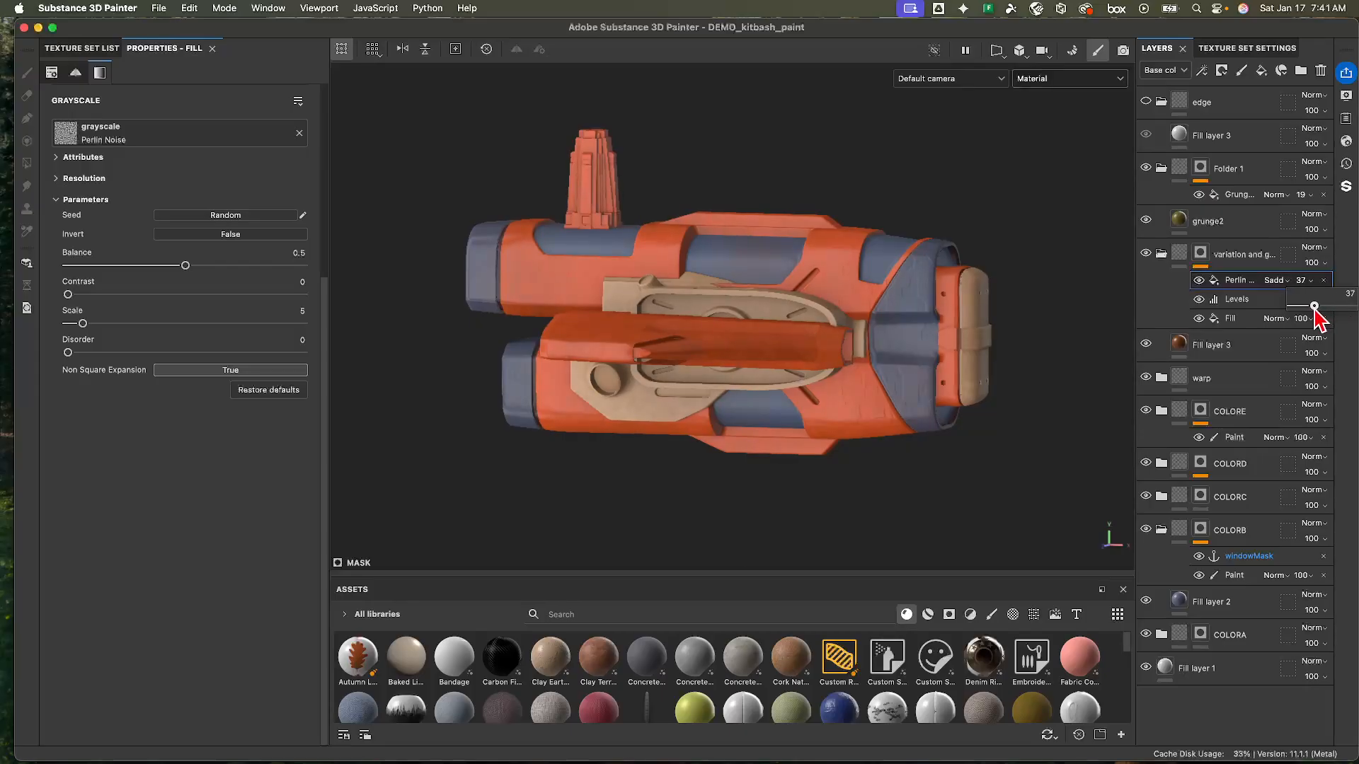
- Examine the color variation from the front, side and above, under rotated environment lighting and at different distances
left_click_drag(770, 348, 784, 328, "alt")
right_click_drag(784, 328, 285, 265, "alt")
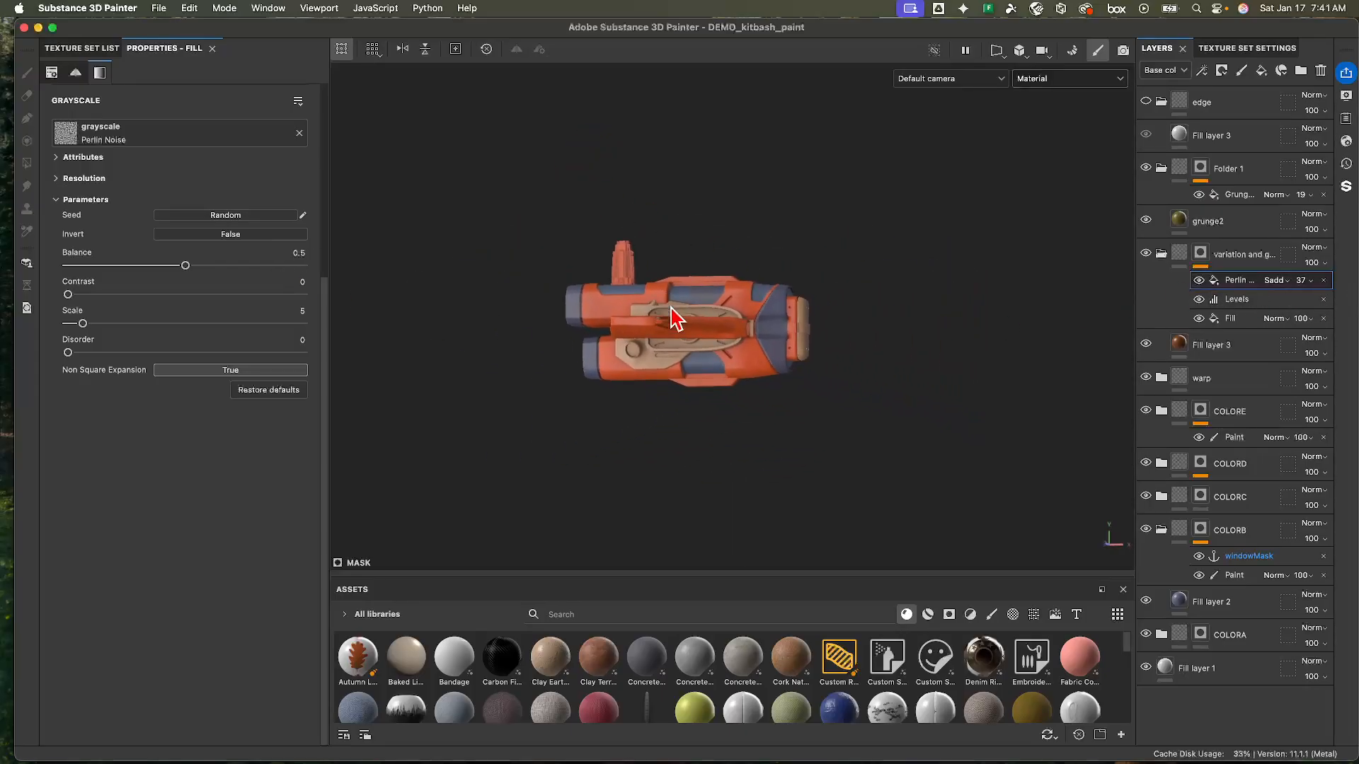
left_click_drag(673, 312, 561, 329, "alt")
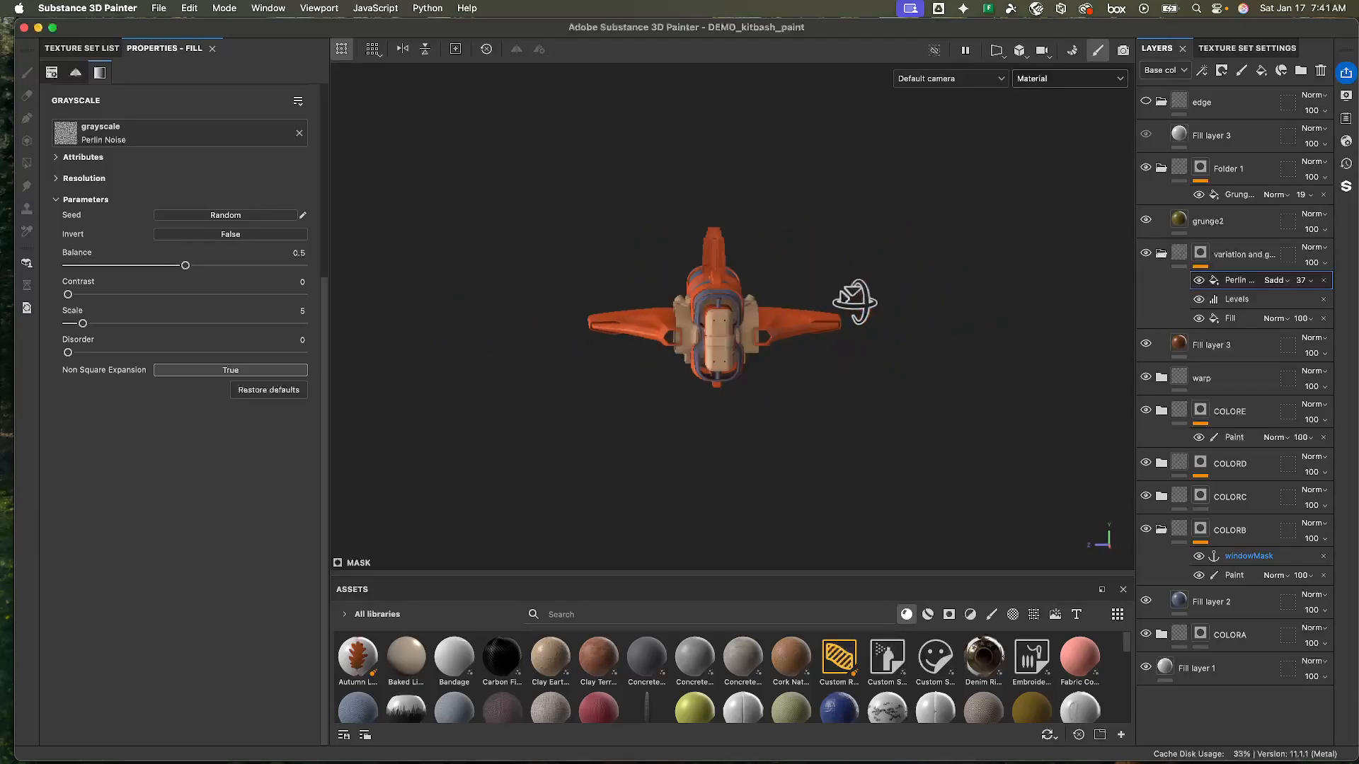
left_click_drag(855, 303, 1003, 312, "alt")
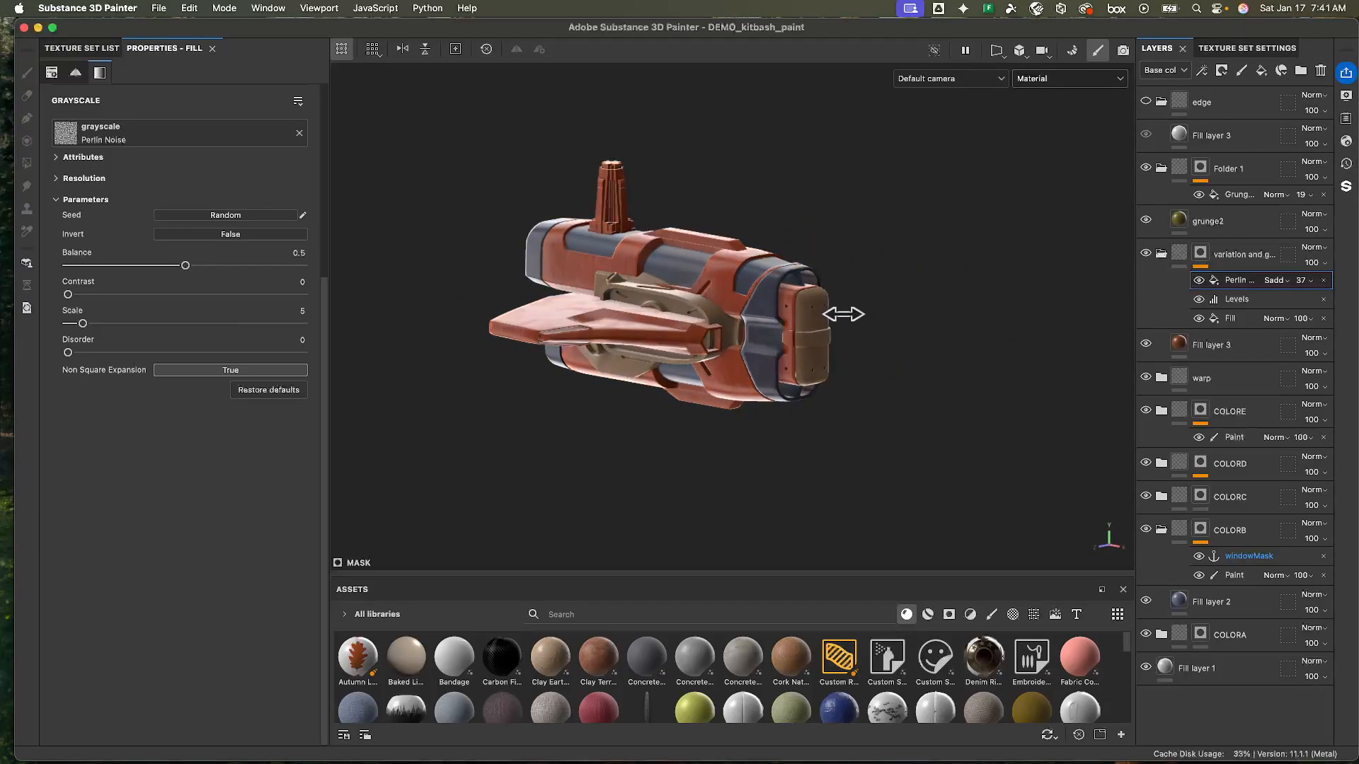
right_click_drag(844, 314, 836, 306, "shift")
middle_click_drag(804, 312, 843, 310, "alt")
left_click_drag(821, 306, 889, 308, "alt")
right_click_drag(888, 309, 973, 326, "alt")
middle_click_drag(802, 334, 838, 322, "alt")
left_click_drag(842, 331, 890, 357, "alt")
mouse_move(890, 357)
right_mouse_down("shift")
mouse_move(816, 342)
mouse_move(949, 343)
mouse_move(932, 345)
right_mouse_up("shift")
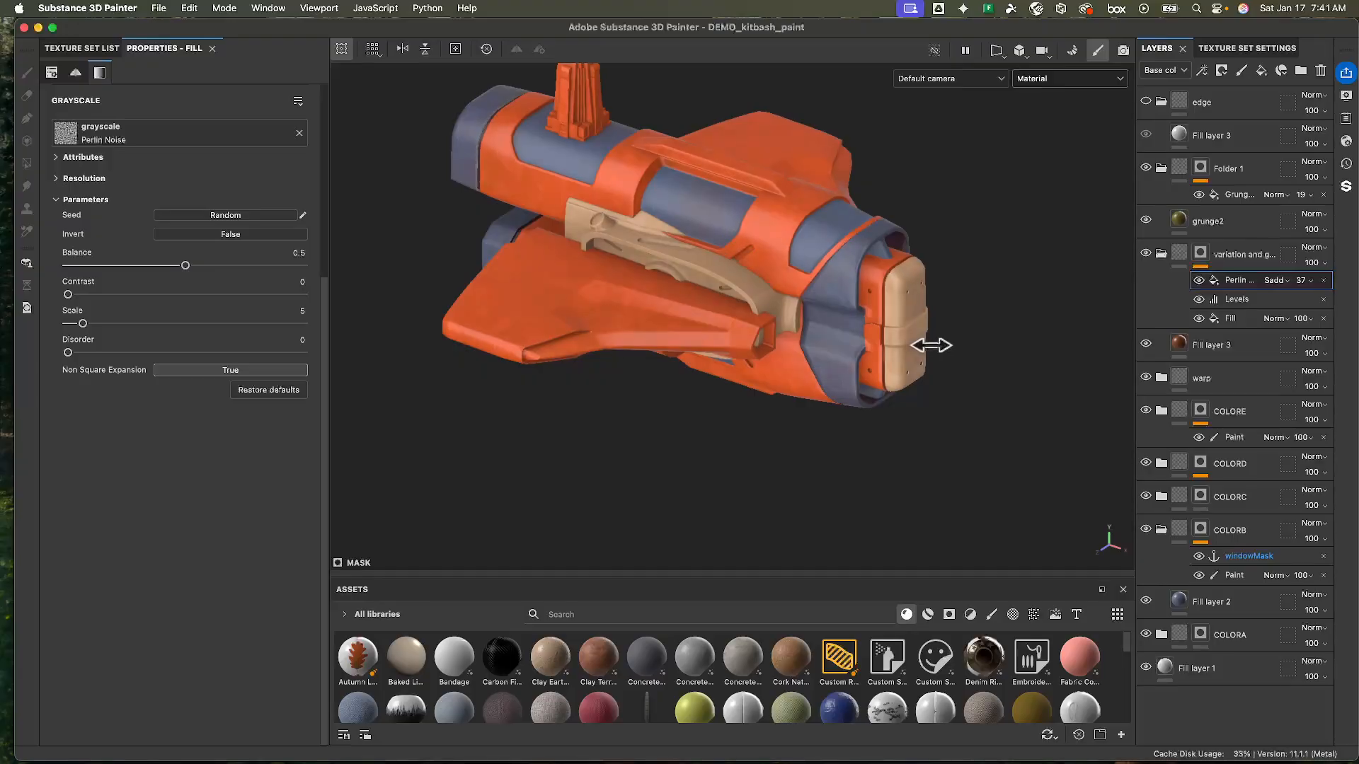
- Raise the Perlin Noise fill's opacity to 100 in the variation folder's mask and check the model from the side
left_click(1300, 282)
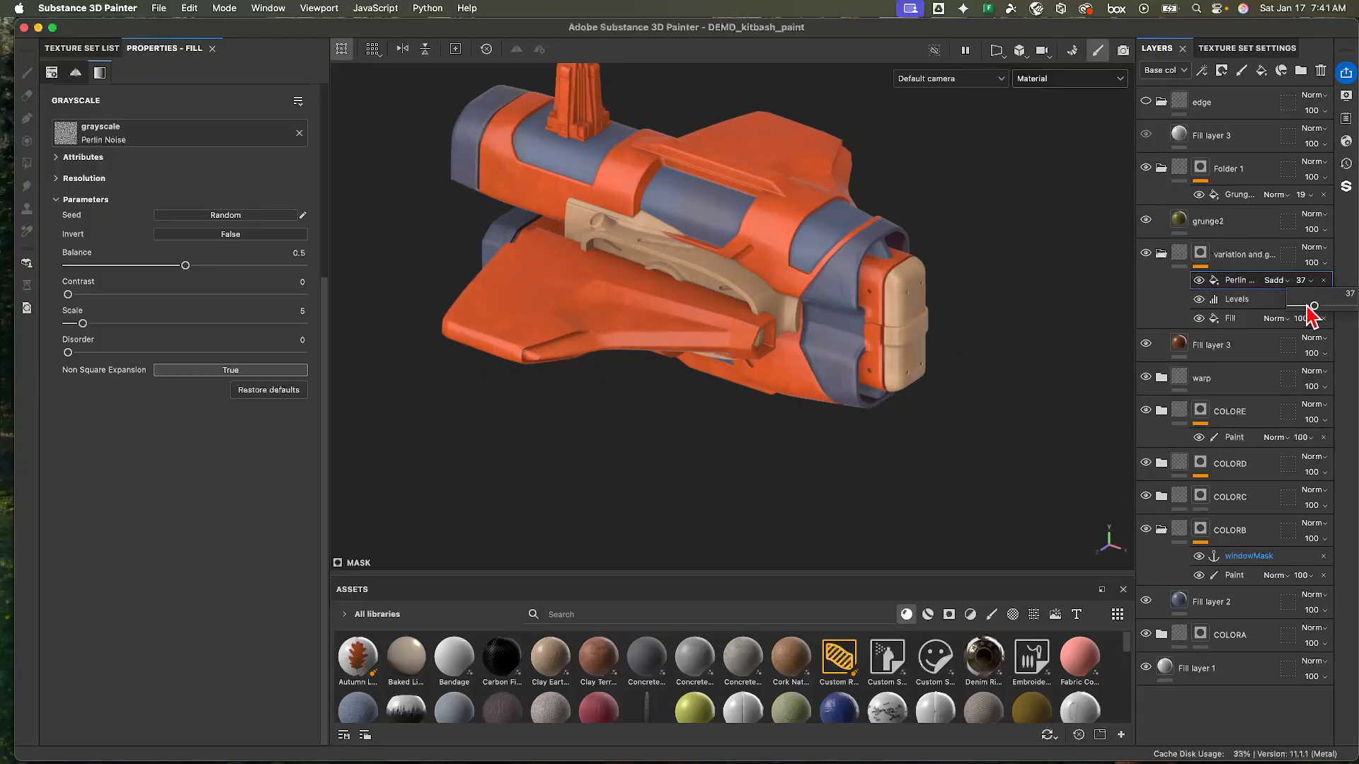
left_click_drag(1316, 306, 1333, 307)
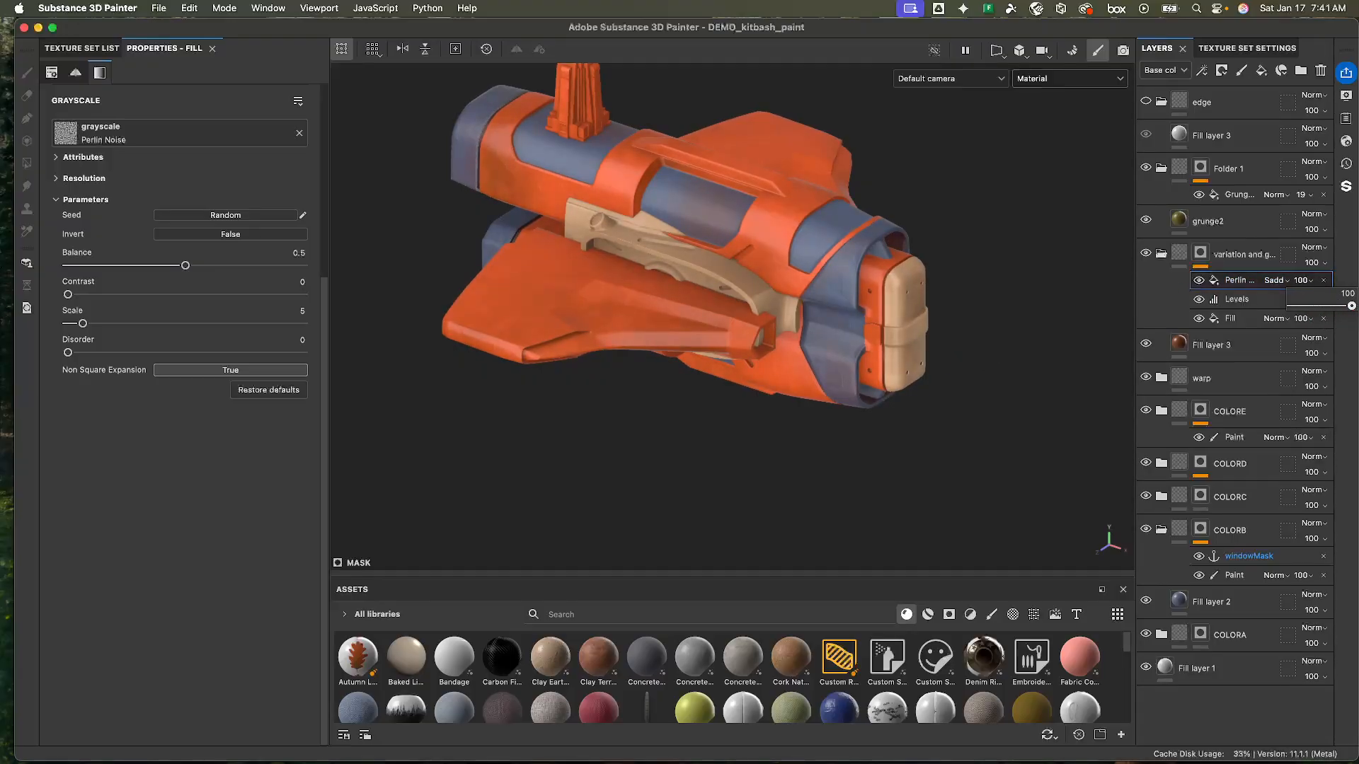
left_click_drag(814, 304, 844, 314, "alt")
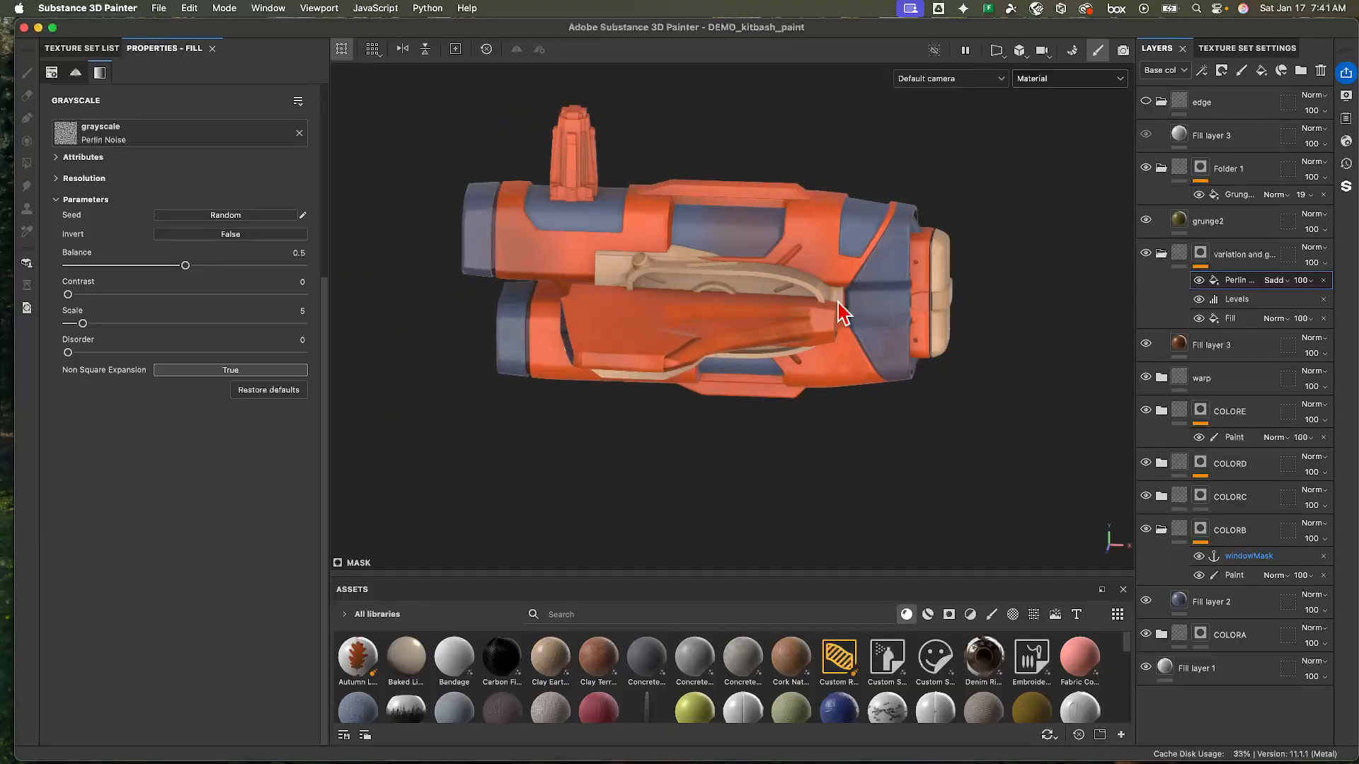
- Add a fill above the Perlin Noise in the variation folder's mask and open its grayscale resource selection
right_click(1299, 290)
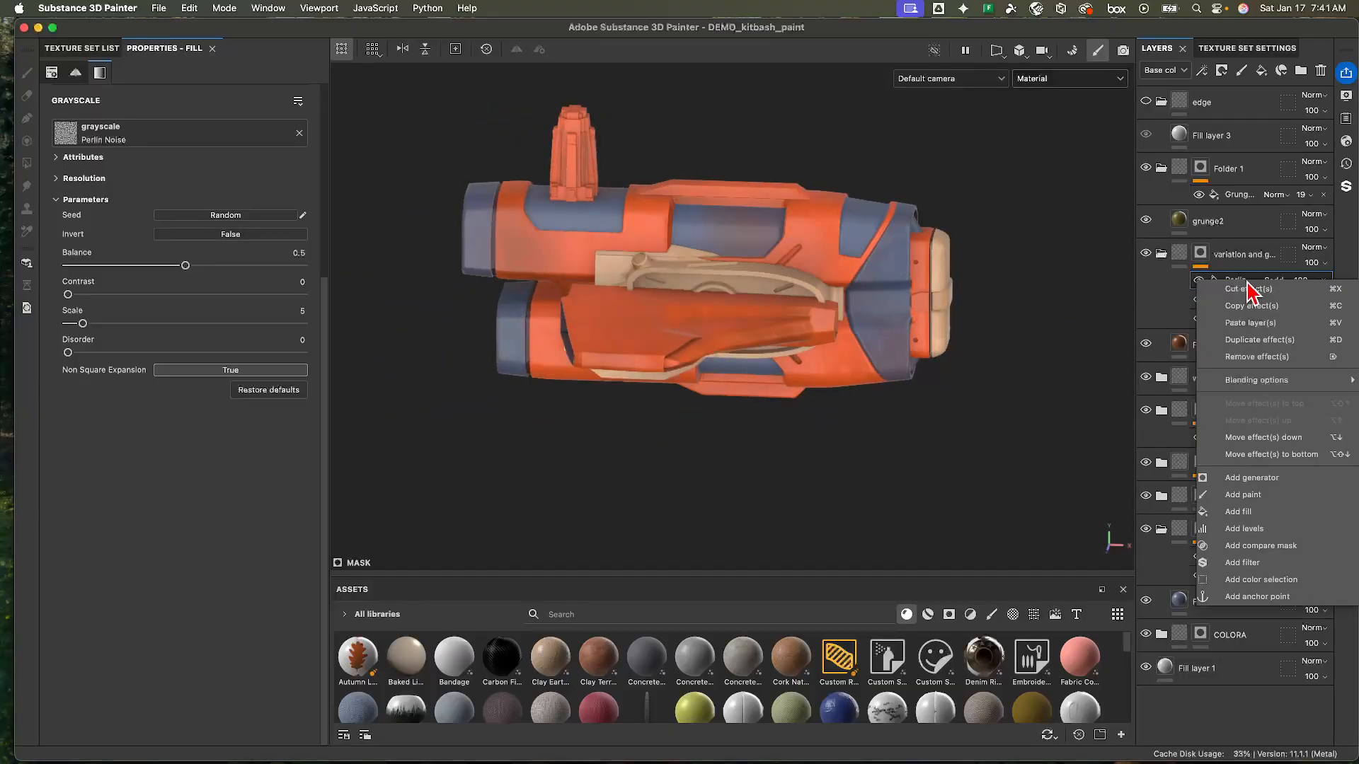
left_click(1271, 514)
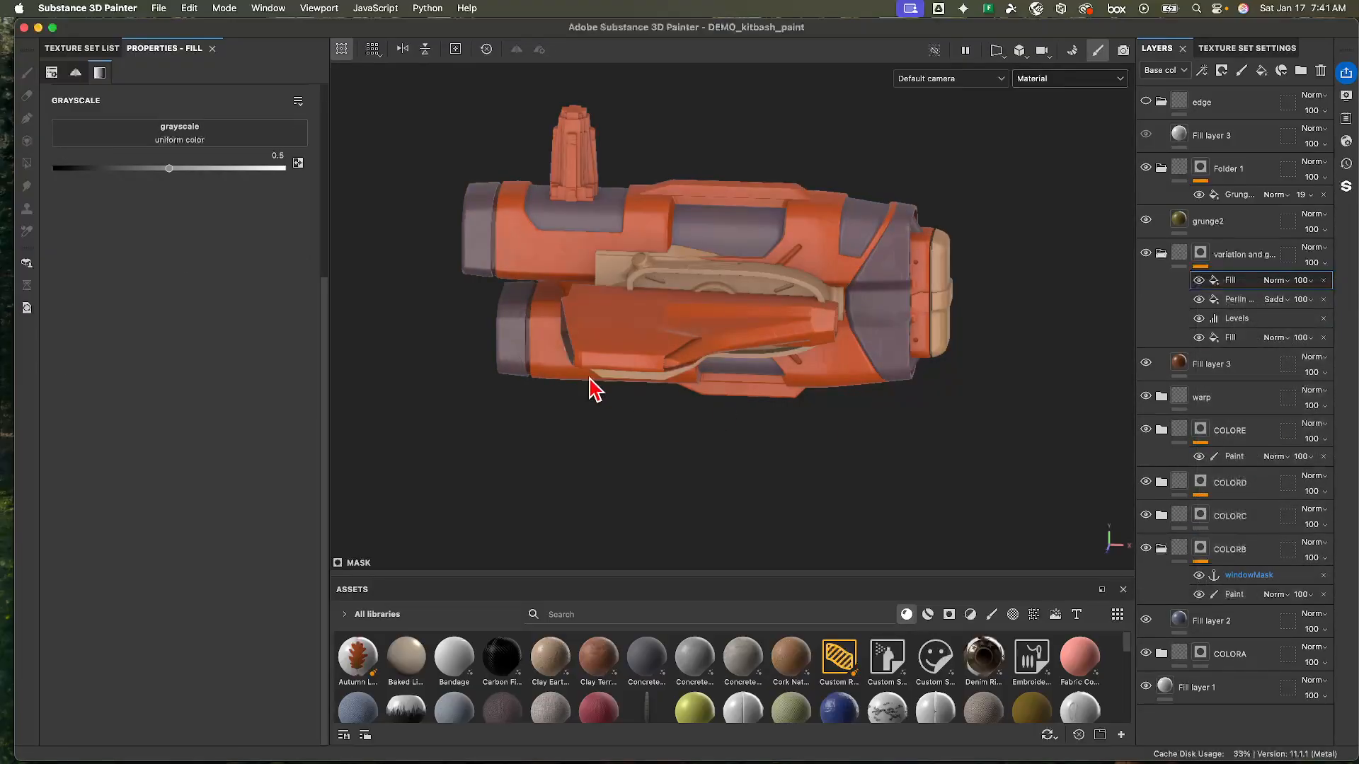
left_click(173, 135)
type("perlin gr")
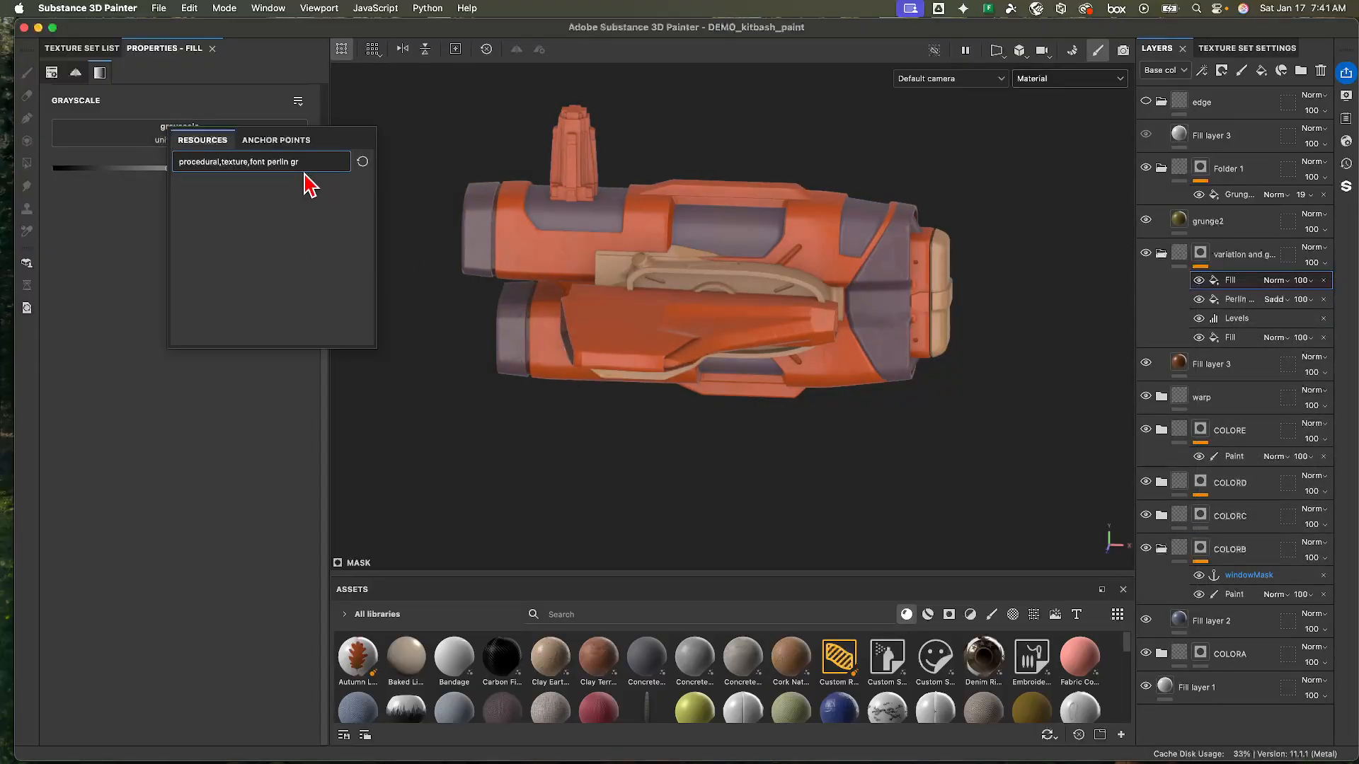
type("u")
key("BackSpace")
key("BackSpace")
key("BackSpace")
key("BackSpace")
key("BackSpace")
key("BackSpace")
key("BackSpace")
key("BackSpace")
key("BackSpace")
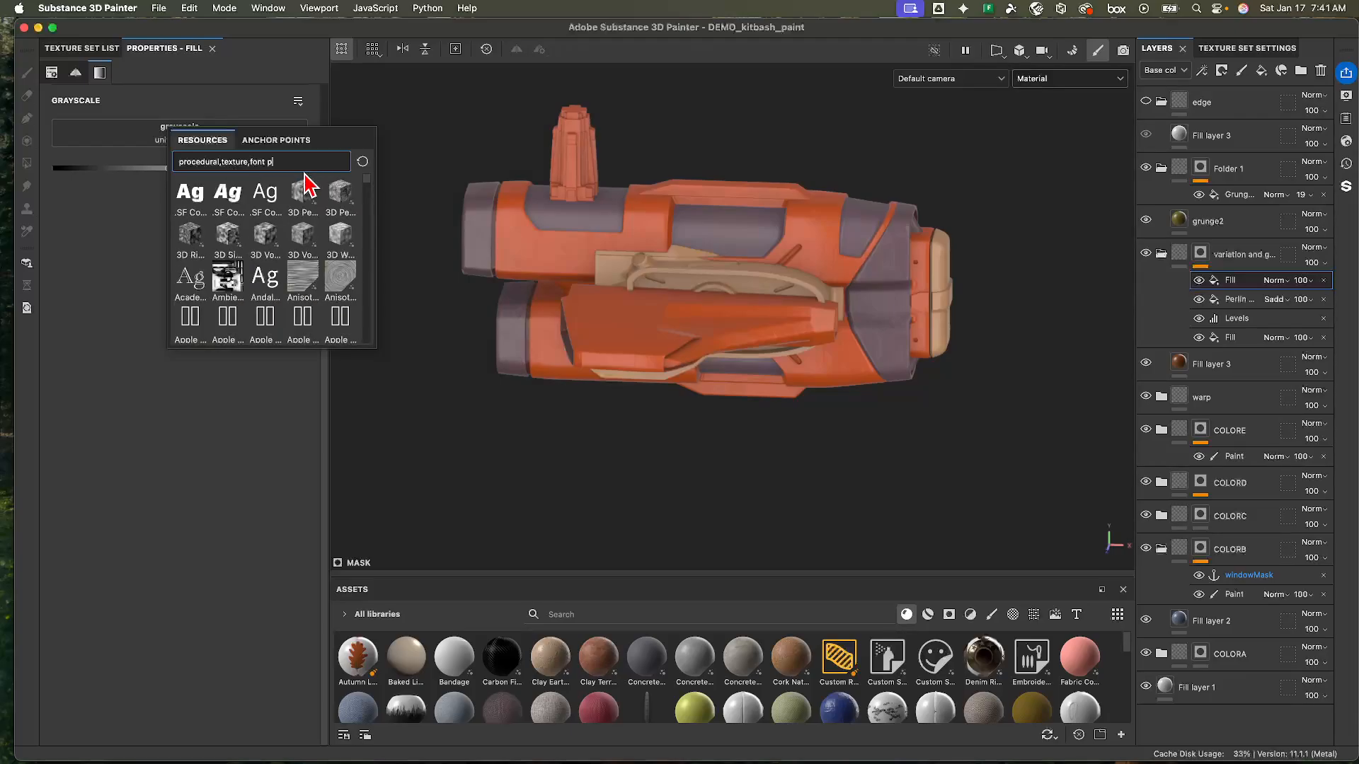
type("g")
key("BackSpace")
key("BackSpace")
- Search the resources for "grun" and assign Grunge Dirt Large to the new fill
type("grun")
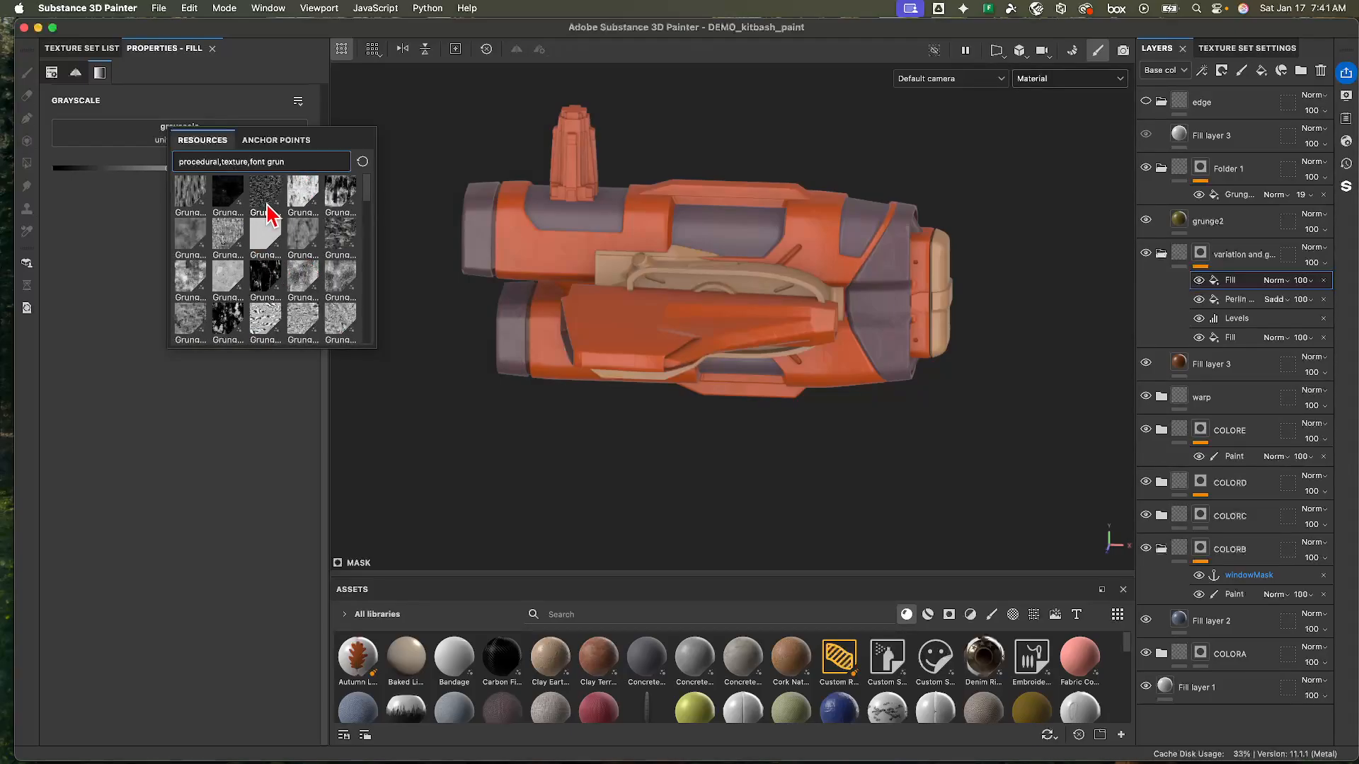
scroll(327, 251, "down", 3)
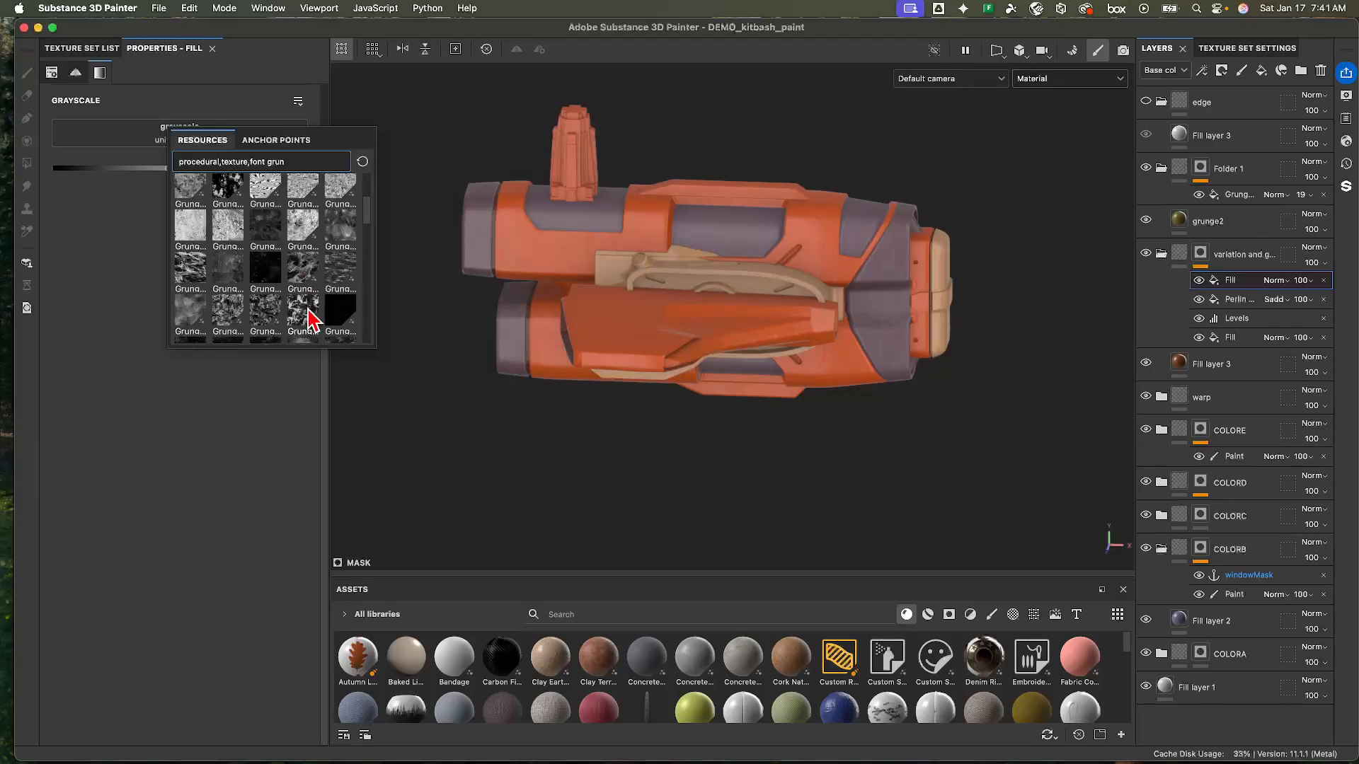
left_click(235, 233)
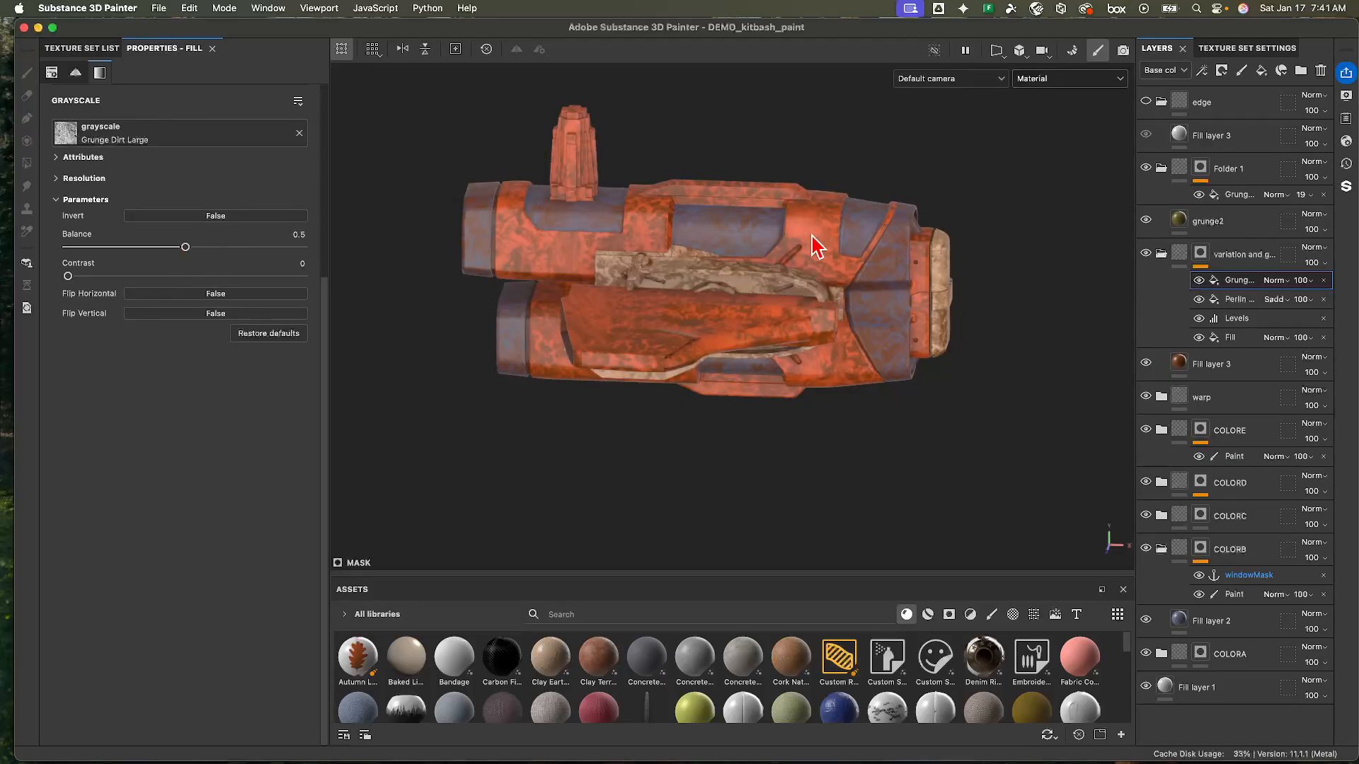
- Set the Grunge Dirt Large fill to Subtract at 19 opacity and check it under rotated environment lighting
left_click(1278, 280)
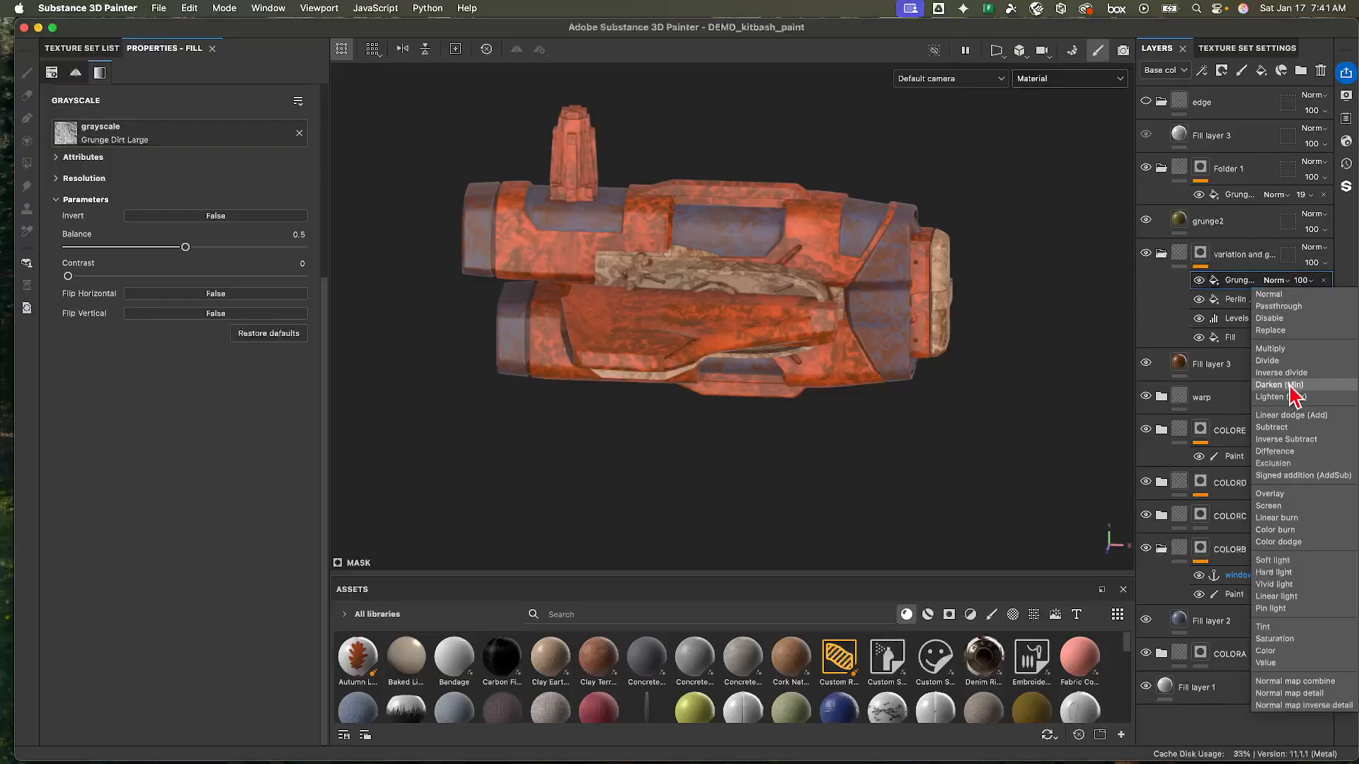
left_click(1296, 427)
left_click(1301, 280)
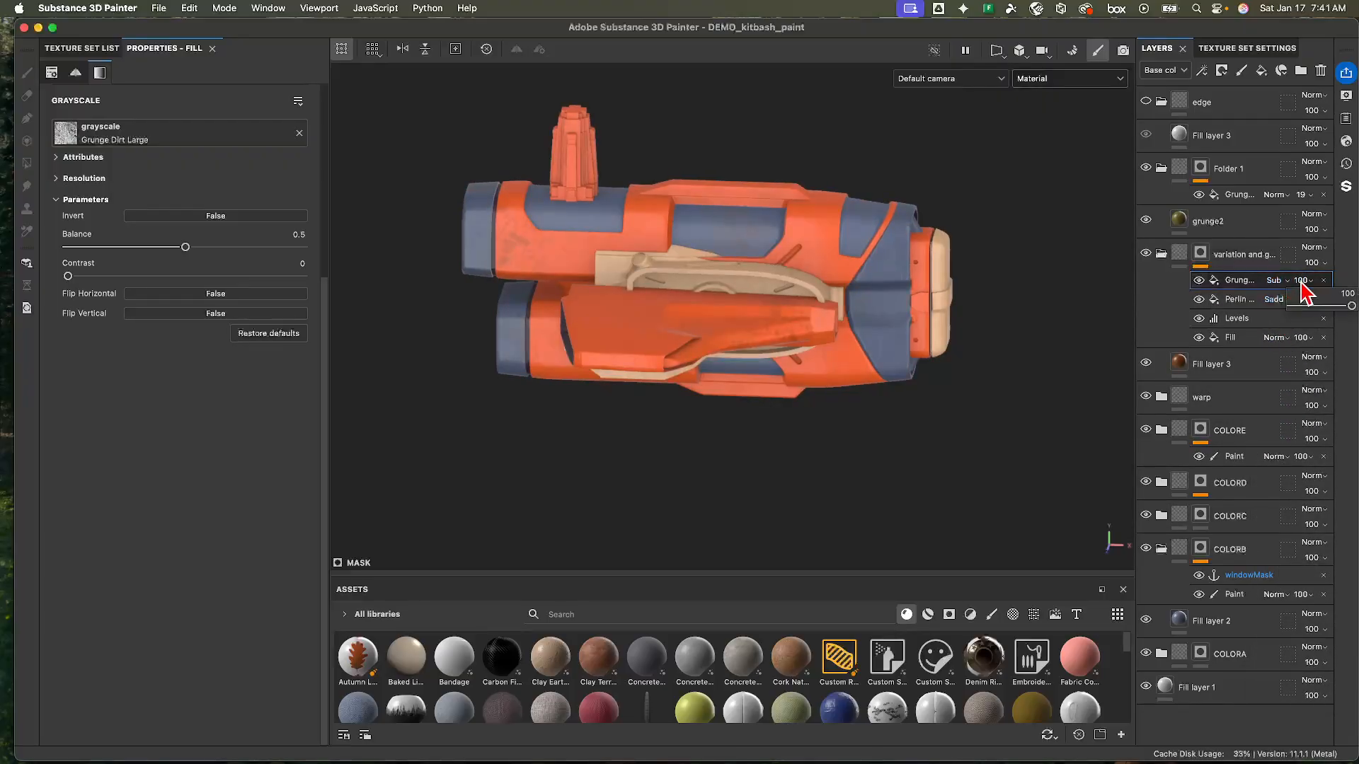
left_click_drag(1345, 306, 1314, 311)
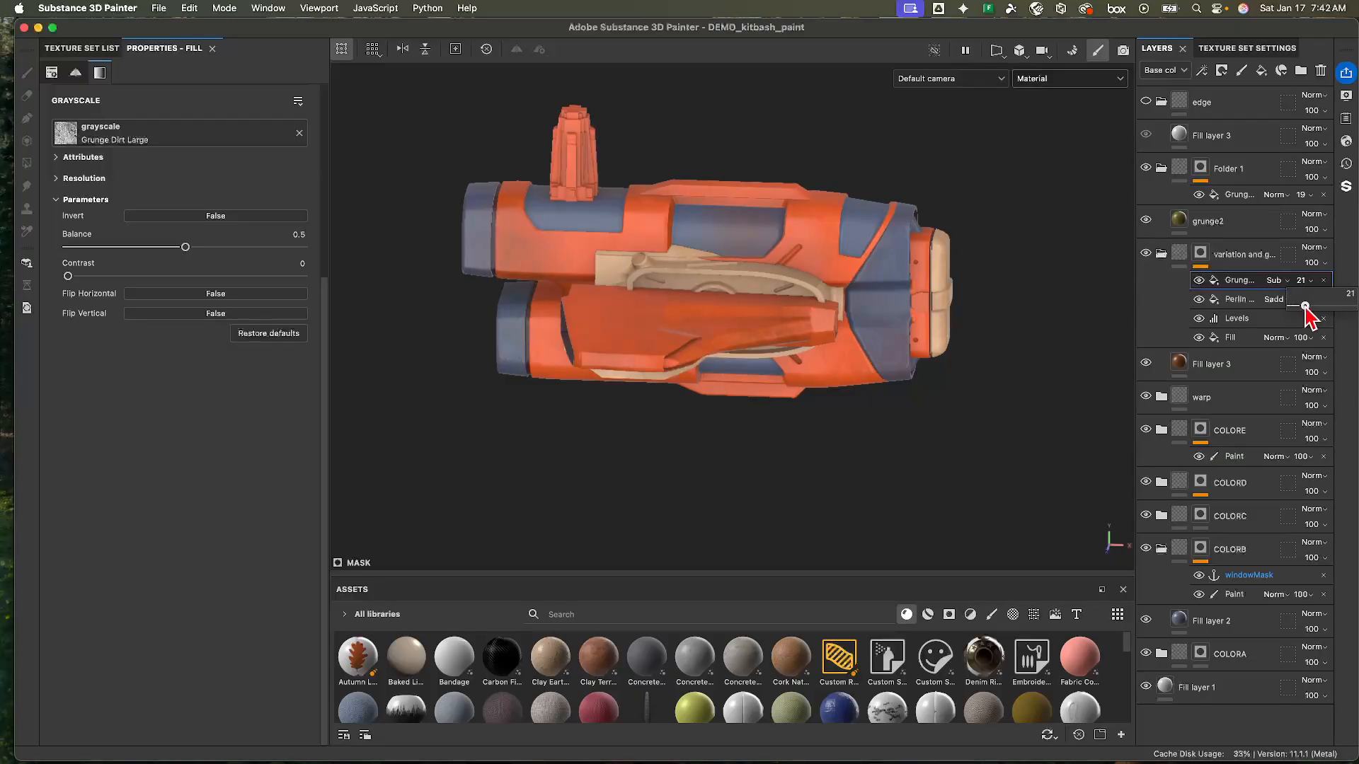
left_click_drag(1305, 306, 1302, 306)
left_click_drag(933, 410, 786, 338, "alt")
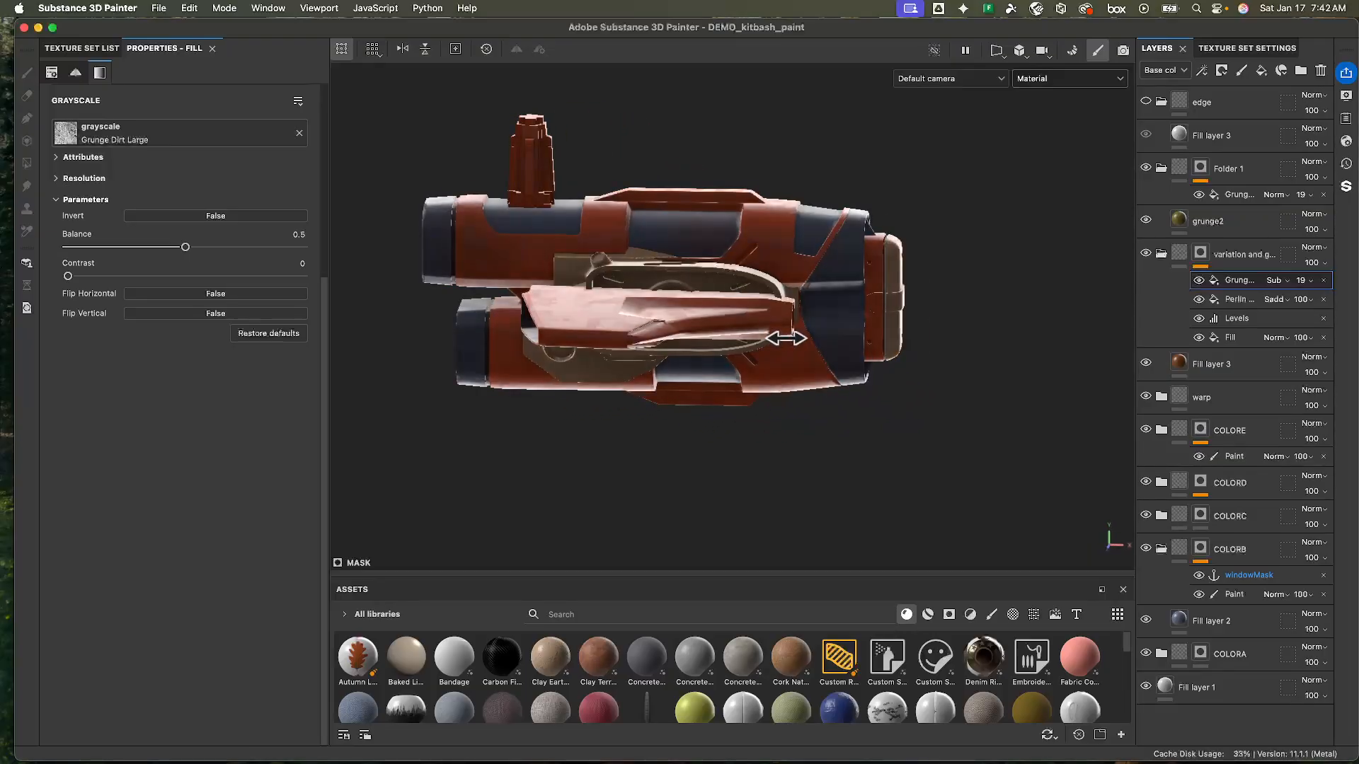
right_click_drag(786, 339, 841, 338, "shift")
left_click_drag(826, 347, 852, 382, "alt")
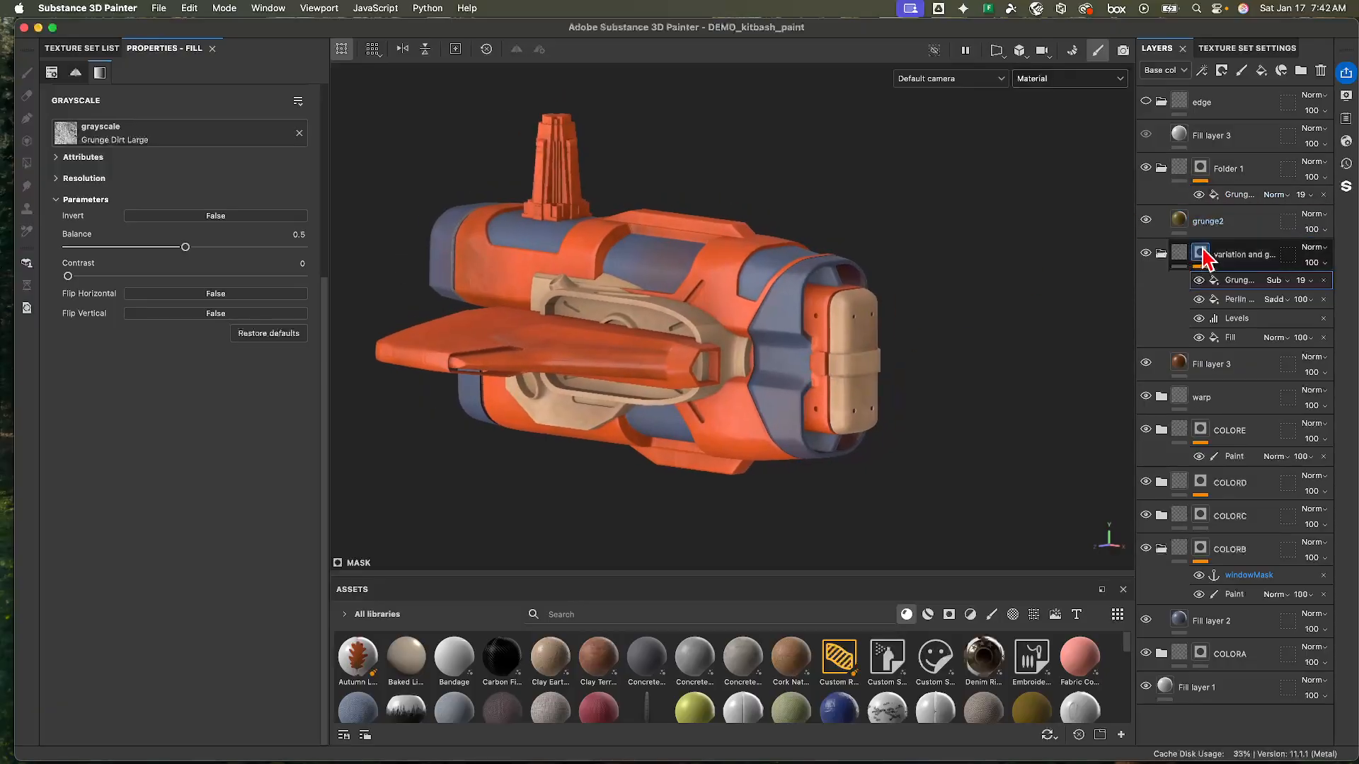
- Rename Folder 1 as "grunge 2" and collapse both it and the variation folder
double_click(1231, 168)
type("grunge")
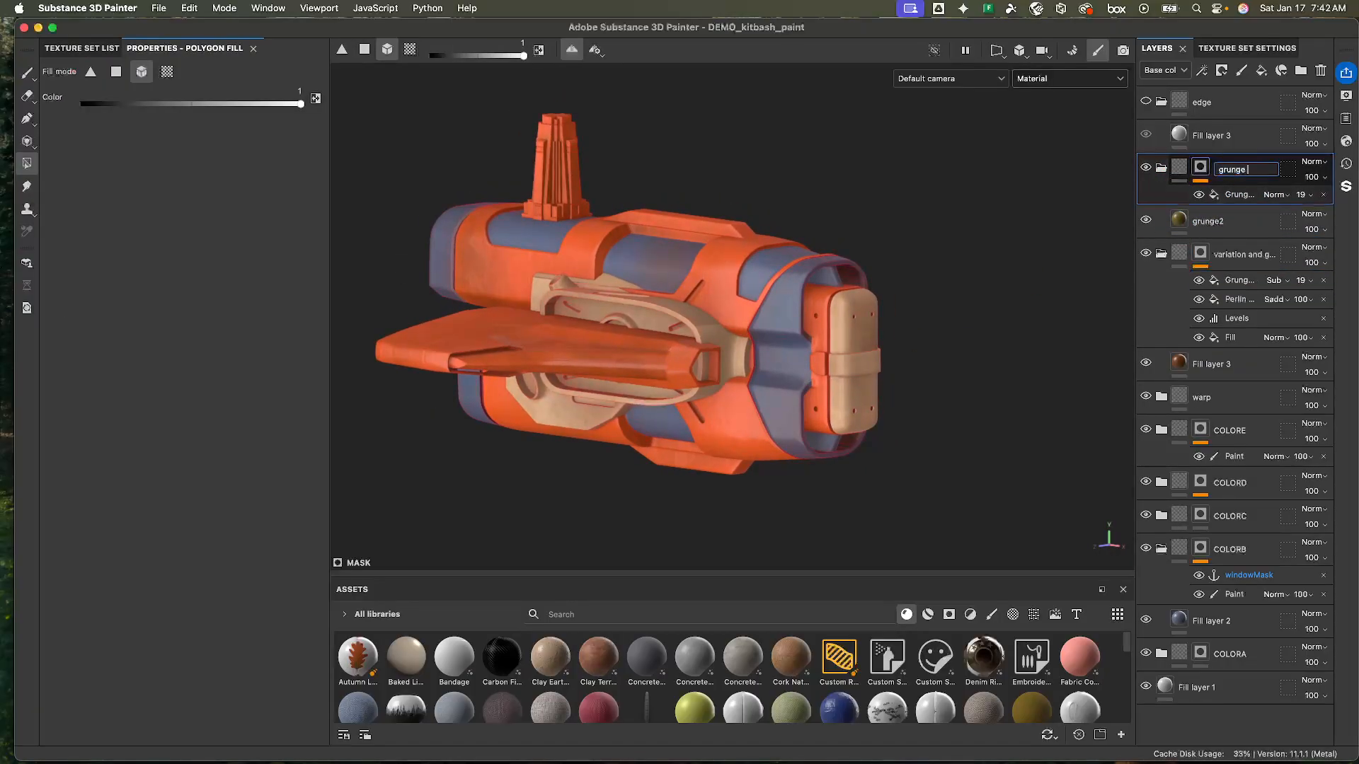
type(" 2")
key("Return")
left_click(1162, 168)
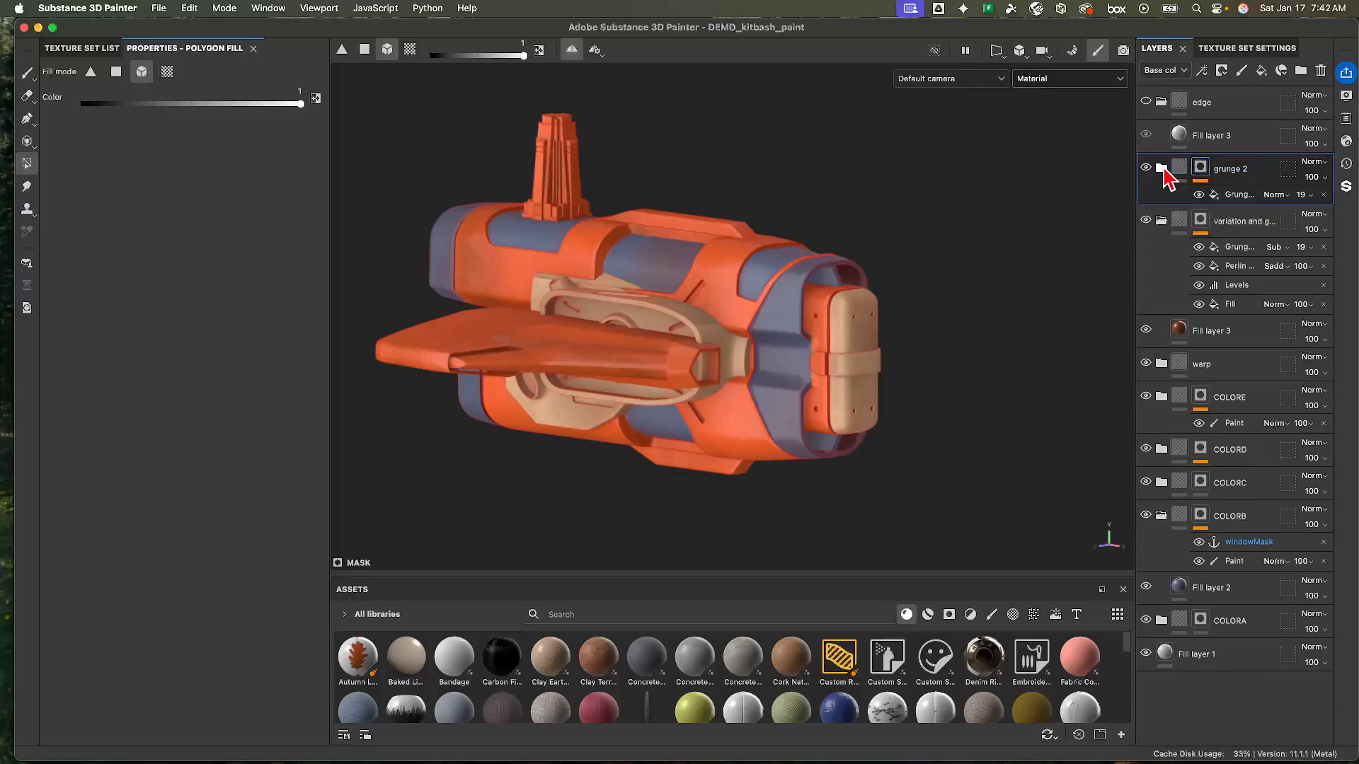
left_click(1161, 221)
- Display the grunge 2 folder's mask and add a Grunge Bush fill above its Grunge Concrete Spots fill
left_click(1201, 170, "alt")
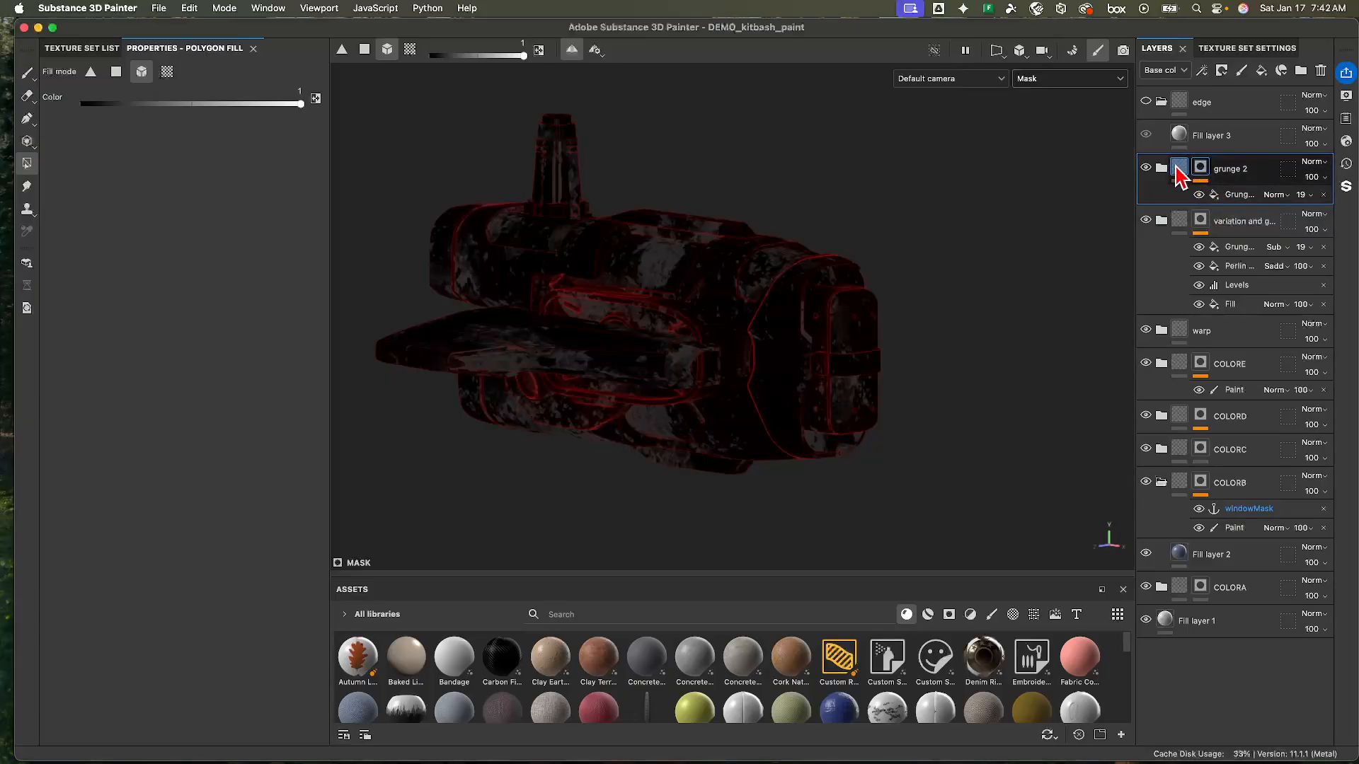
left_click(1179, 170)
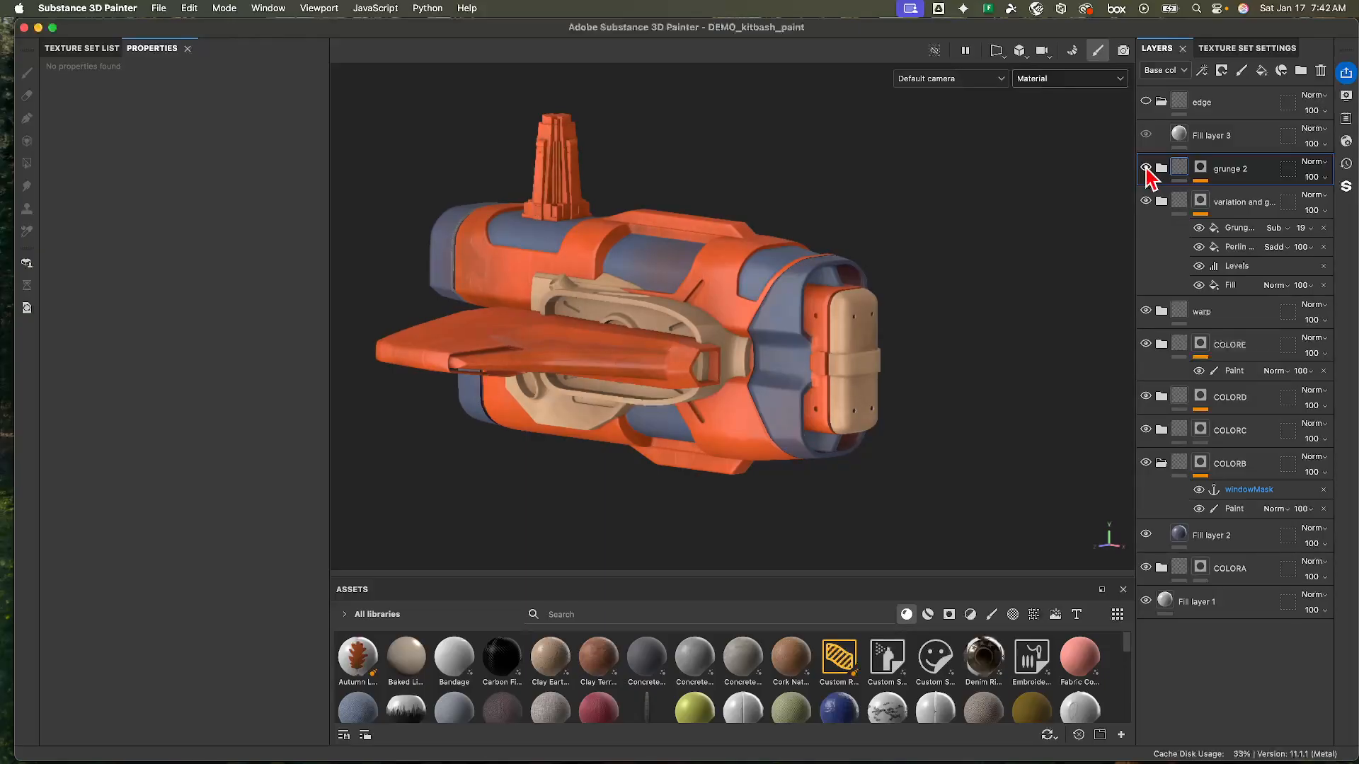
left_click(1201, 173)
left_click(1239, 195)
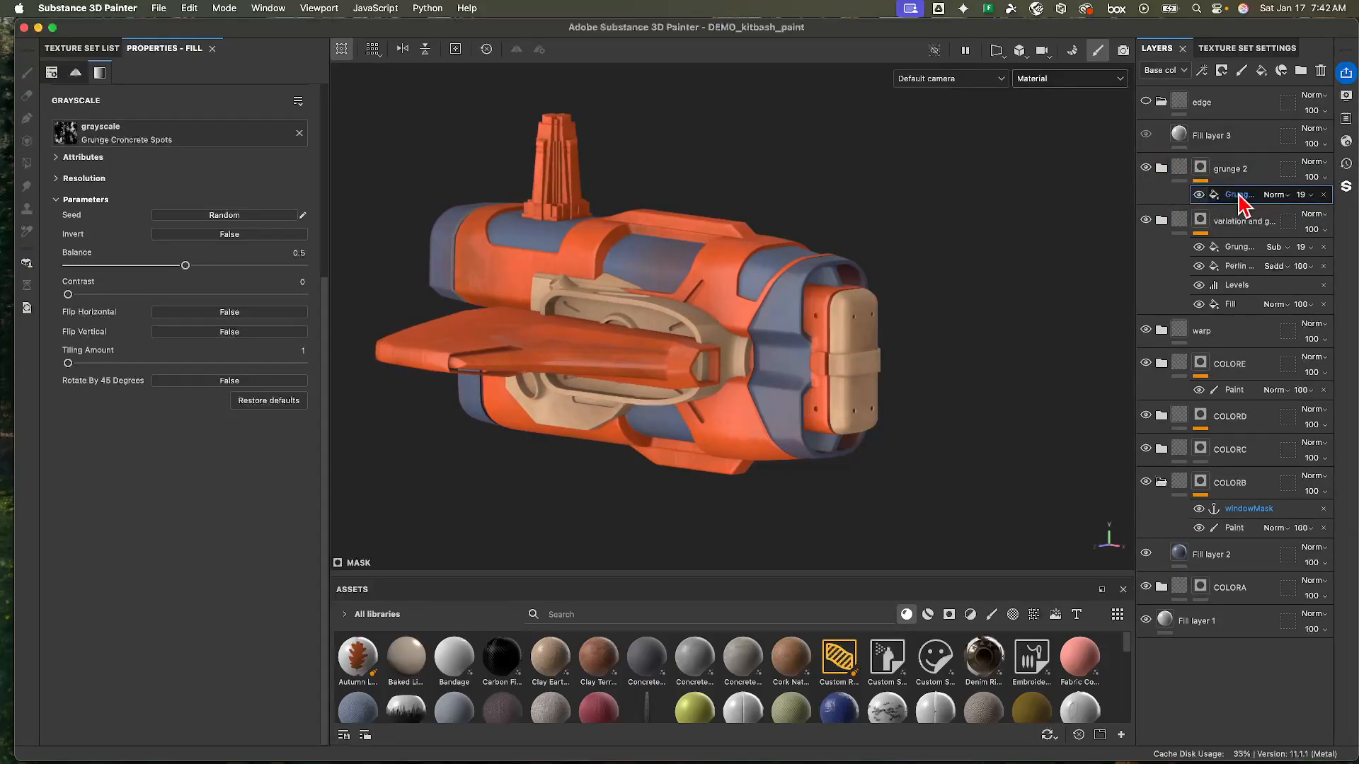
left_click(1200, 170, "alt")
right_click(1235, 190)
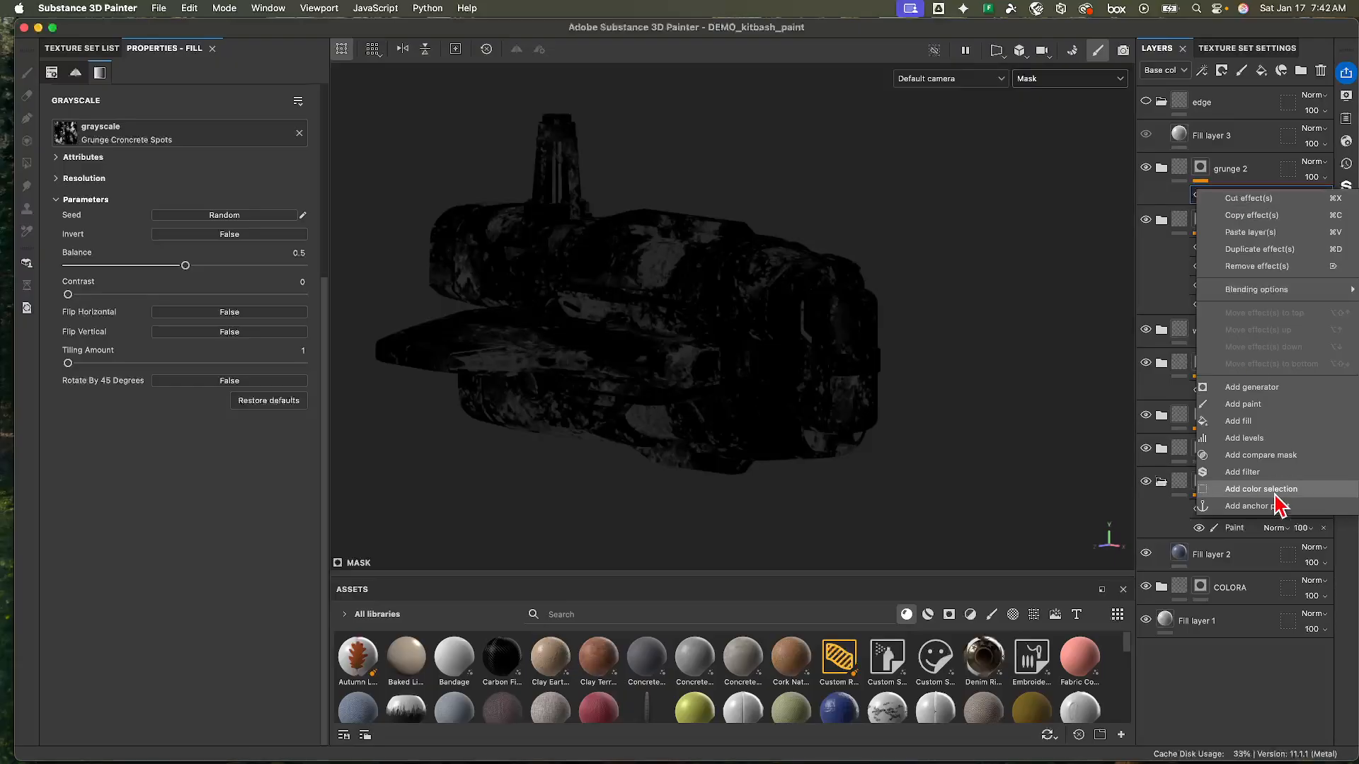
left_click(1267, 422)
left_click(225, 141)
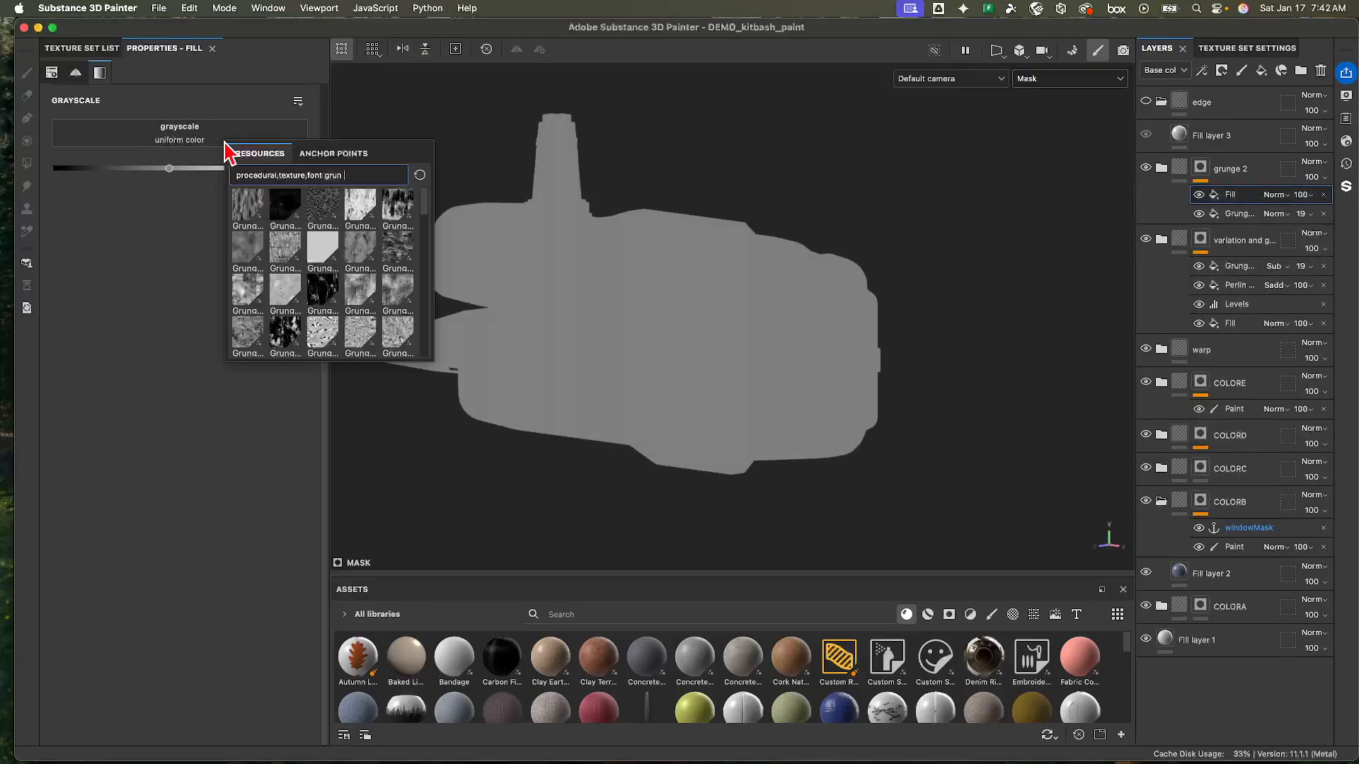
left_click(322, 214)
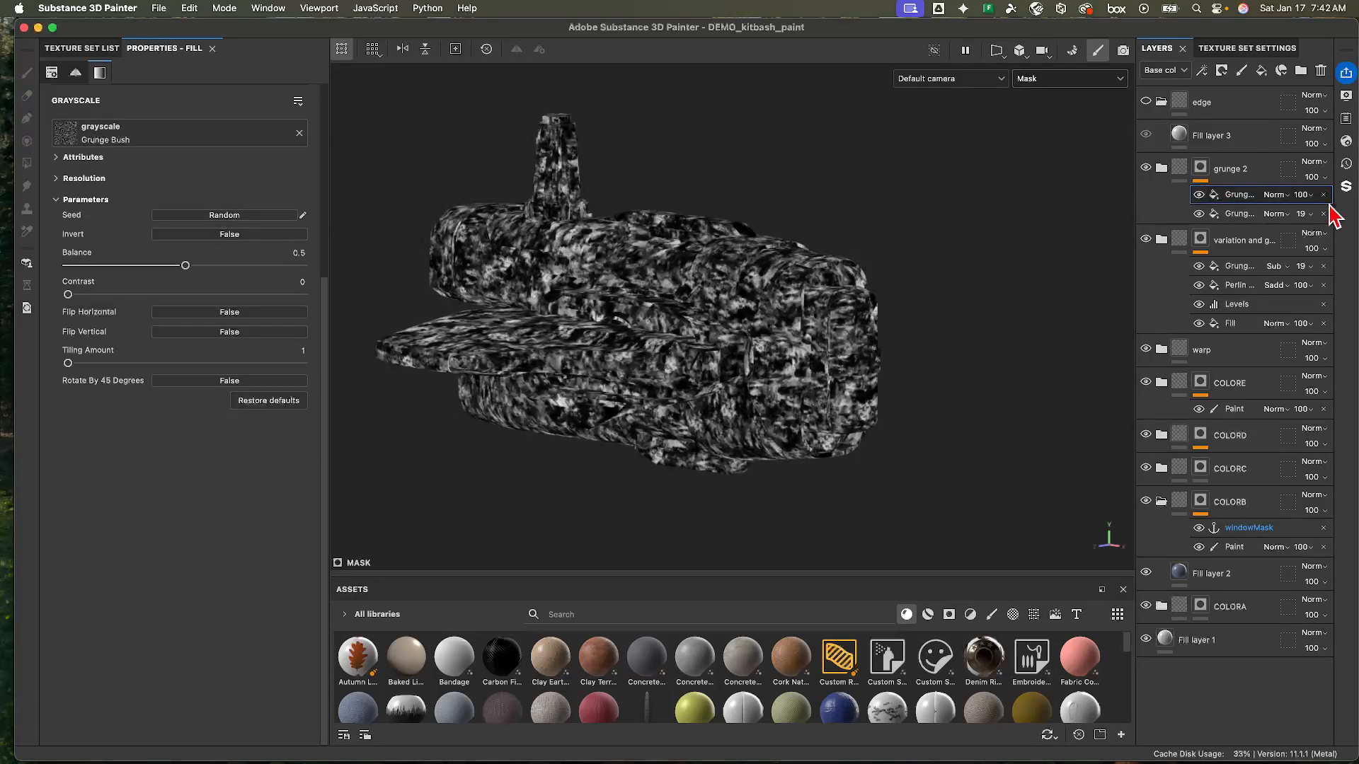
- Set the Grunge Bush fill to Overlay at 24 opacity and return the viewport to Material display
left_click(1274, 195)
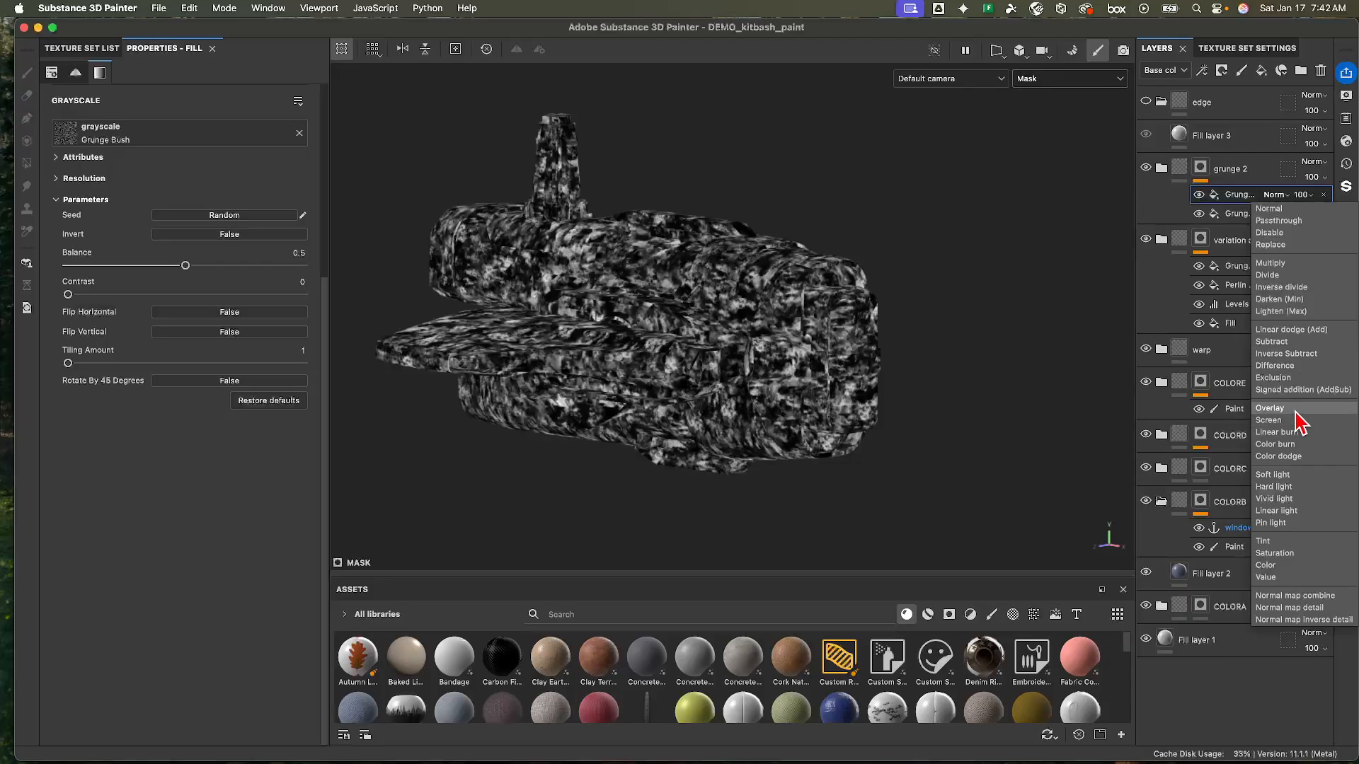
left_click(1296, 410)
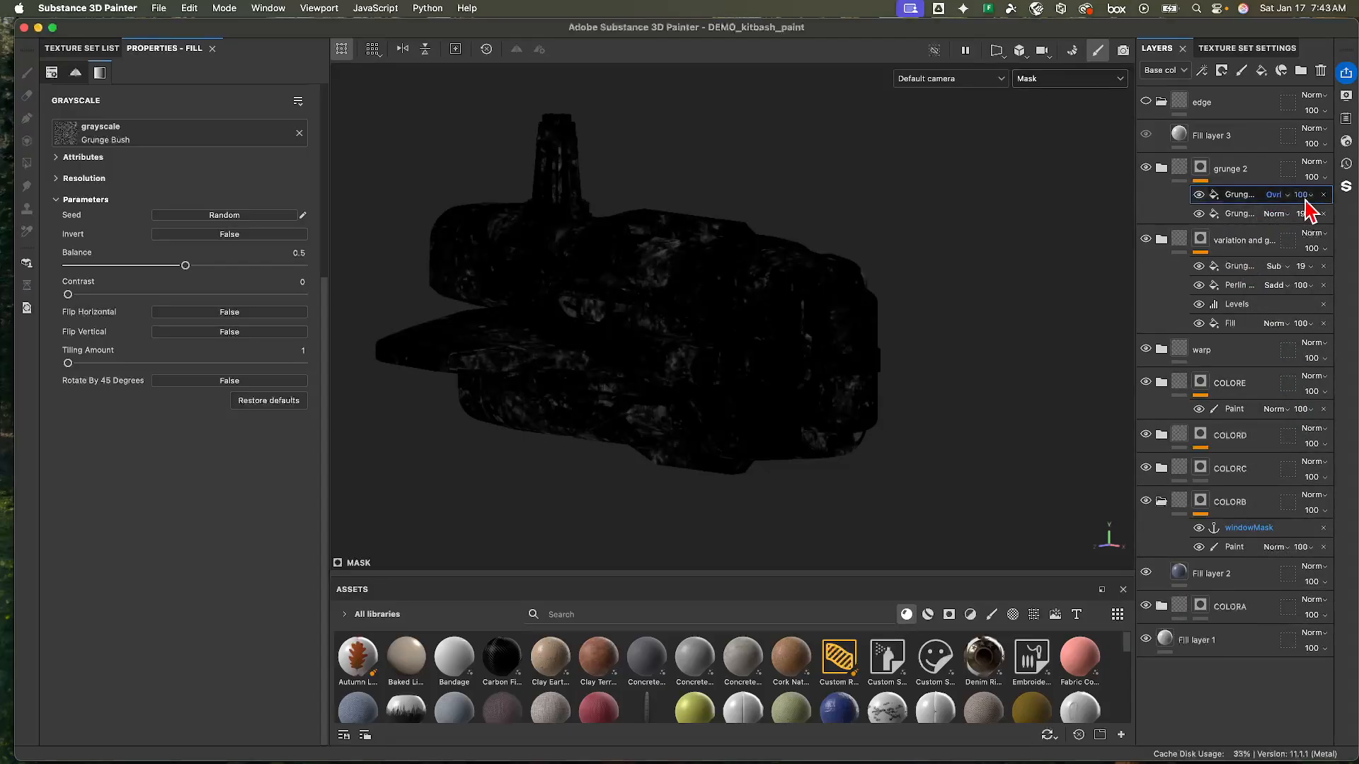
left_click(1304, 199)
left_click_drag(1332, 221, 1307, 221)
left_click(1162, 170)
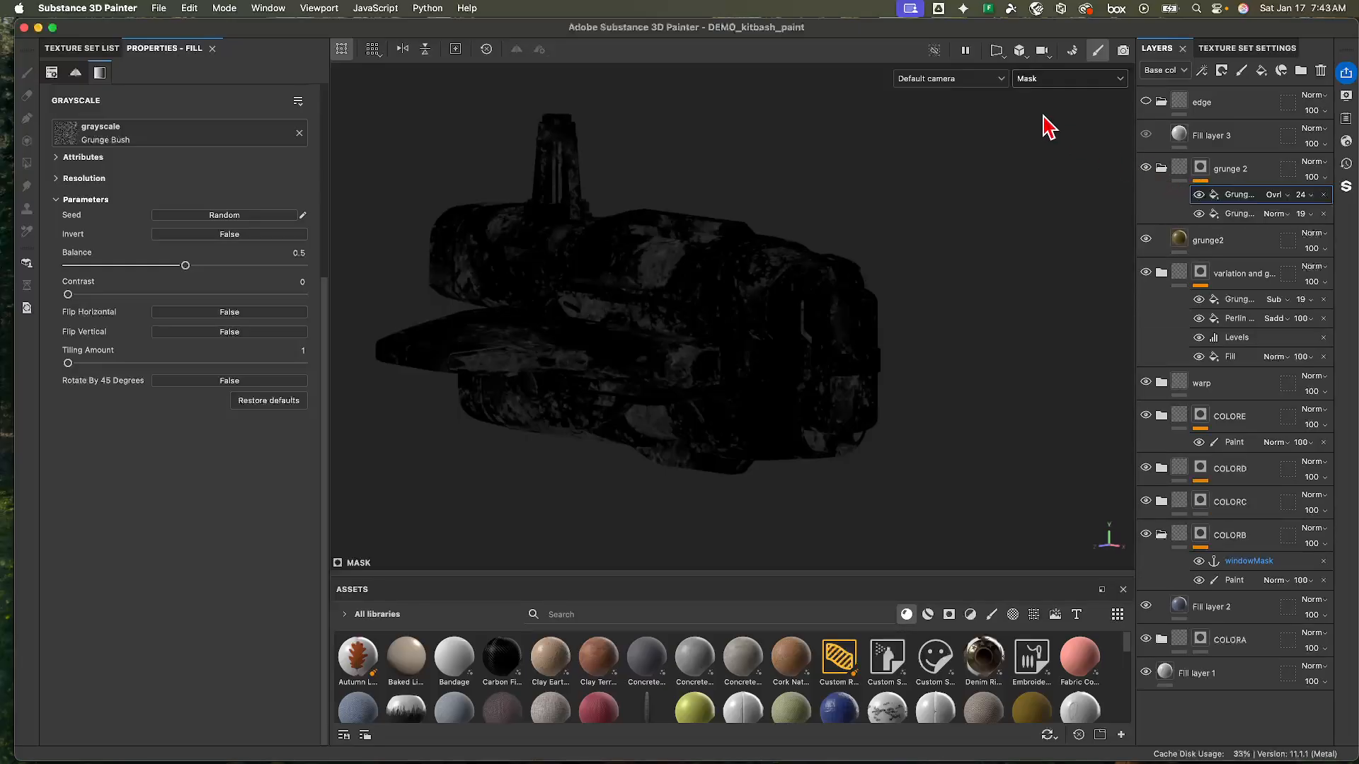
left_click(1049, 79)
left_click(1037, 93)
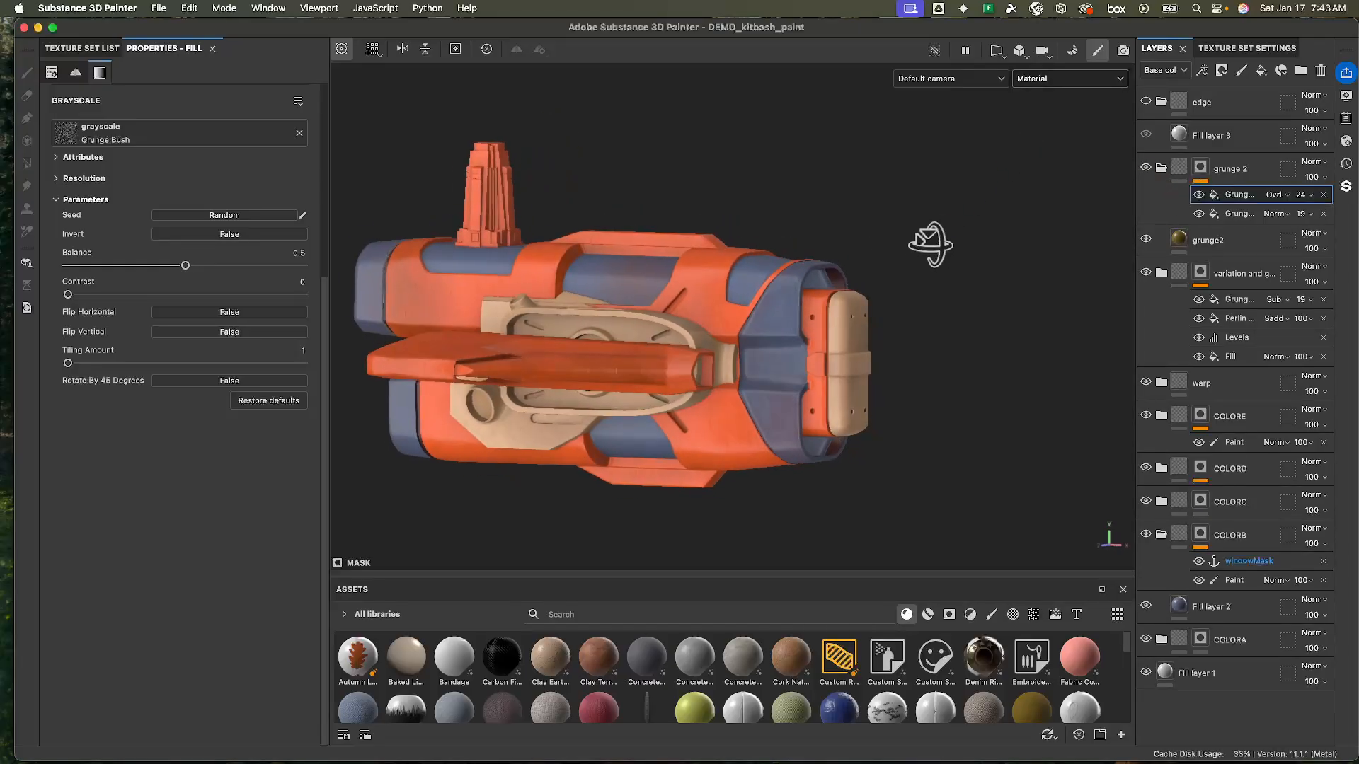
- Compare the model with the grunge 2 folder hidden and shown, viewing it from the side and above
left_click_drag(931, 244, 957, 269, "alt")
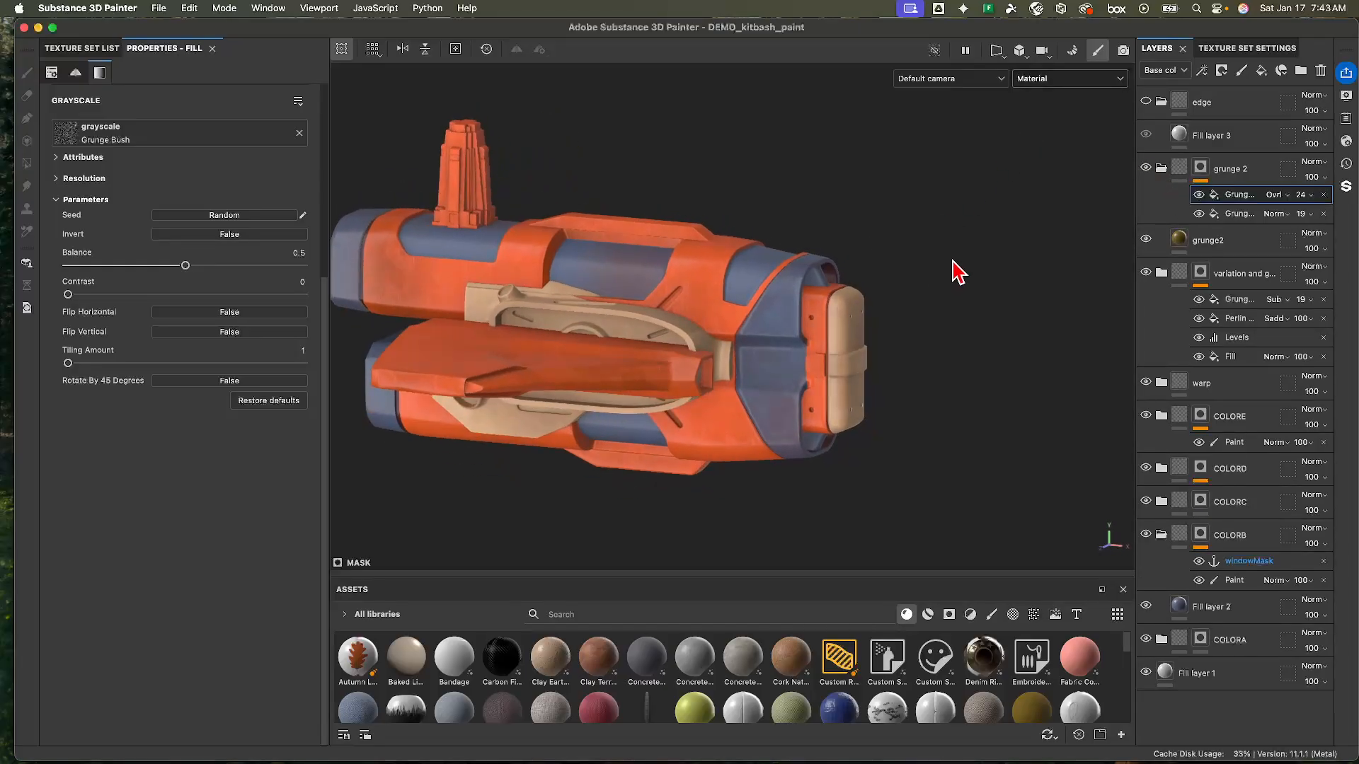
left_click(1146, 168)
left_click(1146, 168)
left_click(1146, 169)
left_click(1146, 169)
left_click(1145, 168)
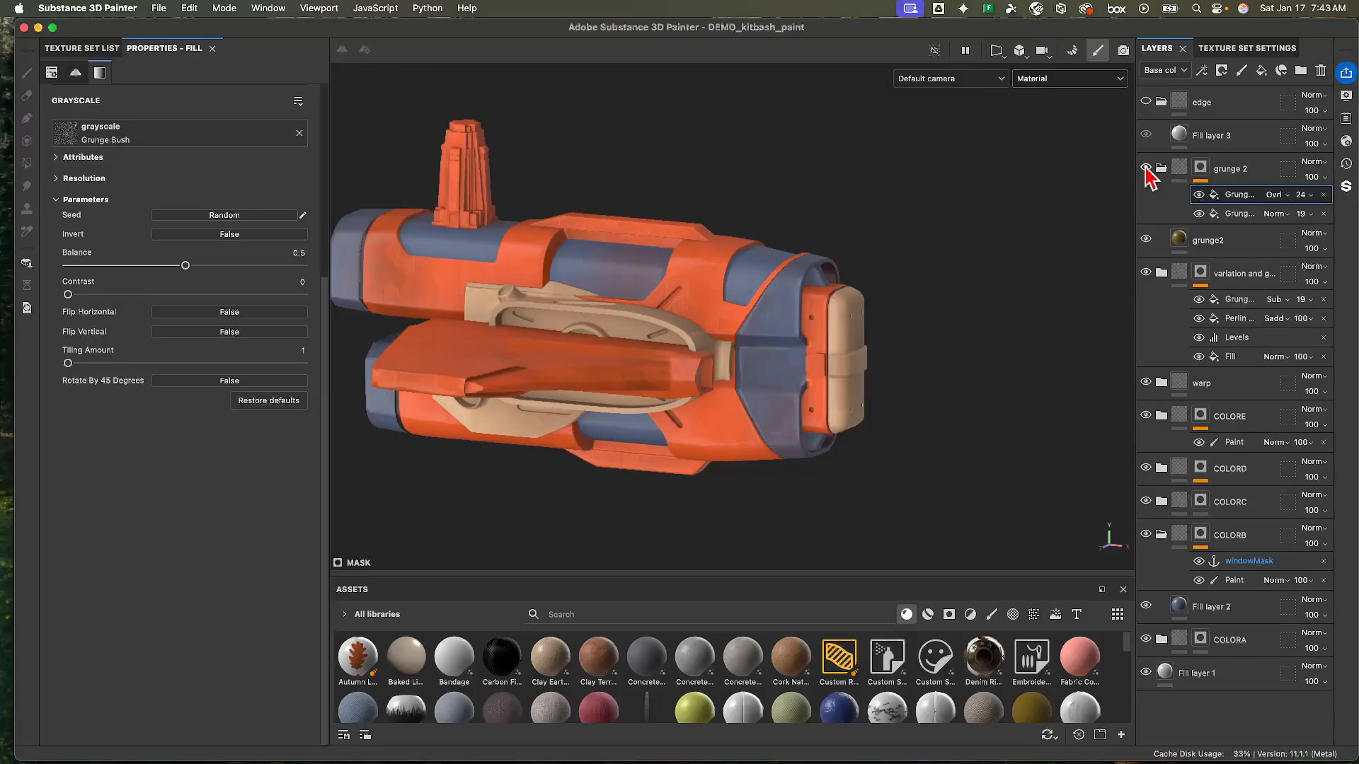
left_click_drag(1116, 188, 1051, 205, "alt")
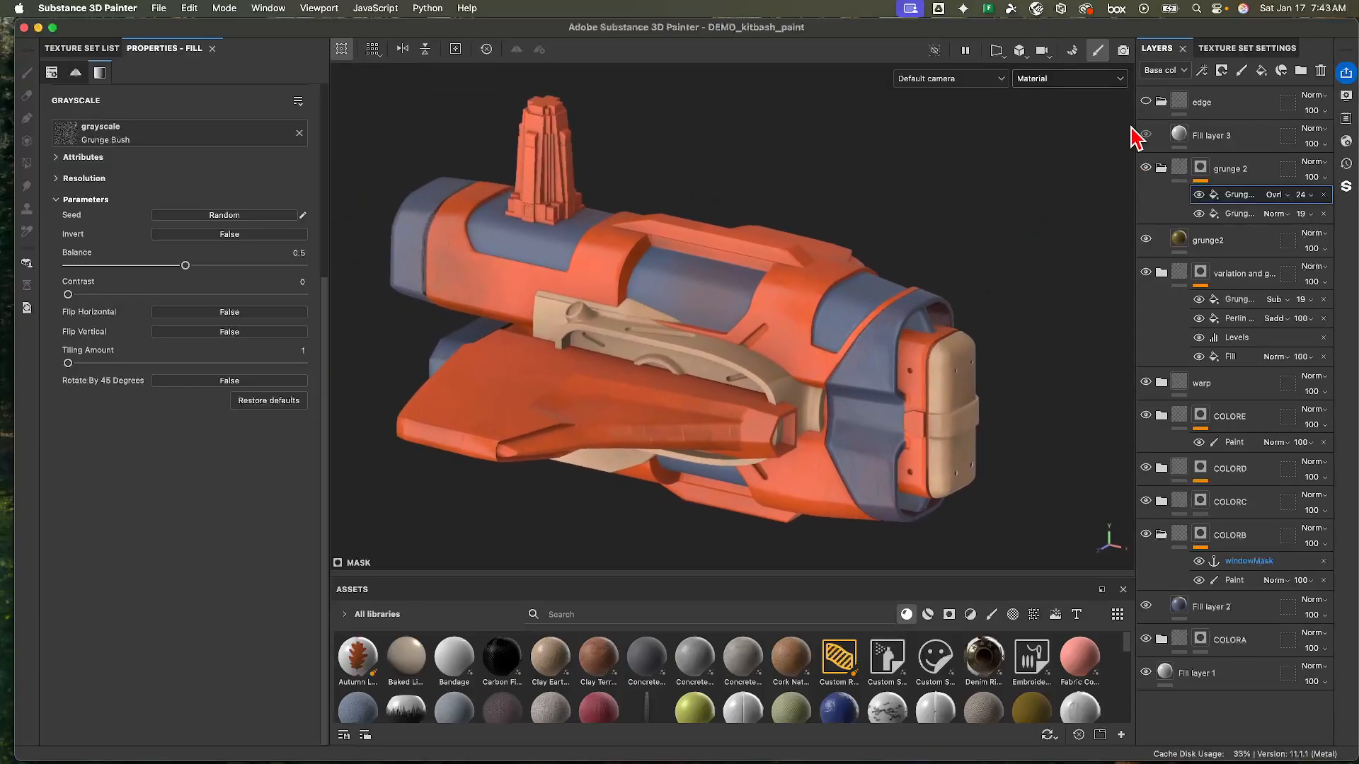
- Collapse the grunge 2 folder, then show and select the edge folder
left_click(1159, 169)
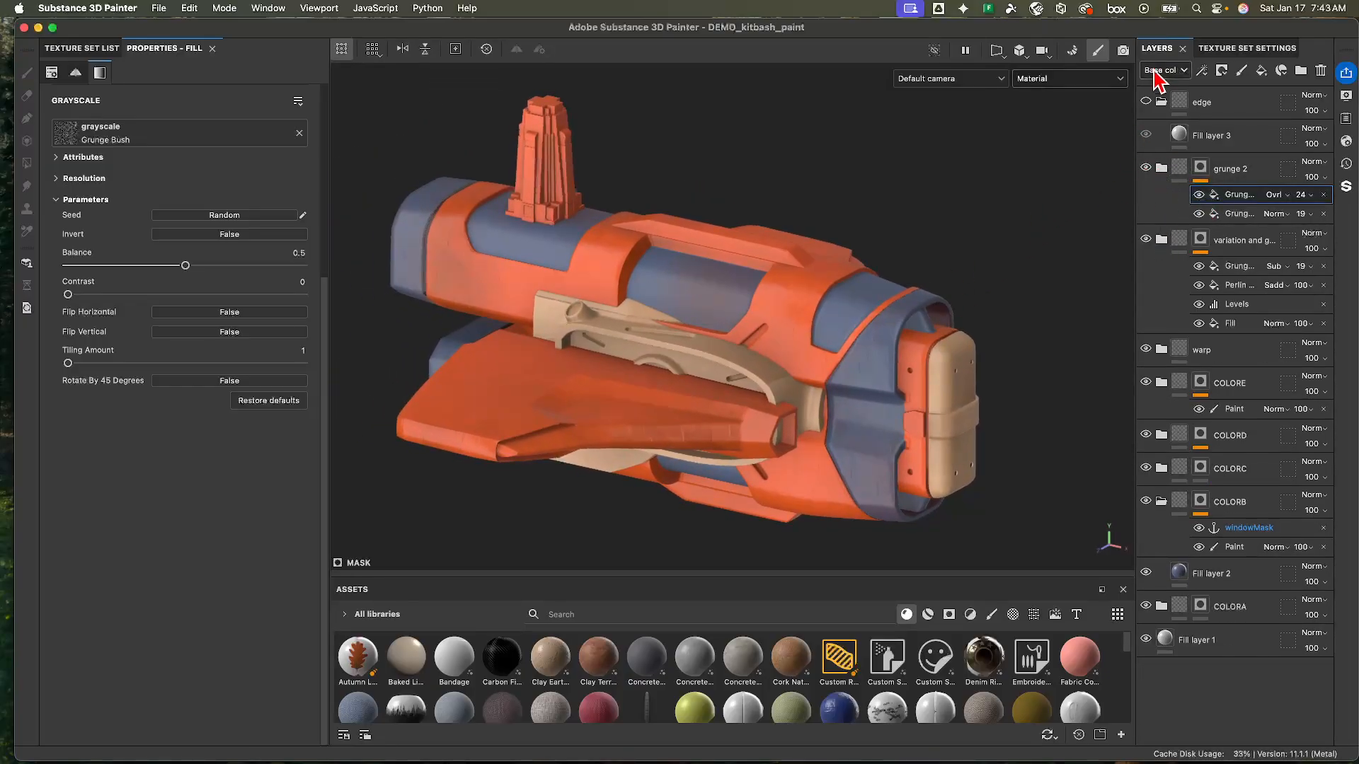
left_click(1146, 102)
left_click(1202, 102)
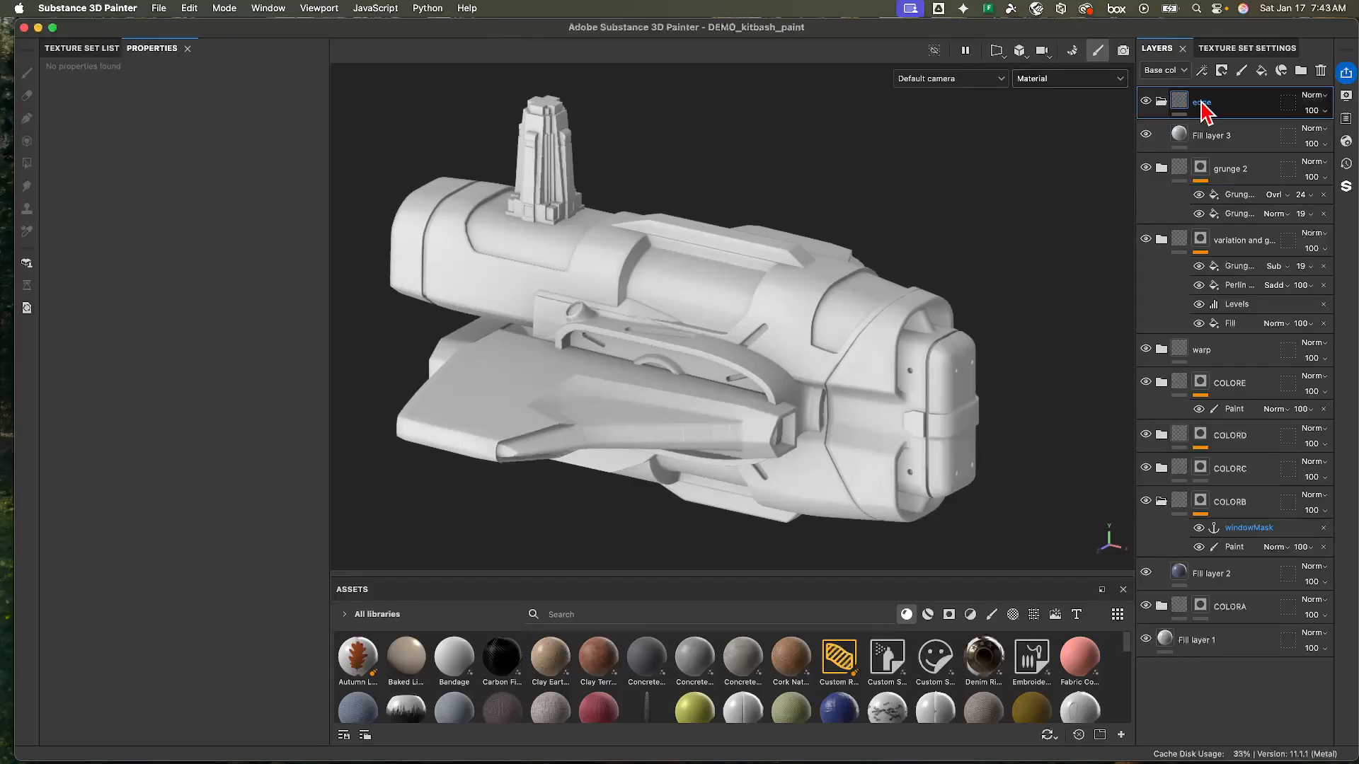
- Switch to baking mode and display the Curvature mesh map on the model
left_click(224, 8)
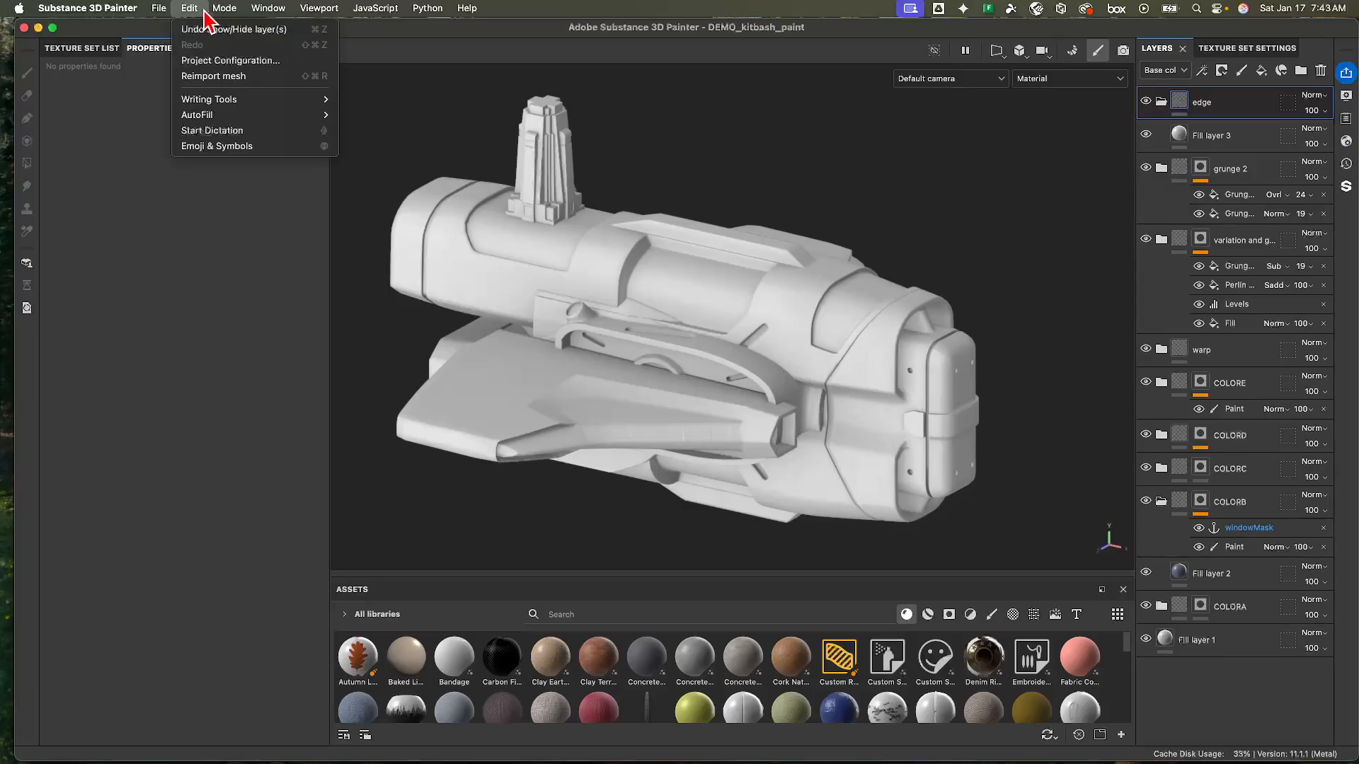
left_click(247, 31)
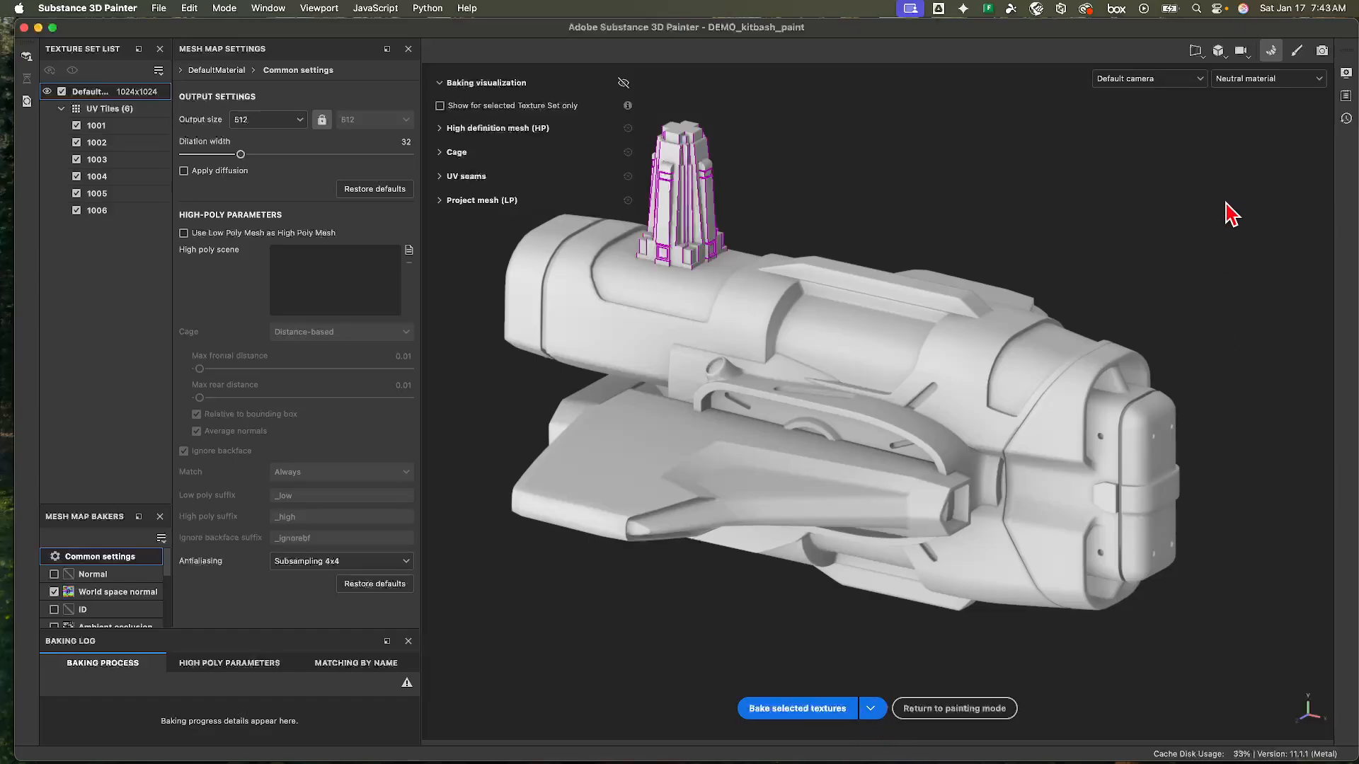
left_click(1254, 81)
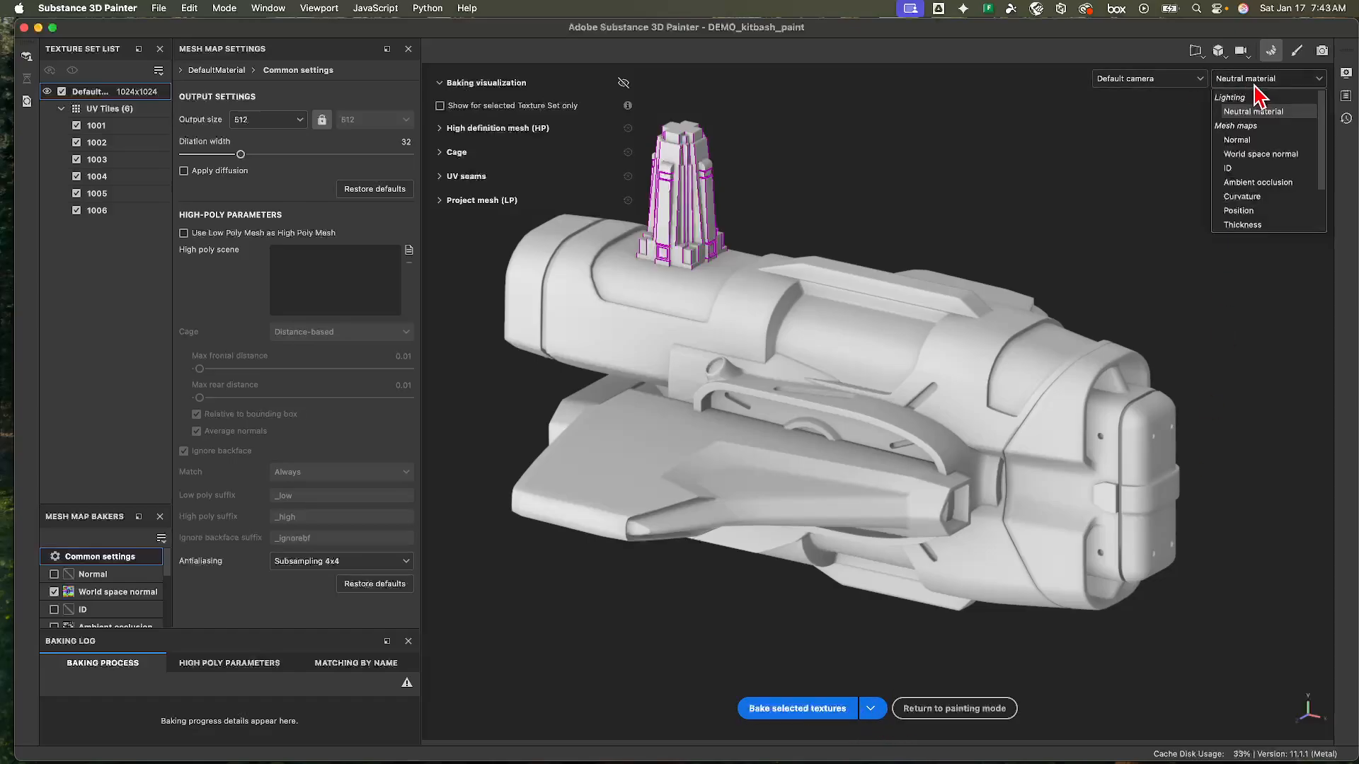
left_click(1253, 197)
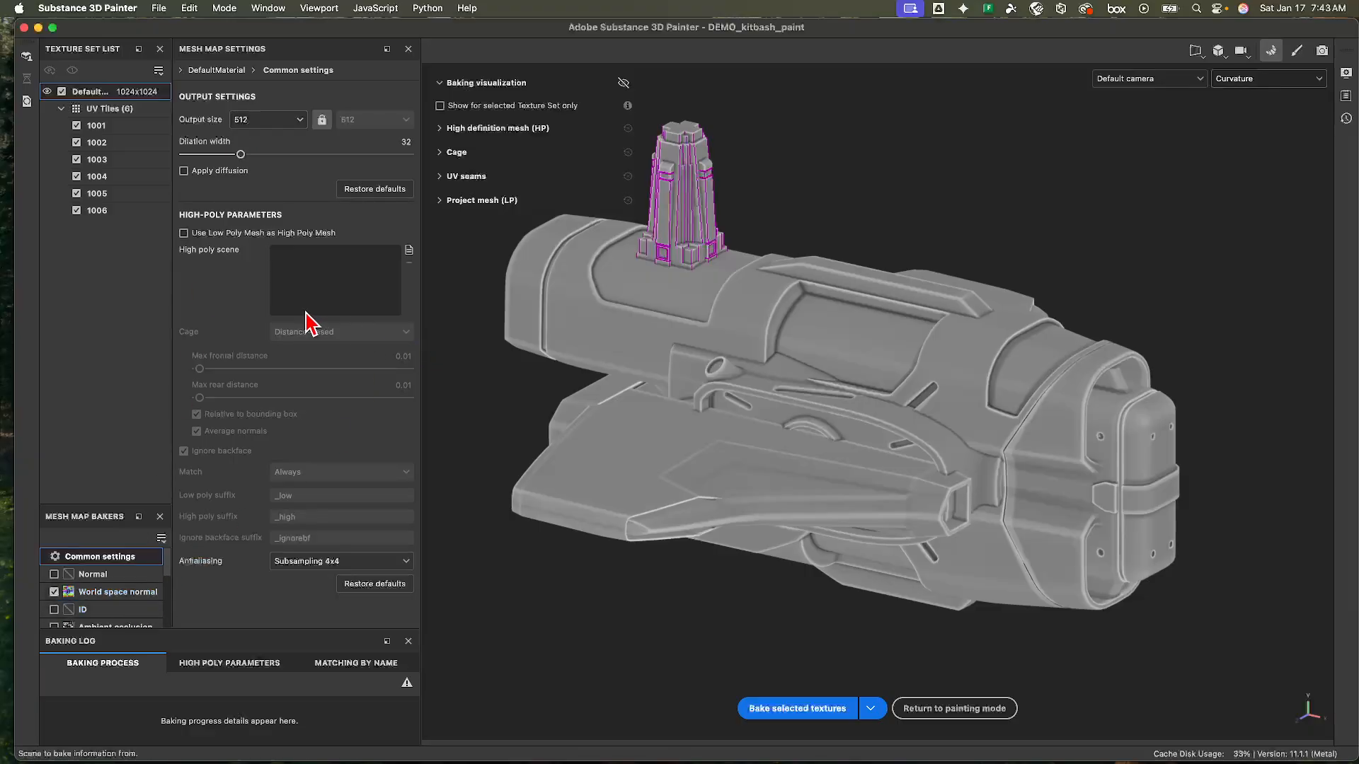
scroll(99, 564, "down", 1)
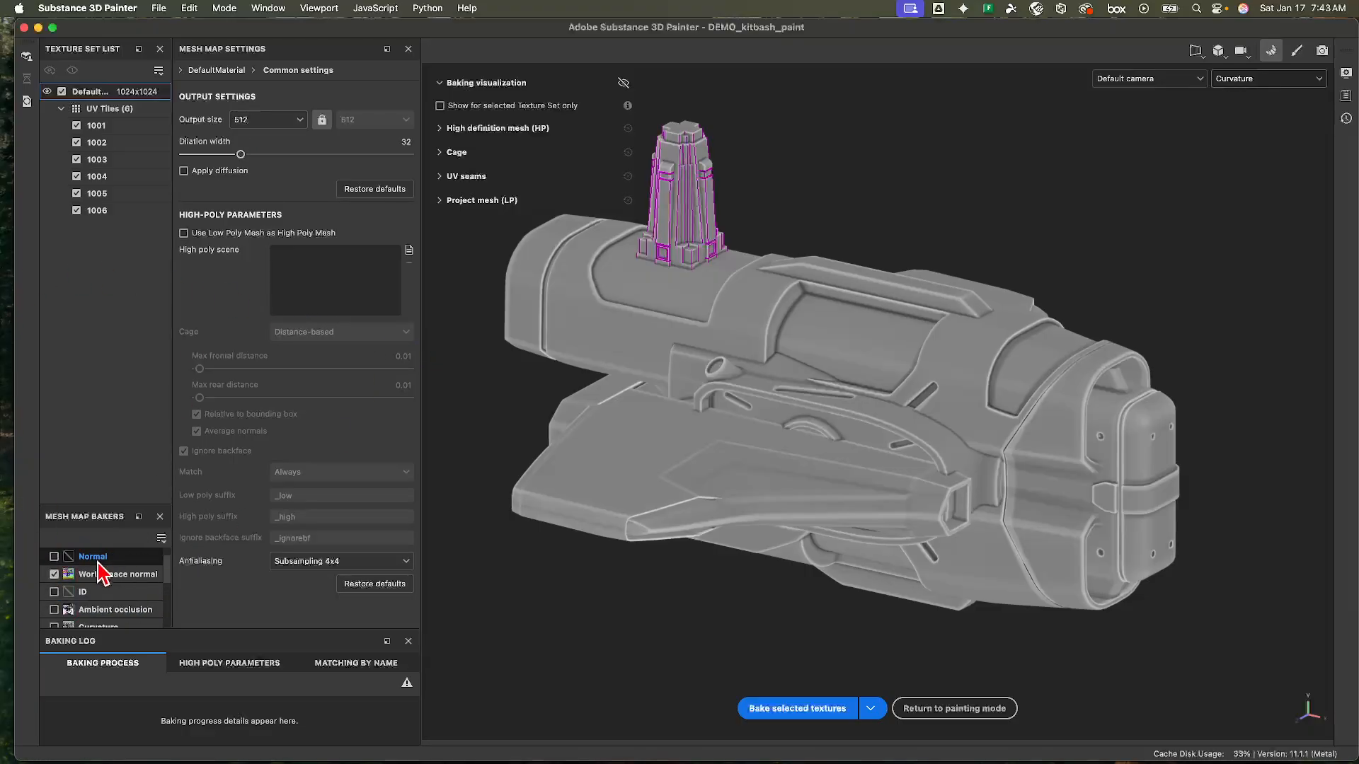
scroll(99, 571, "down", 3)
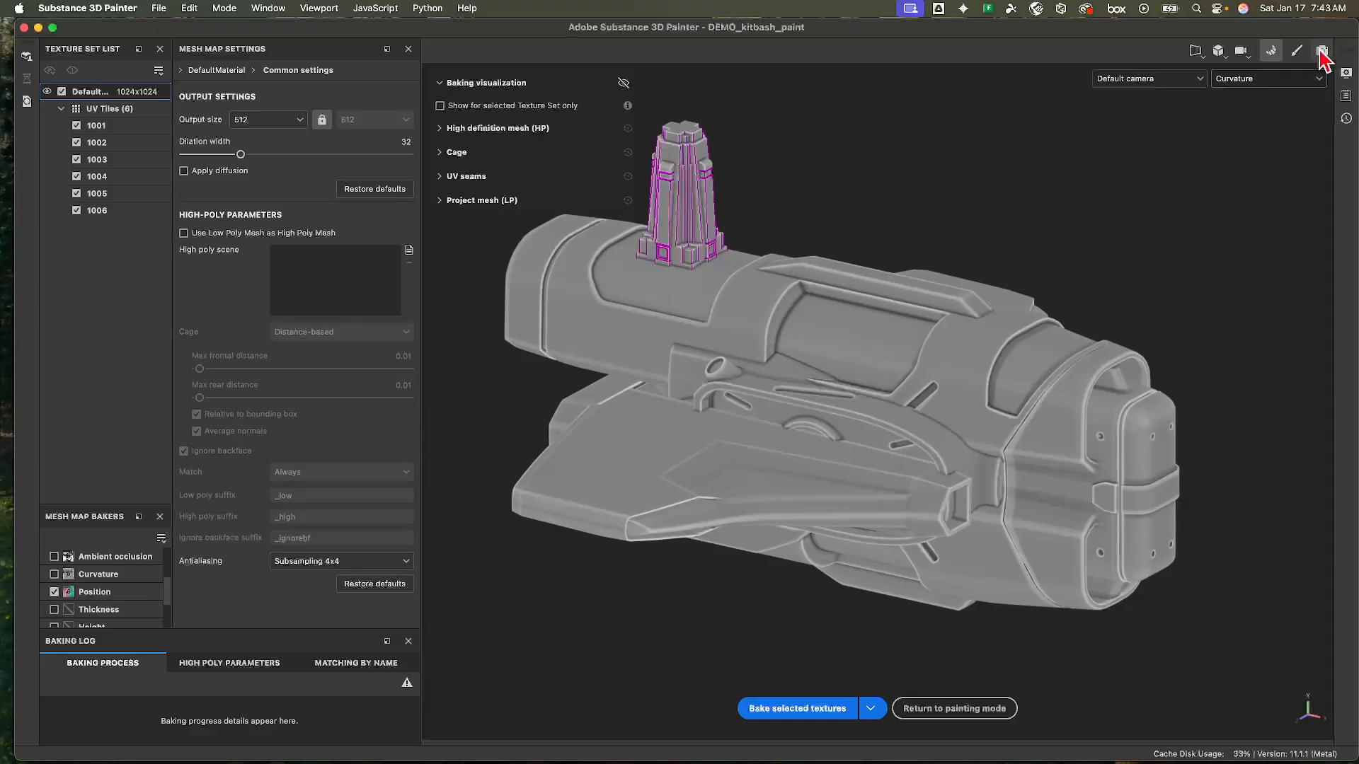
- Inspect the Position, Ambient occlusion, Normal and World space normal mesh maps in turn on the model
left_click(1253, 79)
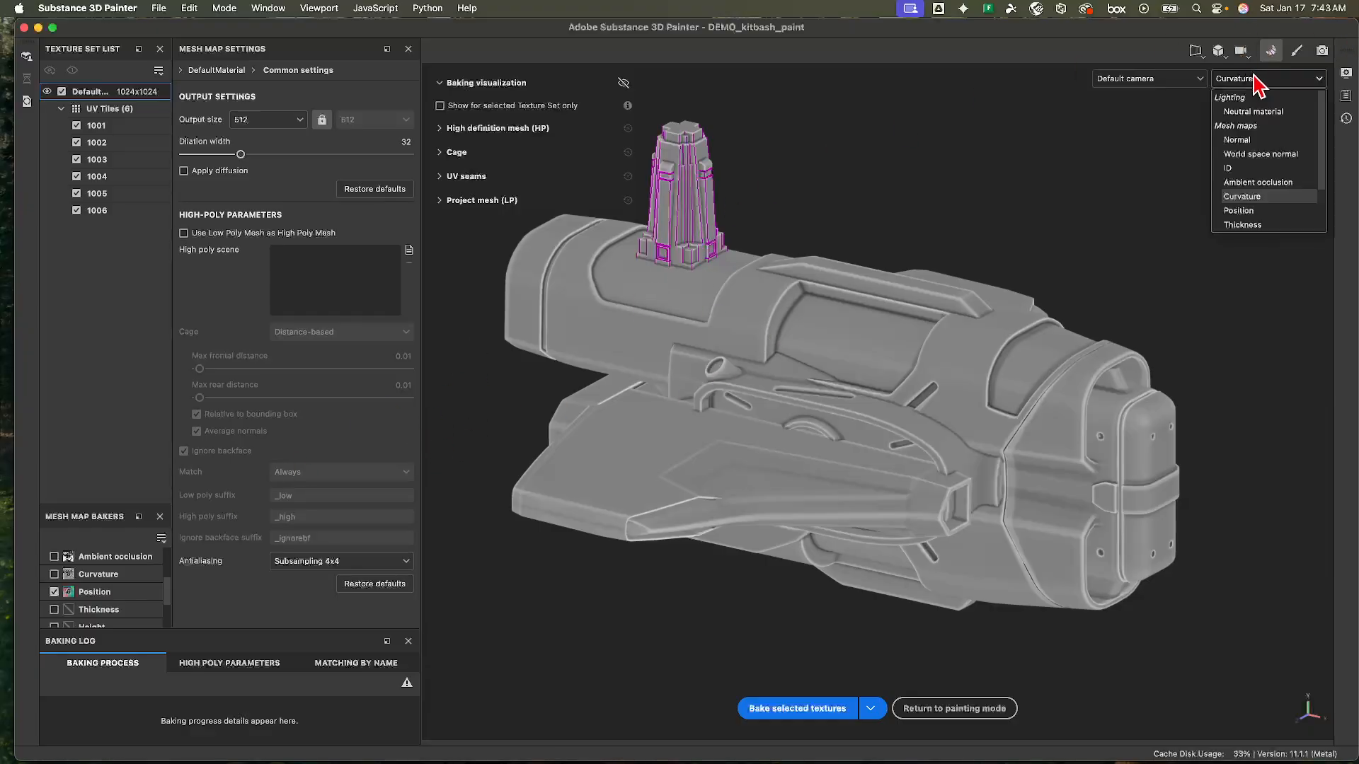
left_click(1253, 211)
left_click(1264, 84)
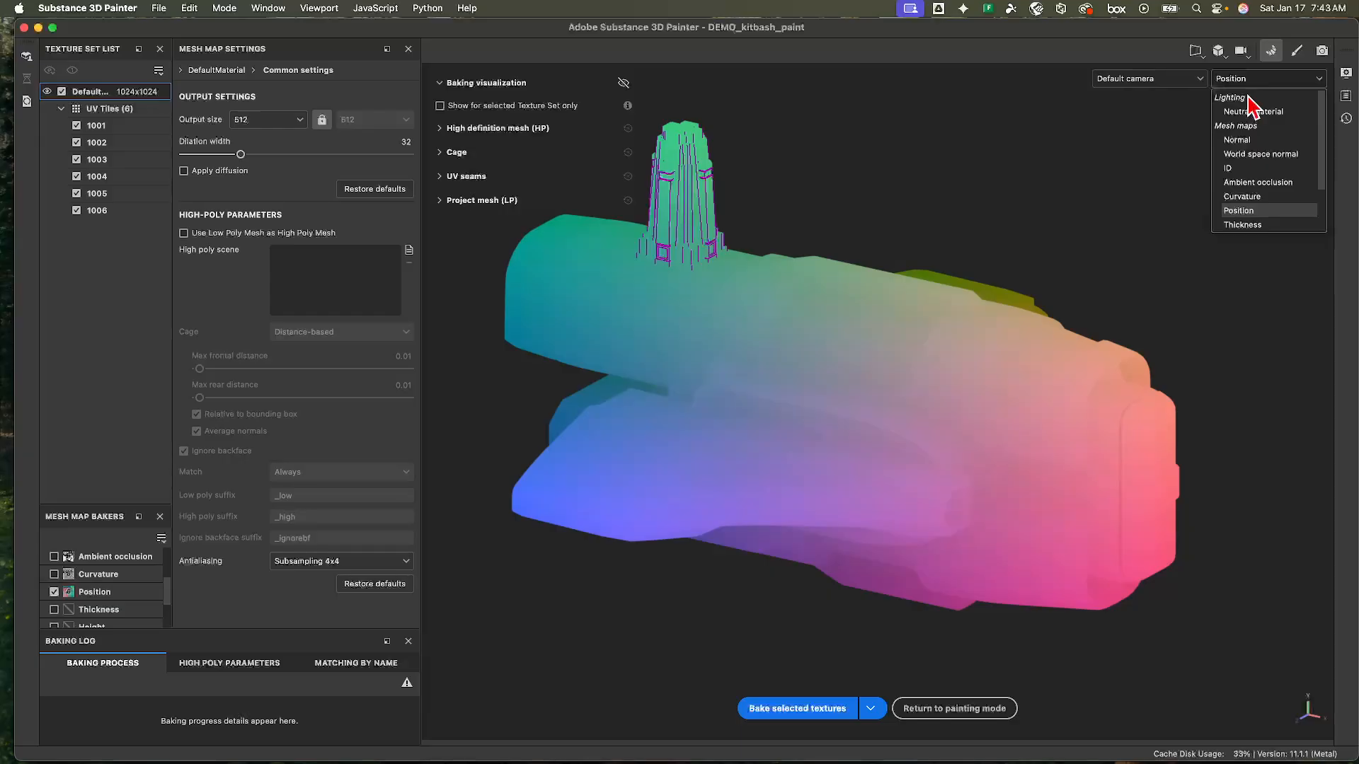
left_click(1258, 183)
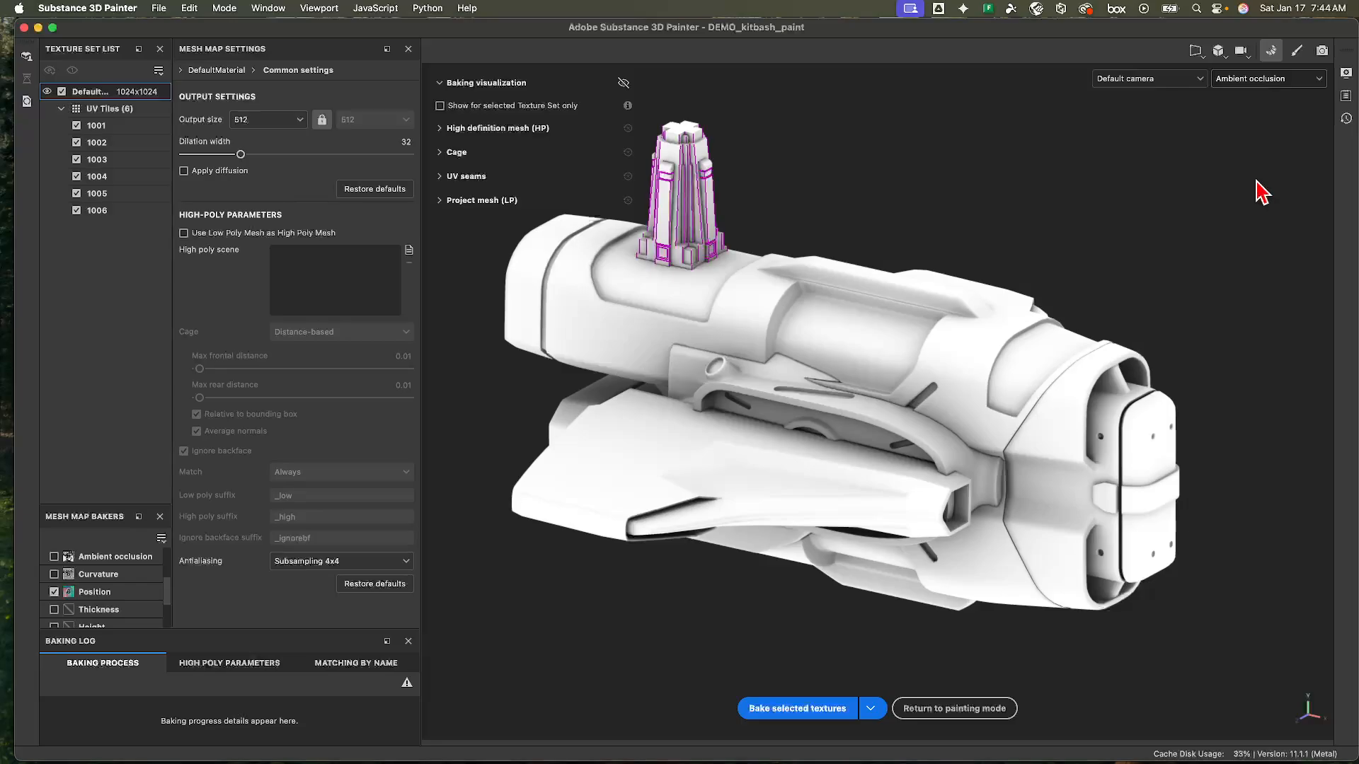
left_click(1250, 80)
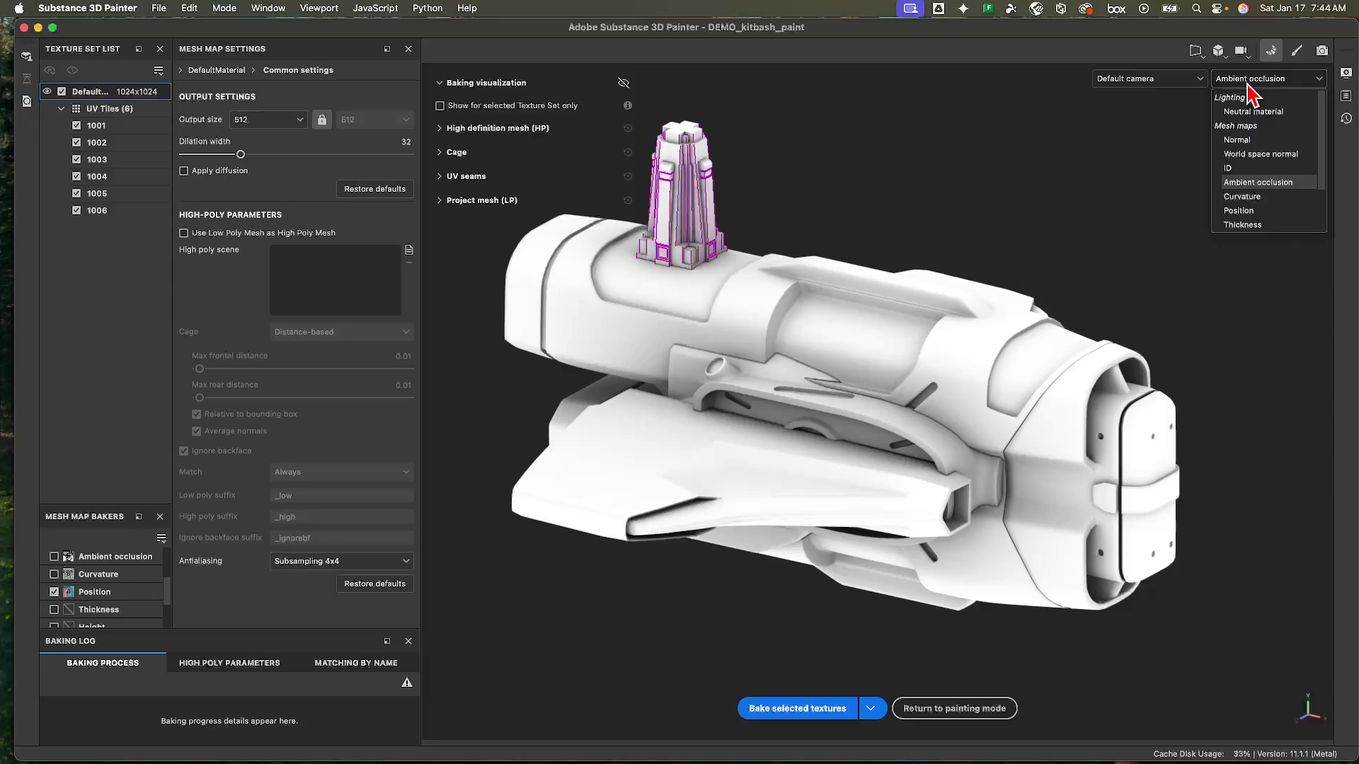
left_click(1242, 140)
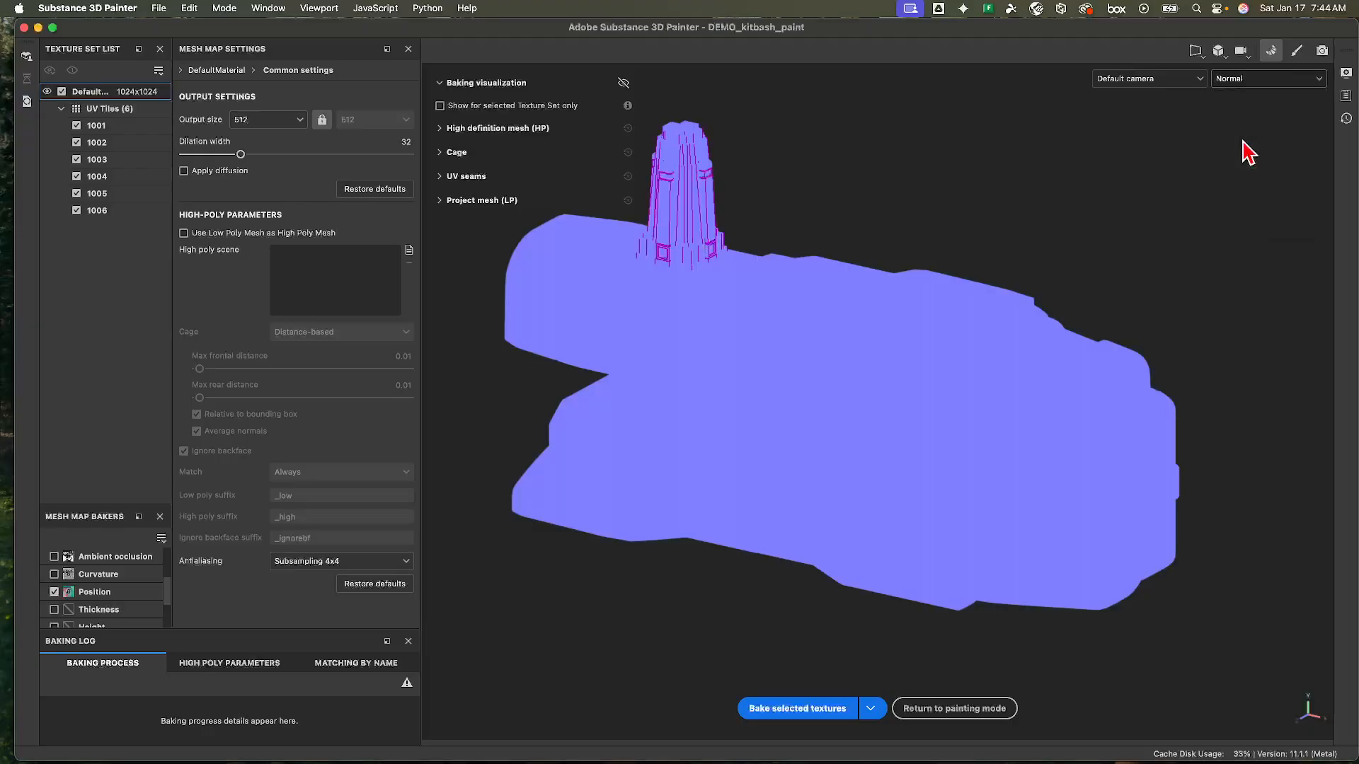
left_click(1260, 79)
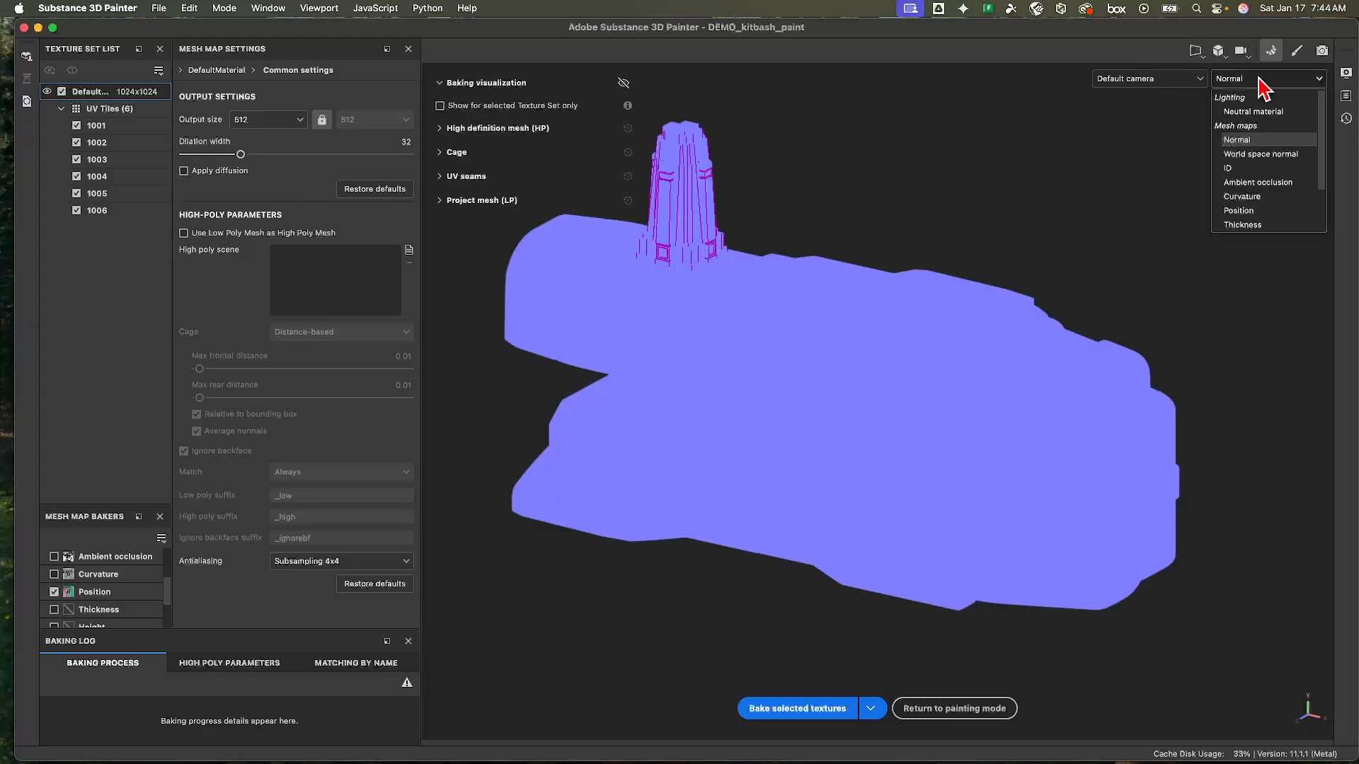
left_click(1253, 156)
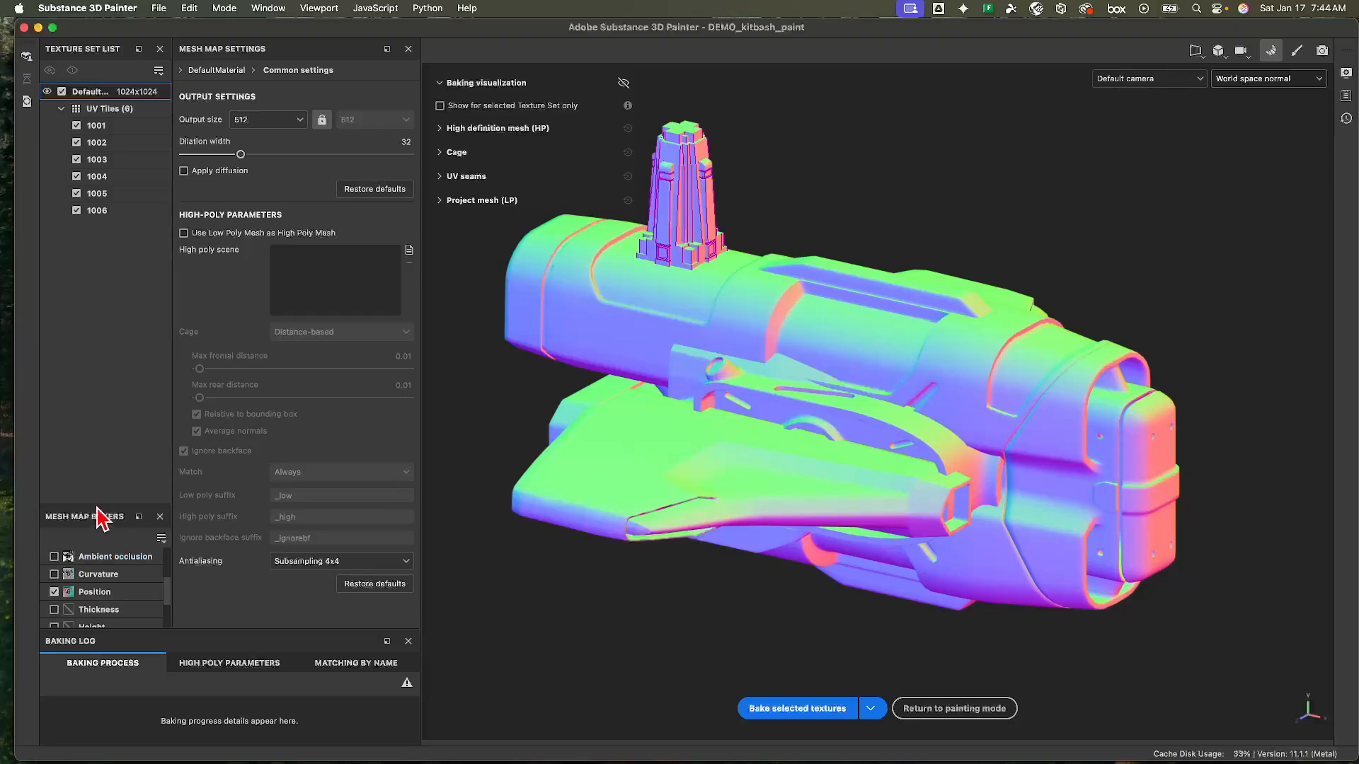
- Enlarge the mesh map bakers list and review the map thumbnails and the Common, Curvature and Ambient occlusion bake settings
left_click_drag(104, 511, 112, 361)
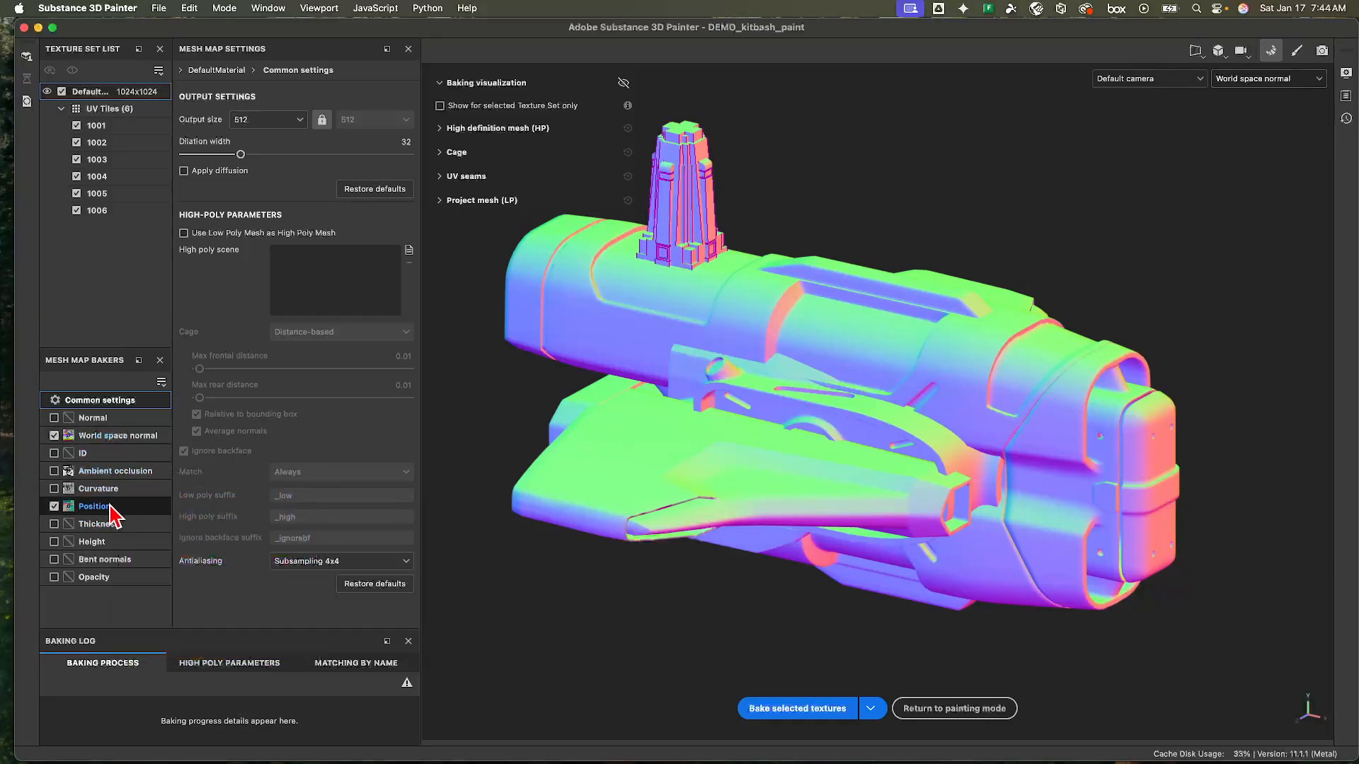
mouse_move(108, 507)
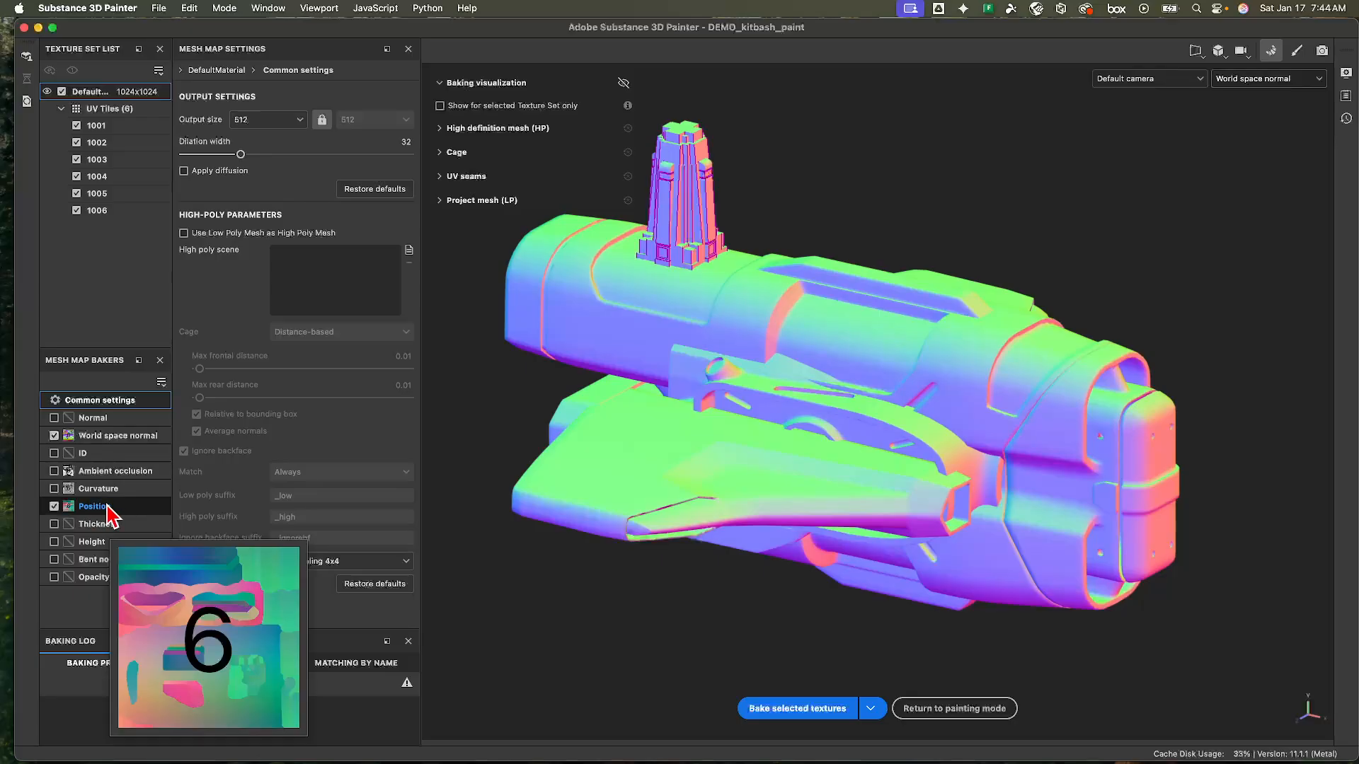
mouse_move(96, 441)
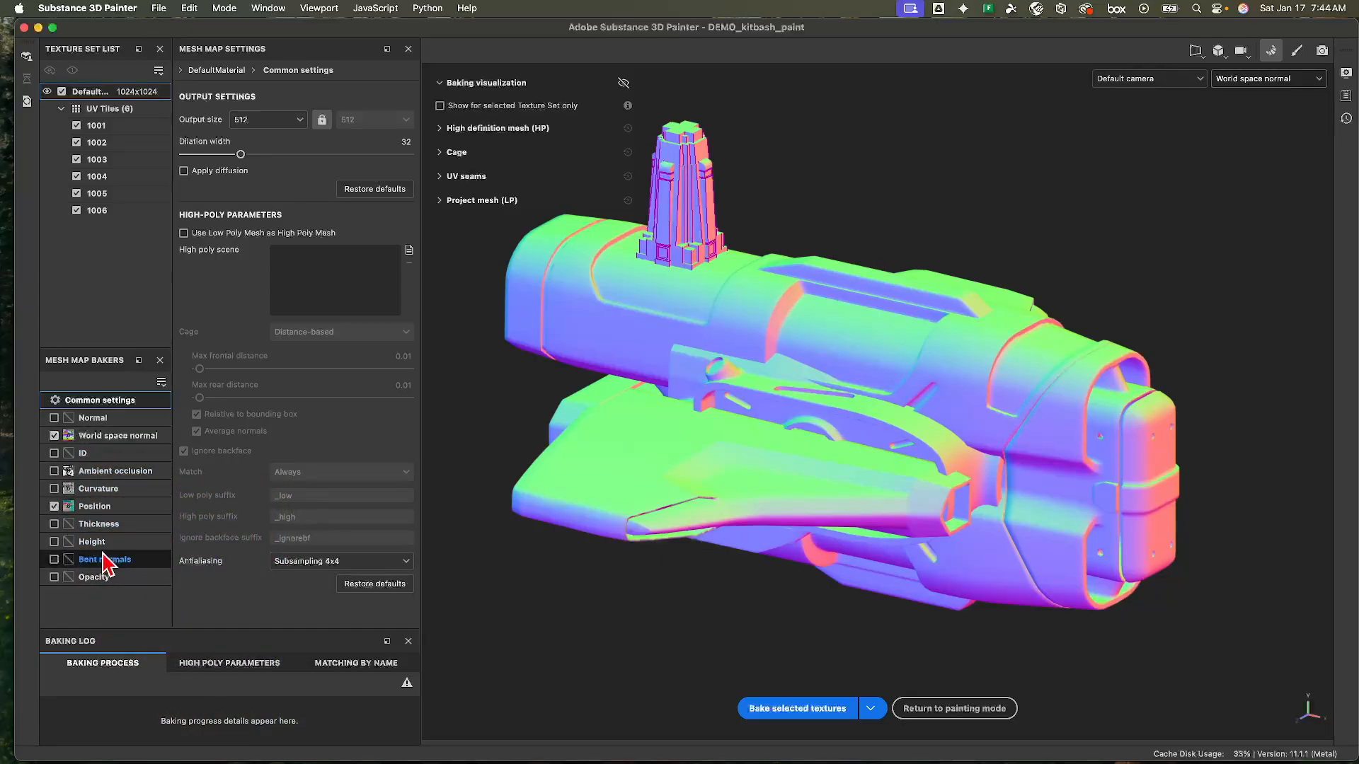
left_click(102, 494)
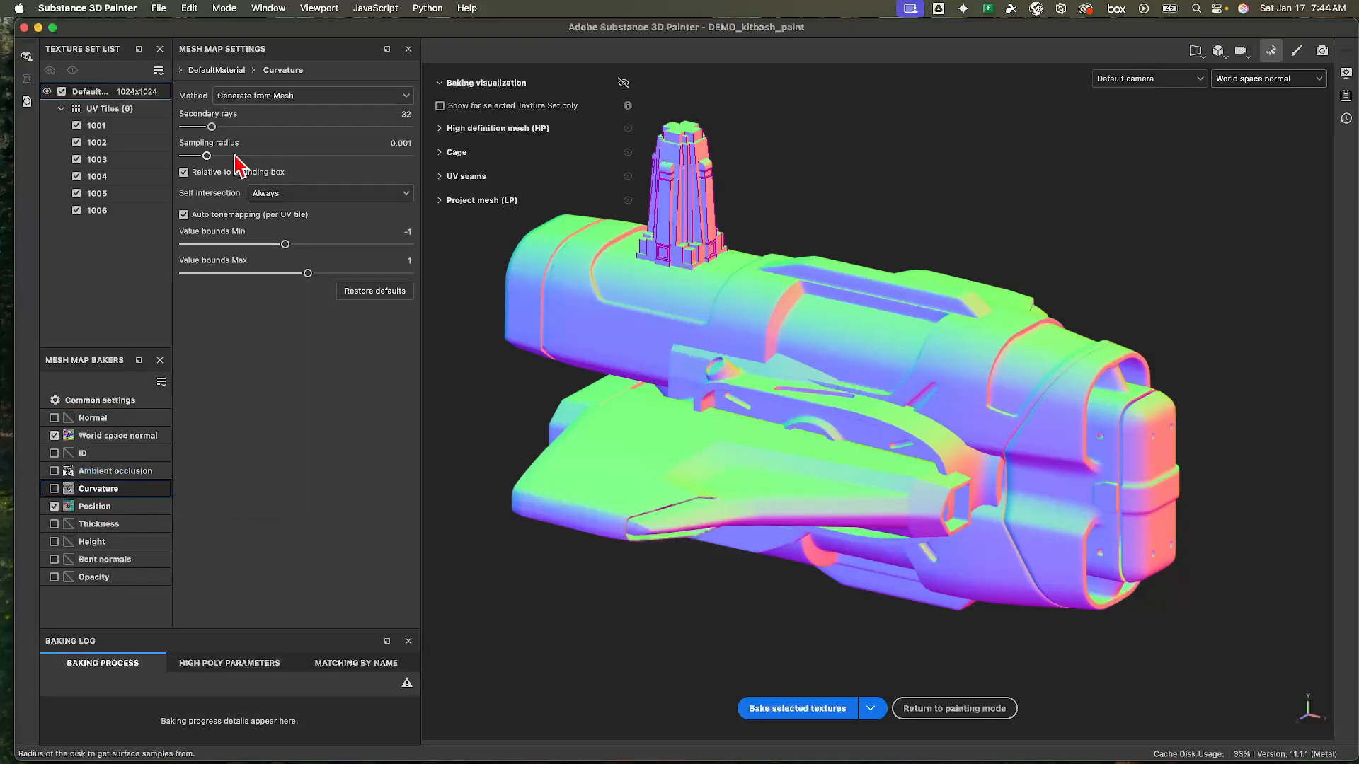
left_click(98, 400)
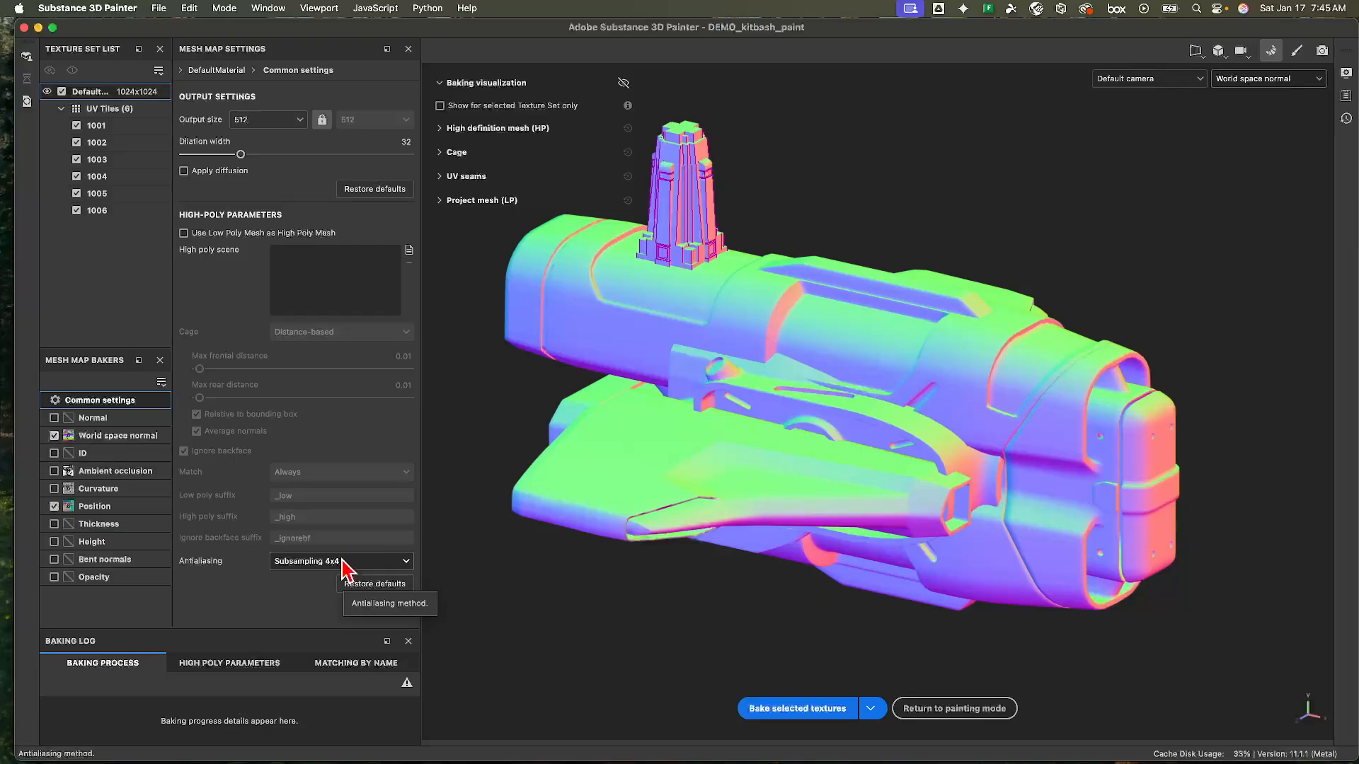
left_click(98, 488)
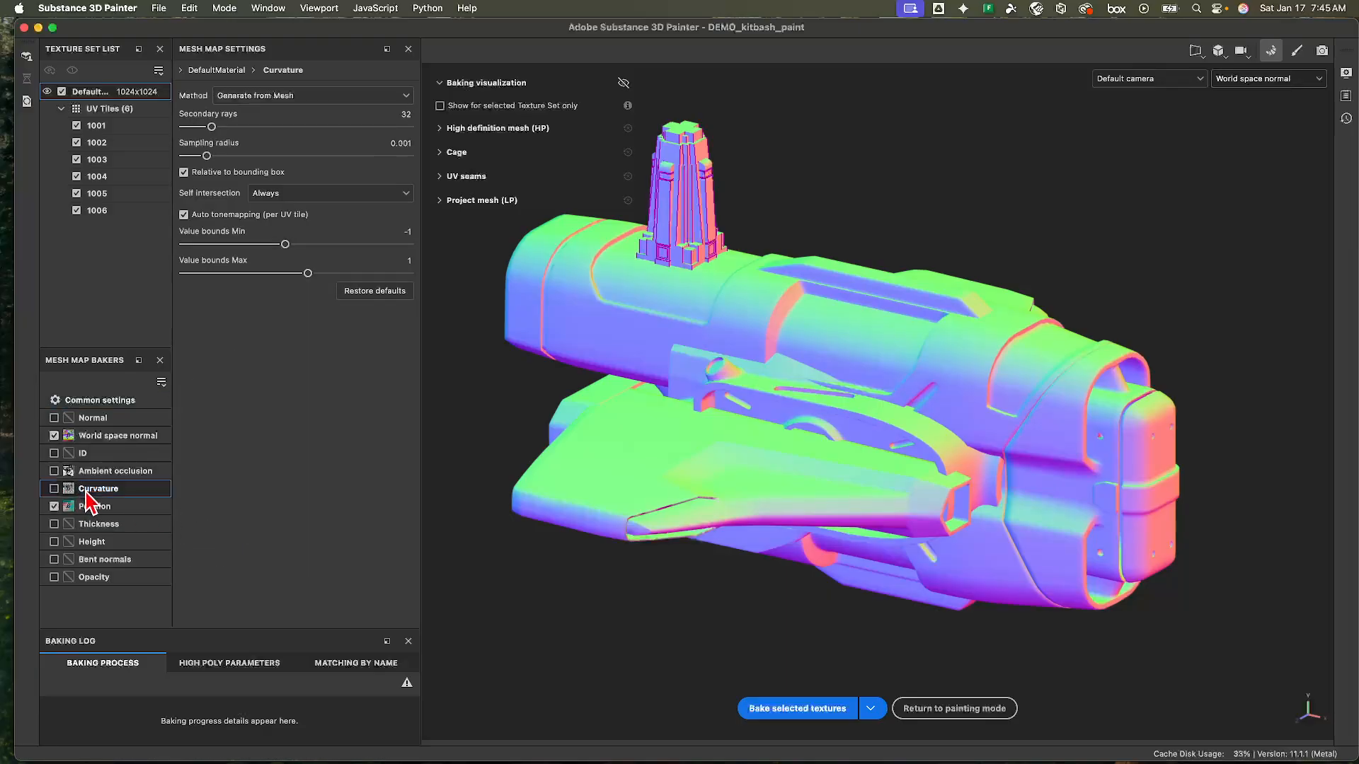
left_click(104, 470)
left_click(98, 488)
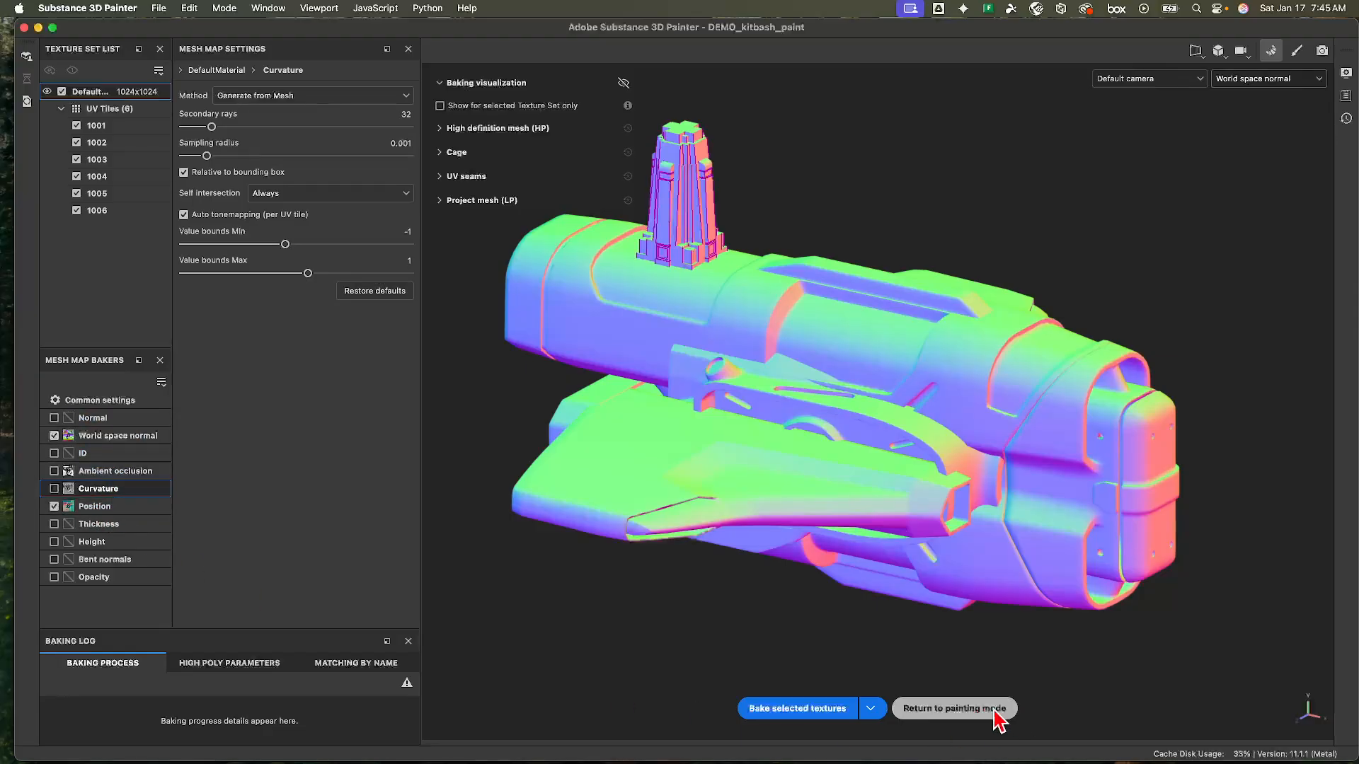
- Return to painting mode and set the viewport to Material display
left_click(959, 713)
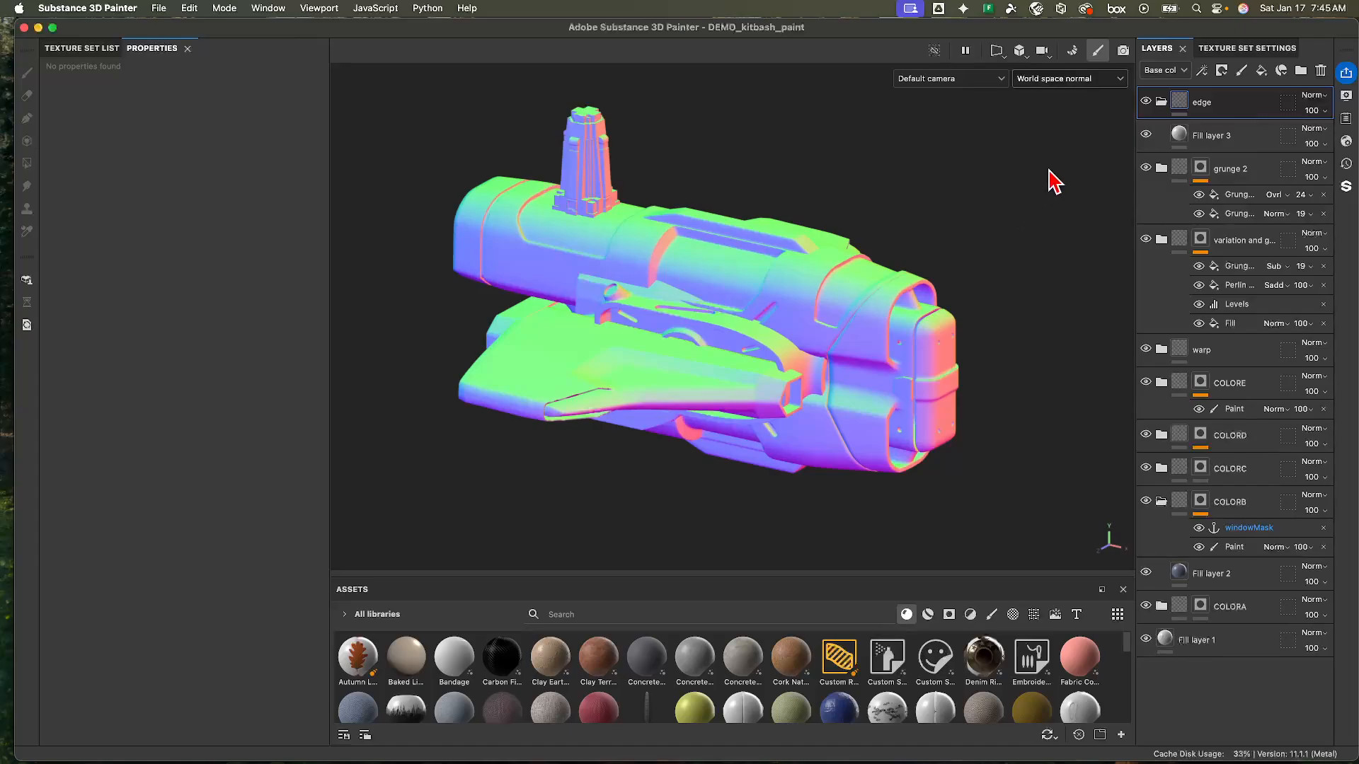
left_click(1058, 79)
scroll(1069, 124, "up", 3)
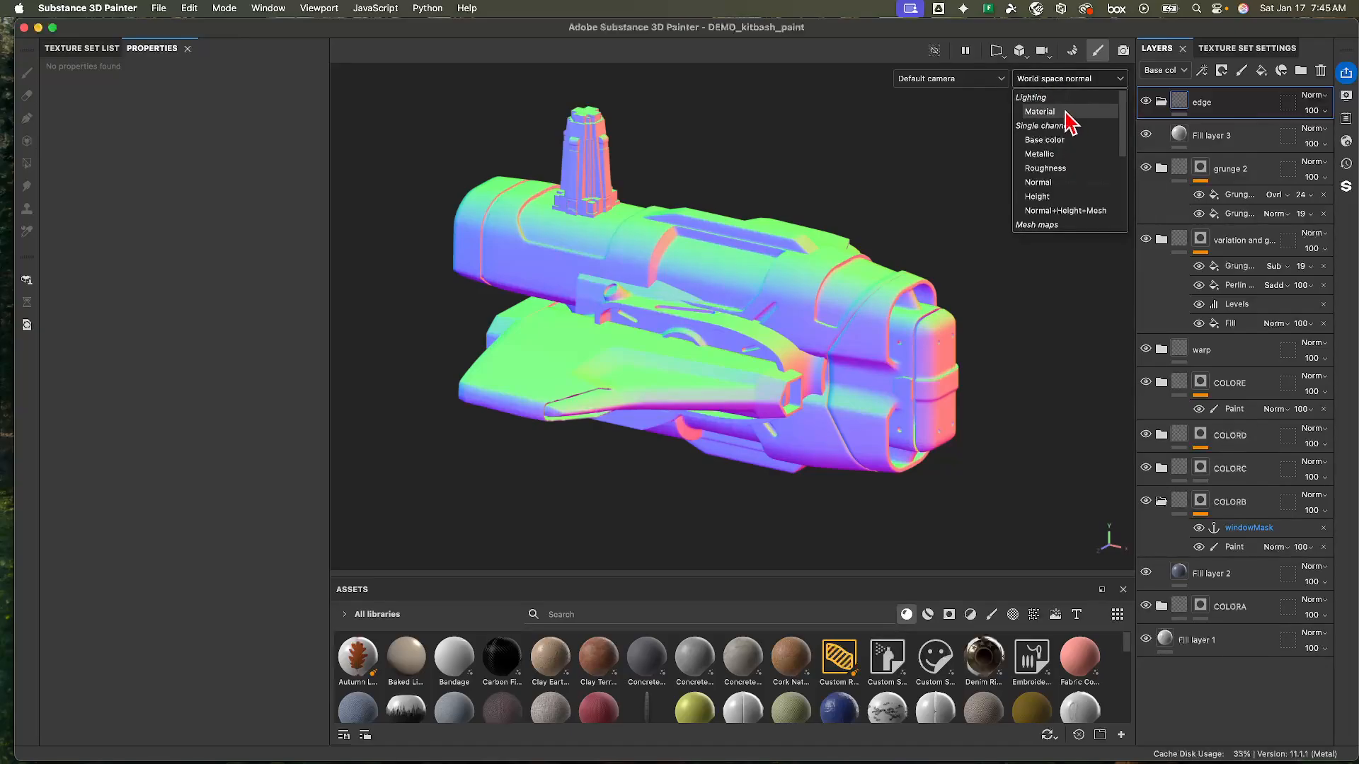
left_click(1073, 122)
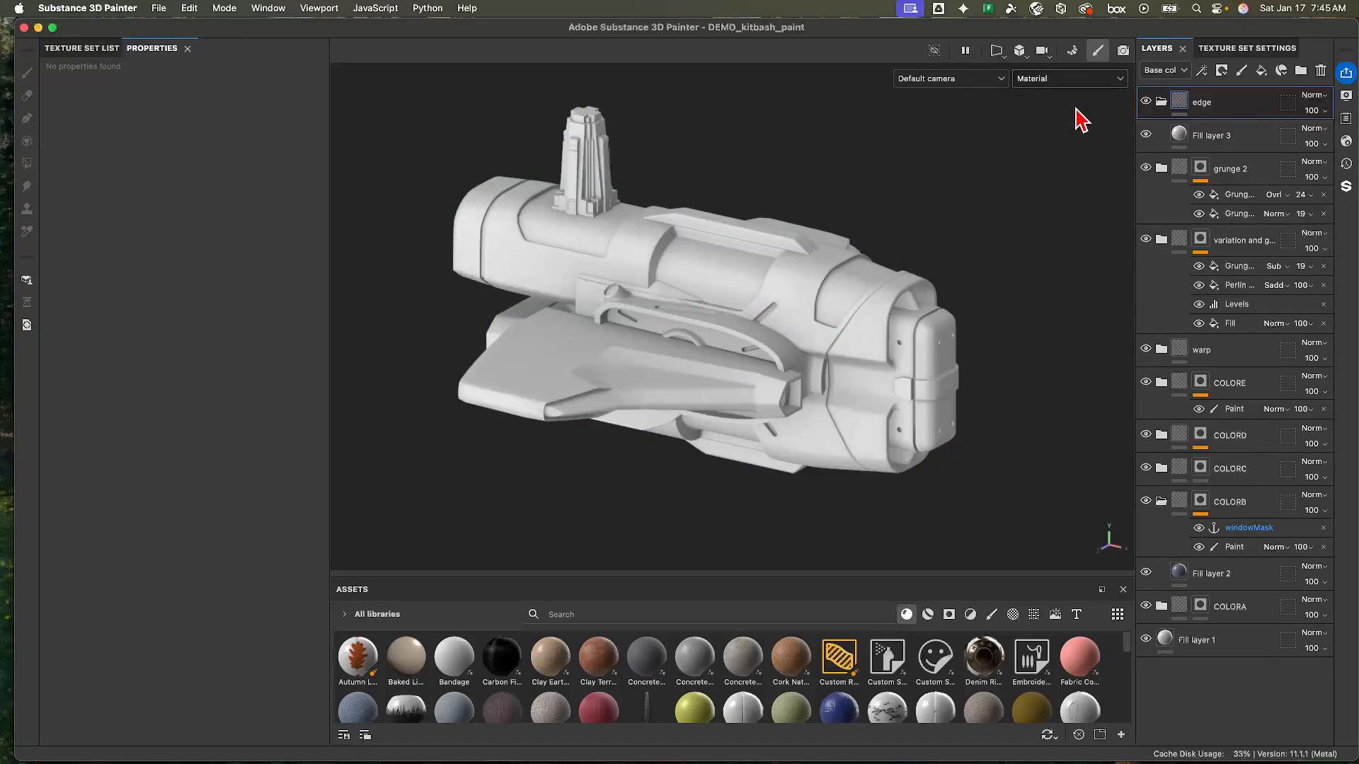
right_click(1175, 103)
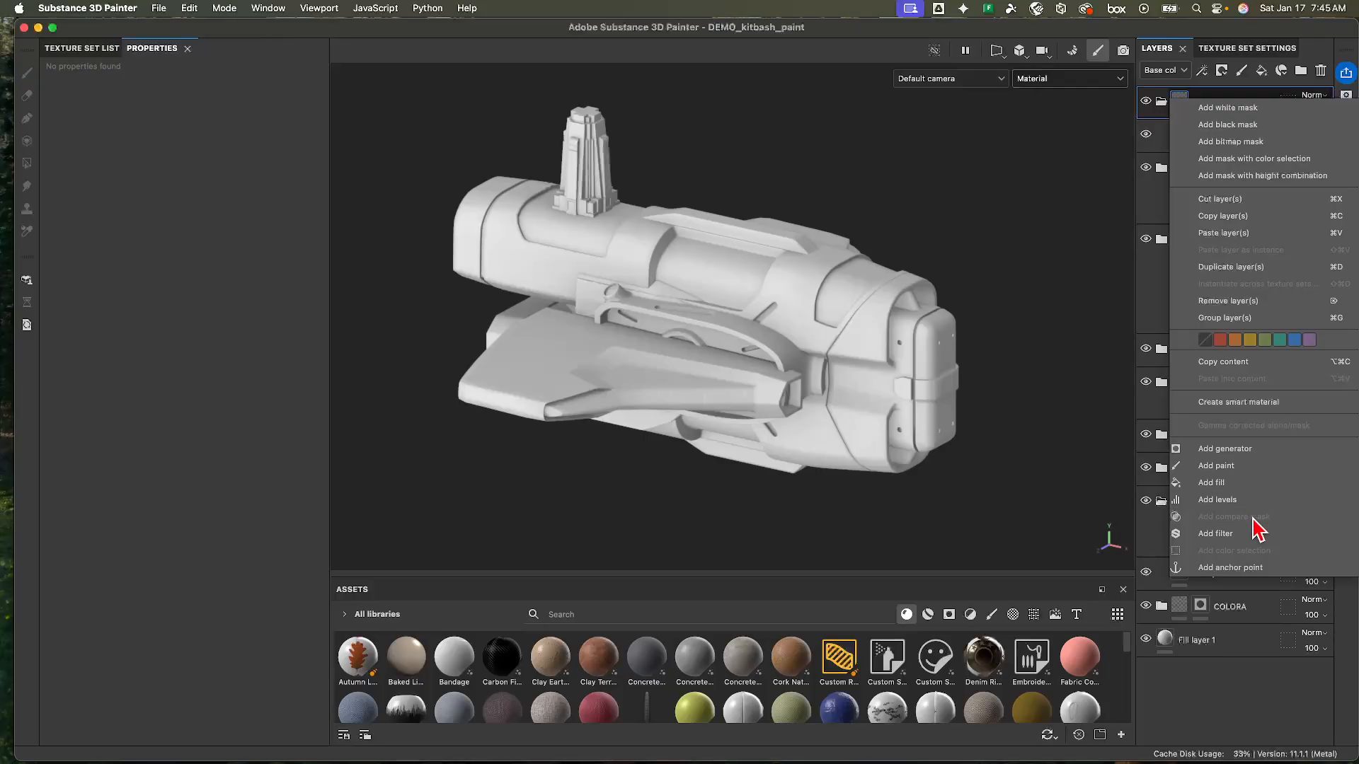
left_click(1262, 450)
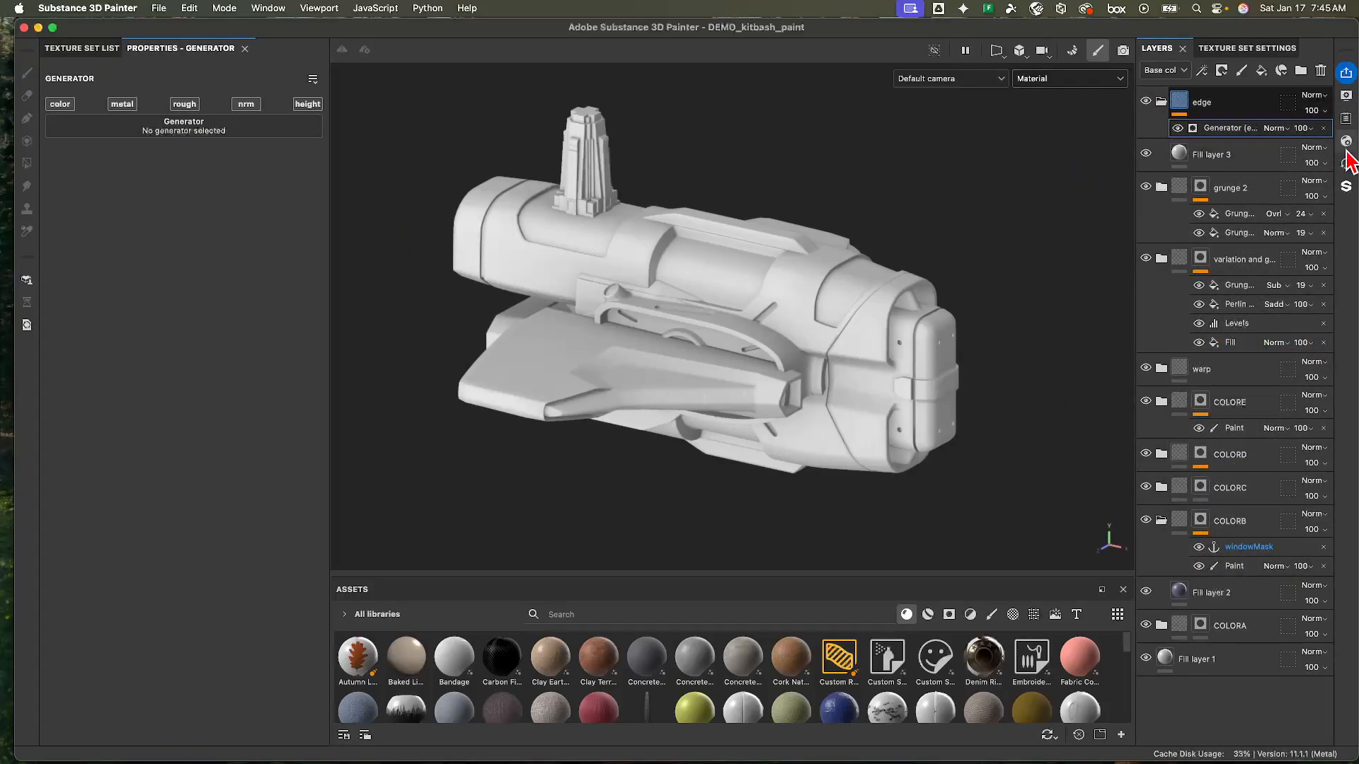
left_click(1323, 128)
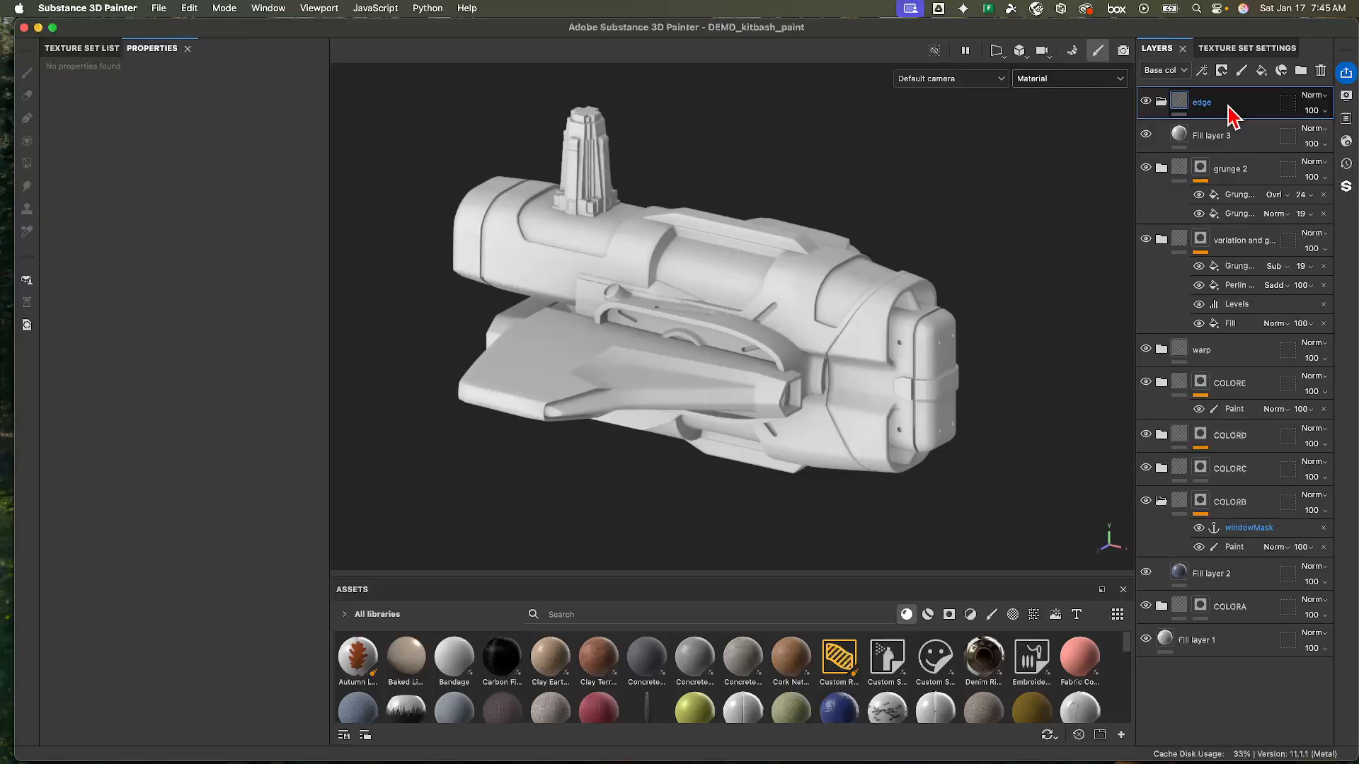
- Add a black mask to the edge folder and an empty generator on that mask
right_click(1235, 104)
left_click(1228, 130)
right_click(1200, 100)
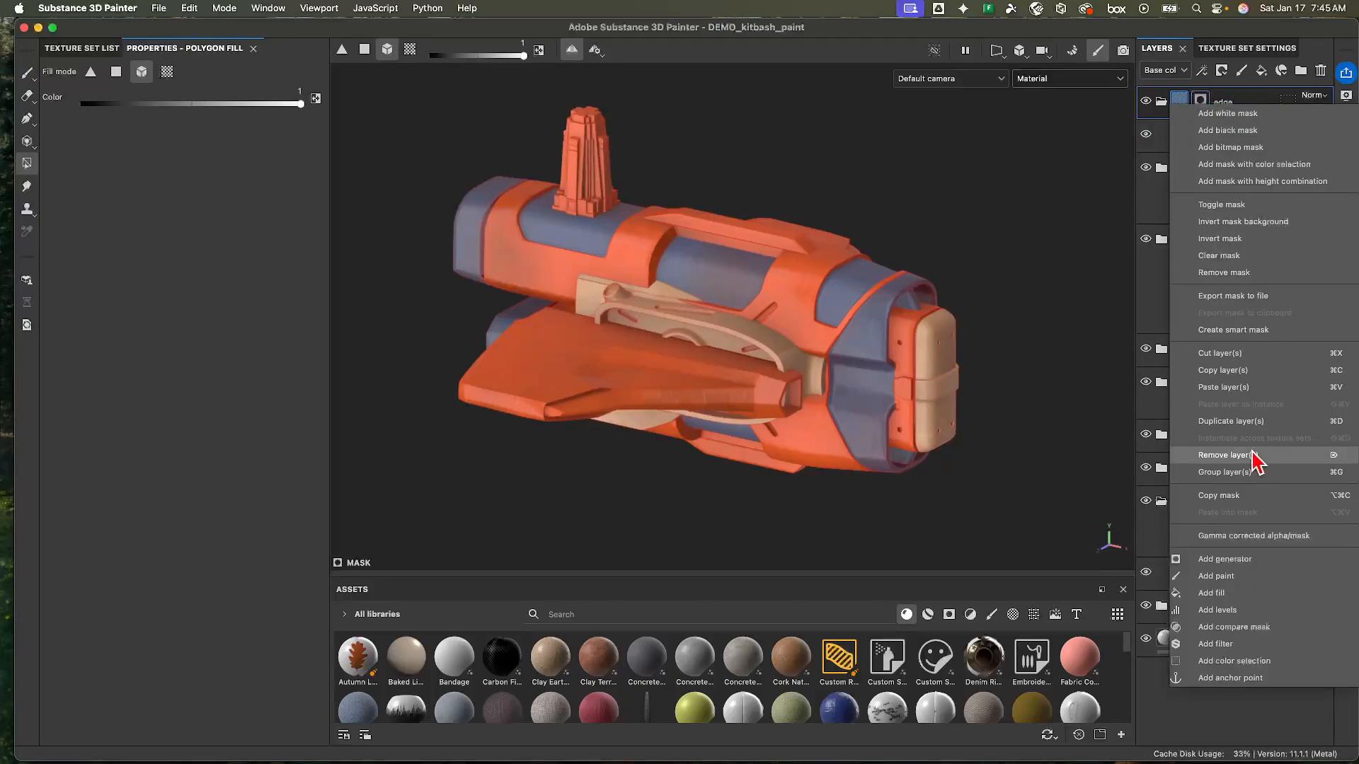
left_click(1251, 560)
- Find and assign the Mask Editor generator to the edge mask and set its Curvature Opacity to 0.28
left_click(255, 113)
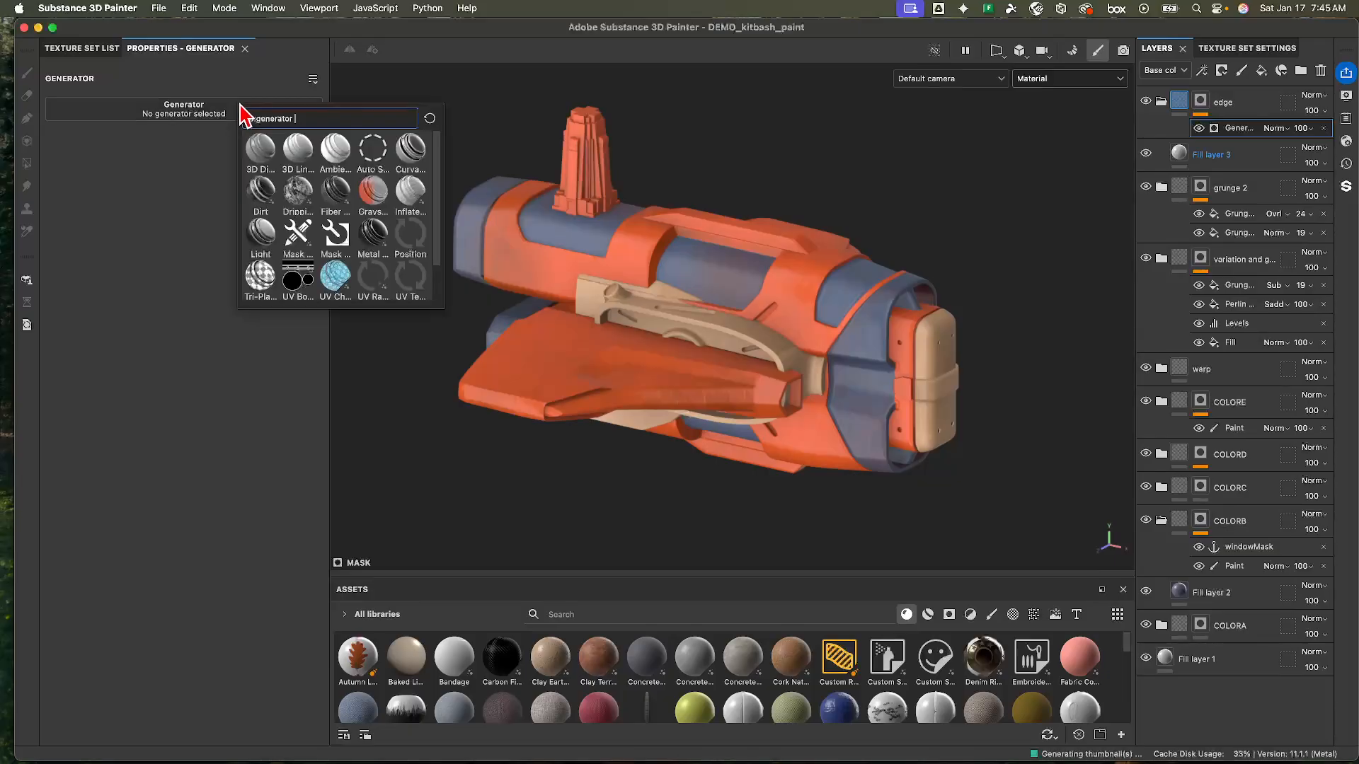
type("mask")
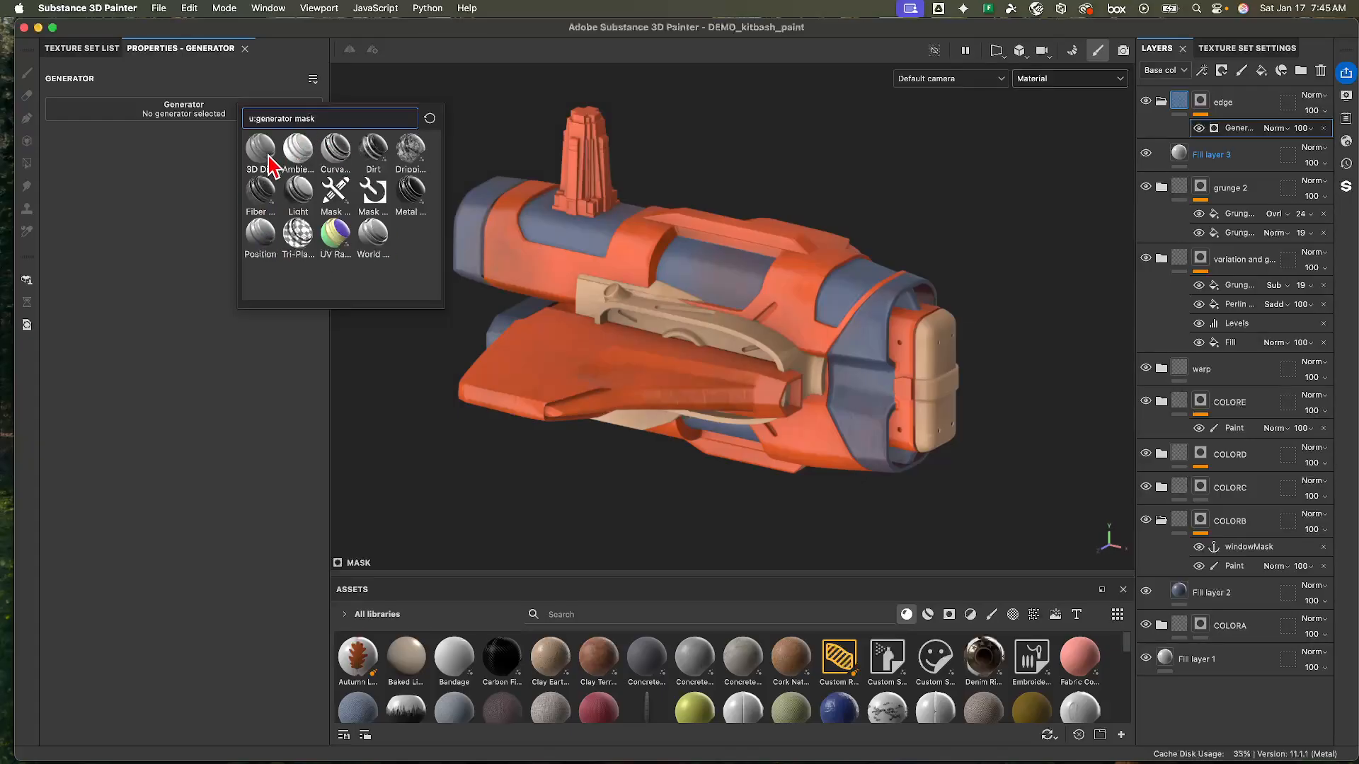
mouse_move(271, 163)
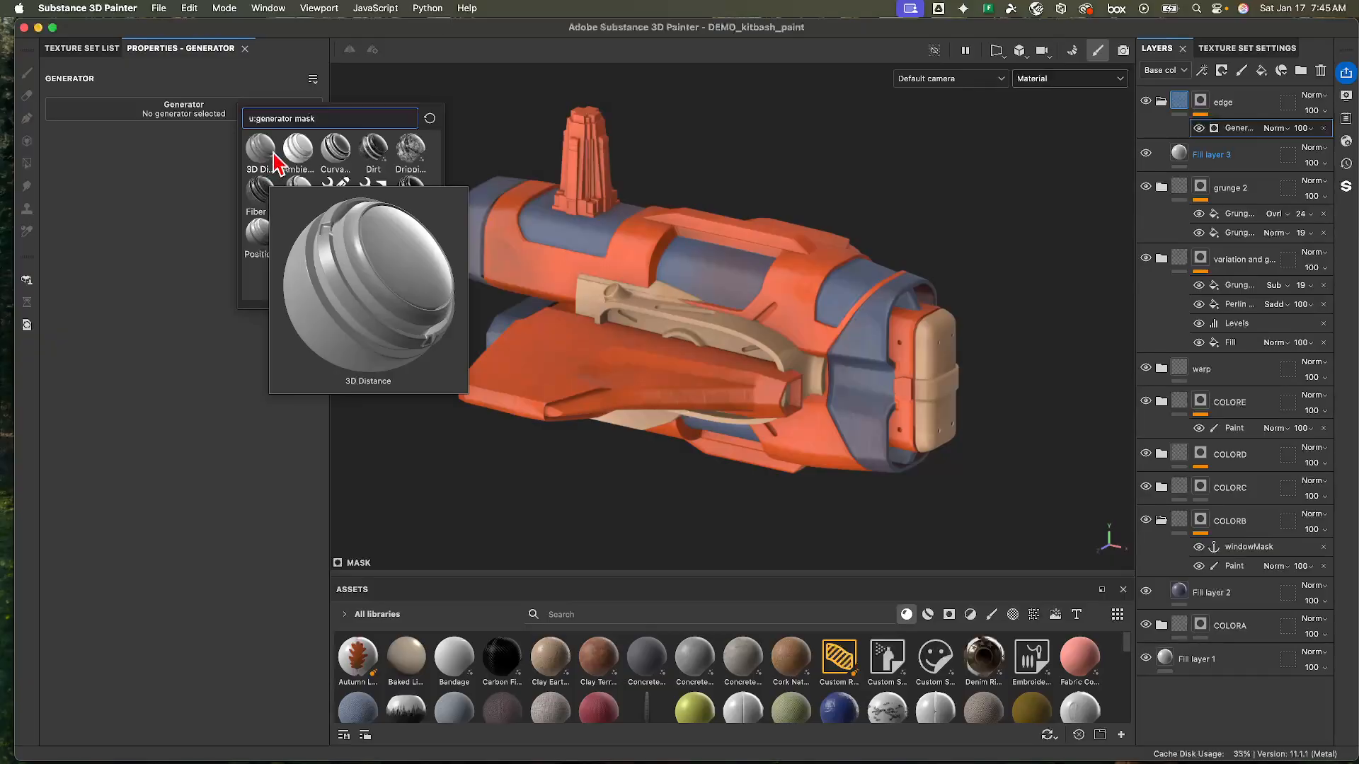
mouse_move(332, 156)
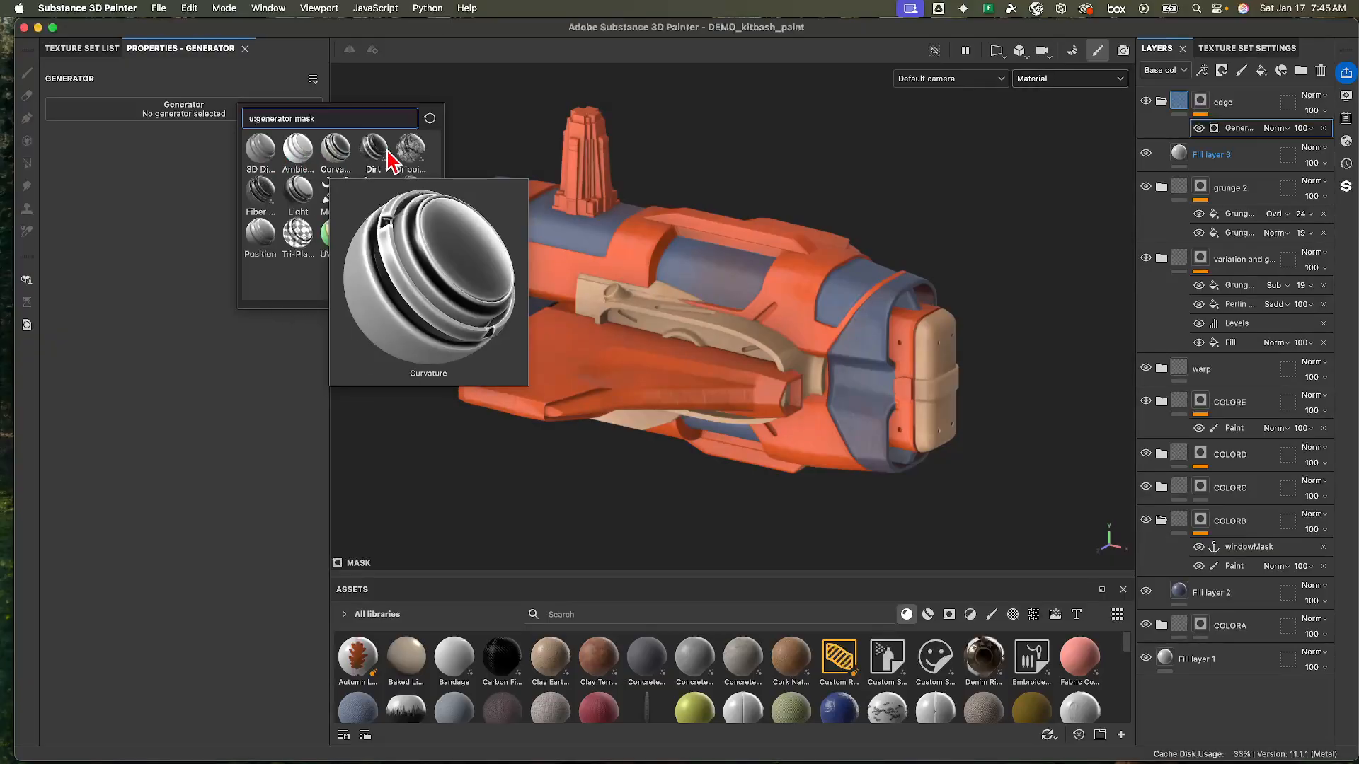
mouse_move(375, 192)
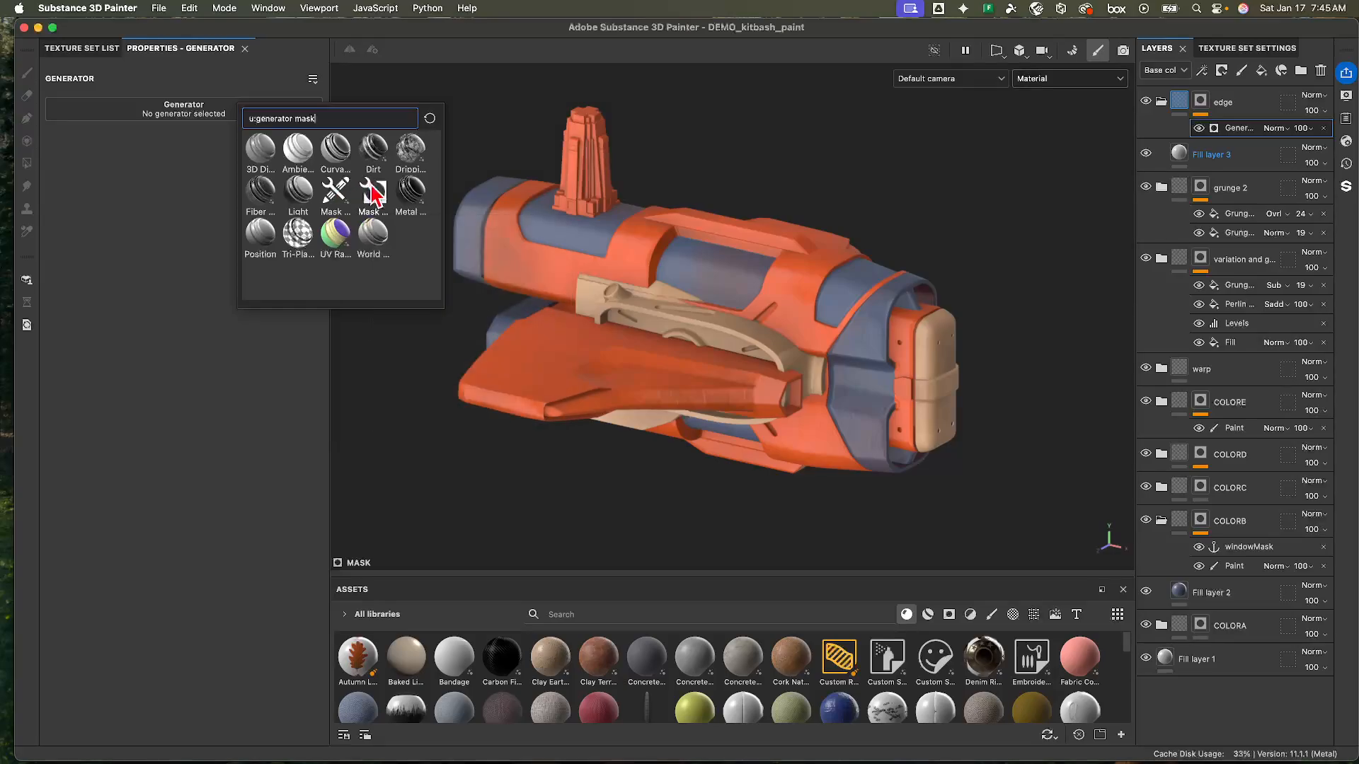
left_click(371, 193)
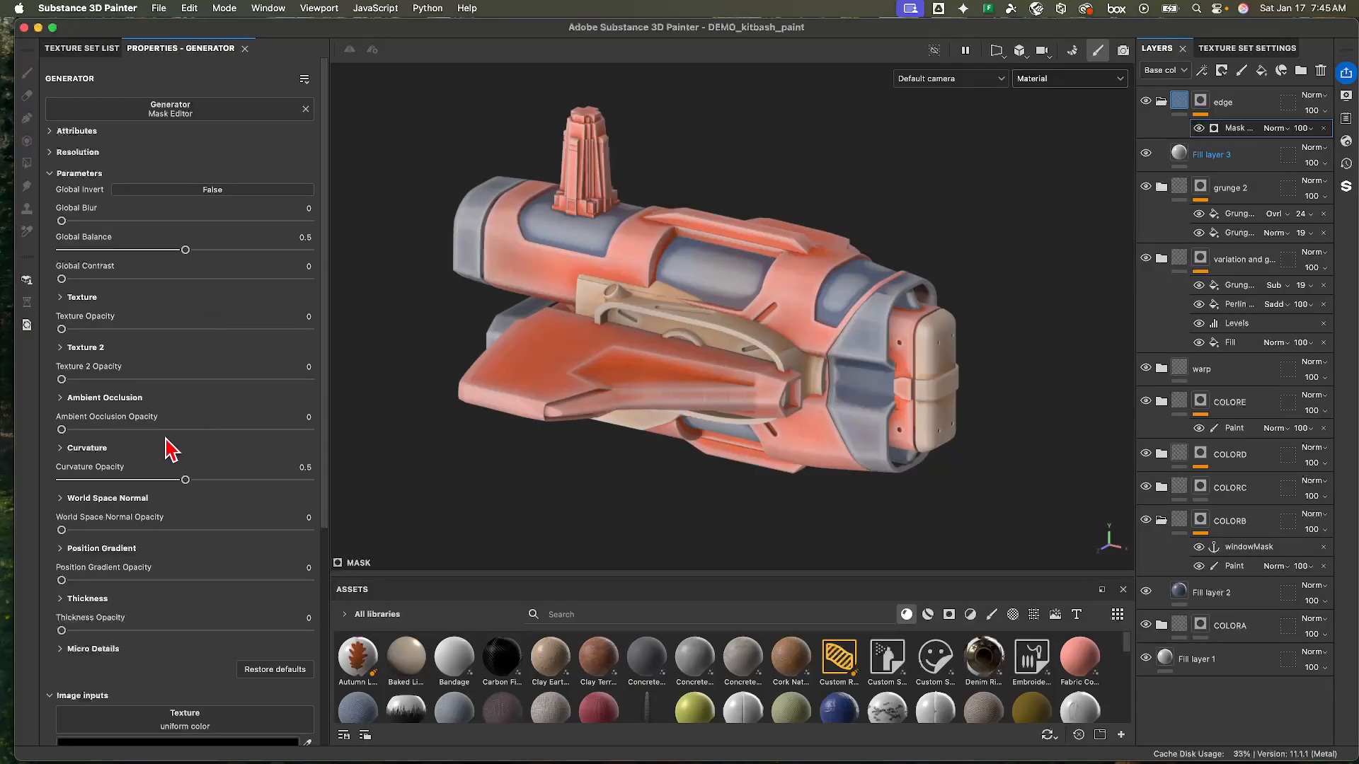
scroll(170, 449, "down", 3)
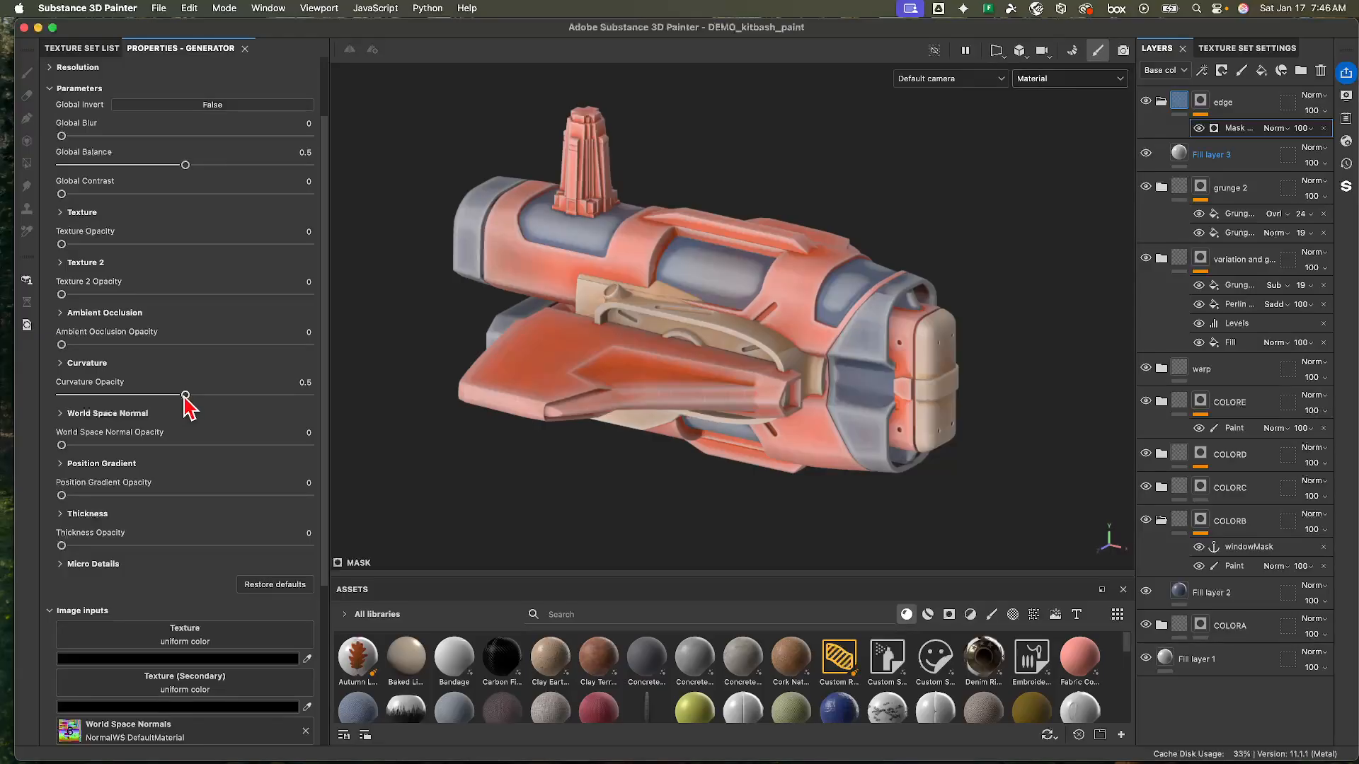
left_click_drag(186, 395, 131, 395)
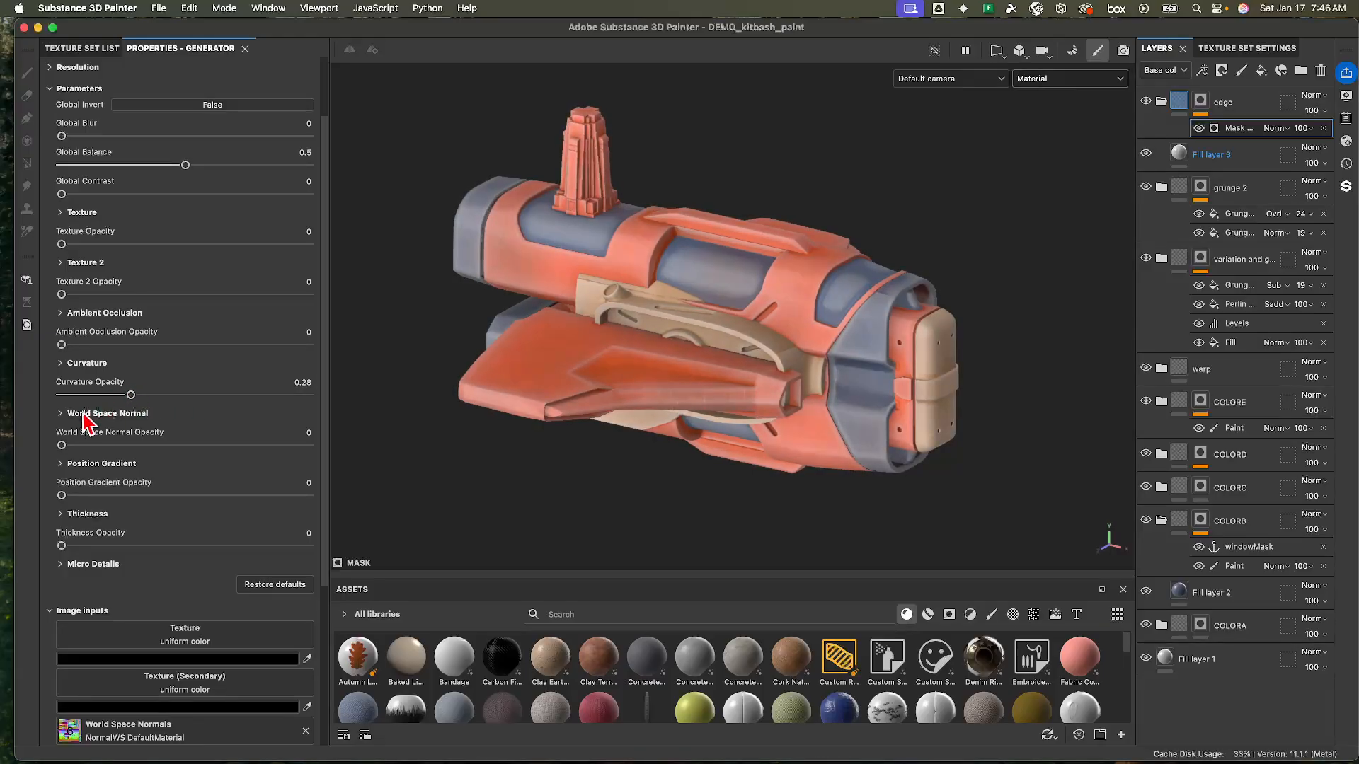
- Set the Mask Editor's Curvature Big, Huge, Large, Medium and Soft values to 0 and Fine to 1
left_click(60, 364)
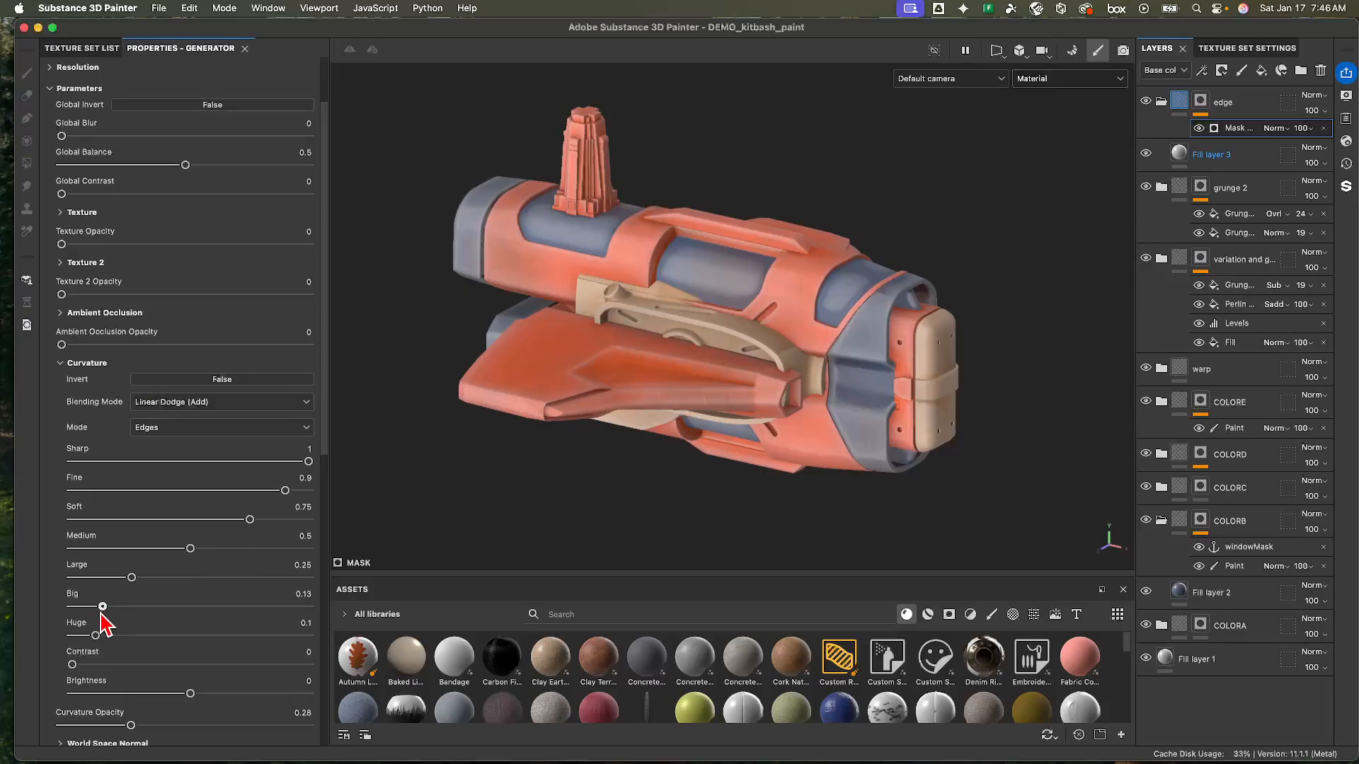
left_click_drag(102, 611, 64, 606)
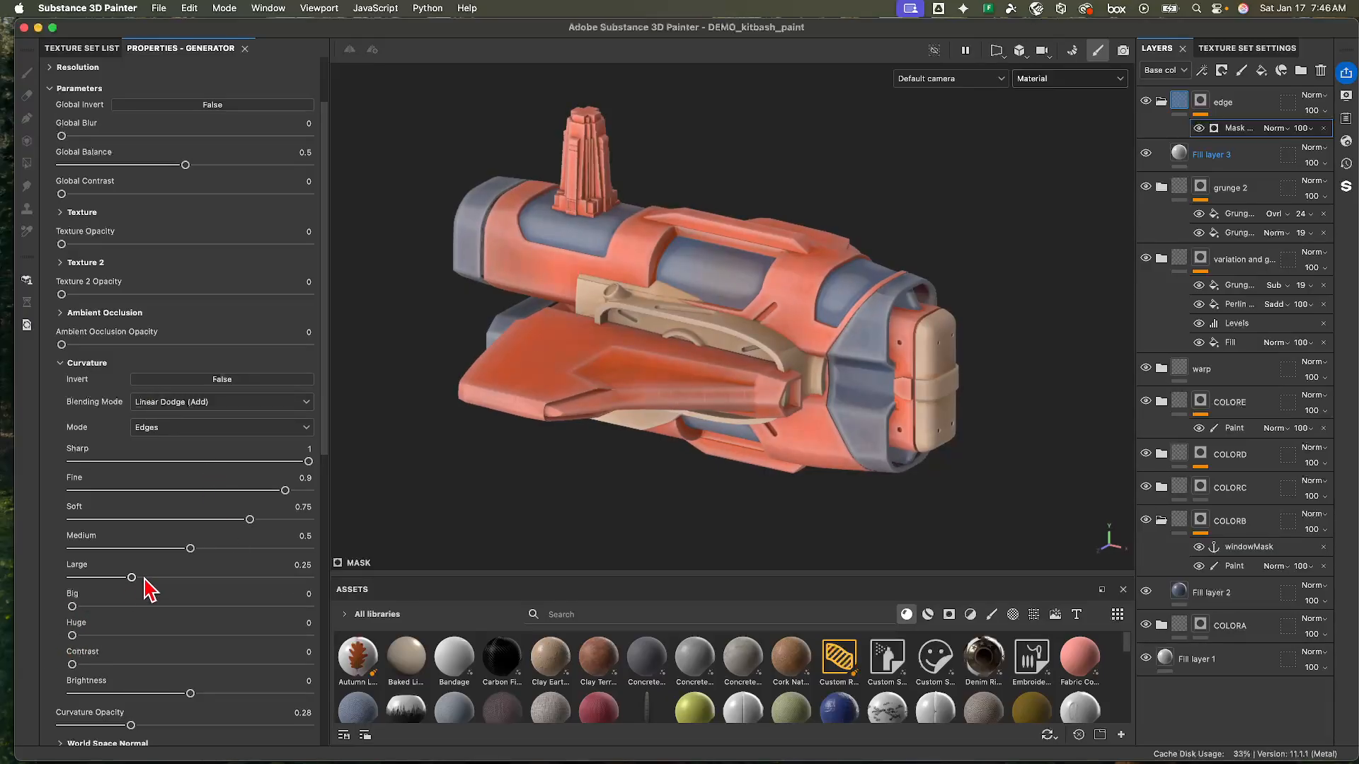
left_click_drag(144, 579, 60, 585)
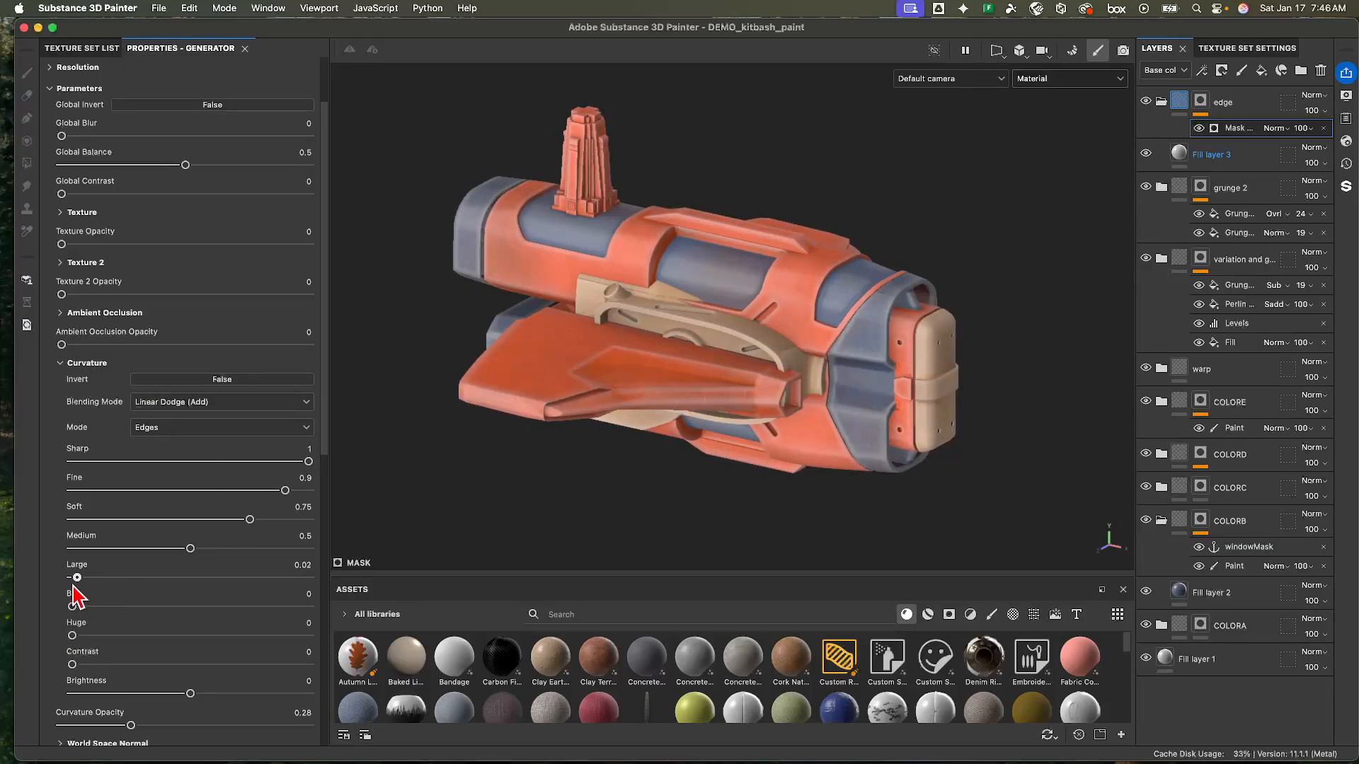
left_click_drag(190, 549, 61, 552)
left_click_drag(213, 521, 56, 541)
left_click_drag(145, 492, 382, 520)
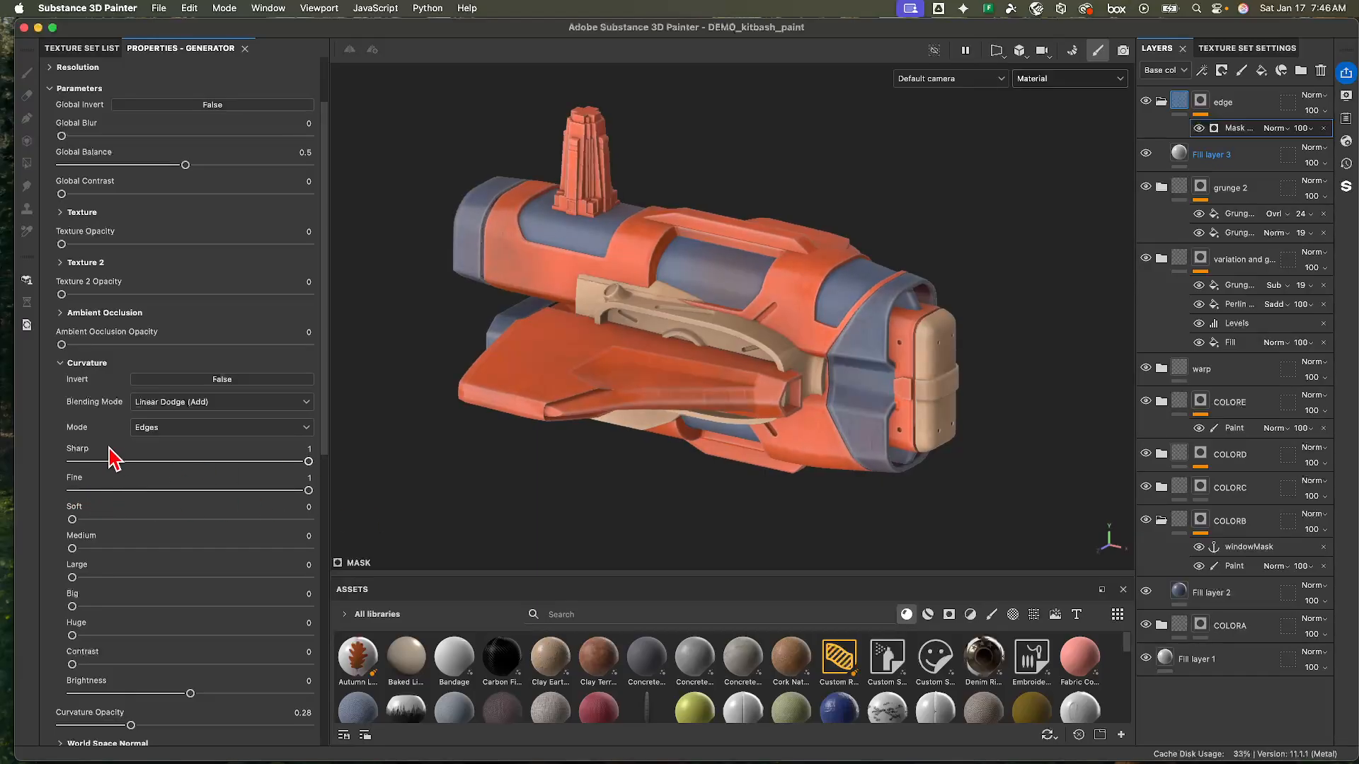
left_click(59, 363)
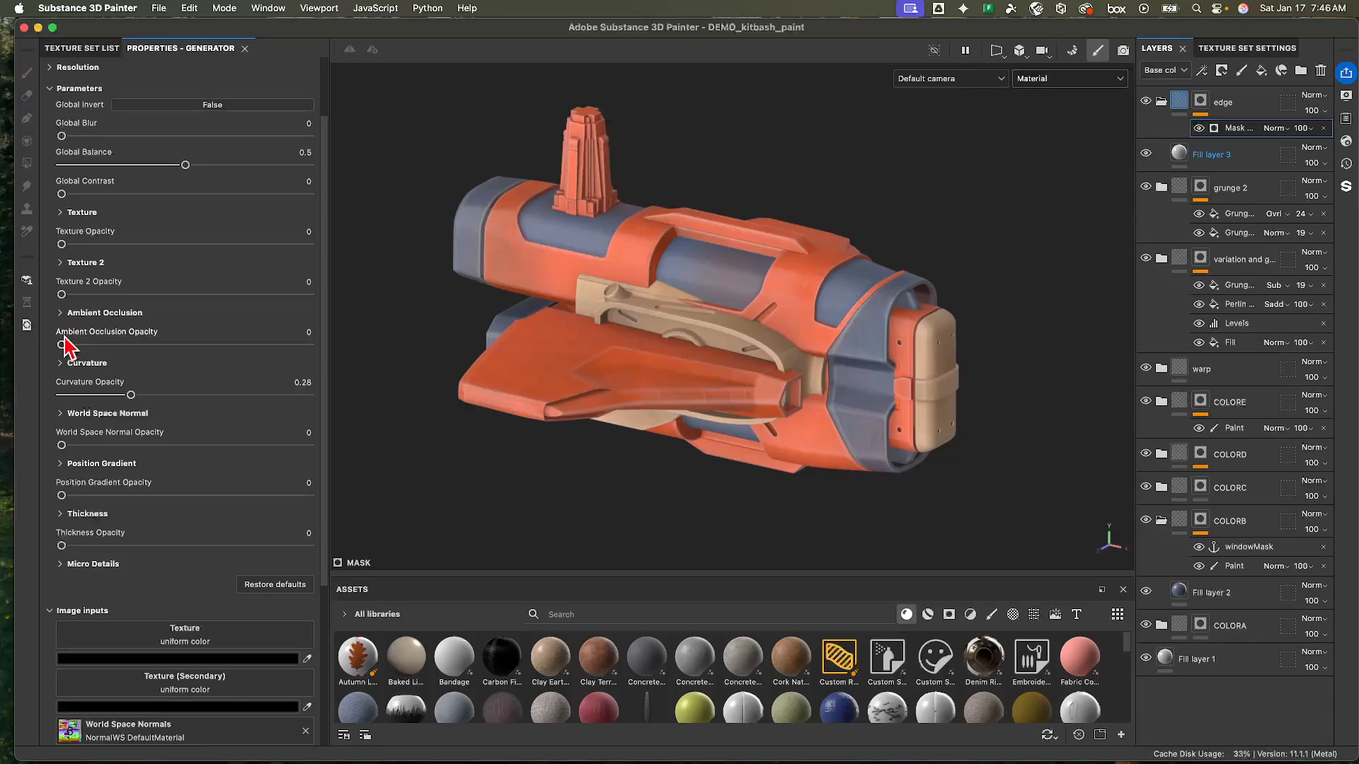
- Examine the Mask Editor's opacity parameters and the mesh maps assigned to its image inputs
mouse_move(66, 347)
left_mouse_down()
mouse_move(136, 352)
mouse_move(61, 346)
left_mouse_up()
scroll(201, 496, "down", 3)
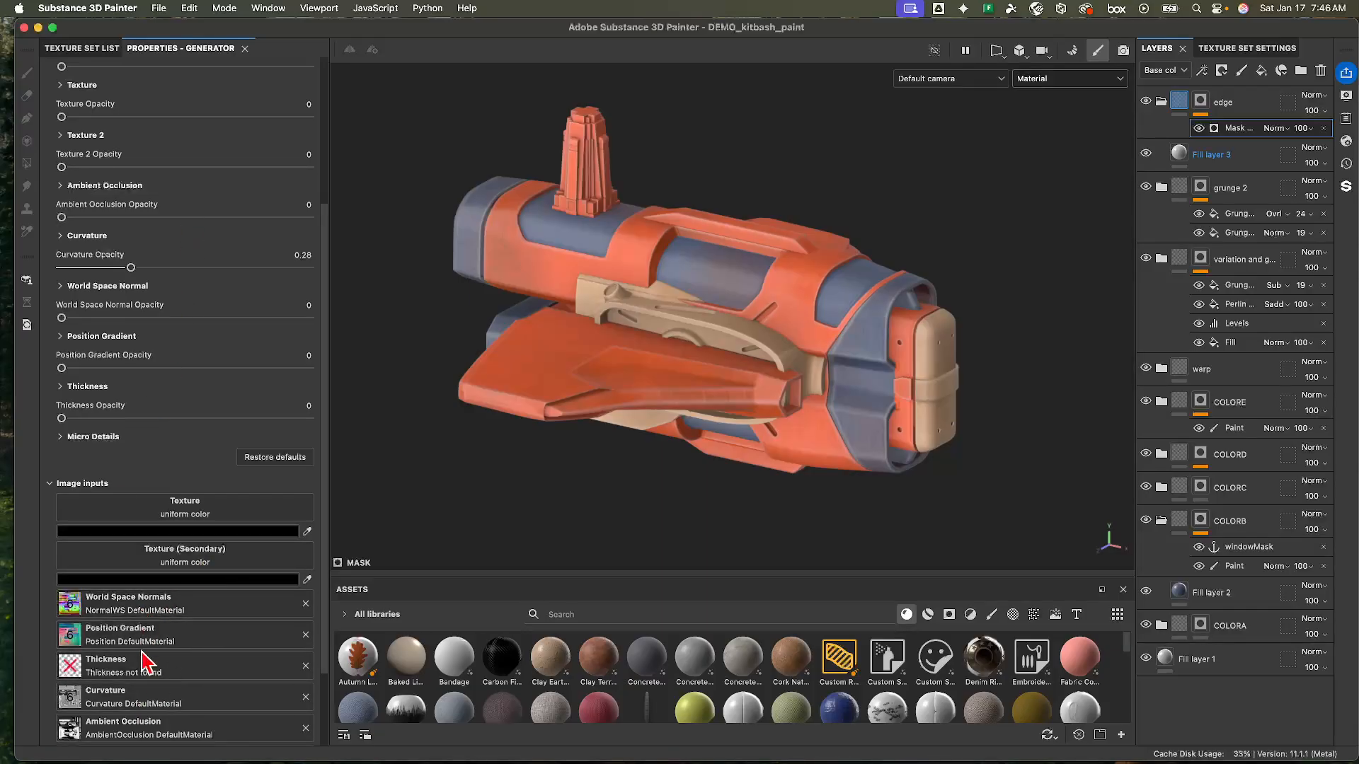
scroll(157, 655, "down", 1)
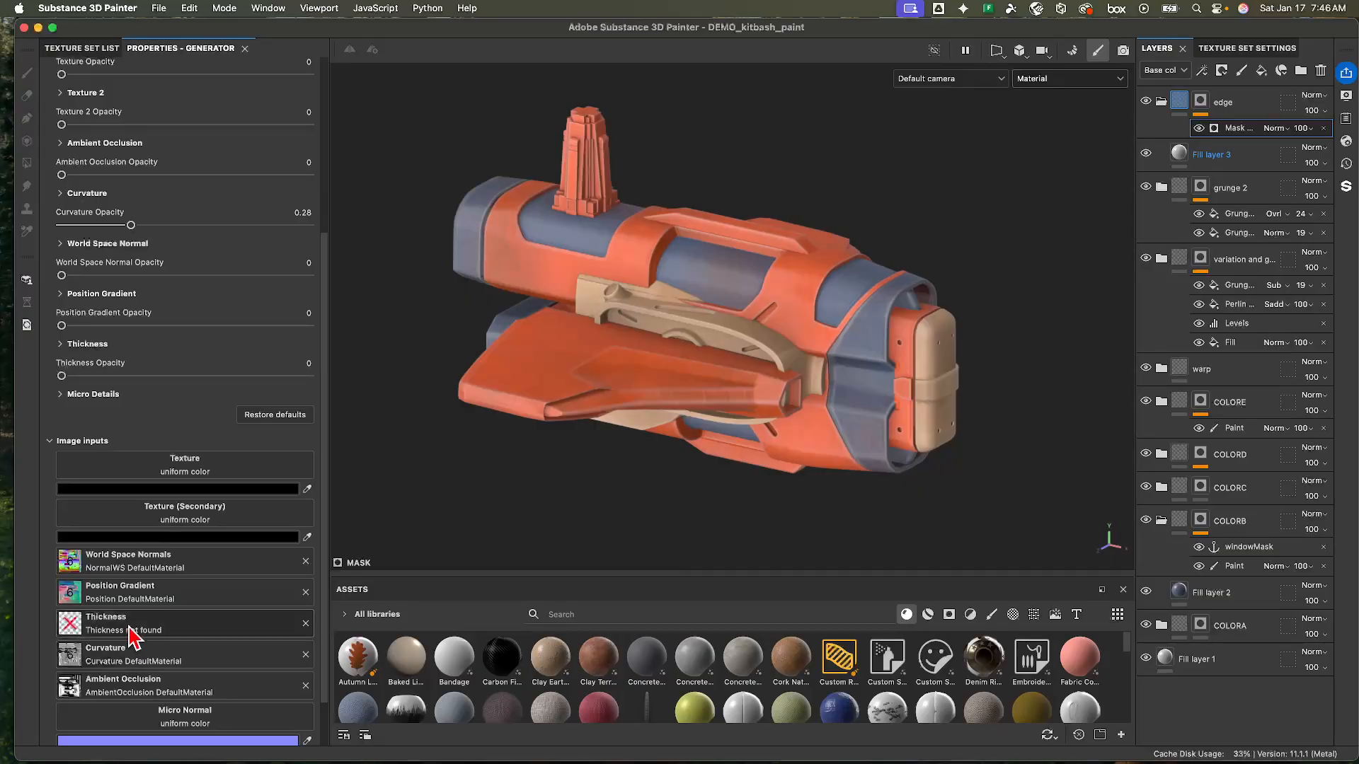
scroll(158, 648, "down", 1)
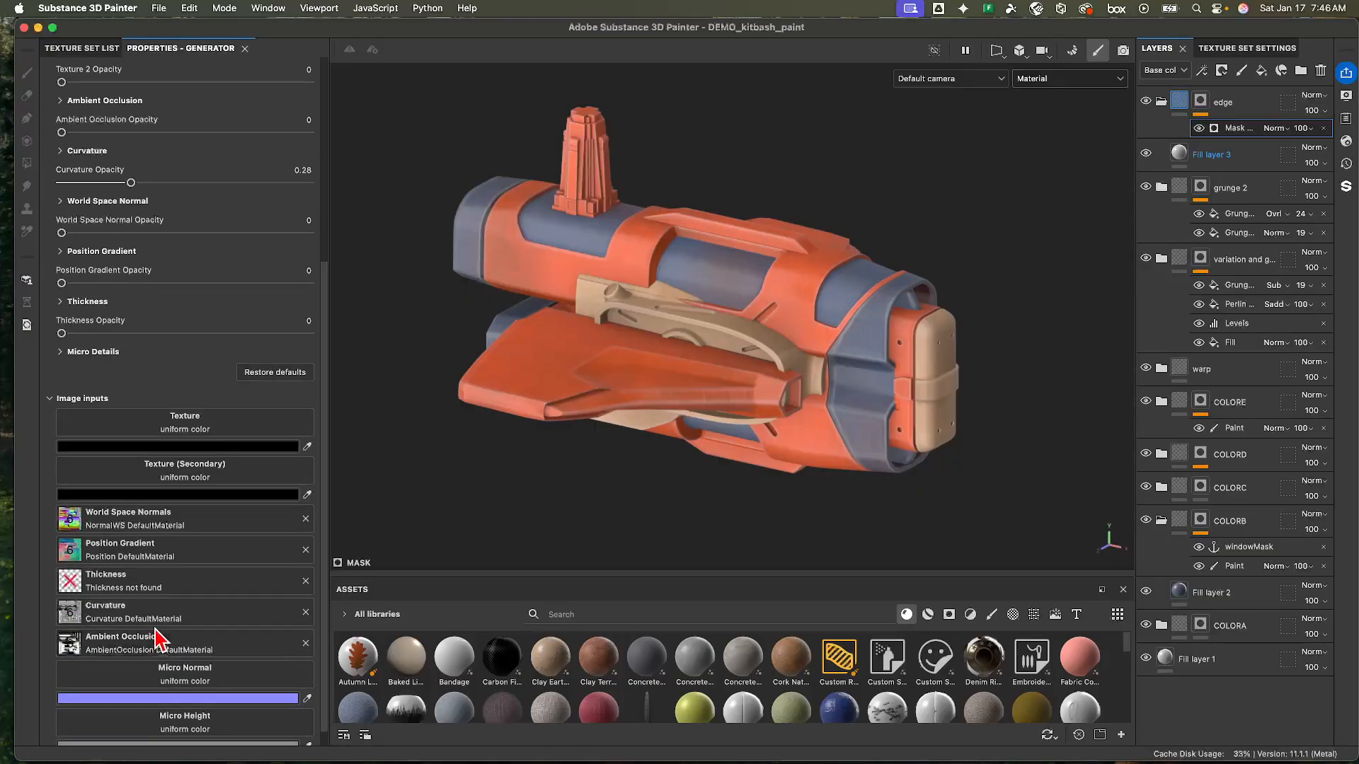
scroll(162, 616, "down", 1)
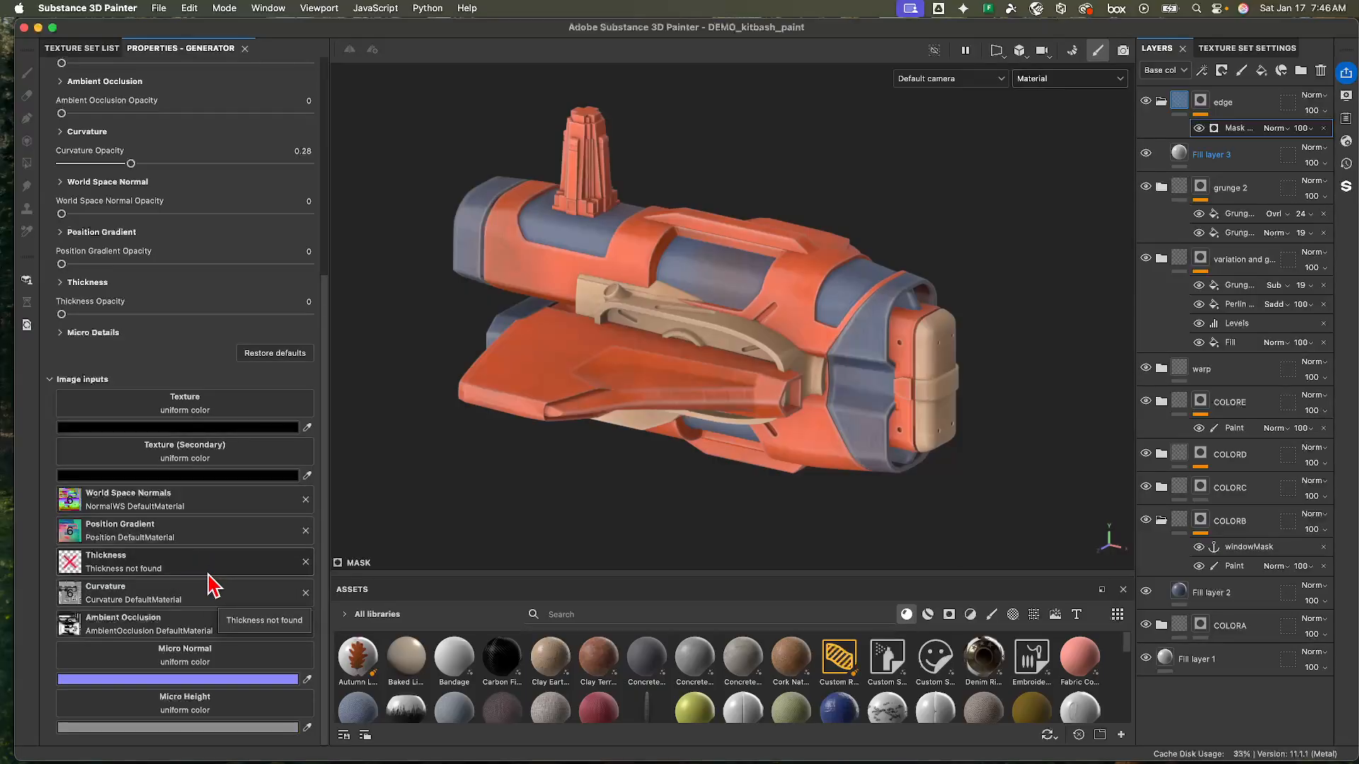
scroll(205, 568, "up", 4)
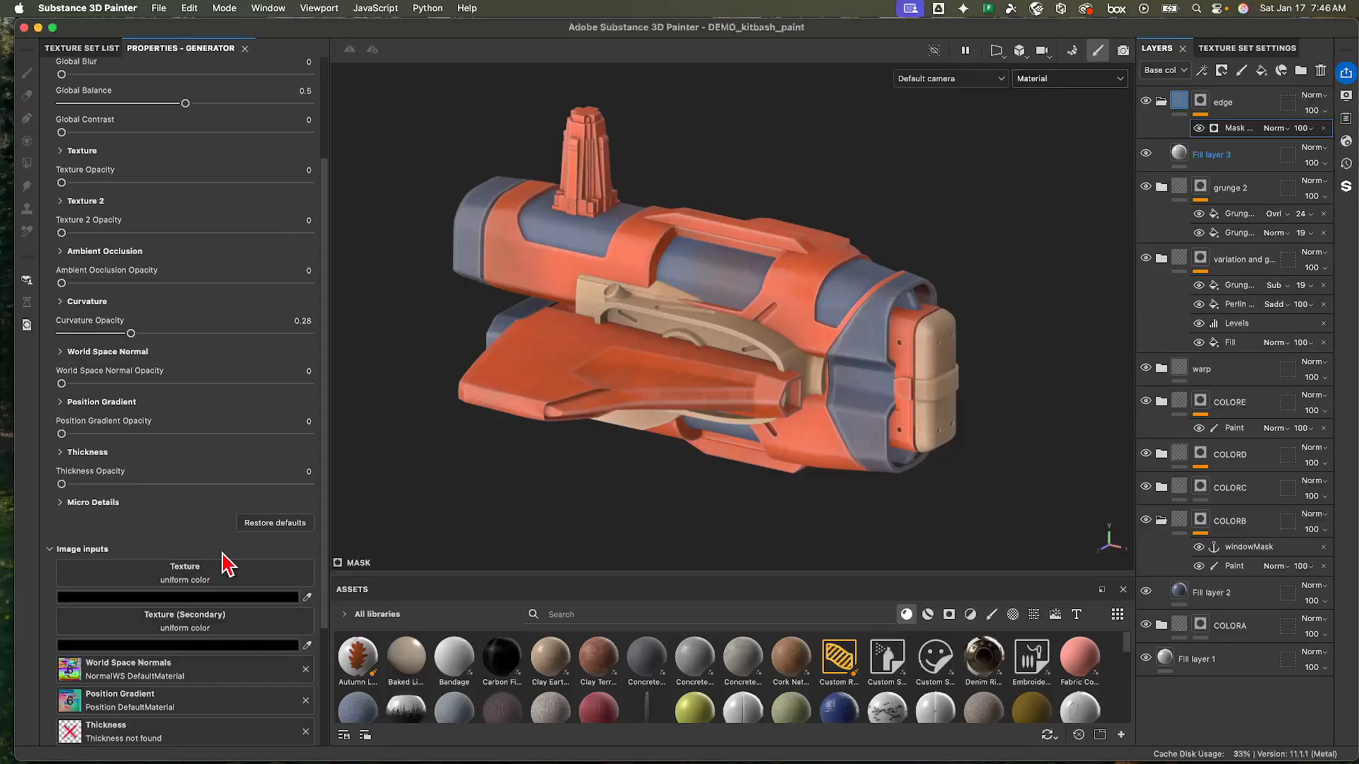
scroll(193, 641, "down", 4)
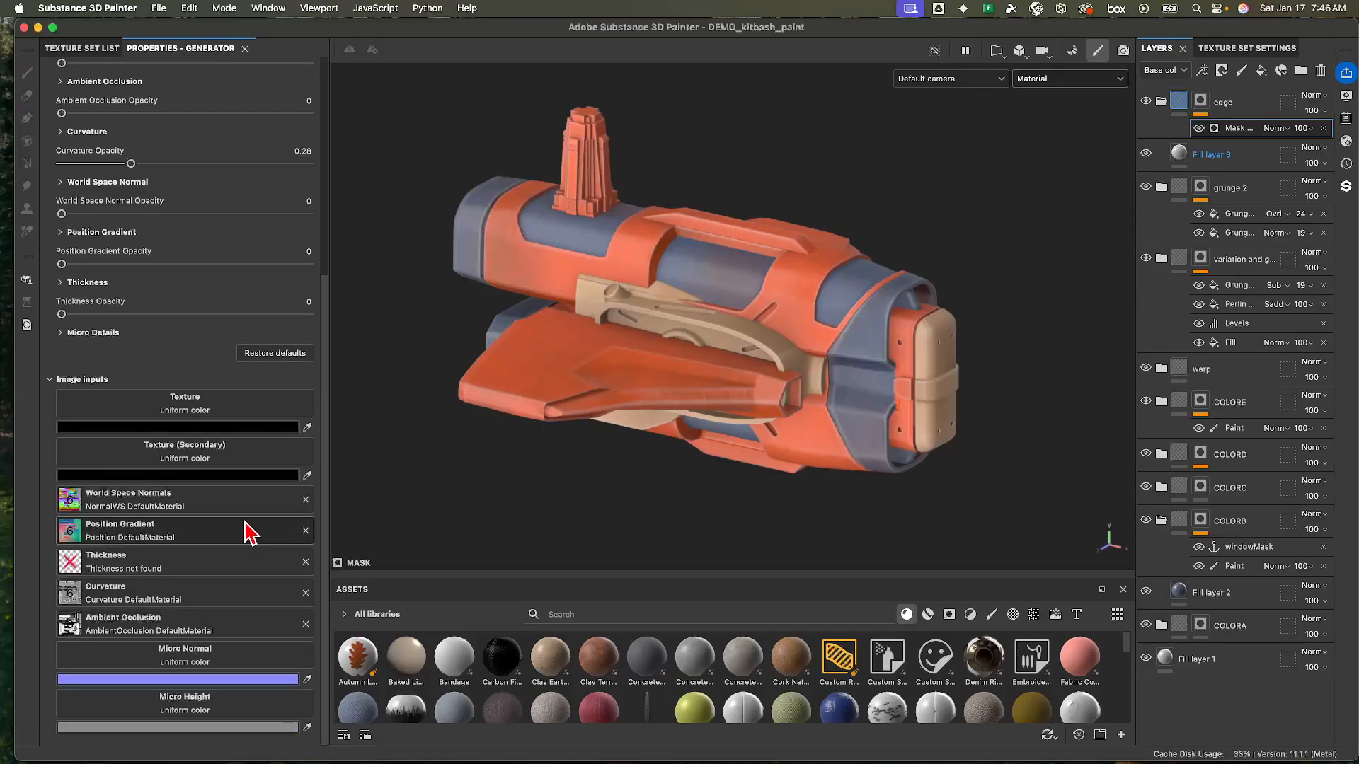
scroll(251, 529, "up", 3)
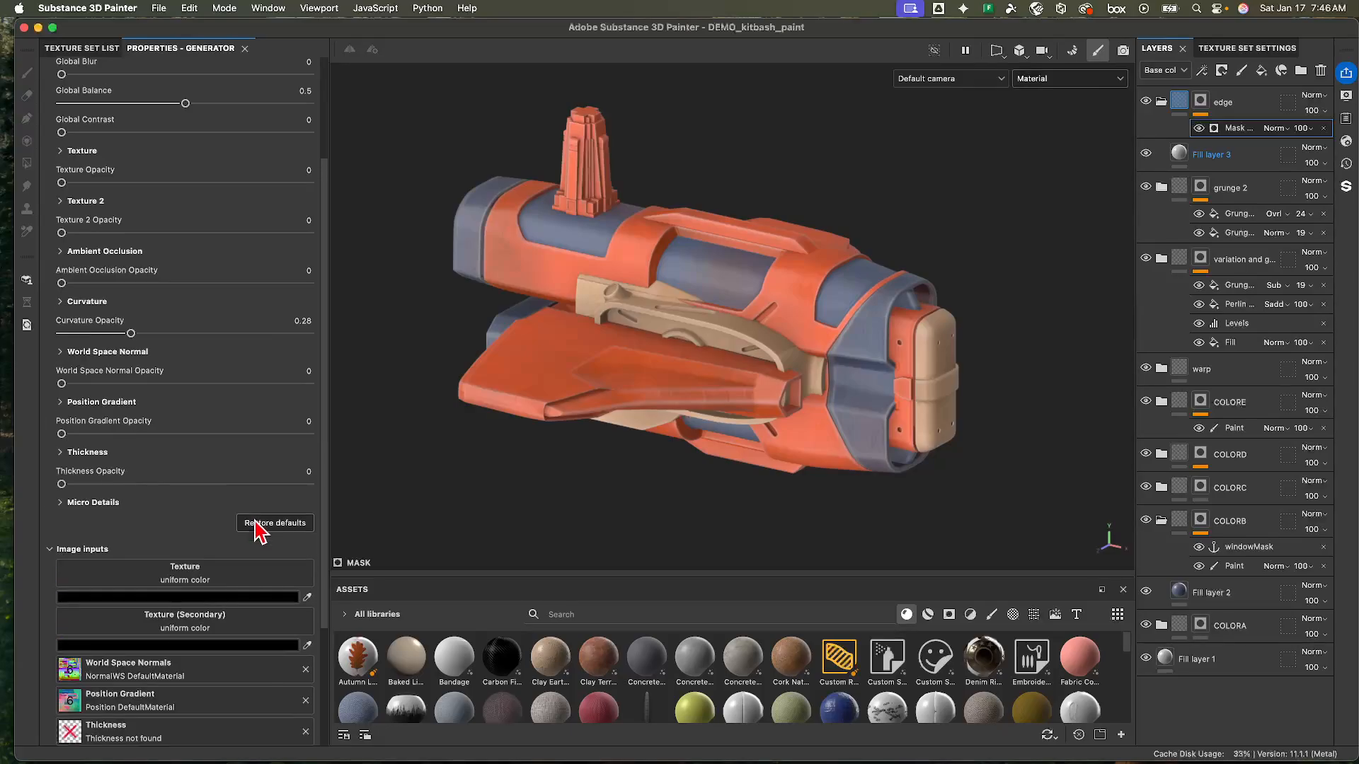
scroll(213, 390, "up", 1)
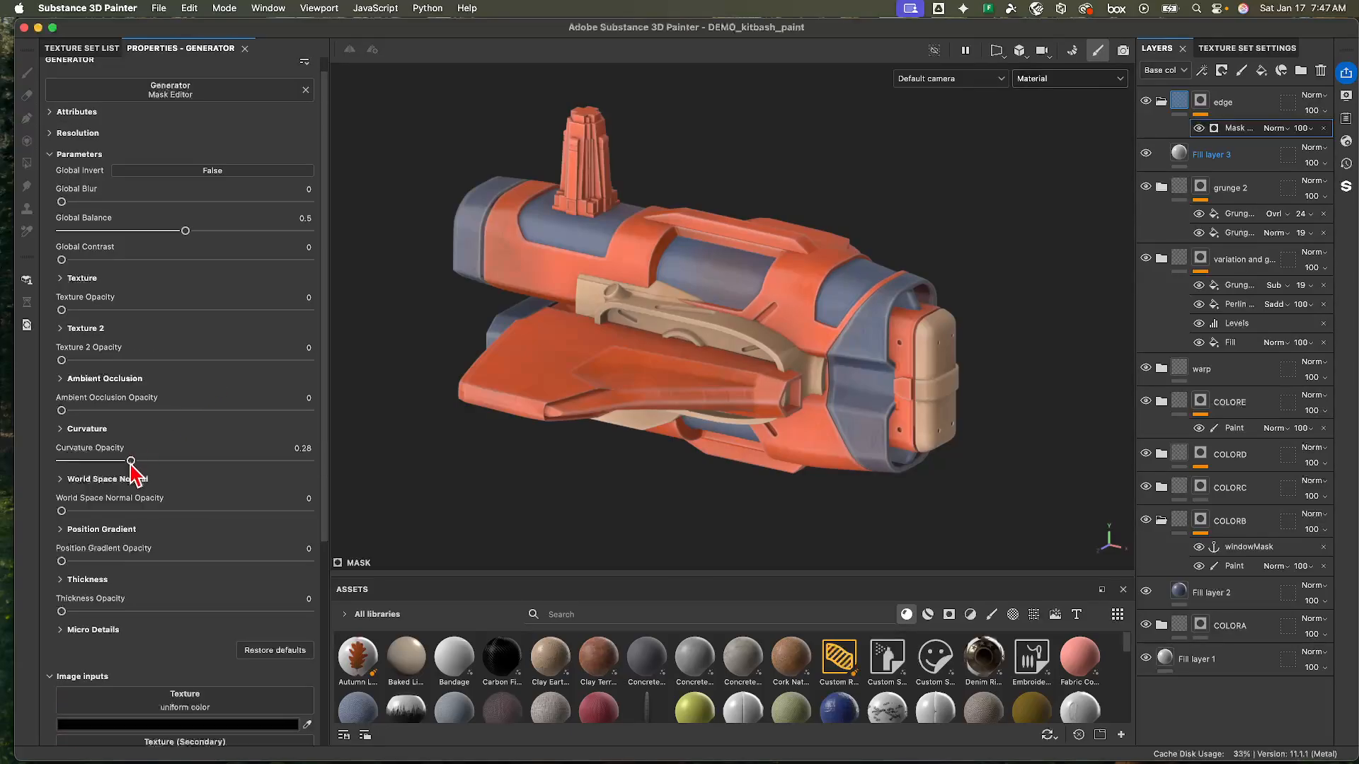
- Set the Mask Editor's Curvature Opacity to 1 and assign Grunge Cobweb to its Texture input
left_click_drag(131, 461, 354, 487)
scroll(166, 553, "down", 5)
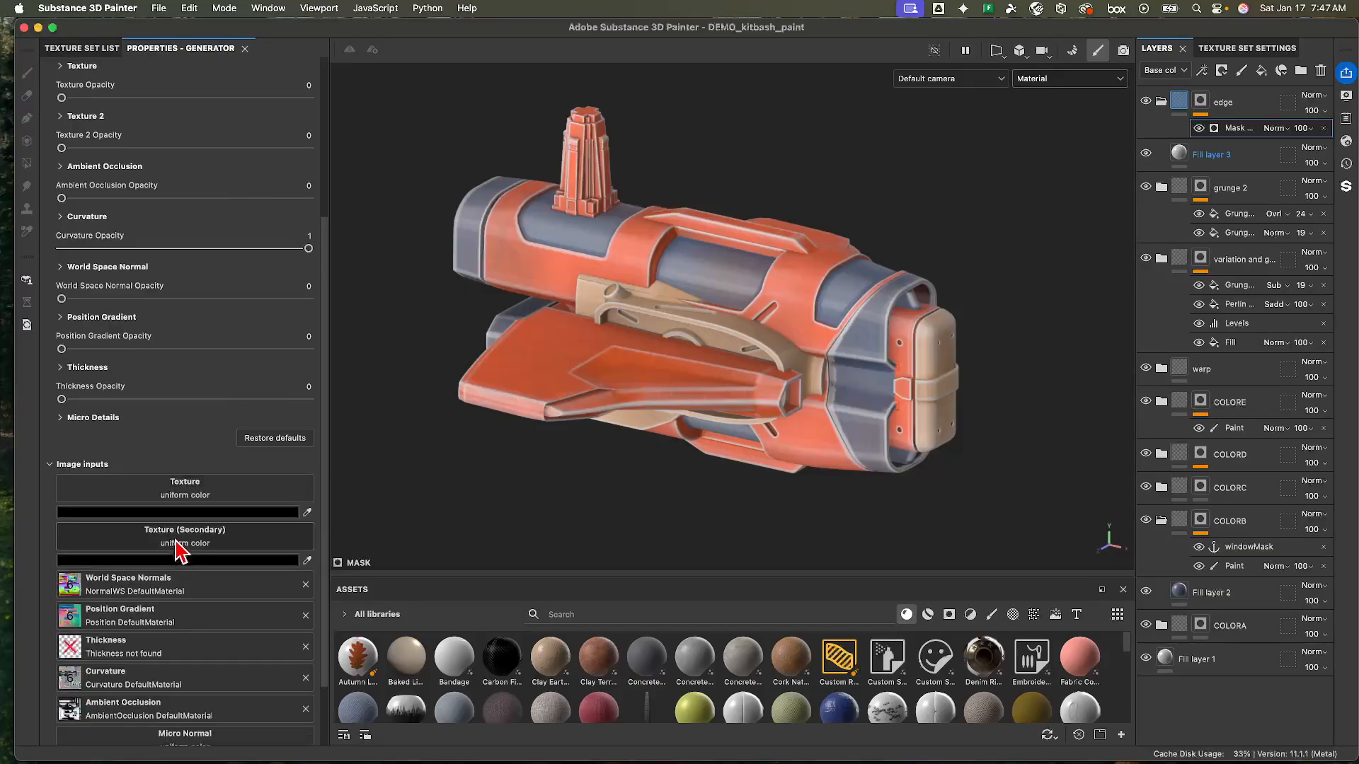
left_click(207, 504)
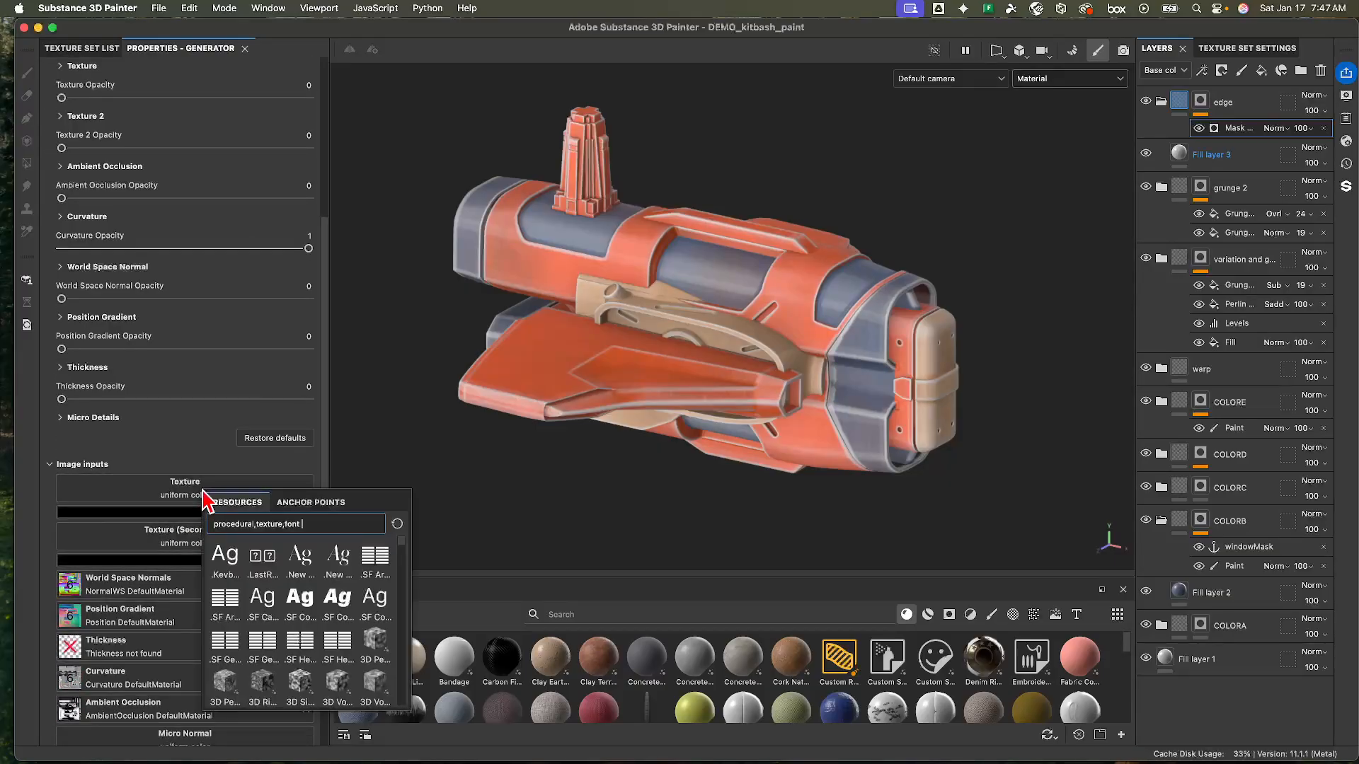
type("grunge")
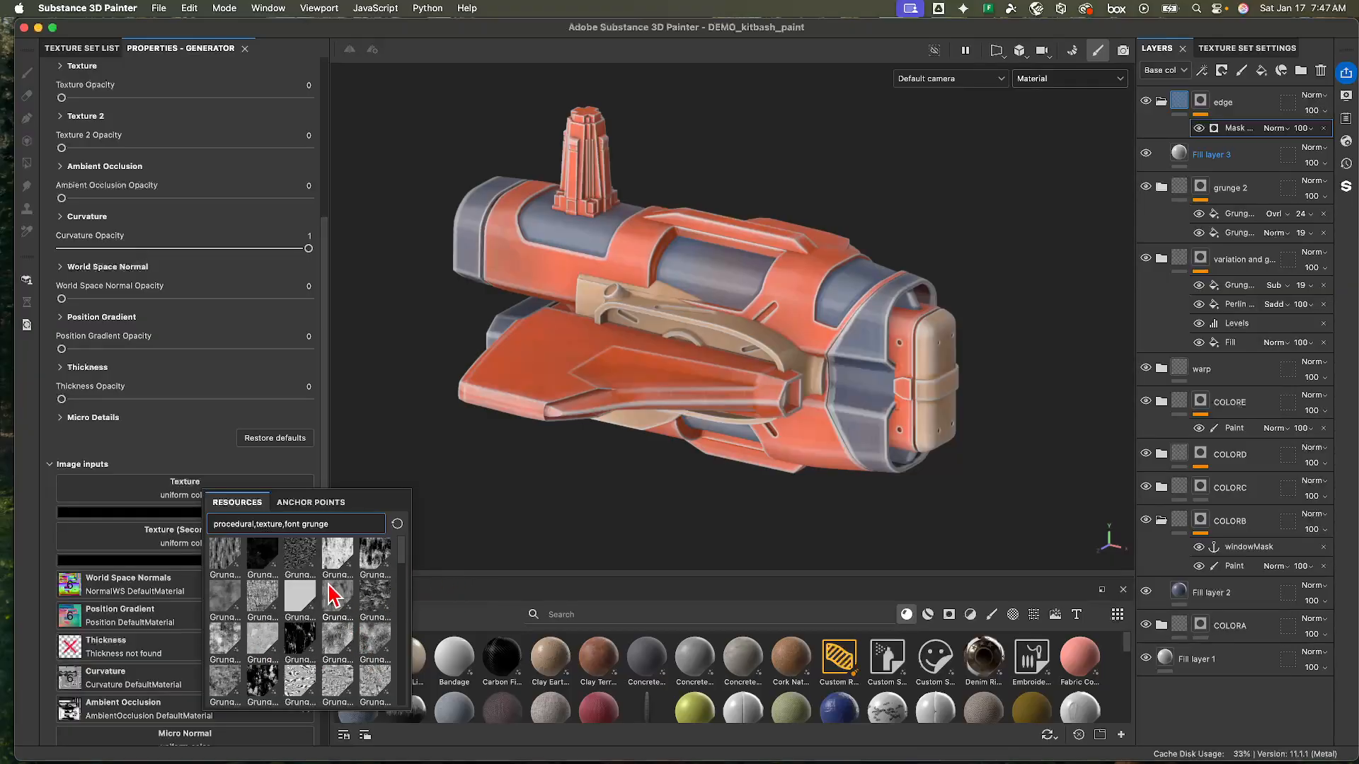
left_click(376, 567)
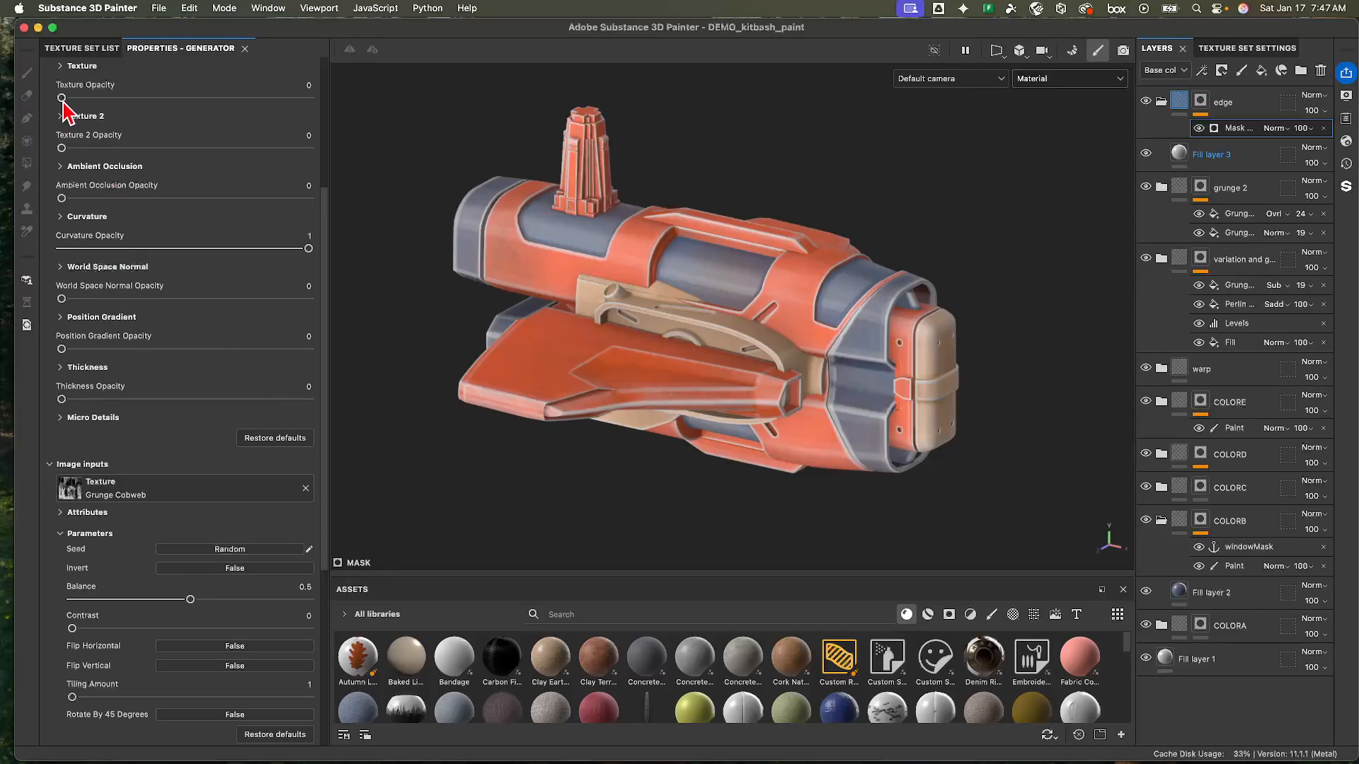
- Set the Mask Editor's Texture Opacity to 1 and the Grunge Cobweb Tiling Amount to 2
left_click_drag(61, 99, 310, 122)
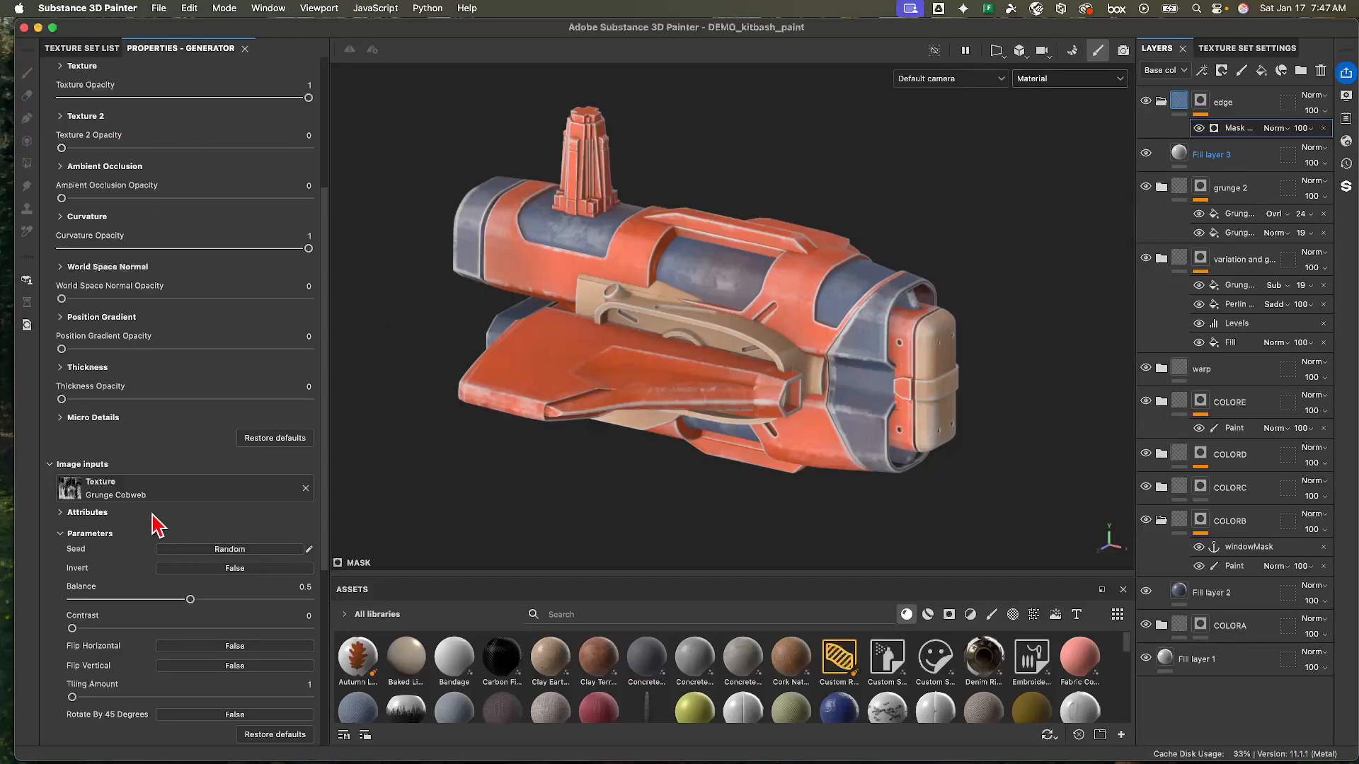
scroll(157, 519, "down", 3)
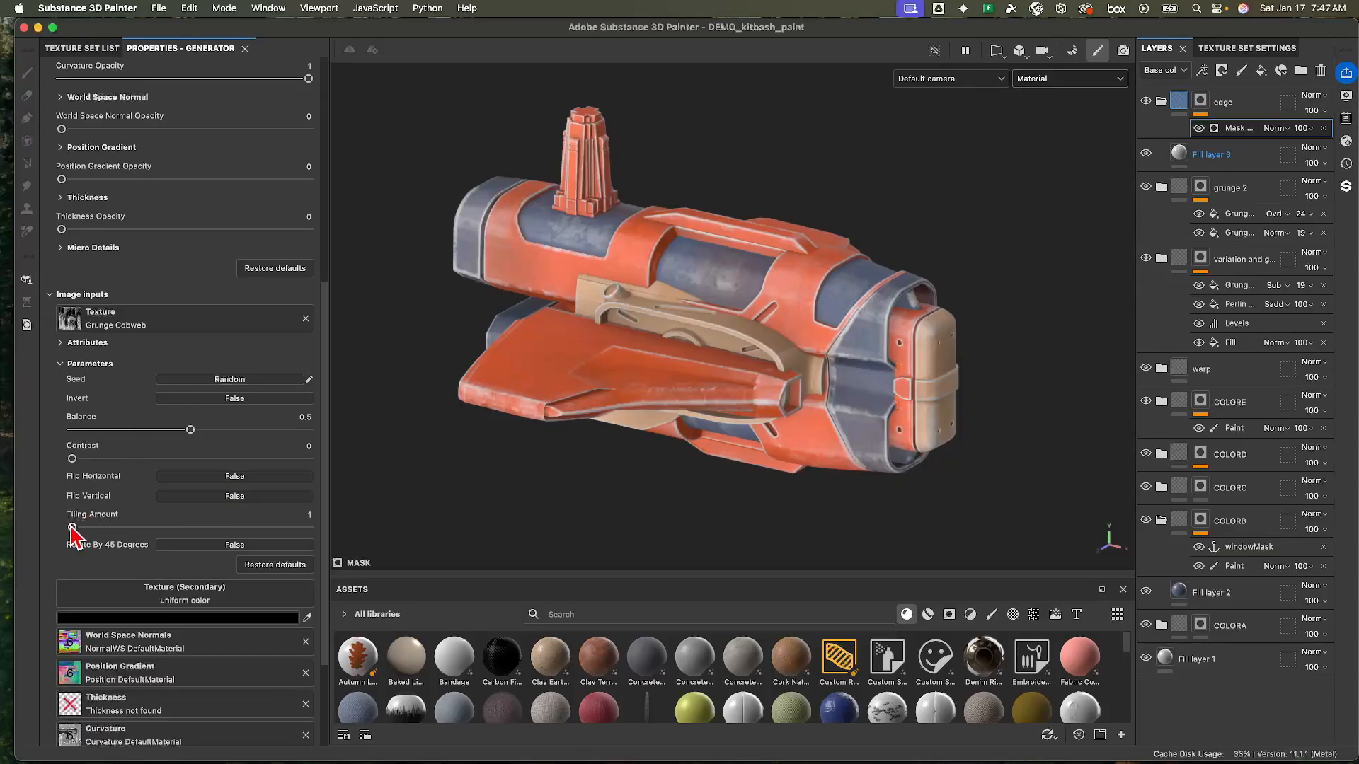
left_click_drag(72, 527, 95, 544)
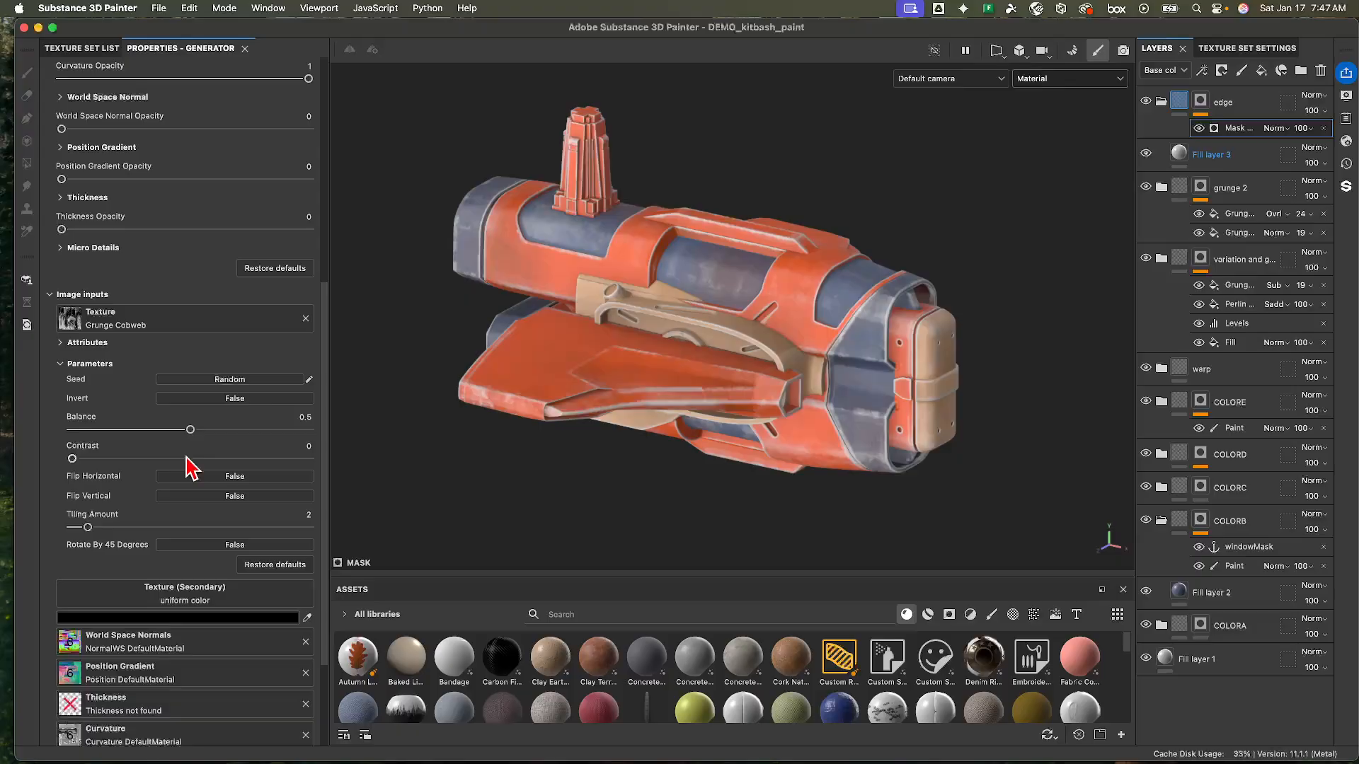
- Expand the Mask Editor's Position Gradient settings and set their main Invert option to True
scroll(205, 438, "down", 5)
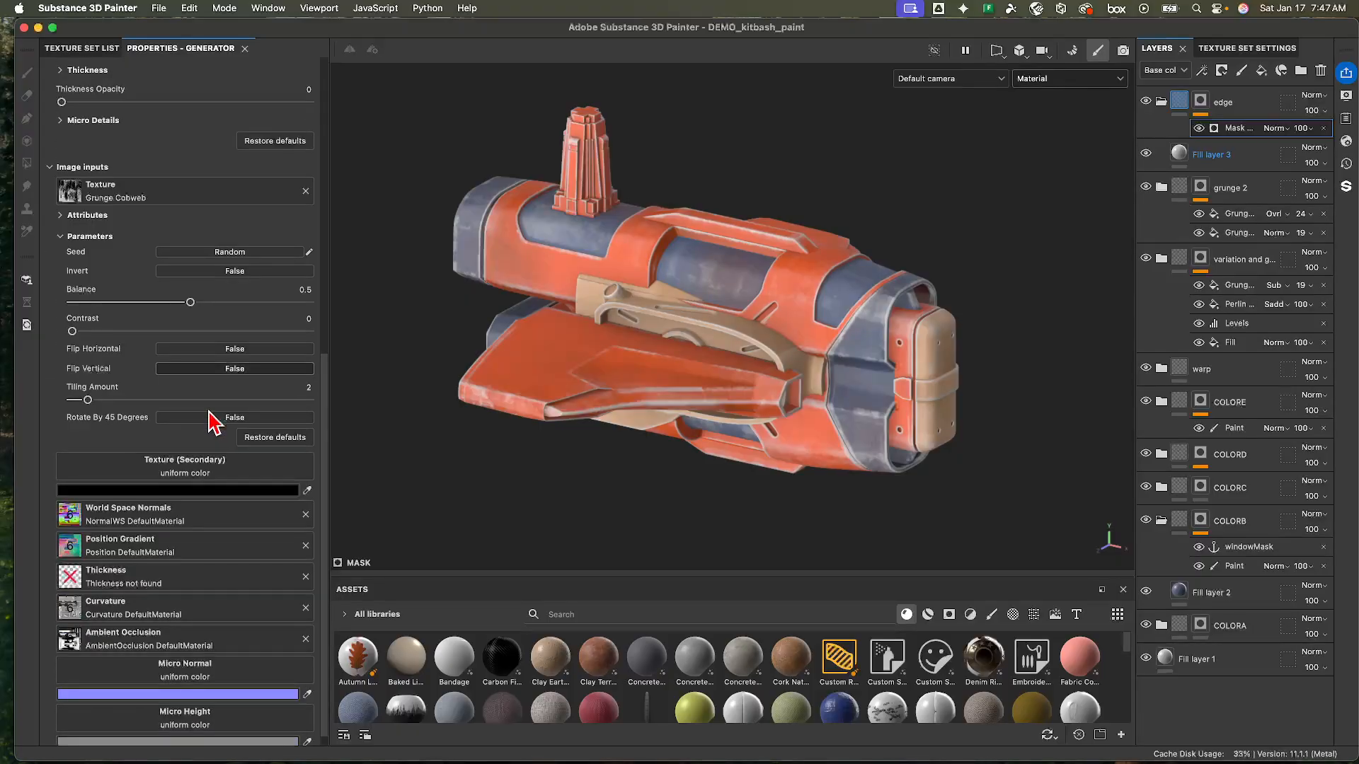
scroll(205, 418, "up", 4)
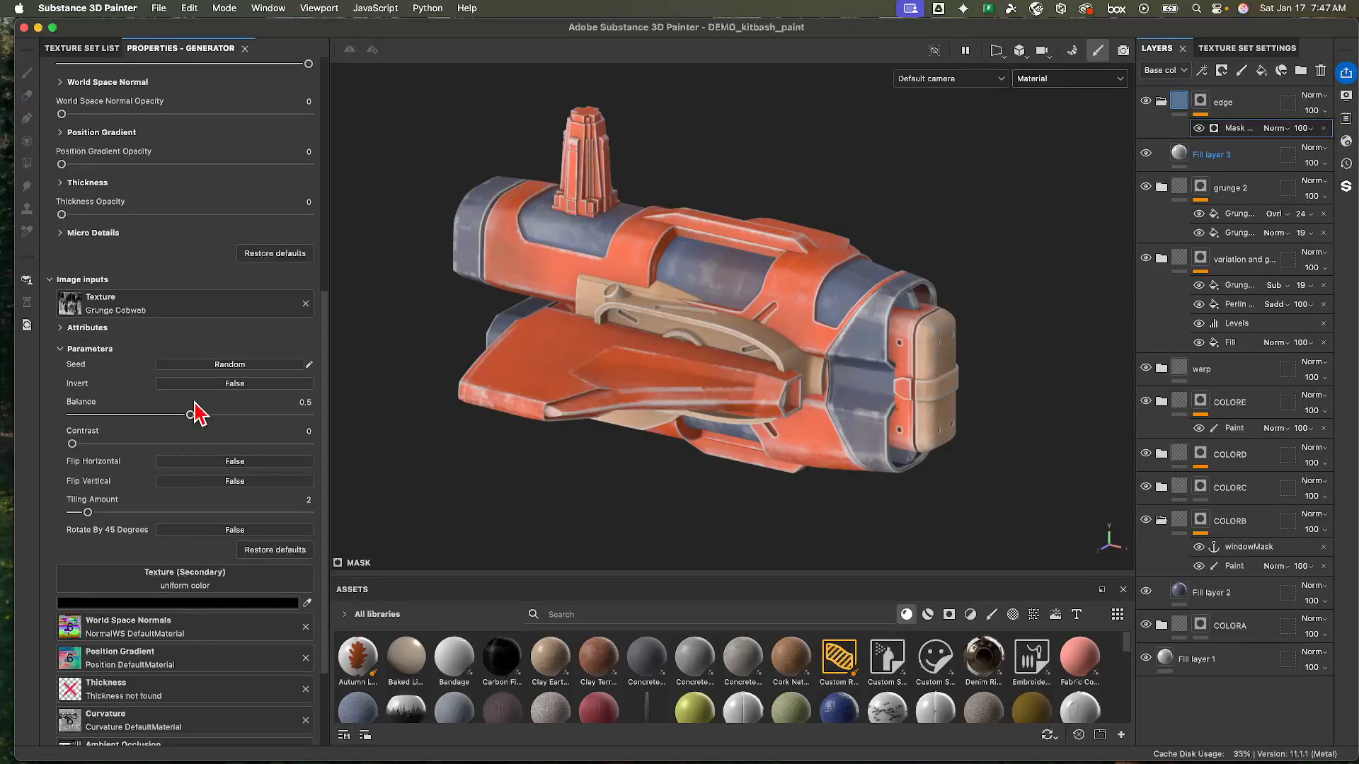
scroll(141, 283, "down", 2)
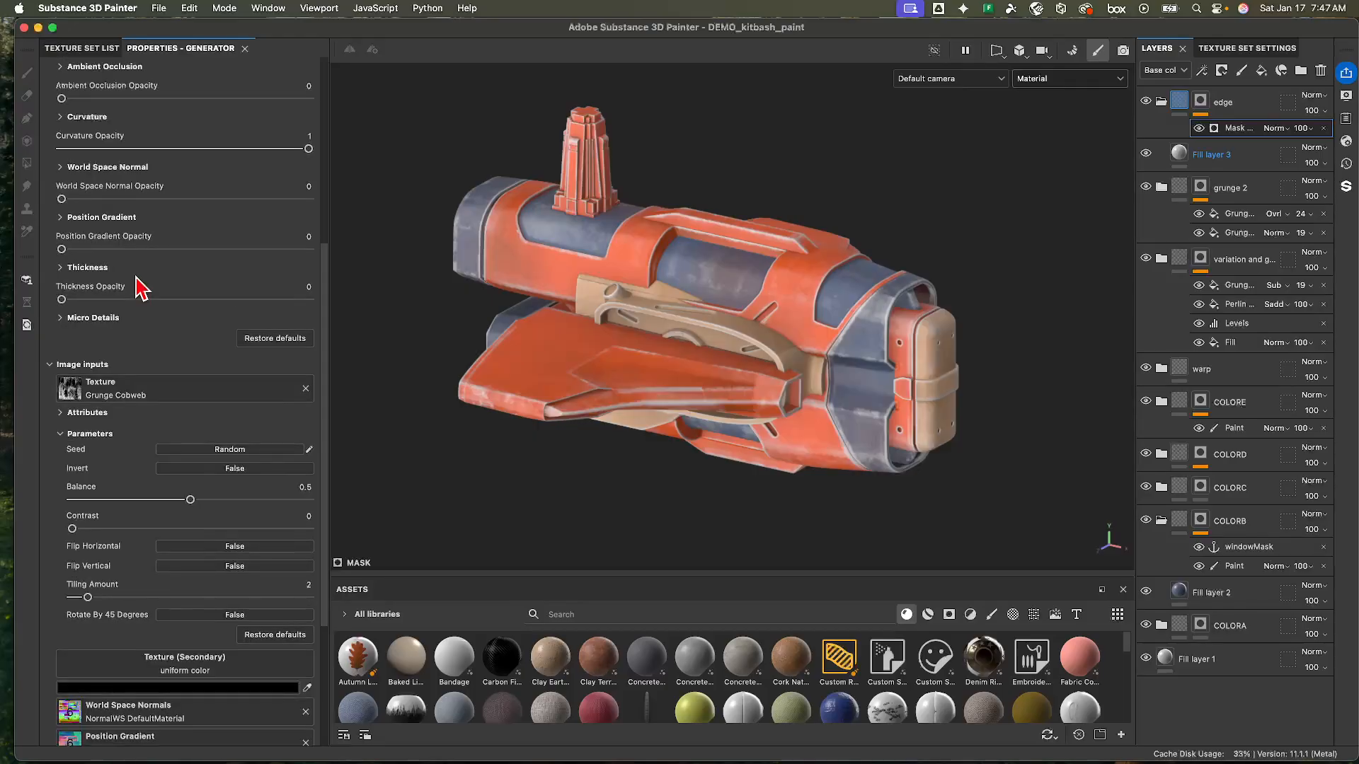
scroll(142, 287, "up", 8)
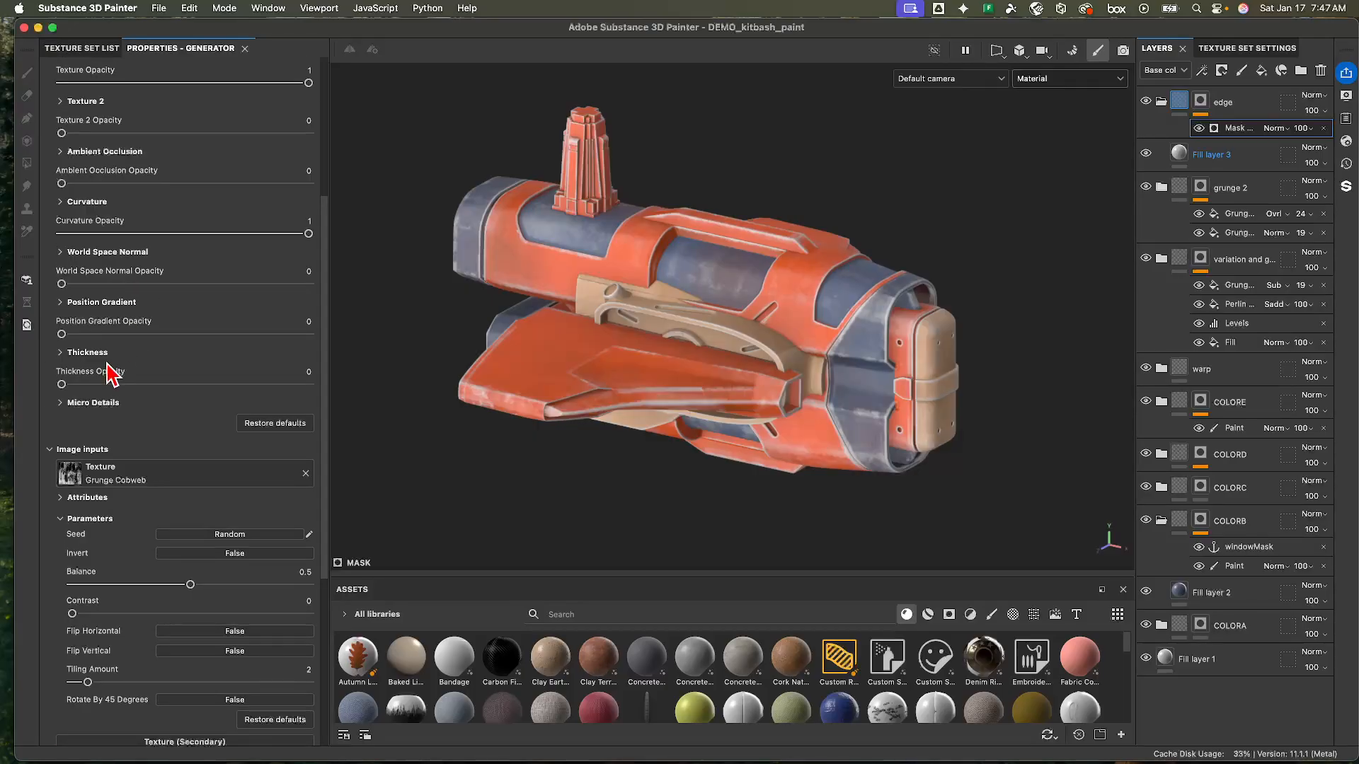
scroll(117, 325, "down", 2)
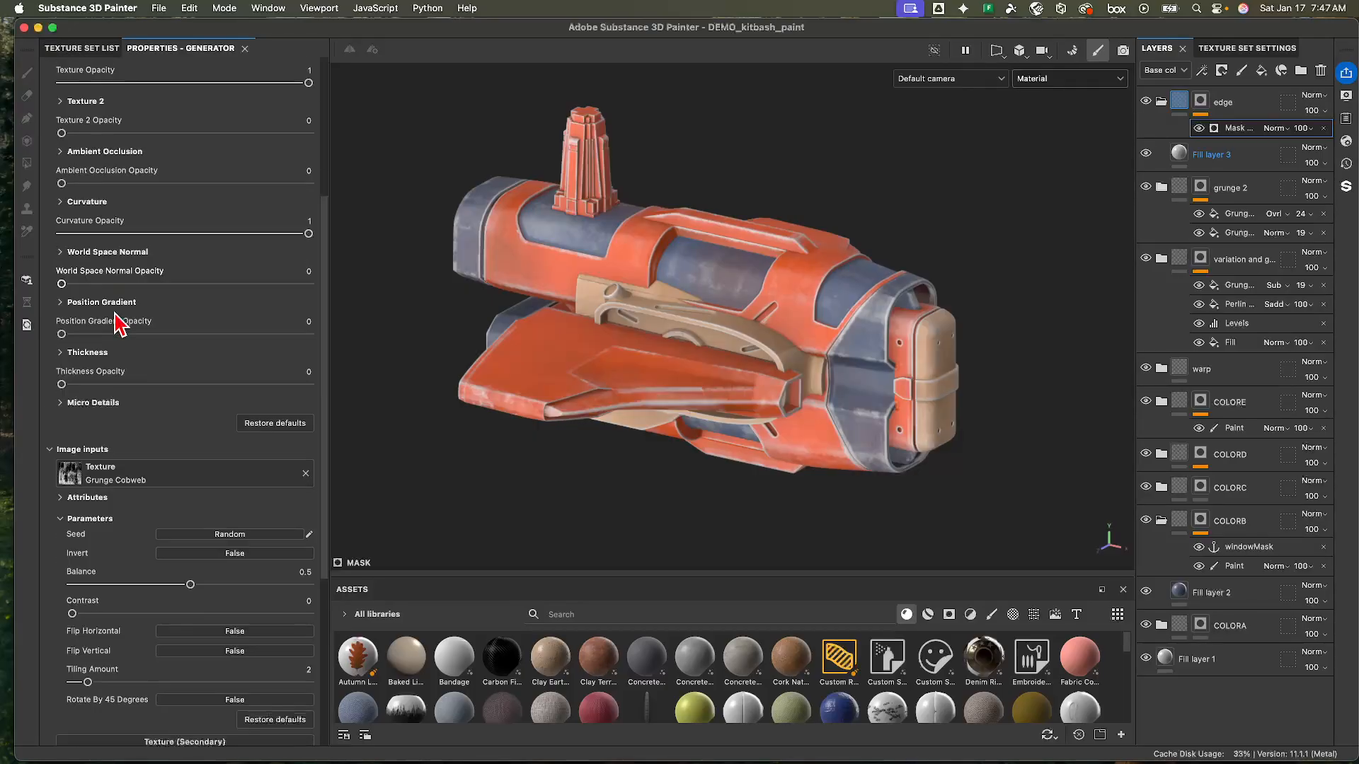
mouse_move(61, 293)
left_mouse_down()
mouse_move(194, 293)
mouse_move(61, 292)
left_mouse_up()
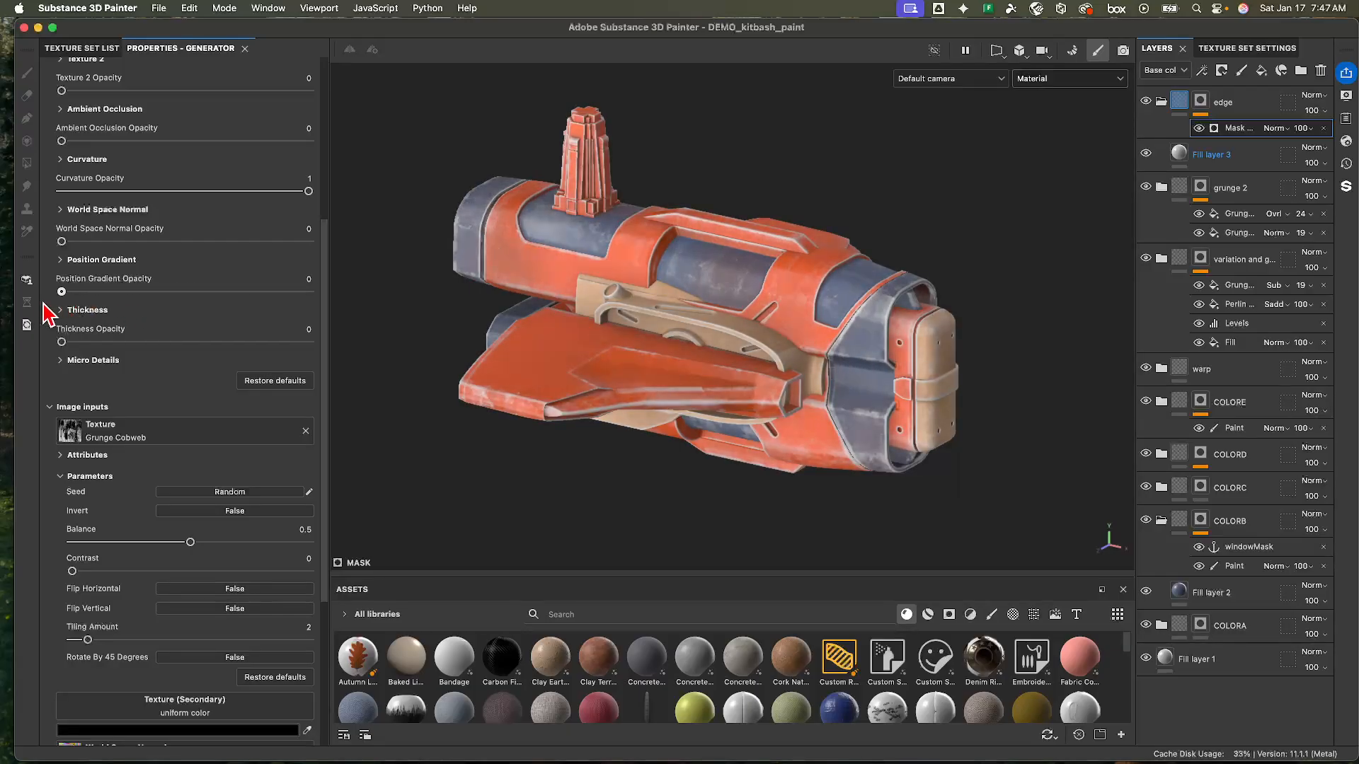
left_click(60, 259)
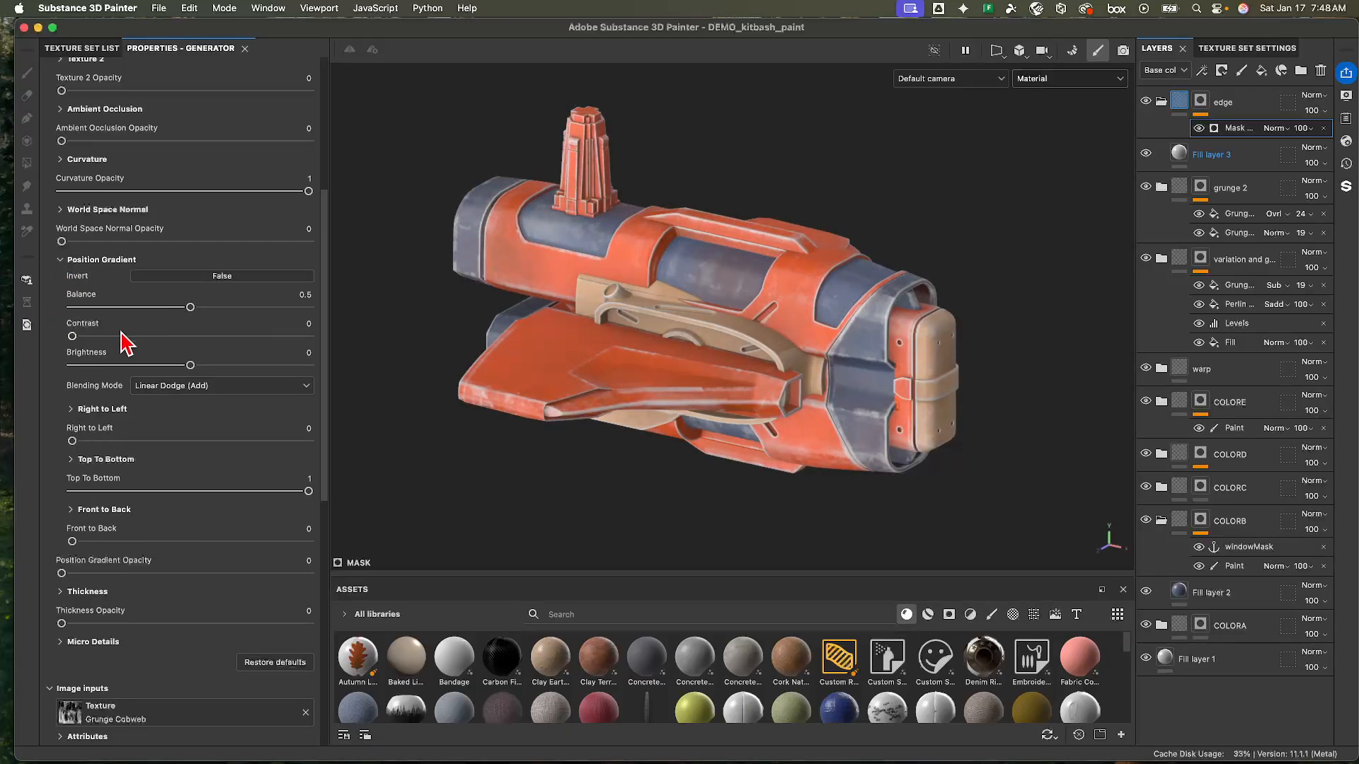
left_click(221, 276)
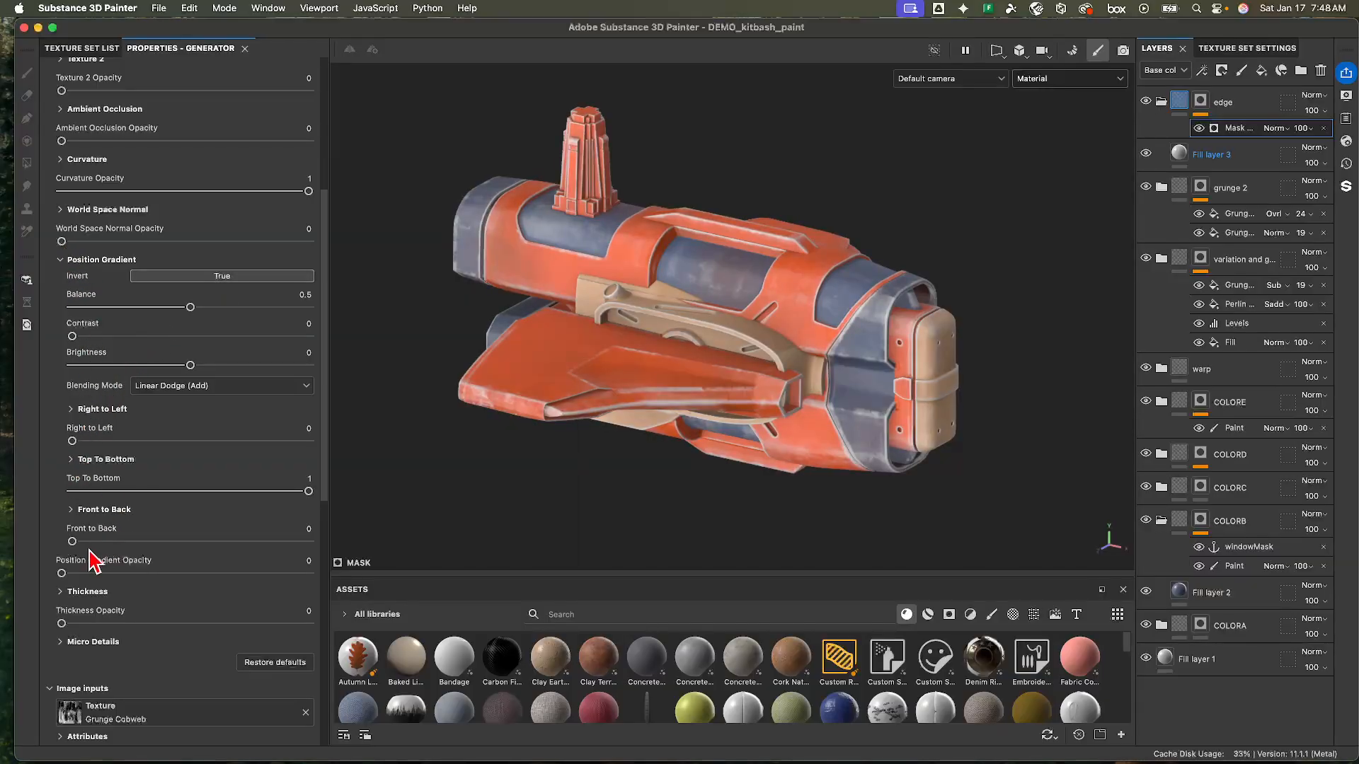
- Set Position Gradient Opacity to 1, and try inverting the Top To Bottom gradient before returning it to False
left_click(71, 460)
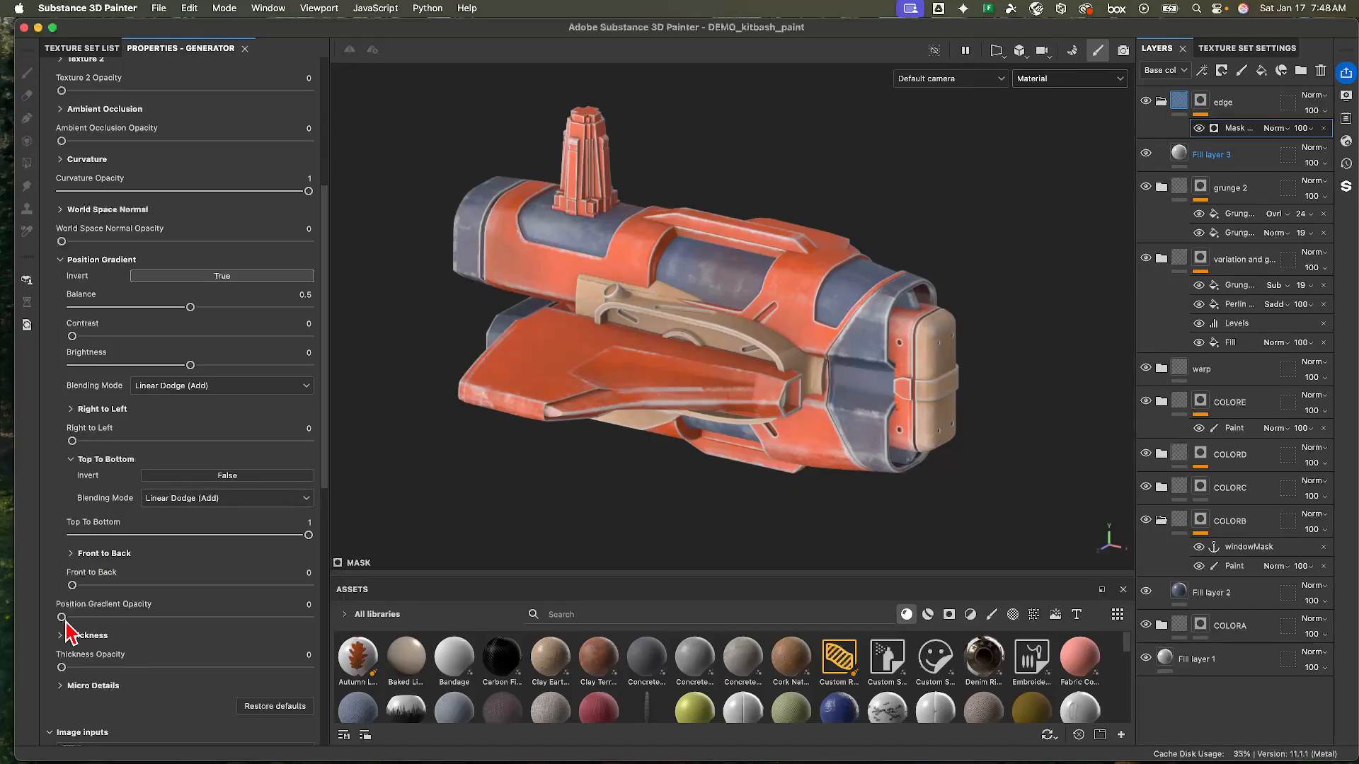
left_click_drag(62, 618, 311, 626)
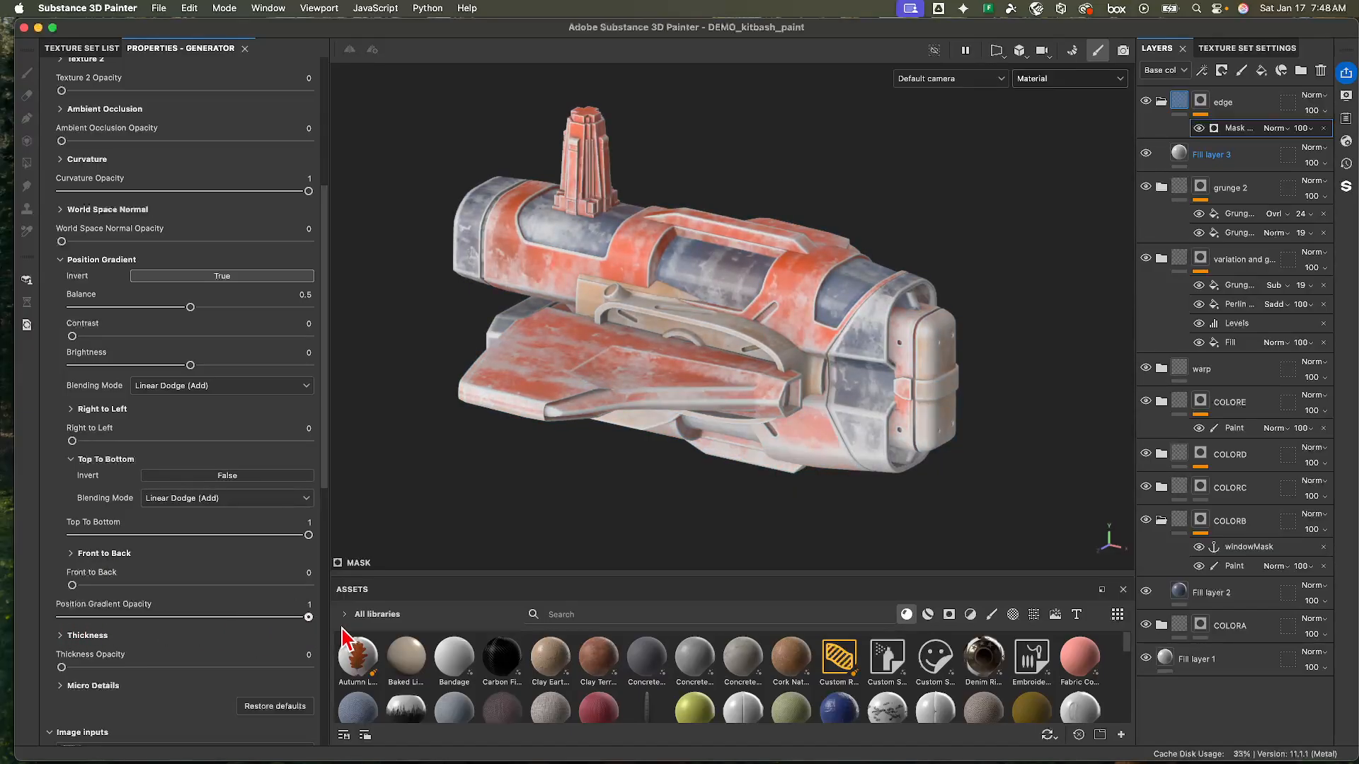
left_click(221, 476)
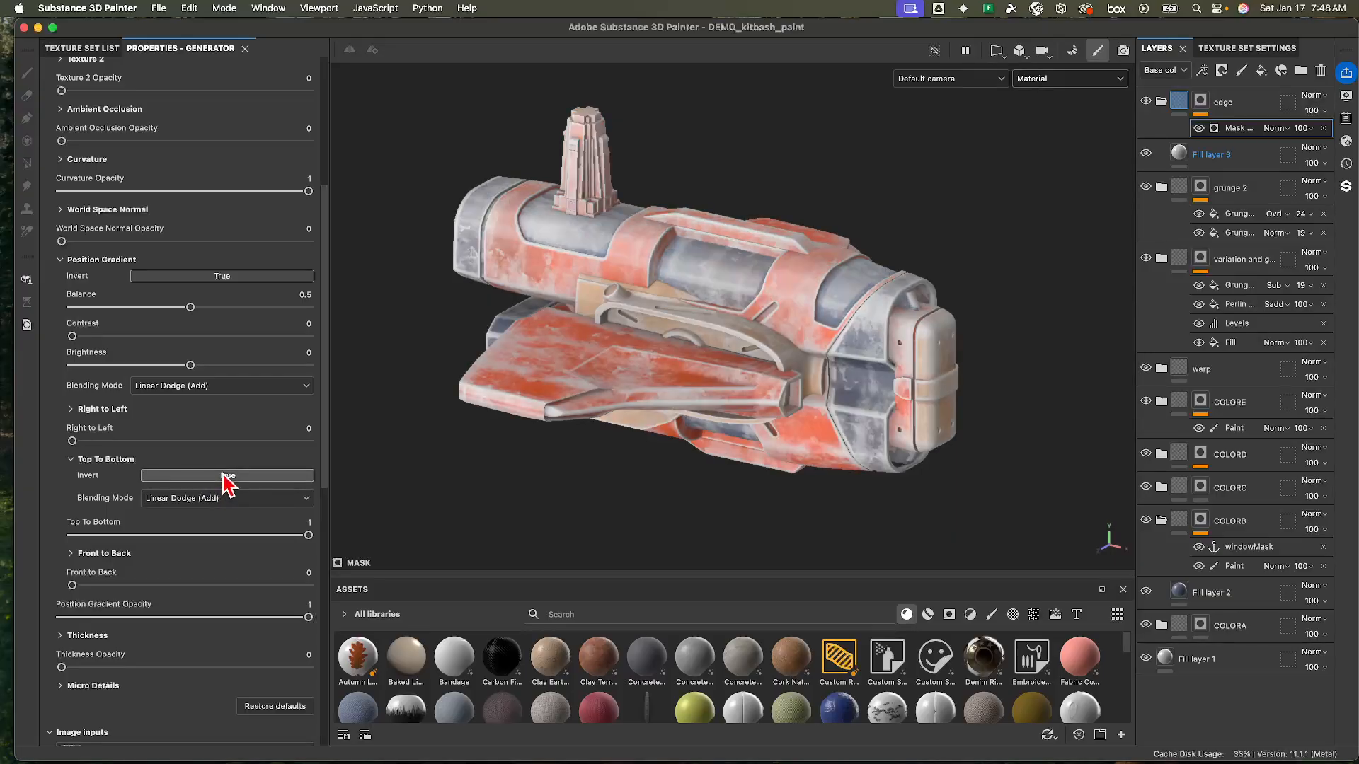
left_click(223, 476)
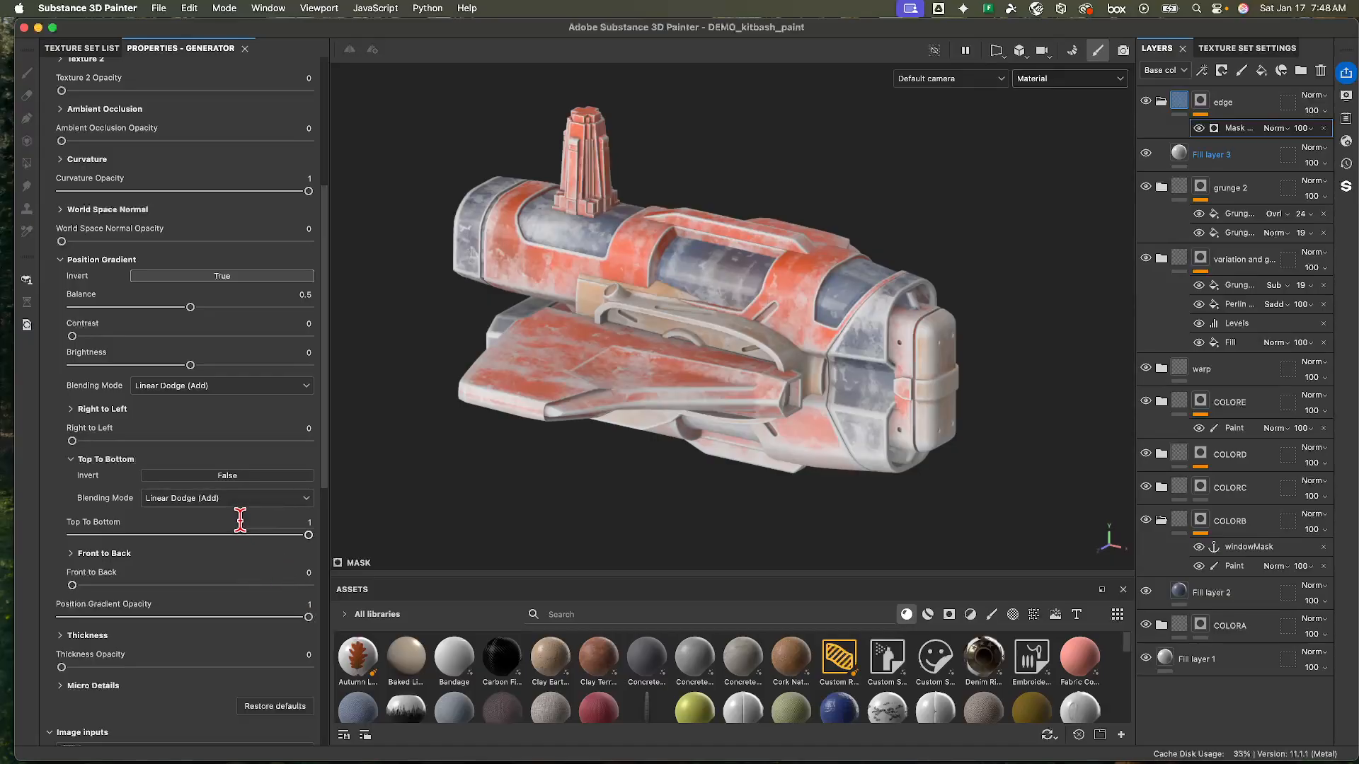
- Remove the Mask Editor from the edge folder's mask and add a Curvature generator in its place
left_click(1323, 129)
right_click(1201, 101)
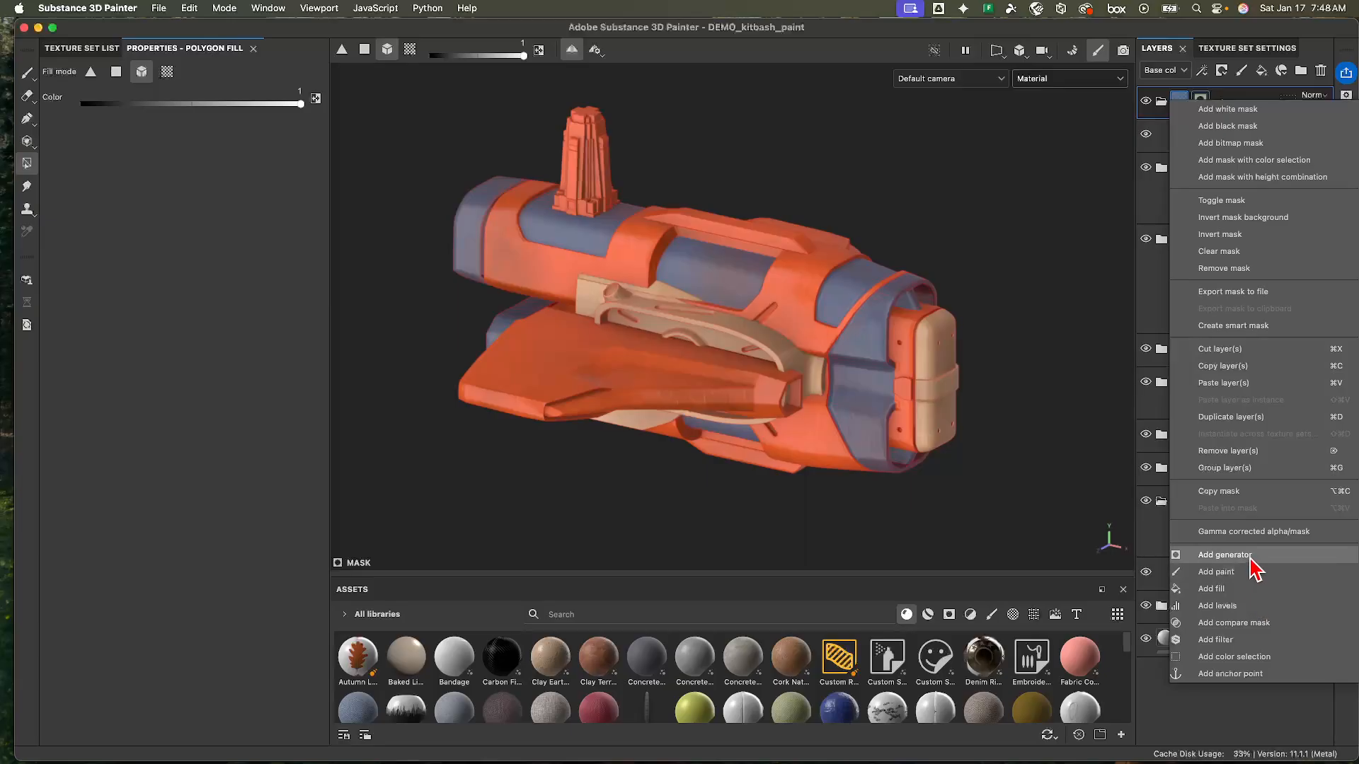
left_click(1203, 555)
left_click(195, 114)
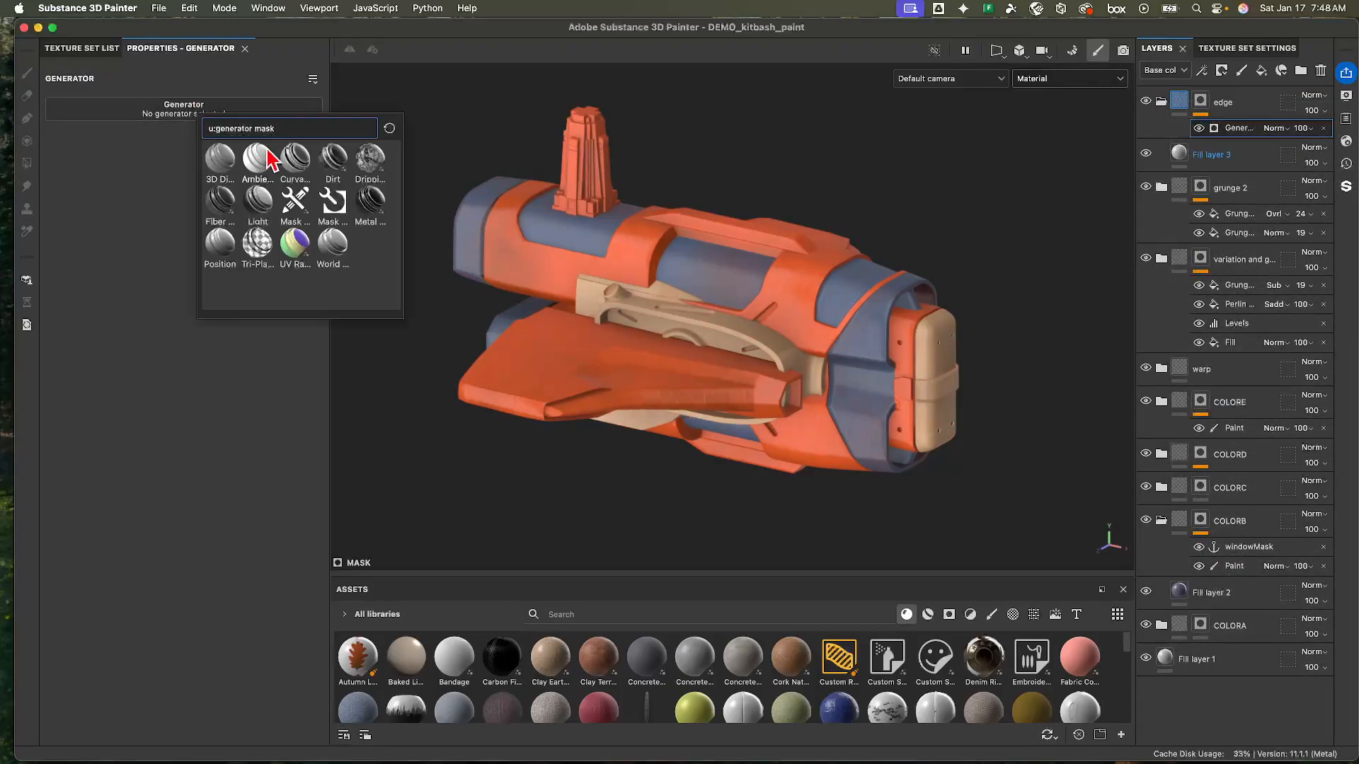
left_click(296, 161)
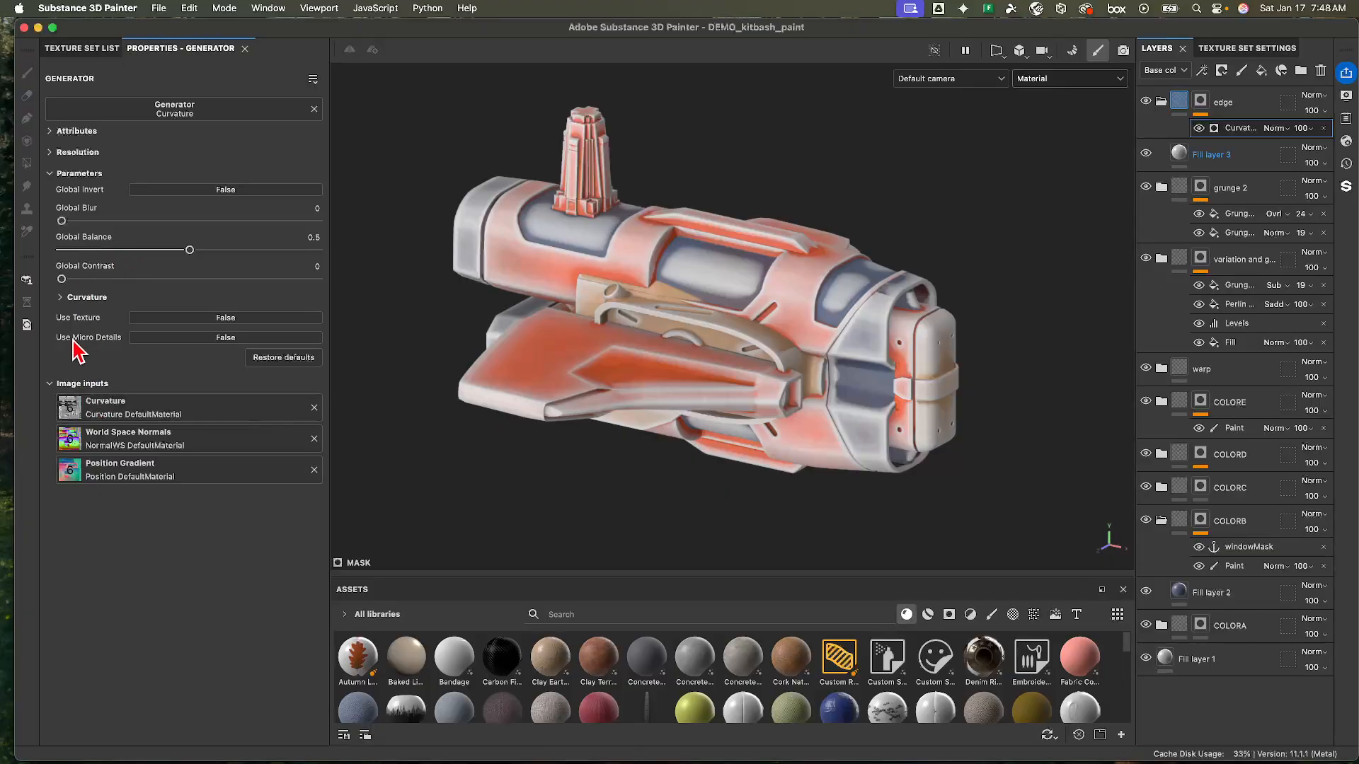
- In the Curvature generator's Curvature settings, set Fine, Soft, Medium, Large, Big and Huge to 0
left_click(61, 298)
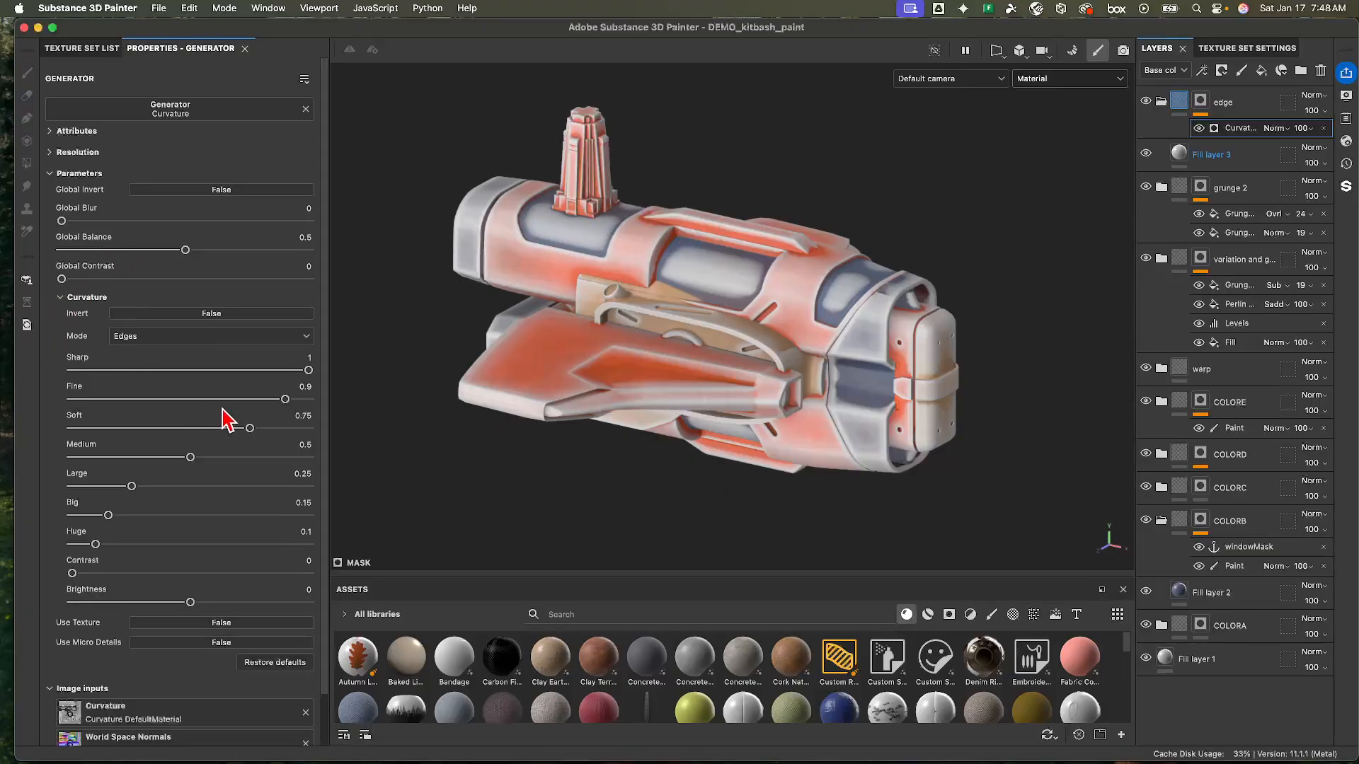
left_click_drag(95, 545, 72, 487)
left_click_drag(189, 458, 72, 458)
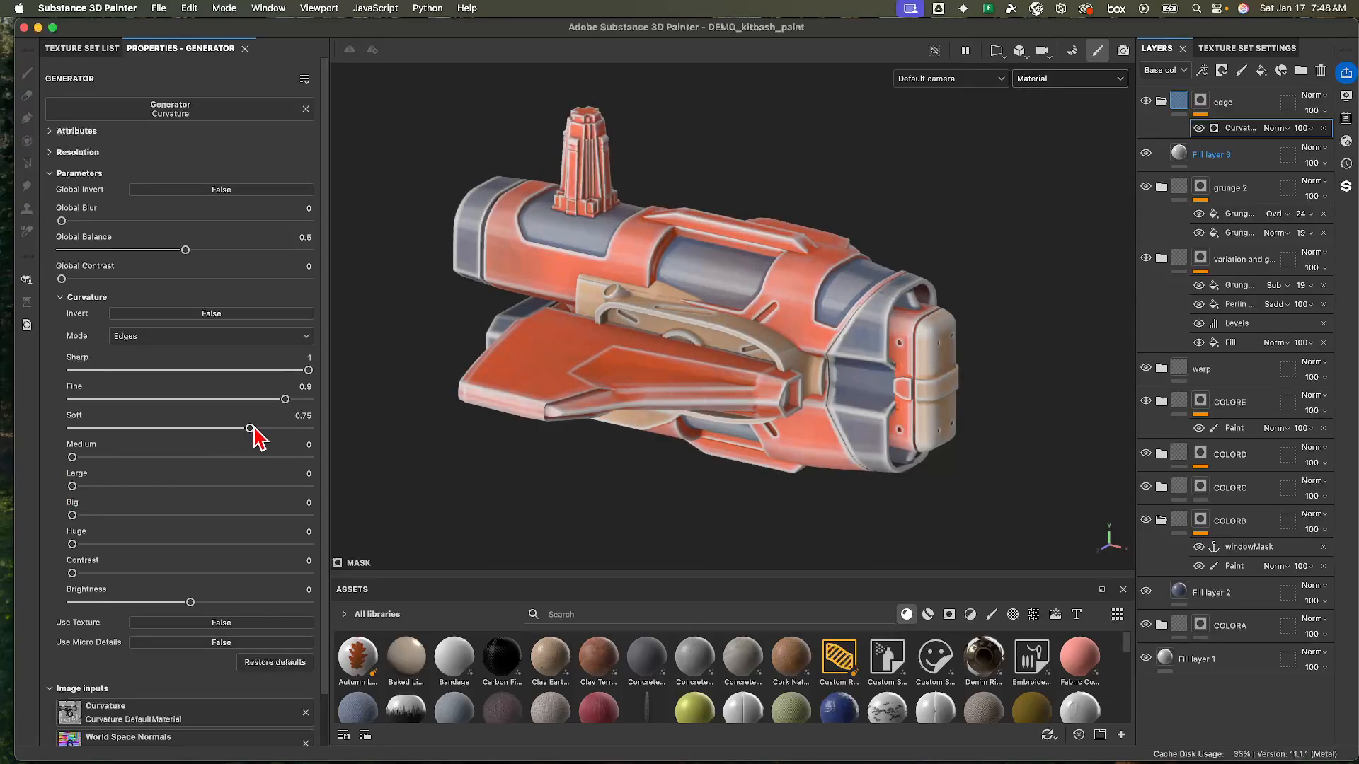
left_click_drag(250, 429, 72, 429)
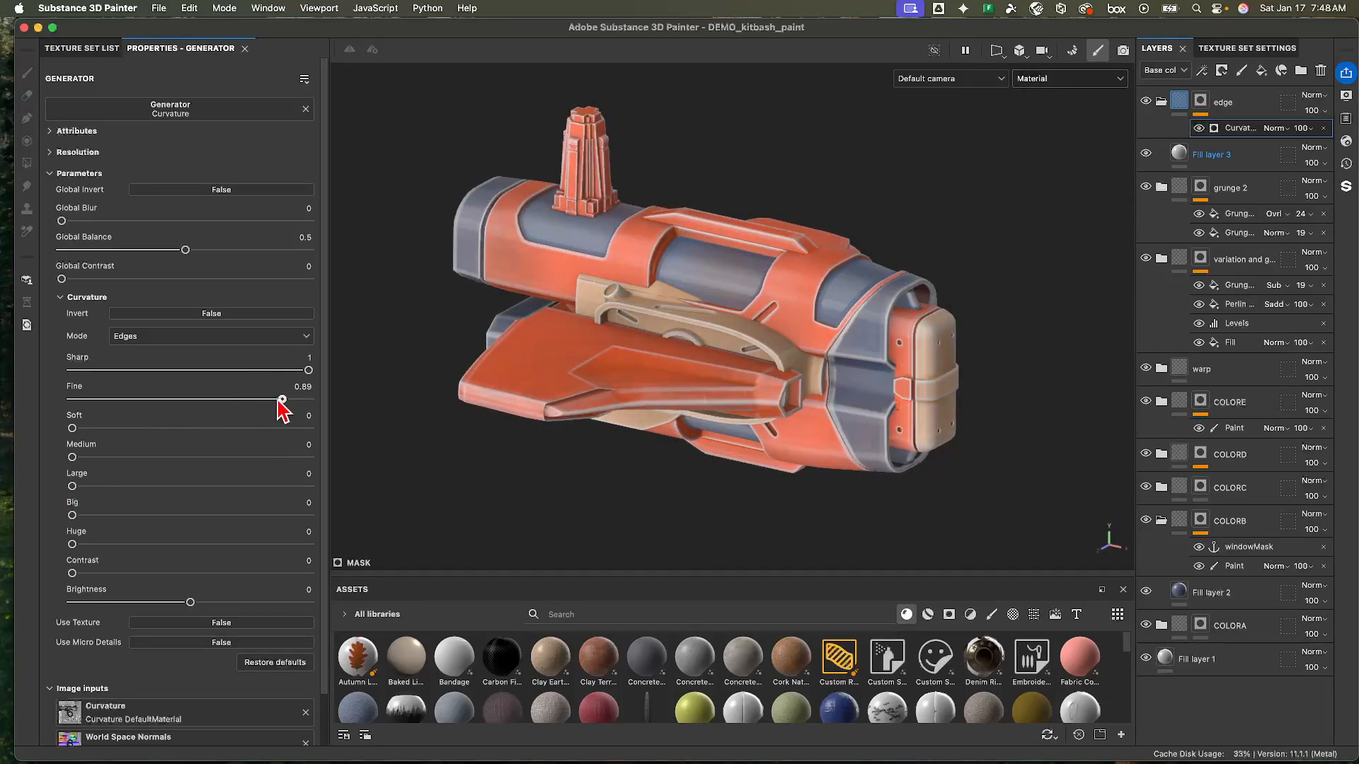
left_click_drag(284, 399, 107, 414)
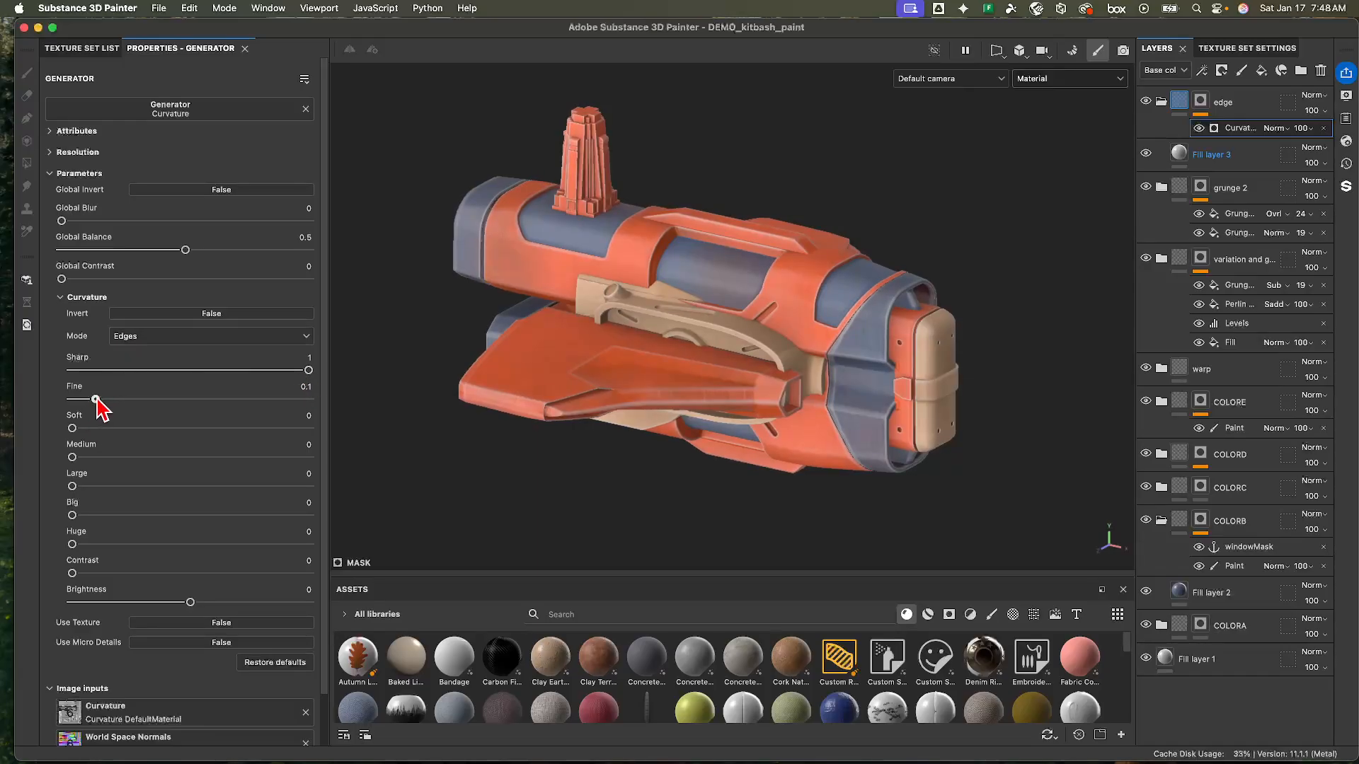
left_click_drag(97, 400, 58, 406)
- Try adjusting the Contrast and Brightness of the Curvature settings, and return both to 0
left_click_drag(73, 574, 41, 585)
mouse_move(192, 604)
left_mouse_down()
mouse_move(236, 604)
mouse_move(186, 604)
left_mouse_up()
left_click(287, 590)
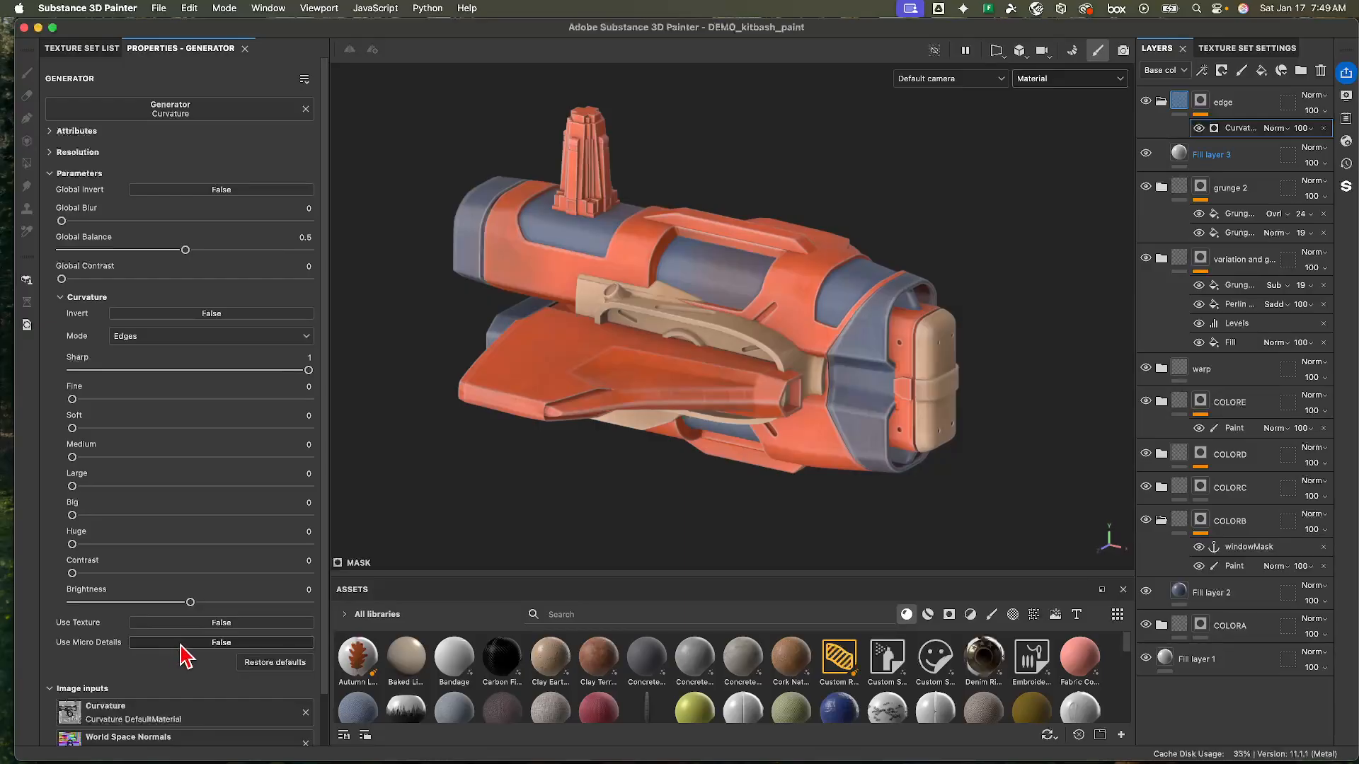
- Try the generator's Use Micro Details option, return it to False, and collapse the Curvature settings
scroll(183, 648, "down", 2)
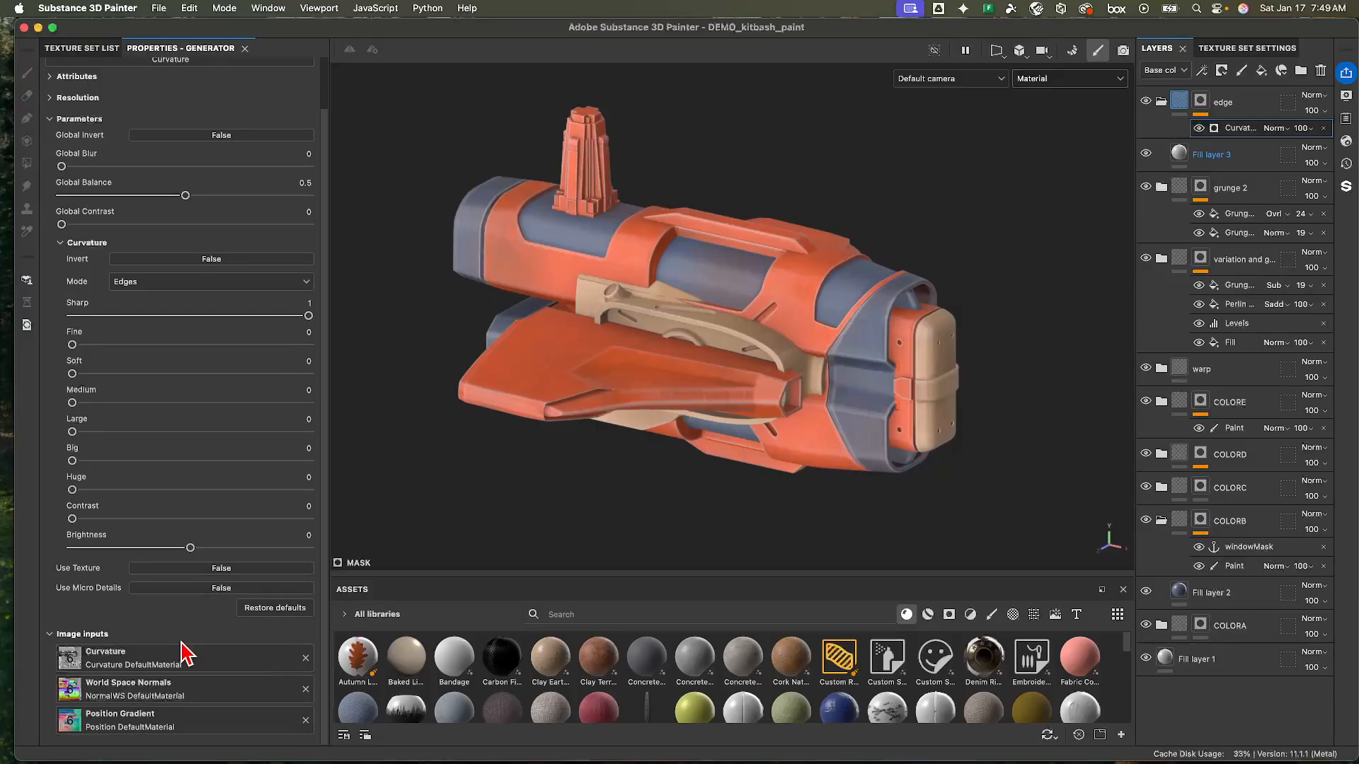
left_click(212, 588)
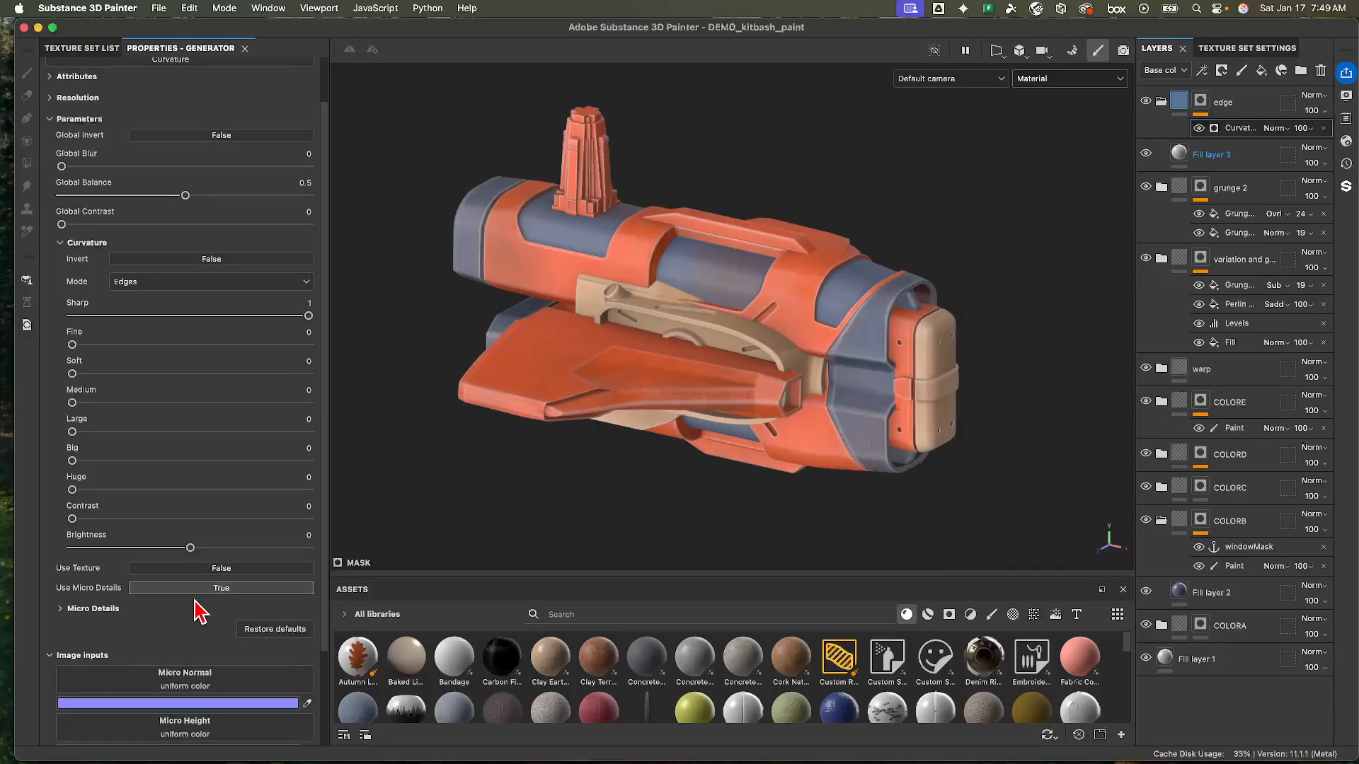
scroll(202, 612, "down", 4)
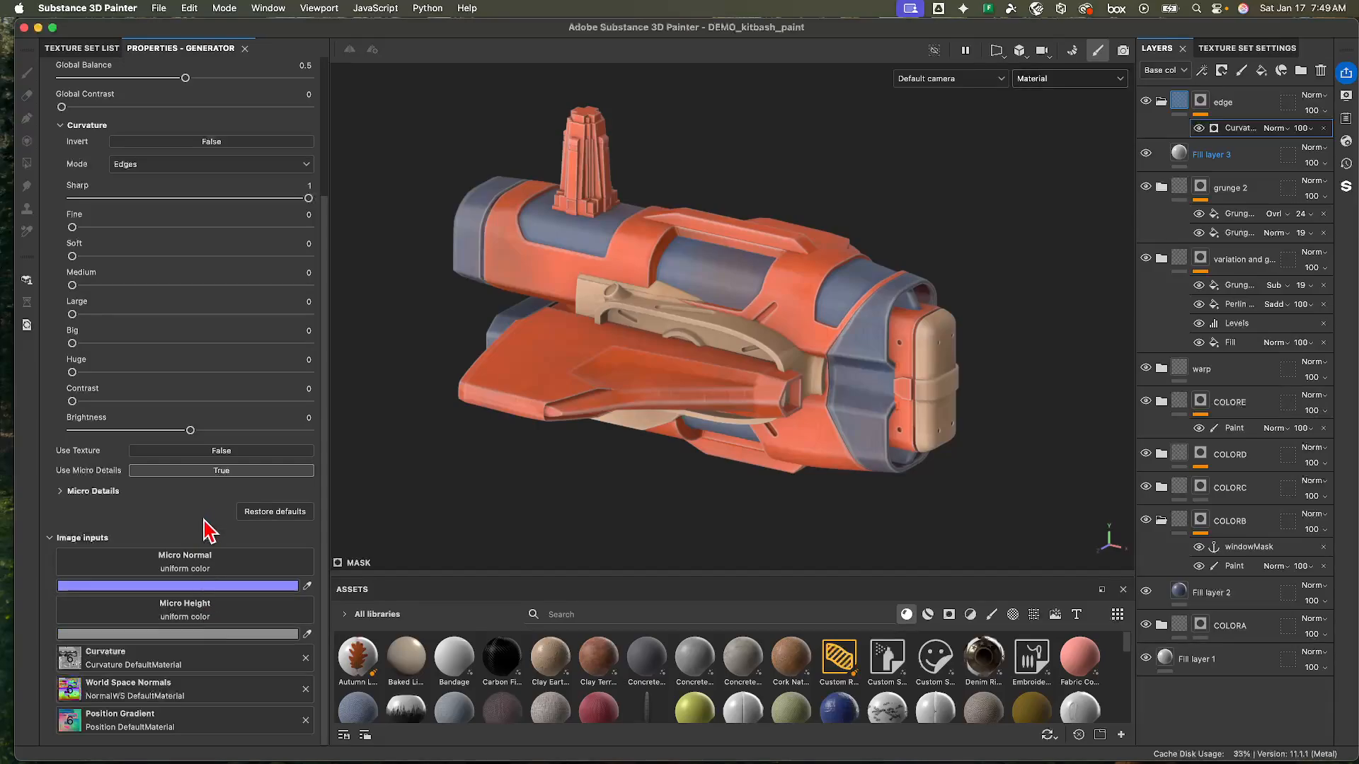
left_click(224, 471)
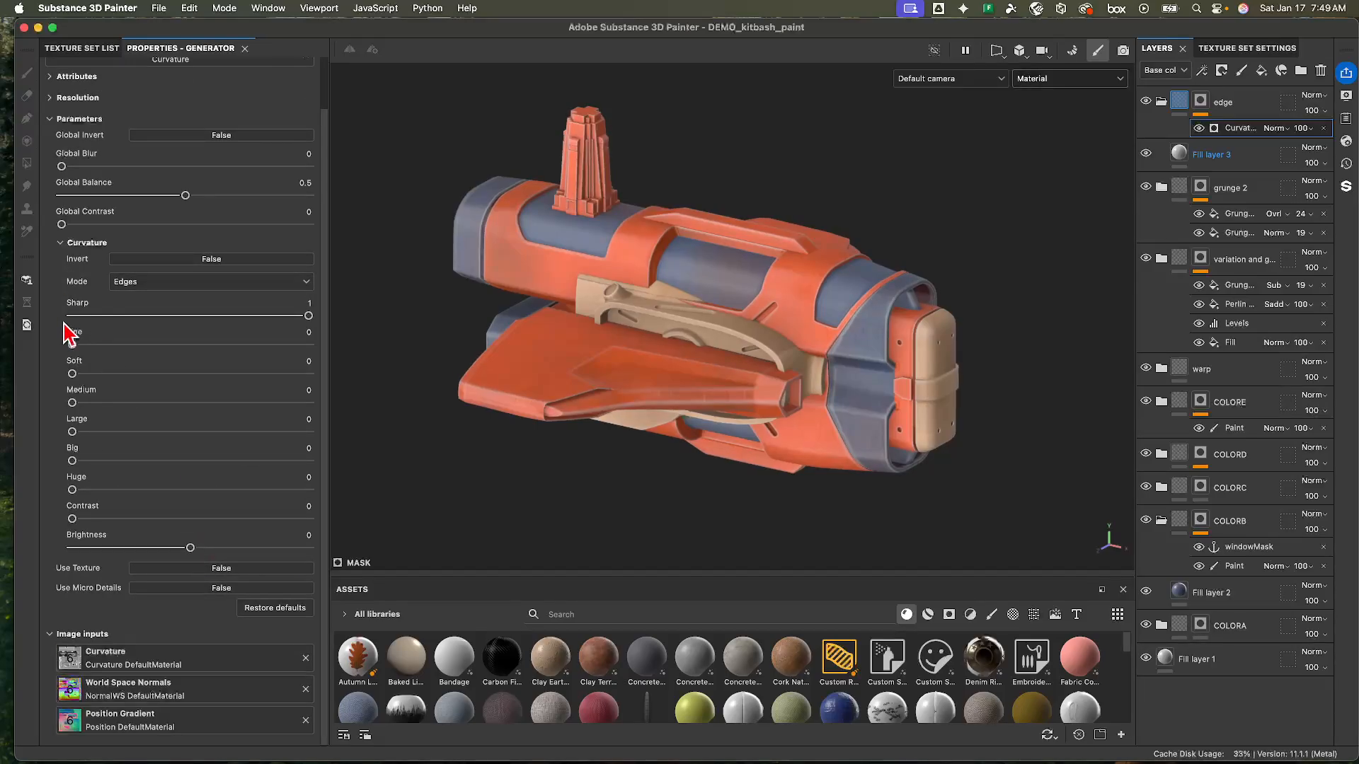
left_click(63, 244)
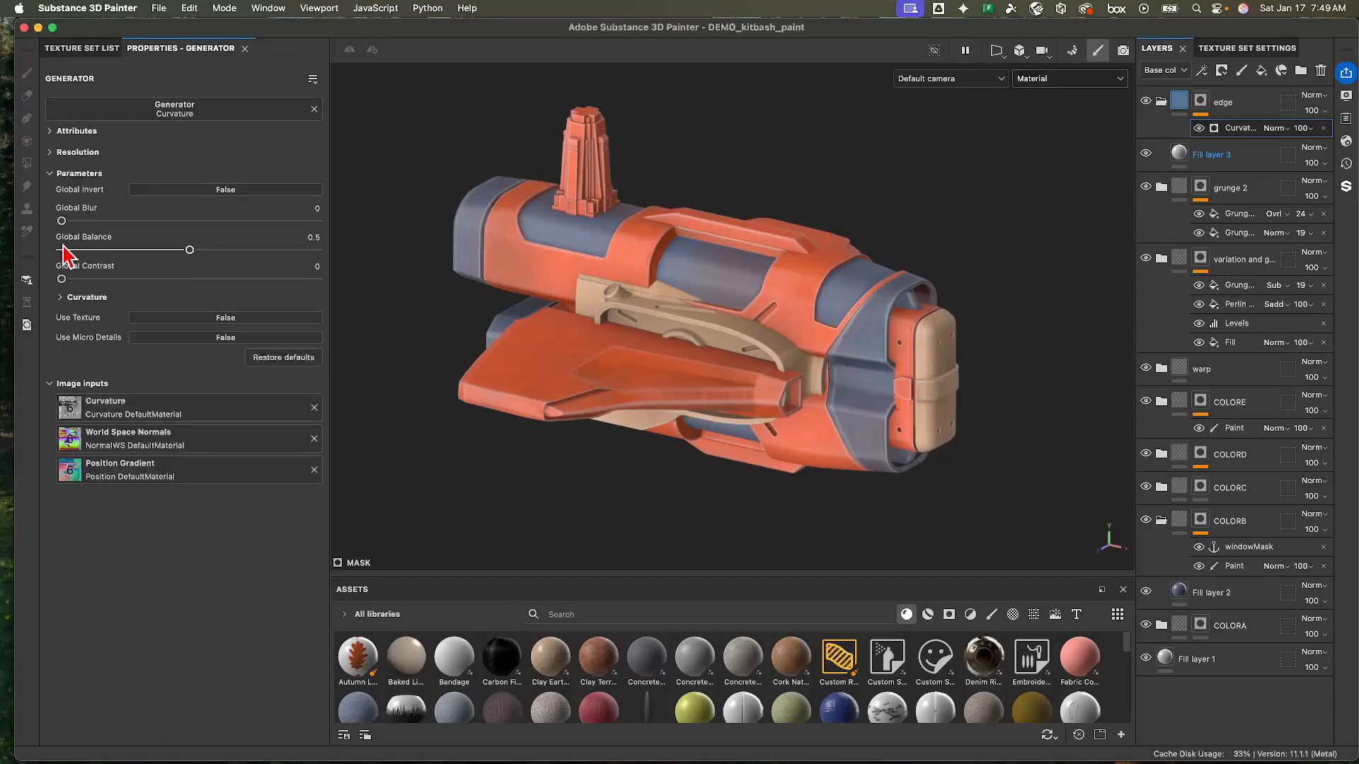
- Add a Levels effect above the Curvature generator in the edge mask, with input midtone 0.869 and white point 0.467
left_click(1228, 127)
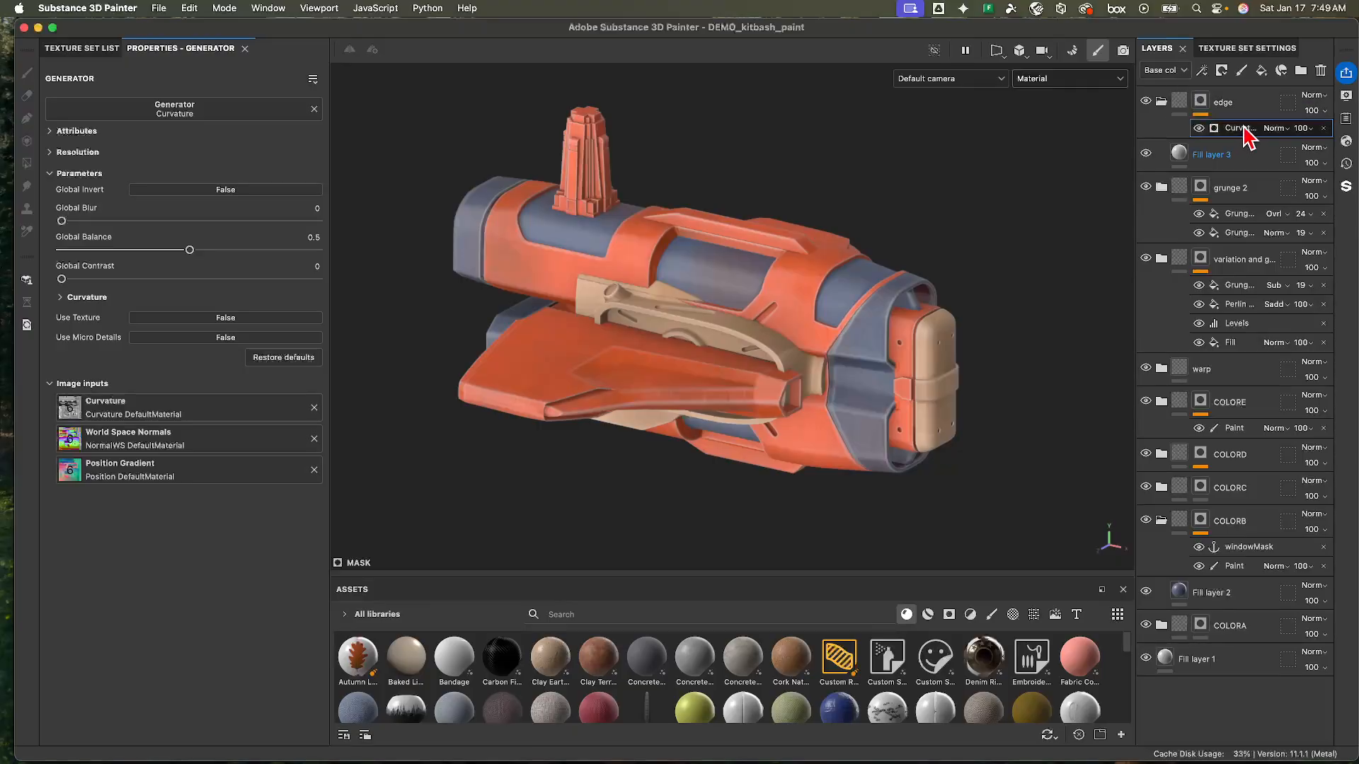
right_click(1245, 130)
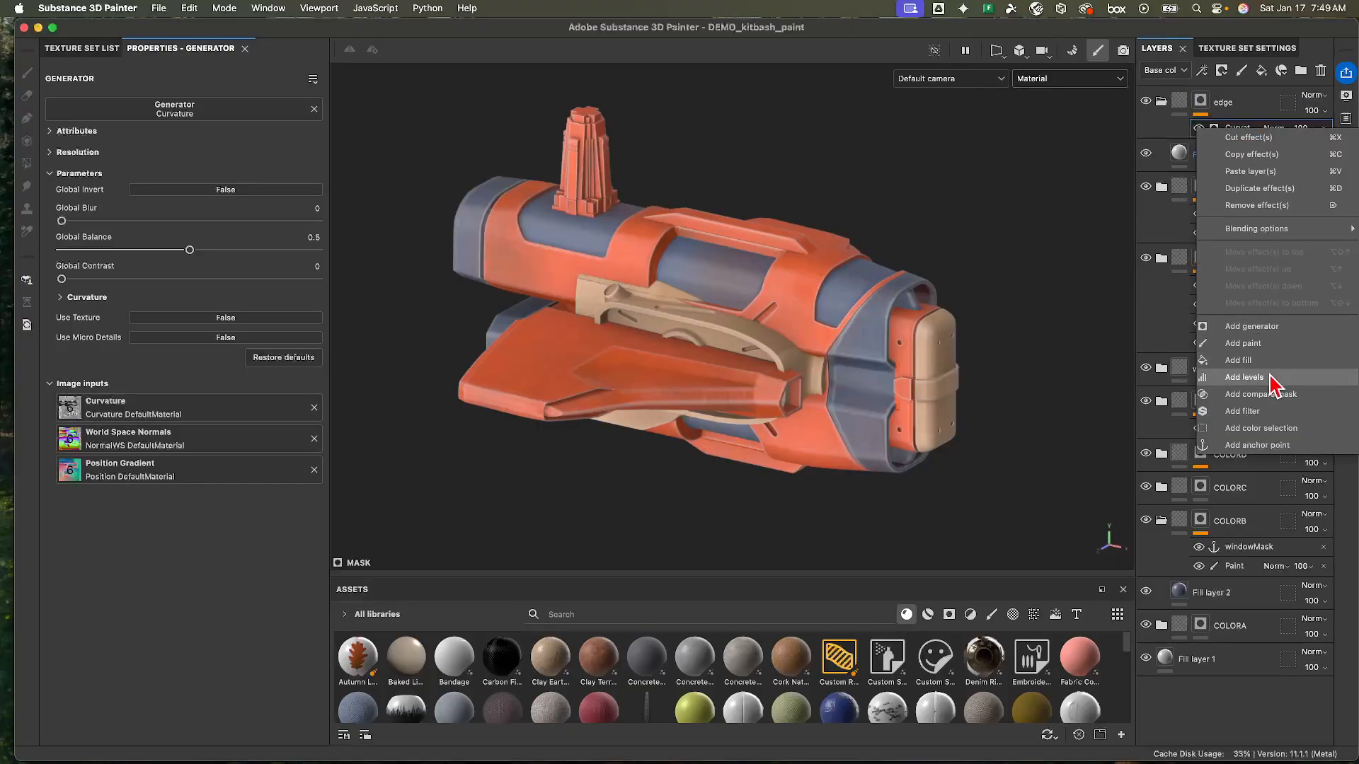
left_click(1245, 377)
mouse_move(186, 108)
left_mouse_down()
mouse_move(198, 109)
mouse_move(162, 108)
left_mouse_up()
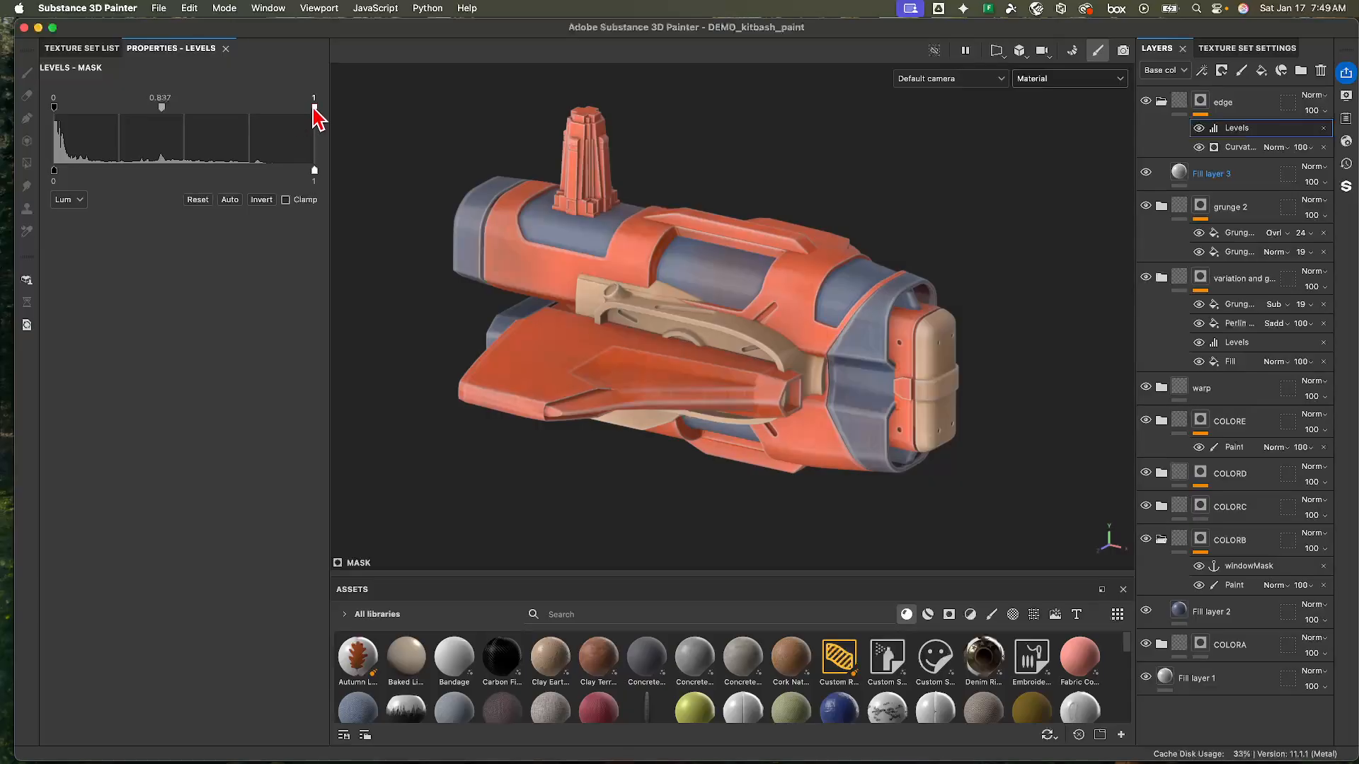
left_click_drag(314, 108, 107, 111)
- Add a fill using the Grunge Cobweb texture above the Levels effect in the edge mask
right_click(1247, 132)
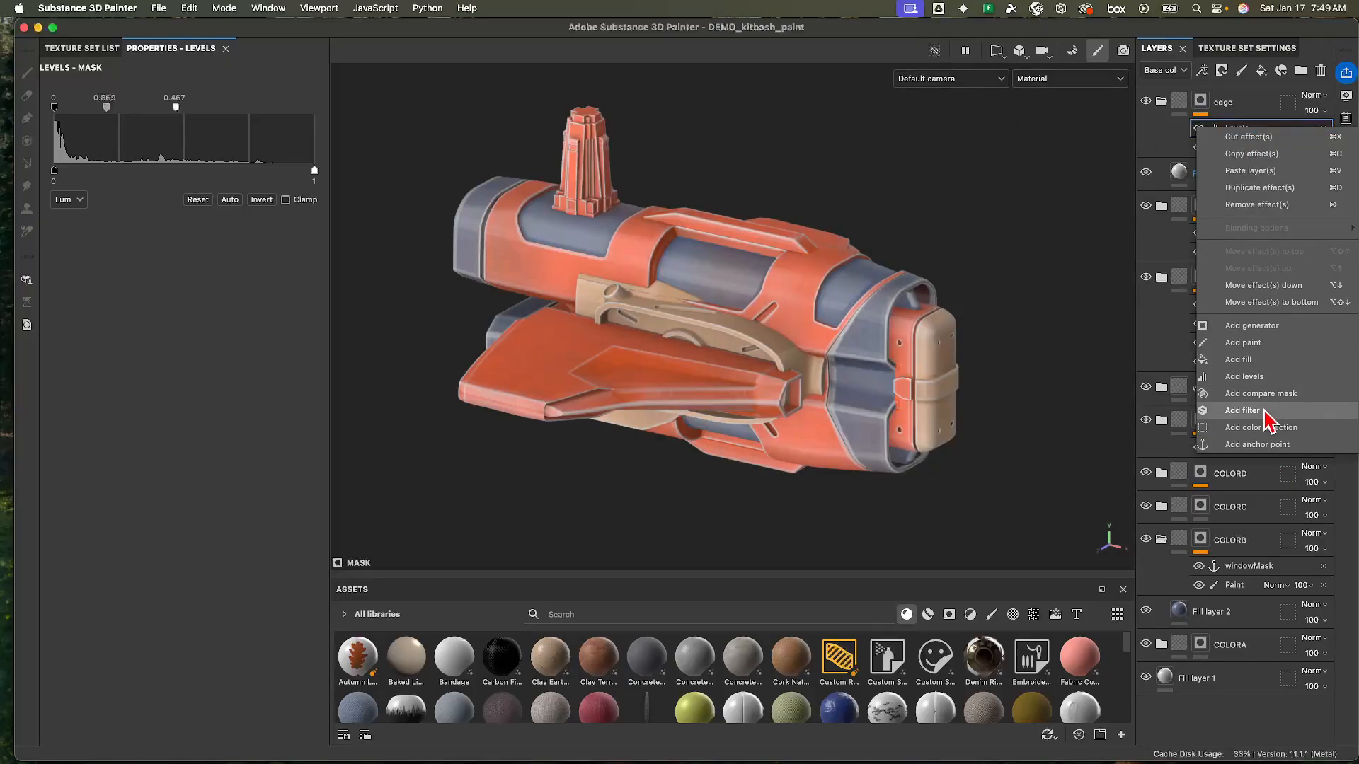
left_click(1240, 359)
left_click(173, 131)
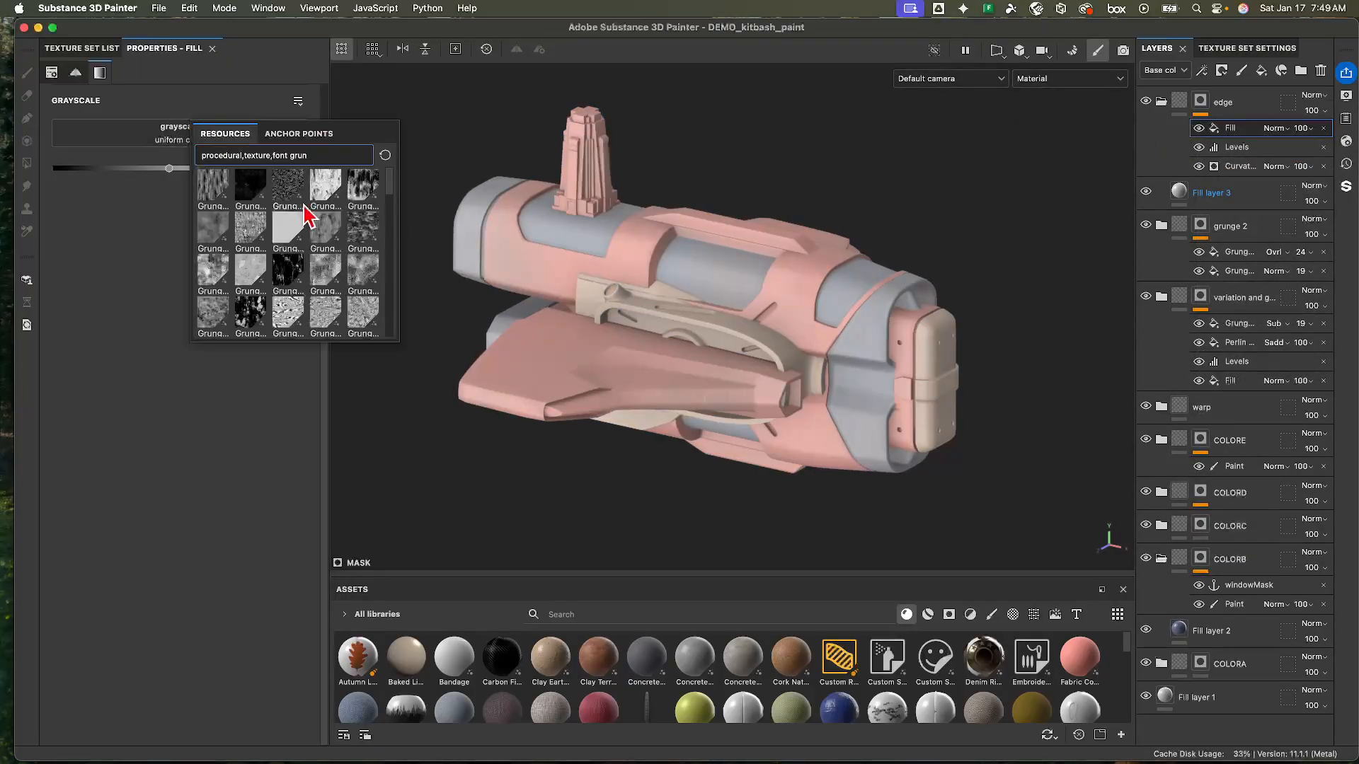
left_click(367, 197)
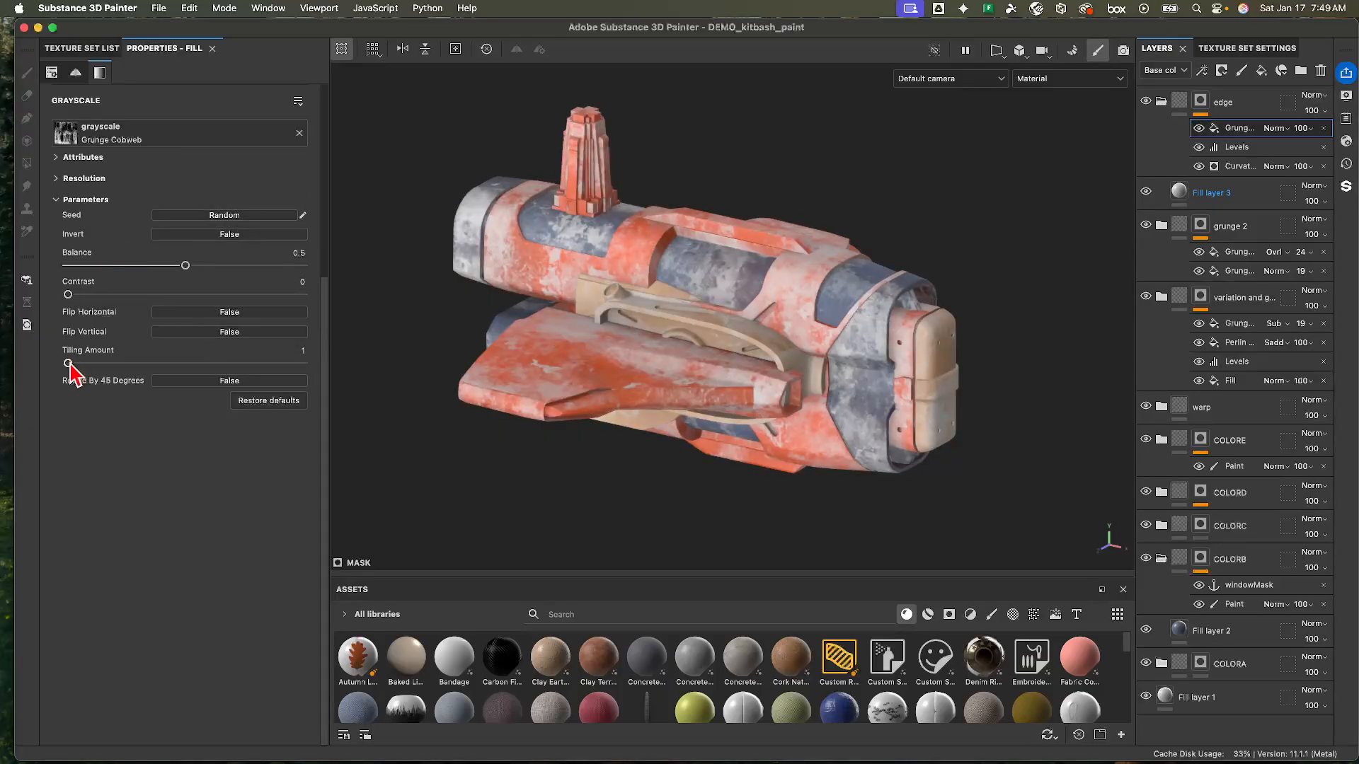
- Set the Grunge Cobweb fill's tiling amount to 5 and its blending mode to Multiply
left_click_drag(69, 364, 130, 364)
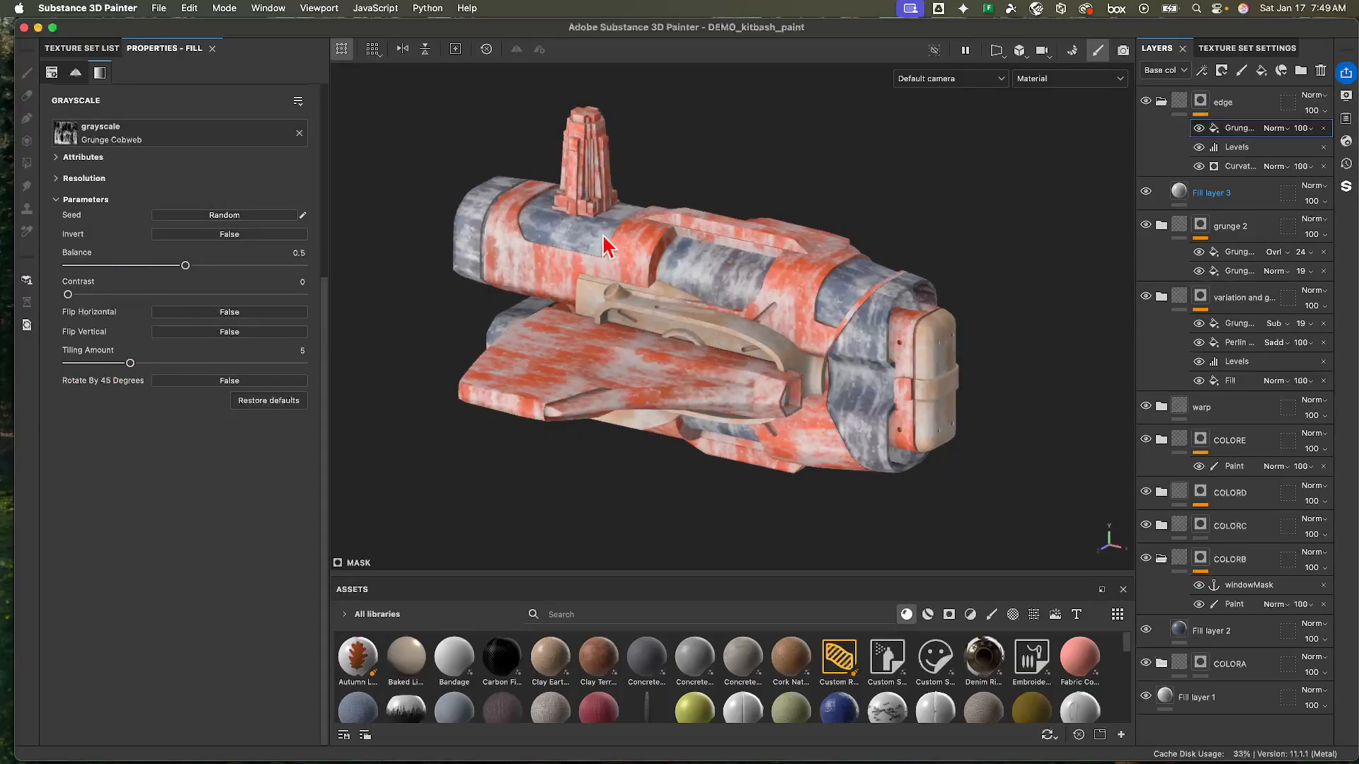
left_click(1274, 128)
left_click(1287, 202)
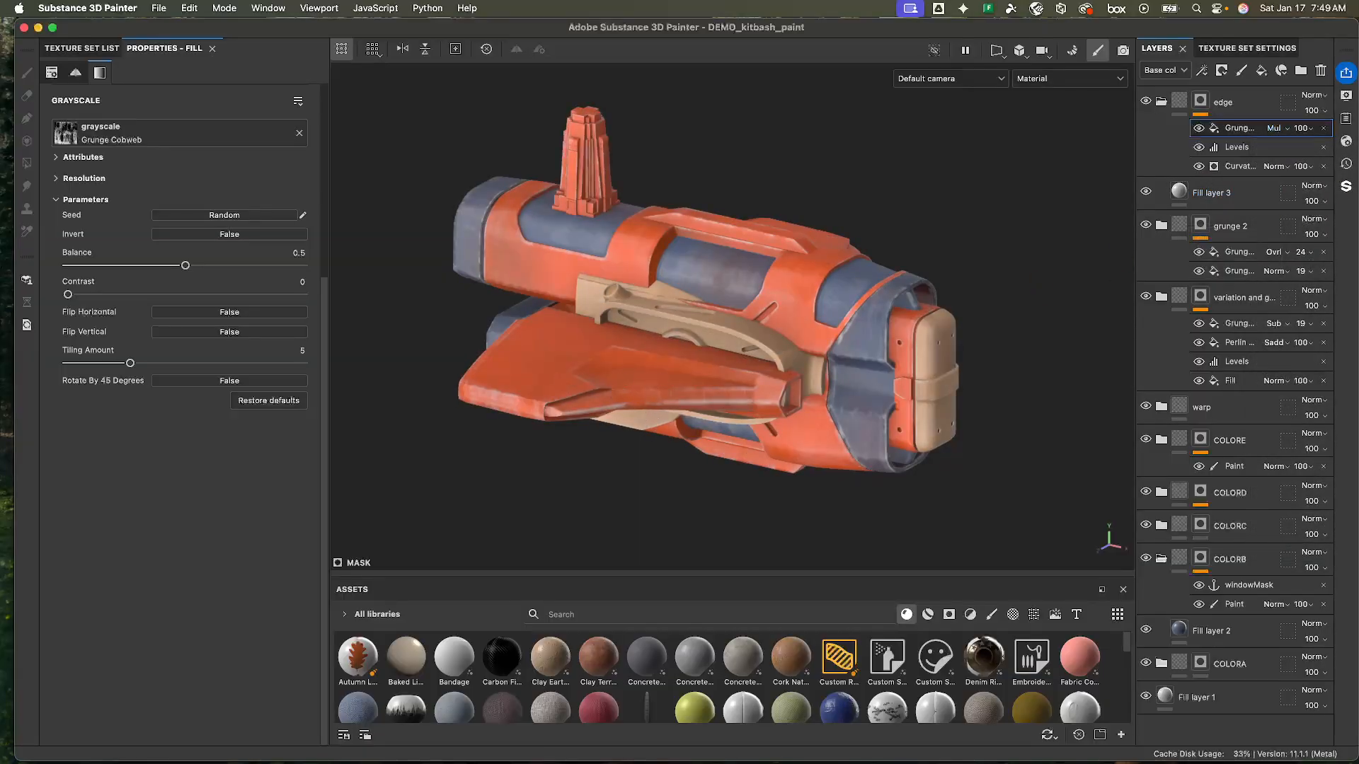
- Add a Histogram Scan filter above the Grunge Cobweb fill in the edge mask
right_click(1203, 127)
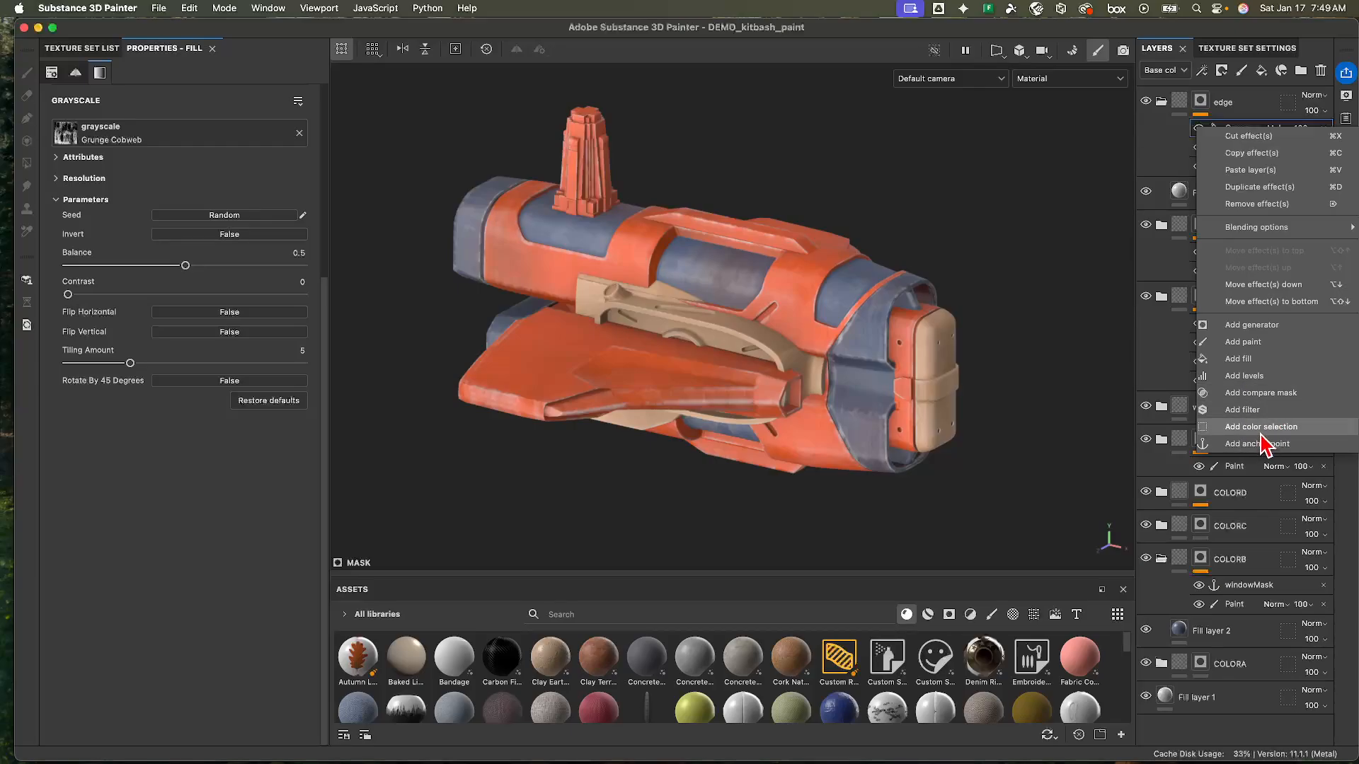
left_click(1271, 410)
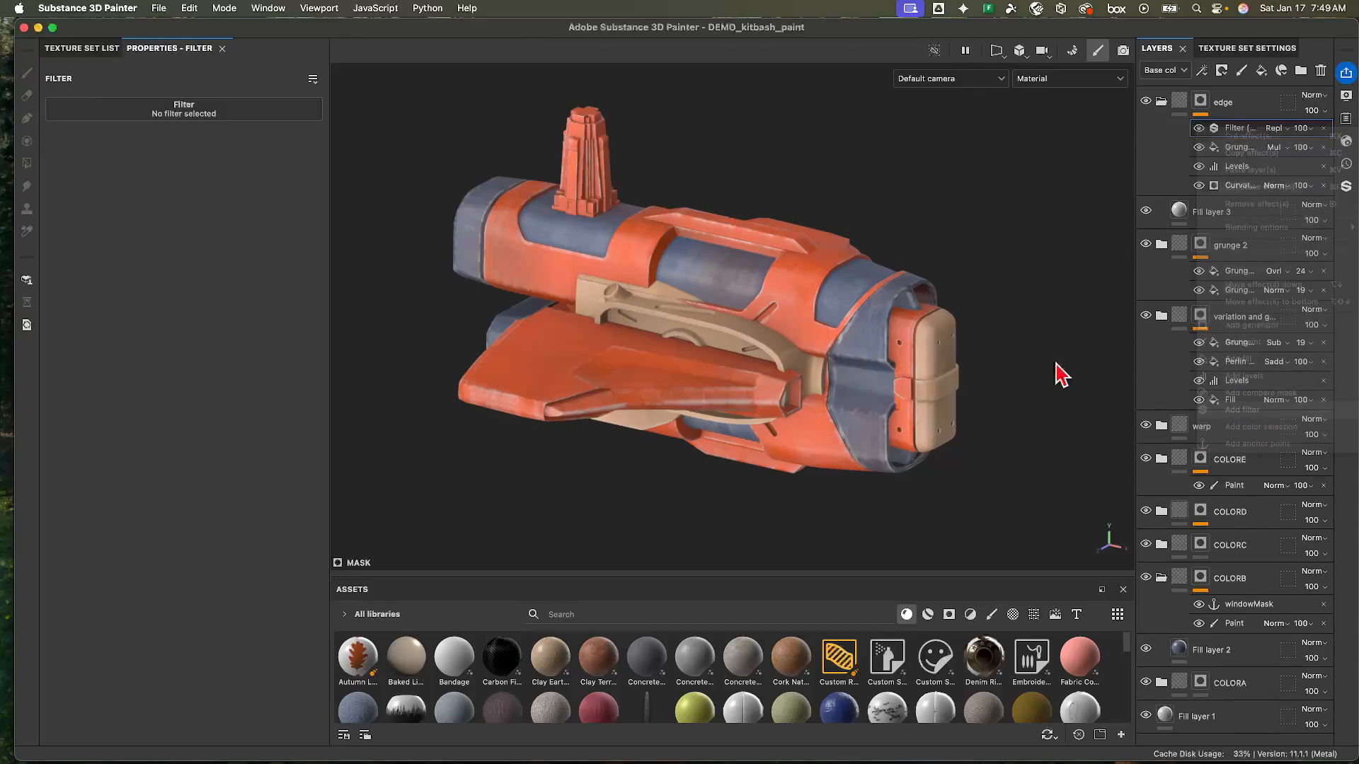
left_click(228, 113)
type("hist")
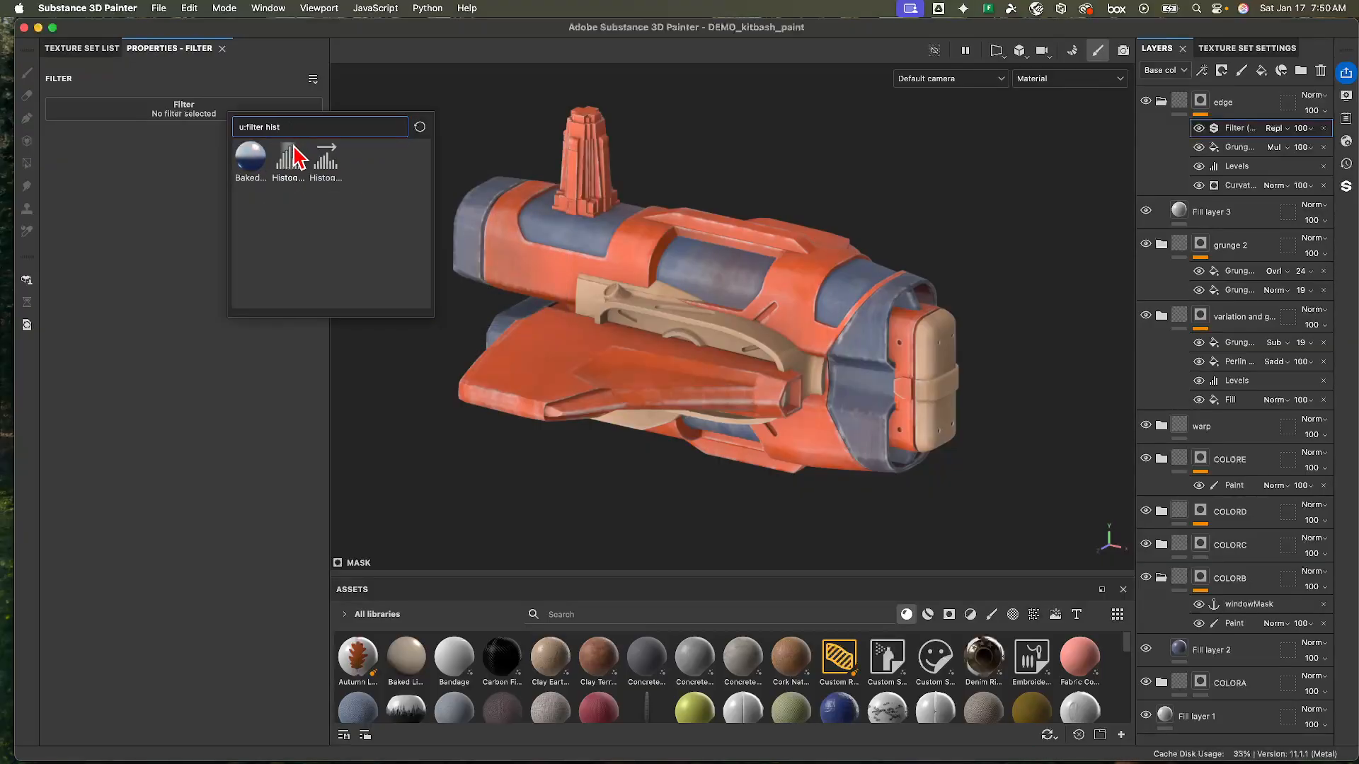
left_click(295, 152)
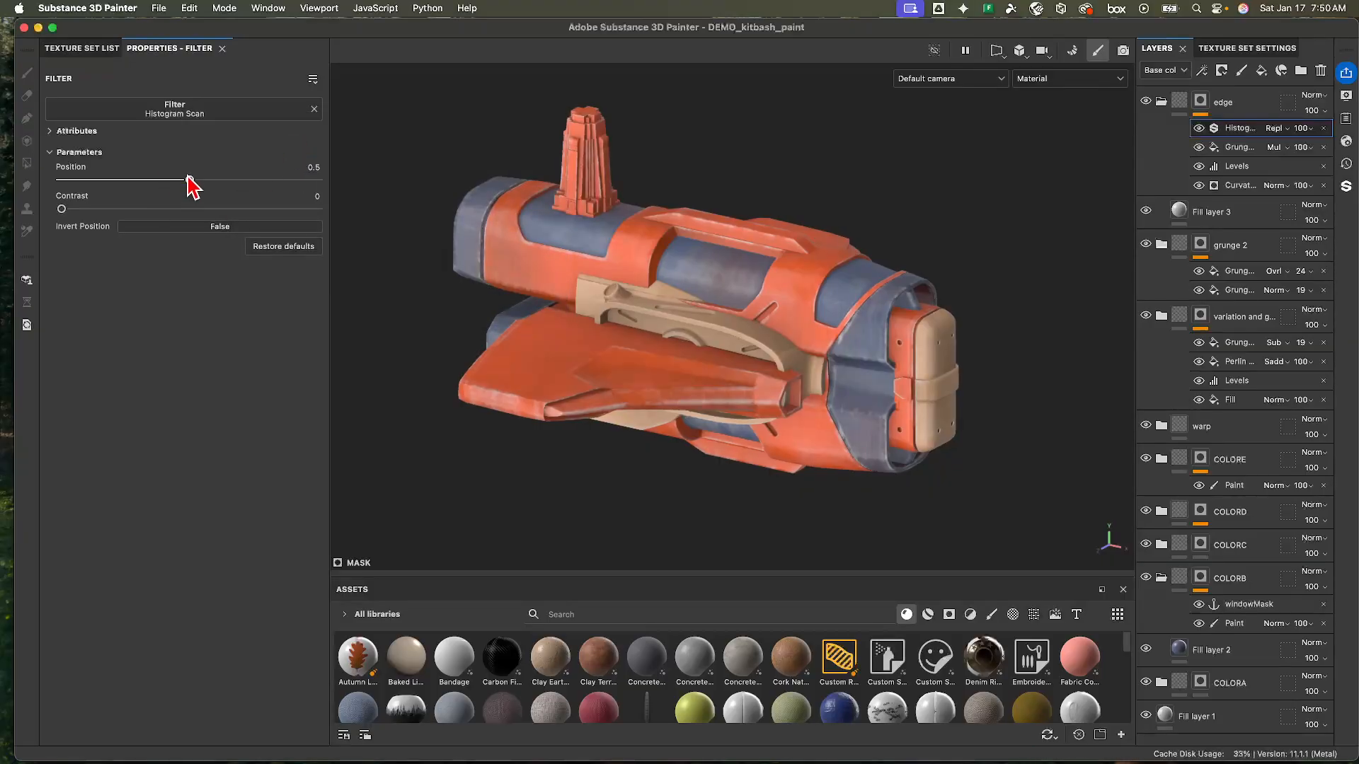
- Set the Histogram Scan contrast to 1 and its position to 0.47
mouse_move(189, 179)
left_mouse_down()
mouse_move(216, 182)
mouse_move(176, 182)
mouse_move(189, 181)
left_mouse_up()
left_click_drag(63, 208, 386, 241)
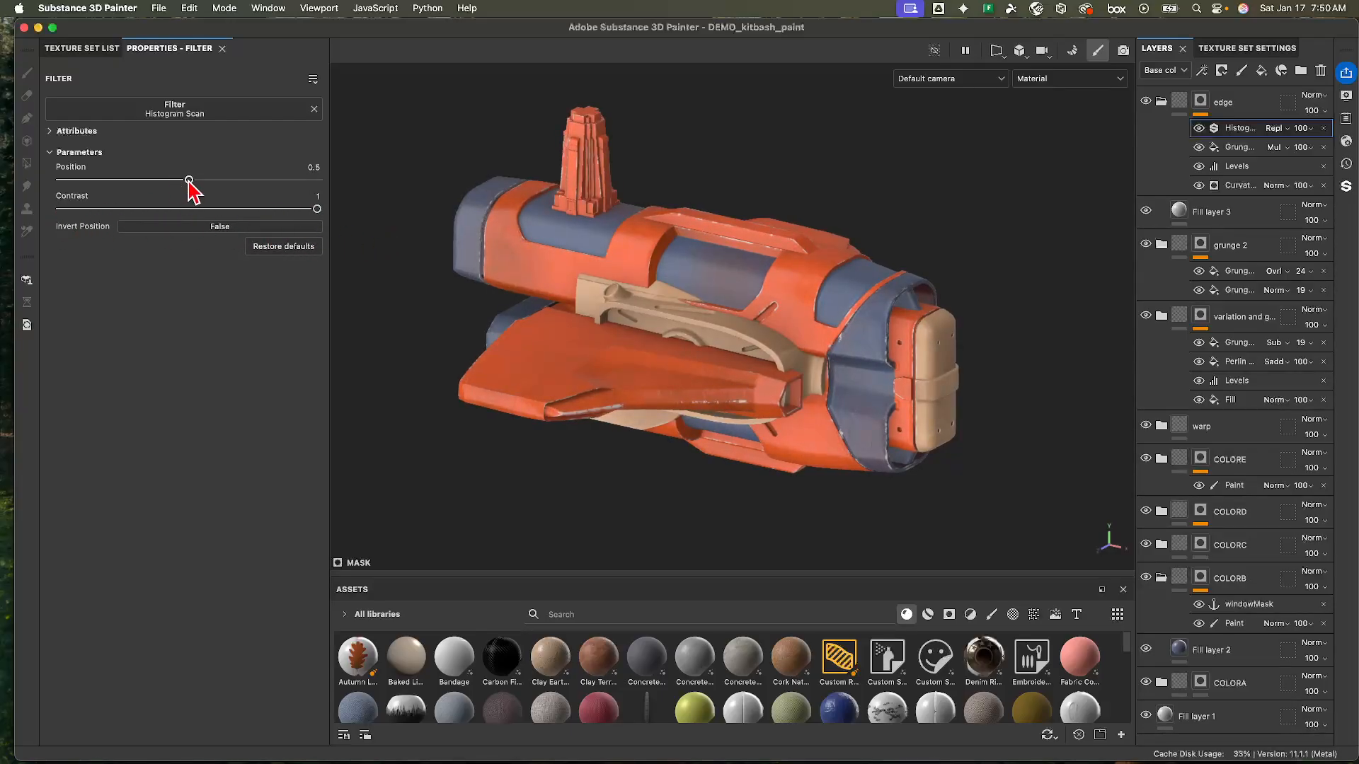
mouse_move(190, 182)
left_mouse_down()
mouse_move(209, 184)
mouse_move(137, 182)
mouse_move(185, 194)
left_mouse_up()
- Set the texture set size to 2048 while viewing the edge wear on the wing up close
scroll(843, 434, "up", 10)
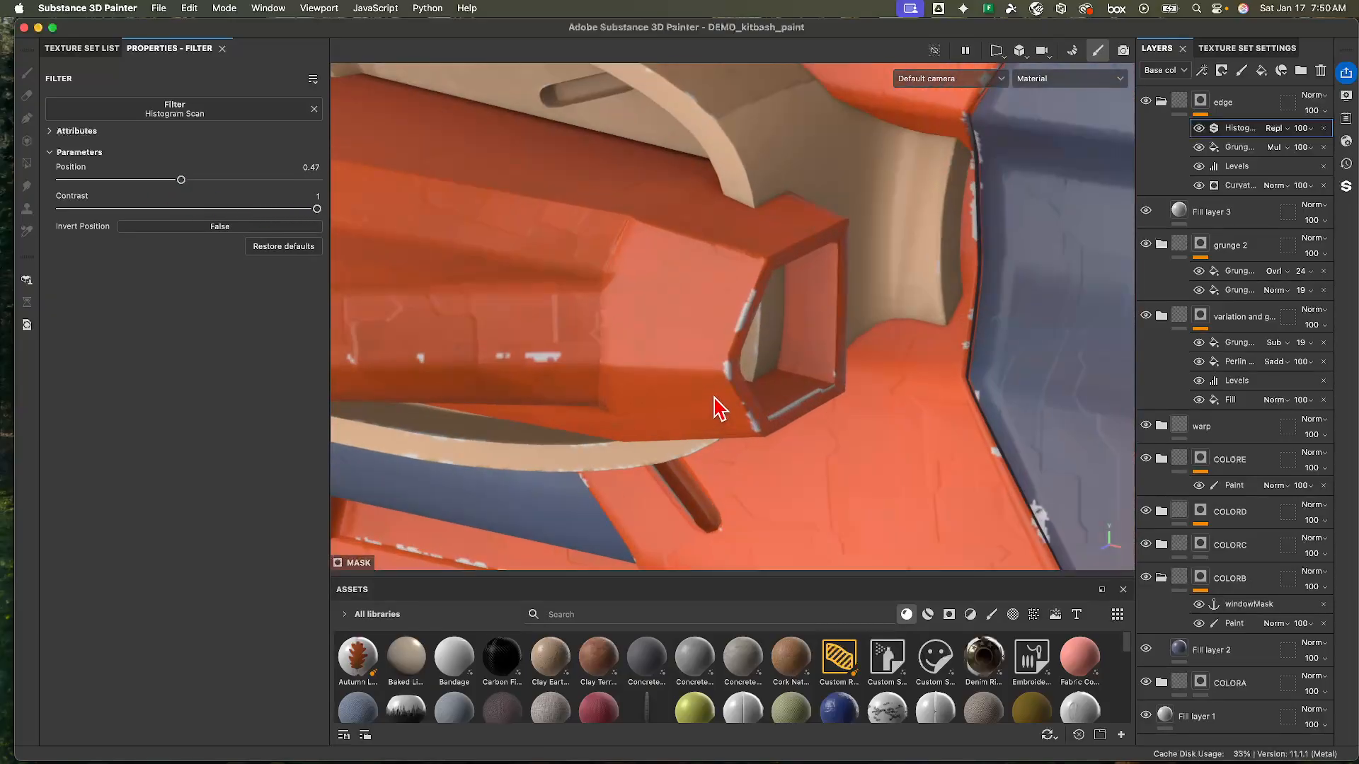
middle_click_drag(657, 353, 737, 282, "alt")
scroll(729, 273, "up", 4)
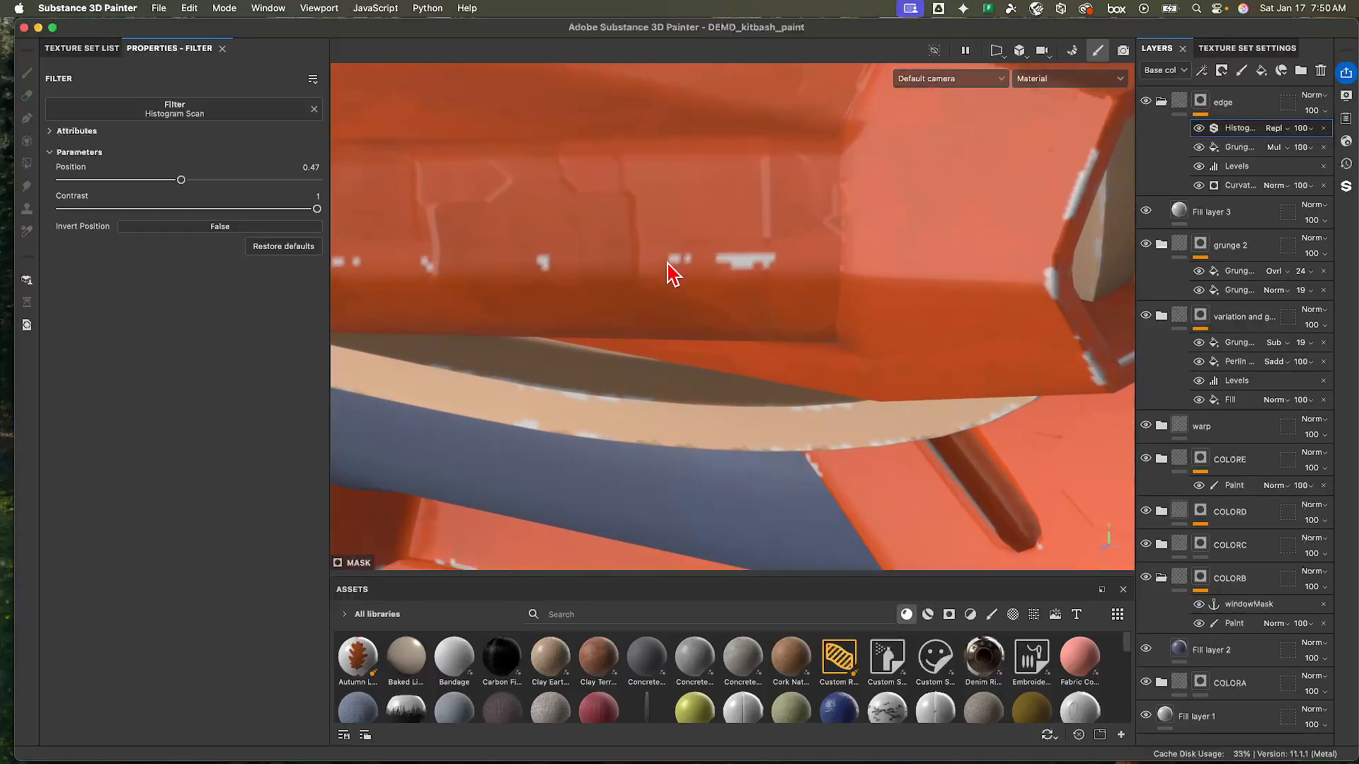
left_click(1265, 48)
left_click(1257, 189)
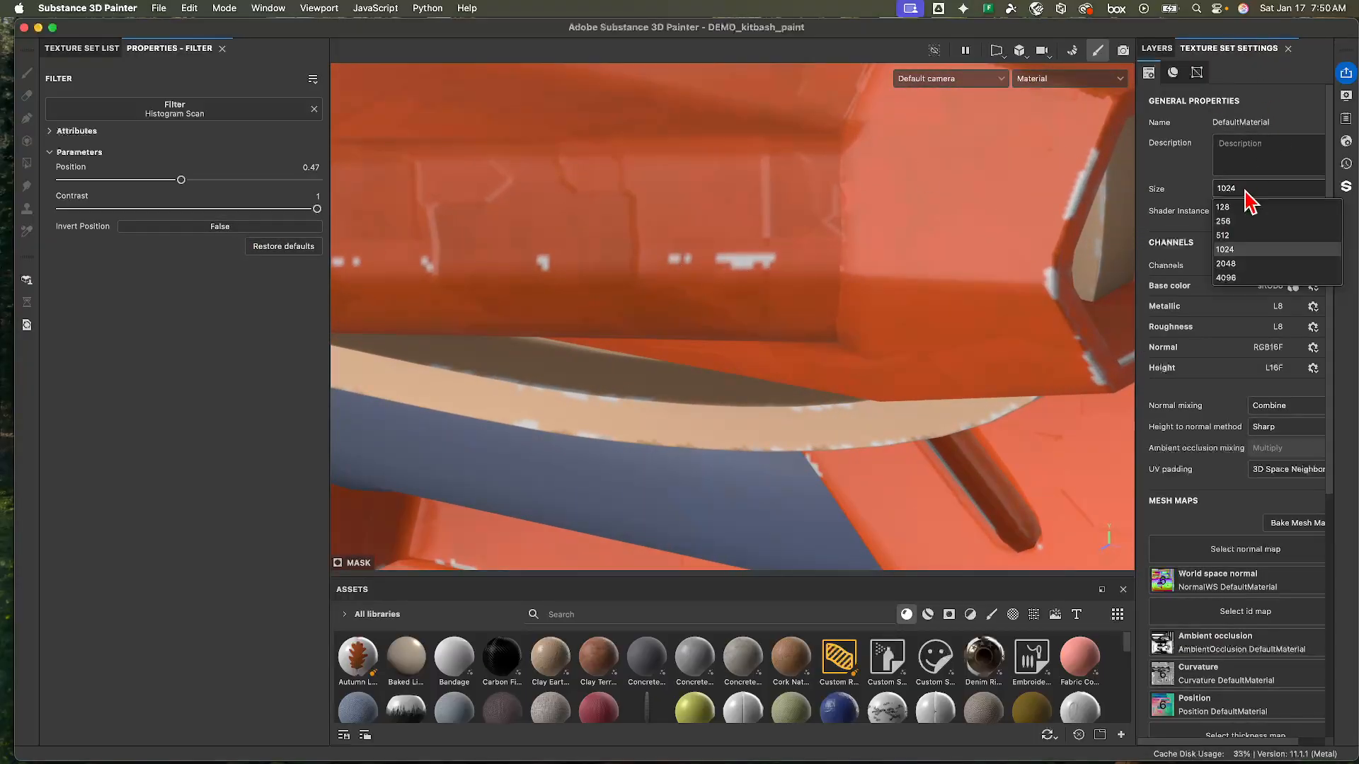
left_click(1230, 264)
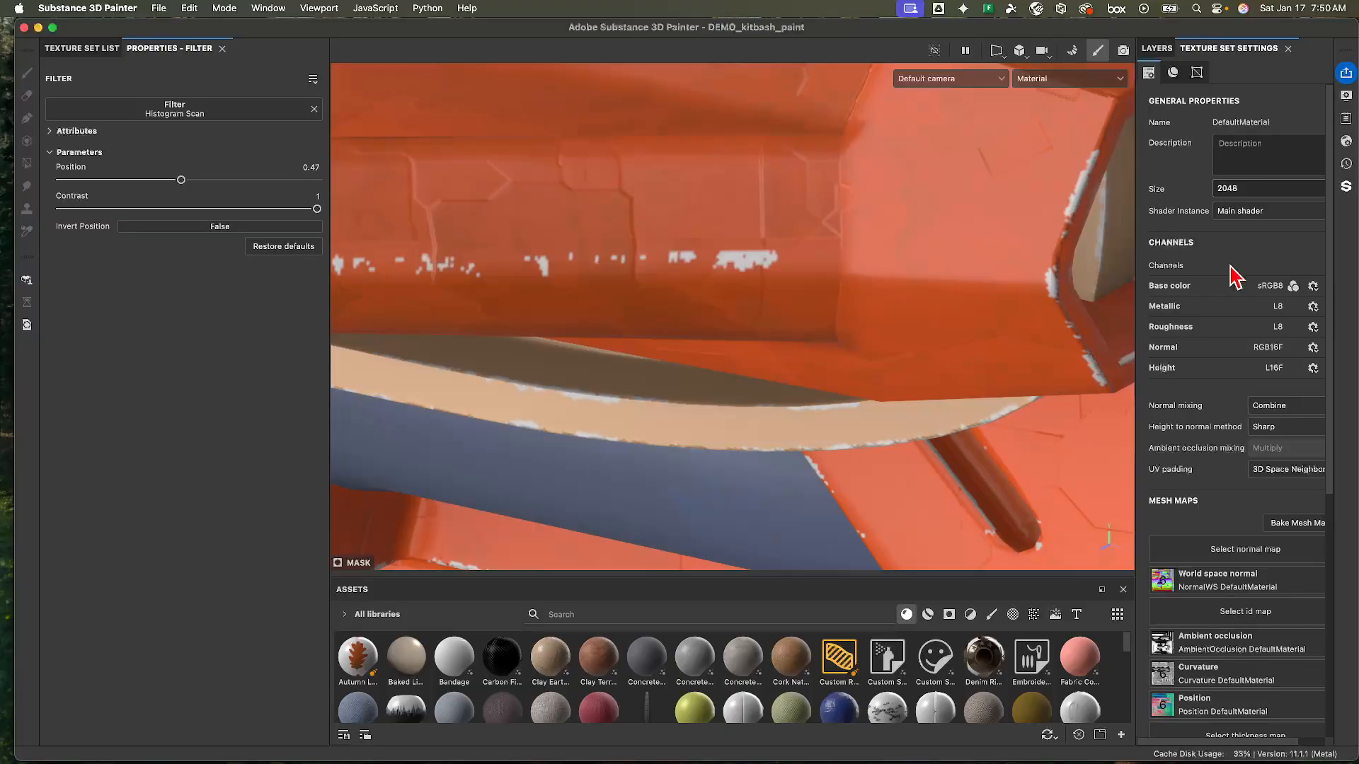
- Set the texture set size to 4096 and examine the edge wear along the wing
left_click(1256, 190)
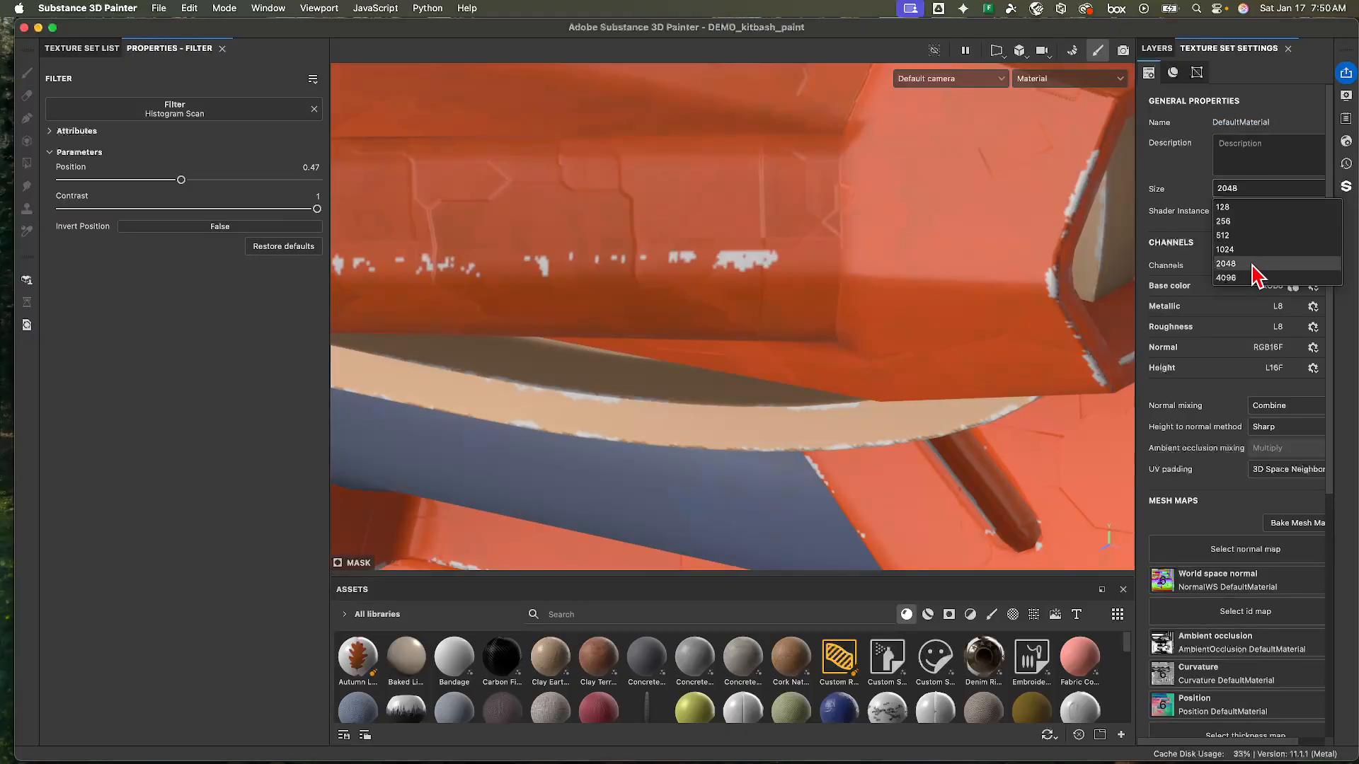
left_click(1238, 285)
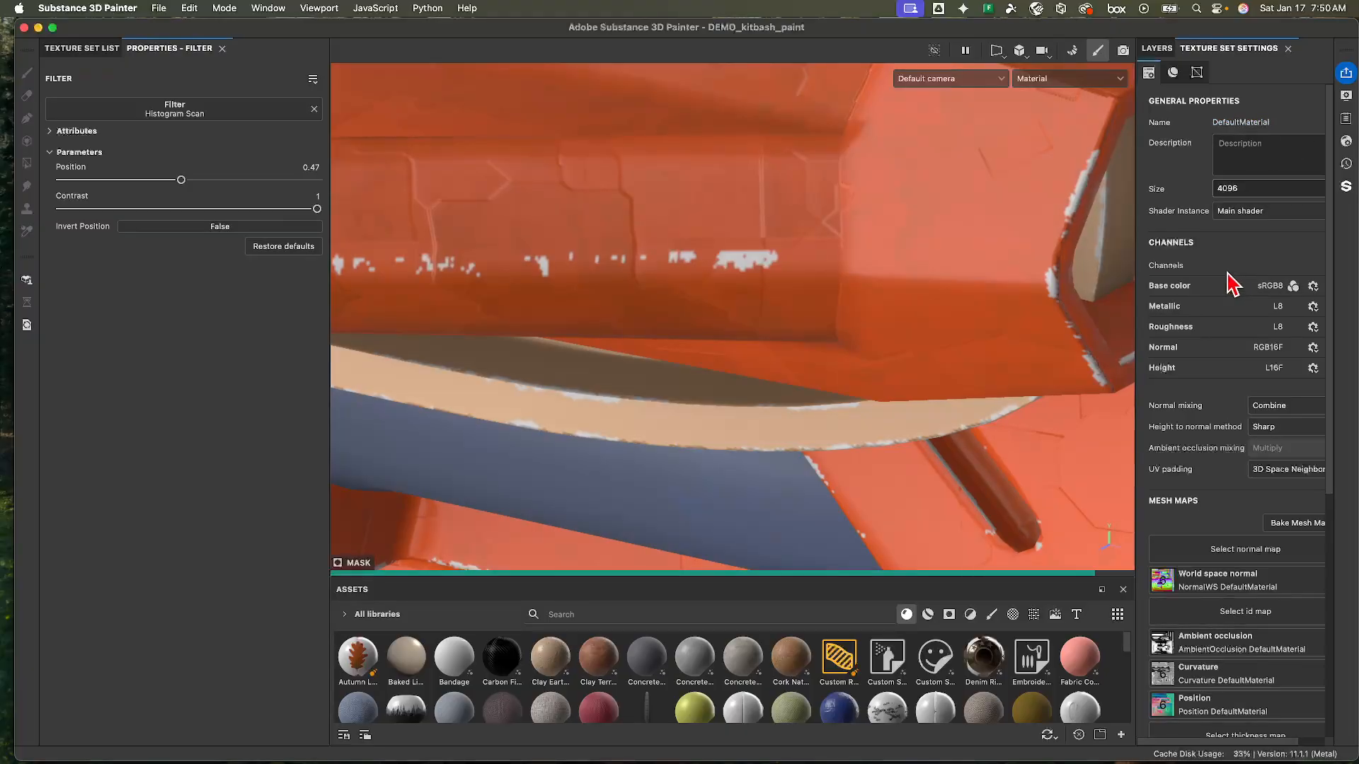
right_click_drag(667, 286, 427, 242, "alt")
left_click_drag(427, 243, 534, 267, "alt")
right_click_drag(534, 267, 443, 272, "alt")
middle_click_drag(443, 272, 724, 259, "alt")
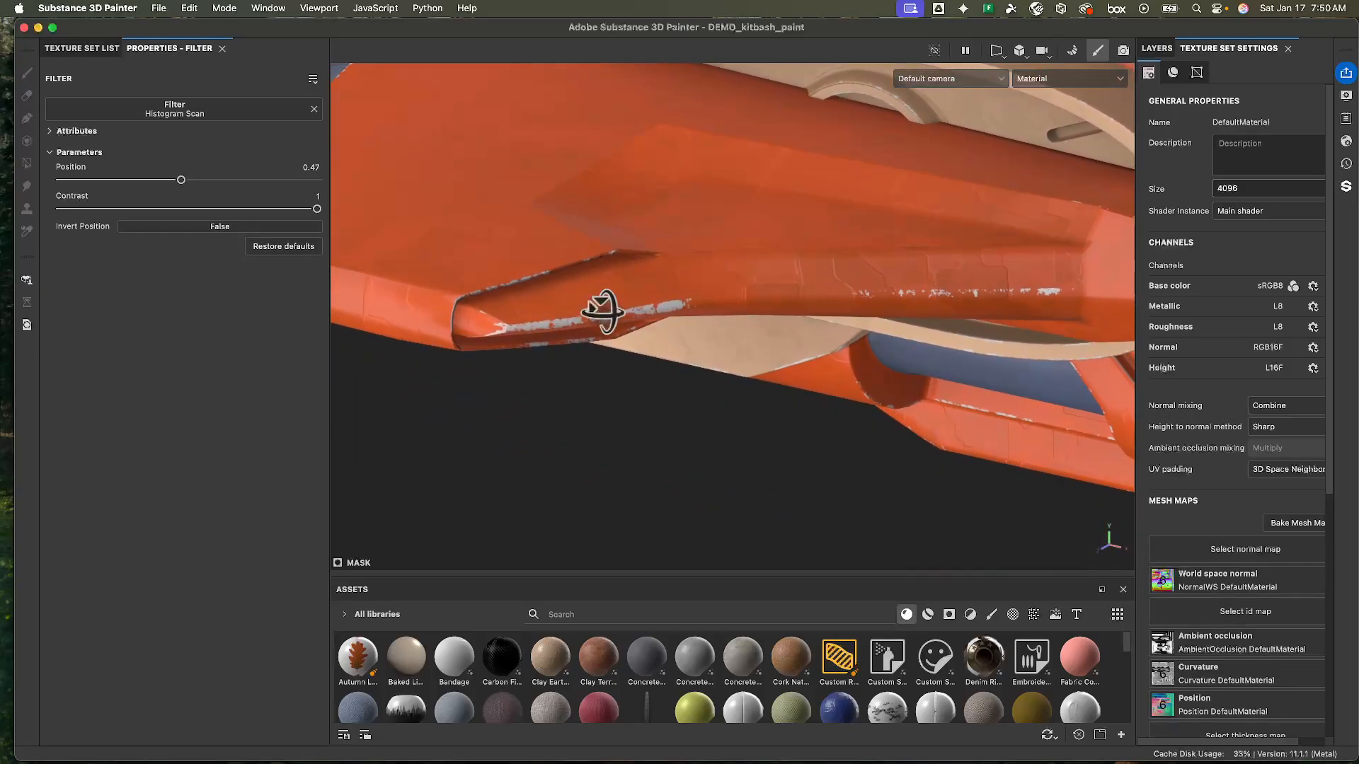
left_click_drag(604, 309, 605, 281, "alt")
- Return the texture set size to 1024
left_click(1267, 188)
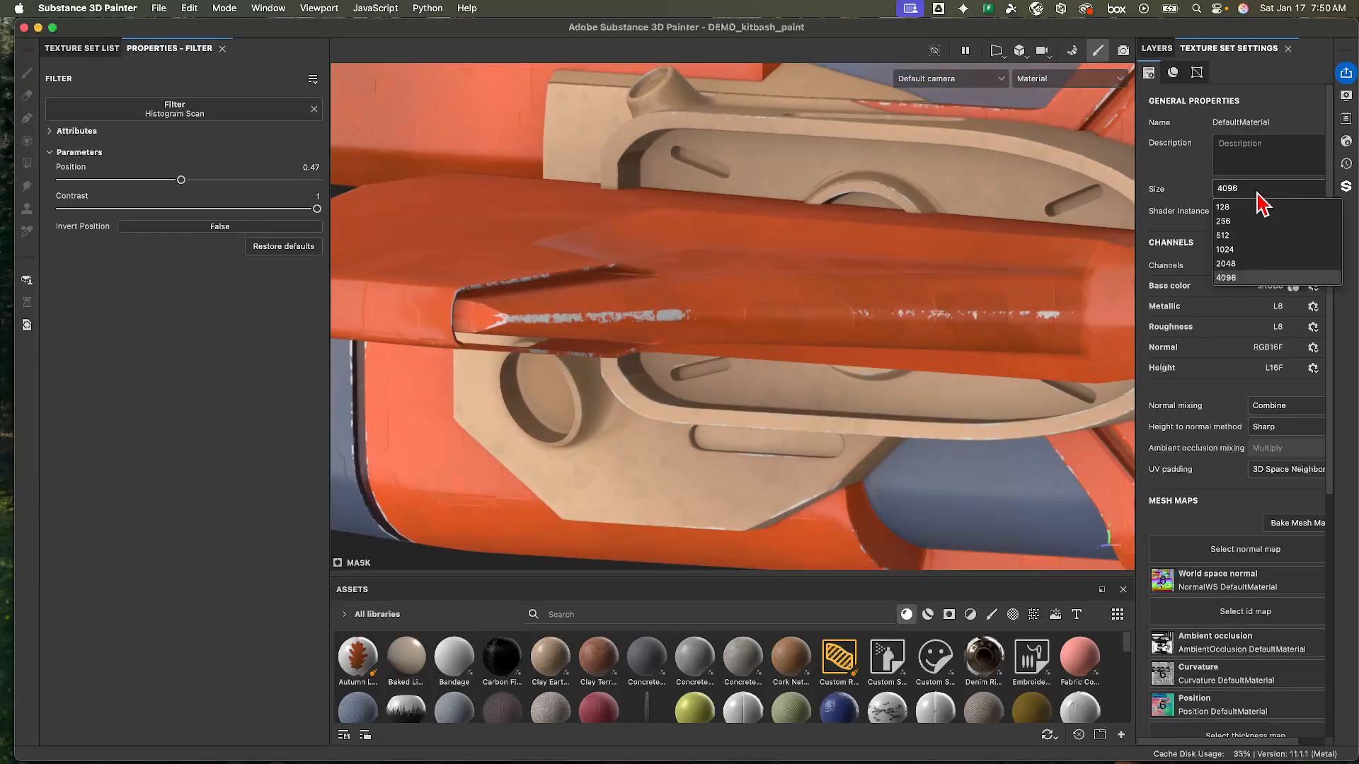
left_click(1230, 259)
- Set the Histogram Scan position to 0.5 and its contrast to 0.93, then check the wear on the whole ship
middle_click_drag(779, 281, 729, 273)
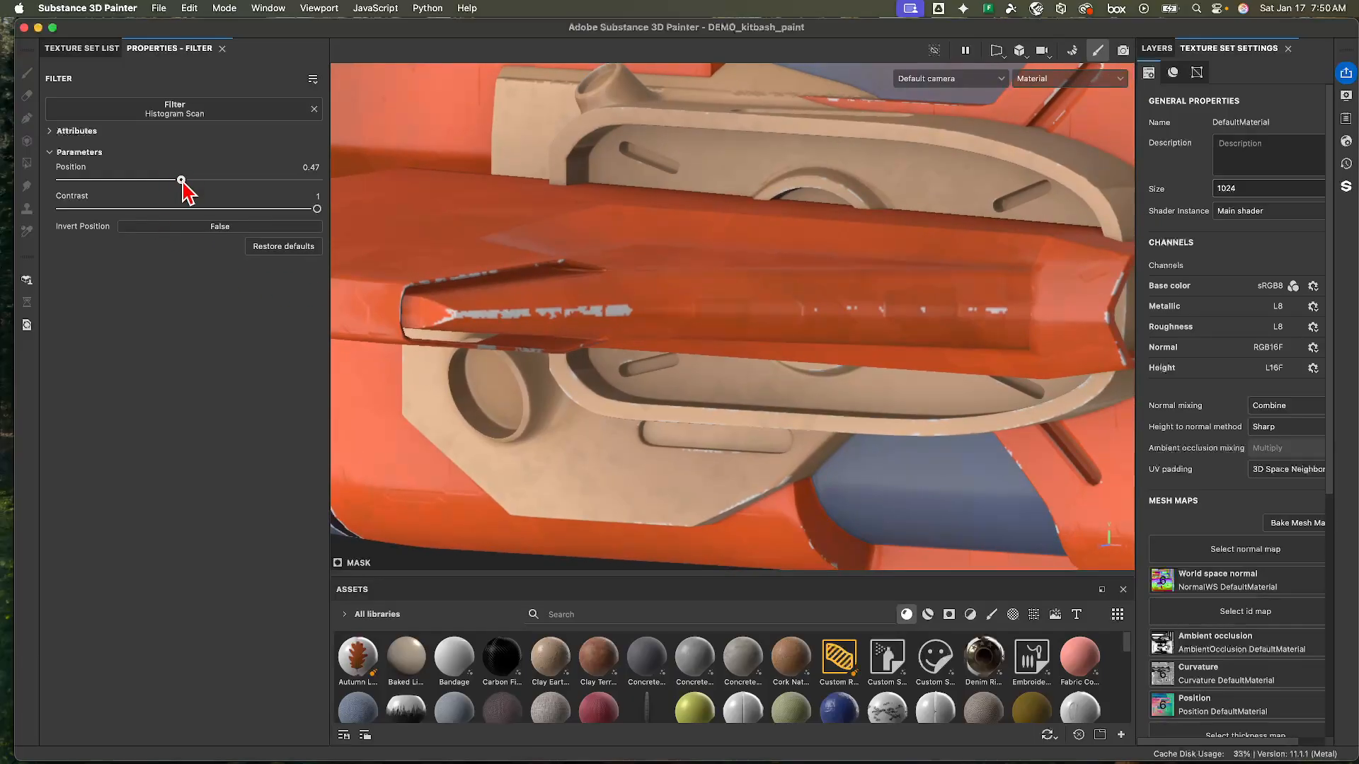
mouse_move(182, 181)
left_mouse_down()
mouse_move(206, 181)
mouse_move(191, 181)
left_mouse_up()
mouse_move(317, 208)
left_mouse_down()
mouse_move(194, 210)
mouse_move(314, 210)
mouse_move(300, 209)
left_mouse_up()
mouse_move(189, 180)
left_mouse_down()
mouse_move(171, 181)
mouse_move(189, 181)
left_mouse_up()
scroll(825, 339, "down", 6)
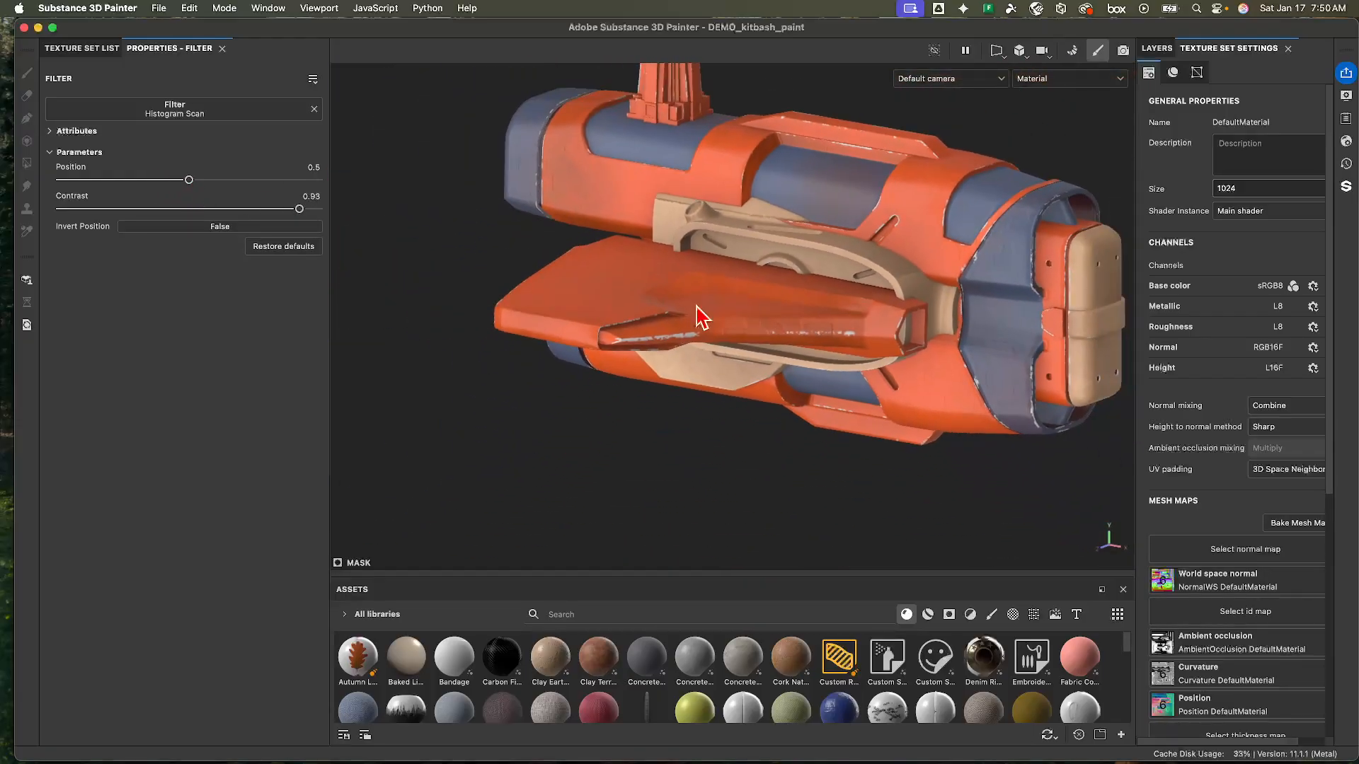
left_click_drag(697, 315, 726, 305, "alt")
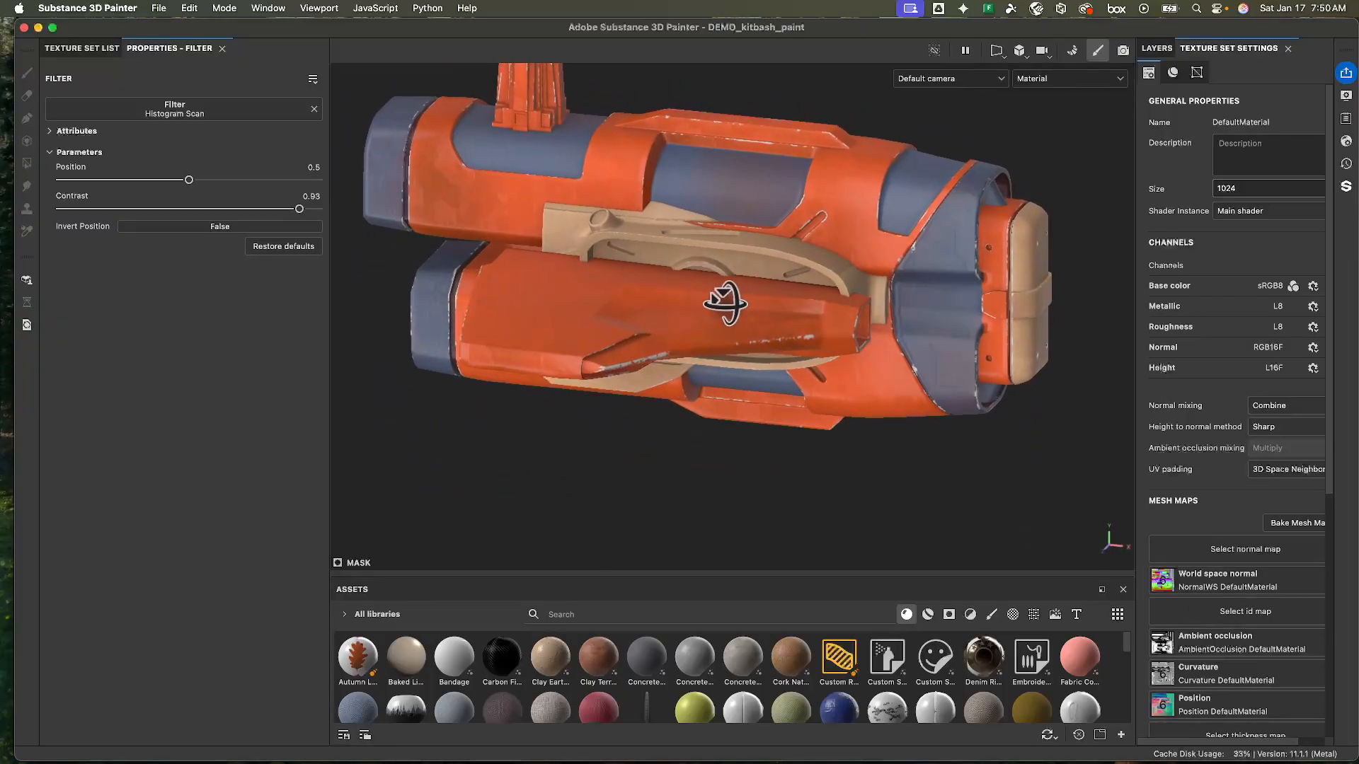
- Add a fill using the Grunge Croncrete Moss Small texture between the Grunge Cobweb fill and the Histogram Scan filter
left_click(1161, 50)
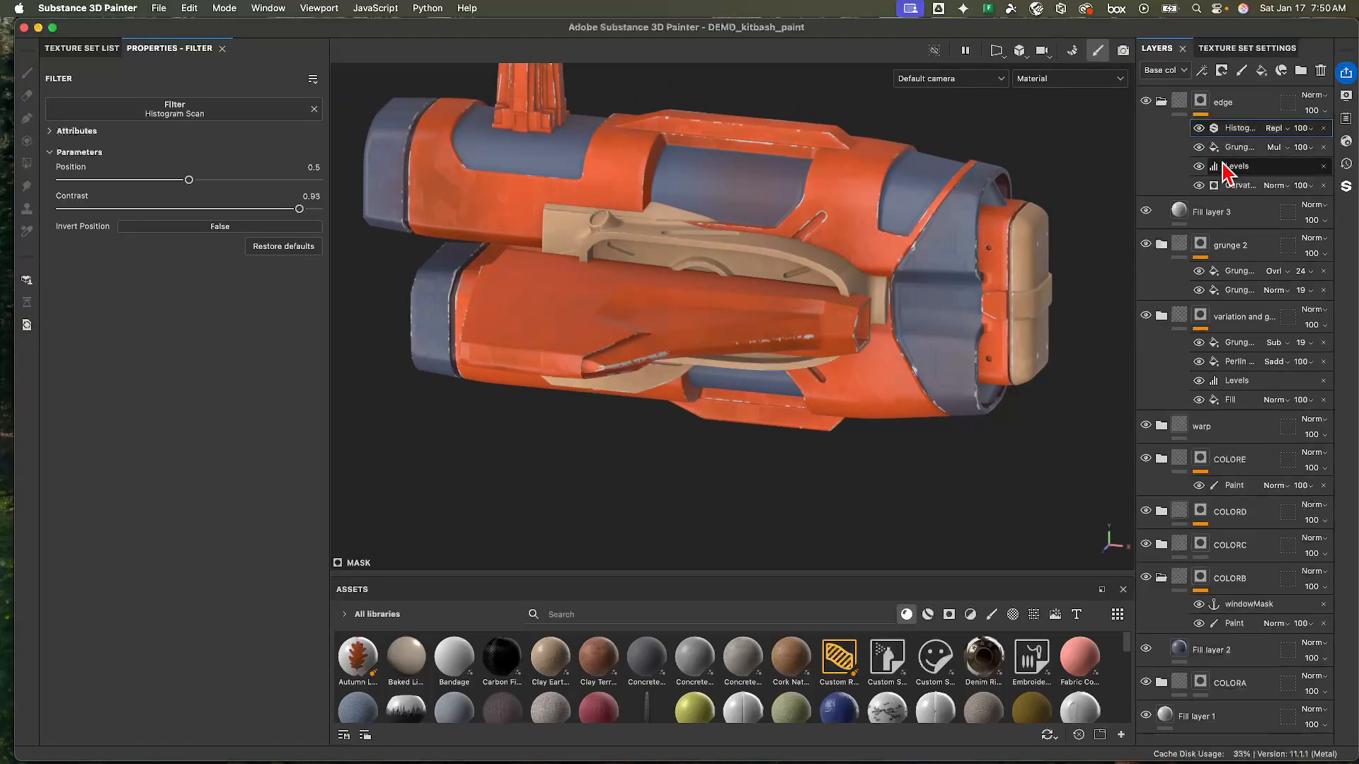
right_click(1240, 130)
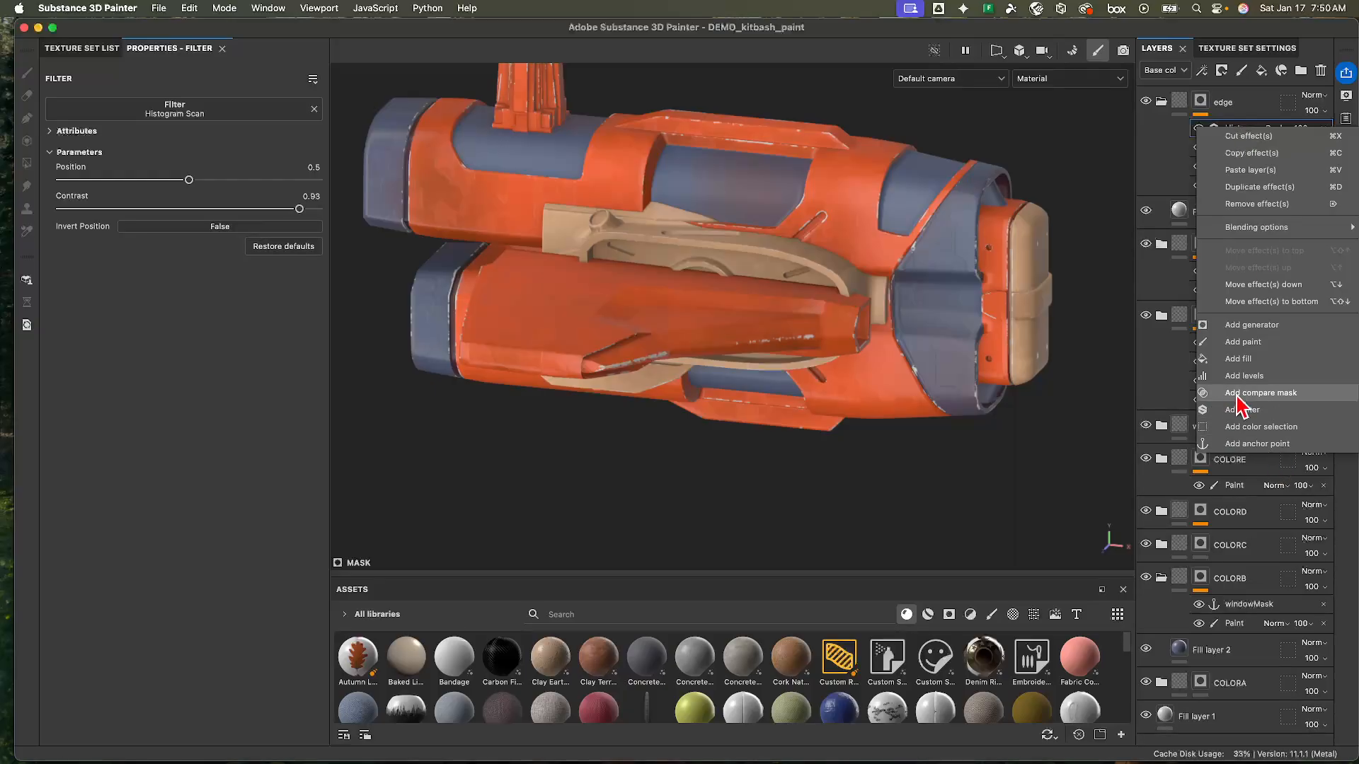
left_click(1173, 161)
right_click(1238, 148)
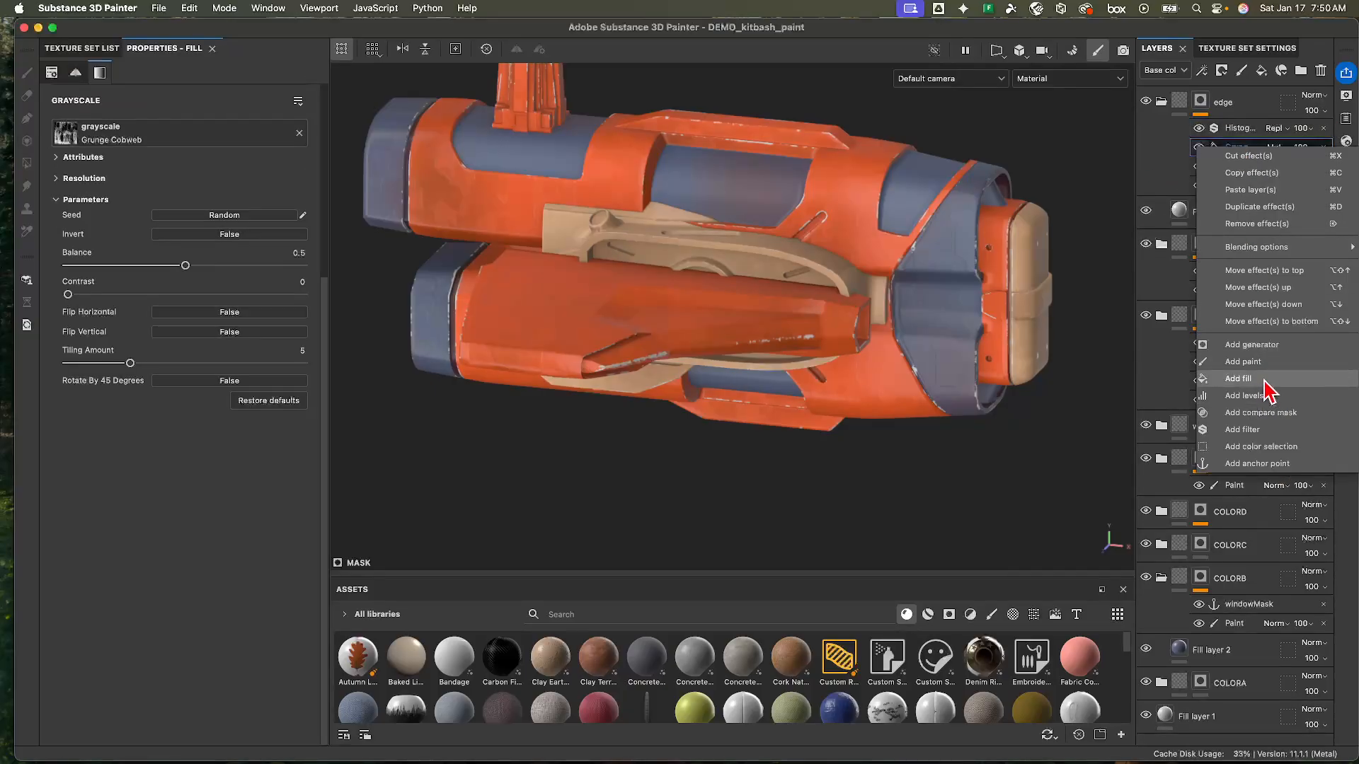
left_click(1267, 379)
left_click(231, 141)
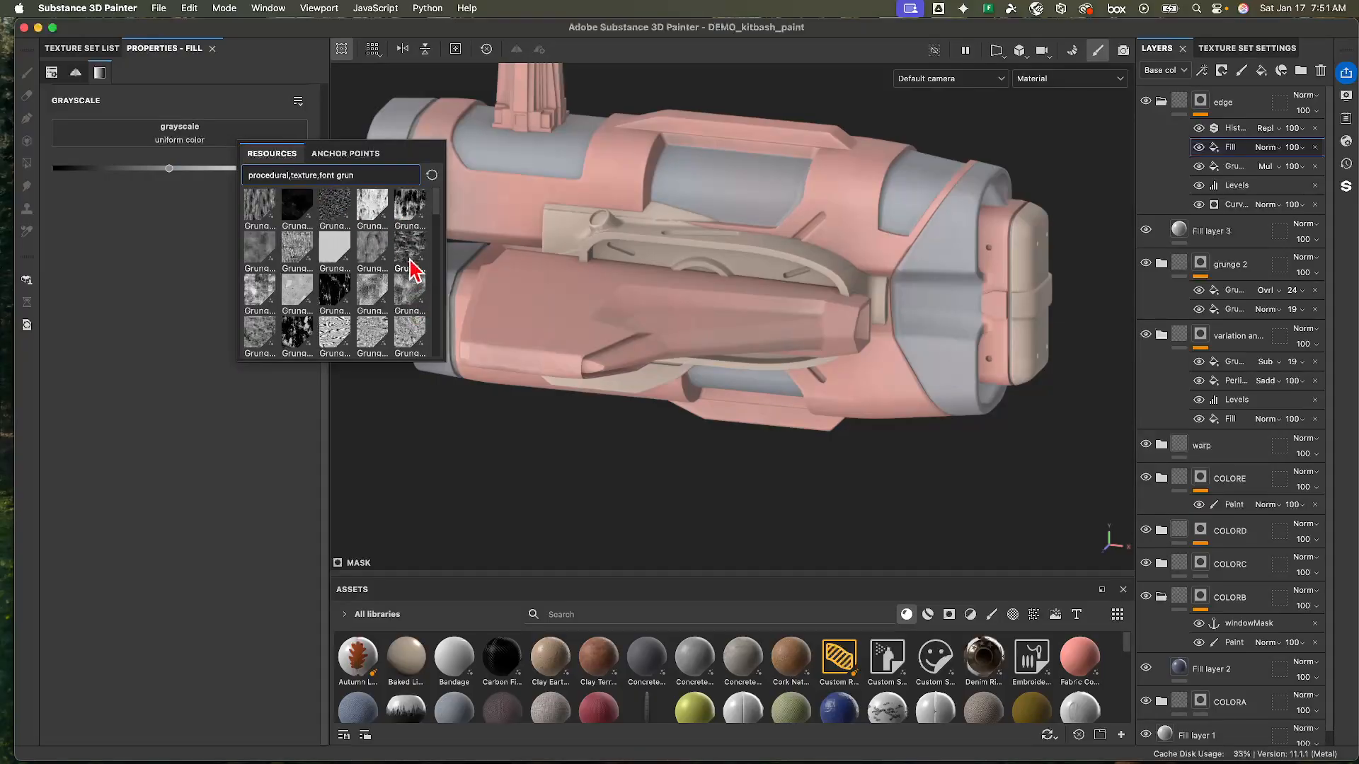
left_click(410, 296)
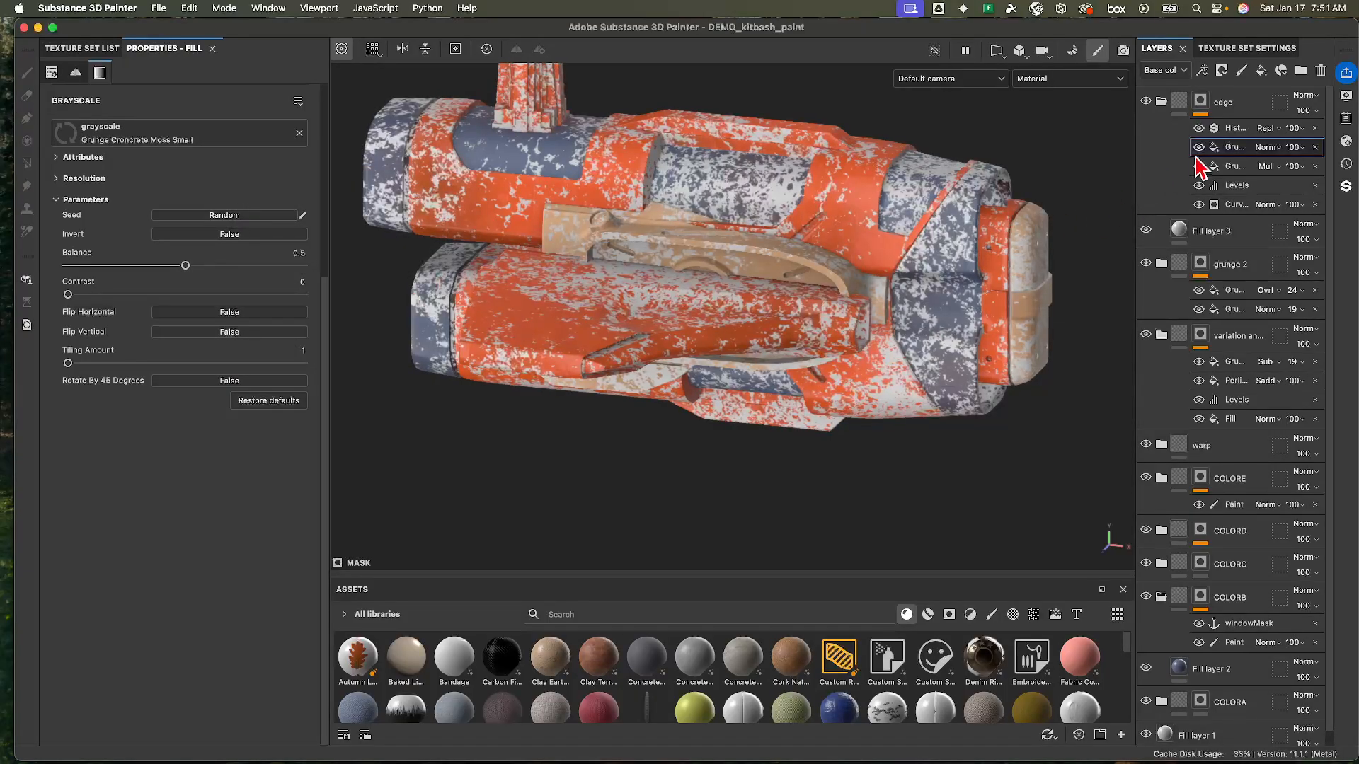
- Set the moss grunge fill's blending mode to Overlay and its opacity to 96
left_click(1271, 147)
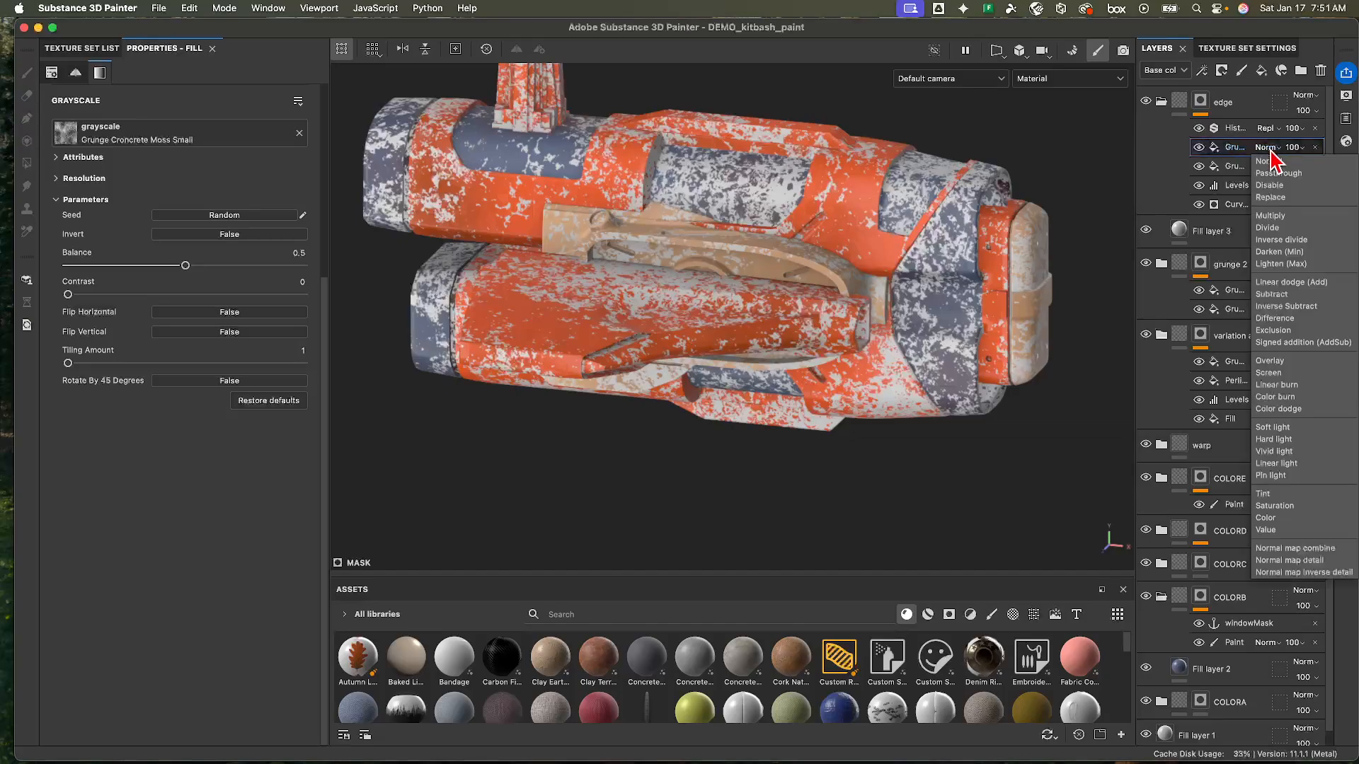
left_click(1283, 361)
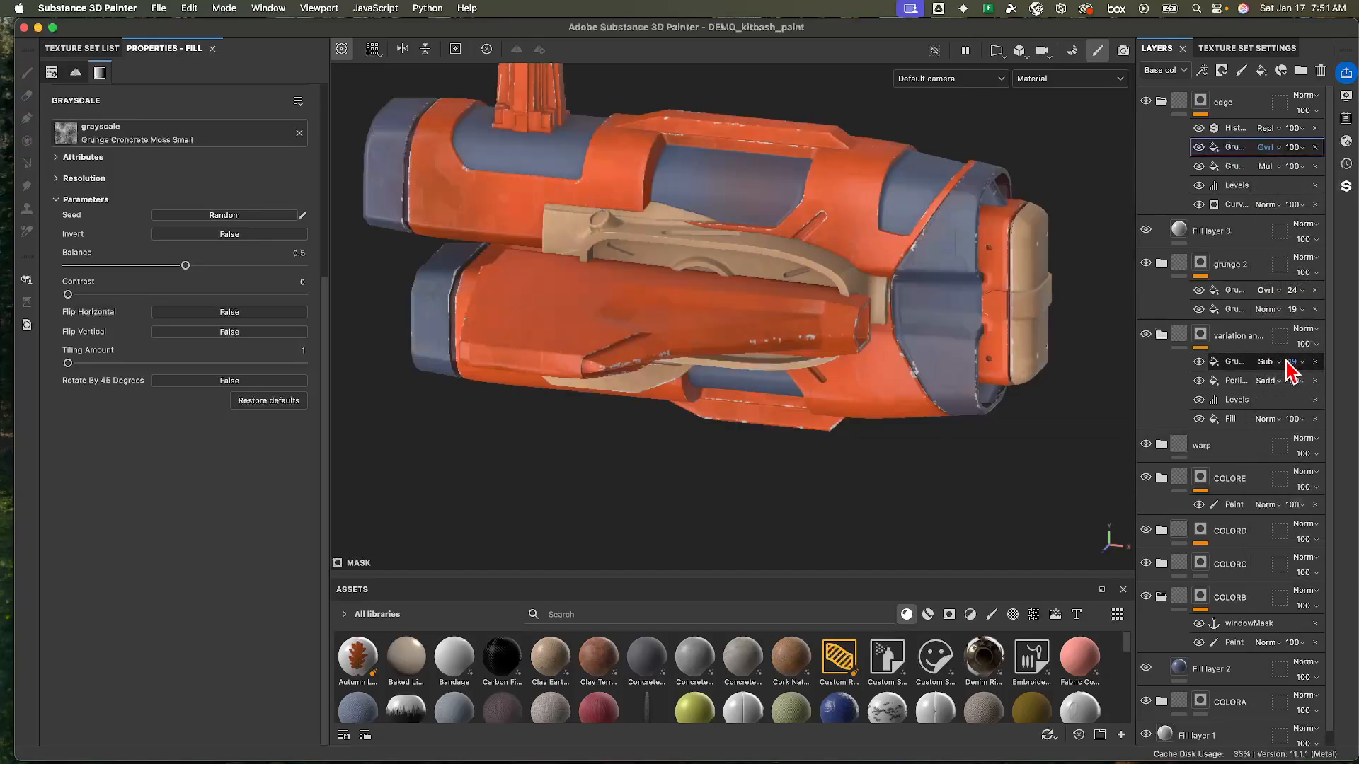
left_click(1293, 148)
mouse_move(1345, 173)
left_mouse_down()
mouse_move(1288, 180)
mouse_move(1344, 189)
left_mouse_up()
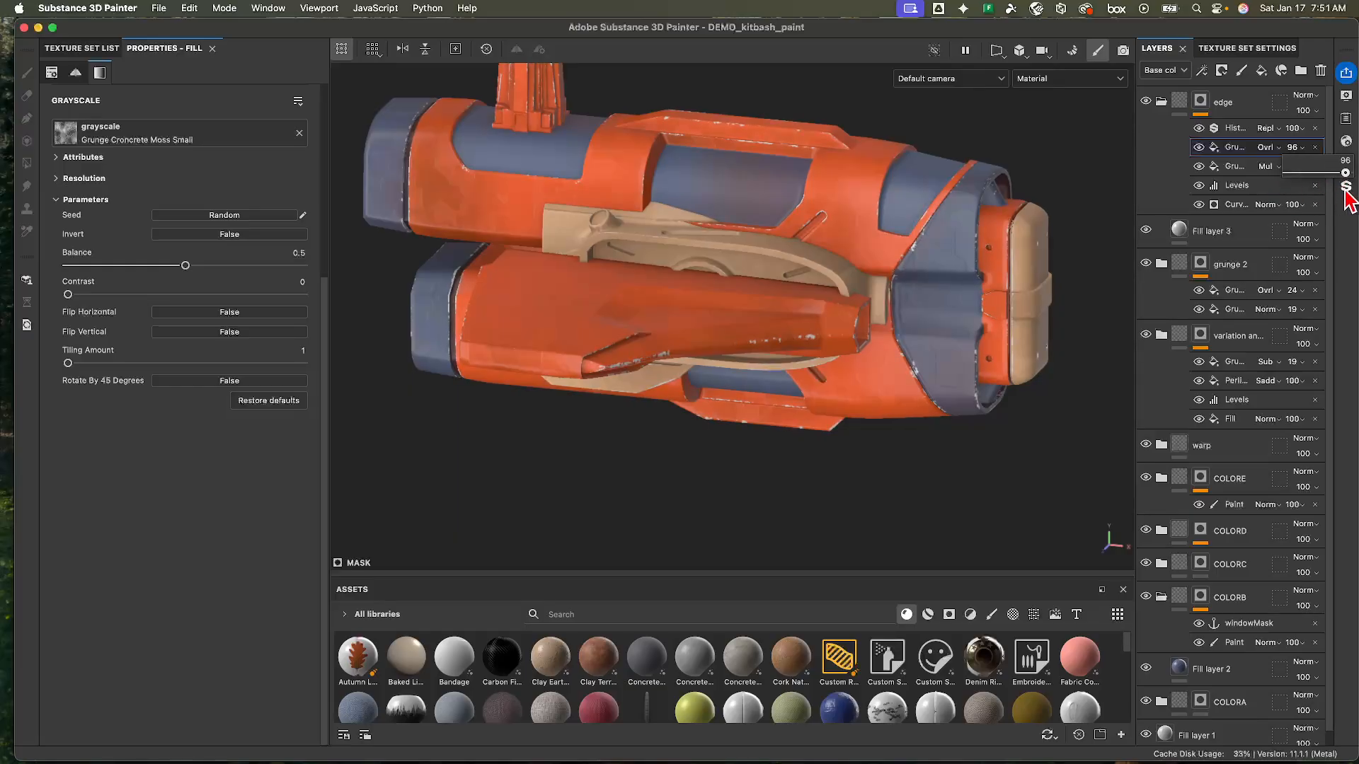
- Set the moss grunge fill's blending mode to Screen and its opacity to 49
left_click(1267, 148)
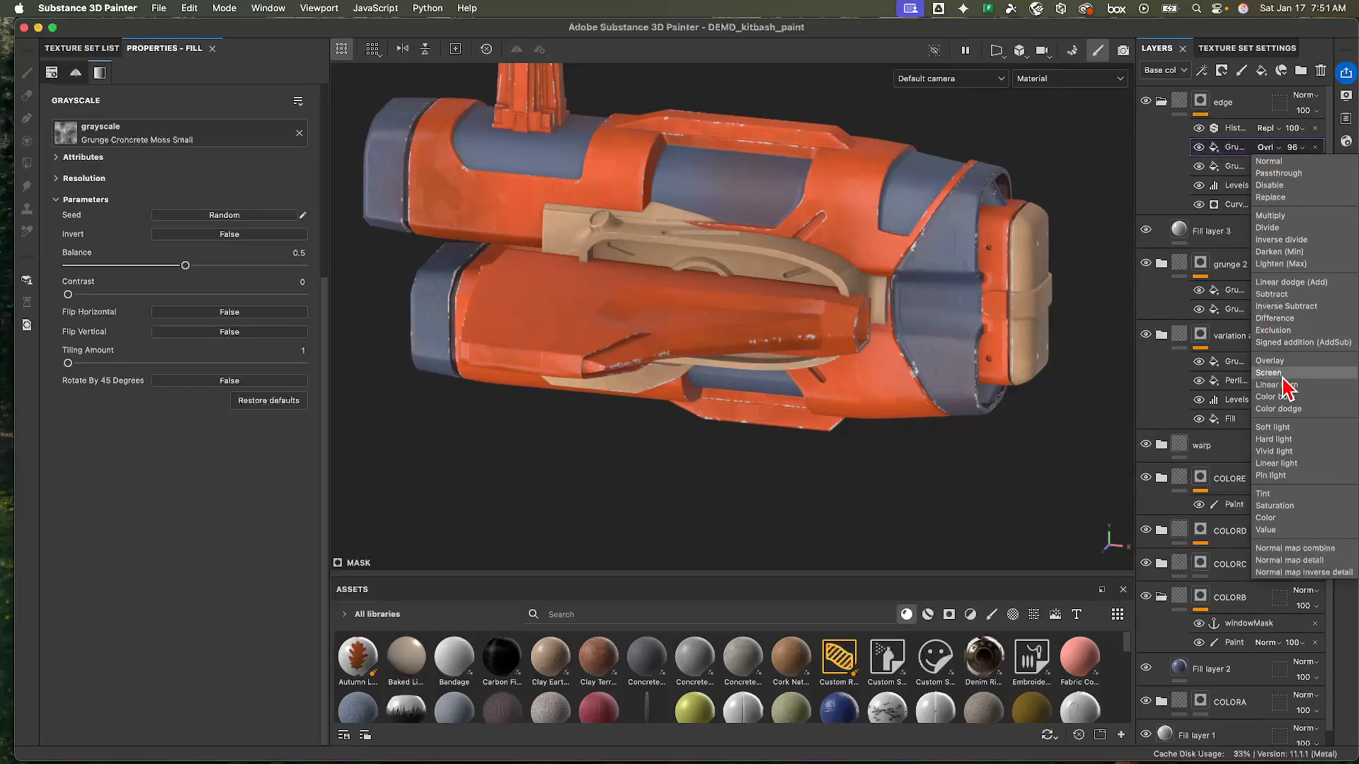
left_click(1283, 375)
left_click(1293, 147)
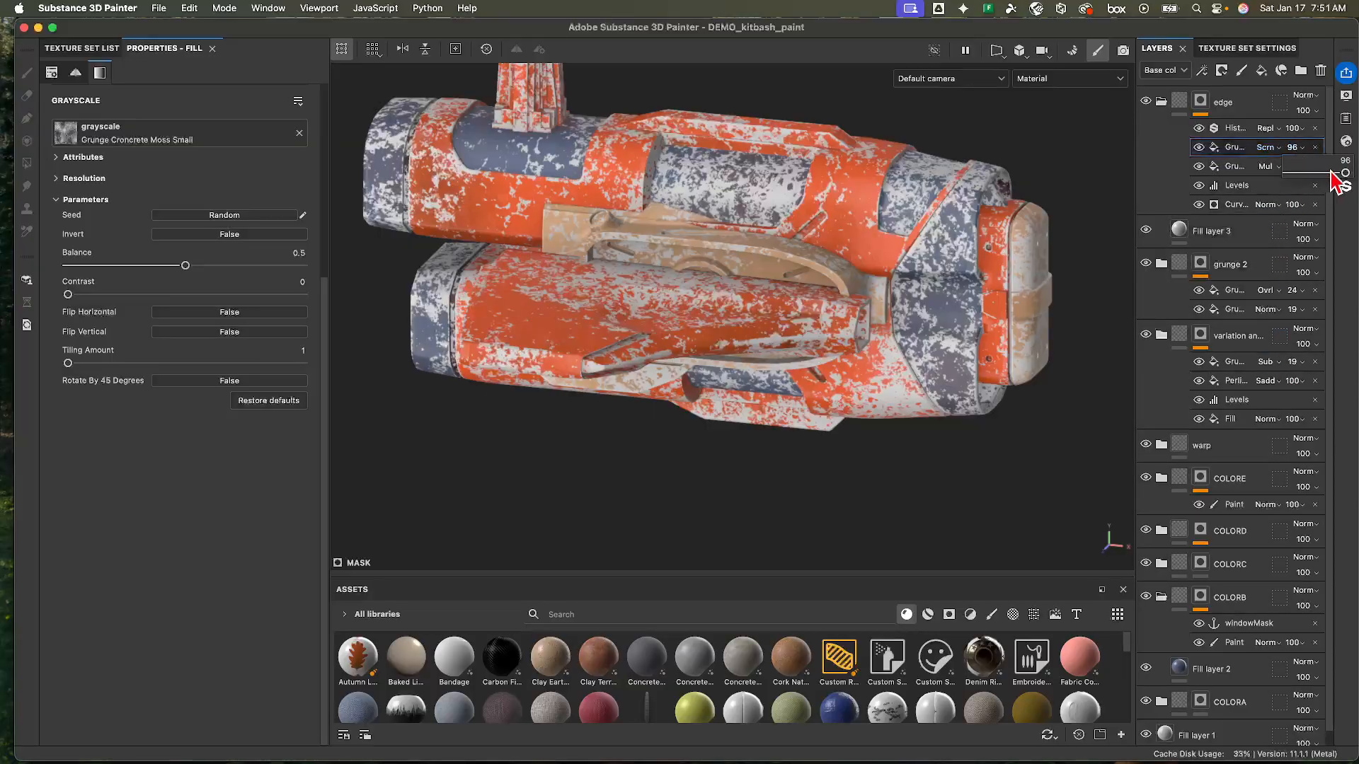
left_click_drag(1333, 174, 1315, 177)
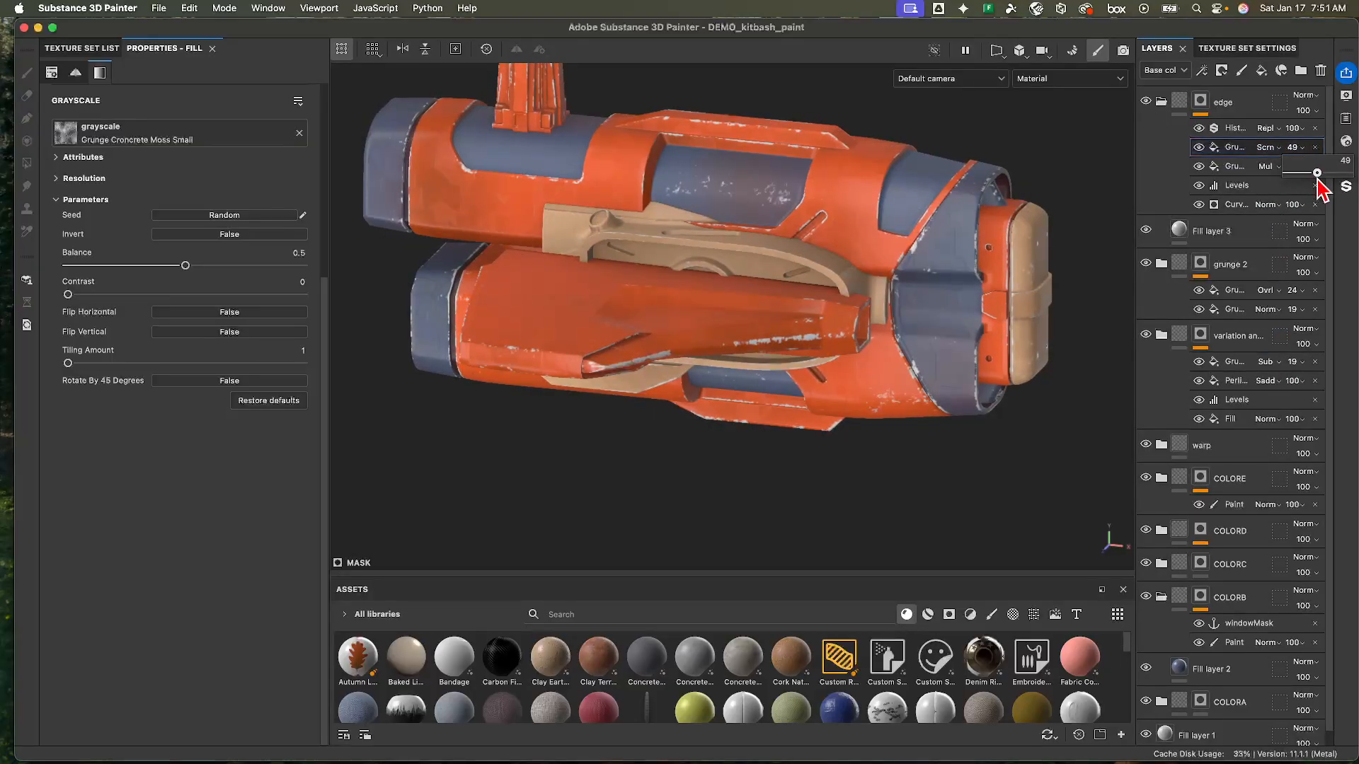
- Rename the edge folder to "edge prmer"
left_click_drag(956, 321, 871, 219, "alt")
left_click(1159, 100)
left_click(1157, 104)
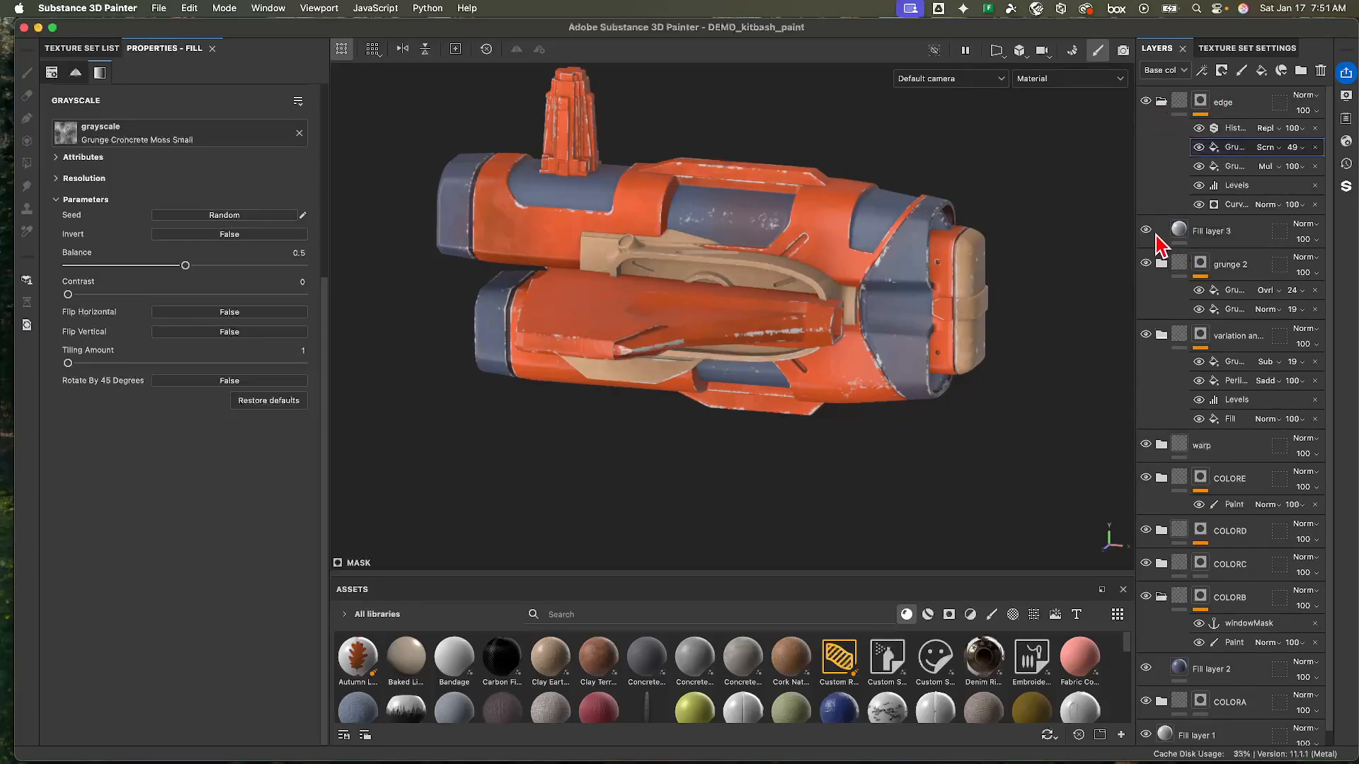
scroll(678, 259, "up", 5)
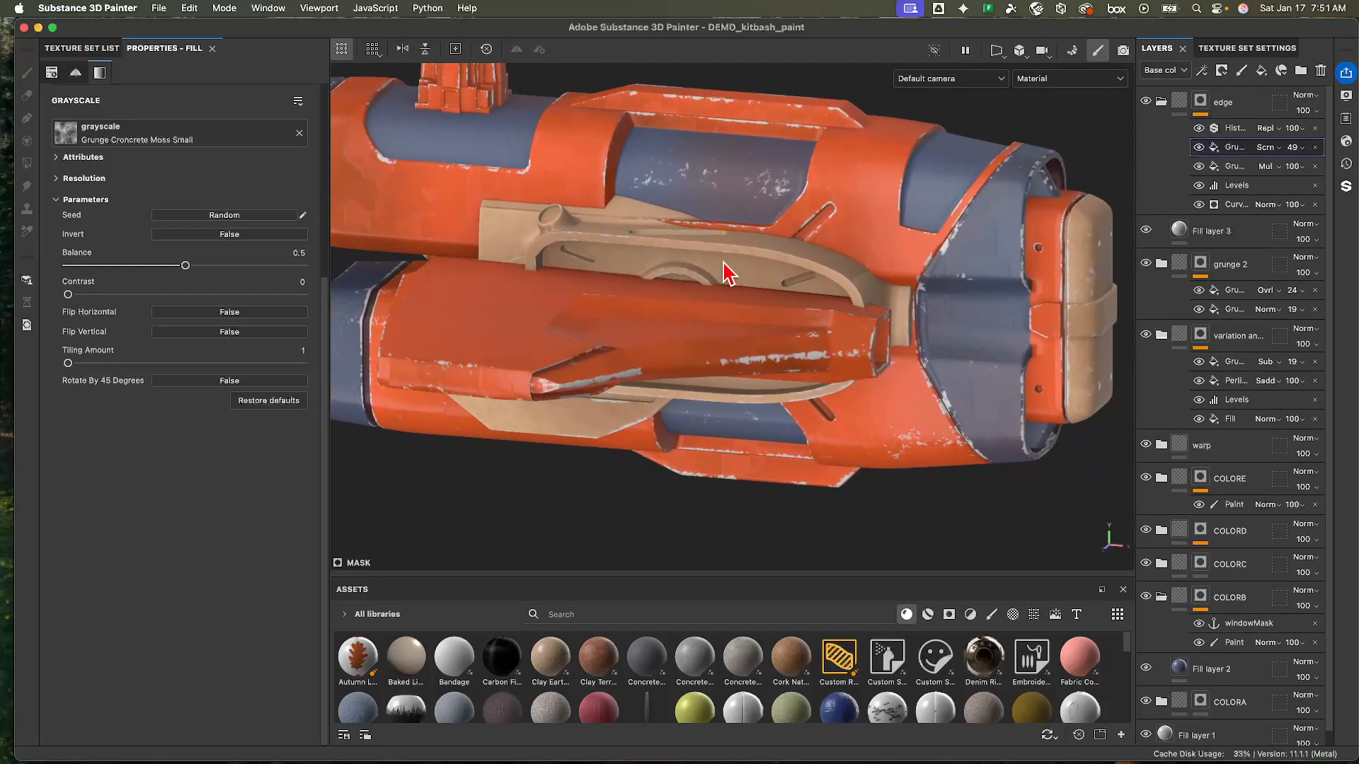
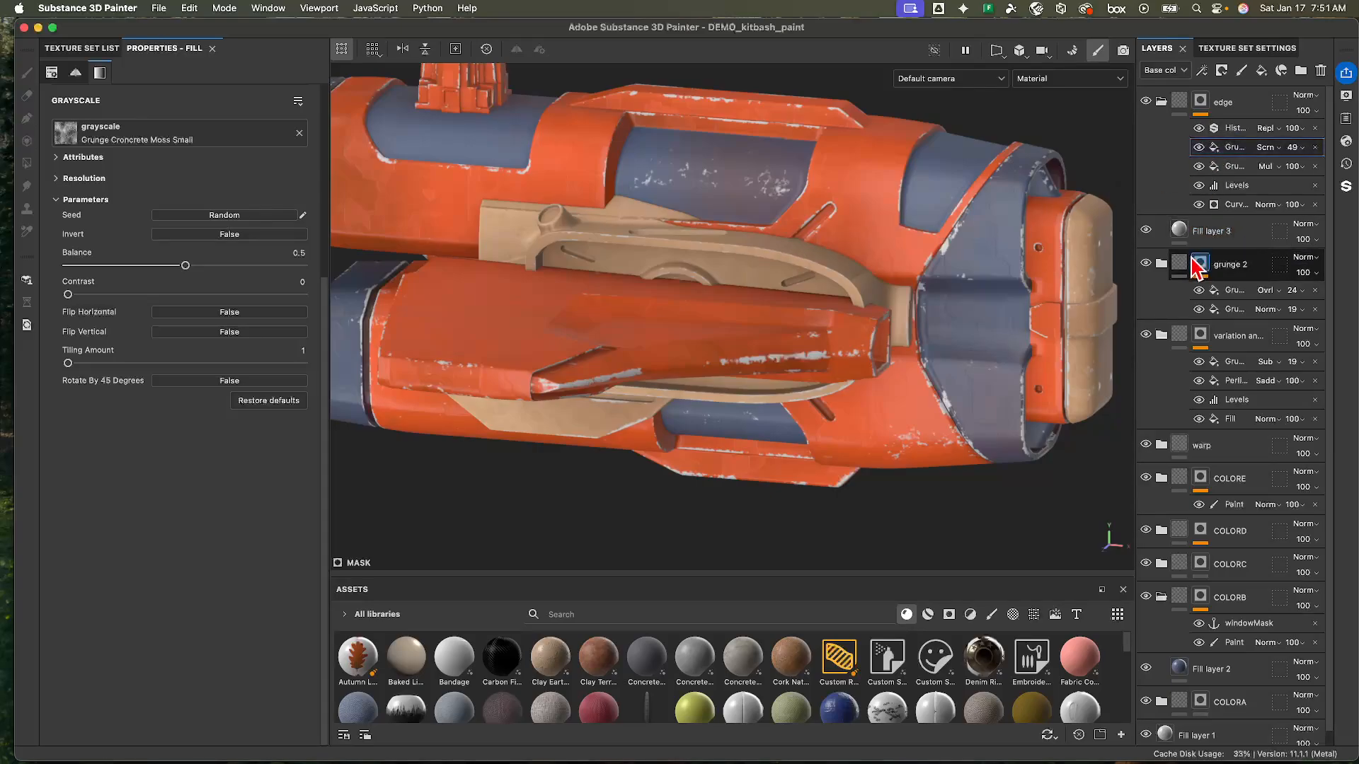
double_click(1226, 104)
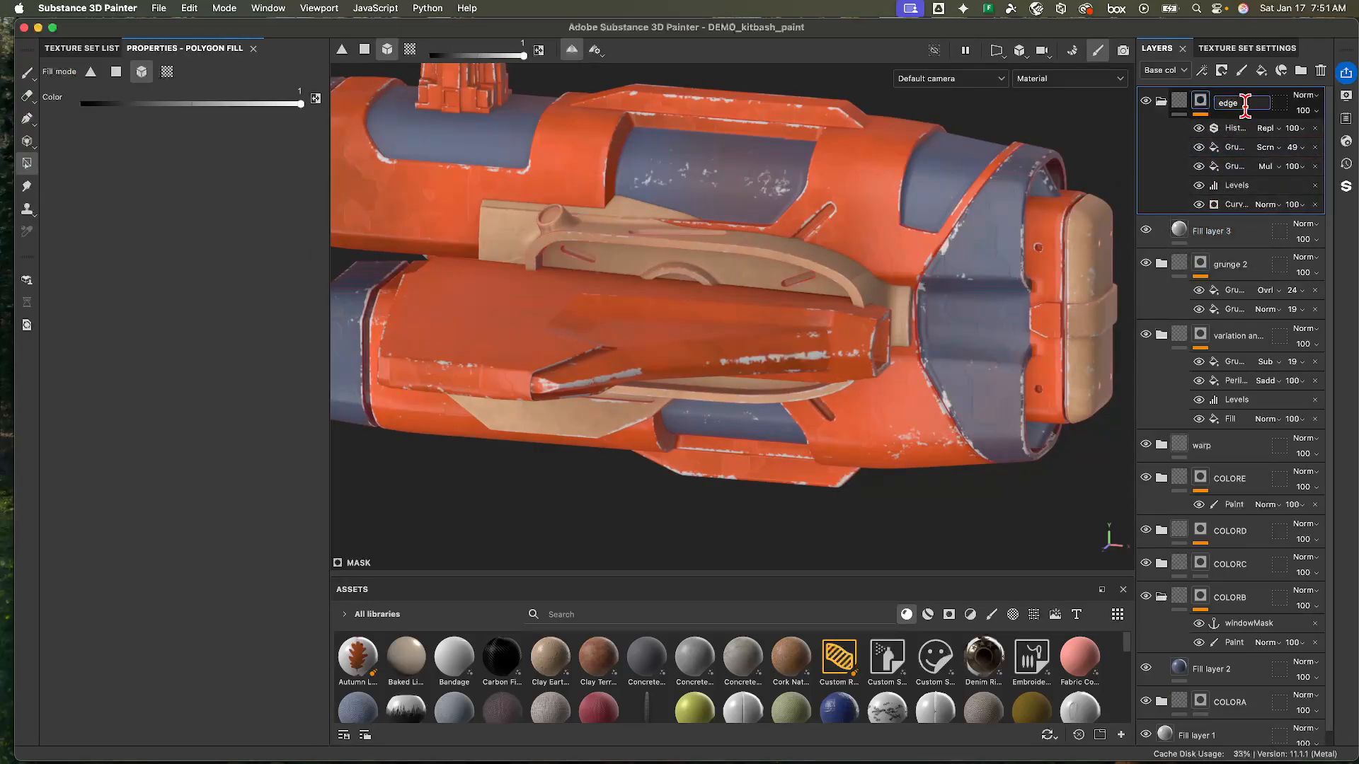
type("prmer")
key("Return")
- Add a fill layer above the edge prmer folder and group it into a folder named "edge metal"
left_click(1178, 104)
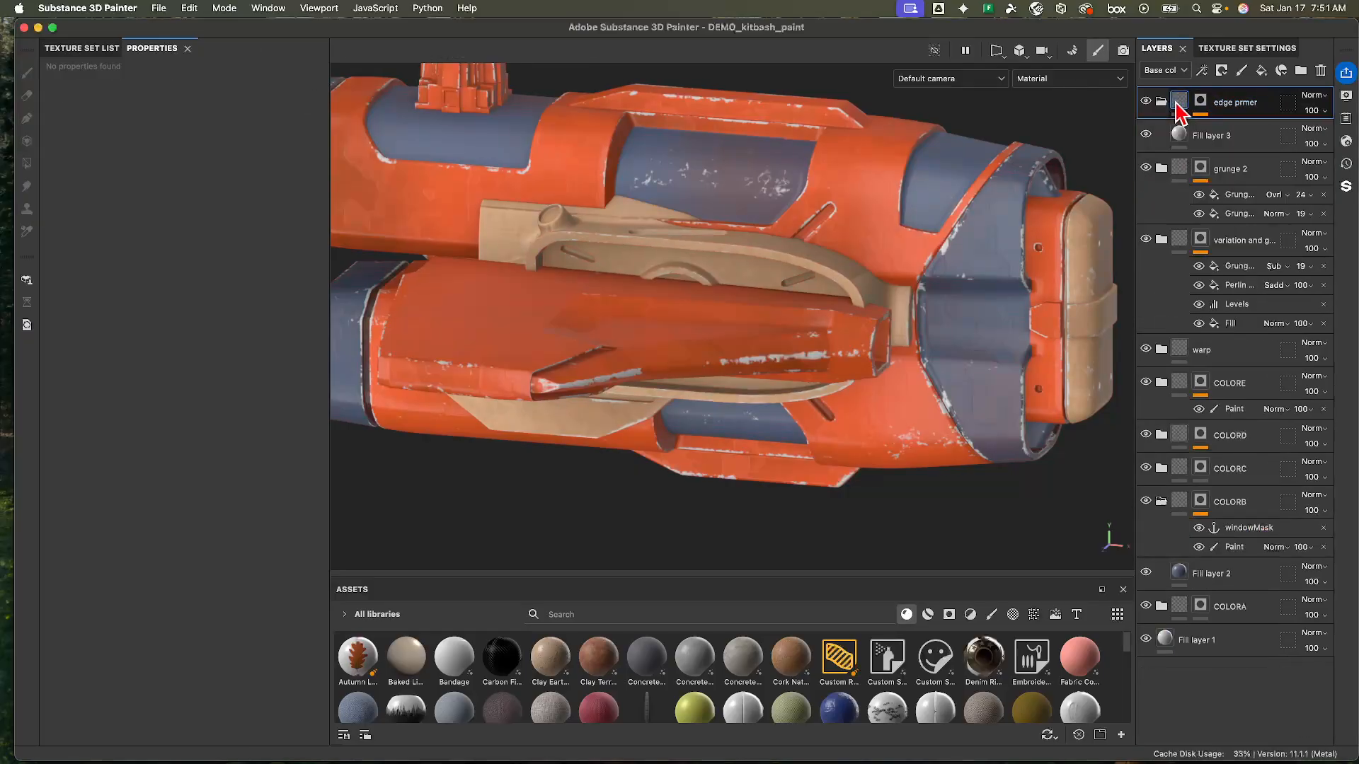
left_click(1262, 71)
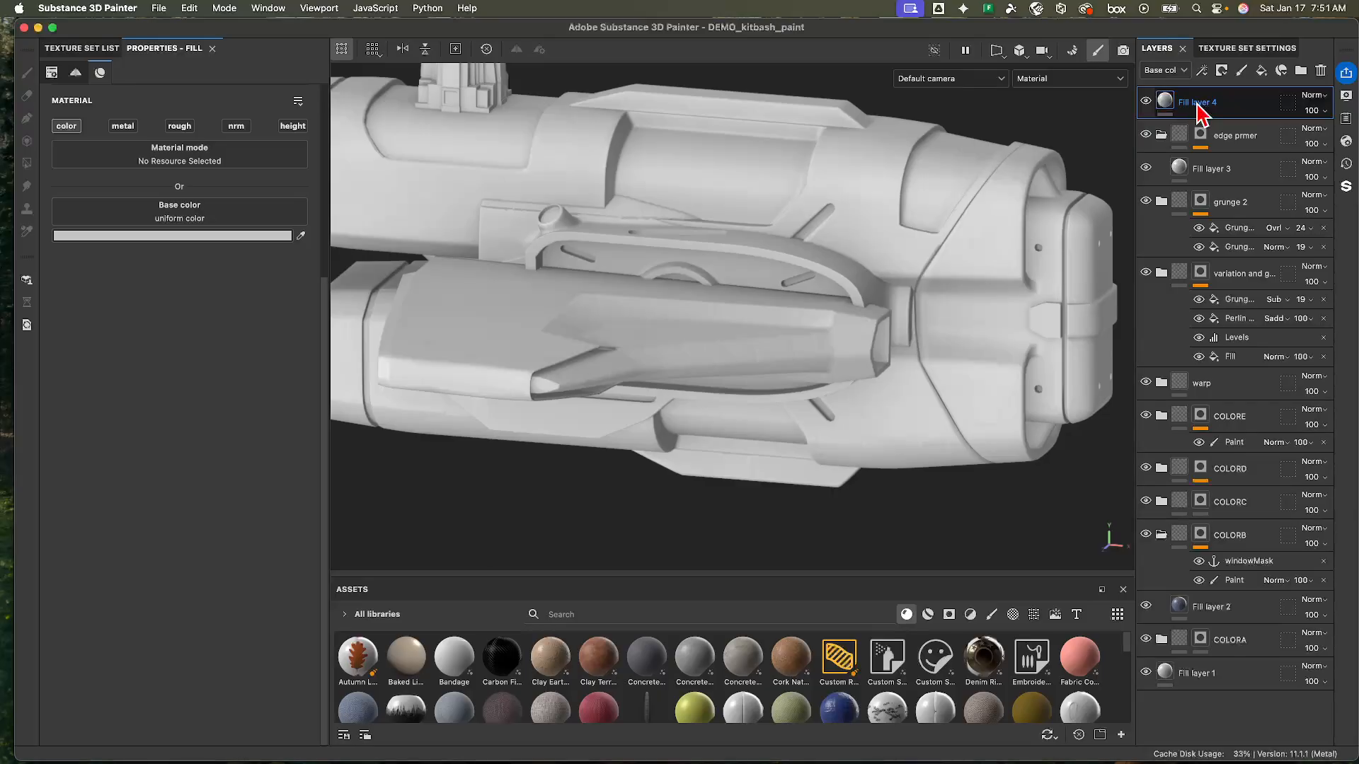
key("super+g")
double_click(1208, 101)
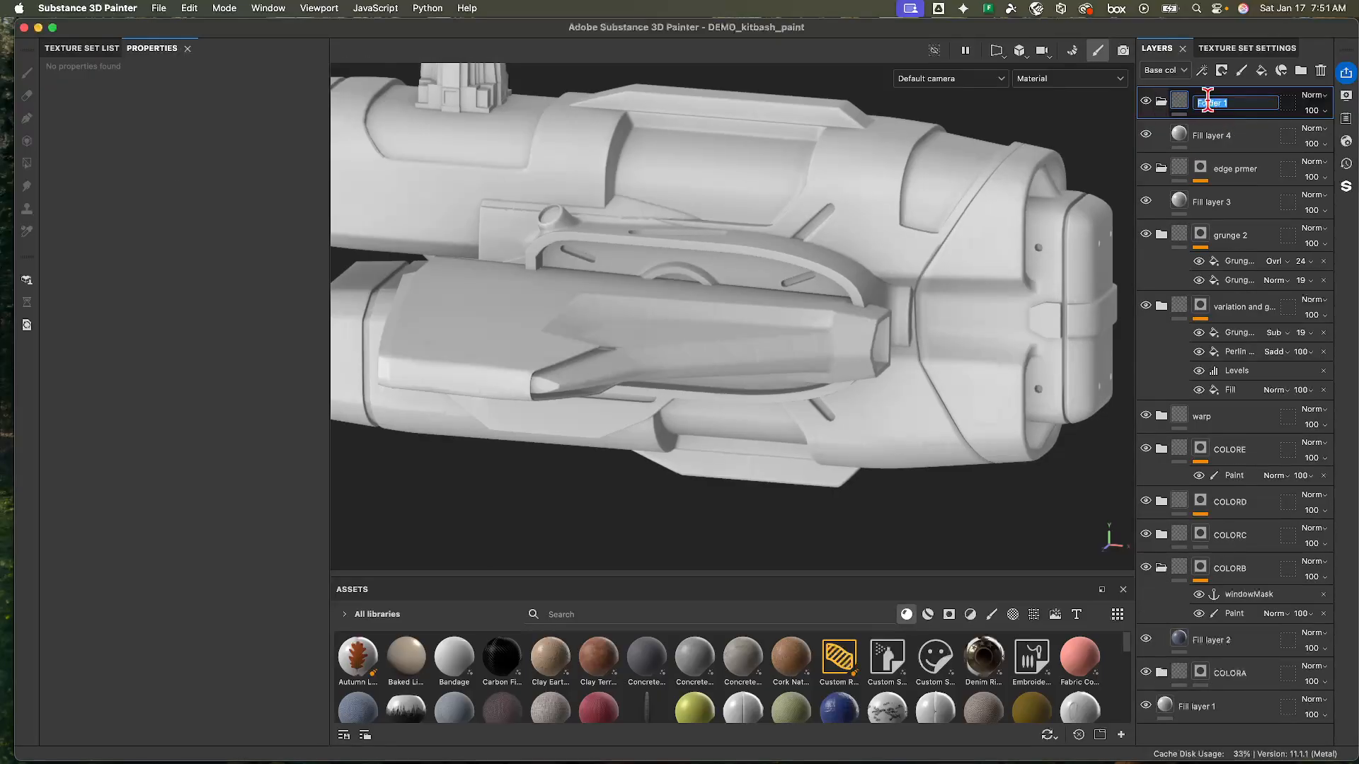
type("edge metal")
key("Return")
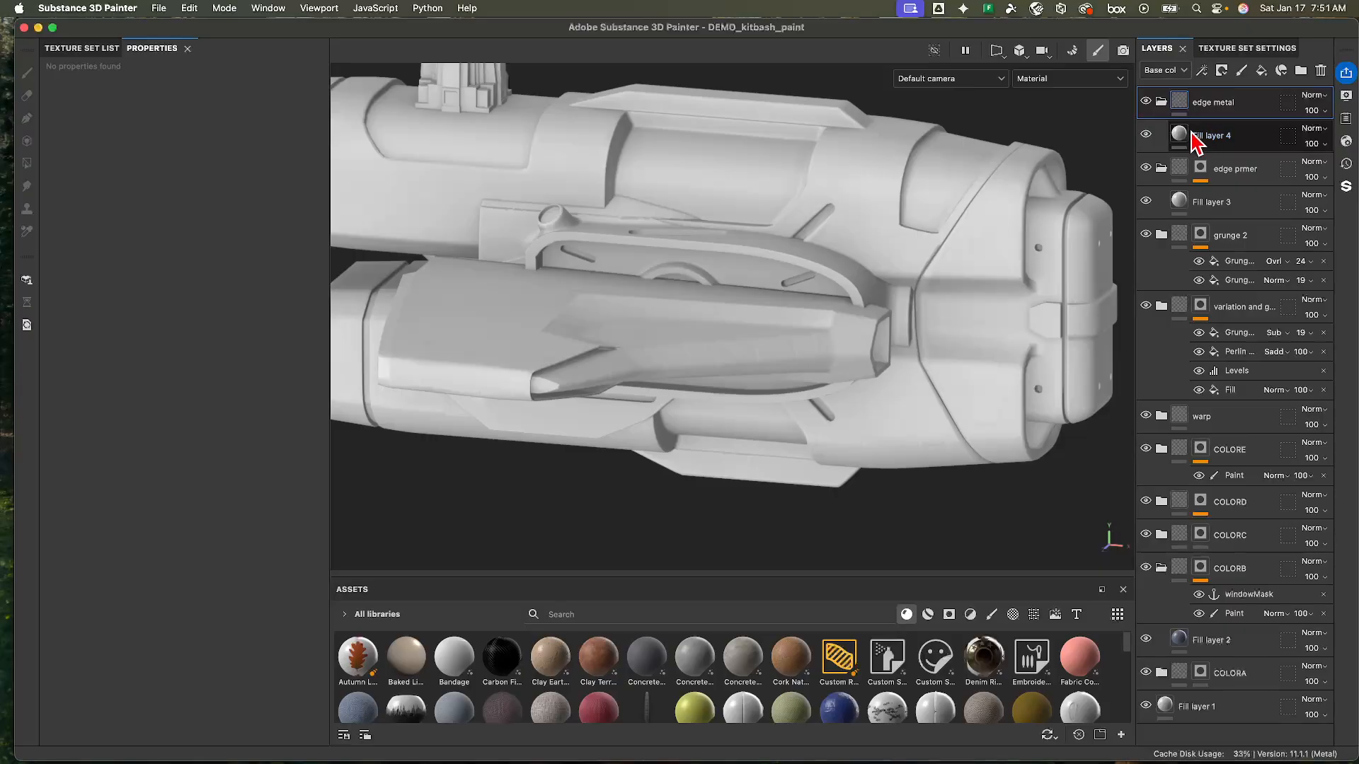
- Add an anchor point above the Histogram Scan filter in the edge prmer mask
right_click(1177, 113)
key("Escape")
left_click(1203, 170)
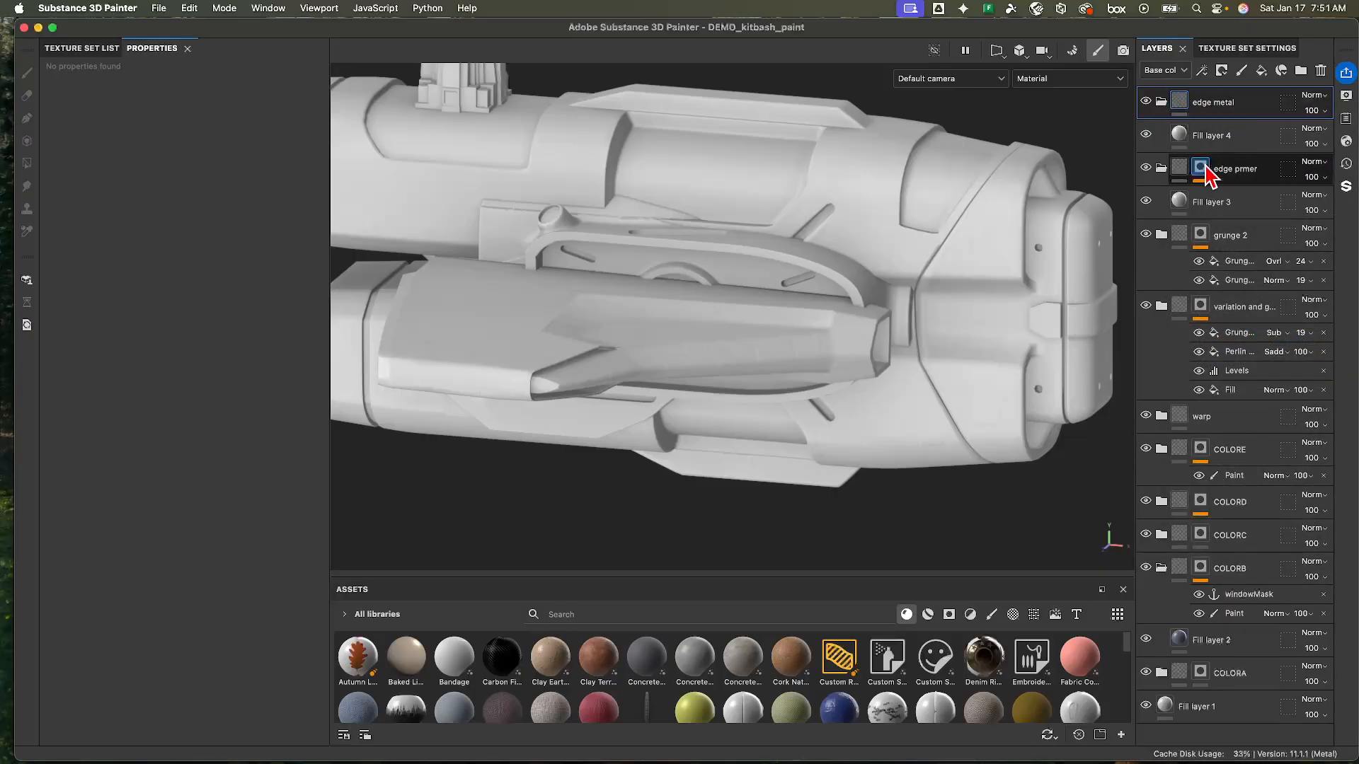
right_click(1203, 196)
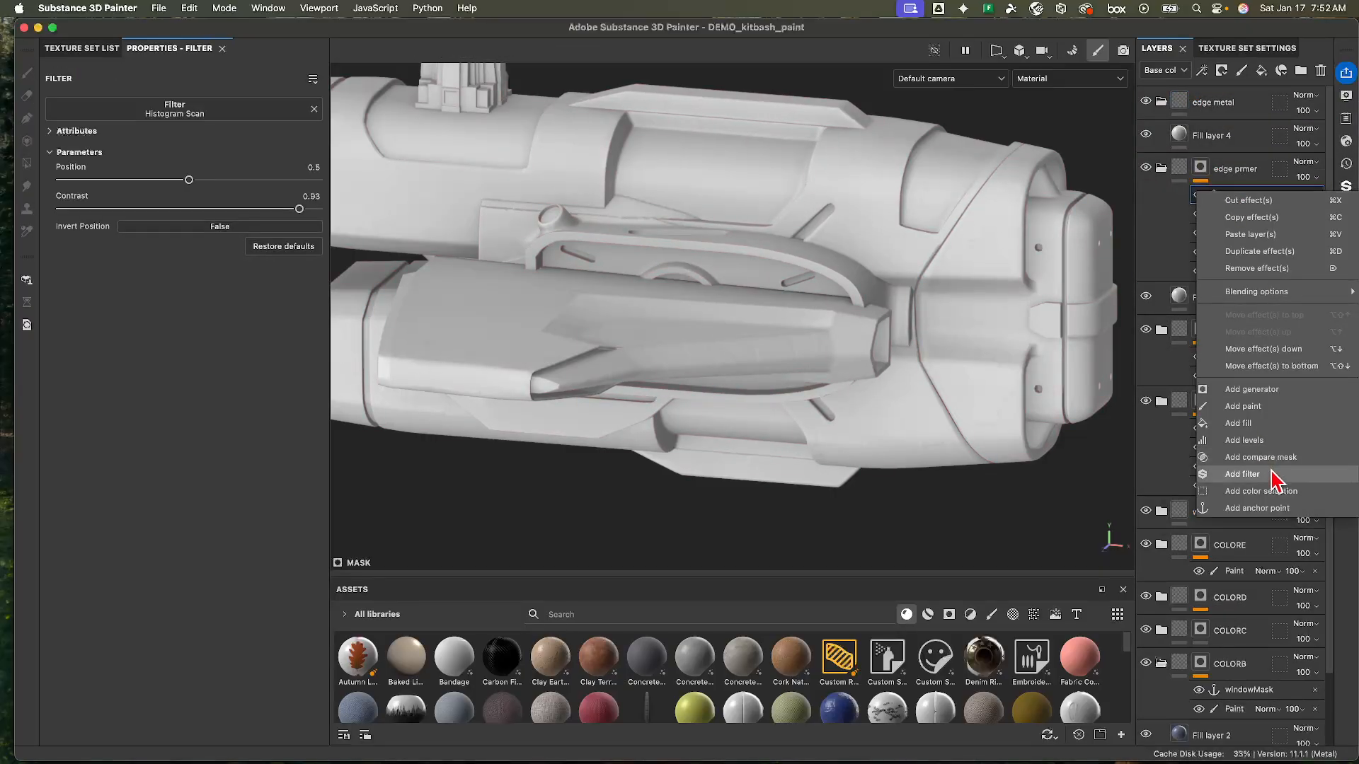
left_click(1266, 508)
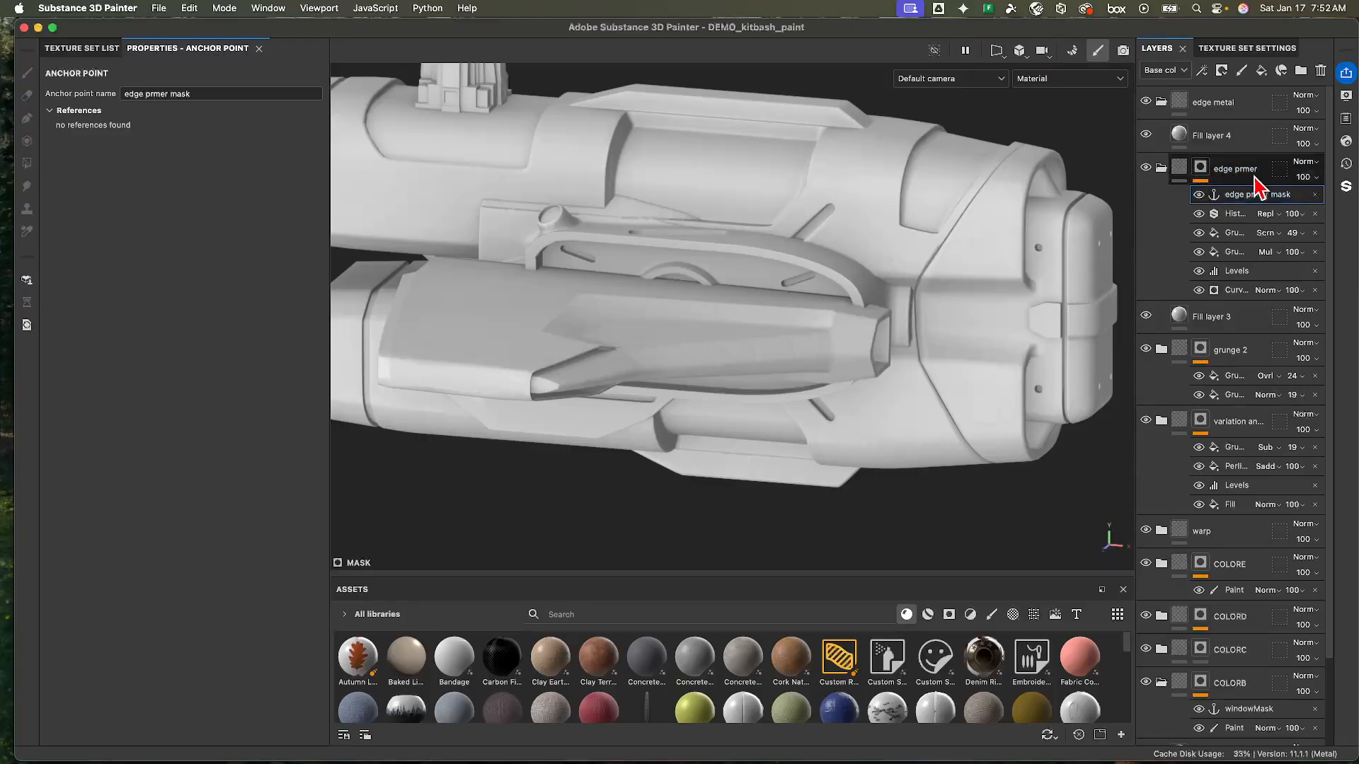
- Add a black mask to the edge metal folder
left_click(1179, 103)
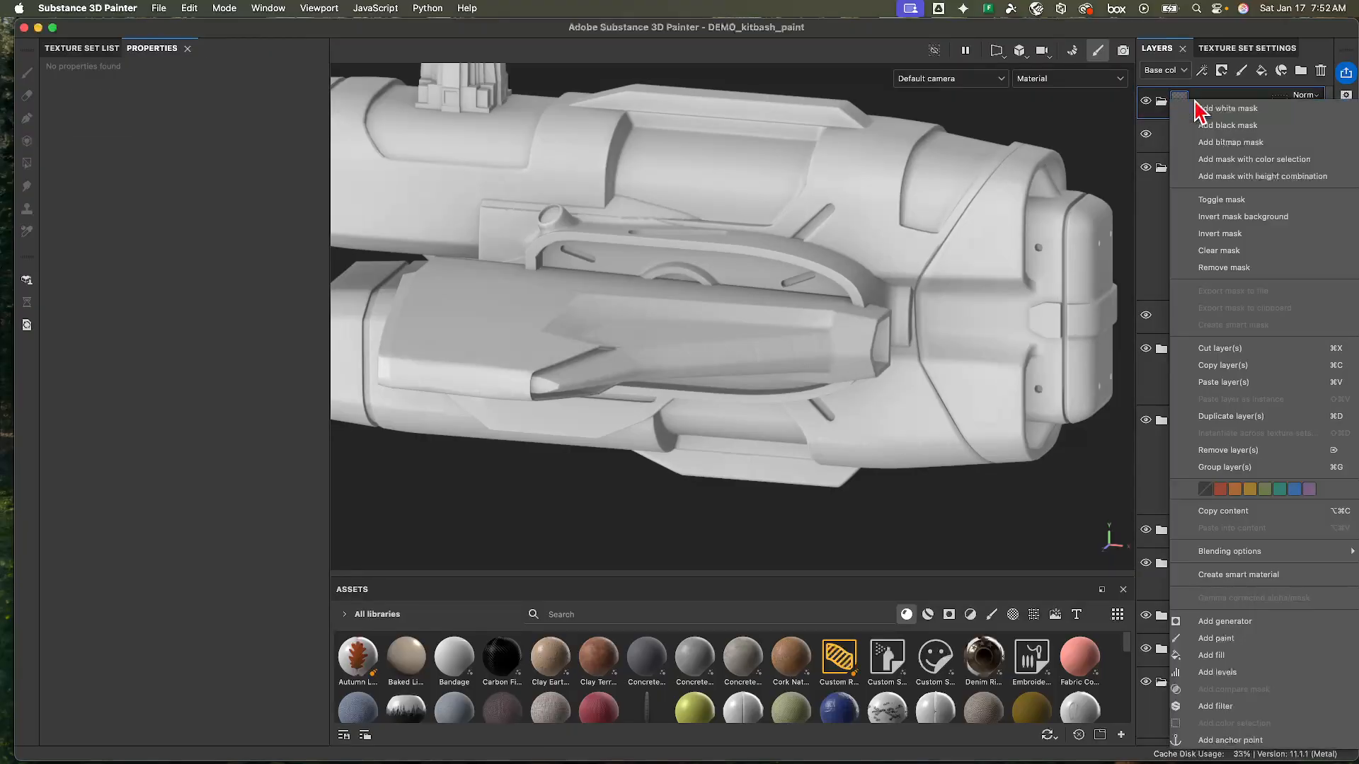
right_click(1177, 101)
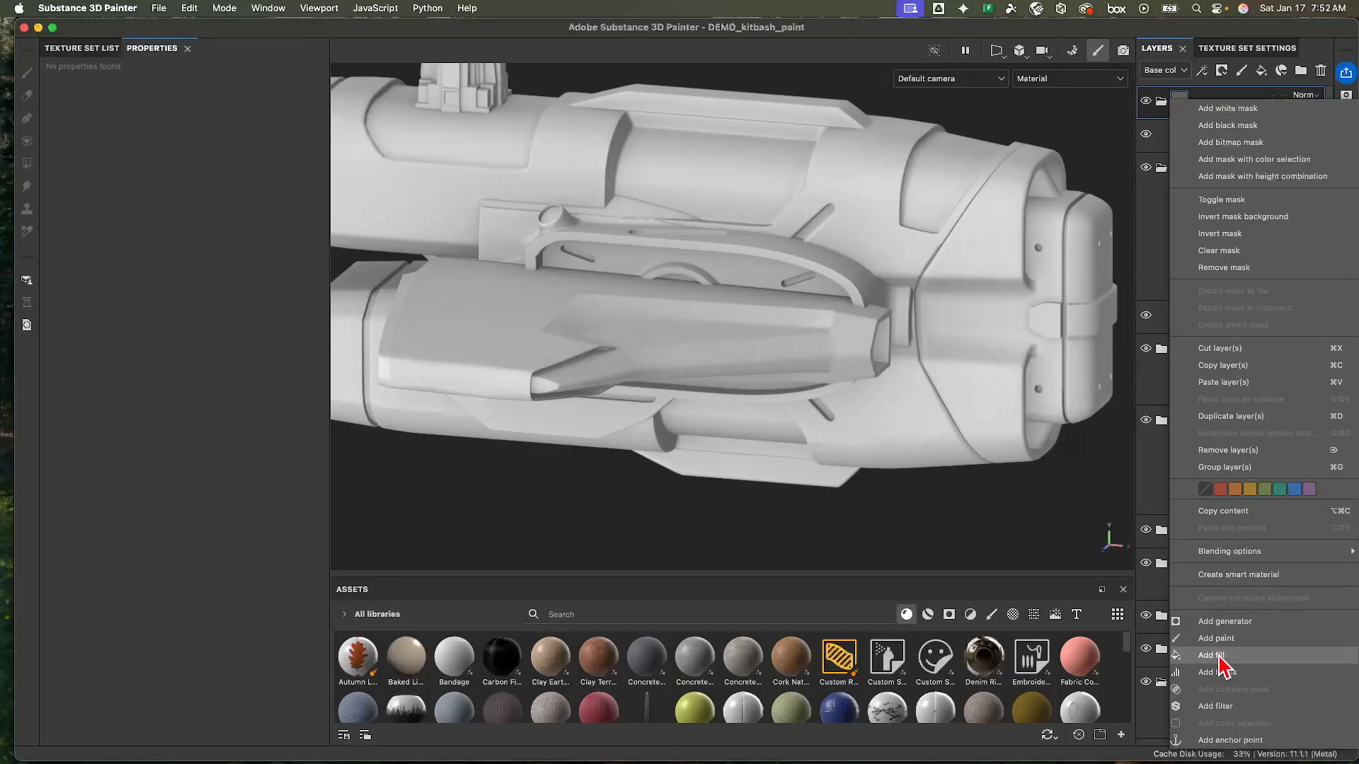
left_click(1238, 127)
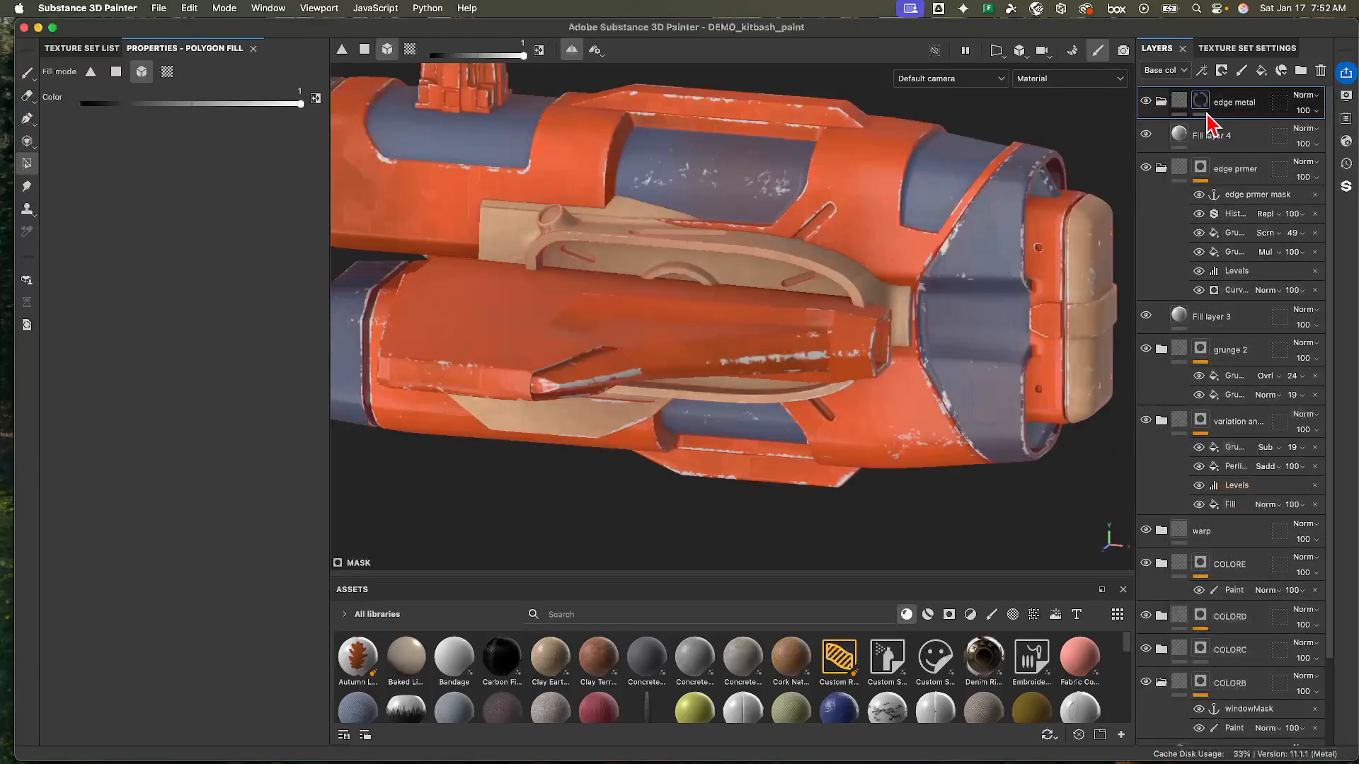
- Add a fill to the edge metal mask and source it from the edge prmer mask anchor point
right_click(1199, 100)
left_click(1232, 589)
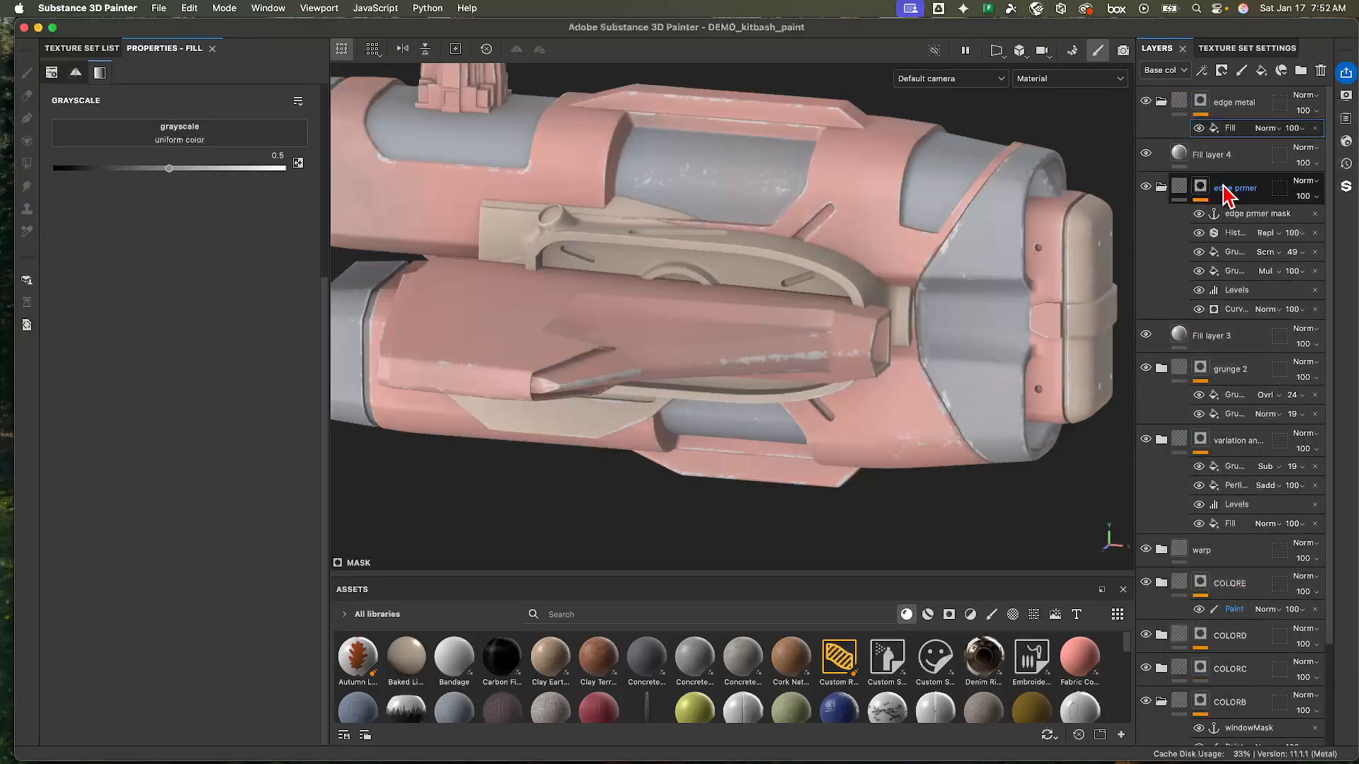
left_click(180, 131)
left_click(290, 144)
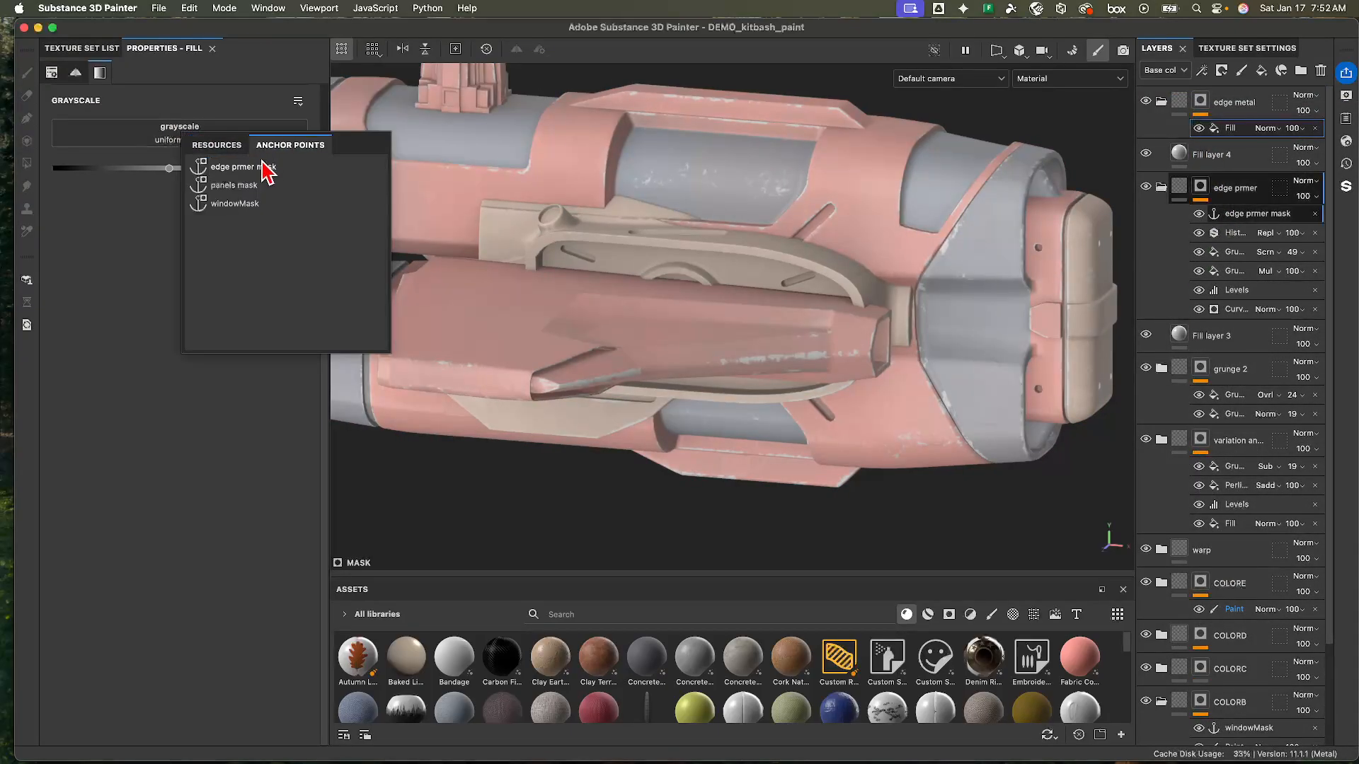
left_click(267, 169)
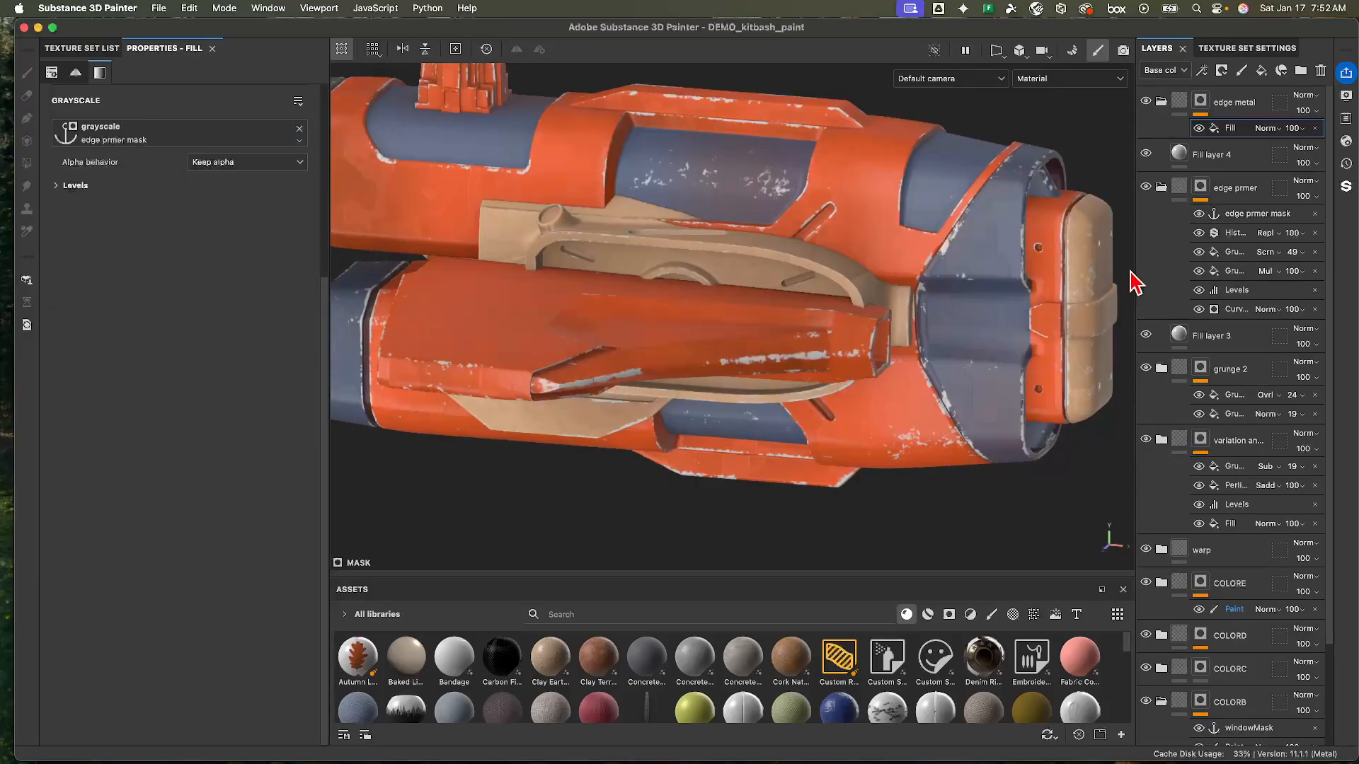
- Set the base color of the fill layer inside the edge metal folder to bright red FF0101
left_click(1189, 155)
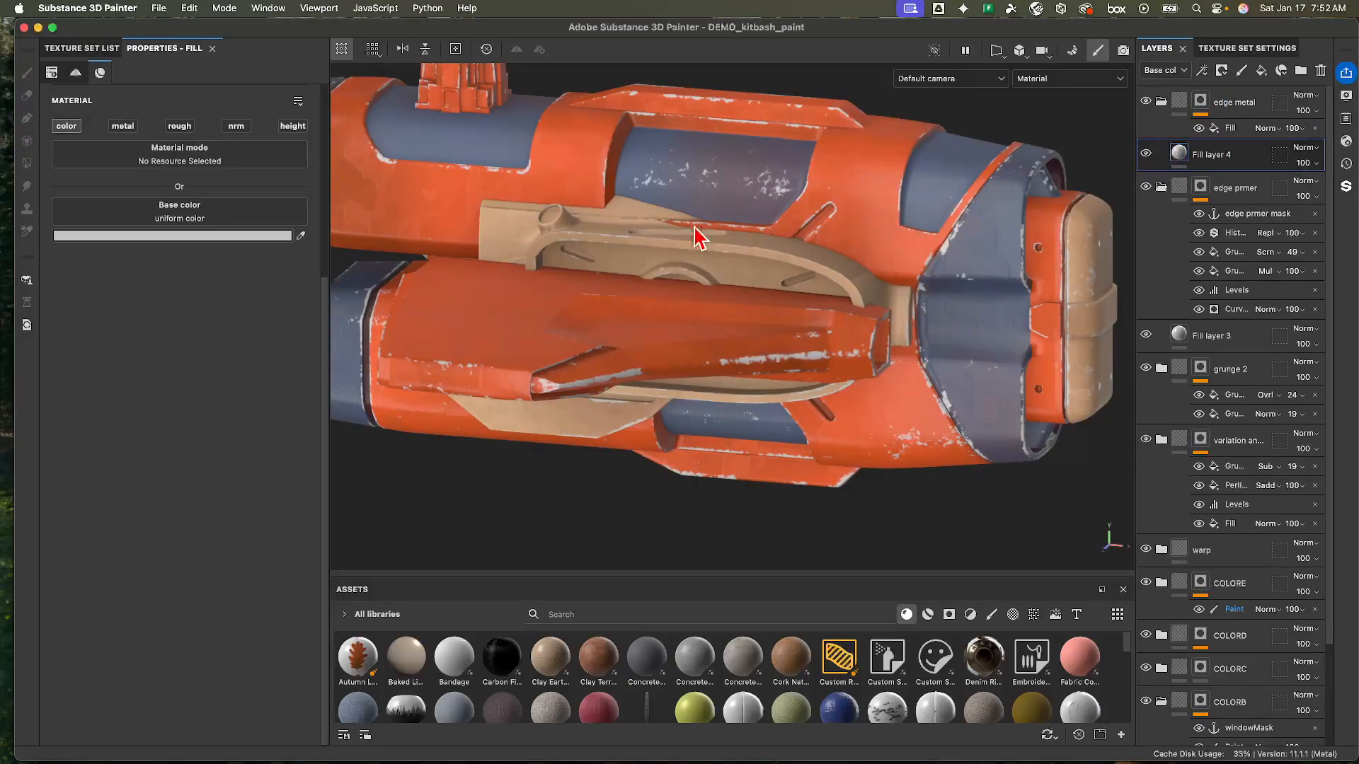
left_click(190, 237)
left_click(366, 386)
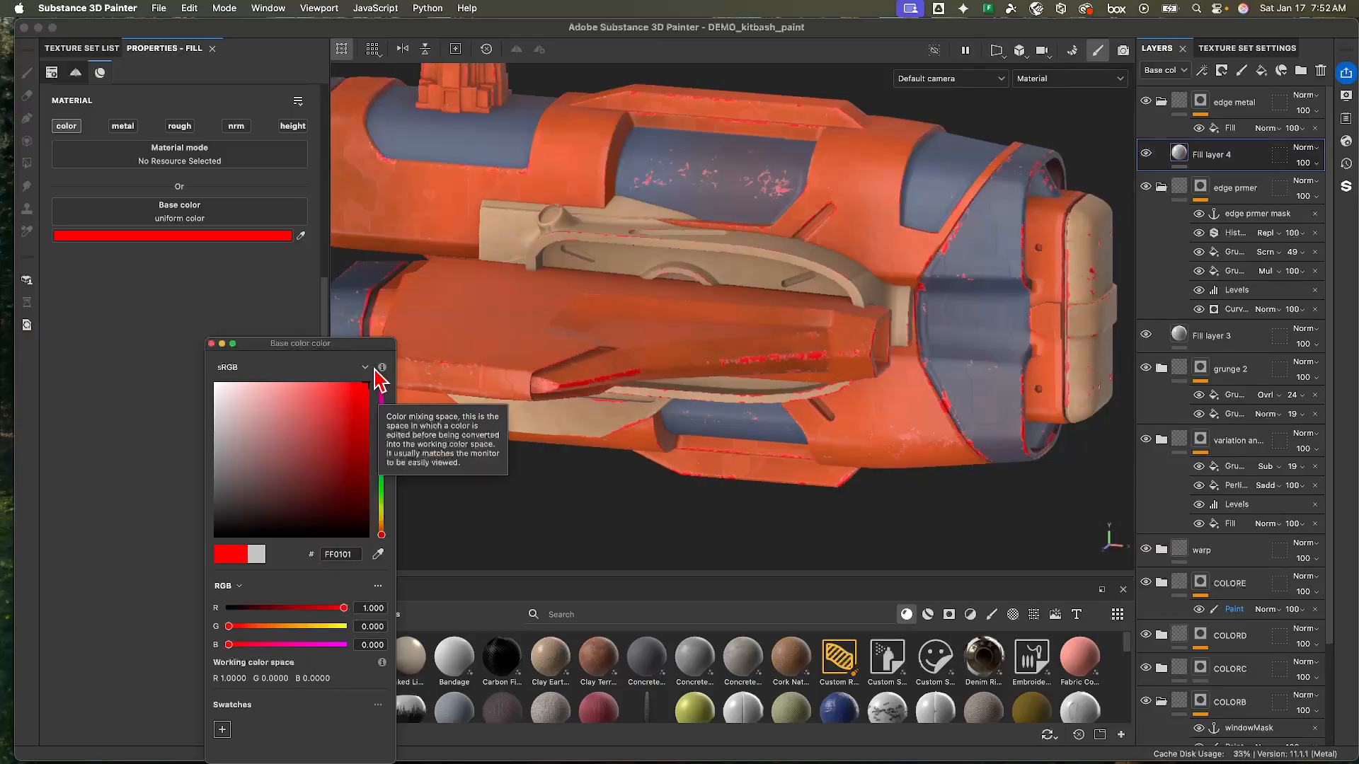
left_click(211, 344)
- Add a Bevel filter above the anchor-based fill in the edge metal mask
right_click_drag(1047, 221, 916, 404, "alt")
right_click(1238, 128)
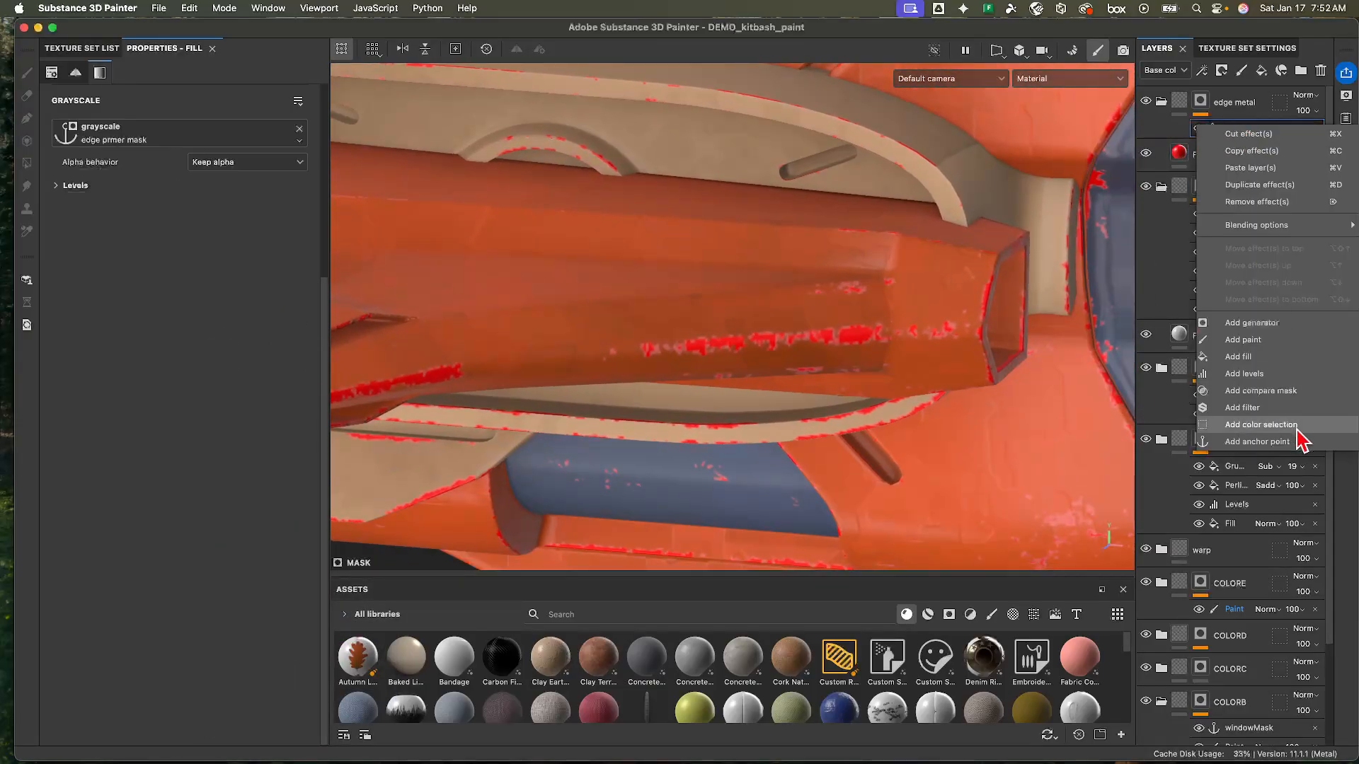
left_click(1246, 408)
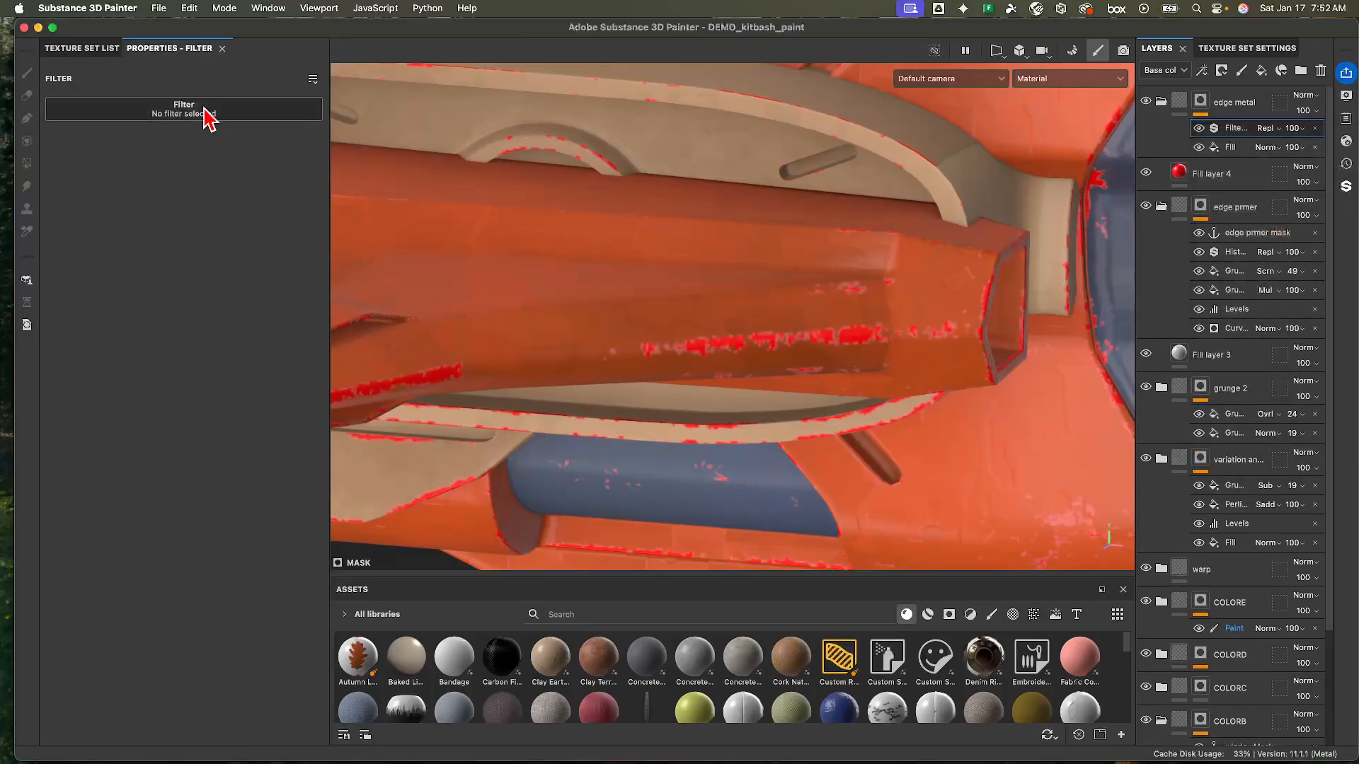
left_click(182, 110)
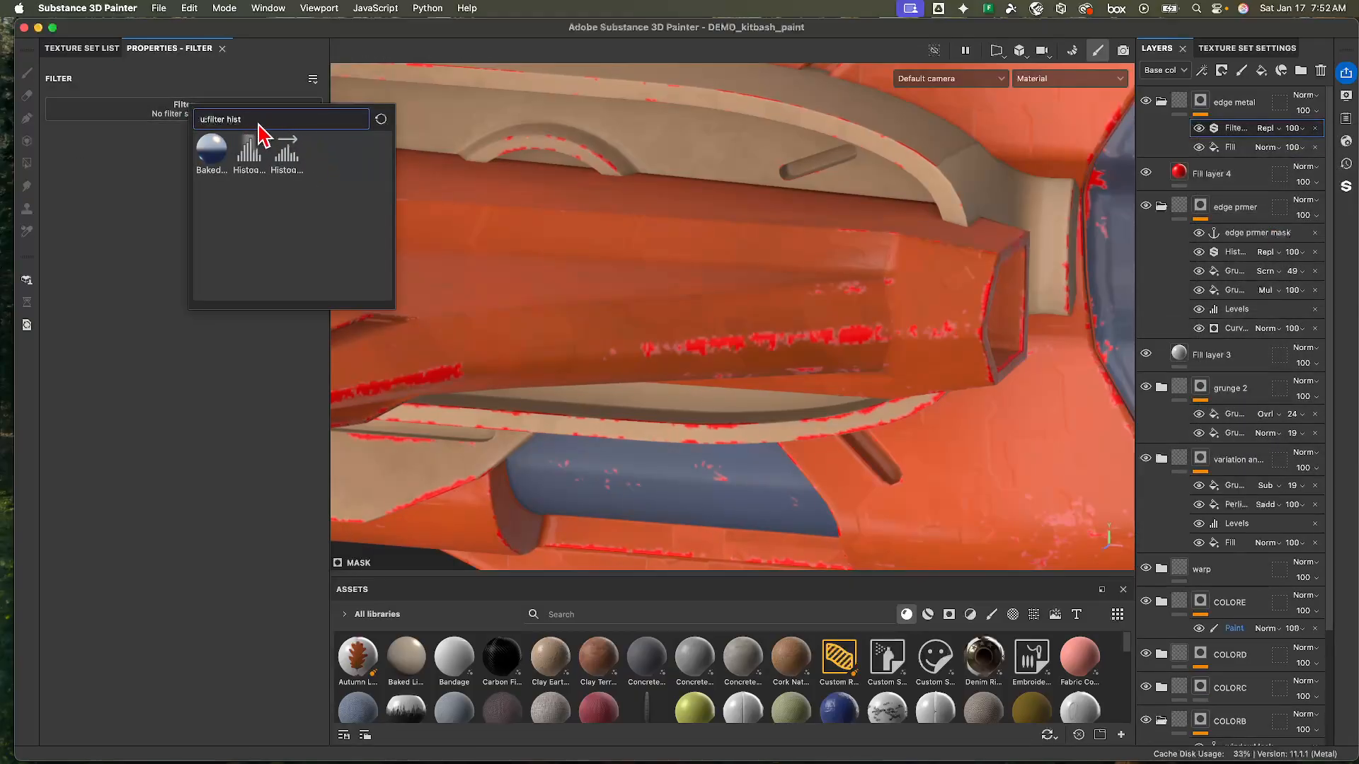
double_click(233, 119)
key("BackSpace")
type("bev")
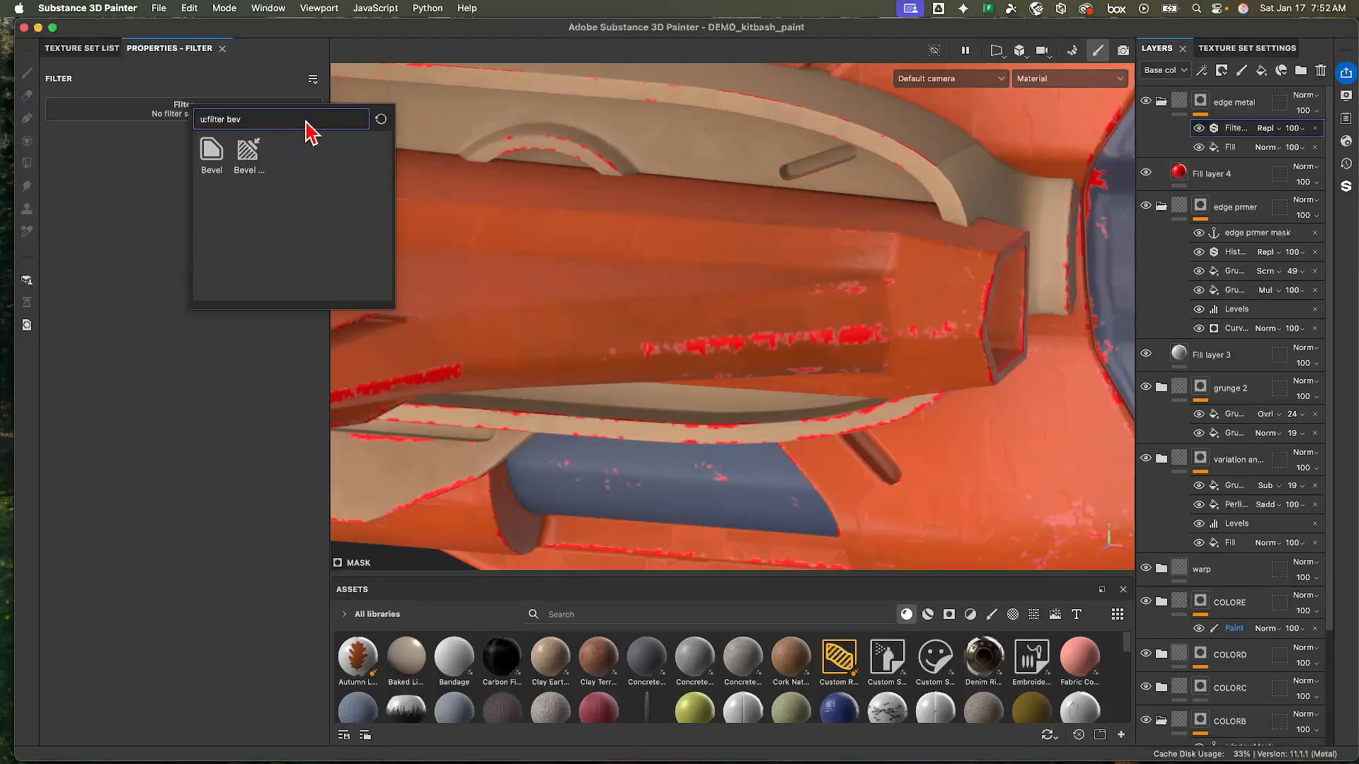
left_click(213, 153)
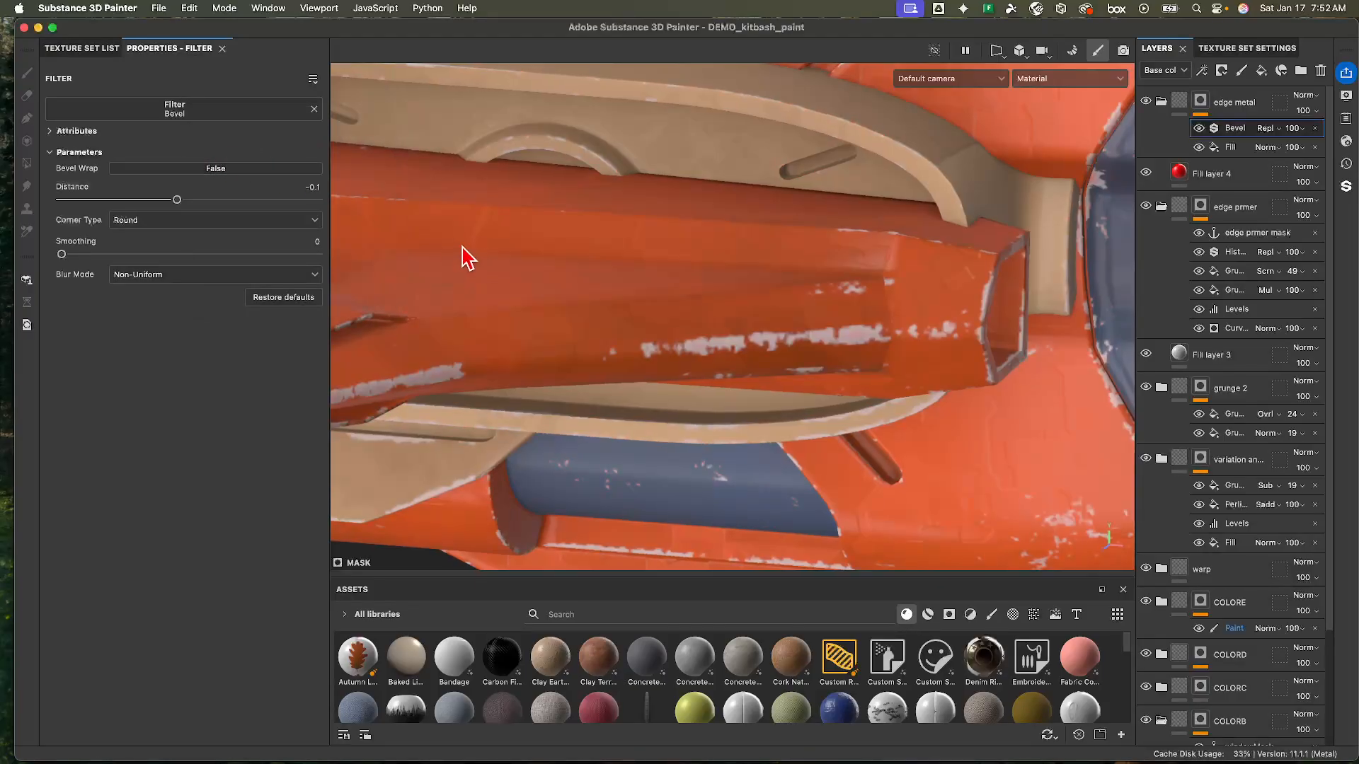
- Set the Bevel filter's distance to -0.0305, judging the result on a close-up of the chipped edge wear
right_click_drag(807, 256, 889, 304, "alt")
middle_click_drag(887, 316, 878, 298, "alt")
left_click_drag(878, 298, 823, 294, "alt")
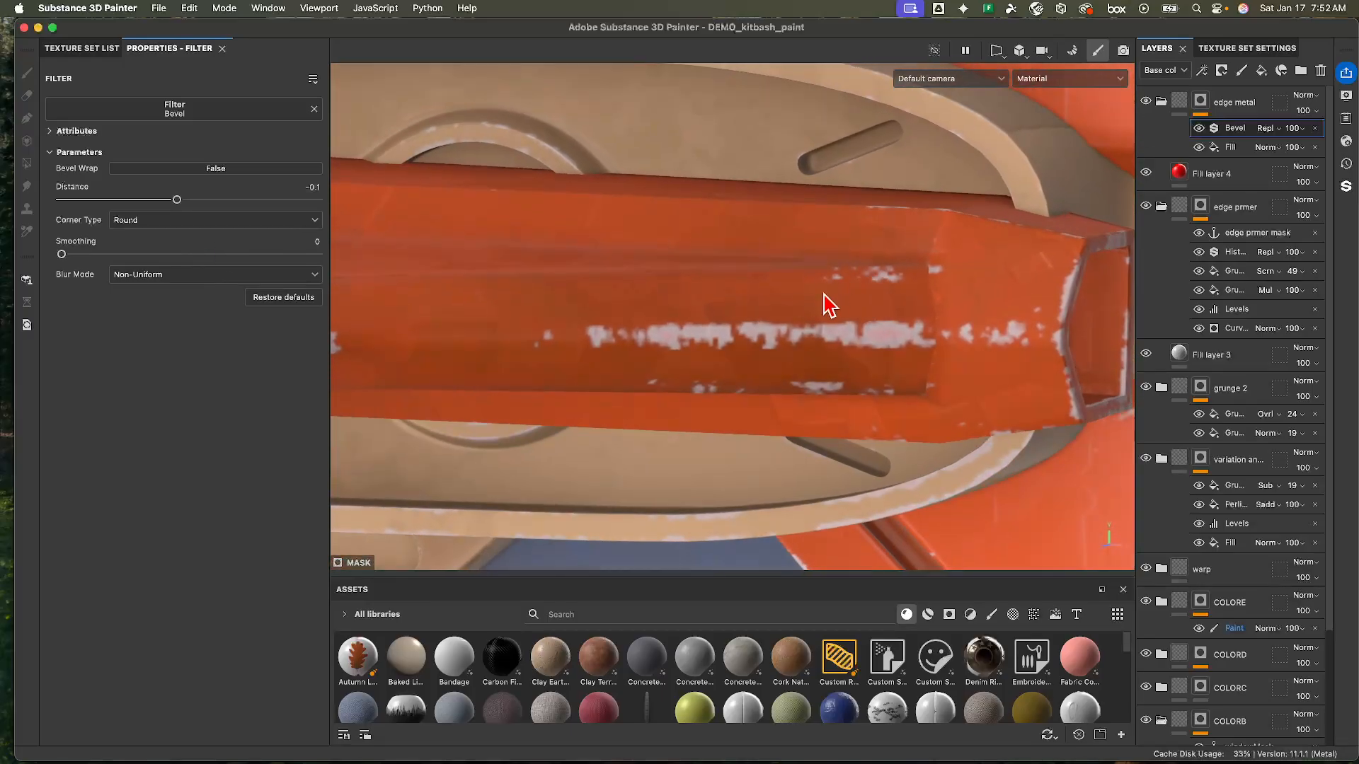
right_click_drag(823, 294, 896, 293, "alt")
middle_click_drag(859, 300, 860, 270, "alt")
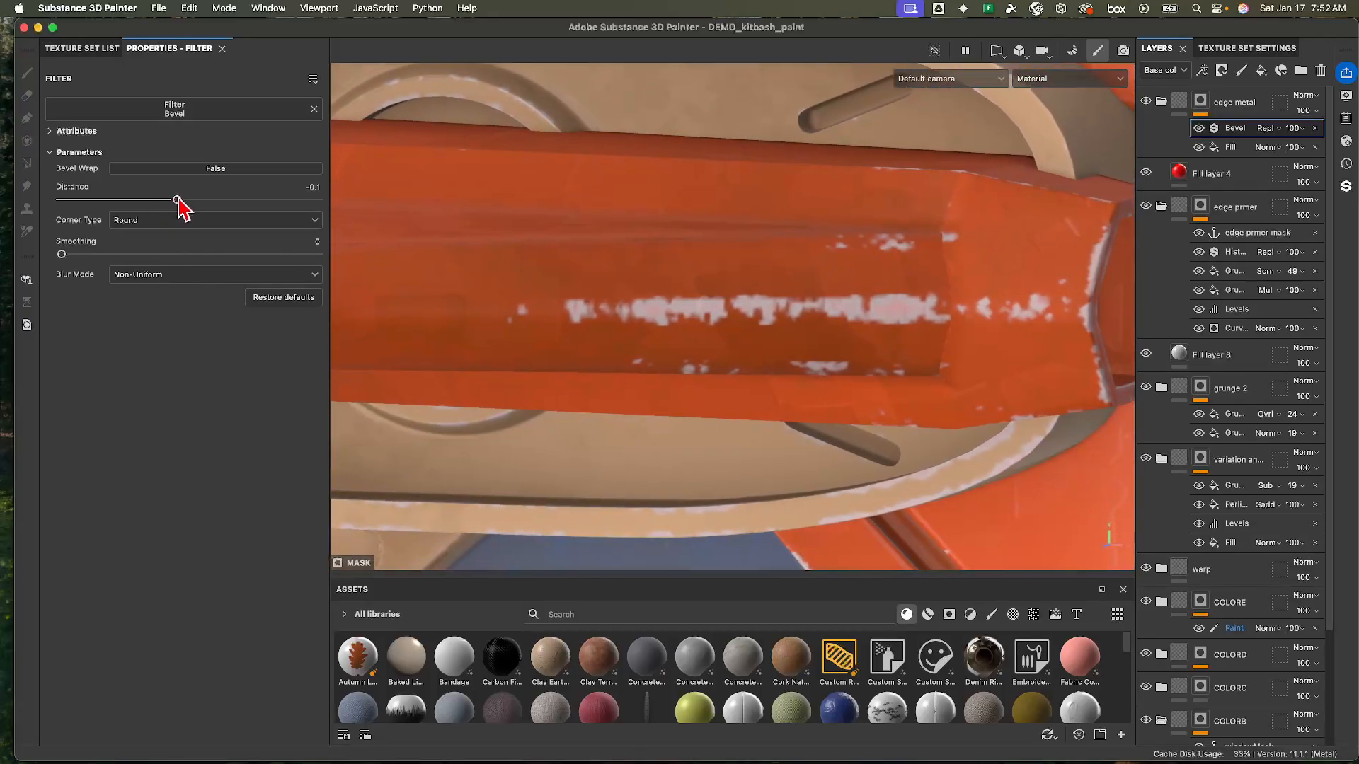
mouse_move(172, 200)
left_mouse_down()
mouse_move(57, 203)
mouse_move(186, 212)
left_mouse_up()
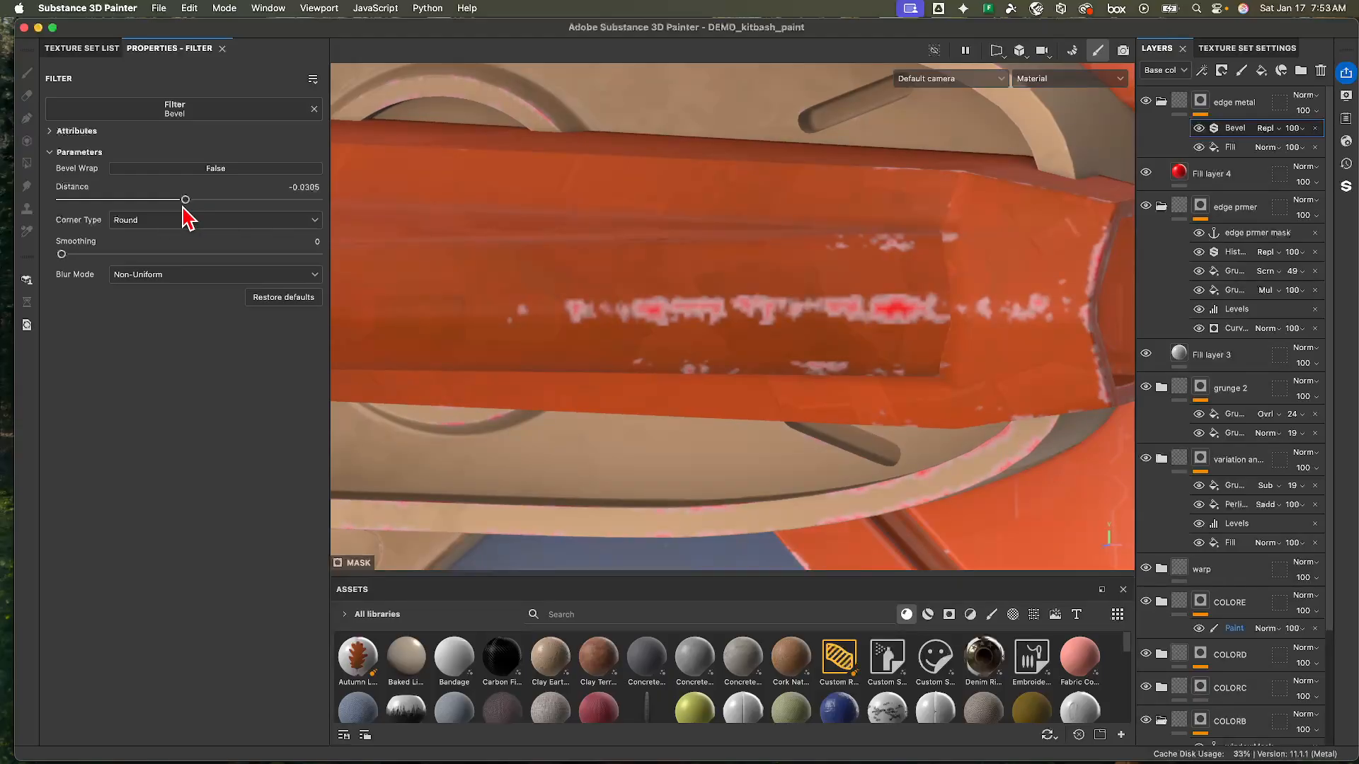
- Compare the Bevel filter's Uniform and Non-Uniform blur modes, keep Non-Uniform, and set the smoothing to 0.29
left_click(177, 276)
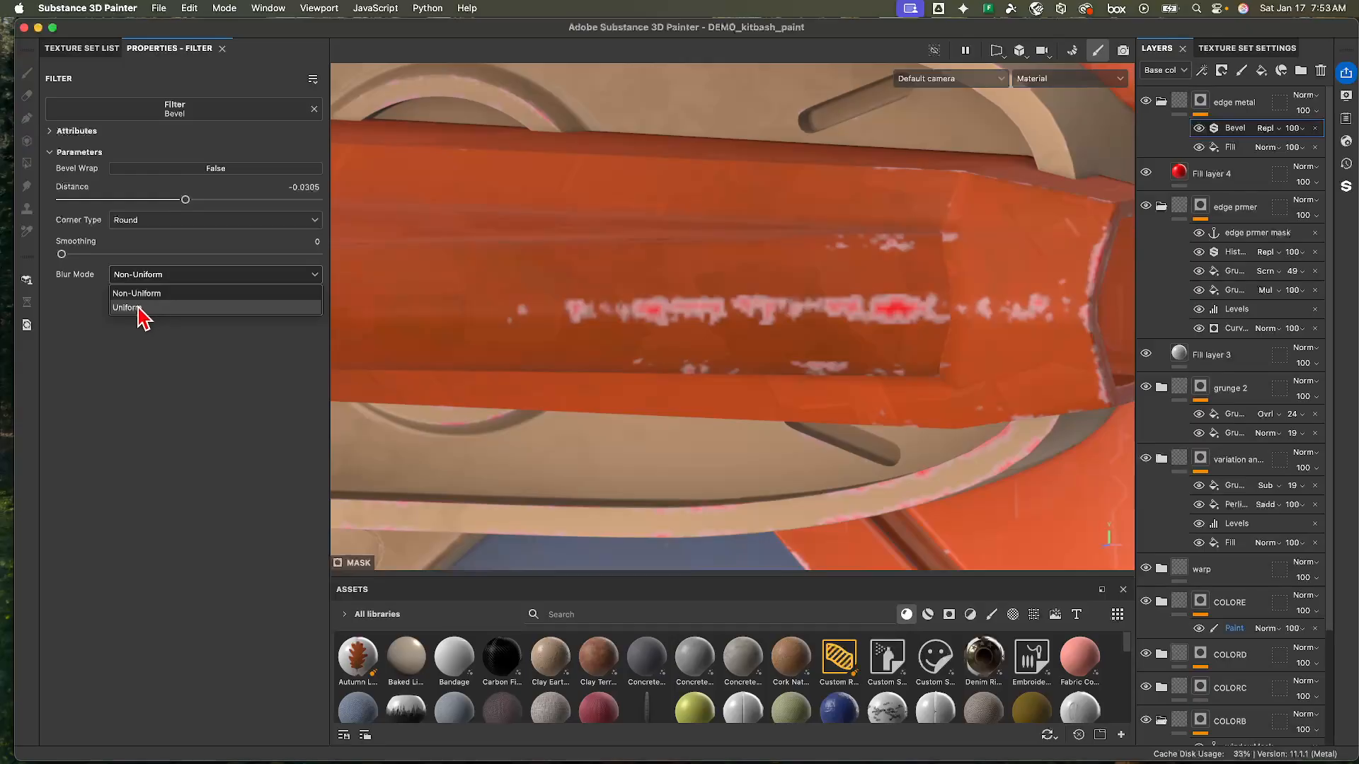
left_click(140, 308)
left_click(162, 278)
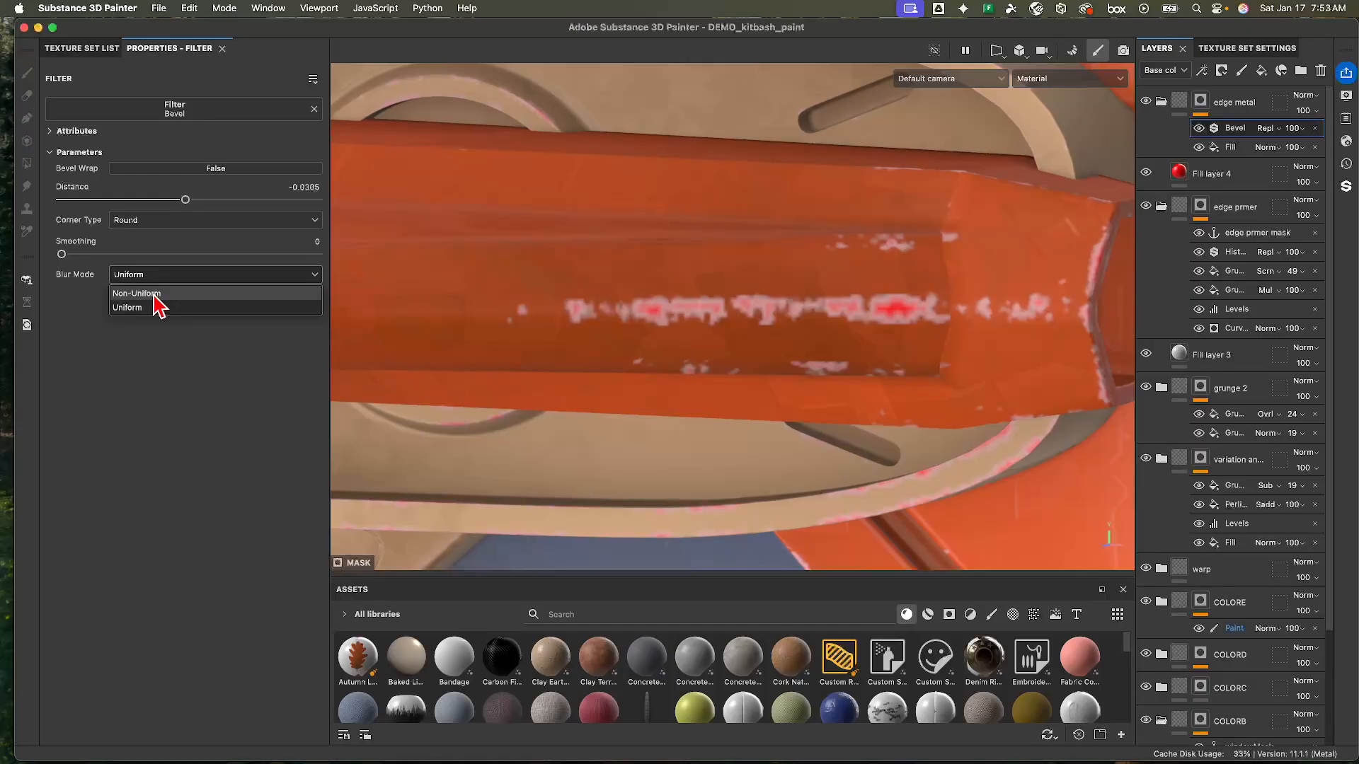
left_click(158, 293)
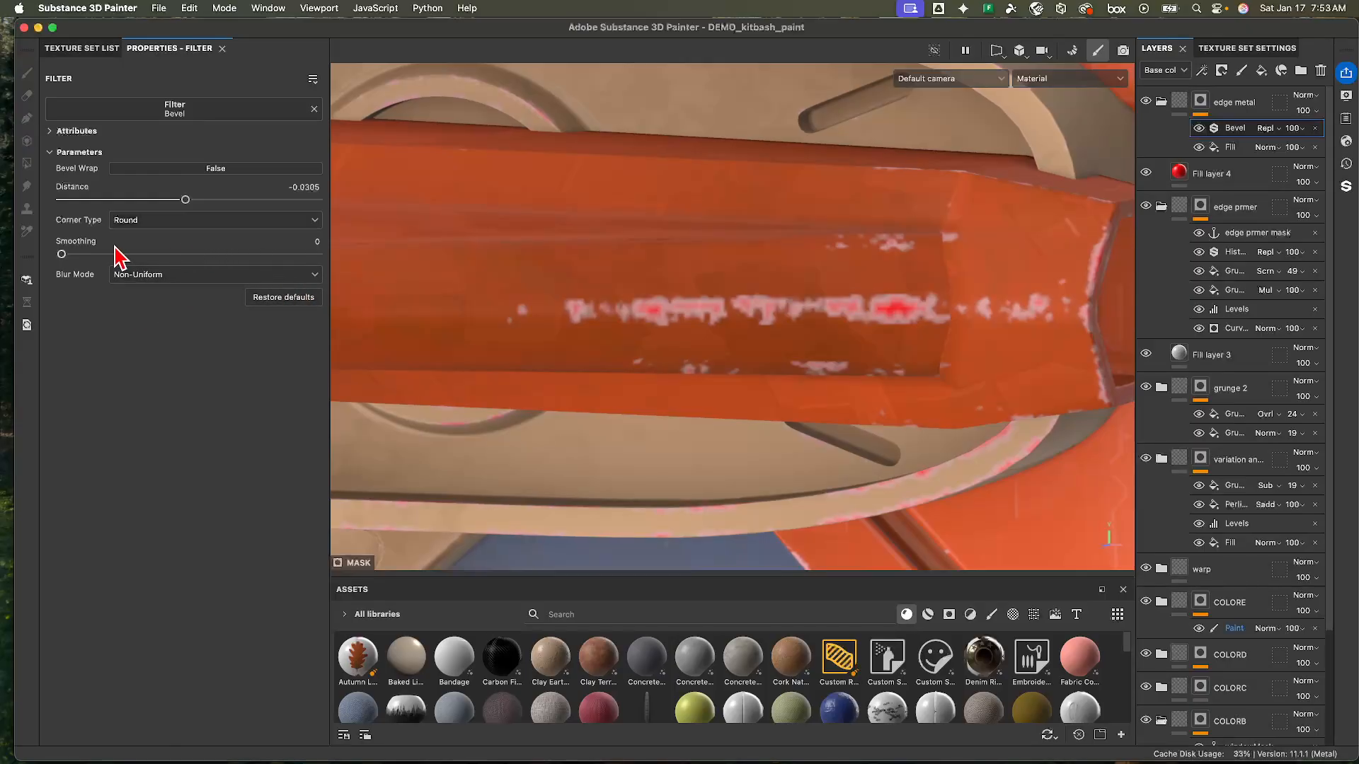
mouse_move(61, 255)
left_mouse_down()
mouse_move(93, 259)
mouse_move(61, 264)
mouse_move(75, 269)
left_mouse_up()
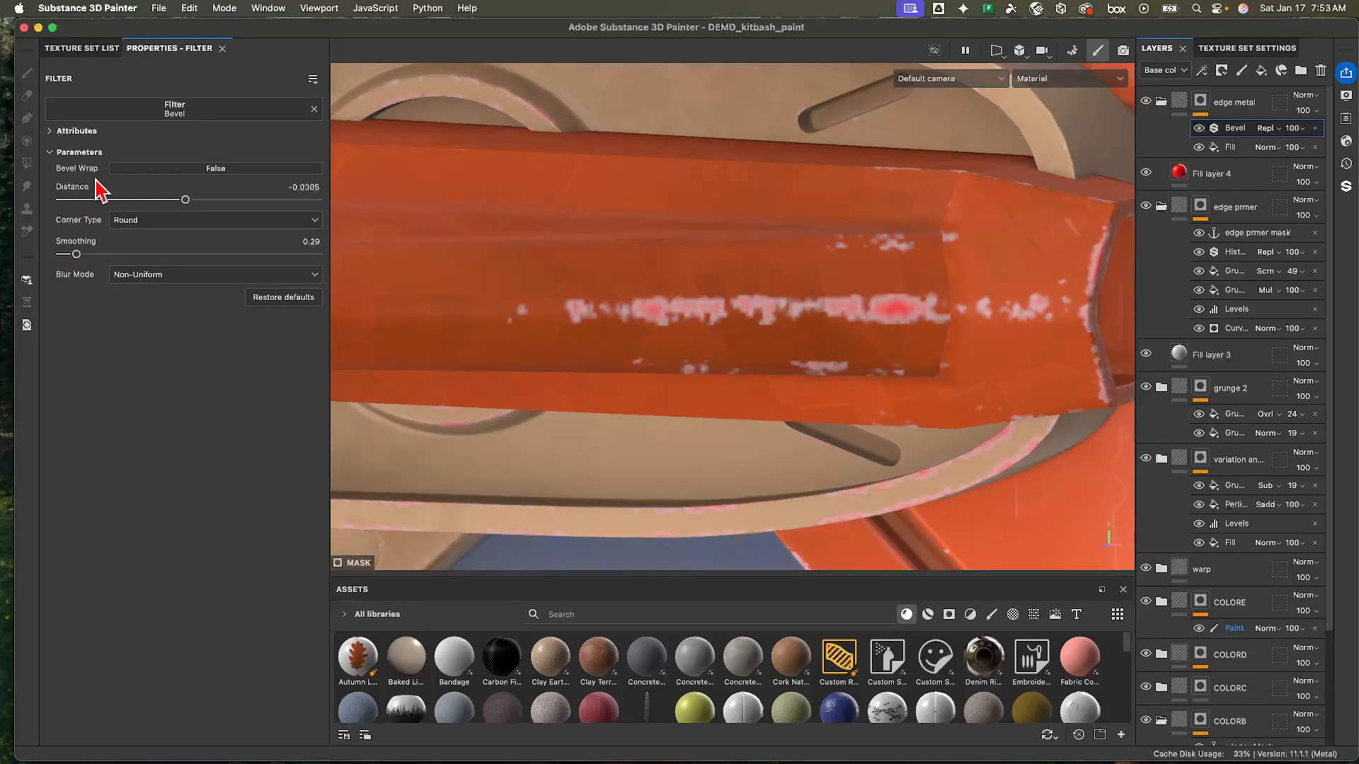
- Add a Grunge Concrete Old fill above the Bevel filter in the edge metal mask and blend it with Multiply
right_click(1240, 135)
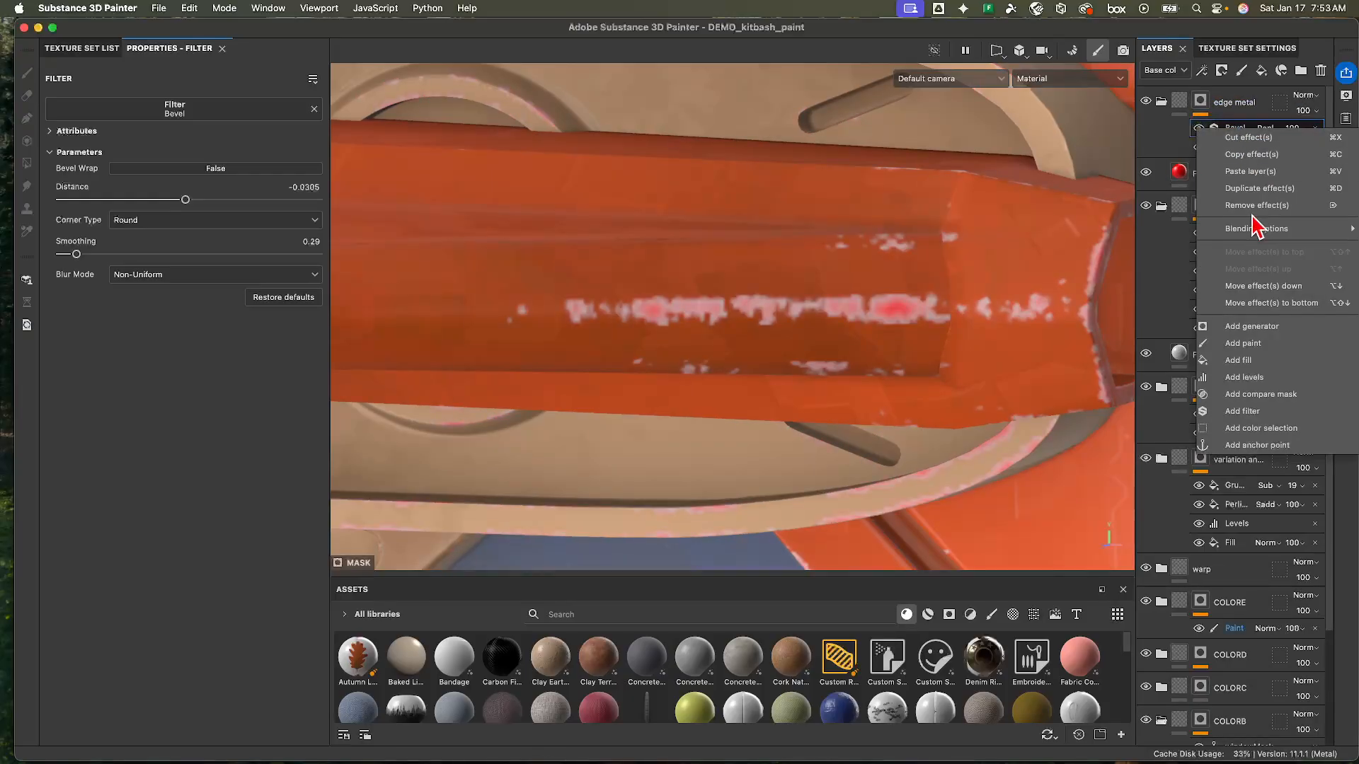
left_click(1260, 364)
left_click(201, 142)
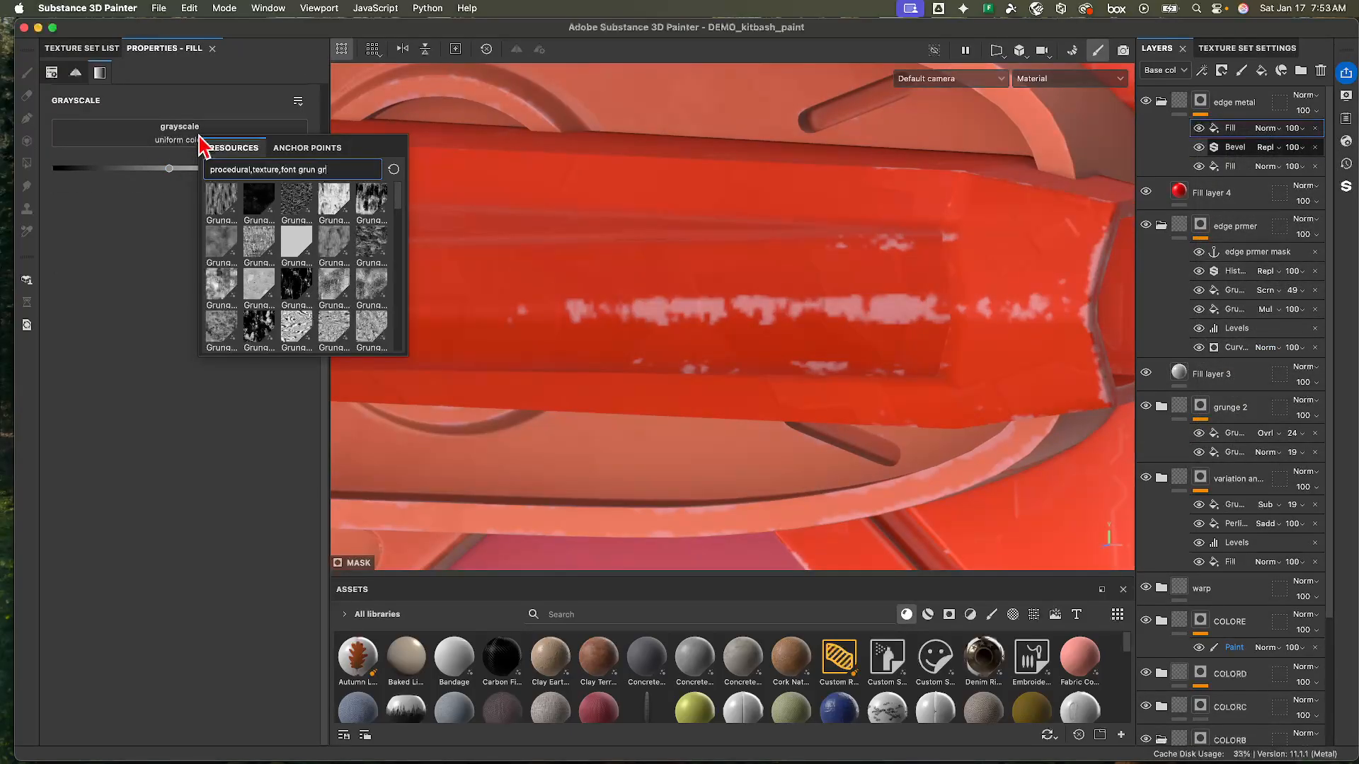
key("BackSpace")
key("BackSpace")
key("BackSpace")
key("BackSpace")
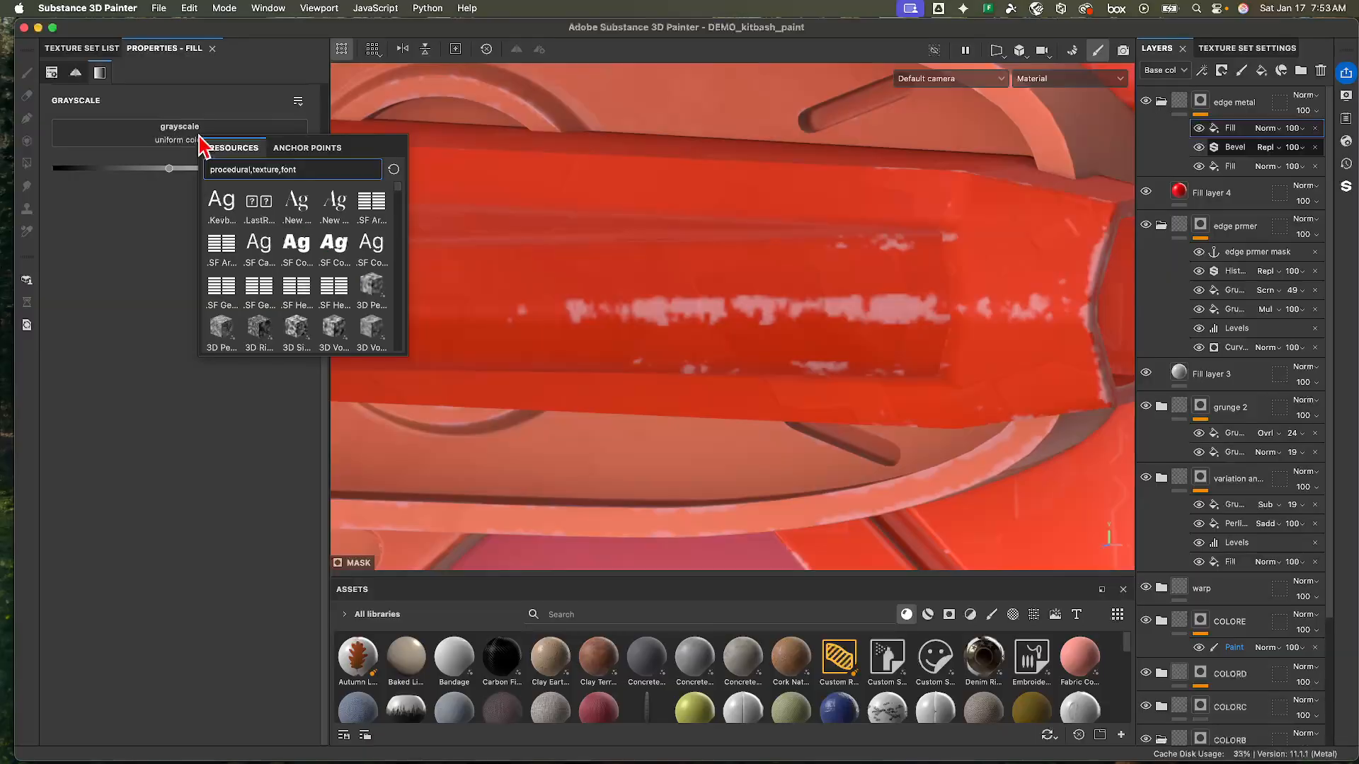
type("grun")
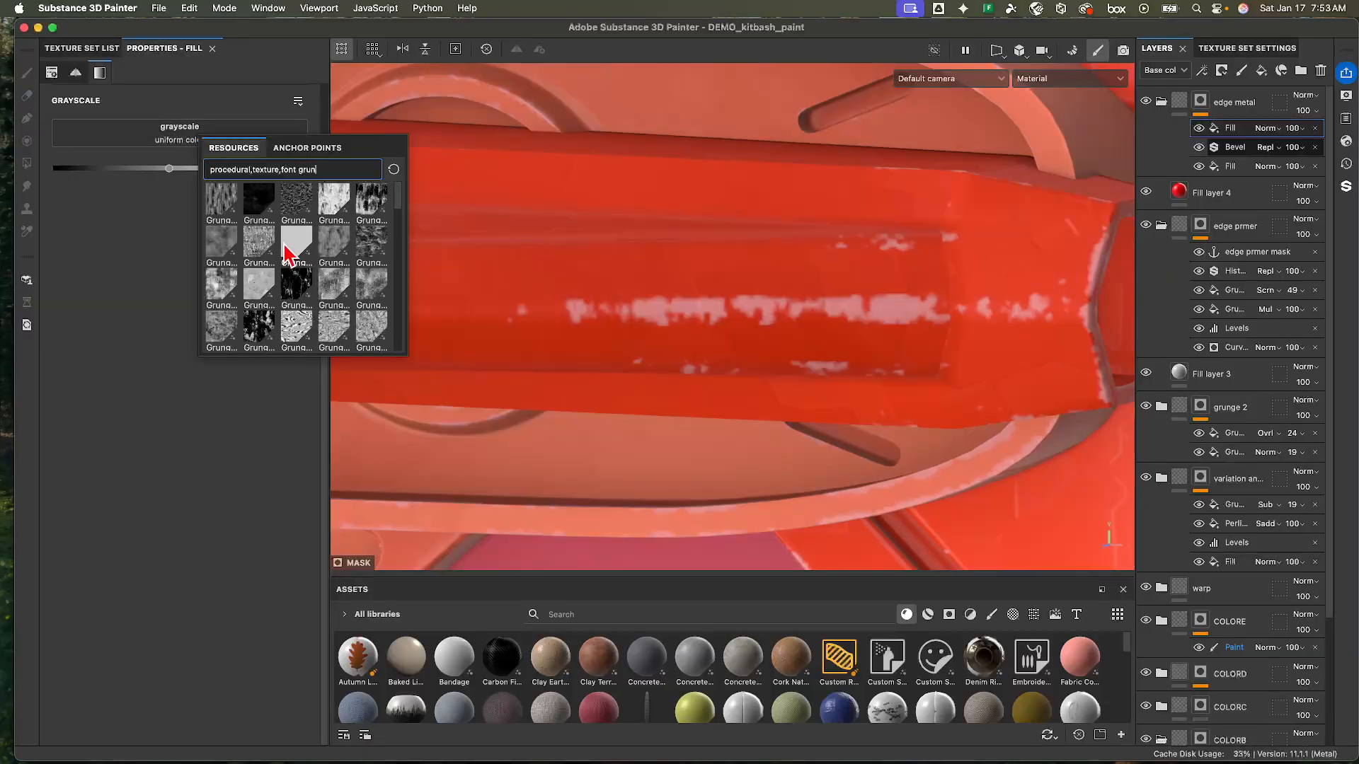
mouse_move(259, 254)
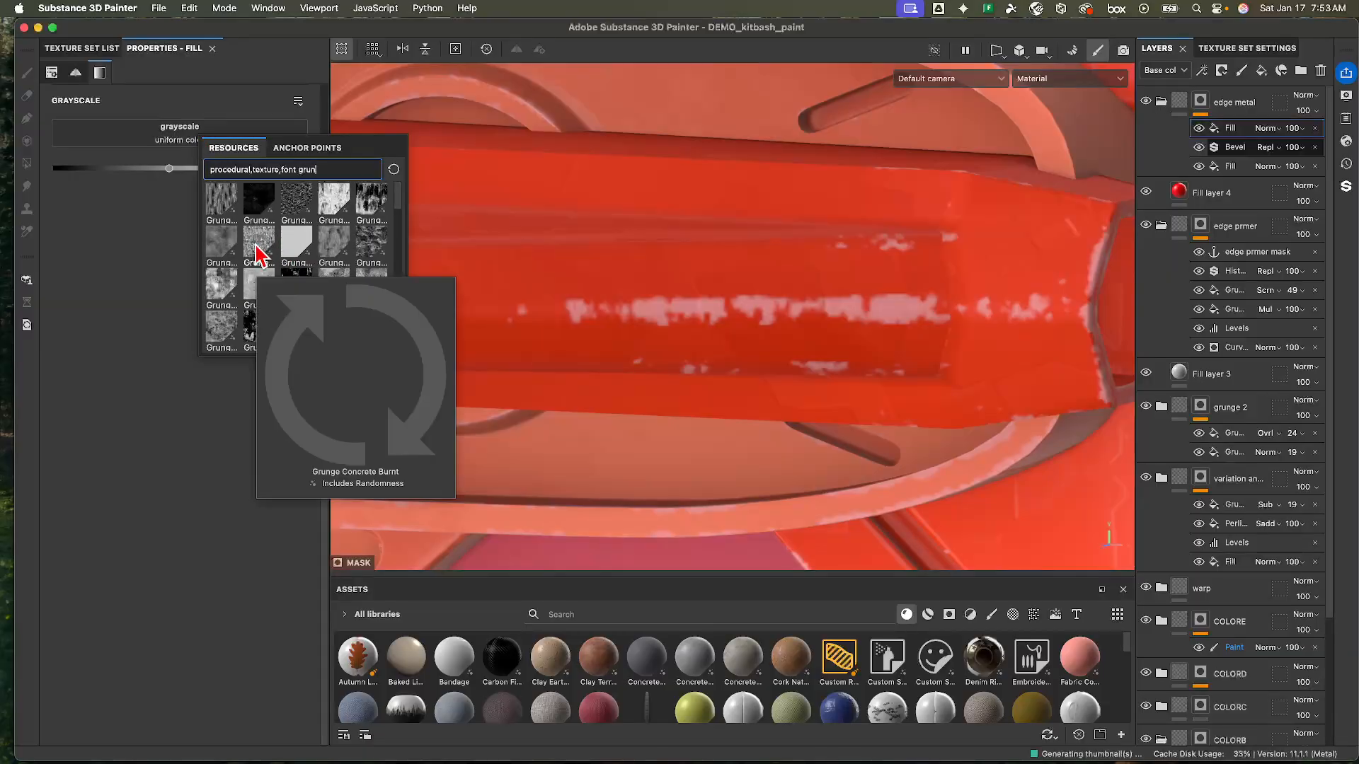
left_click(227, 293)
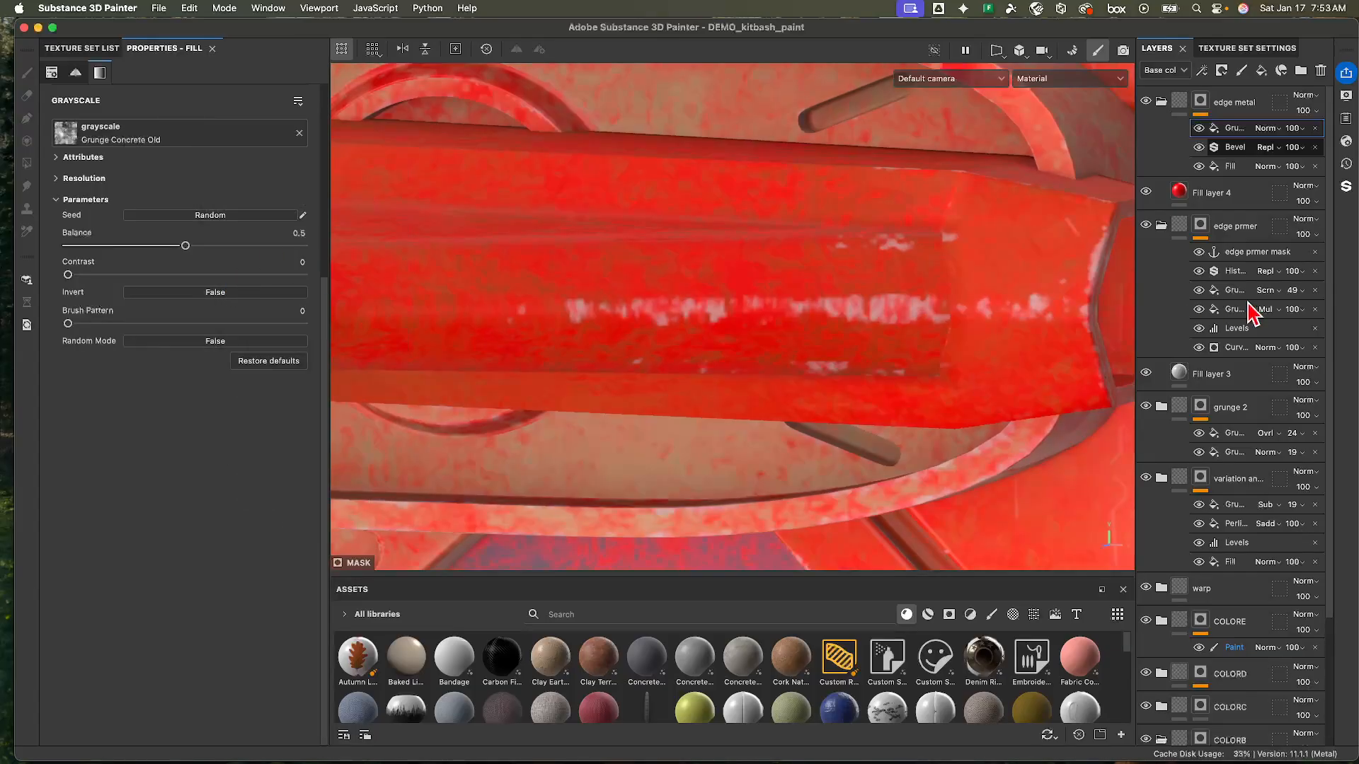
left_click(1267, 128)
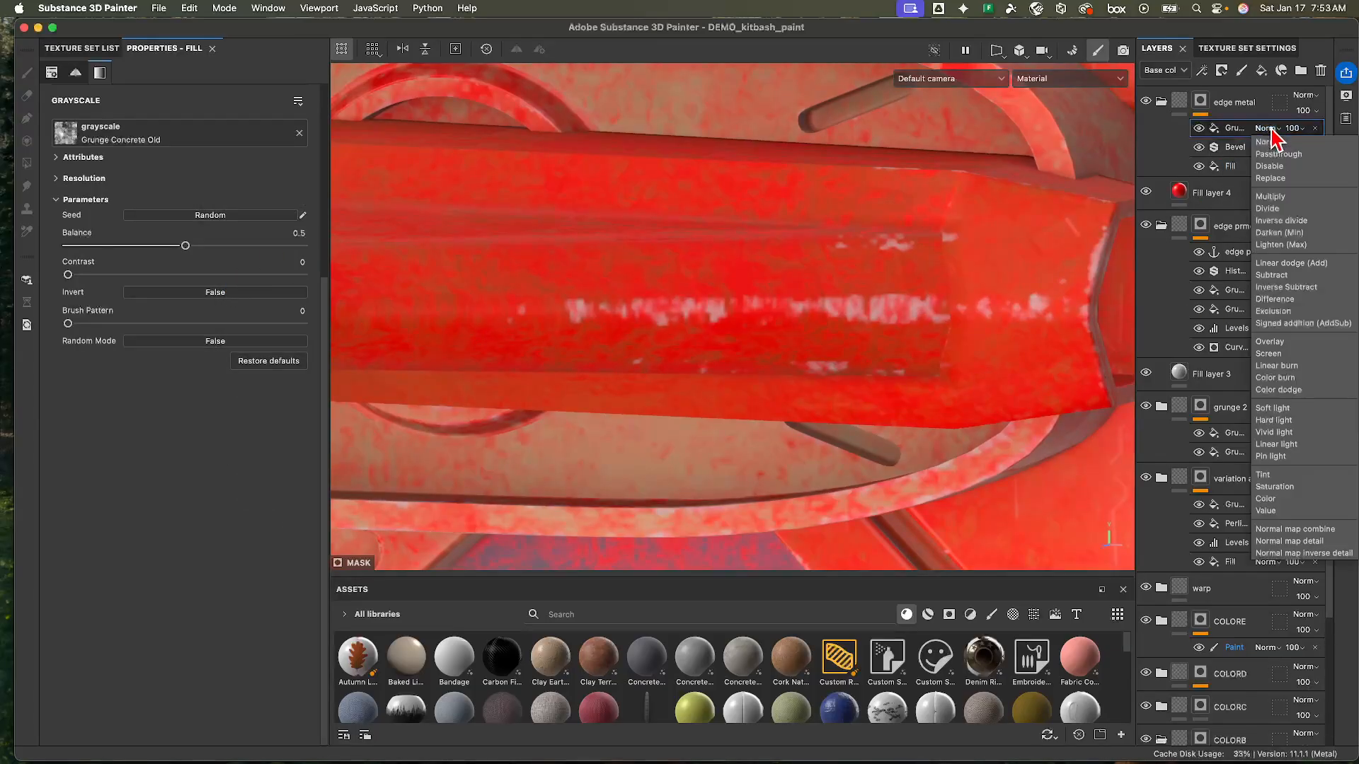
left_click(1294, 200)
- Add a Histogram Scan filter above the grunge fill in the edge metal mask
right_click(1233, 129)
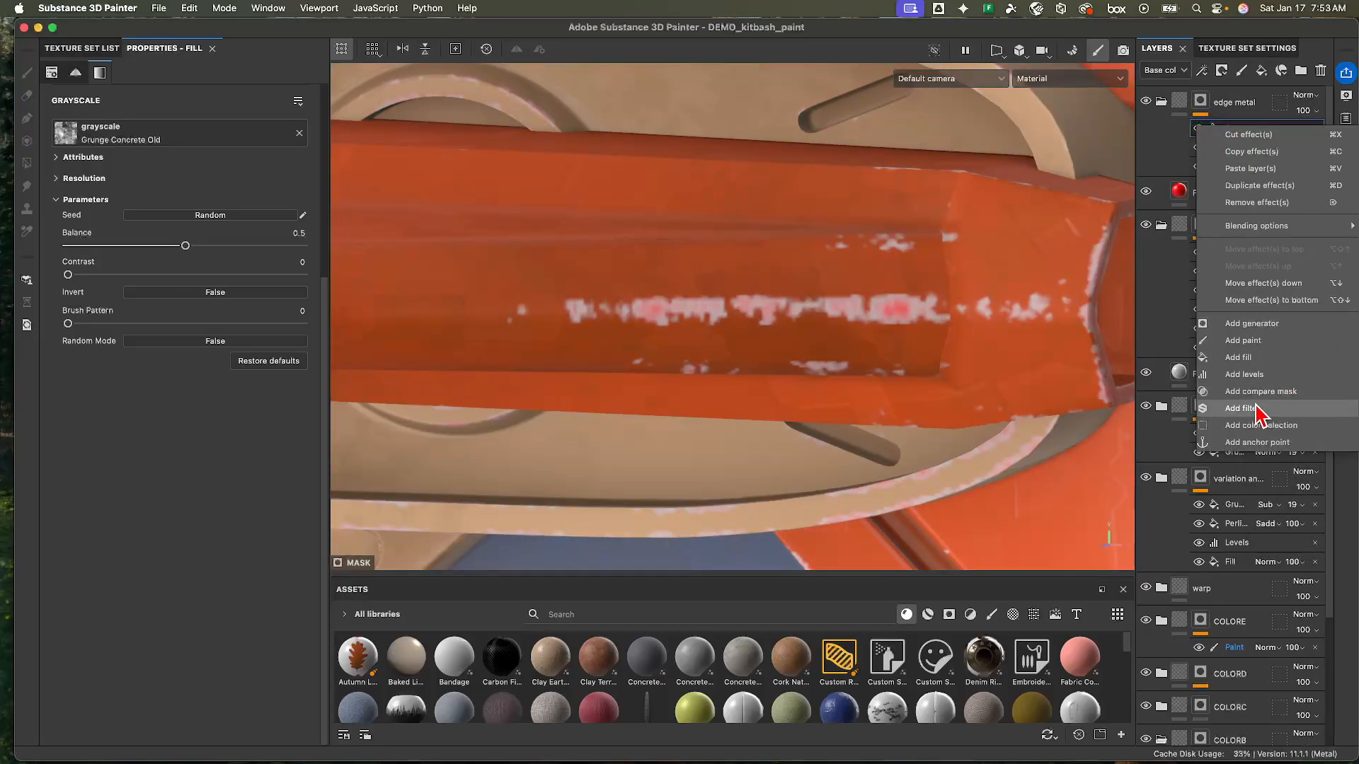
left_click(1257, 409)
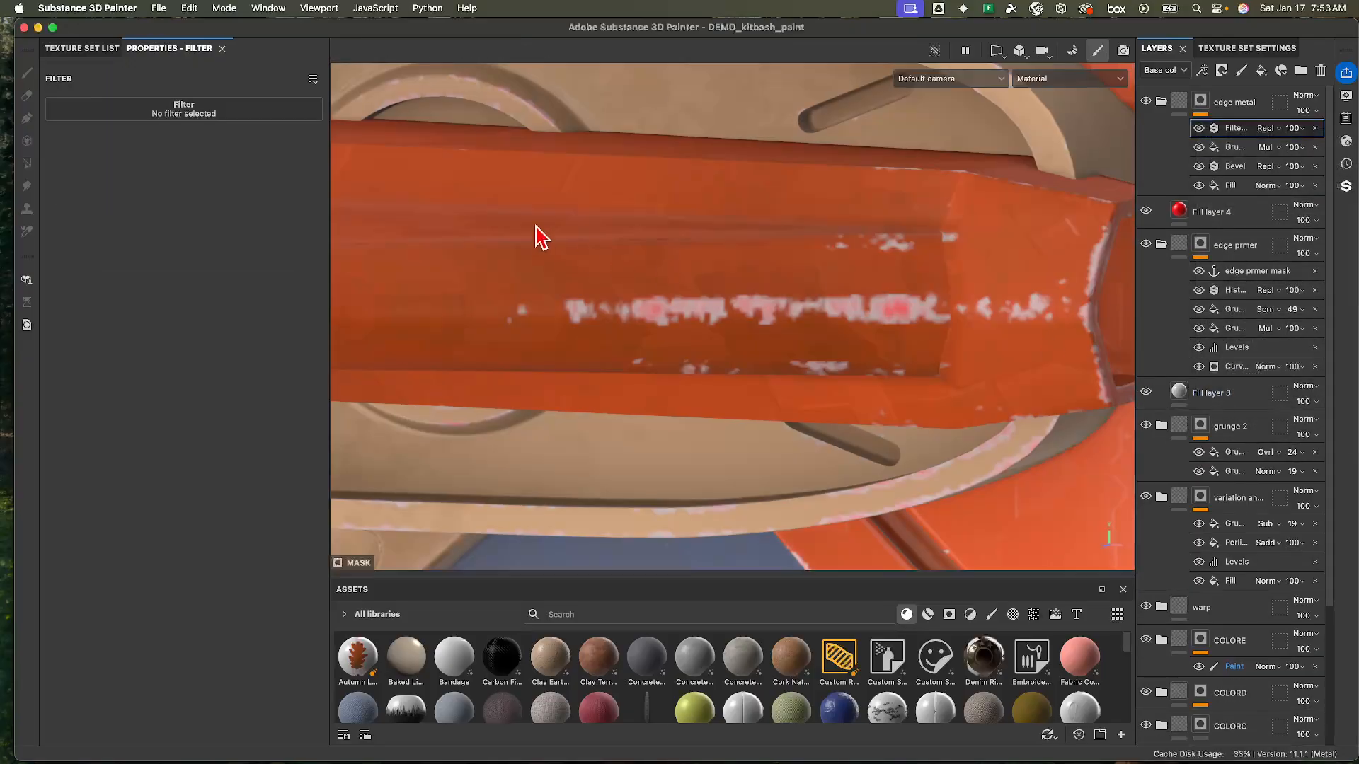
left_click(188, 109)
type("bev")
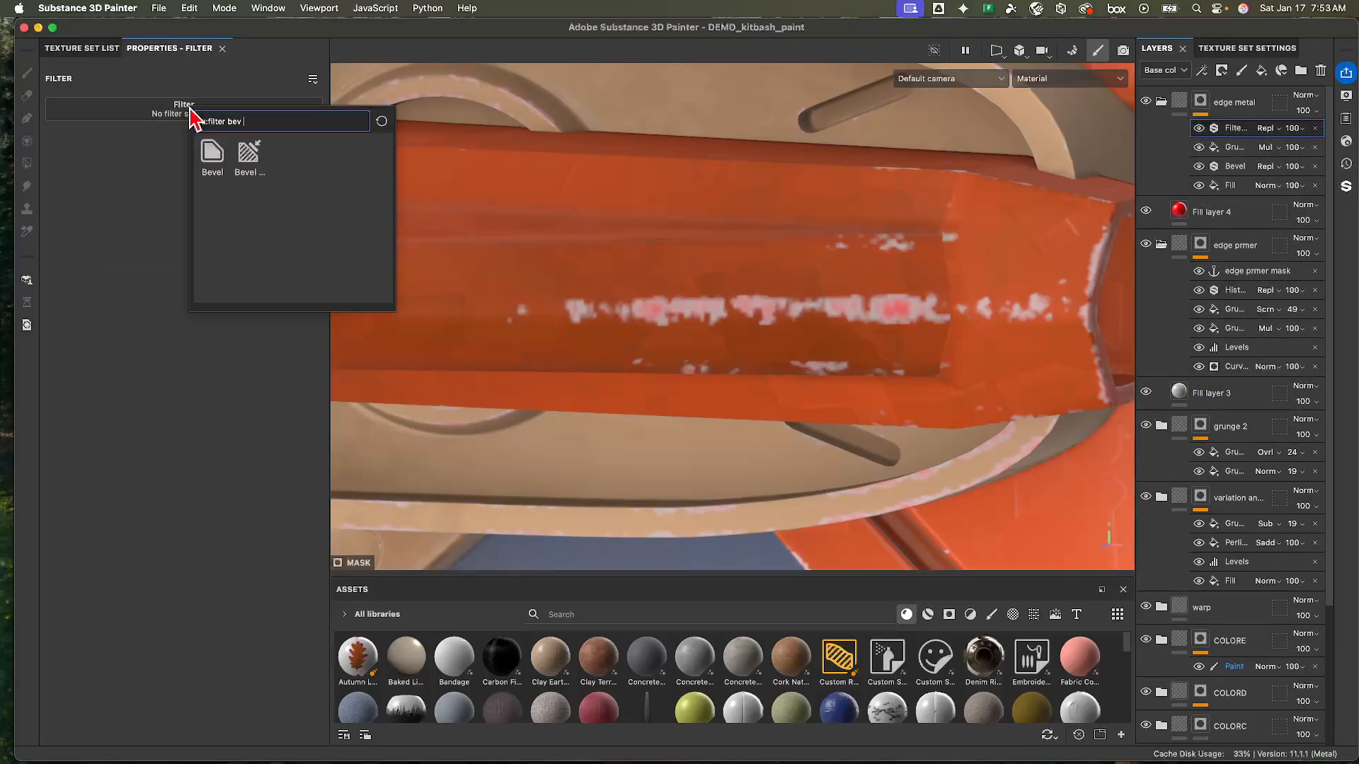
type(" hist")
key("BackSpace")
key("BackSpace")
key("BackSpace")
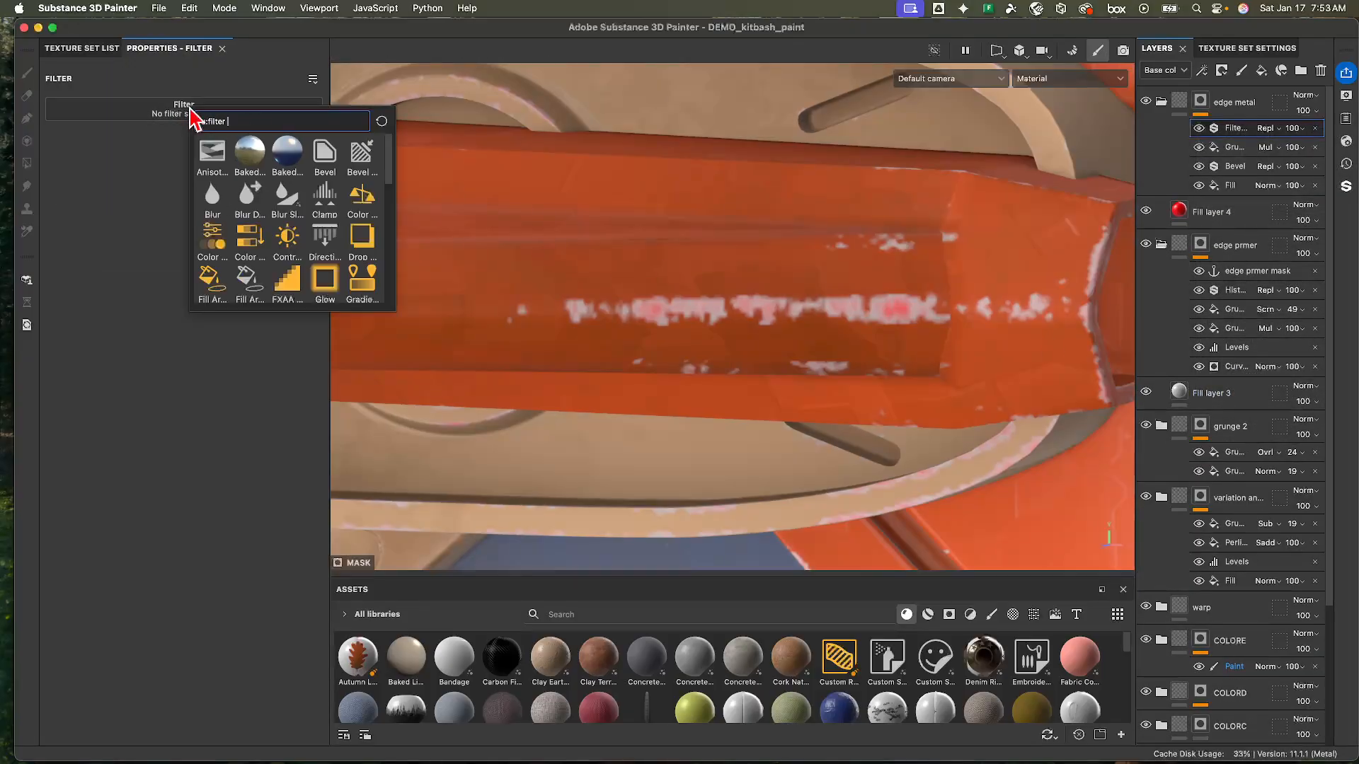
type("hist")
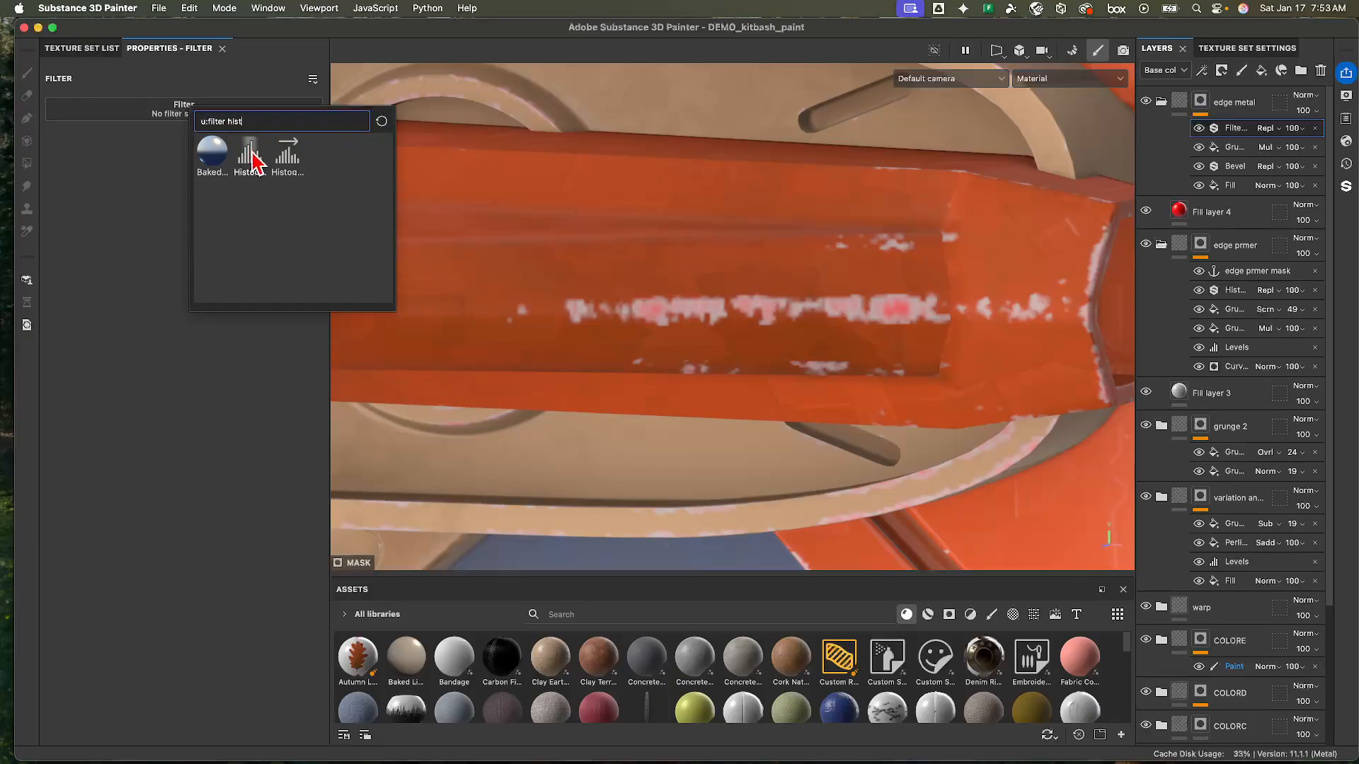
left_click(249, 155)
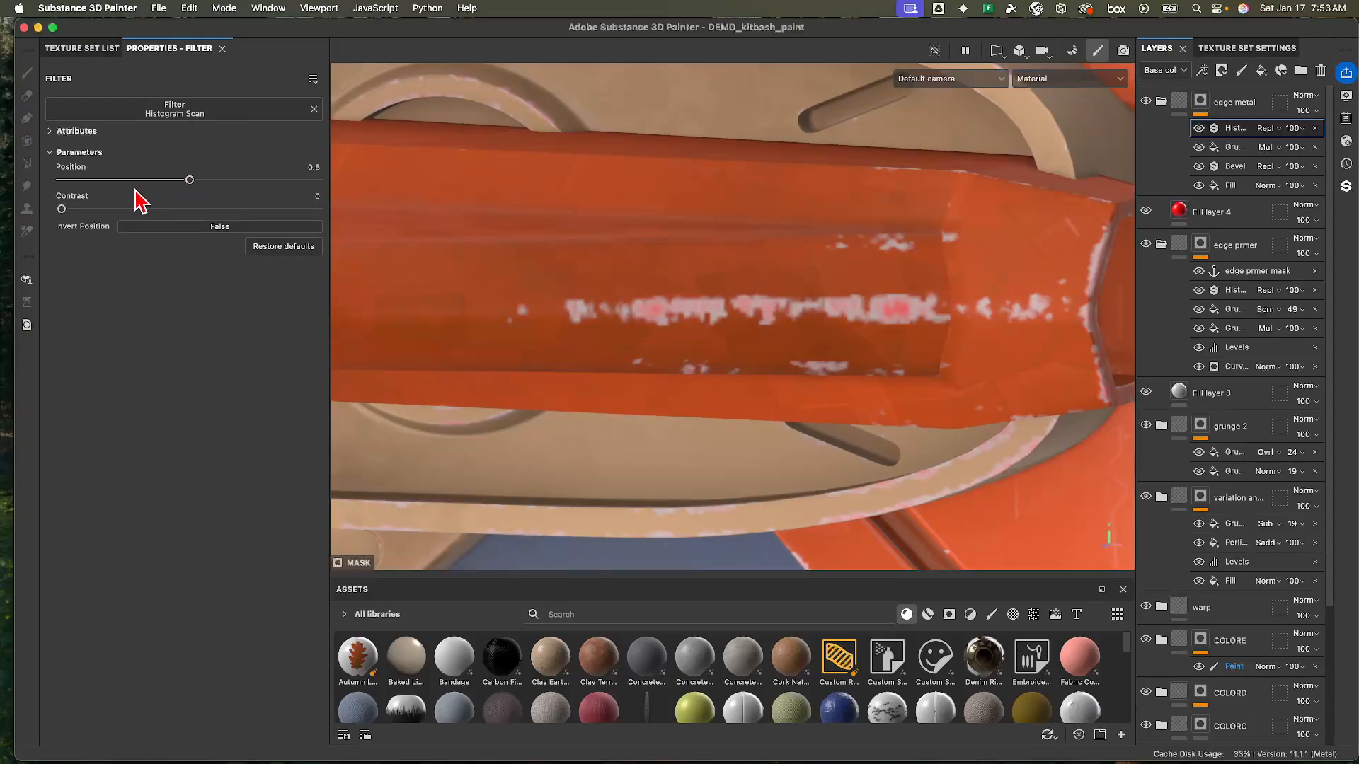
- Set the edge metal Histogram Scan's contrast to 1 and its position to 0.65
left_click_drag(62, 208, 320, 210)
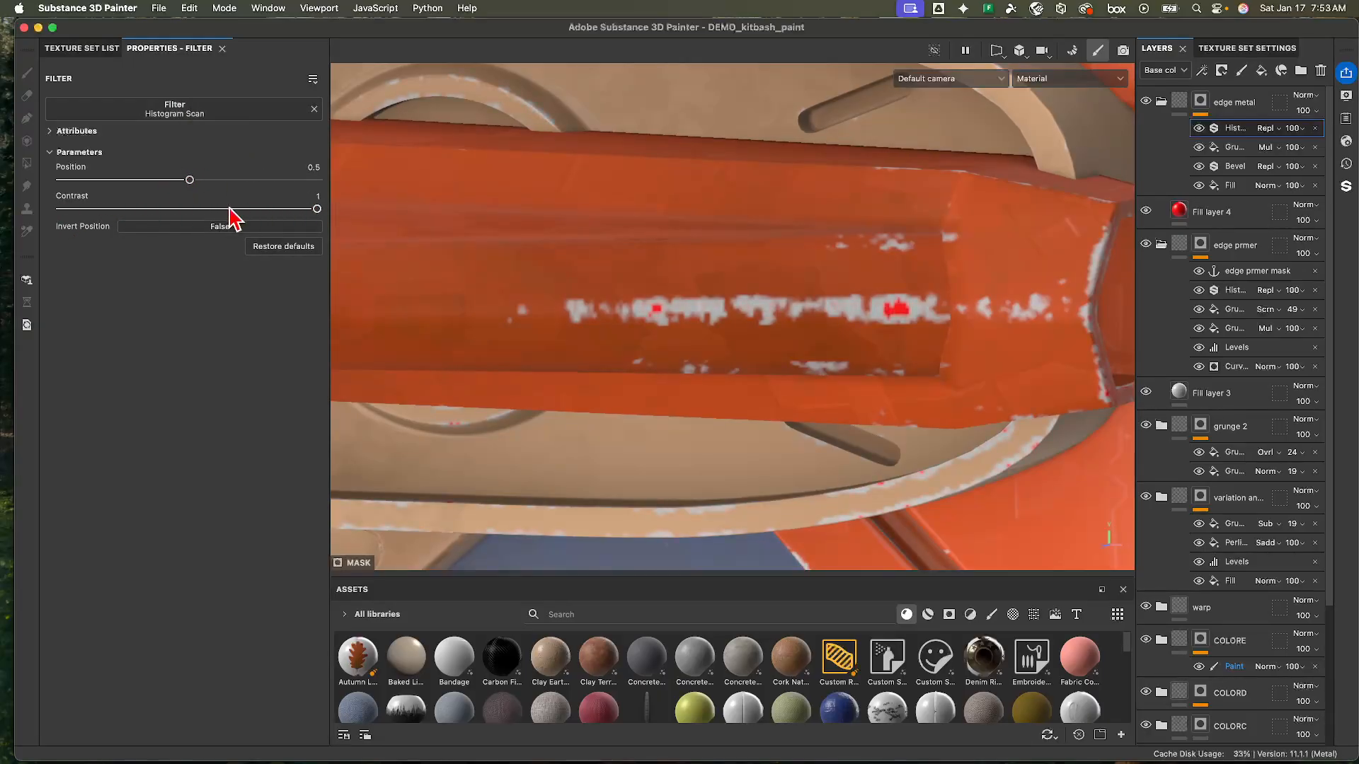
left_click_drag(194, 181, 231, 182)
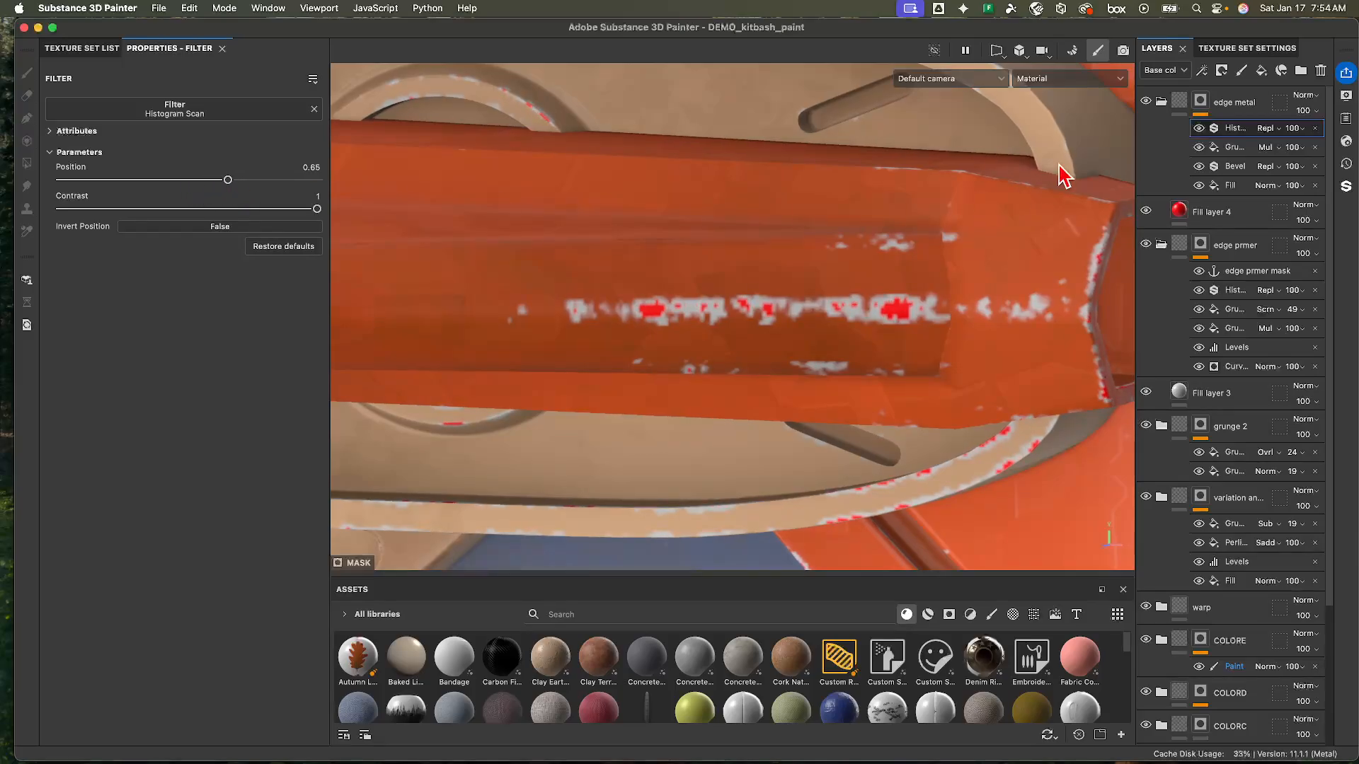
left_click(1267, 147)
left_click(1292, 148)
left_click_drag(1311, 171, 1357, 202)
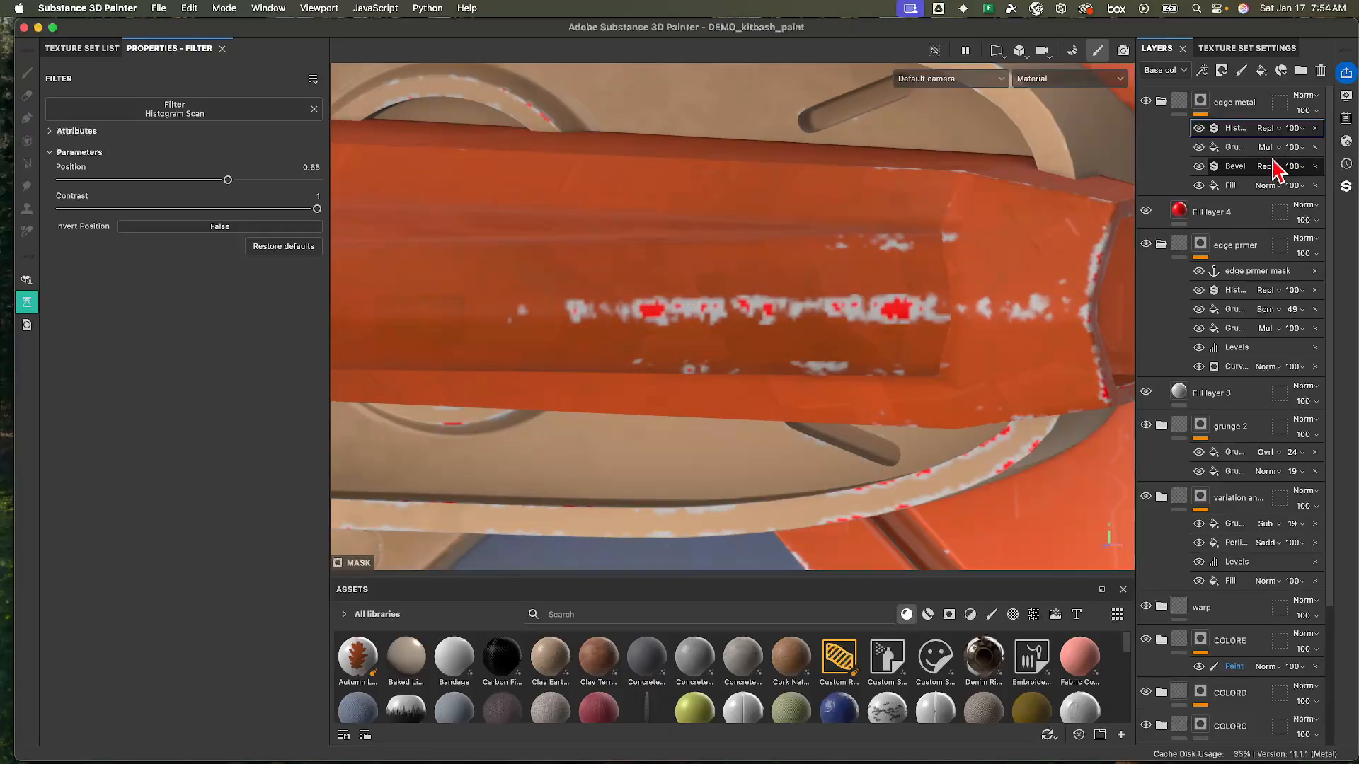
- Enable the metallic channel on the edge metal fill layer with a value of 1, and set its base color to grey 999999
right_click_drag(857, 286, 528, 258, "alt")
left_click_drag(626, 272, 614, 215, "alt")
right_click_drag(614, 216, 515, 235, "alt")
middle_click_drag(532, 235, 516, 307, "alt")
left_click_drag(511, 291, 465, 312, "alt")
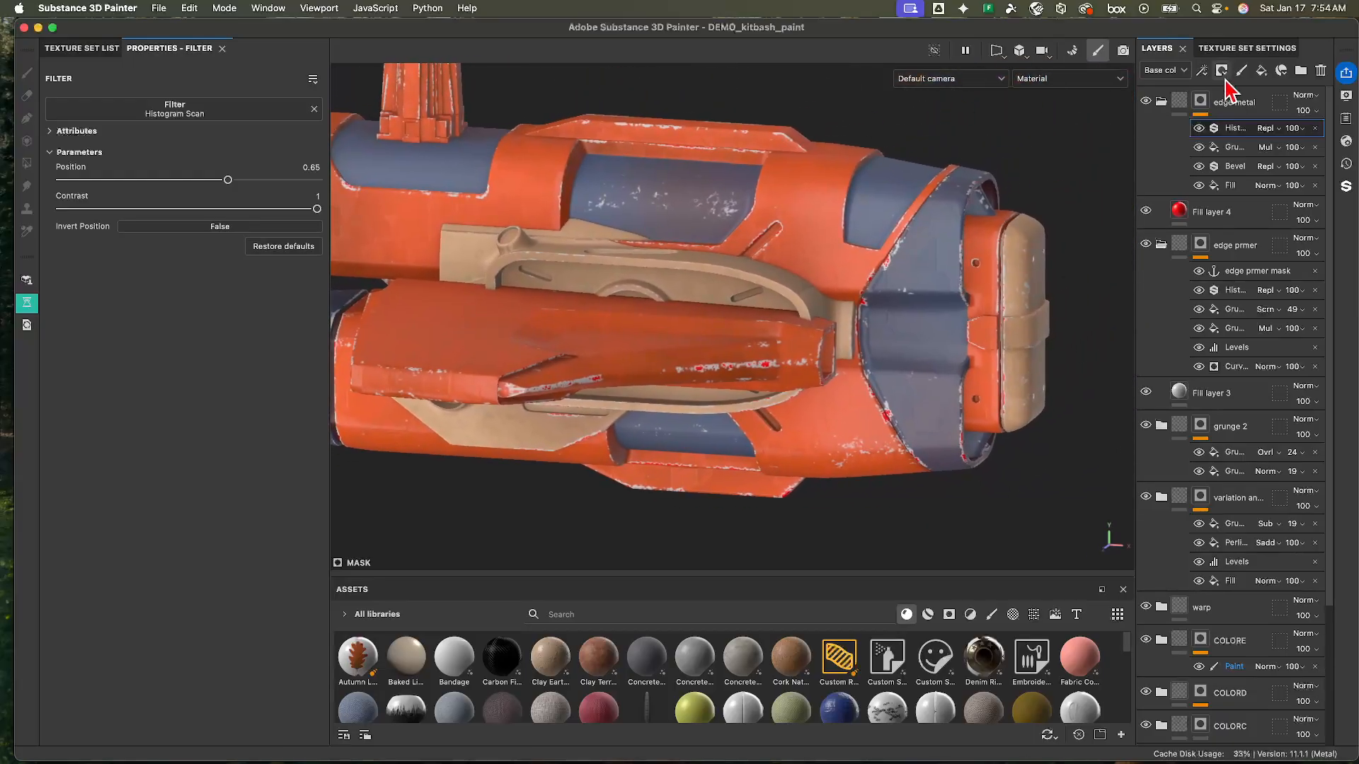
left_click(1175, 213)
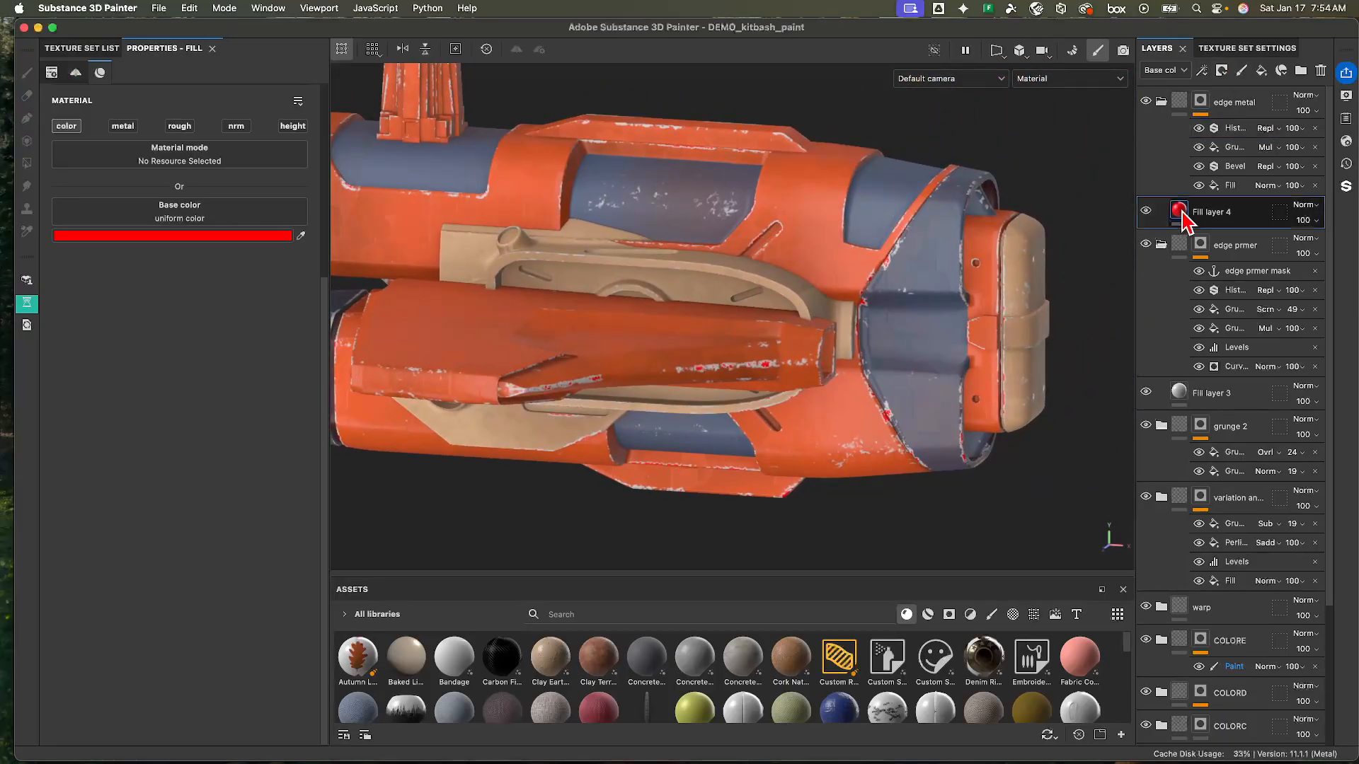
left_click(123, 126)
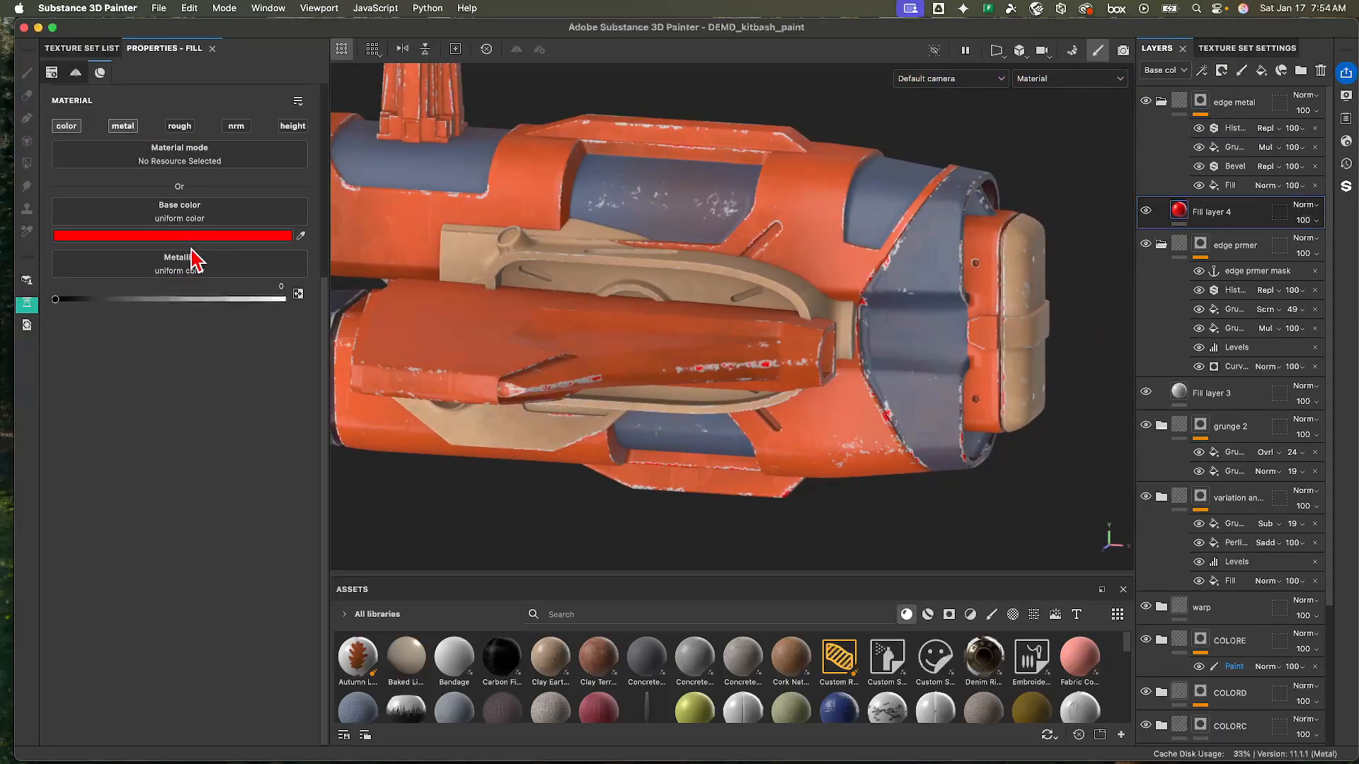
left_click(256, 236)
left_click_drag(263, 416, 194, 375)
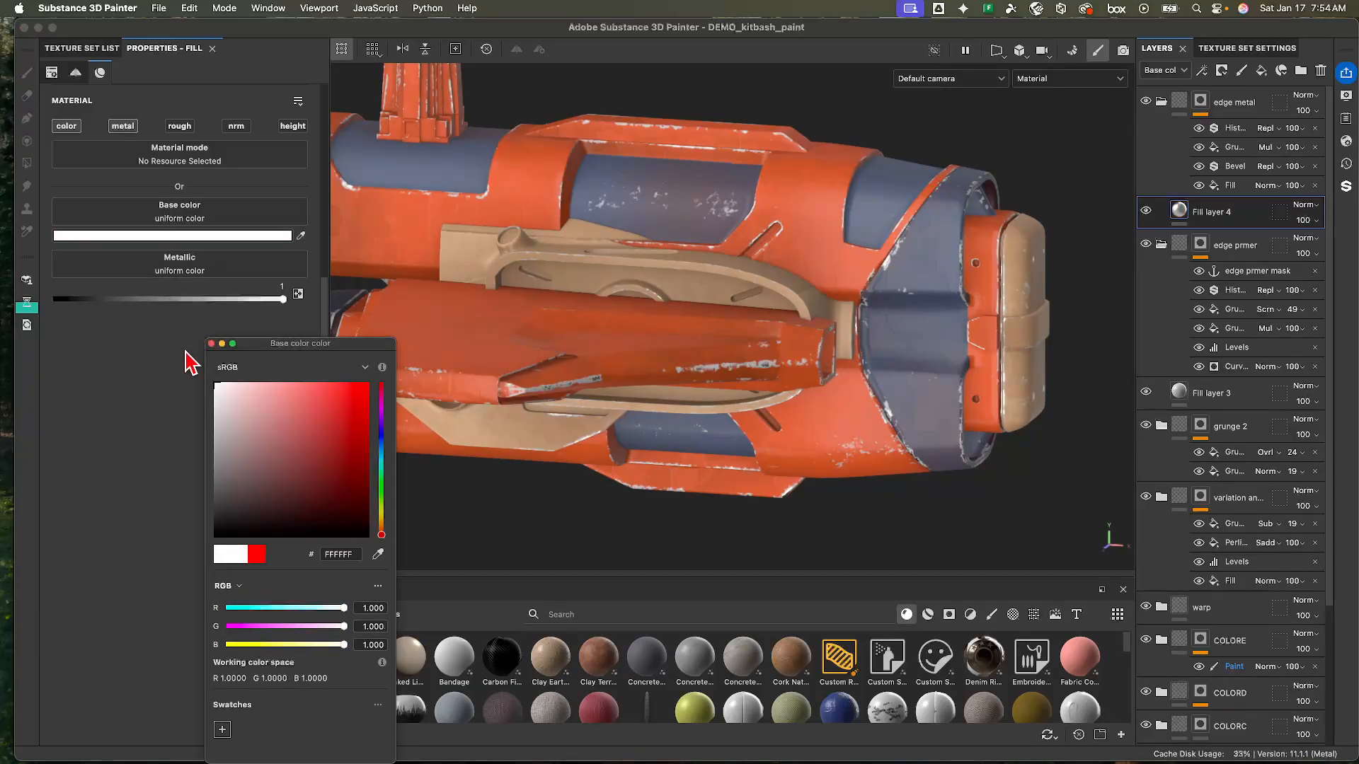
mouse_move(226, 417)
left_mouse_down()
mouse_move(204, 461)
mouse_move(152, 447)
left_mouse_up()
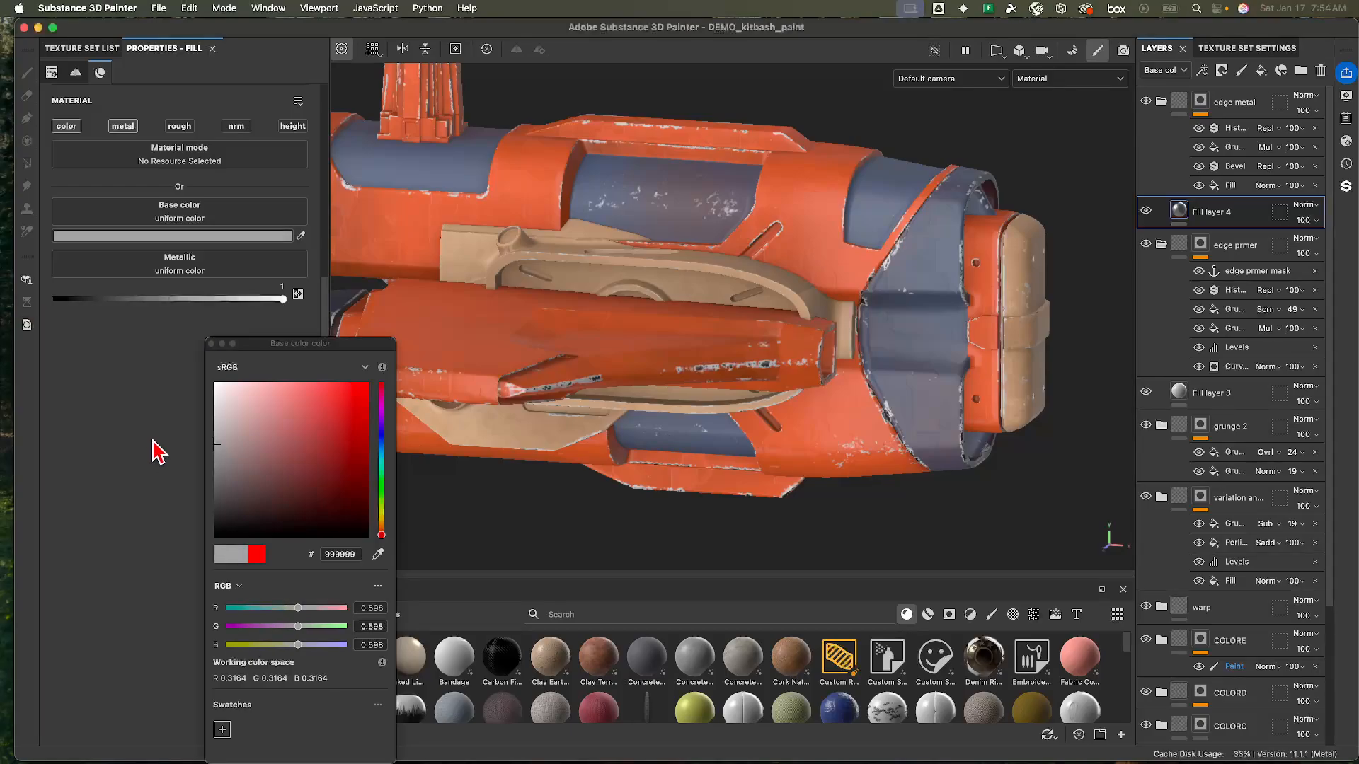
left_click(205, 357)
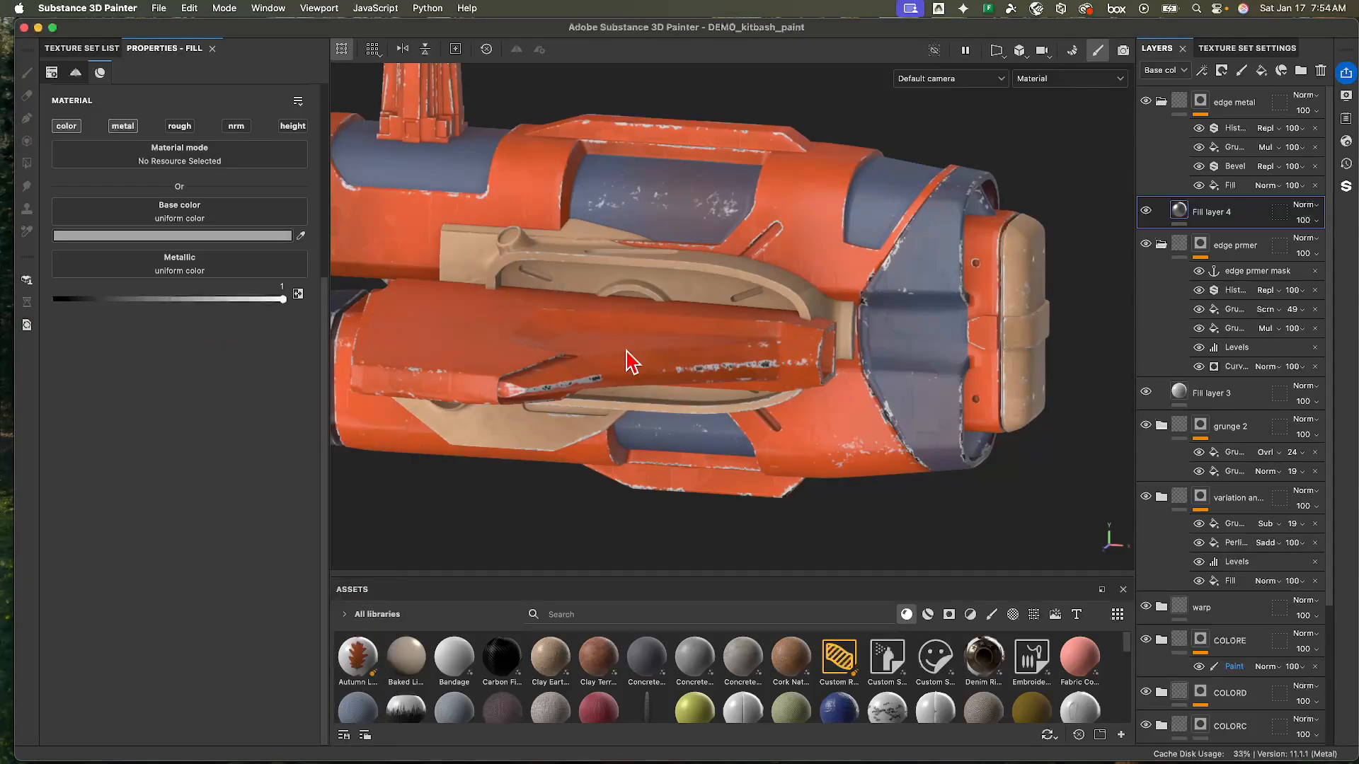
- Slightly darken the light grey base color of the edge primer's fill layer and lower that layer's opacity to 40
scroll(898, 333, "up", 5)
left_click_drag(823, 312, 645, 283, "alt")
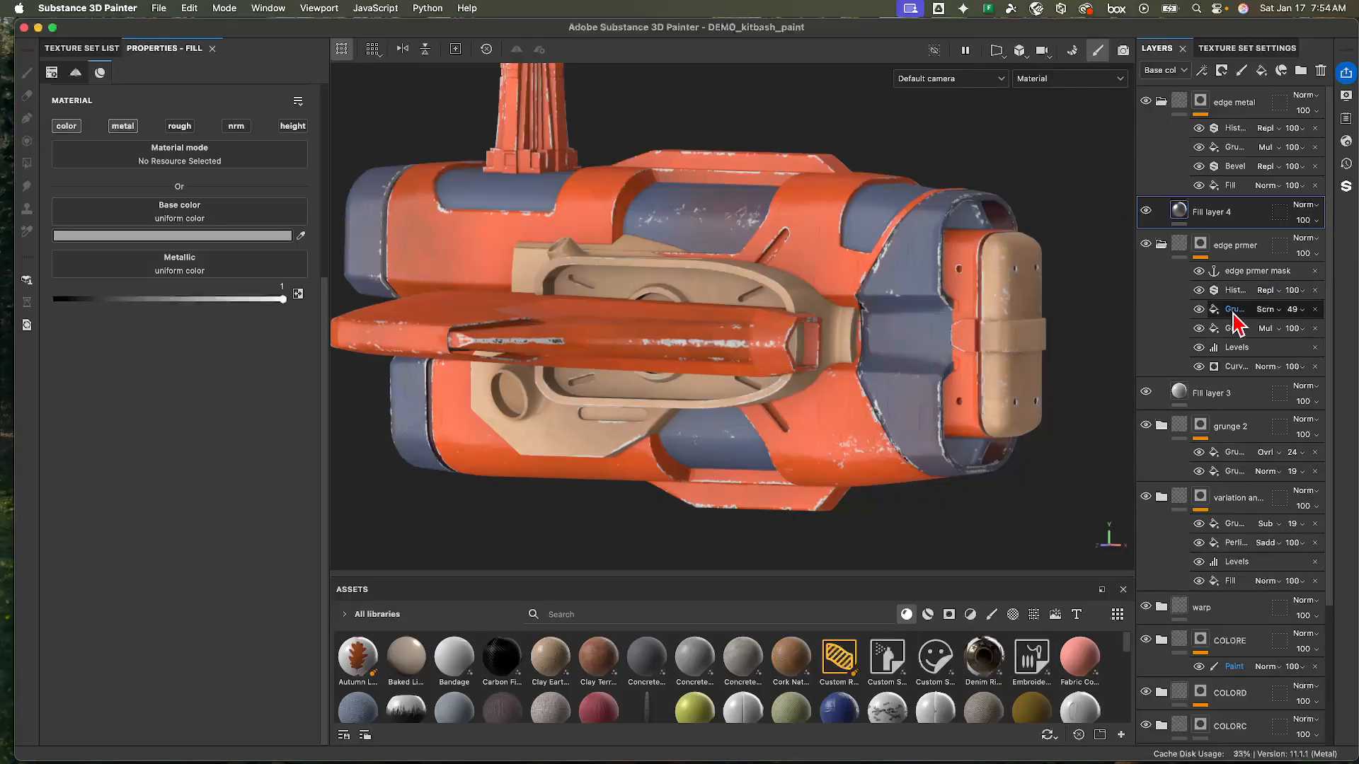
left_click(1184, 395)
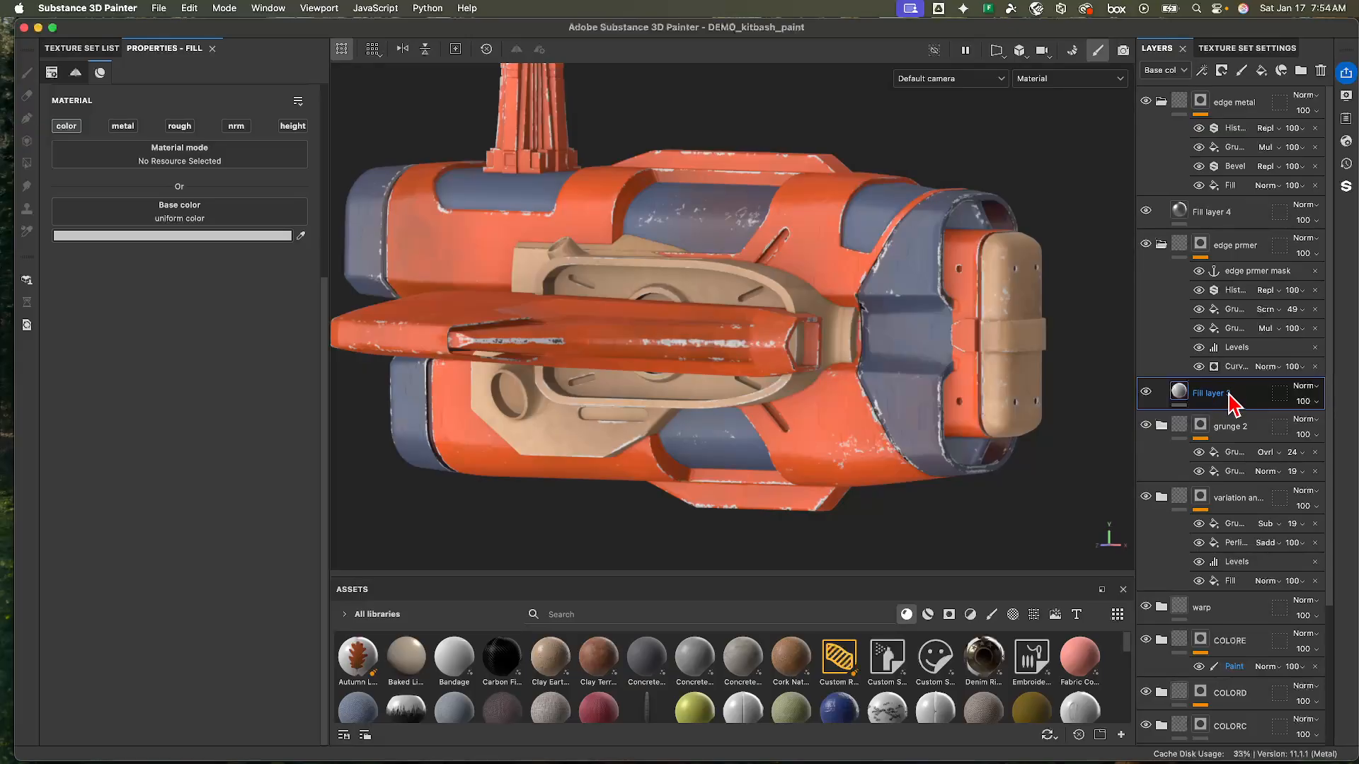
left_click(279, 237)
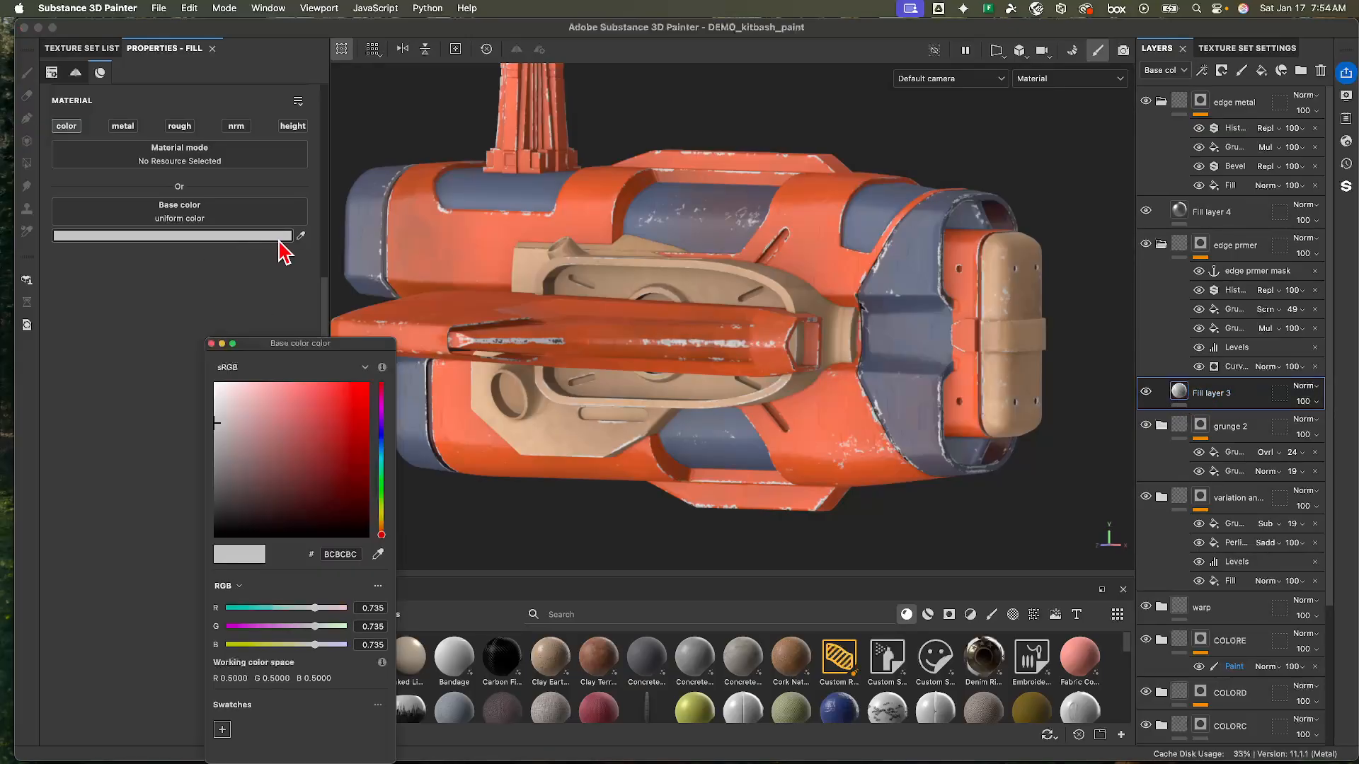
left_click_drag(242, 449, 194, 434)
left_click(211, 344)
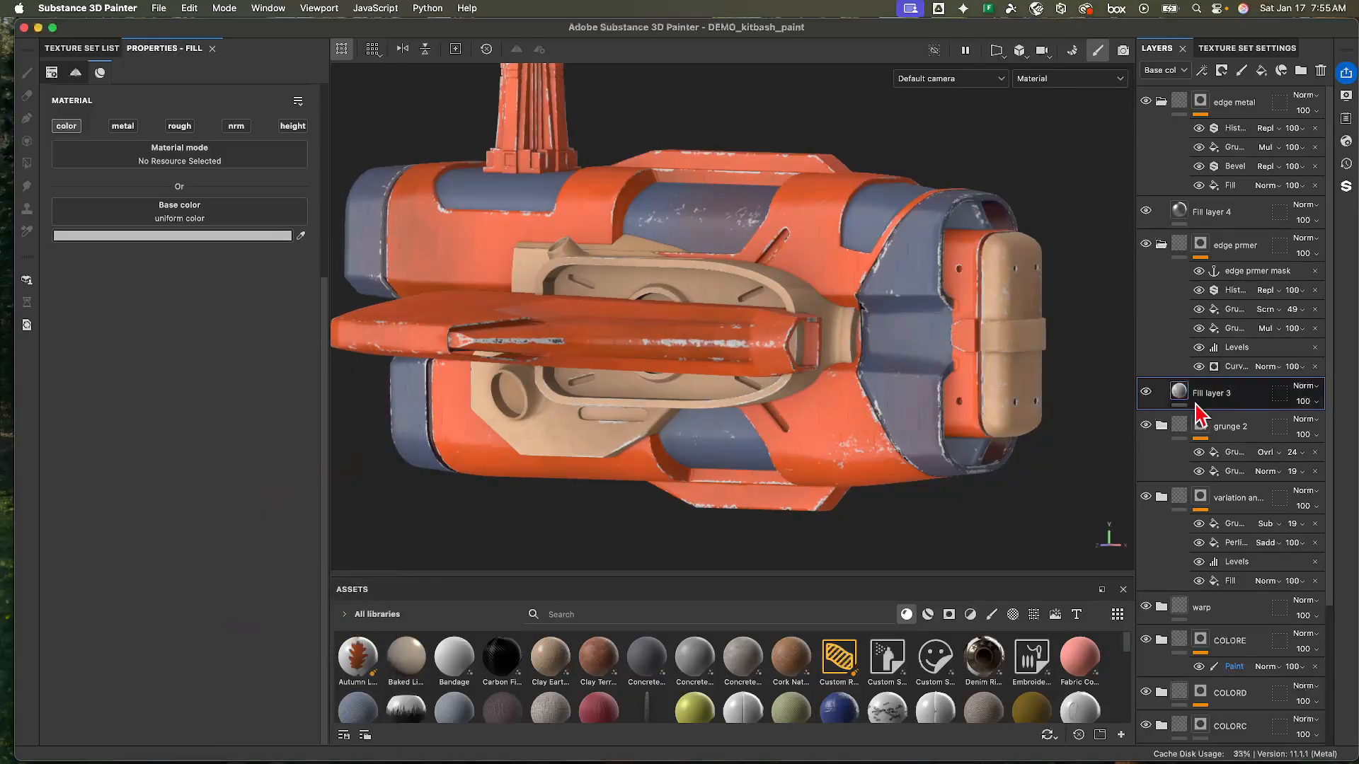
left_click(1304, 404)
left_click_drag(1310, 429, 1306, 429)
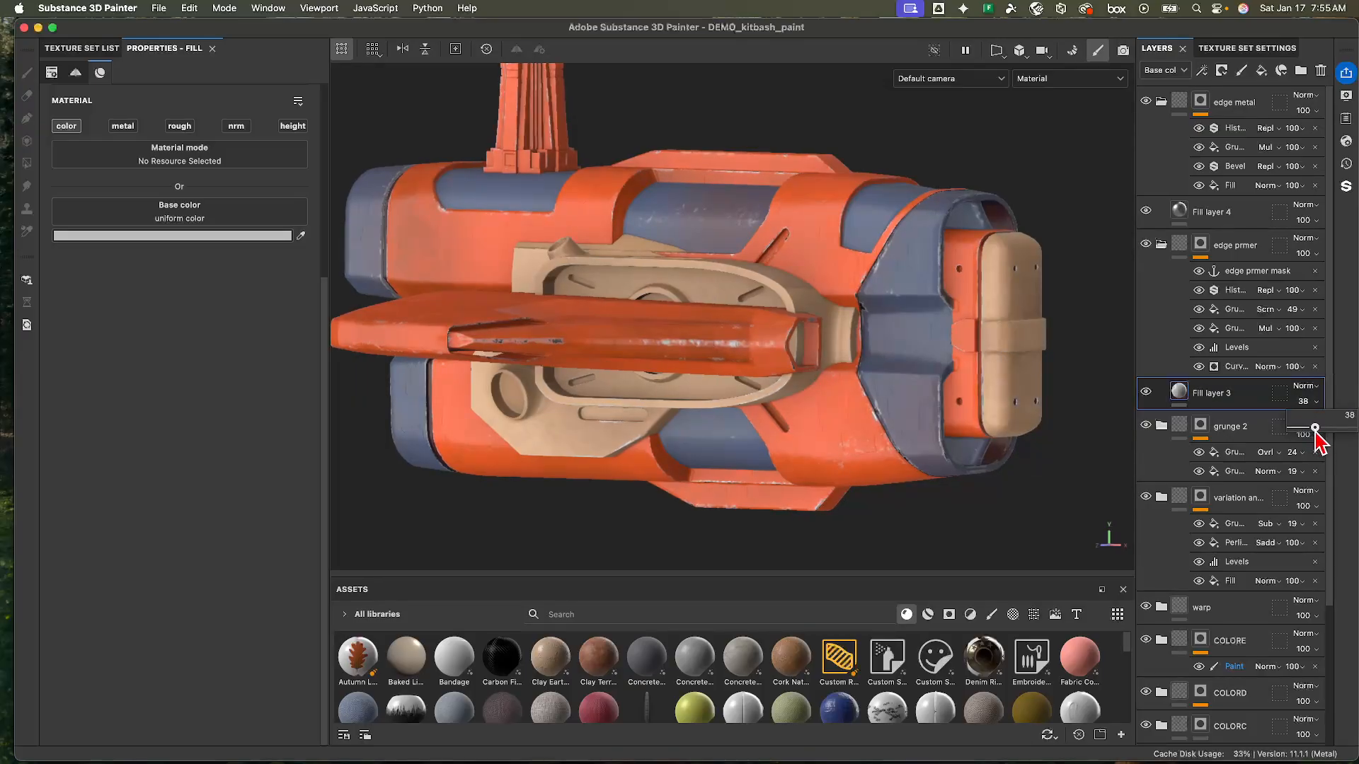
- Inspect the primer and metal edge wear on the ship's hull from several angles and distances
left_click_drag(811, 365, 750, 350, "alt")
right_click_drag(850, 361, 980, 380, "alt")
middle_click_drag(927, 383, 804, 452, "alt")
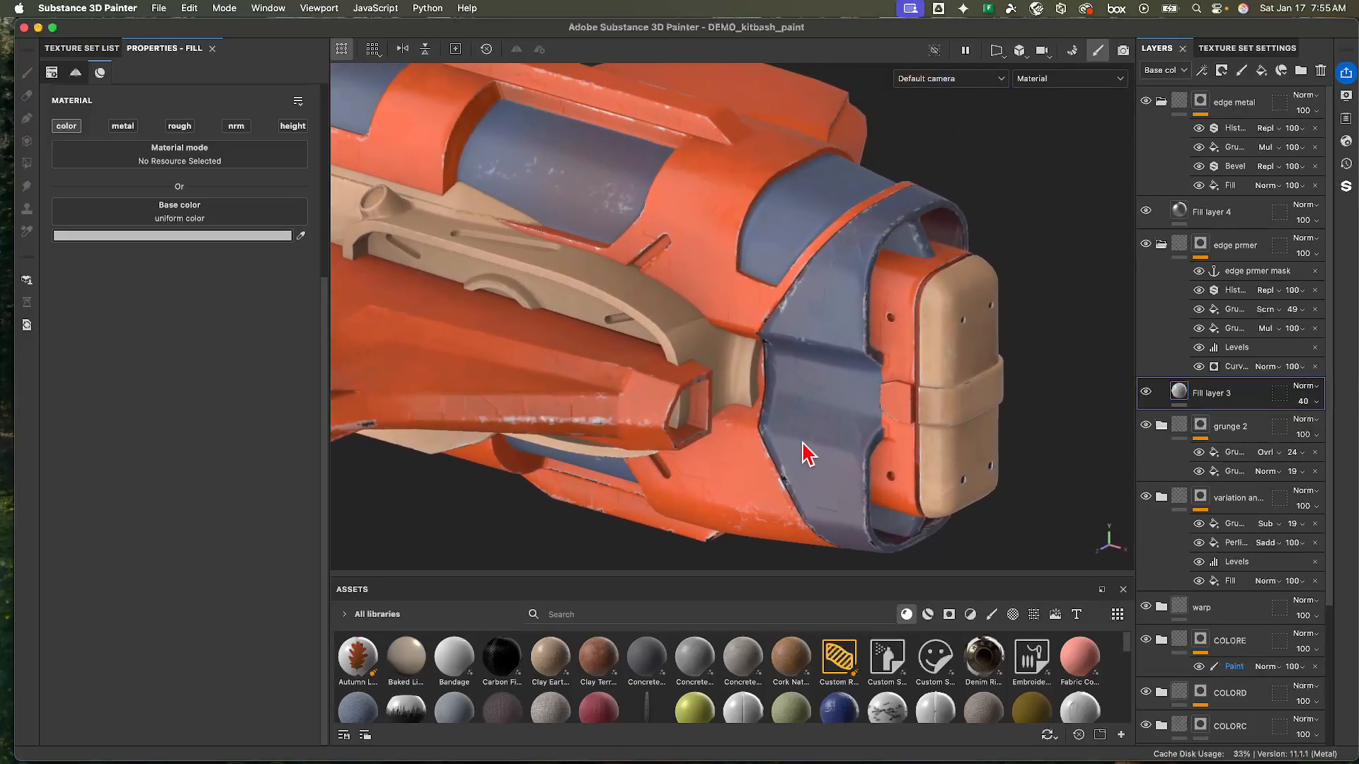
right_click_drag(804, 452, 750, 396, "alt")
middle_click_drag(732, 333, 743, 415, "alt")
right_click_drag(743, 415, 328, 385, "alt")
left_click_drag(453, 429, 920, 315, "alt")
middle_click_drag(821, 397, 829, 429, "alt")
left_click_drag(829, 428, 728, 318, "alt")
right_click_drag(729, 318, 873, 330, "alt")
left_click_drag(869, 320, 822, 319, "alt")
right_click_drag(822, 319, 828, 327, "alt")
middle_click_drag(829, 327, 816, 363, "alt")
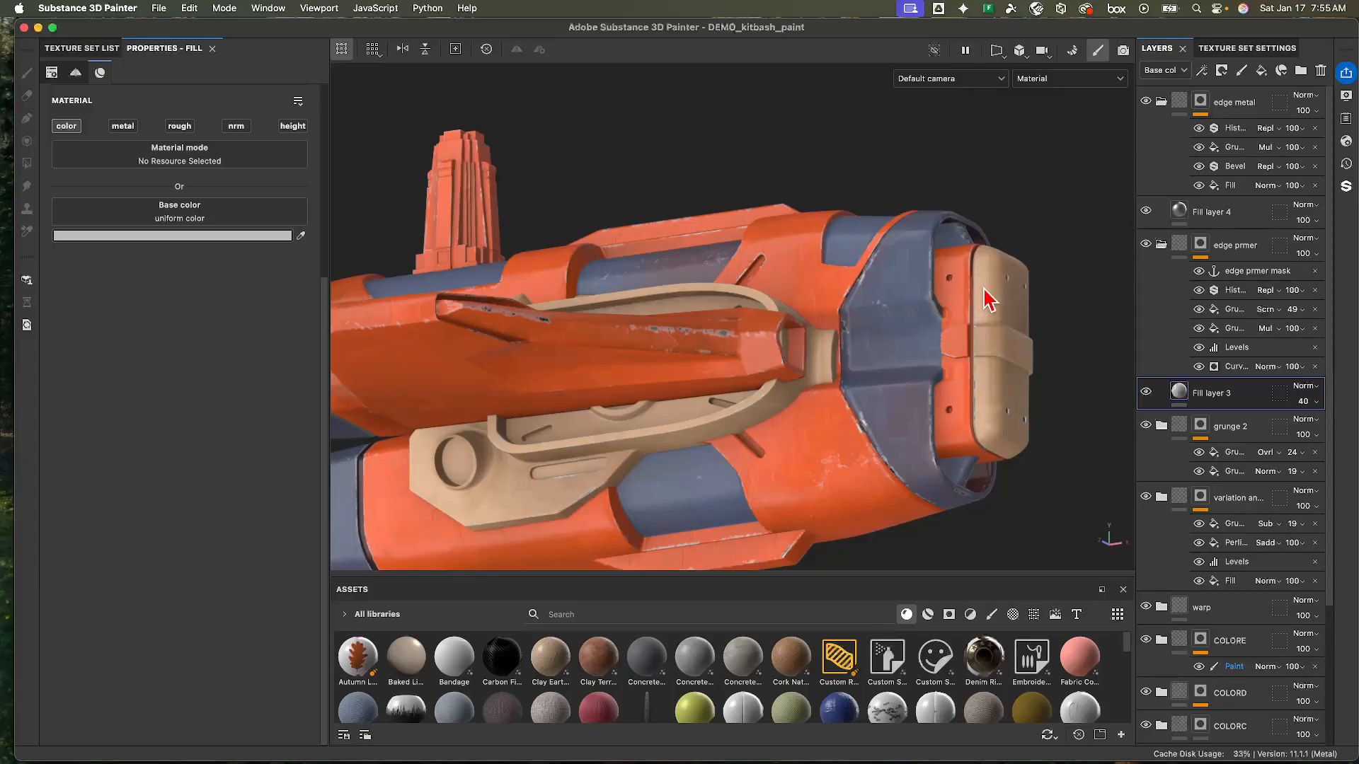
- Add a new fill layer at the top of the layer stack and group it into a folder
left_click(1261, 70)
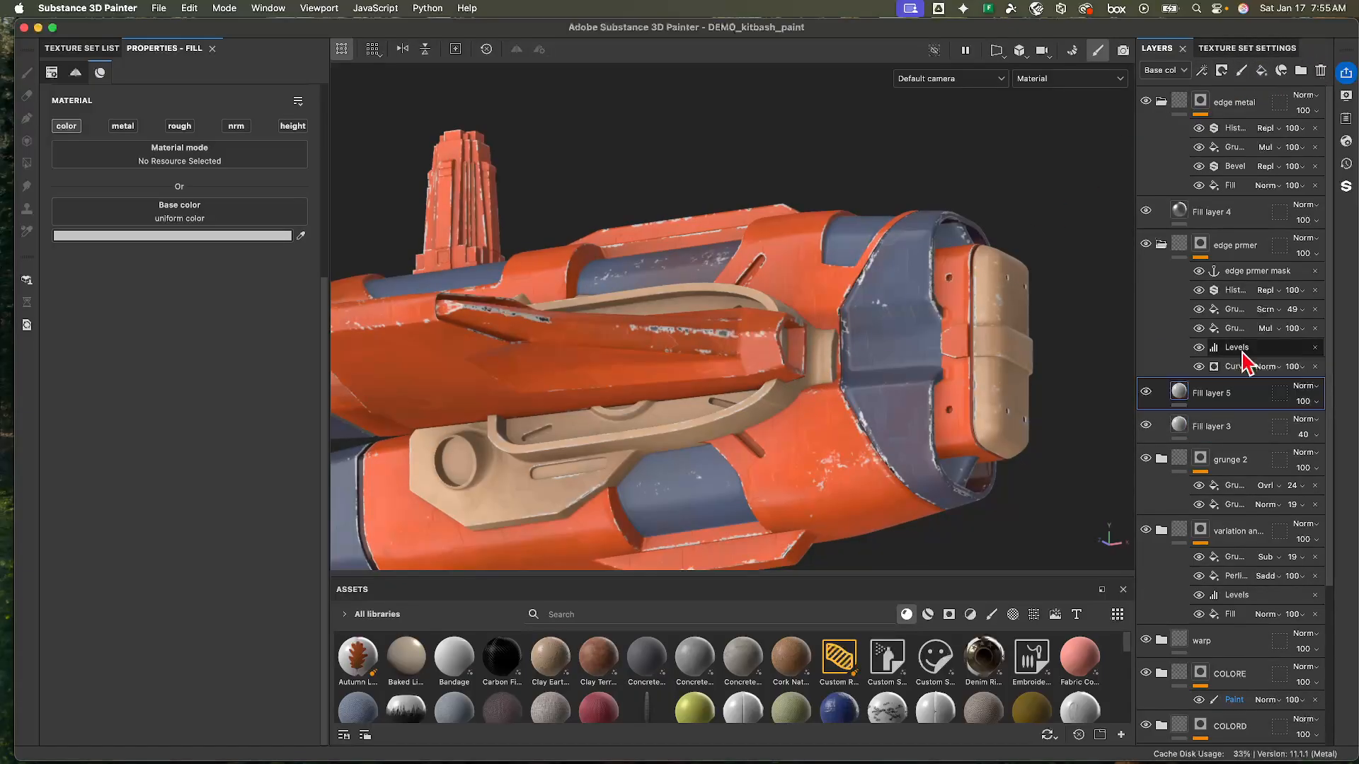
left_click_drag(1216, 389, 1228, 112)
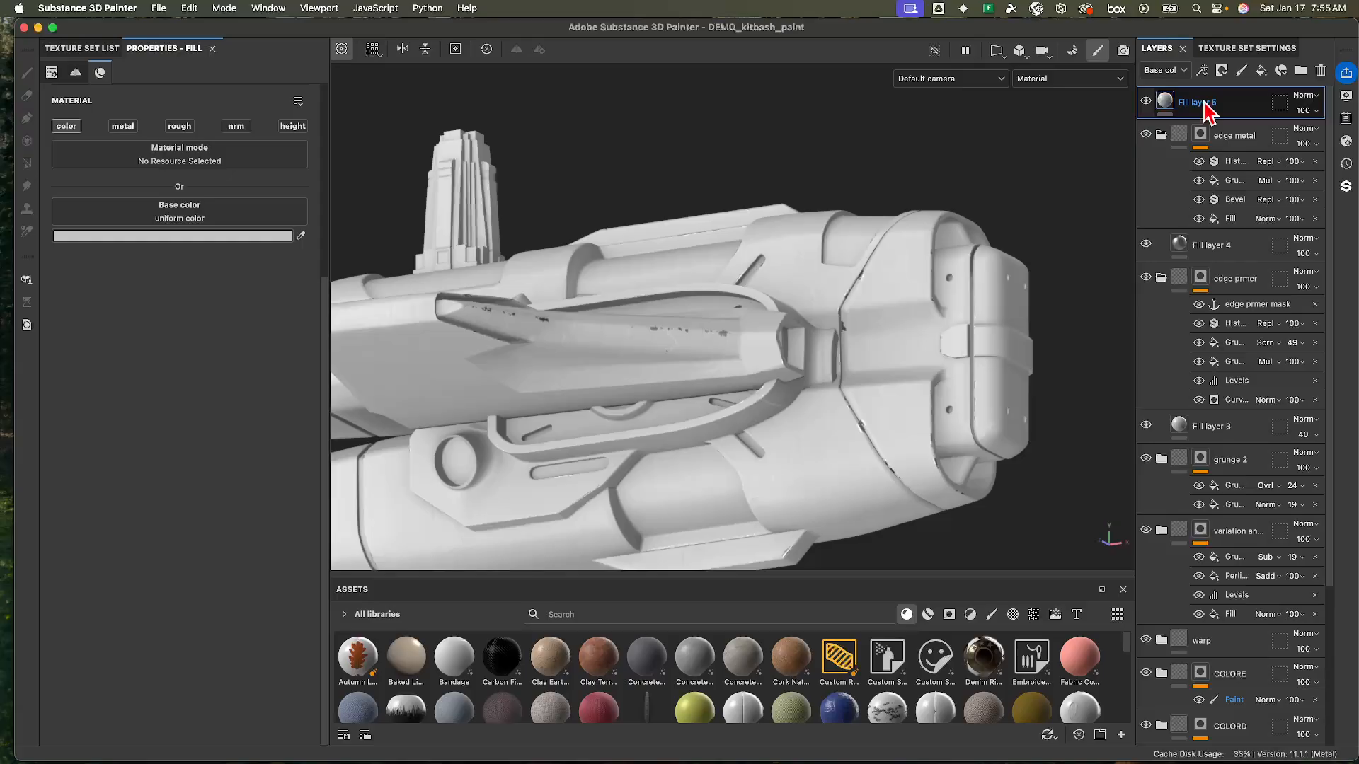
key("super+g")
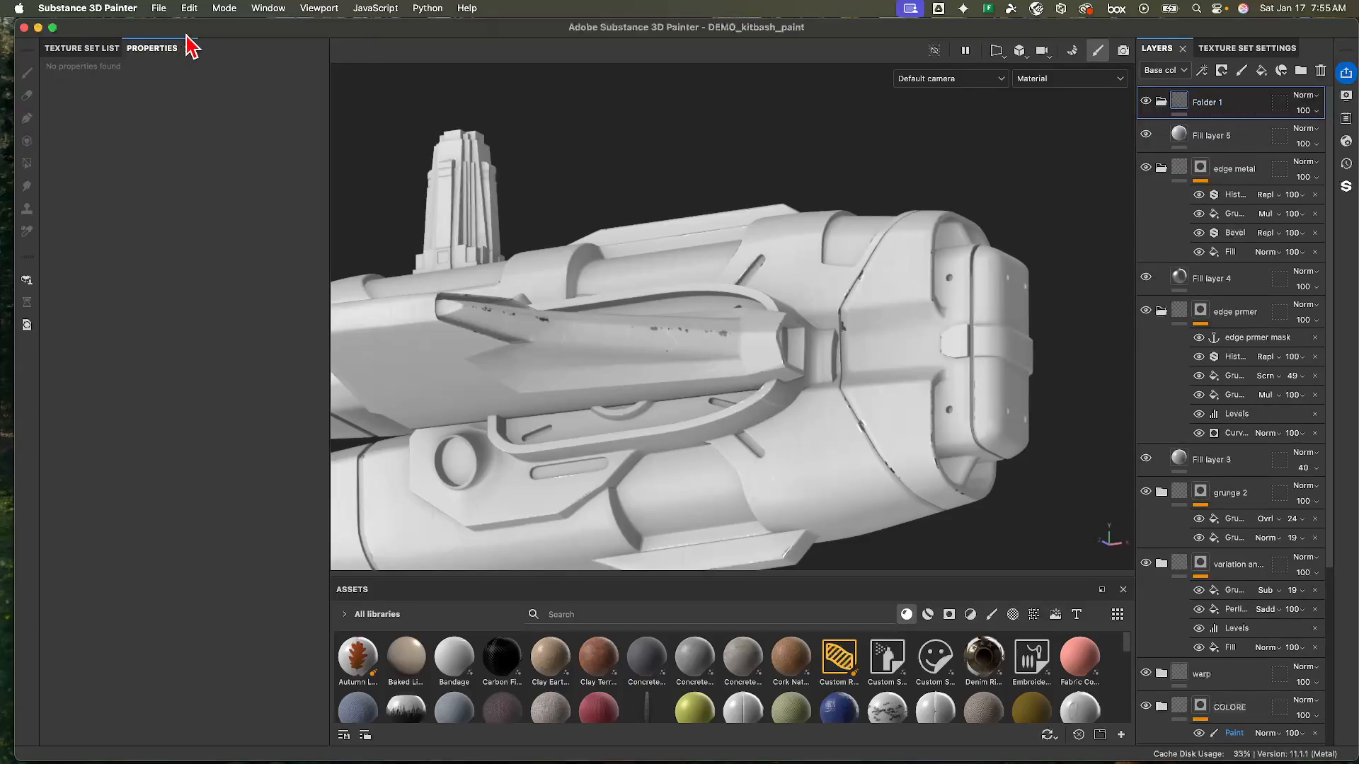
left_click(157, 8)
left_click(174, 134)
- Rename the new top folder to detailMaskWear
double_click(1212, 103)
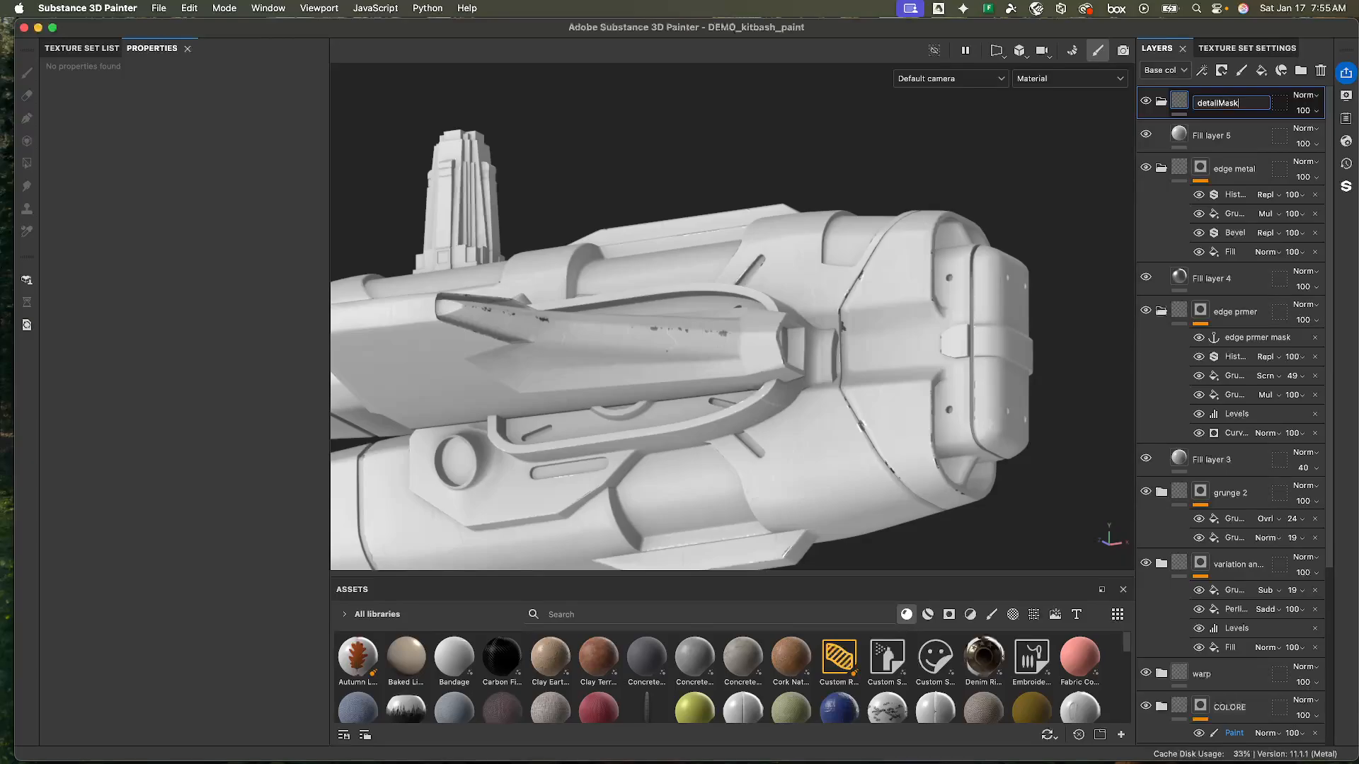
type("r")
key("Return")
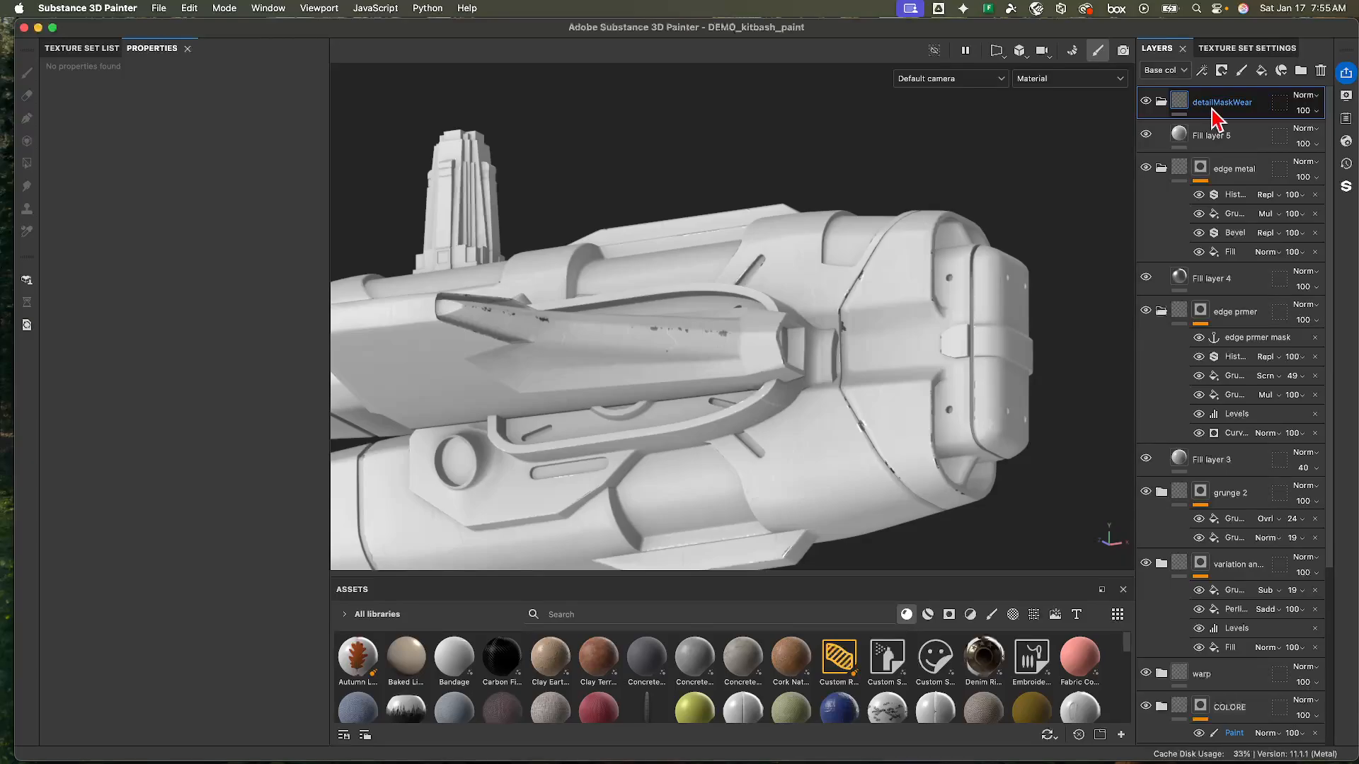
scroll(1214, 528, "down", 1)
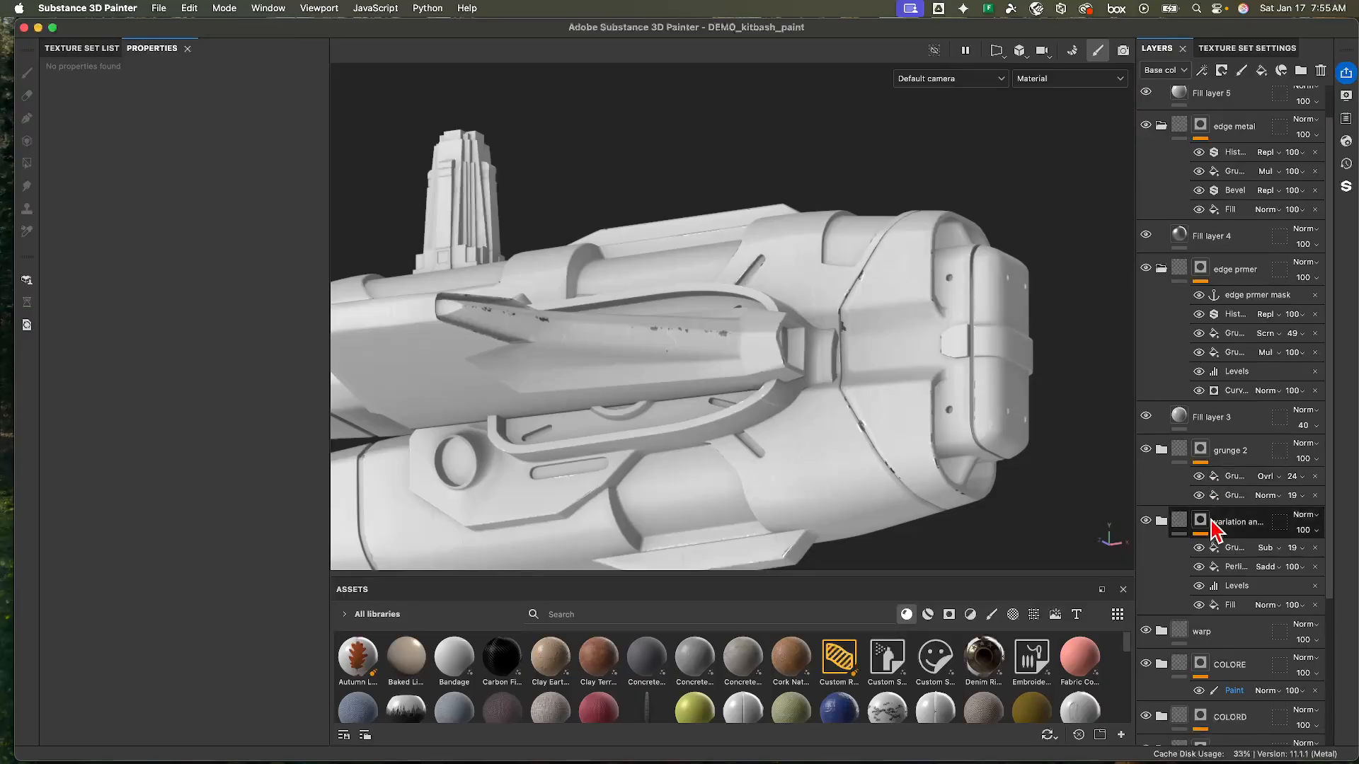
- Preview the variation and grunge folder's mask on the wing and add an anchor point at the top of its effect stack
scroll(1214, 528, "down", 3)
left_click(1202, 395)
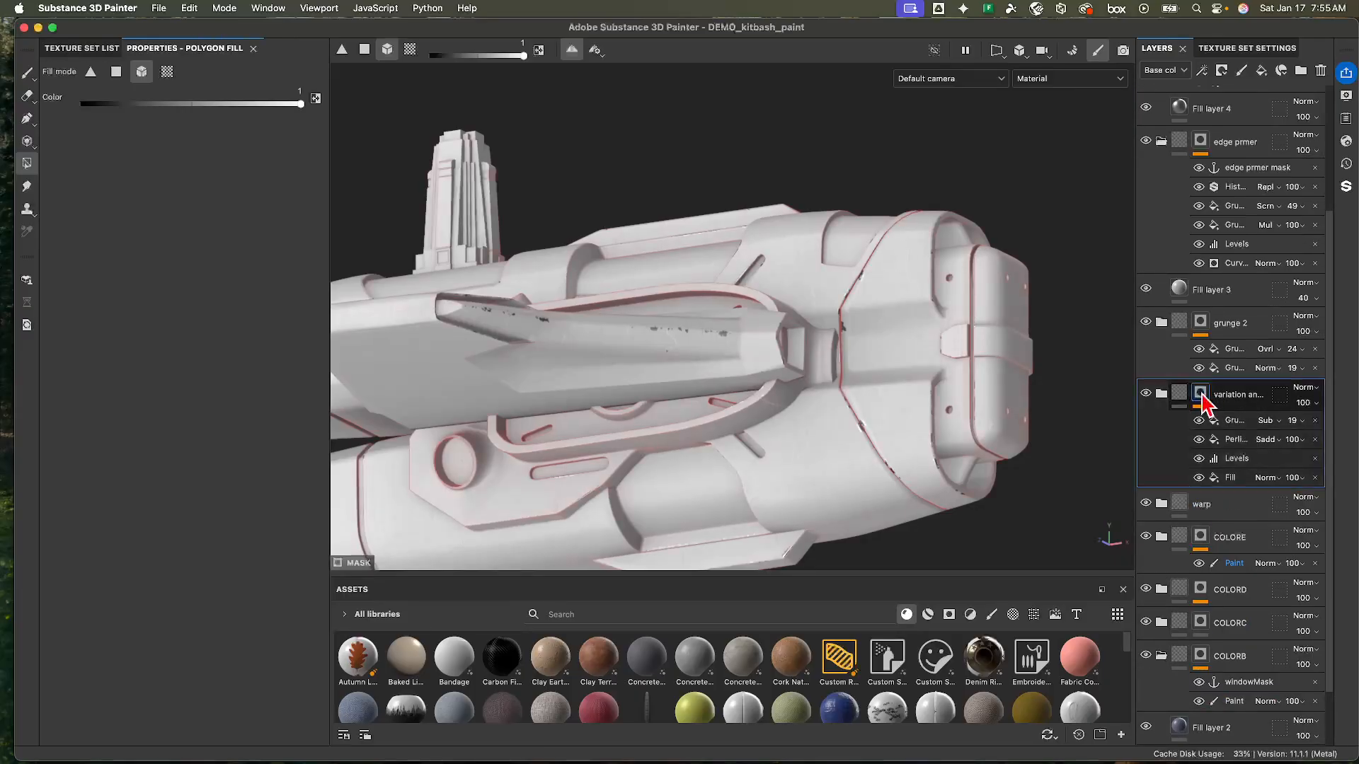
key("m")
left_click_drag(808, 344, 762, 473, "alt")
right_click_drag(613, 302, 1026, 443, "alt")
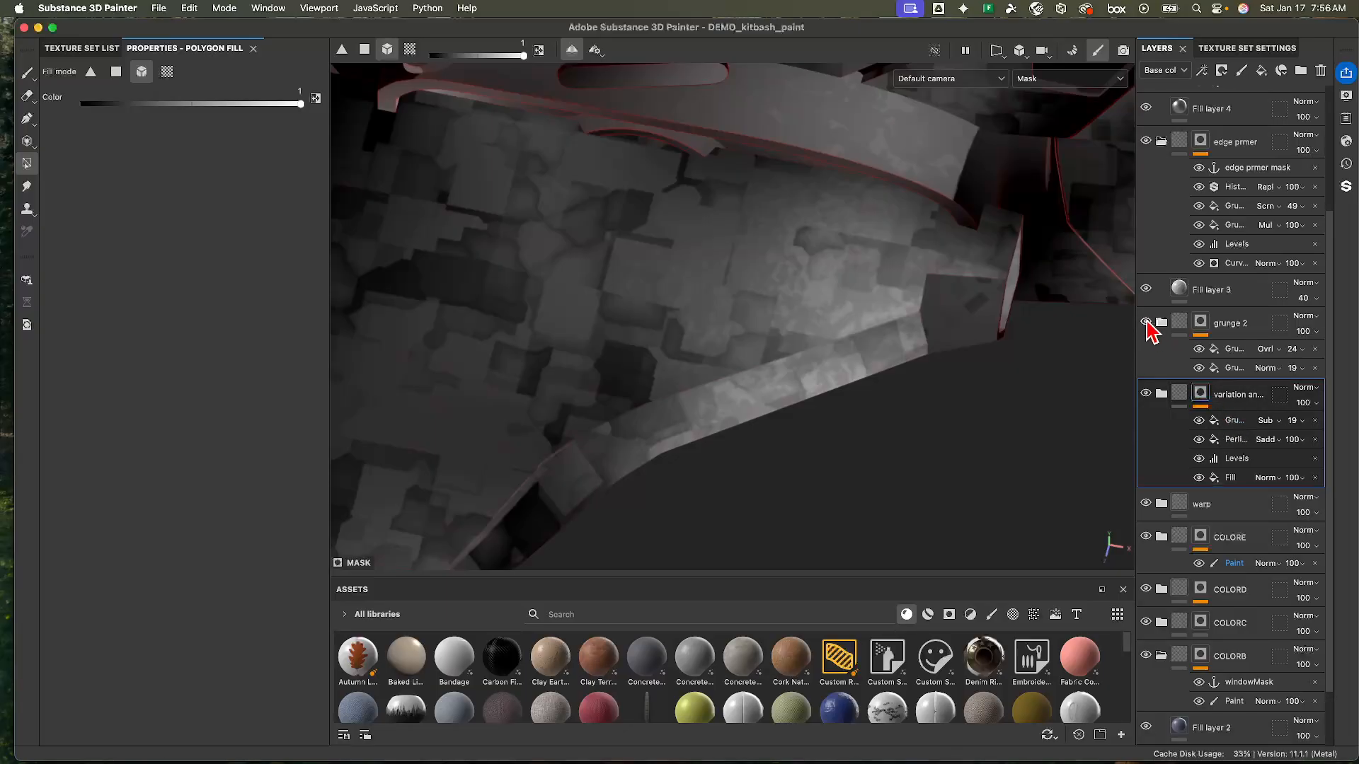
right_click(1233, 428)
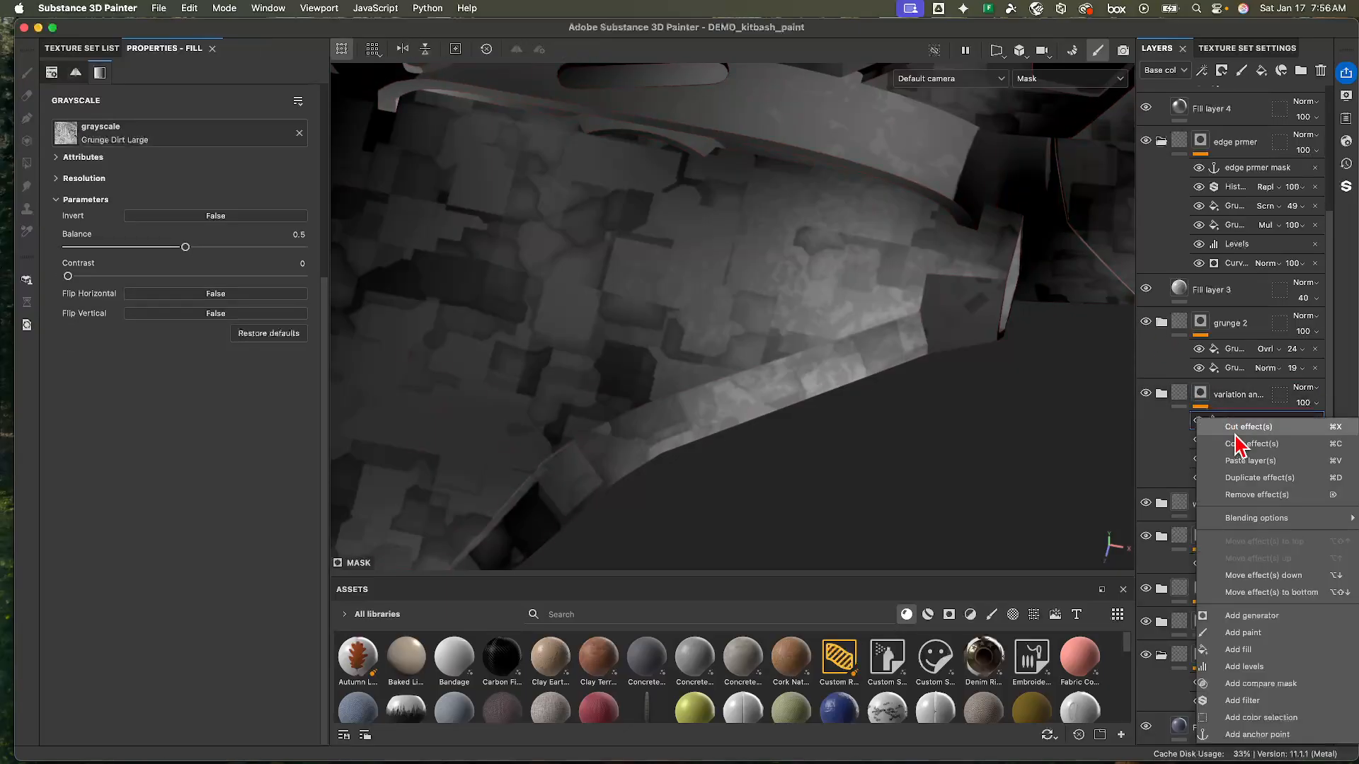
left_click(1259, 735)
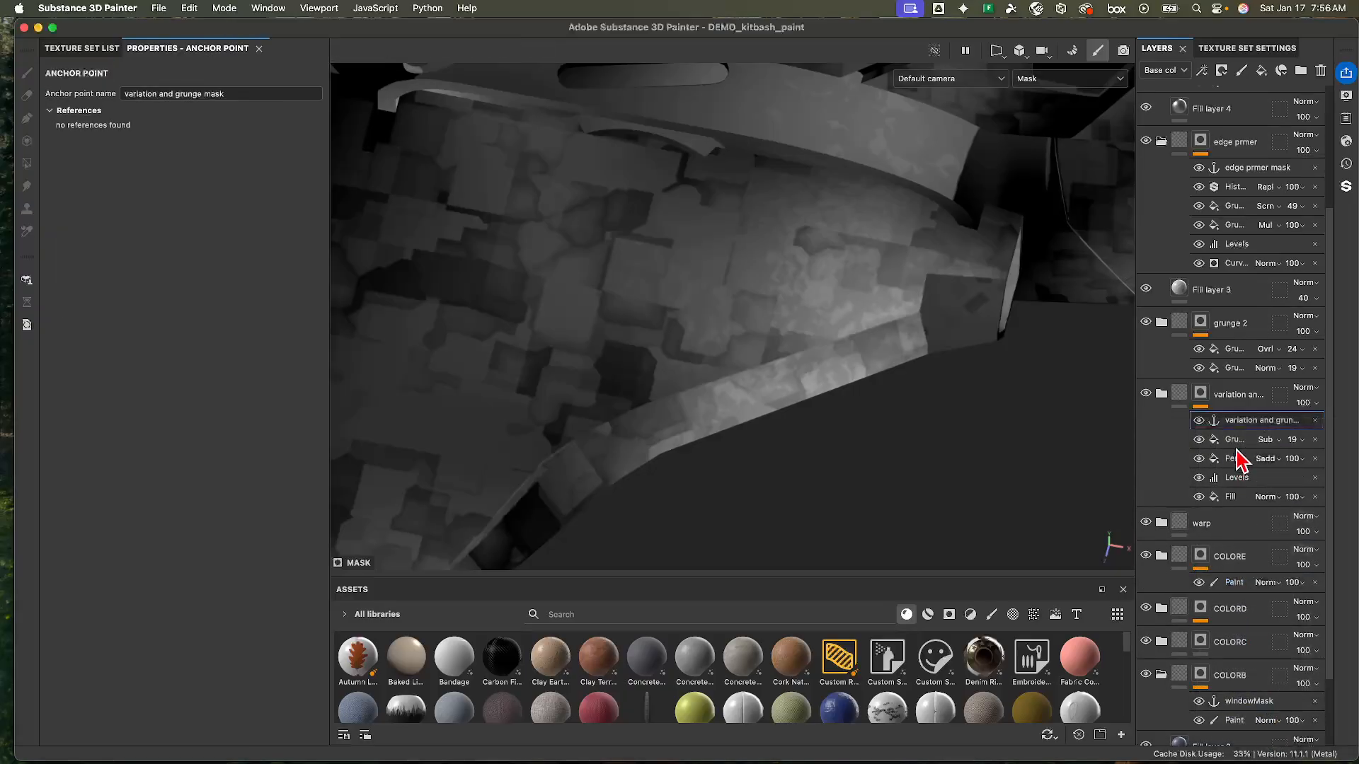
- Add a black mask to the detailMaskWear folder
scroll(1197, 177, "up", 5)
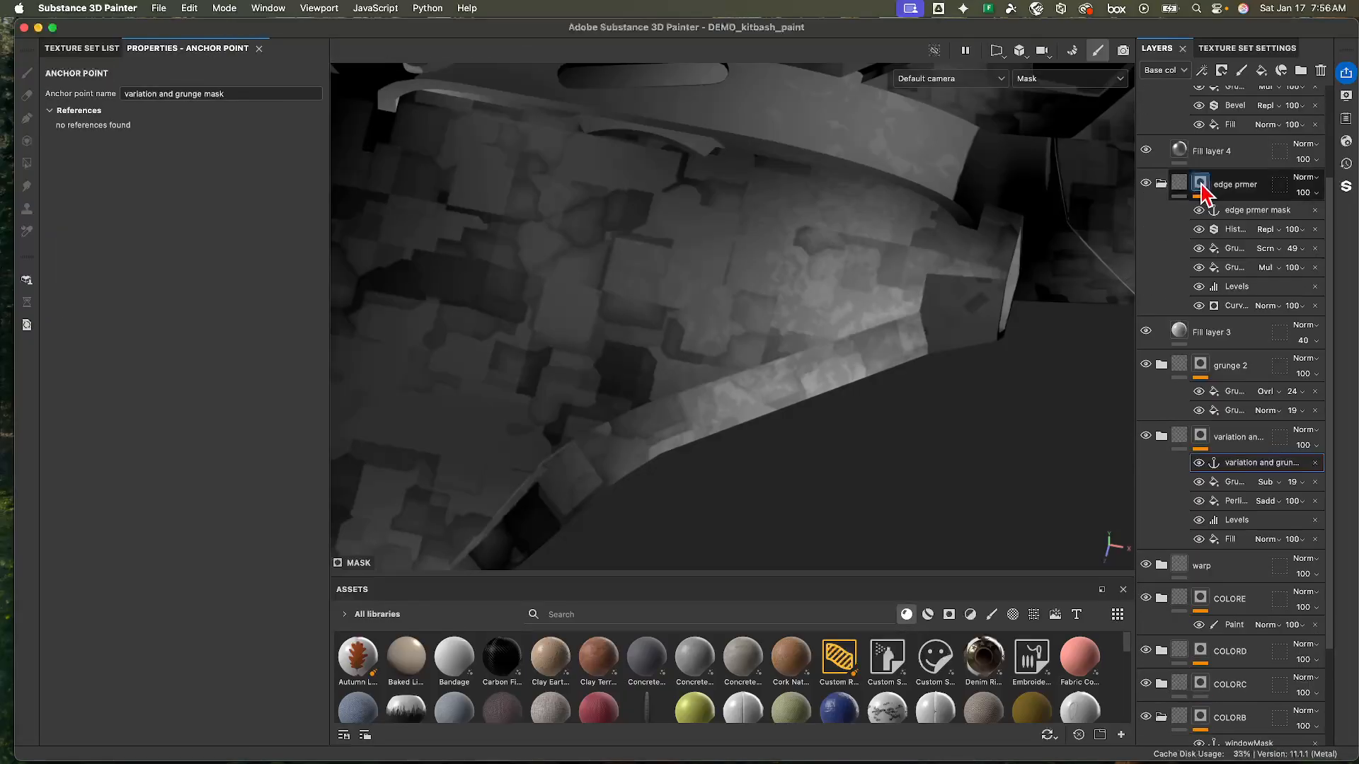
left_click(1202, 107)
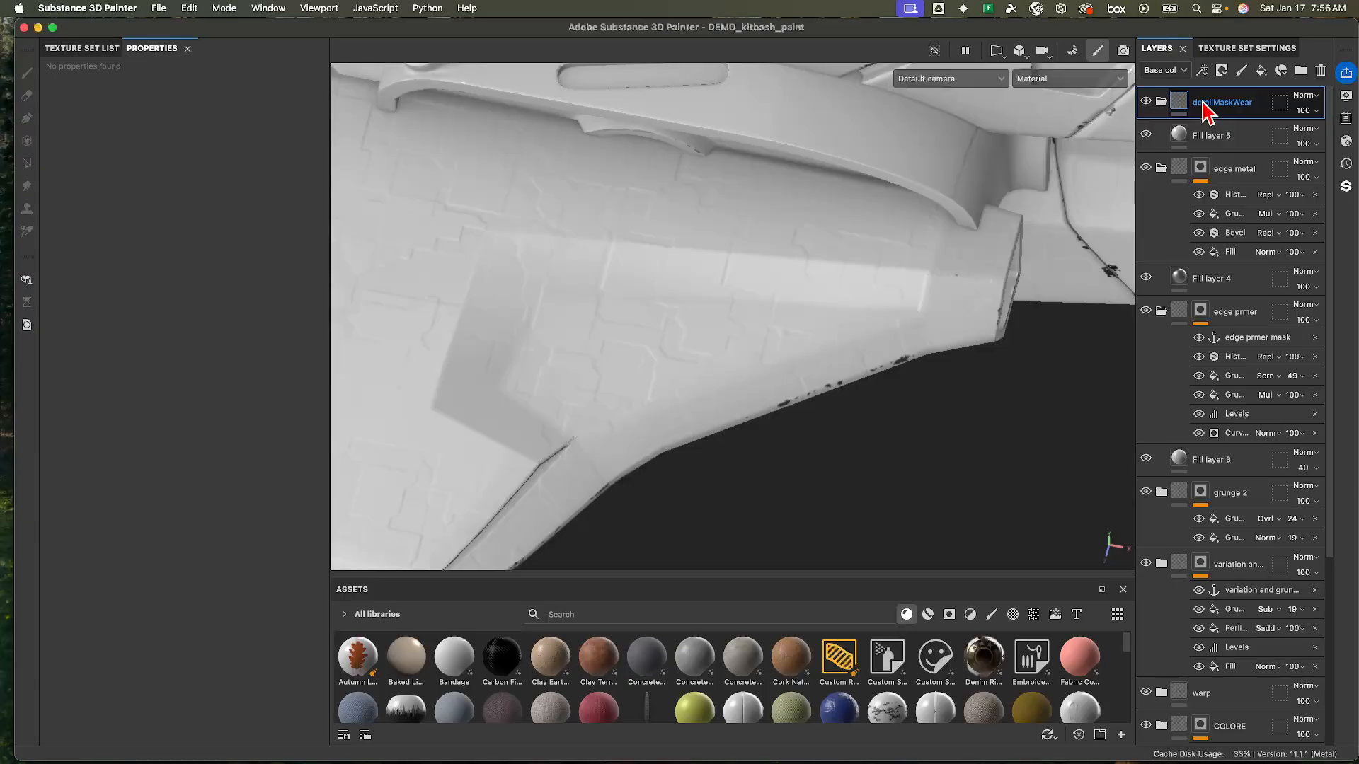
right_click(1203, 110)
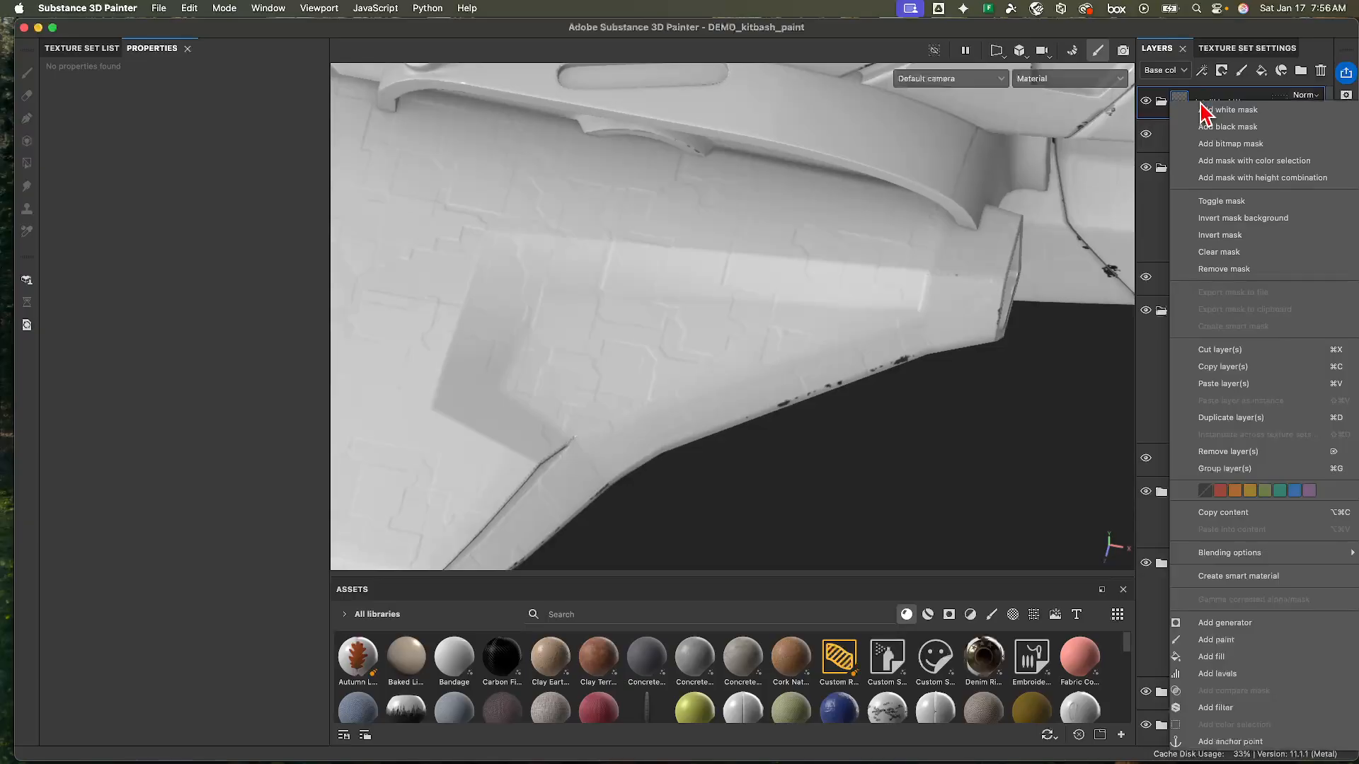
left_click(1222, 134)
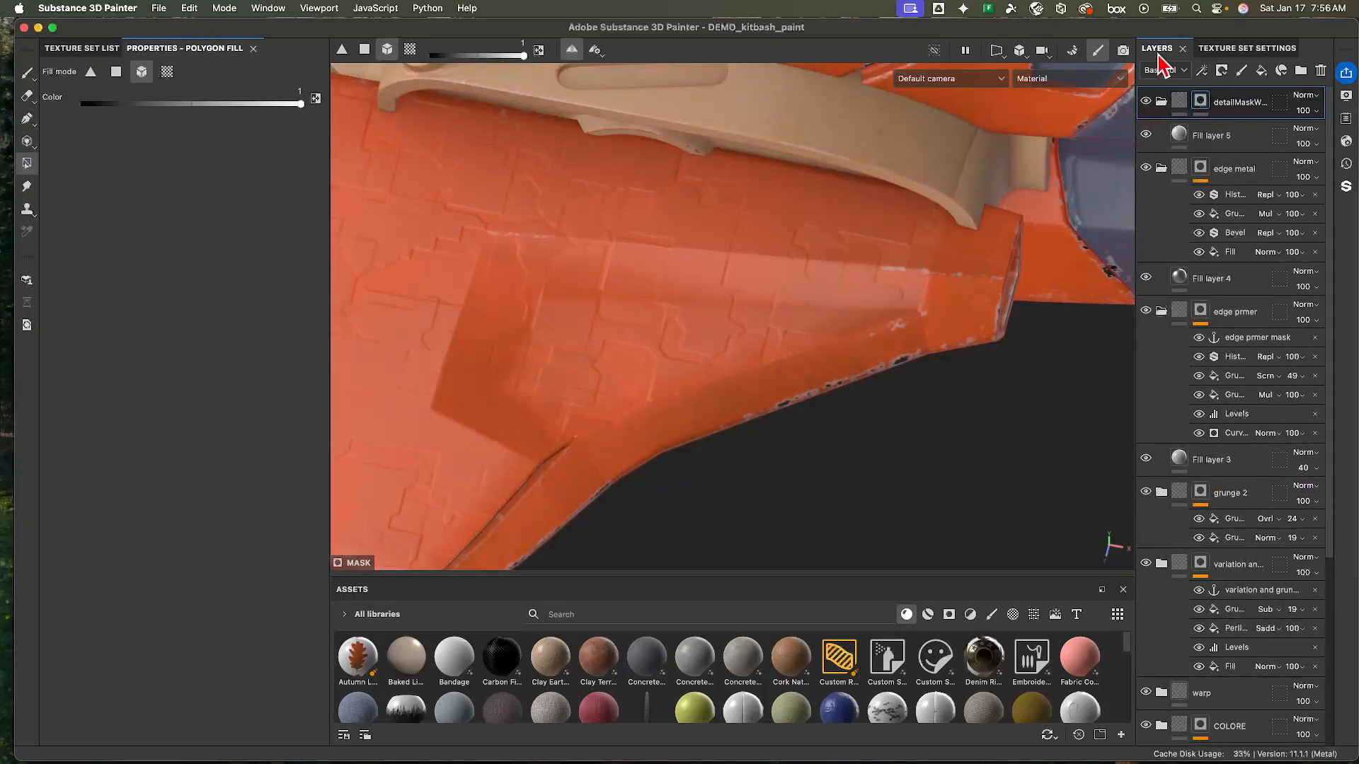
- Add a fill effect to the detailMaskWear mask, using the variation and grunge mask anchor point as its grayscale source
right_click(1200, 102)
left_click(1284, 589)
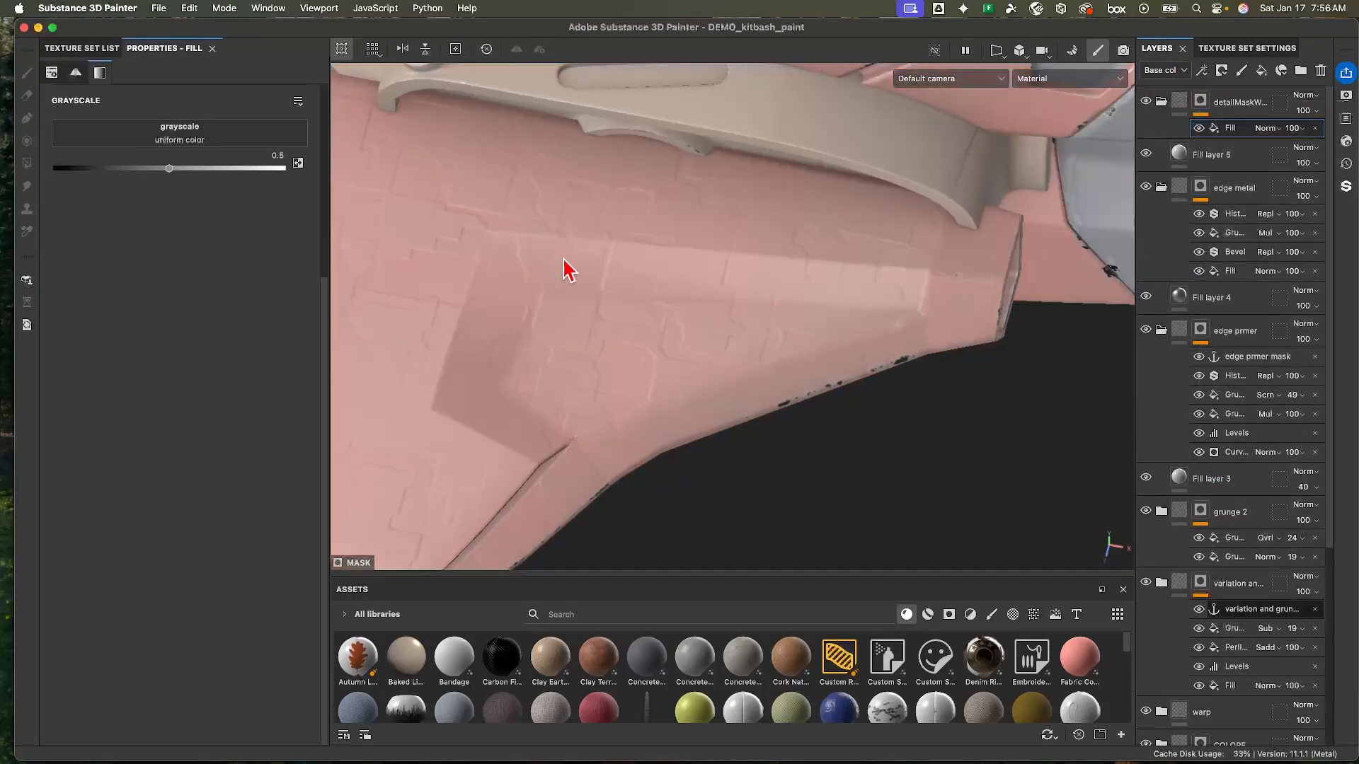
left_click(212, 138)
left_click(321, 149)
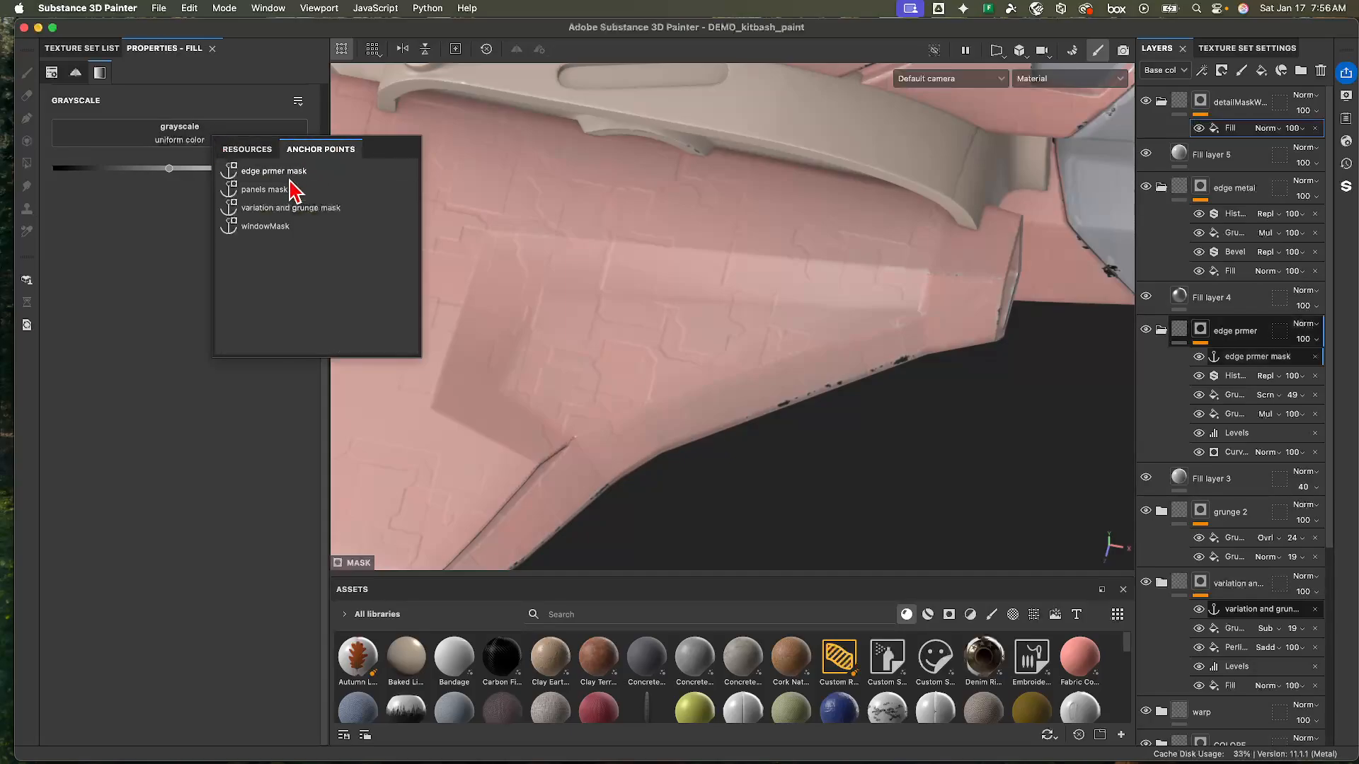
left_click(311, 210)
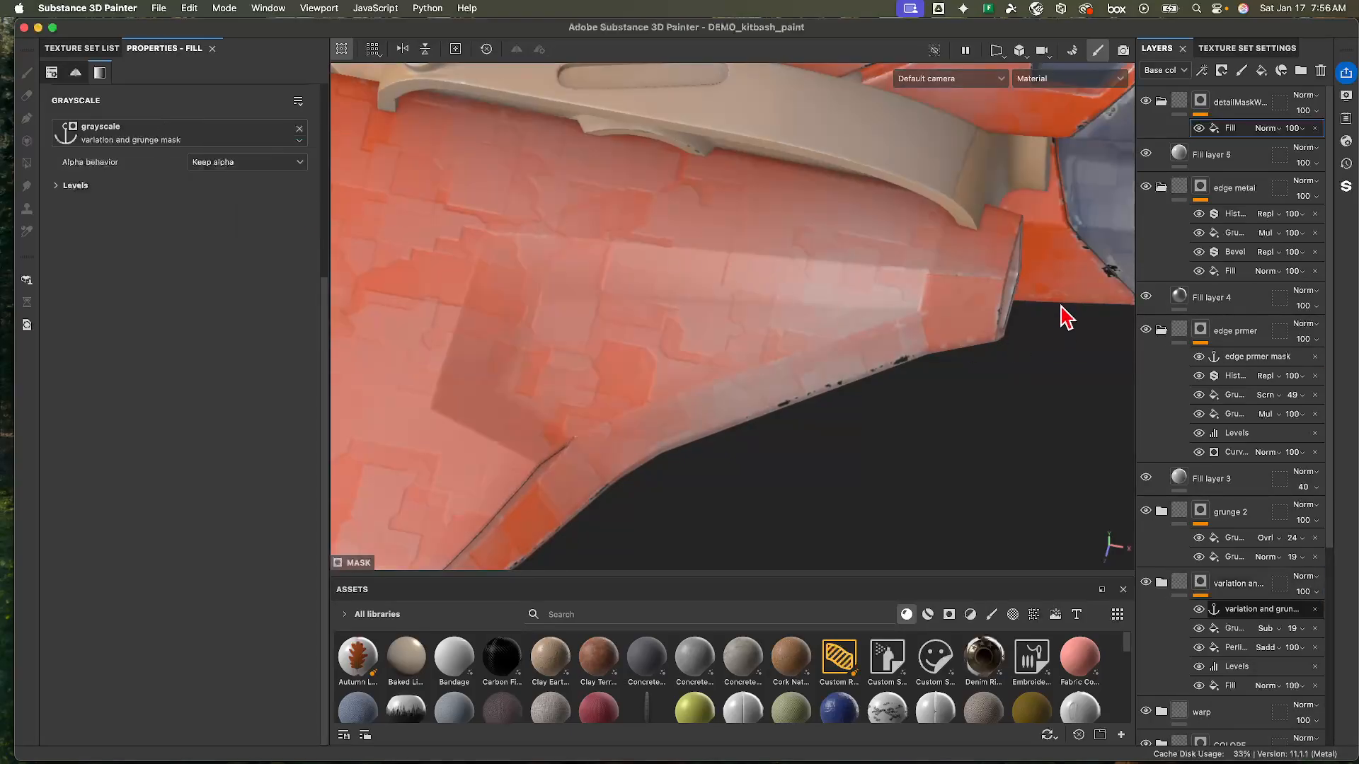
- Add an empty filter effect above the fill in the detailMaskWear mask and open its filter selection
right_click(1198, 128)
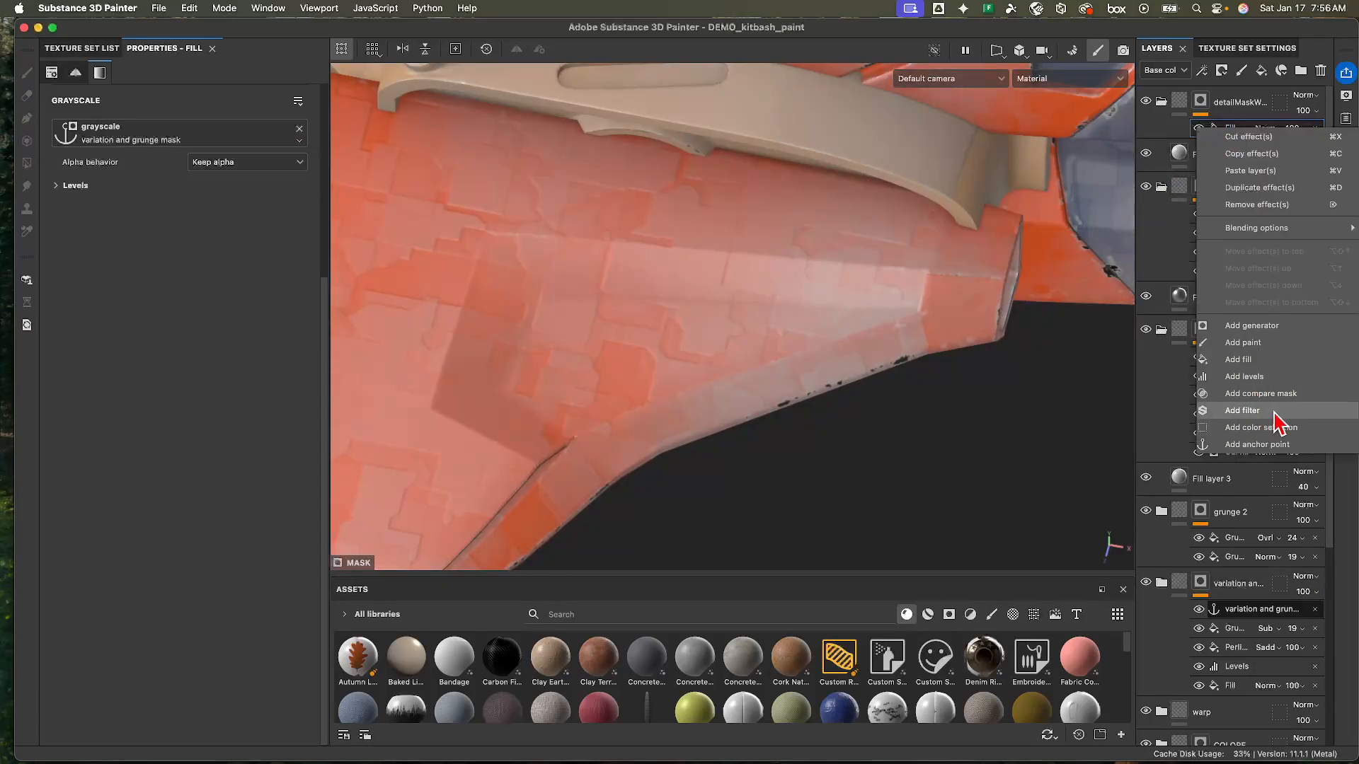
left_click(1246, 411)
left_click(249, 113)
type("hist ed")
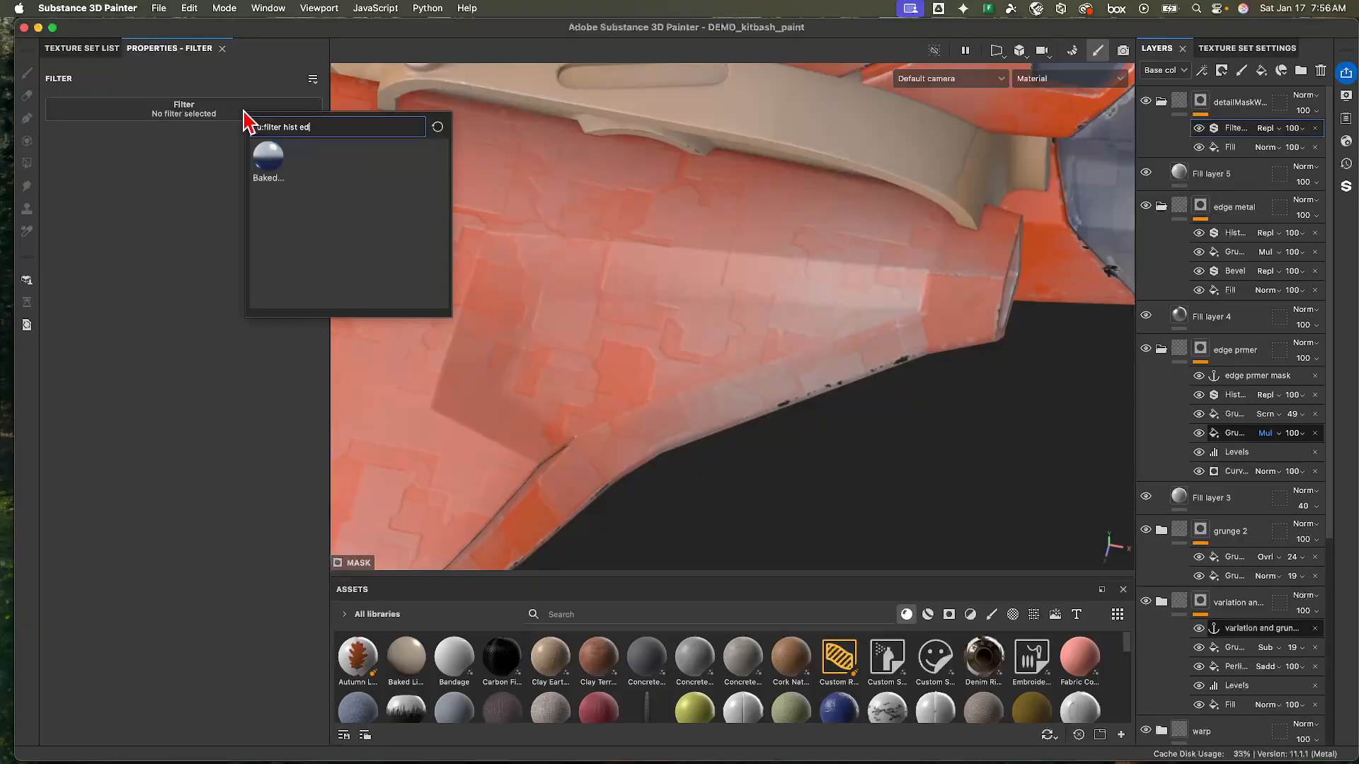
key("BackSpace")
key("BackSpace")
key("BackSpace")
key("BackSpace")
key("BackSpace")
key("BackSpace")
key("BackSpace")
type("edge")
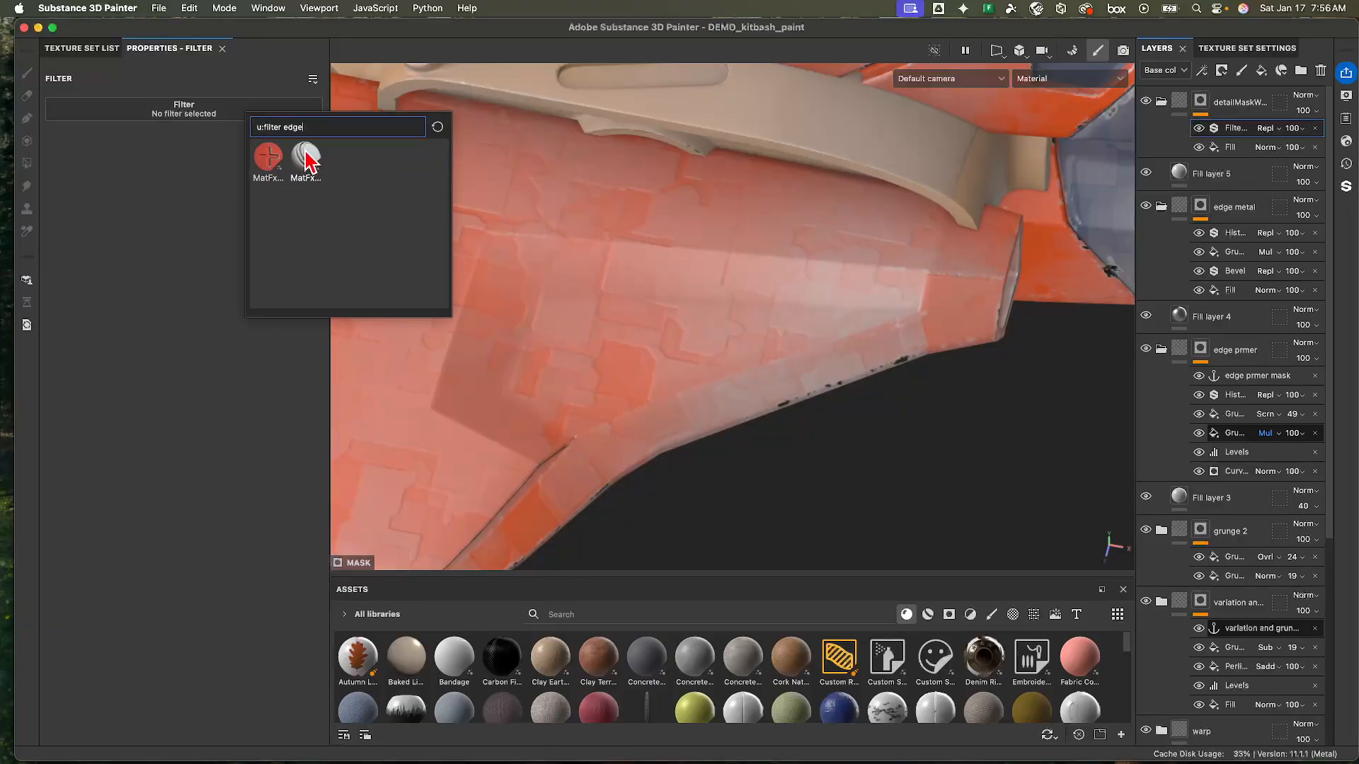
mouse_move(282, 162)
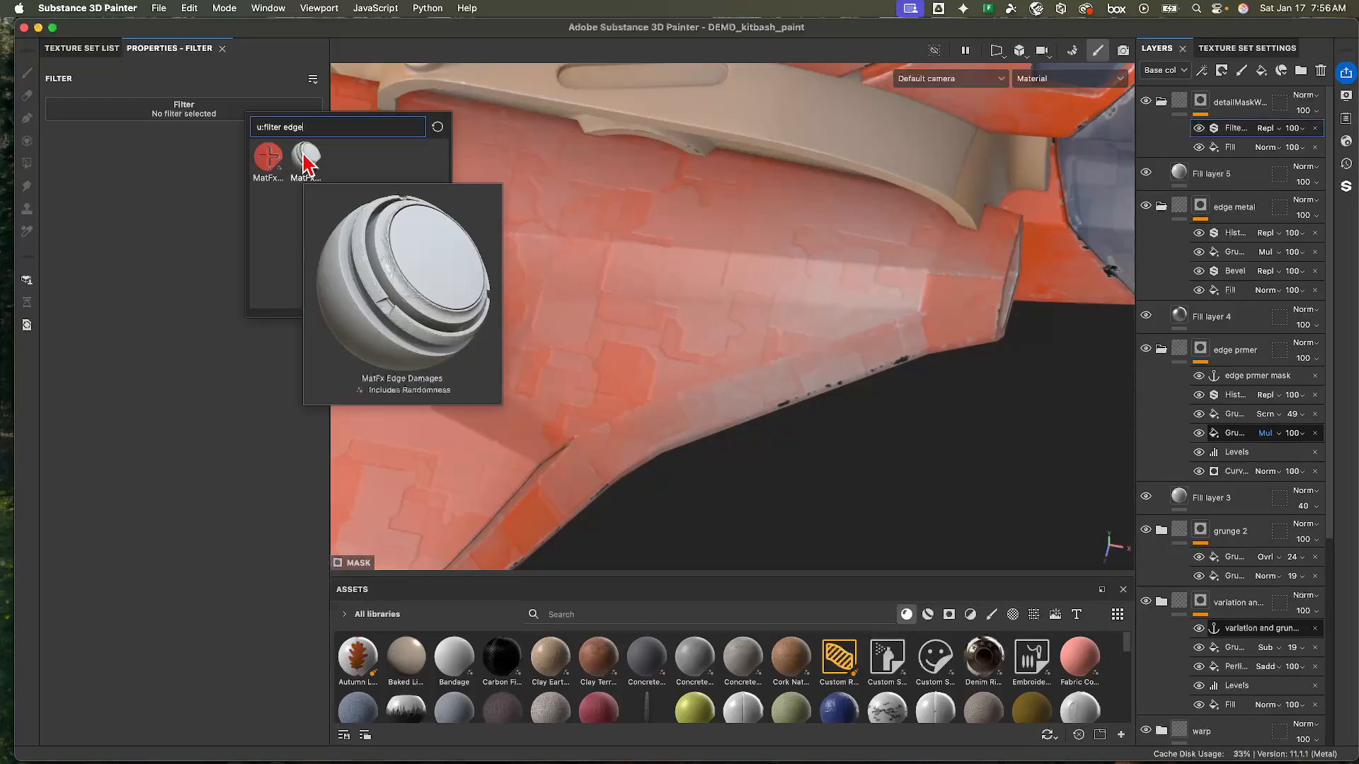
mouse_move(287, 135)
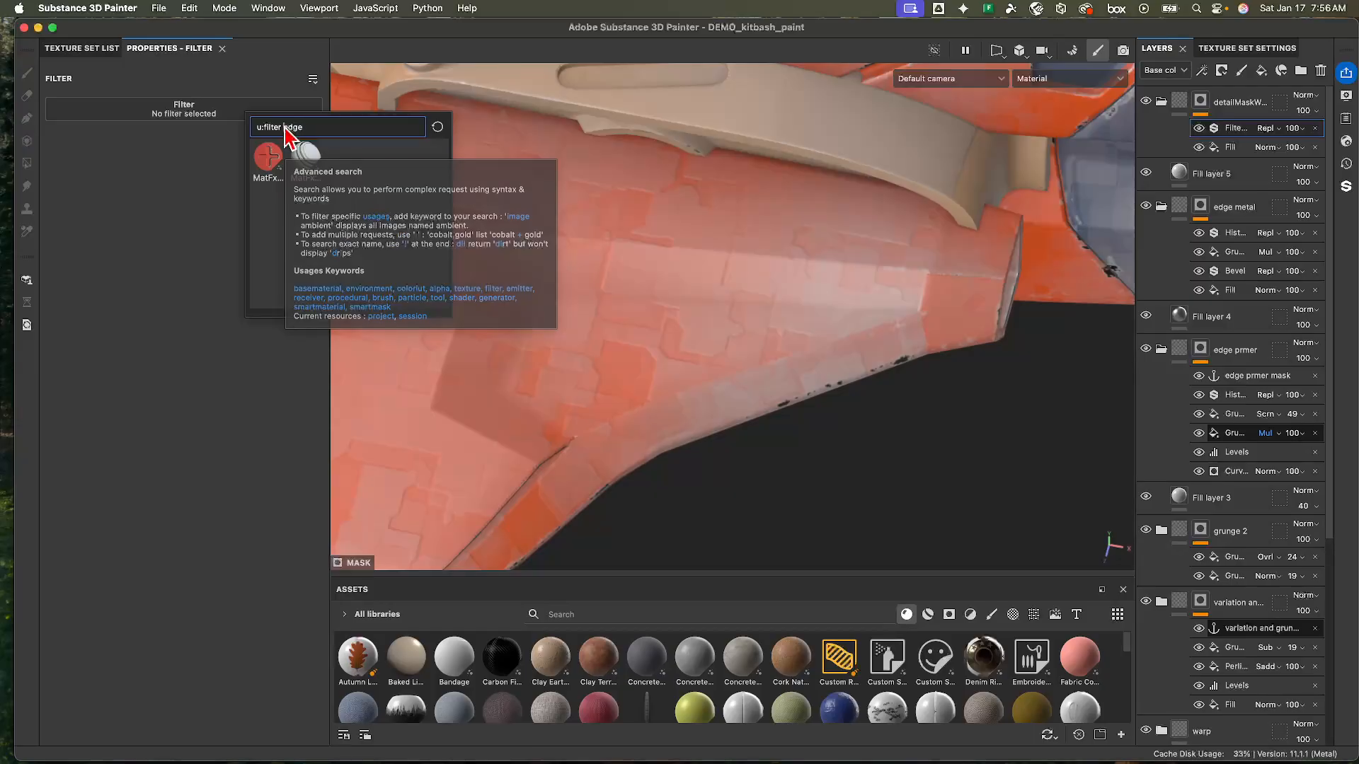
- Choose Highpass as the detailMaskWear mask's filter, preview the mask, and set the filter's radius to 0.66
left_click_drag(285, 130, 319, 130)
type("higfh")
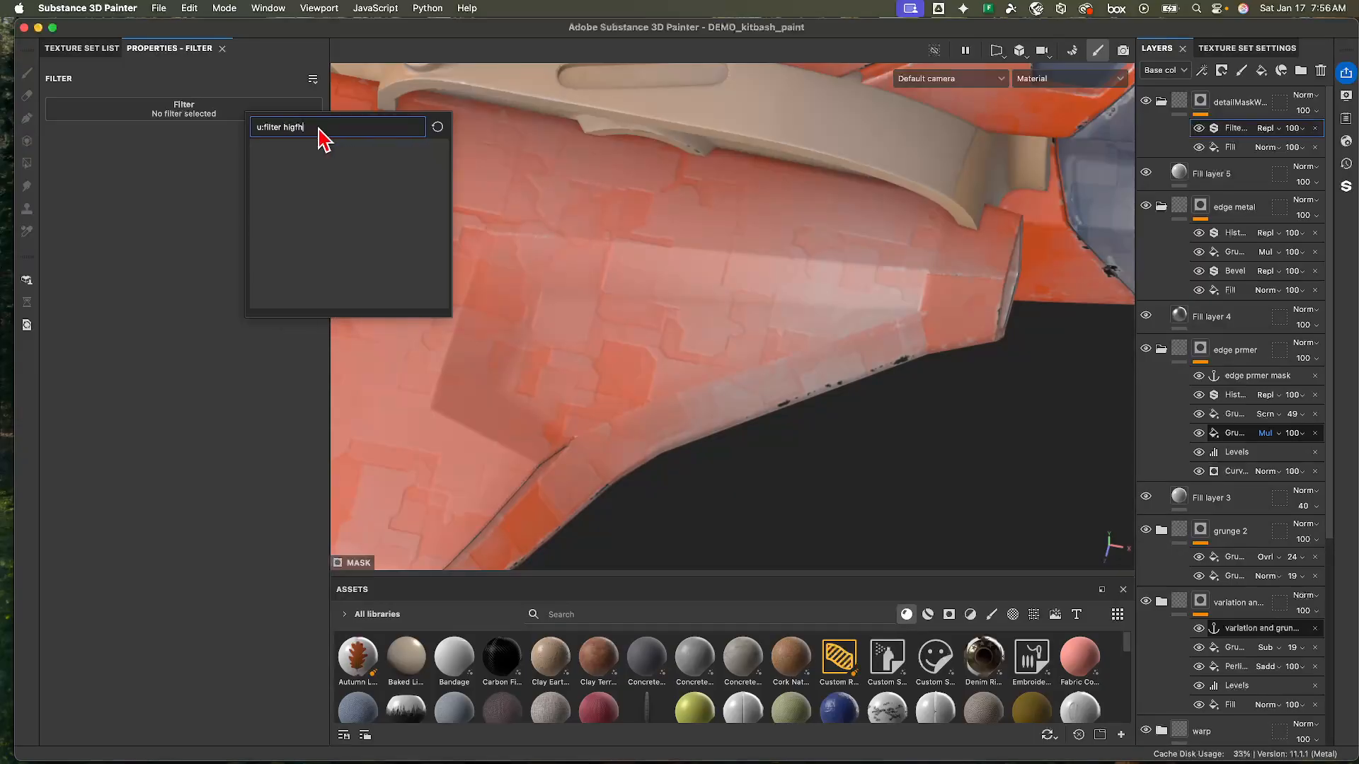
key("BackSpace")
key("BackSpace")
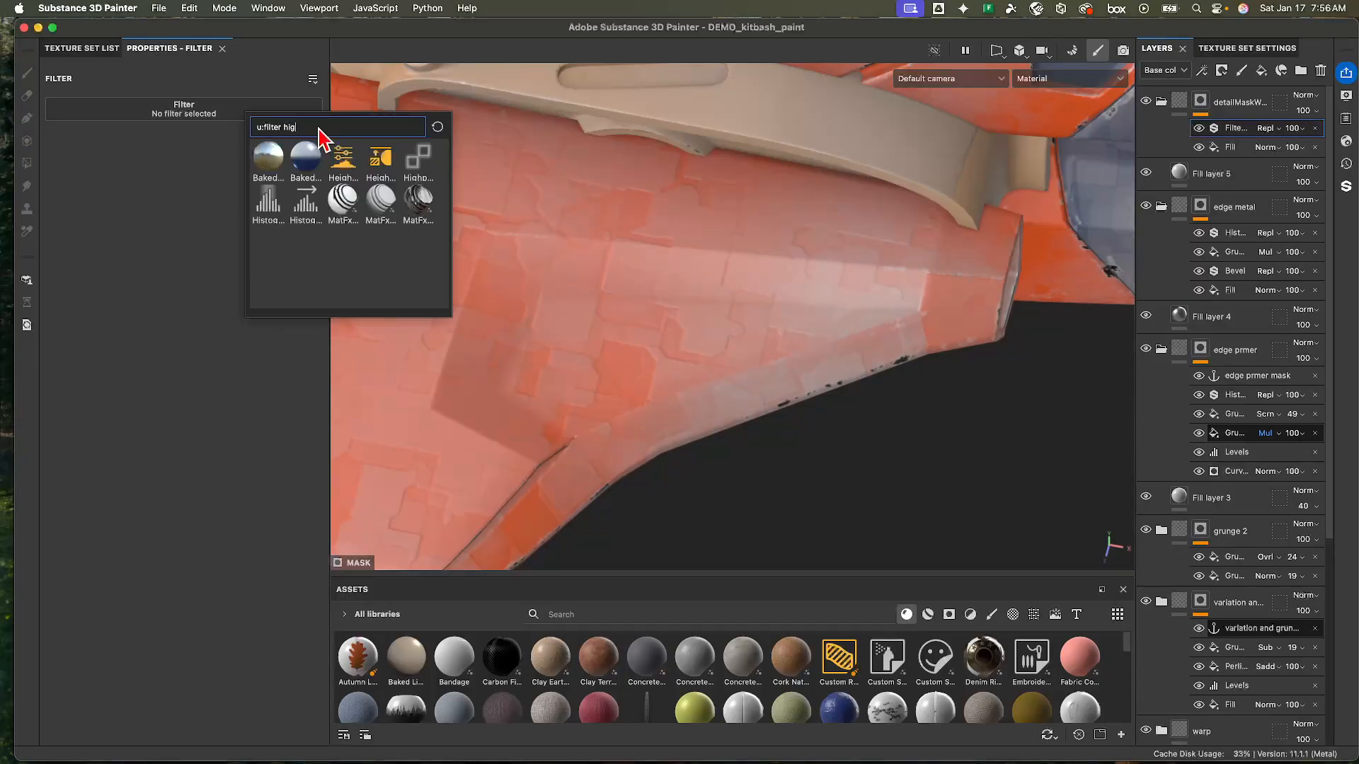
left_click(415, 162)
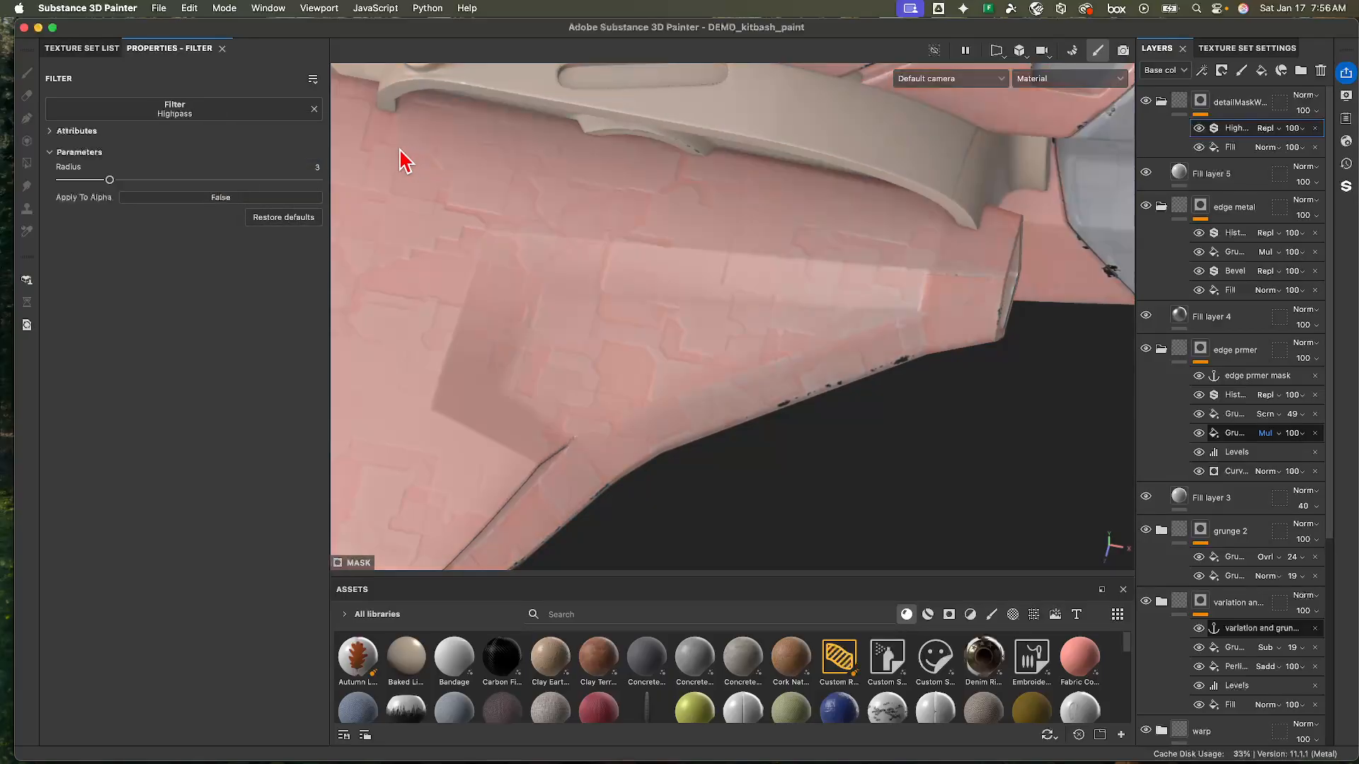
left_click(1200, 100, "alt")
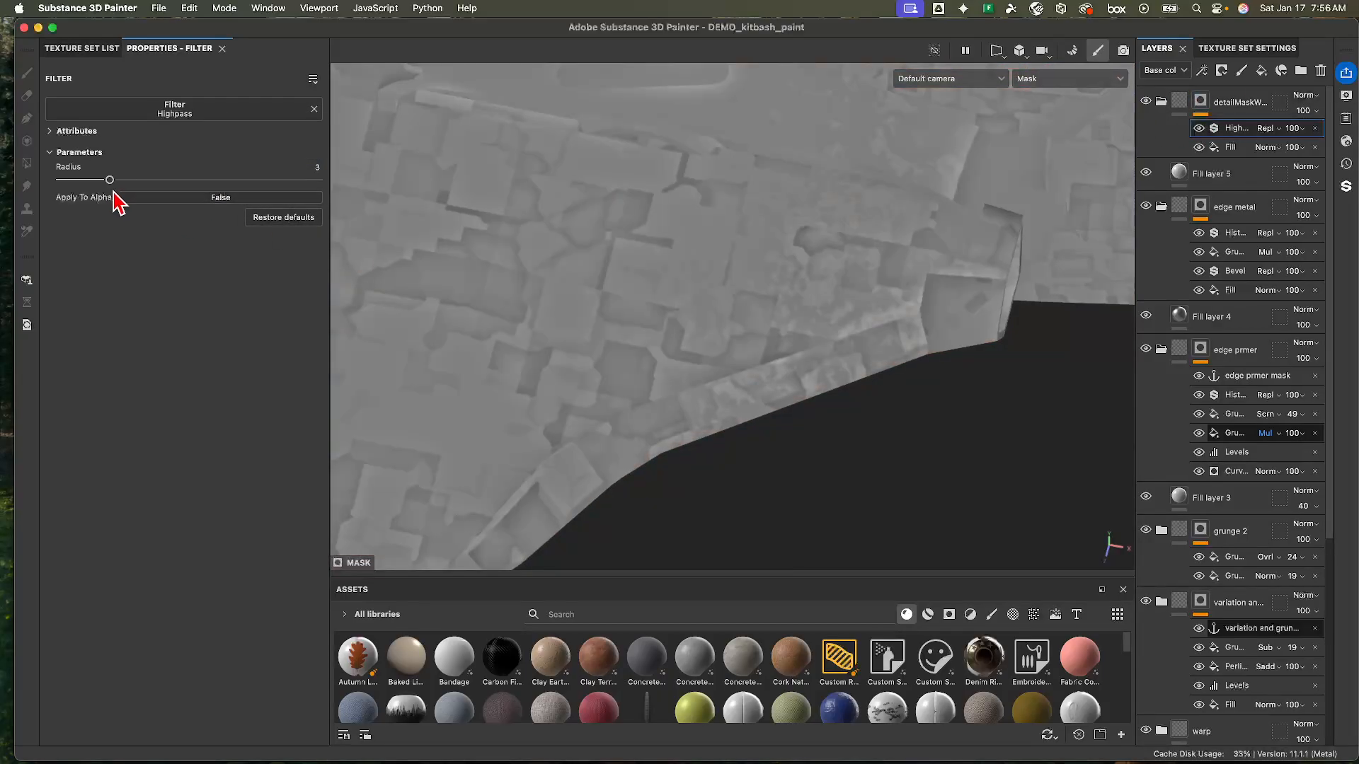
left_click_drag(113, 181, 69, 182)
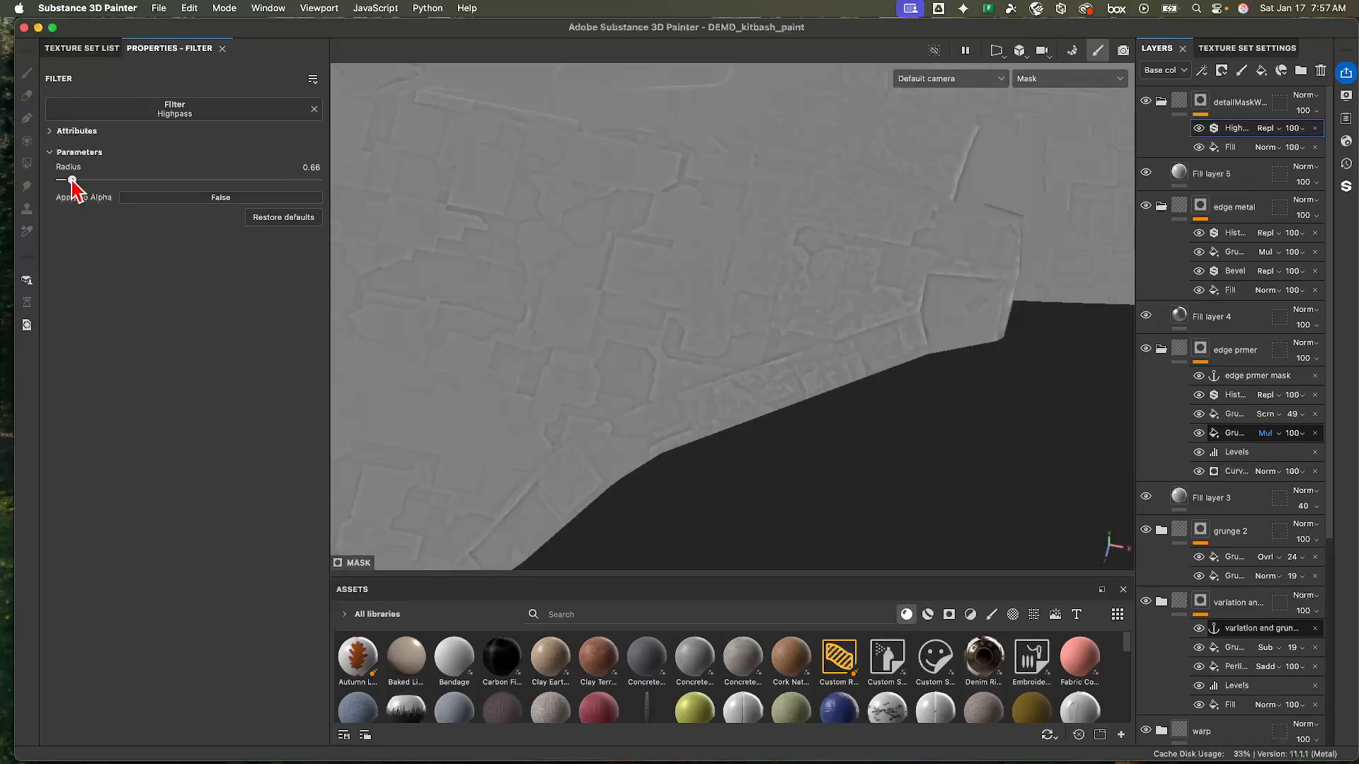
- Add a Levels effect above the Highpass filter and tighten its input range to isolate thin bright panel edges on black, with the white input at 0.557
right_click(1267, 129)
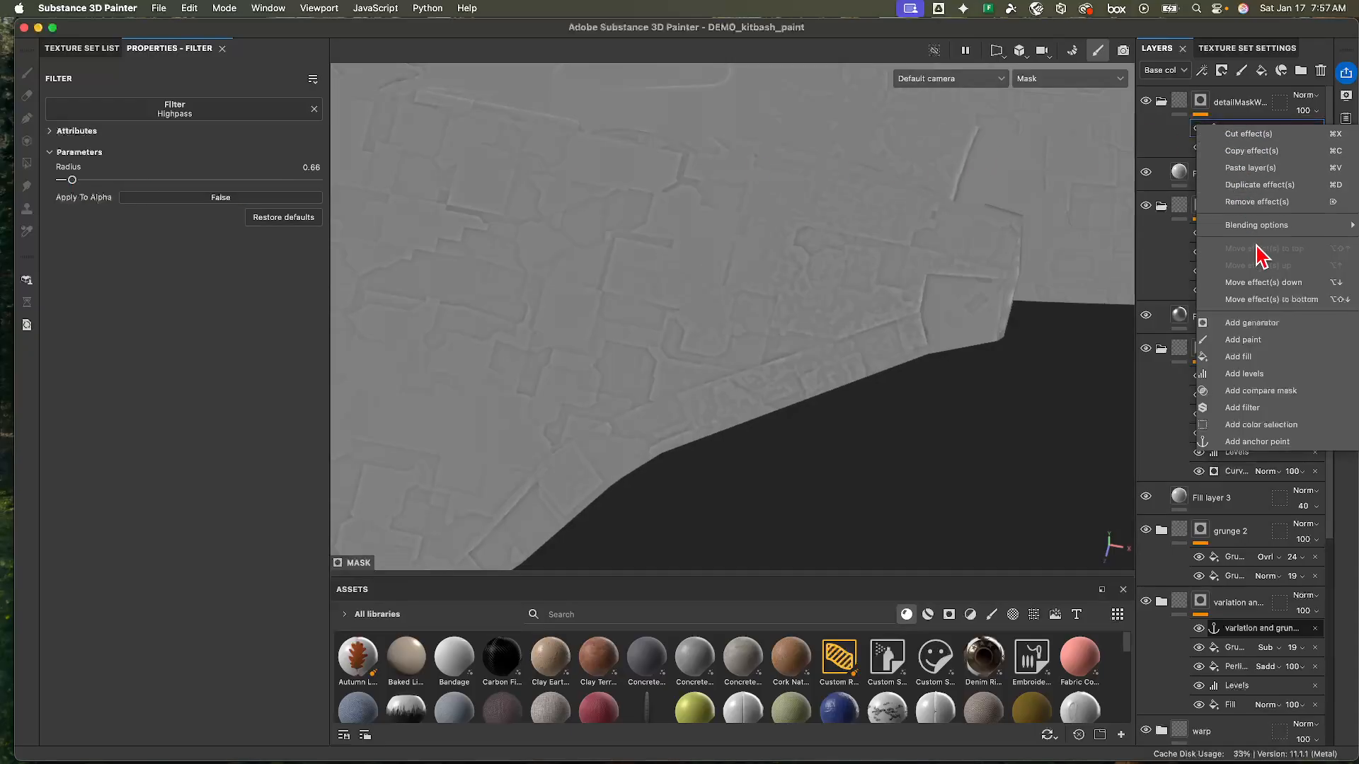
left_click(1260, 374)
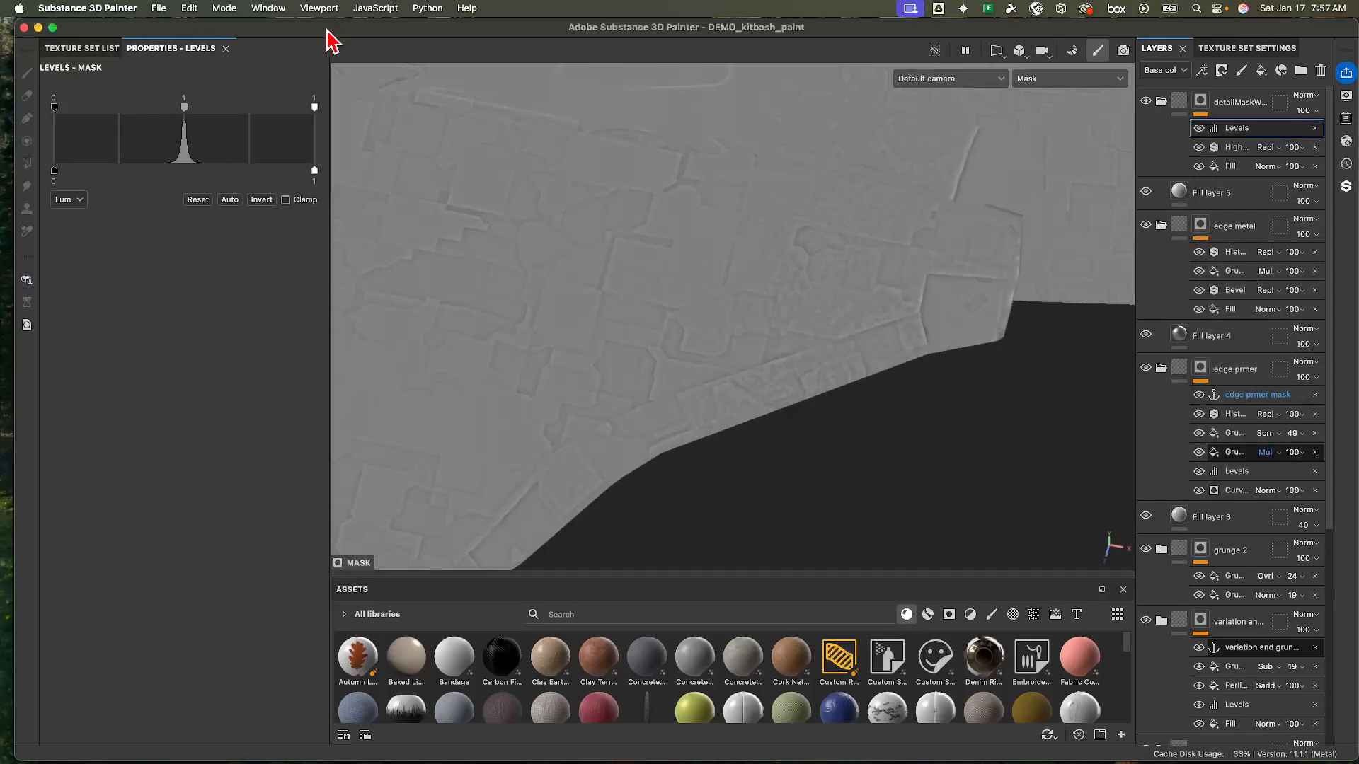
mouse_move(315, 107)
left_mouse_down()
mouse_move(295, 119)
mouse_move(324, 119)
left_mouse_up()
left_click_drag(55, 108, 137, 108)
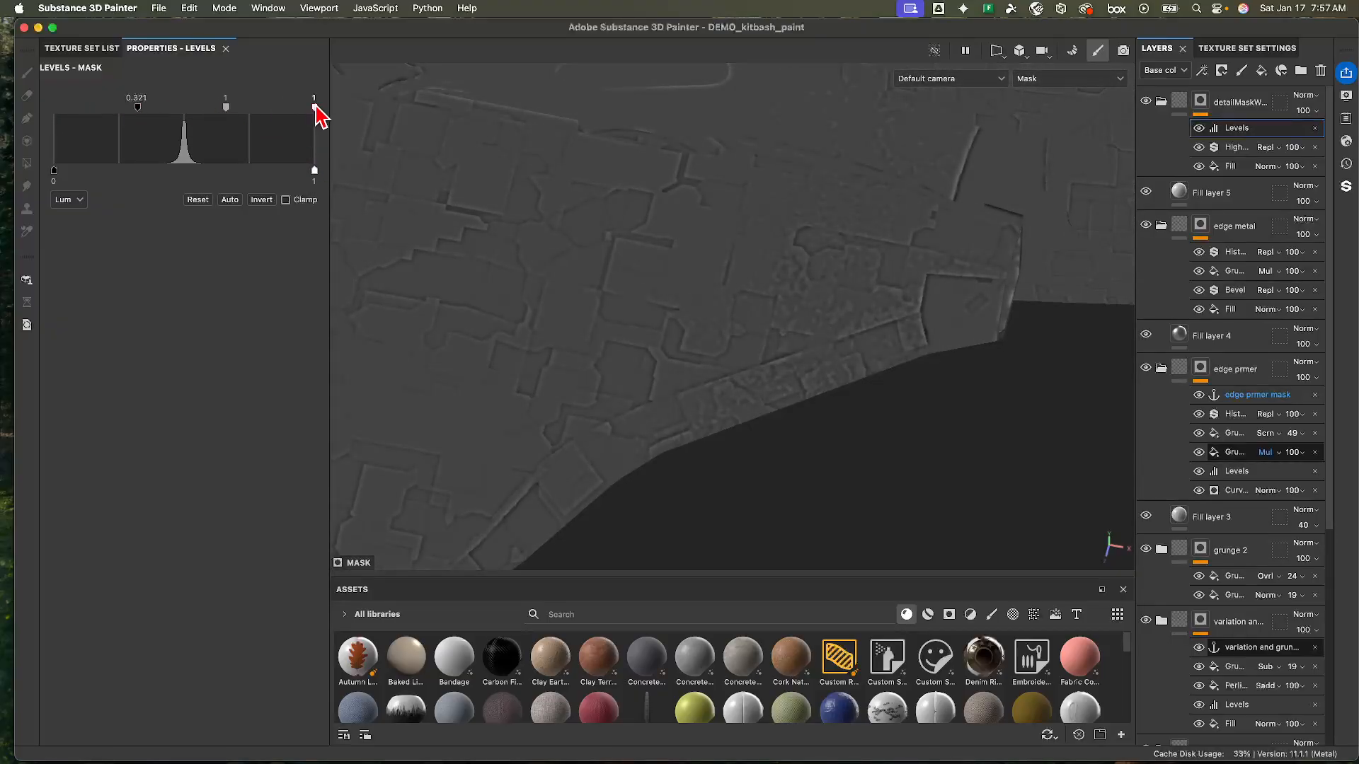
left_click_drag(315, 107, 264, 110)
left_click_drag(237, 107, 216, 108)
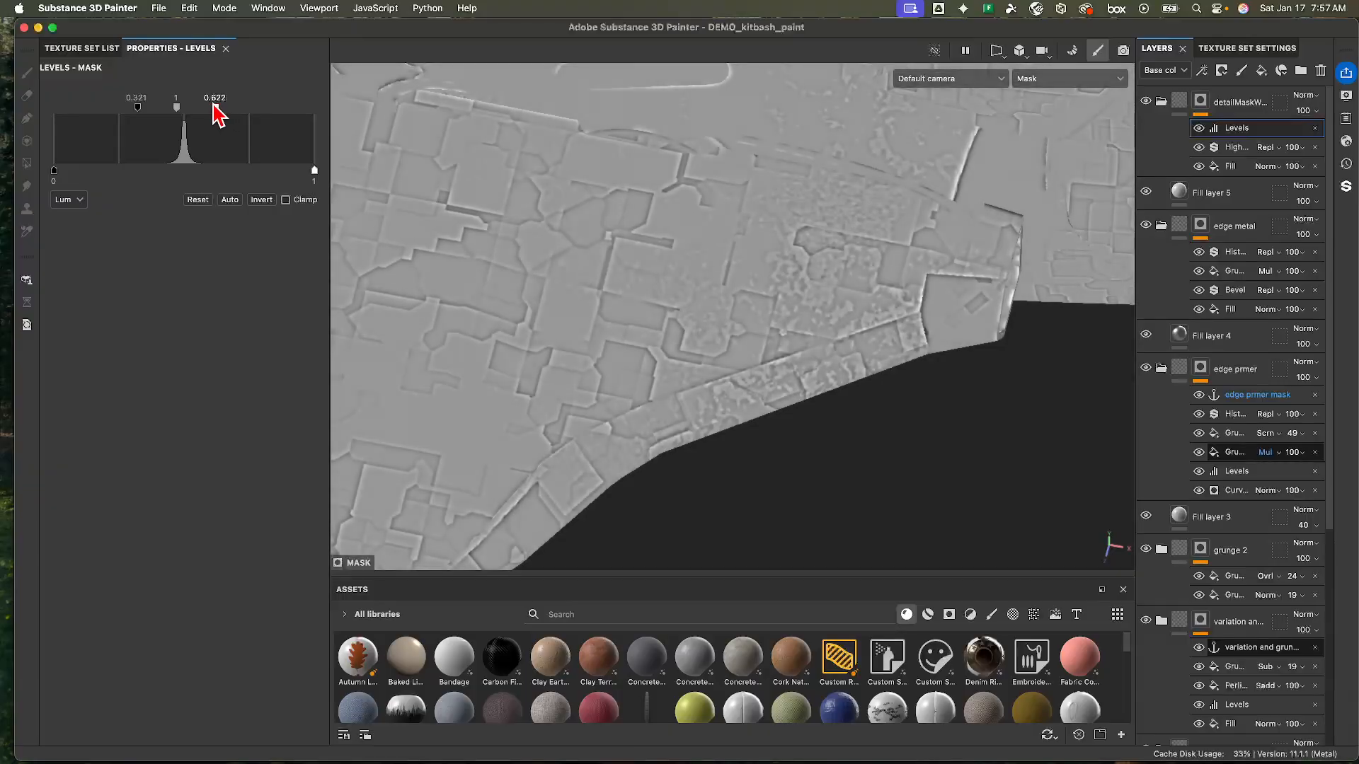
left_click(231, 200)
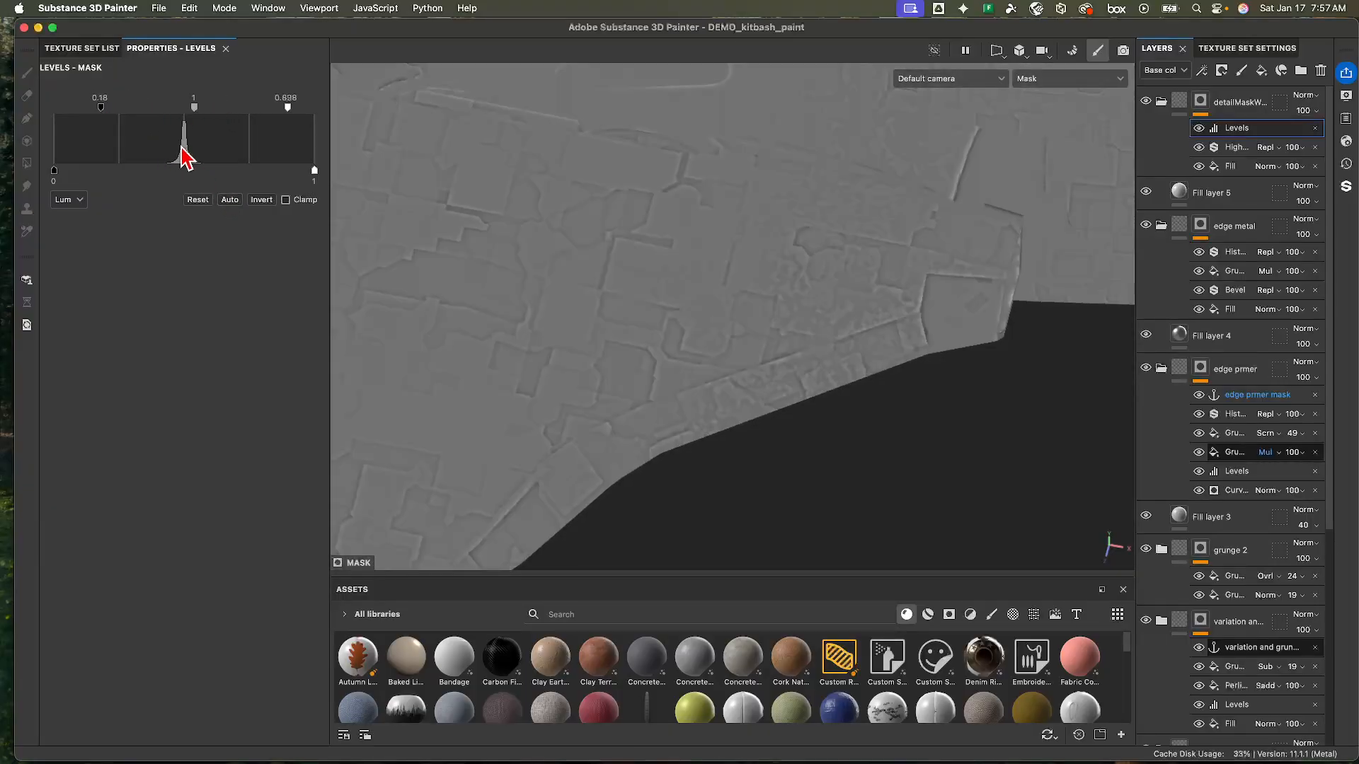
left_click_drag(102, 107, 156, 108)
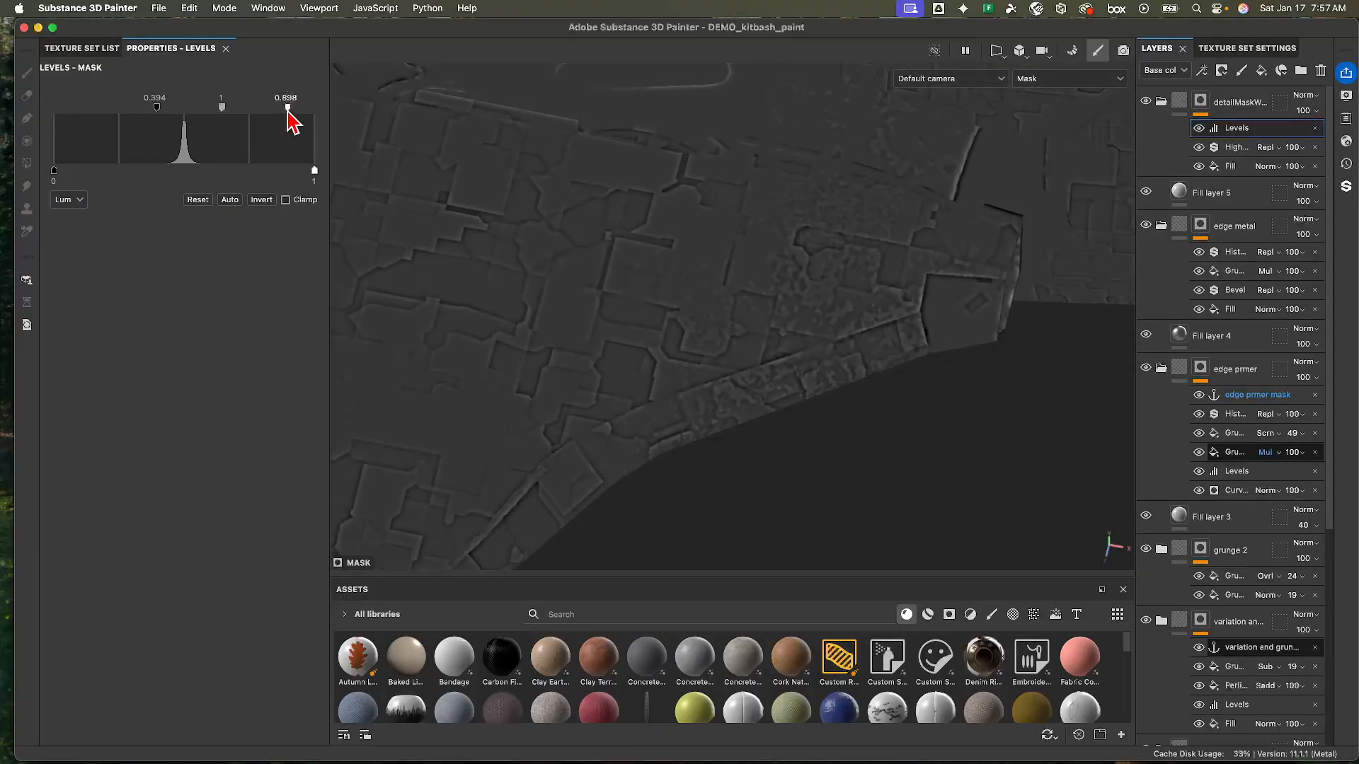
left_click_drag(287, 108, 201, 116)
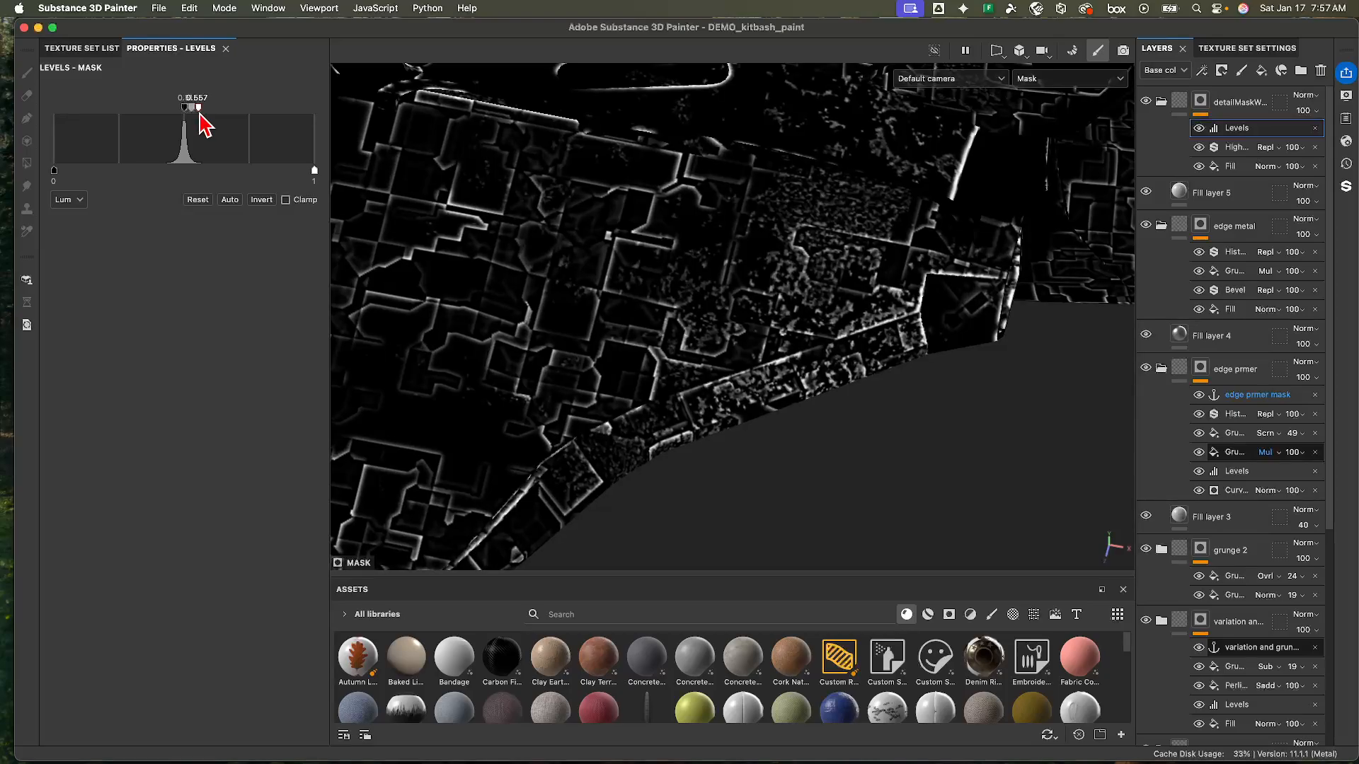
- Collapse the detailMaskWear folder, return to the material view, and inspect the panel wear on the wing and hull
left_click(1162, 103)
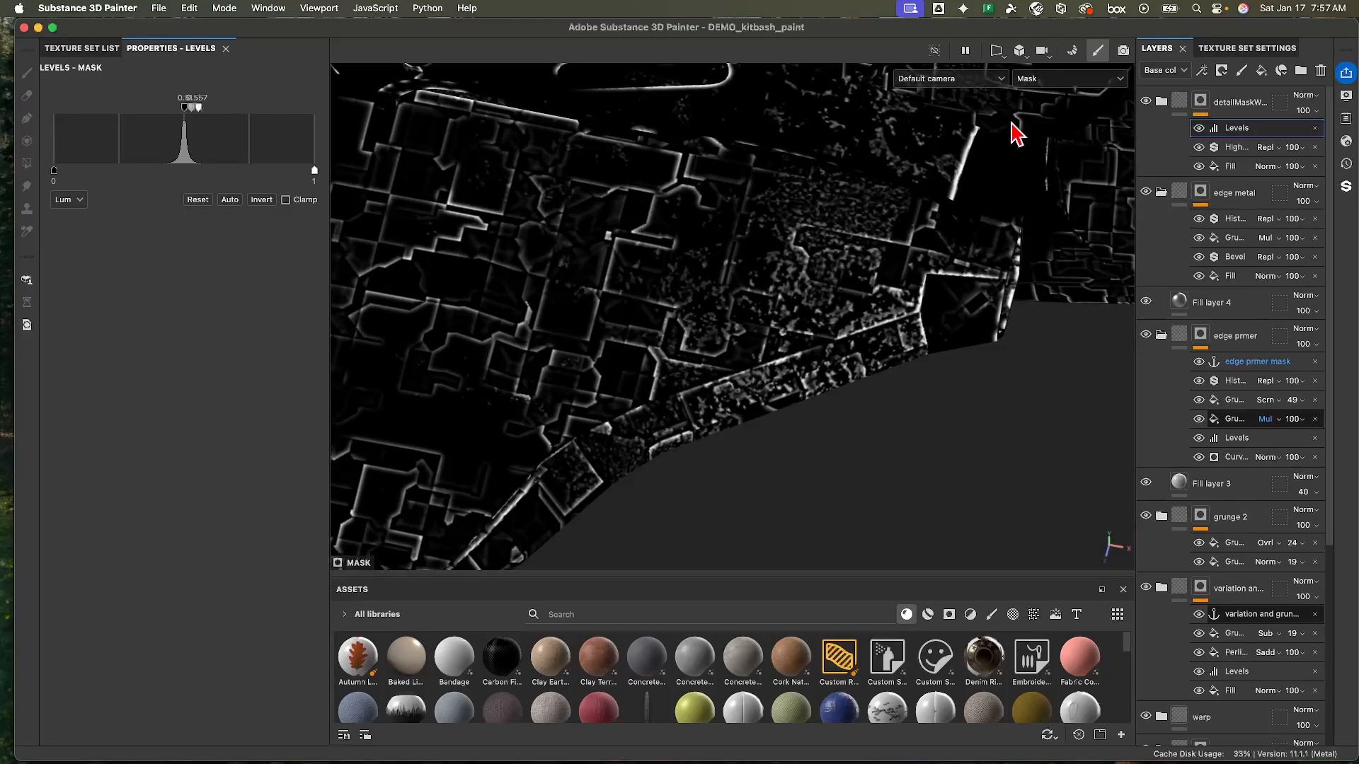
left_click(1048, 78)
left_click(1053, 113)
scroll(910, 244, "down", 6)
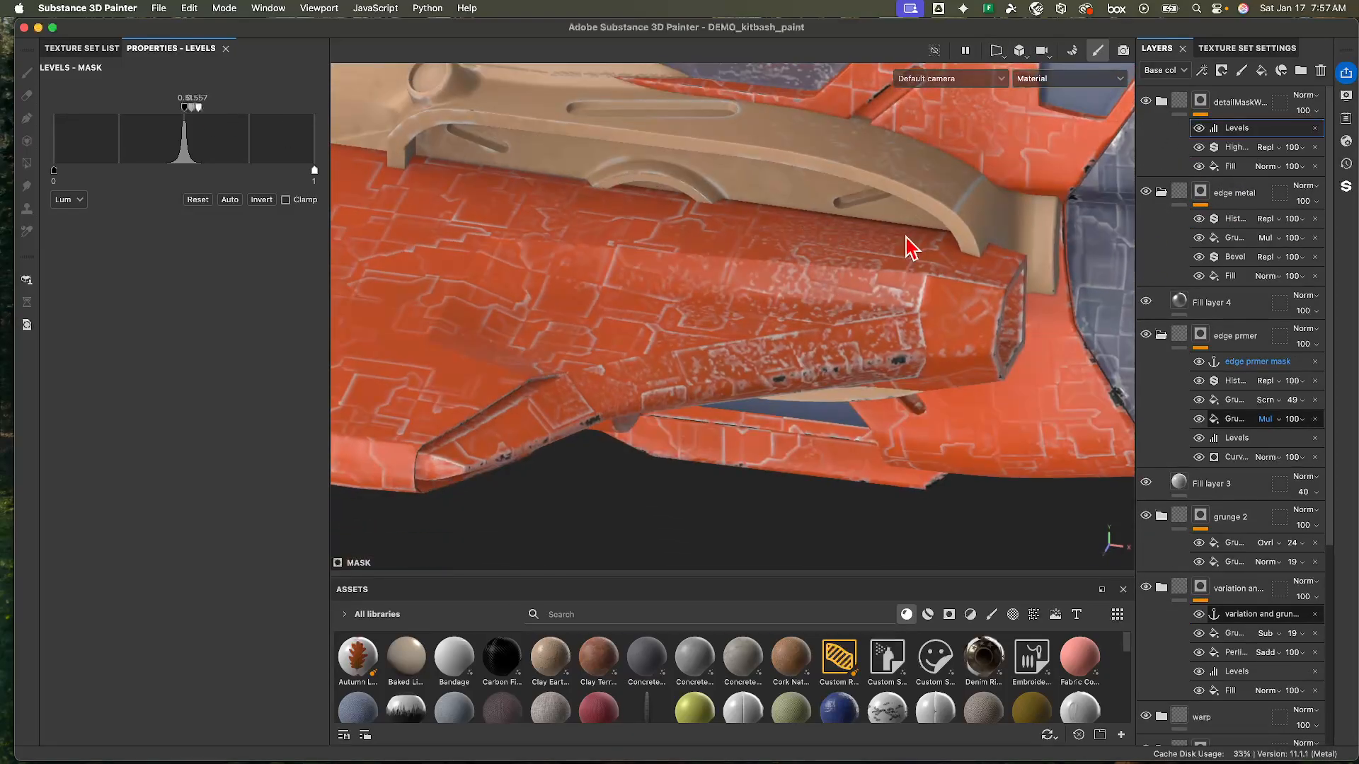
middle_click_drag(674, 235, 614, 336, "alt")
right_click_drag(614, 337, 600, 282, "alt")
left_click_drag(600, 280, 687, 234, "alt")
middle_click_drag(508, 218, 583, 173, "alt")
right_click_drag(418, 213, 796, 266, "alt")
middle_click_drag(797, 266, 658, 221, "alt")
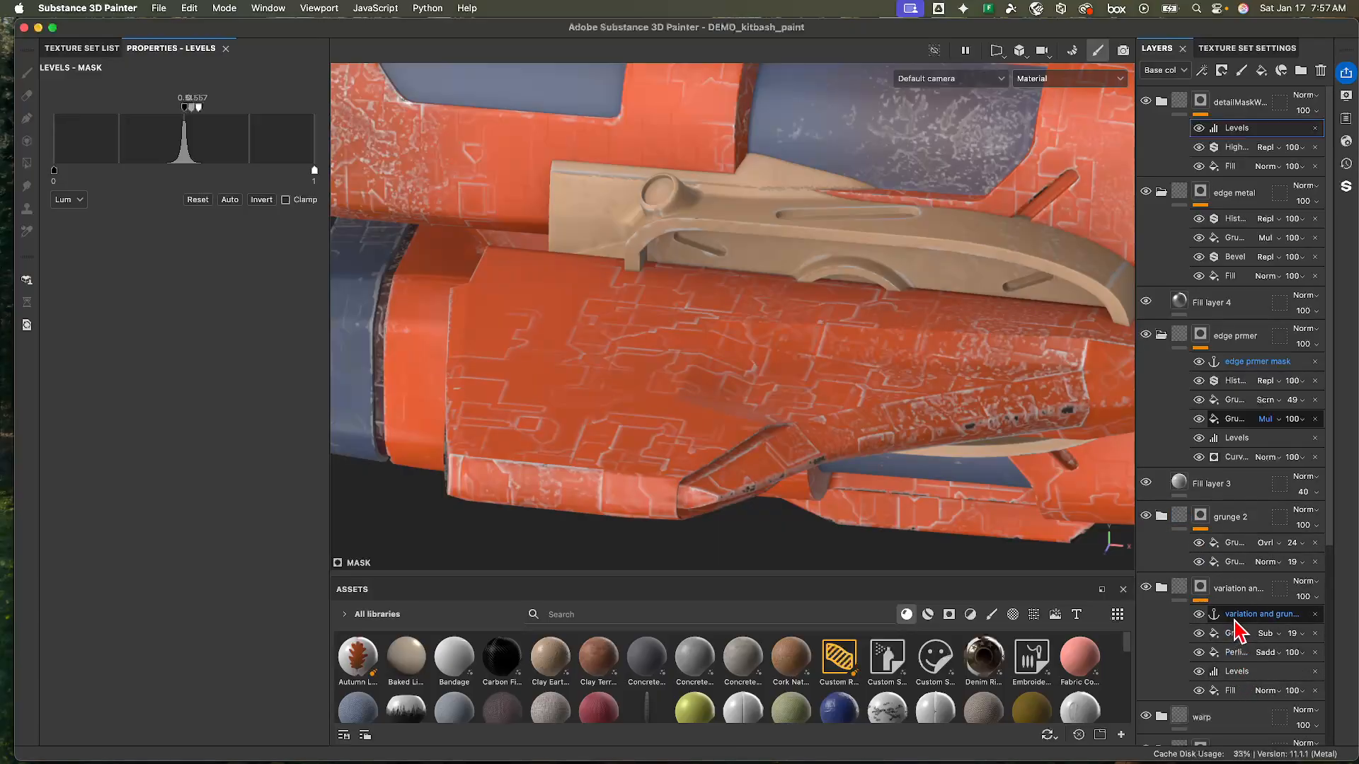
- Check what the grunge and Perlin effects add to the variation and grunge mask, and move its anchor point below both, just above Levels
left_click(1201, 589, "alt")
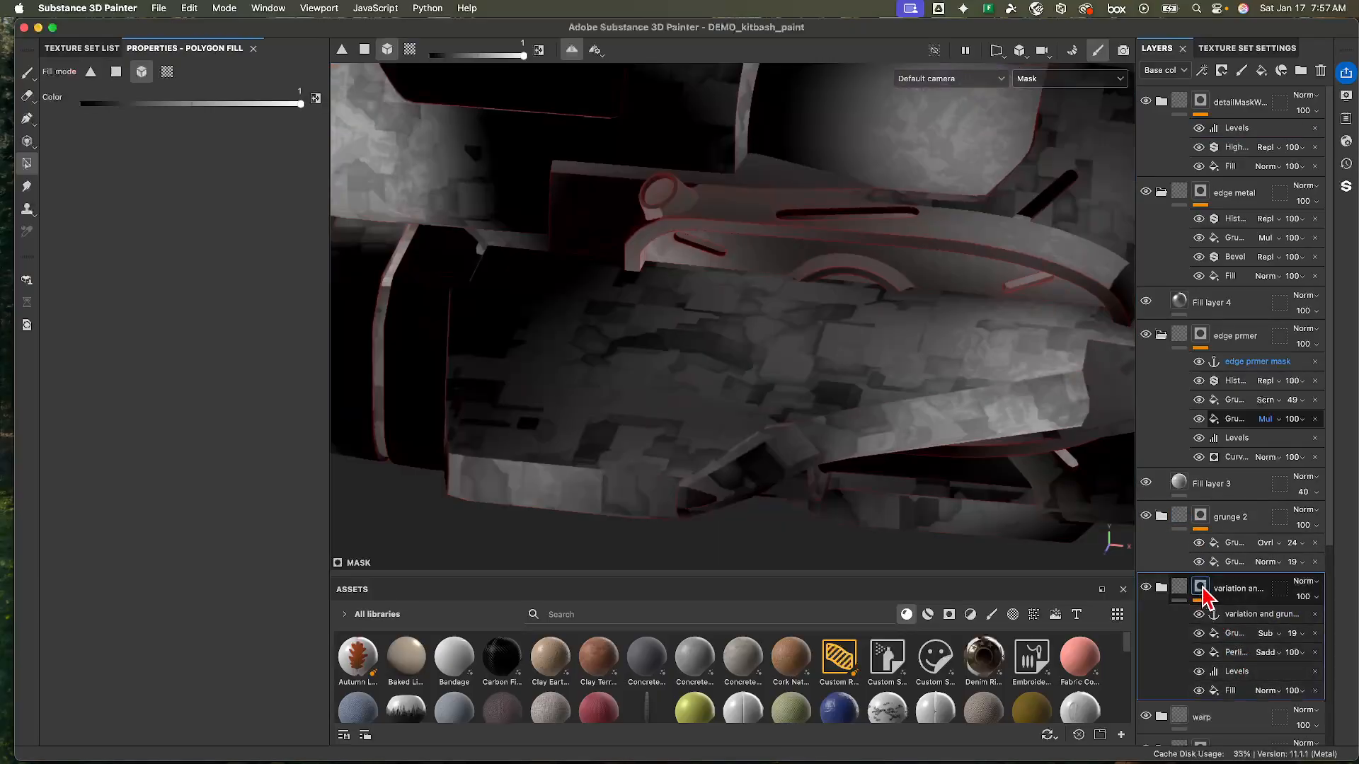
left_click(1199, 634)
left_click(1199, 633)
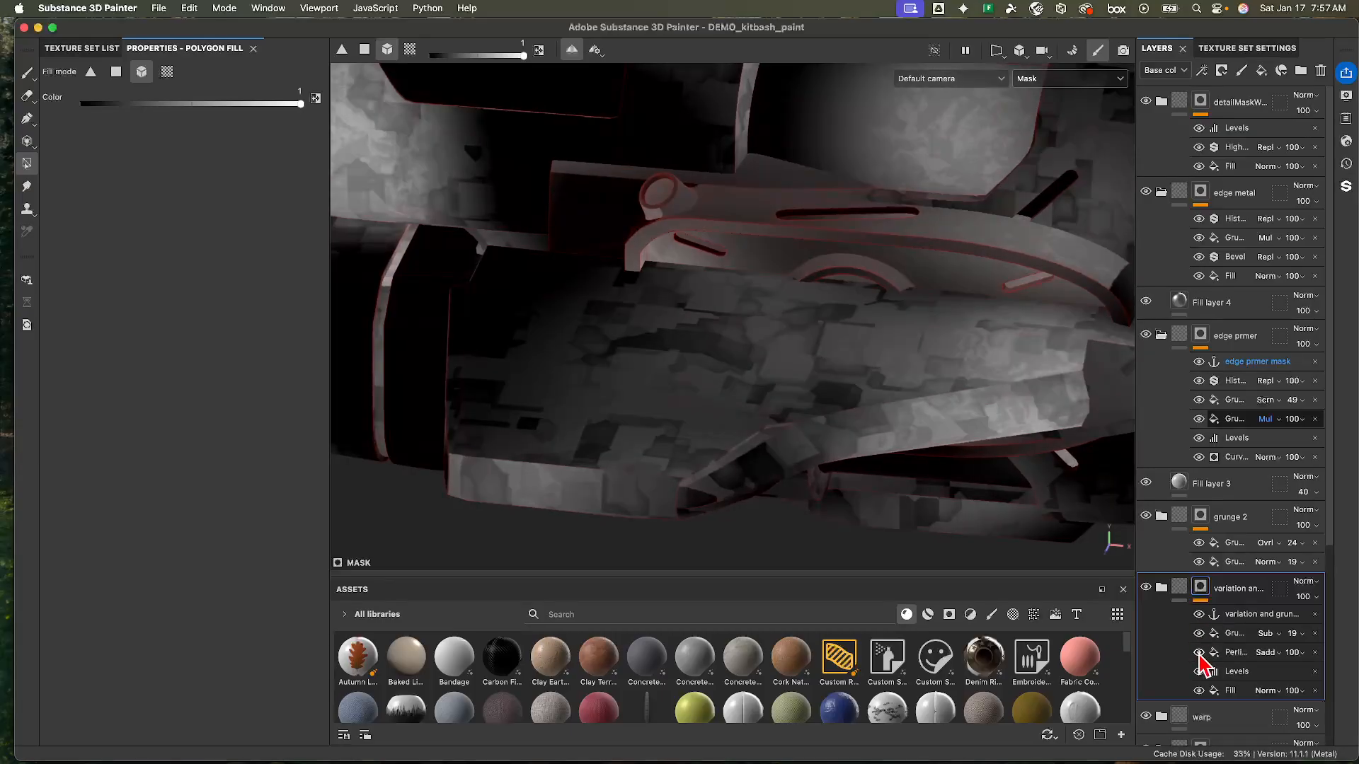
left_click(1199, 653)
left_click(1199, 652)
left_click(1199, 653)
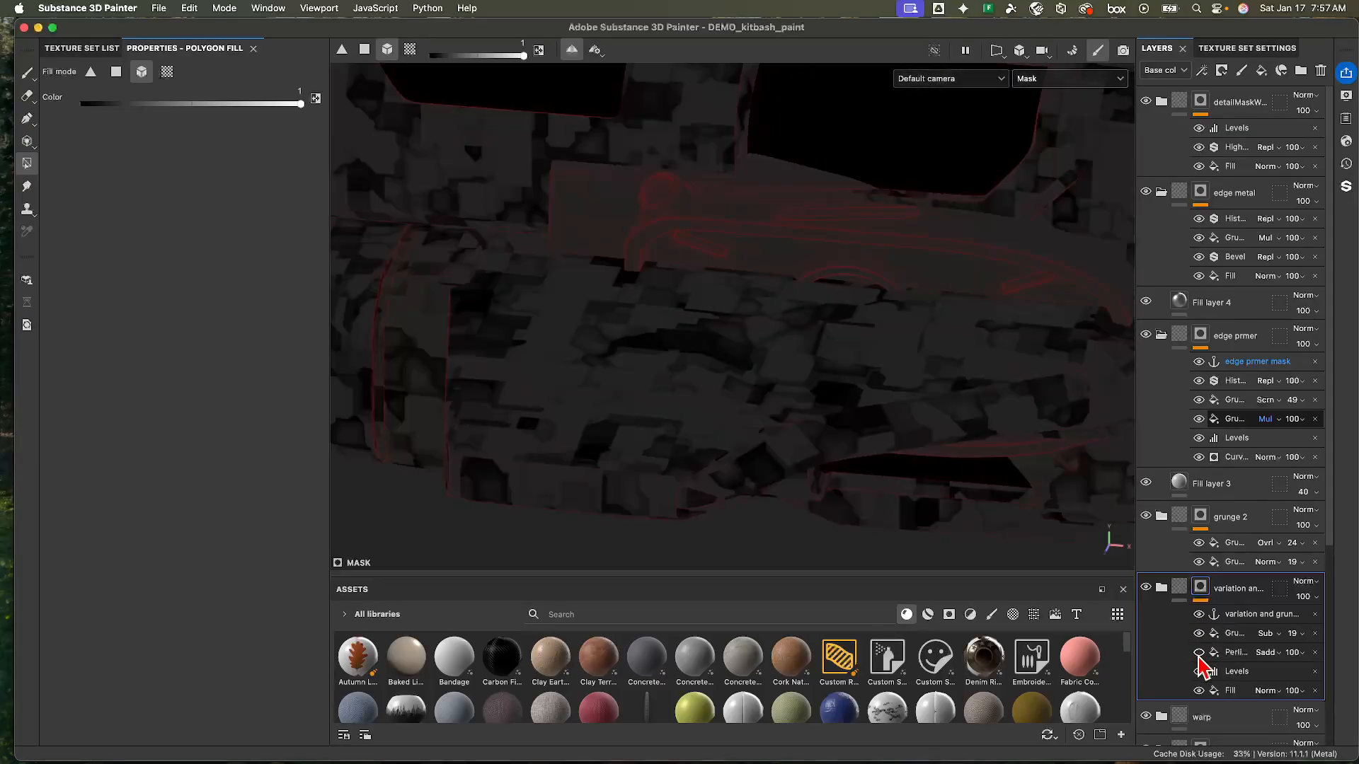
left_click(1199, 653)
left_click_drag(1250, 614, 1201, 643)
left_click(1200, 634)
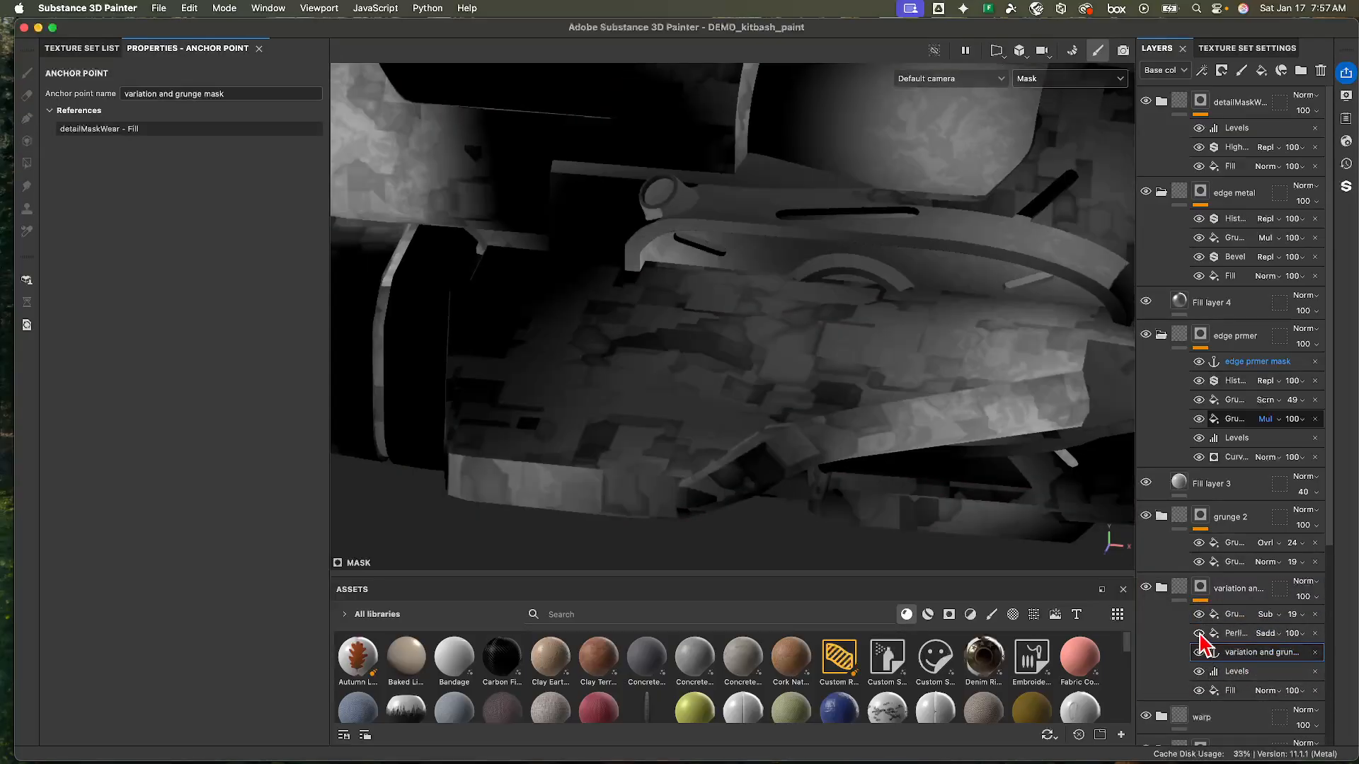
- Toggle the Perlin, grunge and Levels effects in the variation and grunge mask to compare what each contributes
left_click(1199, 634)
left_click(1199, 634)
left_click(1199, 634)
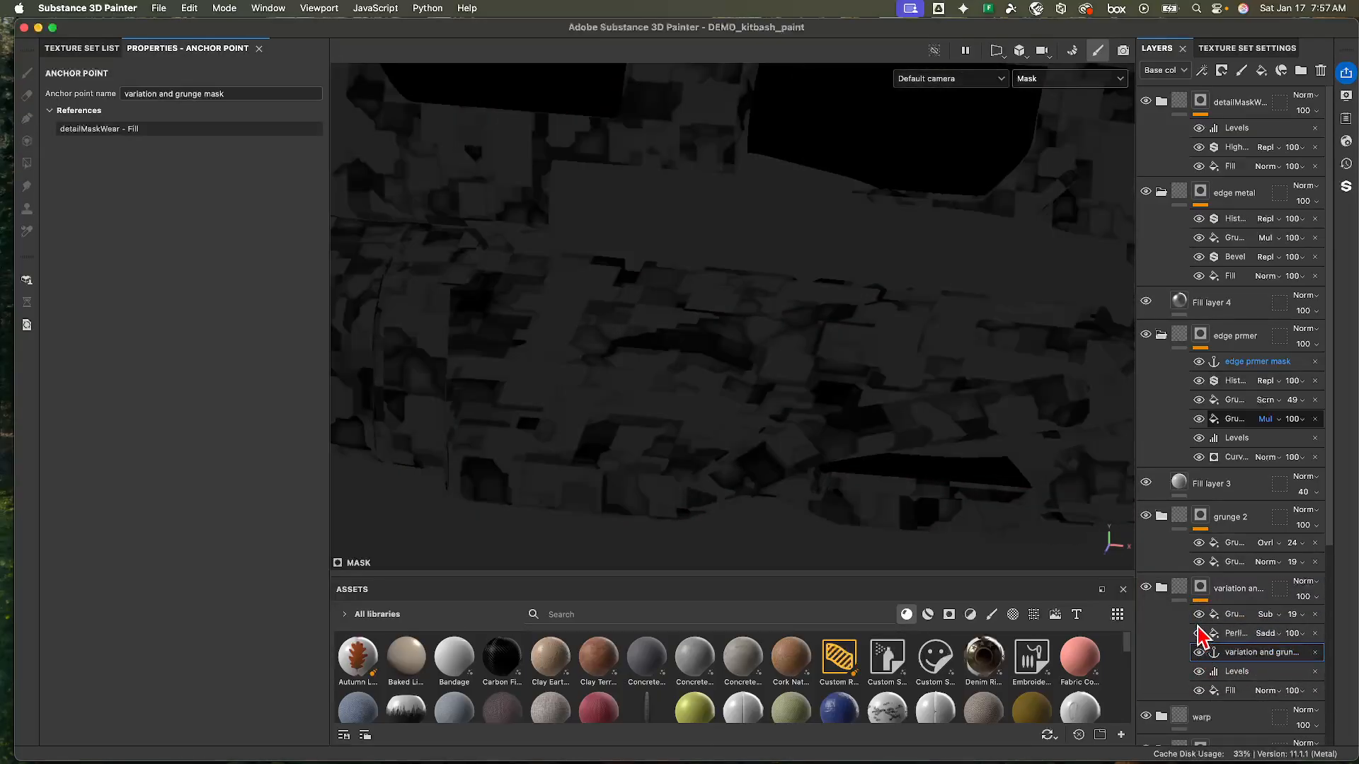
left_click(1199, 614)
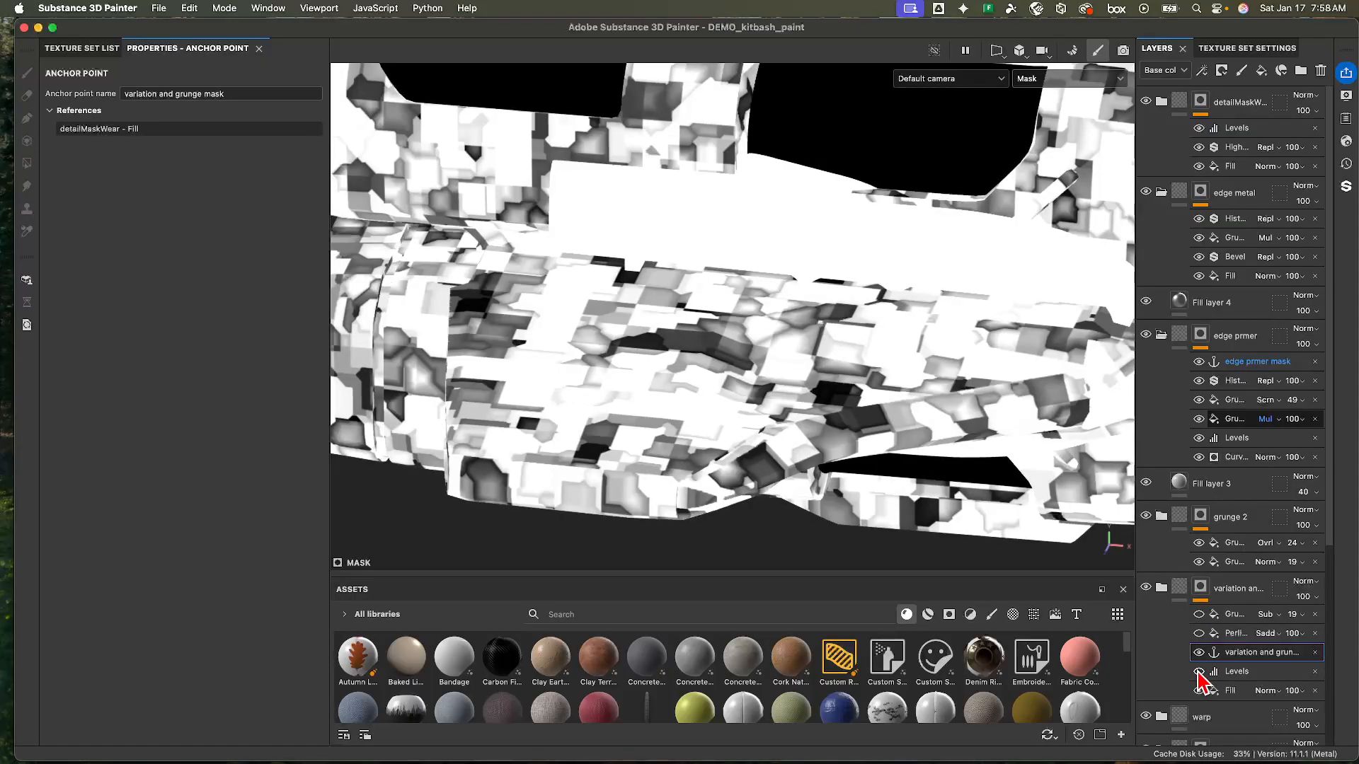
left_click(1199, 672)
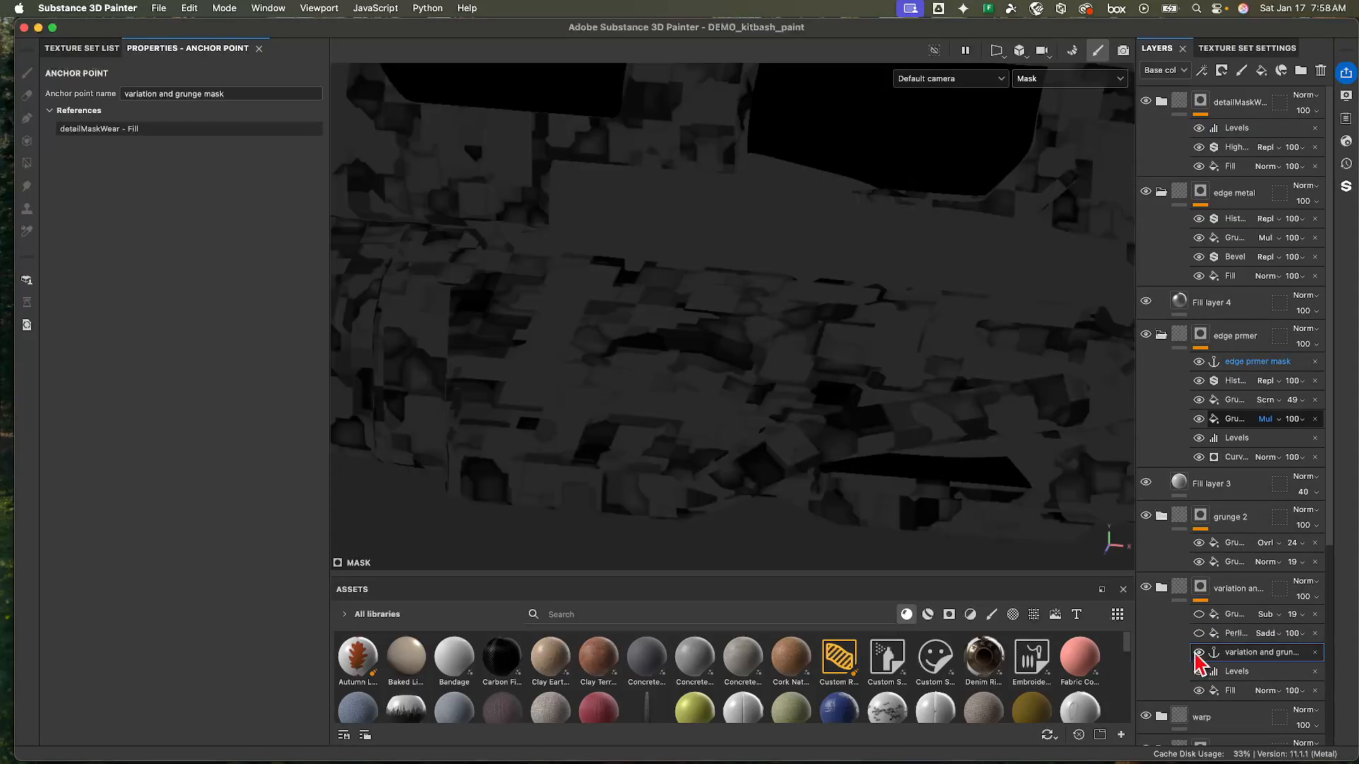
left_click(1199, 633)
scroll(1240, 646, "down", 5)
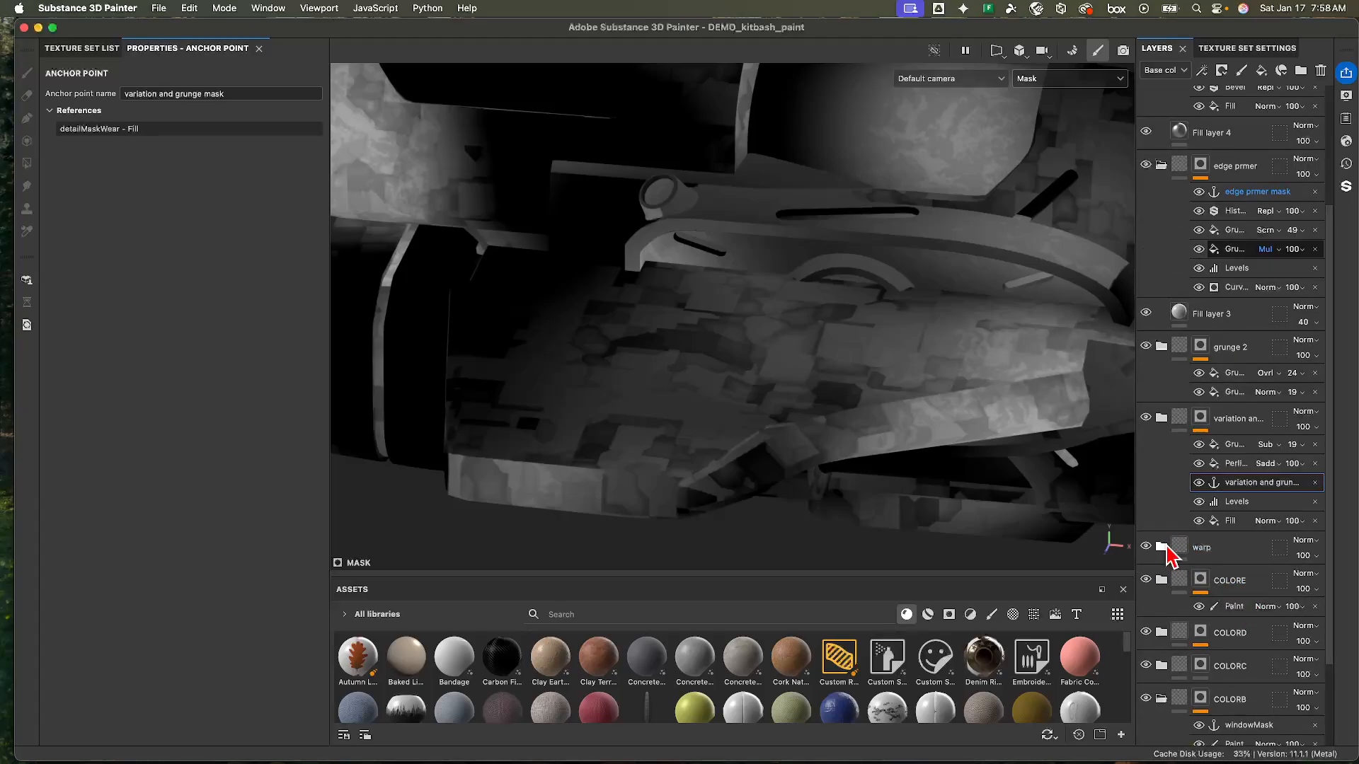
- Open the warp folder, select the panels layer's mask, and view the whole ship in its material
left_click(1163, 546)
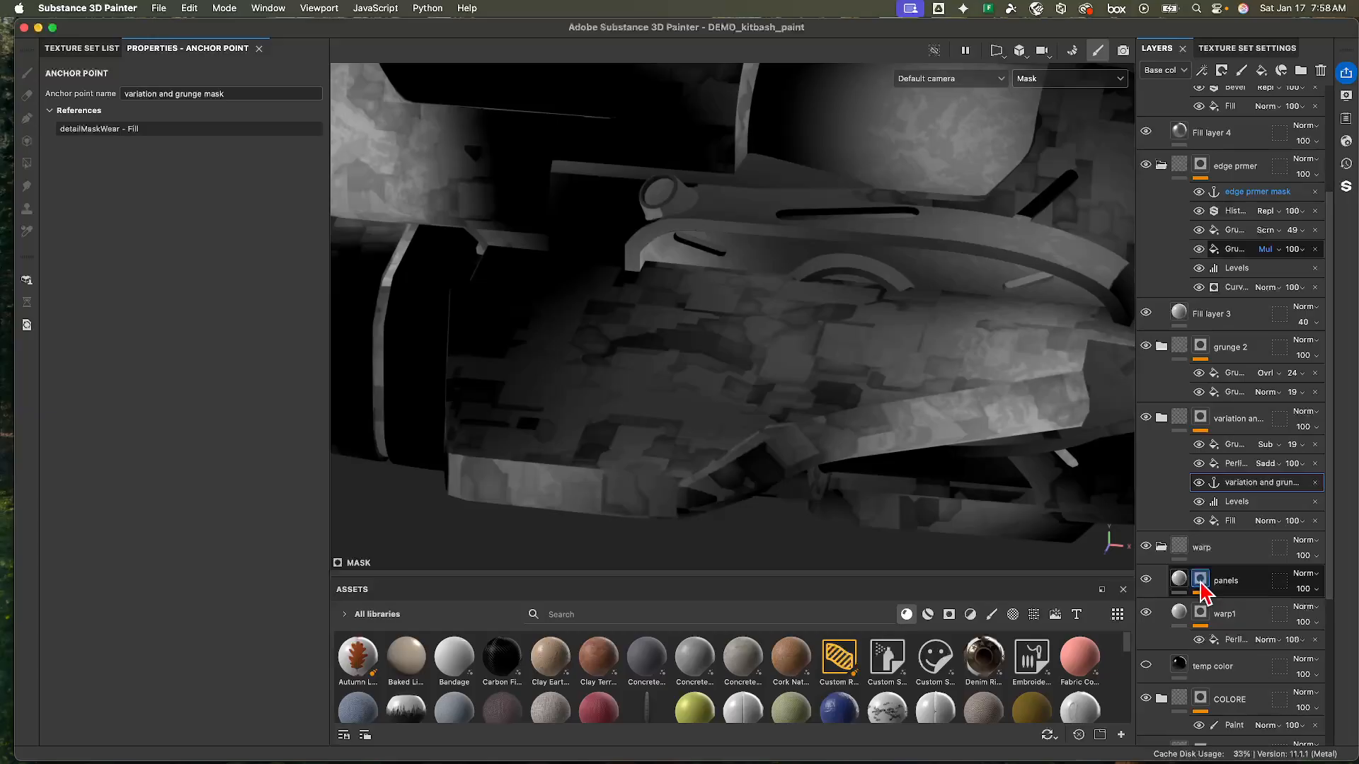
left_click(1201, 579)
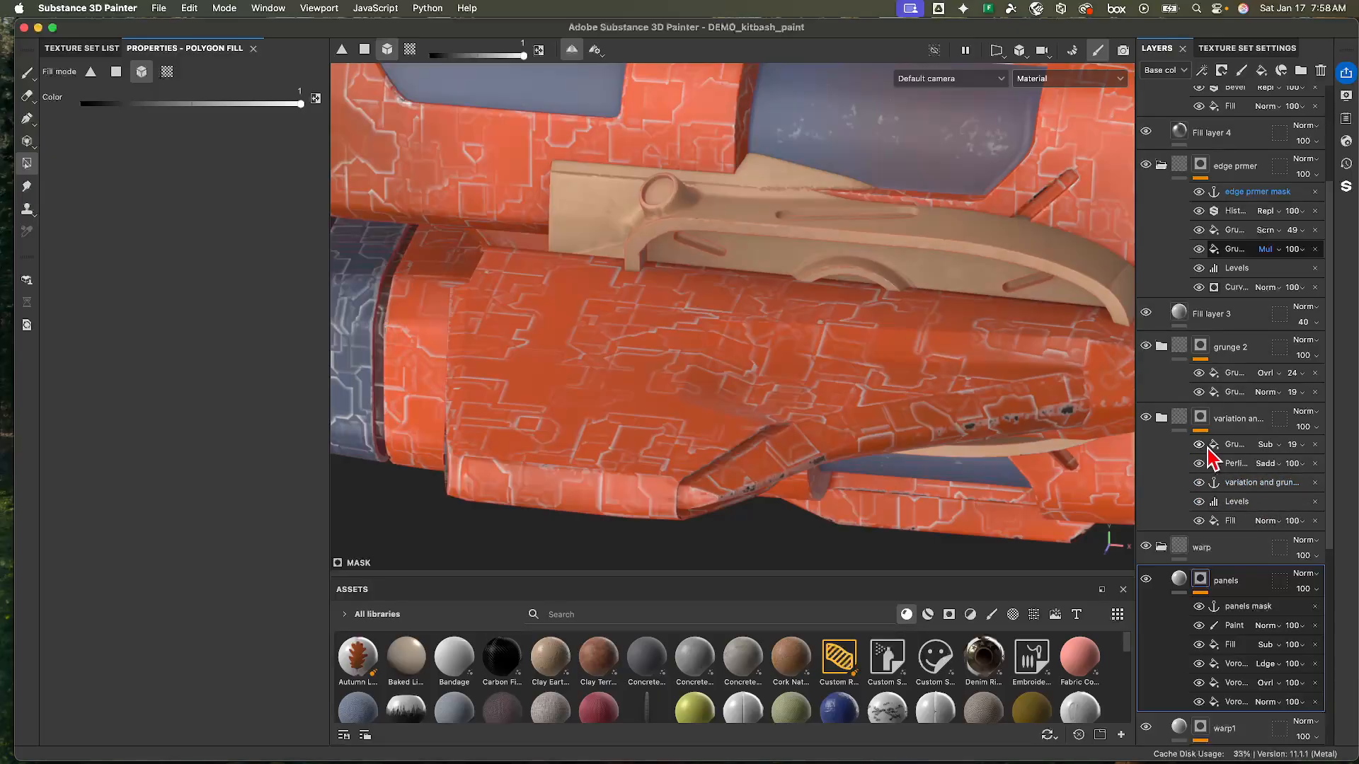
scroll(852, 319, "down", 10)
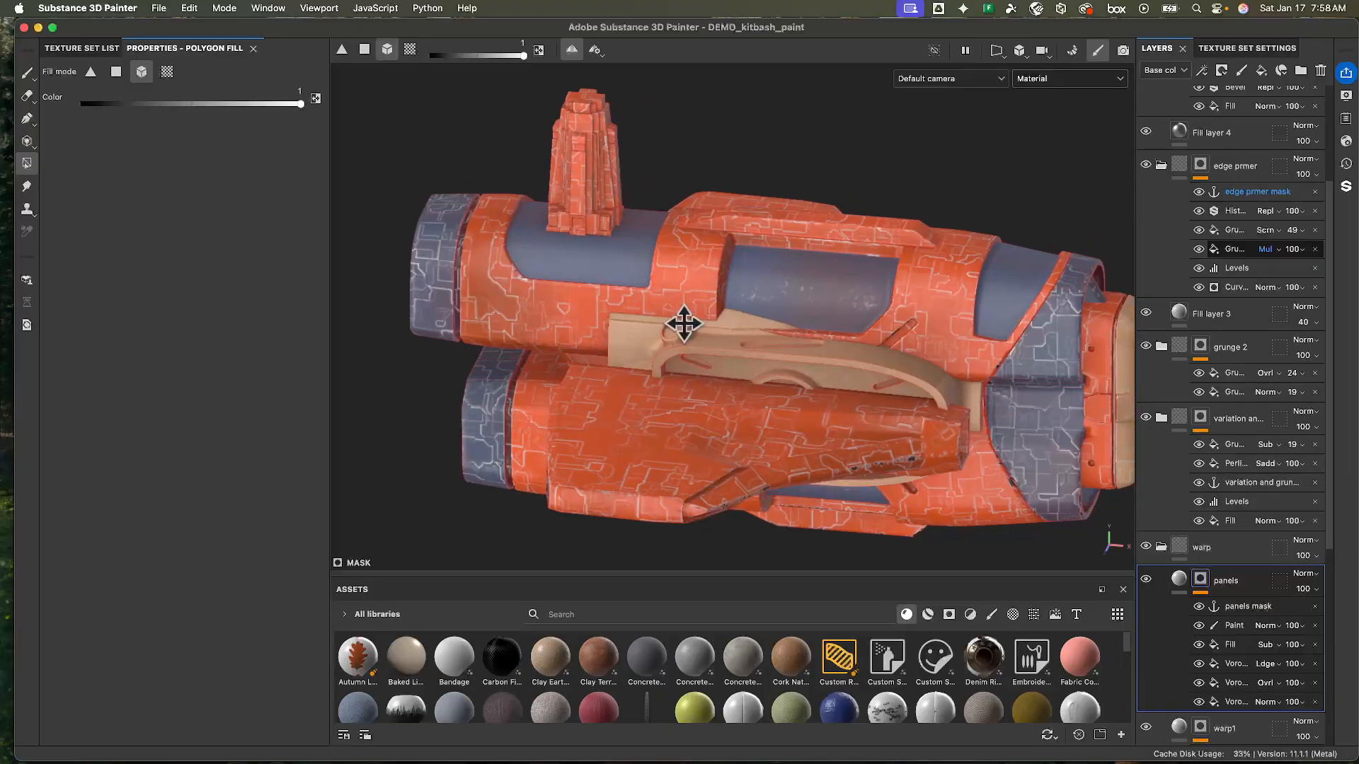
scroll(1210, 481, "up", 4)
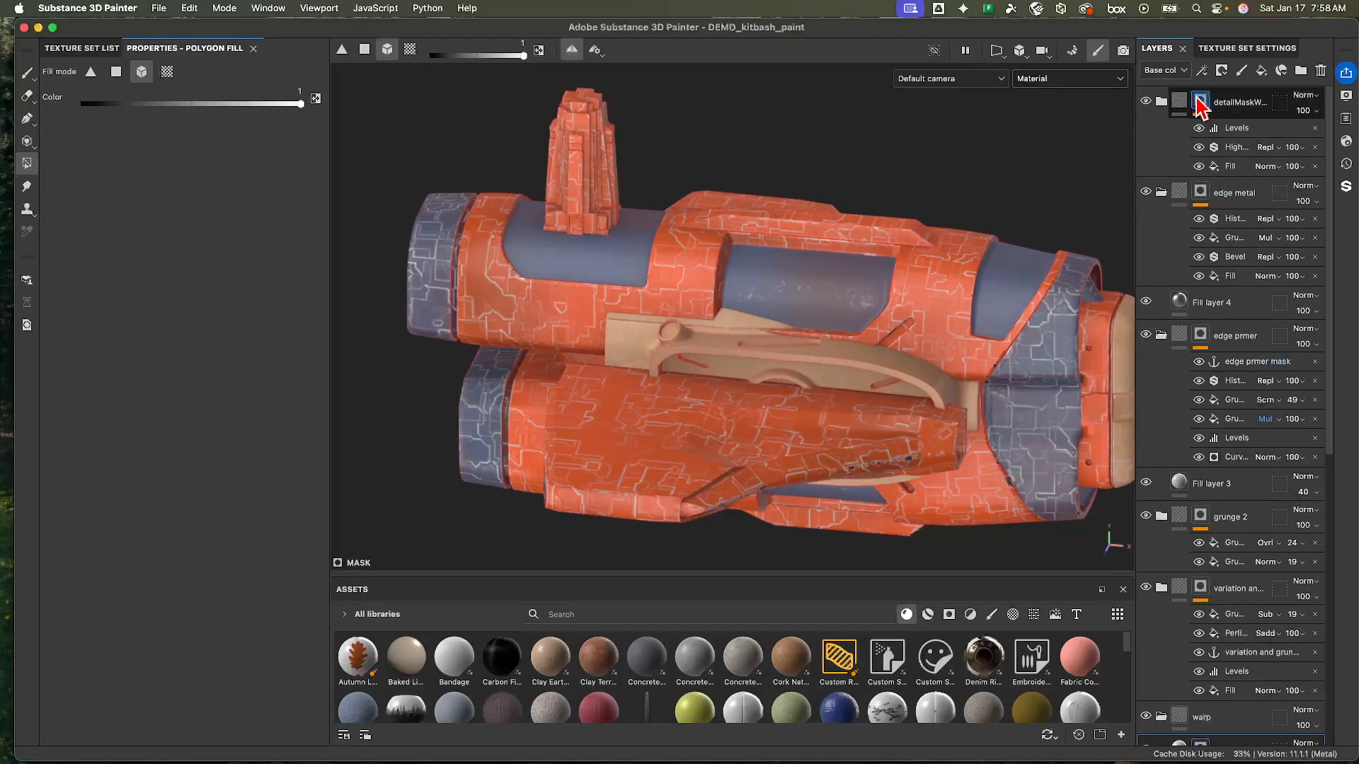
- Expand the detailMaskWear folder and toggle Fill layer 5 to compare the ship with and without panel wear
left_click(1180, 102)
left_click(1162, 101)
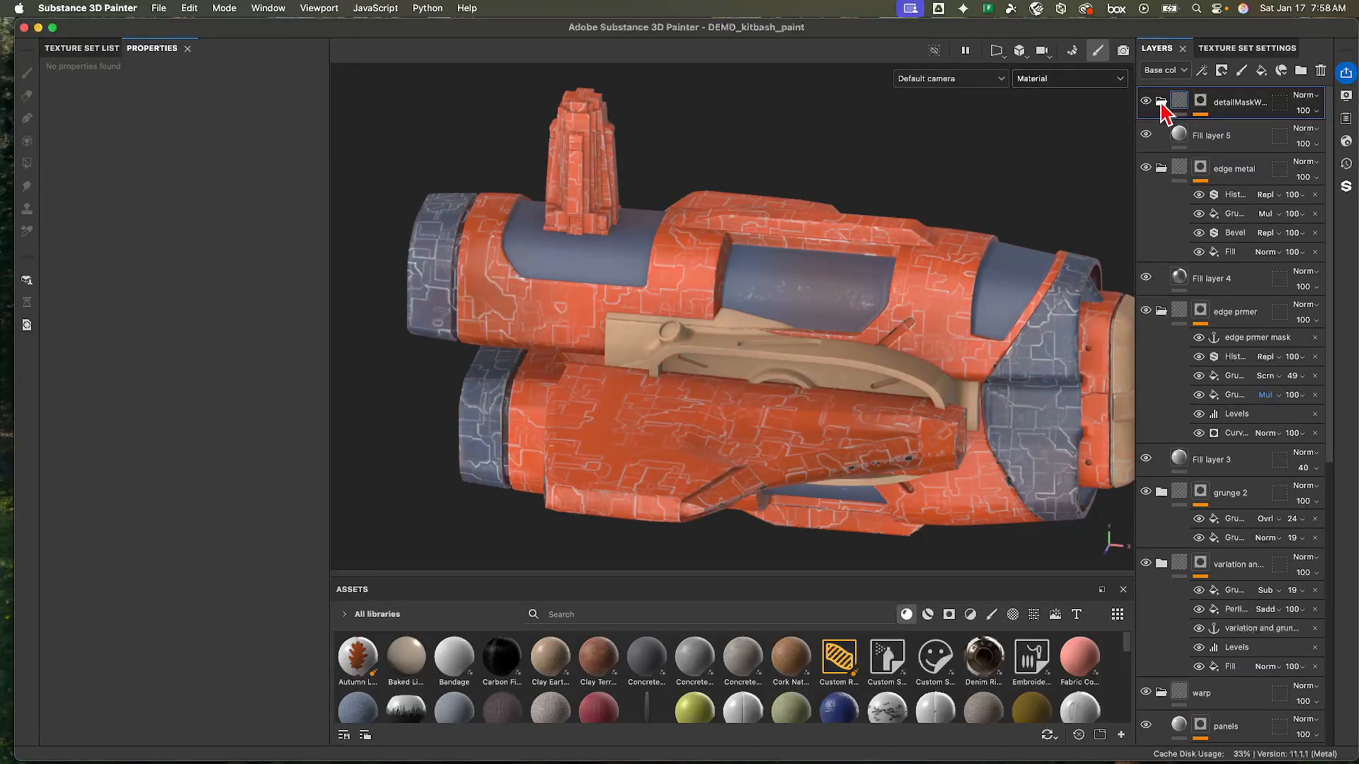
left_click(1178, 136)
left_click(1146, 135)
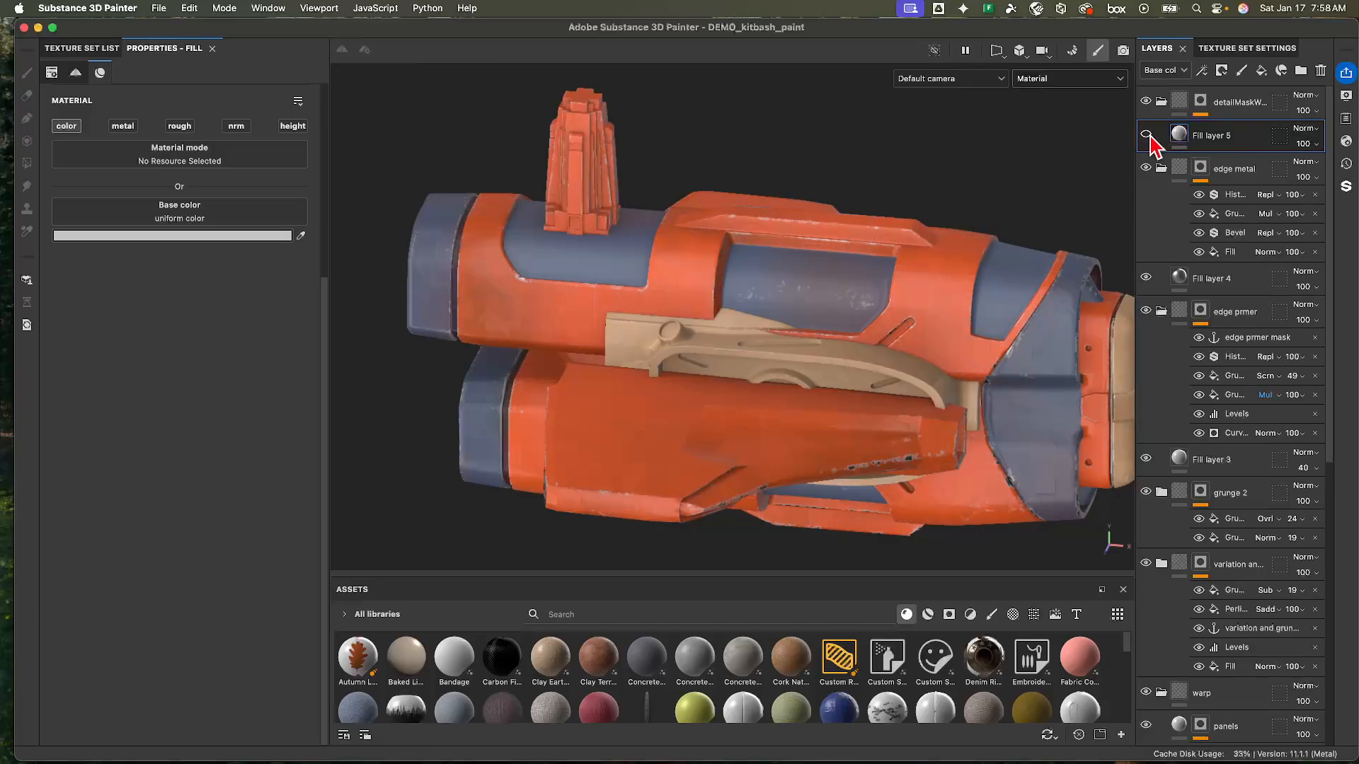
left_click(1146, 134)
- Add a second Levels effect above the existing one in the detailMaskWear mask and try reducing its white output
left_click(1201, 100)
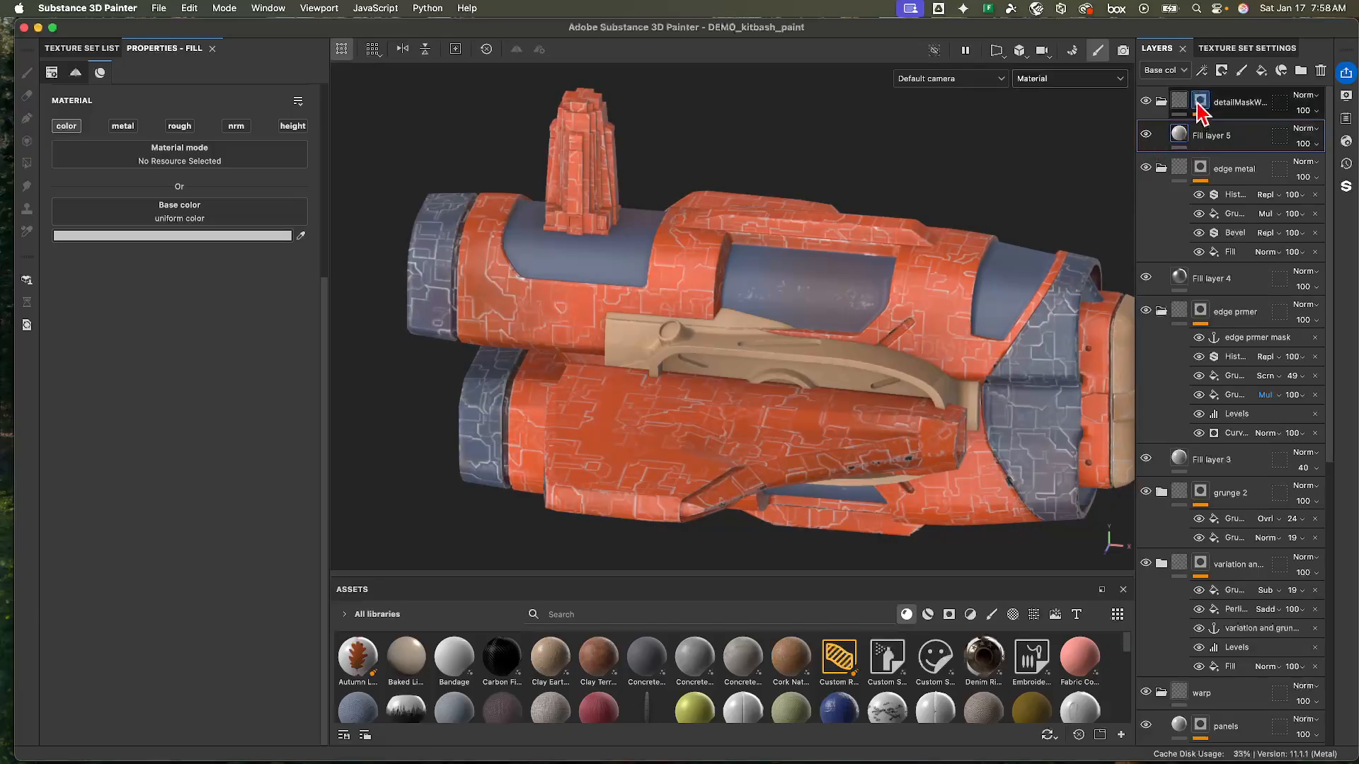
left_click(1238, 129)
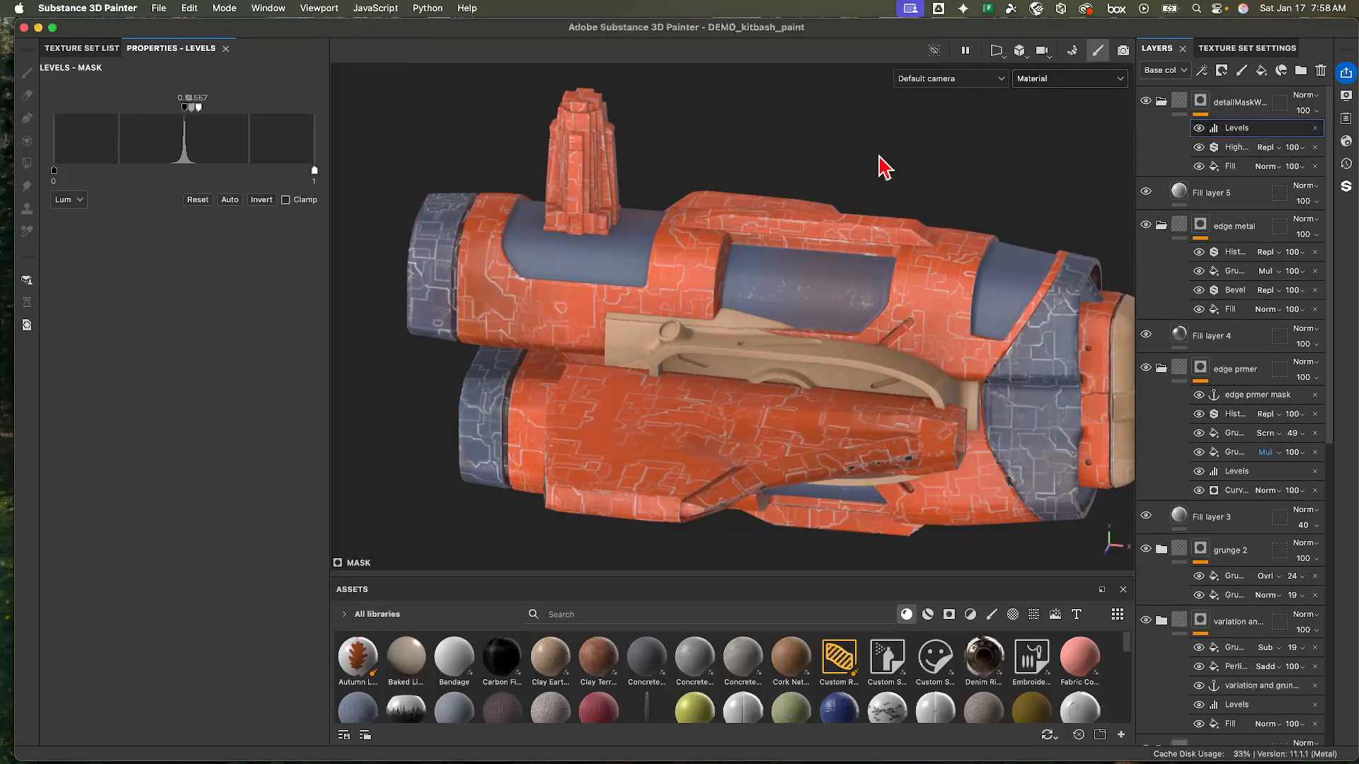
right_click(1245, 134)
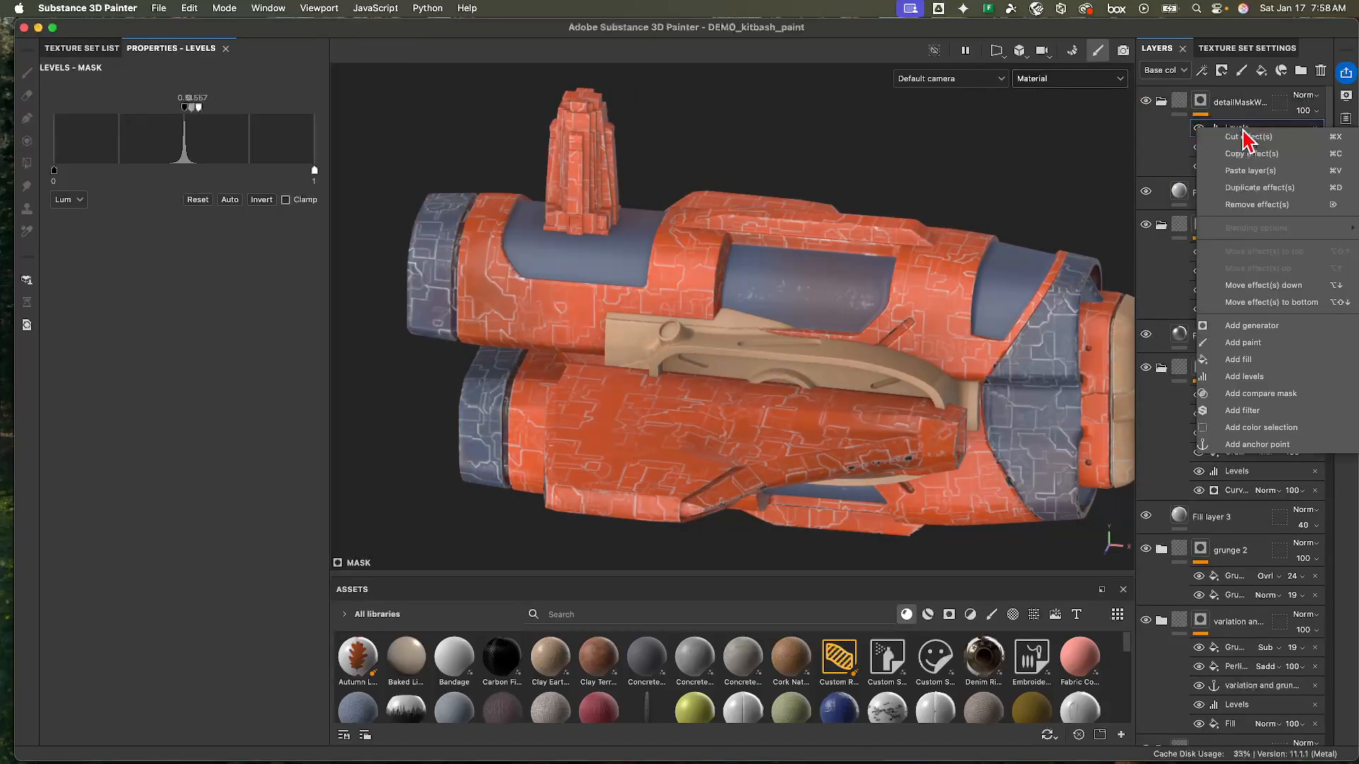
left_click(1272, 378)
mouse_move(312, 110)
left_mouse_down()
mouse_move(189, 117)
mouse_move(326, 124)
left_mouse_up()
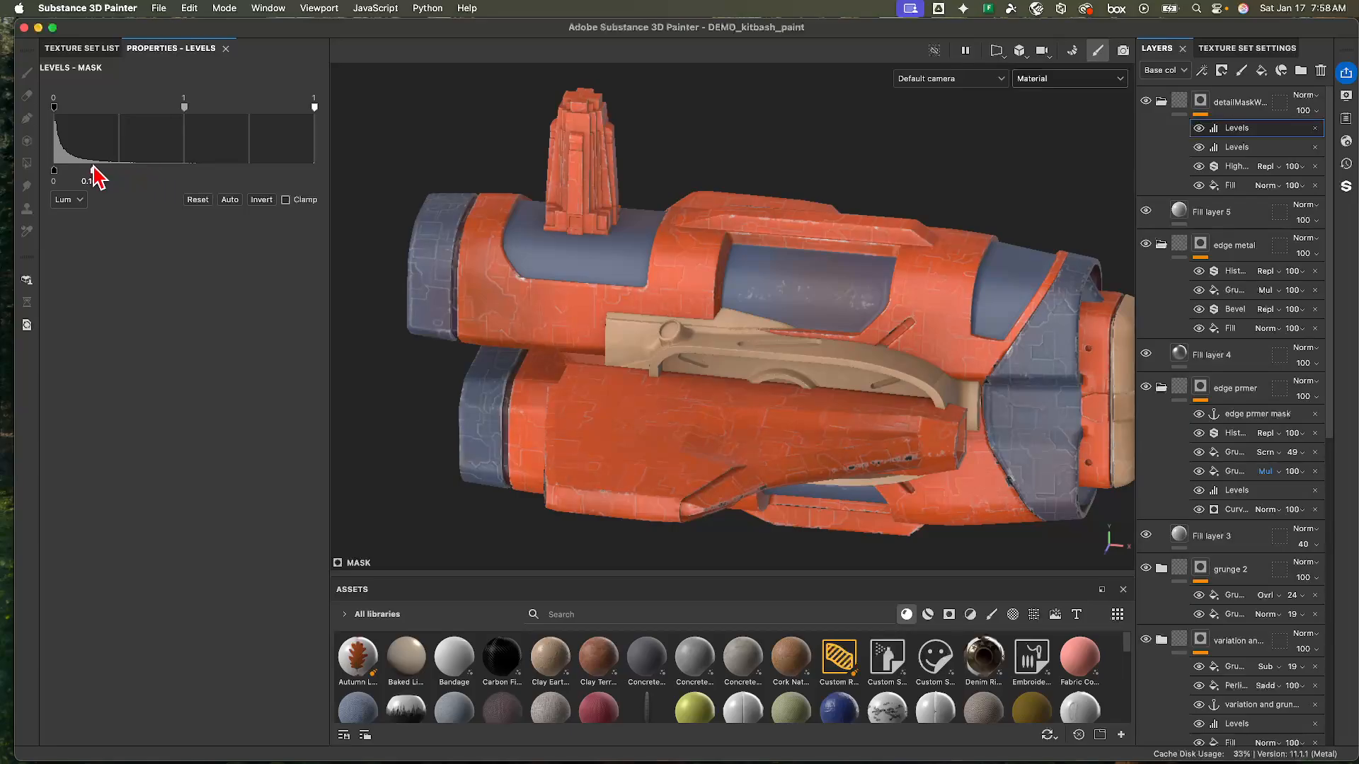
left_click_drag(112, 171, 267, 188)
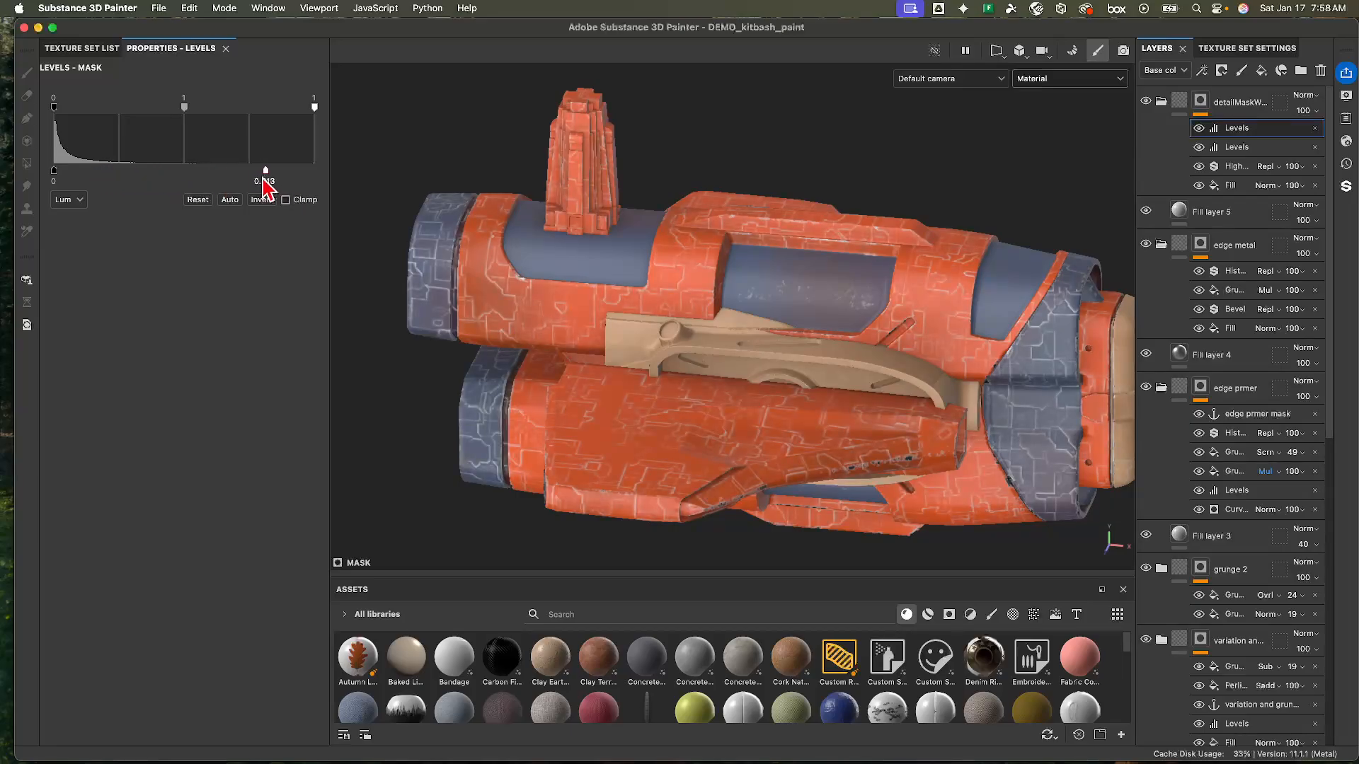
- Add a Grunge Croncrete Moss Small fill between the two Levels effects in the detailMaskWear mask and set its blending to Multiply
right_click(1262, 131)
left_click(1231, 126)
right_click(1233, 149)
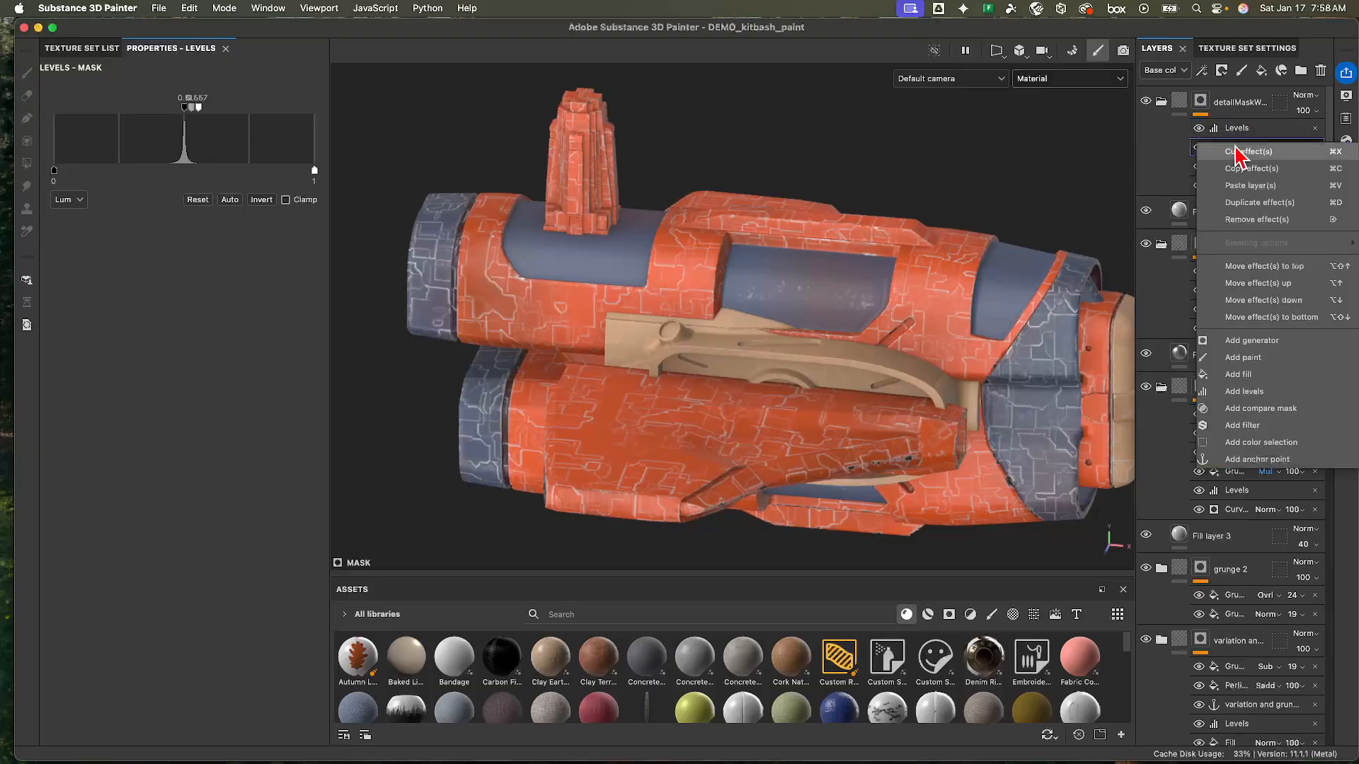
left_click(1249, 374)
left_click(220, 133)
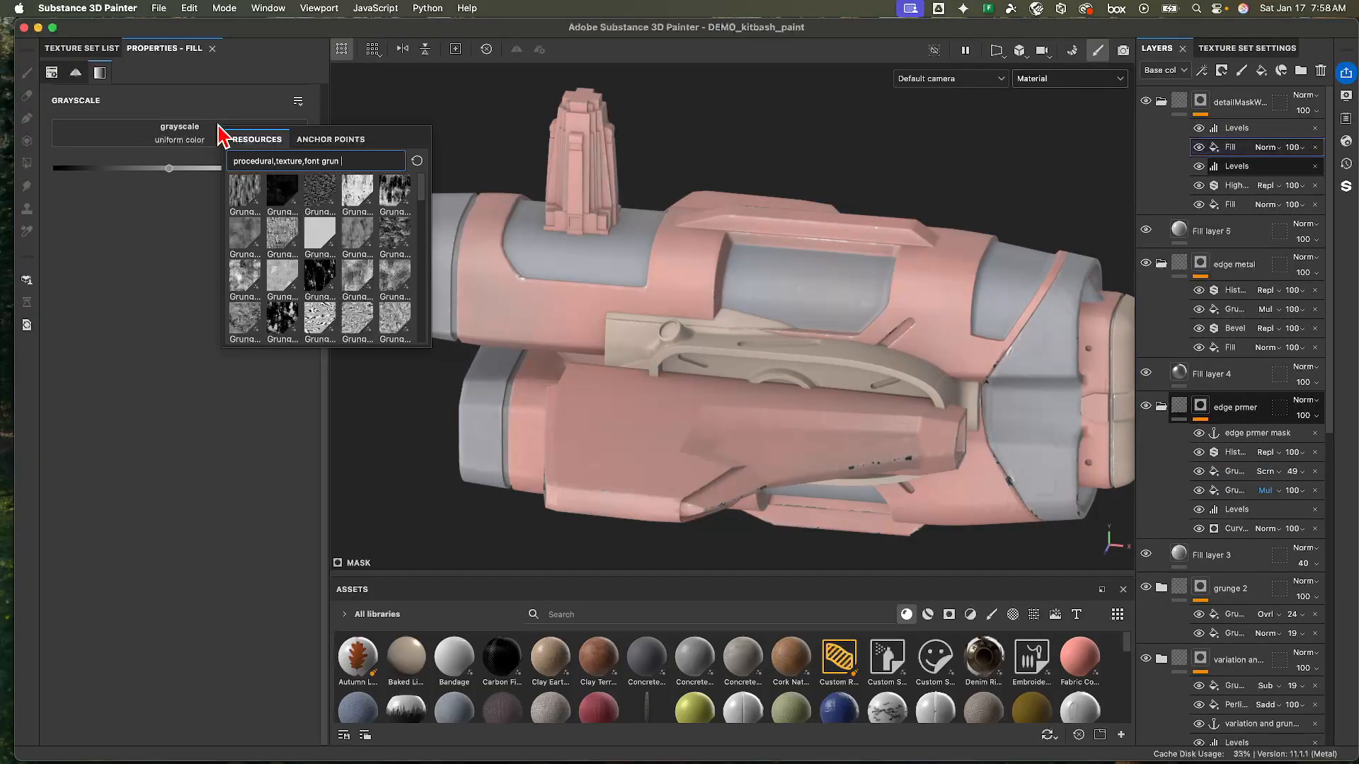
left_click(394, 283)
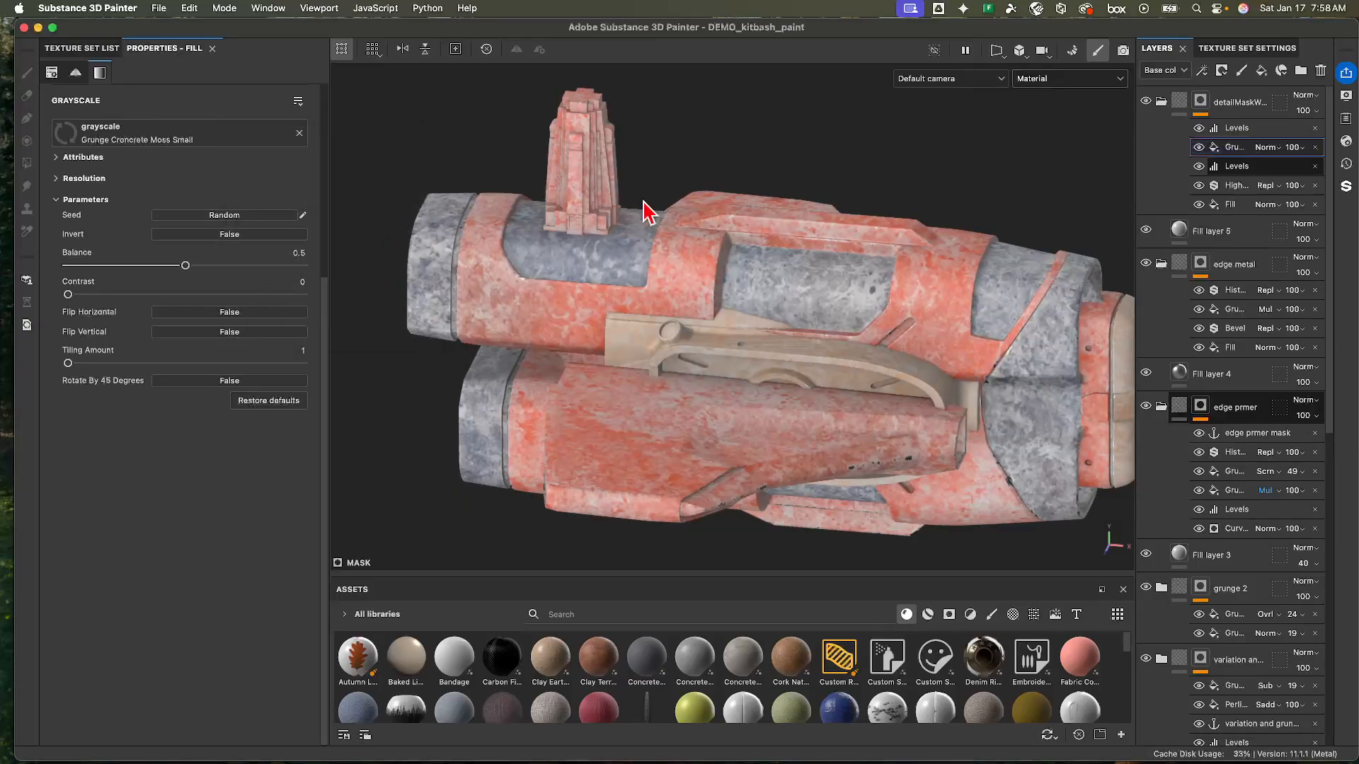
left_click(1267, 147)
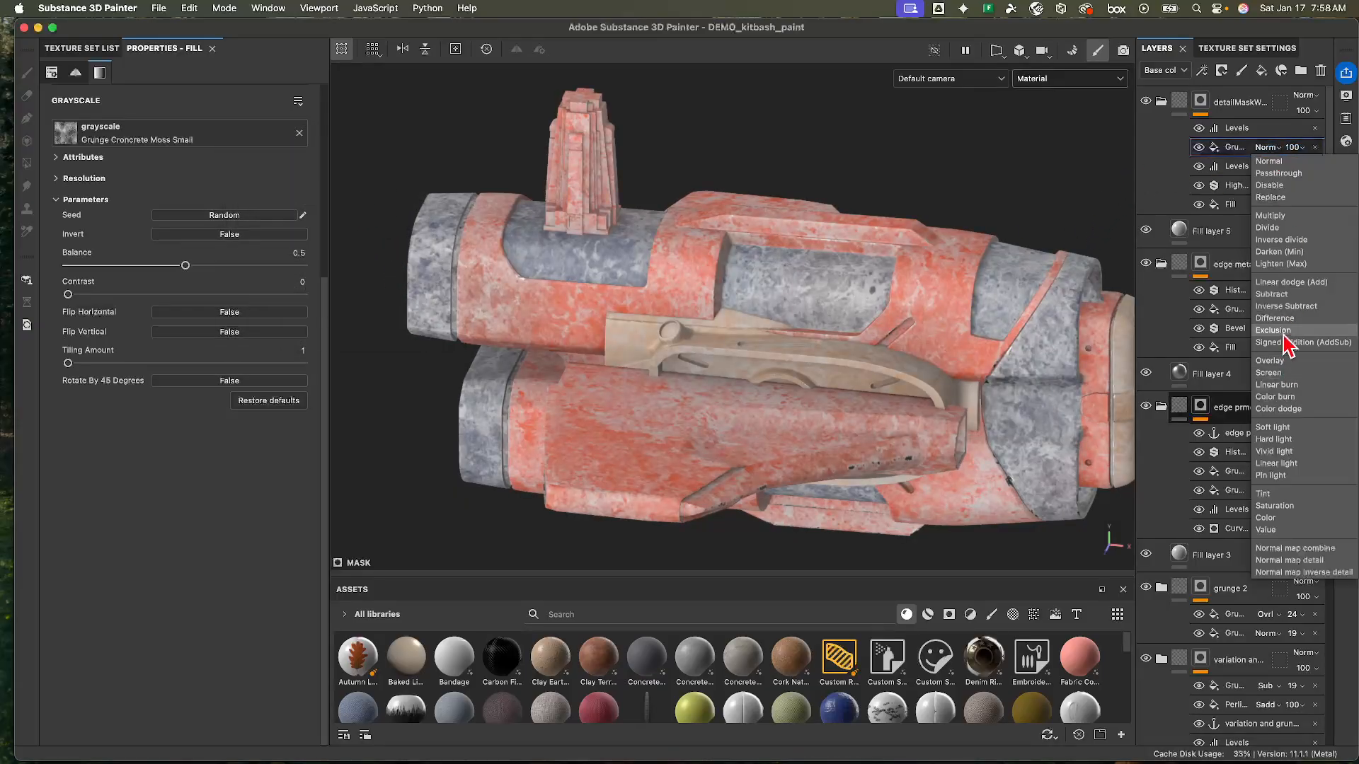
left_click(1270, 215)
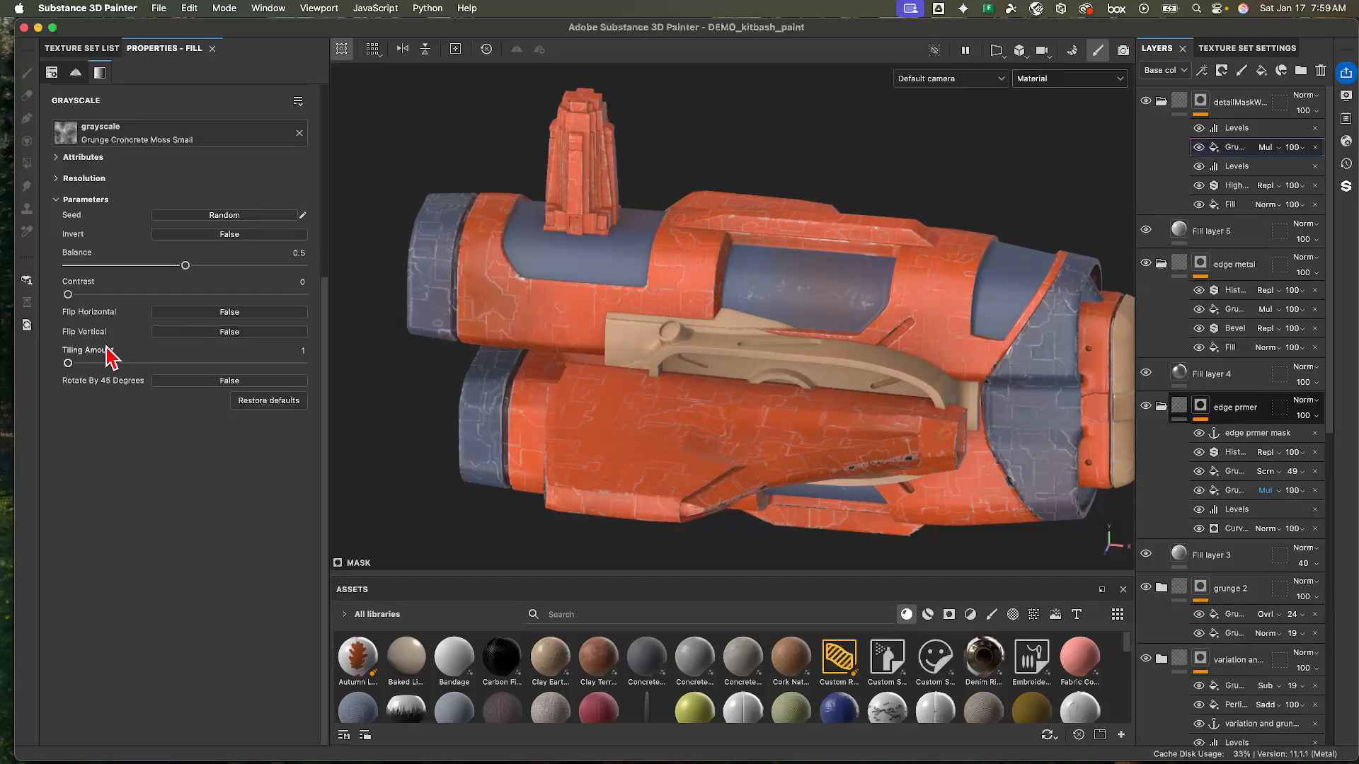
- Add a Grunge Cobweb fill above the moss grunge in the detailMaskWear mask and set its blending to Subtract
right_click(1238, 146)
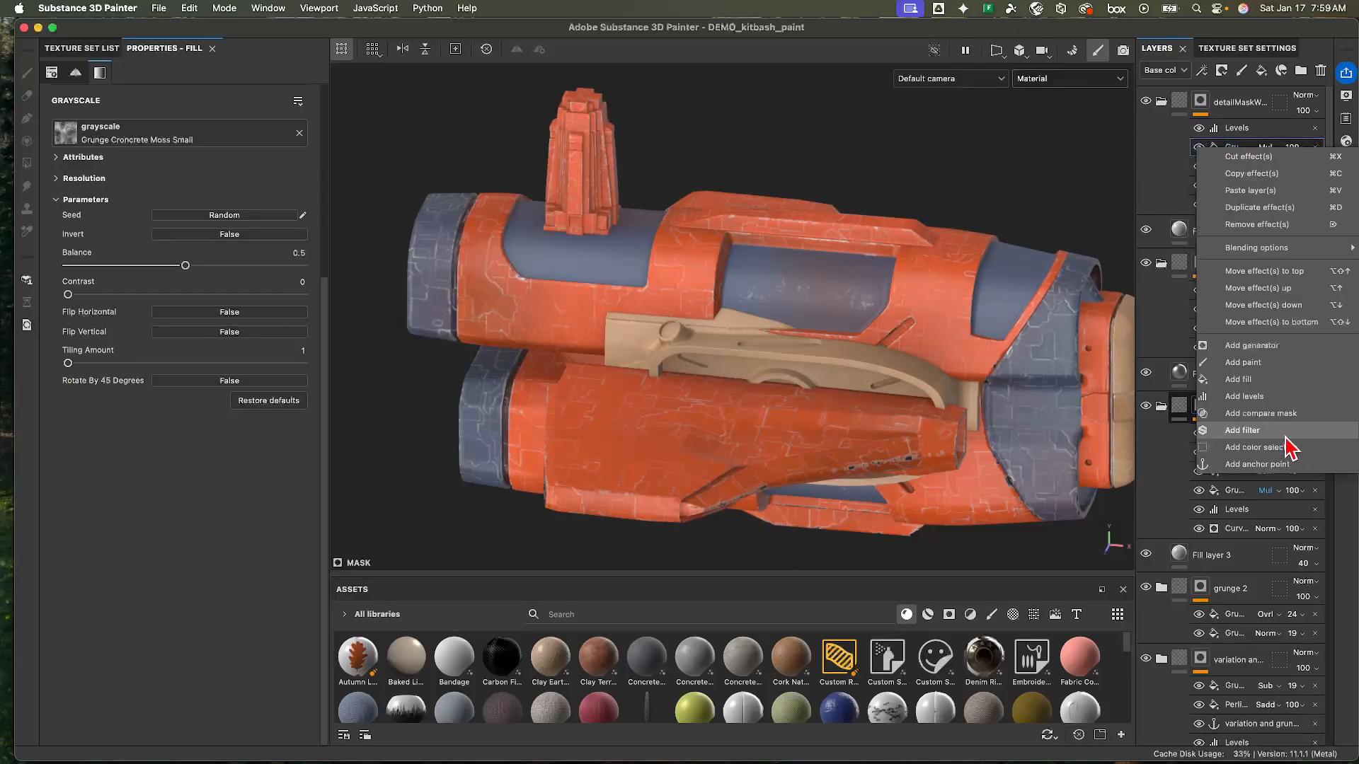
left_click(1250, 380)
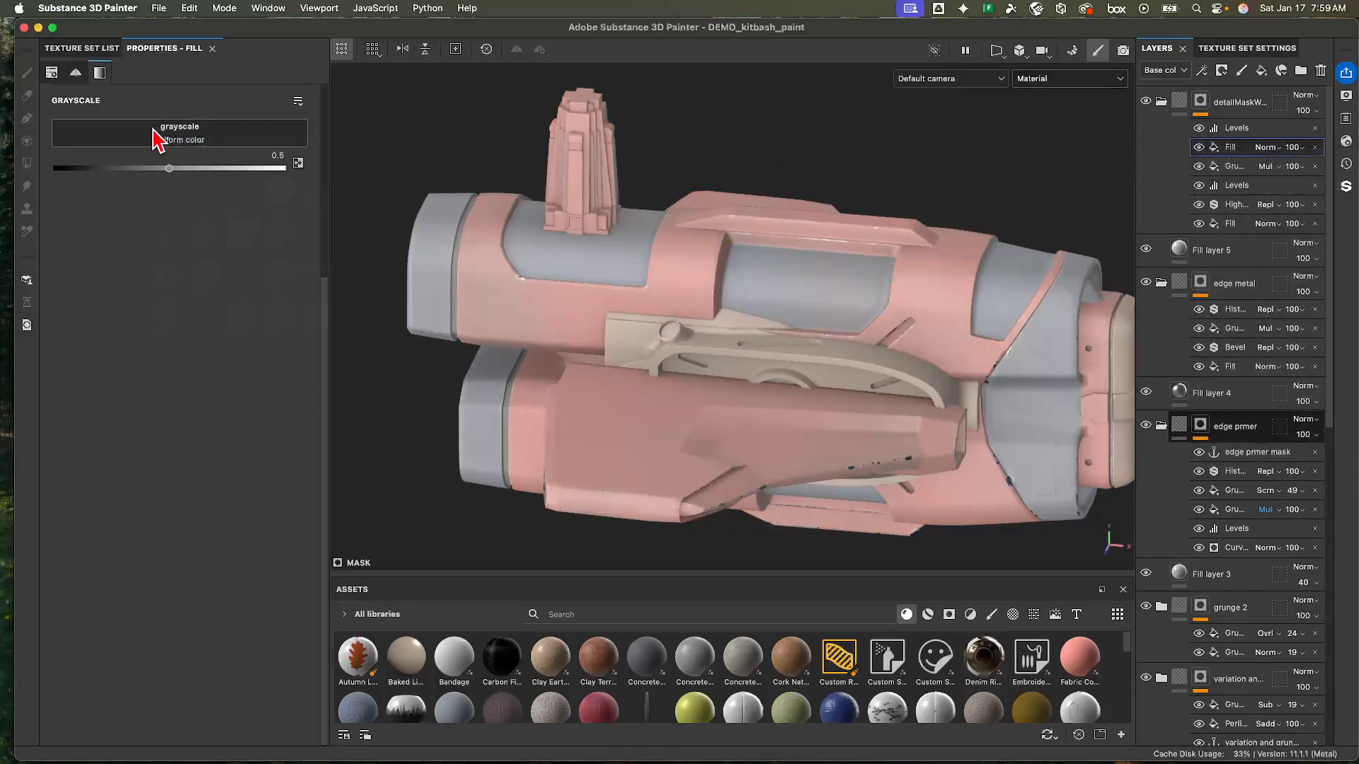
left_click(255, 140)
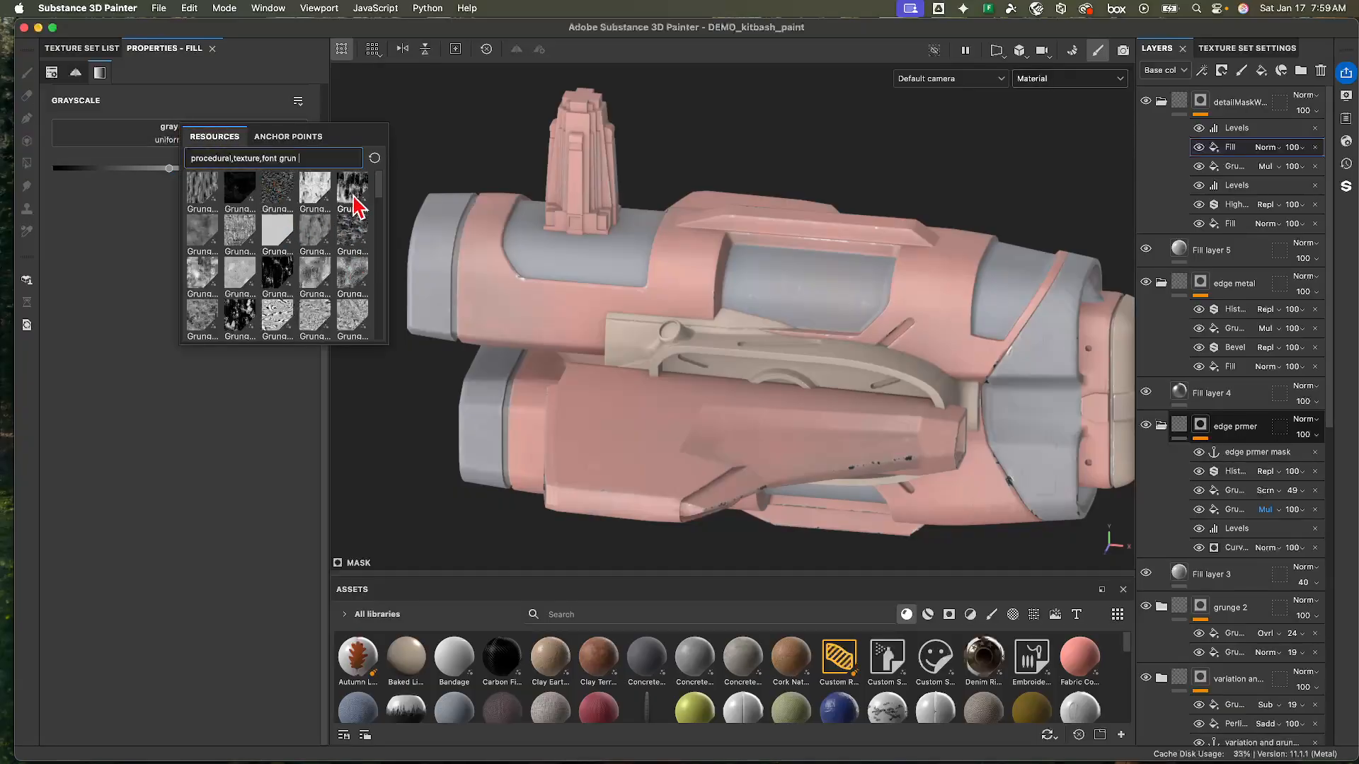
left_click(354, 198)
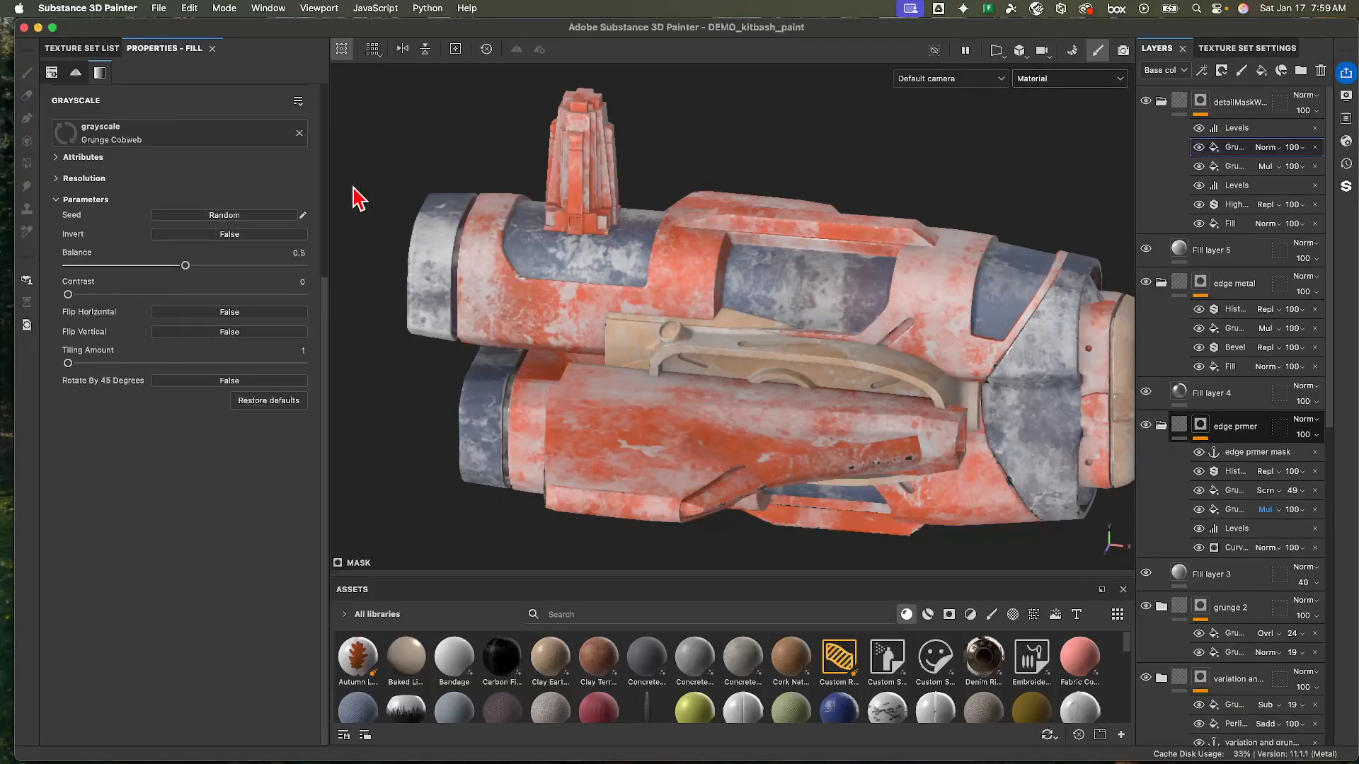
left_click(1265, 147)
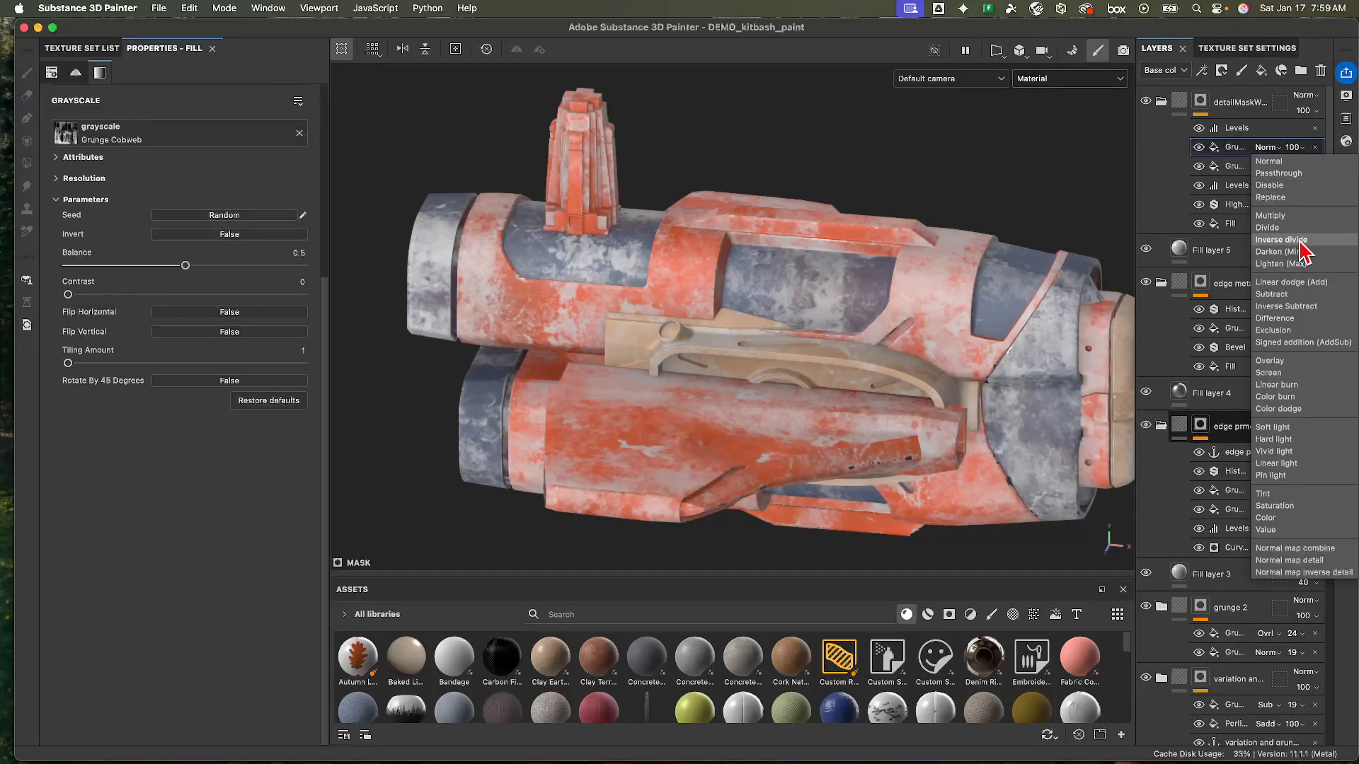
left_click(1301, 295)
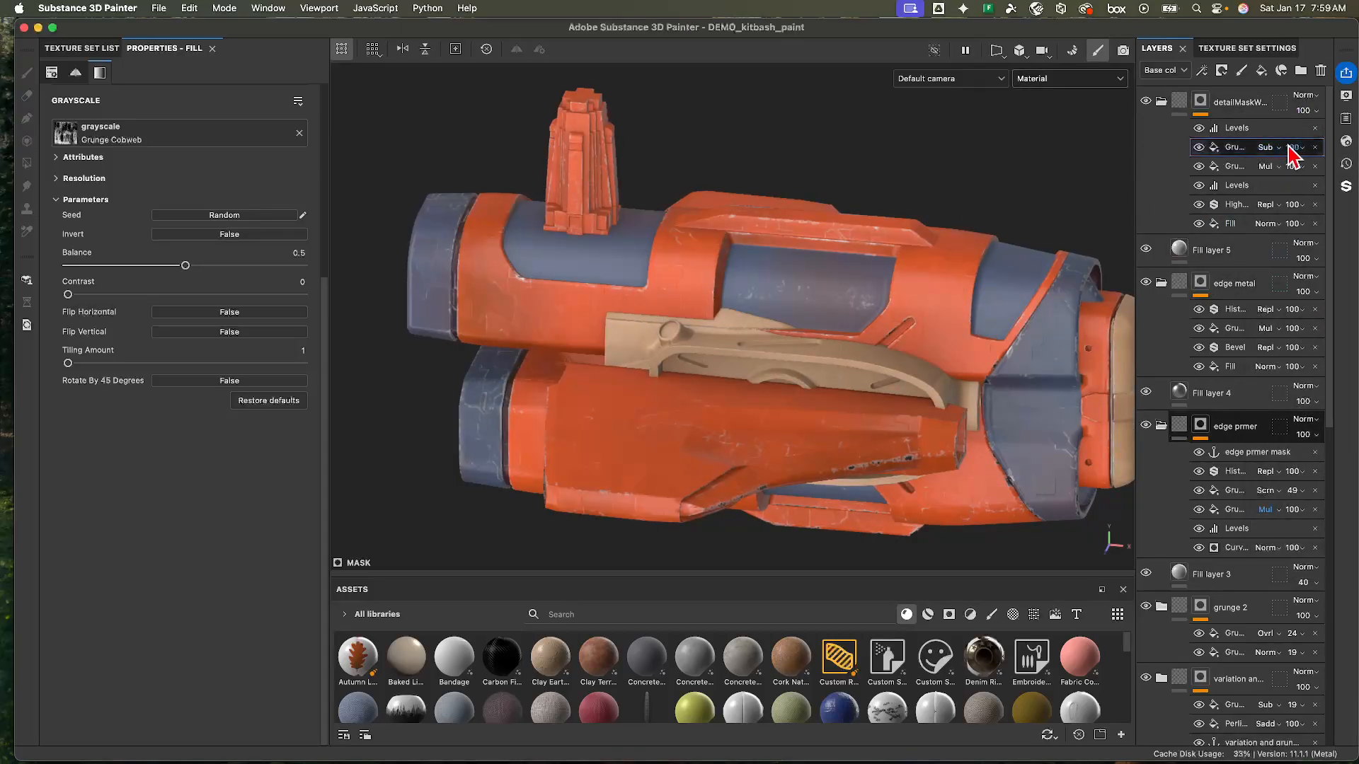
- Set the midtone of the detailMaskWear mask's uppermost Levels to 1.571 and inspect the wear around the ship
left_click(1239, 129)
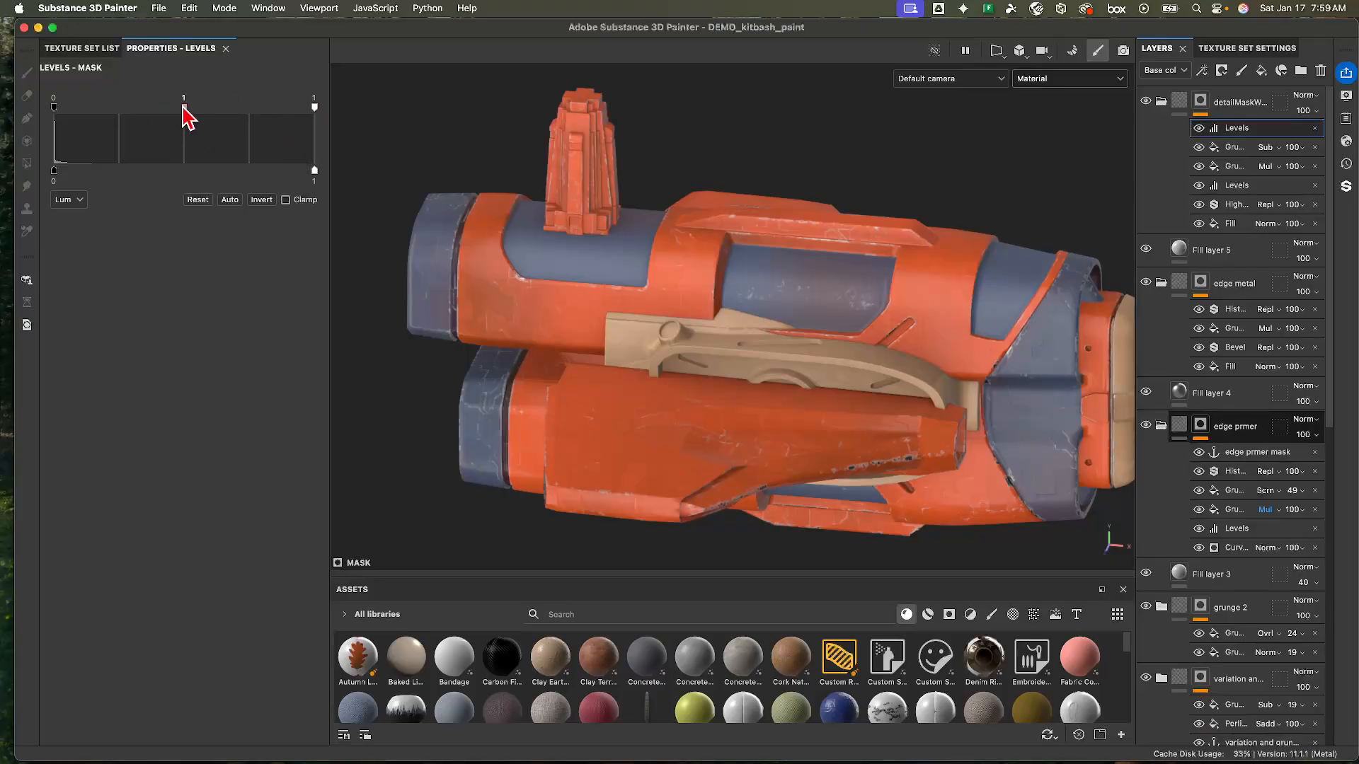
mouse_move(183, 107)
left_mouse_down()
mouse_move(247, 118)
mouse_move(142, 118)
mouse_move(180, 128)
left_mouse_up()
mouse_move(647, 313)
left_mouse_down("alt")
mouse_move(758, 257)
mouse_move(555, 264)
mouse_move(513, 147)
mouse_move(868, 227)
mouse_move(675, 230)
mouse_move(698, 219)
mouse_move(737, 294)
mouse_move(749, 178)
mouse_move(758, 273)
mouse_move(795, 355)
mouse_move(783, 238)
mouse_move(707, 222)
mouse_move(764, 200)
mouse_move(643, 307)
left_mouse_up("alt")
scroll(772, 296, "up", 3)
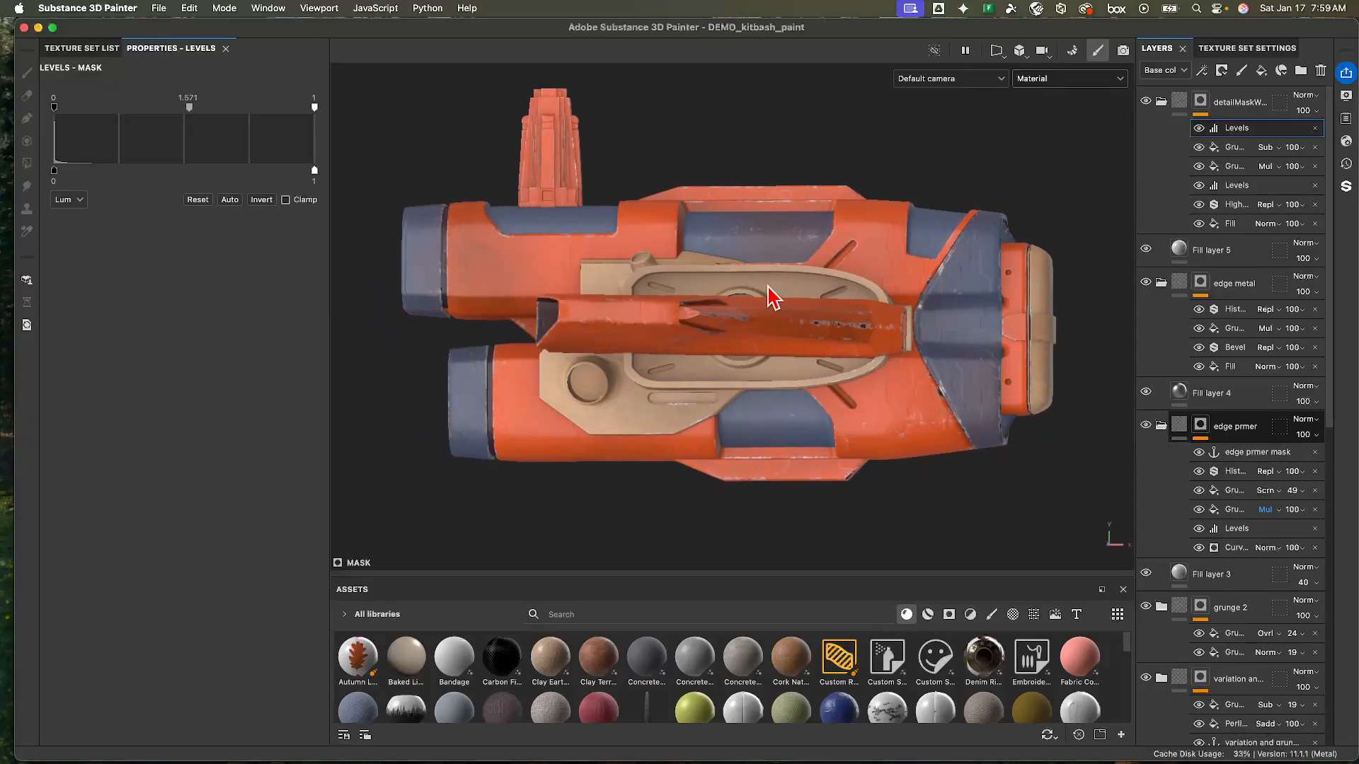
left_click_drag(771, 296, 779, 354, "alt")
scroll(779, 322, "up", 2)
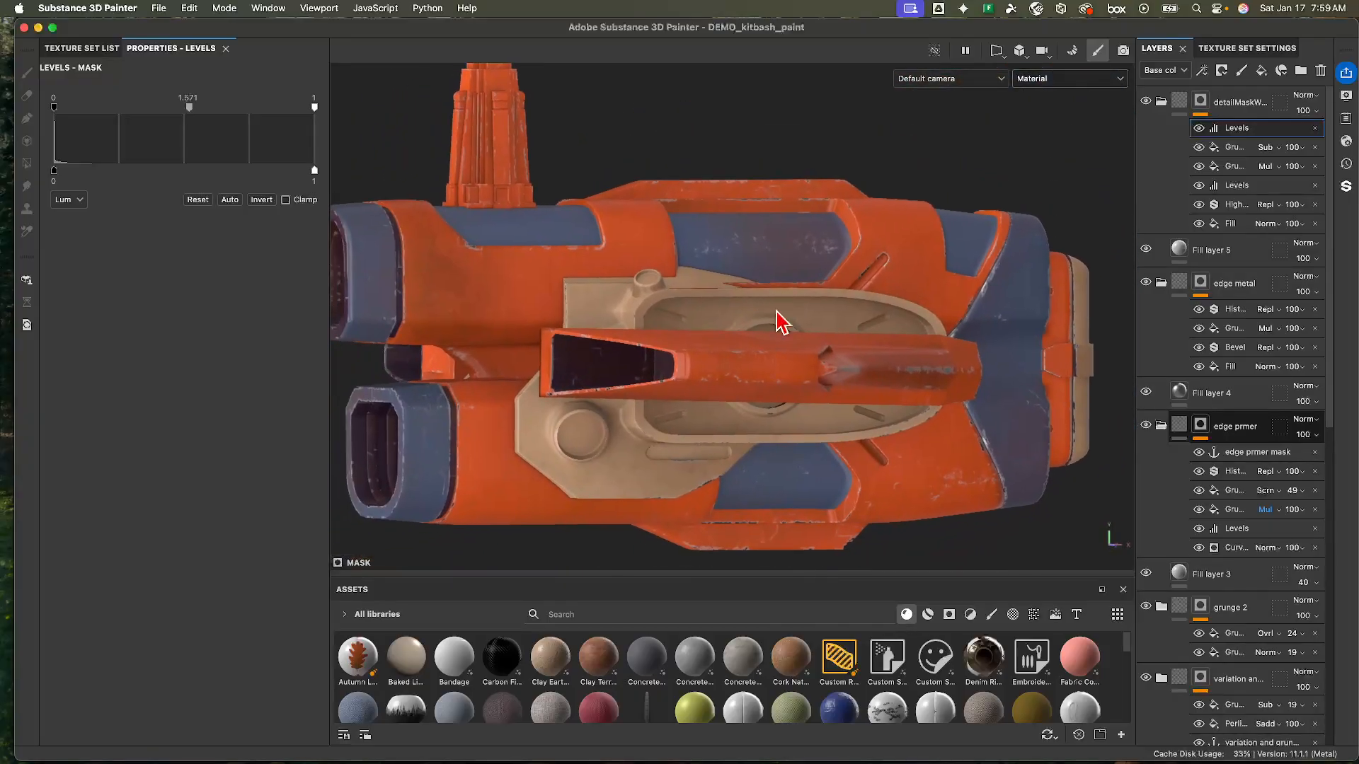
scroll(778, 325, "down", 3)
- Add a fill layer above the detailMaskWear folder and give it a black mask
left_click(1246, 106)
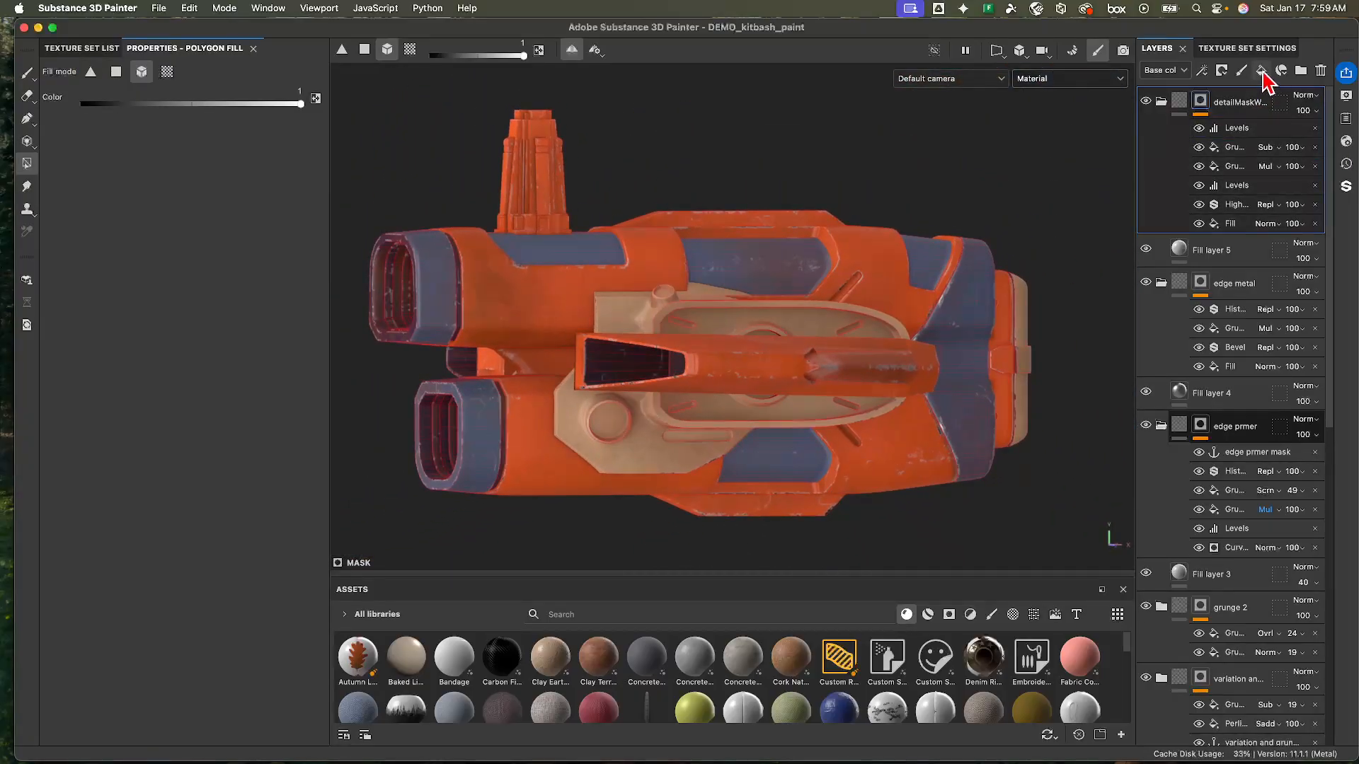
left_click(1261, 70)
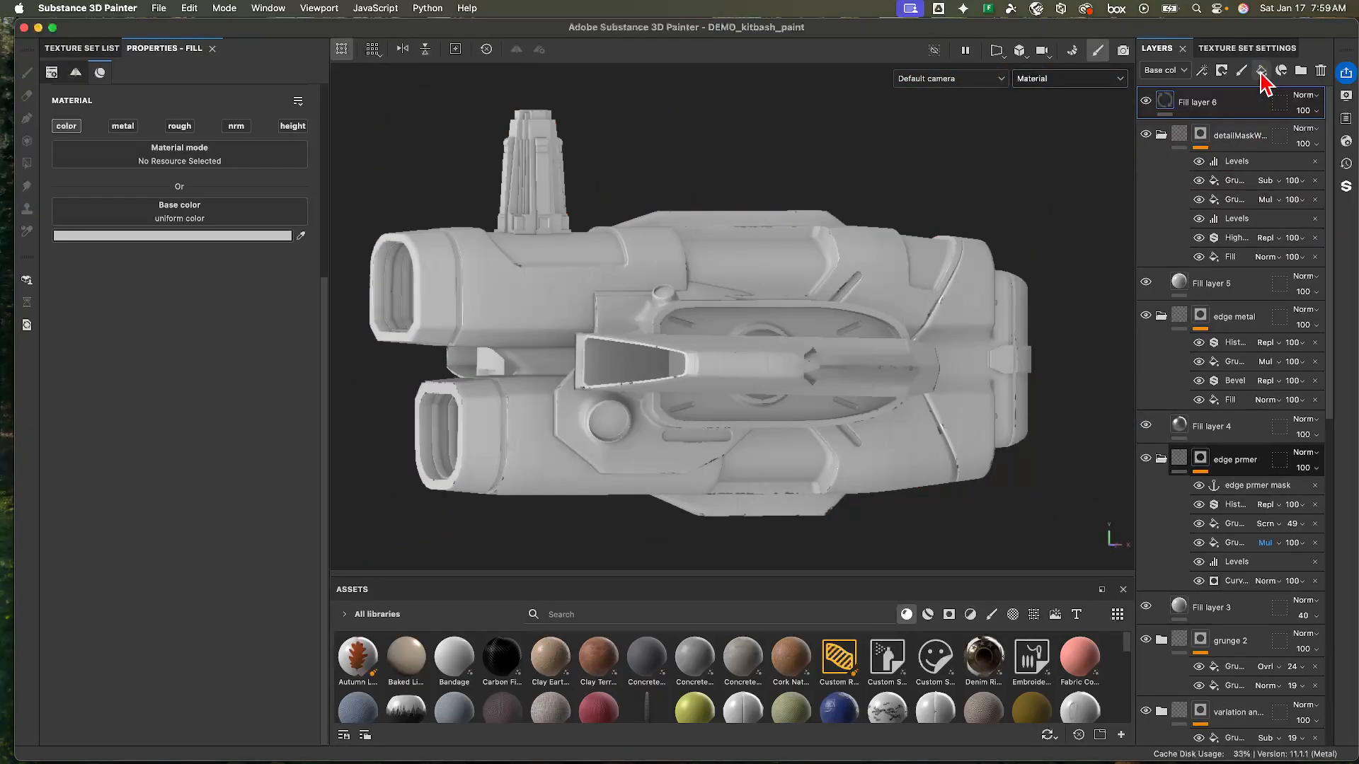
right_click(1231, 103)
left_click(1244, 126)
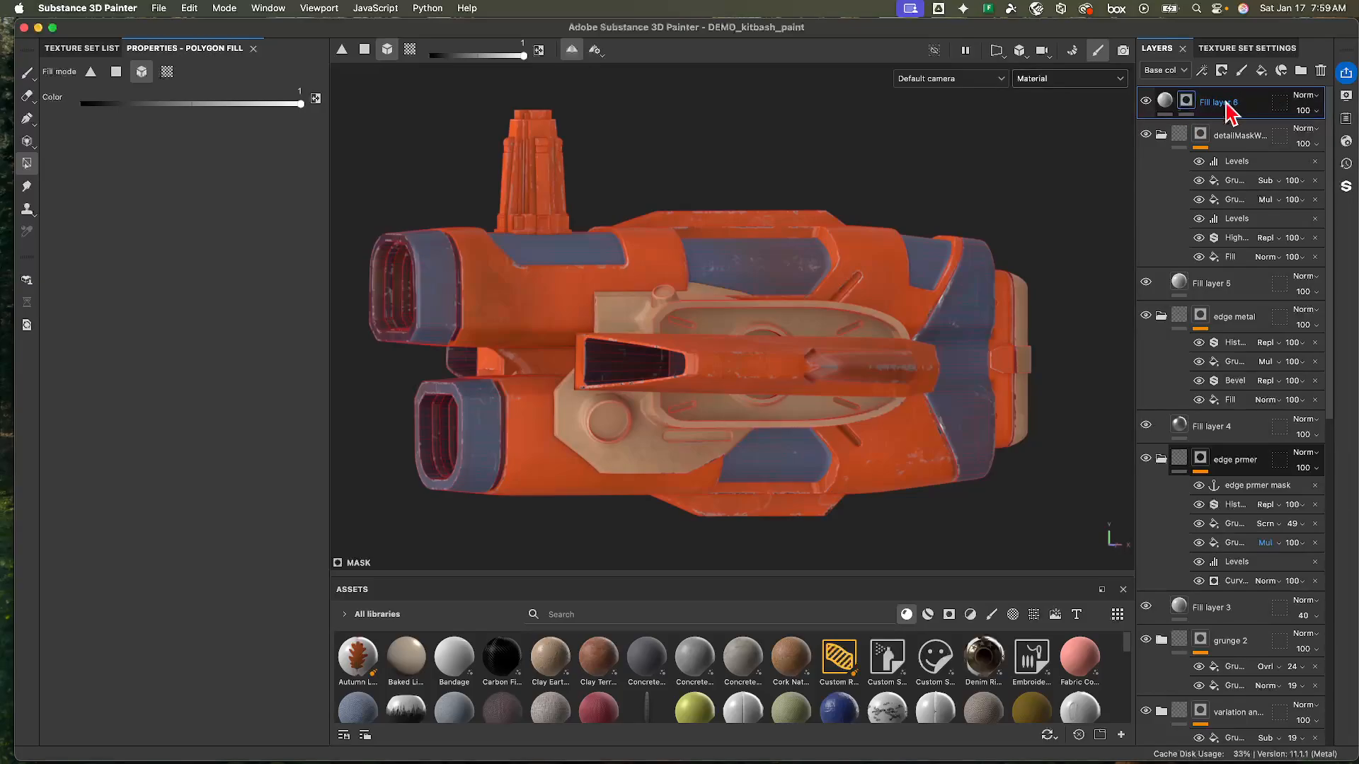
- Toggle the COLORC folder's visibility to check which parts of the ship it colors
scroll(1207, 379, "down", 10)
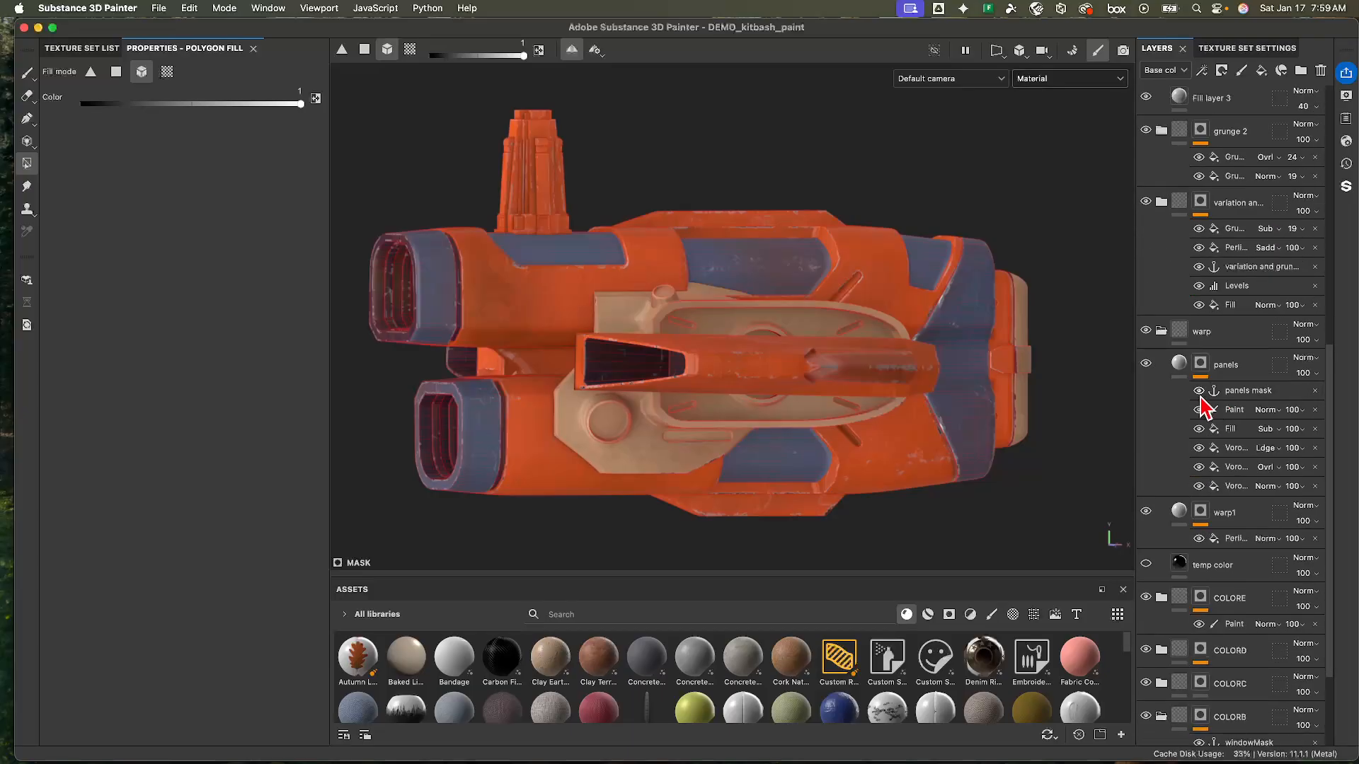
scroll(1206, 453, "down", 3)
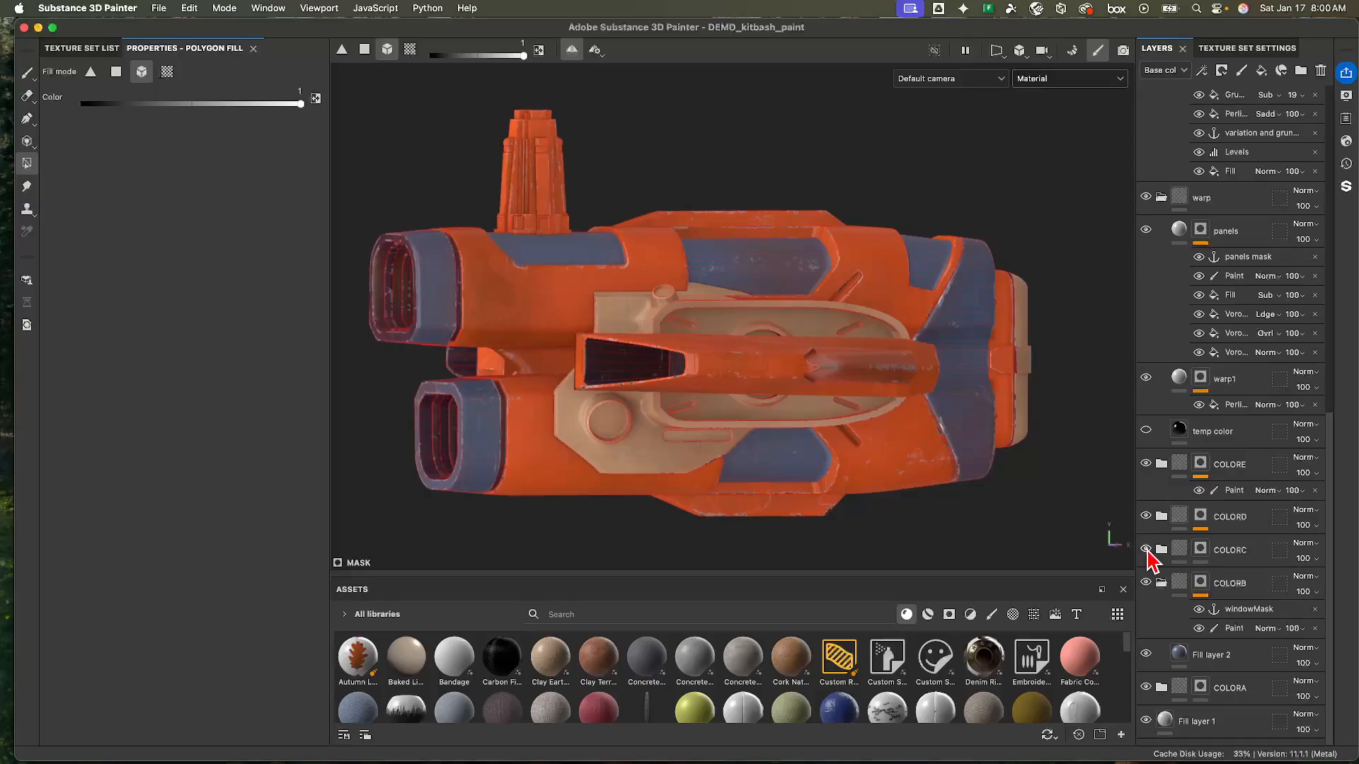
left_click(1145, 549)
left_click(1145, 548)
left_click(1145, 547)
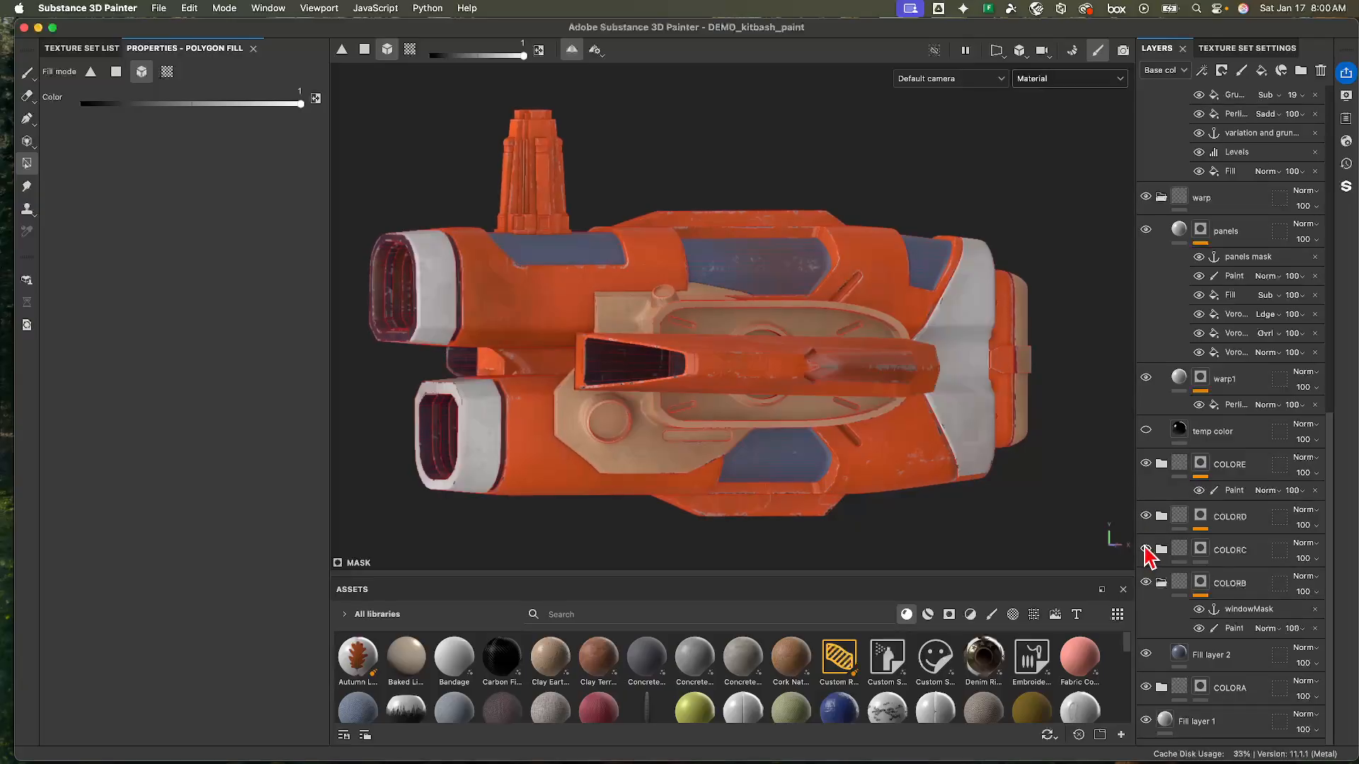
left_click(1146, 548)
- Expand the COLORC folder, add a fill layer above its blue base fill, and give it a black mask
left_click(1160, 550)
left_click(1216, 583)
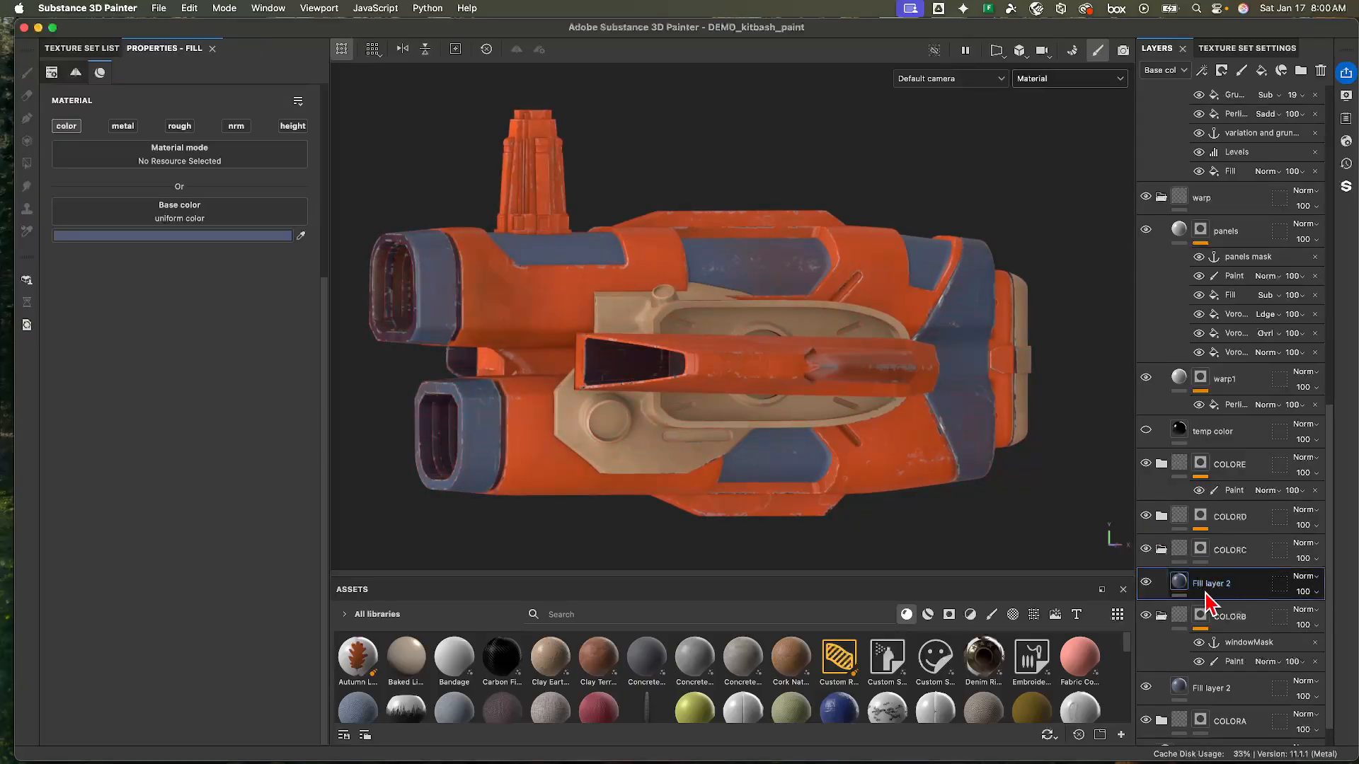
left_click(1262, 70)
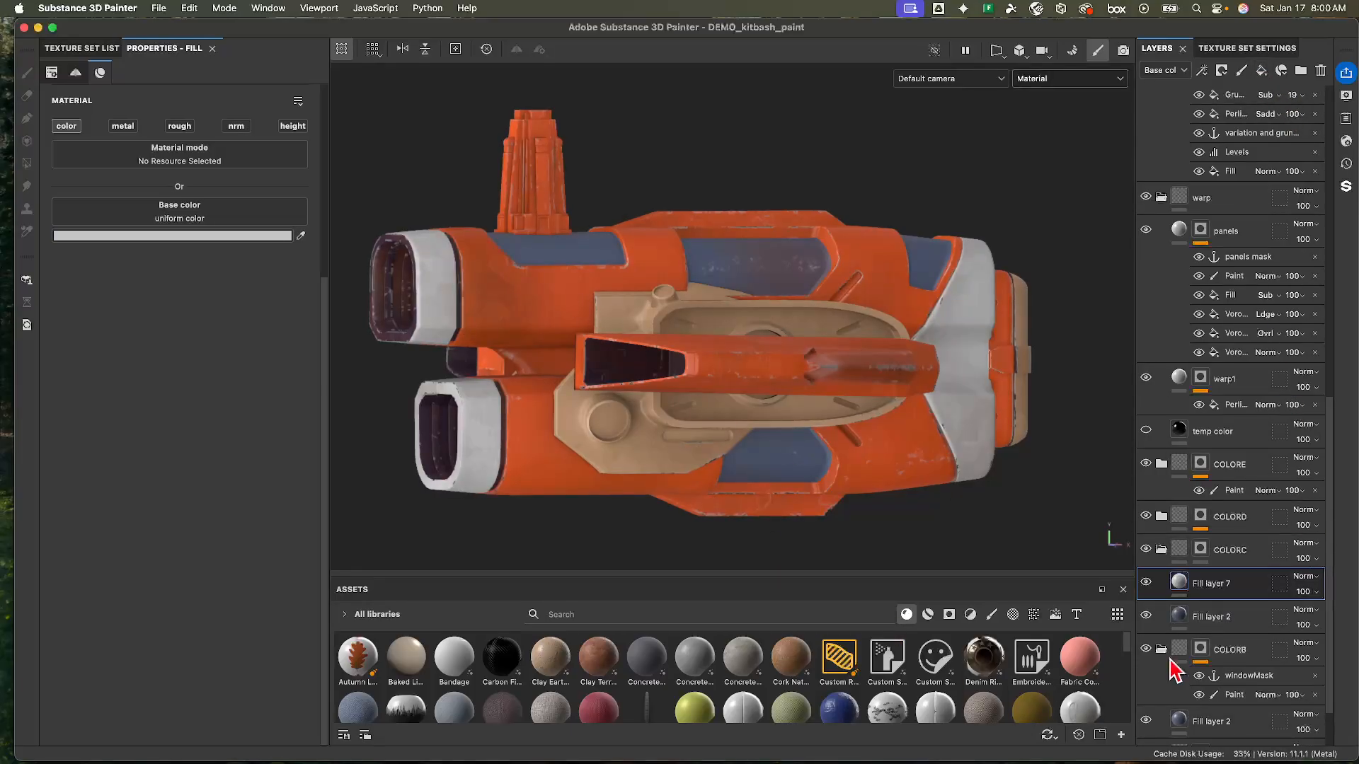
right_click(1217, 593)
left_click(1231, 61)
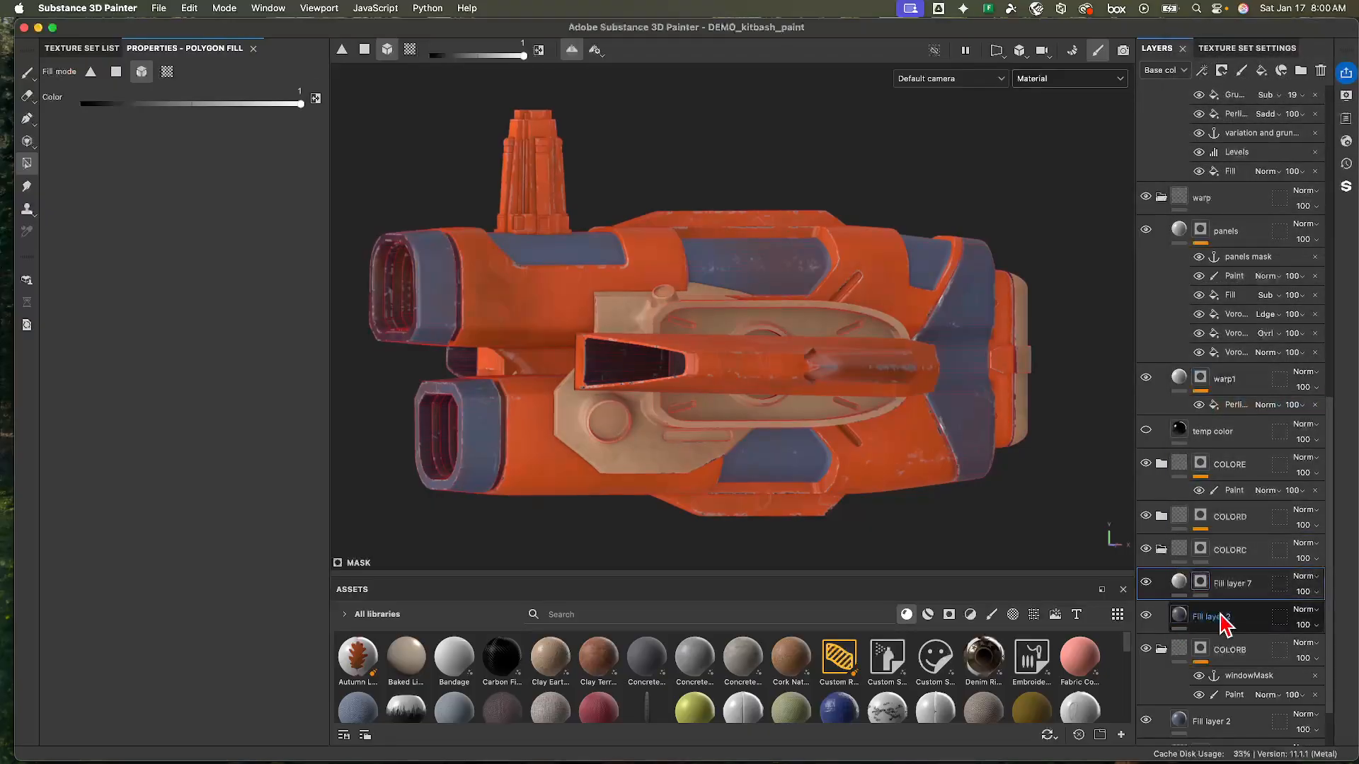
- Add a Grunge Cobweb fill to the new layer's mask in COLORC and set its projection to Tri-planar
right_click(1201, 583)
left_click(1235, 517)
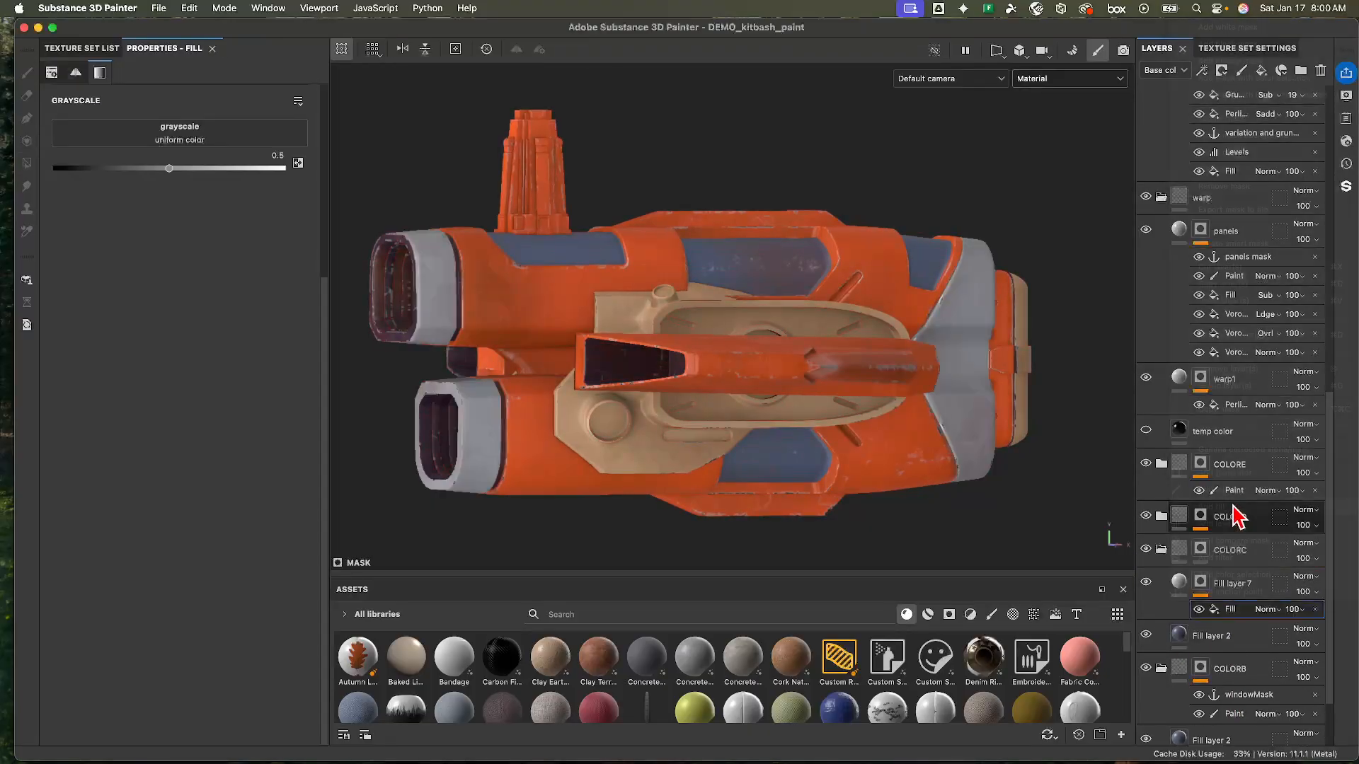
left_click(224, 131)
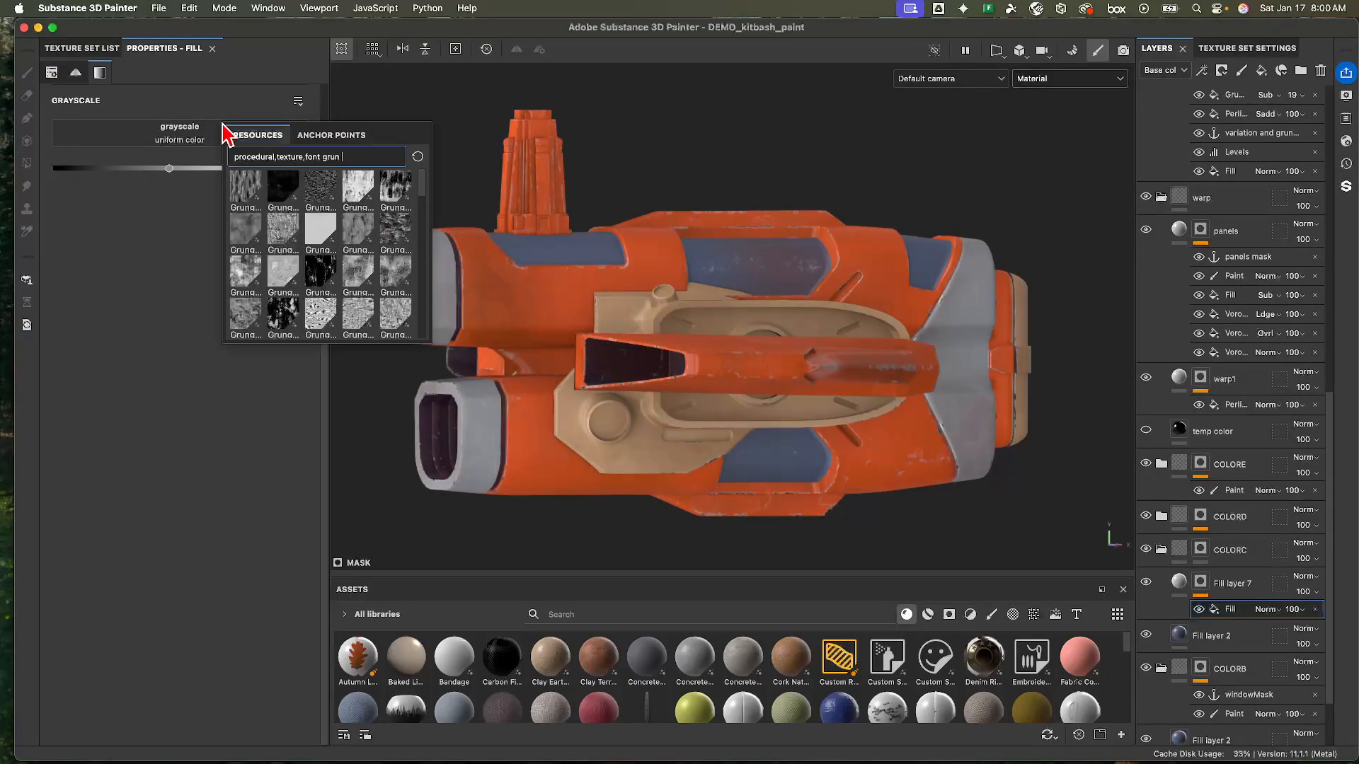
left_click(395, 189)
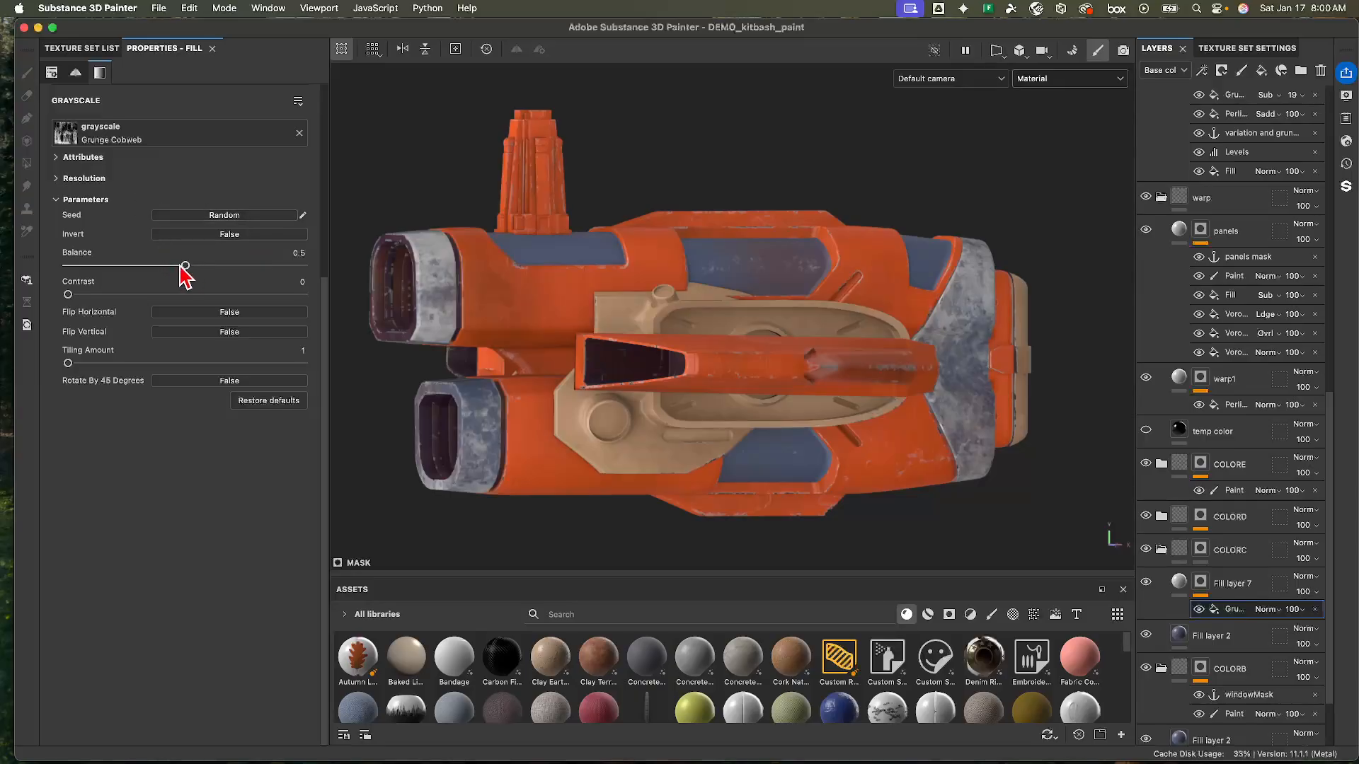
scroll(128, 230, "up", 5)
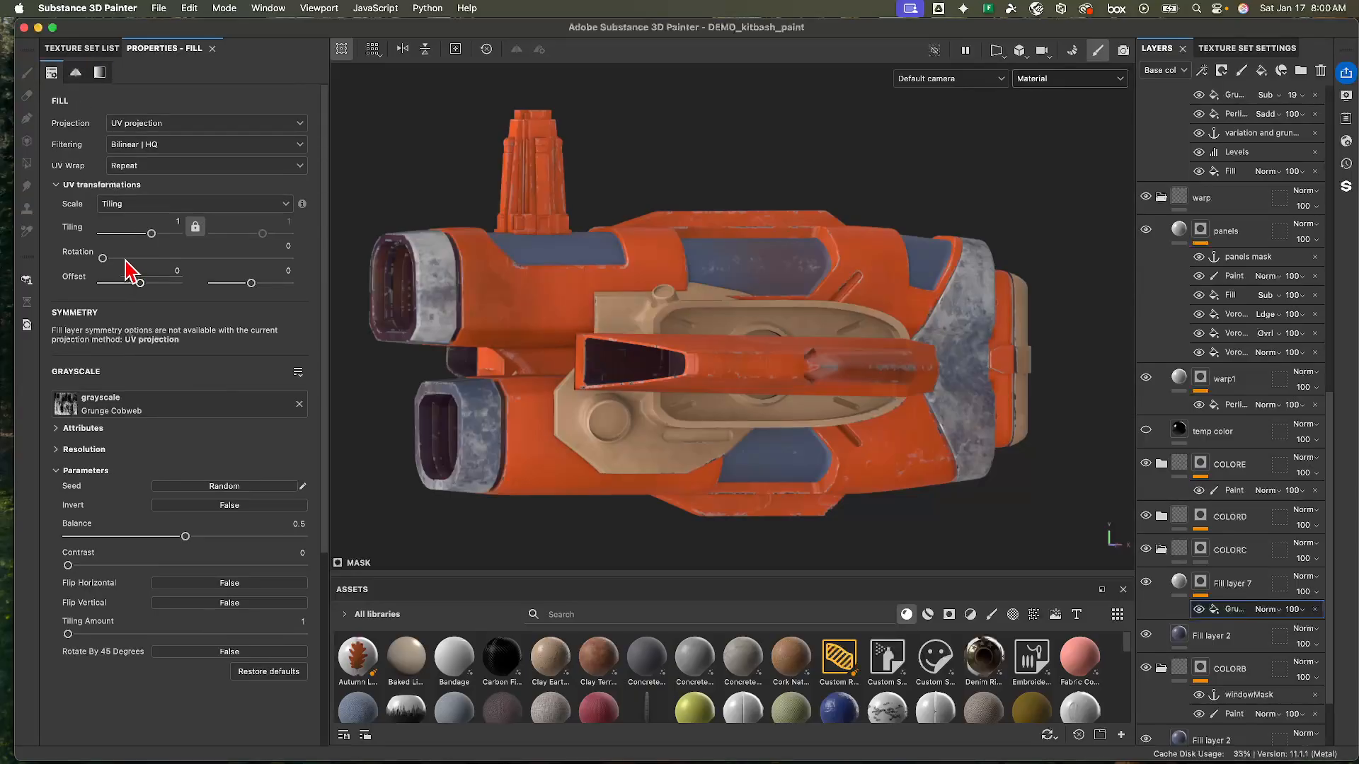
left_click(142, 124)
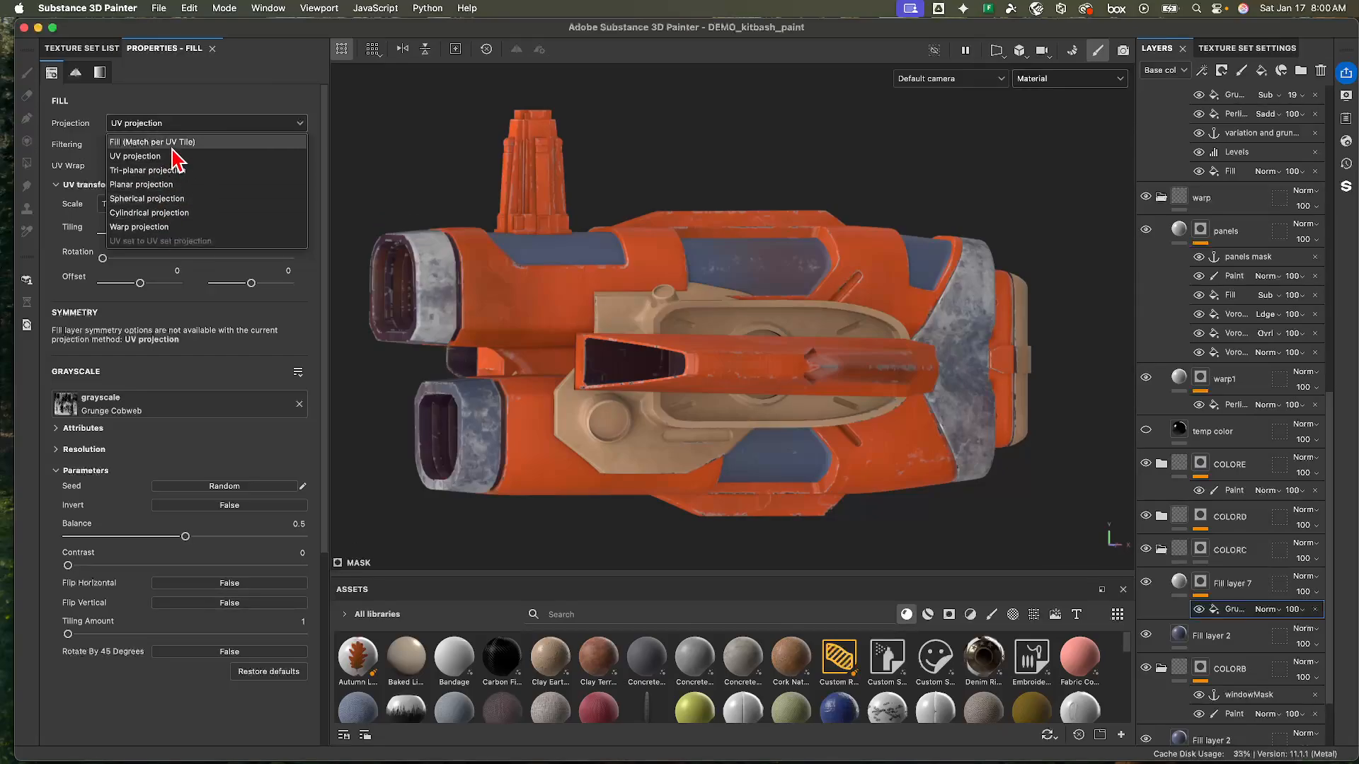
left_click(179, 171)
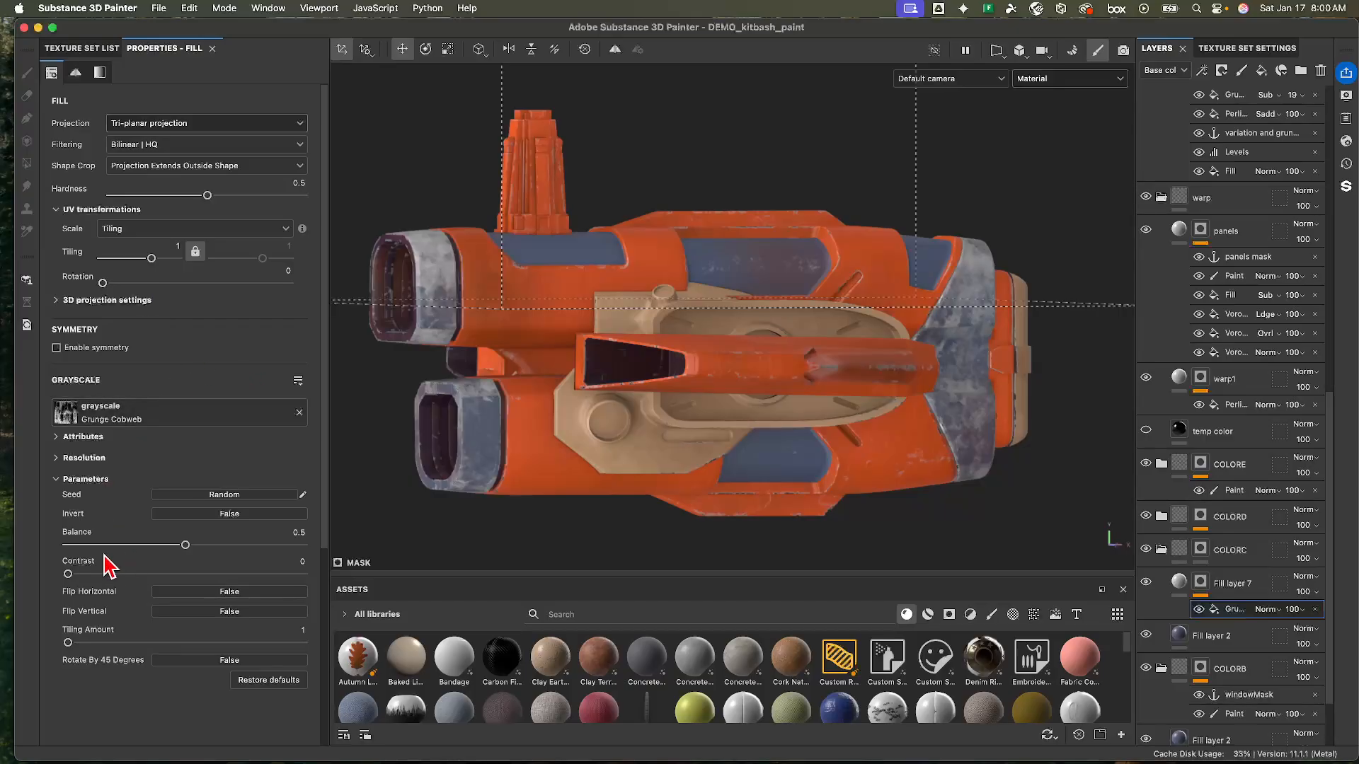
left_click_drag(79, 645, 26, 647)
- Disable the color channel of the masked fill layer and set the COLORC folder's blending to Passthrough
left_click(1189, 592)
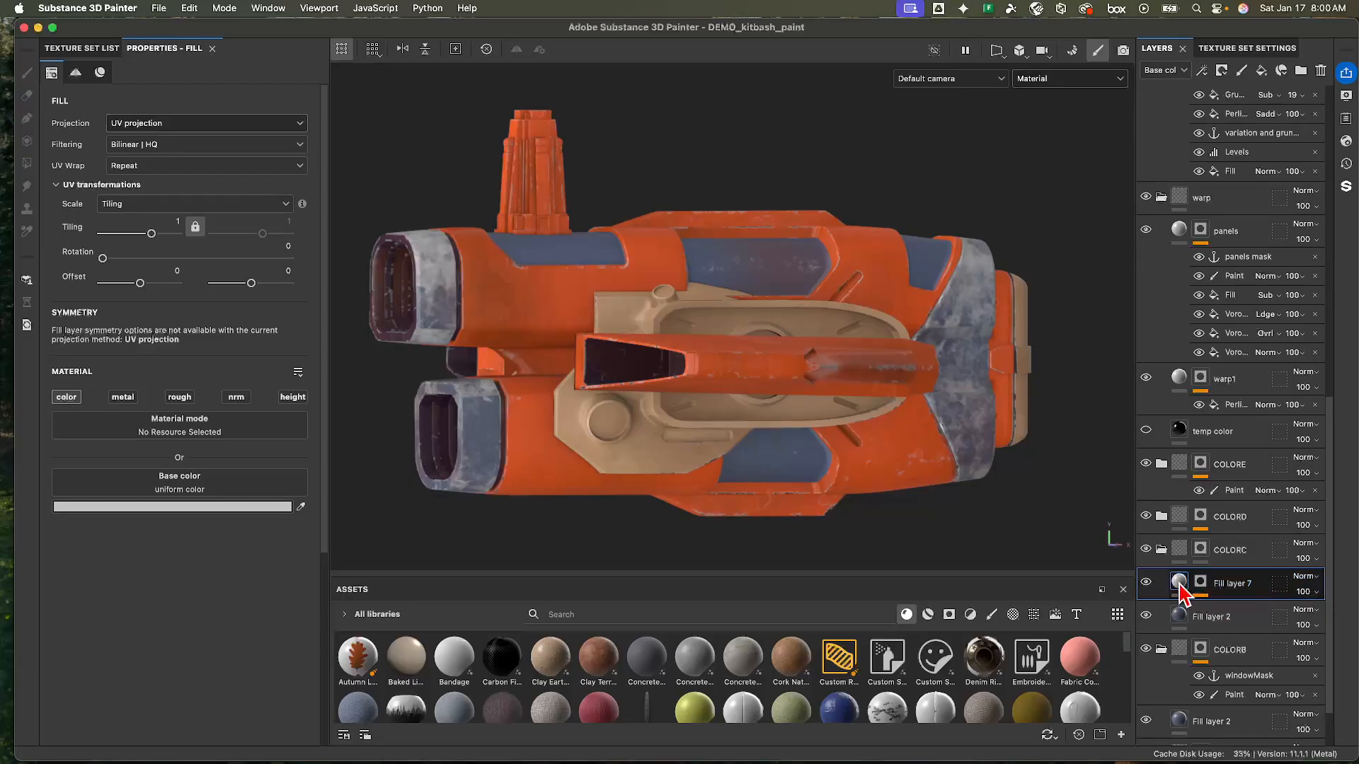
left_click(66, 397)
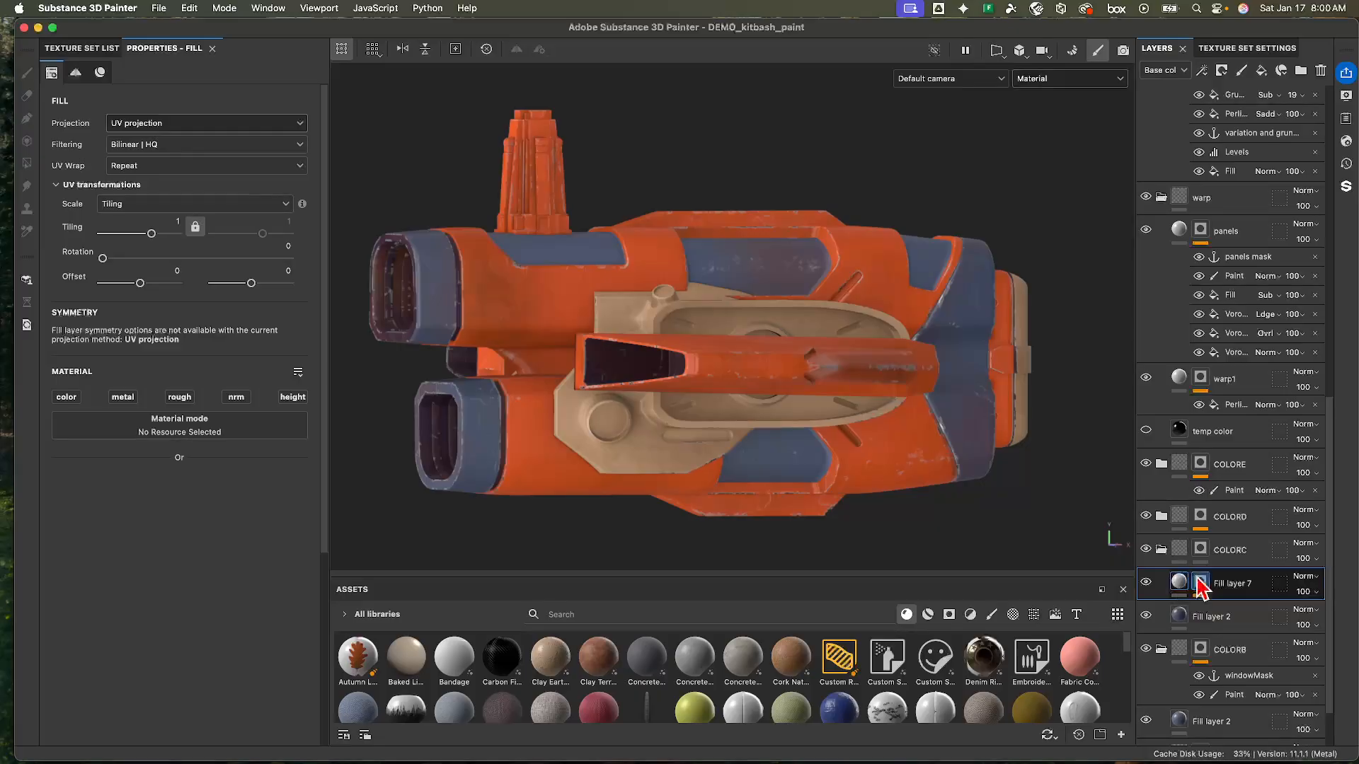
left_click(1303, 543)
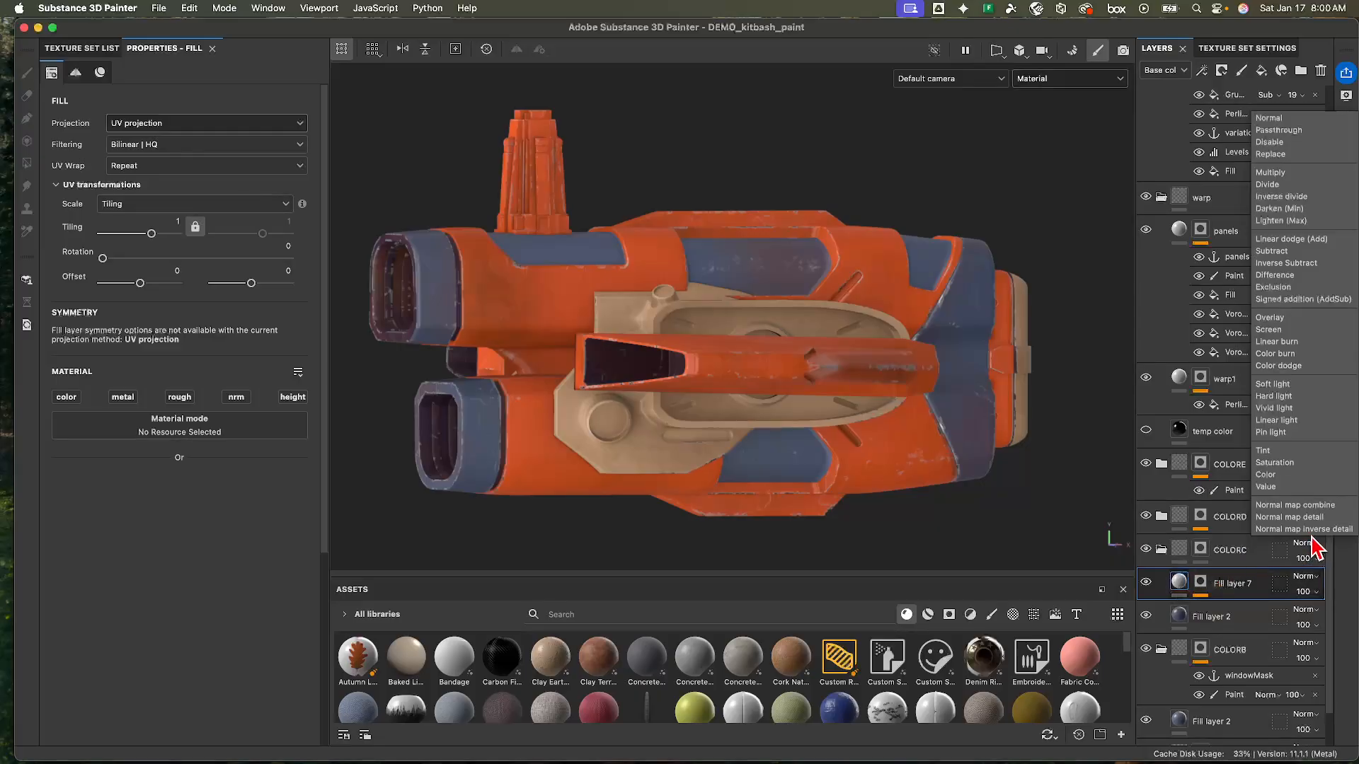
left_click(1274, 131)
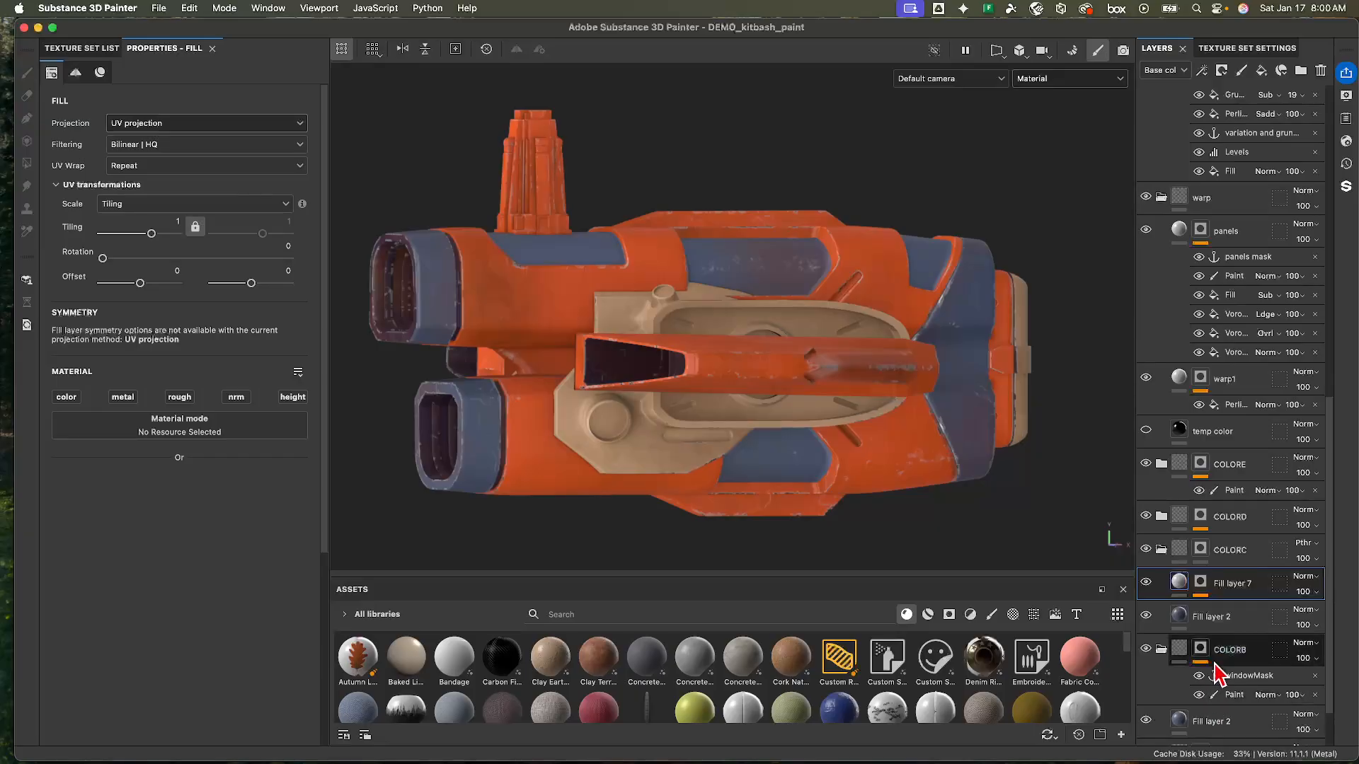
- Add an HSL Perceptive filter to the content of the masked fill layer in COLORC
right_click(1179, 585)
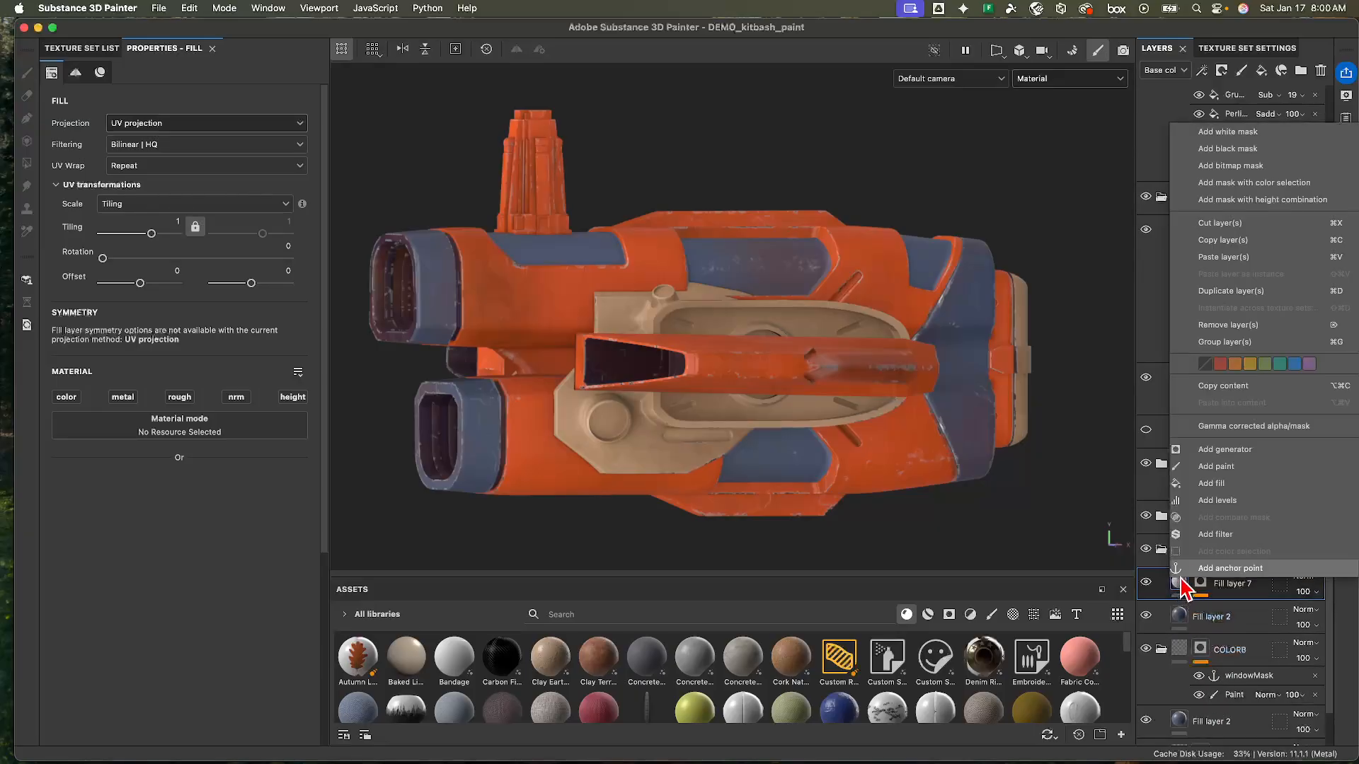
left_click(1218, 534)
left_click(151, 129)
type("hig")
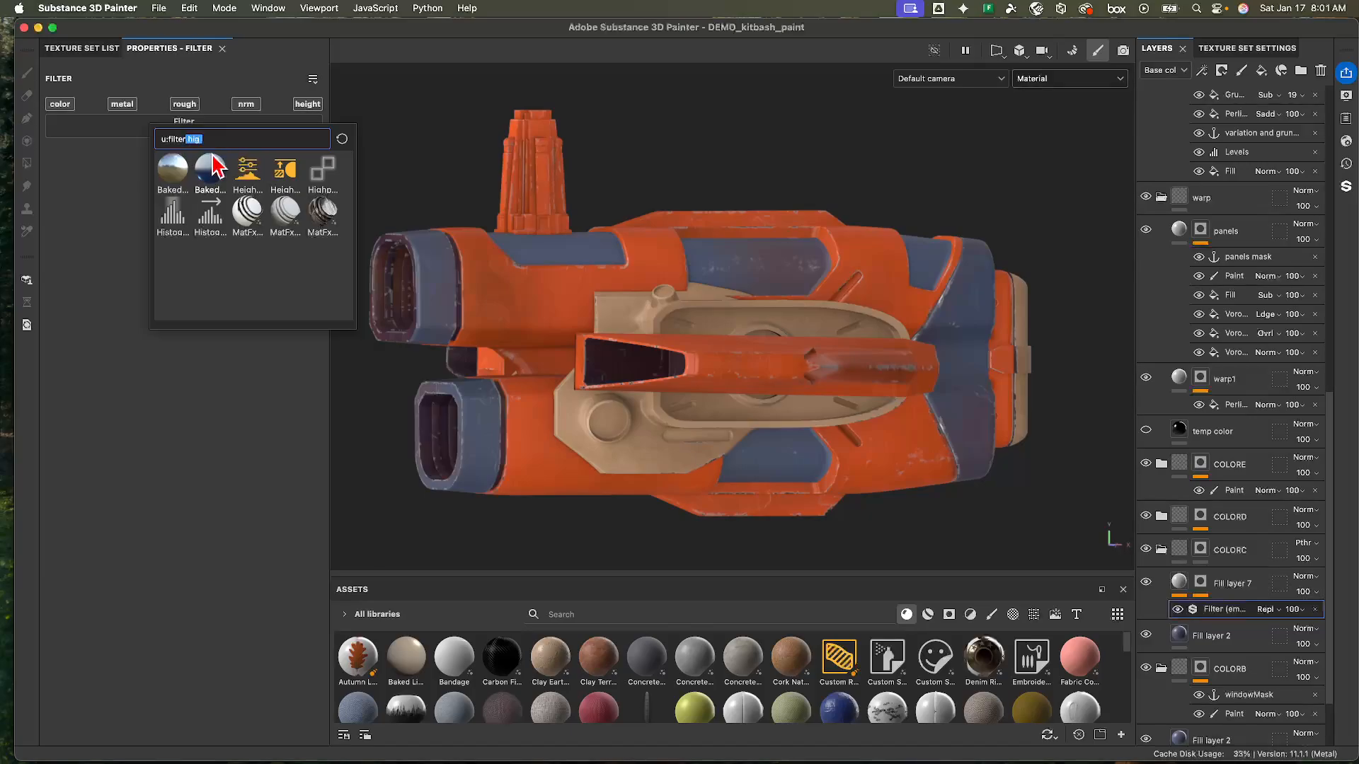
type("hsv")
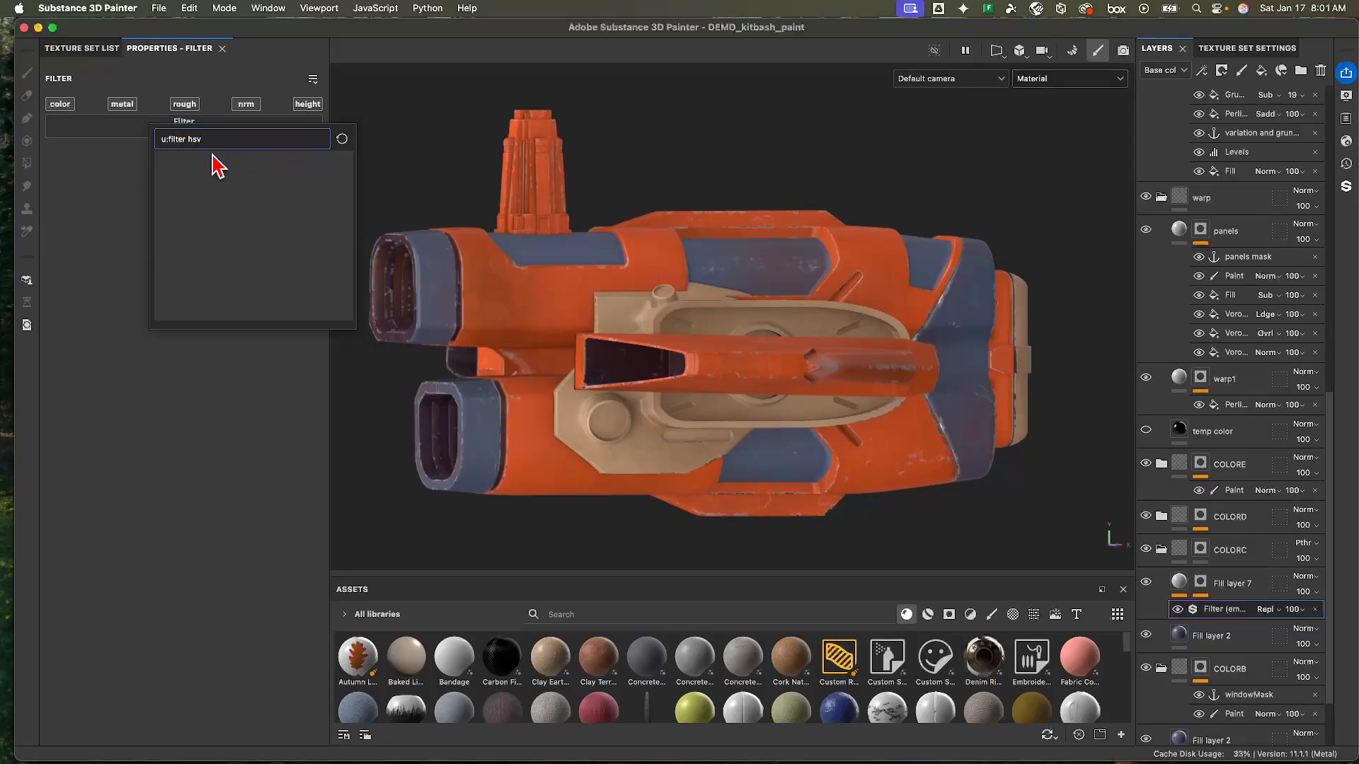
key("BackSpace")
left_click(286, 170)
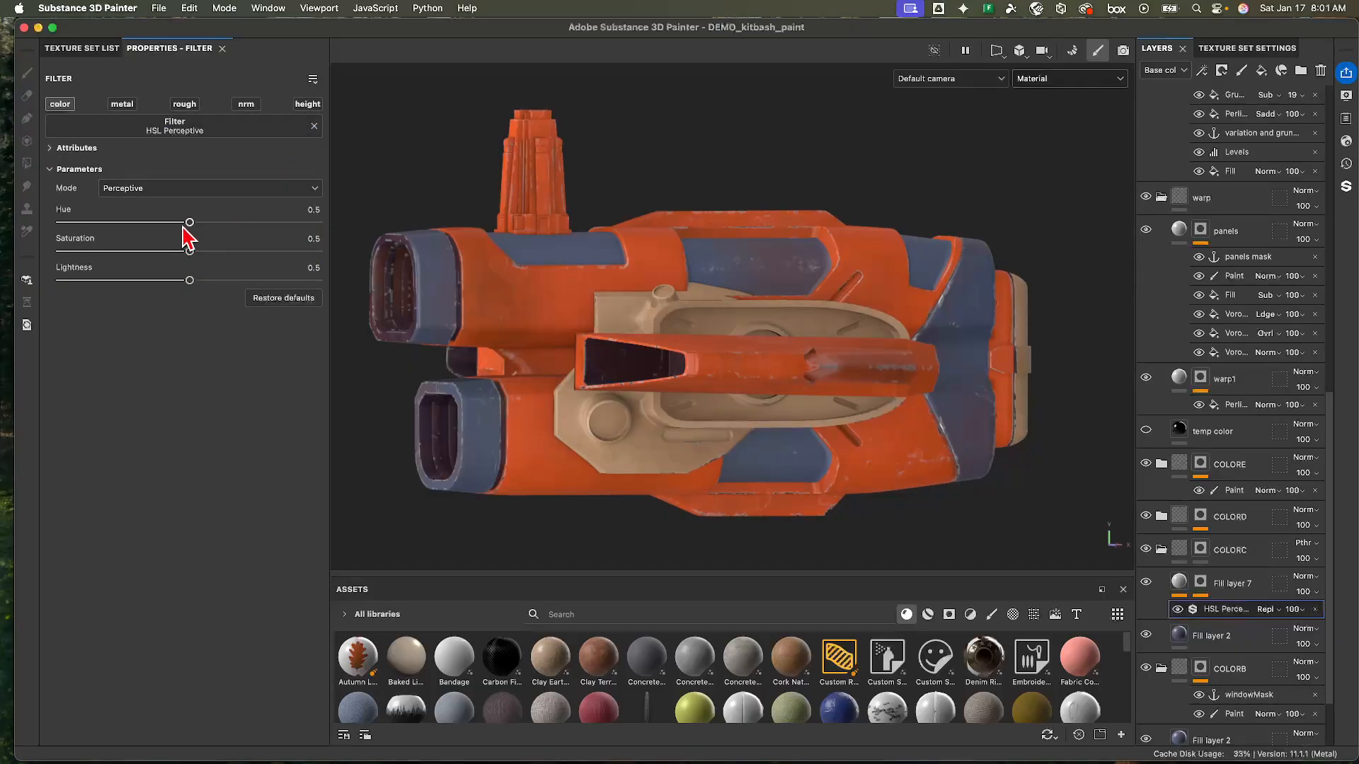
- Set the HSL Perceptive filter's hue to 0, saturation to 0.504 and lightness to 0.255
left_click_drag(189, 224, 60, 232)
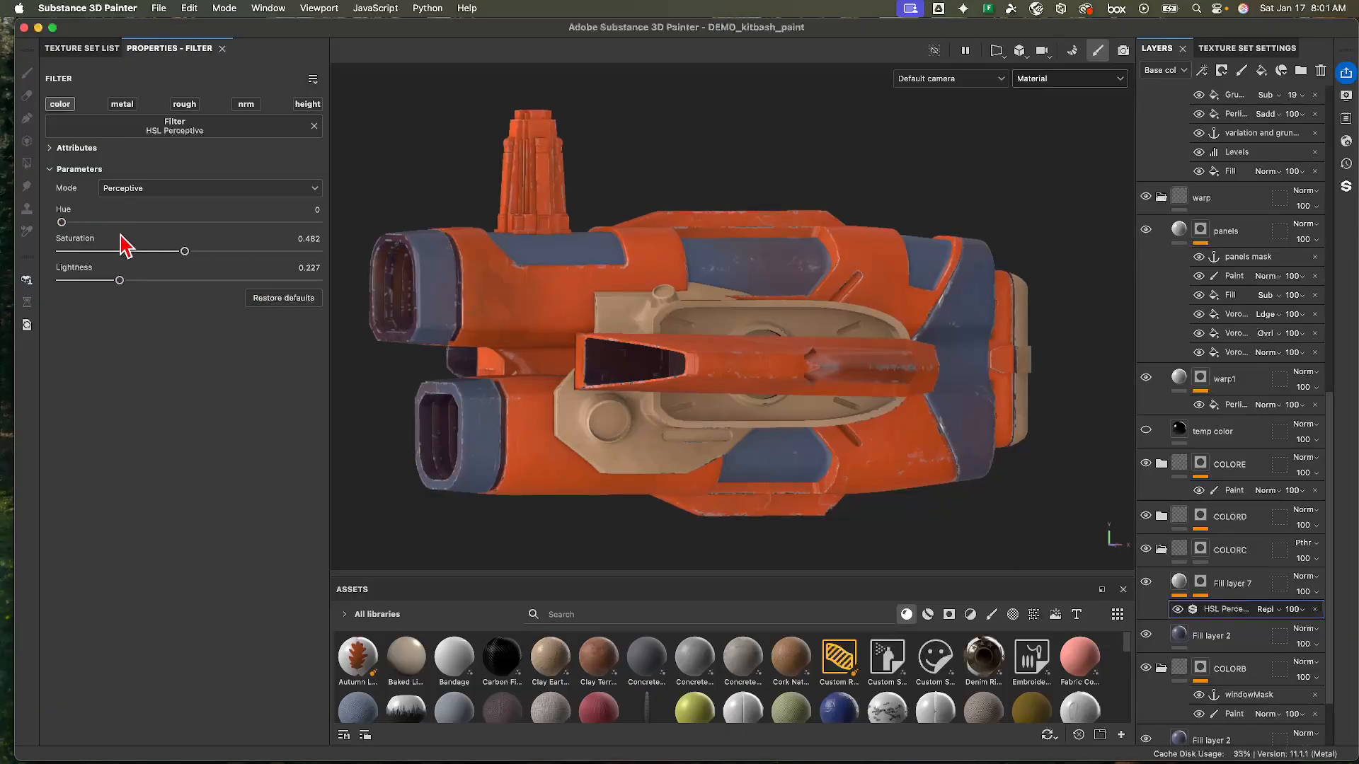
mouse_move(183, 253)
left_mouse_down()
mouse_move(6, 258)
mouse_move(190, 260)
left_mouse_up()
mouse_move(122, 285)
left_mouse_down()
mouse_move(278, 294)
mouse_move(128, 282)
left_mouse_up()
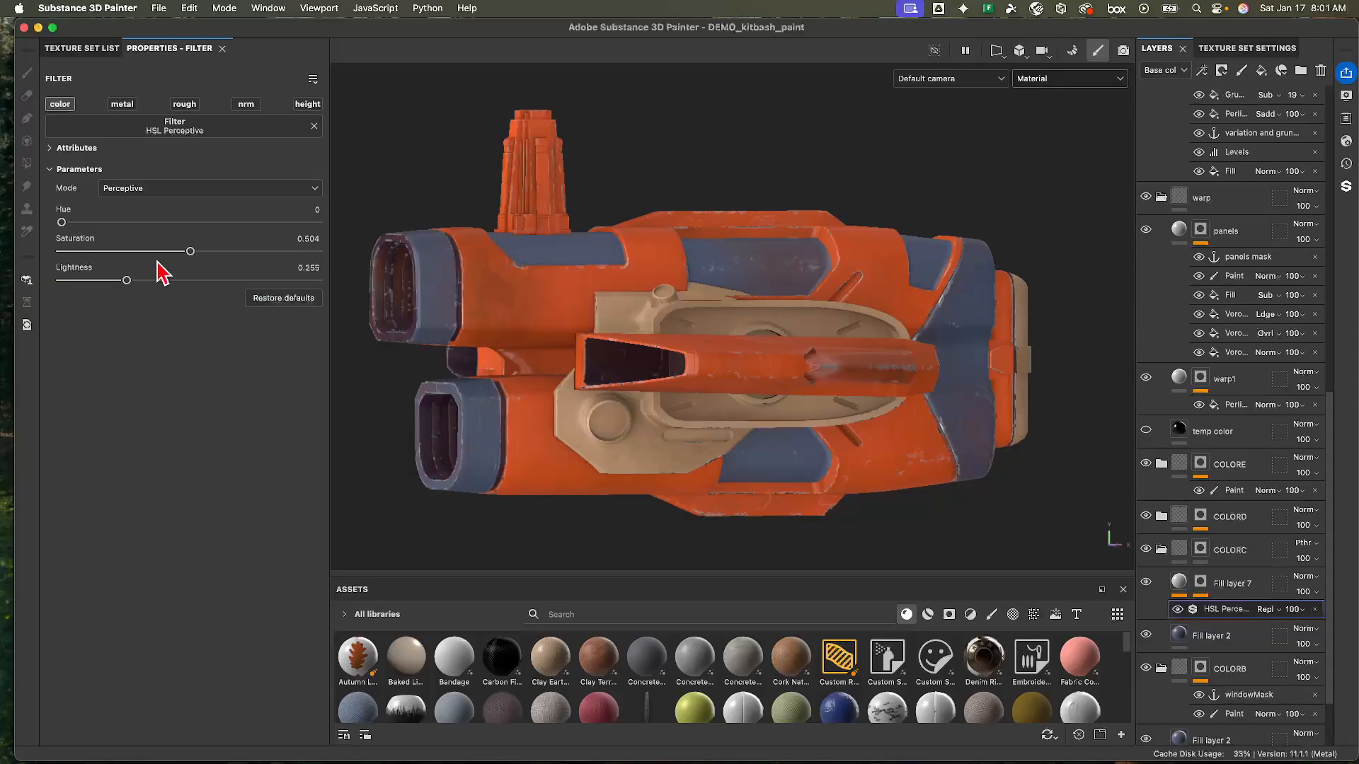
- Try Normal blending on the COLORC folder, compare it with the folder hidden, and restore Passthrough
left_click(1306, 543)
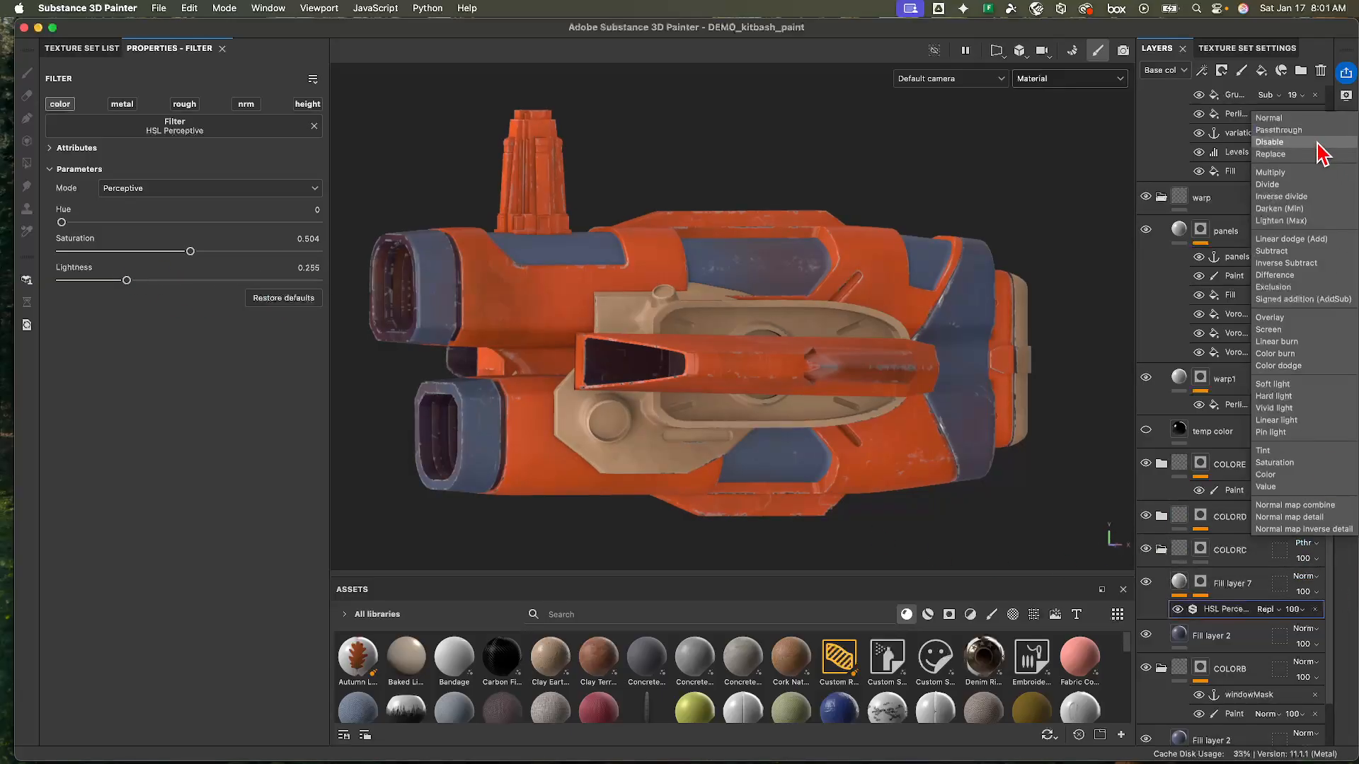
left_click(1287, 122)
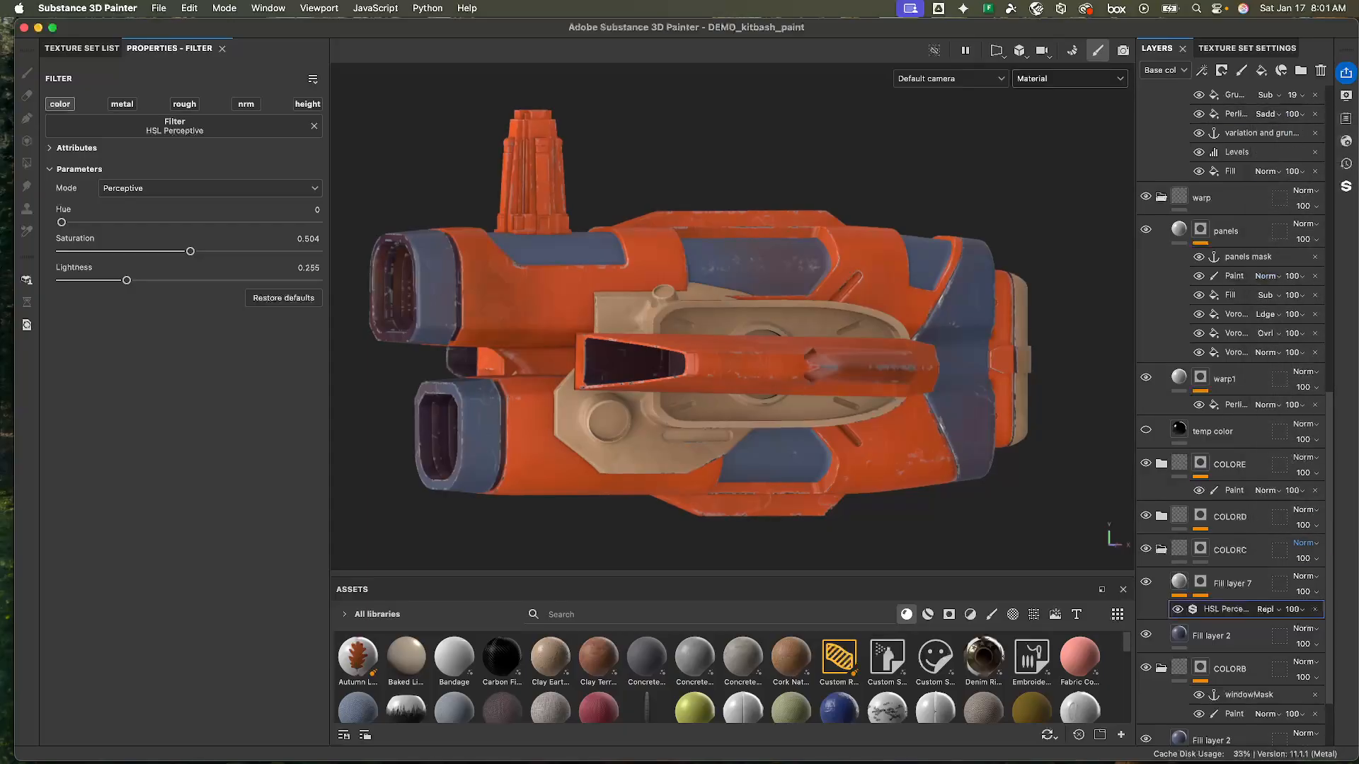
left_click(1146, 550)
left_click(1146, 550)
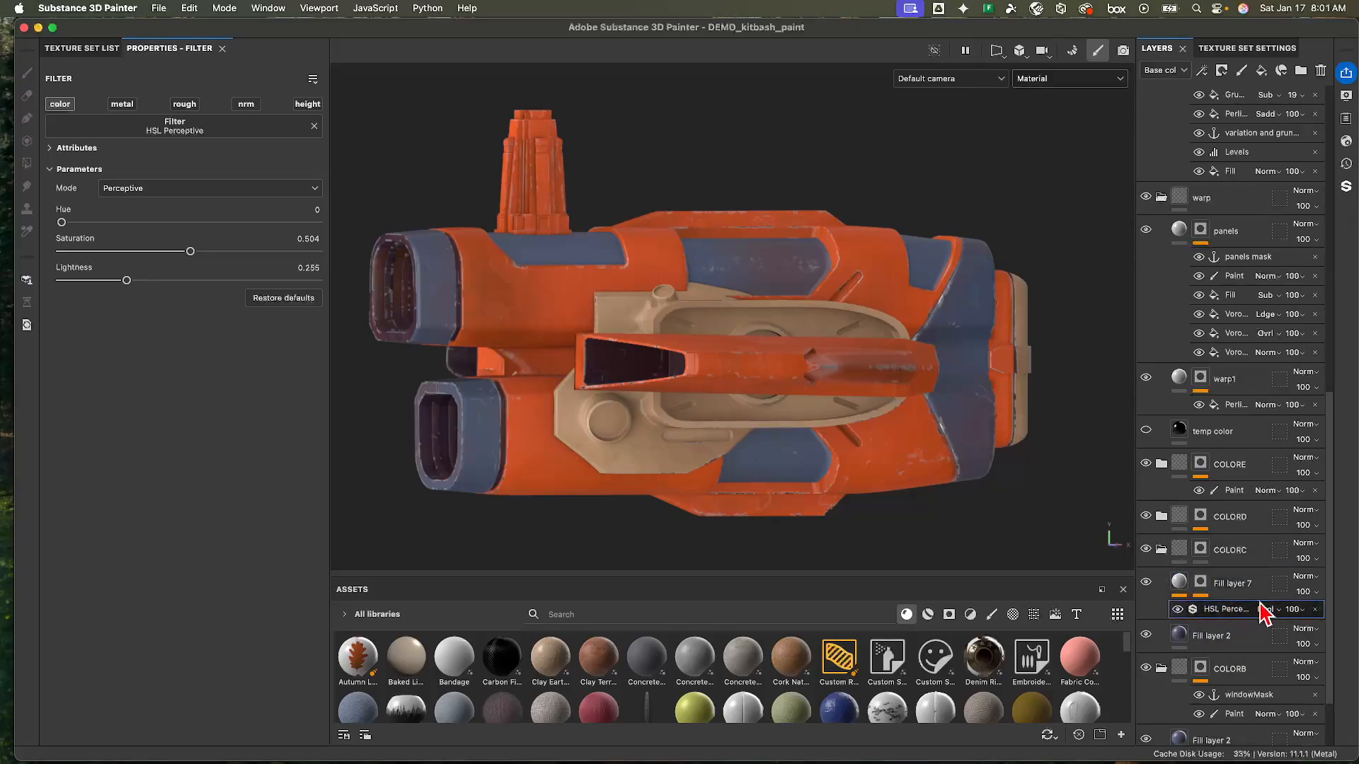
left_click(1310, 545)
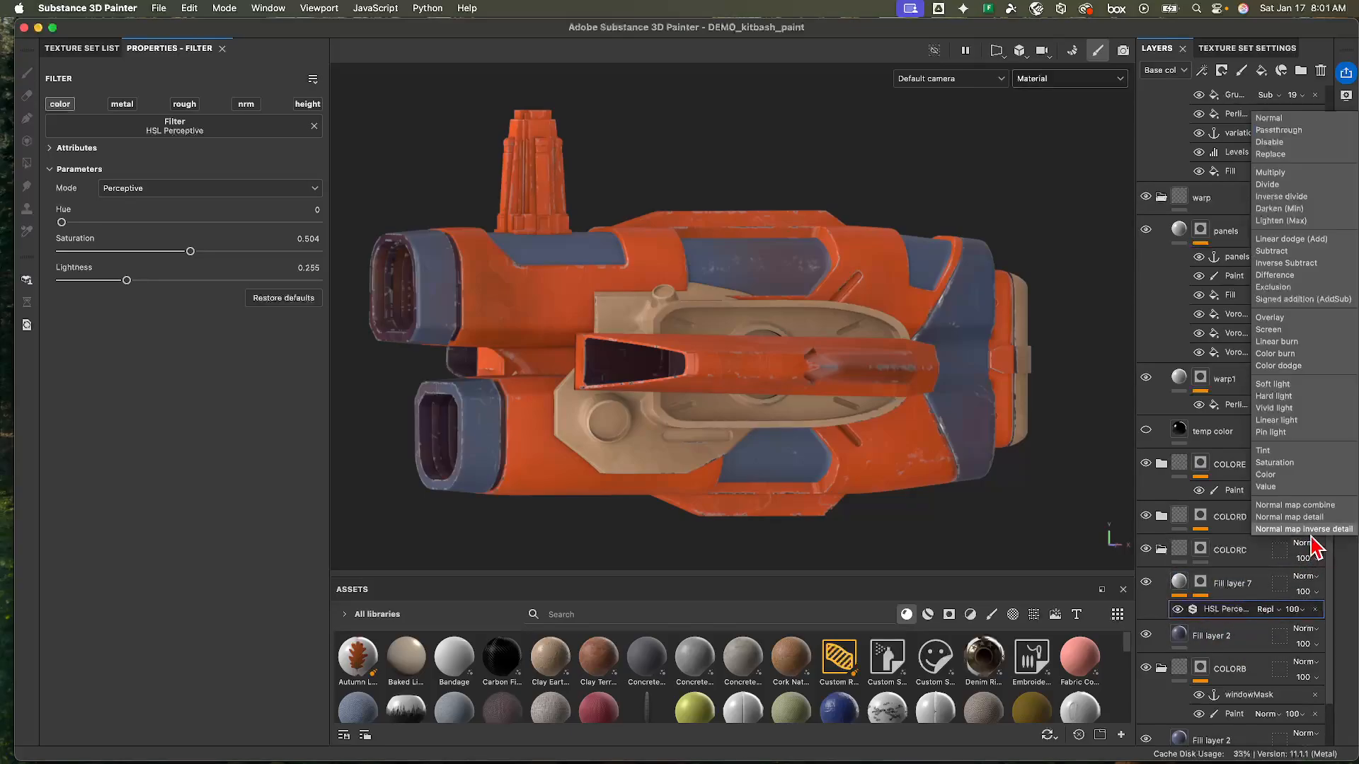
left_click(1292, 141)
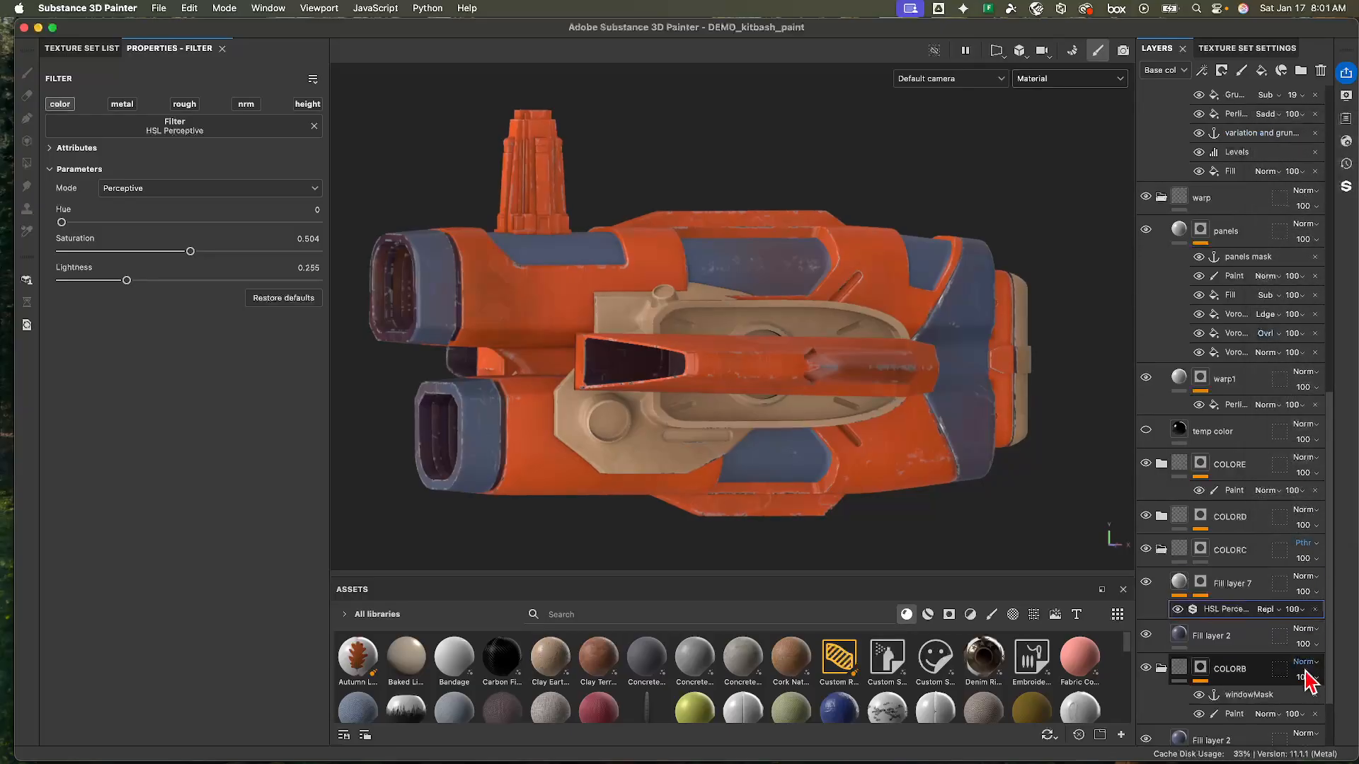
- Set the masked fill layer's blending to Passthrough and its HSL Perceptive filter to hue 0.147, saturation 0.355 and lightness 0.59
left_click(1308, 578)
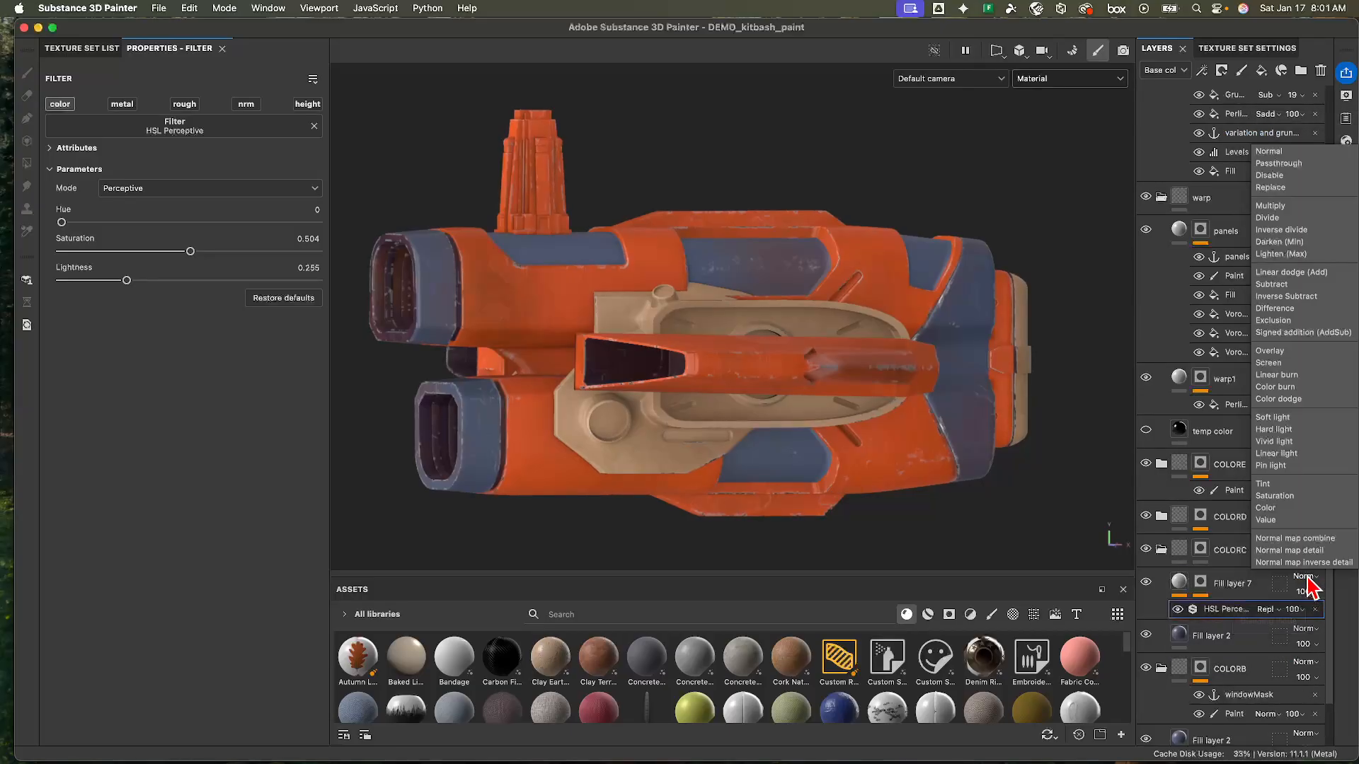
left_click(1300, 164)
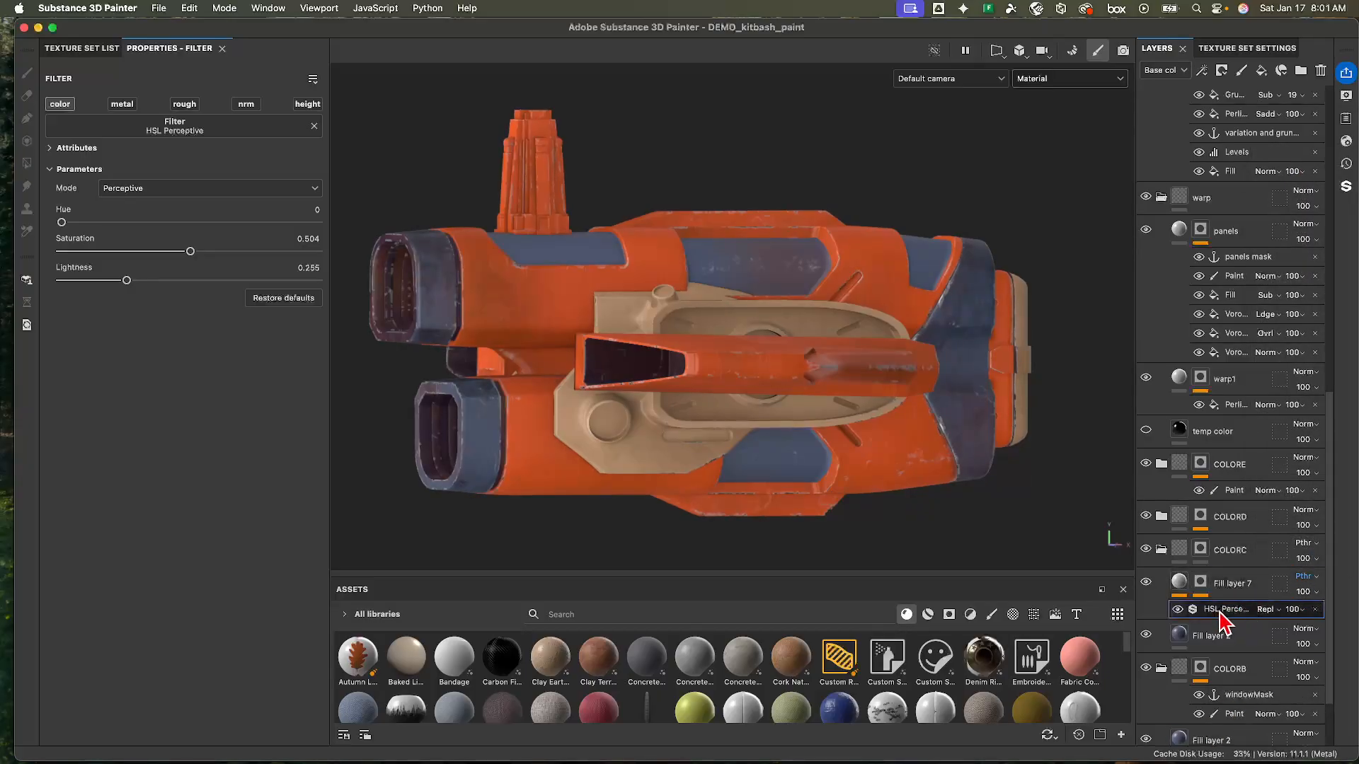
left_click_drag(191, 252, 260, 252)
left_click_drag(126, 281, 196, 280)
left_click_drag(260, 252, 121, 251)
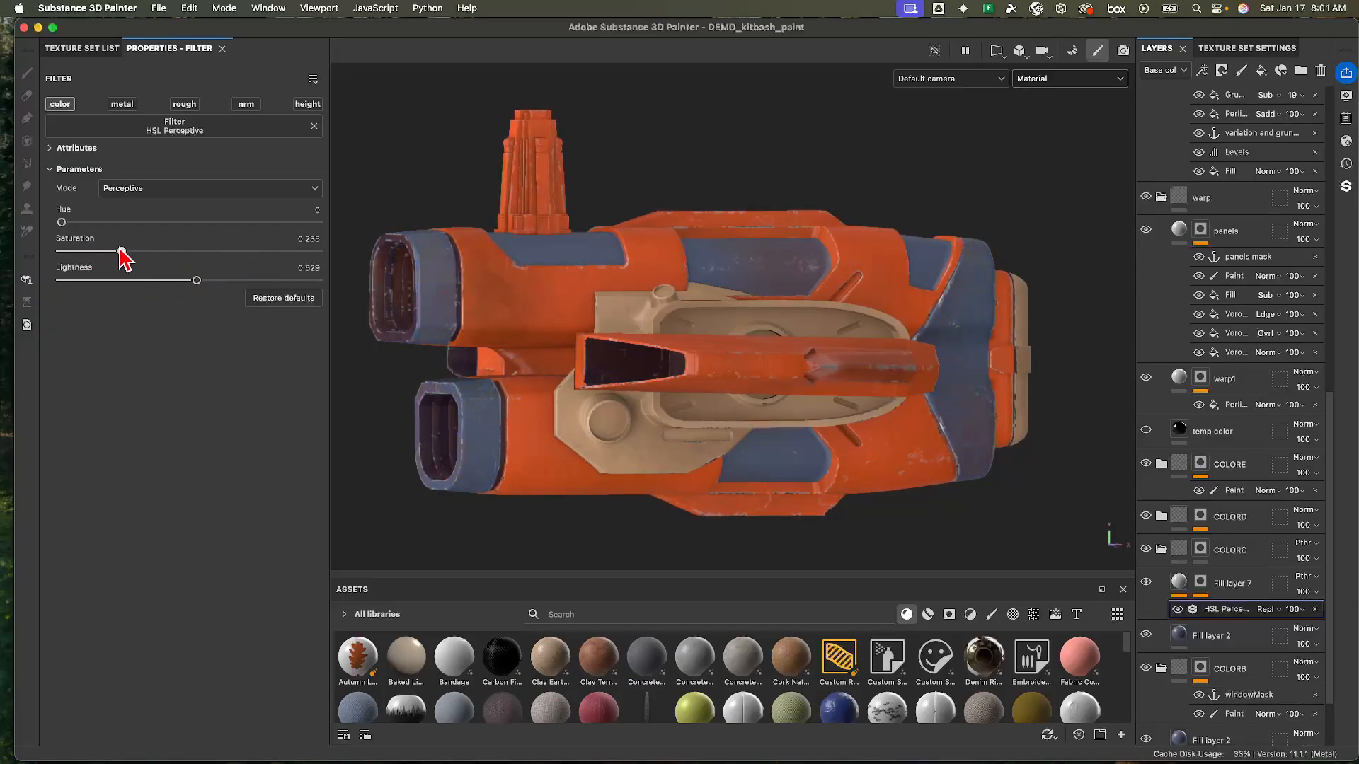
left_click_drag(196, 281, 152, 255)
left_click_drag(61, 224, 116, 234)
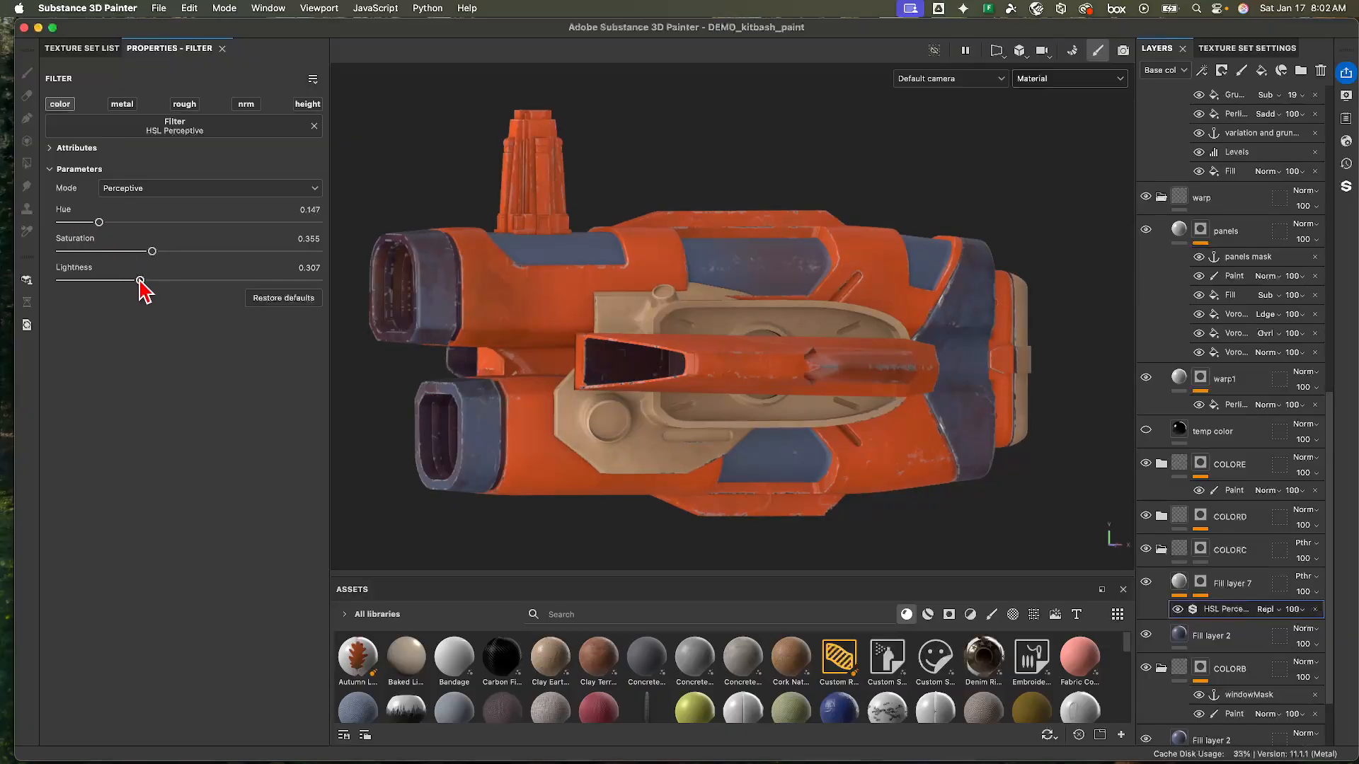
left_click_drag(141, 281, 216, 281)
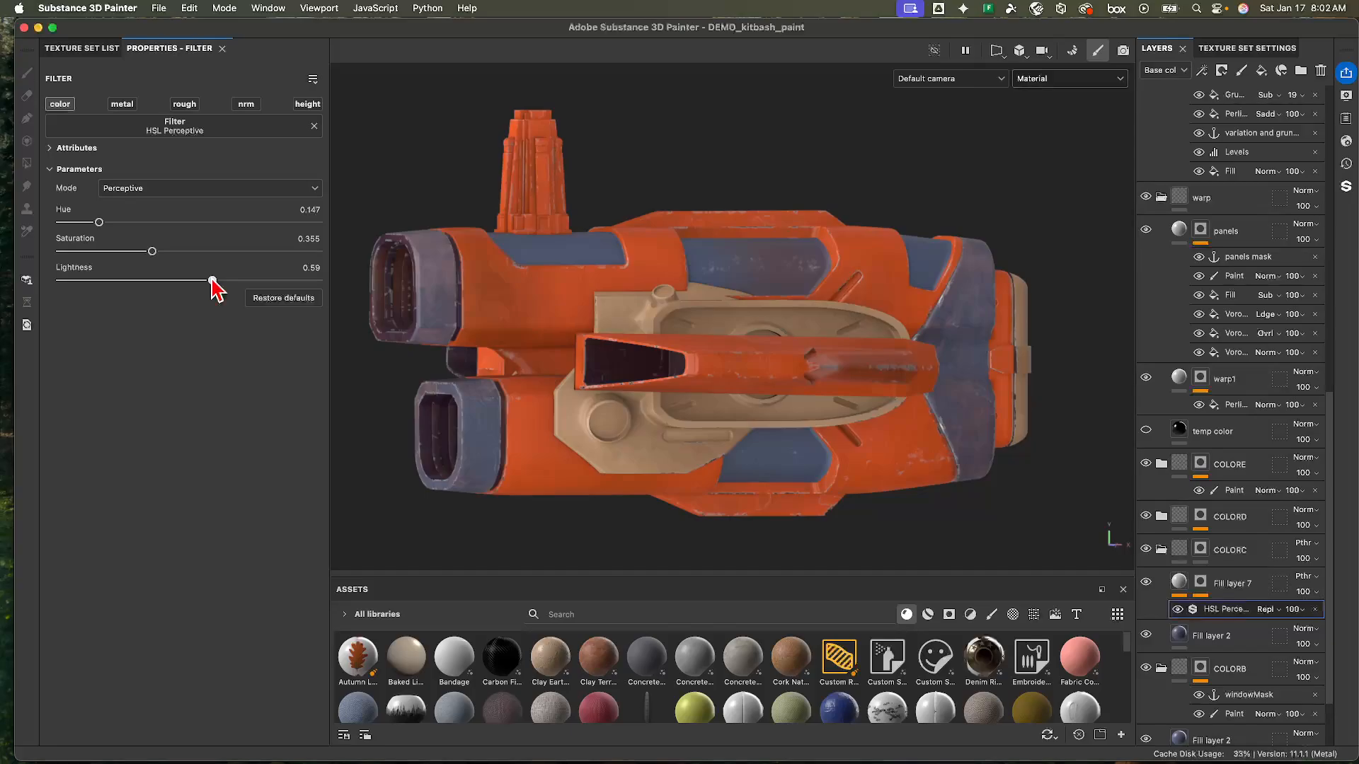
left_click_drag(958, 333, 771, 354, "alt")
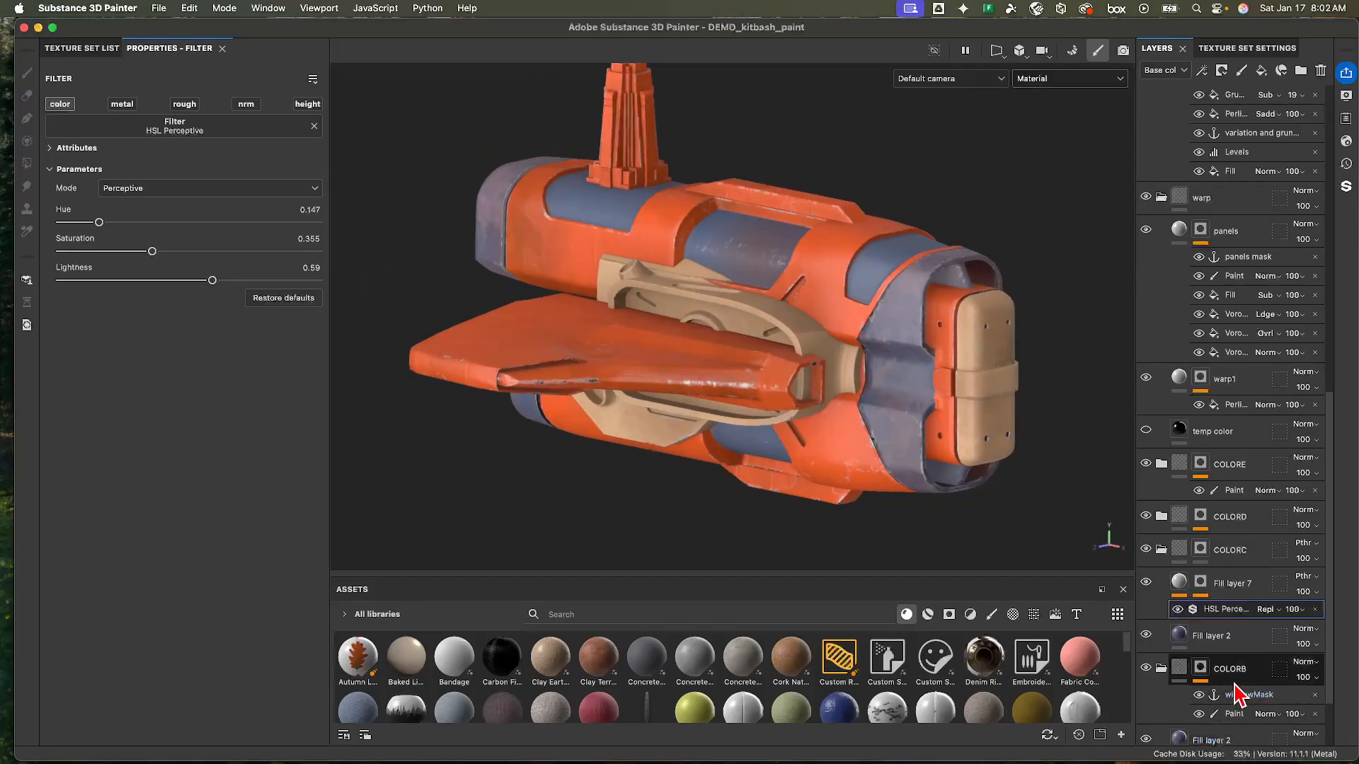
- Add a color-only fill effect to the content of Fill layer 2 in COLORC and show only the base color channel
left_click(1181, 634)
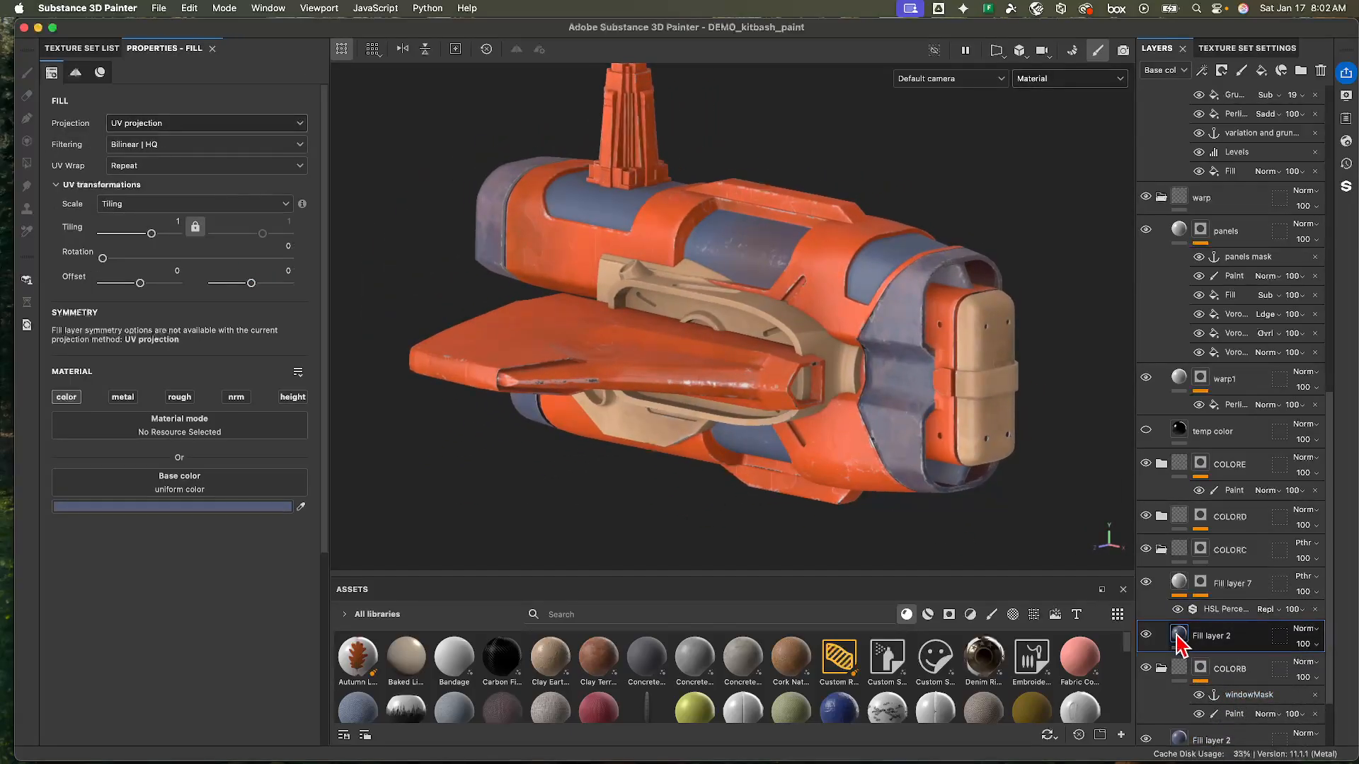
right_click(1179, 641)
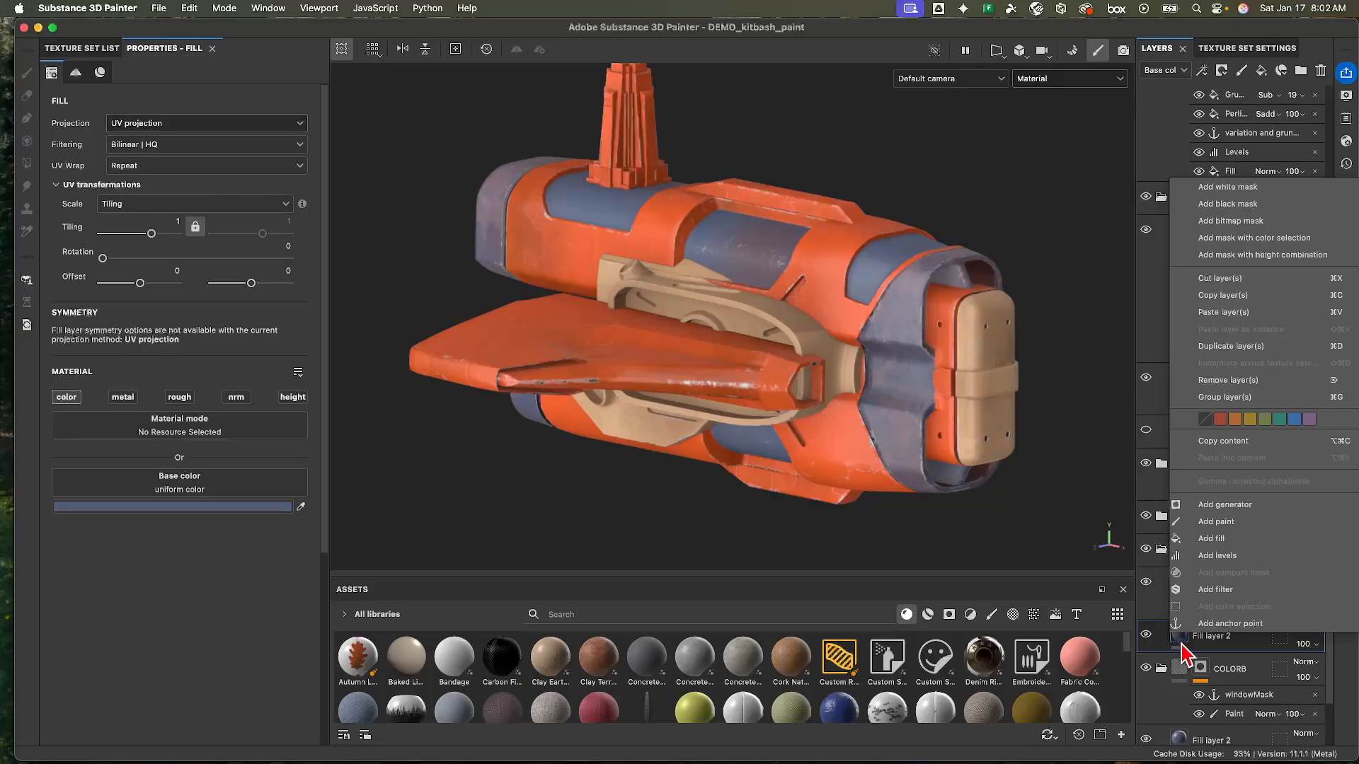
left_click(1230, 540)
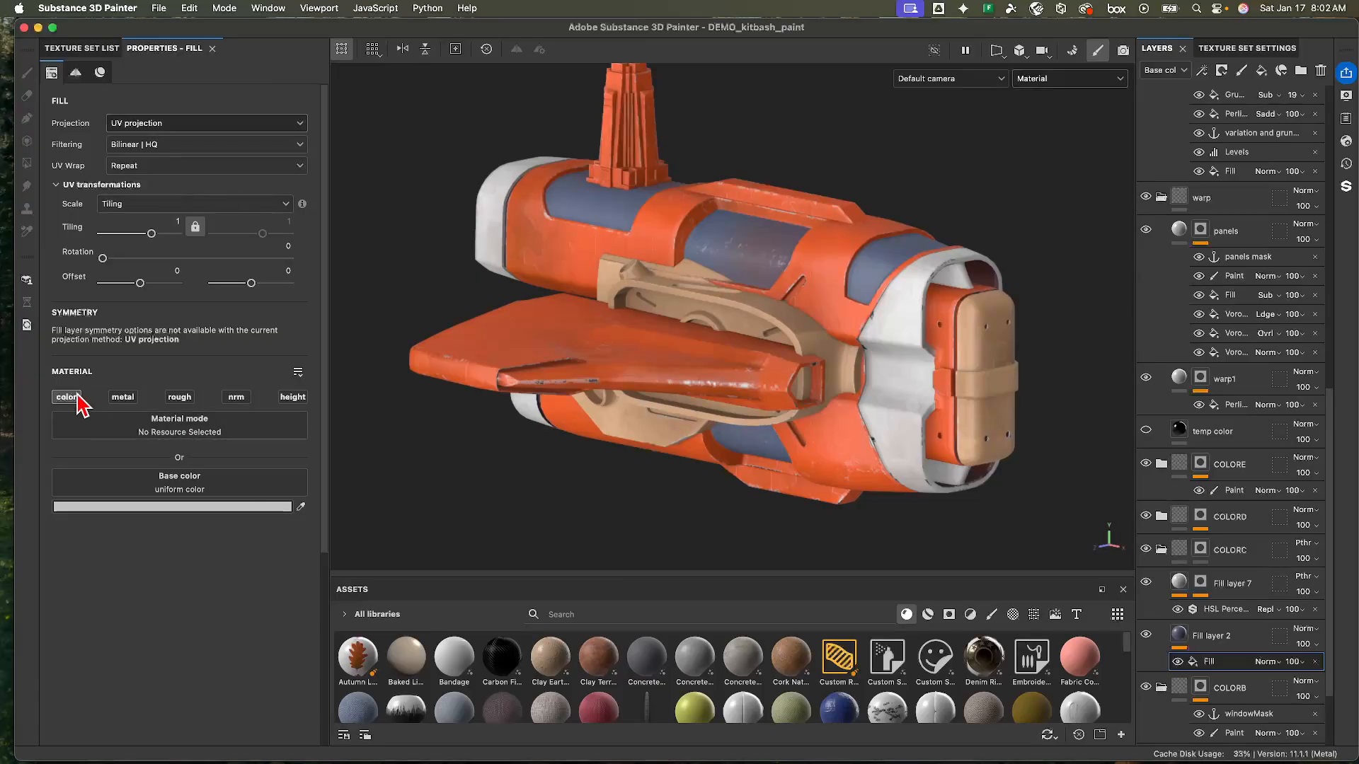
left_click(1054, 80)
left_click(1046, 140)
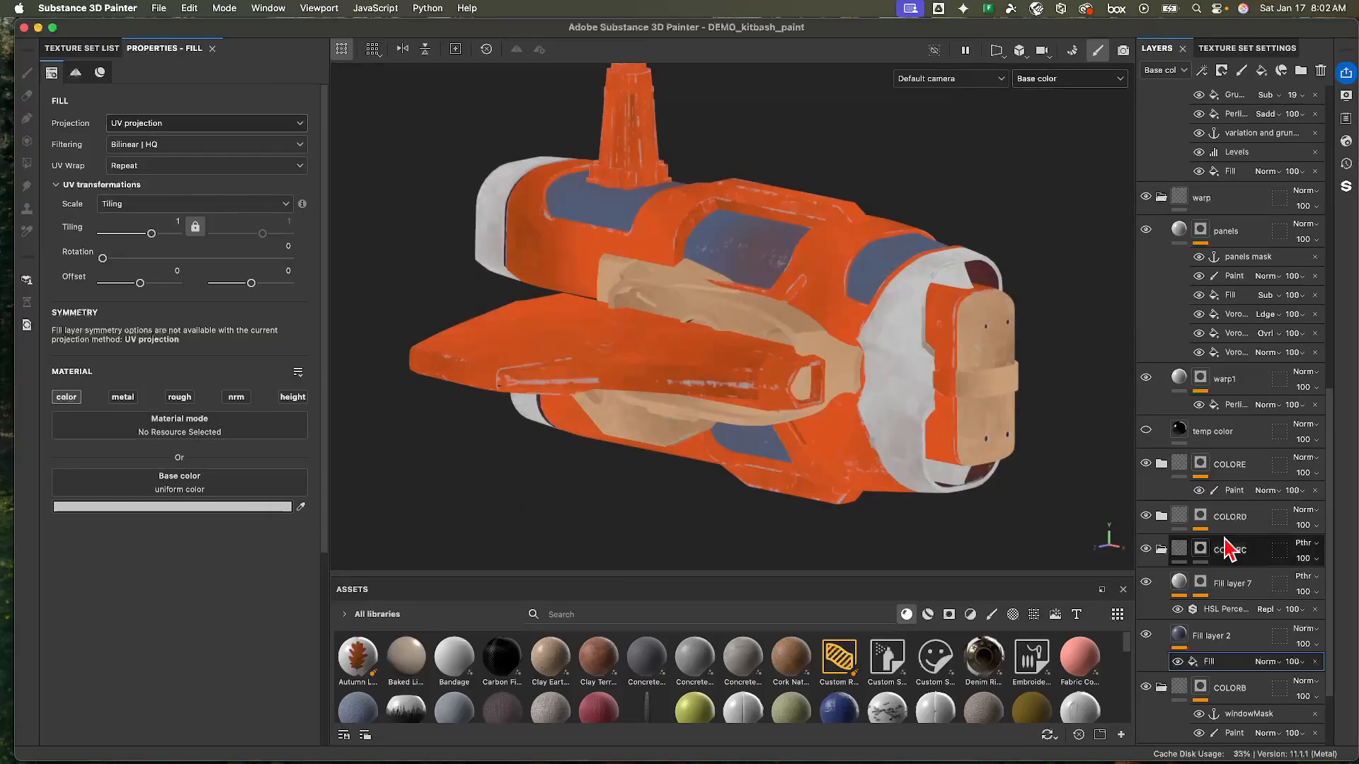
- Hide the new fill effect, sample blue 485269 from the hull's window panel as its base color, and show the effect again
left_click(1178, 662)
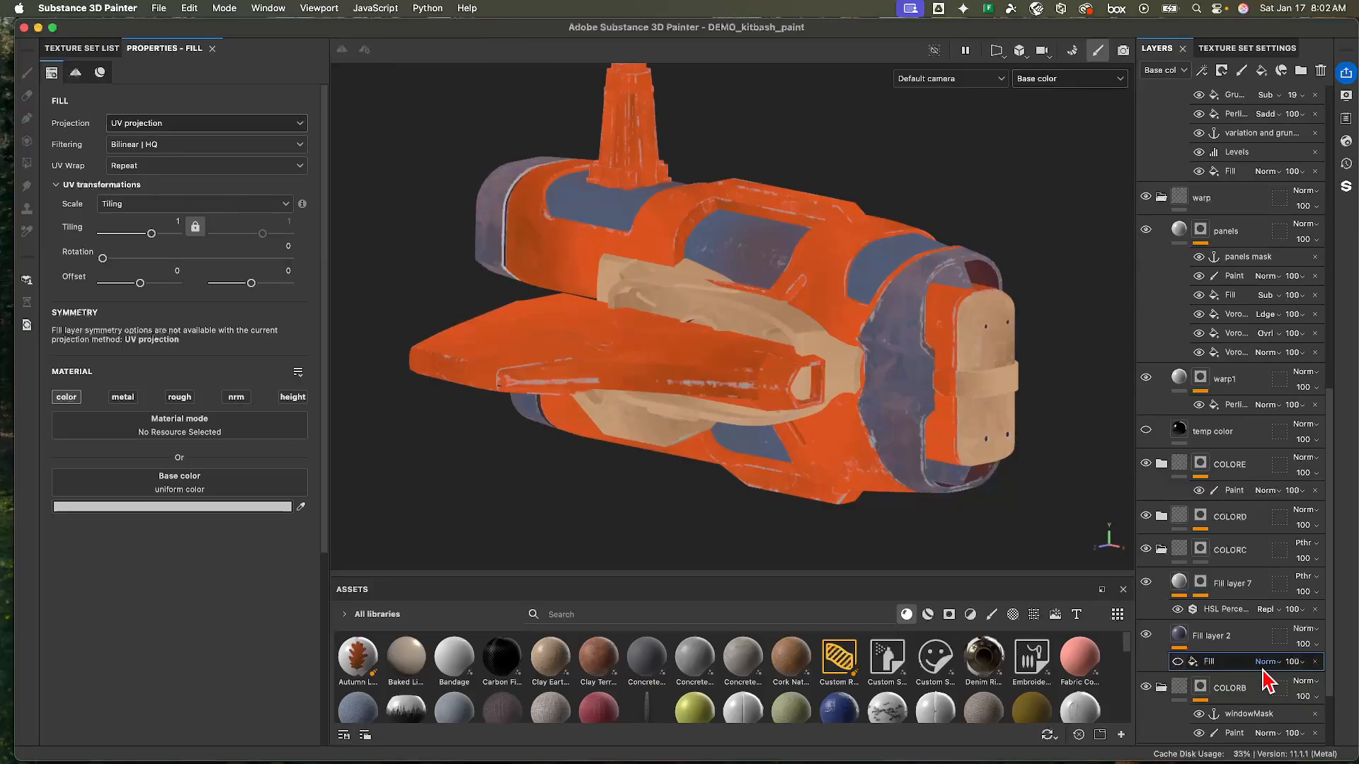
left_click(301, 507)
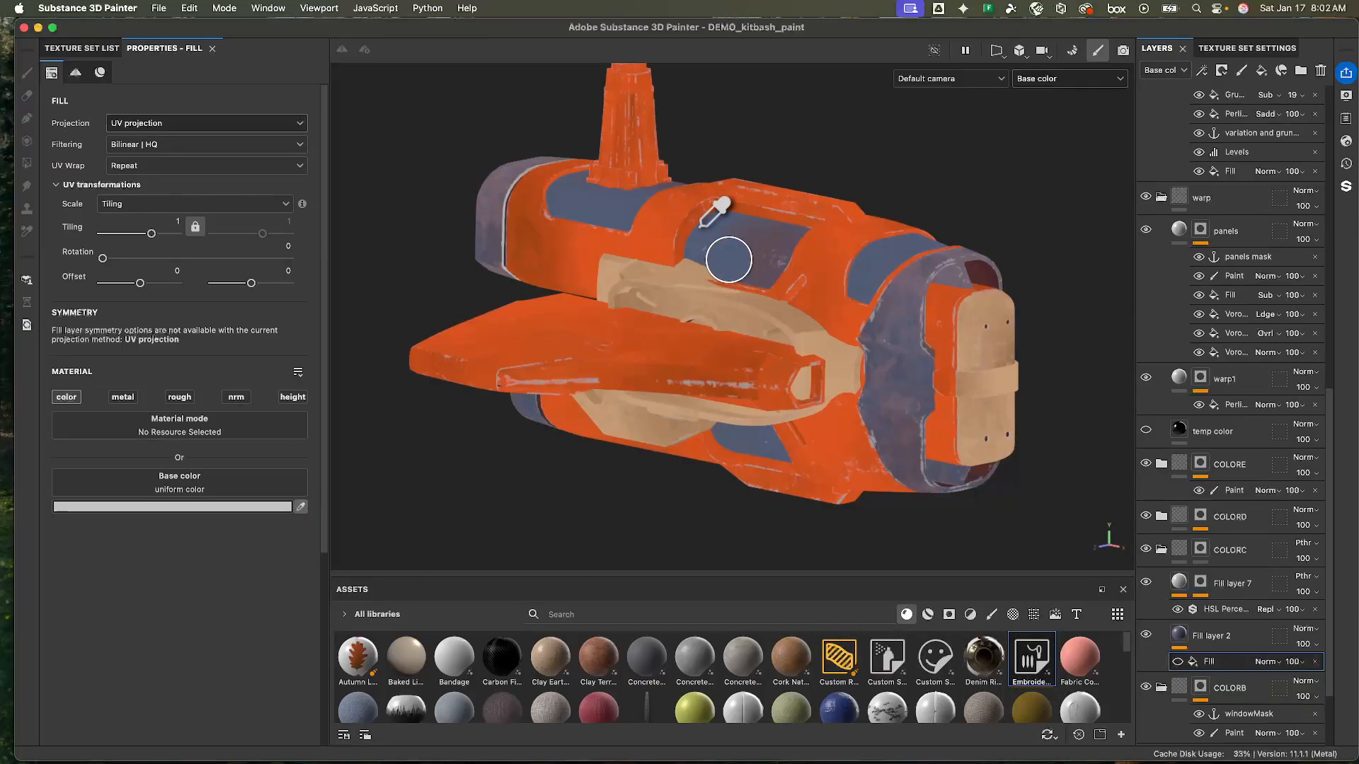
left_click(610, 208)
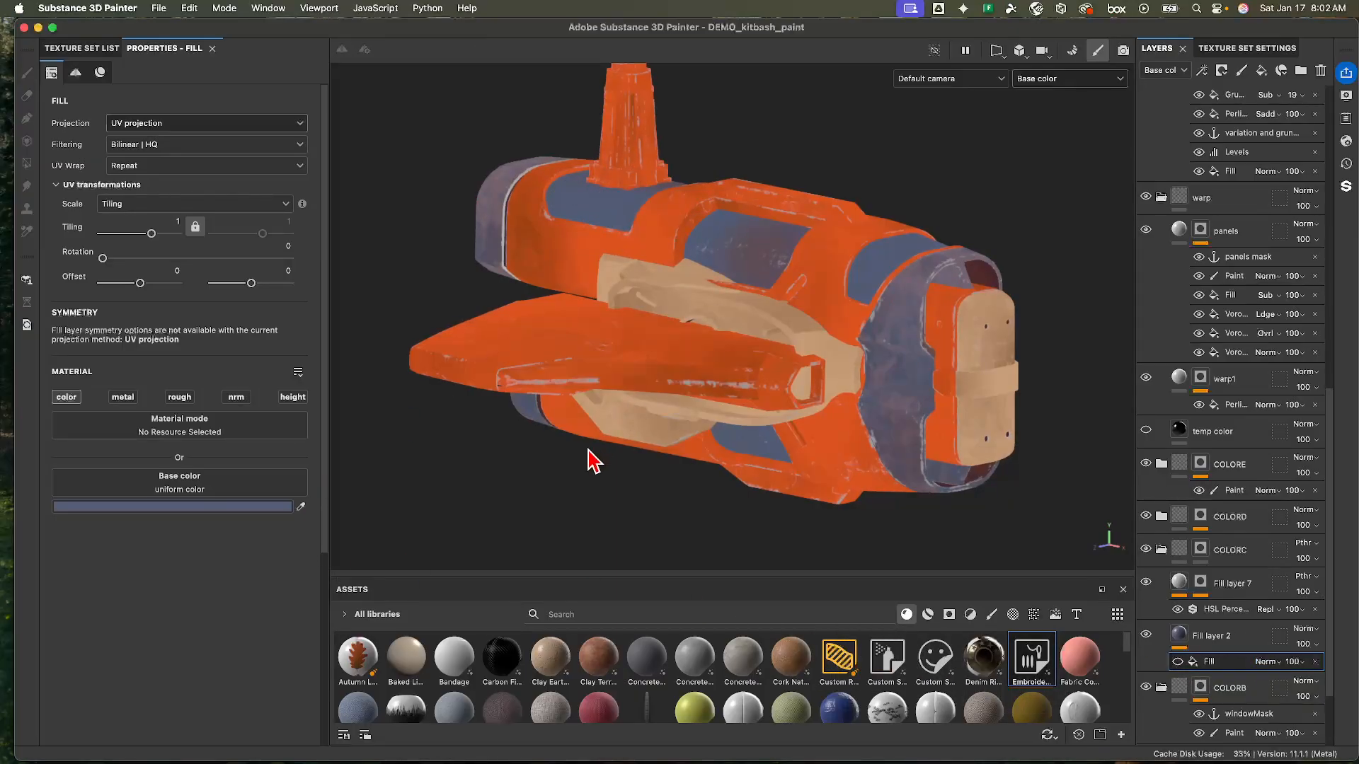
left_click(1184, 664)
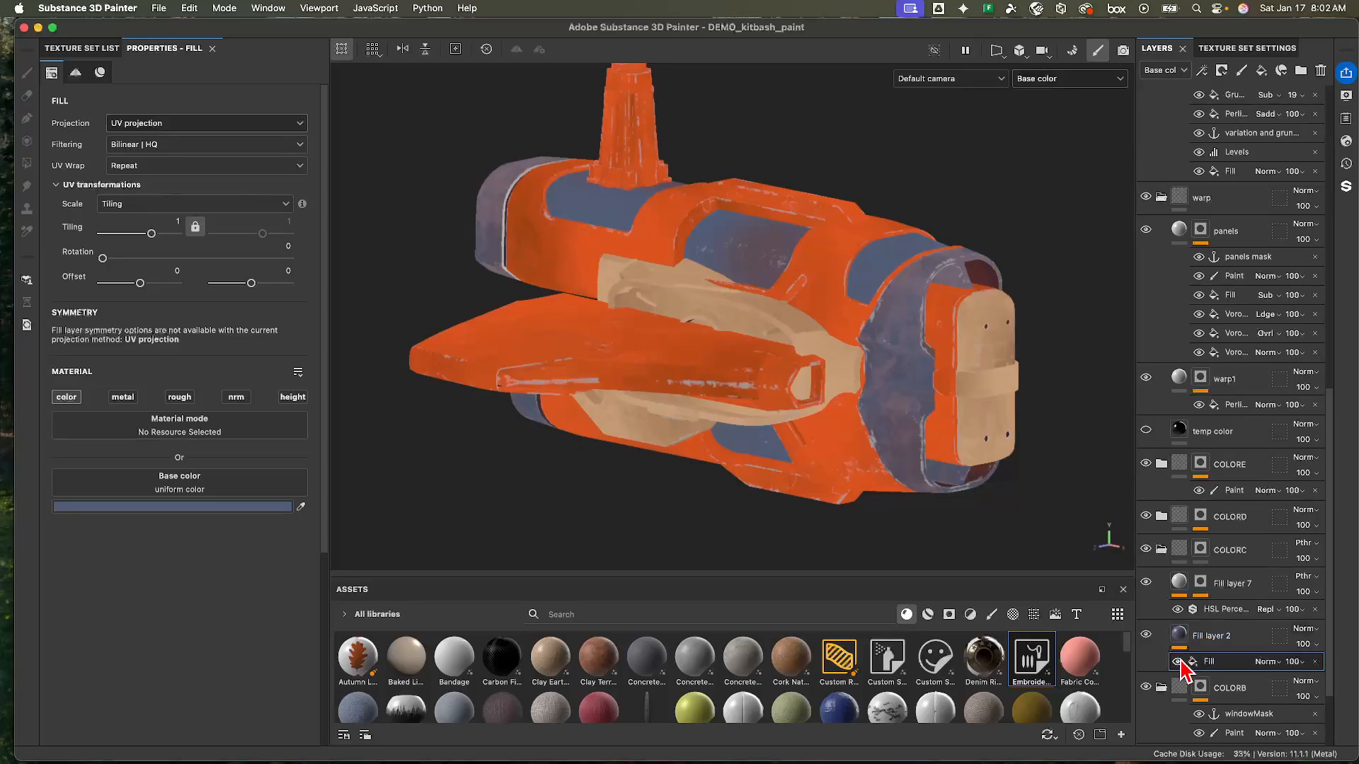
- Change the fill effect's base color to the pale olive AAAB77
left_click(202, 507)
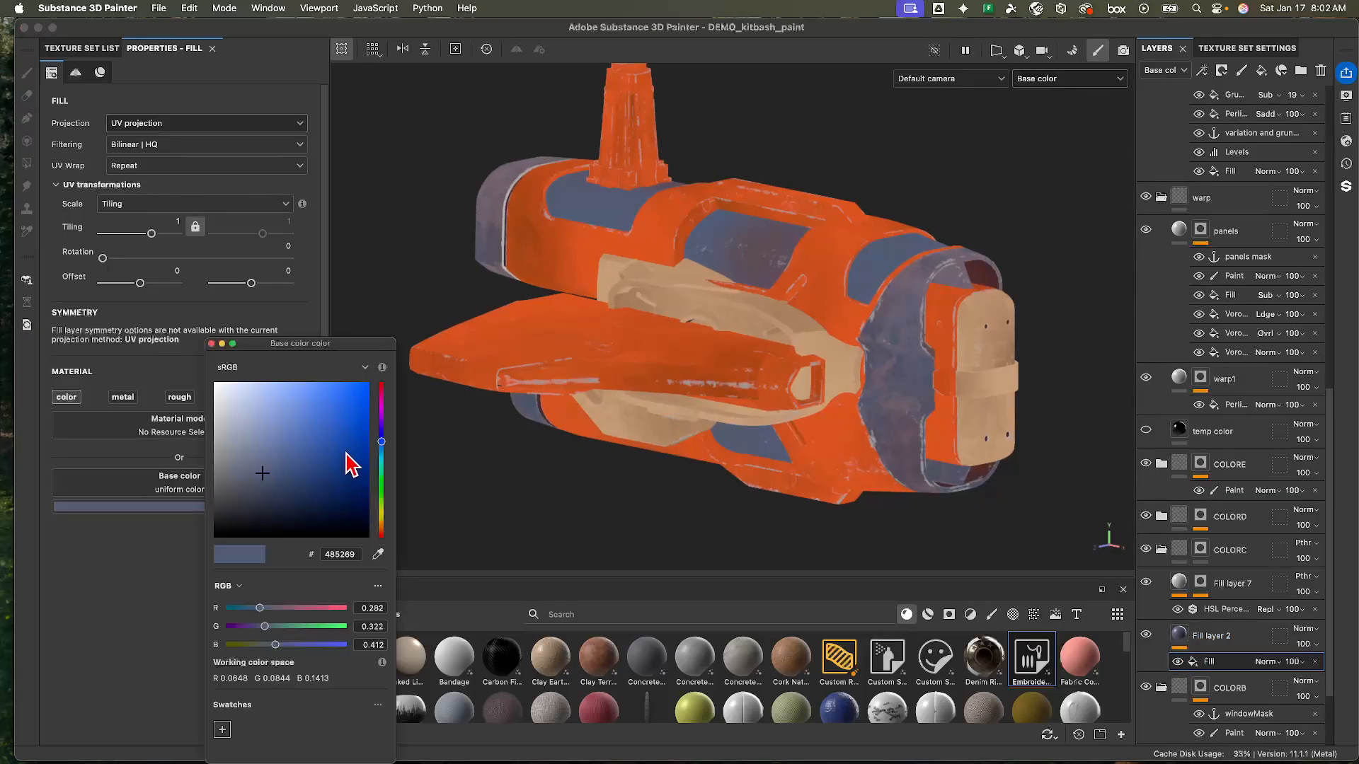
left_click_drag(304, 404, 284, 475)
left_click(911, 277)
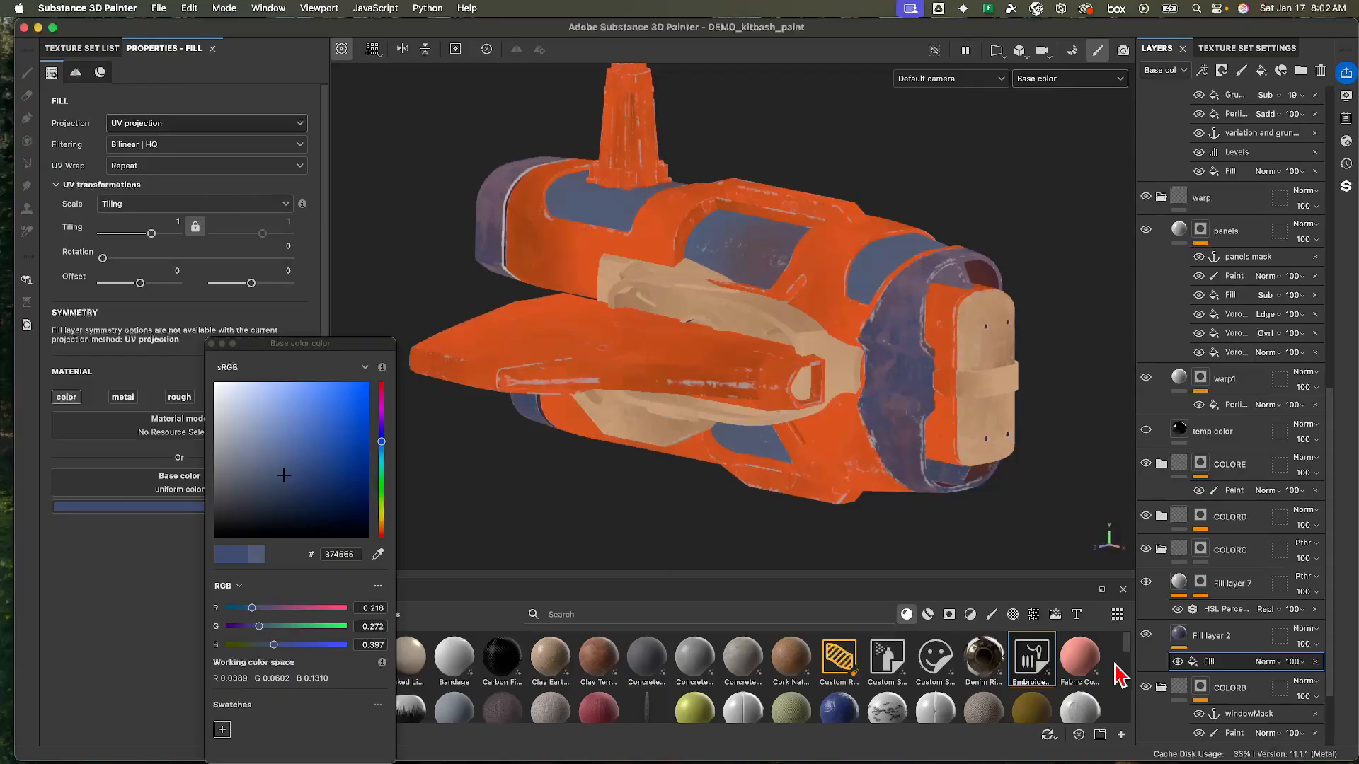
left_click_drag(312, 477, 270, 450)
left_click_drag(380, 448, 381, 516)
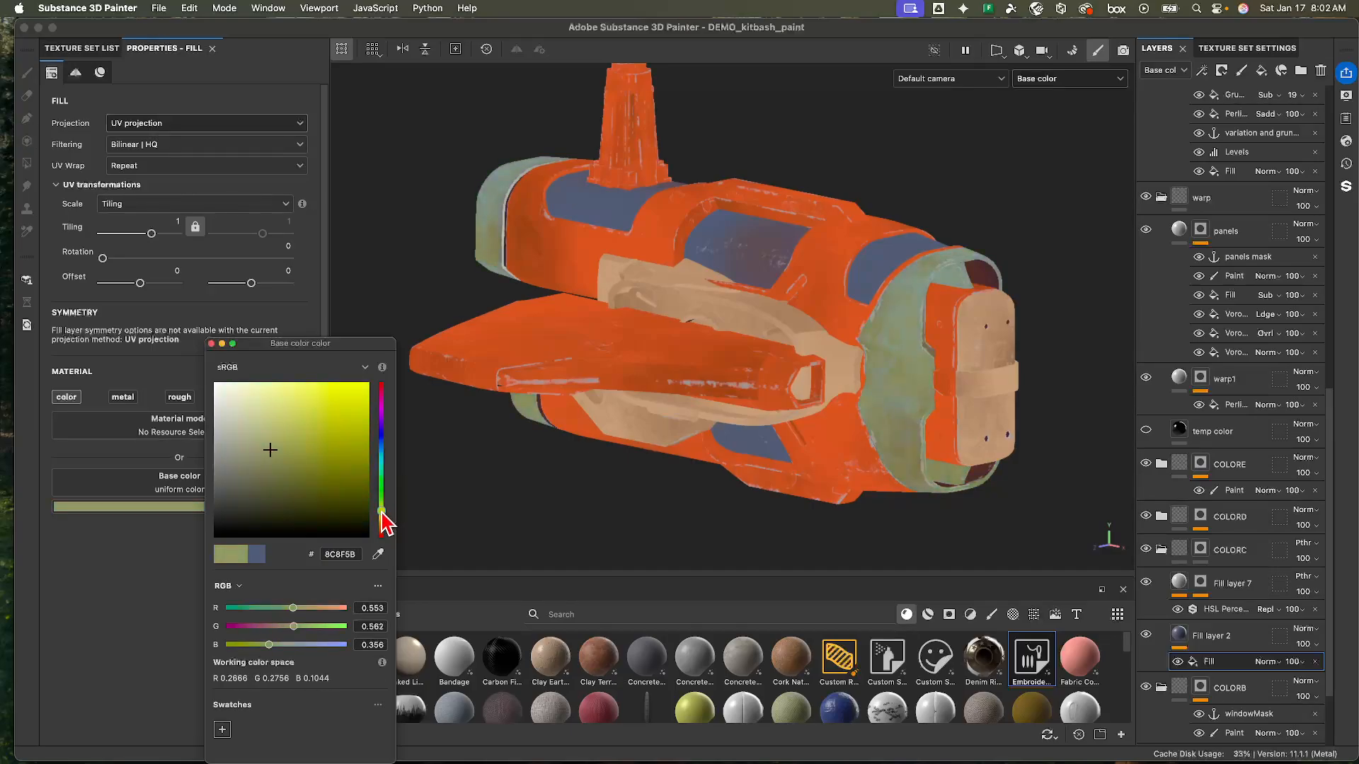
mouse_move(287, 428)
left_mouse_down()
mouse_move(288, 388)
mouse_move(324, 397)
mouse_move(324, 445)
mouse_move(331, 425)
mouse_move(260, 432)
left_mouse_up()
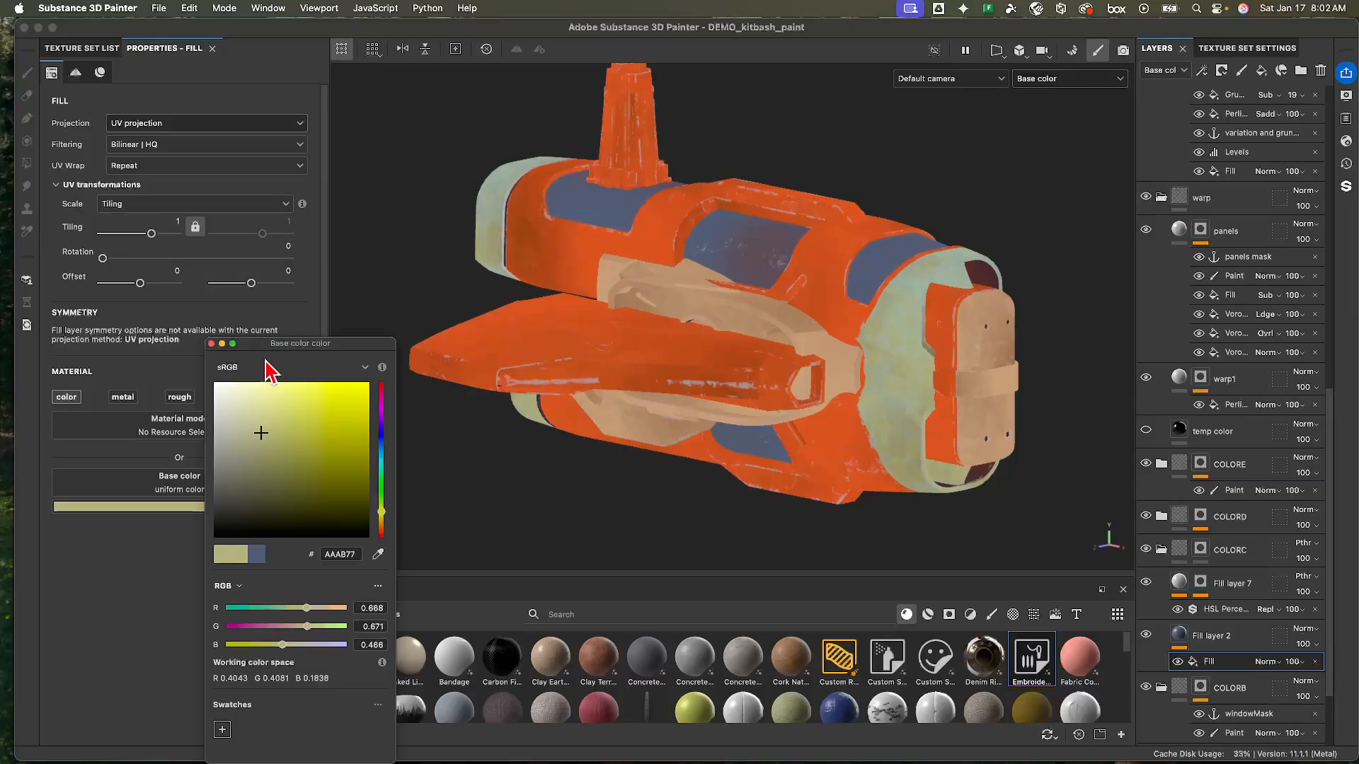
left_click(211, 344)
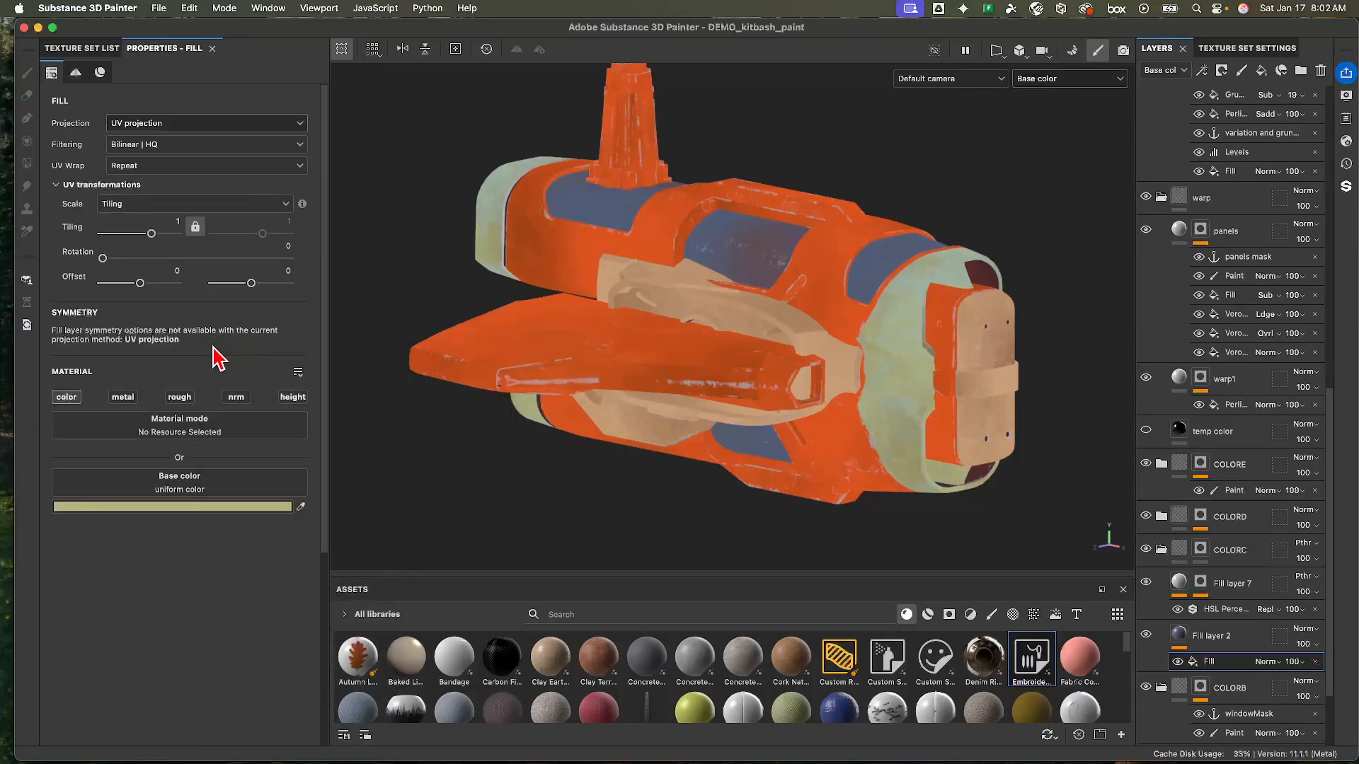
- Hide the fill effect on Fill layer 2 and compare the blue paint with Fill layer 7's HSL Perceptive filter off and on
left_click_drag(615, 365, 764, 347, "alt")
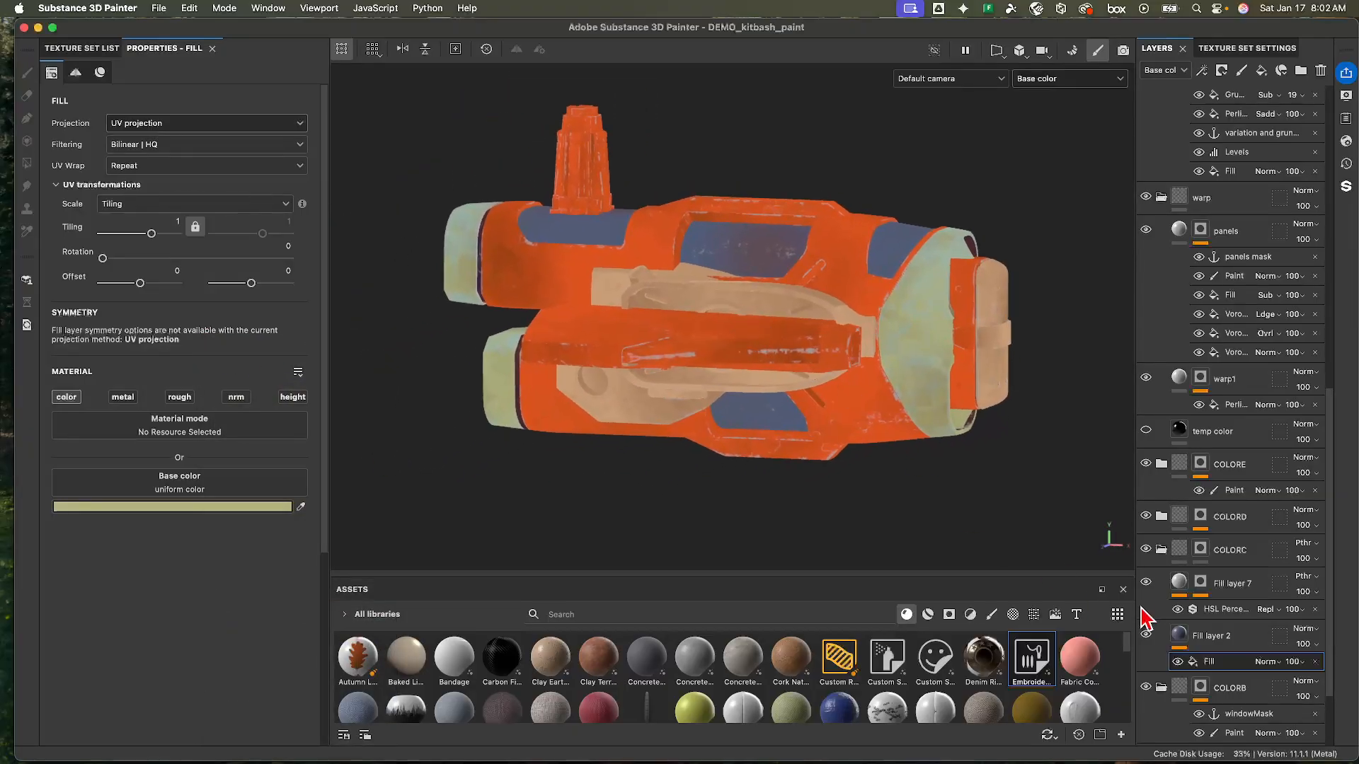
left_click(1177, 662)
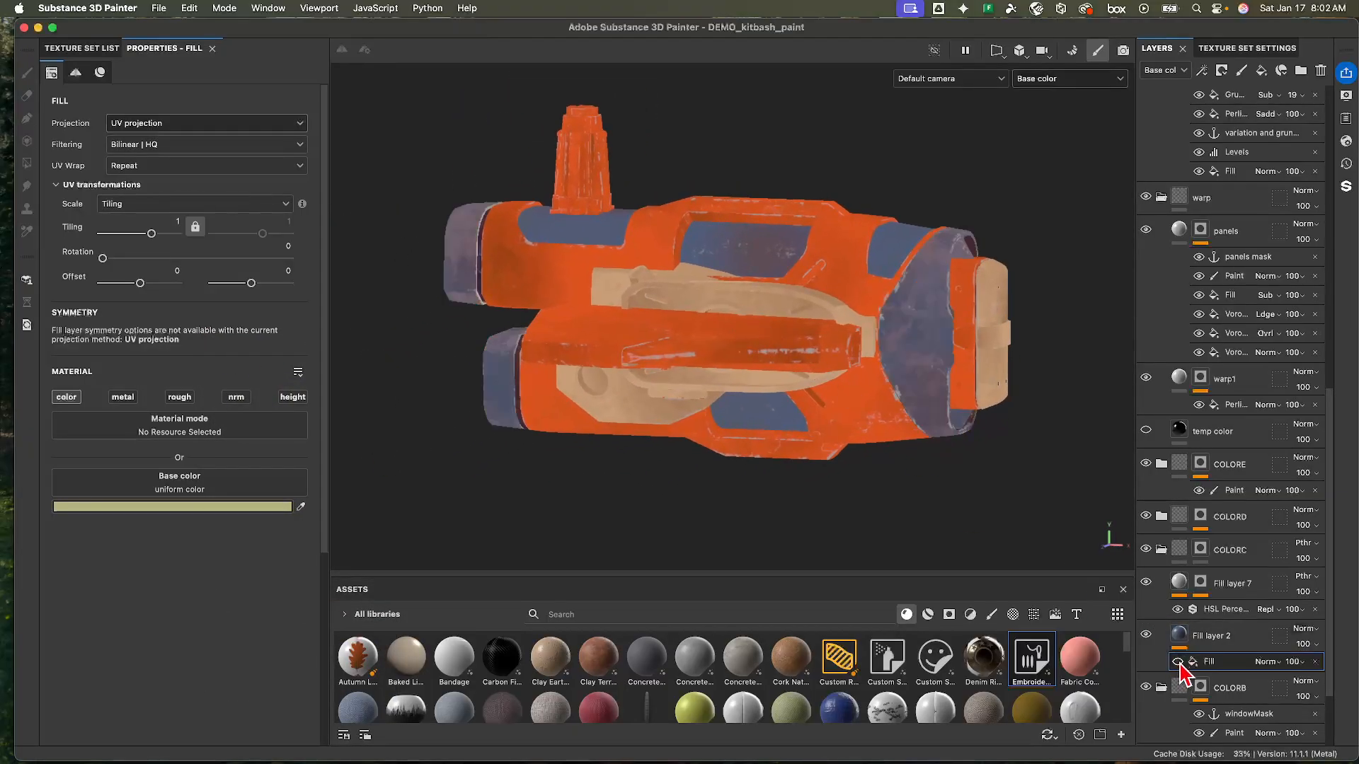
left_click(1178, 609)
left_click(1179, 610)
left_click(1215, 608)
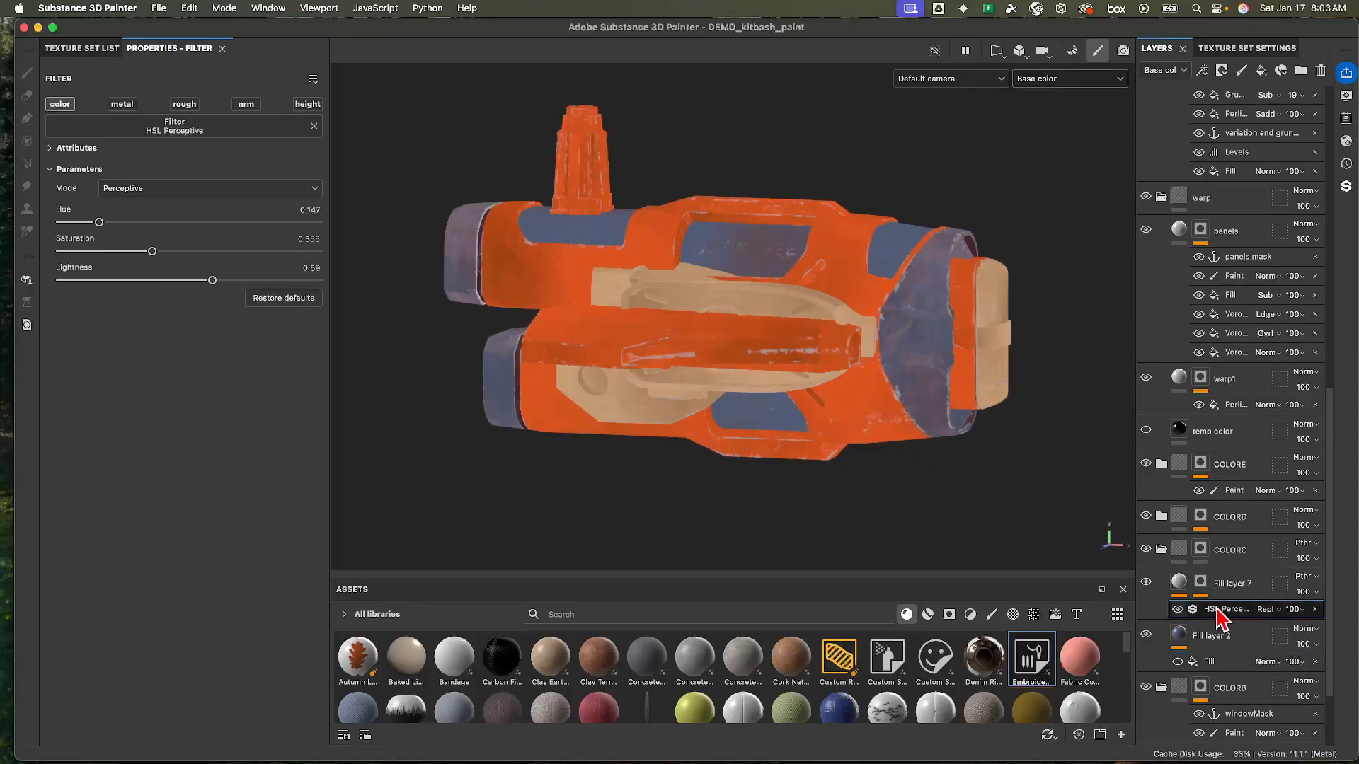
- Set Fill layer 7's HSL Perceptive filter to hue 0.518, saturation 0.582 and lightness 0.568
left_click_drag(549, 326, 623, 294, "alt")
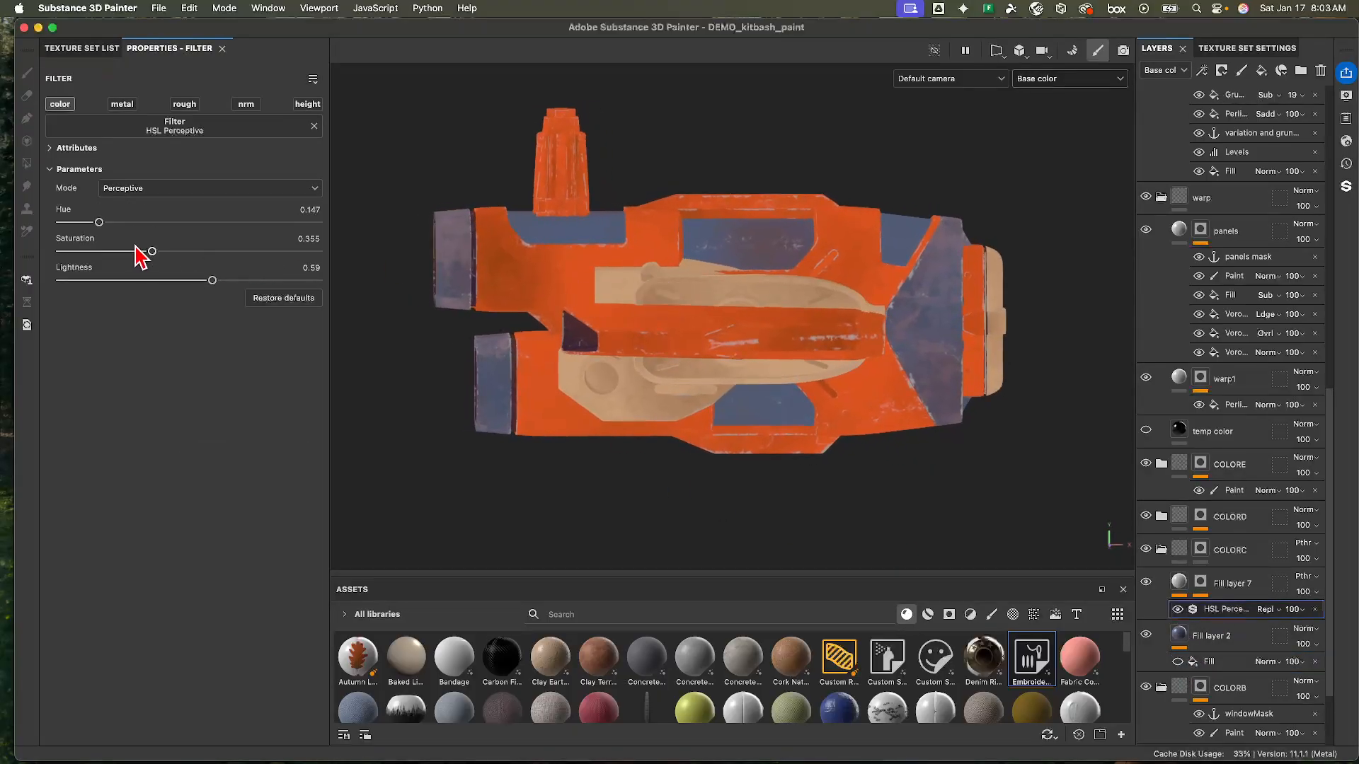
mouse_move(151, 252)
left_mouse_down()
mouse_move(223, 262)
mouse_move(156, 259)
left_mouse_up()
left_click_drag(97, 223, 191, 232)
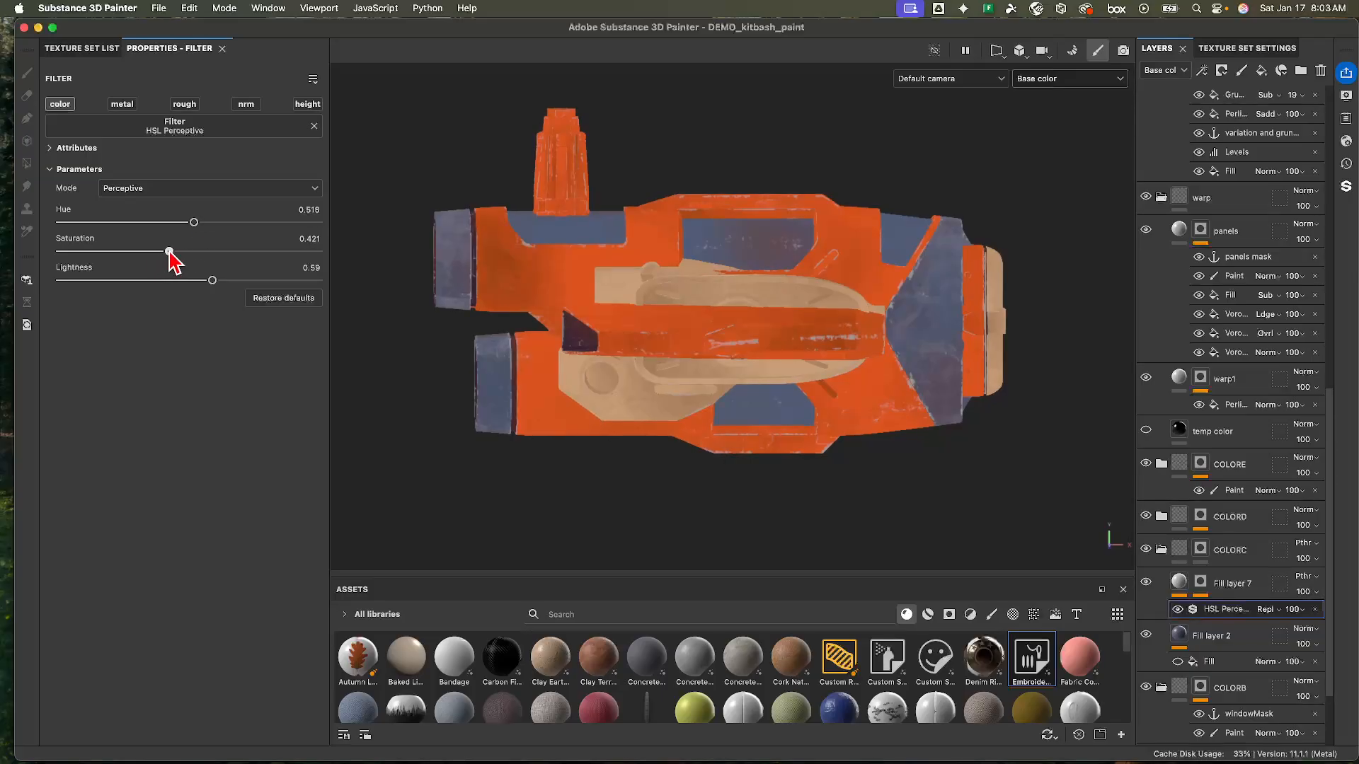
left_click_drag(170, 258, 209, 281)
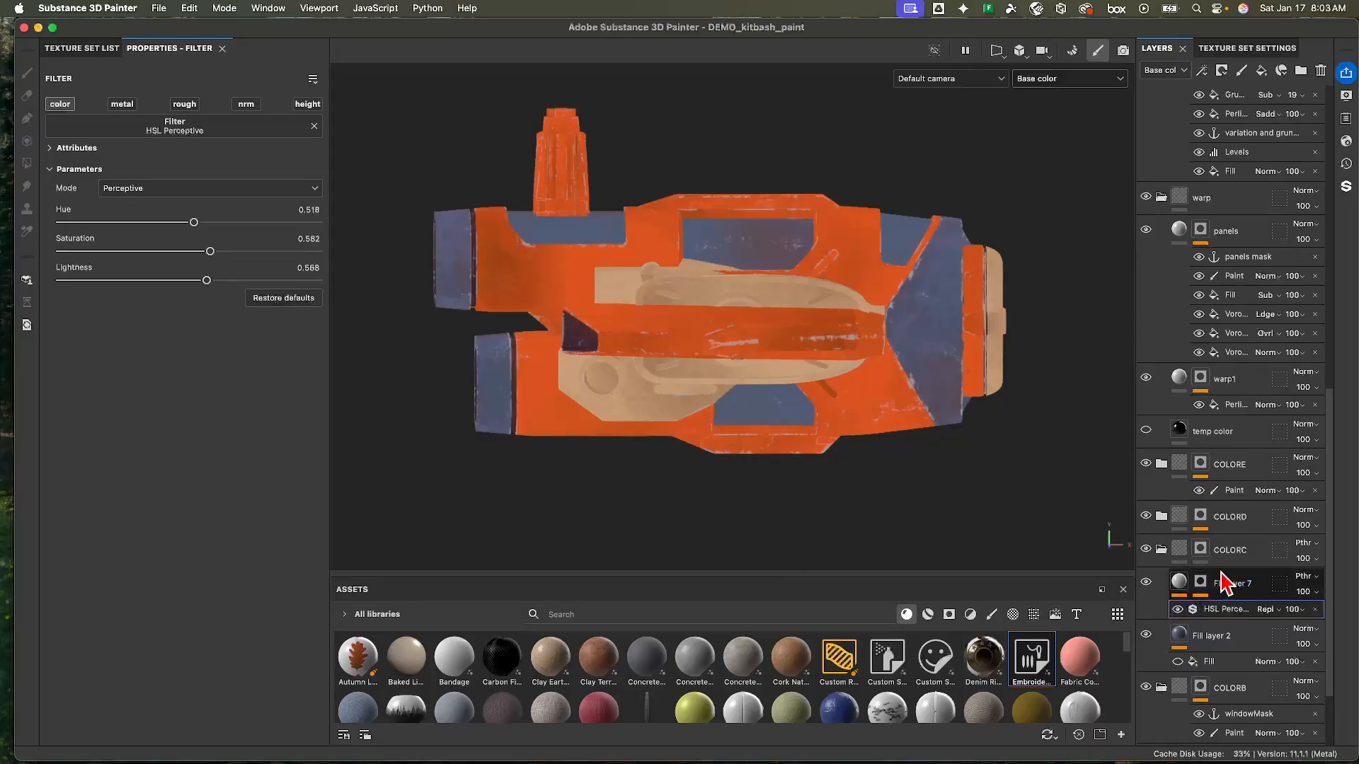
- Enable the roughness channel on Fill layer 7 and set it to 0.8237, judging the result in the Material view
left_click(1176, 583)
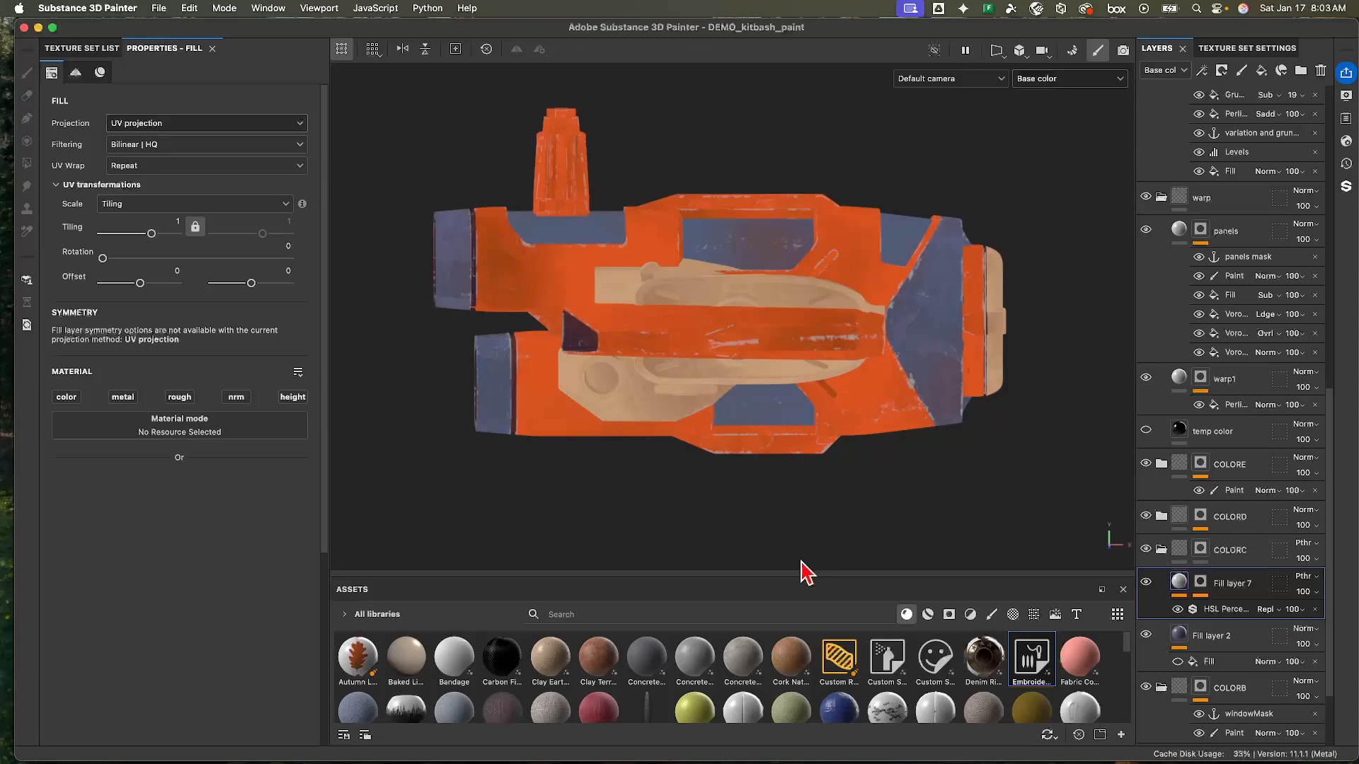
left_click(179, 397)
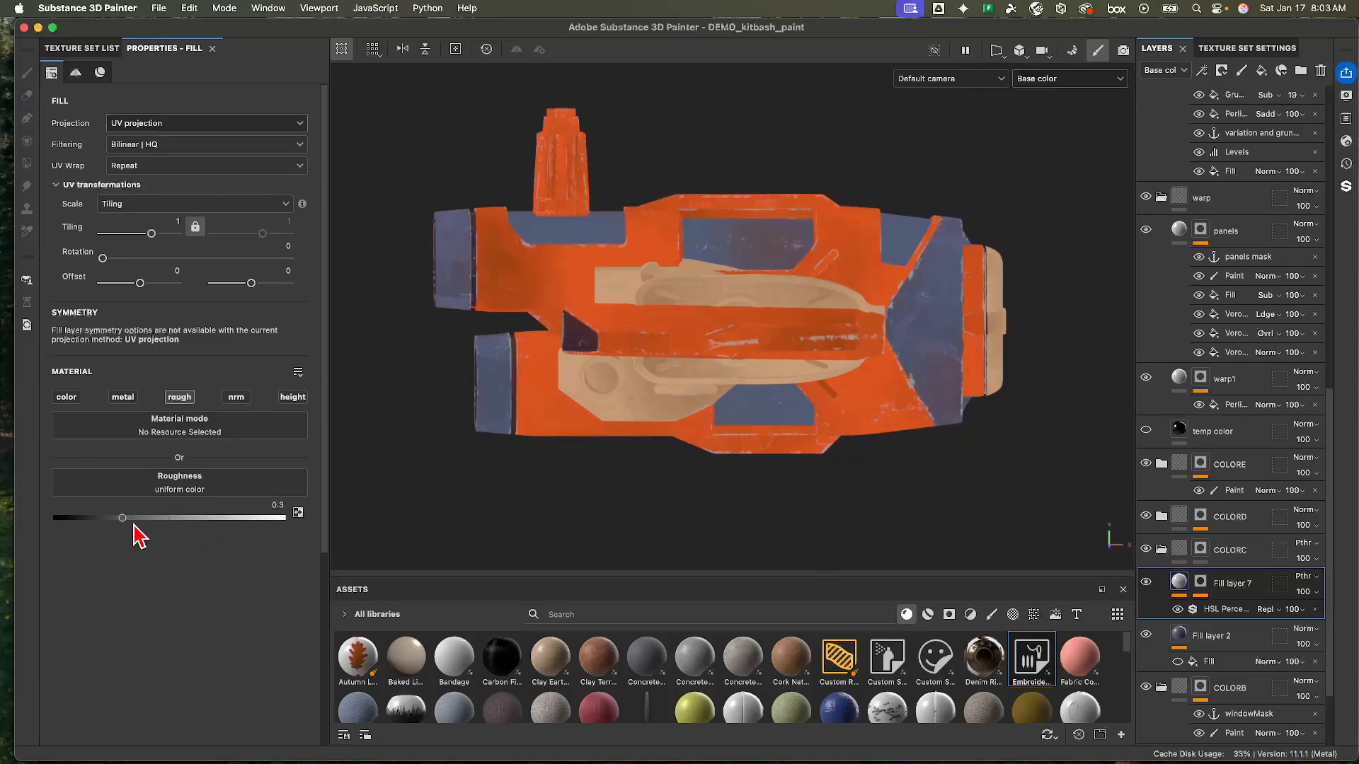
left_click_drag(118, 522, 85, 520)
left_click(1065, 79)
left_click(1035, 119)
mouse_move(666, 312)
left_mouse_down("alt")
mouse_move(643, 318)
mouse_move(688, 315)
left_mouse_up("alt")
left_click_drag(159, 522, 252, 520)
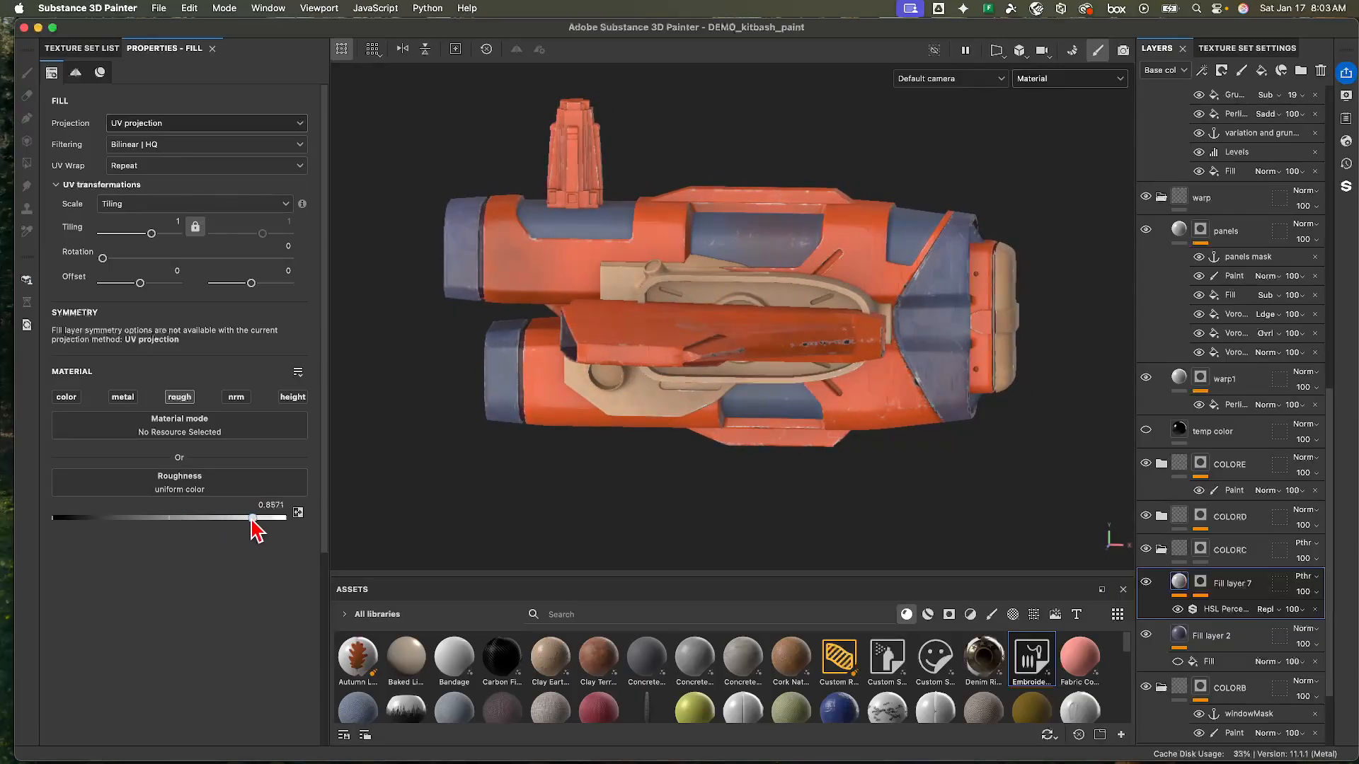
left_click_drag(687, 368, 726, 316, "alt")
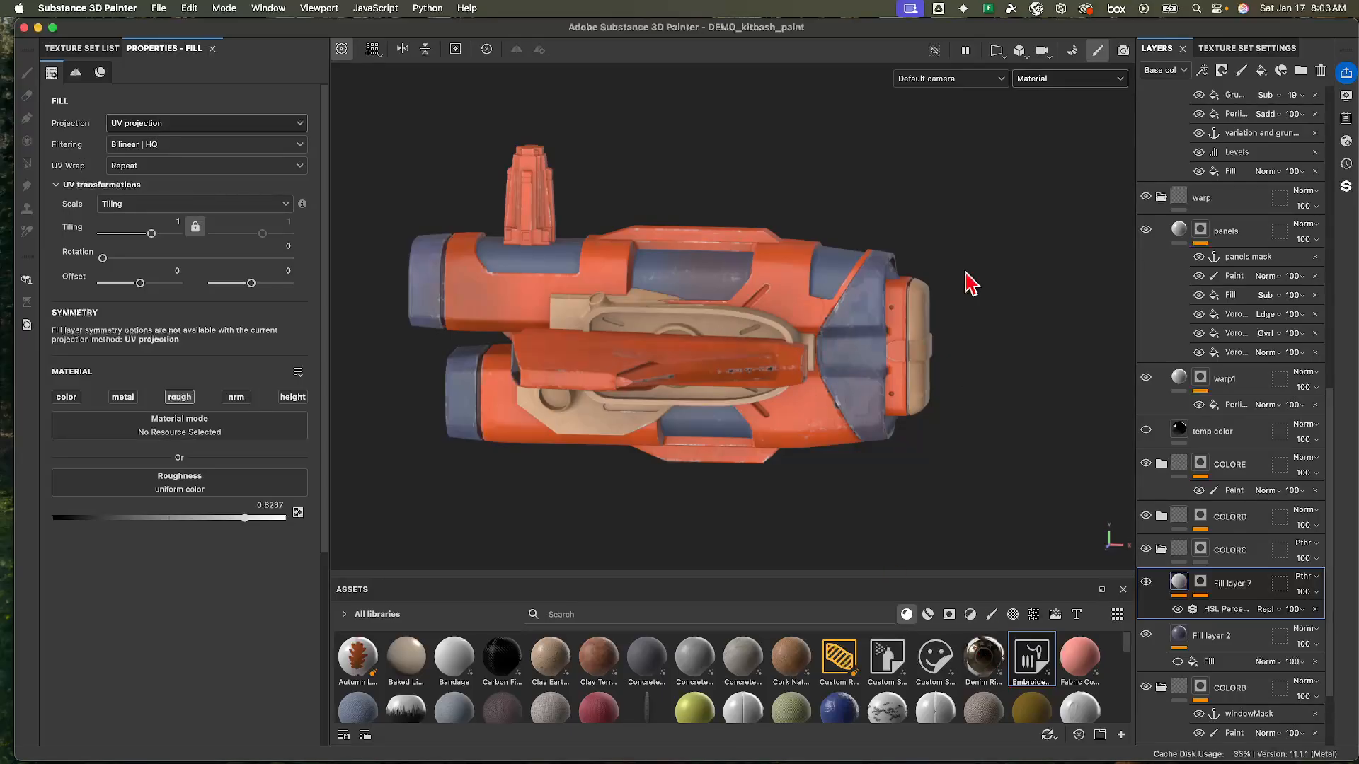
left_click_drag(973, 287, 885, 273, "alt")
middle_click_drag(791, 289, 790, 261, "alt")
left_click_drag(790, 262, 831, 266, "alt")
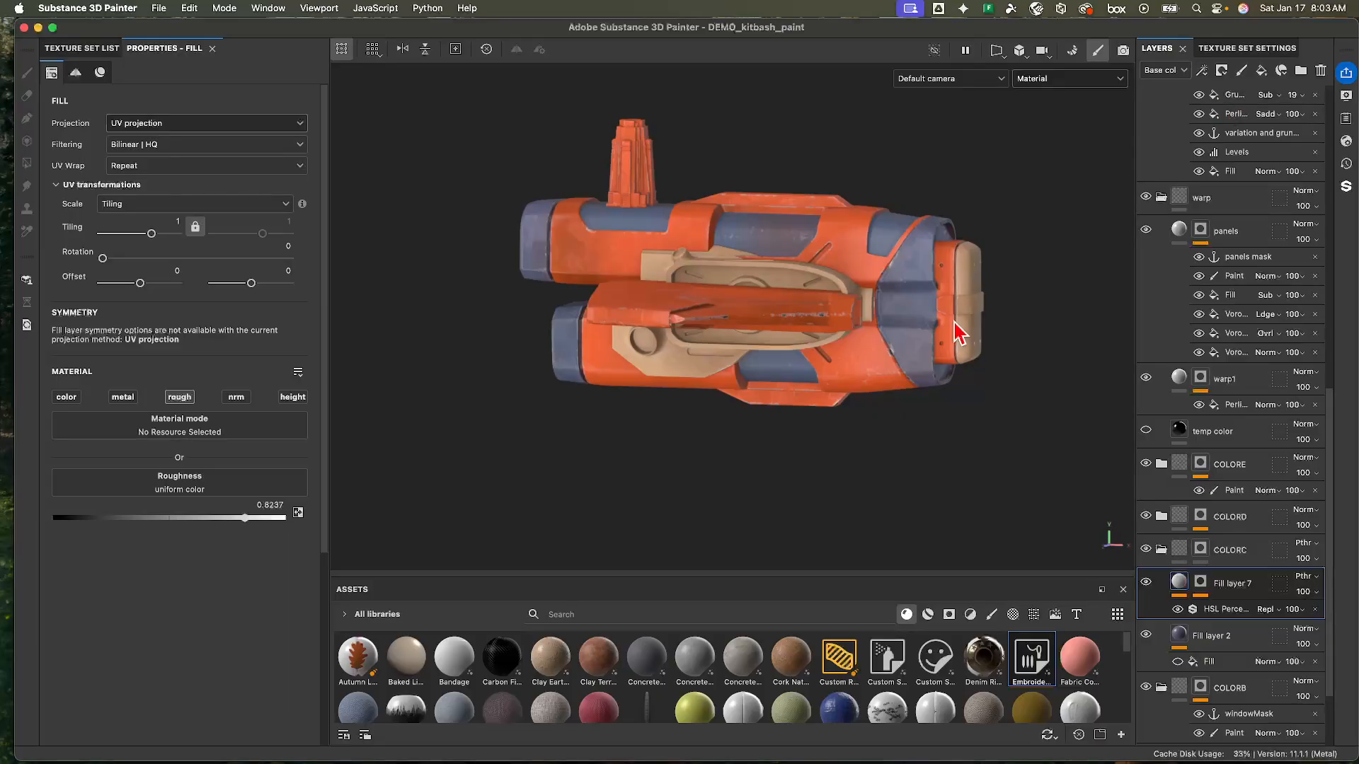
- Group Fill layer 6 at the top of the layer stack into a folder and add a black mask to that folder
scroll(1214, 177, "up", 5)
scroll(1215, 177, "up", 5)
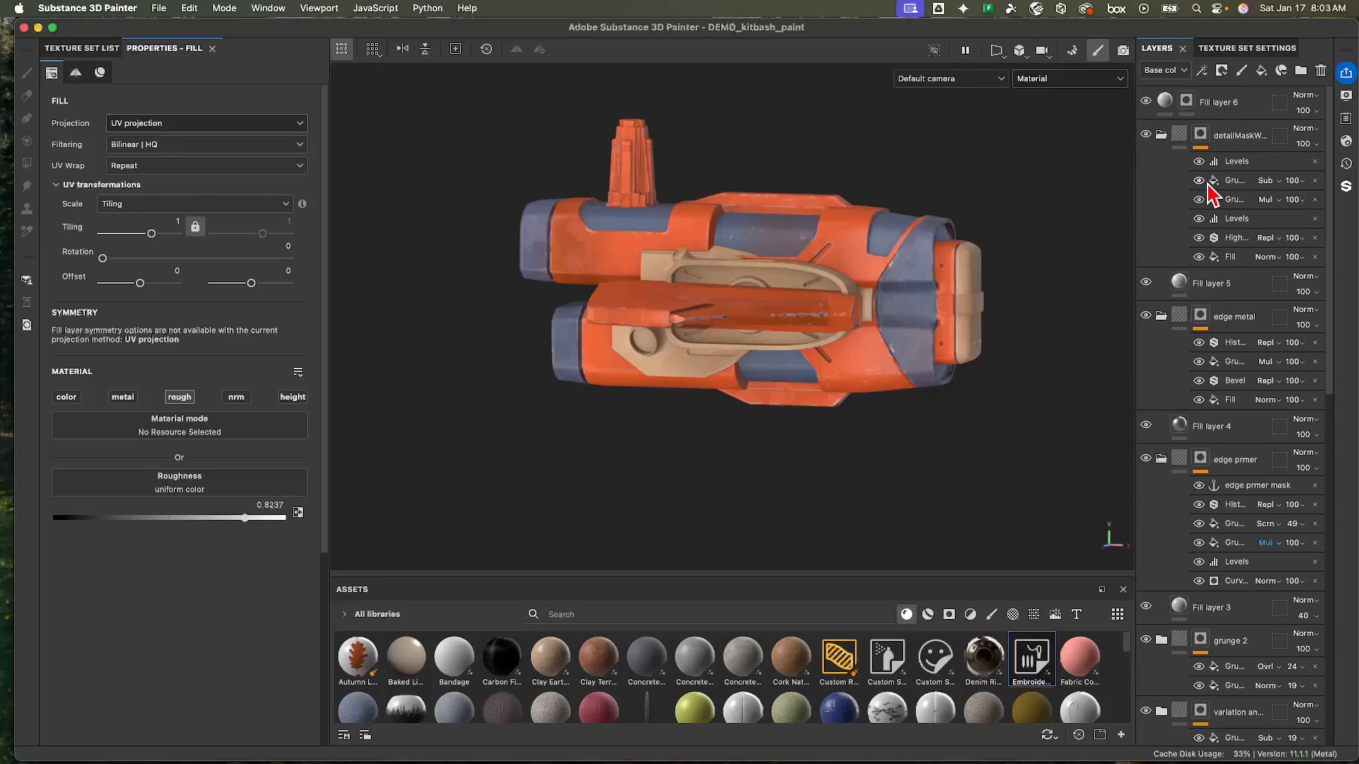
left_click(1187, 104)
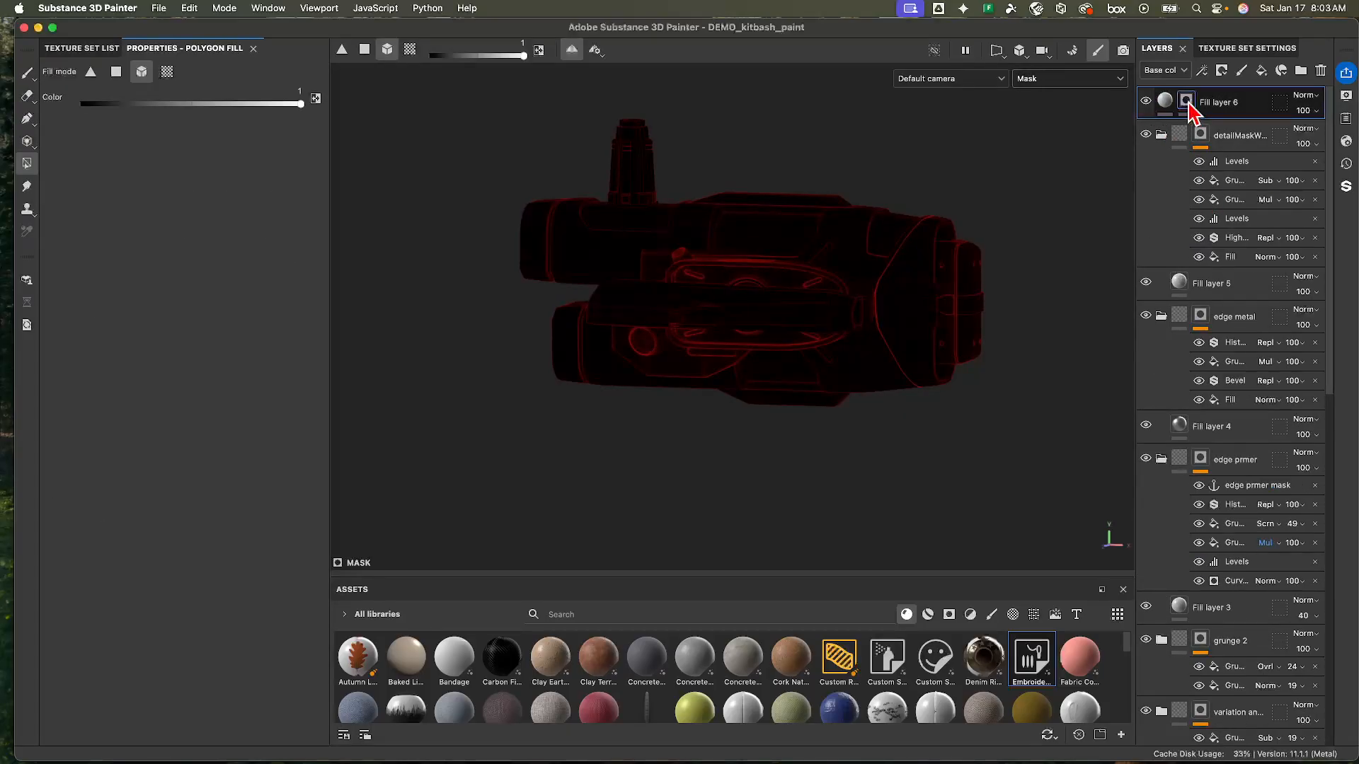
left_click(1168, 103)
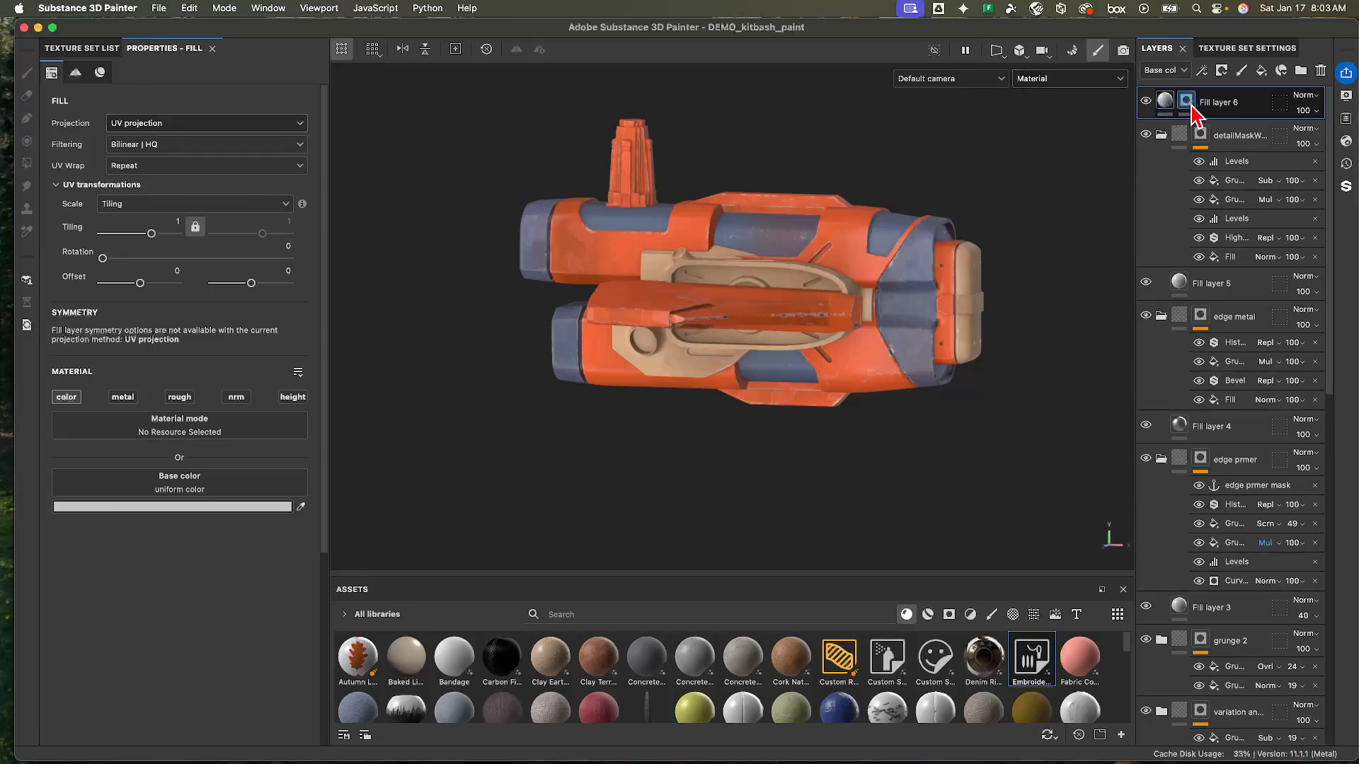
key("super+g")
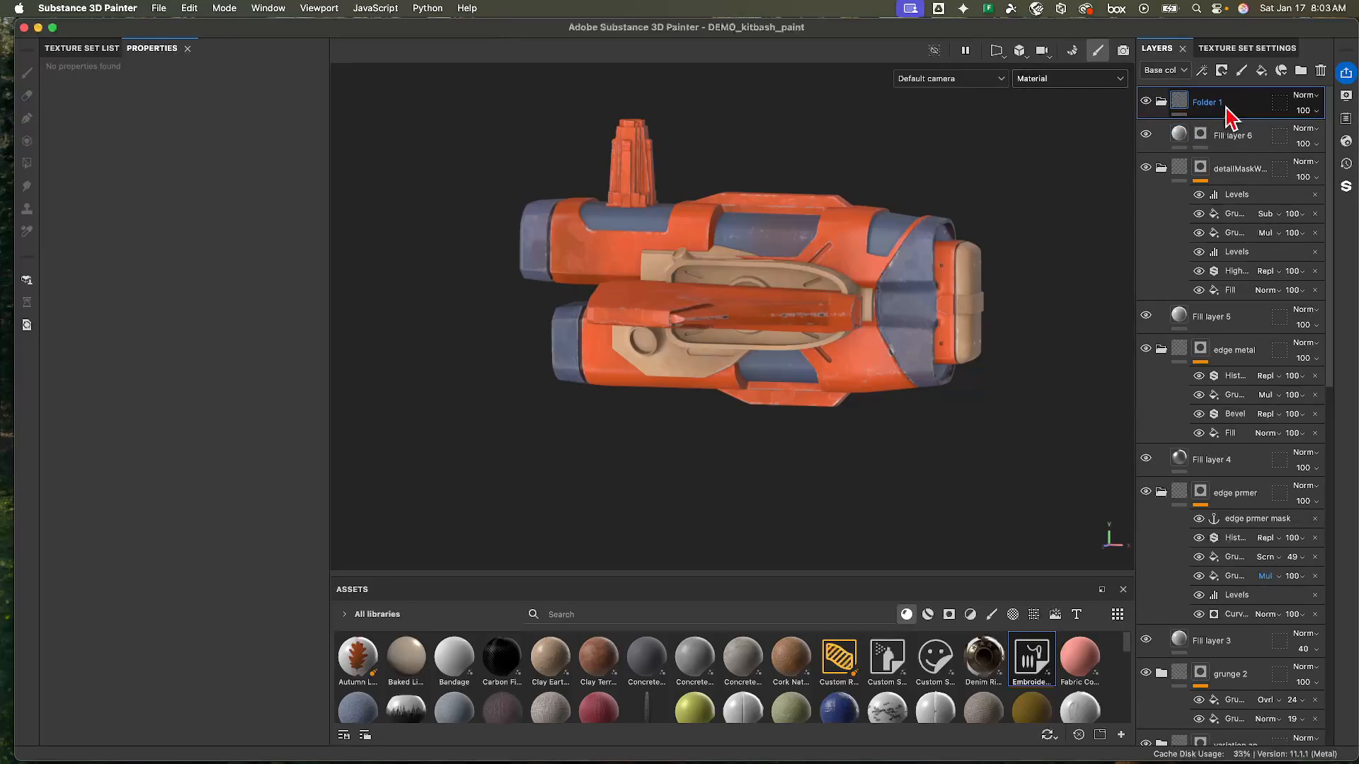
left_click_drag(1200, 135, 1209, 104)
right_click(1210, 103)
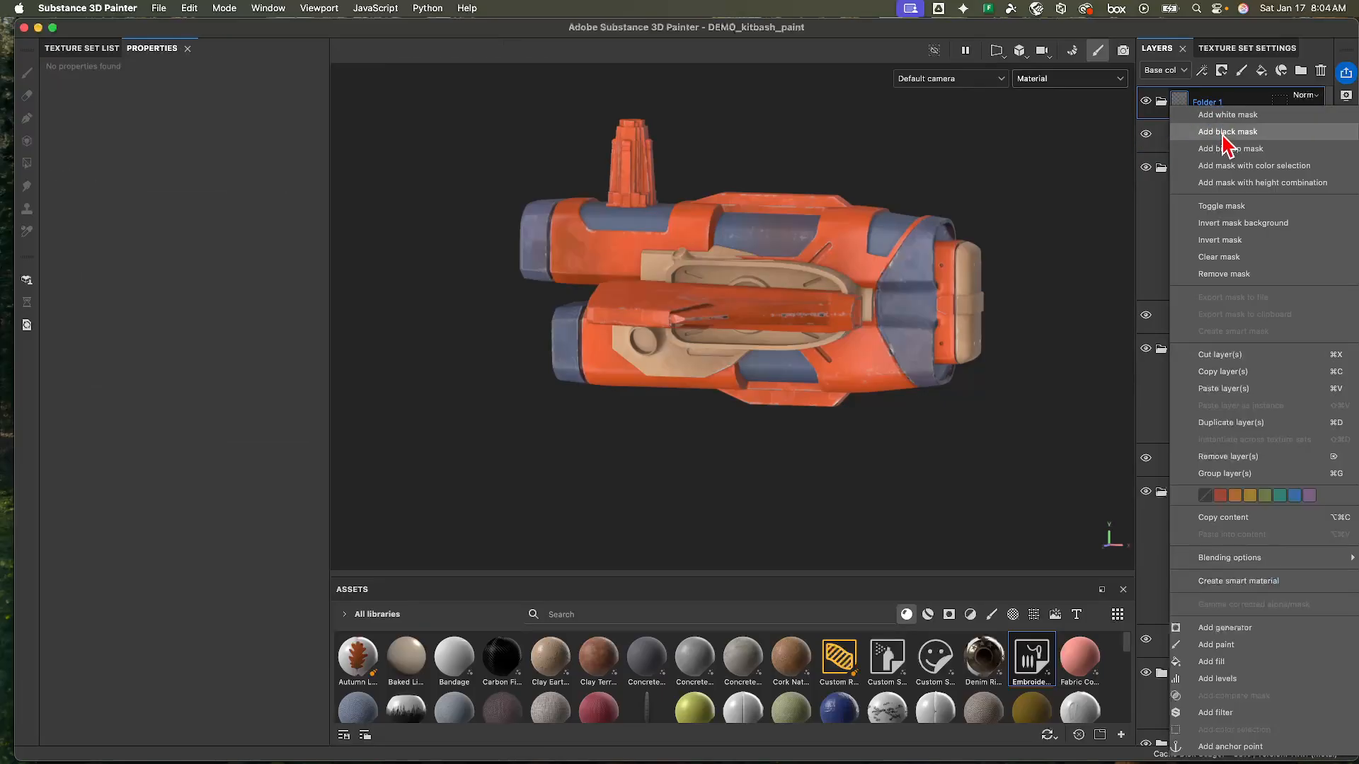
left_click(1225, 133)
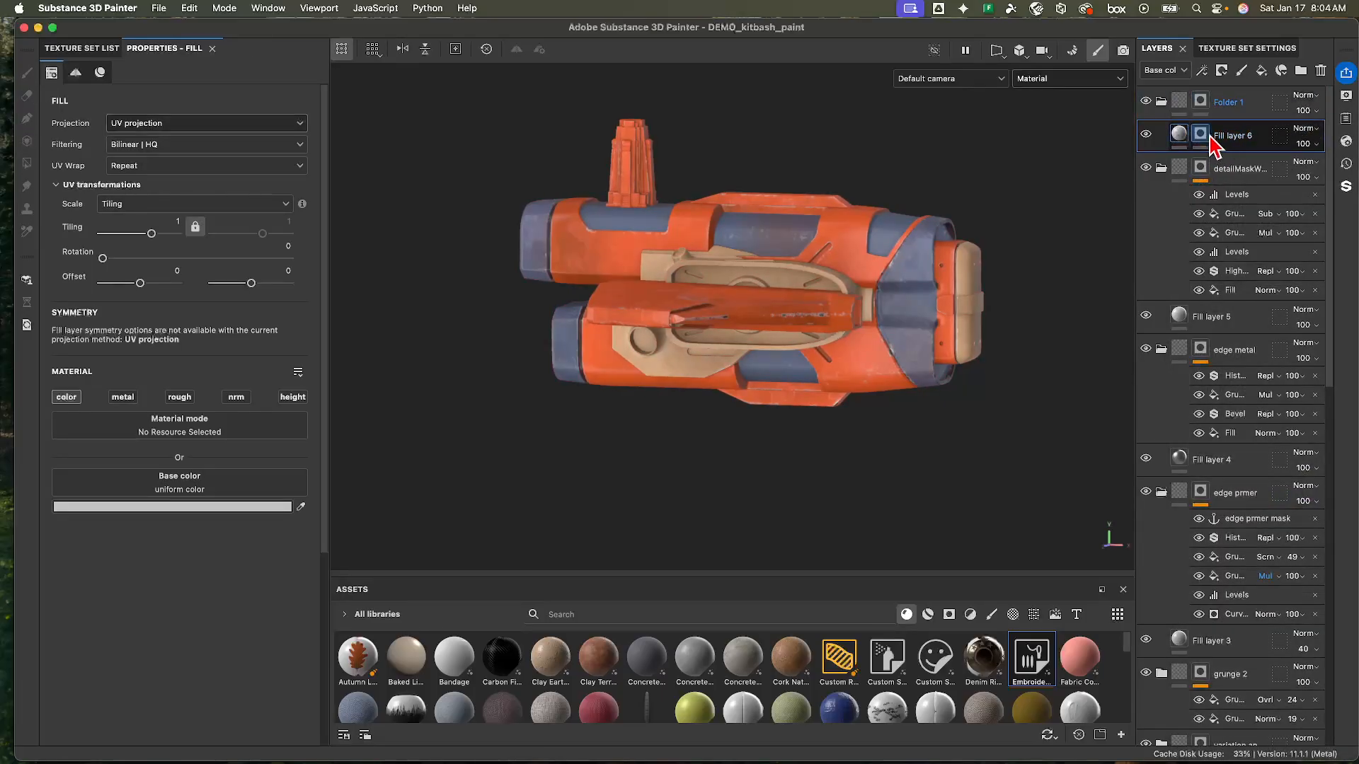
- Remove the mask from Fill layer 6 and rename its folder to drips
right_click(1210, 138)
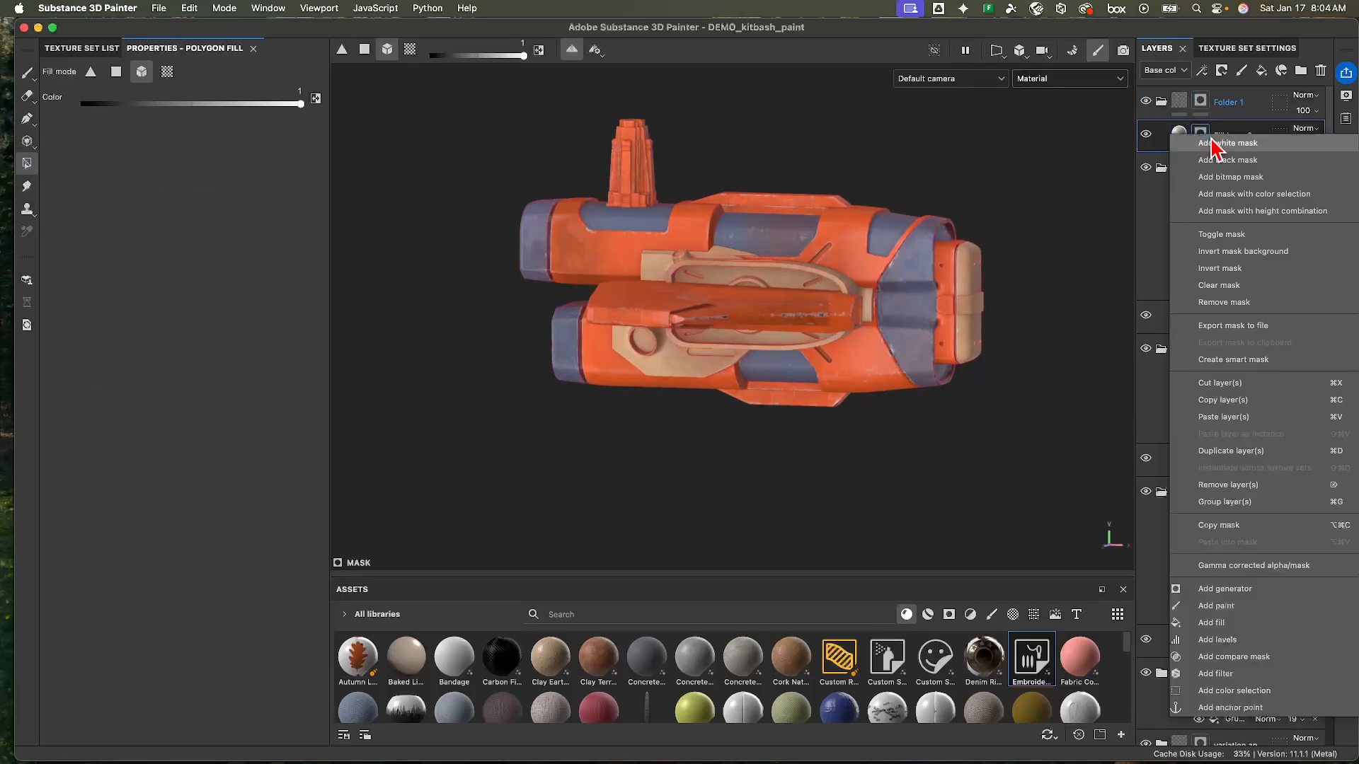
left_click(1241, 303)
double_click(1238, 104)
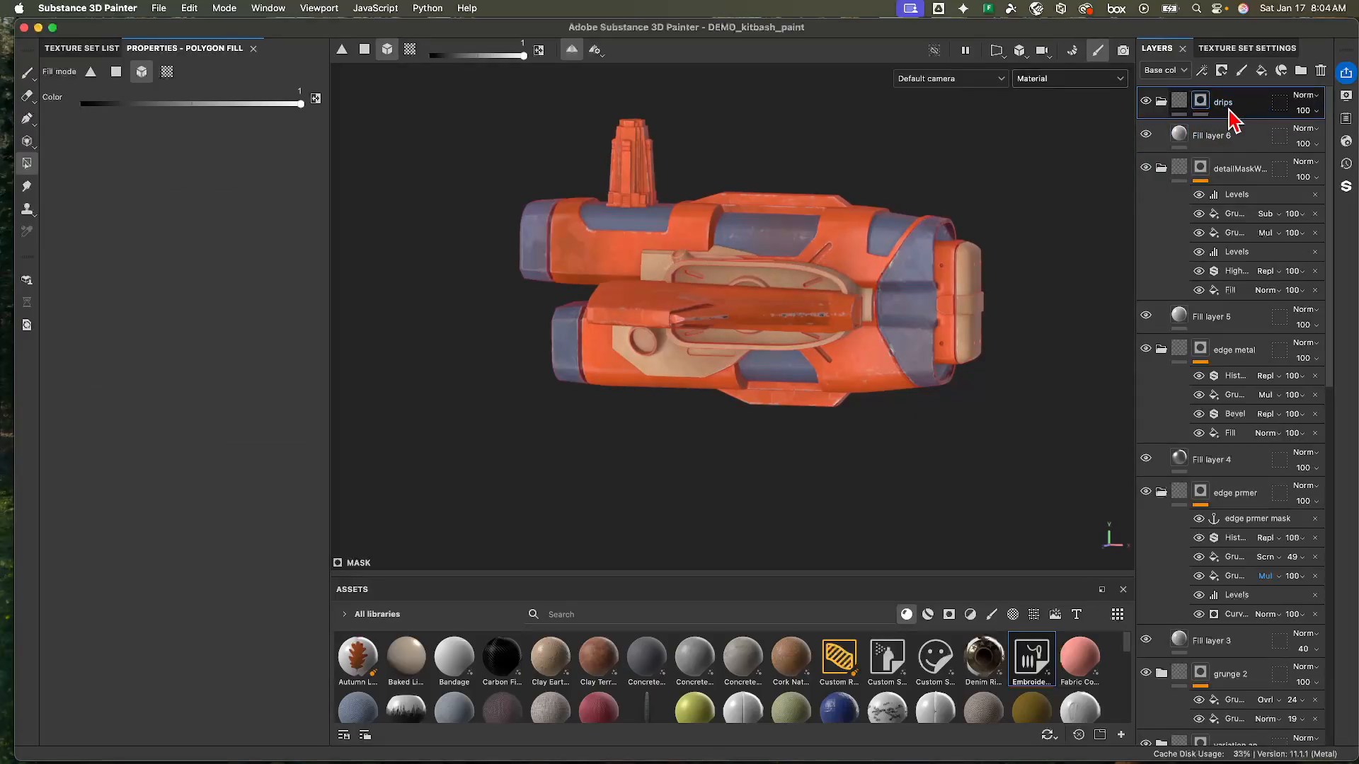
- Add a new fill layer above the drips folder
left_click_drag(655, 286, 757, 276, "alt")
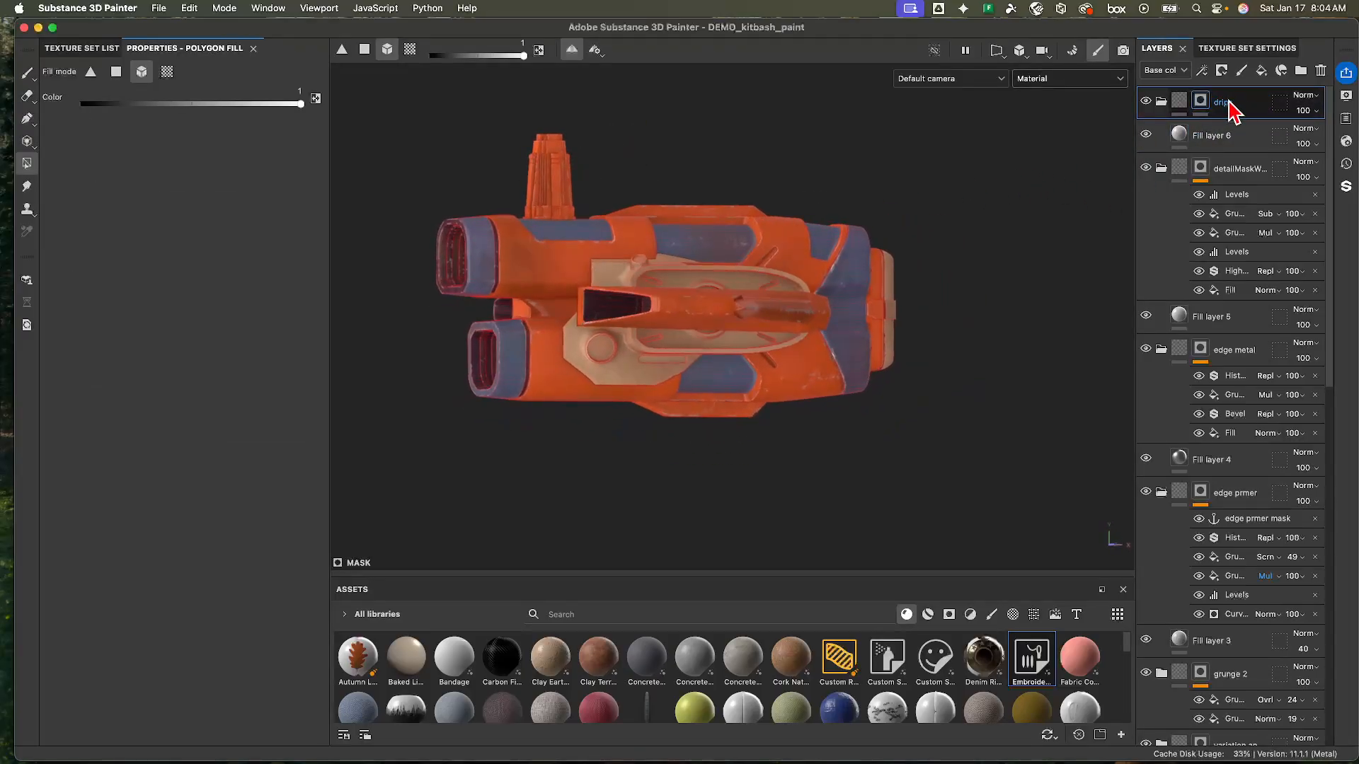
left_click(1262, 70)
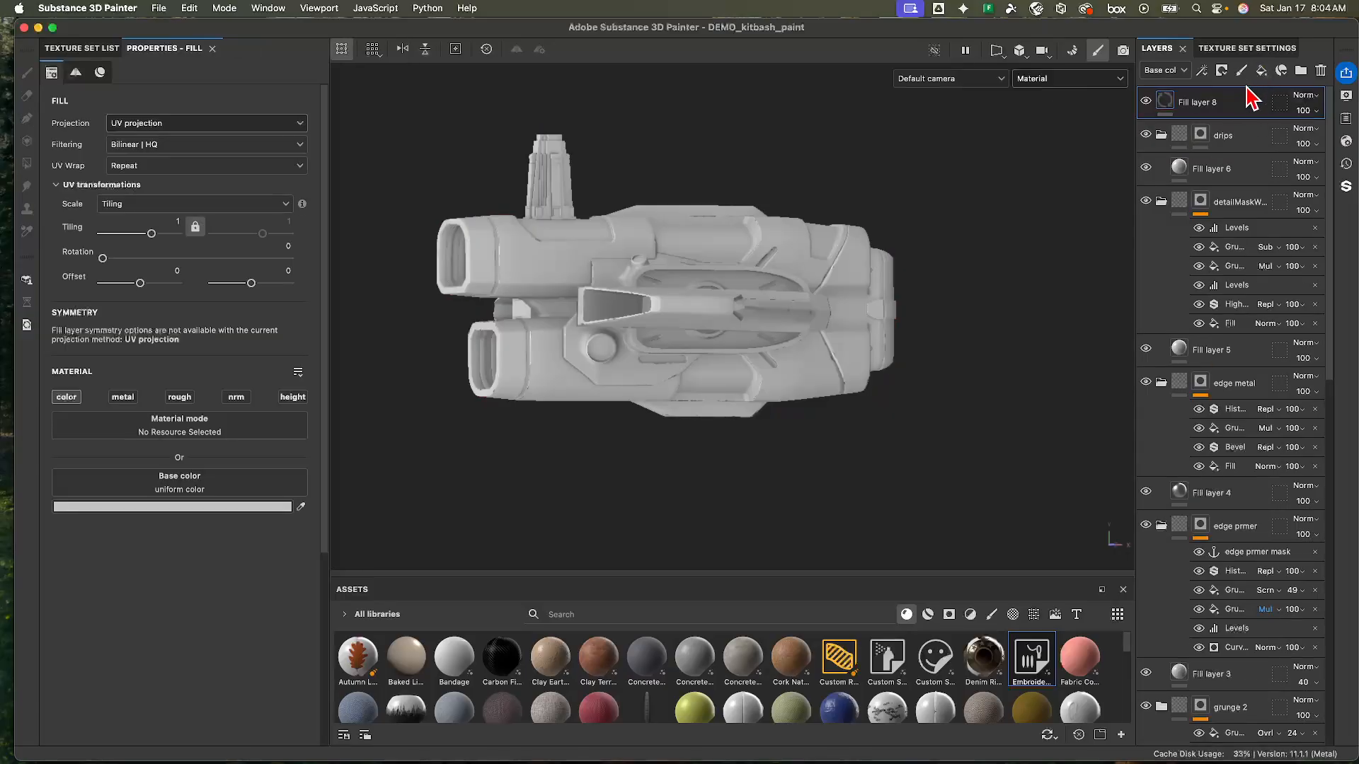
double_click(1222, 103)
key("Return")
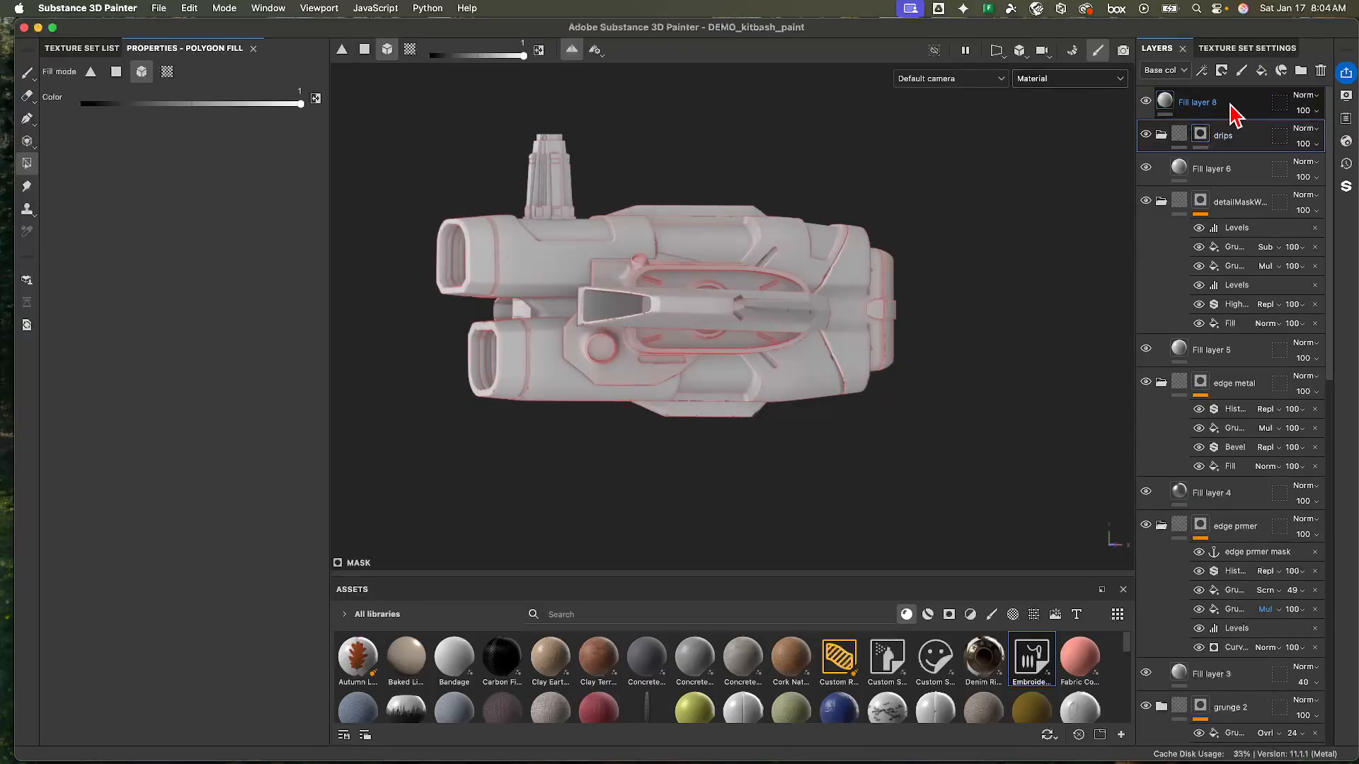
- Group Fill layer 8 into a folder named cavities and add a black mask to that folder
key("super+g")
double_click(1202, 104)
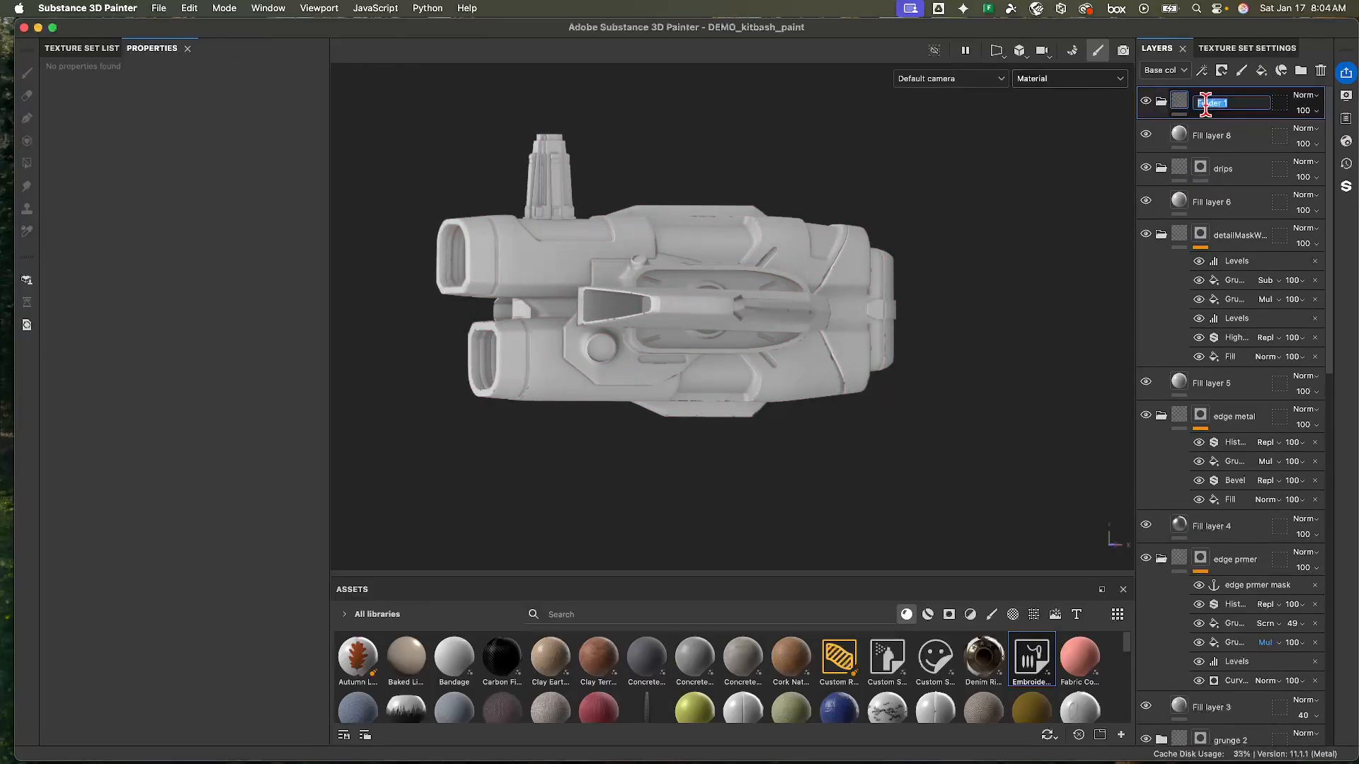
type("cavities")
key("Return")
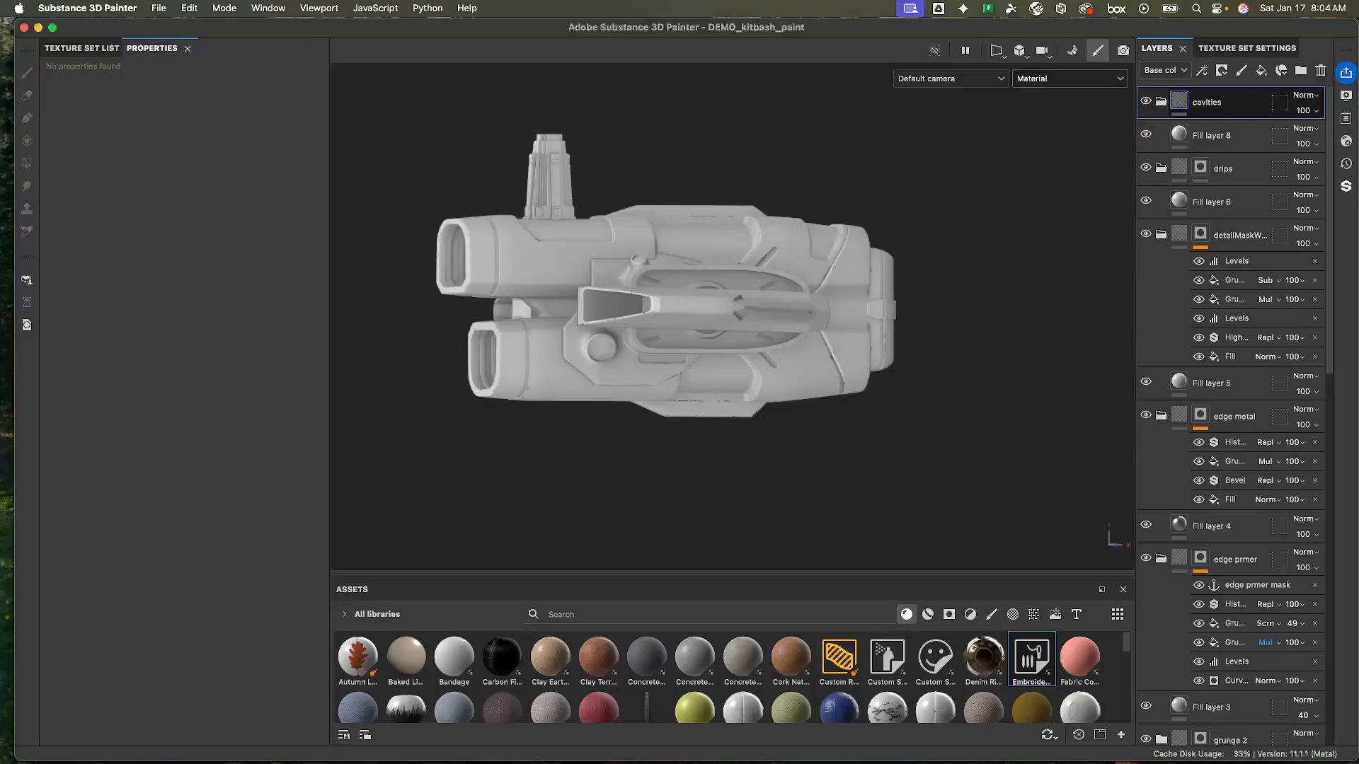
right_click(1199, 113)
left_click(1232, 125)
- Add a fill effect to the cavities mask and search its grayscale resources for ao
right_click(1204, 113)
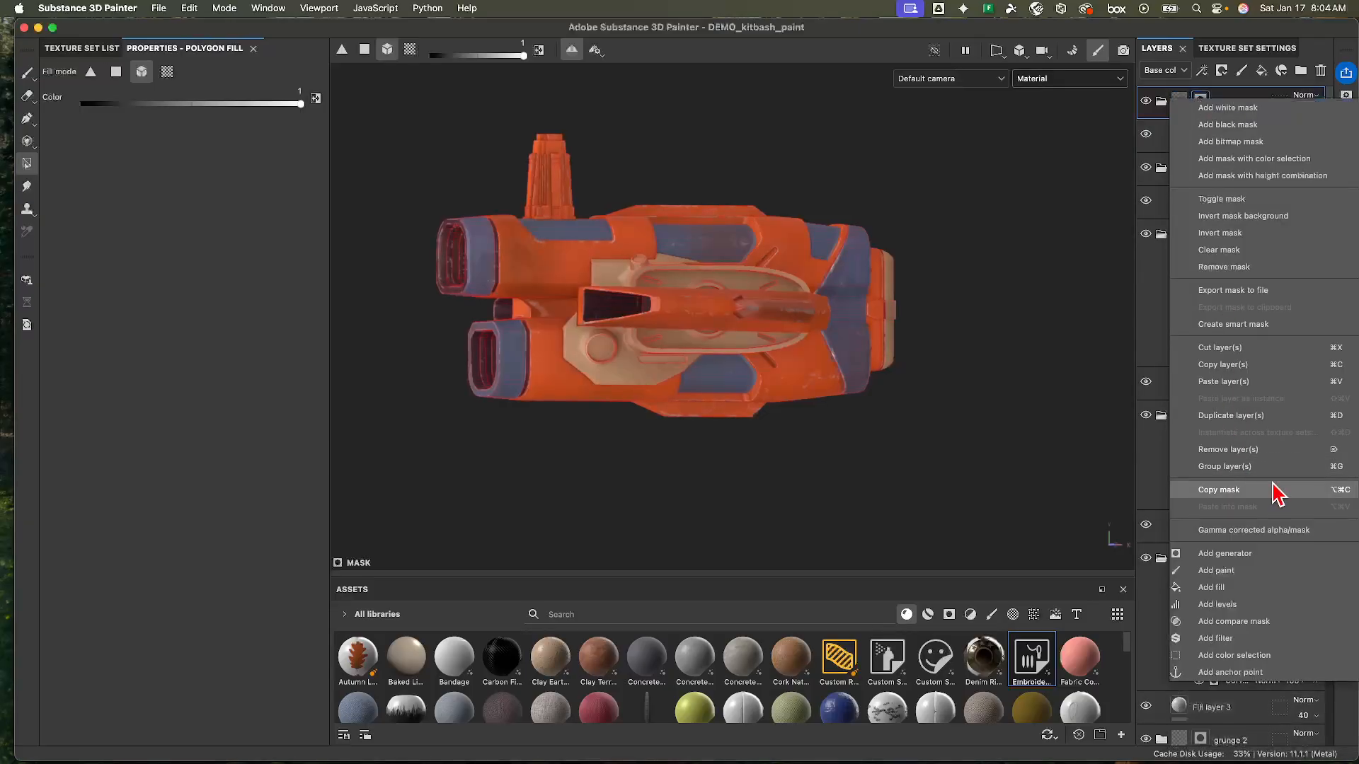
left_click(1235, 587)
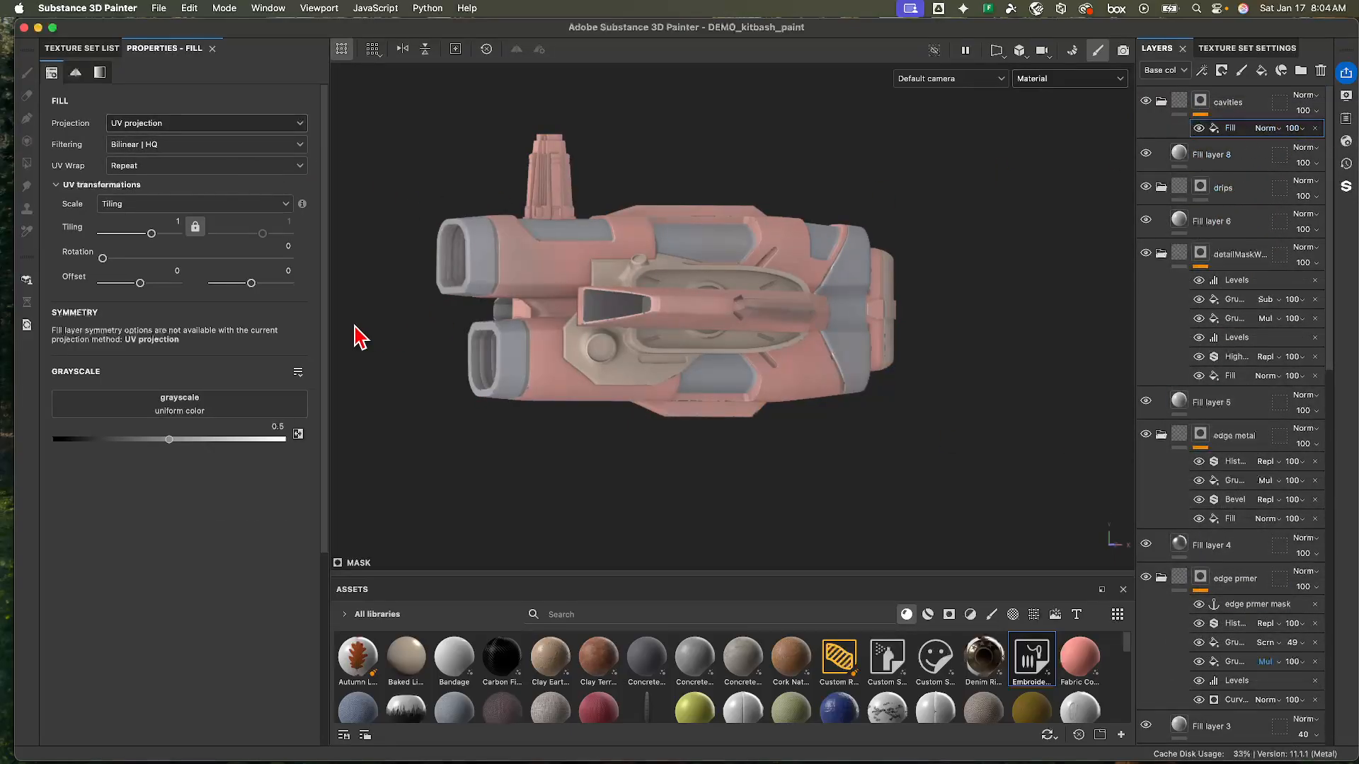
left_click(182, 416)
left_click_drag(280, 447, 305, 450)
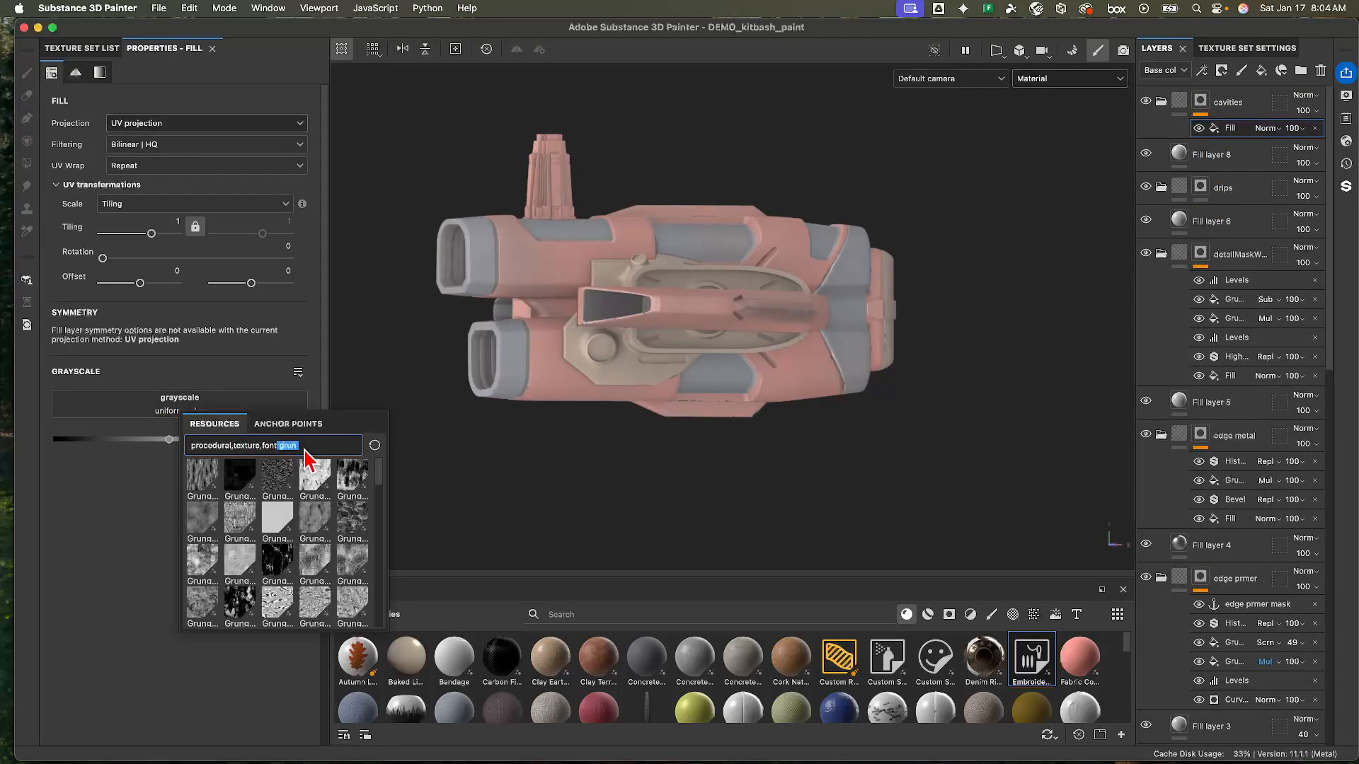
type("ao")
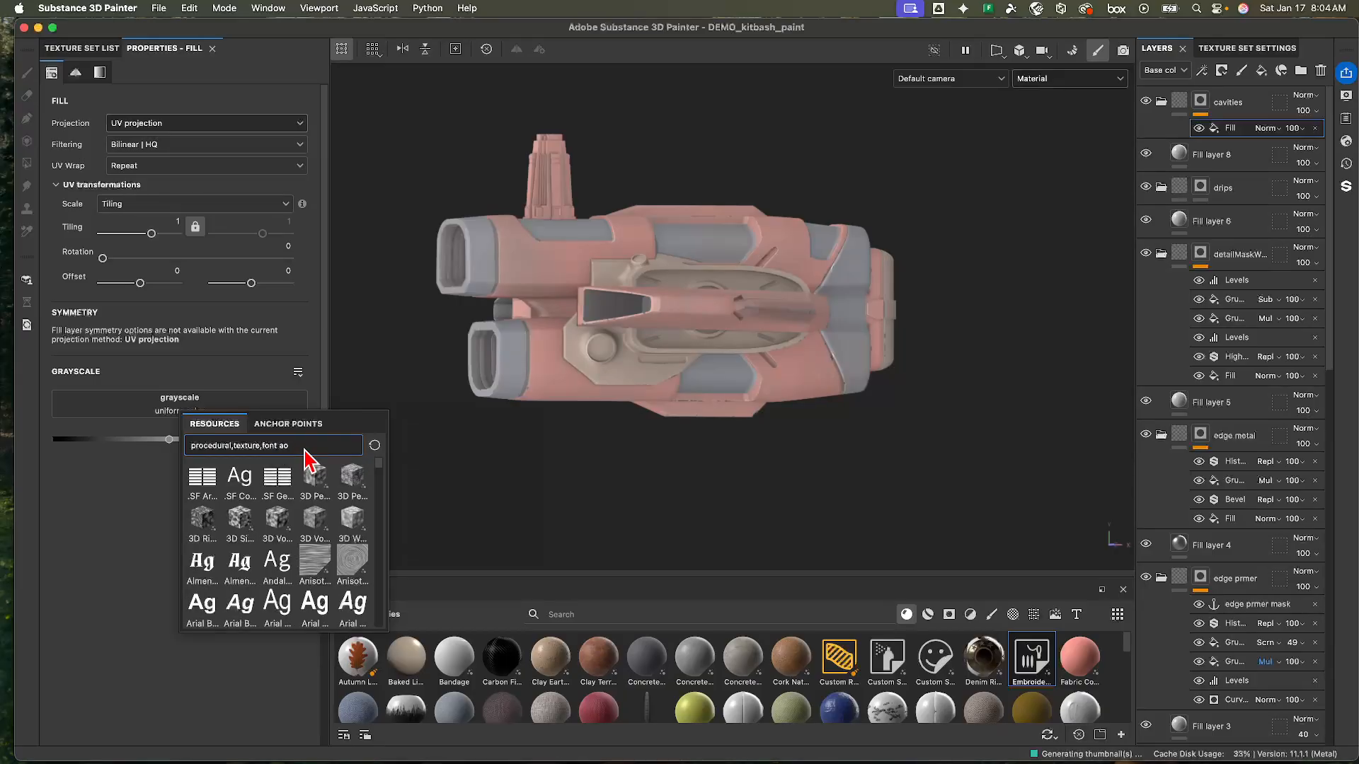
key("BackSpace")
type("m")
key("BackSpace")
type("o")
scroll(327, 523, "down", 15)
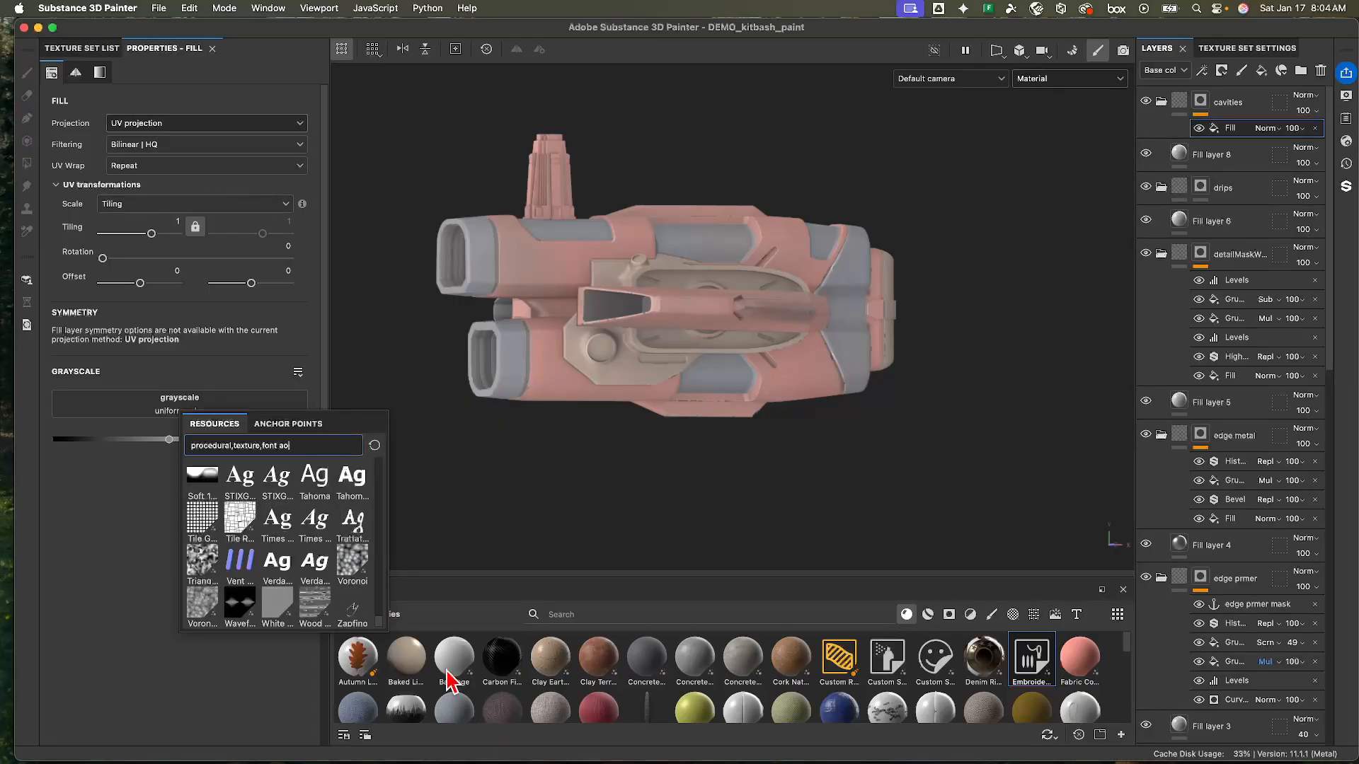
- Limit the assets to the Project library, clear the materials filter and apply the baked ambient occlusion map to the mask's fill
left_click(417, 614)
left_click(354, 616)
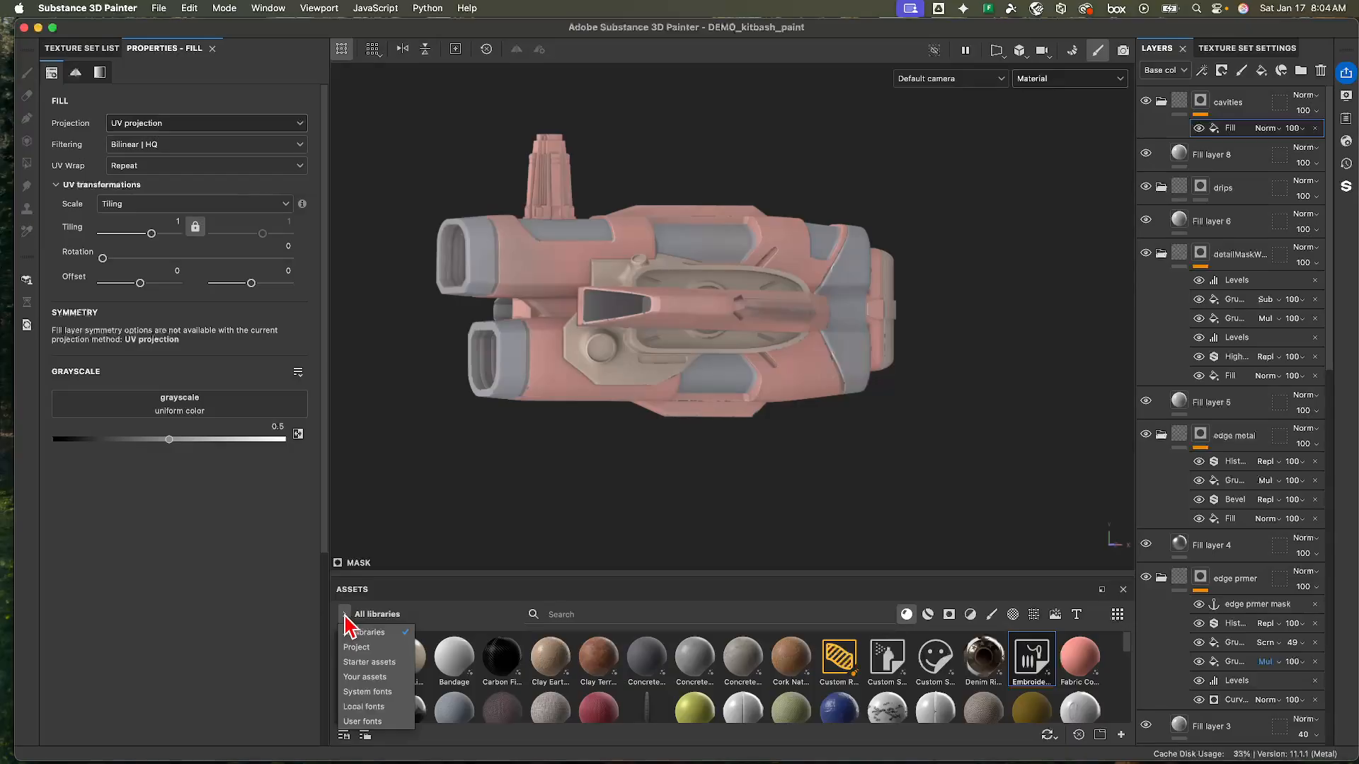
left_click(375, 660)
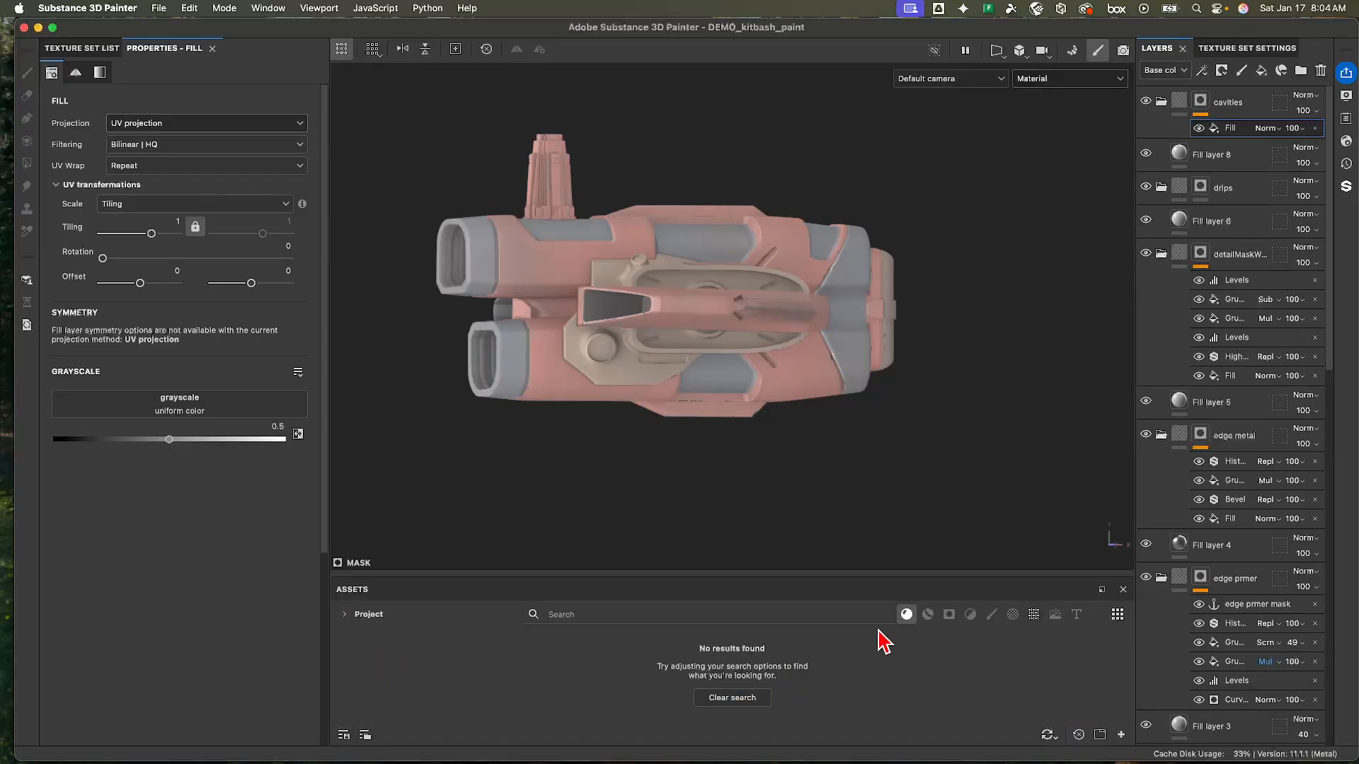
left_click(907, 614)
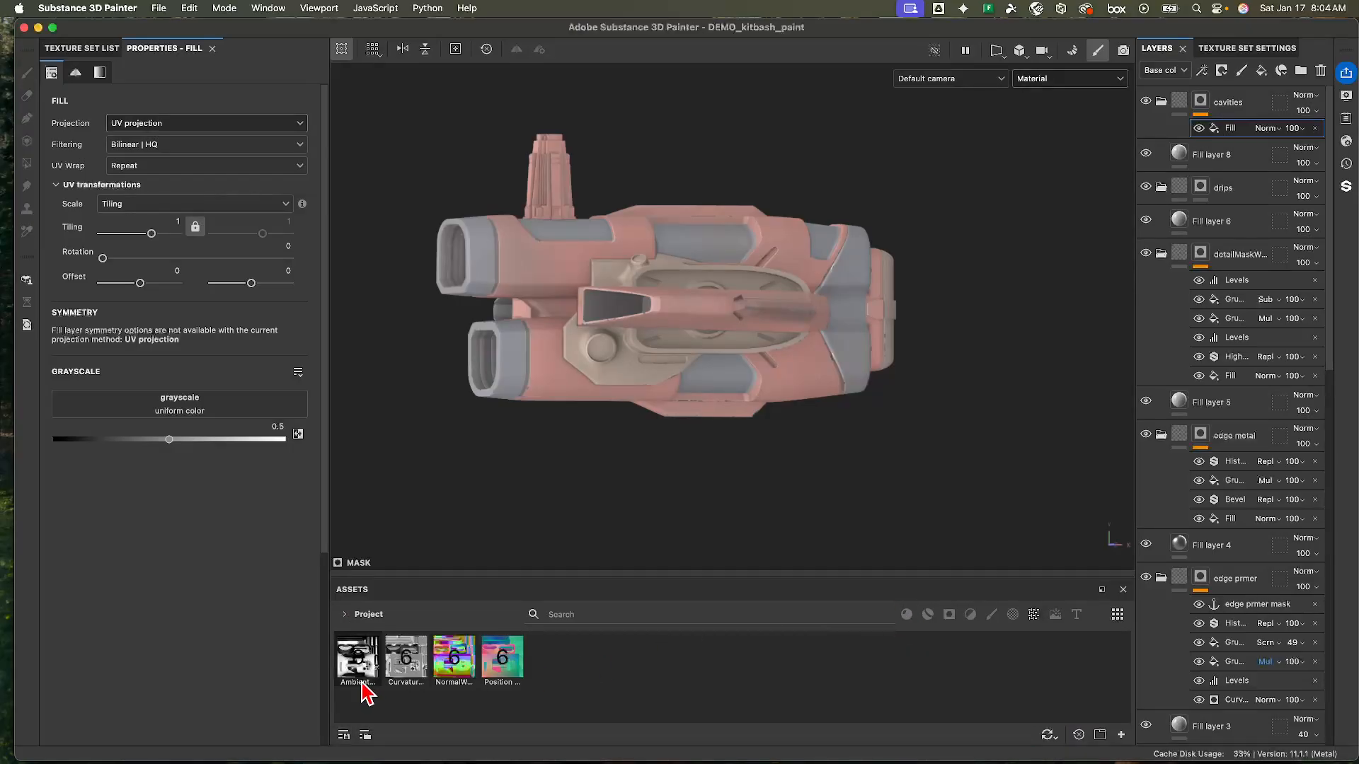
left_click_drag(357, 662, 219, 432)
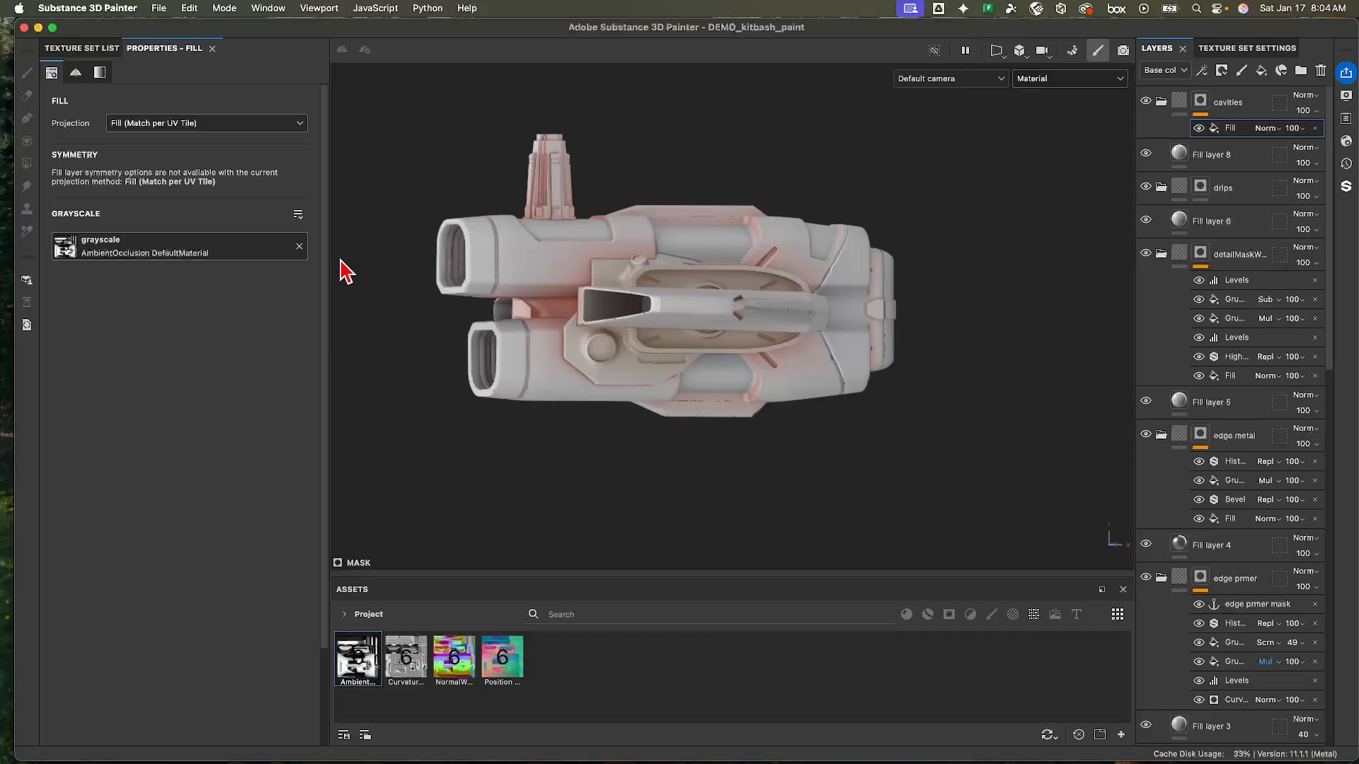
left_click_drag(697, 272, 783, 261, "alt")
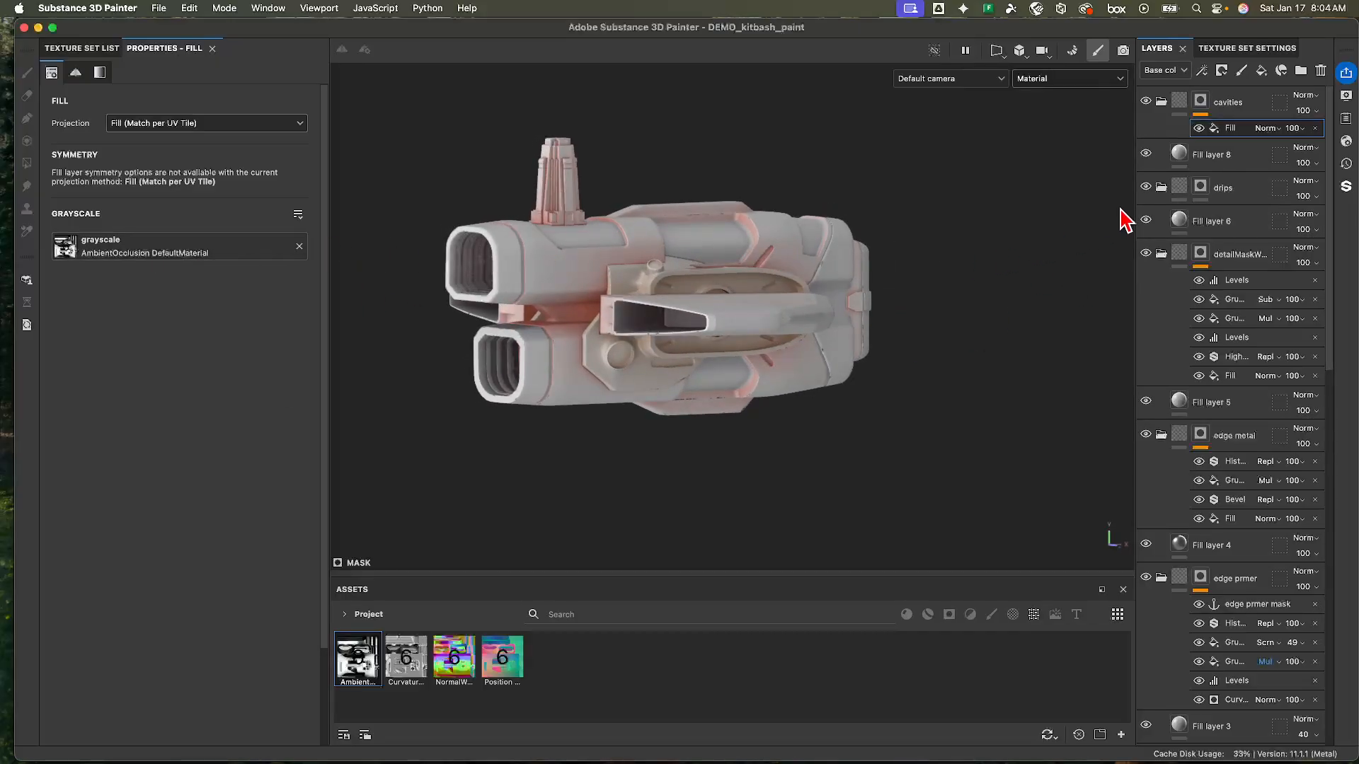
- Add an Ambient Occlusion generator to the cavities mask and remove the fill effect beneath it
right_click(1232, 130)
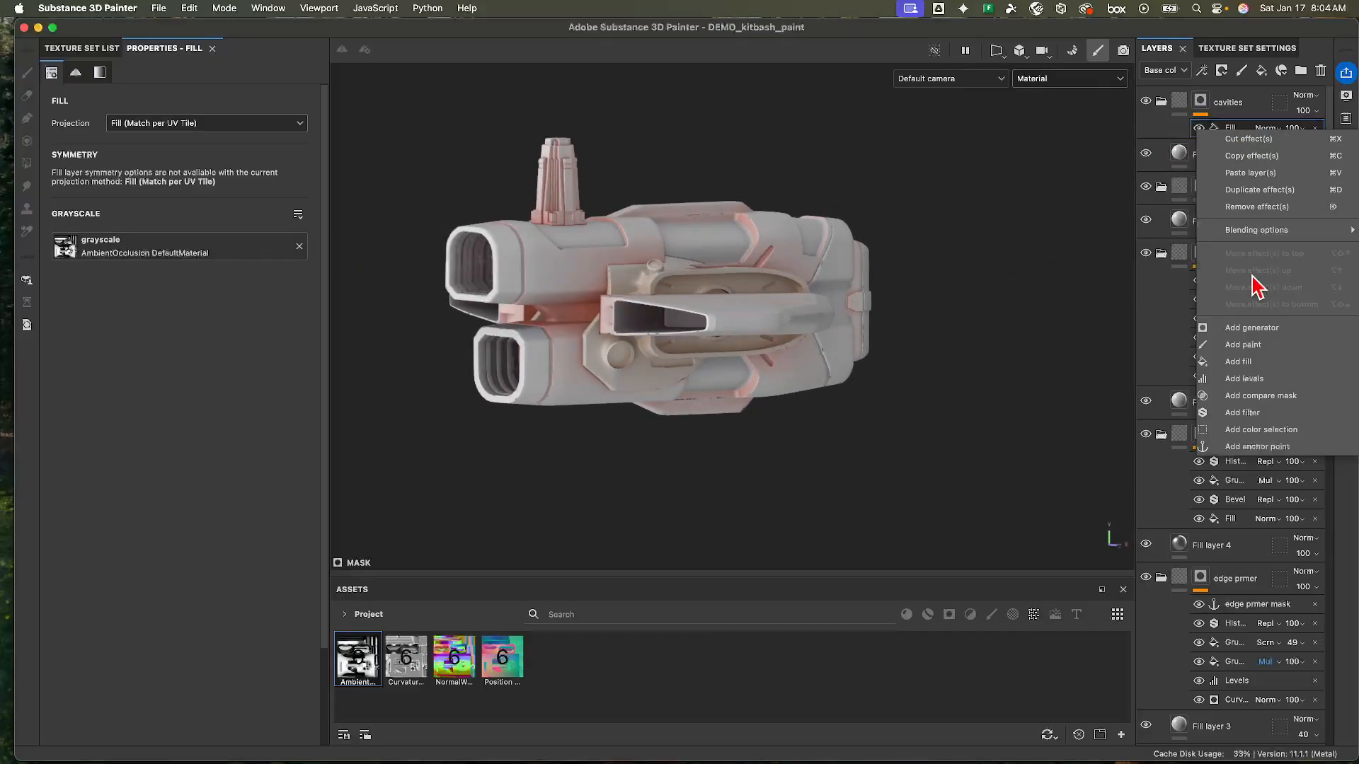
left_click(1267, 332)
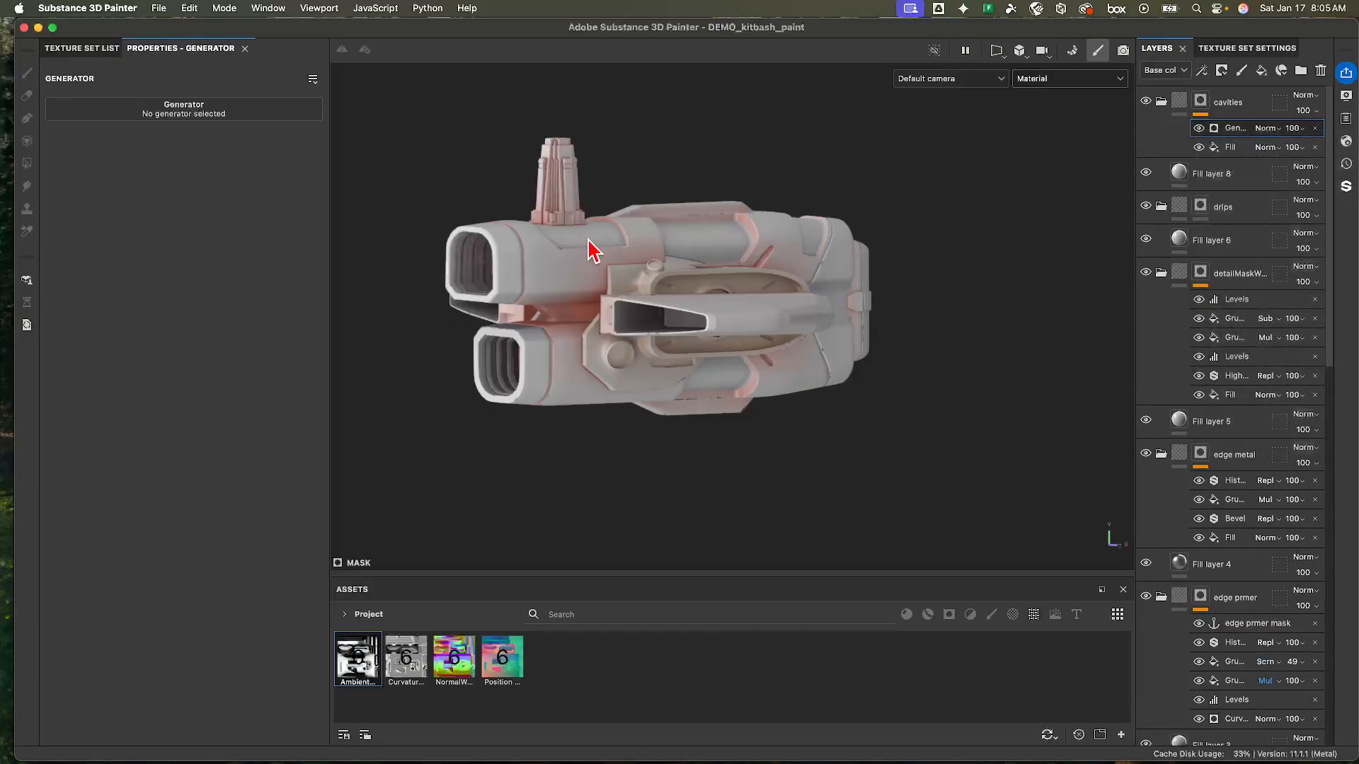
left_click(198, 113)
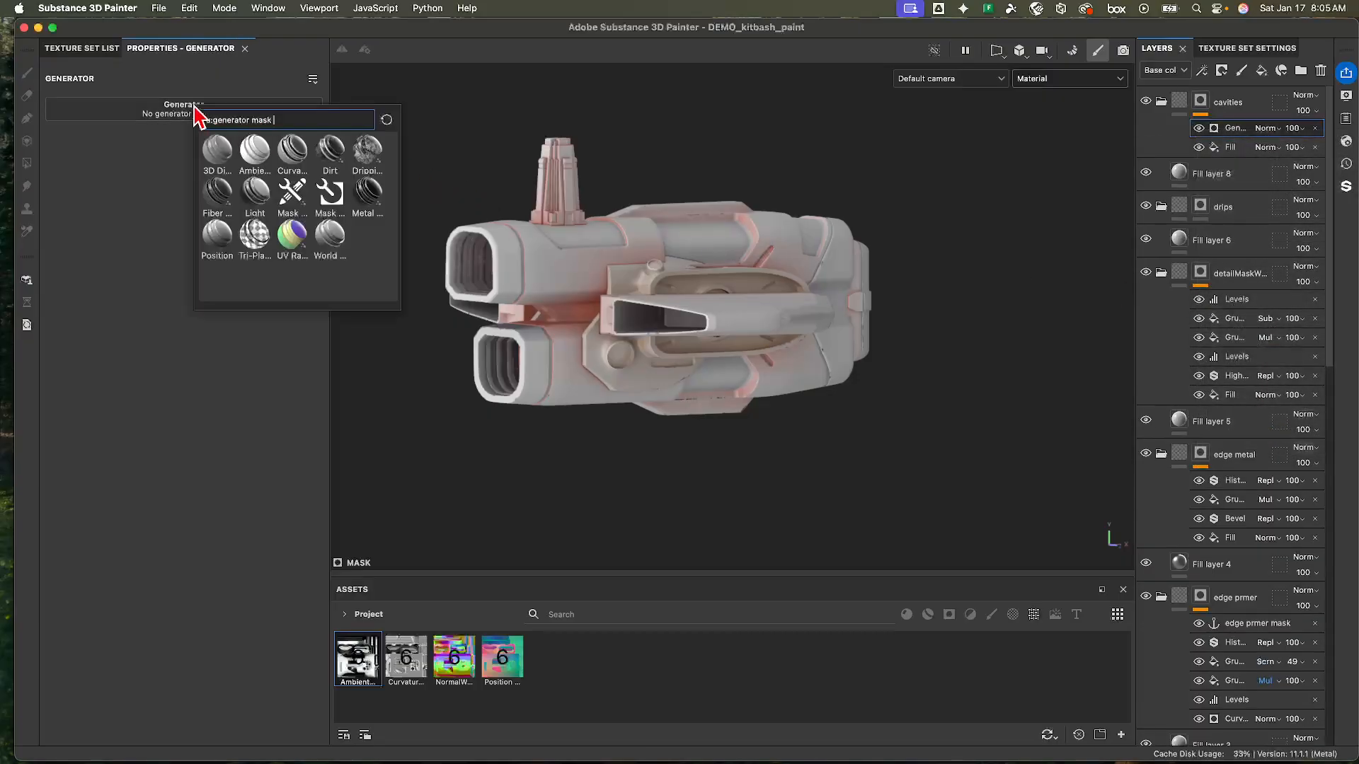
left_click(256, 151)
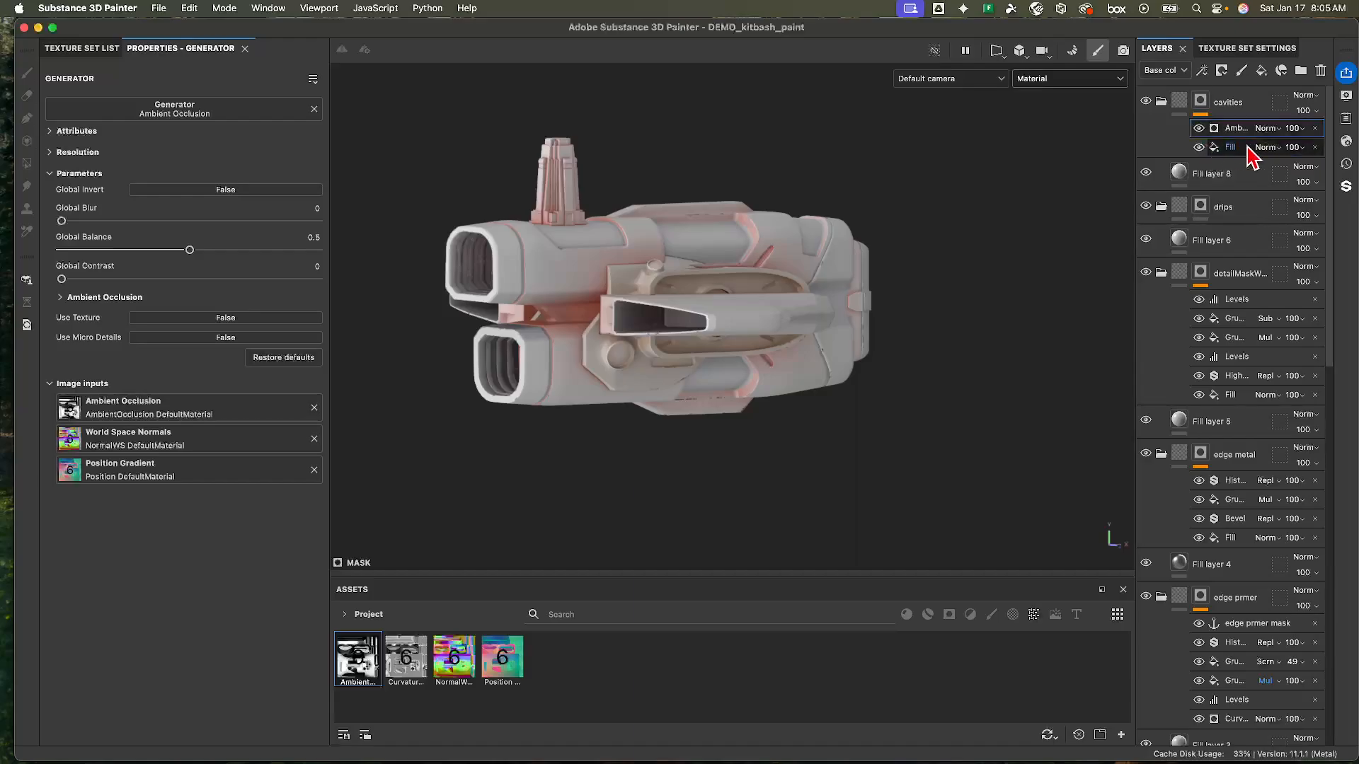
left_click(1315, 147)
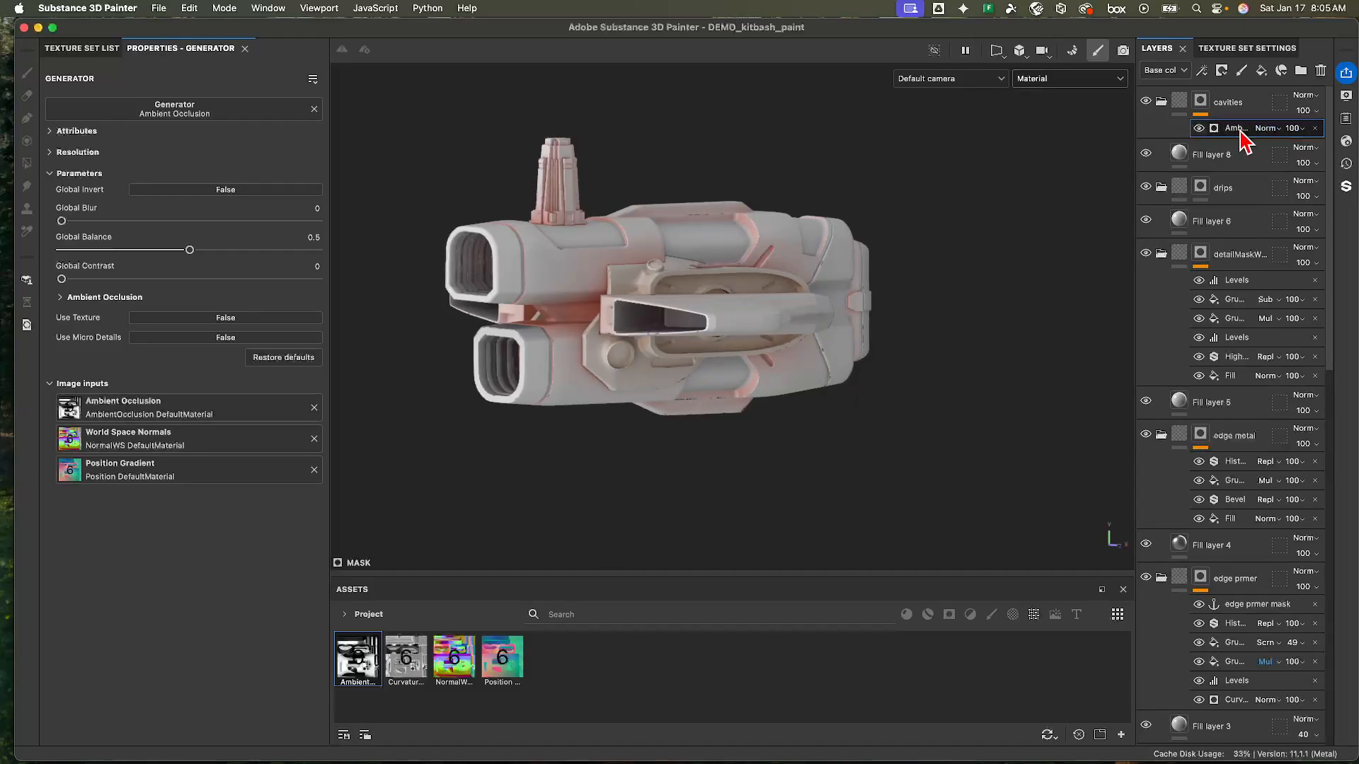
- Invert the generator's Ambient Occlusion setting, with its balance at 0.44 and contrast at 0.31
left_click(77, 296)
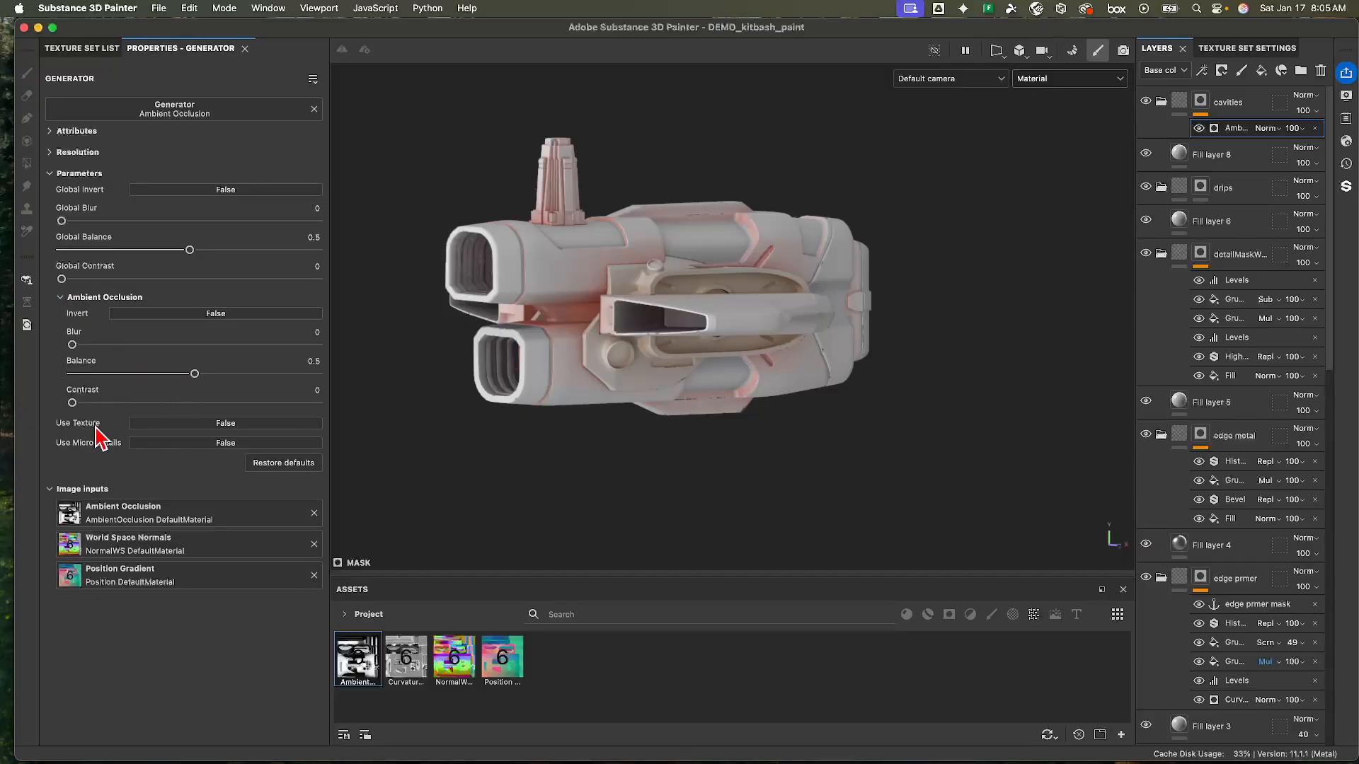
left_click(232, 315)
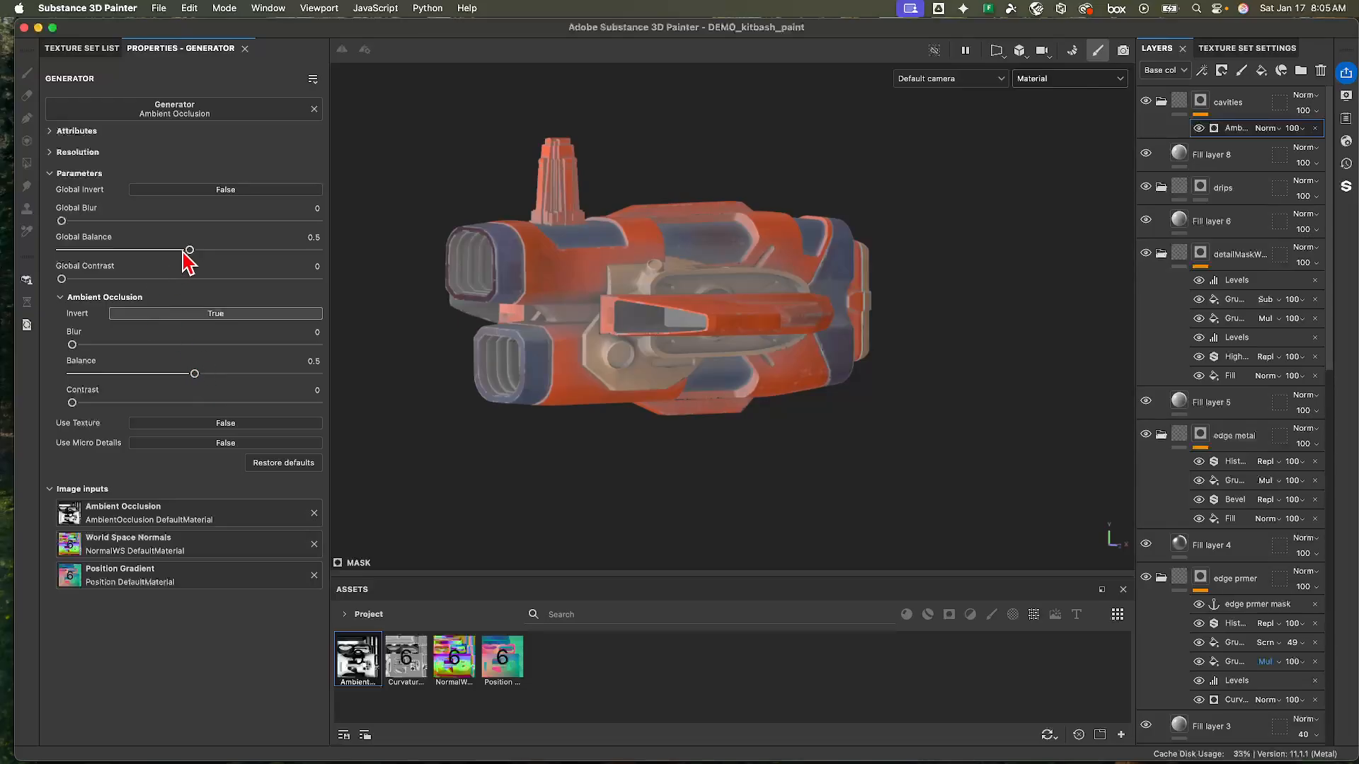
mouse_move(195, 374)
left_mouse_down()
mouse_move(144, 375)
mouse_move(201, 376)
mouse_move(180, 376)
left_mouse_up()
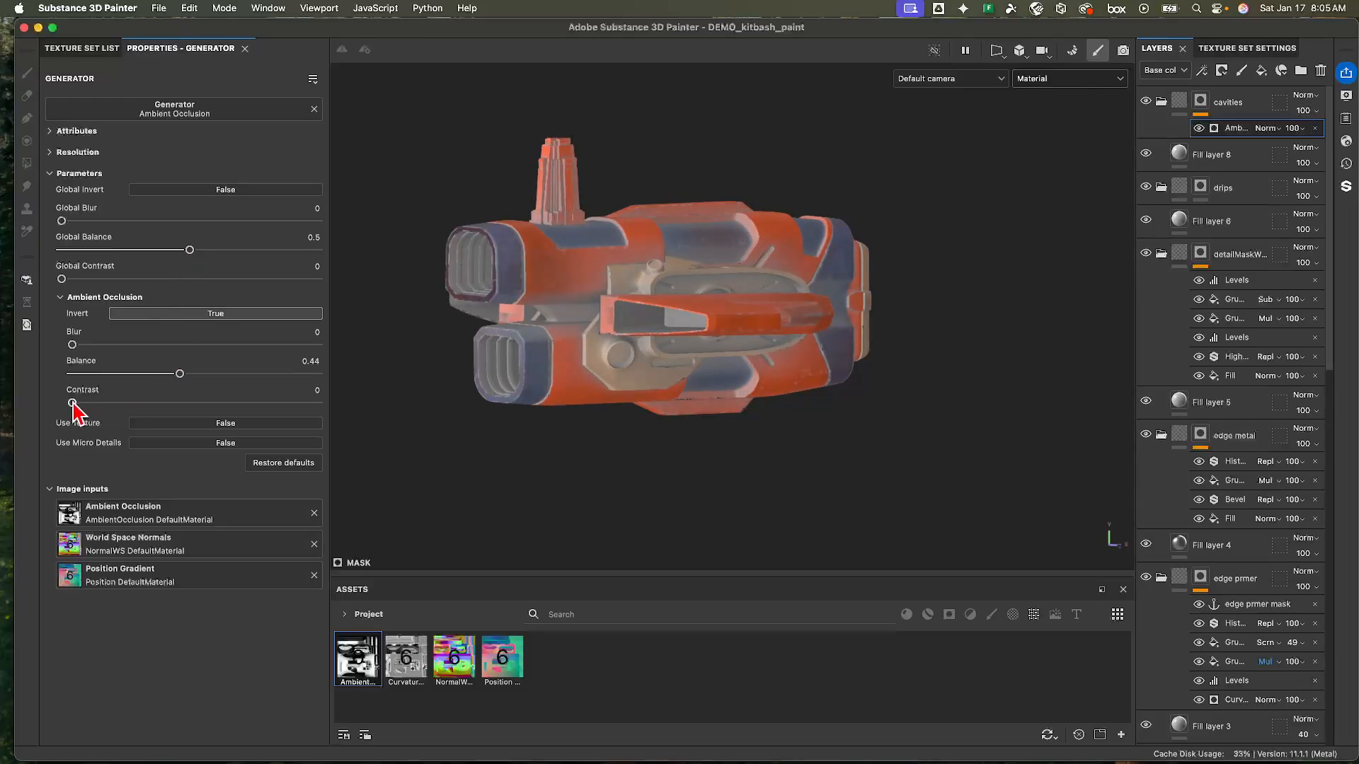
mouse_move(73, 403)
left_mouse_down()
mouse_move(186, 405)
mouse_move(147, 404)
left_mouse_up()
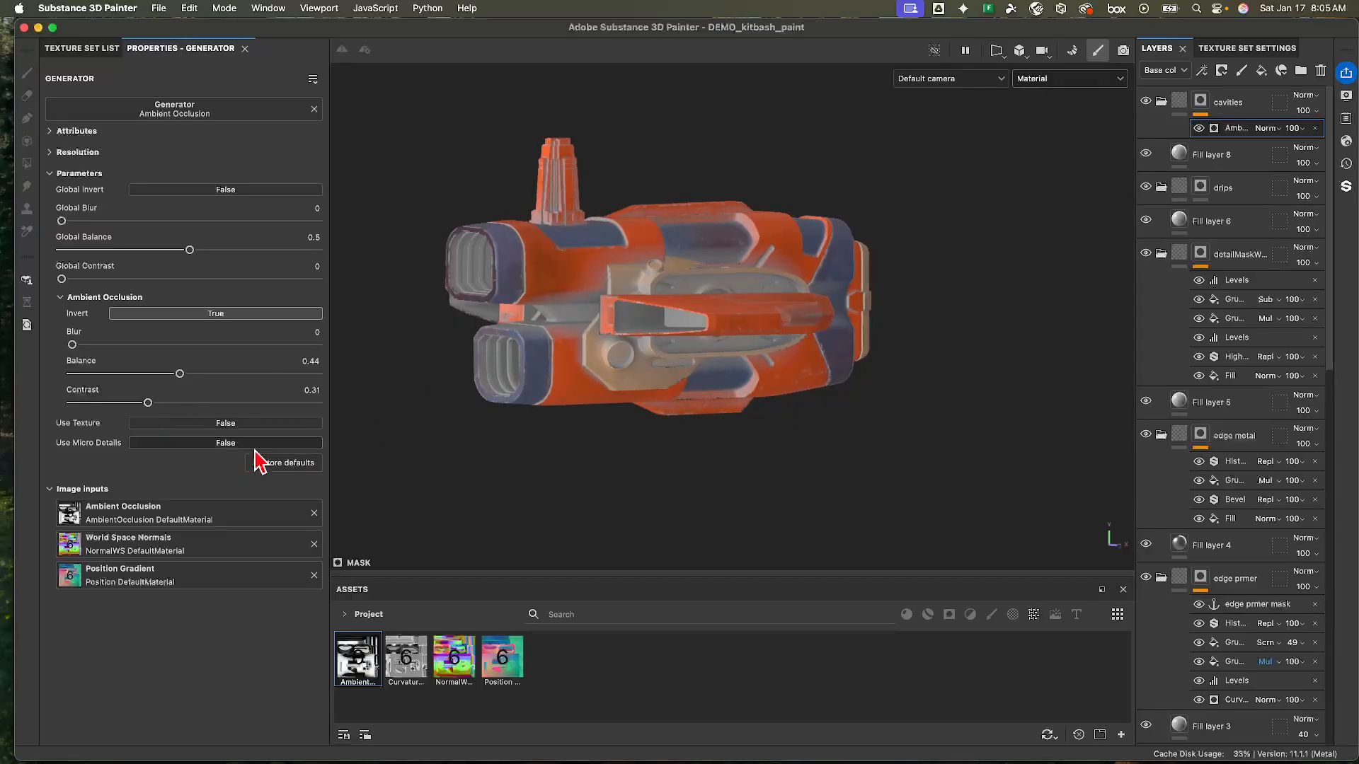
- Add a Grunge Croncrete Moss Small fill above the generator in the cavities mask and set its blending mode to Subtract
right_click(1252, 130)
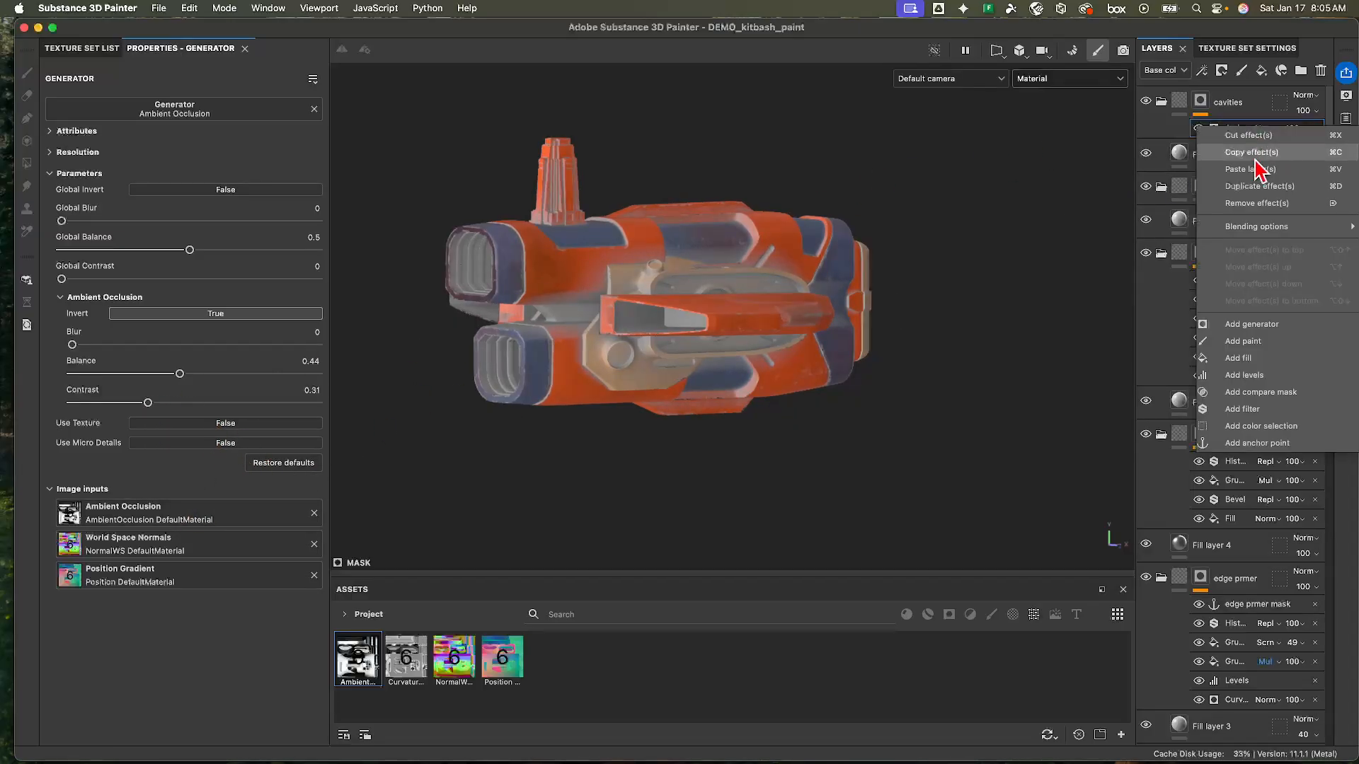
left_click(1267, 359)
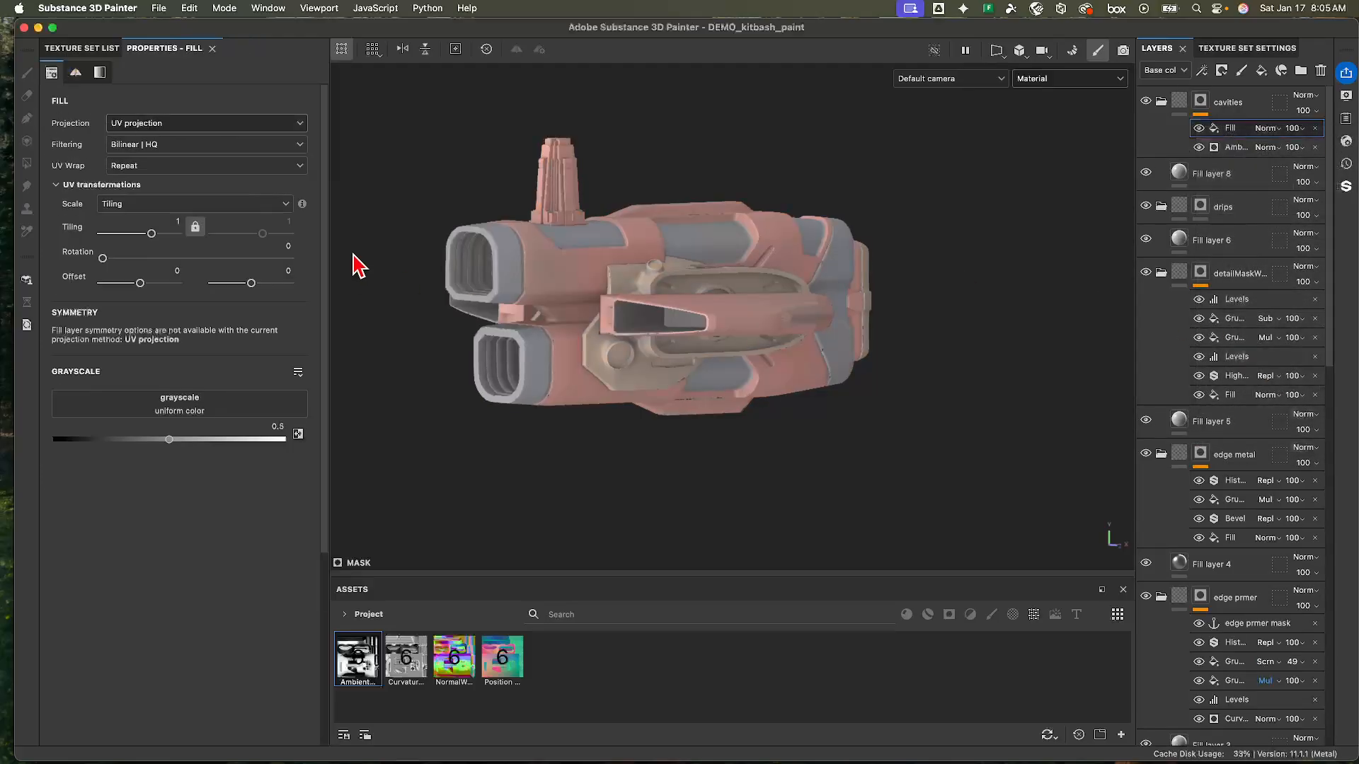
left_click(217, 410)
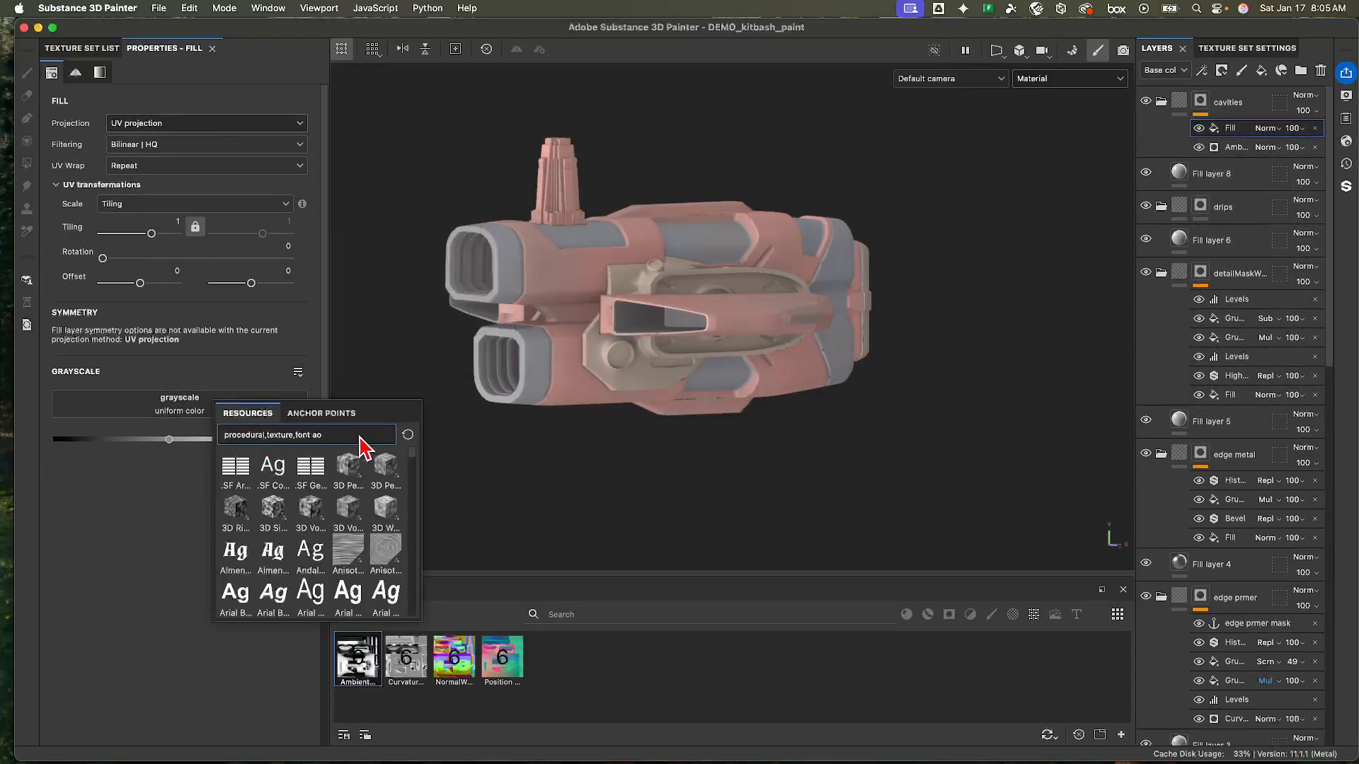
left_click_drag(313, 437, 342, 437)
type("gr")
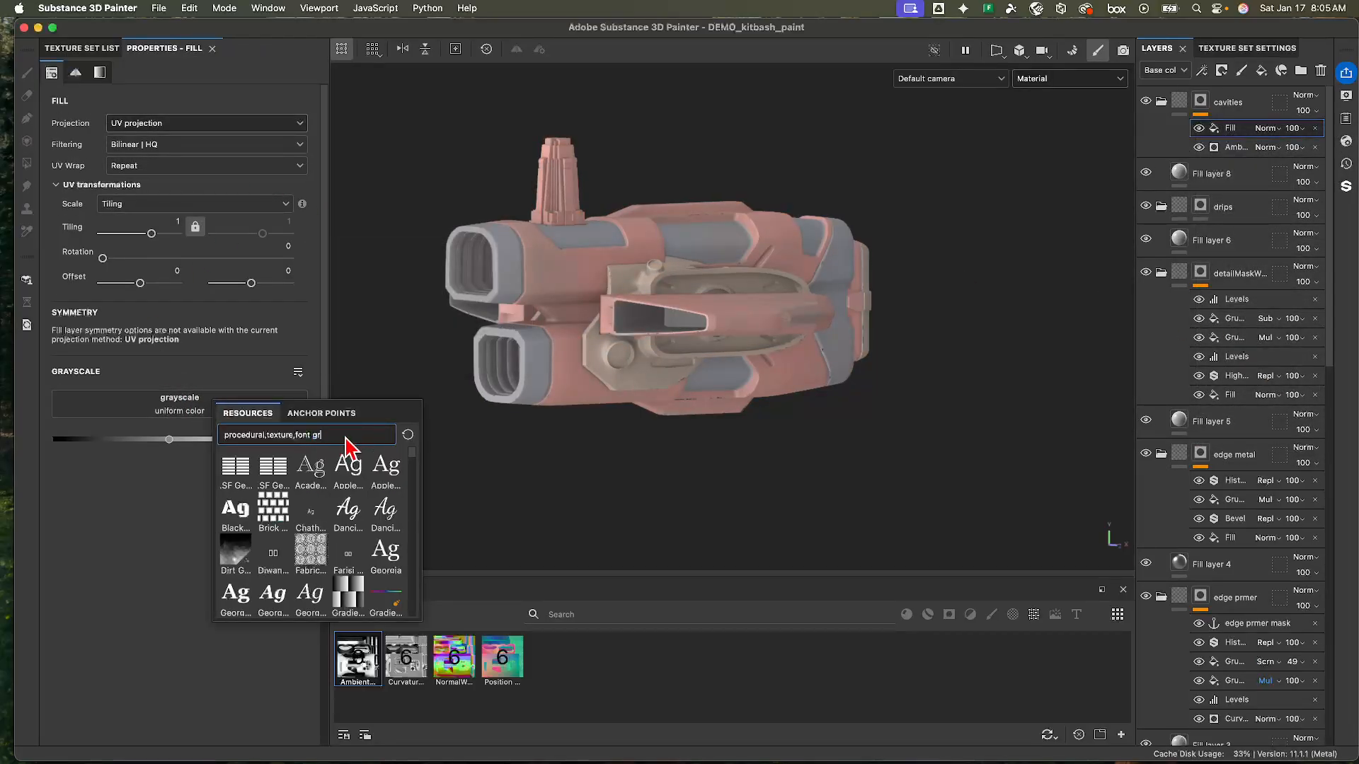
type("un")
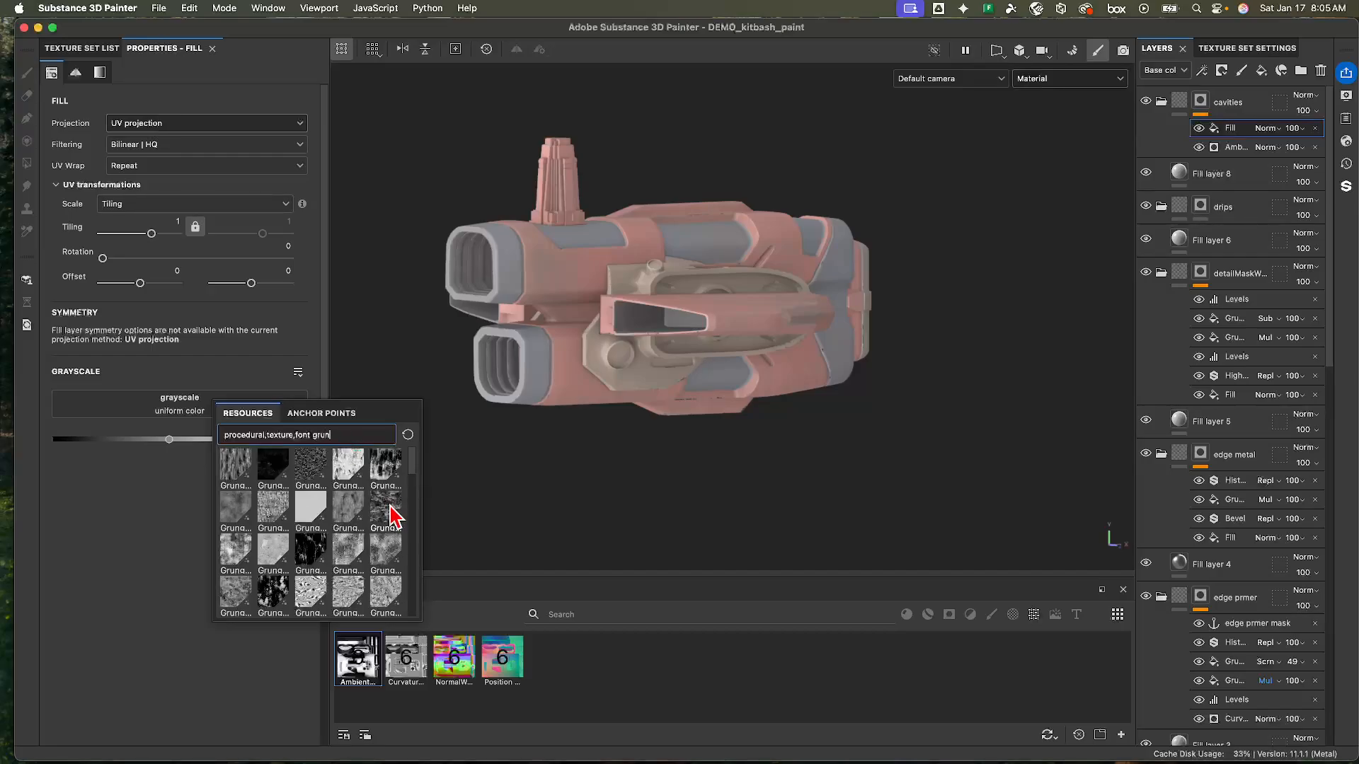
left_click(386, 563)
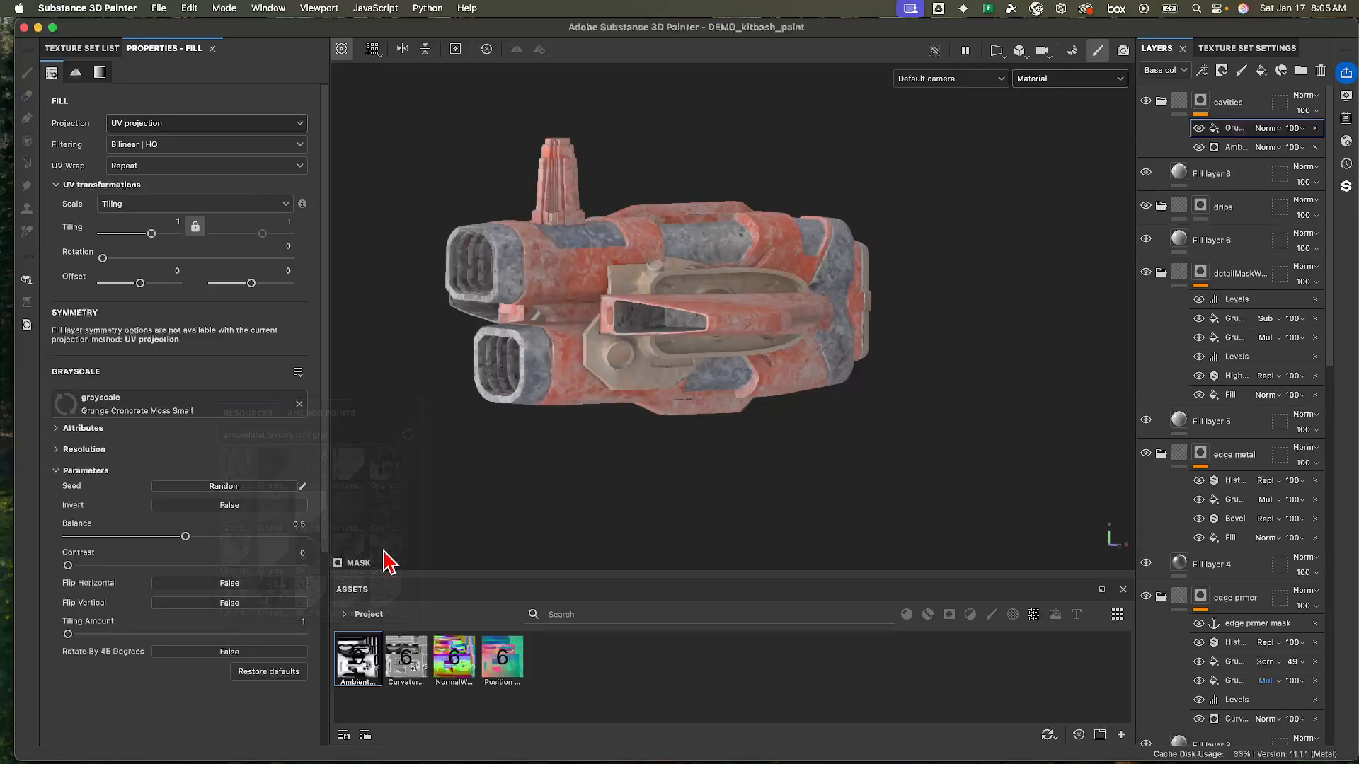
left_click(1280, 130)
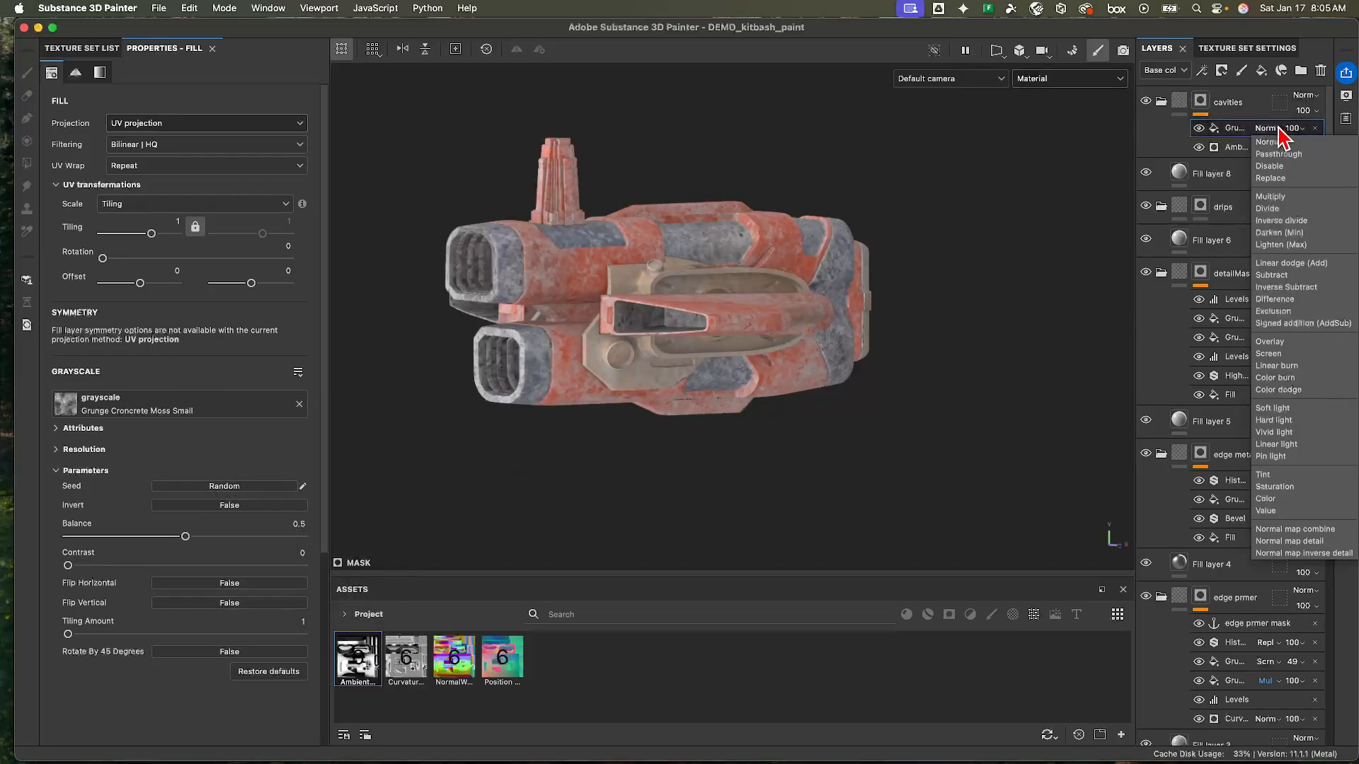
left_click(1271, 276)
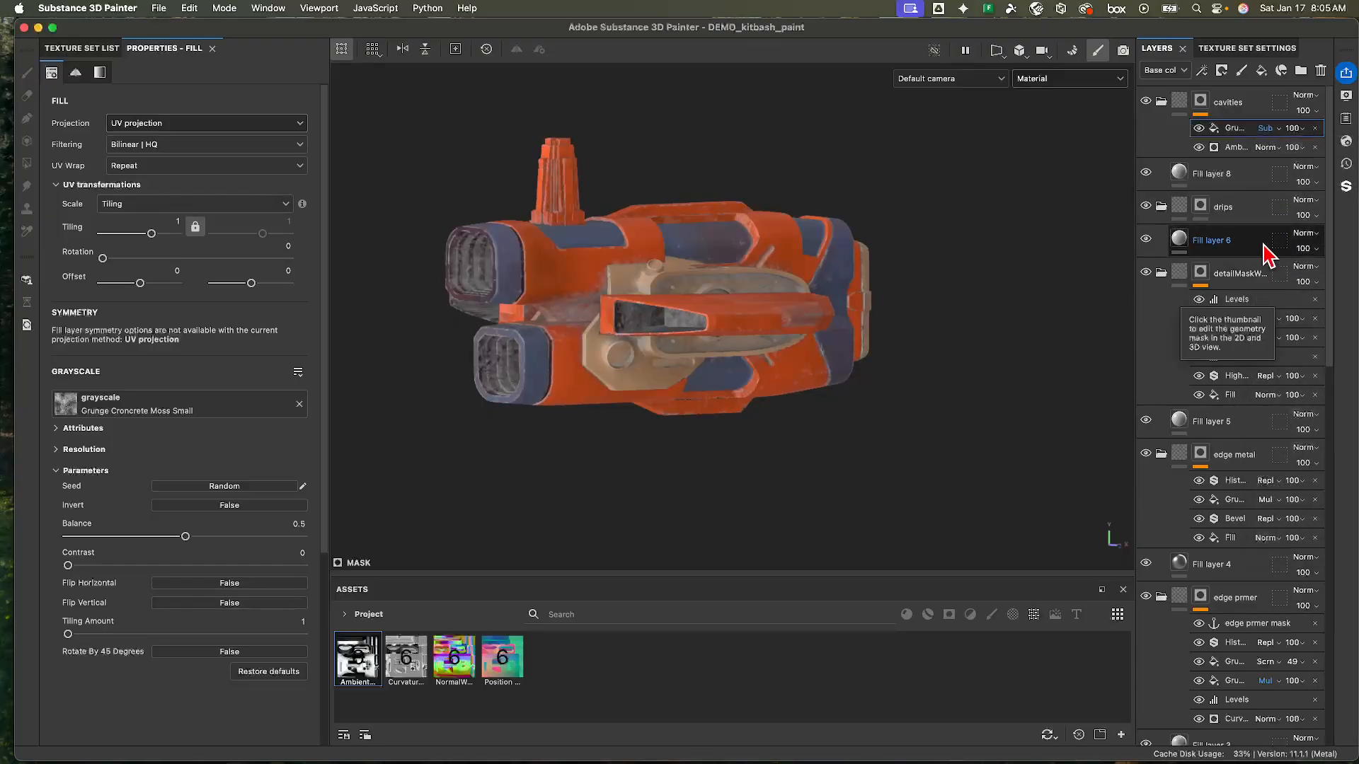
- Sample the hull's orange as Fill layer 8's base color and shift it to a darker, desaturated brown
left_click(1192, 173)
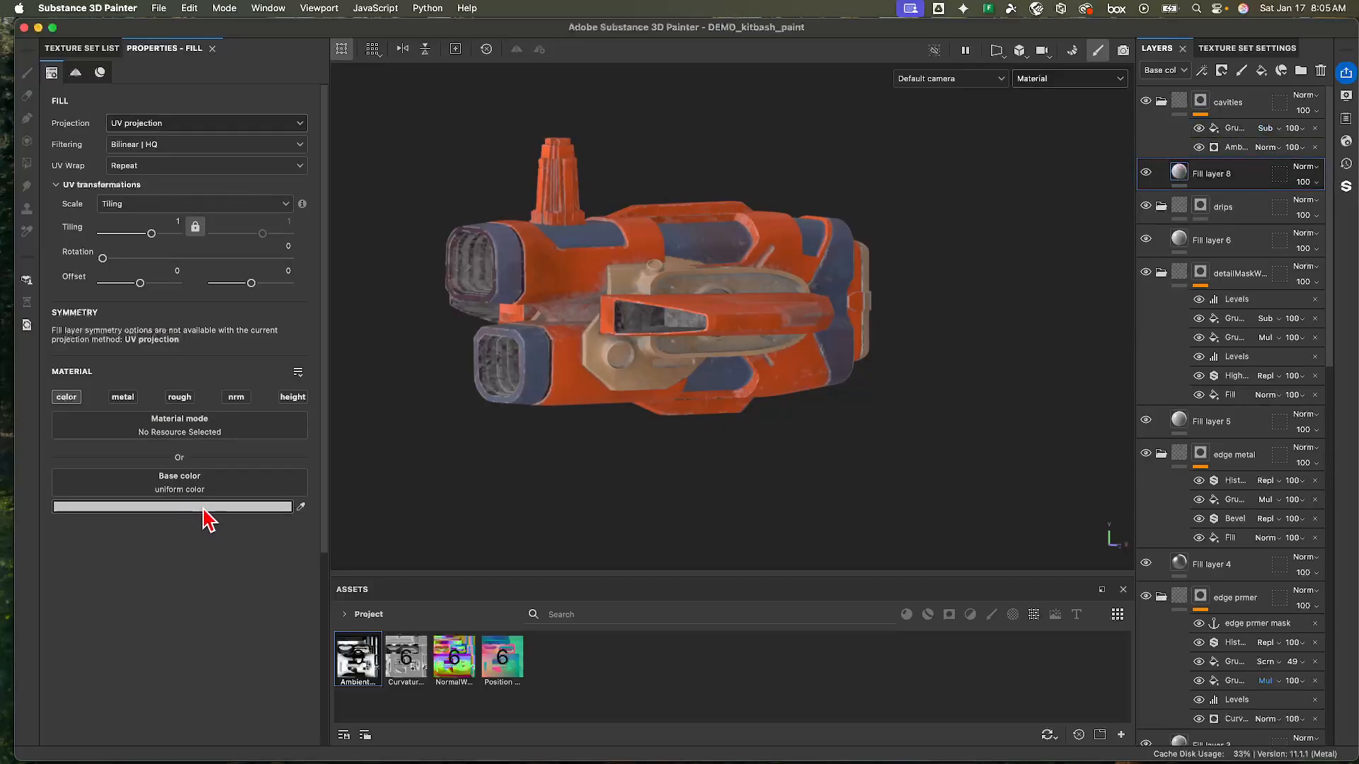
left_click(301, 506)
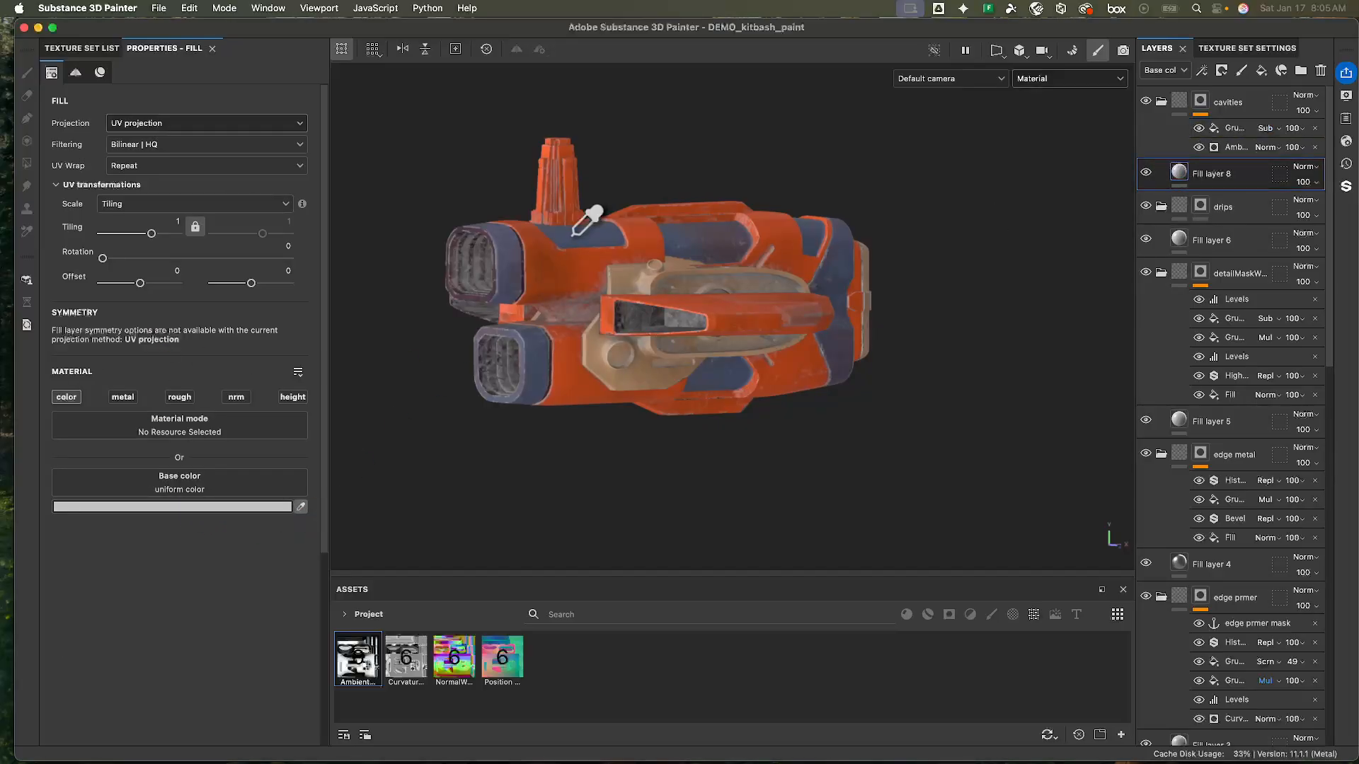
left_click(586, 273)
left_click(200, 507)
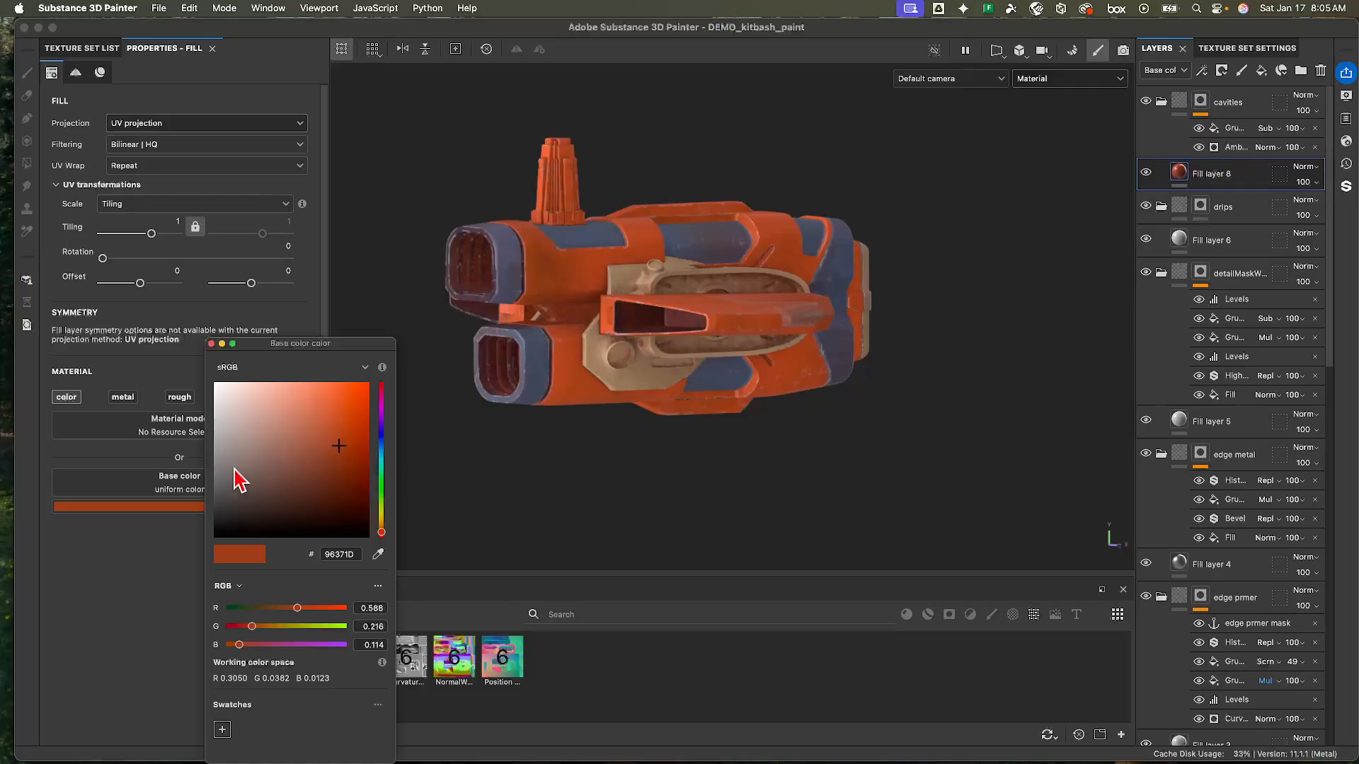
left_click_drag(340, 455, 269, 488)
left_click(211, 344)
- Examine the brown cavity dirt in the engine openings and recesses from several angles around the ship
left_click_drag(955, 392, 864, 335, "alt")
right_click_drag(863, 336, 1095, 351, "alt")
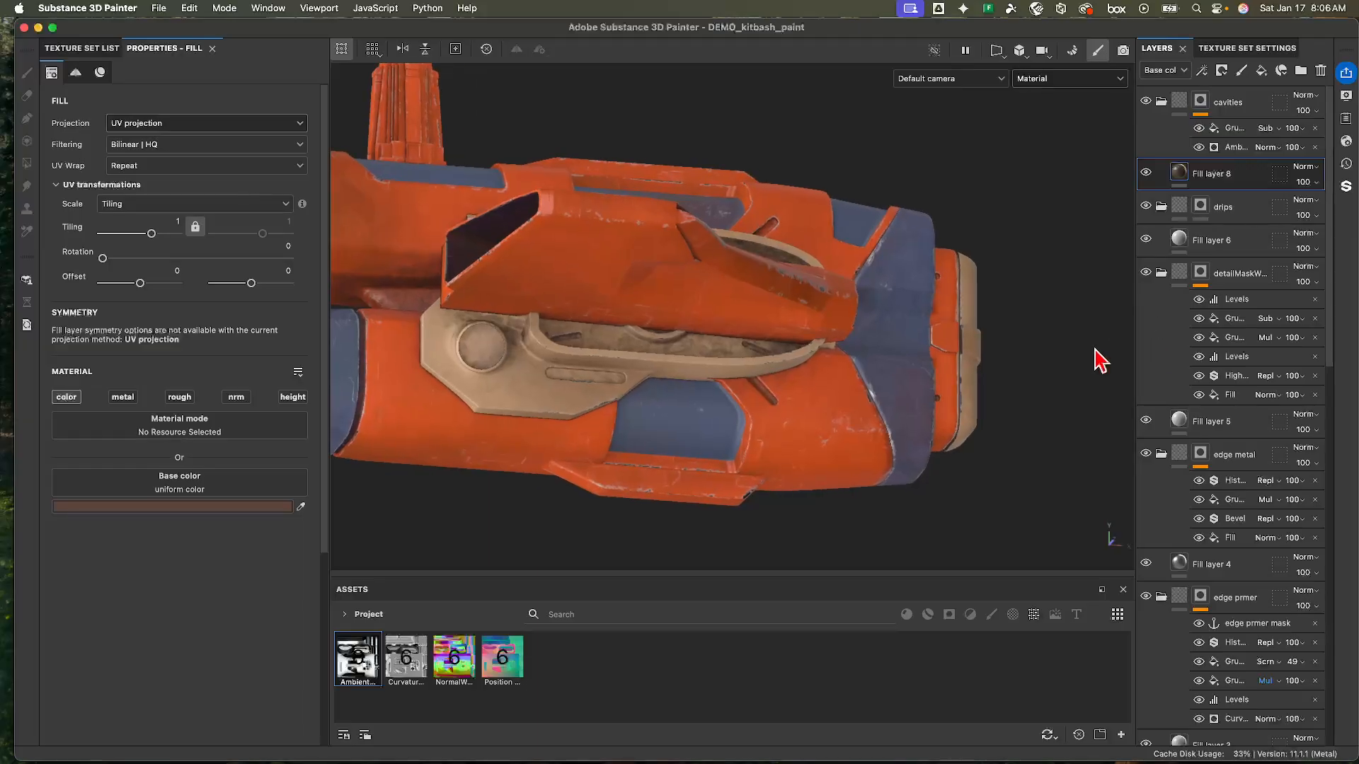
mouse_move(1095, 351)
left_mouse_down("alt")
mouse_move(840, 318)
mouse_move(859, 362)
mouse_move(955, 336)
mouse_move(795, 259)
left_mouse_up("alt")
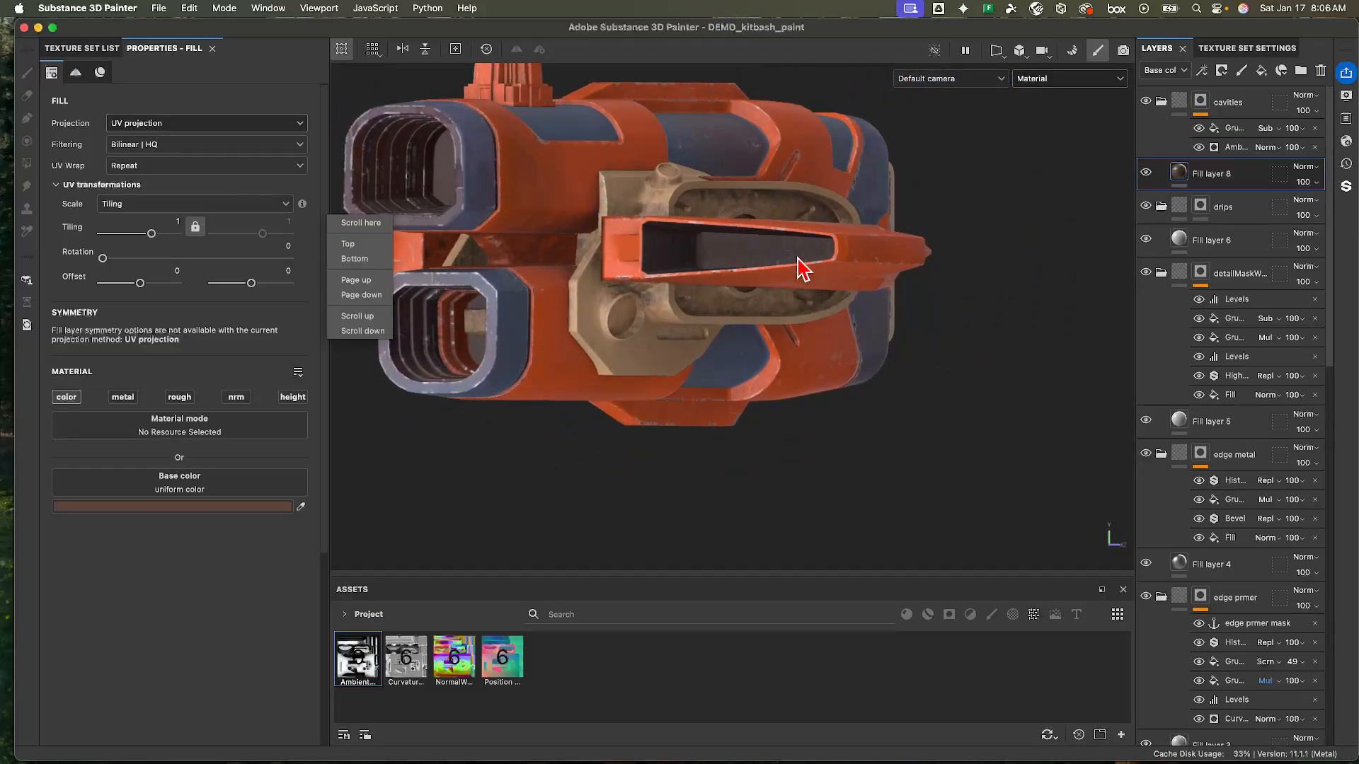
left_click(516, 204)
left_click_drag(516, 205, 526, 225, "alt")
right_click_drag(526, 226, 1045, 304, "alt")
middle_click_drag(1044, 304, 1097, 322, "alt")
left_click_drag(683, 289, 534, 309, "alt")
right_click_drag(534, 309, 595, 315, "alt")
middle_click_drag(595, 315, 646, 328, "alt")
left_click_drag(646, 327, 1005, 311, "alt")
middle_click_drag(682, 329, 632, 340, "alt")
right_click_drag(632, 340, 496, 287, "alt")
left_click_drag(495, 286, 576, 291, "alt")
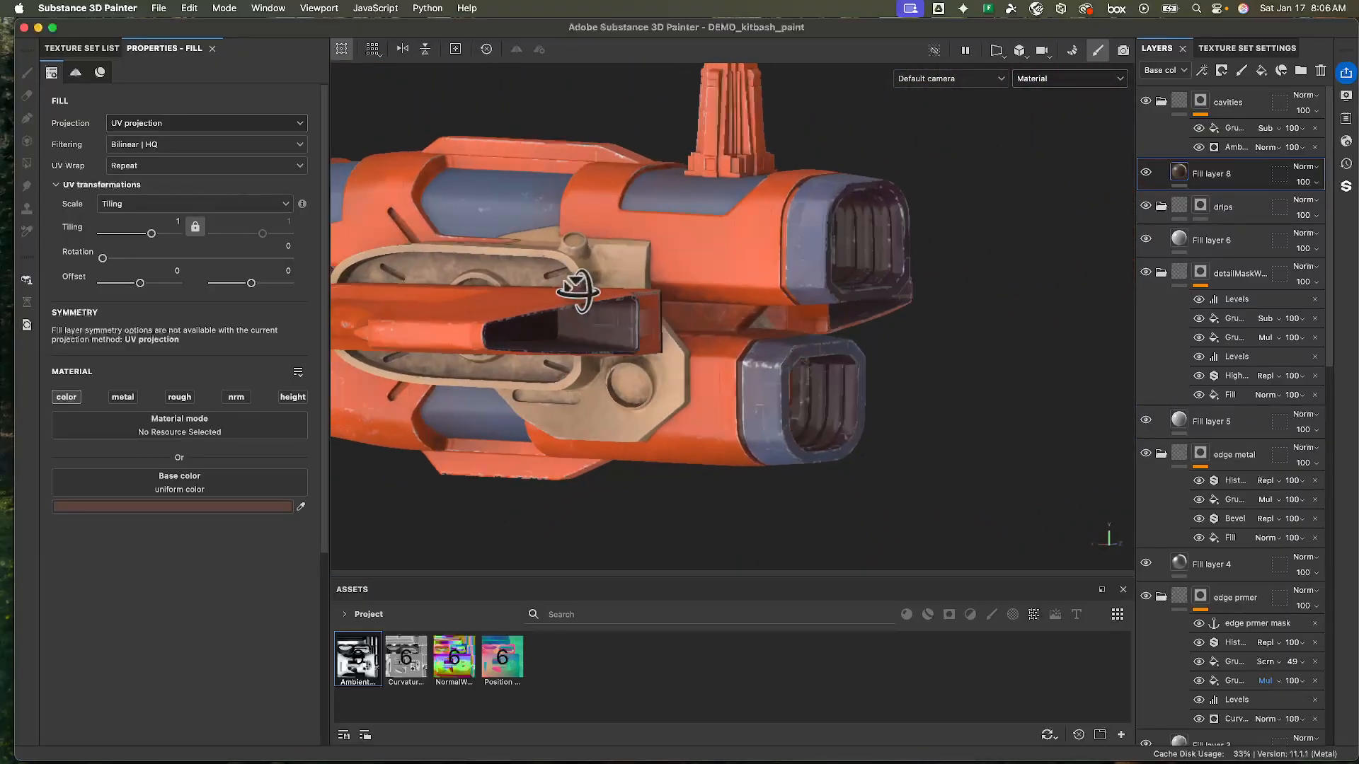
- Apply a black mask to the drips folder and add a fill effect to that mask
right_click_drag(576, 291, 562, 297, "alt")
middle_click_drag(561, 298, 598, 301, "alt")
left_click(1202, 208)
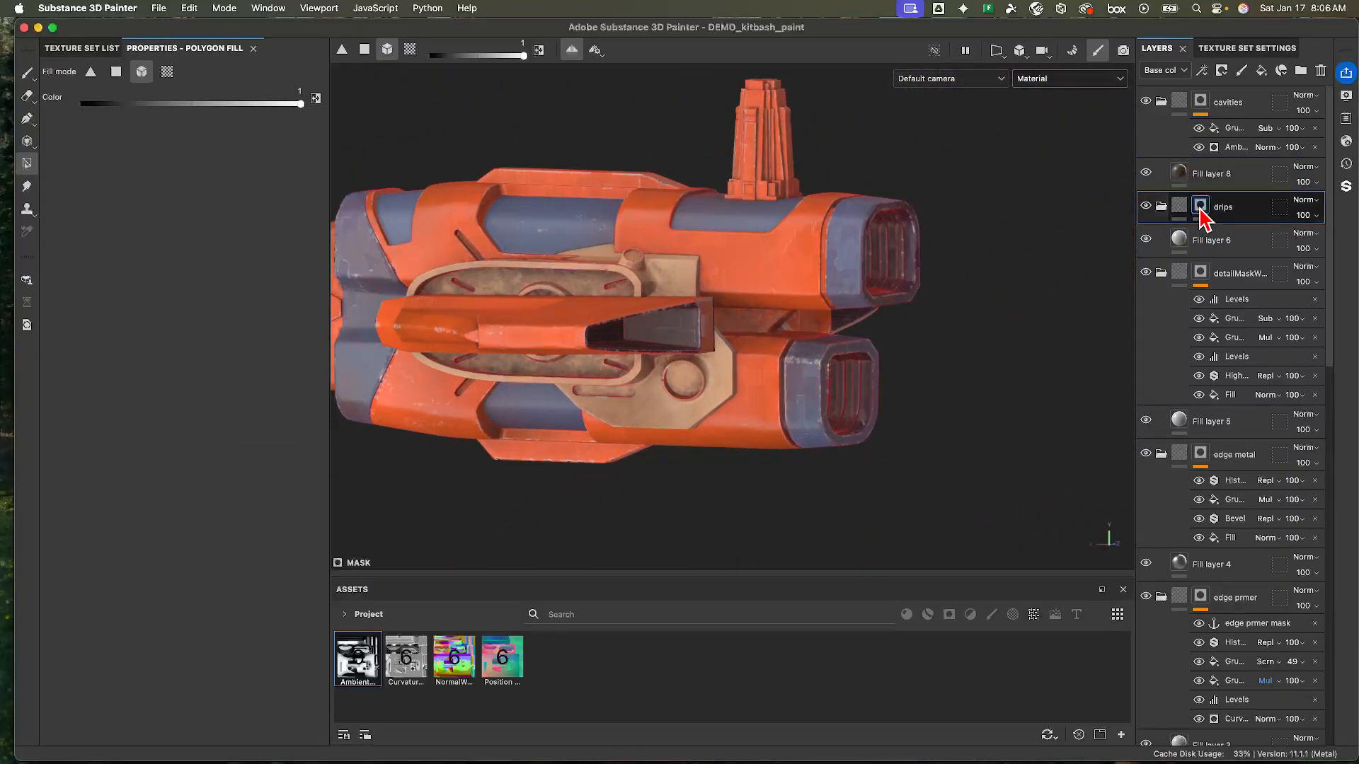
right_click(1202, 208)
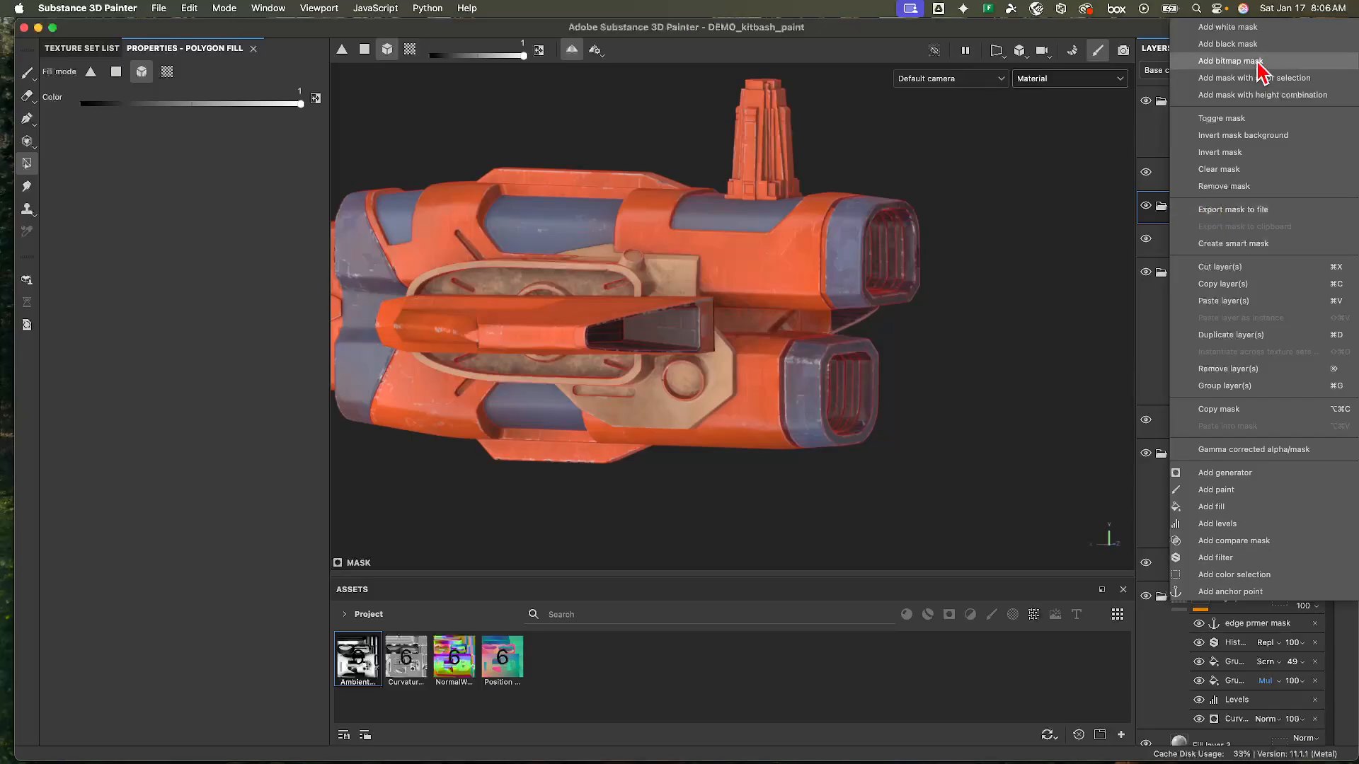
left_click(1238, 44)
right_click(1203, 211)
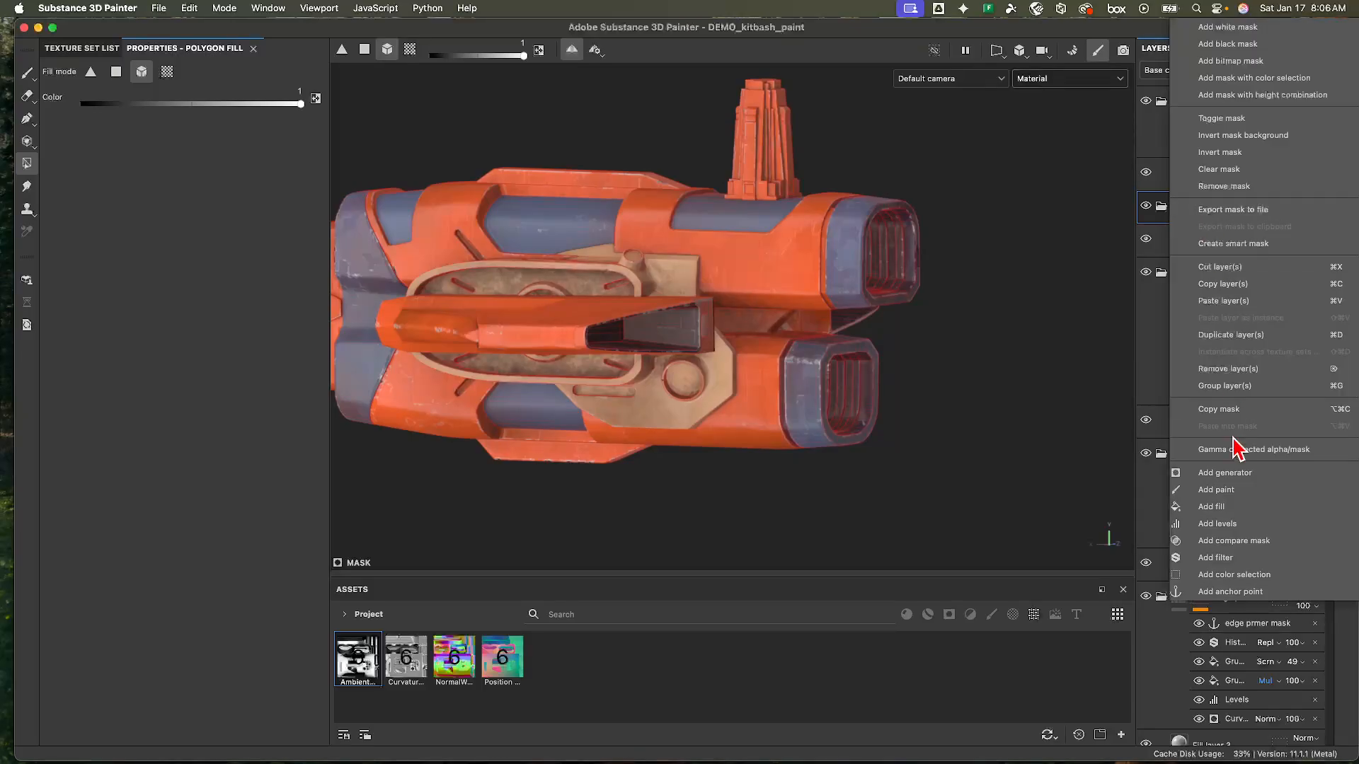
left_click(1212, 507)
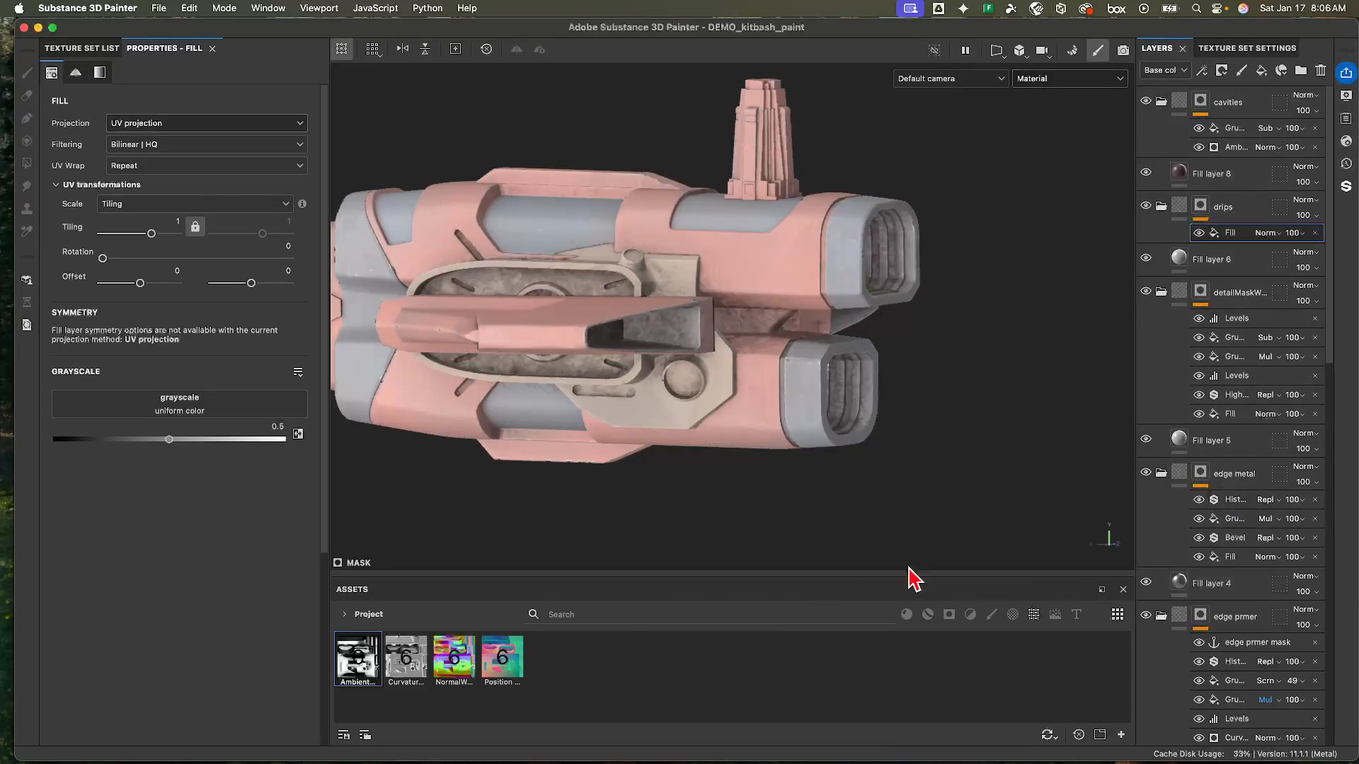
- Browse the grunge textures and assign Grunge Wipe Leaky as the grayscale of the drips mask fill
left_click(249, 414)
scroll(386, 547, "down", 3)
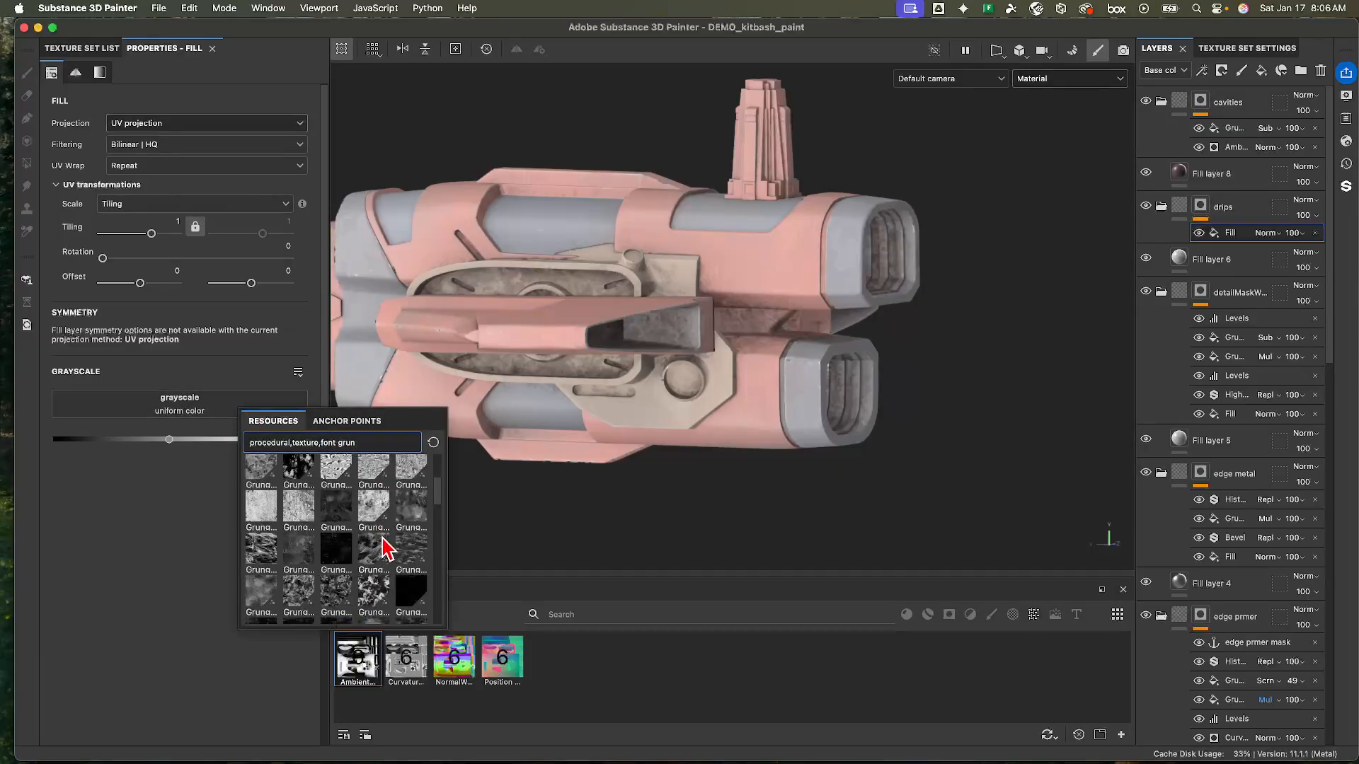
scroll(385, 547, "down", 3)
scroll(386, 559, "down", 3)
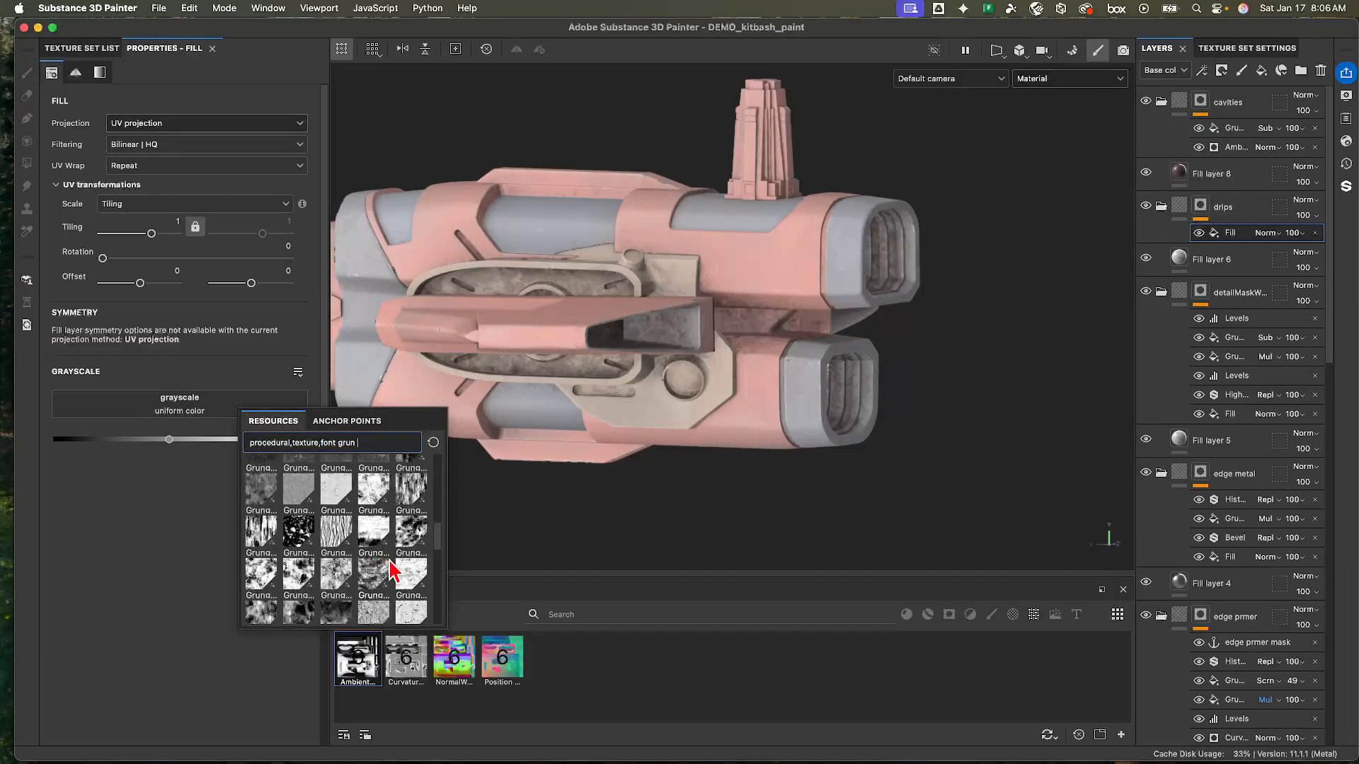
mouse_move(342, 548)
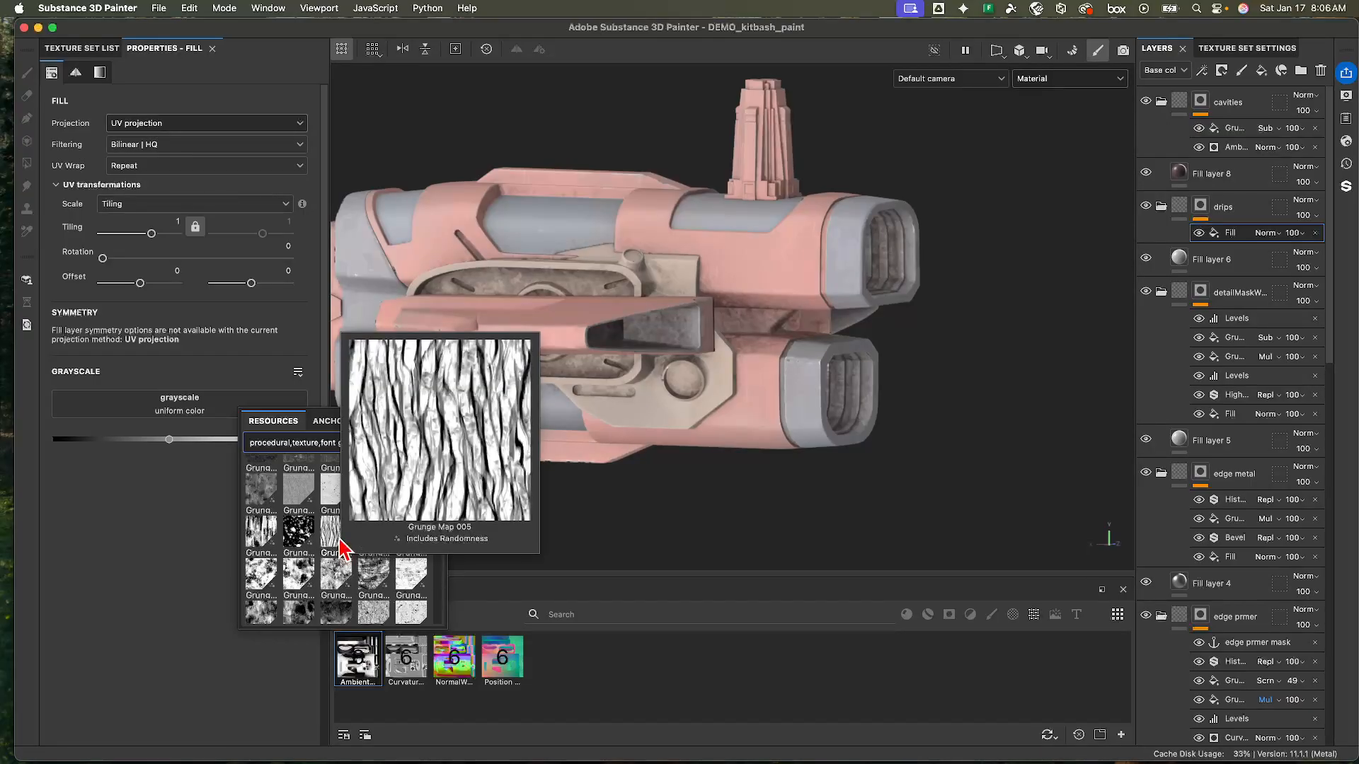
scroll(343, 562, "down", 3)
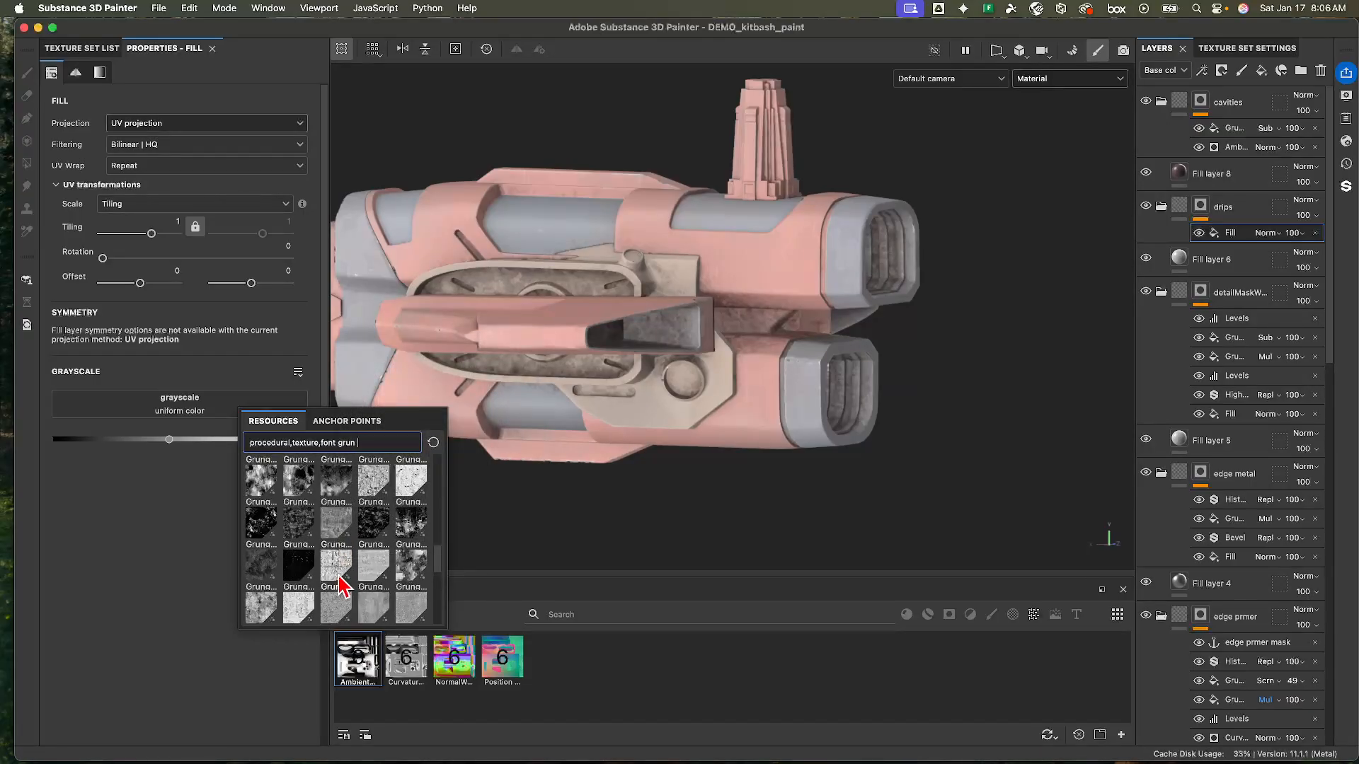
mouse_move(342, 585)
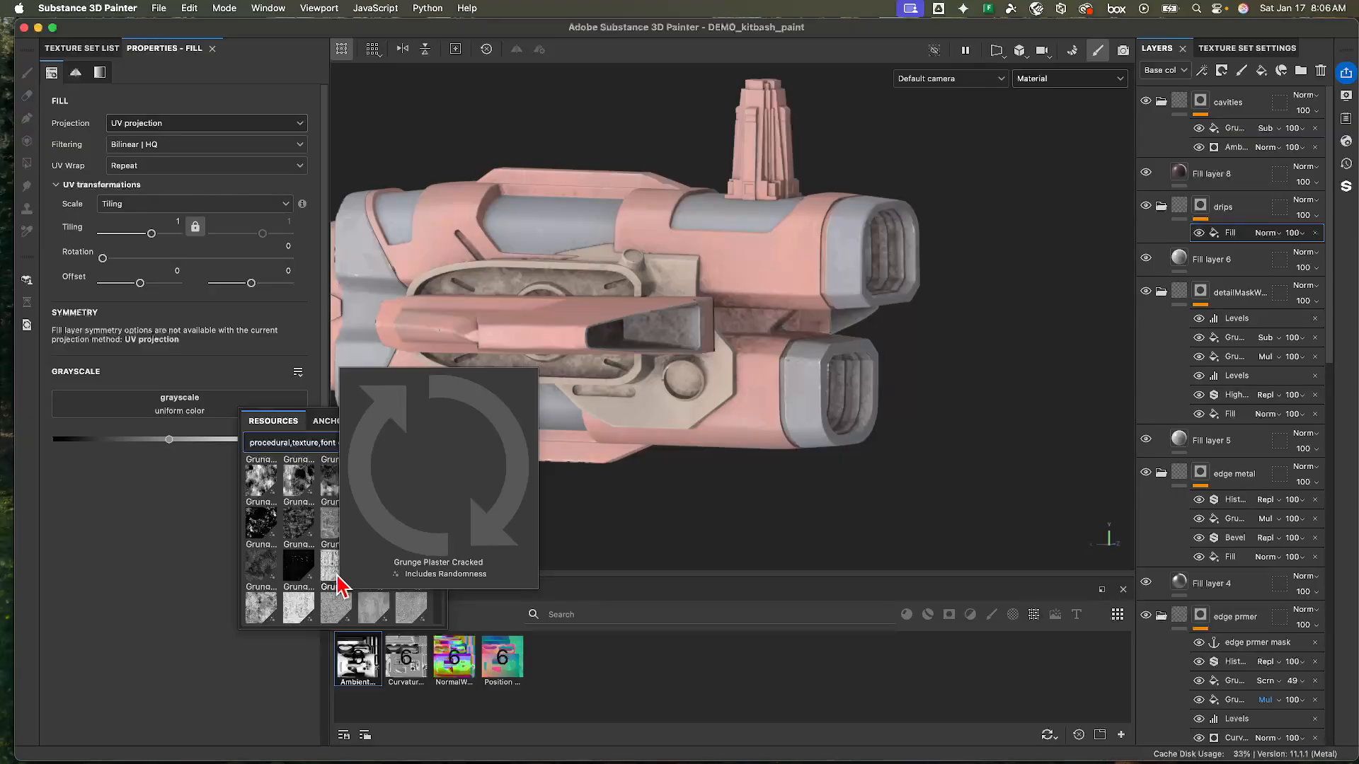
mouse_move(298, 600)
scroll(298, 600, "down", 3)
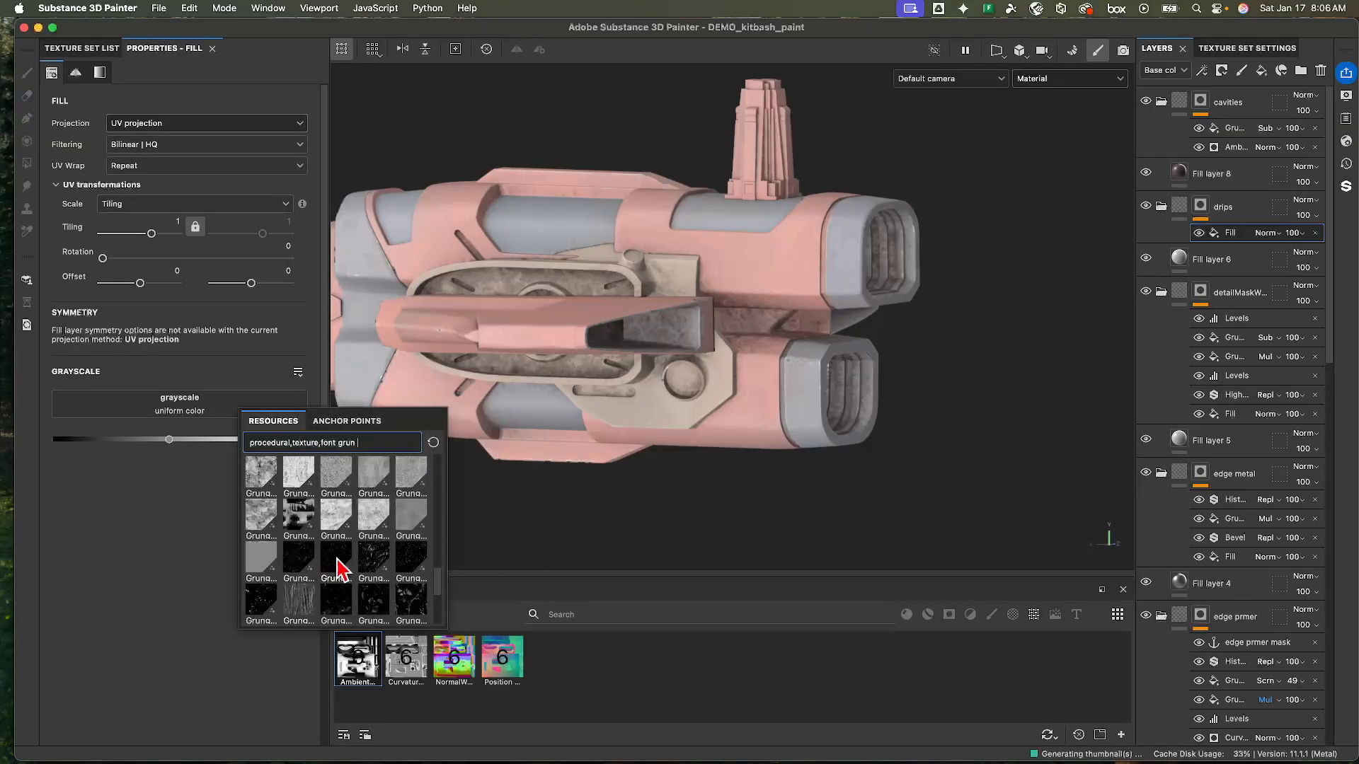
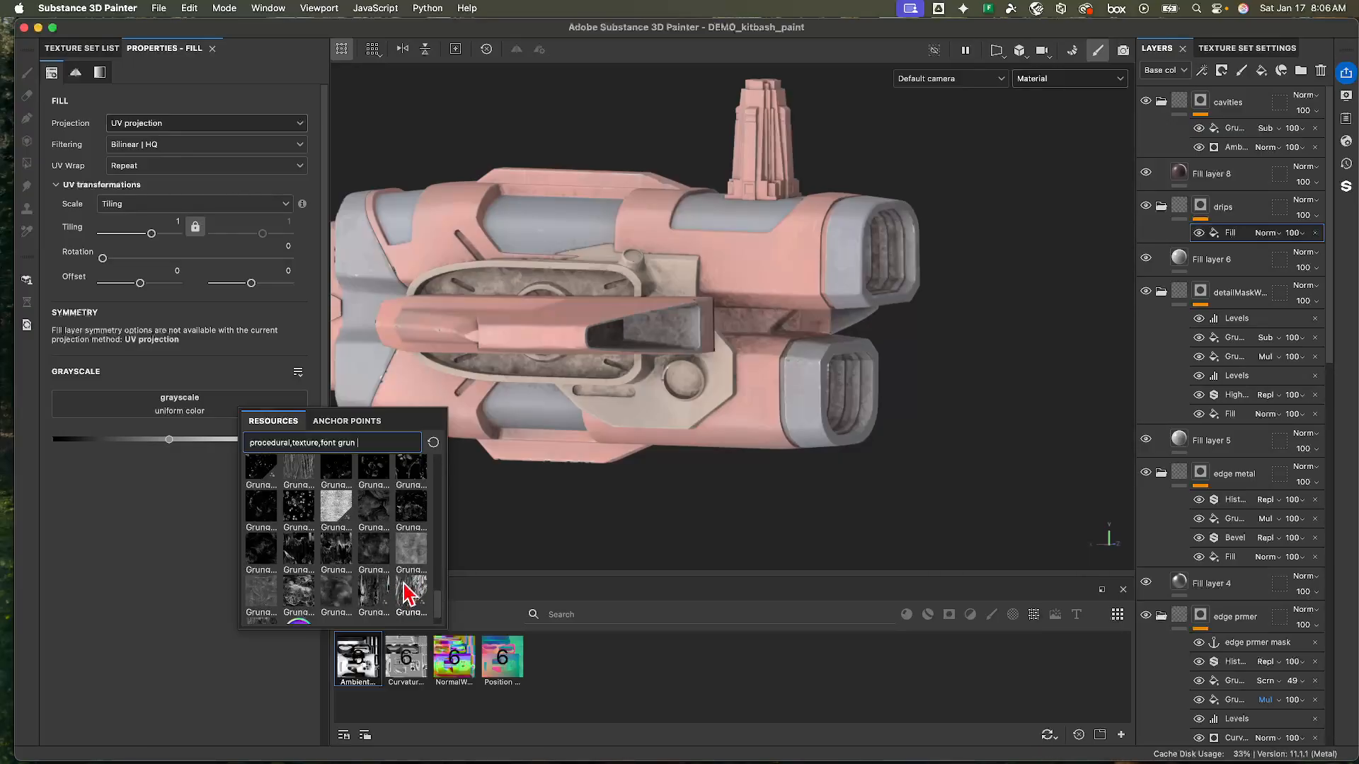
scroll(407, 593, "down", 2)
mouse_move(383, 563)
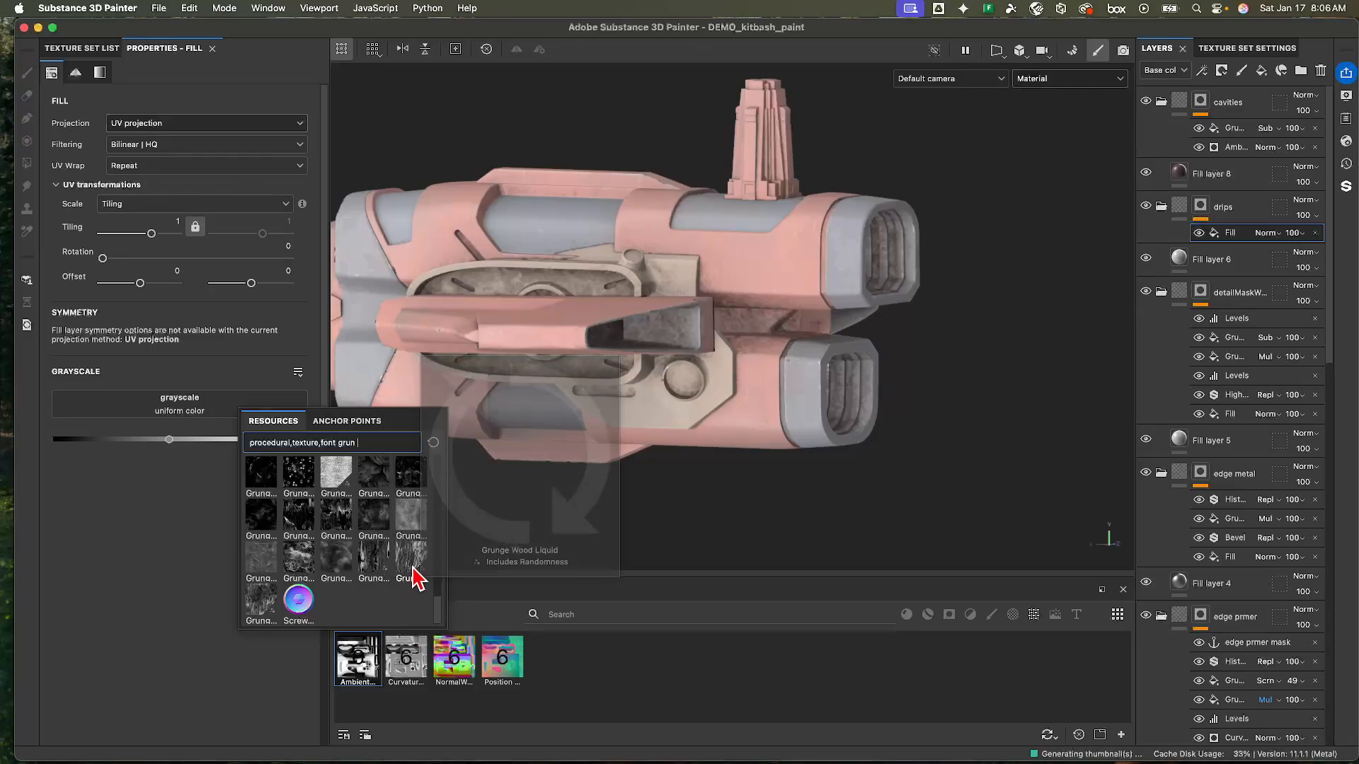
mouse_move(260, 581)
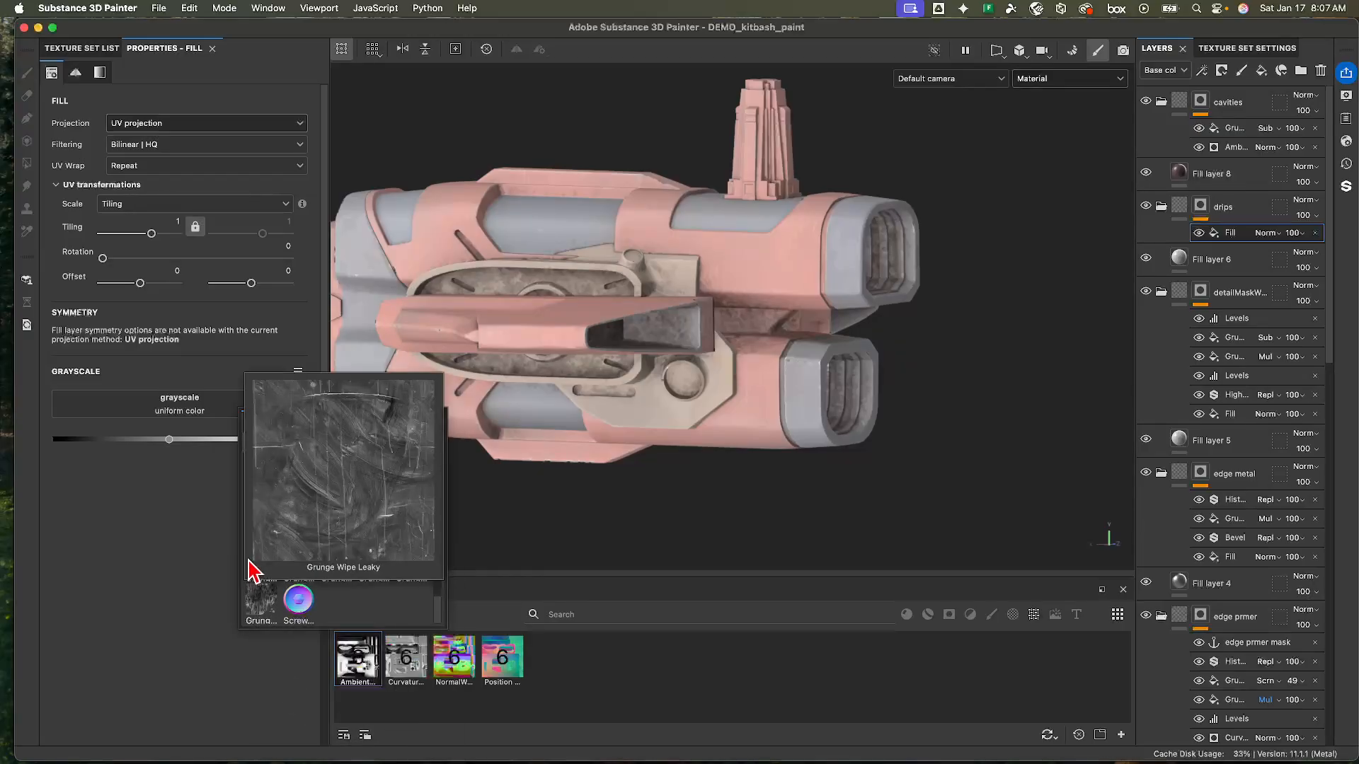
left_click(258, 570)
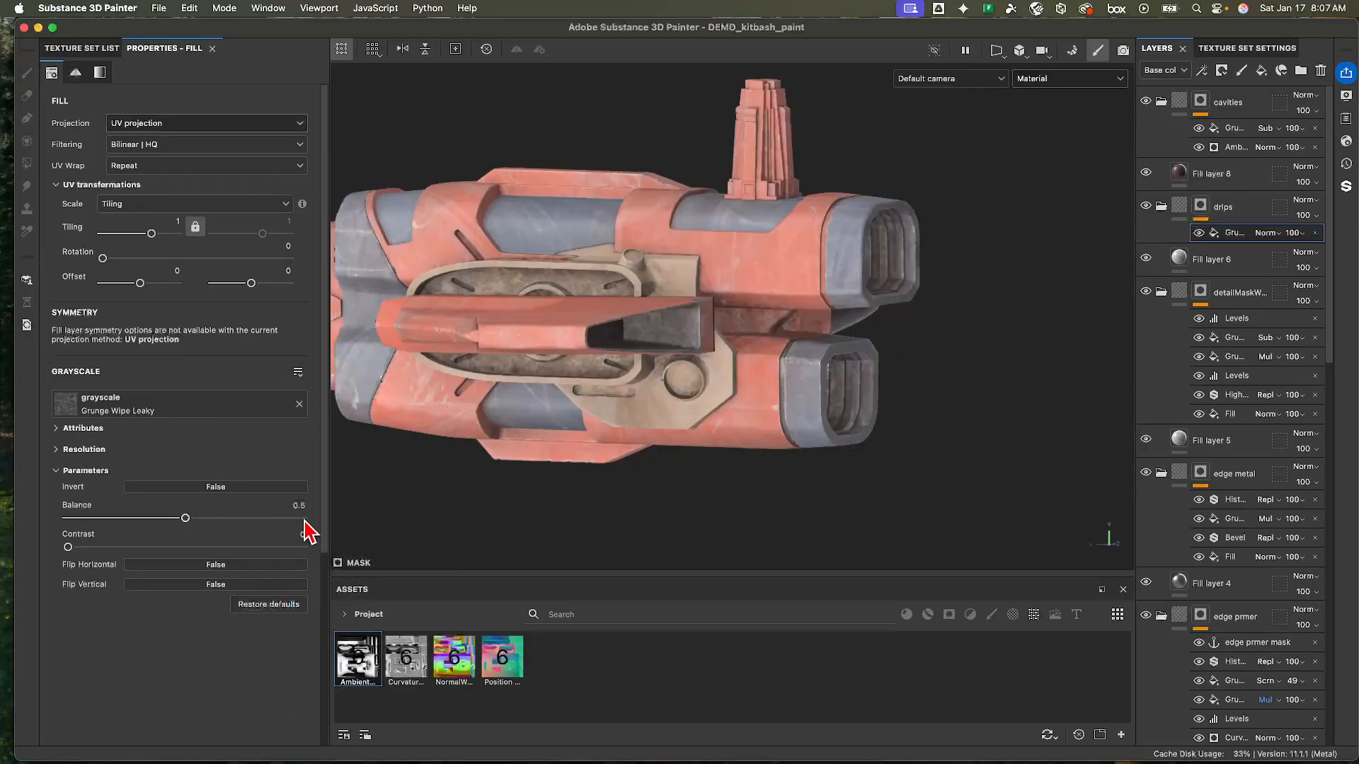
- Switch the Grunge Wipe Leaky fill to Planar projection and adjust the projection over the ship's hull
left_click_drag(899, 185, 531, 286, "alt")
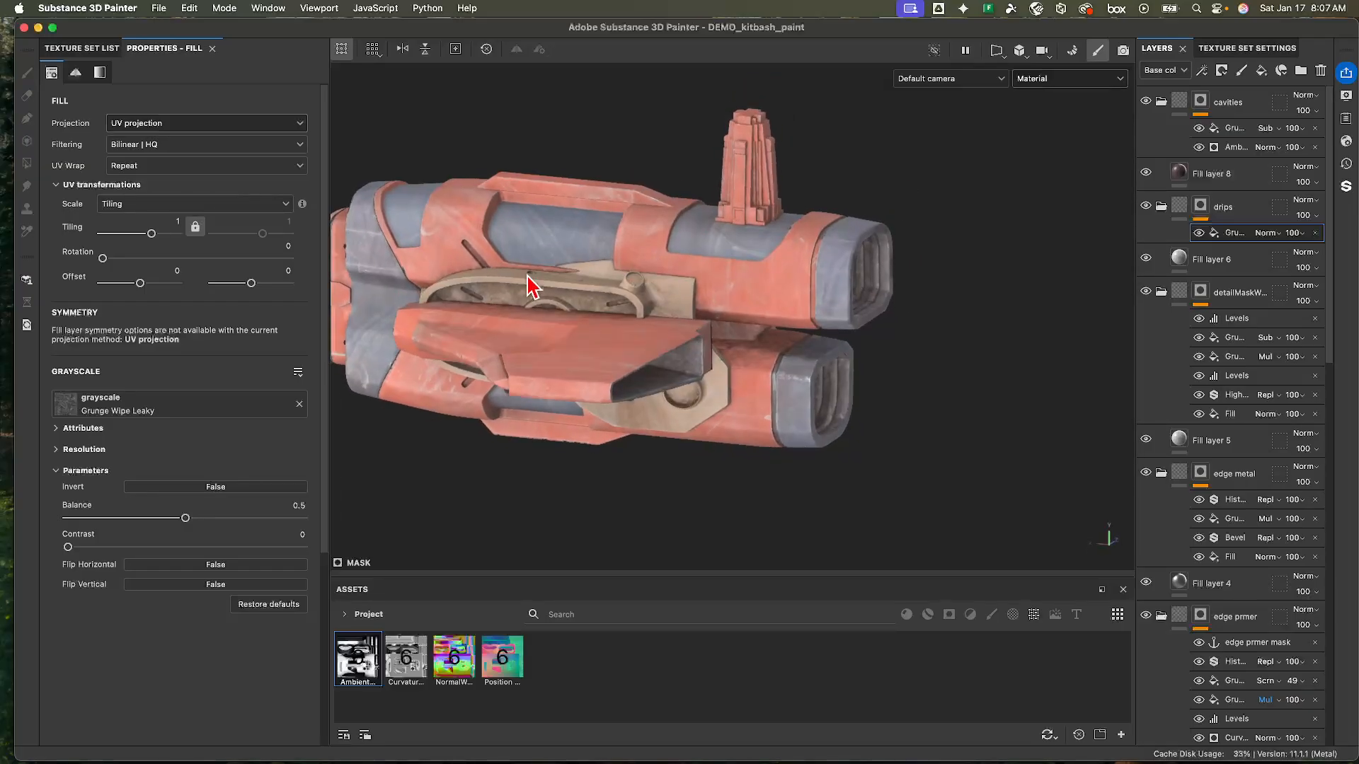
left_click(171, 126)
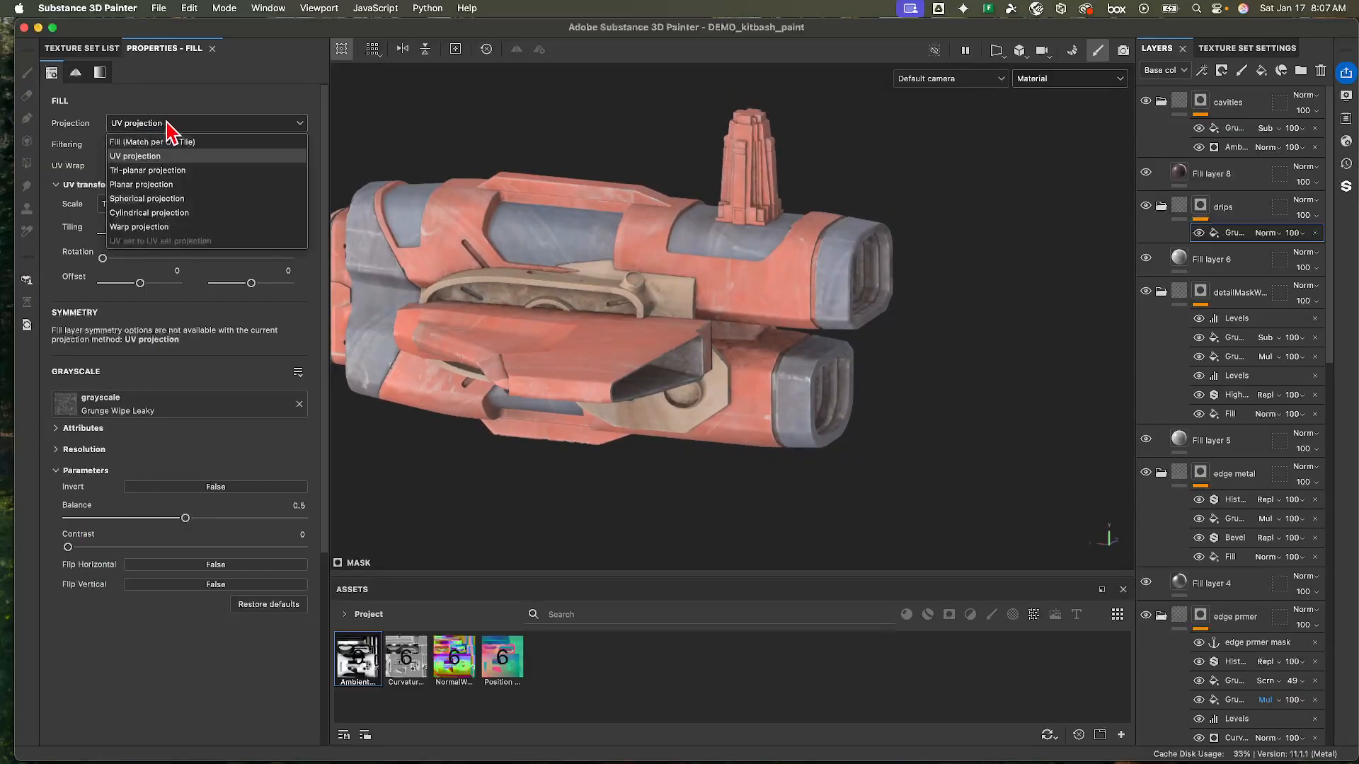
left_click(170, 185)
left_click_drag(860, 398, 576, 146, "alt")
left_click_drag(600, 122, 617, 348)
right_click_drag(658, 343, 1047, 340, "alt")
middle_click_drag(705, 285, 718, 213, "alt")
mouse_move(717, 213)
left_mouse_down("alt")
mouse_move(728, 219)
mouse_move(686, 368)
mouse_move(698, 213)
left_mouse_up("alt")
- Add another fill at the top of the cavities mask and assign Grunge Spots Dirty as its grayscale texture
left_click(1235, 129)
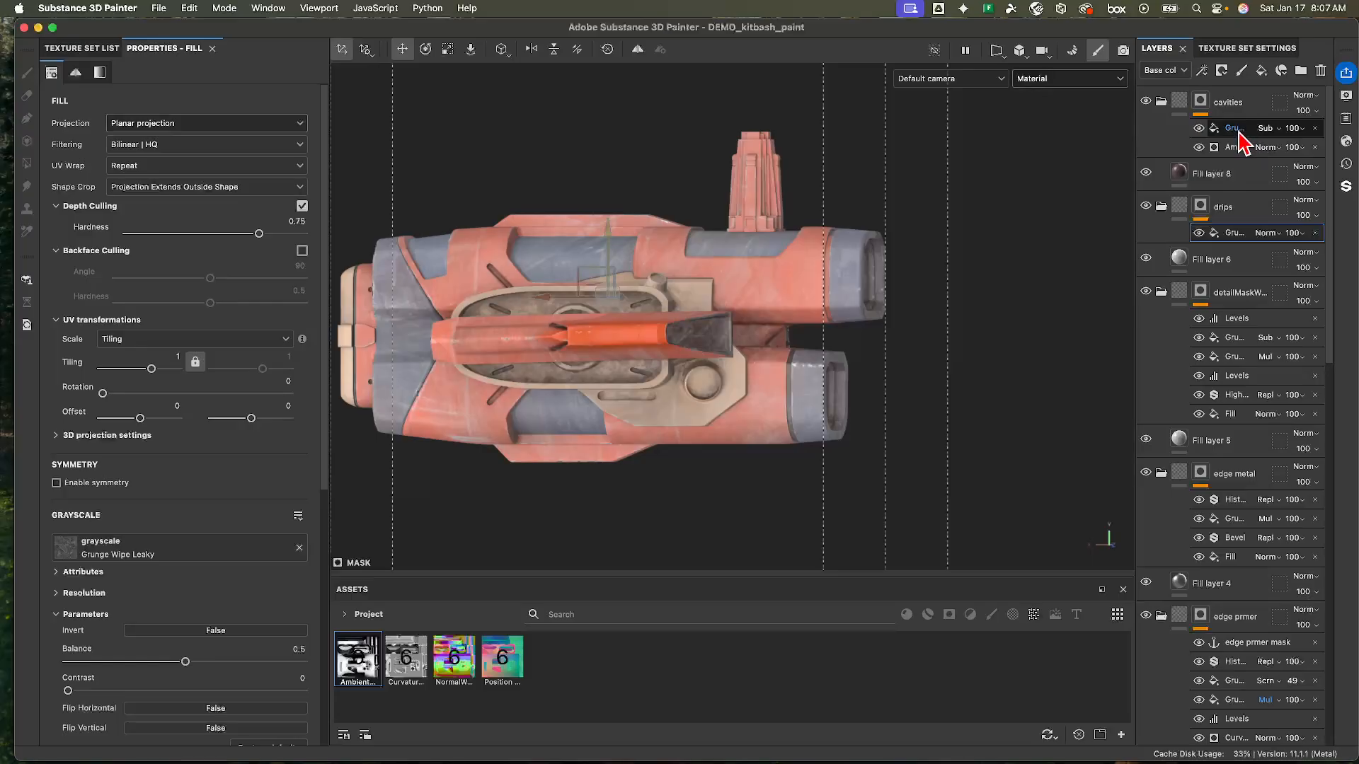
right_click(1237, 132)
left_click(1252, 359)
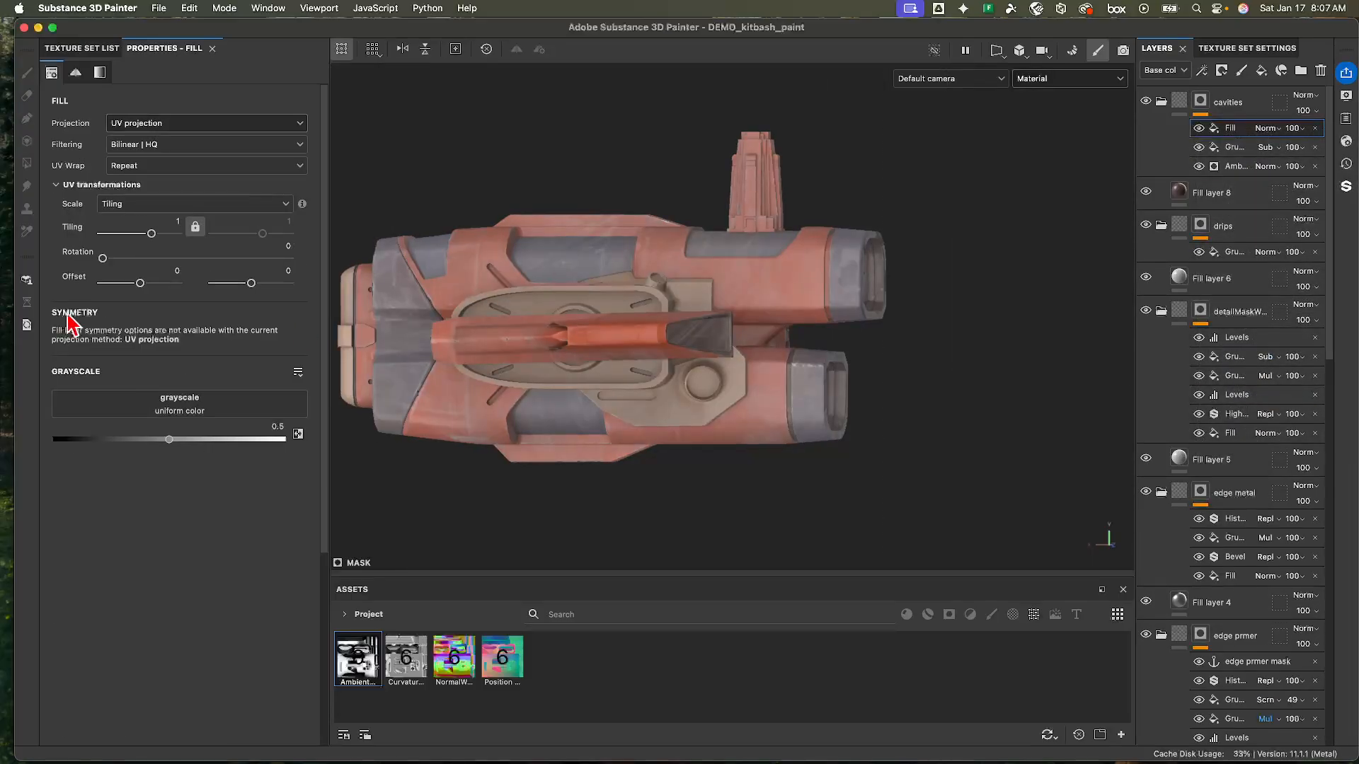
left_click(167, 403)
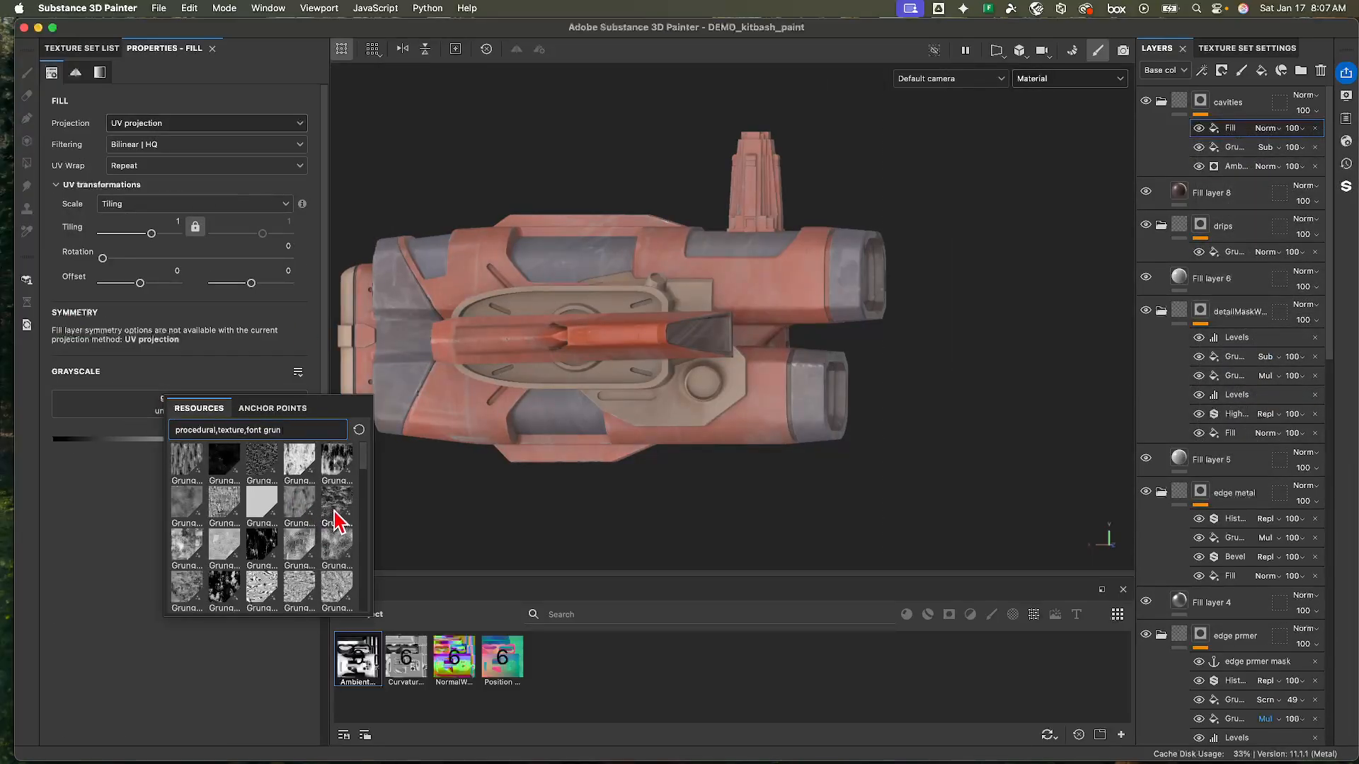
scroll(337, 532, "down", 3)
scroll(337, 533, "down", 4)
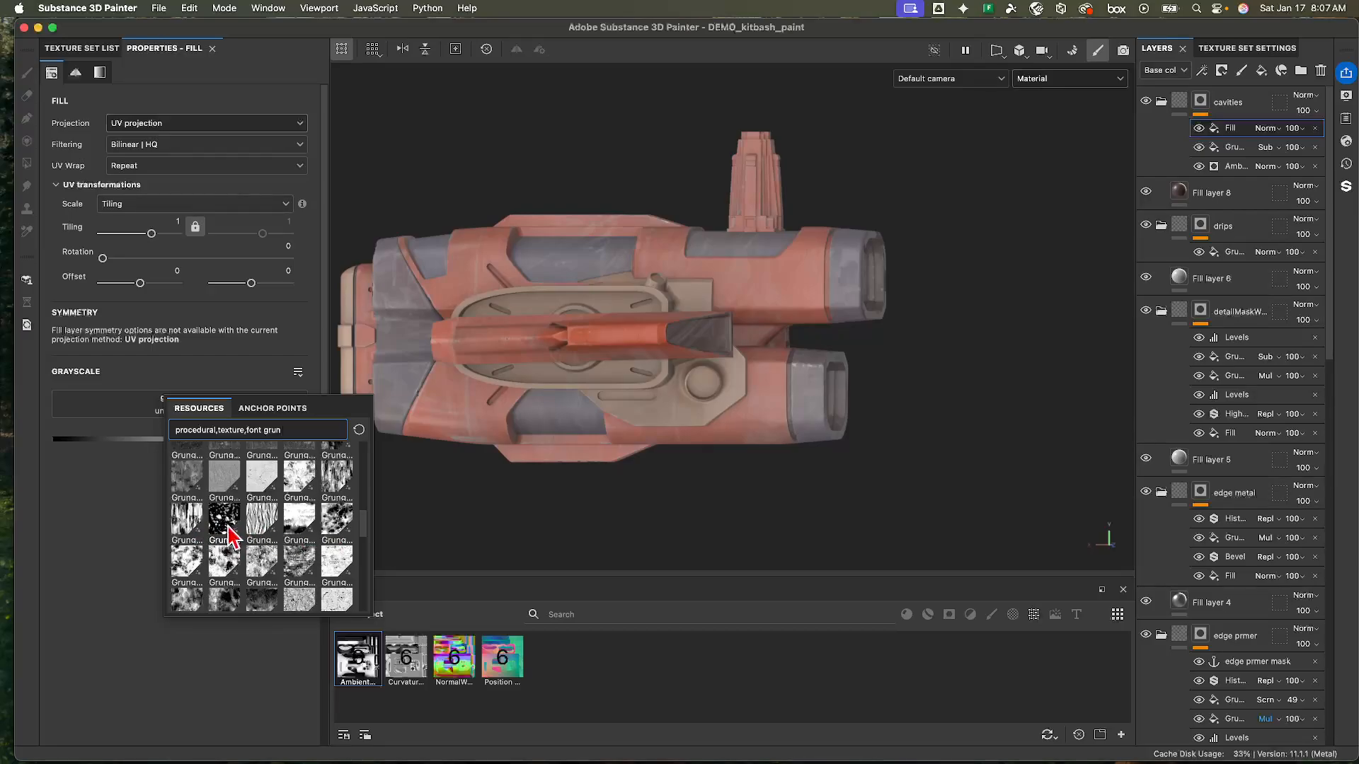
mouse_move(229, 528)
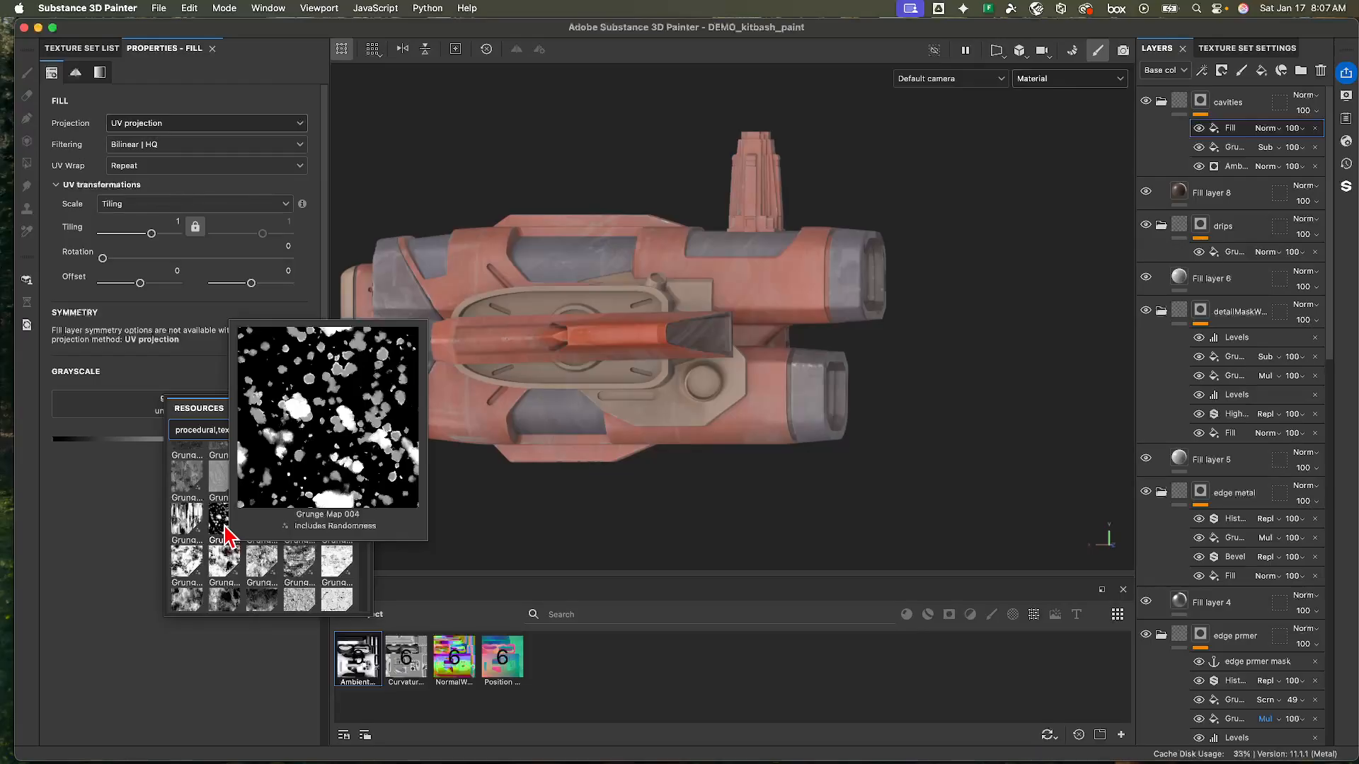
mouse_move(226, 600)
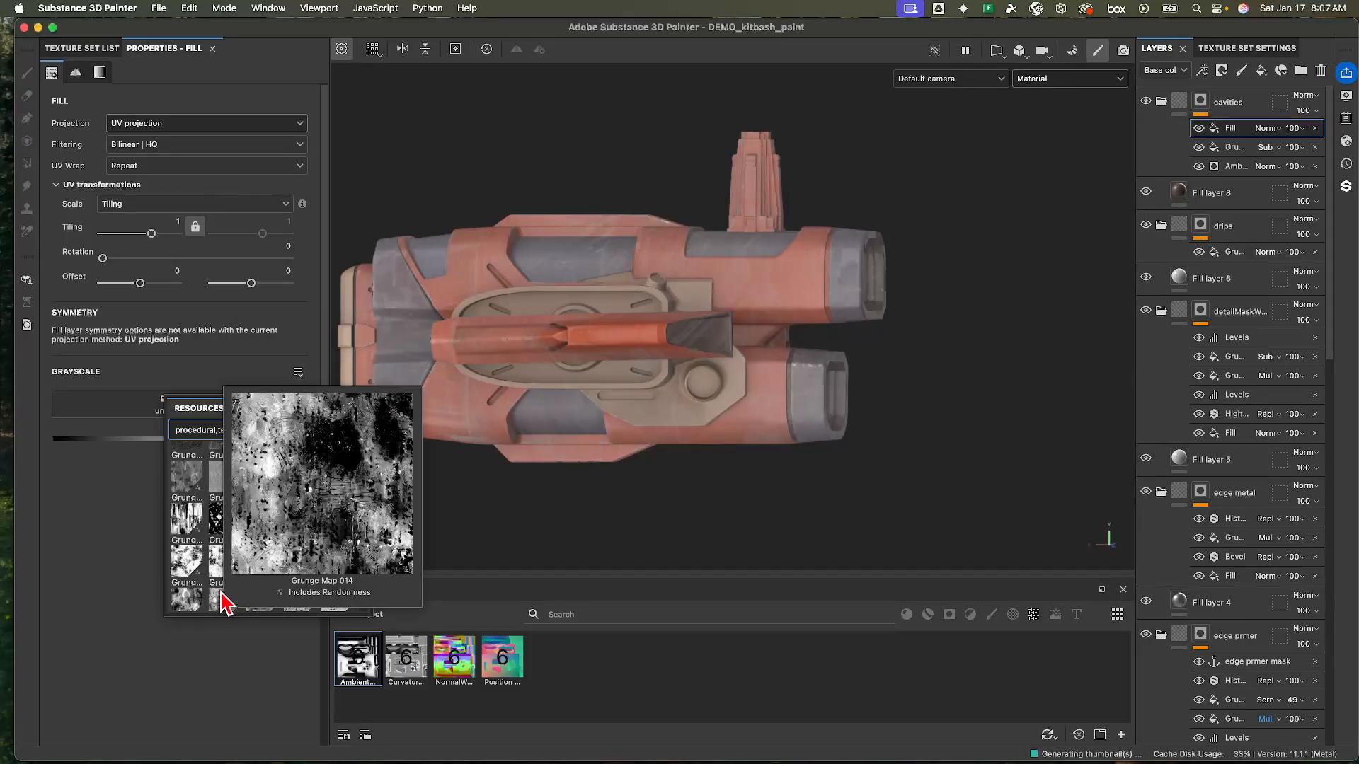
scroll(218, 601, "down", 1)
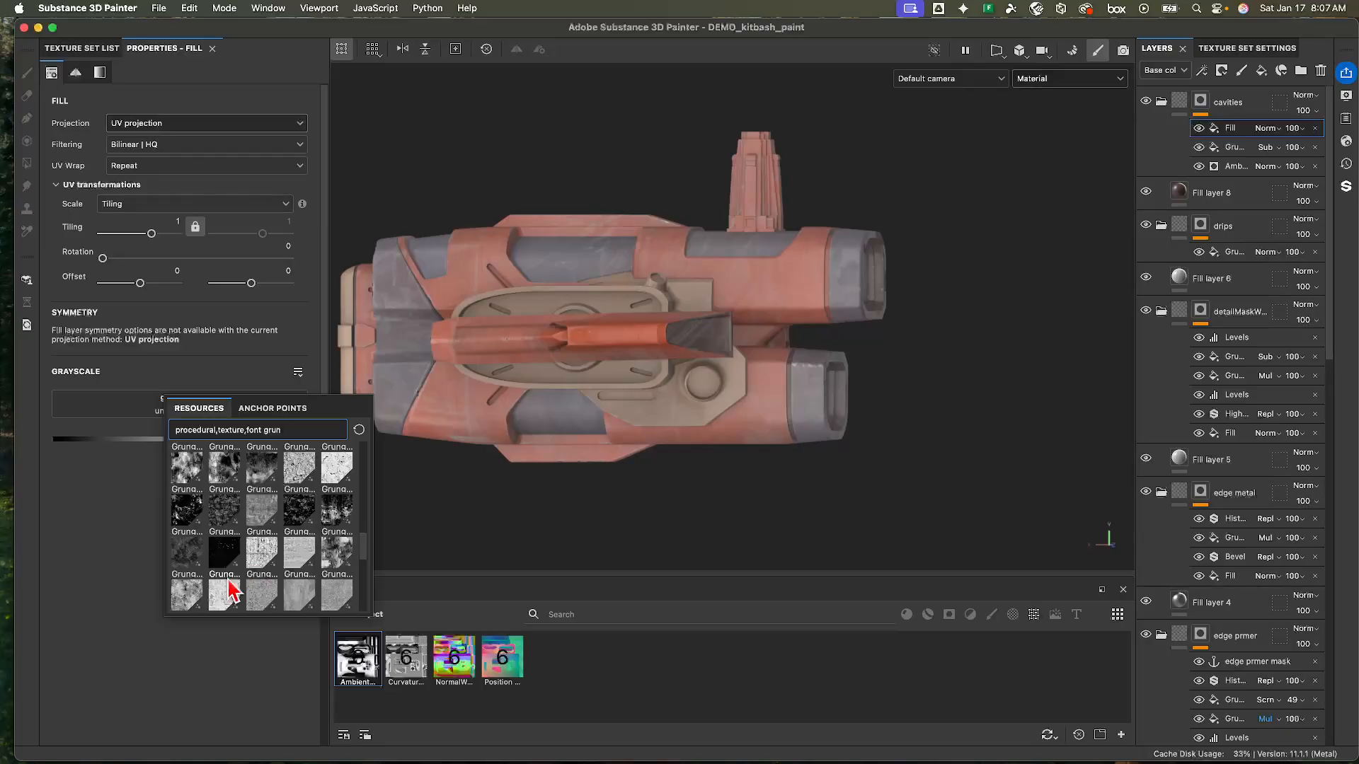
scroll(213, 598, "down", 3)
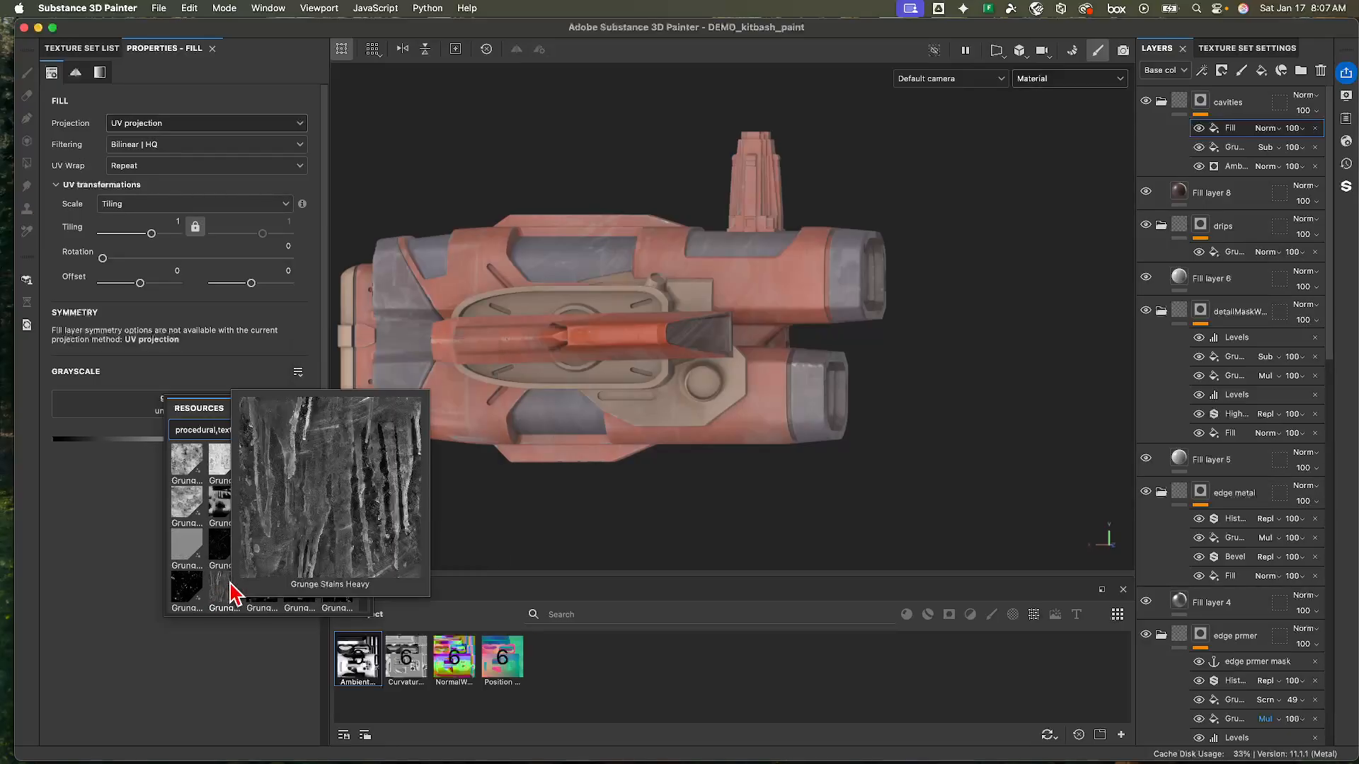
left_click(188, 586)
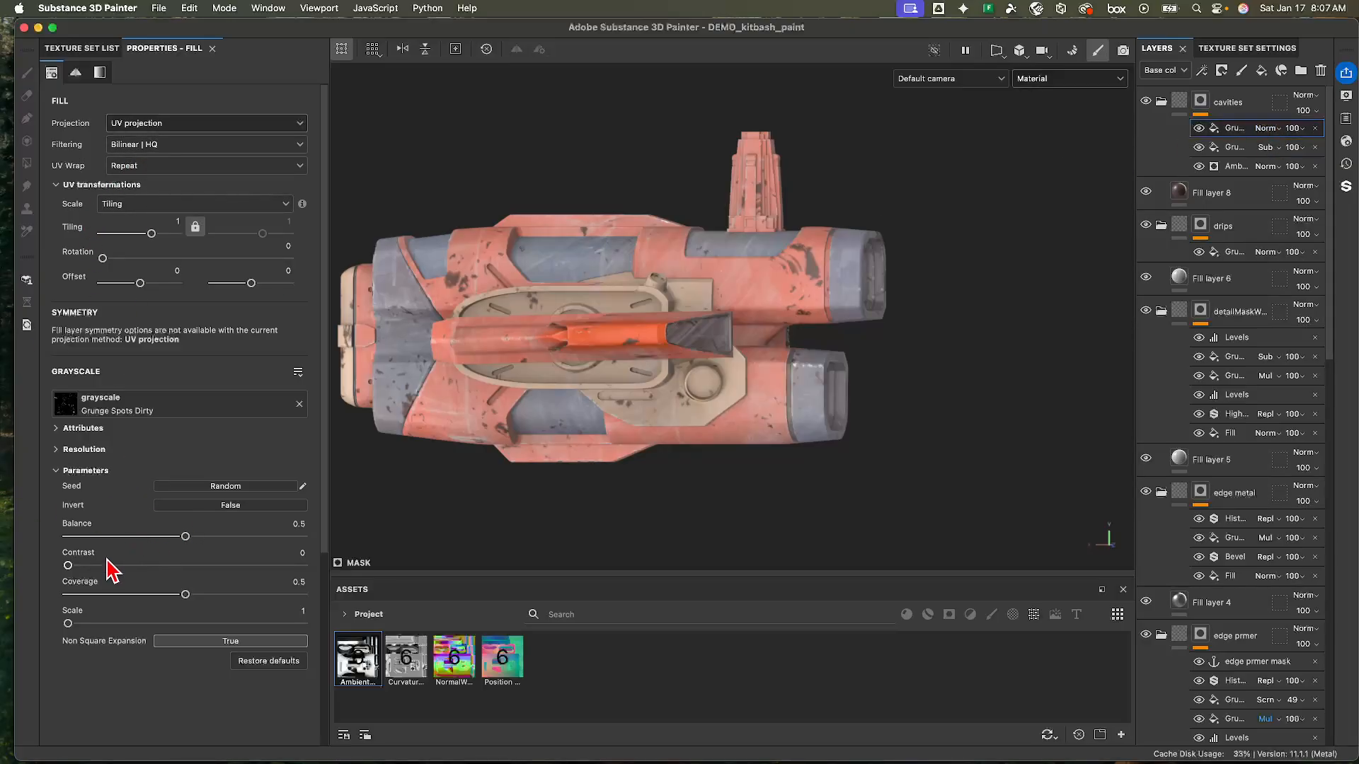
- Set the Grunge Spots Dirty fill's scale parameter to 3
left_click_drag(69, 623, 141, 625)
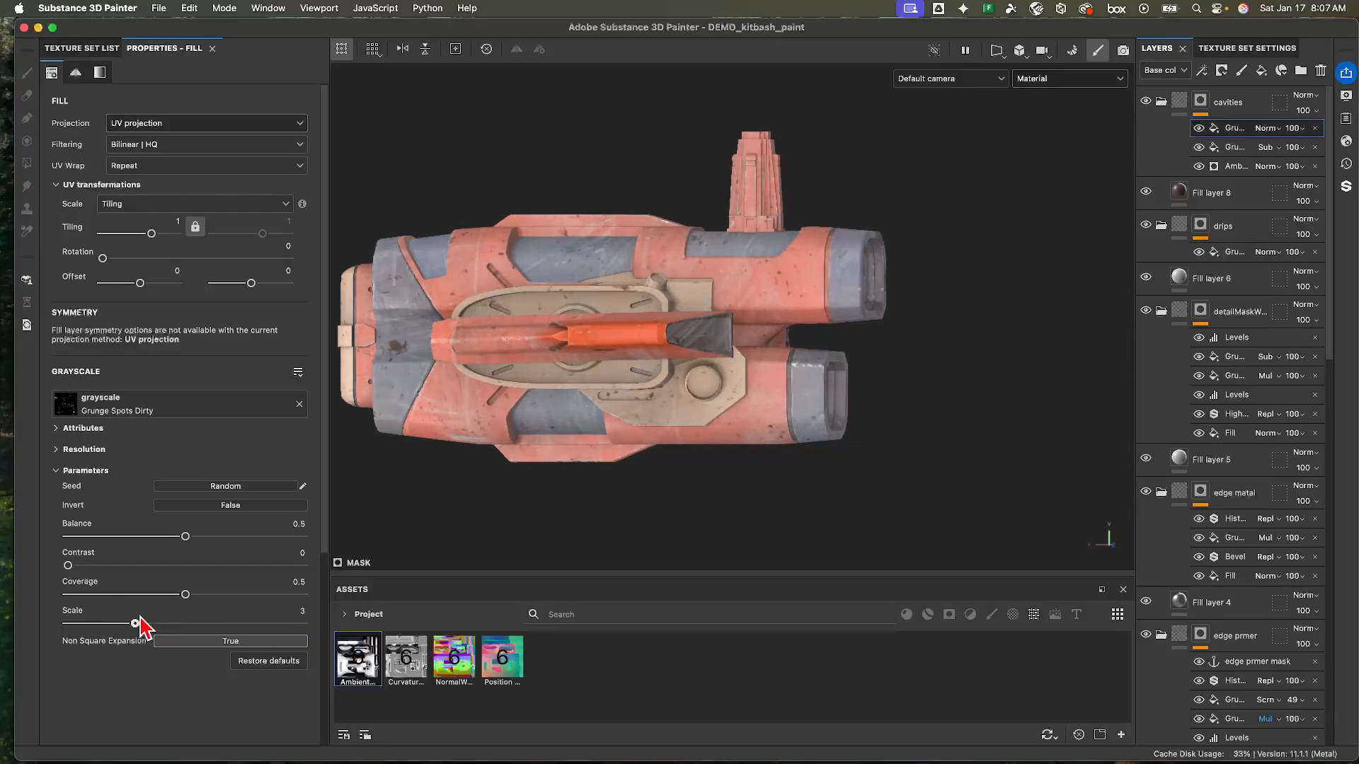
left_click_drag(719, 294, 811, 397, "alt")
right_click_drag(920, 301, 882, 371, "alt")
middle_click_drag(882, 372, 940, 350, "alt")
- Add a new fill above the Grunge Spots Dirty fill in the cavities mask and assign Grunge Map 005 to it
right_click(1232, 127)
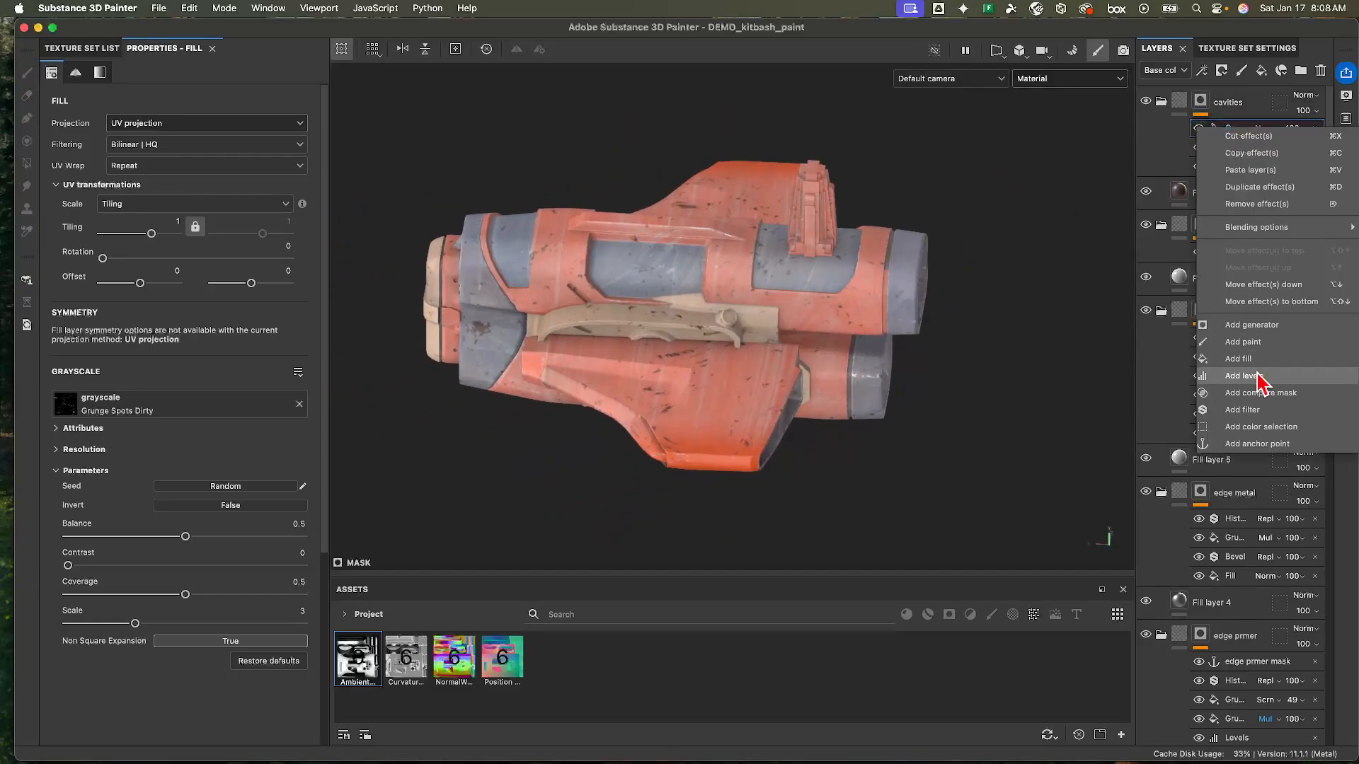
left_click(1239, 359)
left_click(242, 403)
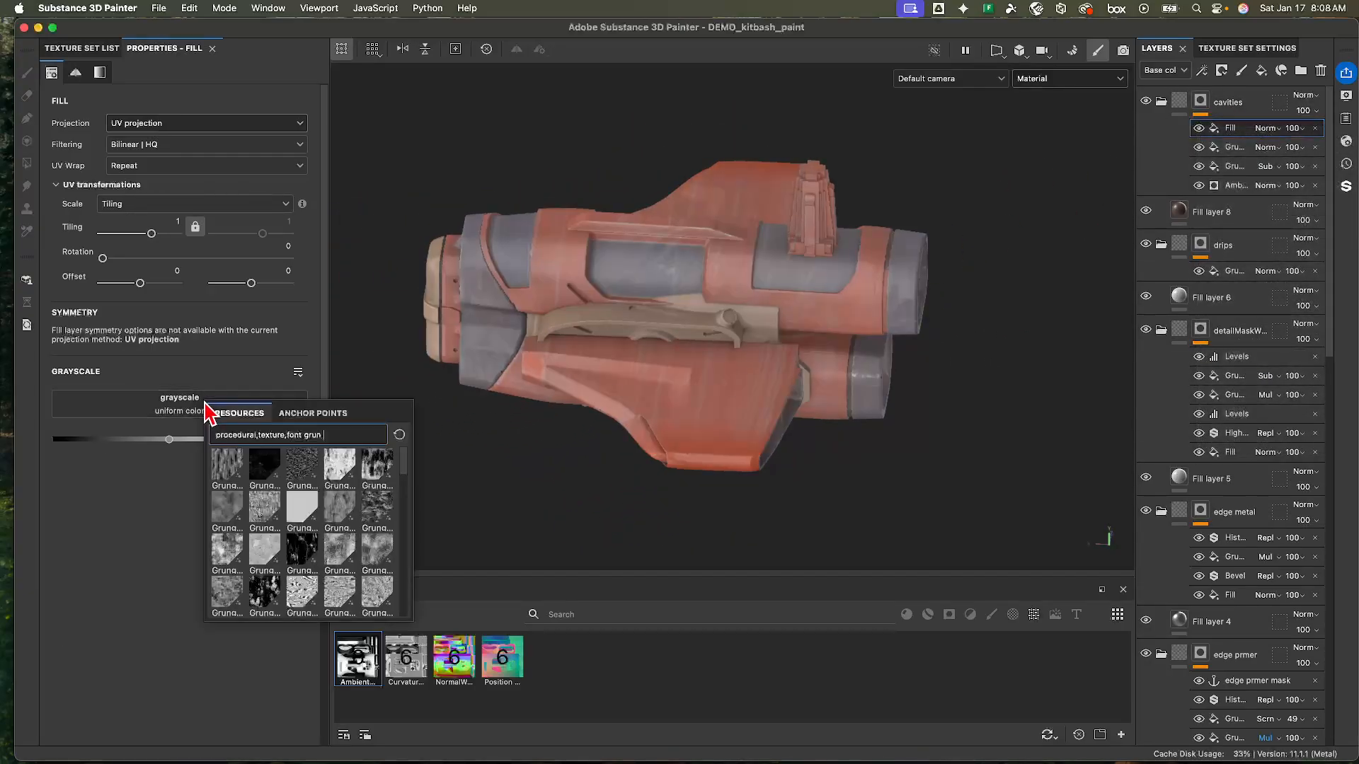
type("grun")
scroll(370, 510, "down", 3)
scroll(368, 515, "up", 1)
scroll(364, 527, "down", 3)
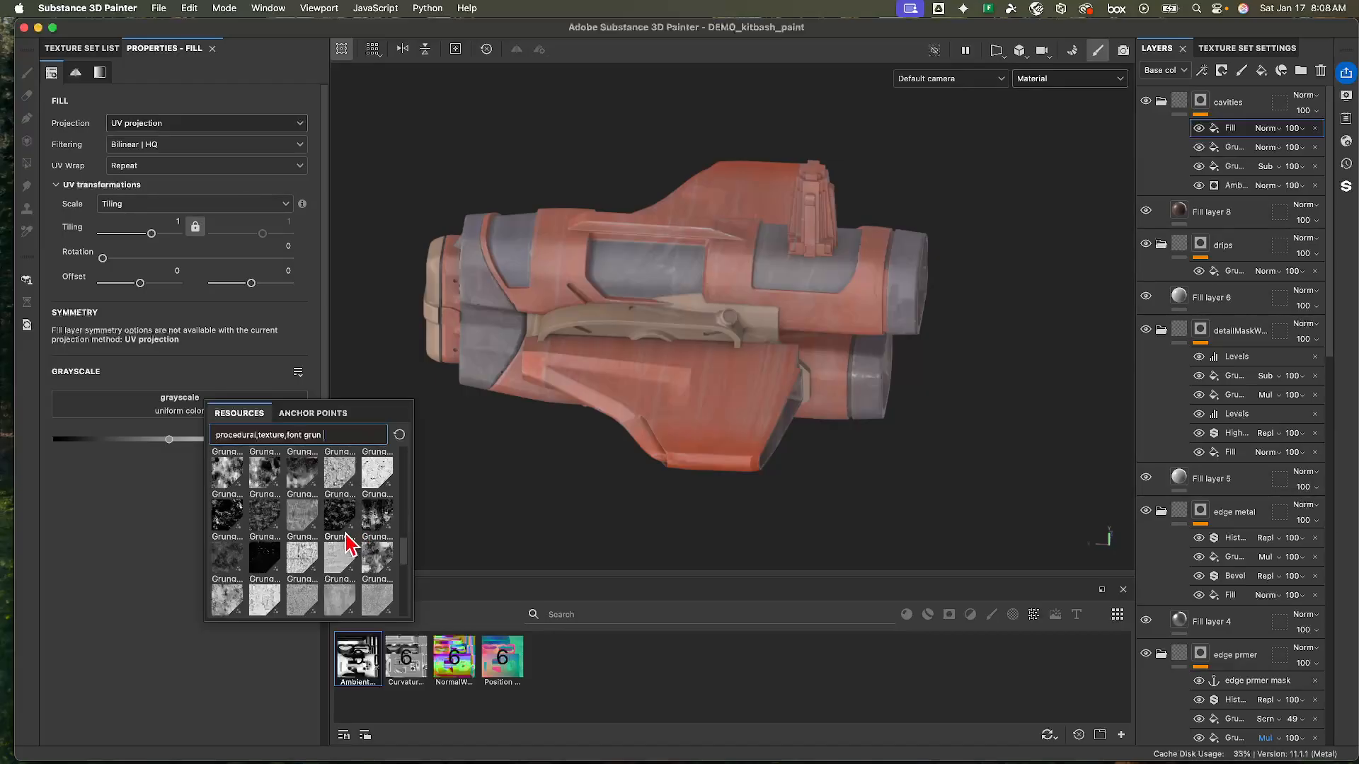
scroll(347, 543, "down", 3)
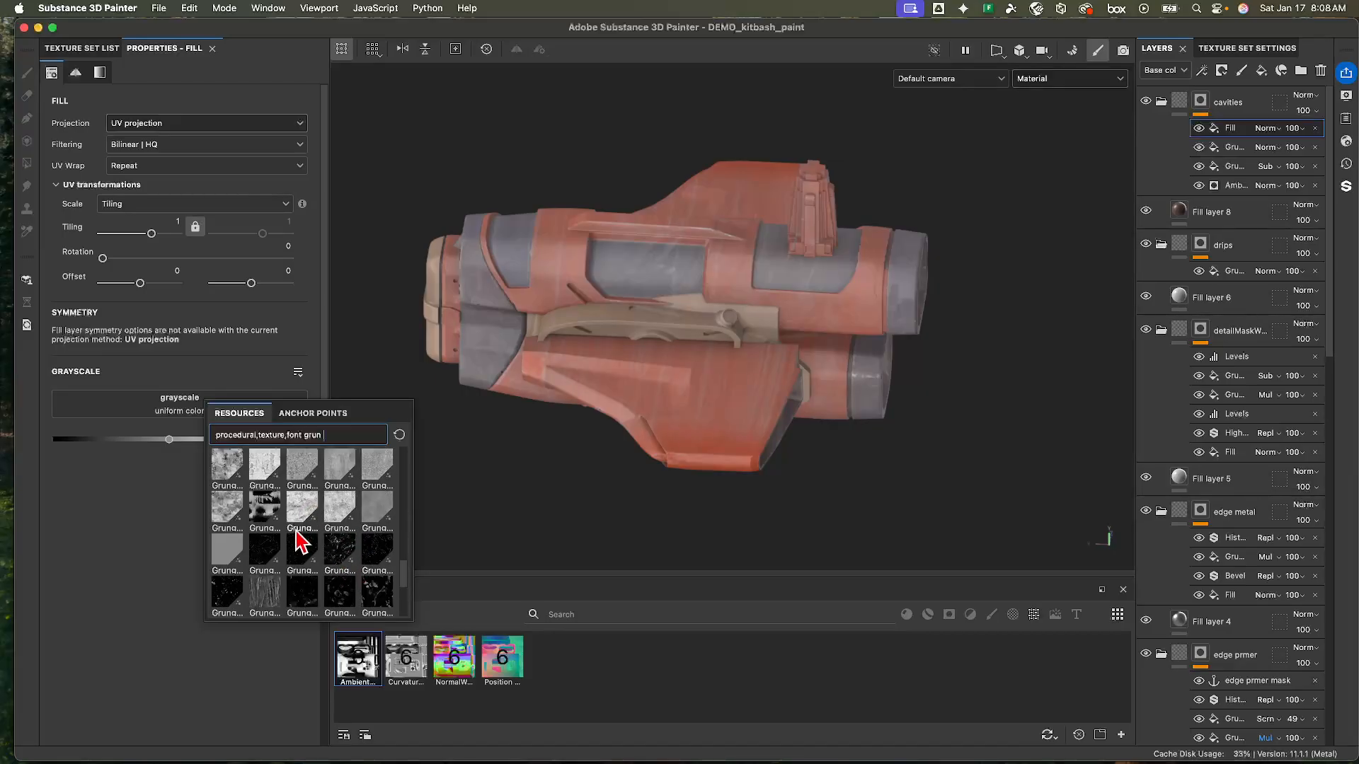
scroll(301, 541, "down", 3)
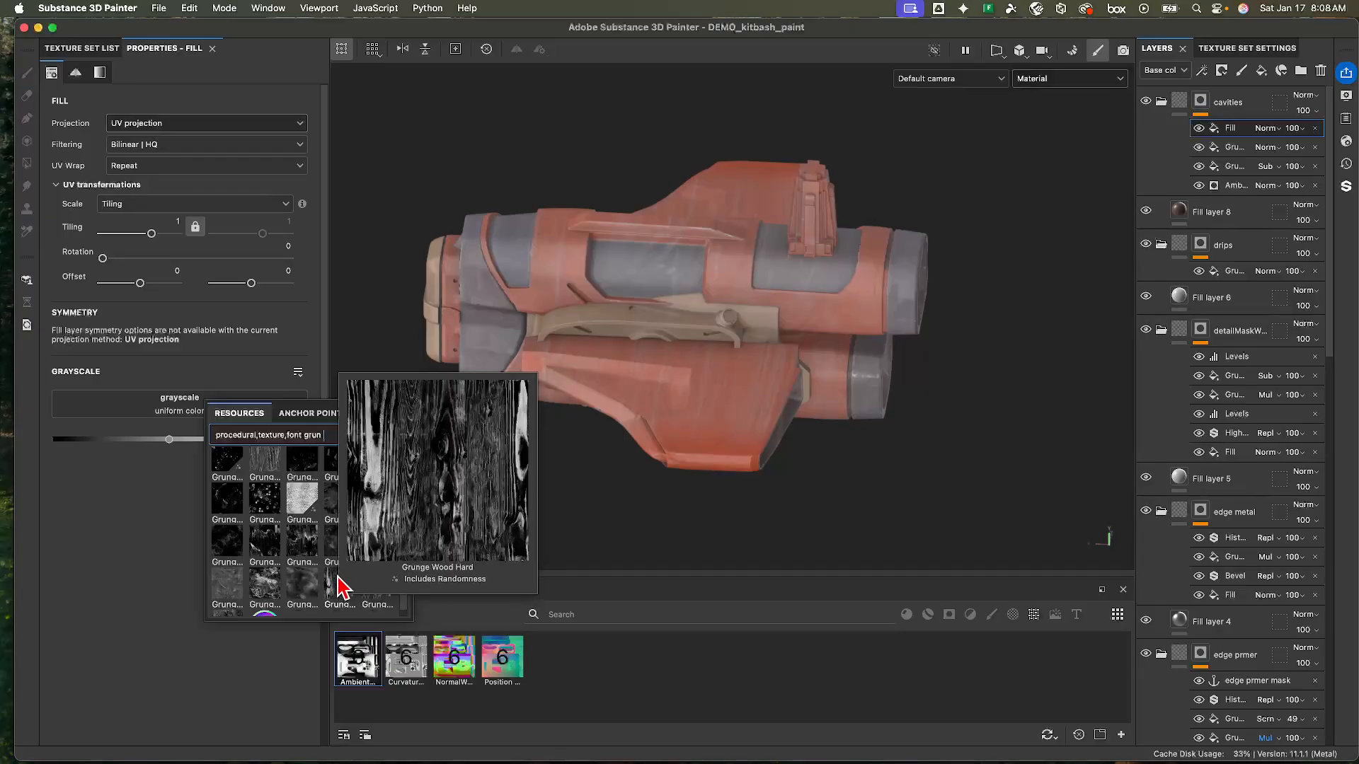
mouse_move(268, 551)
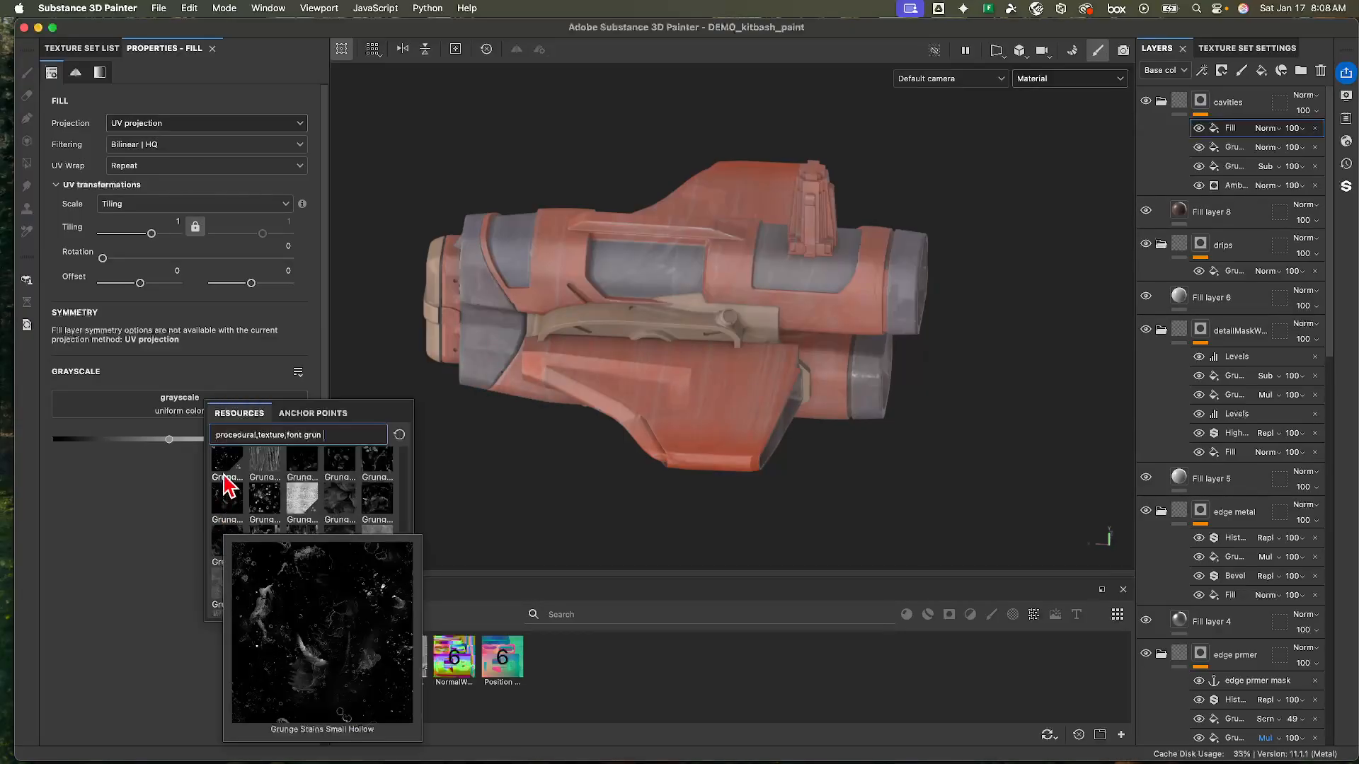
mouse_move(226, 470)
scroll(375, 467, "down", 2)
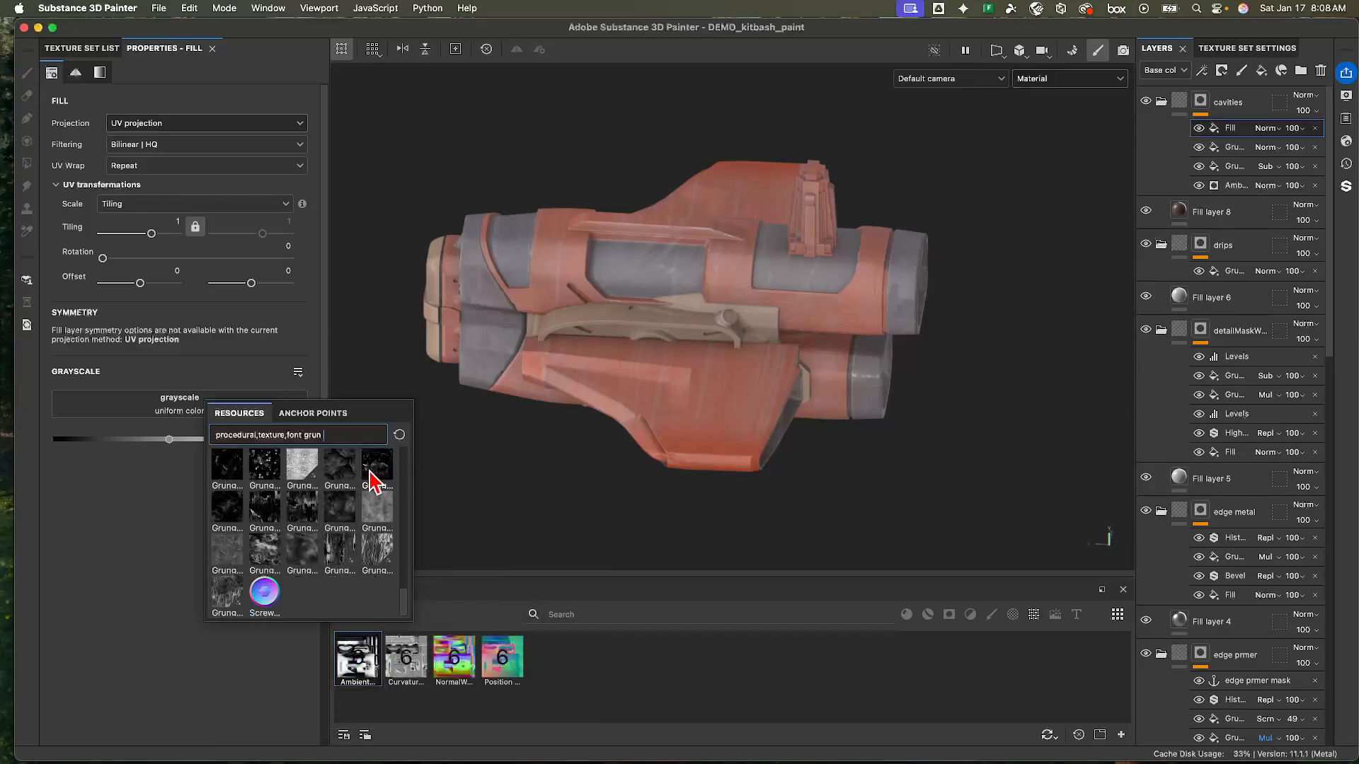
scroll(340, 542, "up", 5)
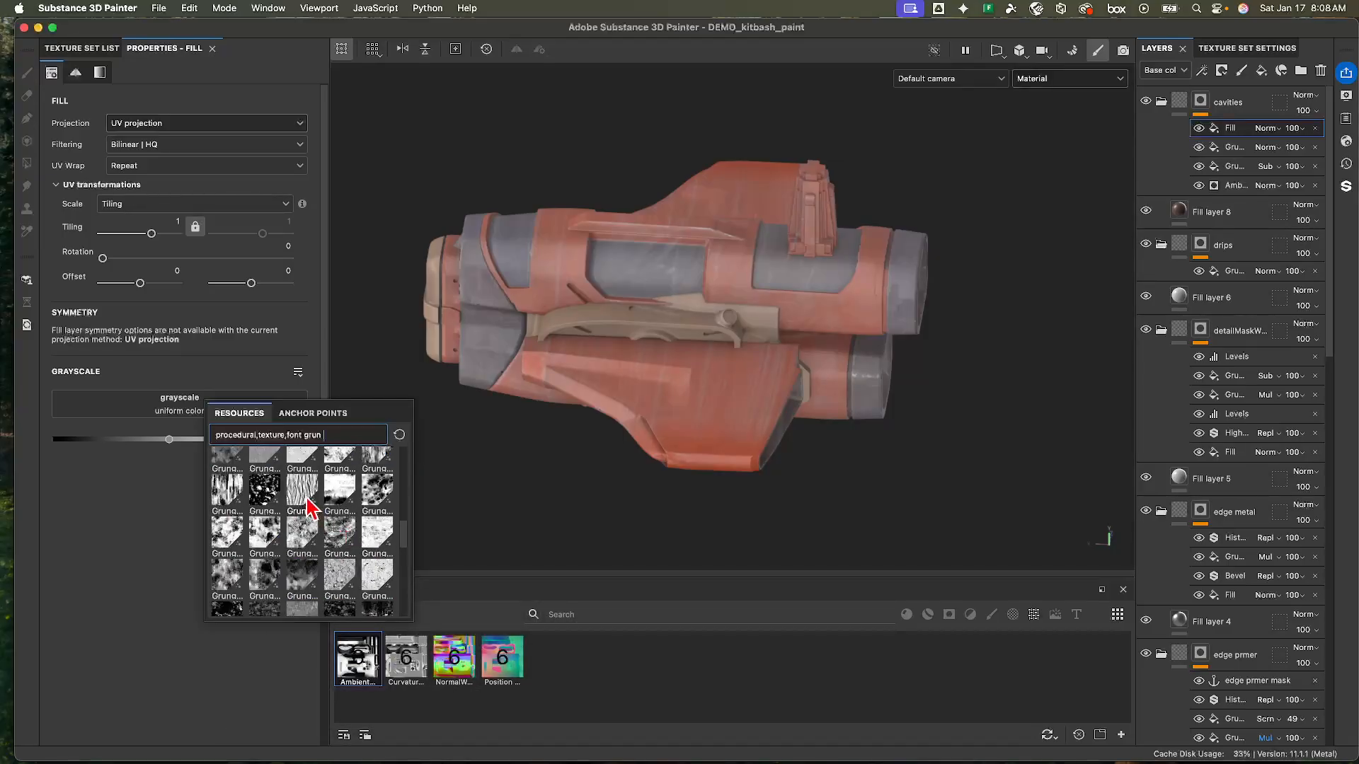
left_click(311, 497)
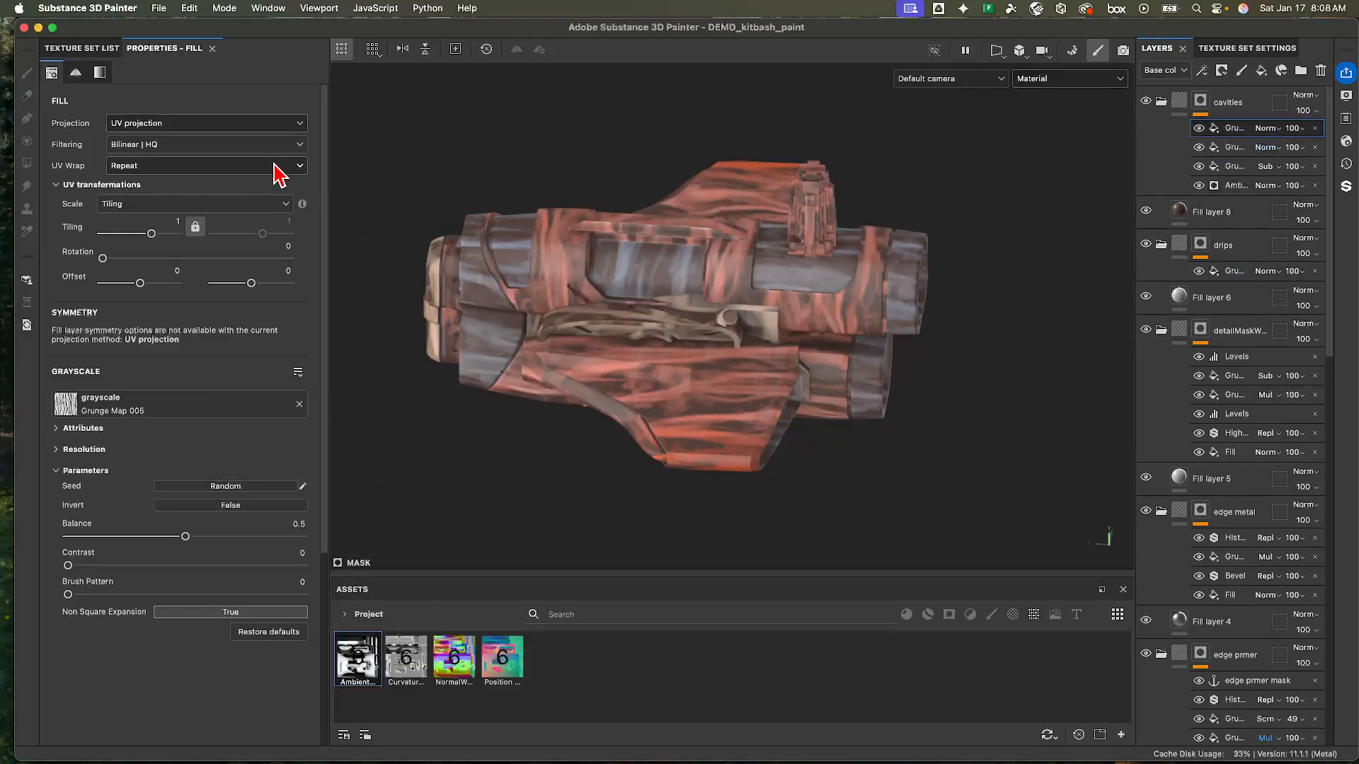
- Switch the Grunge Map 005 fill to Planar projection and move the projection down over the ship's hull
left_click(183, 124)
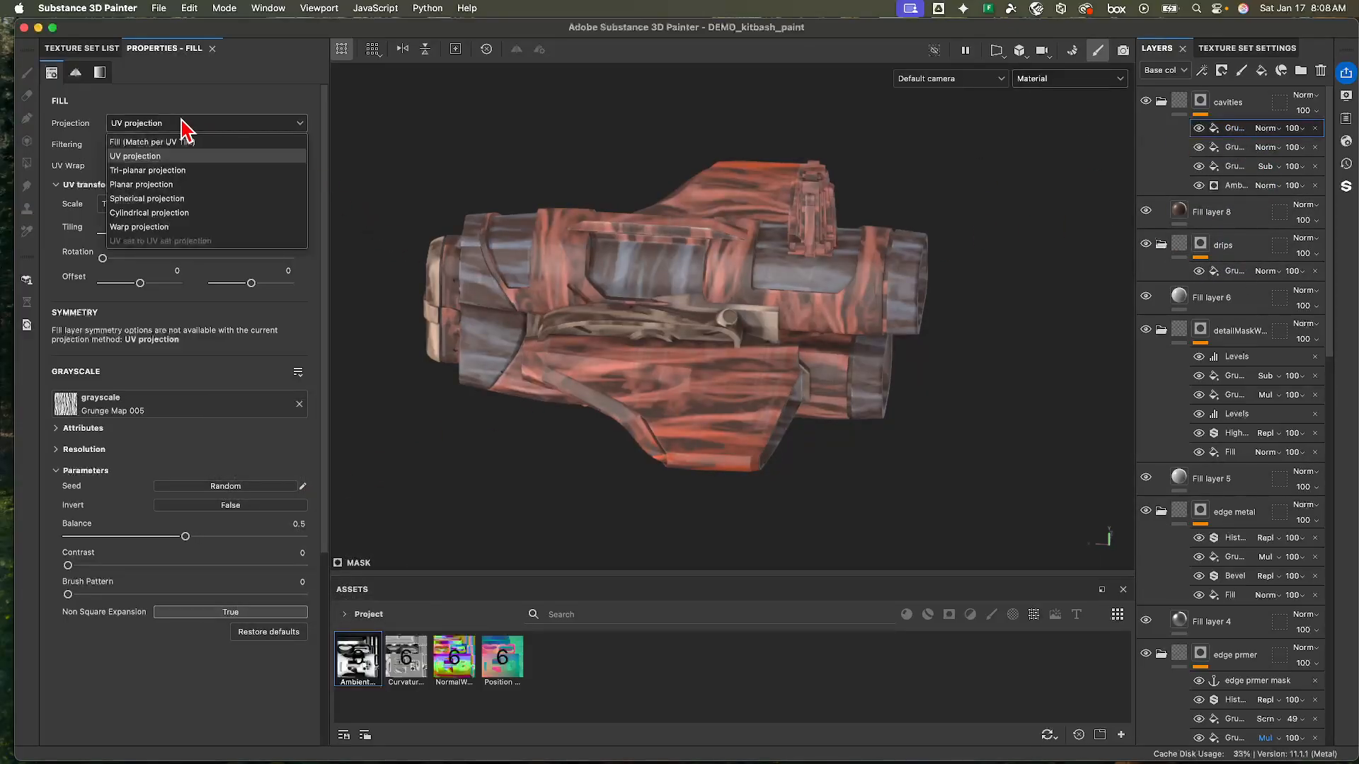
left_click(153, 186)
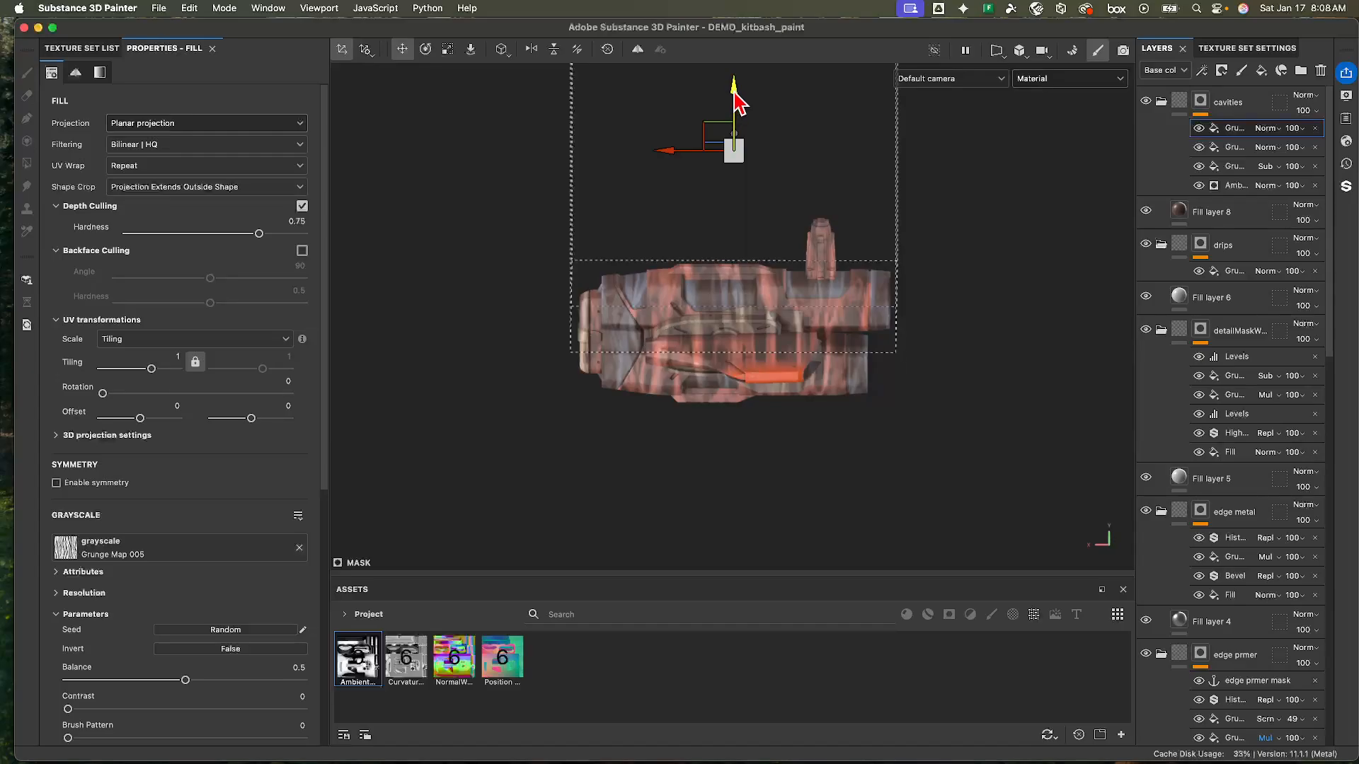
left_click_drag(737, 111, 769, 265)
right_click_drag(789, 287, 1063, 320, "alt")
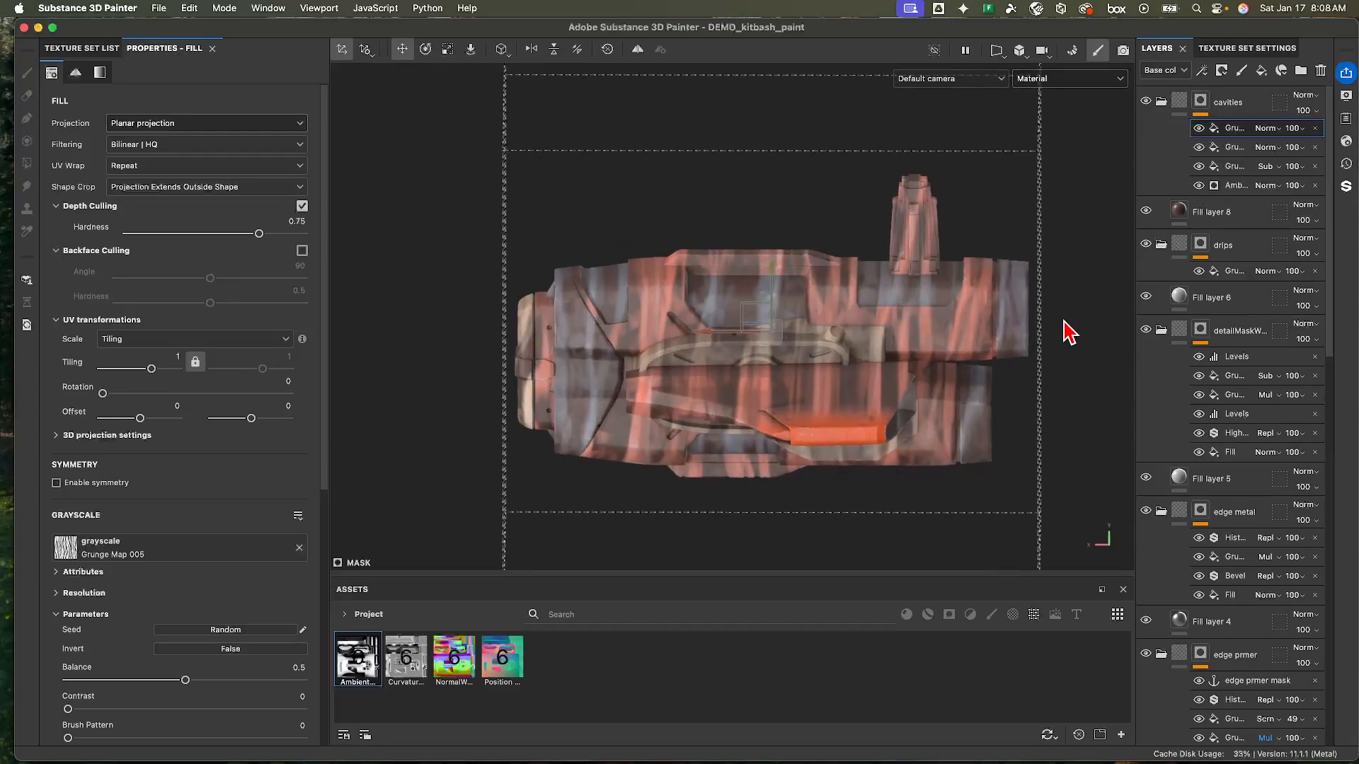
middle_click_drag(679, 408, 628, 345, "alt")
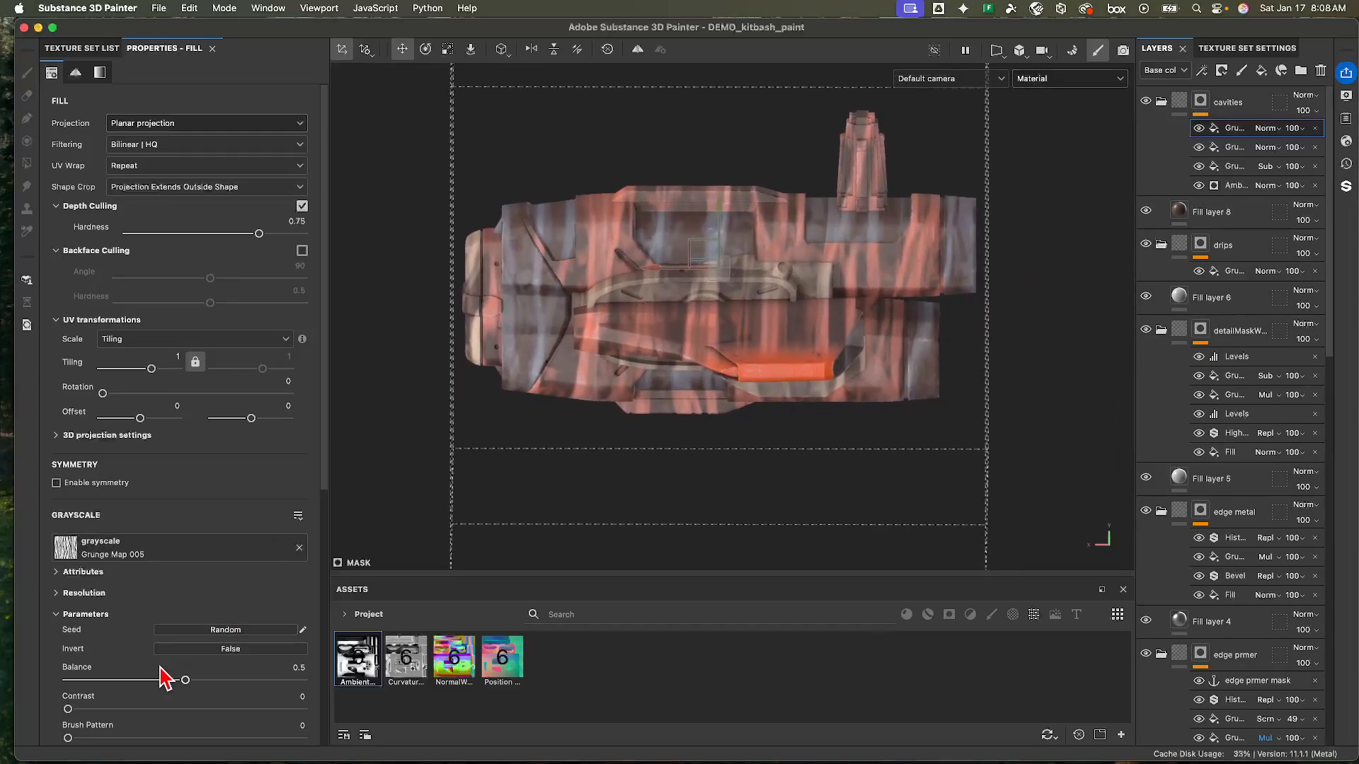
- Shrink the Grunge Map 005 planar projection so its streaks repeat finely across the hull, checking the result from several angles
scroll(152, 662, "down", 4)
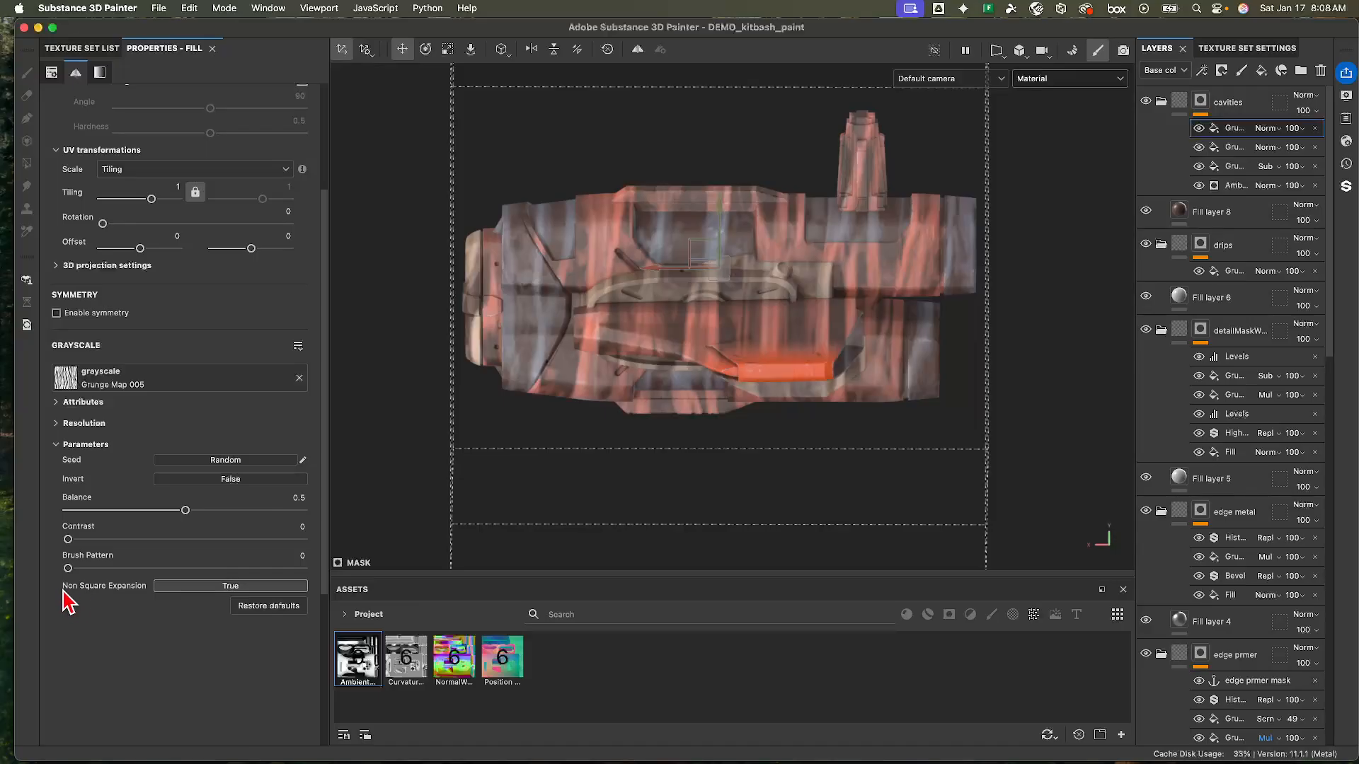
mouse_move(68, 568)
left_mouse_down()
mouse_move(296, 572)
mouse_move(3, 587)
left_mouse_up()
scroll(790, 344, "down", 4)
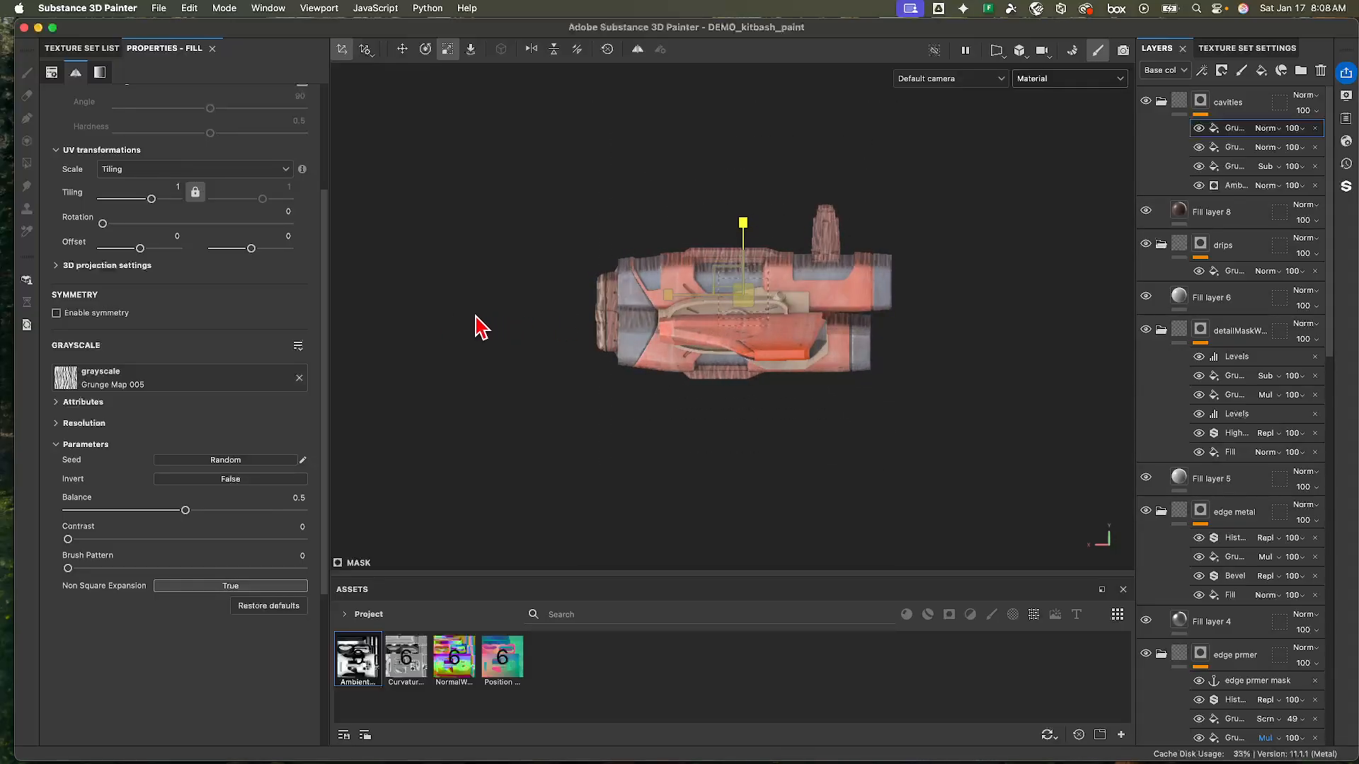
left_click_drag(721, 295, 648, 273, "alt")
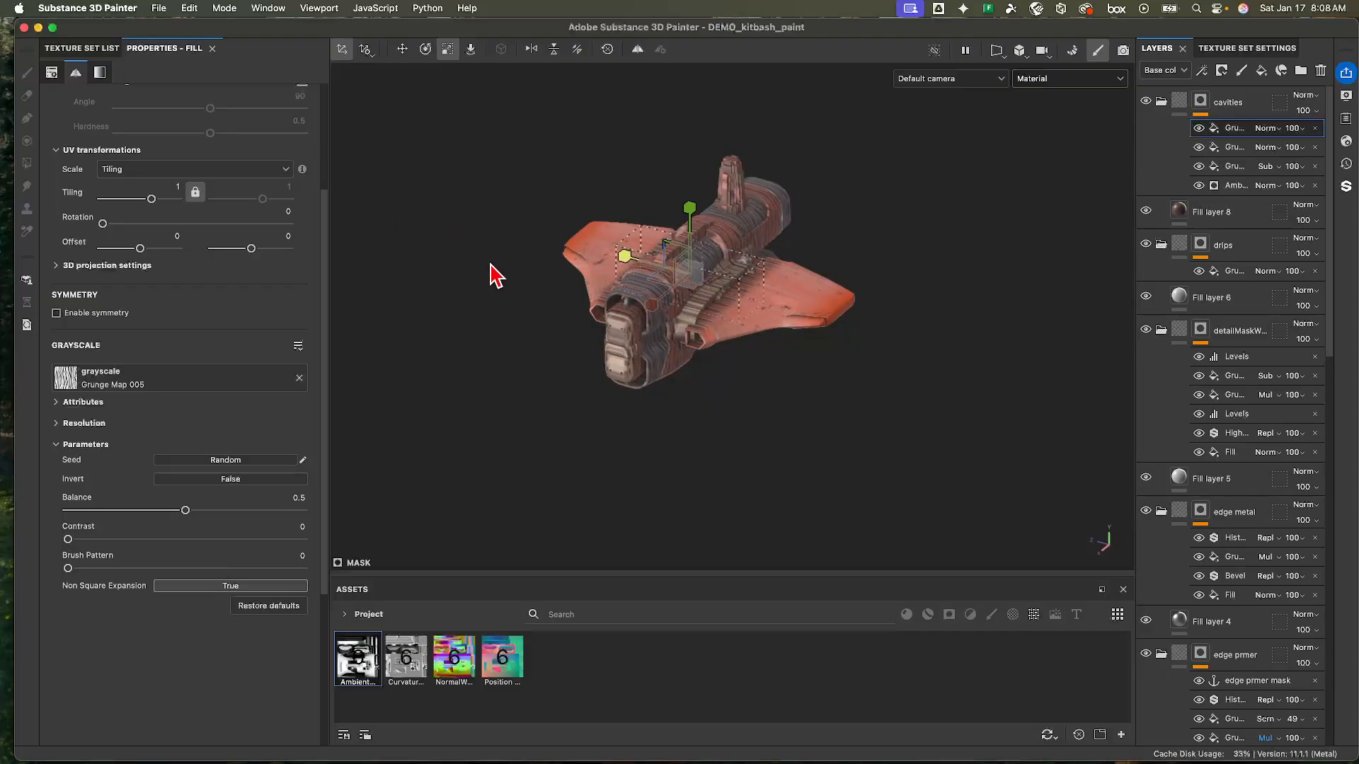
left_click_drag(545, 294, 1018, 338, "alt")
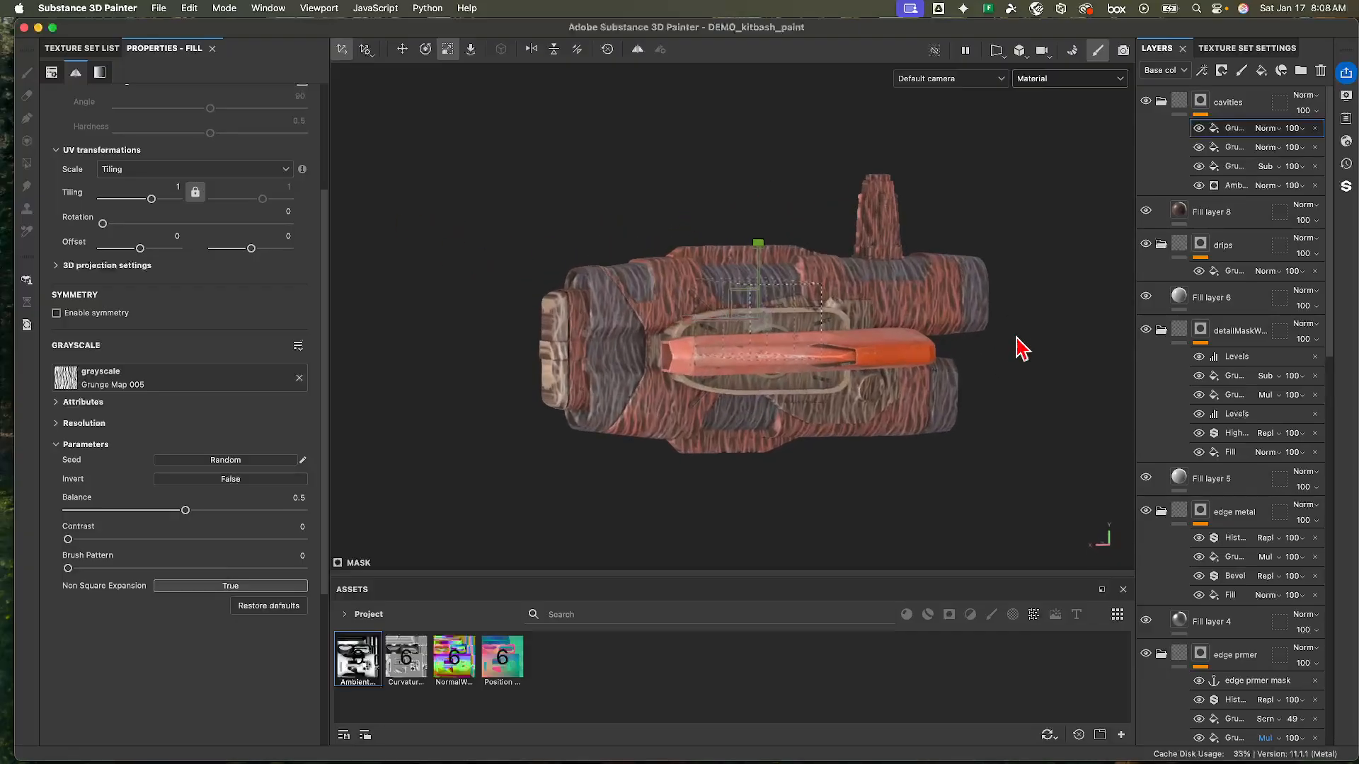
scroll(835, 347, "down", 1)
middle_click_drag(829, 352, 756, 303, "alt")
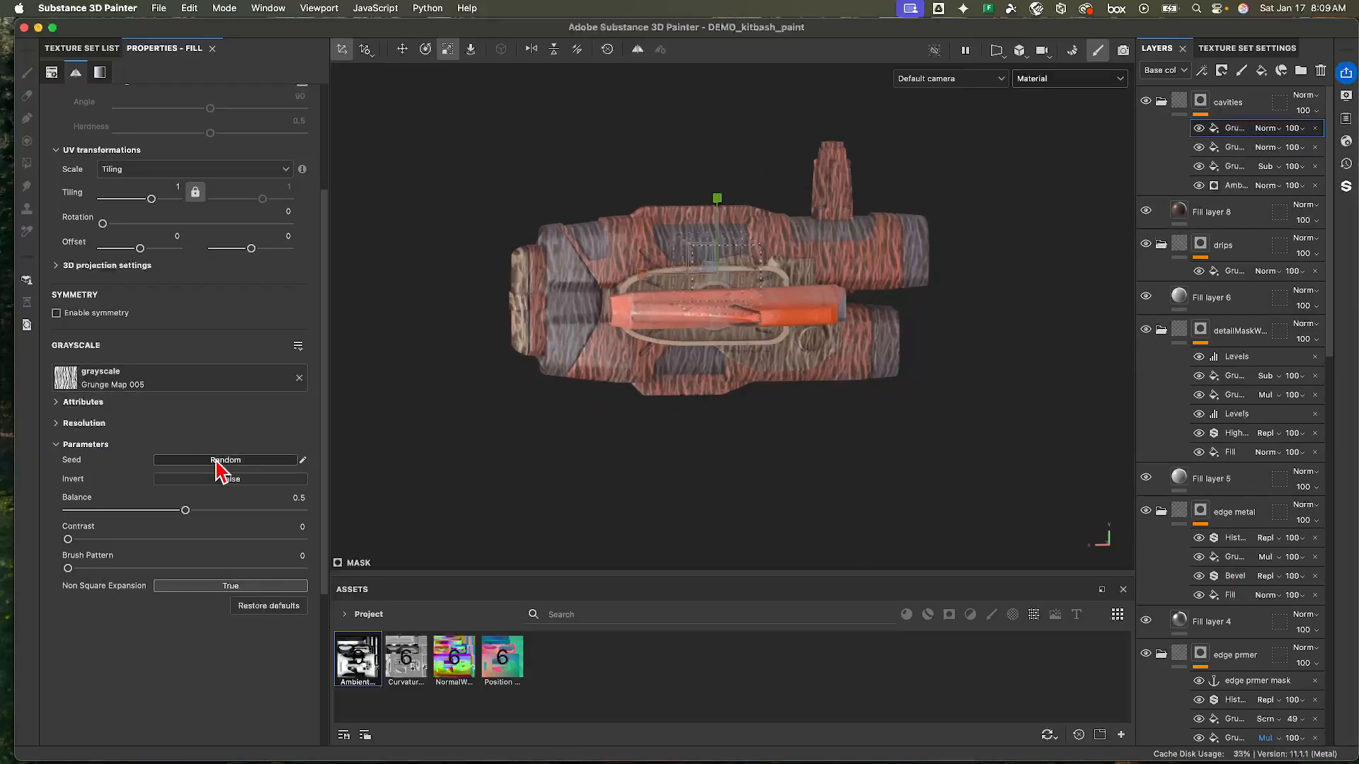
- Set the Grunge Map 005 fill's Invert parameter to True and check the streaks on the hull
left_click(228, 480)
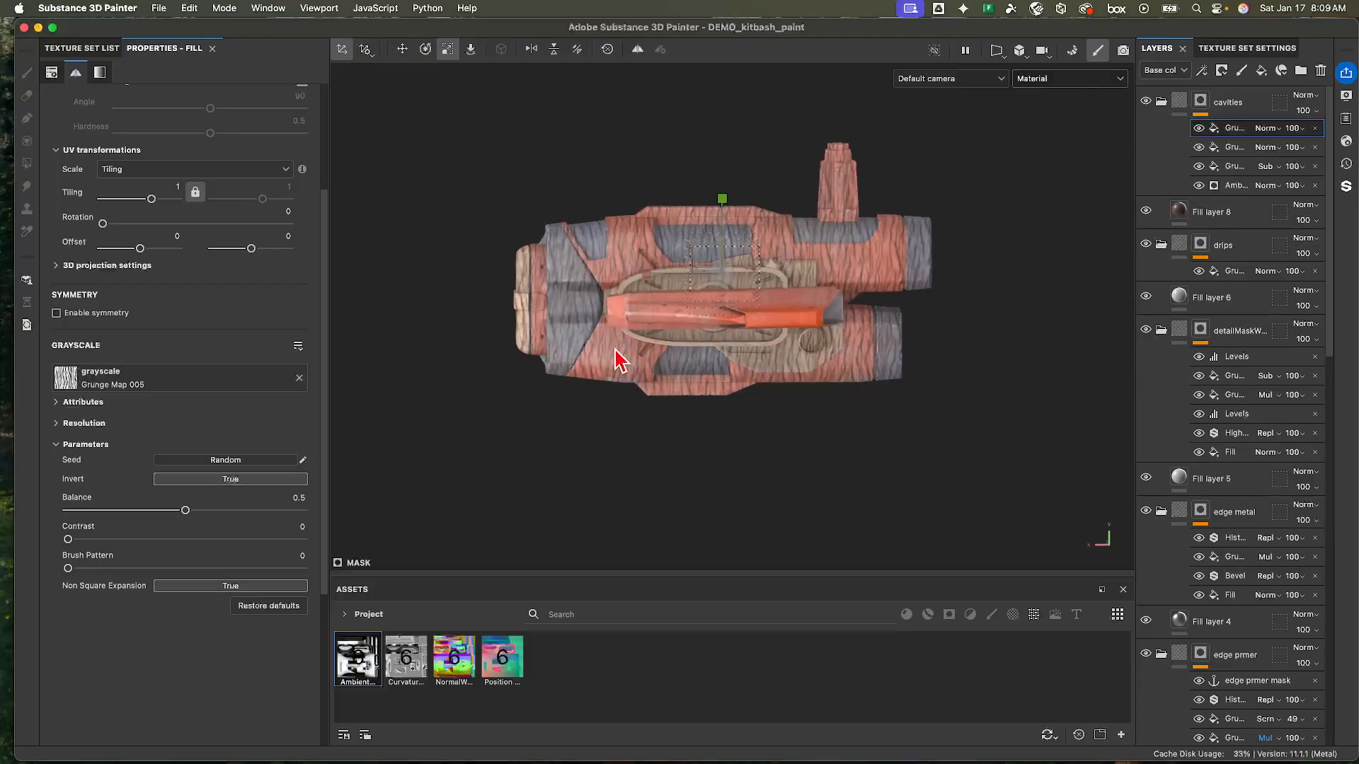
right_click_drag(614, 348, 771, 314, "alt")
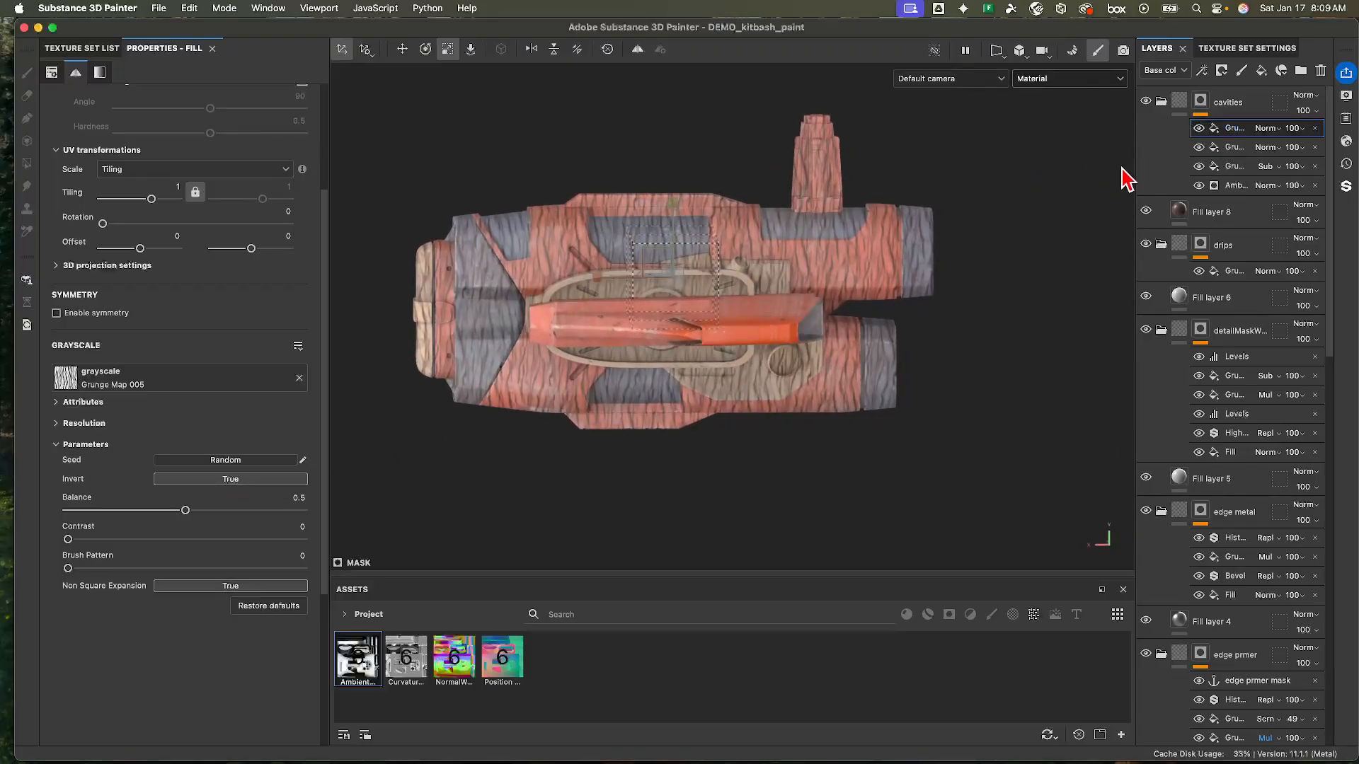
left_click_drag(956, 276, 804, 364, "alt")
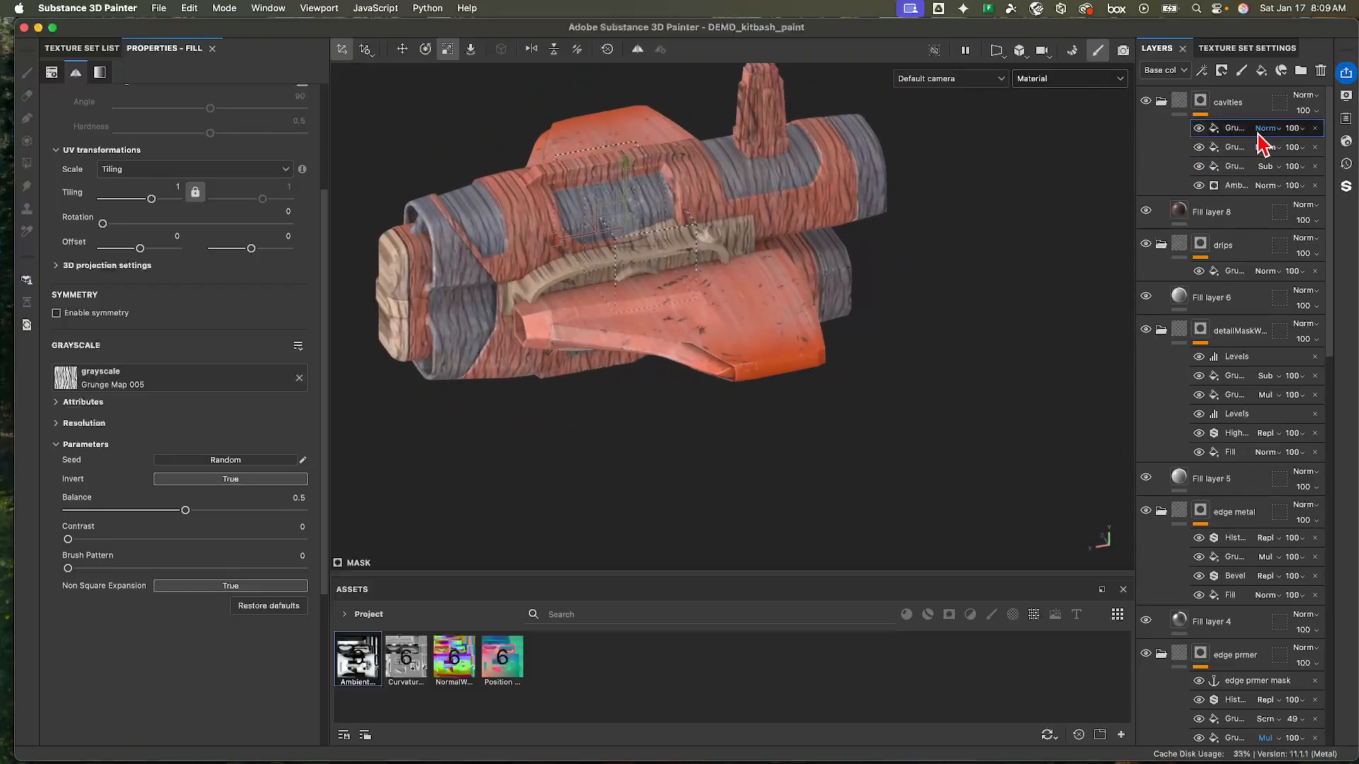
- Add a paint effect at the top of the cavities mask and polygon-fill the whole ship's mesh with a color value of 0
right_click(1203, 128)
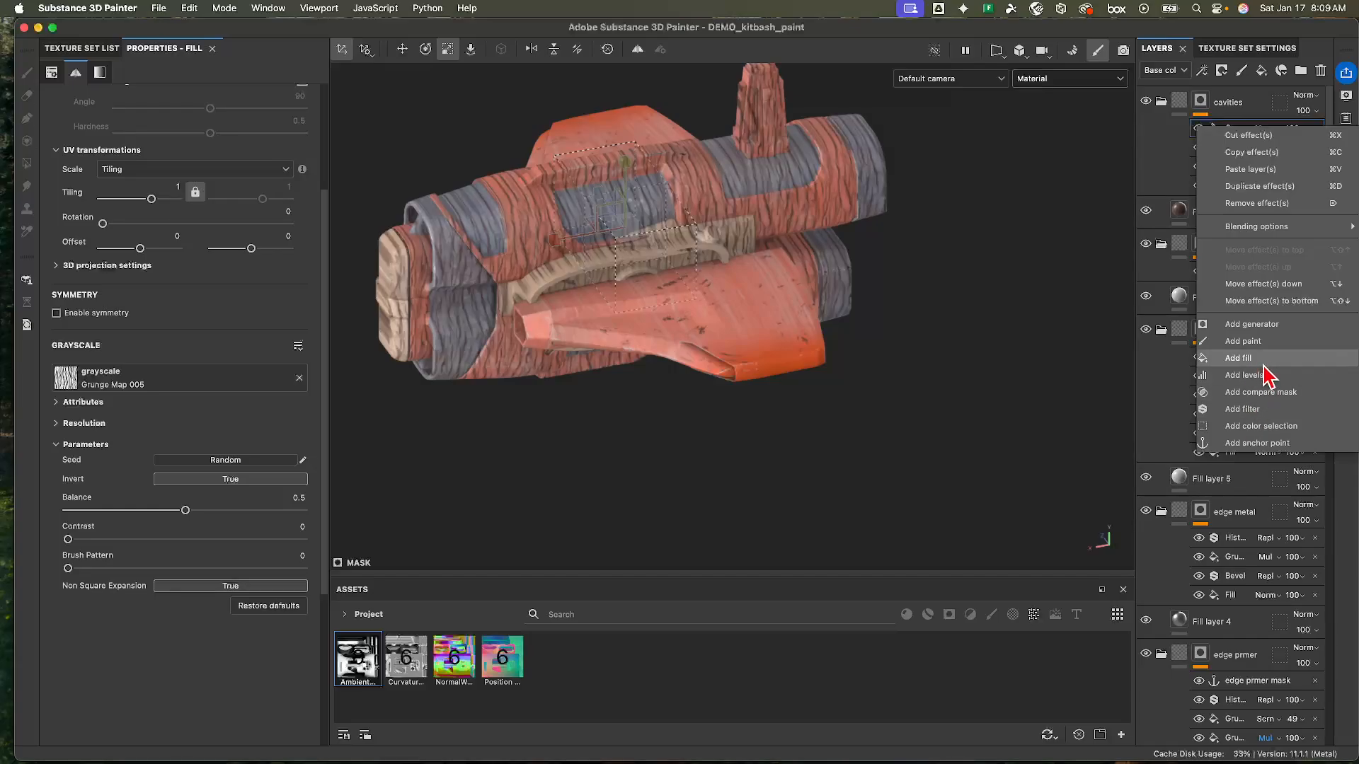
left_click(1267, 341)
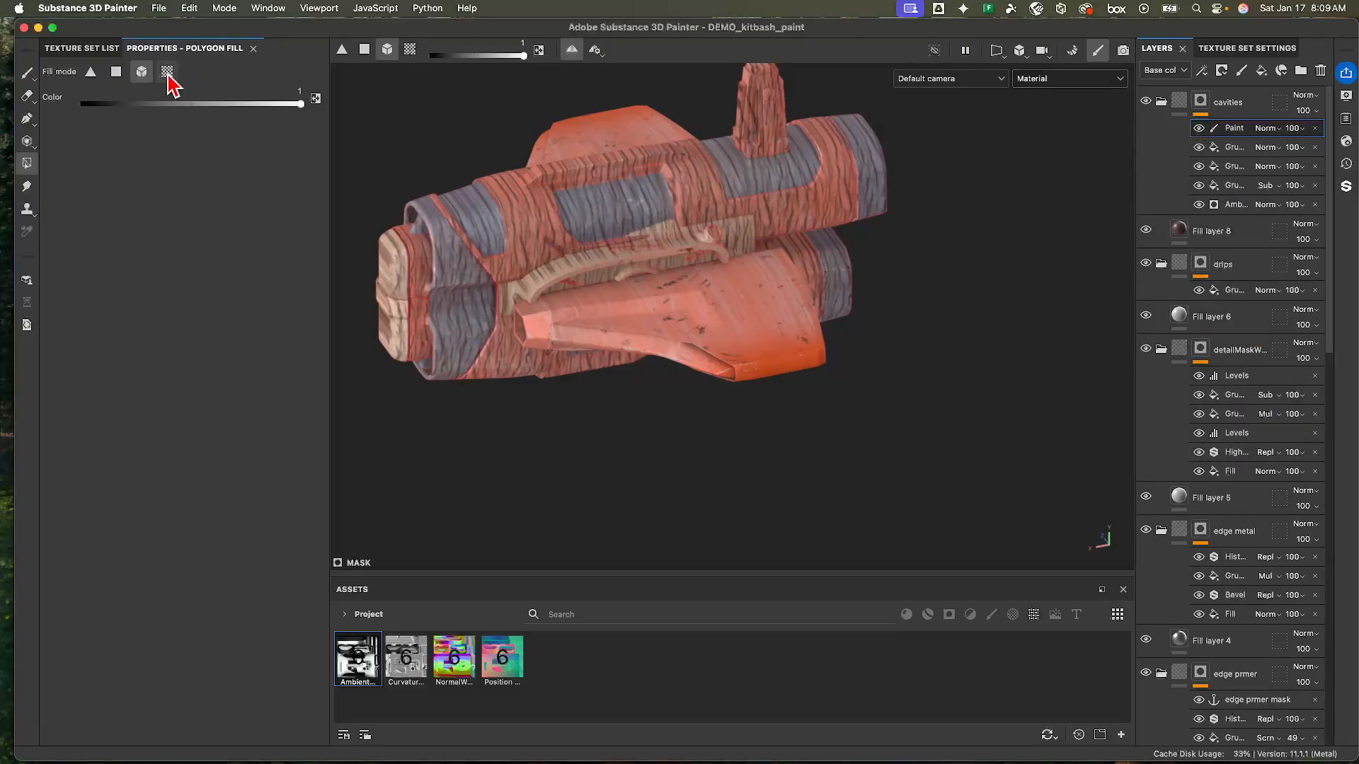
left_click_drag(162, 106, 48, 107)
scroll(732, 235, "down", 4)
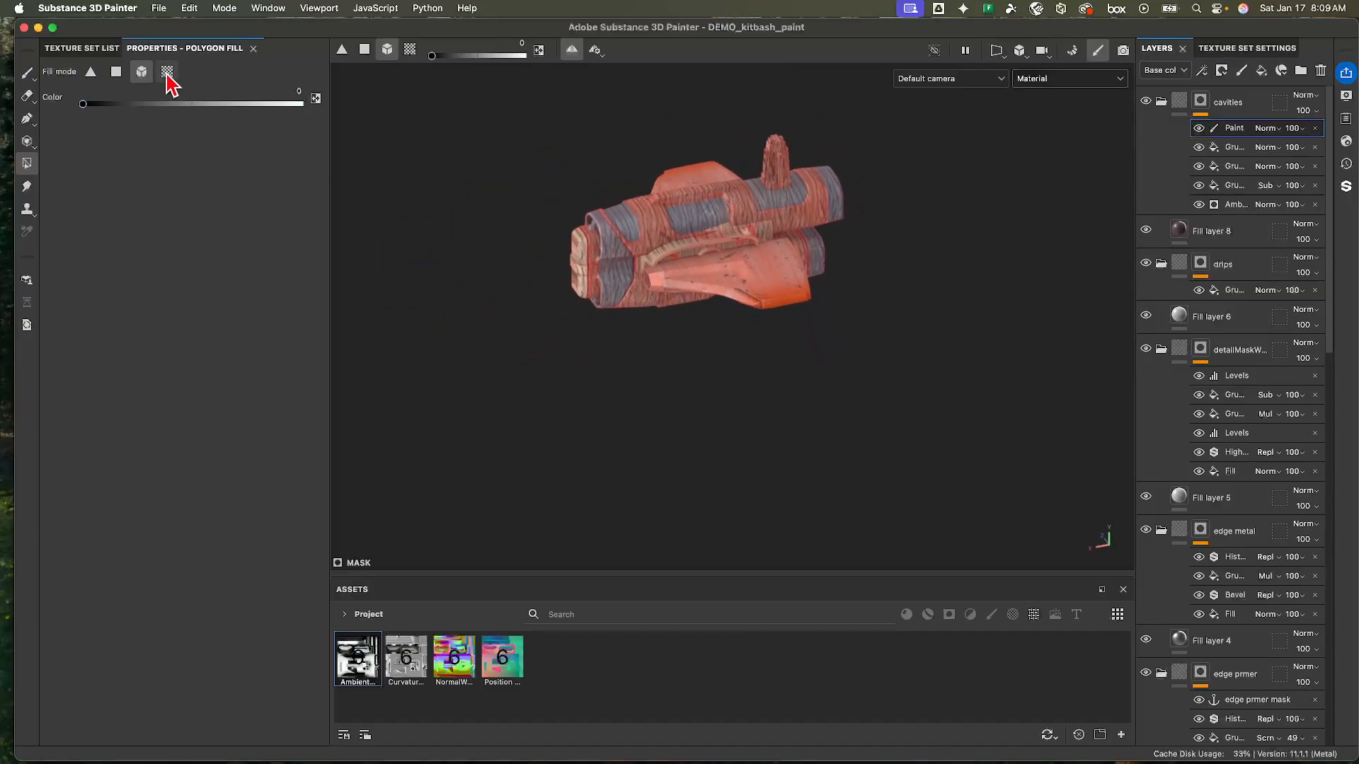
left_click(166, 73)
left_click(141, 74)
left_click(697, 223)
left_click_drag(474, 127, 952, 382)
- Set the blending mode of the cavities mask's paint effect to Multiply
left_click_drag(889, 334, 810, 286, "alt")
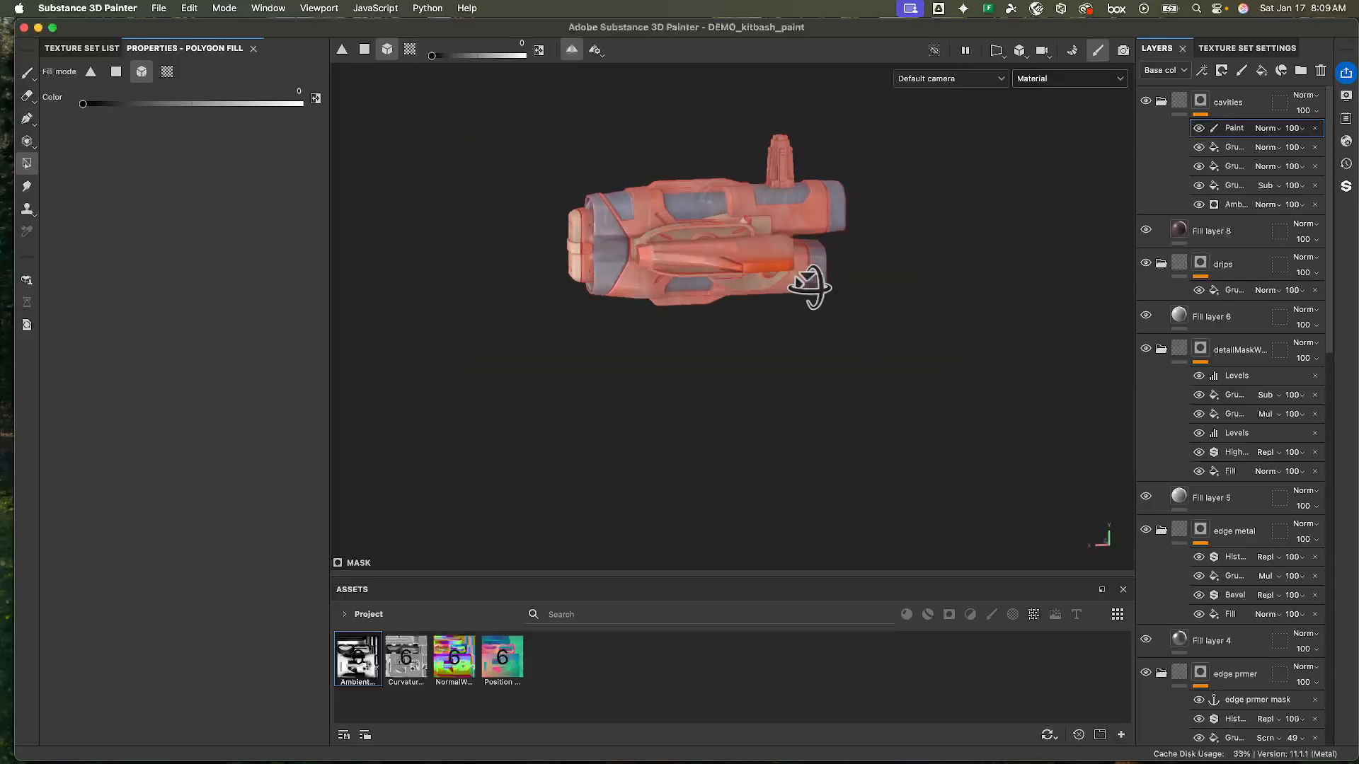
right_click_drag(850, 276, 1018, 285, "alt")
middle_click_drag(1024, 295, 977, 363, "alt")
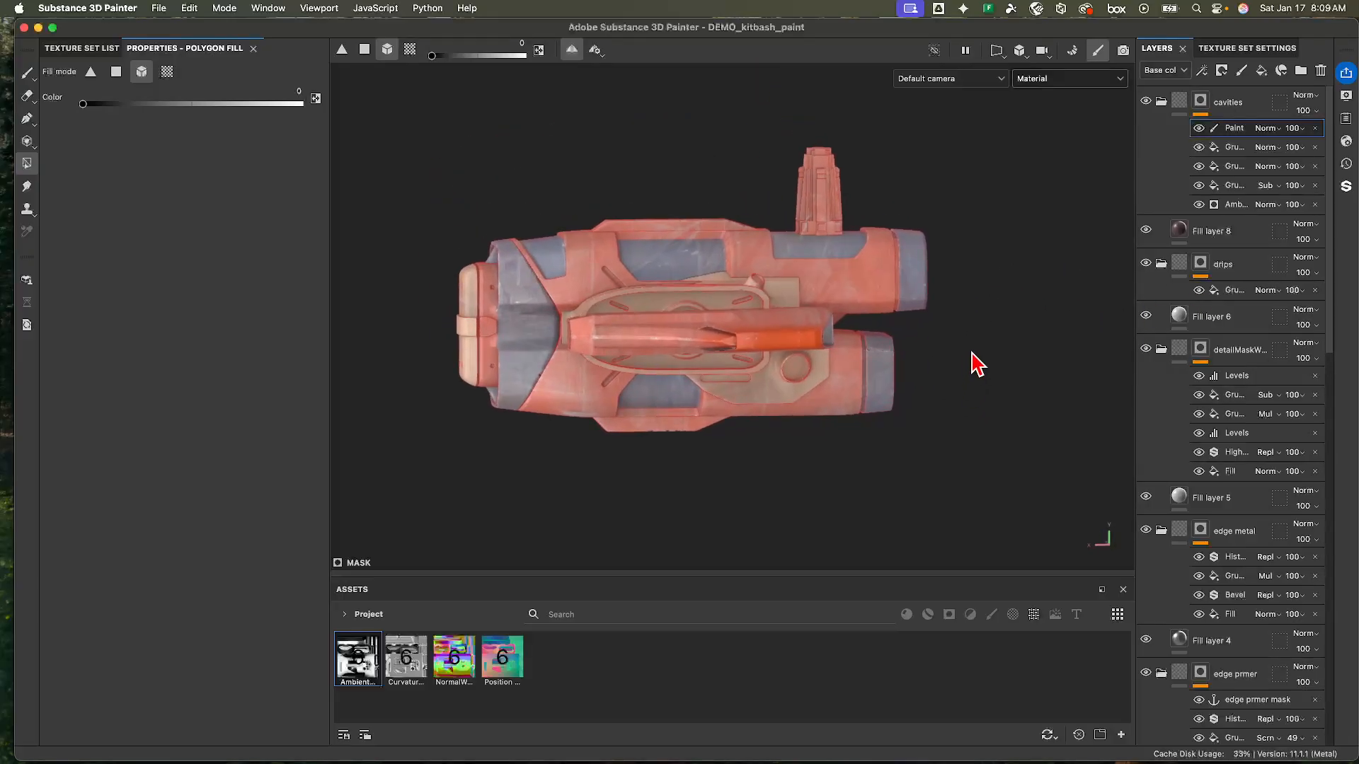
left_click(1266, 129)
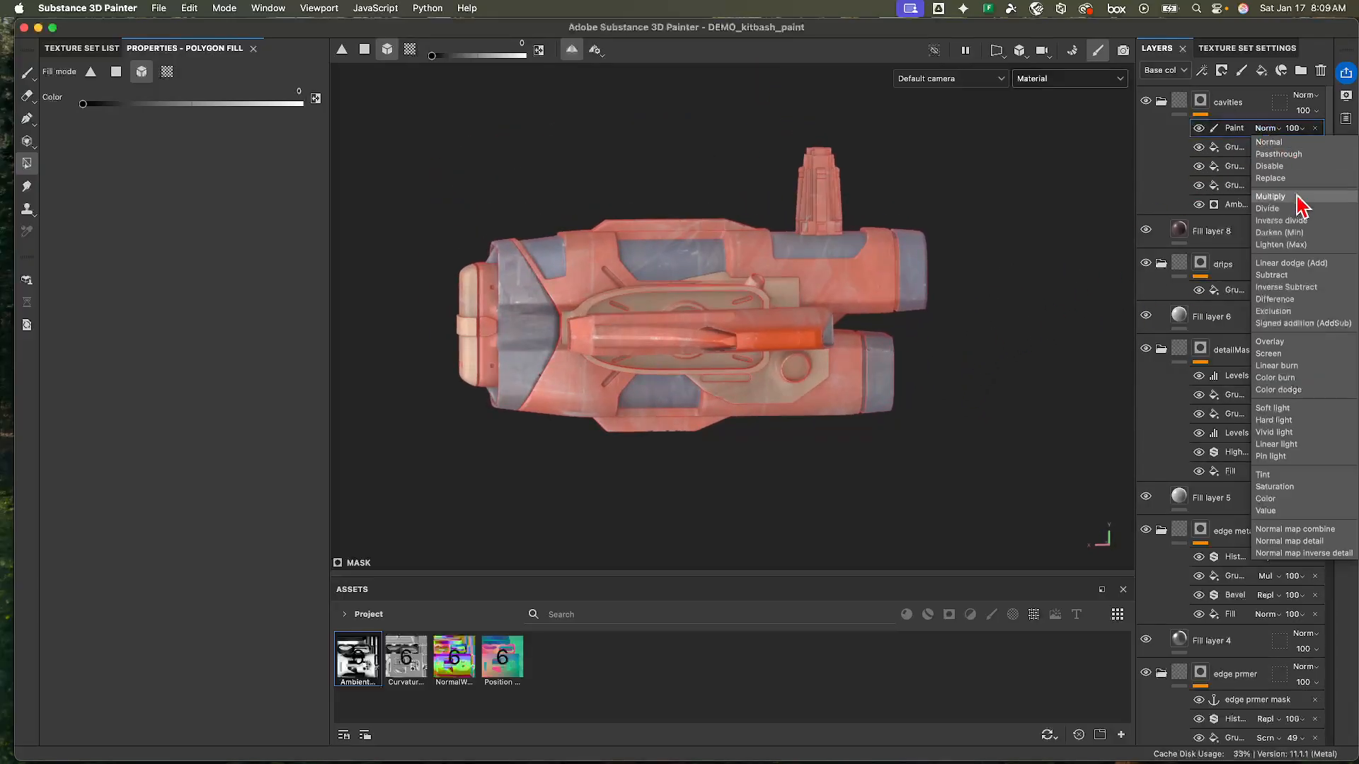
left_click(1271, 197)
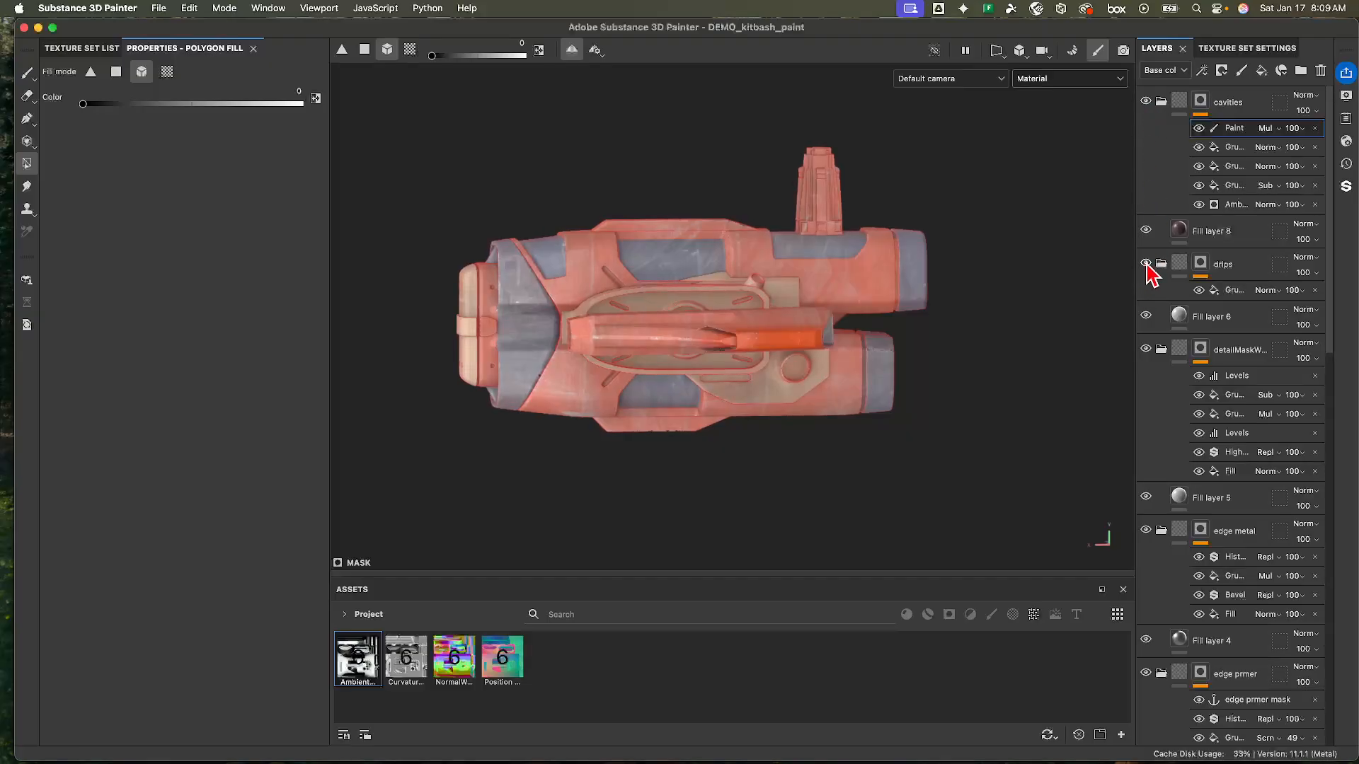
- Move the paint effect and the Grunge Map 005 and Grunge Spots Dirty fills from the cavities mask into the drips mask
left_click(1235, 168)
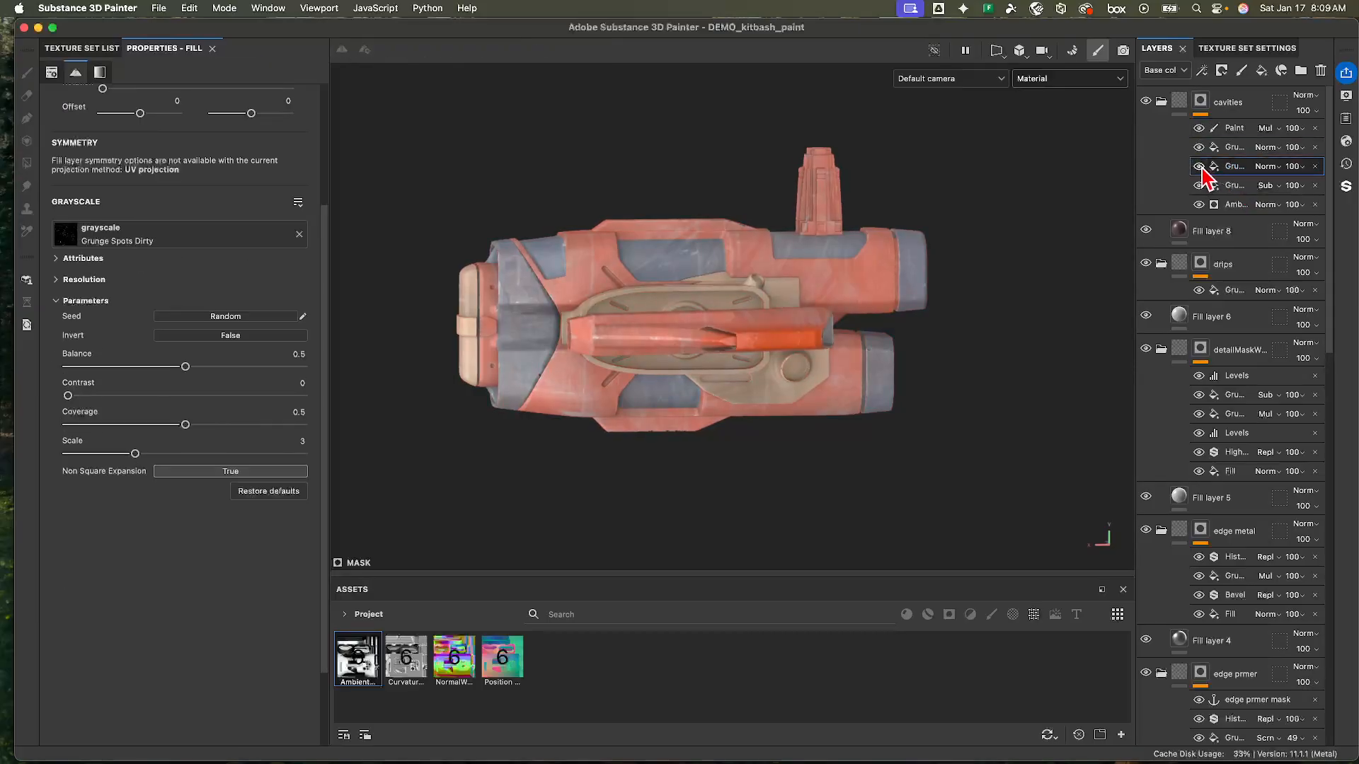
left_click(1199, 129)
left_click(1233, 130)
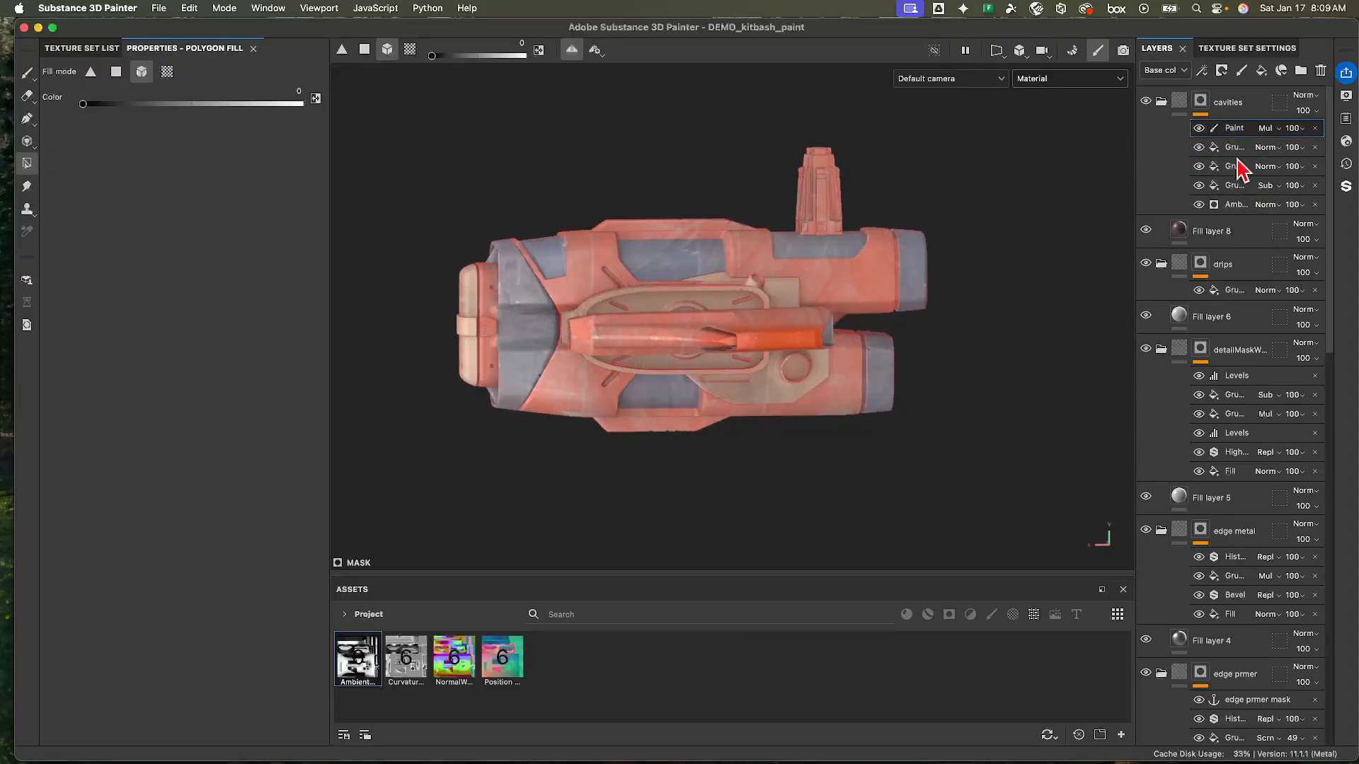
left_click(1239, 169, "shift")
mouse_move(1235, 169)
left_mouse_down()
mouse_move(1249, 221)
mouse_move(1229, 294)
mouse_move(1241, 283)
left_mouse_up()
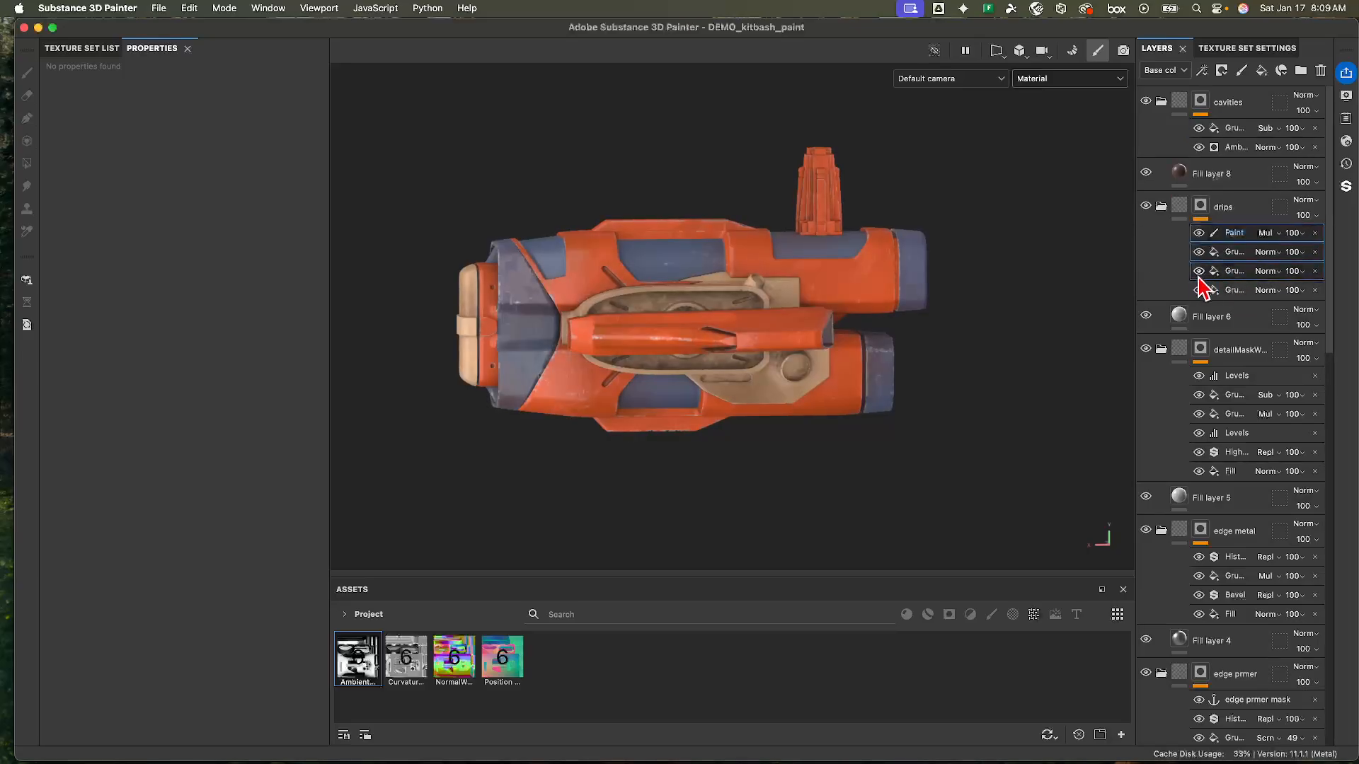
- Inspect the drips mask while toggling its effects, and collapse the cavities folder
left_click(1201, 207, "alt")
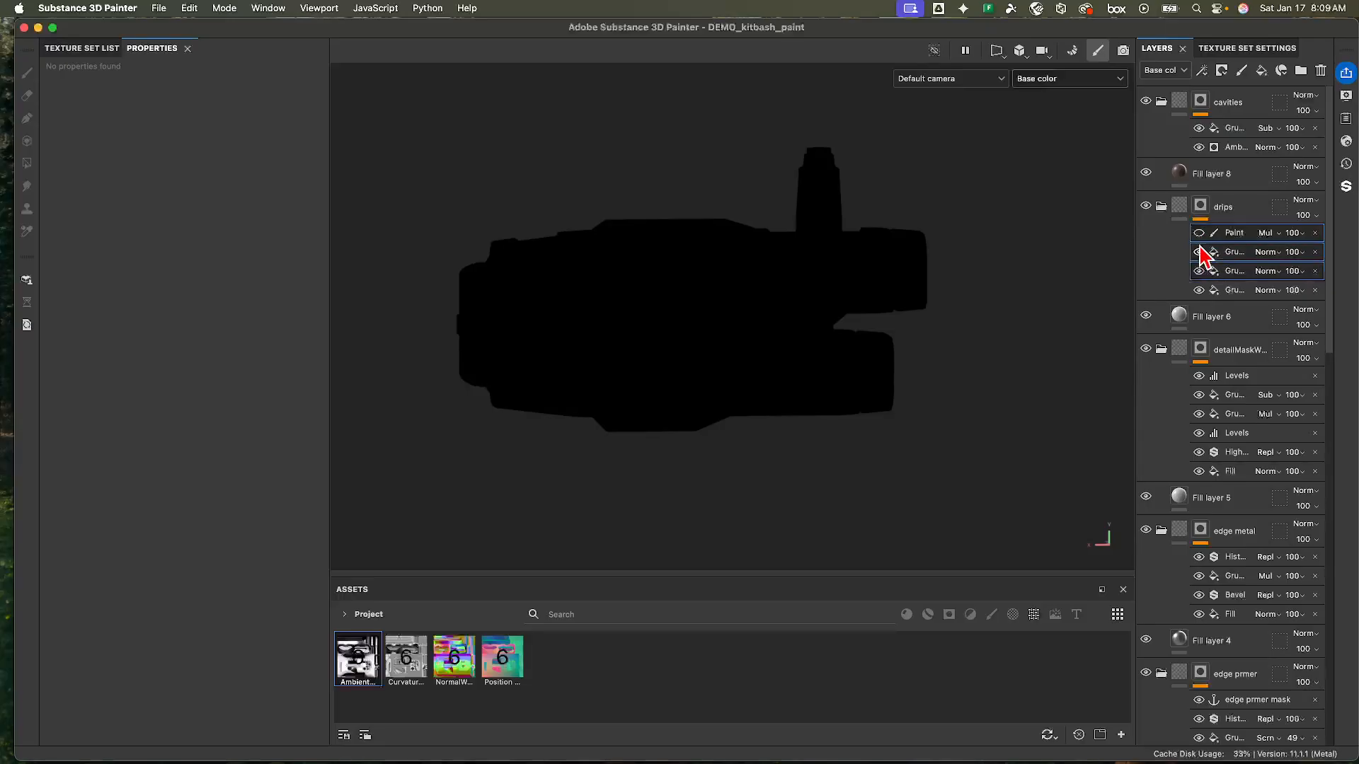
left_click(1200, 232)
left_click(1161, 101)
left_click(1201, 200)
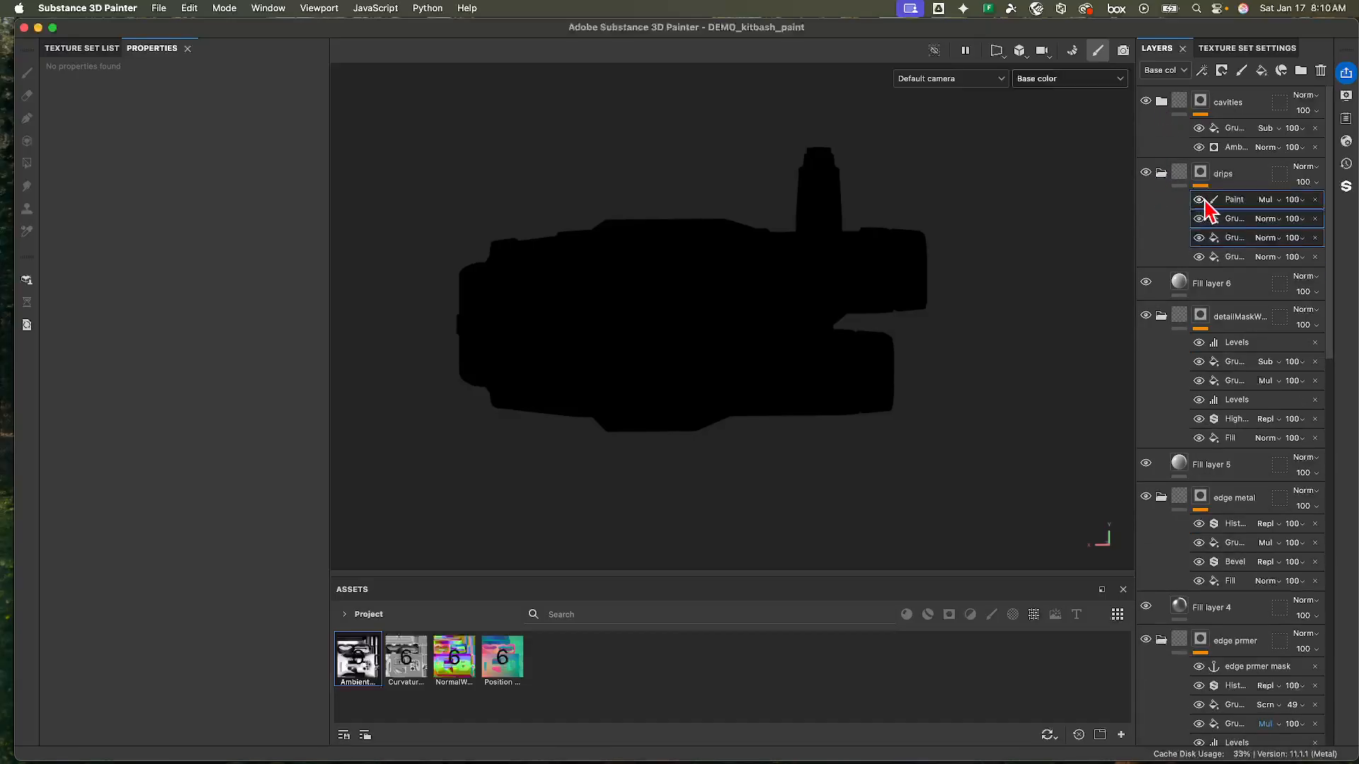
left_click(1233, 238)
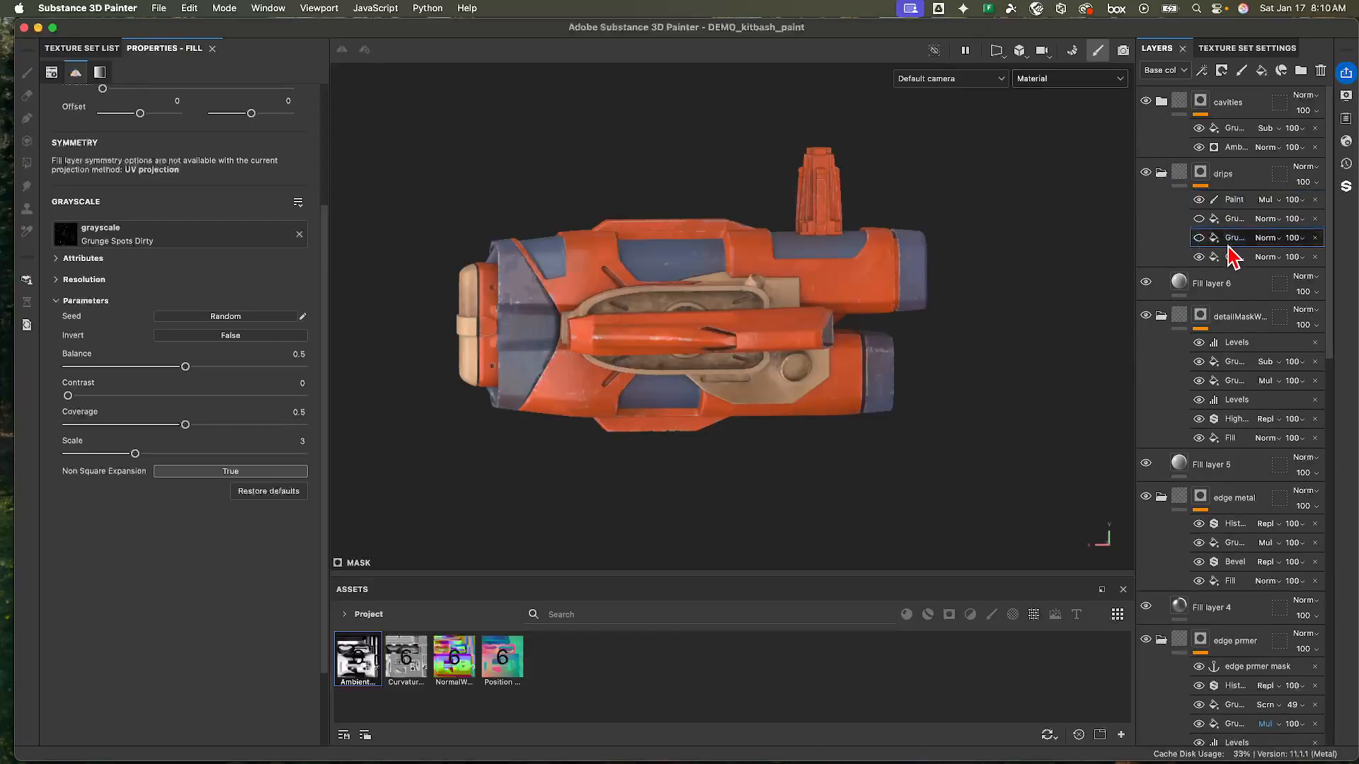
- Isolate the drips mask in the viewport, show its Grunge Map 005 and Grunge Spots Dirty fills, and hide the paint effect
left_click(1201, 173, "alt")
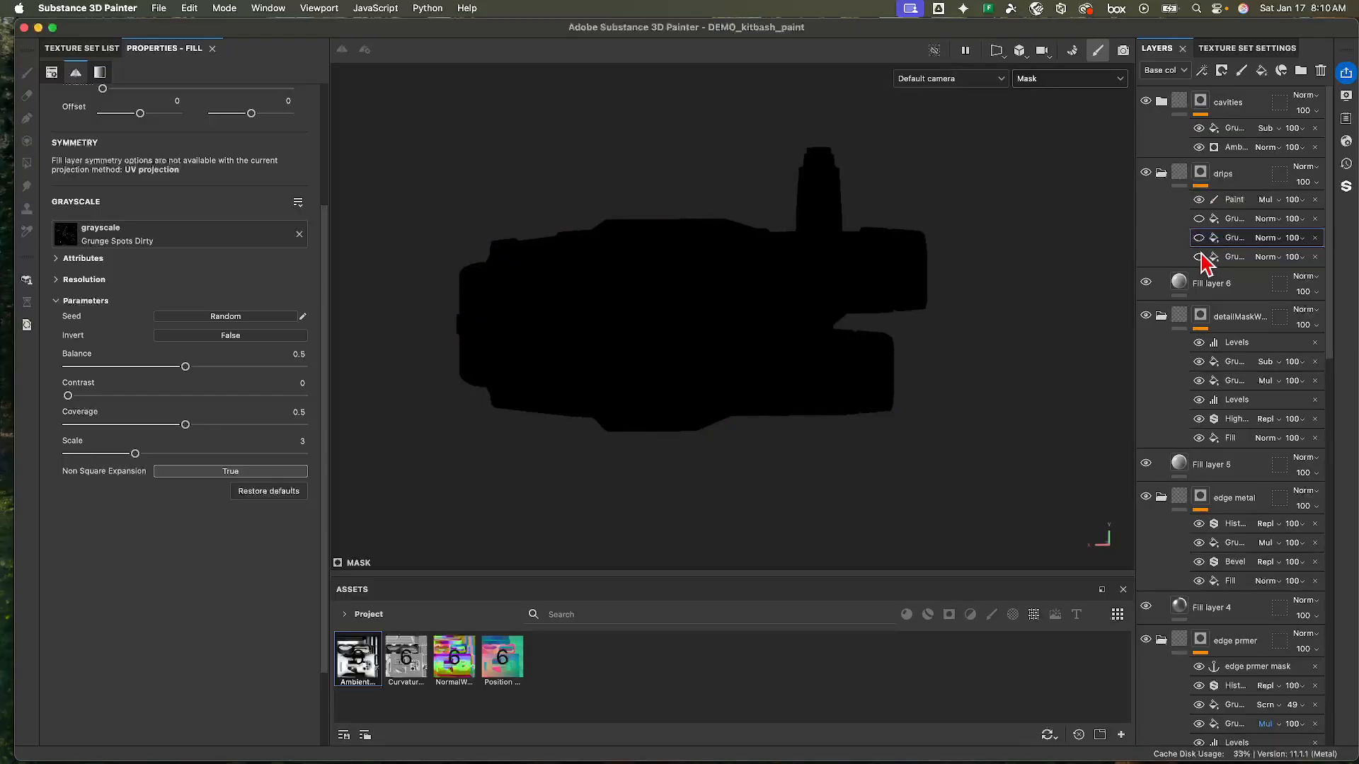
left_click(1200, 219)
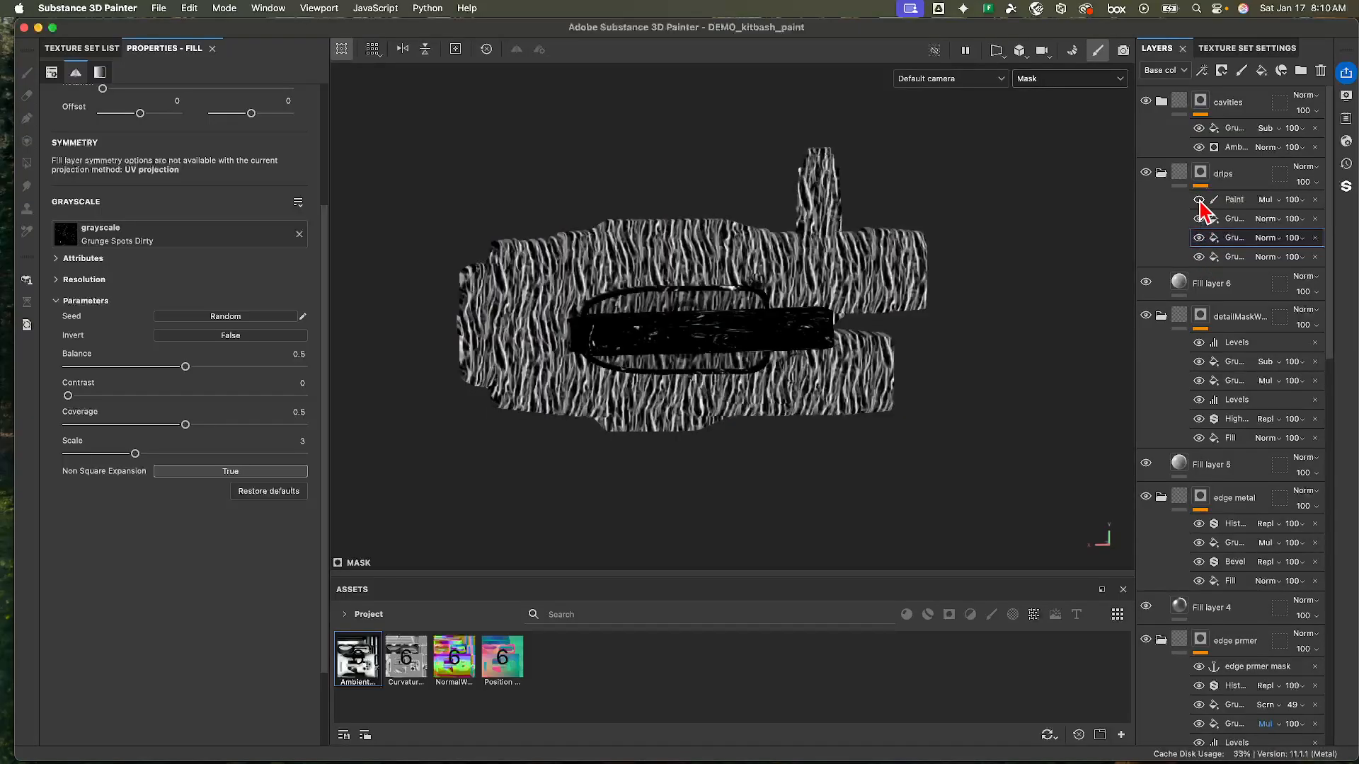
left_click(1199, 200)
left_click(1199, 199)
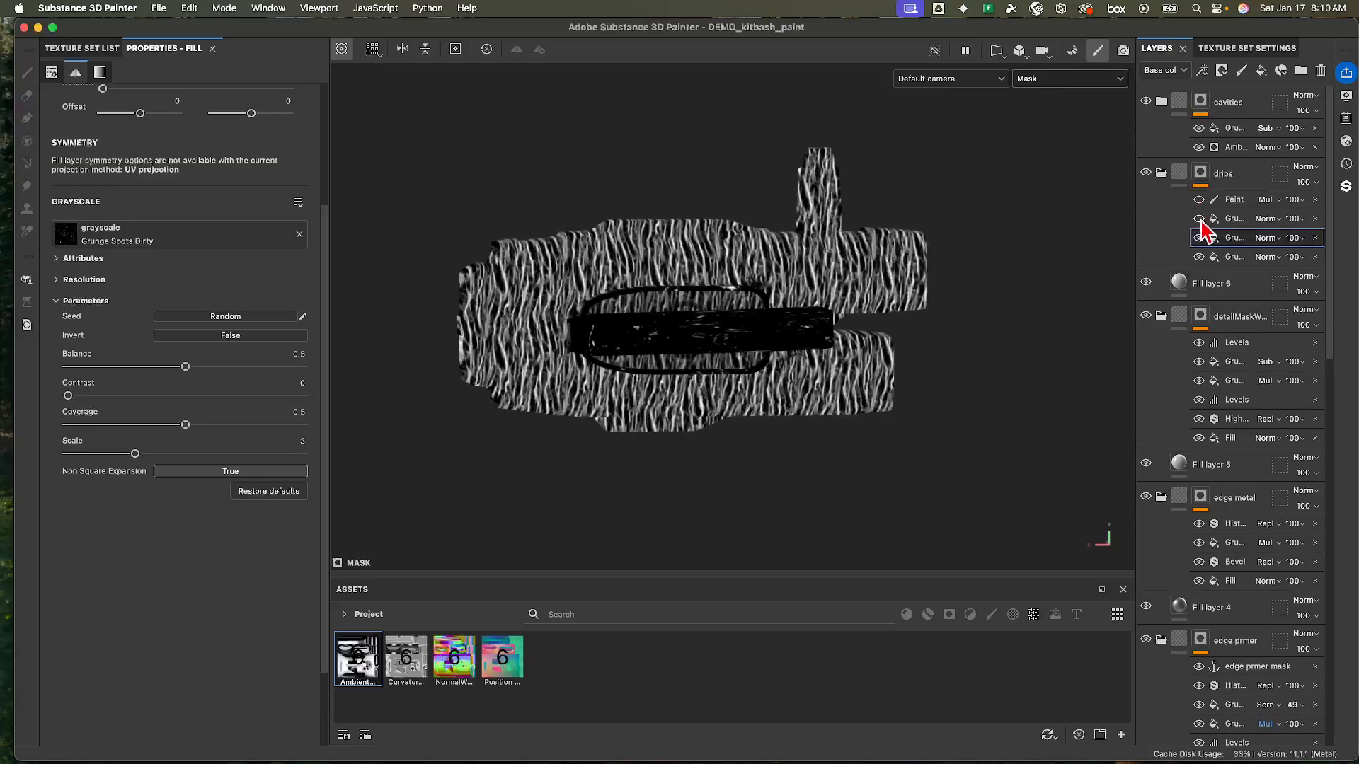
- Compare the contributions of Grunge Map 005, Grunge Spots Dirty and the paint effect to the drips mask by toggling their visibility
left_click(1200, 221)
left_click(1199, 223)
left_click(1199, 241)
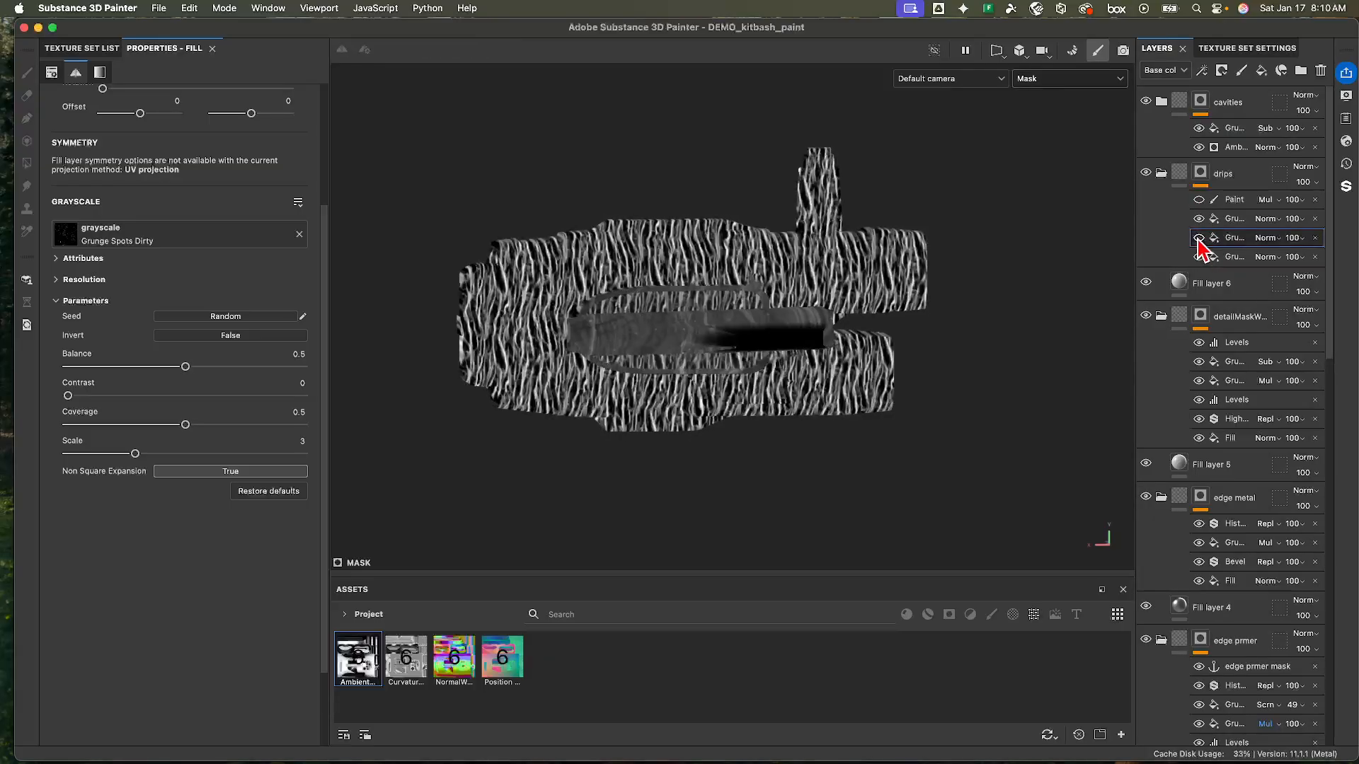
left_click(1199, 238)
left_click_drag(867, 260, 975, 309, "alt")
left_click(1199, 239)
left_click(1199, 239)
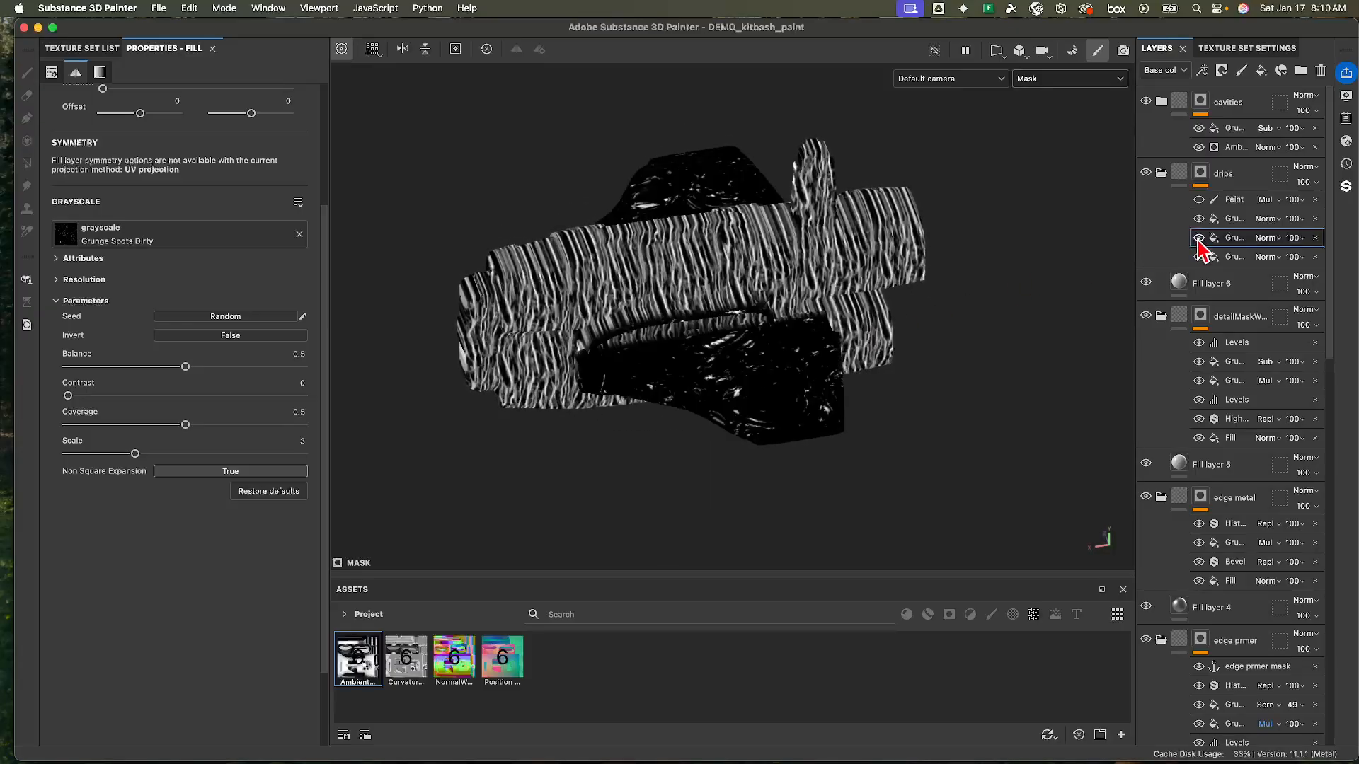
left_click(1199, 239)
left_click(1199, 238)
left_click(1200, 200)
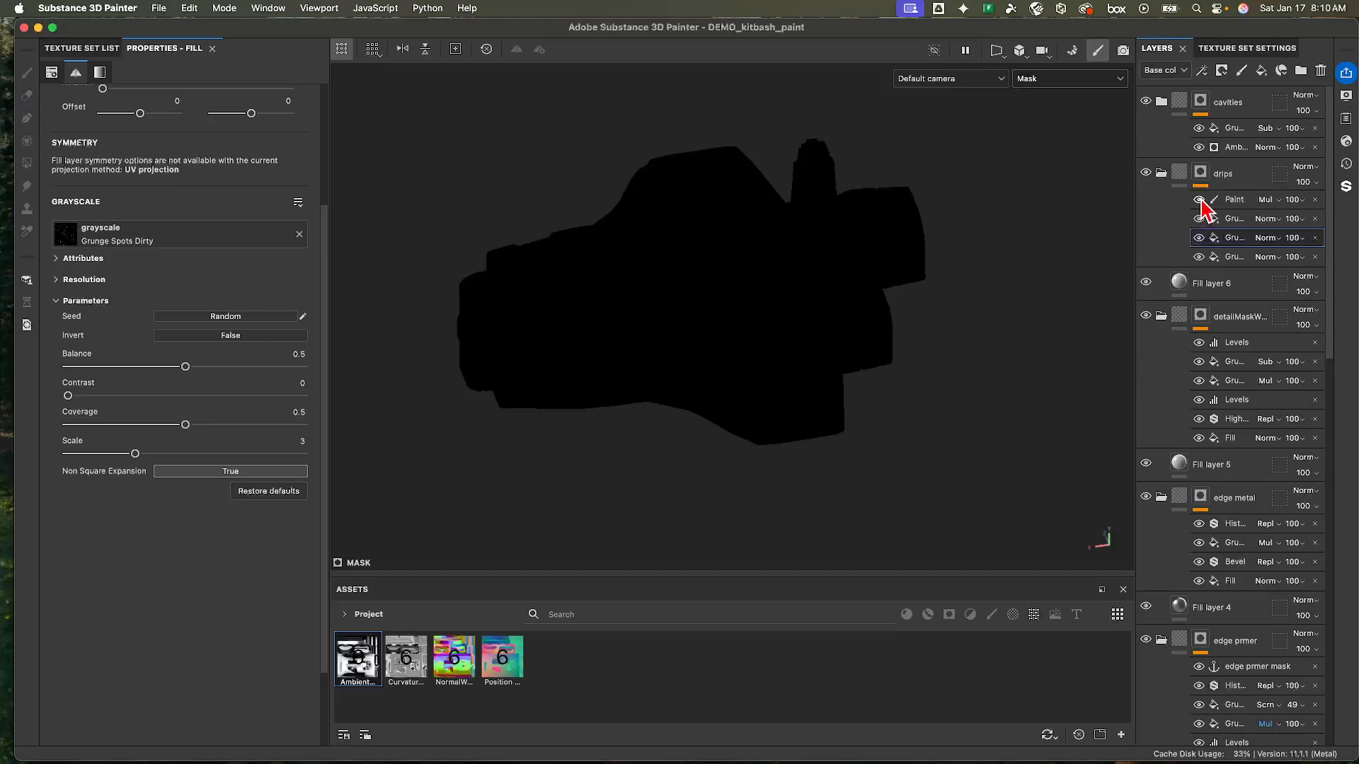
left_click(1199, 200)
- In the drips mask, set Grunge Spots Dirty to Multiply and the grunge fill above it to Lighten (Max) at 46 opacity
left_click(1267, 238)
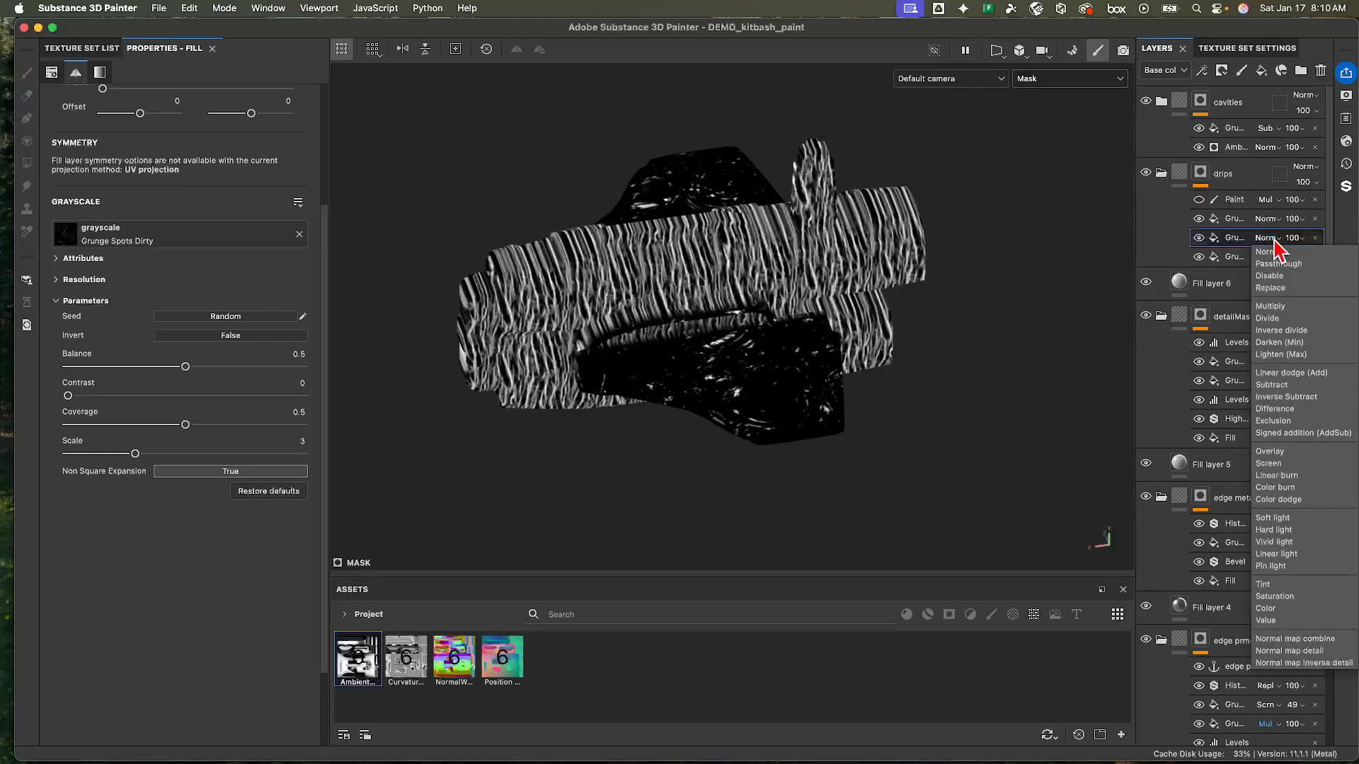
left_click(1284, 320)
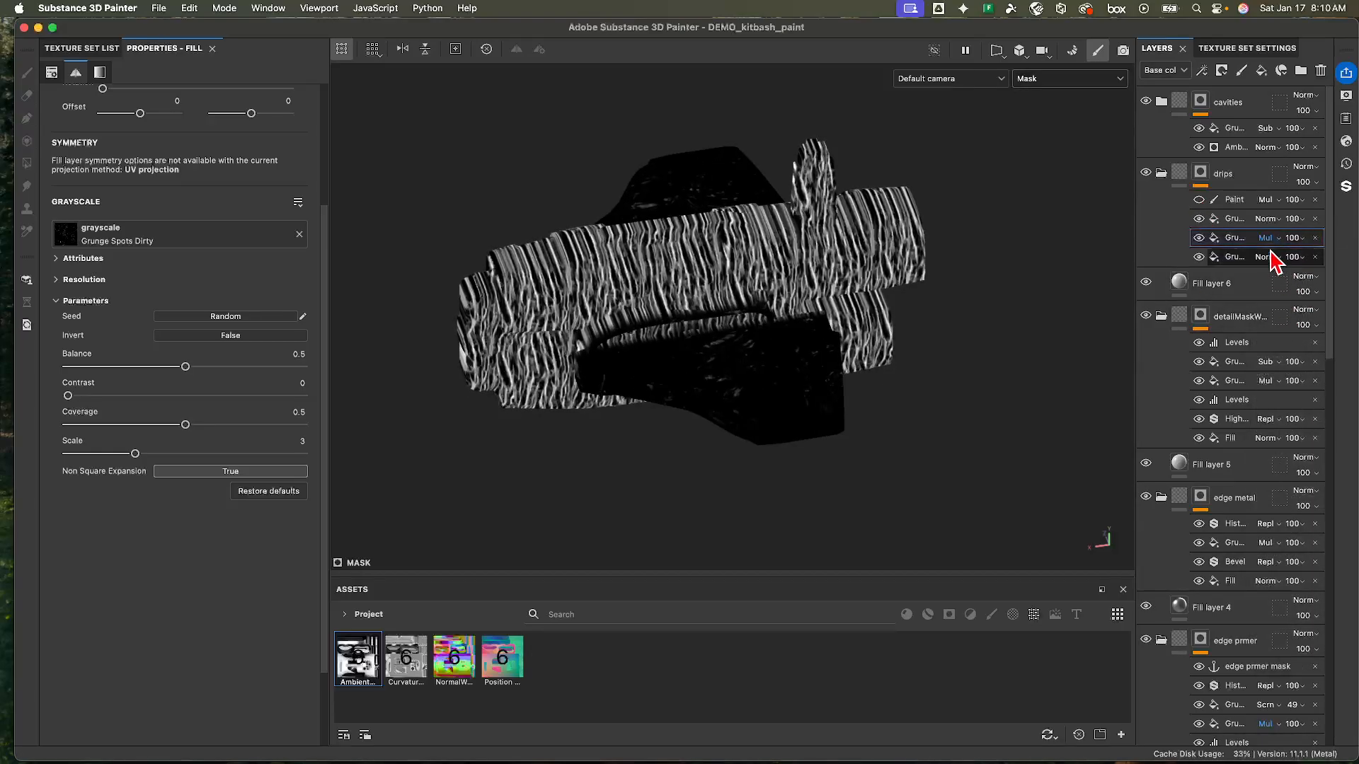
left_click(1267, 219)
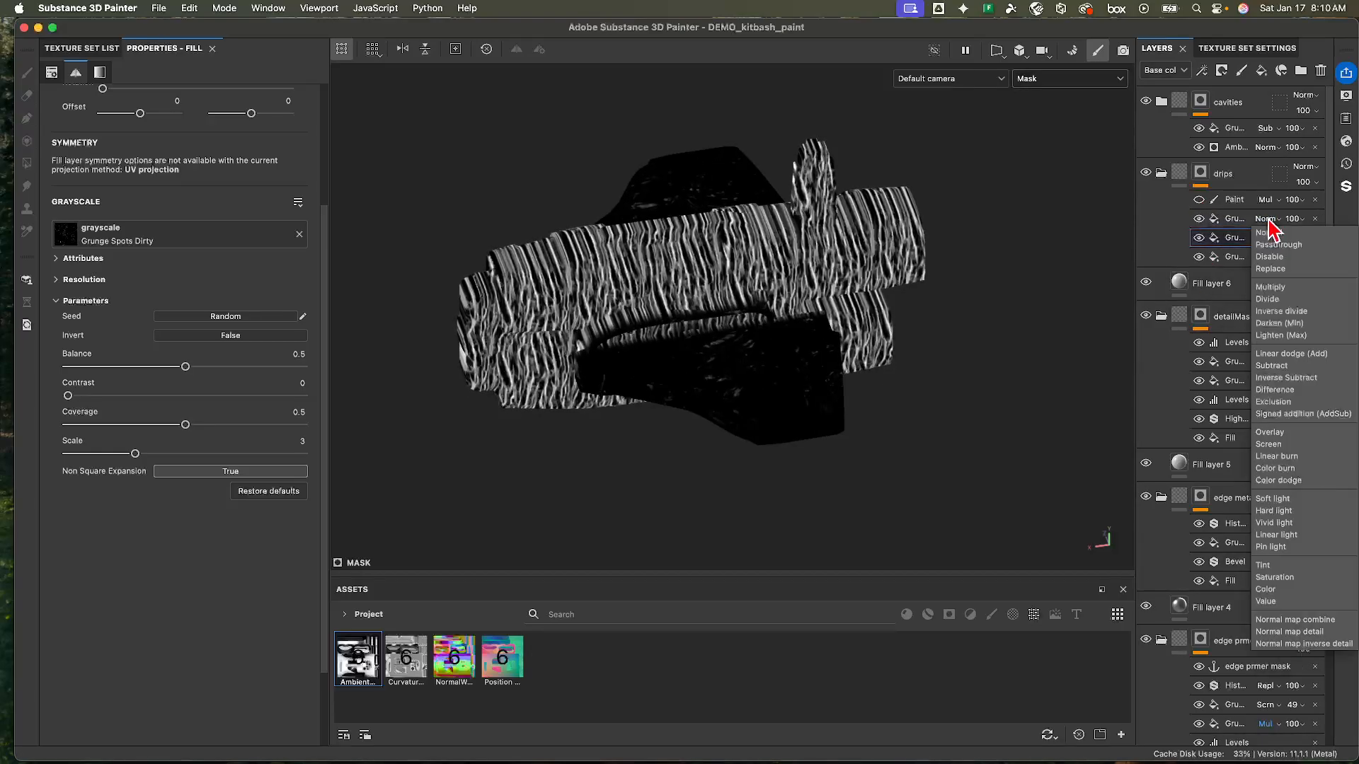
left_click(1285, 287)
left_click(1267, 219)
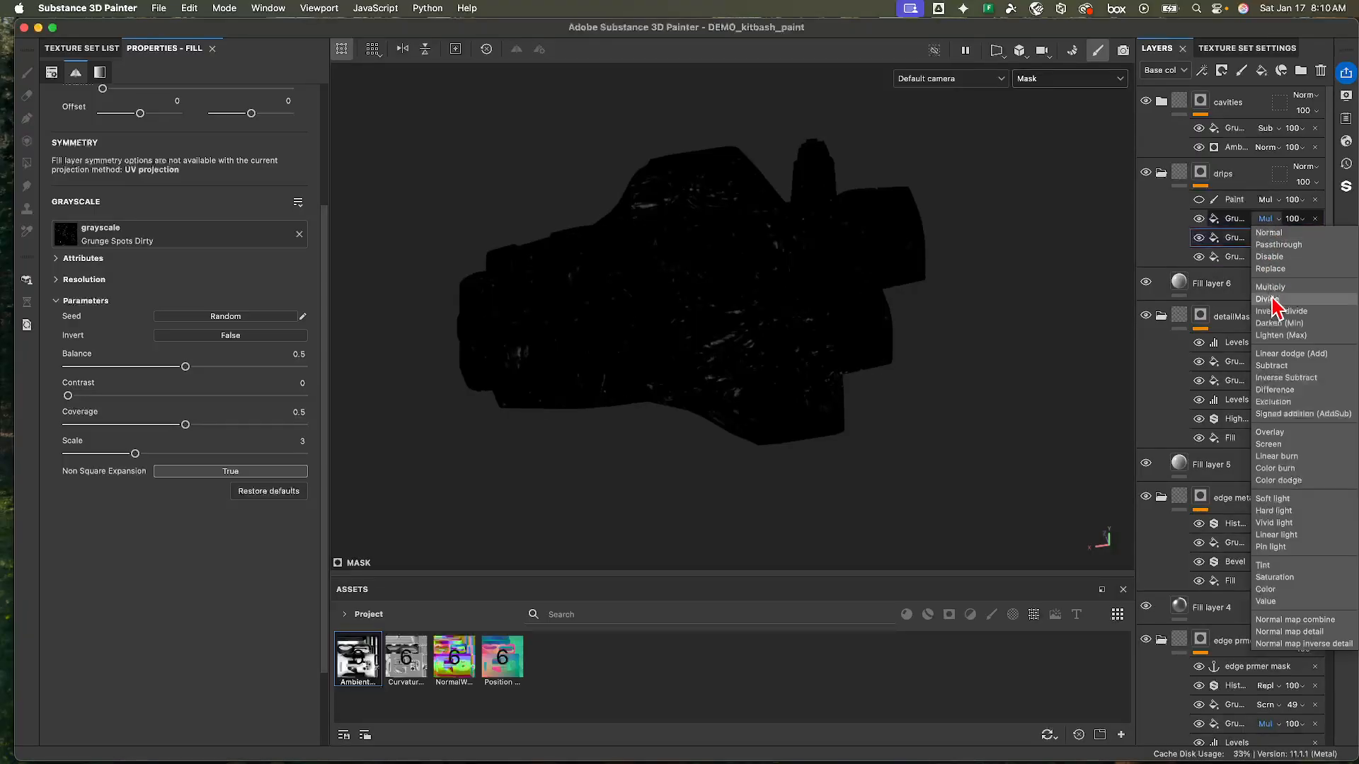
left_click(1303, 335)
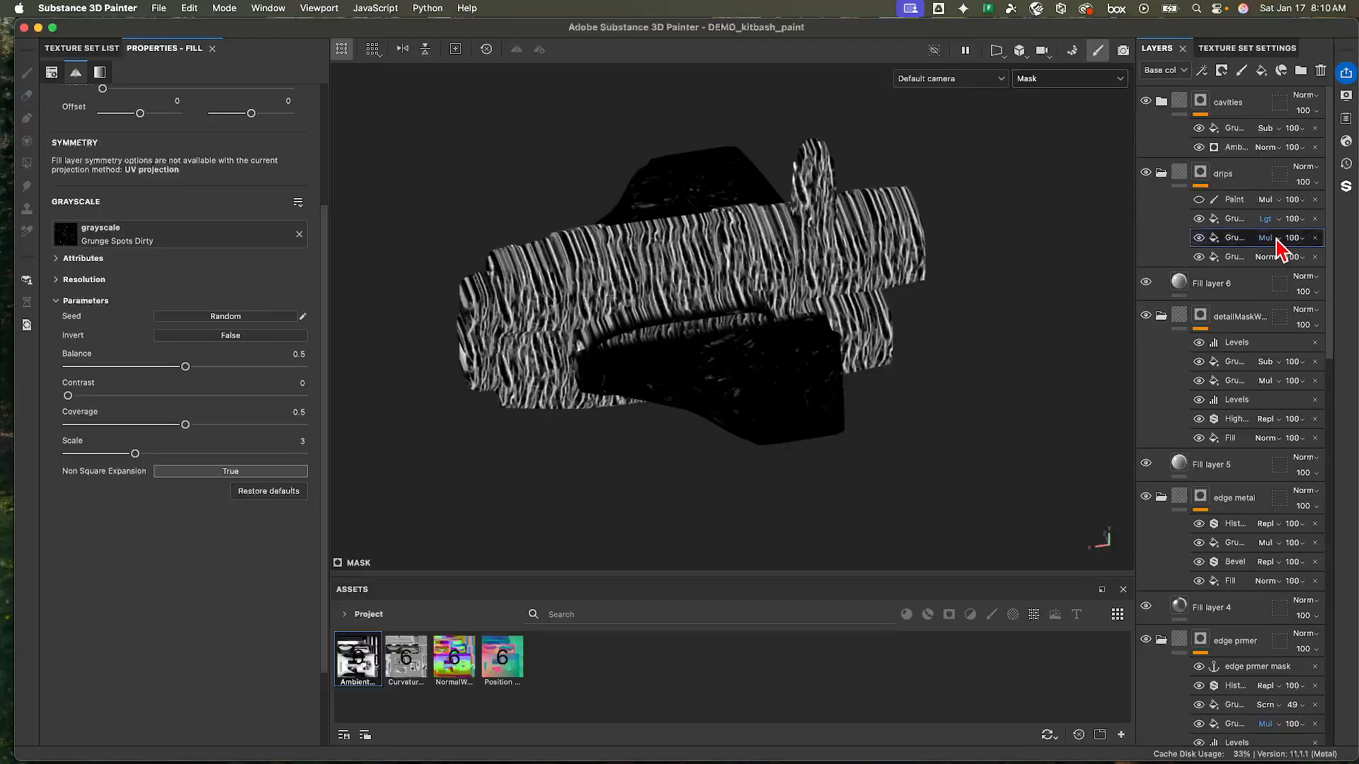
left_click(1293, 219)
mouse_move(1318, 246)
left_mouse_down()
mouse_move(1306, 246)
mouse_move(1316, 248)
left_mouse_up()
- Show the drips mask's paint effect again and select it for painting with the Paint brush on the ship's side
left_click(1200, 200)
left_click(1232, 201)
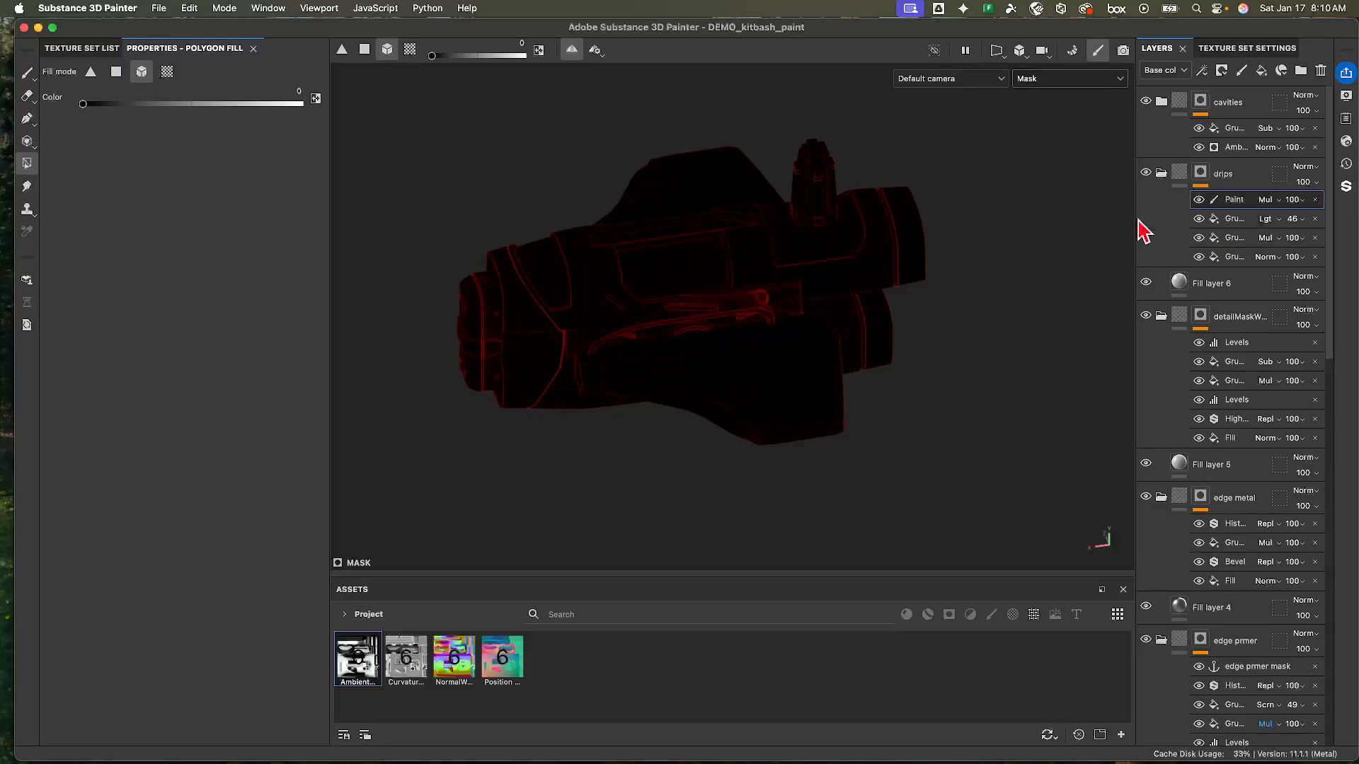
left_click_drag(685, 338, 646, 285, "alt")
right_click_drag(646, 285, 769, 297, "alt")
middle_click_drag(768, 297, 741, 278, "alt")
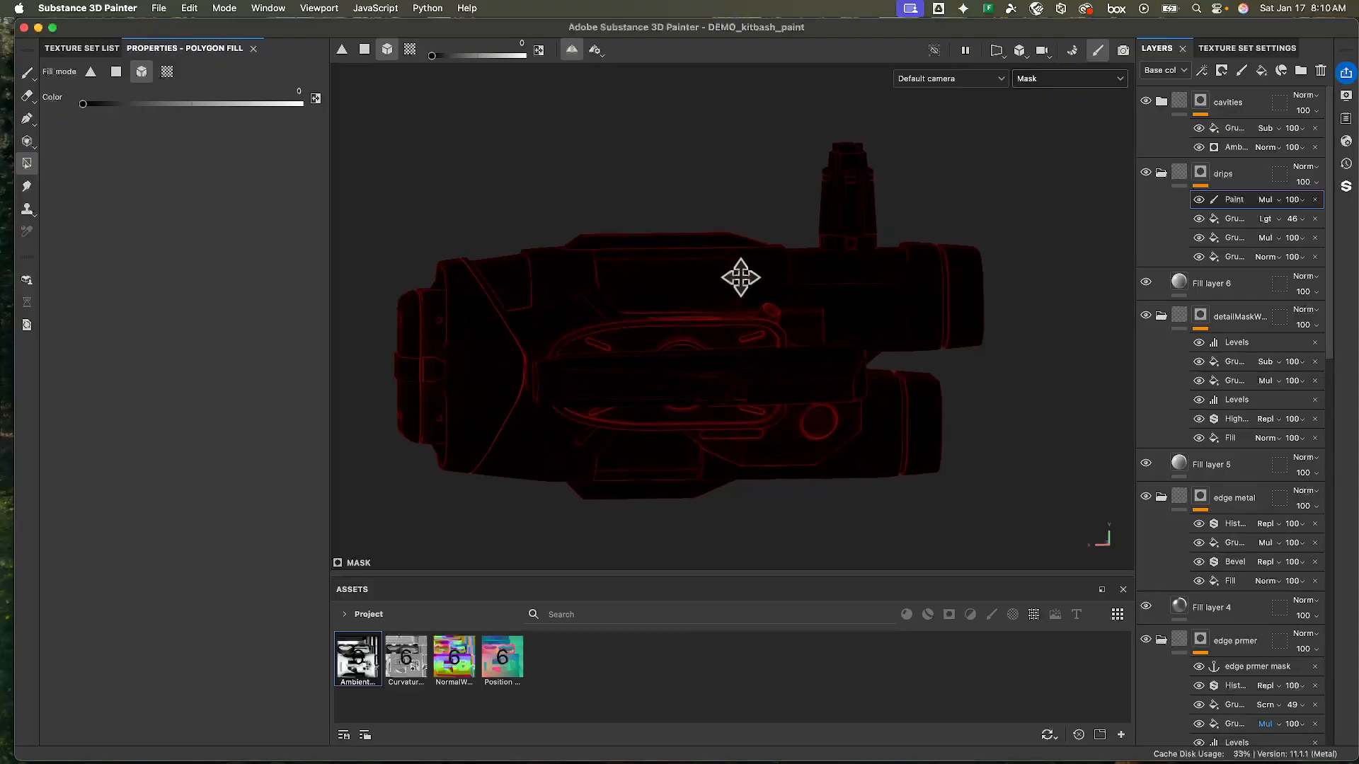
left_click(27, 73)
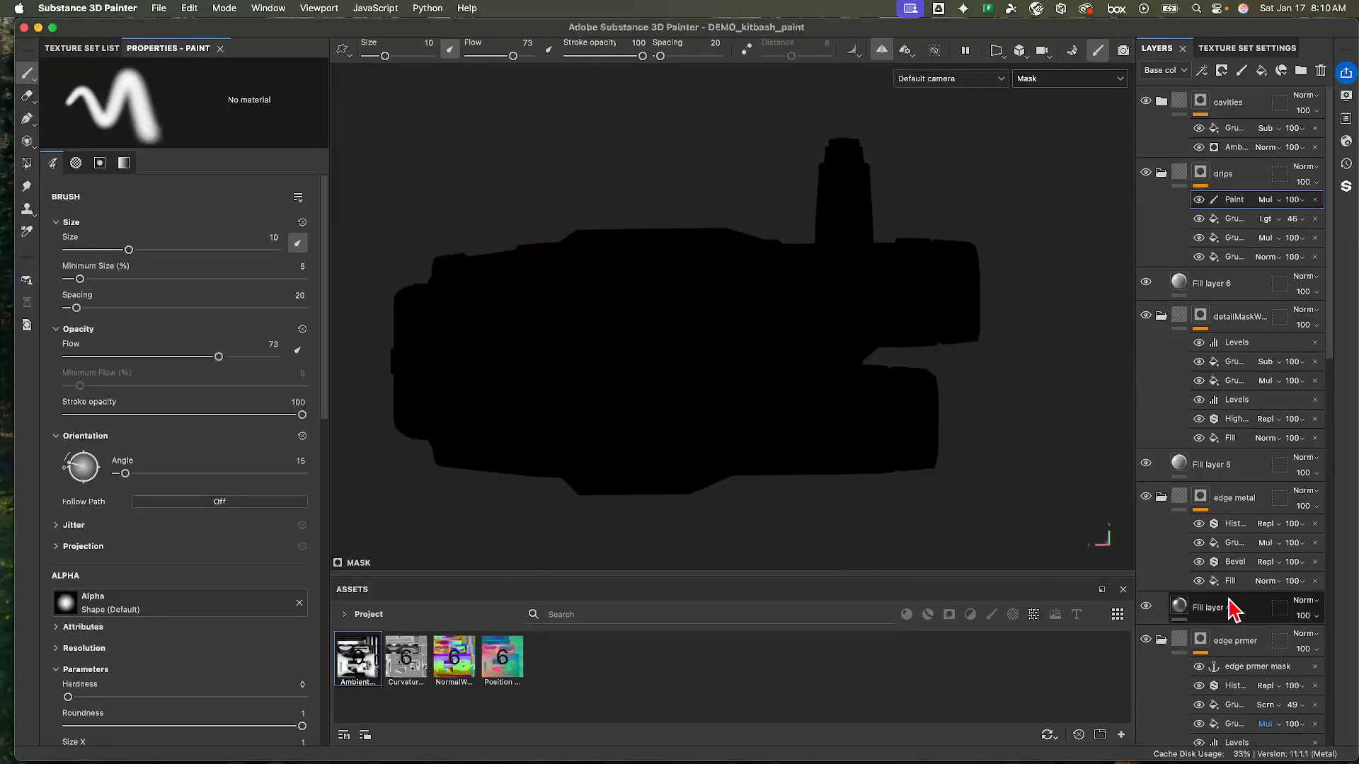
- Filter the assets to brushes and list them from all libraries
left_click(991, 615)
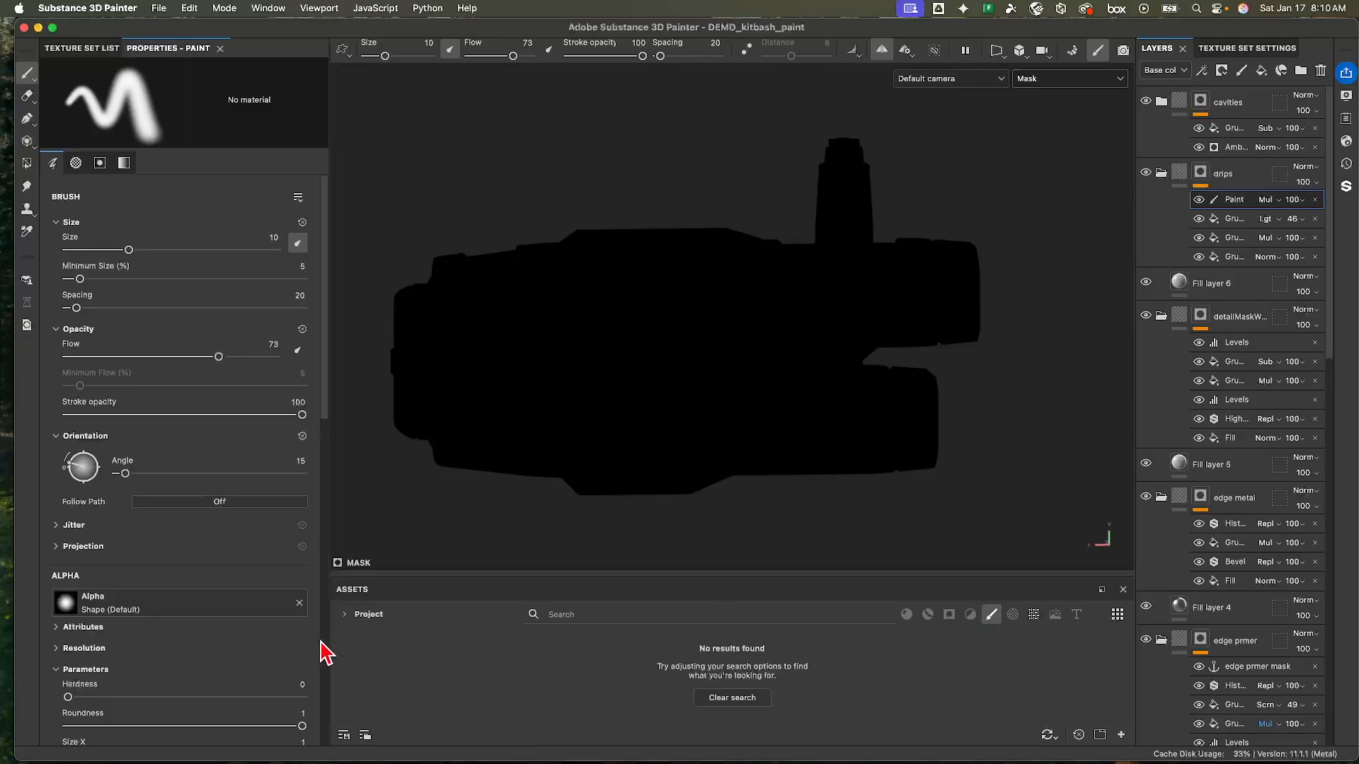
left_click(368, 614)
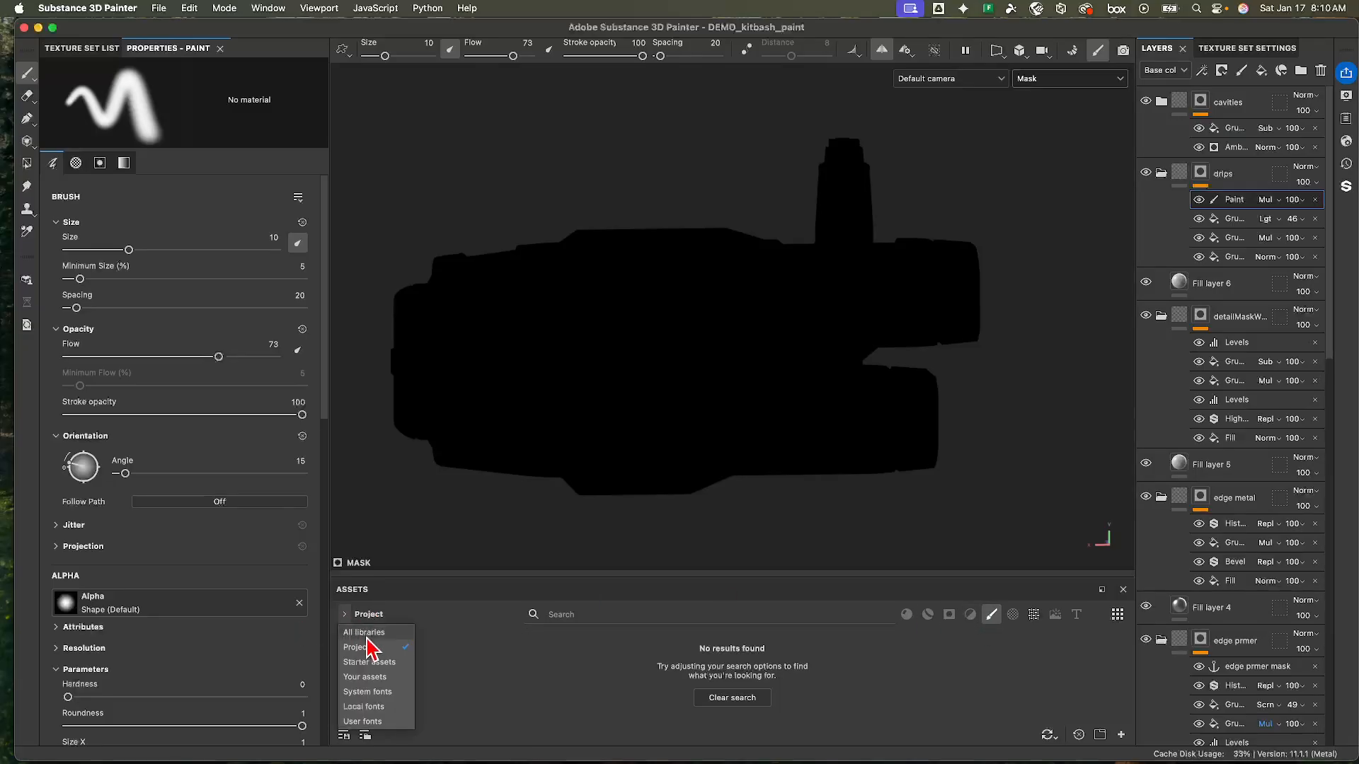
left_click(367, 634)
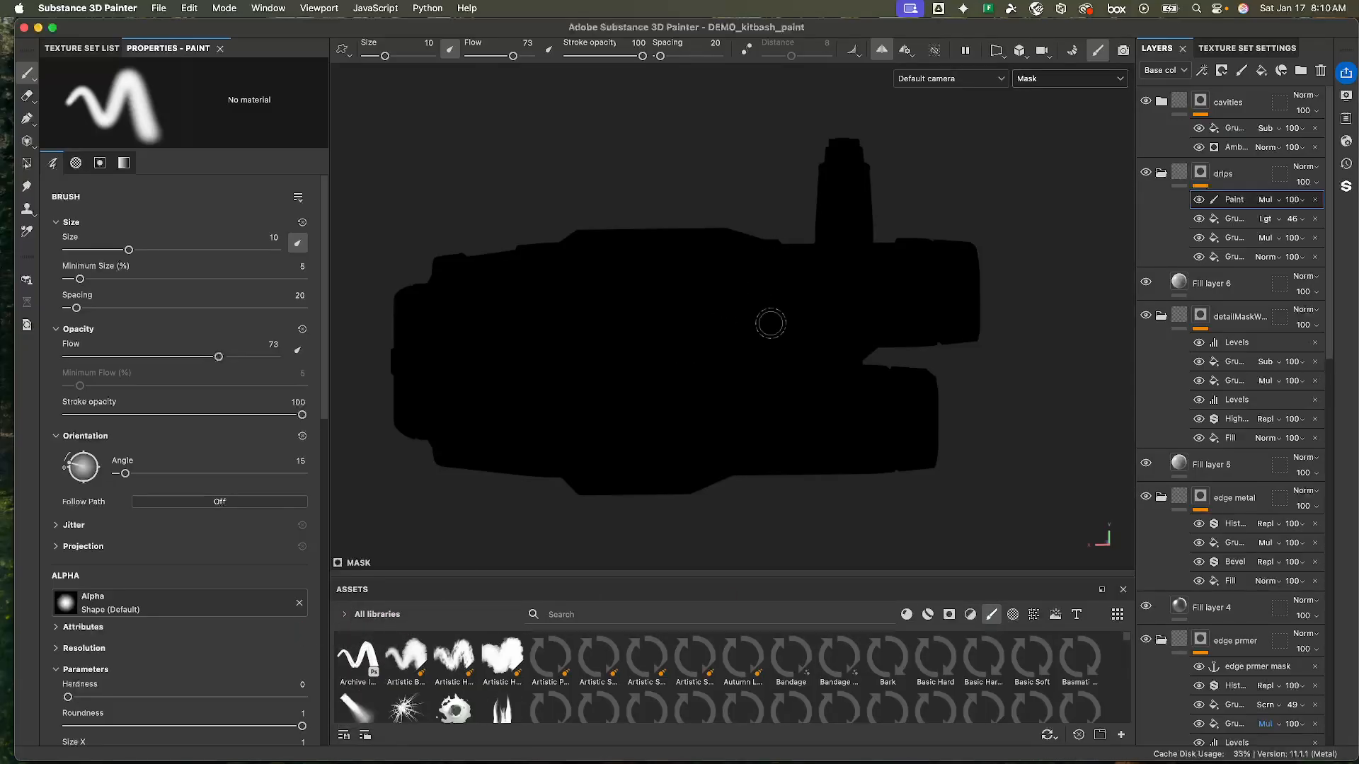
- Paint streaks into the drips mask along the rear upper hull with brush size 26.6 and flow 38, and return to the Material view
mouse_move(770, 323)
right_mouse_down("ctrl")
mouse_move(798, 306)
mouse_move(914, 306)
right_mouse_up("ctrl")
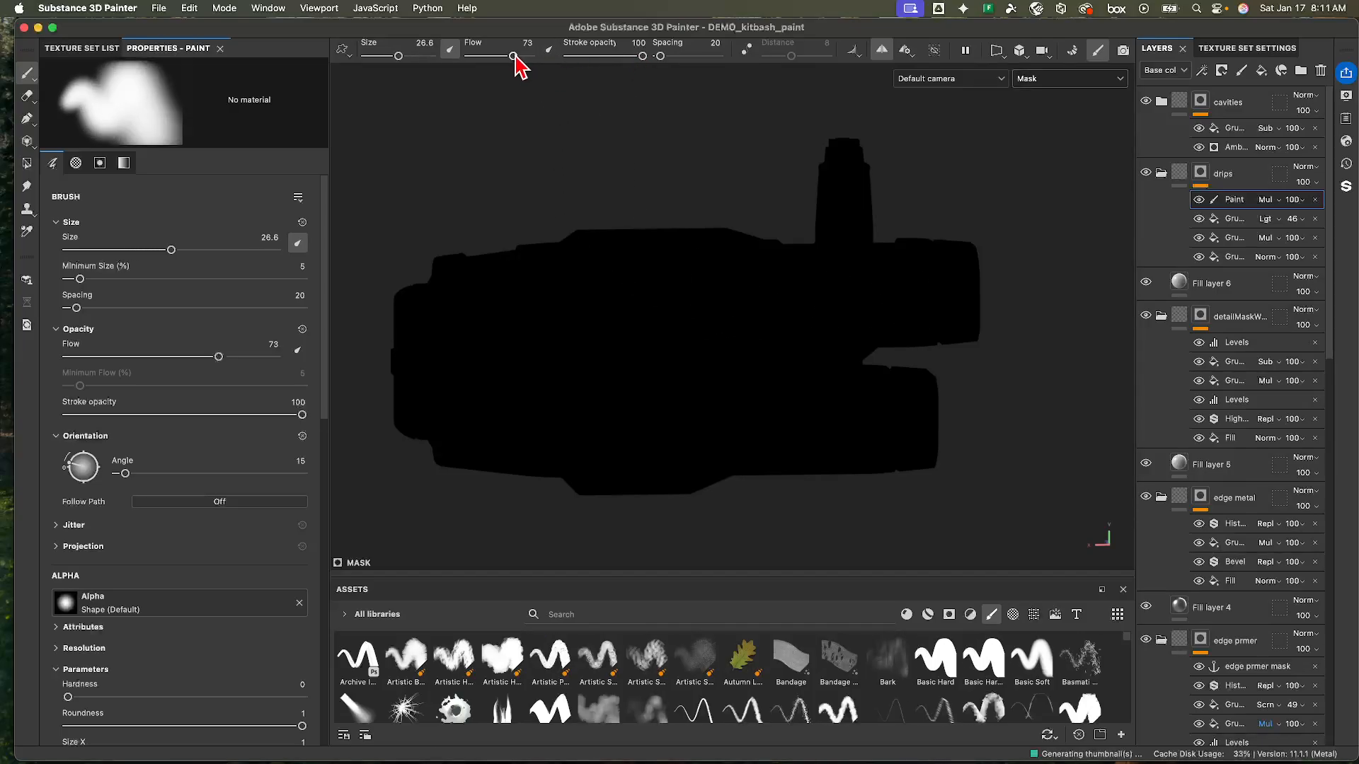
left_click_drag(512, 56, 491, 56)
left_click_drag(910, 312, 688, 315)
left_click(1069, 79)
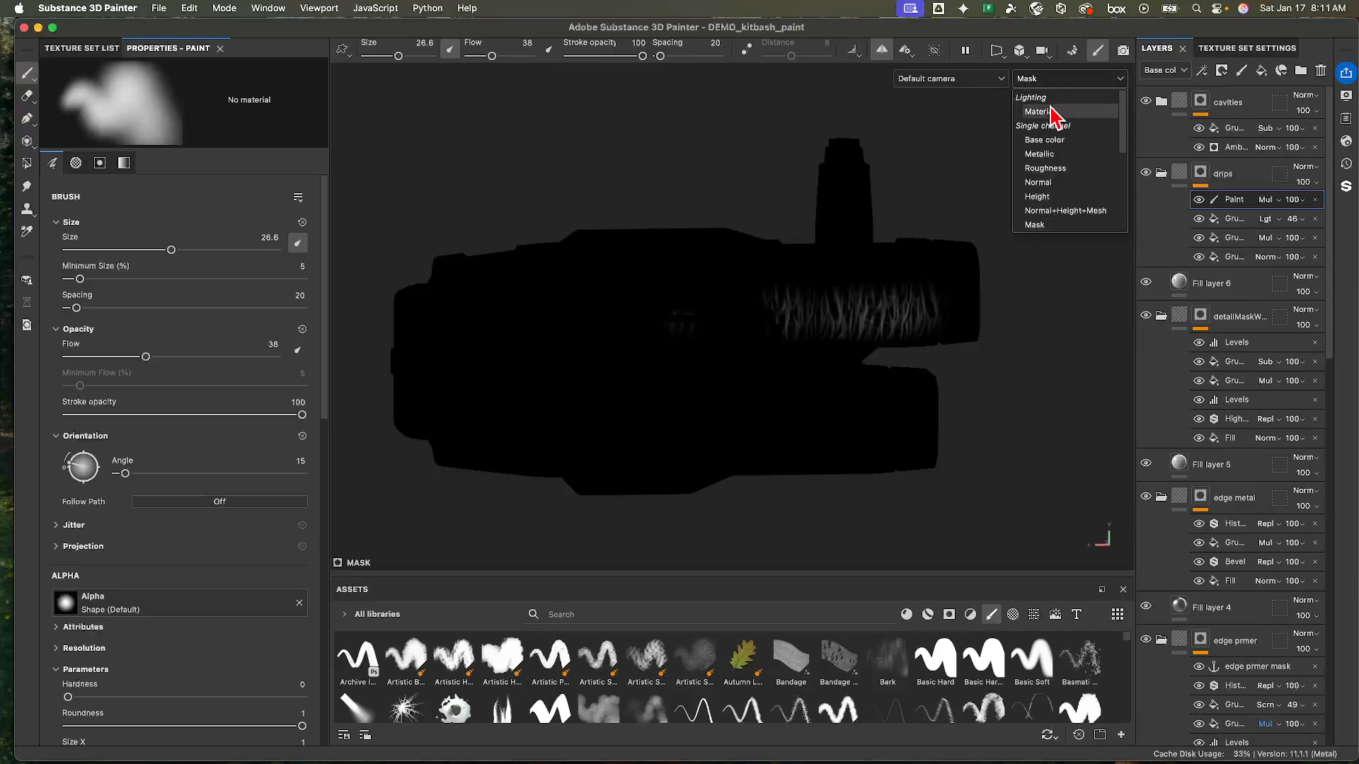
left_click(1041, 89)
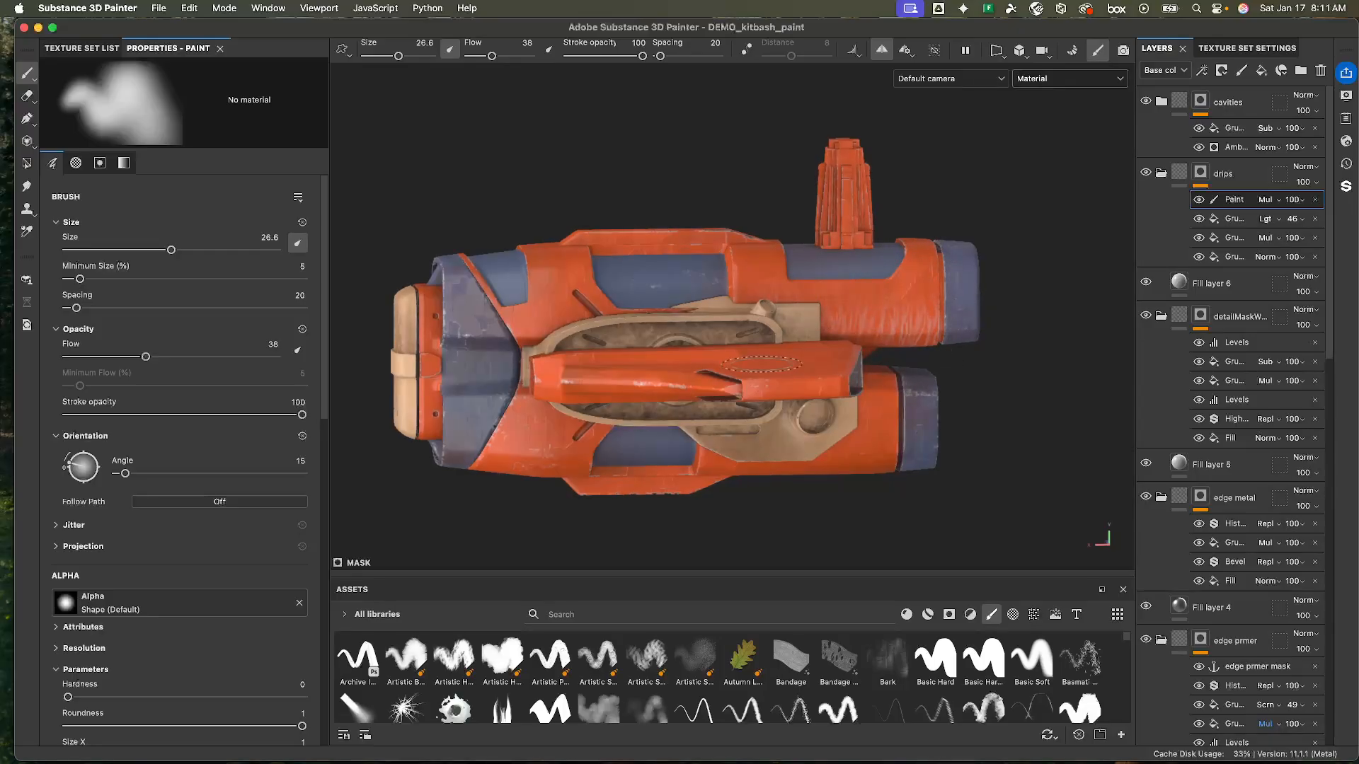
- Reduce the brush size to 11.3 and paint streaks into the drips mask on the blue panel near the nose
left_click_drag(742, 398, 800, 337, "alt")
right_click_drag(800, 336, 813, 407, "alt")
middle_click_drag(814, 407, 813, 345, "alt")
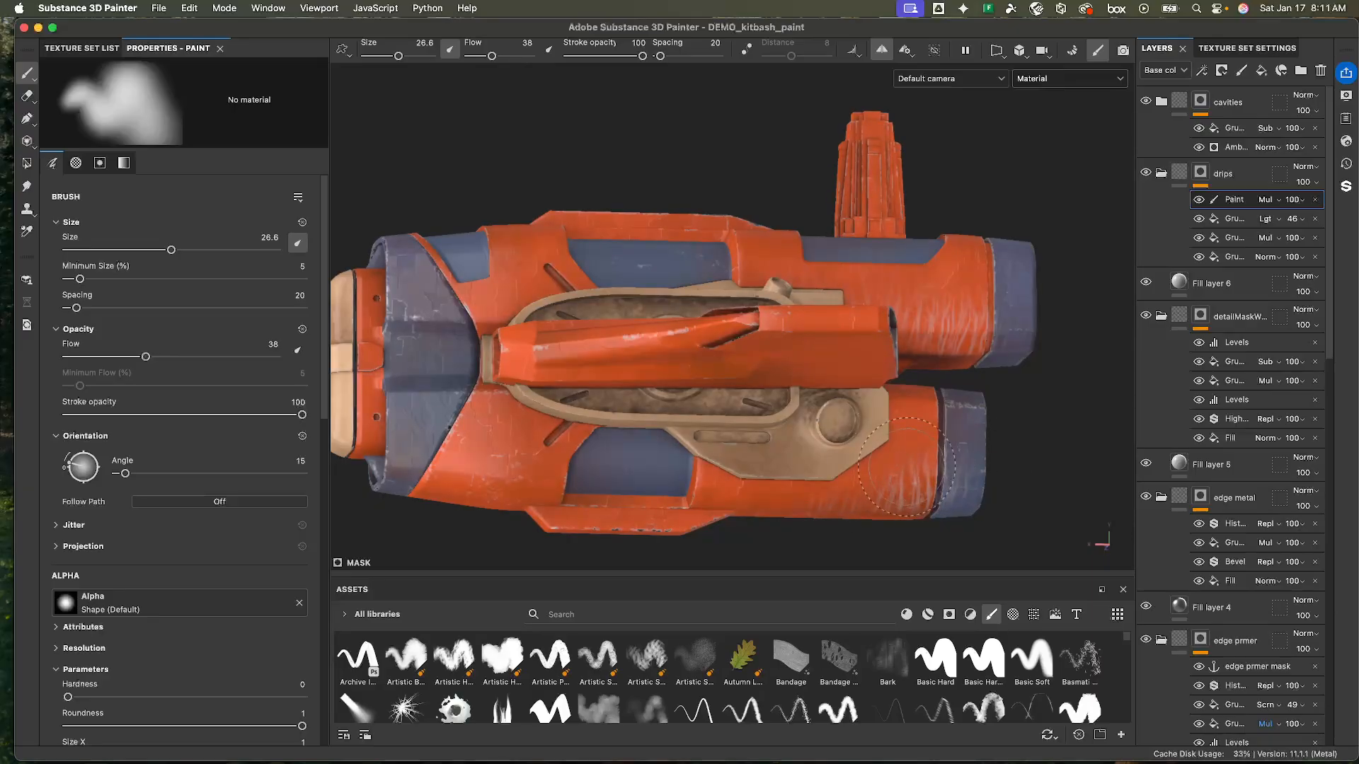
right_click_drag(658, 477, 605, 421, "alt")
middle_click_drag(605, 421, 743, 333, "alt")
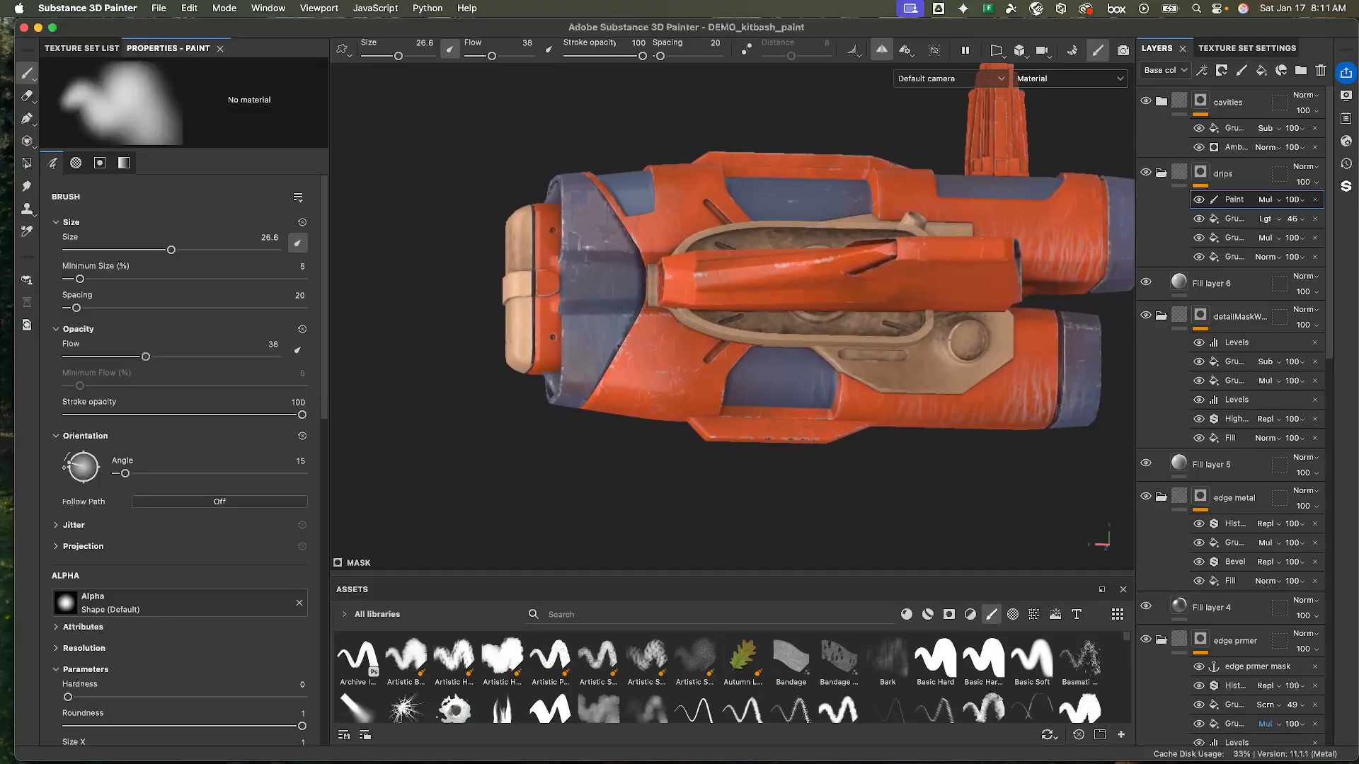
mouse_move(744, 333)
right_mouse_down("alt")
mouse_move(734, 350)
mouse_move(692, 330)
right_mouse_up("alt")
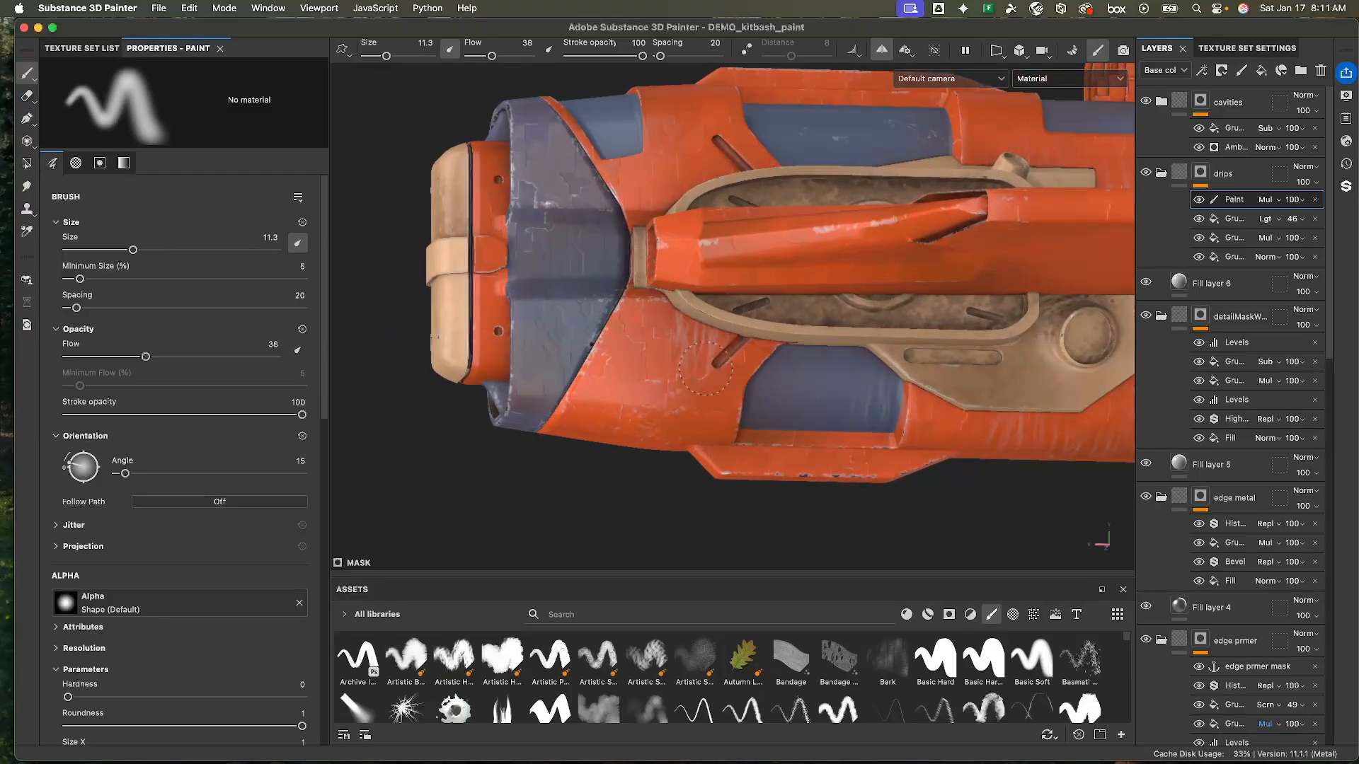
right_click(733, 349)
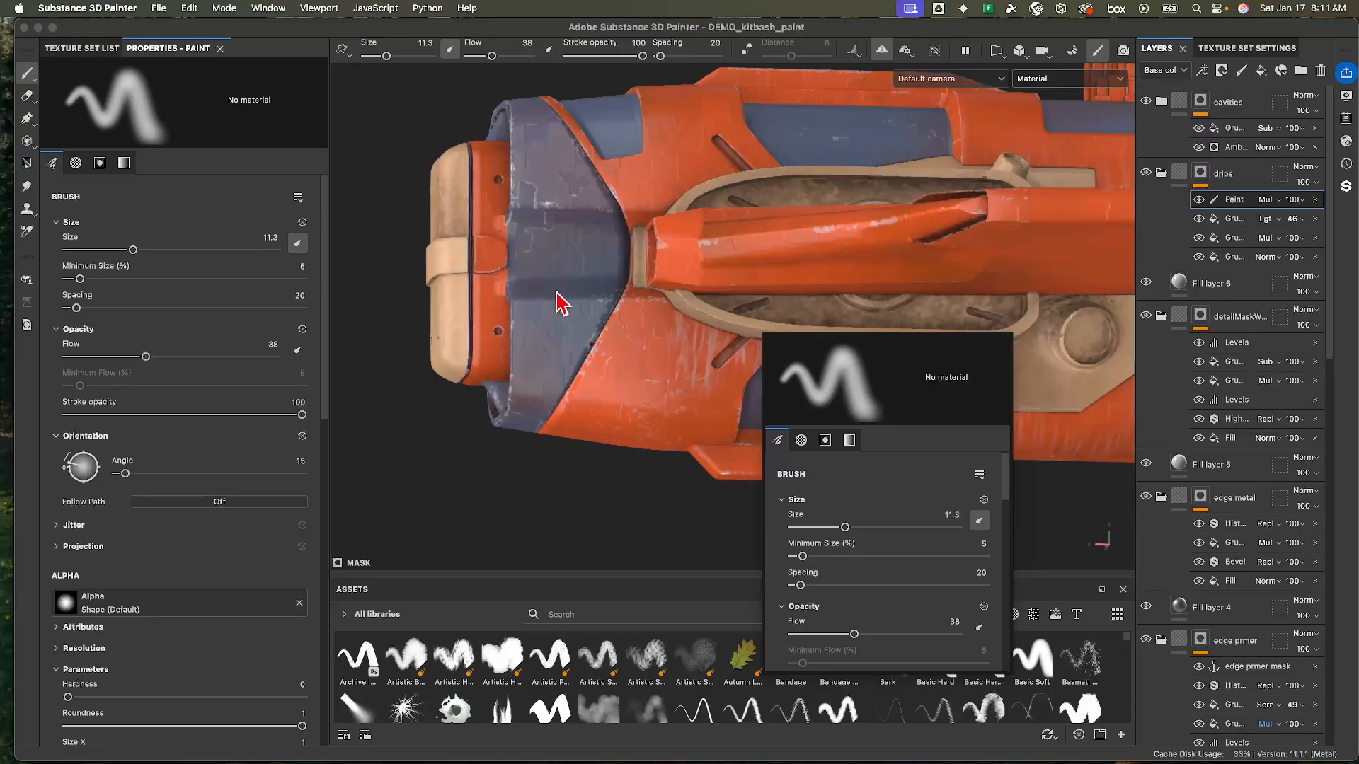
left_click_drag(511, 293, 594, 299)
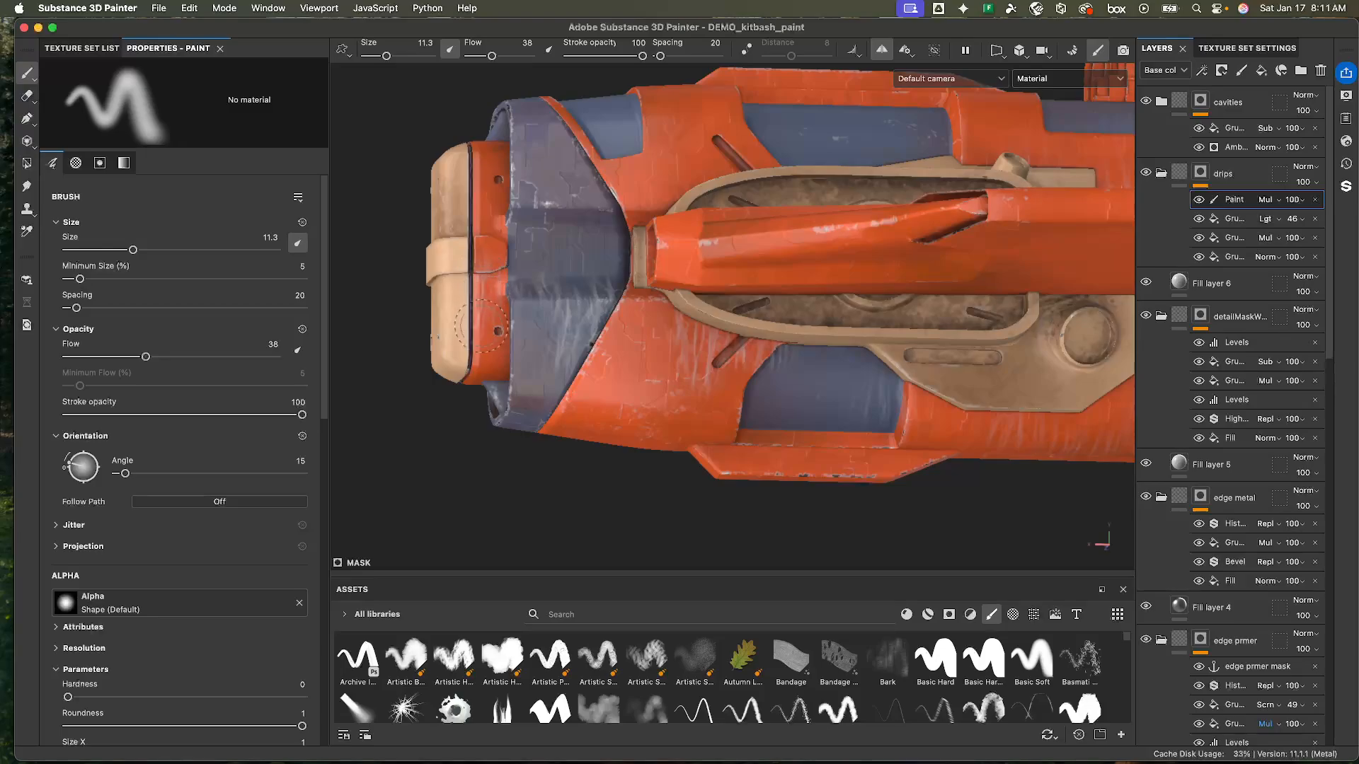
- Darken the uniform base color of Fill layer 6 to 2C2C2C
mouse_move(477, 359)
left_mouse_down("alt")
mouse_move(621, 317)
mouse_move(691, 328)
mouse_move(822, 283)
mouse_move(807, 263)
left_mouse_up("alt")
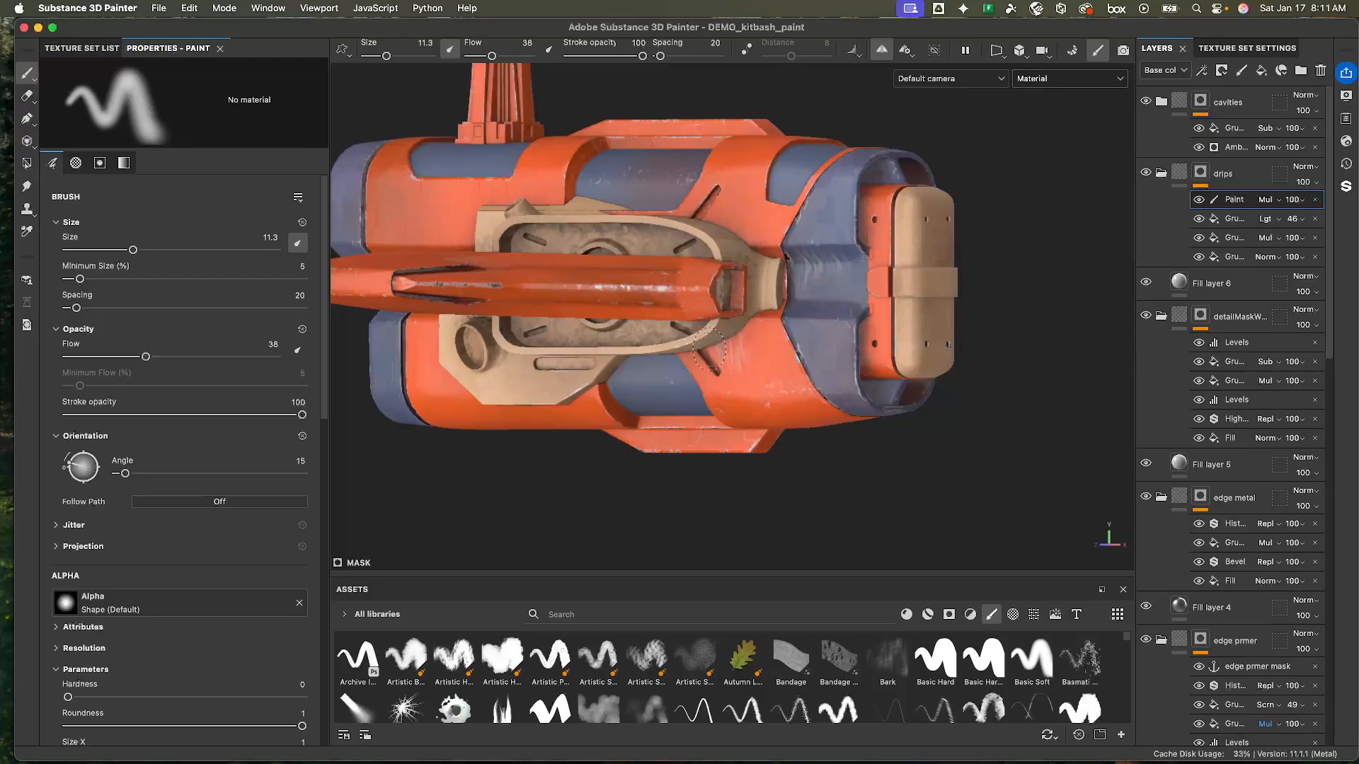
middle_click_drag(683, 349, 868, 264, "alt")
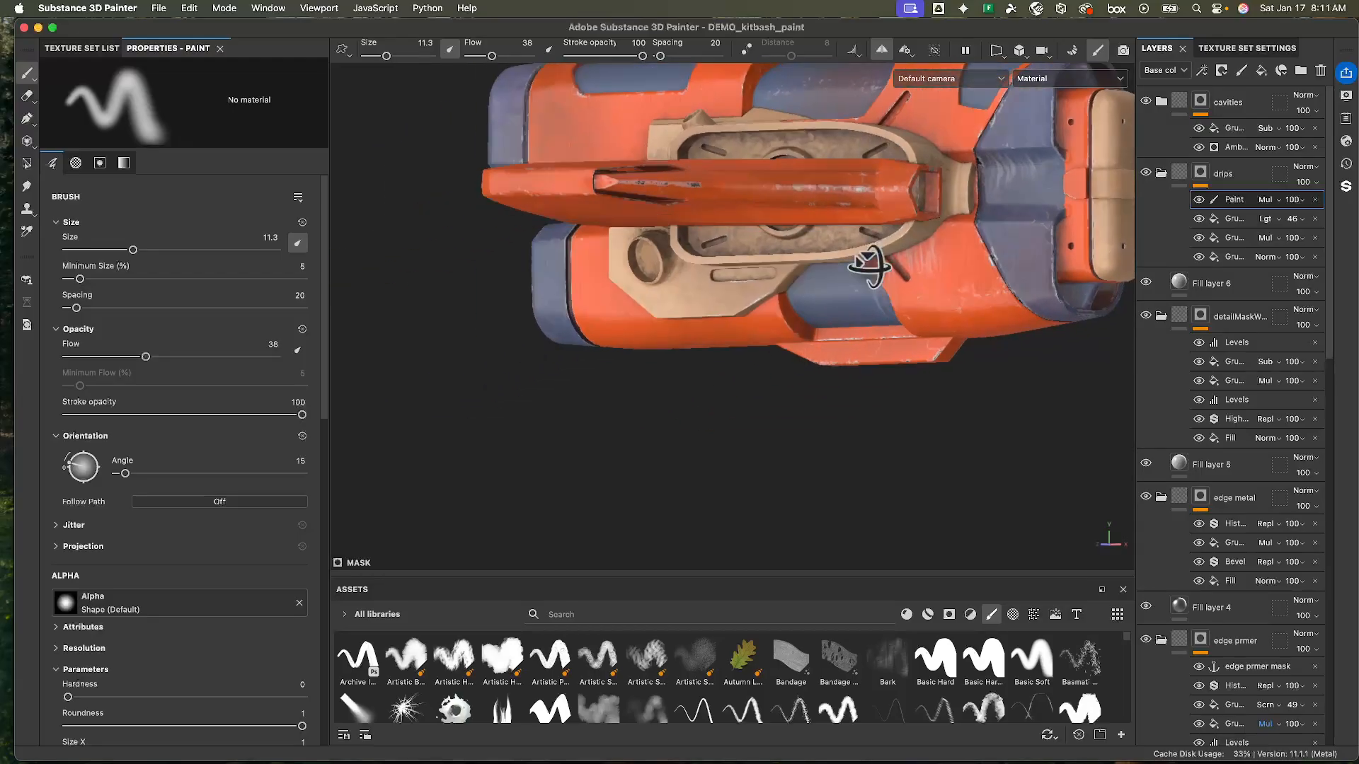
left_click_drag(868, 264, 843, 269, "alt")
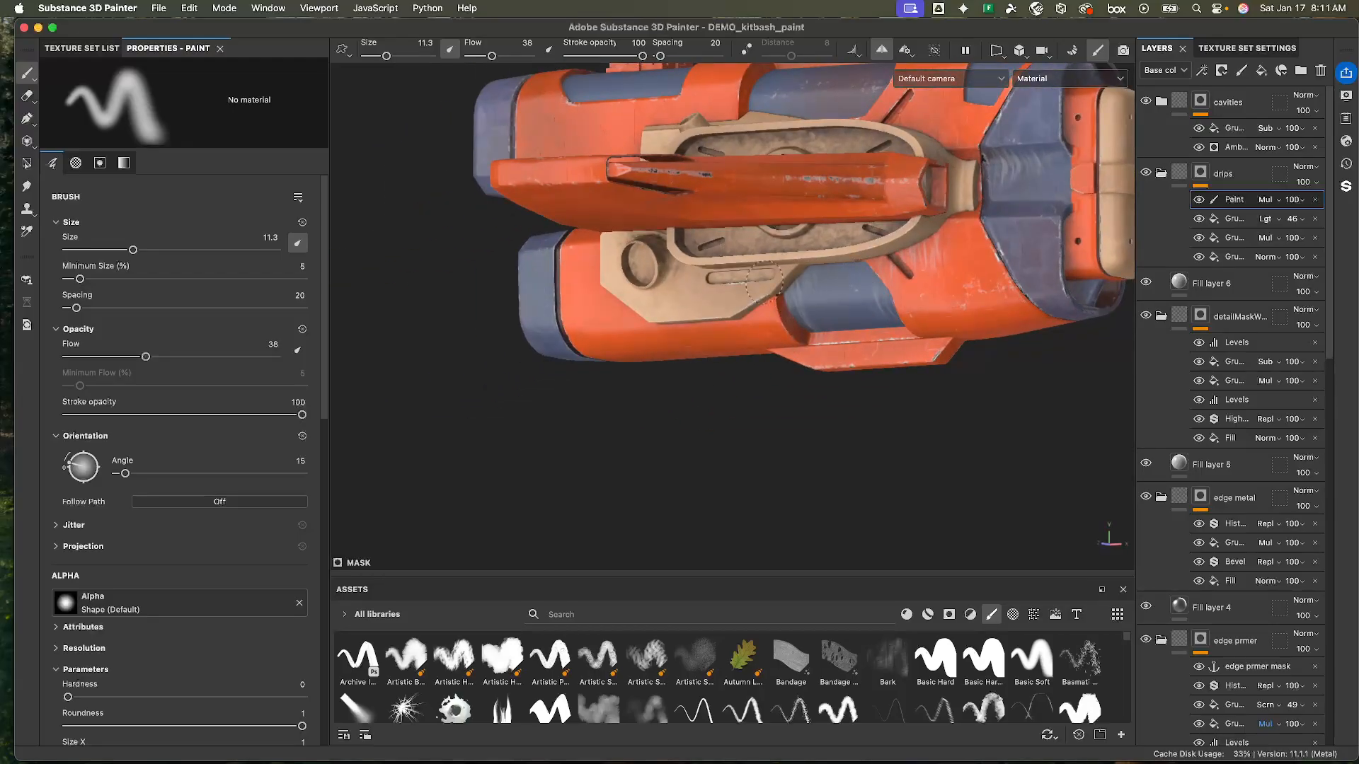
mouse_move(609, 304)
left_mouse_down("alt")
mouse_move(622, 288)
mouse_move(697, 312)
mouse_move(642, 289)
left_mouse_up("alt")
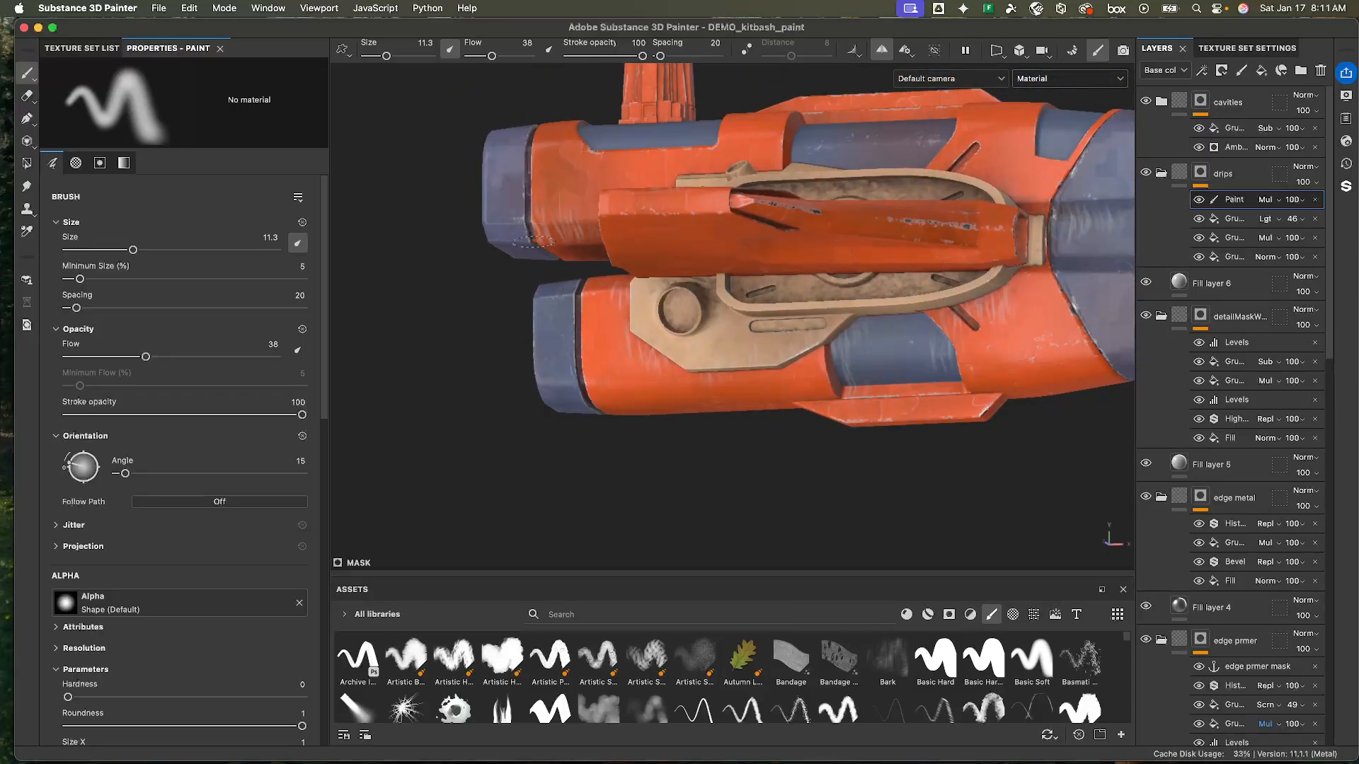
left_click_drag(733, 253, 824, 244, "alt")
middle_click_drag(835, 243, 749, 266, "alt")
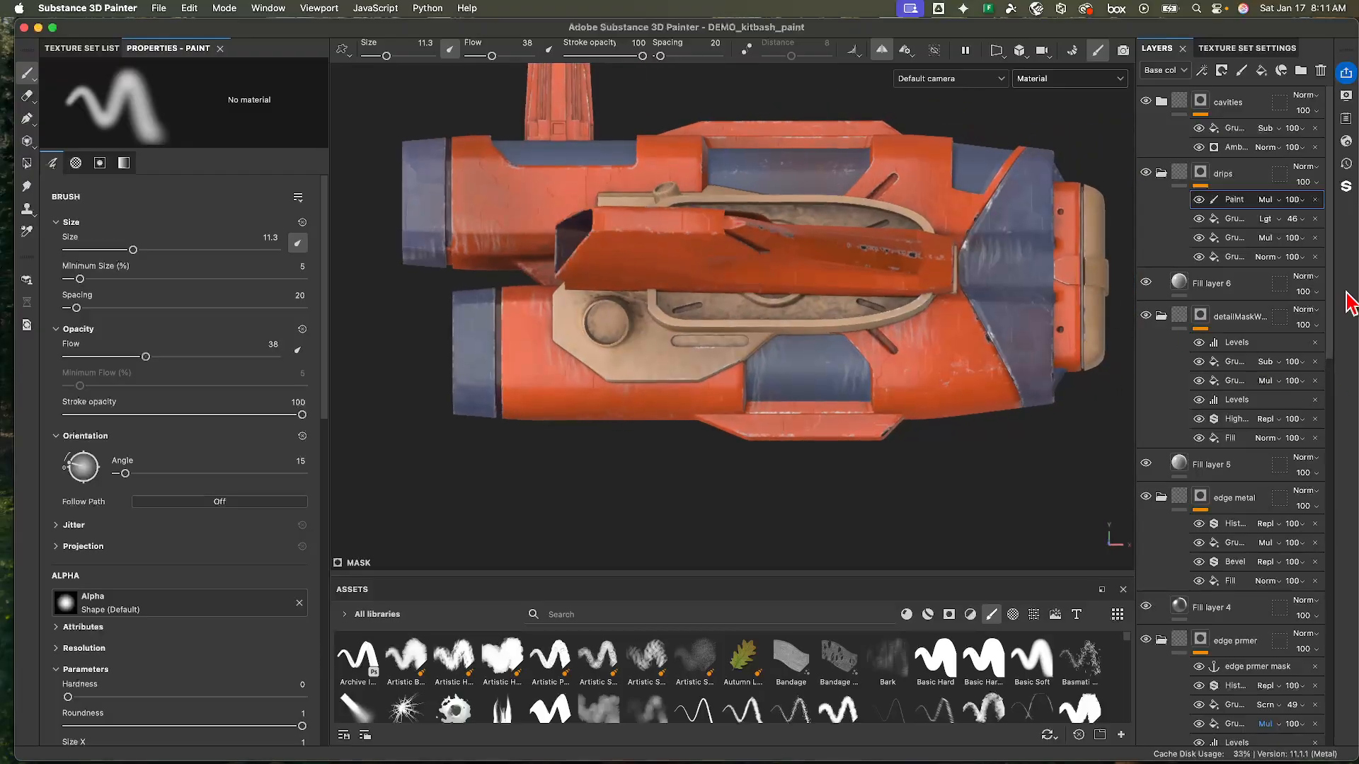
left_click(1175, 285)
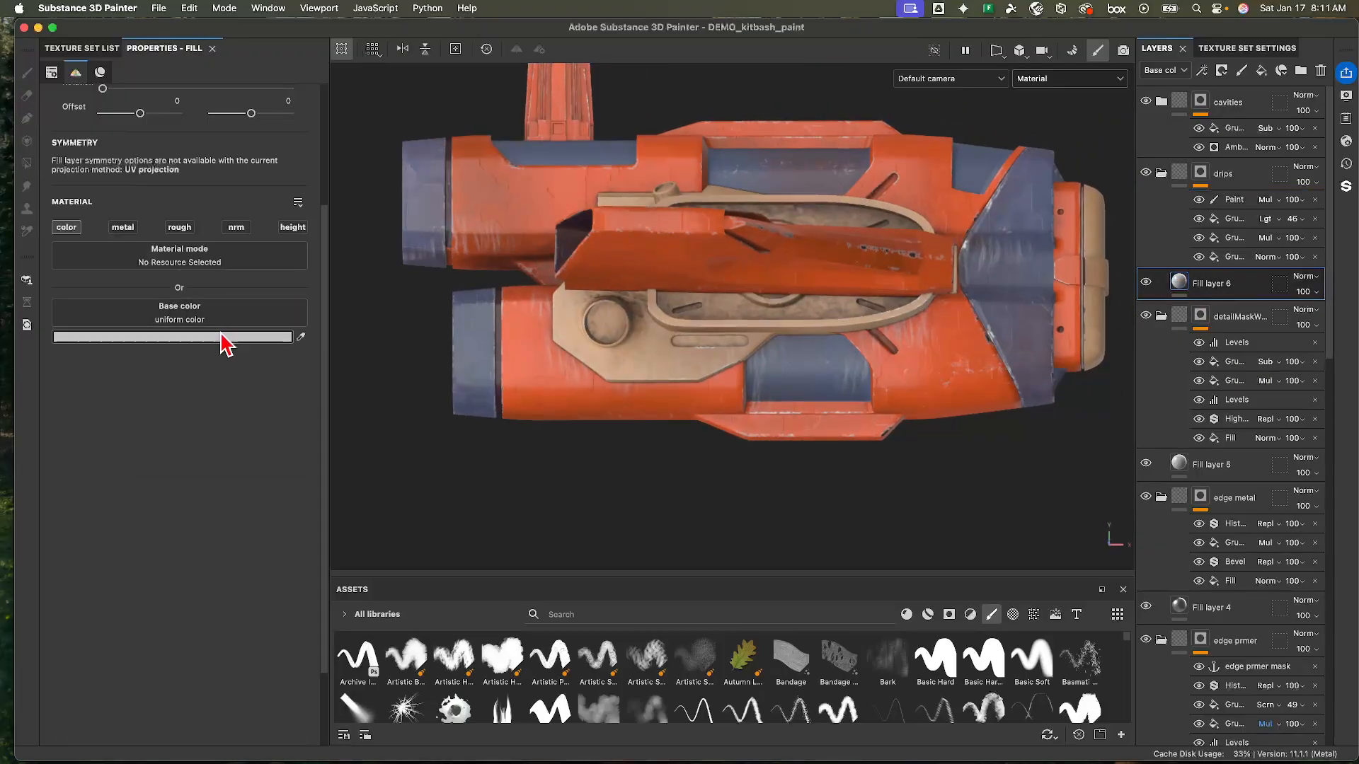
left_click(219, 338)
mouse_move(227, 490)
left_mouse_down()
mouse_move(212, 520)
mouse_move(206, 511)
left_mouse_up()
- Examine the darkened fill color on the ship's hull from several angles and distances
mouse_move(860, 152)
right_mouse_down("alt")
mouse_move(850, 215)
mouse_move(736, 283)
right_mouse_up("alt")
middle_click_drag(730, 288, 786, 326, "alt")
left_click_drag(786, 326, 709, 320, "alt")
right_click_drag(710, 320, 819, 256, "alt")
middle_click_drag(736, 267, 613, 233, "alt")
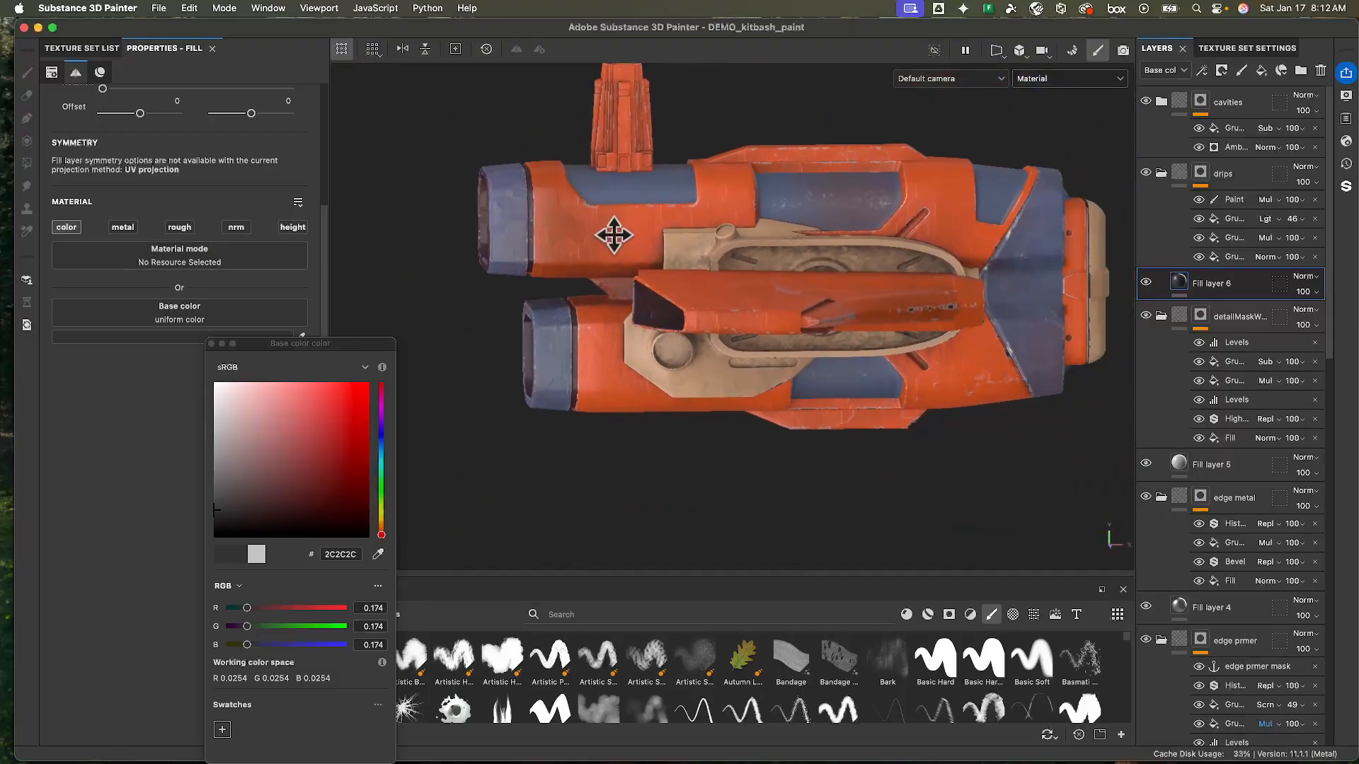
left_click_drag(614, 235, 673, 269, "alt")
middle_click_drag(887, 237, 778, 278, "alt")
right_click_drag(777, 278, 576, 255, "alt")
left_click_drag(576, 254, 688, 302, "alt")
middle_click_drag(816, 302, 678, 419, "alt")
left_click_drag(673, 408, 682, 200, "alt")
middle_click_drag(682, 201, 710, 237, "alt")
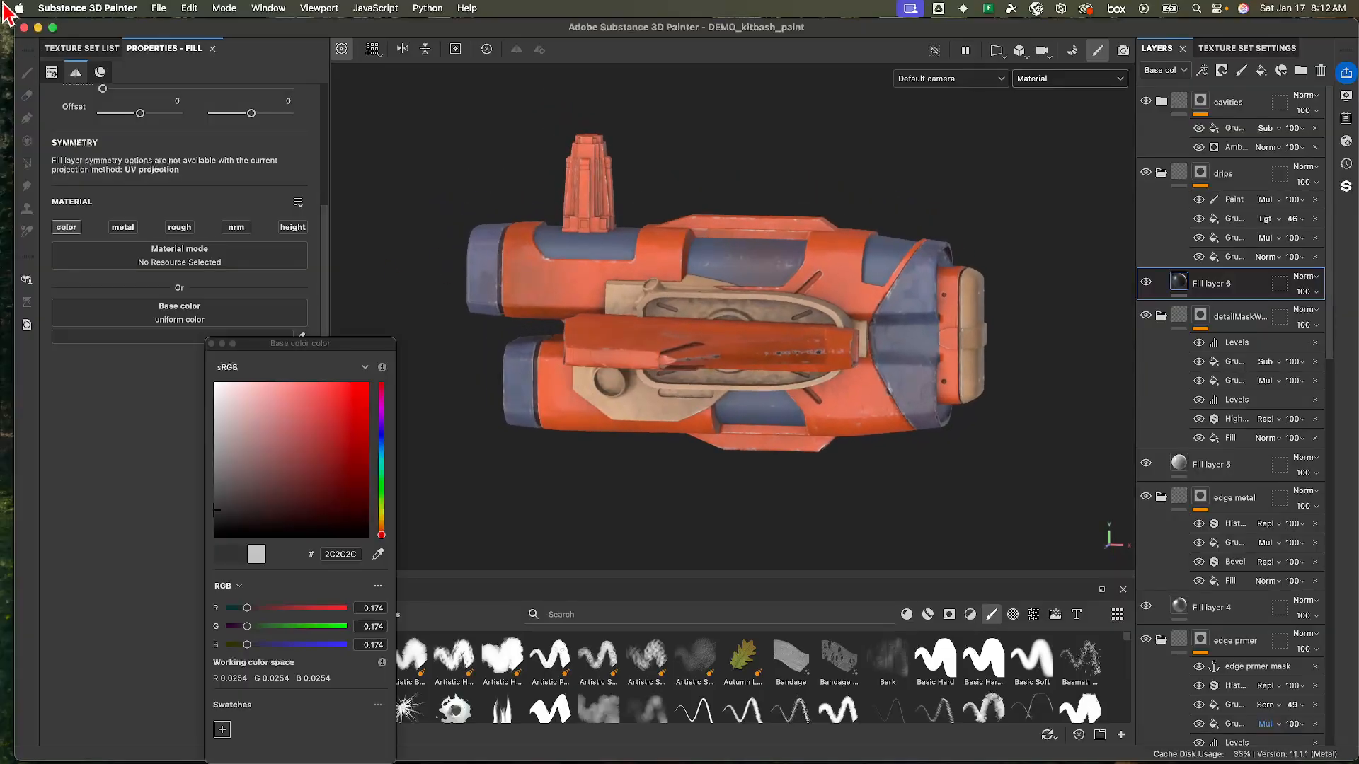
- Save the project and close the base color picker
mouse_move(0, 1)
left_click(342, 169)
left_click(160, 9)
left_click(170, 131)
left_click(212, 344)
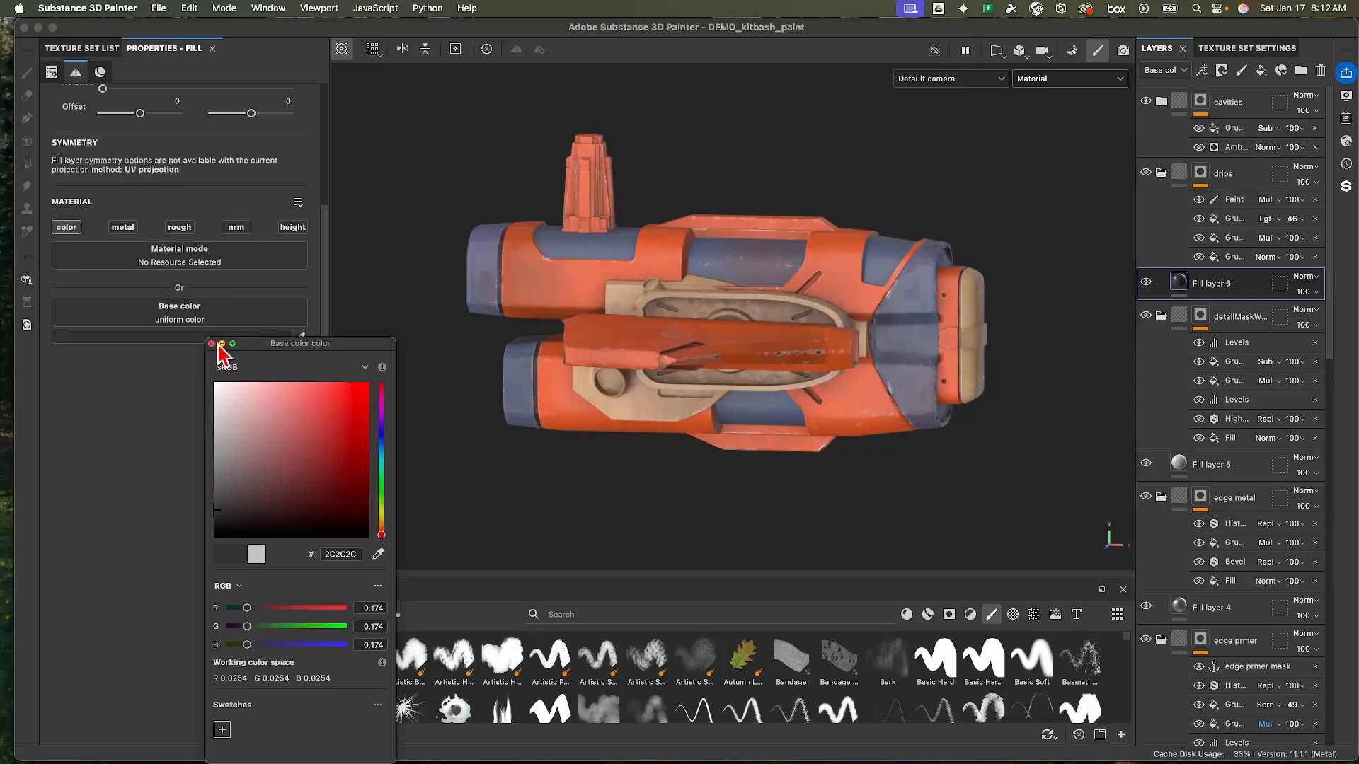
left_click(211, 344)
- Start a texture export and review DefaultMaterial's size and output maps before returning to the global settings
left_click(158, 8)
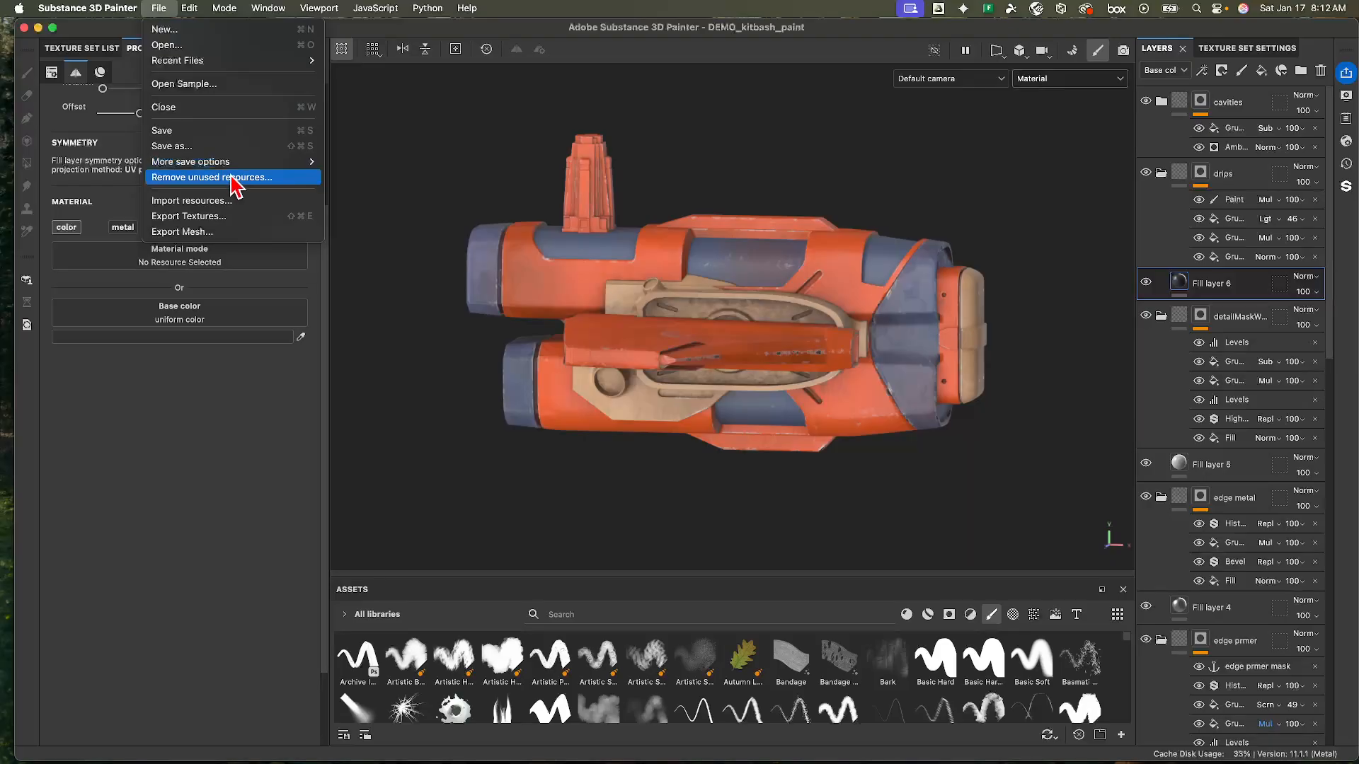
left_click(212, 216)
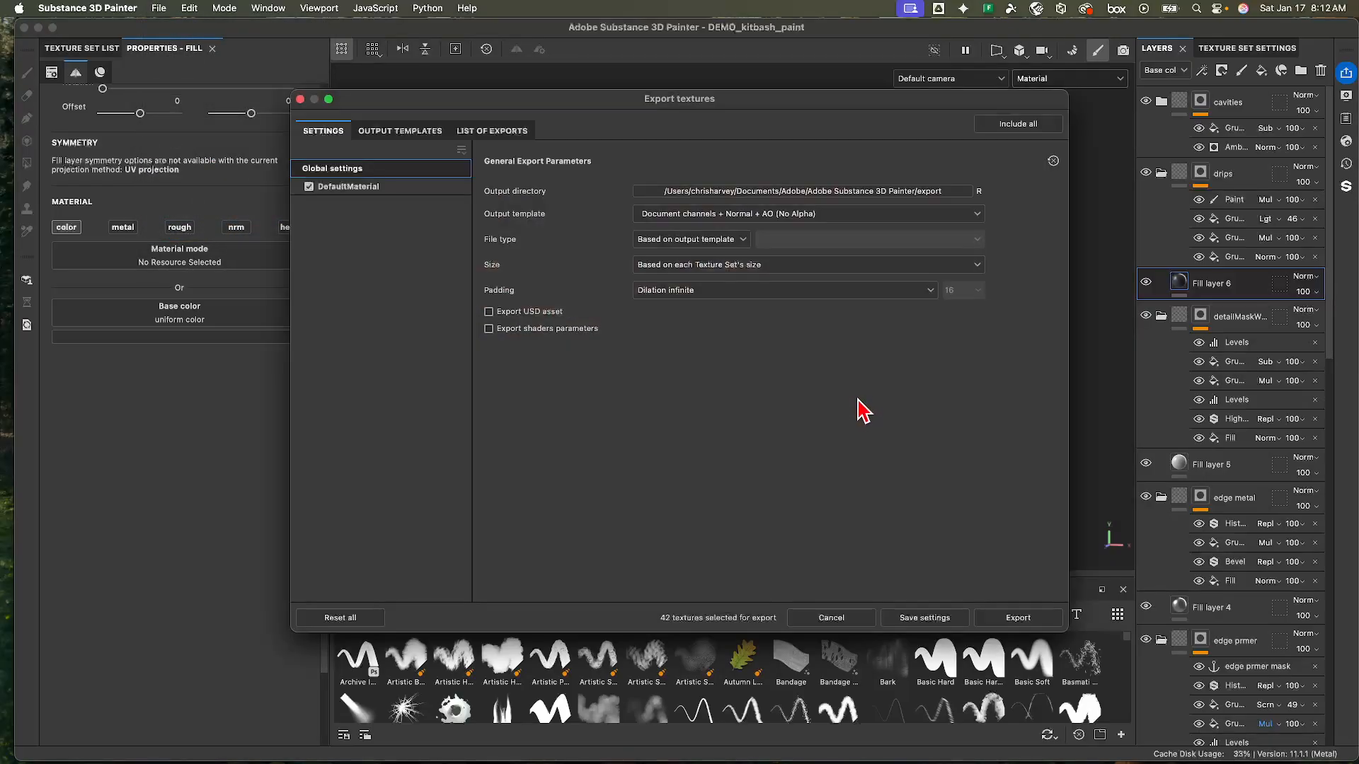
left_click(354, 187)
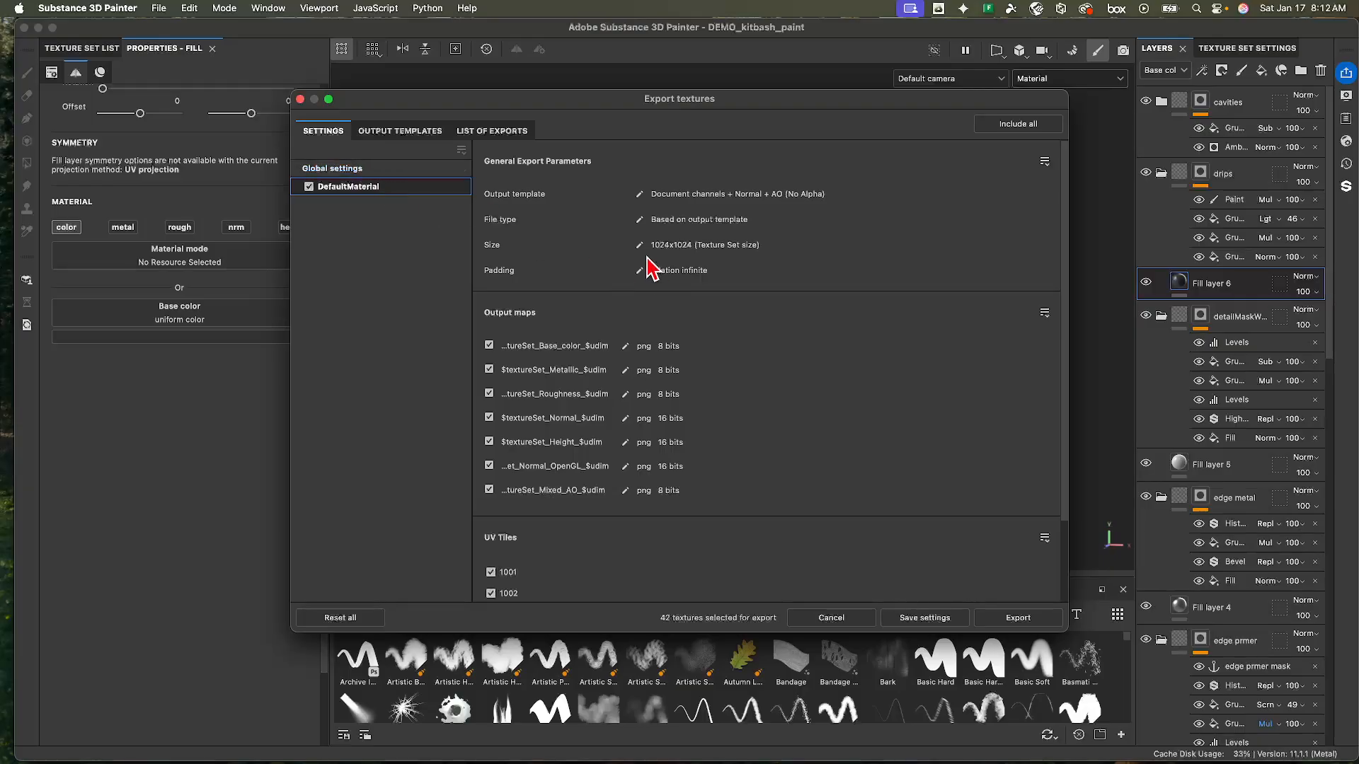
left_click(343, 171)
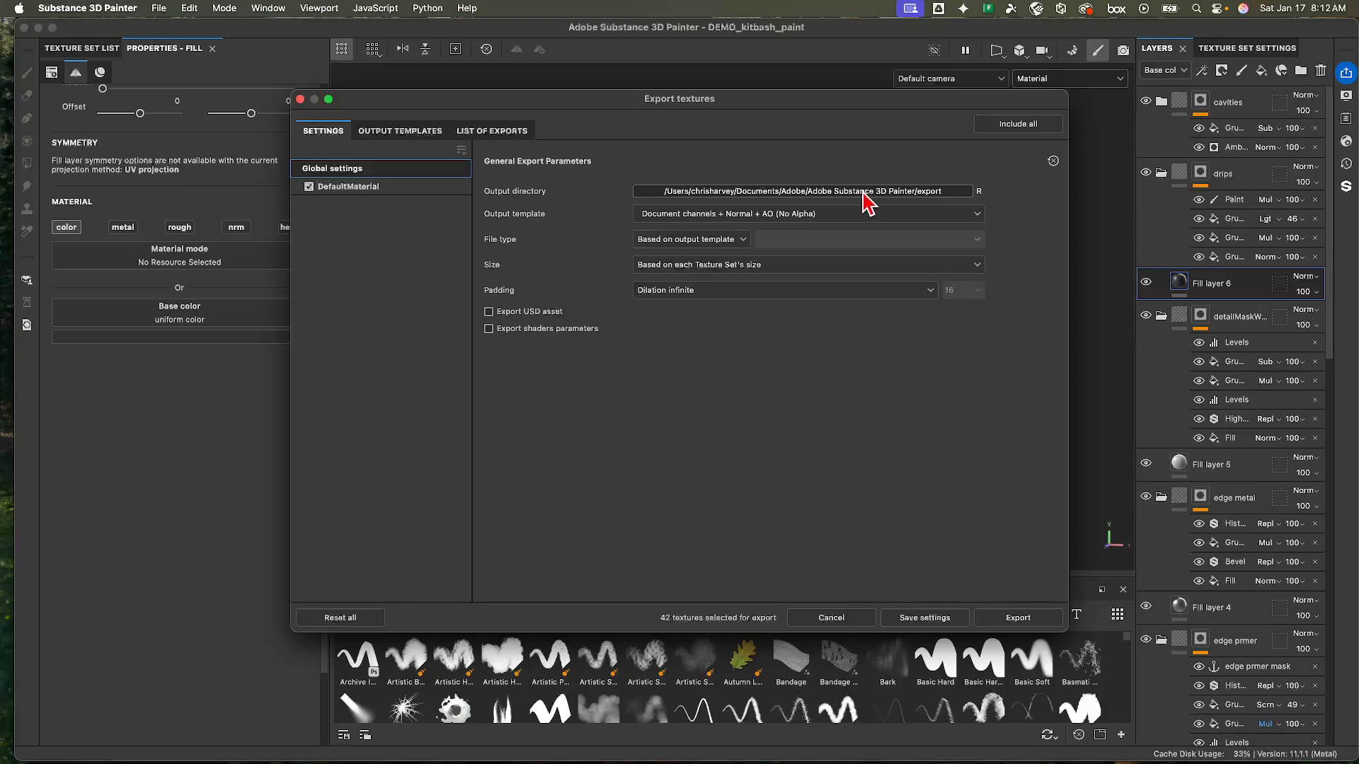
- Set the global output template to Renderman (pxrSurface) and review the output maps it assigns to DefaultMaterial
left_click(816, 214)
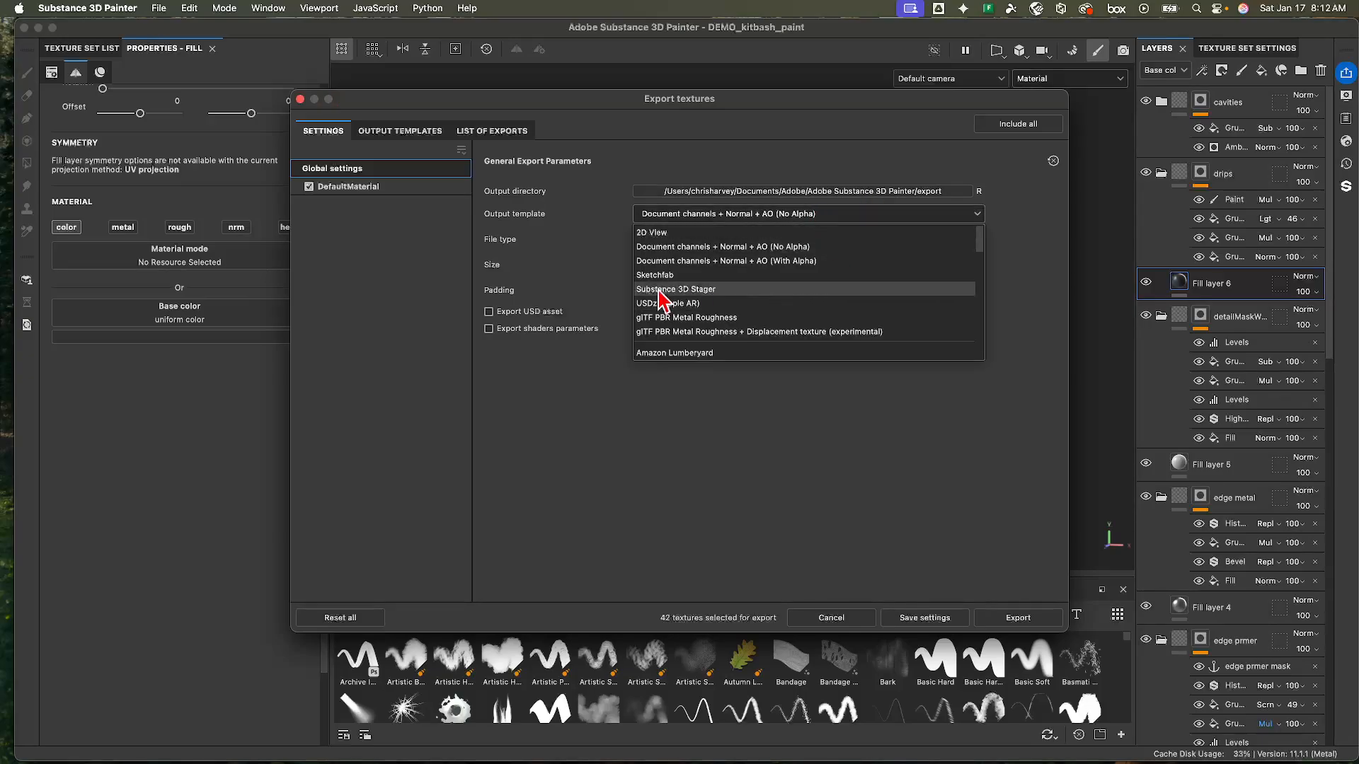
scroll(715, 305, "down", 10)
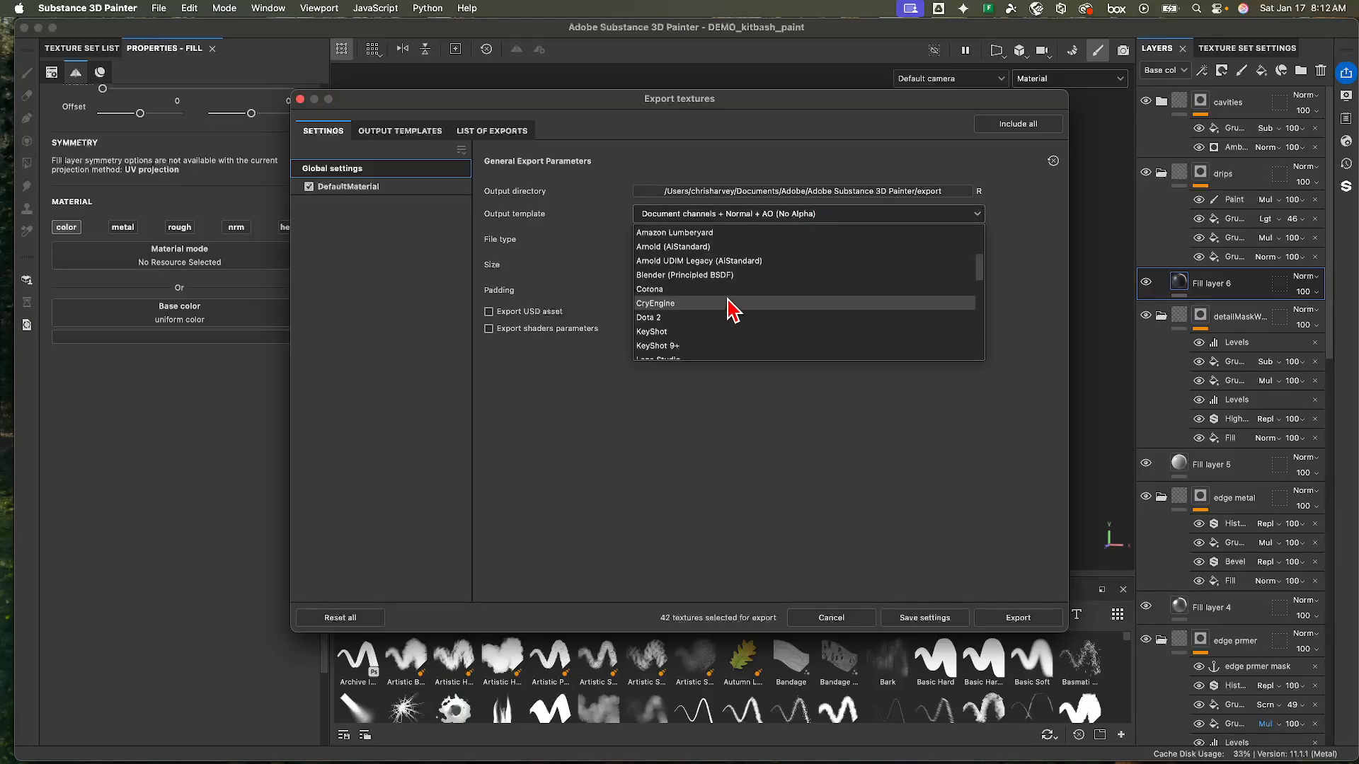
scroll(729, 306, "down", 10)
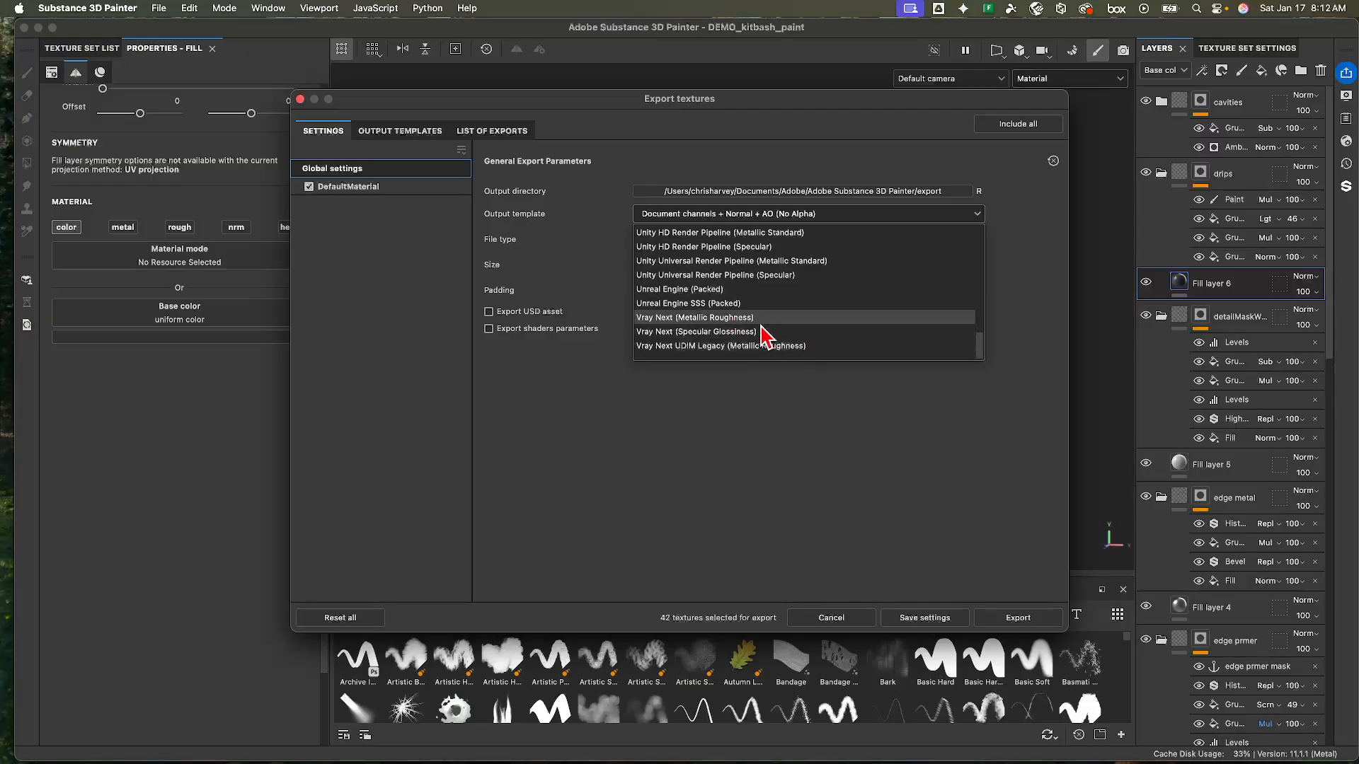
scroll(765, 329, "up", 3)
scroll(743, 318, "up", 6)
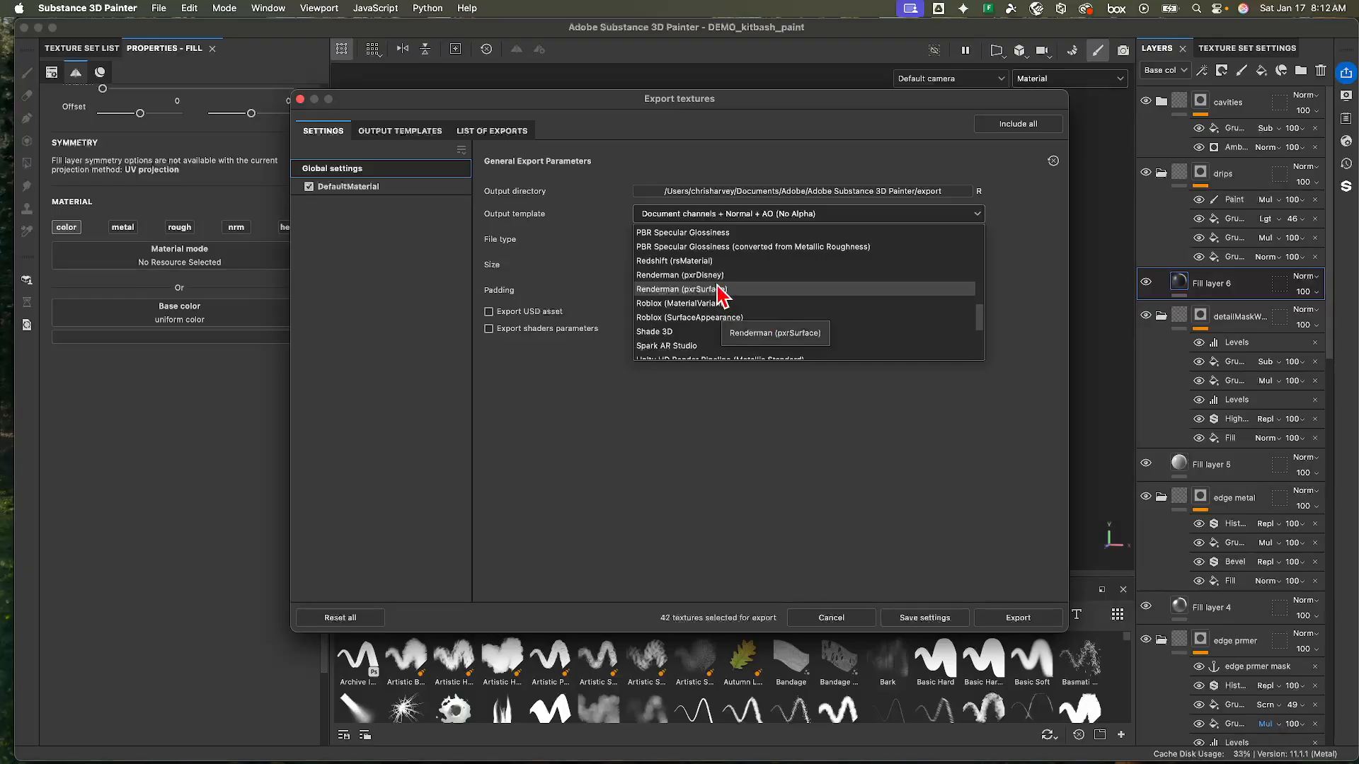
left_click(708, 290)
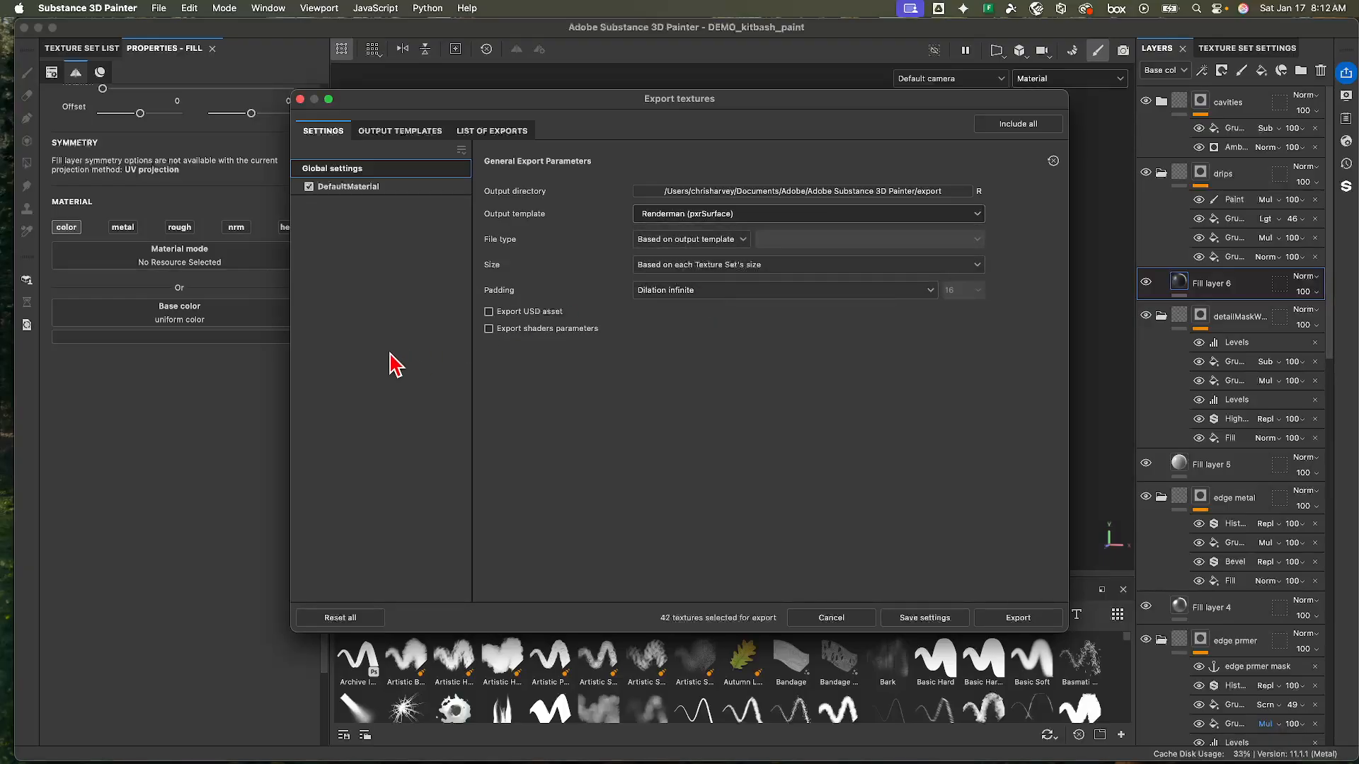
left_click(358, 186)
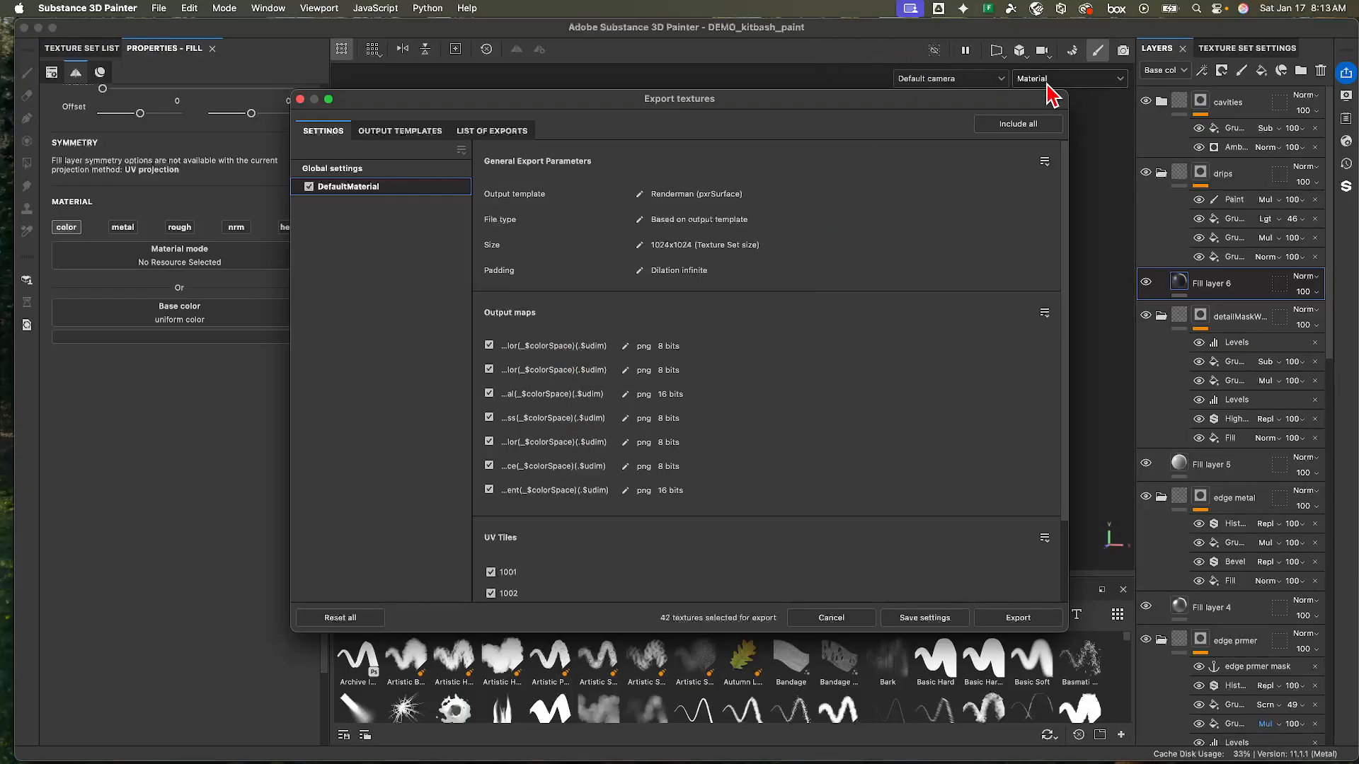
- Duplicate the Renderman (pxrDisney) output template and name the copy myExport
left_click(409, 132)
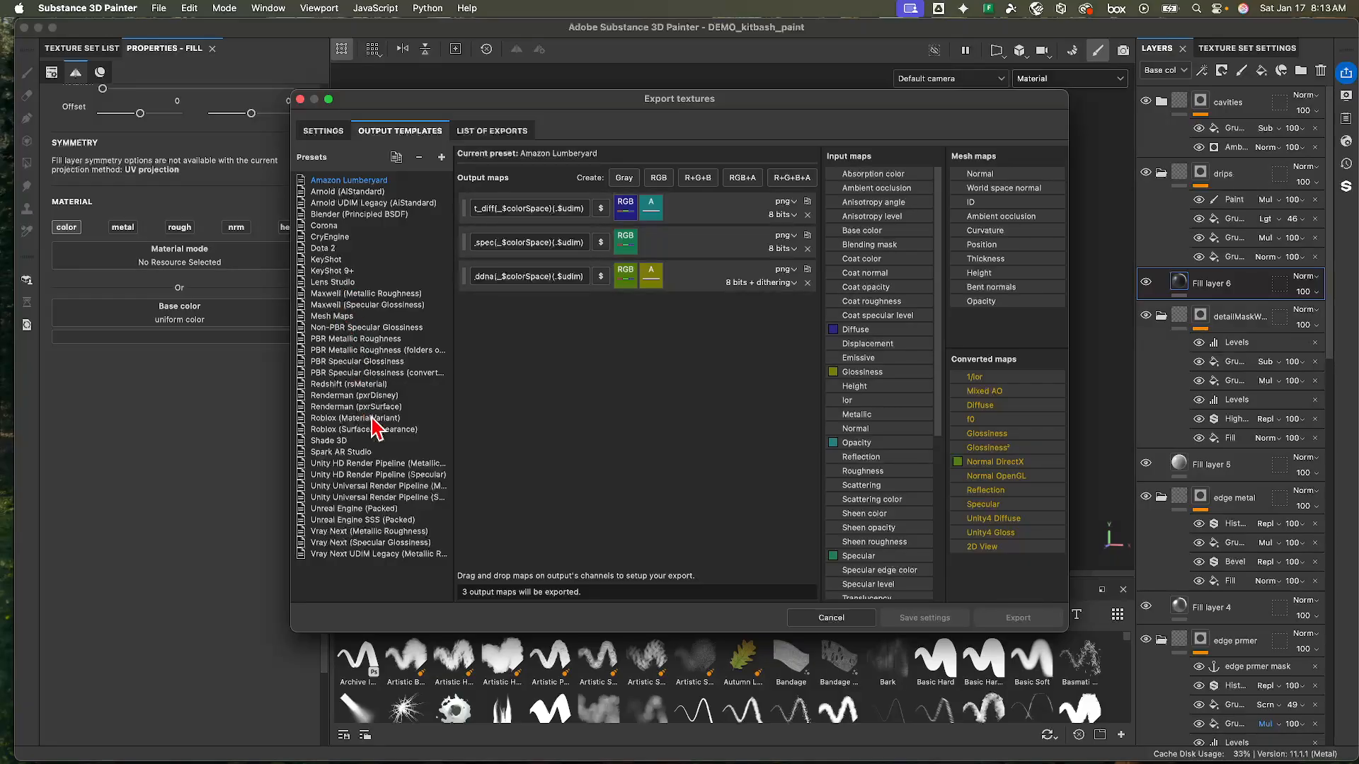
left_click(368, 396)
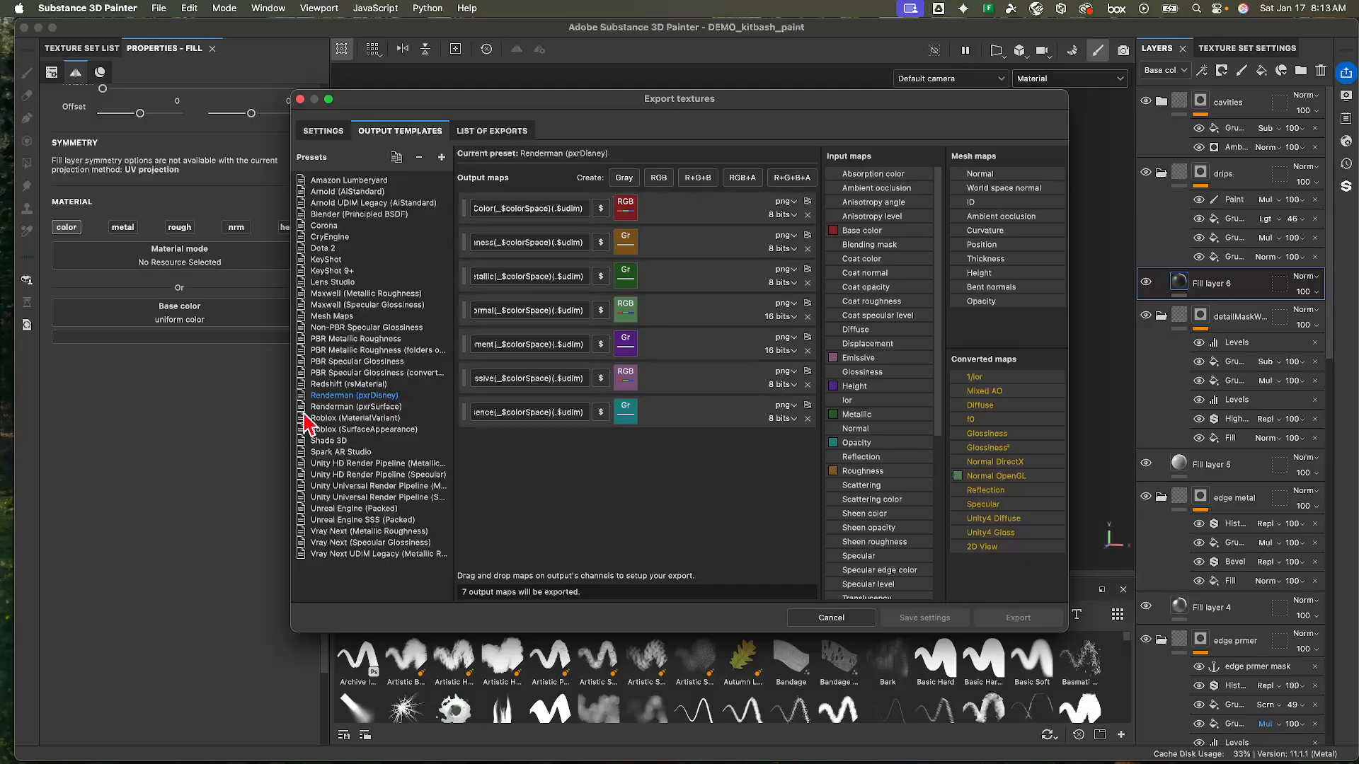
right_click(340, 400)
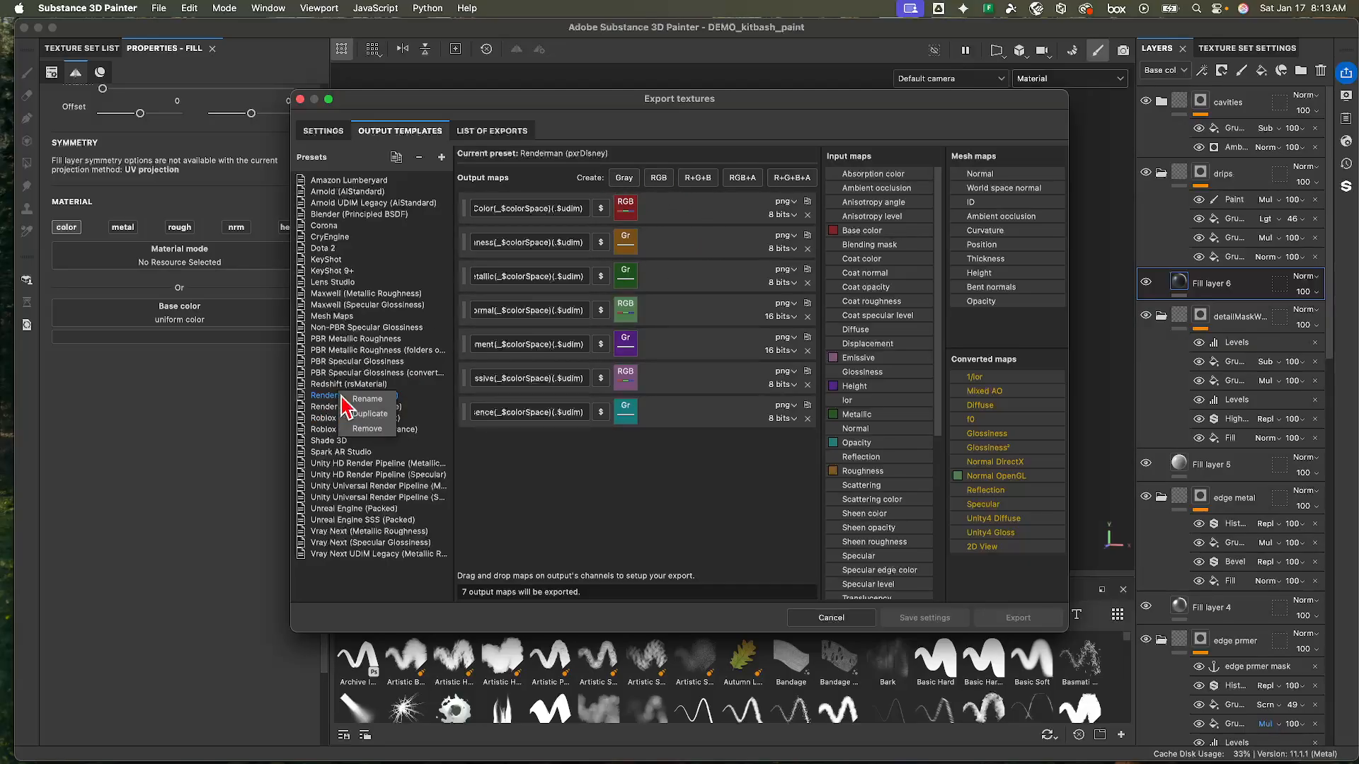
left_click(381, 414)
double_click(385, 565)
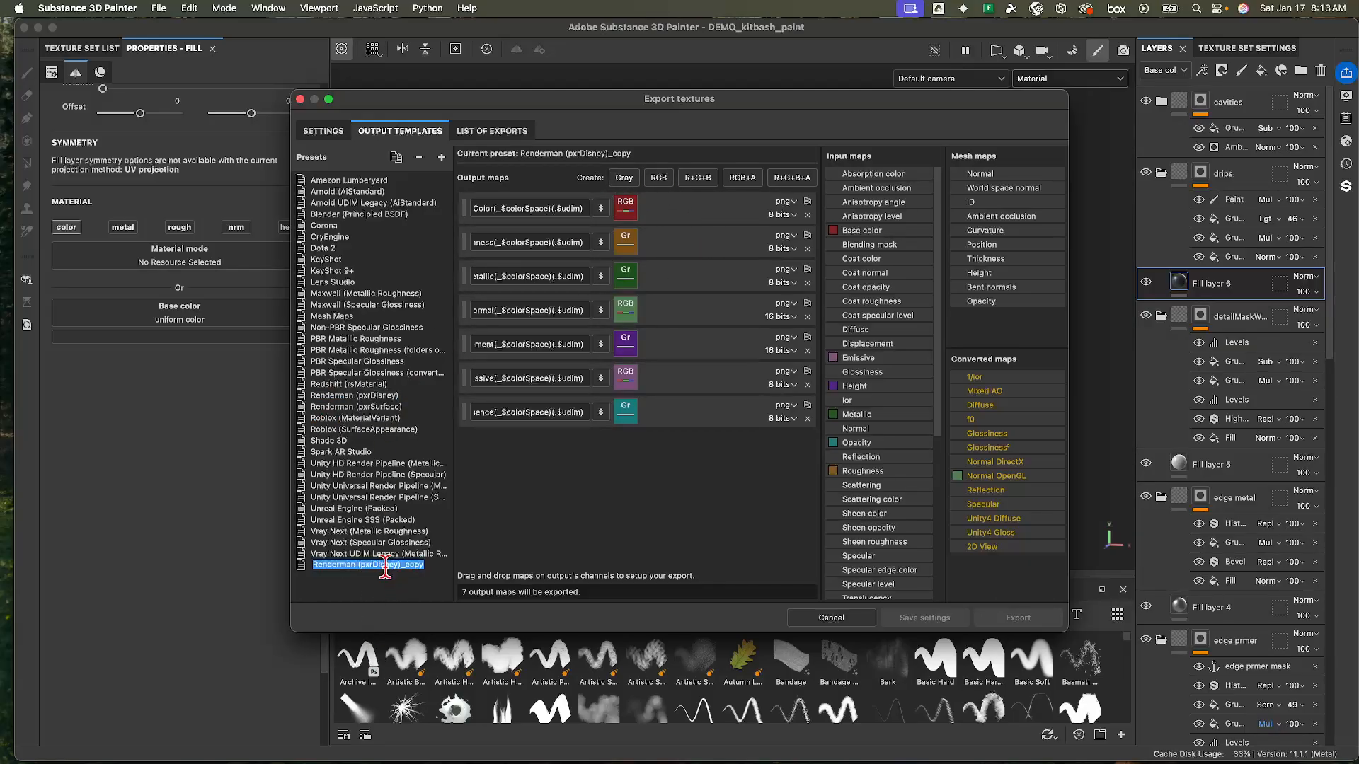
type("myExport")
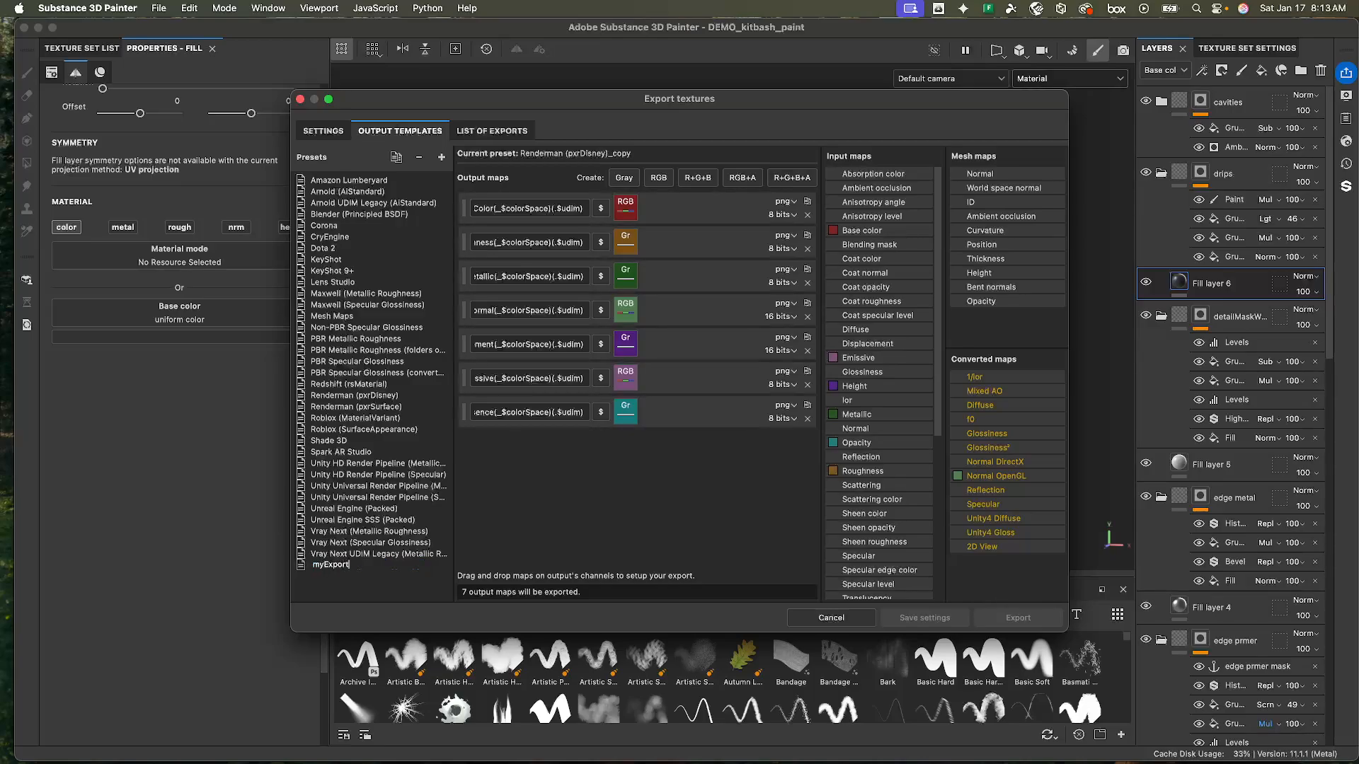
key("Return")
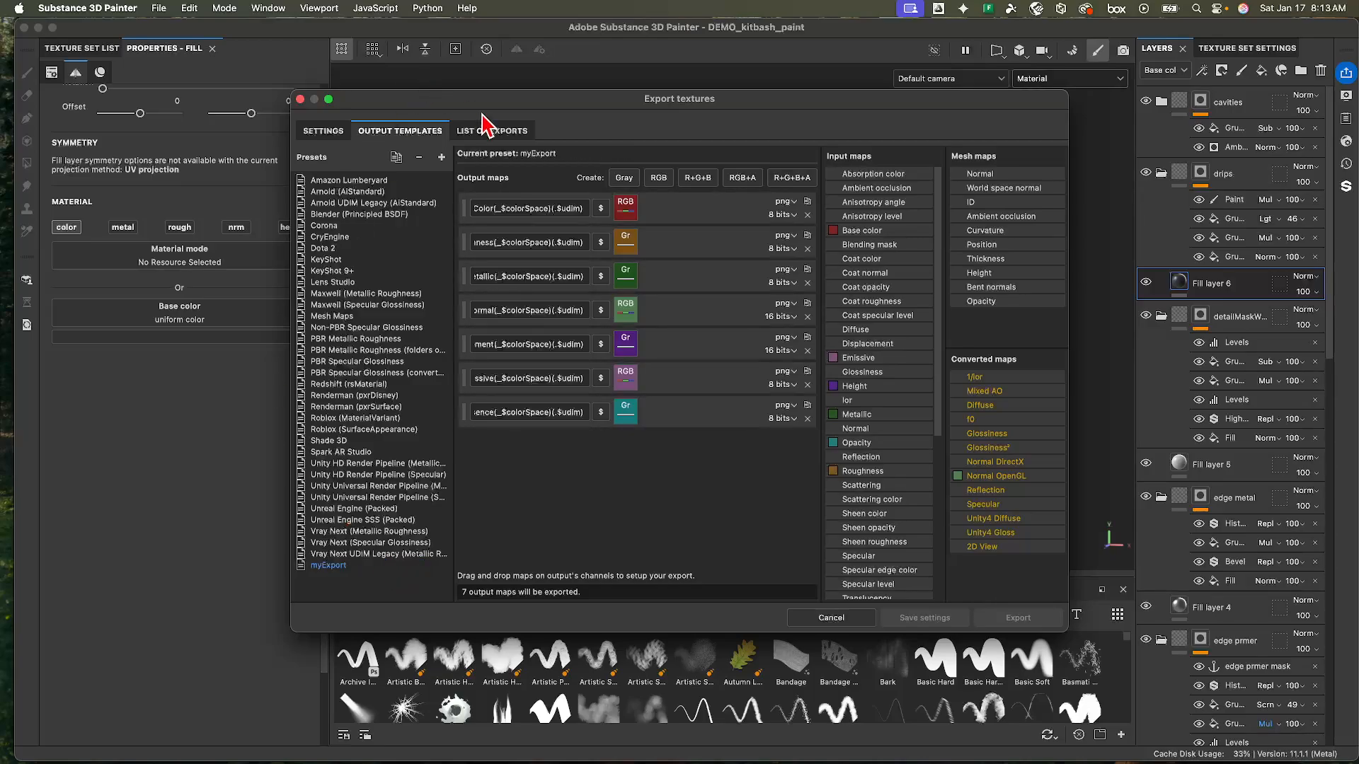
- Rename myExport's base color output map as clr(.$udim) and its roughness output map as rgh(.$udim)
left_click(565, 208)
left_click_drag(533, 217, 503, 217)
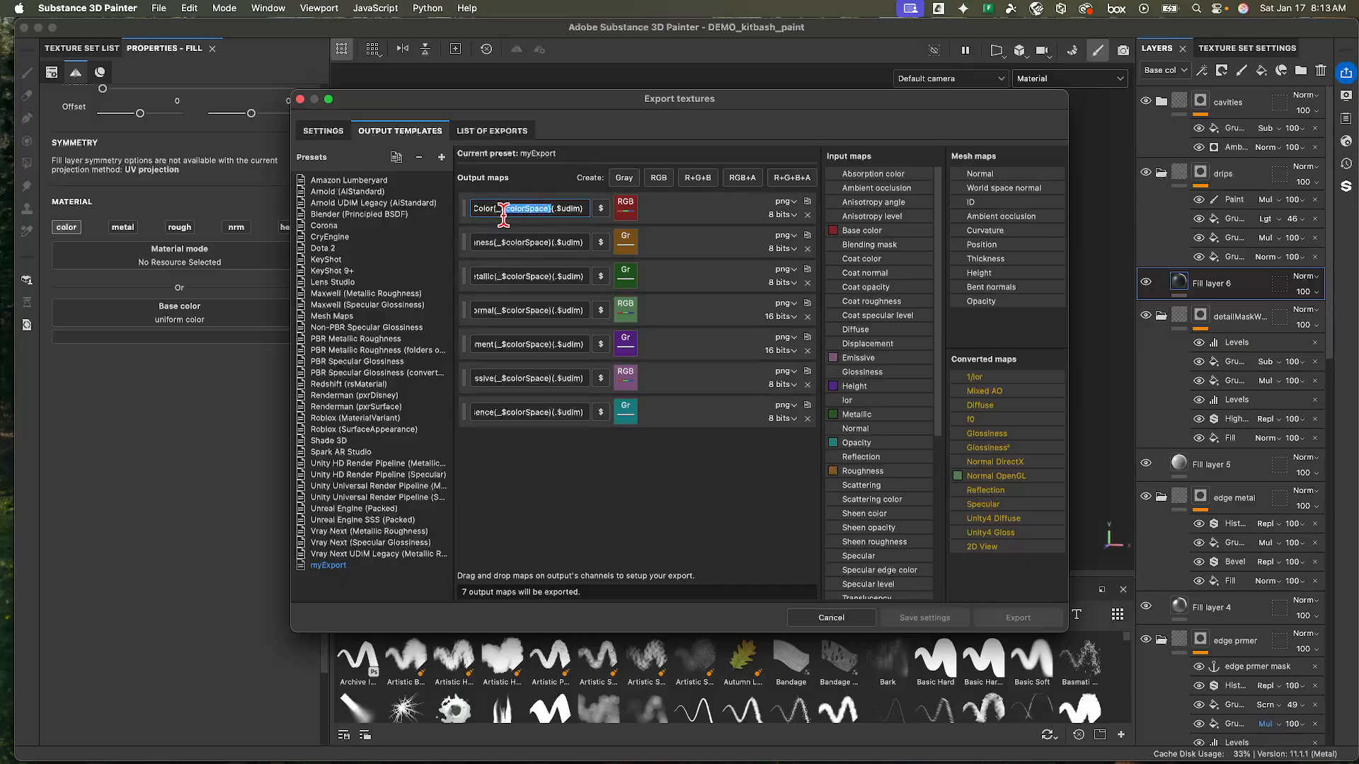
key("BackSpace")
left_click_drag(551, 209, 447, 215)
key("BackSpace")
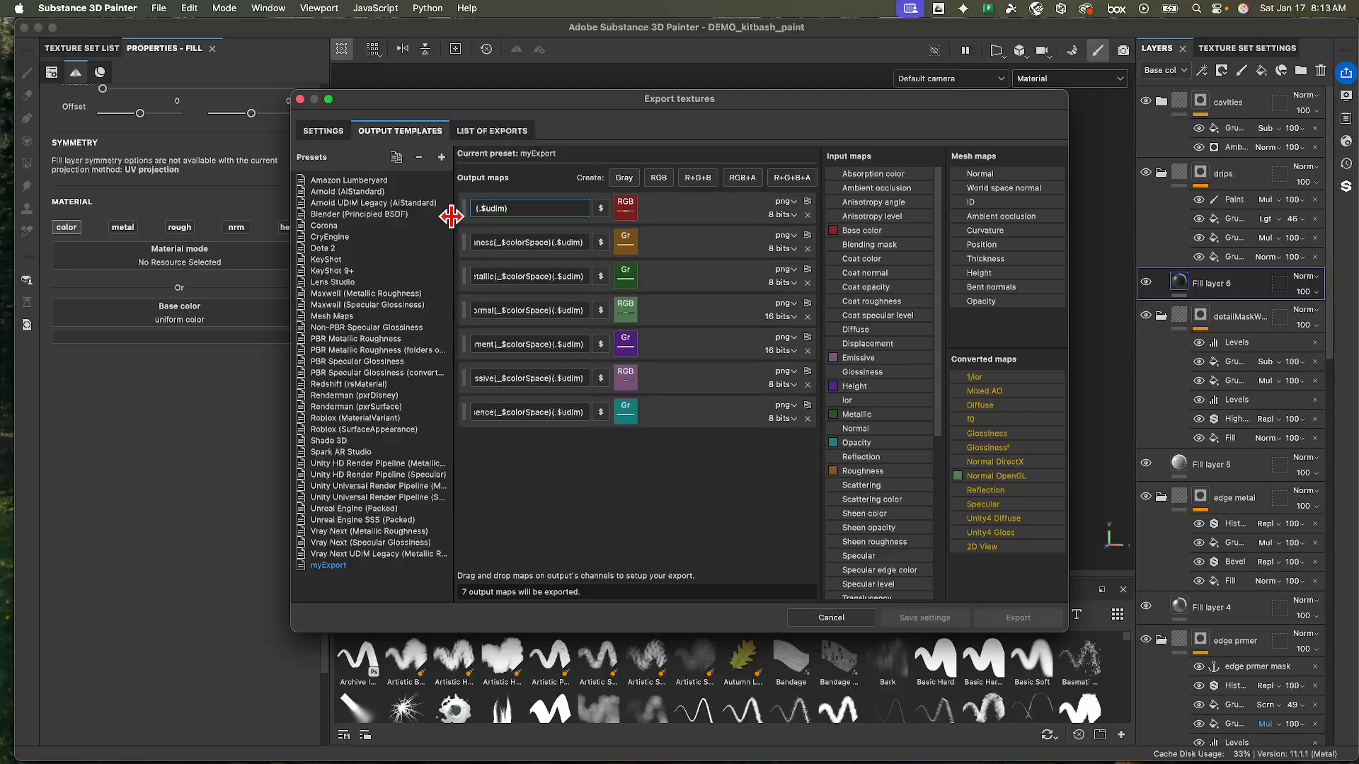
type("clr")
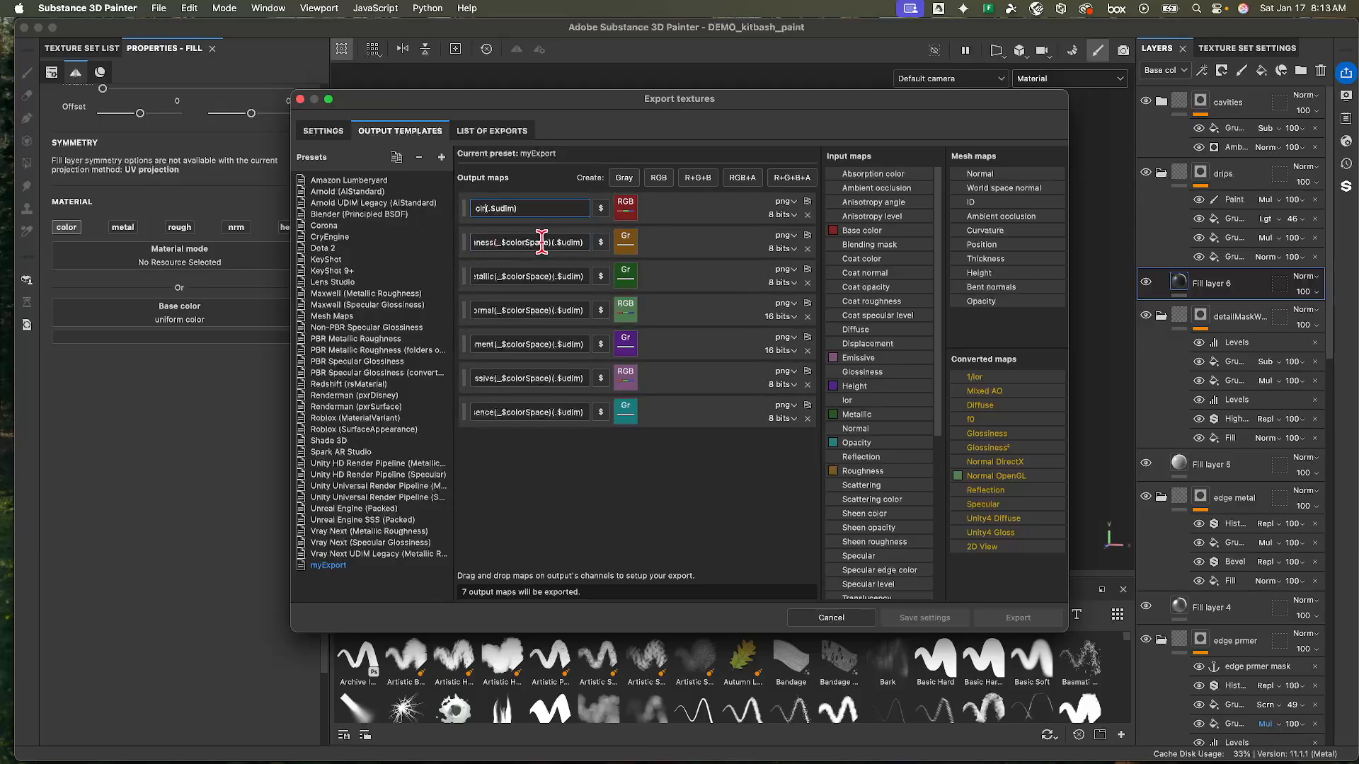
left_click_drag(551, 242, 419, 241)
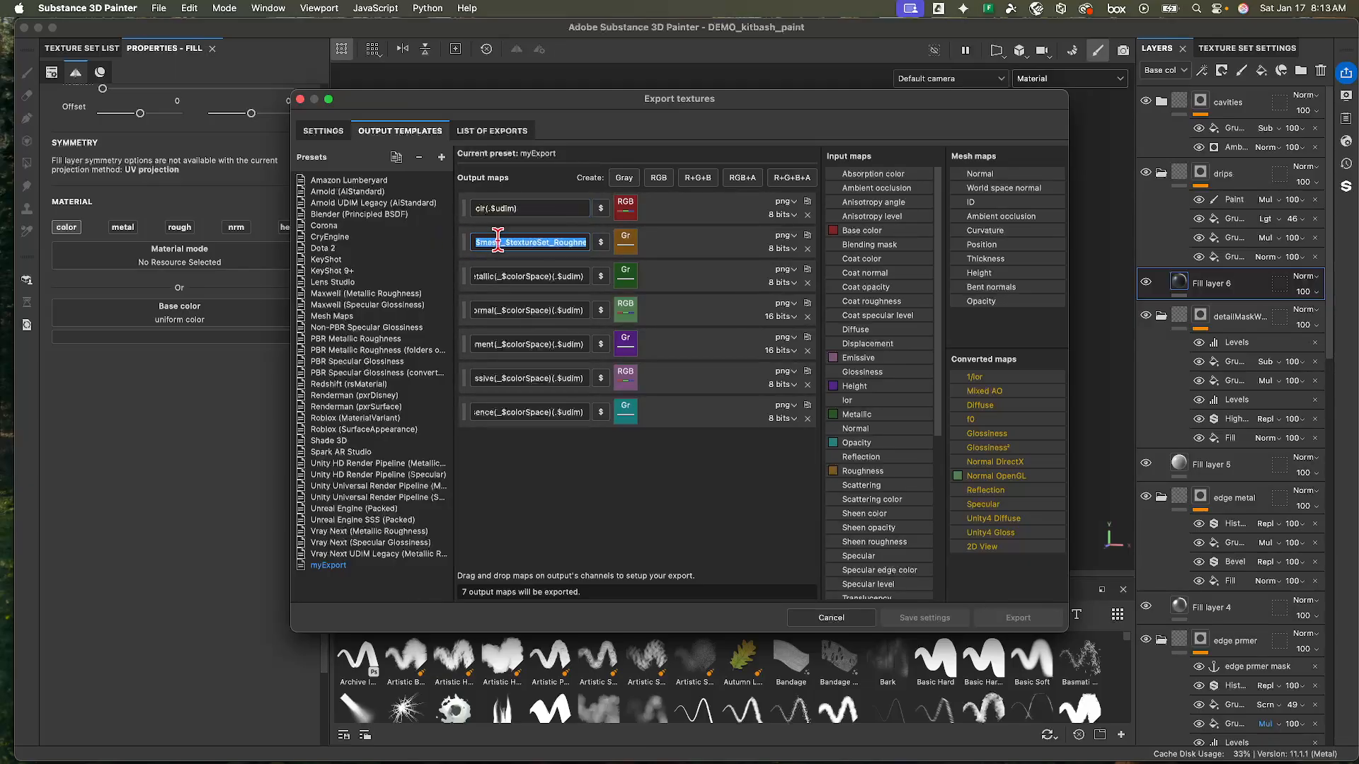
key("BackSpace")
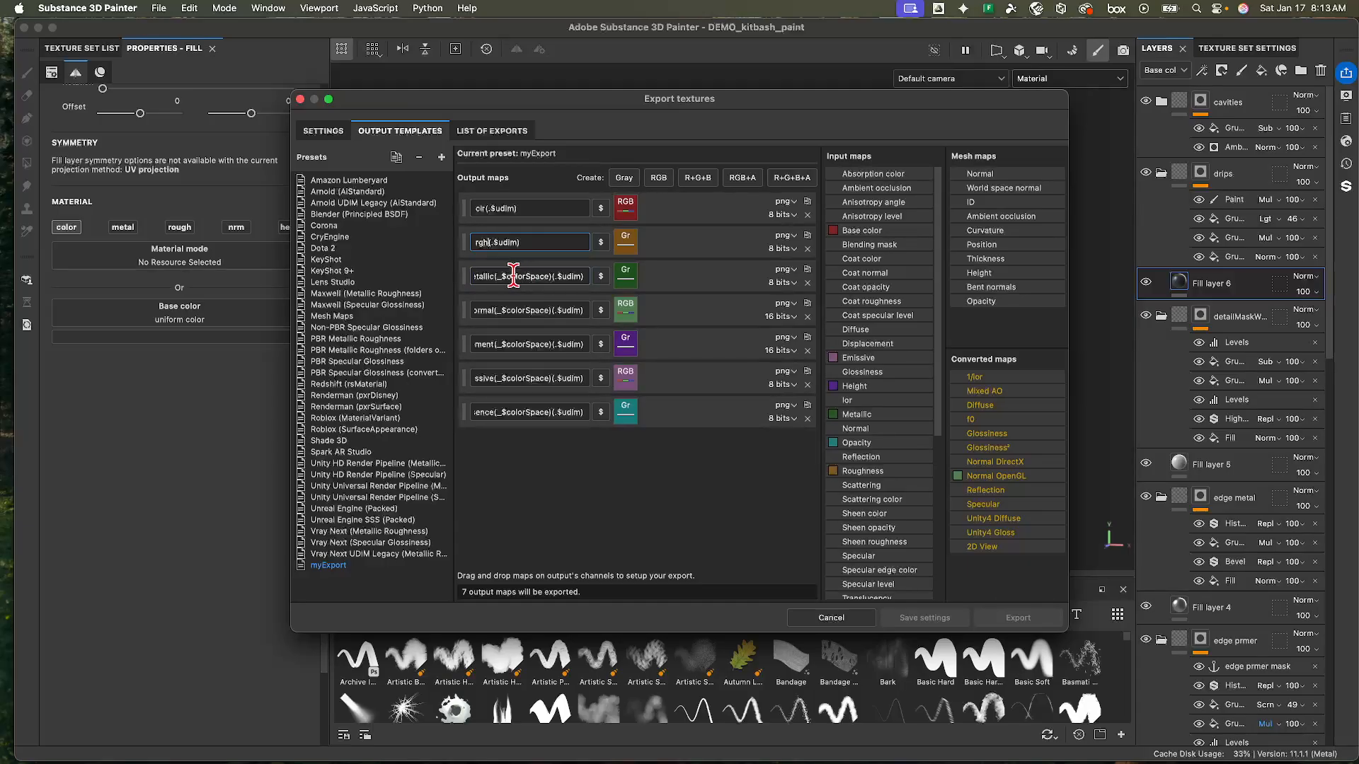
- Rename myExport's metallic output map as mtl(.$udim) and its normal output map as nrm(.$udim)
left_click_drag(553, 276, 467, 273)
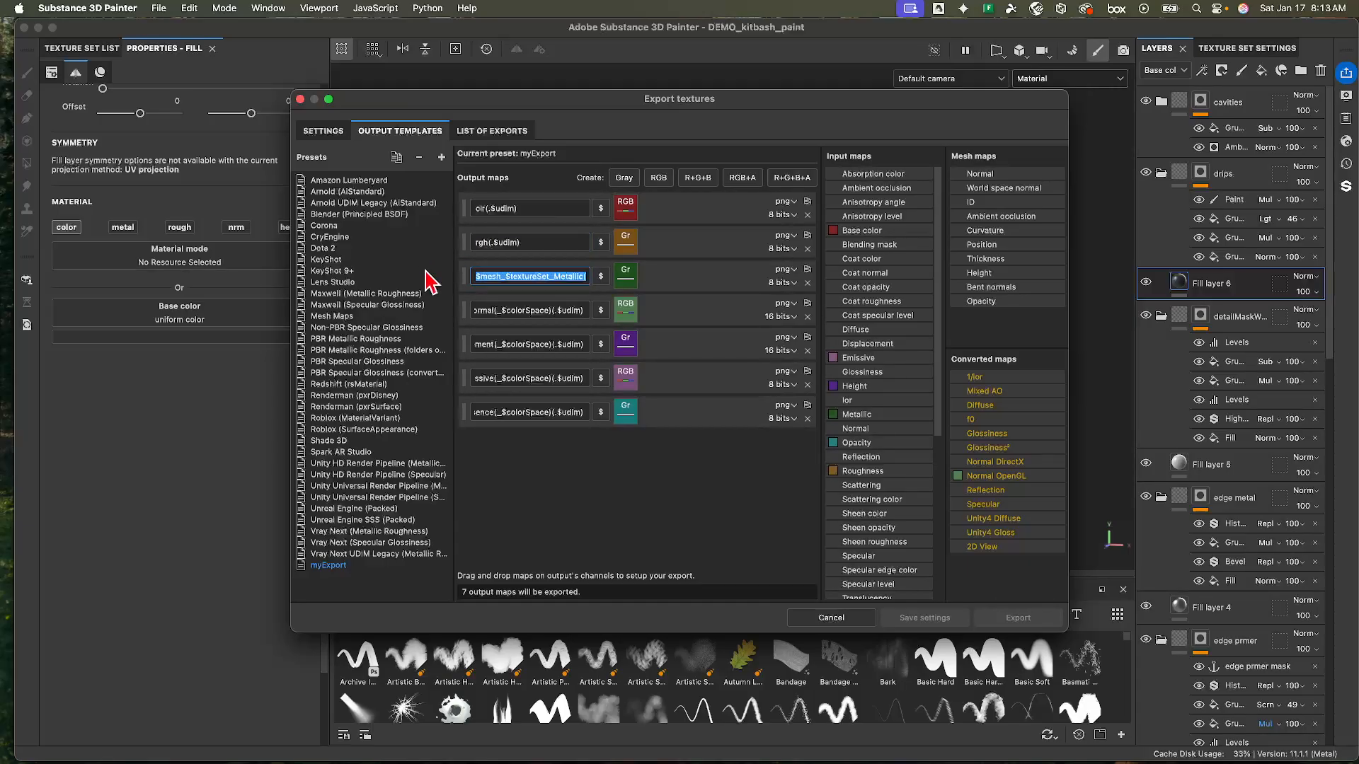
key("BackSpace")
type("mtl.$udim")
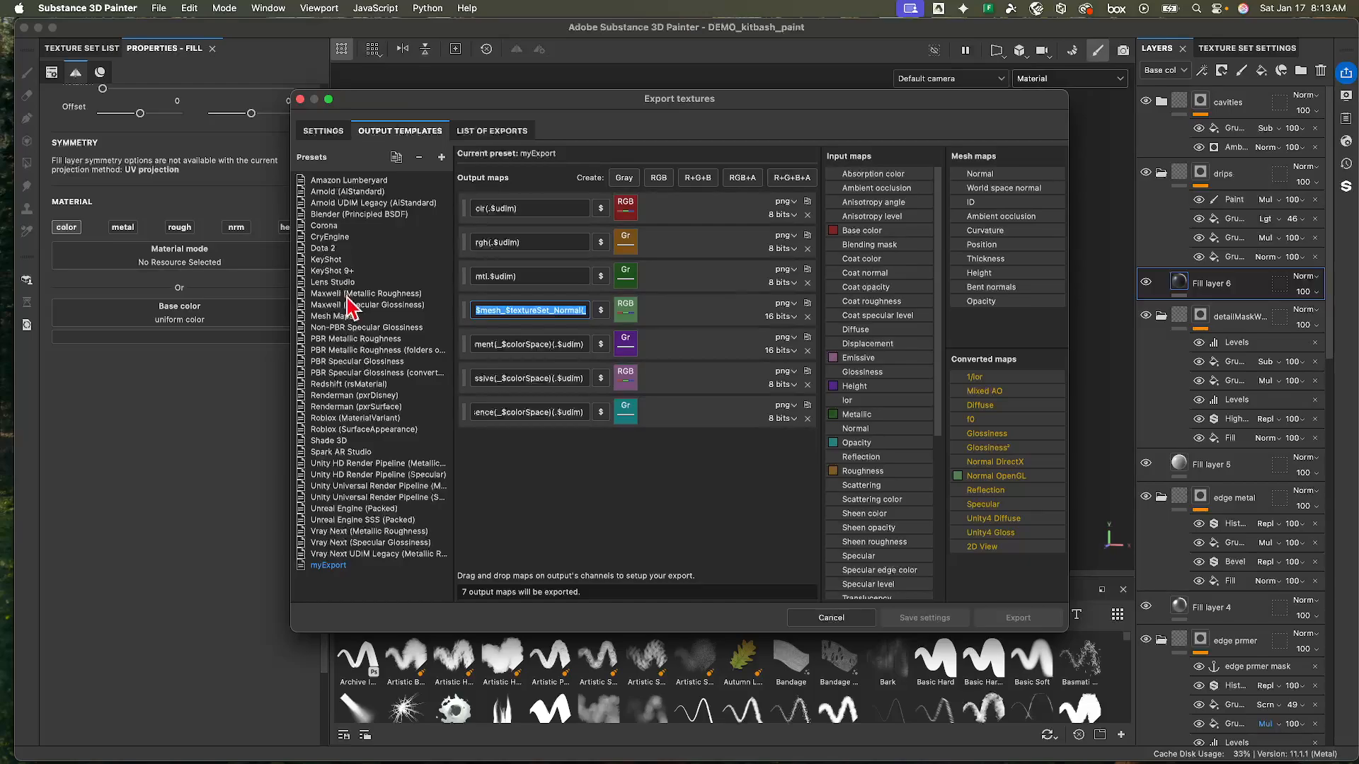
key("BackSpace")
type("nrm(.$udim")
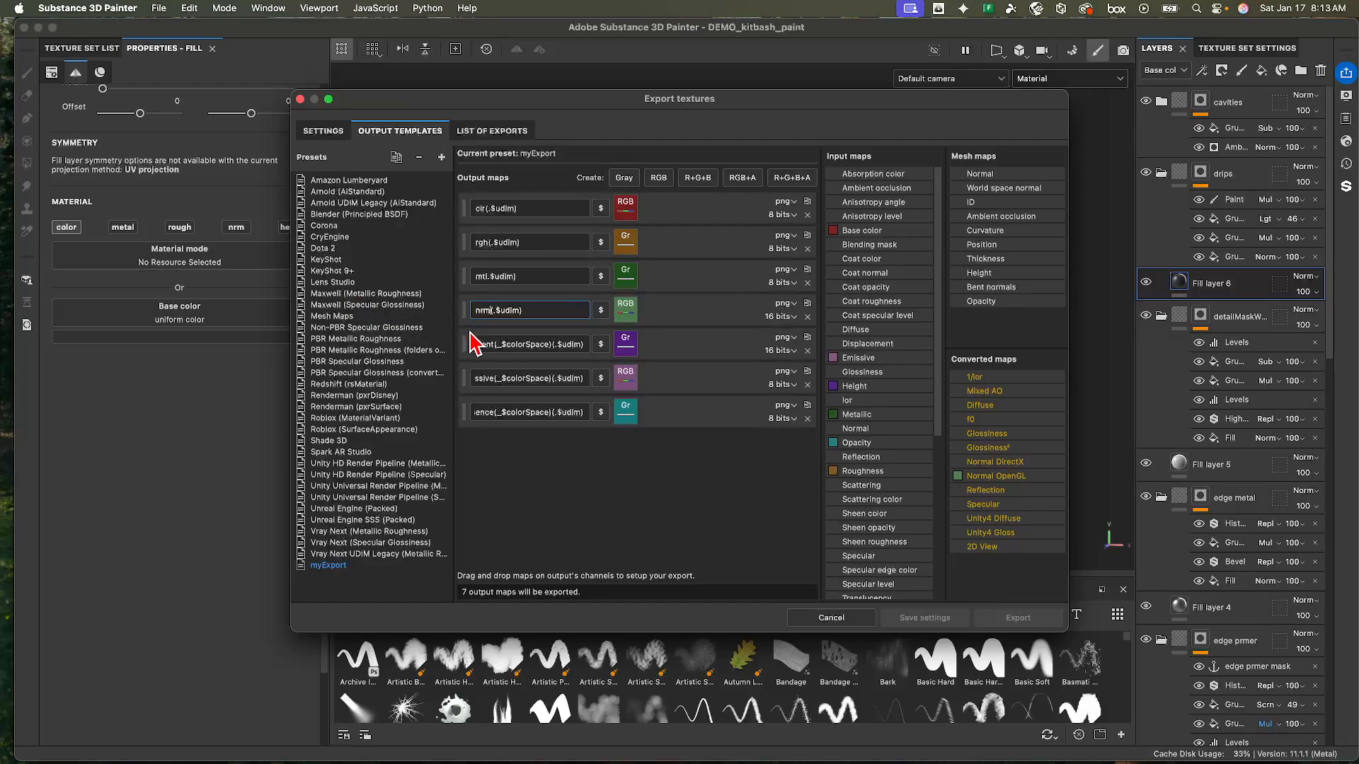
- Rename myExport's displacement output map as hgt(.$udim)
left_click_drag(505, 344, 423, 336)
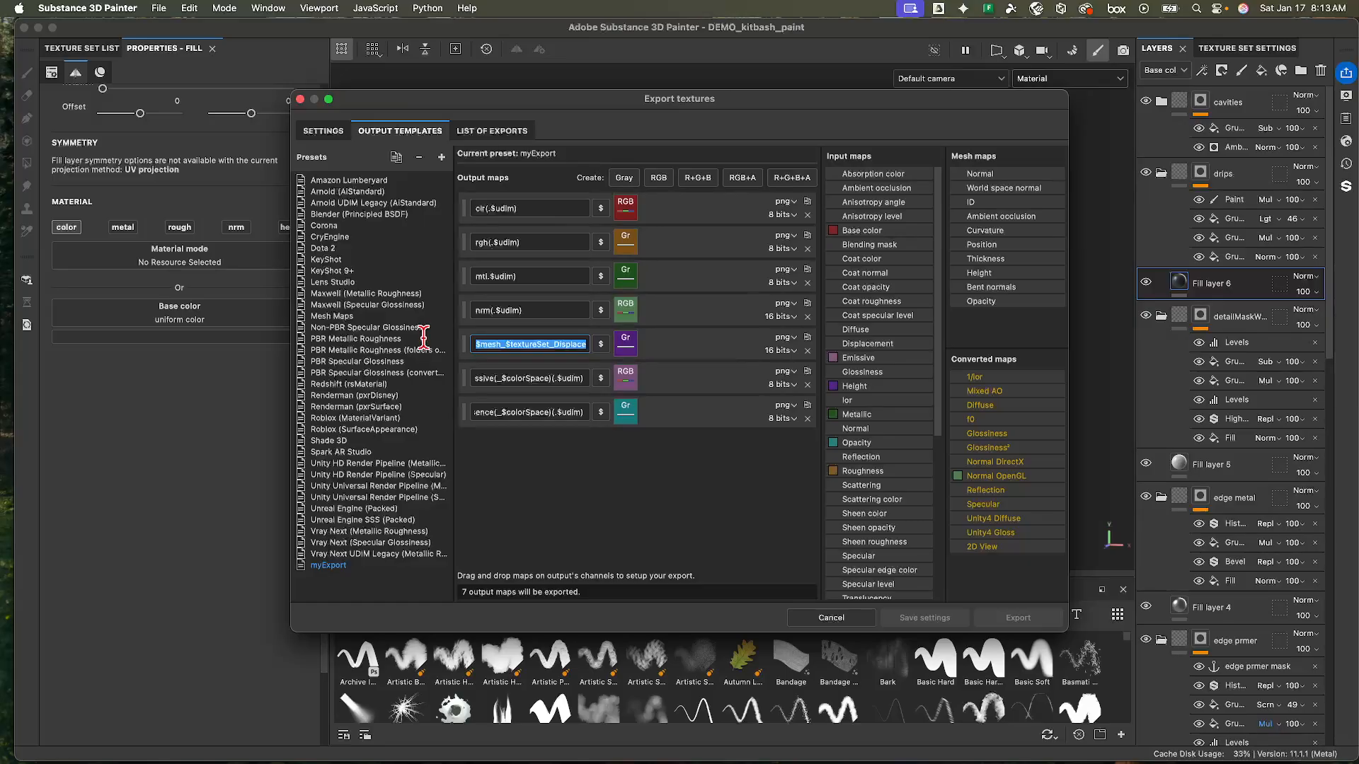
left_click(535, 346)
left_click_drag(566, 345, 375, 337)
key("BackSpace")
left_click_drag(572, 344, 409, 344)
key("BackSpace")
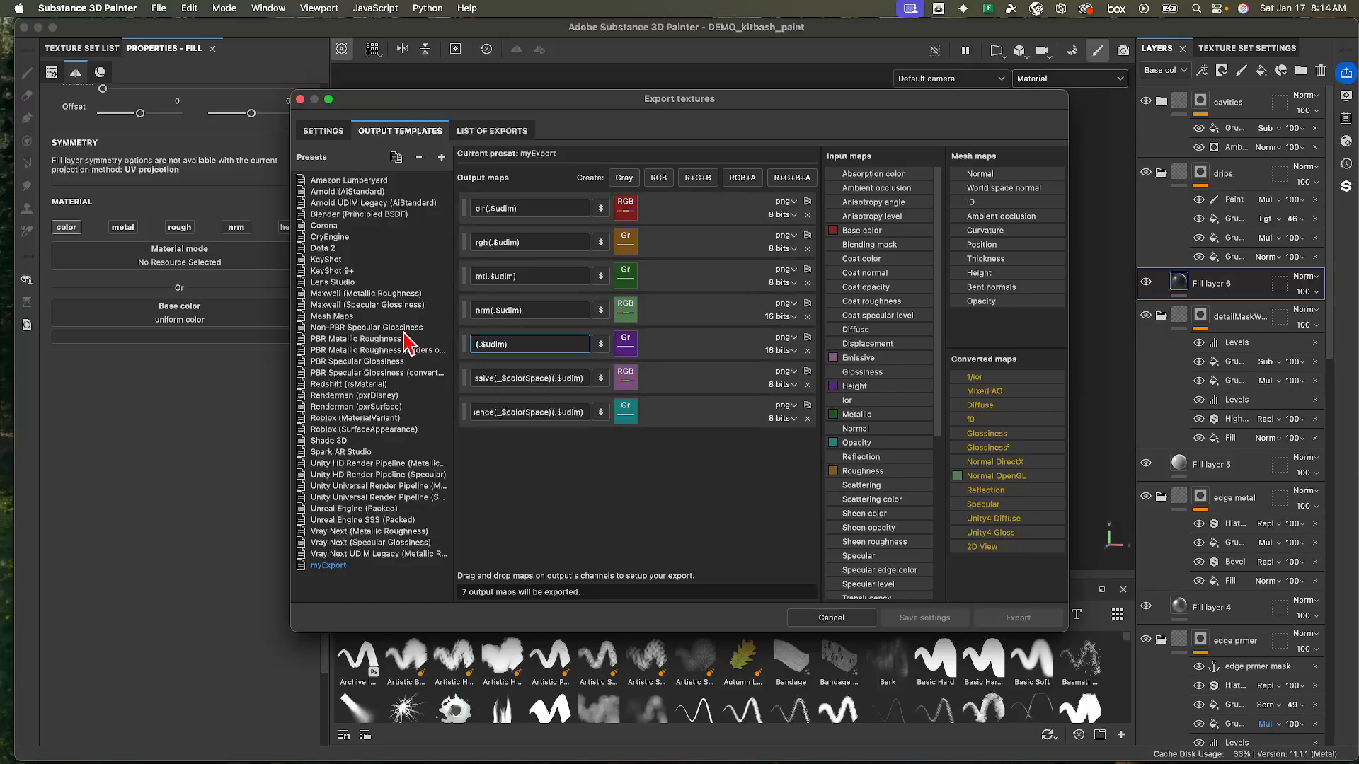
type("hgt")
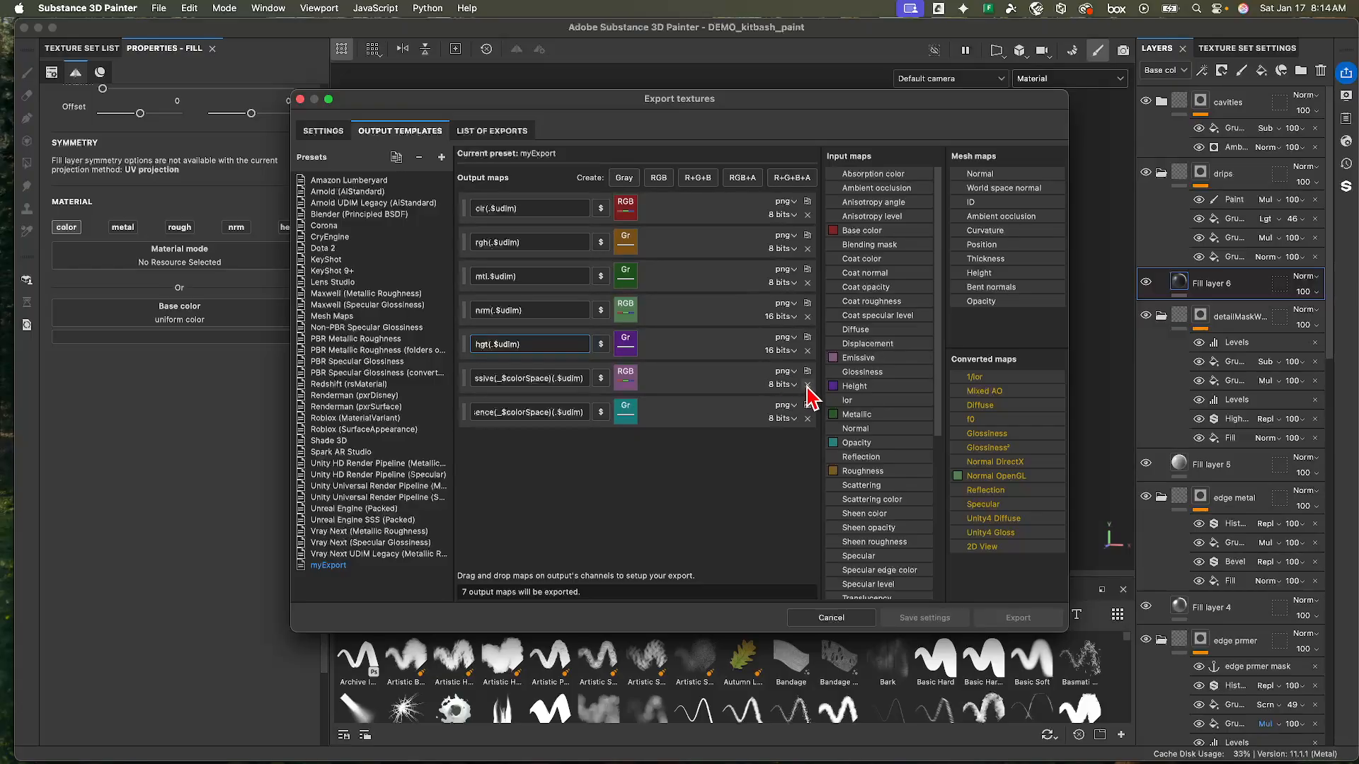
- Delete the emissive and presence output maps from the myExport template
left_click(808, 384)
left_click(538, 375)
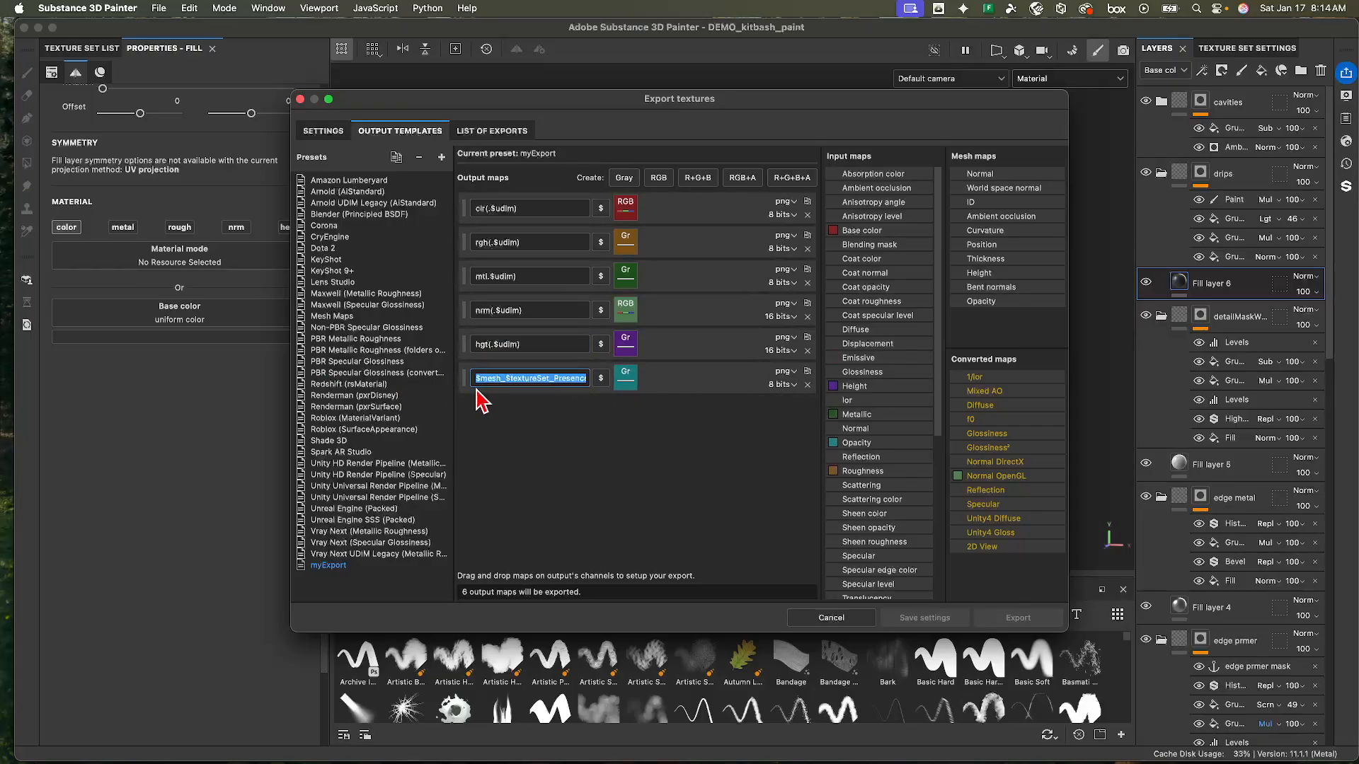
left_click(506, 379)
left_click(807, 384)
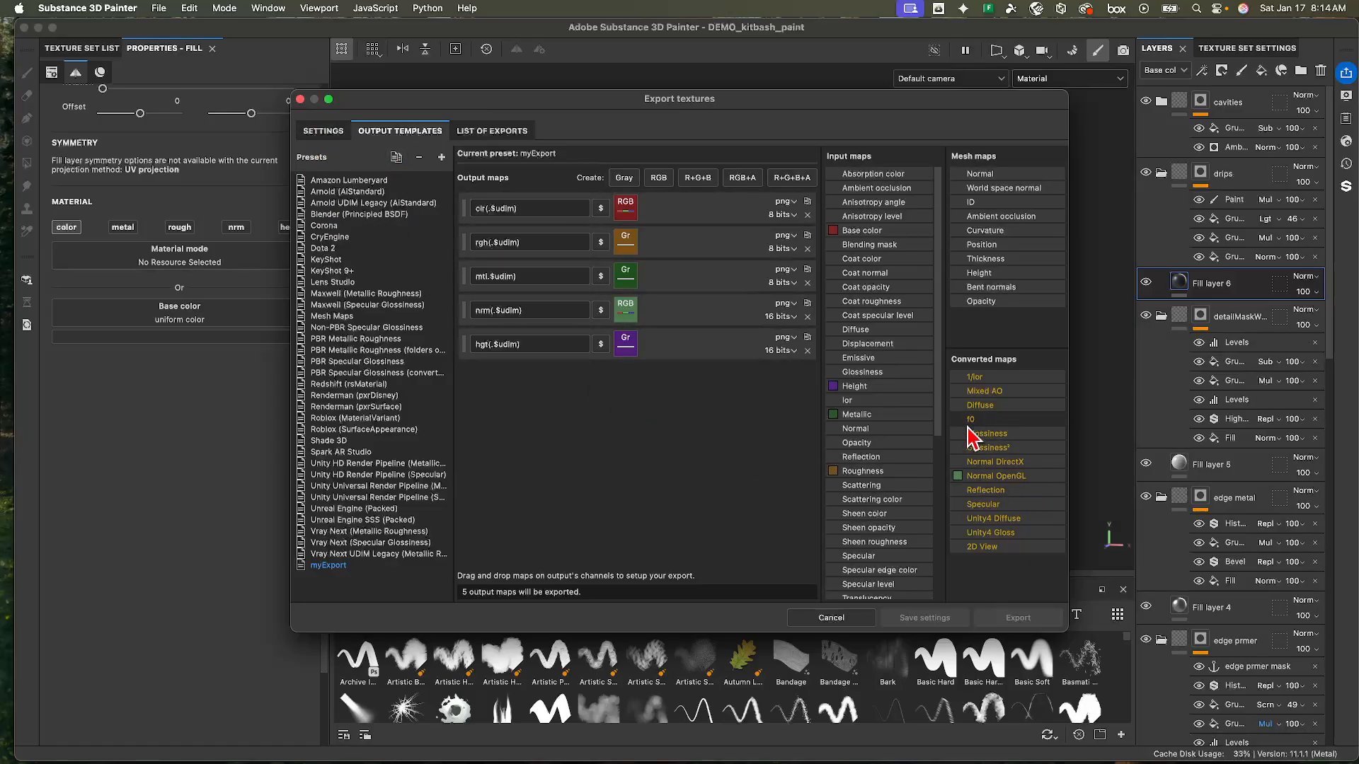
- Add a grayscale output map to myExport and name it rgh2(.$udim)
scroll(920, 494, "down", 5)
scroll(889, 455, "up", 4)
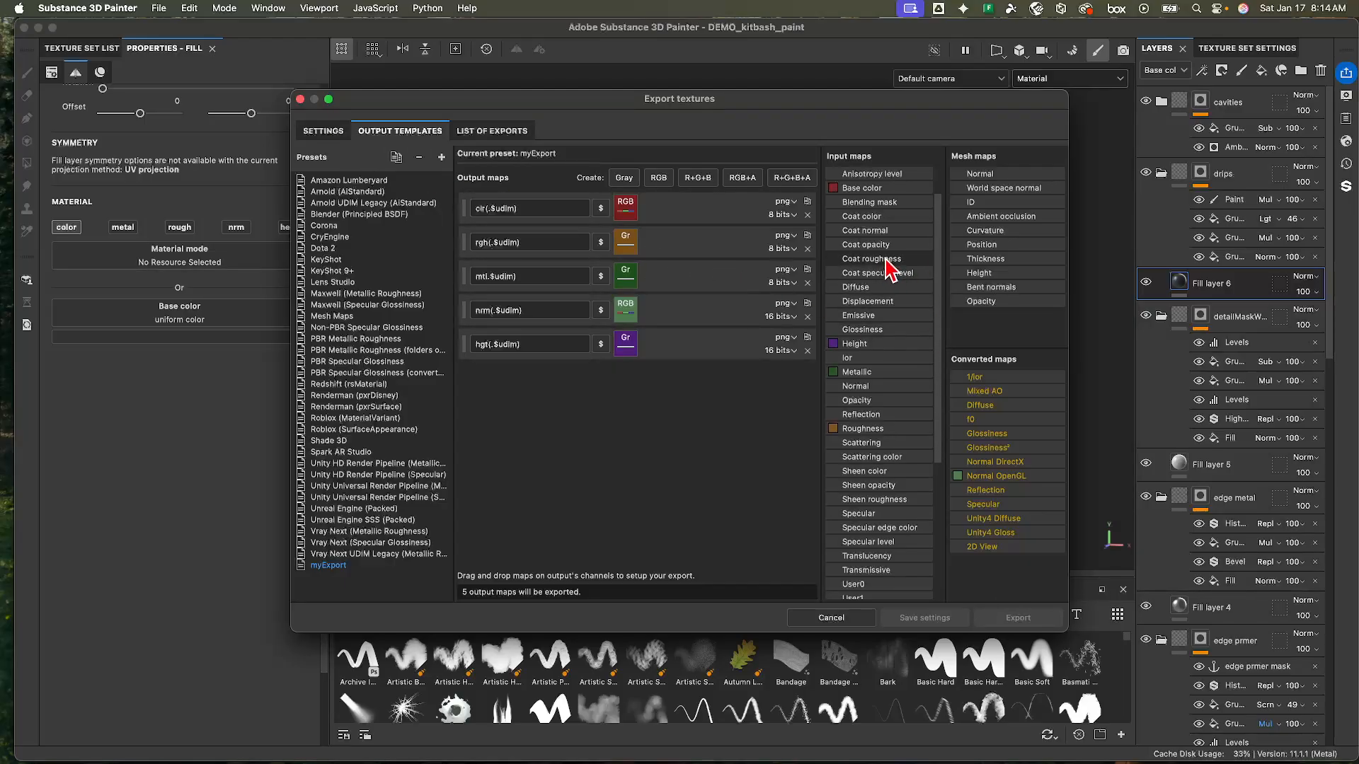
left_click(623, 181)
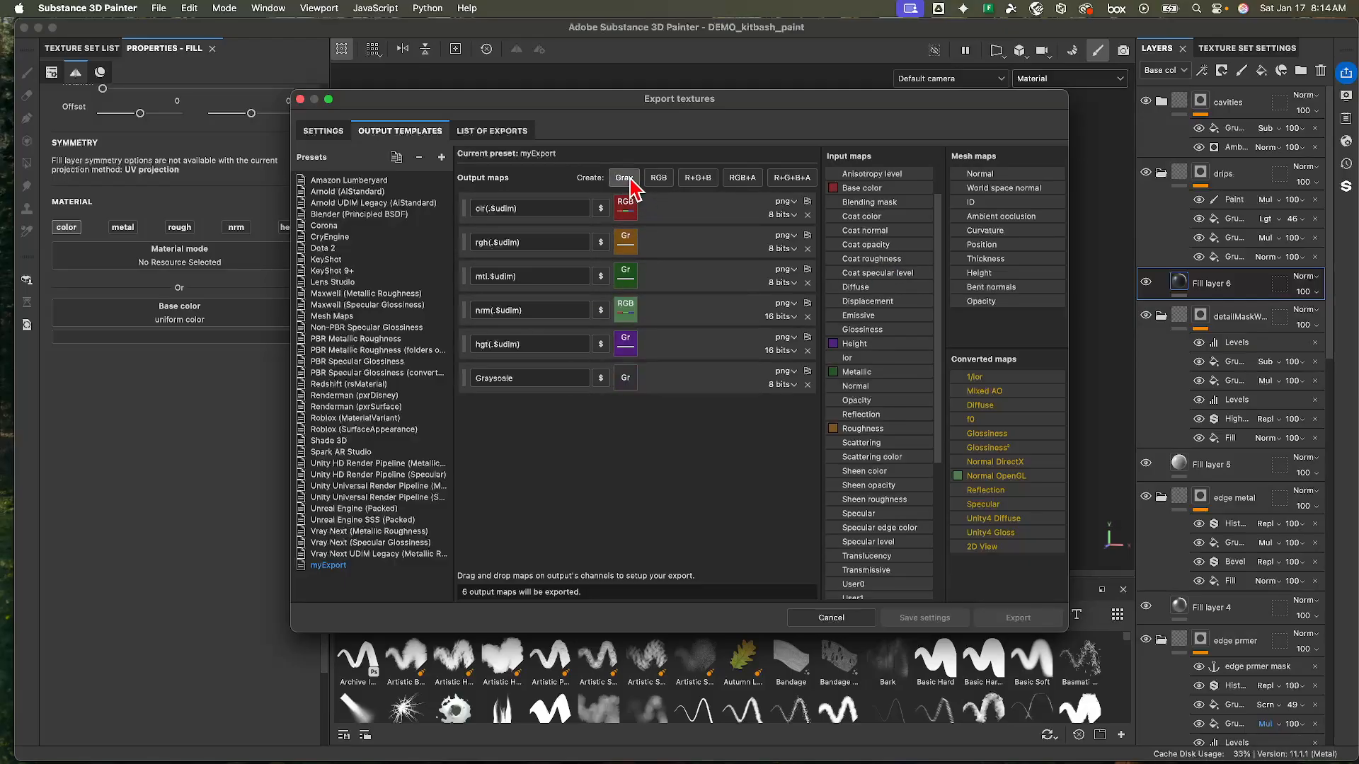
left_click_drag(527, 378, 466, 377)
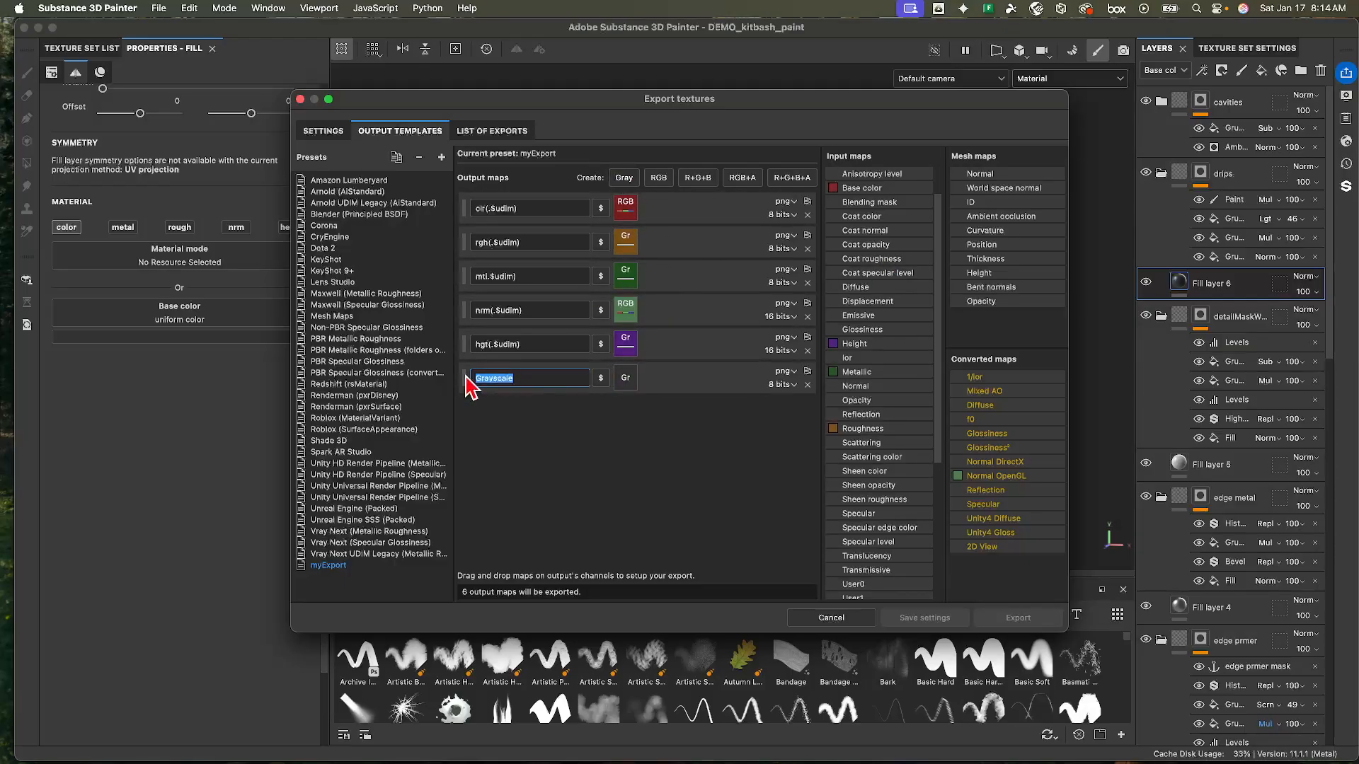
type("c")
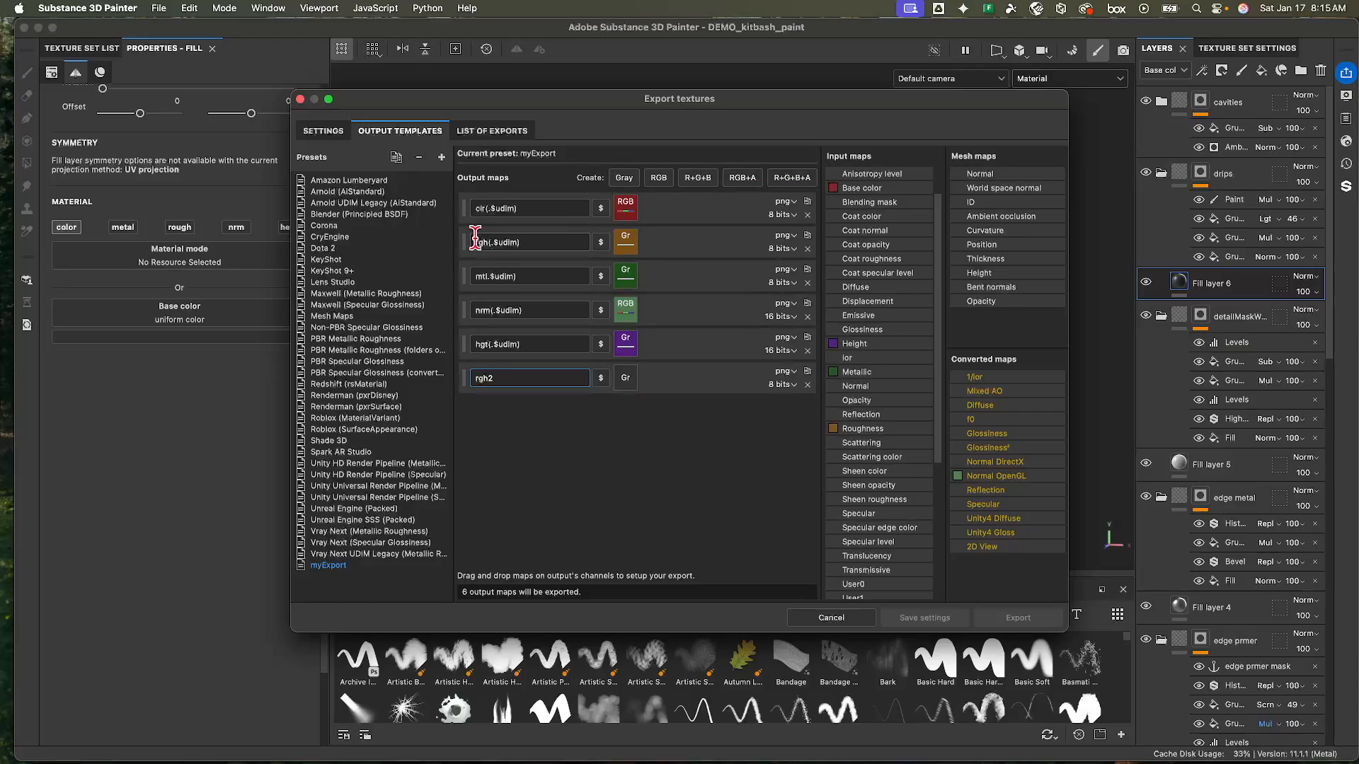
left_click_drag(524, 344, 490, 344)
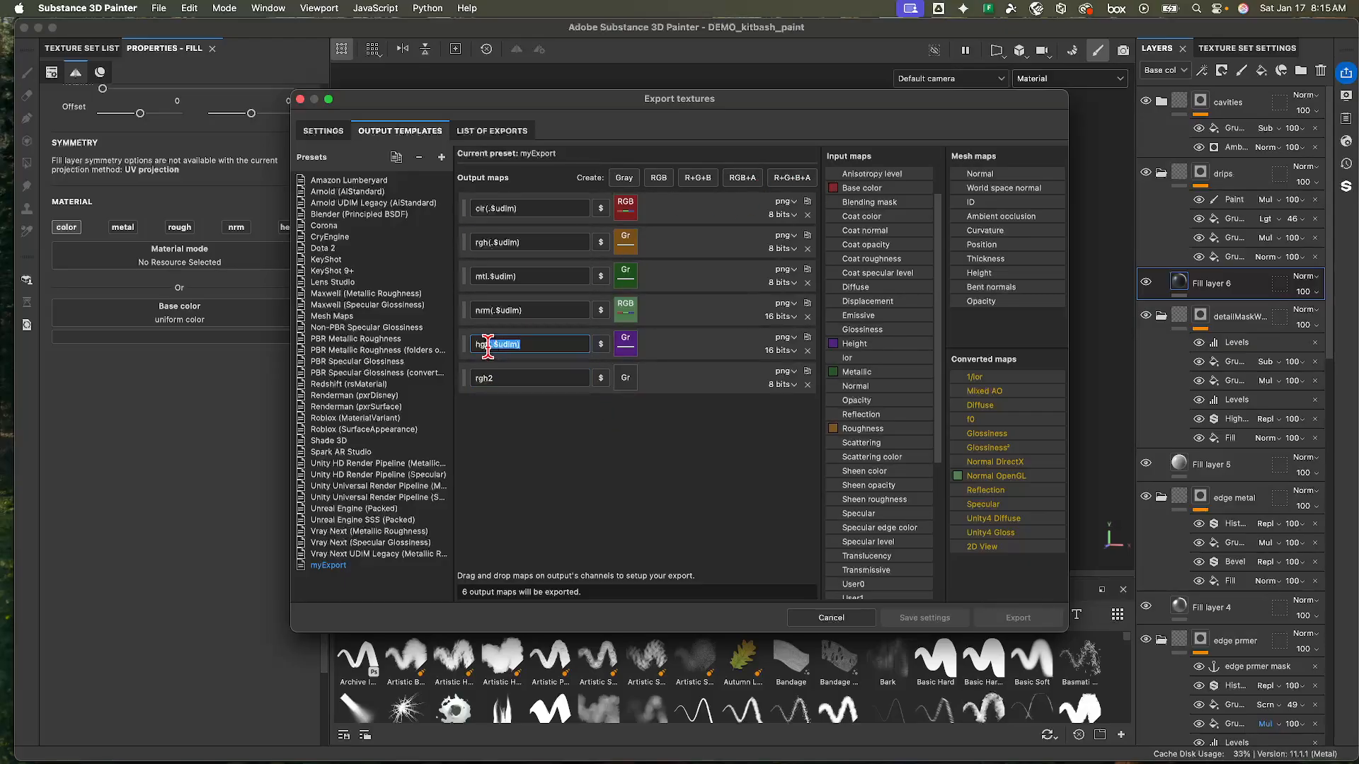
left_click(534, 377)
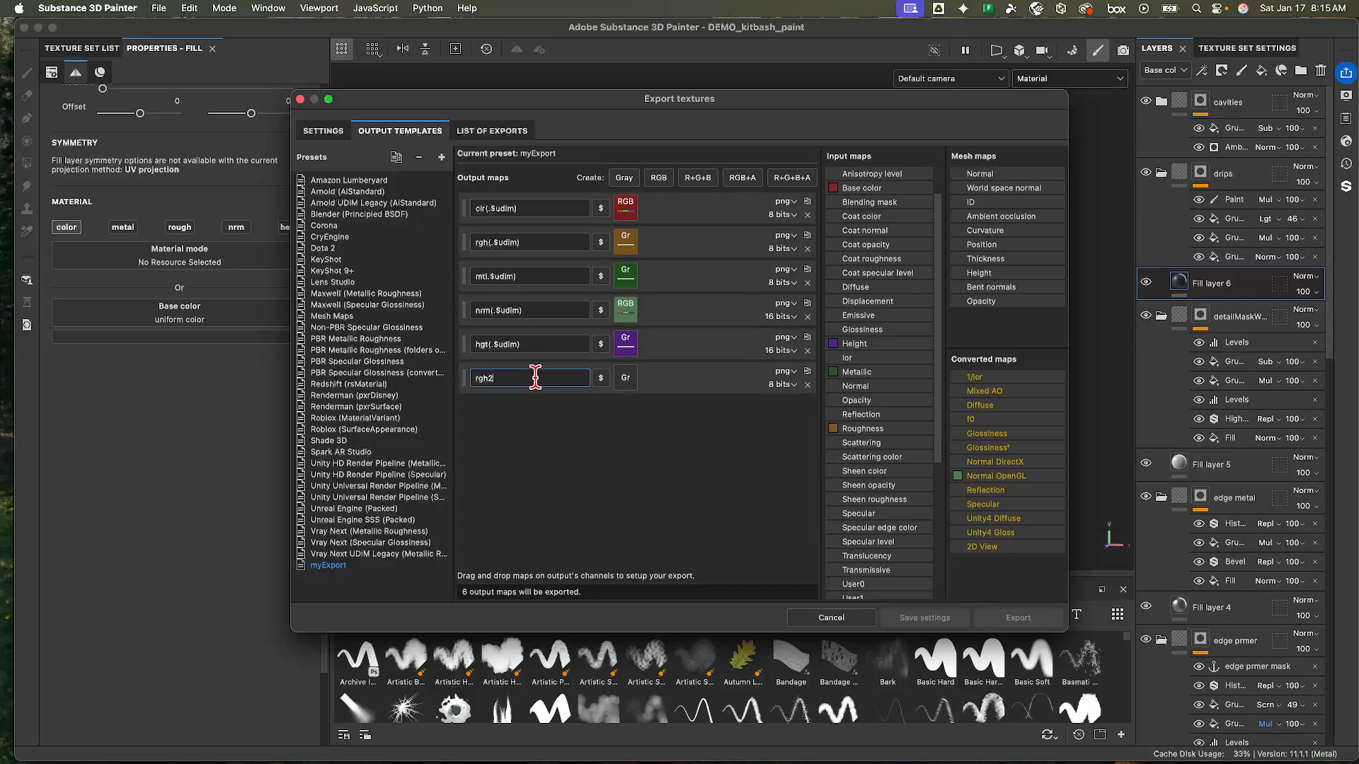
type("(.$udim)")
left_click(600, 378)
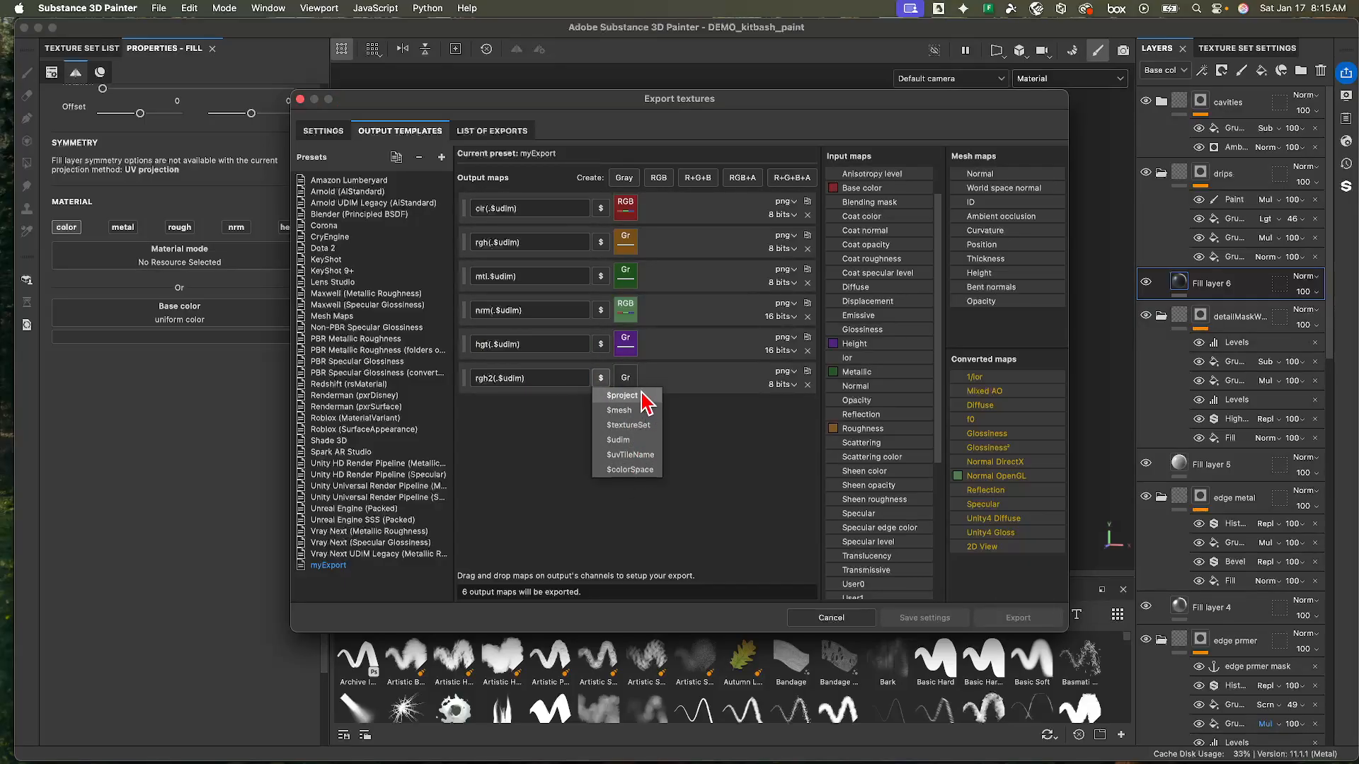
left_click(555, 419)
- Set the output template in the global export settings to myExport
left_click(338, 133)
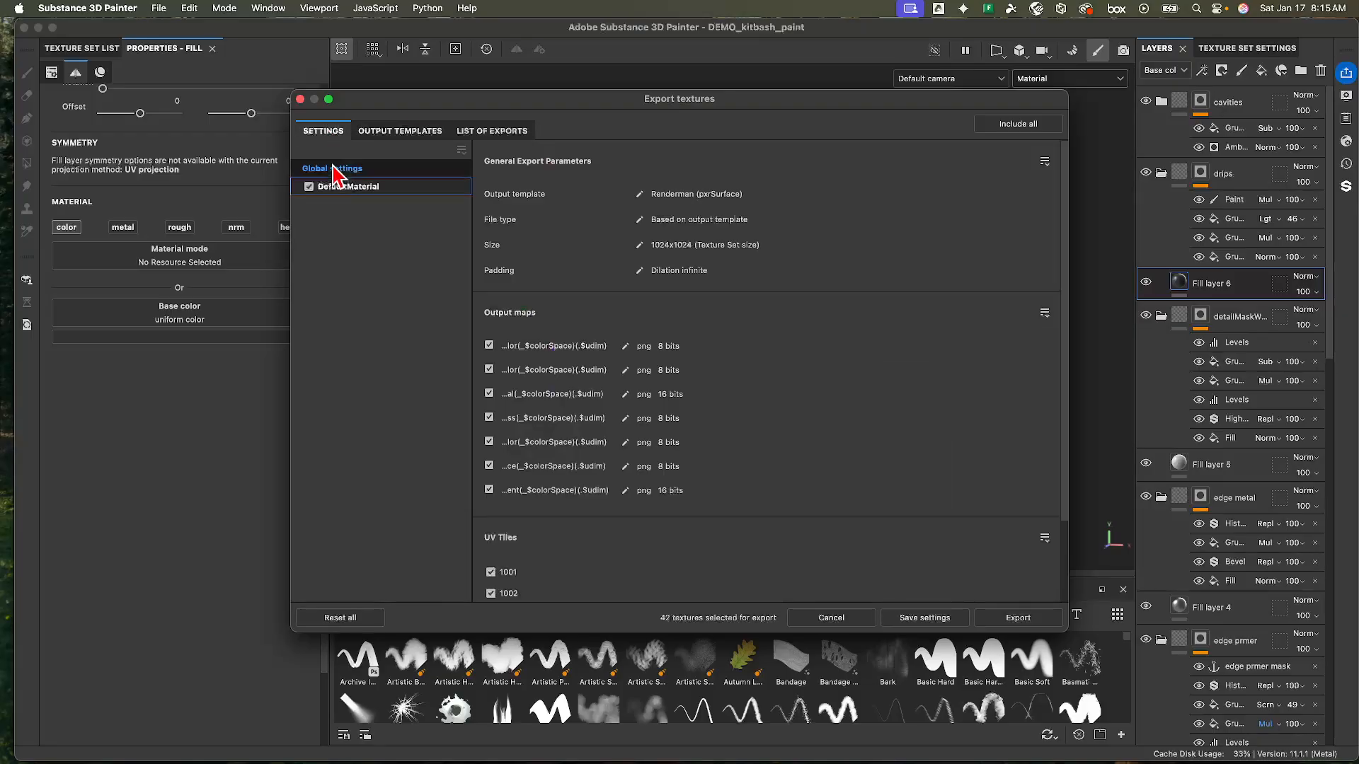
left_click(347, 169)
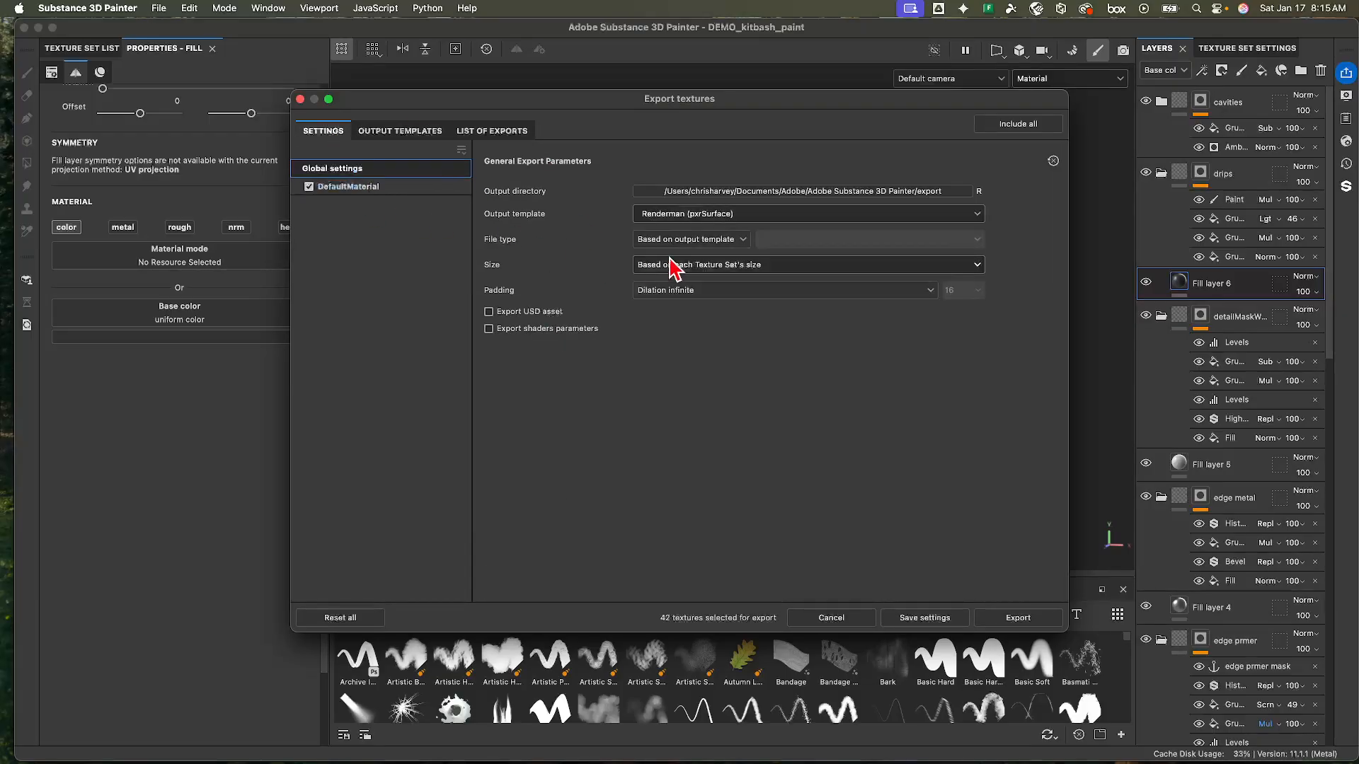
left_click(711, 216)
scroll(716, 351, "down", 3)
scroll(697, 354, "up", 10)
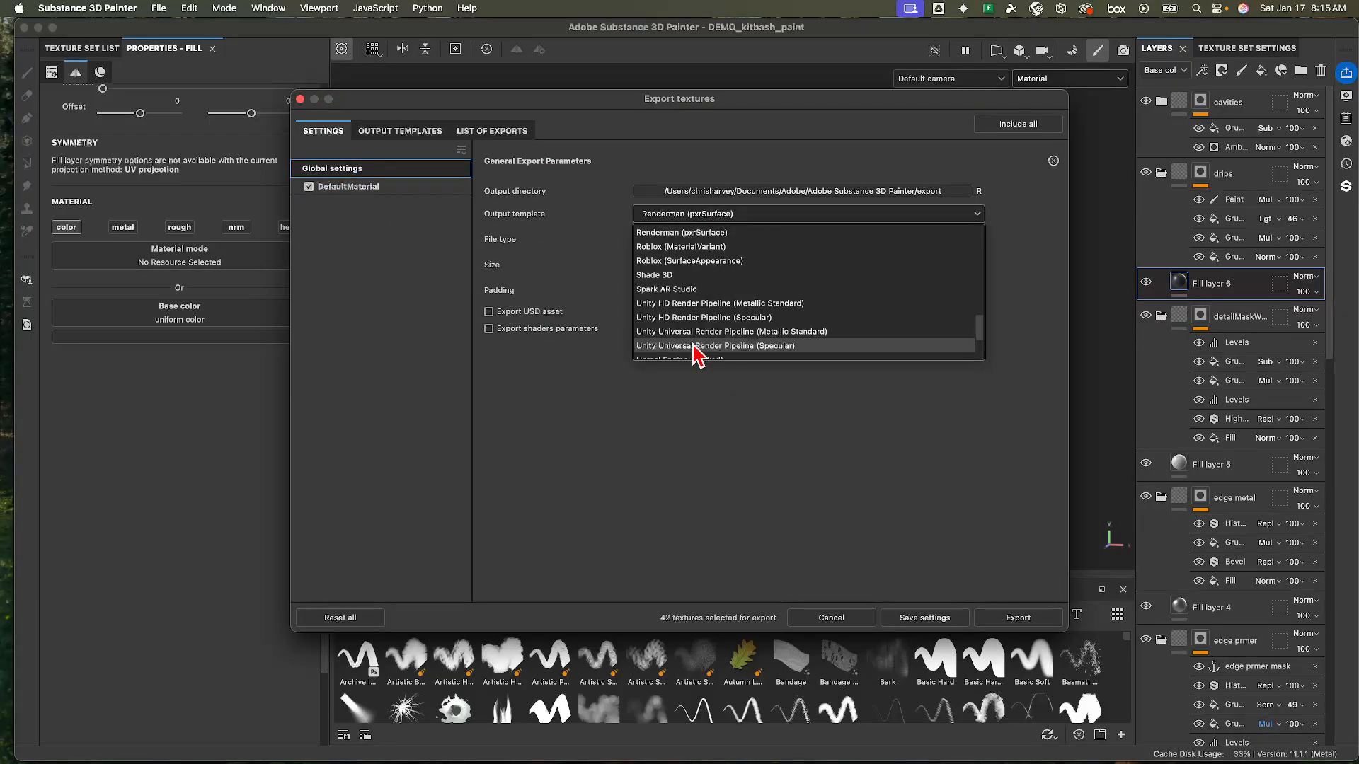
scroll(681, 365, "down", 5)
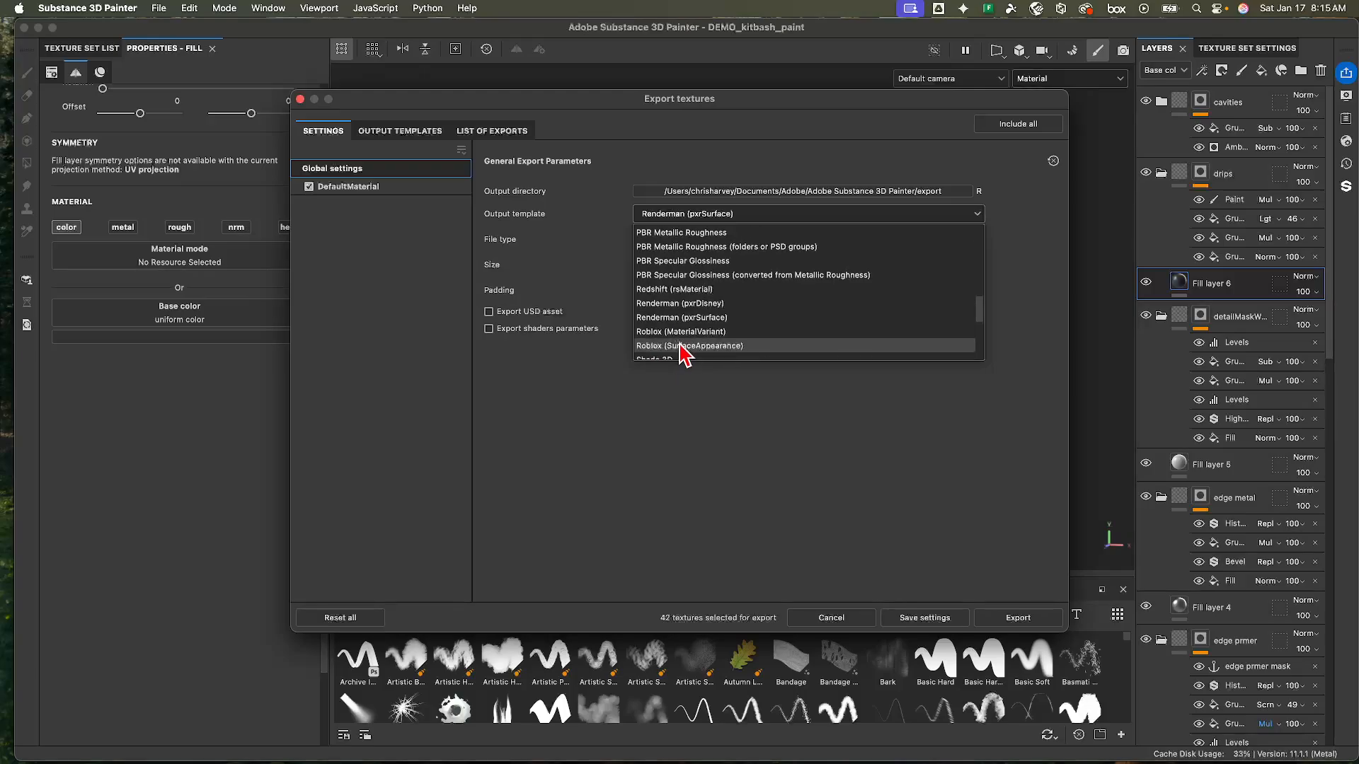
scroll(682, 363, "up", 5)
scroll(684, 361, "down", 4)
scroll(681, 357, "down", 5)
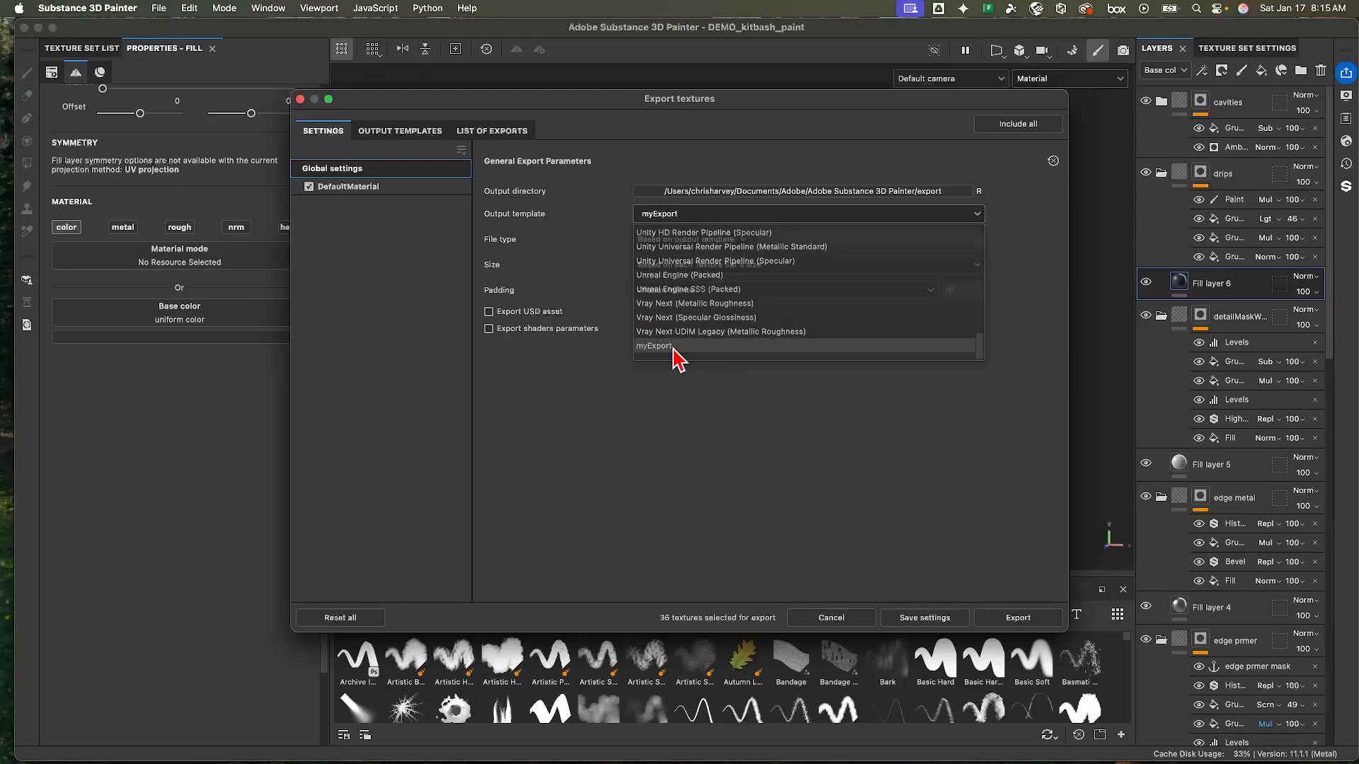
left_click(673, 353)
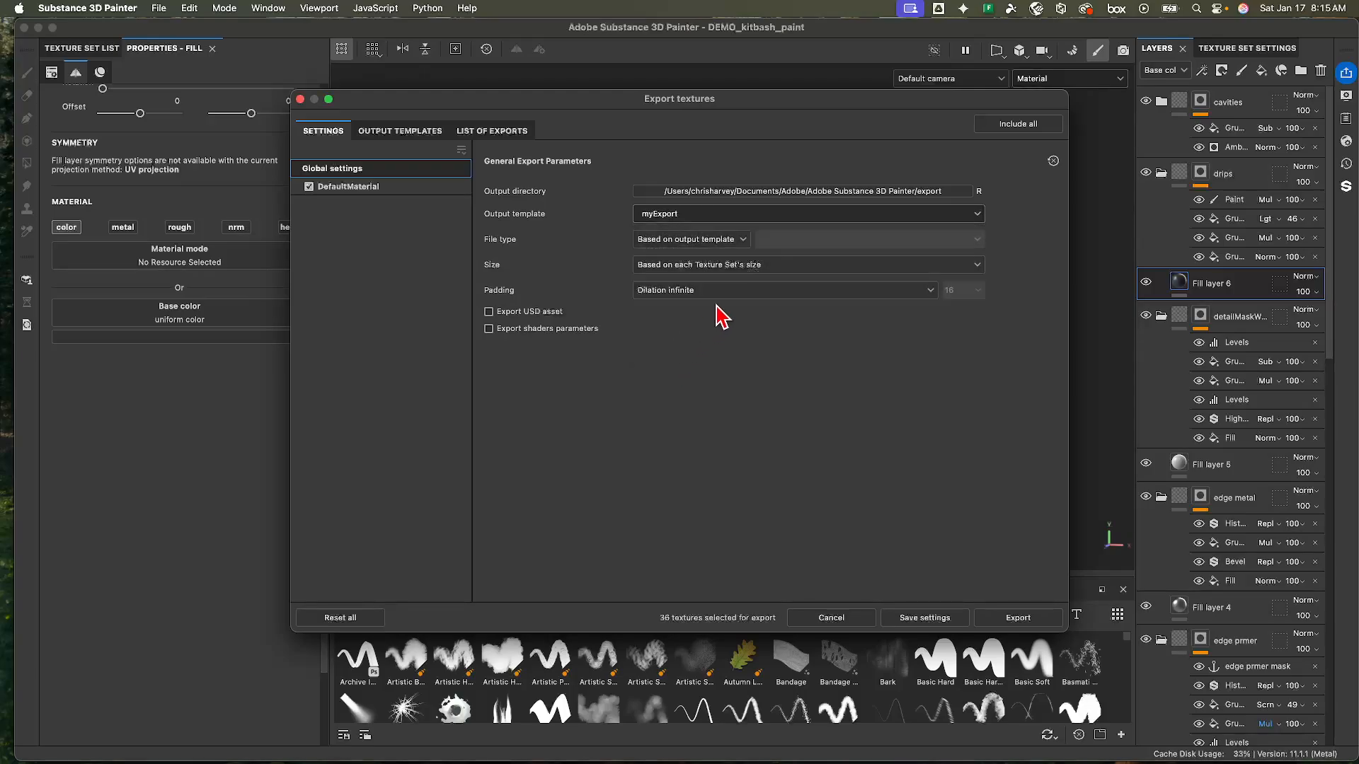
- Try png as the global export file type, and restore it to Based on output template
left_click(729, 244)
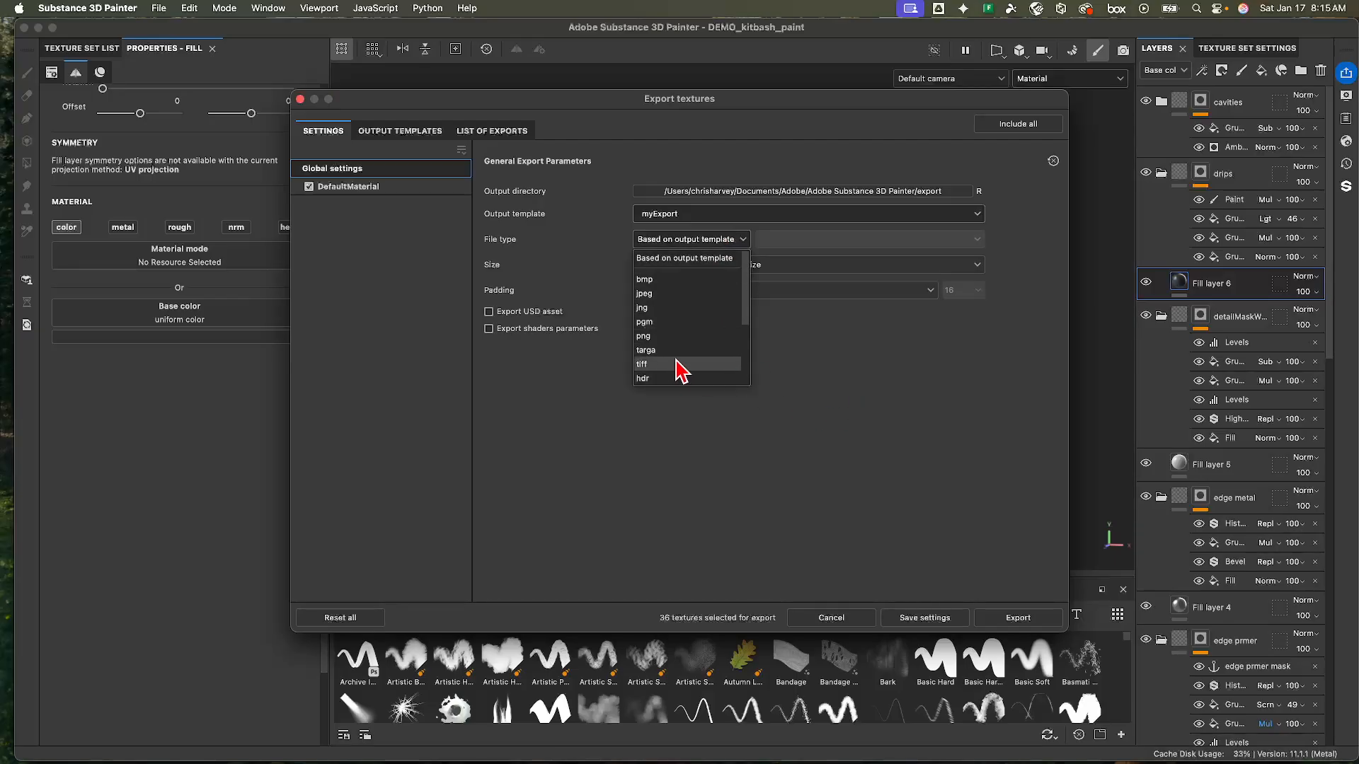
left_click(655, 337)
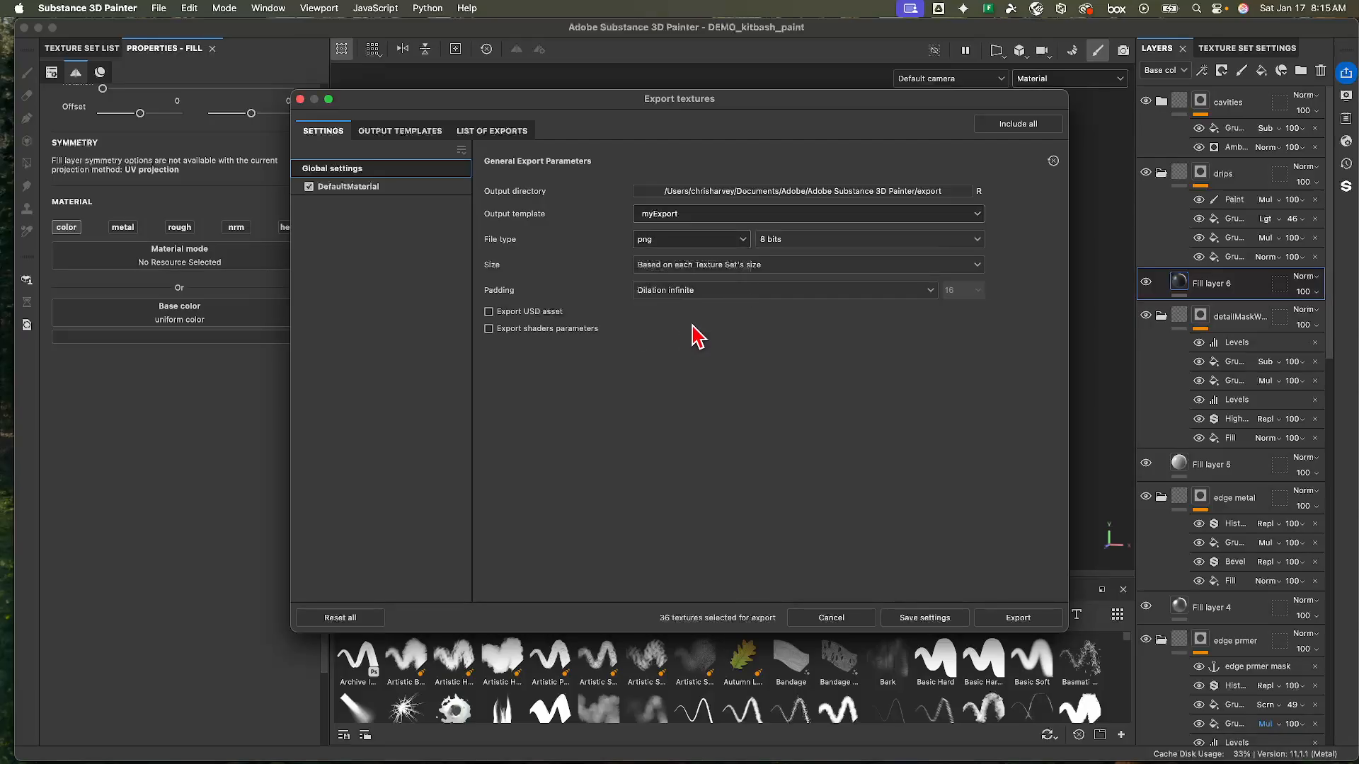
left_click(742, 241)
left_click(719, 260)
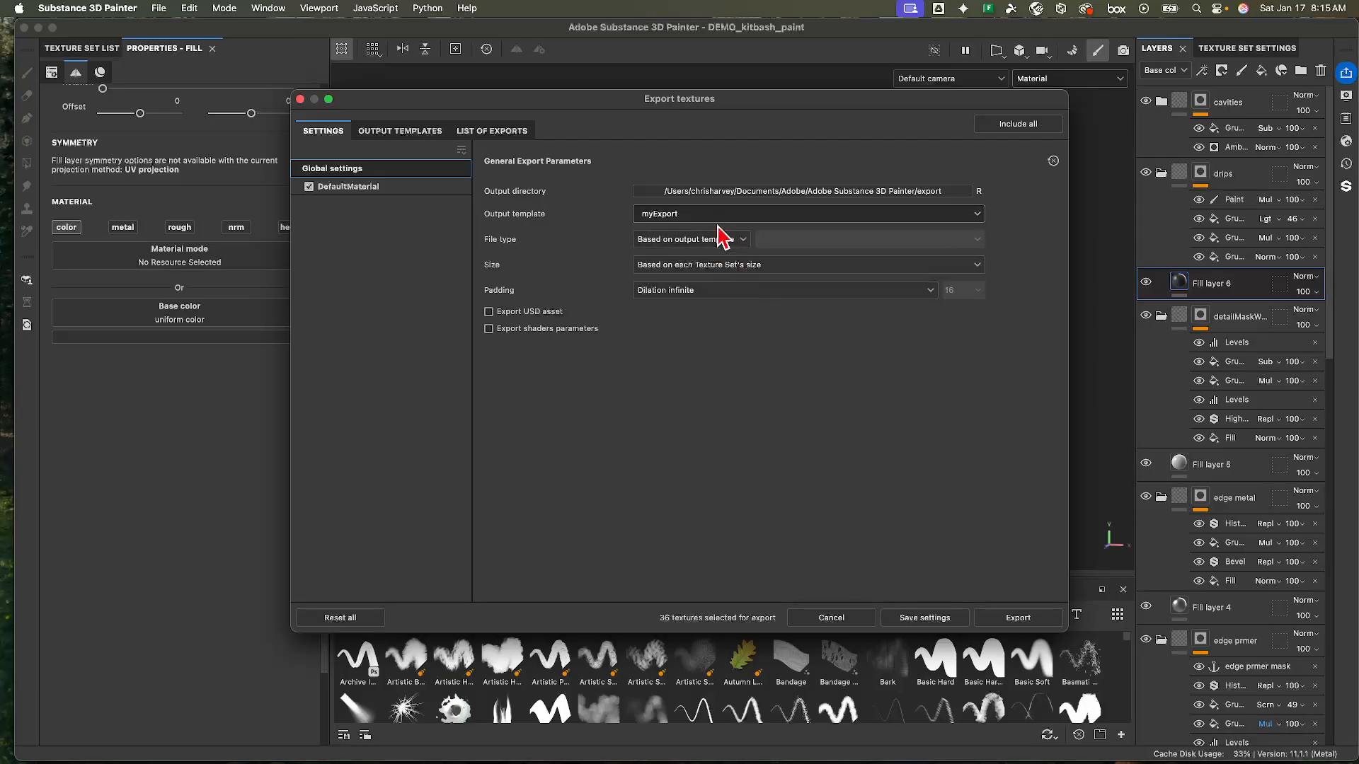
- Review the file formats and bit depths of myExport's output maps, and set the global export size to 2048
left_click(398, 132)
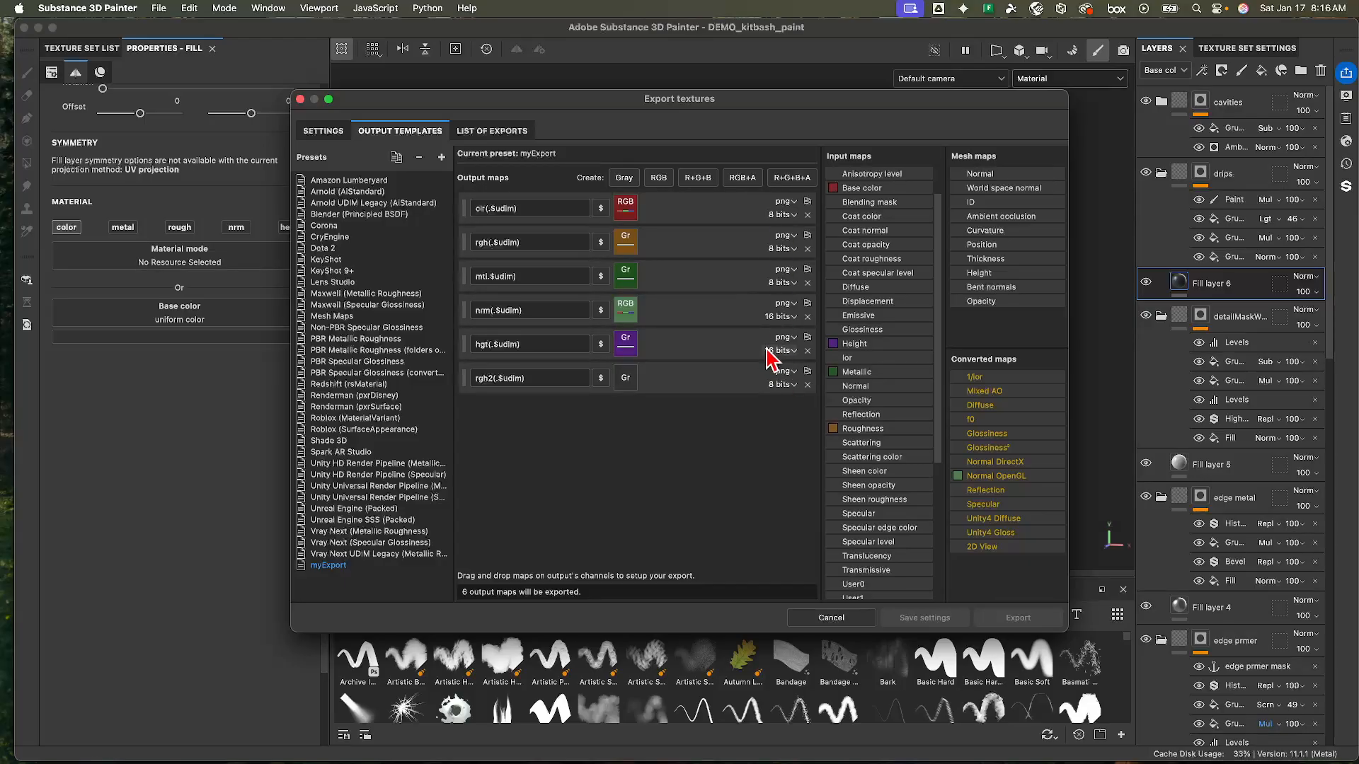
left_click(325, 133)
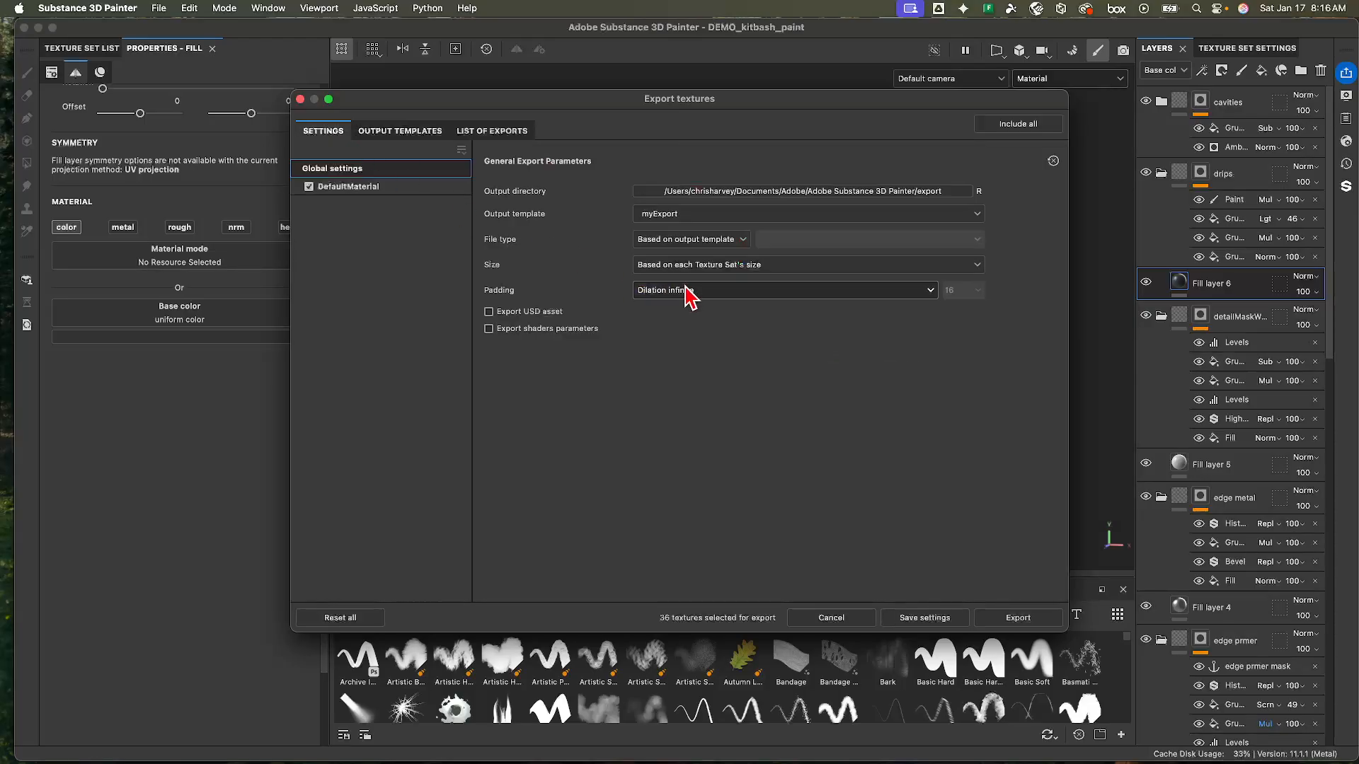
left_click(699, 266)
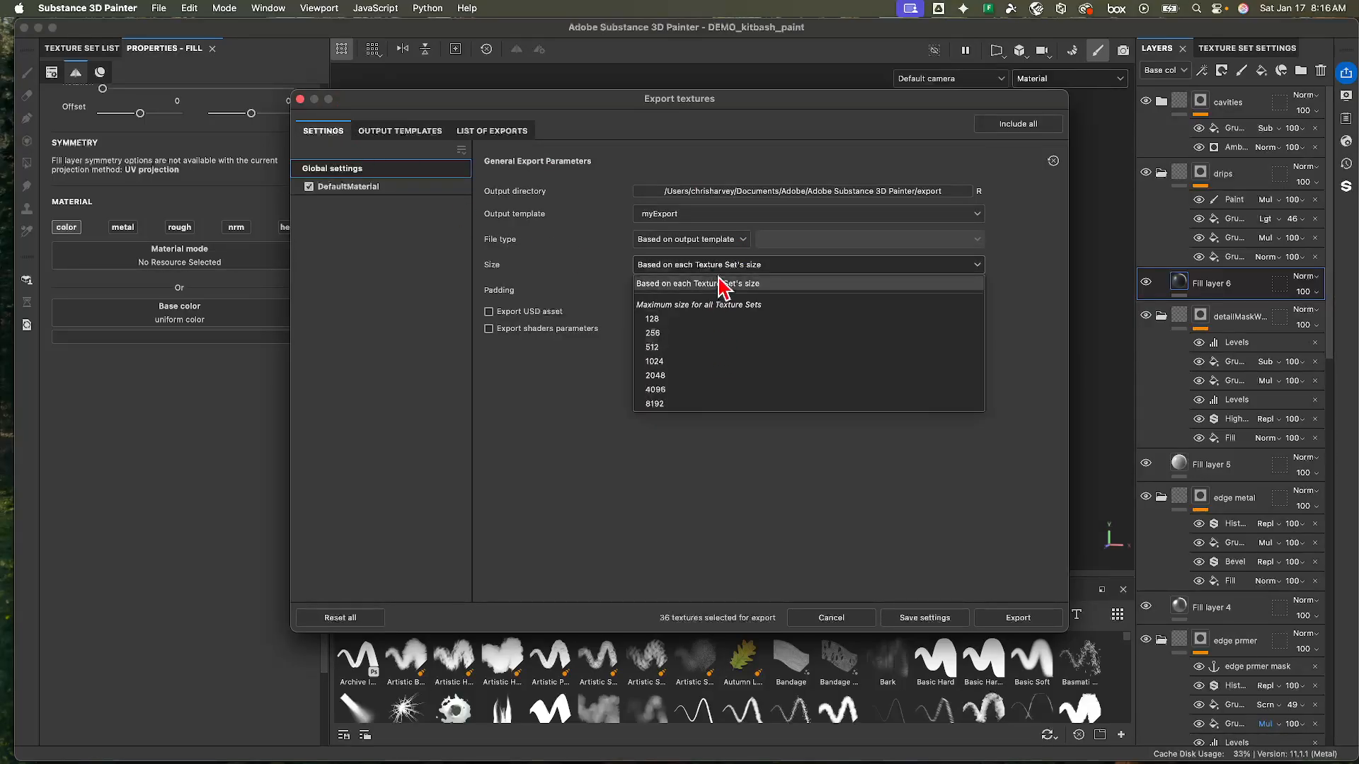
left_click(730, 266)
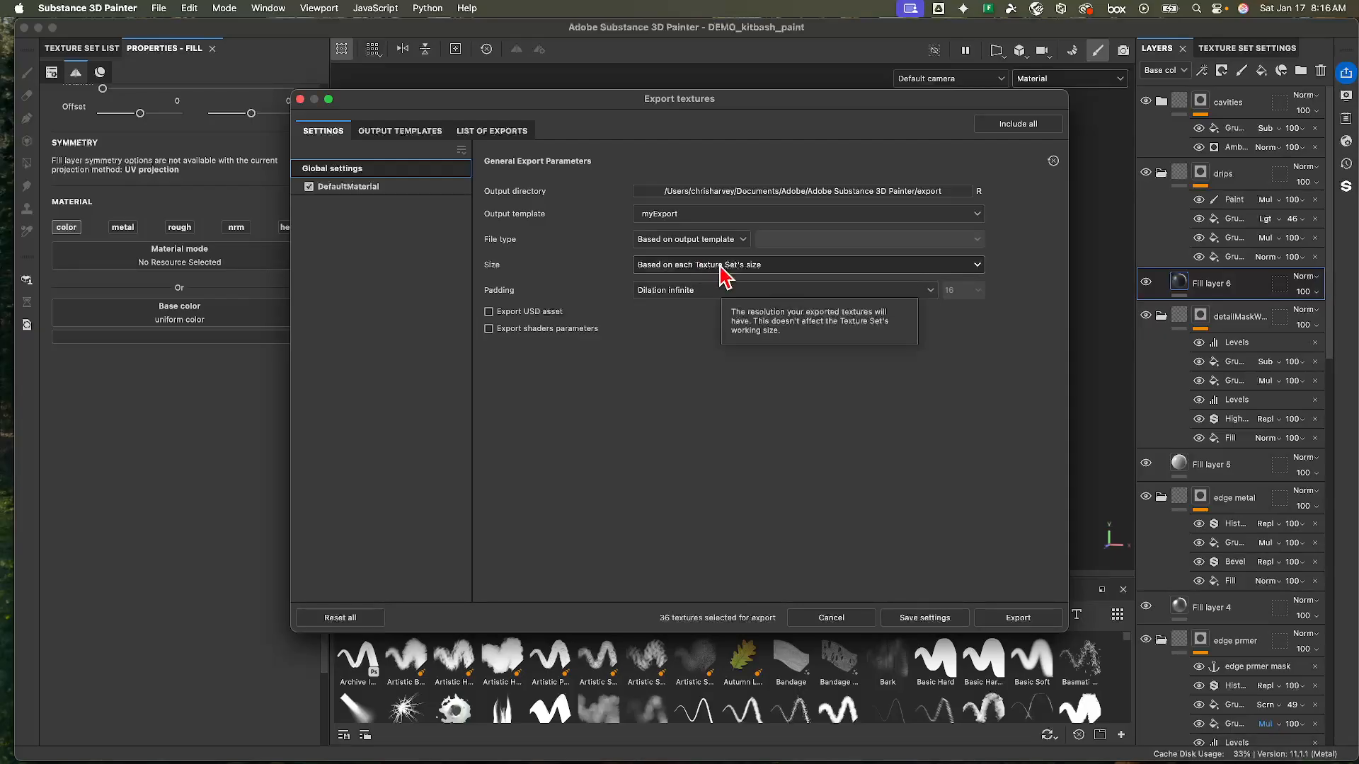
left_click(723, 272)
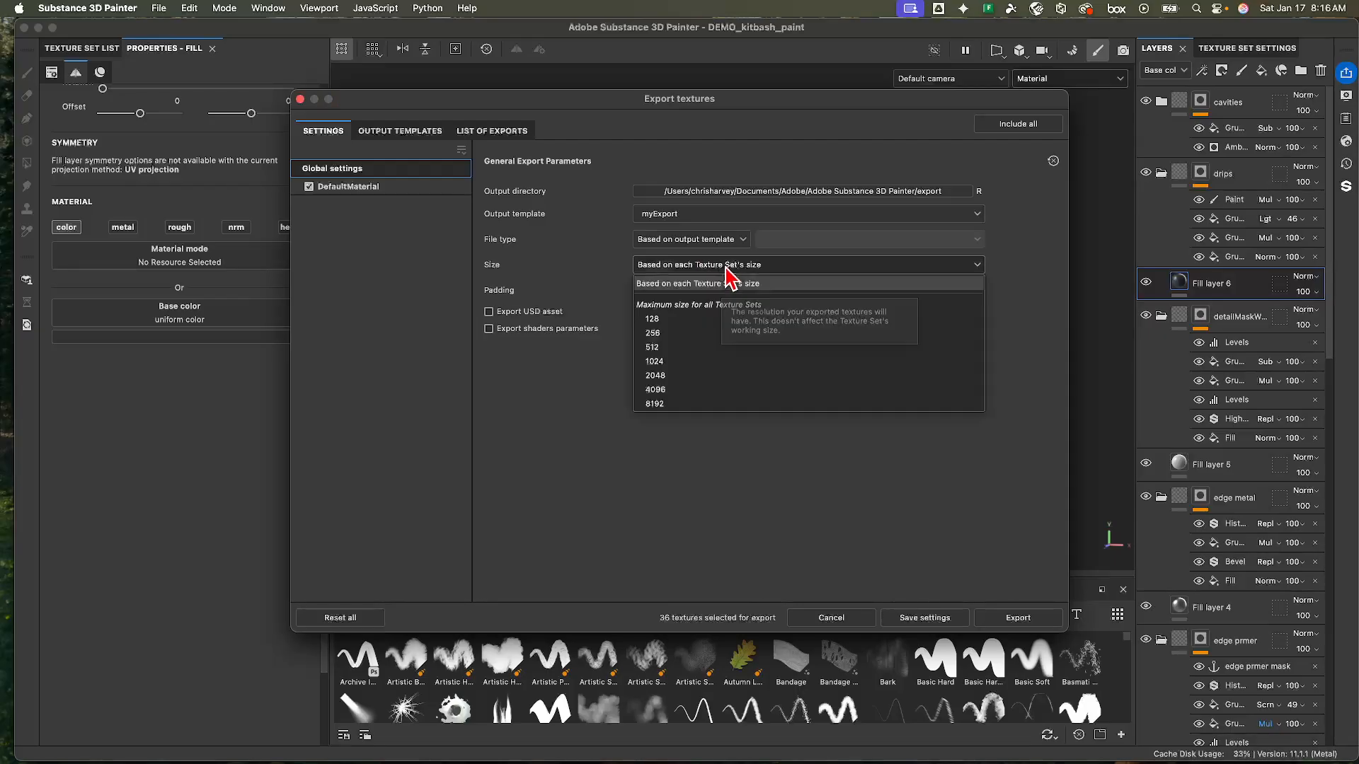
left_click(685, 378)
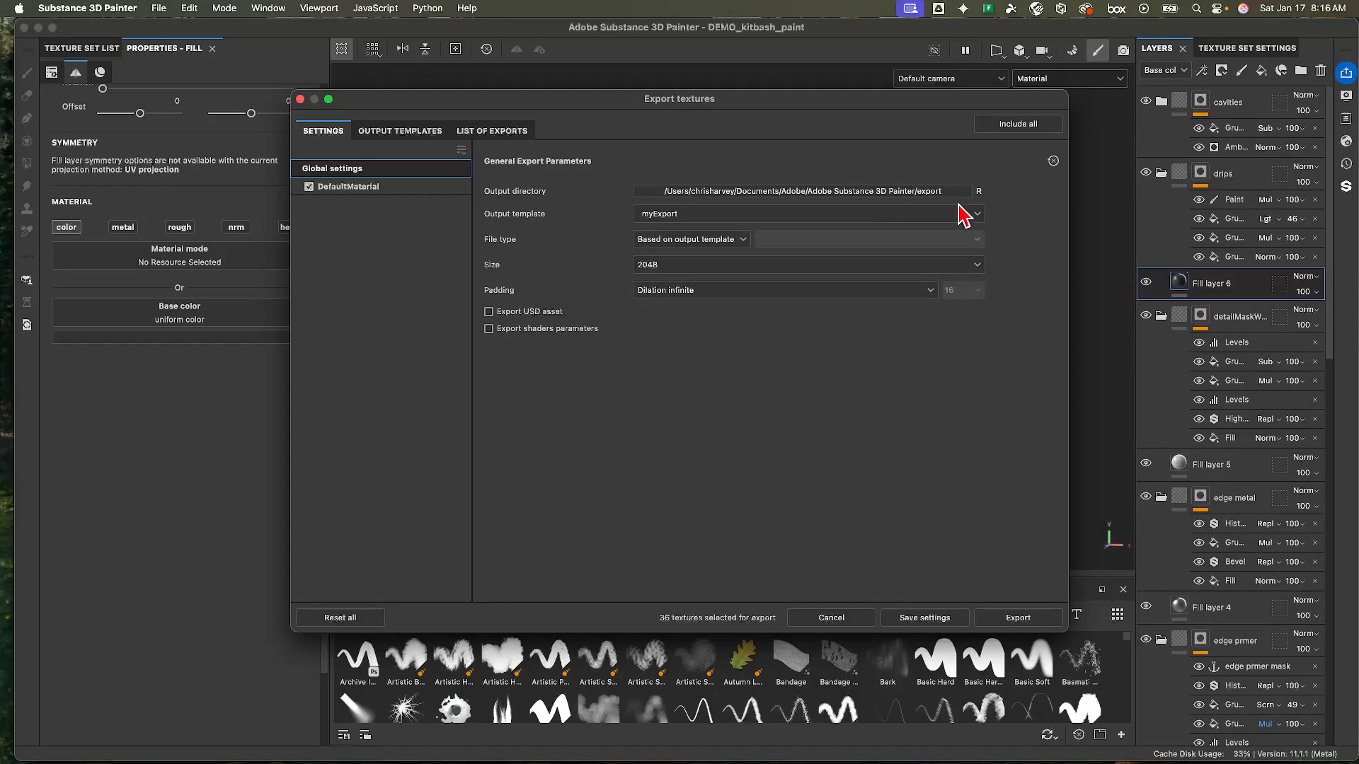
- Set the output directory to a new folder kitbashSpaceshipTex inside Documents/Advanced Shading, and export the textures
left_click(979, 192)
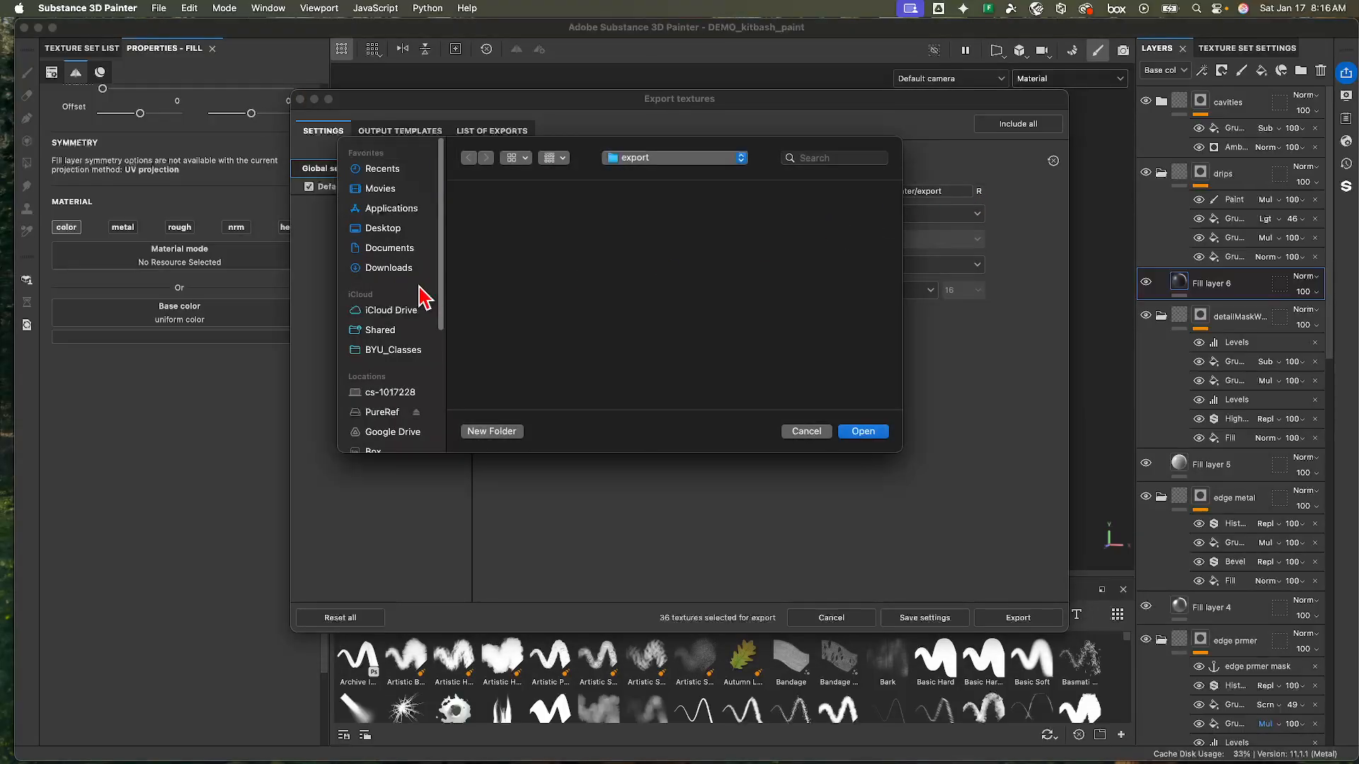
left_click(402, 249)
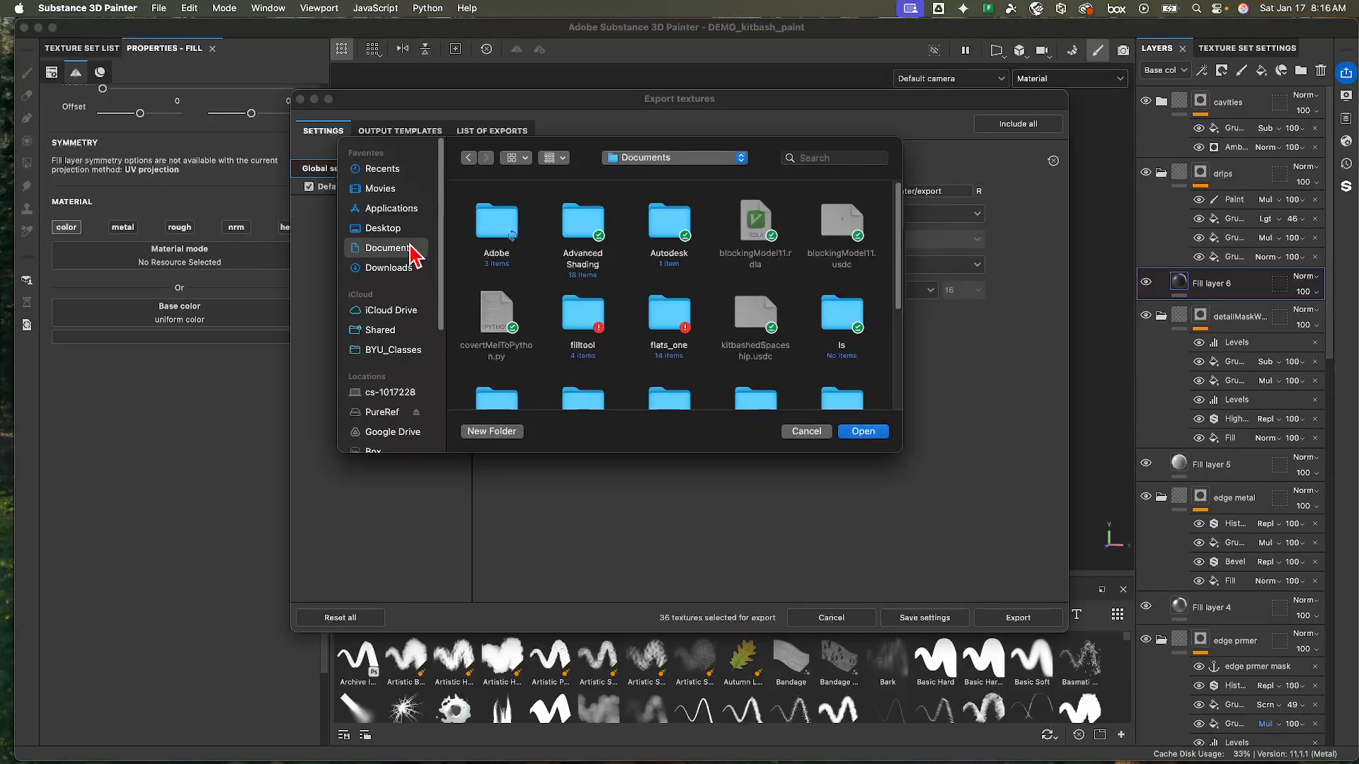
left_click(590, 230)
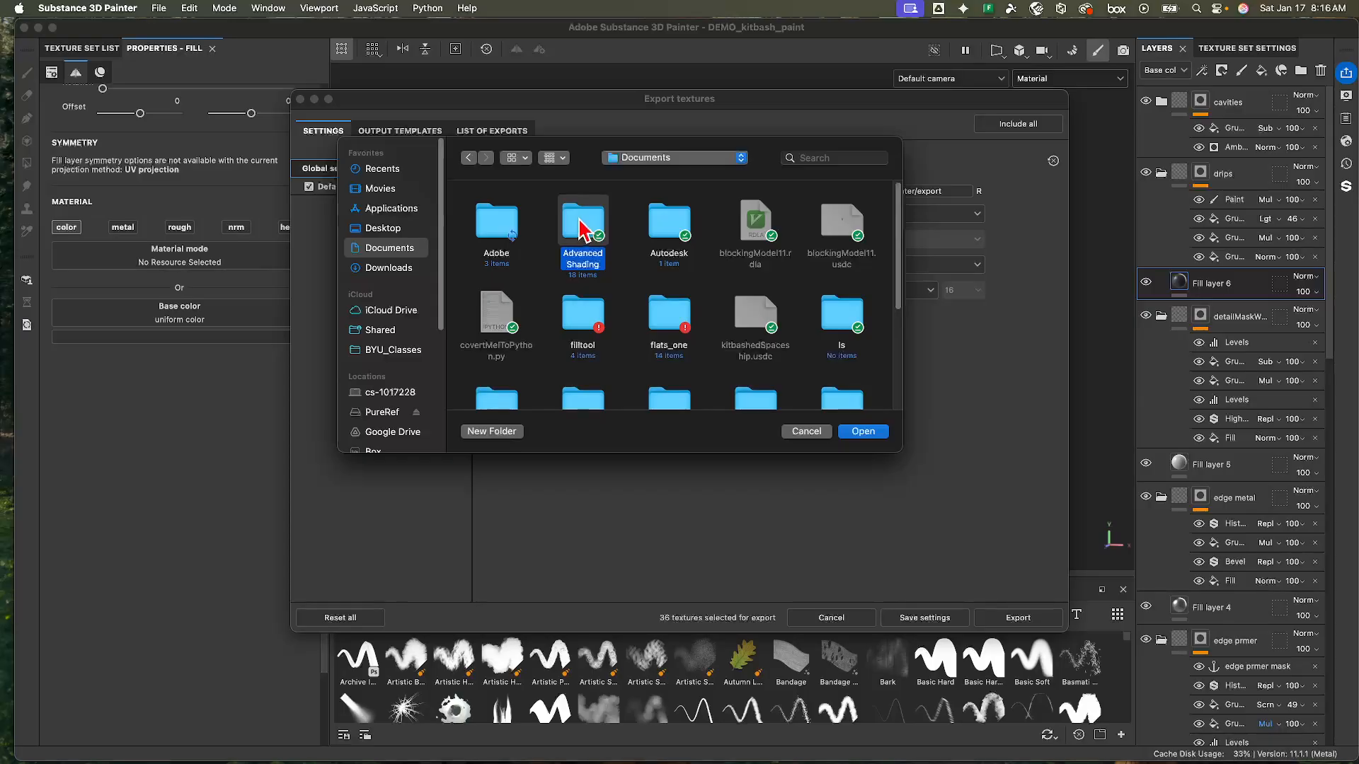
double_click(589, 230)
scroll(632, 339, "down", 3)
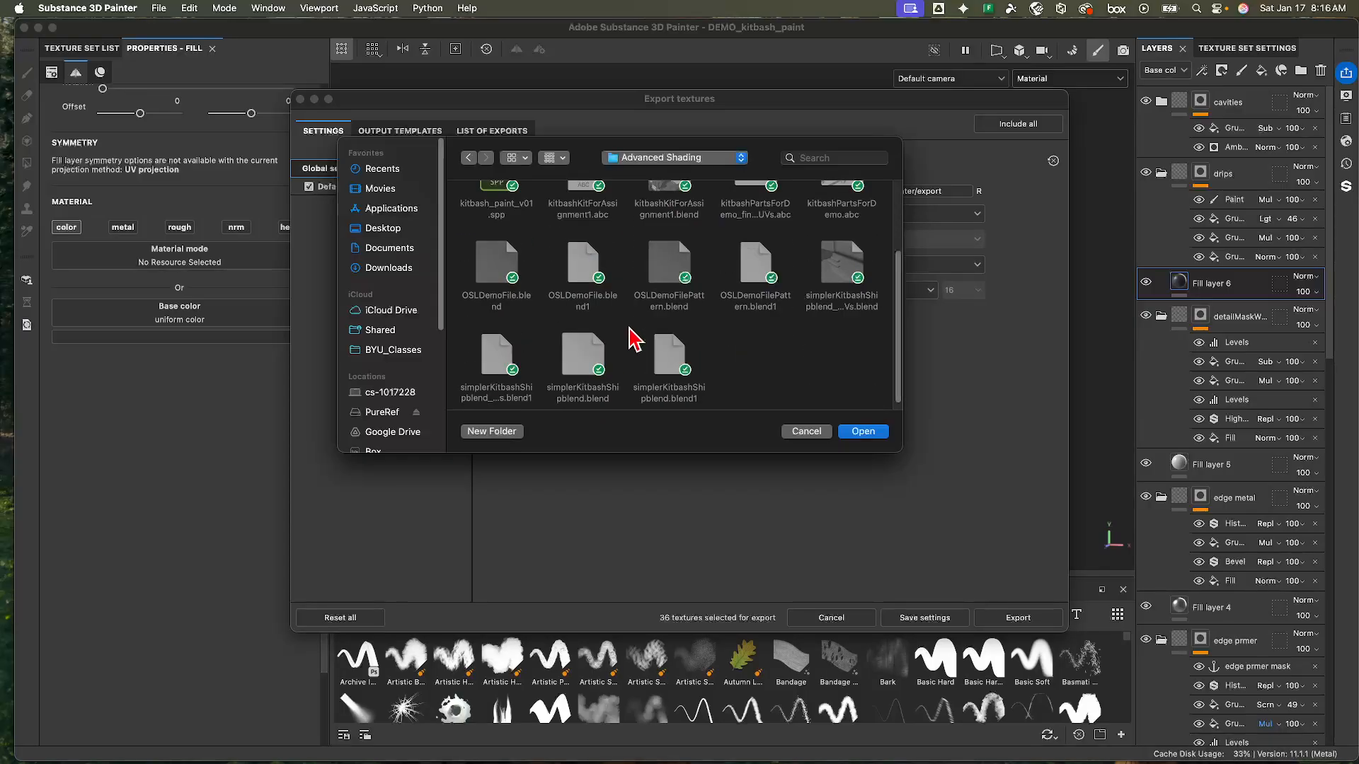
left_click(504, 434)
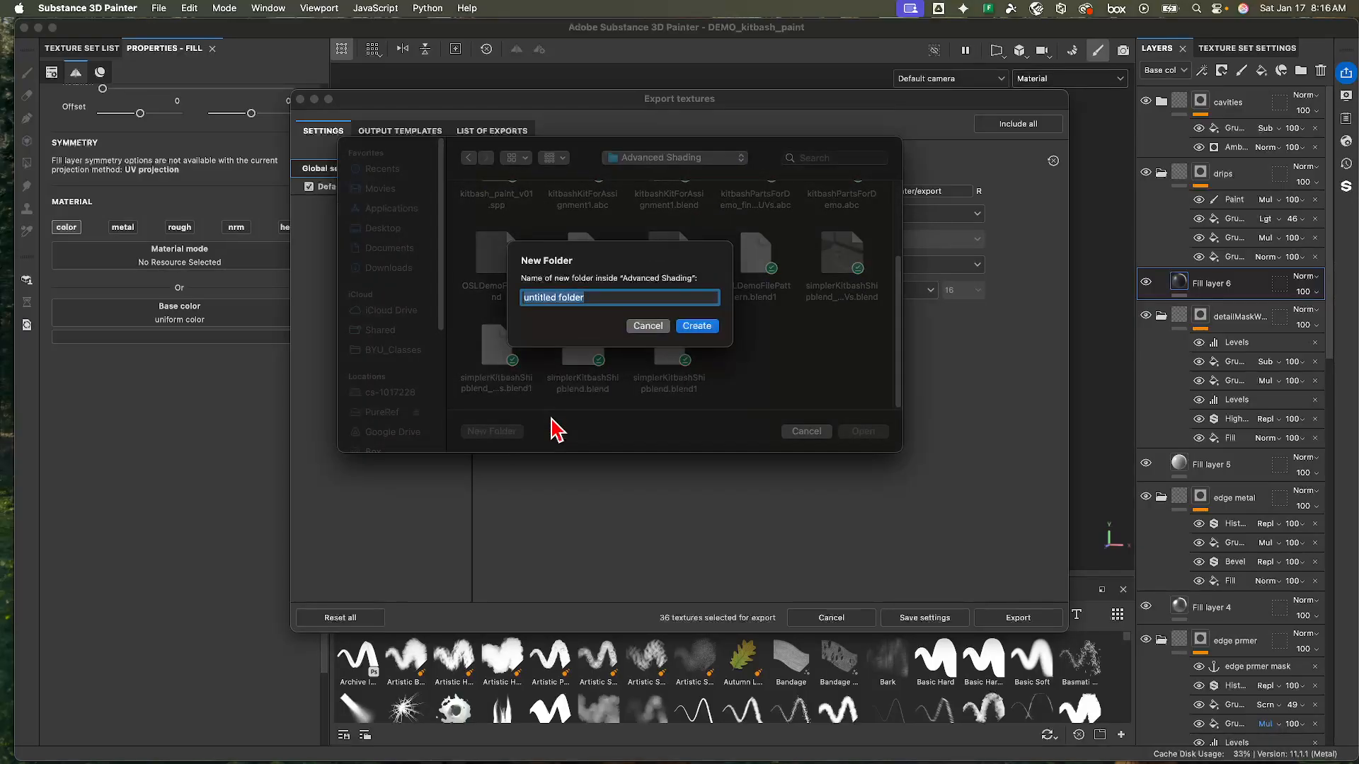
type("k it")
key("Return")
left_click(863, 431)
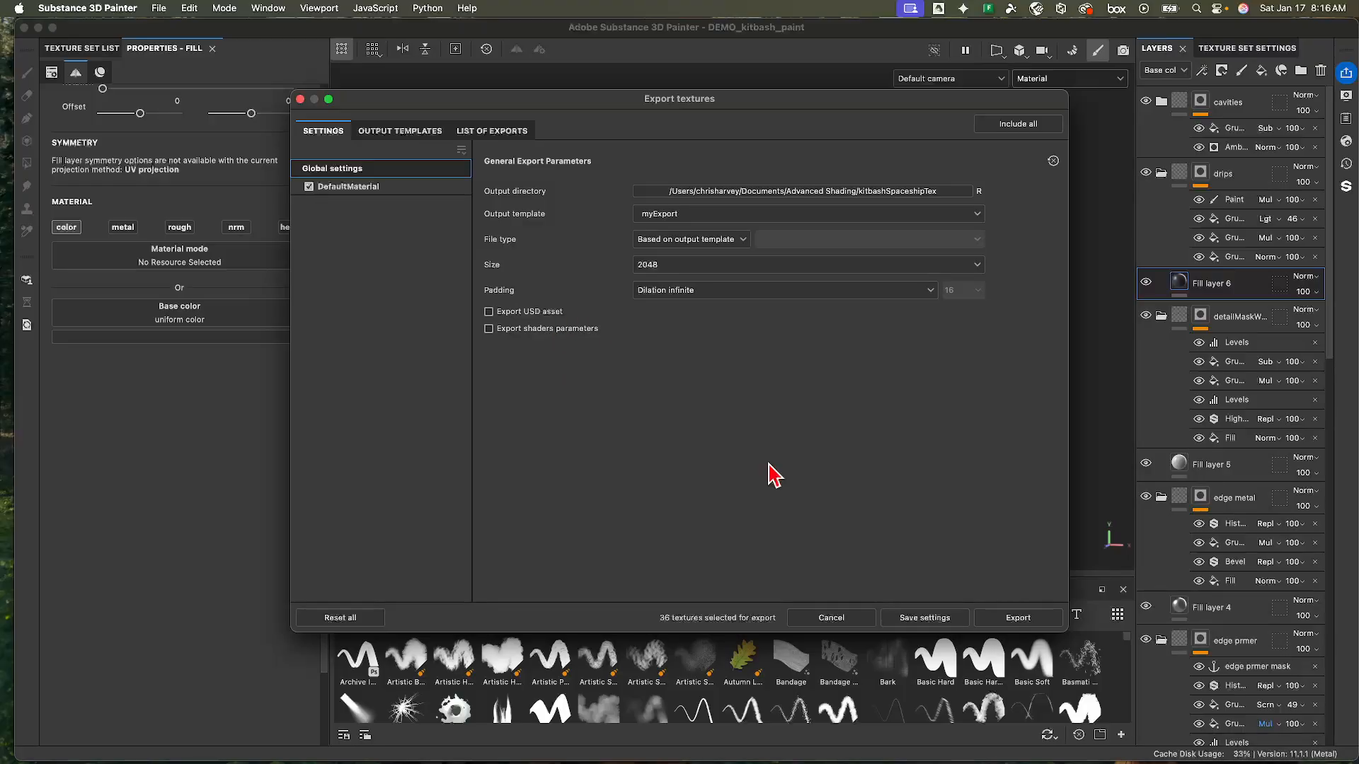
left_click(1020, 618)
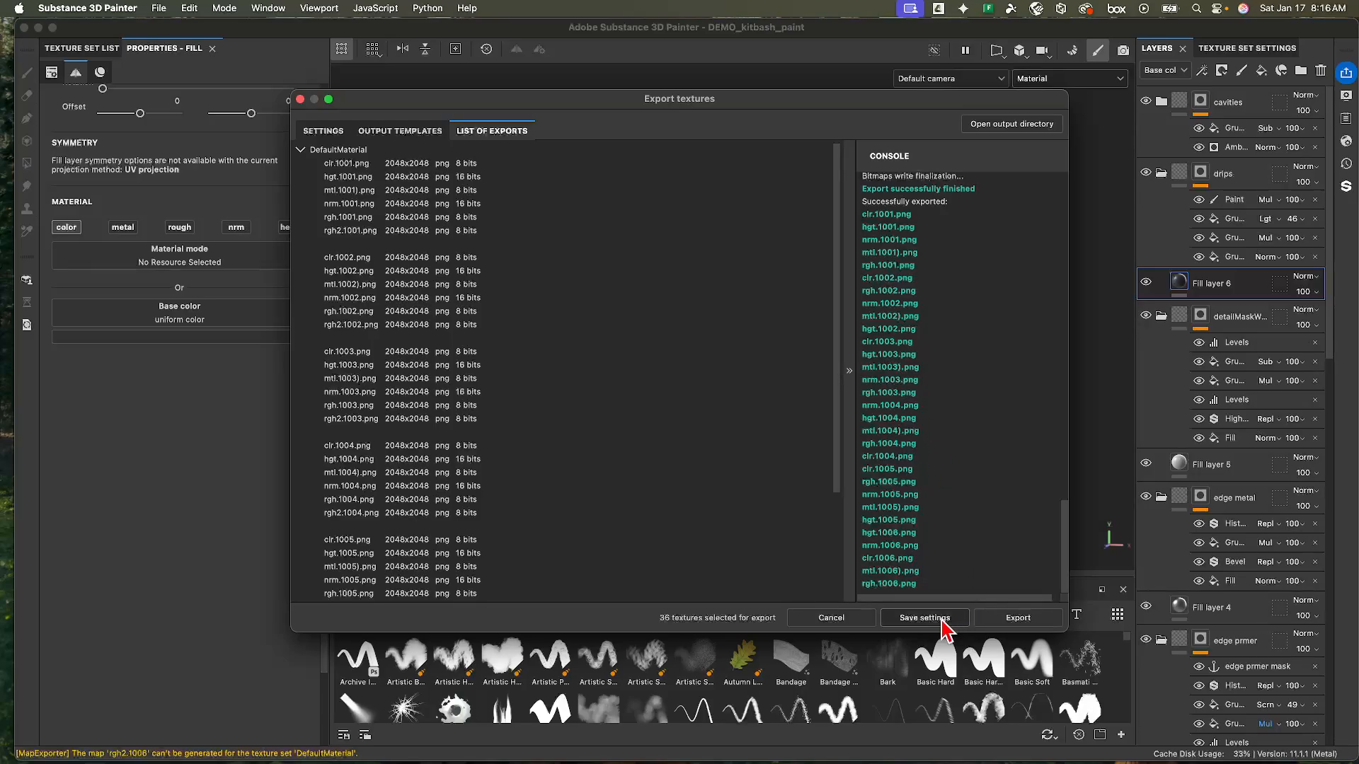
- Correct the metallic output map's name in myExport to mtl(.$udim), and export the textures again
left_click(401, 132)
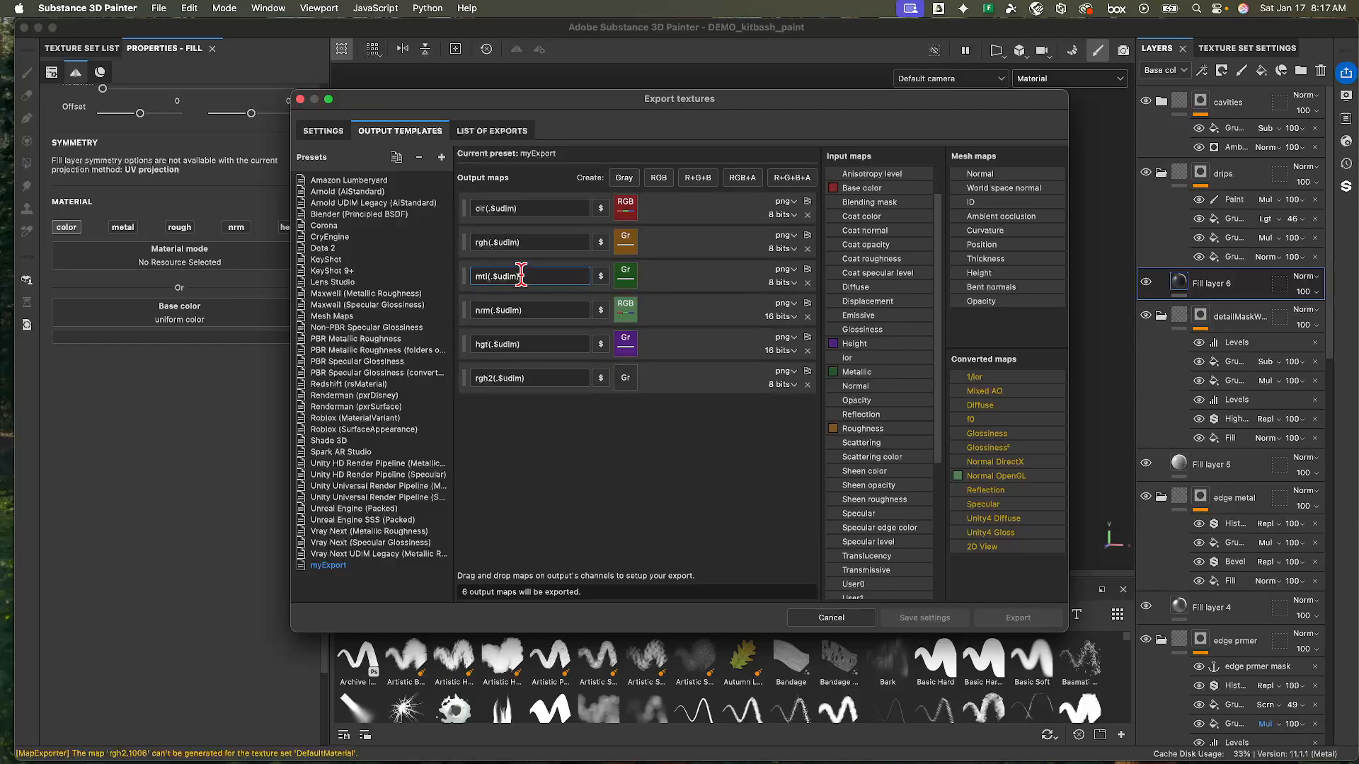
left_click(324, 132)
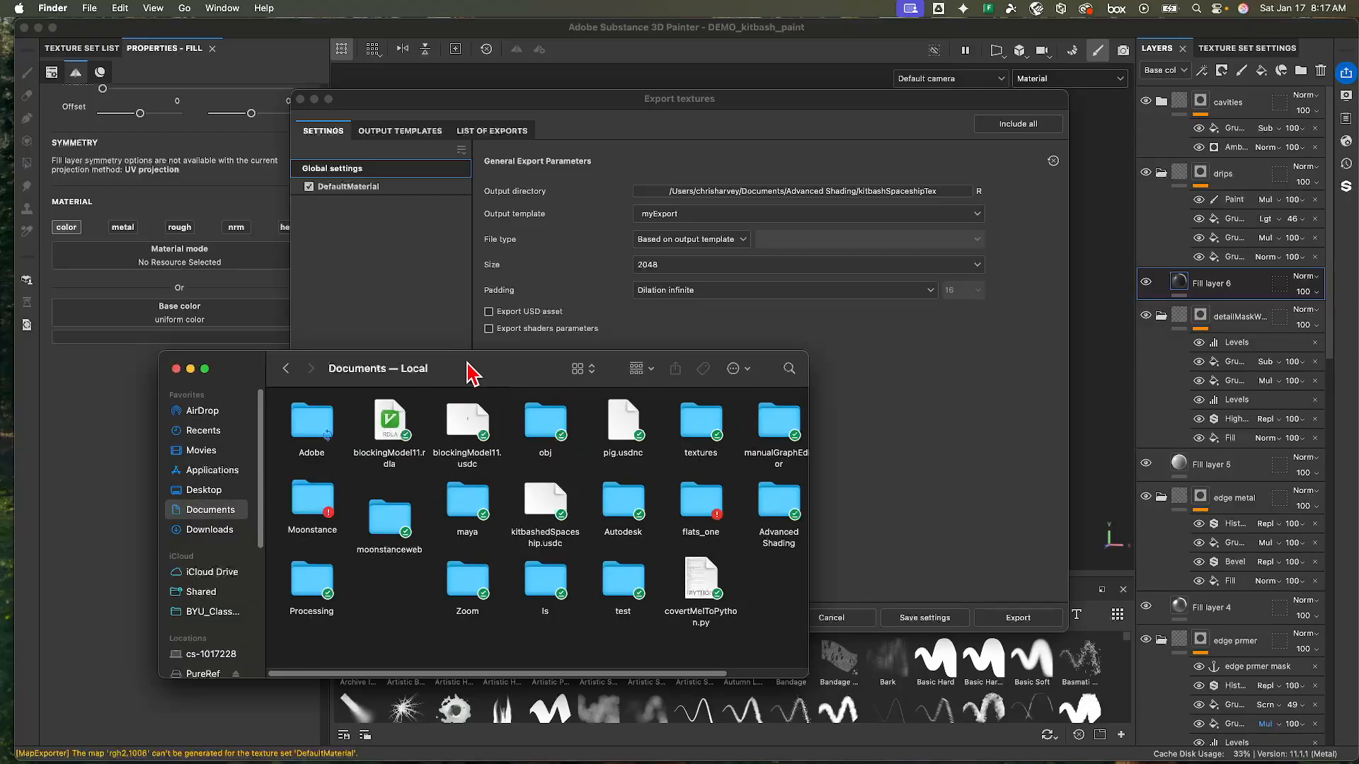
left_click_drag(468, 363, 736, 763)
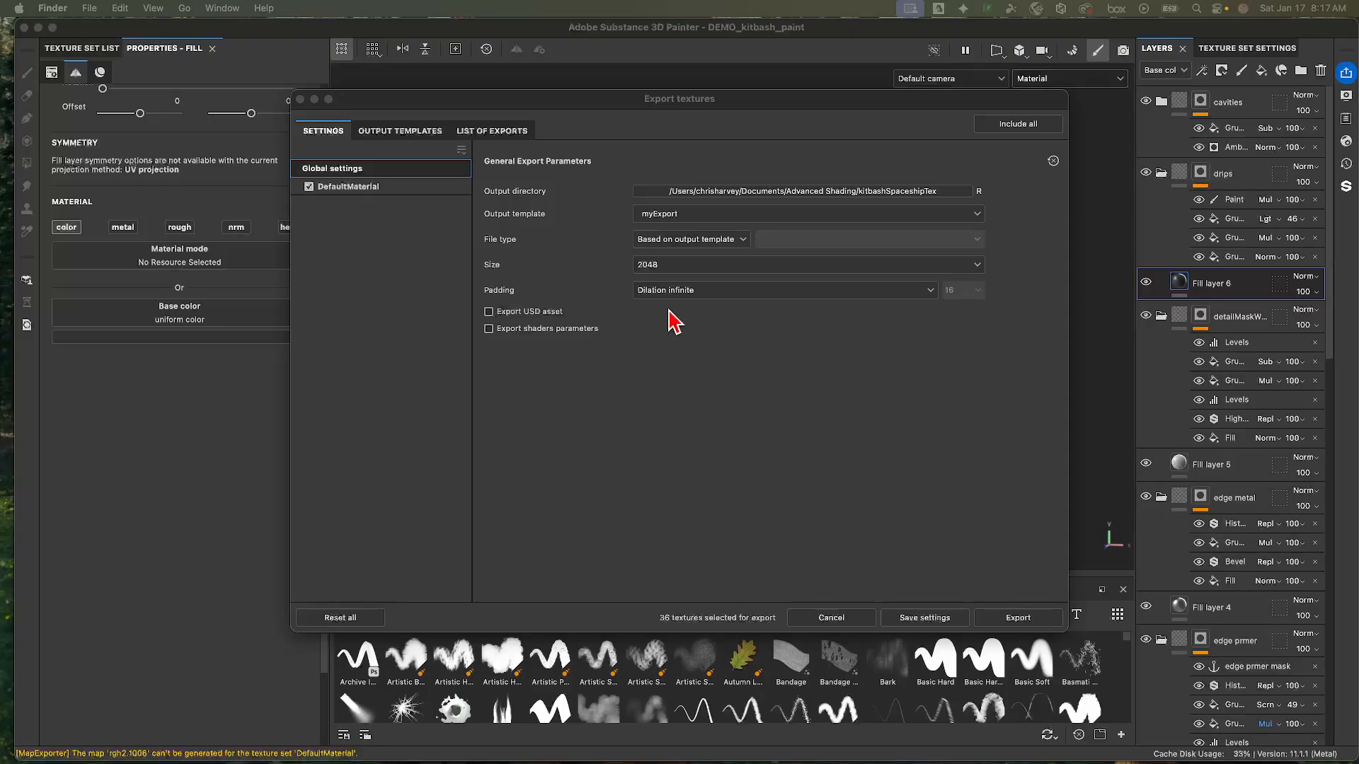
left_click(1026, 618)
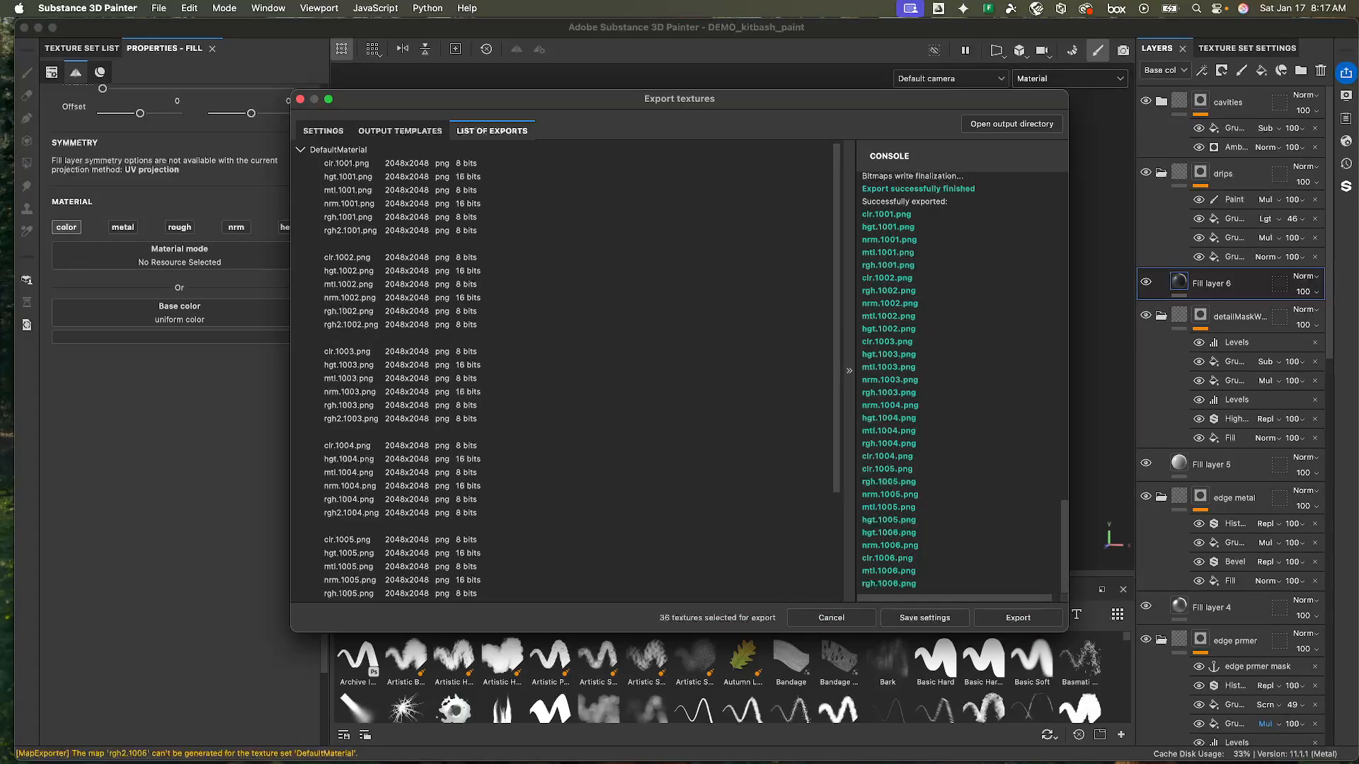
- Save the export settings and save the project
left_click(932, 623)
left_click(157, 10)
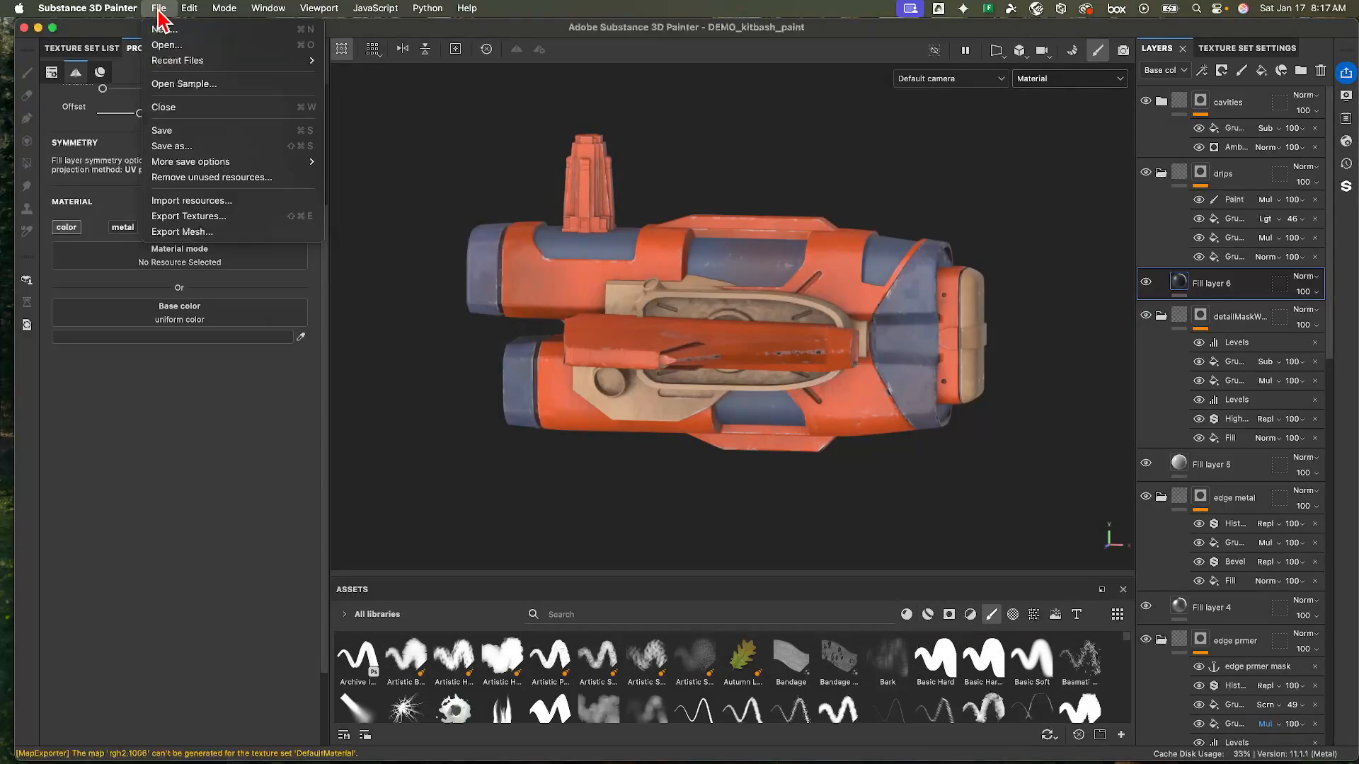
left_click(170, 129)
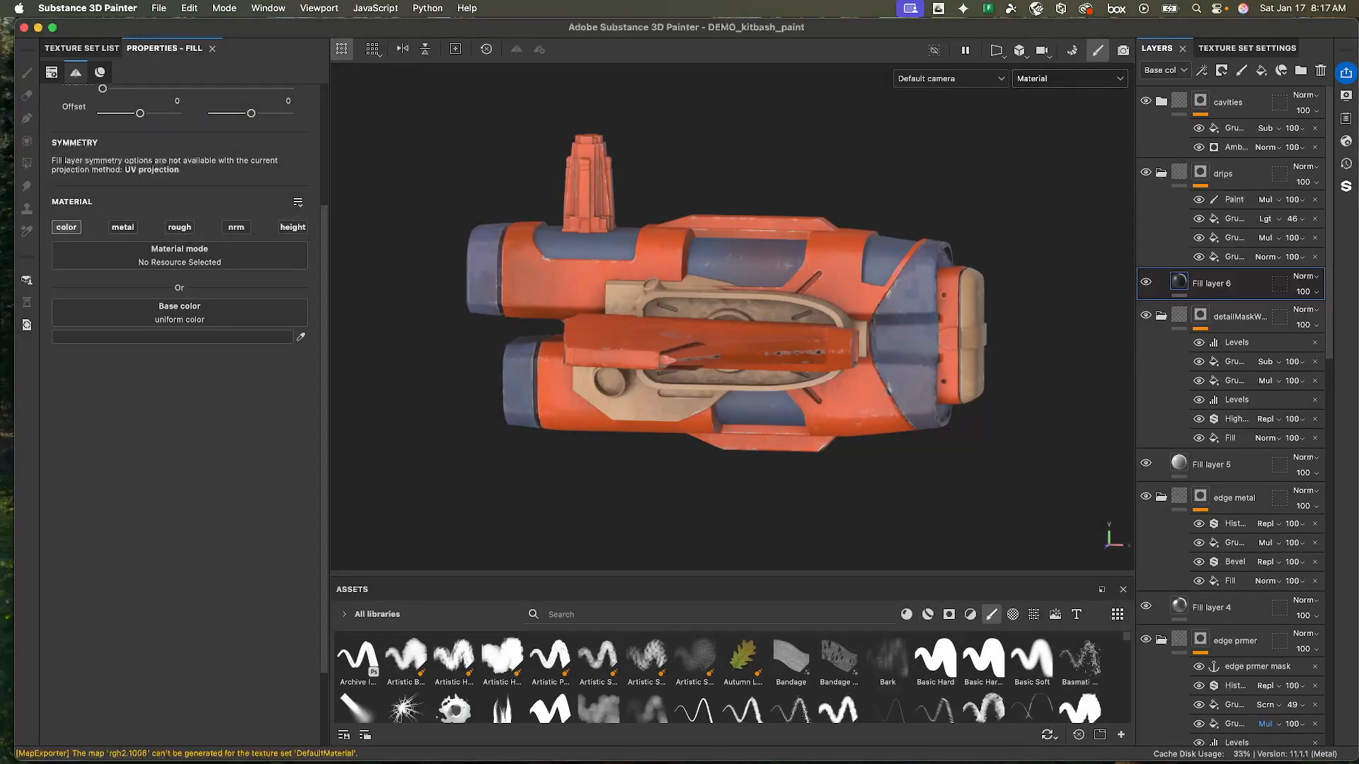
- Switch to Blender's Shading workspace, use rendered viewport shading, and frame the spaceship hull from the side
mouse_move(1, 63)
left_mouse_down()
mouse_move(587, 51)
mouse_move(738, 2)
mouse_move(692, 3)
mouse_move(731, 4)
left_mouse_up()
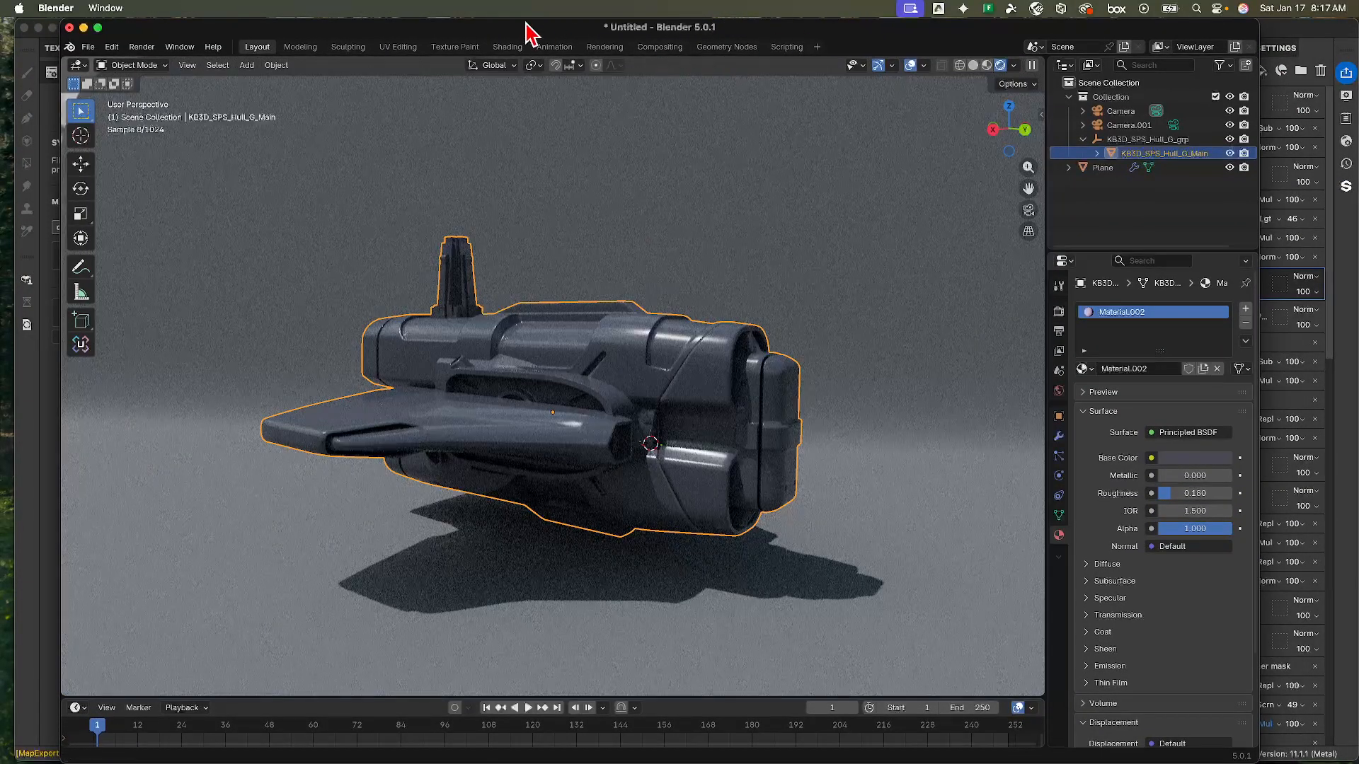
left_click(507, 46)
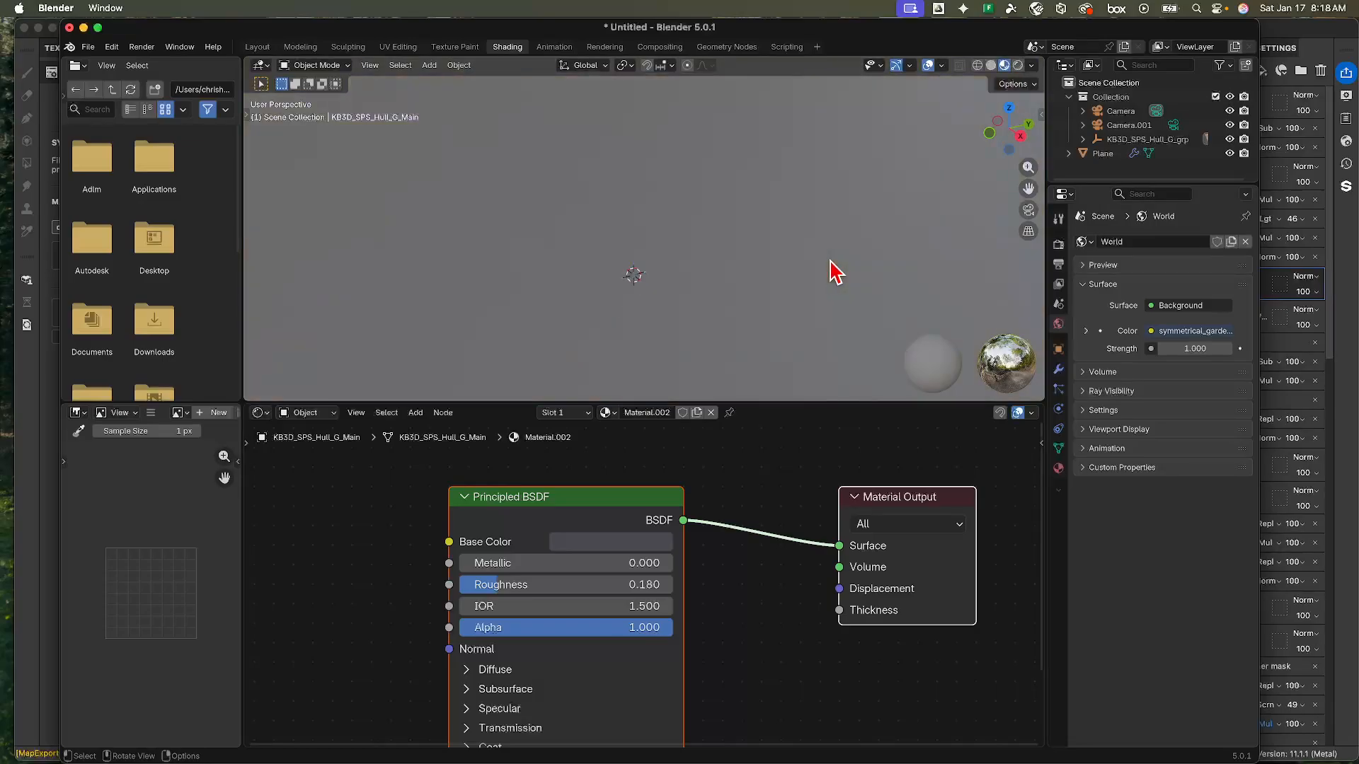
left_click(1018, 65)
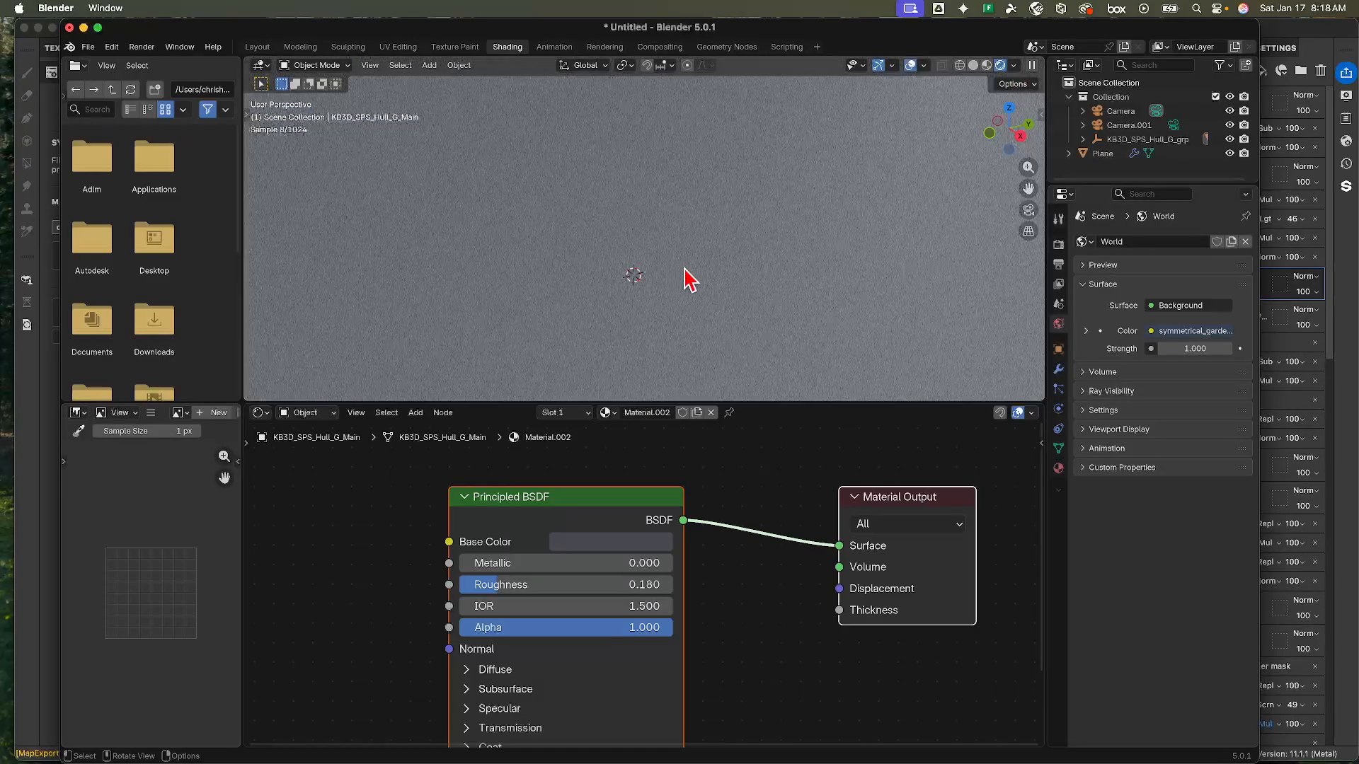
key("KP_Decimal")
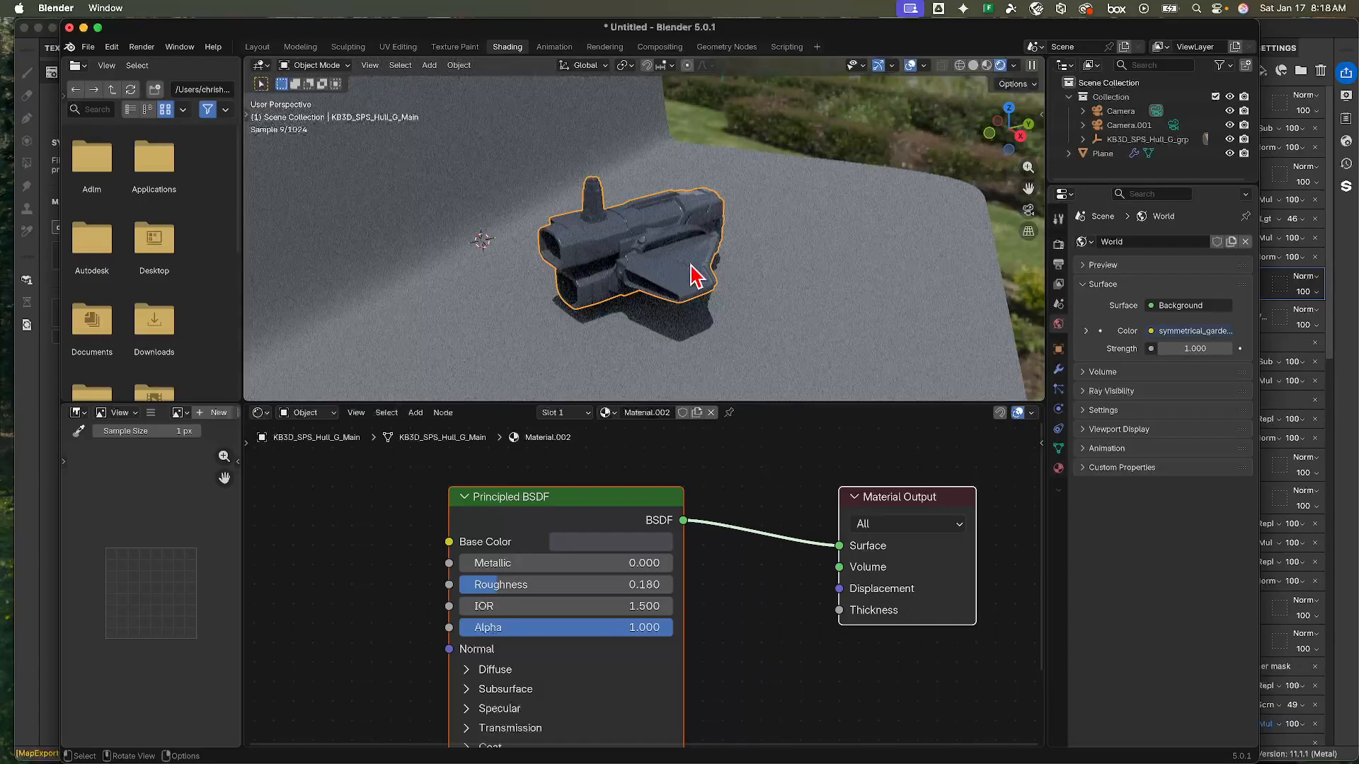
middle_click_drag(640, 261, 806, 242)
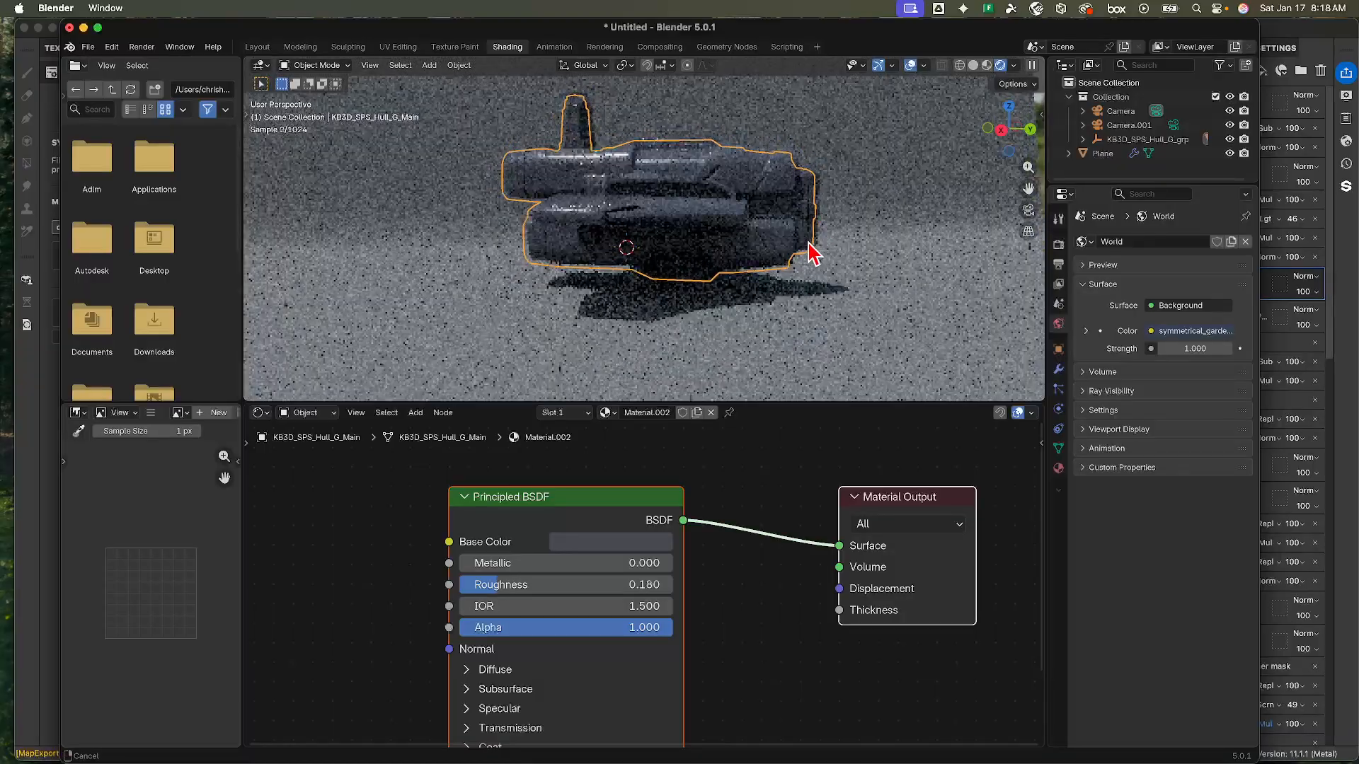
middle_click_drag(956, 692, 1034, 615)
scroll(417, 600, "down", 3)
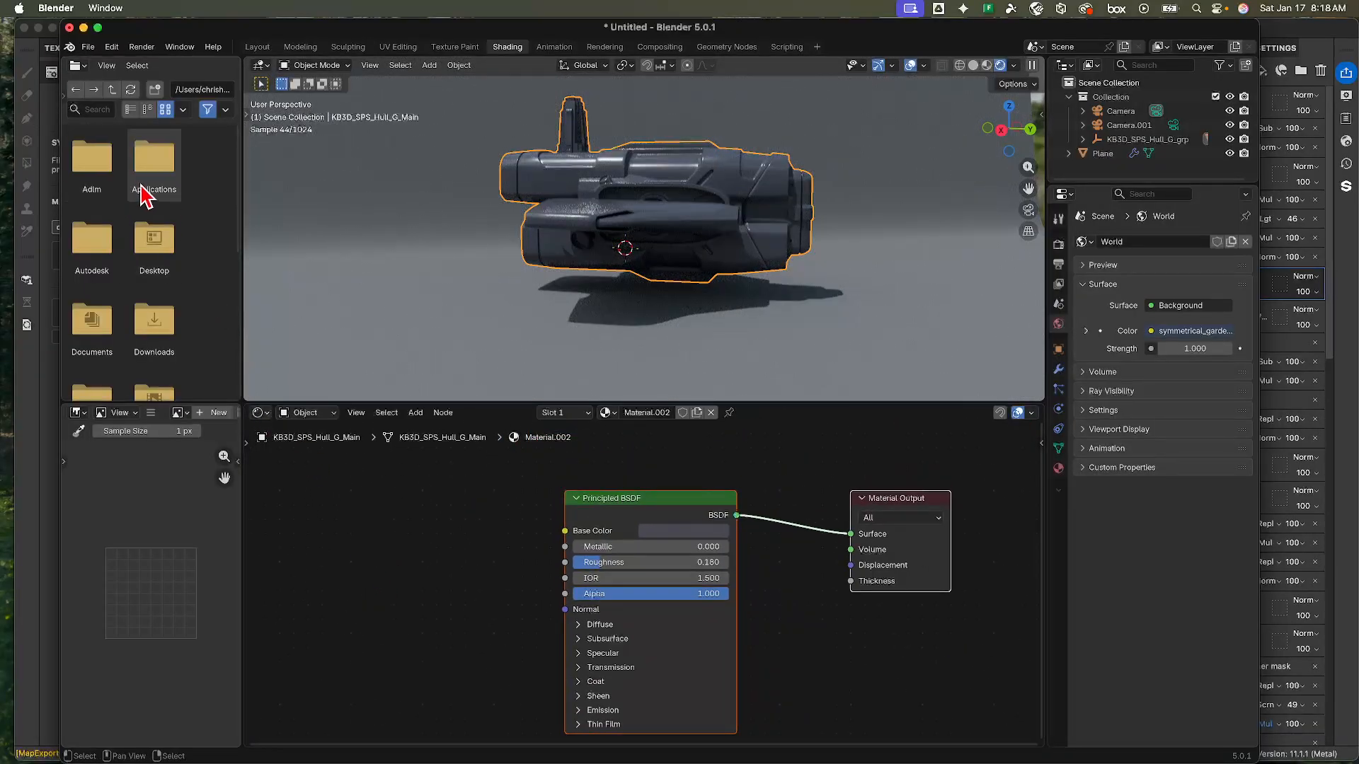
- Add clr.1001.png from the exported textures folder in Documents/Advanced Shading as an image texture node in the hull's material
double_click(91, 316)
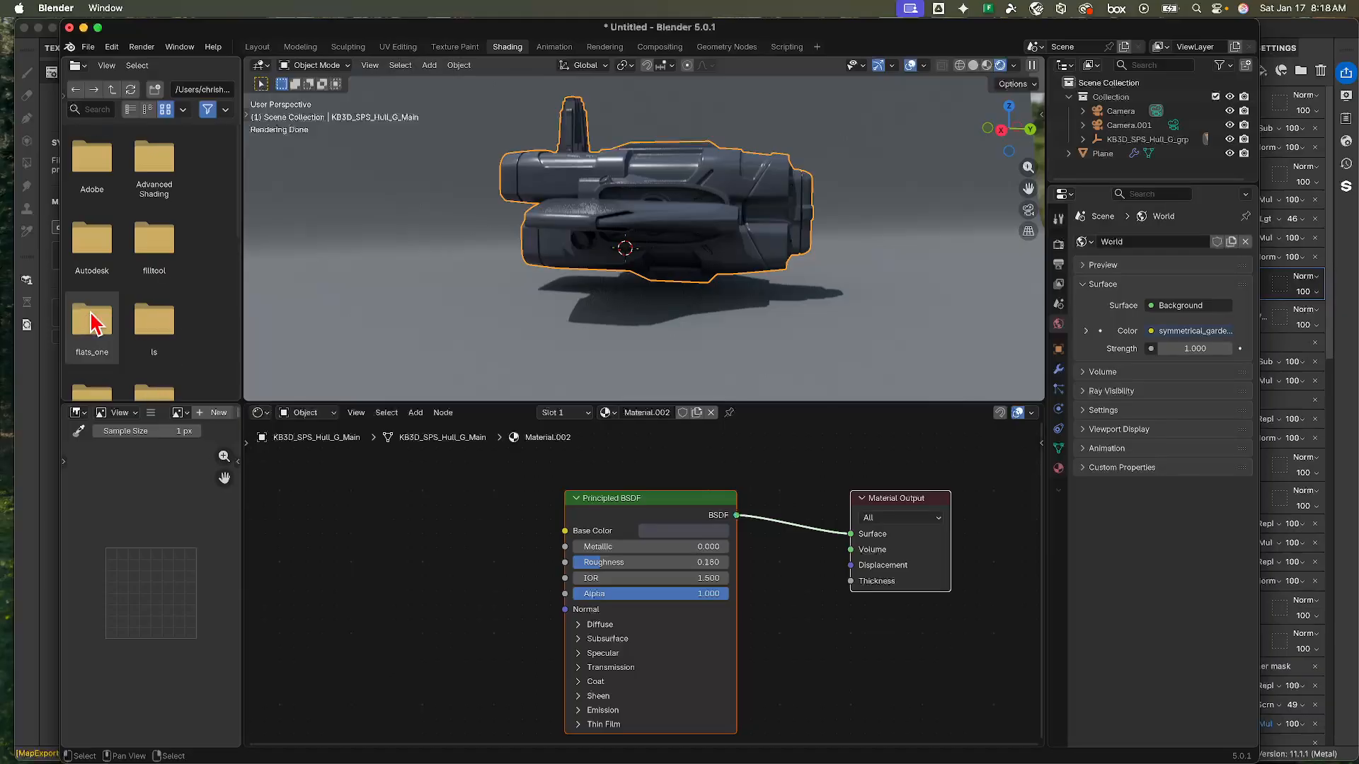
double_click(156, 178)
double_click(96, 164)
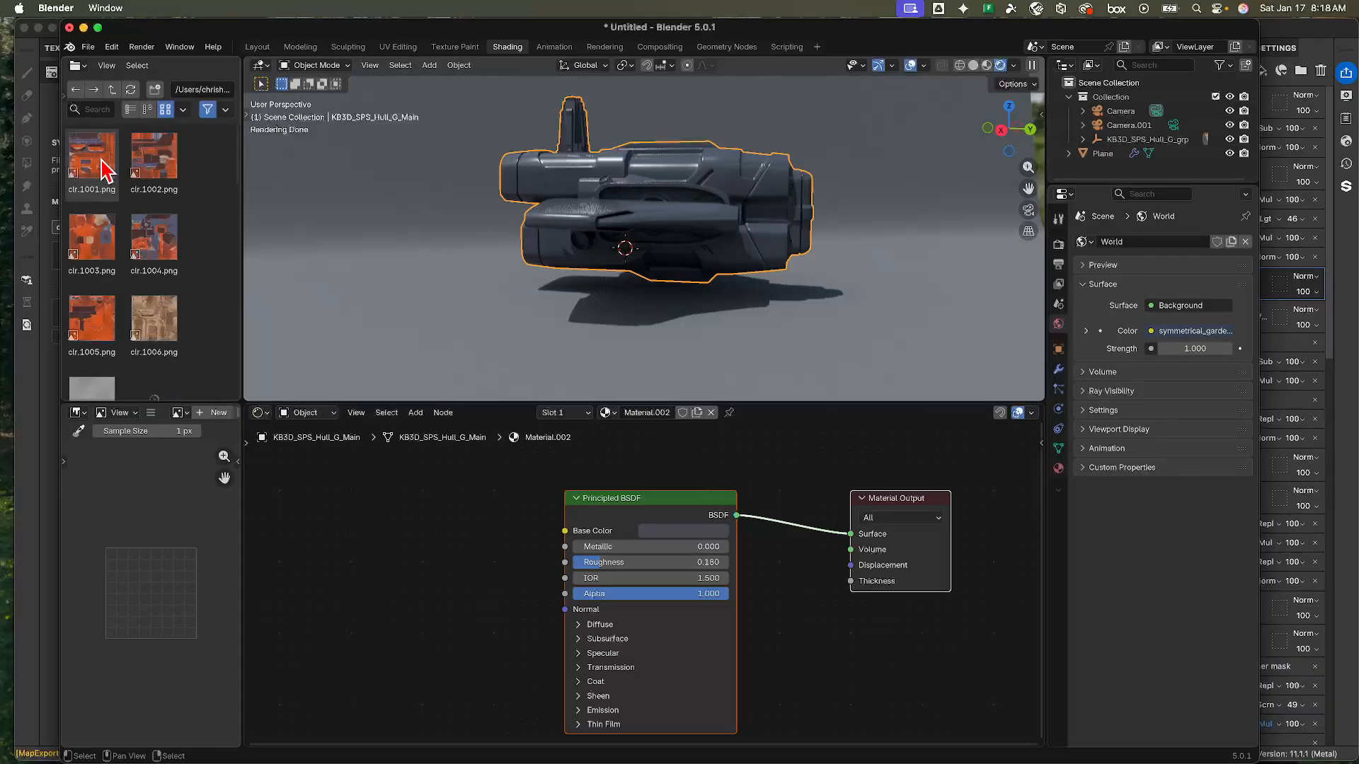
left_click_drag(84, 156, 358, 480)
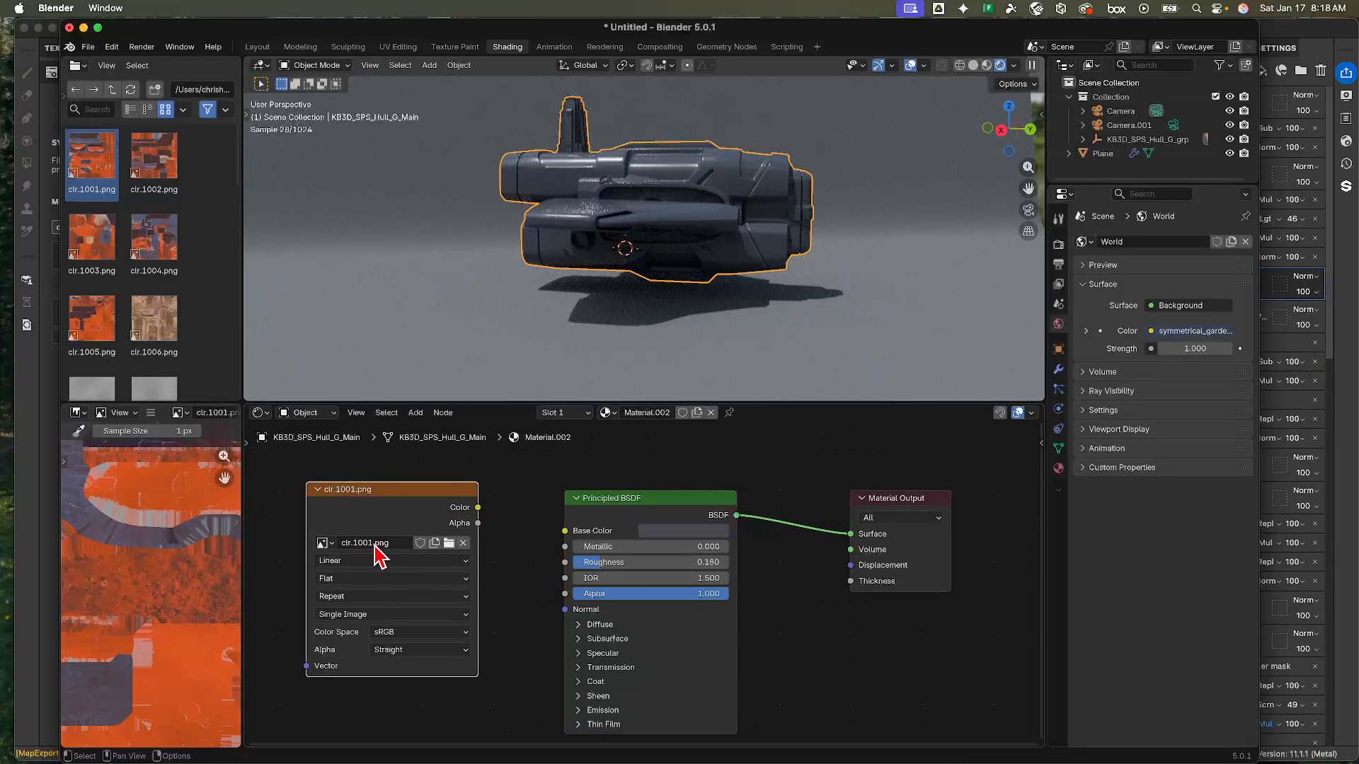
- Set the color texture's source to UDIM Tiles and rename its image clr.<UDIM>.png
left_click(382, 614)
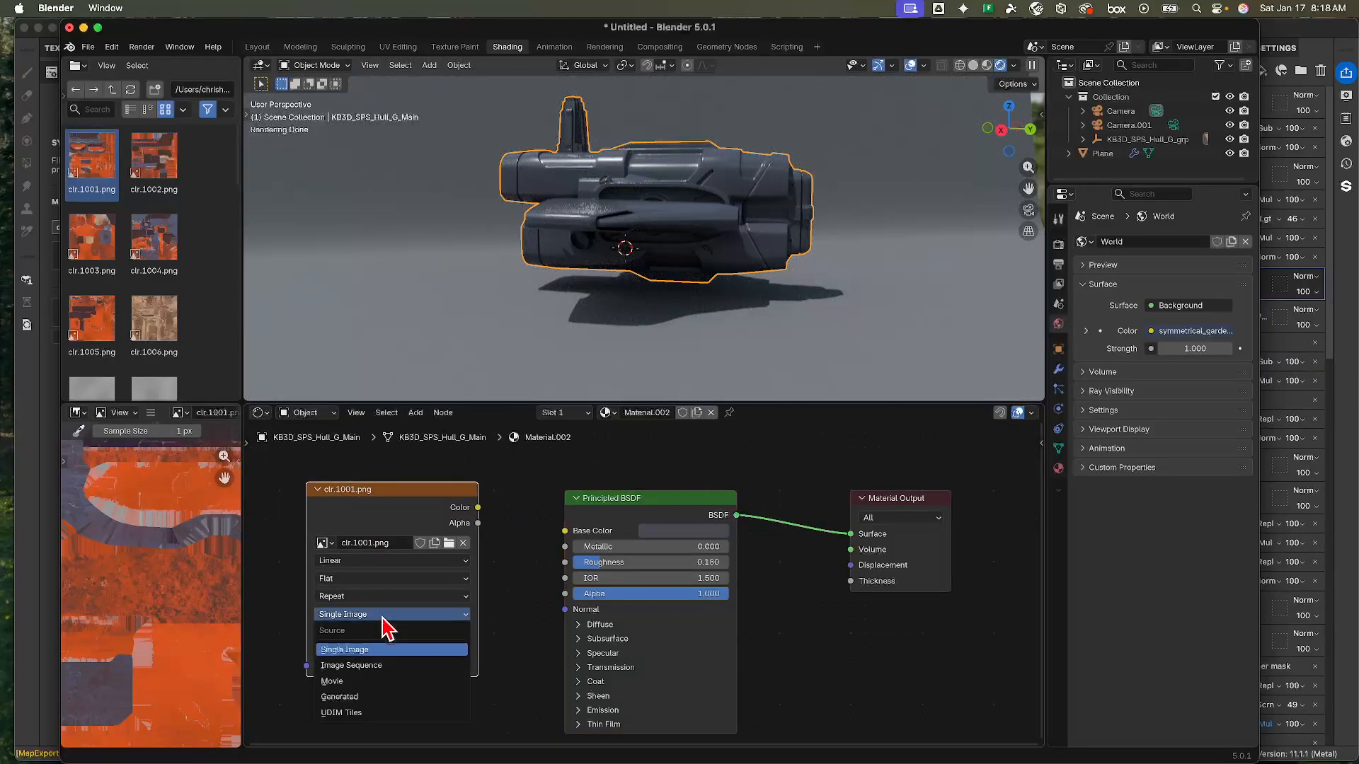
left_click(354, 713)
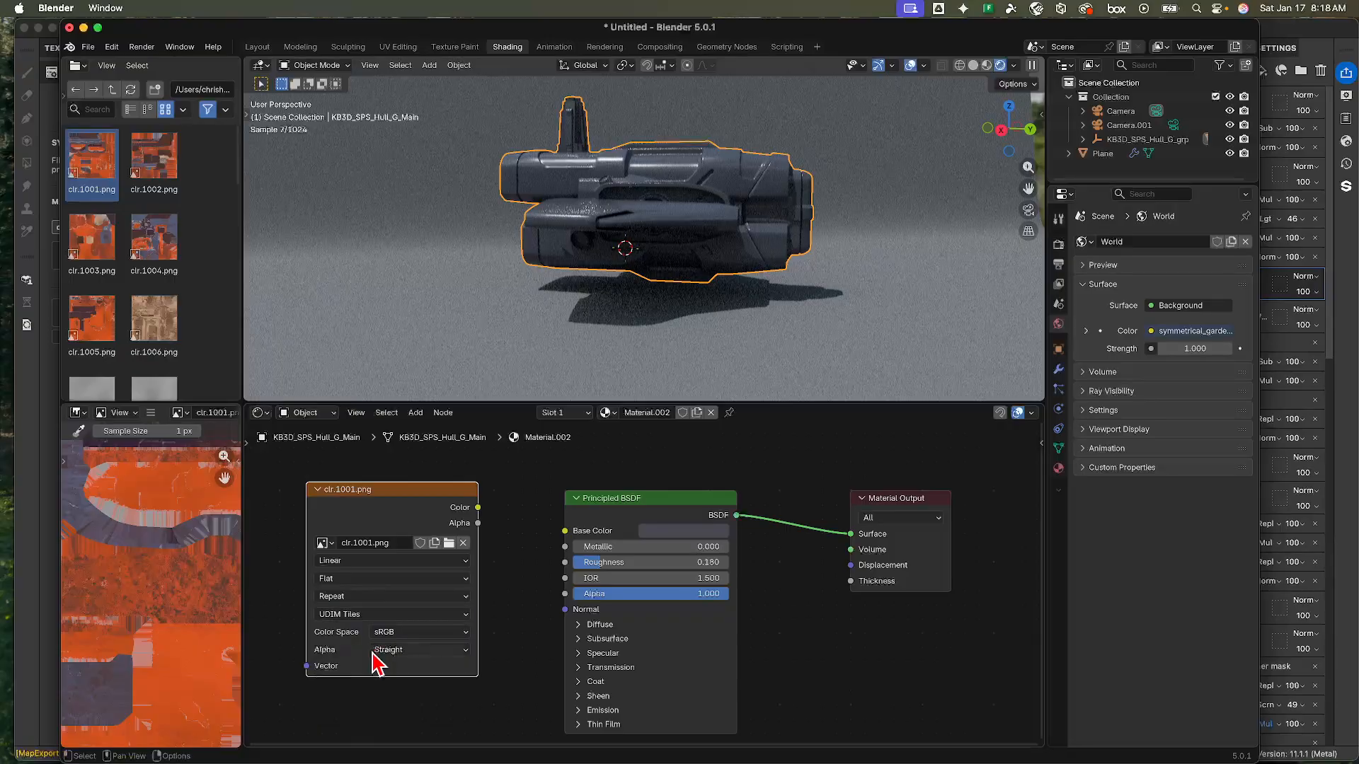
left_click(371, 543)
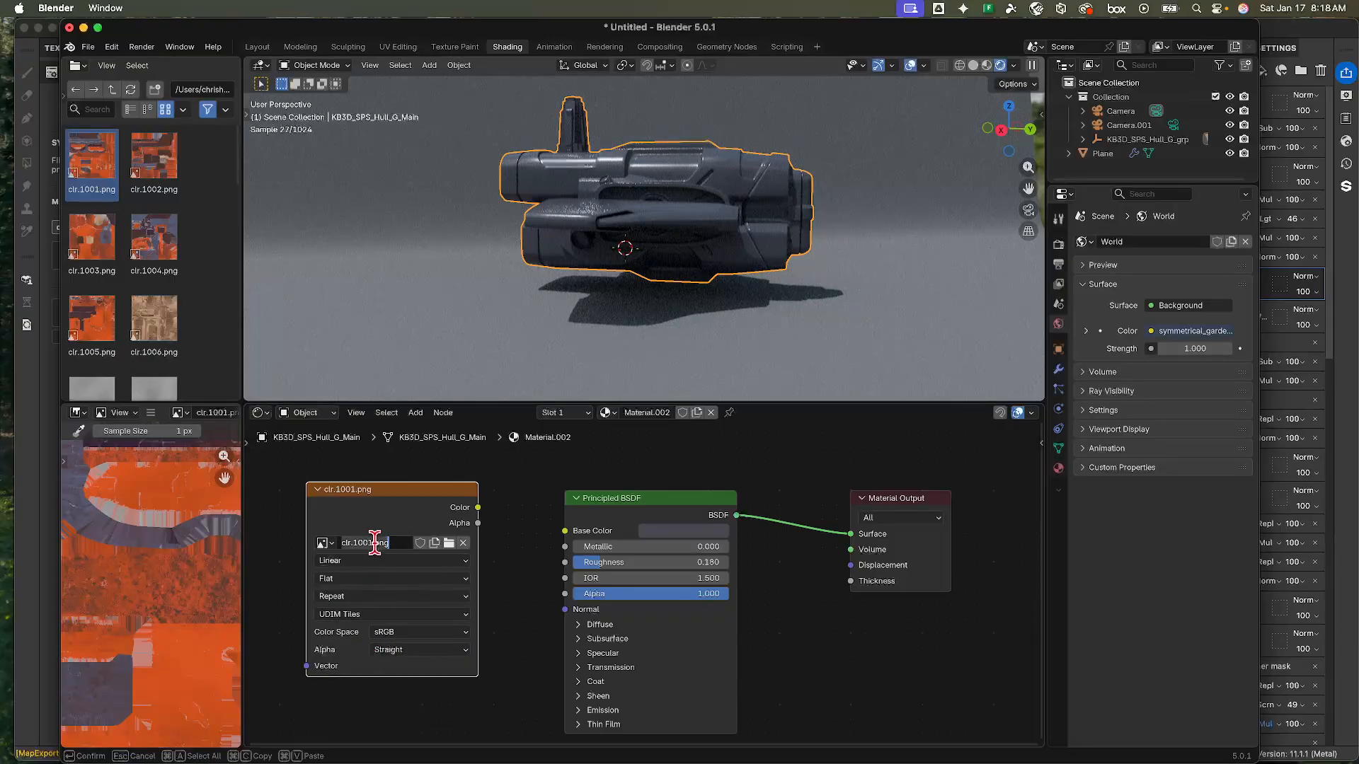
left_click(355, 543)
key("Return")
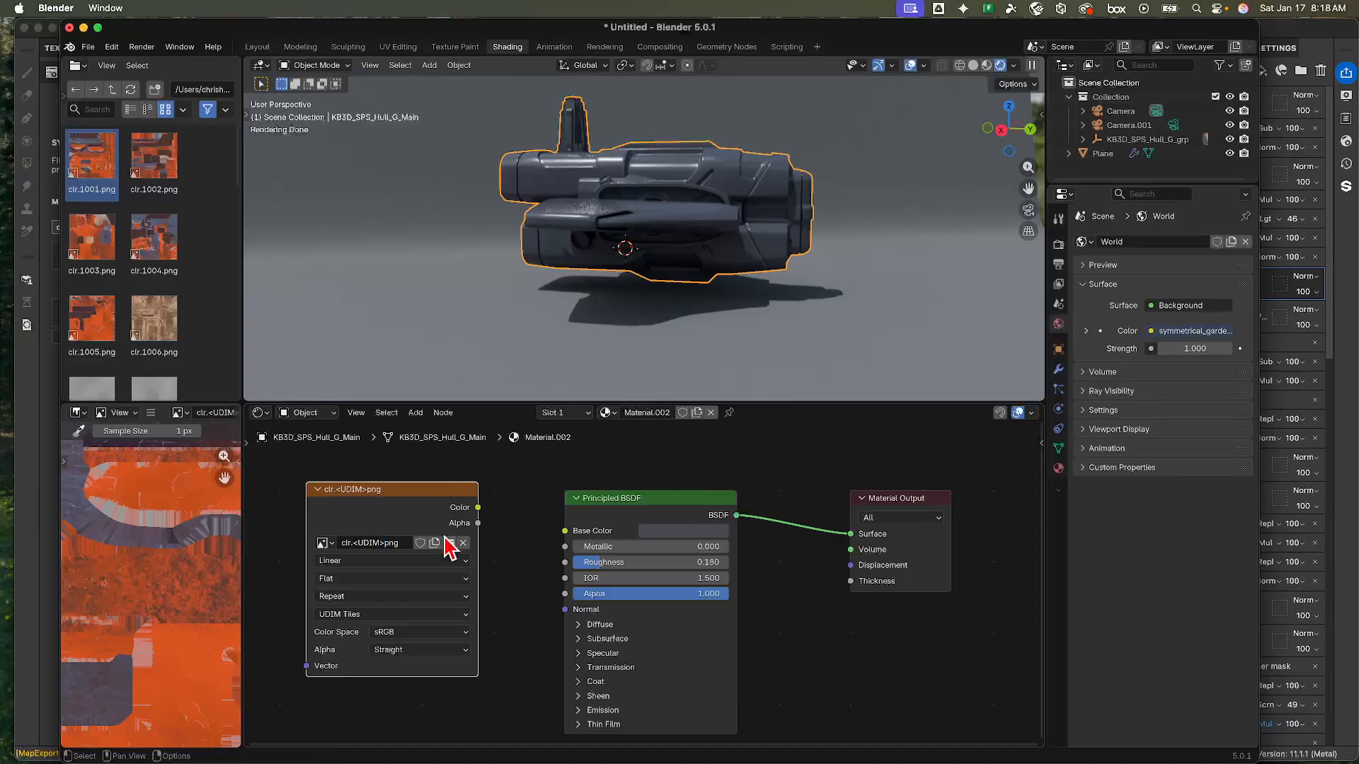
left_click(384, 543)
left_click(388, 543)
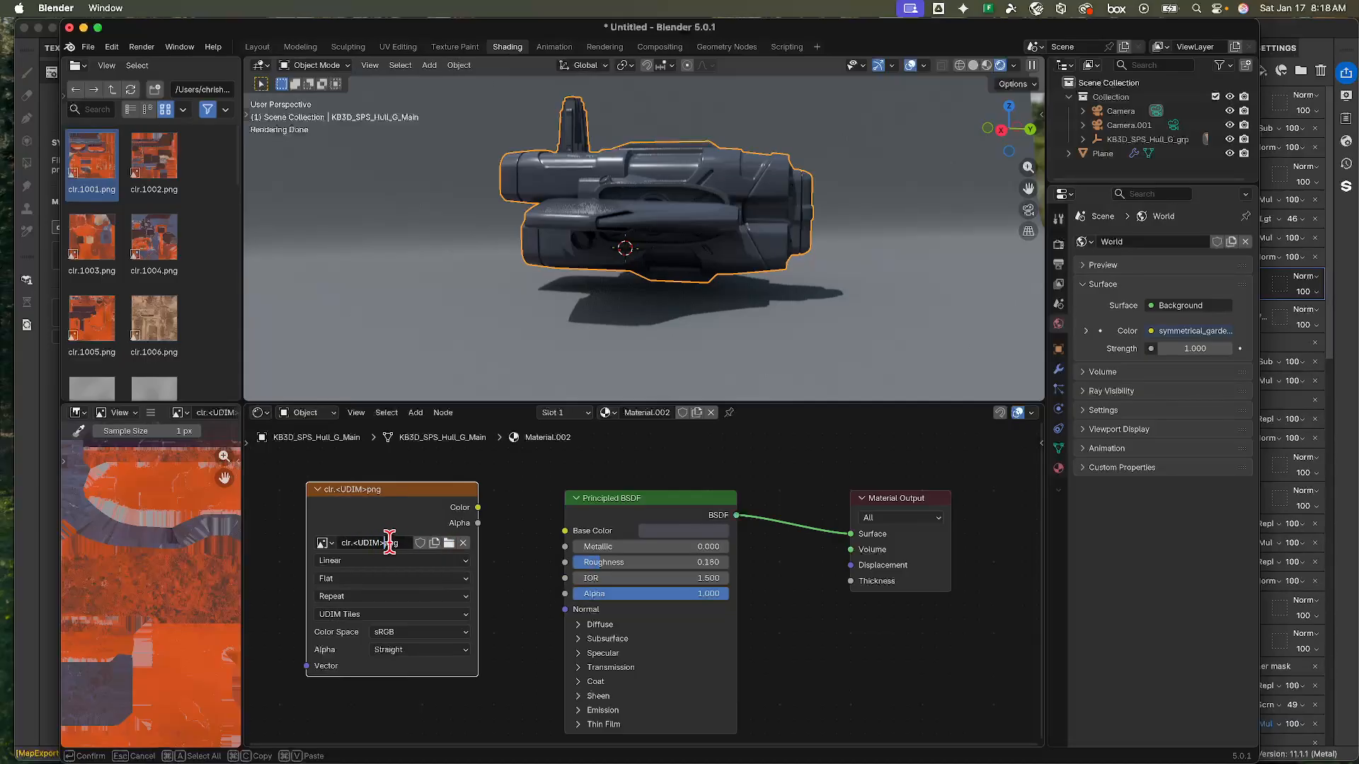
type(".")
key("Return")
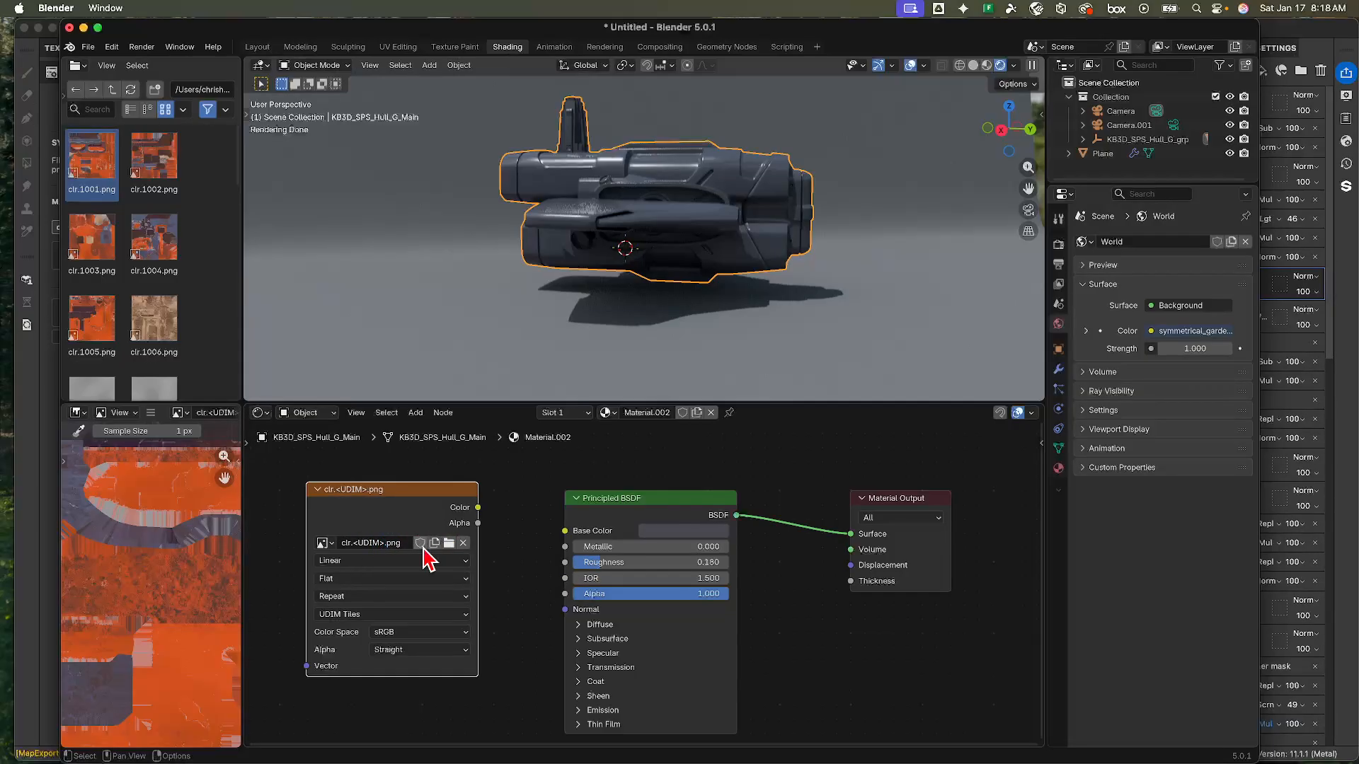
- Connect the color texture's Color output to the Principled BSDF's Base Color, and check the hull in the viewport
left_click_drag(476, 509, 566, 531)
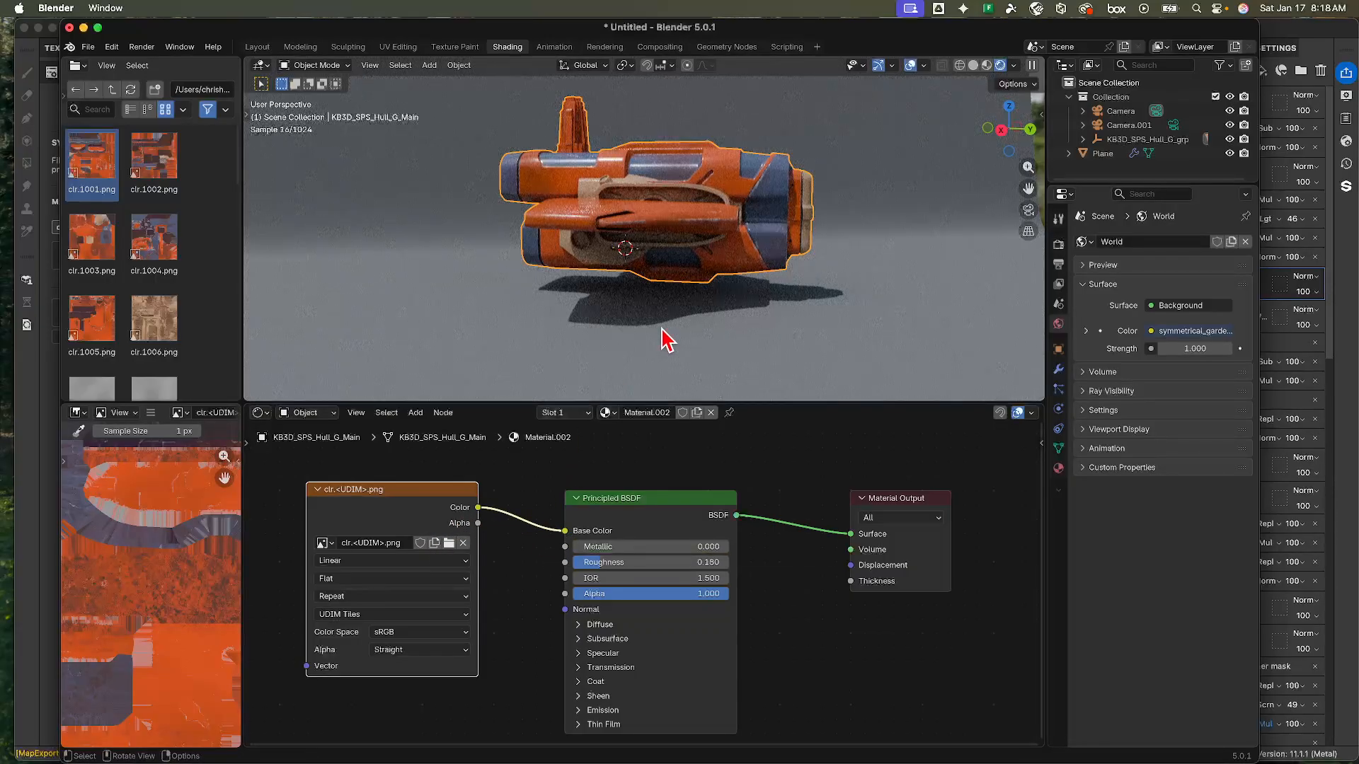
middle_click_drag(669, 271, 735, 245)
middle_click_drag(507, 584, 566, 535)
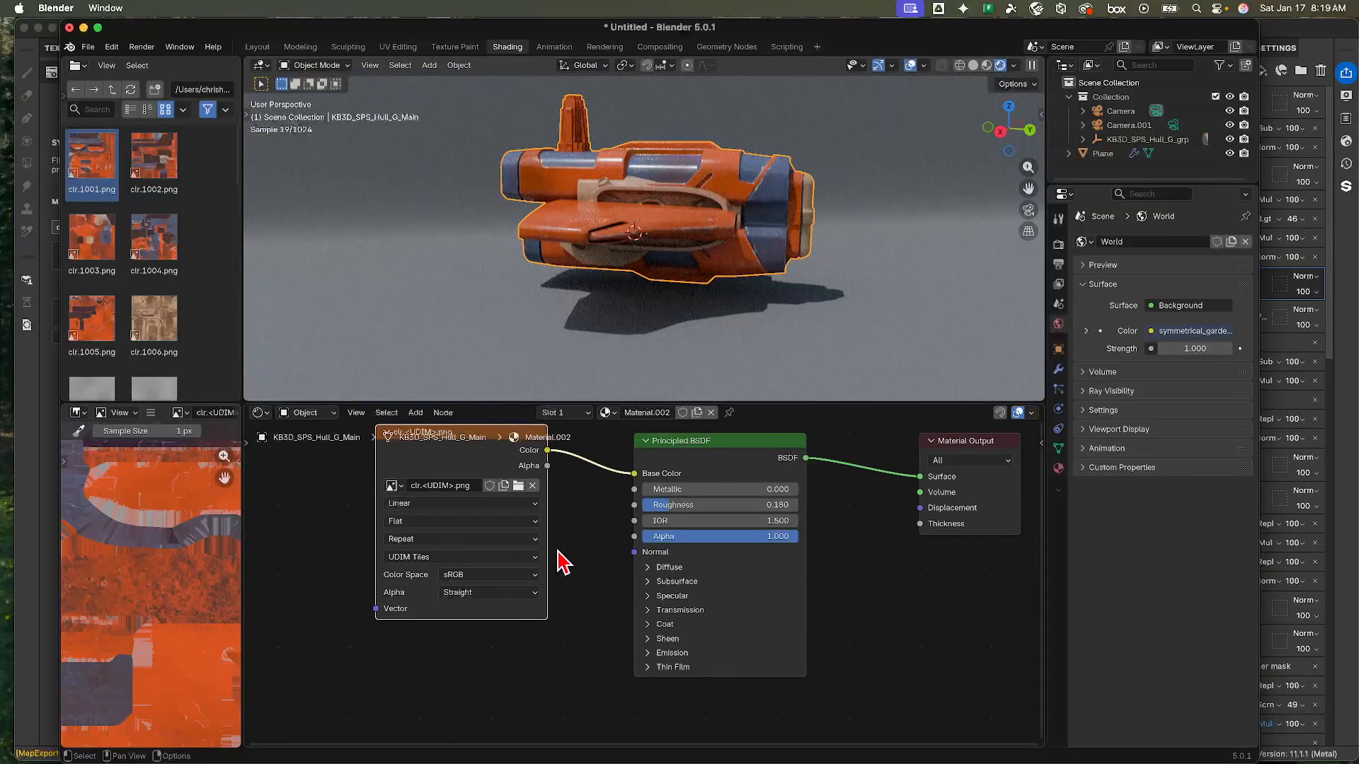
- Add nrm.1001.png from the exported textures folder as an image texture node below the color texture in the hull's material
scroll(552, 549, "down", 2)
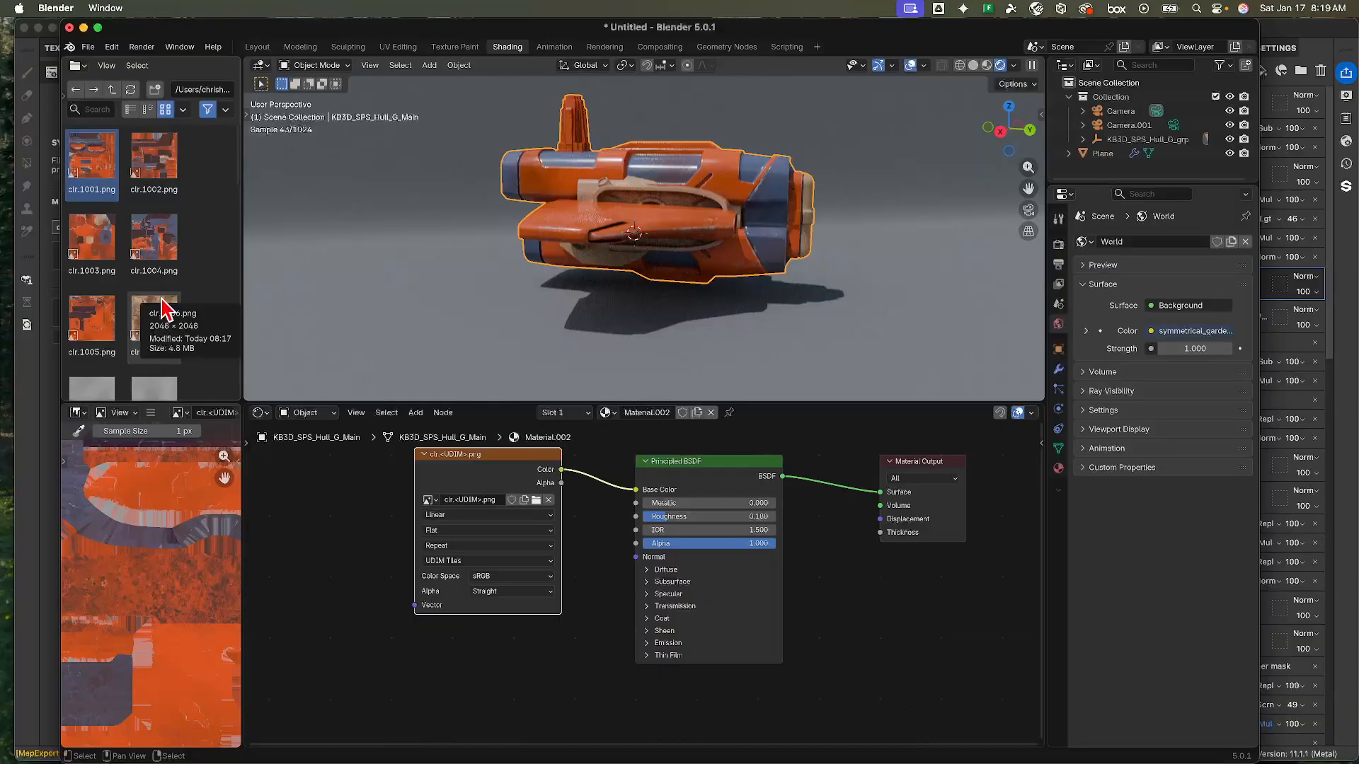
scroll(163, 311, "down", 4)
scroll(175, 305, "down", 8)
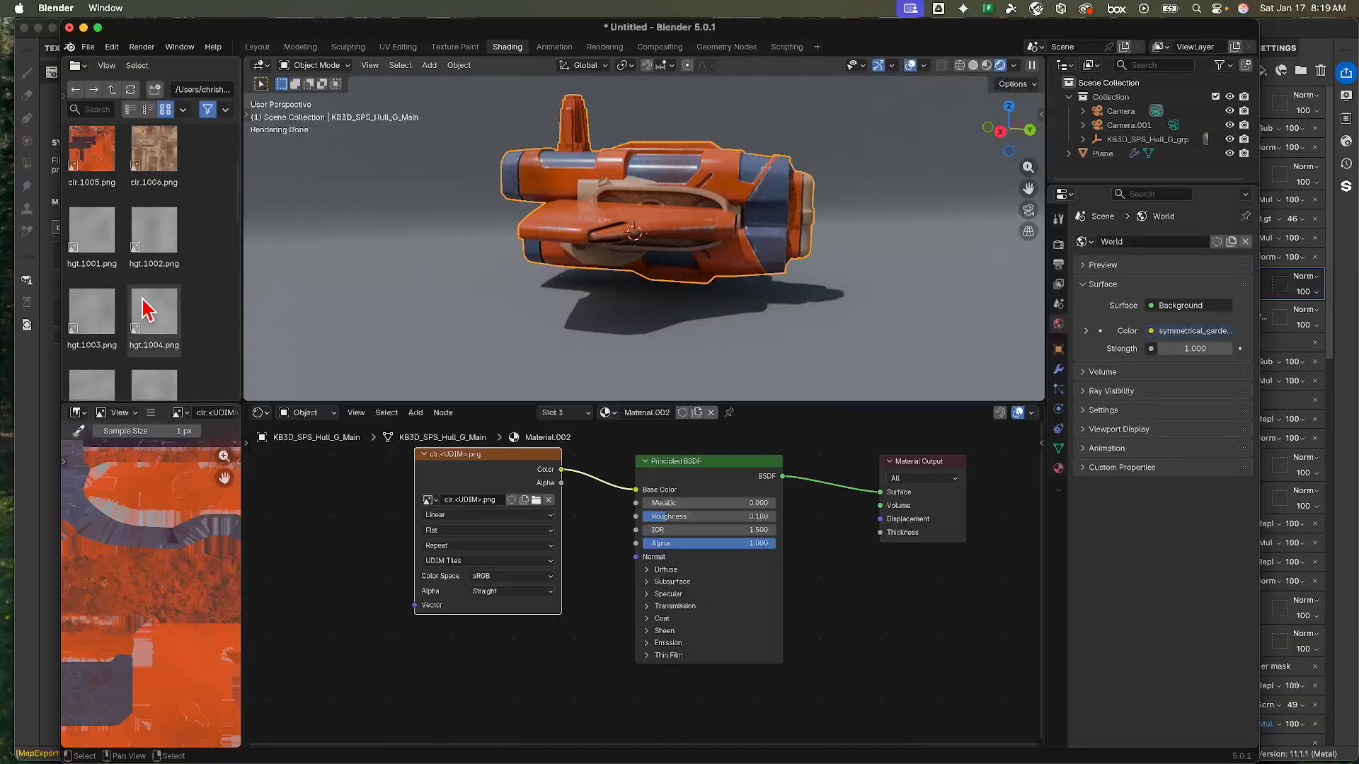
scroll(170, 305, "down", 8)
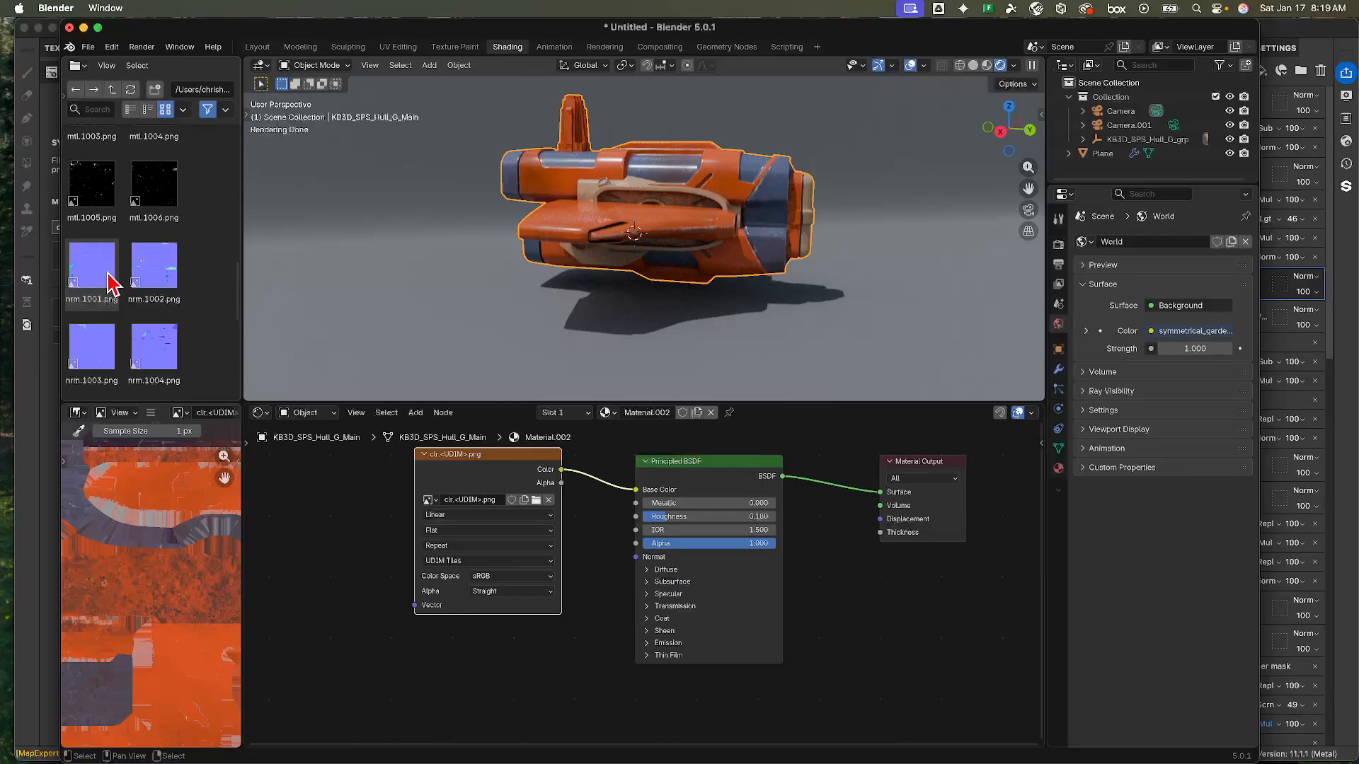
left_click_drag(109, 282, 456, 694)
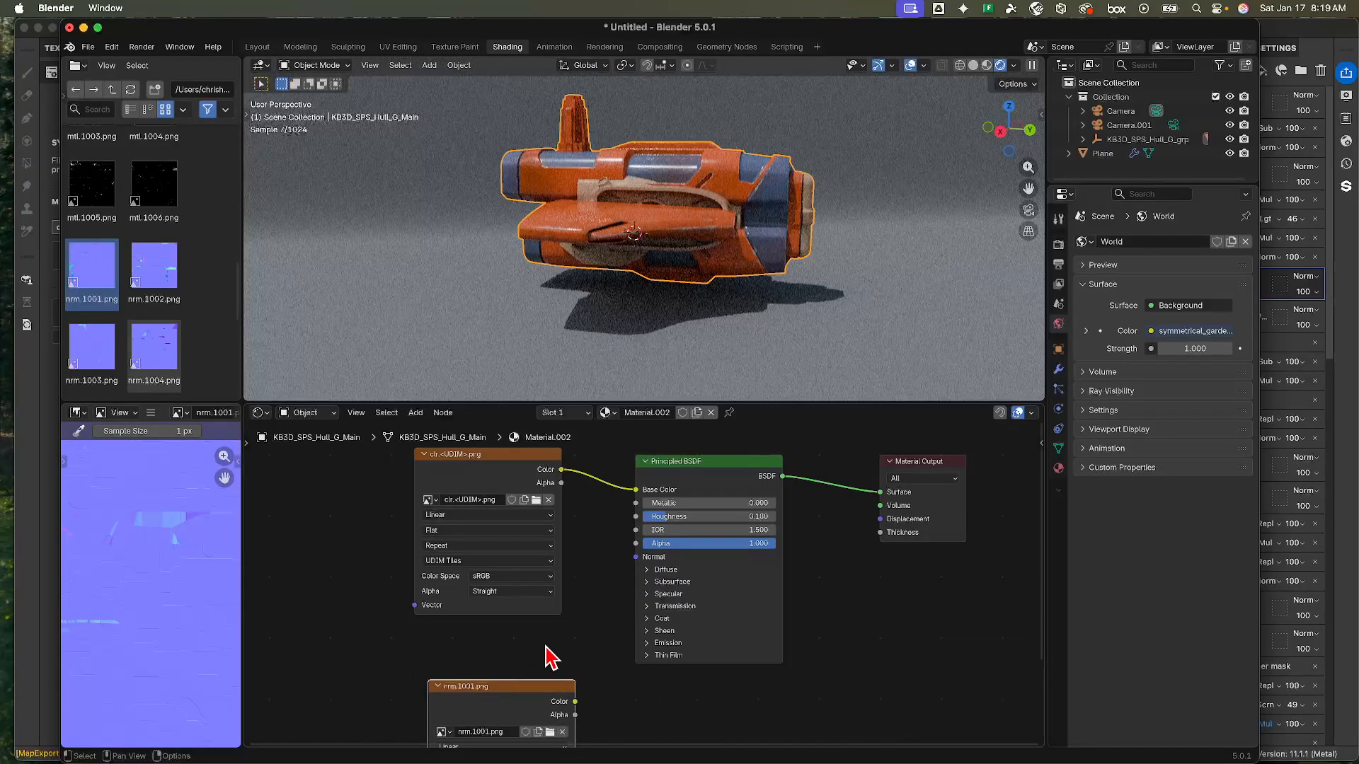
- Set the normal texture's color space to Non-Color and its source to UDIM Tiles
middle_click_drag(555, 635, 521, 516)
left_click(481, 658)
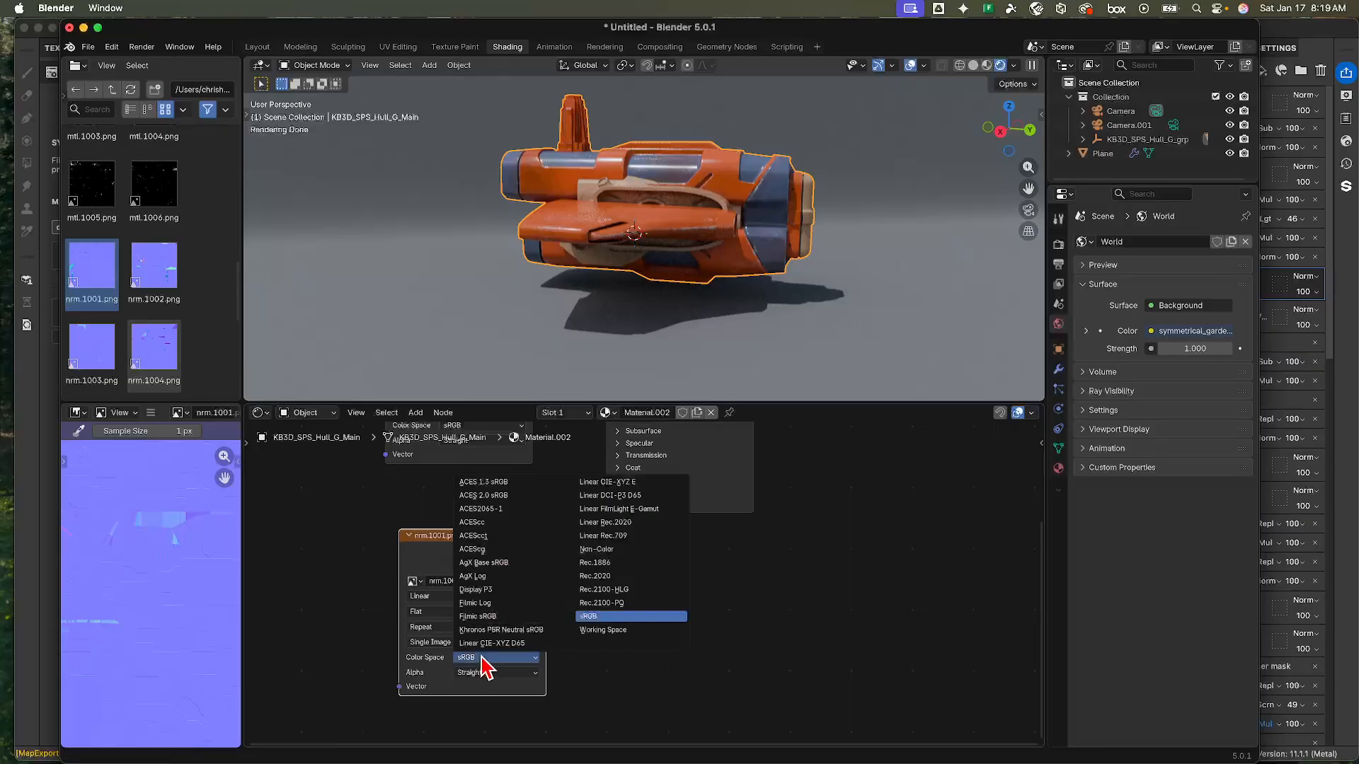
left_click(598, 550)
middle_click_drag(575, 533, 556, 597)
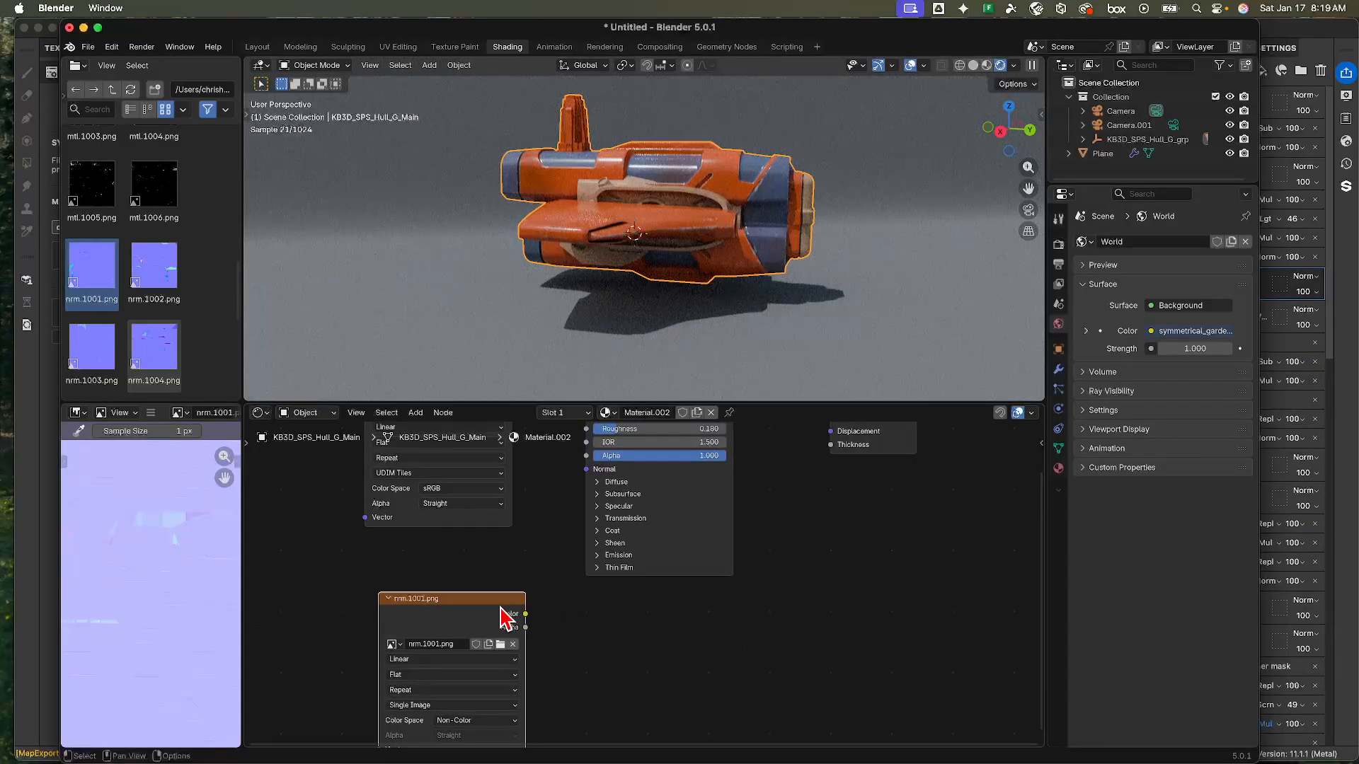
left_click_drag(470, 596, 401, 583)
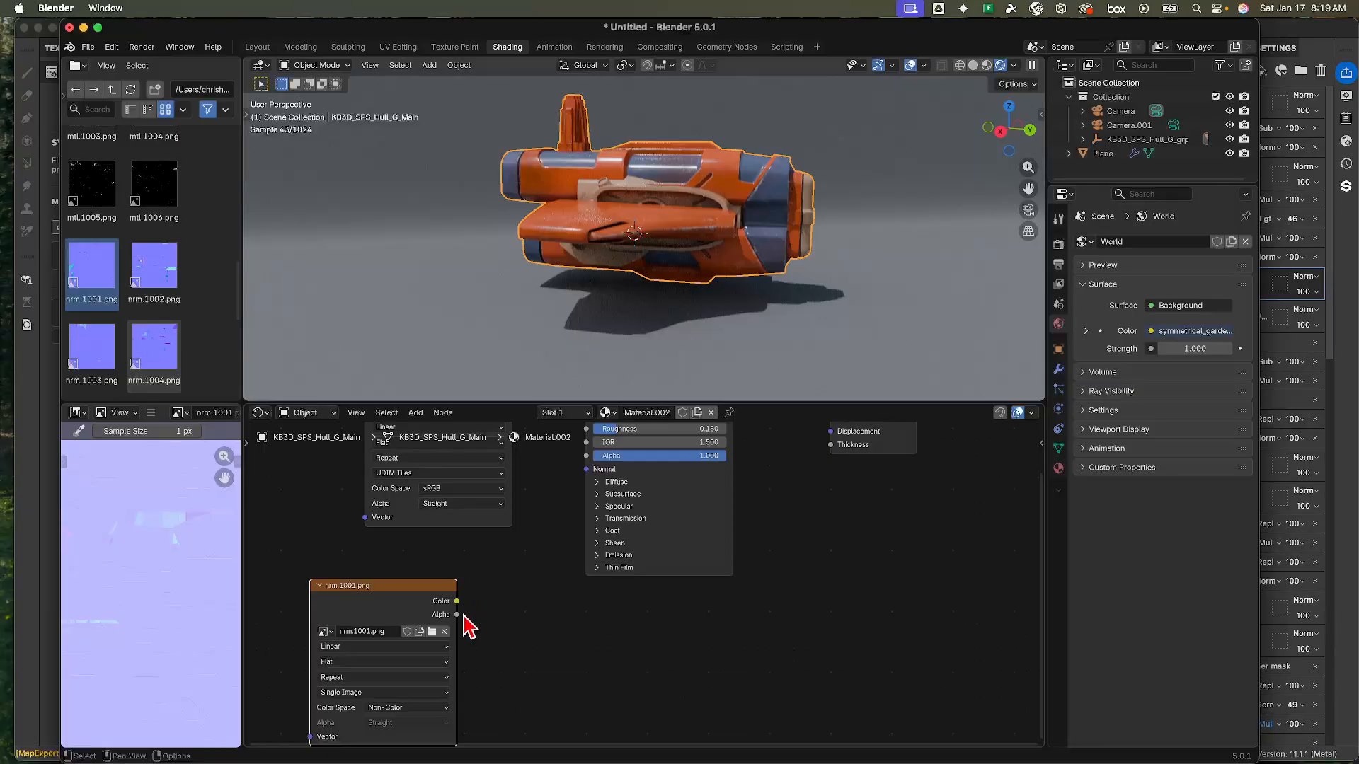
left_click(361, 646)
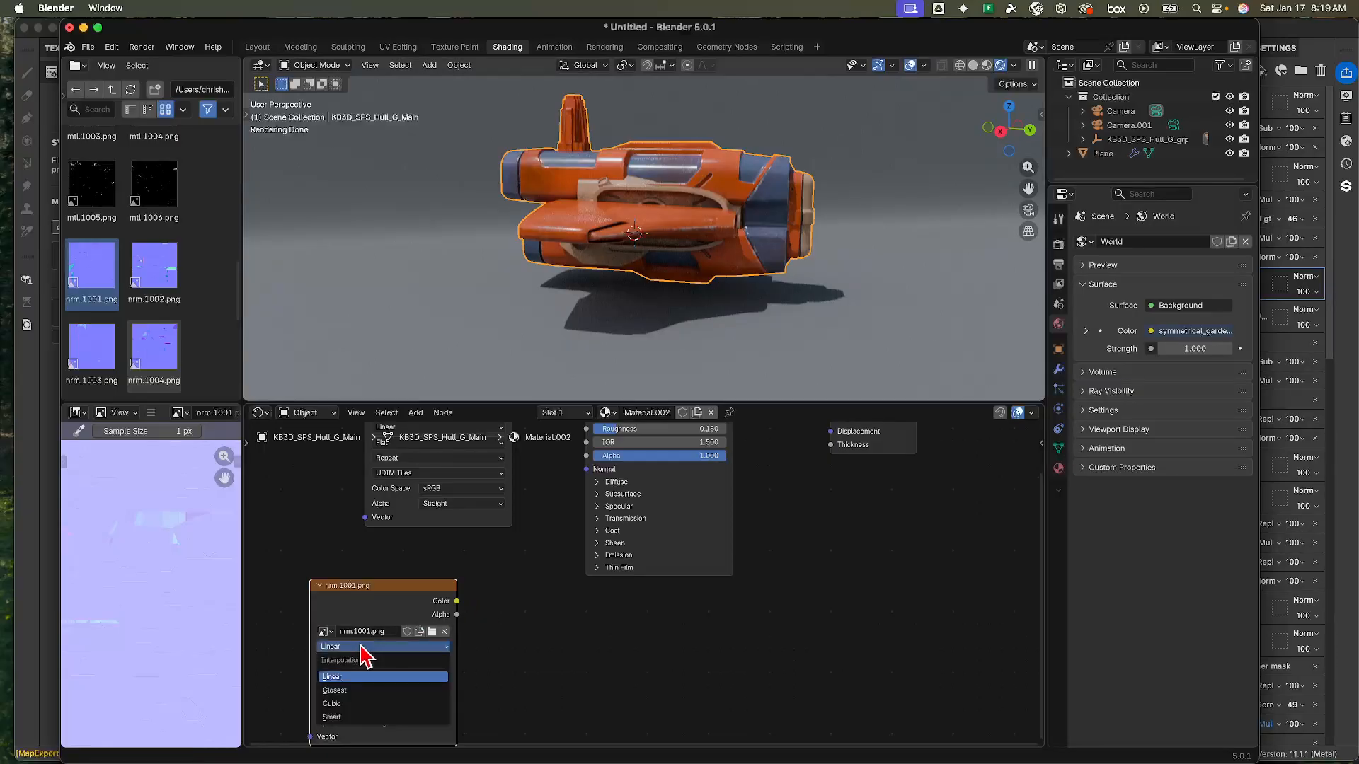
left_click(359, 646)
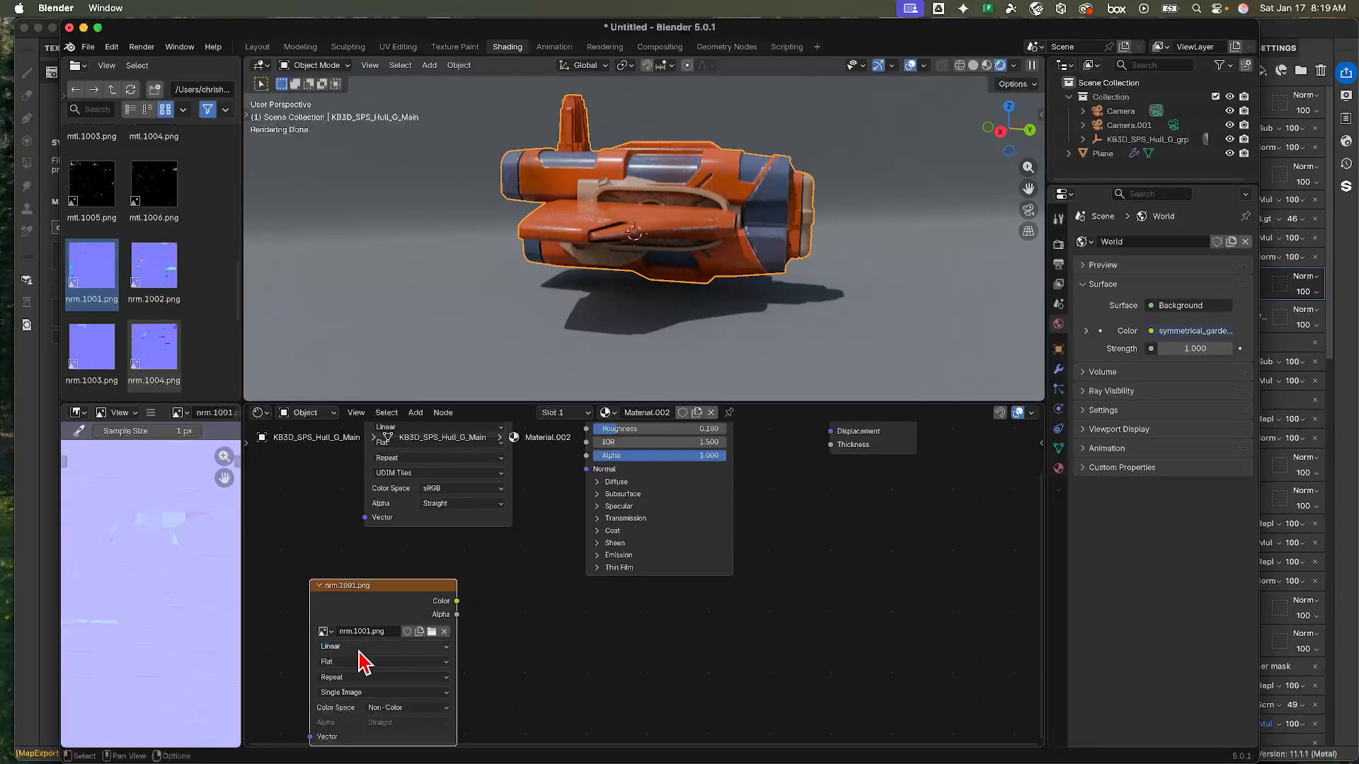
left_click(363, 693)
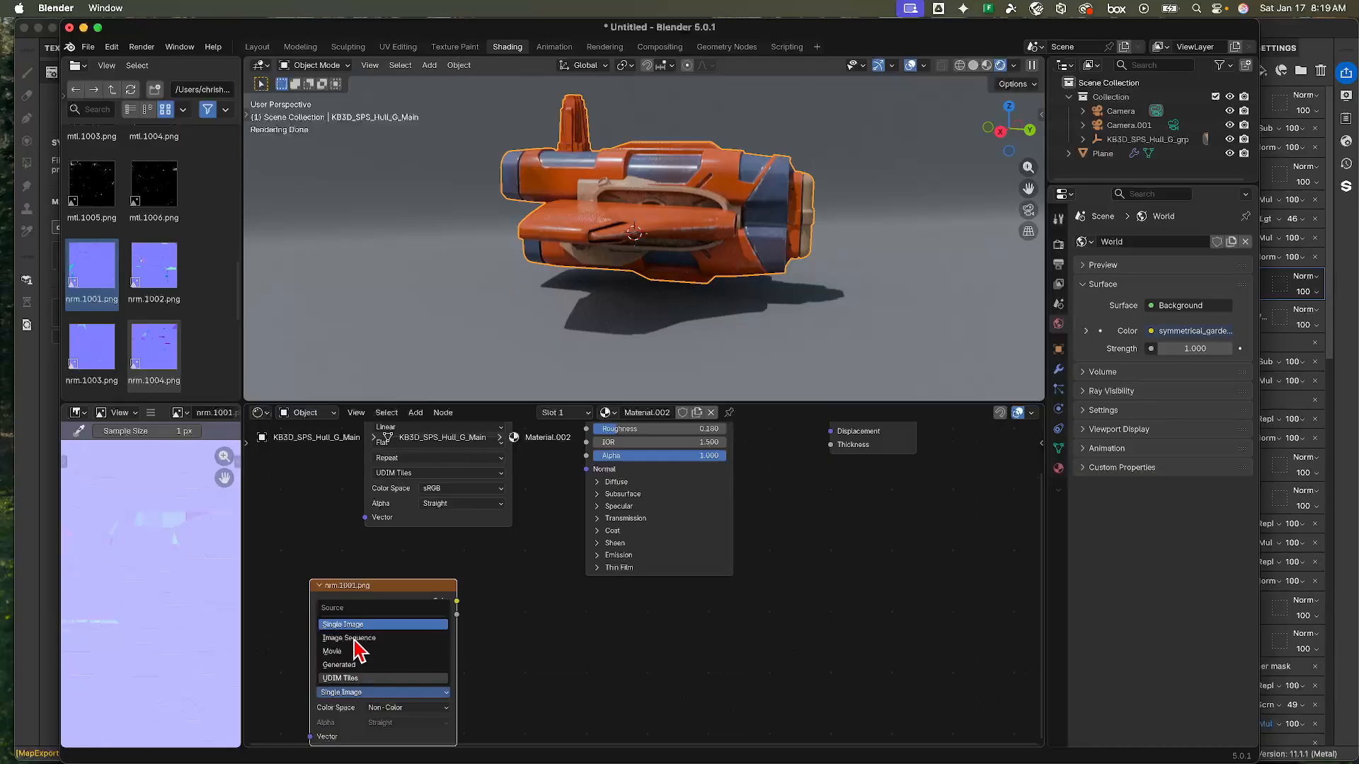
left_click(357, 678)
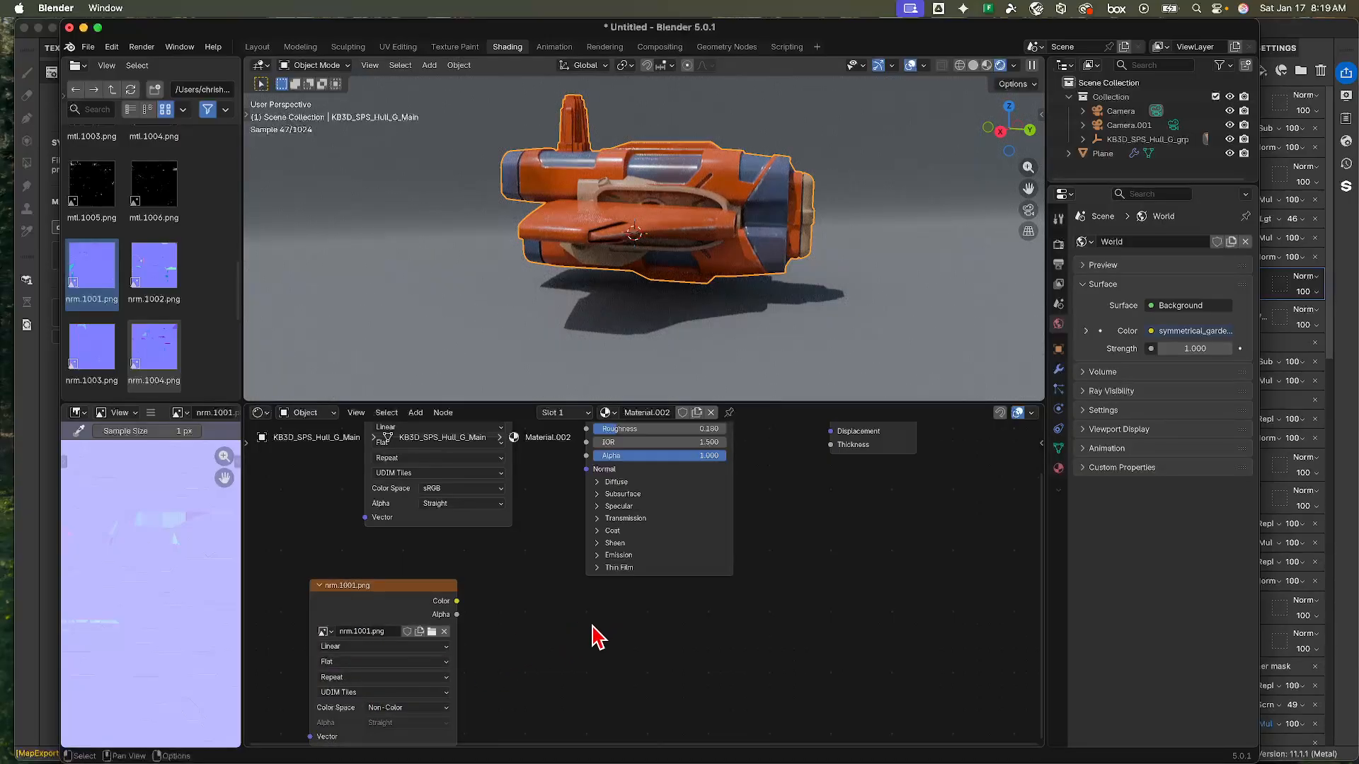
- Add a Normal Map node beside the normal texture, between it and the Principled BSDF
mouse_move(592, 637)
middle_mouse_down()
mouse_move(607, 670)
mouse_move(595, 685)
mouse_move(580, 643)
mouse_move(585, 654)
middle_mouse_up()
scroll(601, 694, "down", 1)
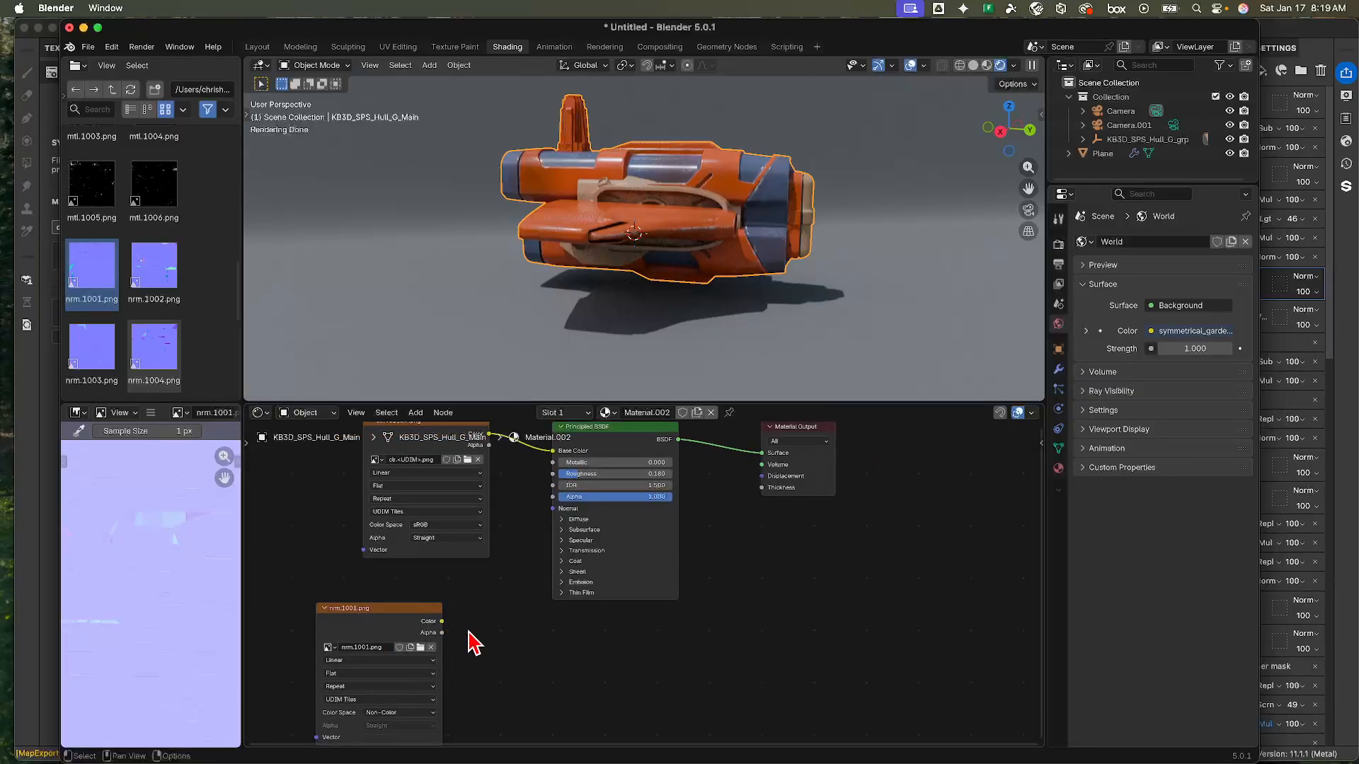
key("shift+a")
type("n")
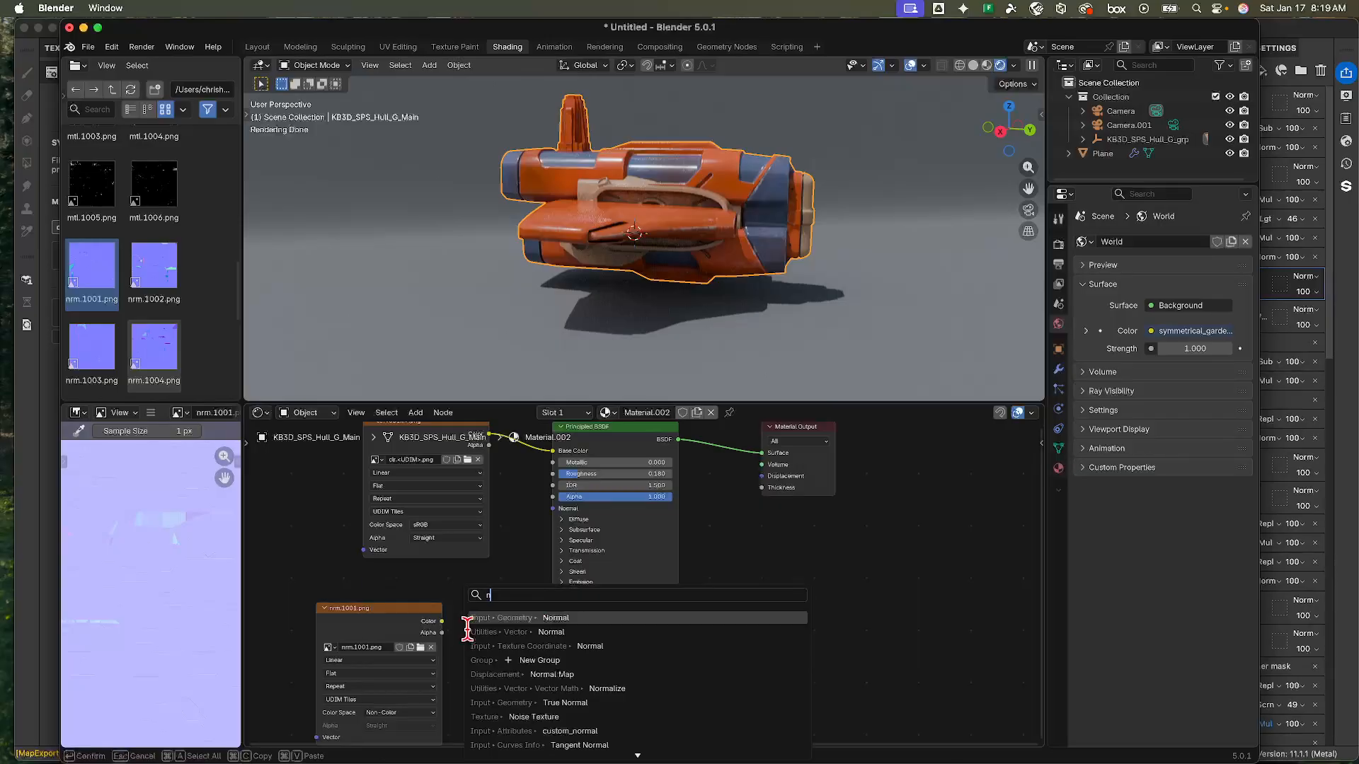
type("orm")
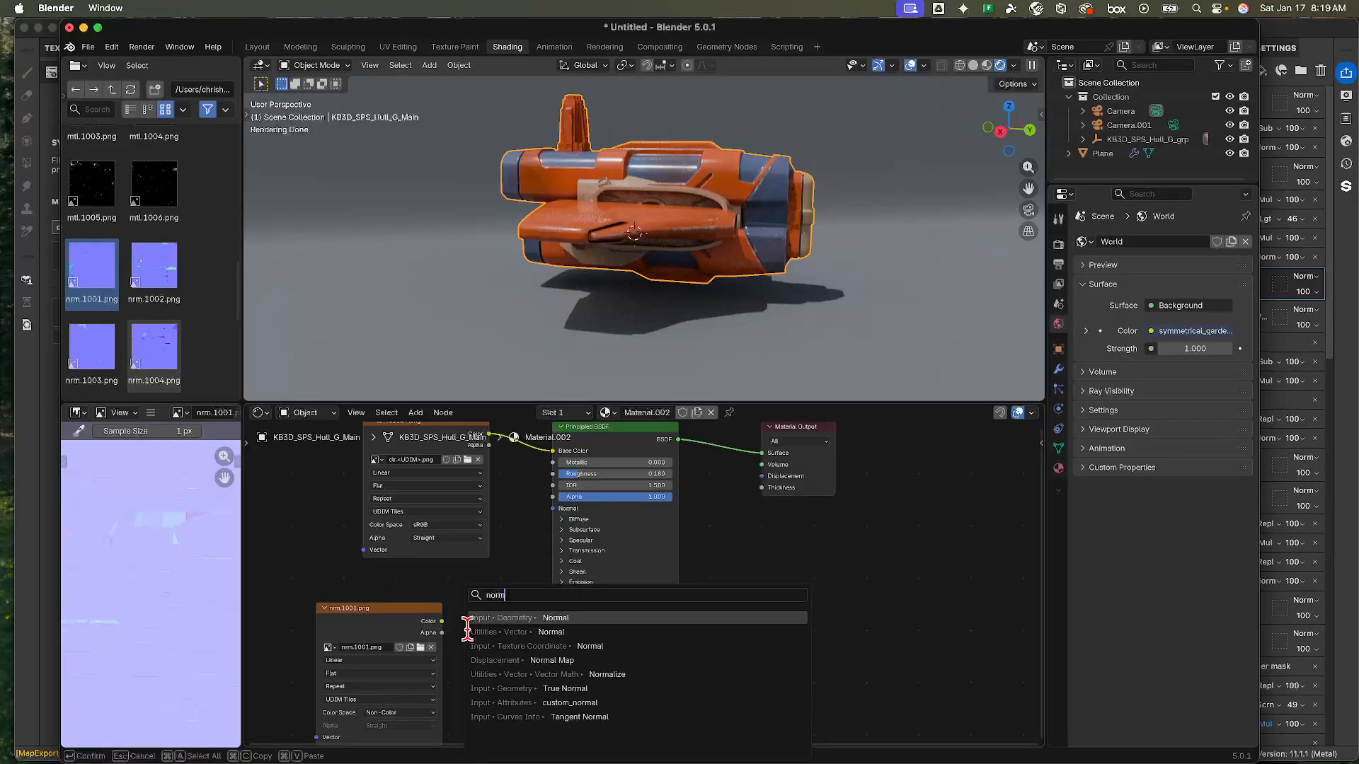
left_click(604, 657)
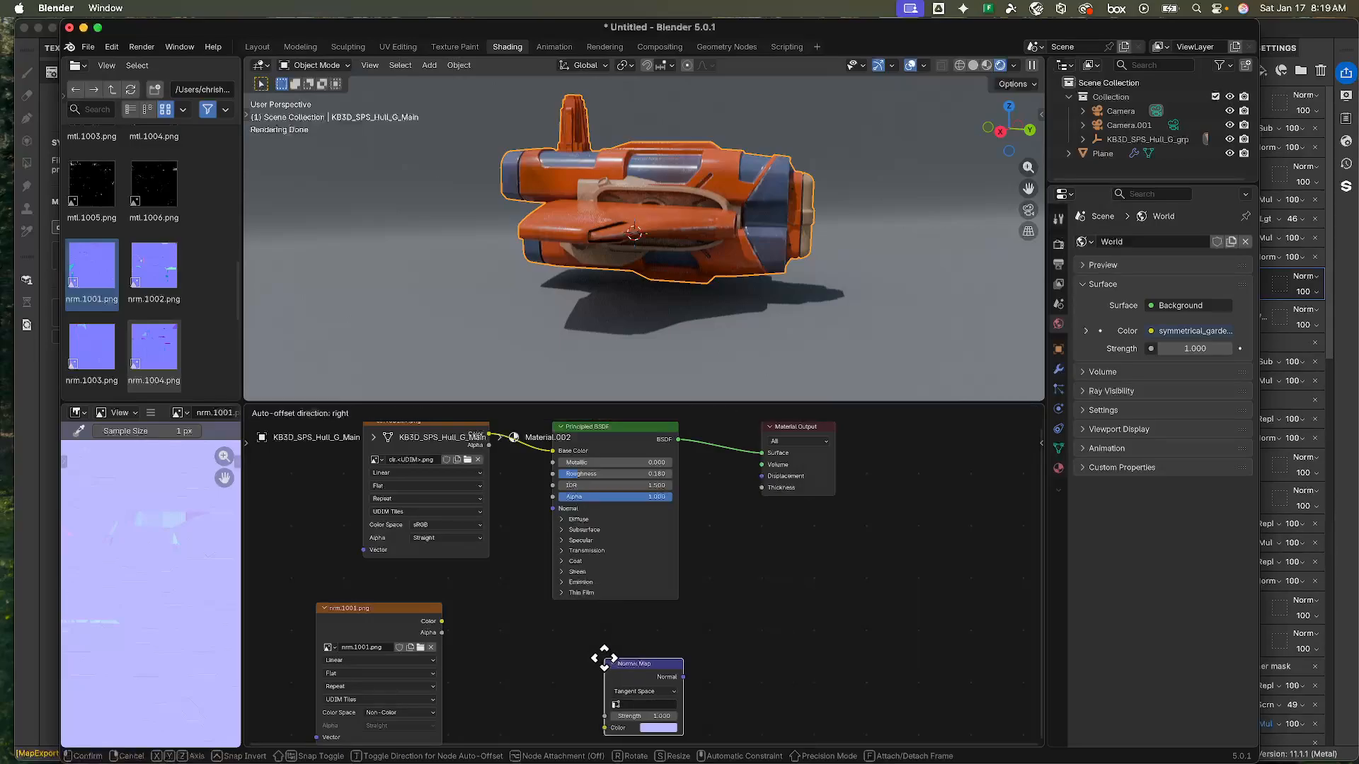
left_click(489, 627)
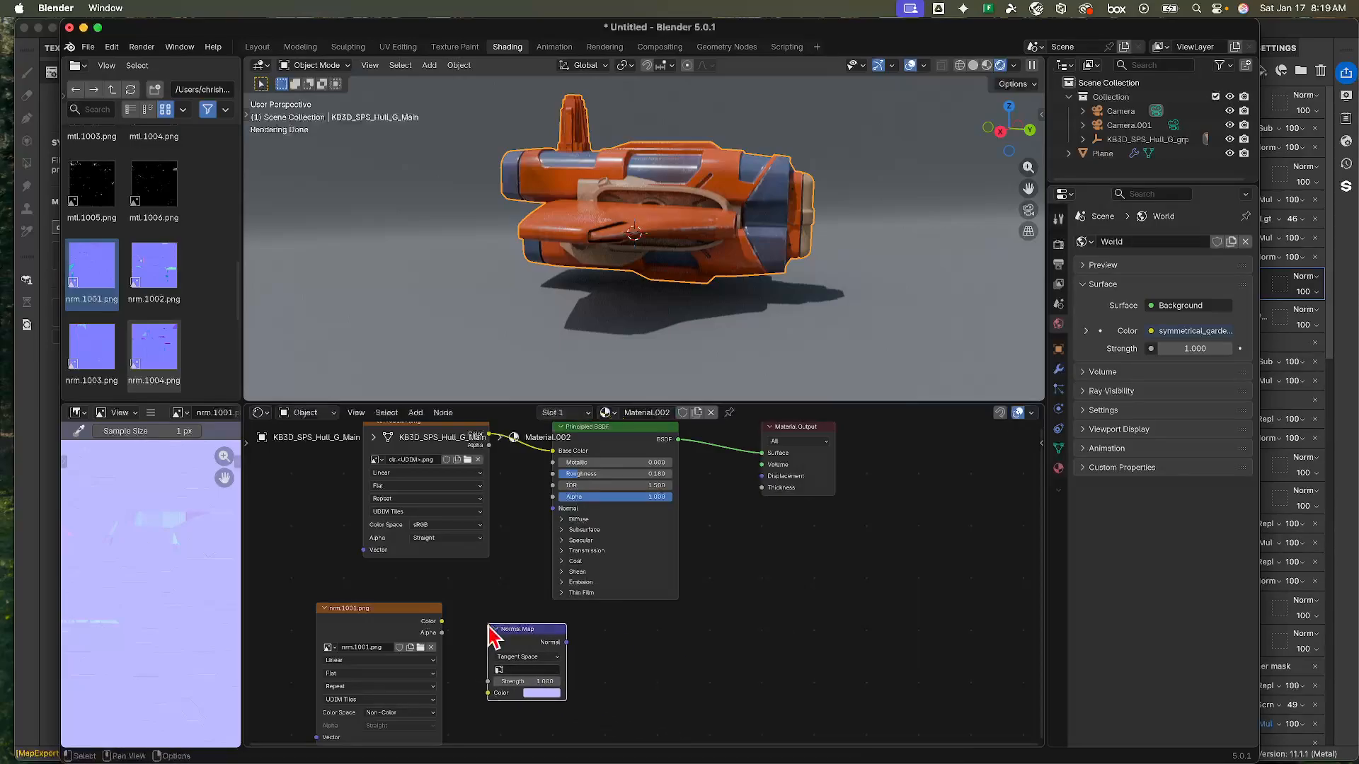
- Connect the normal texture through the Normal Map node to the Principled BSDF's Normal input, tidy the nodes, and inspect the hull's surface
left_click_drag(441, 622, 500, 692)
left_click_drag(566, 642, 555, 514)
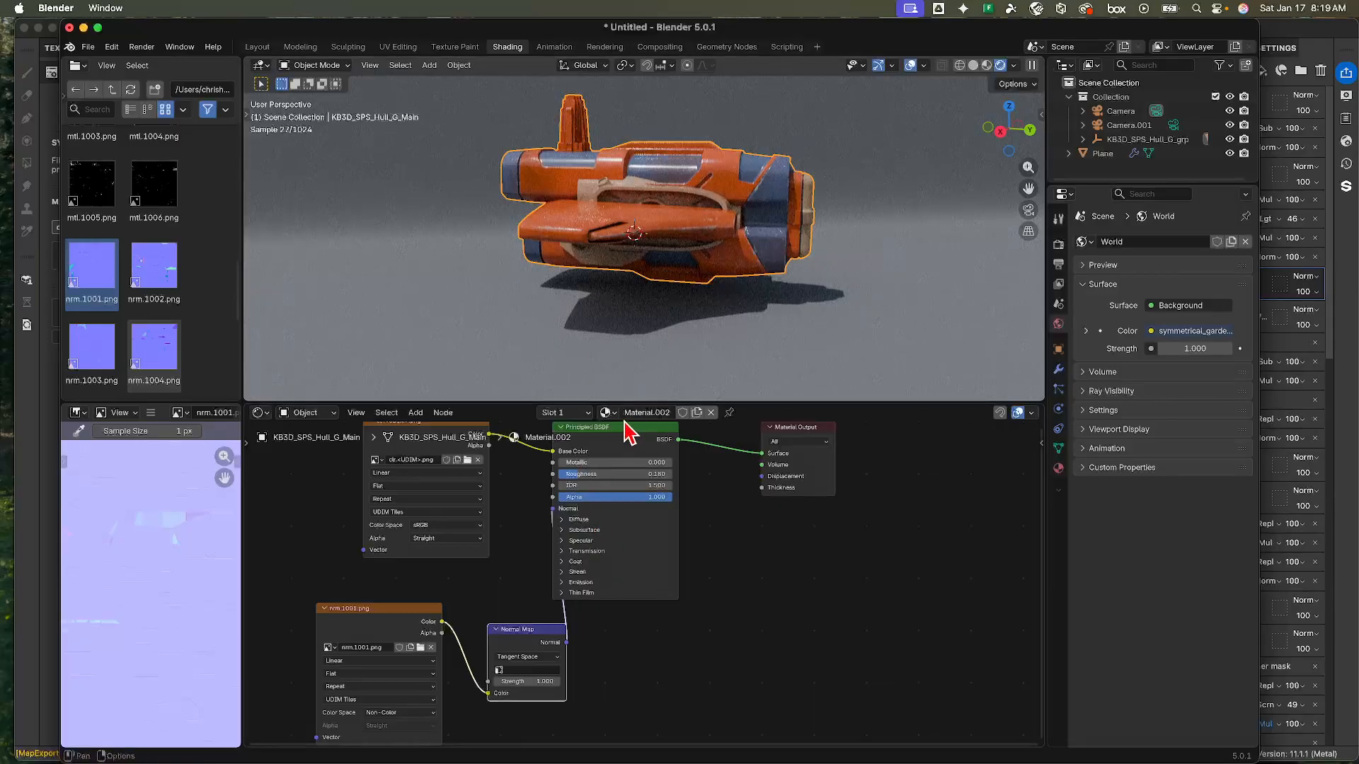
left_click_drag(624, 426, 647, 429)
left_click_drag(533, 635, 522, 627)
scroll(602, 199, "up", 6)
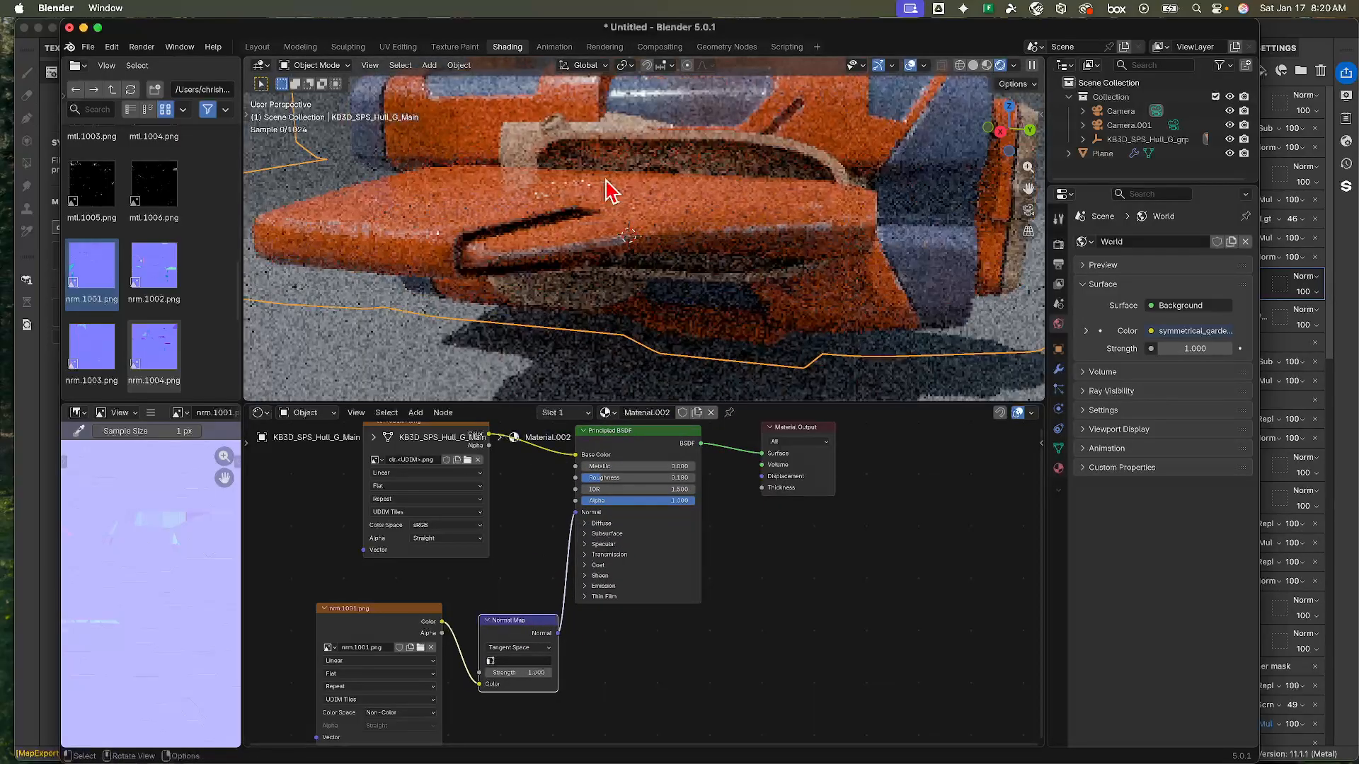
middle_click_drag(509, 191, 636, 234)
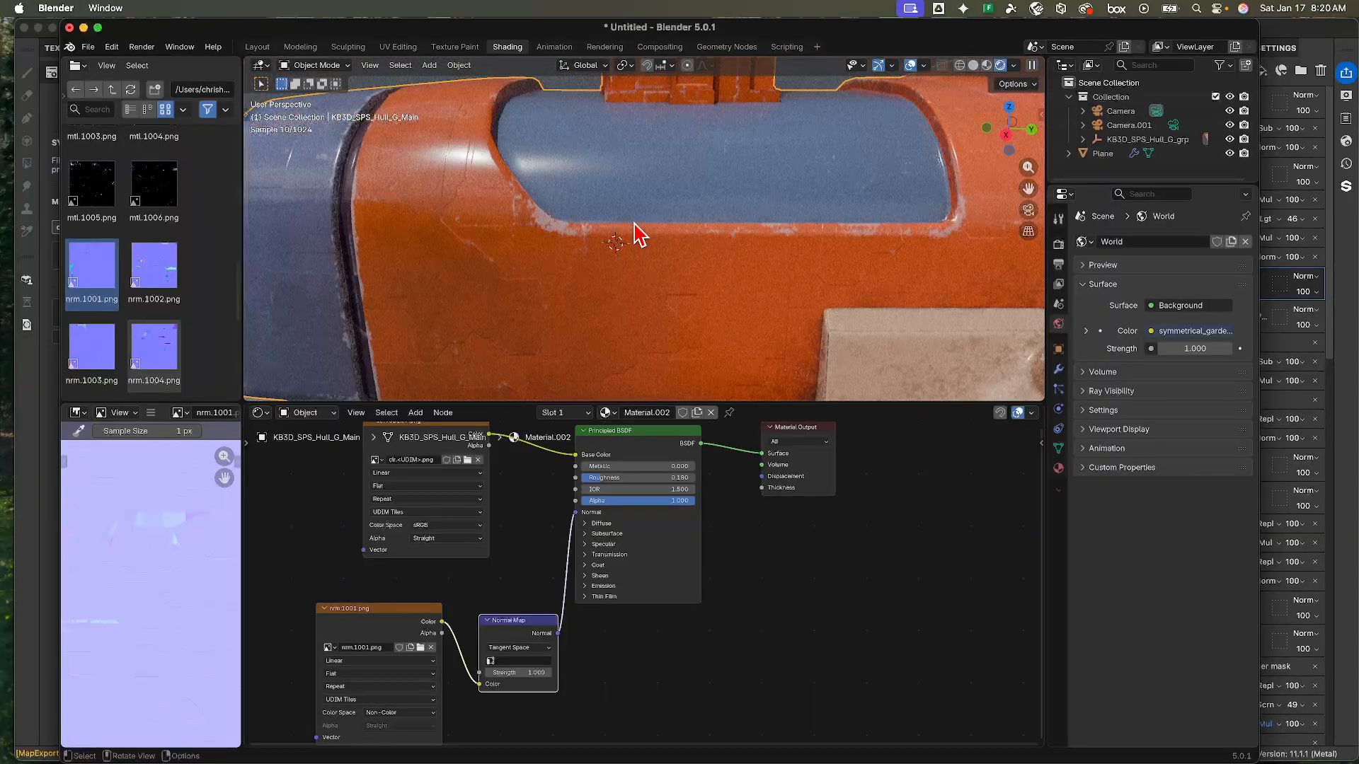
scroll(559, 286, "down", 6)
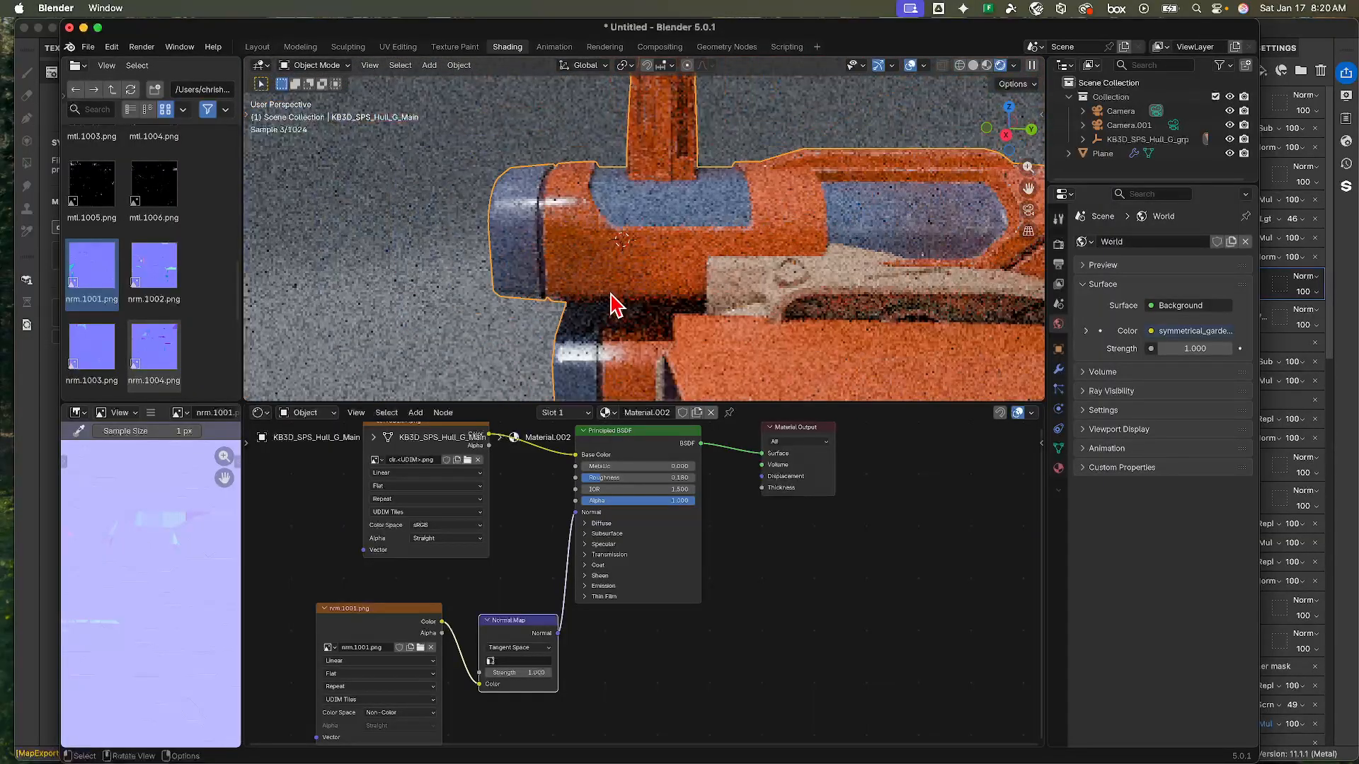
middle_click_drag(607, 291, 627, 312)
scroll(653, 235, "down", 2)
scroll(652, 235, "down", 4)
- Move the normal texture and Normal Map nodes lower, and add mtl.1006.png as an image texture node
scroll(643, 583, "down", 2)
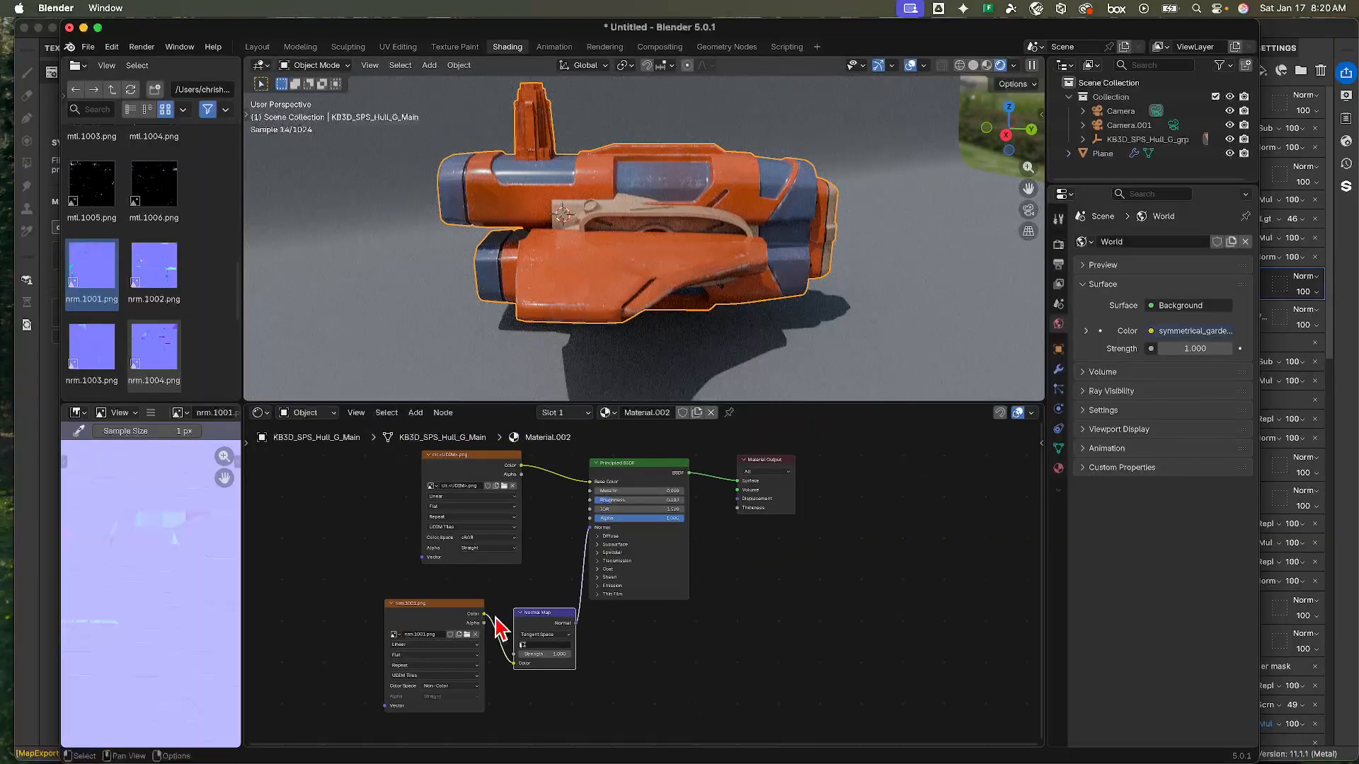
left_click_drag(449, 604, 435, 643)
left_click_drag(534, 614, 499, 628)
scroll(176, 320, "down", 3)
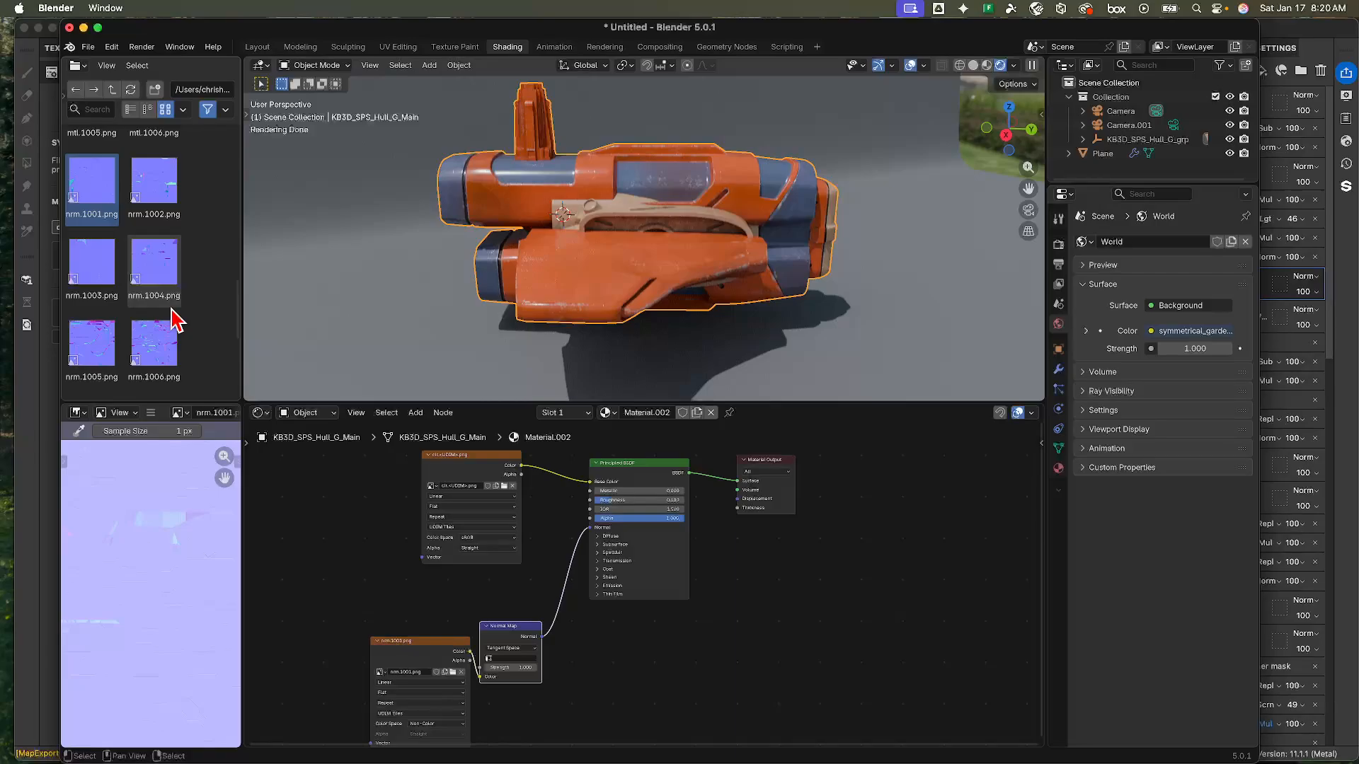
scroll(165, 248, "up", 3)
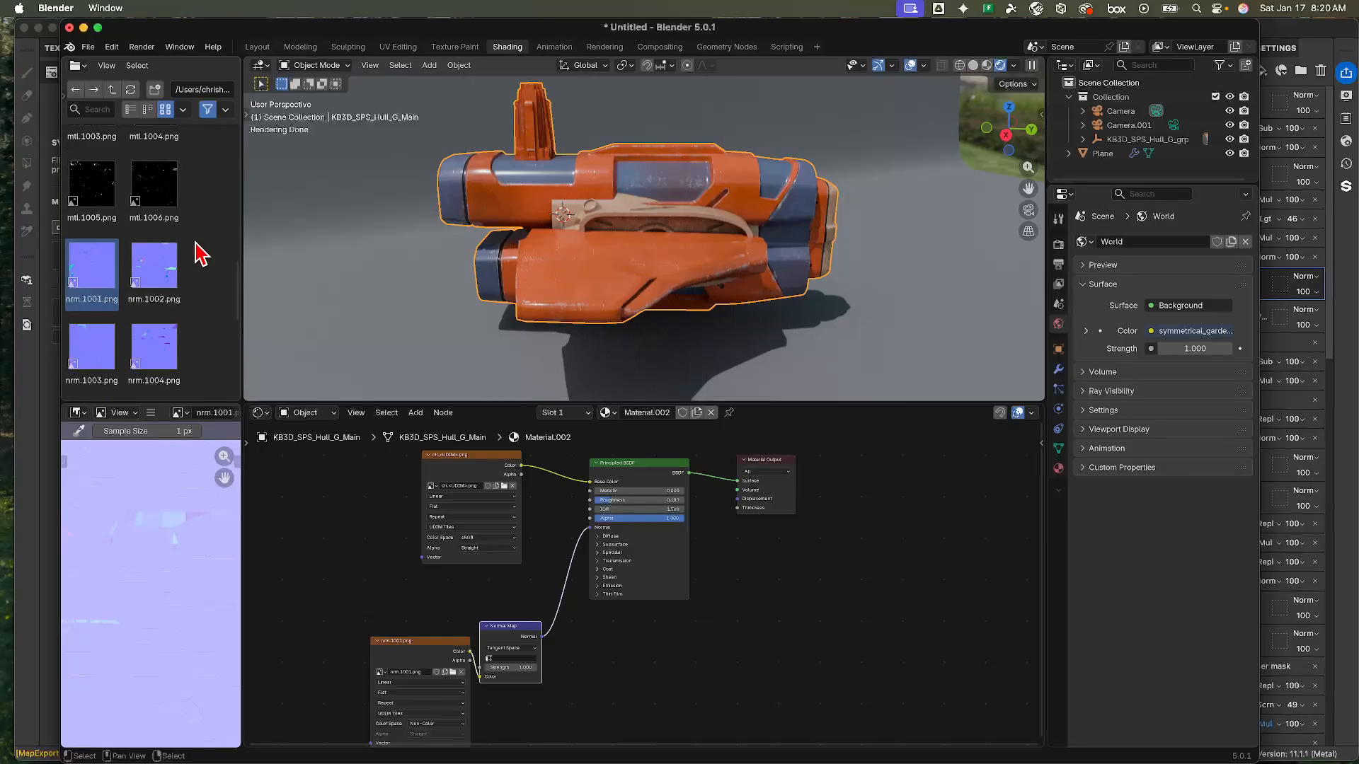
left_click_drag(163, 198, 332, 545)
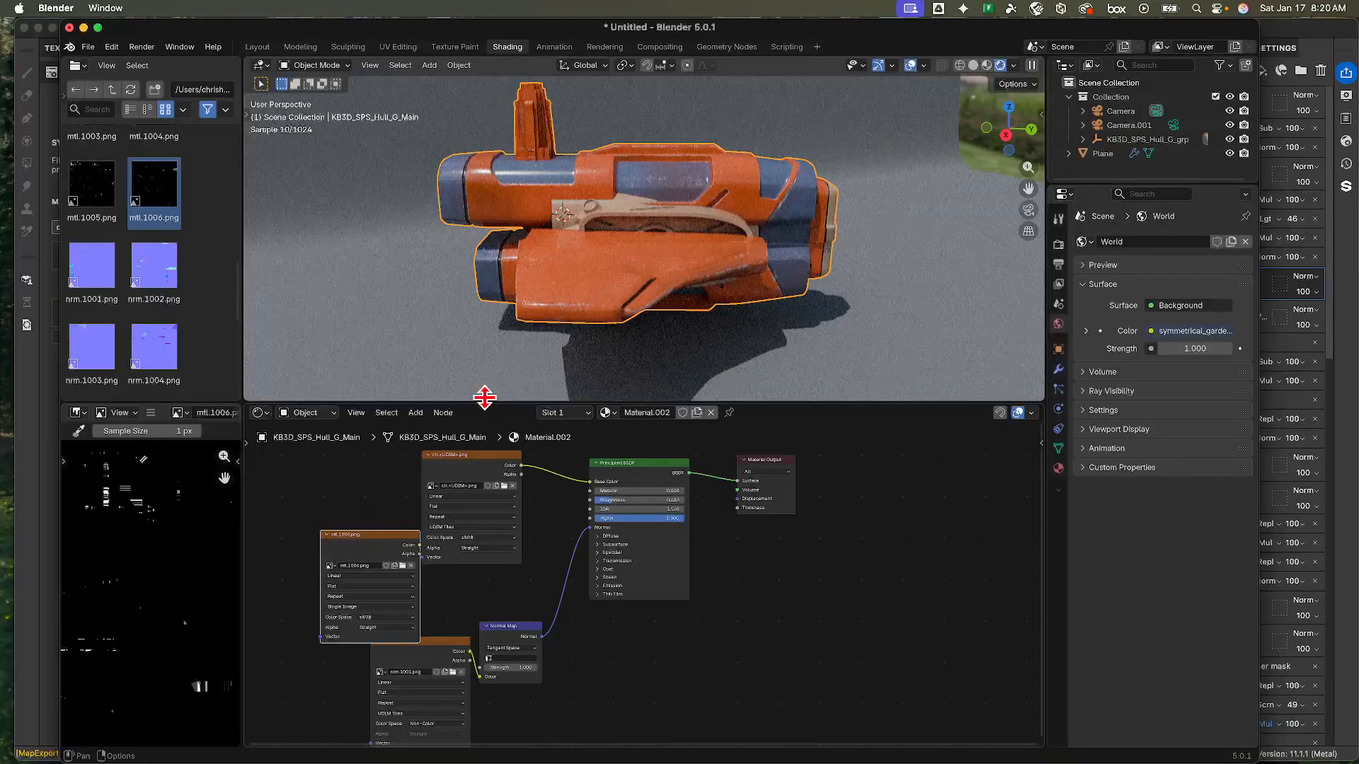
- Move the metallic texture node clear of the other nodes and set its color space to Non-Color
middle_click_drag(661, 291, 649, 331)
scroll(650, 330, "up", 8)
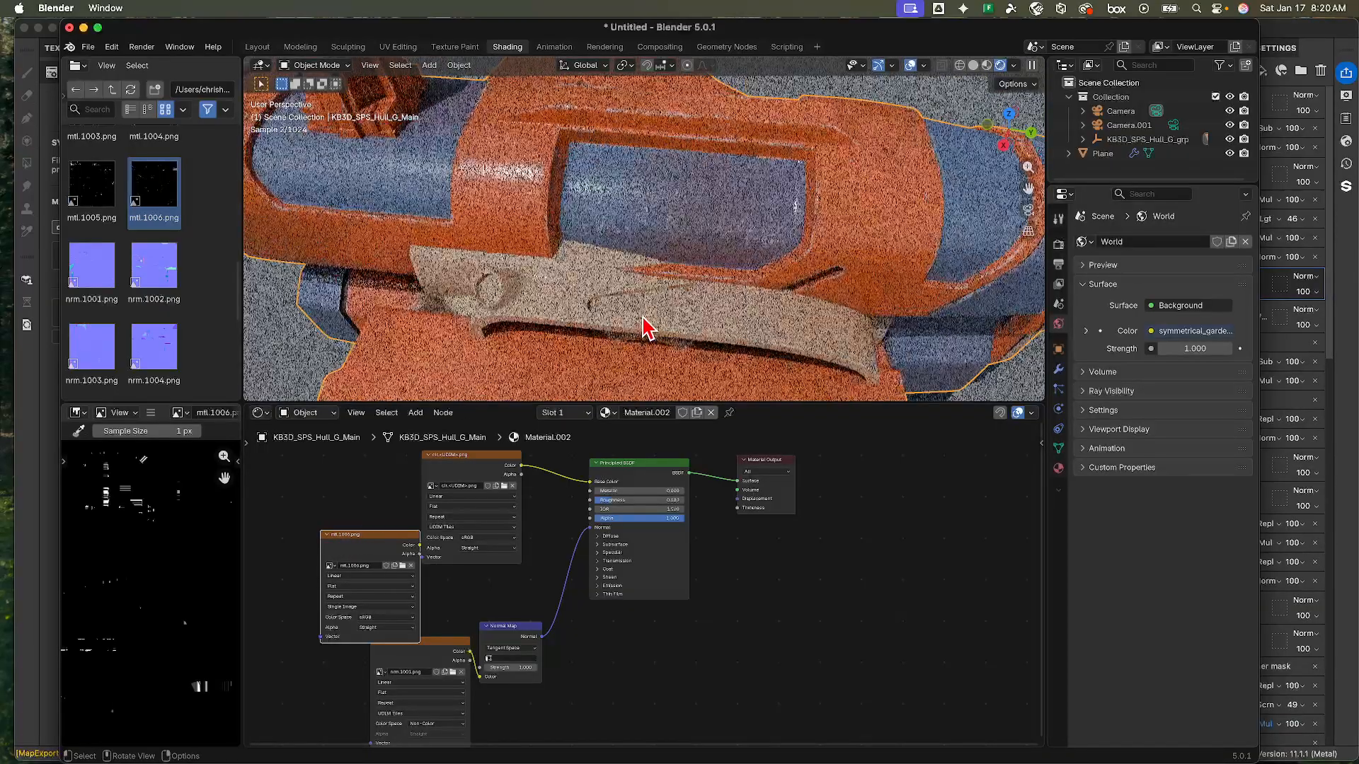
mouse_move(616, 252)
middle_mouse_down()
mouse_move(698, 285)
mouse_move(597, 267)
mouse_move(603, 278)
mouse_move(665, 231)
mouse_move(636, 252)
middle_mouse_up()
scroll(660, 223, "down", 9)
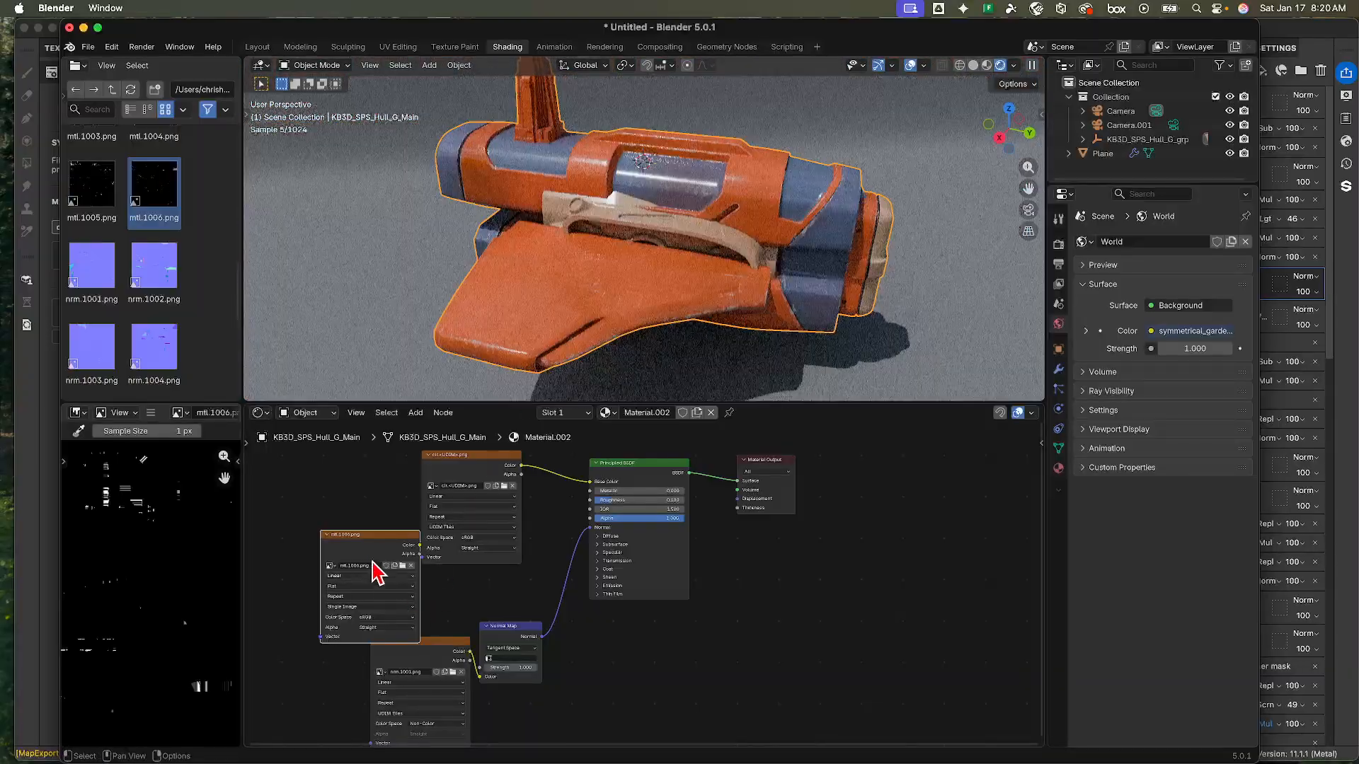
left_click_drag(370, 543, 331, 510)
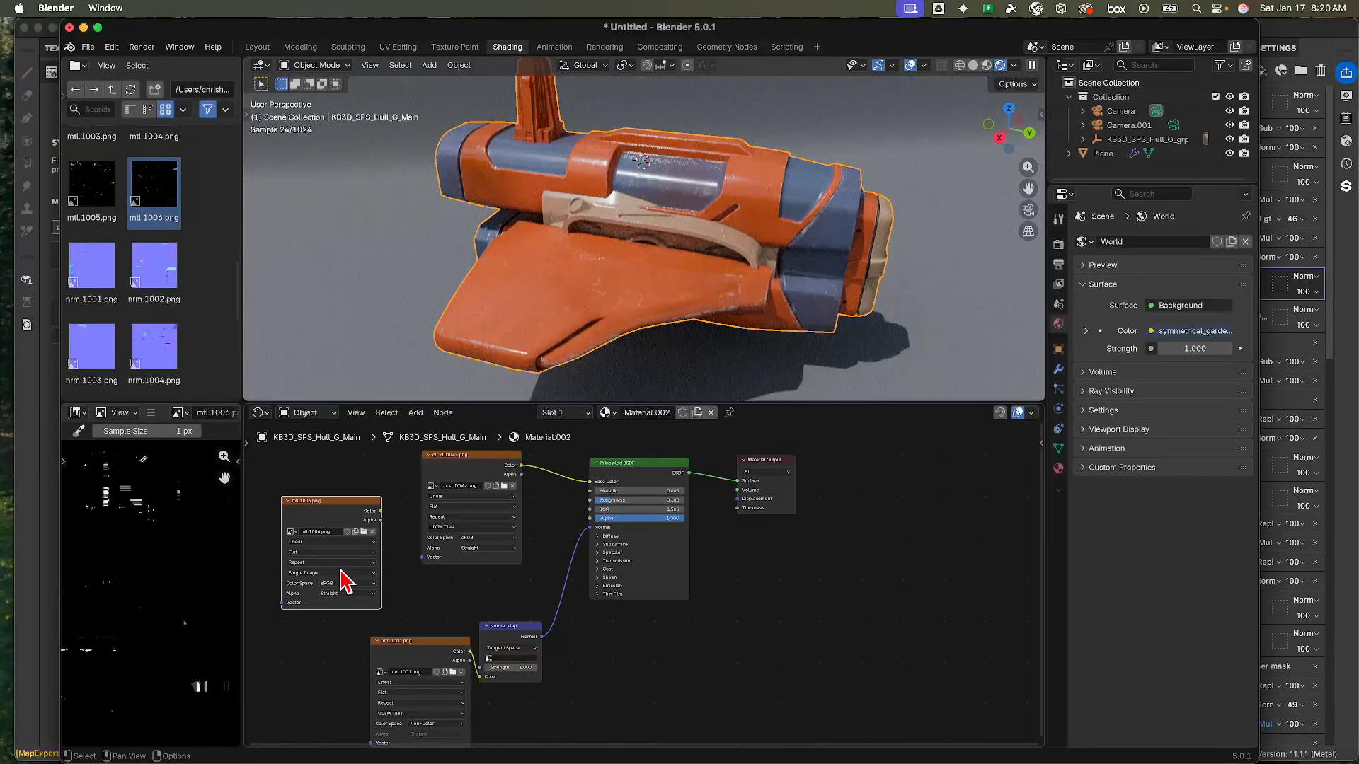
left_click(353, 585)
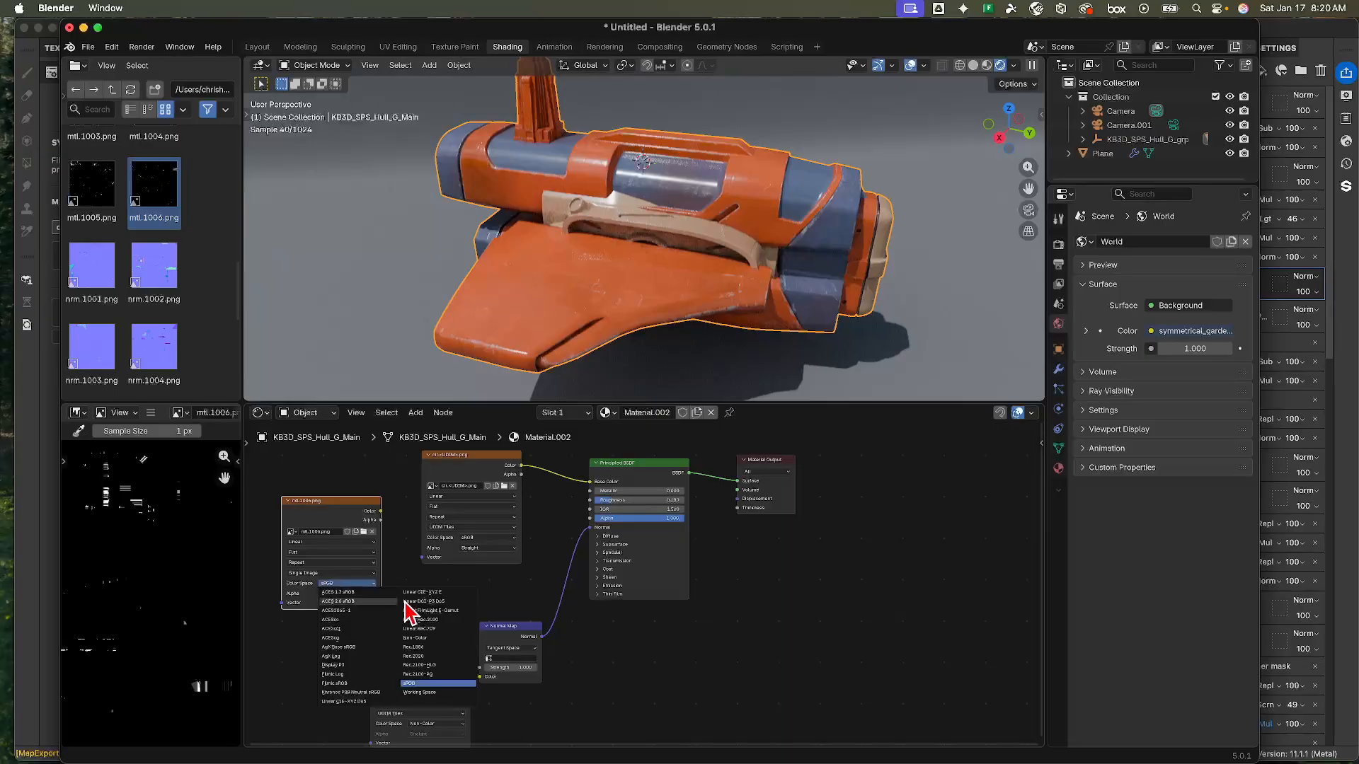
left_click(431, 635)
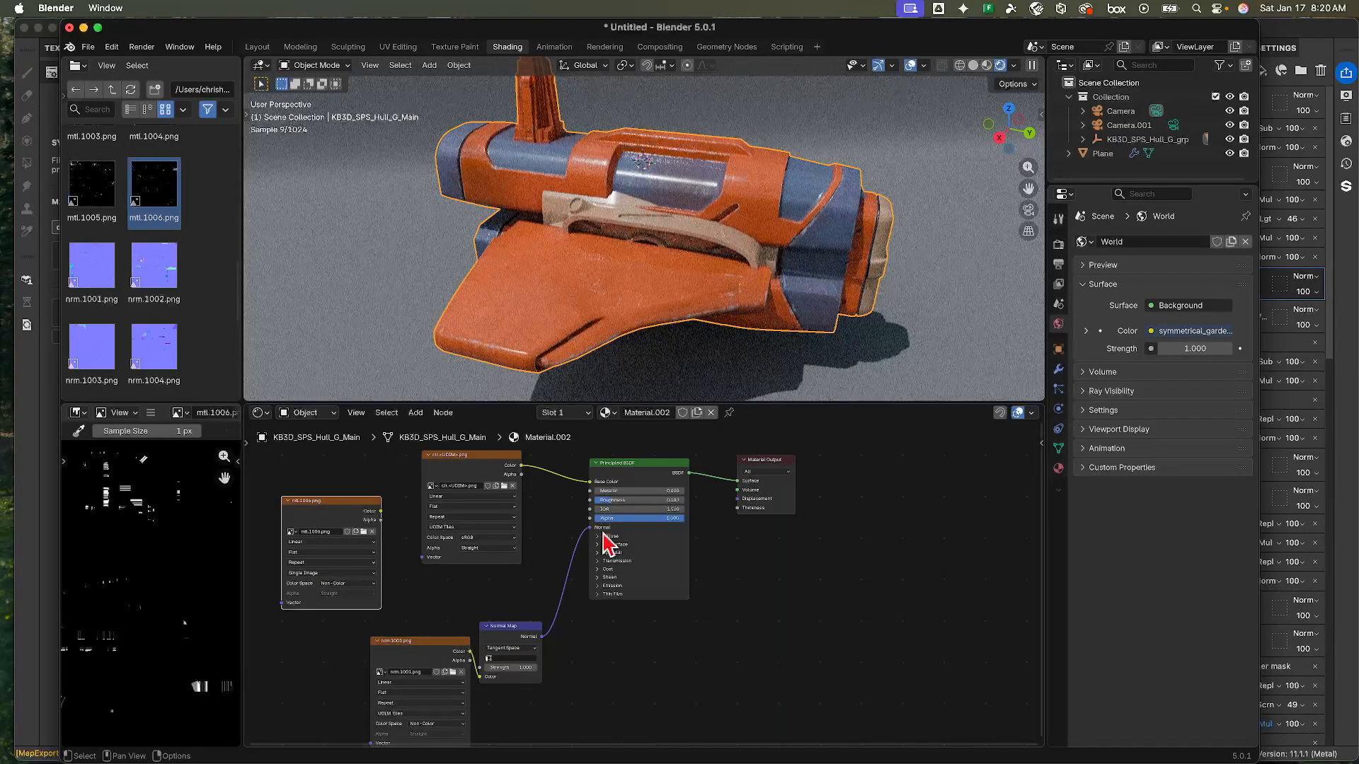
- Connect the metallic texture's Color output to the Principled BSDF's Metallic input, set its source to UDIM Tiles, and check the hull
left_click_drag(381, 512, 592, 491)
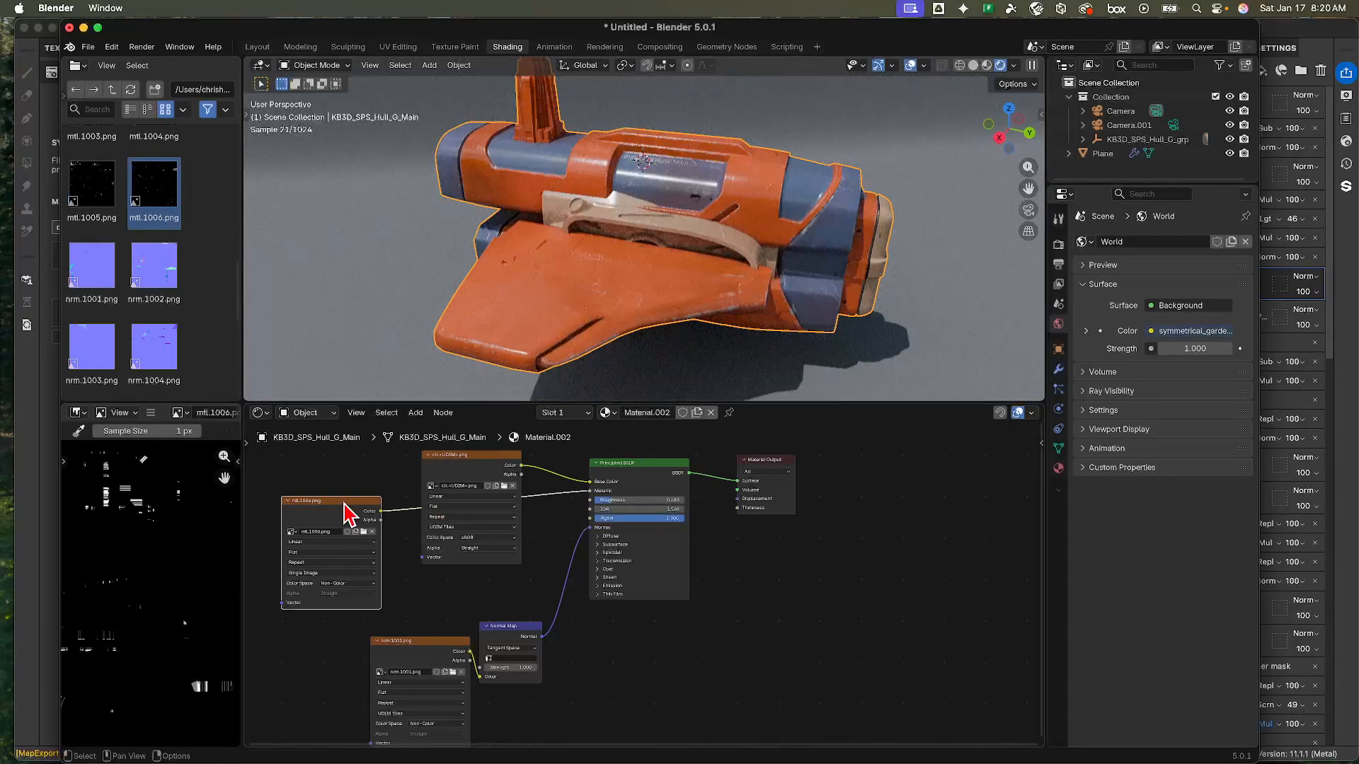
left_click(318, 574)
left_click(314, 632)
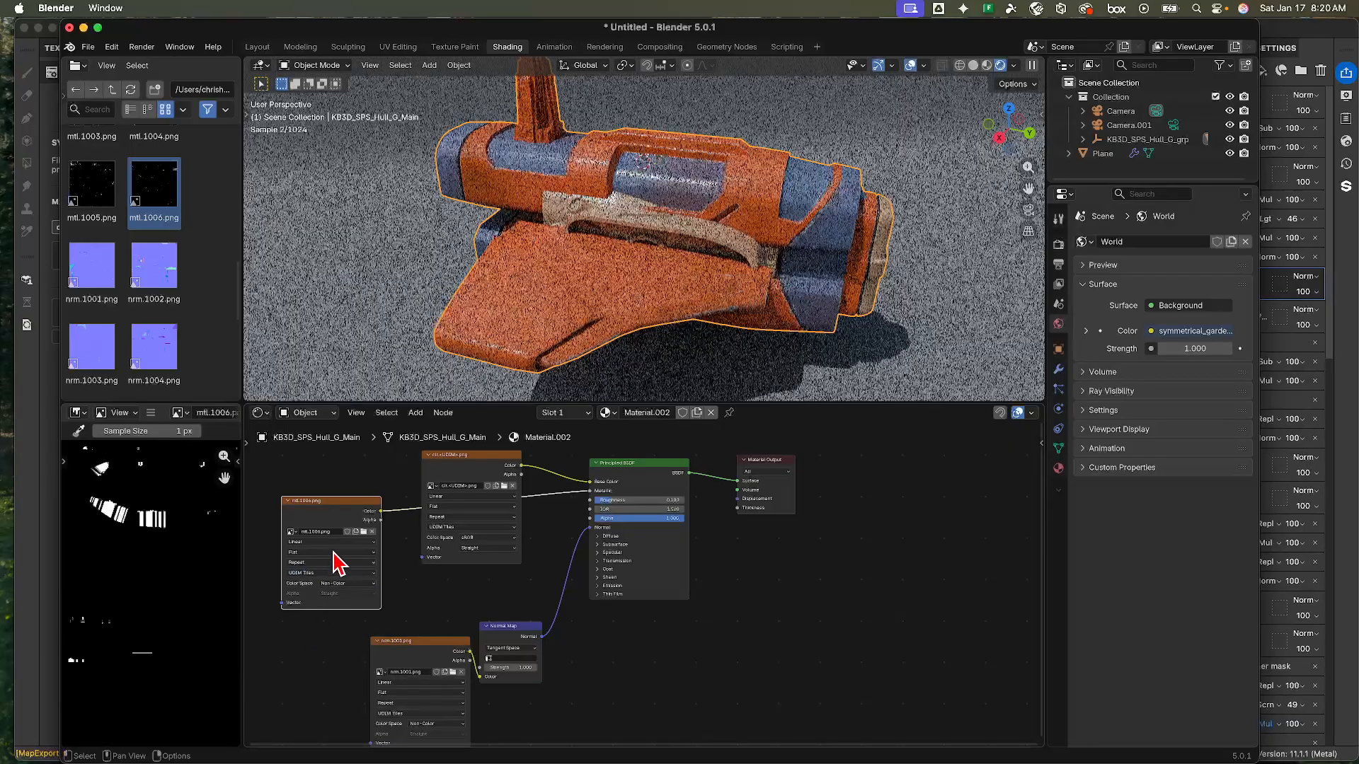
left_click_drag(354, 516, 334, 514)
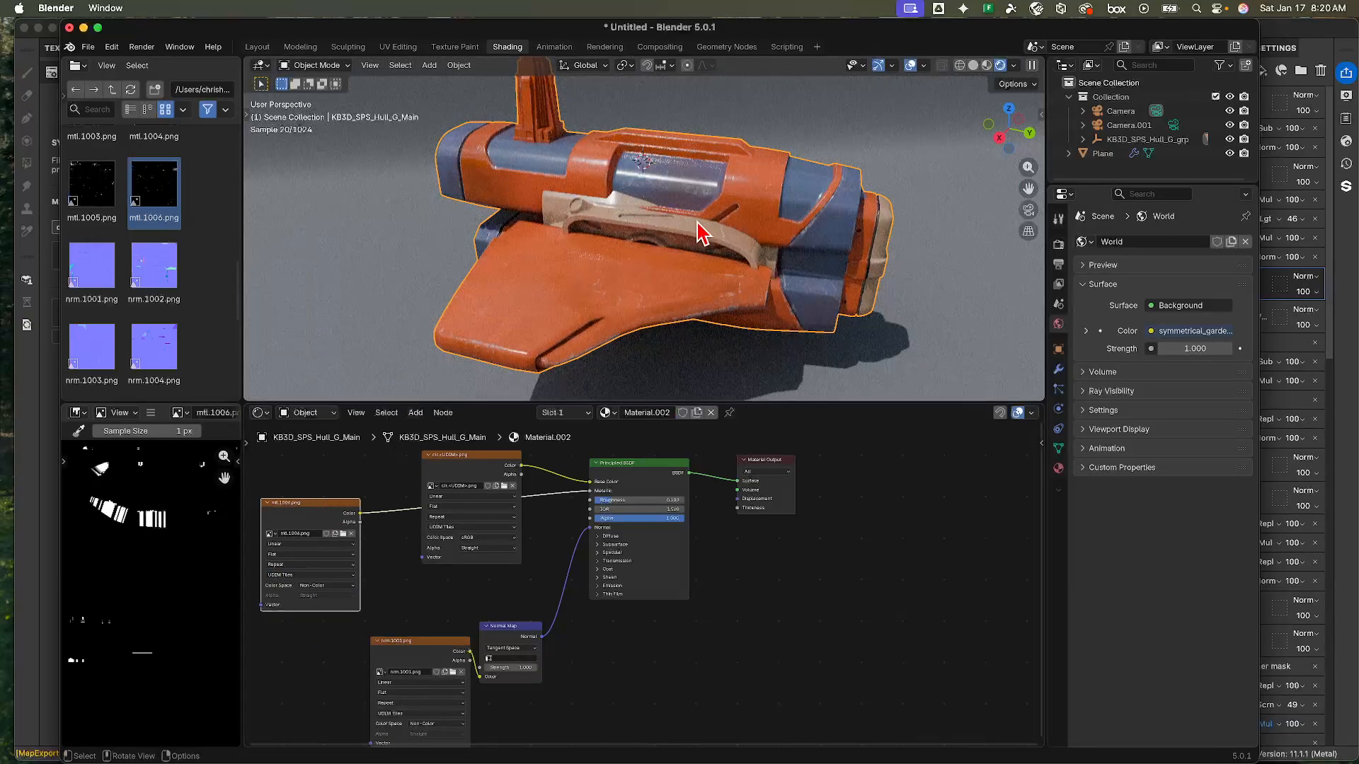
mouse_move(697, 232)
middle_mouse_down()
mouse_move(697, 296)
mouse_move(700, 280)
mouse_move(661, 252)
mouse_move(694, 258)
mouse_move(704, 227)
middle_mouse_up()
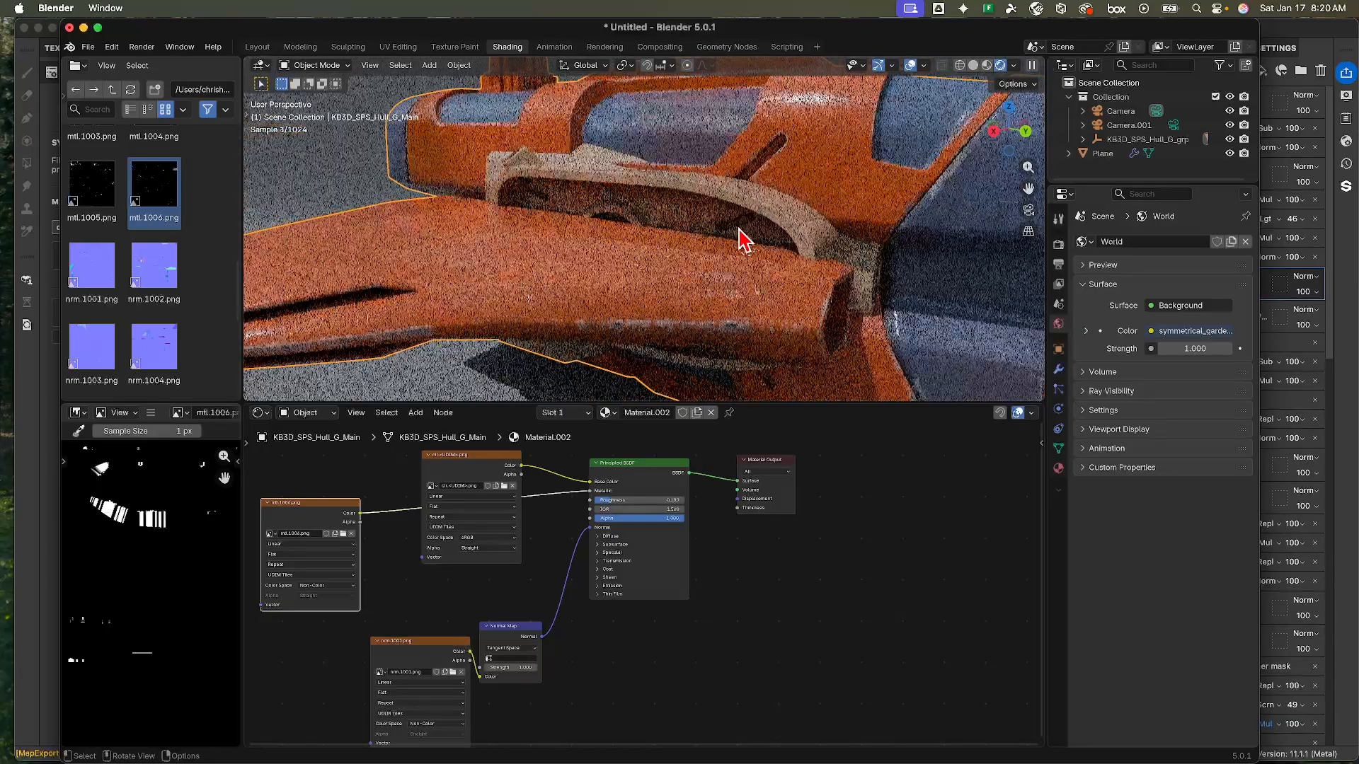
scroll(740, 240, "down", 5)
- Add rgh.1002.png from the exported textures folder as an image texture node in empty space beside the Normal Map node
scroll(170, 215, "down", 3)
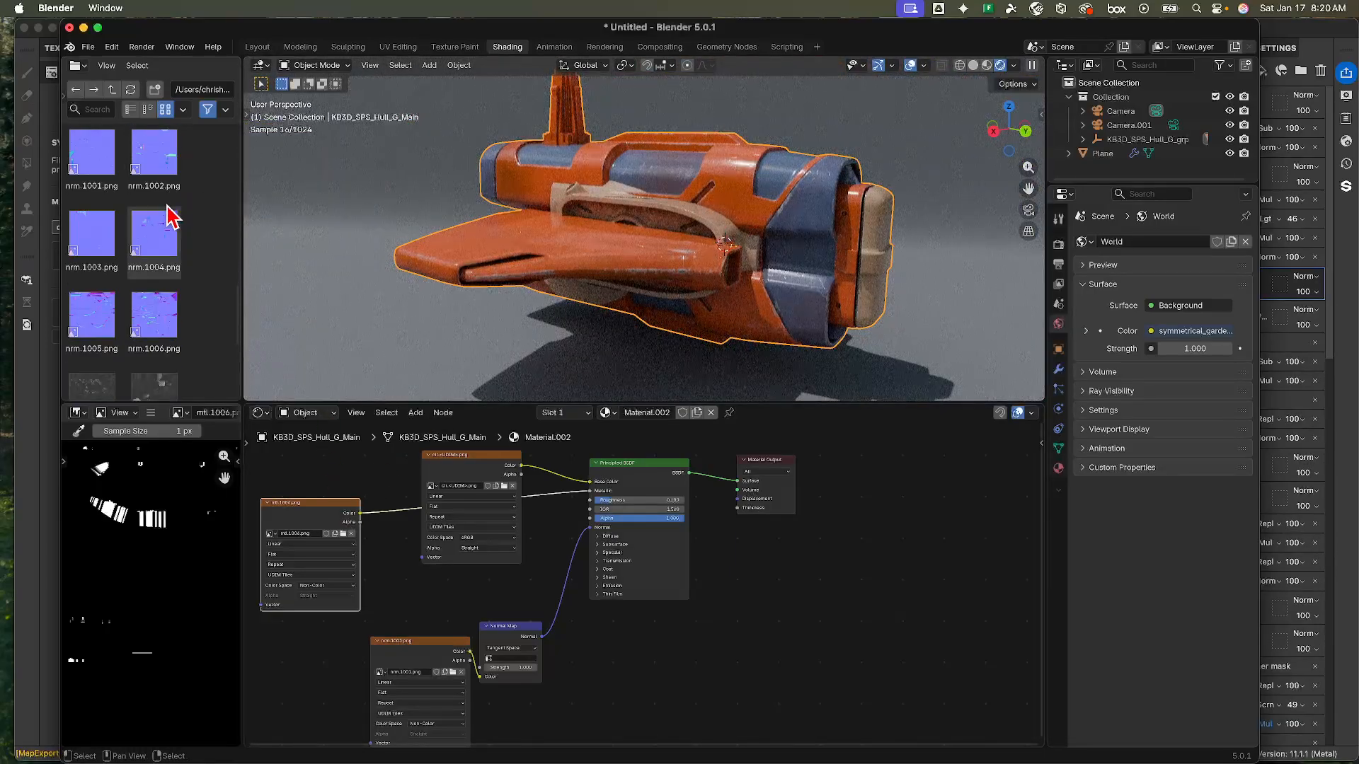
scroll(170, 216, "down", 4)
left_click_drag(167, 236, 641, 683)
left_click(570, 637)
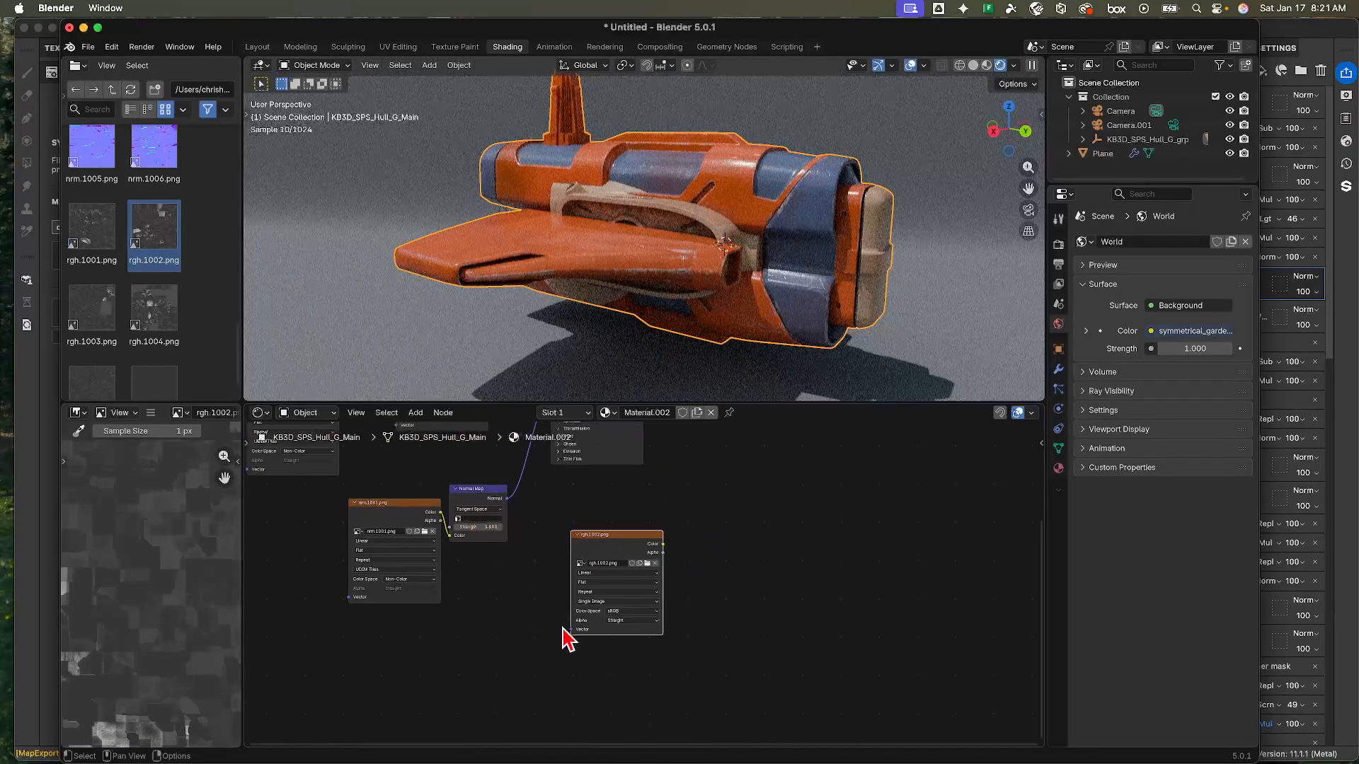
- Set the rgh.1002.png texture's color space to Non-Color and connect its Color output to the Principled BSDF's Roughness input
scroll(567, 633, "up", 2)
left_click(632, 627)
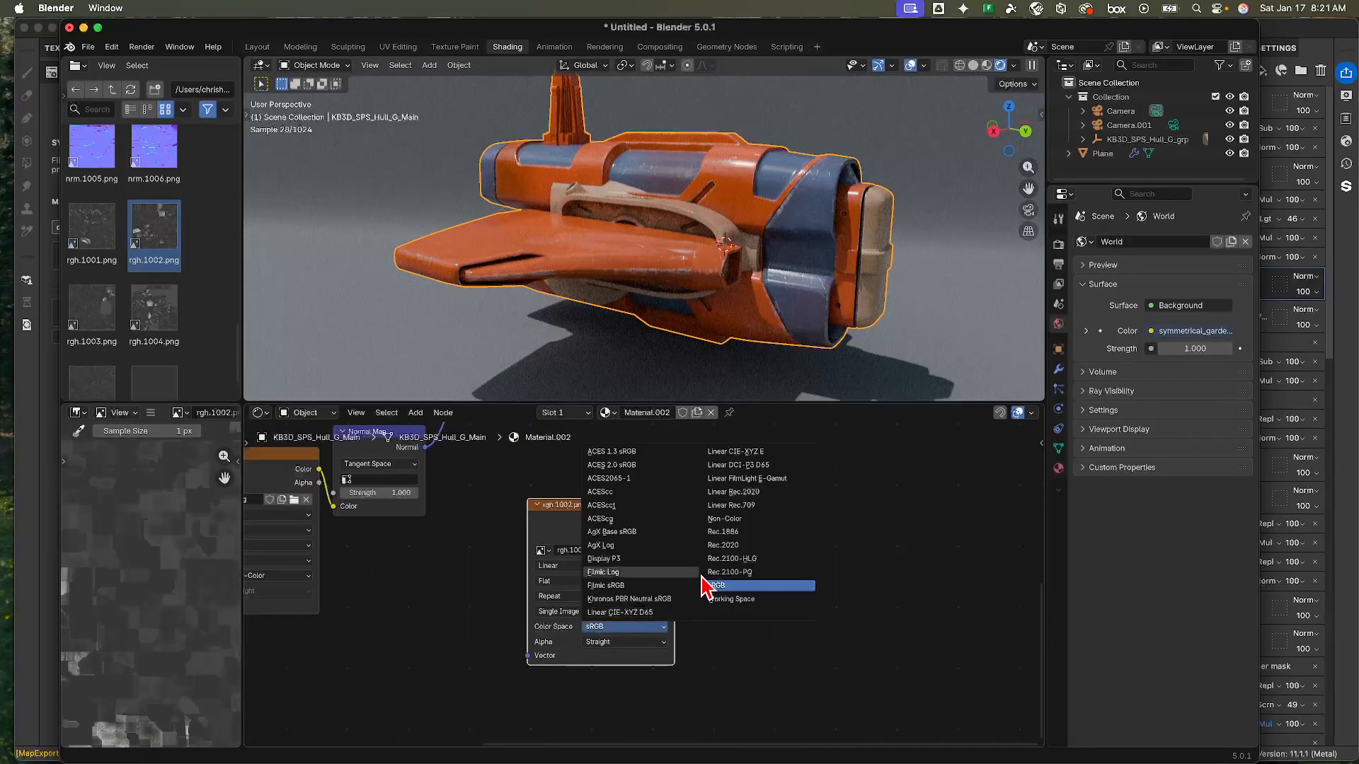
left_click(740, 520)
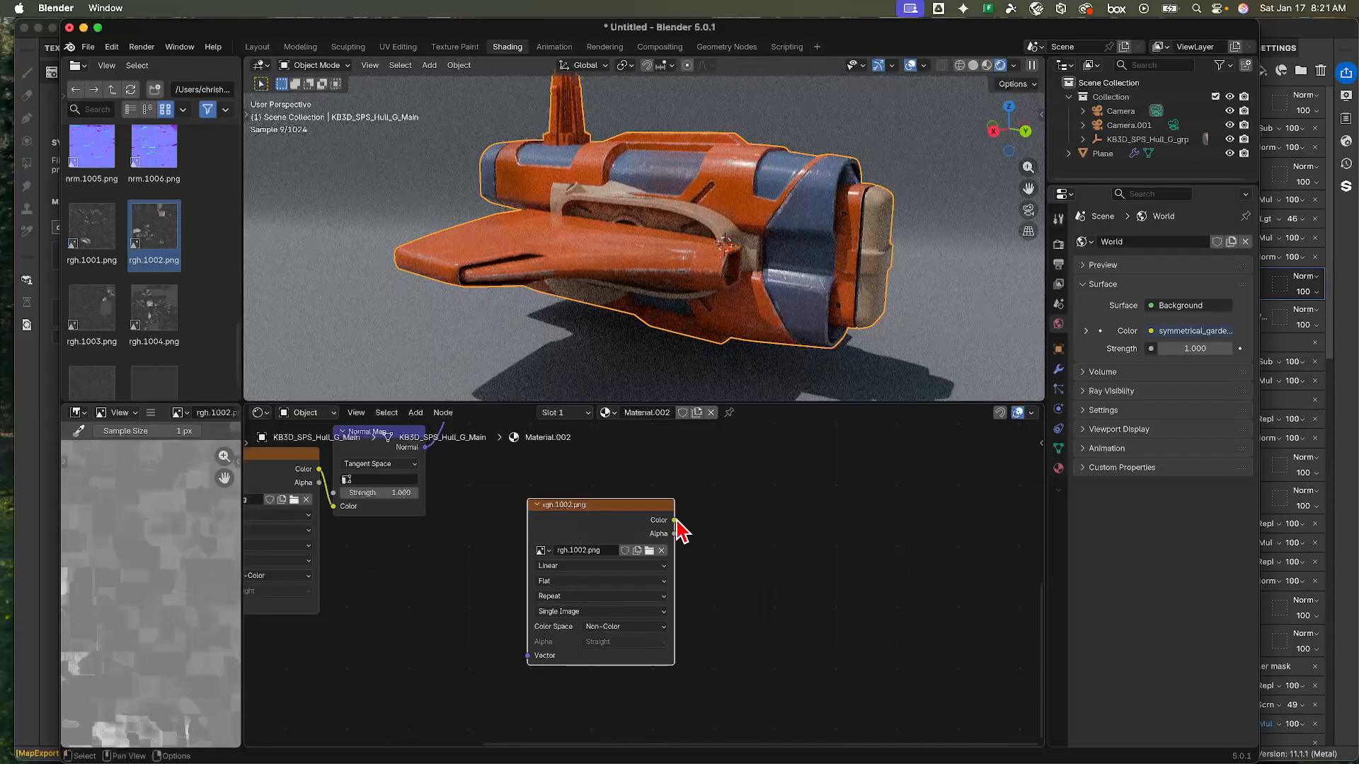
scroll(708, 524, "down", 3)
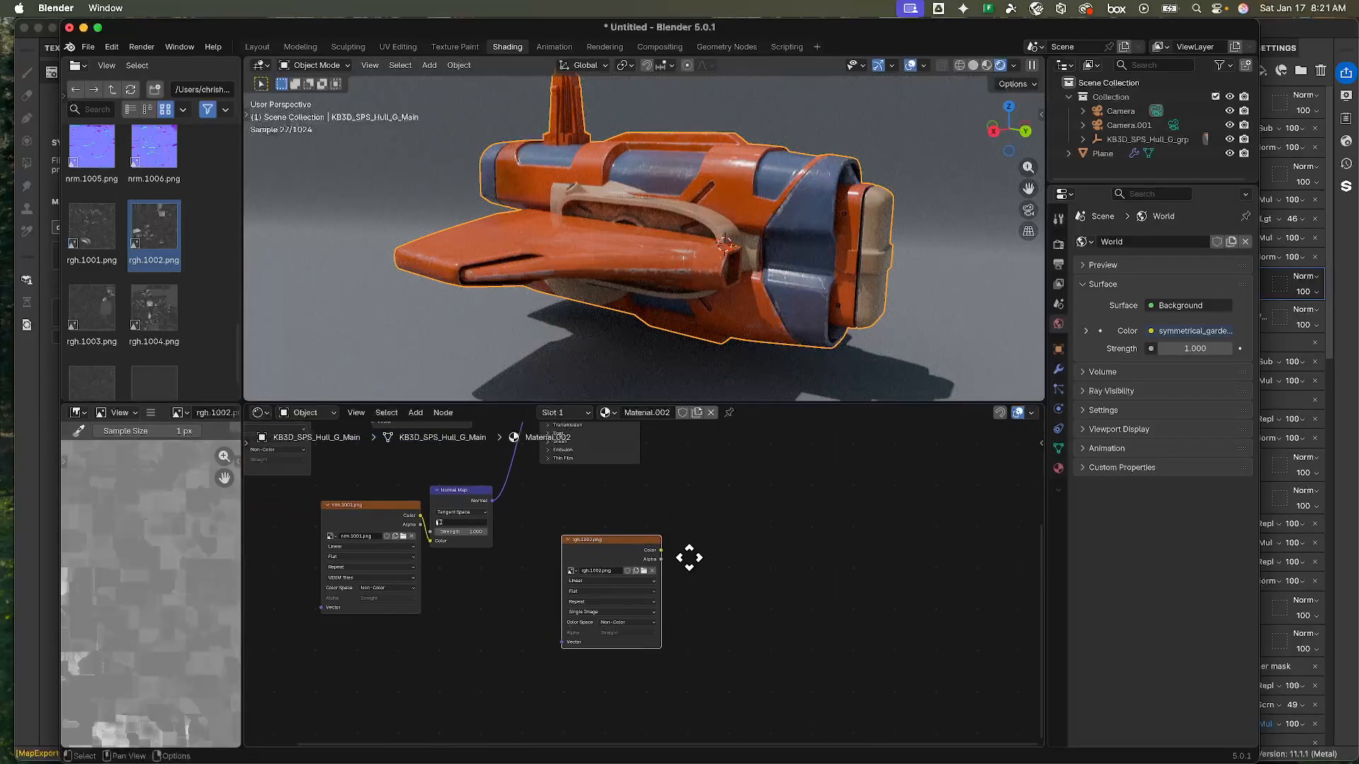
middle_click_drag(691, 555, 646, 655)
left_click_drag(636, 652, 514, 466)
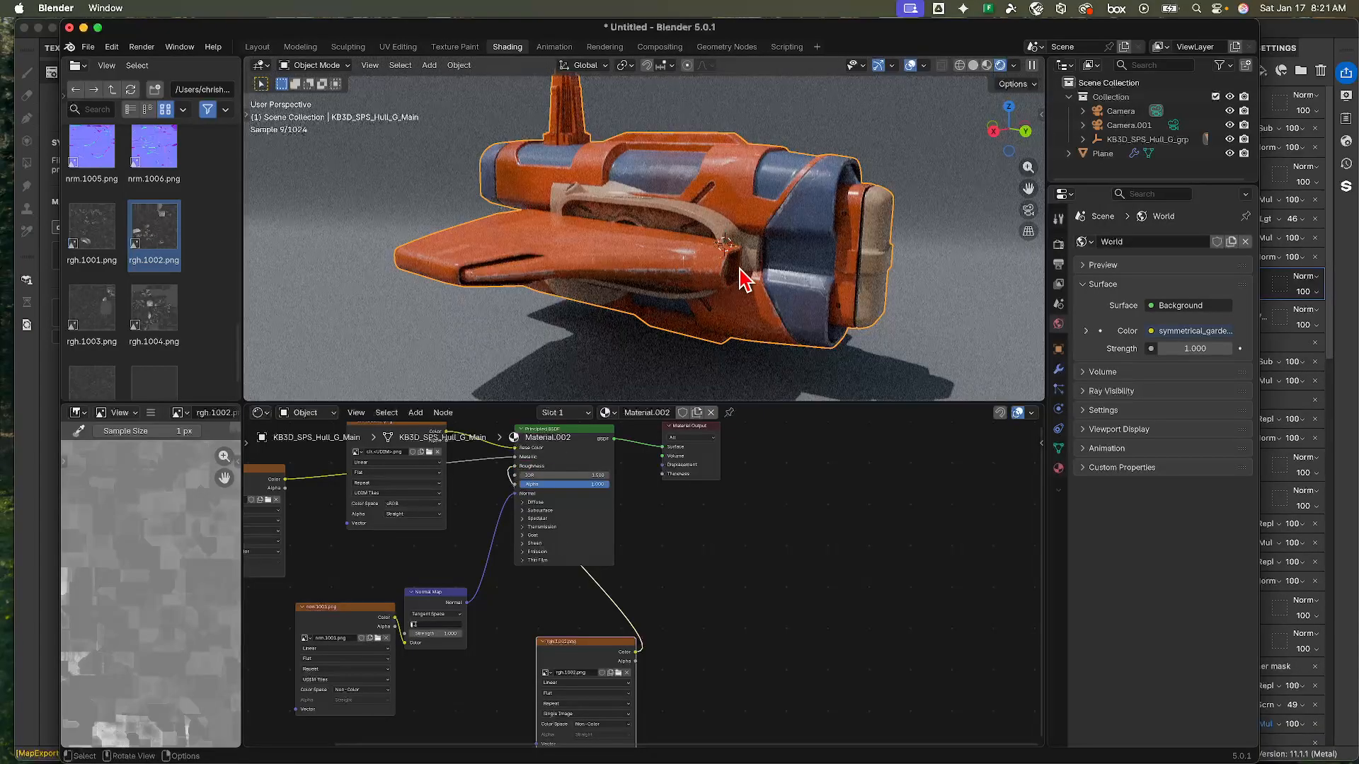
- Examine the hull's shading from the side and look through the exported color, metallic, normal and roughness texture files
middle_click_drag(729, 243, 701, 231)
scroll(701, 231, "up", 3)
scroll(700, 231, "down", 5)
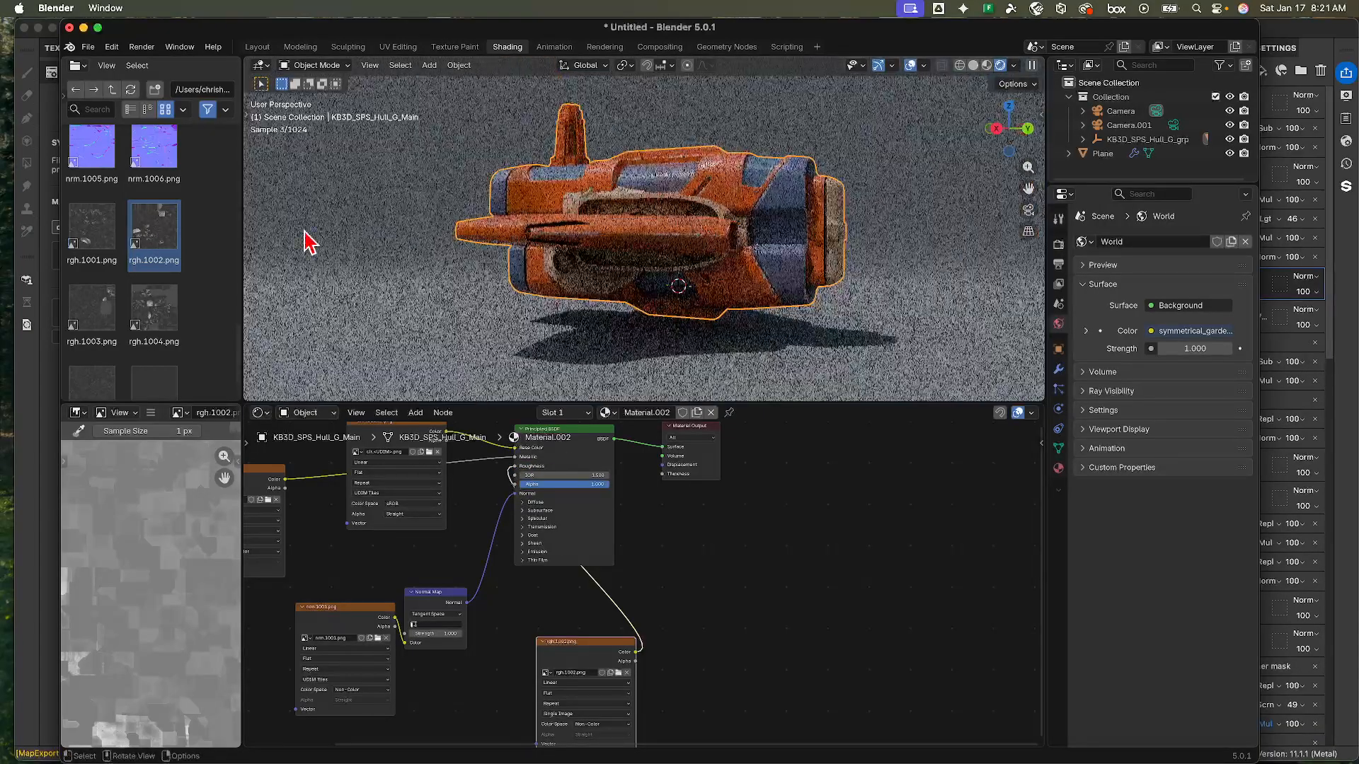
scroll(187, 263, "down", 2)
scroll(198, 274, "up", 1)
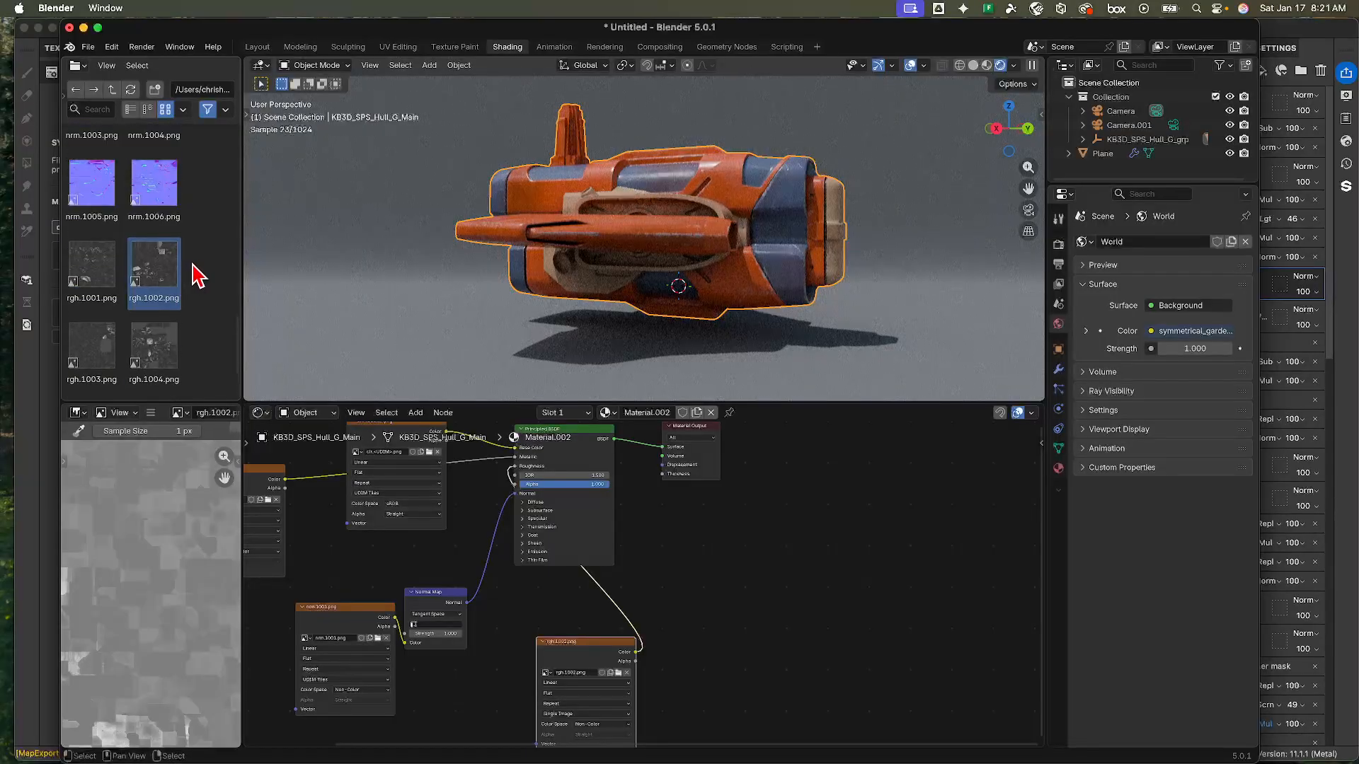
scroll(199, 275, "up", 1)
scroll(199, 274, "down", 5)
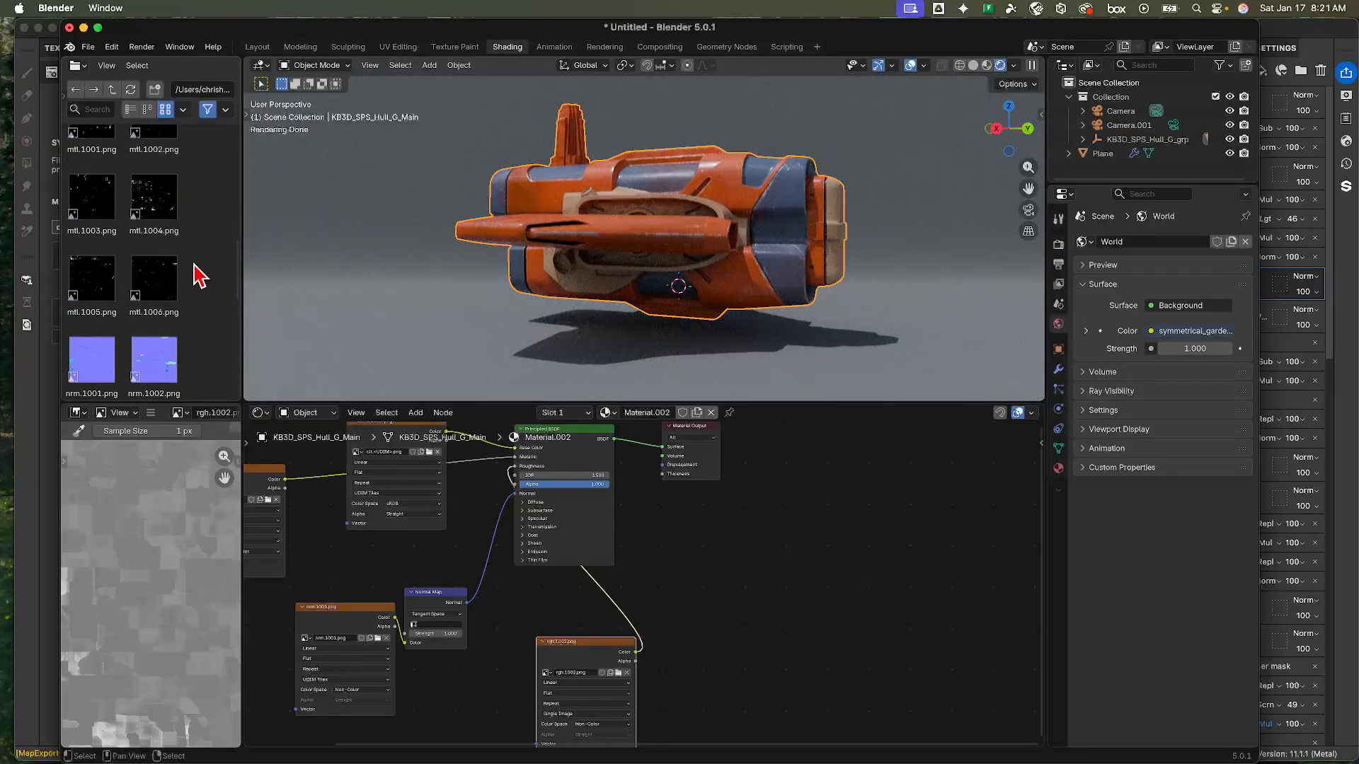
scroll(200, 275, "up", 5)
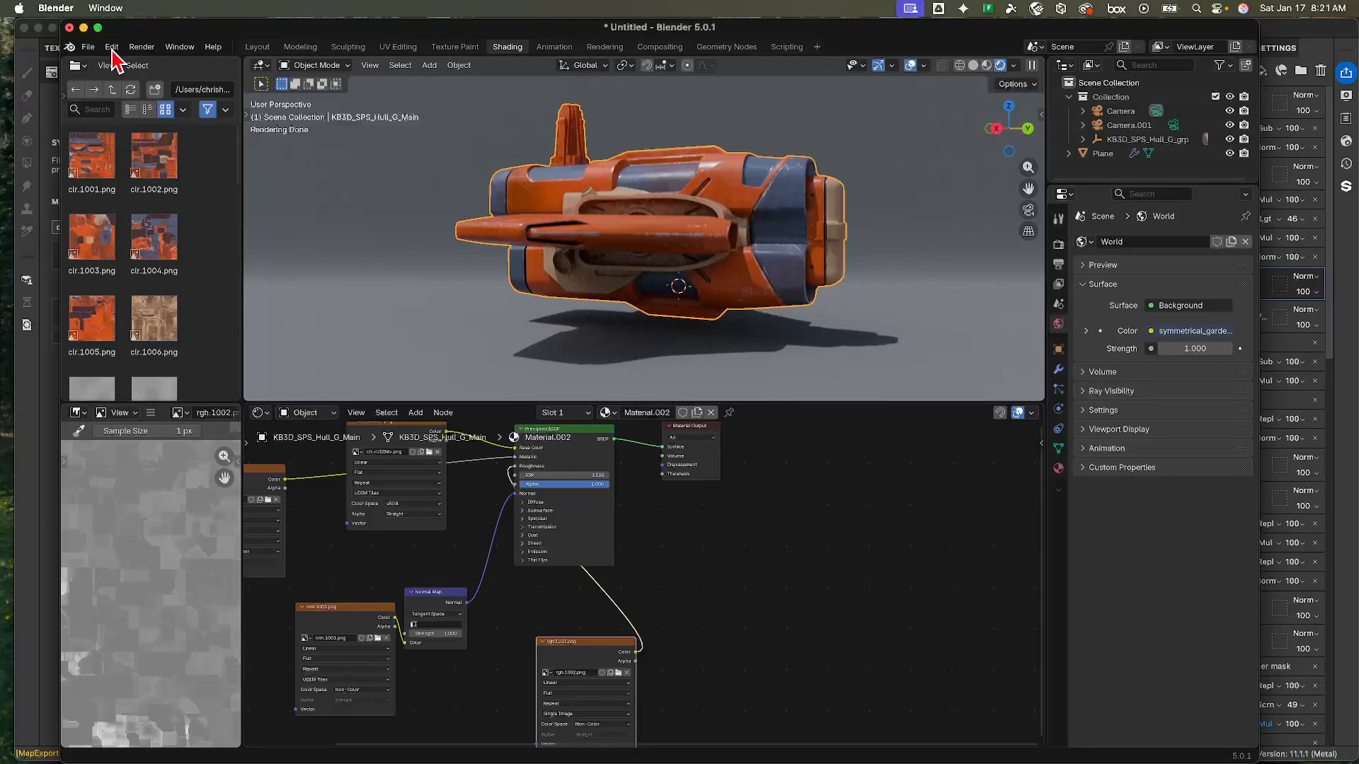
left_click(89, 47)
left_click(134, 162)
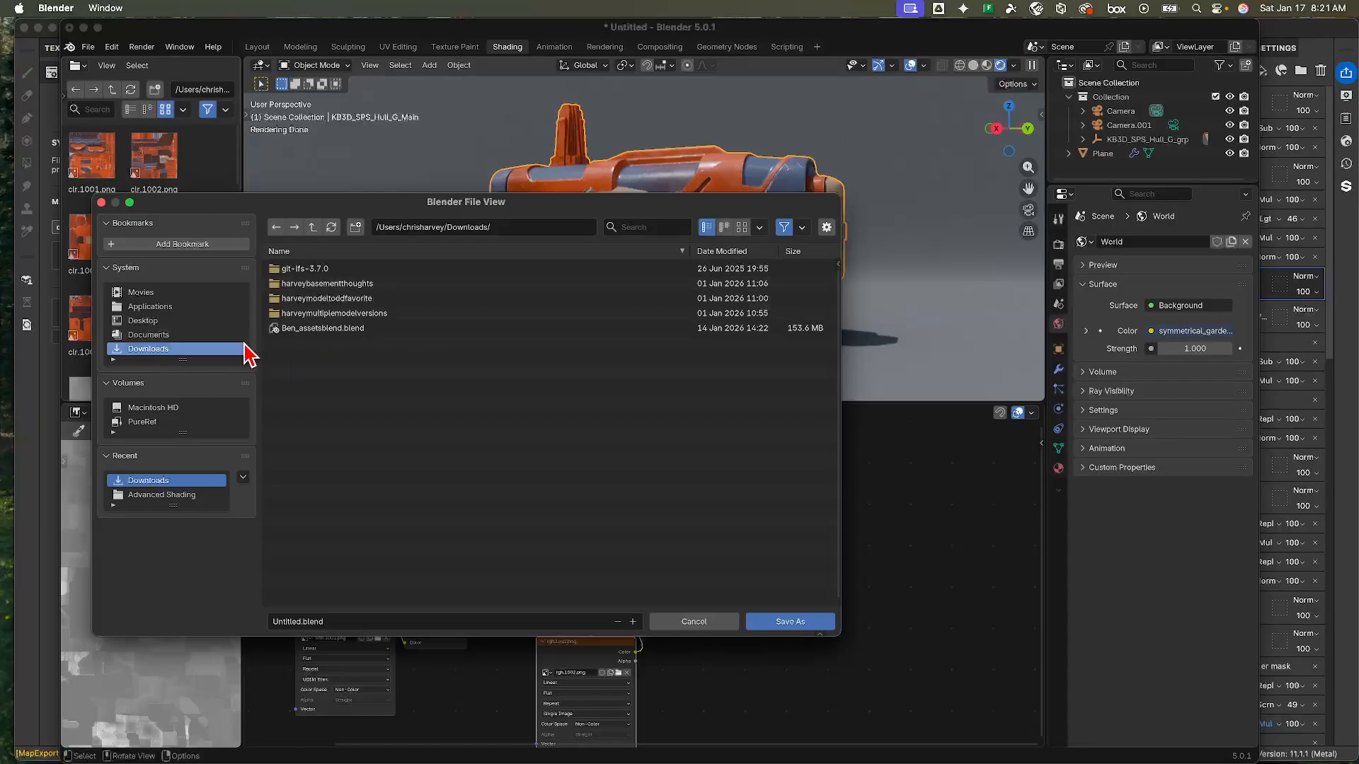
key("Escape")
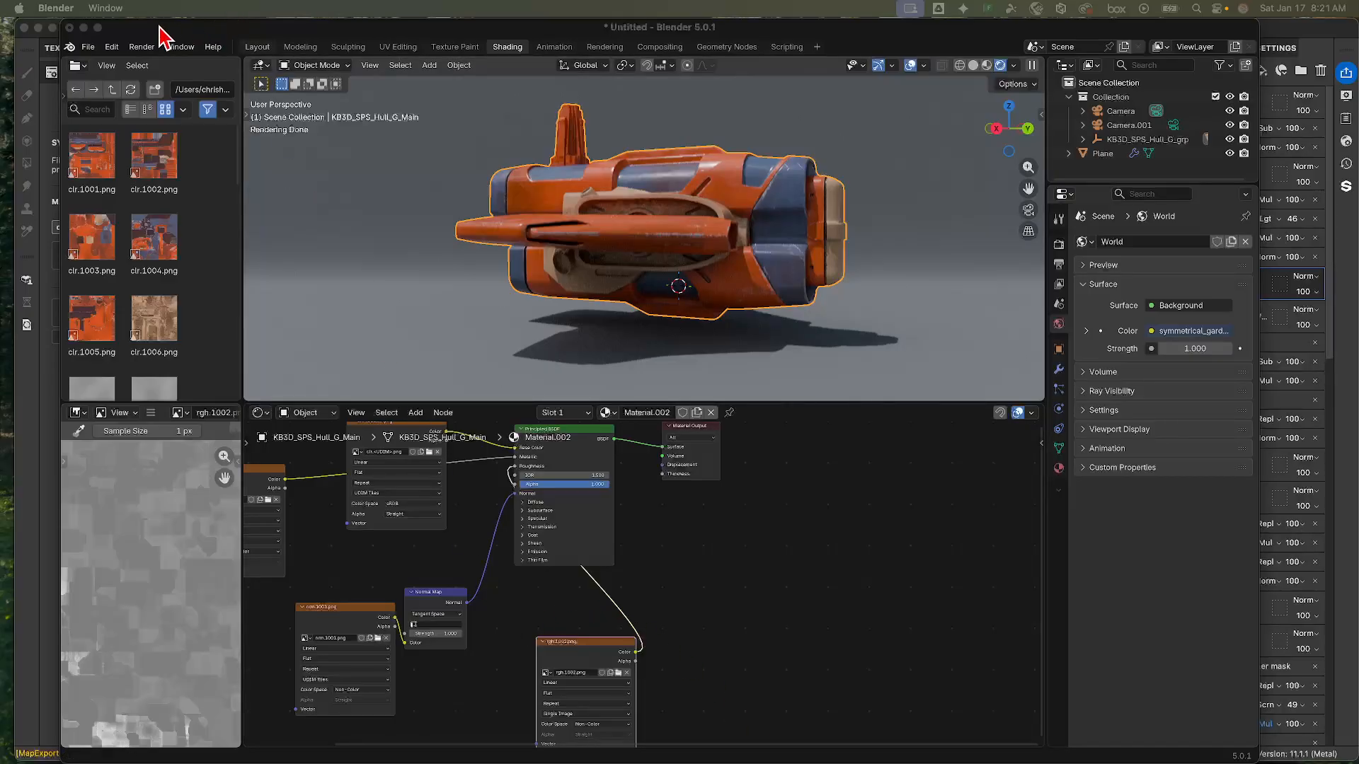
- Save the scene as demoShading.blend in the Advanced Shading folder under Documents
left_click(87, 47)
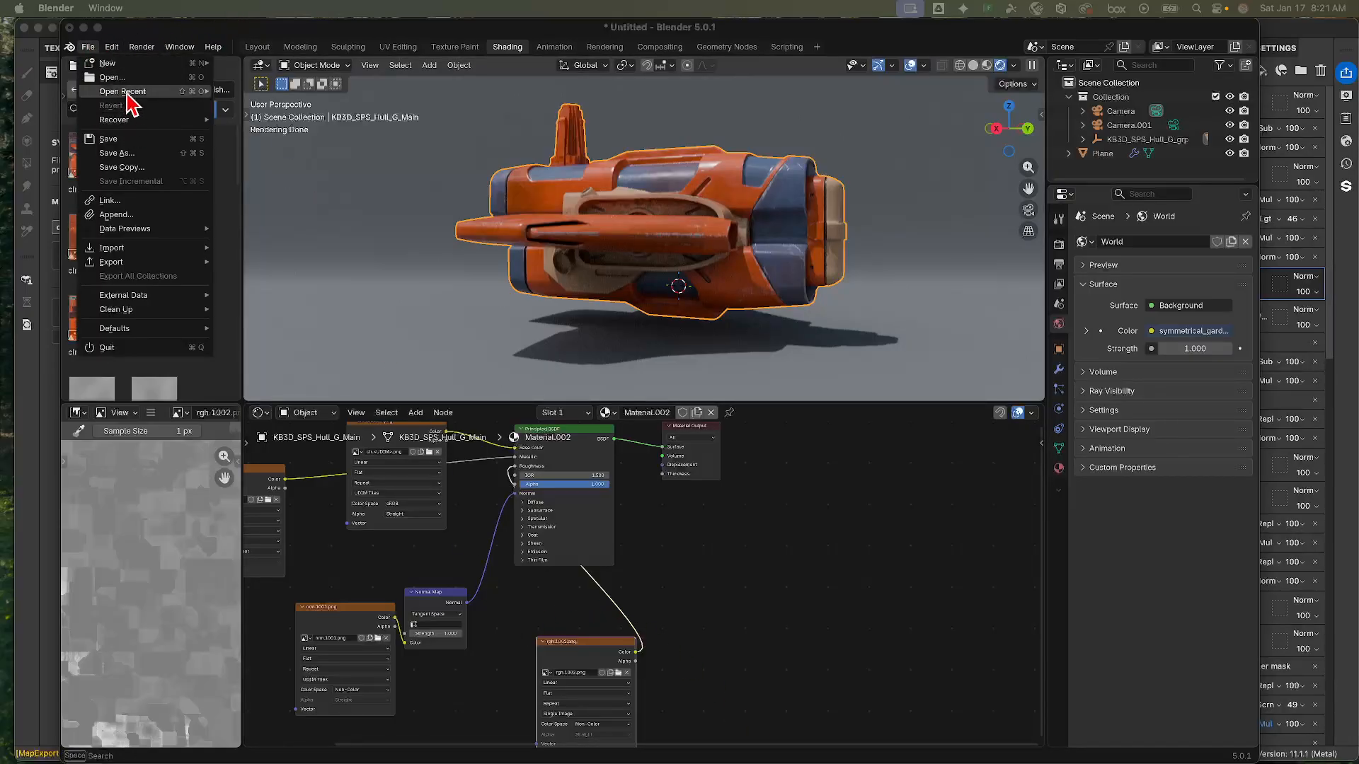
left_click(160, 153)
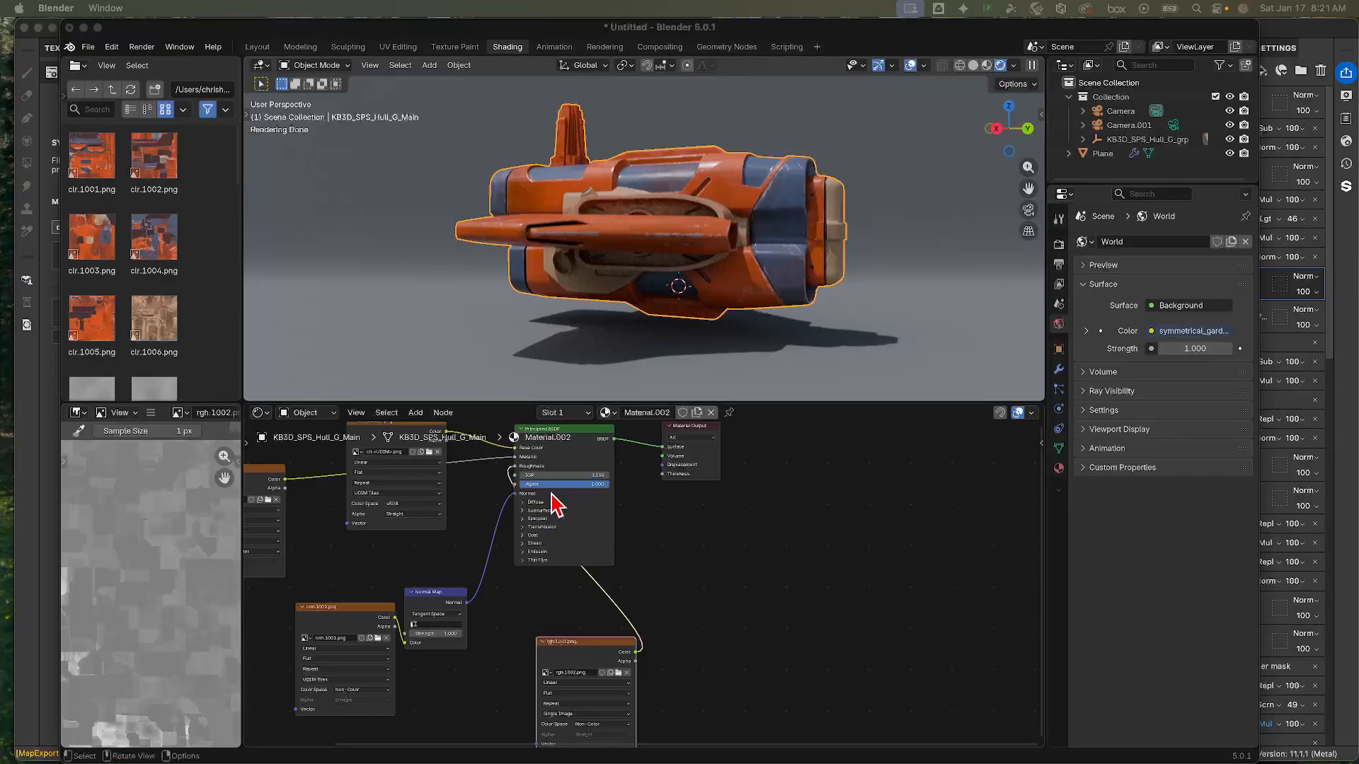
key("ctrl+Up")
left_click(745, 219)
key("super+shift+s")
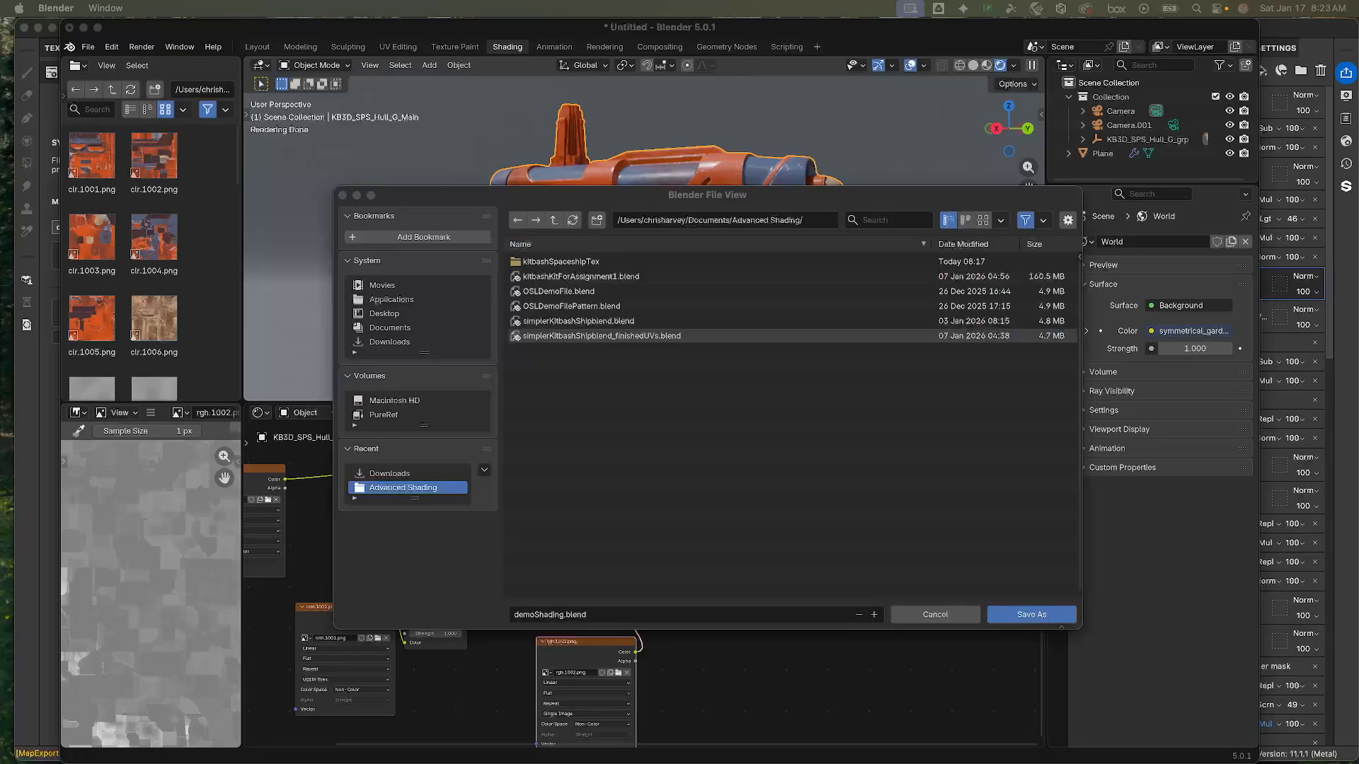
left_click(1026, 616)
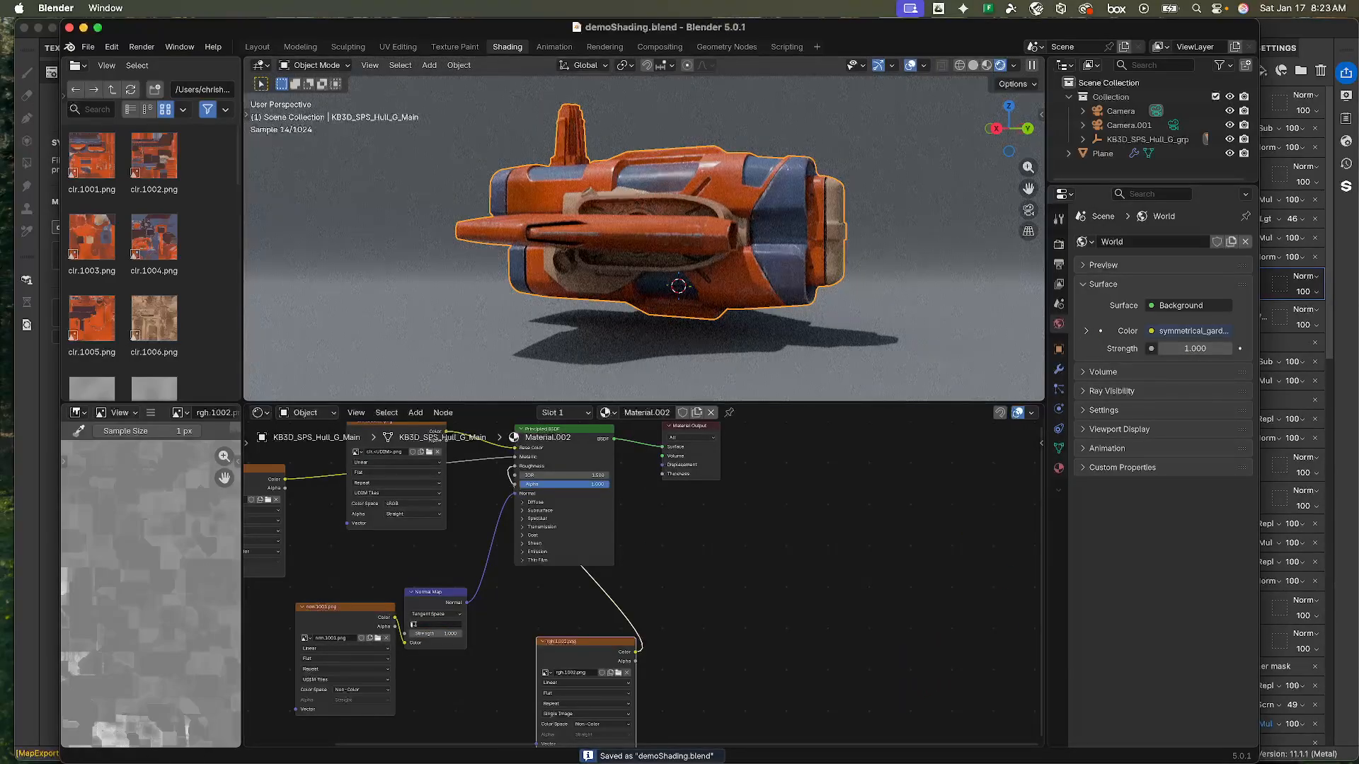
- Switch to Substance 3D Painter, widen the texture set settings and add a Coat roughness channel to DefaultMaterial
key("ctrl+Up")
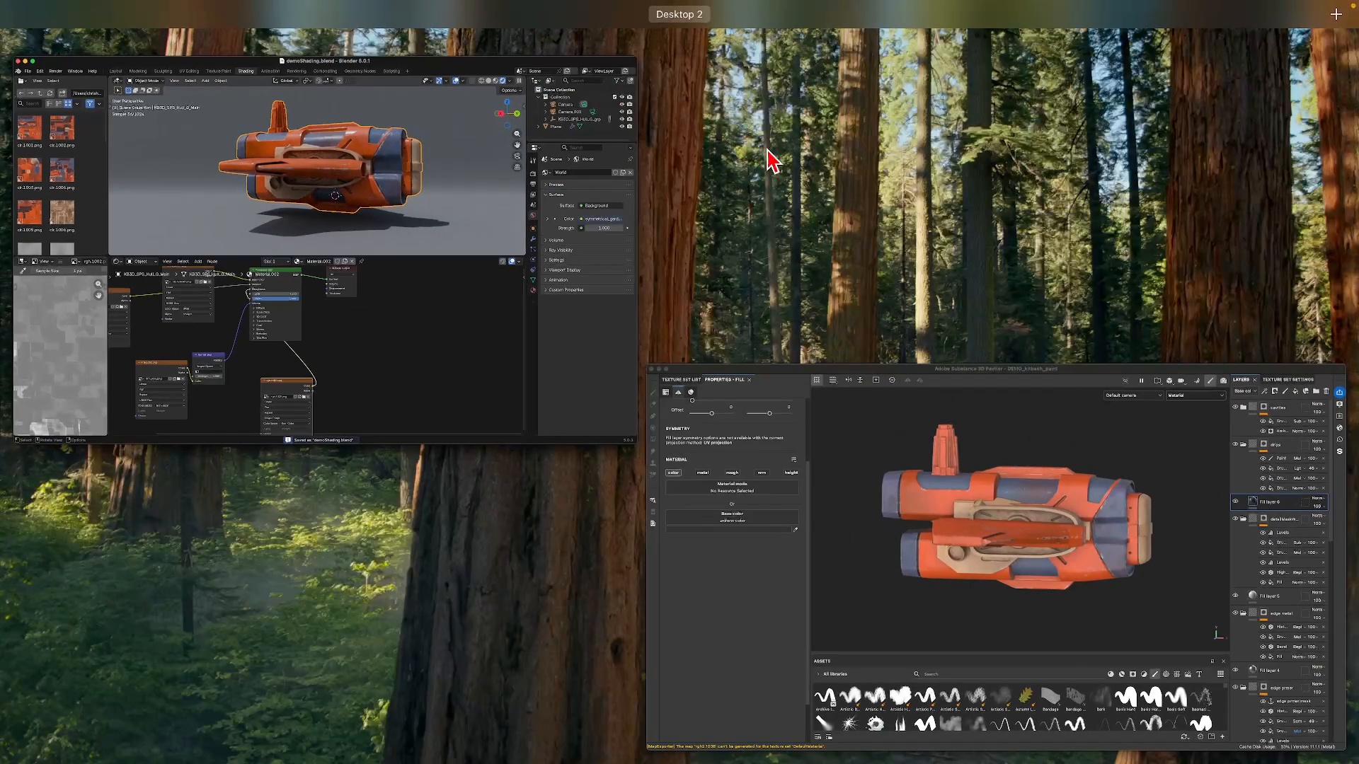
left_click(925, 405)
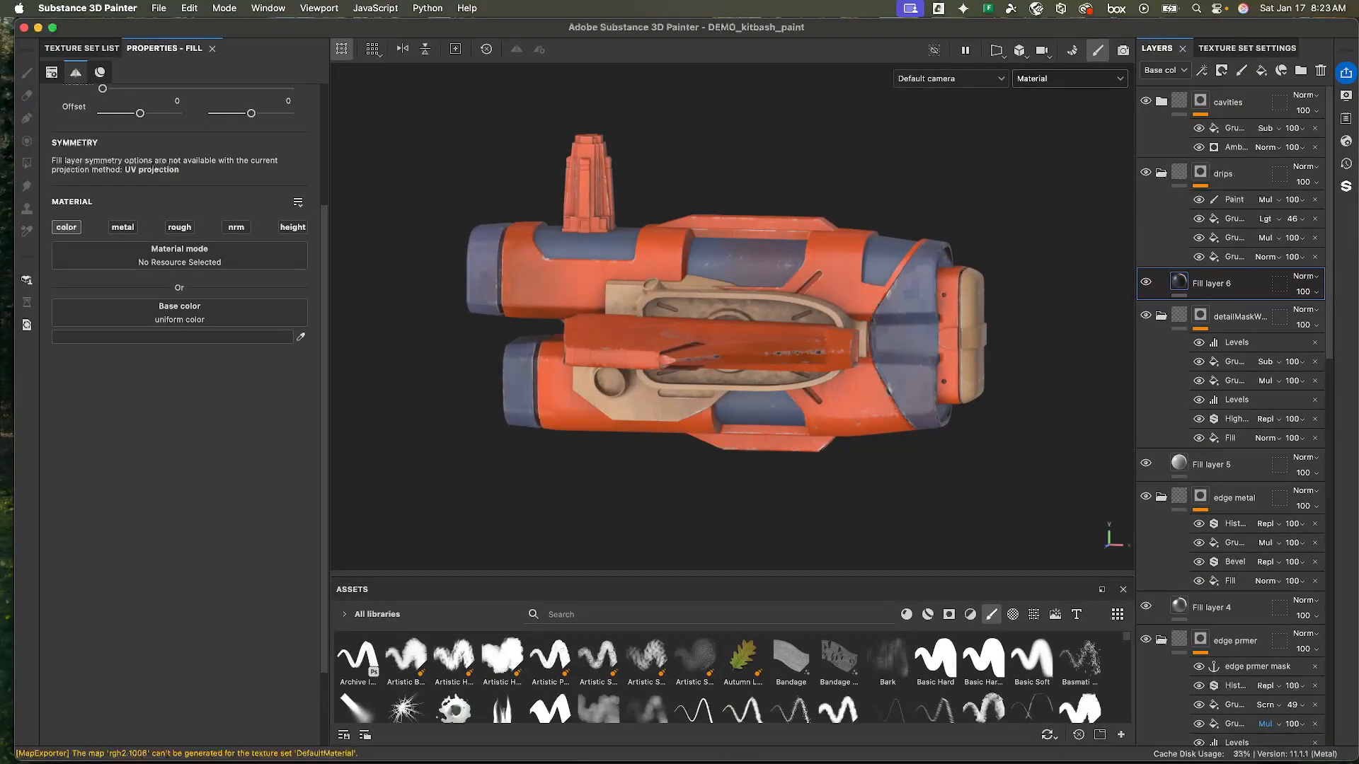
key("ctrl+Up")
left_click(992, 370)
left_click(1244, 48)
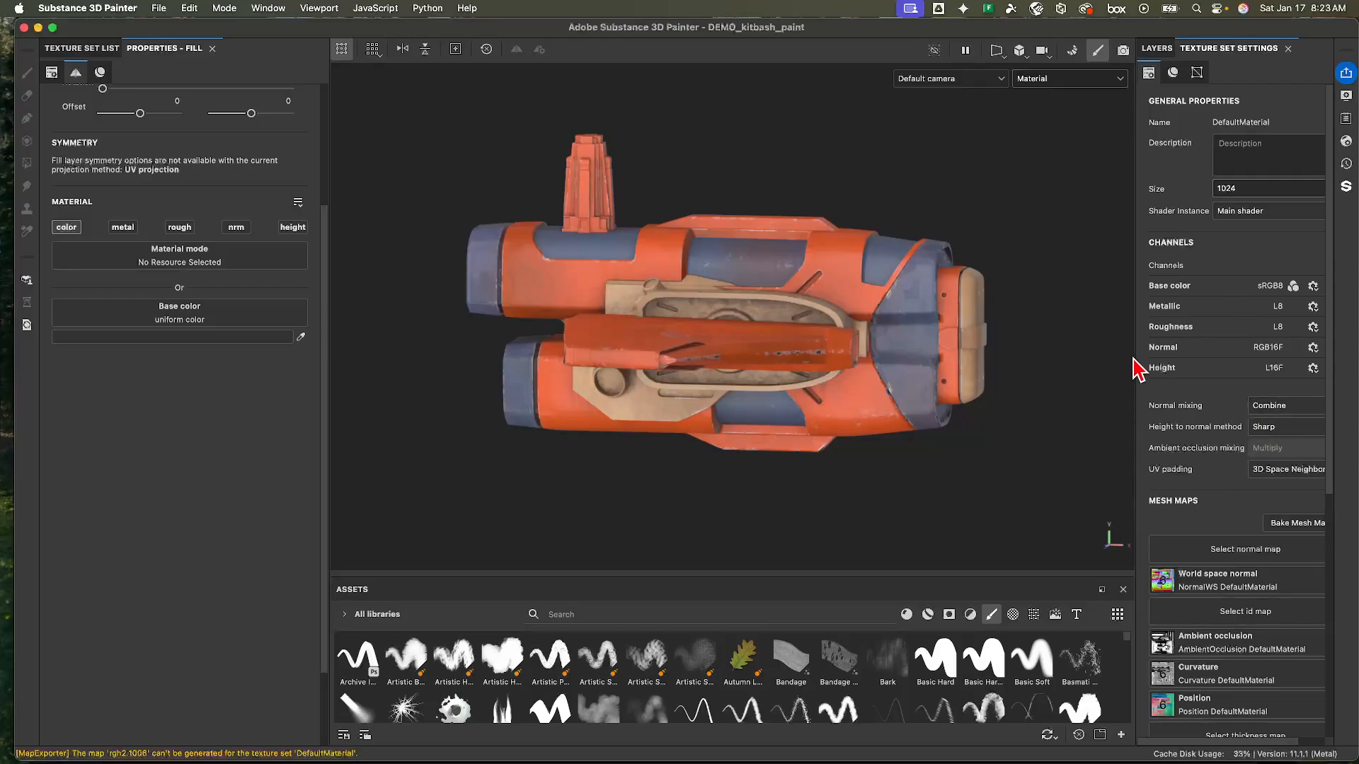
left_click_drag(1132, 361, 1033, 359)
left_click(1303, 266)
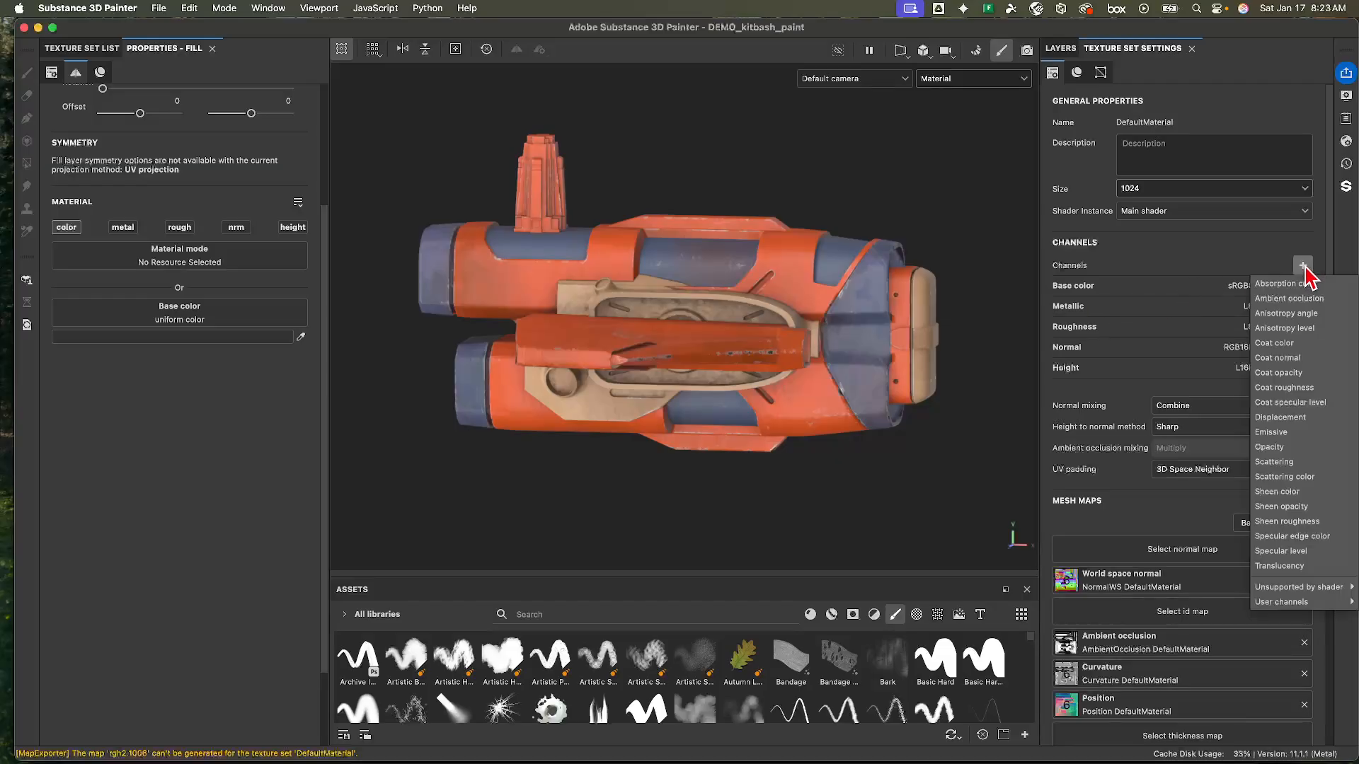
left_click(1308, 387)
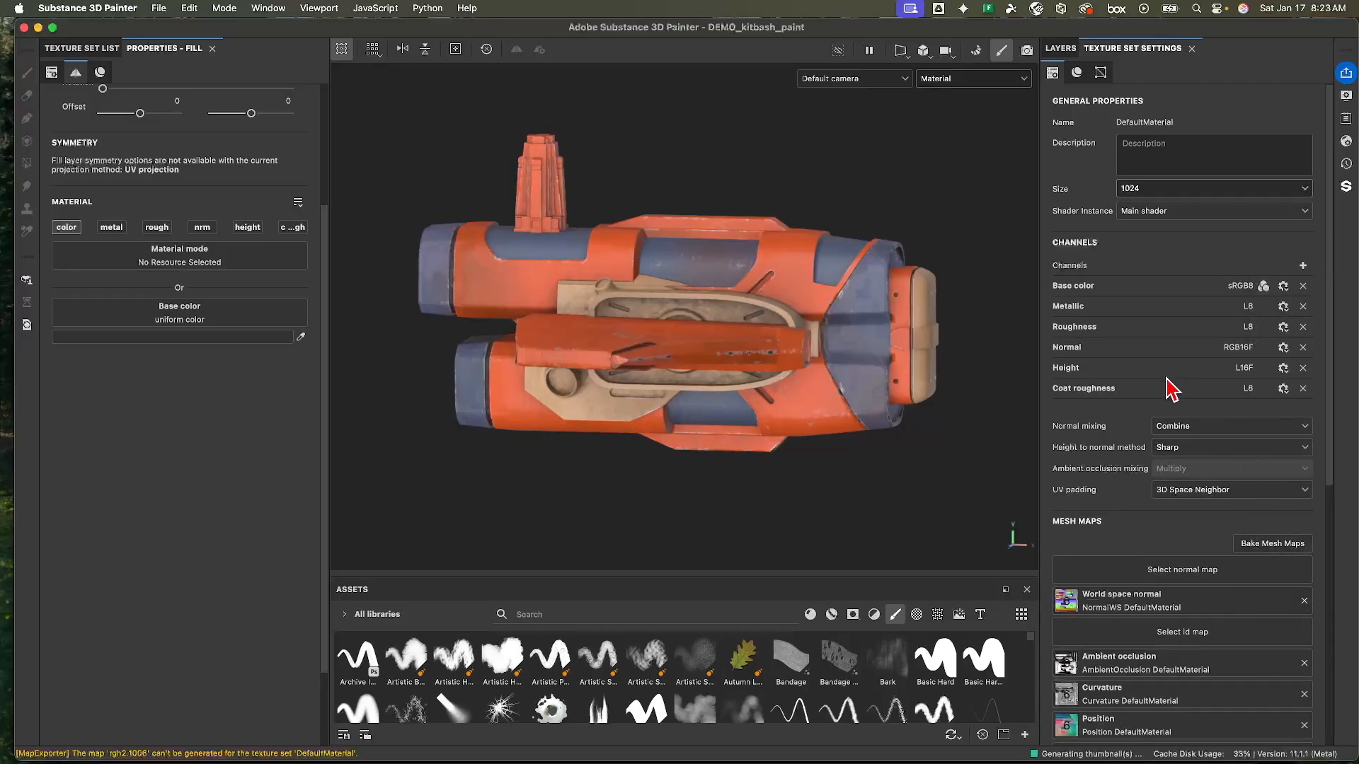
- Display only the Coat roughness channel on the ship in the viewport
left_click(956, 79)
left_click(974, 220)
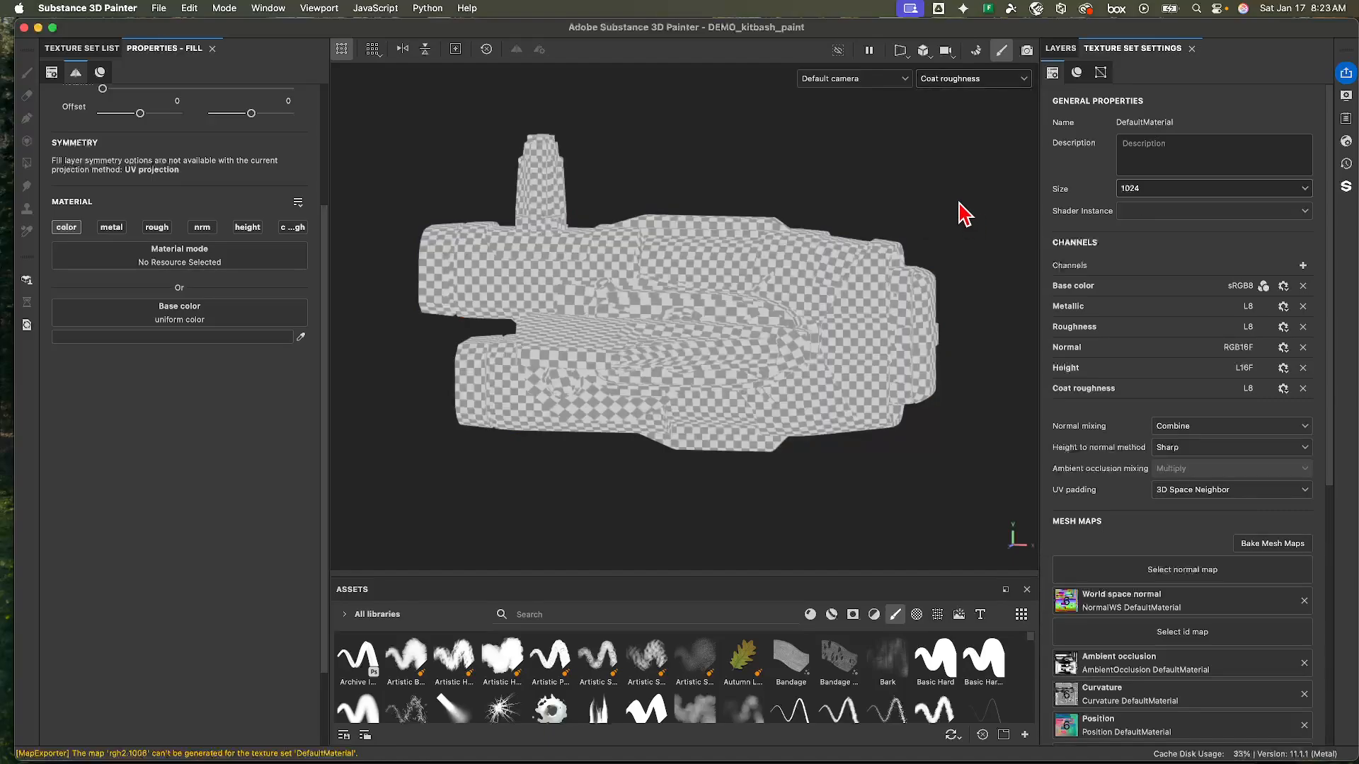
left_click(70, 49)
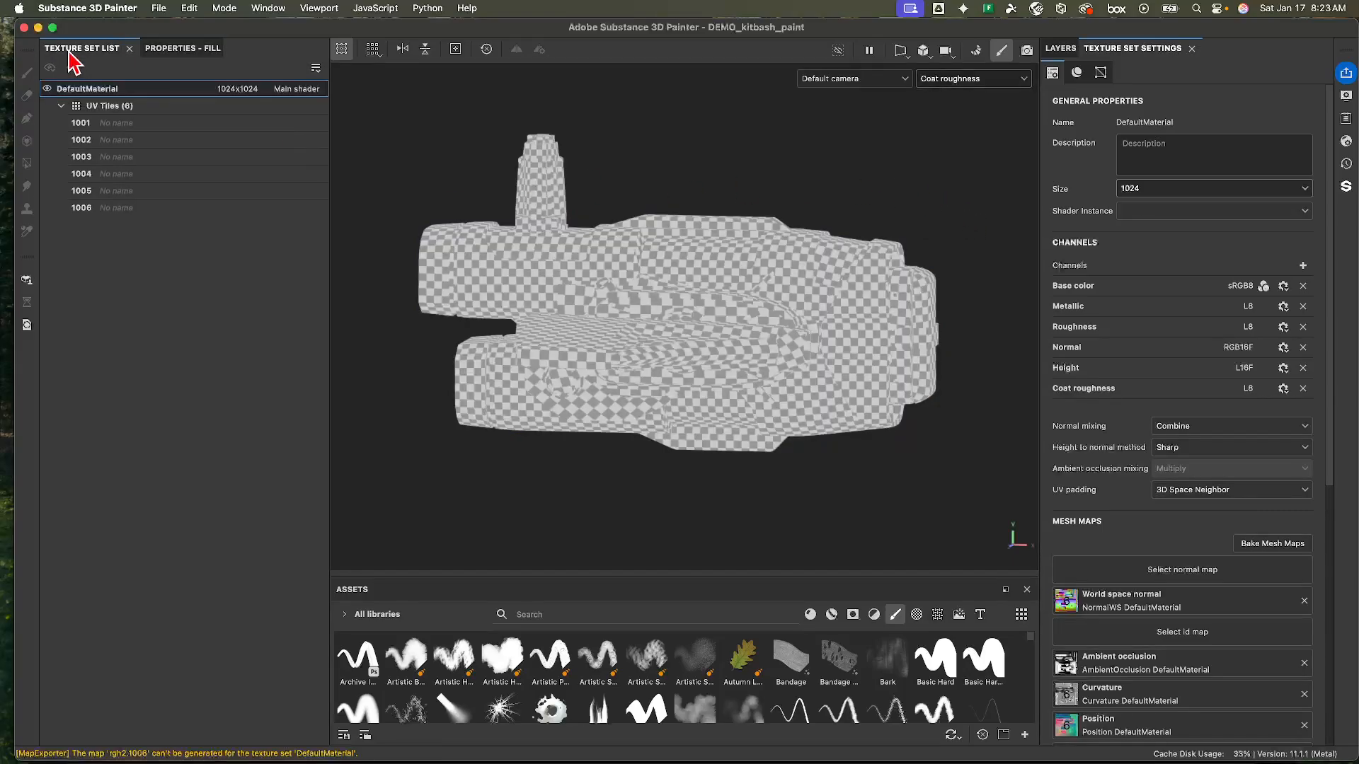
left_click(164, 48)
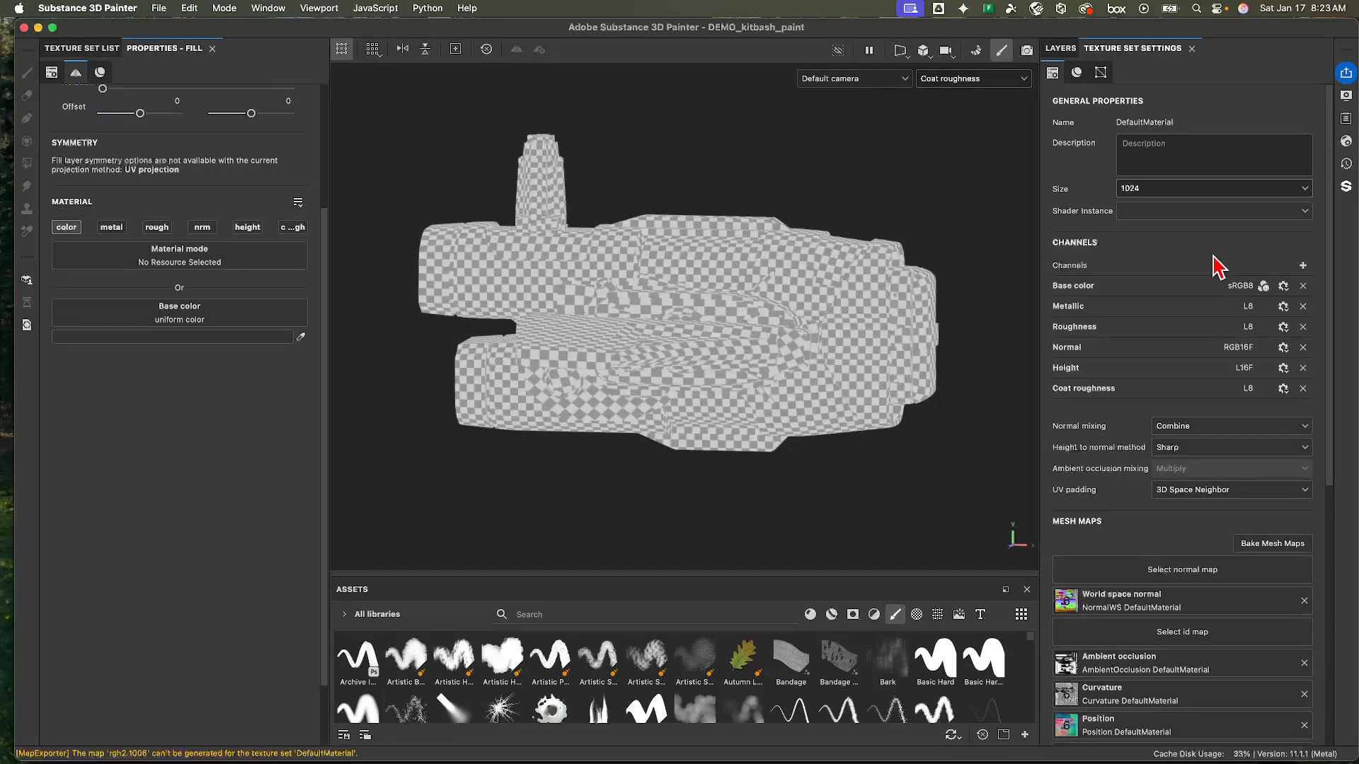
- Bring up the layer stack and return the viewport display to the full Material
left_click(1061, 48)
scroll(1179, 460, "down", 3)
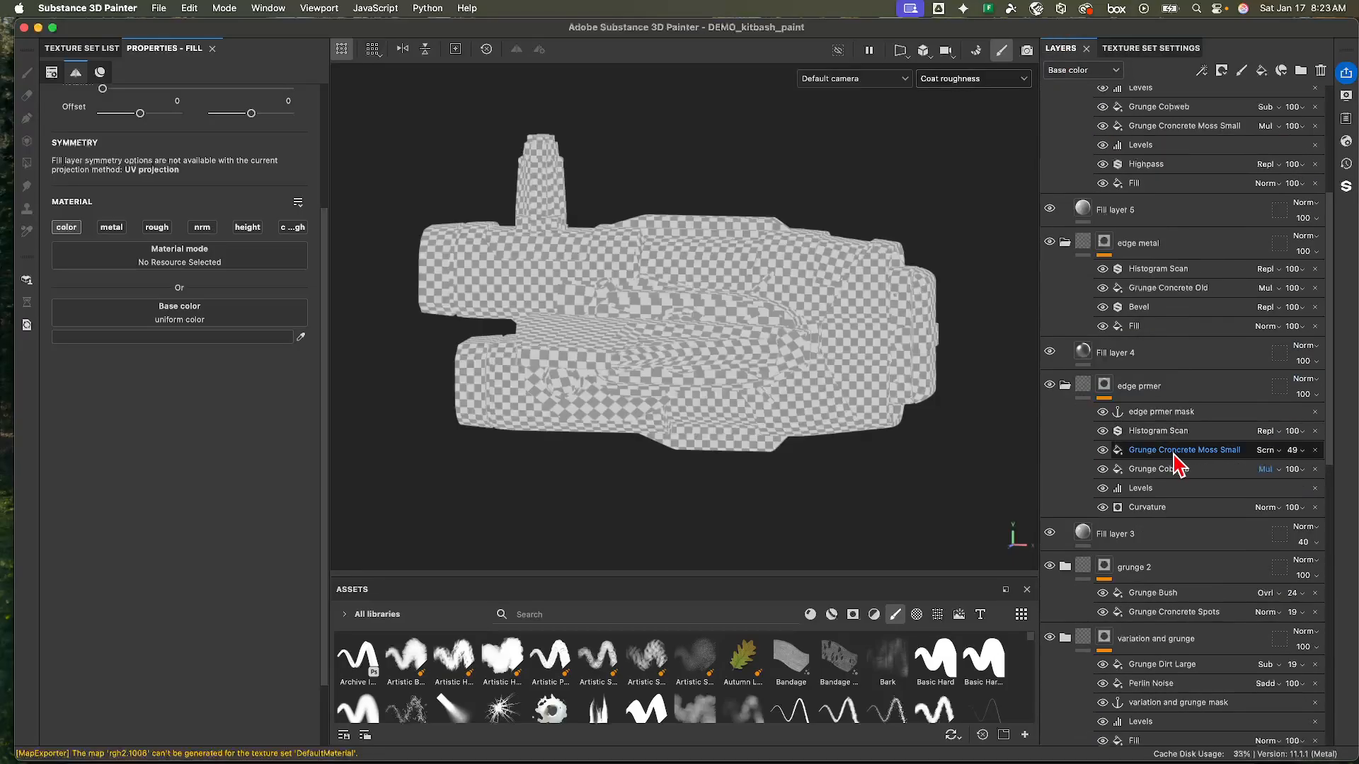
scroll(1178, 460, "down", 3)
left_click(975, 80)
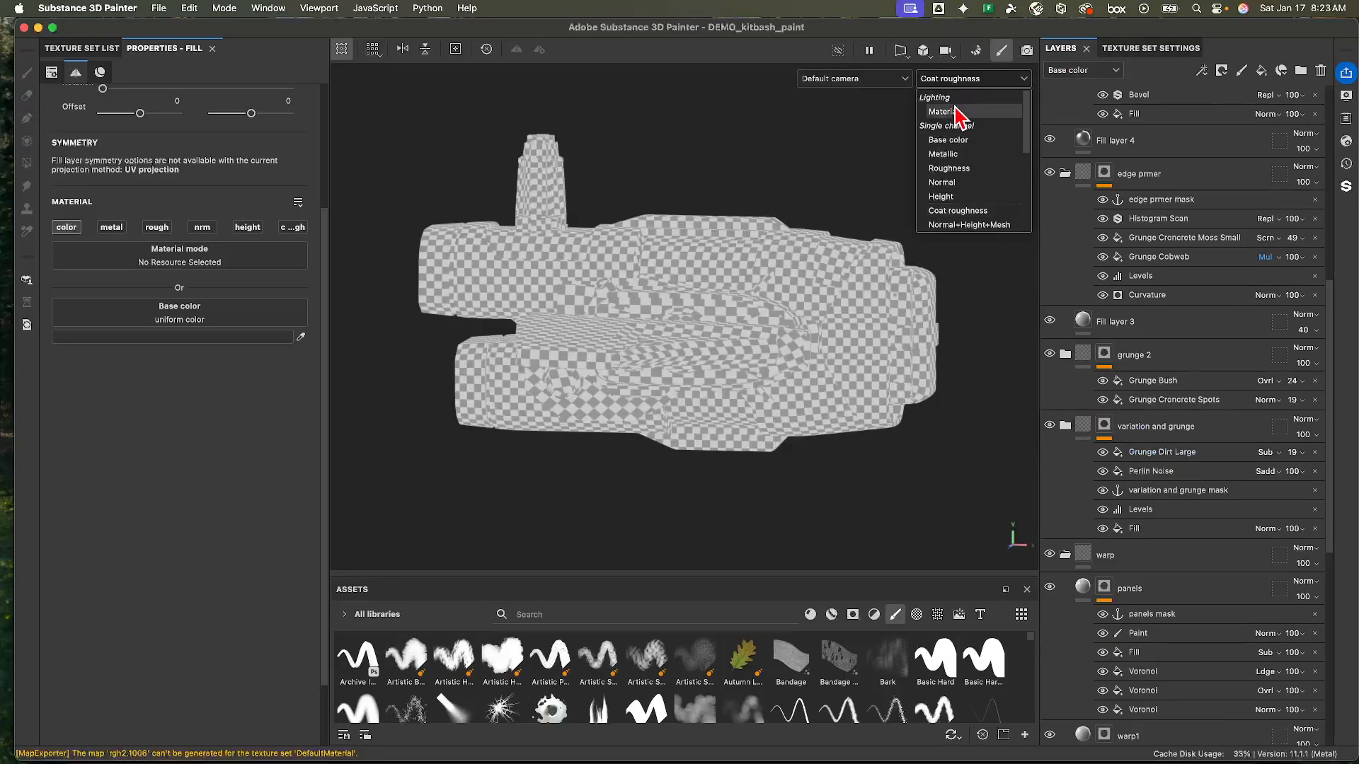
left_click(963, 106)
- Toggle the visibility of COLORC, COLORD, its neighbouring Fill layer 2, COLORB and COLORA to identify which hull areas each one colors
scroll(1178, 563, "down", 7)
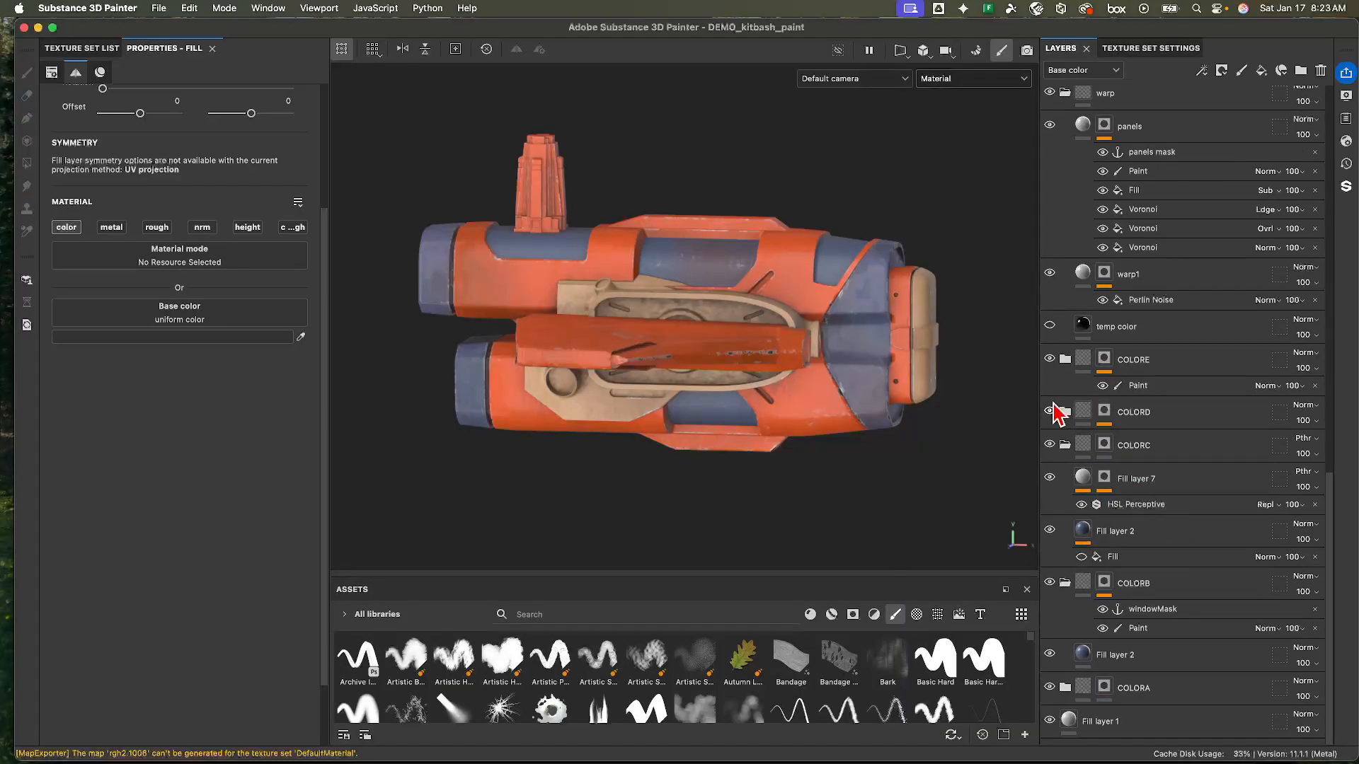
left_click(1050, 444)
left_click(1050, 445)
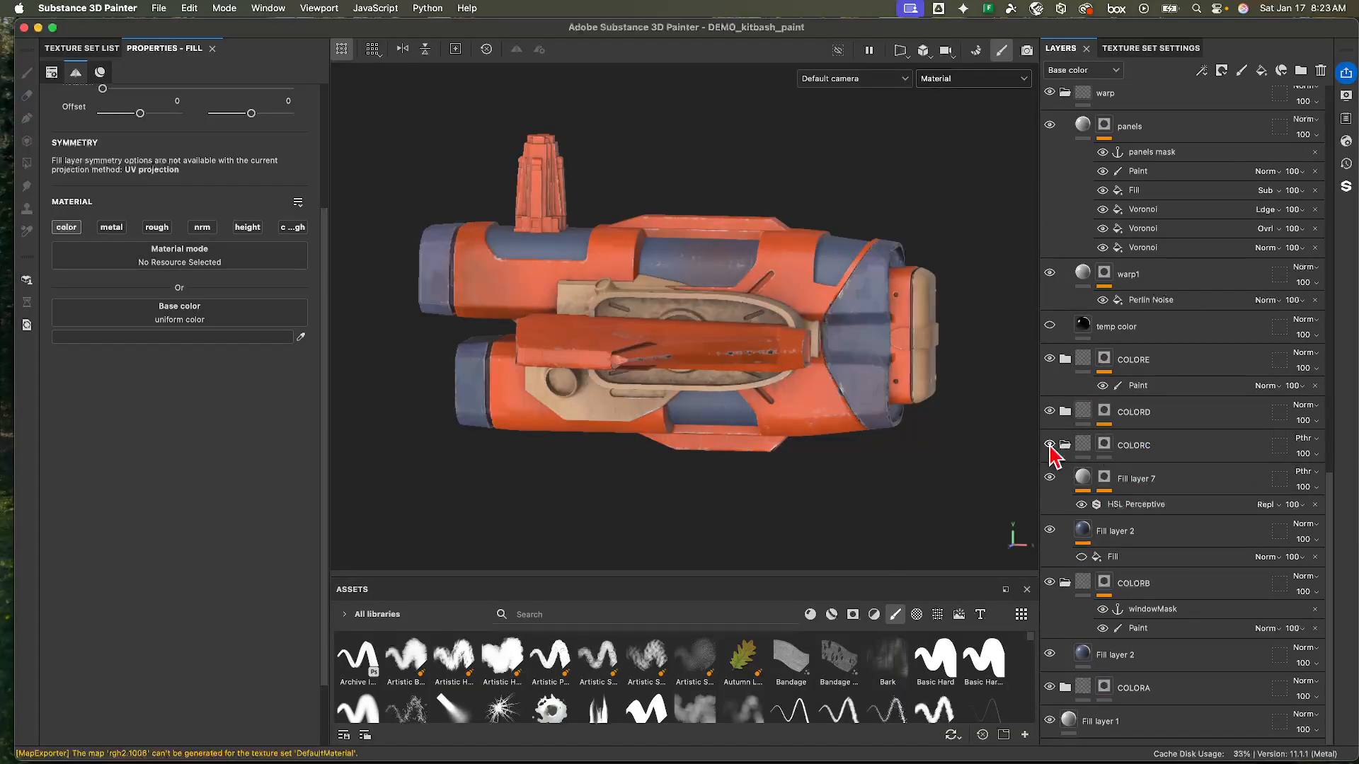
left_click(1050, 412)
left_click(1049, 412)
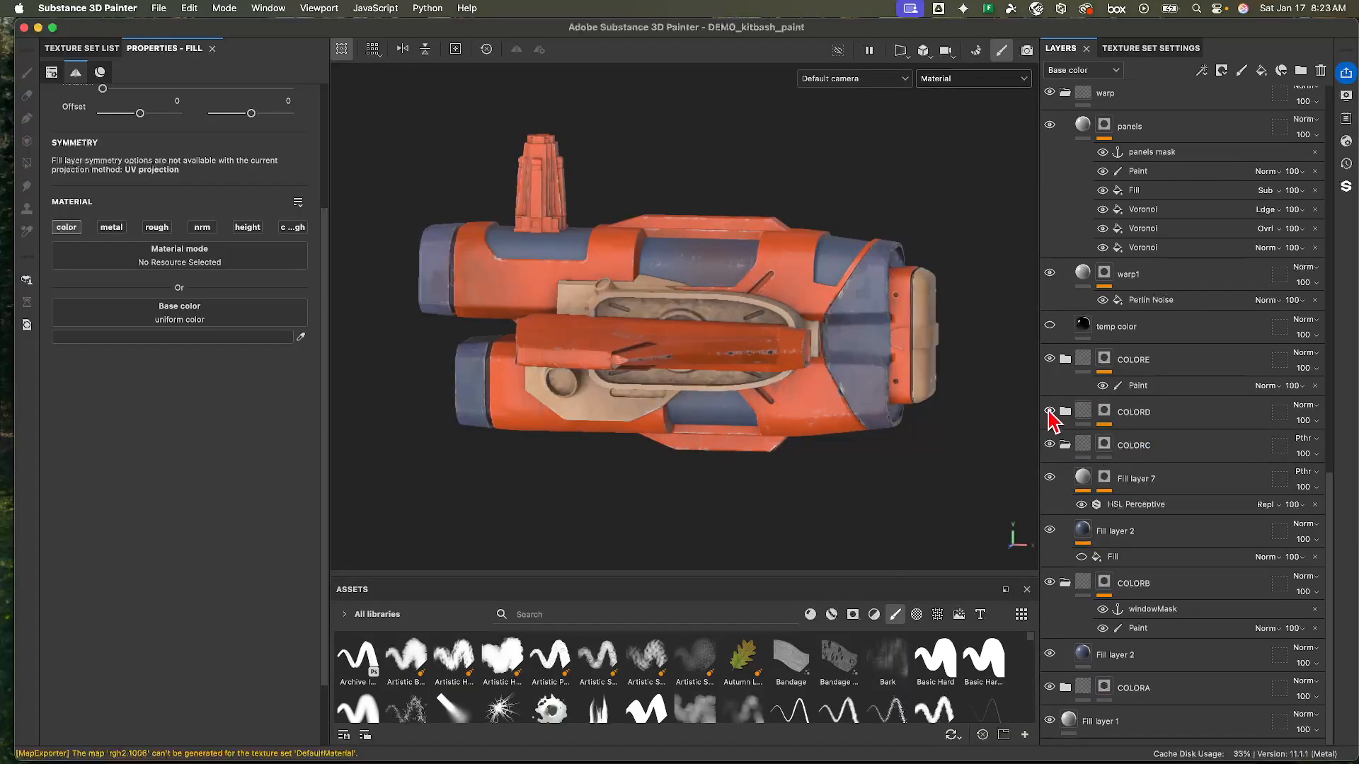
left_click(1050, 530)
left_click(1049, 530)
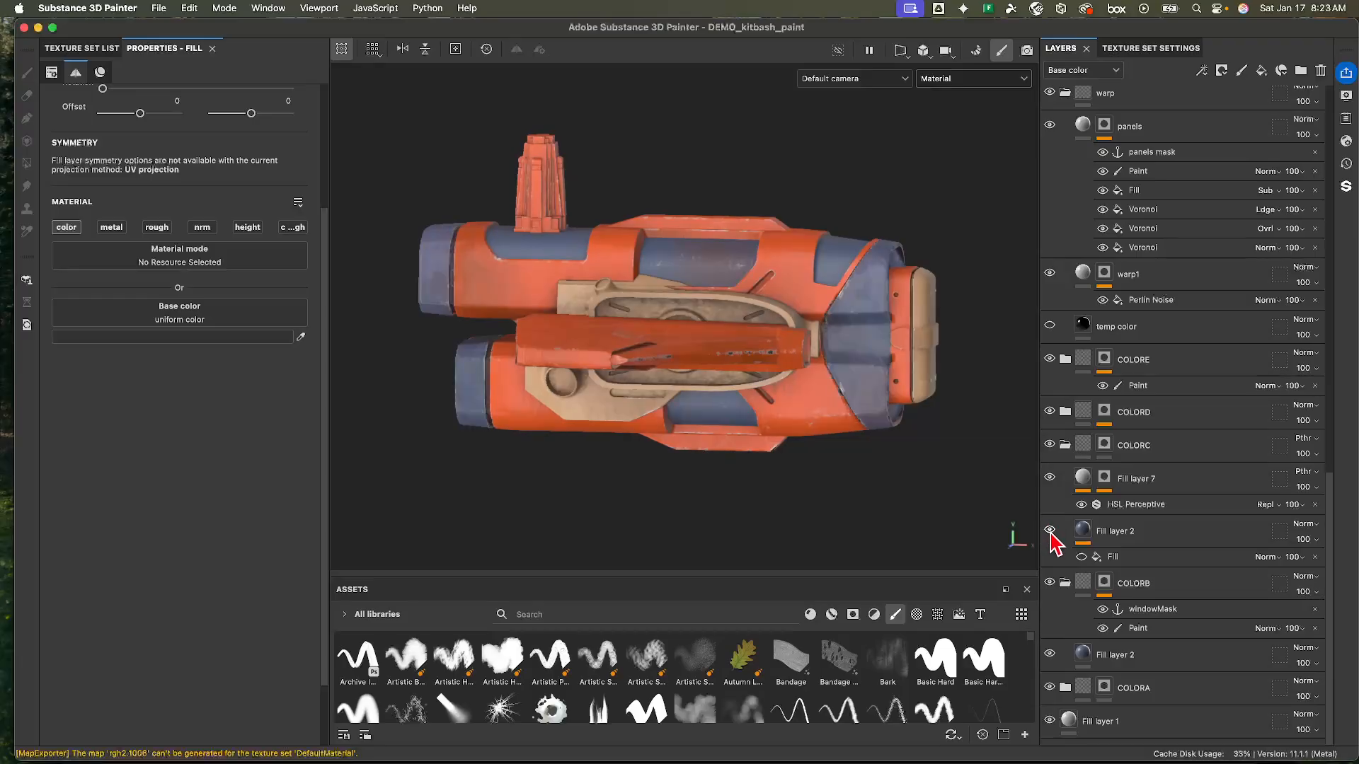
left_click(1050, 582)
left_click(1049, 583)
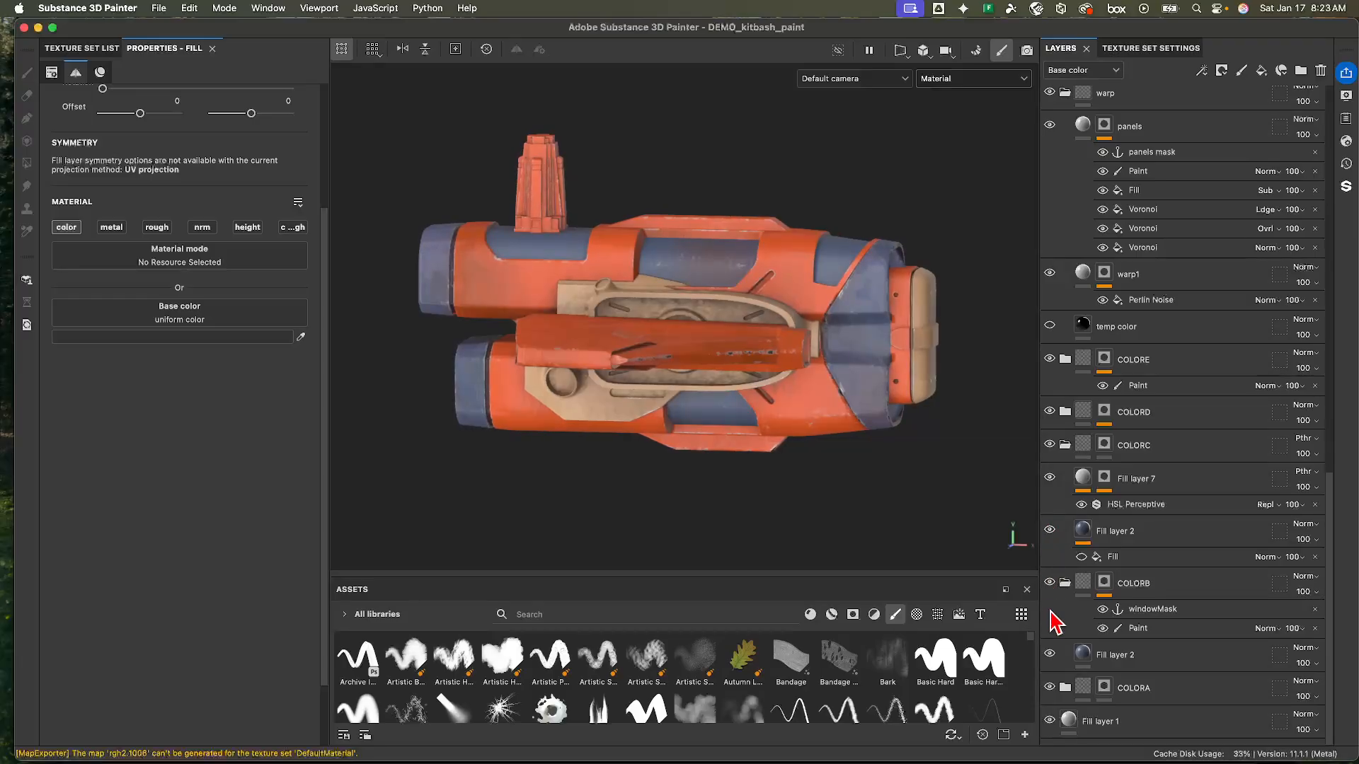
left_click(1050, 687)
left_click(1050, 686)
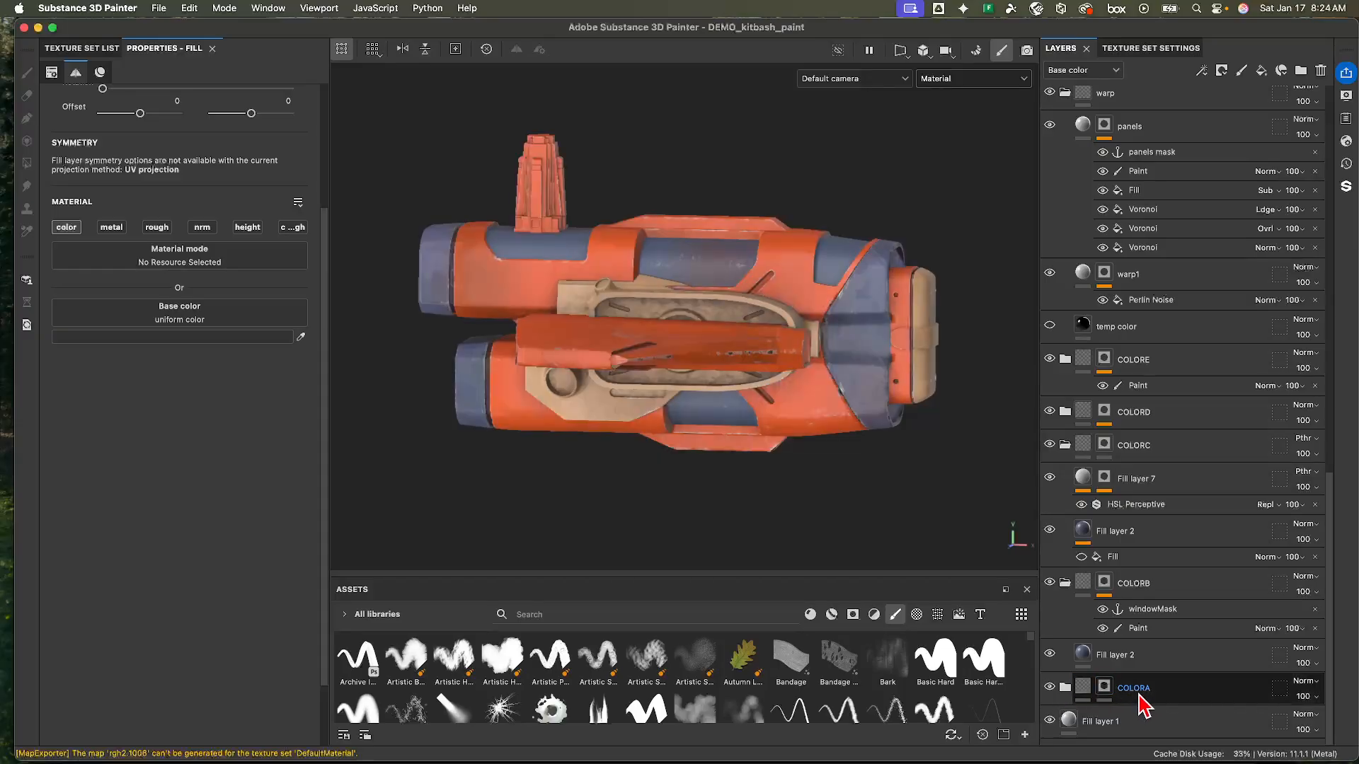
- Rename the COLORA group as "orange paint"
double_click(1140, 688)
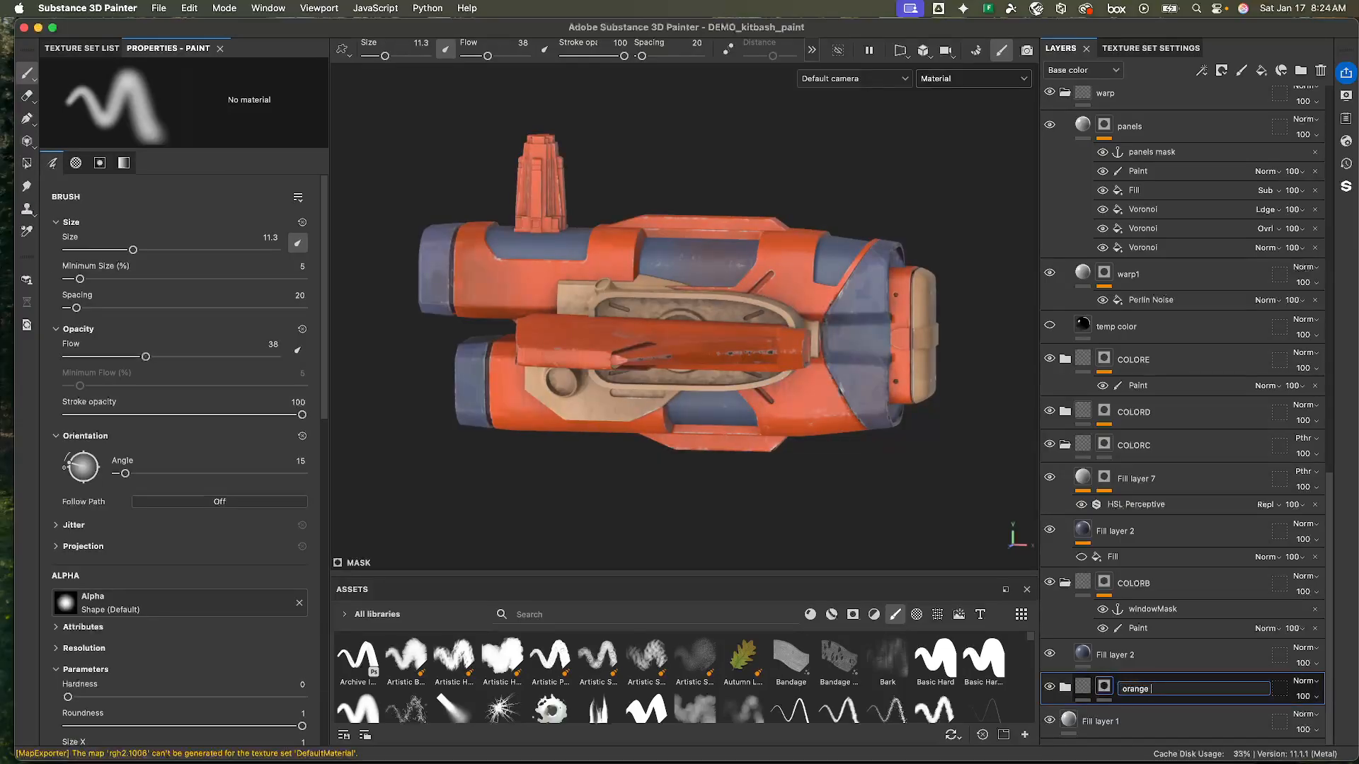
type("orange paint")
key("Return")
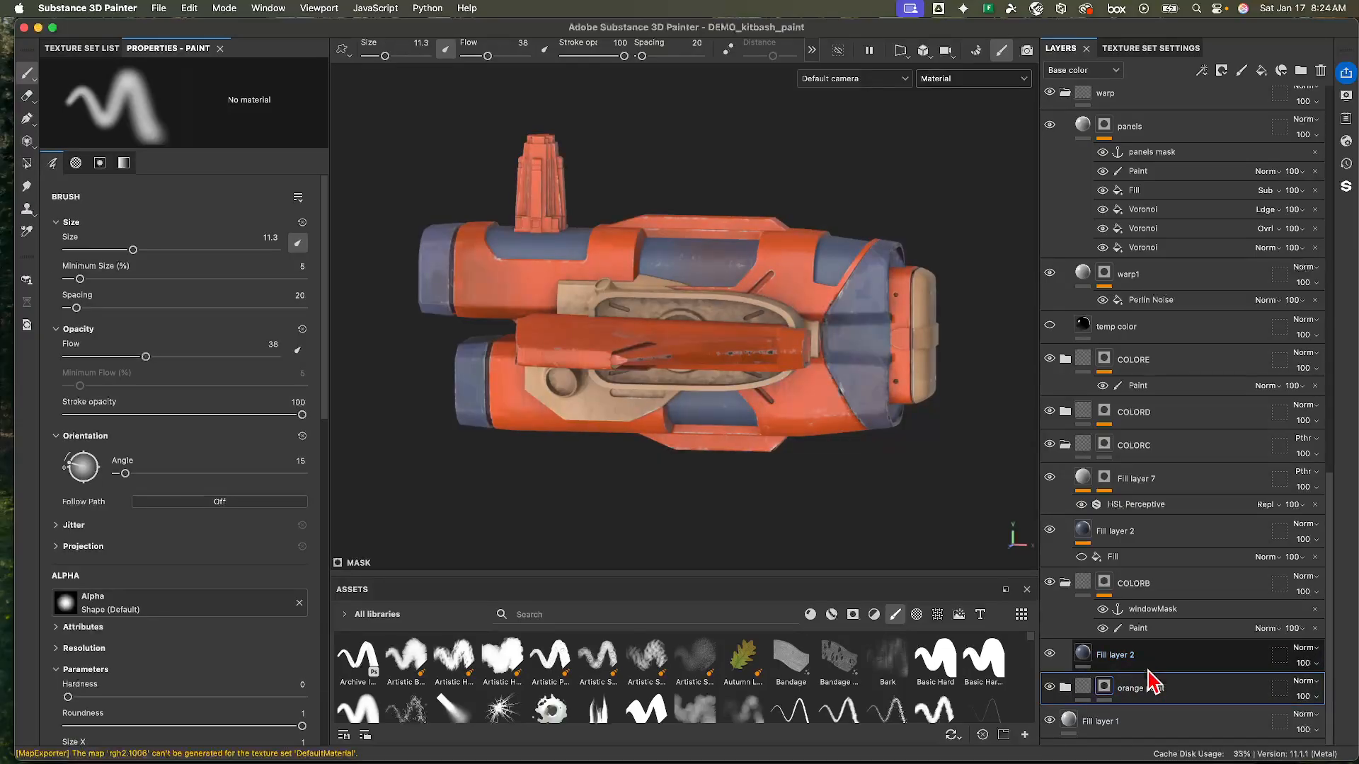
- Expand the orange paint group and enable the Coat roughness channel on Fill layer 1 at the bottom of the stack
scroll(1152, 676, "up", 3)
scroll(1152, 683, "down", 3)
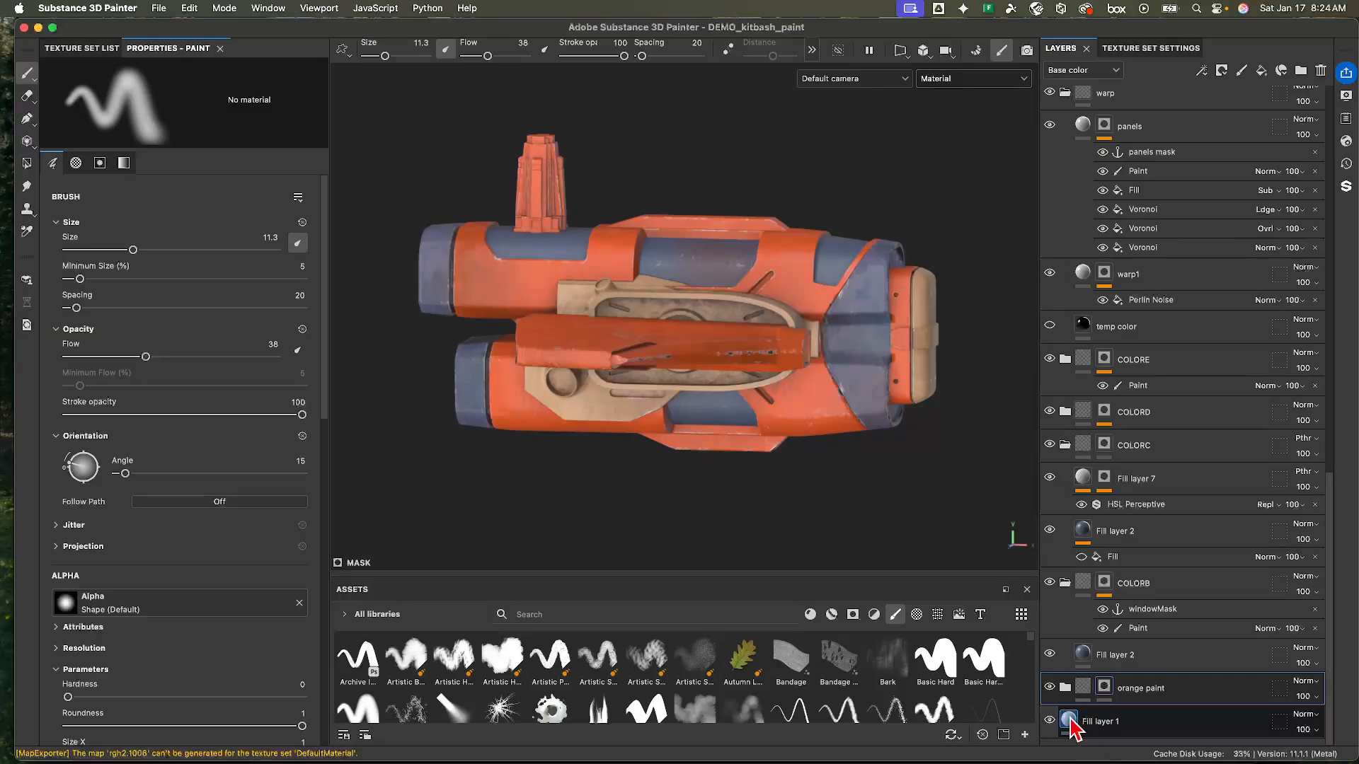
left_click(1066, 688)
left_click(1065, 688)
left_click(1080, 722)
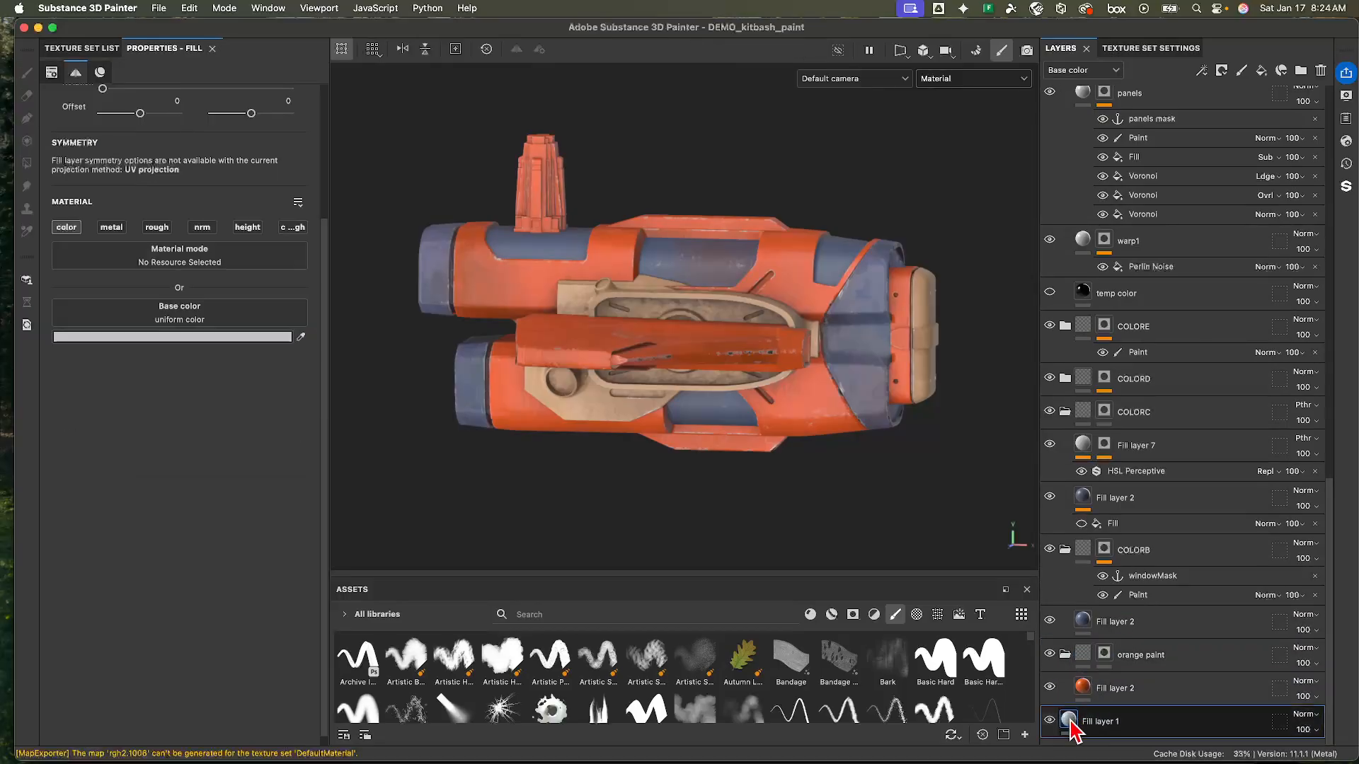
left_click(293, 227)
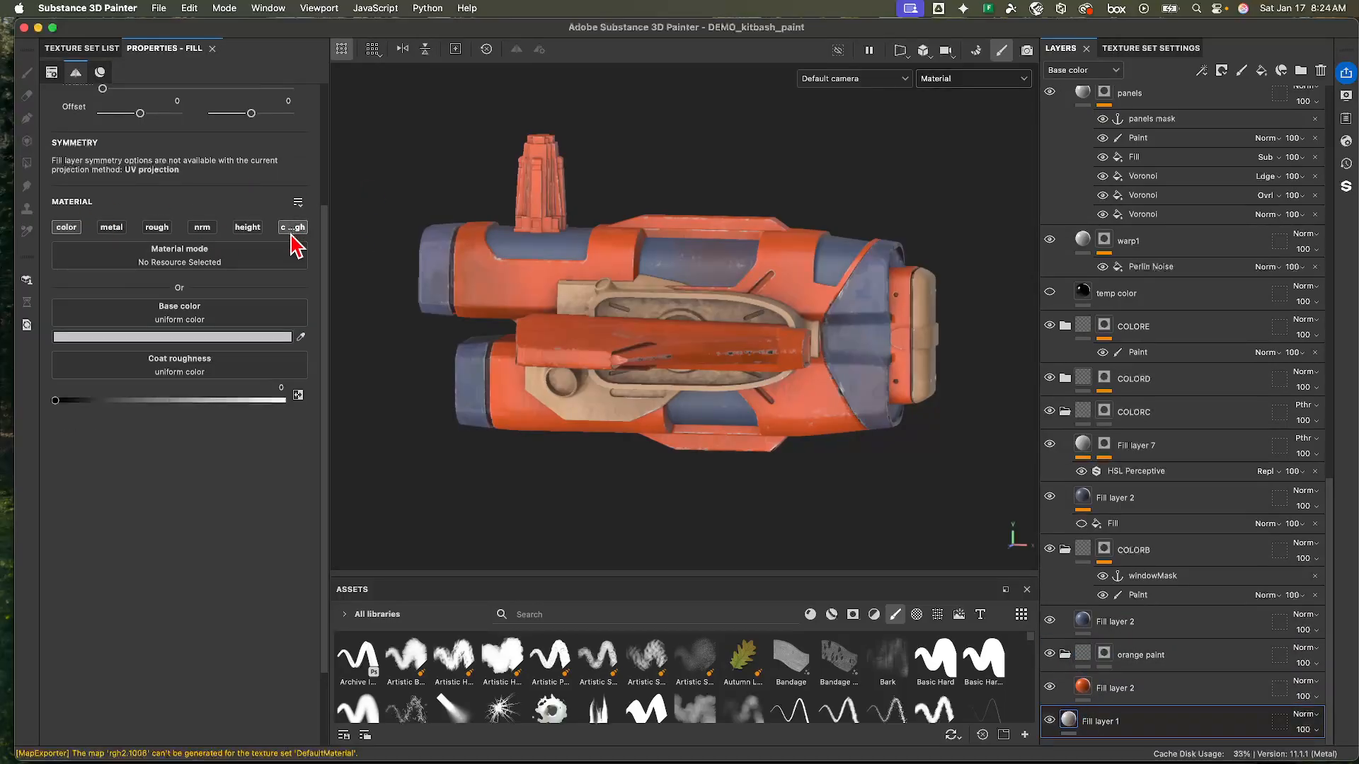
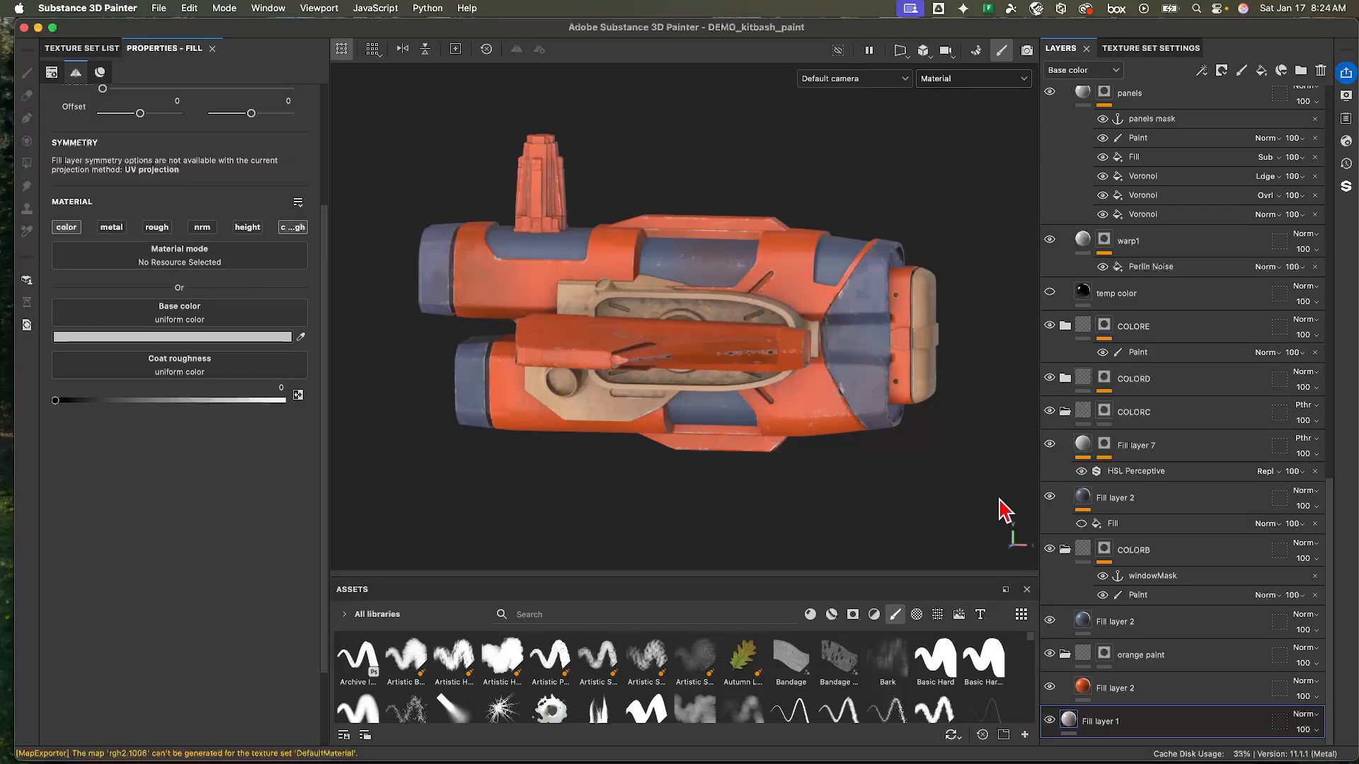
- Enable Coat roughness on the orange paint group's Fill layer 2 at a value of 1 and display the Coat roughness channel in the viewport
left_click(1125, 692)
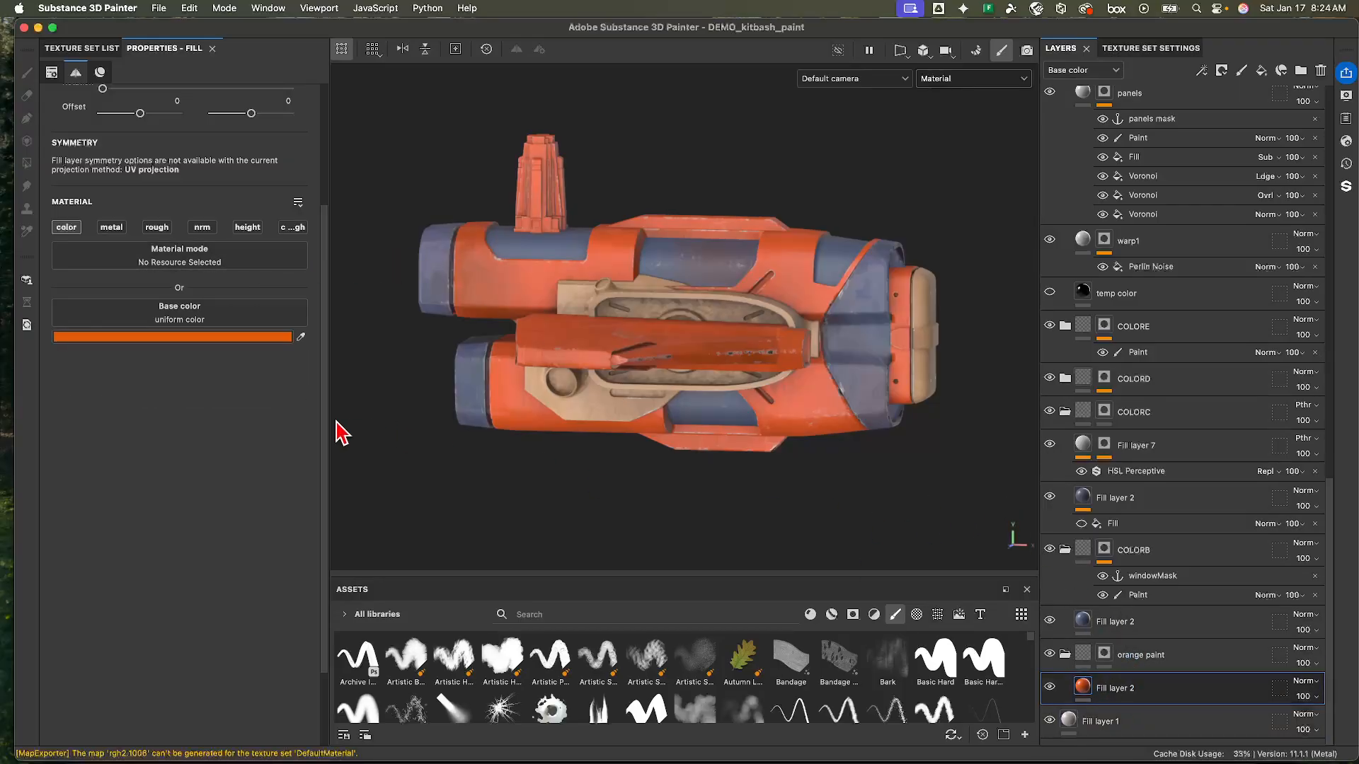
left_click(292, 227)
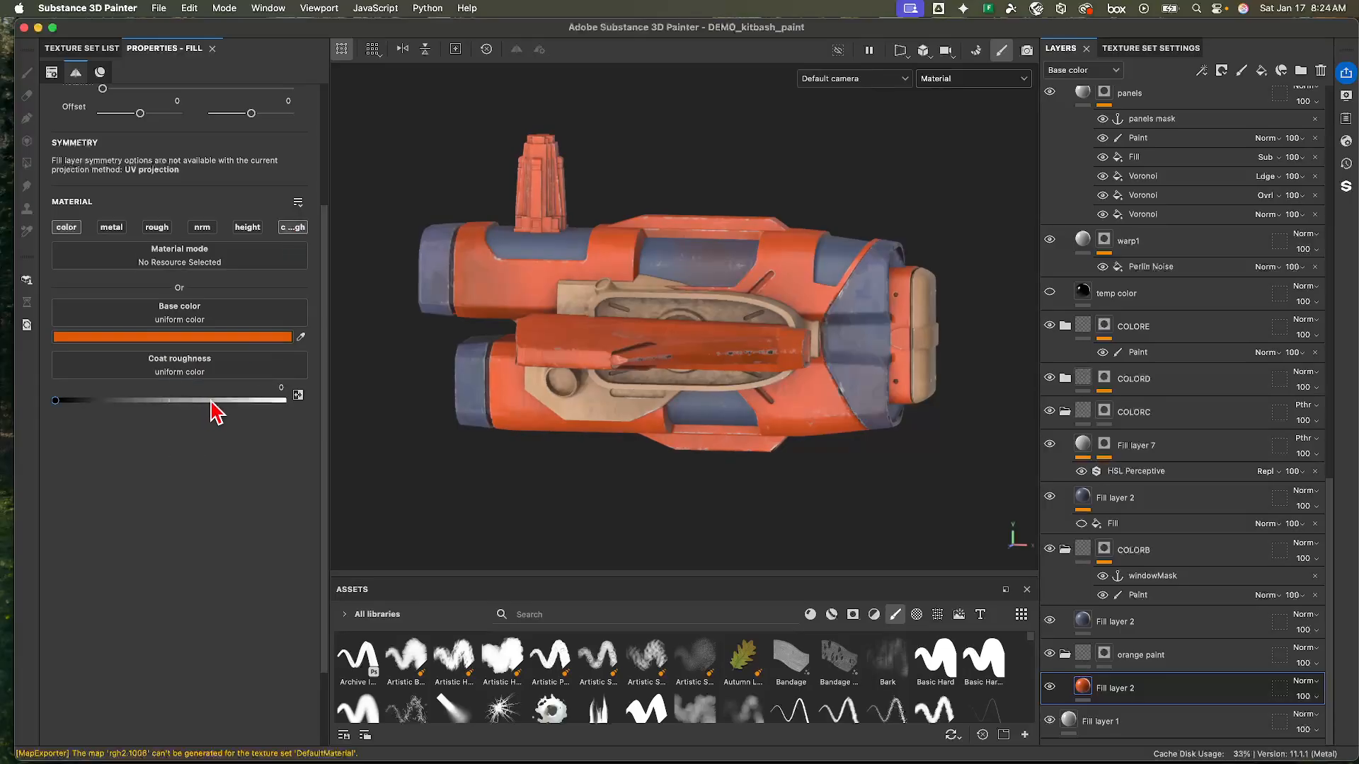
left_click_drag(211, 401, 408, 425)
left_click(952, 78)
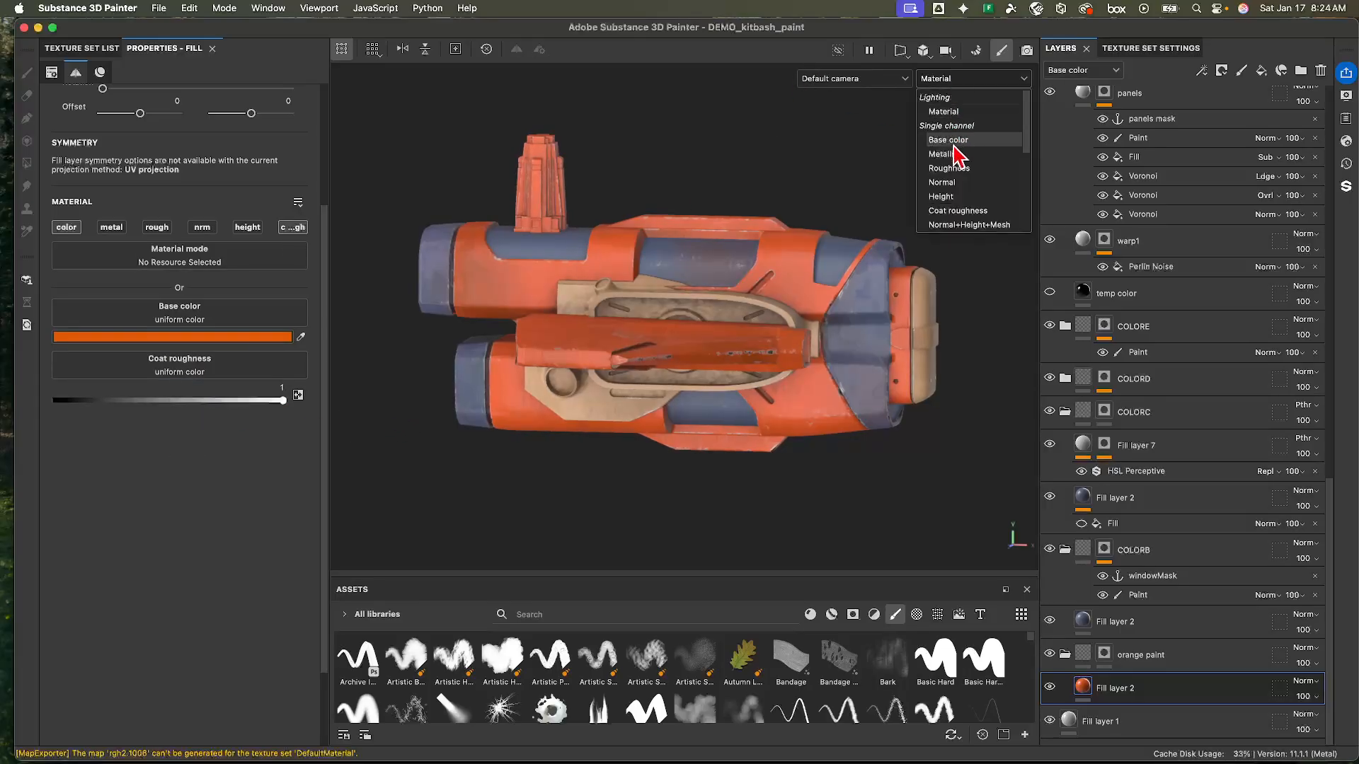
left_click(959, 212)
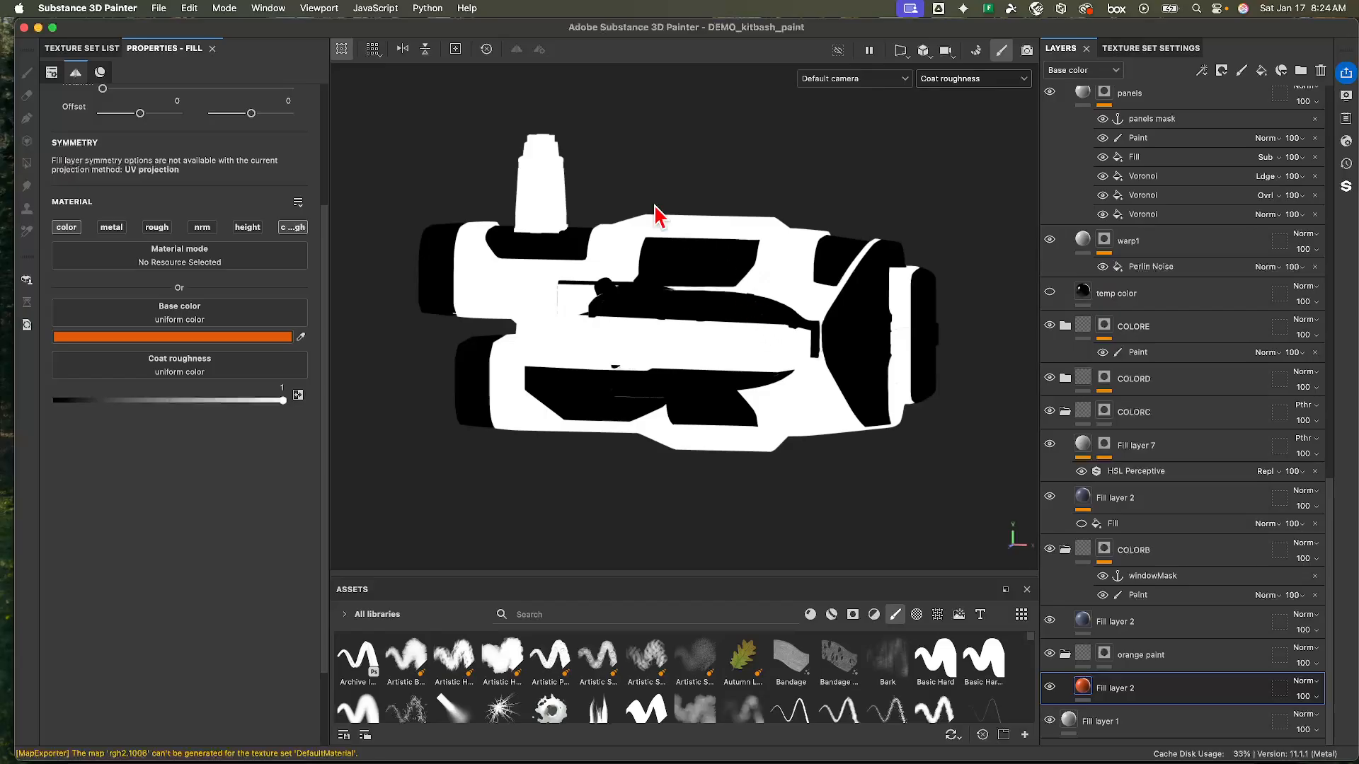
- Export the DefaultMaterial textures with the myExport template at 2048, then save the export settings and the project
left_click(158, 8)
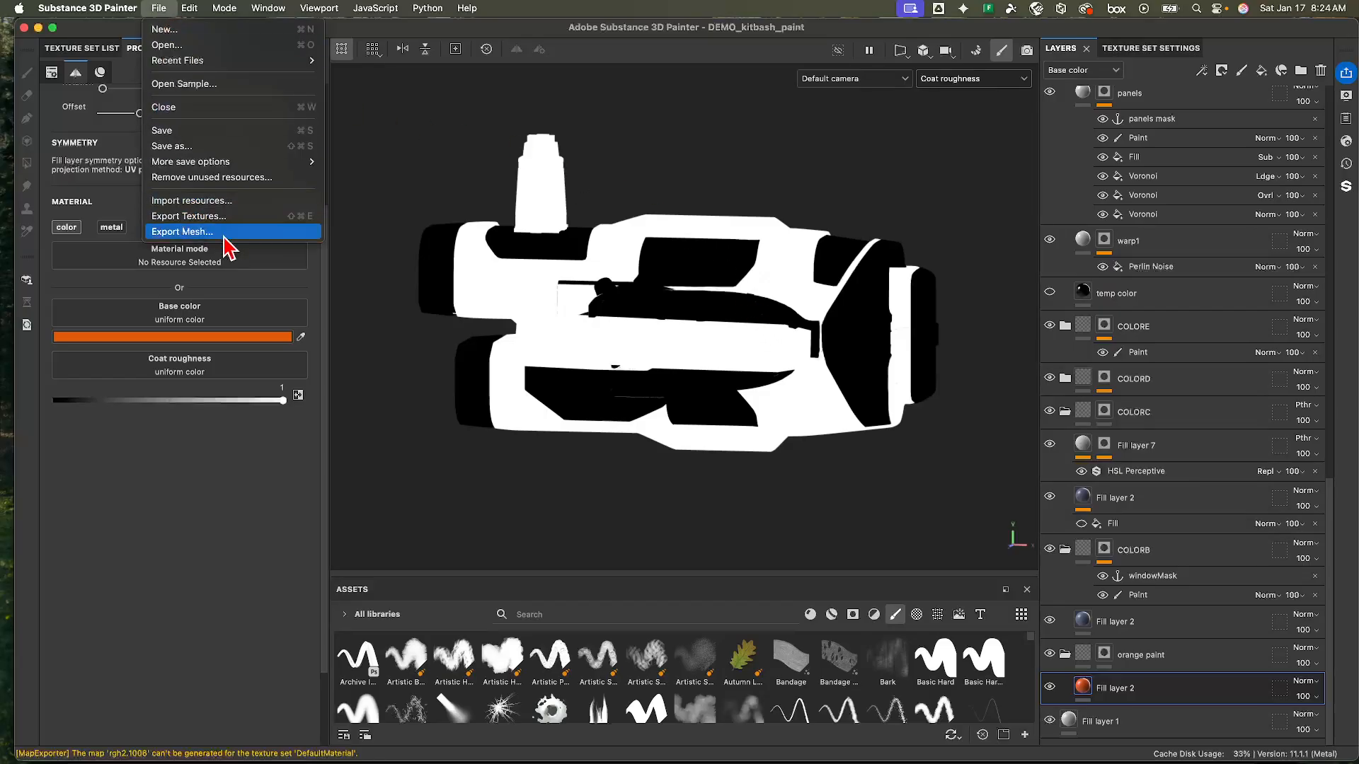
left_click(239, 216)
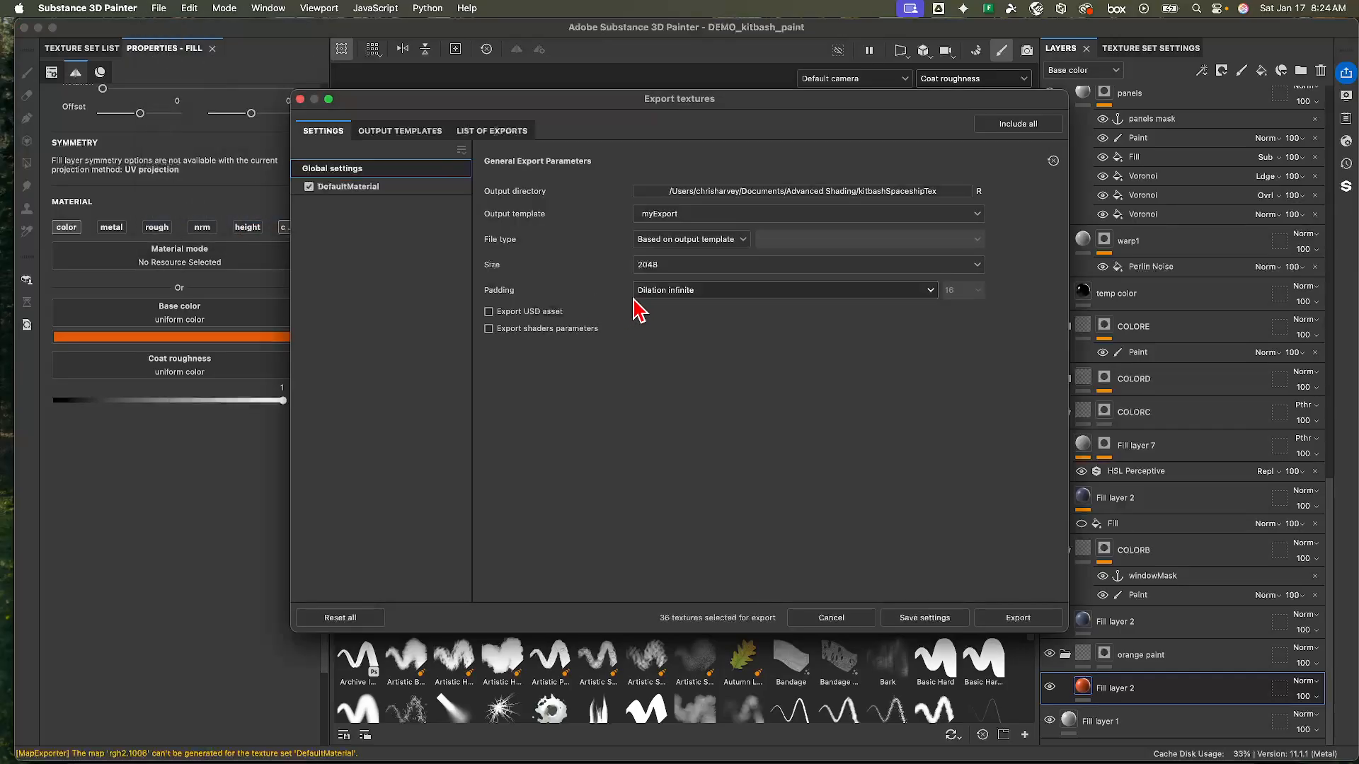
left_click(359, 188)
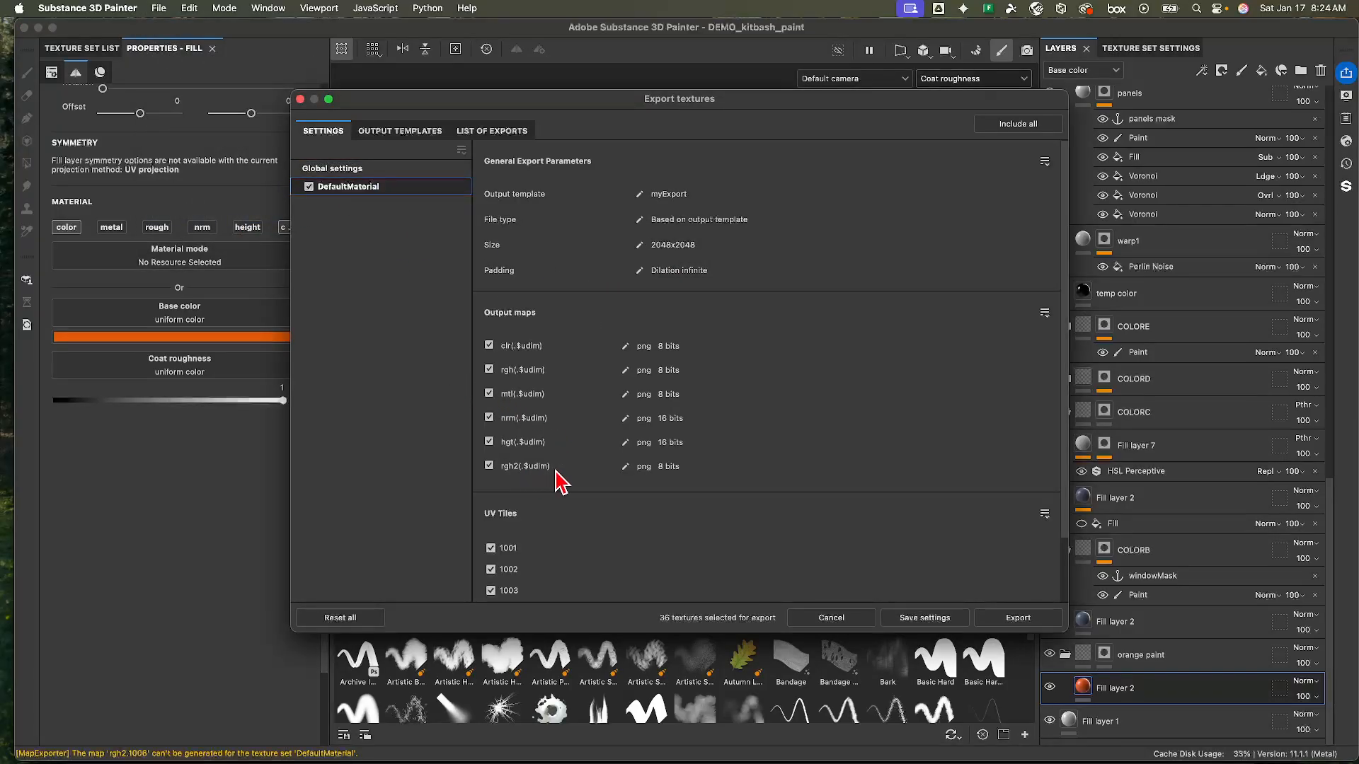
left_click(1000, 620)
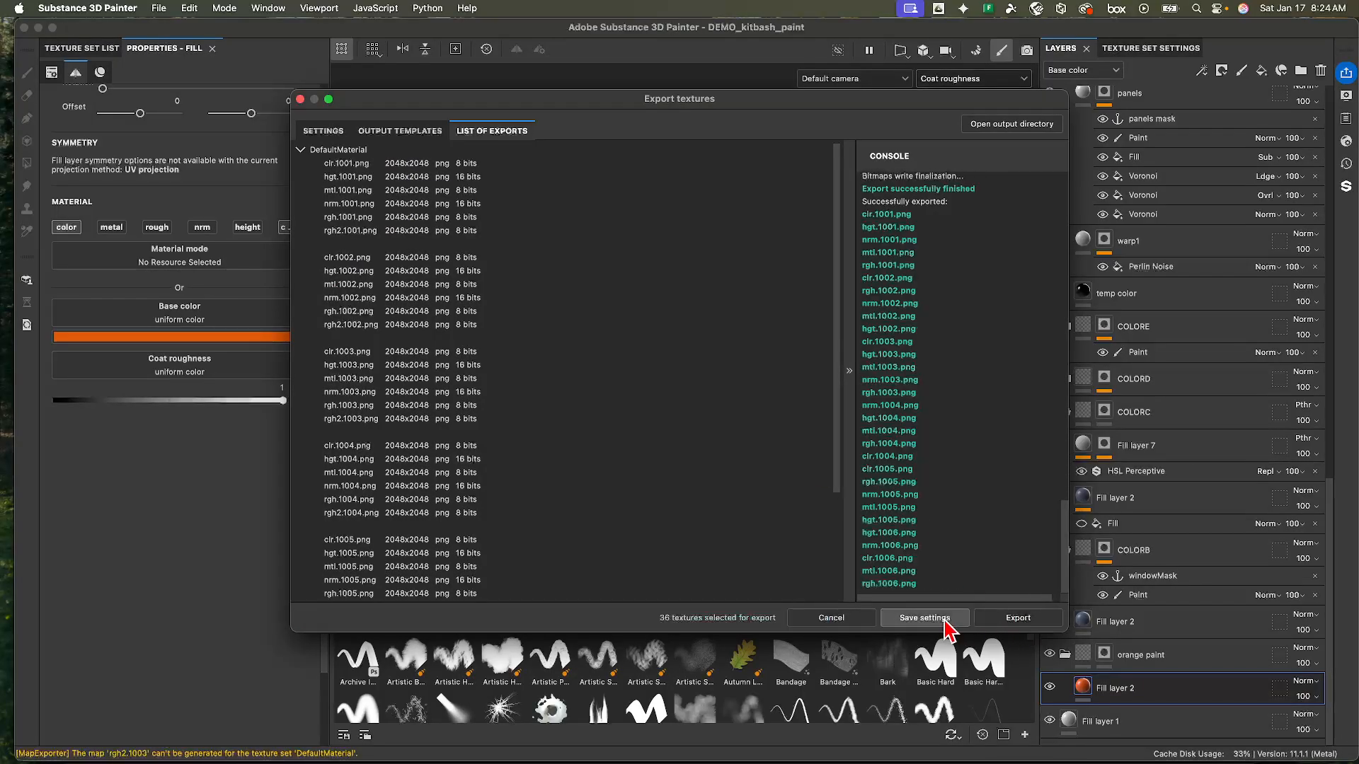
left_click(941, 626)
left_click(158, 8)
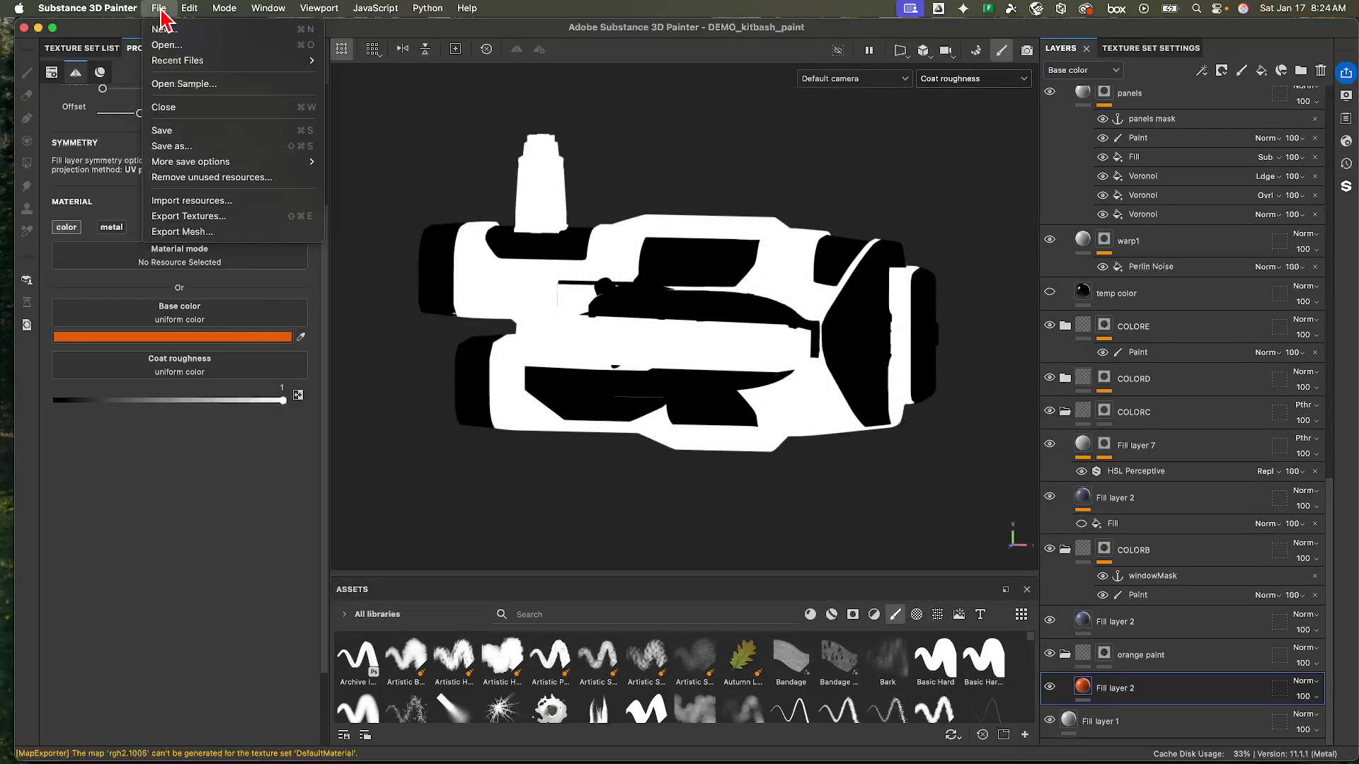
left_click(189, 130)
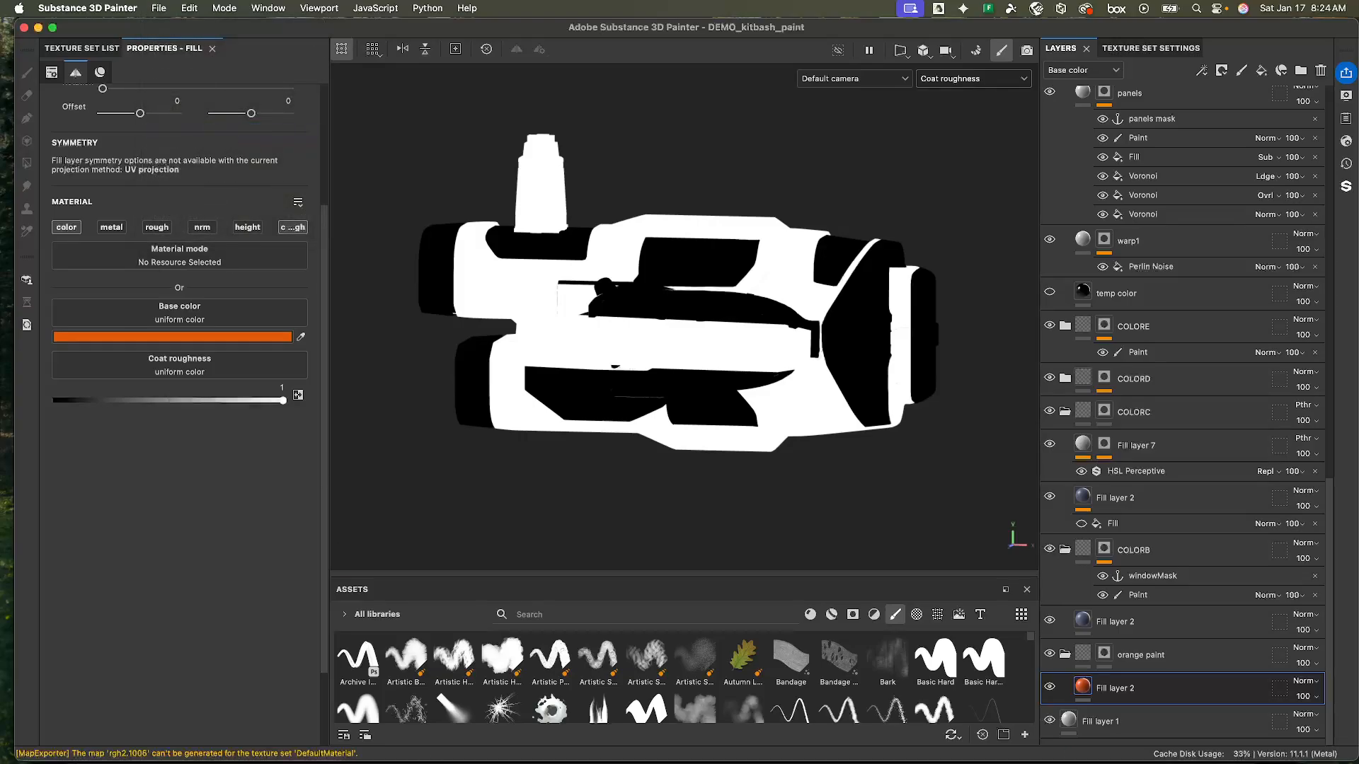
- Switch to Blender and look through the texture folder for the exported rgh2 coat roughness maps
key("ctrl+Up")
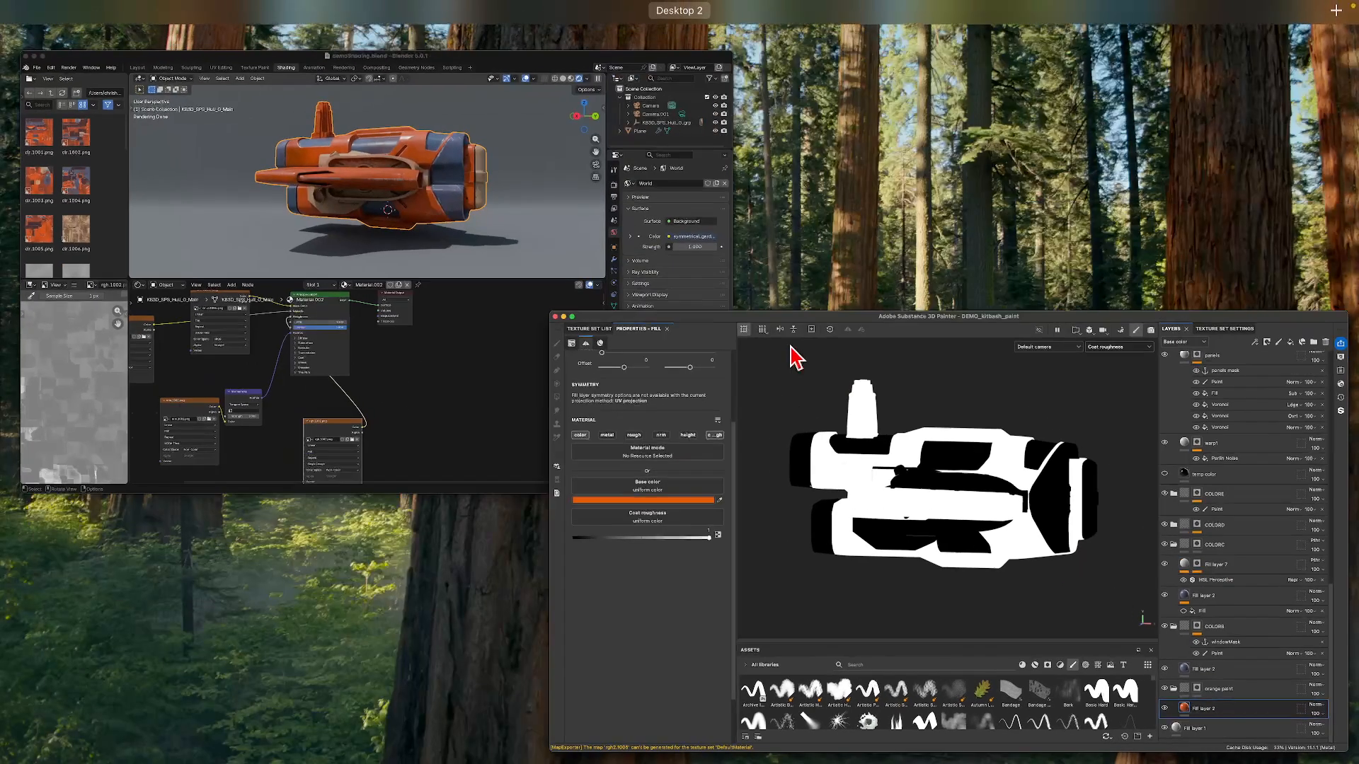
left_click(387, 250)
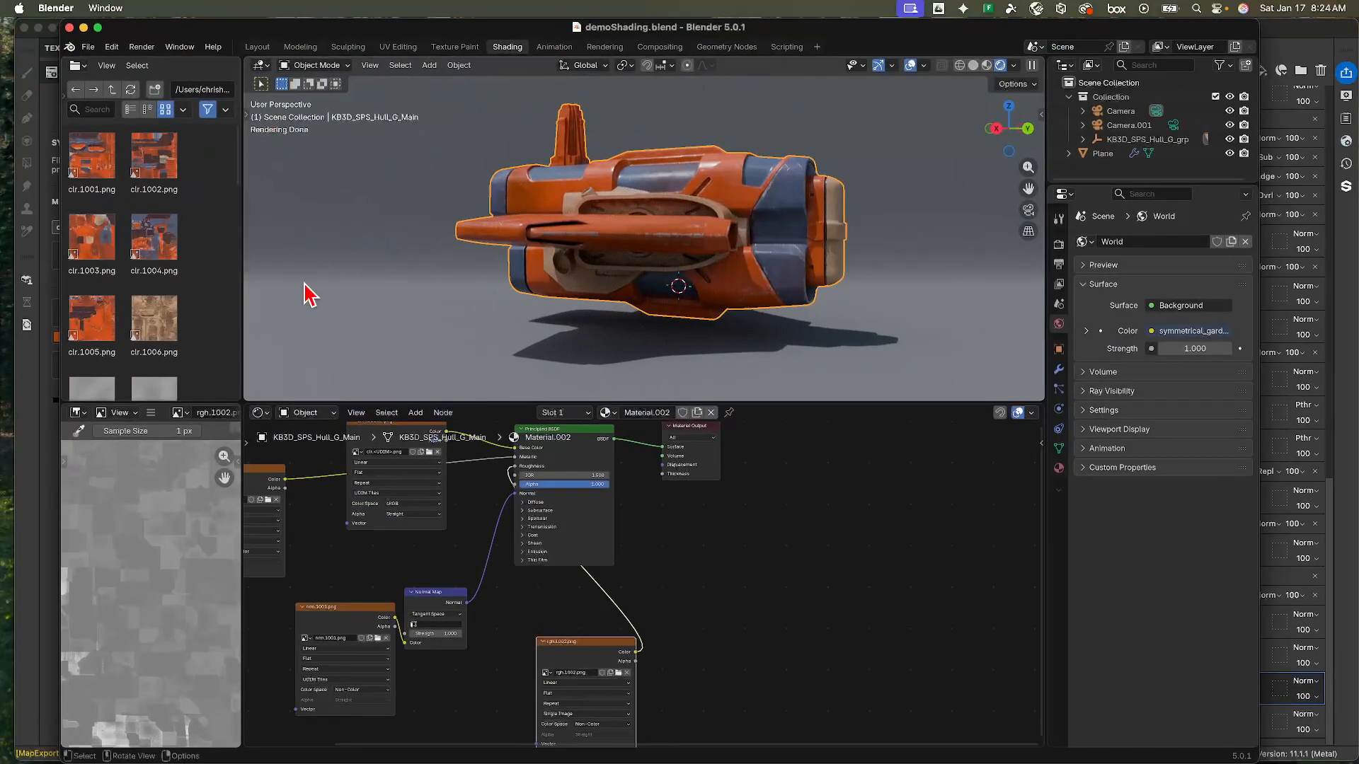
scroll(186, 294, "down", 2)
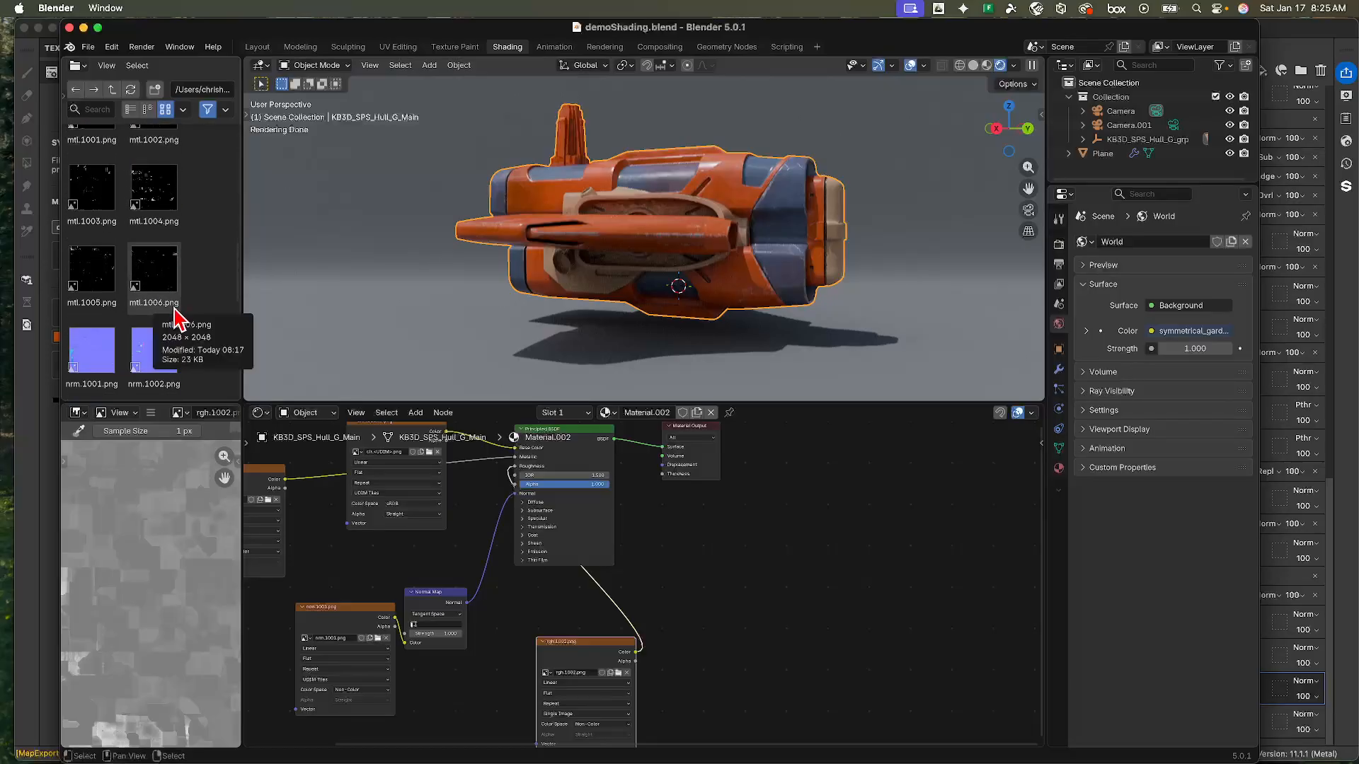
scroll(176, 312, "down", 10)
scroll(180, 318, "down", 2)
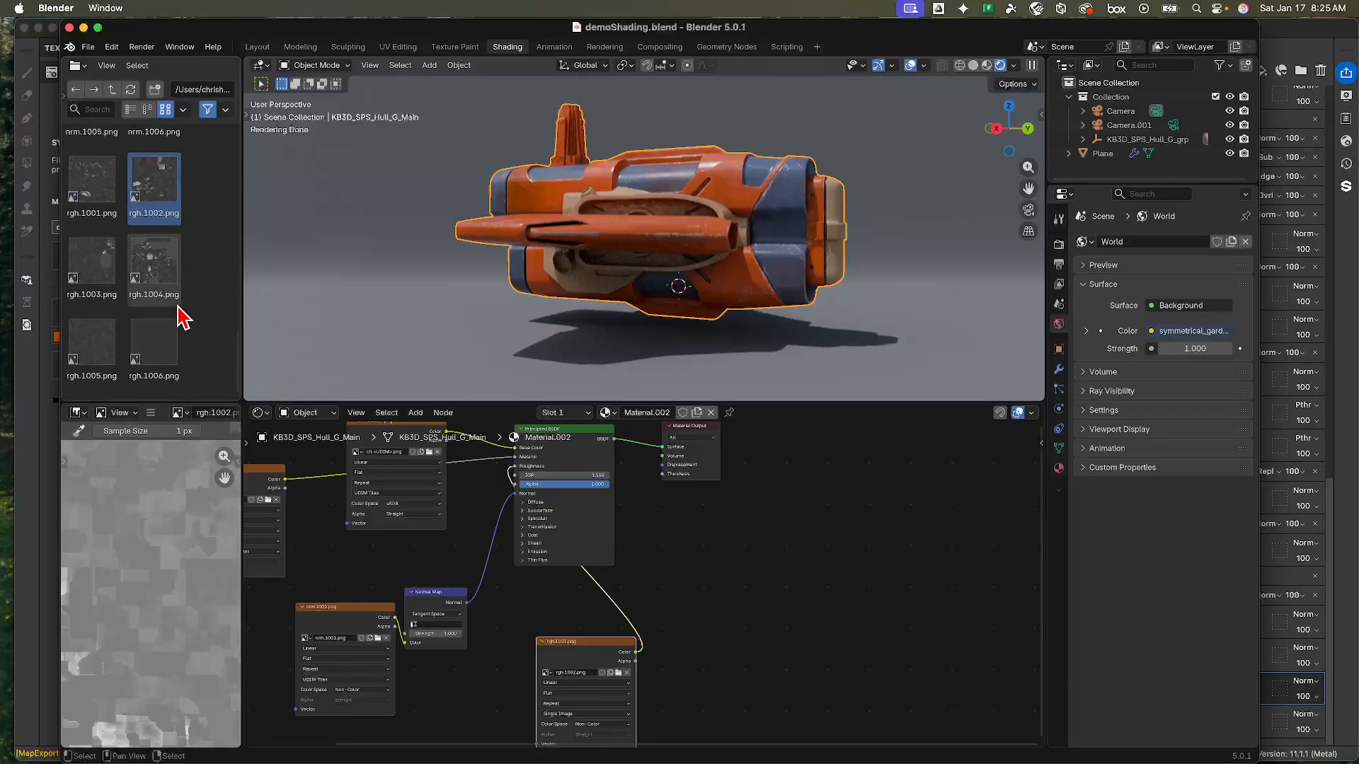
scroll(176, 305, "up", 2)
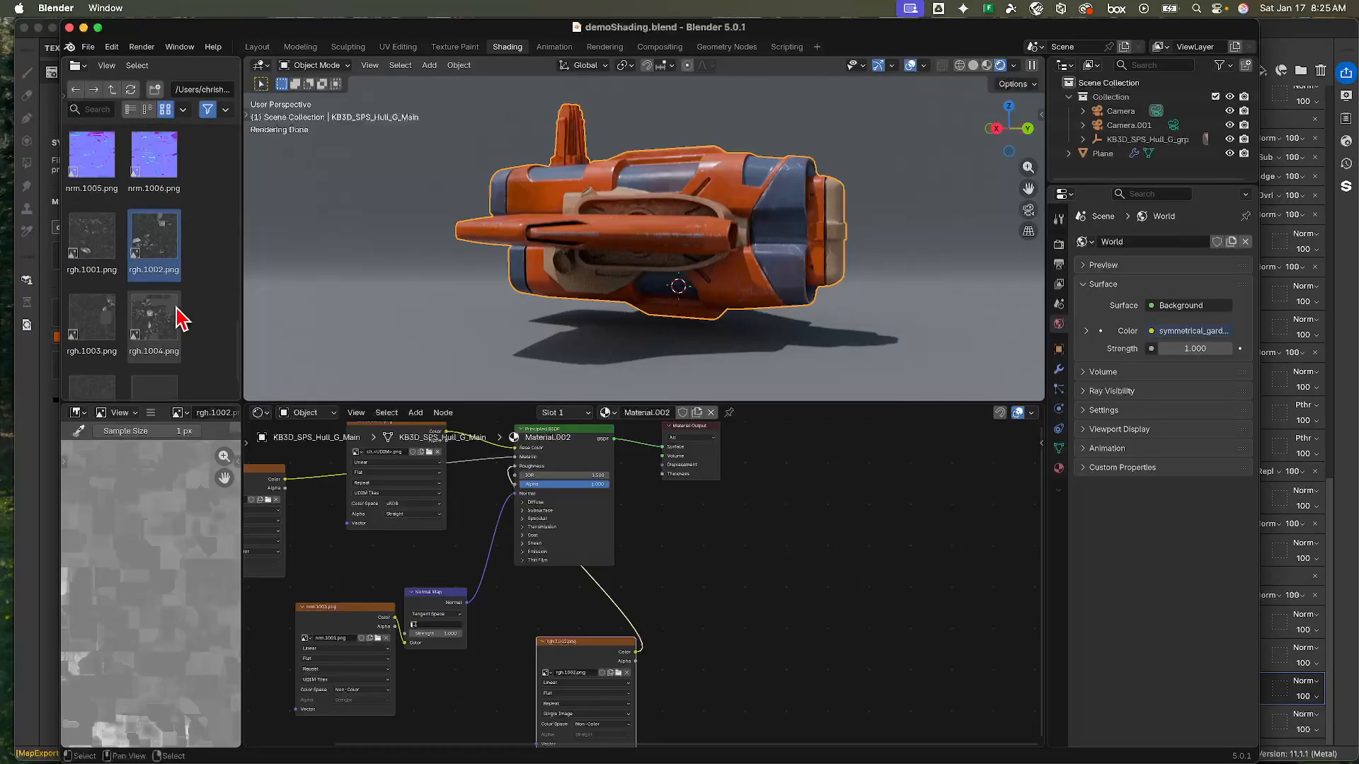
scroll(175, 306, "down", 1)
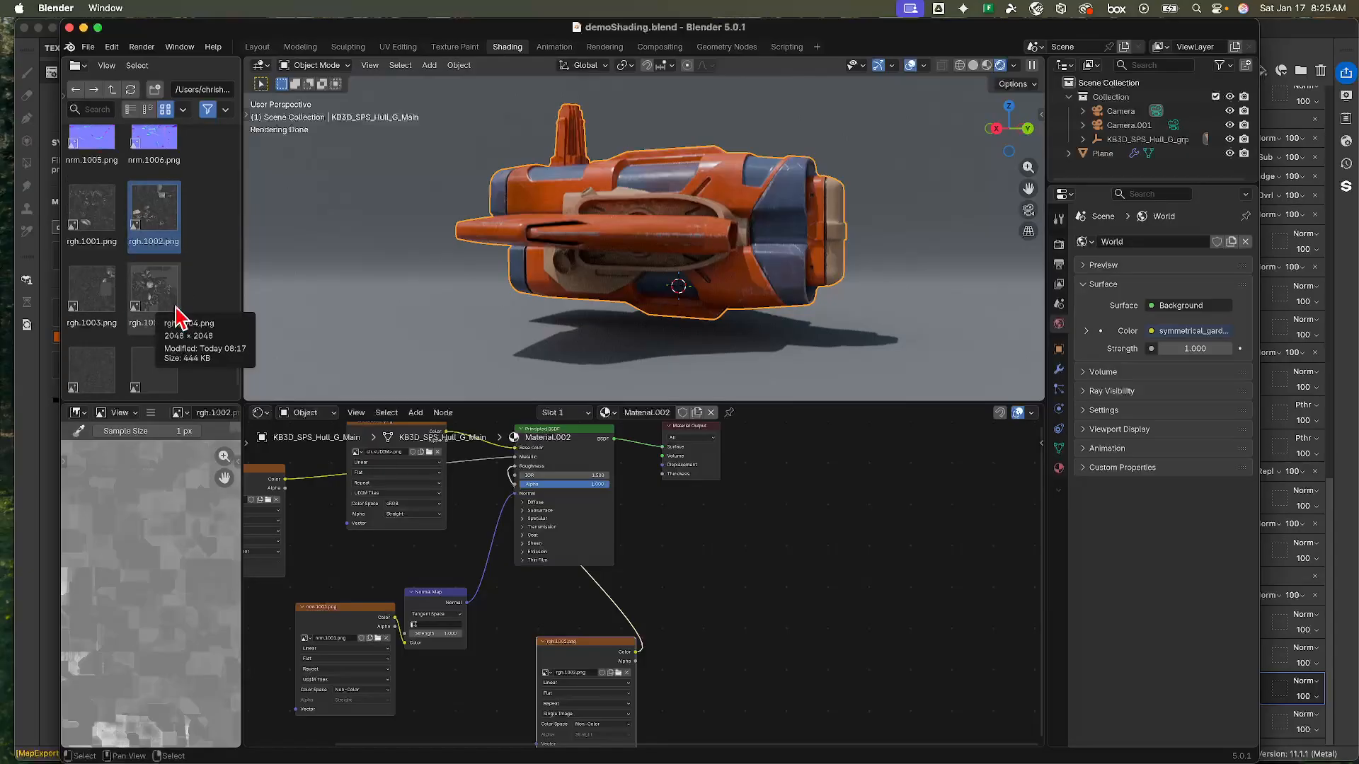
scroll(177, 315, "up", 3)
scroll(196, 311, "up", 15)
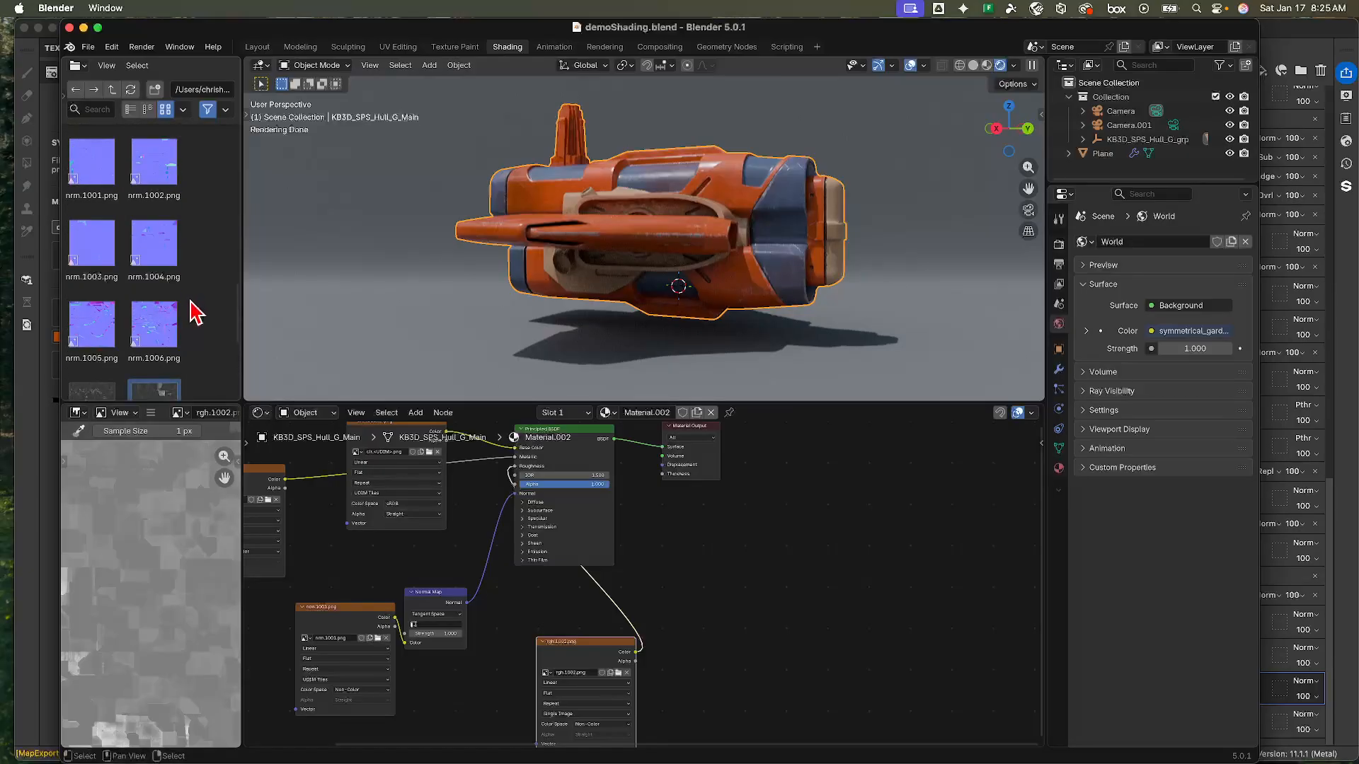
scroll(185, 312, "up", 5)
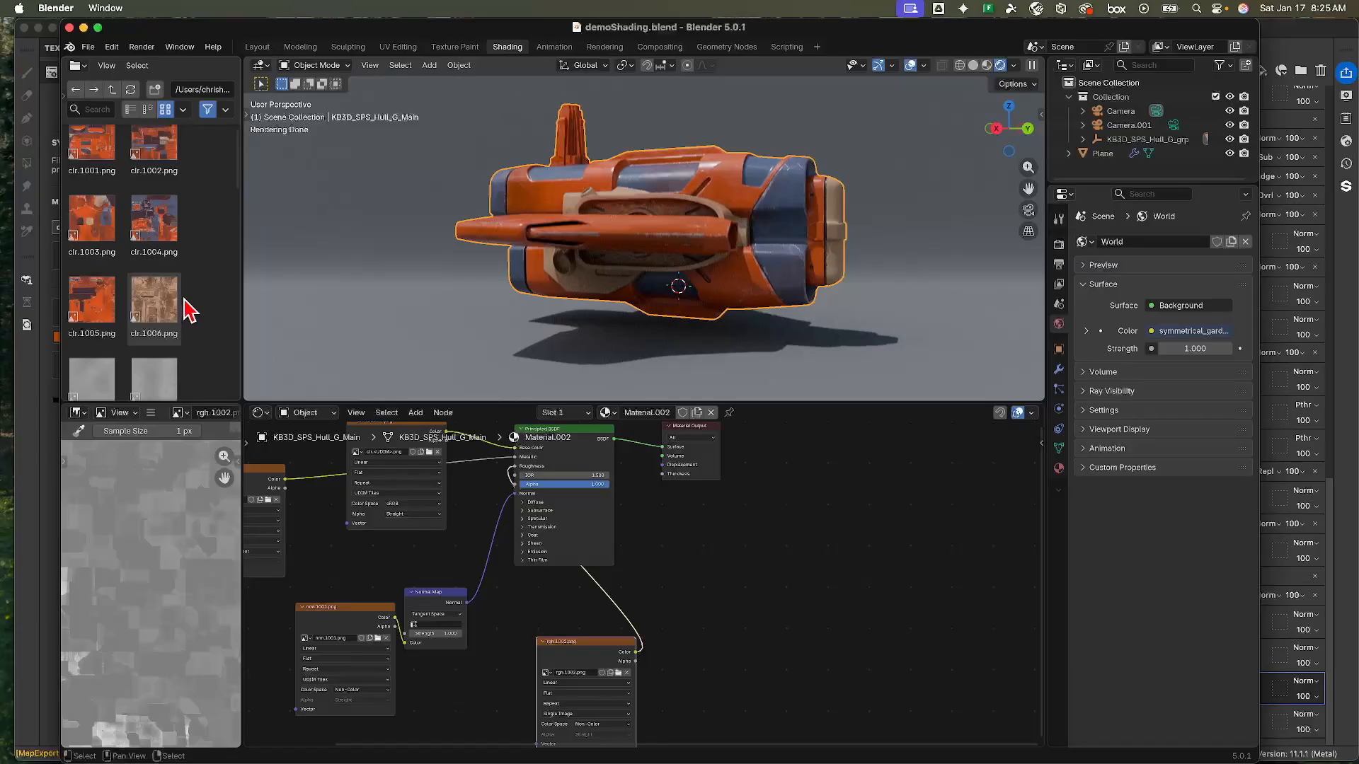
- Return to Substance 3D Painter and review the texture export list for the rgh2 files of all UDIM tiles
key("ctrl+Up")
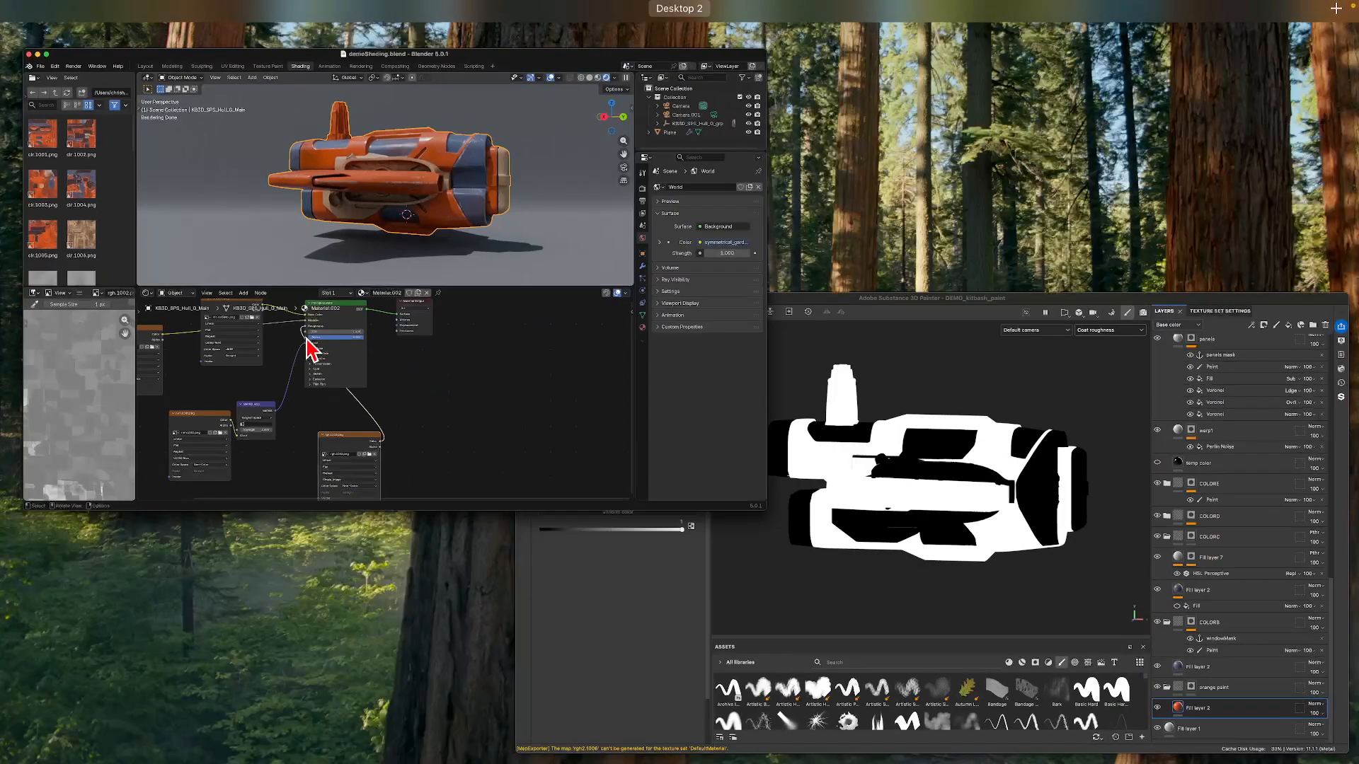
left_click(858, 408)
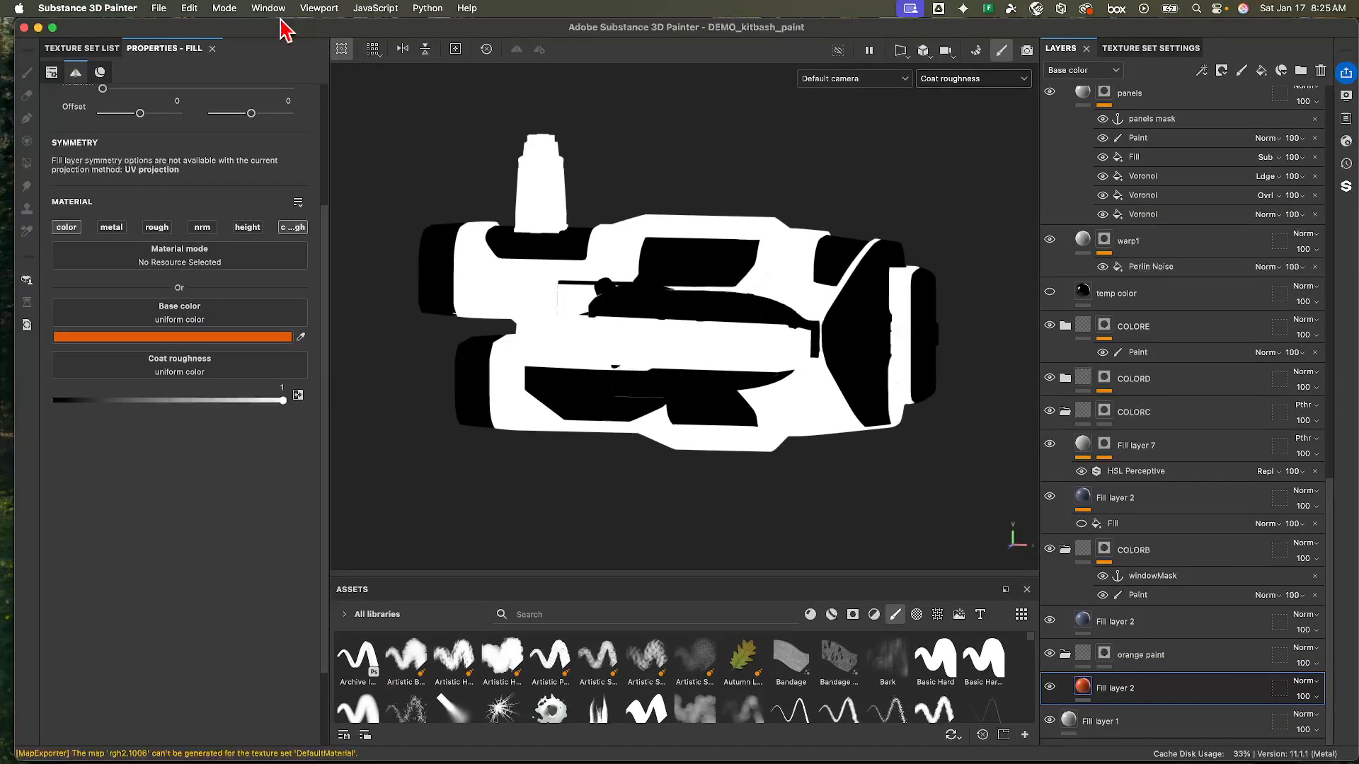
left_click(158, 8)
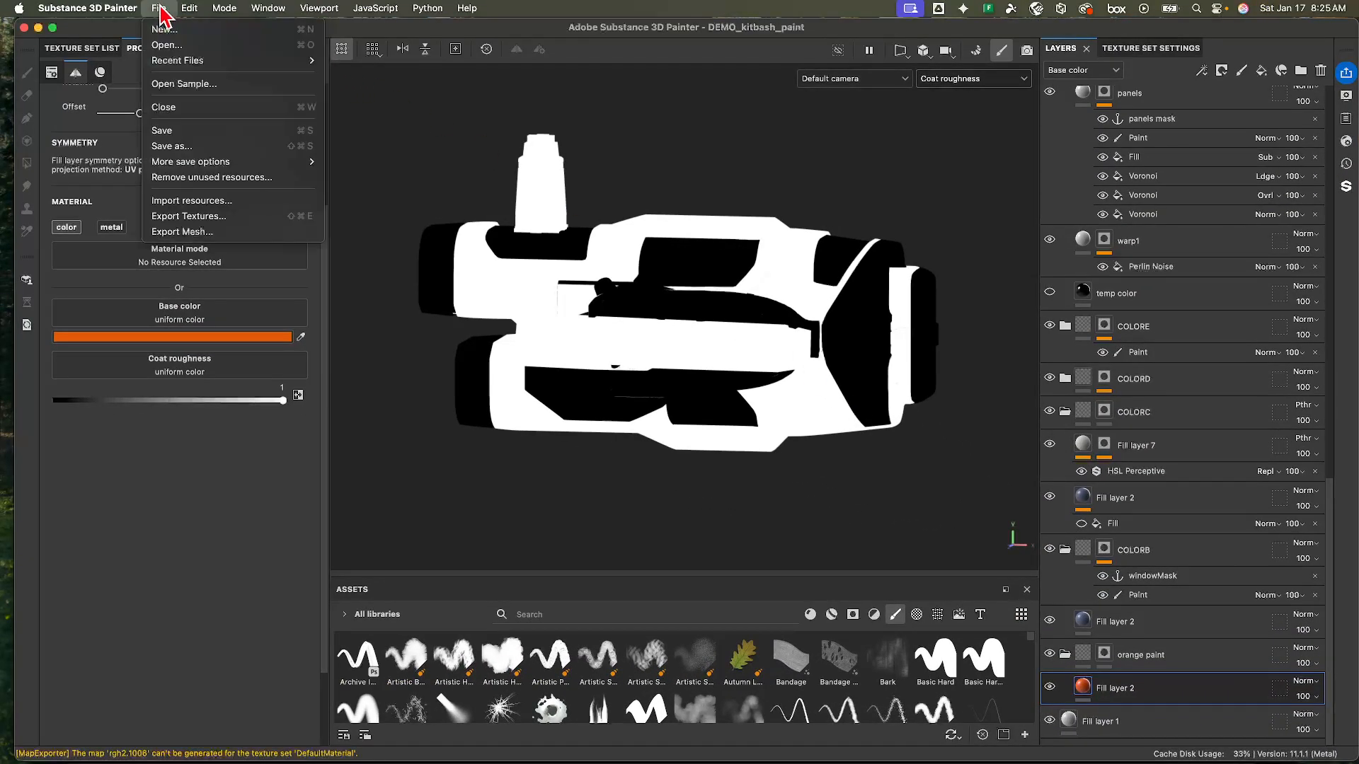
left_click(220, 218)
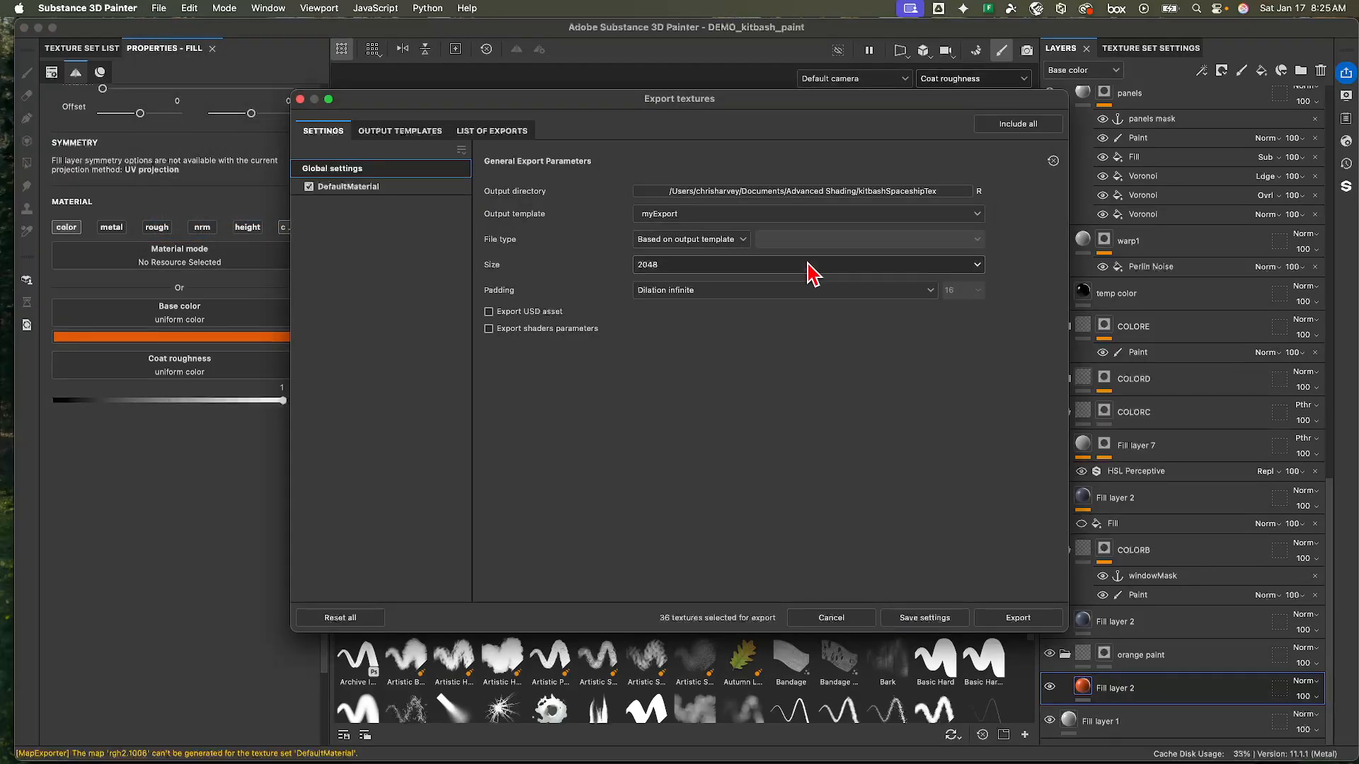
left_click(479, 132)
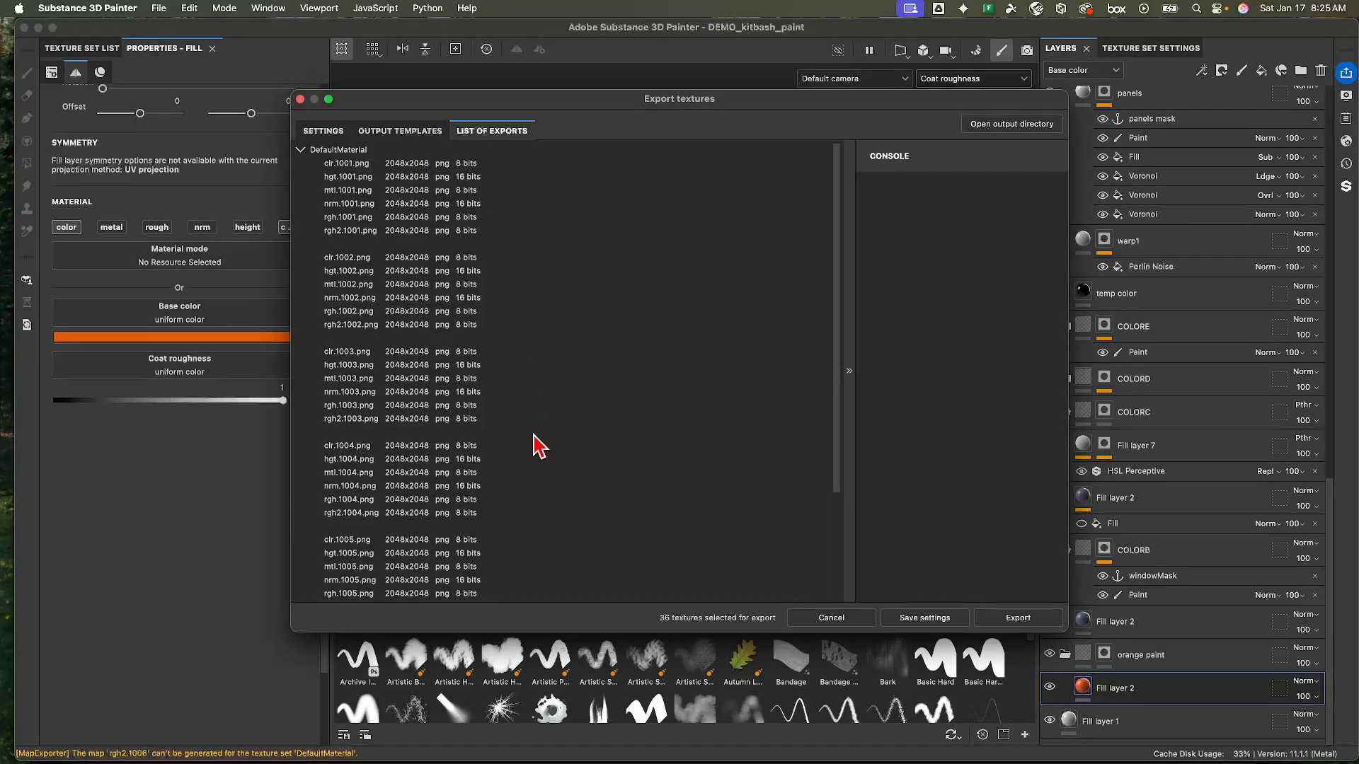
scroll(536, 445, "down", 4)
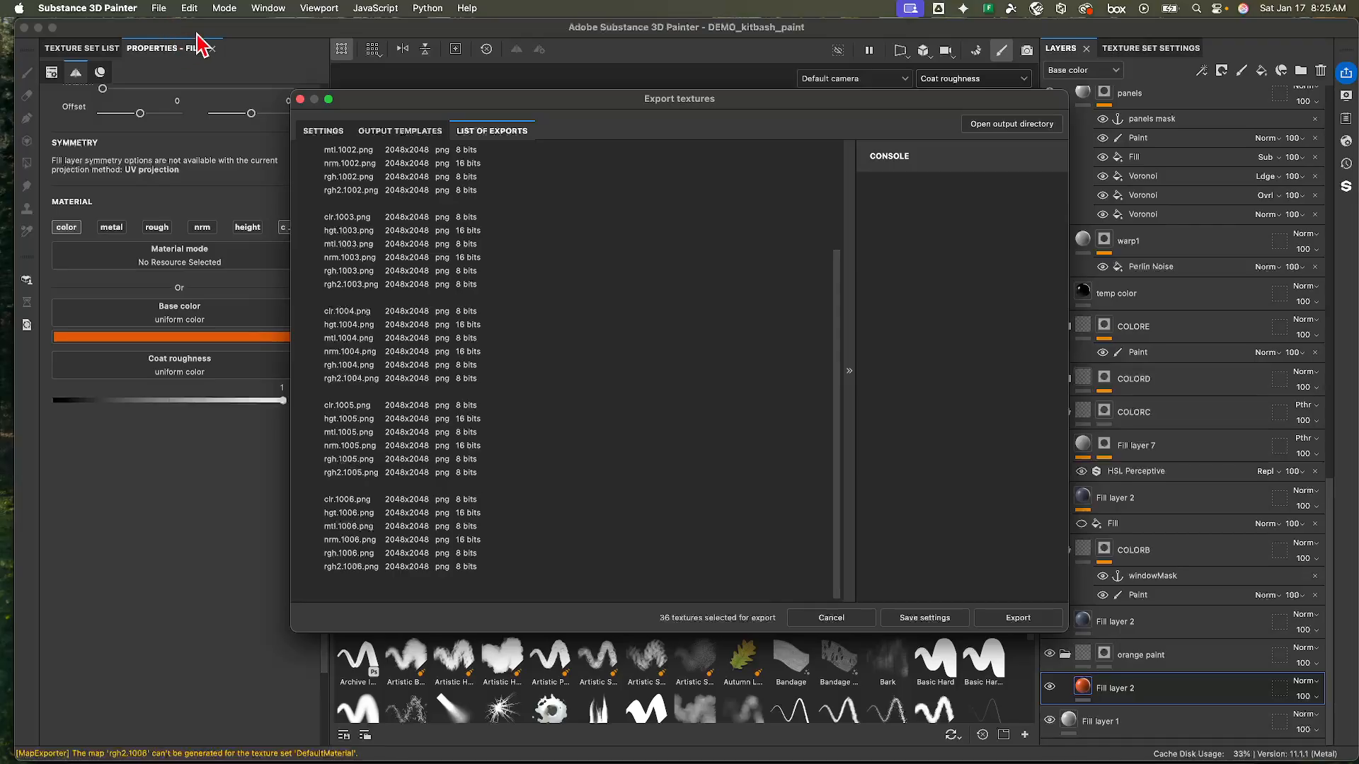
- Switch to Blender, widen the file browser and check the texture folder again for the rgh2 maps
key("ctrl+Up")
left_click(60, 147)
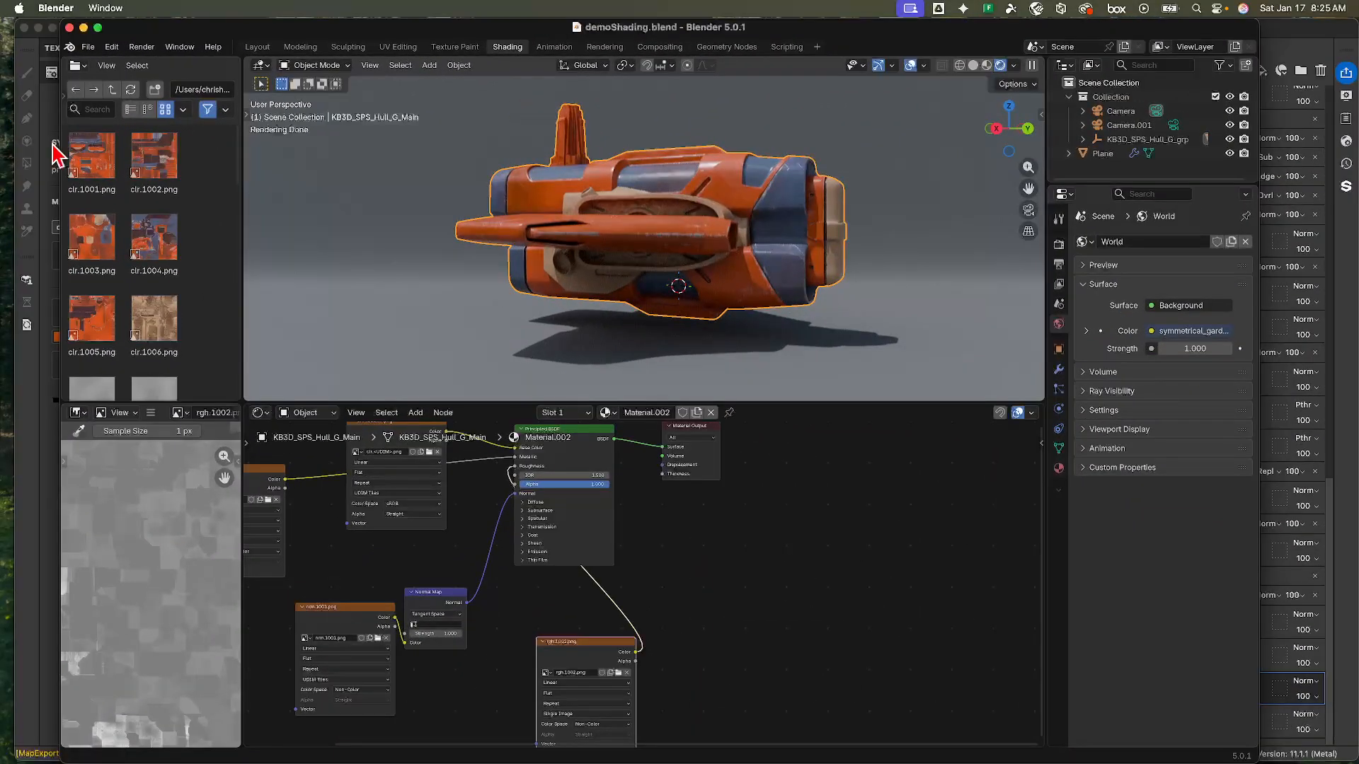
left_click_drag(246, 230, 456, 241)
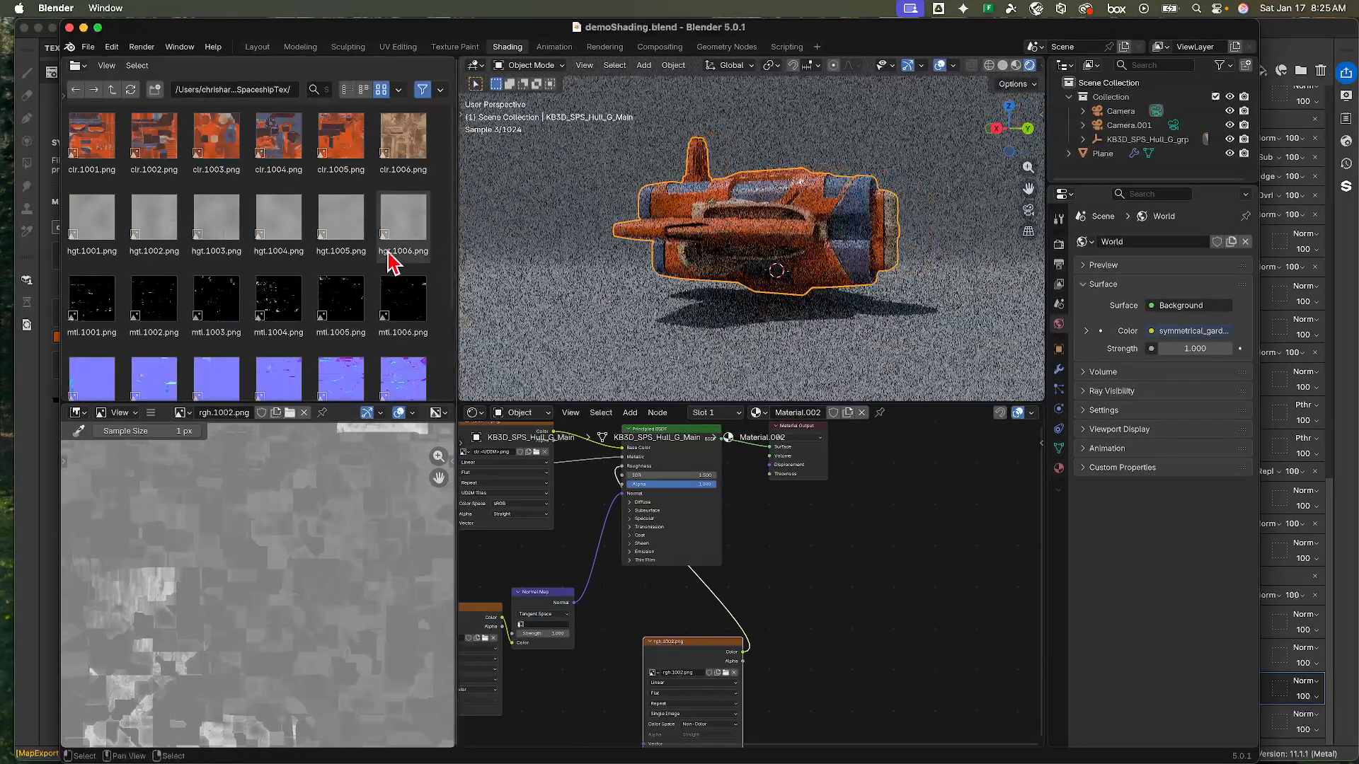
scroll(303, 248, "down", 4)
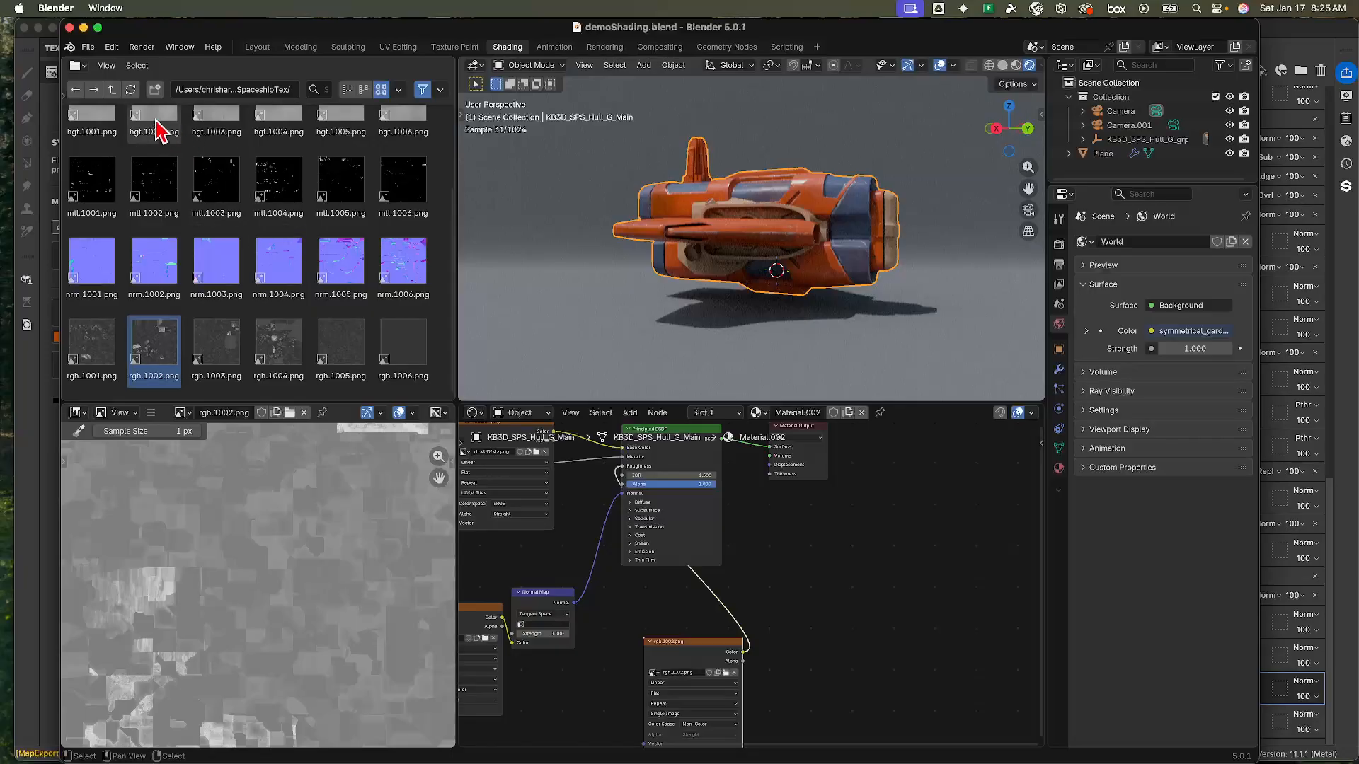
scroll(280, 295, "up", 3)
scroll(296, 303, "down", 3)
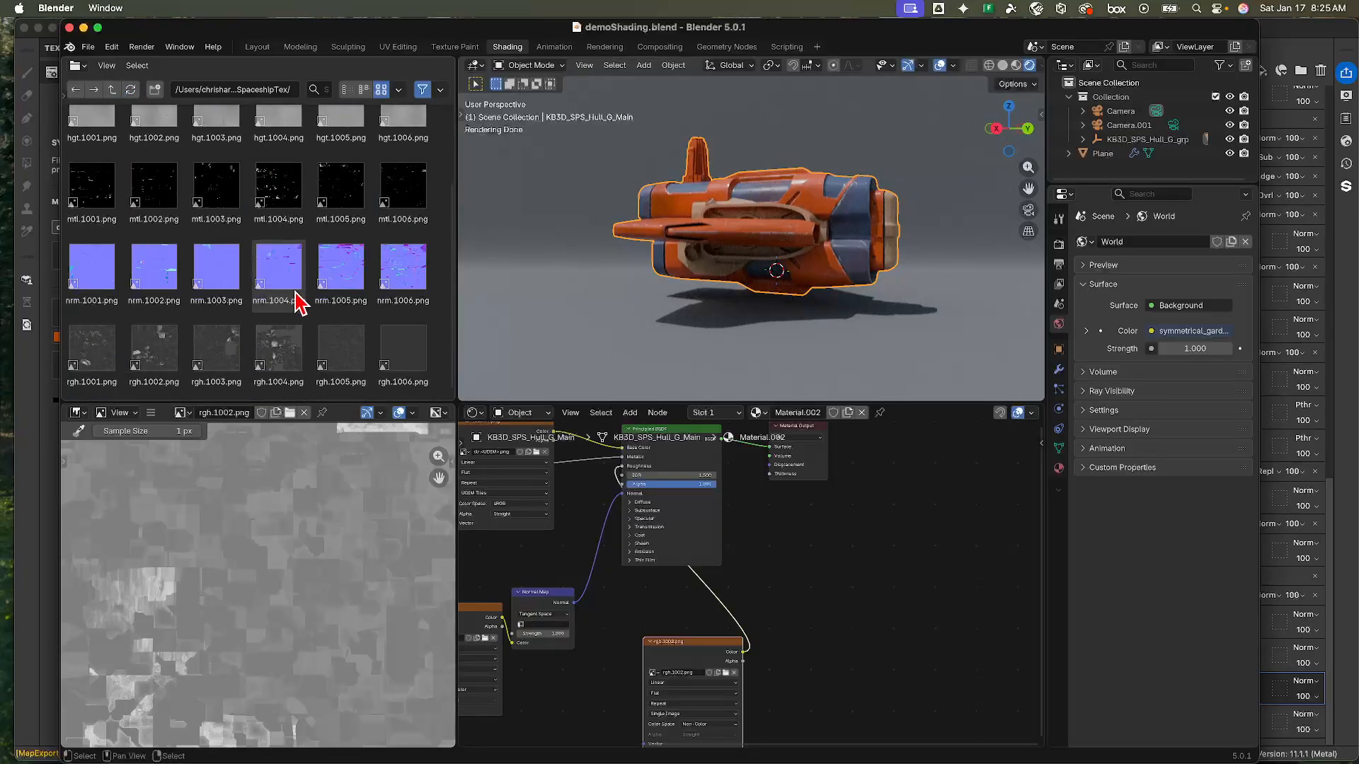
mouse_move(300, 304)
scroll(312, 294, "up", 4)
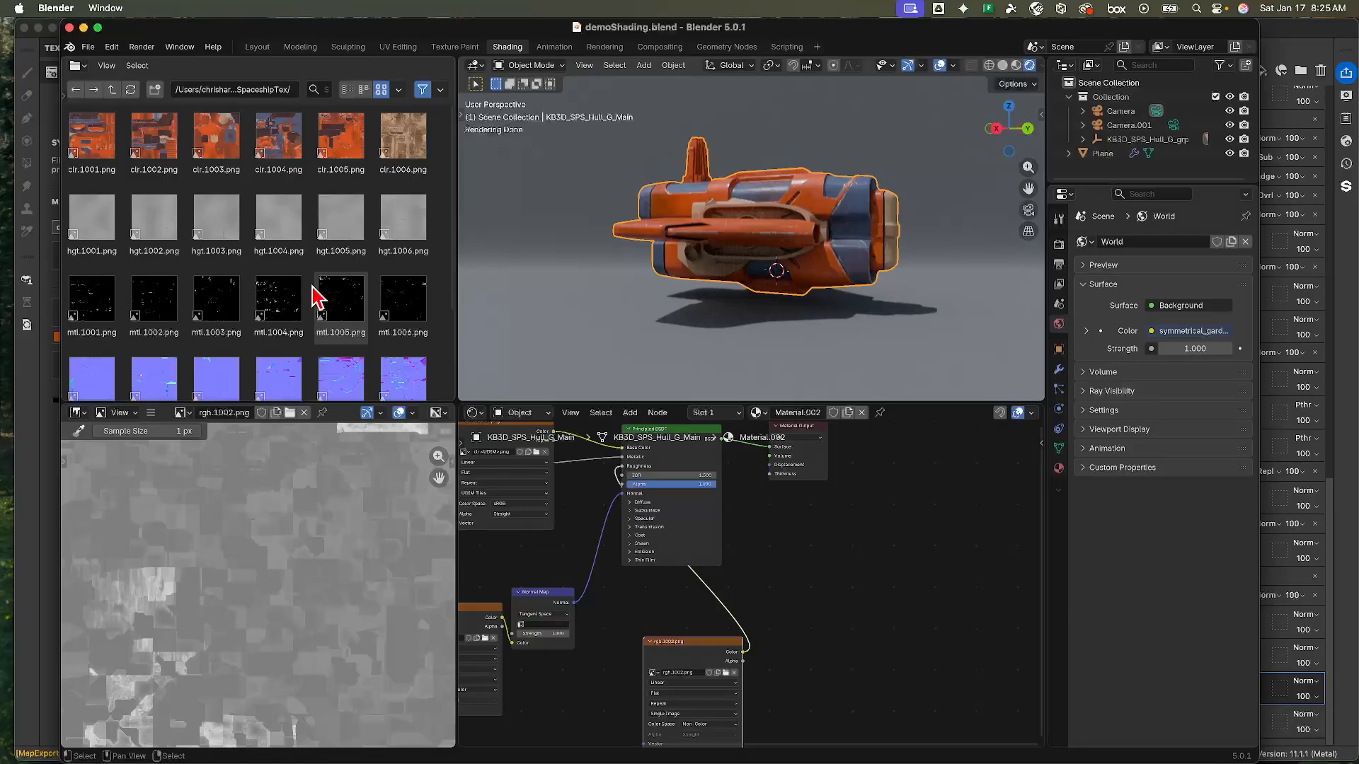
scroll(315, 293, "down", 4)
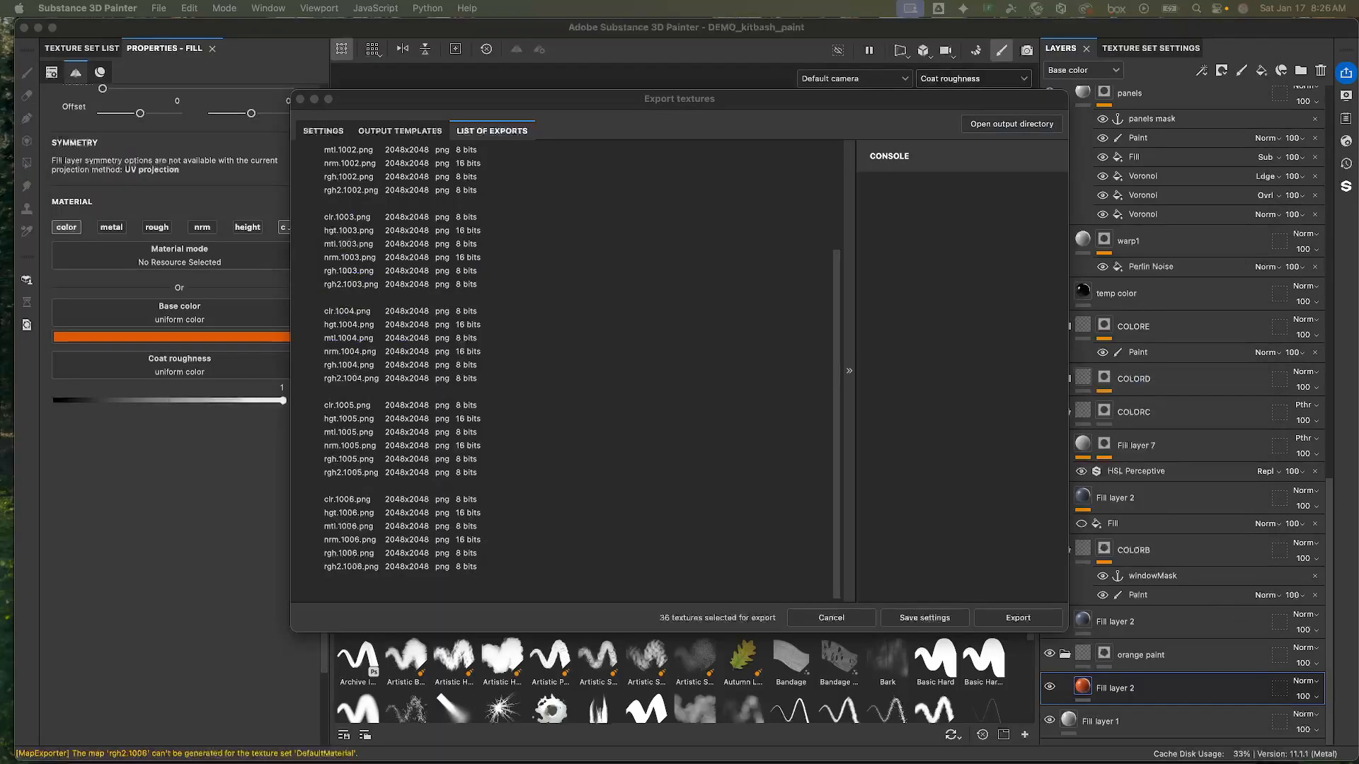
- In the myExport output template, assign Coat roughness to the gray channel of the rgh2 output map
left_click(395, 132)
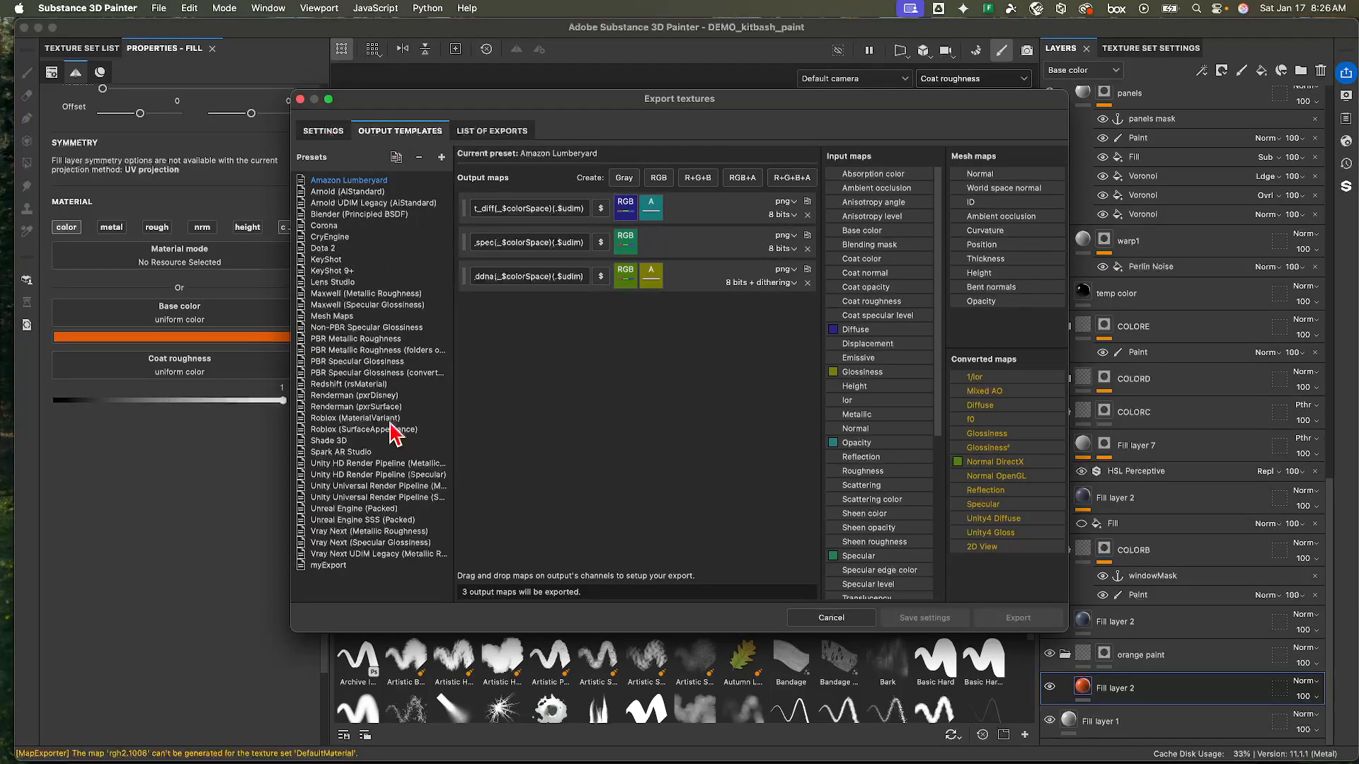
left_click(329, 566)
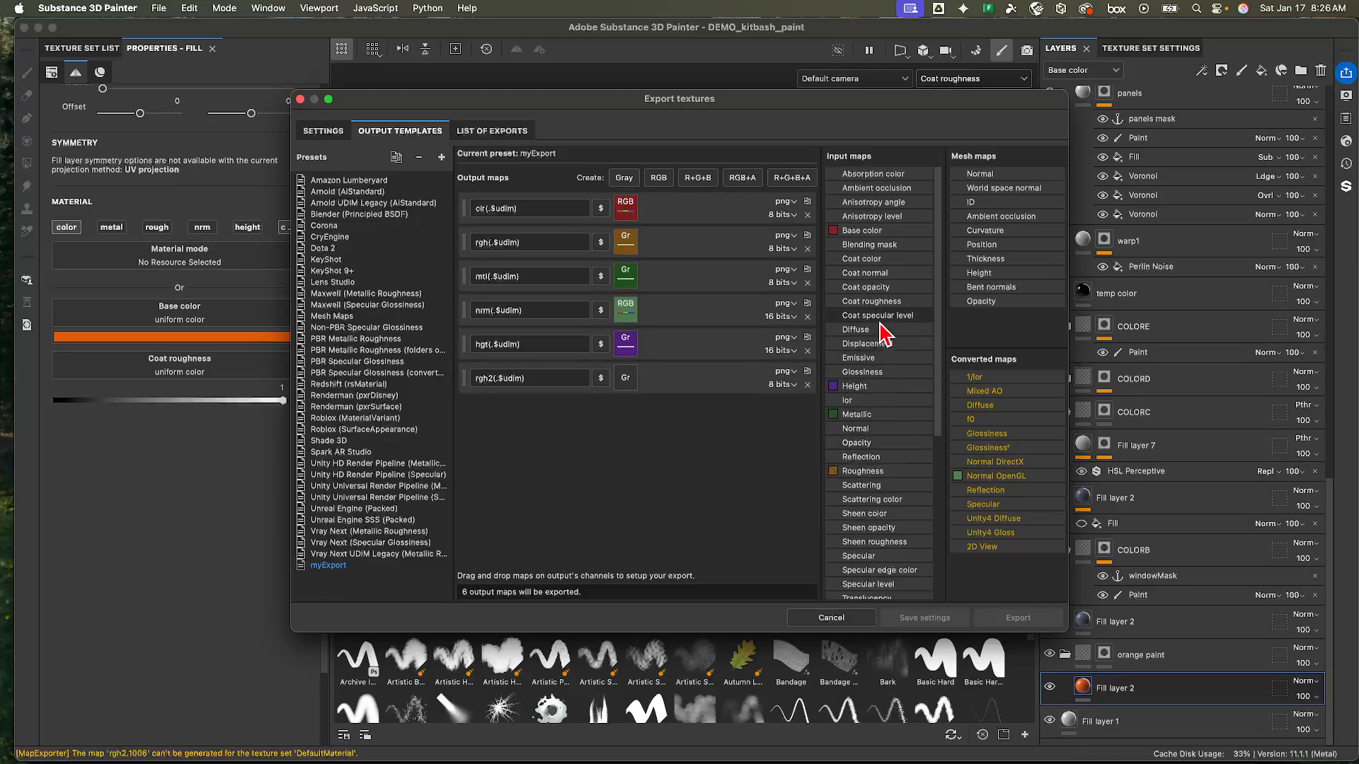
left_click_drag(878, 309, 629, 383)
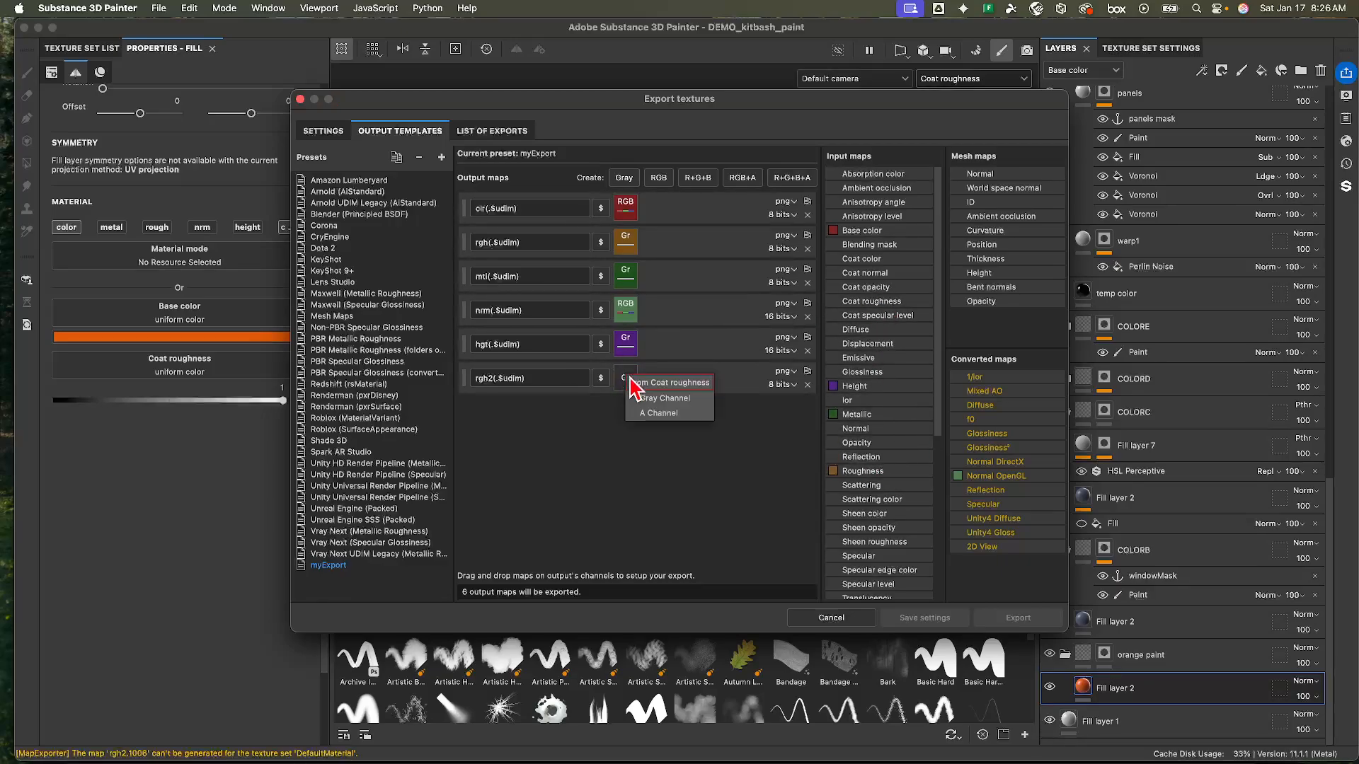
left_click(679, 399)
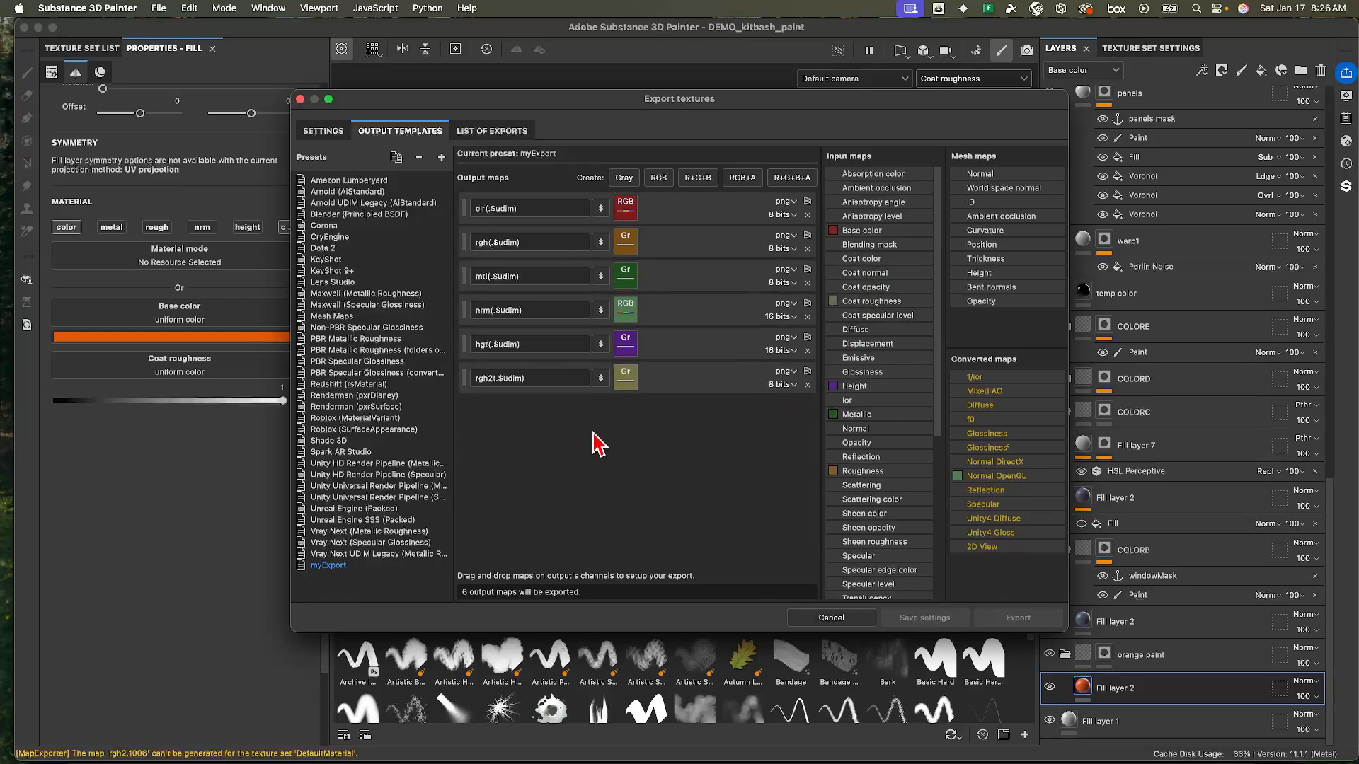
- Check the list of exports and export the textures for all UDIM tiles, including the rgh2 coat roughness maps
left_click(331, 132)
left_click(391, 133)
left_click(469, 136)
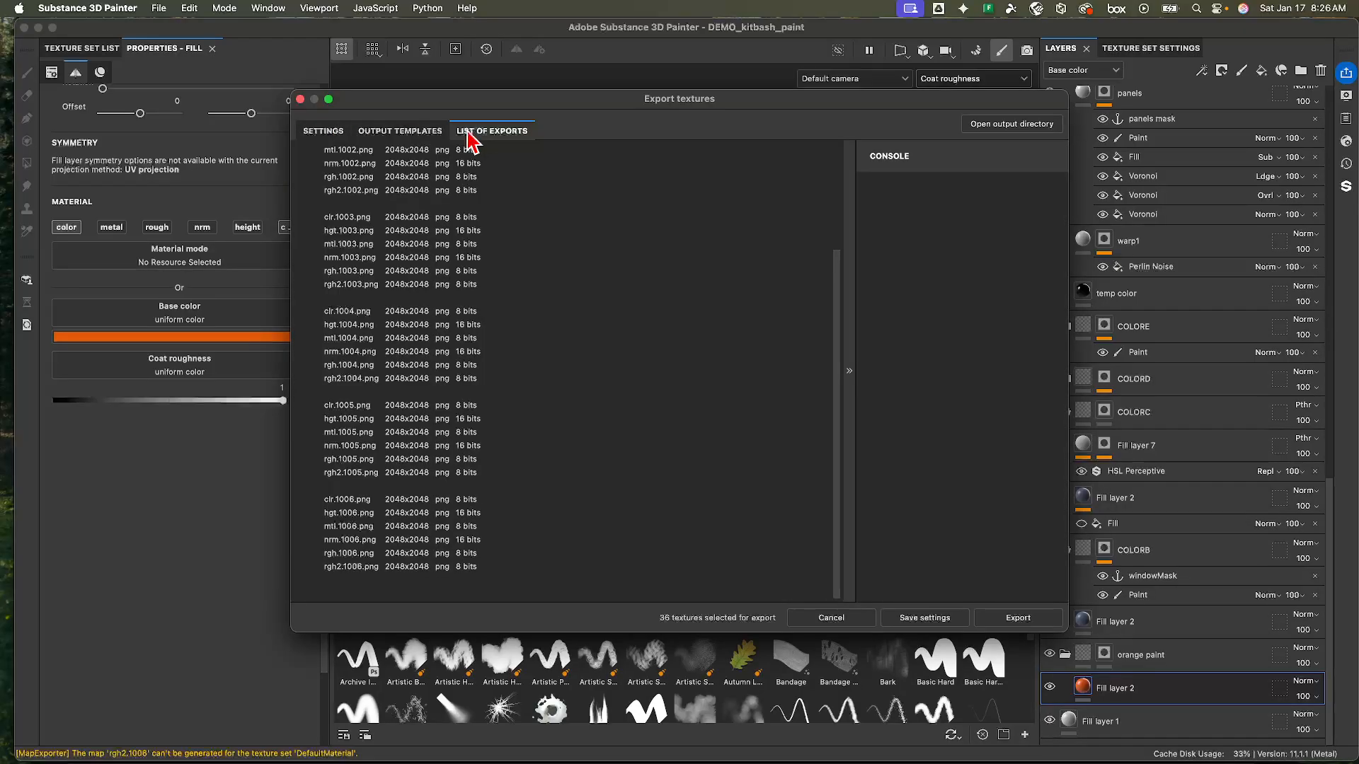
left_click(1031, 622)
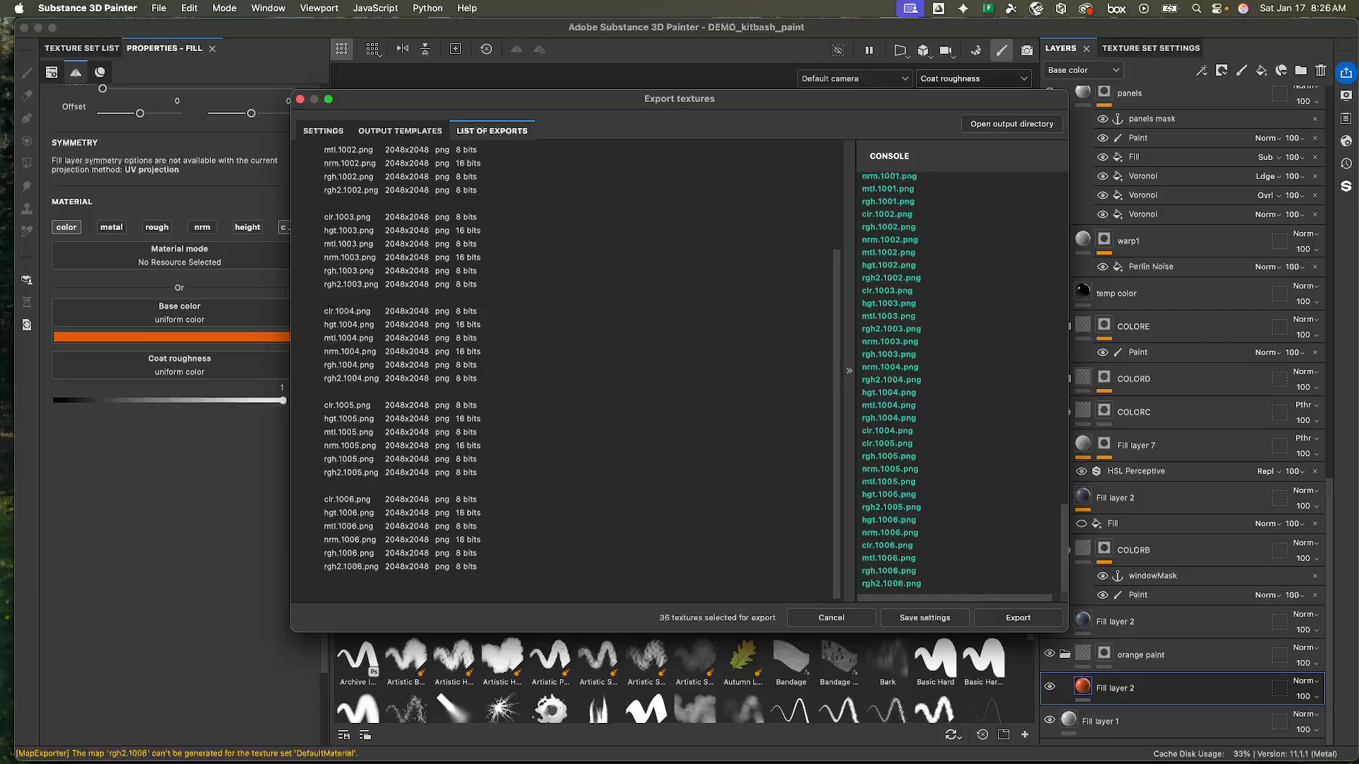
mouse_move(694, 763)
left_mouse_down()
mouse_move(654, 292)
mouse_move(603, 204)
mouse_move(693, 763)
left_mouse_up()
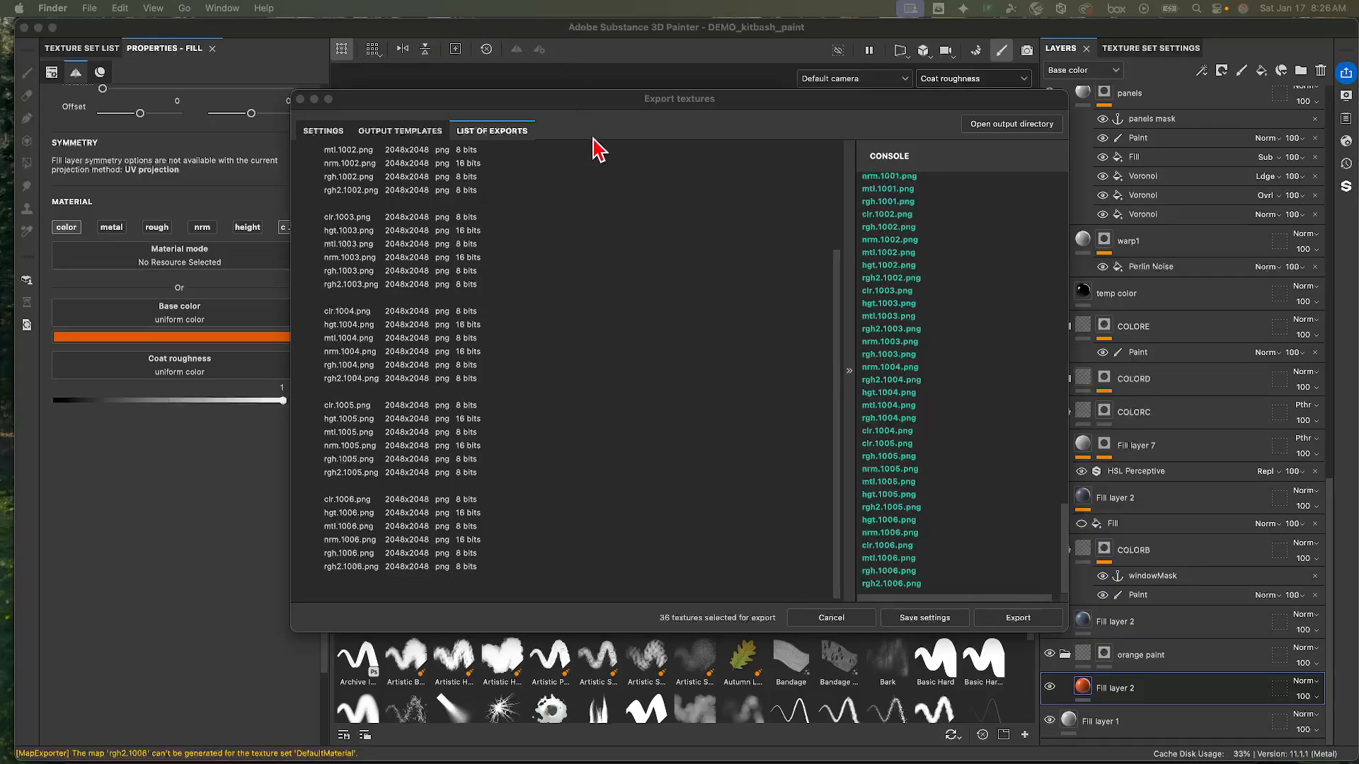
- Save the texture export settings and save the DEMO_kitbash_paint project
left_click(929, 617)
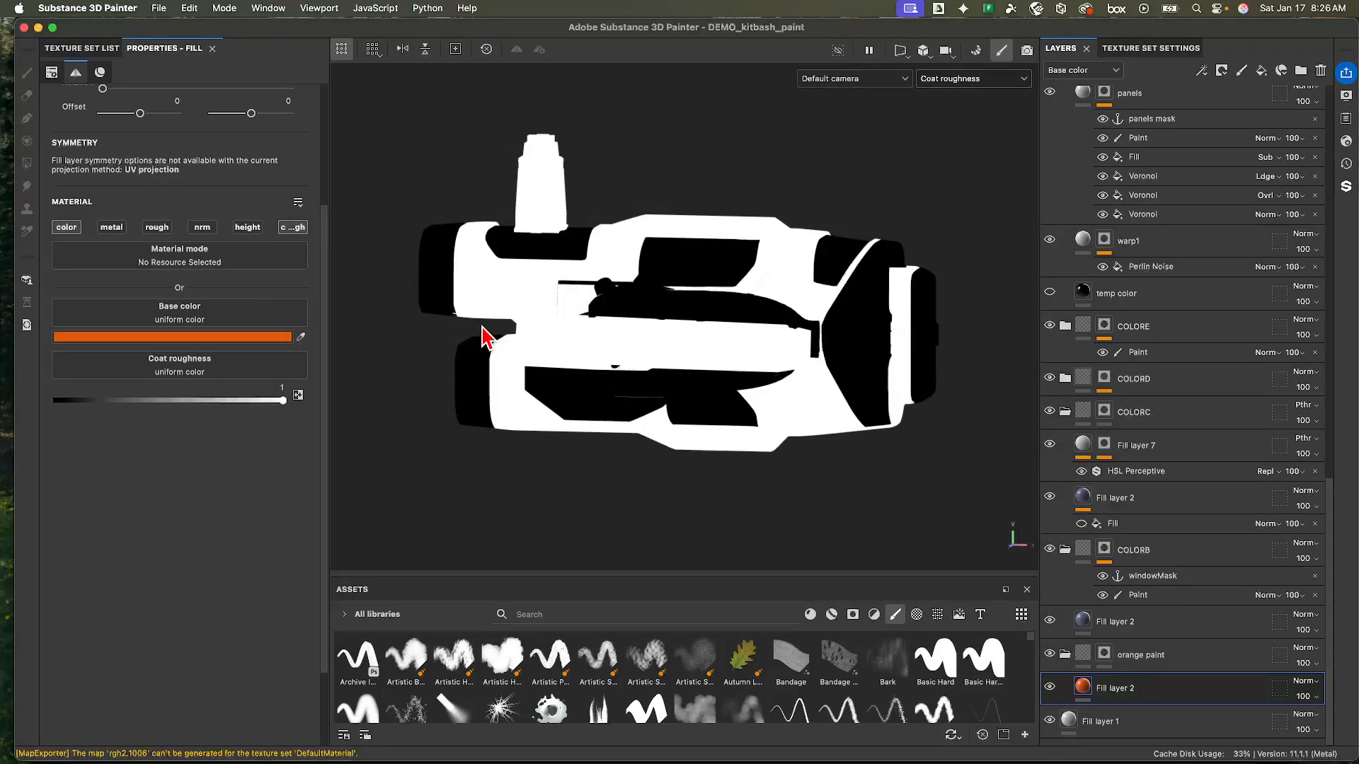
left_click(159, 8)
left_click(182, 133)
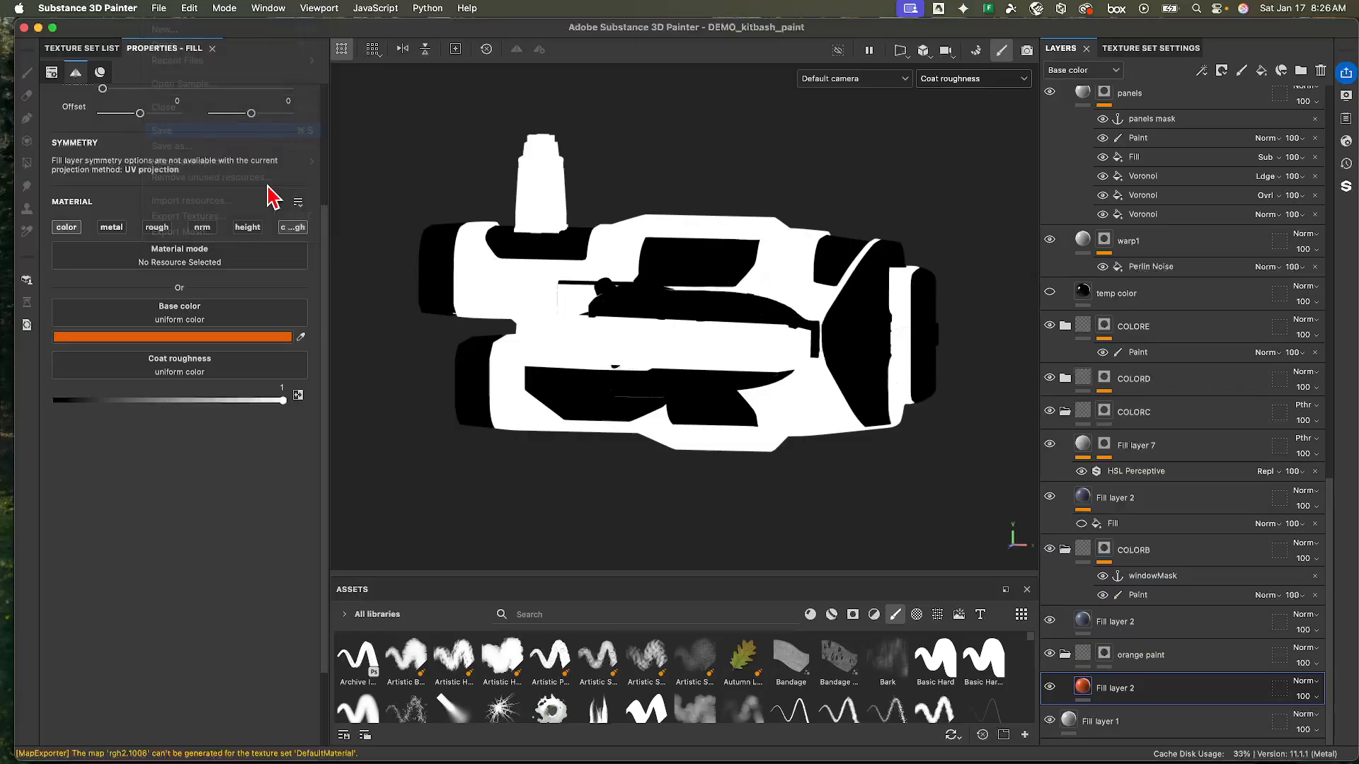
- Switch to Blender and add rgh2.1003.png from the texture folder to the hull material's node graph as an image texture
key("ctrl+Up")
left_click(501, 222)
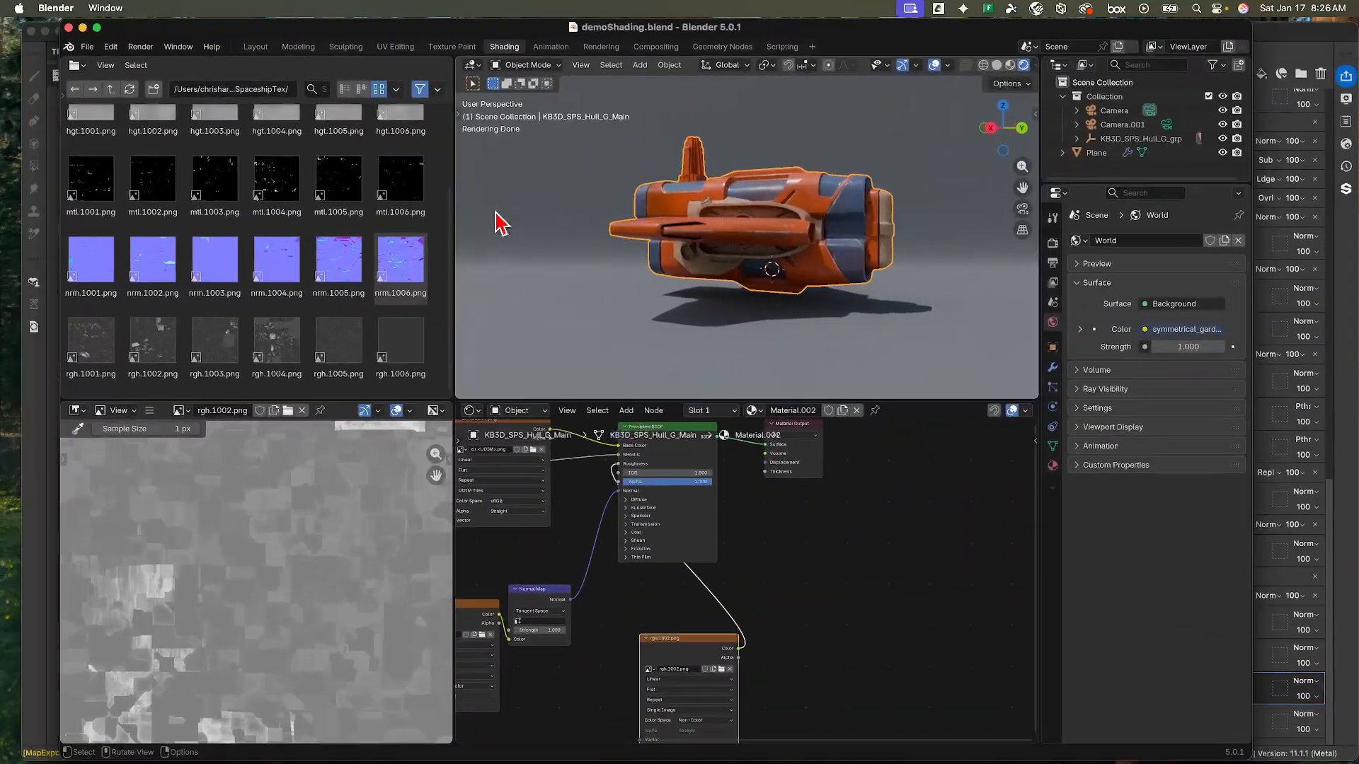
scroll(380, 303, "up", 3)
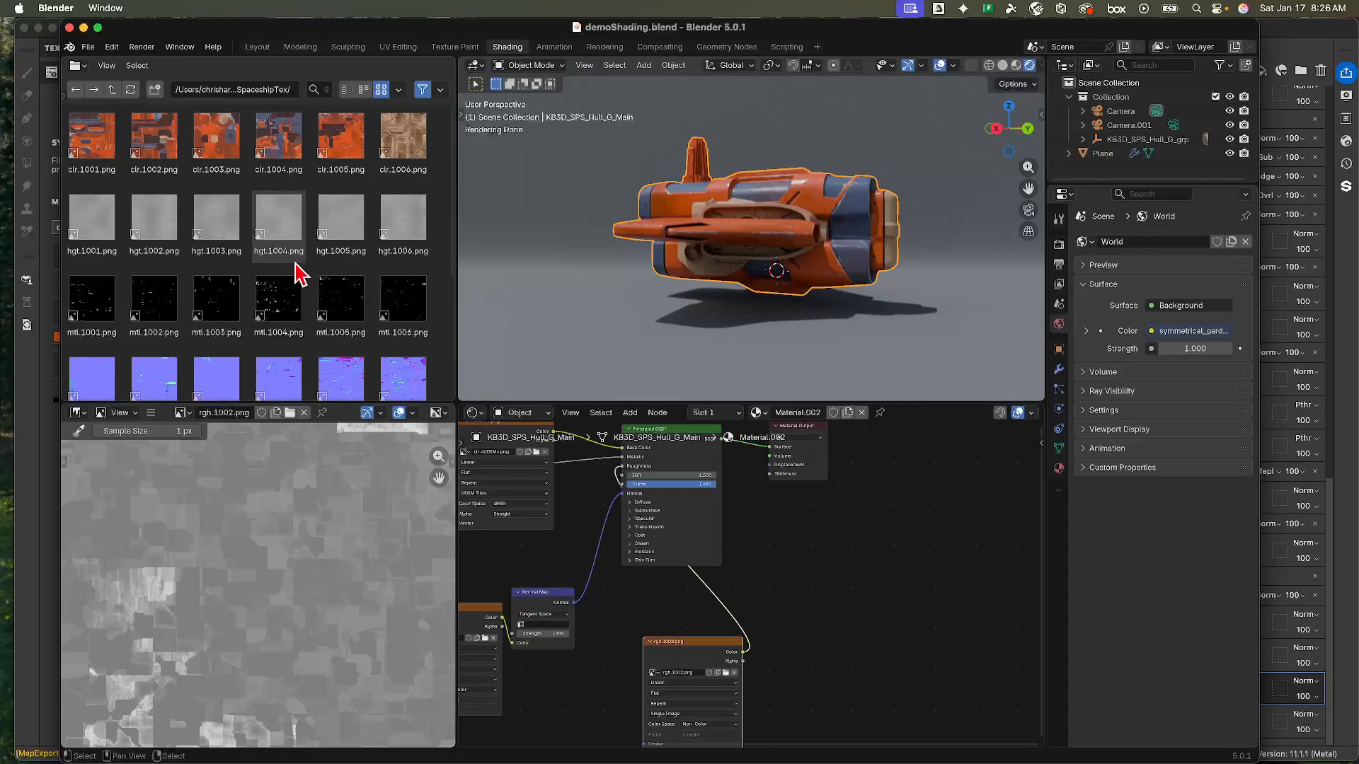
scroll(304, 274, "down", 5)
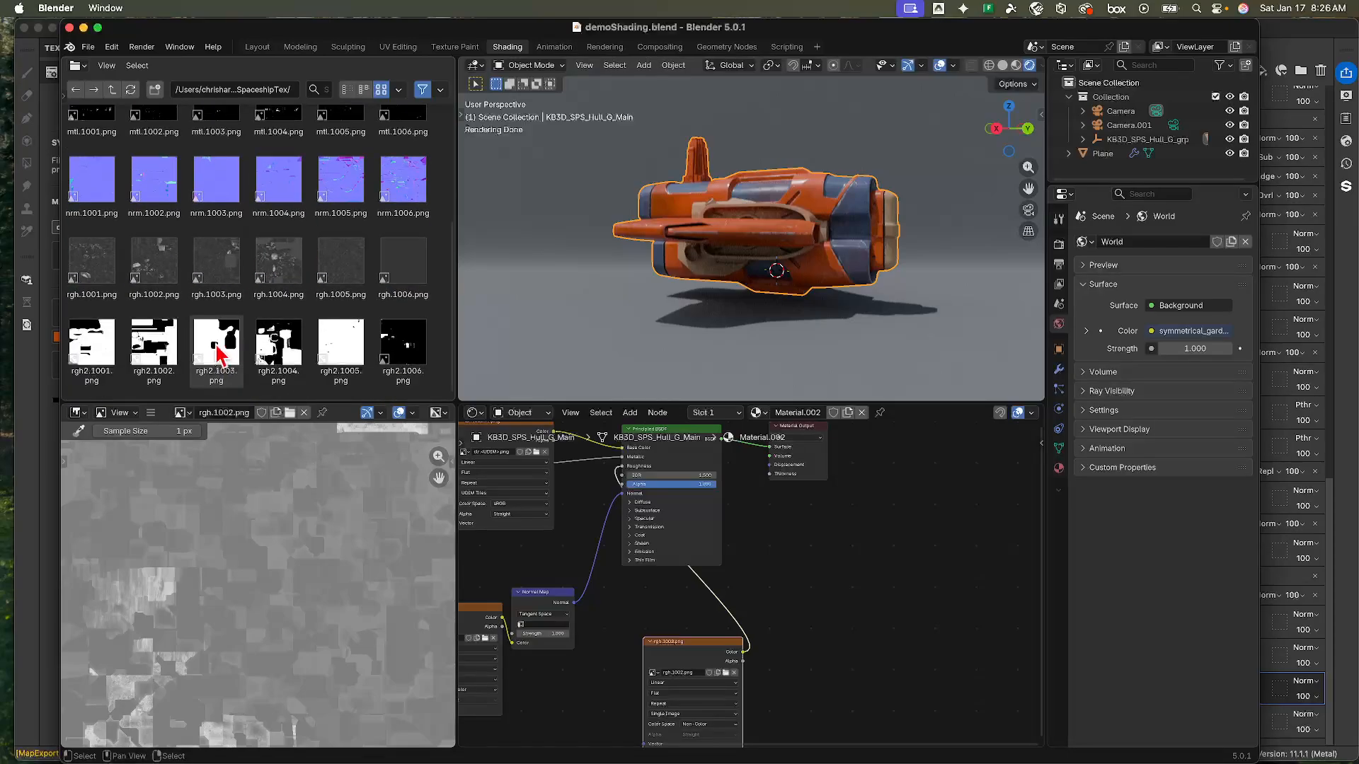
left_click_drag(218, 358, 852, 644)
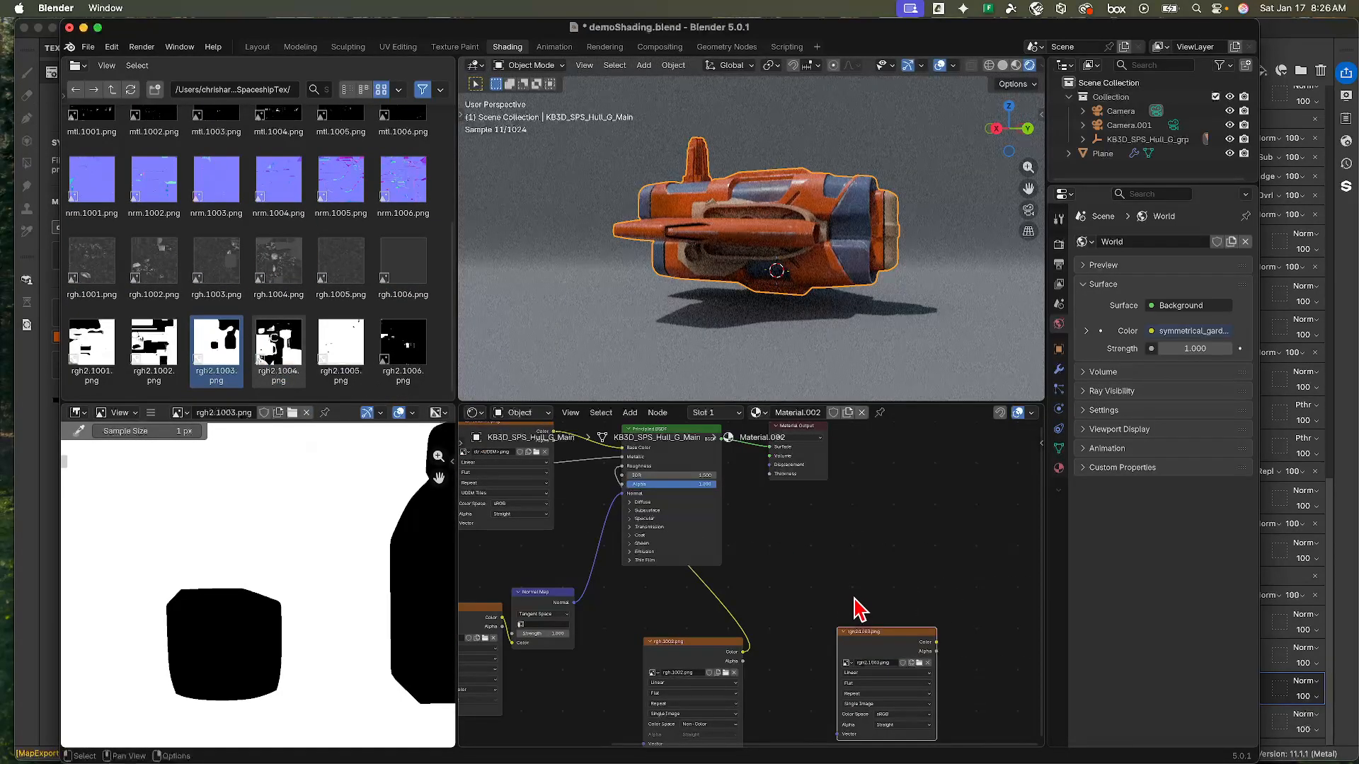
- Set the image source of the existing rgh roughness texture node to UDIM Tiles
middle_click_drag(858, 607, 820, 534)
left_click(631, 655)
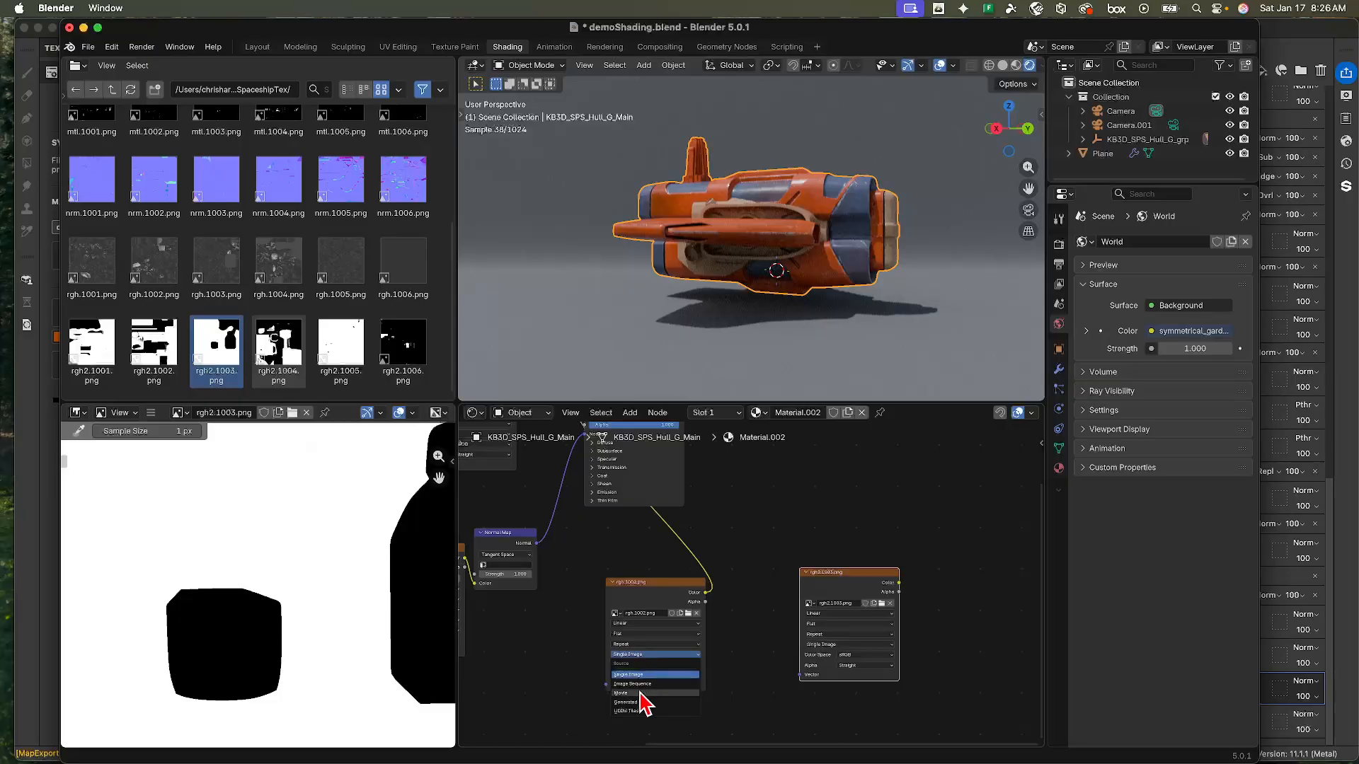
left_click(631, 715)
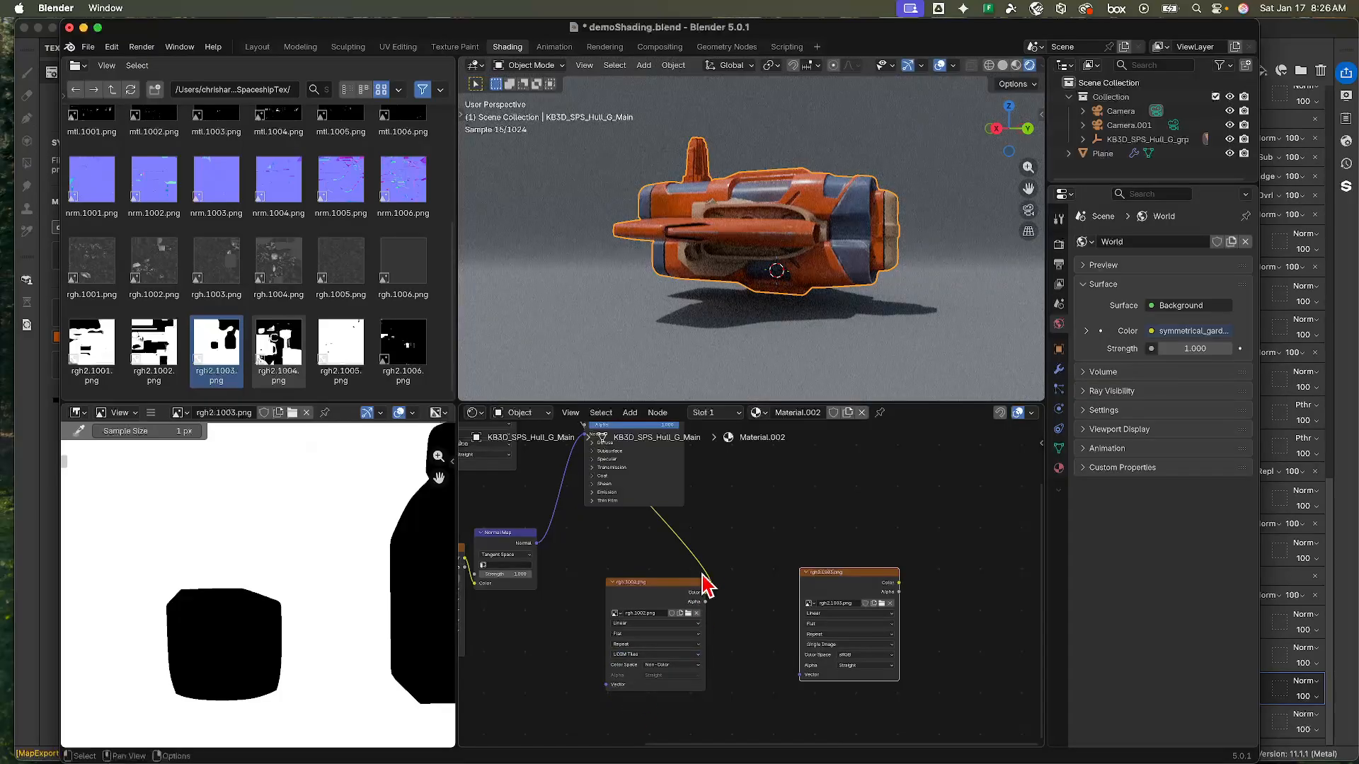
- Set the rgh2.1003.png texture node's color space to Non-Color and its image source to UDIM Tiles
middle_click_drag(707, 586, 911, 632)
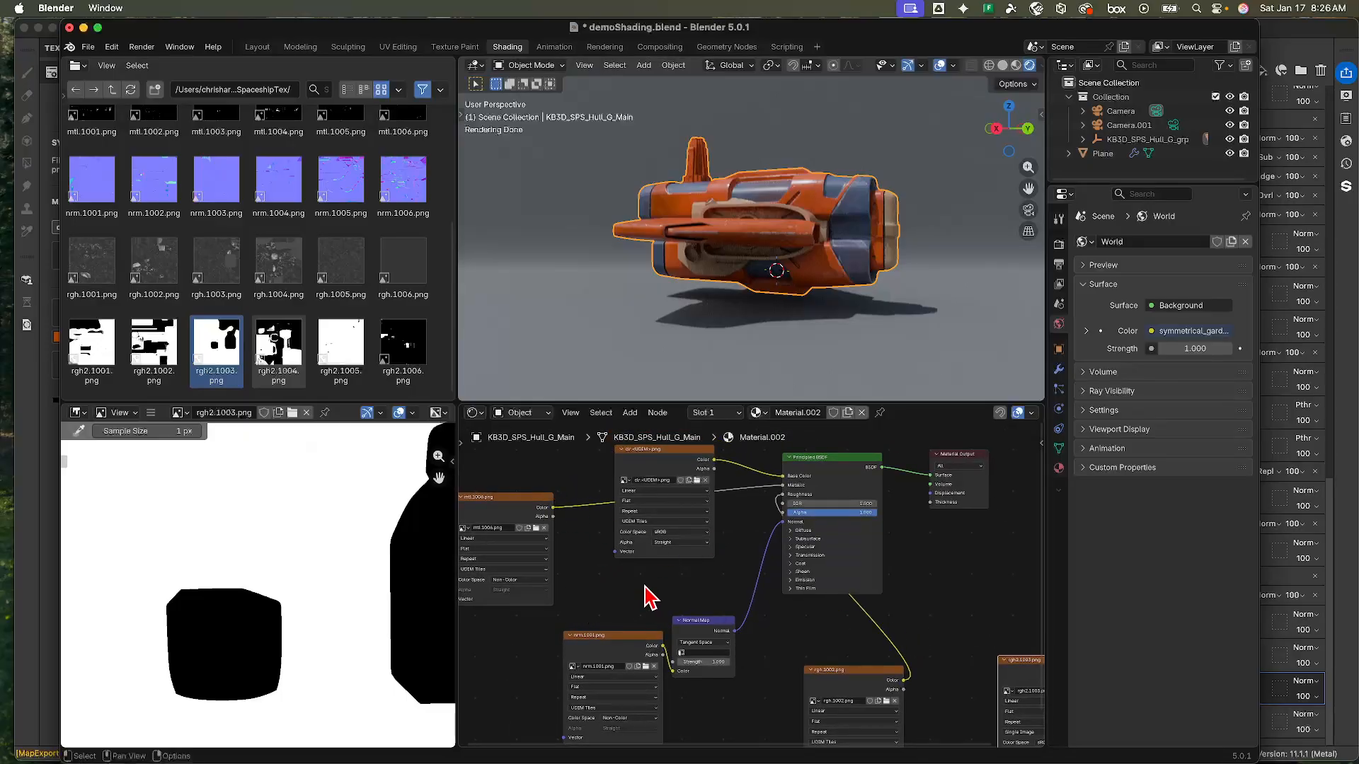
middle_click_drag(648, 589, 356, 510)
middle_click_drag(838, 643, 843, 559)
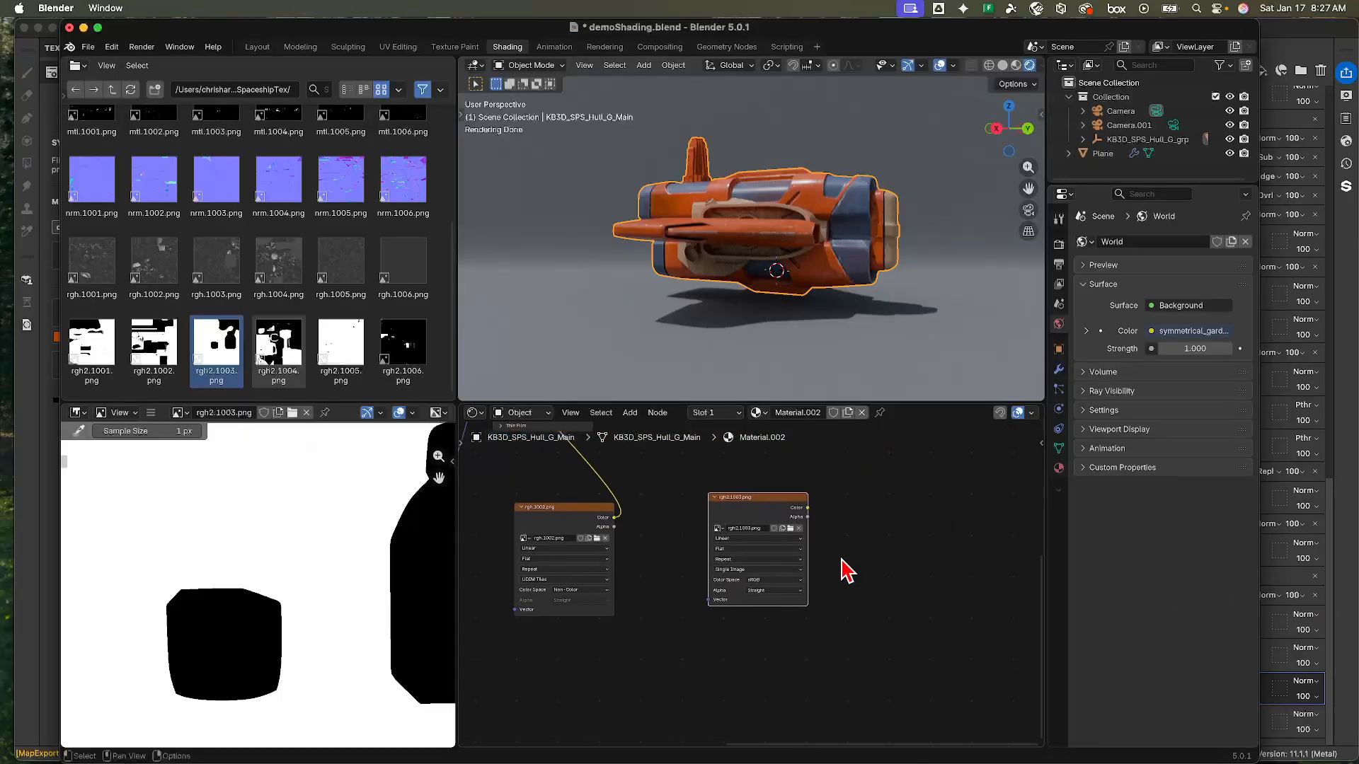
scroll(842, 572, "up", 2)
left_click(785, 579)
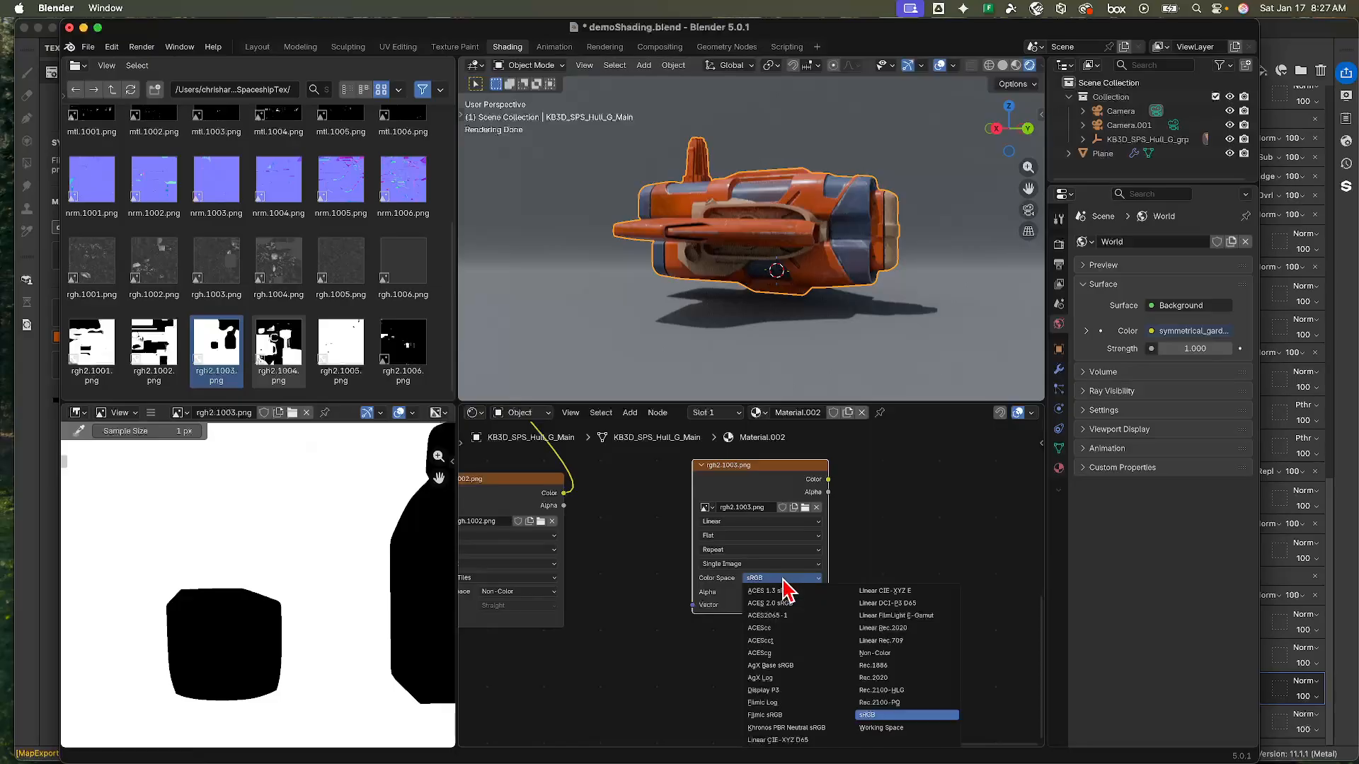
left_click(785, 579)
left_click(783, 579)
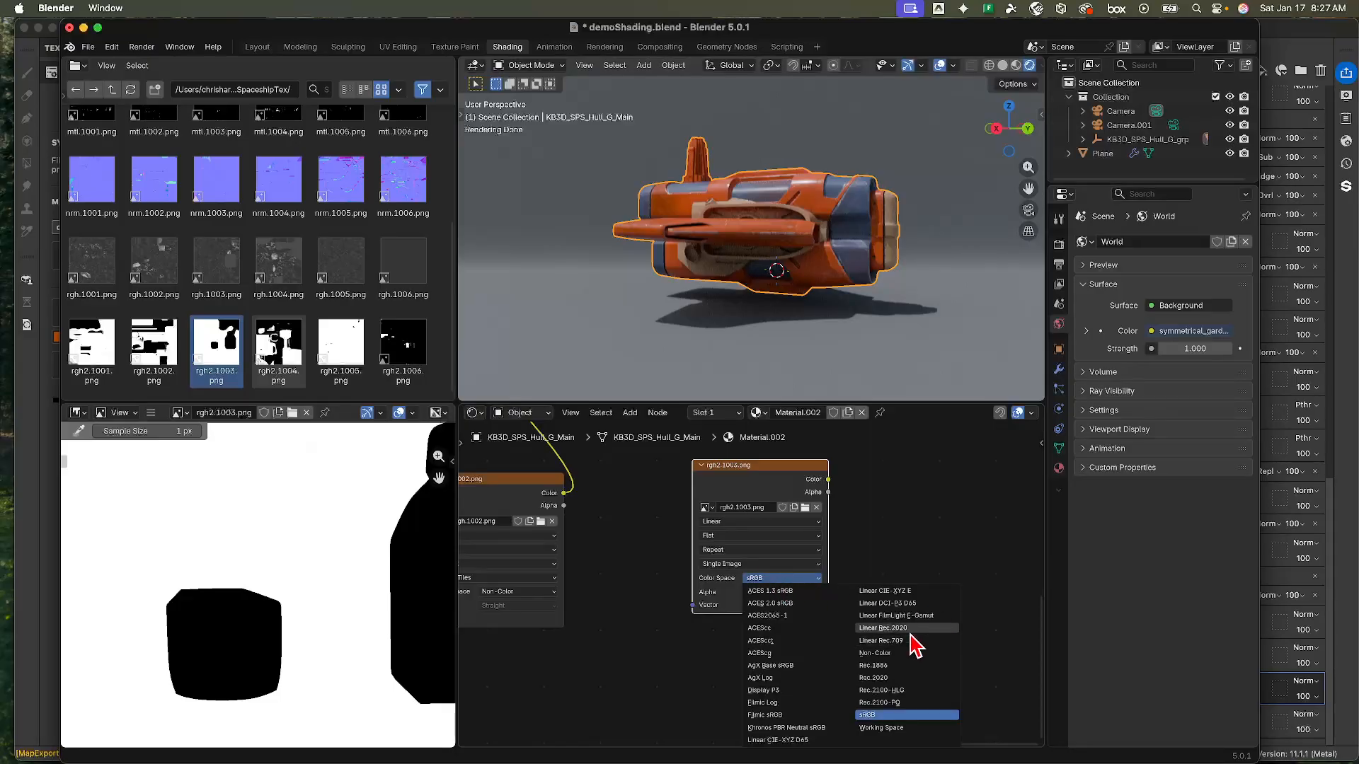
left_click(881, 654)
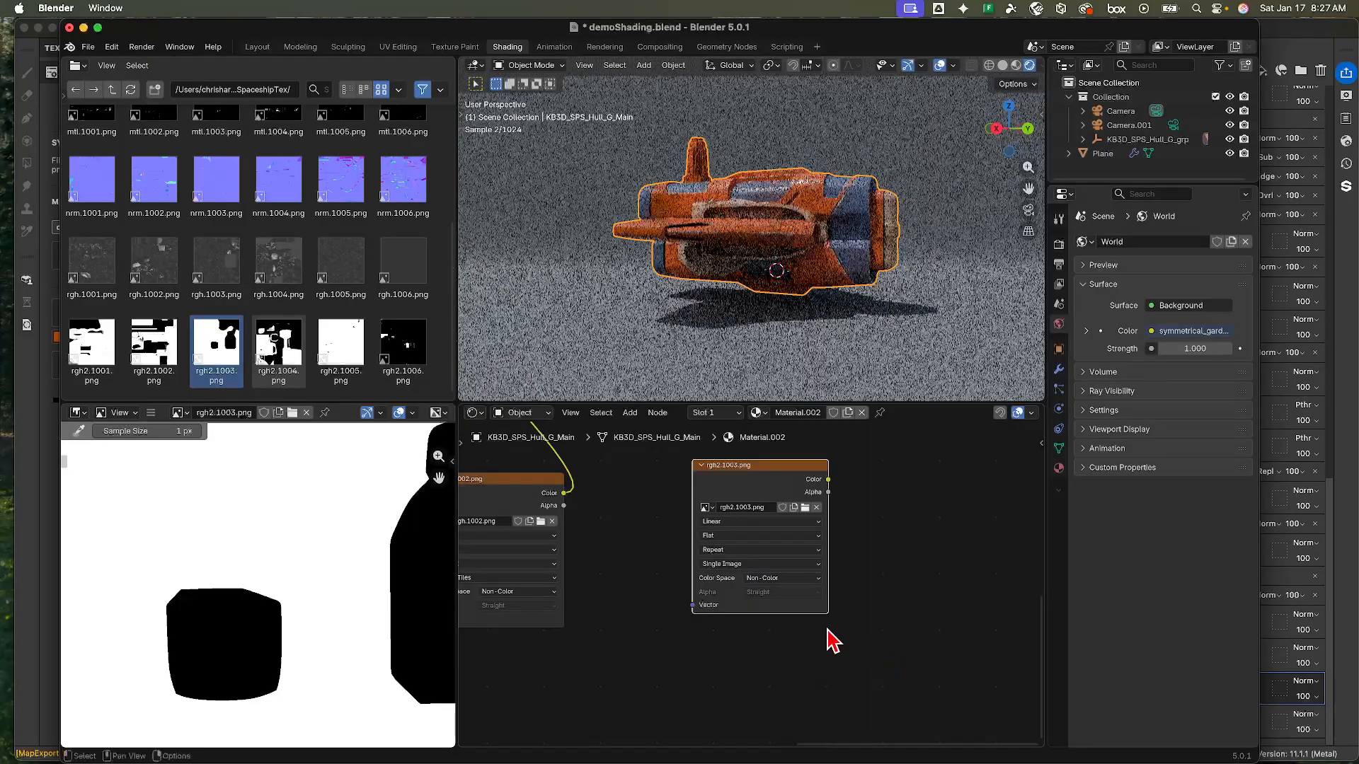
left_click(740, 564)
left_click(732, 649)
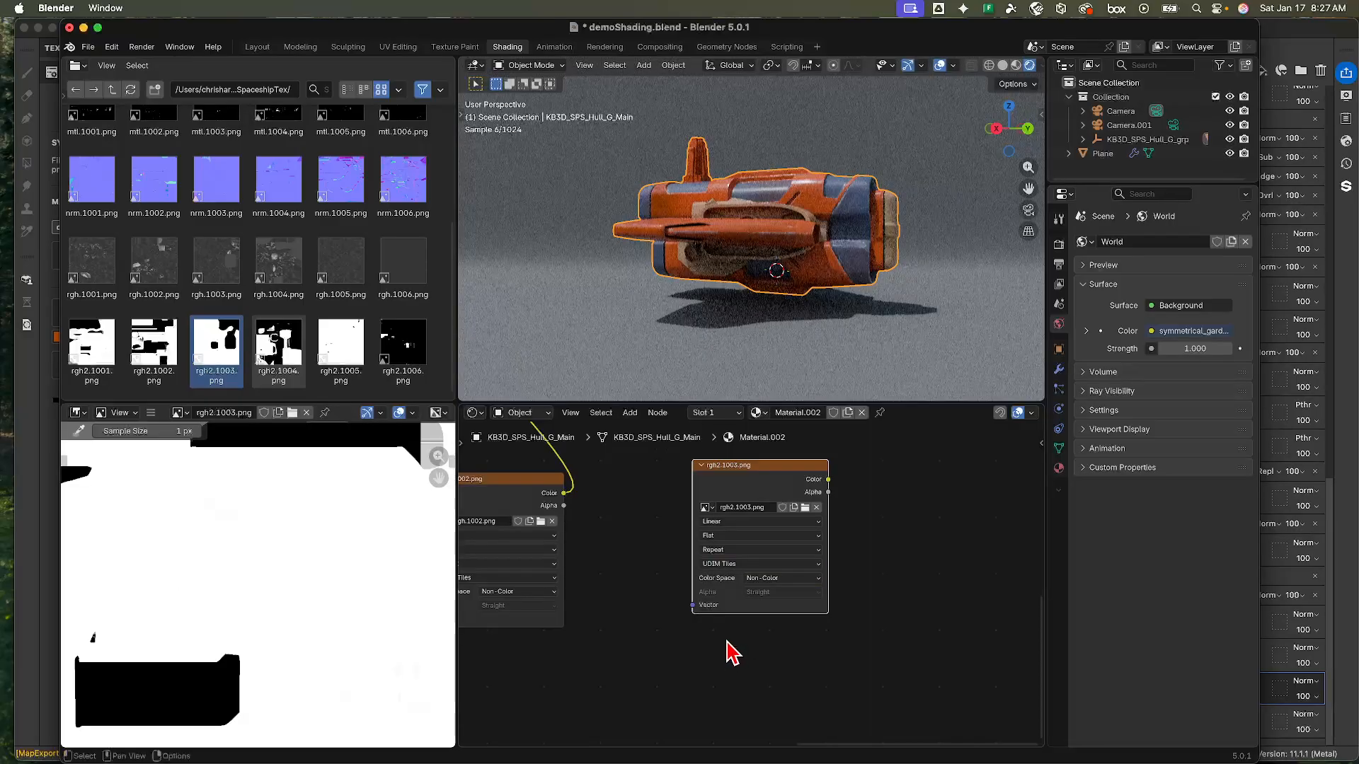
- Preview the rgh2 texture on the hull through the Material Output's Surface input and reconnect the Principled BSDF to it
middle_click_drag(848, 535, 873, 639)
scroll(870, 626, "down", 4)
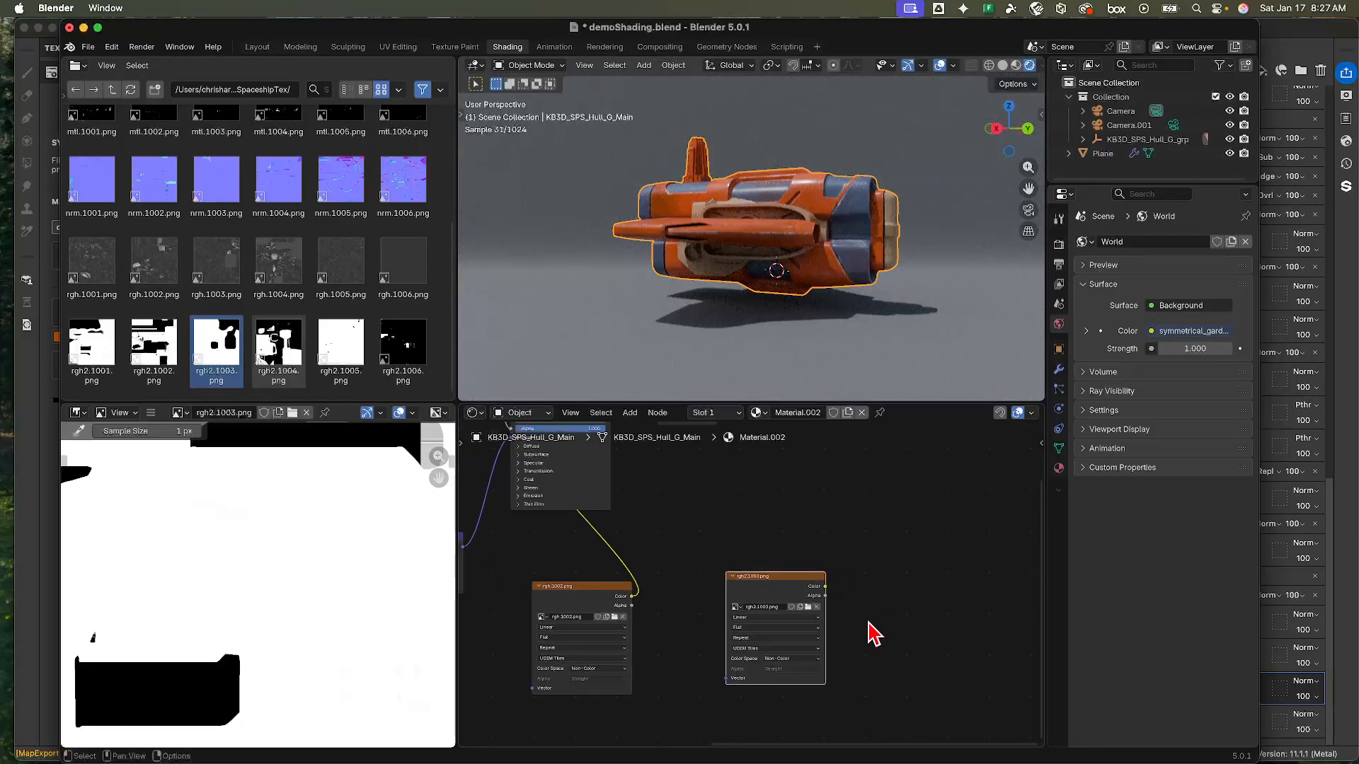
middle_click_drag(740, 523, 795, 619)
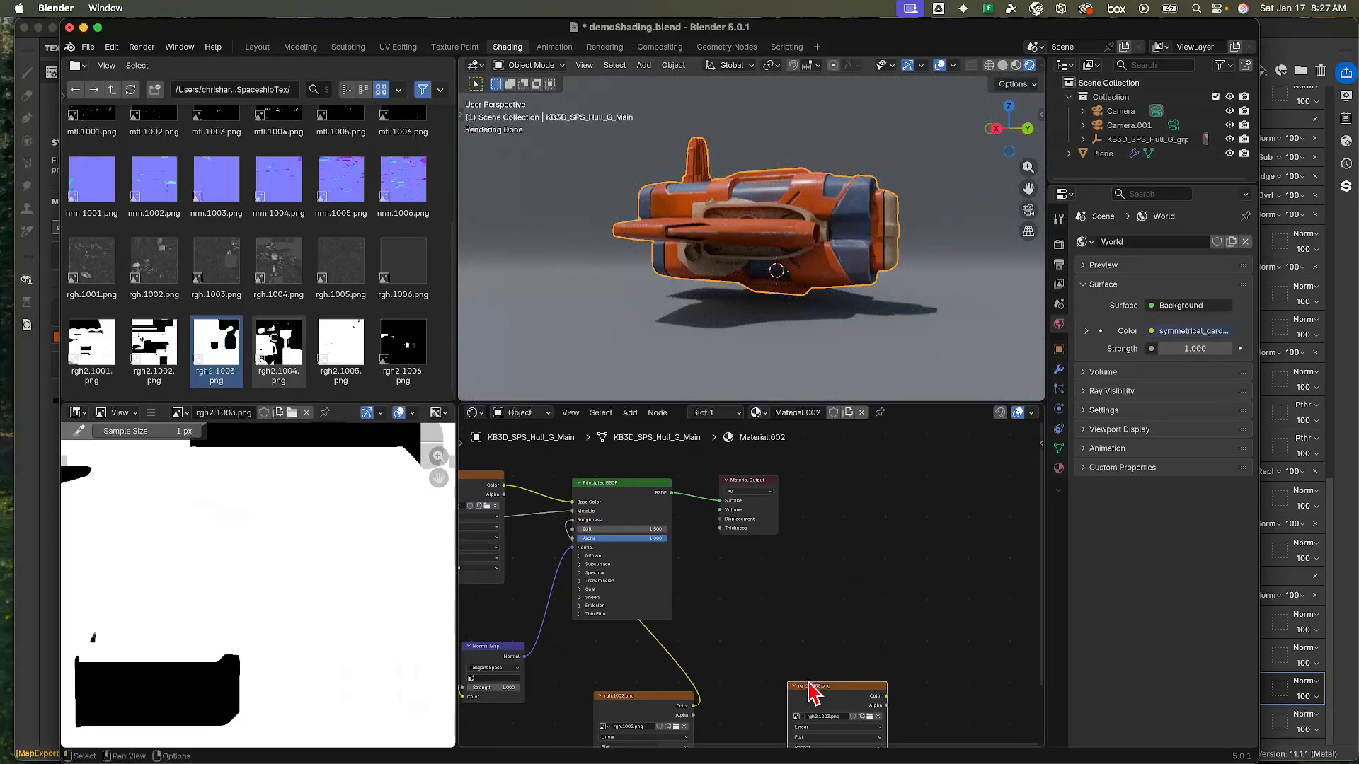
left_click_drag(819, 686, 724, 506)
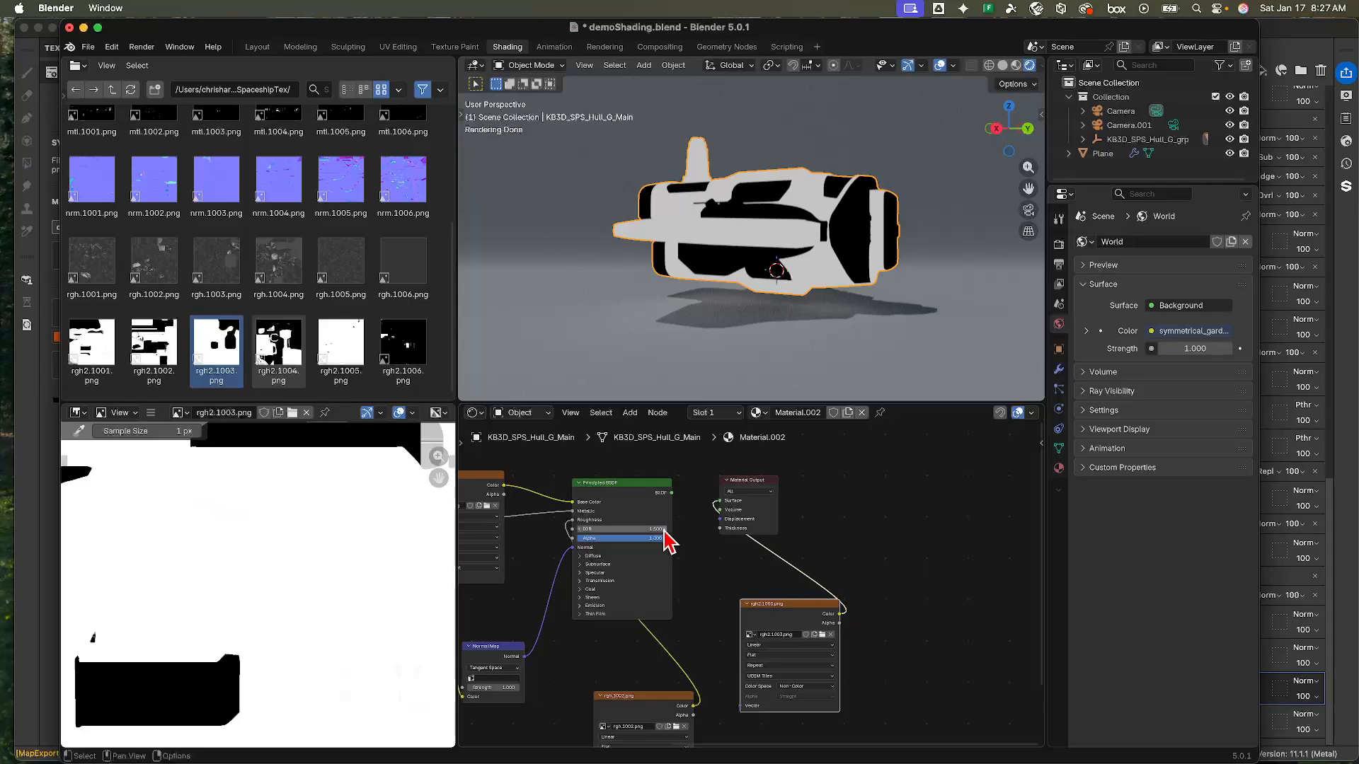
left_click_drag(672, 494, 720, 500)
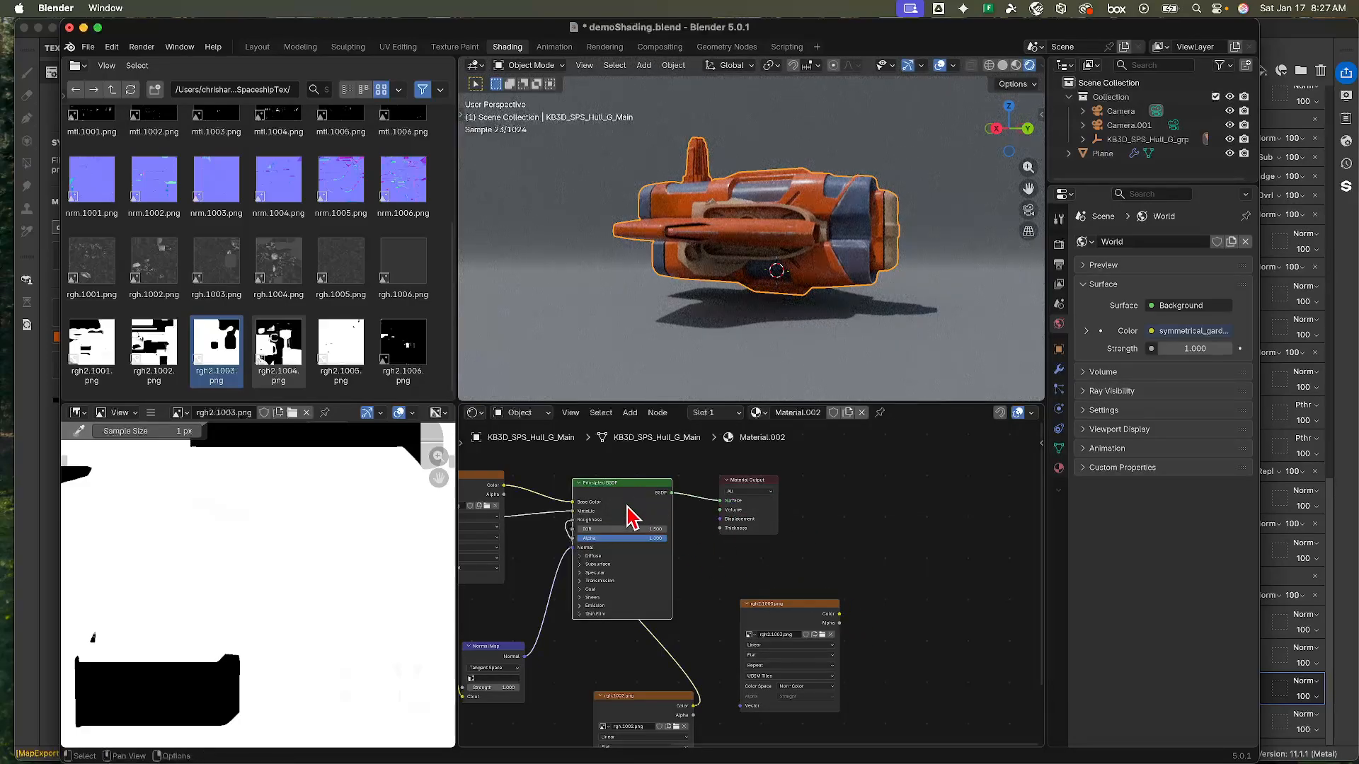
- Expand the Coat settings of the Principled BSDF node
scroll(616, 540, "up", 3)
scroll(707, 587, "left", 5)
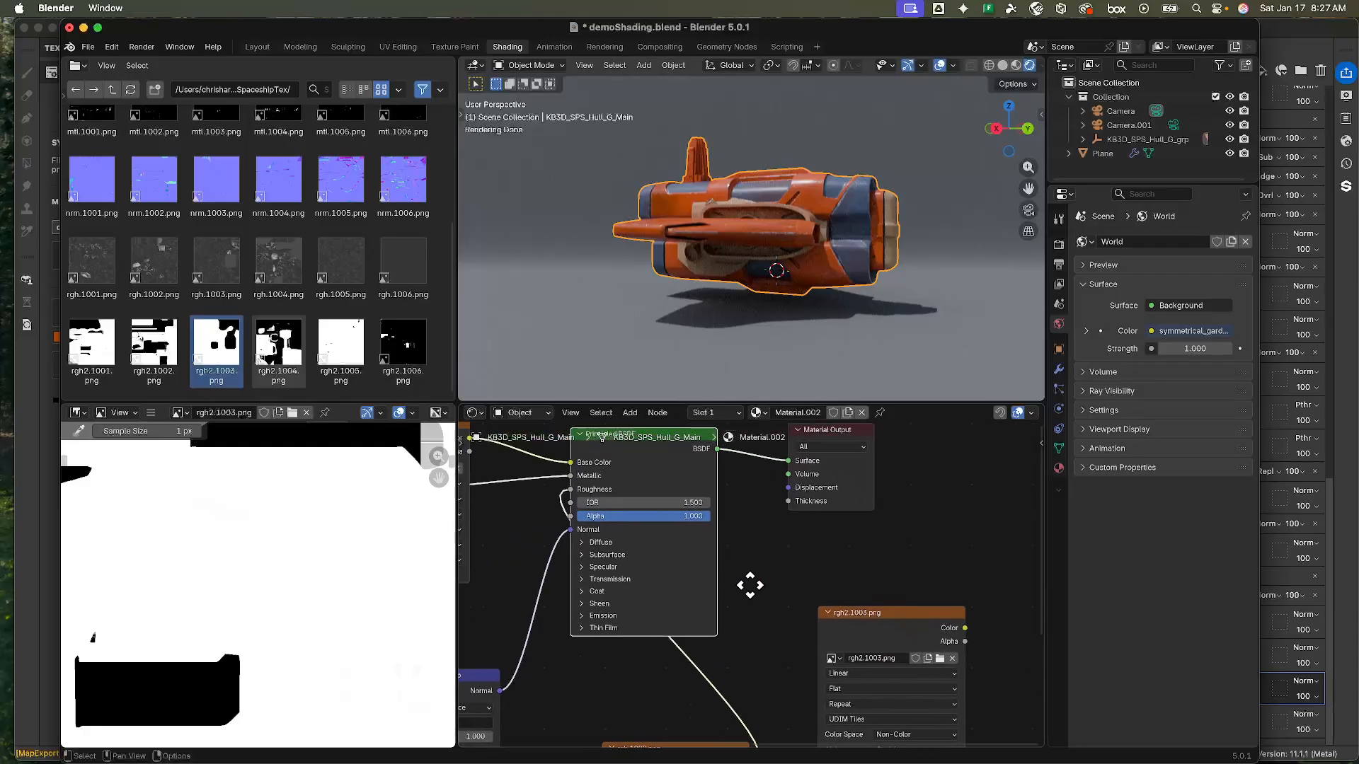
left_click(598, 617)
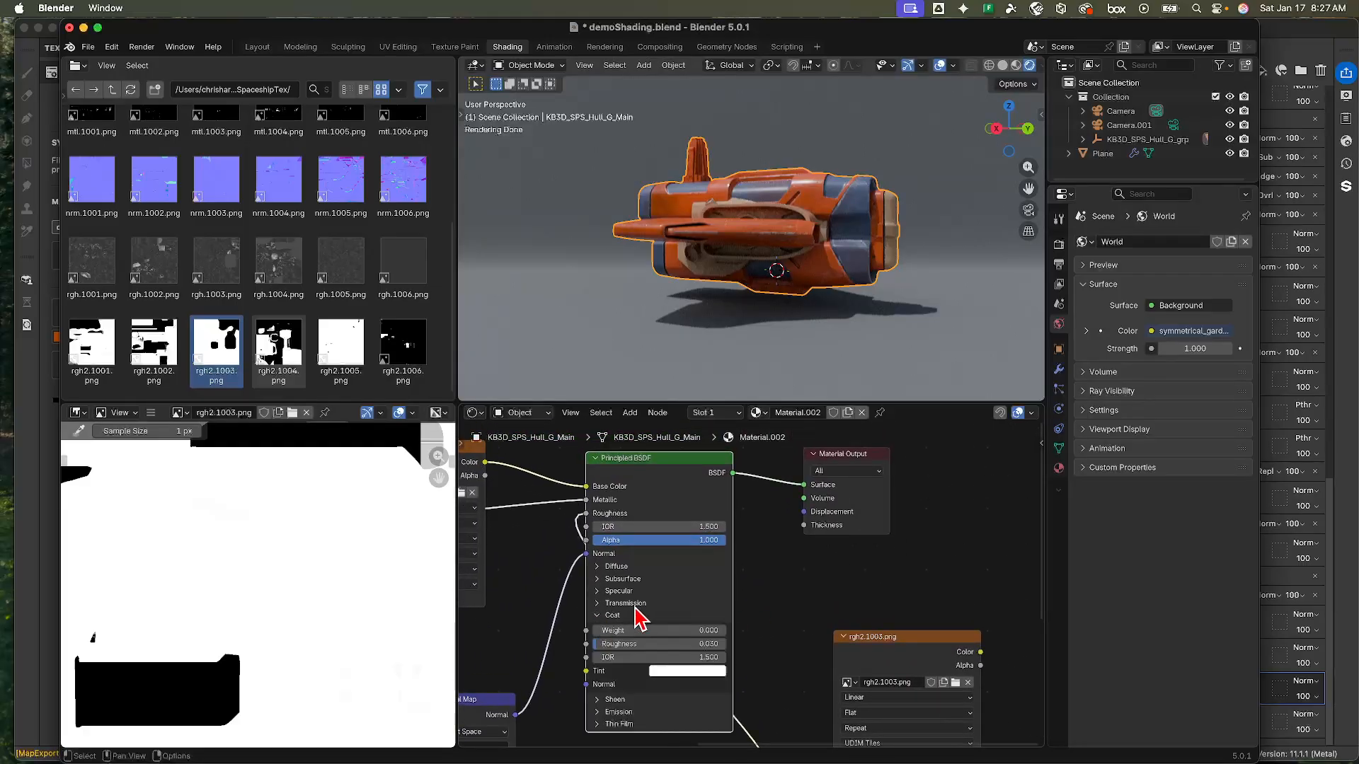
- Try linking the rgh texture's color output to the Principled BSDF's Coat Roughness, and undo the link
middle_click_drag(772, 583, 840, 567)
middle_click_drag(639, 528, 680, 473)
middle_click_drag(651, 673, 725, 659)
scroll(765, 655, "down", 3)
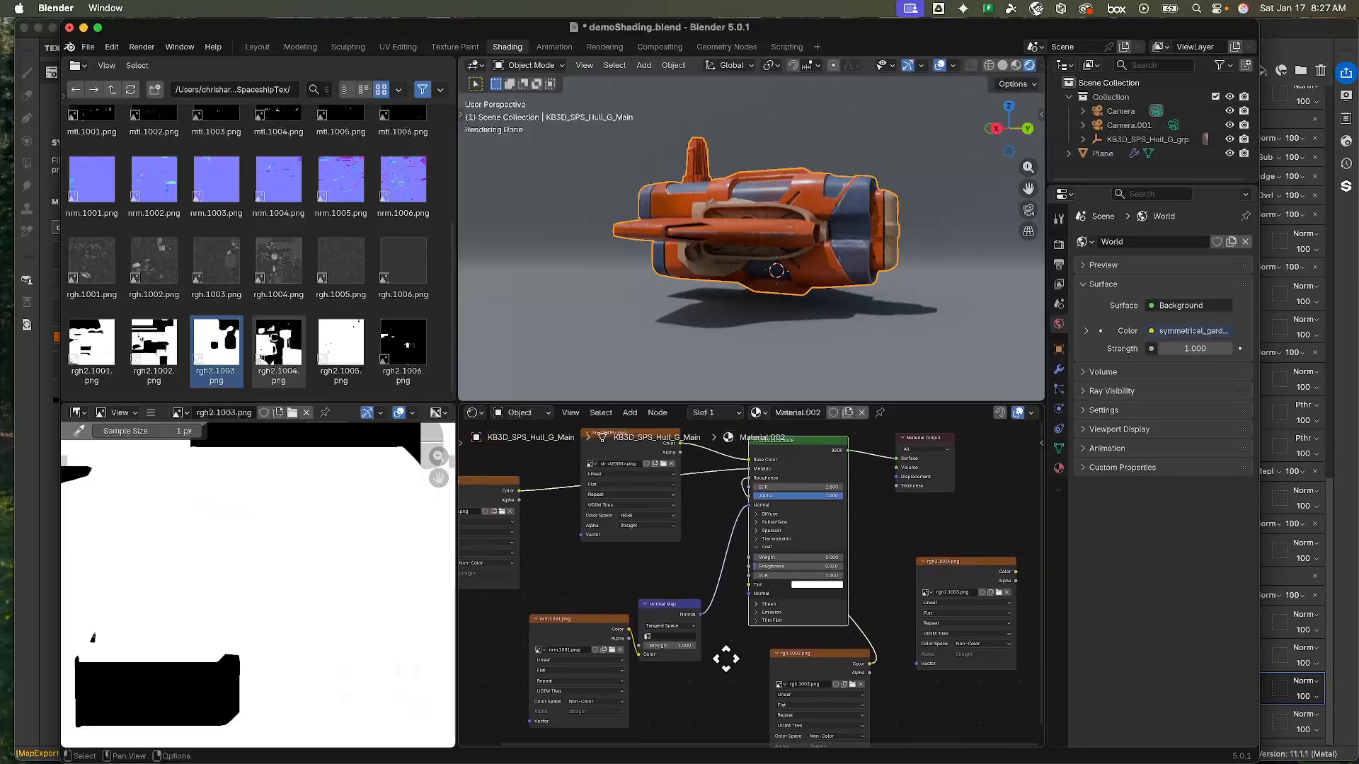
middle_click_drag(593, 576, 540, 554)
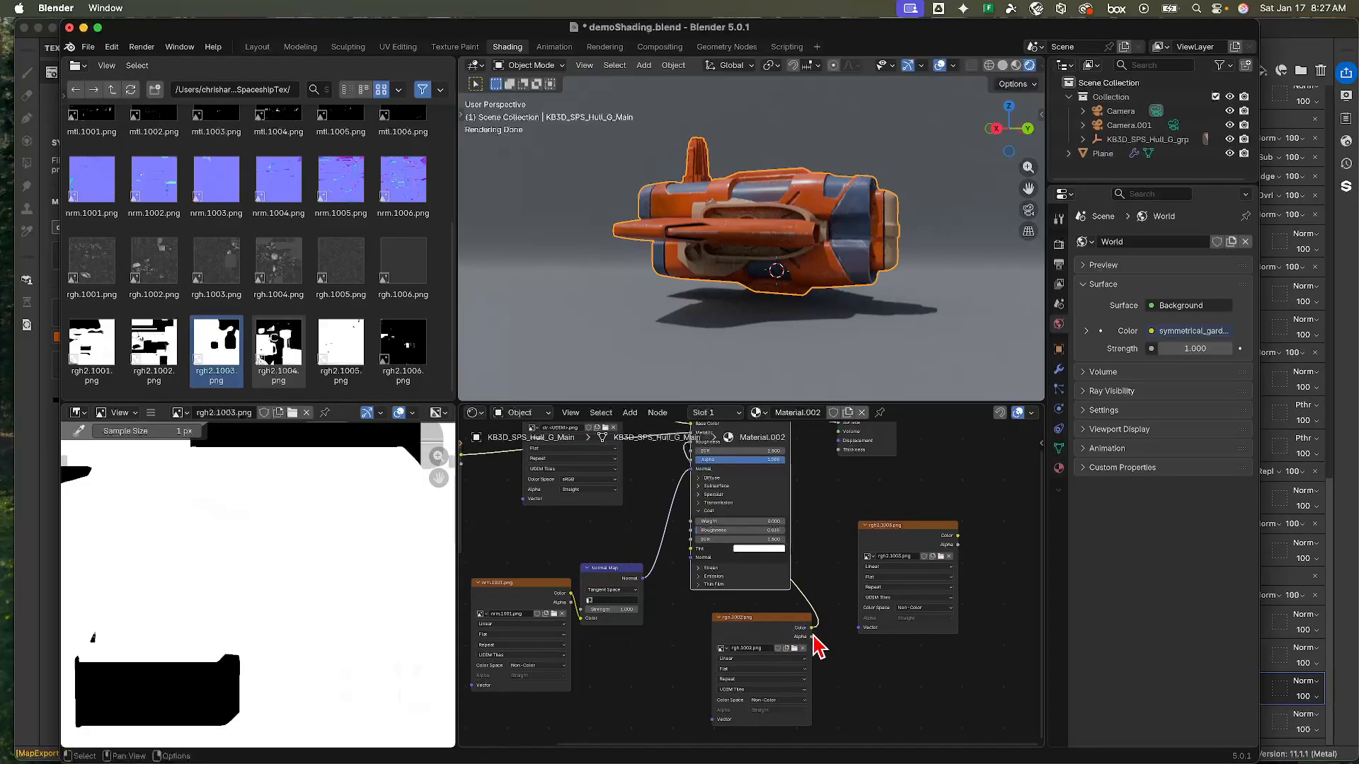
left_click_drag(812, 628, 690, 531)
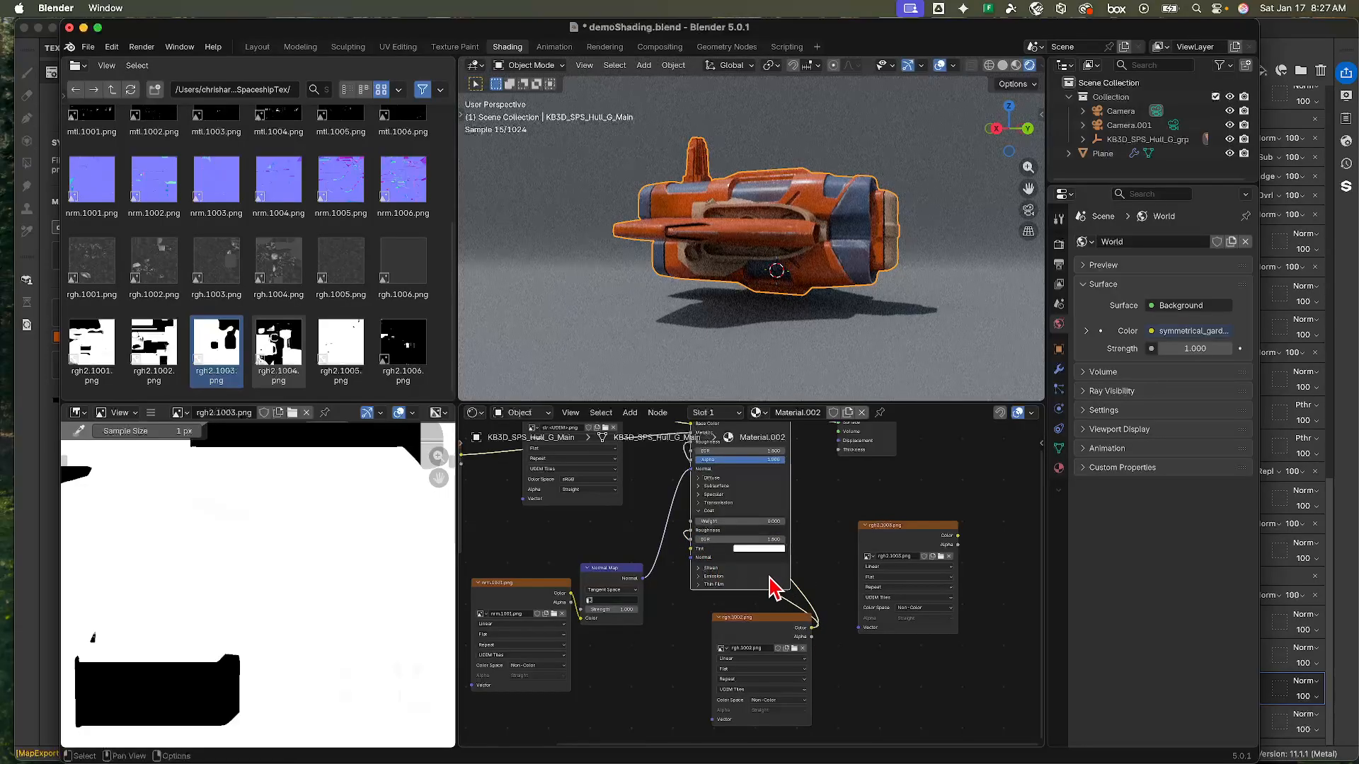
left_click(708, 522)
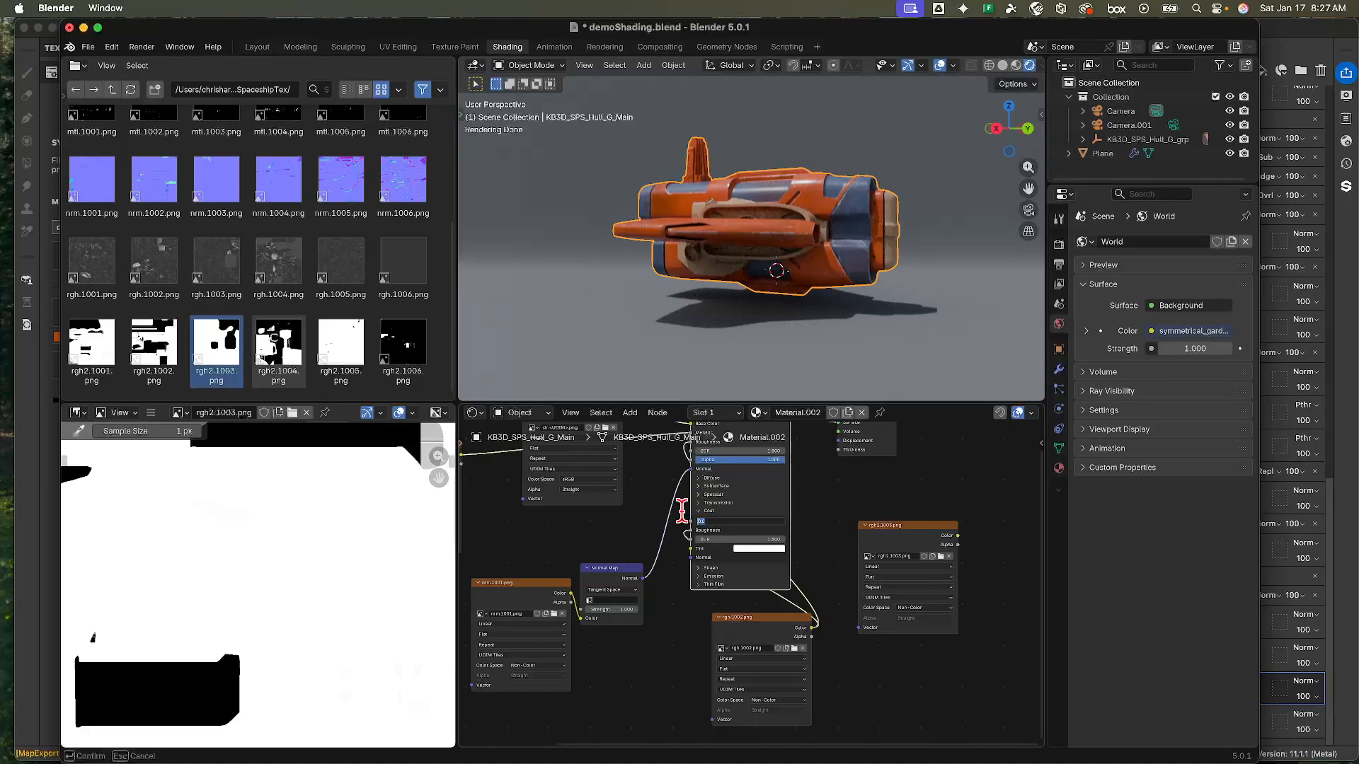
key("Return")
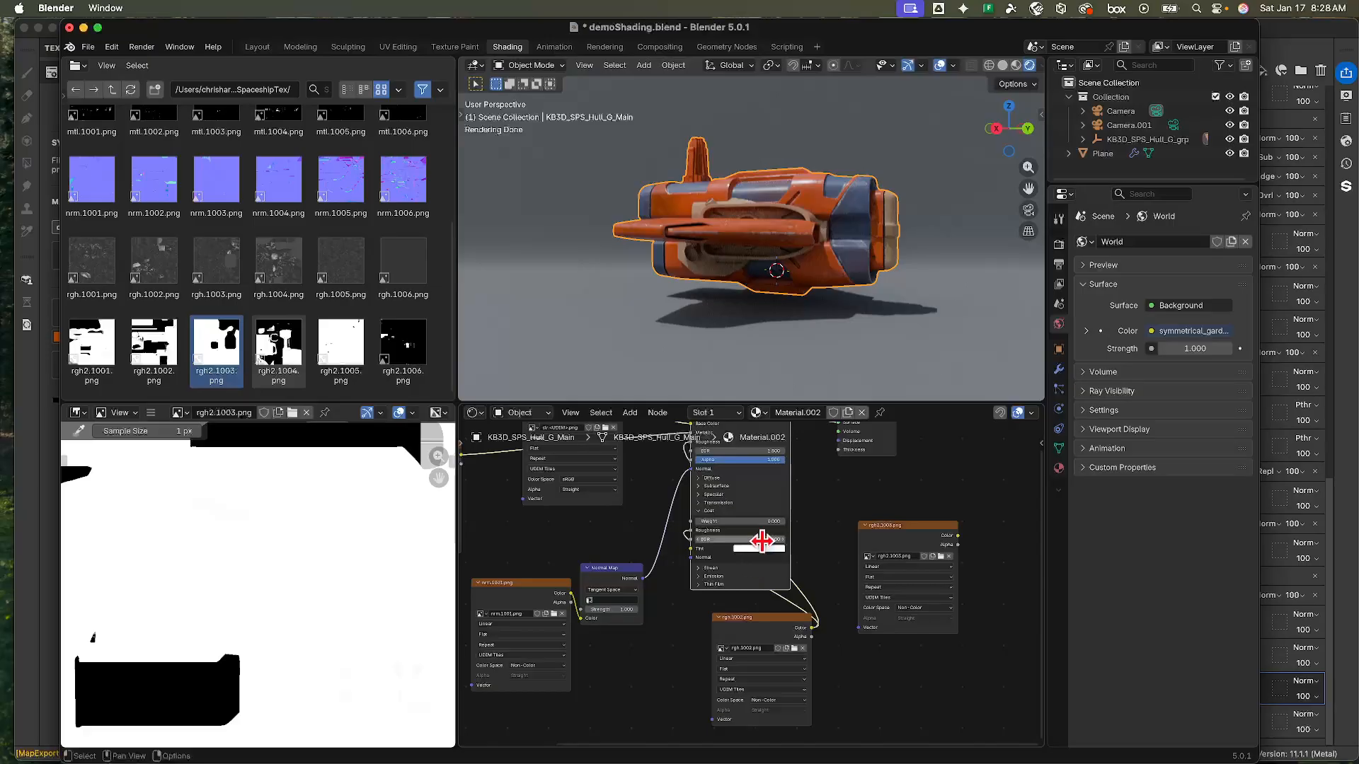
key("super+z")
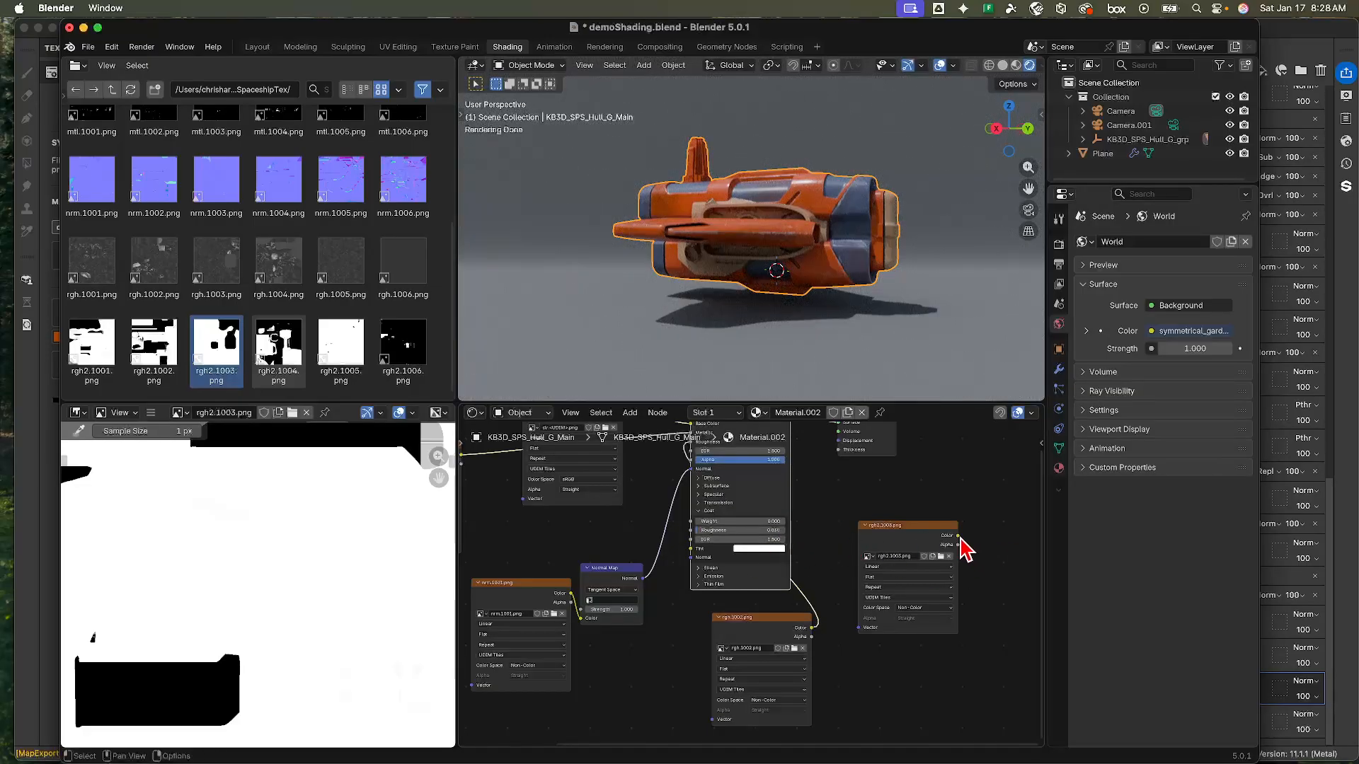
- Connect the rgh2 texture's color output to the Principled BSDF's Coat Weight and inspect the coated hull panels up close
left_click_drag(958, 536, 691, 522)
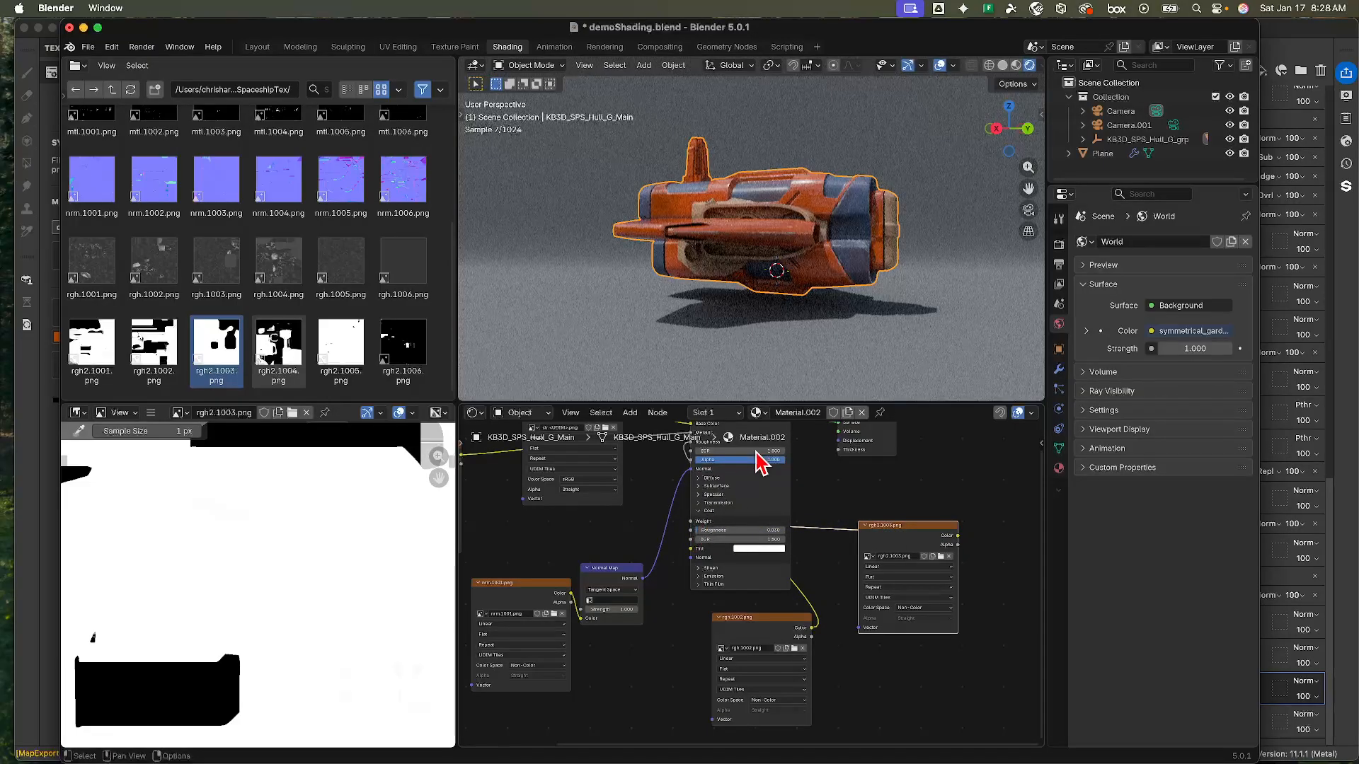
scroll(849, 220, "up", 3)
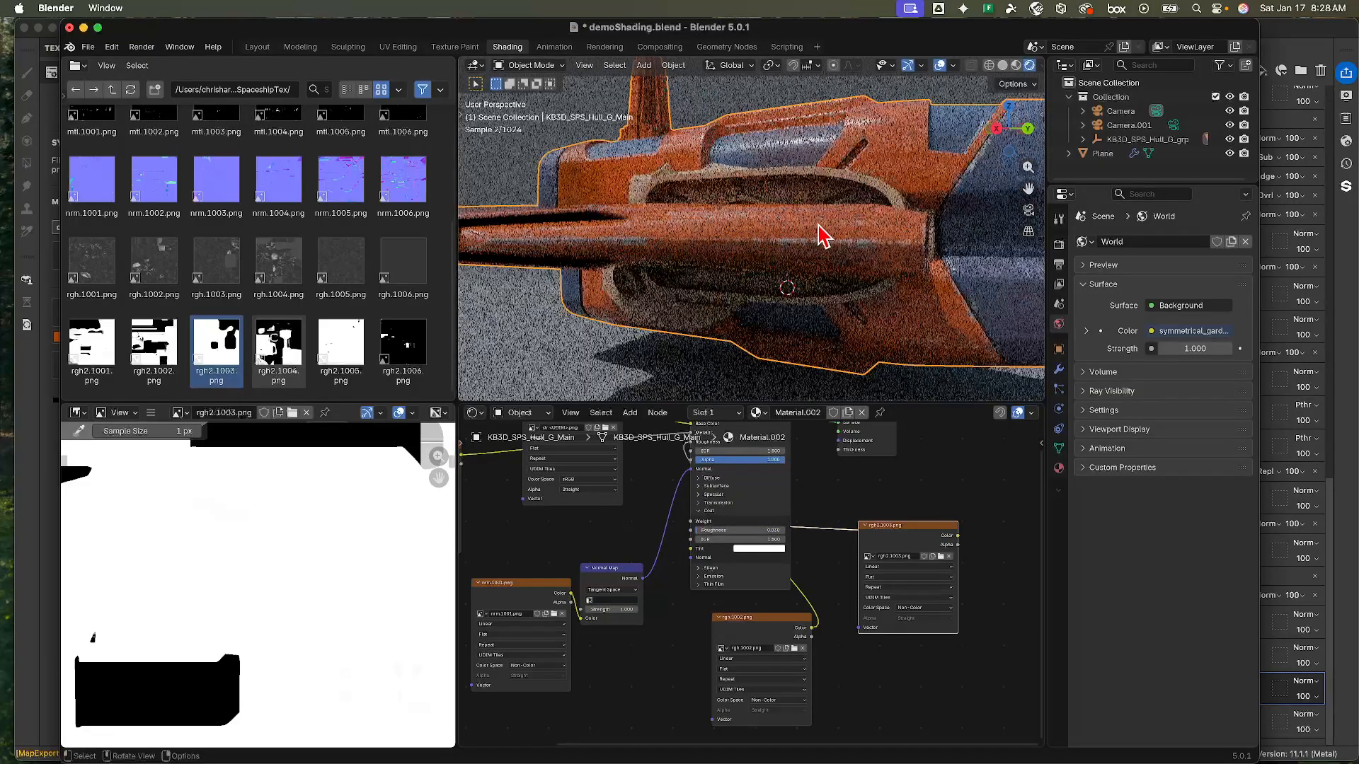
scroll(853, 223, "up", 2)
middle_click_drag(848, 211, 805, 237)
scroll(862, 189, "down", 4)
scroll(809, 225, "up", 4)
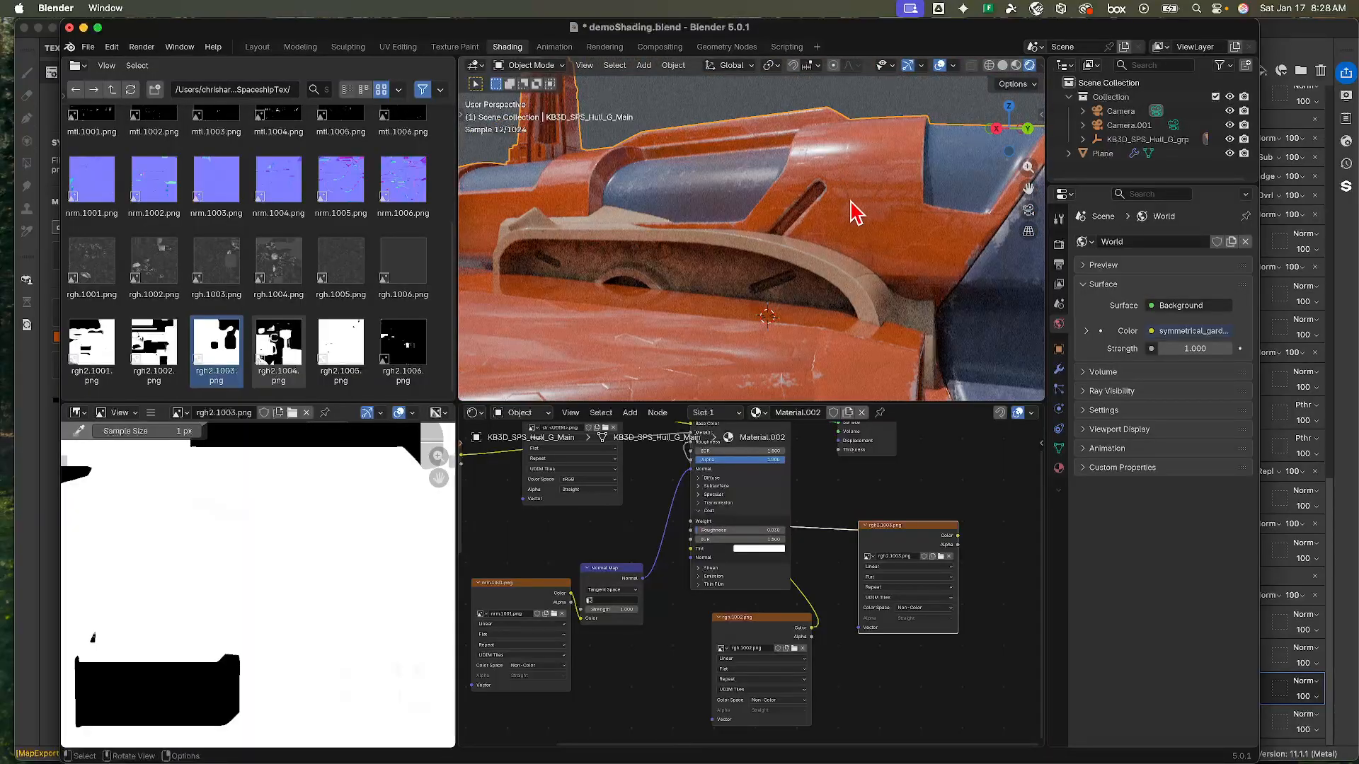
left_click_drag(843, 215, 828, 358, "alt")
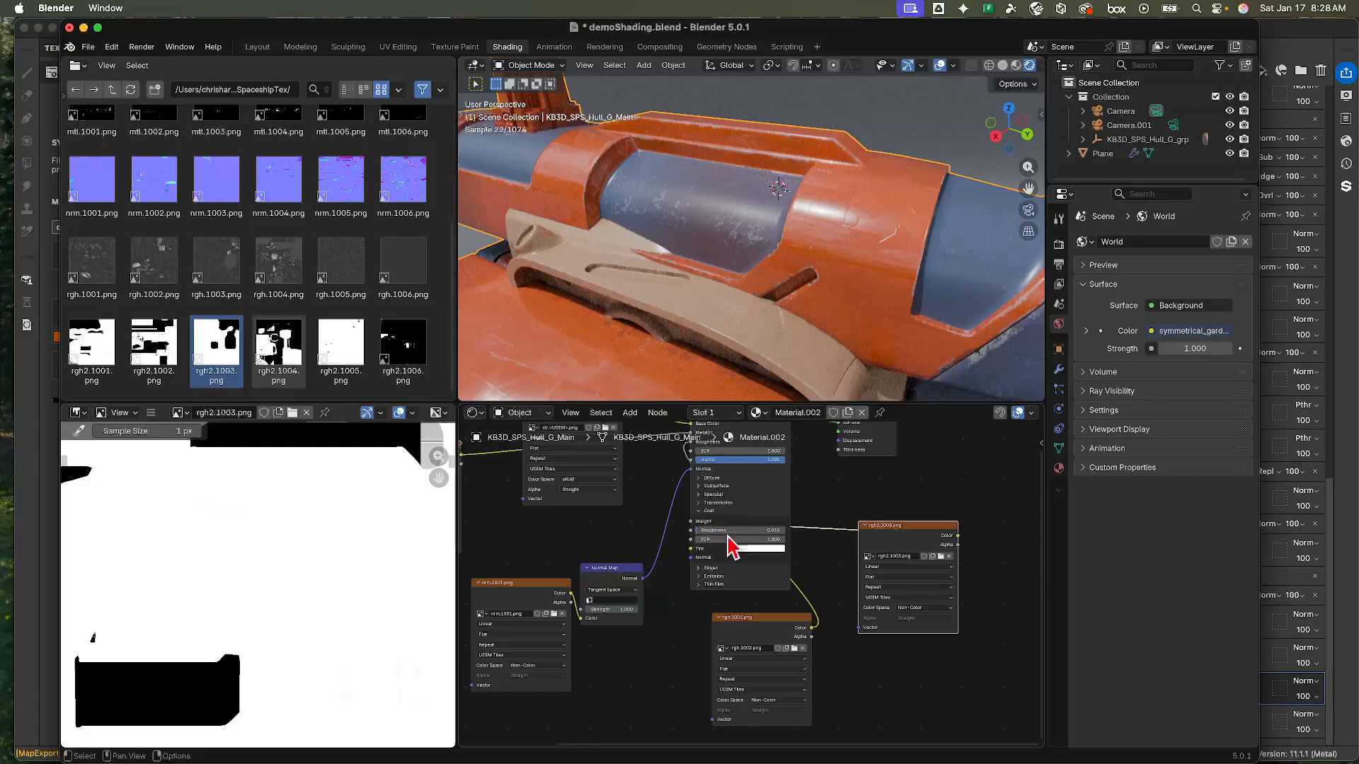
- Try higher and lower Coat Roughness values on the Principled BSDF to compare the hull's reflections
mouse_move(730, 530)
left_mouse_down()
mouse_move(778, 530)
mouse_move(756, 531)
left_mouse_up()
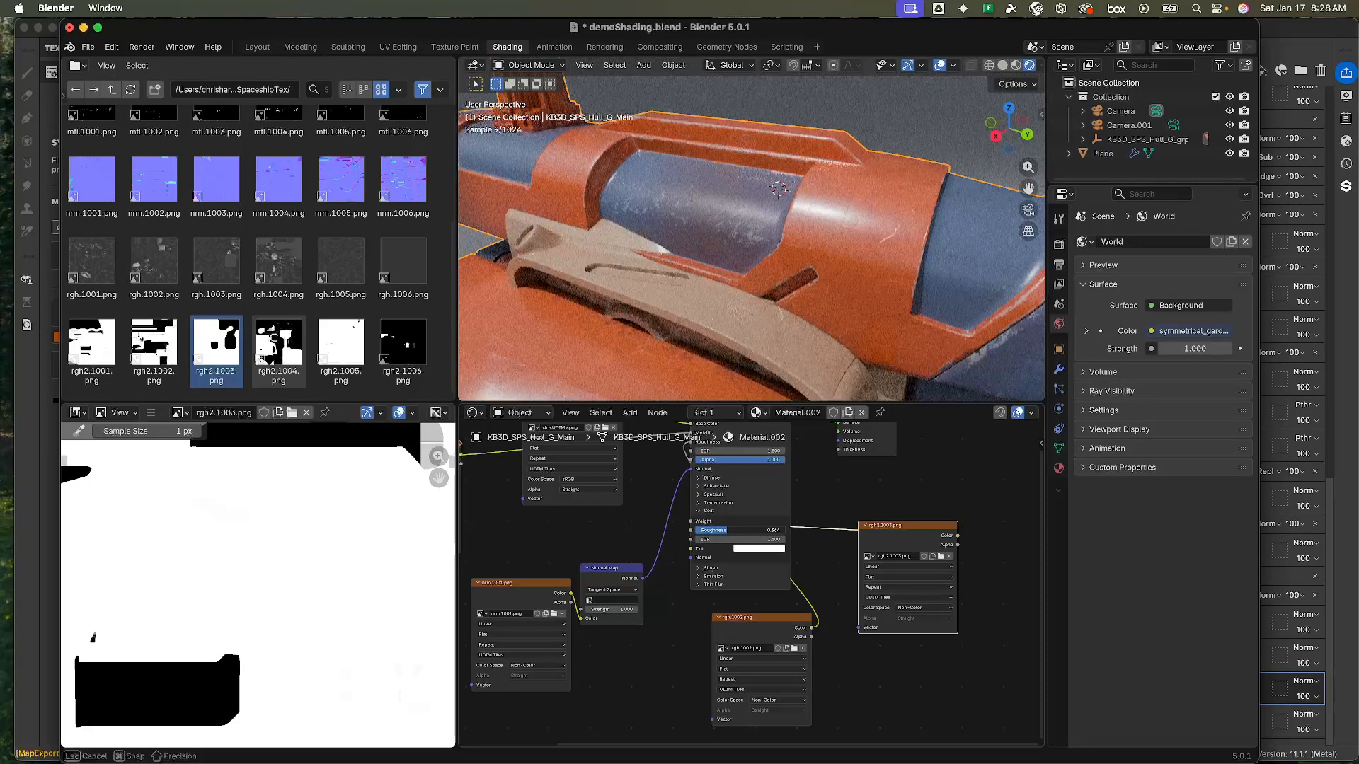
left_click_drag(736, 530, 676, 531)
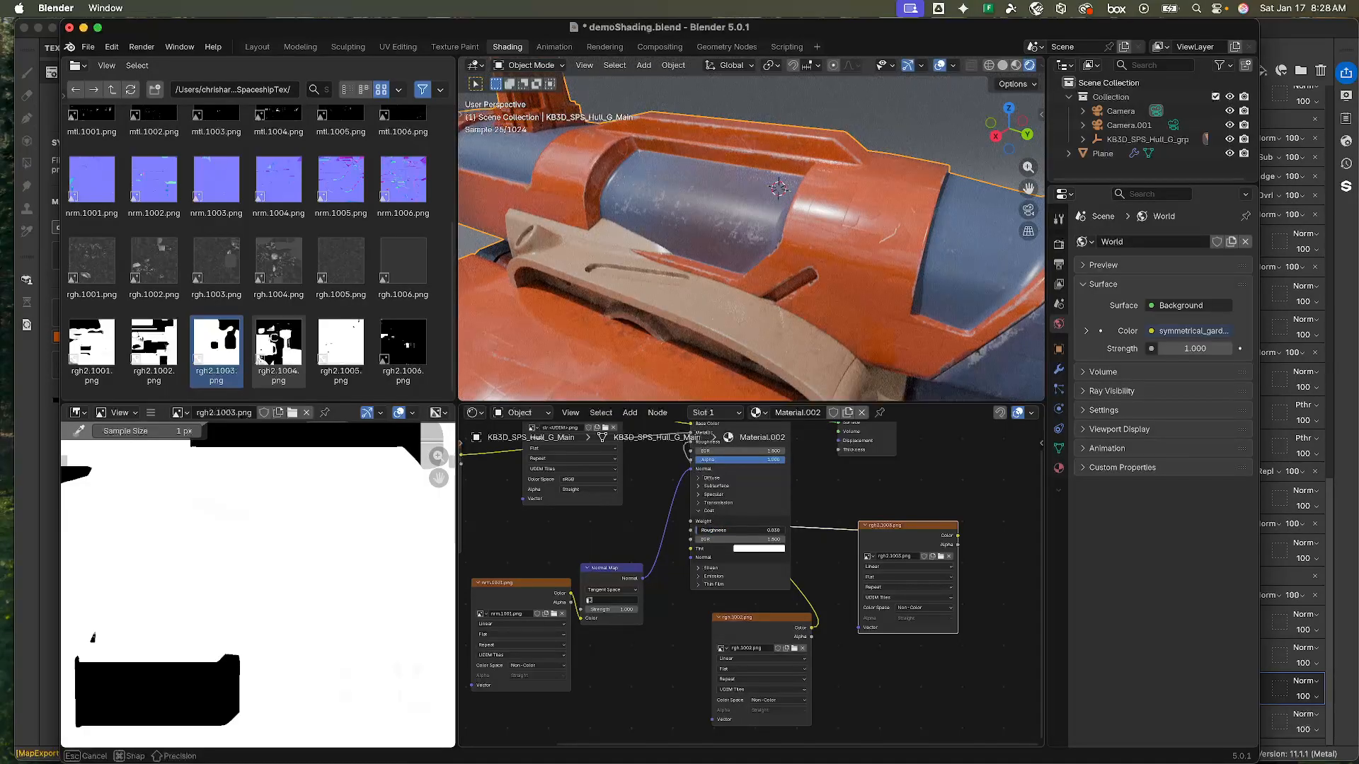
left_click_drag(701, 544, 718, 546)
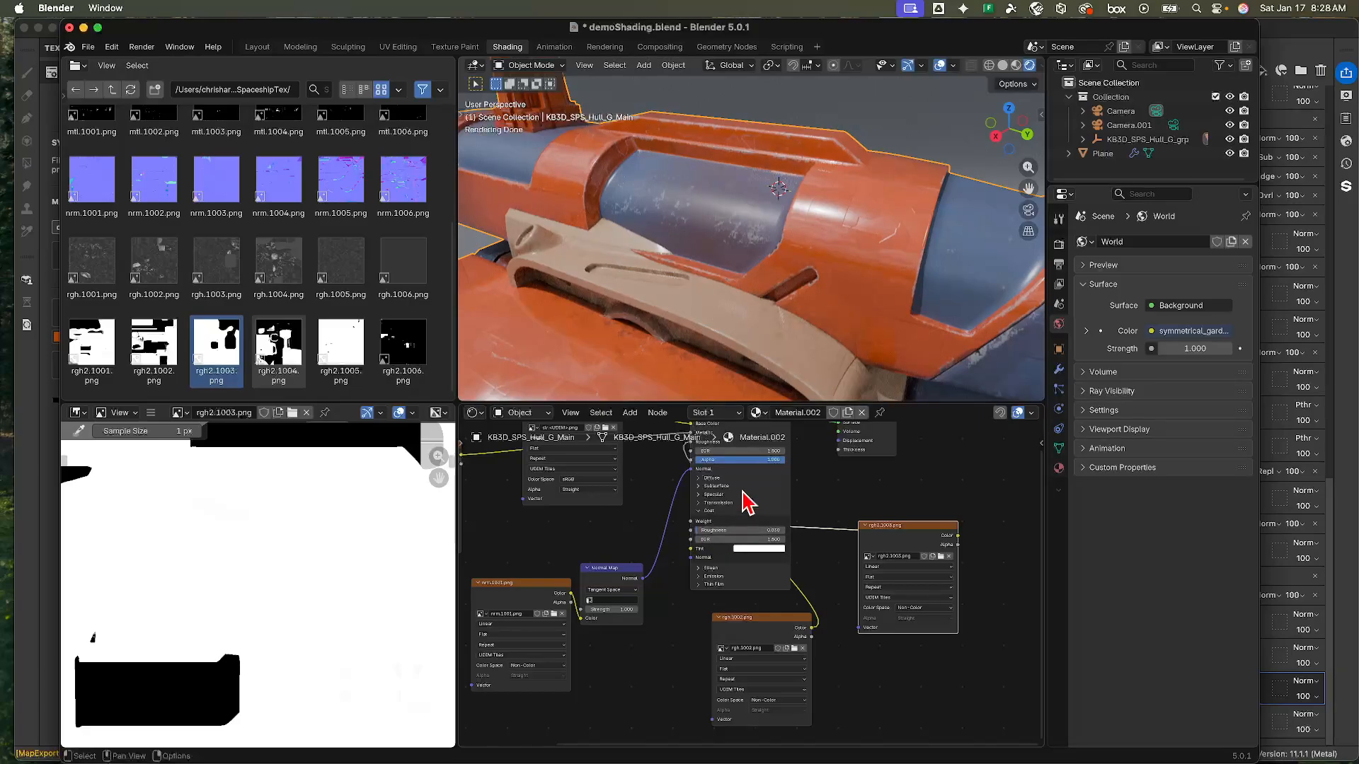
- Set the Coat Tint to pink and connect the rgh texture's color output to Coat Roughness
left_click(762, 550)
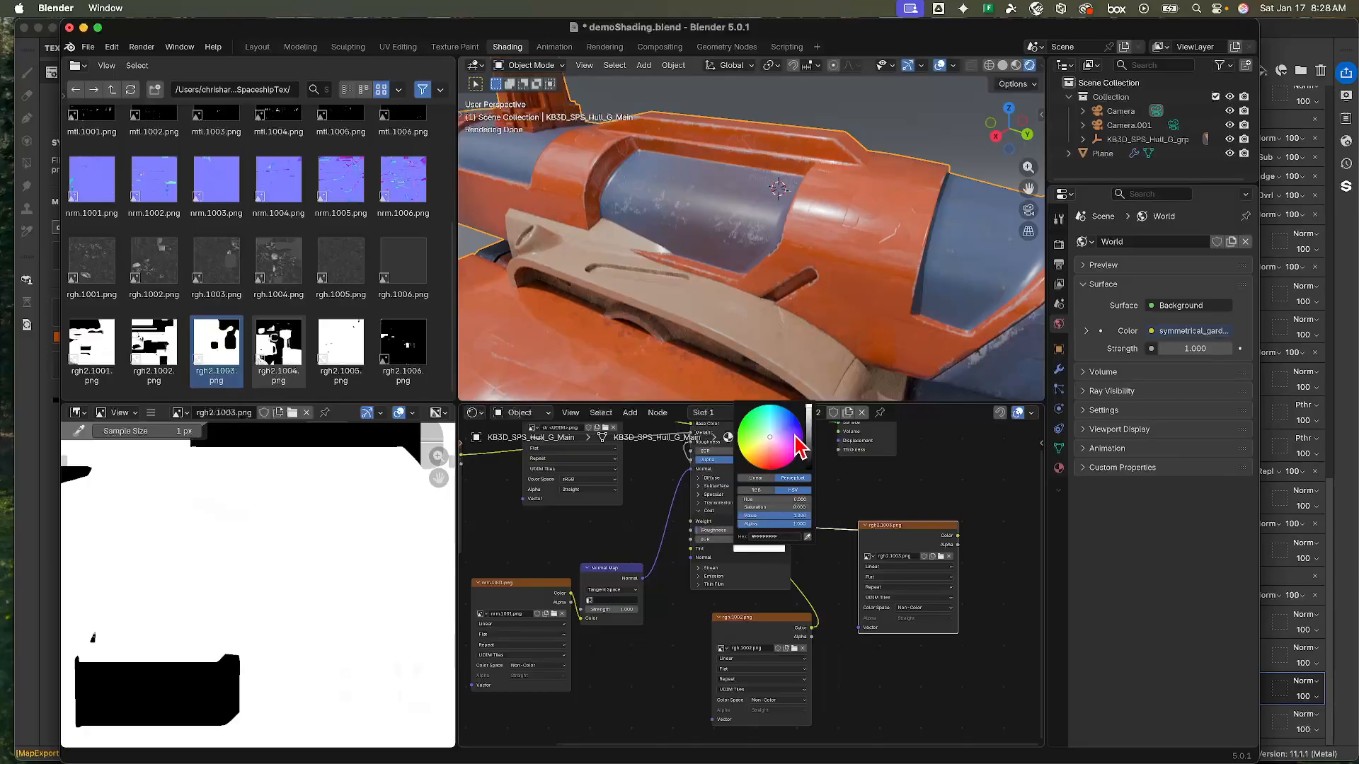
mouse_move(781, 448)
left_mouse_down()
mouse_move(791, 456)
mouse_move(778, 469)
mouse_move(764, 460)
mouse_move(777, 464)
mouse_move(775, 440)
mouse_move(781, 457)
left_mouse_up()
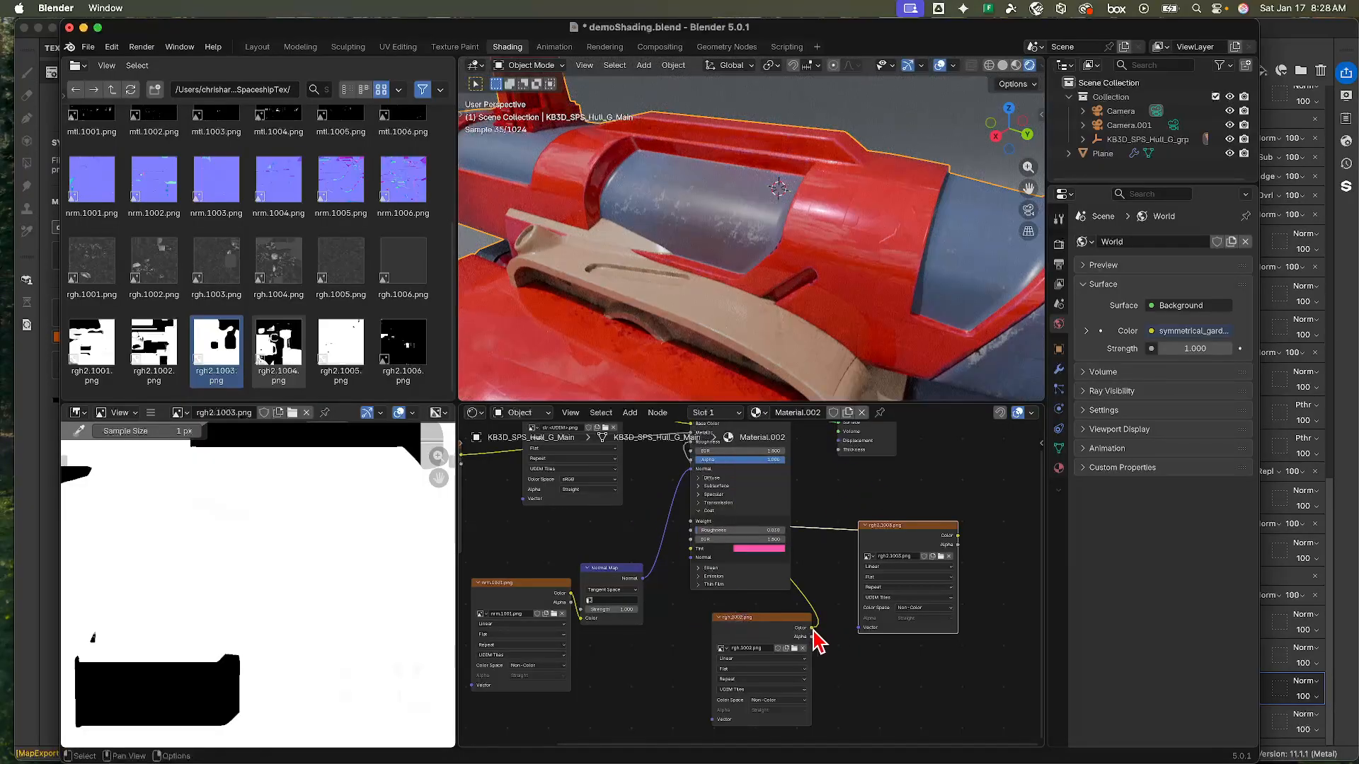
left_click_drag(812, 627, 690, 530)
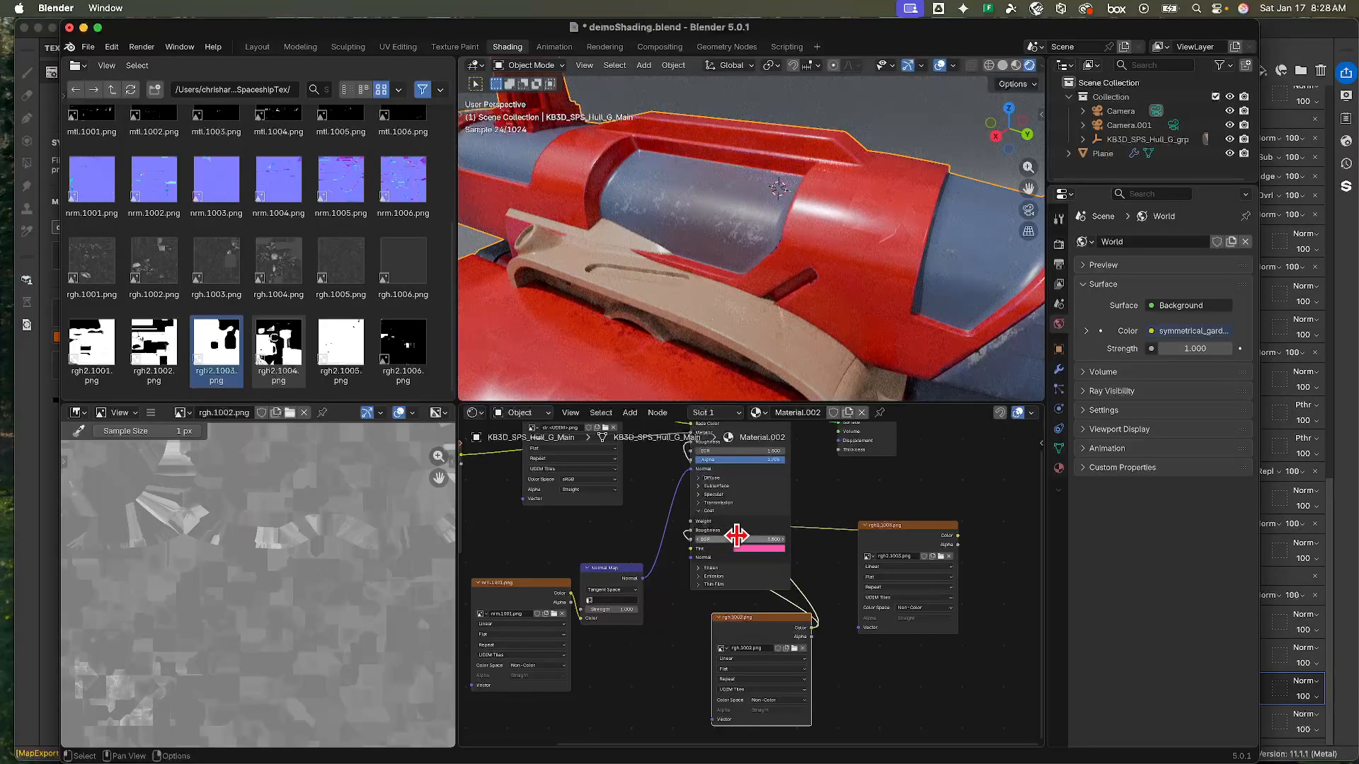
left_click_drag(750, 613, 713, 649)
middle_click_drag(788, 617, 828, 676)
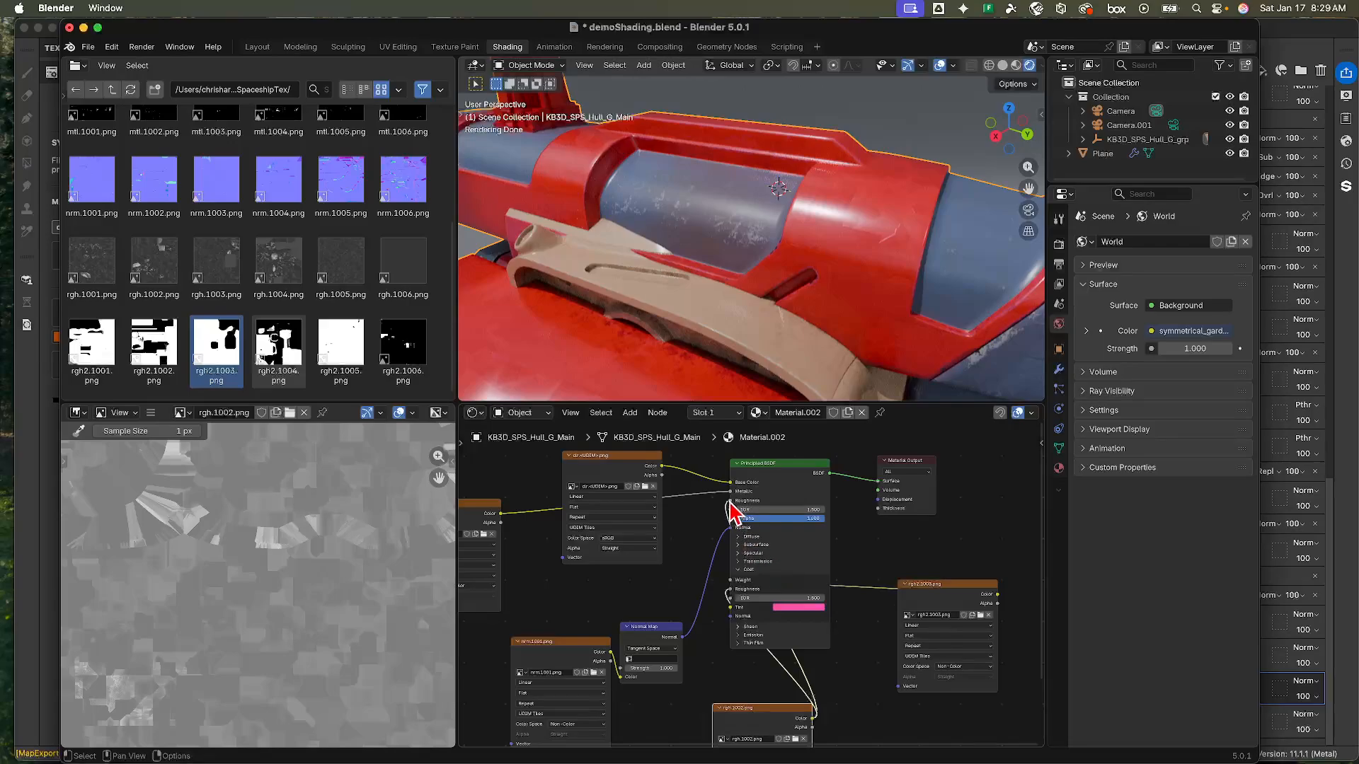
- Disconnect the rgh texture from the Principled BSDF's base Roughness and move the rgh2 texture node beside the rgh node
left_click_drag(727, 516, 754, 460)
key("Escape")
scroll(740, 499, "up", 1)
scroll(740, 499, "up", 1)
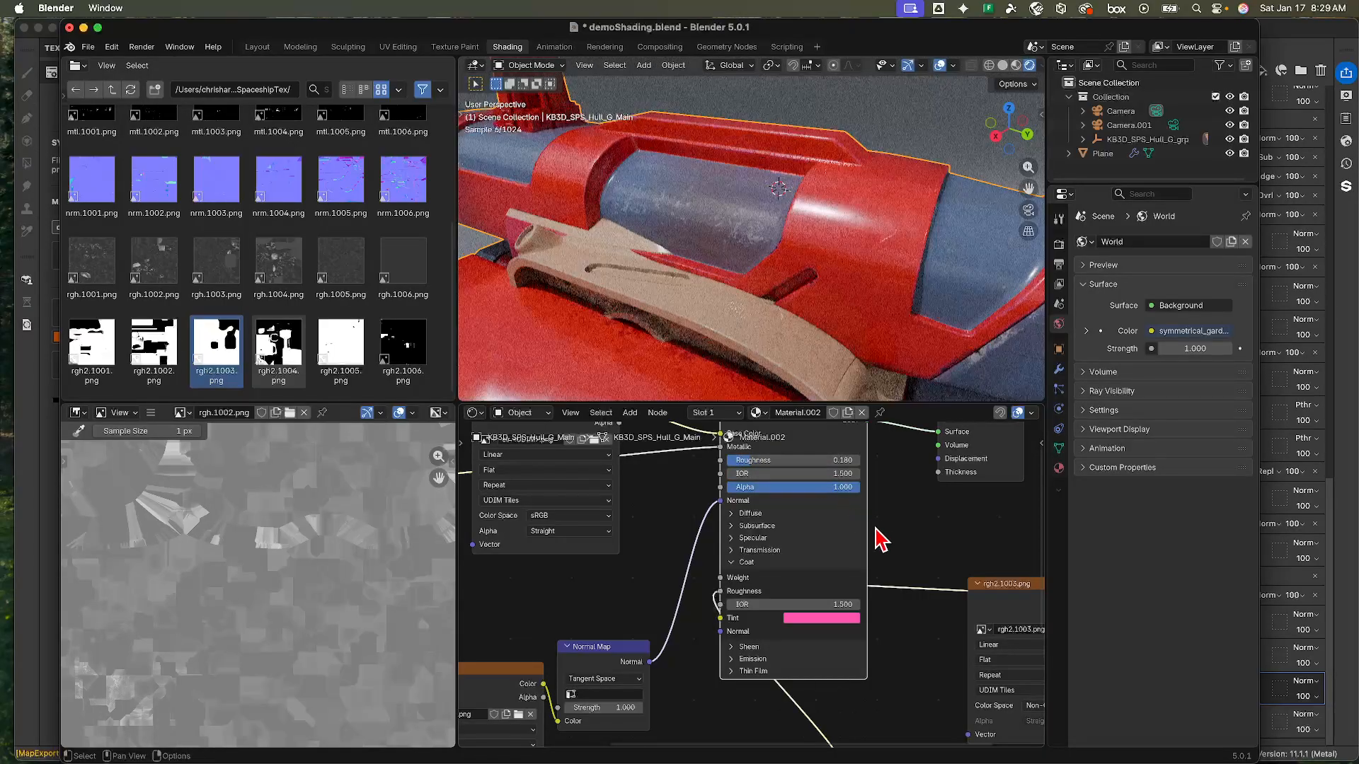
scroll(904, 560, "down", 2)
middle_click_drag(905, 559, 786, 479)
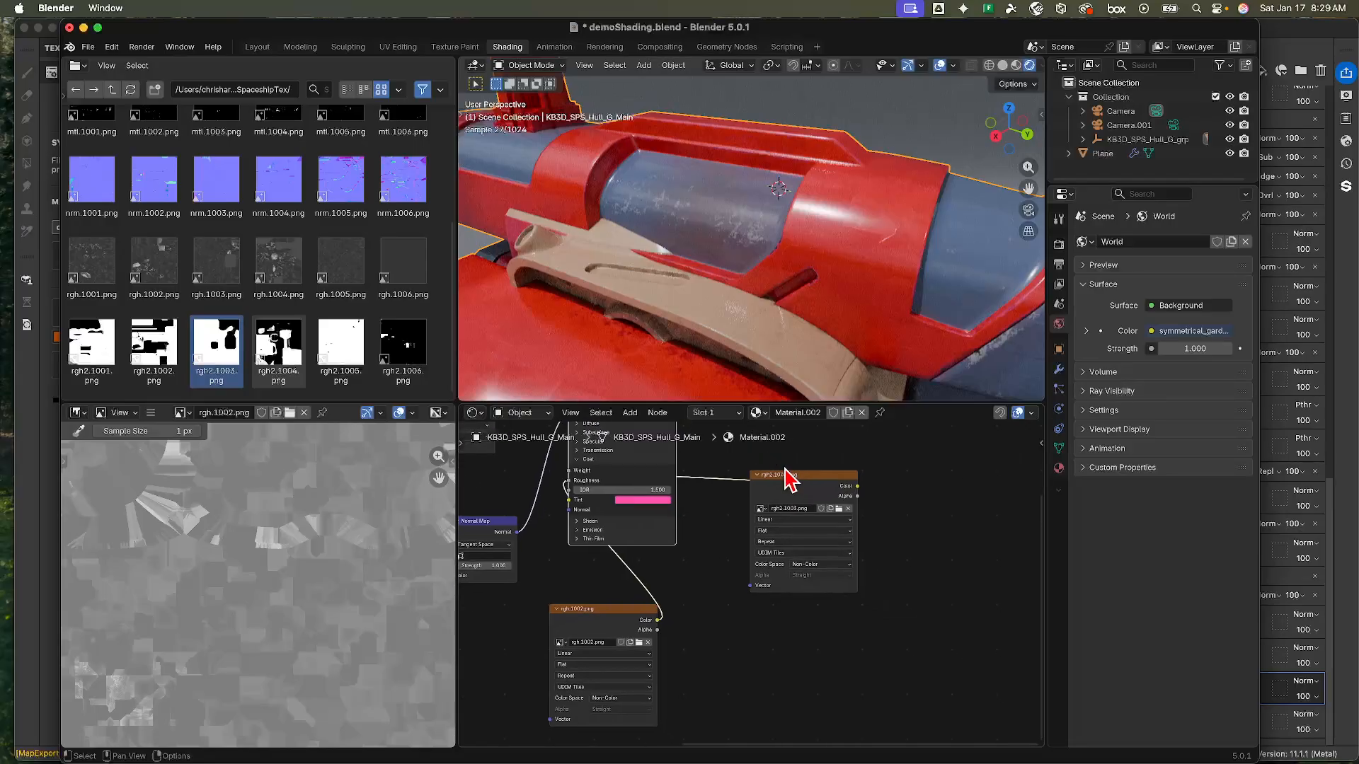
left_click_drag(786, 479, 781, 559)
left_click(781, 560)
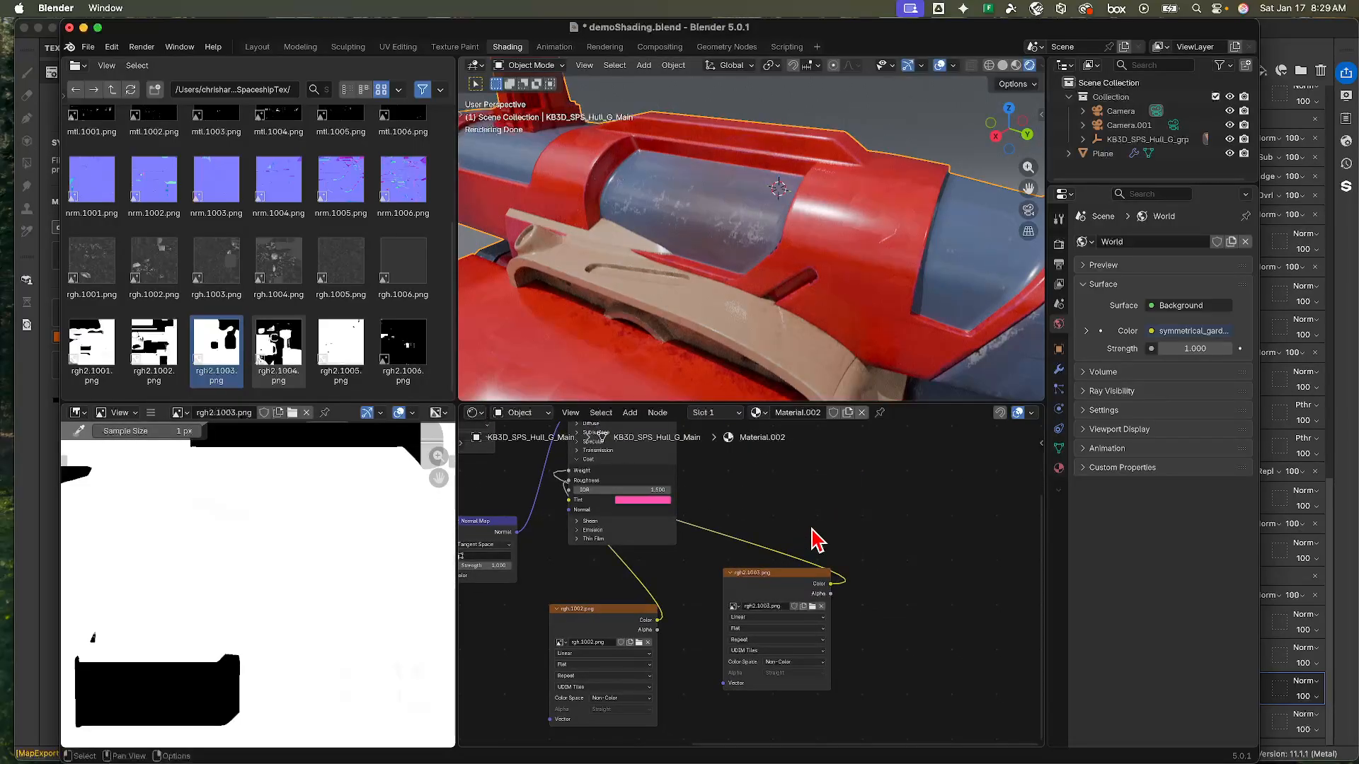
- Add a float Mix node and connect the rgh2 texture's color output to its Factor
key("shift+a")
type("mix")
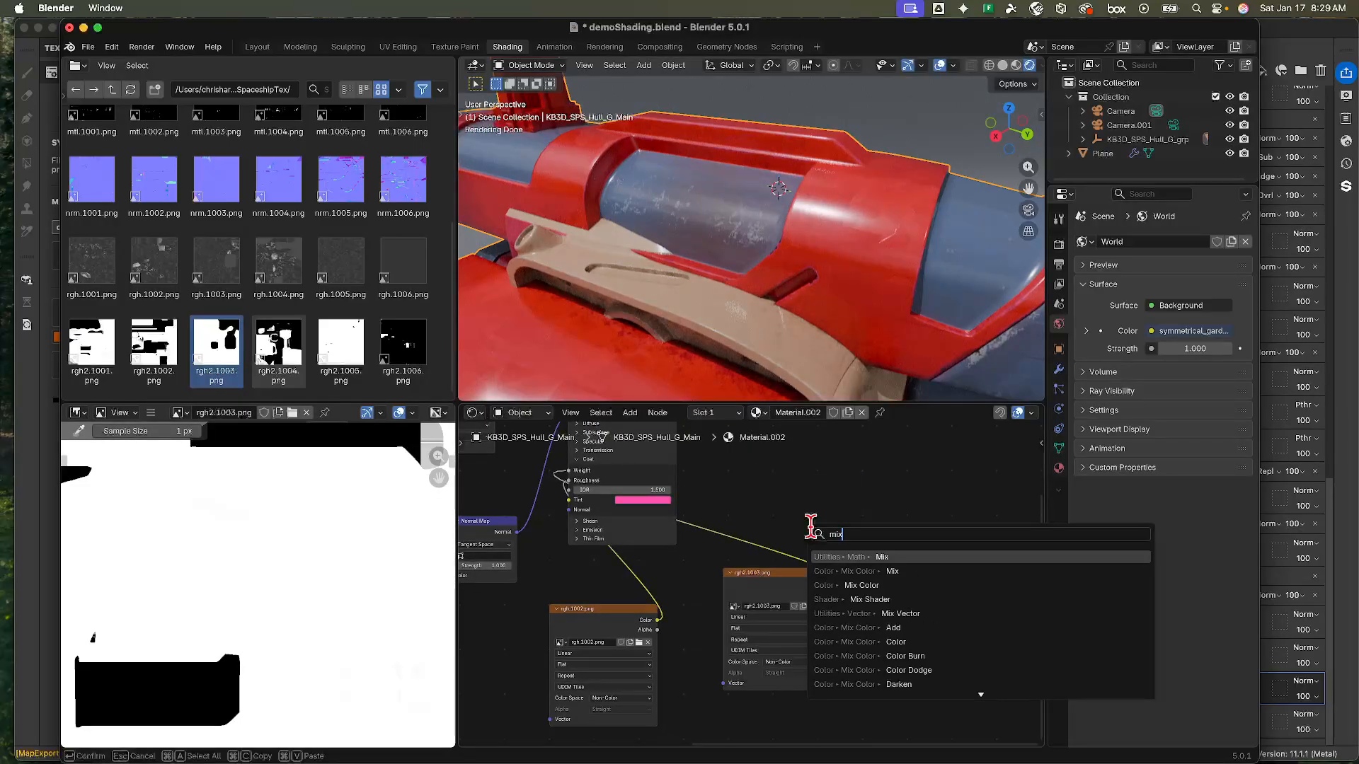
key("Return")
left_click(880, 488)
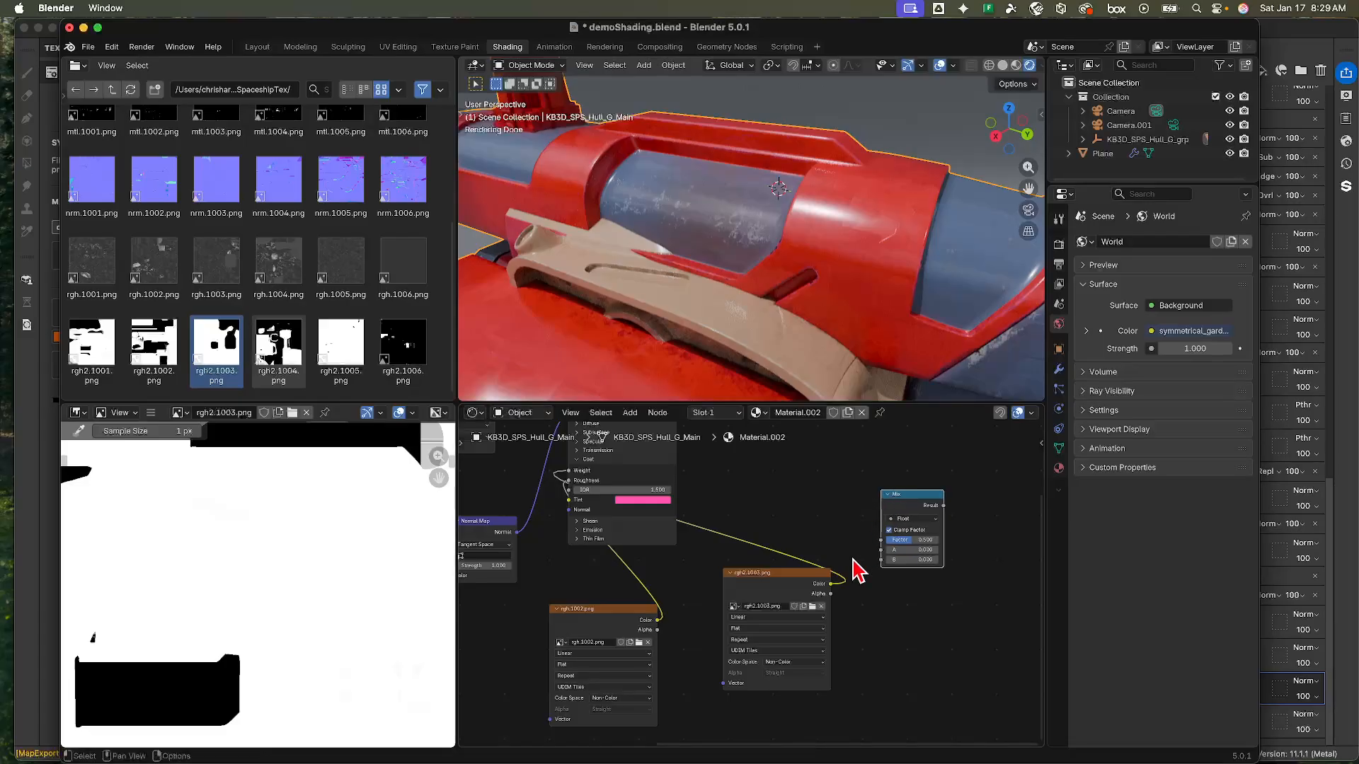
left_click_drag(834, 584, 877, 542)
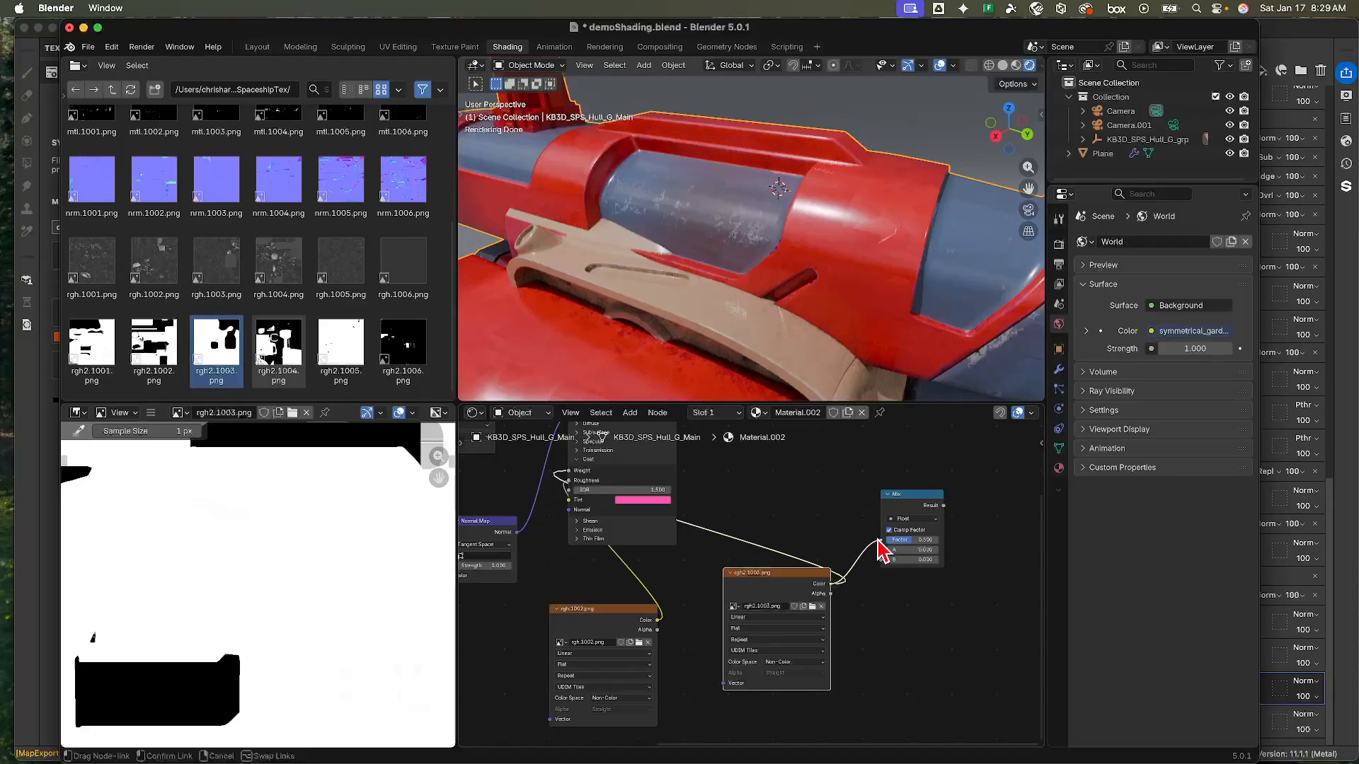
left_click_drag(879, 540, 881, 542)
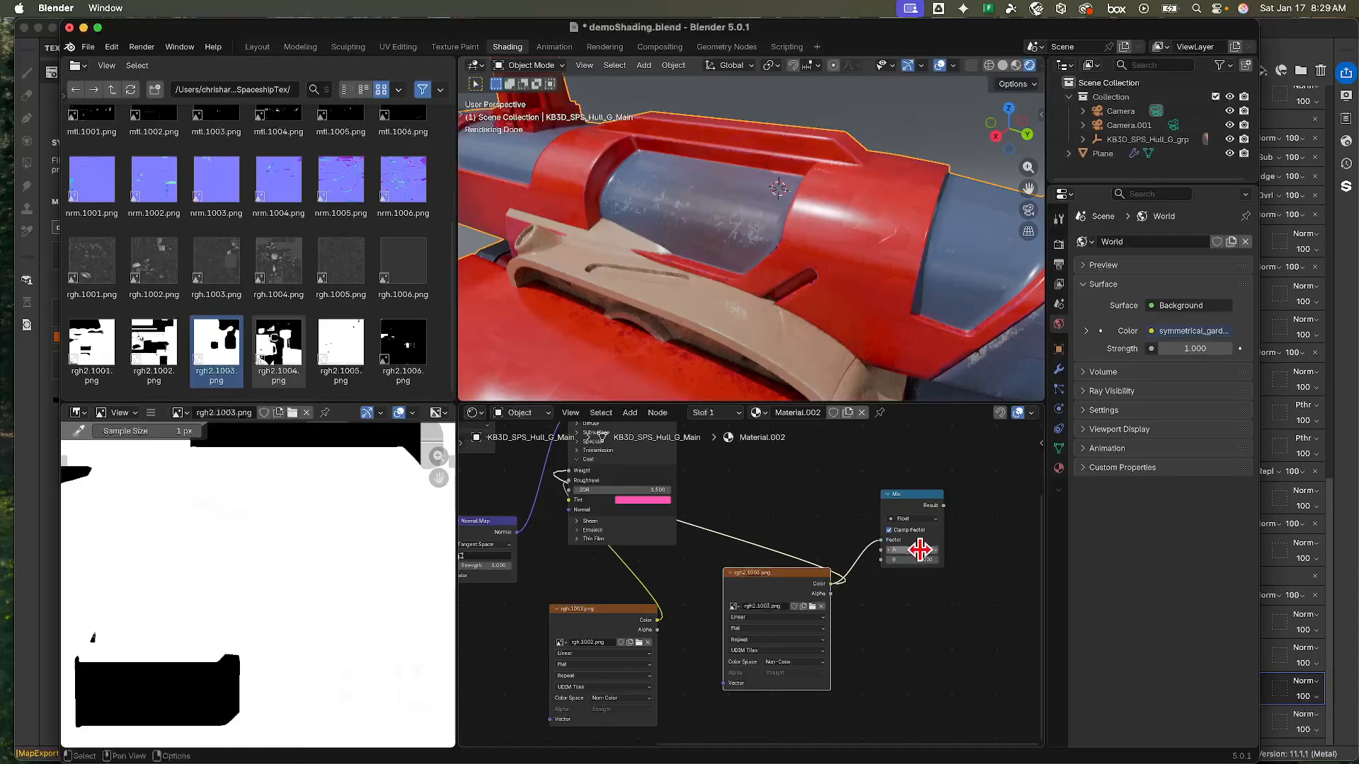
- Preview the Mix result on the hull through the Material Output's Surface input
middle_click_drag(961, 522, 976, 604)
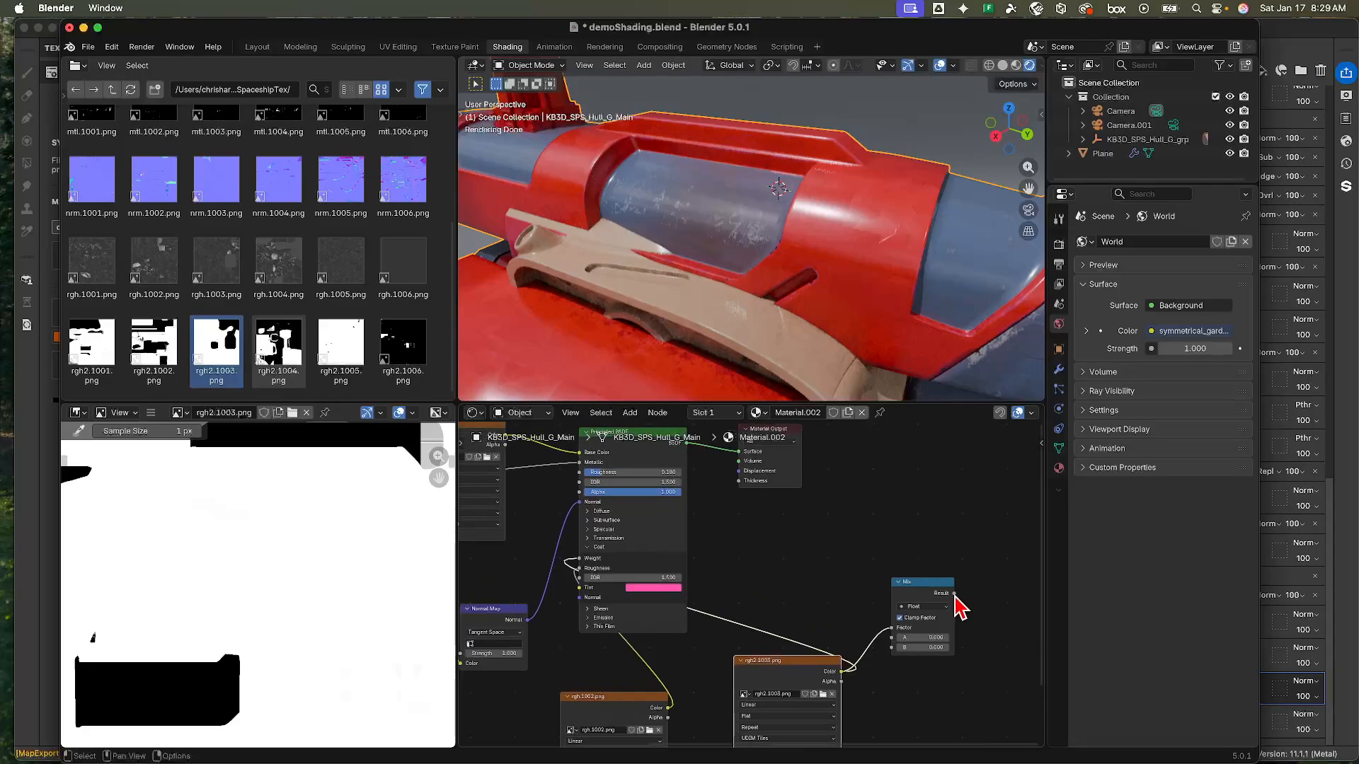
left_click_drag(953, 590, 756, 463)
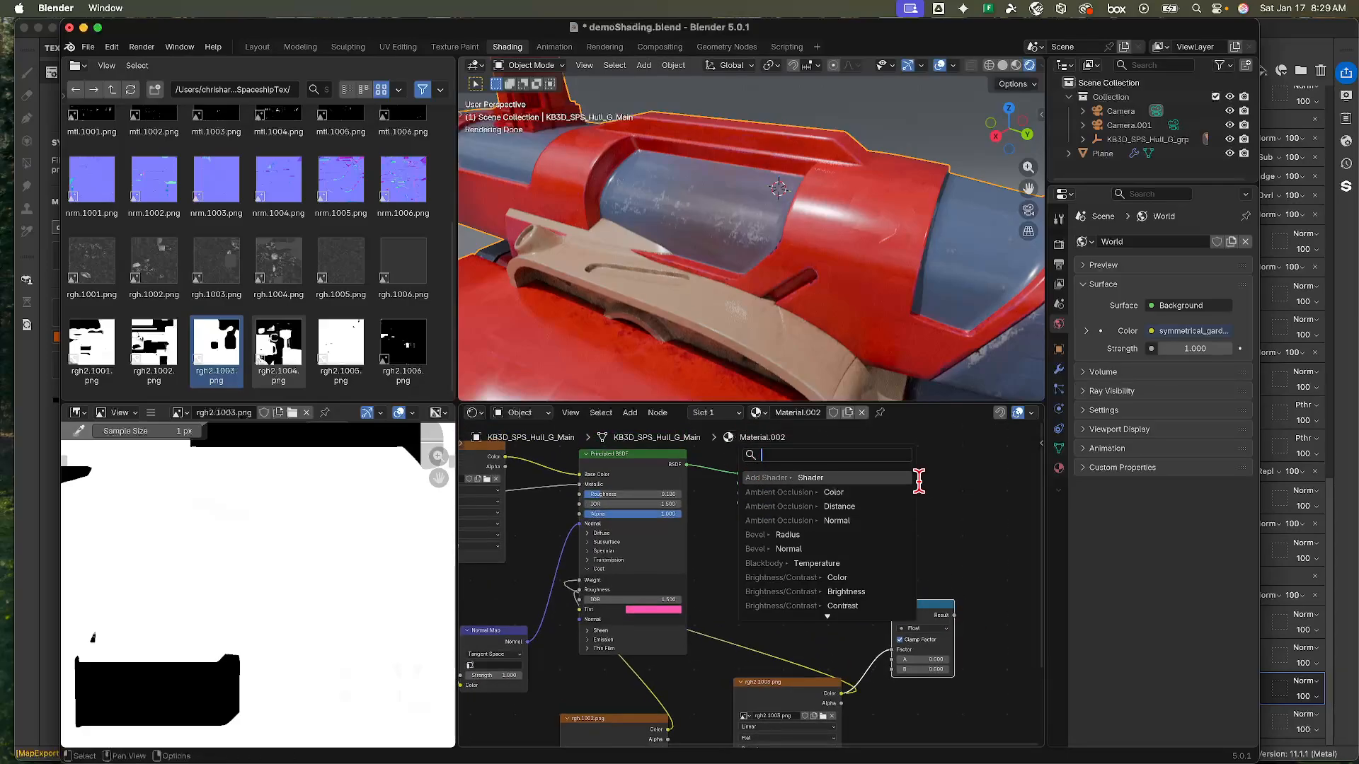
key("Escape")
left_click_drag(954, 615, 738, 474)
scroll(874, 613, "down", 3)
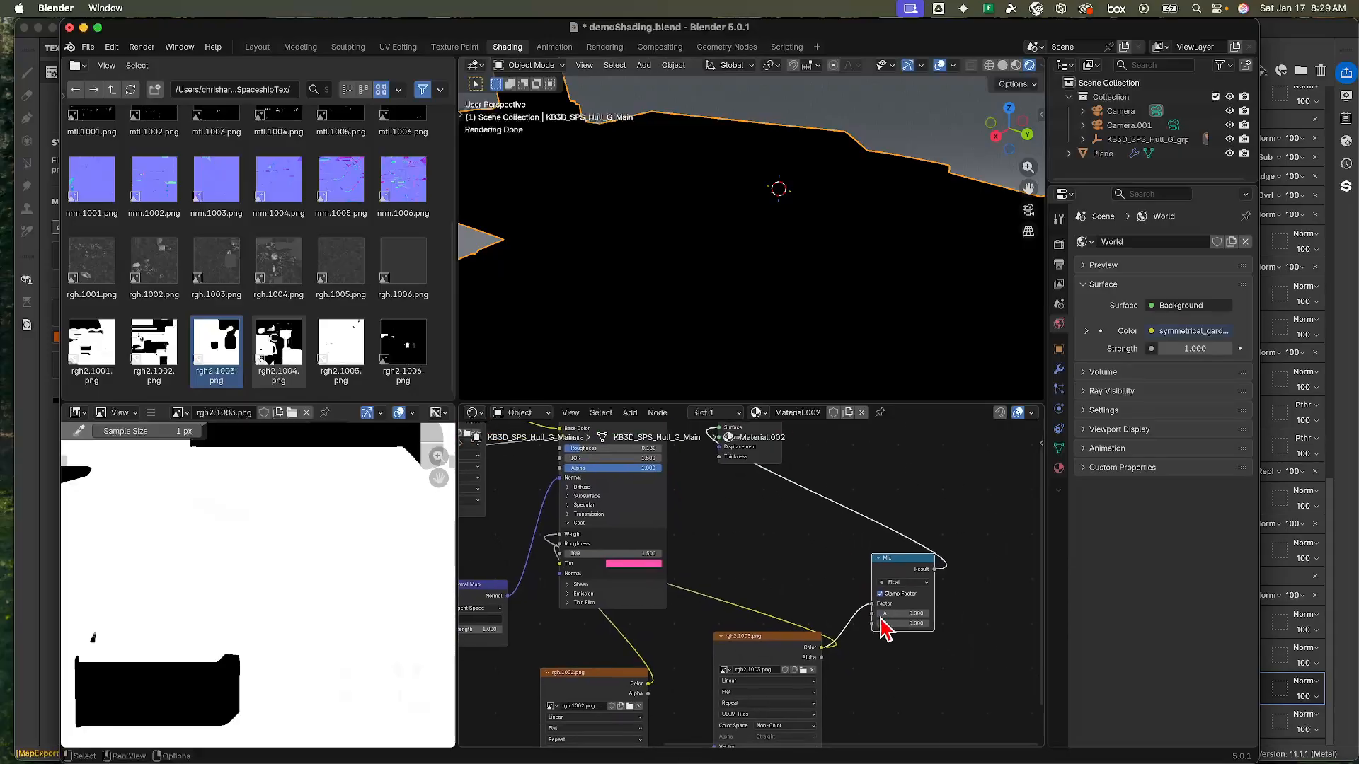
- Connect the rgh texture's color output to the Mix node's A input and raise its B value
mouse_move(898, 613)
left_mouse_down()
mouse_move(941, 613)
mouse_move(902, 613)
left_mouse_up()
middle_click_drag(716, 527, 797, 504)
left_click_drag(730, 656, 960, 594)
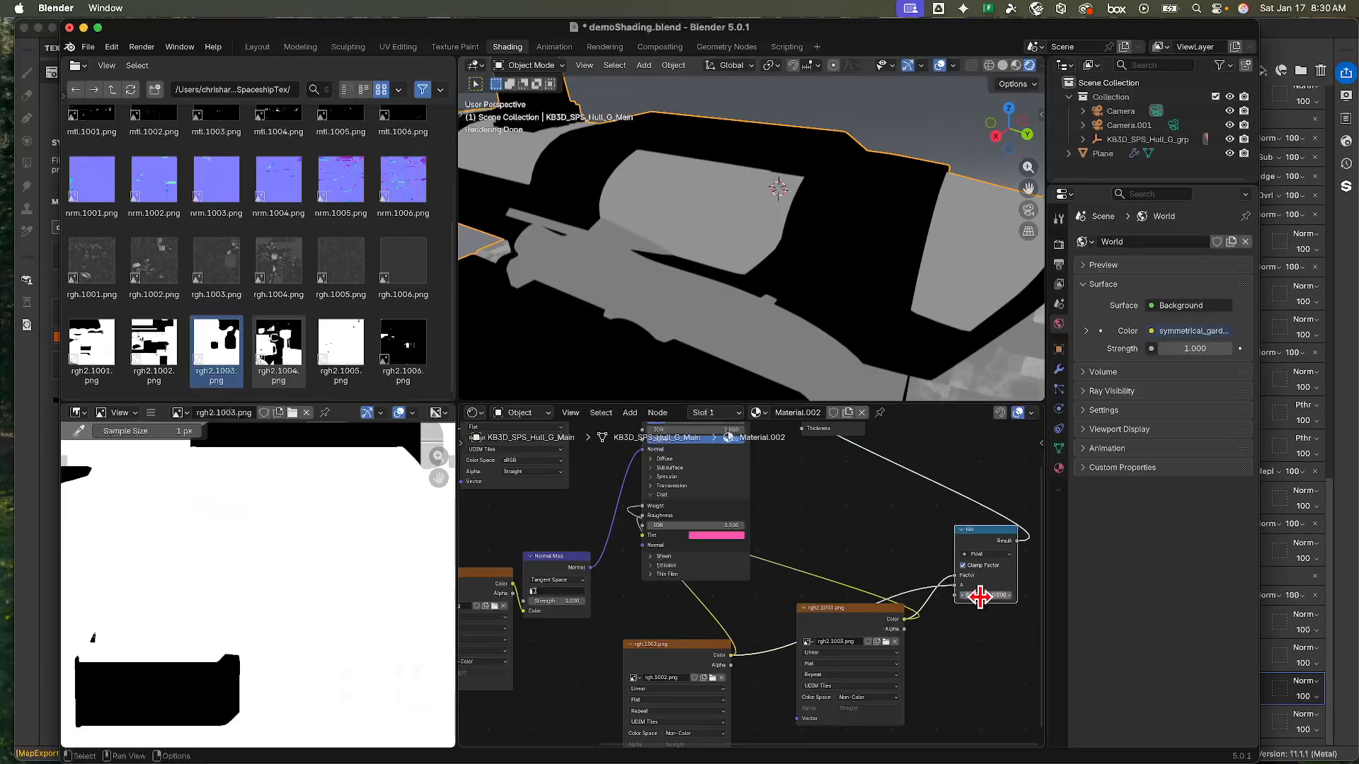
left_click_drag(985, 596, 991, 596)
middle_click_drag(983, 613, 989, 704)
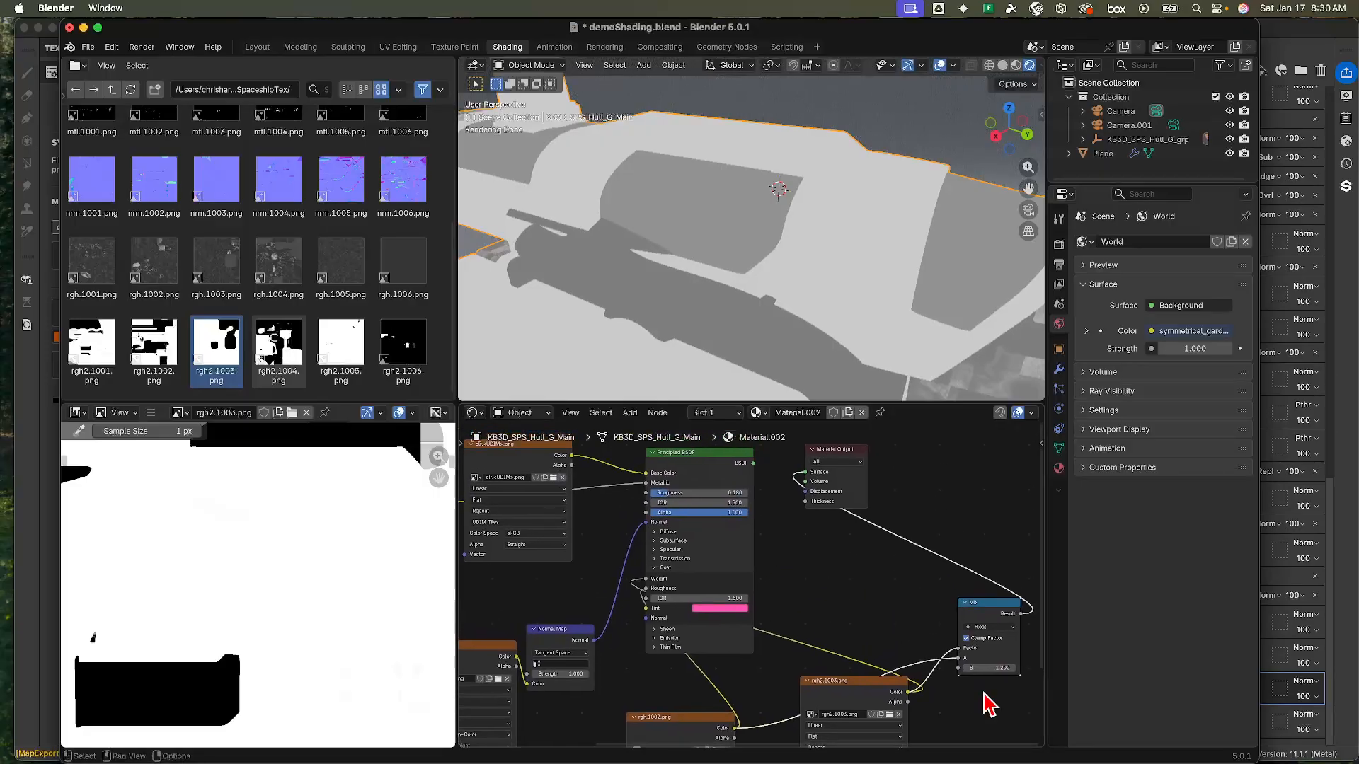
- Drive the Principled BSDF's Roughness with the Mix result at a B value of 4.000 and reconnect the shader to the Surface output
left_click_drag(1021, 614, 647, 497)
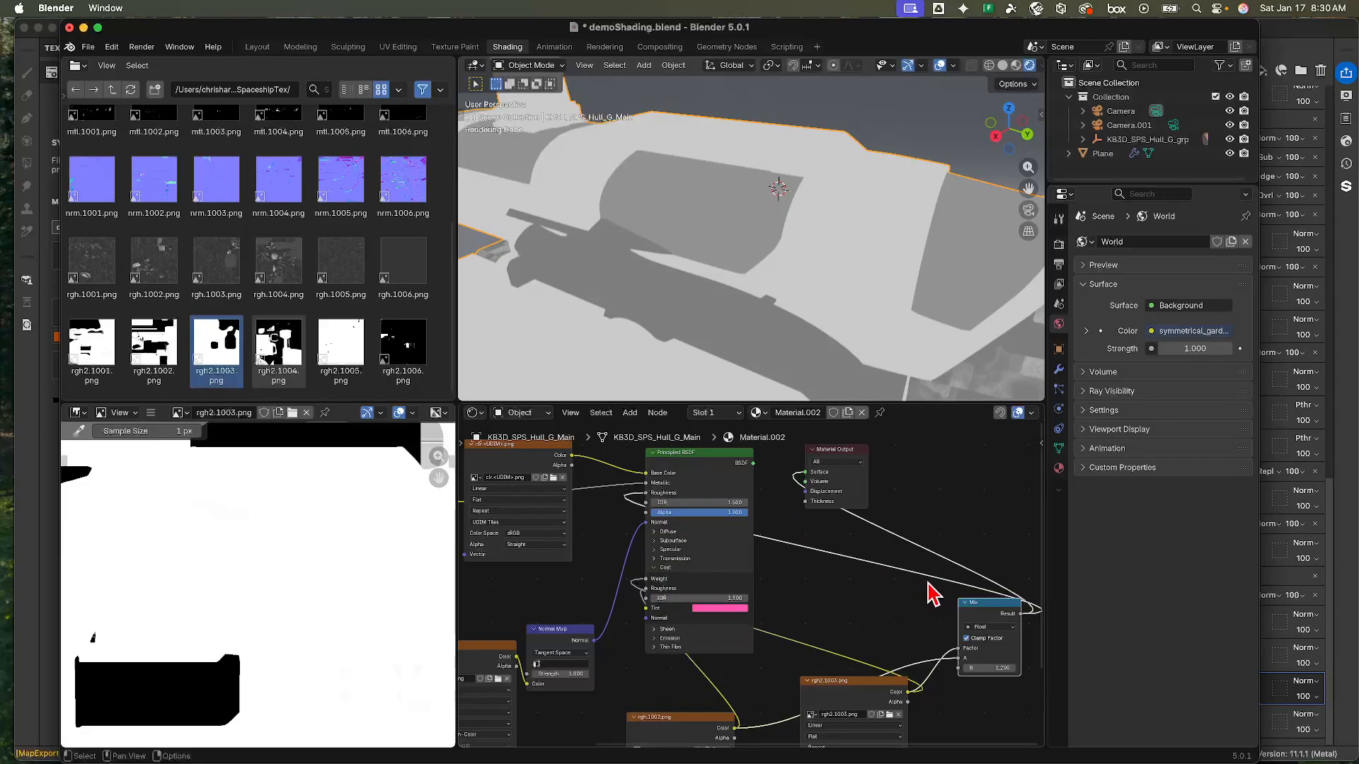
left_click_drag(753, 463, 807, 473)
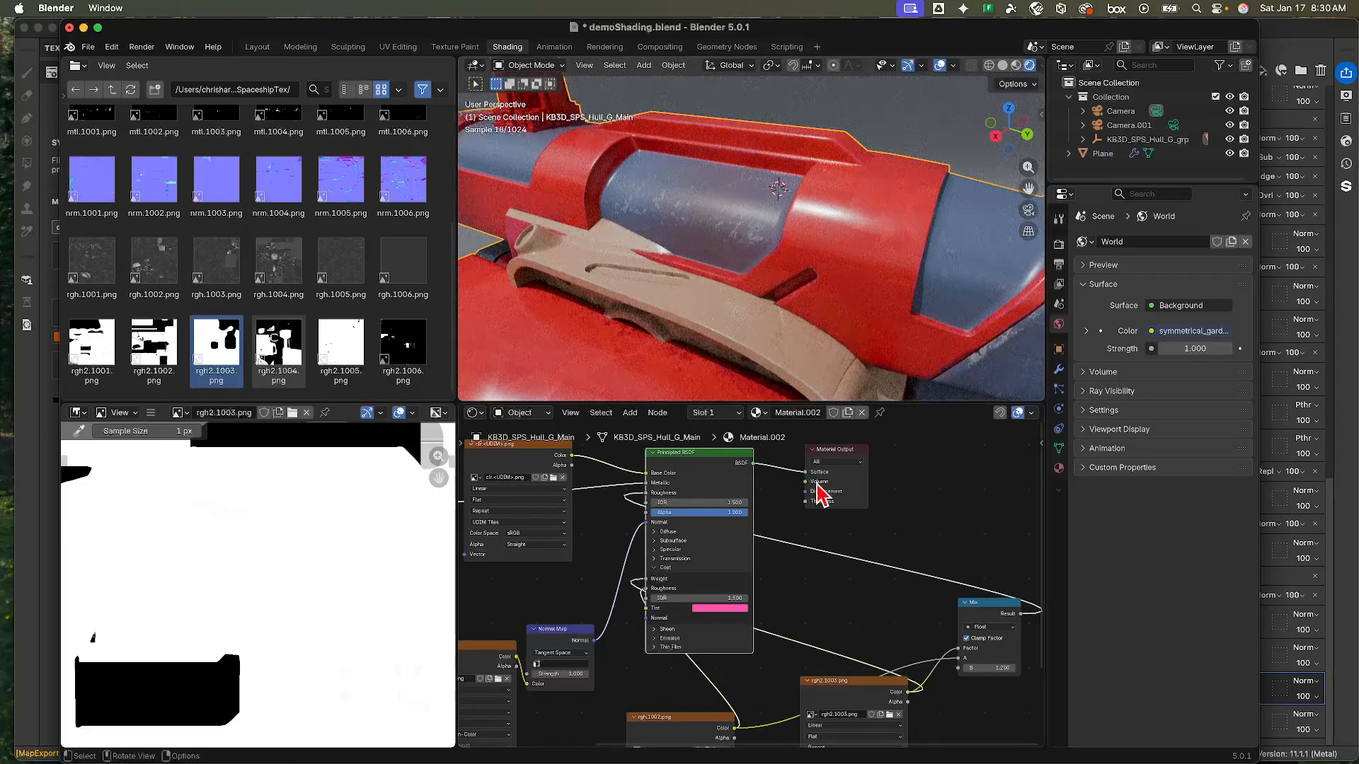
left_click_drag(991, 667, 862, 667)
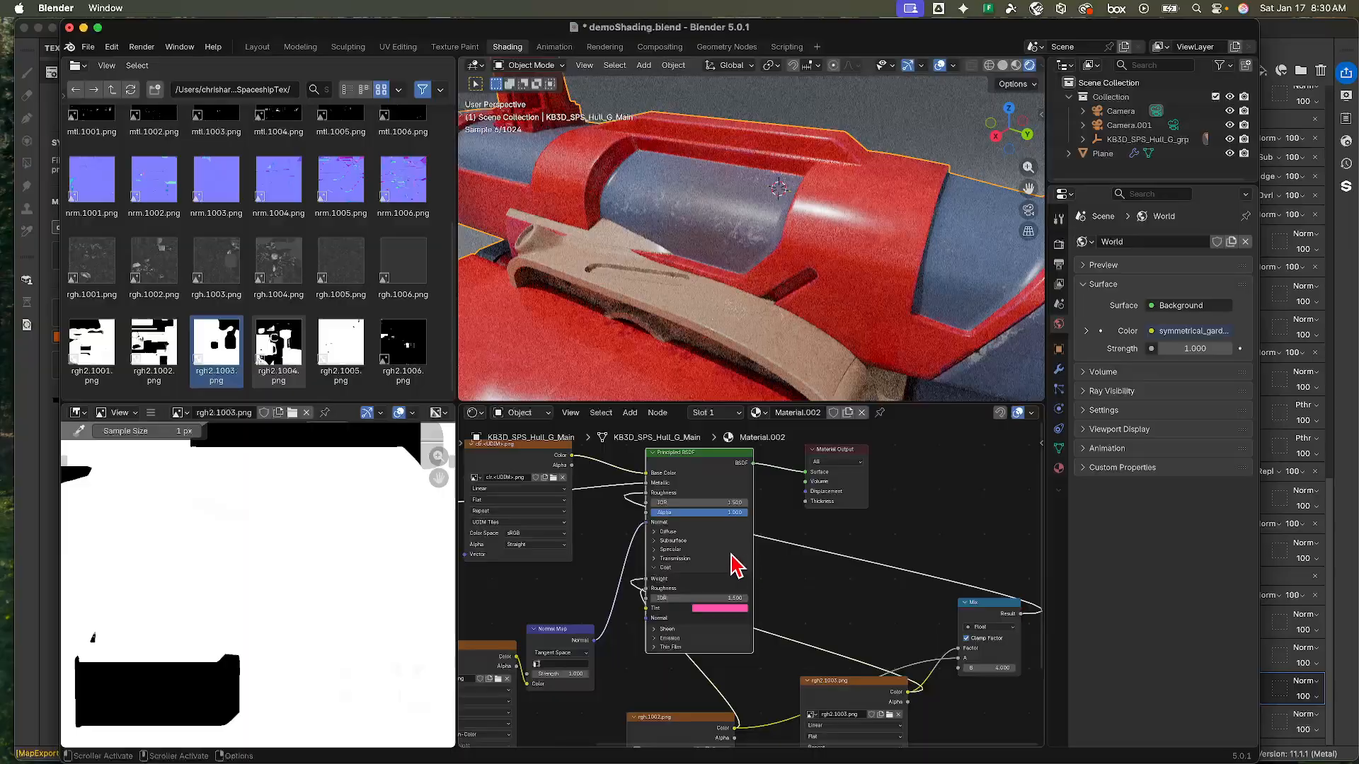
- Expand the Principled BSDF's Specular settings, try an IOR Level of 0.318 and undo it
scroll(713, 556, "up", 1)
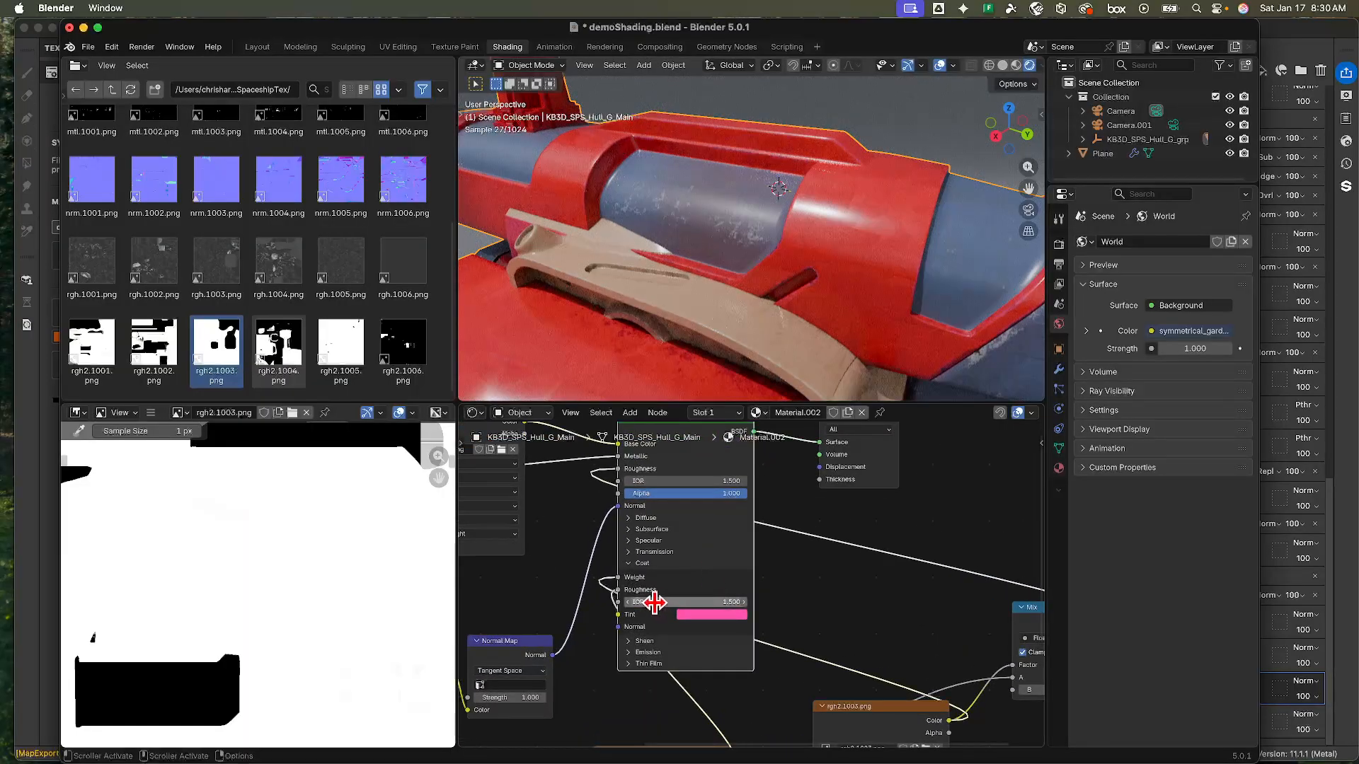
left_click(630, 542)
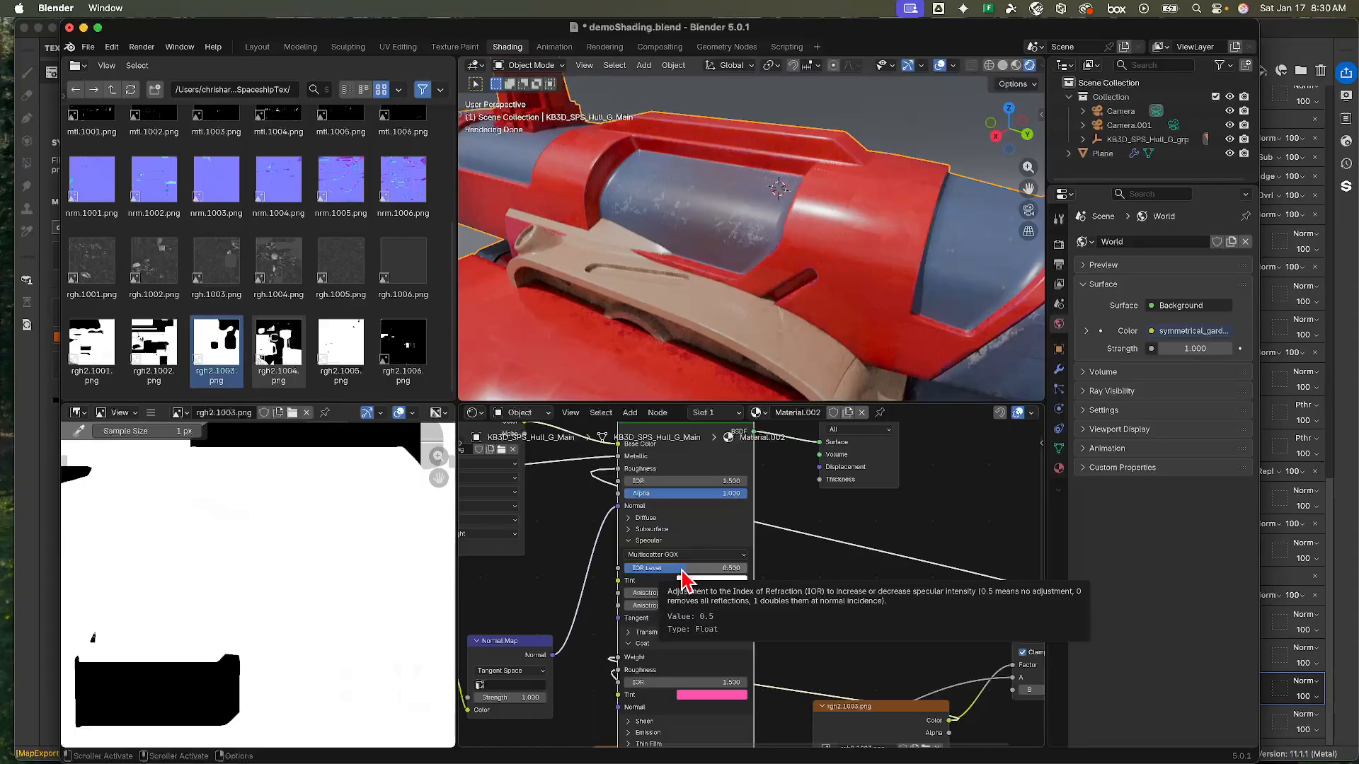
mouse_move(683, 572)
left_mouse_down()
mouse_move(746, 572)
mouse_move(662, 572)
left_mouse_up()
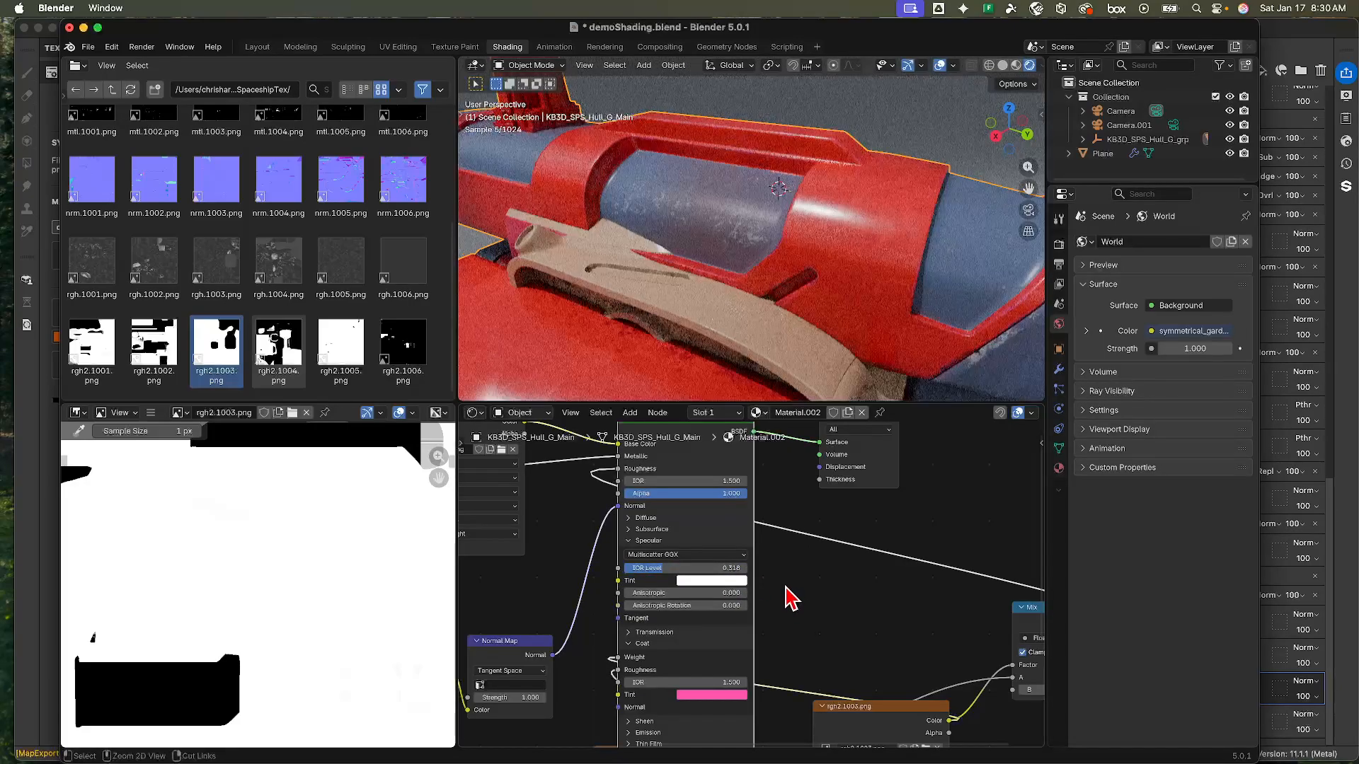
key("ctrl+z")
scroll(790, 602, "down", 3)
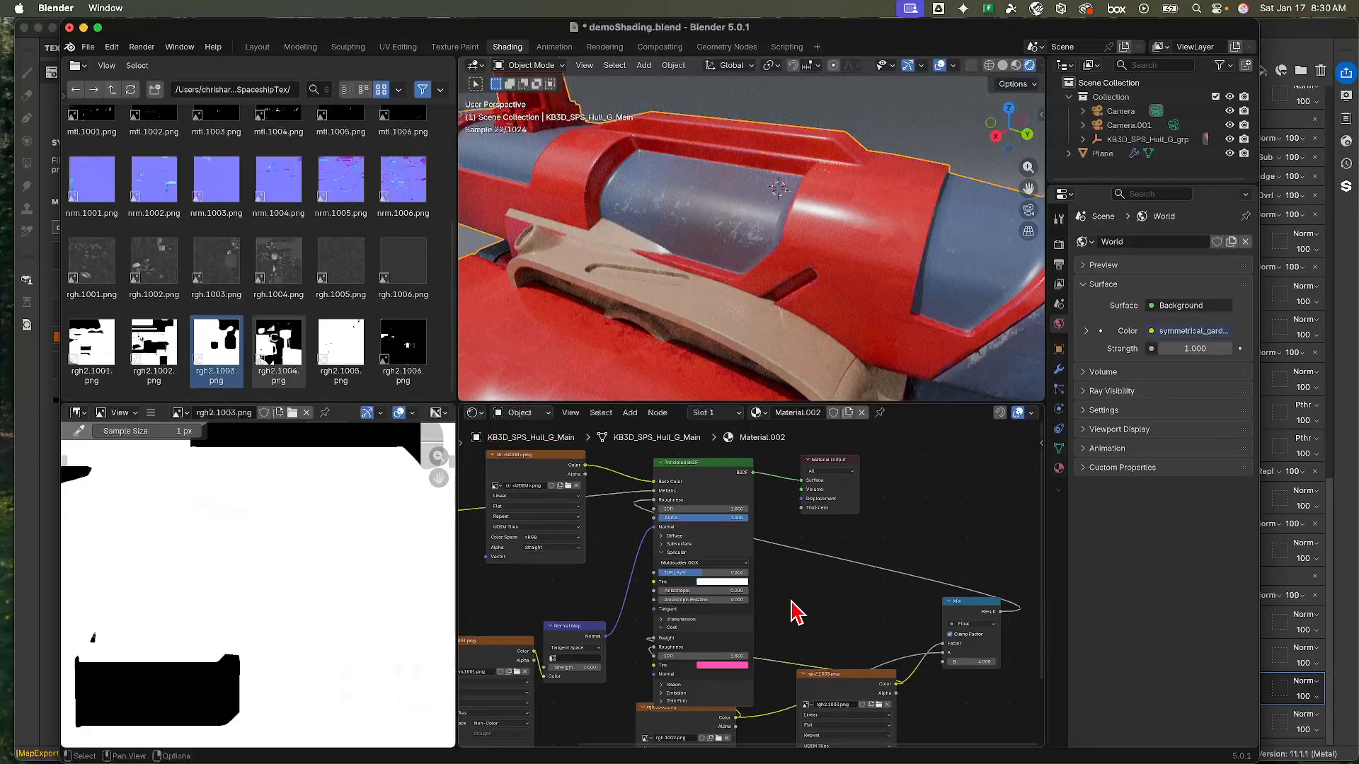
- Space out the rgh and rgh2 texture nodes and disconnect rgh2 from the Coat Weight
scroll(796, 610, "down", 2)
middle_click_drag(794, 606, 750, 591)
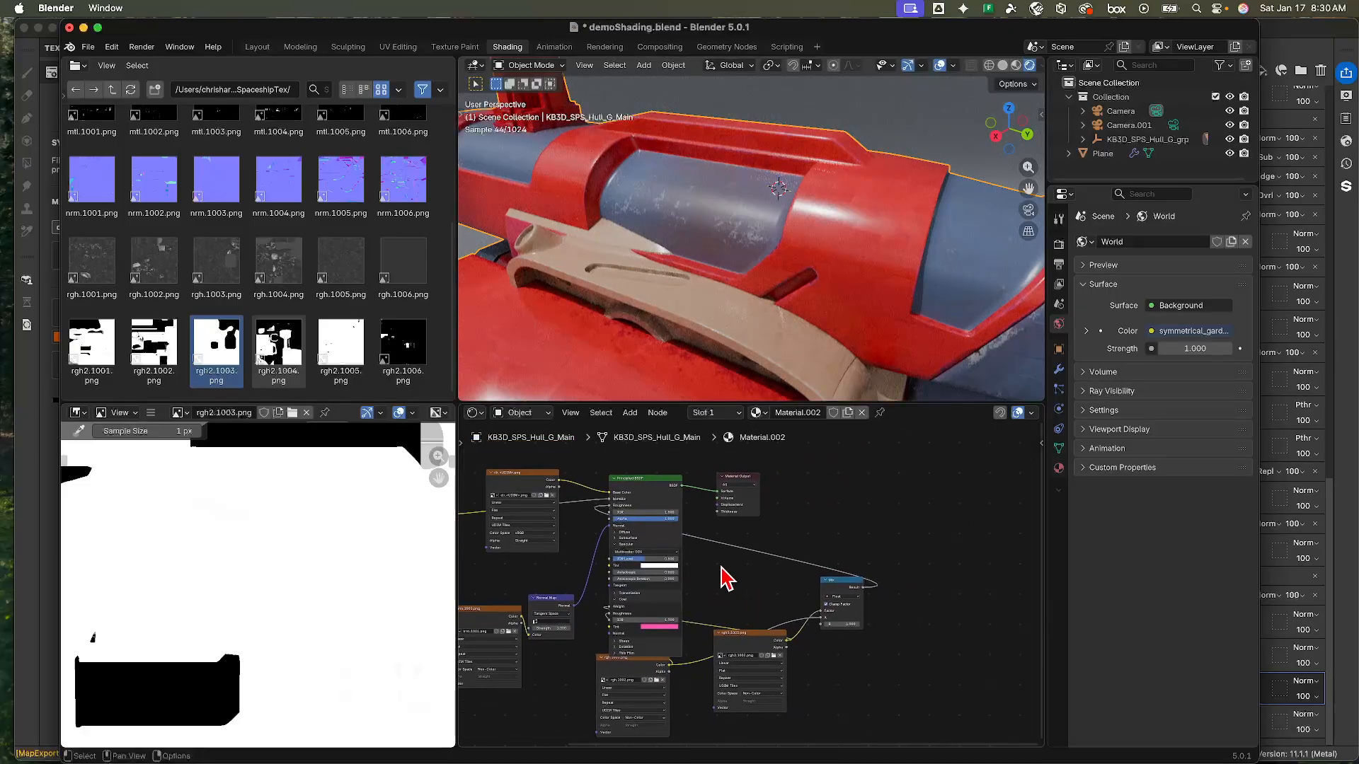
scroll(727, 577, "up", 2)
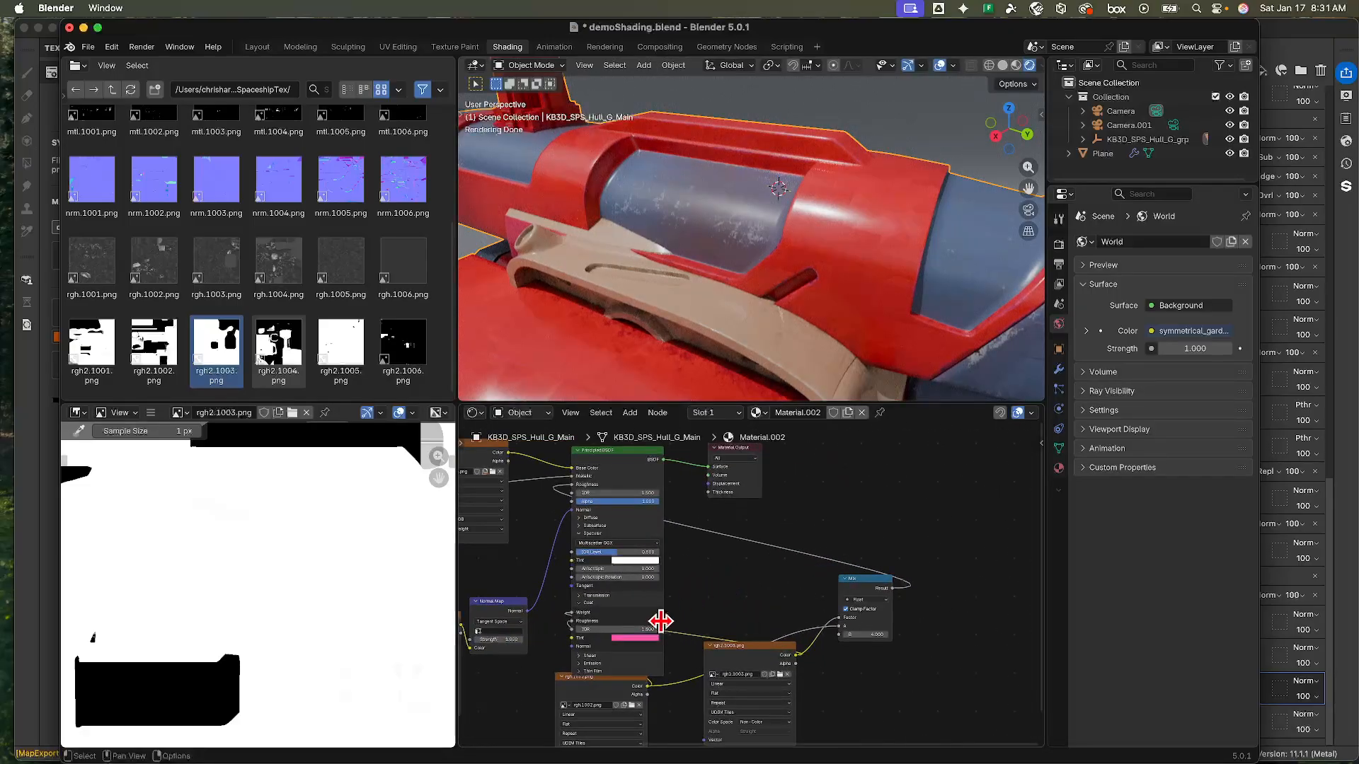
left_click_drag(583, 690, 526, 708)
left_click_drag(758, 658, 757, 686)
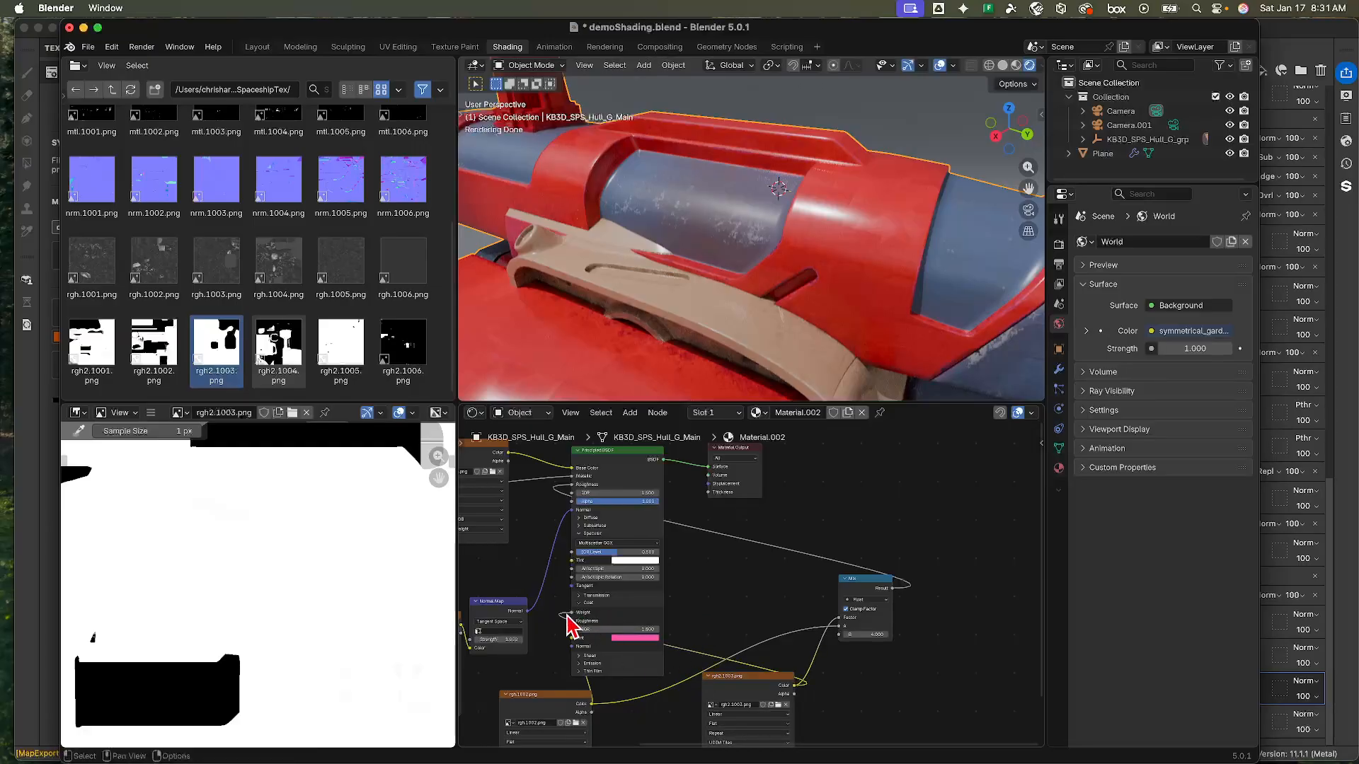
left_click_drag(571, 613, 546, 616)
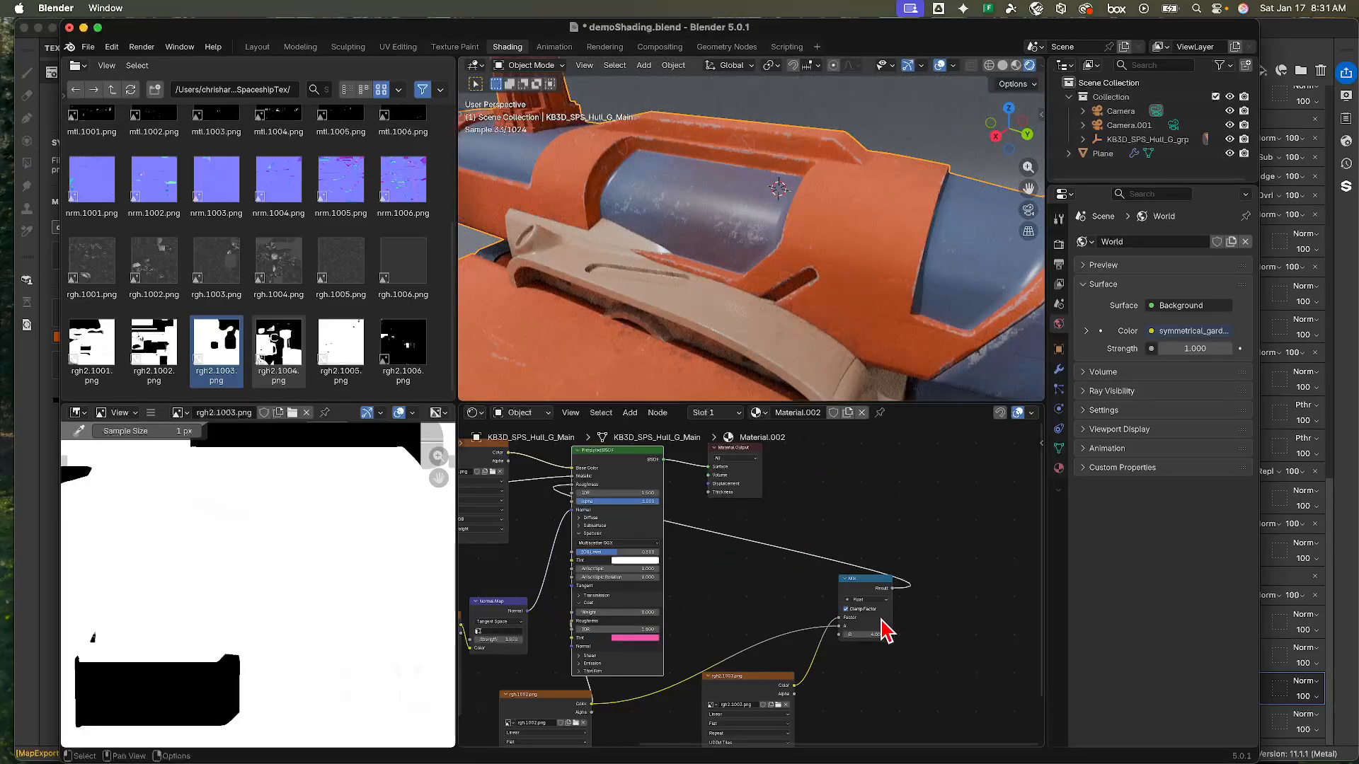
- Set the Mix node's B value to 0.400 and the Principled BSDF's Coat Weight to about 0.5
mouse_move(870, 634)
left_mouse_down()
mouse_move(821, 634)
mouse_move(871, 632)
left_mouse_up()
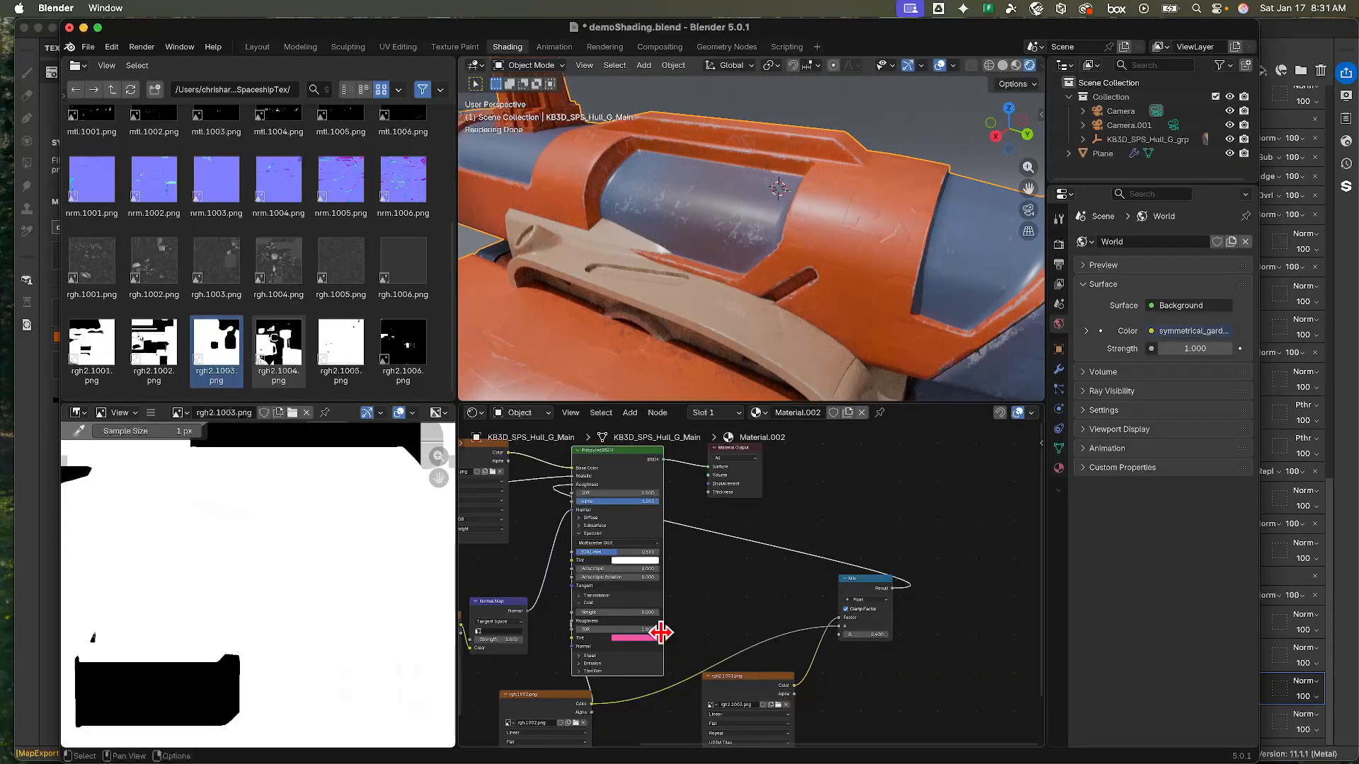
mouse_move(610, 612)
left_mouse_down()
mouse_move(653, 612)
mouse_move(593, 612)
mouse_move(652, 612)
mouse_move(623, 613)
left_mouse_up()
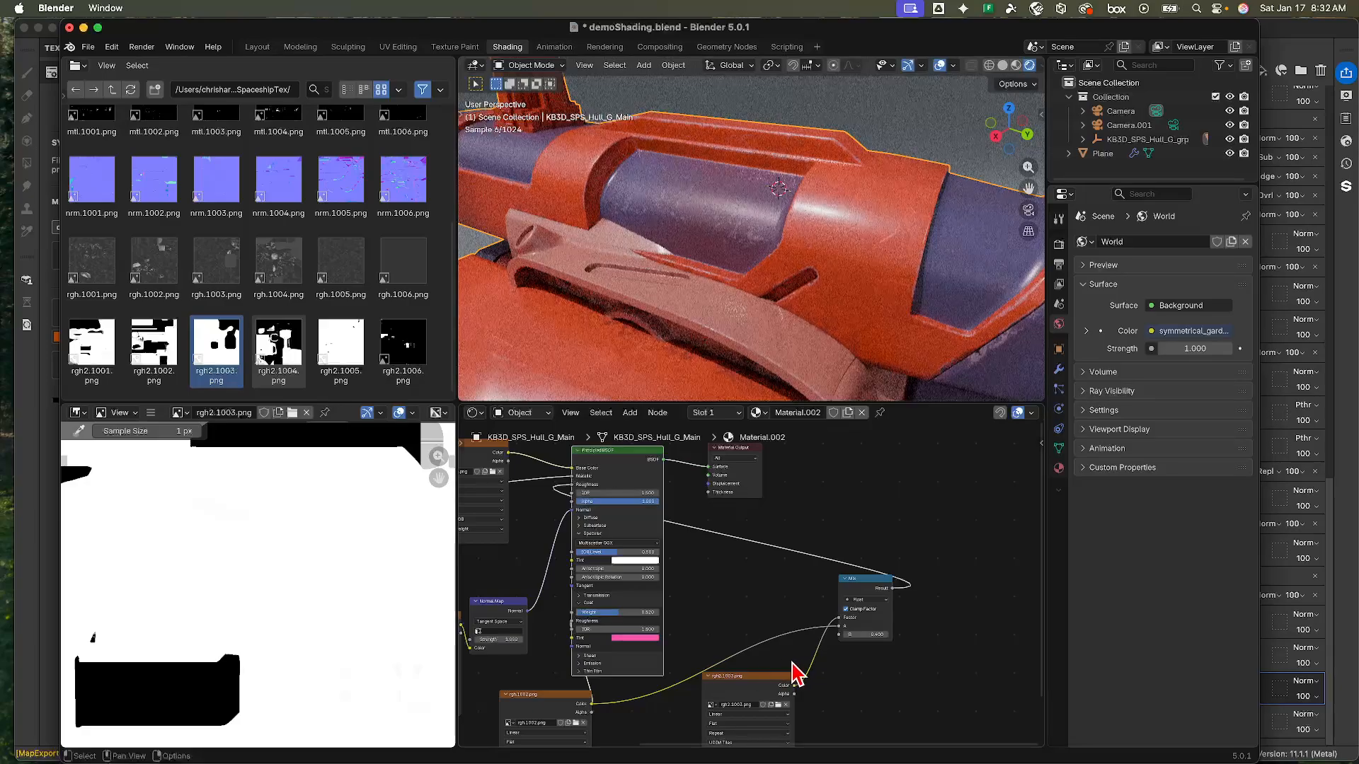
- Add a second float Mix node below the first, beside the rgh2 texture node
key("shift+a")
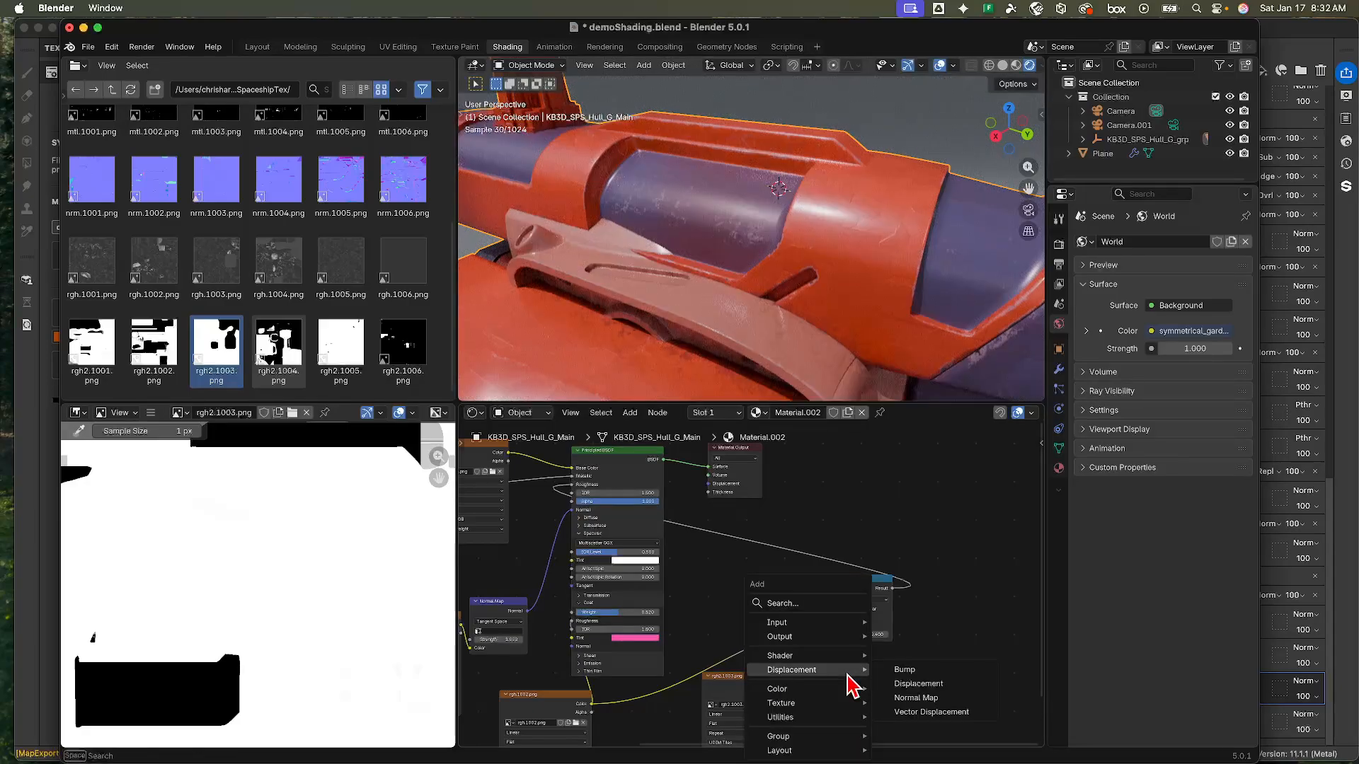
type("mix")
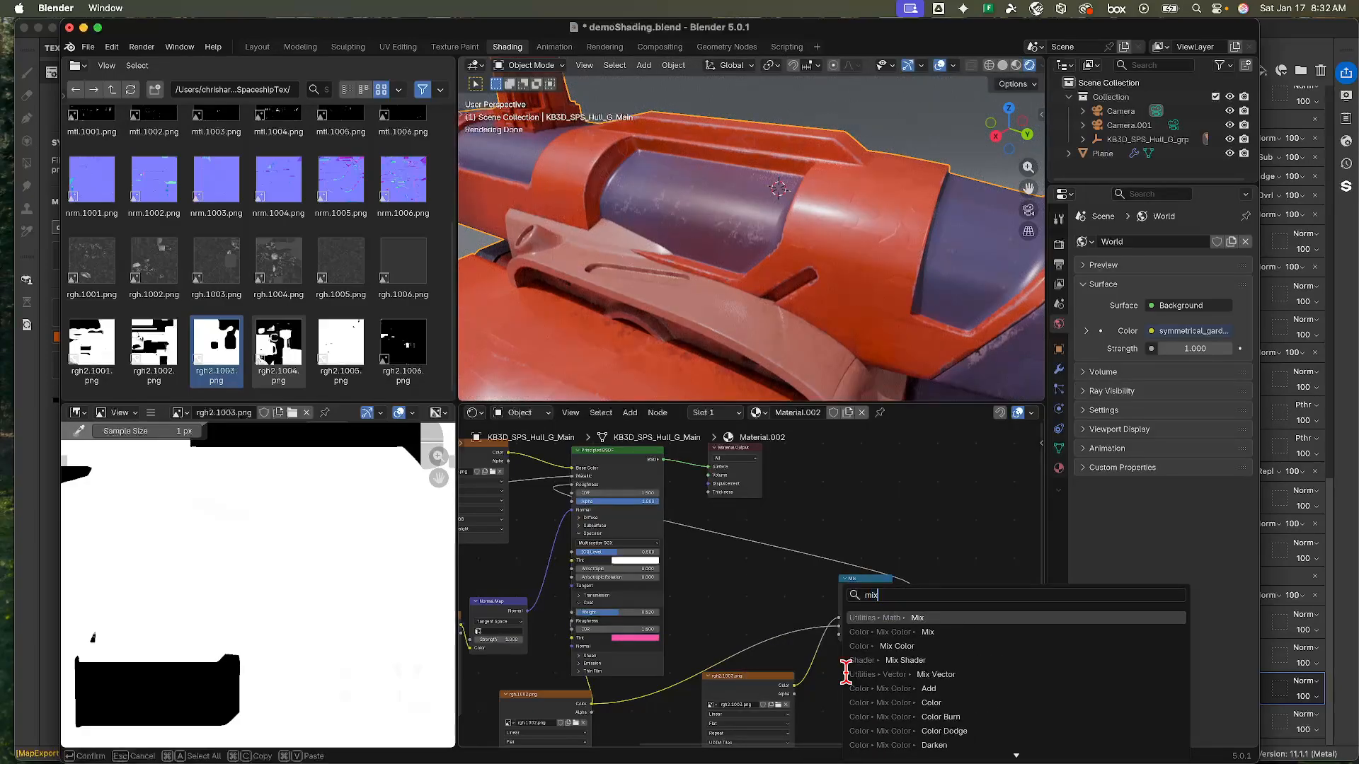
key("Return")
left_click(847, 672)
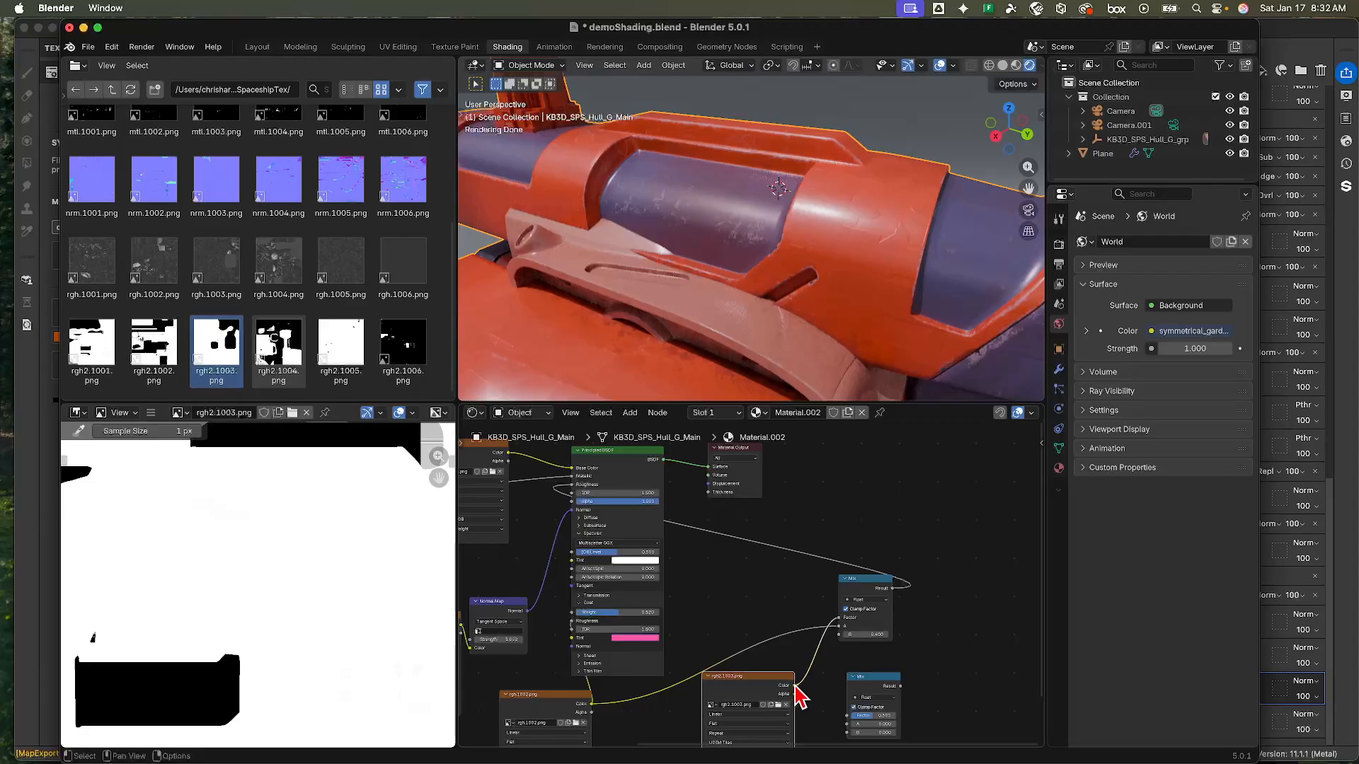
- Drive the Coat Weight with the second Mix node, using the rgh2 Color as its Factor and raising its B value
left_click_drag(794, 686, 572, 613)
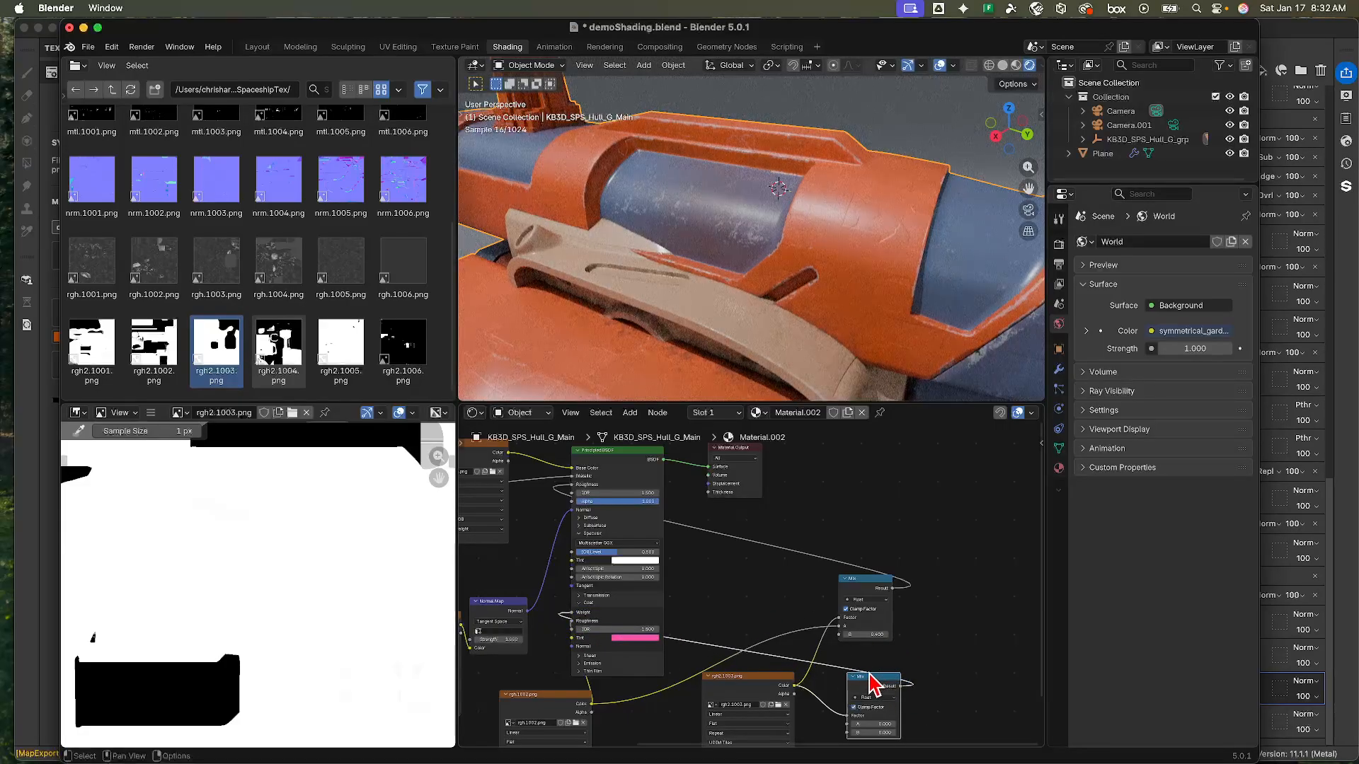
left_click_drag(874, 677, 898, 663)
left_click_drag(896, 720, 917, 720)
scroll(632, 623, "up", 1)
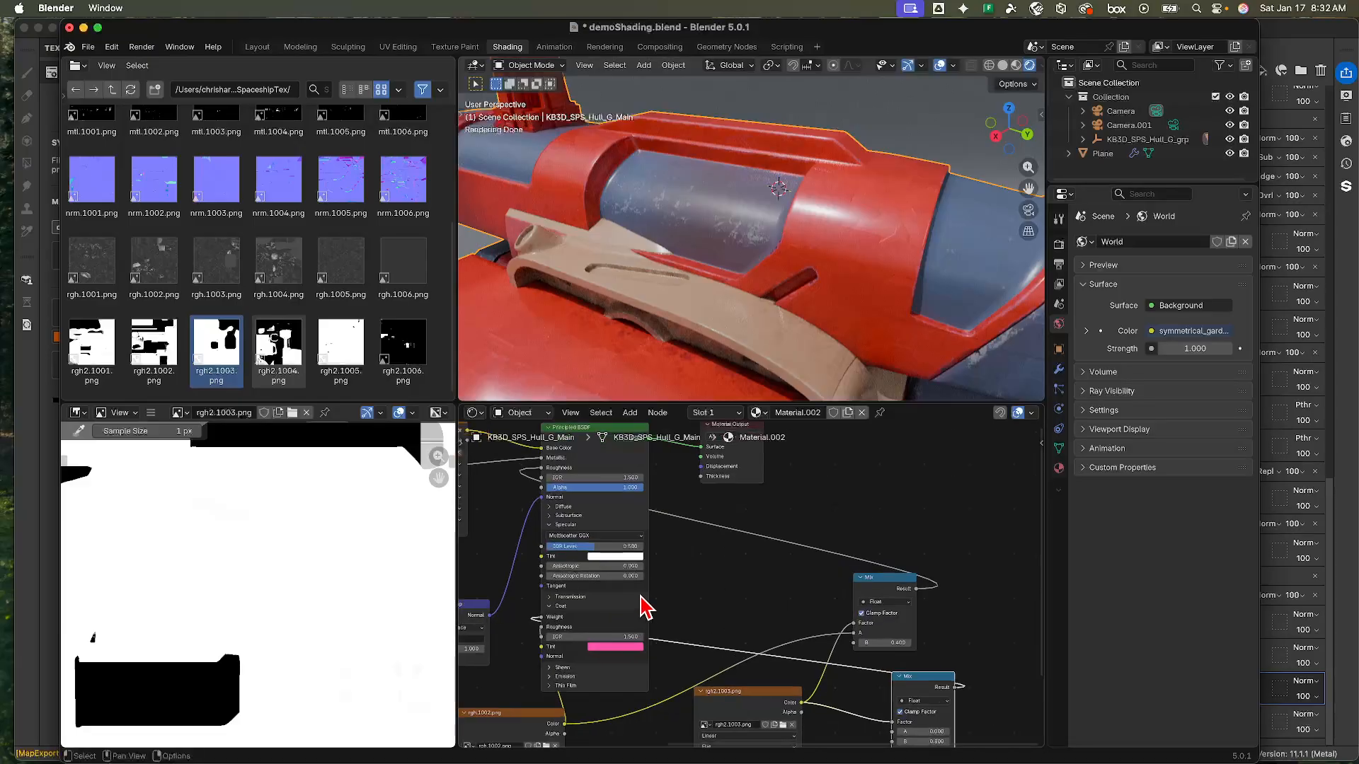
- Duplicate the Coat Weight Mix node and place the copy beside the roughness Mix node
middle_click_drag(710, 577, 707, 607)
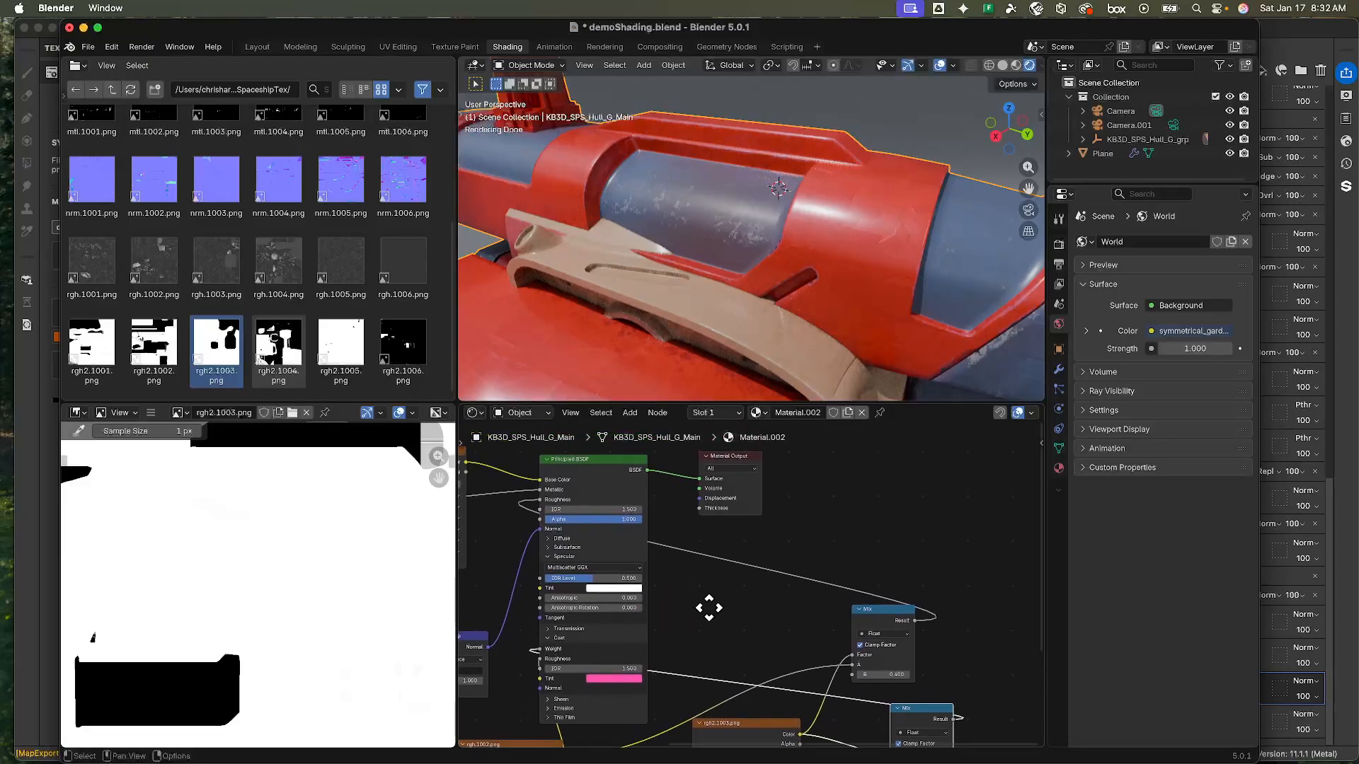
scroll(746, 329, "down", 2)
scroll(745, 328, "down", 3)
scroll(745, 328, "up", 3)
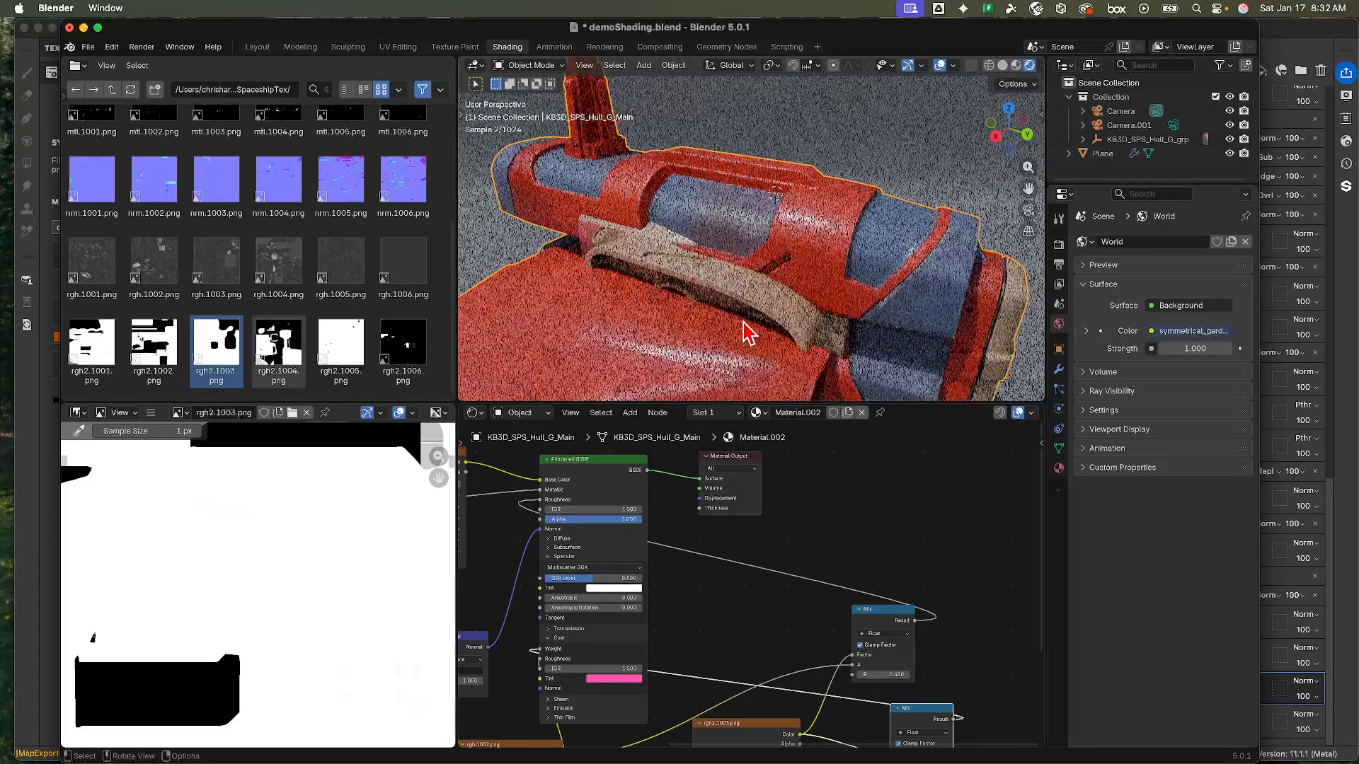
middle_click_drag(901, 561, 882, 499)
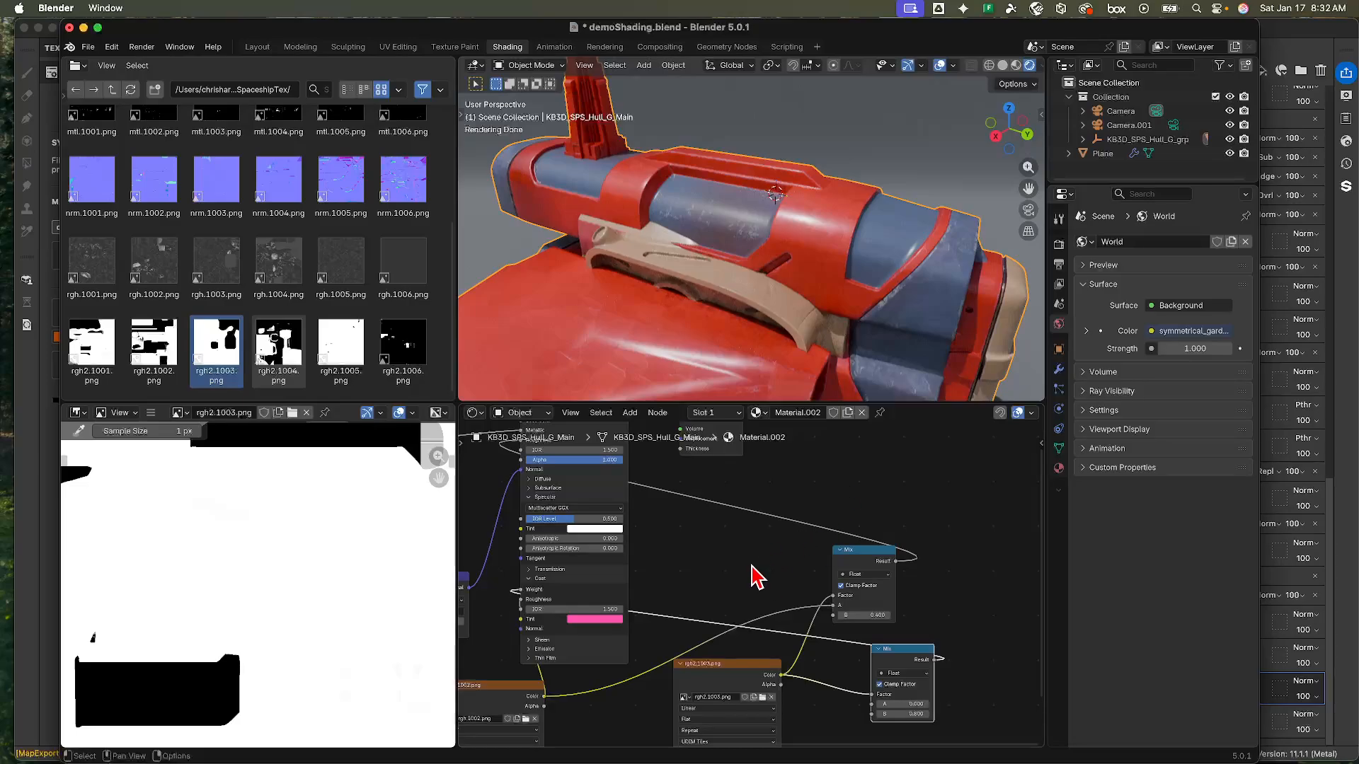
middle_click_drag(756, 577, 749, 538)
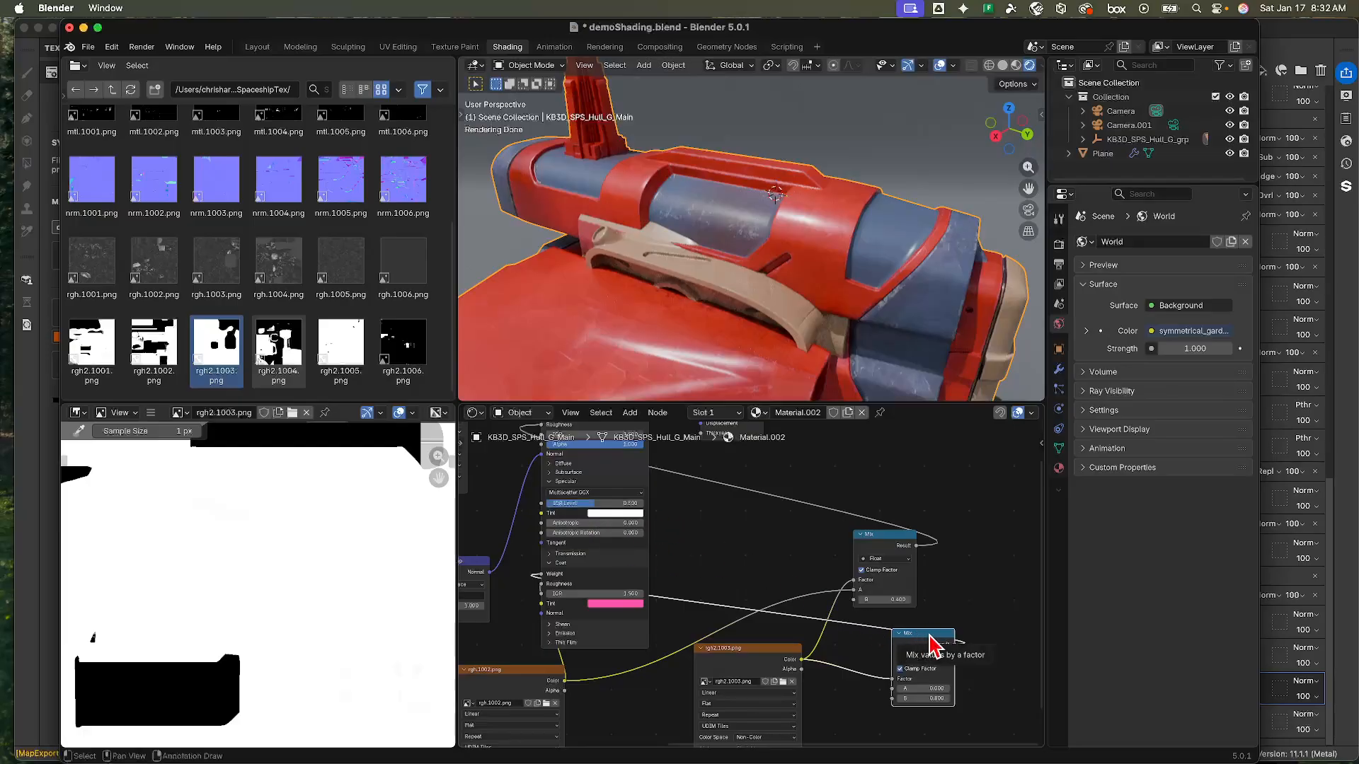
left_click_drag(926, 635, 919, 642)
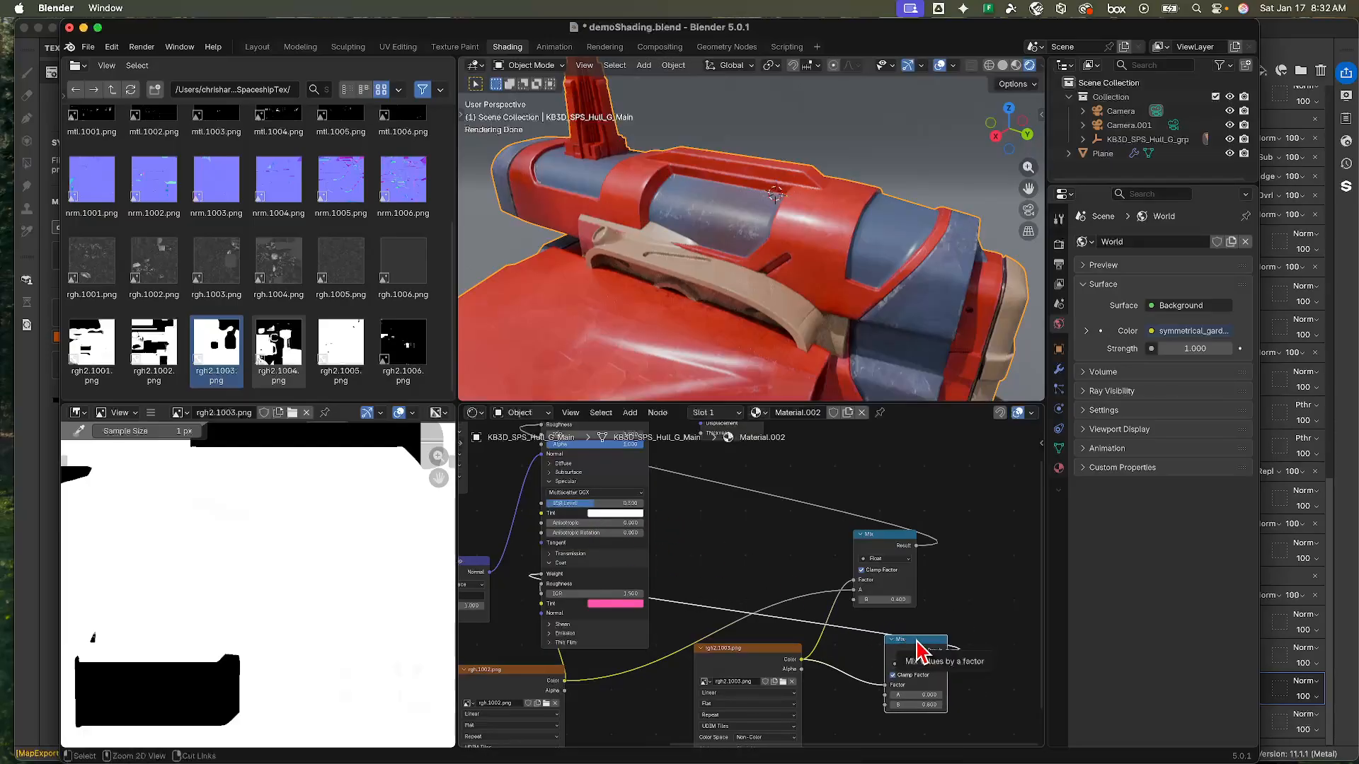
key("shift+d")
left_click(994, 559)
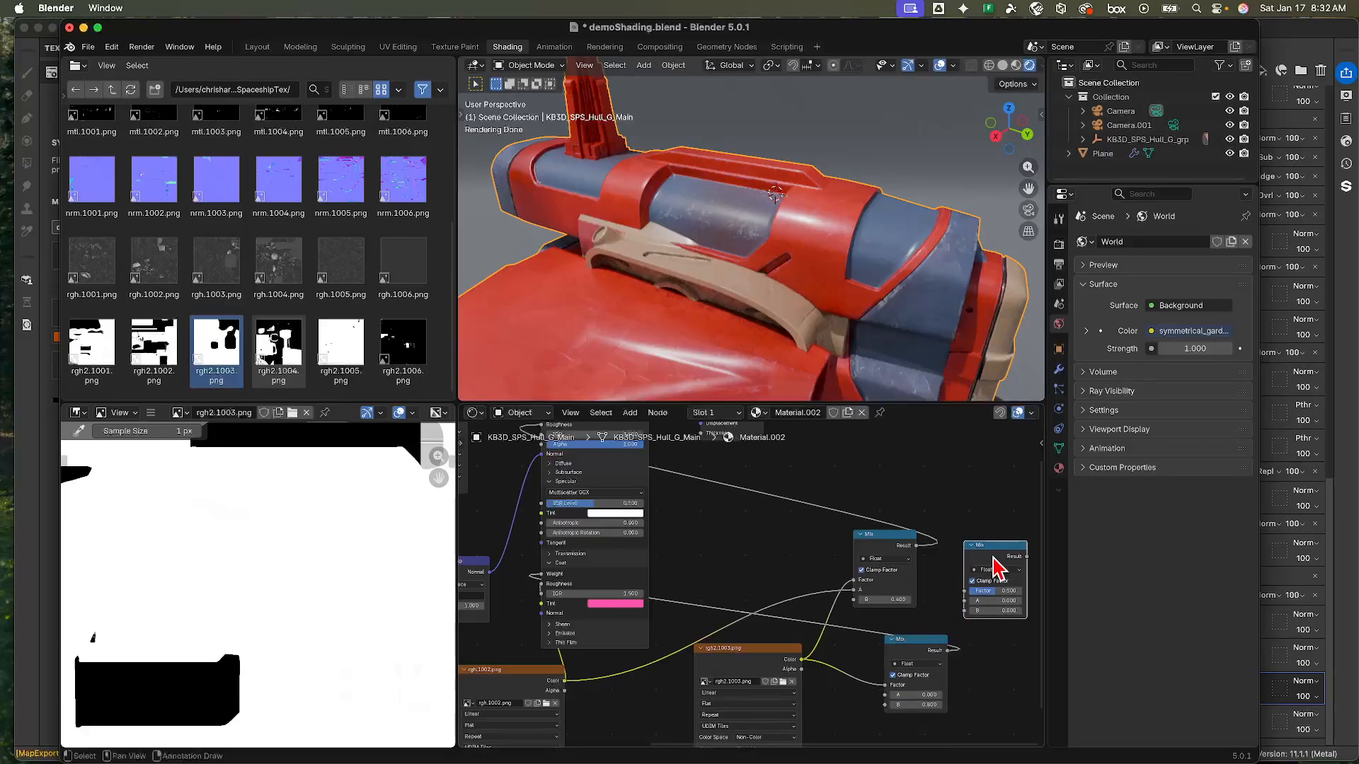
- Link the rgh2 Color to the duplicated Mix node's Factor and the metallic texture's Color to its A input
left_click_drag(962, 592, 801, 659)
left_click_drag(965, 603, 714, 622)
middle_click_drag(712, 562, 426, 440)
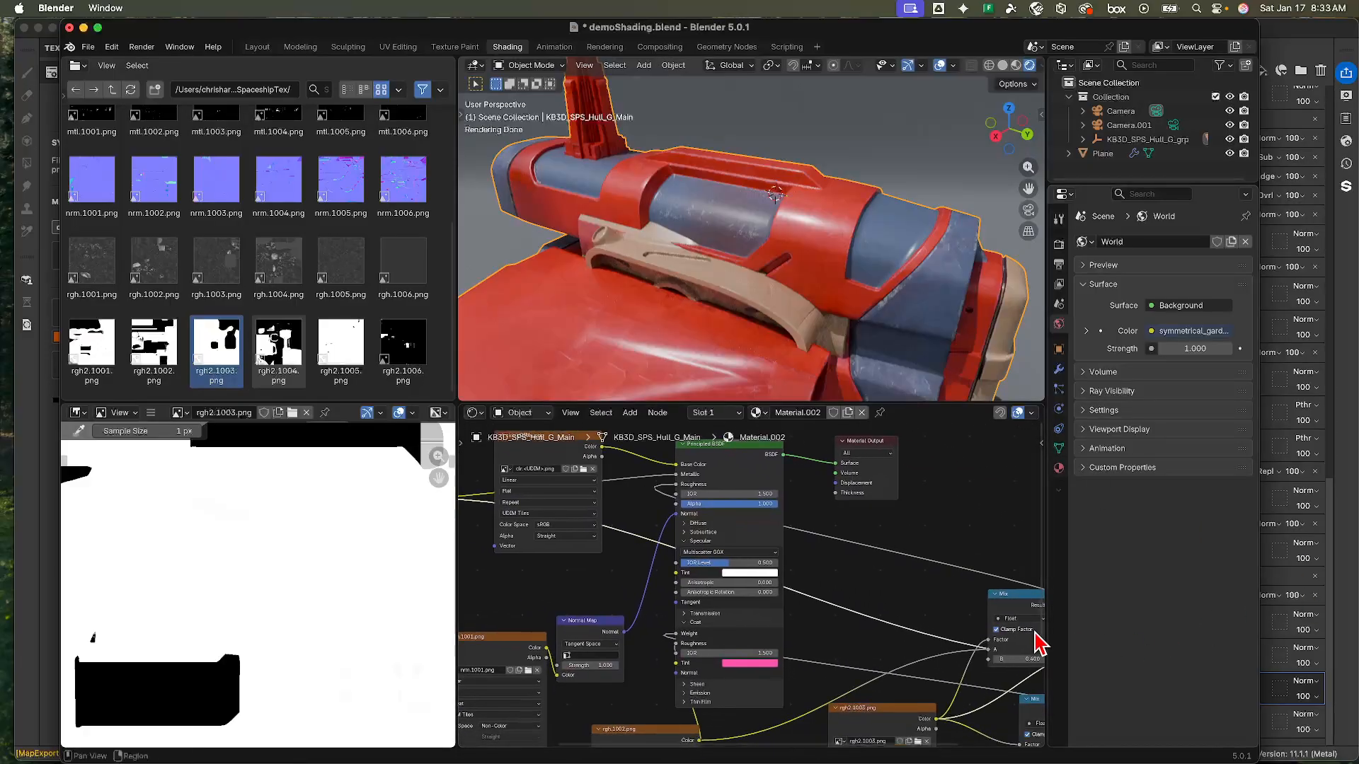
middle_click_drag(840, 580, 736, 577)
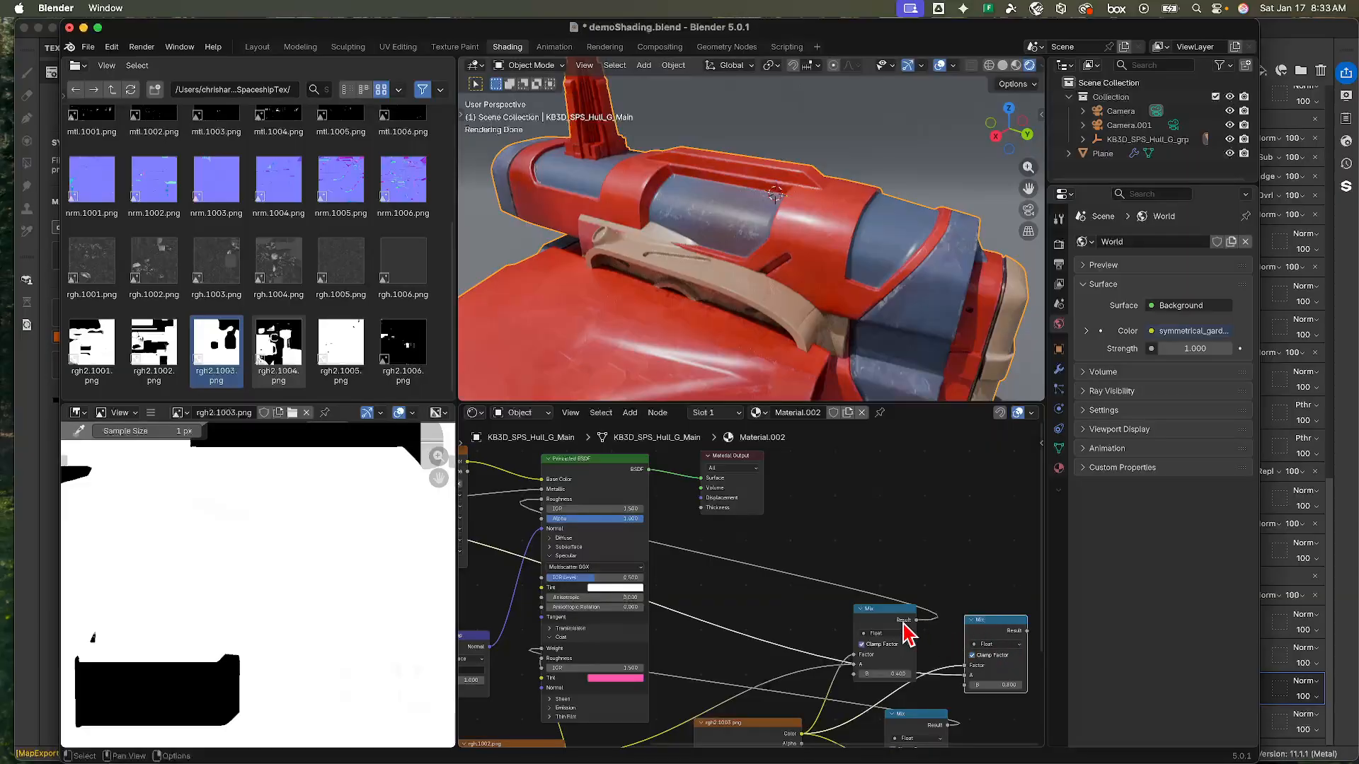
- Connect the duplicated Mix node's Result to the Principled BSDF's Metallic input and raise its B value
left_click_drag(903, 625, 911, 581)
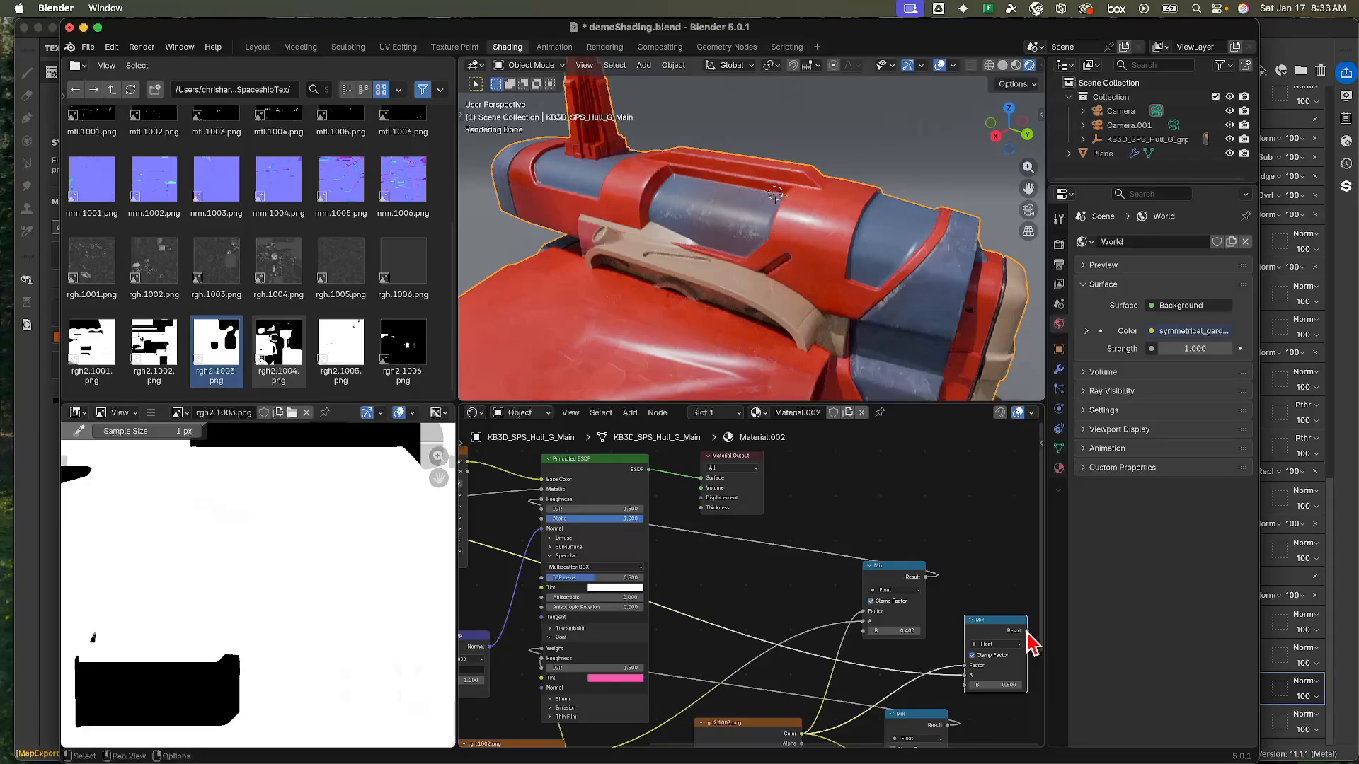
left_click_drag(1025, 638, 549, 500)
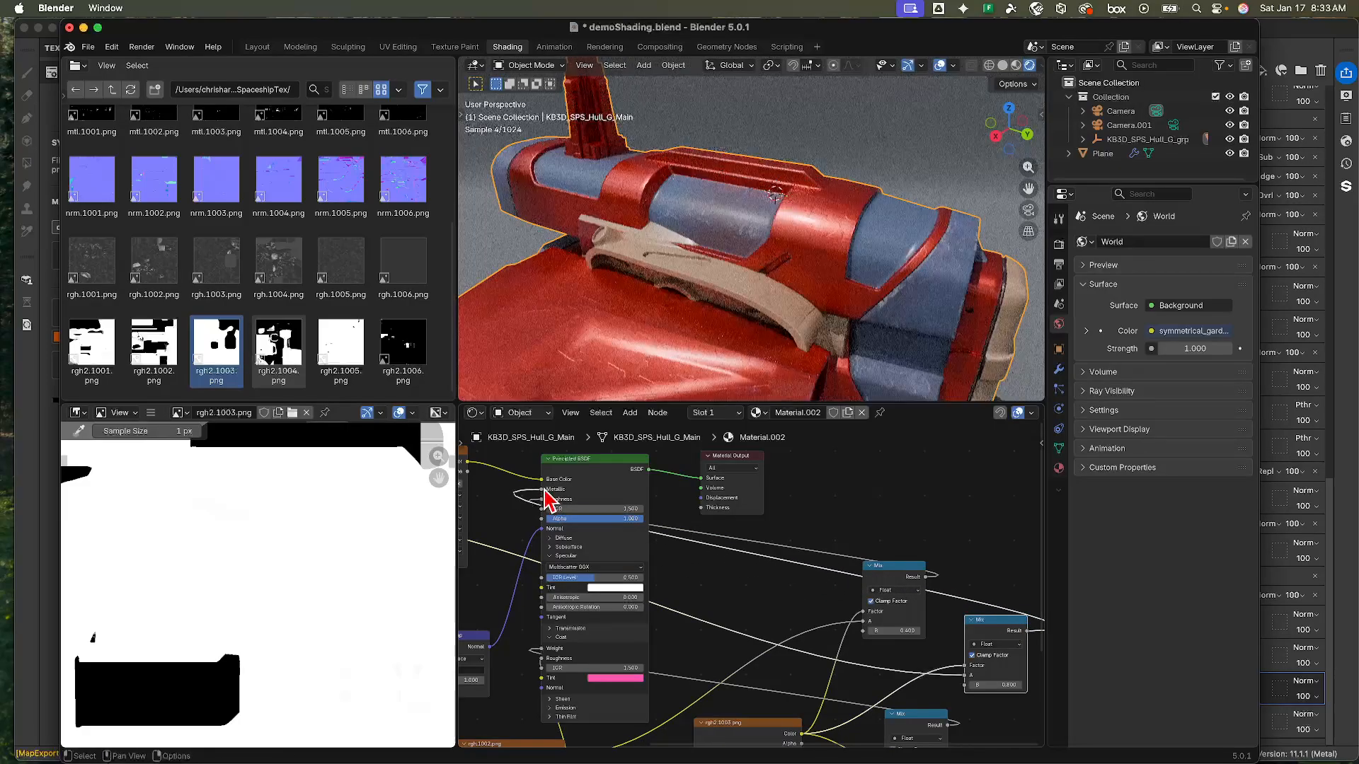
middle_click_drag(971, 556, 920, 569)
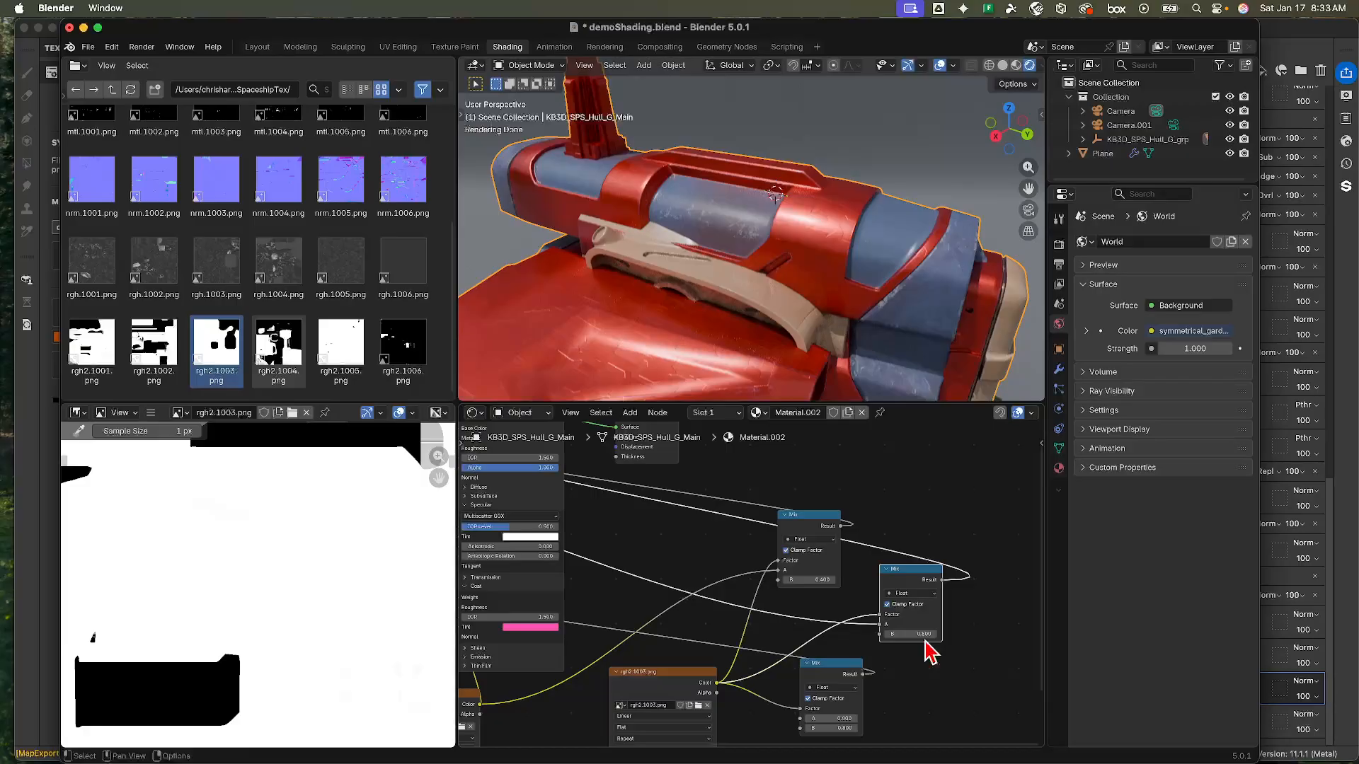
mouse_move(920, 634)
left_mouse_down()
mouse_move(890, 634)
mouse_move(941, 634)
left_mouse_up()
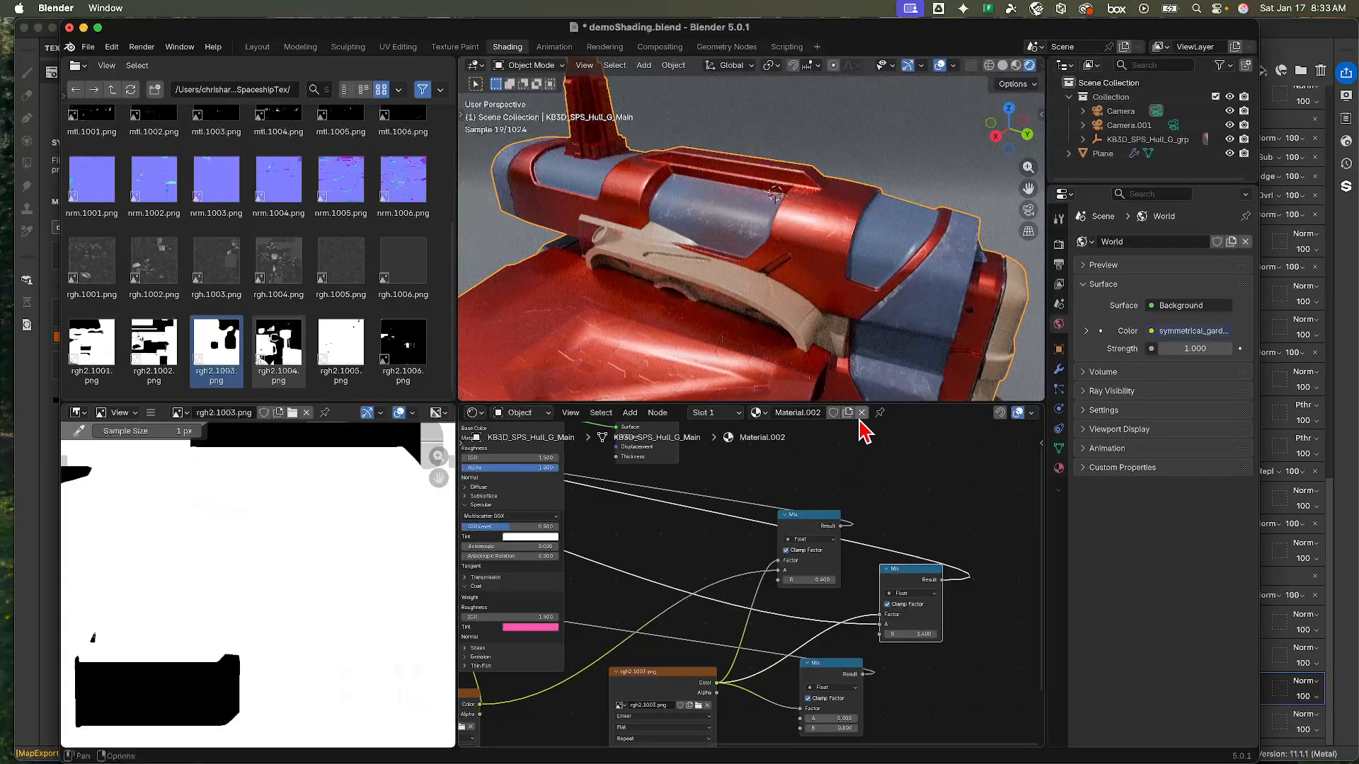
- Enlarge the shader editor and add a Voronoi Texture node beside the Mix nodes
left_click_drag(880, 402, 870, 305)
middle_click_drag(813, 443, 607, 599)
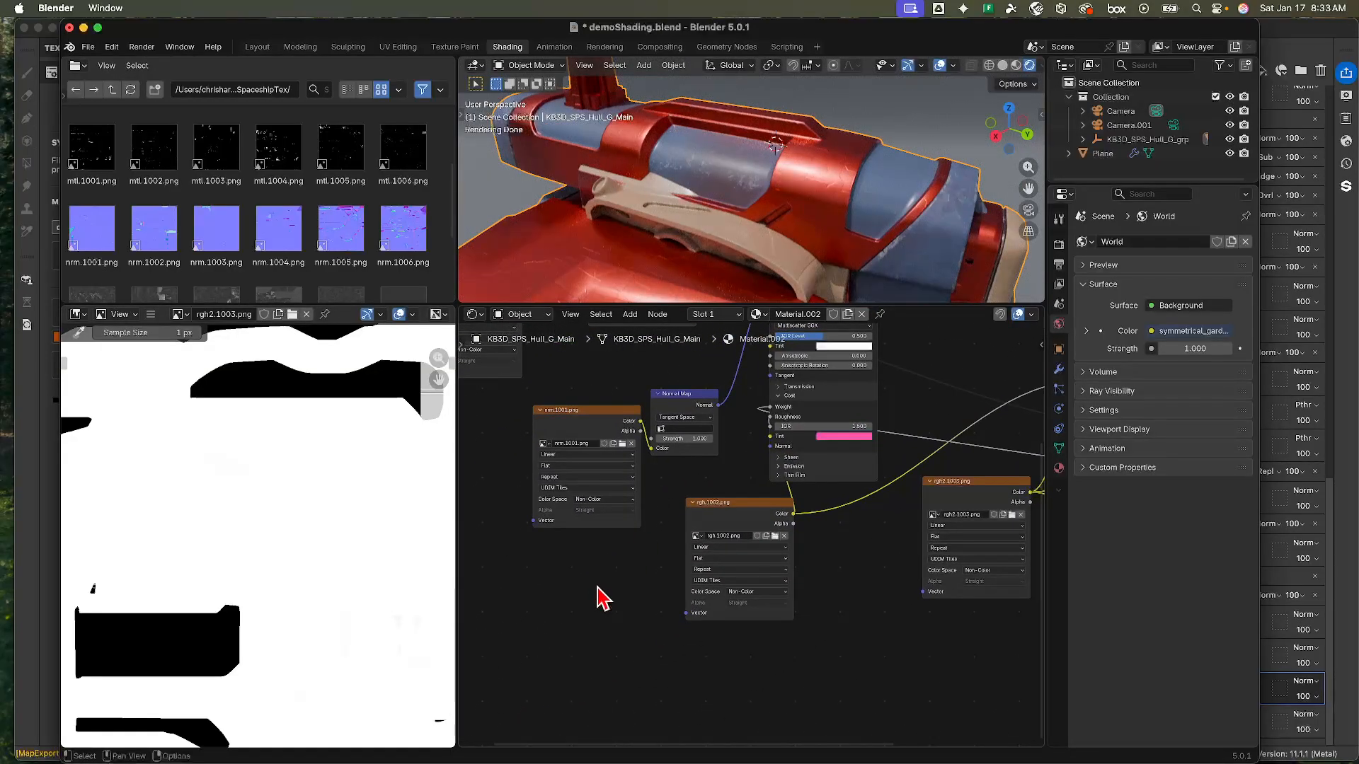
key("shift+a")
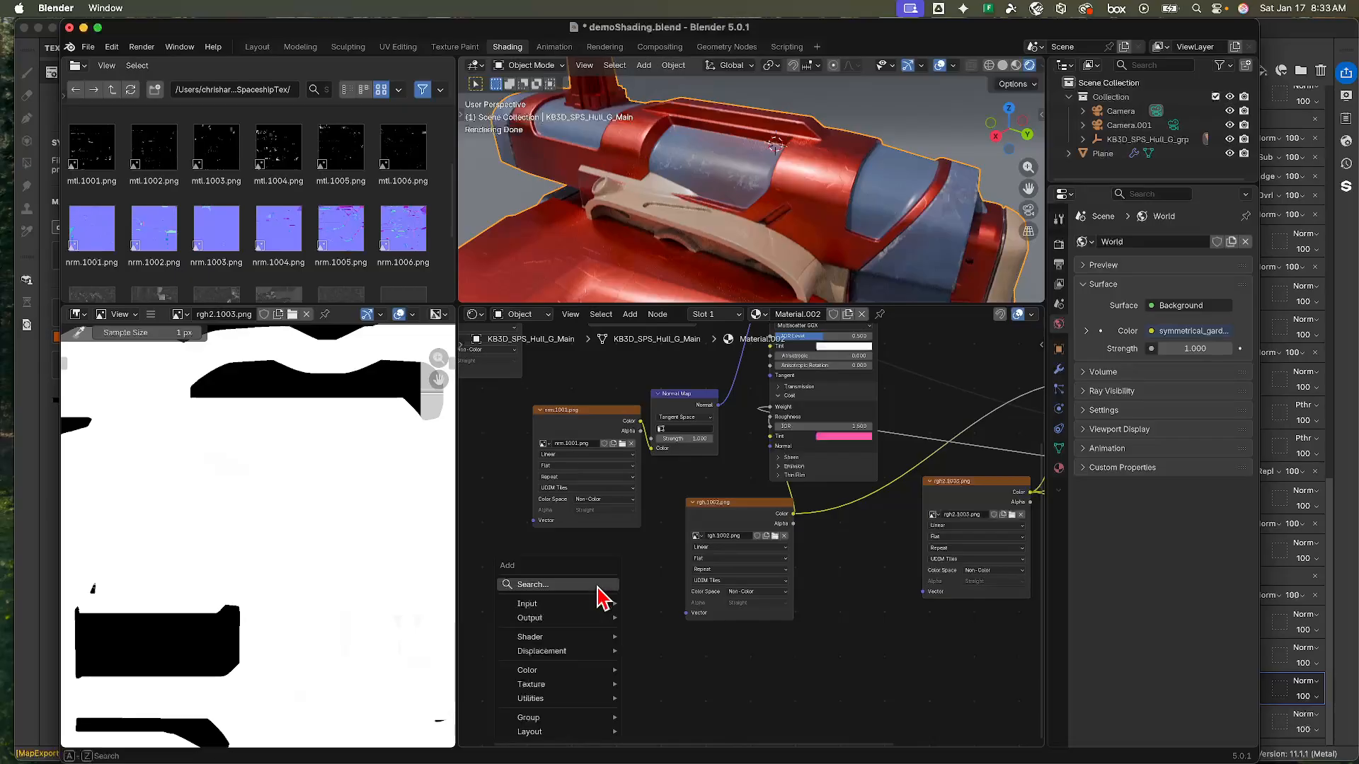
type("voro")
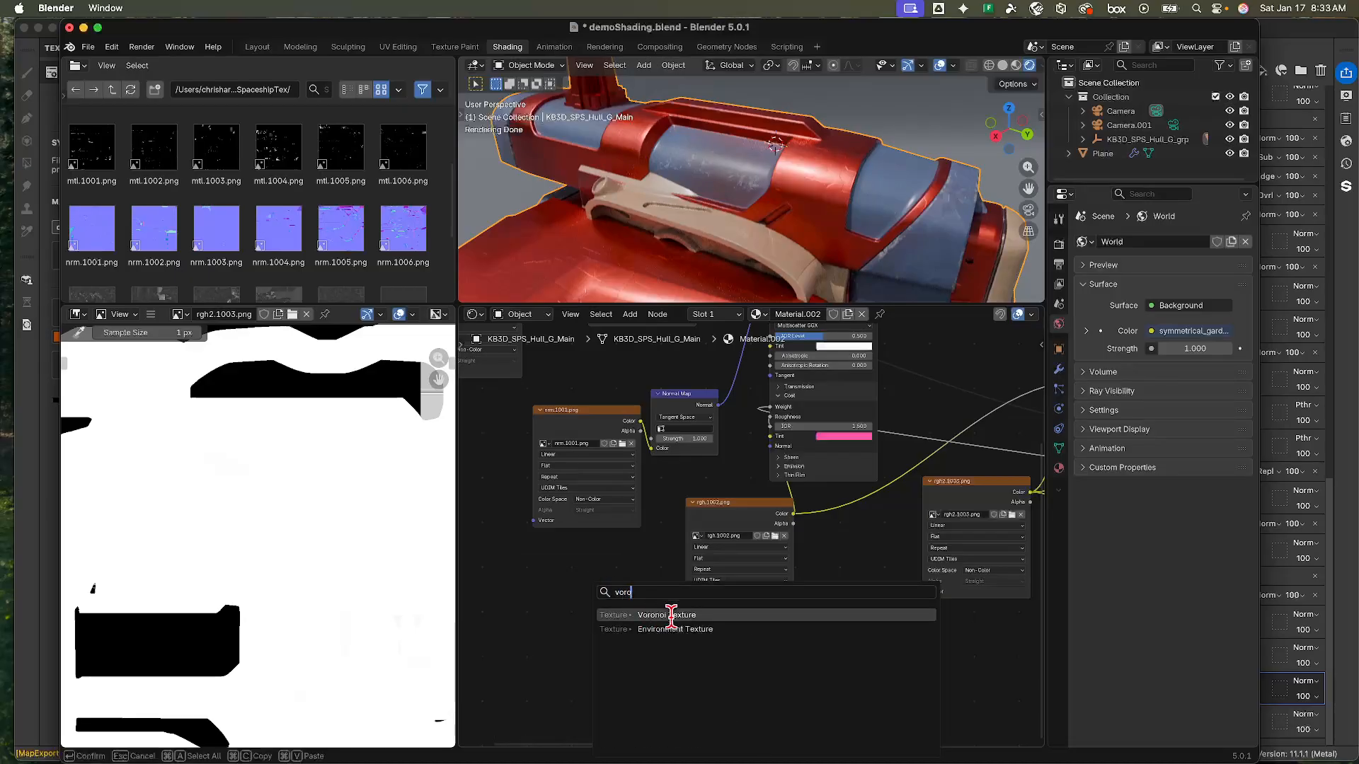
left_click(671, 615)
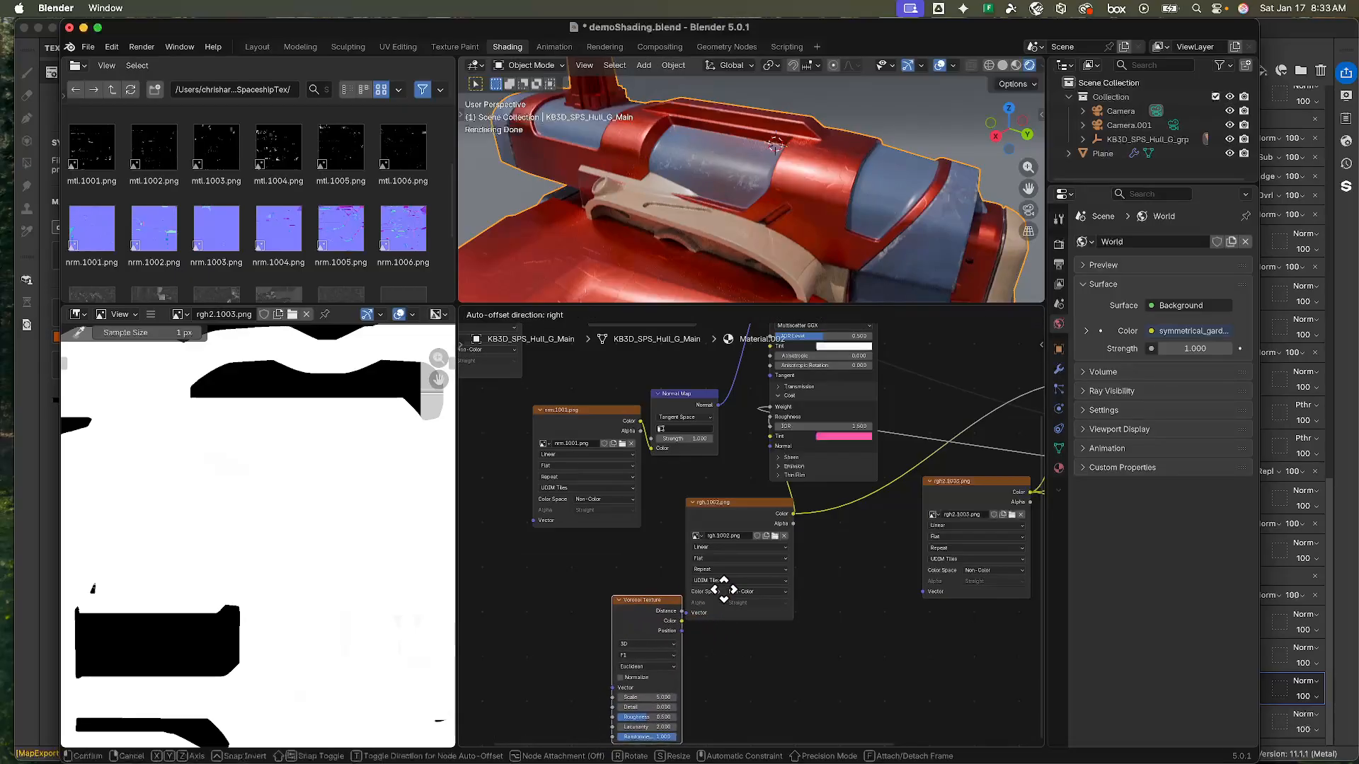
left_click(889, 576)
middle_click_drag(889, 576, 485, 522)
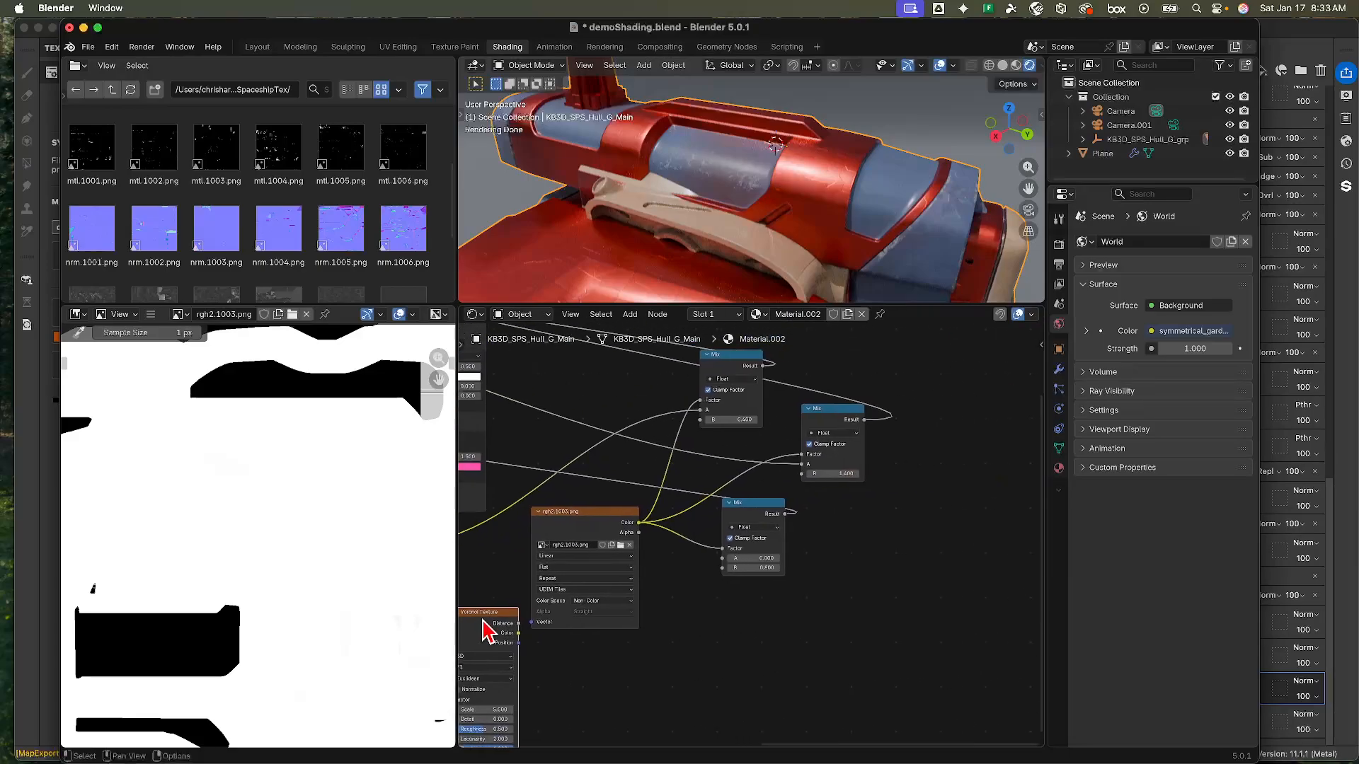
left_click_drag(484, 615, 555, 449)
- Preview the Voronoi Texture's Color through the Material Output's Surface and greatly increase its Scale for a fine cell pattern
key("Escape")
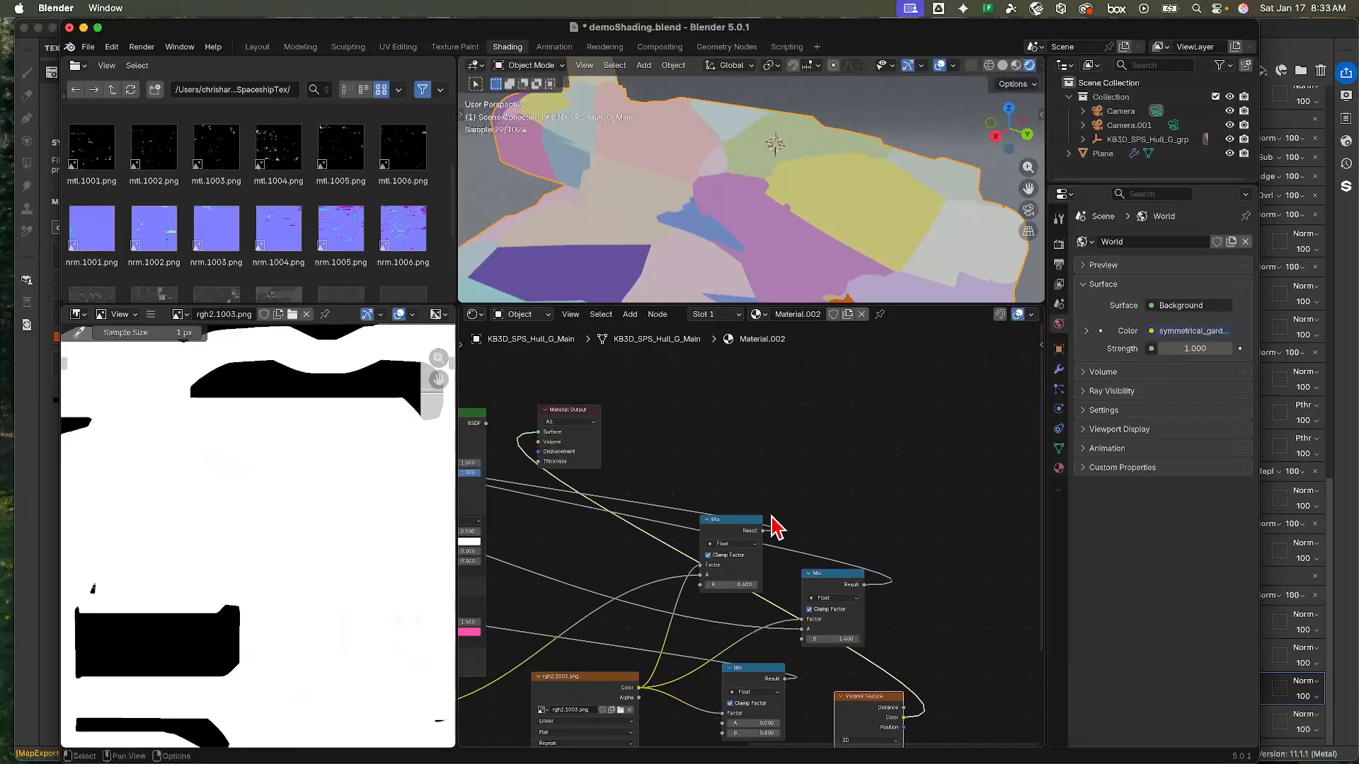
middle_click_drag(904, 574, 876, 386)
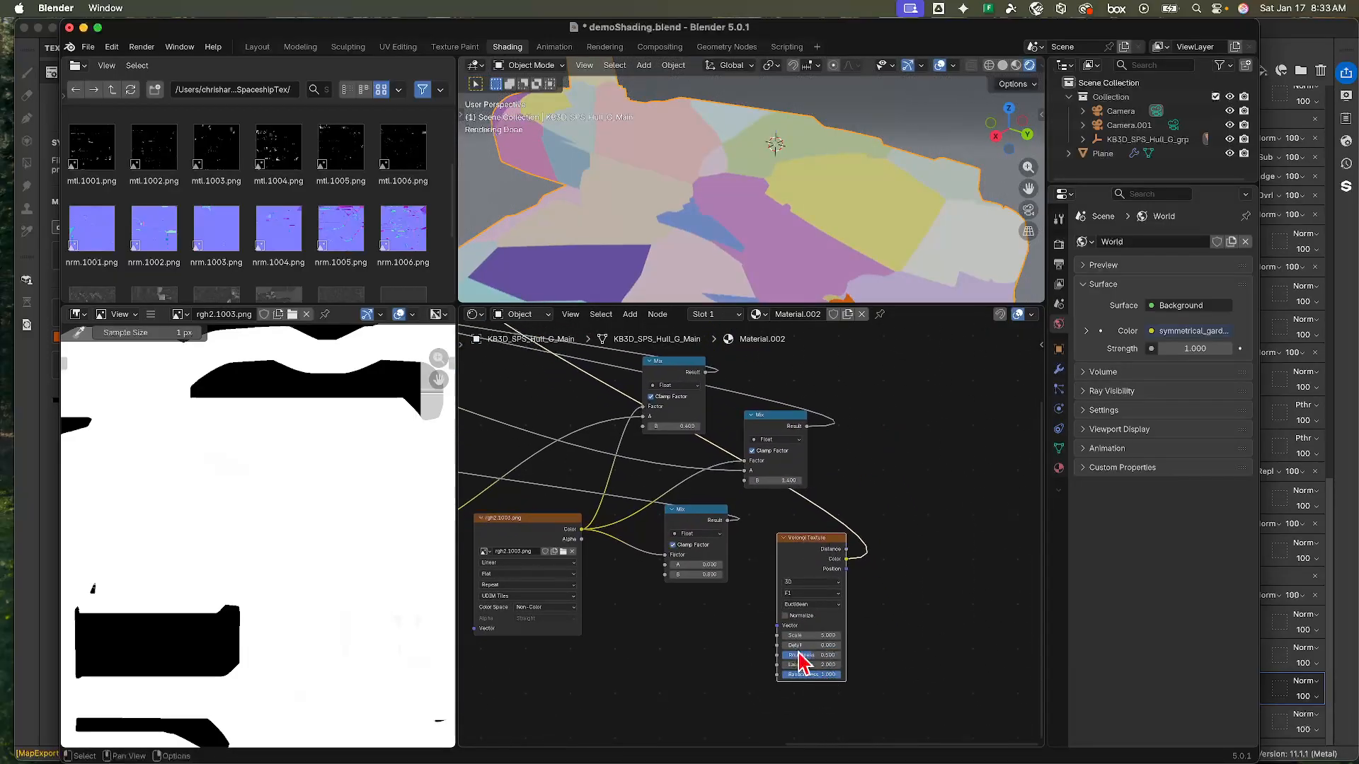
left_click_drag(807, 635, 1161, 635)
left_click(895, 602)
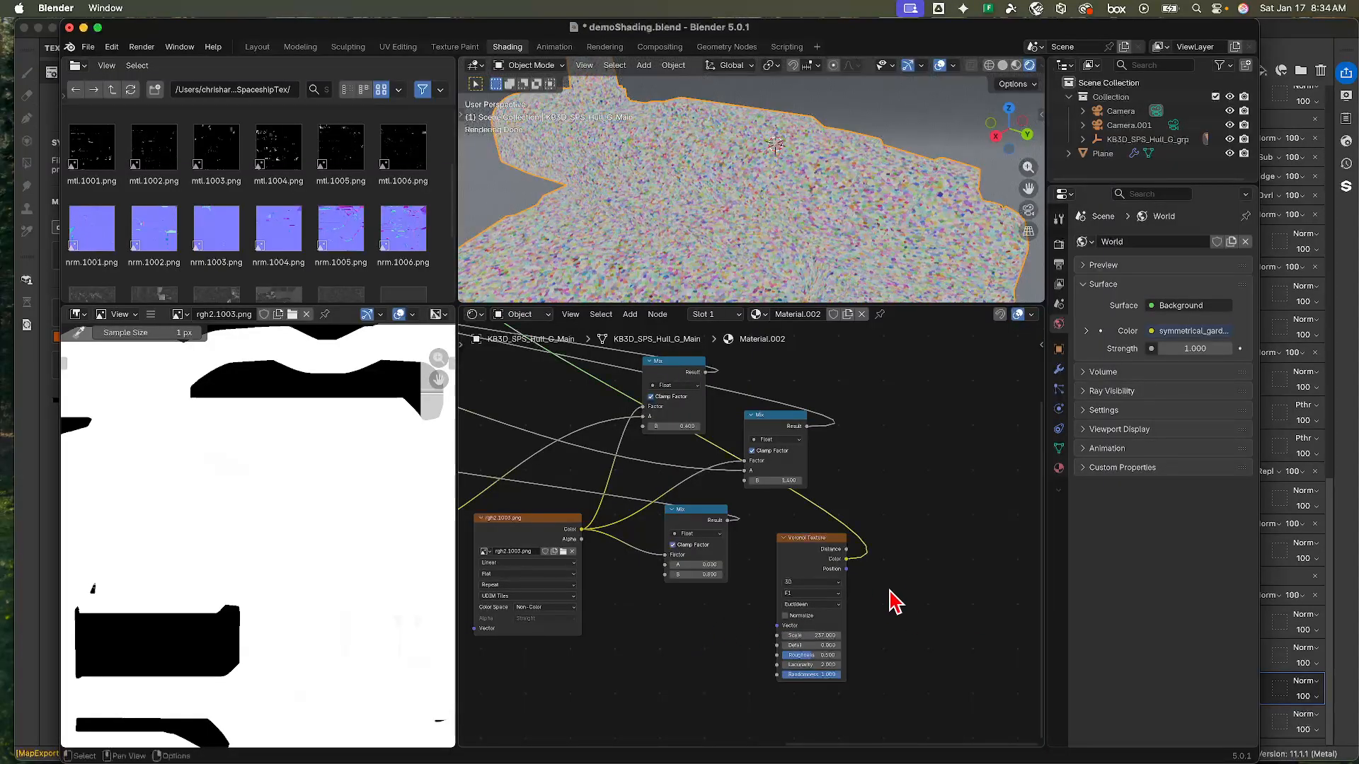
key("shift+a")
type("mix")
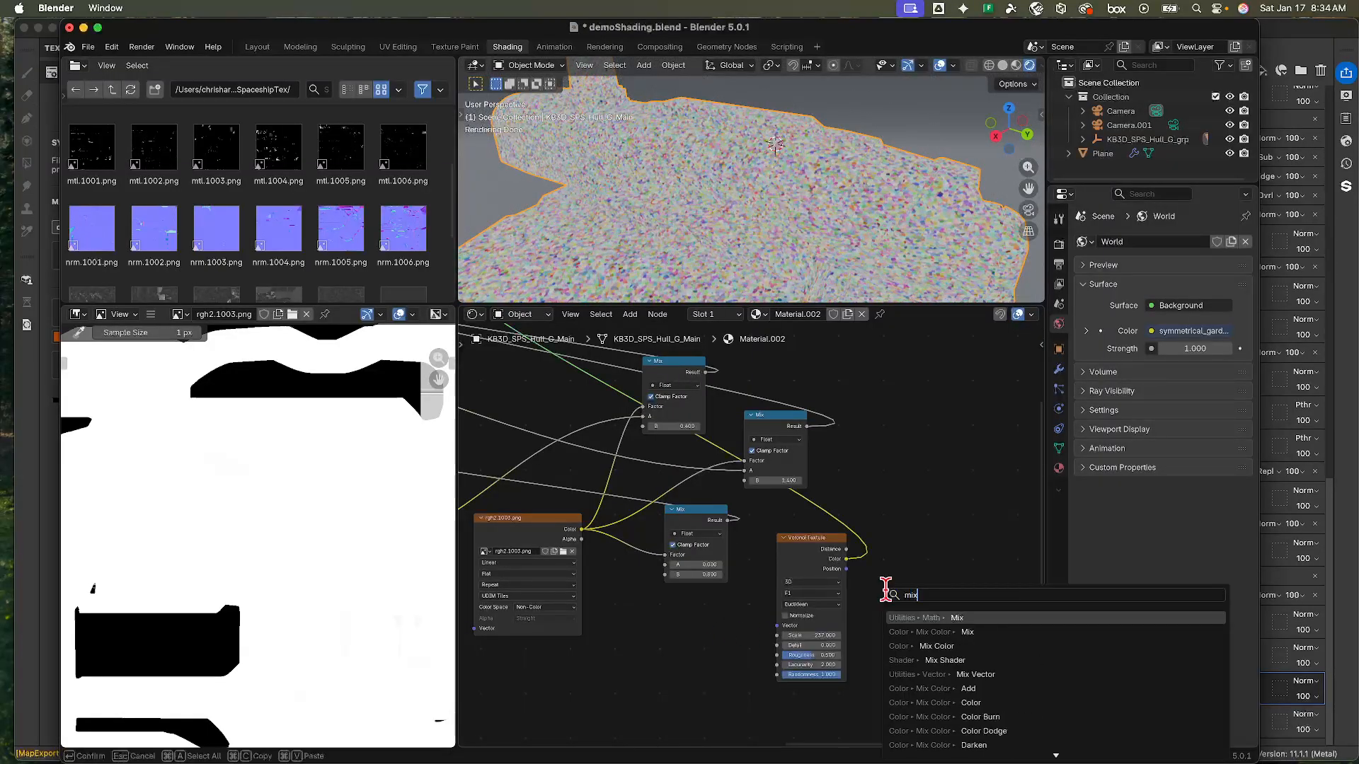
key("Return")
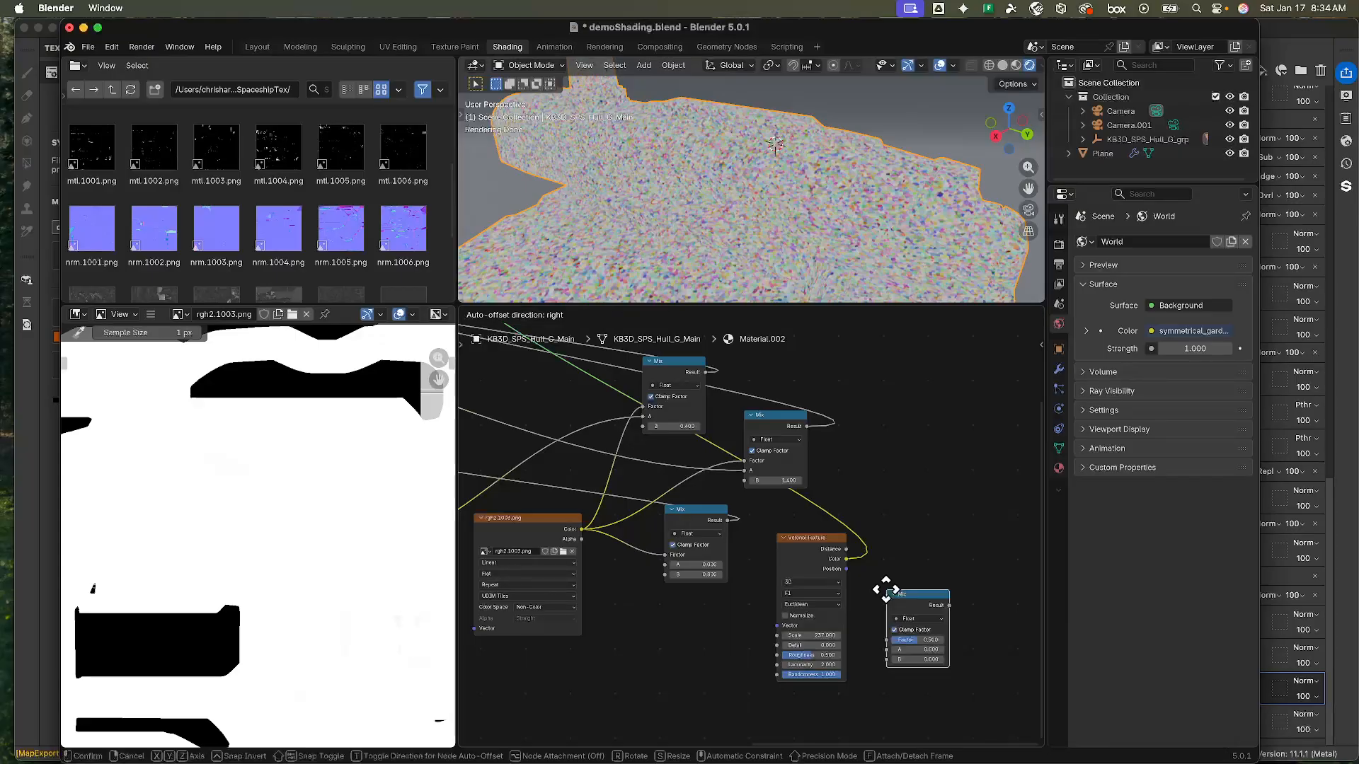
left_click(906, 546)
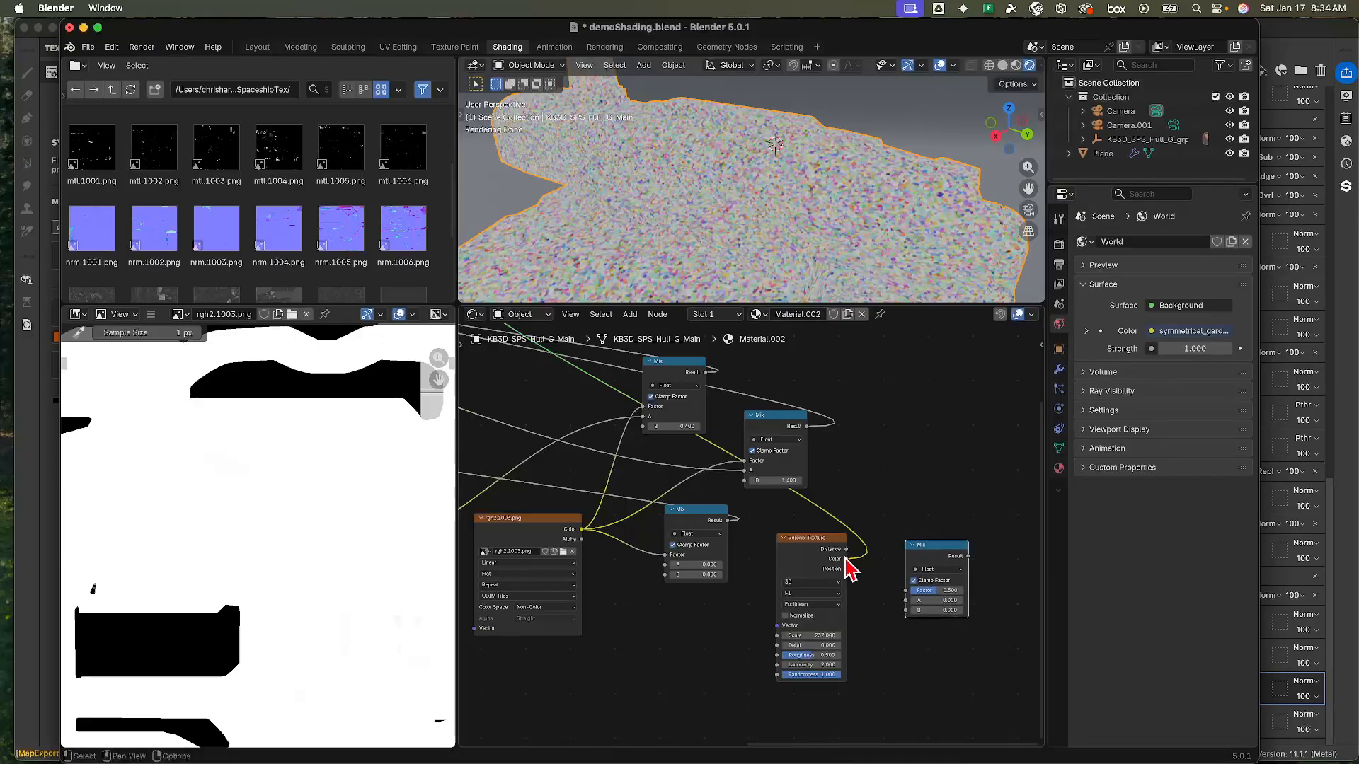
left_click_drag(846, 559, 906, 601)
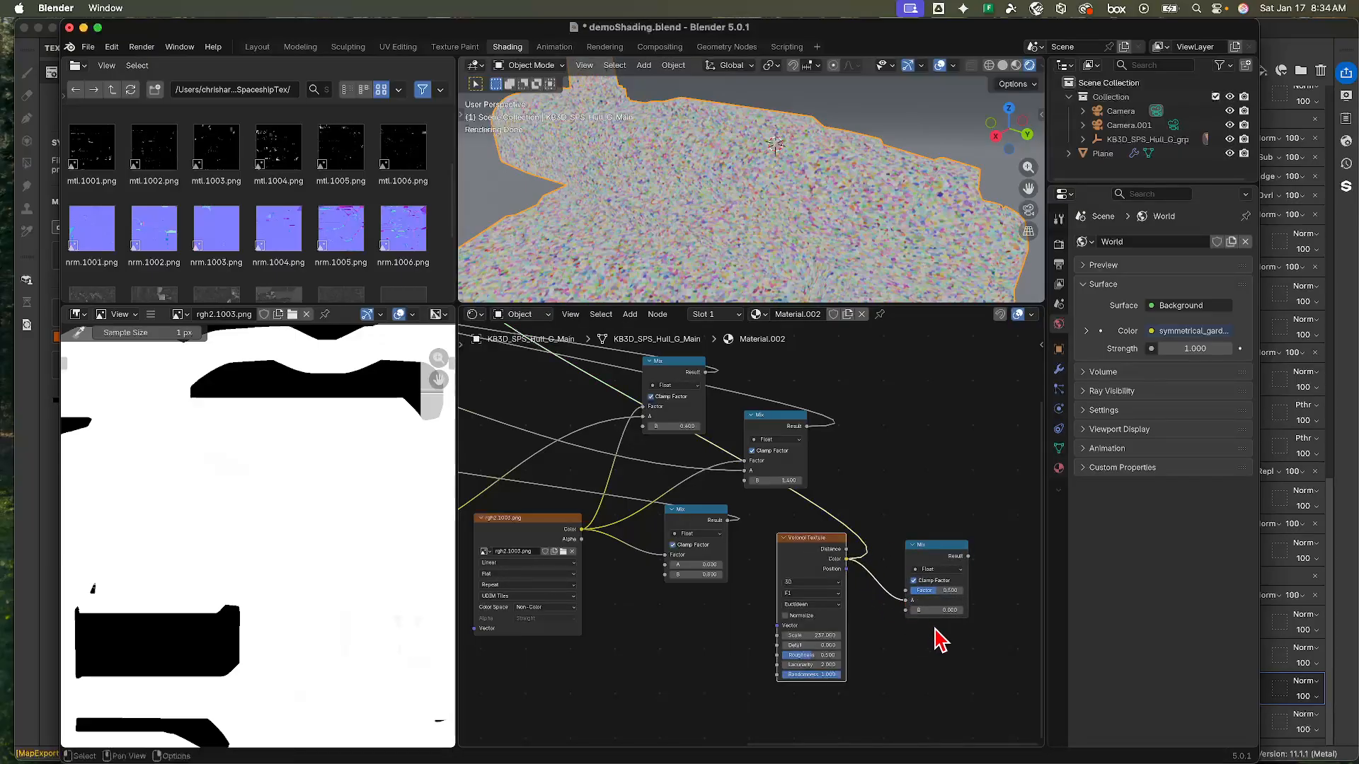
left_click(939, 554)
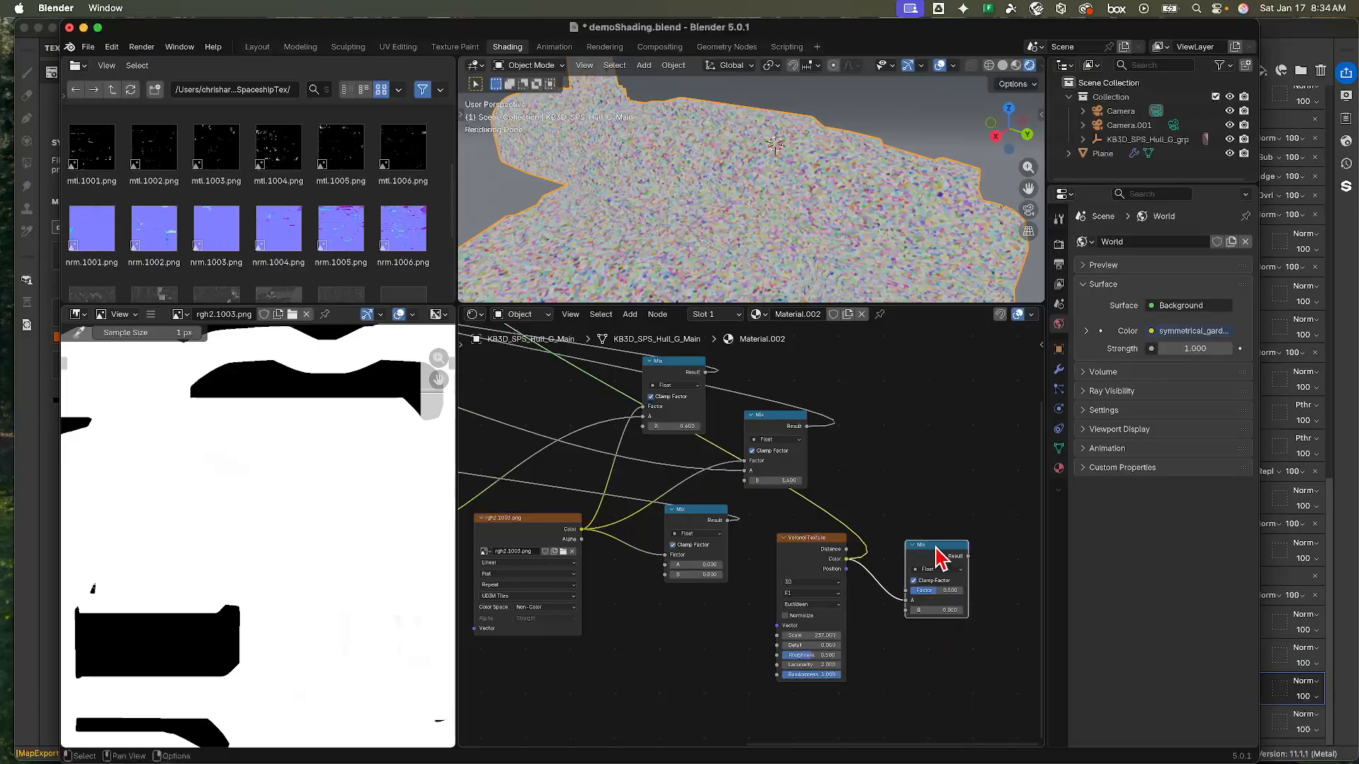
key("Delete")
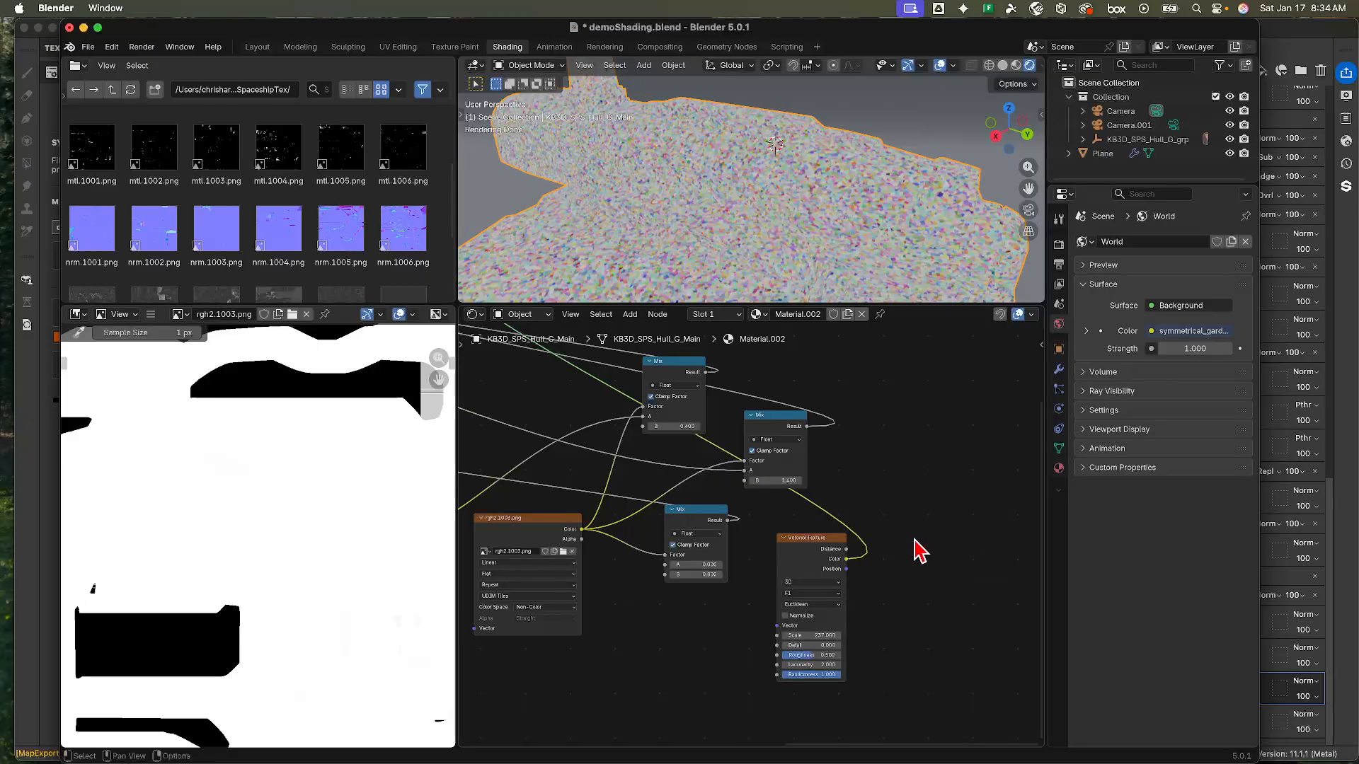
- Add a Mix node beside the Voronoi Texture node
key("shift+a")
type("blend")
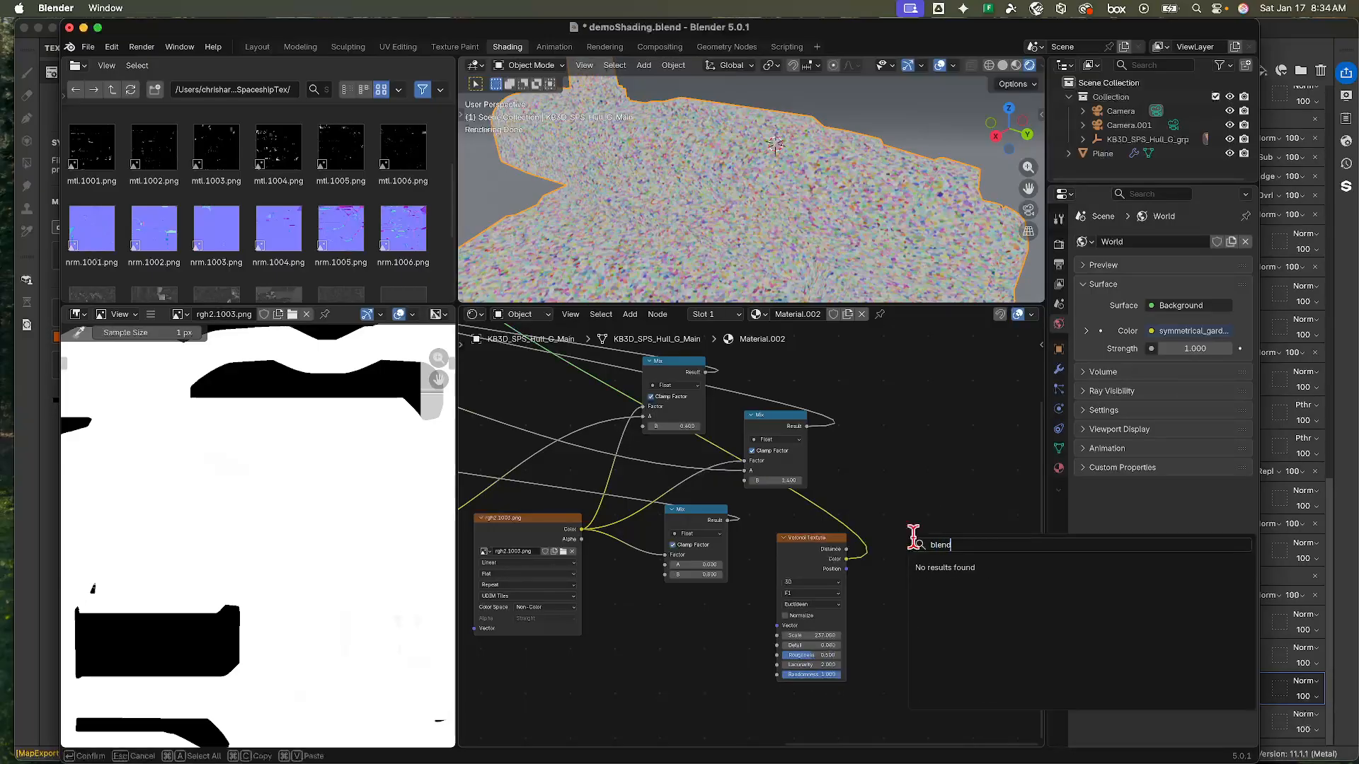
key("BackSpace")
key("BackSpace")
key("BackSpace")
key("BackSpace")
key("BackSpace")
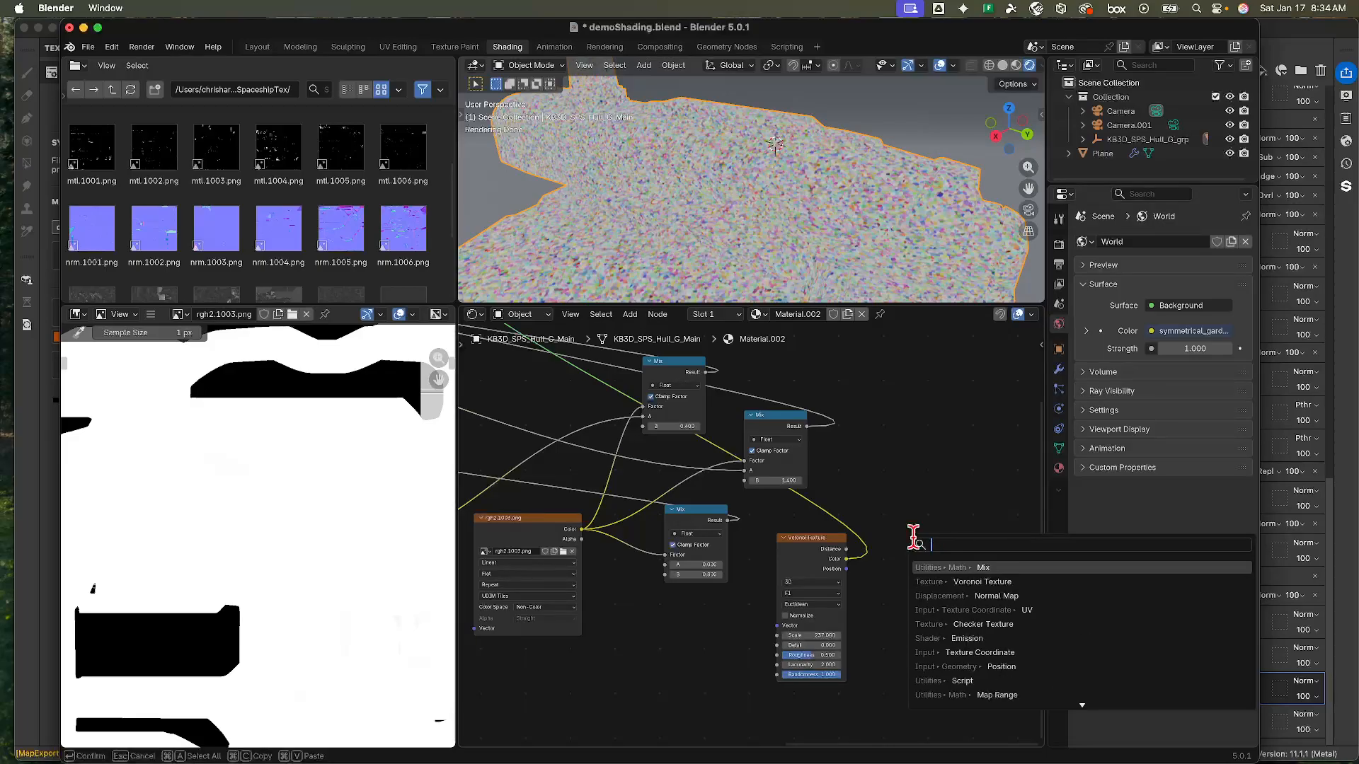
type("mix")
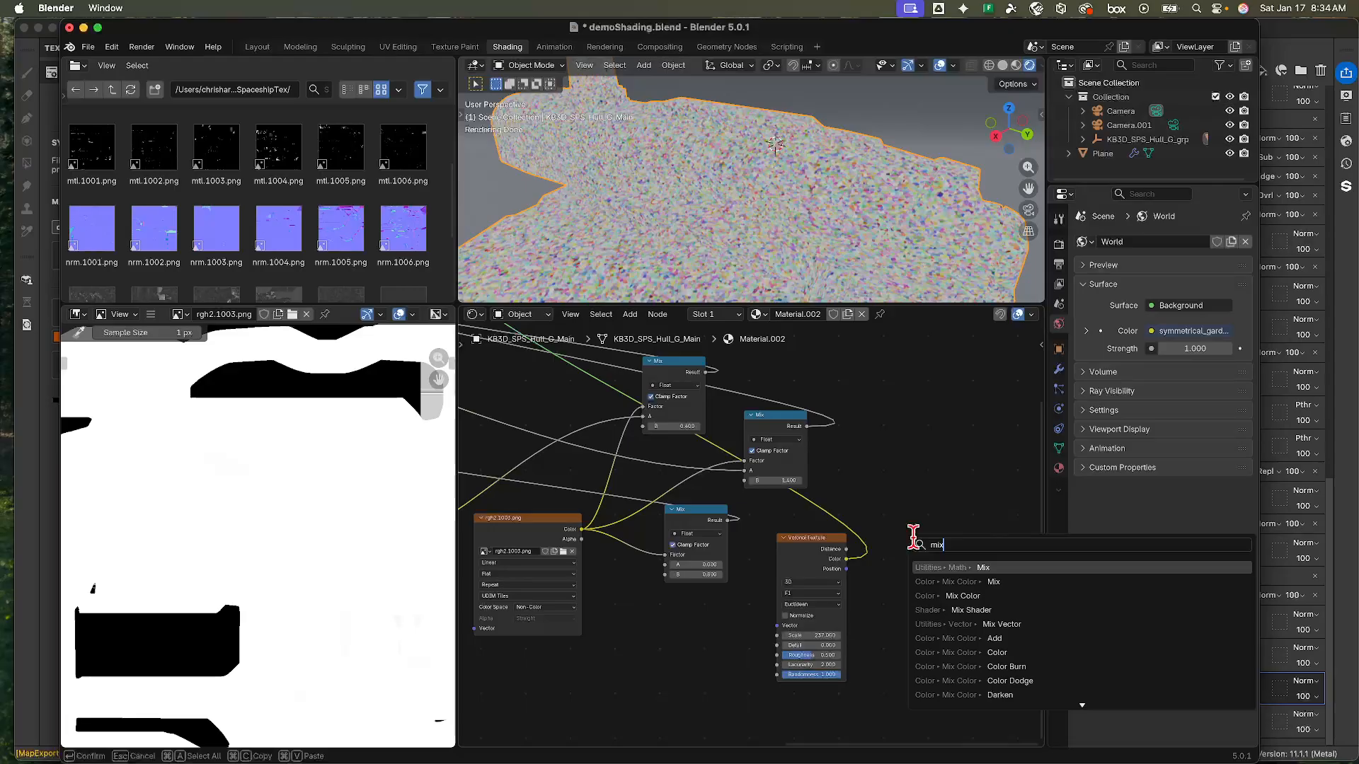
key("Return")
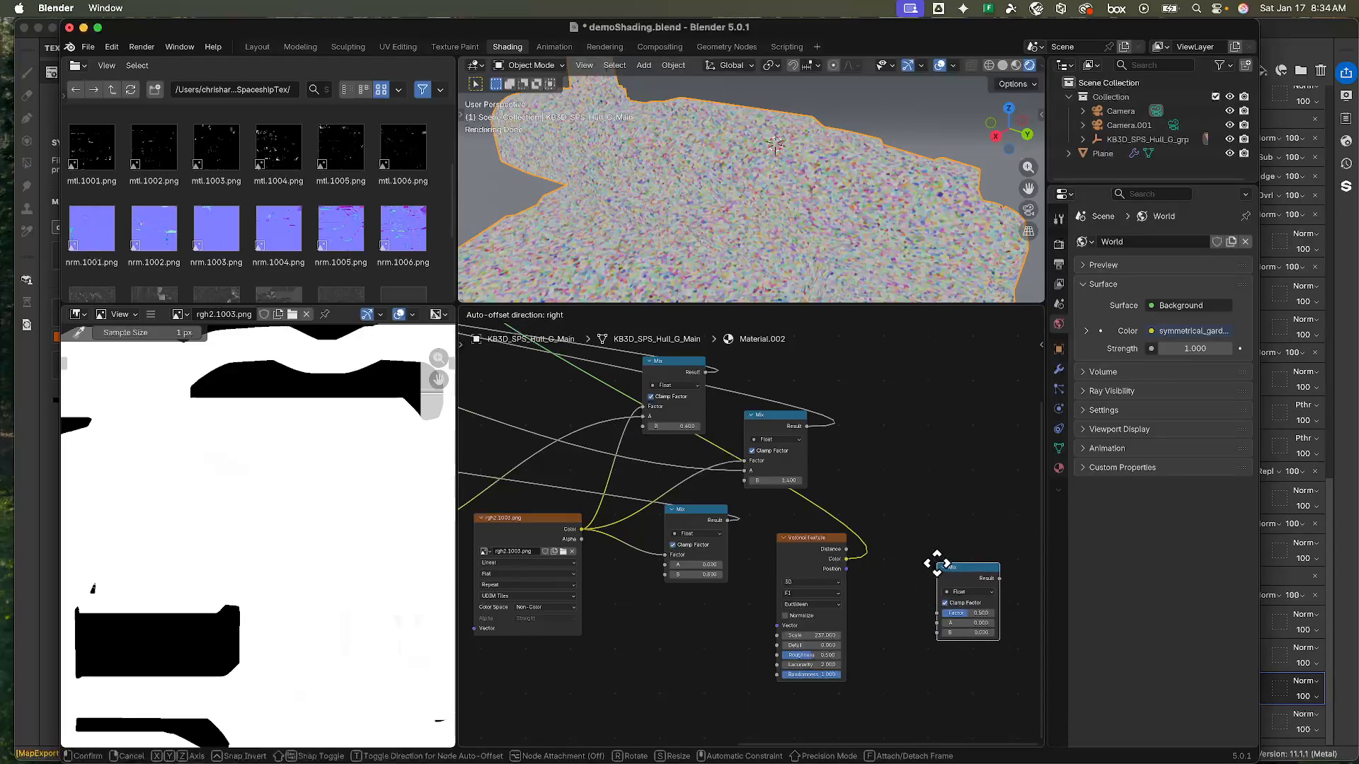
left_click(924, 548)
- Set the new Mix node's data type to Color and connect the Voronoi Texture's Color to its Factor
left_click(953, 577)
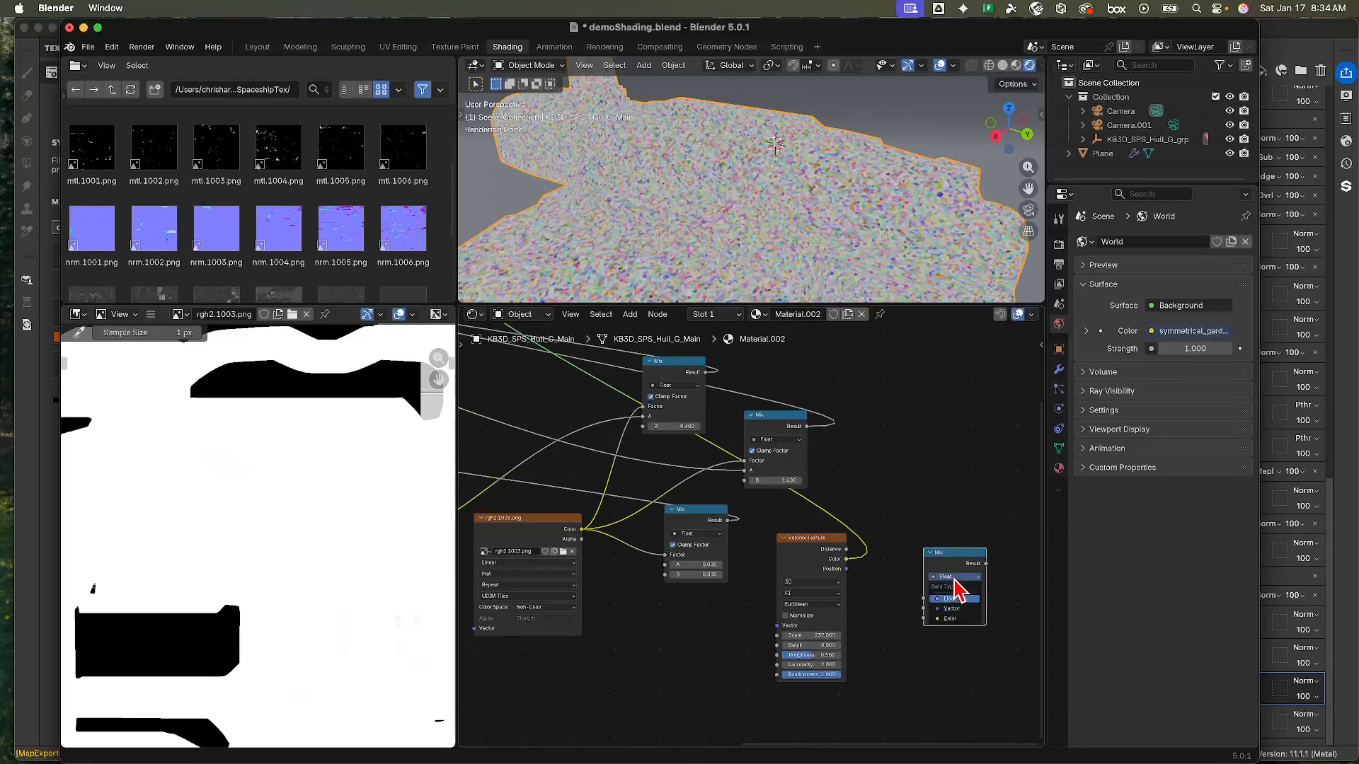
left_click(952, 620)
left_click_drag(846, 560, 933, 636)
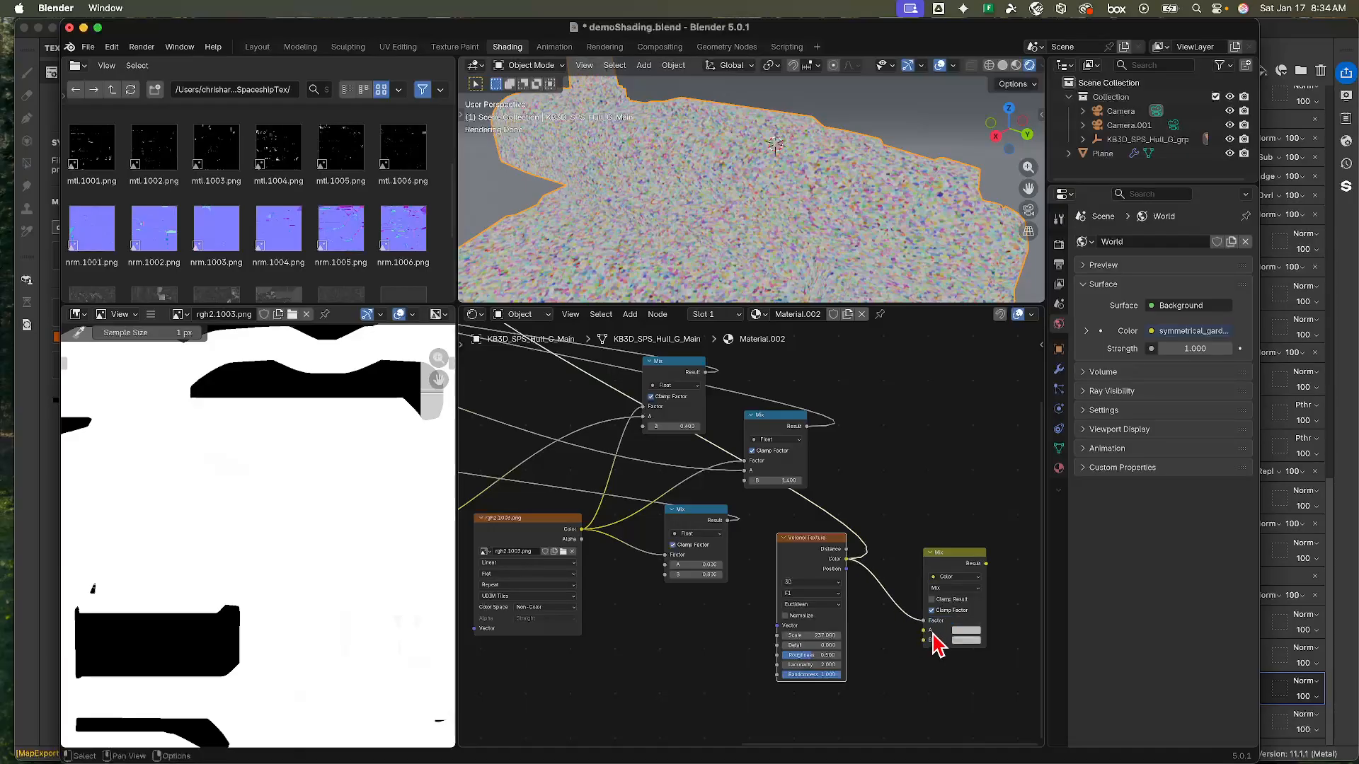
left_click(907, 630)
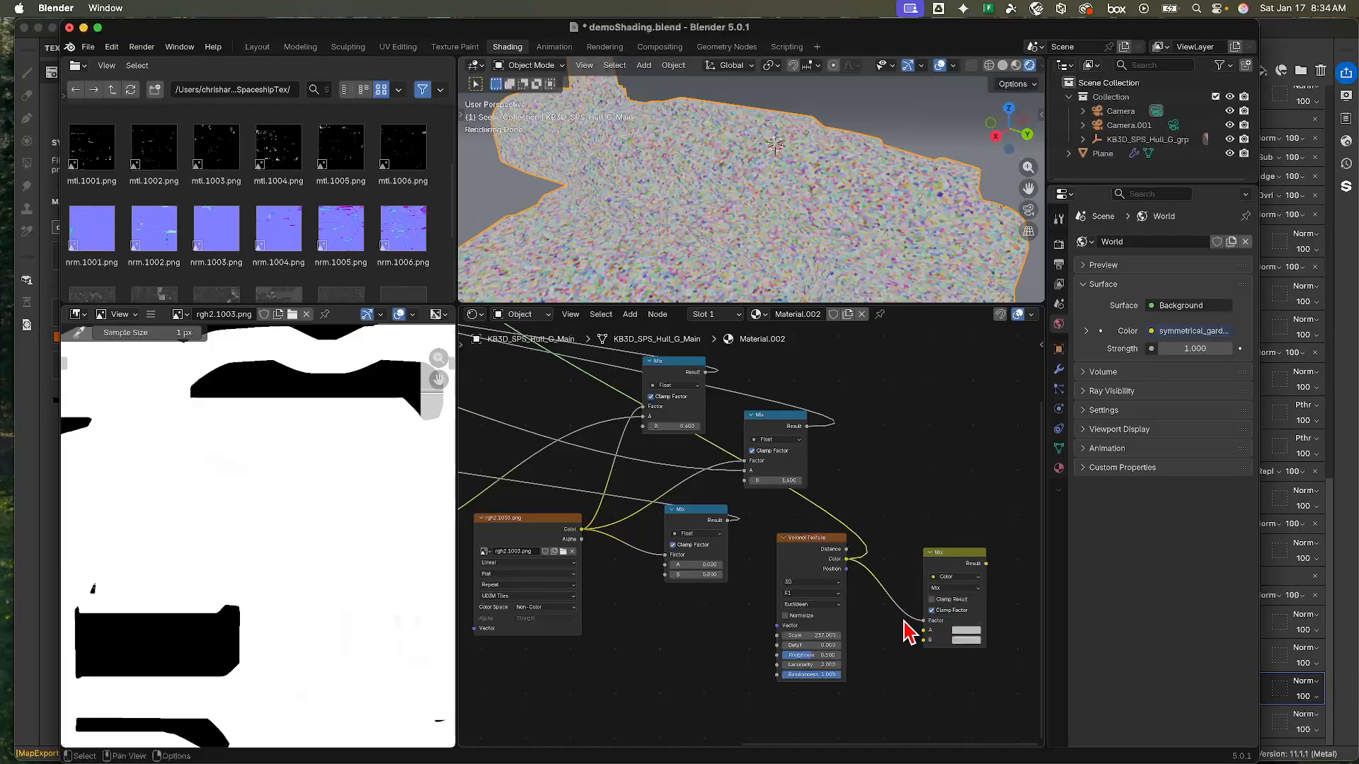
- Move the Voronoi Texture's Color link from the color Mix node's Factor to A, and set its B color to RGB 0.5, 0.5, 1
left_click_drag(923, 620, 897, 626)
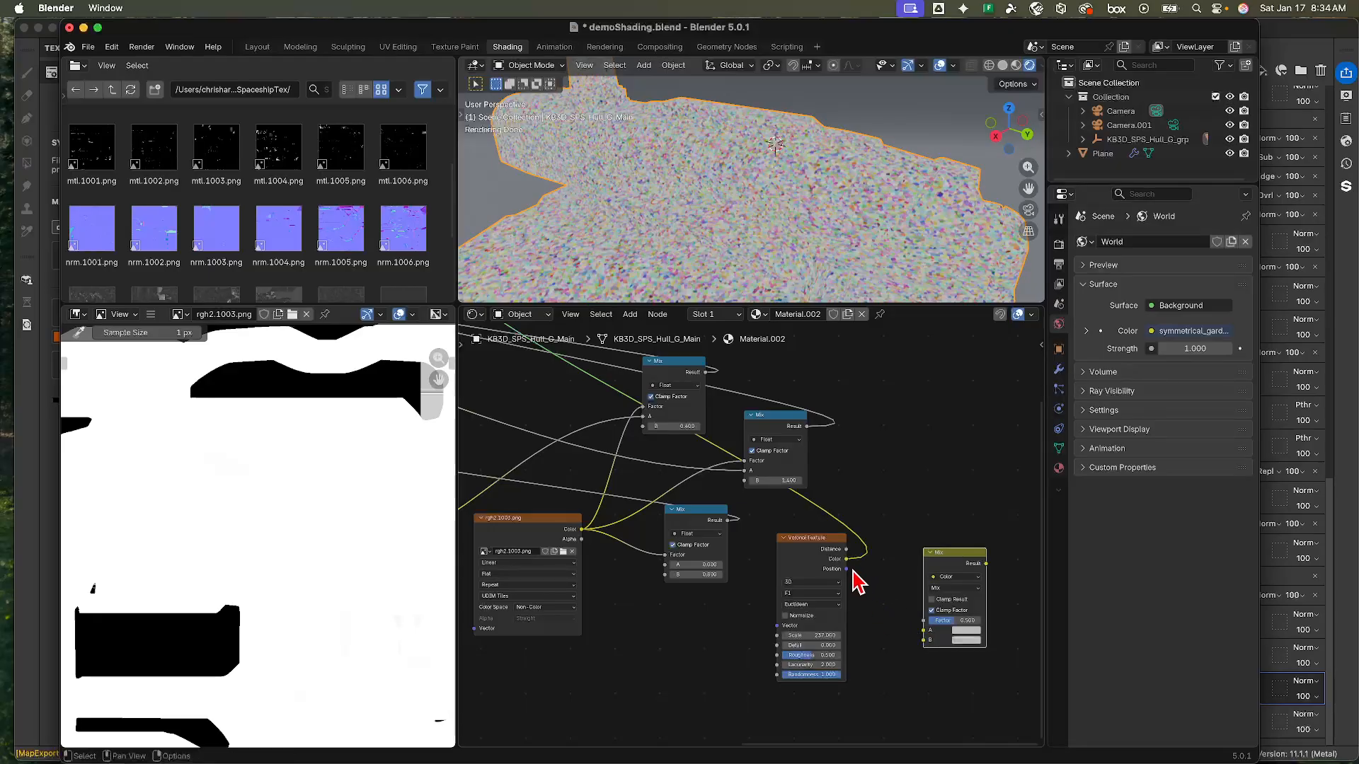
left_click_drag(848, 561, 923, 630)
left_click(966, 640)
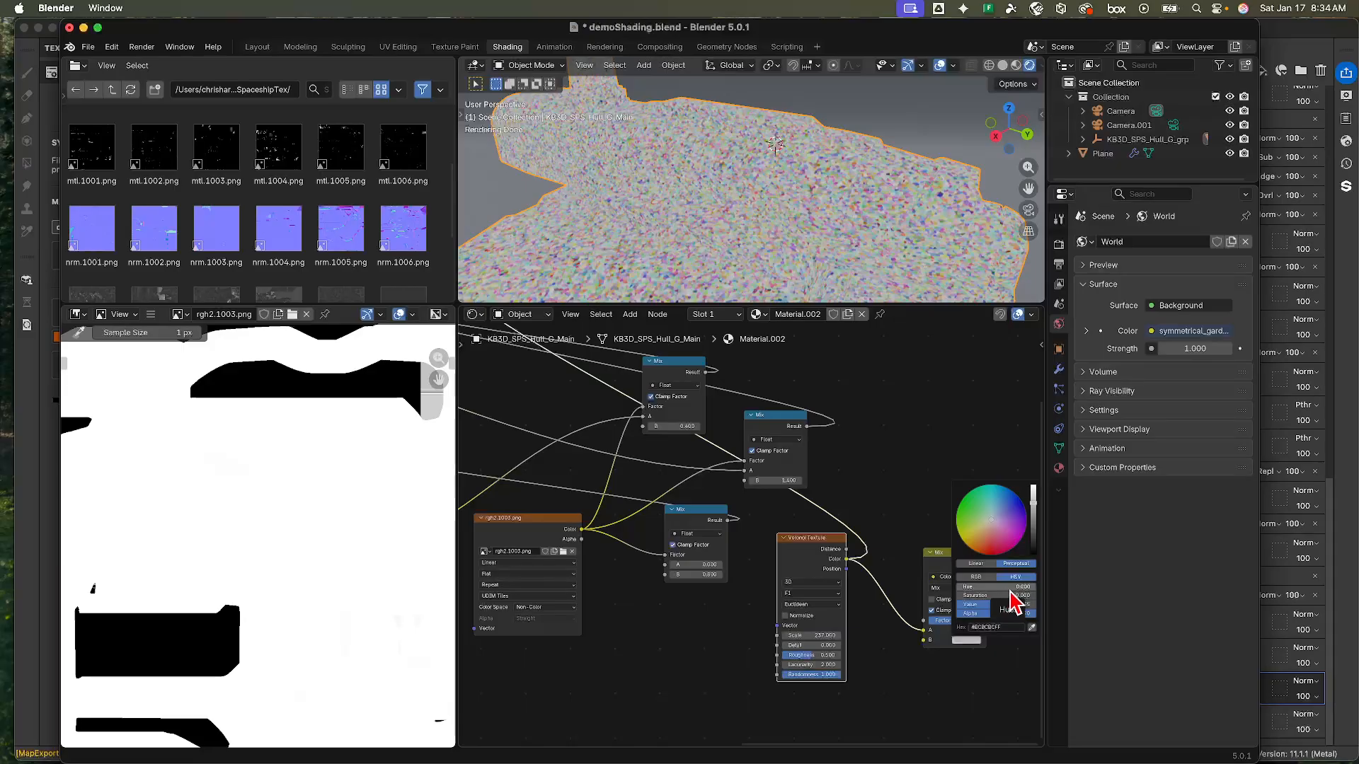
left_click(987, 577)
left_click(1015, 587)
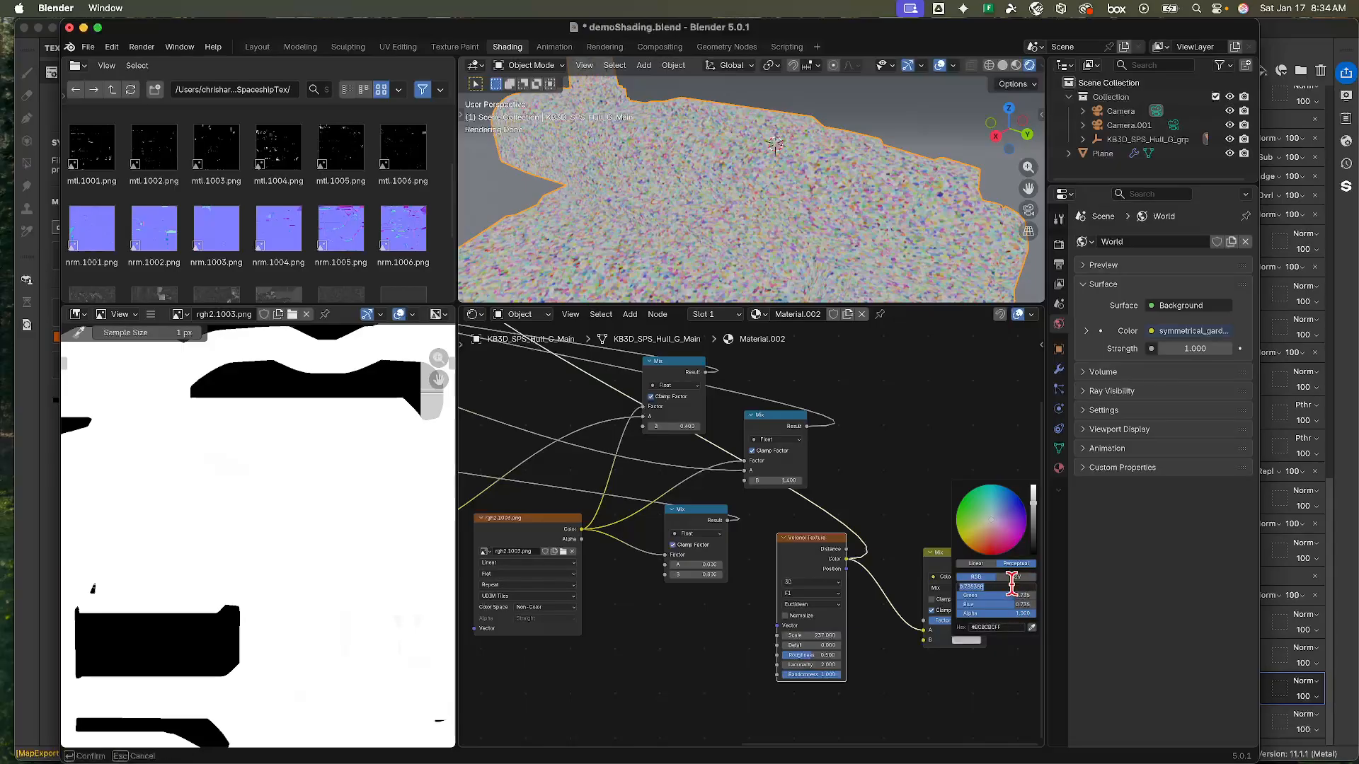
type(".5")
key("Return")
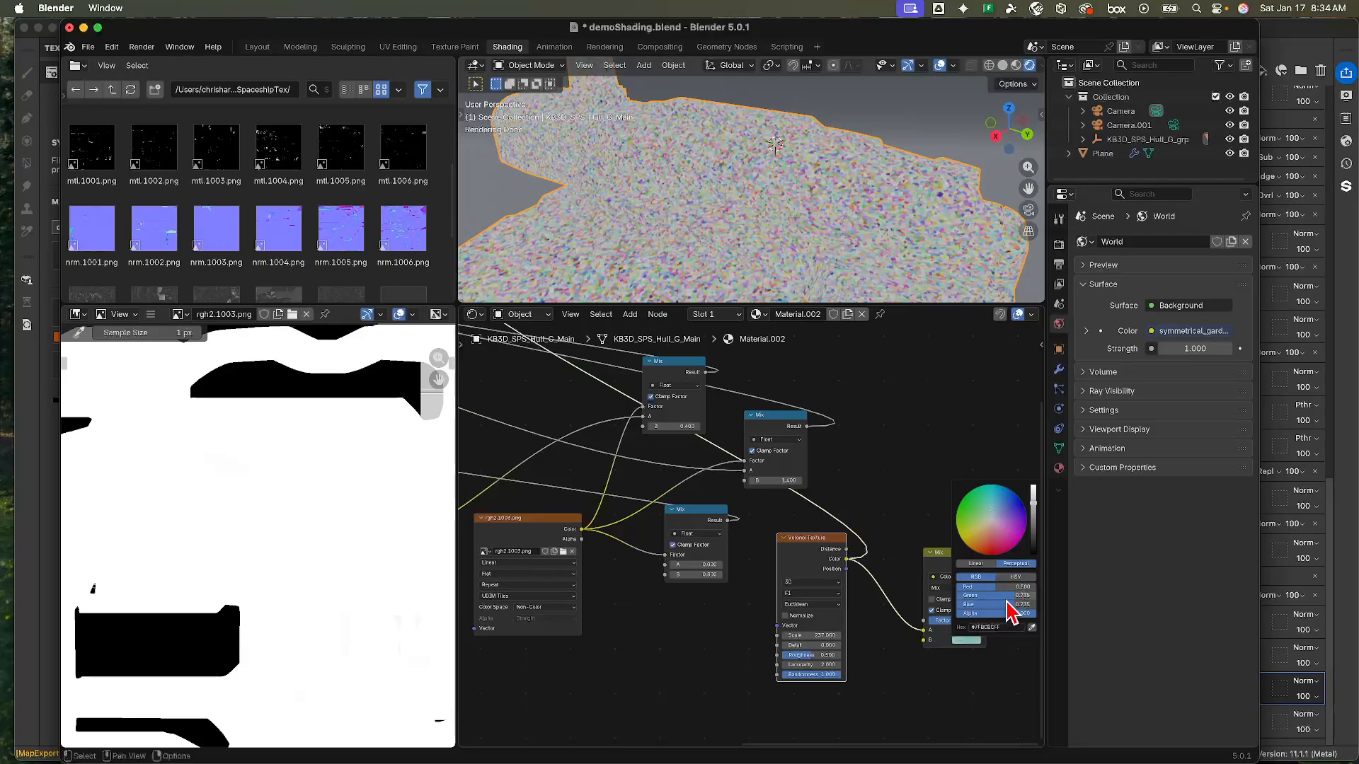
left_click(1009, 597)
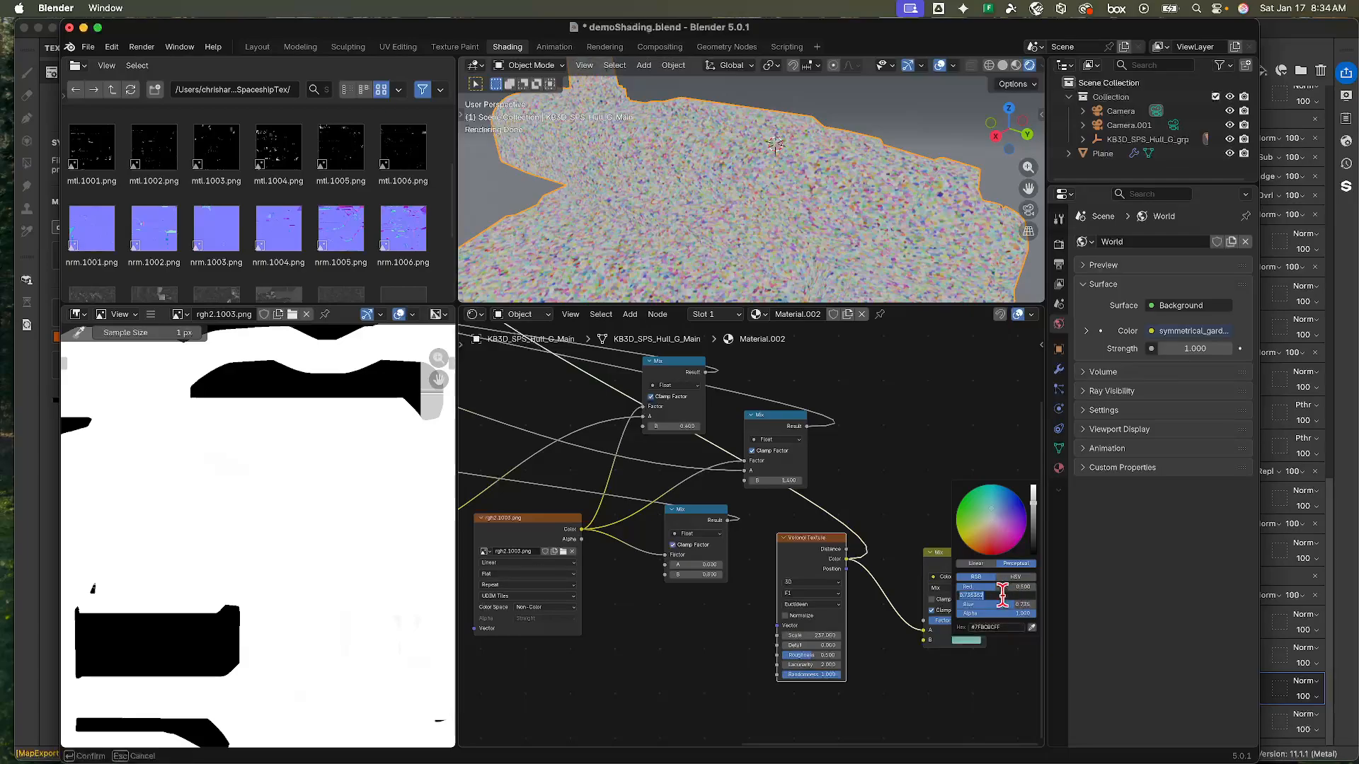
type(".5")
key("Return")
left_click(996, 603)
type("1")
key("Return")
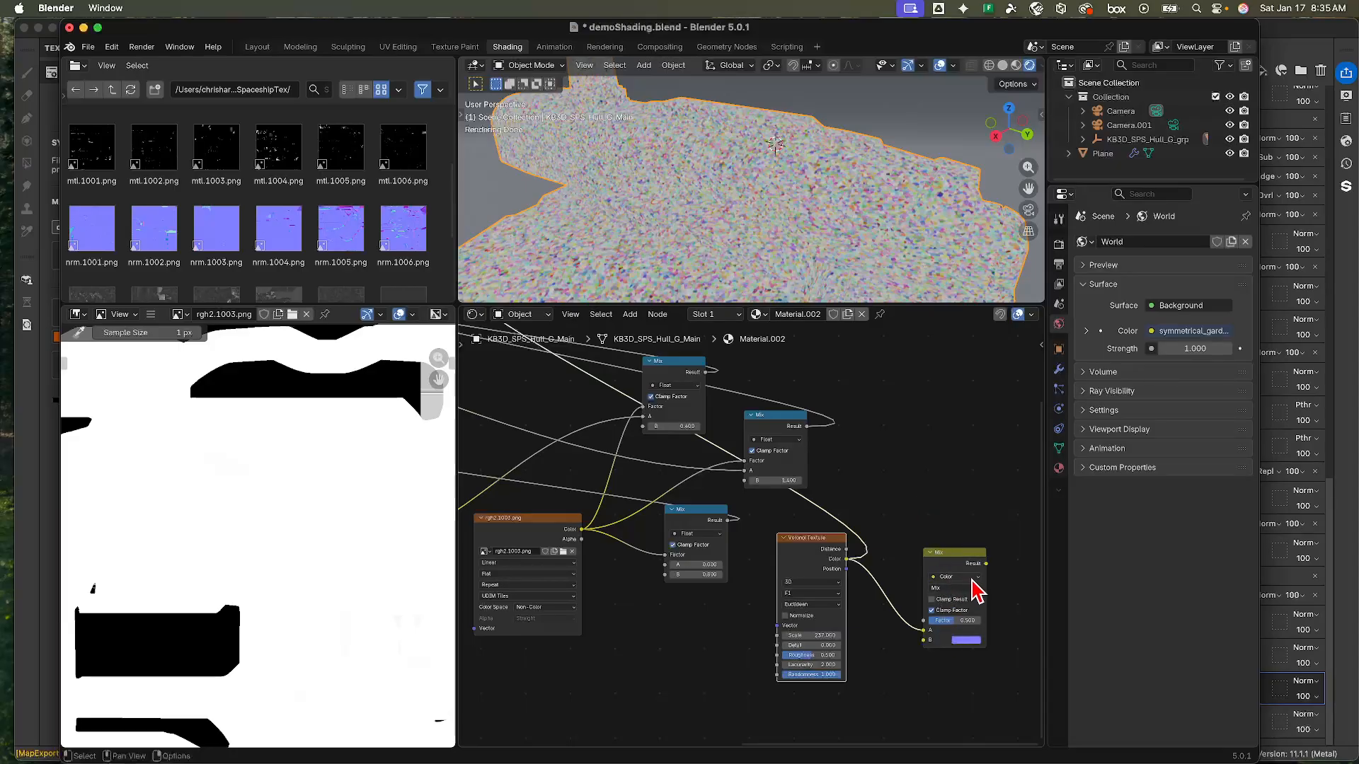
- Preview the color Mix node's Result through the Material Output's Surface and raise its Factor to about 0.71
left_click_drag(986, 563, 575, 449)
middle_click_drag(932, 510, 746, 383)
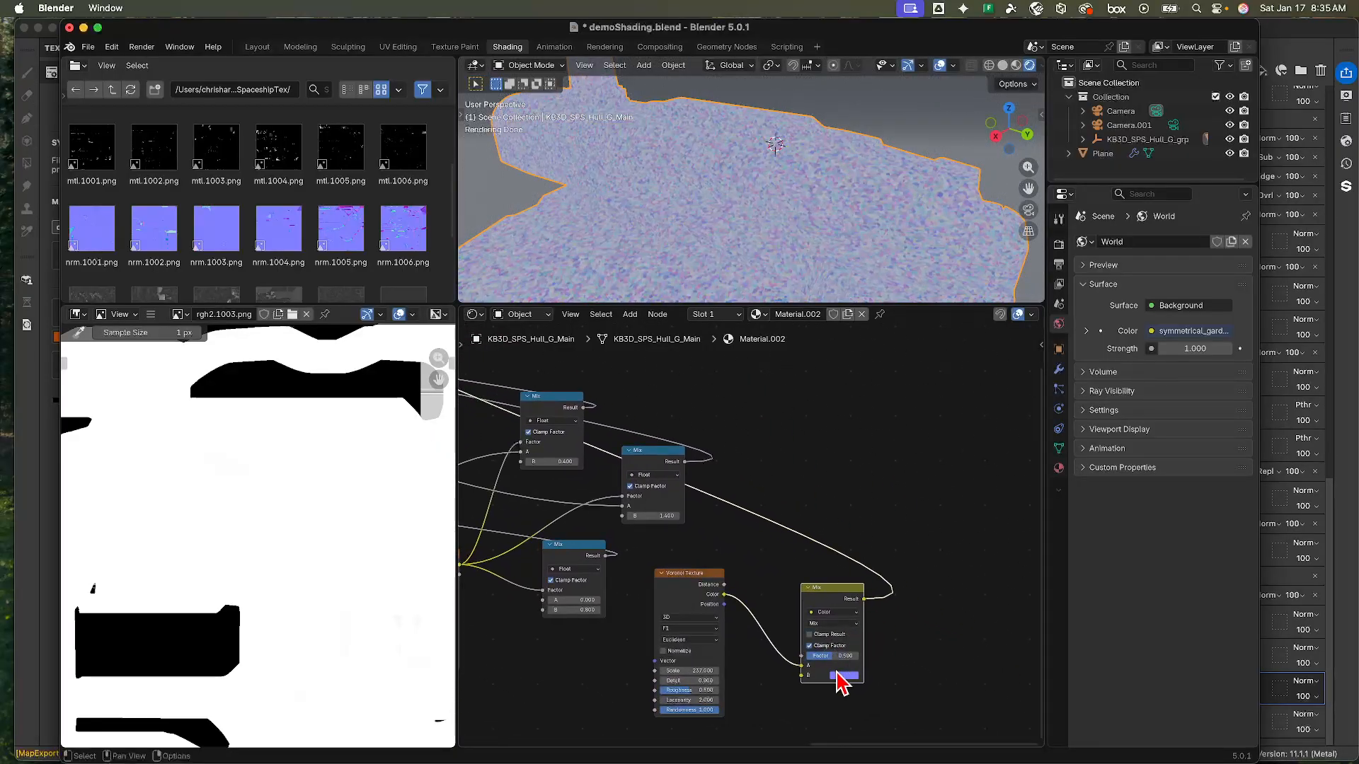
mouse_move(837, 660)
left_mouse_down()
mouse_move(858, 660)
mouse_move(848, 669)
left_mouse_up()
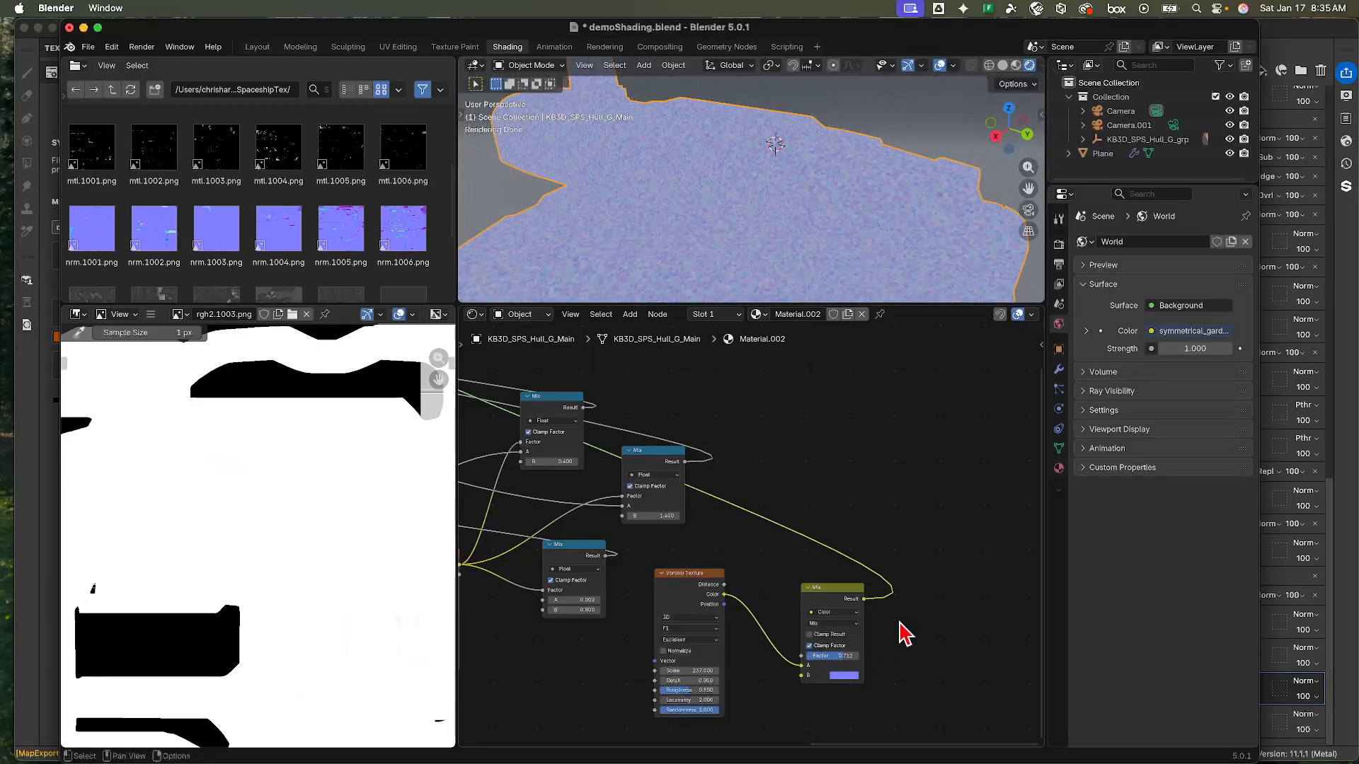
- Add a Normal Map node beside the color Mix node and connect the Mix's Result to its Color
key("shift+a")
type("norm")
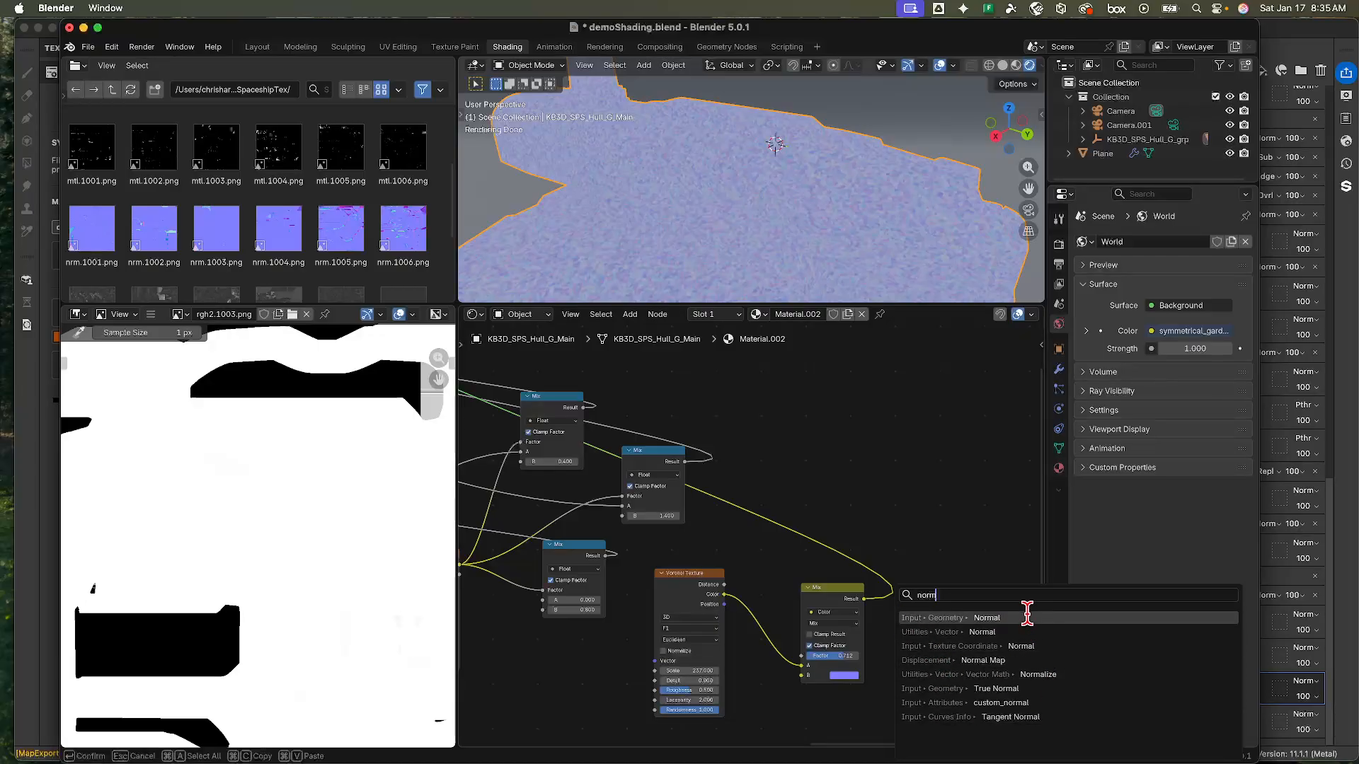
left_click(1025, 659)
left_click(943, 586)
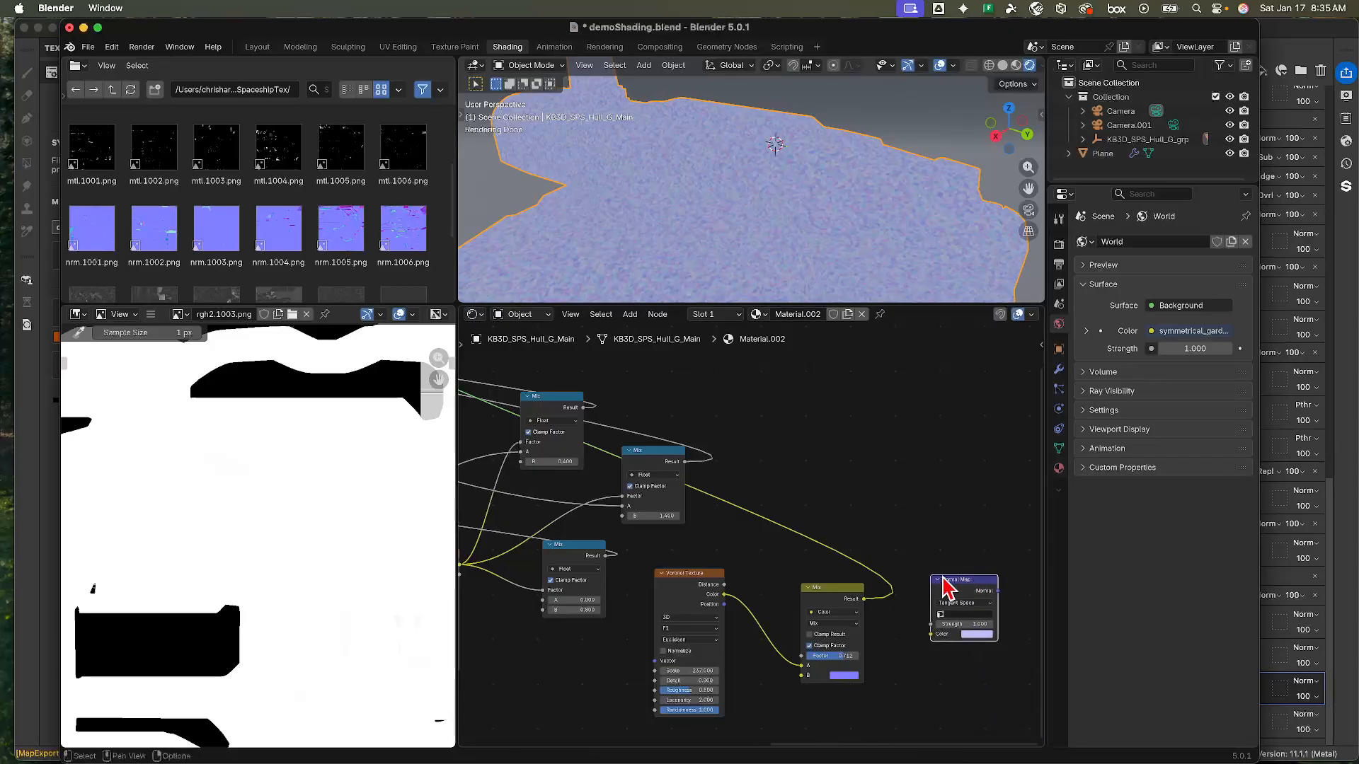
left_click_drag(864, 599, 932, 634)
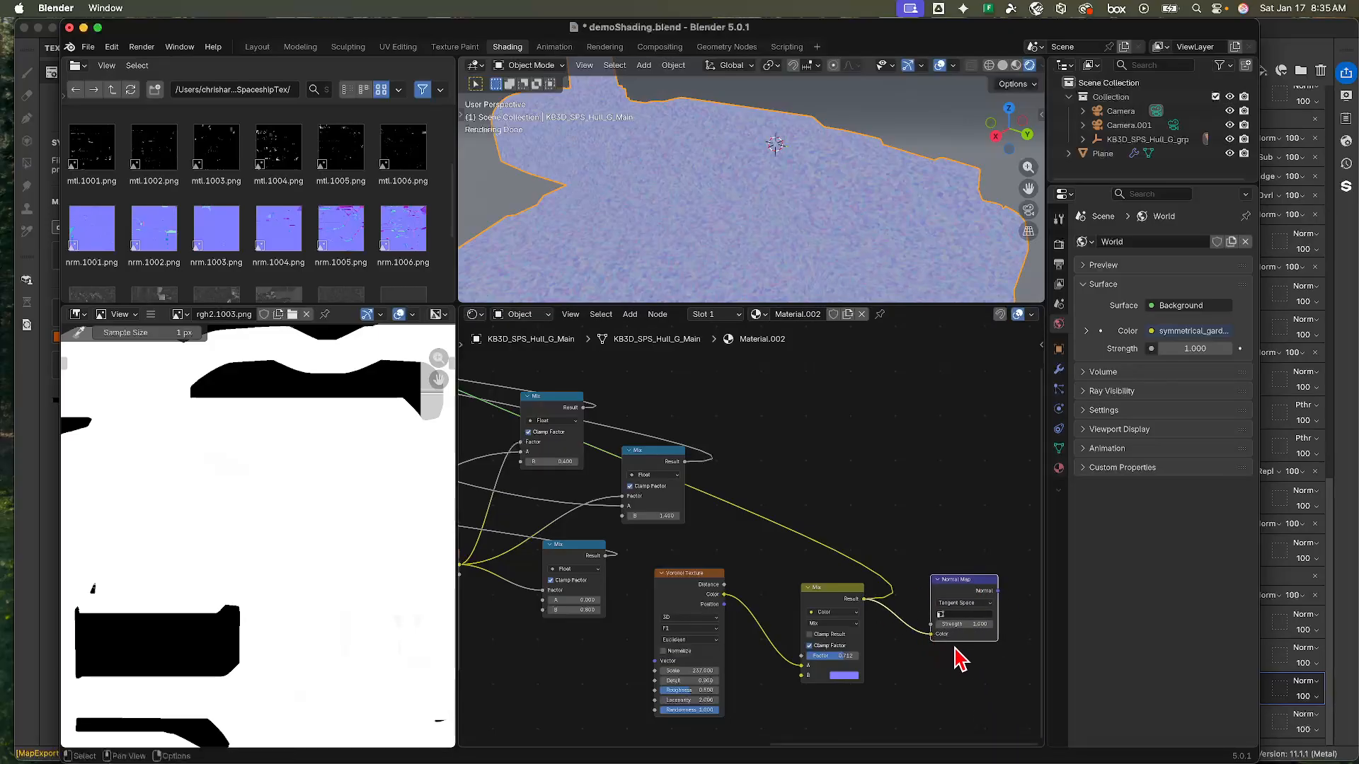
- Add another Mix node above the new Normal Map, set its data type to Vector and move it clear of the Normal Map
left_click(909, 532)
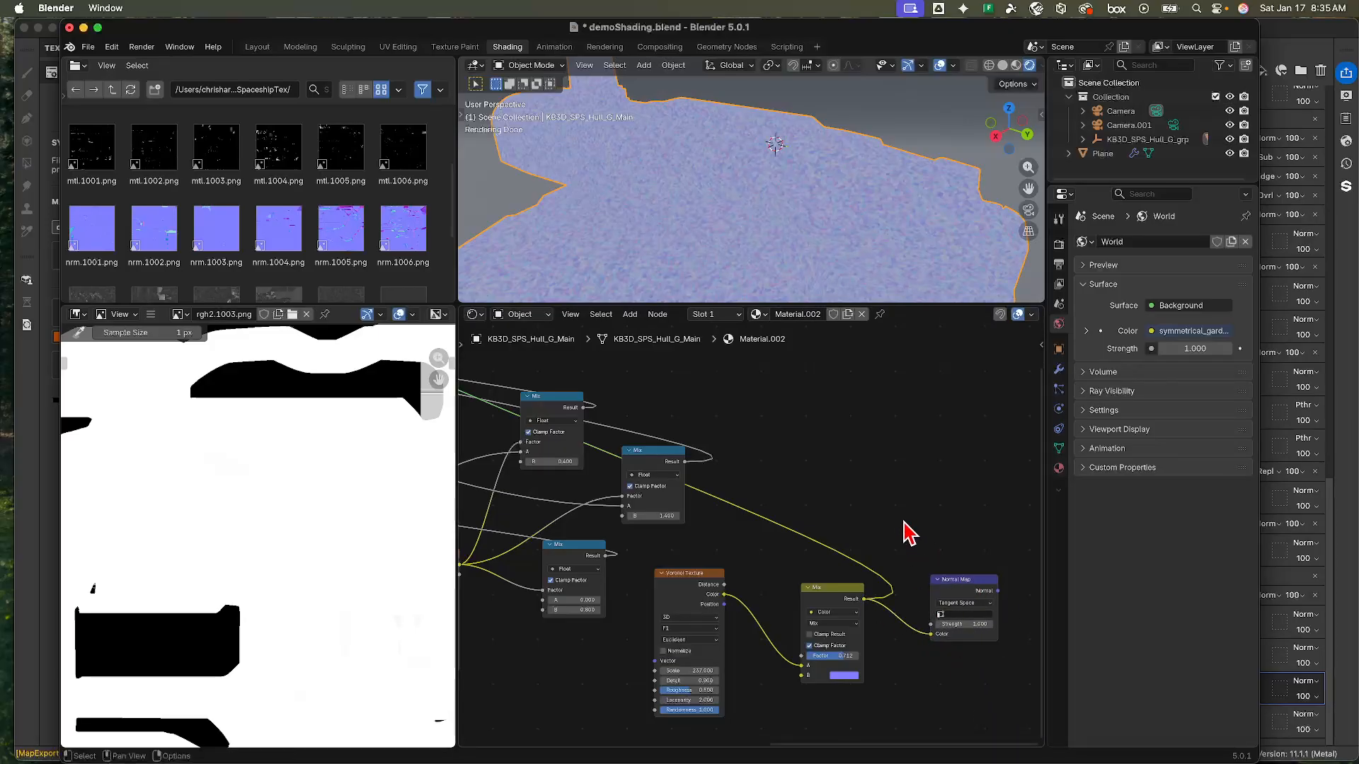
key("shift")
key("shift+a")
type("mix")
key("Return")
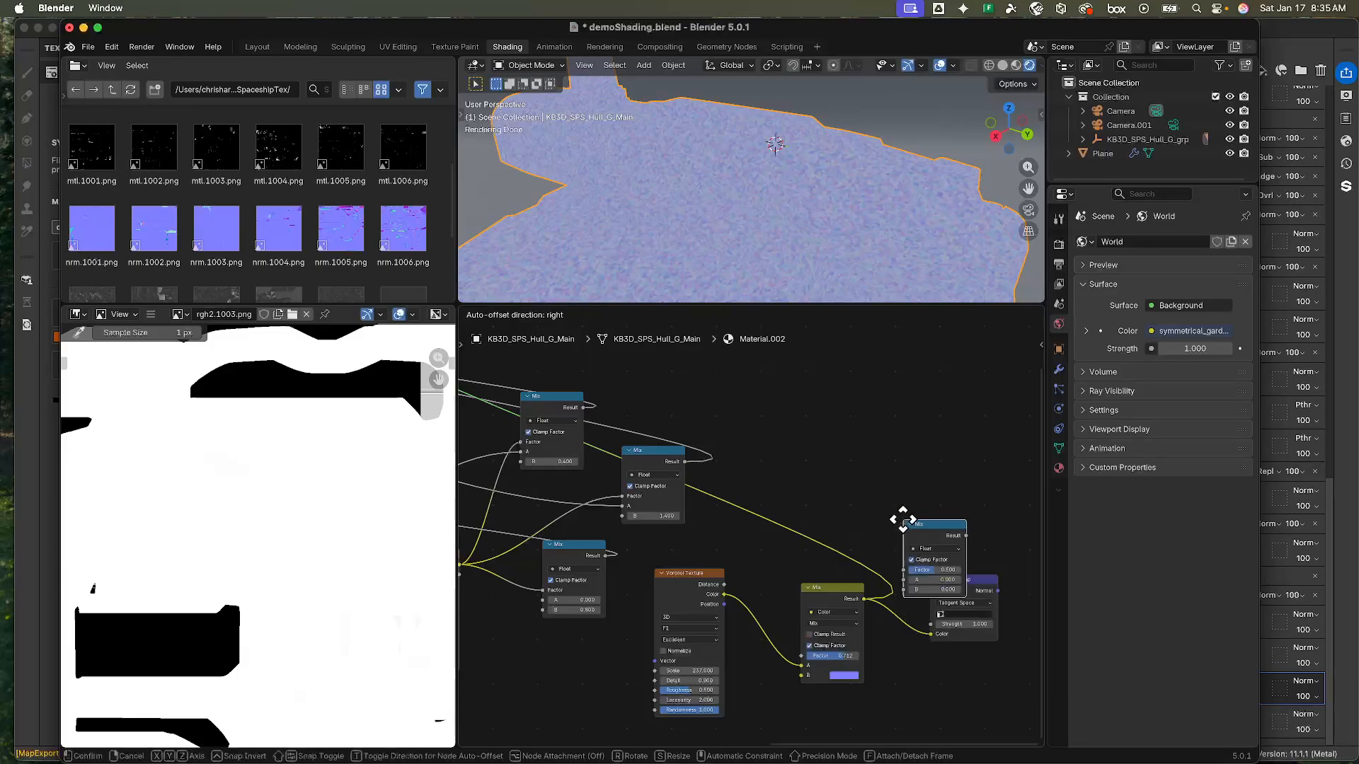
left_click(922, 465)
left_click(954, 494)
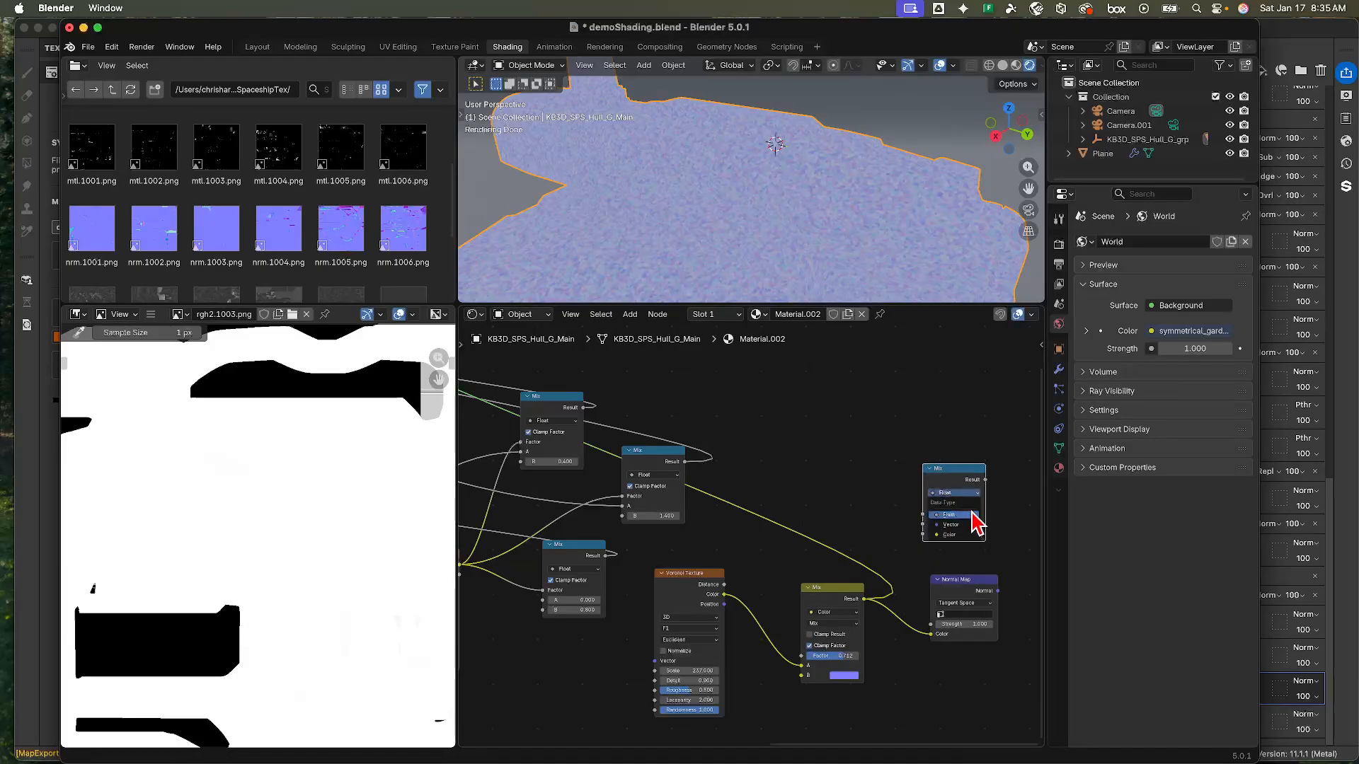
left_click(951, 524)
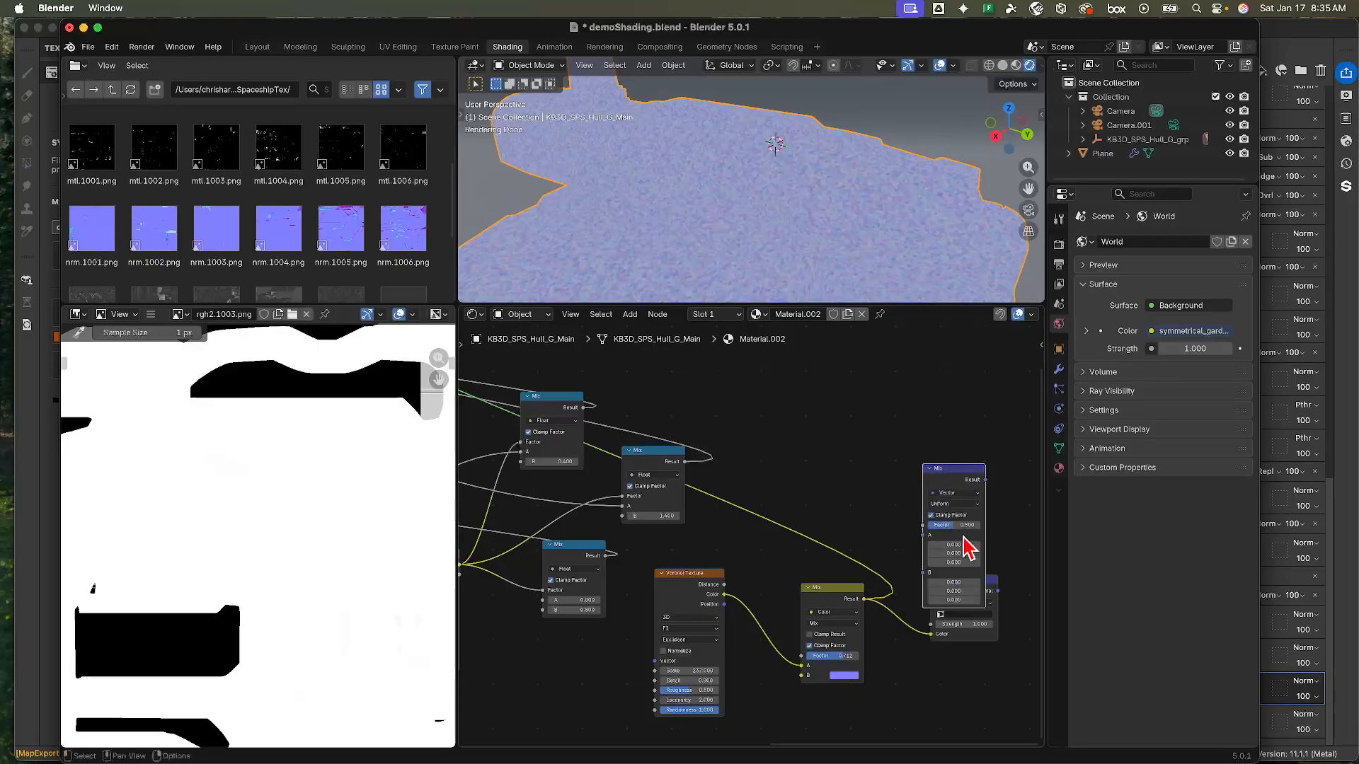
left_click_drag(941, 476, 960, 419)
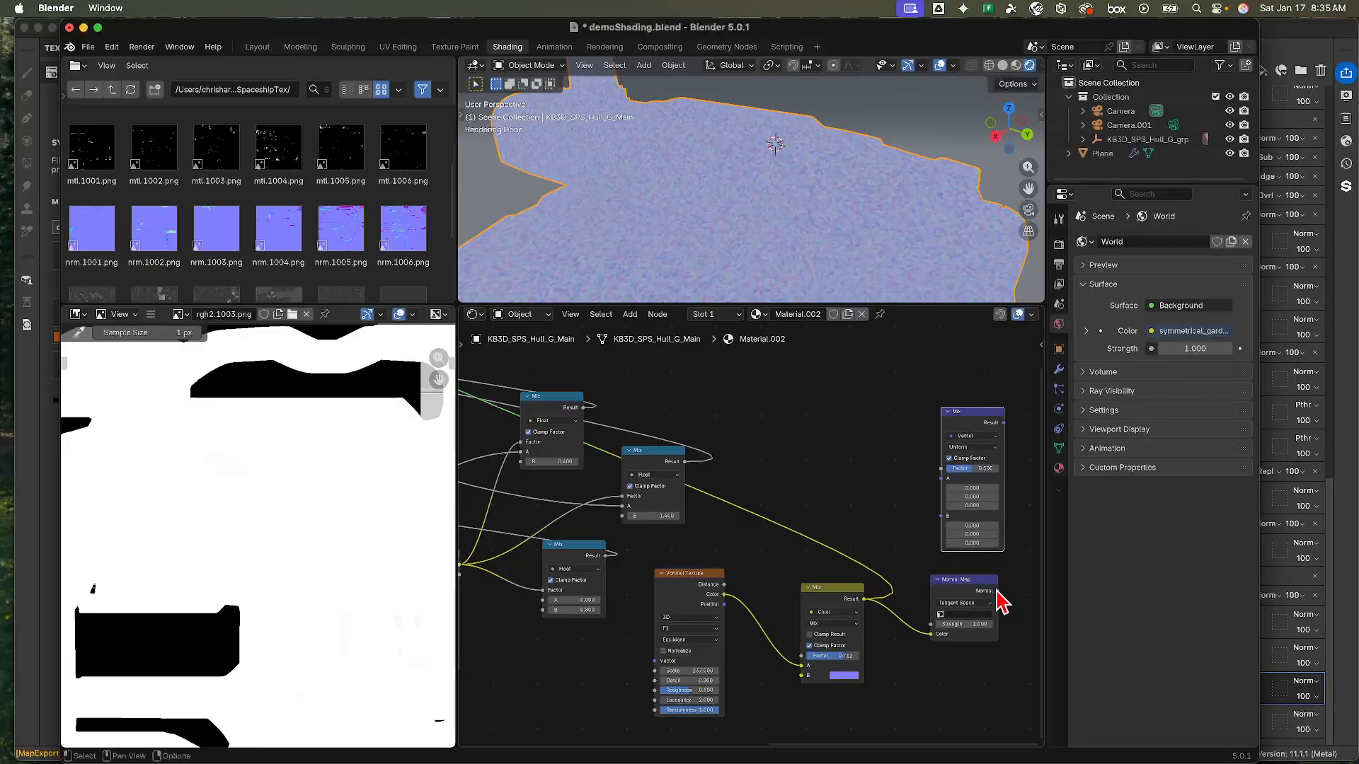
- Wire the vector Mix: new Normal Map into B, the nrm image's Normal Map into A, and the rgh2 mask's Color into Factor
left_click_drag(996, 590, 811, 488)
left_click(870, 419)
left_click_drag(941, 479, 672, 478)
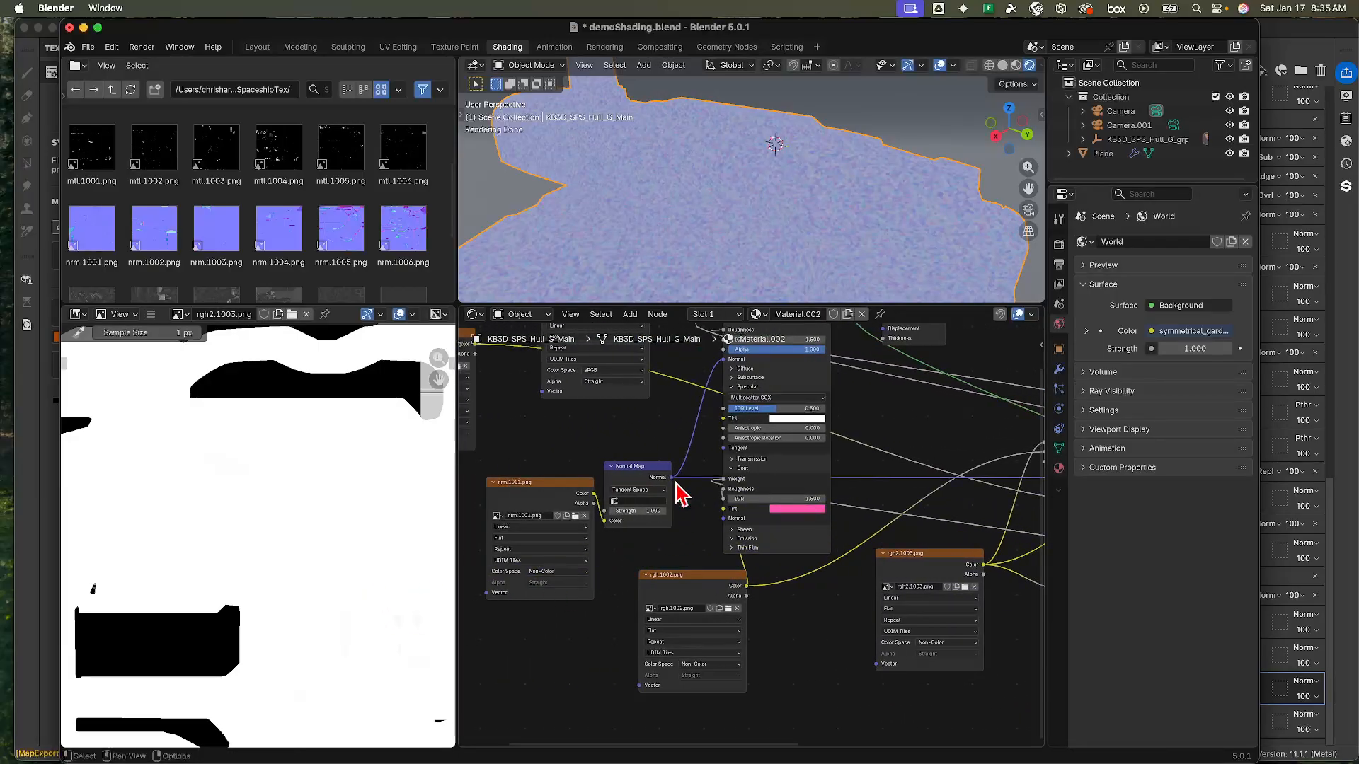
middle_click_drag(851, 490, 971, 603)
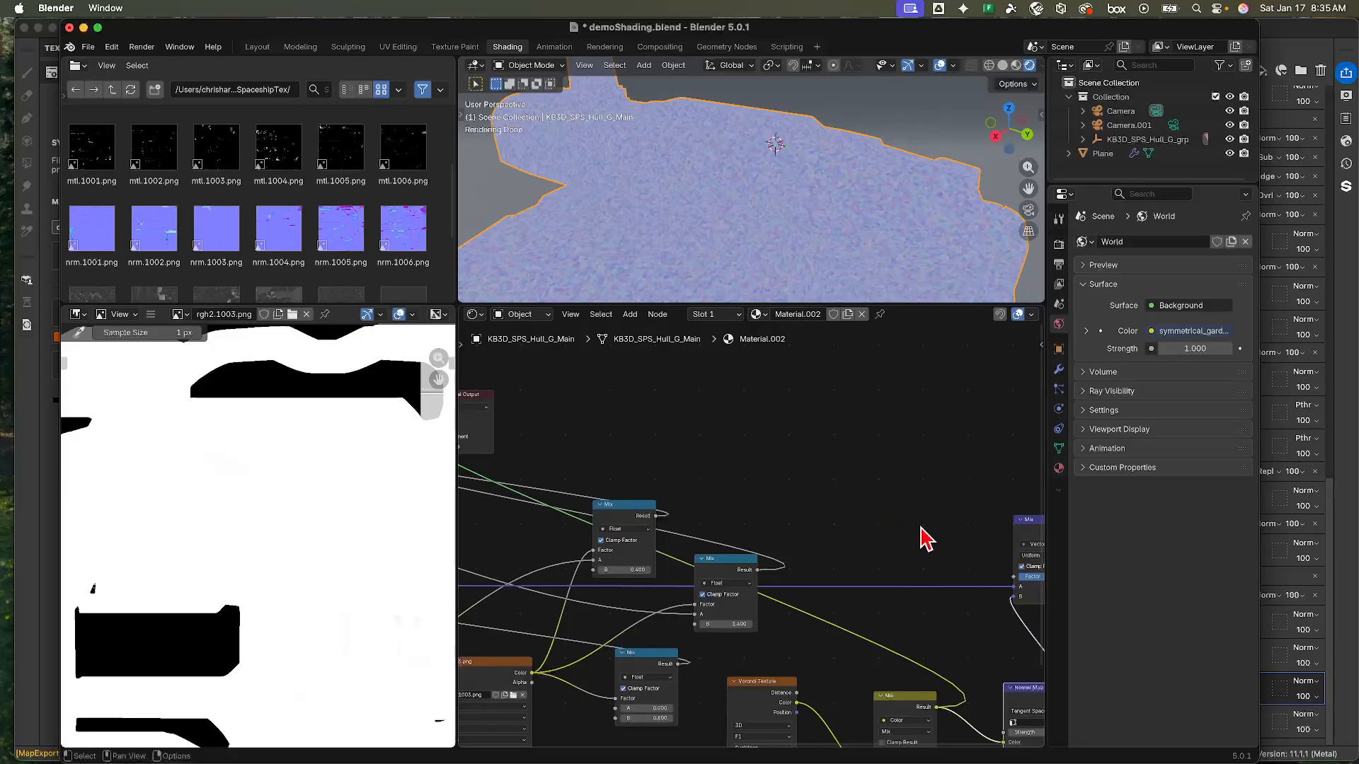
middle_click_drag(1001, 557, 825, 518)
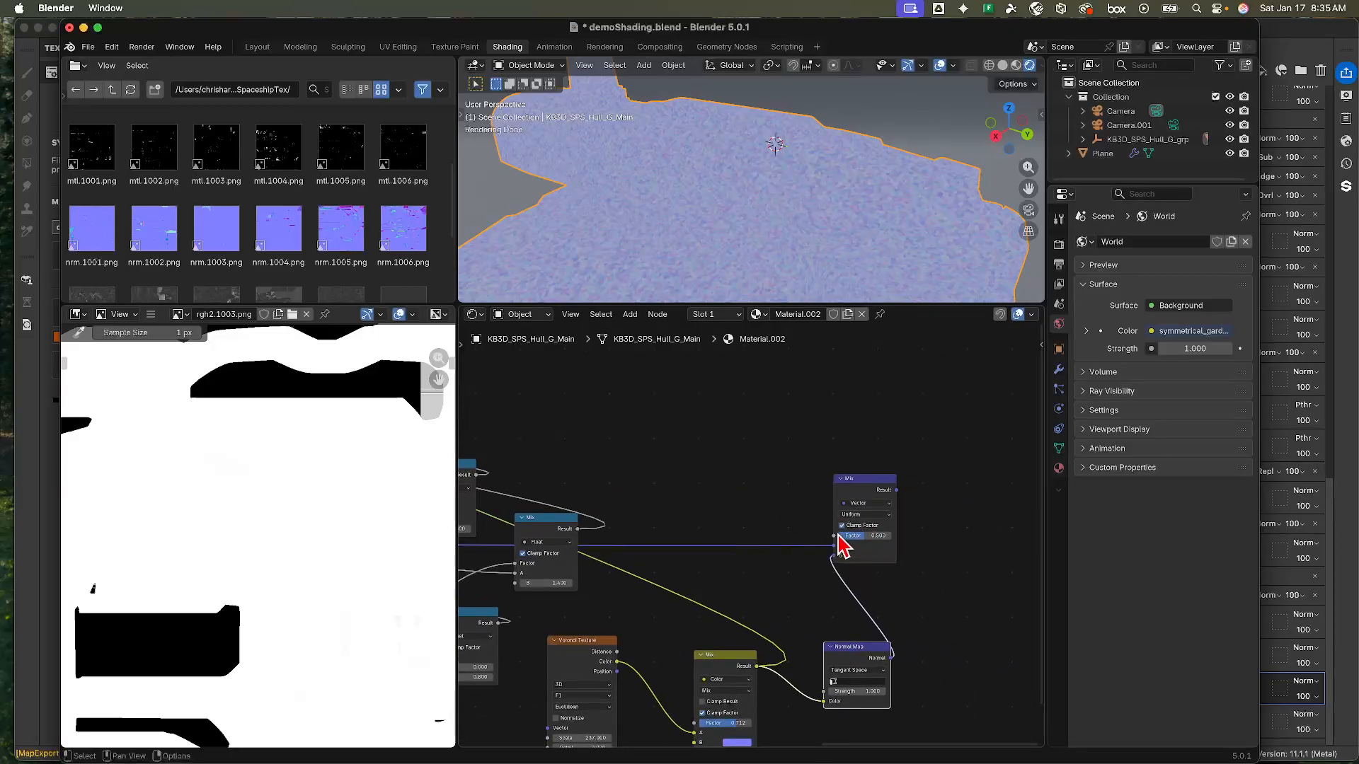
left_click_drag(841, 546, 674, 633)
- Preview the vector Mix node's Result through the Material Output's Surface
middle_click_drag(916, 488, 604, 580)
mouse_move(904, 586)
left_mouse_down()
mouse_move(737, 510)
mouse_move(486, 455)
mouse_move(428, 461)
mouse_move(727, 478)
mouse_move(710, 474)
left_mouse_up()
- Connect the vector Mix's Result to the Principled BSDF's Normal, and reconnect the BSDF to the Material Output's Surface
mouse_move(837, 470)
middle_mouse_down()
mouse_move(651, 415)
mouse_move(647, 441)
middle_mouse_up()
scroll(721, 454, "down", 3)
middle_click_drag(837, 507, 636, 447)
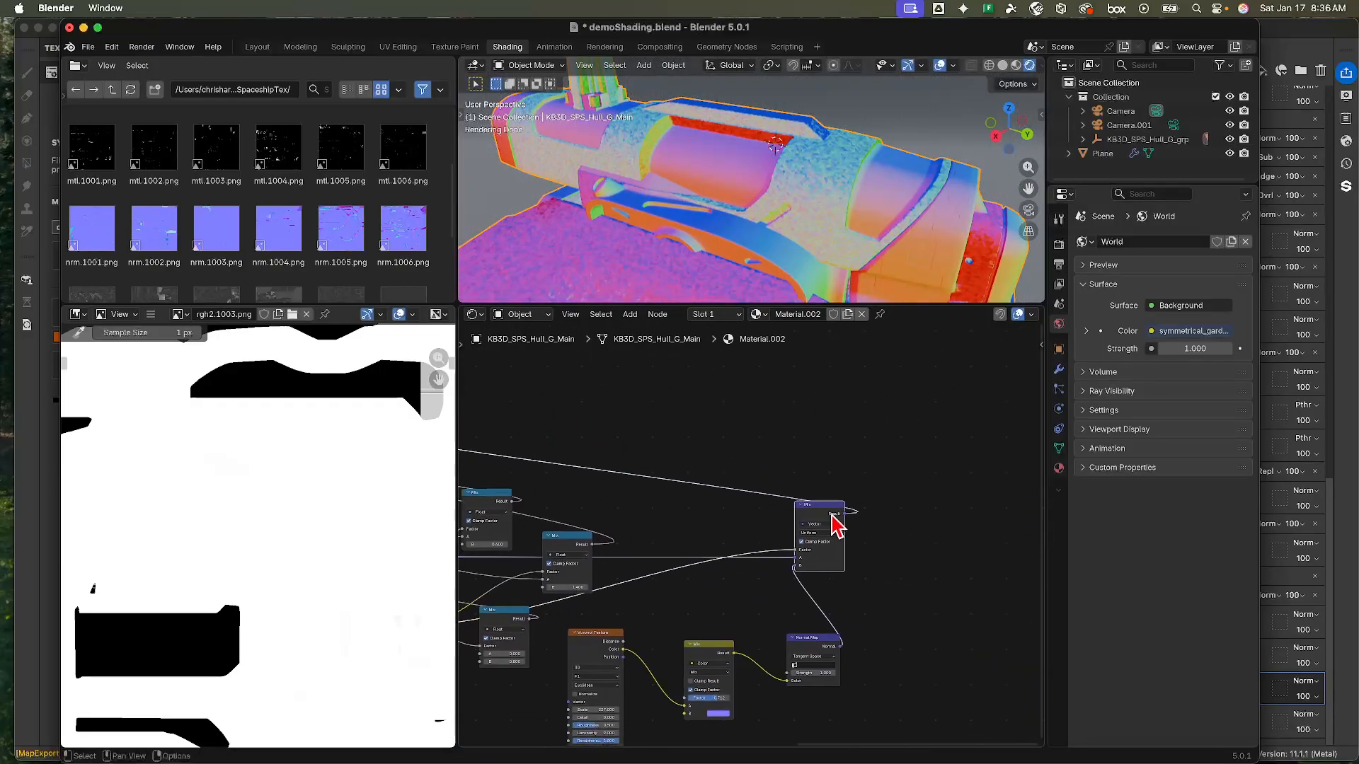
left_click_drag(843, 515, 743, 465)
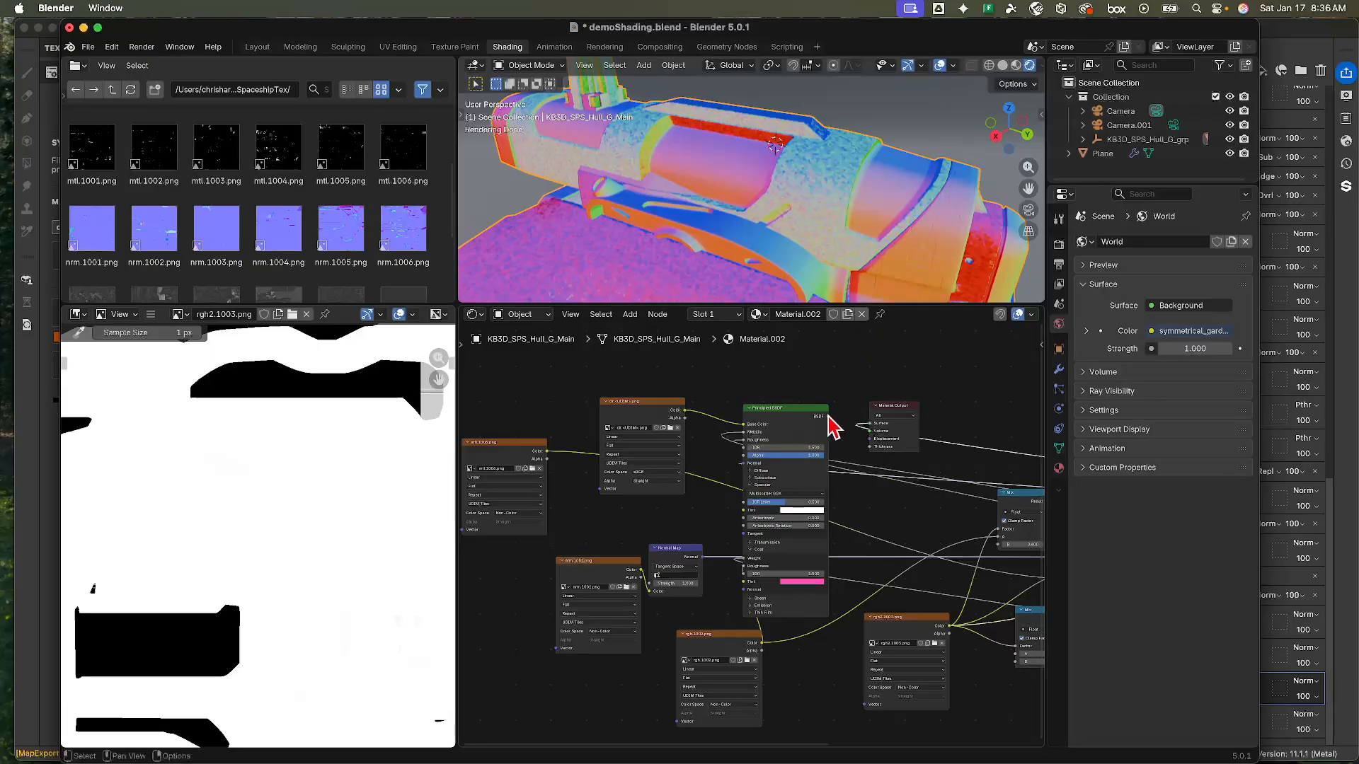
left_click_drag(826, 416, 870, 424)
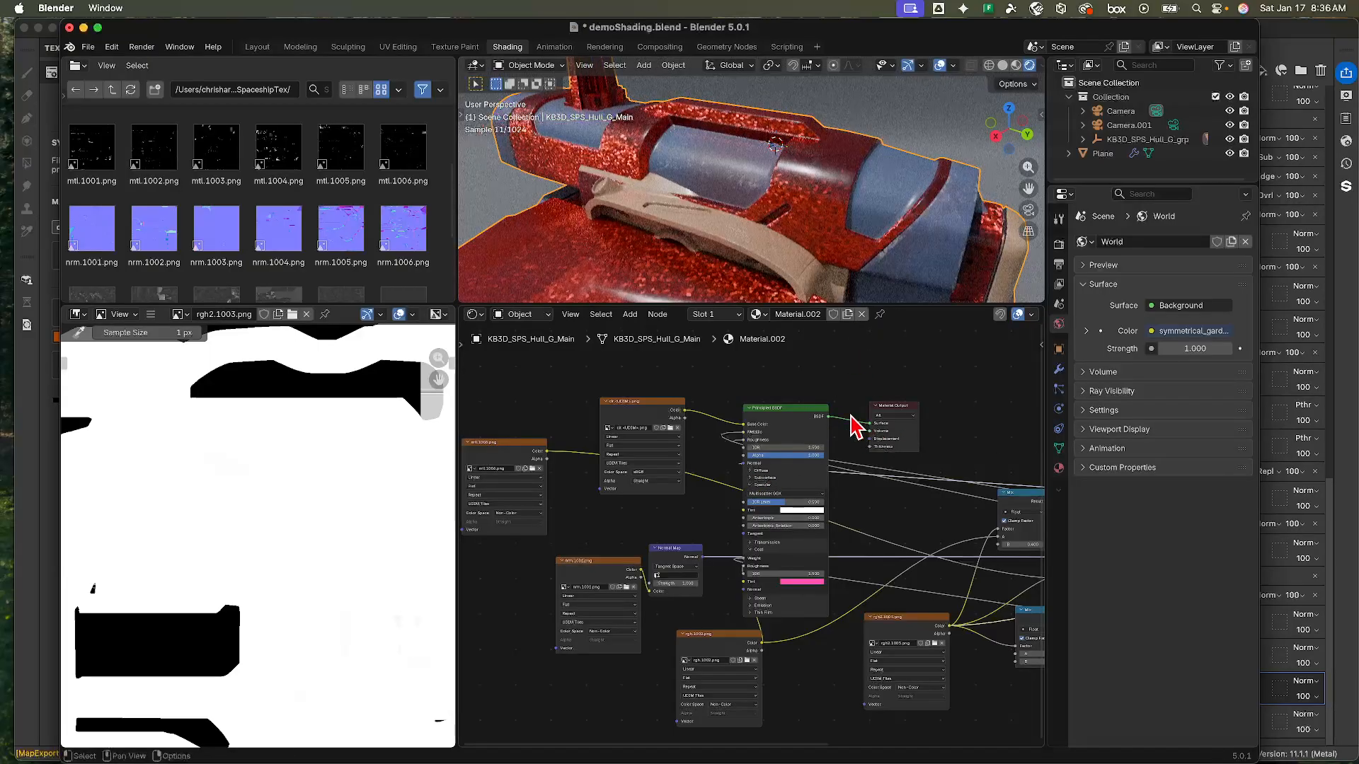
- Increase the Voronoi Texture's Scale to about 1000 for finer flecks
middle_click_drag(924, 413, 608, 370)
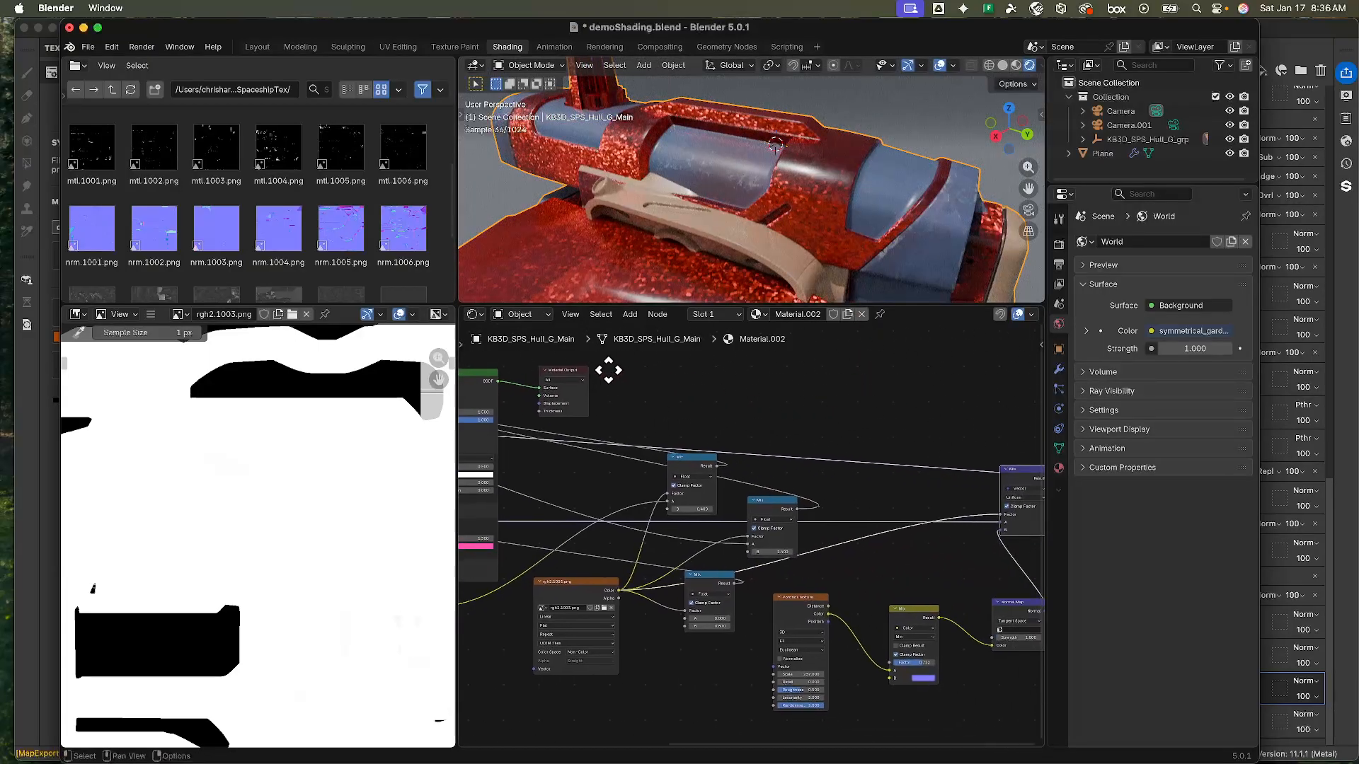
middle_click_drag(827, 443, 608, 389)
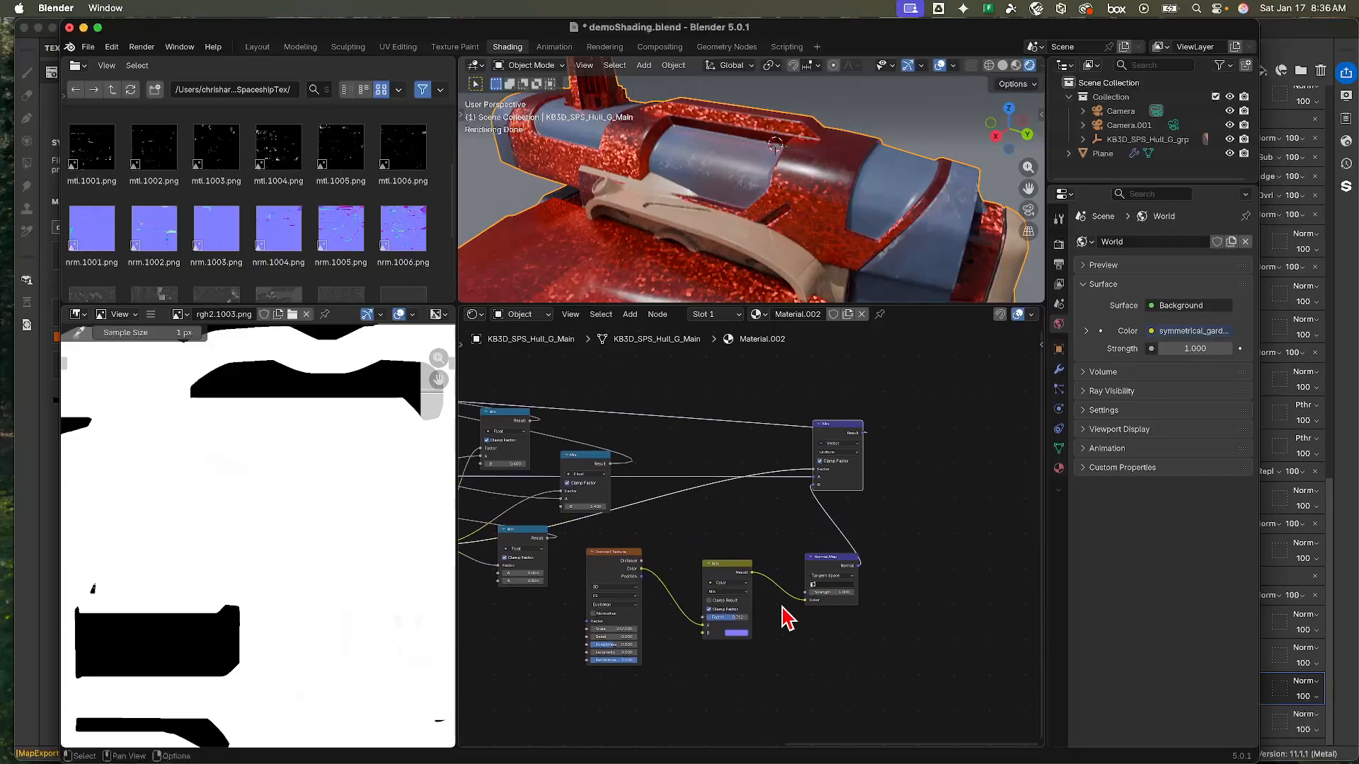
scroll(820, 597, "up", 1)
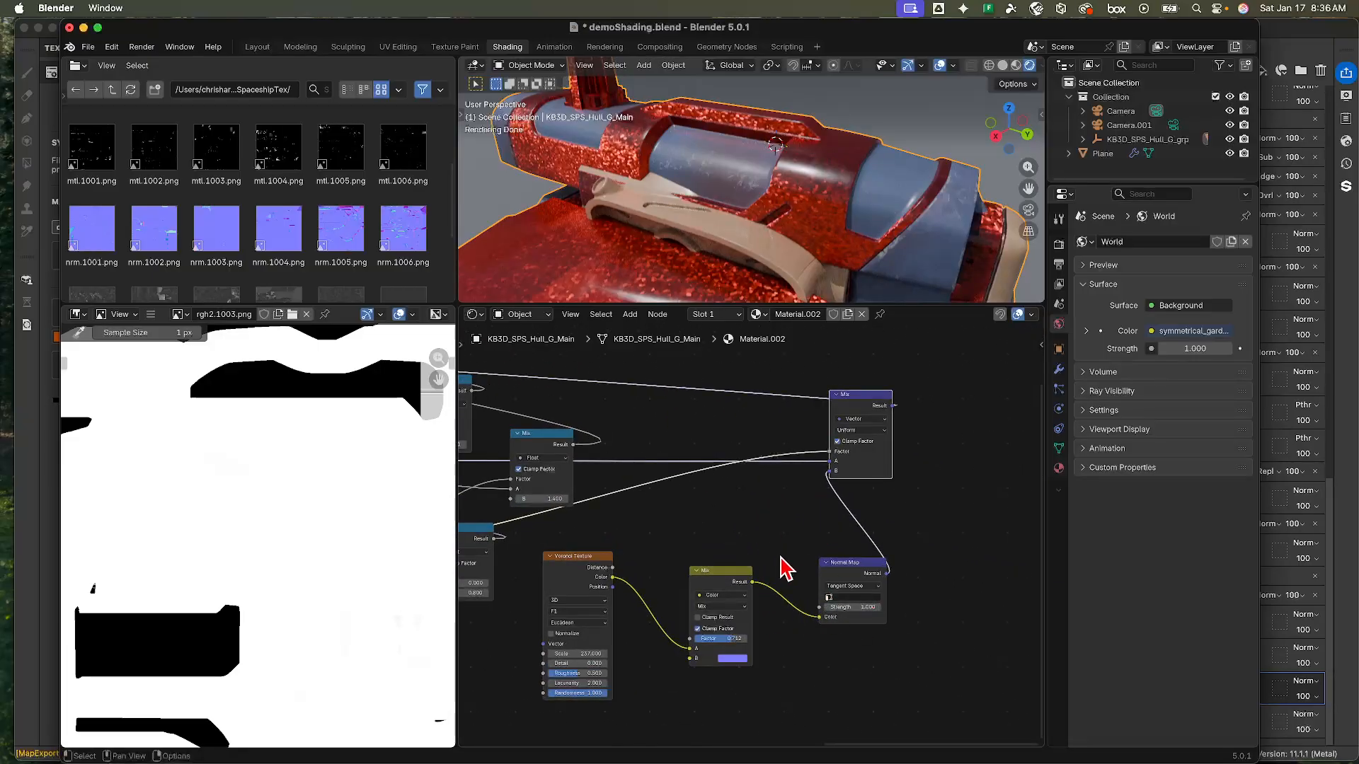
scroll(623, 551, "left", 2)
left_click(609, 557)
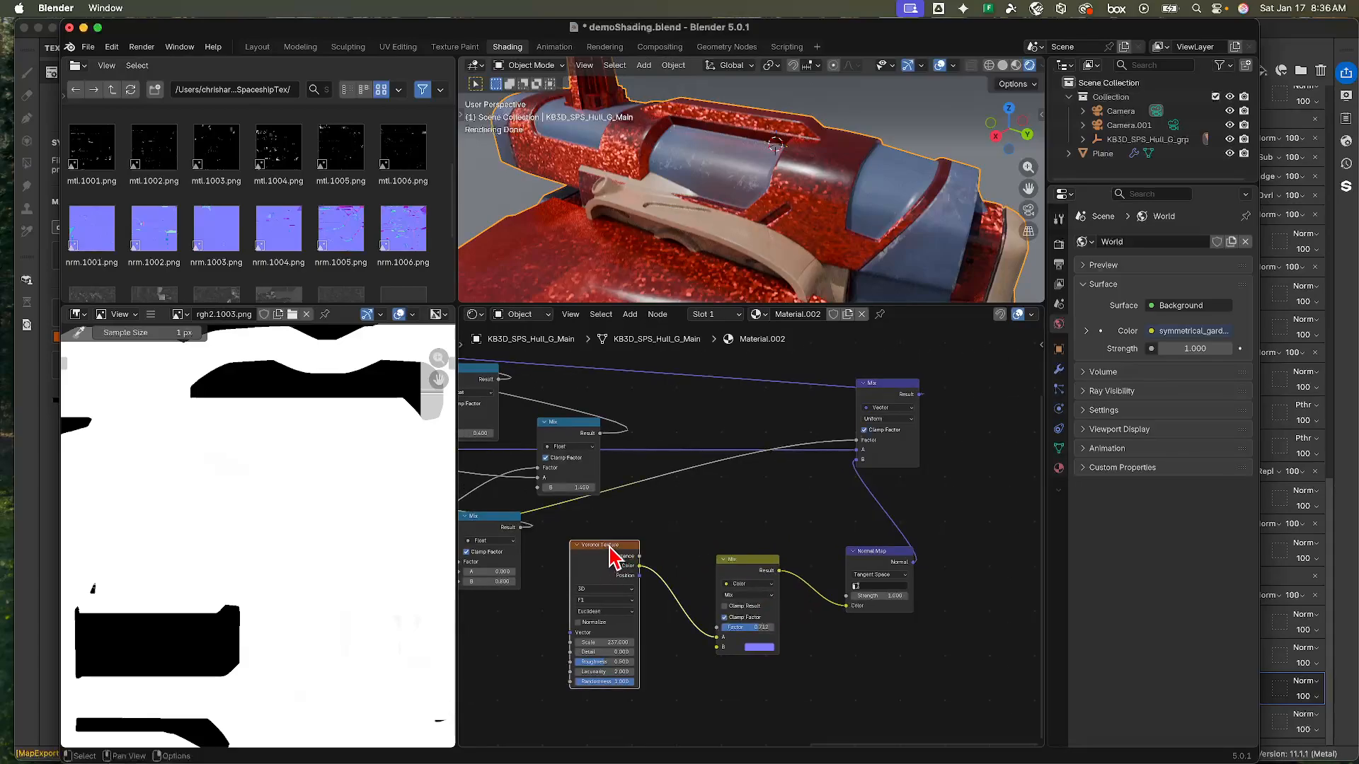
left_click_drag(598, 642, 802, 642)
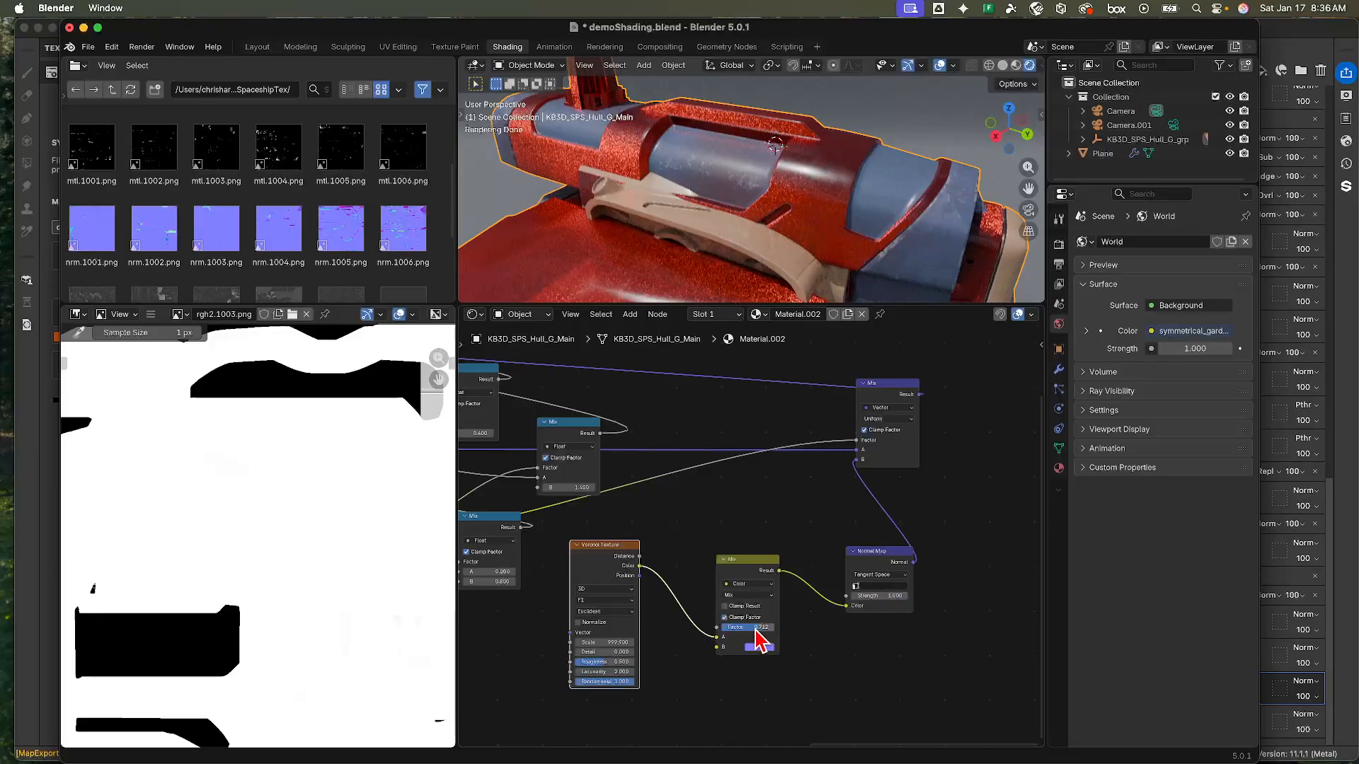
- Set the color Mix node's Factor to about 0.64 and turn off Clamp Factor on the vector Mix node
mouse_move(754, 628)
left_mouse_down()
mouse_move(727, 628)
mouse_move(751, 629)
left_mouse_up()
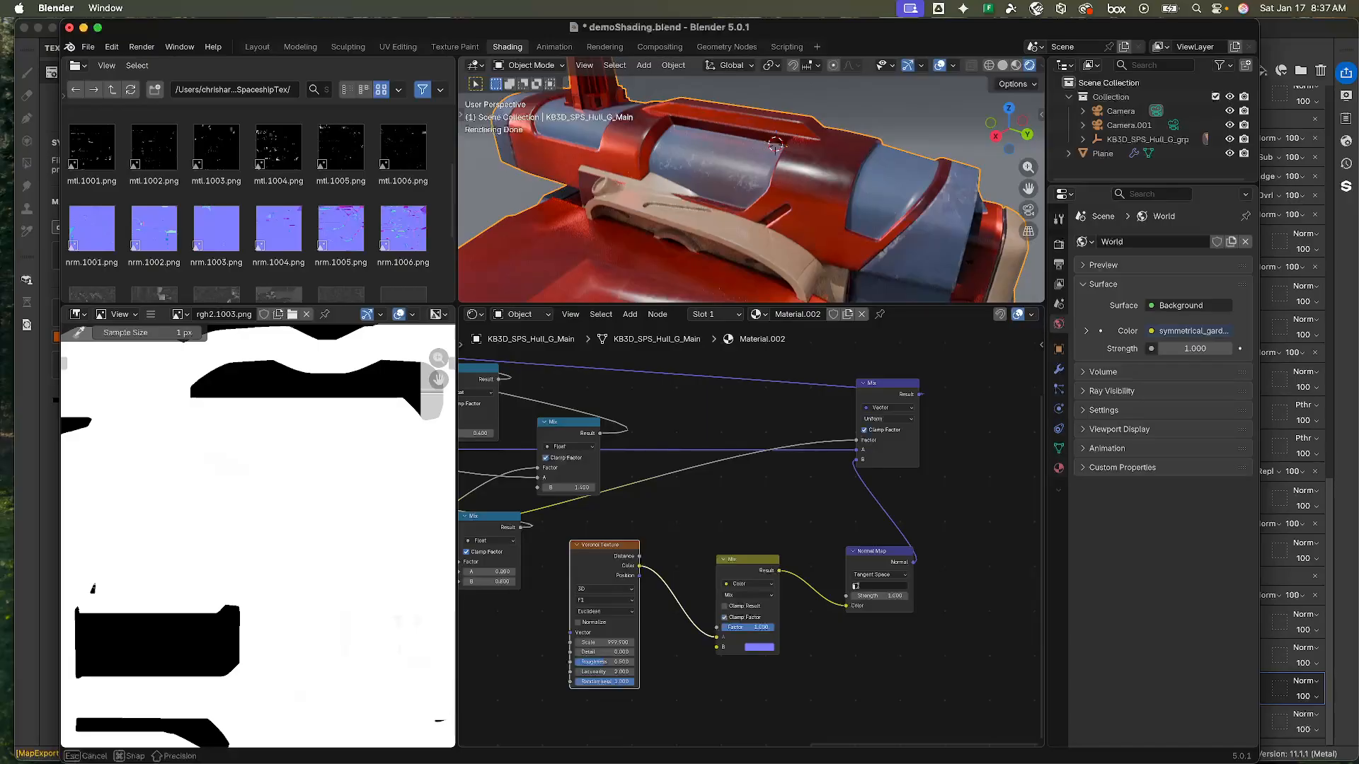
left_click_drag(751, 629, 741, 629)
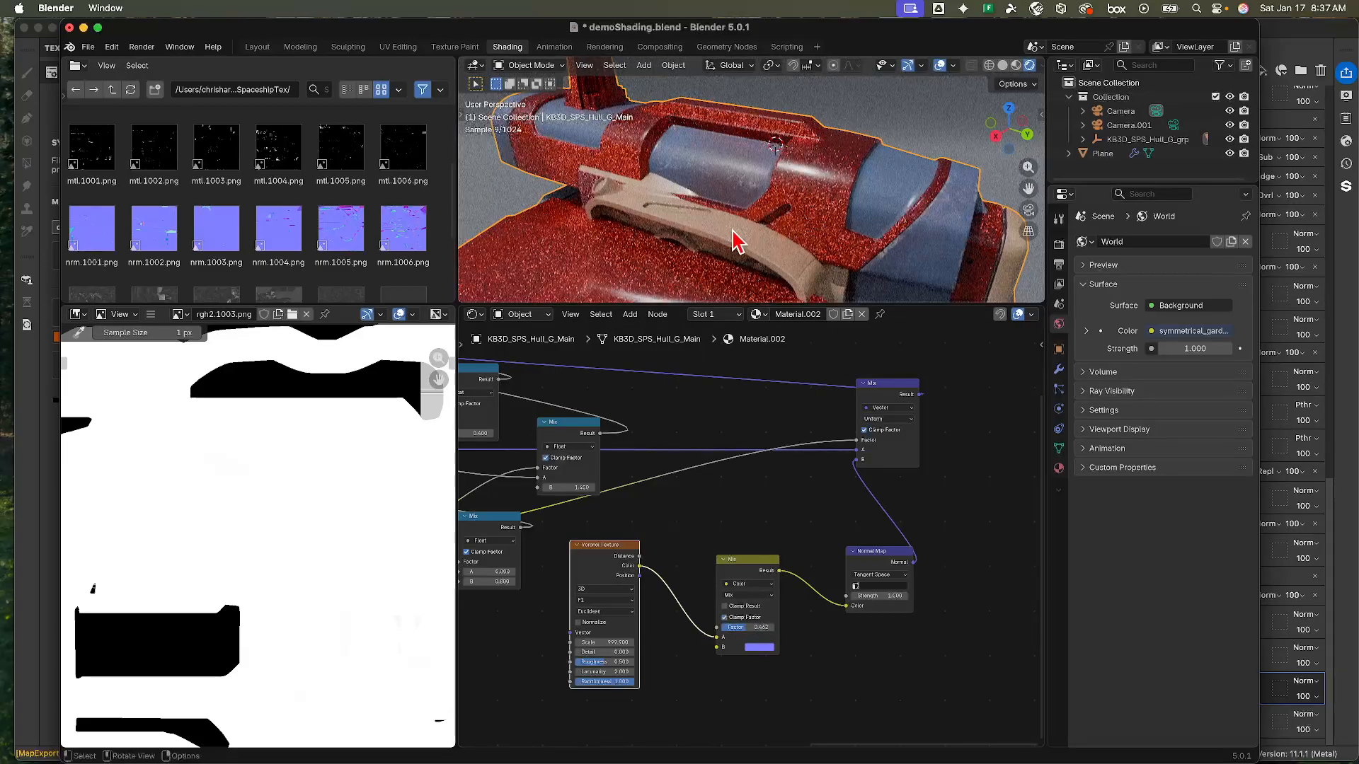
scroll(733, 230, "down", 5)
mouse_move(775, 241)
middle_mouse_down()
mouse_move(732, 220)
mouse_move(722, 233)
mouse_move(737, 215)
mouse_move(775, 230)
middle_mouse_up()
scroll(702, 233, "up", 5)
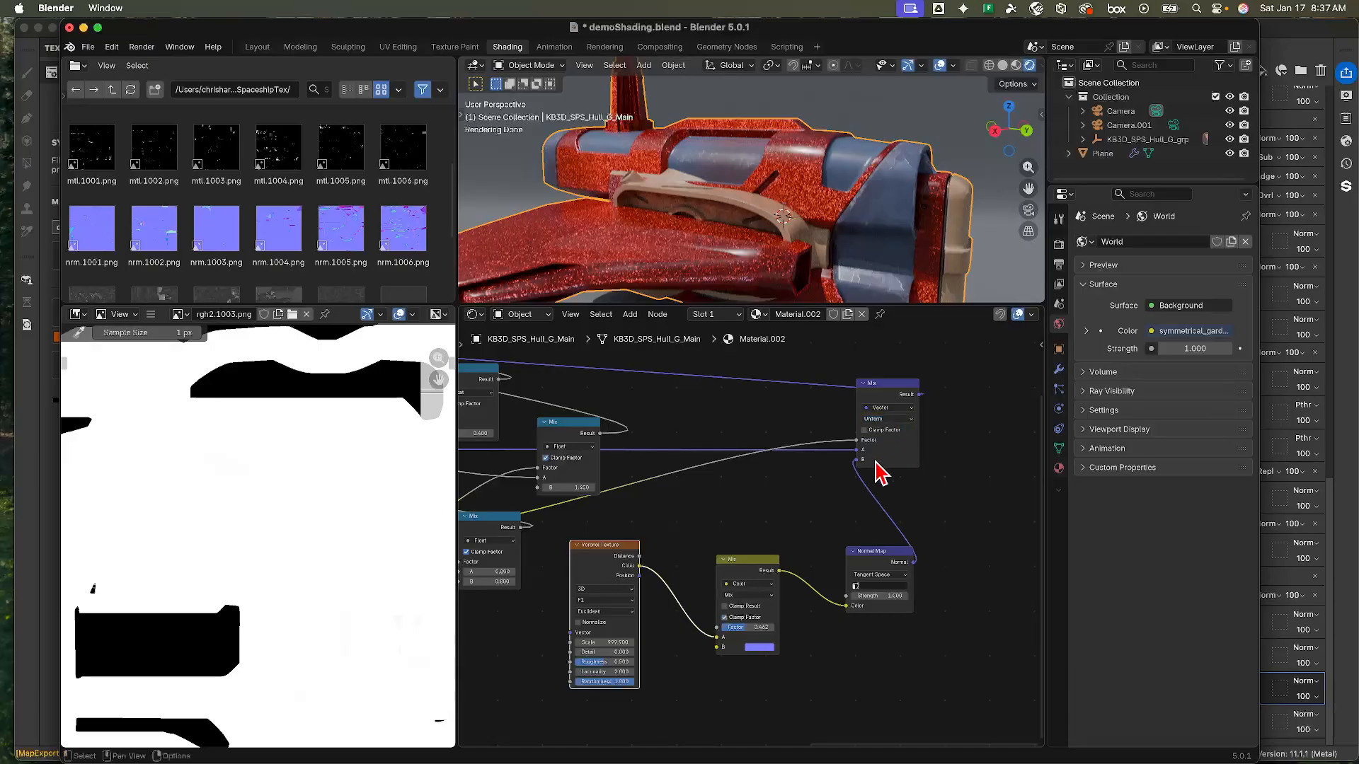
- Reposition the Mix node that takes the metallic map in A, and set its B value to 1
middle_click_drag(777, 407, 882, 444)
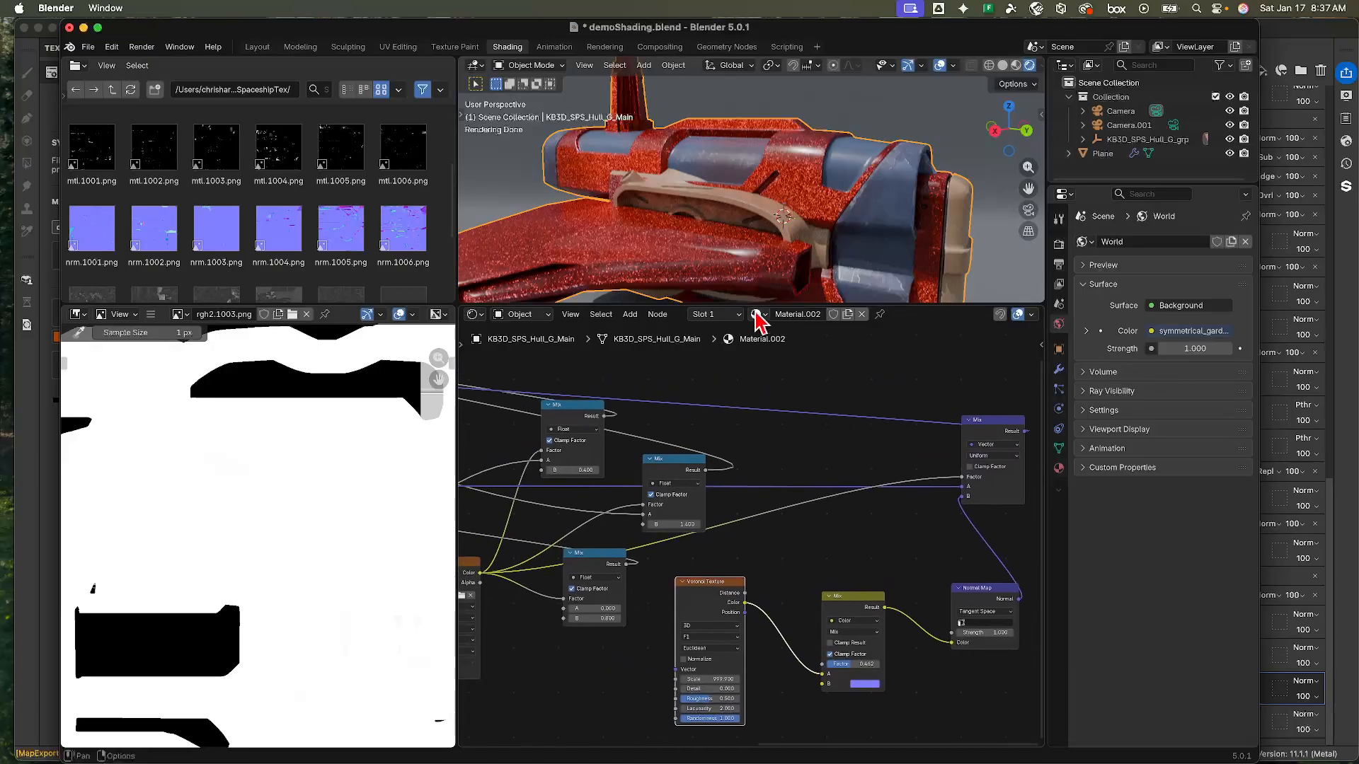
scroll(715, 256, "up", 2)
scroll(713, 258, "down", 3)
scroll(715, 269, "down", 2)
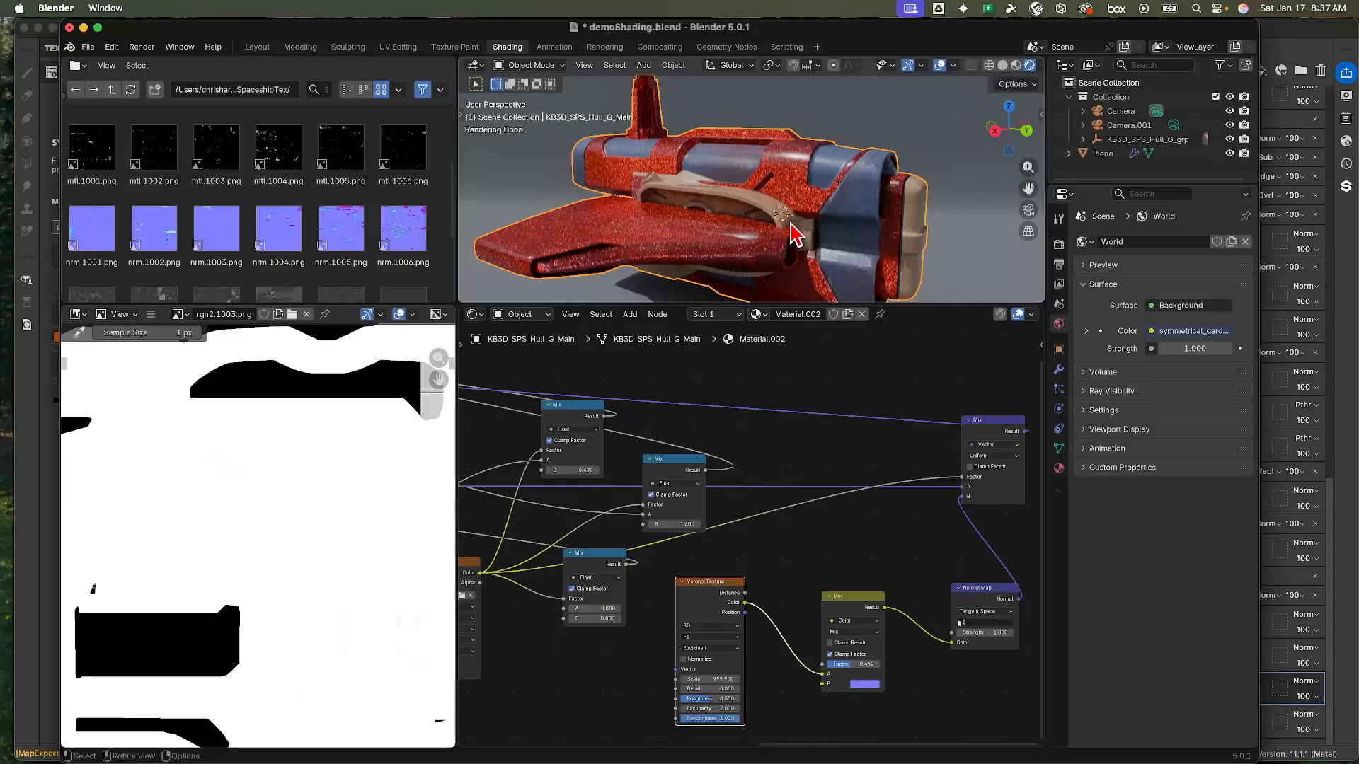
scroll(792, 227, "up", 2)
middle_click_drag(756, 436, 827, 418)
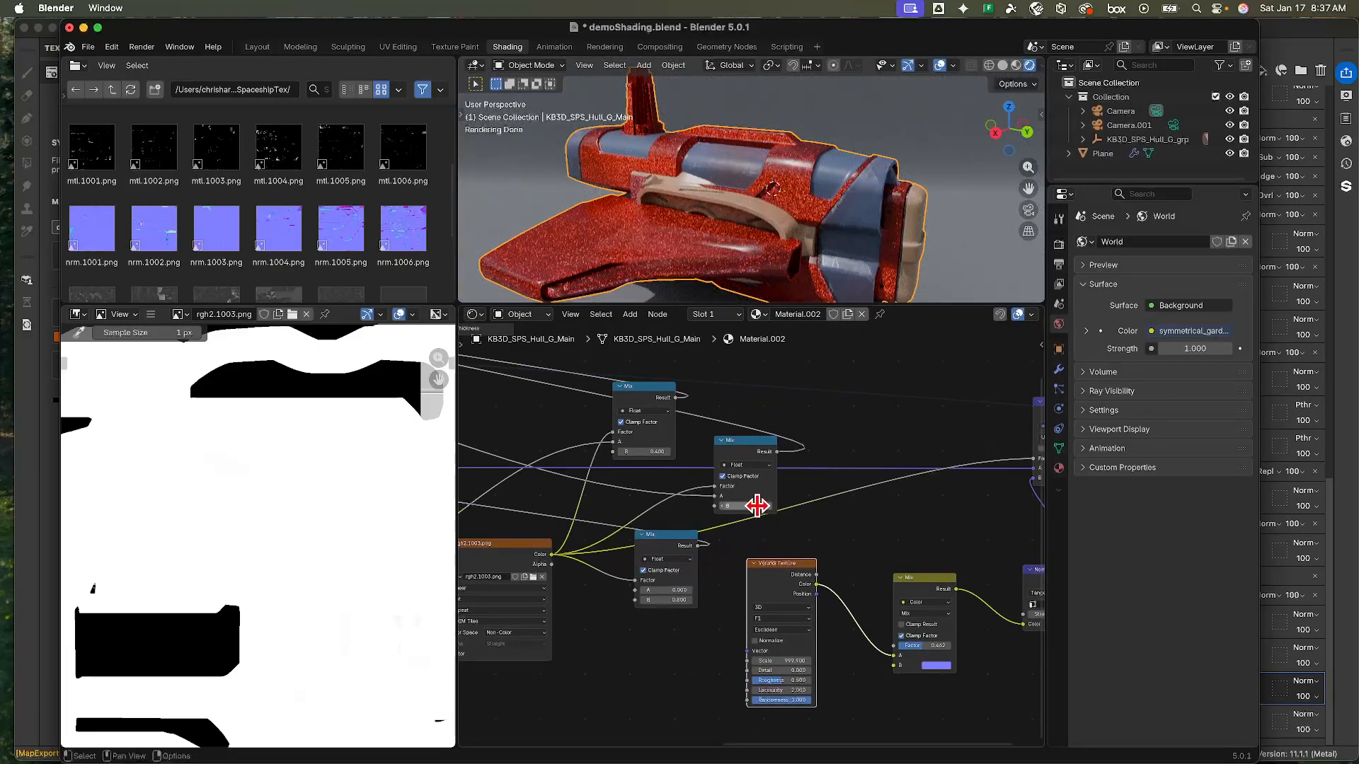
middle_click_drag(734, 545, 927, 601)
left_click_drag(929, 498, 944, 468)
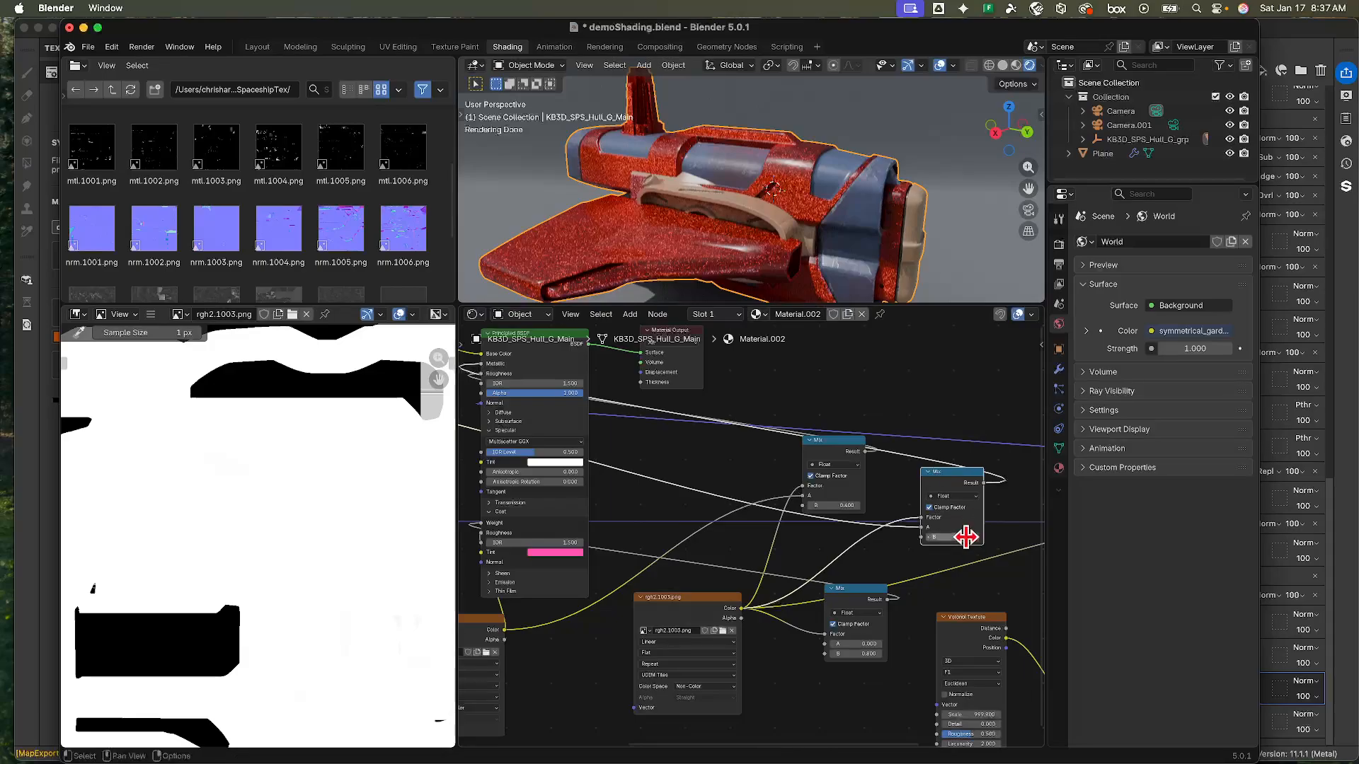
left_click(966, 537)
type("1")
key("Return")
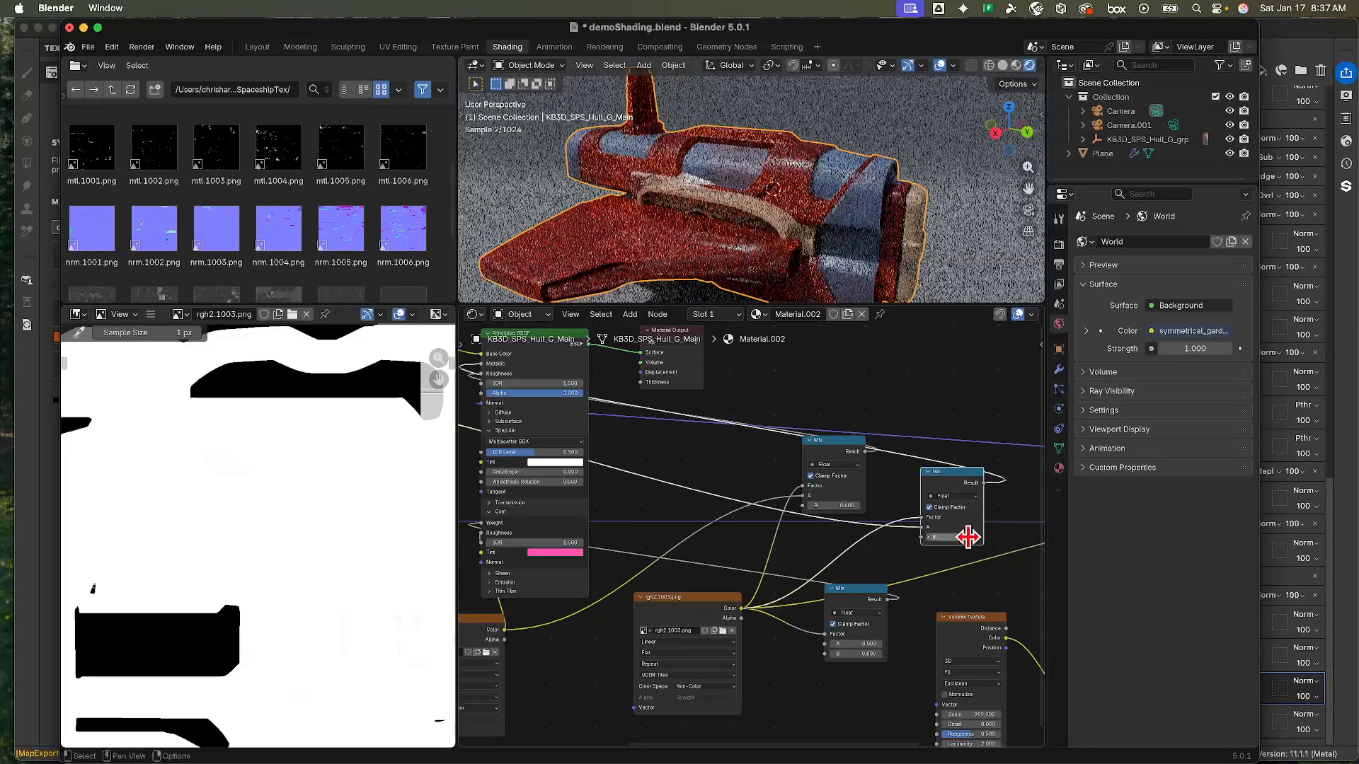
- Lower the B value of the Mix node that takes the metallic map in A
mouse_move(956, 537)
left_mouse_down()
mouse_move(913, 537)
mouse_move(967, 537)
left_mouse_up()
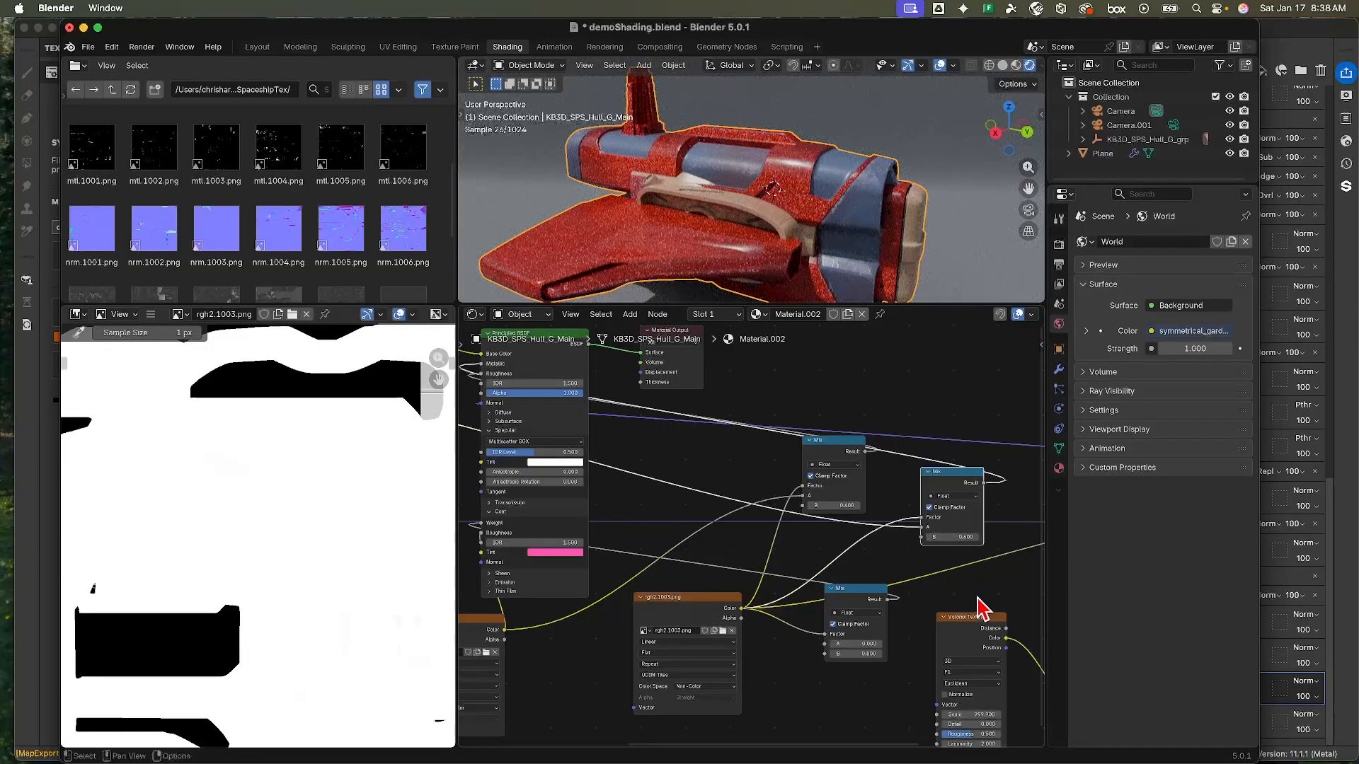
middle_click_drag(1001, 598, 986, 579)
middle_click_drag(659, 540, 721, 531)
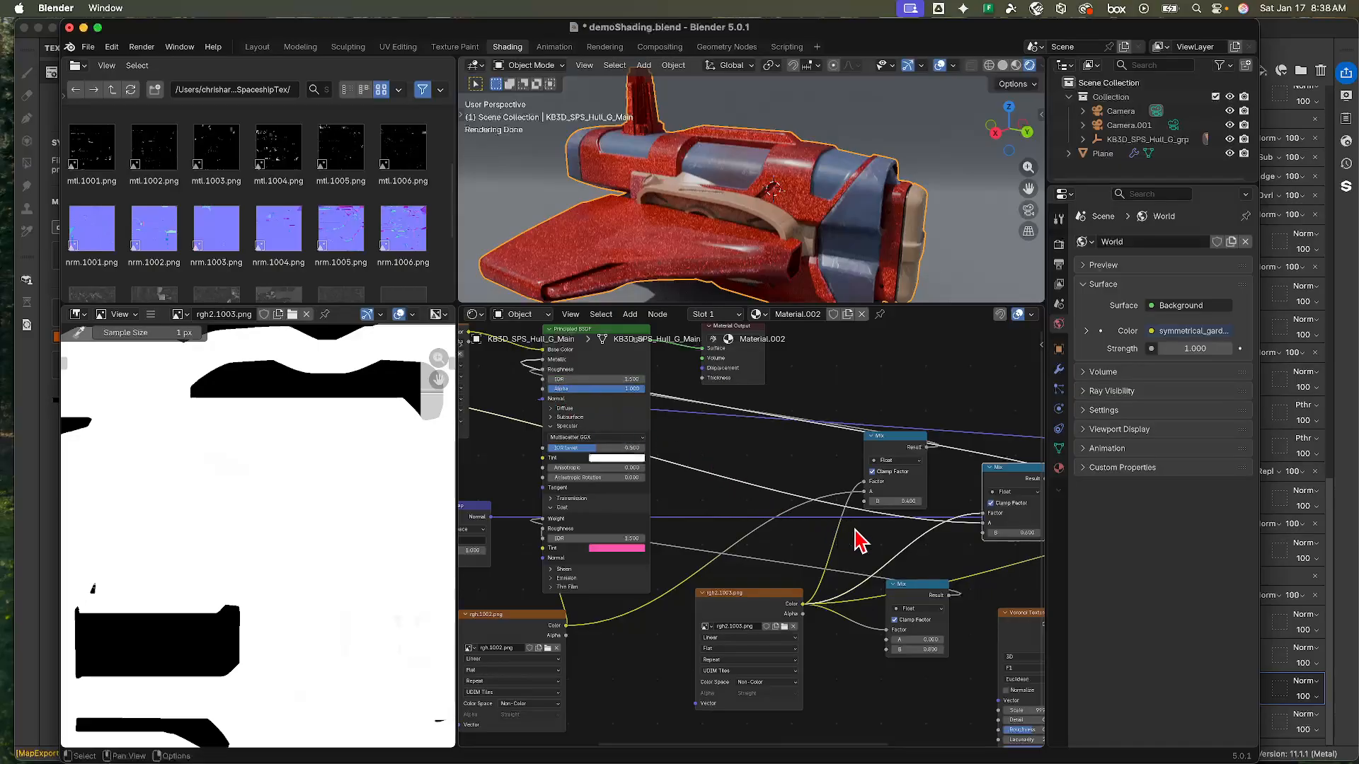
middle_click_drag(923, 564, 863, 558)
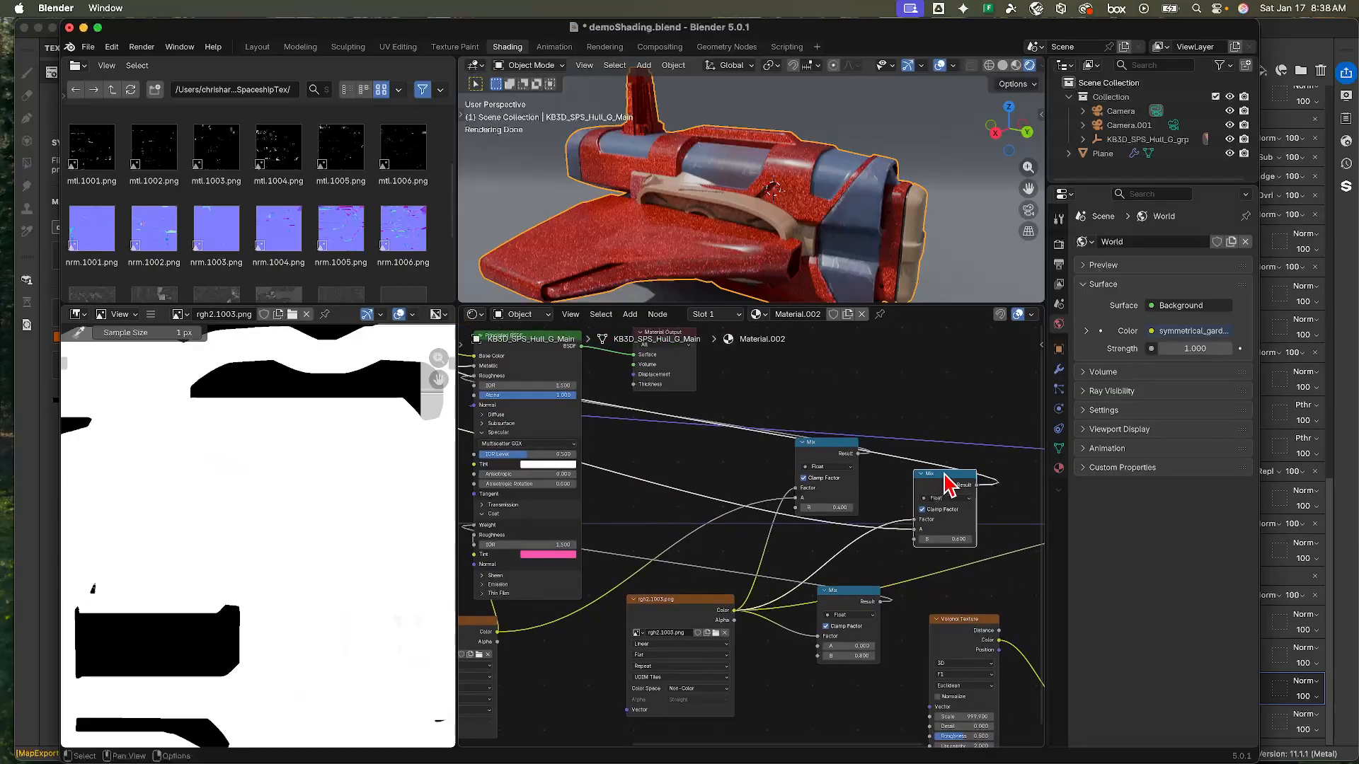
mouse_move(947, 539)
left_mouse_down()
mouse_move(877, 539)
mouse_move(1092, 540)
mouse_move(949, 538)
left_mouse_up()
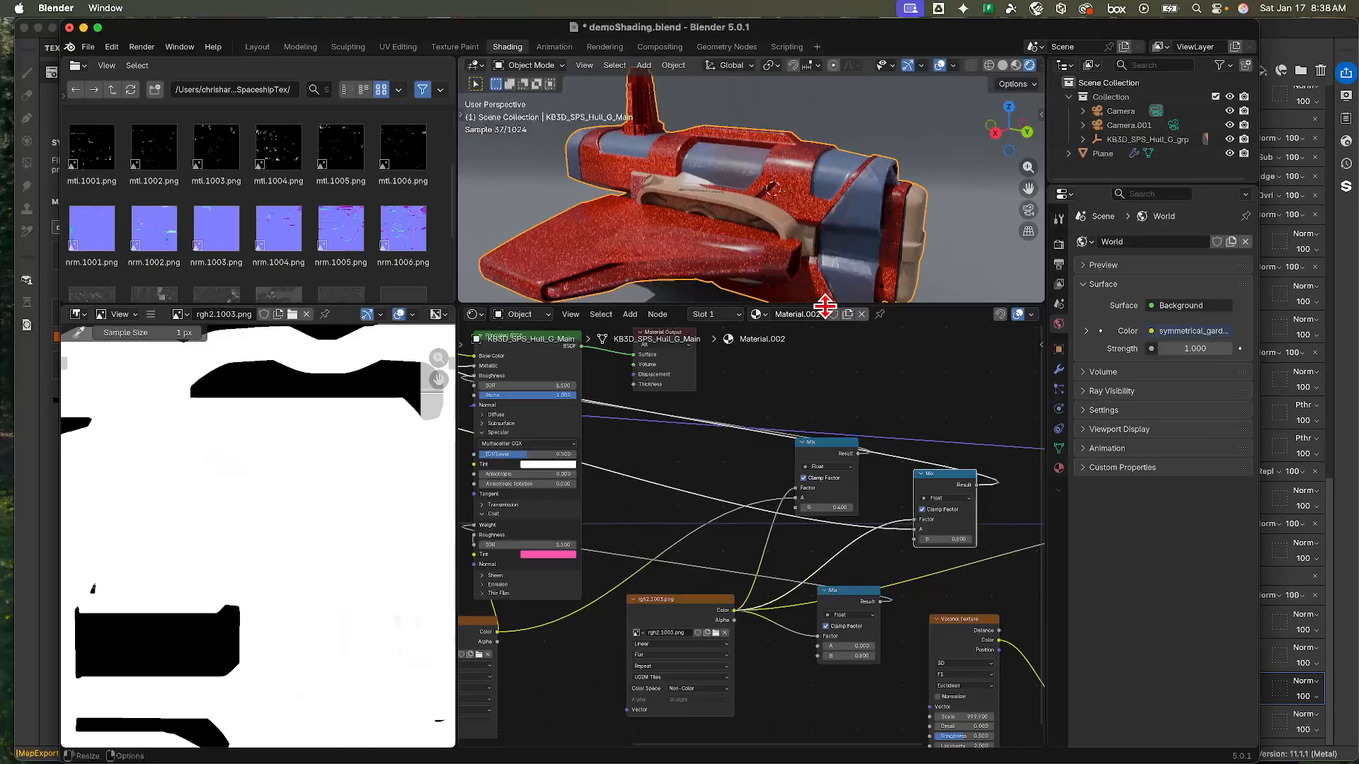
- Enlarge the 3D viewport over the node editor, and lower the color Mix node's Factor to about 0.2
left_click_drag(824, 308, 833, 472)
middle_click_drag(776, 305, 924, 173)
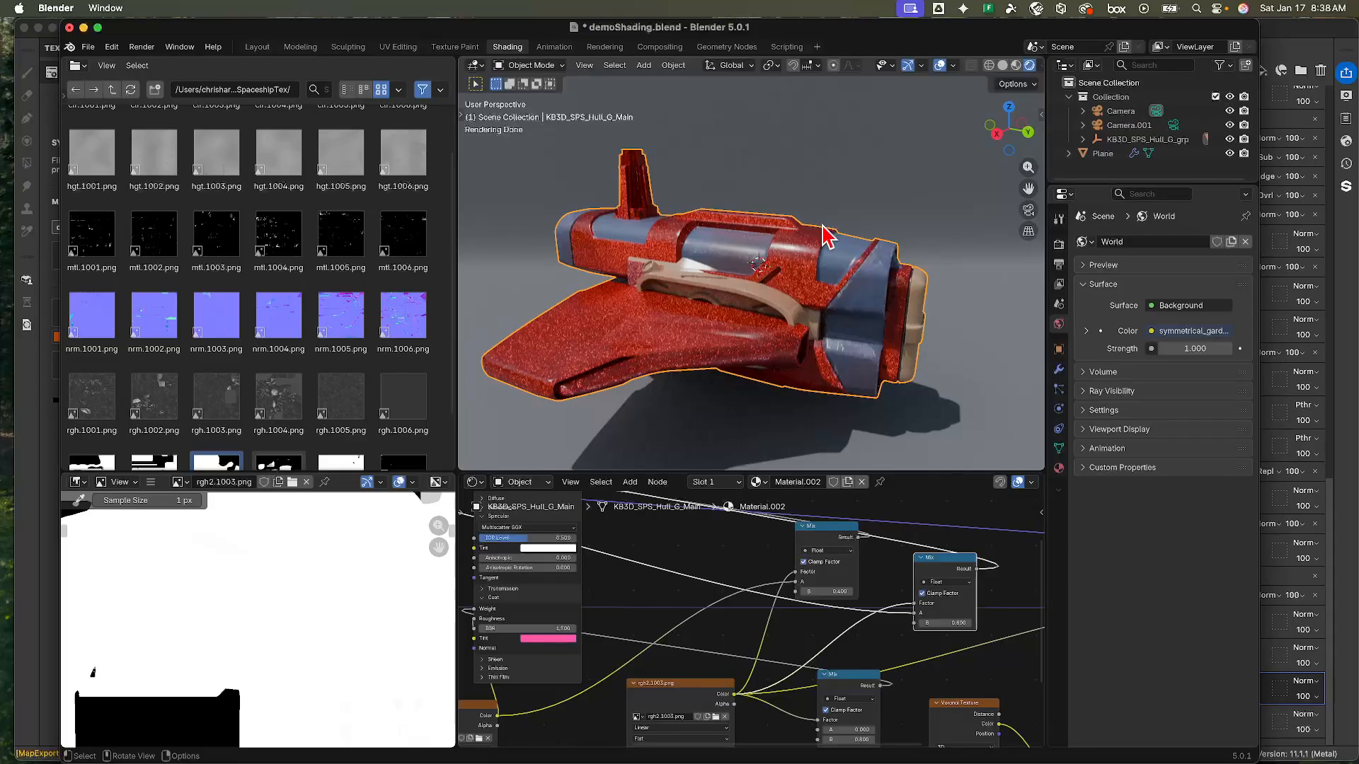
middle_click_drag(879, 646, 752, 487)
left_click_drag(985, 632, 936, 632)
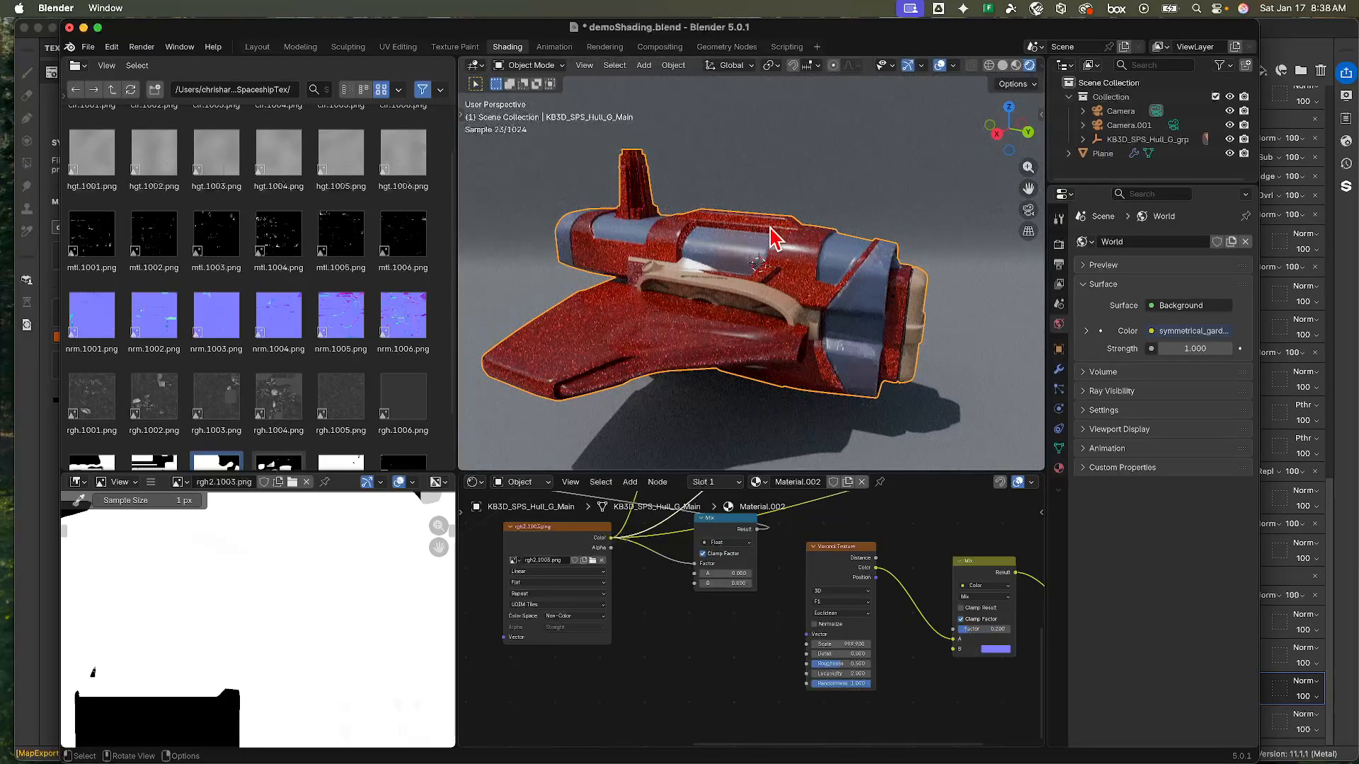
- Set the Strength of the flecks' Normal Map node to about 0.2 and check the hull's paint up close
middle_click_drag(920, 538, 708, 603)
middle_click_drag(834, 586, 819, 585)
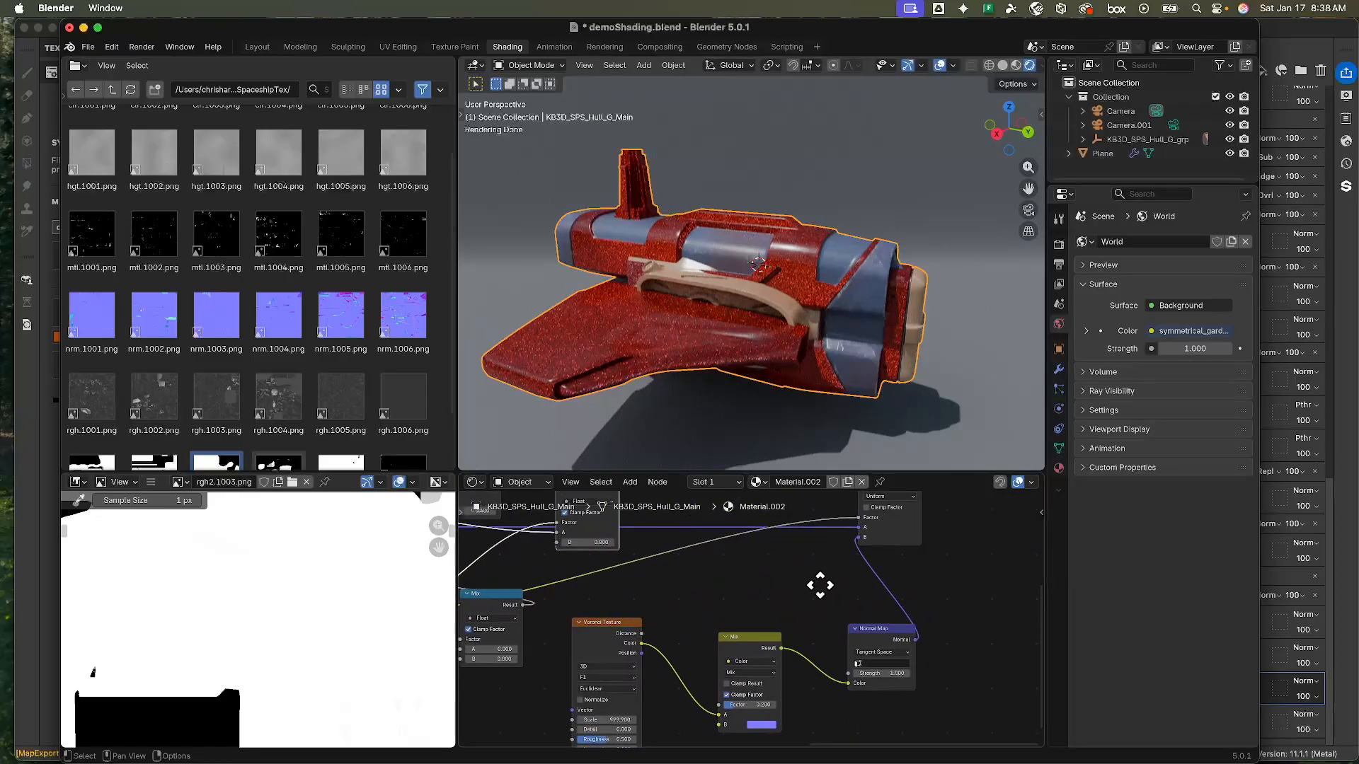
left_click_drag(877, 673, 977, 673)
mouse_move(892, 673)
left_mouse_down()
mouse_move(807, 674)
mouse_move(895, 672)
left_mouse_up()
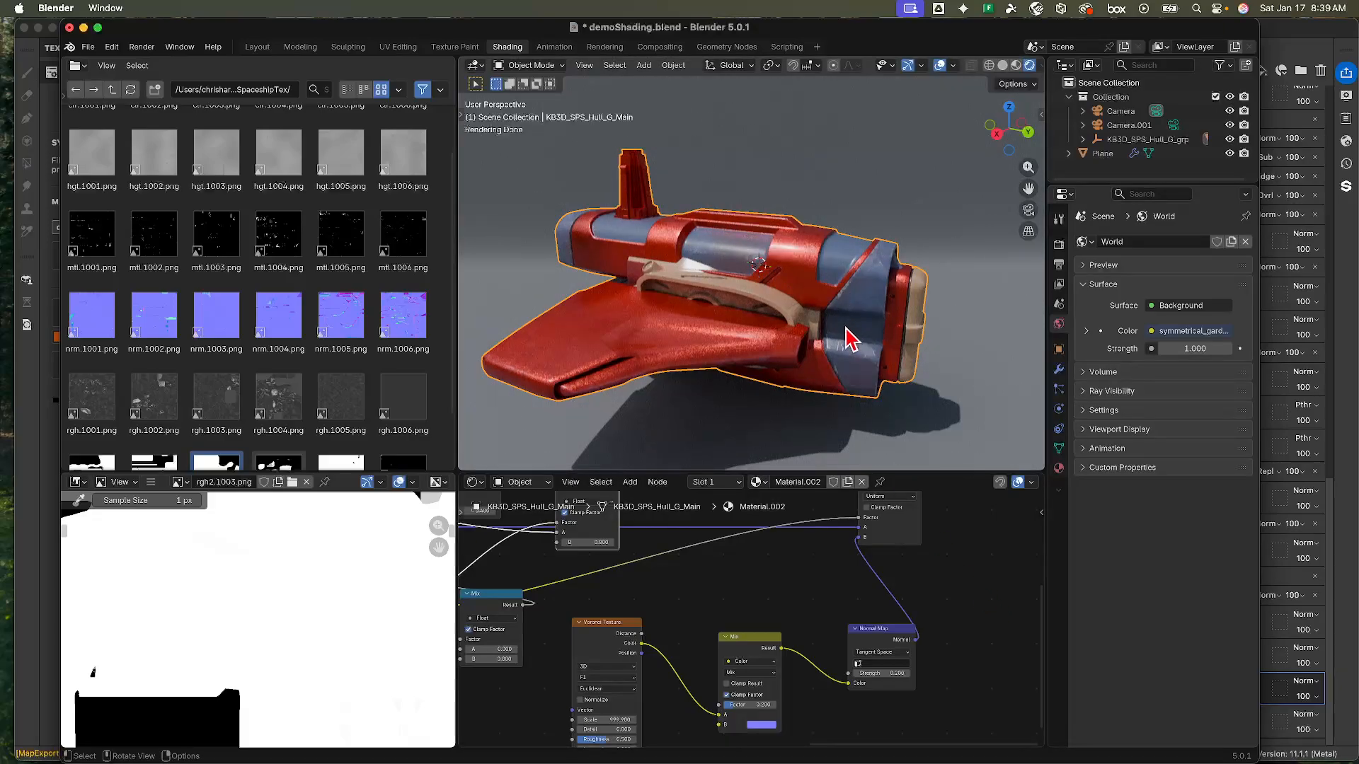
scroll(847, 339, "up", 6)
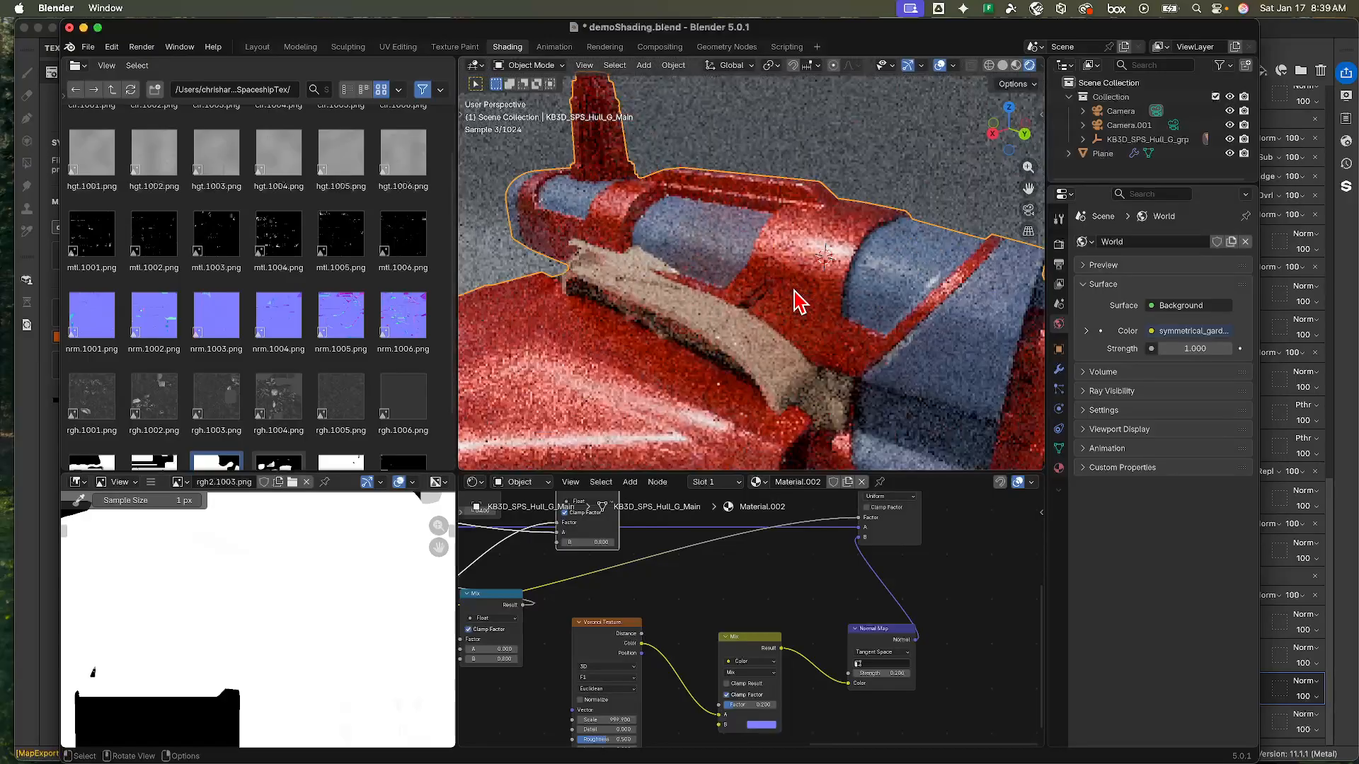
mouse_move(844, 339)
middle_mouse_down()
mouse_move(847, 365)
mouse_move(850, 343)
middle_mouse_up()
mouse_move(719, 393)
middle_mouse_down()
mouse_move(755, 267)
mouse_move(761, 329)
mouse_move(783, 312)
mouse_move(725, 407)
middle_mouse_up()
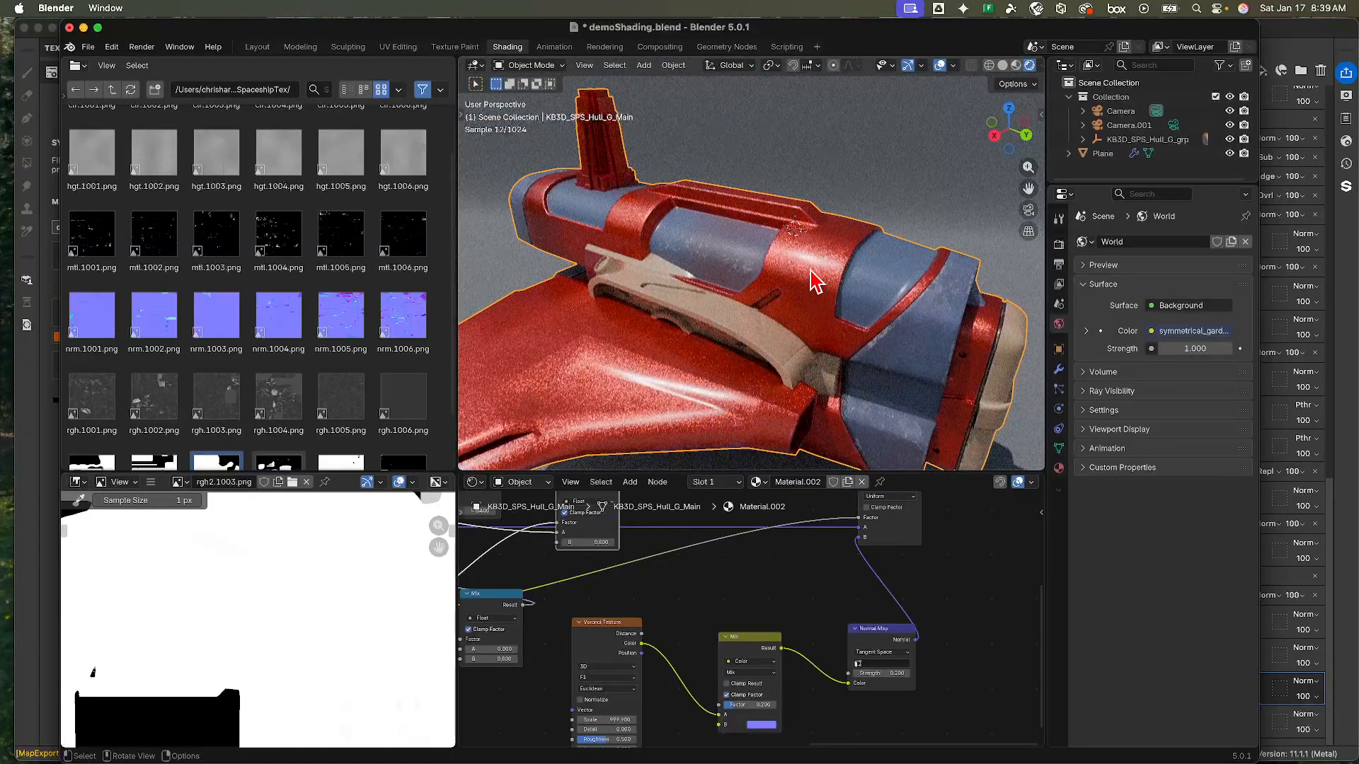
middle_click_drag(814, 310, 789, 297)
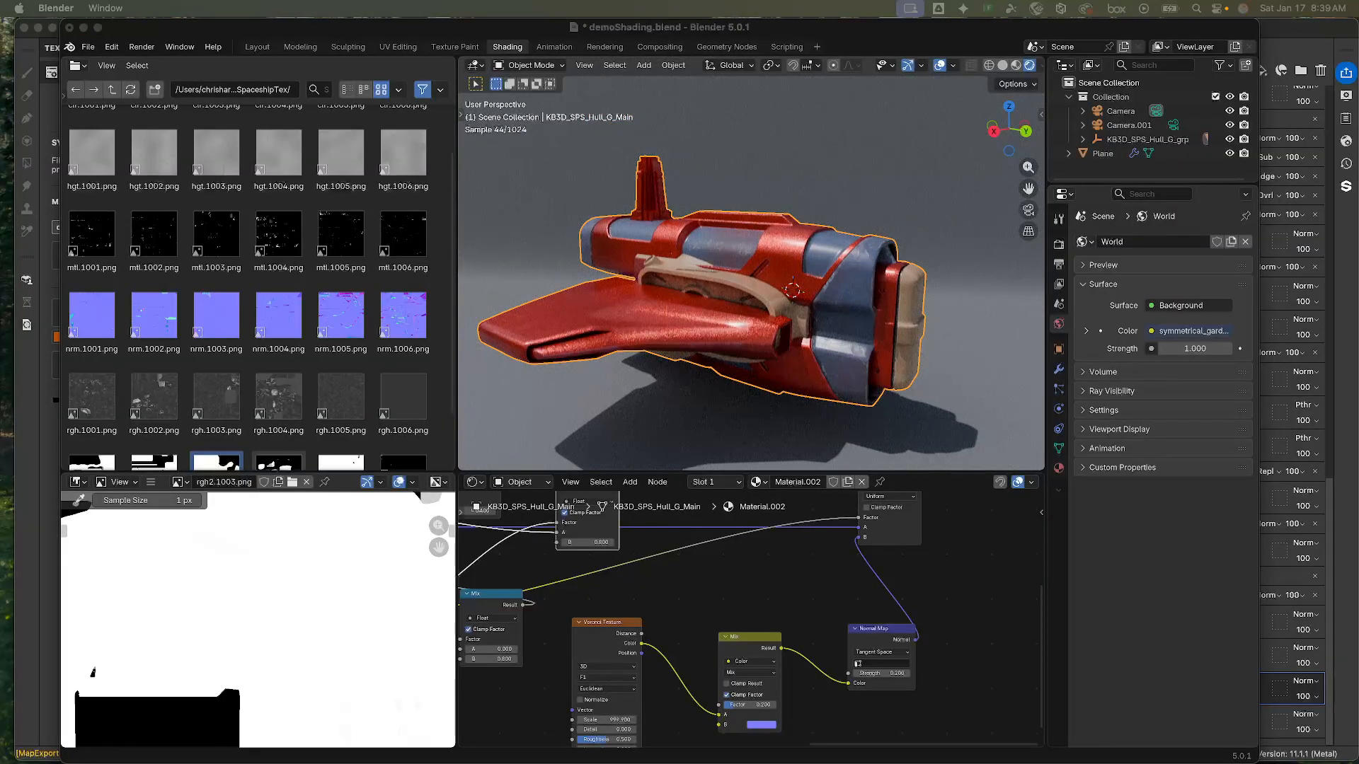
- Switch to Photos to examine the reference photo of the red car's worn front paint, and close its window
left_click_drag(814, 763, 629, 113)
scroll(726, 310, "down", 1)
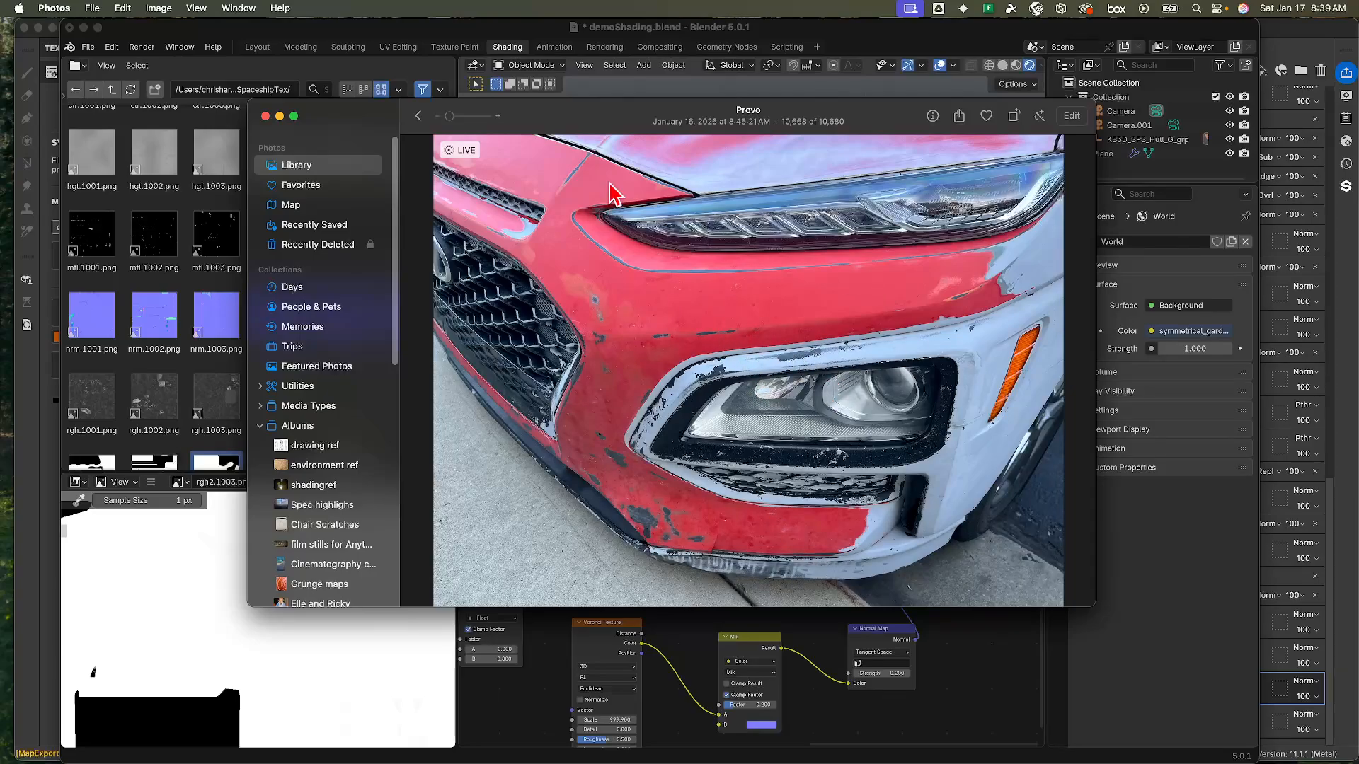
key("super+w")
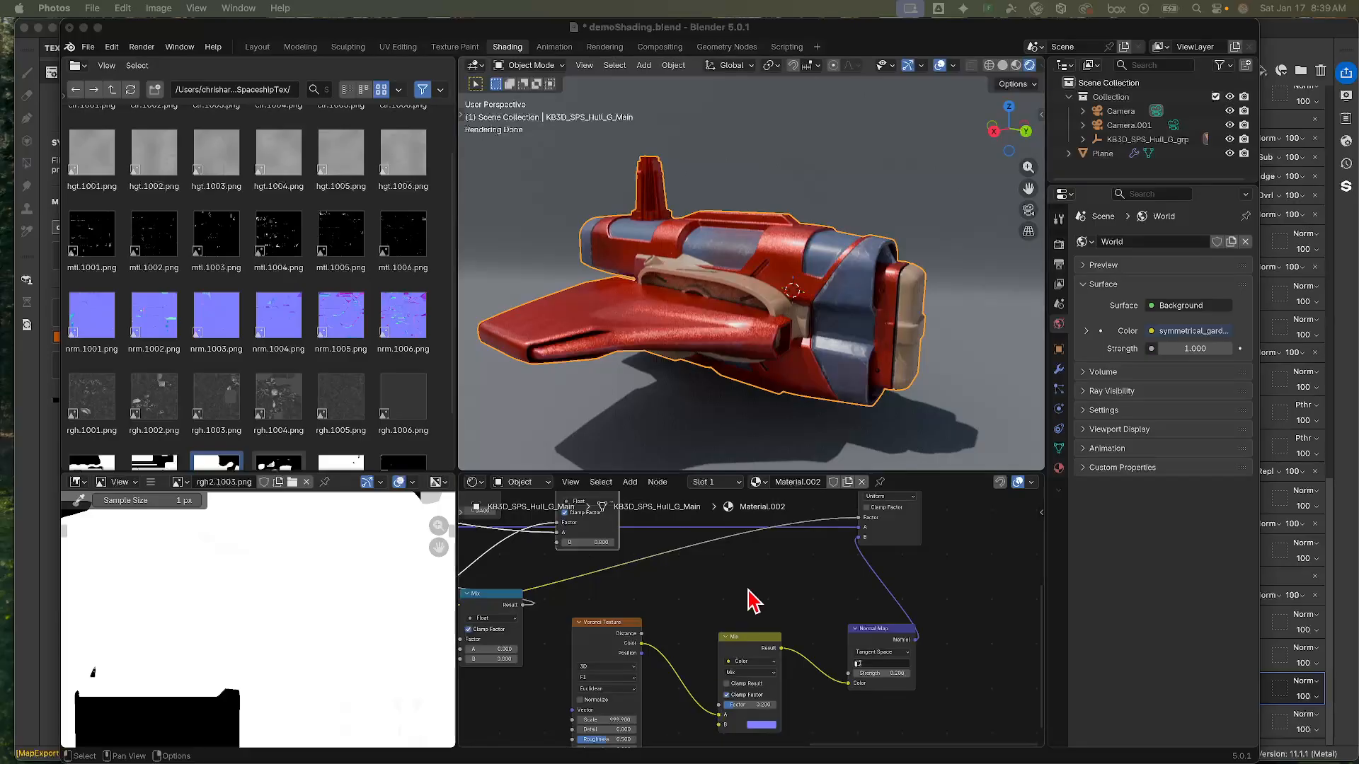